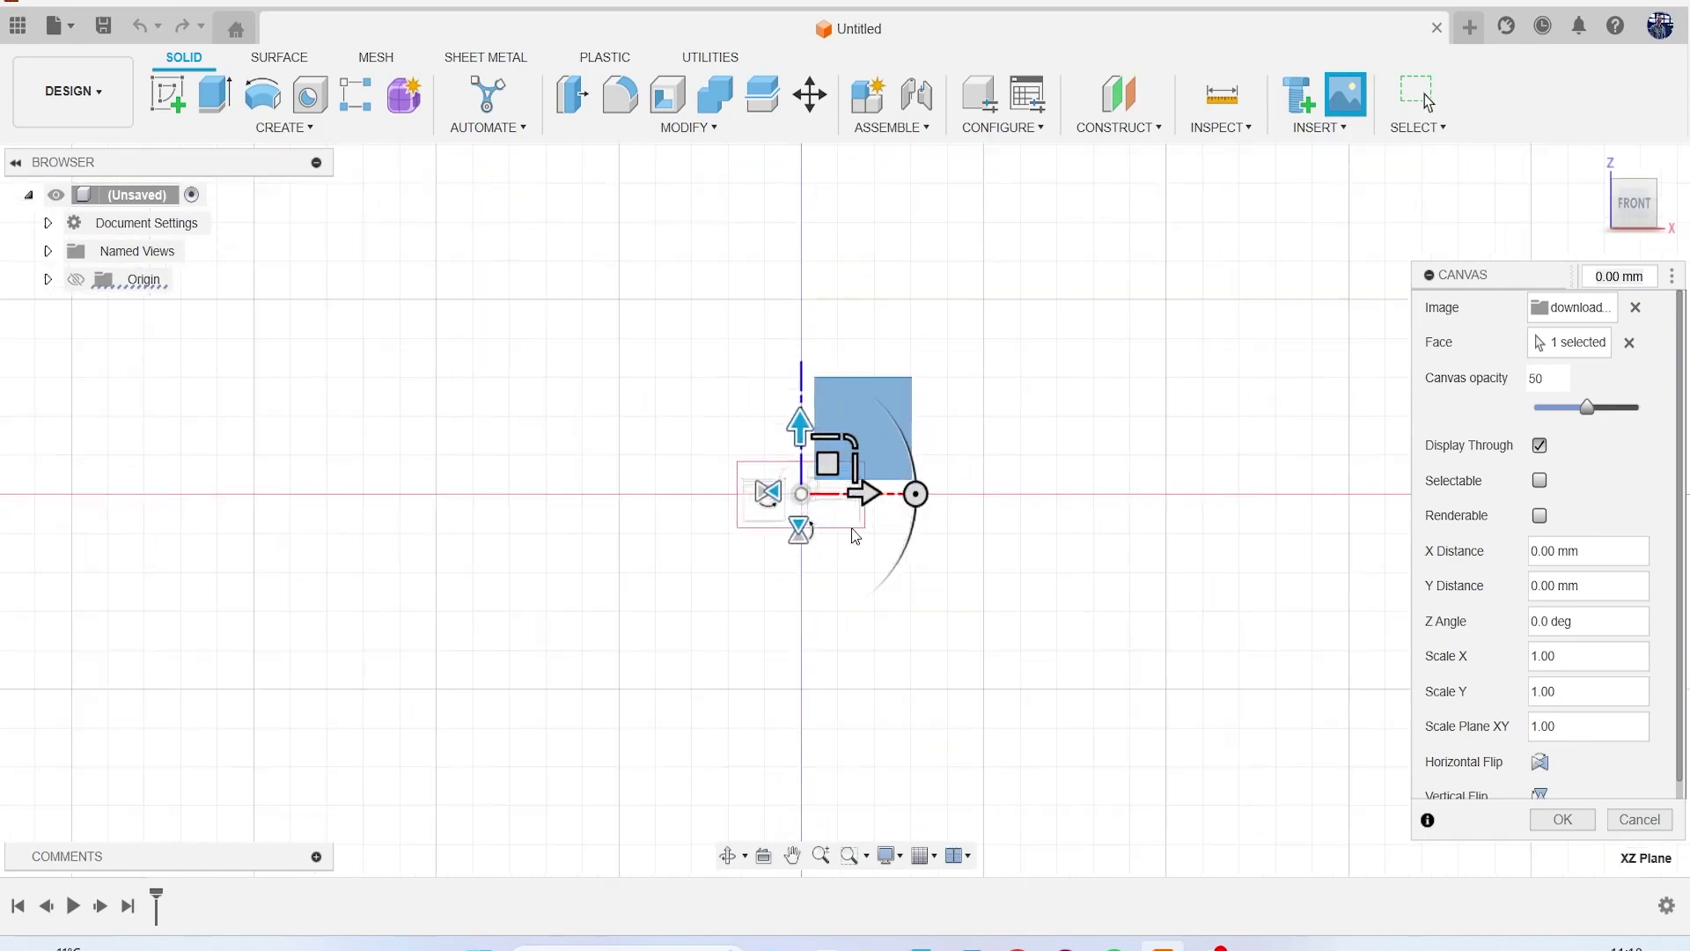
Step: Finish inserting the chair image canvas on the XZ plane, then insert download (1).png again as a canvas on the YZ plane
{"action": "left_click", "coordinate": [1541, 820]}
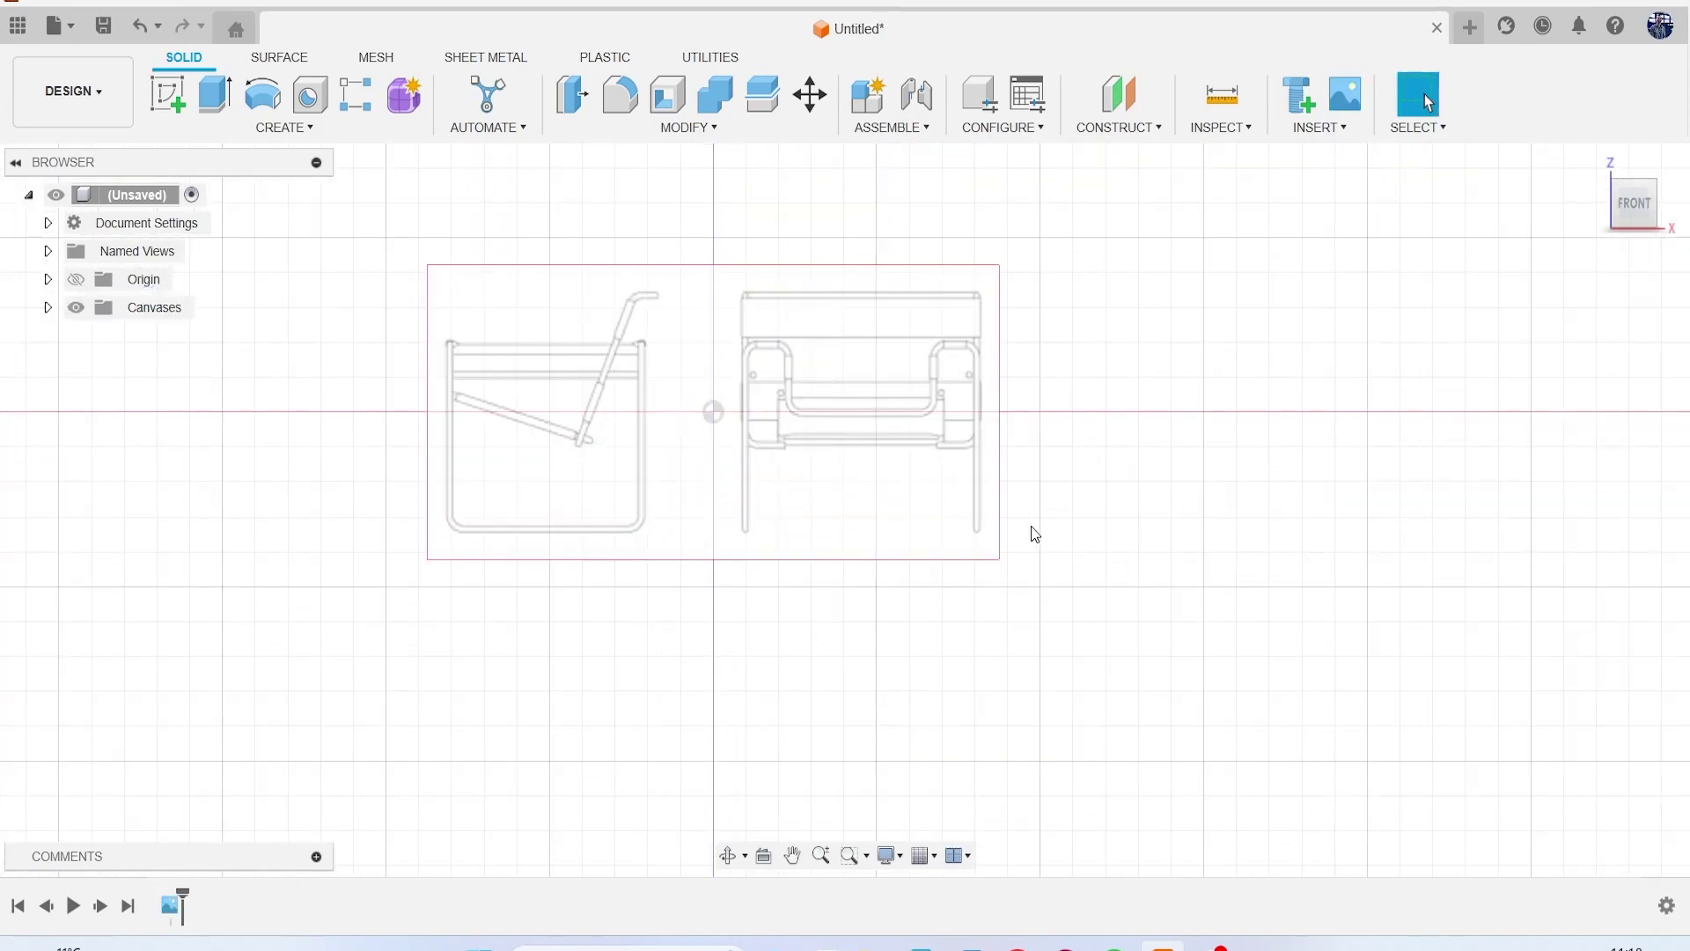
{"action": "middle_click_drag", "start_coordinate": [1038, 535], "coordinate": [867, 659]}
{"action": "left_click_drag", "start_coordinate": [1653, 203], "coordinate": [1639, 209]}
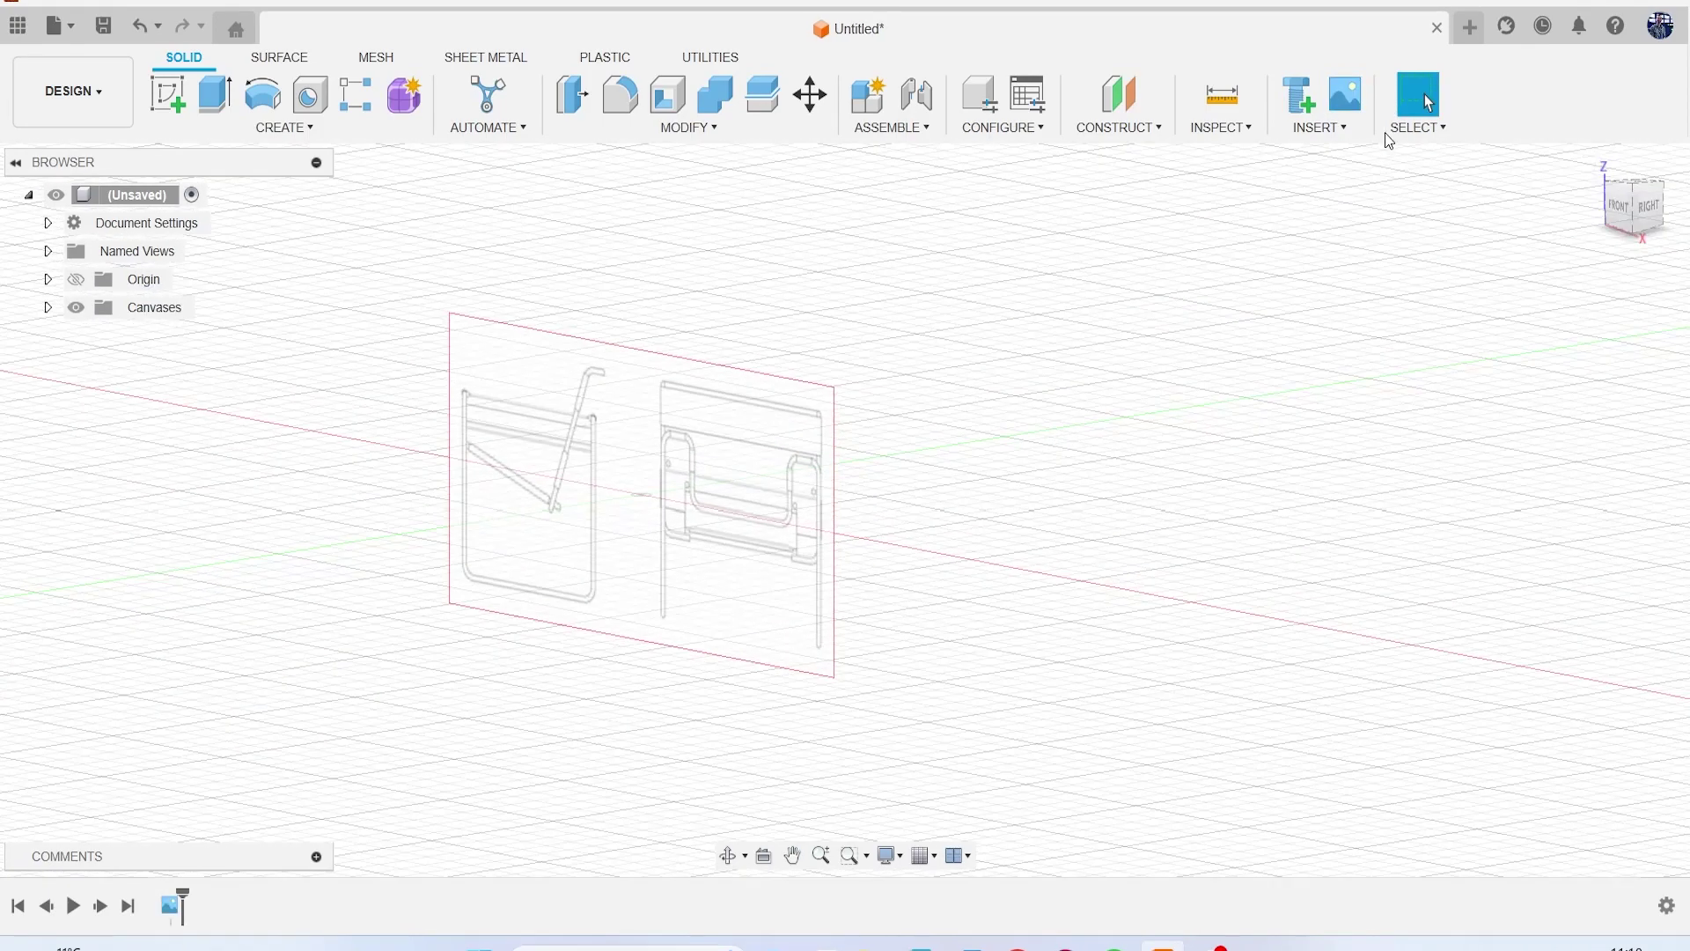
{"action": "left_click", "coordinate": [1345, 94]}
{"action": "left_click", "coordinate": [624, 705]}
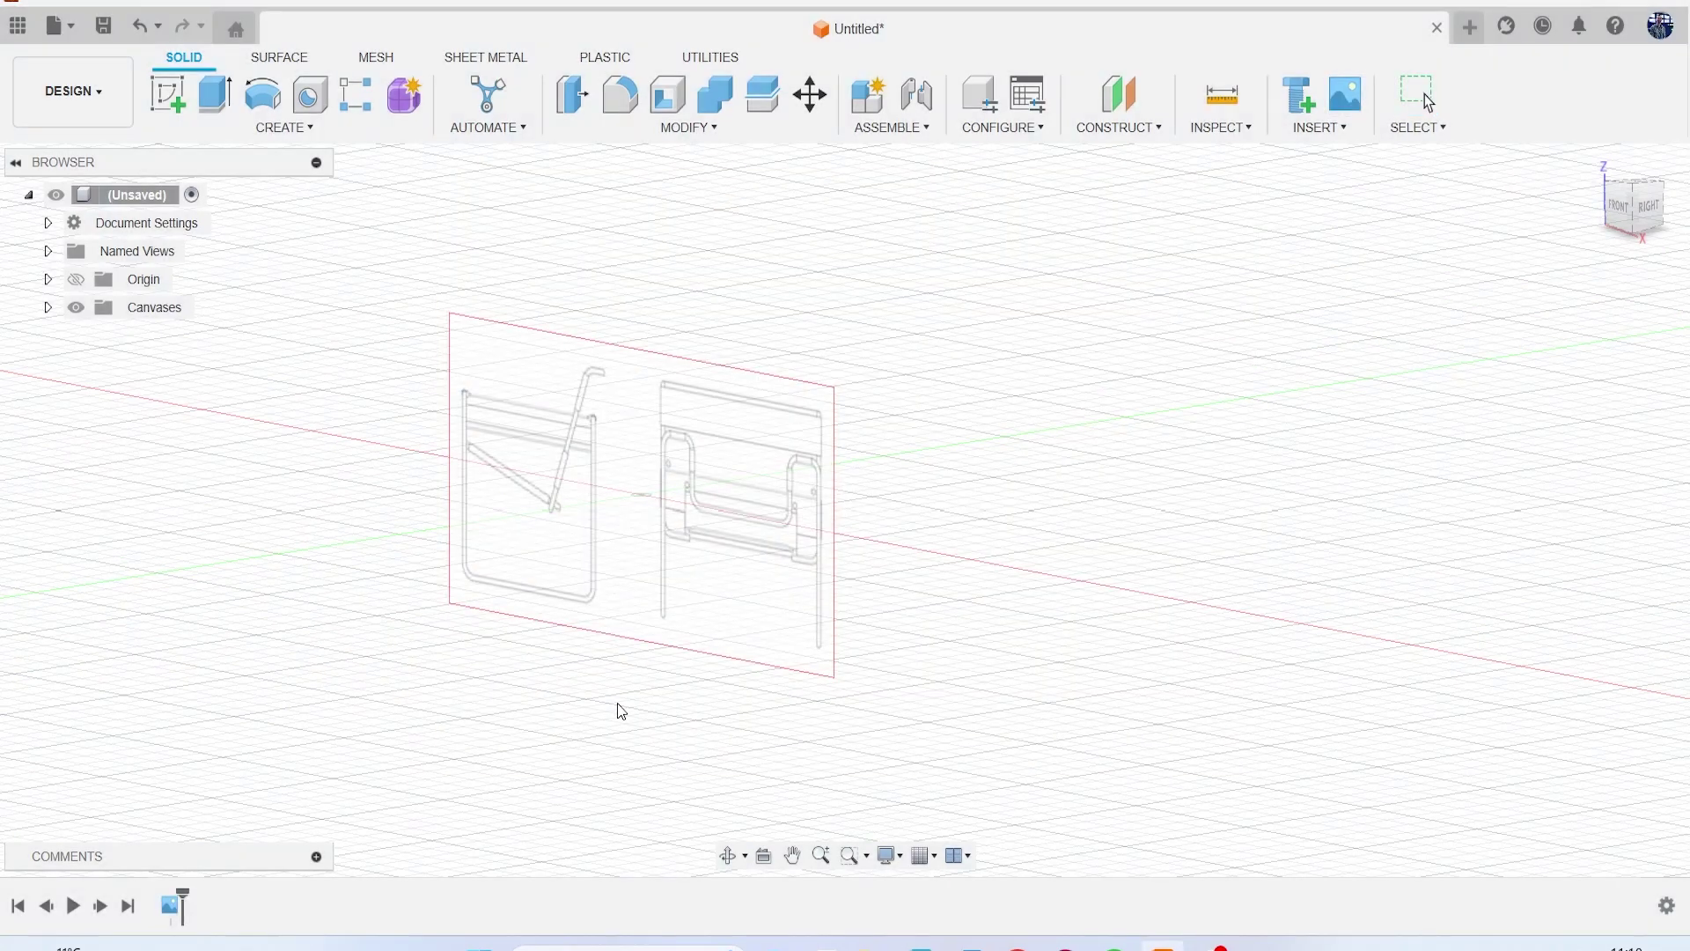
{"action": "left_click", "coordinate": [933, 696]}
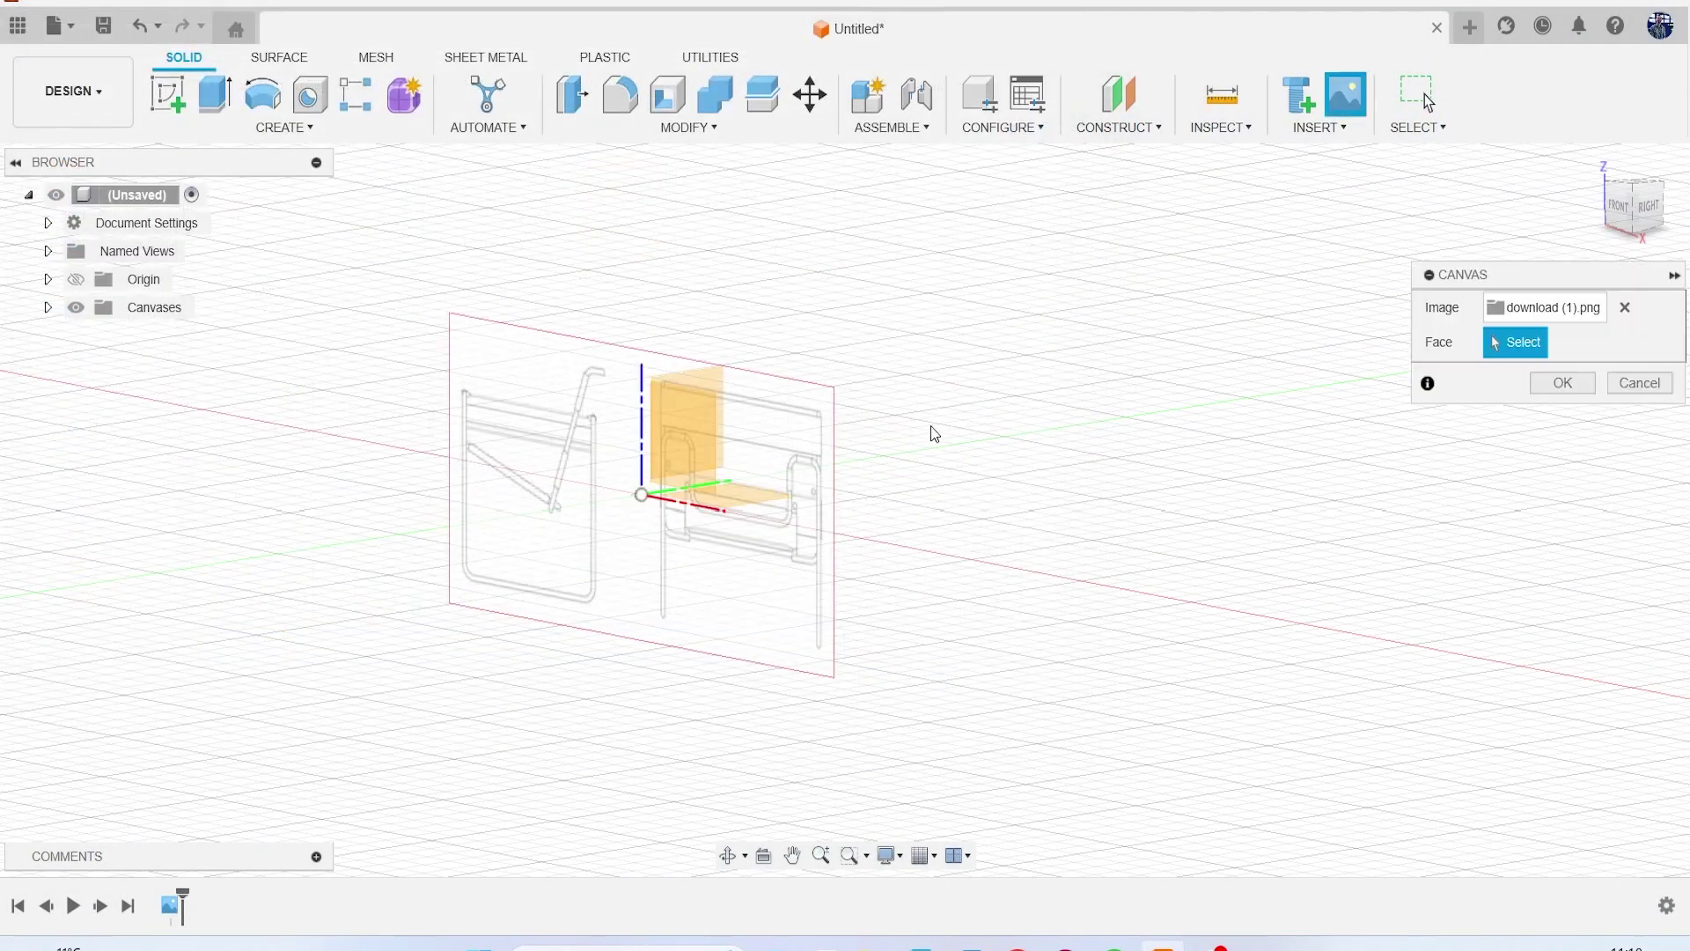
{"action": "left_click", "coordinate": [706, 377]}
{"action": "left_click", "coordinate": [1563, 819]}
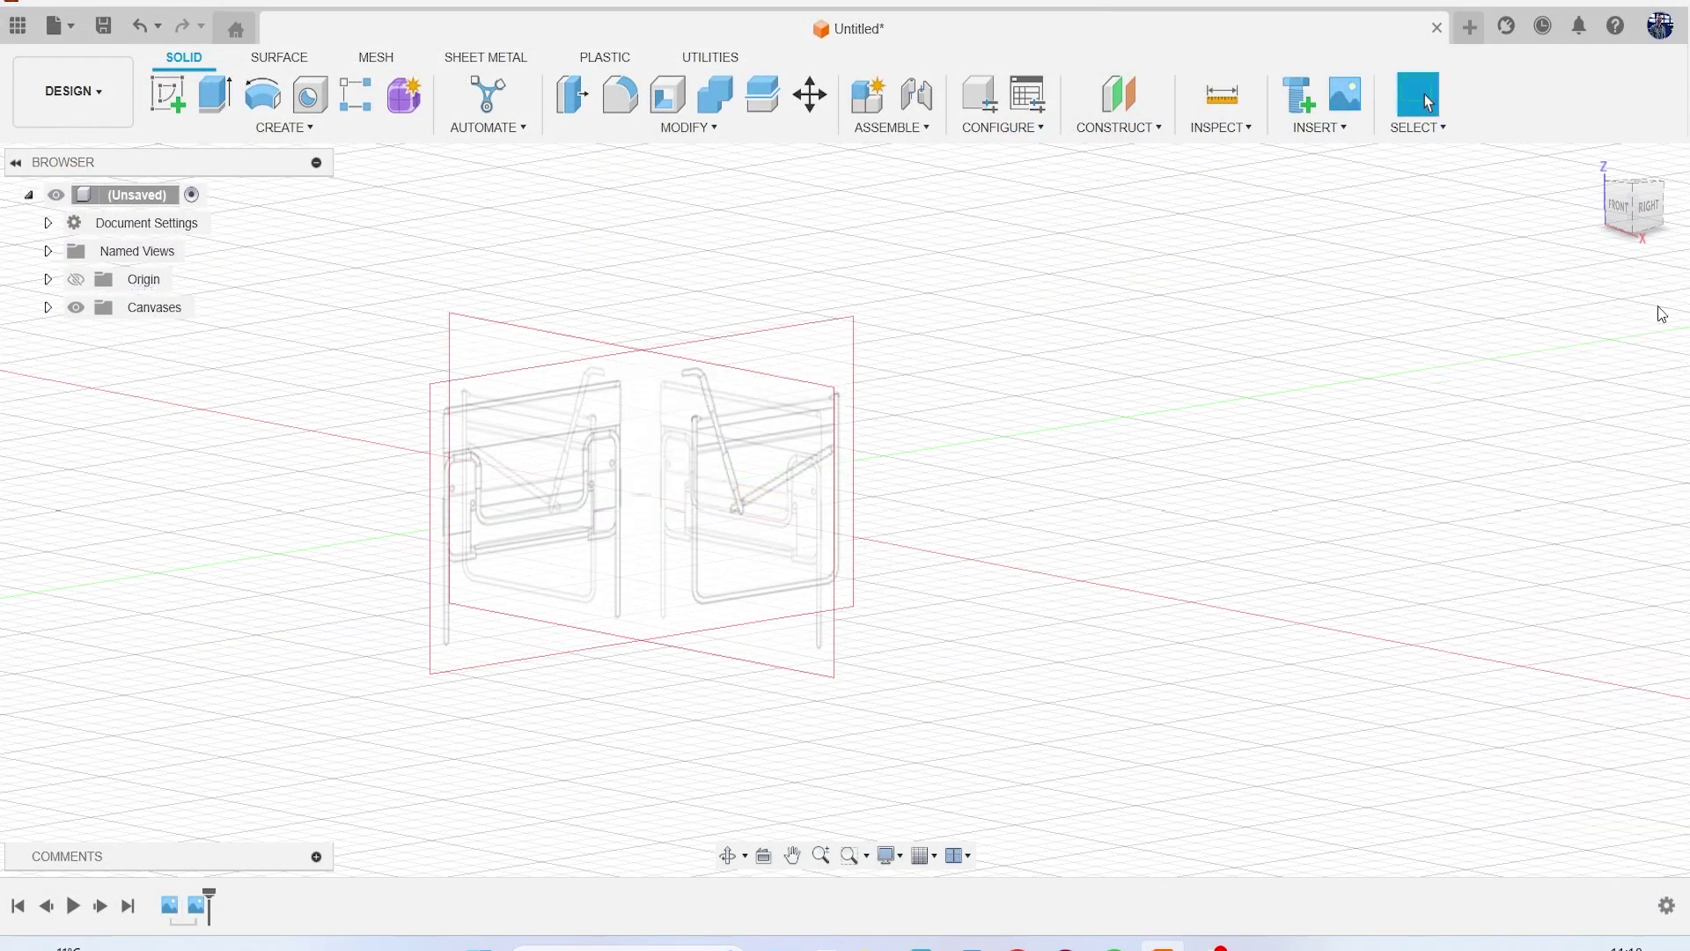
Step: Calibrate the download (1) canvas in the front view, setting the distance between the front-view chair's outer leg edges to 790 mm
{"action": "left_click", "coordinate": [1620, 204]}
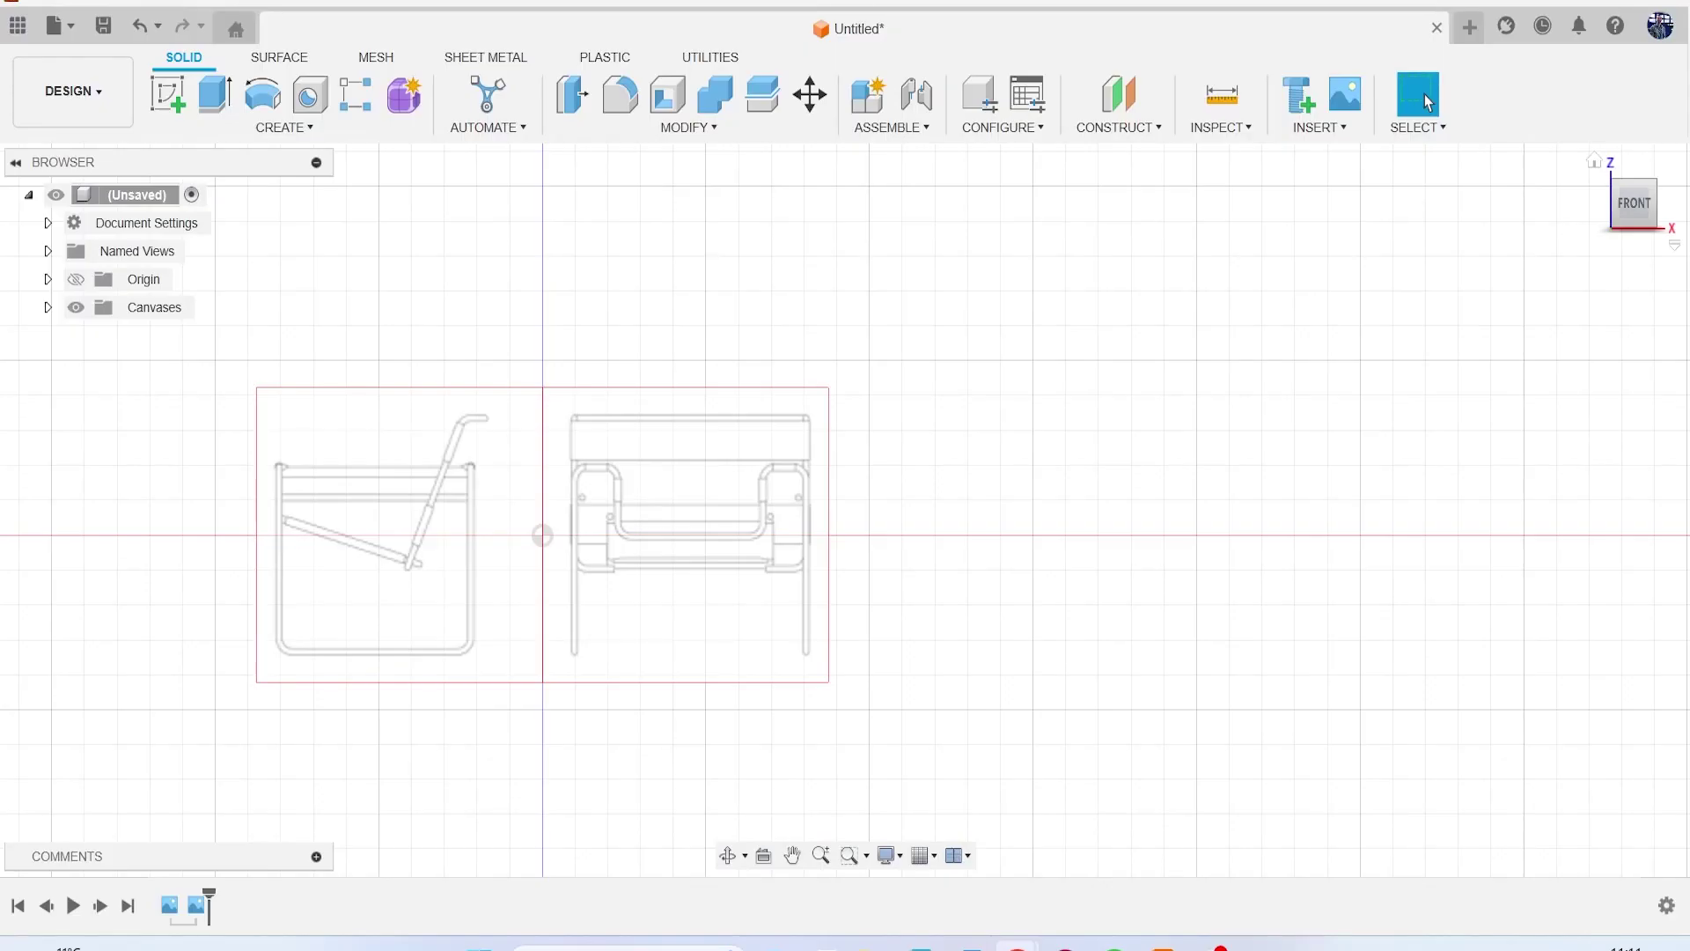
{"action": "left_click_drag", "start_coordinate": [1689, 630], "coordinate": [1245, 474]}
{"action": "left_click", "coordinate": [1260, 490]}
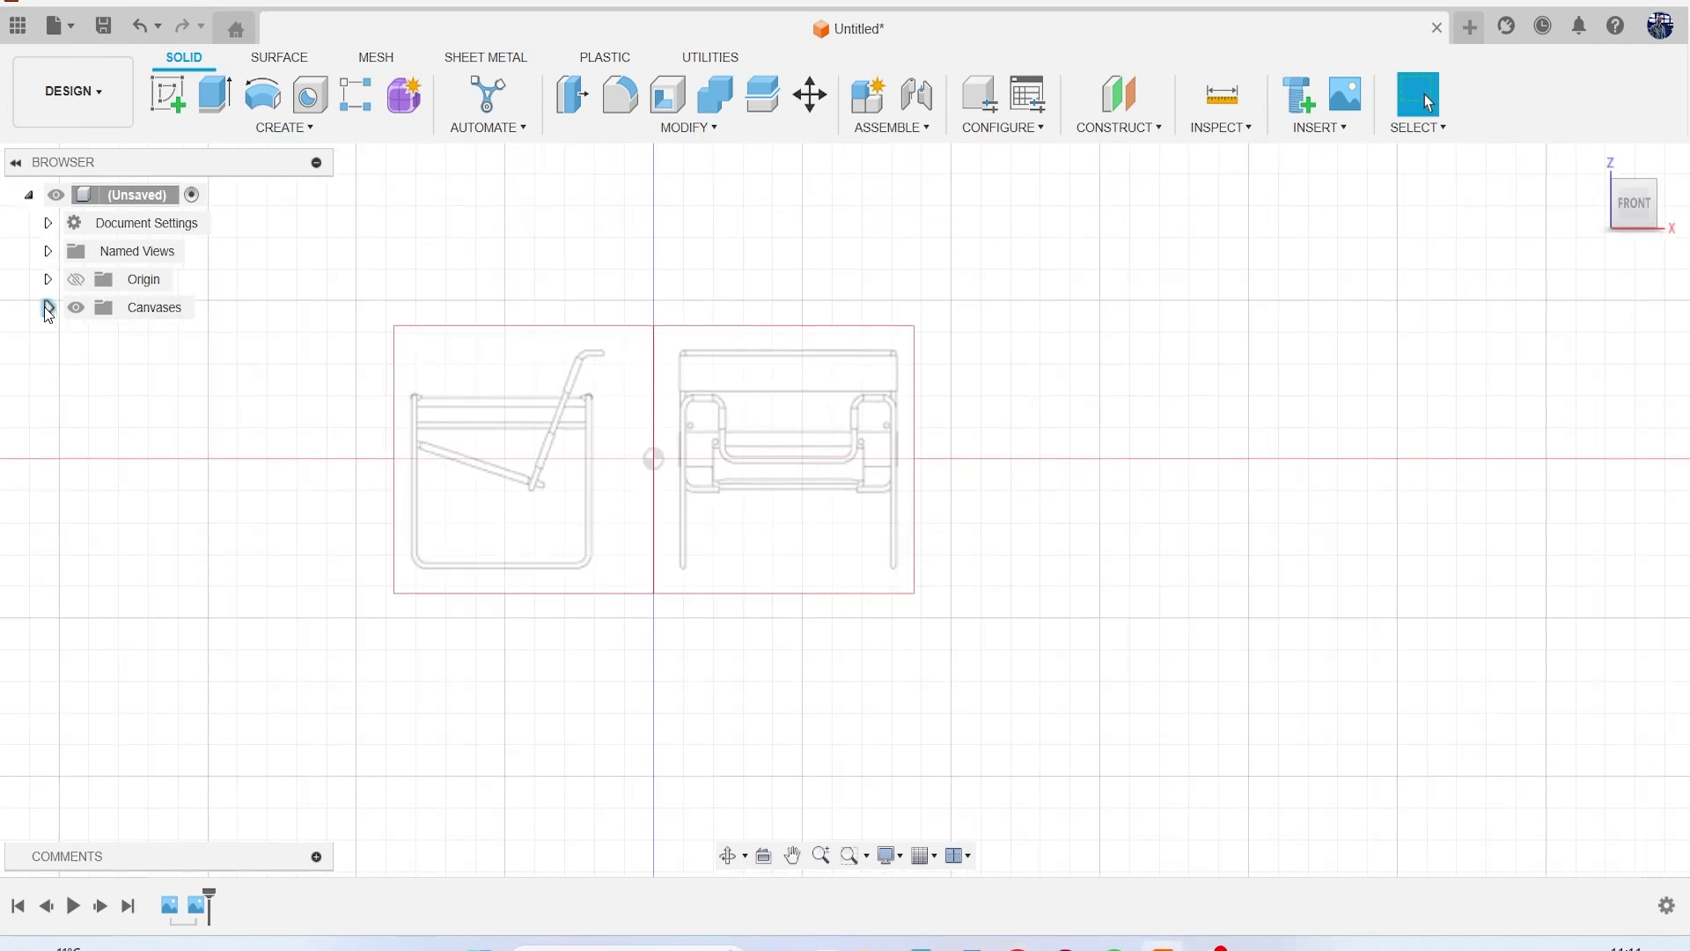
{"action": "left_click", "coordinate": [48, 308]}
{"action": "right_click", "coordinate": [191, 336]}
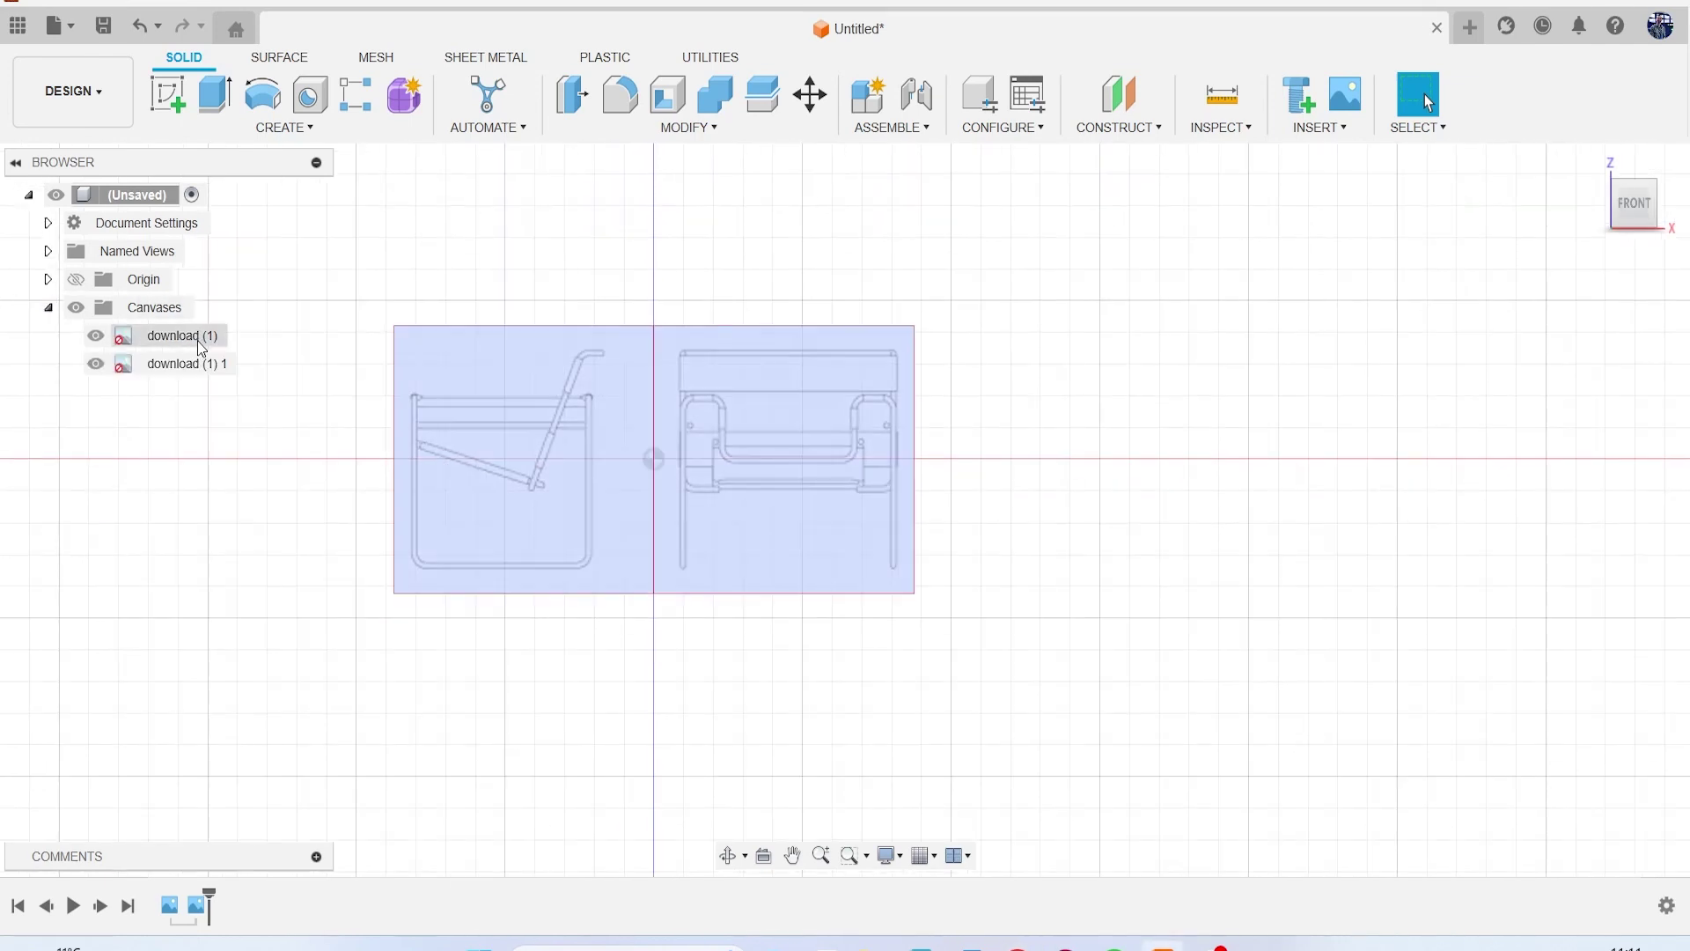
{"action": "left_click", "coordinate": [288, 413]}
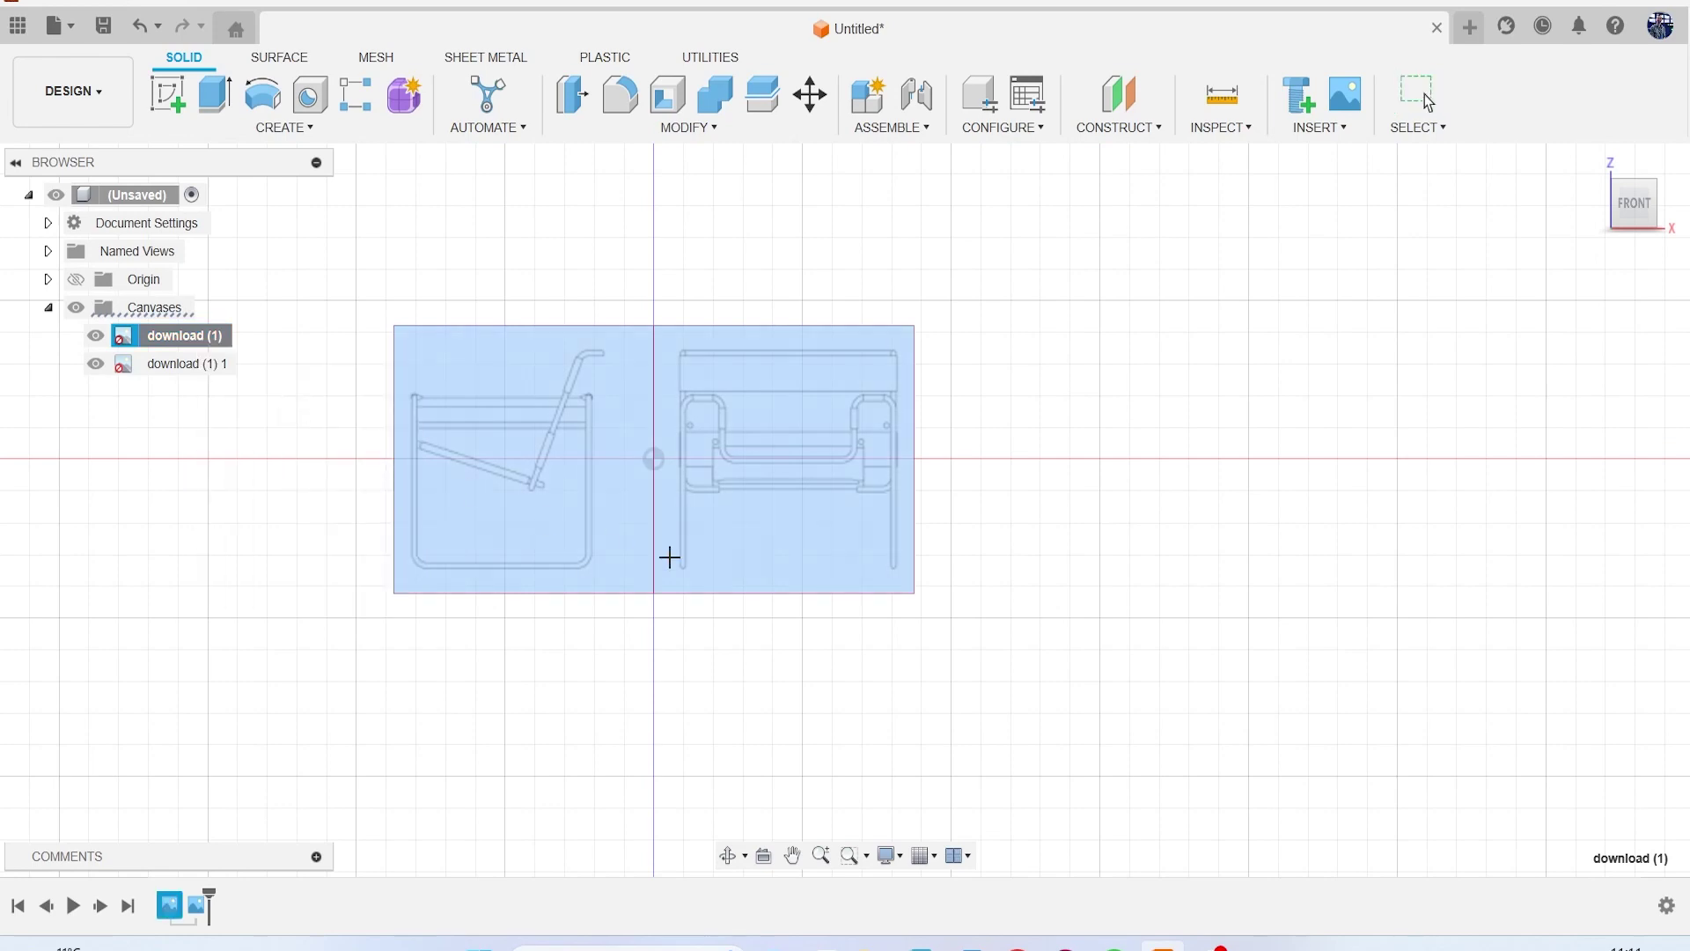
{"action": "scroll", "coordinate": [555, 460], "scroll_direction": "up", "scroll_amount": 5}
{"action": "scroll", "coordinate": [460, 465], "scroll_direction": "up", "scroll_amount": 1}
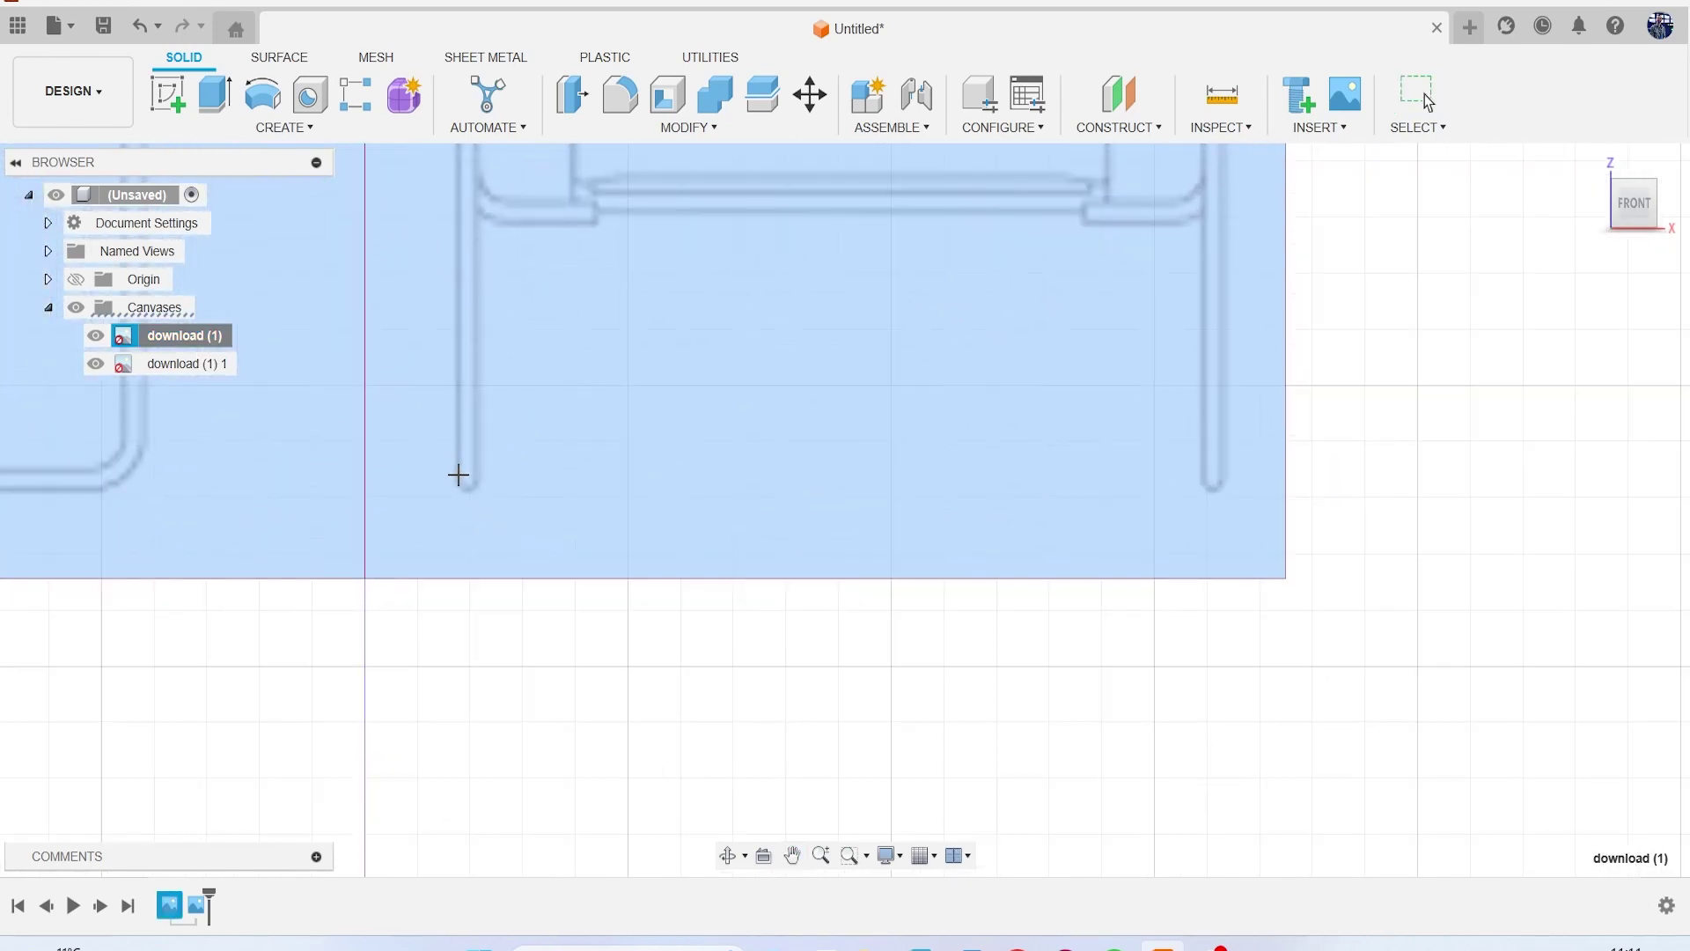
{"action": "left_click", "coordinate": [457, 475]}
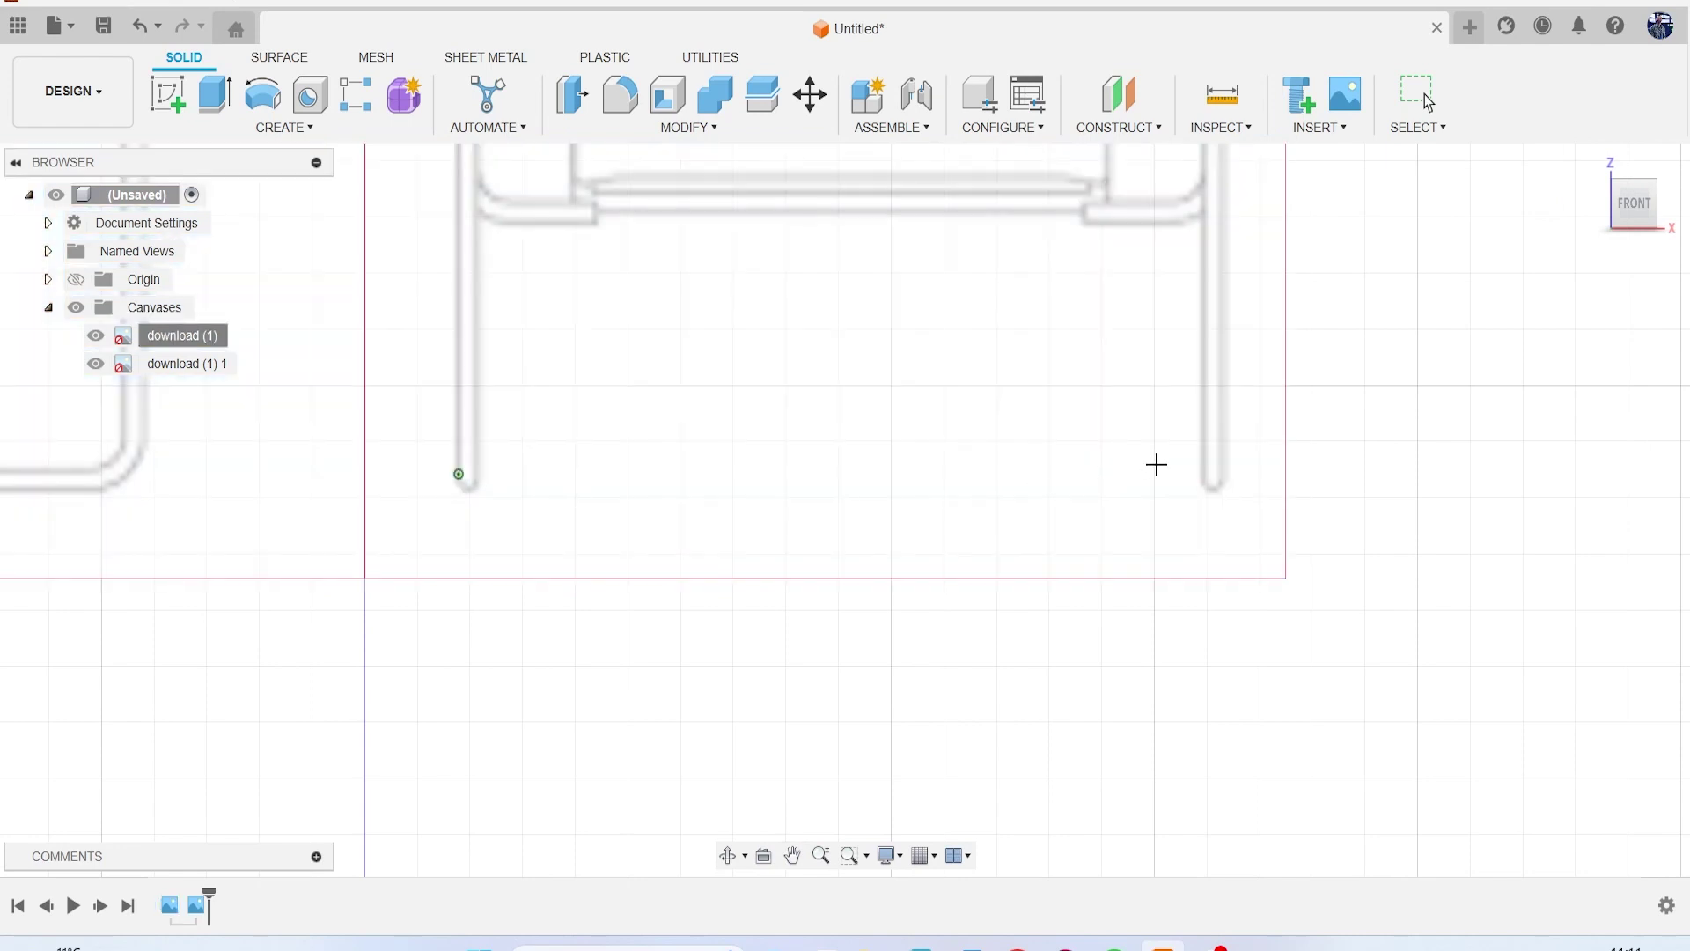
{"action": "left_click", "coordinate": [1224, 476]}
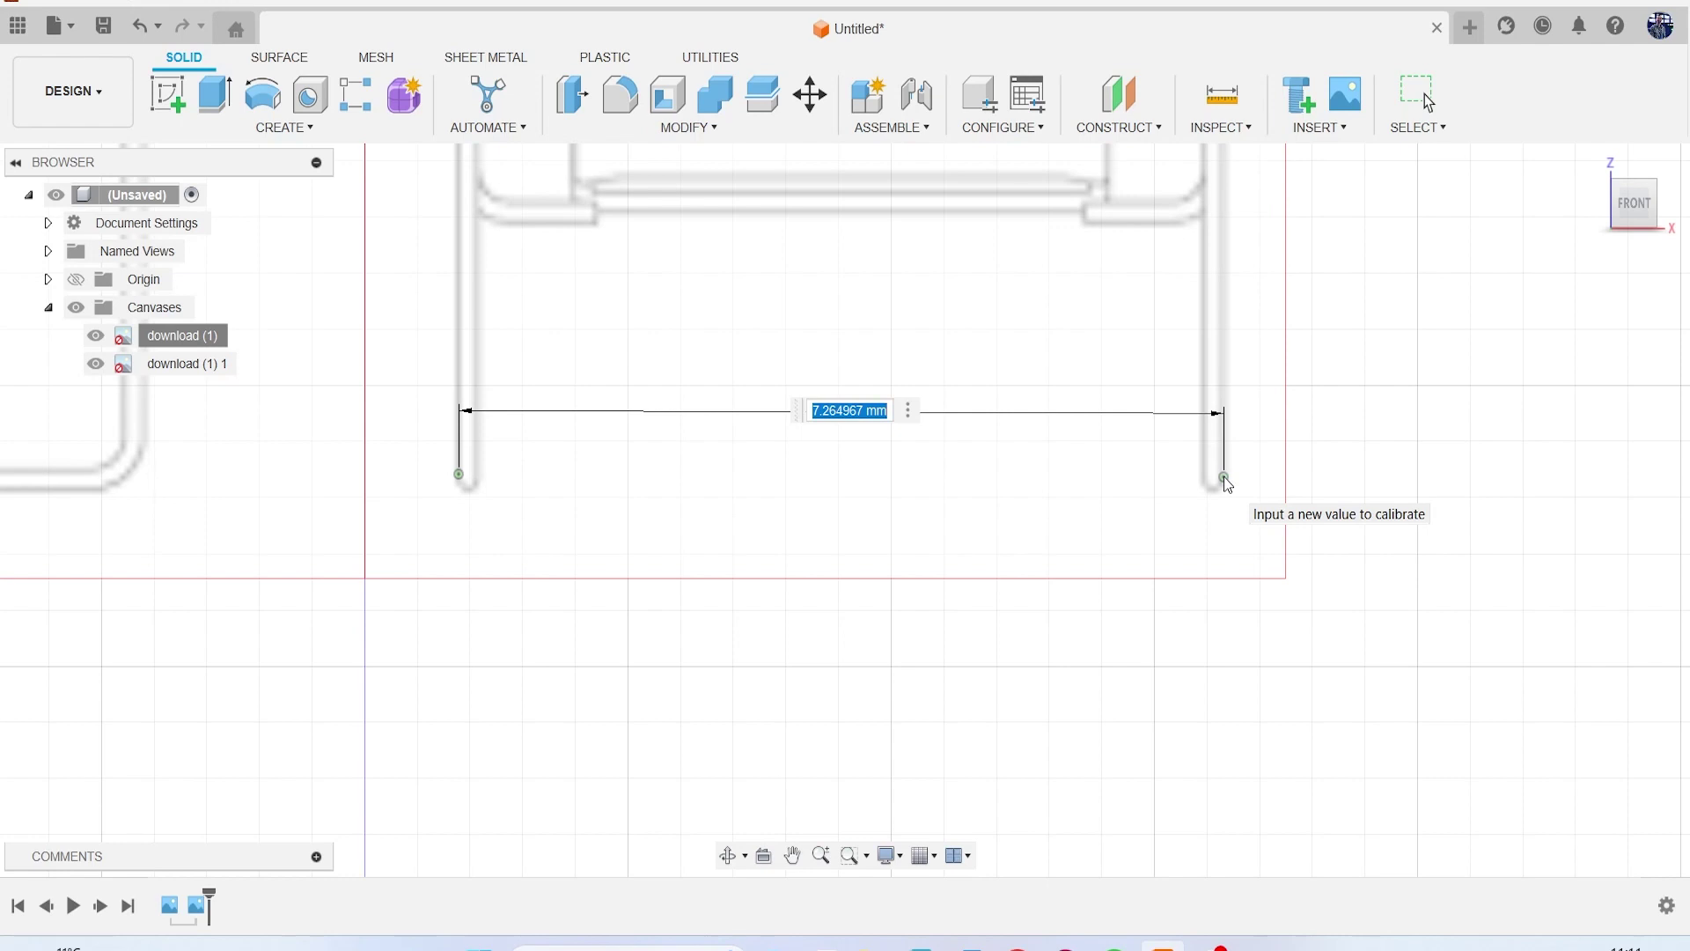
{"action": "type", "text": "790"}
{"action": "key", "text": "Return"}
Step: Move the download (1) canvas to about X 375.4 mm, Y -502.5 mm, standing the front-view chair centred on the origin
{"action": "scroll", "coordinate": [1224, 477], "scroll_direction": "down", "scroll_amount": 15}
{"action": "scroll", "coordinate": [1224, 478], "scroll_direction": "down", "scroll_amount": 10}
{"action": "scroll", "coordinate": [1092, 528], "scroll_direction": "up", "scroll_amount": 2}
{"action": "scroll", "coordinate": [1060, 509], "scroll_direction": "up", "scroll_amount": 3}
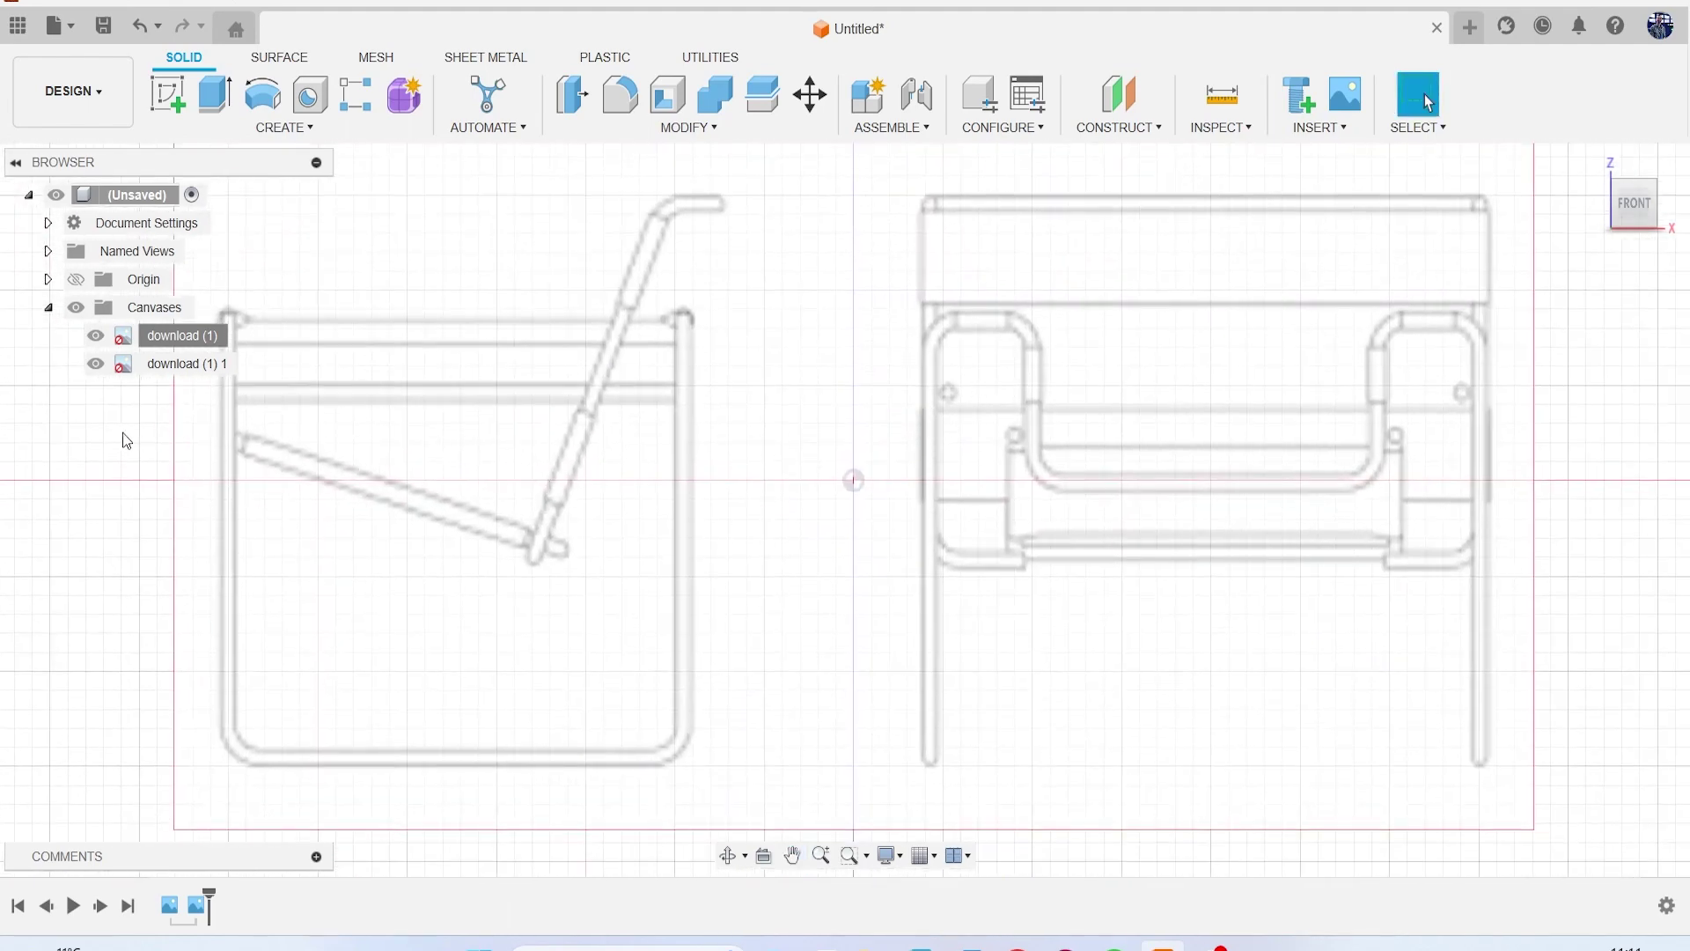
{"action": "right_click", "coordinate": [187, 339]}
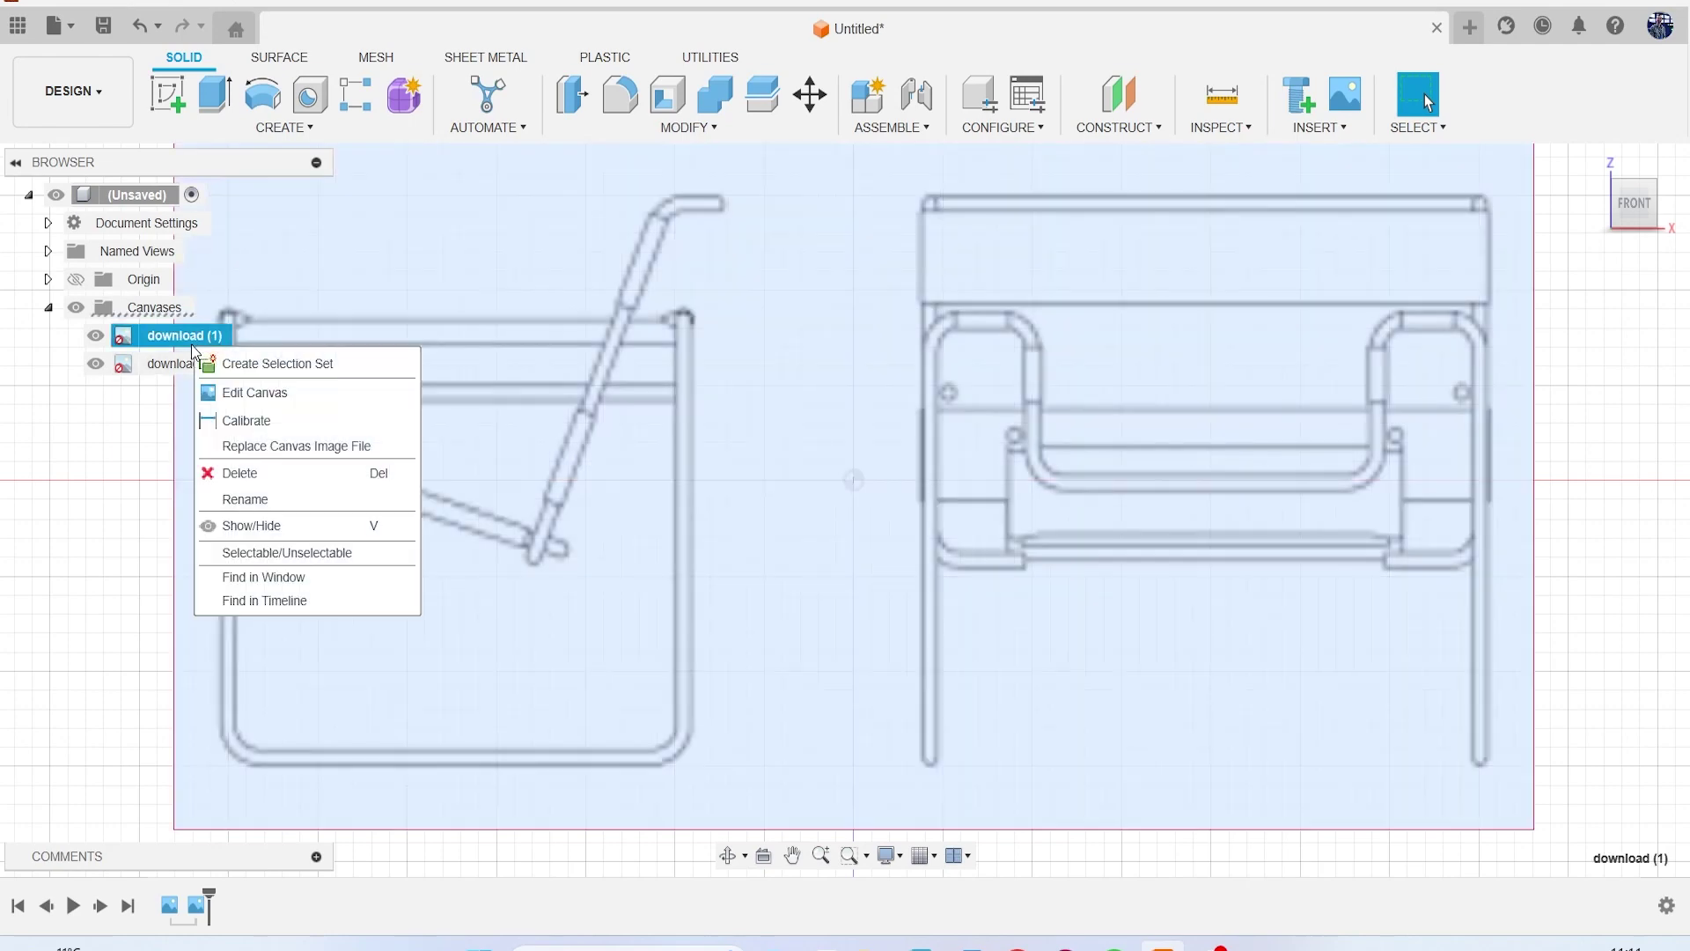
{"action": "left_click", "coordinate": [301, 405]}
{"action": "scroll", "coordinate": [368, 430], "scroll_direction": "down", "scroll_amount": 5}
{"action": "scroll", "coordinate": [614, 463], "scroll_direction": "up", "scroll_amount": 2}
{"action": "left_click_drag", "start_coordinate": [641, 426], "coordinate": [383, 242]}
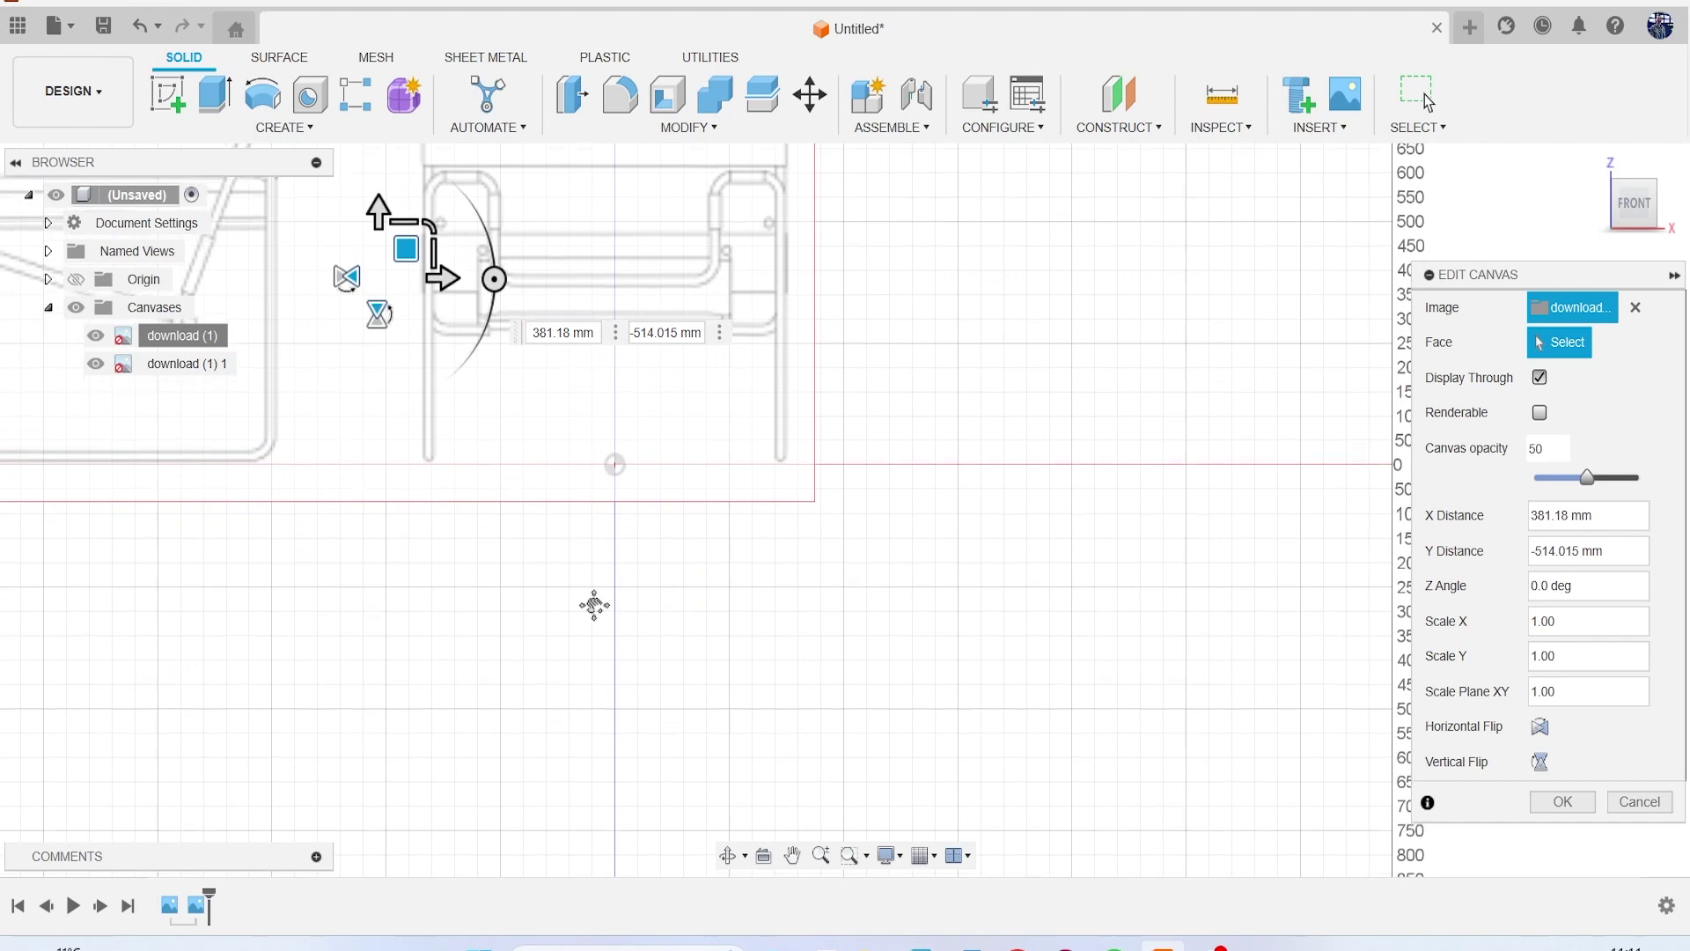
{"action": "middle_click_drag", "start_coordinate": [594, 605], "coordinate": [633, 718]}
{"action": "left_click_drag", "start_coordinate": [446, 361], "coordinate": [452, 363]}
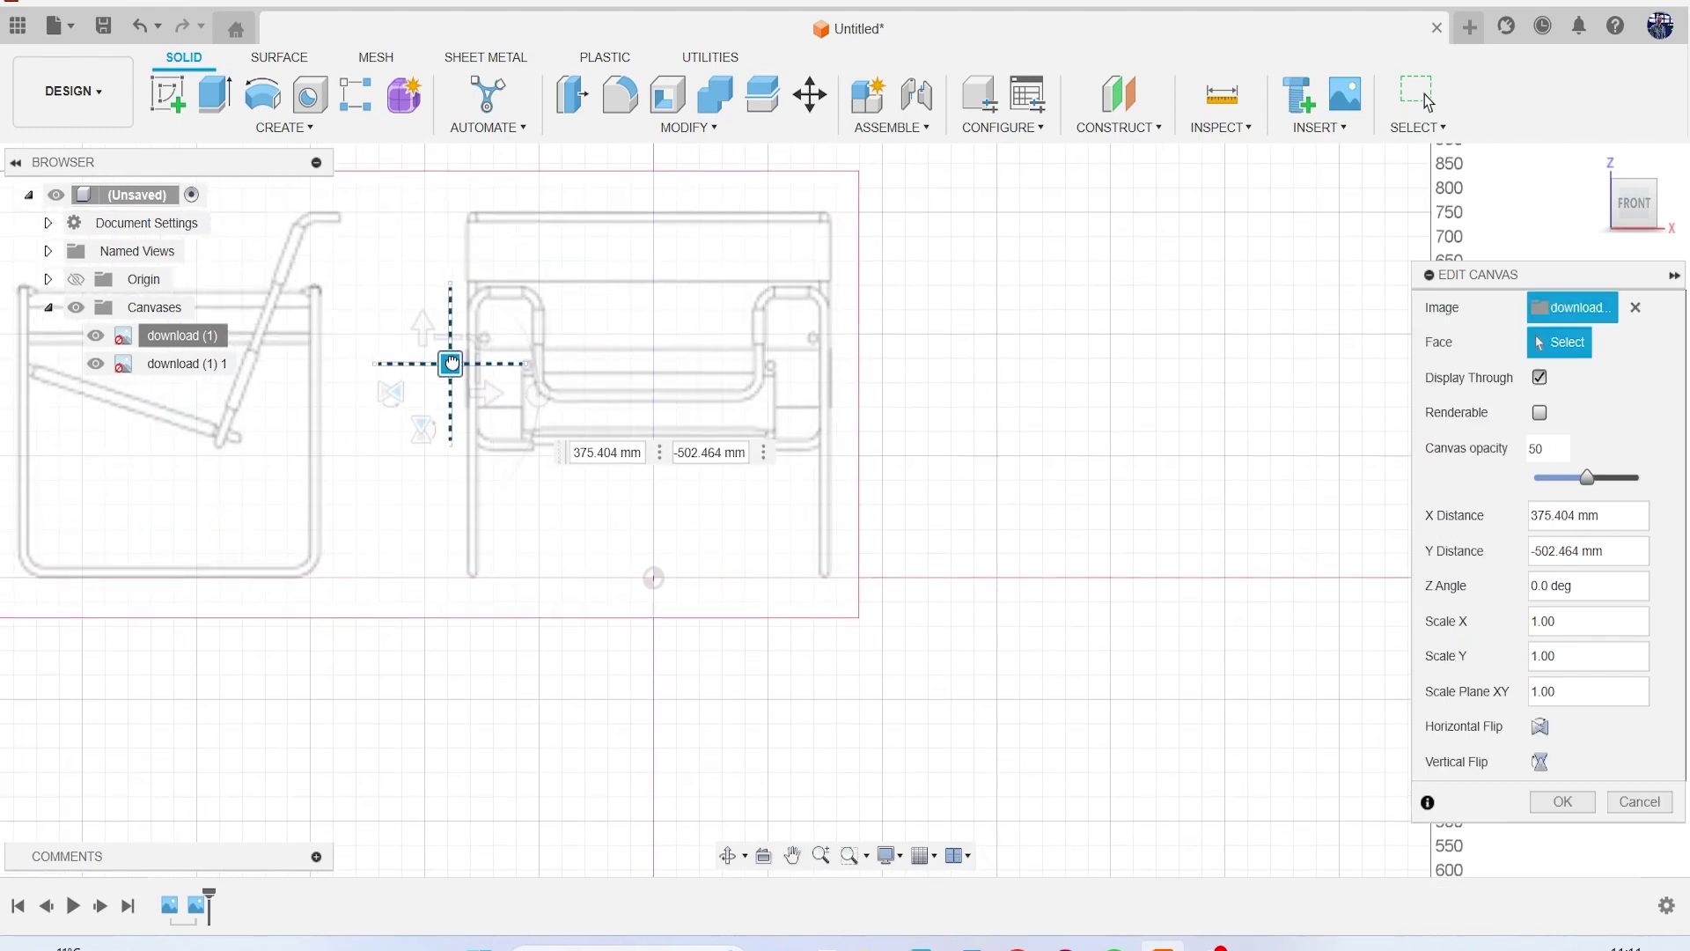
{"action": "left_click", "coordinate": [1563, 801]}
Step: Calibrate the download (1) 1 canvas in the right view using the overall width across the side-view chair's base frame
{"action": "left_click_drag", "start_coordinate": [1622, 211], "coordinate": [1592, 235]}
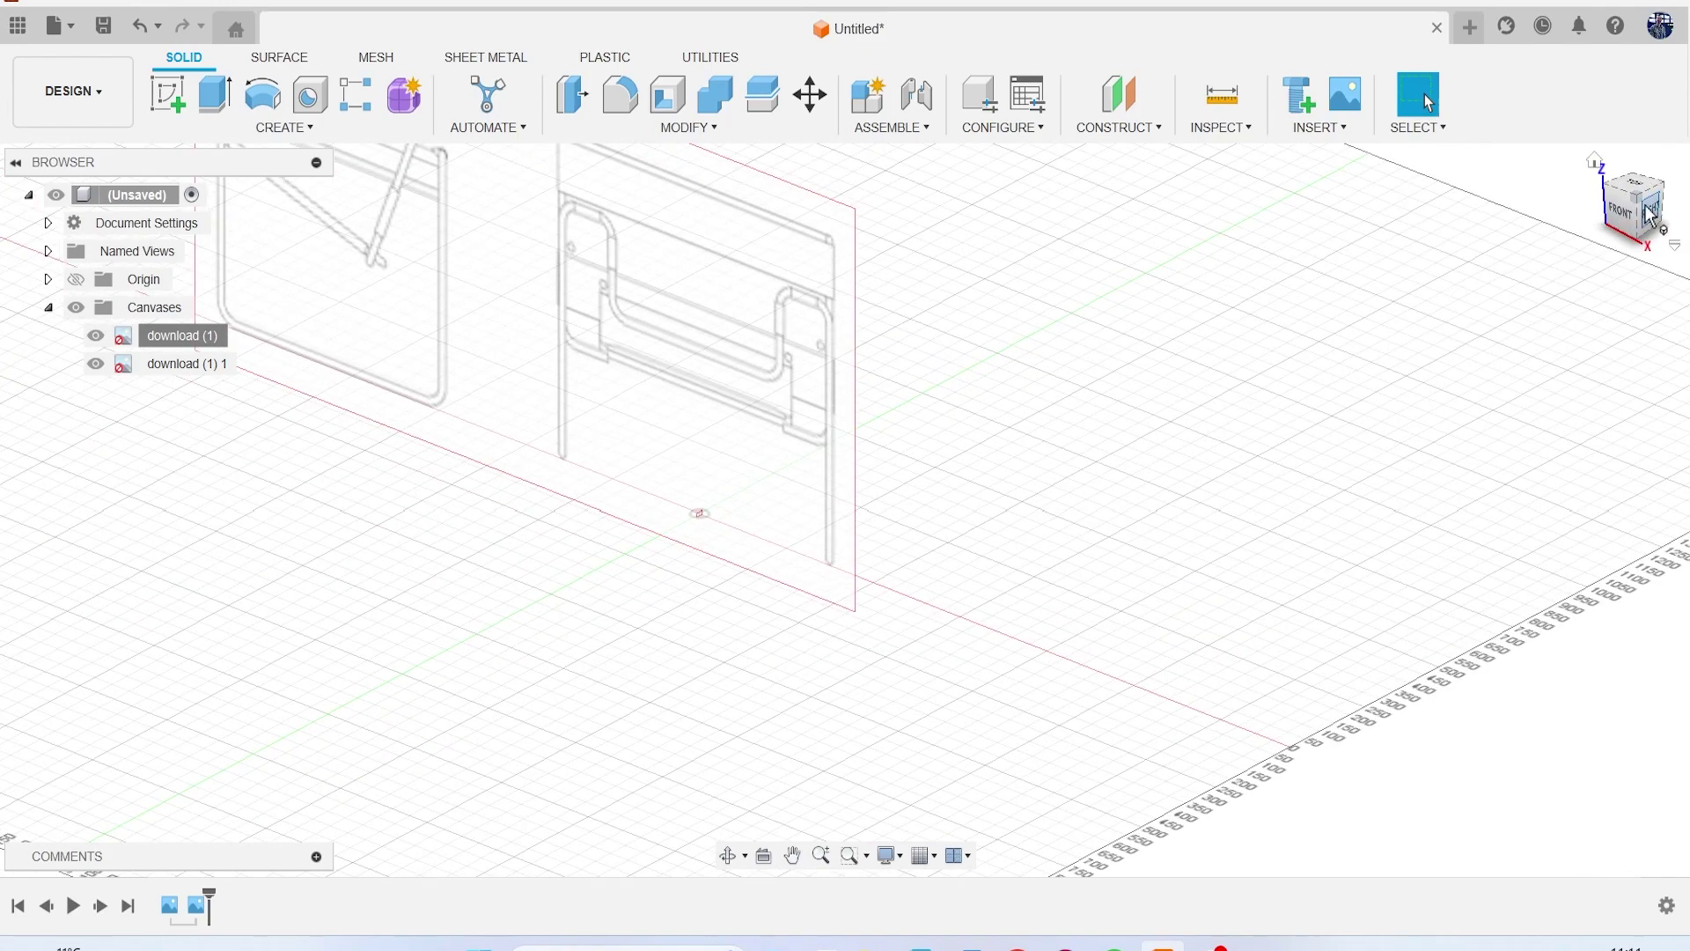
{"action": "left_click", "coordinate": [1649, 215]}
{"action": "scroll", "coordinate": [725, 458], "scroll_direction": "up", "scroll_amount": 10}
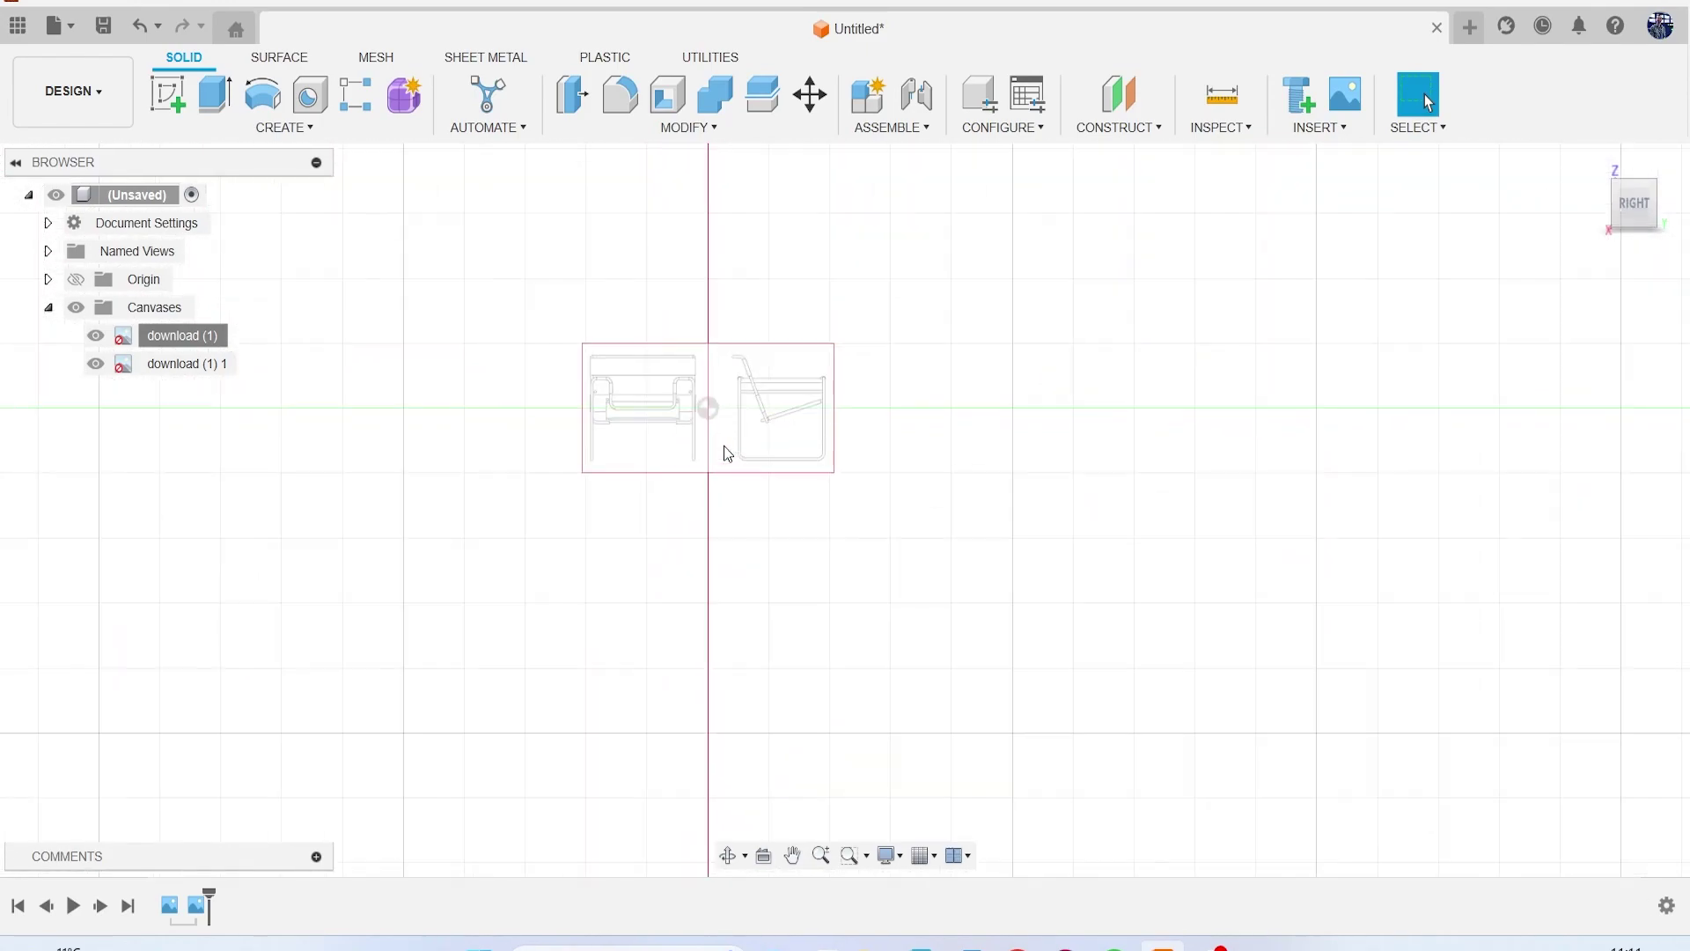
{"action": "right_click", "coordinate": [197, 364]}
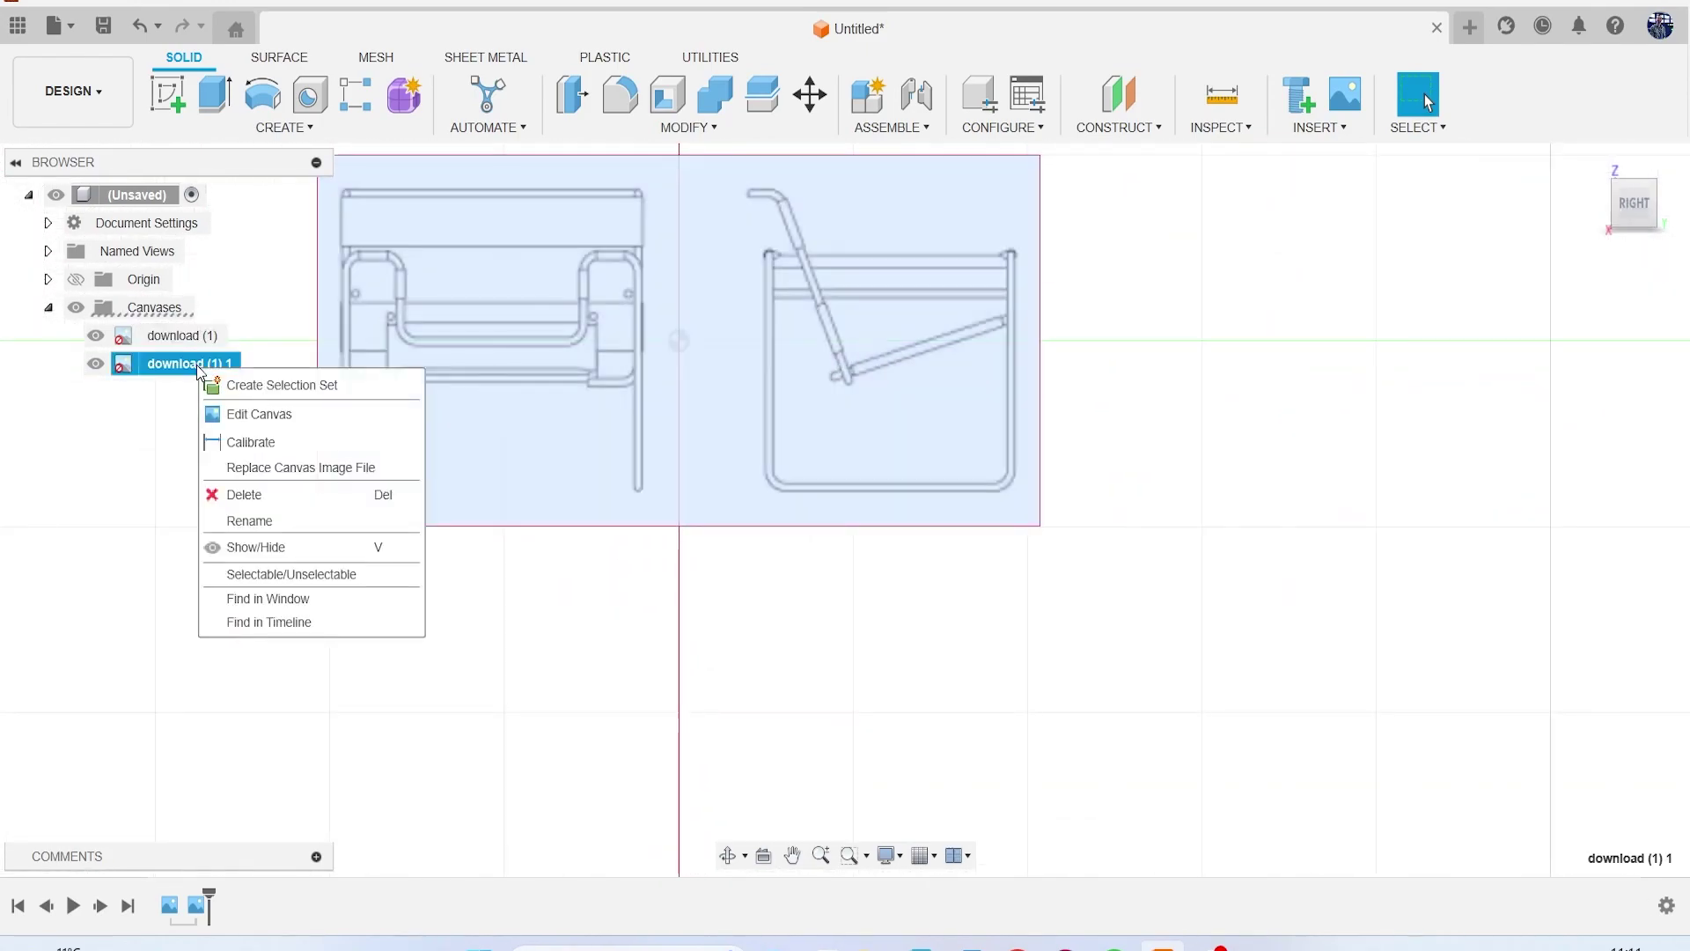
{"action": "left_click", "coordinate": [264, 442]}
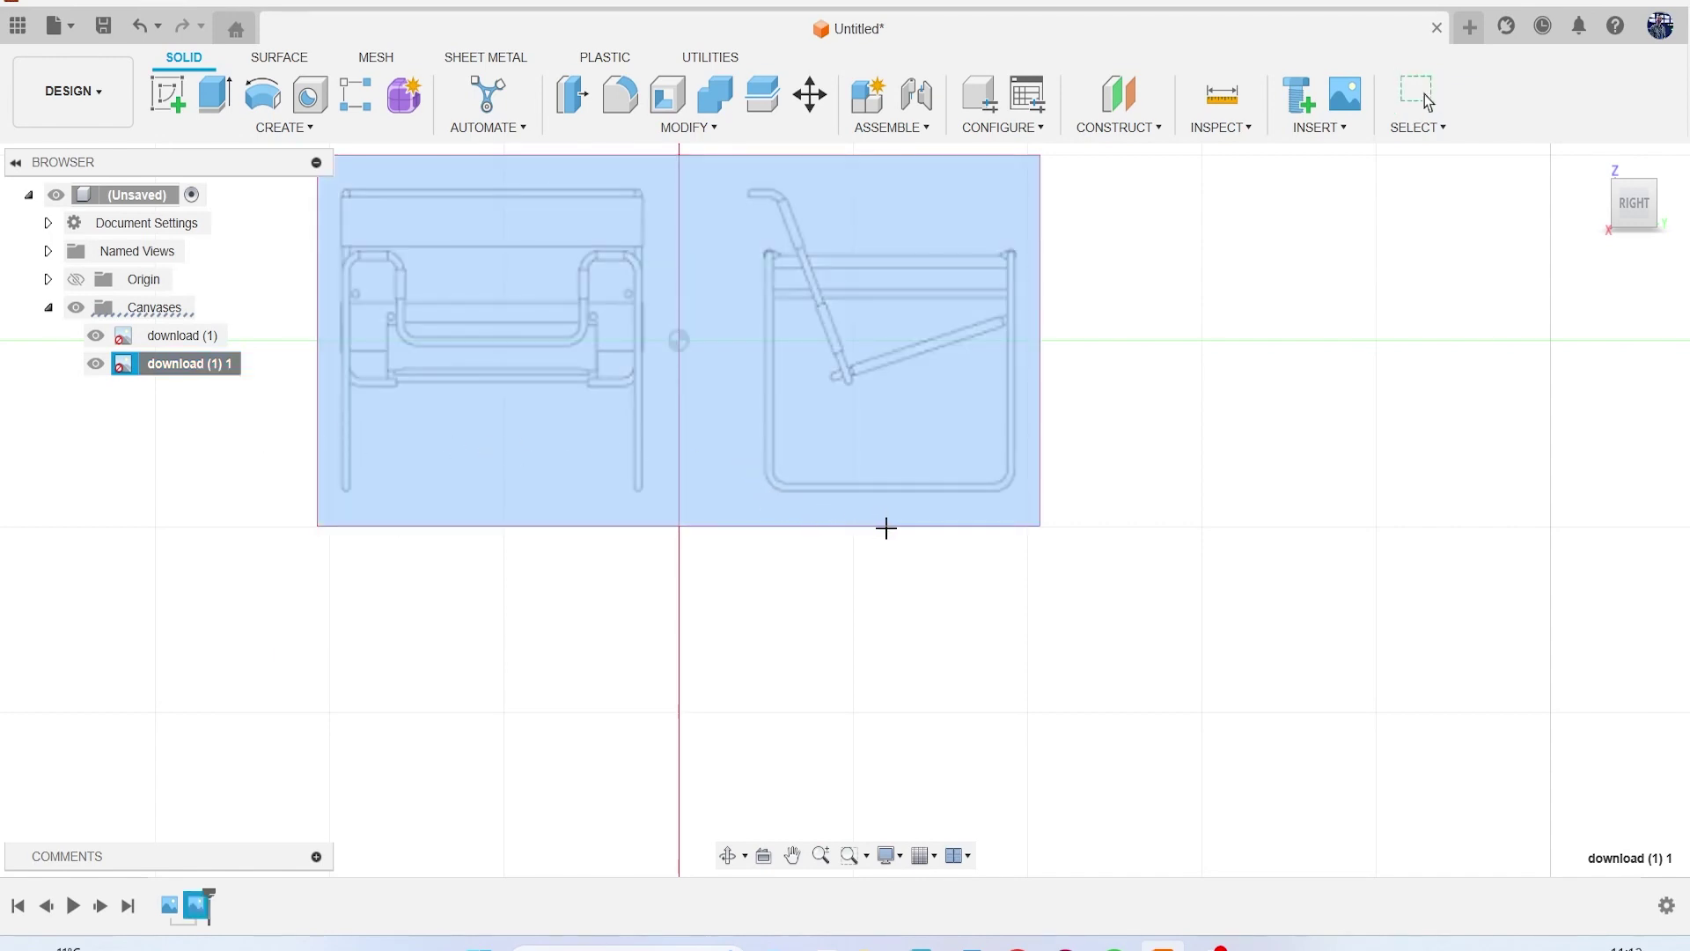
{"action": "scroll", "coordinate": [657, 449], "scroll_direction": "up", "scroll_amount": 6}
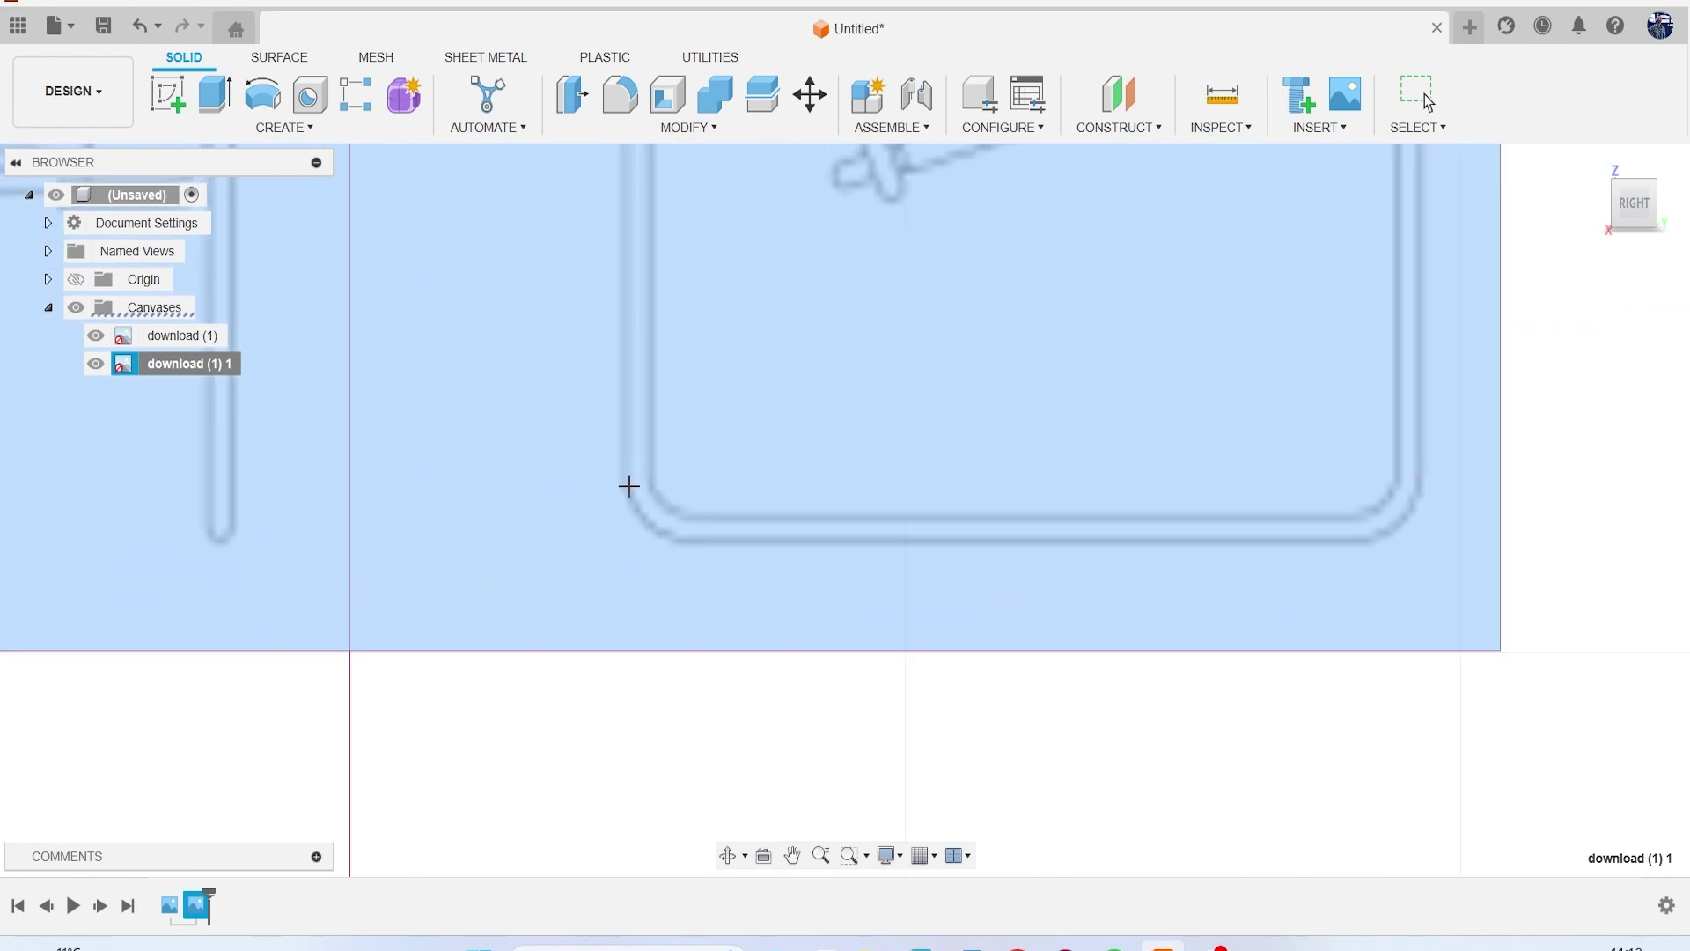
{"action": "left_click", "coordinate": [626, 487]}
{"action": "left_click", "coordinate": [1418, 491]}
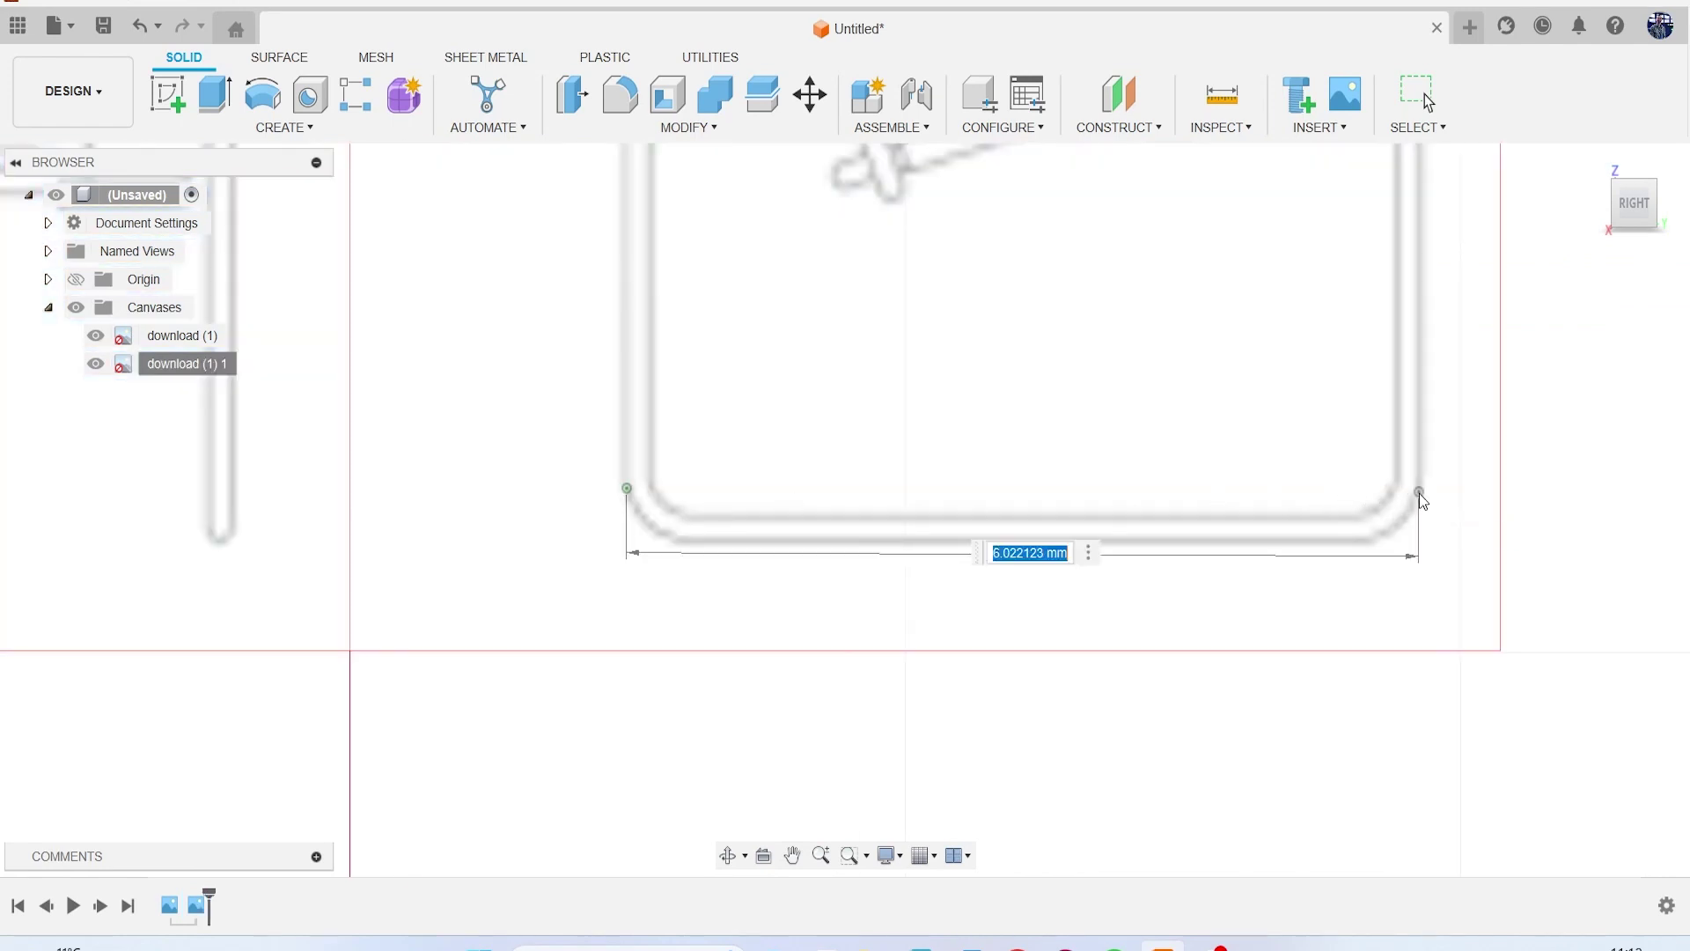
{"action": "type", "text": "6"}
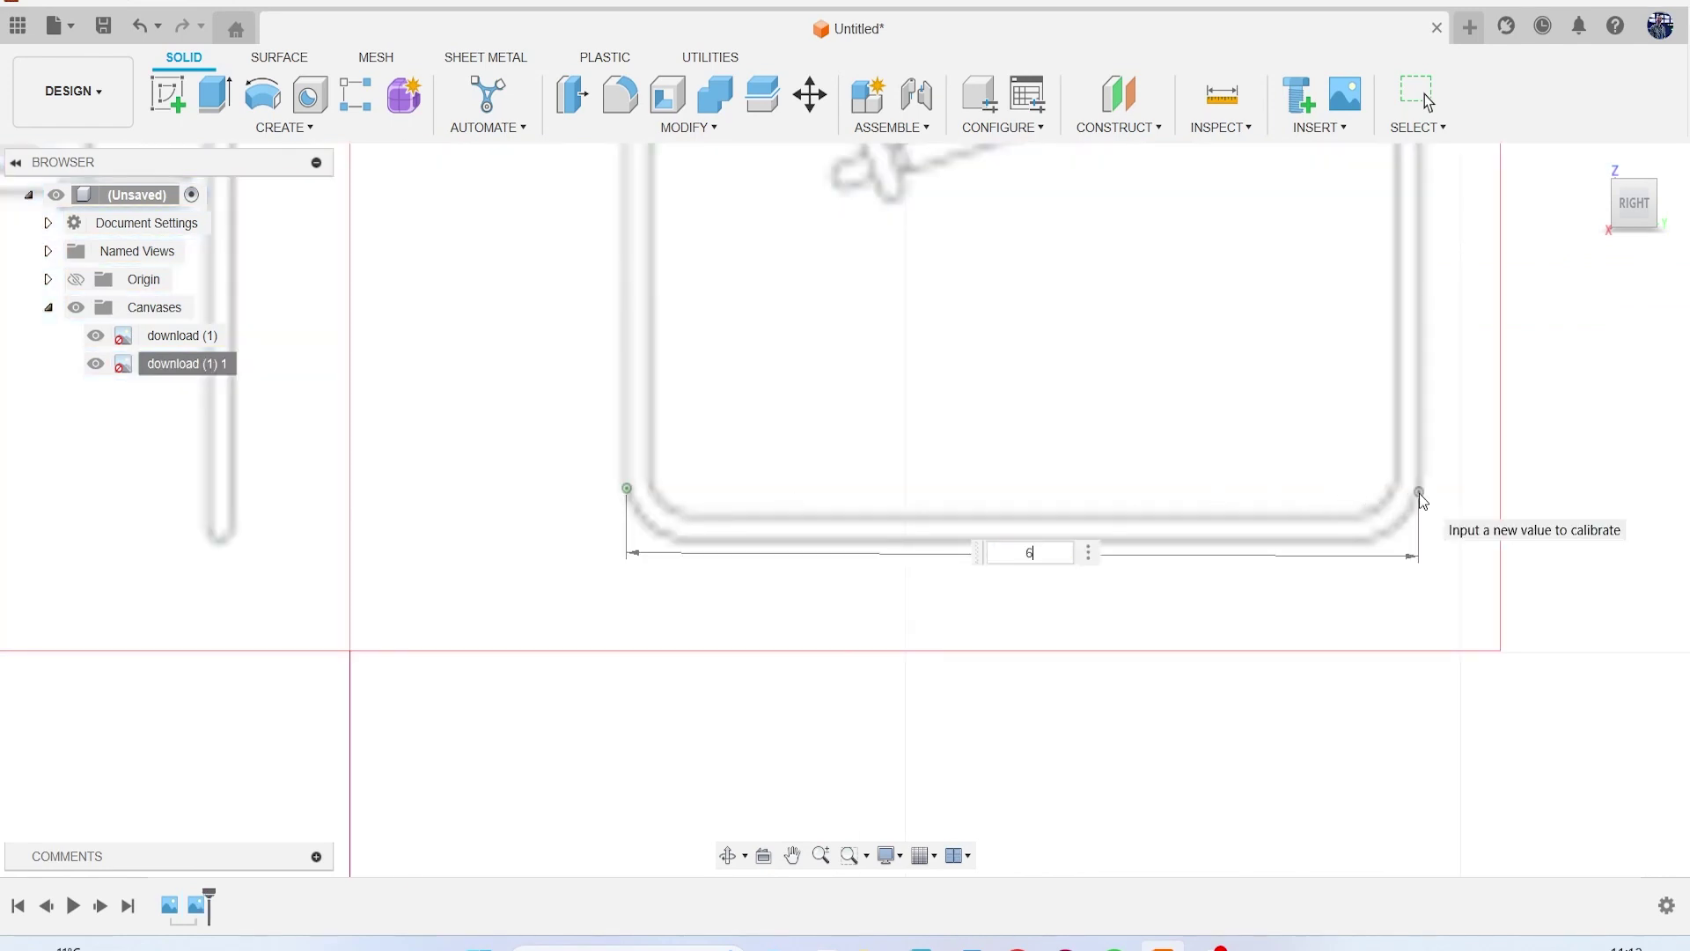
{"action": "key", "text": "Return"}
Step: Flip the download (1) 1 canvas horizontally and move it to about X 592.9 mm, Y 392.2 mm, setting the side-view chair's base at the origin
{"action": "scroll", "coordinate": [1420, 493], "scroll_direction": "down", "scroll_amount": 10}
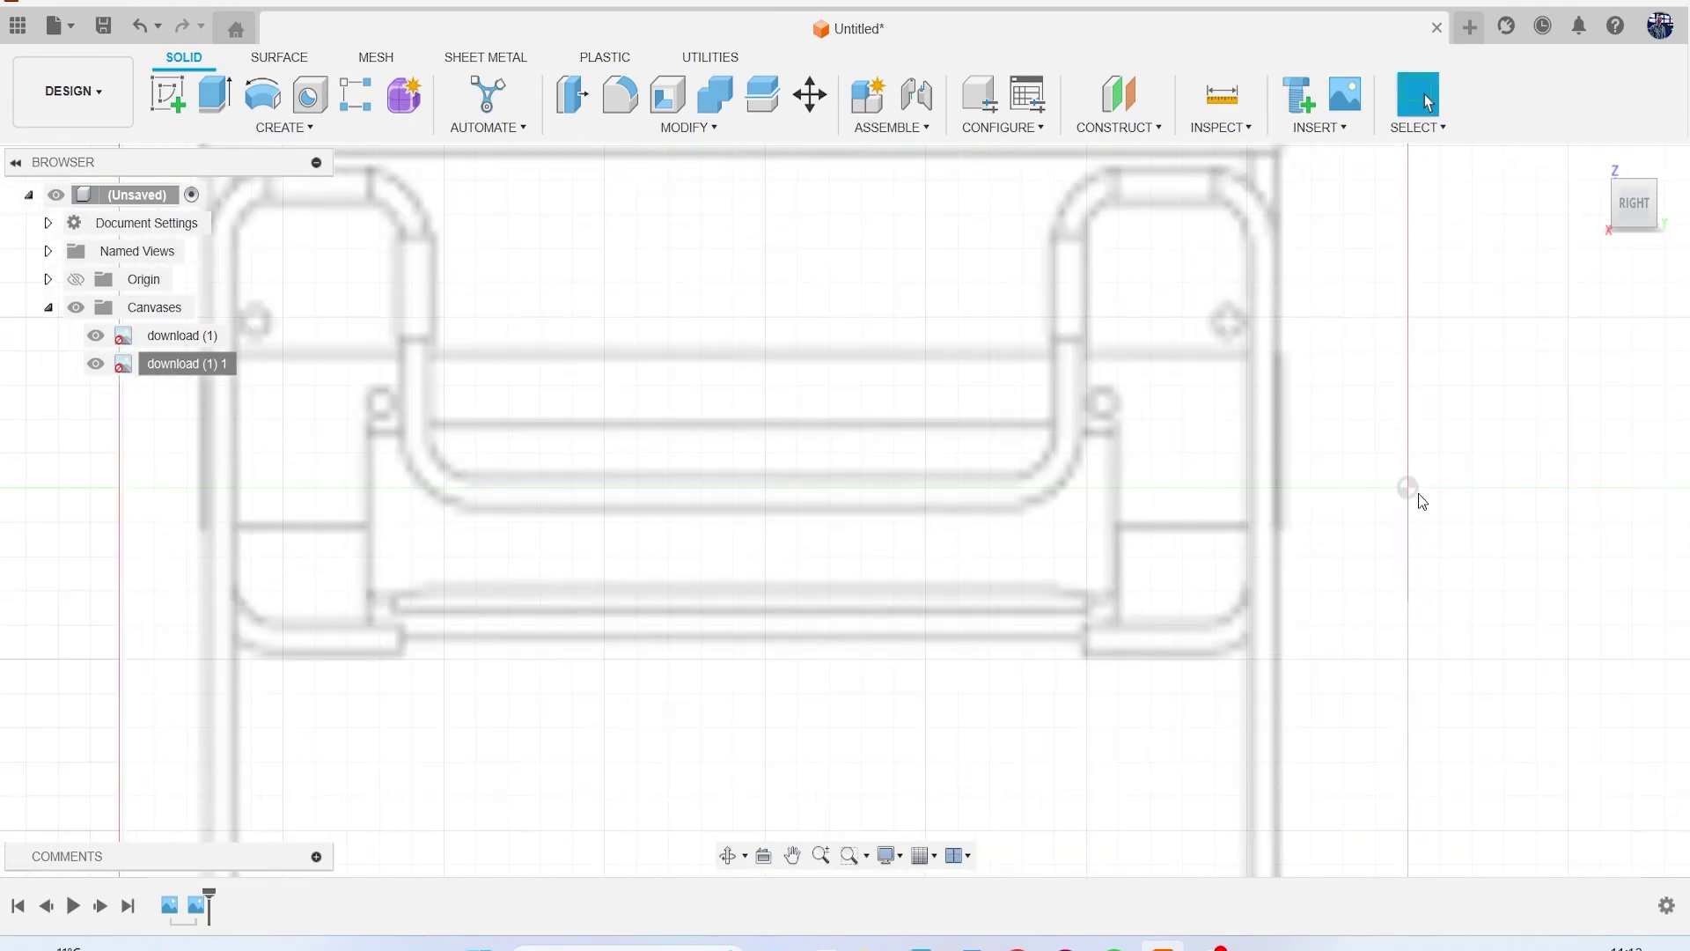
{"action": "scroll", "coordinate": [1418, 493], "scroll_direction": "down", "scroll_amount": 8}
{"action": "middle_click_drag", "start_coordinate": [1419, 493], "coordinate": [1041, 434]}
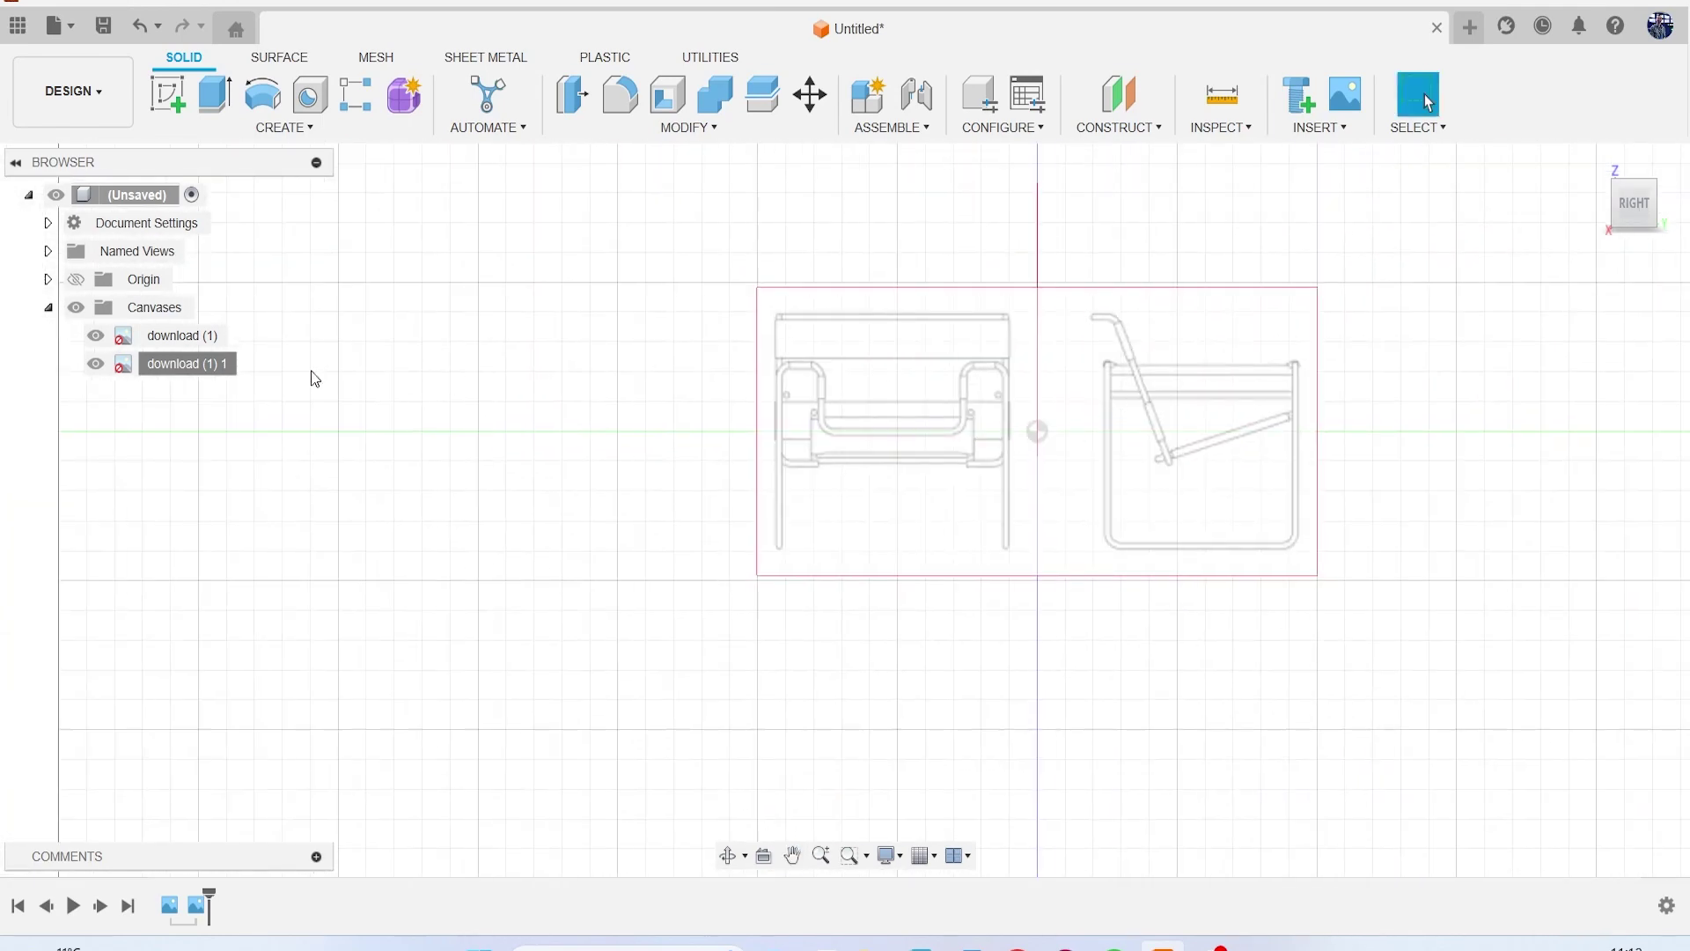
{"action": "right_click", "coordinate": [188, 363]}
{"action": "left_click", "coordinate": [260, 407]}
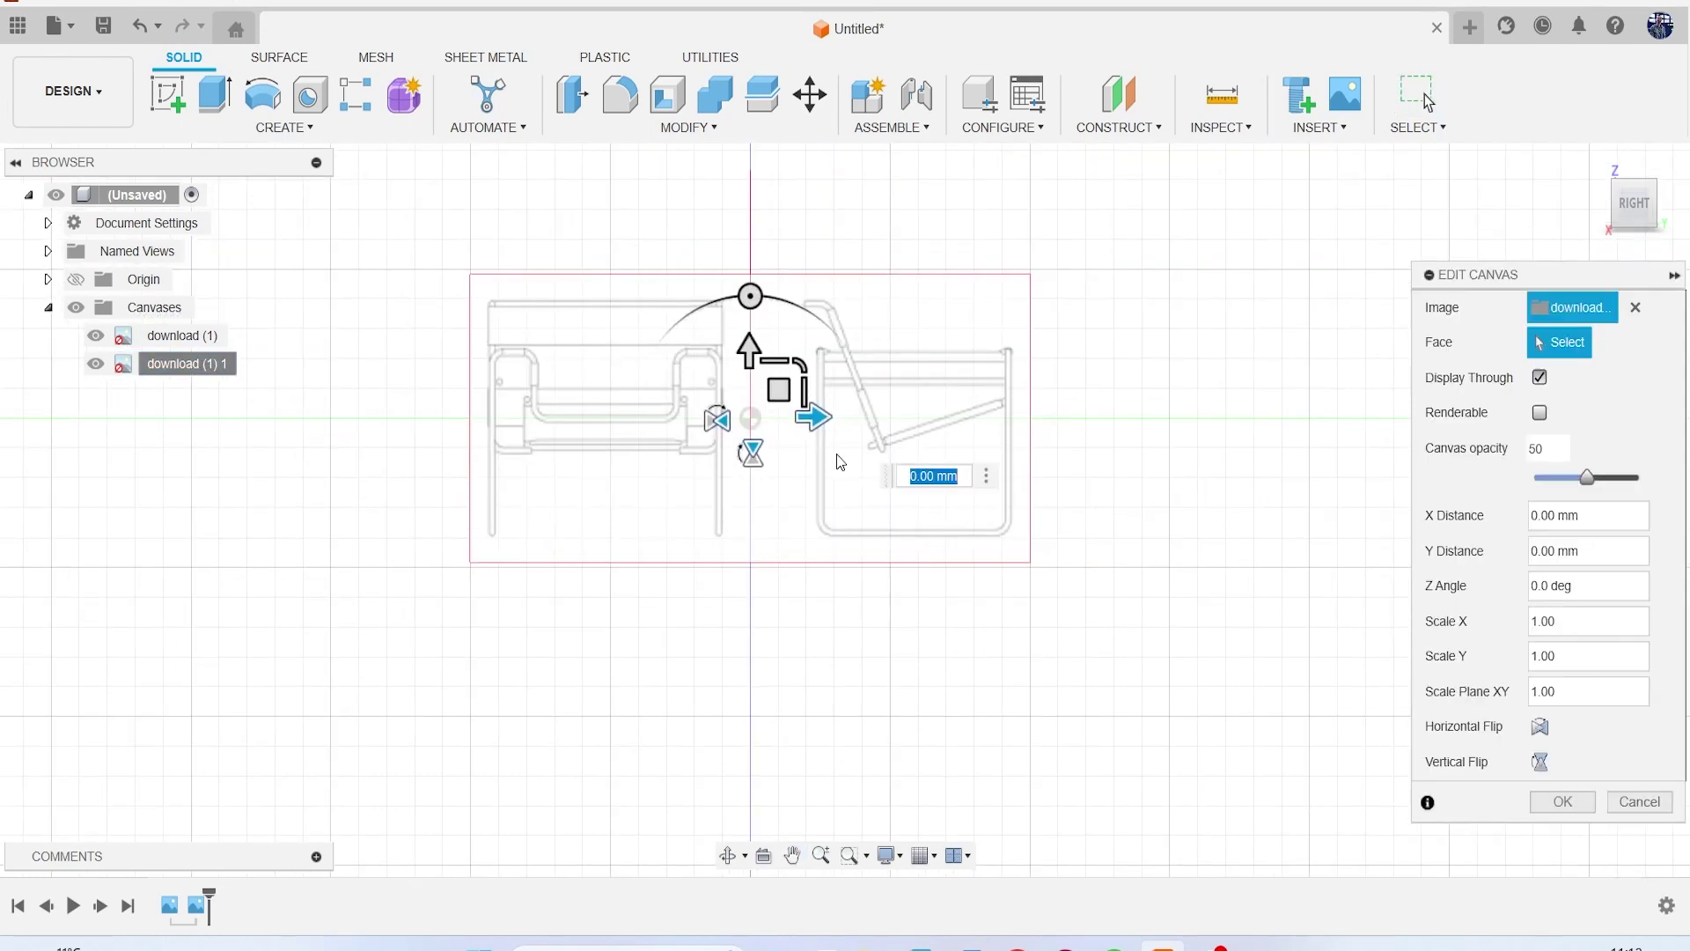
{"action": "left_click", "coordinate": [712, 422]}
{"action": "scroll", "coordinate": [742, 442], "scroll_direction": "up", "scroll_amount": 3}
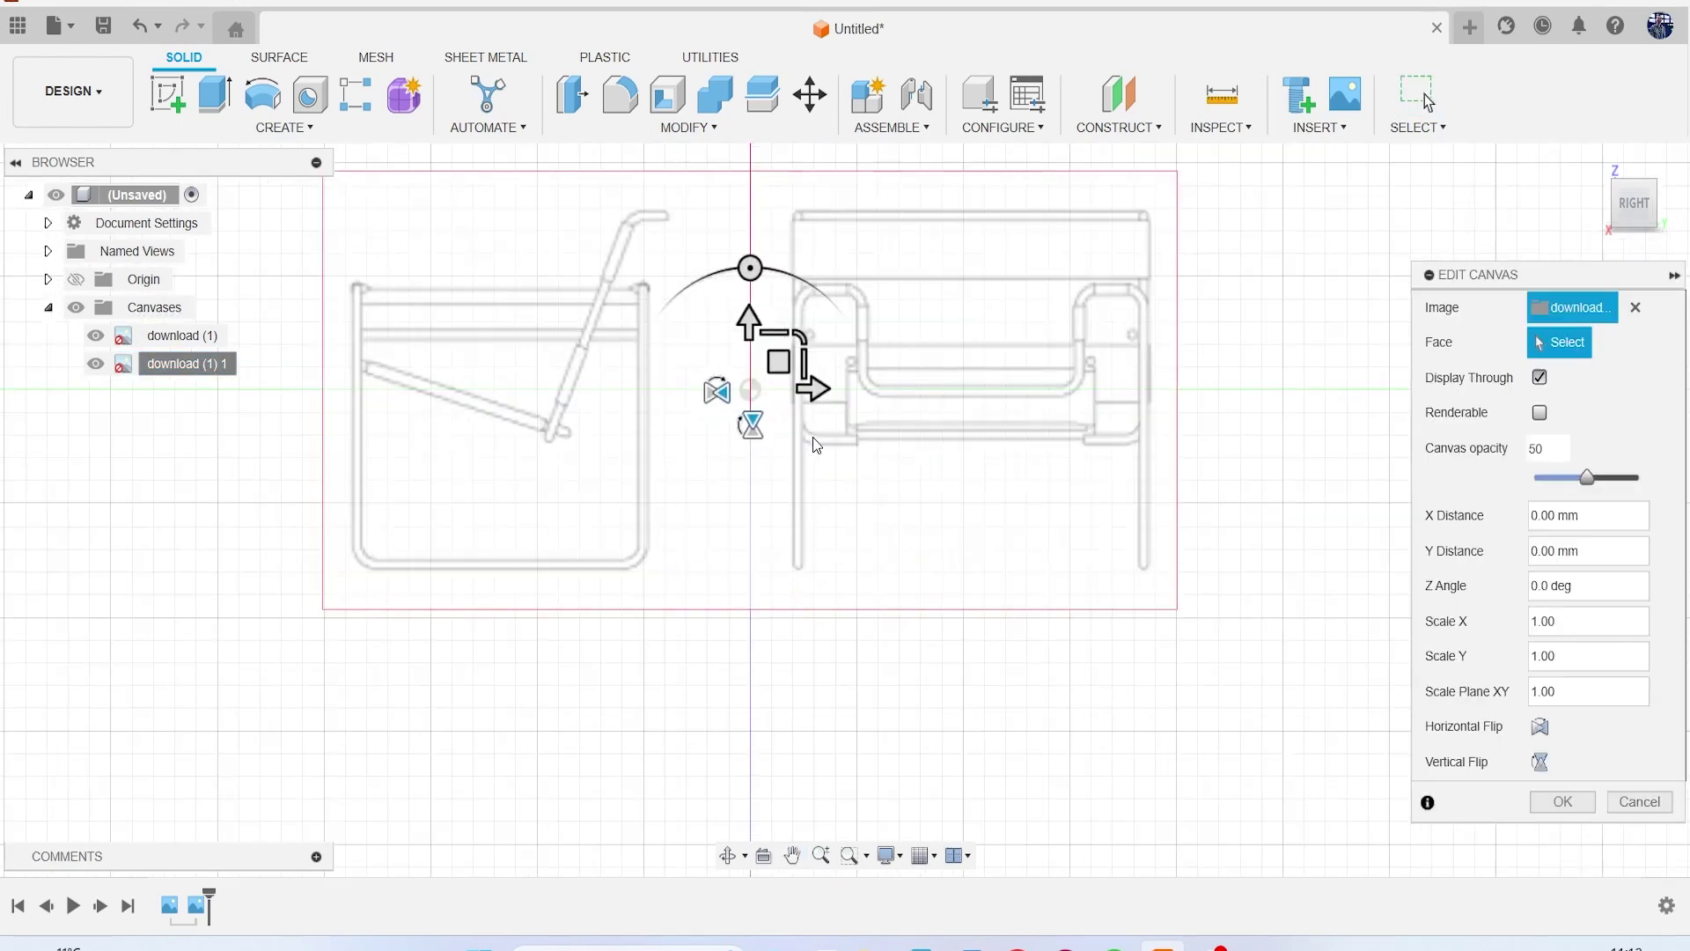
{"action": "middle_click_drag", "start_coordinate": [819, 471], "coordinate": [743, 550]}
{"action": "left_click_drag", "start_coordinate": [697, 460], "coordinate": [979, 259]}
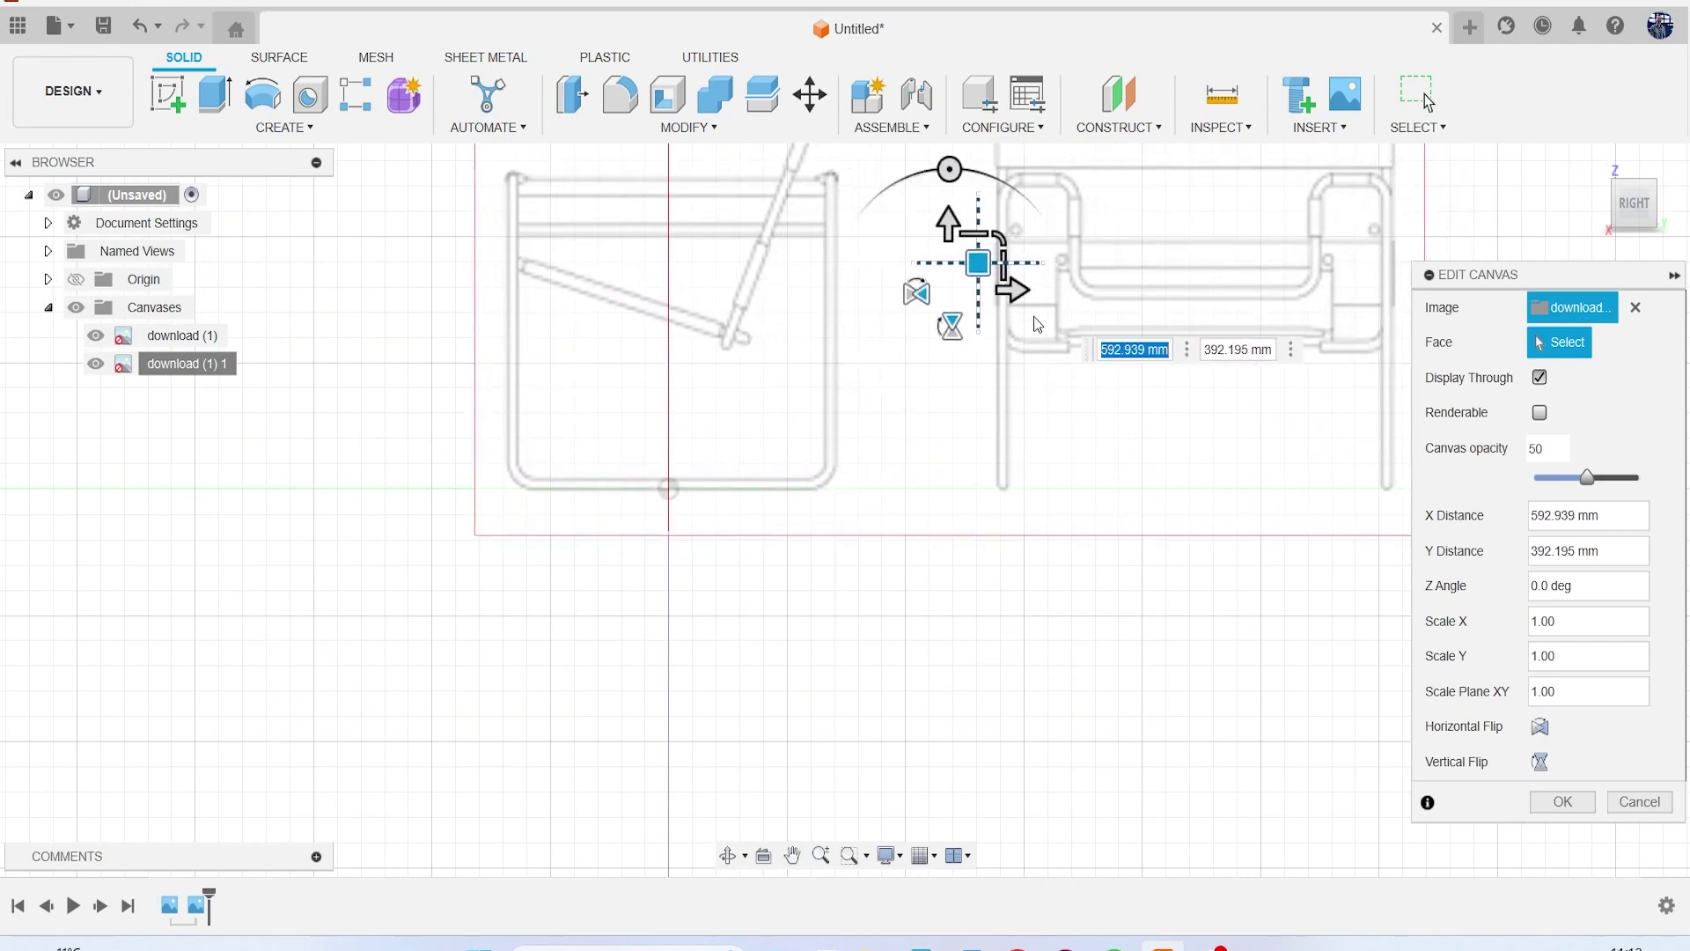
{"action": "left_click", "coordinate": [1563, 801]}
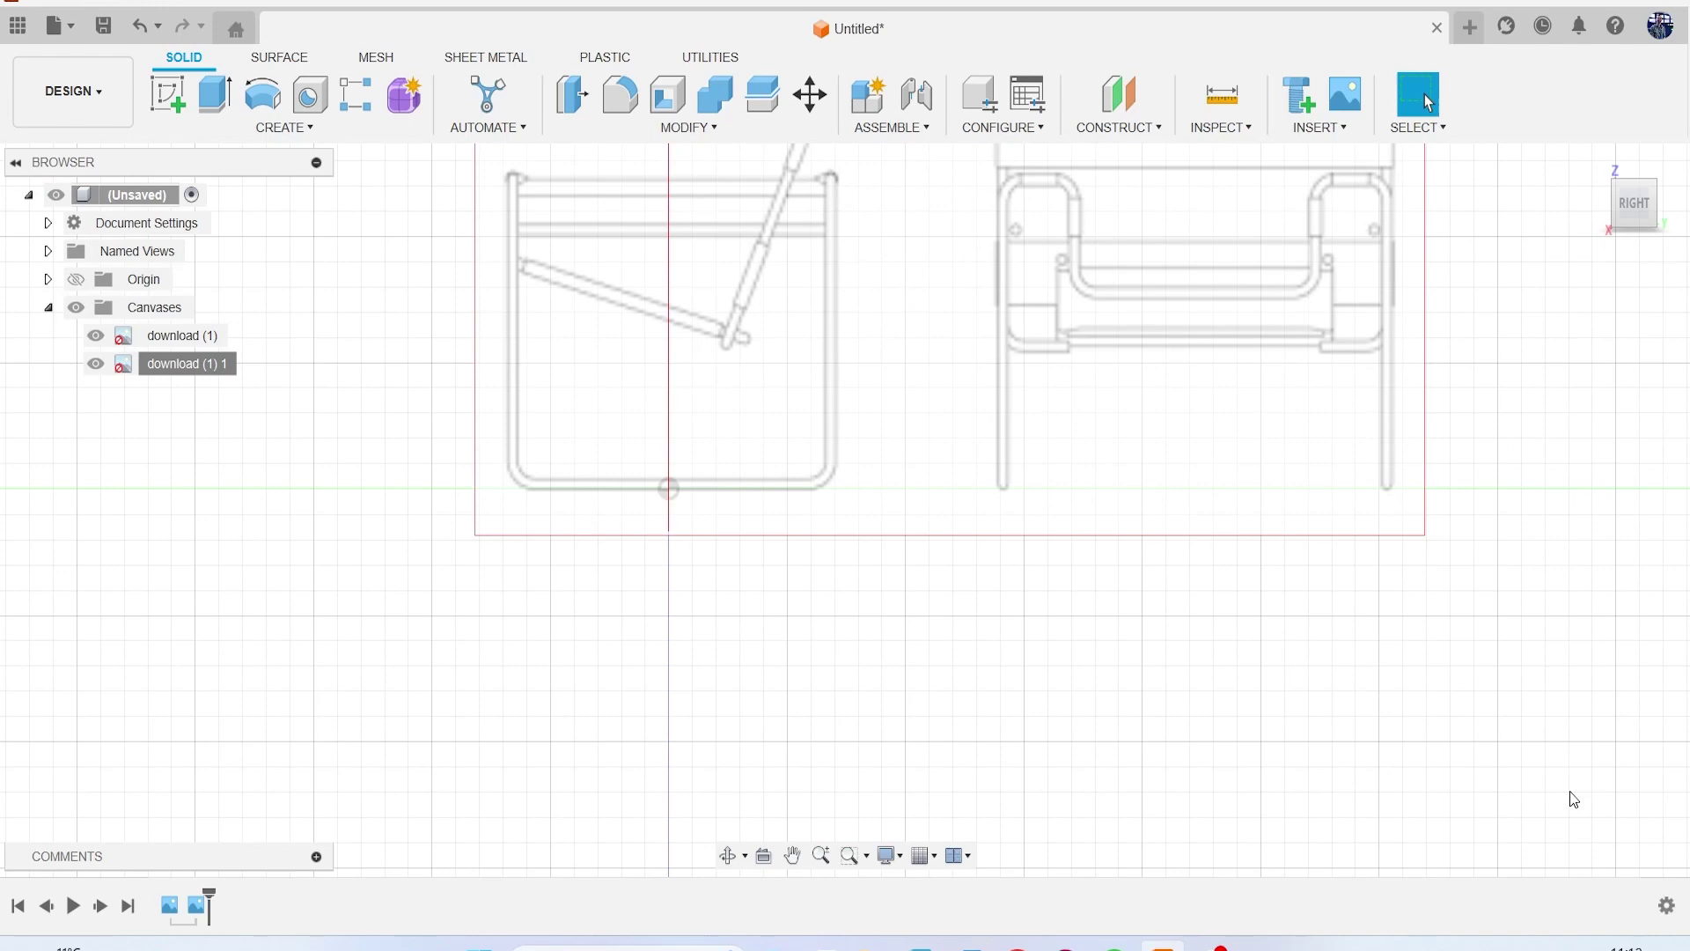
Step: Save the design as "wassily chair video 1" in the 2023 teaching groups location
{"action": "scroll", "coordinate": [1473, 566], "scroll_direction": "down", "scroll_amount": 3}
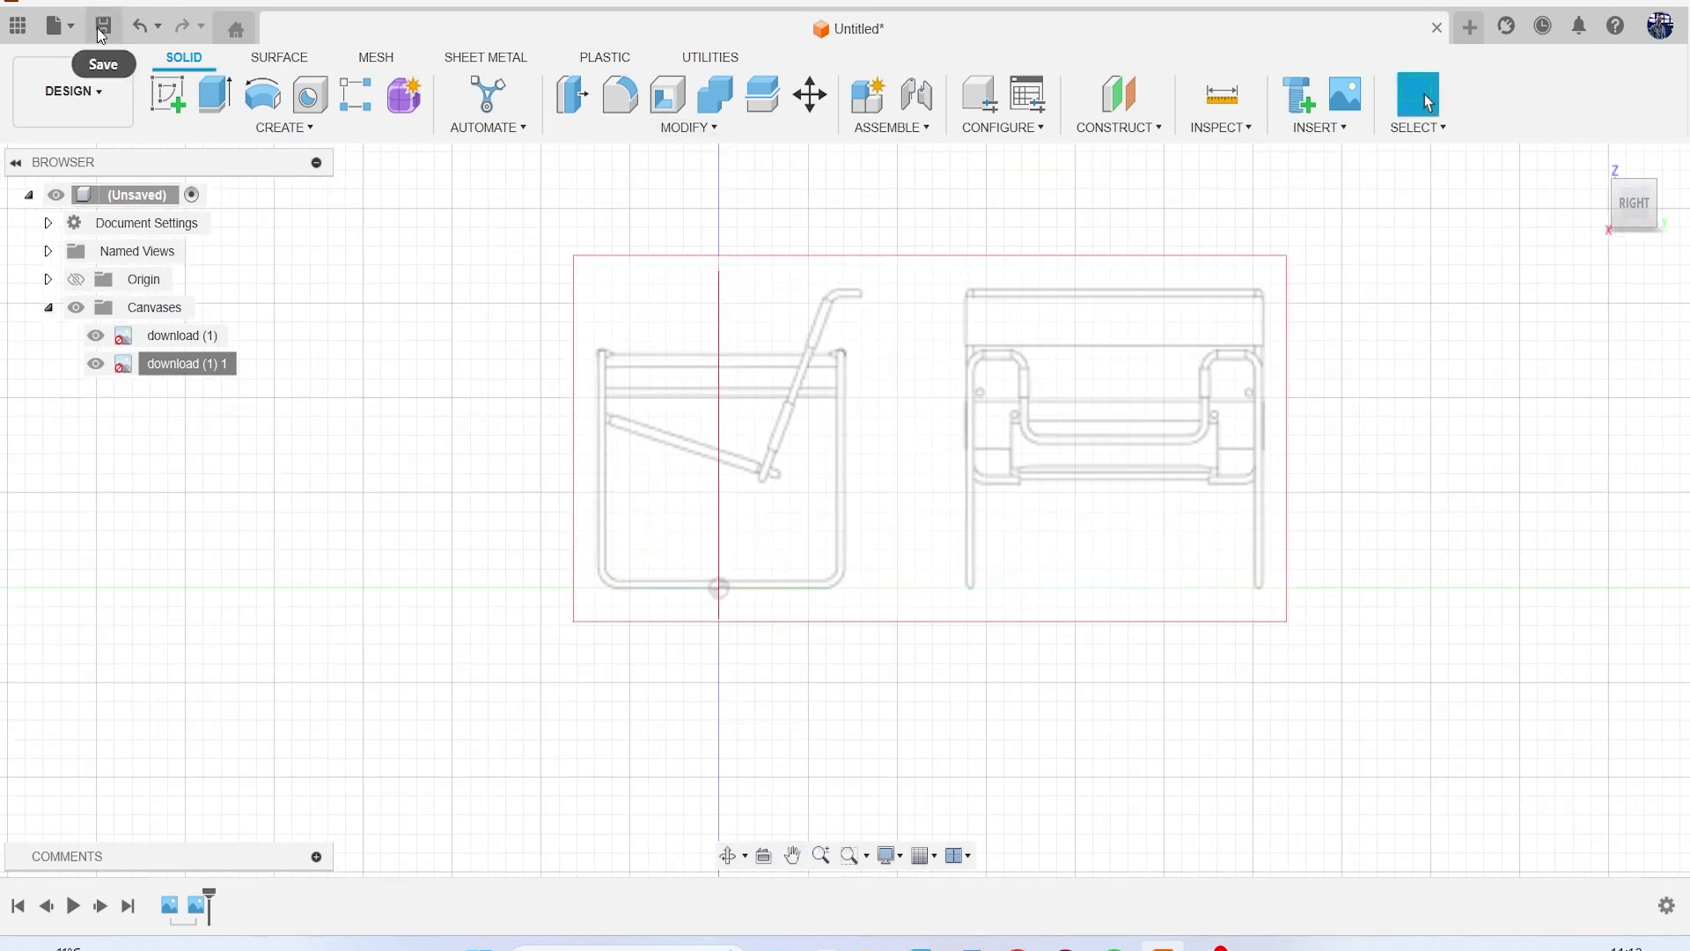
{"action": "left_click", "coordinate": [104, 27]}
{"action": "type", "text": "wassily chair video 1"}
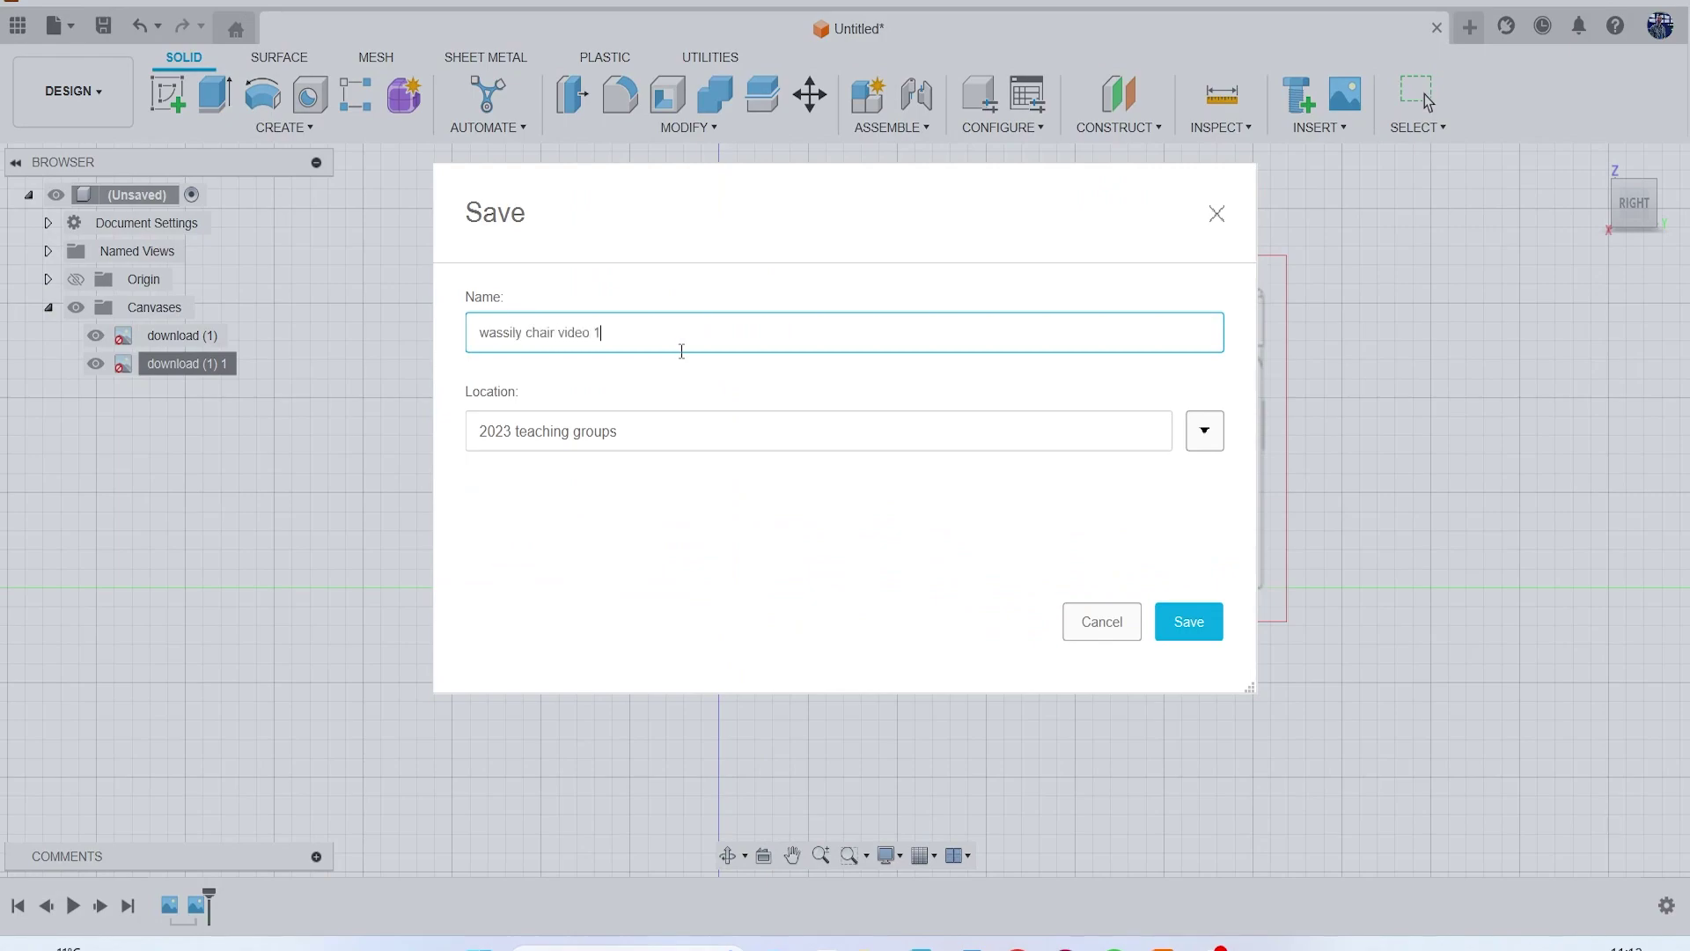
{"action": "key", "text": "Return"}
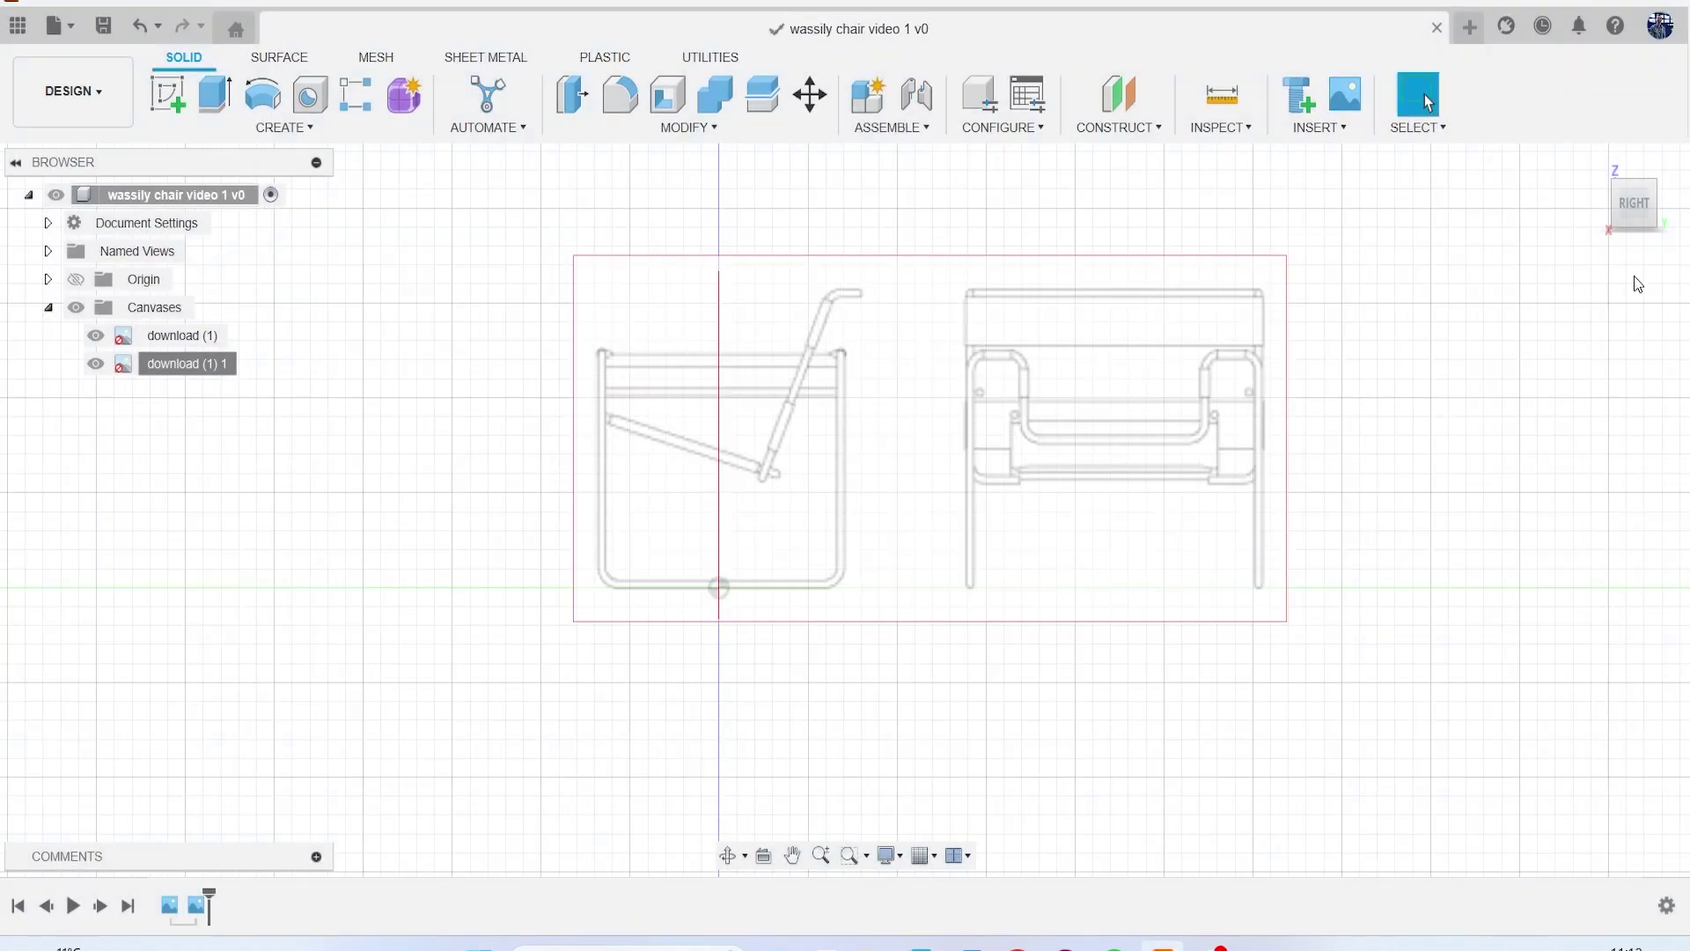
Step: Return the model to the front view and switch to the browser showing the Wassily chair reference images
{"action": "left_click_drag", "start_coordinate": [1623, 237], "coordinate": [1627, 206]}
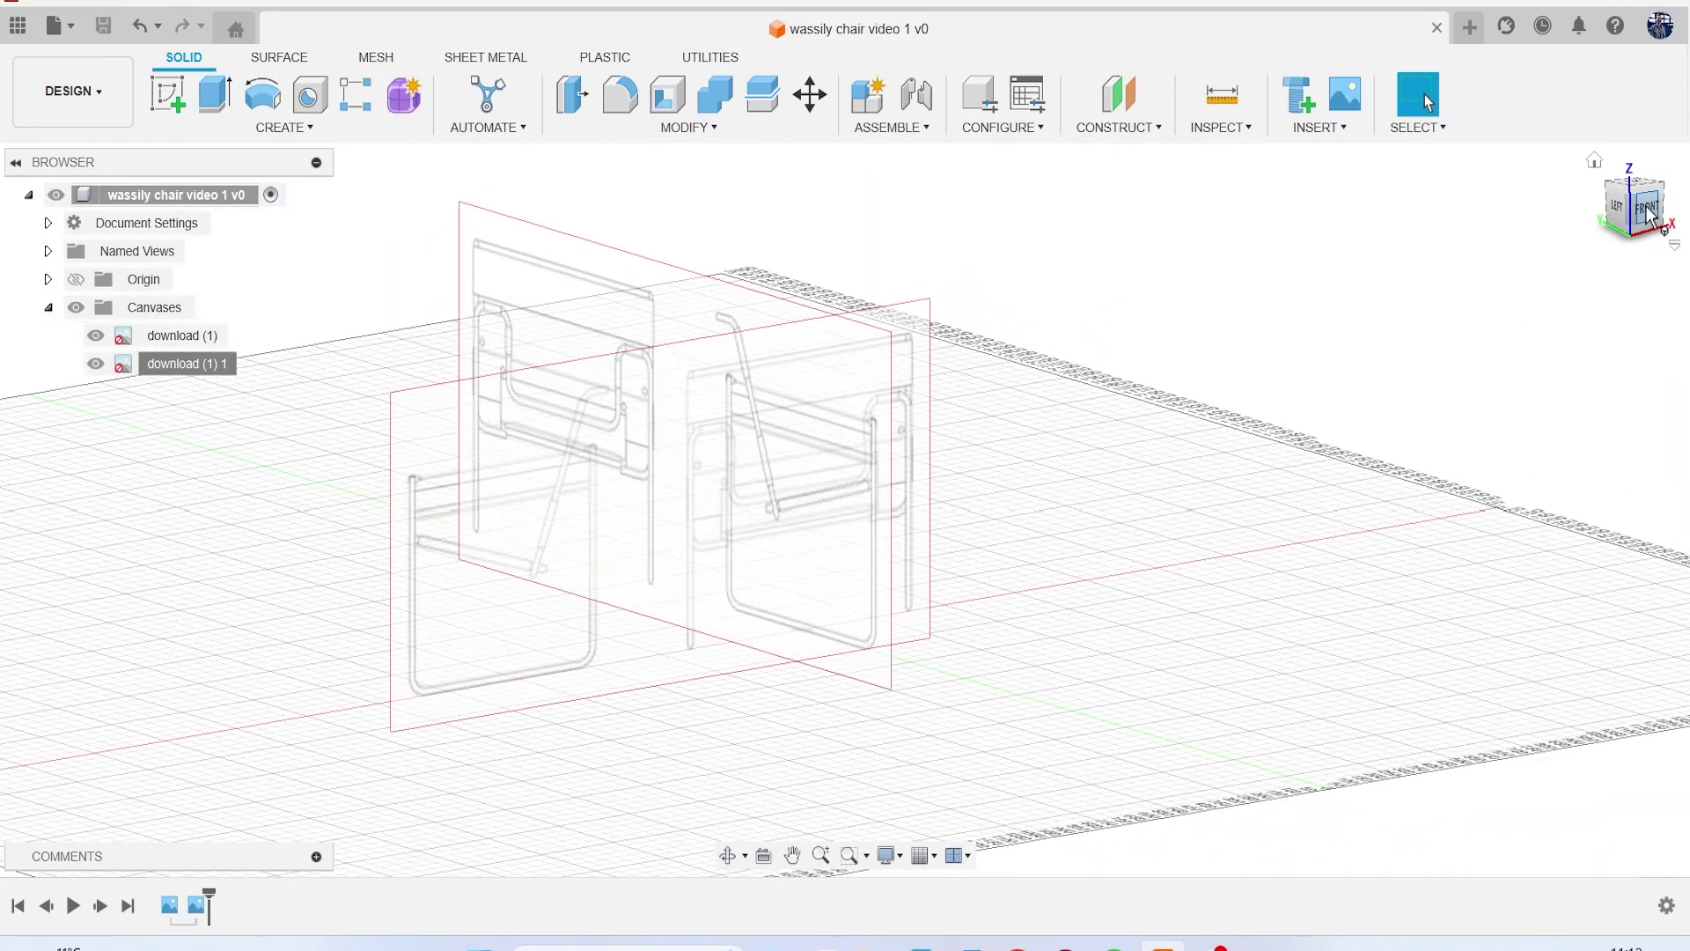
{"action": "left_click", "coordinate": [1638, 207]}
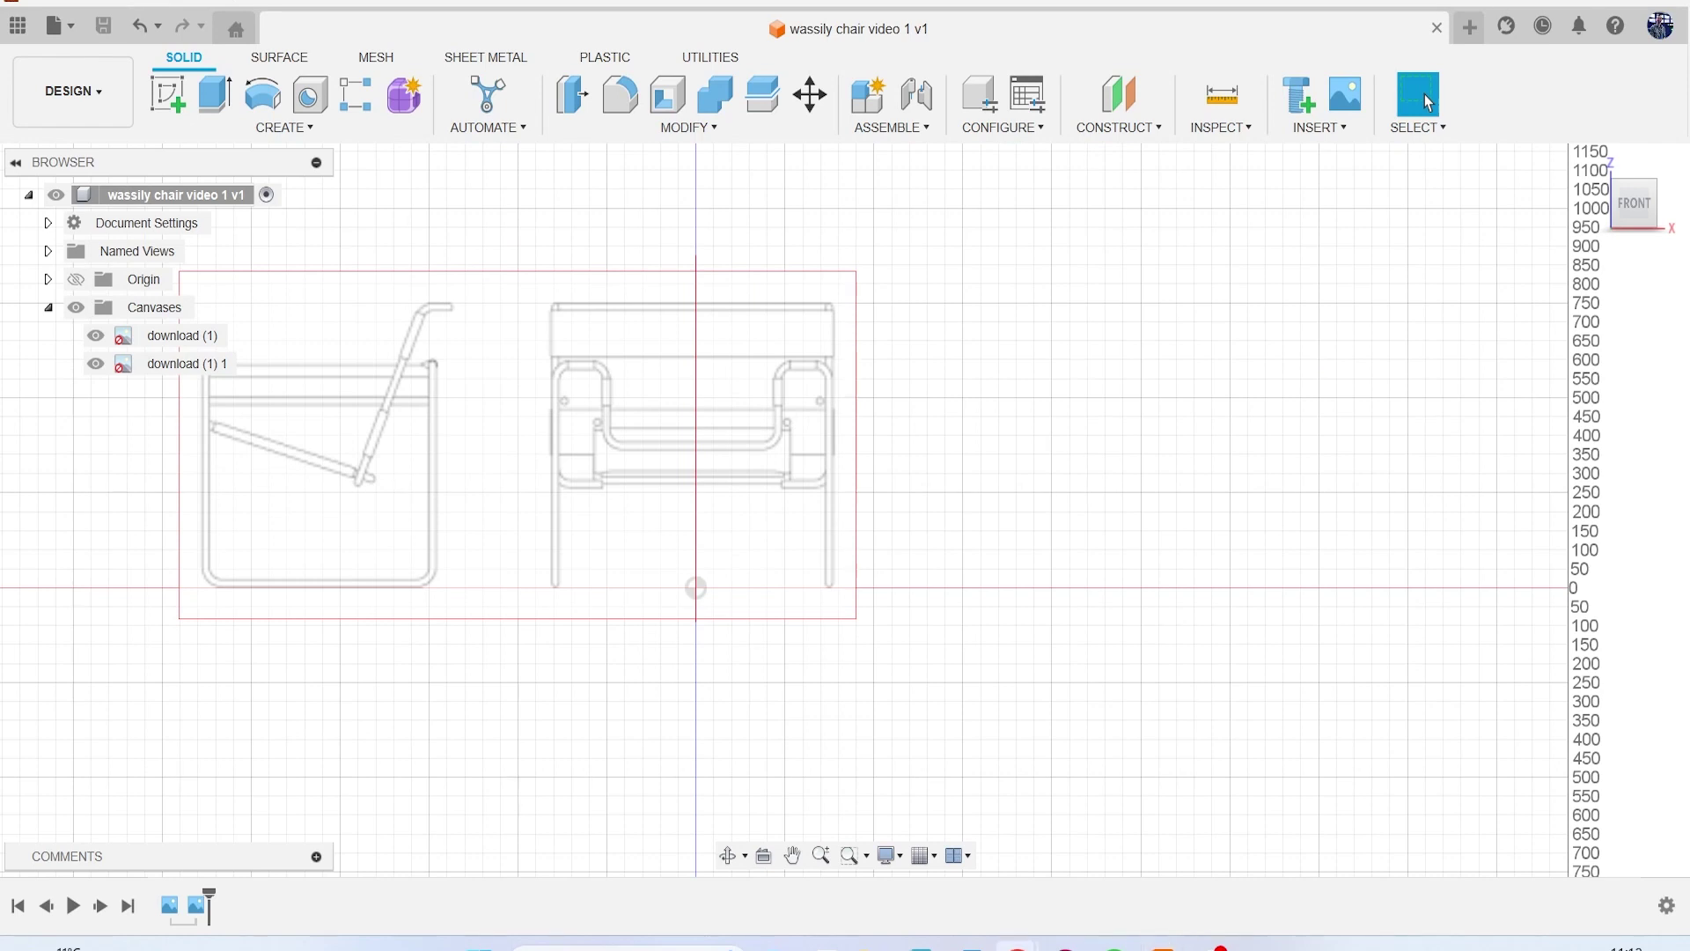
{"action": "key", "text": "alt+Tab"}
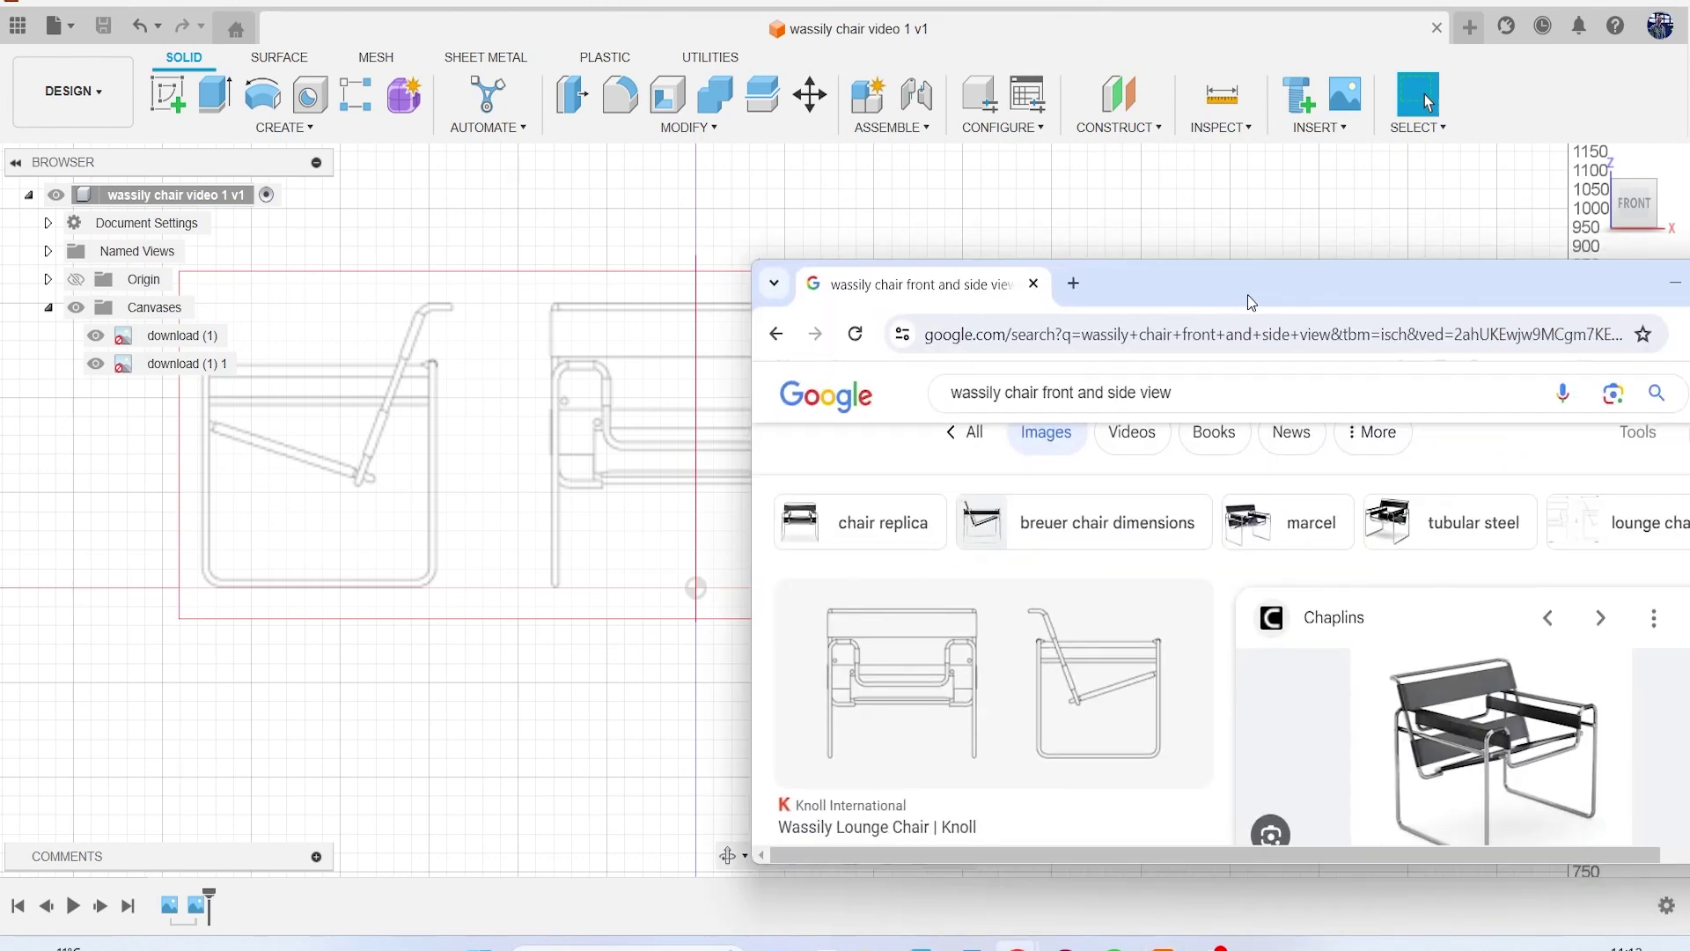
Step: Enlarge the browser to examine the Wassily chair reference photos and return to the Fusion design
{"action": "key", "text": "super+Up"}
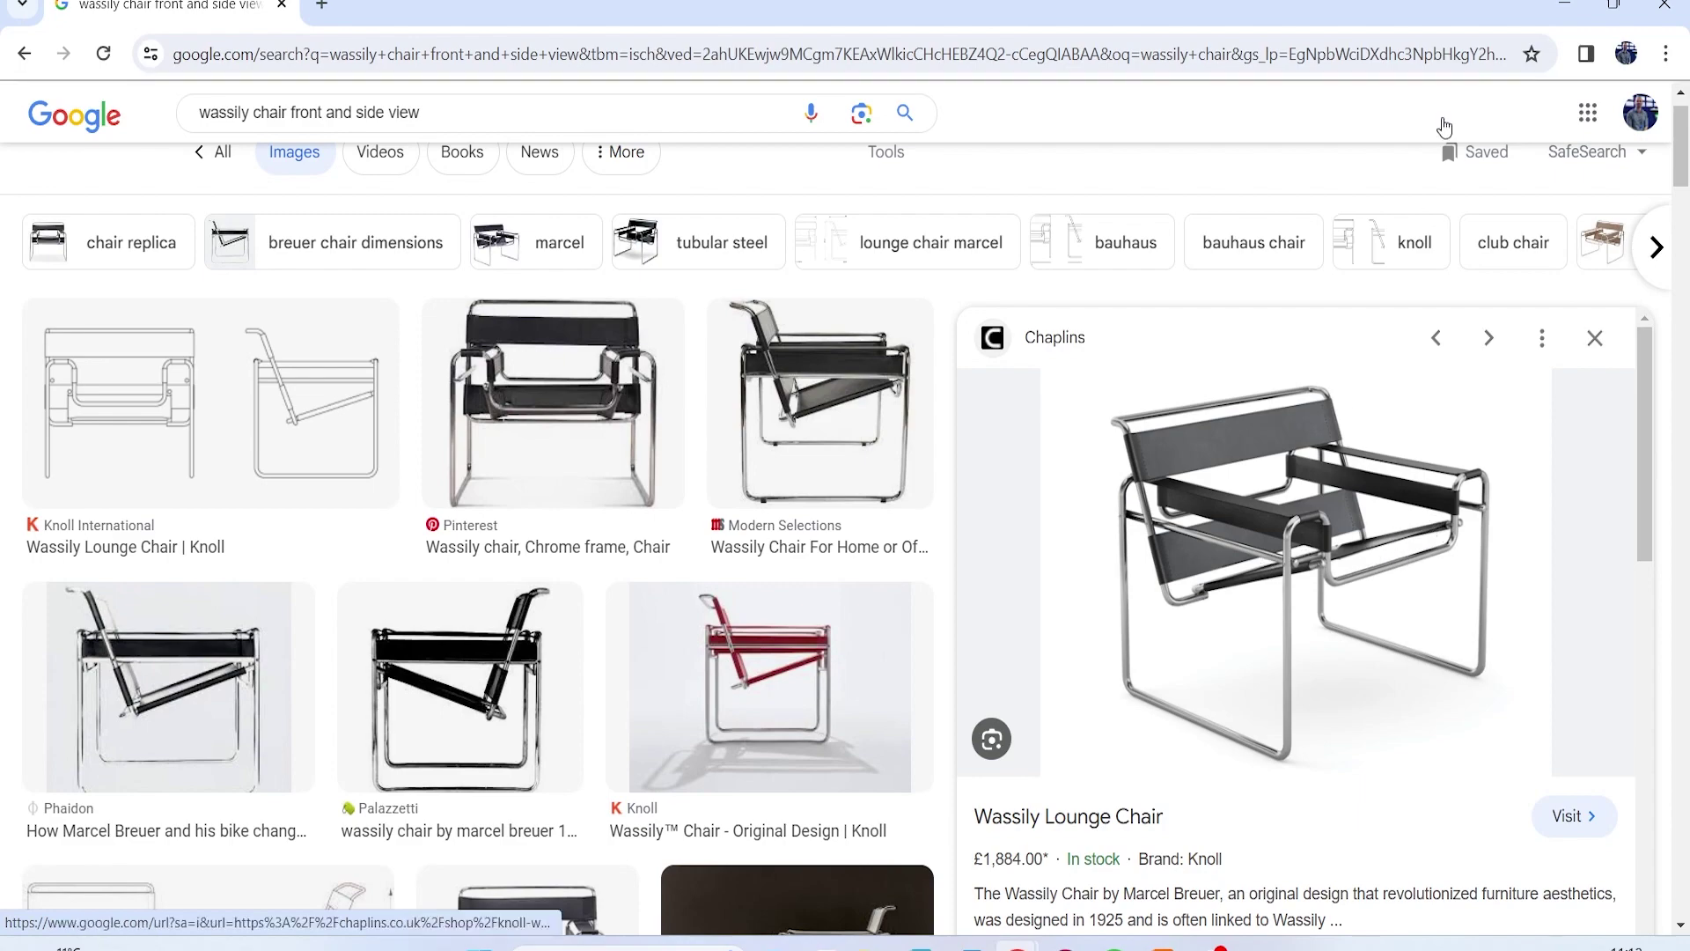
{"action": "left_click_drag", "start_coordinate": [1328, 27], "coordinate": [1689, 264]}
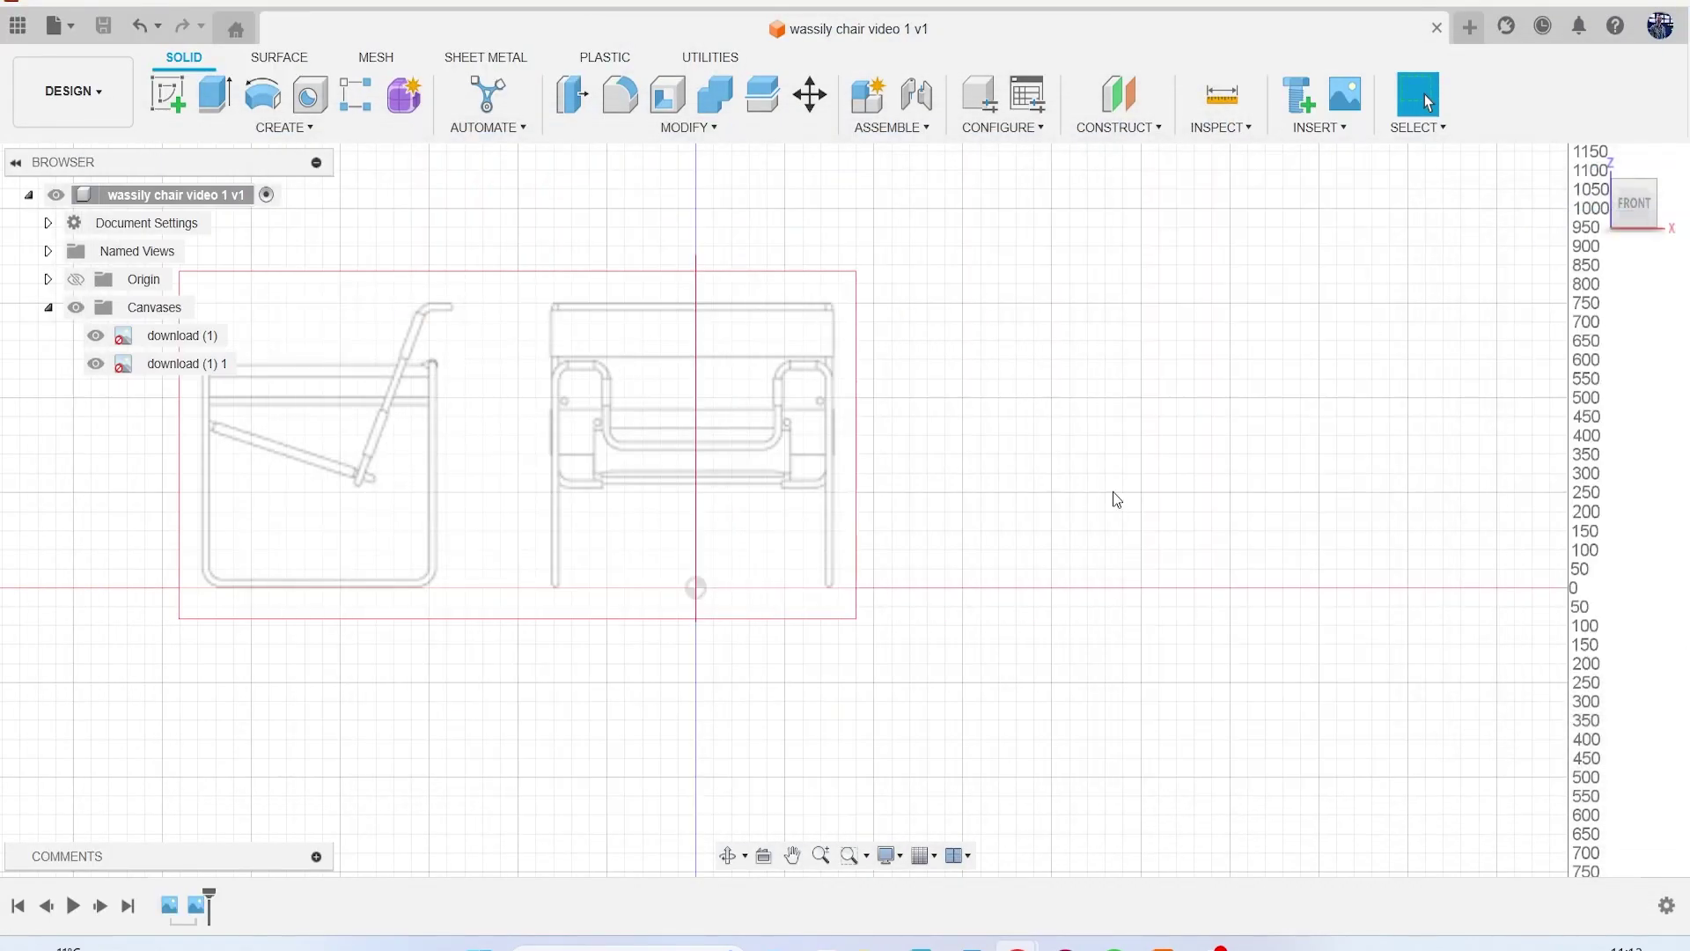
{"action": "left_click", "coordinate": [167, 94]}
{"action": "left_click", "coordinate": [766, 528]}
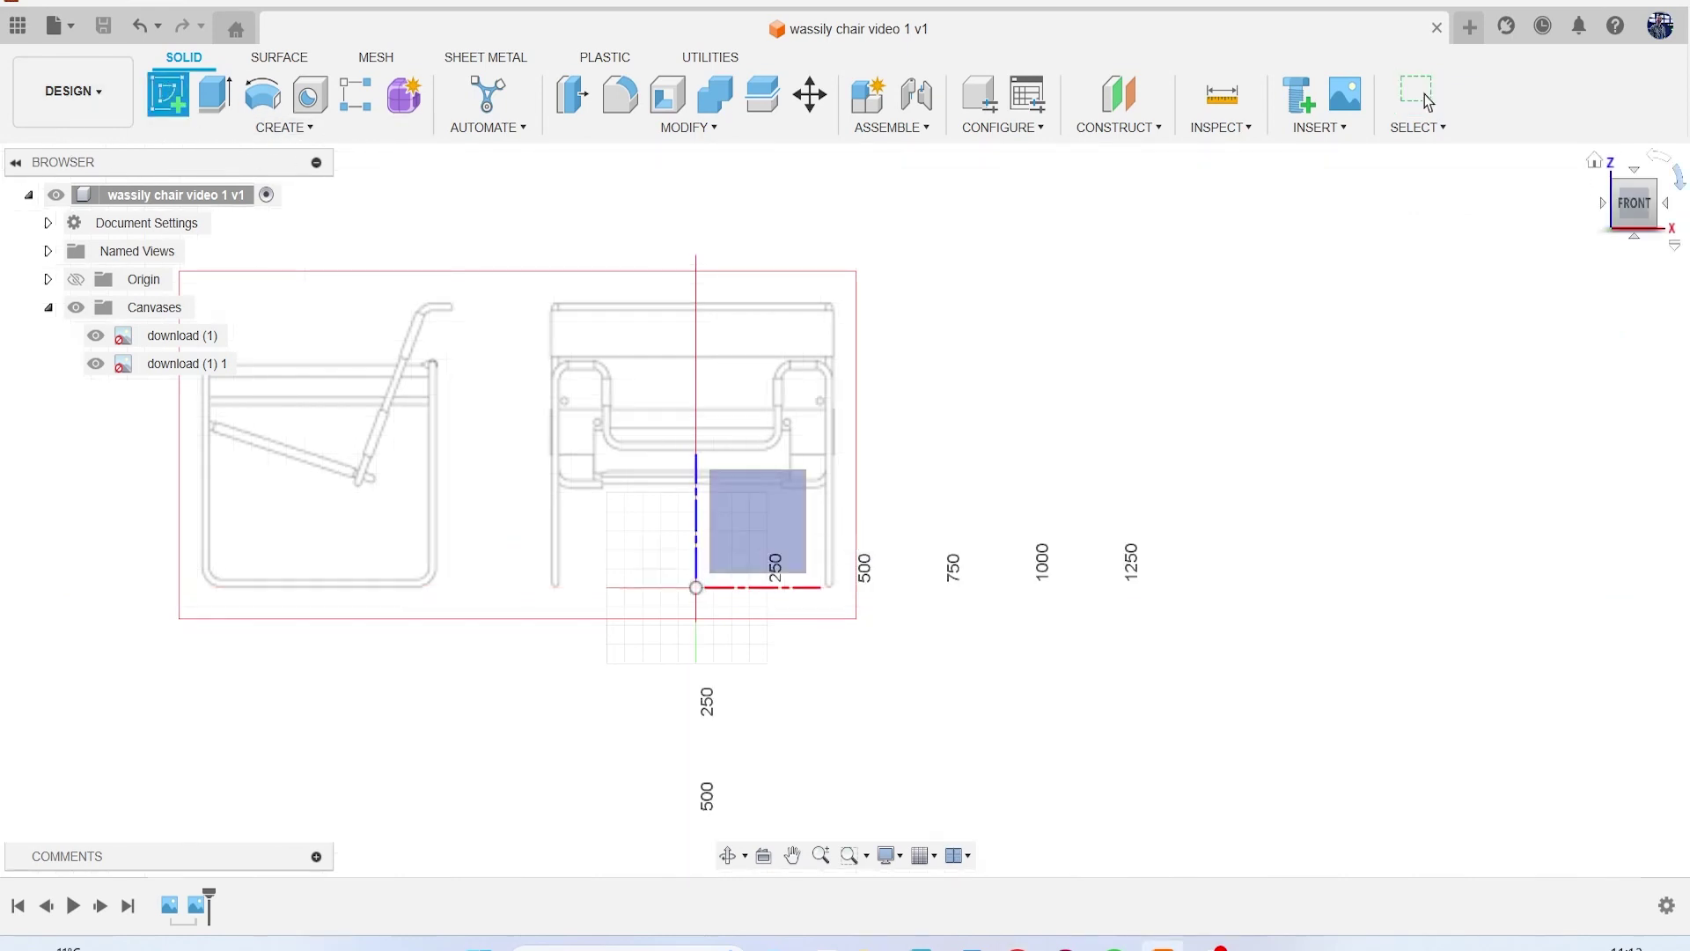
{"action": "key", "text": "Escape"}
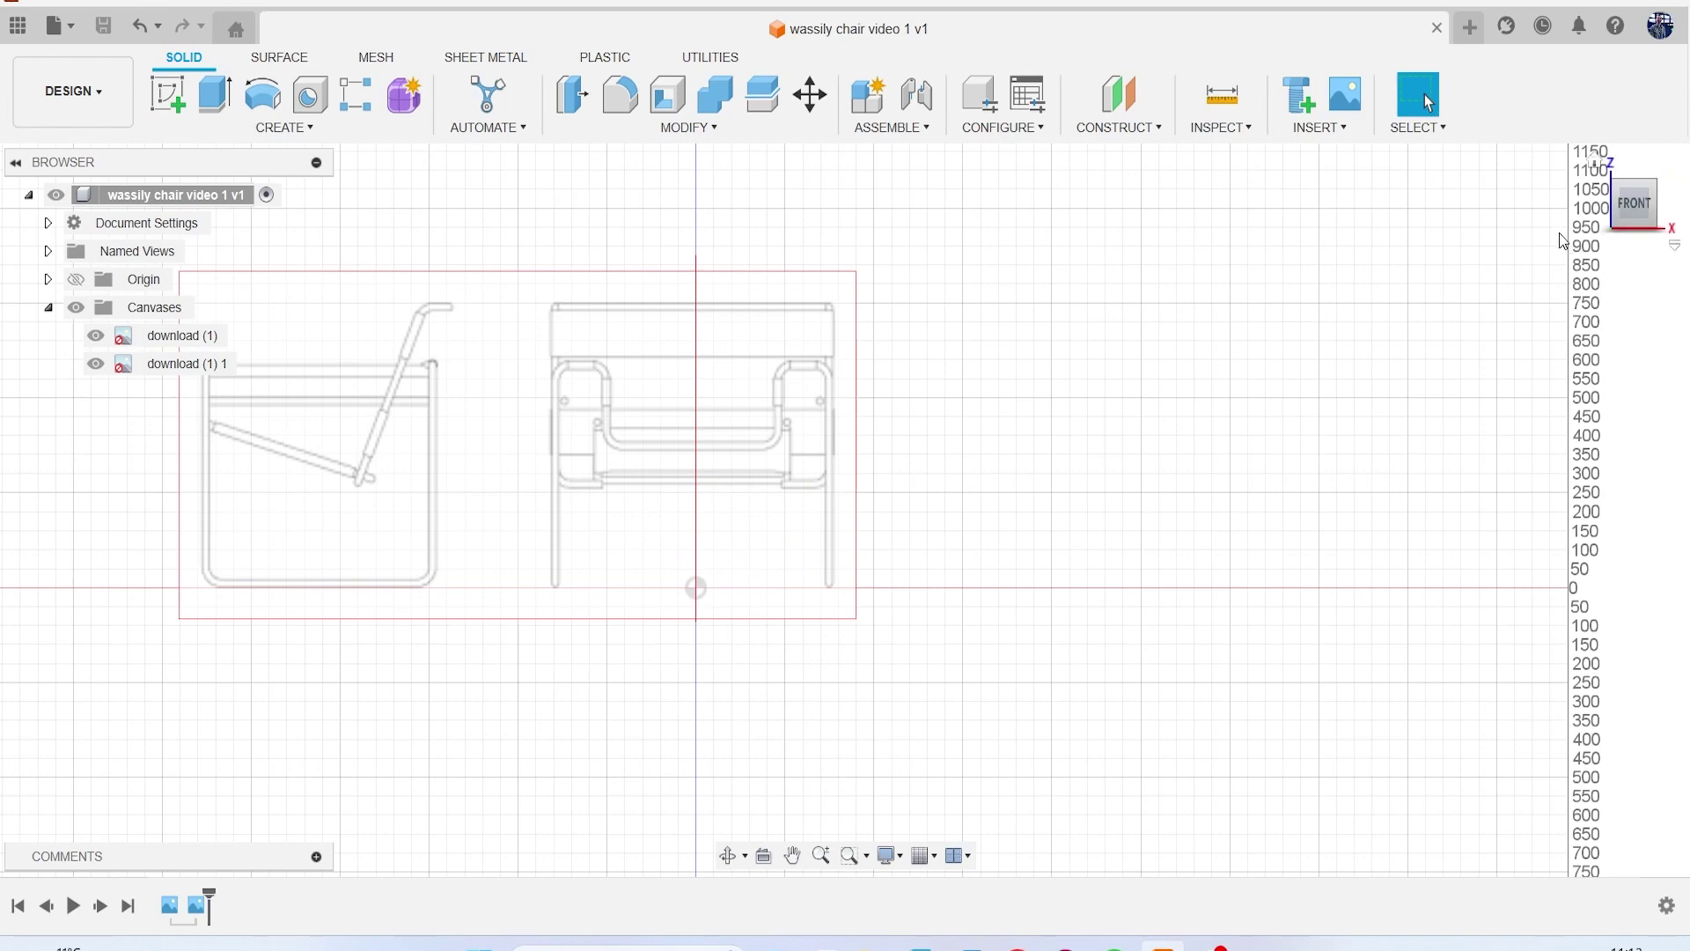
Step: Create a construction plane offset 372.25 mm from the YZ plane, in line with the front-view chair's outer leg
{"action": "left_click_drag", "start_coordinate": [1634, 208], "coordinate": [1607, 230]}
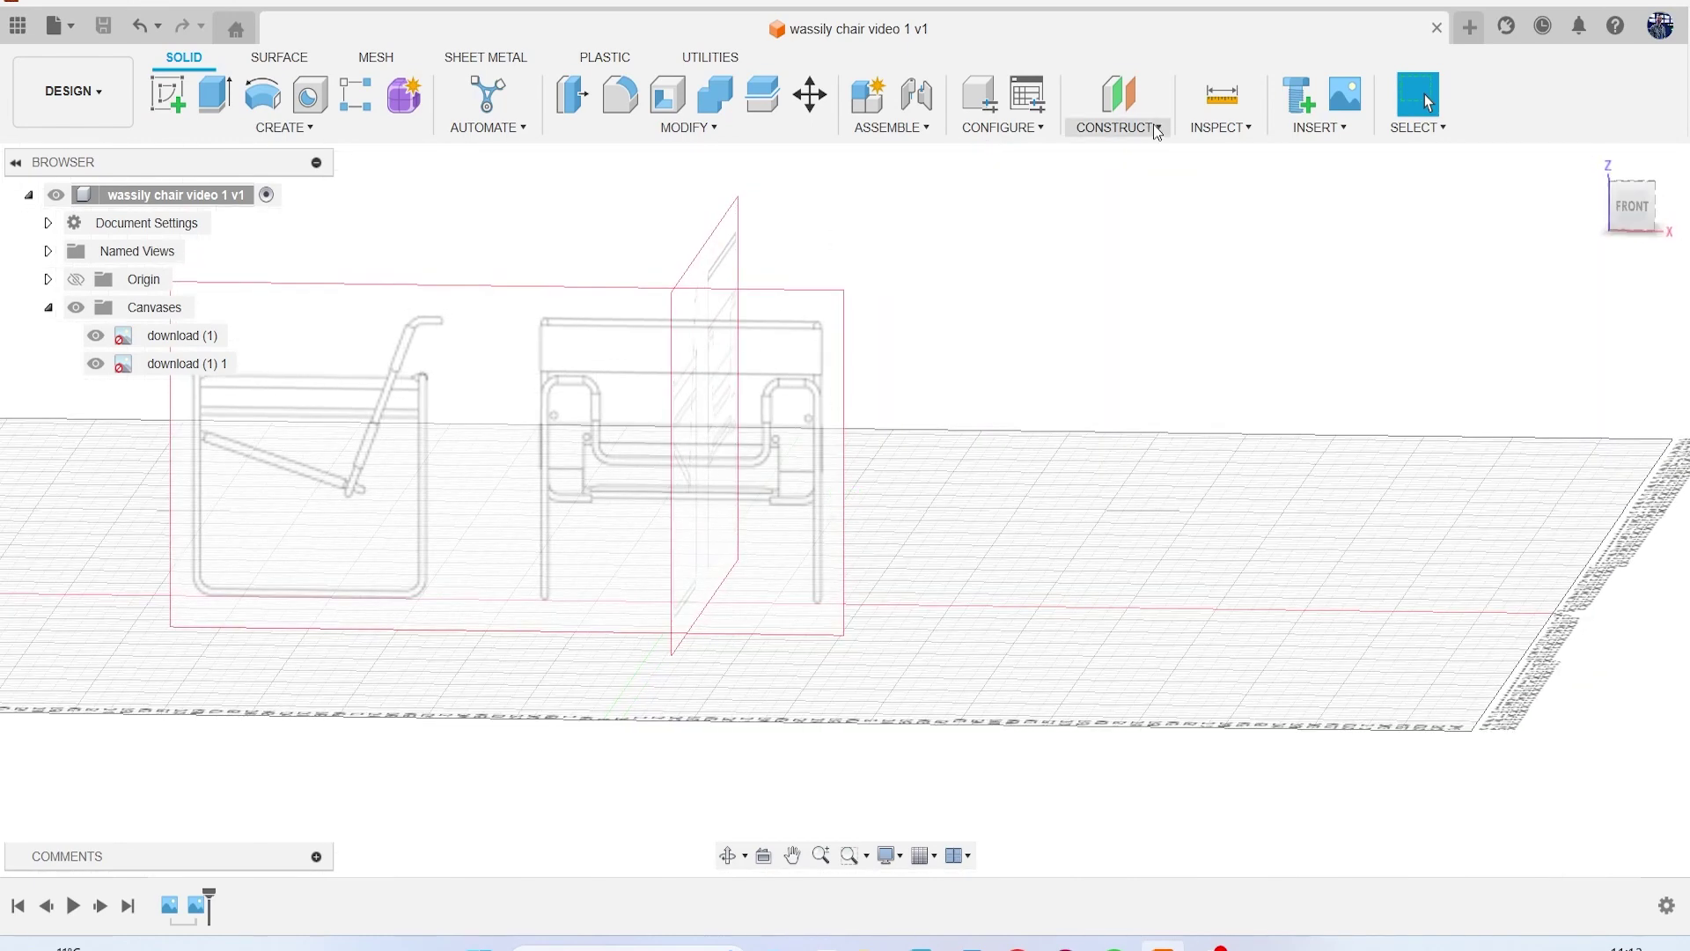
{"action": "left_click", "coordinate": [1158, 129]}
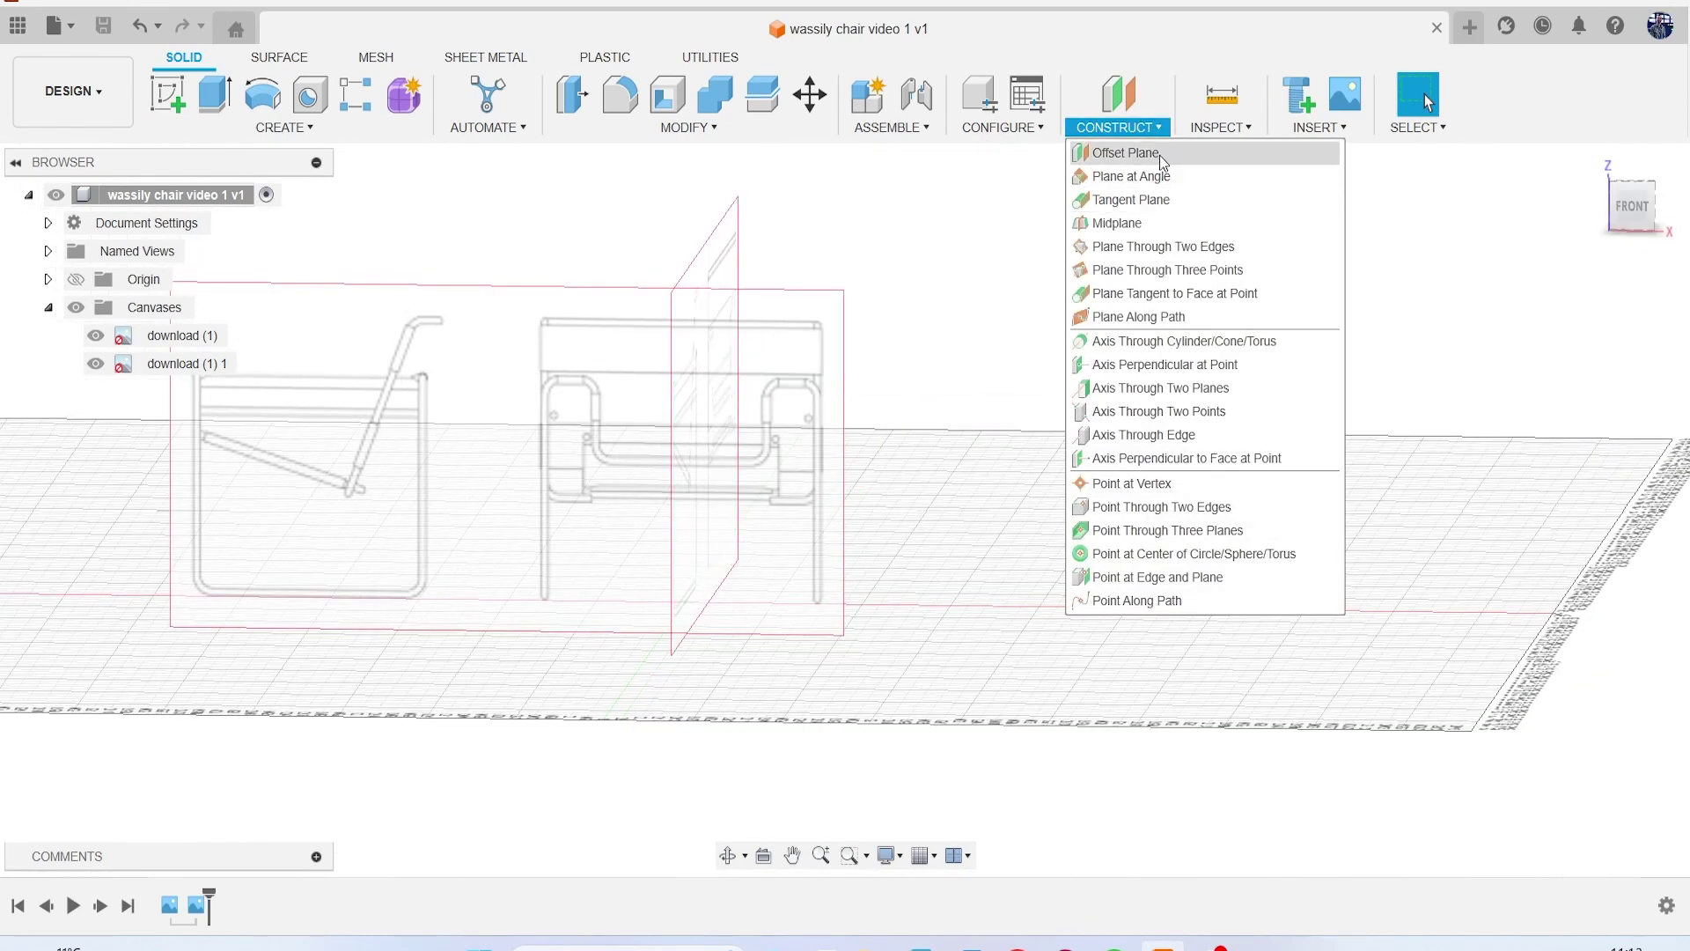
{"action": "left_click", "coordinate": [1159, 153]}
{"action": "scroll", "coordinate": [689, 490], "scroll_direction": "up", "scroll_amount": 3}
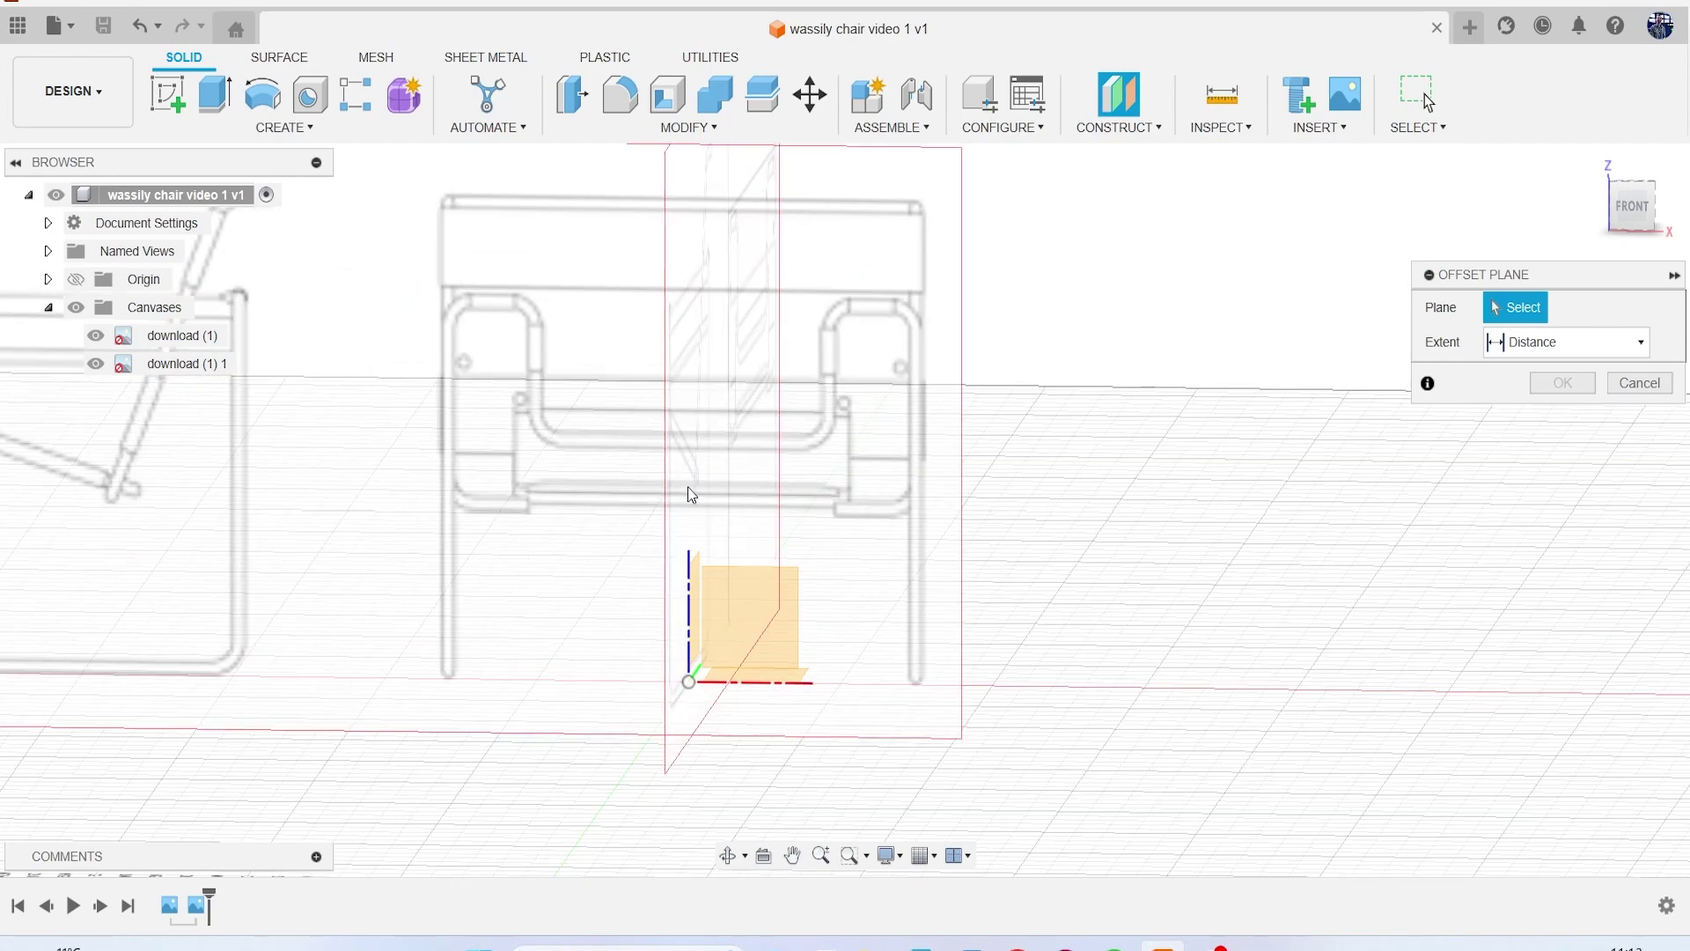
{"action": "left_click", "coordinate": [699, 563]}
{"action": "left_click", "coordinate": [1633, 208]}
{"action": "left_click_drag", "start_coordinate": [732, 641], "coordinate": [960, 665]}
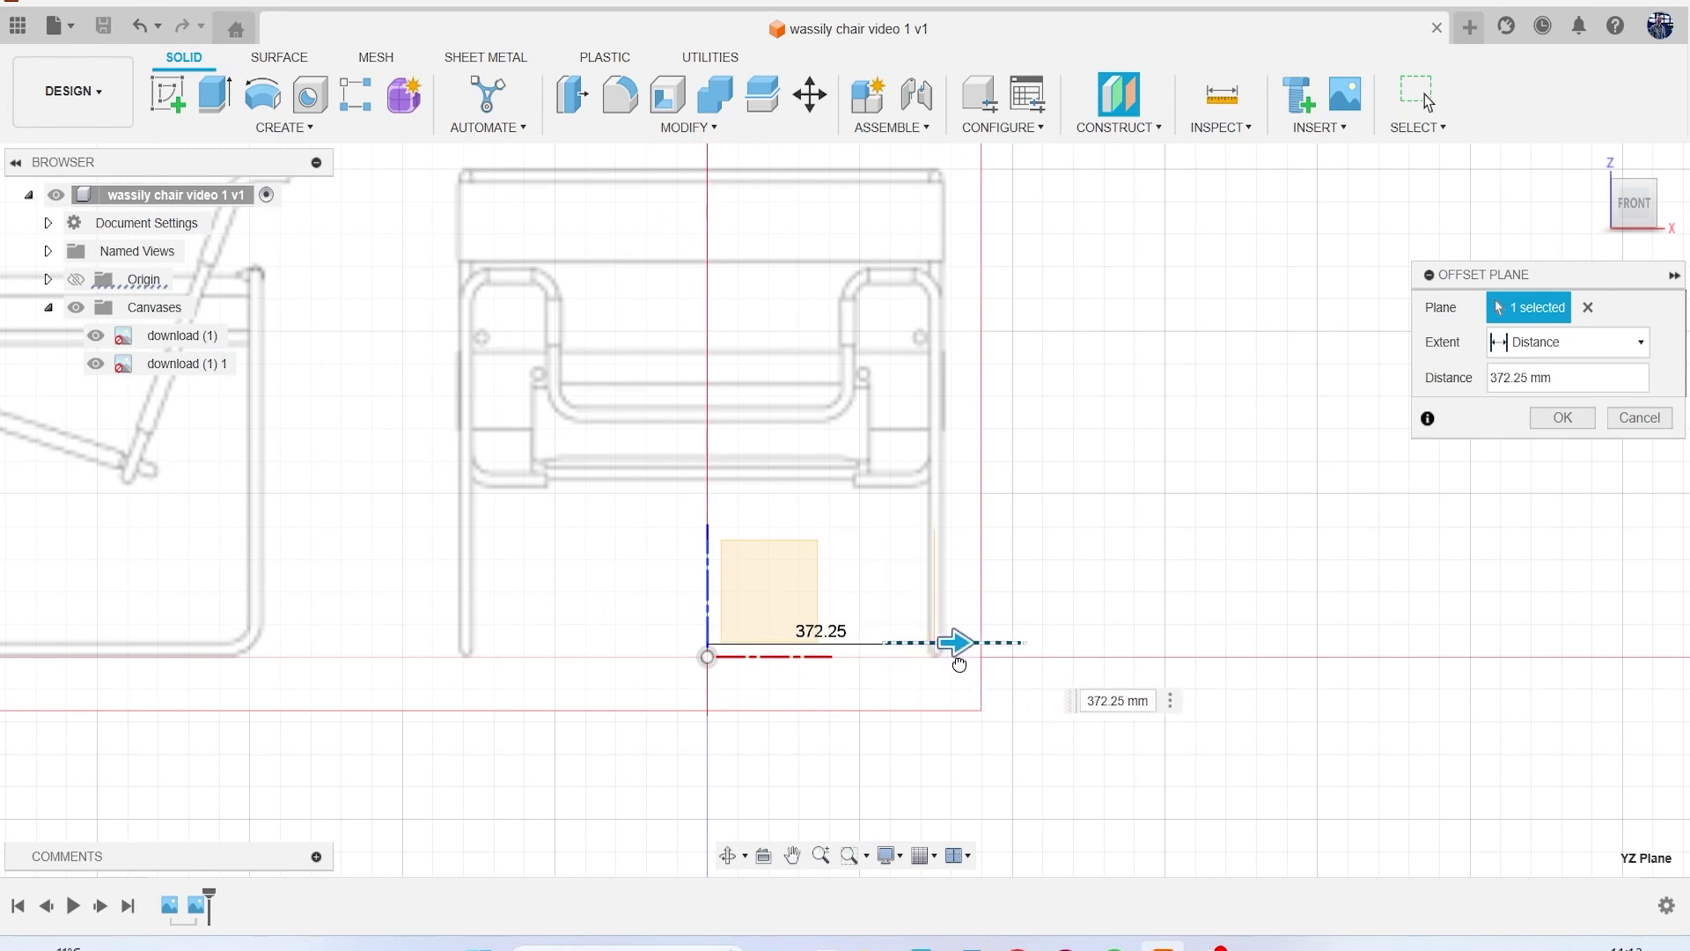
{"action": "left_click", "coordinate": [1563, 417]}
Step: Create a construction plane offset 341.95 mm from the XZ plane, in line with the side-view chair's rear leg
{"action": "middle_click_drag", "start_coordinate": [846, 510], "coordinate": [872, 520], "text": "shift"}
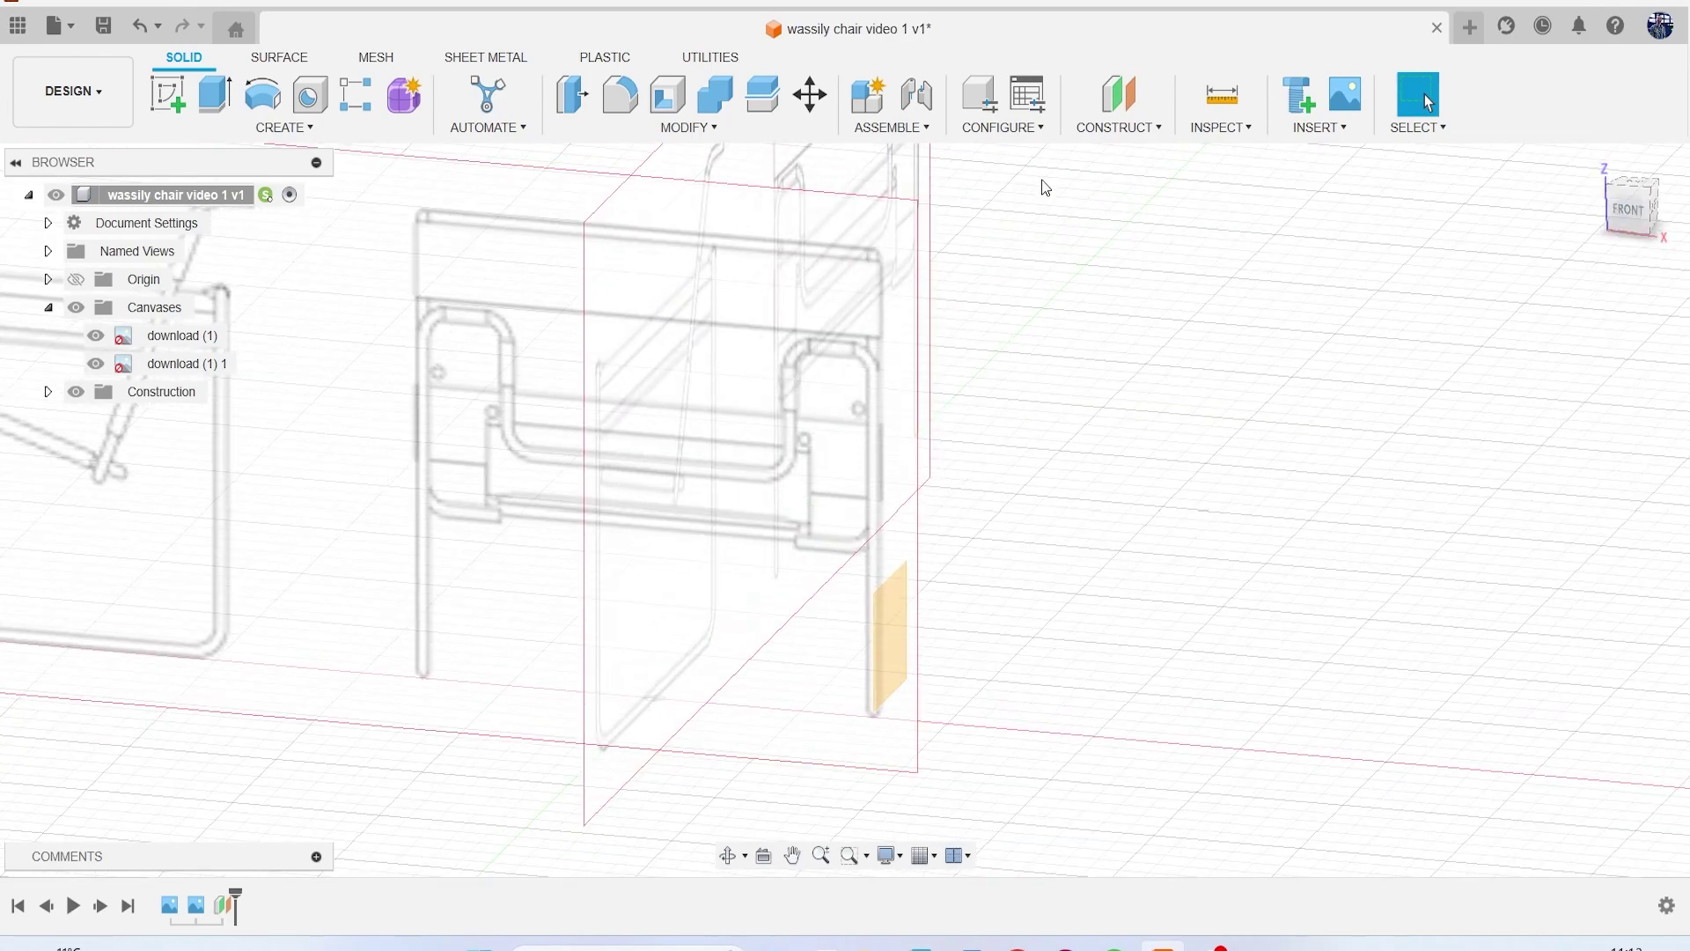
{"action": "left_click", "coordinate": [1654, 218]}
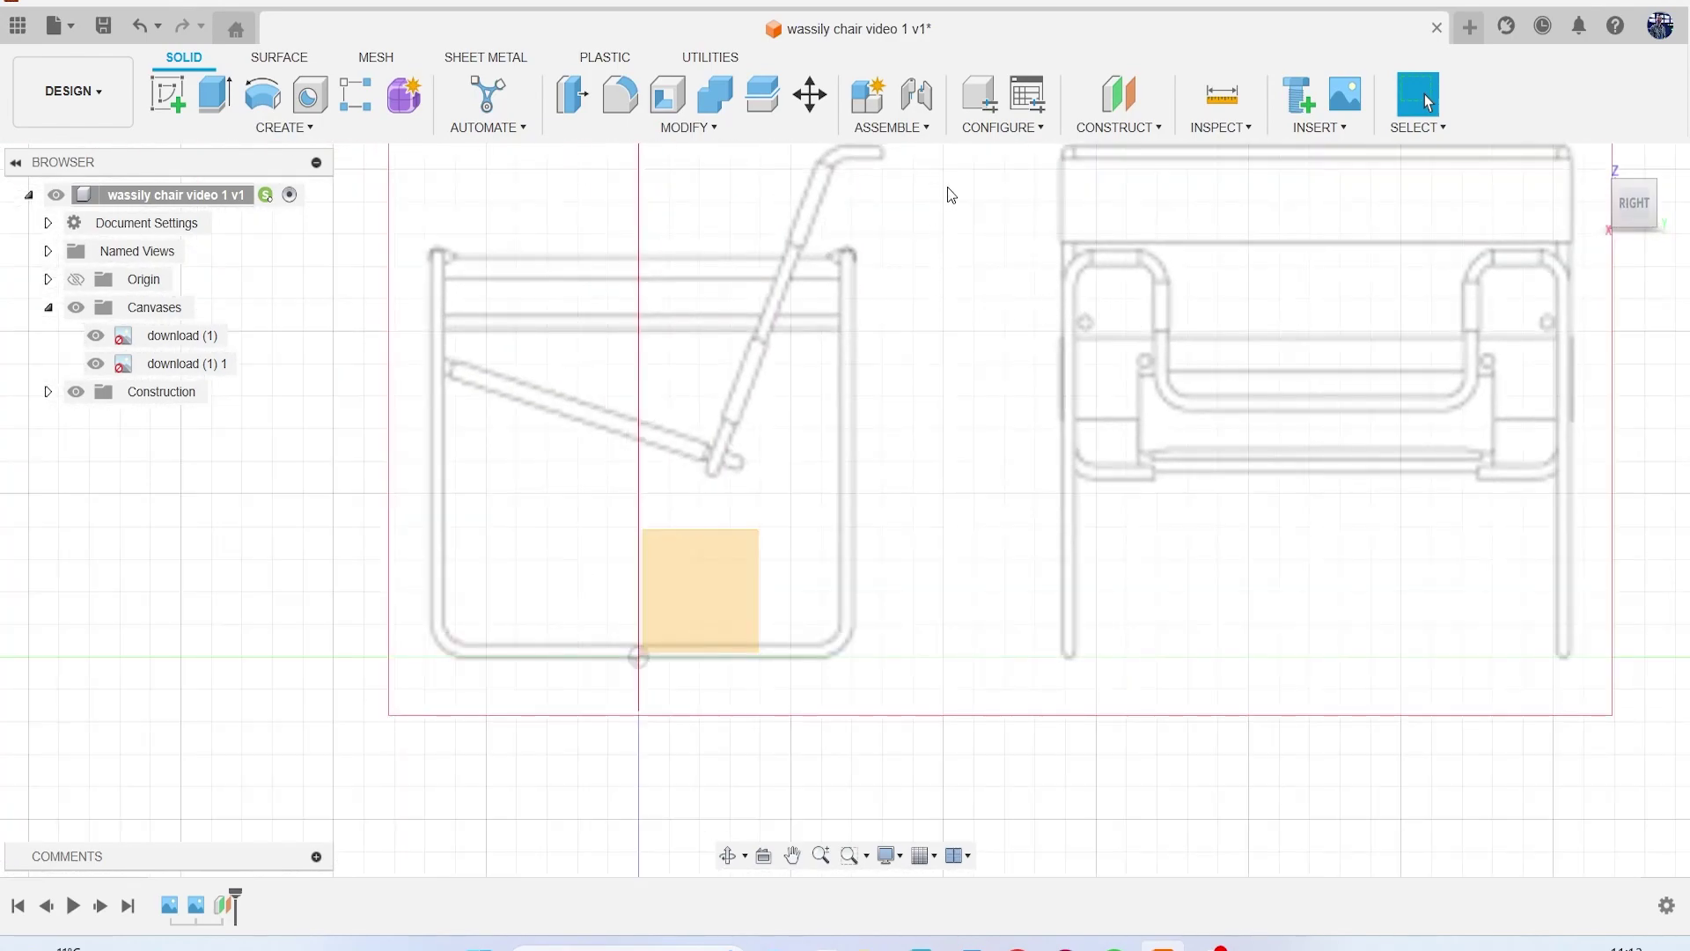
{"action": "left_click", "coordinate": [1161, 128]}
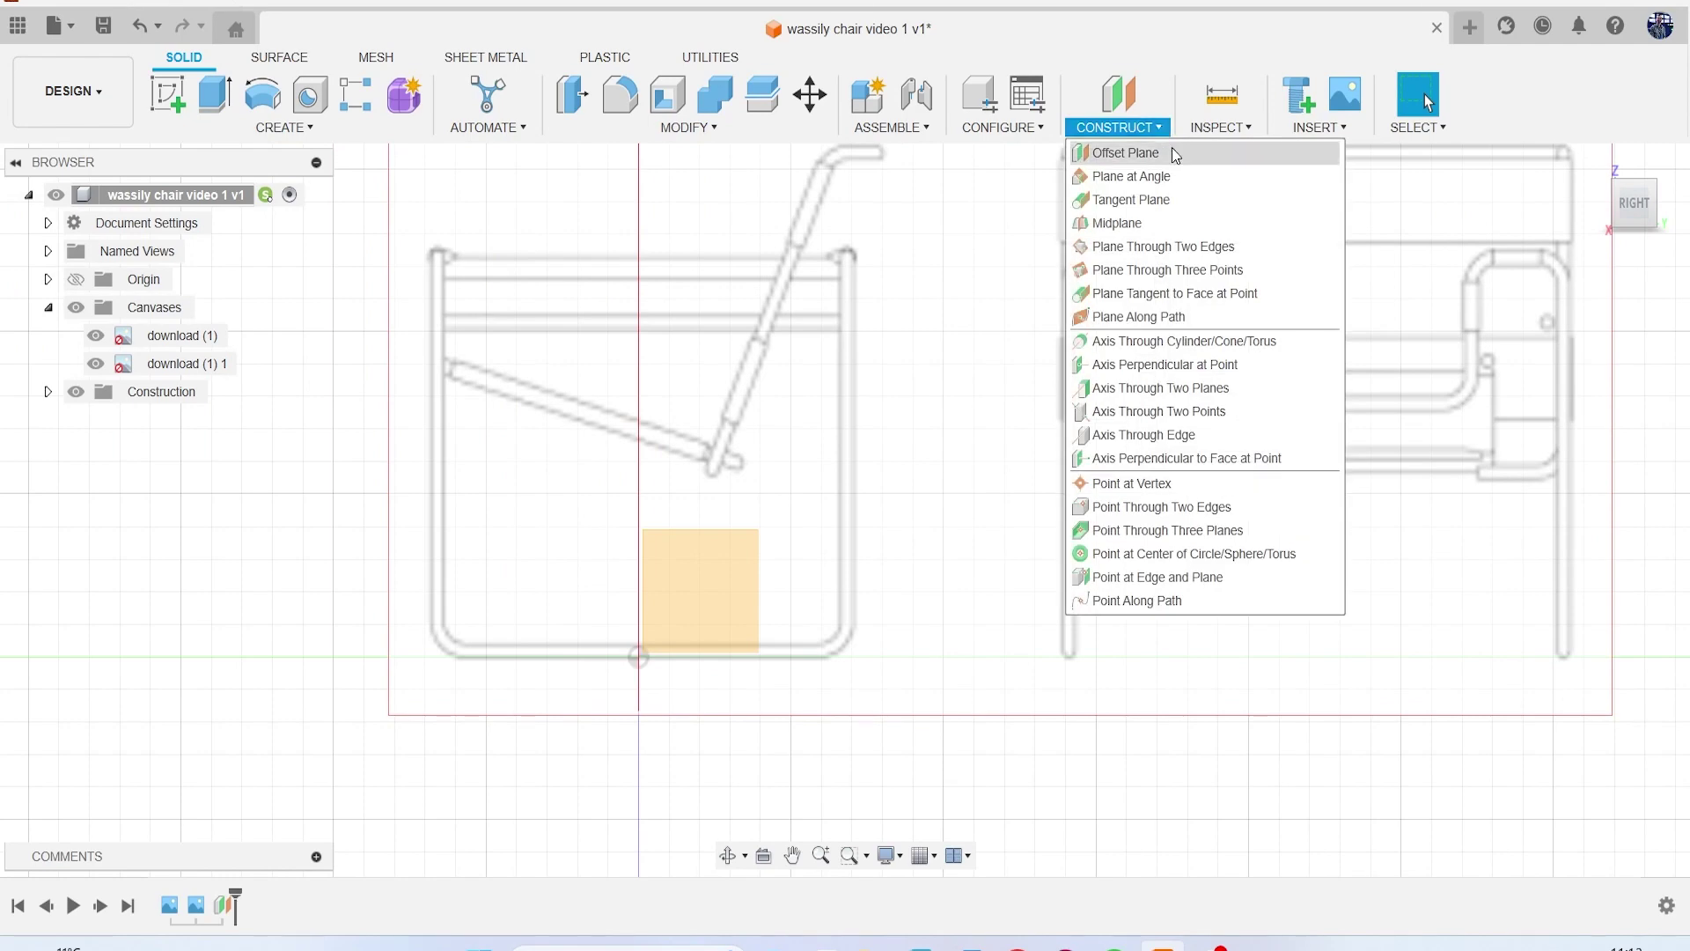
{"action": "left_click", "coordinate": [1171, 150]}
{"action": "left_click_drag", "start_coordinate": [1624, 214], "coordinate": [1619, 236]}
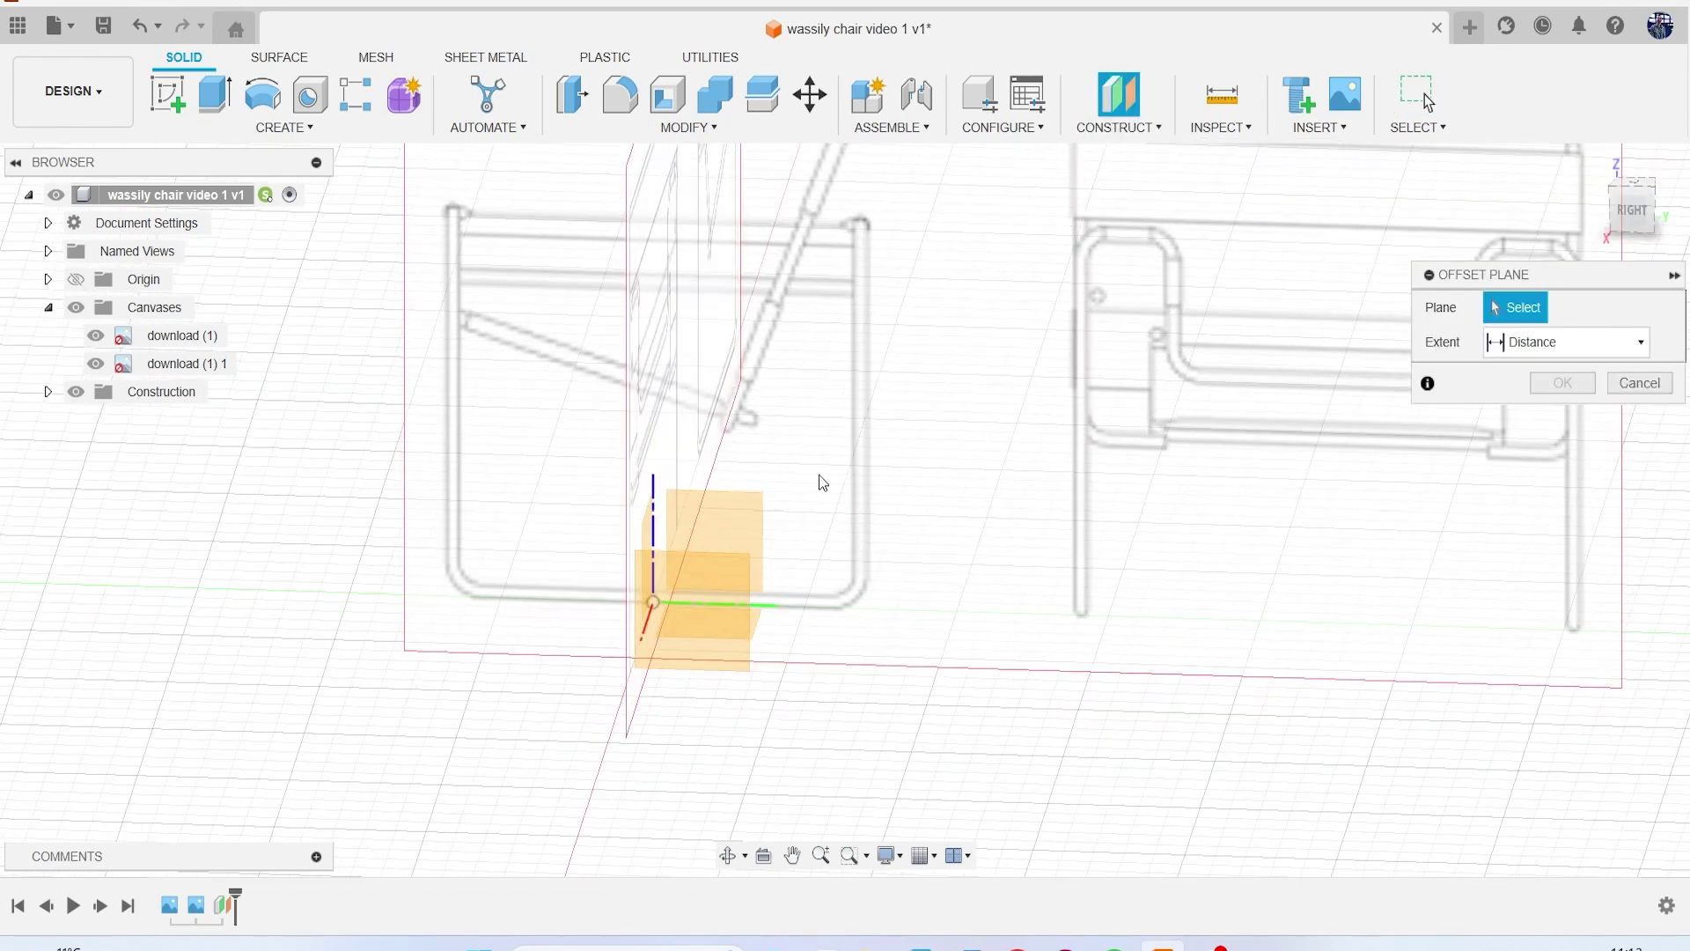
{"action": "left_click", "coordinate": [650, 532]}
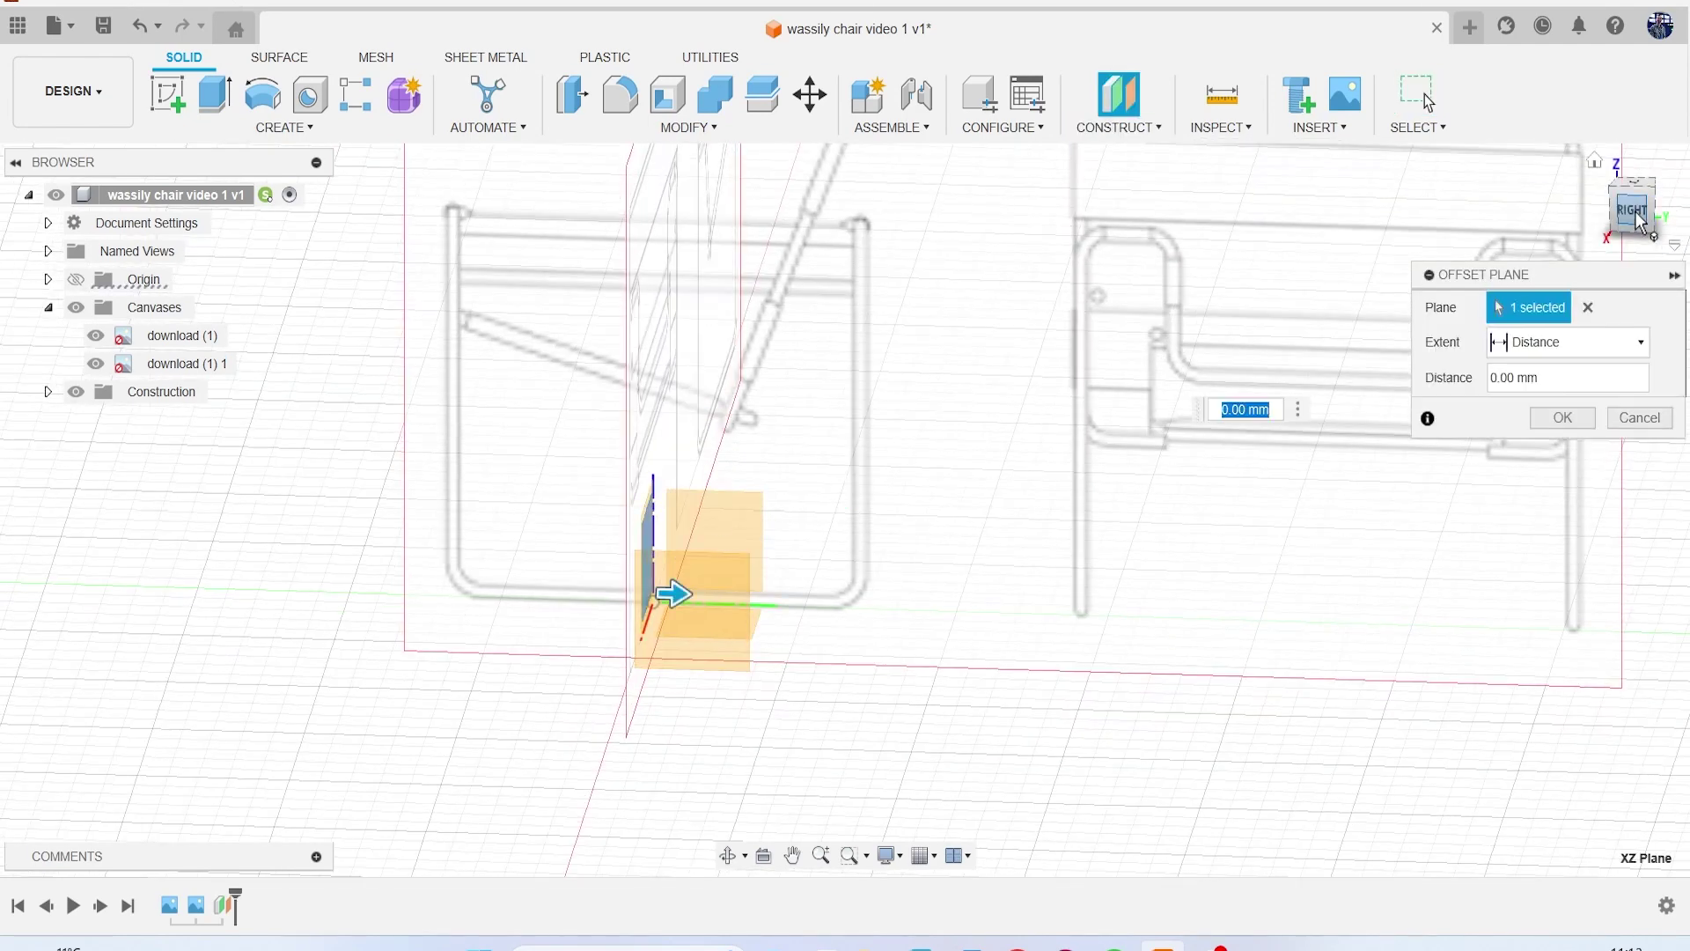
{"action": "left_click", "coordinate": [1633, 210]}
{"action": "left_click_drag", "start_coordinate": [664, 649], "coordinate": [873, 655]}
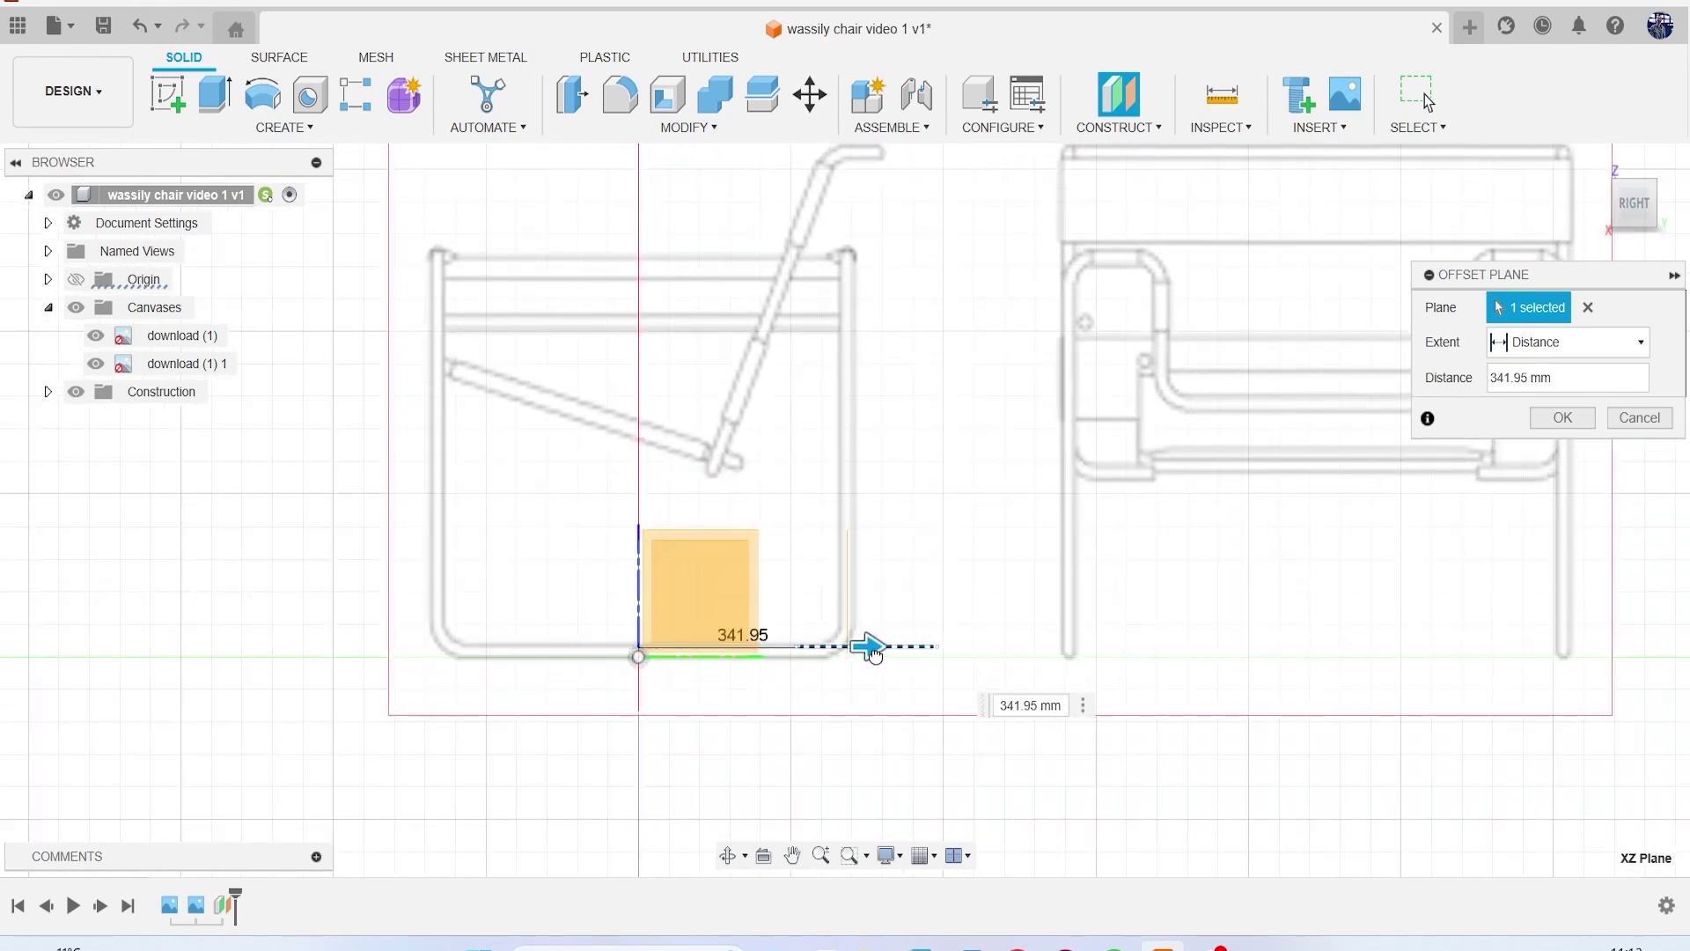
{"action": "left_click", "coordinate": [1563, 417]}
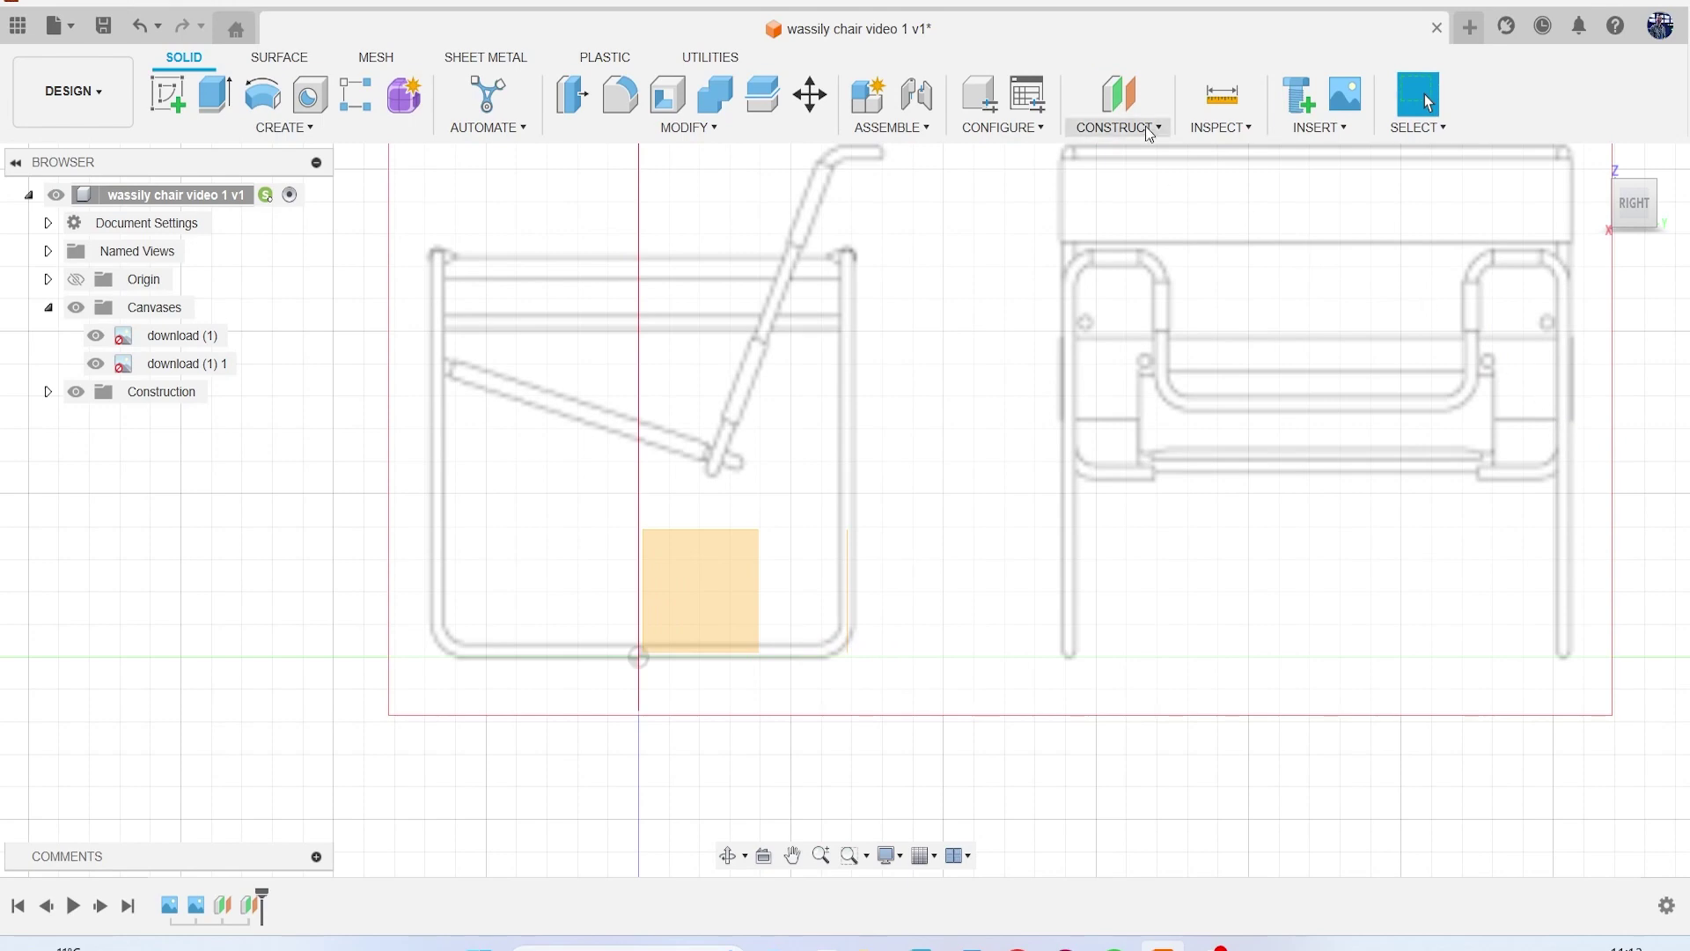
Step: Create a construction plane offset -330.408 mm from the XZ plane, in line with the side-view chair's front leg
{"action": "left_click", "coordinate": [1141, 127]}
{"action": "left_click", "coordinate": [1118, 152]}
{"action": "left_click", "coordinate": [1631, 232]}
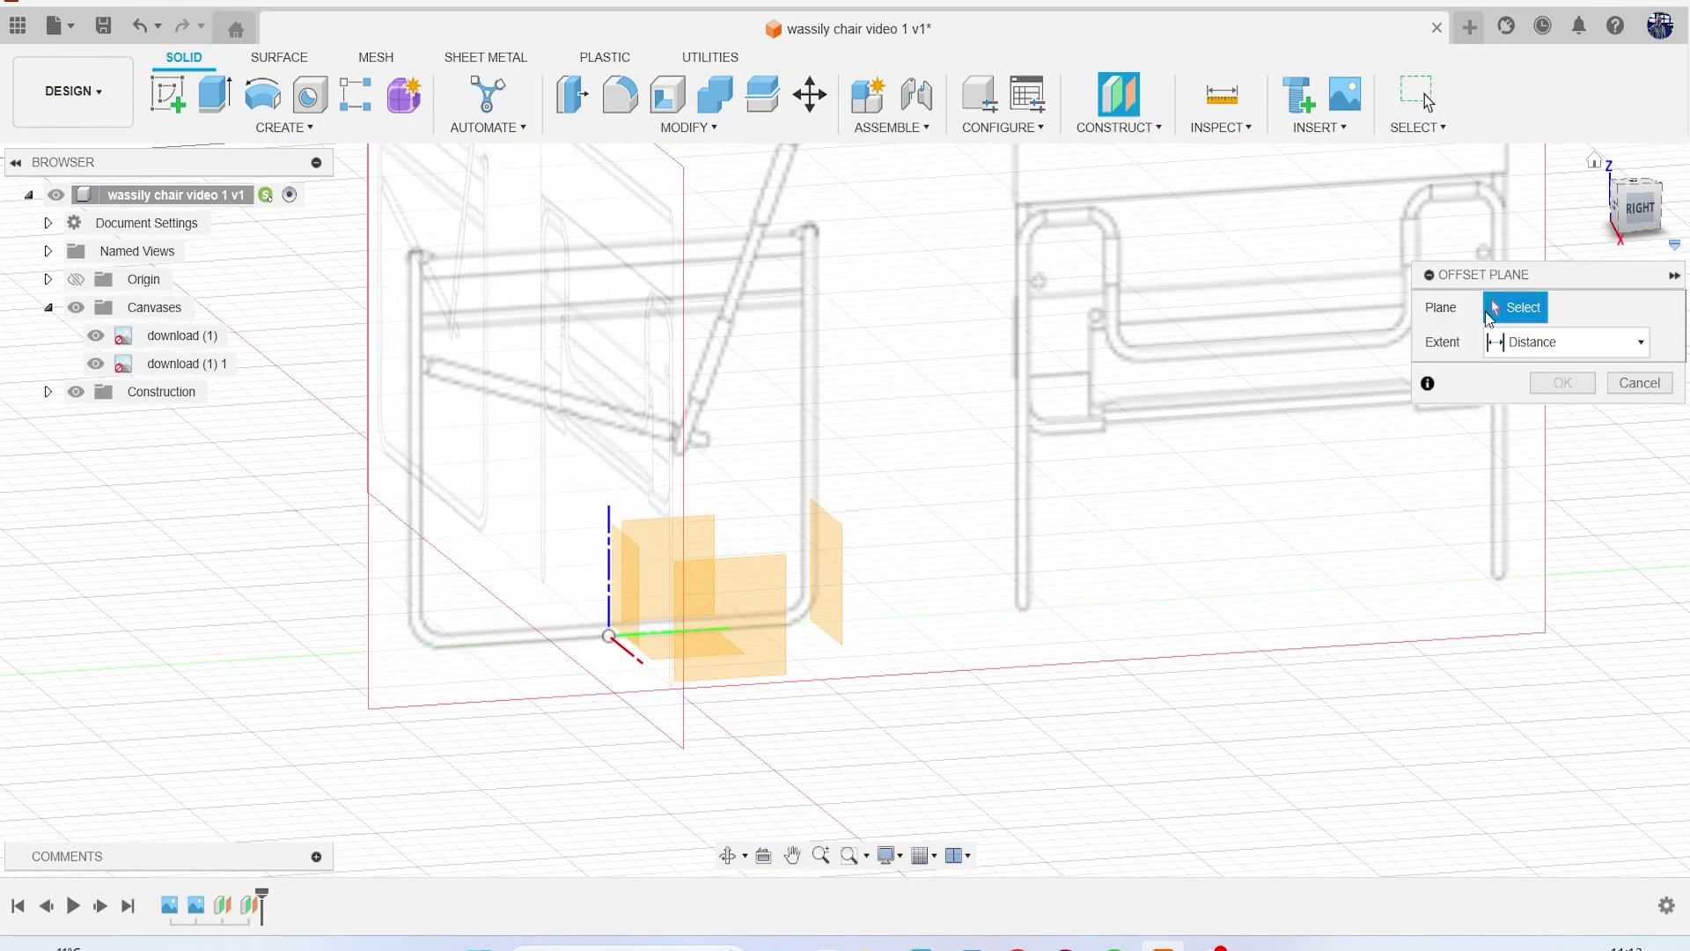
{"action": "left_click", "coordinate": [620, 571]}
{"action": "left_click", "coordinate": [1638, 210]}
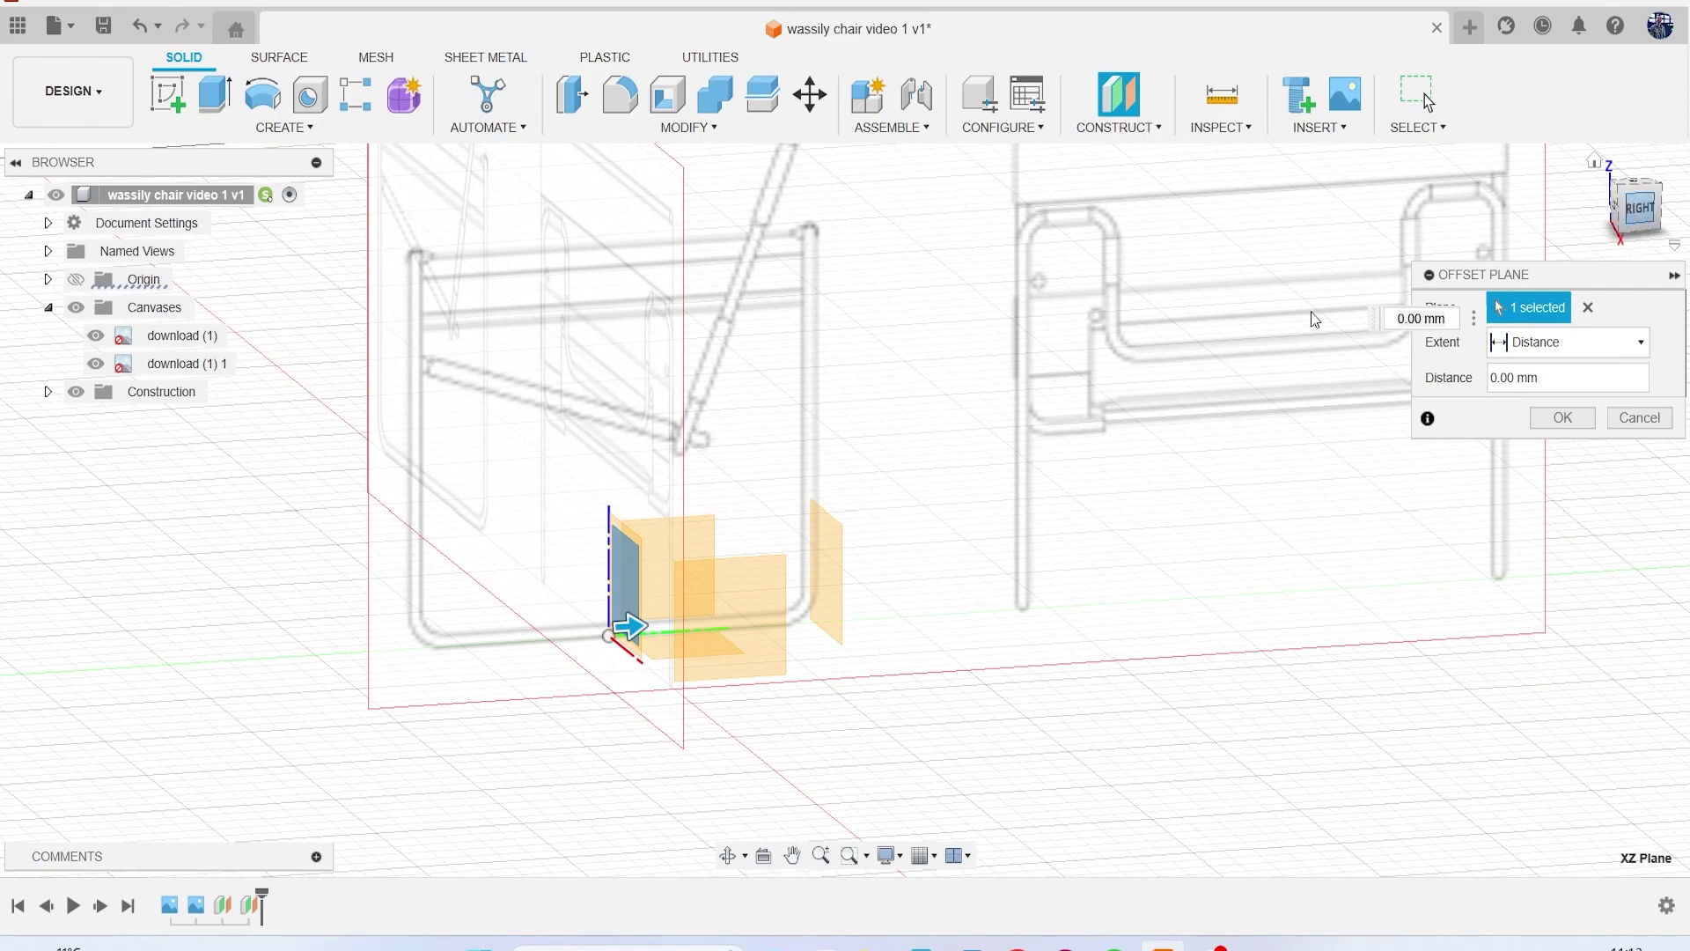
{"action": "left_click_drag", "start_coordinate": [659, 648], "coordinate": [465, 656]}
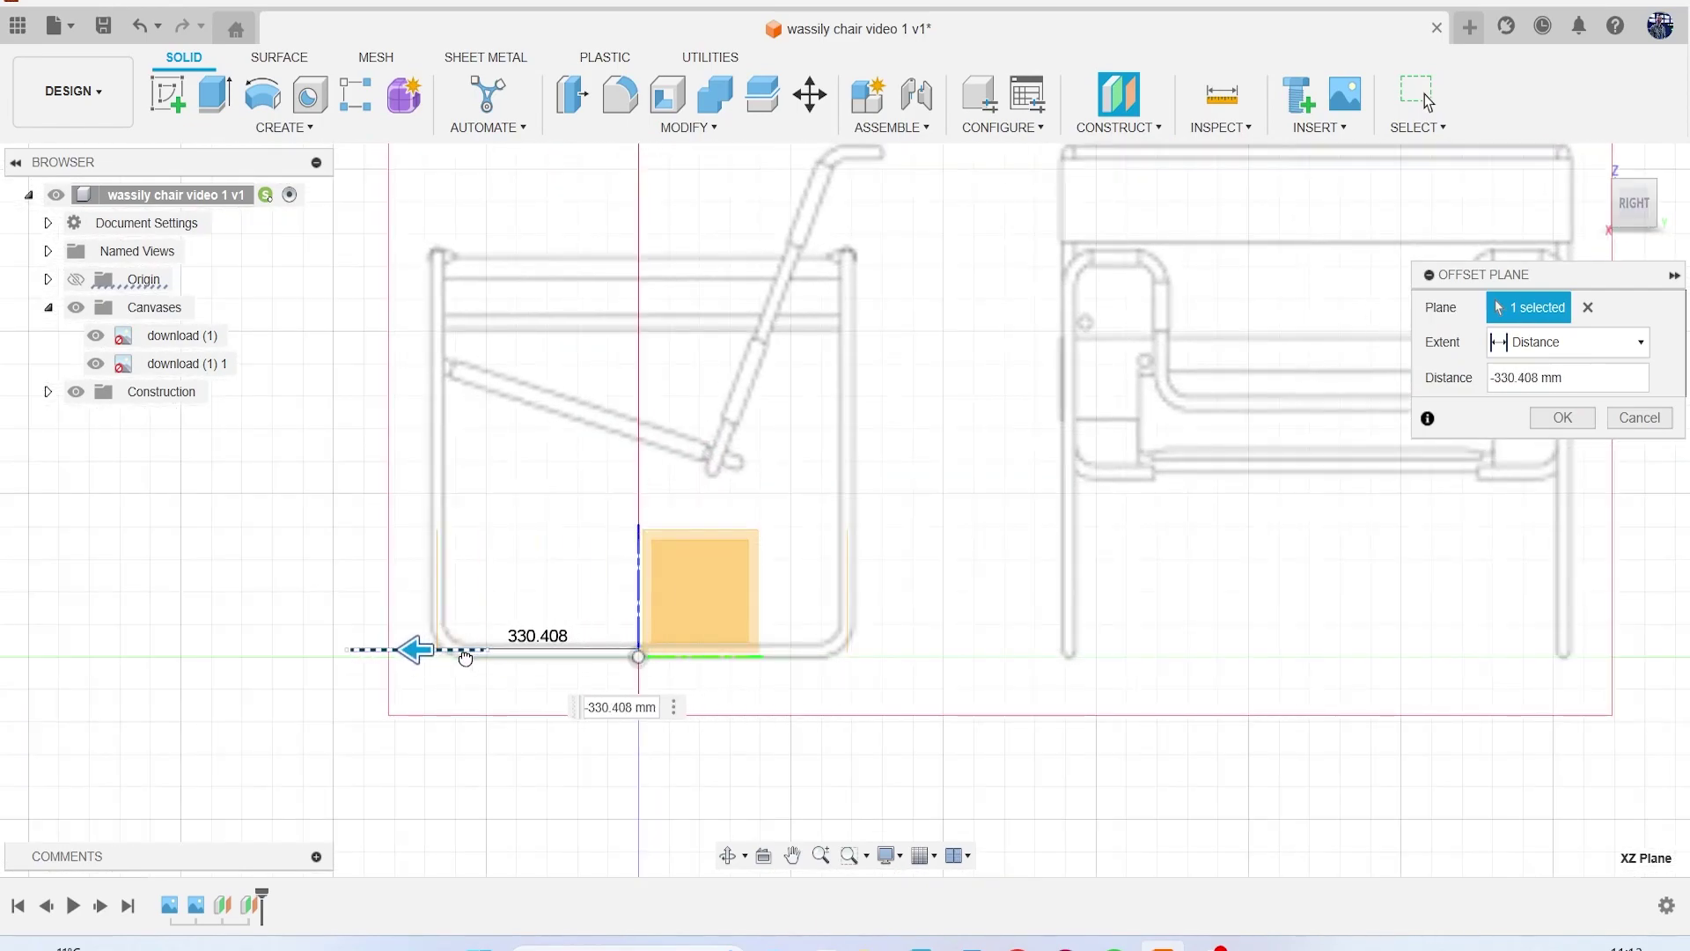
{"action": "left_click", "coordinate": [1564, 417]}
Step: Start a sketch on the 372.25 mm offset plane at the chair's outer leg
{"action": "scroll", "coordinate": [1153, 458], "scroll_direction": "down", "scroll_amount": 2}
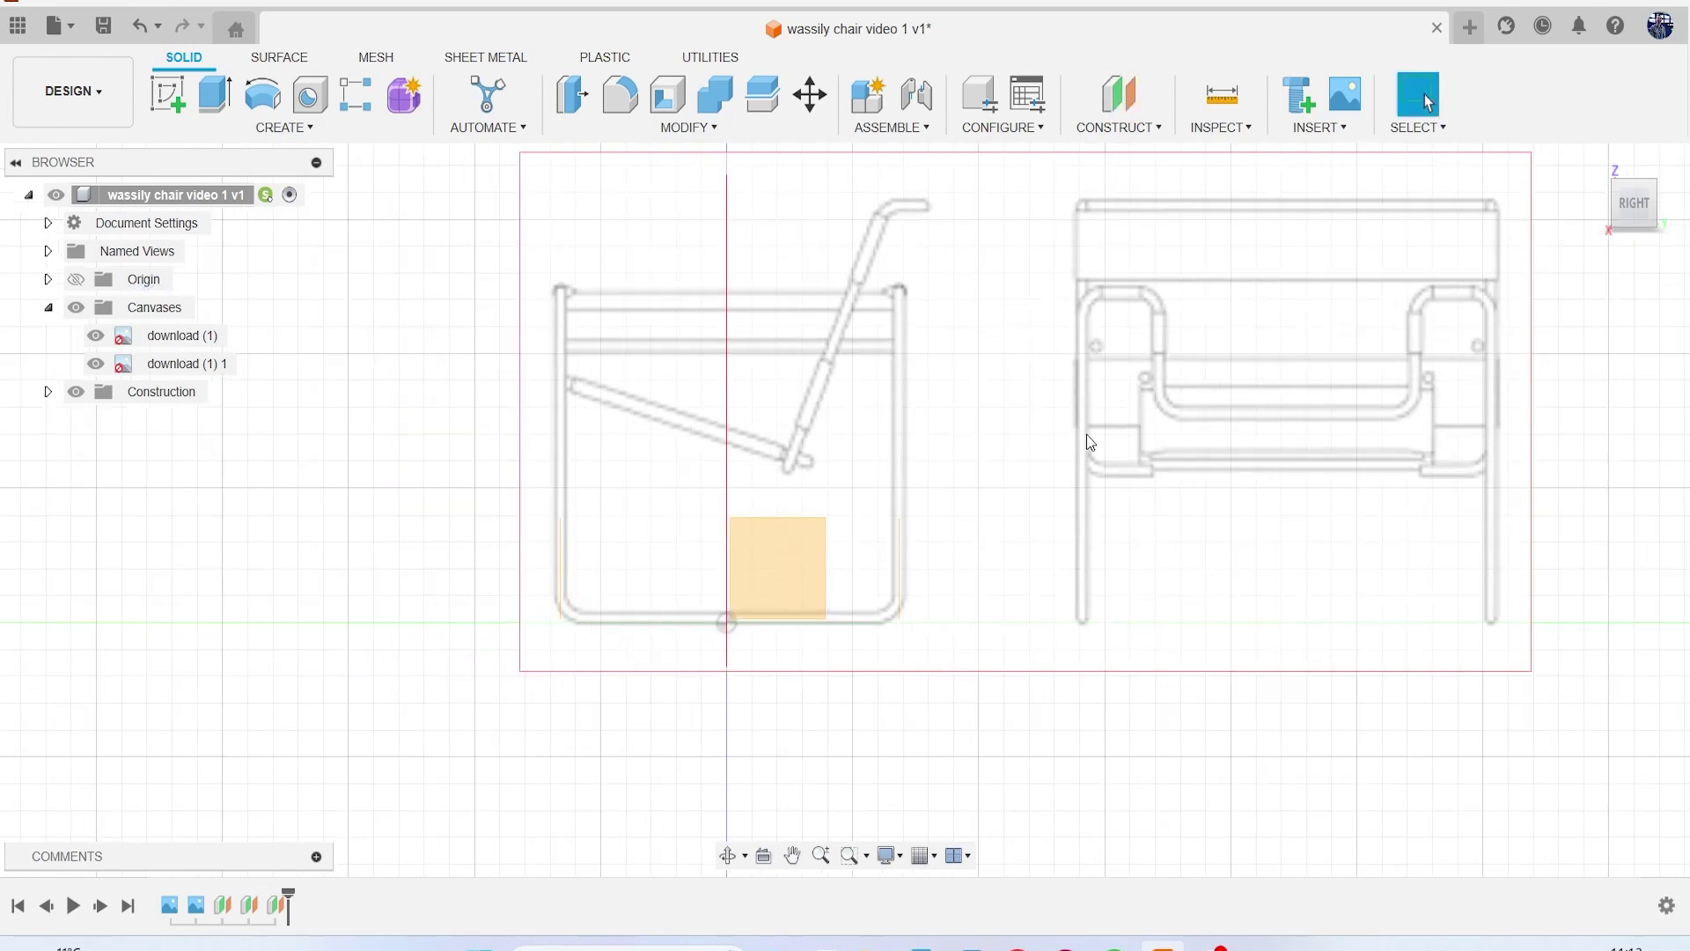
{"action": "left_click", "coordinate": [167, 94]}
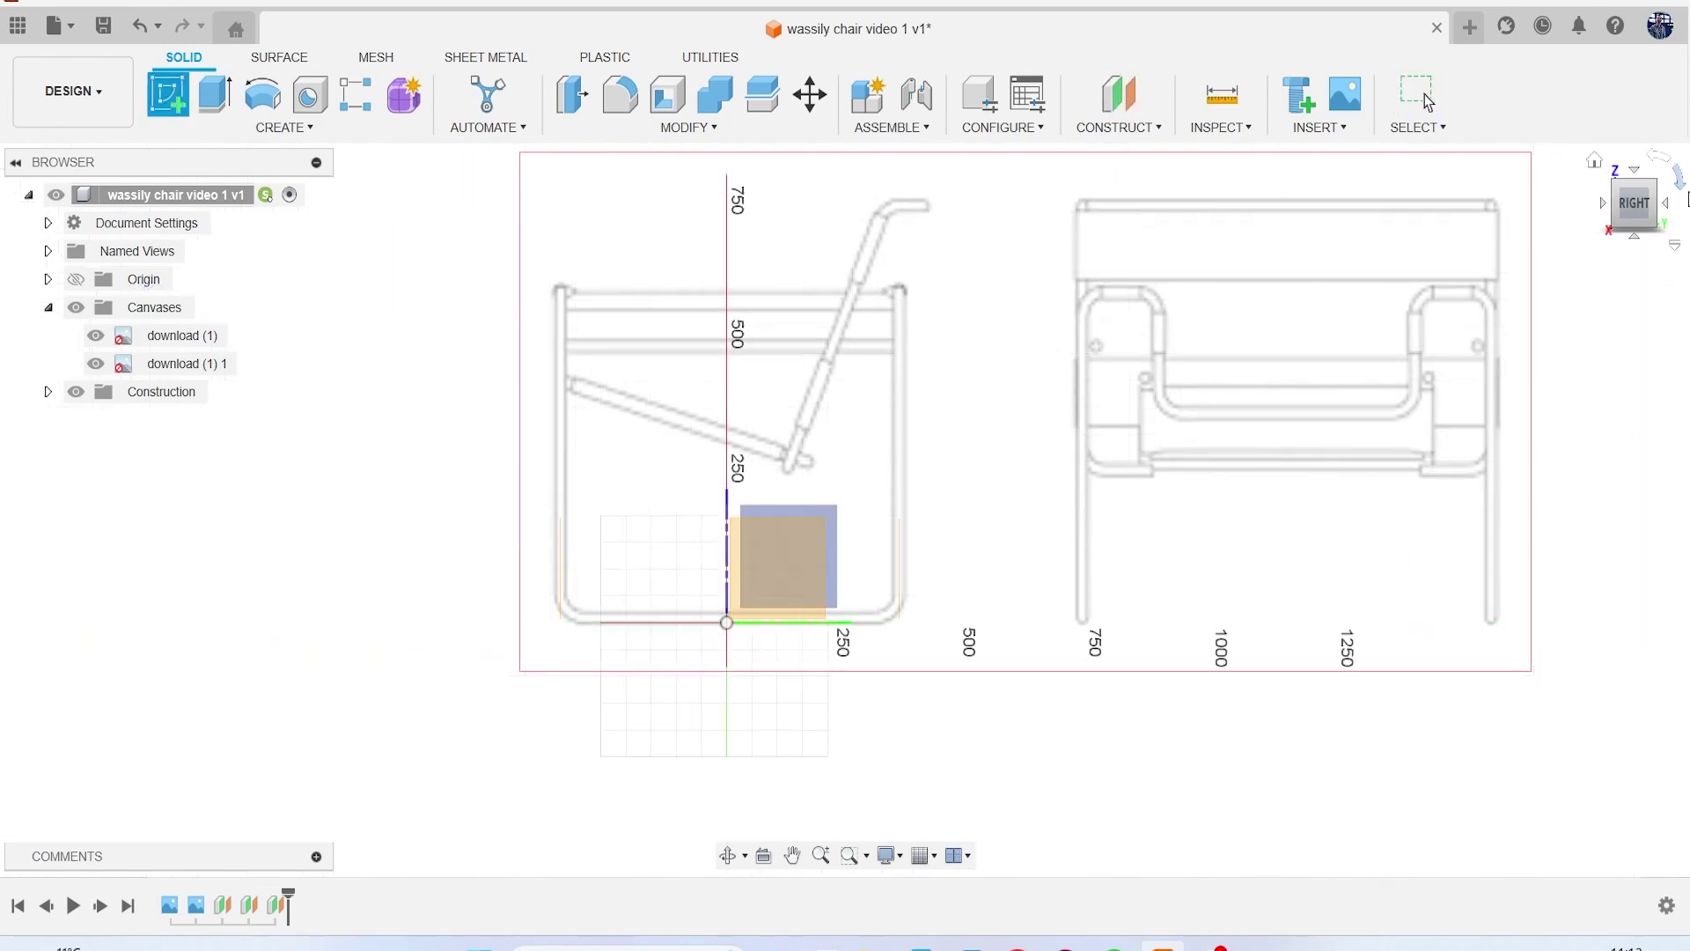
{"action": "left_click", "coordinate": [1634, 218]}
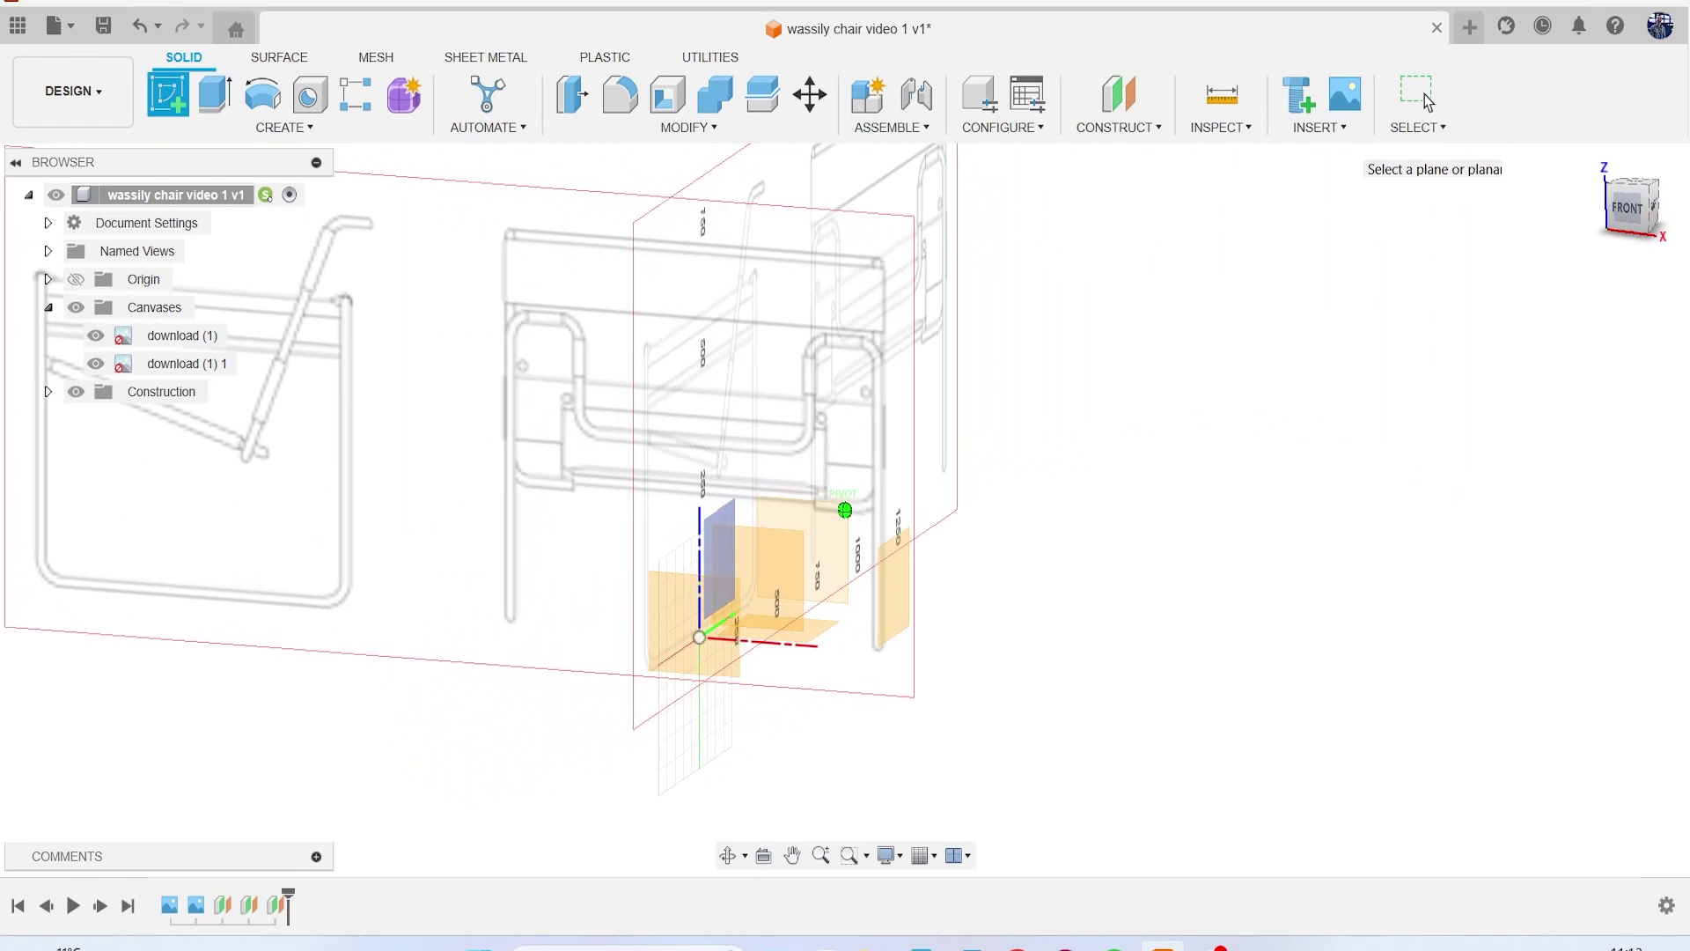
{"action": "left_click", "coordinate": [1644, 209]}
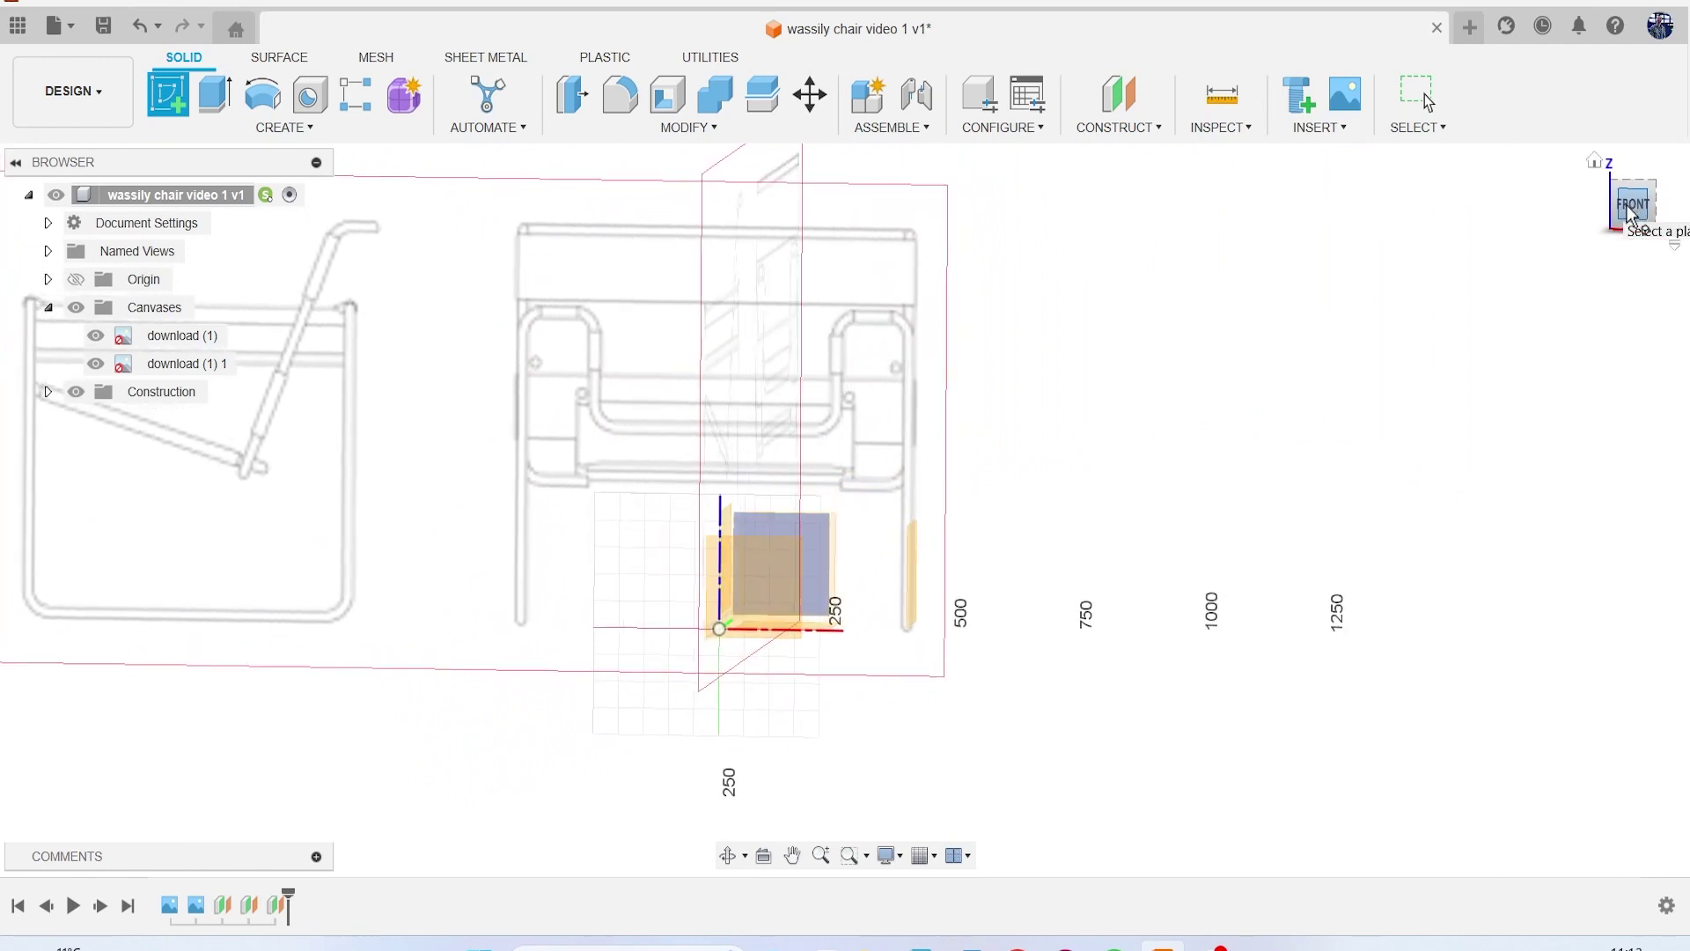
{"action": "left_click", "coordinate": [1657, 211]}
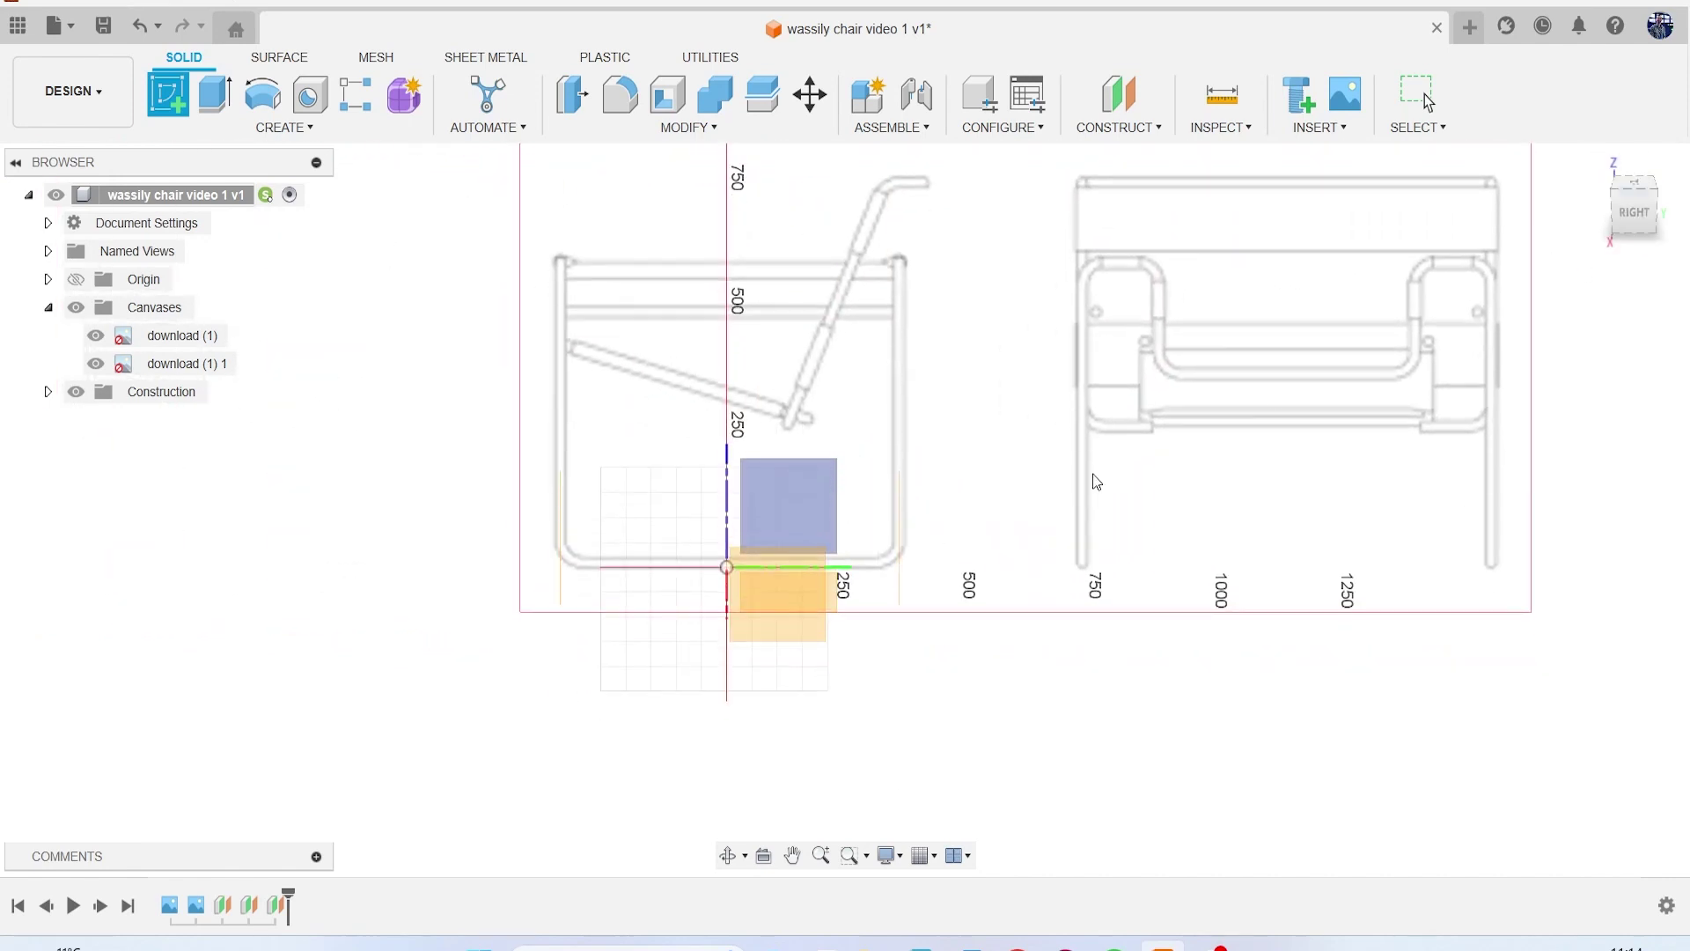
{"action": "left_click", "coordinate": [773, 611]}
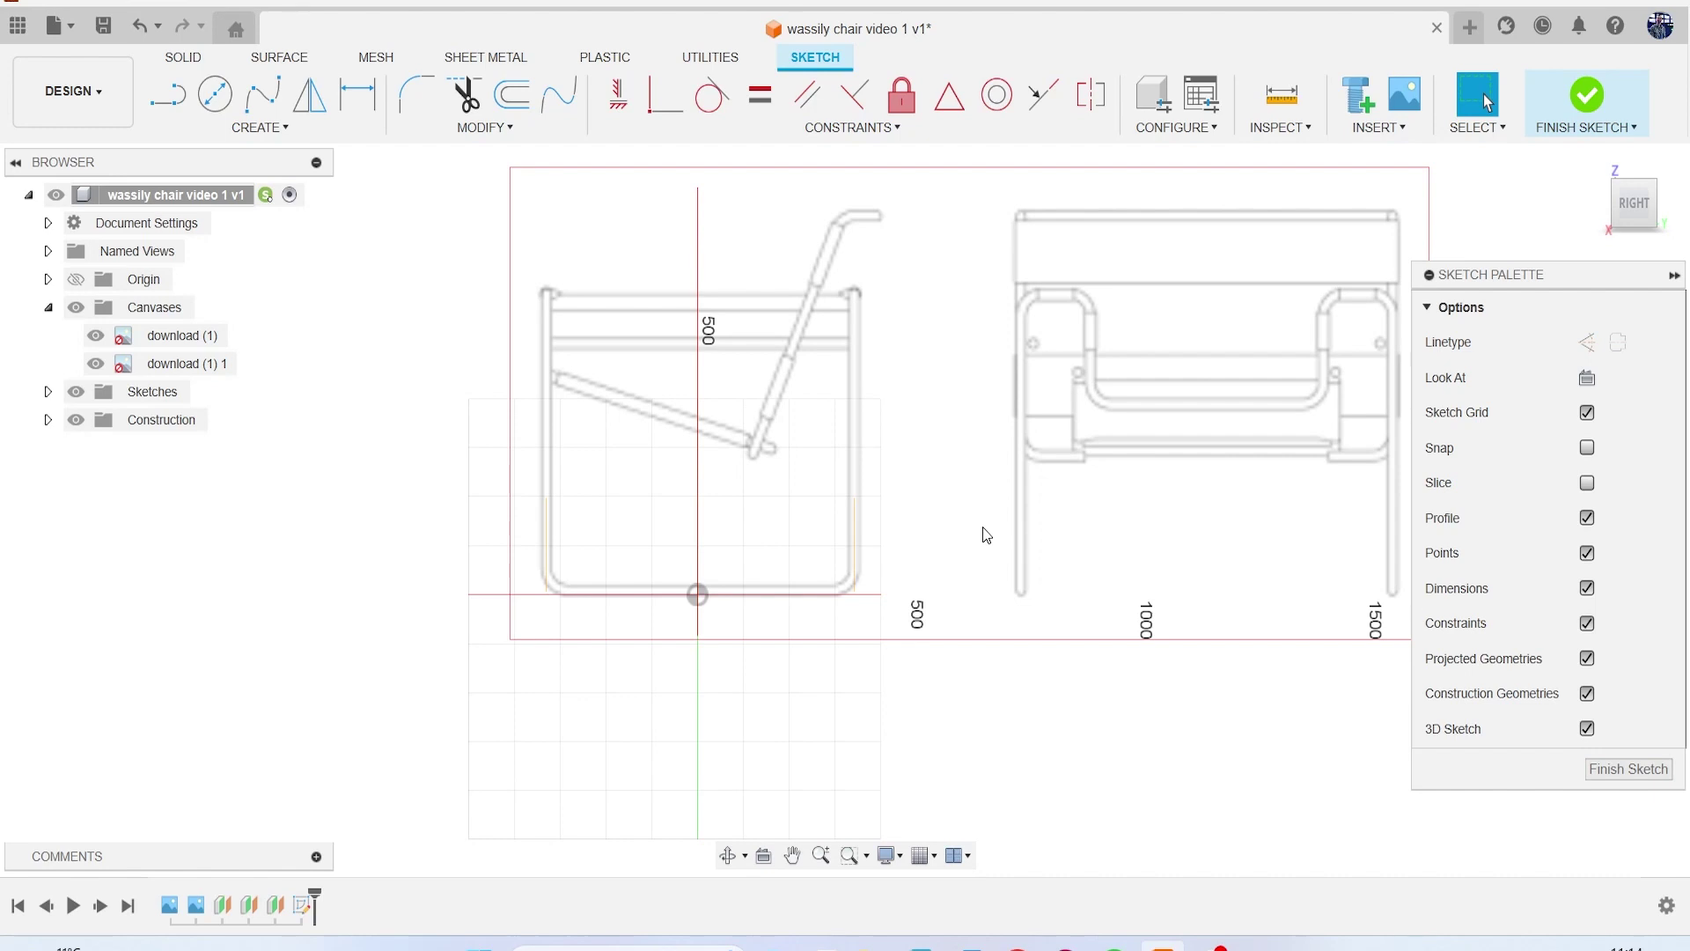
Step: Draw a vertical line about 611 mm long down the centre of the side-view chair's front leg to its base
{"action": "left_click", "coordinate": [212, 132]}
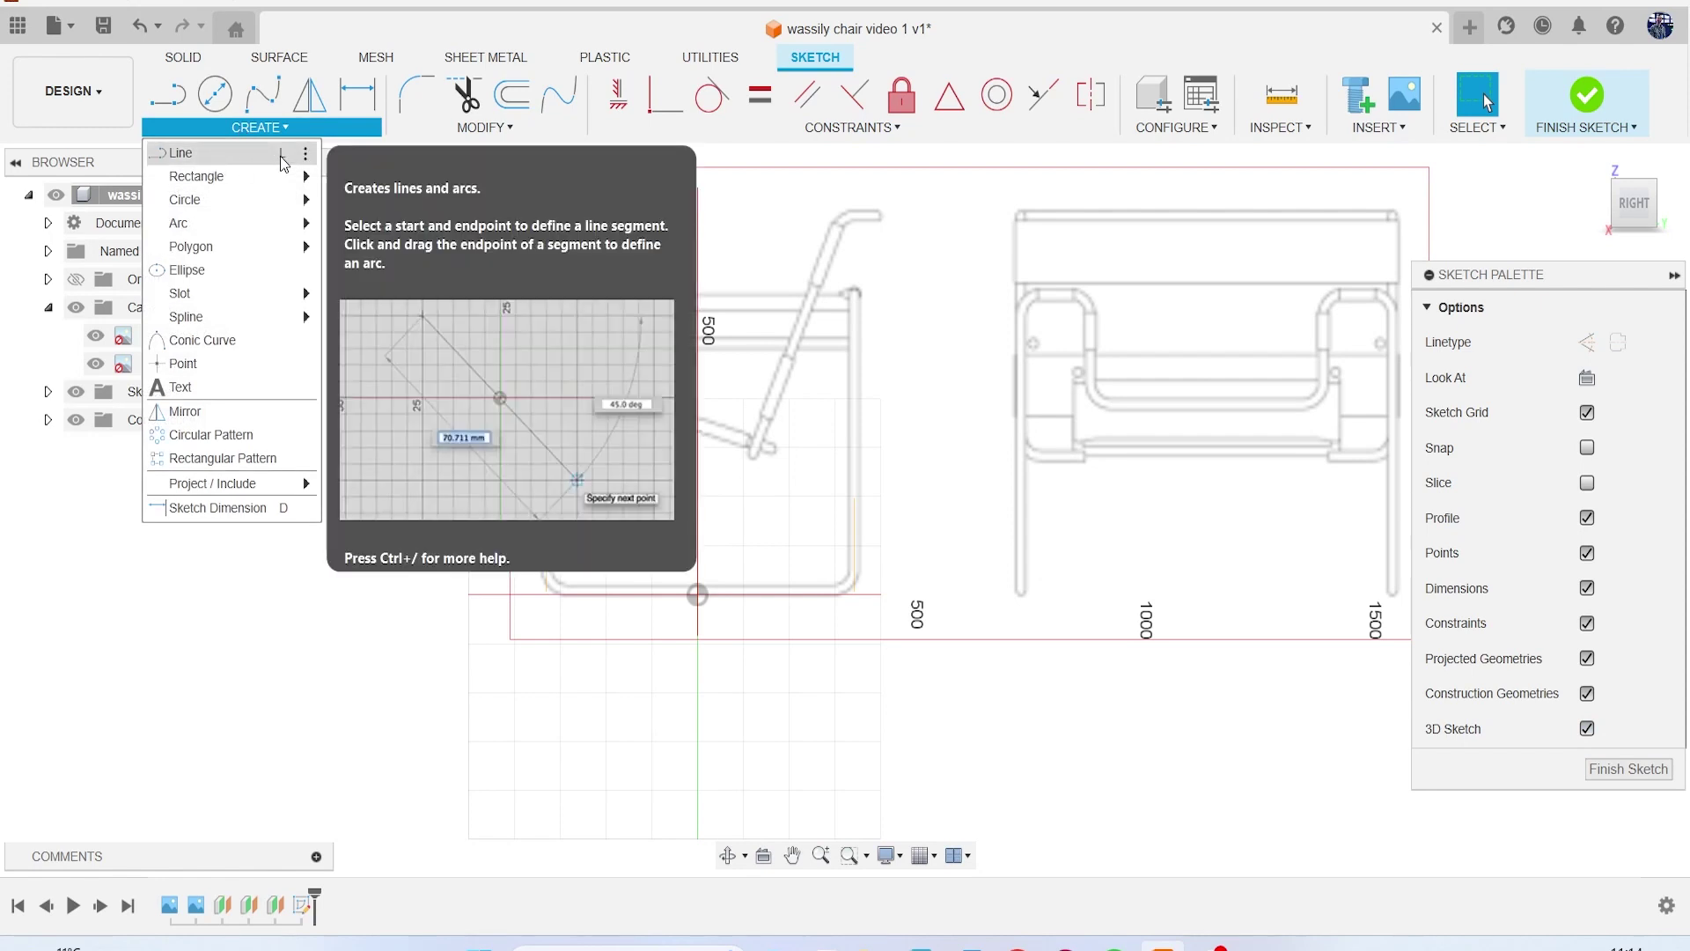
{"action": "left_click", "coordinate": [280, 155]}
{"action": "left_click", "coordinate": [697, 594]}
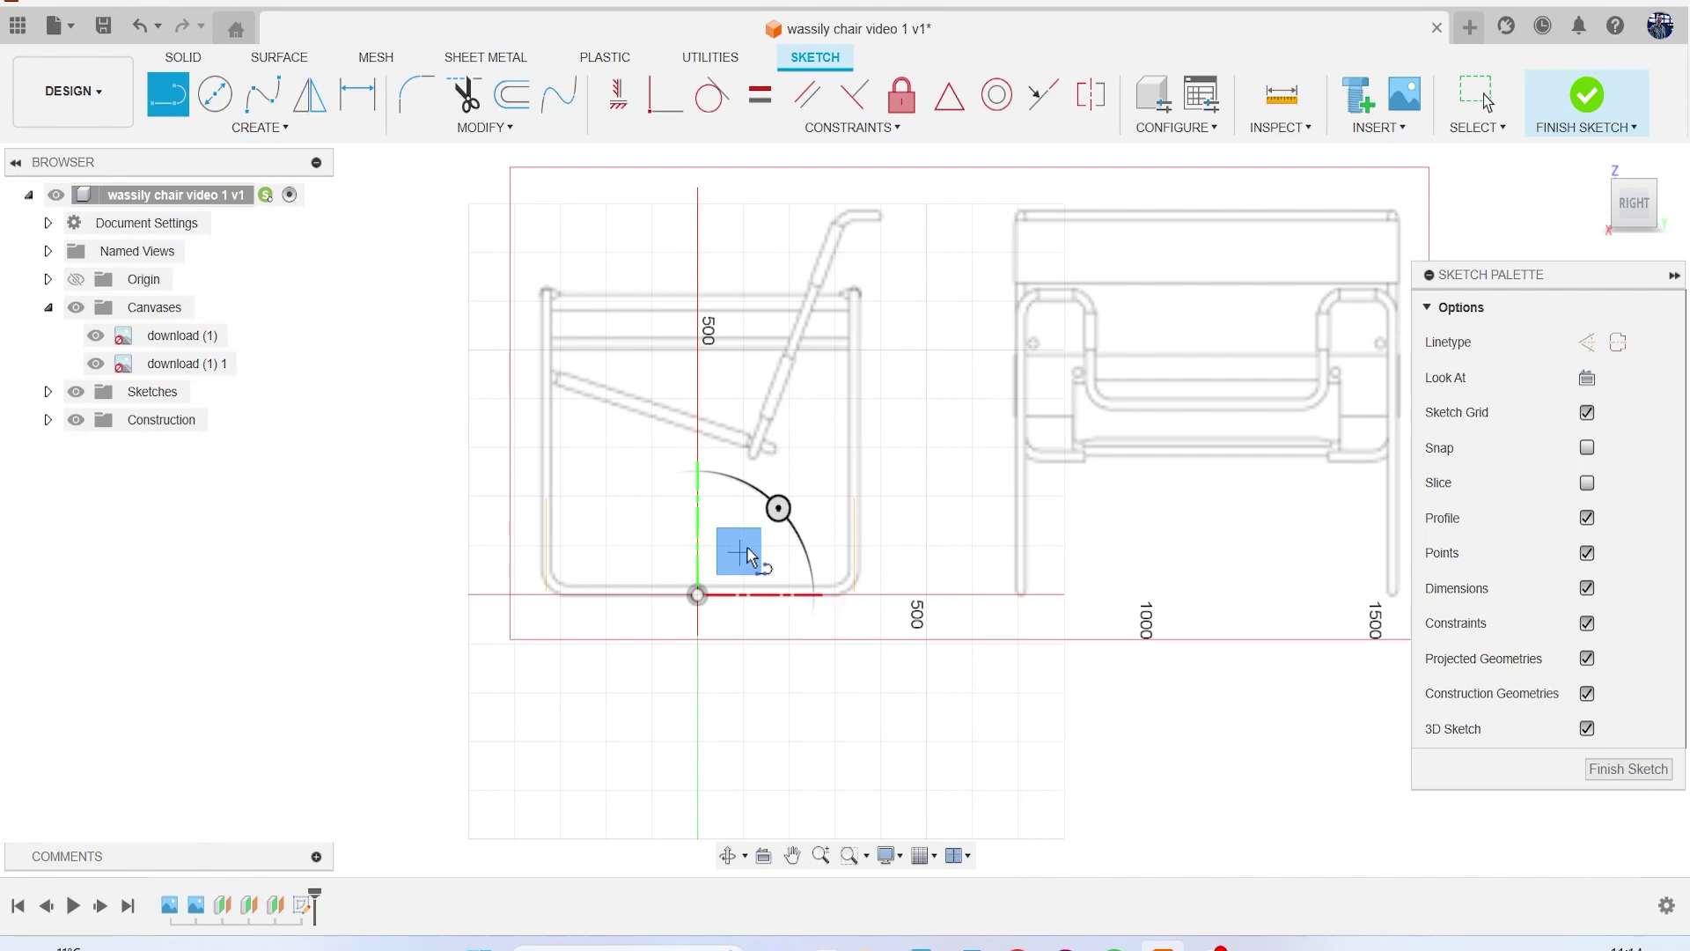
{"action": "mouse_move", "coordinate": [649, 504]}
{"action": "middle_mouse_down"}
{"action": "mouse_move", "coordinate": [689, 575]}
{"action": "mouse_move", "coordinate": [718, 588]}
{"action": "middle_mouse_up"}
{"action": "scroll", "coordinate": [649, 500], "scroll_direction": "up", "scroll_amount": 3}
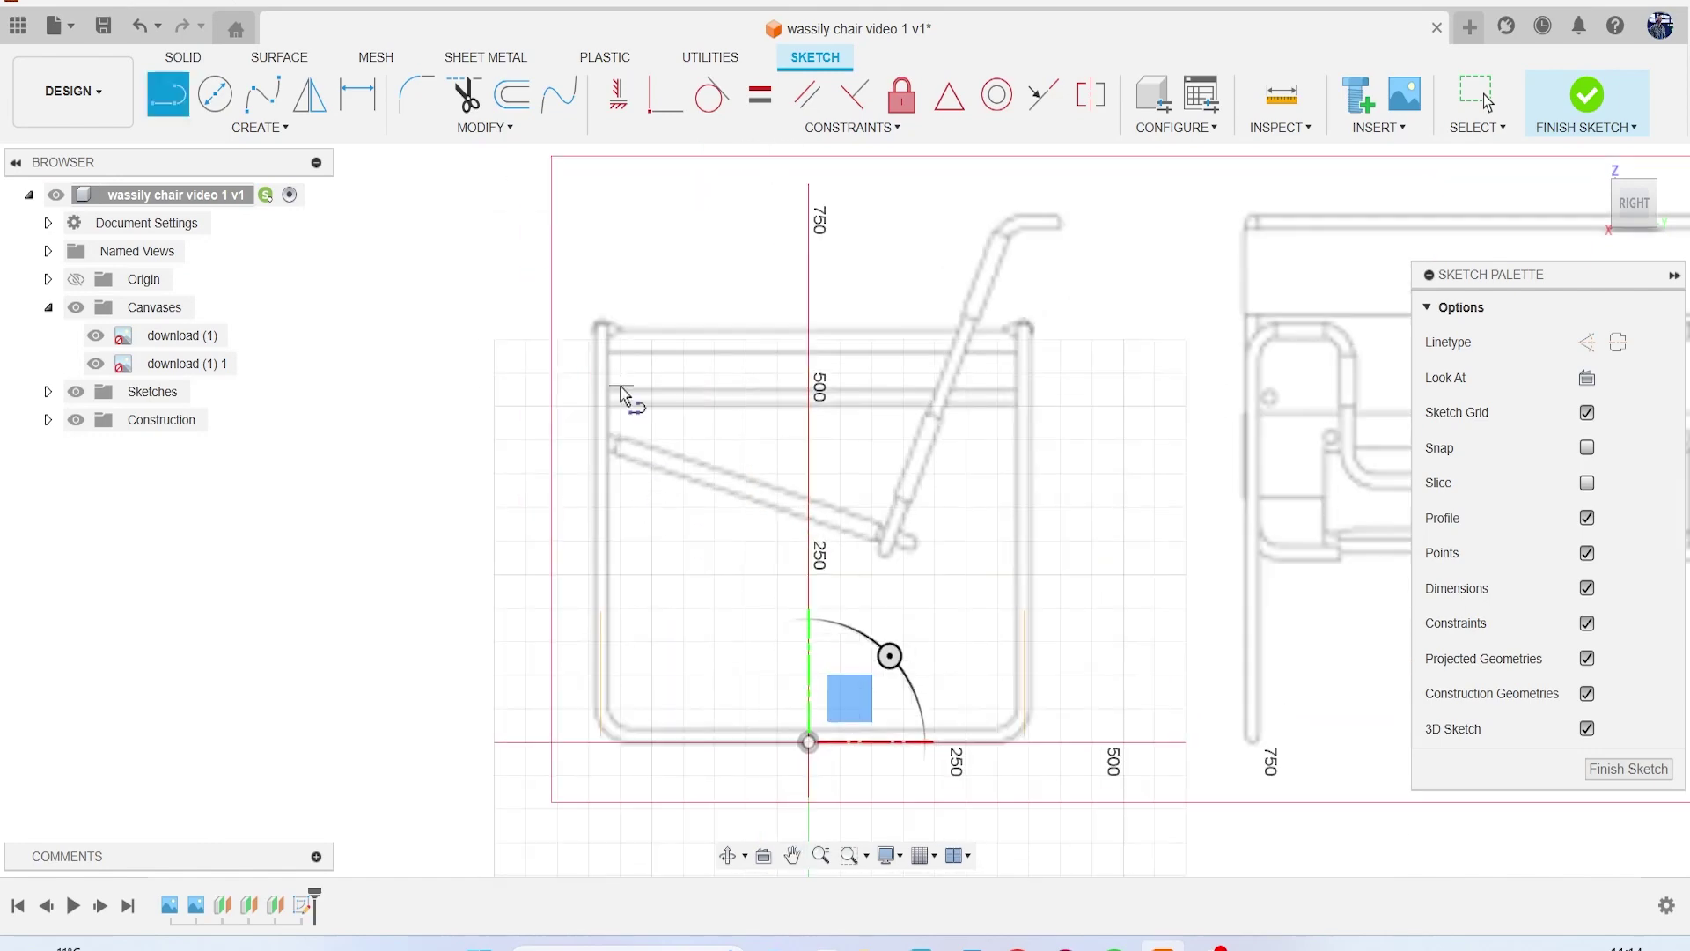
{"action": "scroll", "coordinate": [620, 393], "scroll_direction": "up", "scroll_amount": 5}
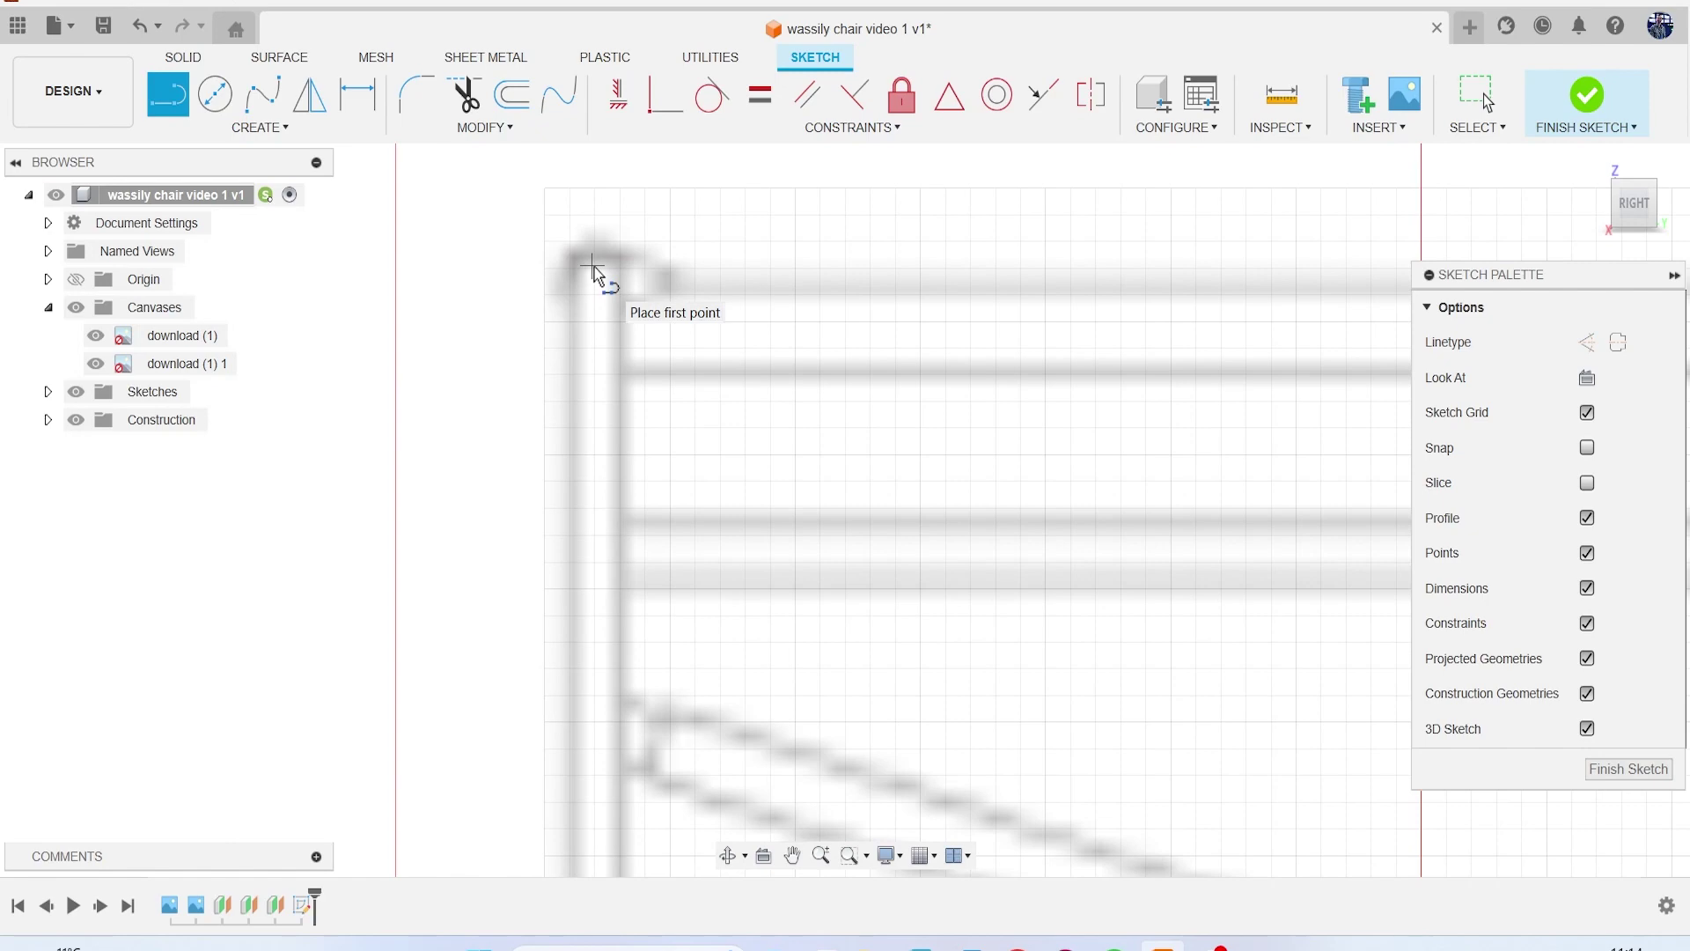
{"action": "left_click", "coordinate": [595, 267]}
{"action": "scroll", "coordinate": [606, 452], "scroll_direction": "down", "scroll_amount": 5}
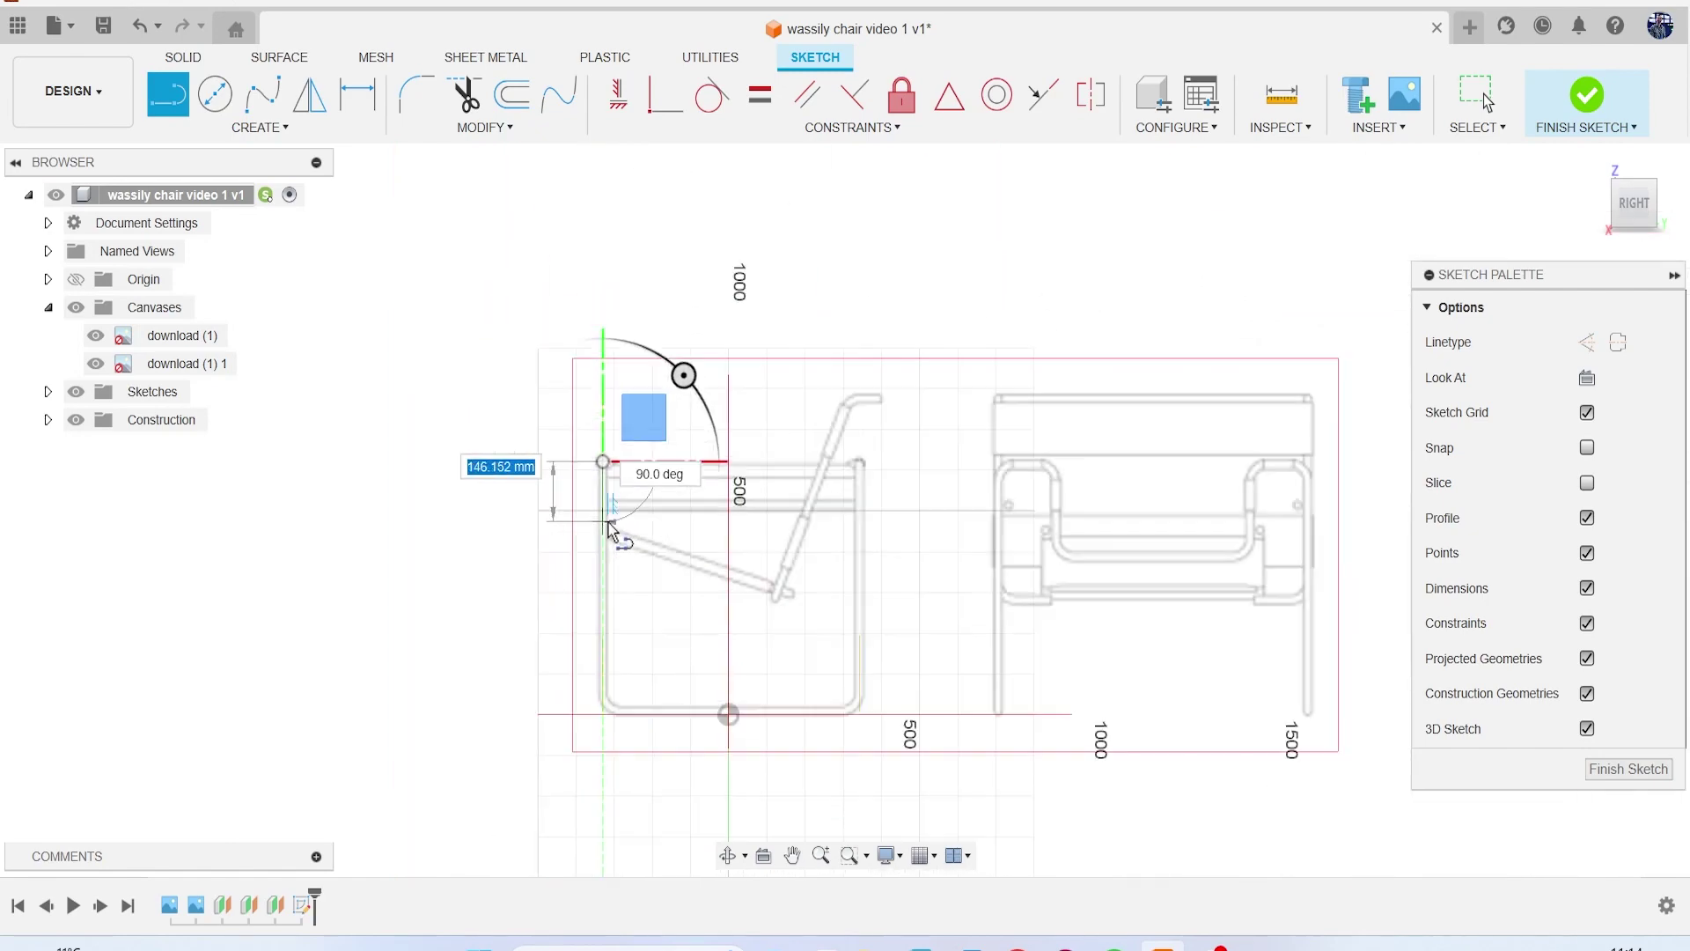
{"action": "scroll", "coordinate": [610, 527], "scroll_direction": "up", "scroll_amount": 6}
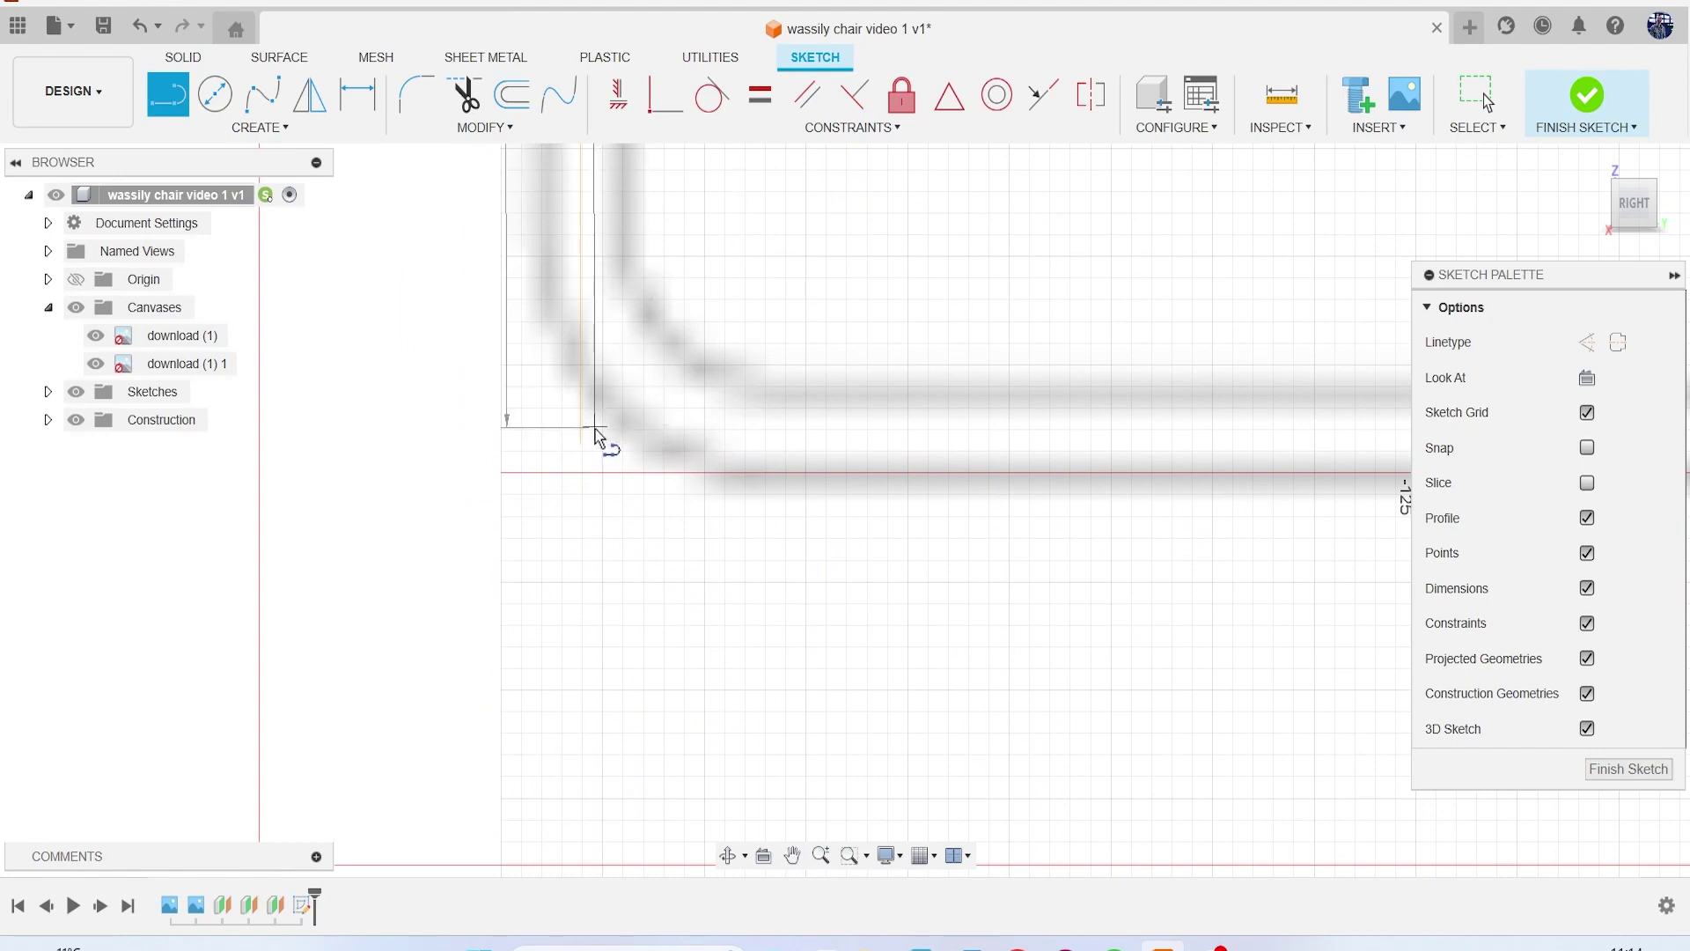
{"action": "scroll", "coordinate": [598, 436], "scroll_direction": "down", "scroll_amount": 4}
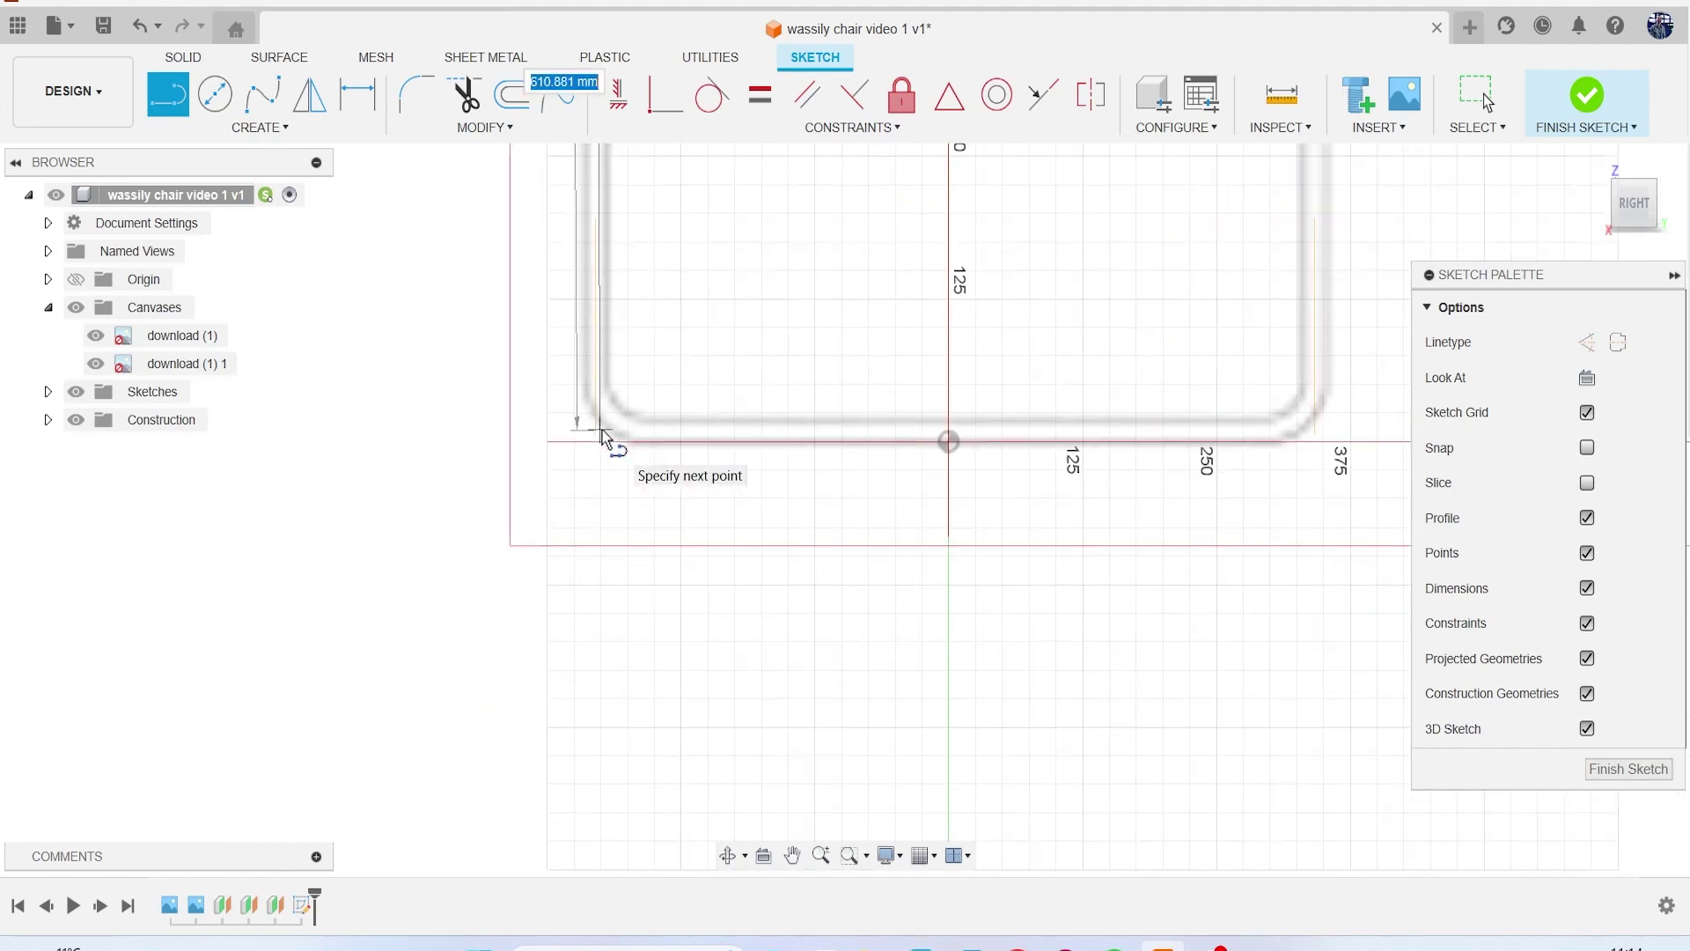
{"action": "scroll", "coordinate": [602, 435], "scroll_direction": "down", "scroll_amount": 3}
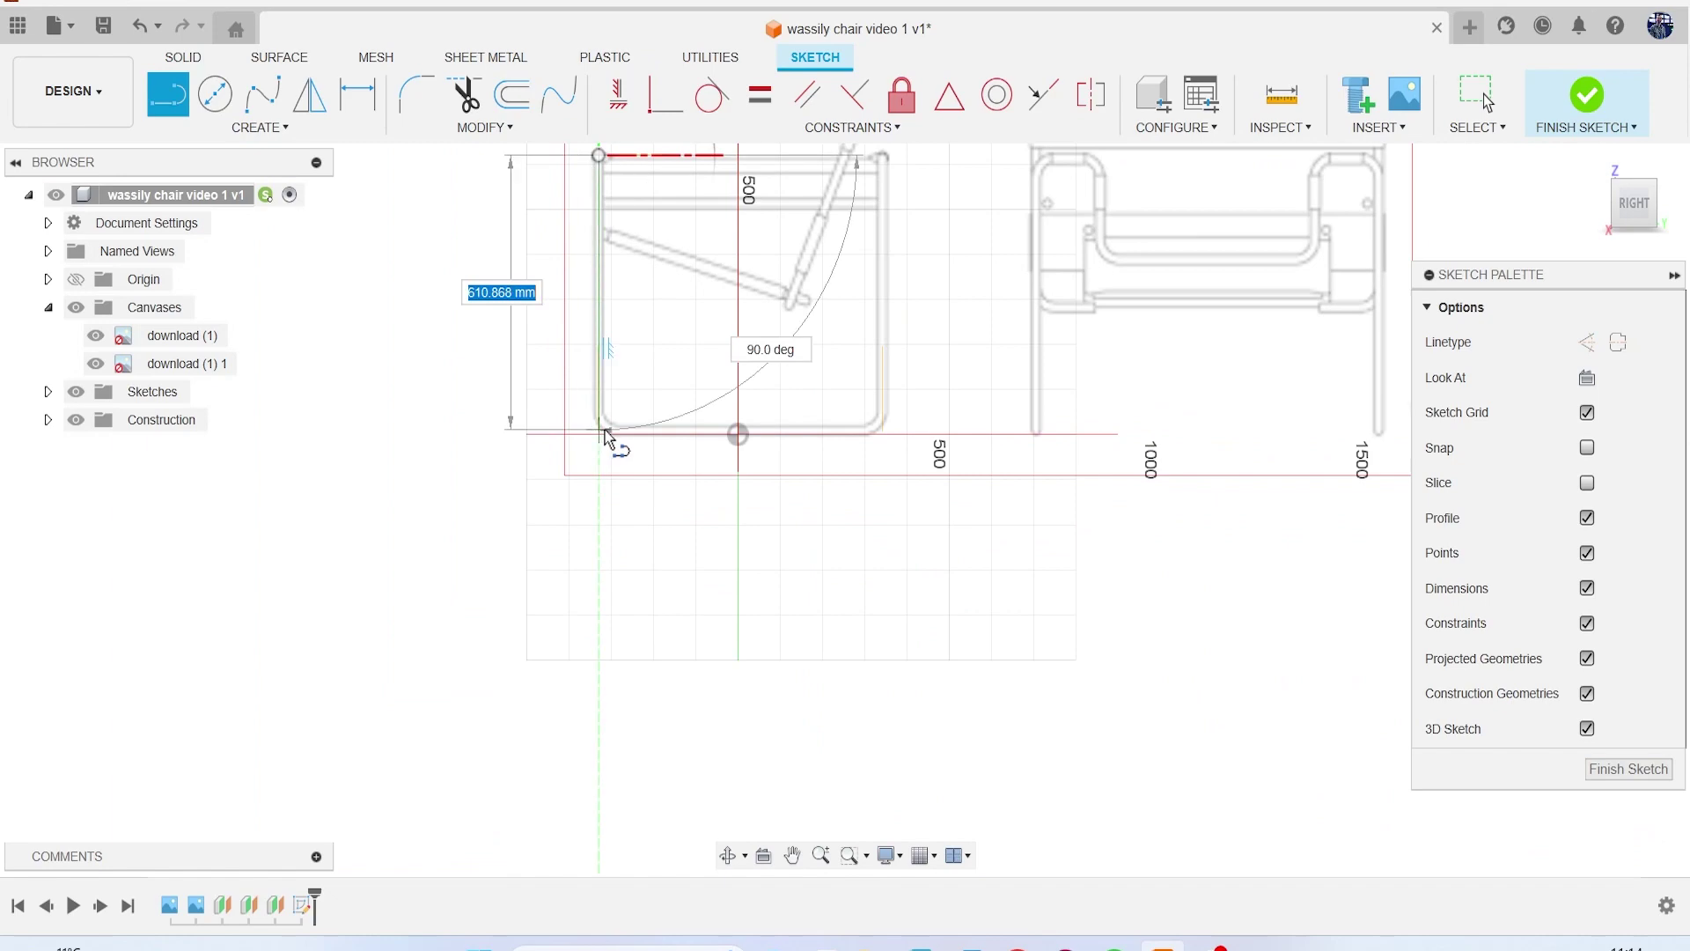
{"action": "scroll", "coordinate": [605, 436], "scroll_direction": "up", "scroll_amount": 6}
{"action": "left_click", "coordinate": [604, 435]}
Step: Continue the line horizontally about 671 mm along the base tube to the rear leg
{"action": "scroll", "coordinate": [720, 451], "scroll_direction": "down", "scroll_amount": 6}
{"action": "middle_click_drag", "start_coordinate": [862, 488], "coordinate": [558, 487]}
{"action": "scroll", "coordinate": [796, 448], "scroll_direction": "up", "scroll_amount": 5}
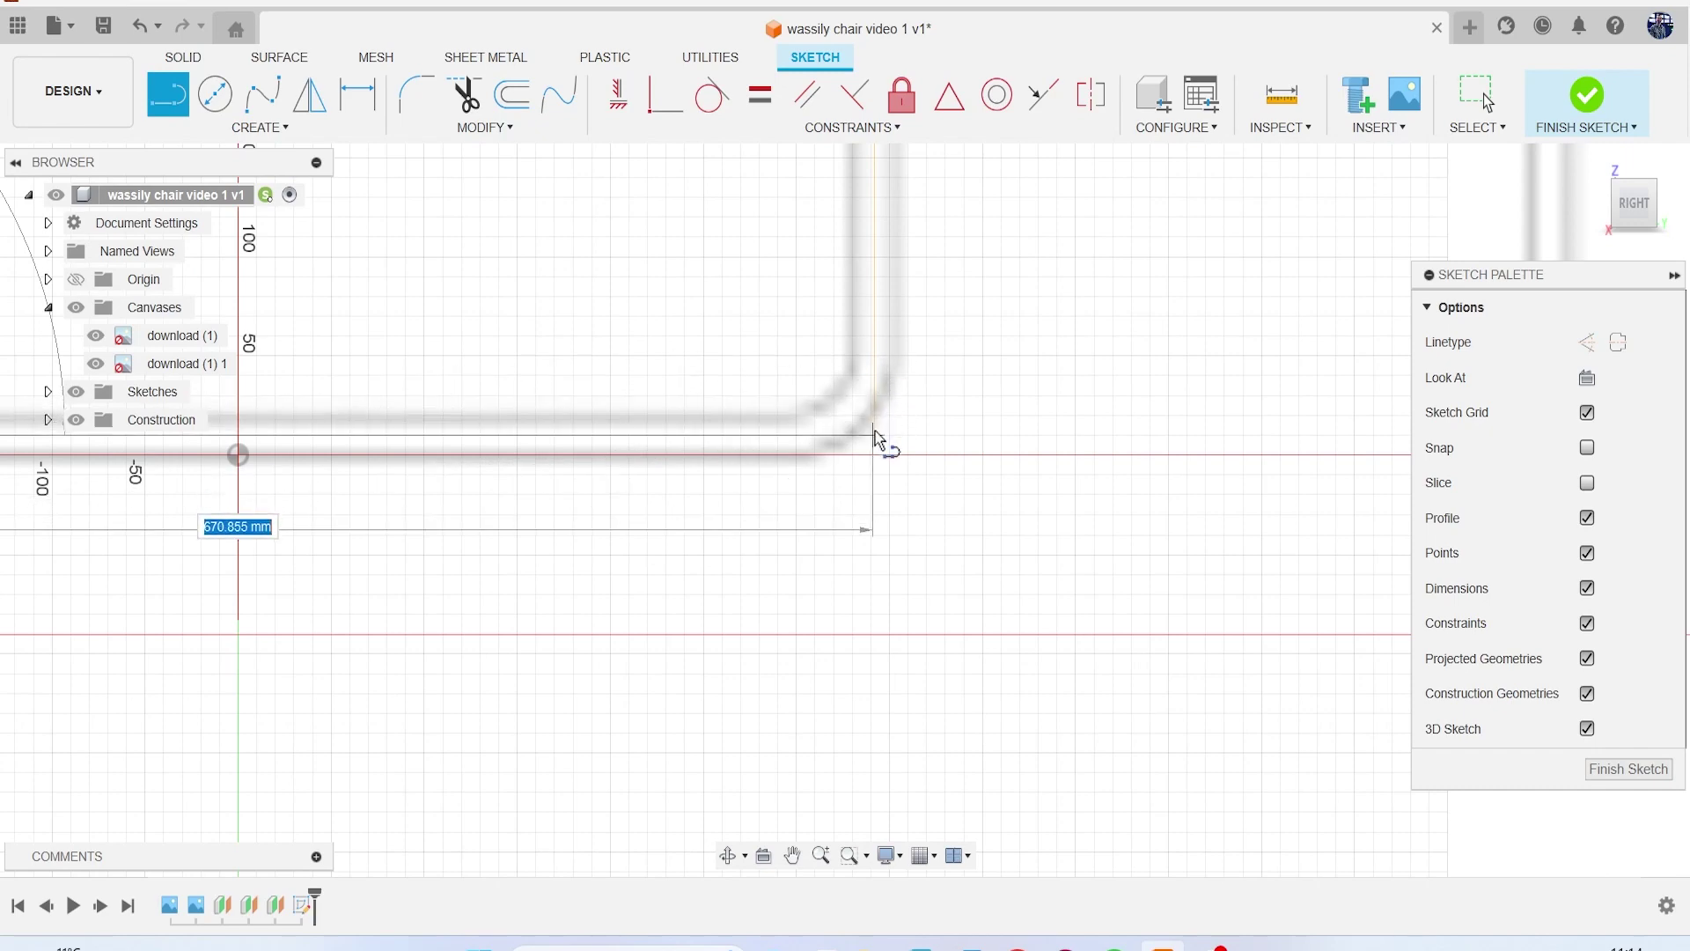
{"action": "left_click", "coordinate": [874, 438]}
{"action": "scroll", "coordinate": [881, 440], "scroll_direction": "down", "scroll_amount": 4}
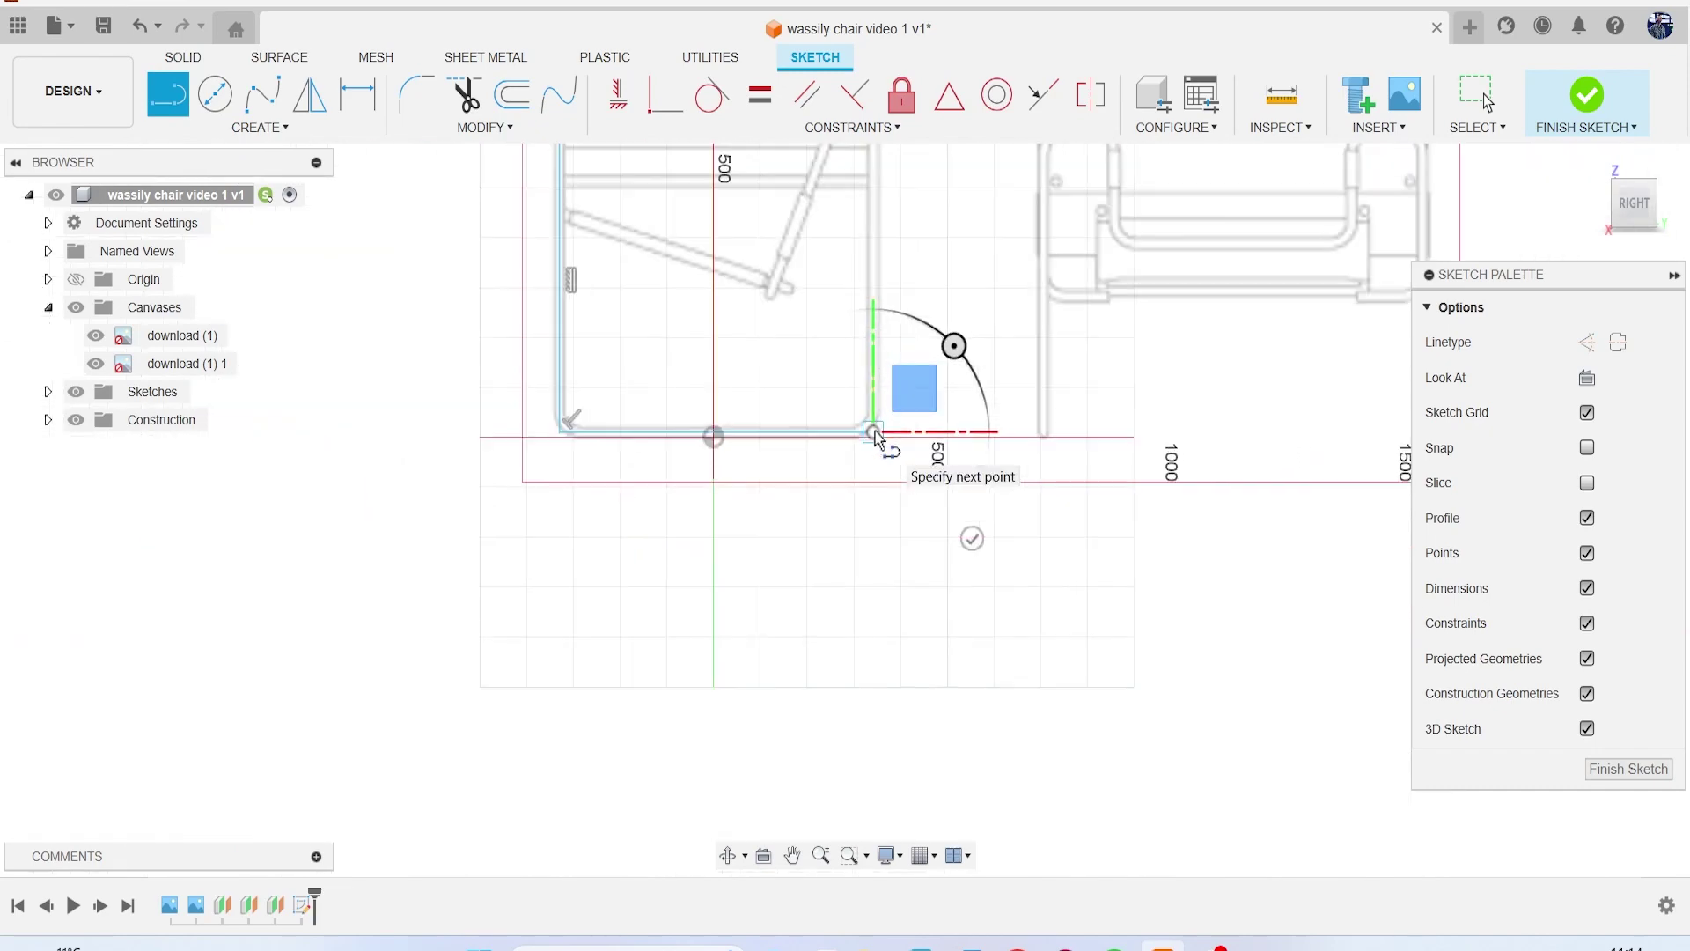
Step: Draw the rear leg as a vertical line from the base tube's rear end up to the height of the front leg's top
{"action": "scroll", "coordinate": [726, 380], "scroll_direction": "up", "scroll_amount": 5}
{"action": "scroll", "coordinate": [727, 378], "scroll_direction": "down", "scroll_amount": 2}
{"action": "middle_click_drag", "start_coordinate": [727, 379], "coordinate": [829, 488]}
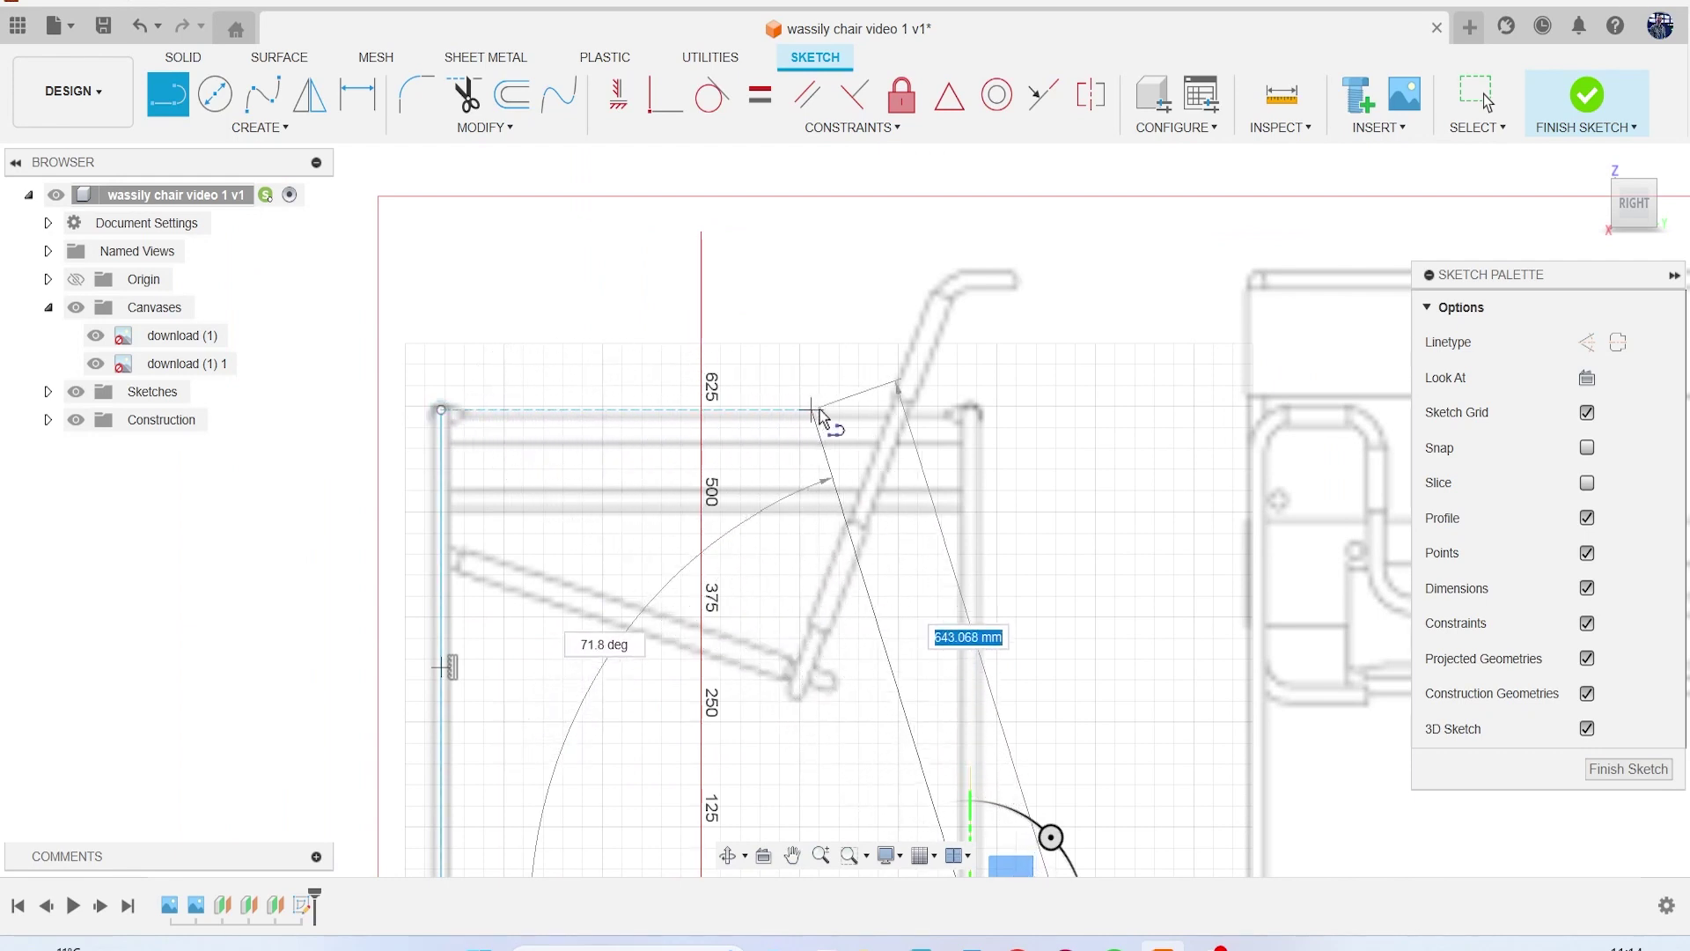
{"action": "left_click", "coordinate": [969, 409]}
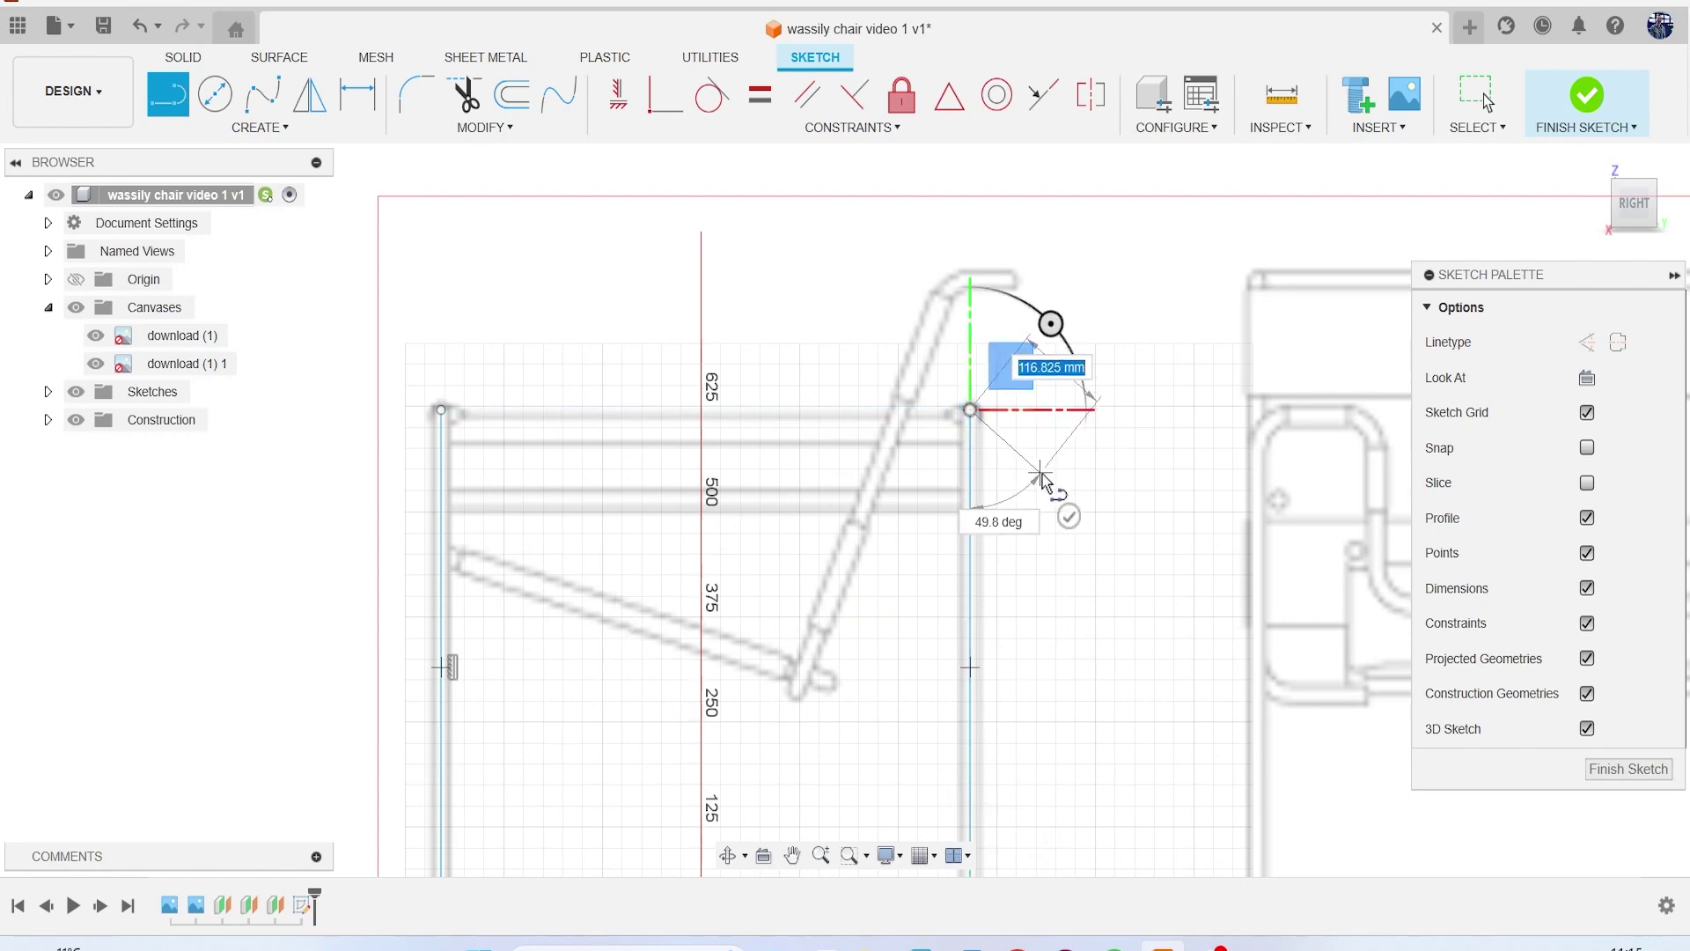
{"action": "scroll", "coordinate": [960, 483], "scroll_direction": "down", "scroll_amount": 3}
{"action": "key", "text": "Escape"}
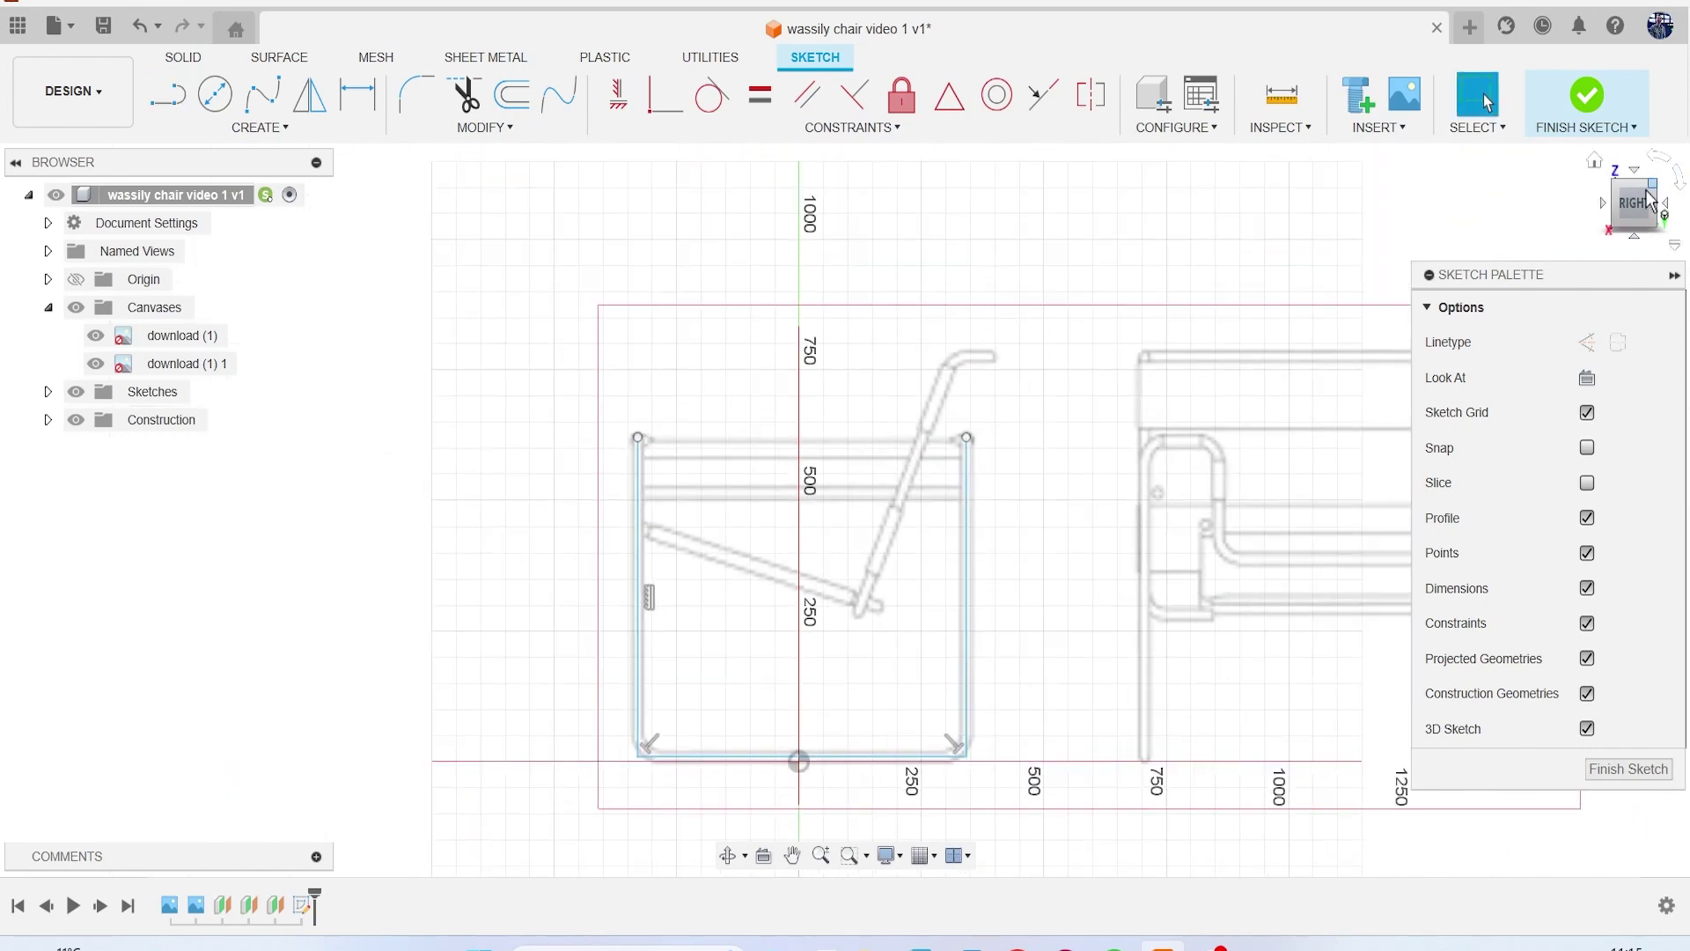
Step: Draw a horizontal line about 147 mm long inward from the front leg's top endpoint
{"action": "left_click_drag", "start_coordinate": [1626, 214], "coordinate": [1668, 220]}
{"action": "left_click", "coordinate": [1624, 215]}
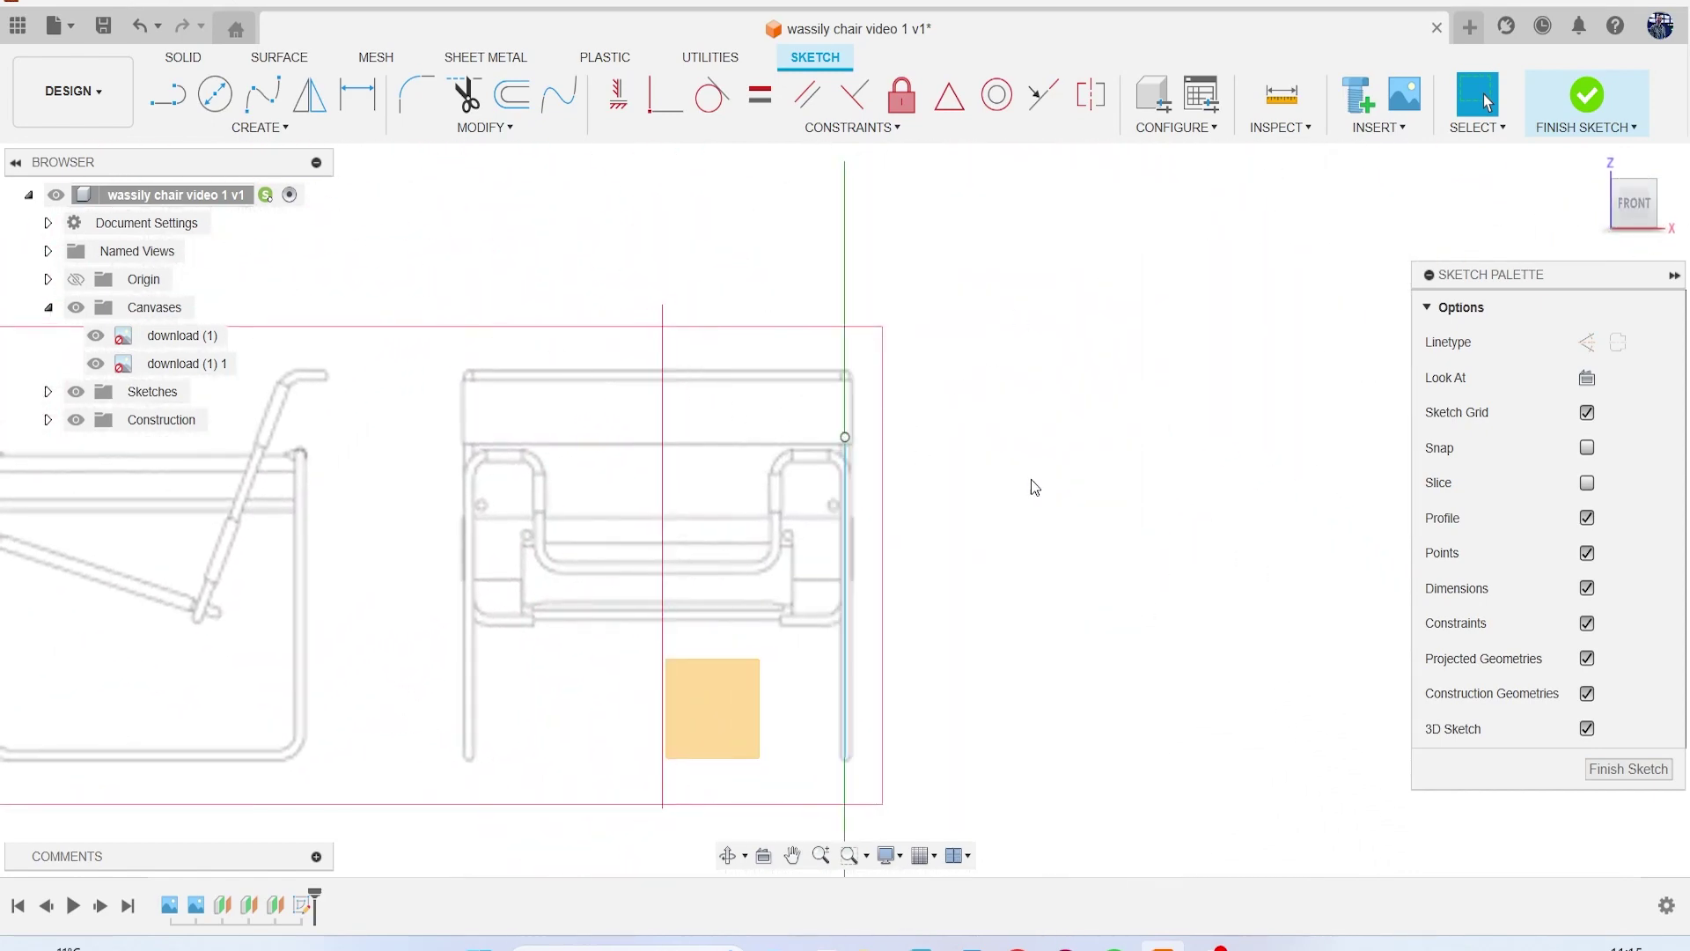
{"action": "key", "text": "l"}
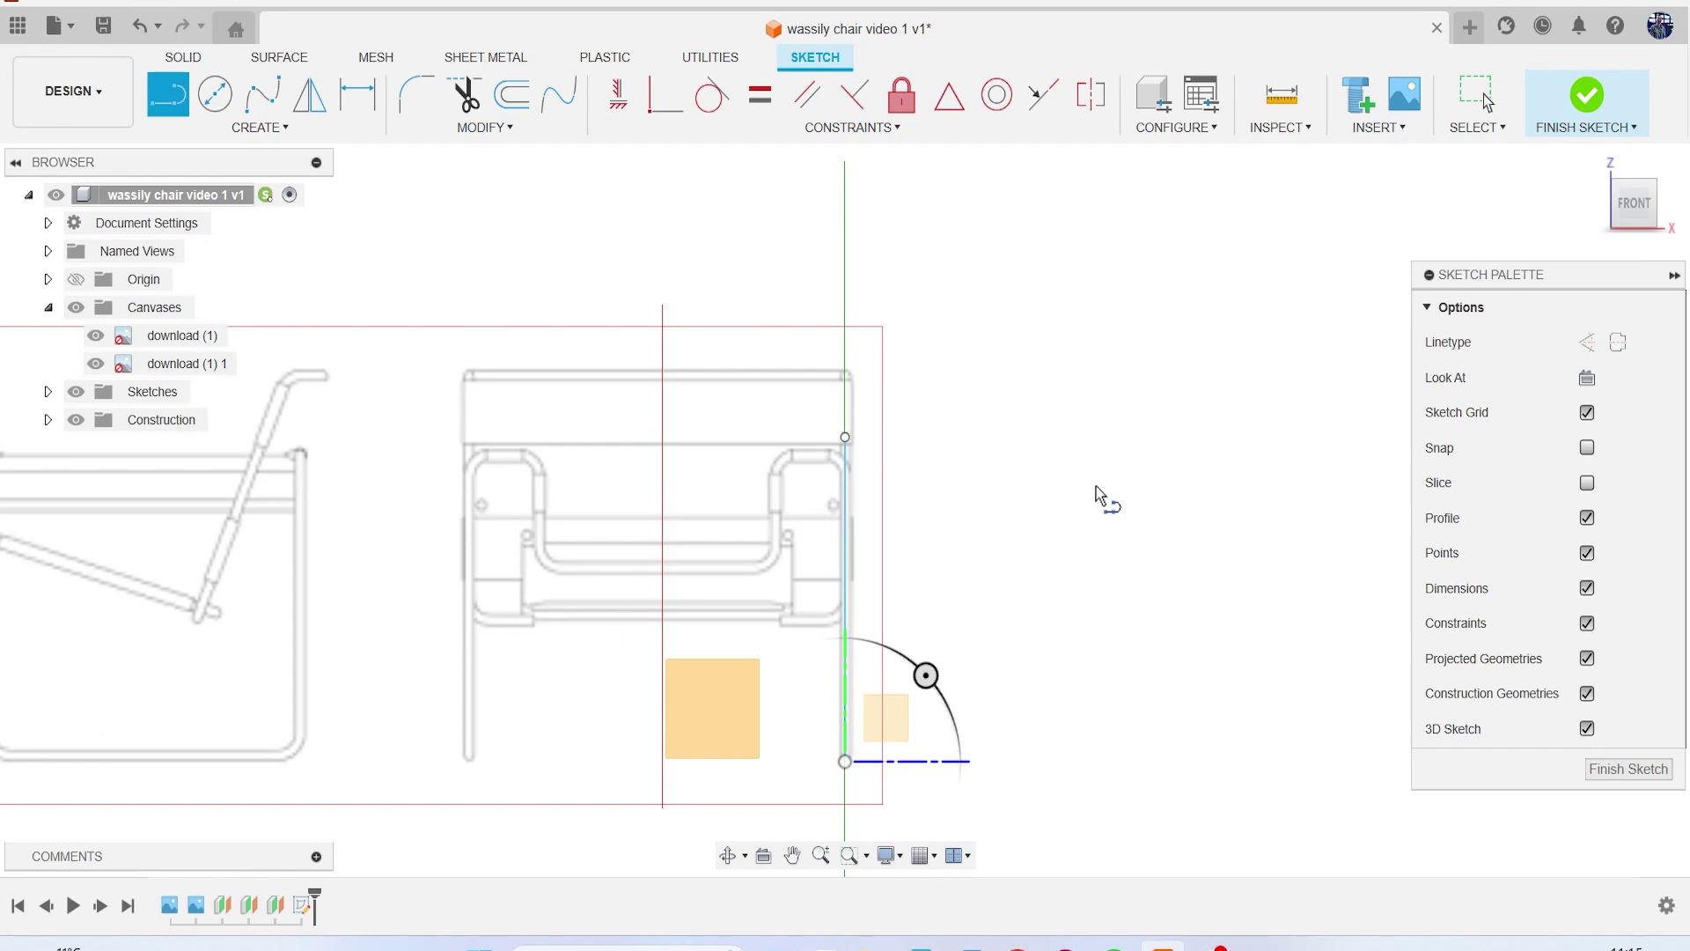
{"action": "left_click", "coordinate": [711, 686]}
{"action": "scroll", "coordinate": [868, 471], "scroll_direction": "up", "scroll_amount": 2}
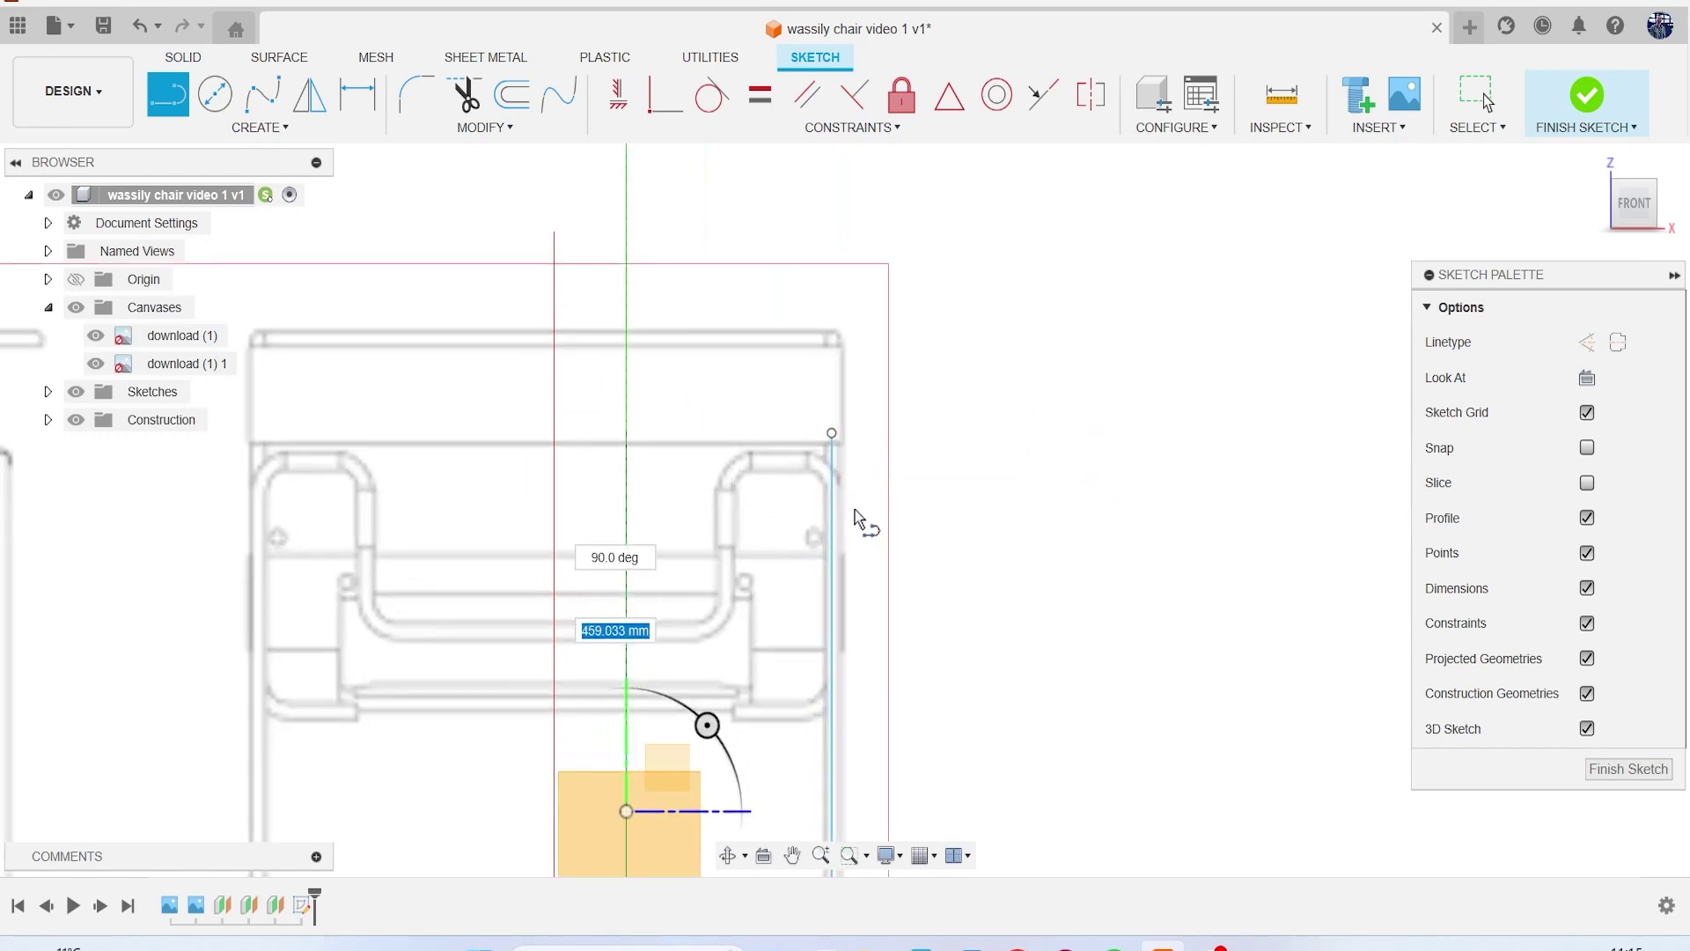
{"action": "scroll", "coordinate": [747, 498], "scroll_direction": "up", "scroll_amount": 4}
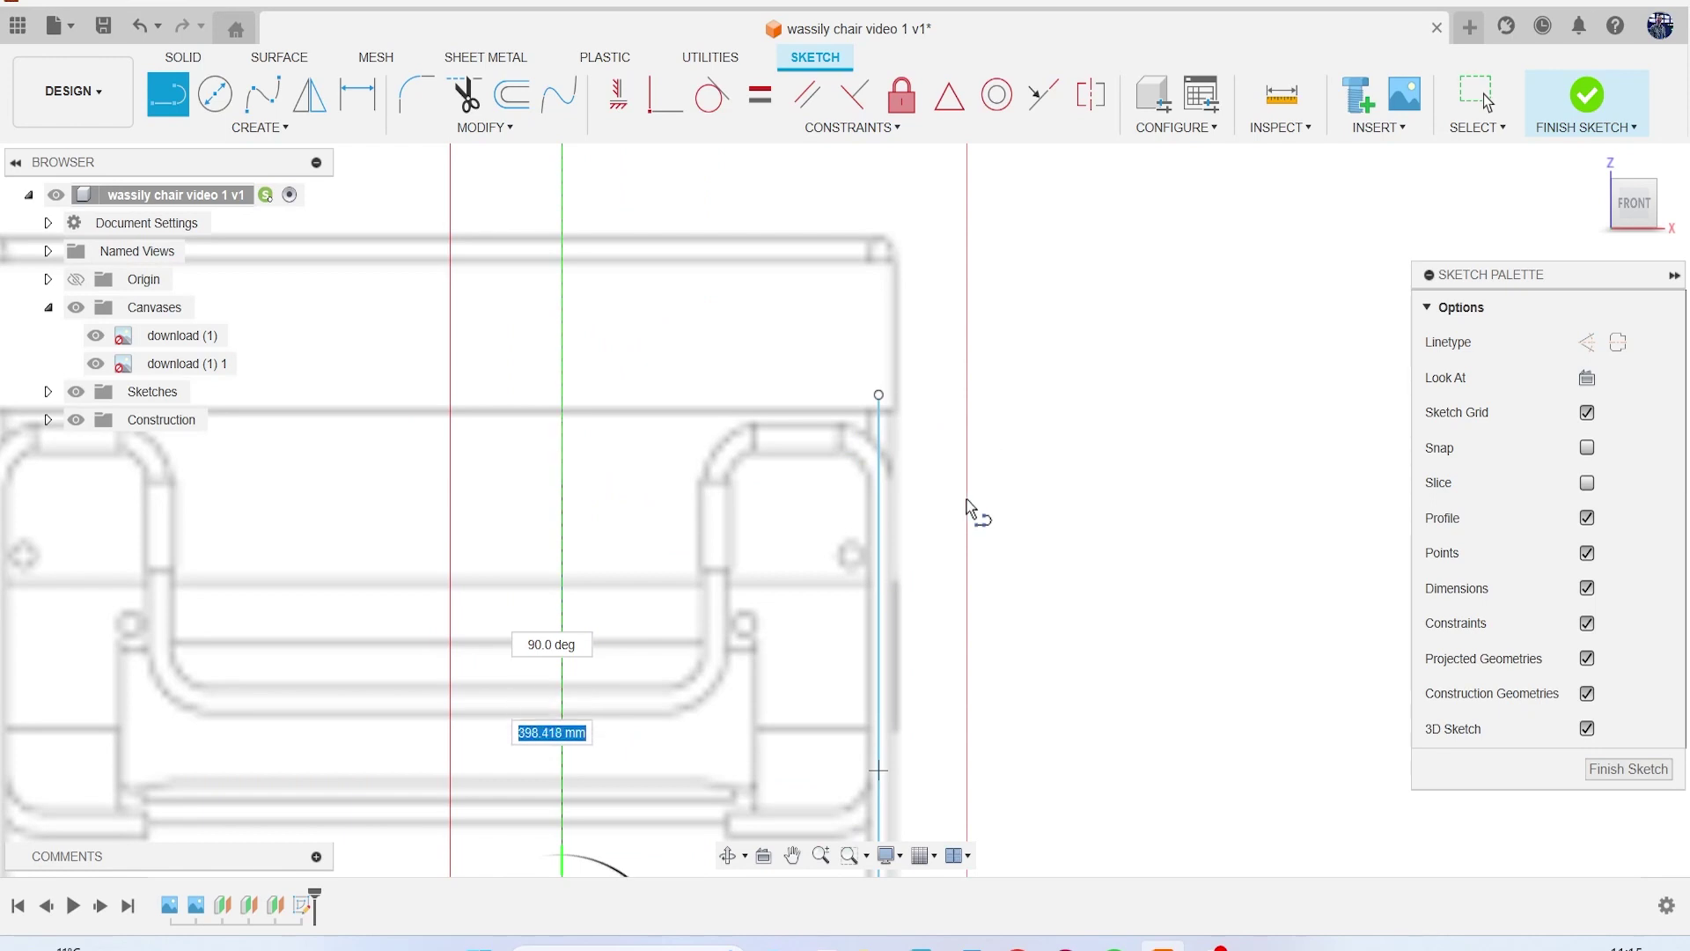
{"action": "scroll", "coordinate": [847, 583], "scroll_direction": "down", "scroll_amount": 3}
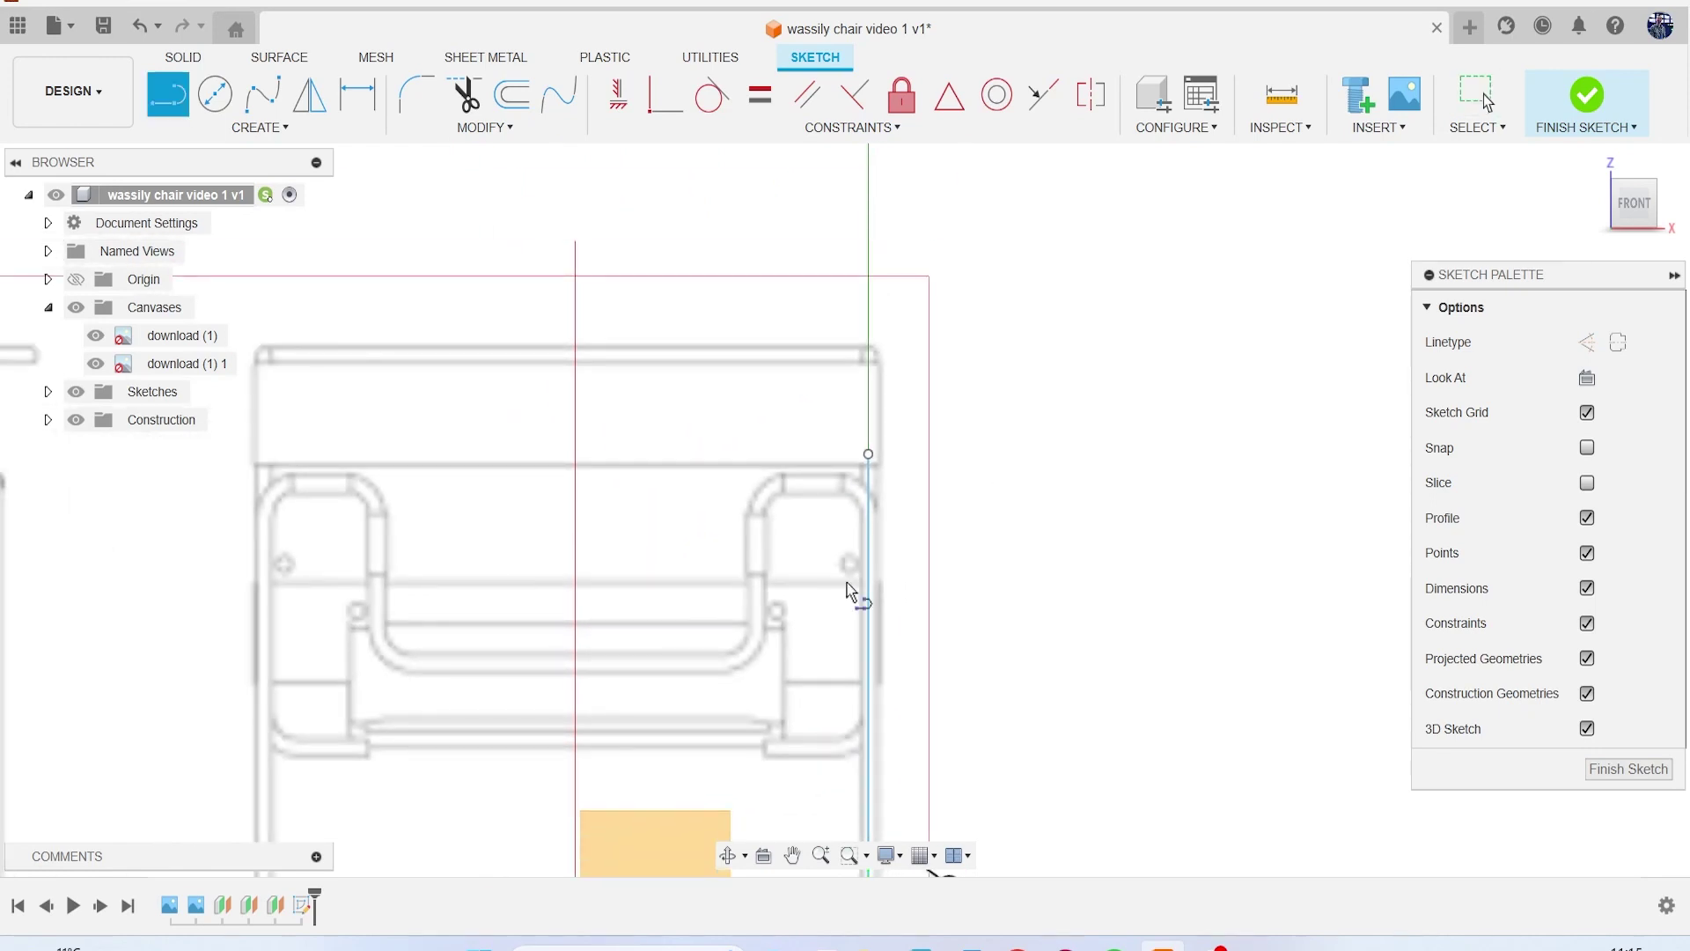
{"action": "scroll", "coordinate": [847, 583], "scroll_direction": "up", "scroll_amount": 1}
{"action": "middle_click_drag", "start_coordinate": [848, 510], "coordinate": [1042, 533], "text": "shift"}
{"action": "left_click", "coordinate": [852, 507]}
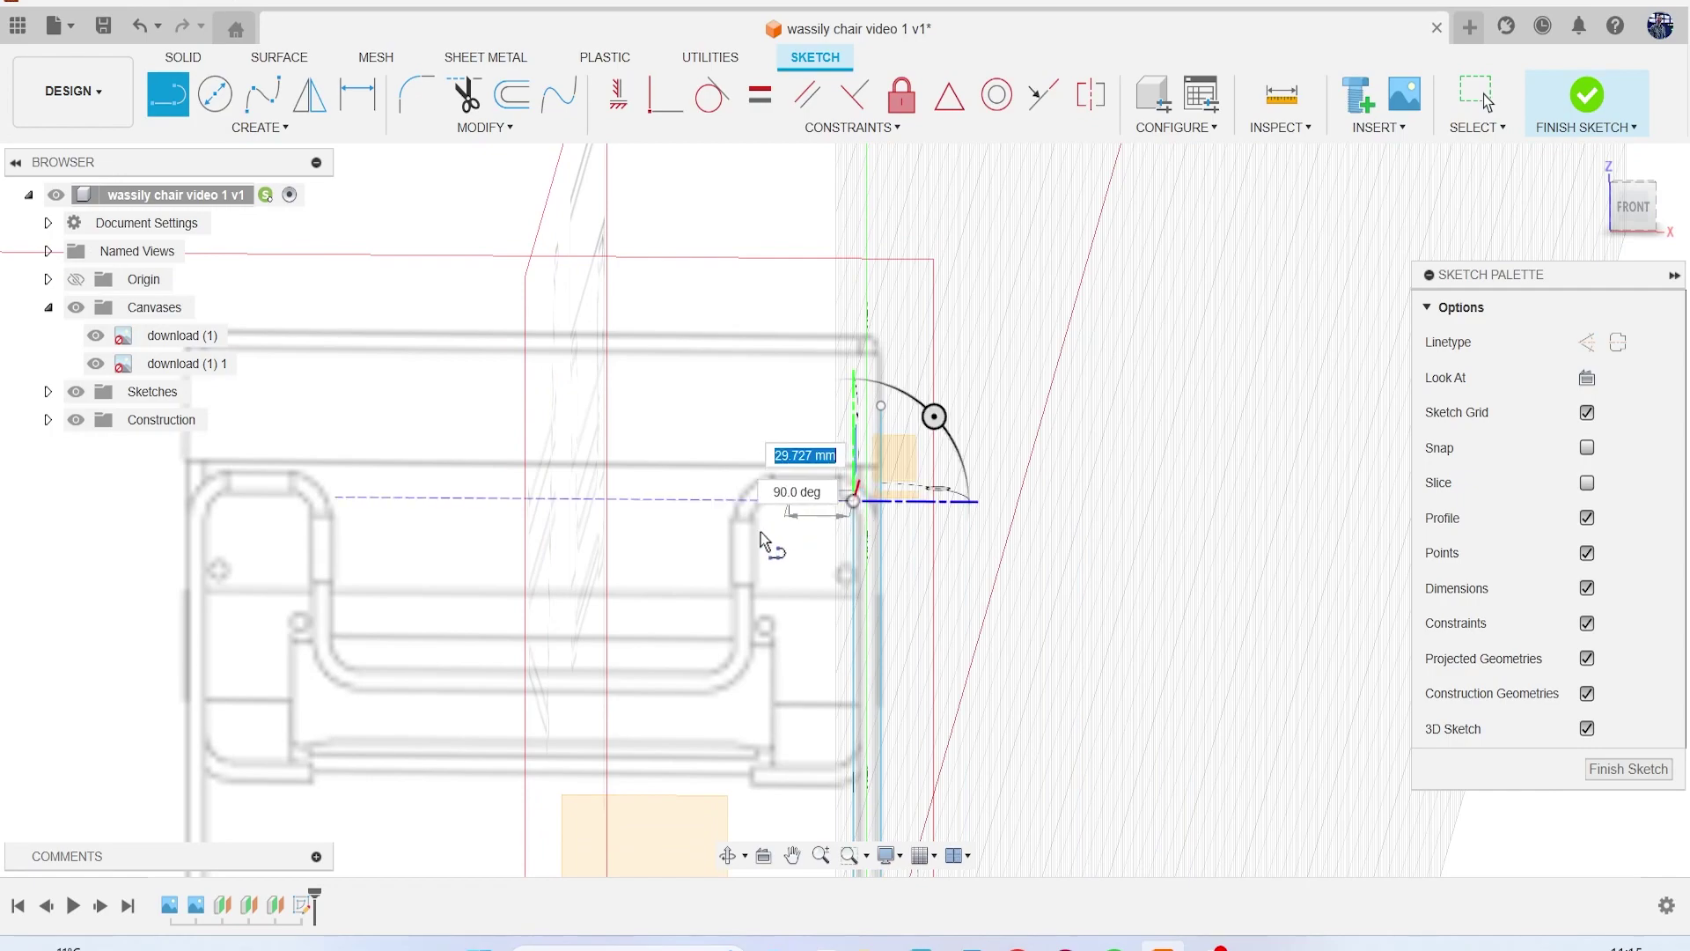
{"action": "left_click_drag", "start_coordinate": [1611, 223], "coordinate": [1528, 250]}
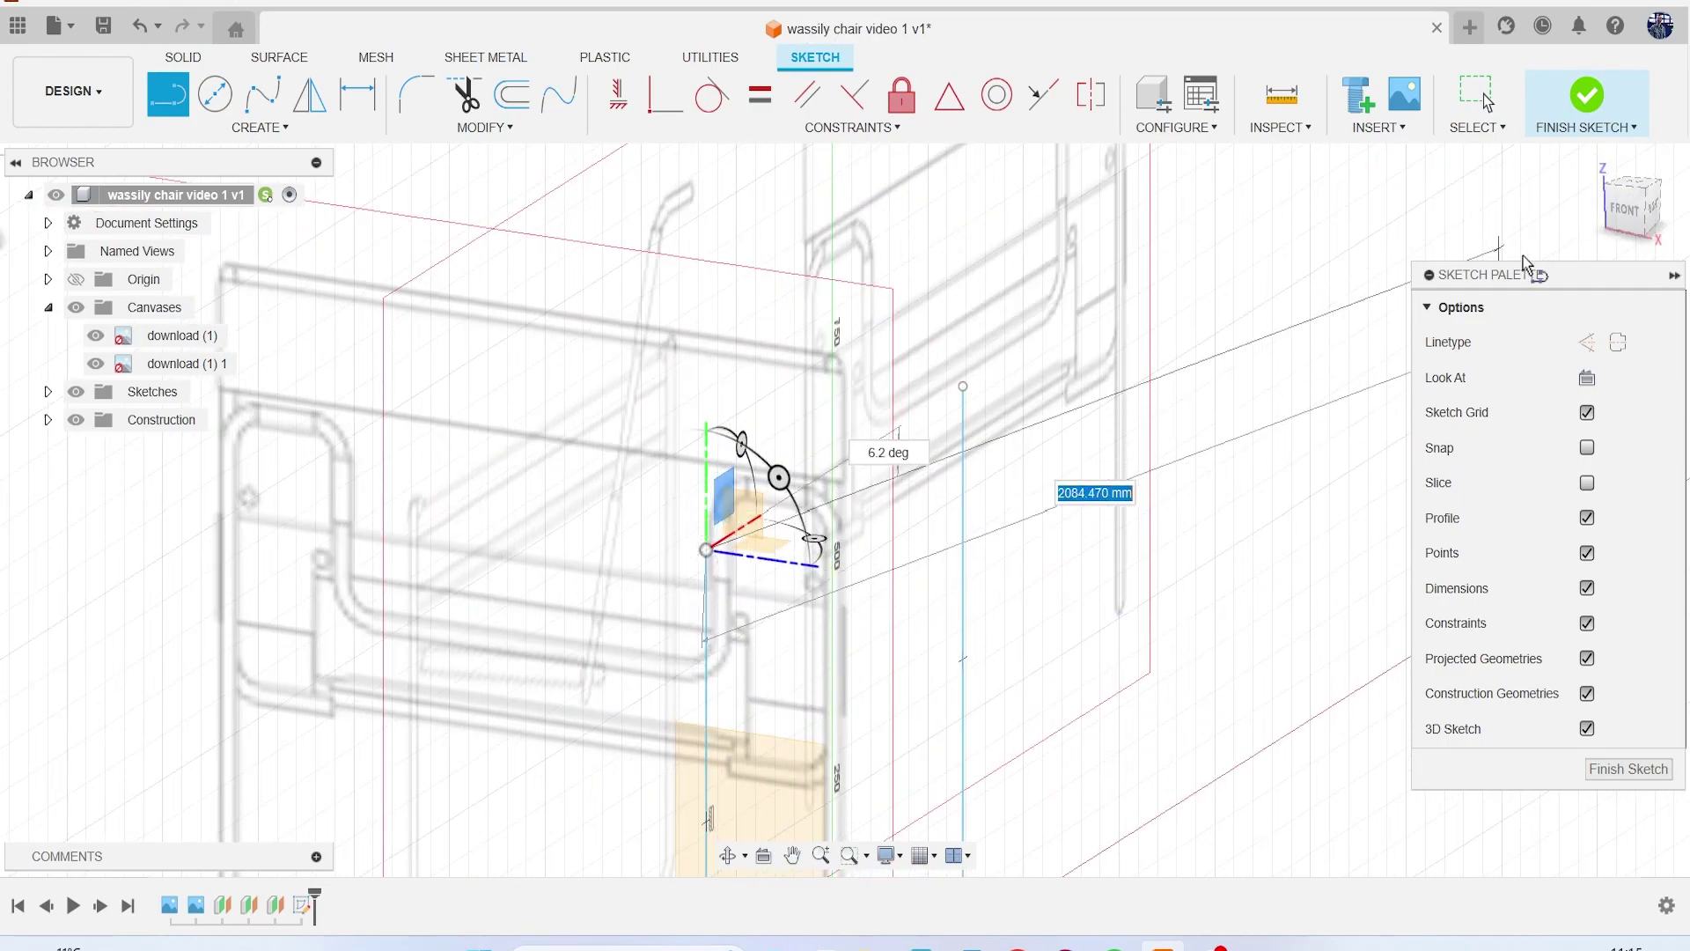
{"action": "left_click", "coordinate": [1625, 212]}
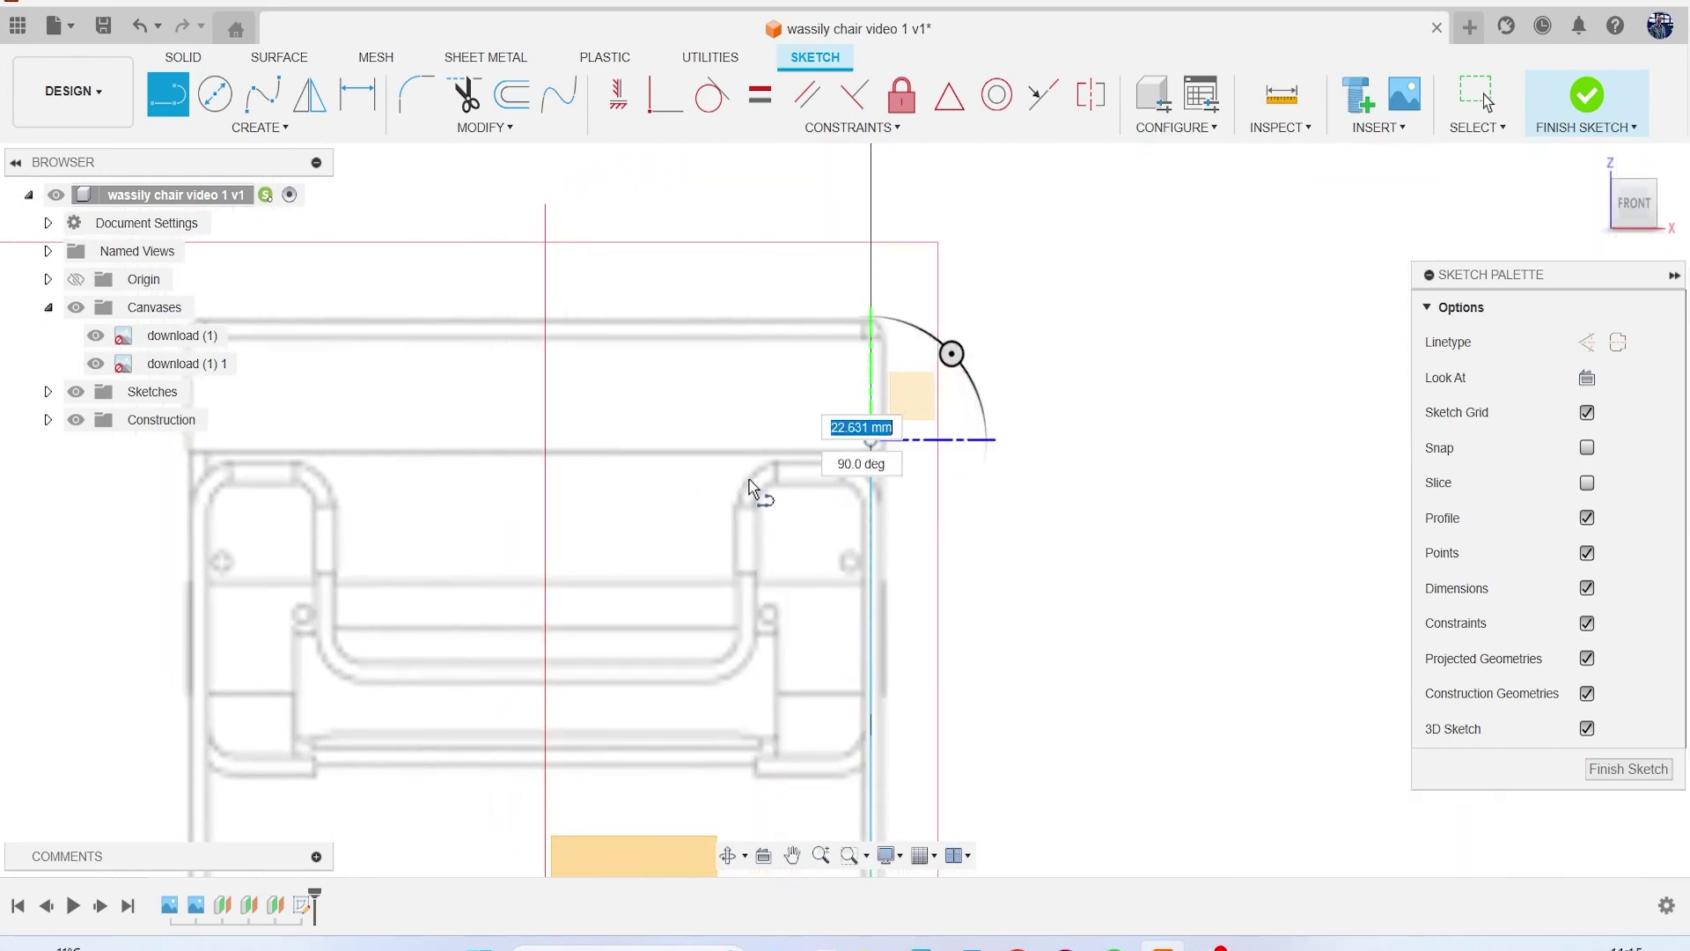
{"action": "left_click_drag", "start_coordinate": [1625, 210], "coordinate": [1632, 236]}
{"action": "left_click", "coordinate": [782, 588]}
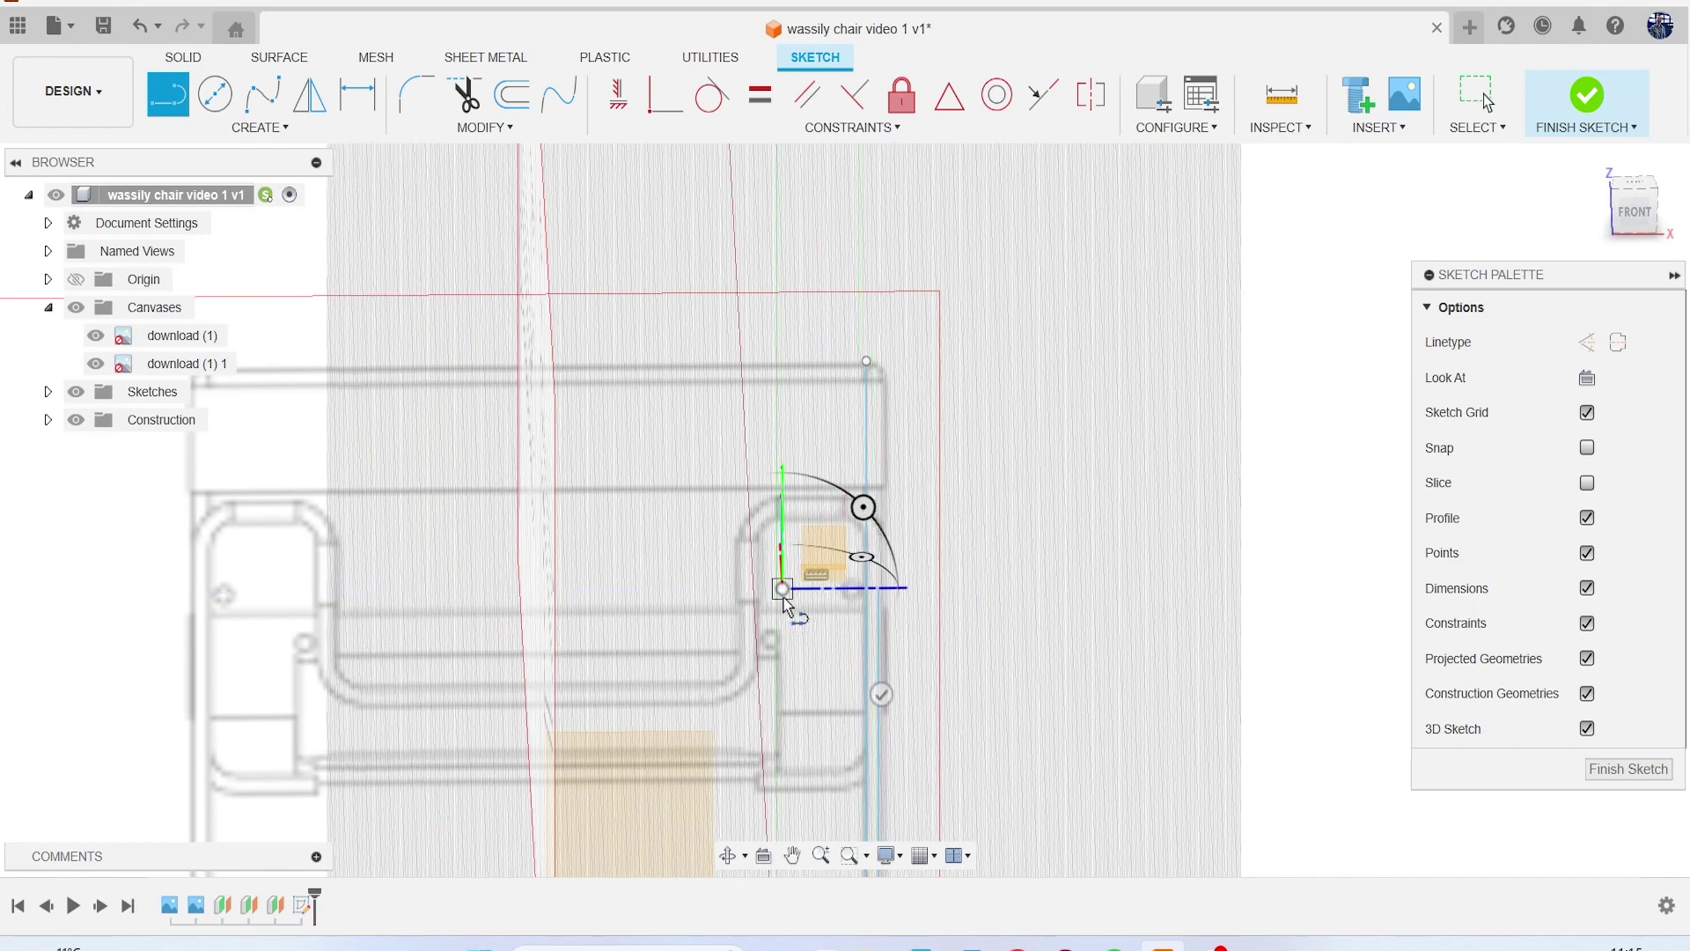
{"action": "key", "text": "Escape"}
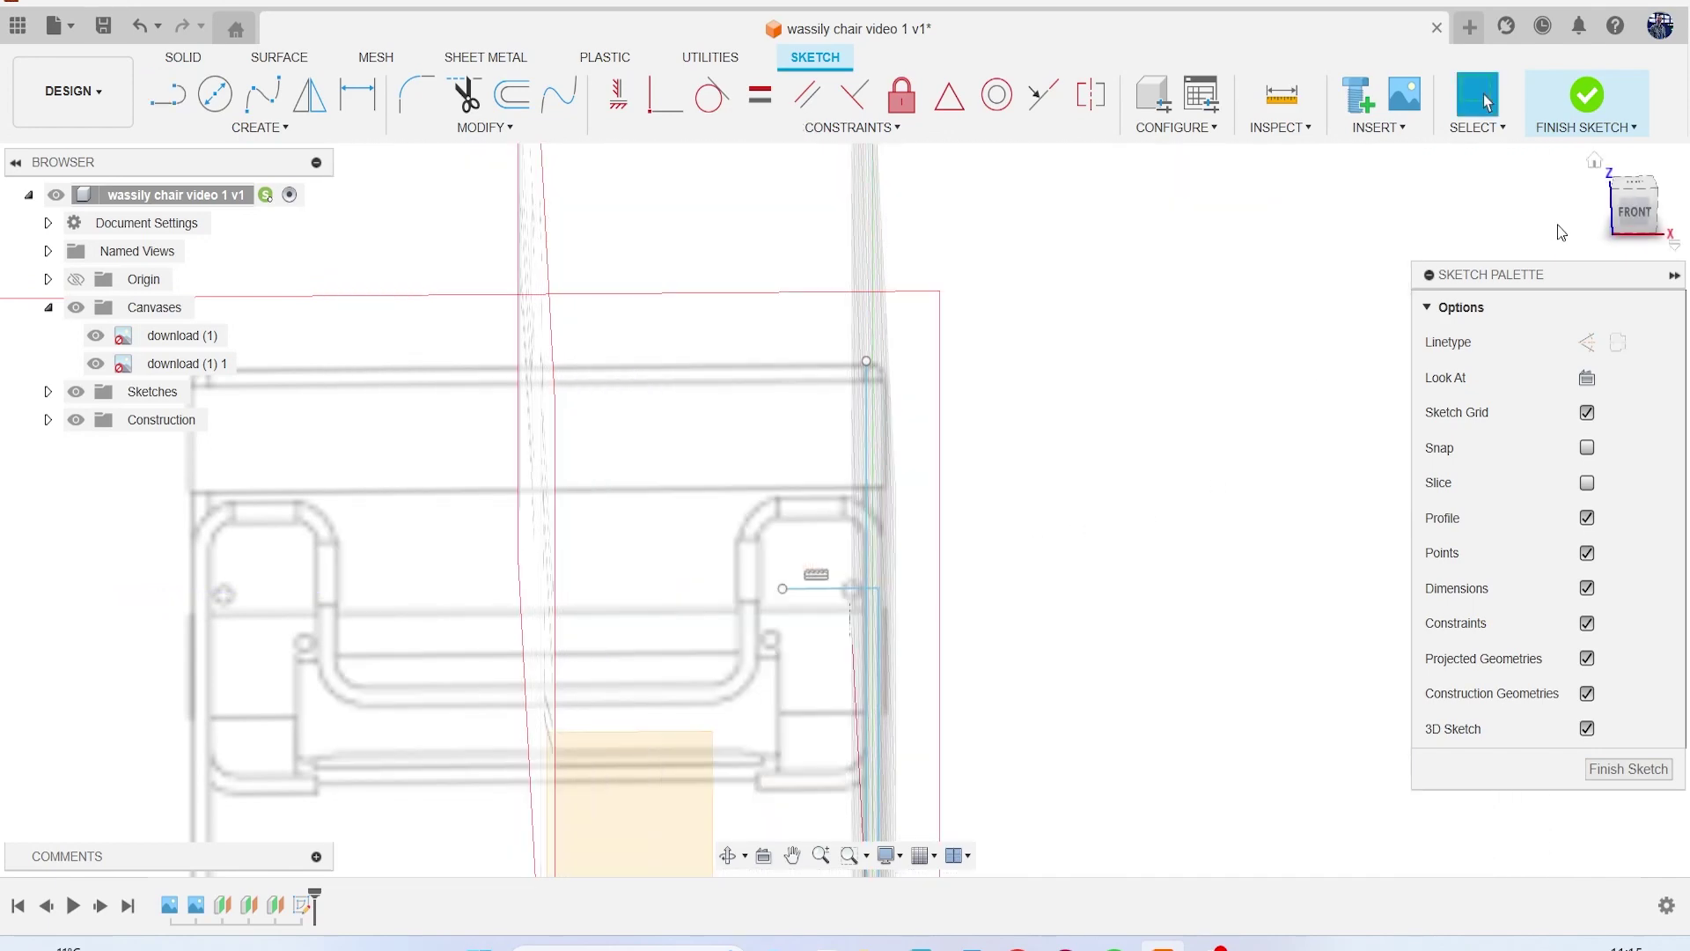
Step: Trim away the horizontal line at the front leg's top
{"action": "left_click_drag", "start_coordinate": [1633, 201], "coordinate": [1638, 179]}
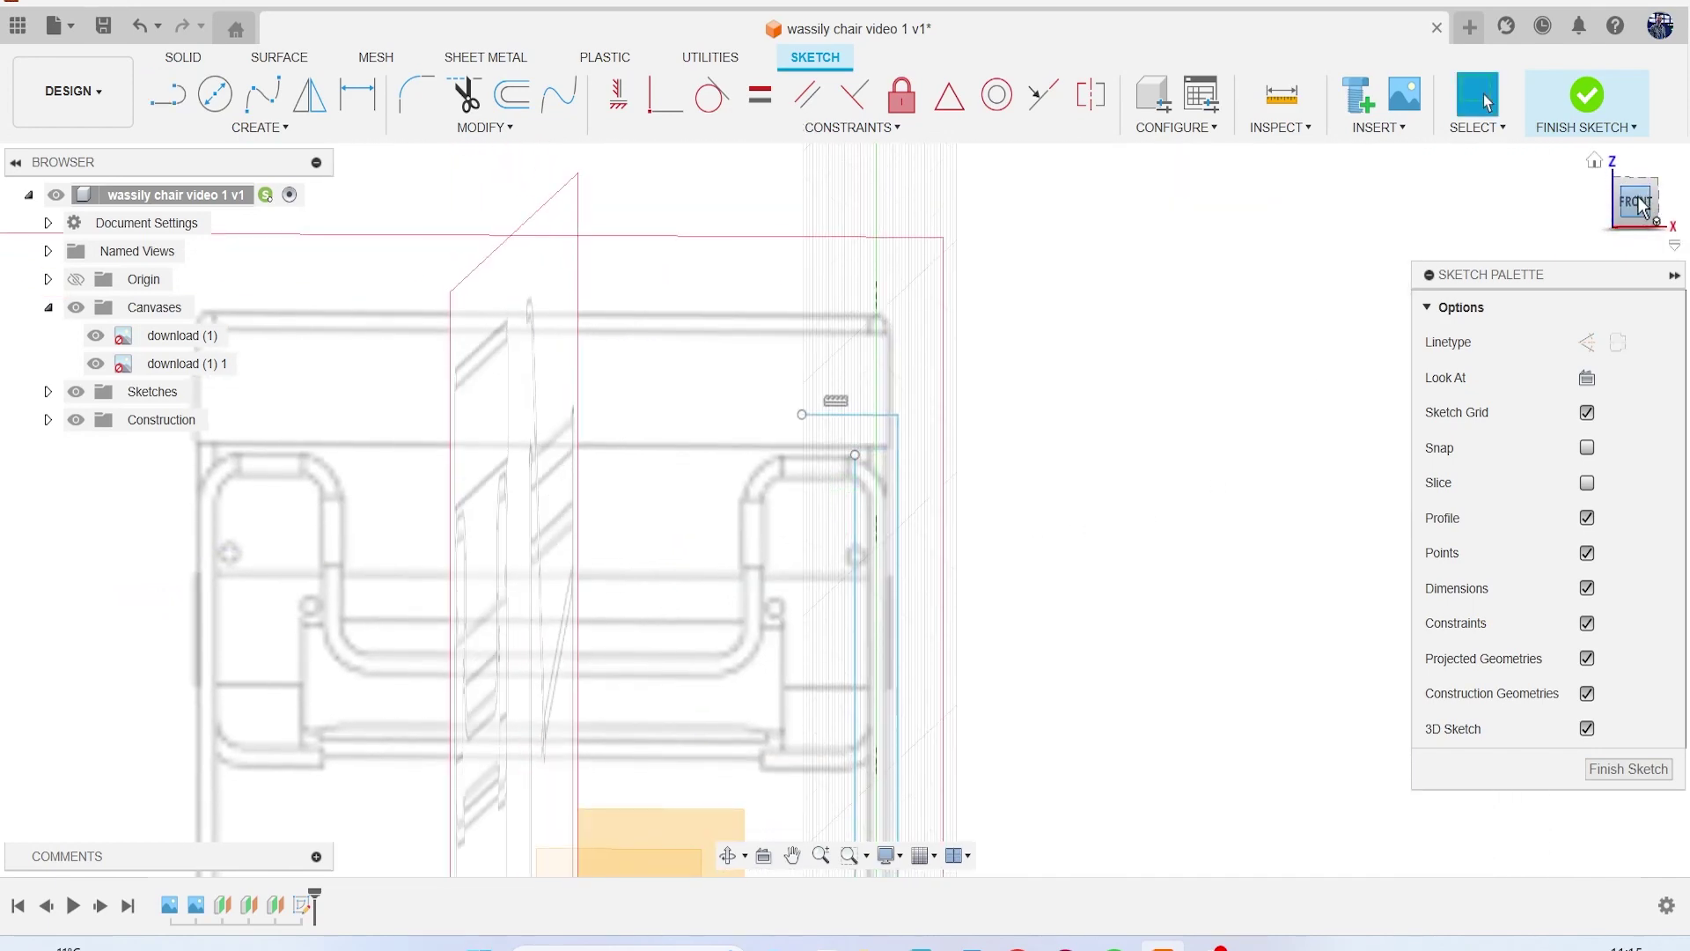
{"action": "left_click", "coordinate": [1636, 201]}
{"action": "scroll", "coordinate": [843, 317], "scroll_direction": "up", "scroll_amount": 5}
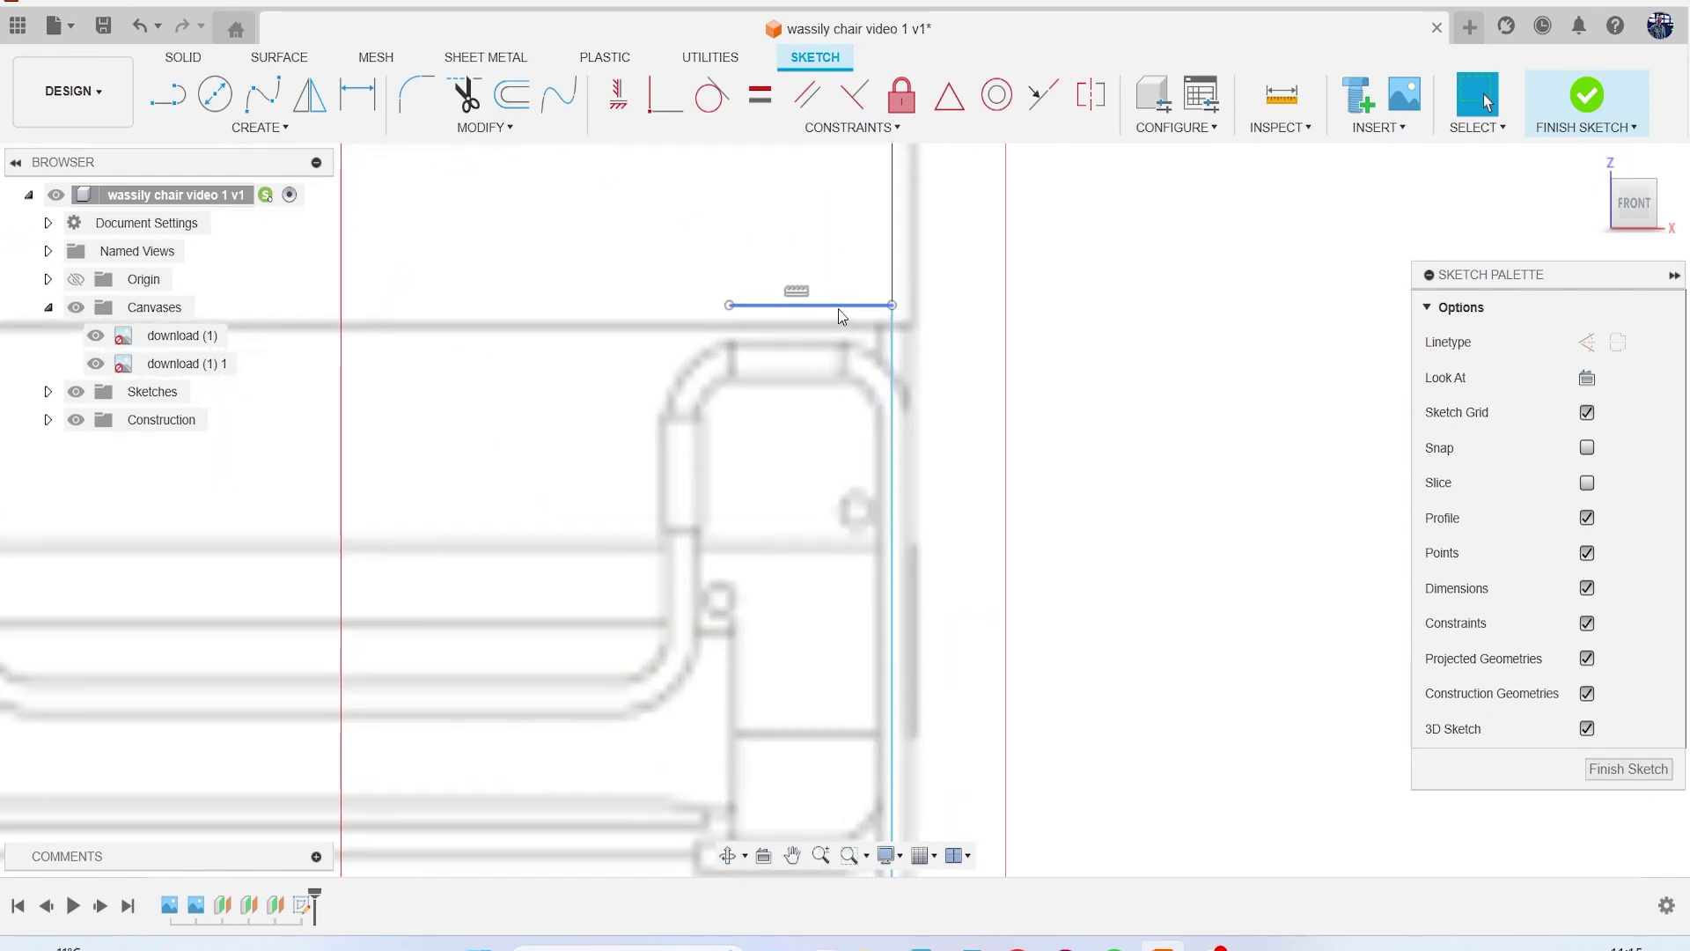
{"action": "left_click", "coordinate": [840, 308]}
{"action": "scroll", "coordinate": [874, 376], "scroll_direction": "down", "scroll_amount": 2}
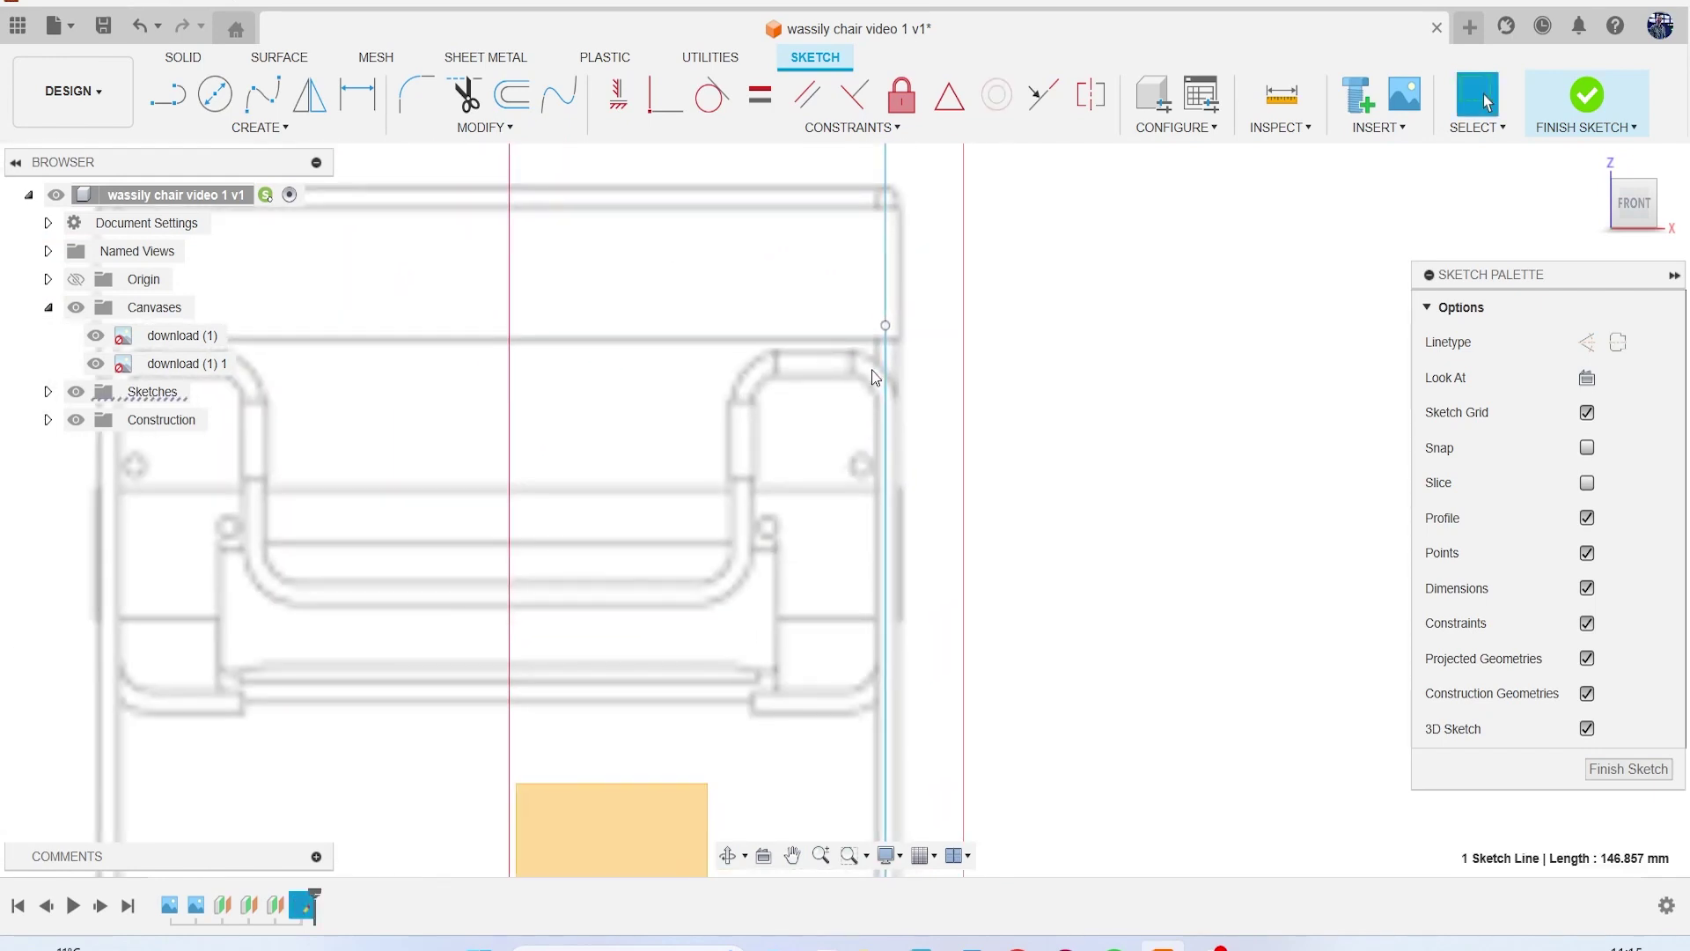
{"action": "key", "text": "ctrl+z"}
{"action": "key", "text": "t"}
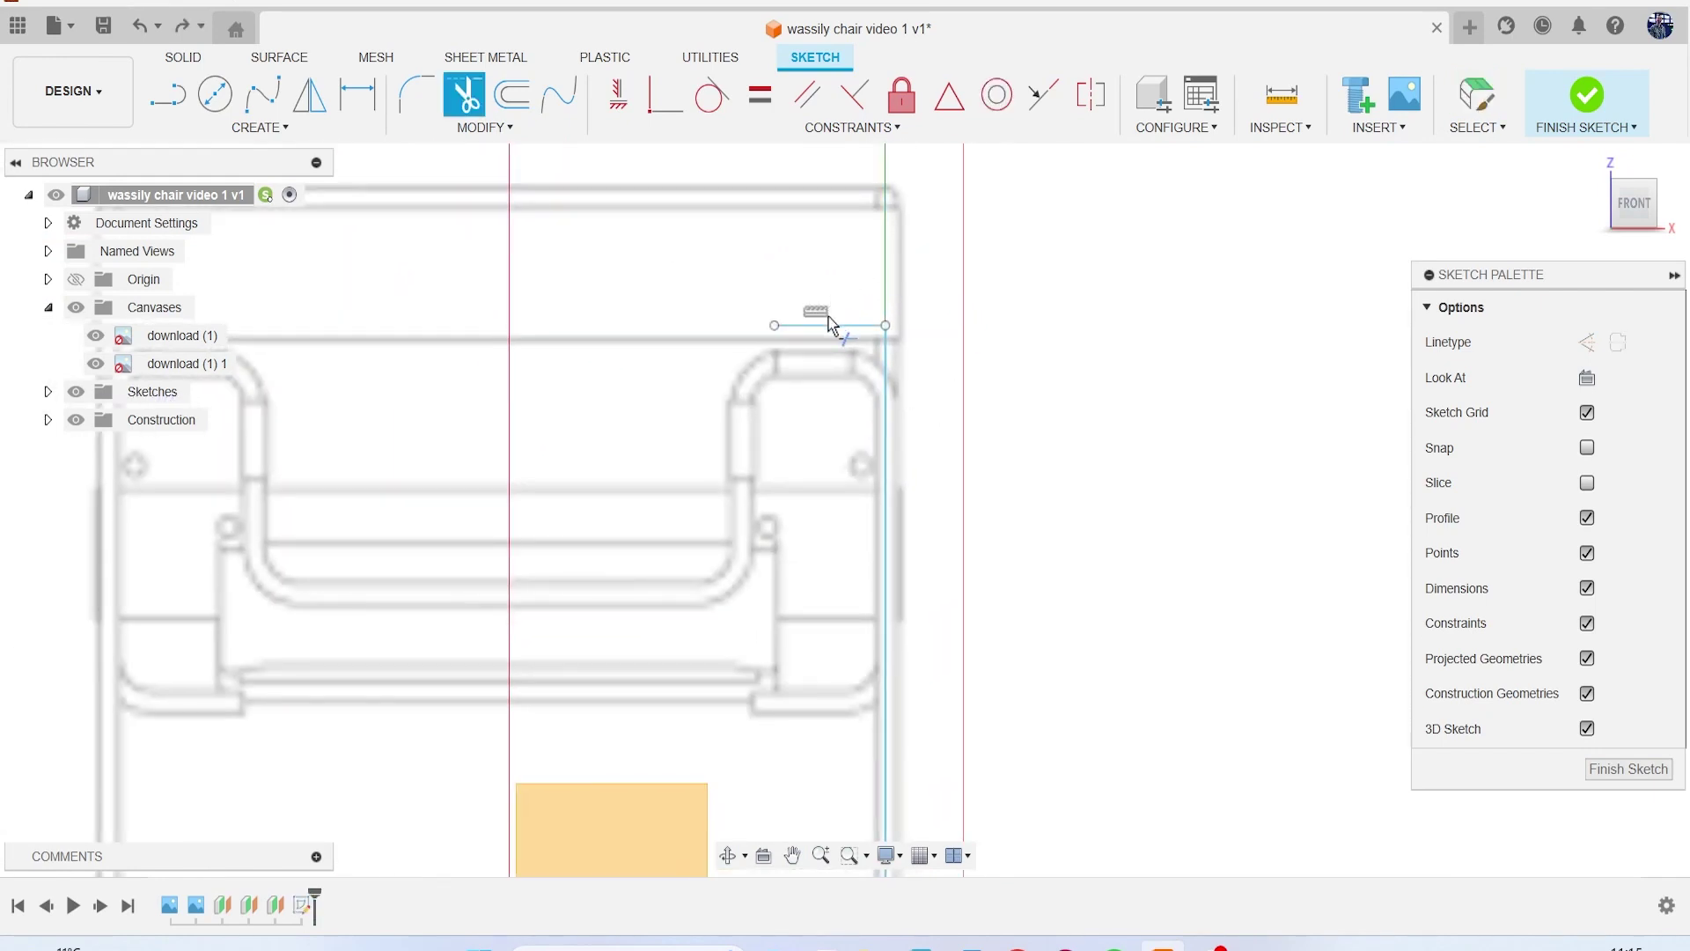
{"action": "left_click", "coordinate": [827, 332]}
{"action": "scroll", "coordinate": [888, 326], "scroll_direction": "up", "scroll_amount": 2}
{"action": "key", "text": "Escape"}
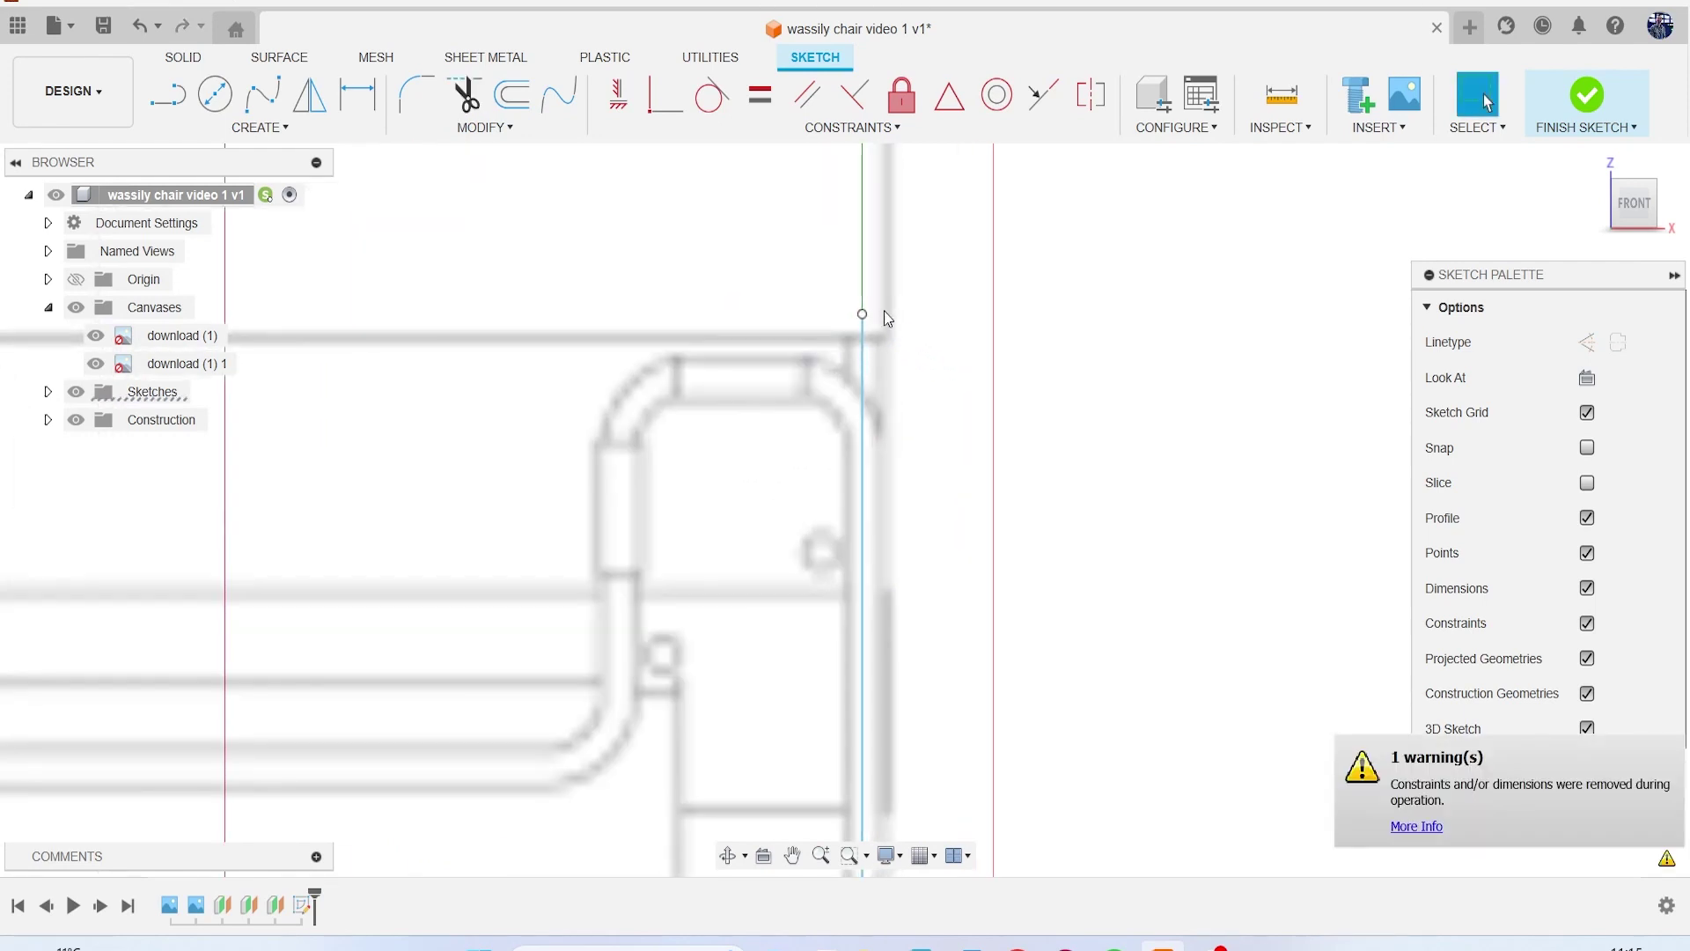
Step: Lower the top endpoints of the front and rear legs to the arm tube's centreline, at about Z 585 mm
{"action": "left_click_drag", "start_coordinate": [863, 334], "coordinate": [865, 380]}
{"action": "left_click_drag", "start_coordinate": [862, 315], "coordinate": [862, 344]}
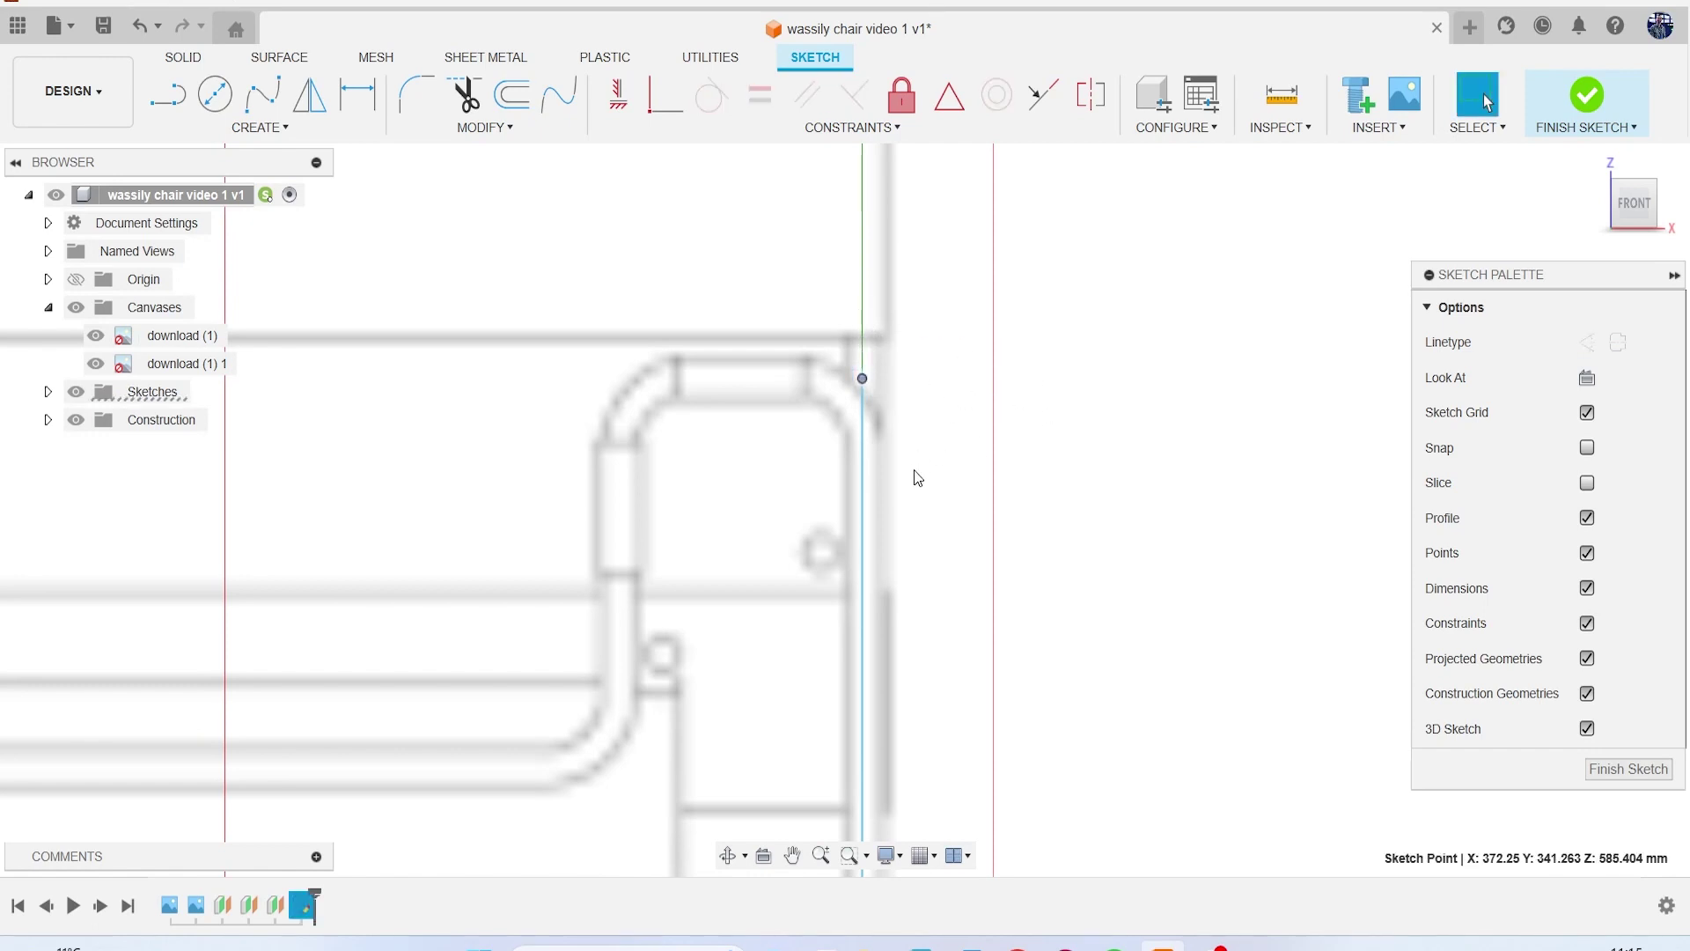
Step: Draw a horizontal line about 143 mm long inward from the front leg's lowered top, along the front-view arm tube
{"action": "scroll", "coordinate": [927, 478], "scroll_direction": "down", "scroll_amount": 5}
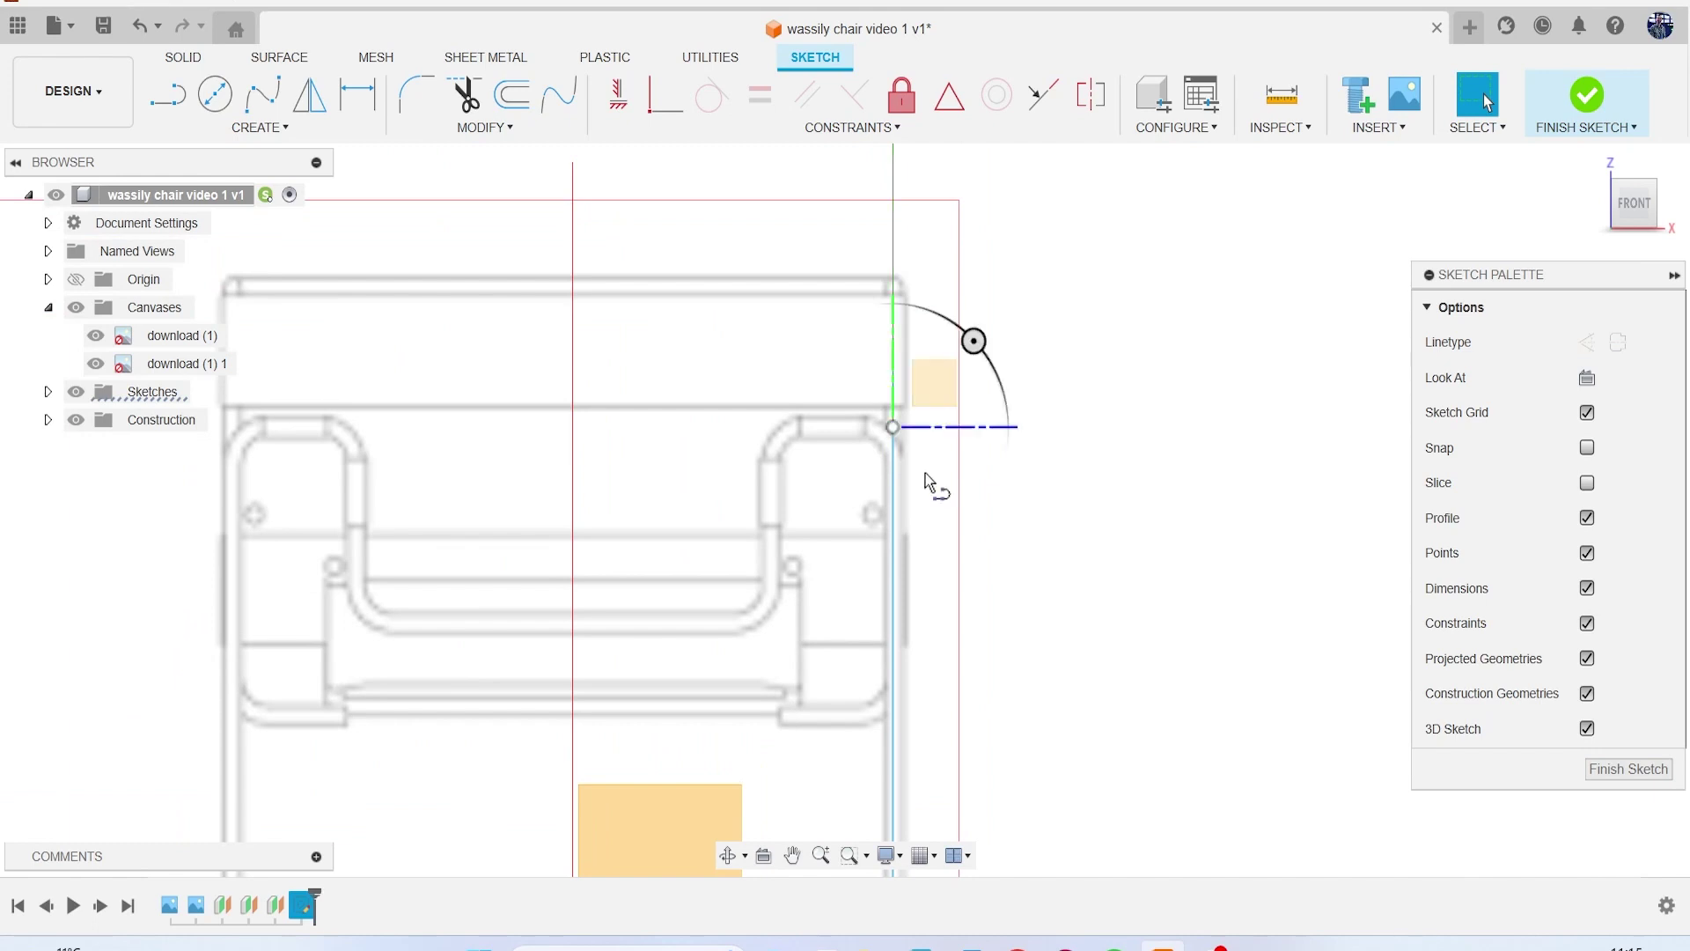
{"action": "key", "text": "l"}
{"action": "scroll", "coordinate": [927, 478], "scroll_direction": "up", "scroll_amount": 3}
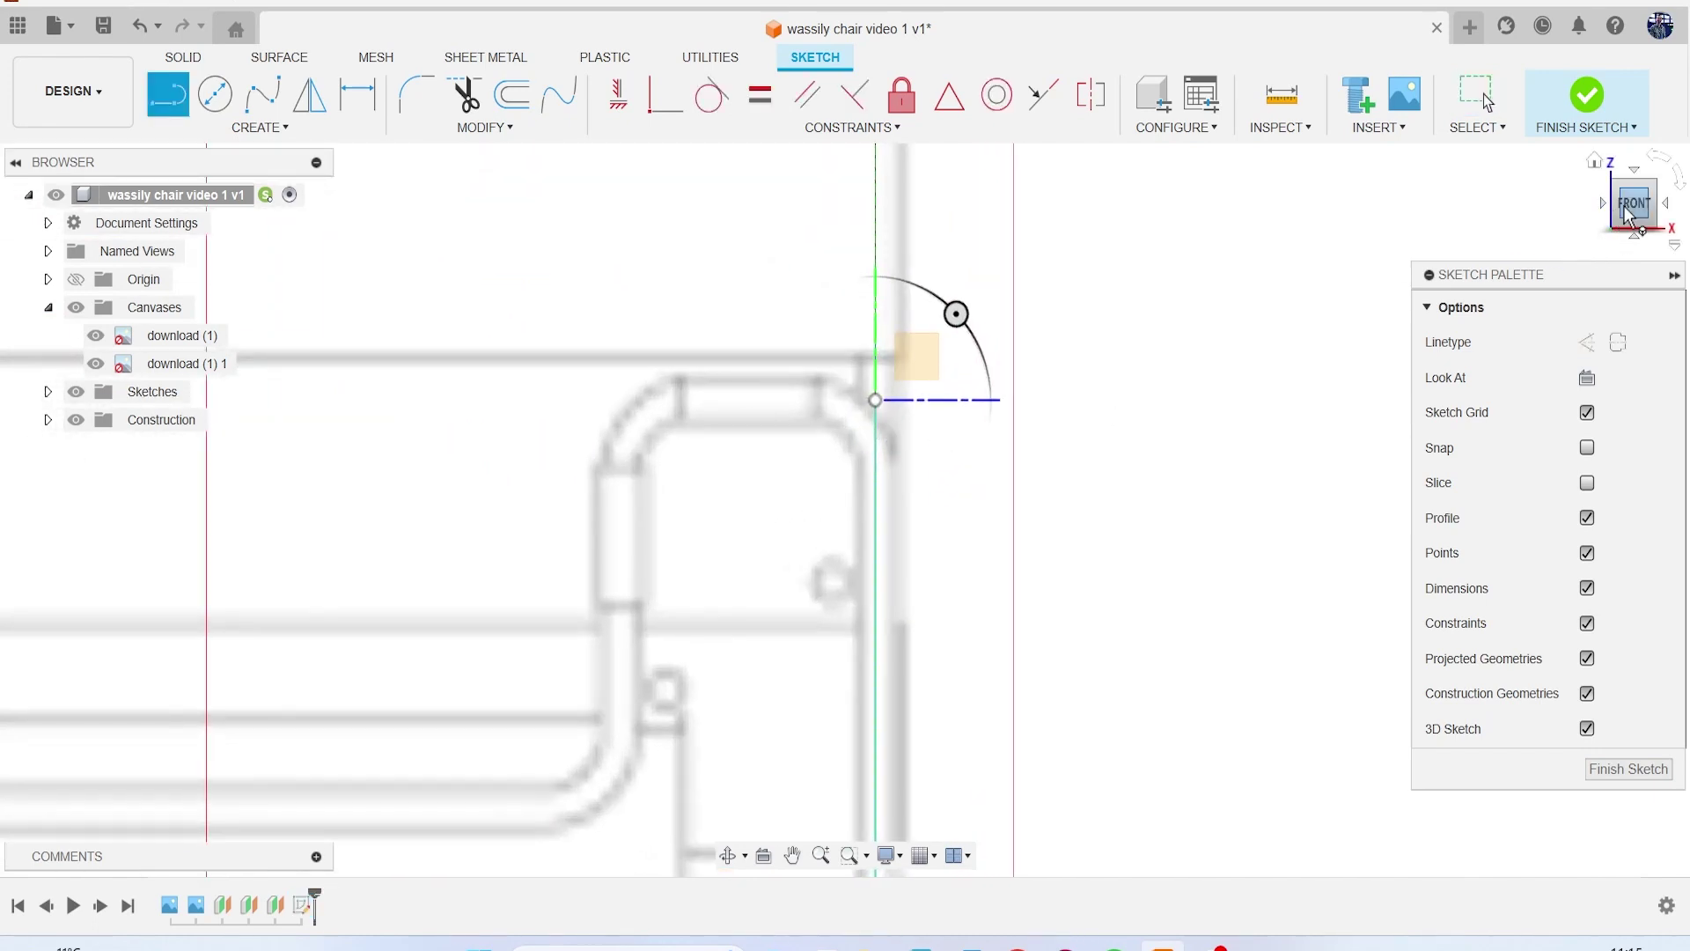
{"action": "left_click_drag", "start_coordinate": [1634, 204], "coordinate": [1624, 212]}
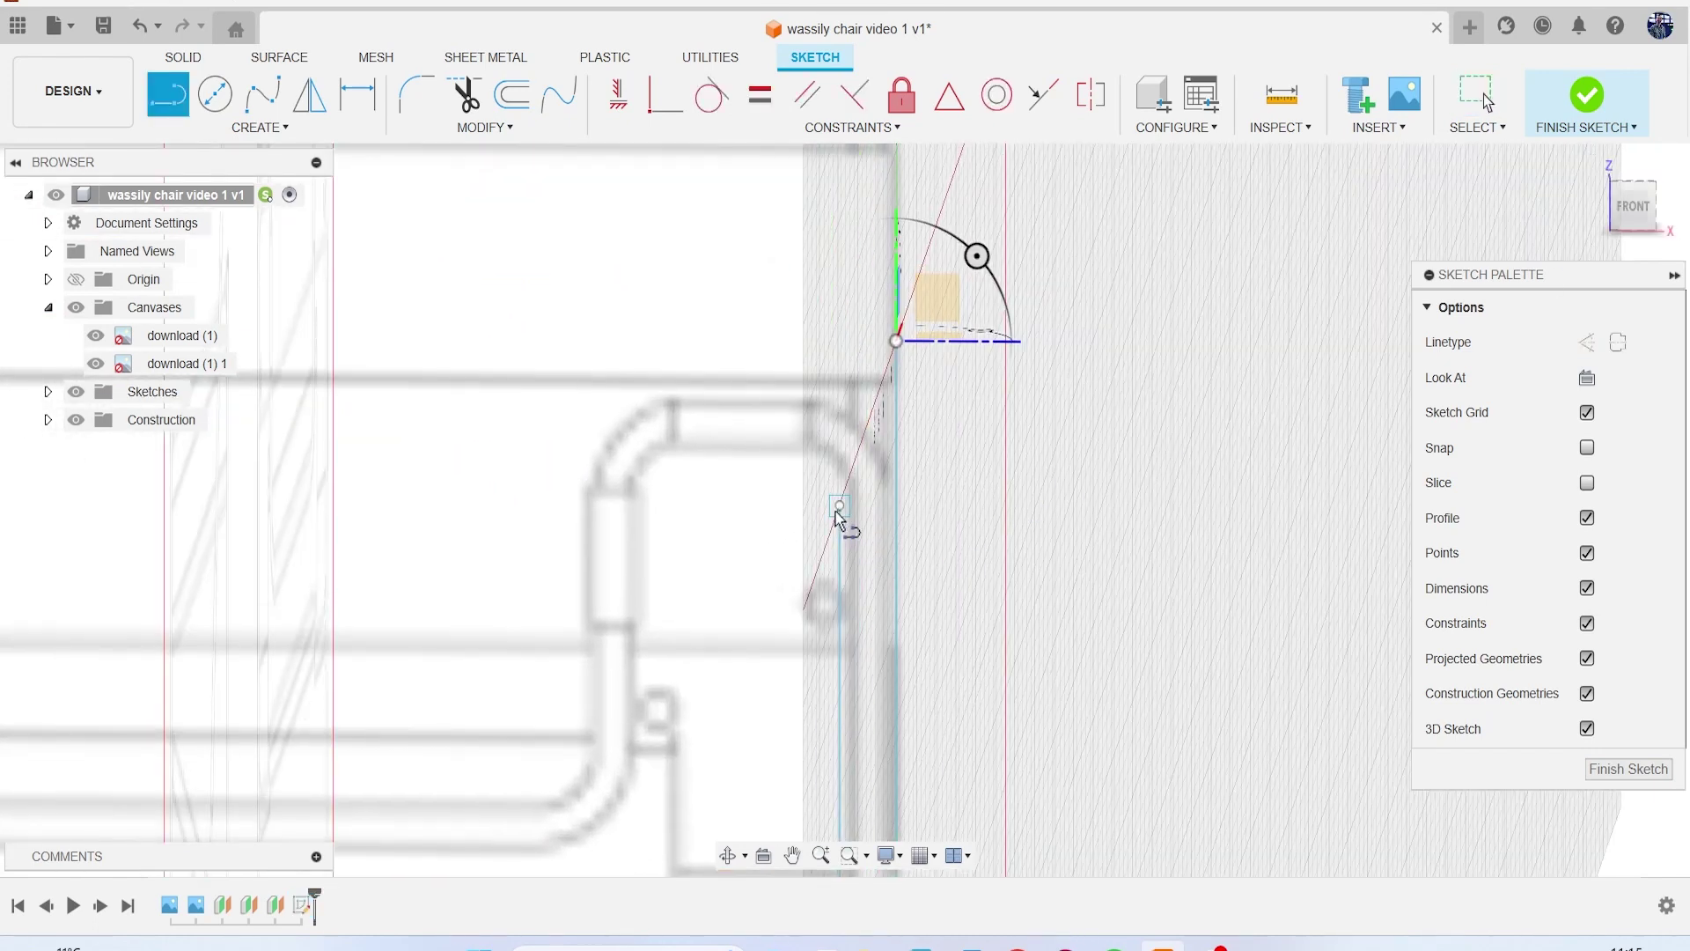
{"action": "left_click", "coordinate": [839, 507]}
{"action": "left_click", "coordinate": [1626, 223]}
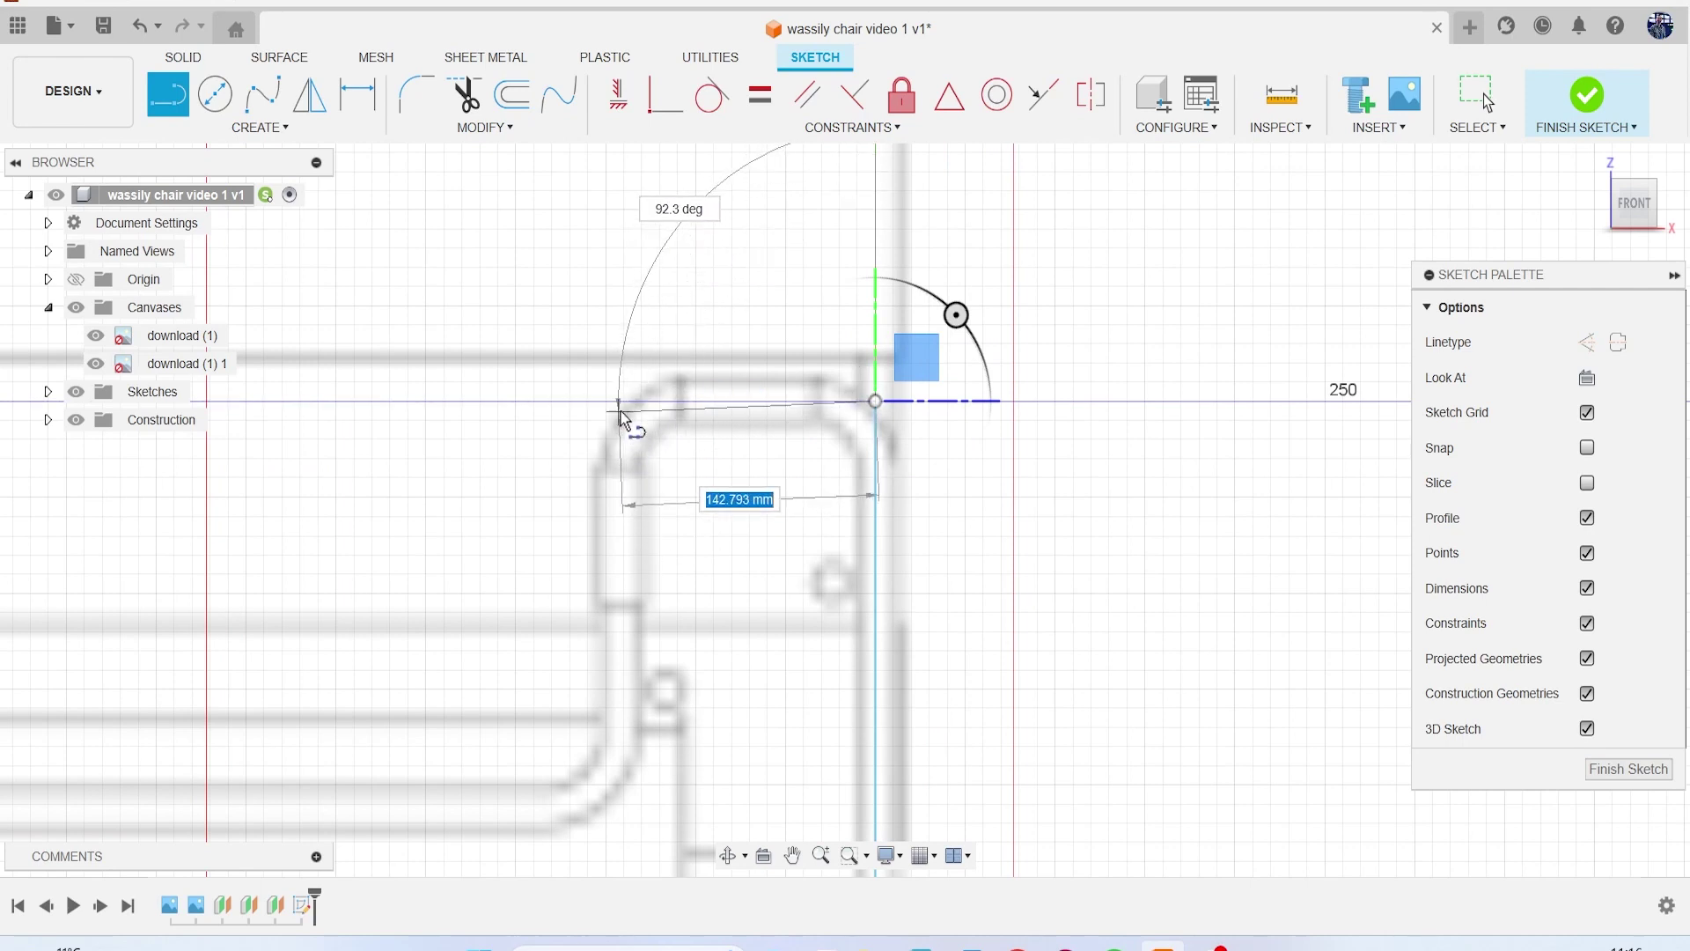
{"action": "left_click", "coordinate": [619, 404]}
Step: Continue the path vertically down the inner arm tube to the level of the curved cross tube's centre
{"action": "scroll", "coordinate": [638, 509], "scroll_direction": "down", "scroll_amount": 2}
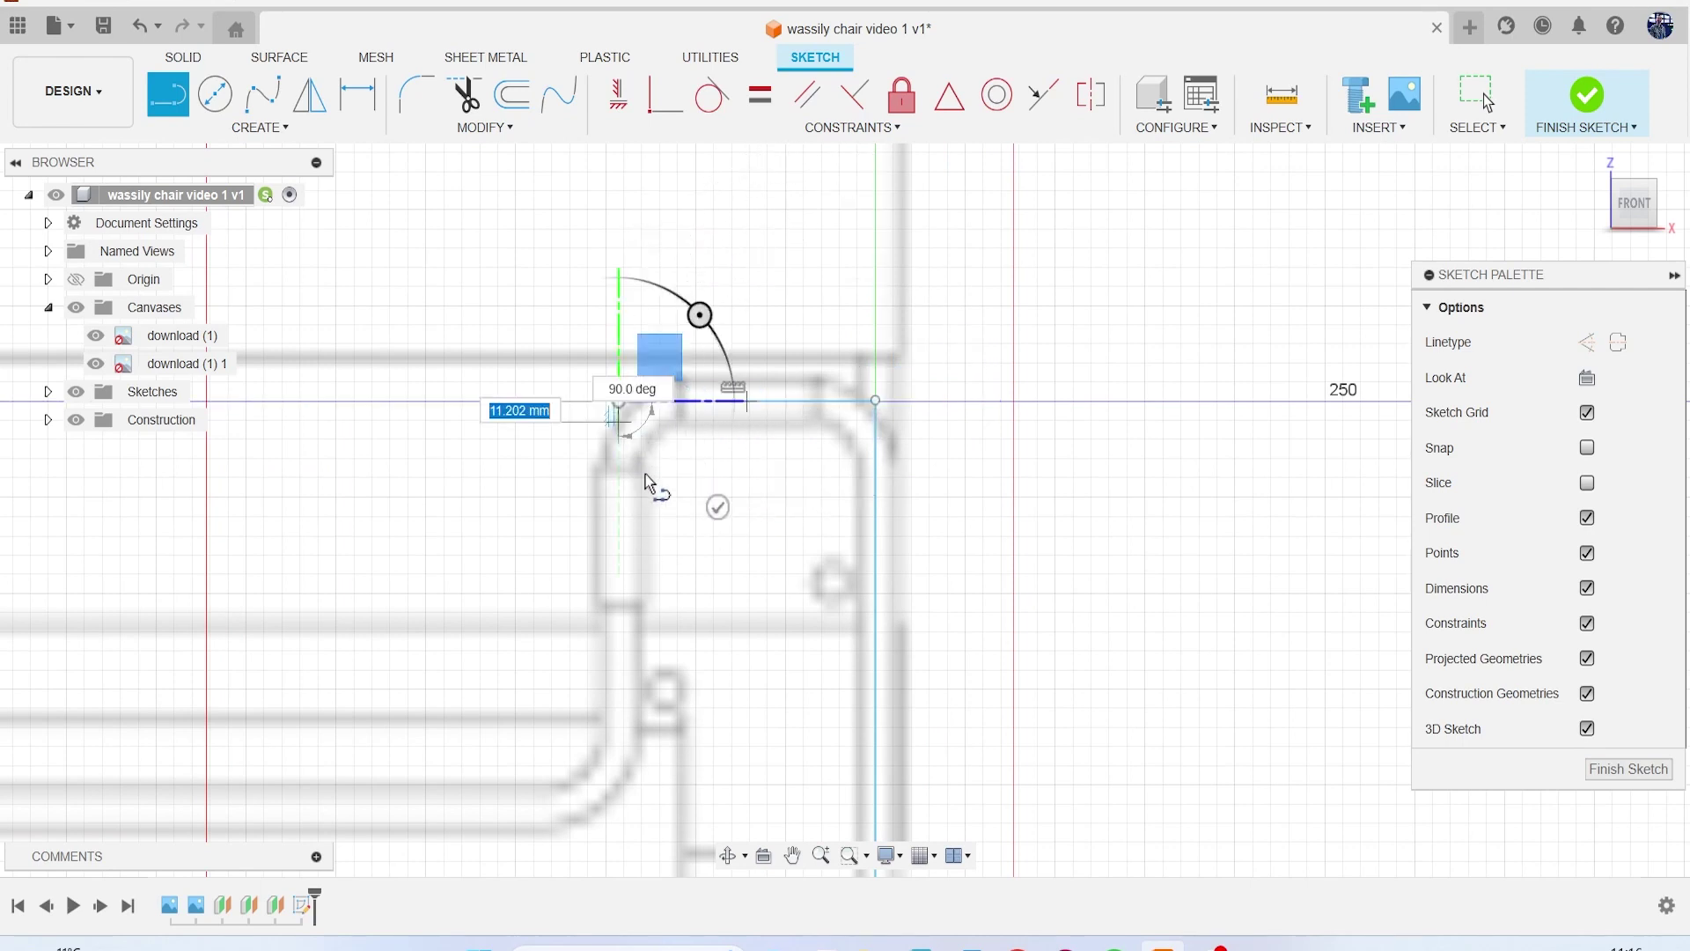
{"action": "left_click_drag", "start_coordinate": [1627, 224], "coordinate": [1616, 227]}
{"action": "left_click", "coordinate": [1631, 212]}
{"action": "scroll", "coordinate": [689, 453], "scroll_direction": "up", "scroll_amount": 5}
{"action": "scroll", "coordinate": [689, 453], "scroll_direction": "up", "scroll_amount": 2}
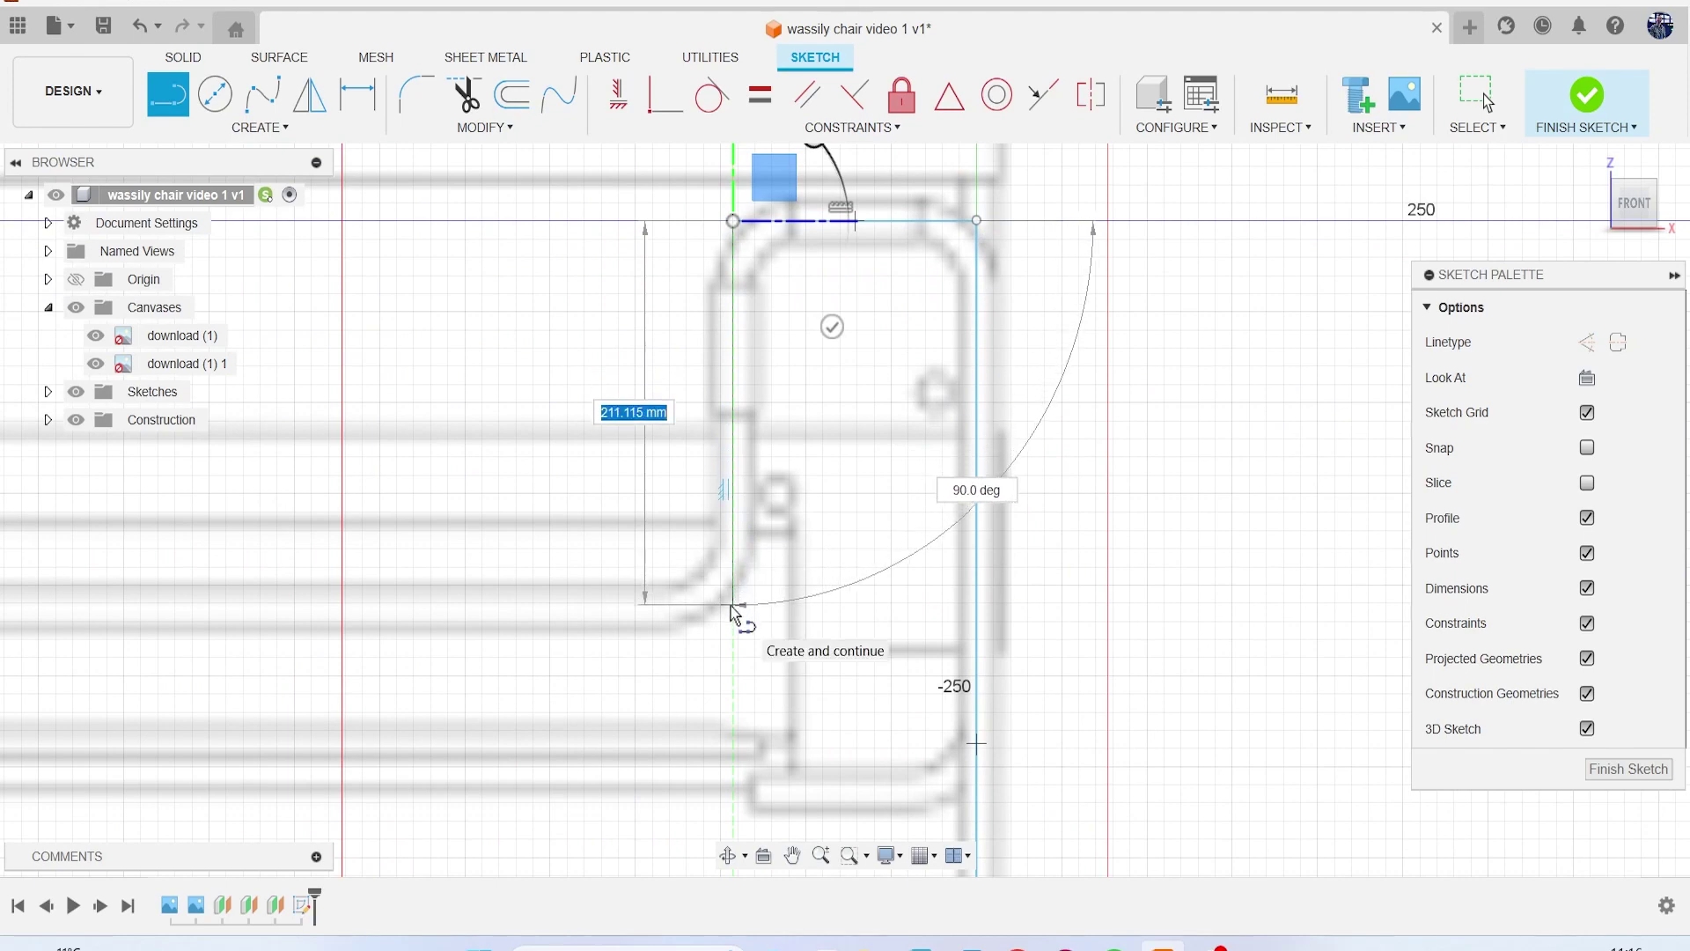
{"action": "left_click", "coordinate": [732, 594]}
Step: Continue the path horizontally along the cross tube to the chair's vertical centre line and end the line there
{"action": "scroll", "coordinate": [858, 541], "scroll_direction": "down", "scroll_amount": 4}
{"action": "middle_click_drag", "start_coordinate": [865, 539], "coordinate": [962, 504]}
{"action": "scroll", "coordinate": [749, 581], "scroll_direction": "up", "scroll_amount": 3}
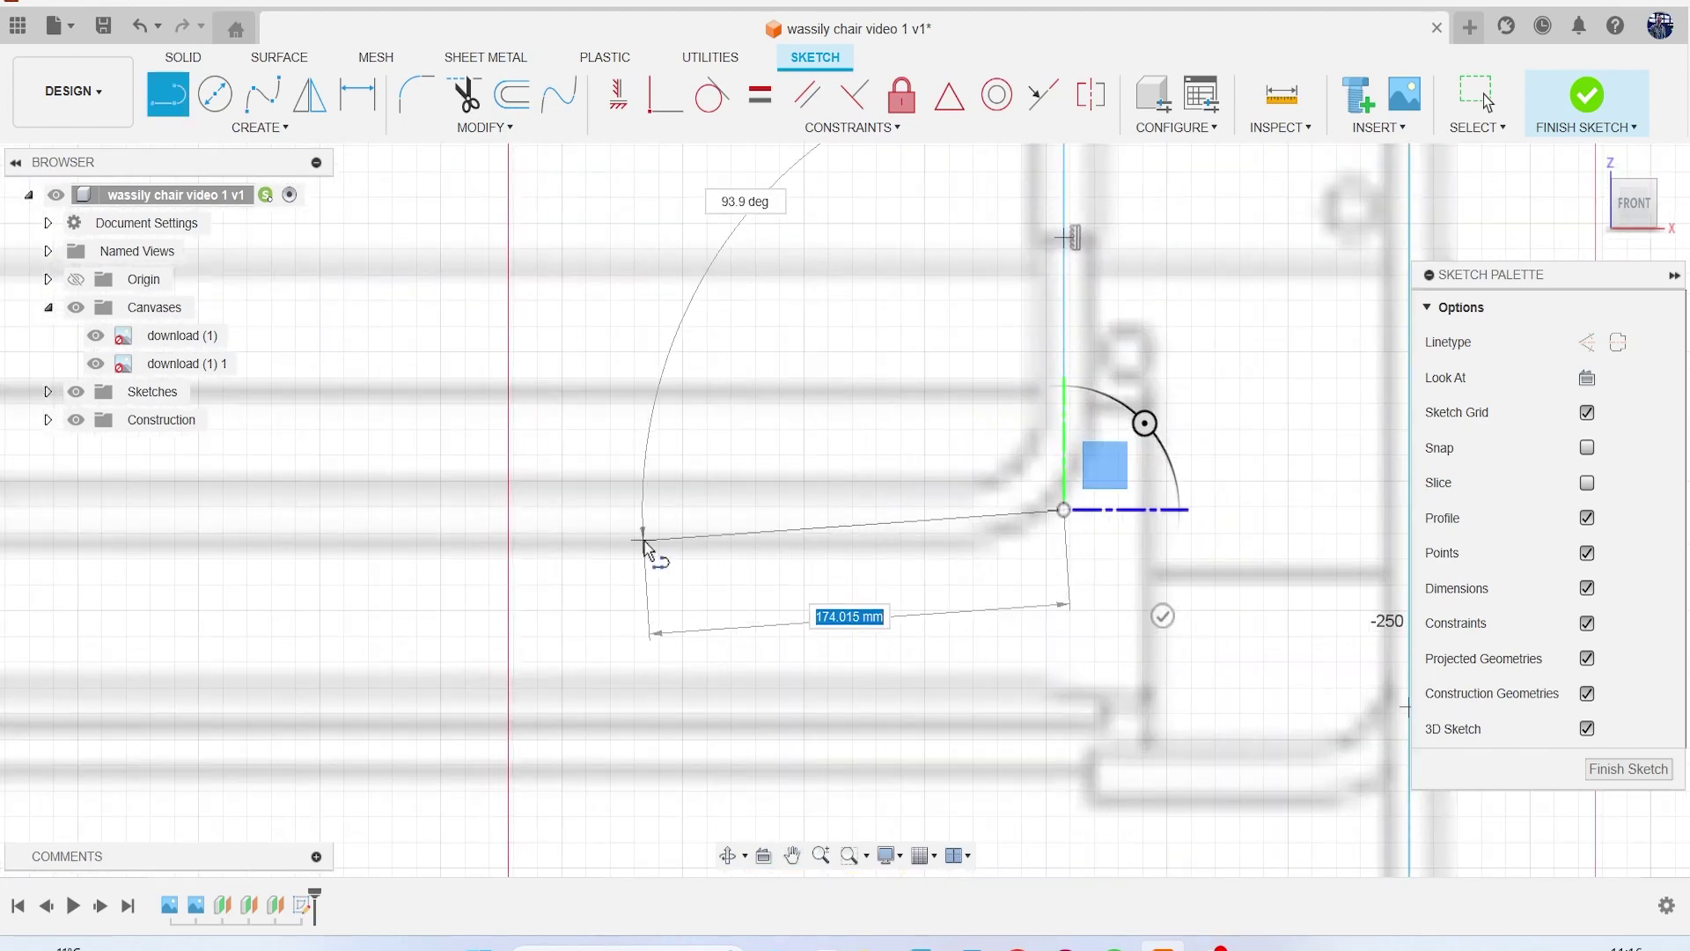
{"action": "left_click", "coordinate": [527, 514]}
{"action": "scroll", "coordinate": [533, 528], "scroll_direction": "down", "scroll_amount": 3}
{"action": "key", "text": "Escape"}
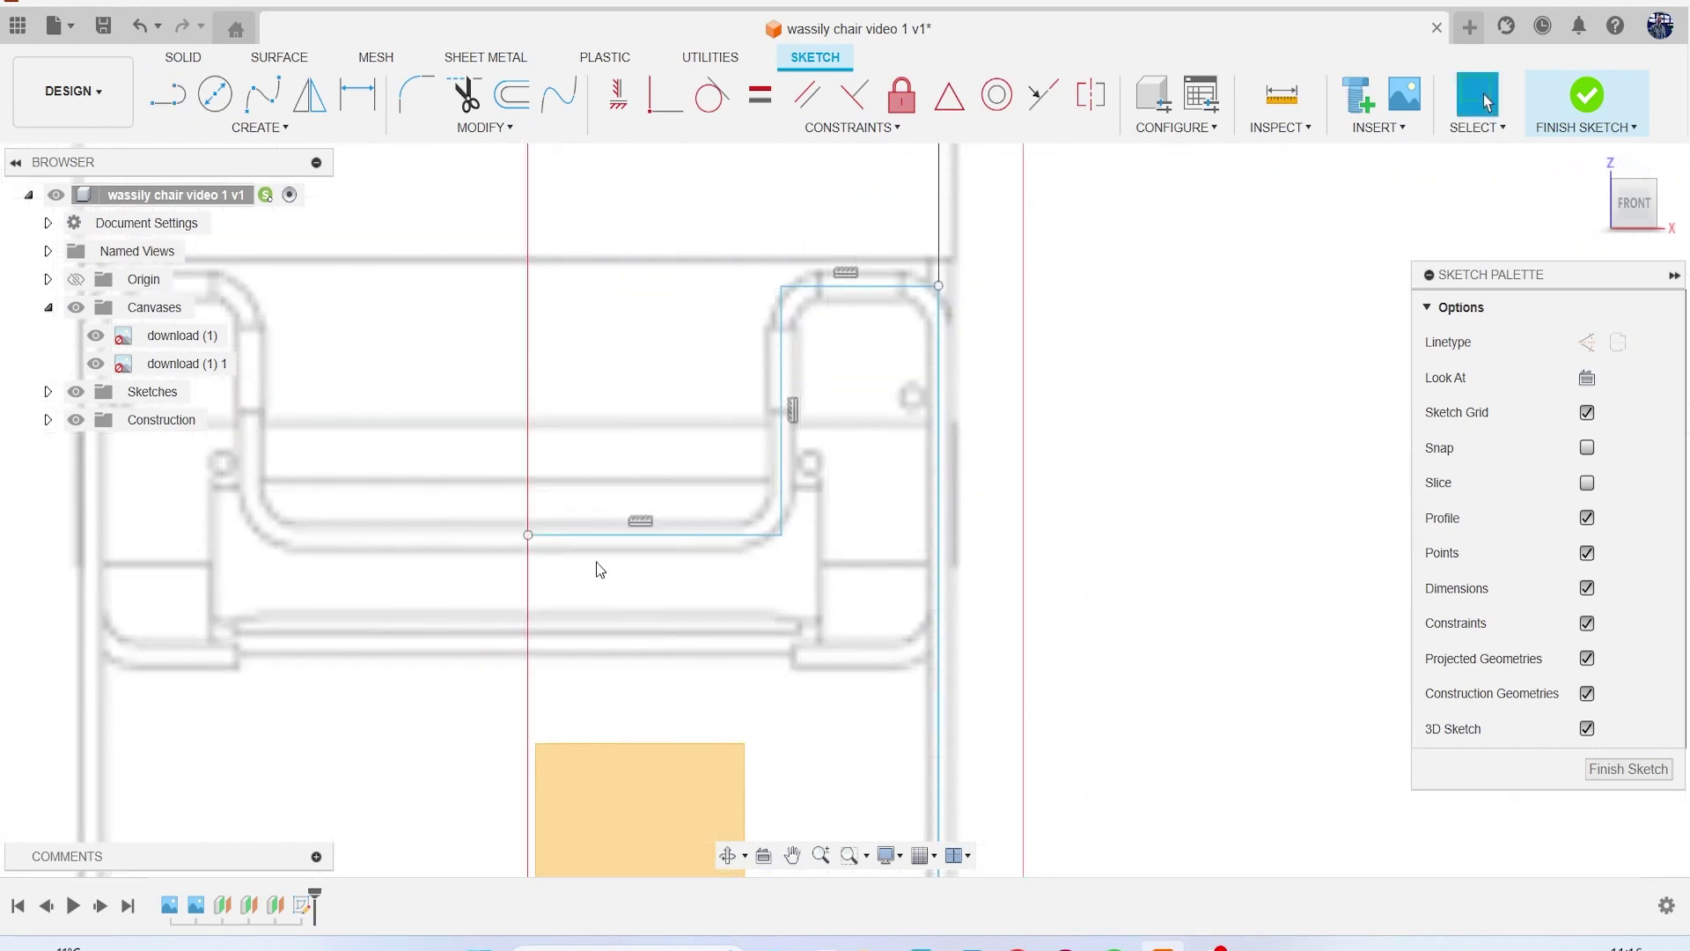
Step: Hide all reference canvases to leave only the 3D sketch path and construction planes in view
{"action": "scroll", "coordinate": [955, 547], "scroll_direction": "down", "scroll_amount": 4}
{"action": "middle_click_drag", "start_coordinate": [845, 505], "coordinate": [936, 602], "text": "shift"}
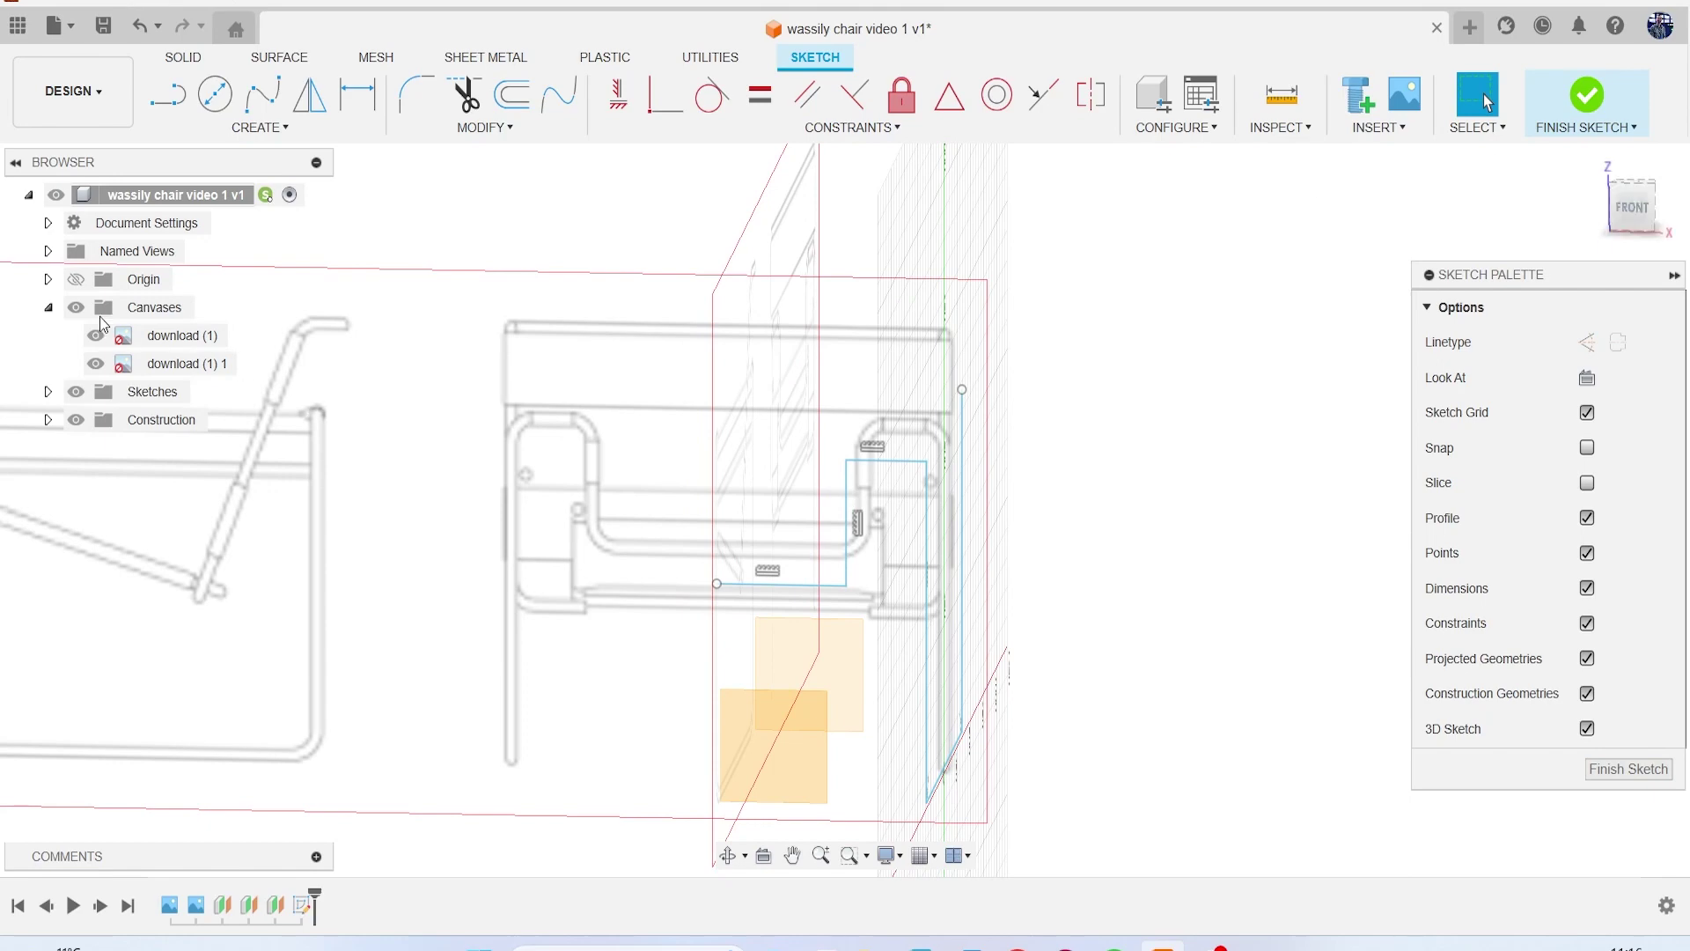
{"action": "left_click", "coordinate": [75, 308]}
{"action": "mouse_move", "coordinate": [1611, 234]}
{"action": "left_mouse_down"}
{"action": "mouse_move", "coordinate": [1548, 214]}
{"action": "mouse_move", "coordinate": [1518, 265]}
{"action": "left_mouse_up"}
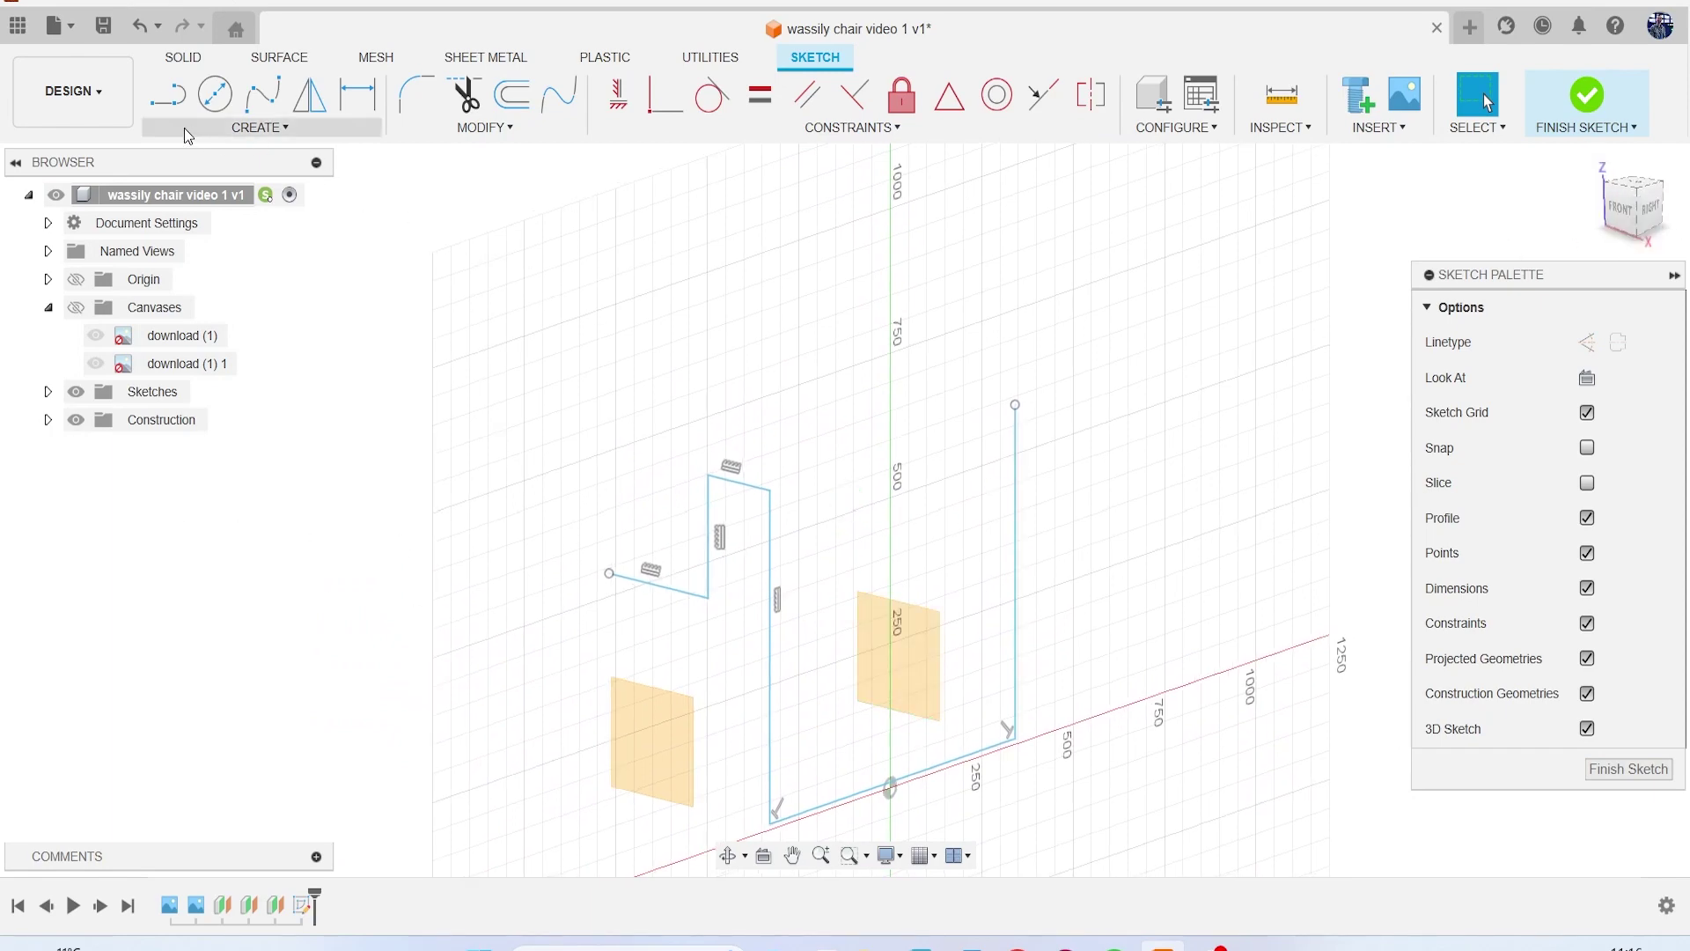
{"action": "key", "text": "l"}
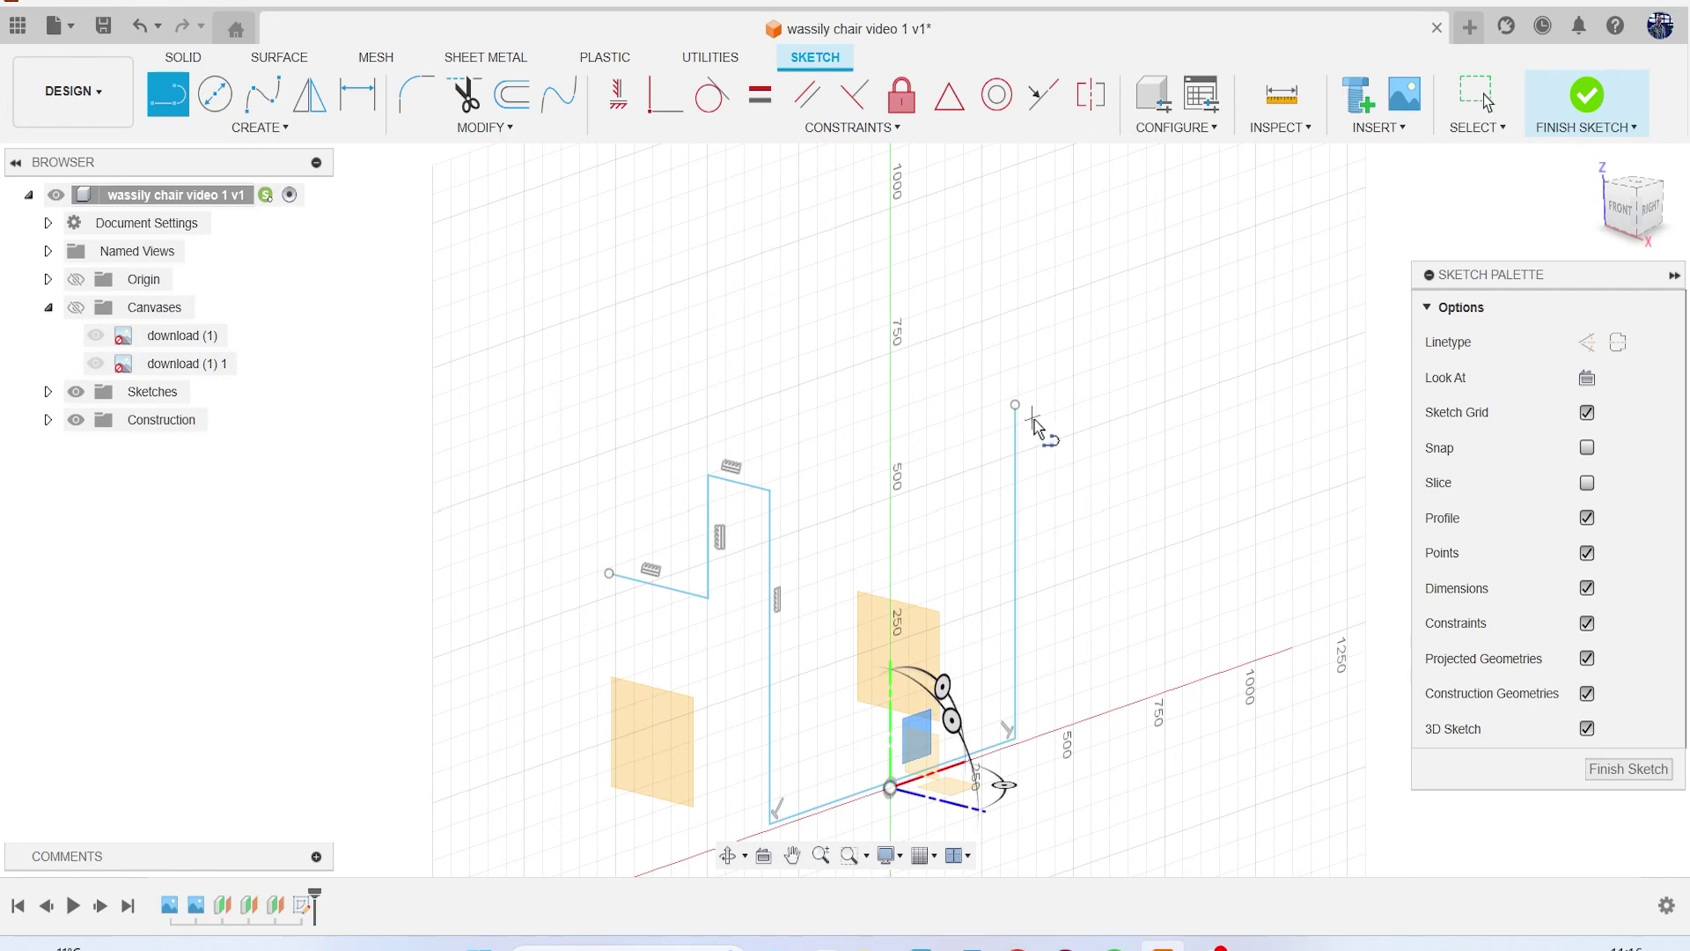
{"action": "middle_click_drag", "start_coordinate": [1497, 290], "coordinate": [1285, 313], "text": "shift"}
{"action": "left_click", "coordinate": [991, 376]}
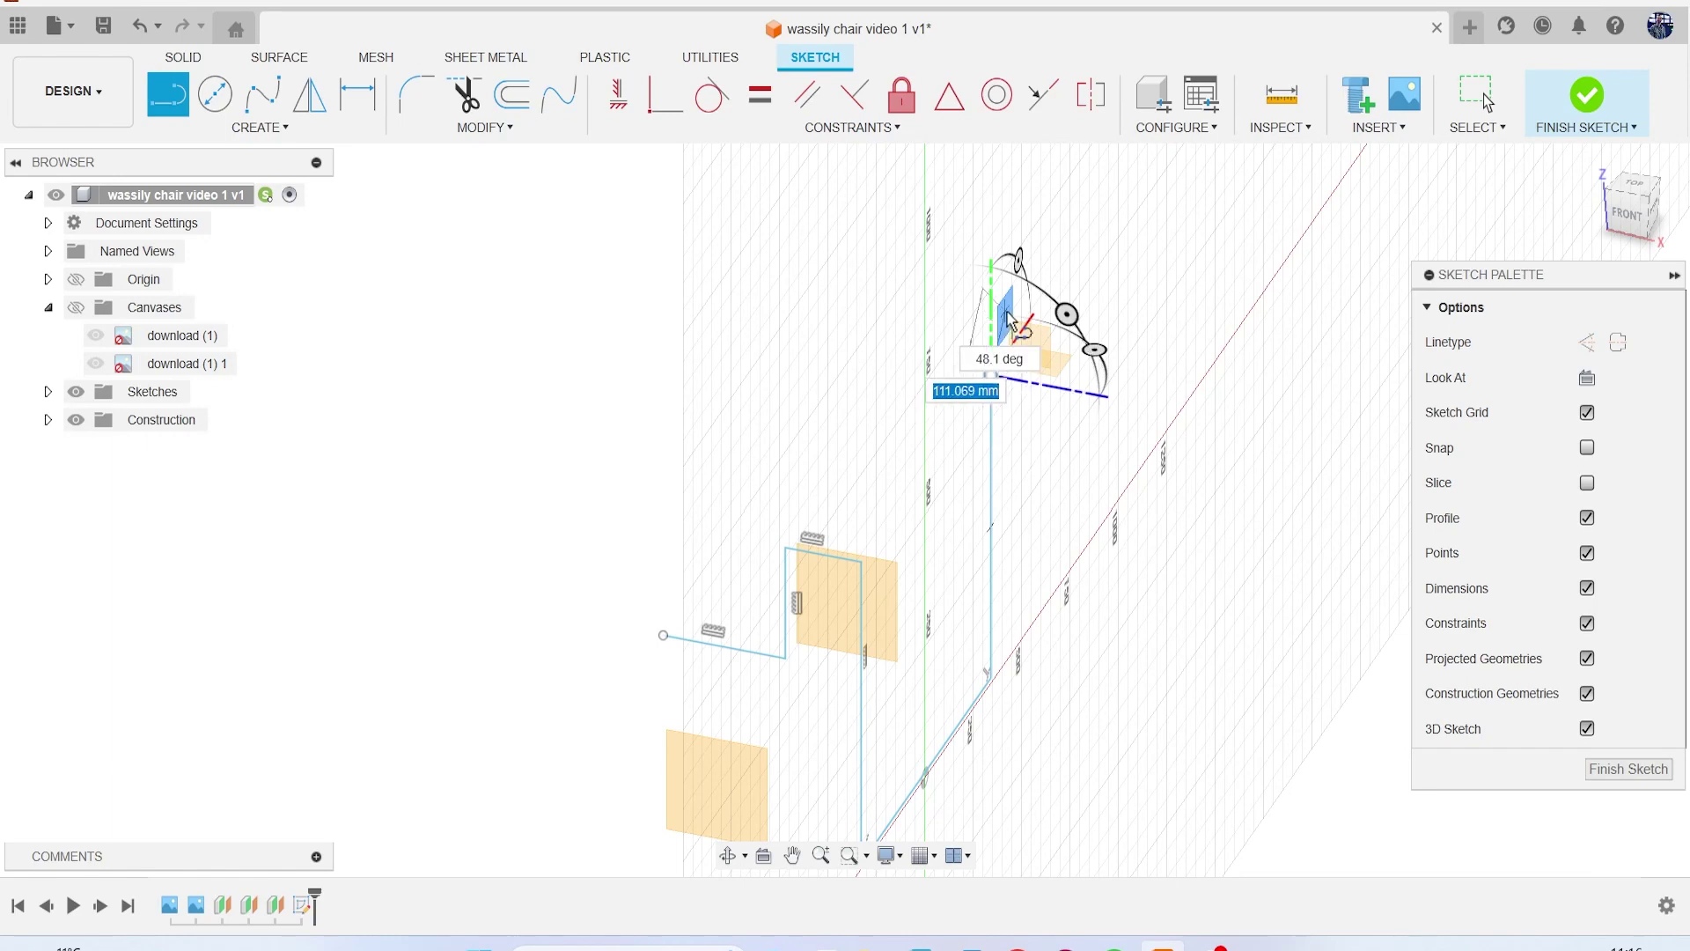
{"action": "left_click", "coordinate": [1031, 345]}
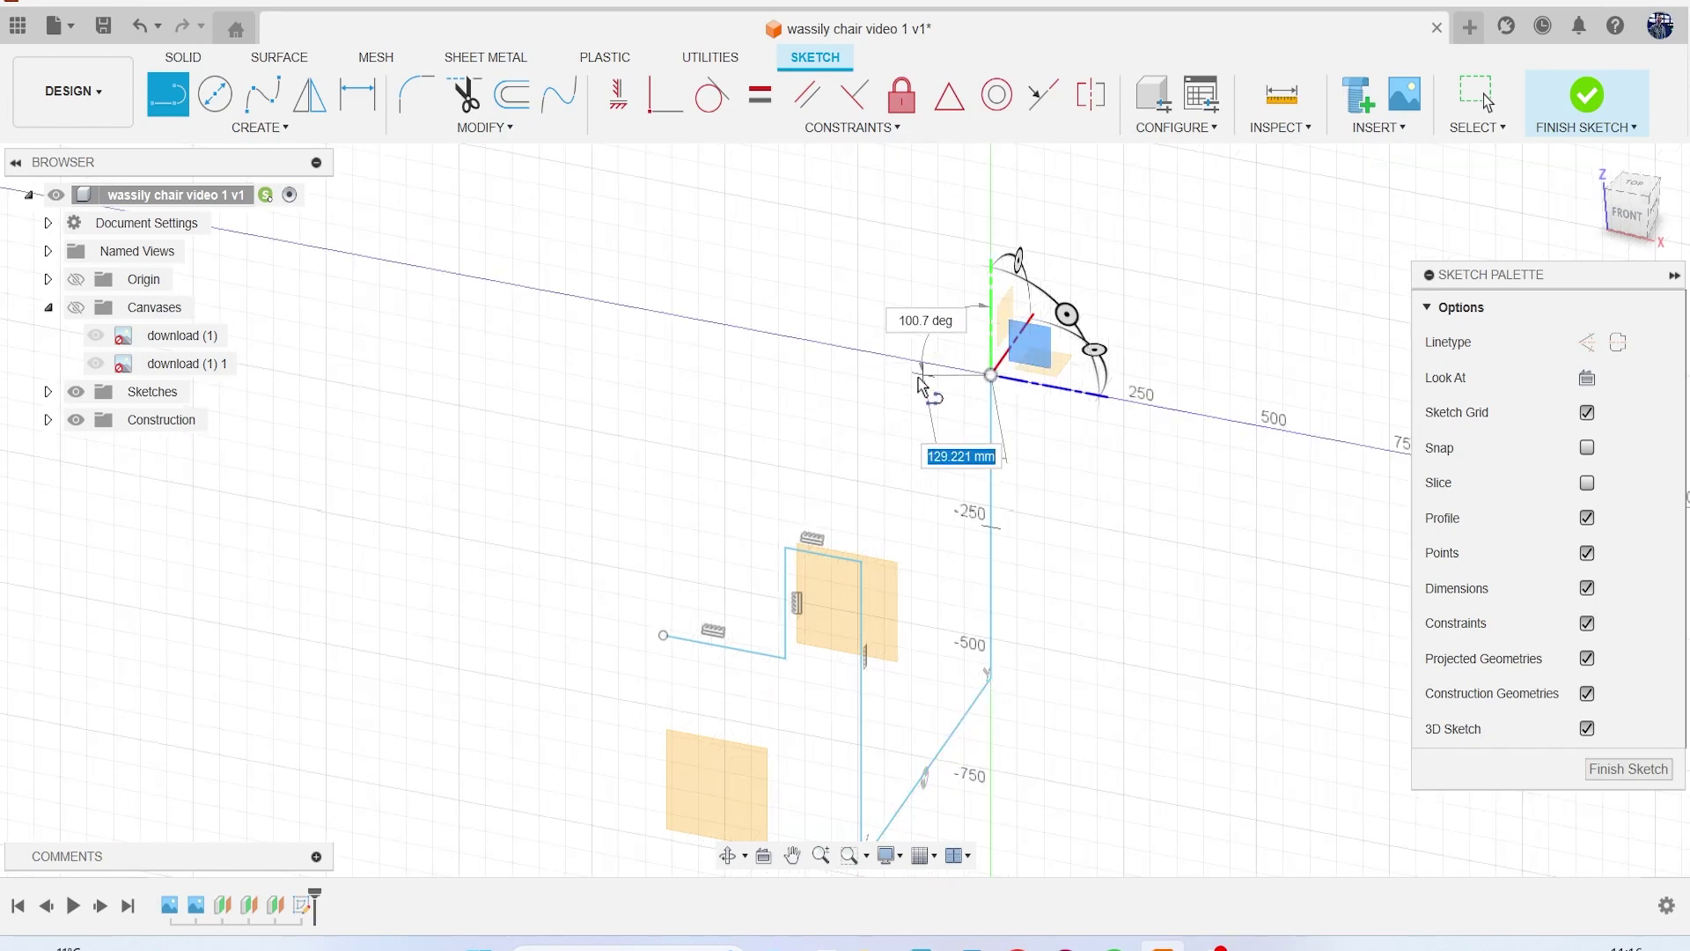
{"action": "left_click", "coordinate": [1619, 216]}
{"action": "scroll", "coordinate": [875, 461], "scroll_direction": "up", "scroll_amount": 6}
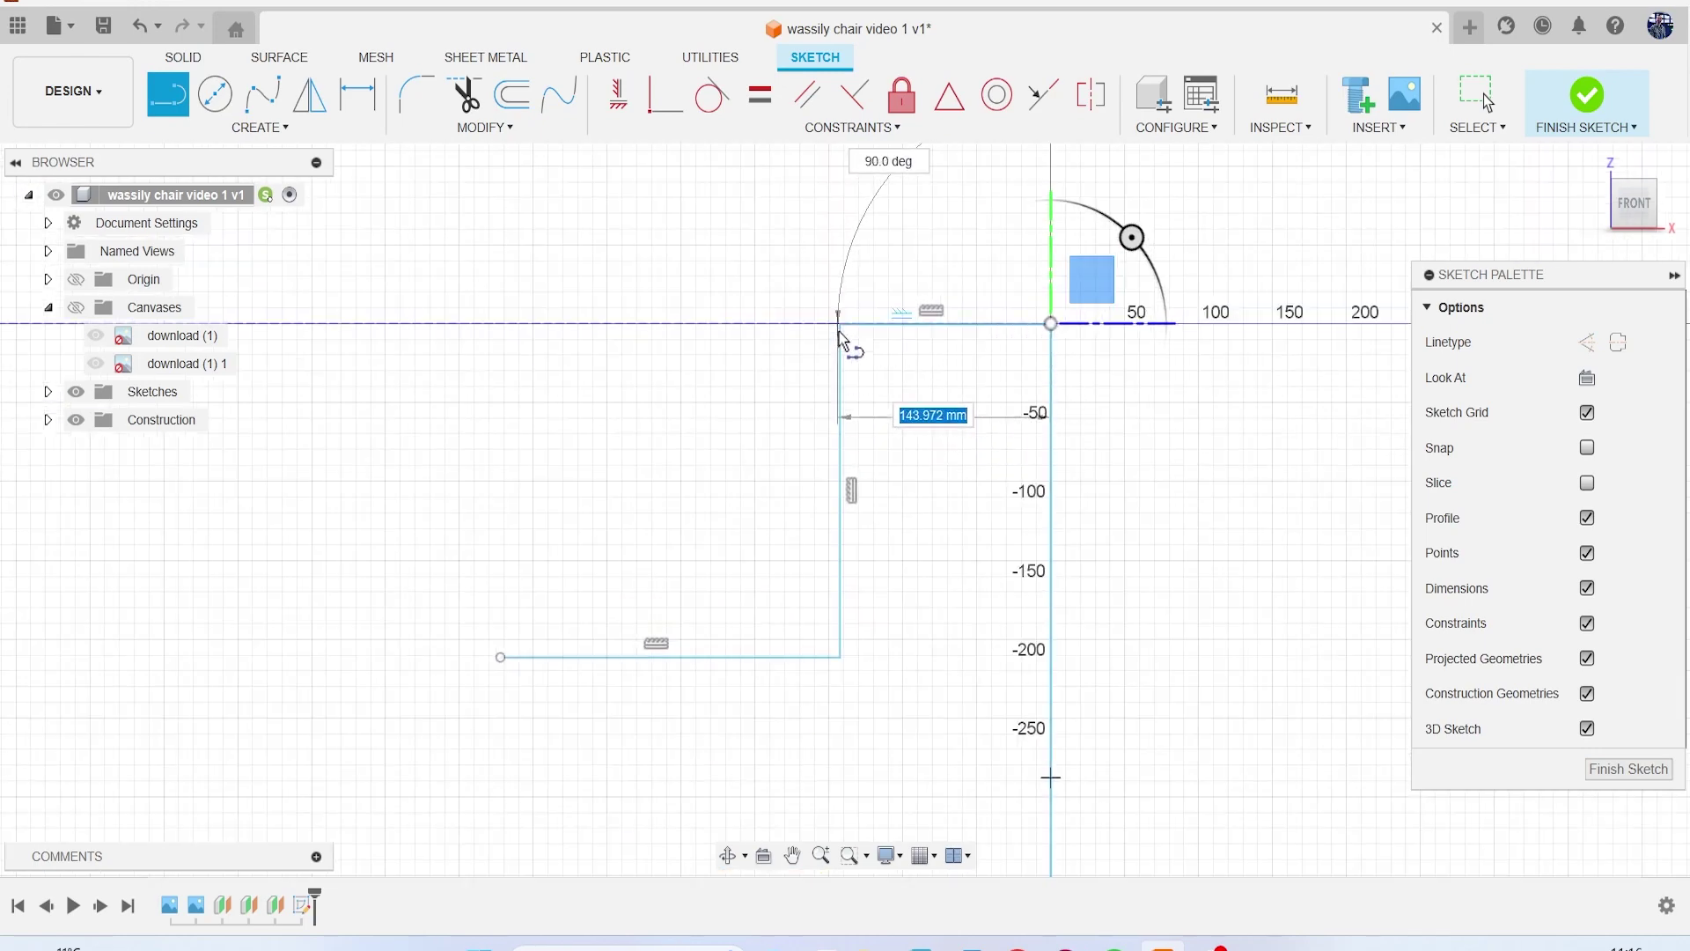
{"action": "scroll", "coordinate": [838, 339], "scroll_direction": "up", "scroll_amount": 8}
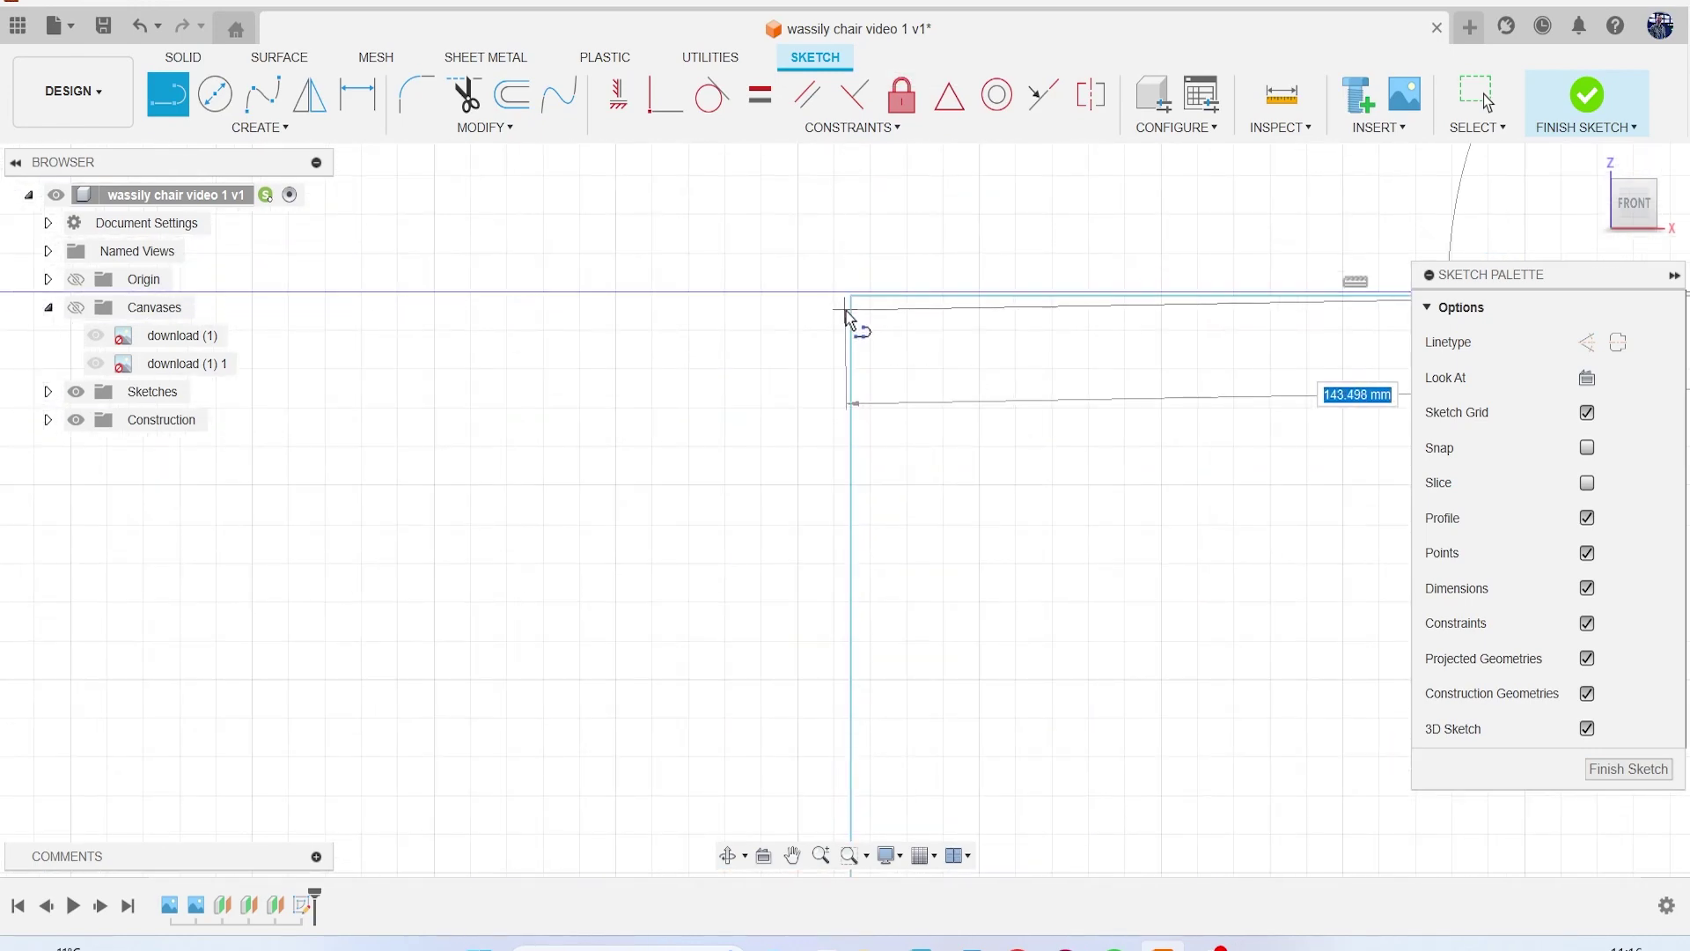
{"action": "scroll", "coordinate": [867, 311], "scroll_direction": "up", "scroll_amount": 2}
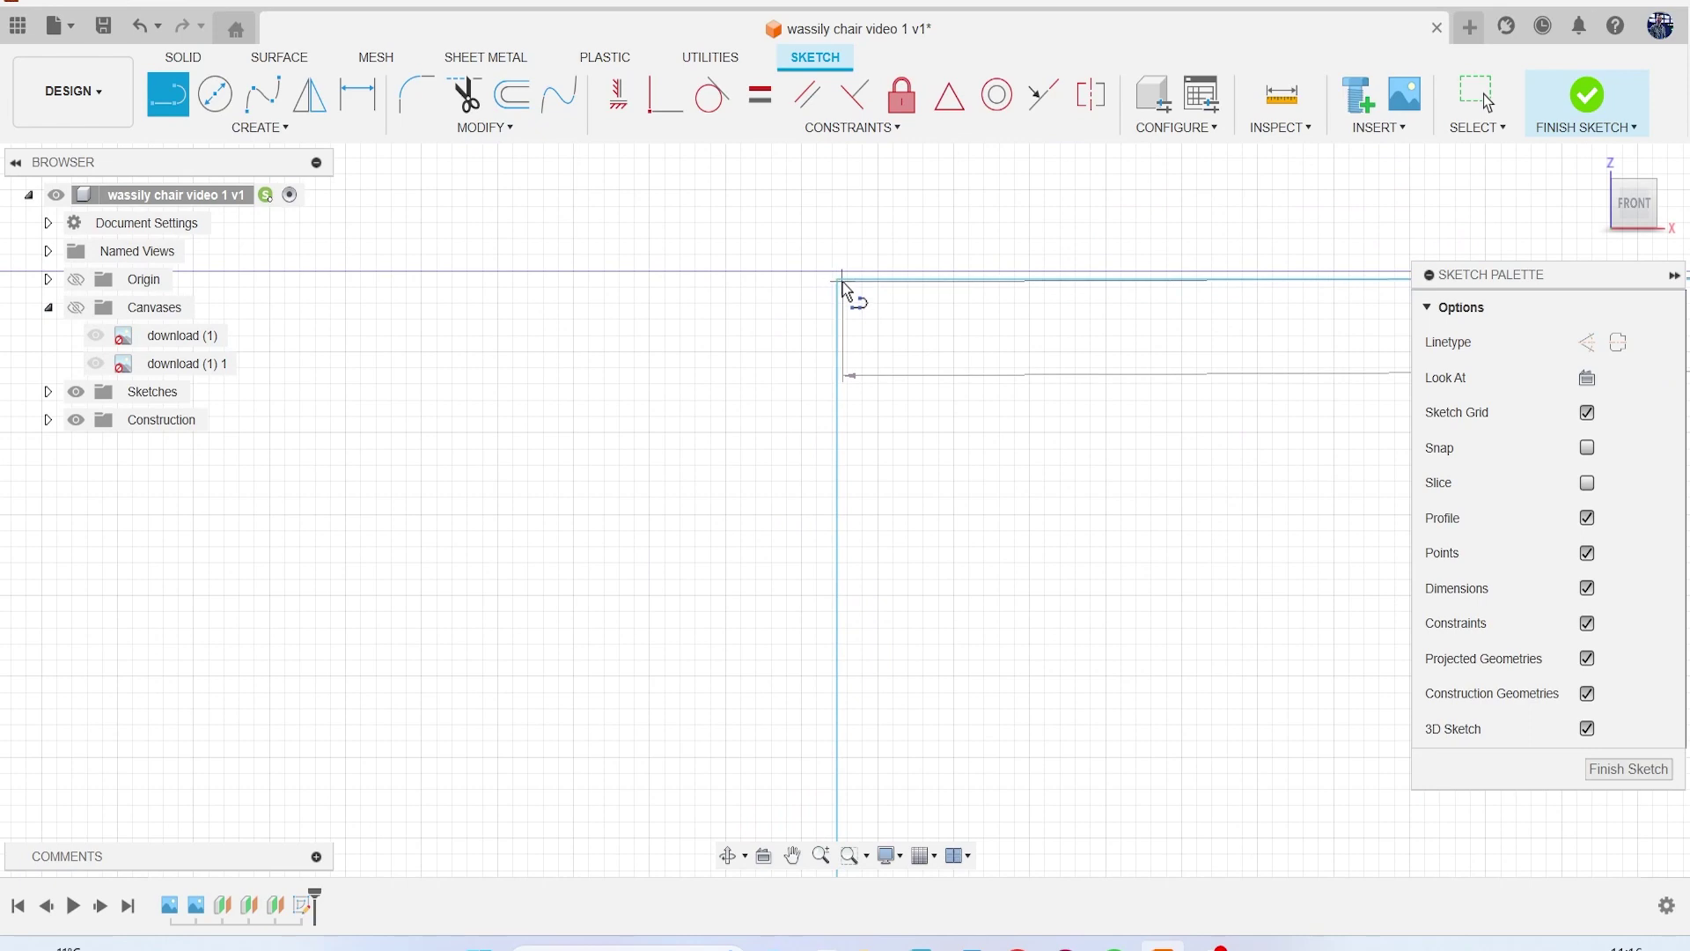
{"action": "scroll", "coordinate": [854, 335], "scroll_direction": "down", "scroll_amount": 6}
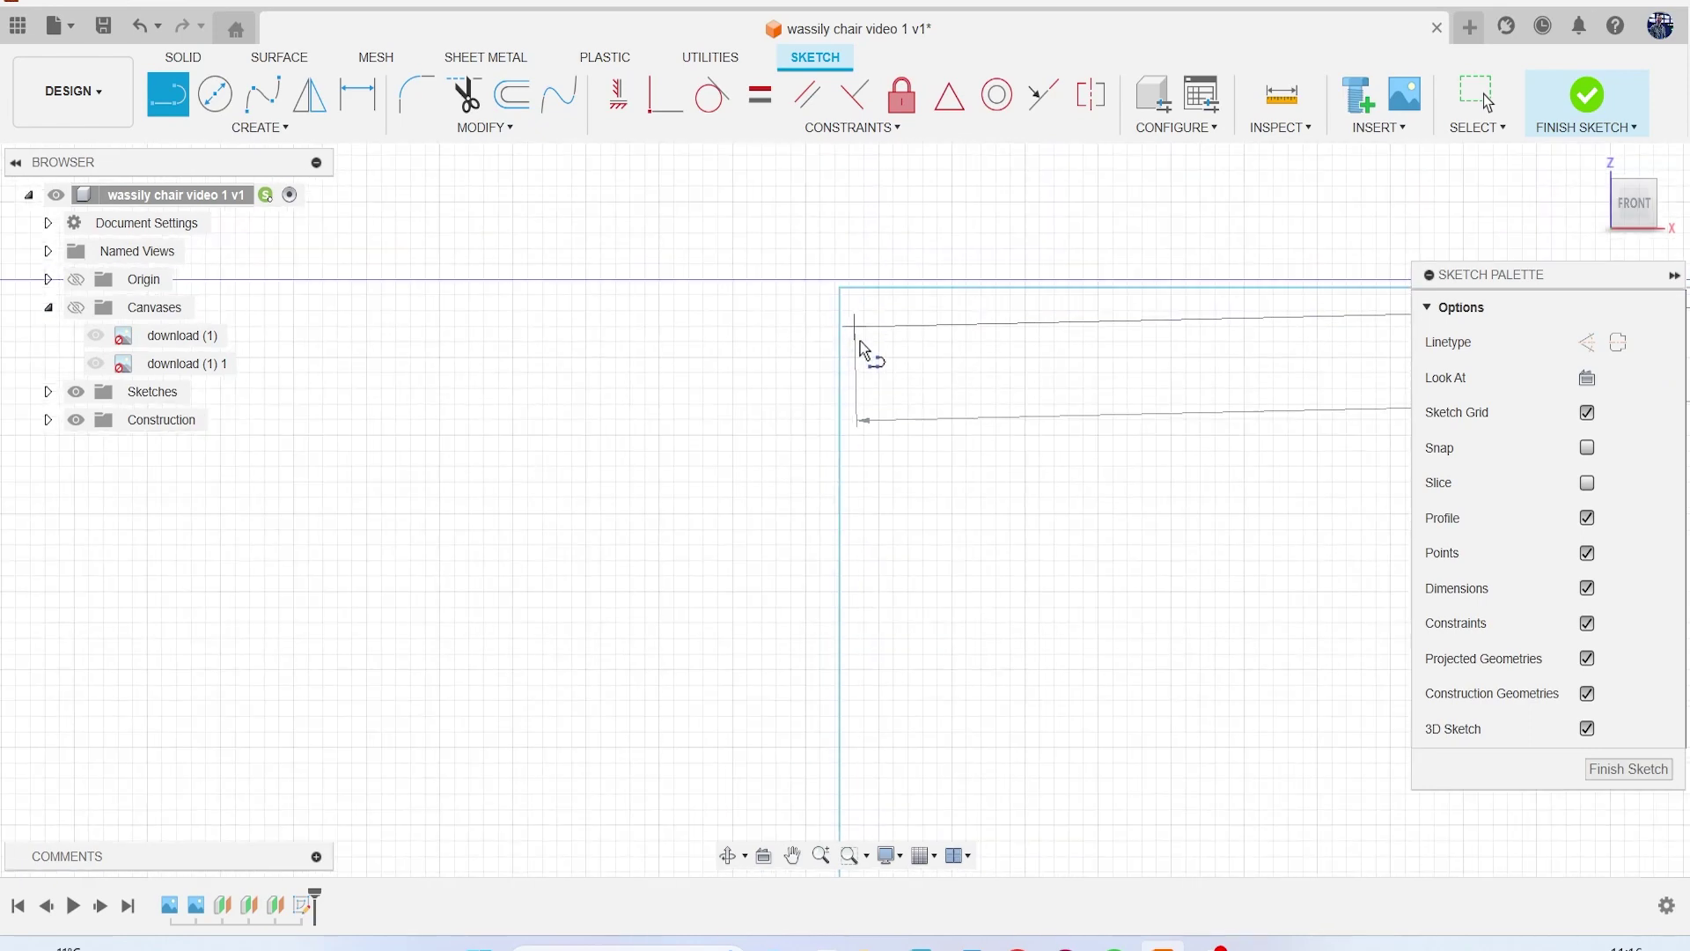
{"action": "middle_click_drag", "start_coordinate": [906, 423], "coordinate": [812, 372]}
{"action": "scroll", "coordinate": [1145, 352], "scroll_direction": "up", "scroll_amount": 5}
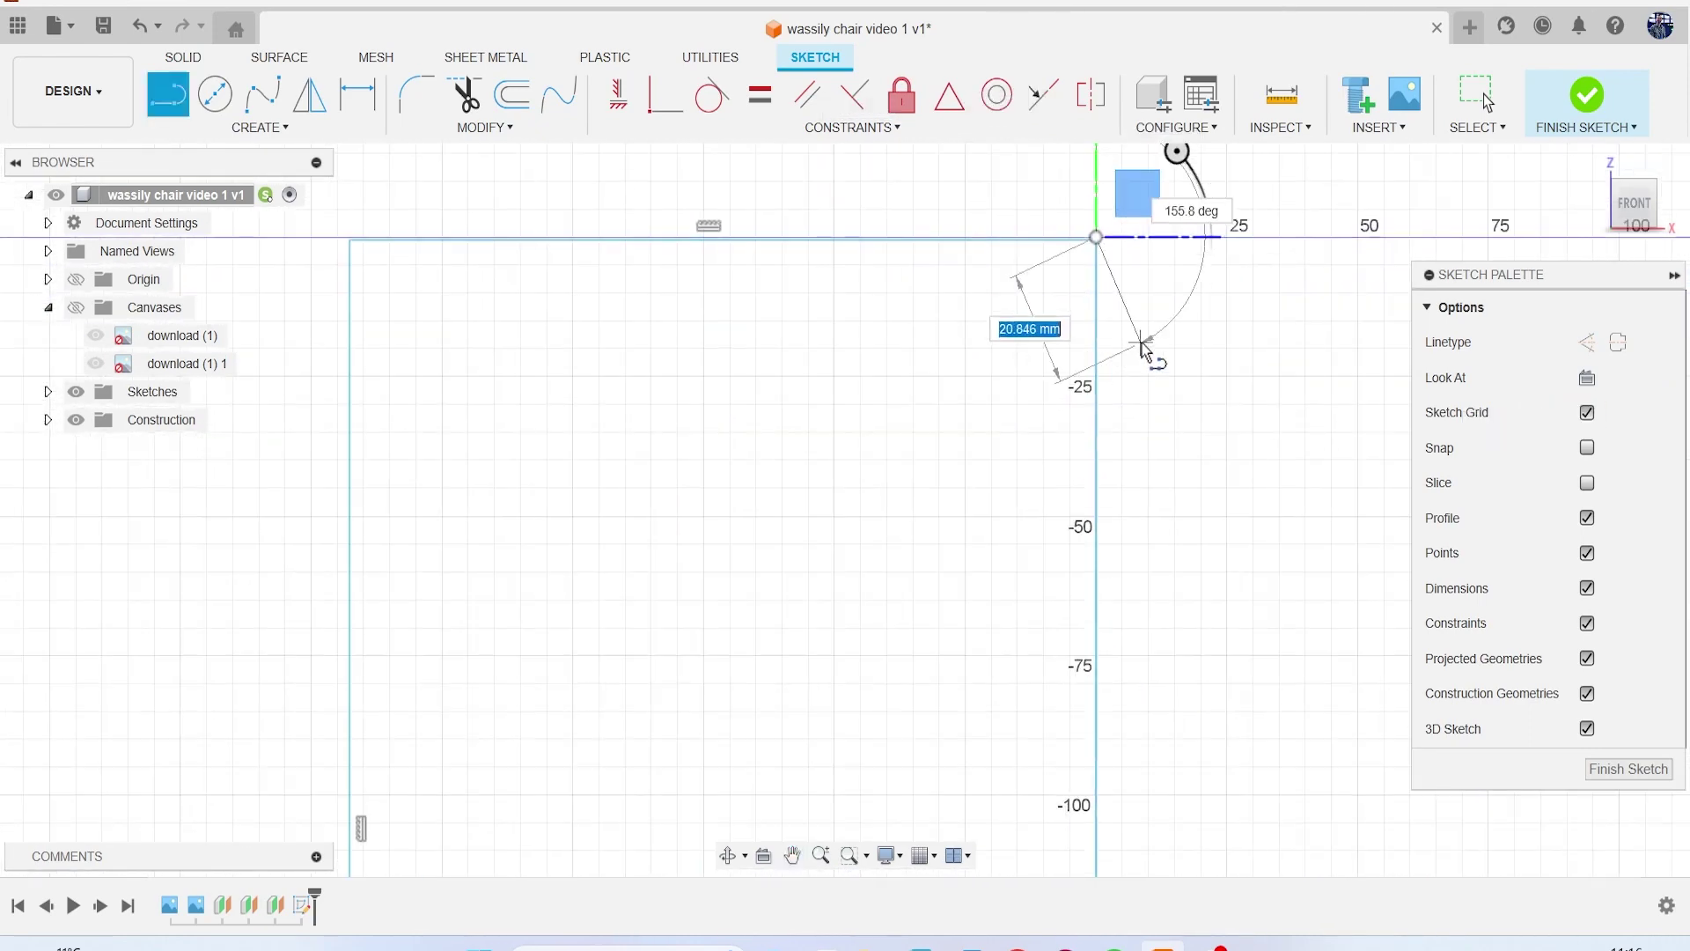
{"action": "key", "text": "Escape"}
Step: Lower the rear leg's top endpoint to the height of the front leg's arm segment in the front view
{"action": "middle_click_drag", "start_coordinate": [1064, 291], "coordinate": [1060, 392]}
{"action": "scroll", "coordinate": [1013, 304], "scroll_direction": "up", "scroll_amount": 5}
{"action": "scroll", "coordinate": [968, 255], "scroll_direction": "up", "scroll_amount": 1}
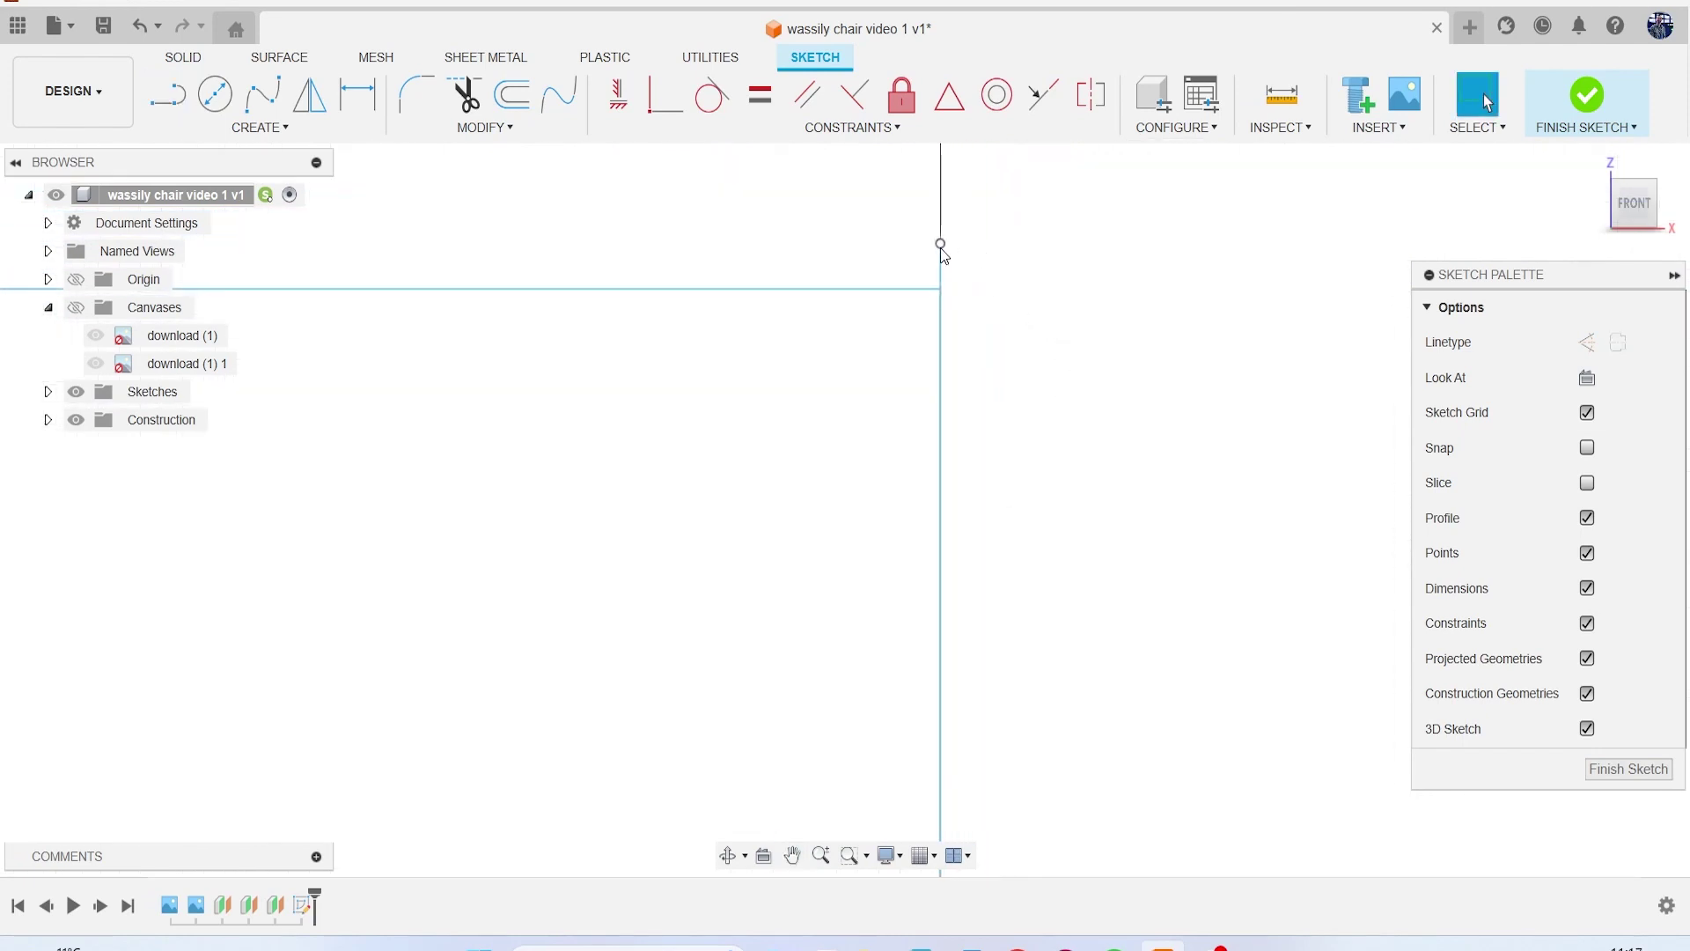
{"action": "left_click_drag", "start_coordinate": [940, 252], "coordinate": [940, 289]}
{"action": "scroll", "coordinate": [979, 352], "scroll_direction": "down", "scroll_amount": 5}
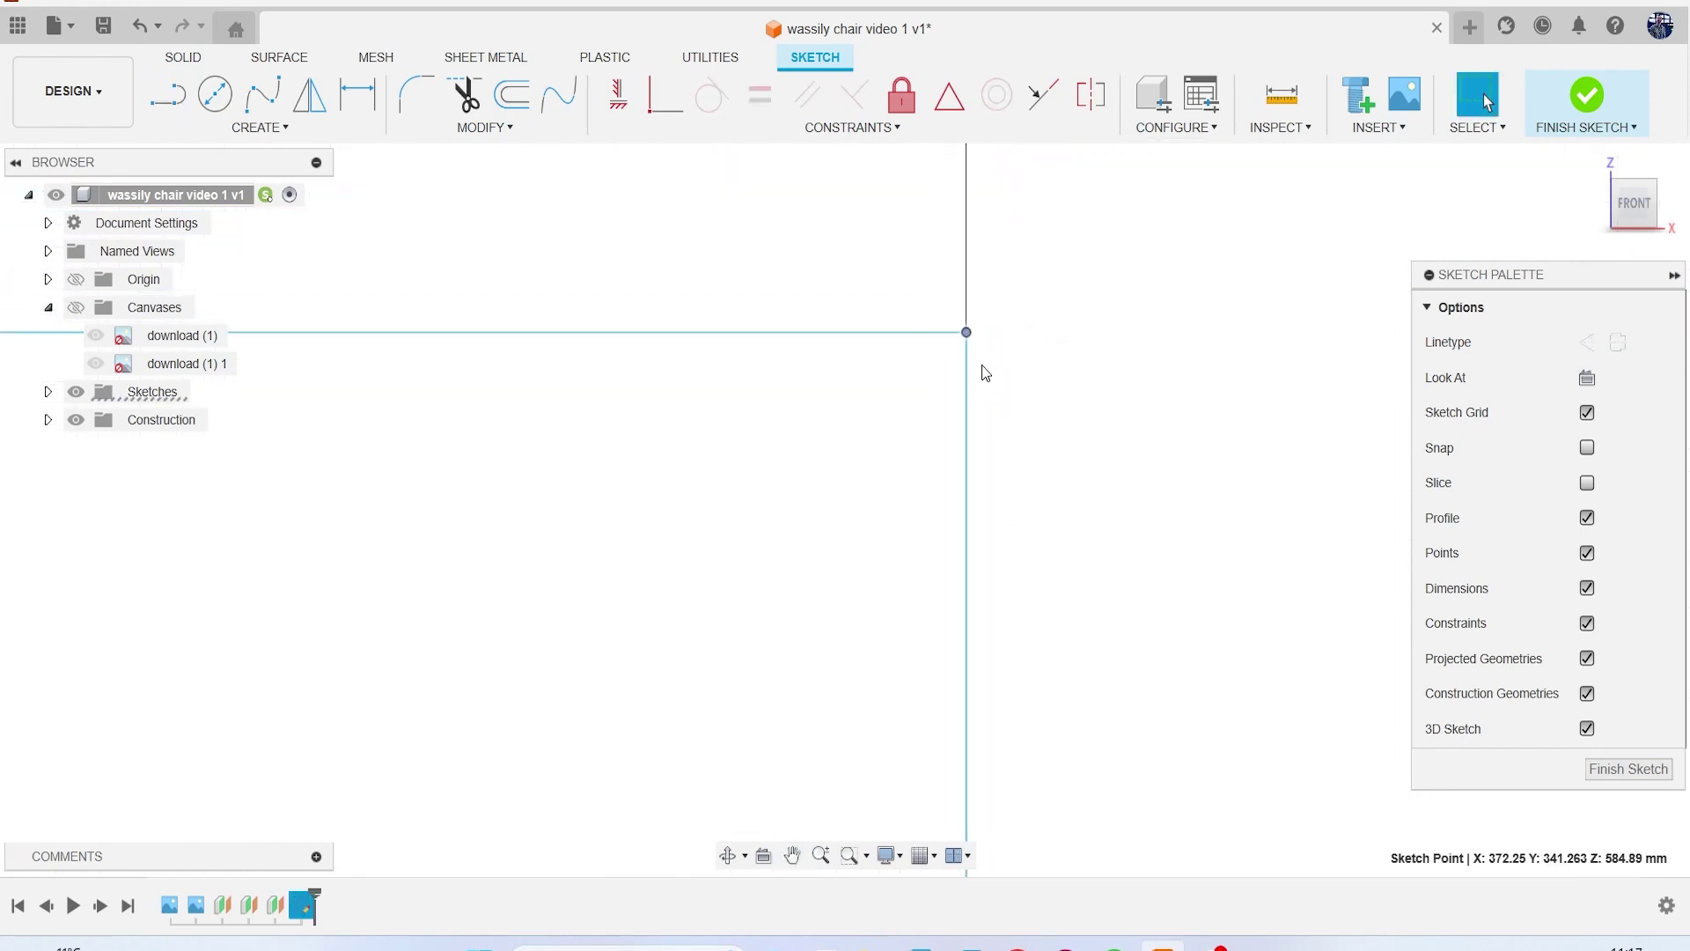
{"action": "scroll", "coordinate": [981, 393], "scroll_direction": "down", "scroll_amount": 3}
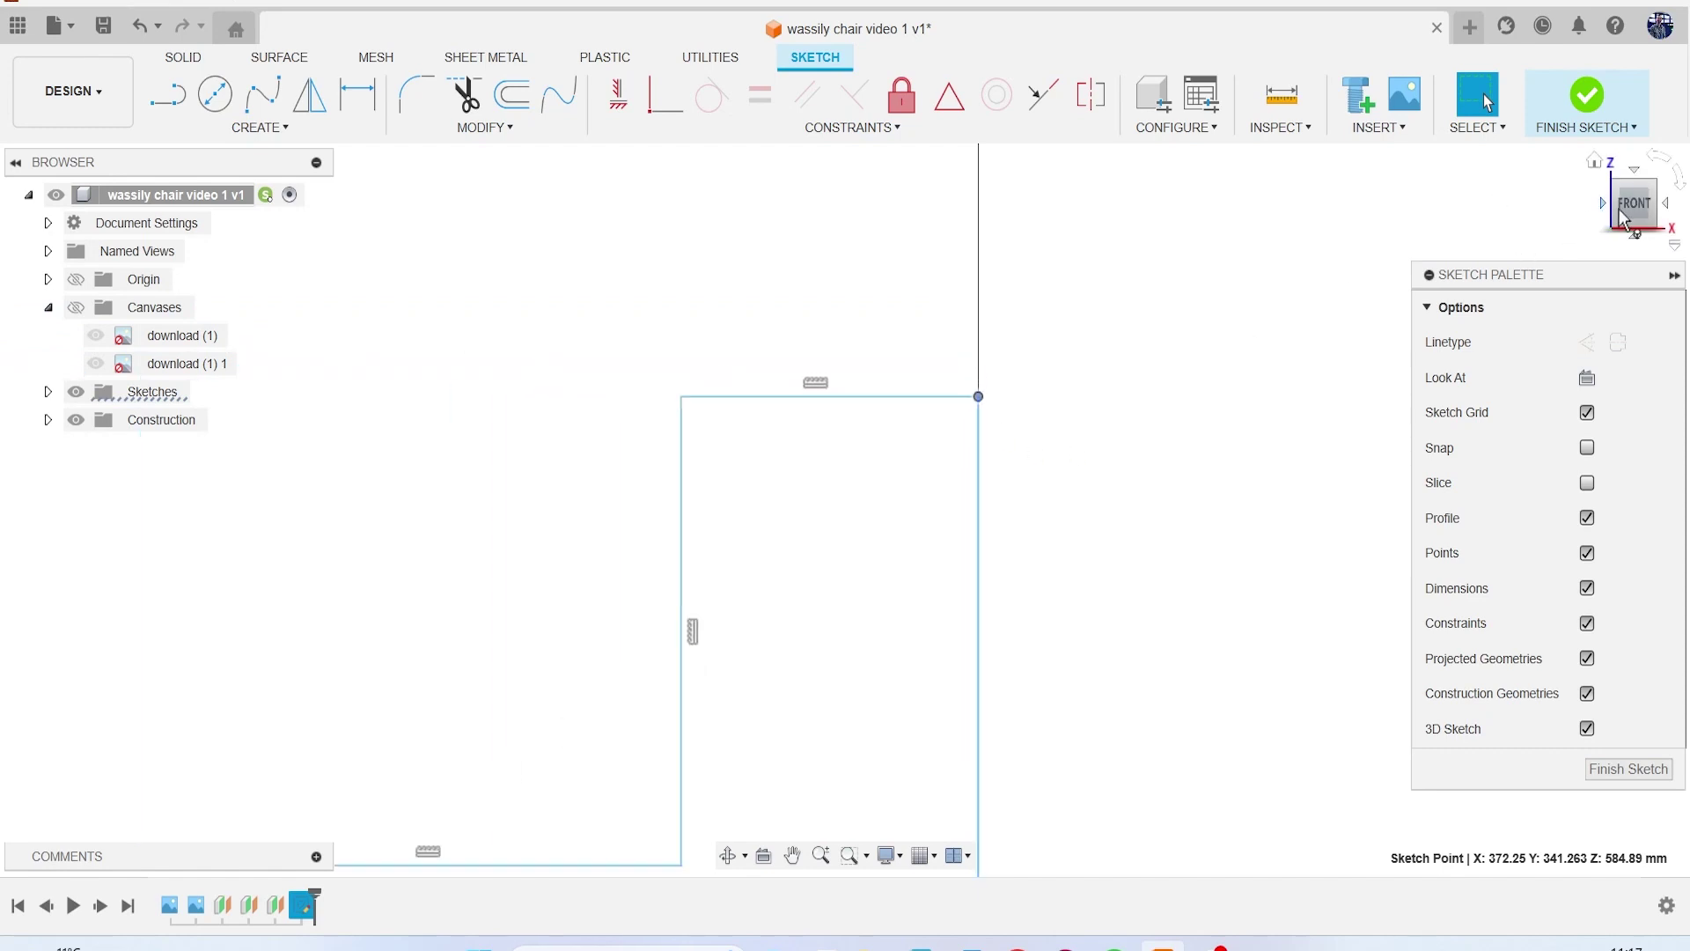
Step: Draw a horizontal line in the front plane from the rear leg's top inward to align with the front path's upper inner corner
{"action": "left_click_drag", "start_coordinate": [1627, 214], "coordinate": [1623, 222]}
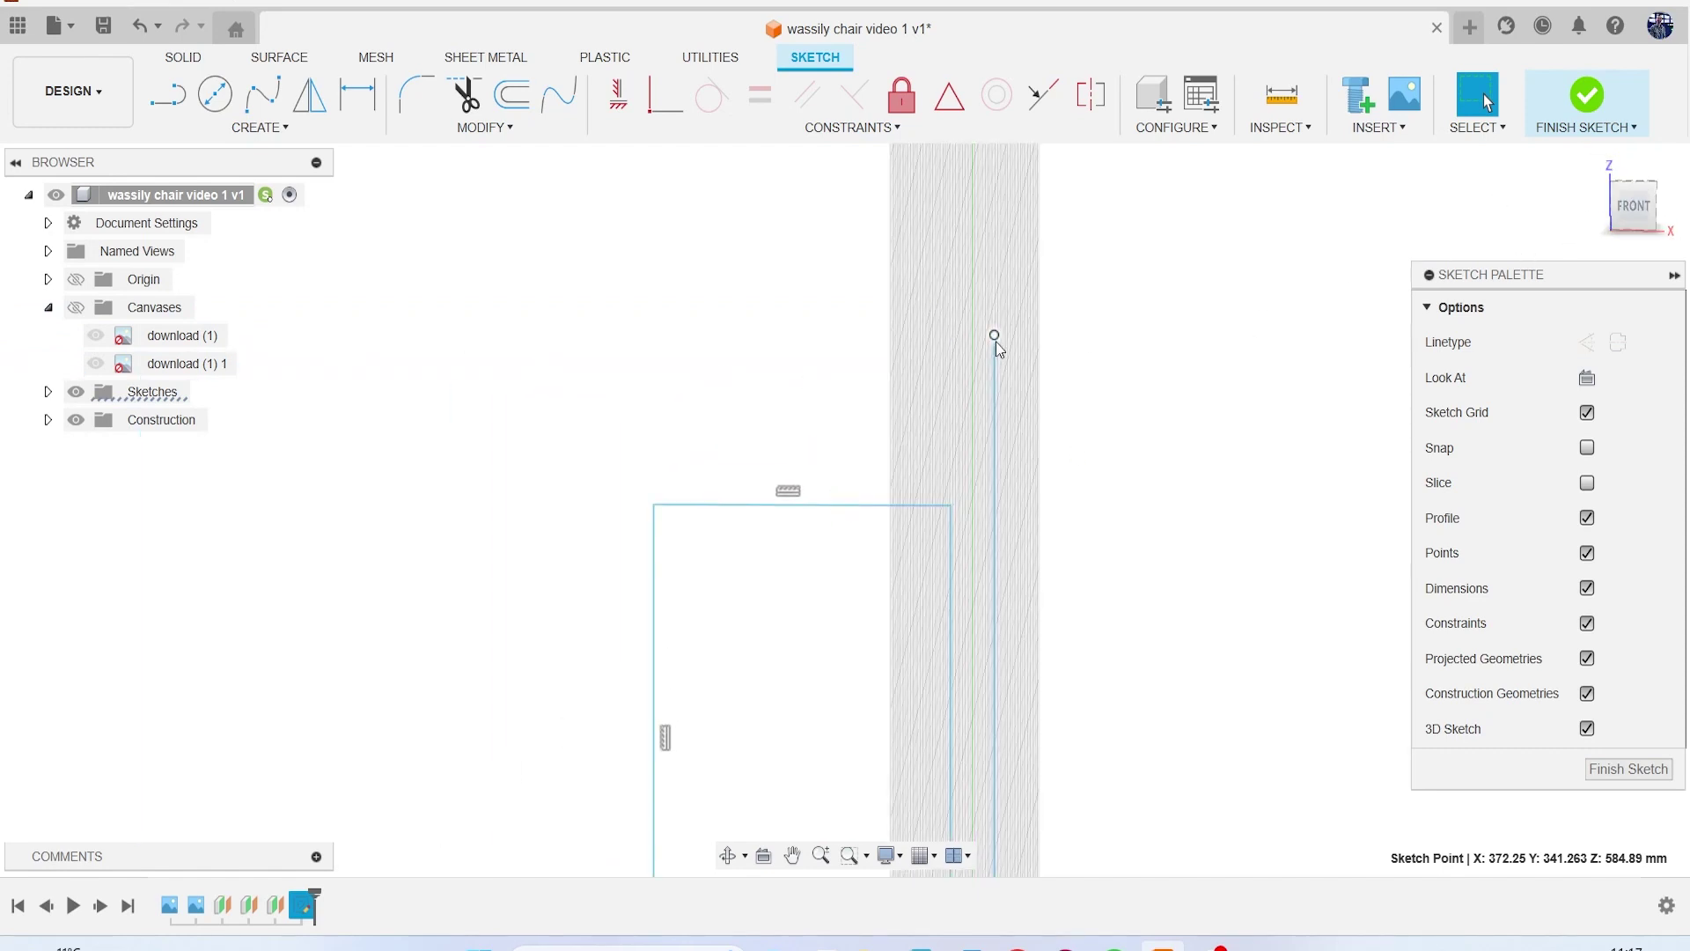
{"action": "key", "text": "l"}
{"action": "left_click", "coordinate": [995, 336]}
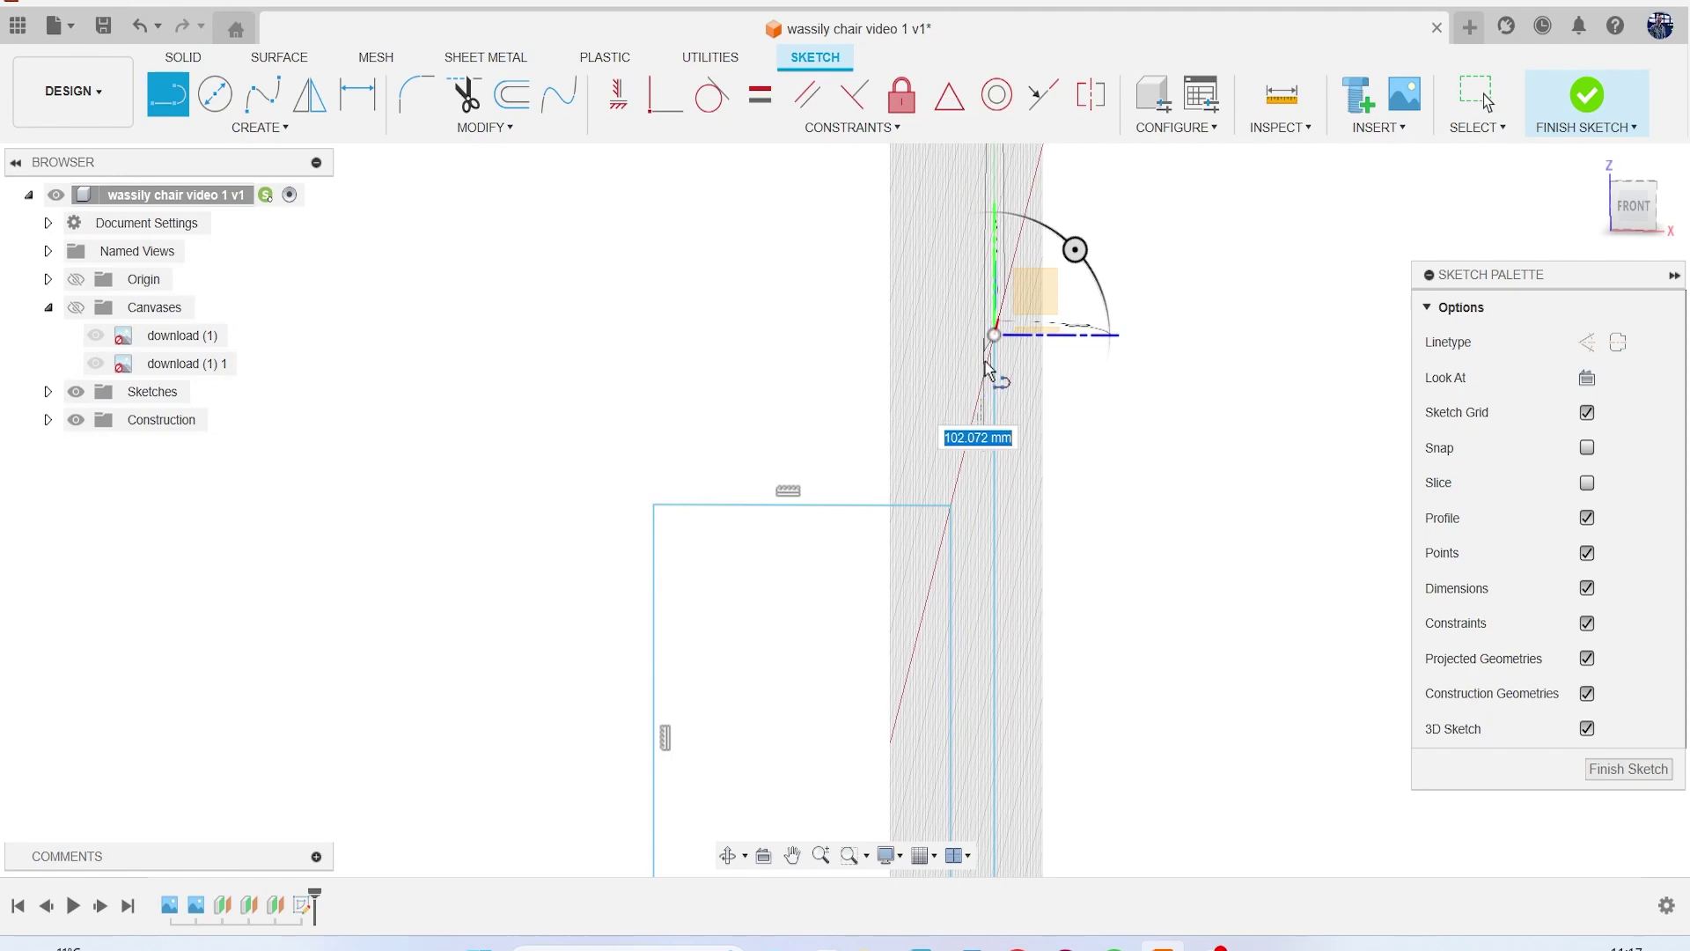
{"action": "left_click", "coordinate": [1040, 287]}
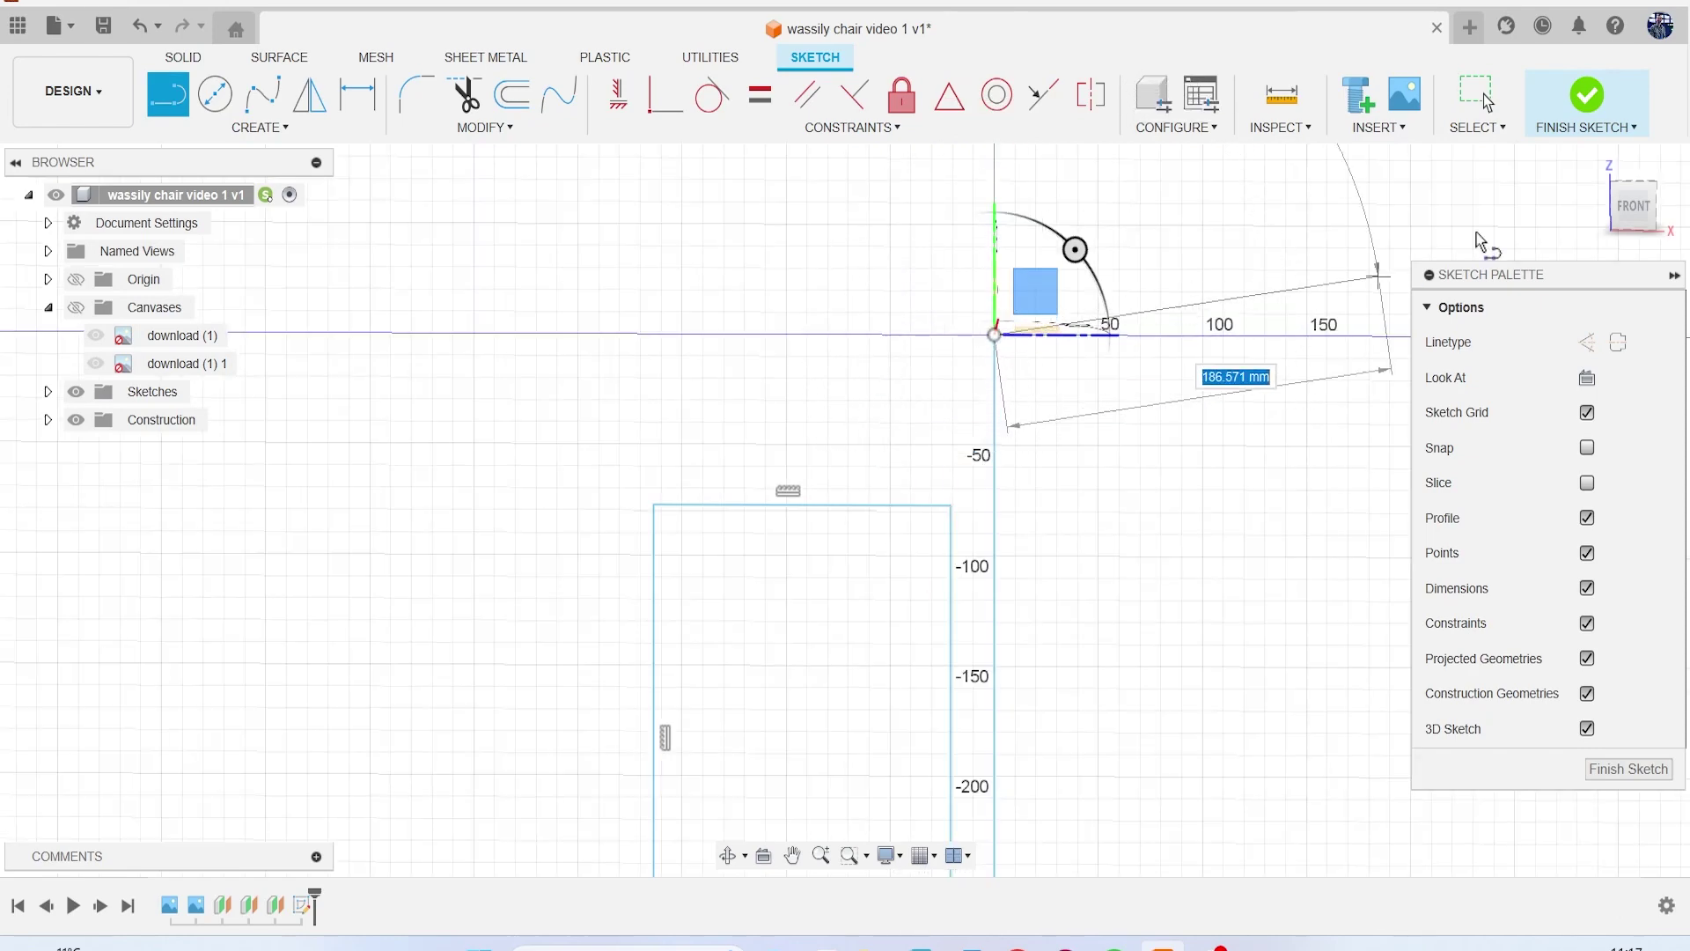
{"action": "left_click", "coordinate": [1636, 213]}
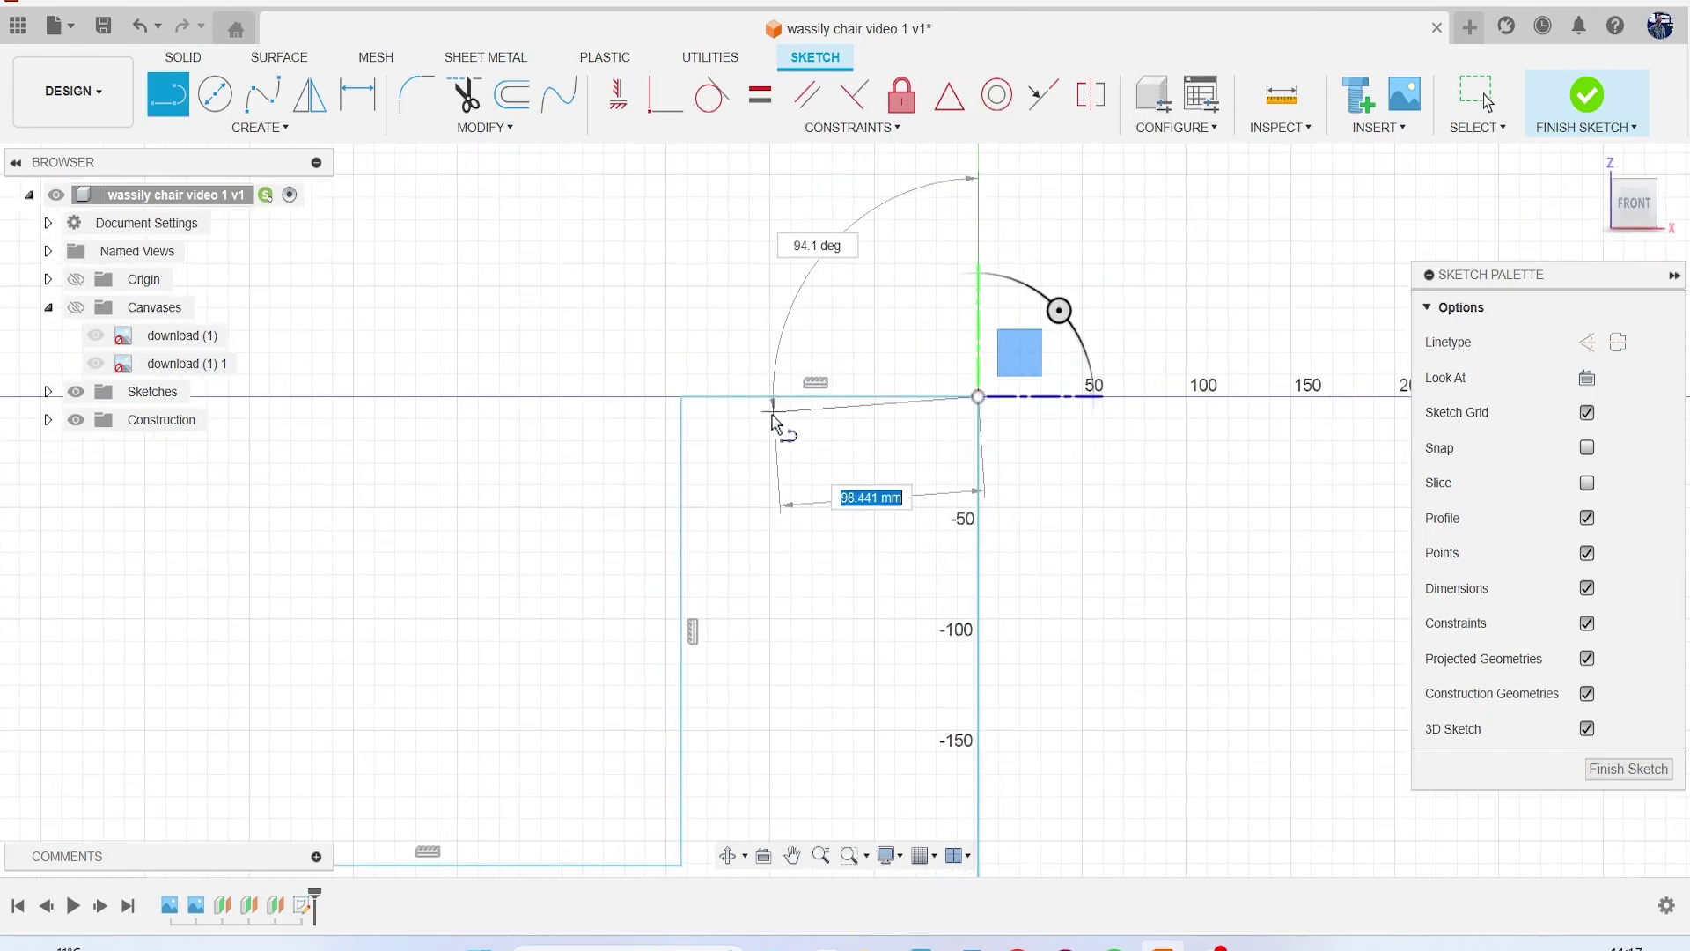
{"action": "scroll", "coordinate": [773, 415], "scroll_direction": "up", "scroll_amount": 5}
{"action": "scroll", "coordinate": [624, 385], "scroll_direction": "down", "scroll_amount": 3}
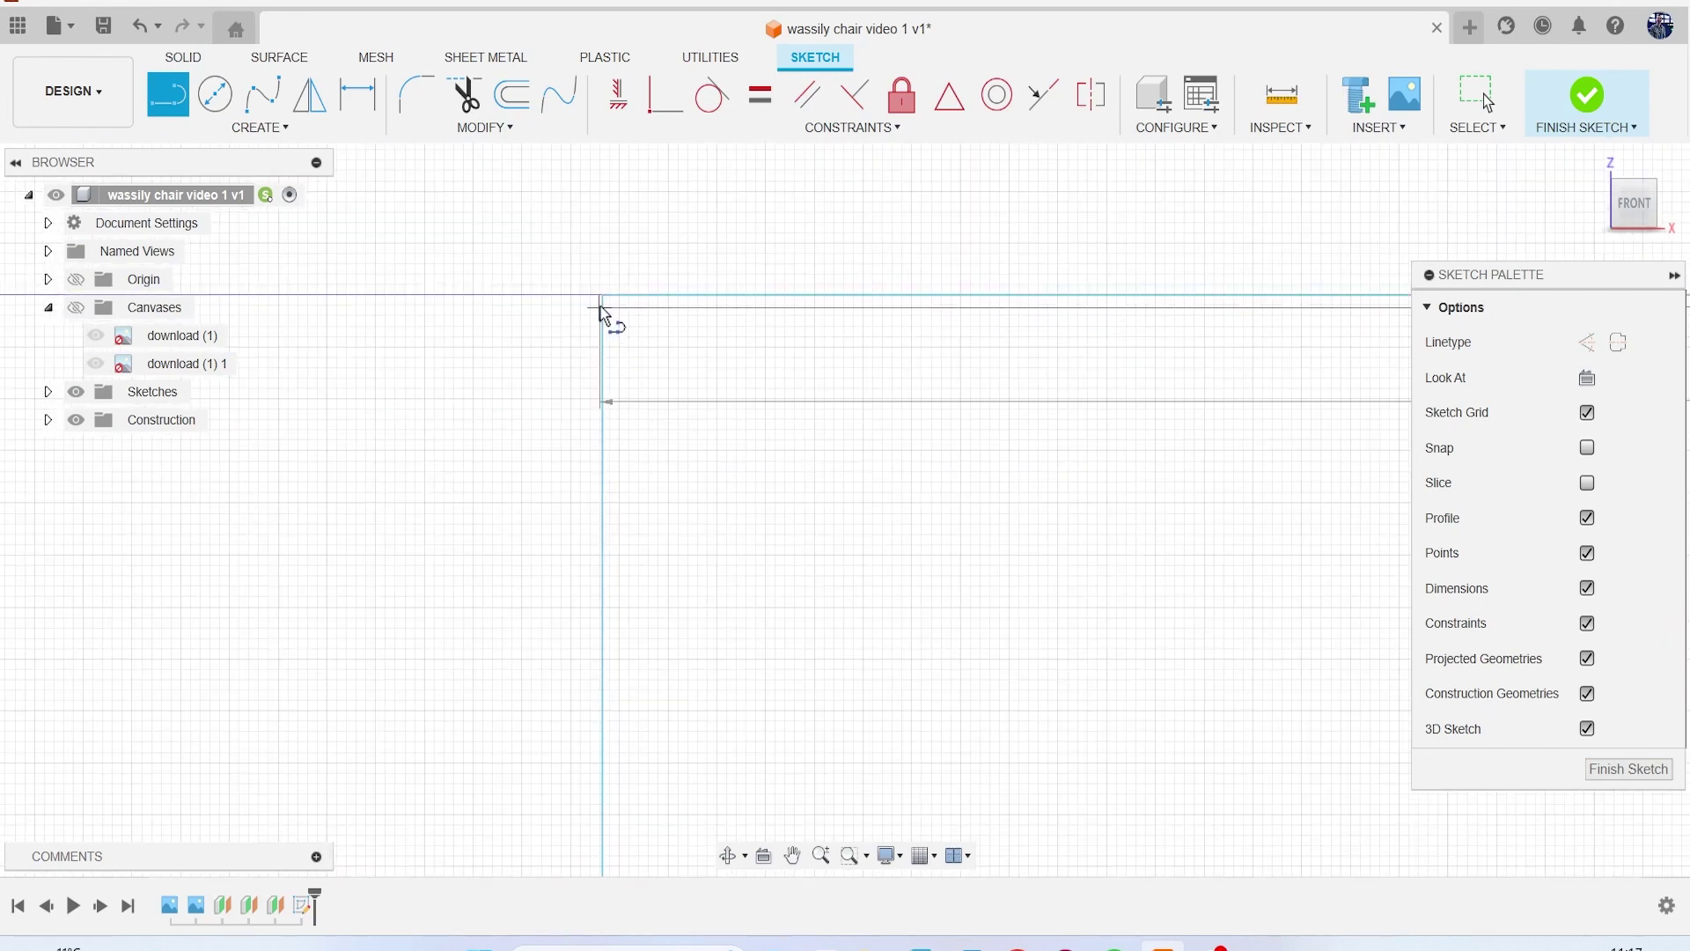
{"action": "scroll", "coordinate": [604, 304], "scroll_direction": "up", "scroll_amount": 3}
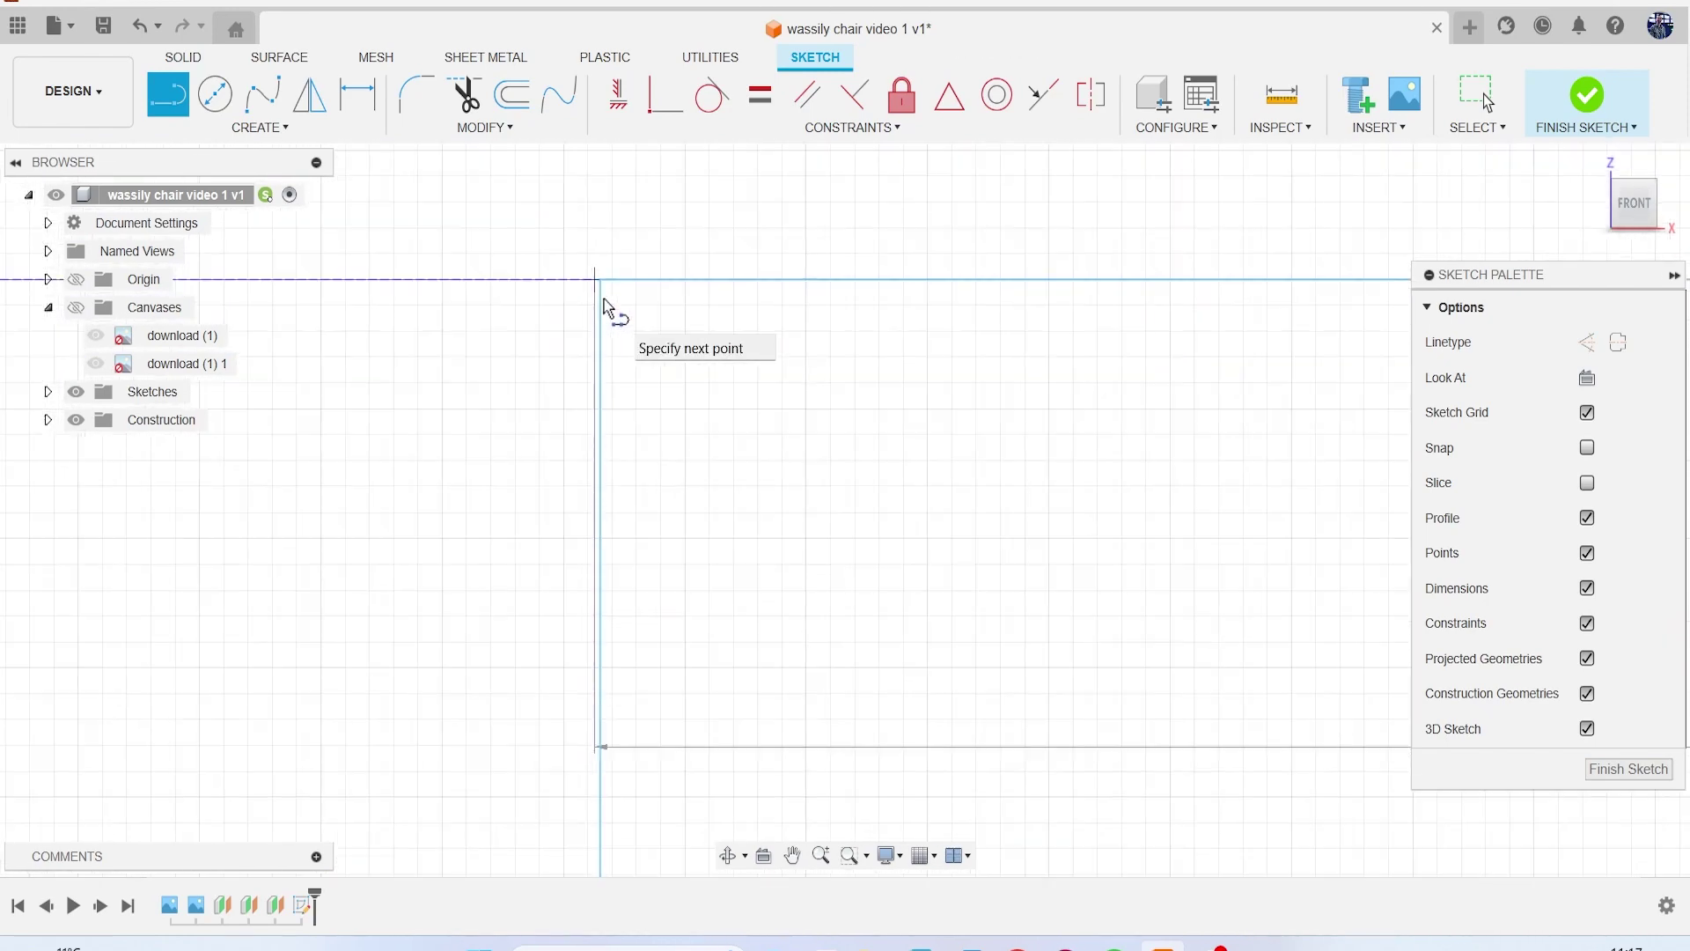
{"action": "scroll", "coordinate": [604, 290], "scroll_direction": "down", "scroll_amount": 3}
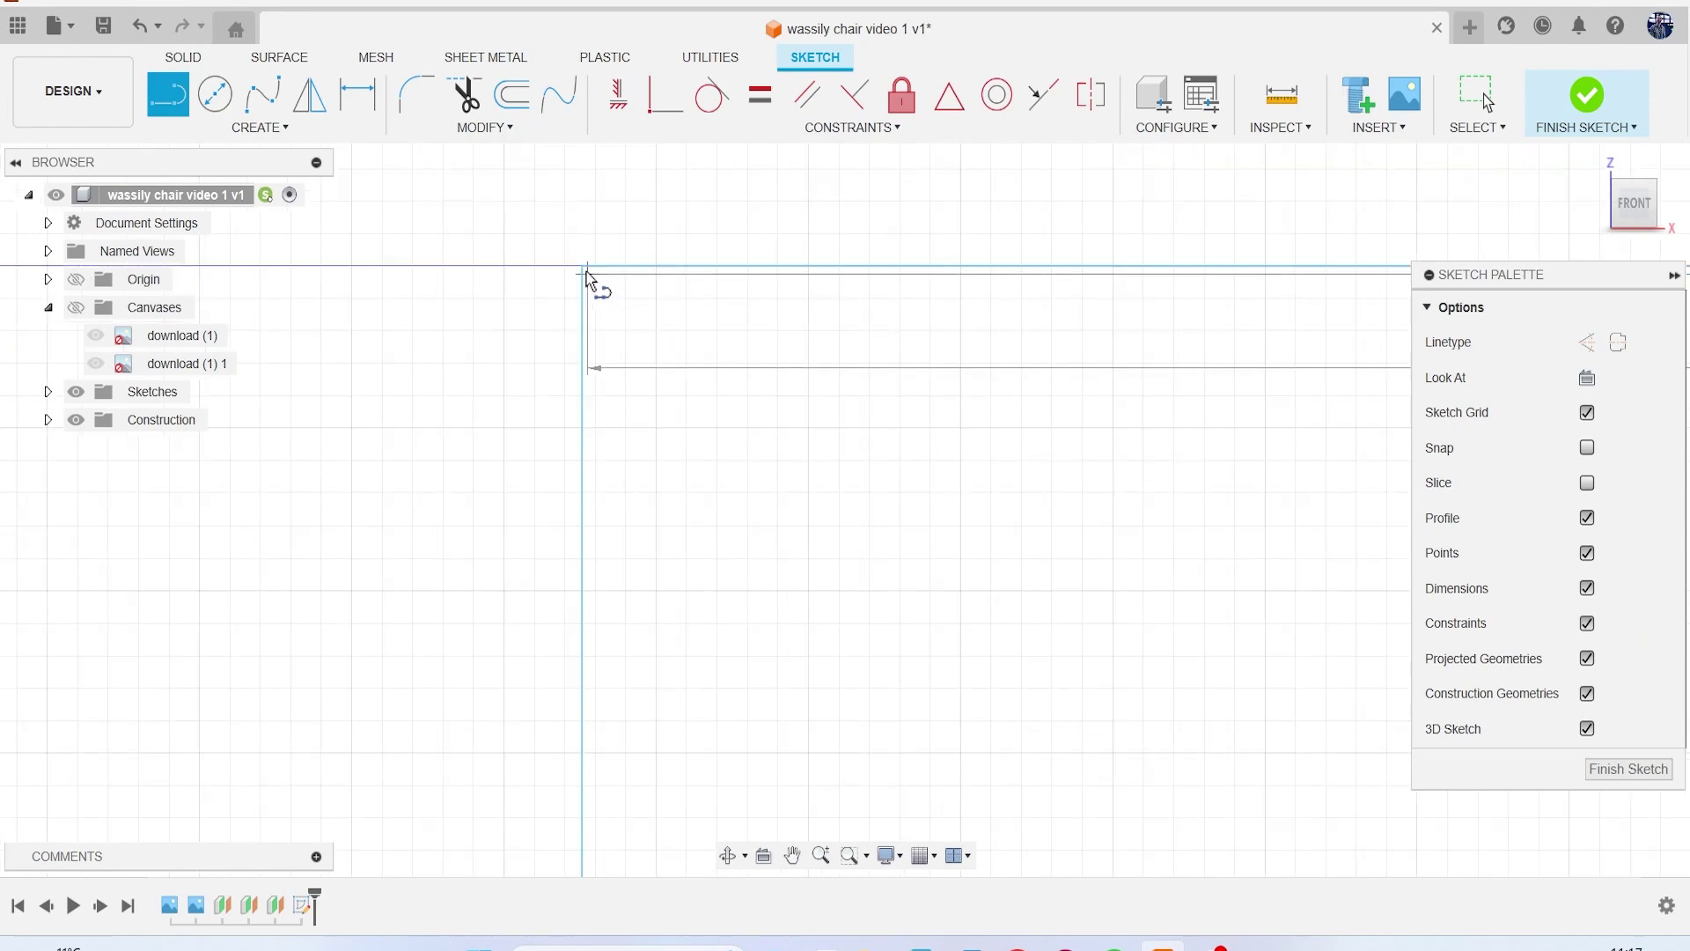
{"action": "left_click", "coordinate": [584, 268]}
Step: Continue the rear path vertically down to align with the front path's lower inner corner
{"action": "scroll", "coordinate": [662, 423], "scroll_direction": "down", "scroll_amount": 6}
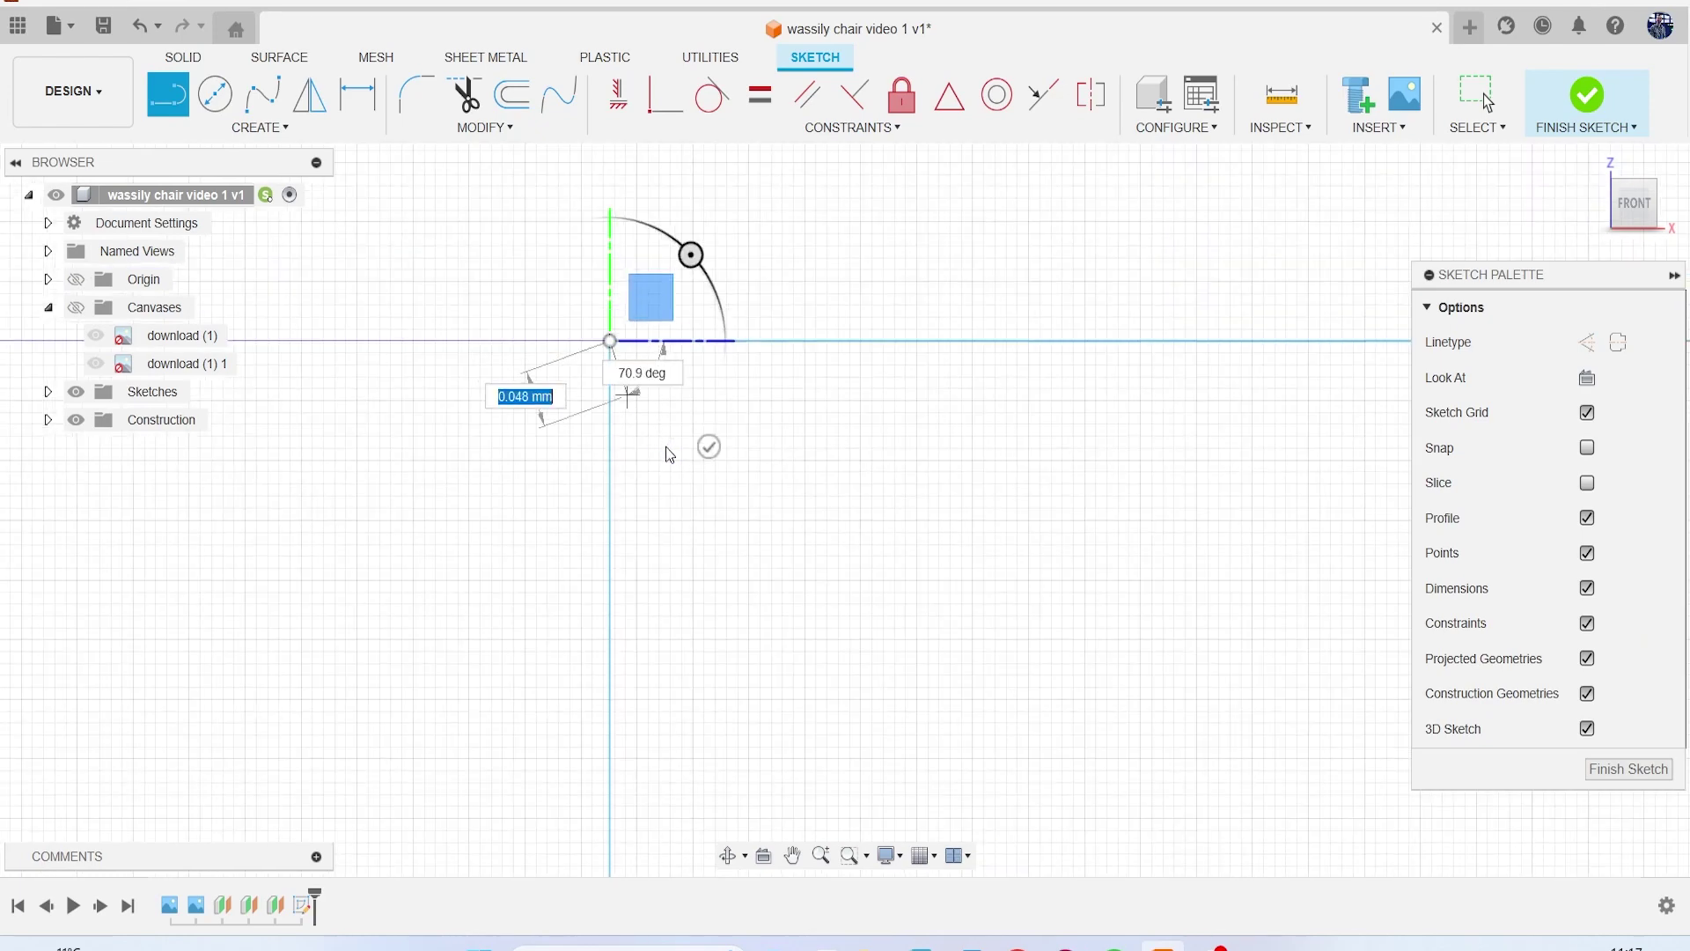
{"action": "middle_click_drag", "start_coordinate": [683, 568], "coordinate": [799, 168]}
{"action": "scroll", "coordinate": [815, 513], "scroll_direction": "down", "scroll_amount": 5}
{"action": "scroll", "coordinate": [845, 665], "scroll_direction": "down", "scroll_amount": 2}
{"action": "middle_click_drag", "start_coordinate": [845, 665], "coordinate": [868, 295]}
{"action": "scroll", "coordinate": [919, 520], "scroll_direction": "down", "scroll_amount": 7}
{"action": "scroll", "coordinate": [926, 605], "scroll_direction": "down", "scroll_amount": 4}
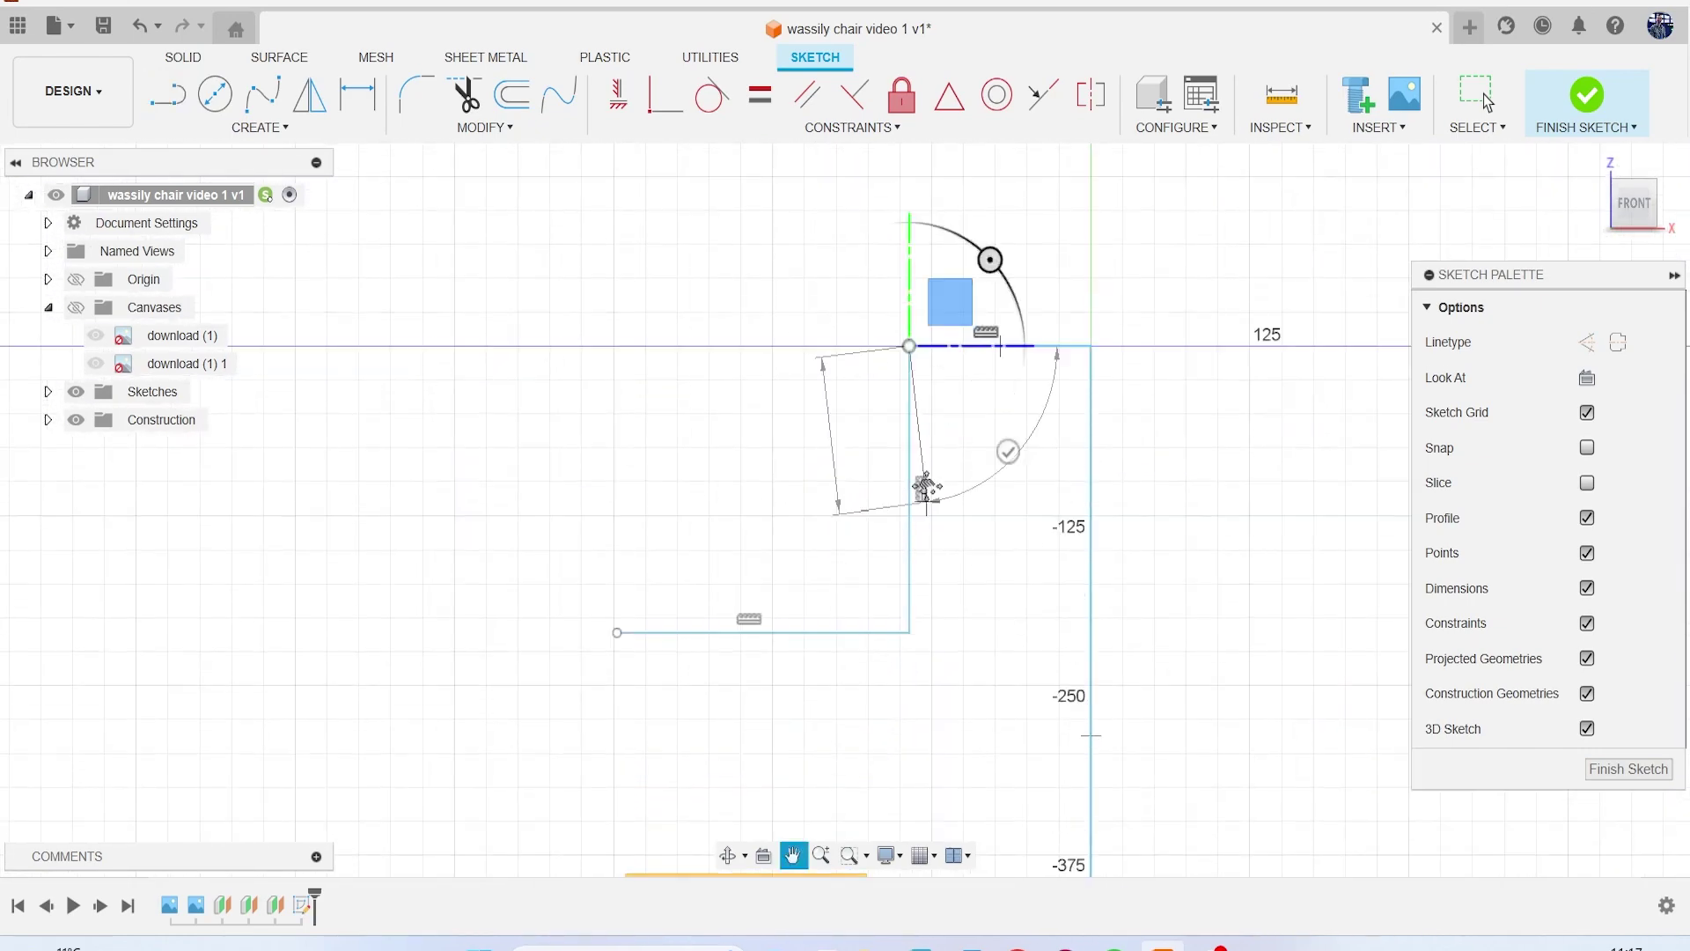
{"action": "scroll", "coordinate": [867, 588], "scroll_direction": "up", "scroll_amount": 12}
{"action": "scroll", "coordinate": [769, 515], "scroll_direction": "up", "scroll_amount": 2}
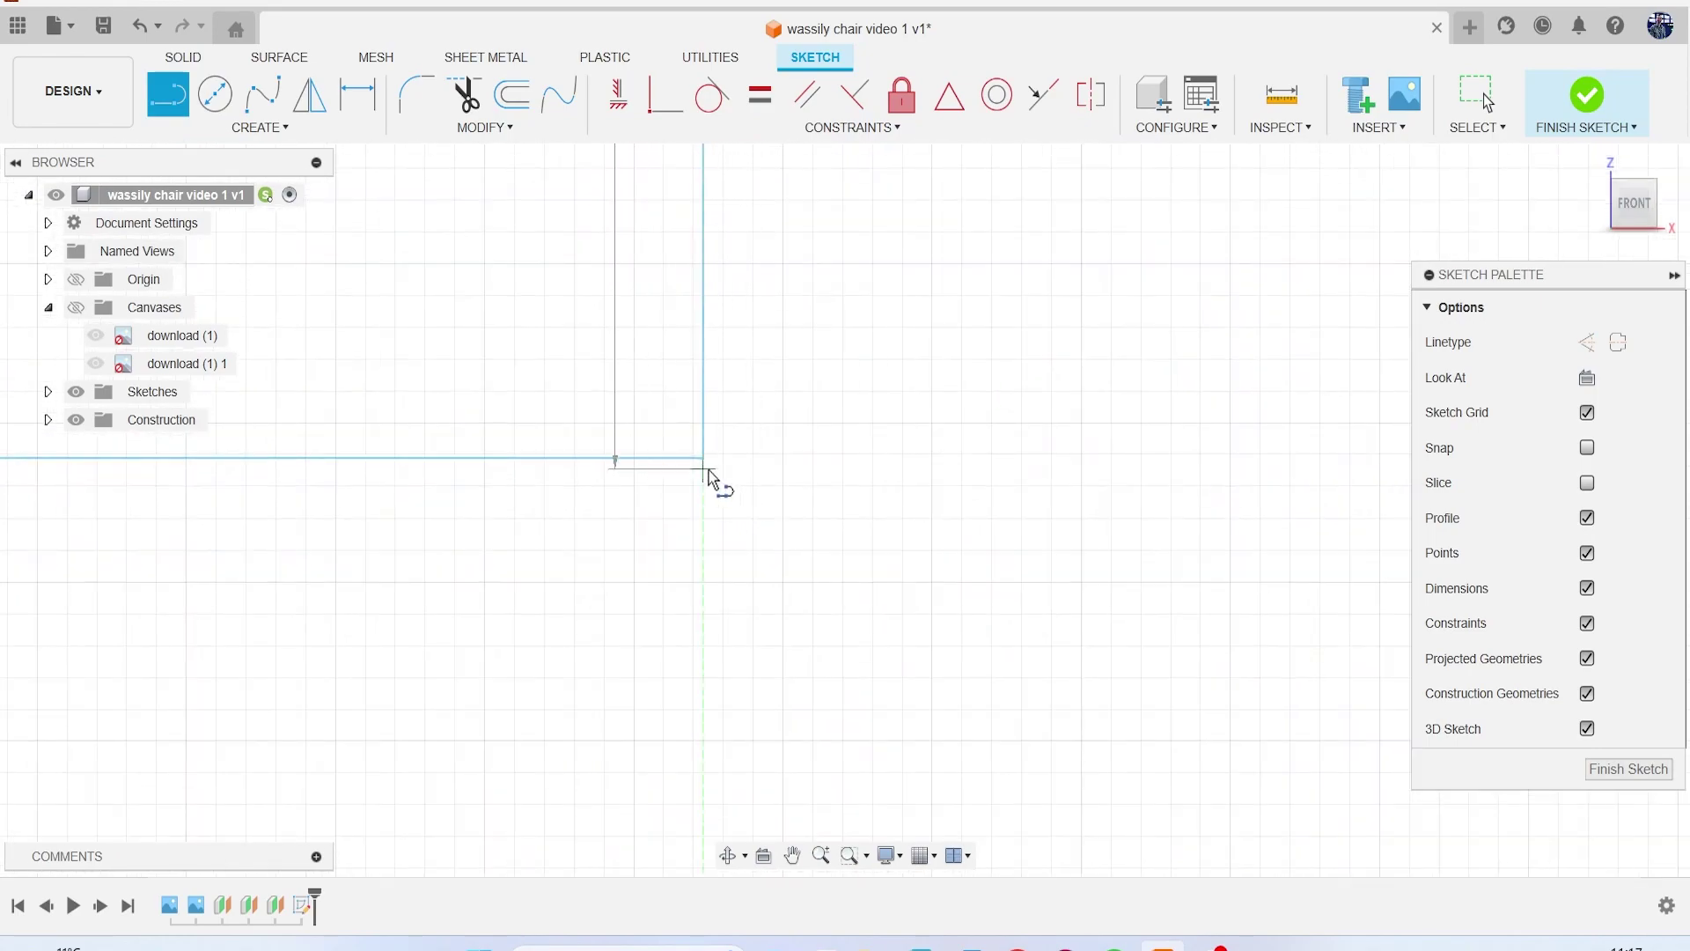
{"action": "scroll", "coordinate": [702, 464], "scroll_direction": "up", "scroll_amount": 6}
{"action": "scroll", "coordinate": [708, 457], "scroll_direction": "down", "scroll_amount": 6}
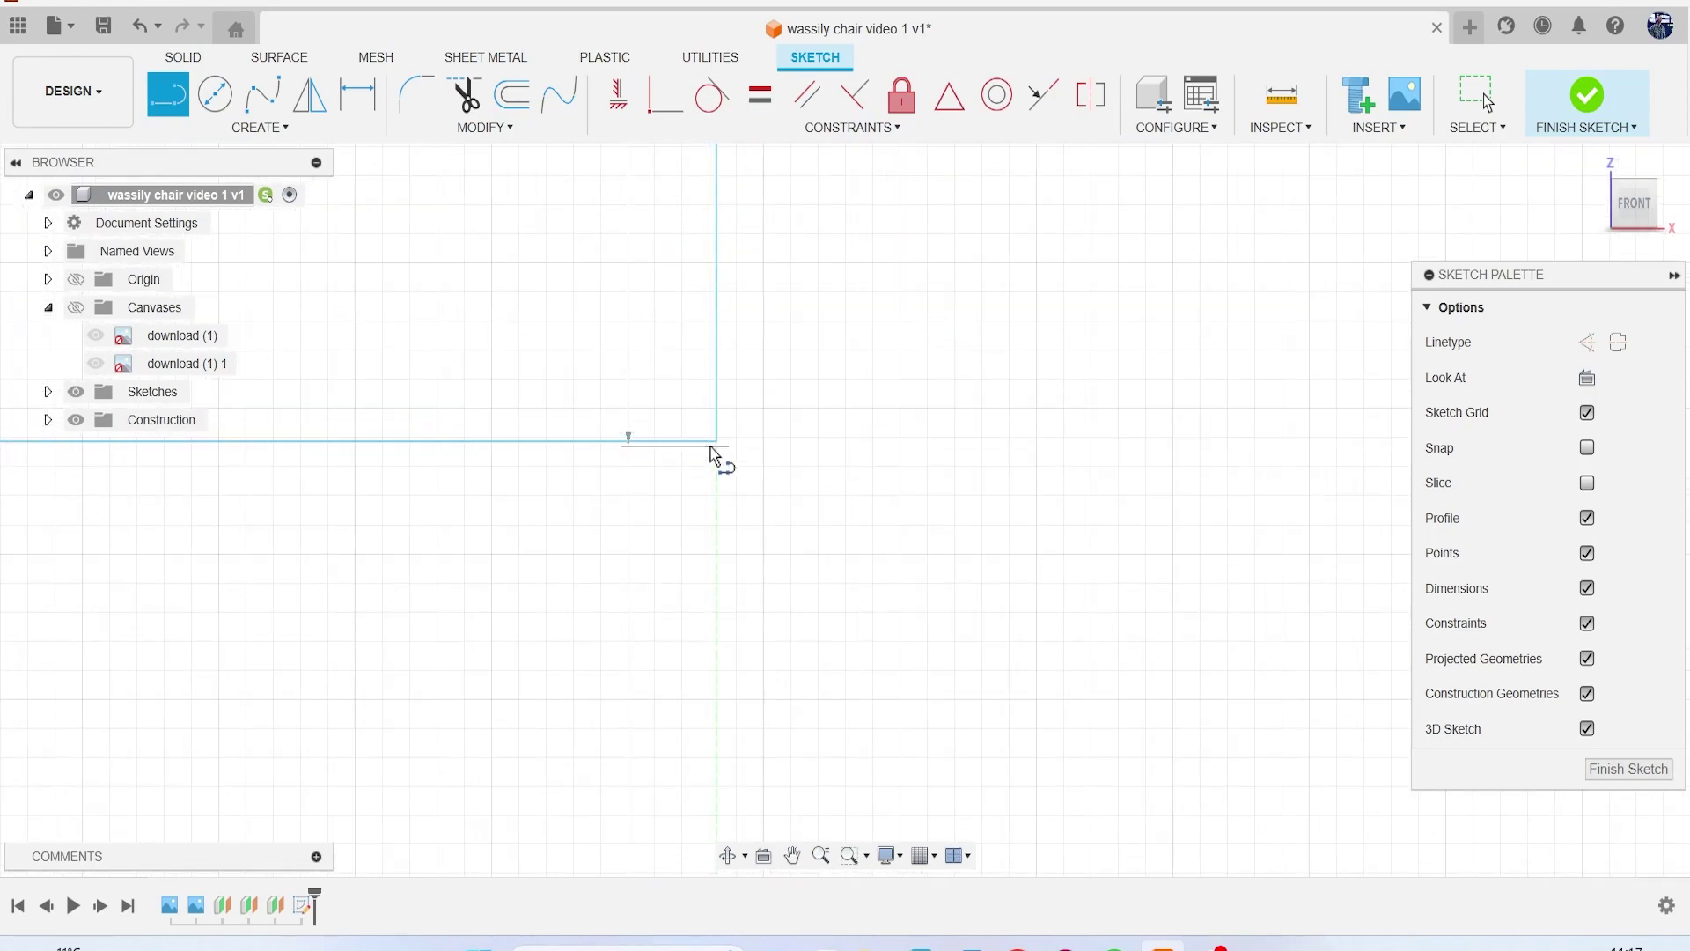
{"action": "left_click", "coordinate": [718, 454]}
Step: Continue the rear path horizontally to the front cross tube's free end at the chair's centre line and end the line
{"action": "scroll", "coordinate": [698, 524], "scroll_direction": "down", "scroll_amount": 15}
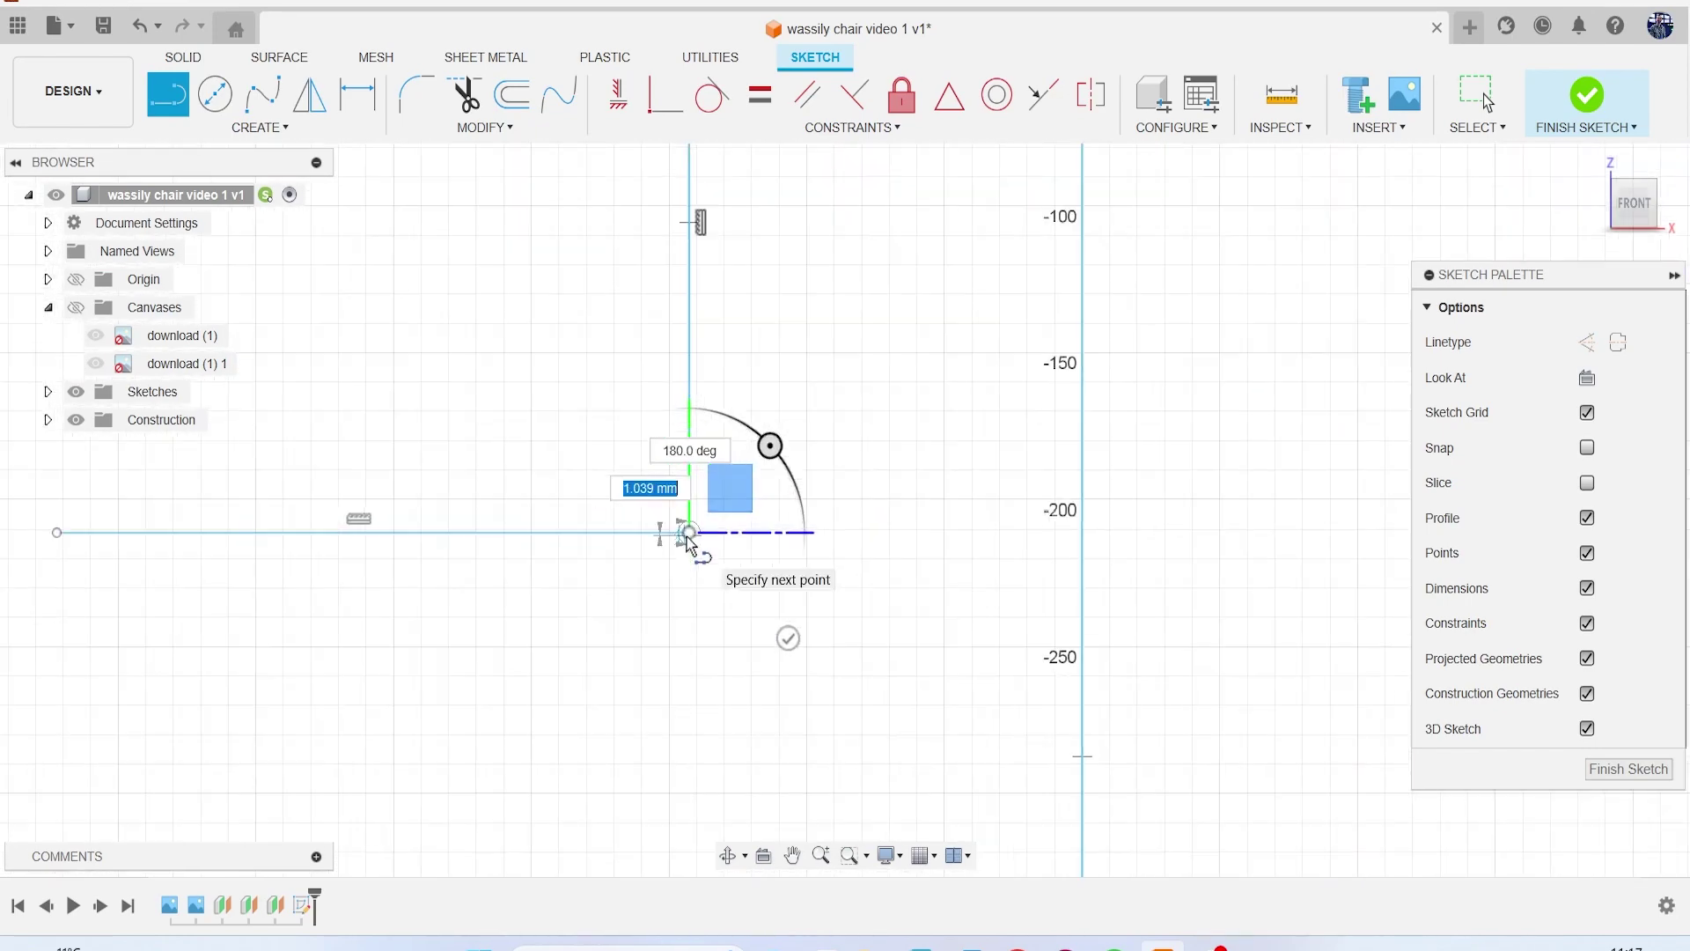
{"action": "scroll", "coordinate": [656, 534], "scroll_direction": "down", "scroll_amount": 3}
{"action": "scroll", "coordinate": [616, 520], "scroll_direction": "up", "scroll_amount": 10}
{"action": "scroll", "coordinate": [701, 404], "scroll_direction": "up", "scroll_amount": 5}
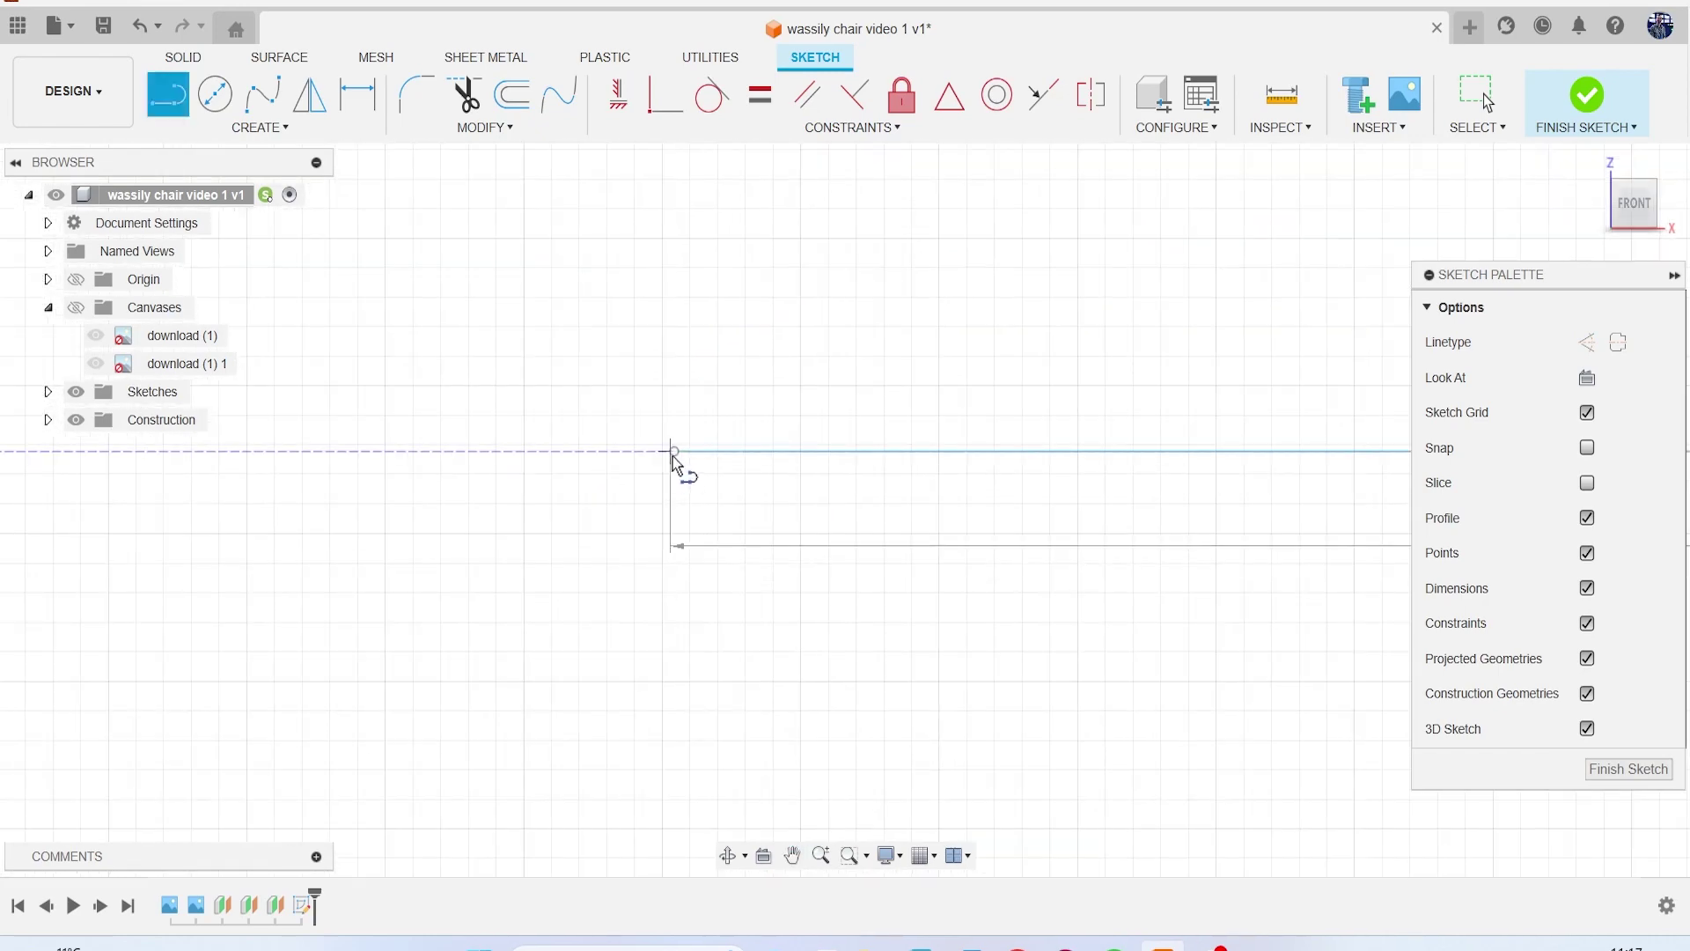
{"action": "left_click", "coordinate": [675, 453]}
{"action": "scroll", "coordinate": [686, 482], "scroll_direction": "down", "scroll_amount": 2}
{"action": "key", "text": "Escape"}
{"action": "scroll", "coordinate": [827, 528], "scroll_direction": "down", "scroll_amount": 5}
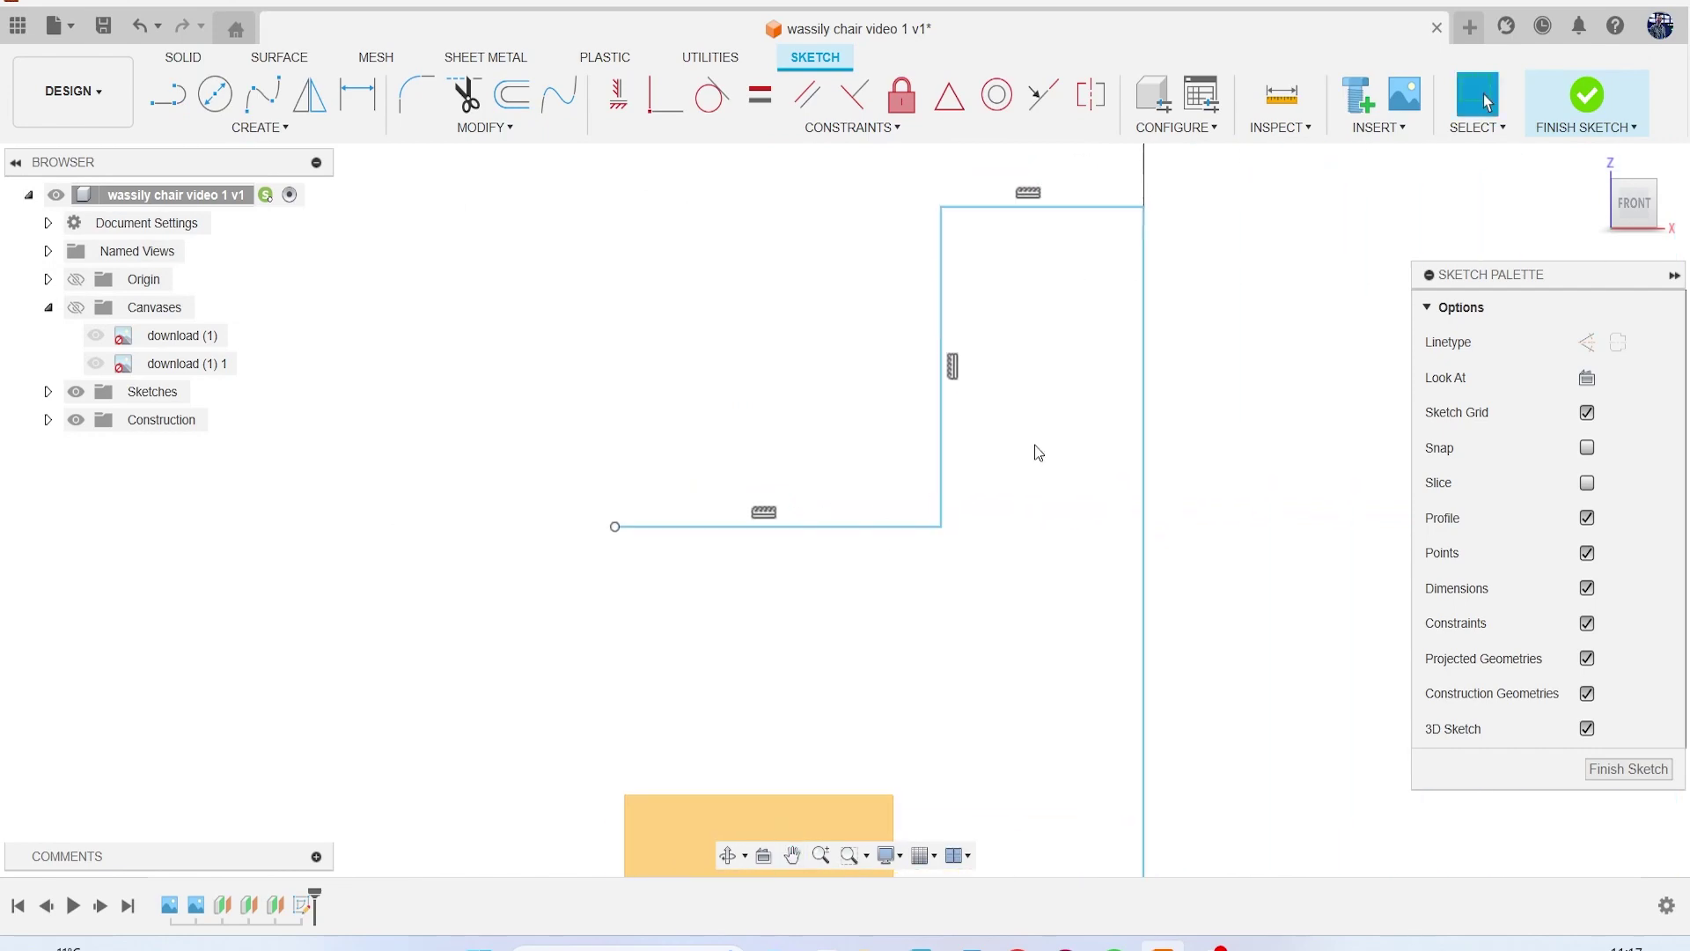
Step: Hide construction planes Plane2 and Plane3
{"action": "middle_click_drag", "start_coordinate": [1034, 446], "coordinate": [1332, 303], "text": "shift"}
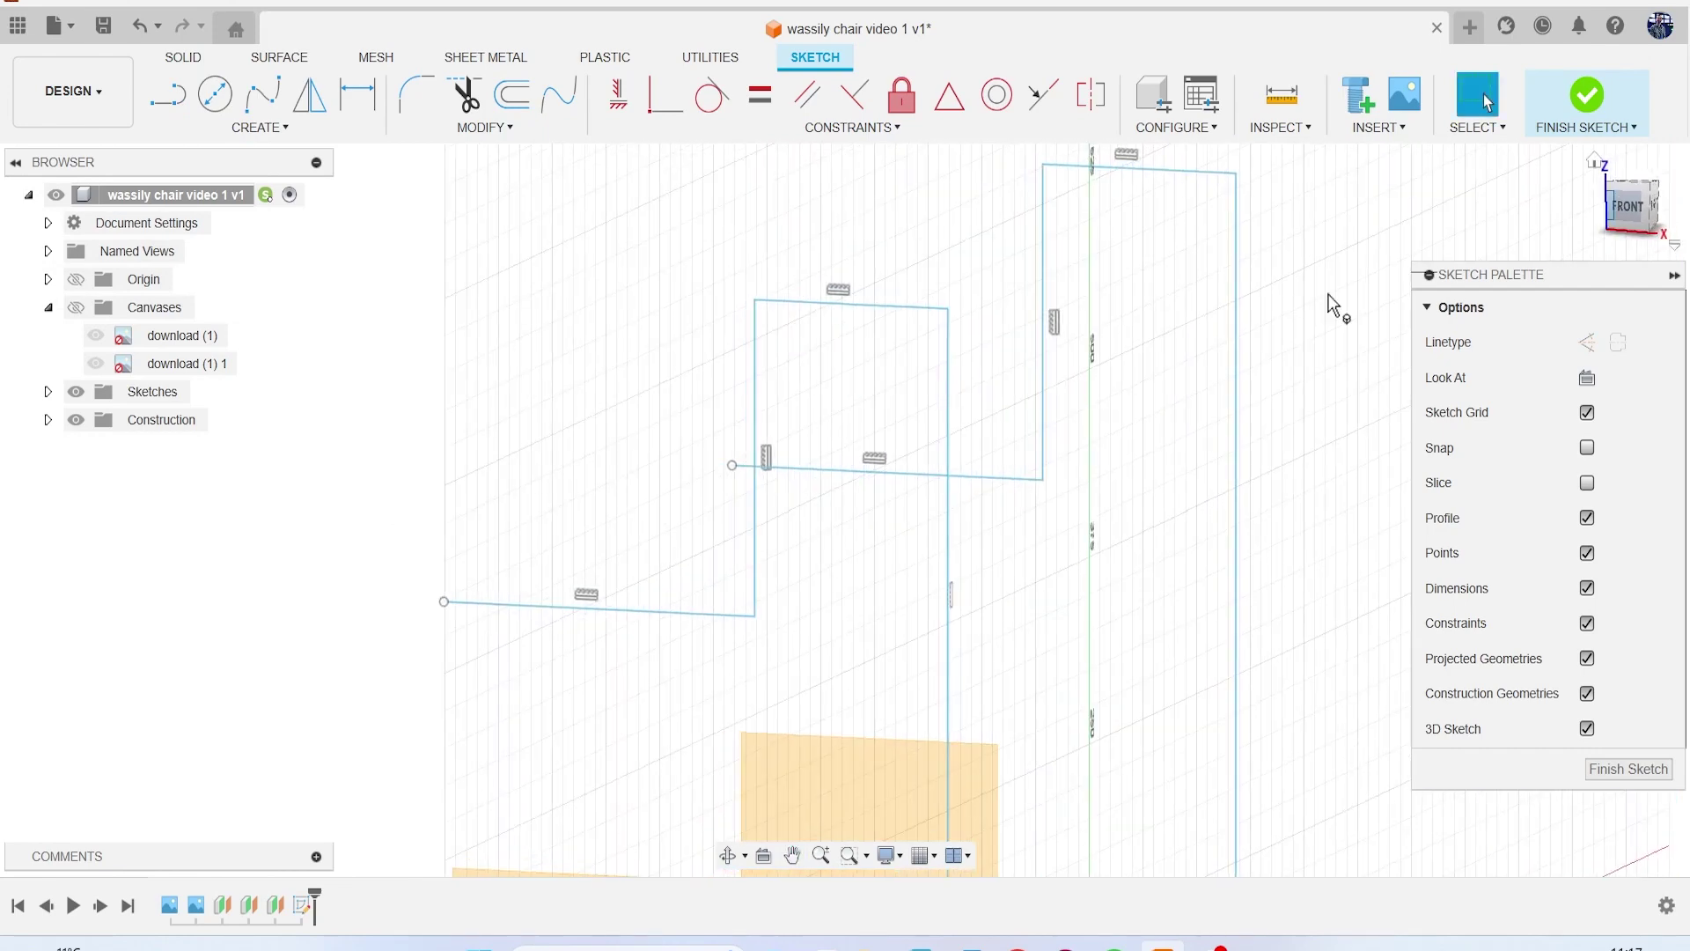
{"action": "scroll", "coordinate": [987, 459], "scroll_direction": "down", "scroll_amount": 8}
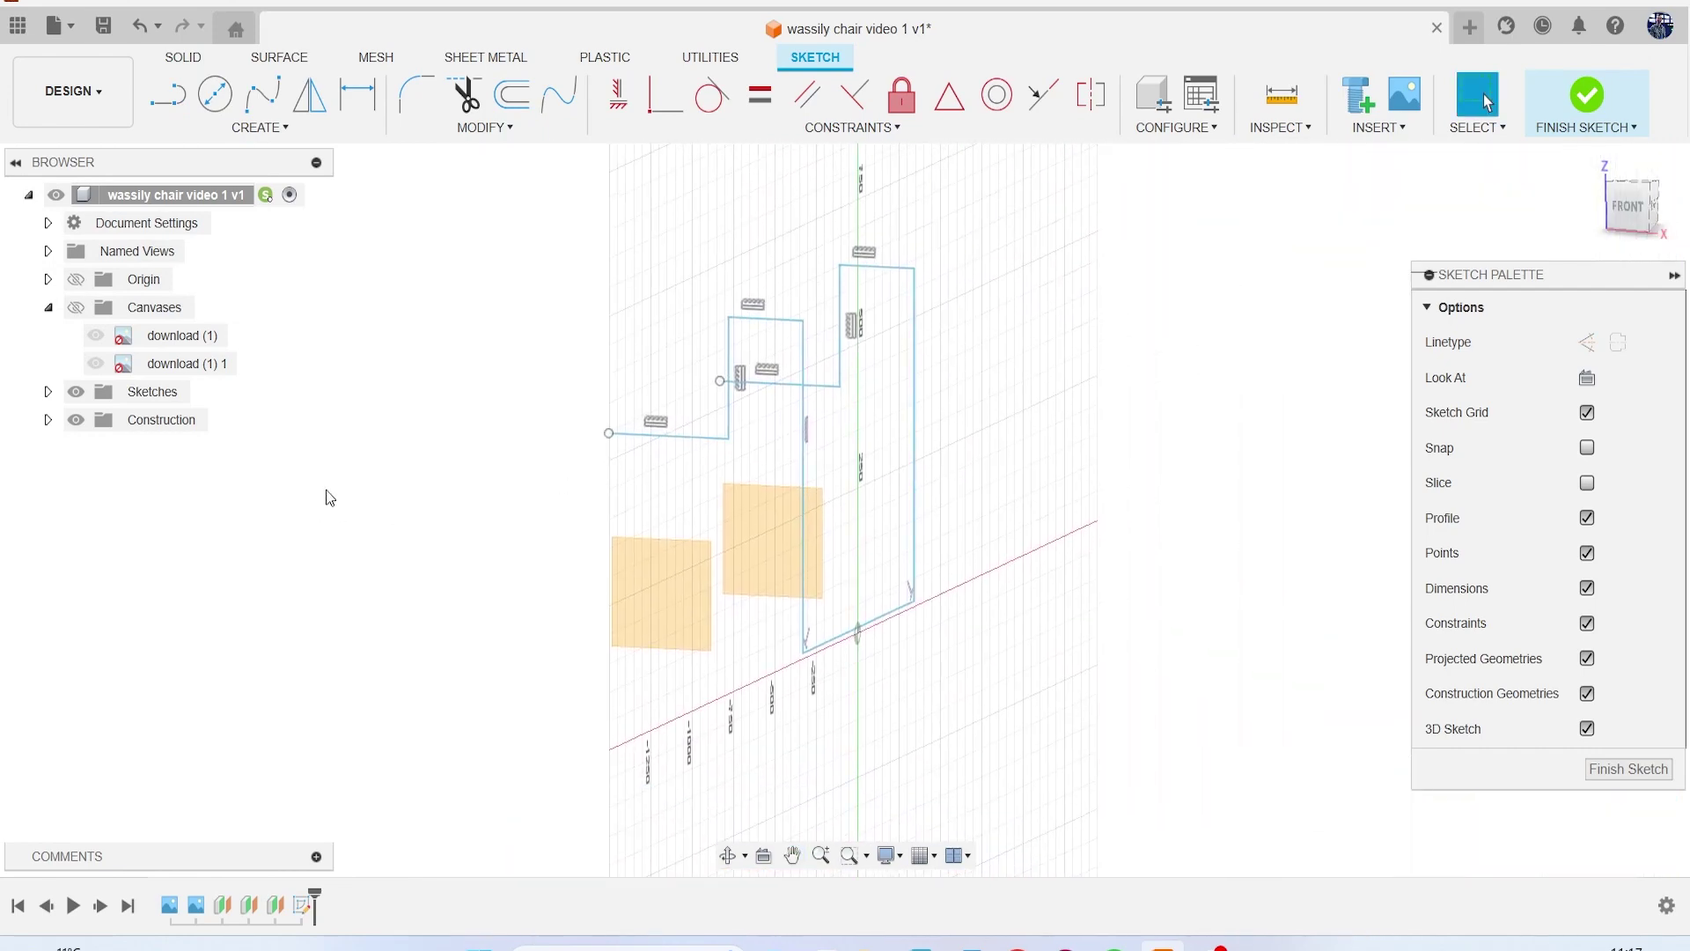
{"action": "left_click", "coordinate": [48, 420]}
{"action": "left_click", "coordinate": [95, 476]}
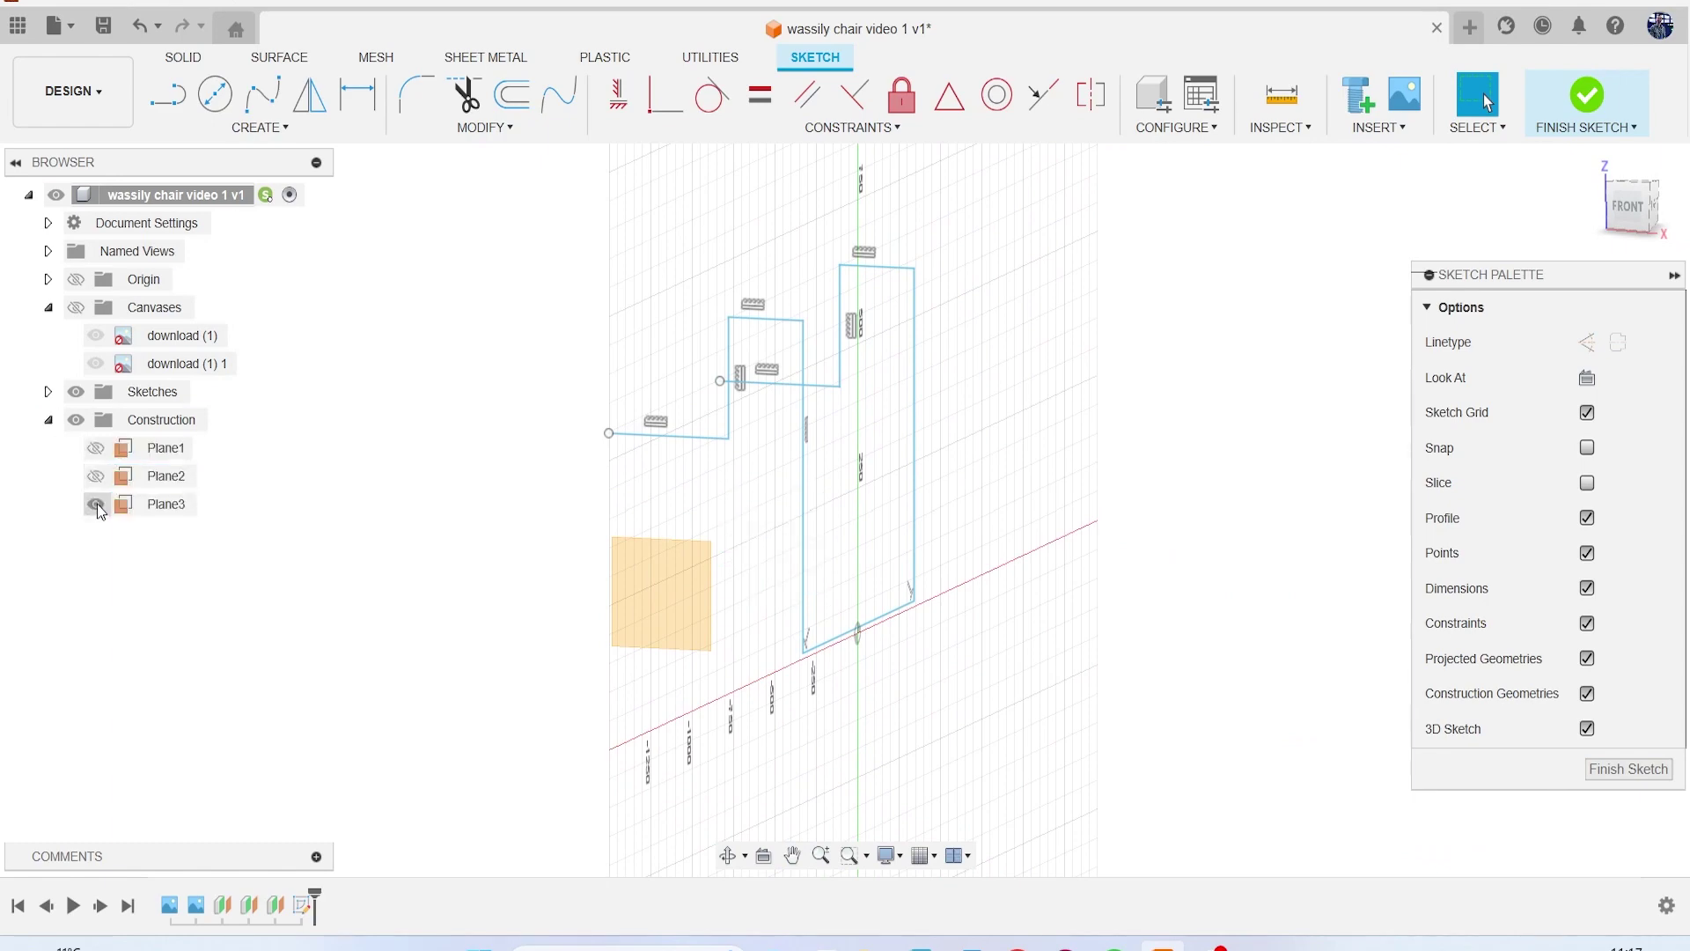
{"action": "left_click", "coordinate": [95, 504]}
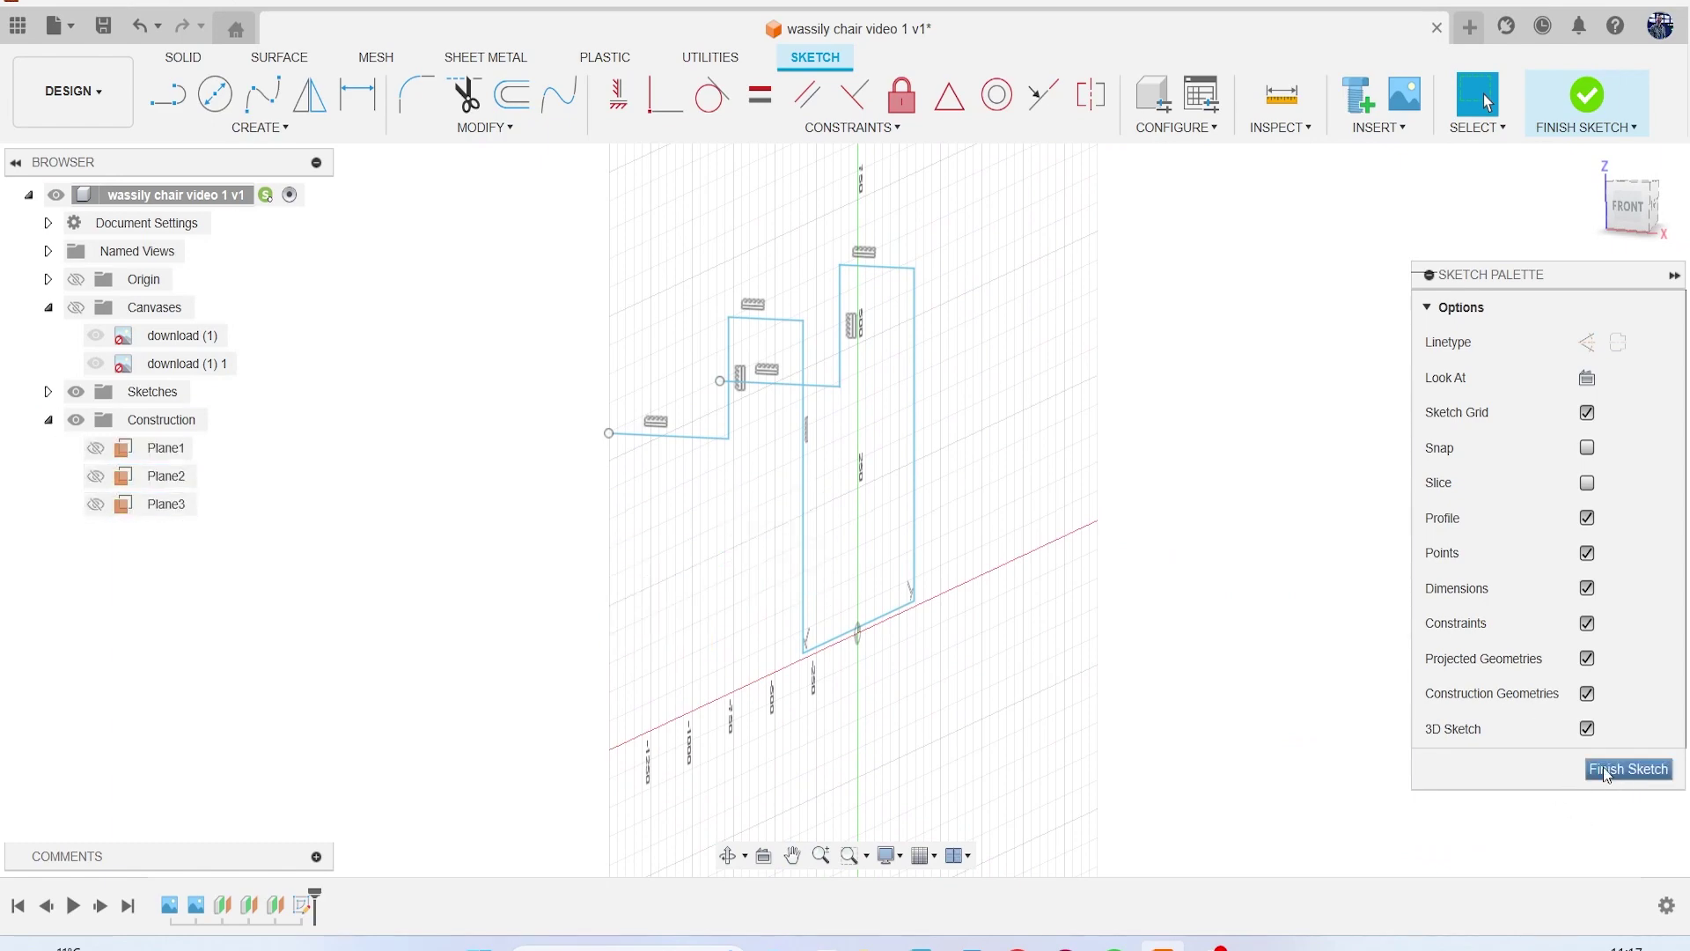
Step: Show the reference canvases again and compare the 3D path with the chair drawing from the front and at an angle
{"action": "left_click", "coordinate": [76, 307]}
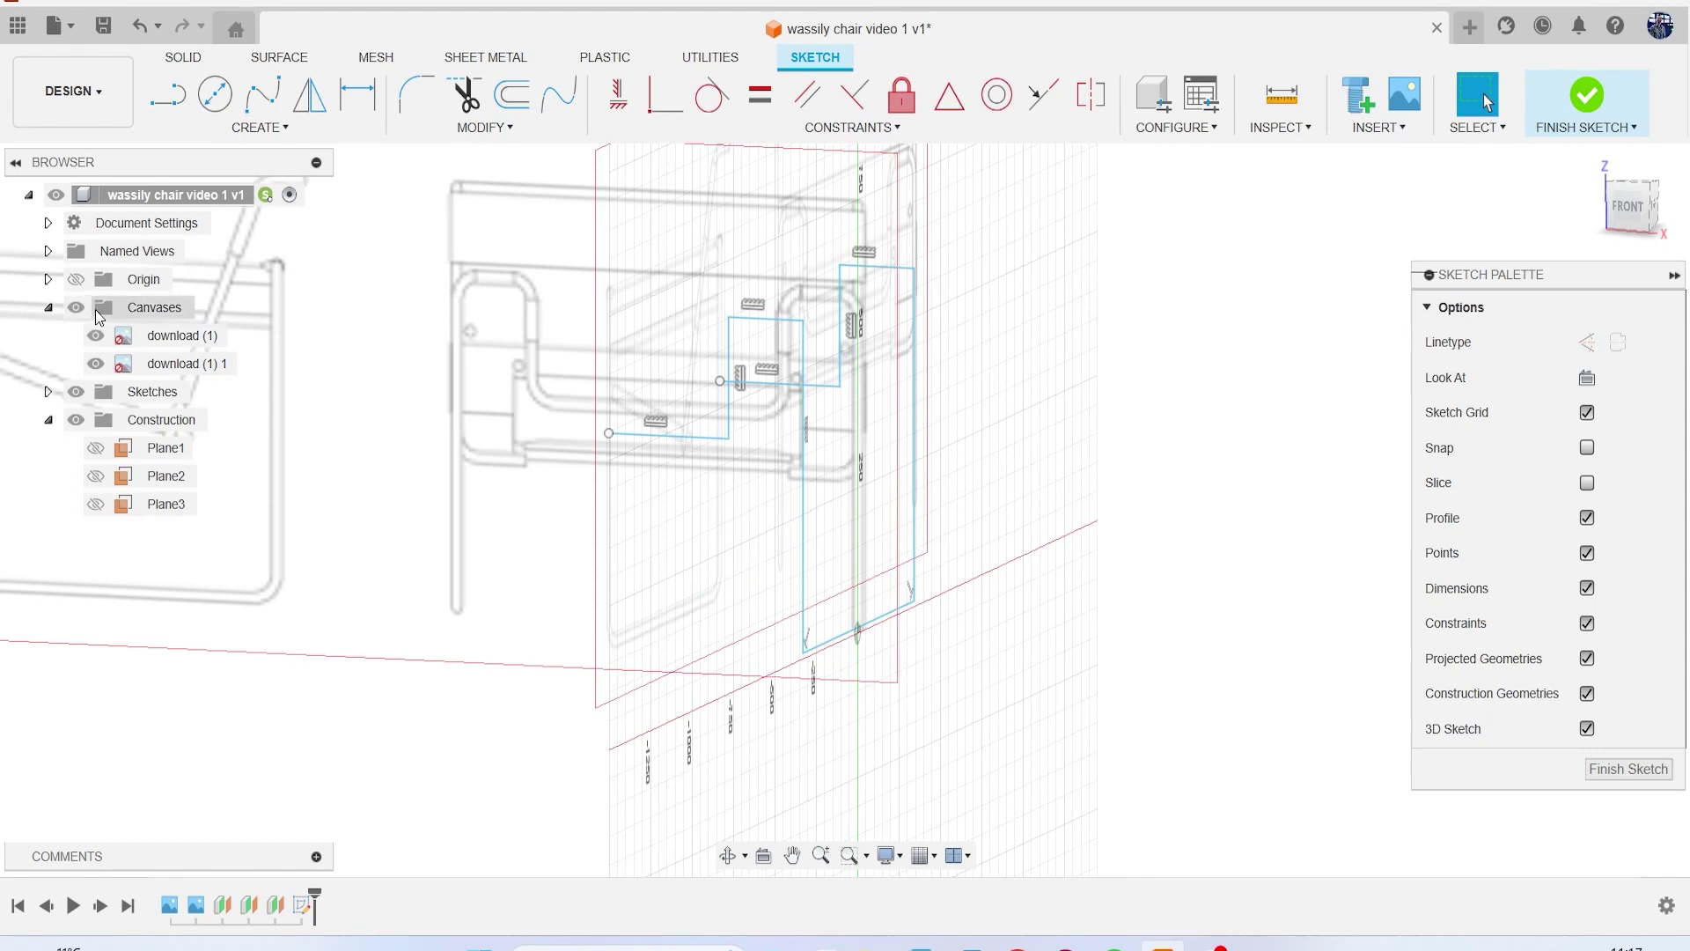
{"action": "left_click", "coordinate": [1630, 195]}
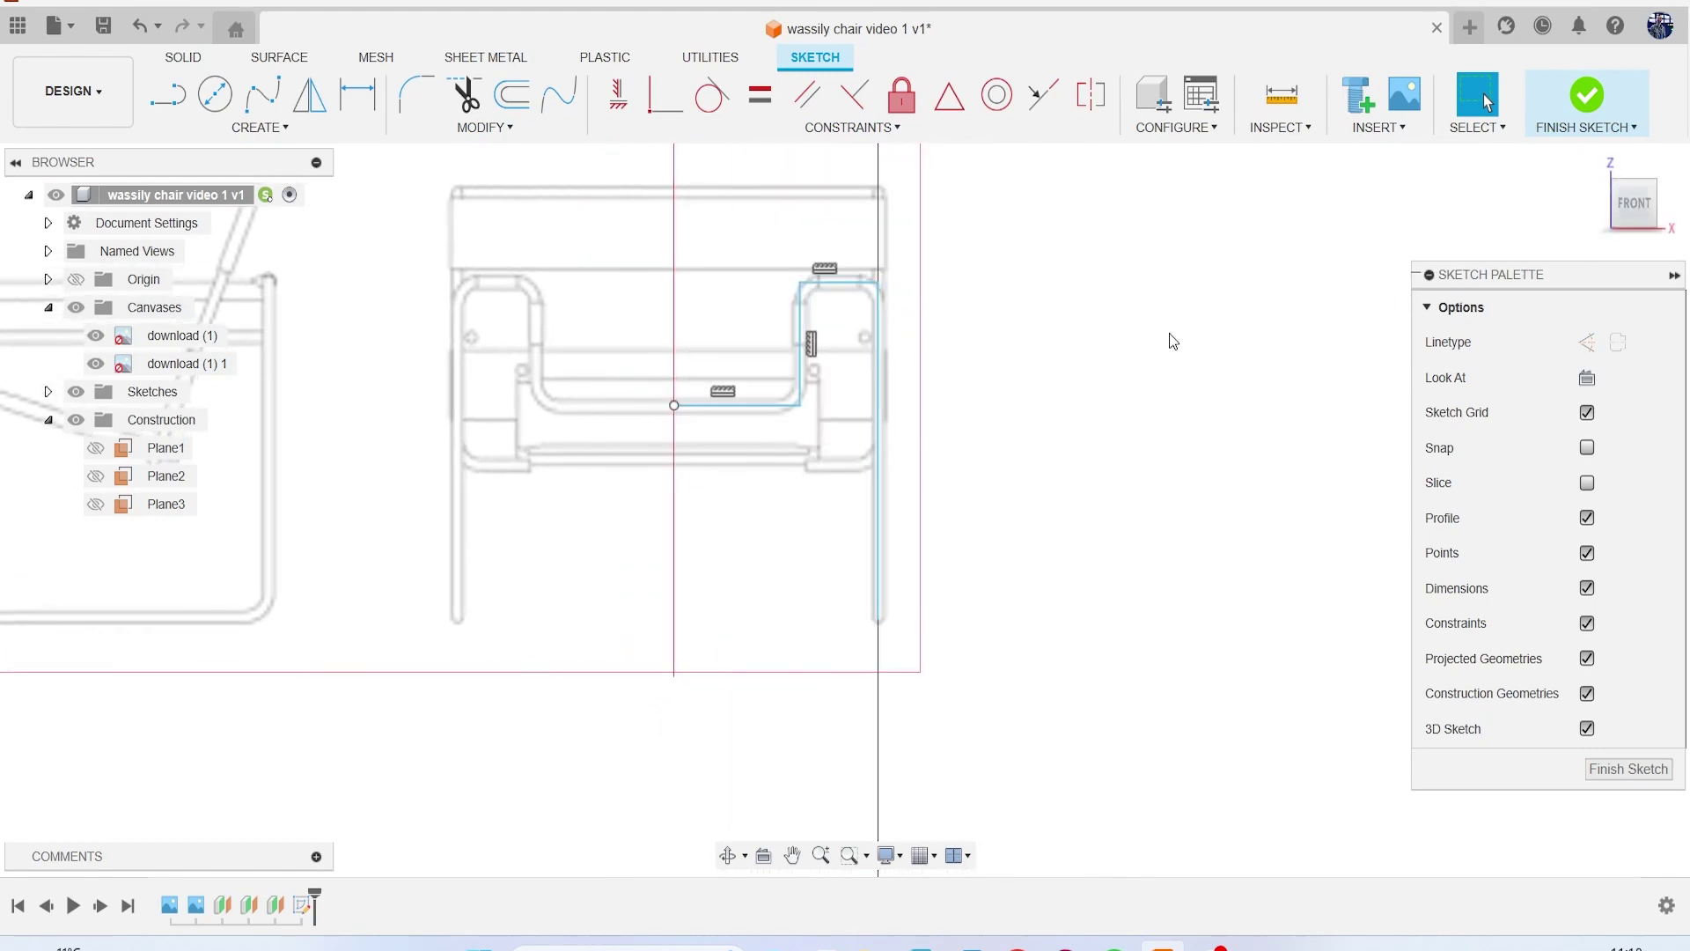
{"action": "left_click_drag", "start_coordinate": [1634, 206], "coordinate": [1614, 217]}
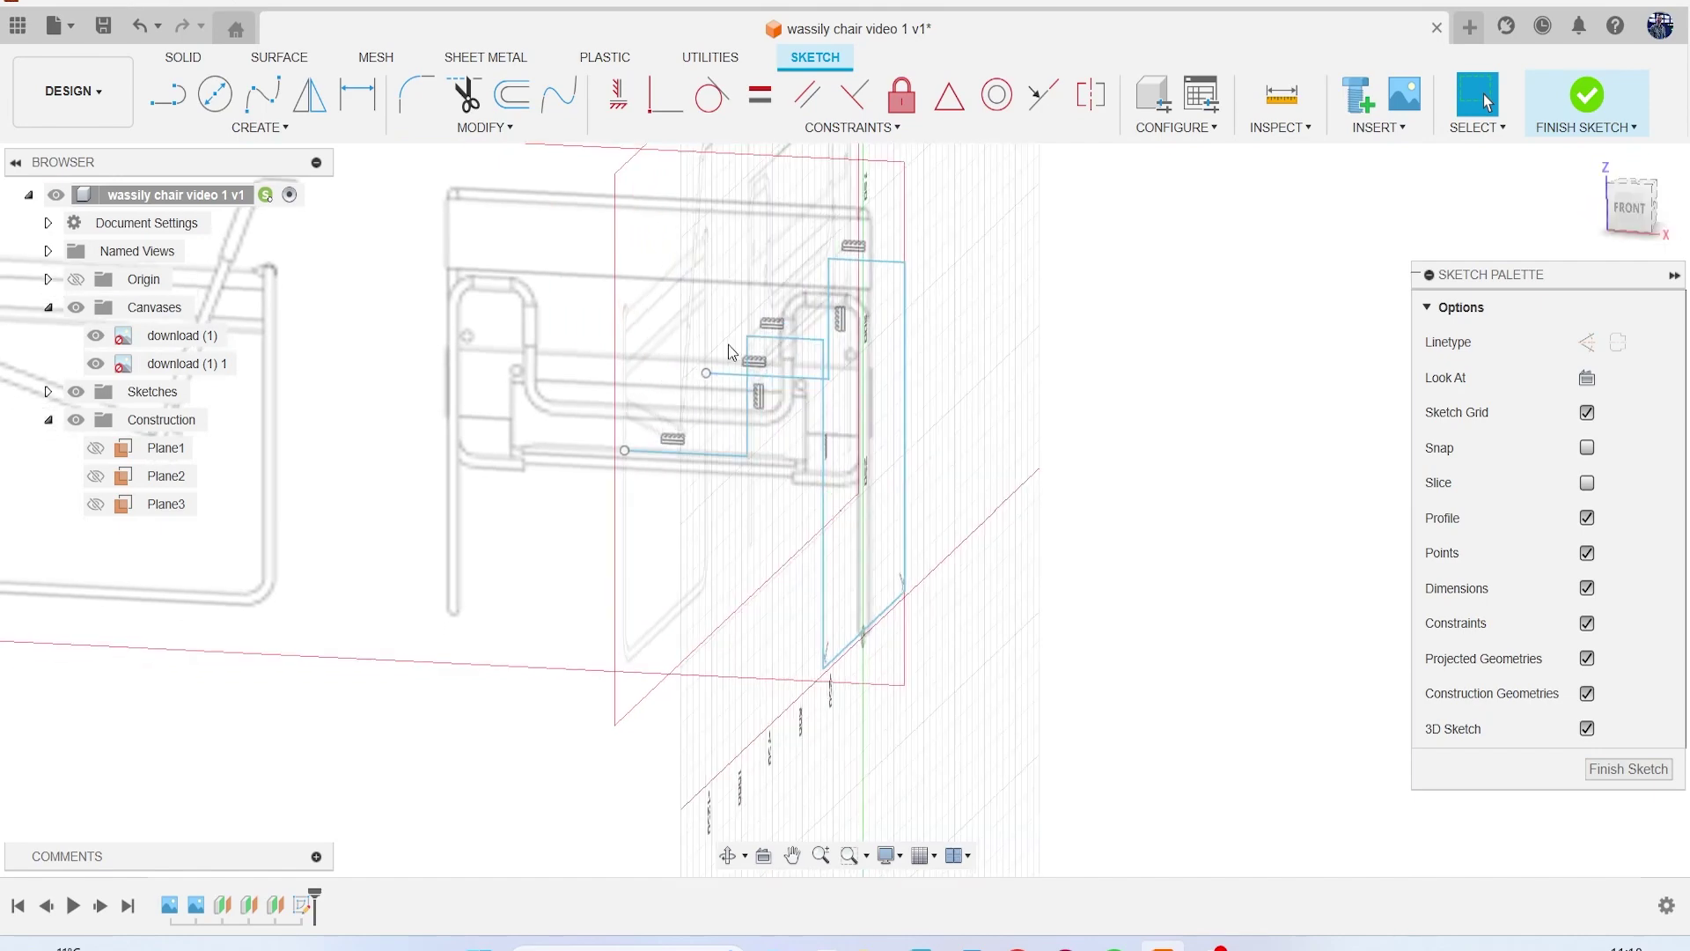
Step: Fillet both lower corners of the leg path where it meets the floor tube, with a shared radius of about 46 mm matching the side canvas
{"action": "key", "text": "f"}
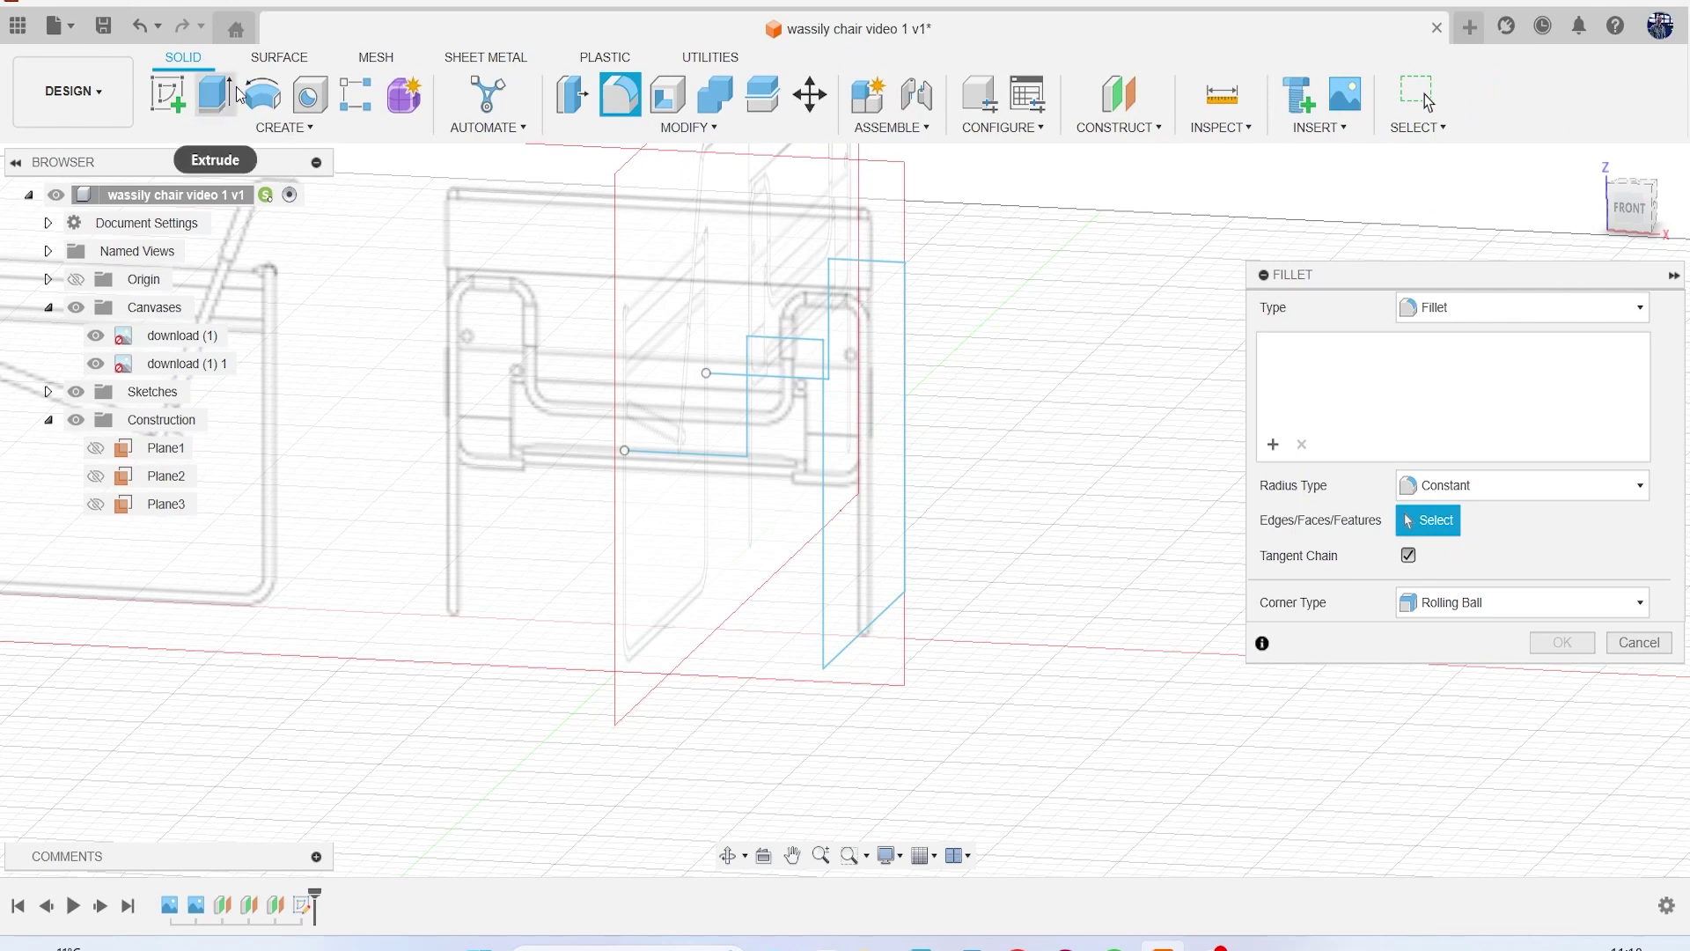
{"action": "left_click", "coordinate": [1639, 650]}
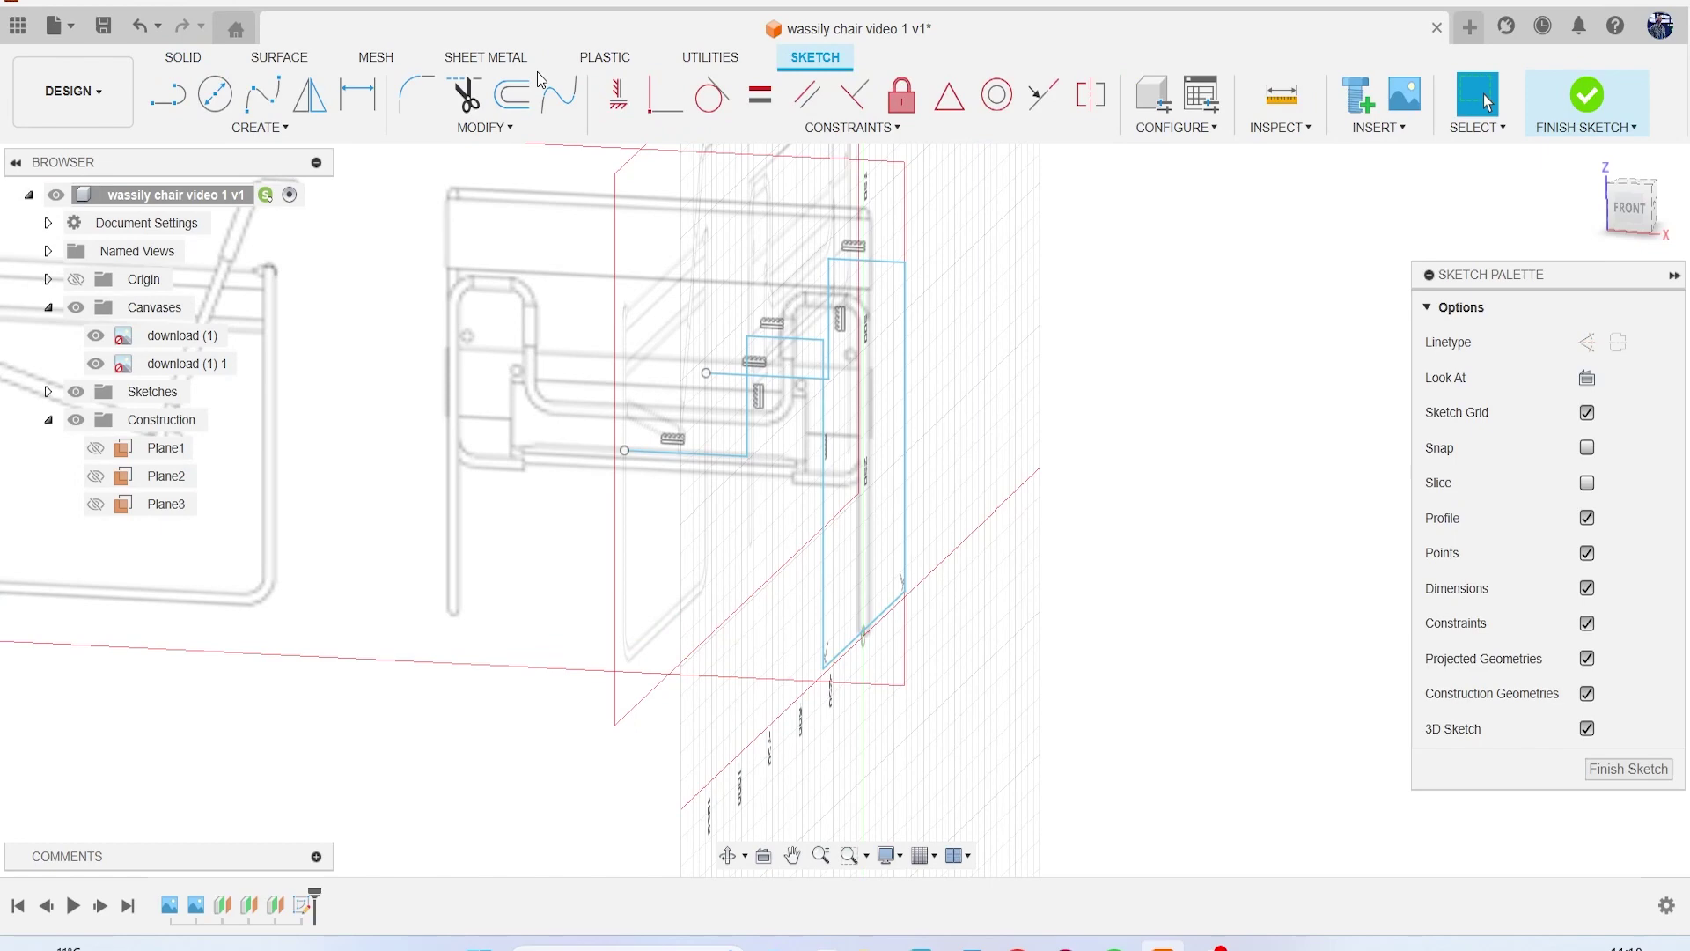
{"action": "left_click", "coordinate": [409, 95]}
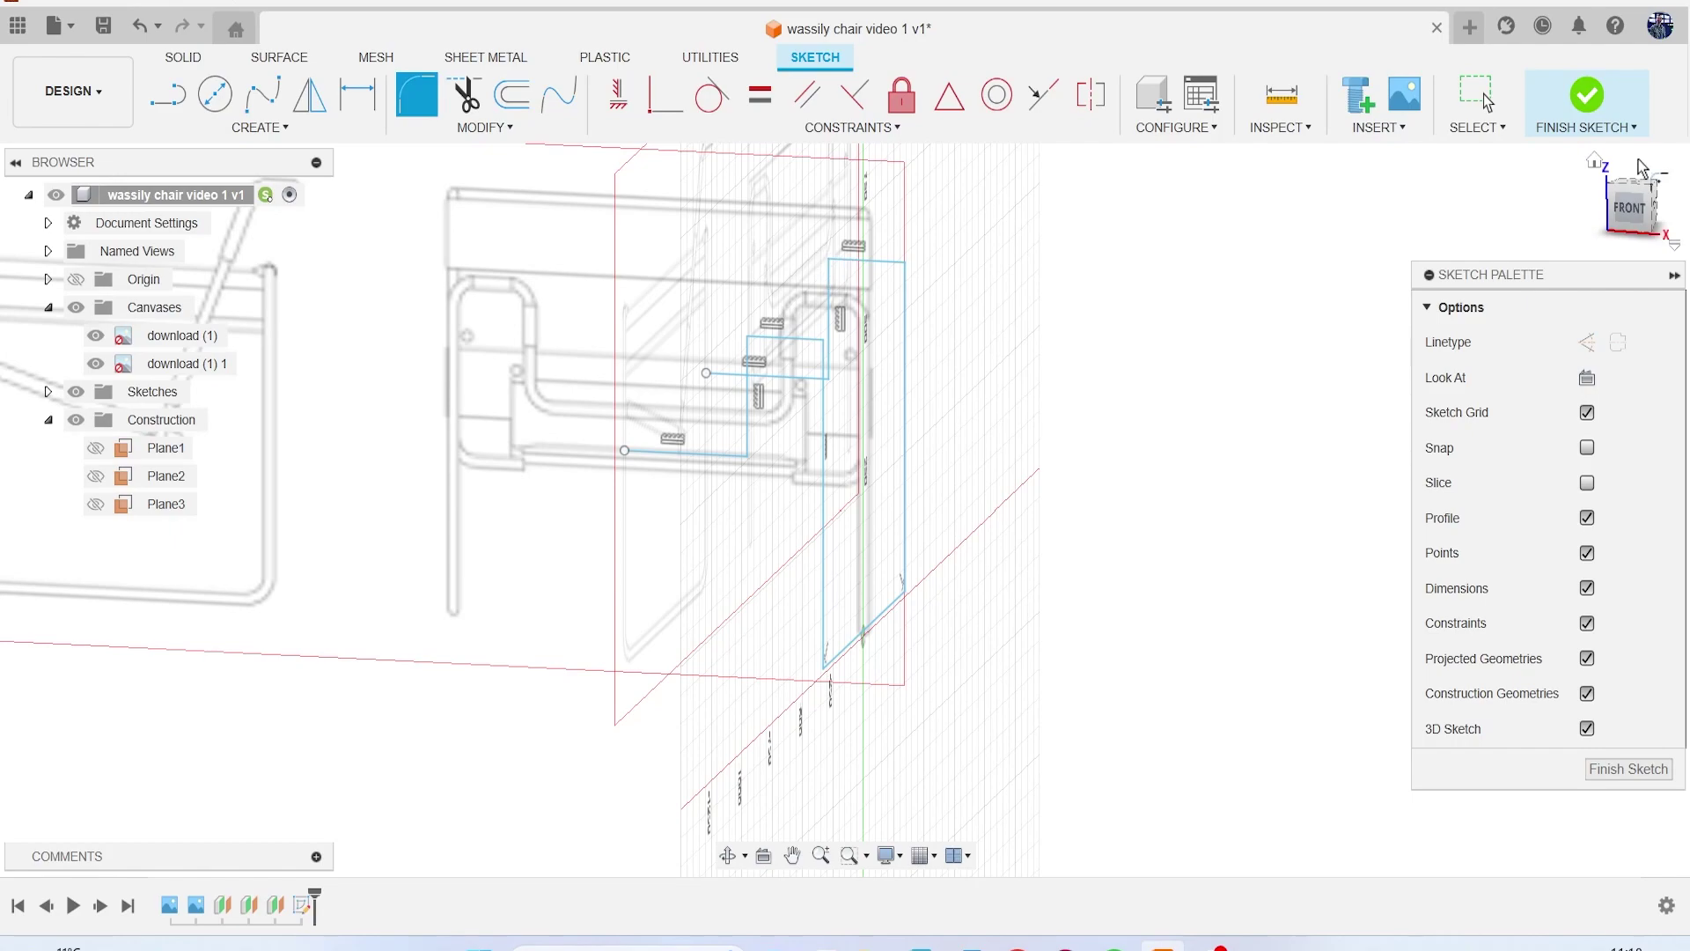
{"action": "left_click", "coordinate": [1655, 209]}
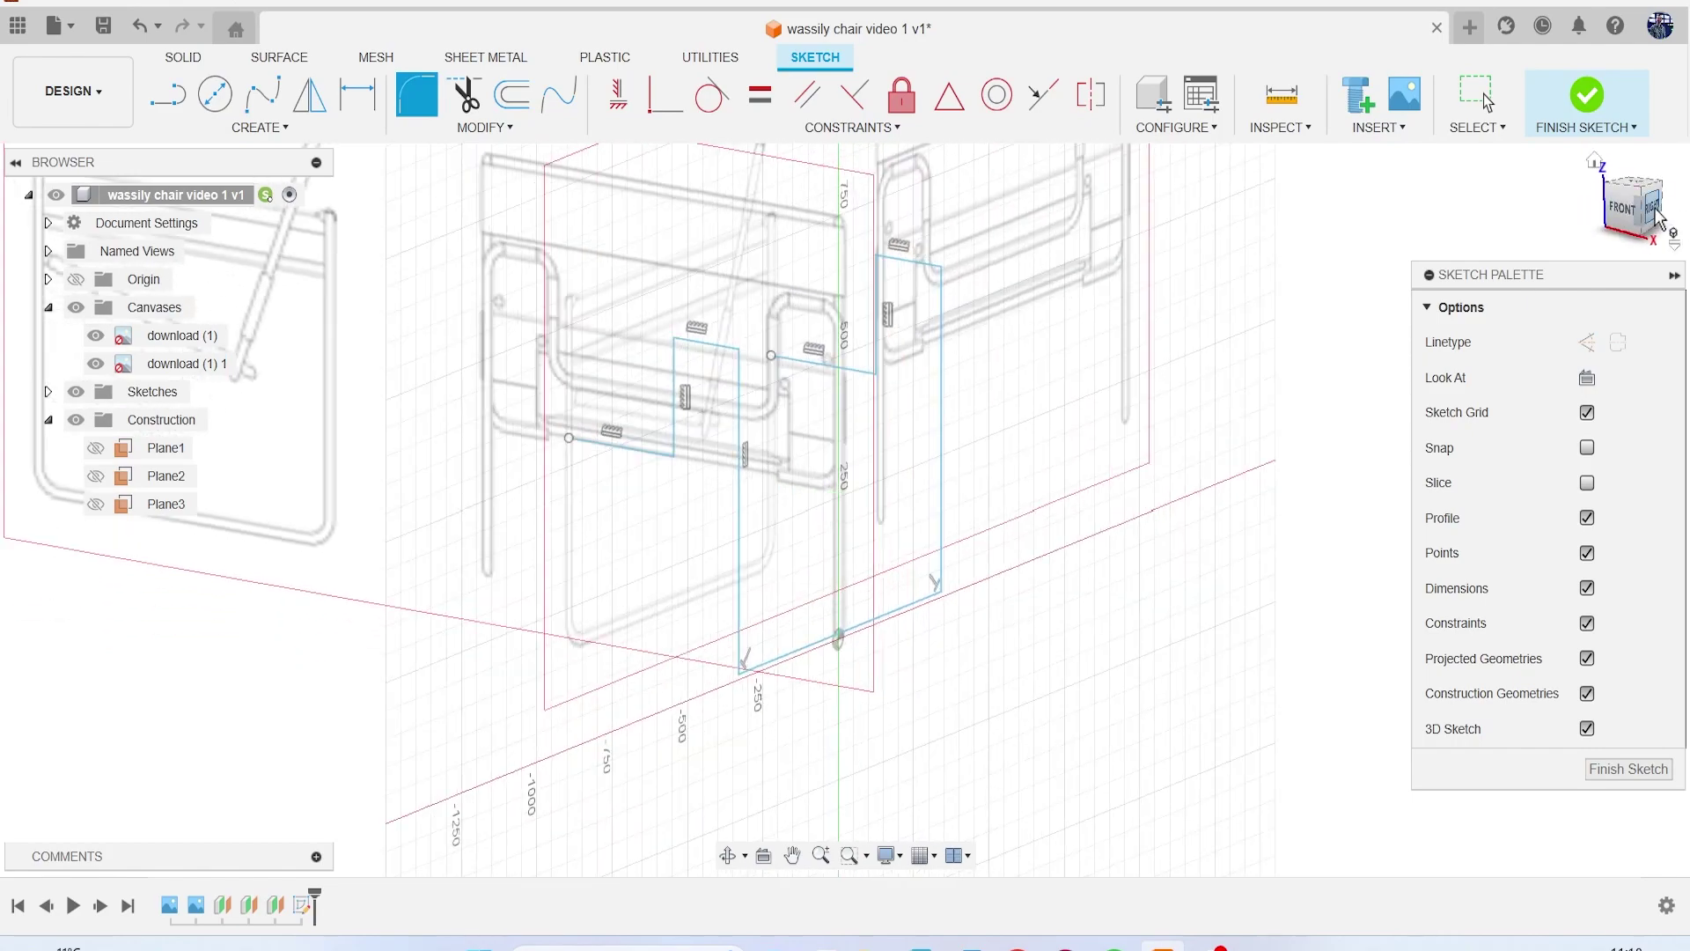
{"action": "scroll", "coordinate": [652, 603], "scroll_direction": "up", "scroll_amount": 5}
{"action": "left_click", "coordinate": [551, 639]}
{"action": "scroll", "coordinate": [564, 634], "scroll_direction": "down", "scroll_amount": 5}
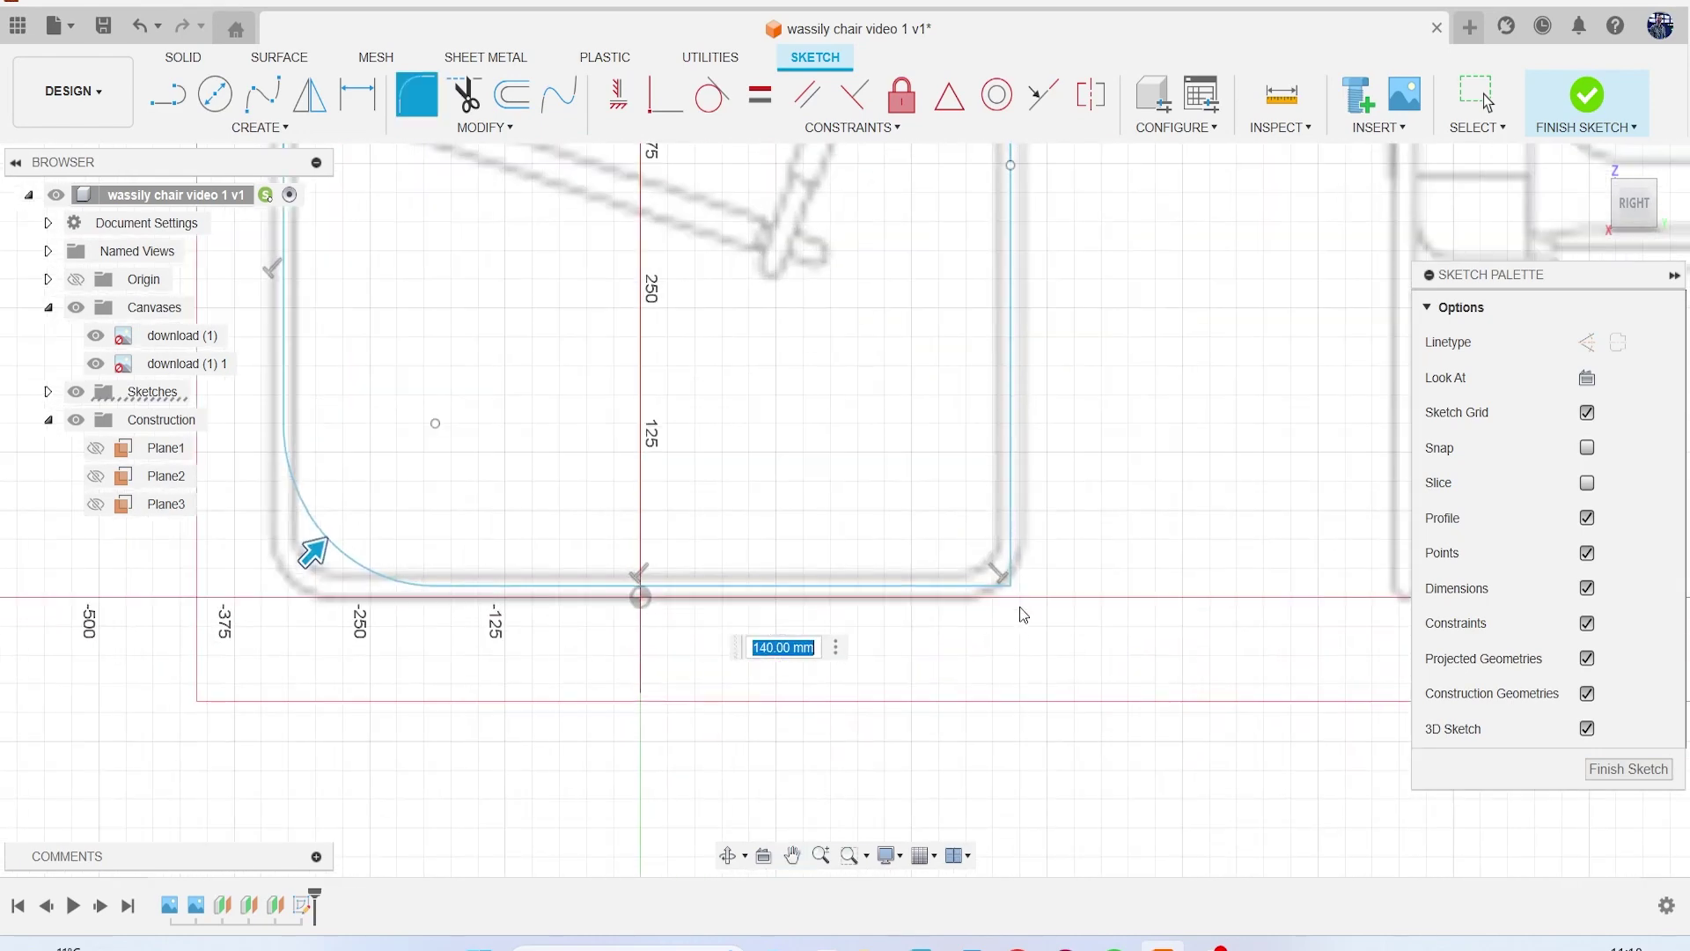
{"action": "left_click", "coordinate": [1008, 581]}
{"action": "scroll", "coordinate": [1108, 559], "scroll_direction": "up", "scroll_amount": 3}
{"action": "left_click_drag", "start_coordinate": [1108, 559], "coordinate": [1151, 608]}
{"action": "key", "text": "Return"}
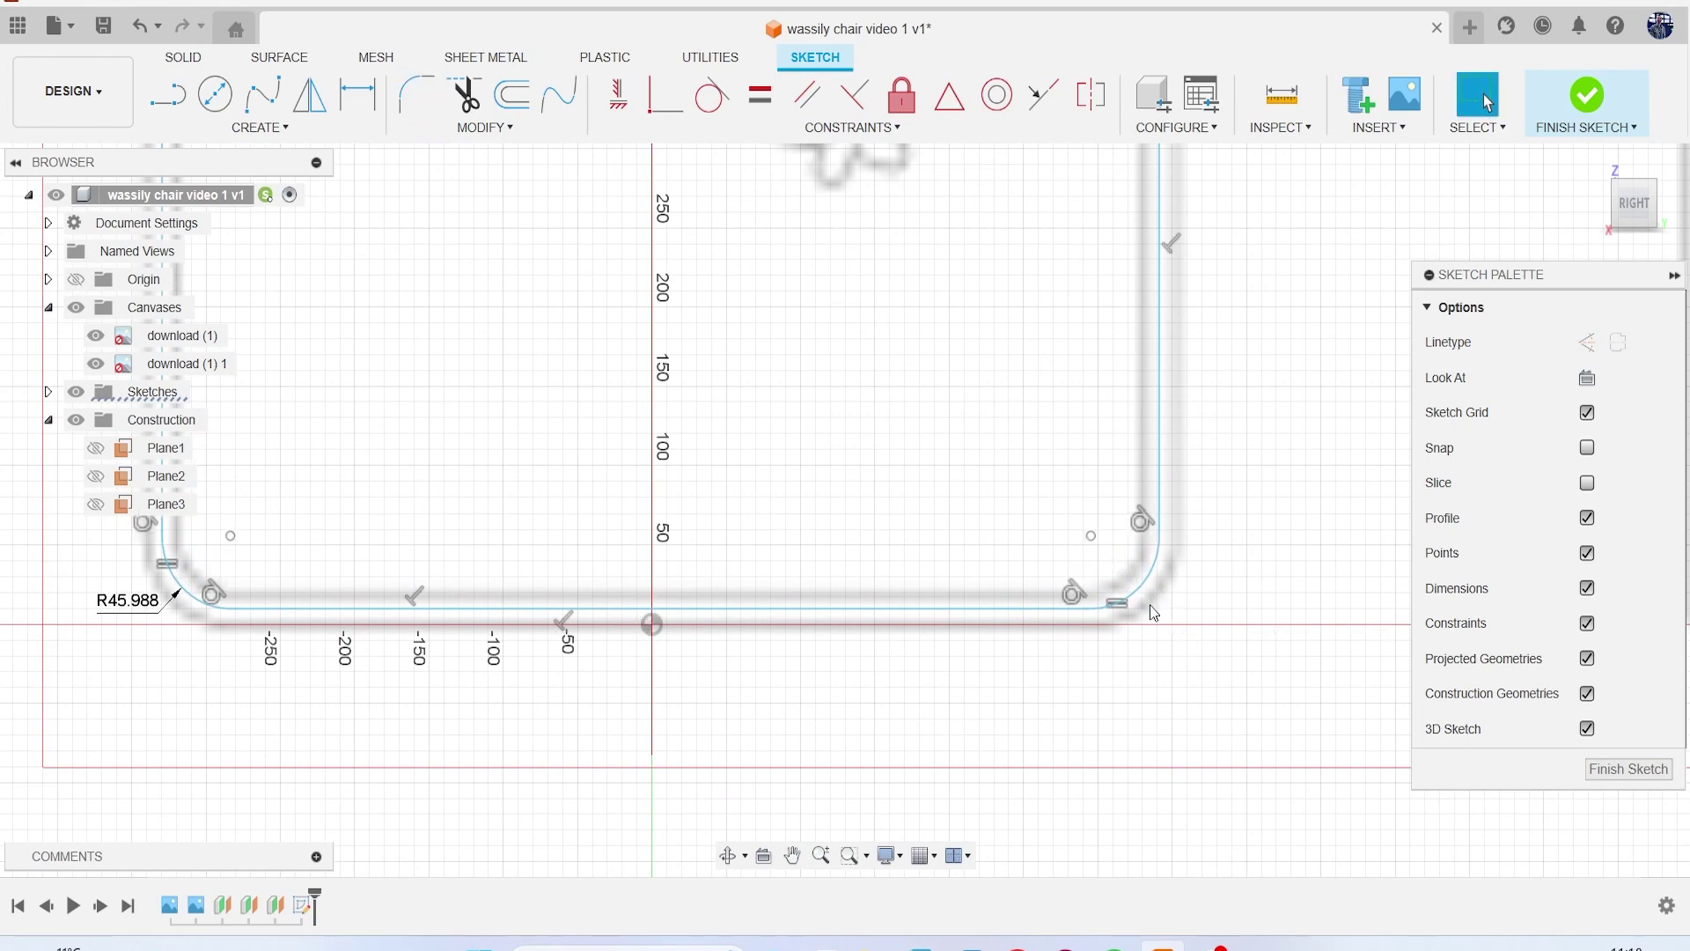
Step: Fillet the upper corners of the front and rear arm segments and their inner corners at the cross tubes with a 40 mm radius
{"action": "scroll", "coordinate": [1161, 576], "scroll_direction": "down", "scroll_amount": 5}
{"action": "left_click_drag", "start_coordinate": [1646, 217], "coordinate": [1688, 220]}
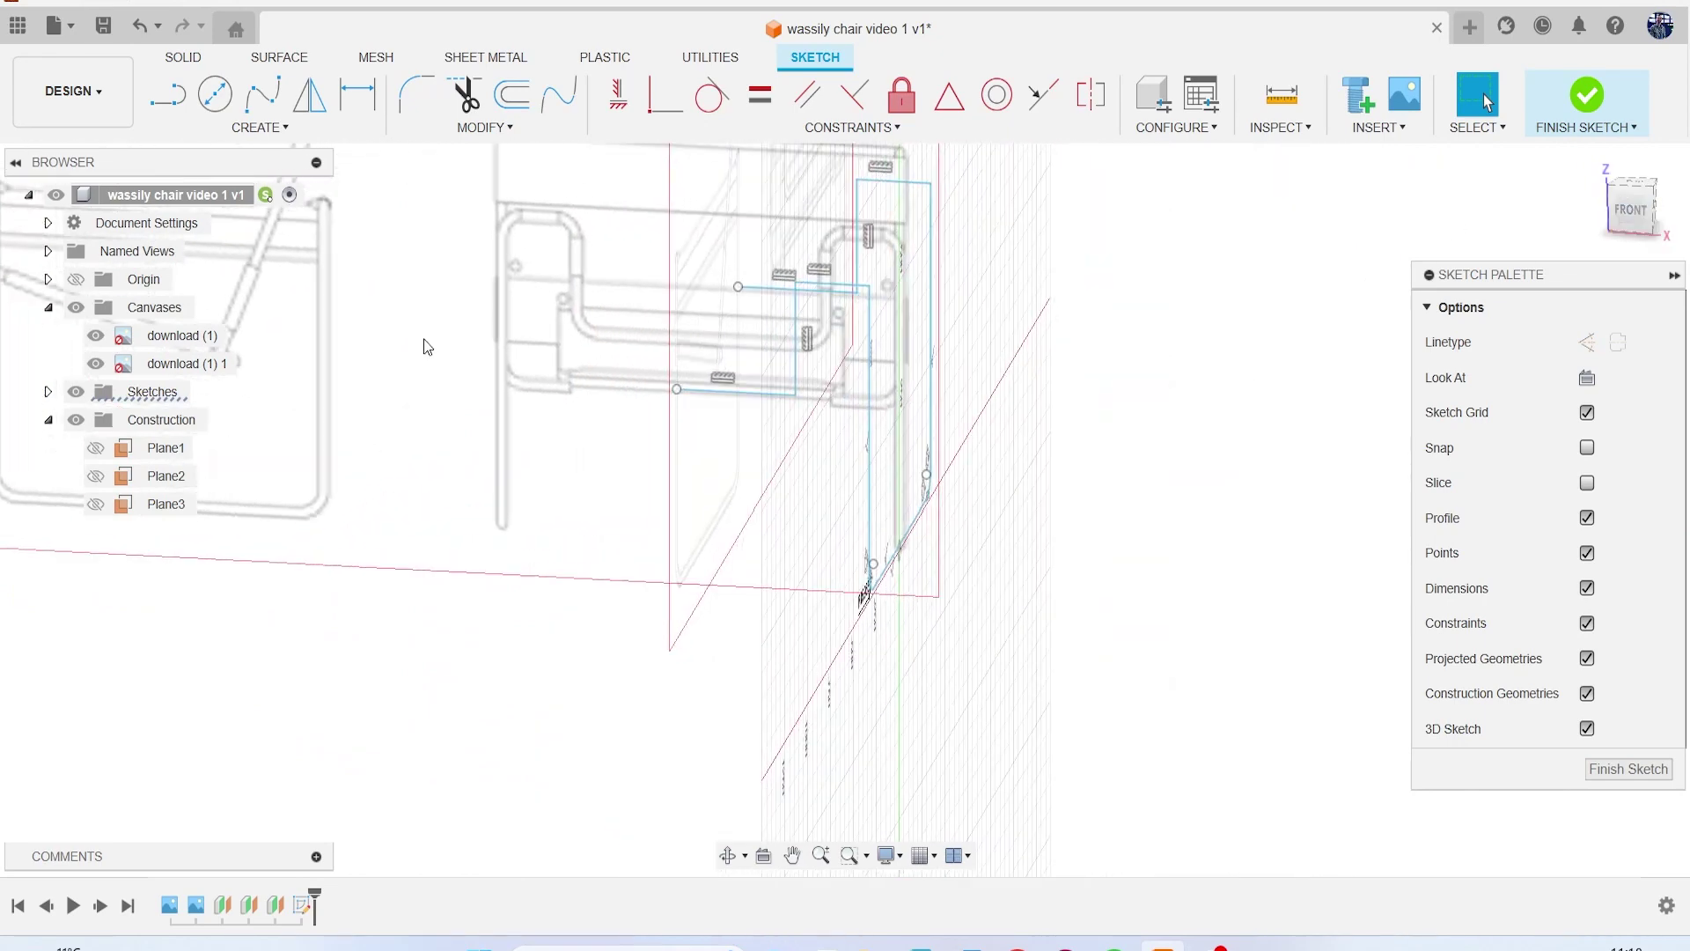
{"action": "left_click", "coordinate": [417, 94]}
{"action": "scroll", "coordinate": [766, 352], "scroll_direction": "up", "scroll_amount": 5}
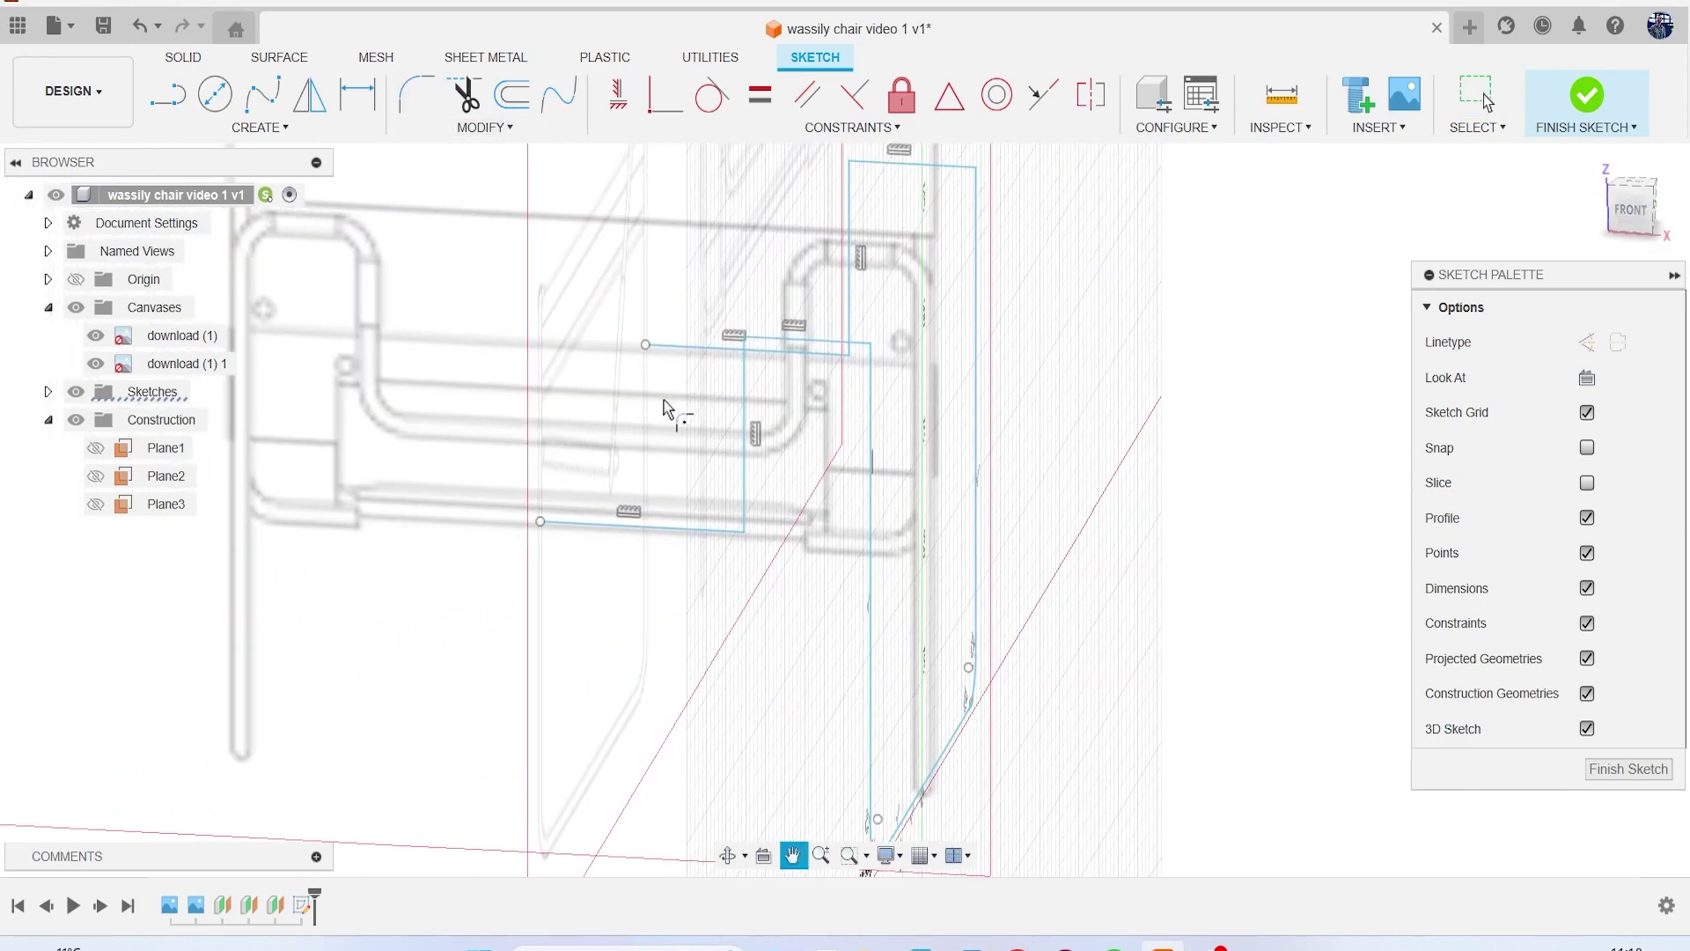
{"action": "left_click", "coordinate": [789, 314]}
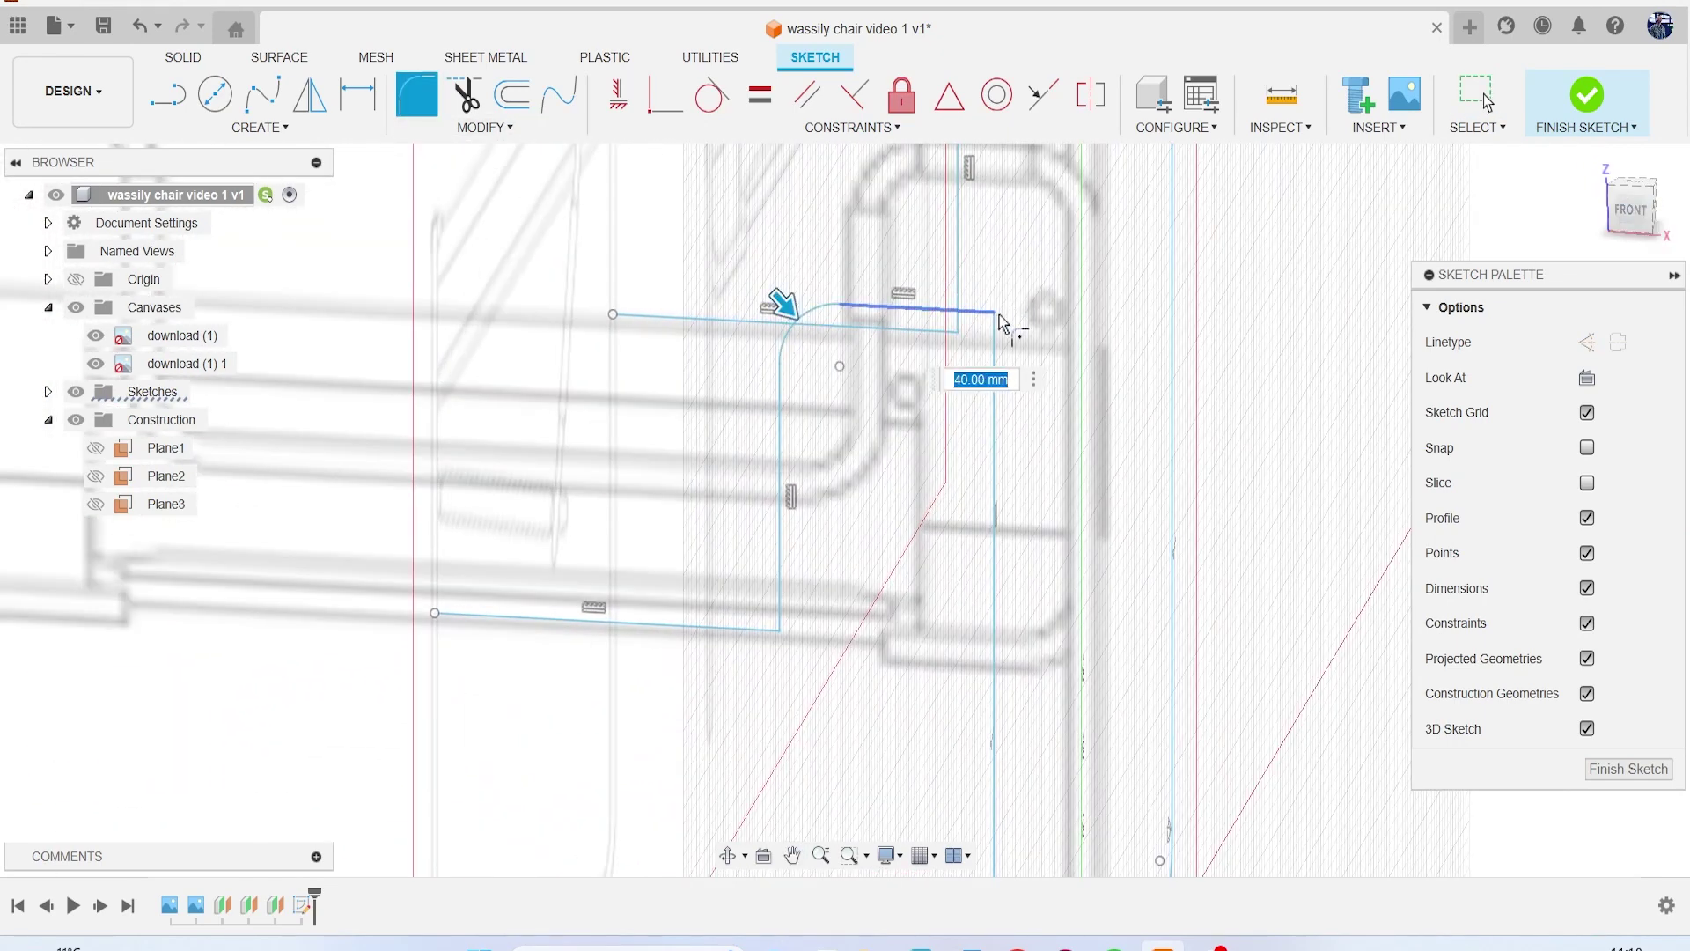
{"action": "left_click", "coordinate": [995, 317]}
{"action": "scroll", "coordinate": [968, 335], "scroll_direction": "down", "scroll_amount": 4}
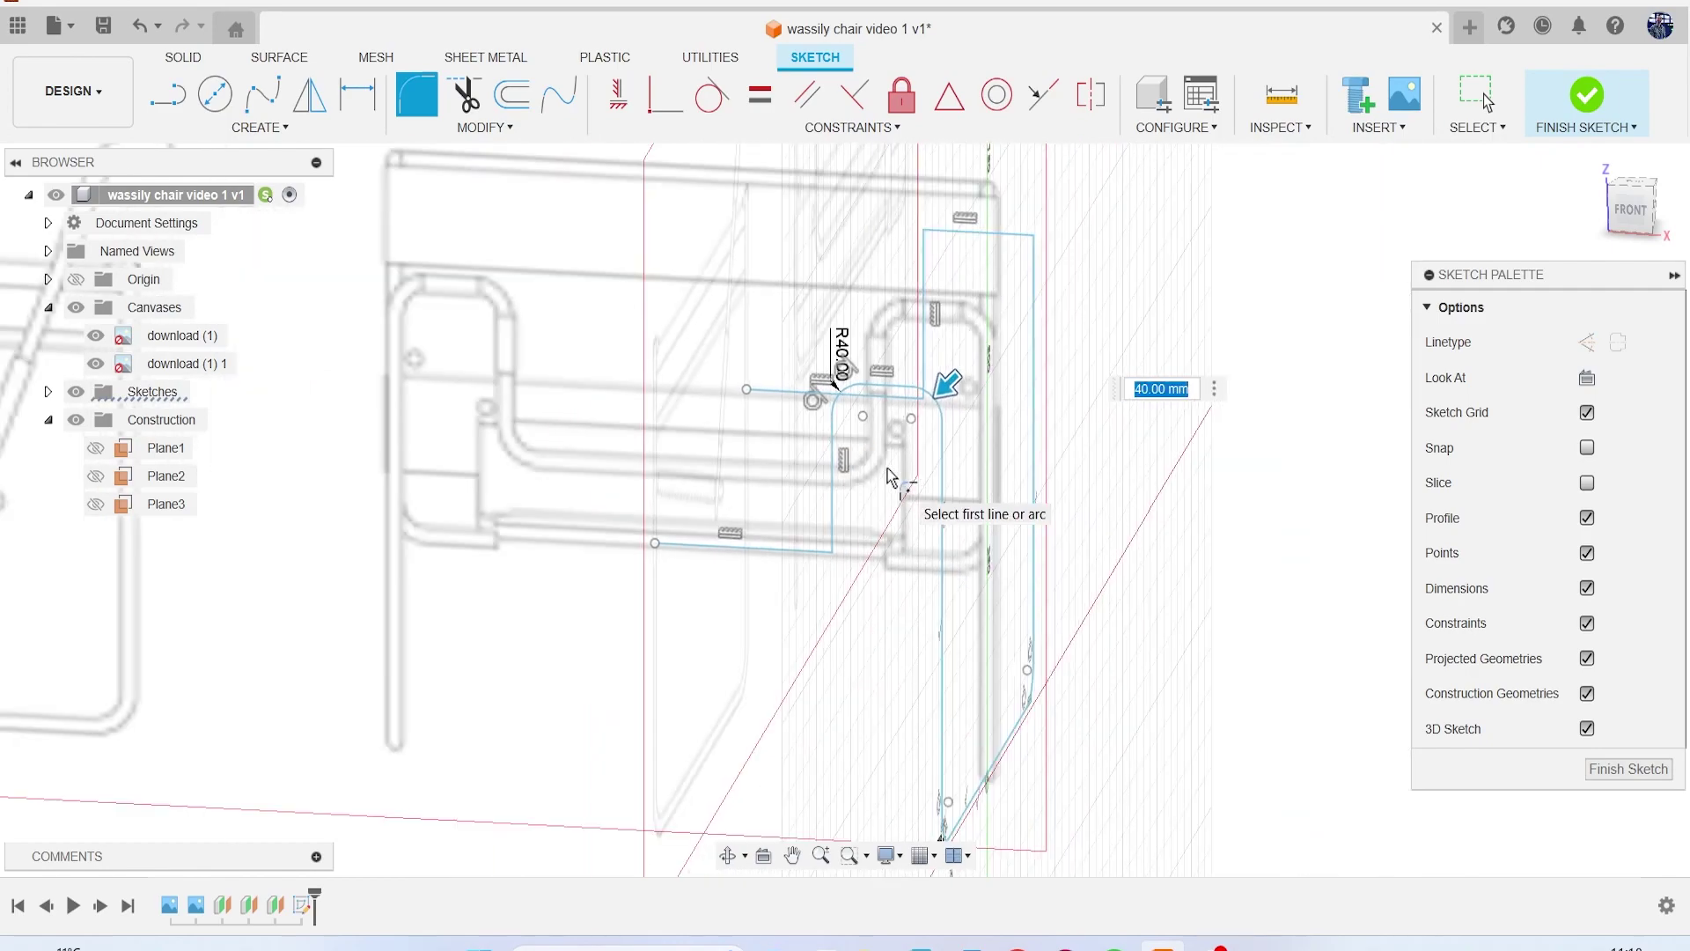
{"action": "left_click", "coordinate": [896, 452]}
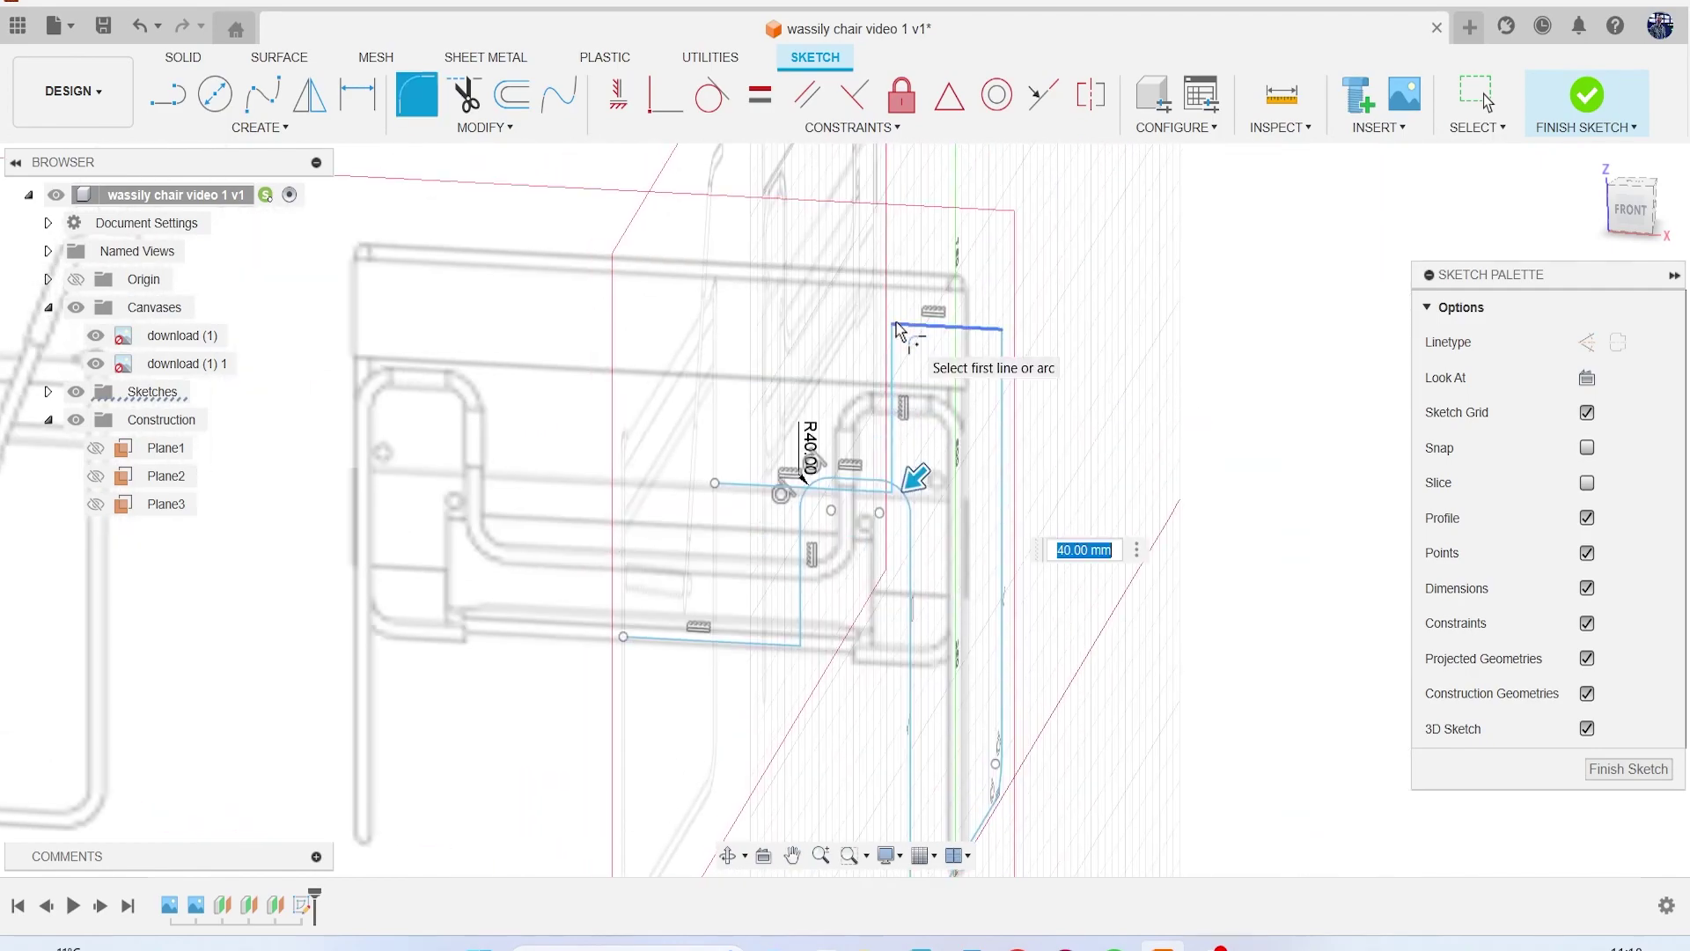
{"action": "left_click", "coordinate": [1004, 341]}
{"action": "left_click", "coordinate": [810, 646]}
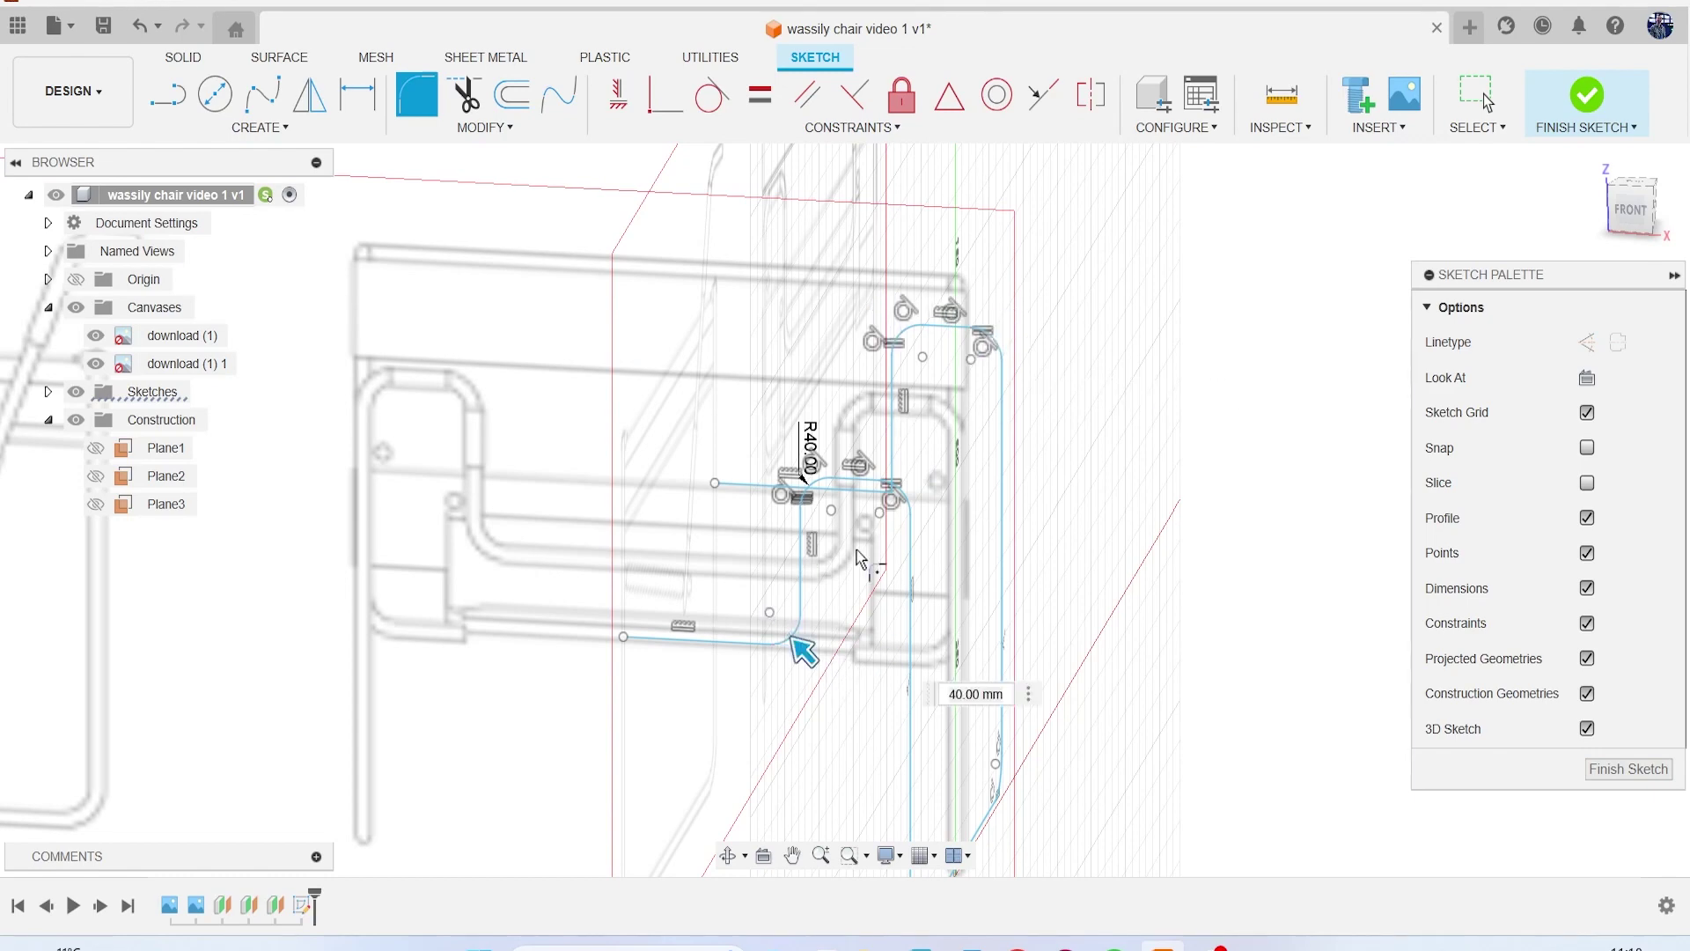
{"action": "scroll", "coordinate": [847, 541], "scroll_direction": "up", "scroll_amount": 4}
{"action": "left_click", "coordinate": [935, 410]}
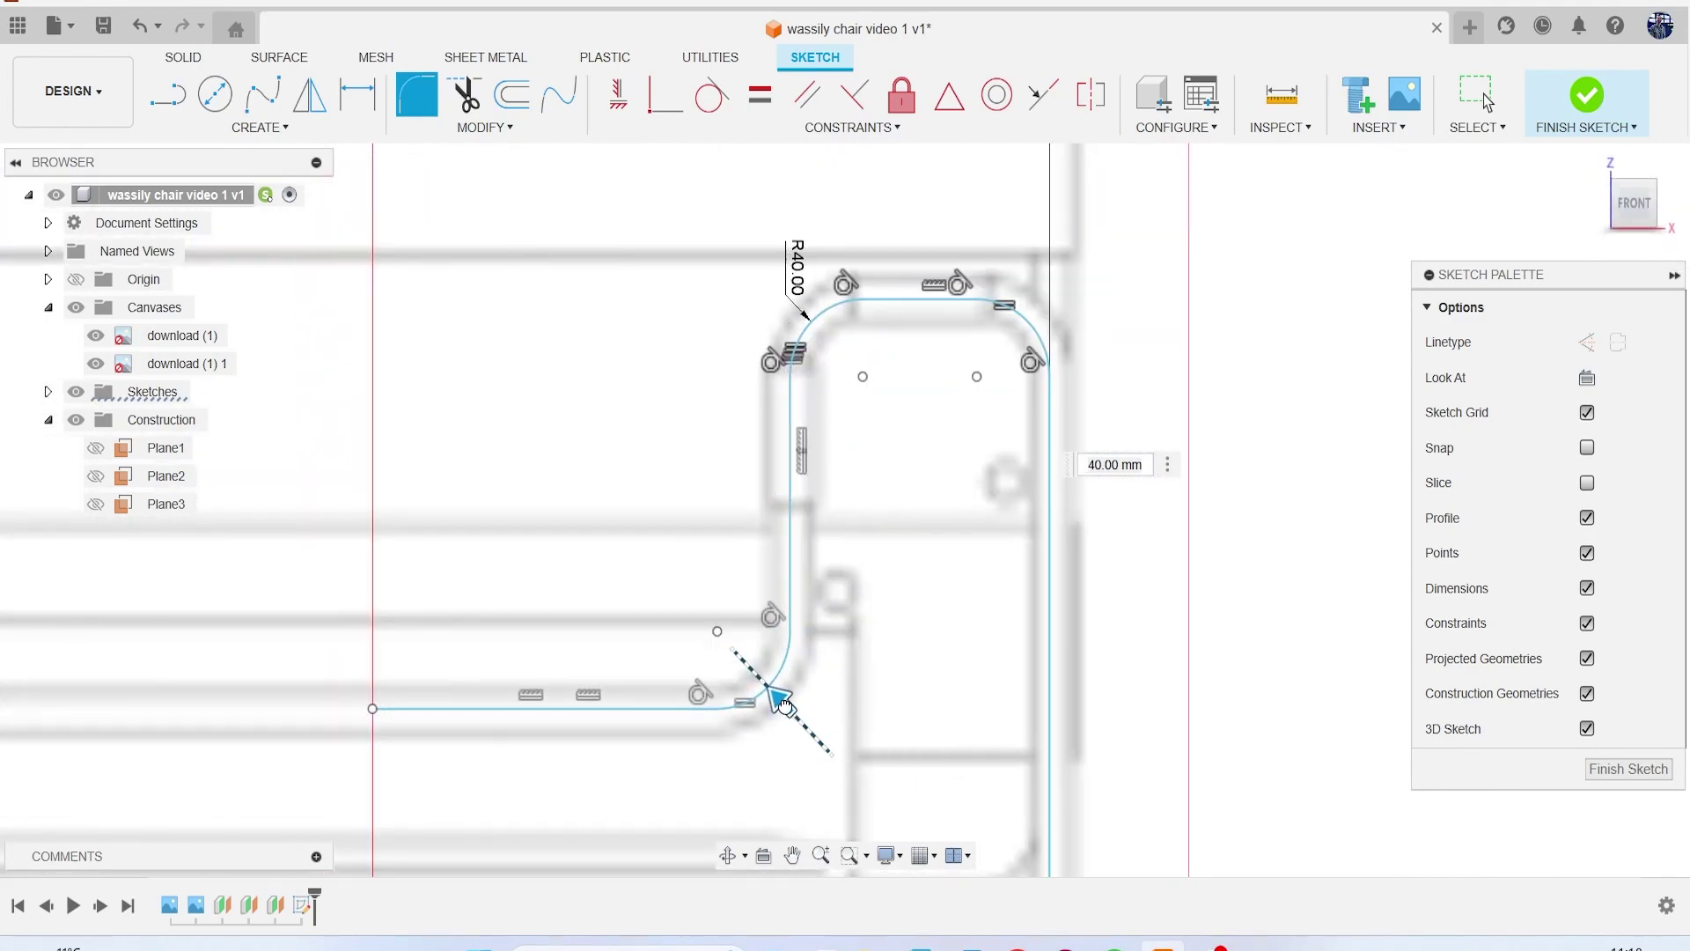
Step: Adjust the arm corners' shared fillet radius to about 33.4 mm to match the front canvas and finish the sketch
{"action": "left_click_drag", "start_coordinate": [776, 695], "coordinate": [787, 707]}
{"action": "key", "text": "Return"}
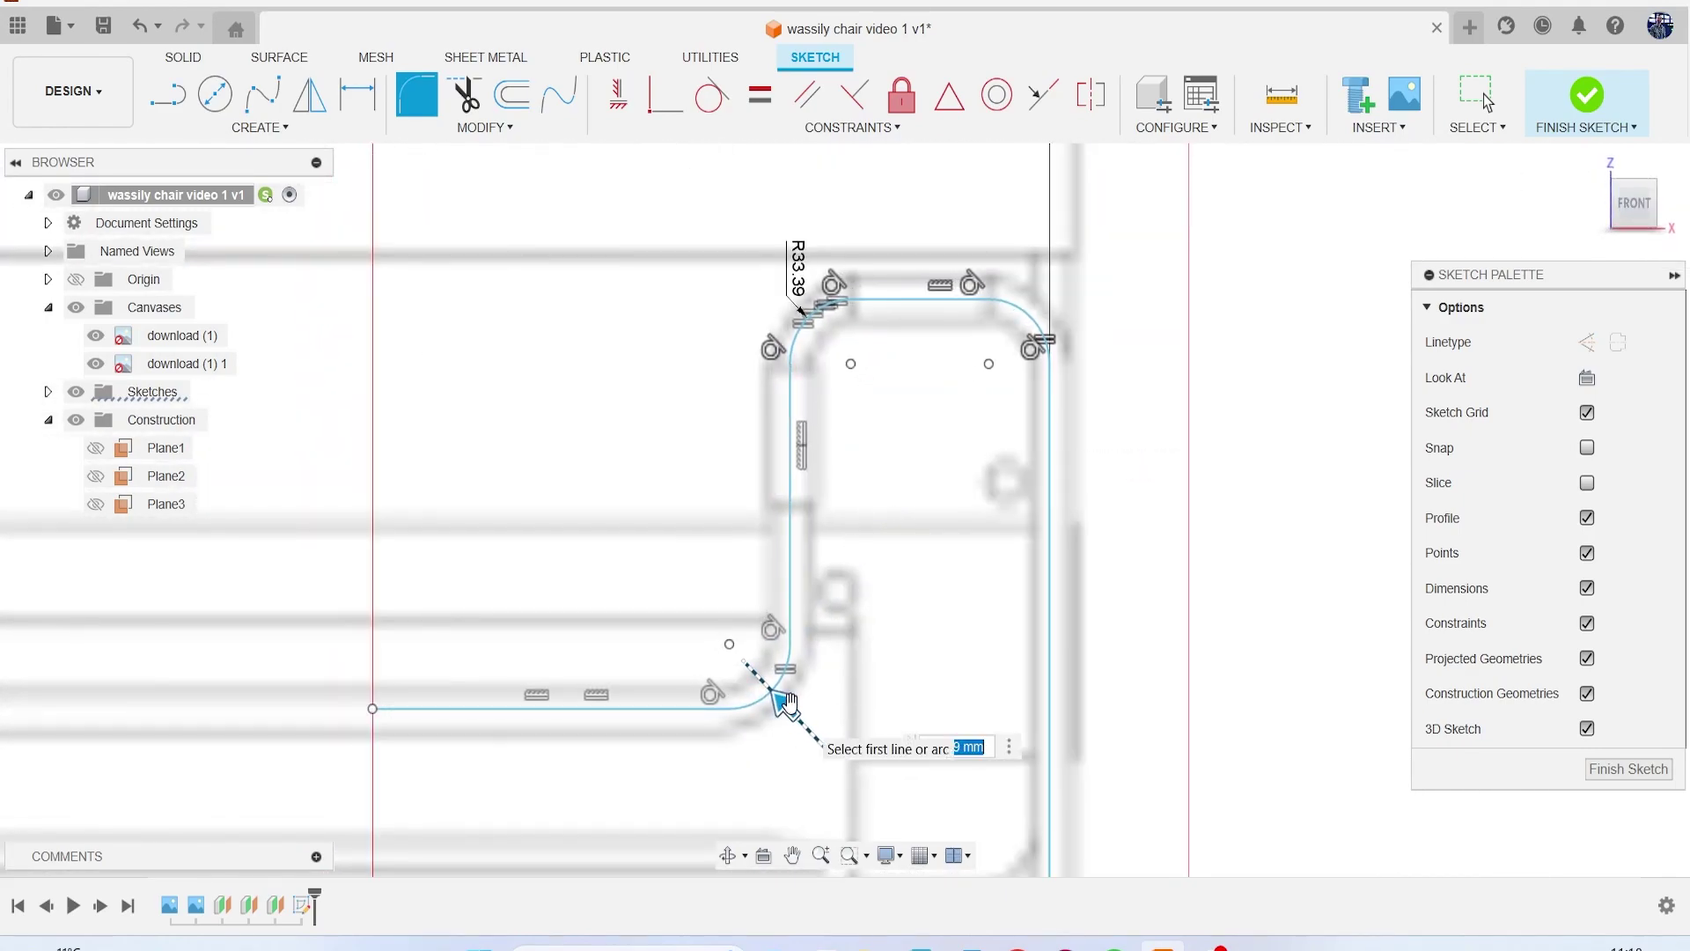
{"action": "key", "text": "Escape"}
{"action": "left_click", "coordinate": [1586, 97]}
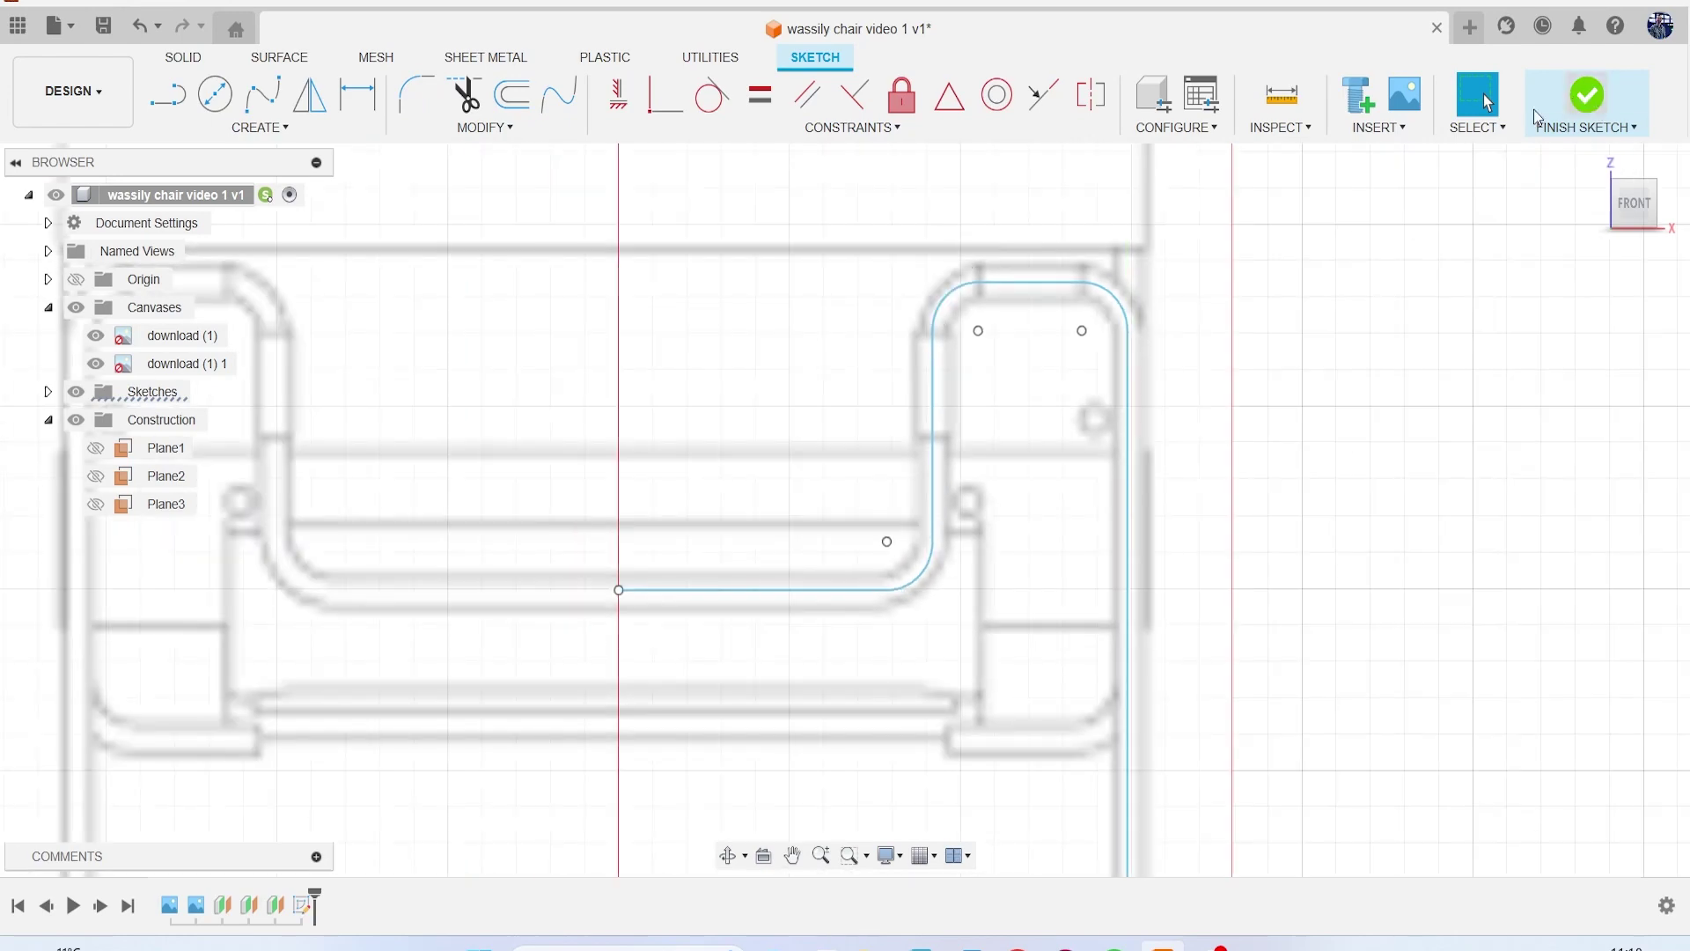
Step: Hide the reference canvases and save the design
{"action": "left_click", "coordinate": [76, 308]}
{"action": "scroll", "coordinate": [774, 574], "scroll_direction": "down", "scroll_amount": 3}
{"action": "mouse_move", "coordinate": [1086, 574]}
{"action": "middle_mouse_down", "text": "shift"}
{"action": "mouse_move", "coordinate": [822, 807]}
{"action": "mouse_move", "coordinate": [845, 506]}
{"action": "mouse_move", "coordinate": [632, 383]}
{"action": "middle_mouse_up", "text": "shift"}
{"action": "left_click", "coordinate": [103, 25]}
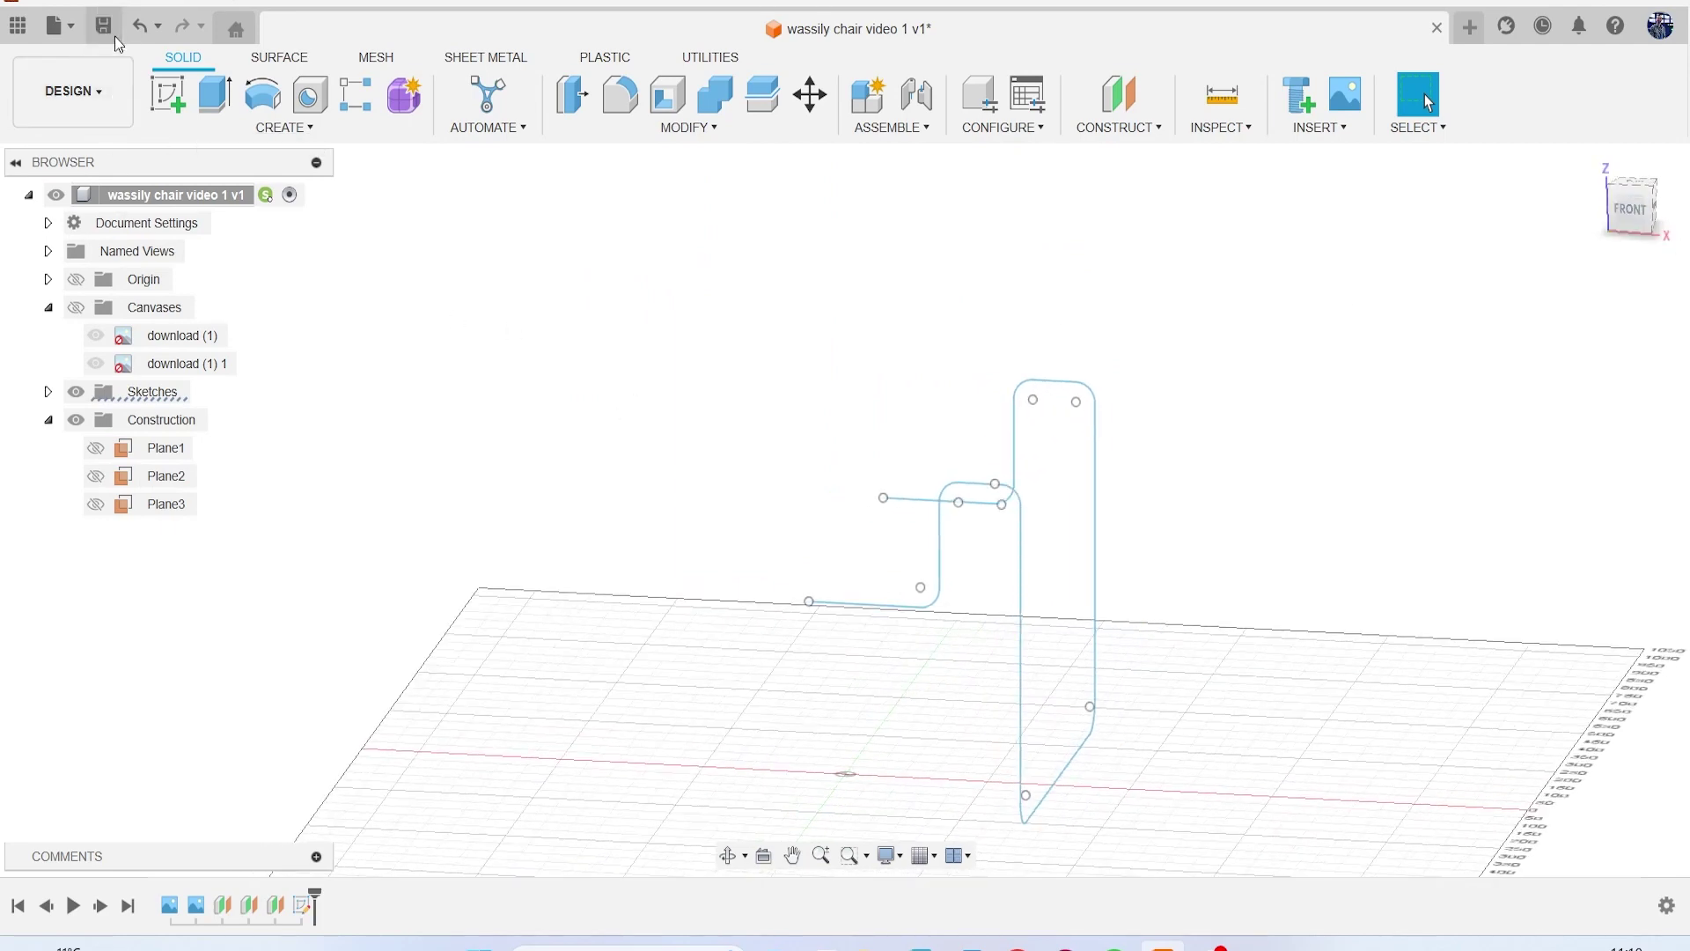
{"action": "left_click", "coordinate": [841, 525]}
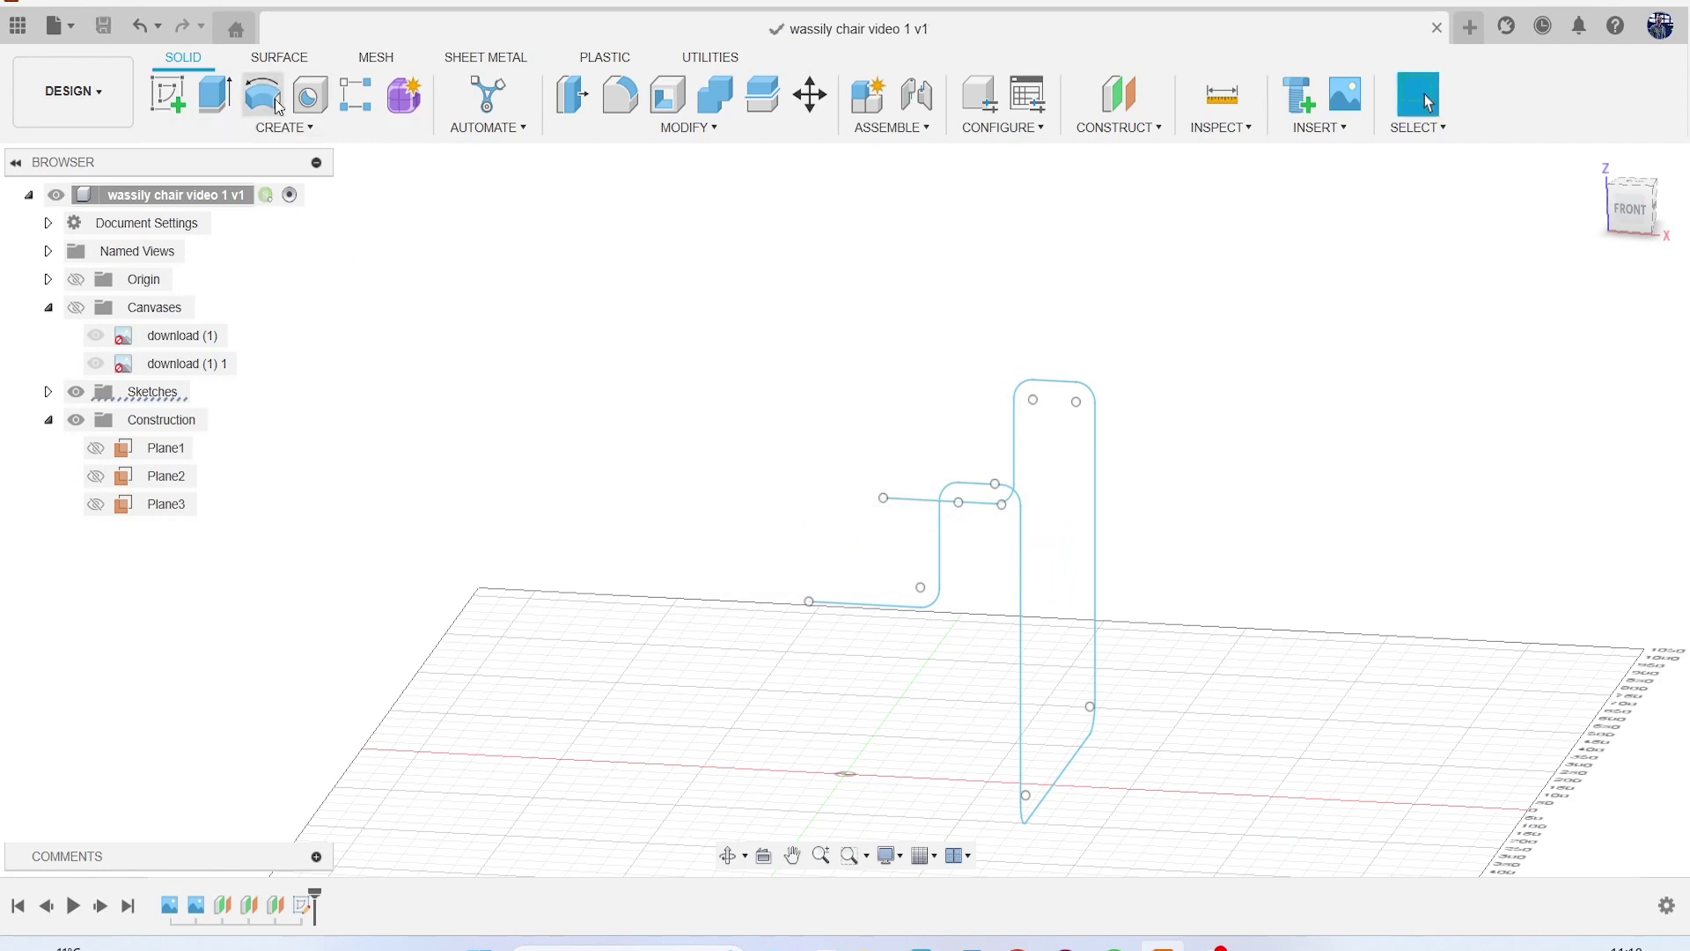
Step: Start a circular Pipe along the whole filleted frame path and show the reference canvases behind it in the front view
{"action": "left_click", "coordinate": [283, 127]}
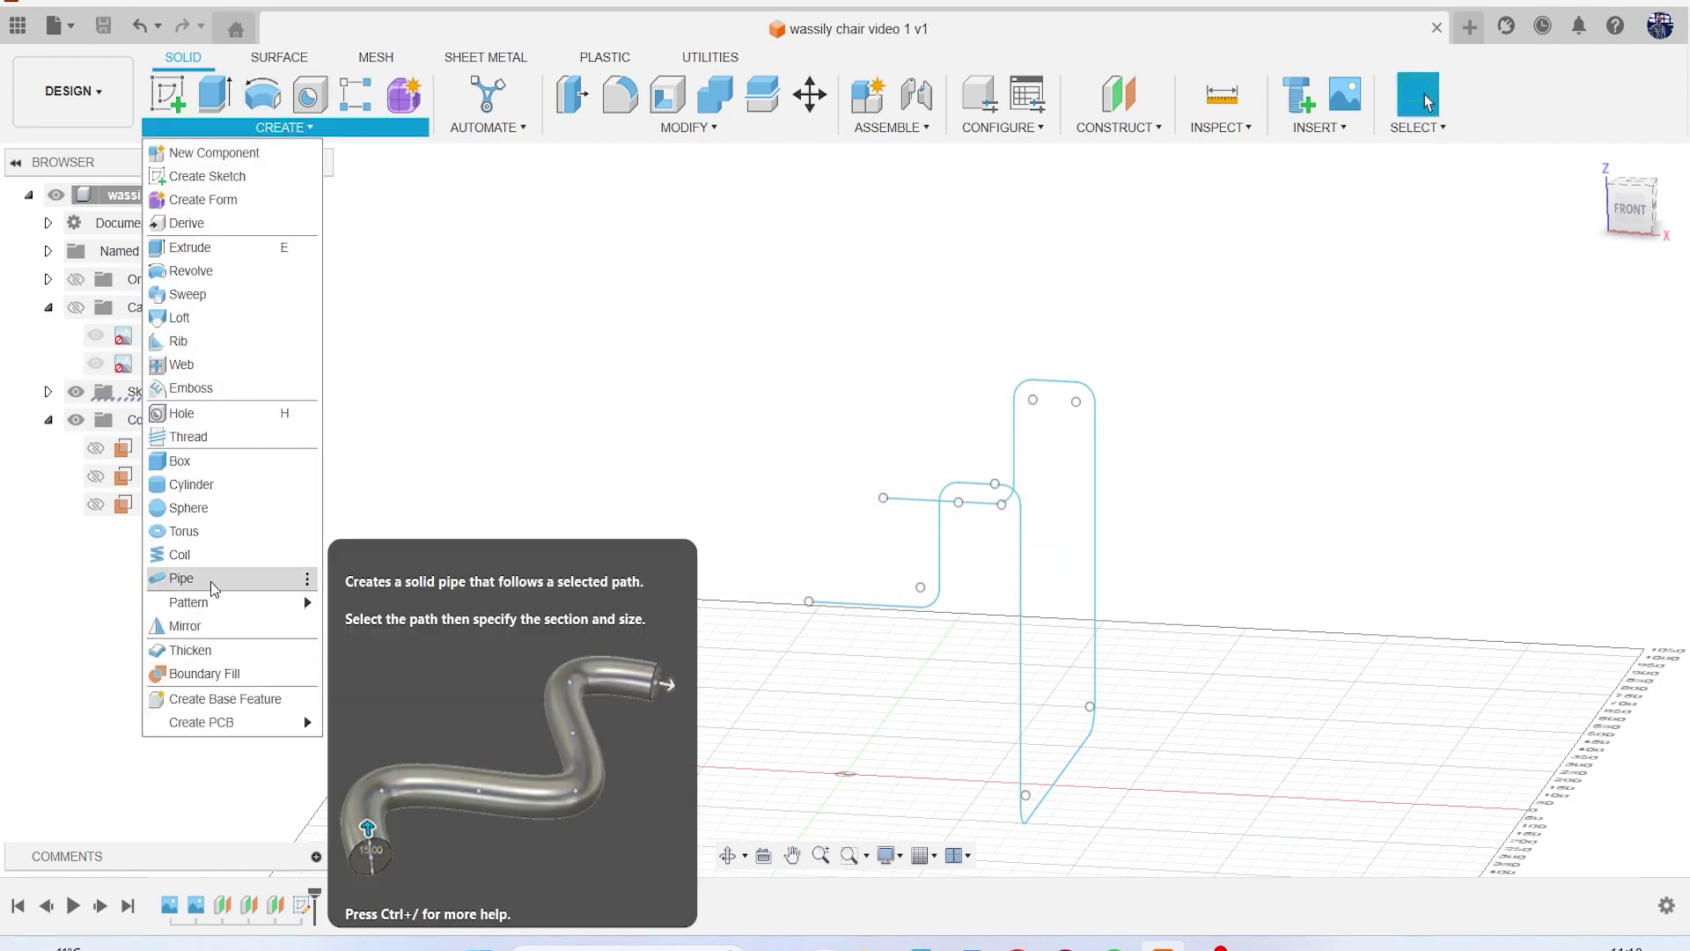
{"action": "left_click", "coordinate": [202, 578]}
{"action": "left_click", "coordinate": [860, 605]}
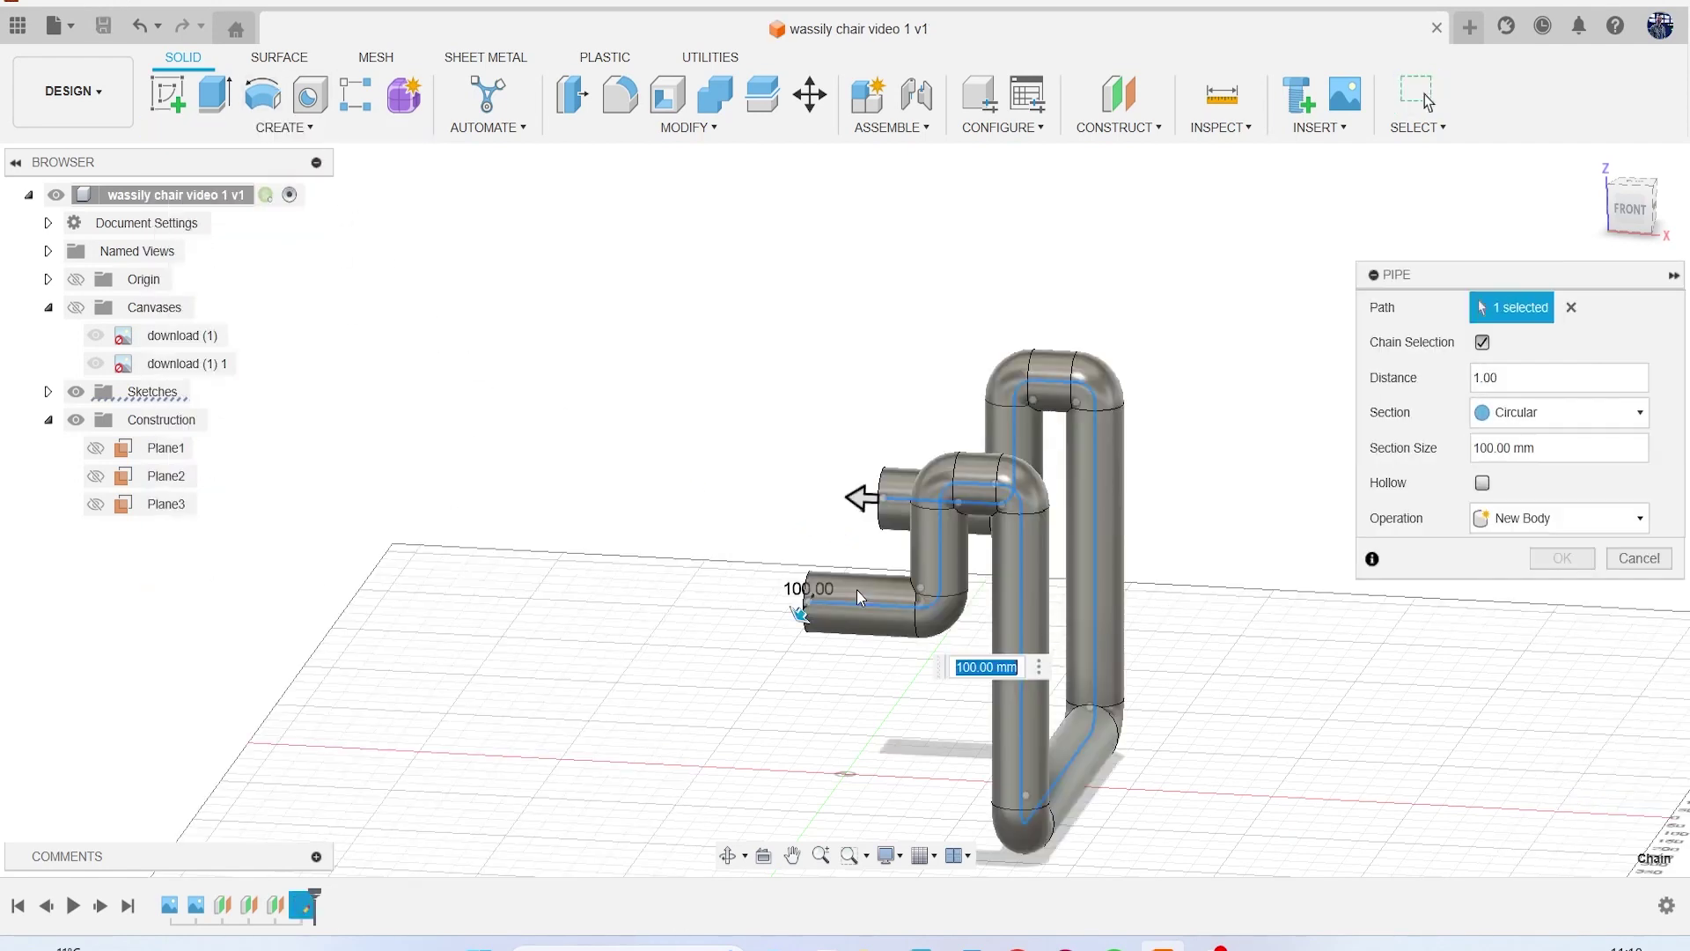
{"action": "left_click", "coordinate": [1632, 227]}
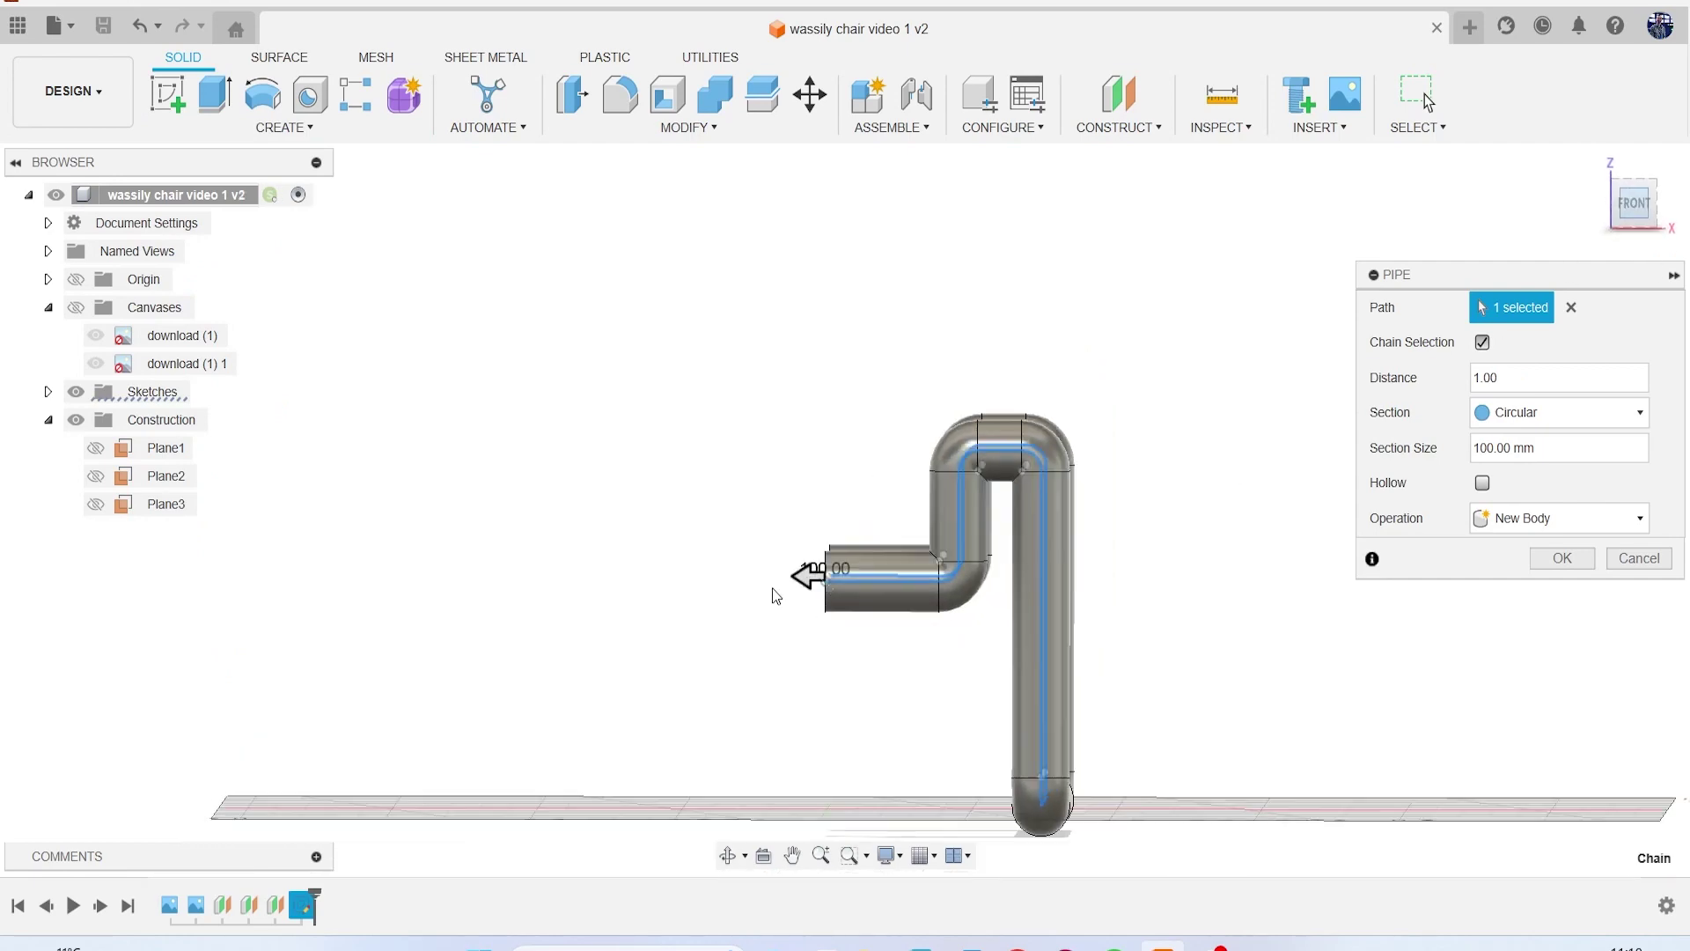
{"action": "left_click", "coordinate": [96, 335]}
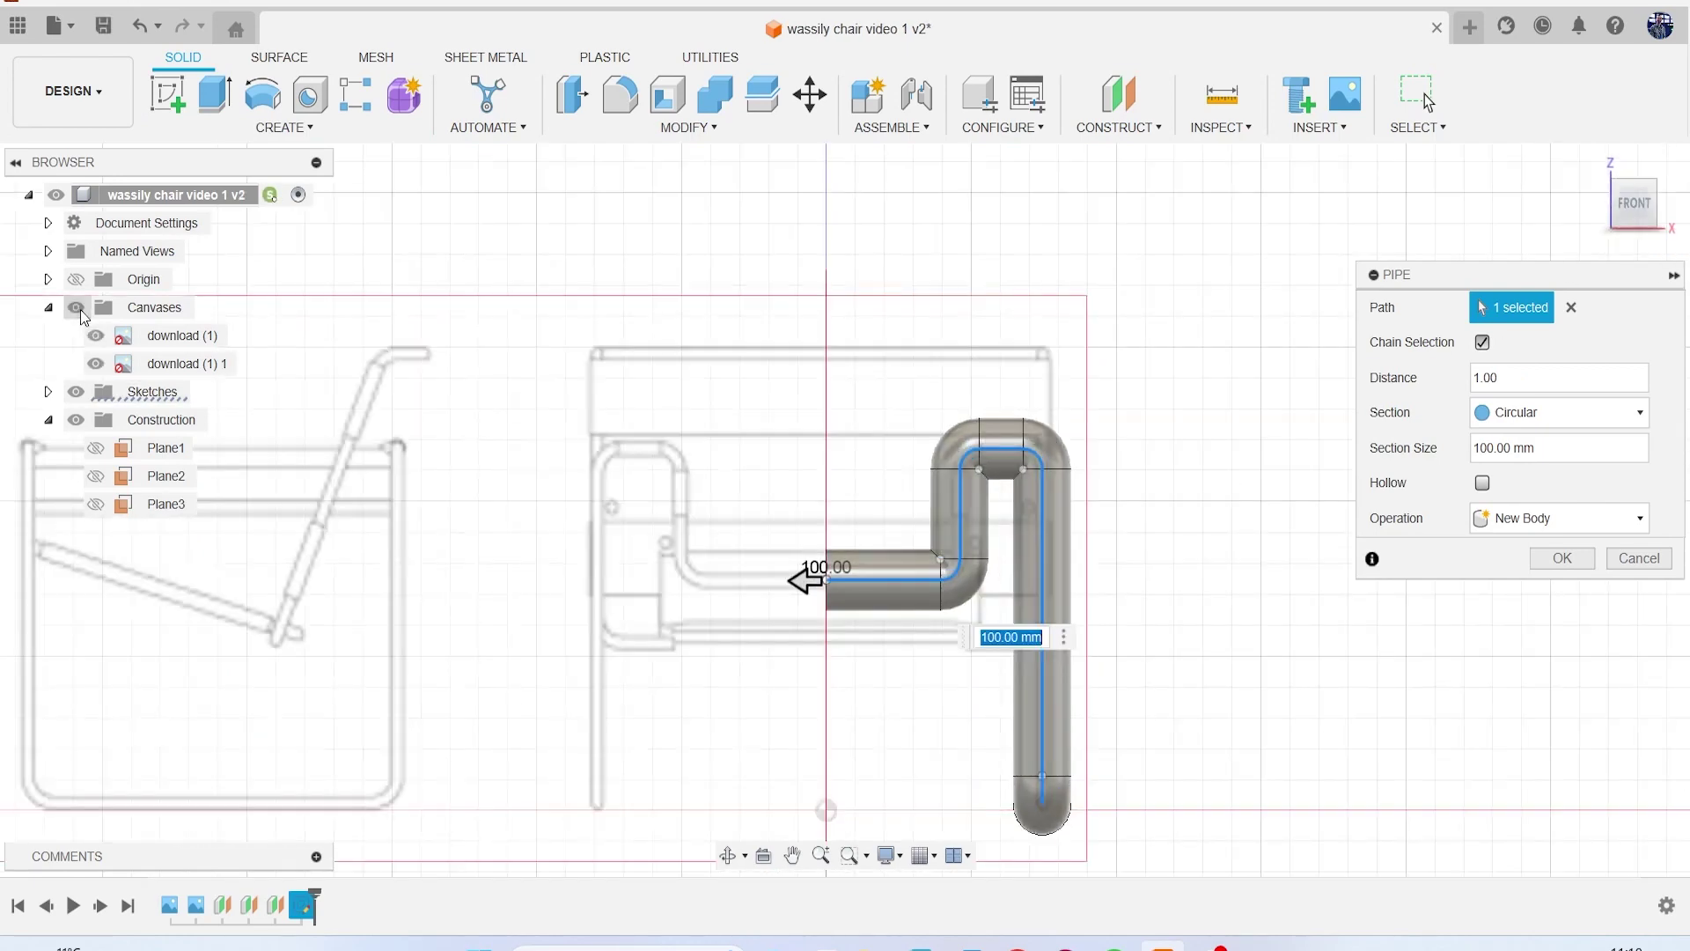
{"action": "scroll", "coordinate": [783, 614], "scroll_direction": "up", "scroll_amount": 3}
{"action": "scroll", "coordinate": [921, 605], "scroll_direction": "up", "scroll_amount": 2}
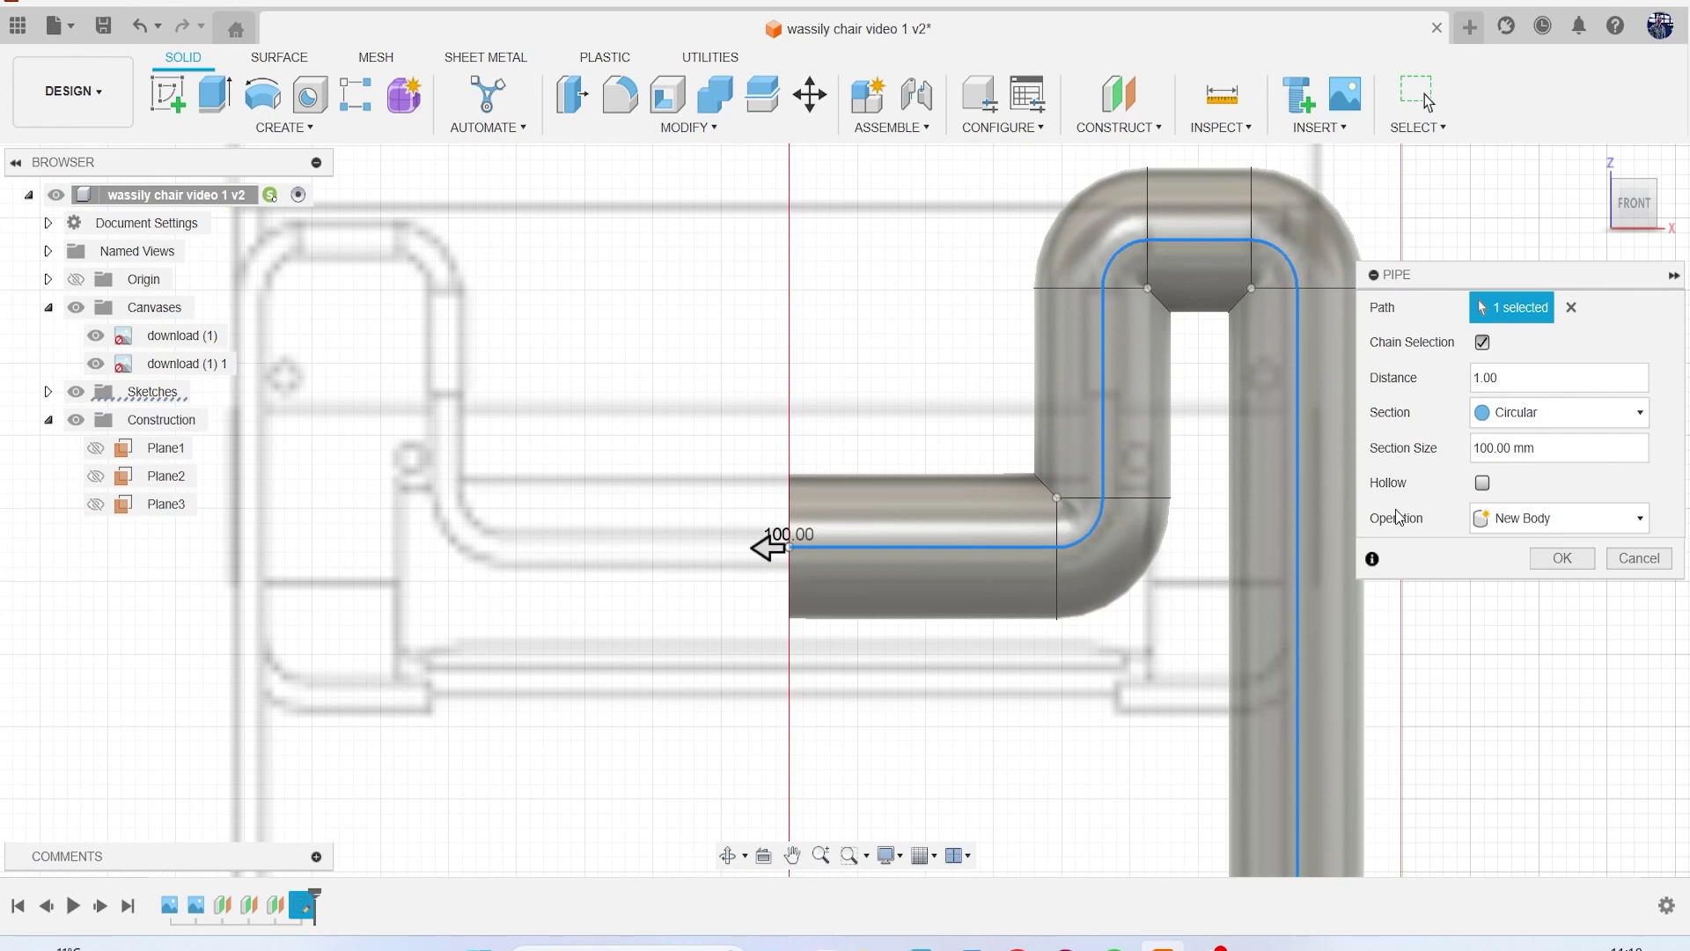
Step: Set the pipe's section size to 20 mm to match the canvas tubing and create it as a new body
{"action": "left_click_drag", "start_coordinate": [1583, 454], "coordinate": [1449, 469]}
{"action": "left_click", "coordinate": [1477, 455]}
{"action": "left_click_drag", "start_coordinate": [1476, 451], "coordinate": [1497, 455]}
{"action": "type", "text": "5"}
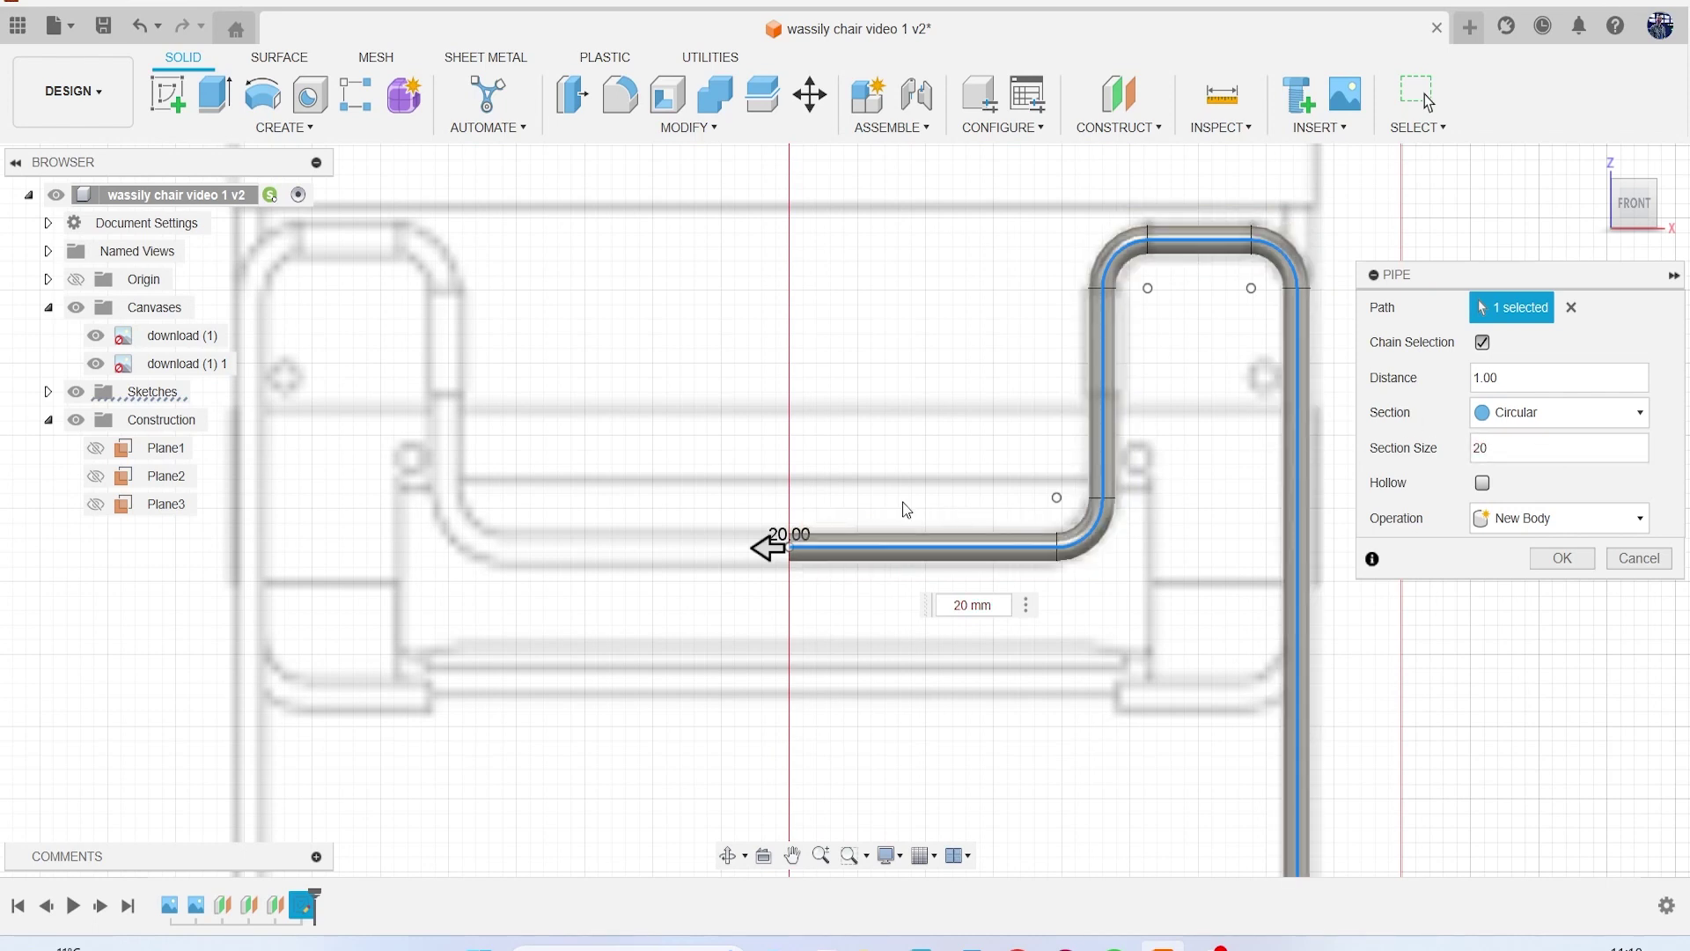
{"action": "scroll", "coordinate": [894, 564], "scroll_direction": "up", "scroll_amount": 5}
{"action": "scroll", "coordinate": [988, 552], "scroll_direction": "down", "scroll_amount": 6}
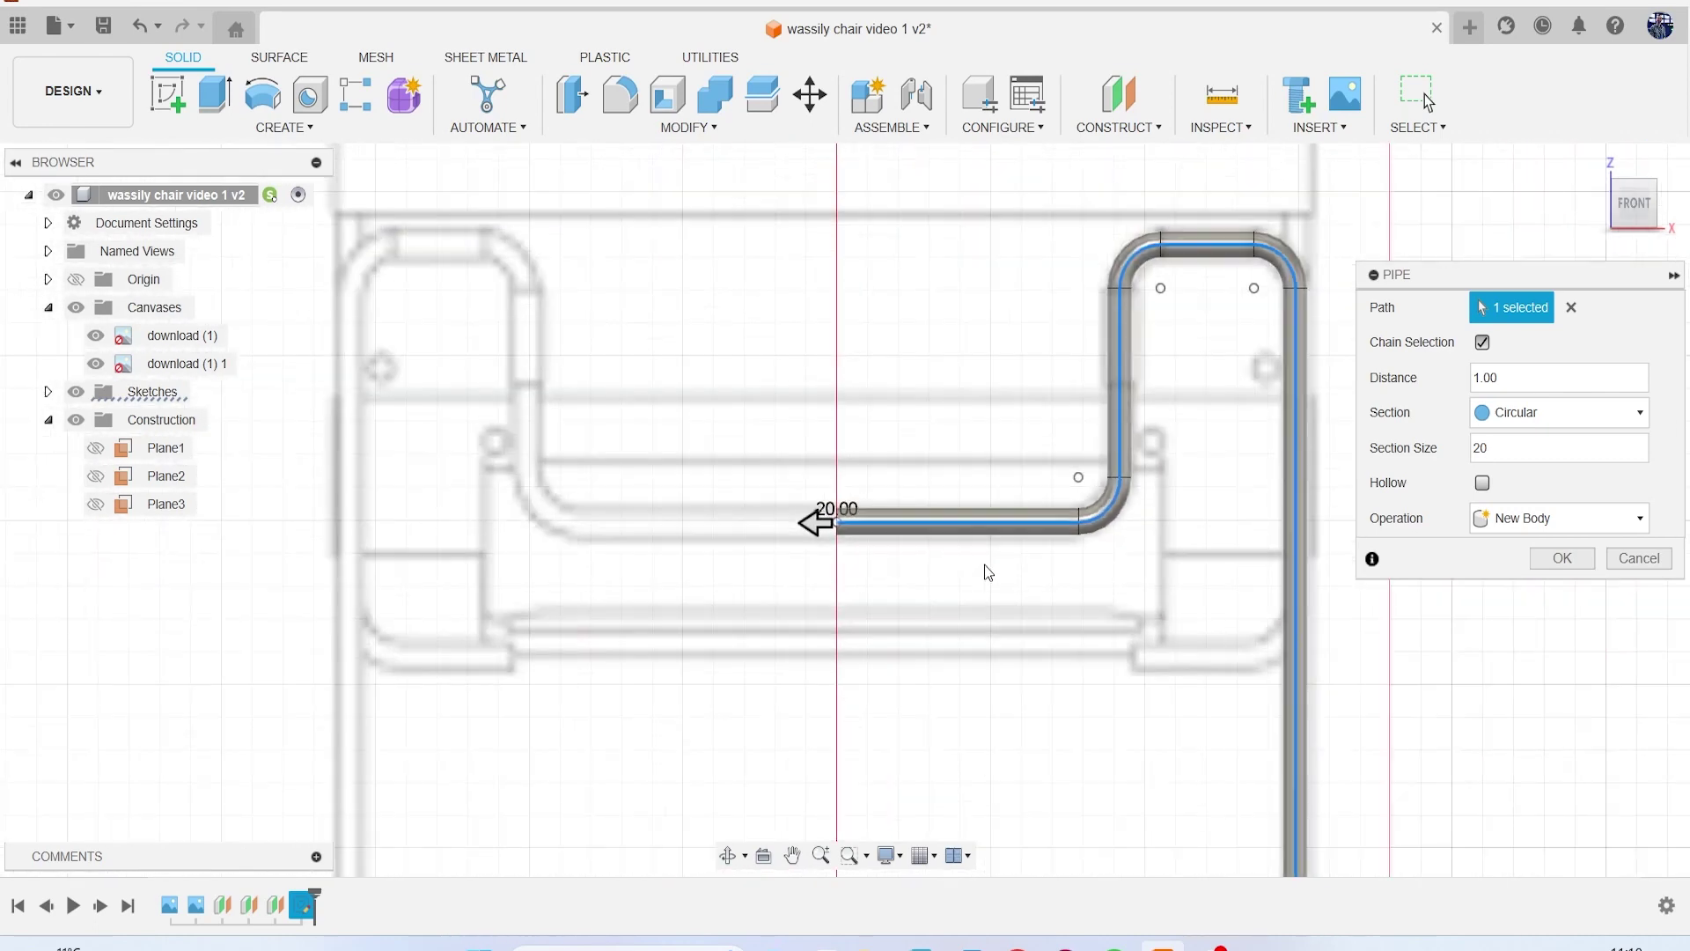
{"action": "left_click", "coordinate": [1564, 557]}
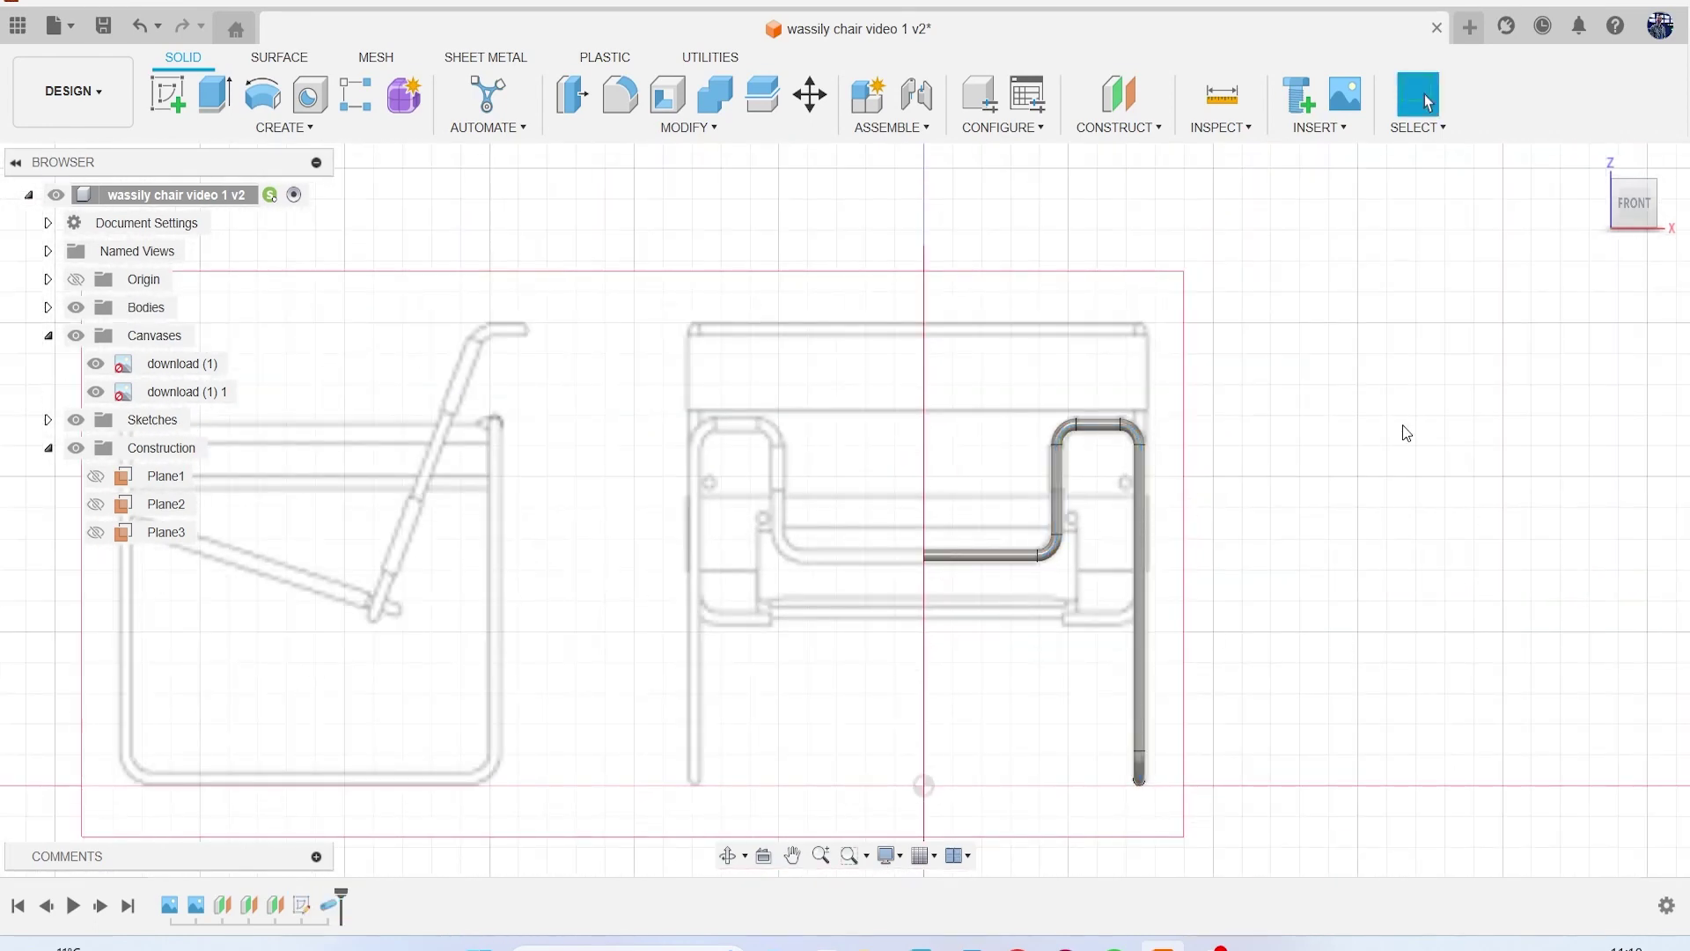
Step: View the pipe frame at an angle and hide the reference canvases again
{"action": "left_click_drag", "start_coordinate": [1627, 204], "coordinate": [1576, 226]}
{"action": "middle_click_drag", "start_coordinate": [423, 374], "coordinate": [629, 393], "text": "shift"}
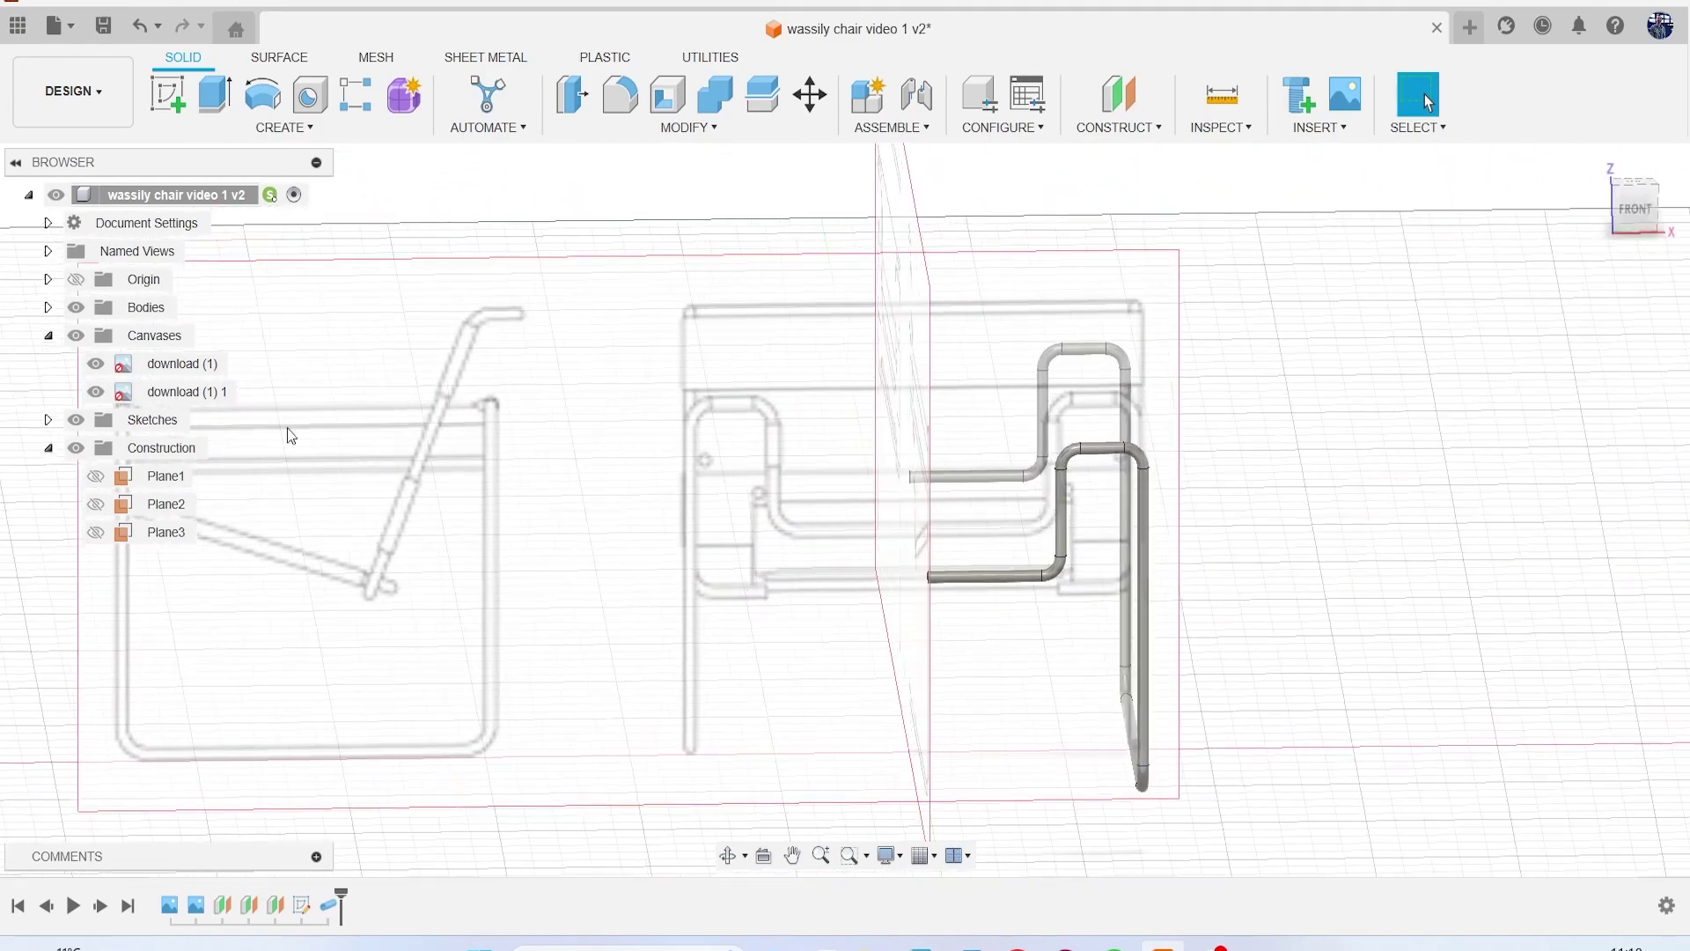
{"action": "left_click", "coordinate": [76, 336]}
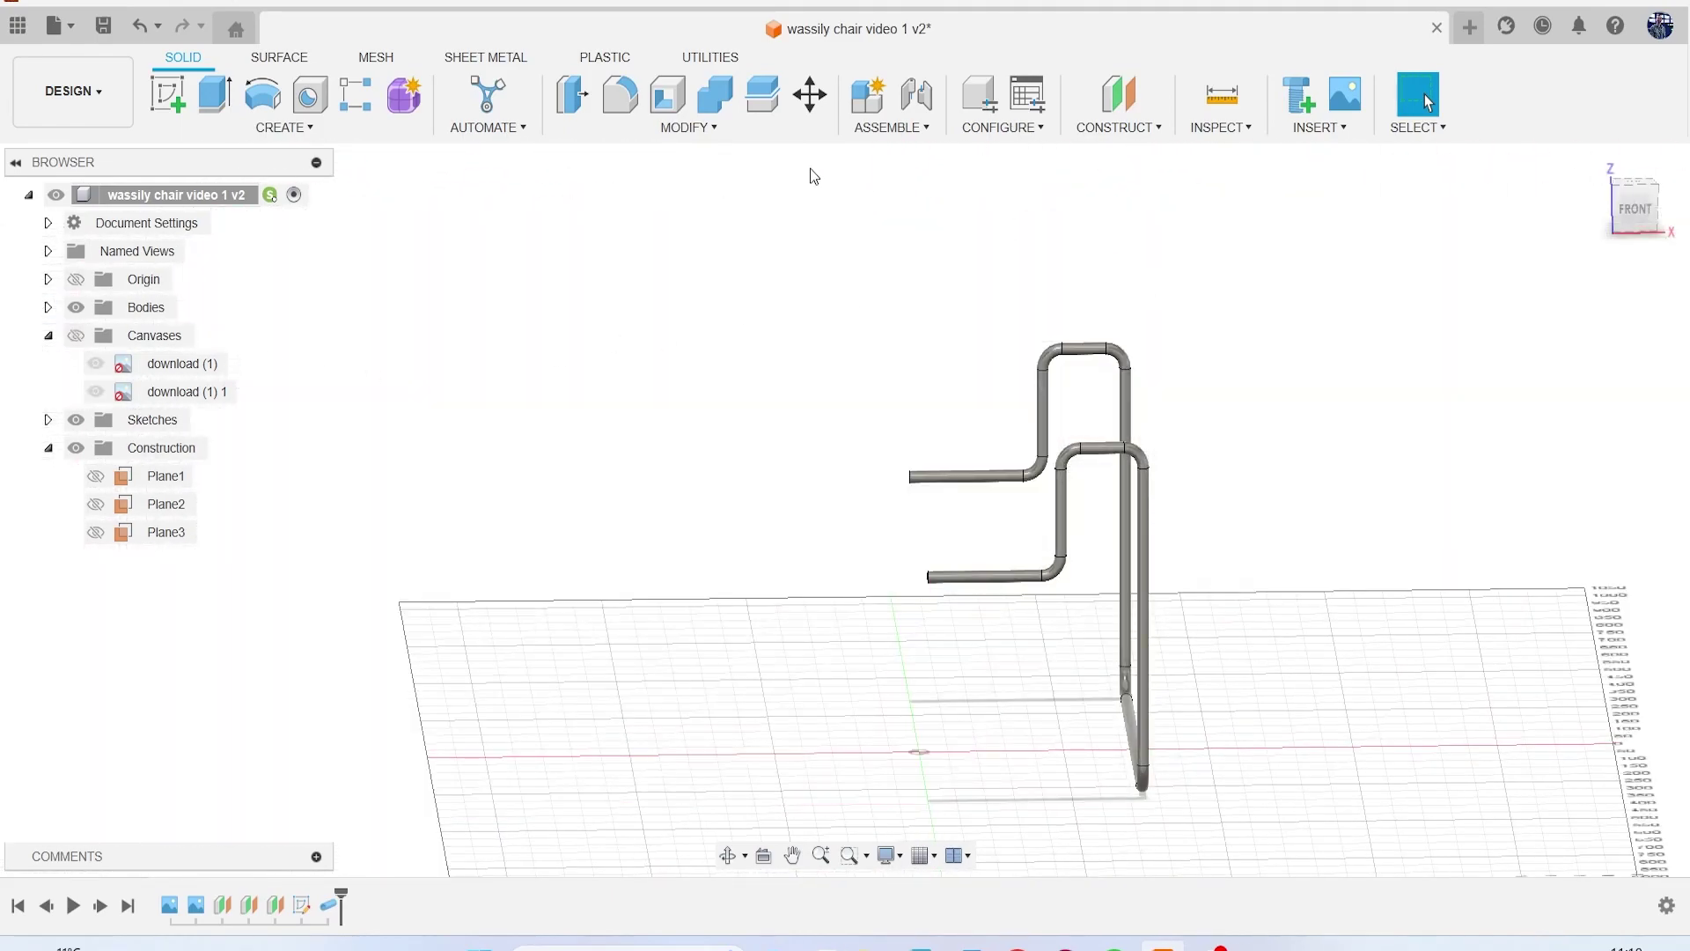
Step: Mirror the pipe body about the front cross tube's end face, joining both halves into a complete frame
{"action": "left_click", "coordinate": [312, 130]}
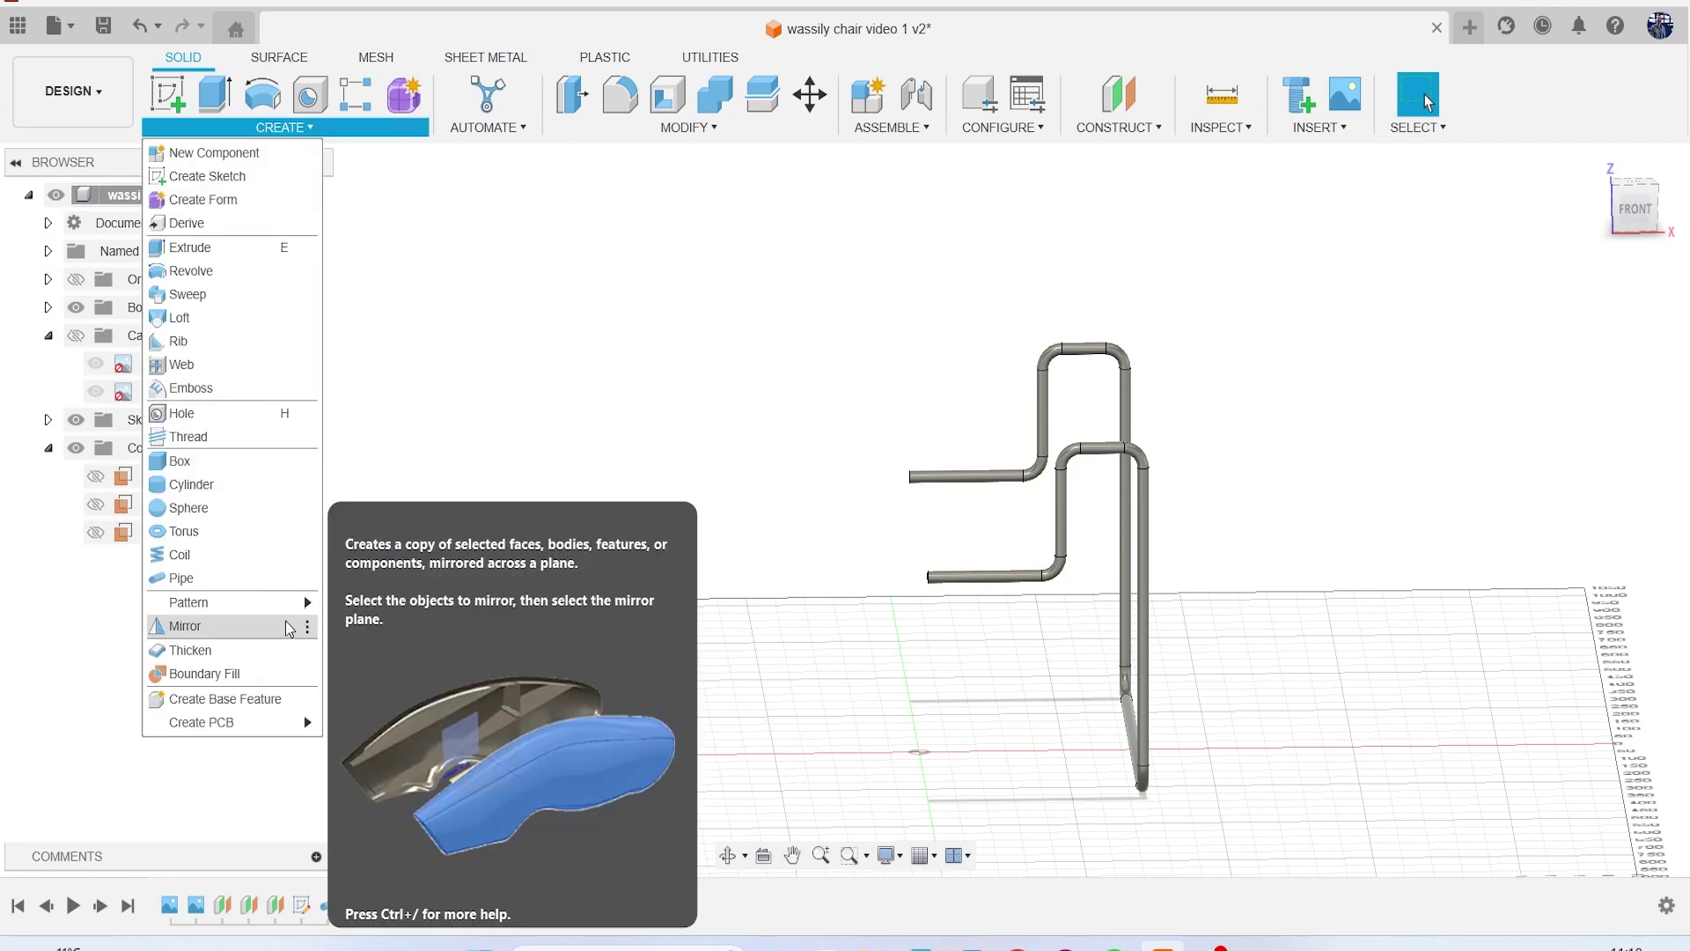
{"action": "key", "text": "Escape"}
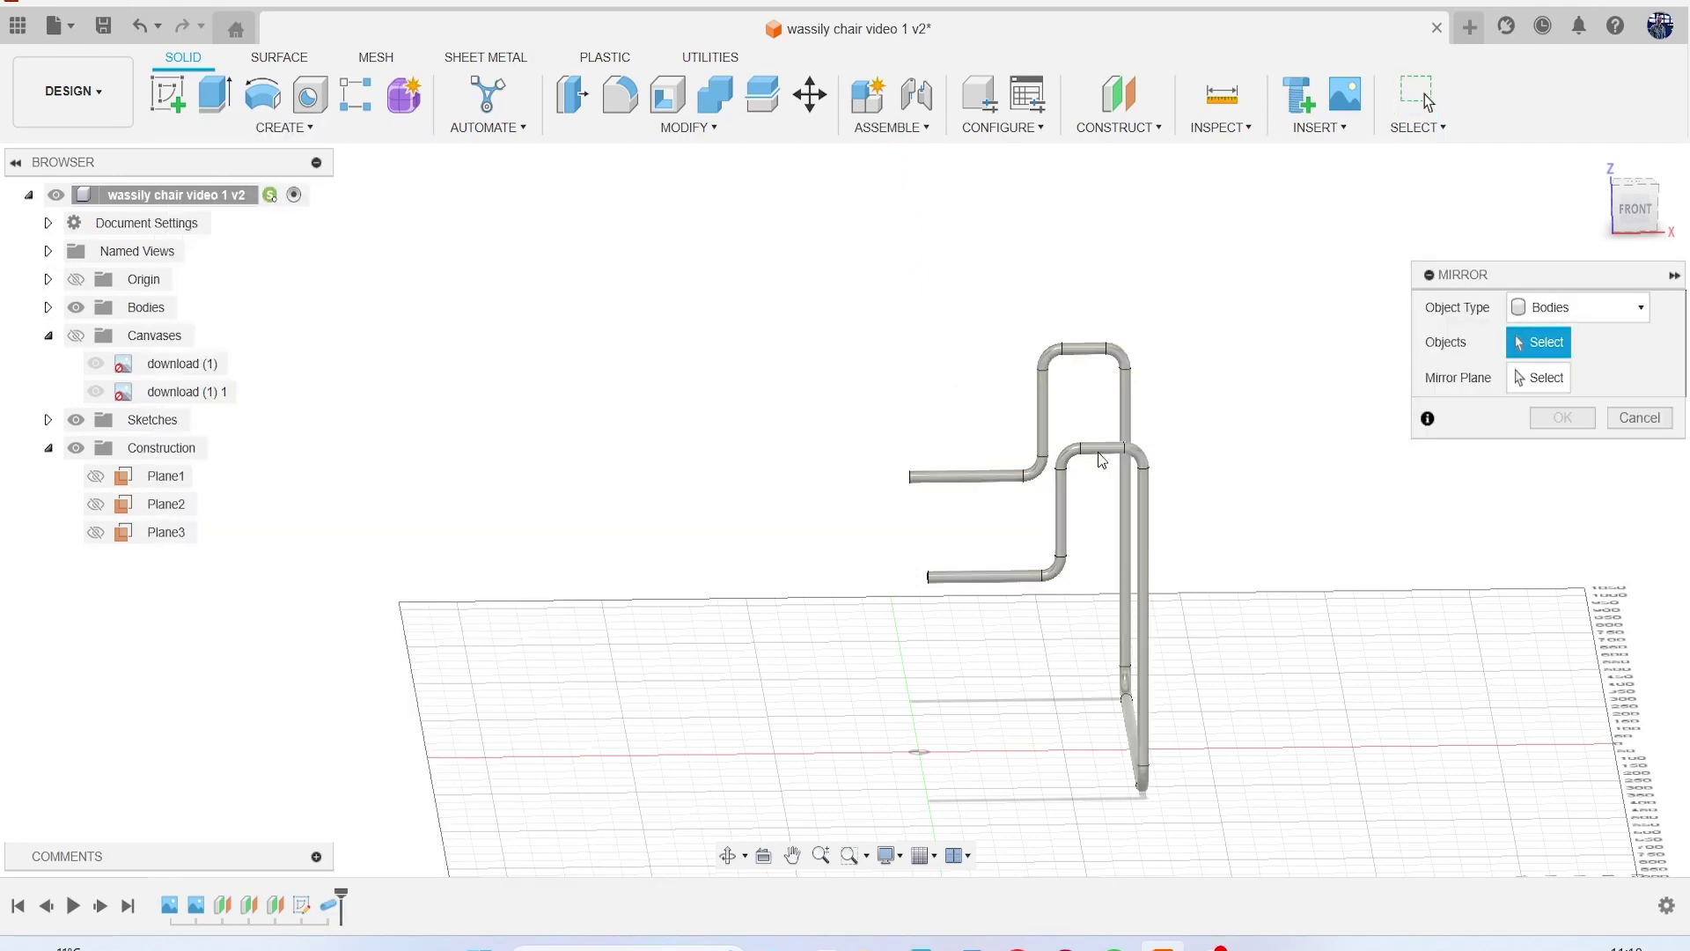
{"action": "left_click", "coordinate": [1100, 449]}
{"action": "left_click", "coordinate": [1539, 378]}
{"action": "middle_click_drag", "start_coordinate": [846, 511], "coordinate": [954, 619], "text": "shift"}
{"action": "scroll", "coordinate": [953, 619], "scroll_direction": "up", "scroll_amount": 5}
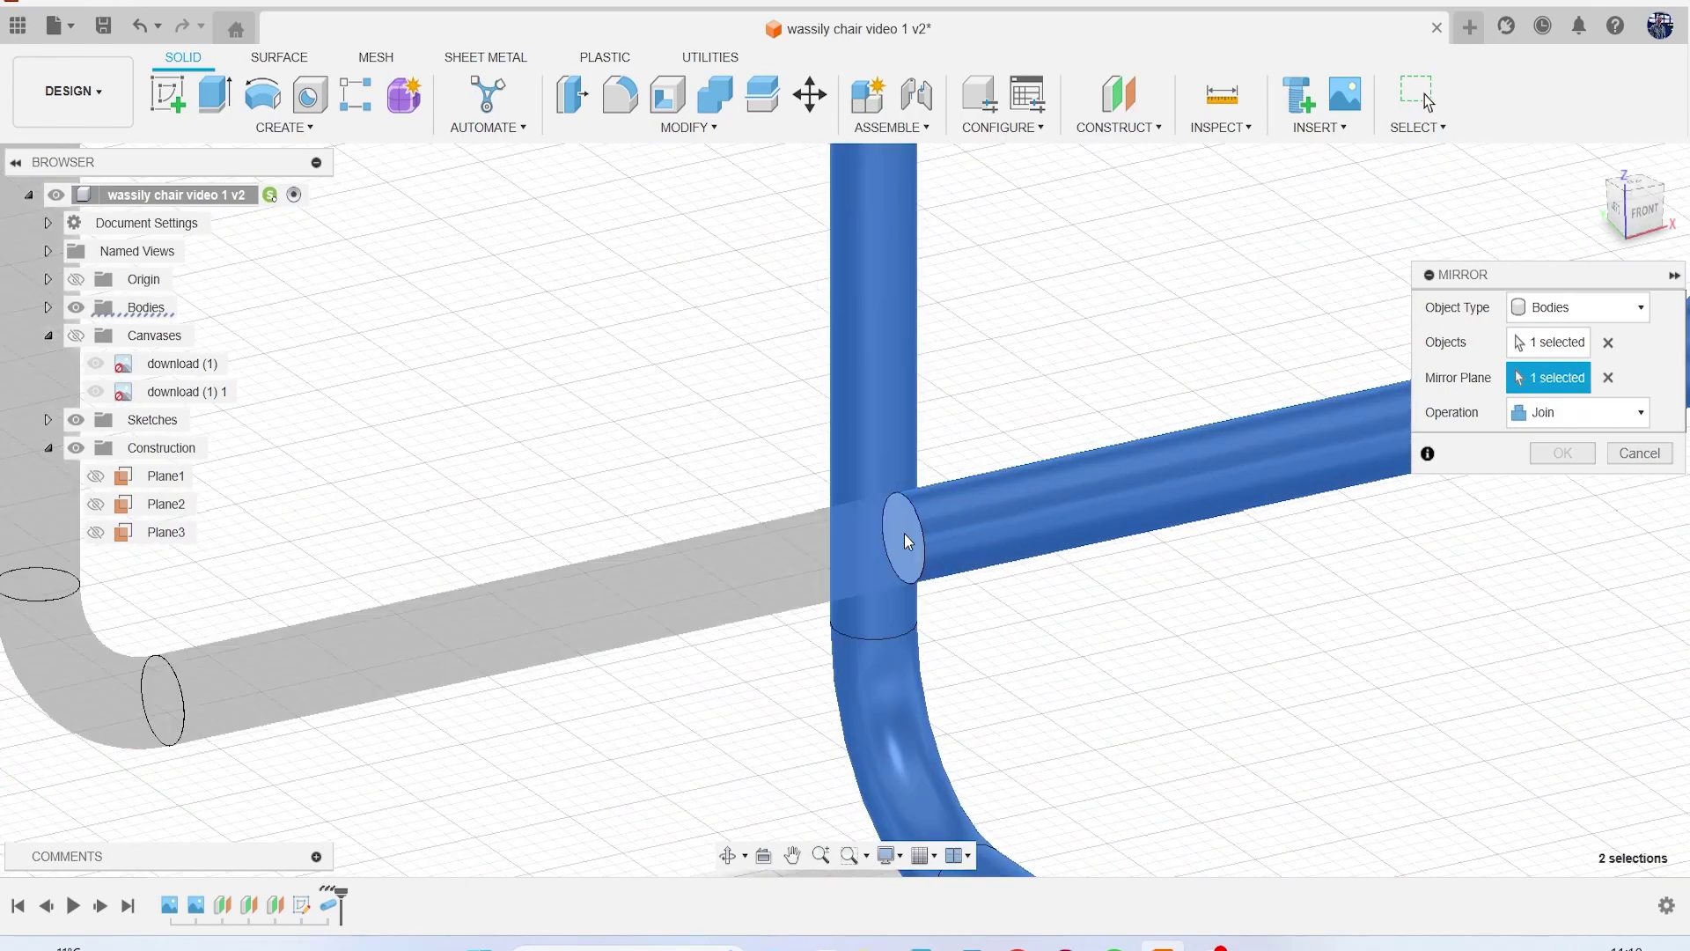
{"action": "left_click", "coordinate": [915, 534]}
{"action": "scroll", "coordinate": [947, 600], "scroll_direction": "down", "scroll_amount": 5}
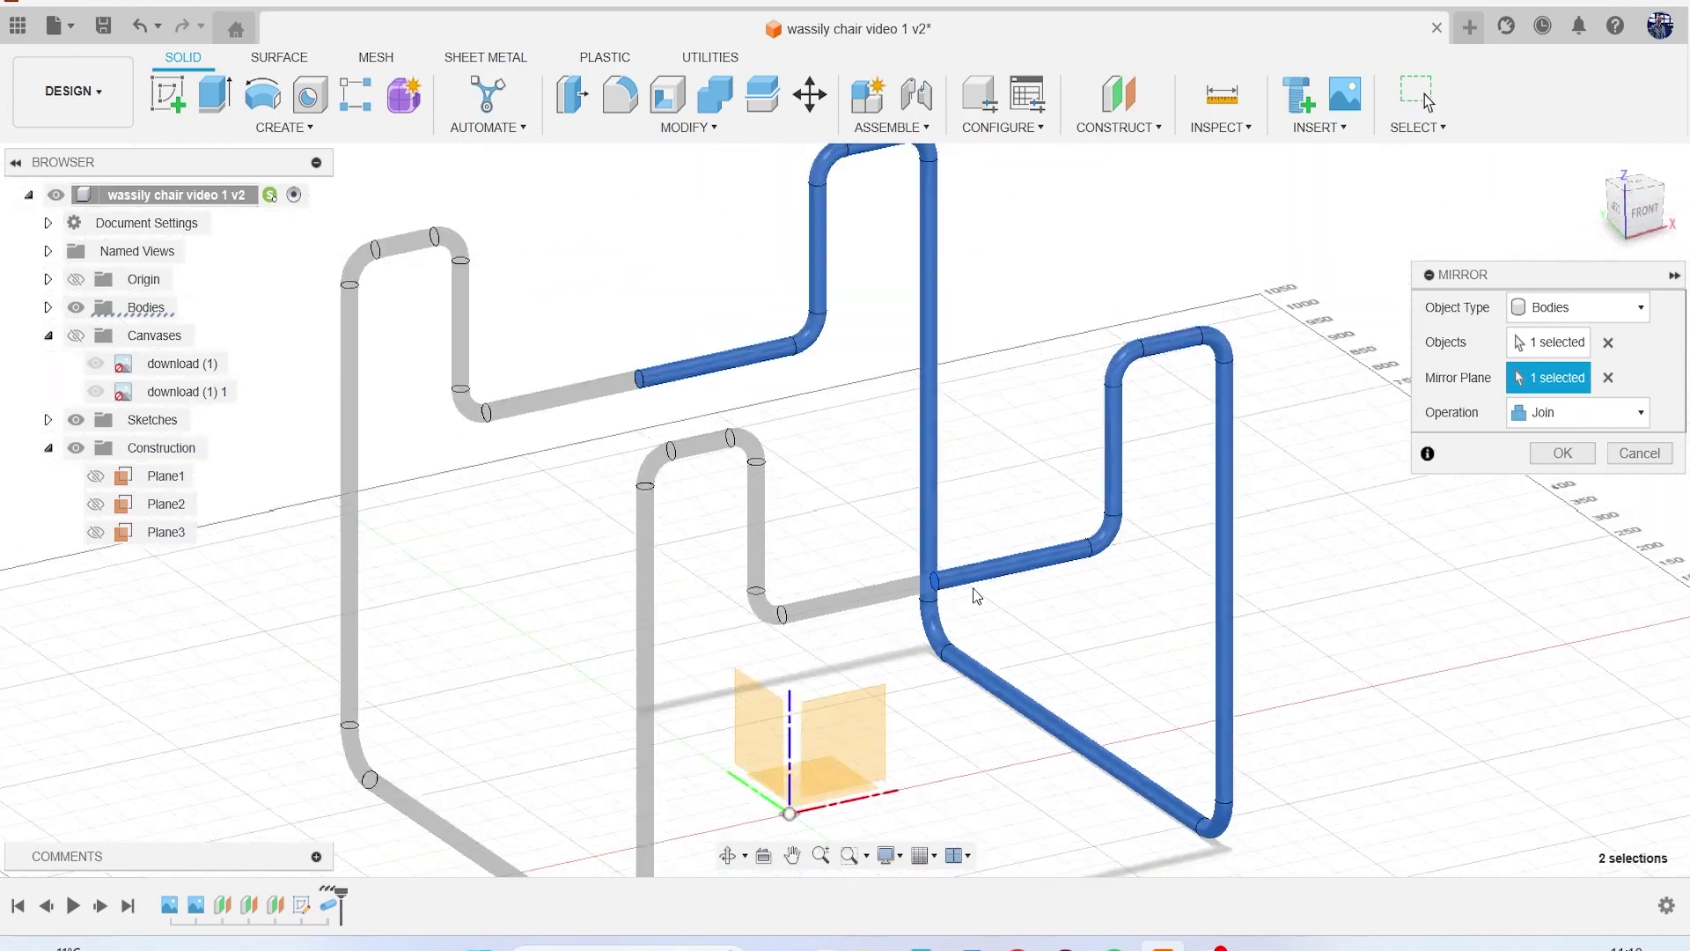
{"action": "left_click", "coordinate": [1556, 453]}
Step: Examine the complete frame from several angles and compare it with the Wassily Lounge Chair photo in the browser's image results
{"action": "scroll", "coordinate": [1453, 493], "scroll_direction": "down", "scroll_amount": 4}
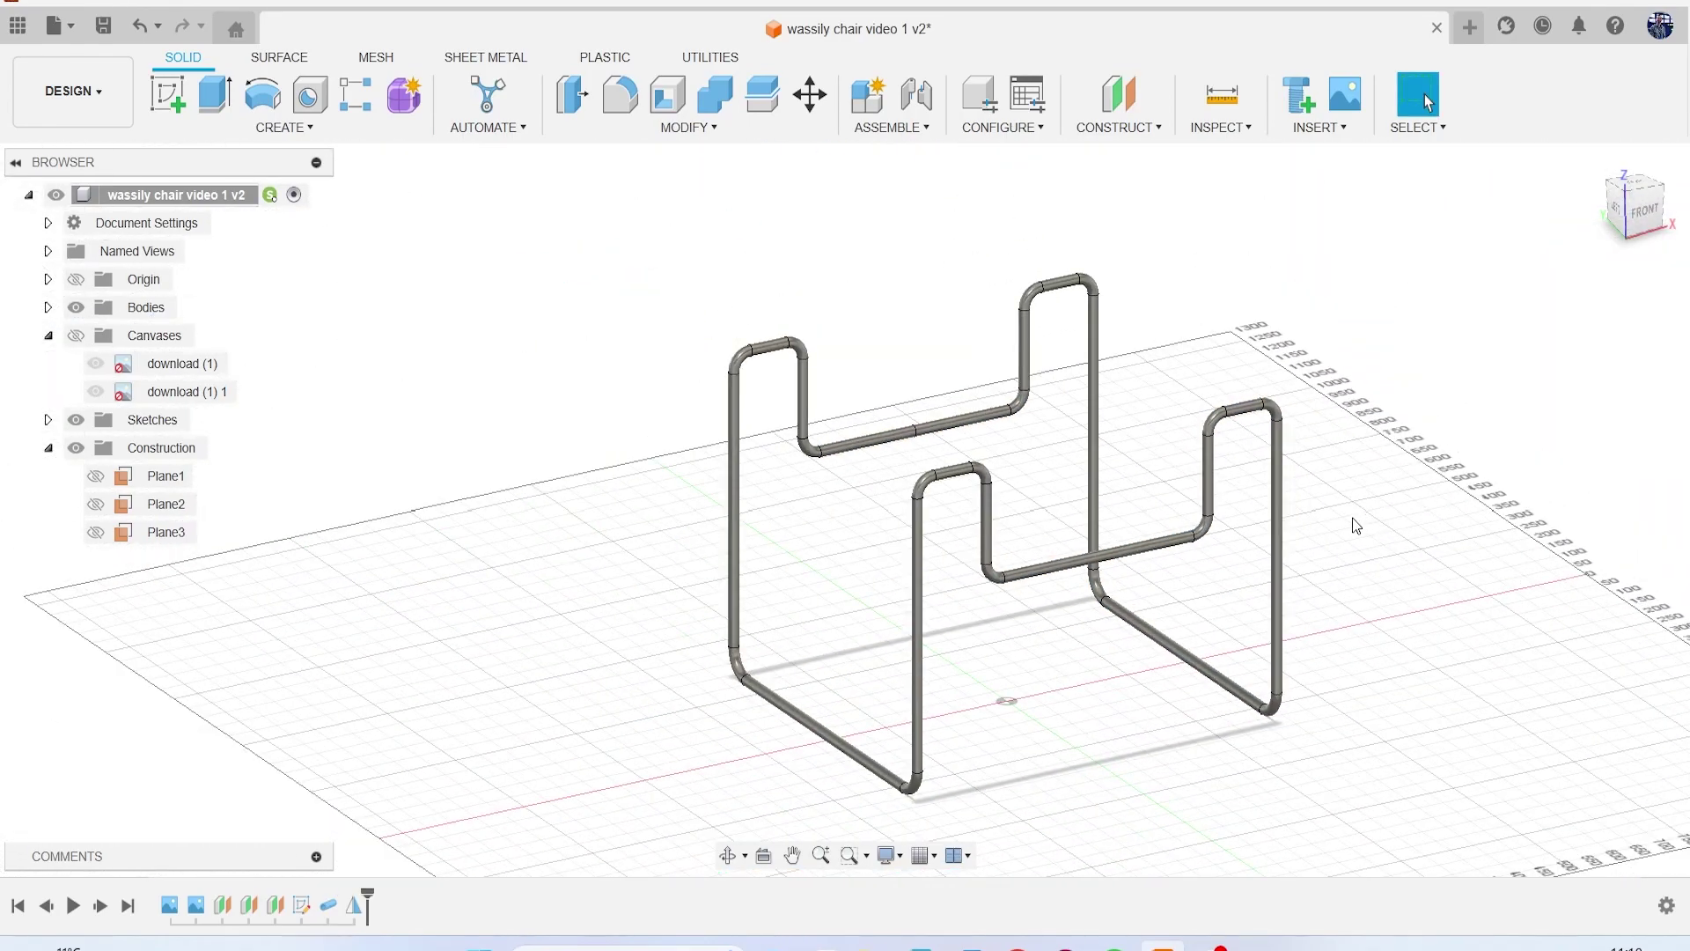
{"action": "left_click", "coordinate": [1642, 214]}
{"action": "middle_click_drag", "start_coordinate": [1489, 409], "coordinate": [1313, 380]}
{"action": "left_click_drag", "start_coordinate": [1639, 216], "coordinate": [1545, 255]}
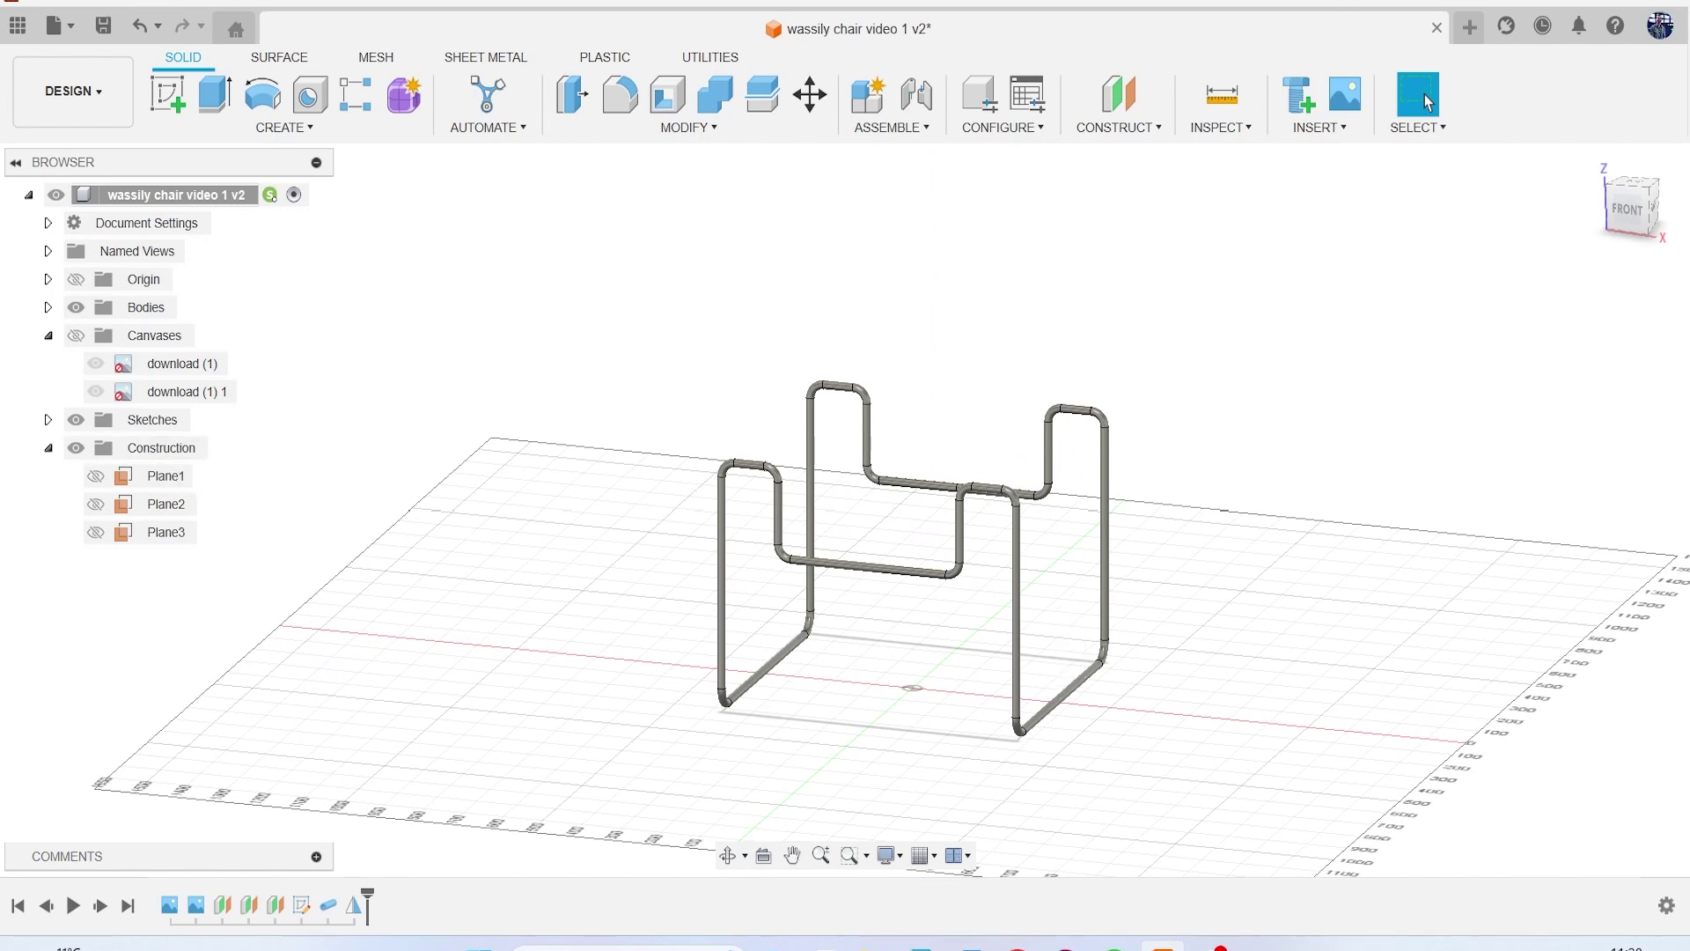
{"action": "left_click_drag", "start_coordinate": [1689, 207], "coordinate": [1254, 234]}
{"action": "double_click", "coordinate": [1253, 234]}
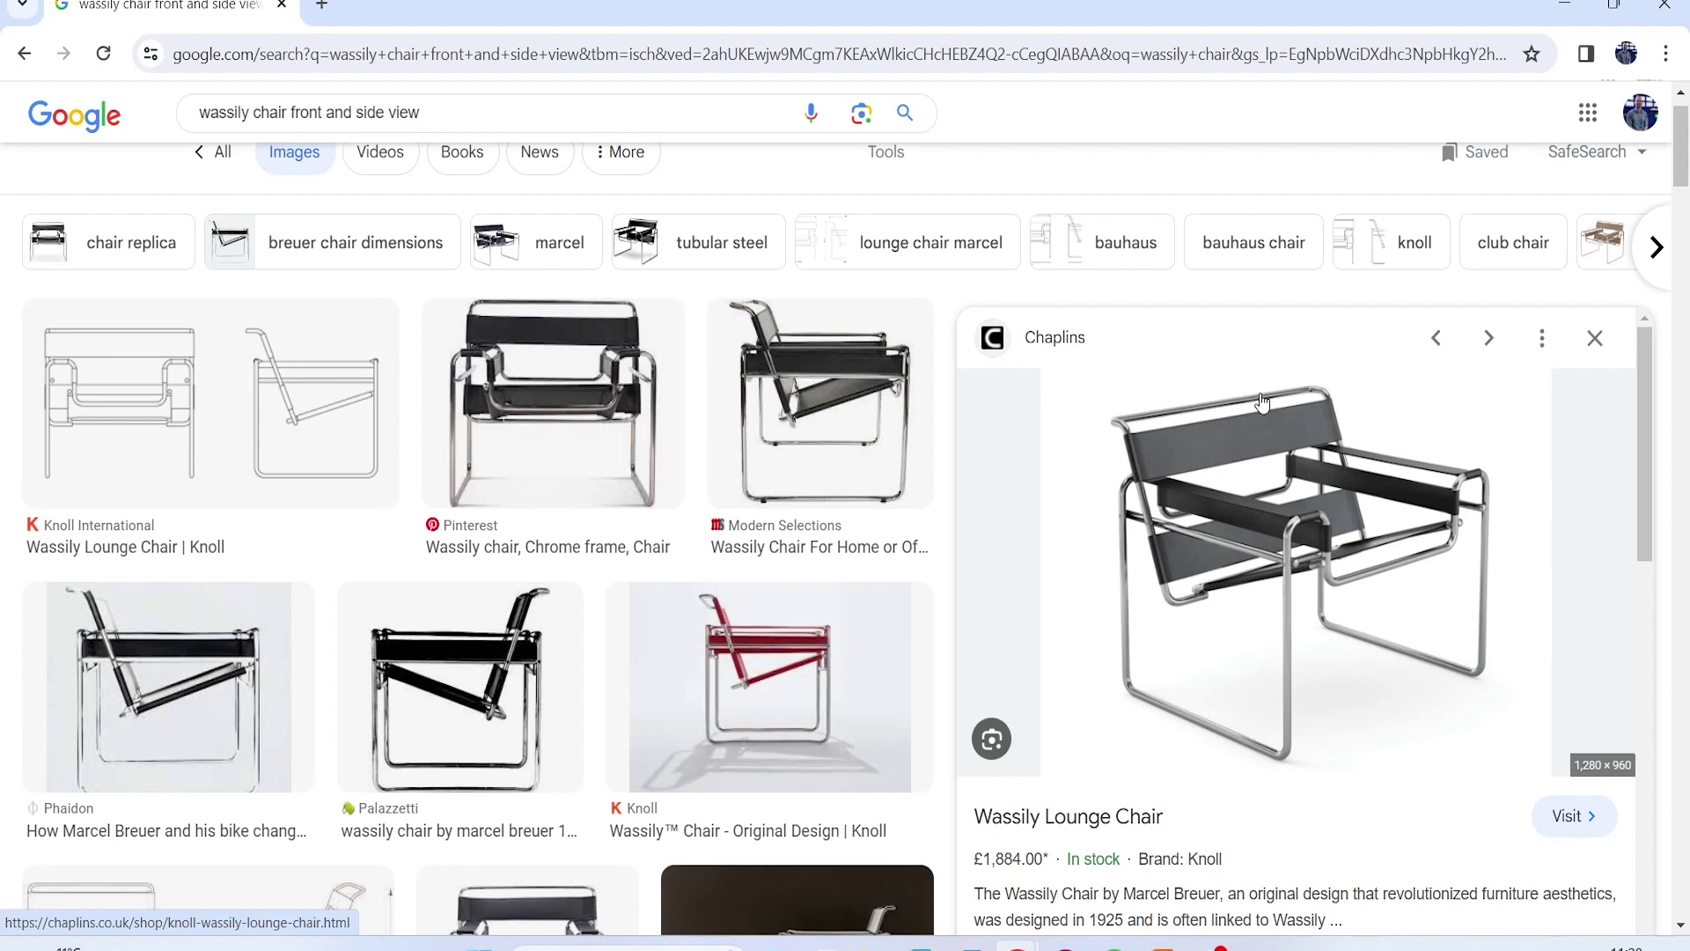
{"action": "left_click_drag", "start_coordinate": [1345, 21], "coordinate": [1689, 202]}
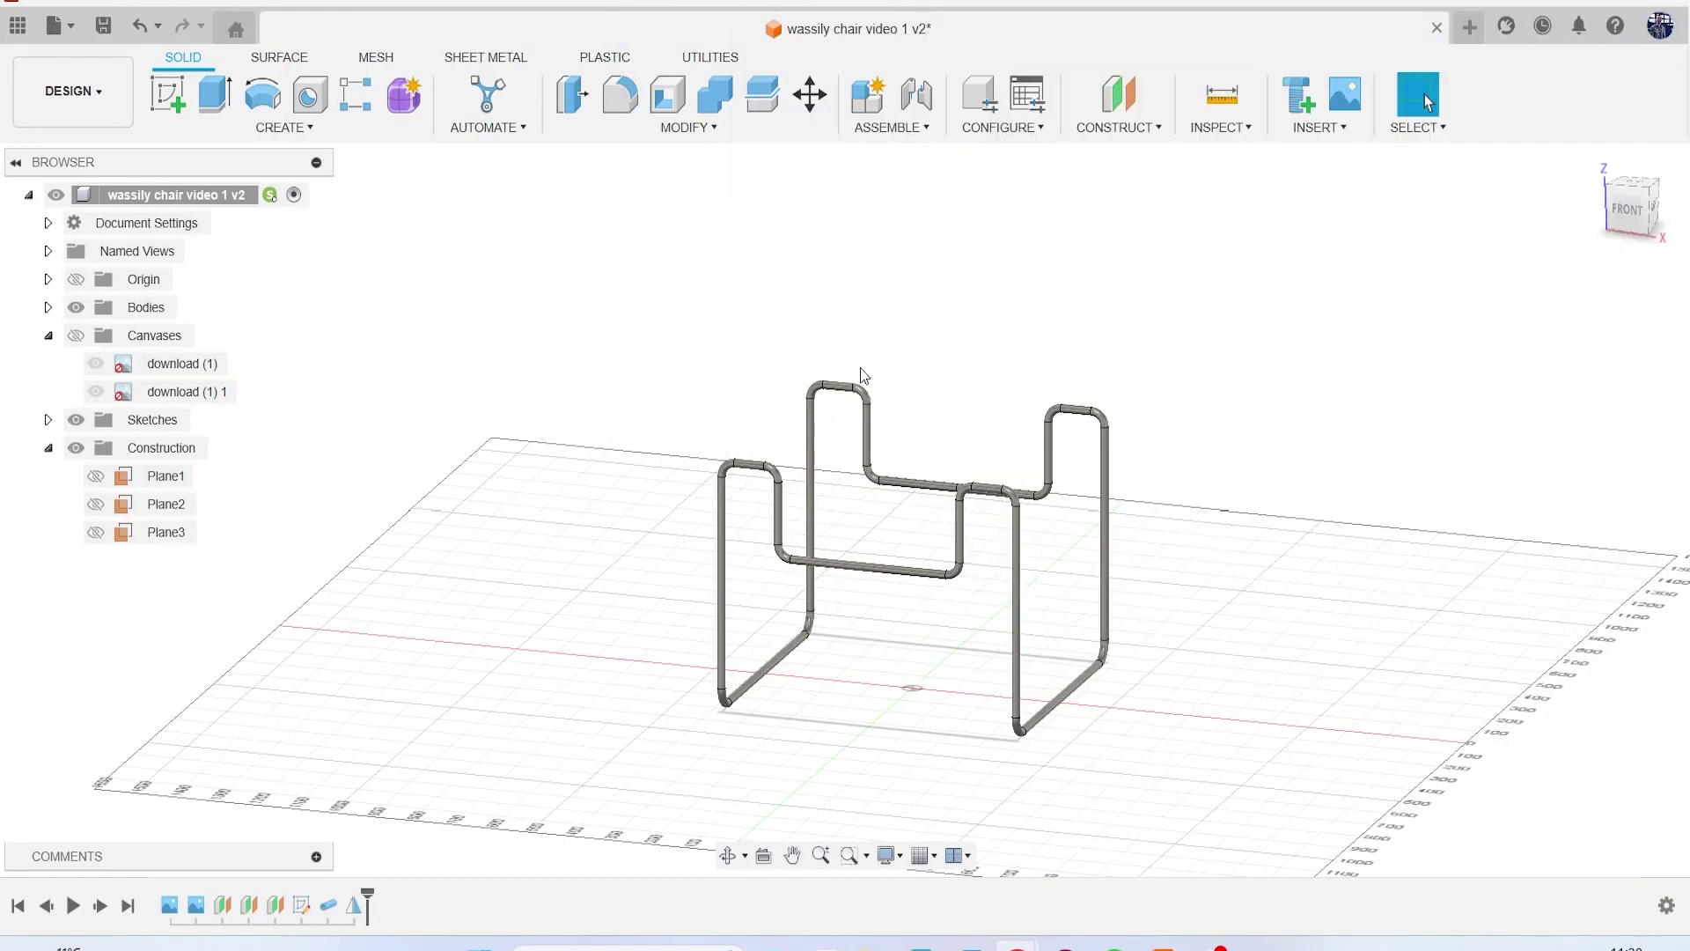
Step: Show the reference canvases again and view the tubular frame against them from the front
{"action": "left_click", "coordinate": [75, 335]}
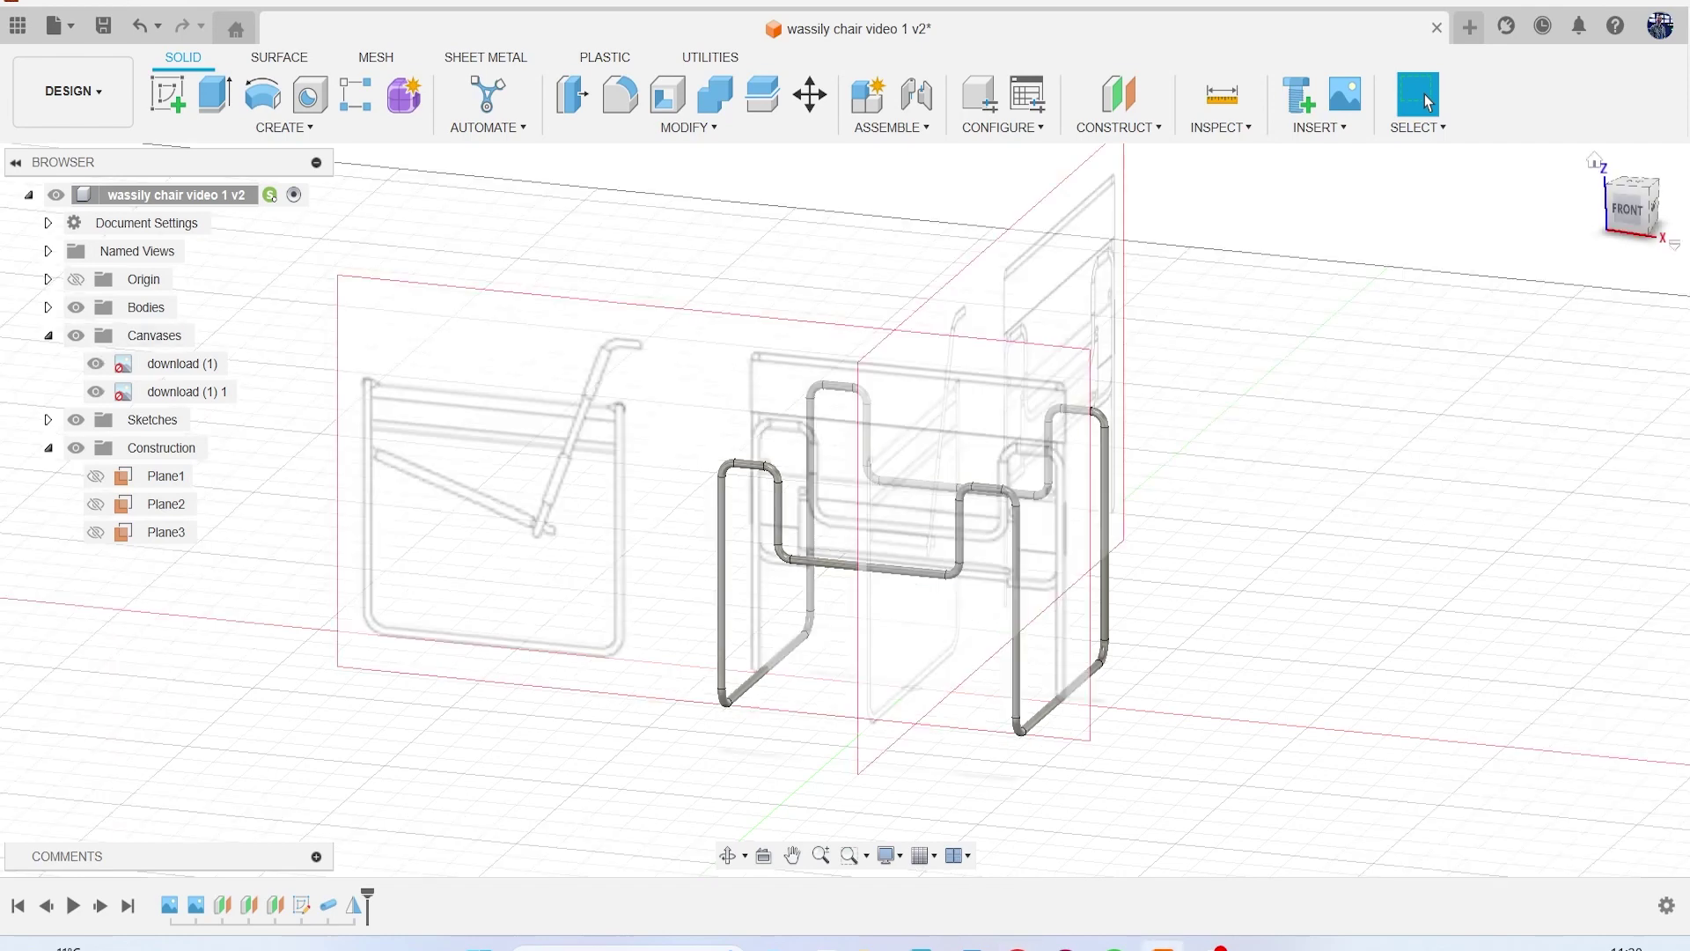
{"action": "left_click", "coordinate": [1629, 210]}
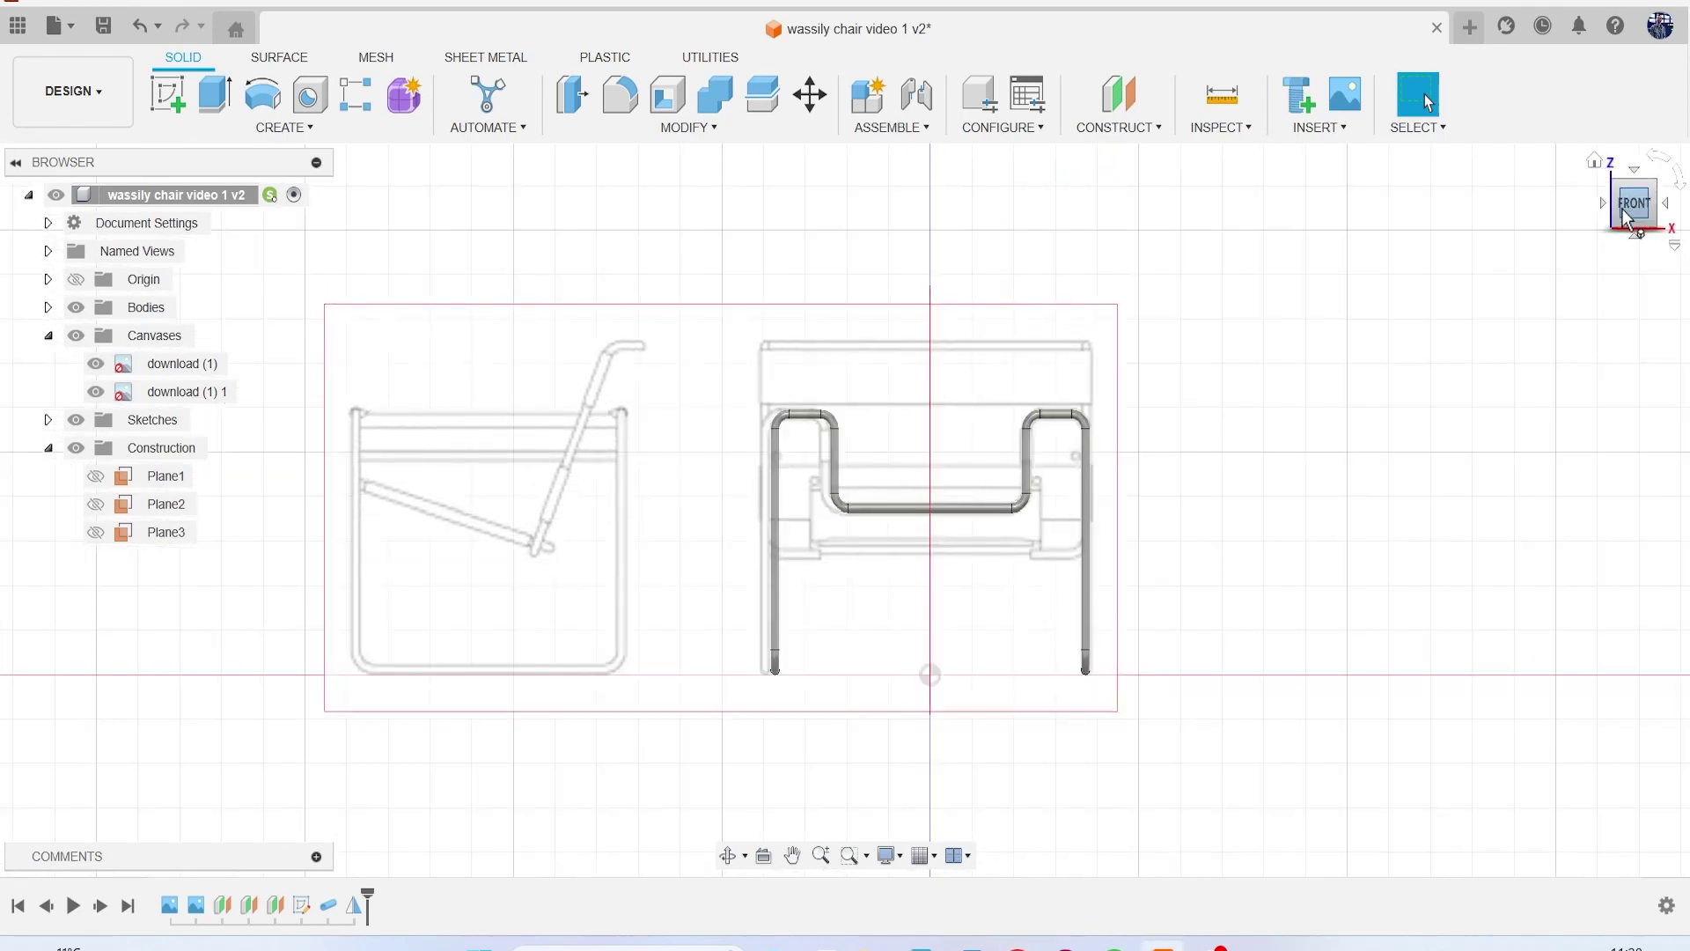
{"action": "left_click_drag", "start_coordinate": [1627, 220], "coordinate": [1609, 214]}
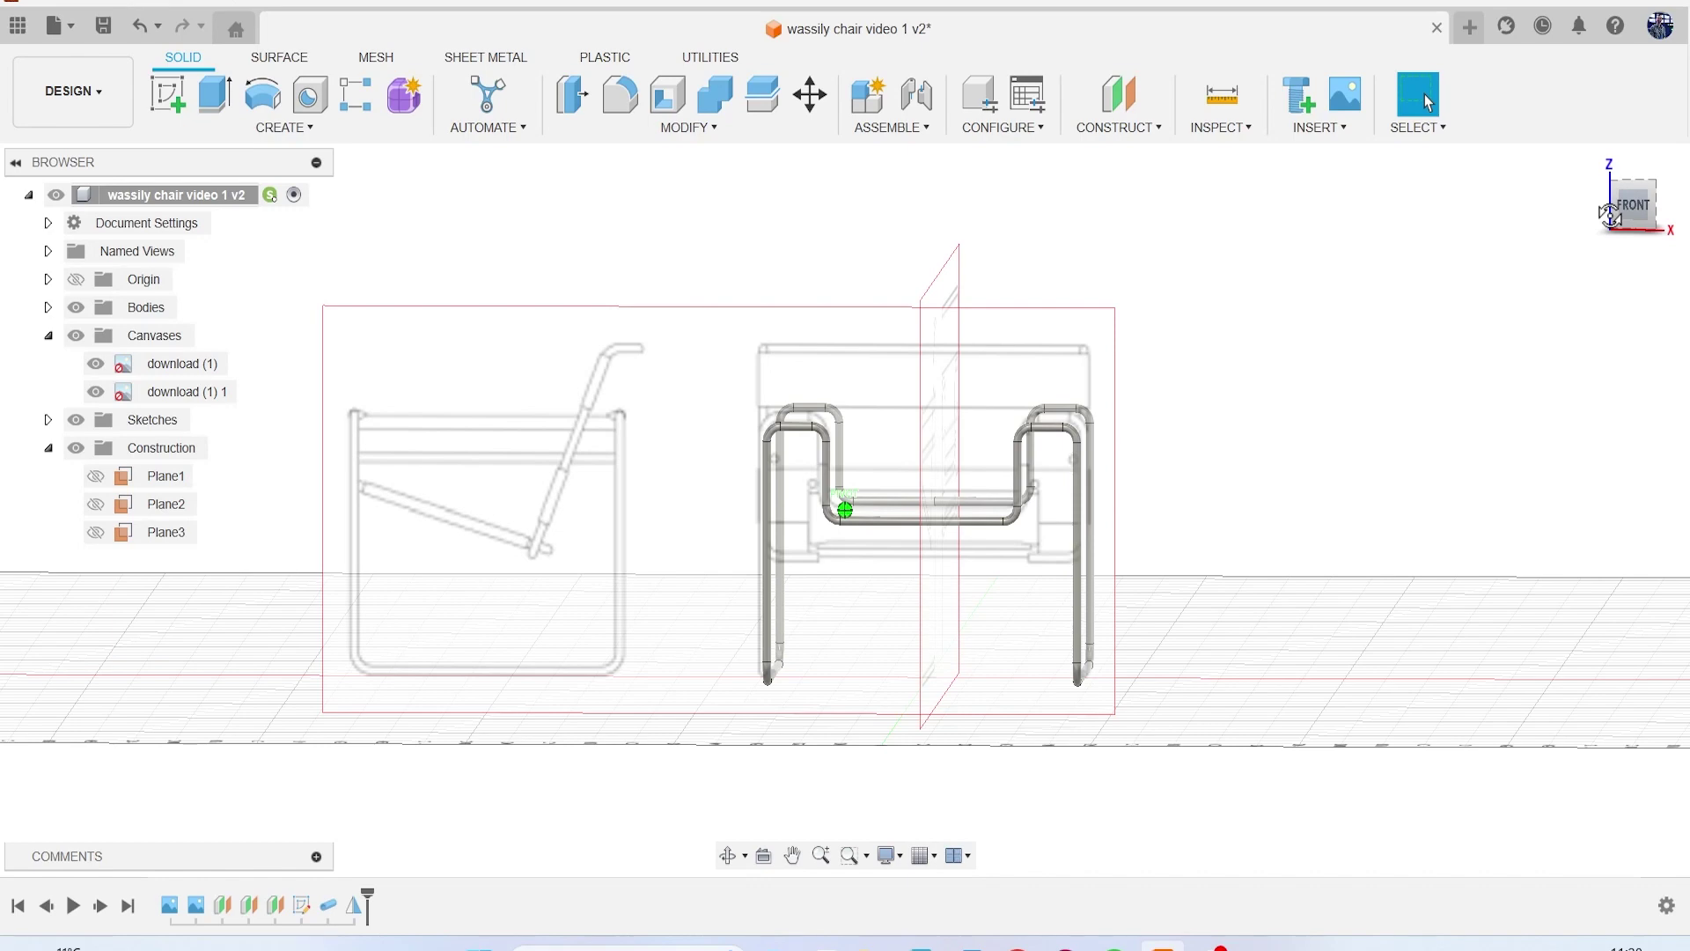
{"action": "left_click_drag", "start_coordinate": [1609, 214], "coordinate": [1609, 214]}
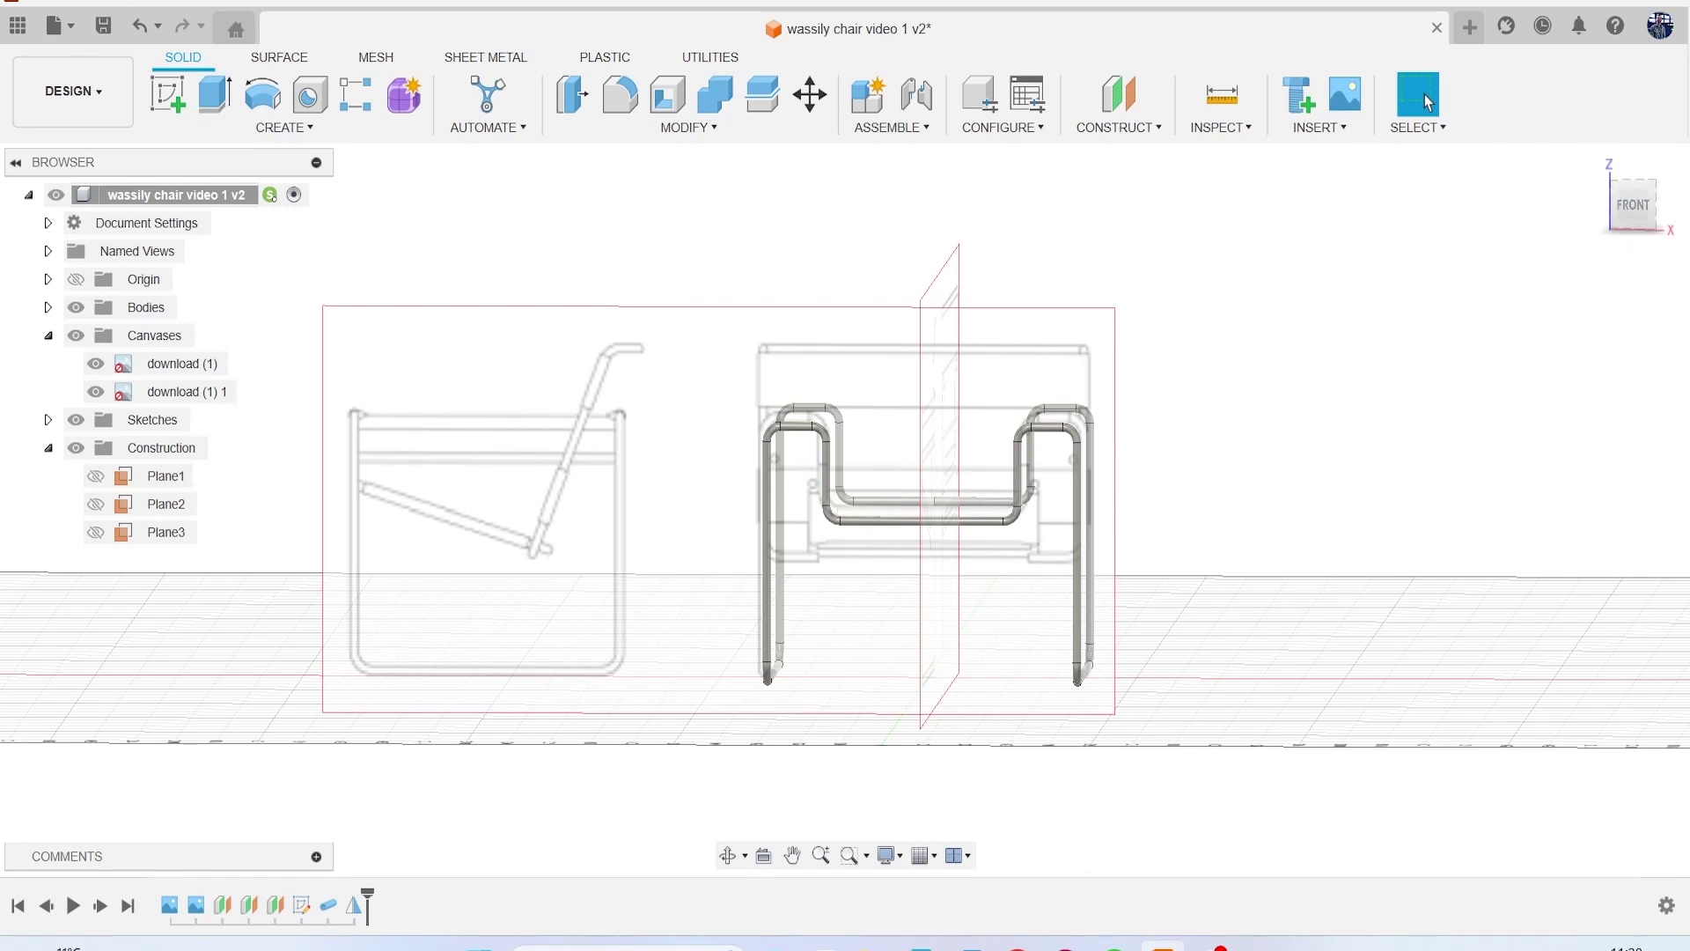
Step: Compare the frame's front and right side views with the Wassily Lounge Chair photo in the browser's image results
{"action": "left_click_drag", "start_coordinate": [1689, 132], "coordinate": [1195, 165]}
{"action": "double_click", "coordinate": [1195, 165]}
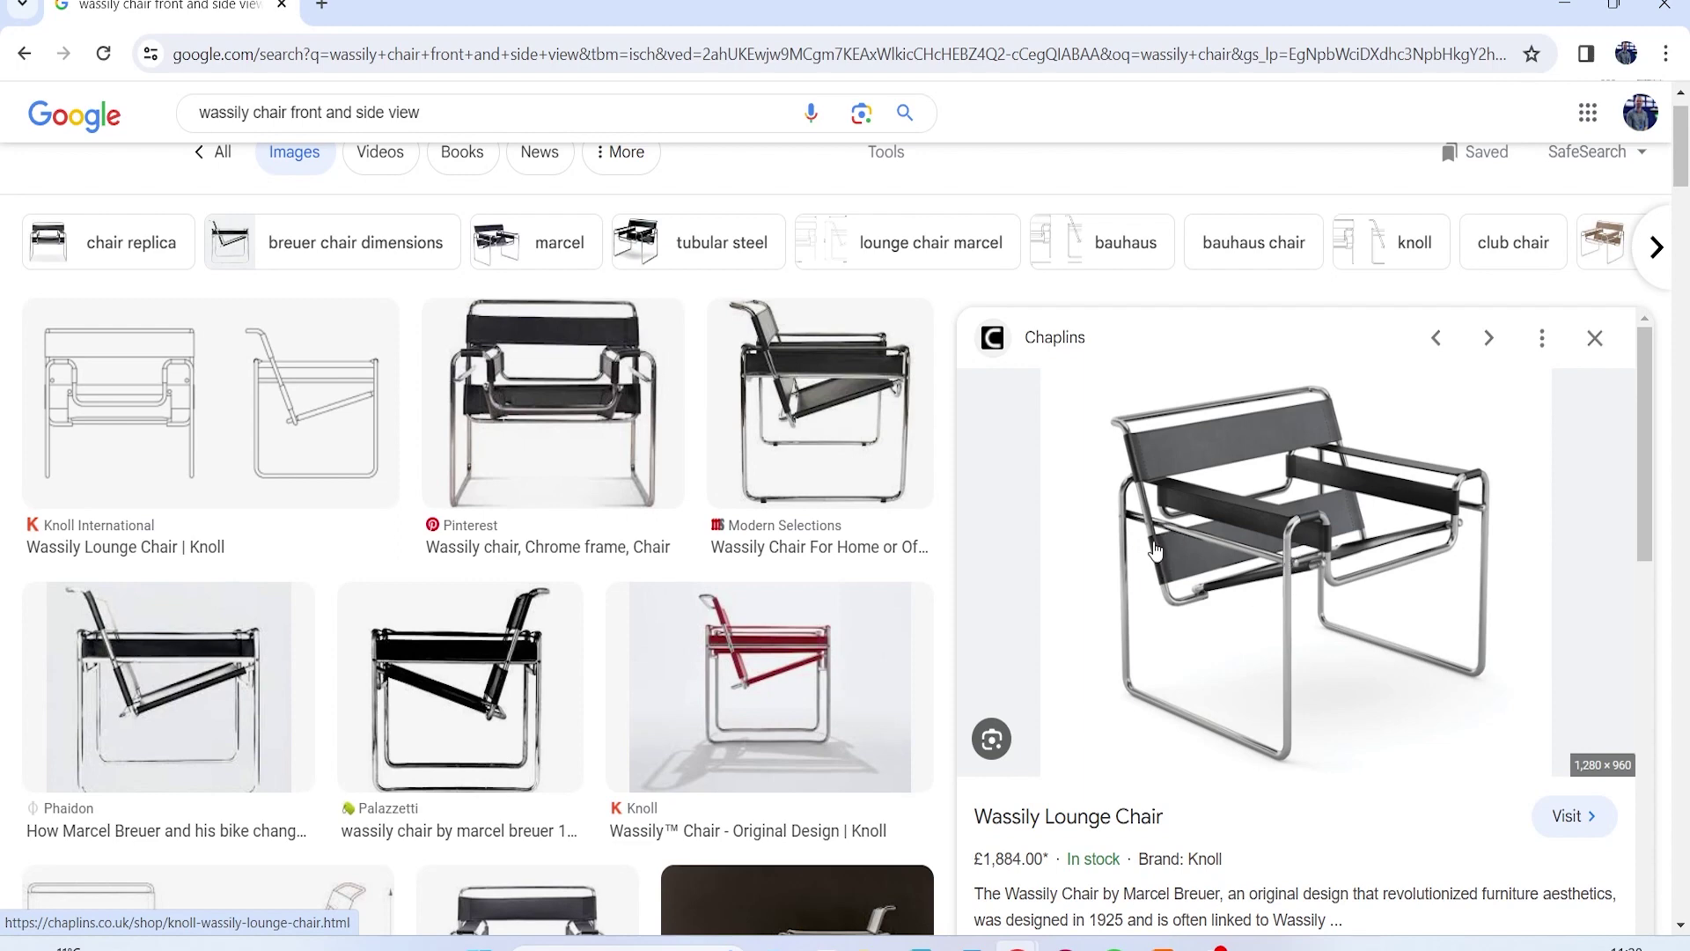
{"action": "left_click", "coordinate": [1565, 6]}
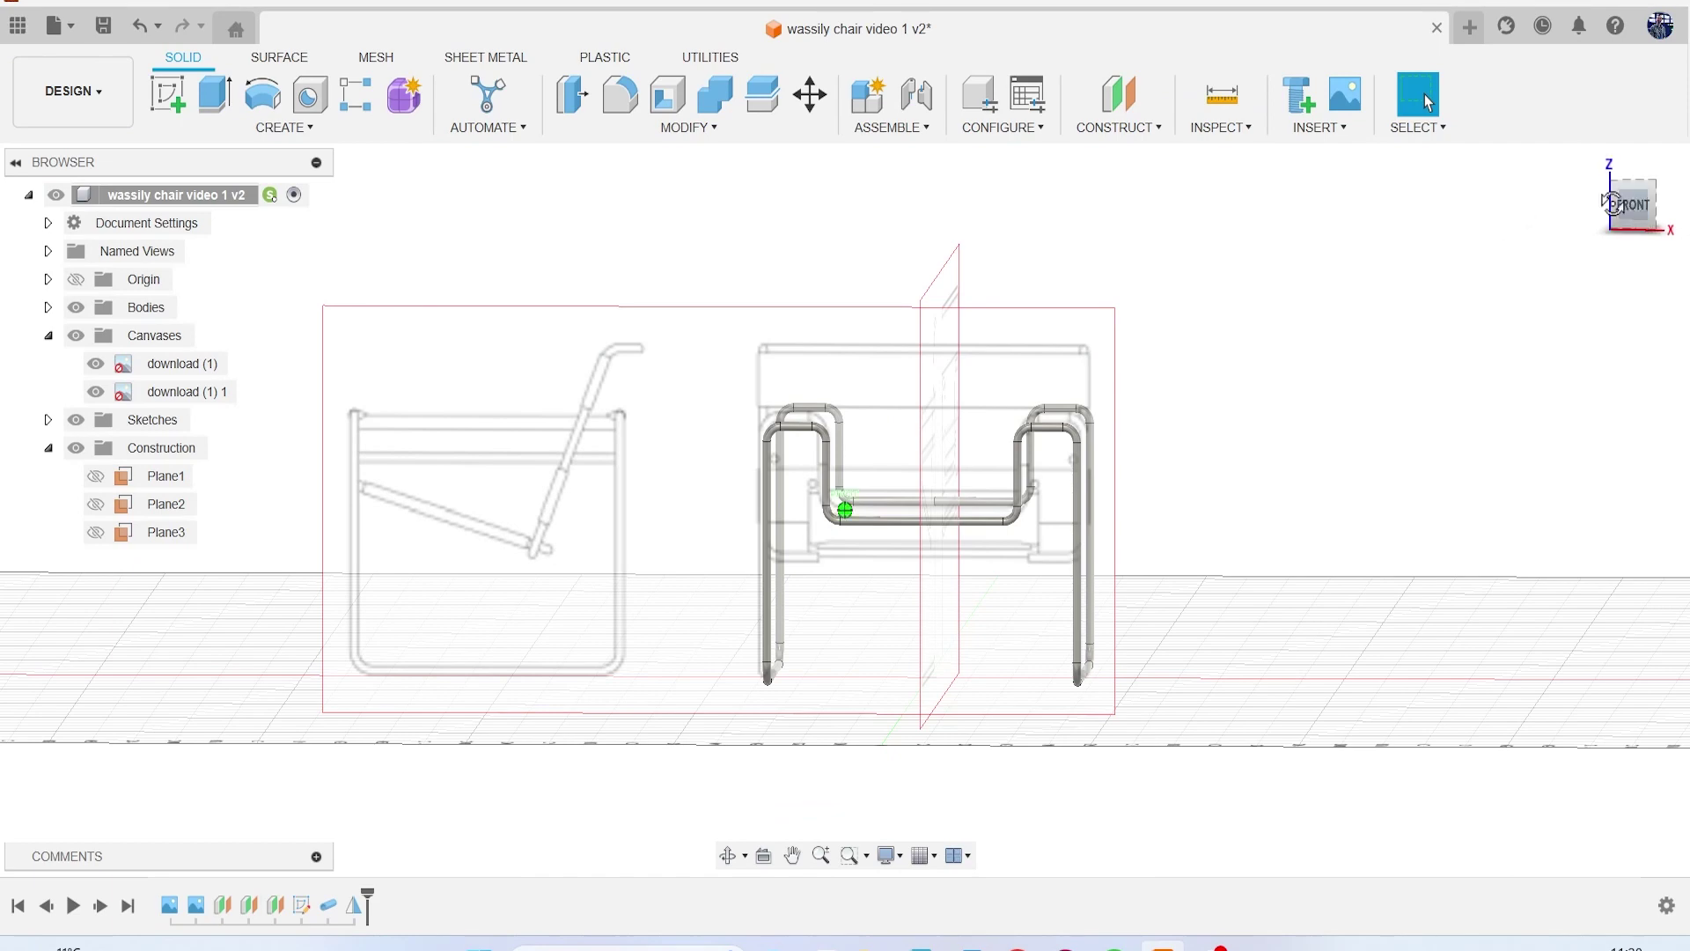
{"action": "left_click_drag", "start_coordinate": [1624, 213], "coordinate": [1630, 218]}
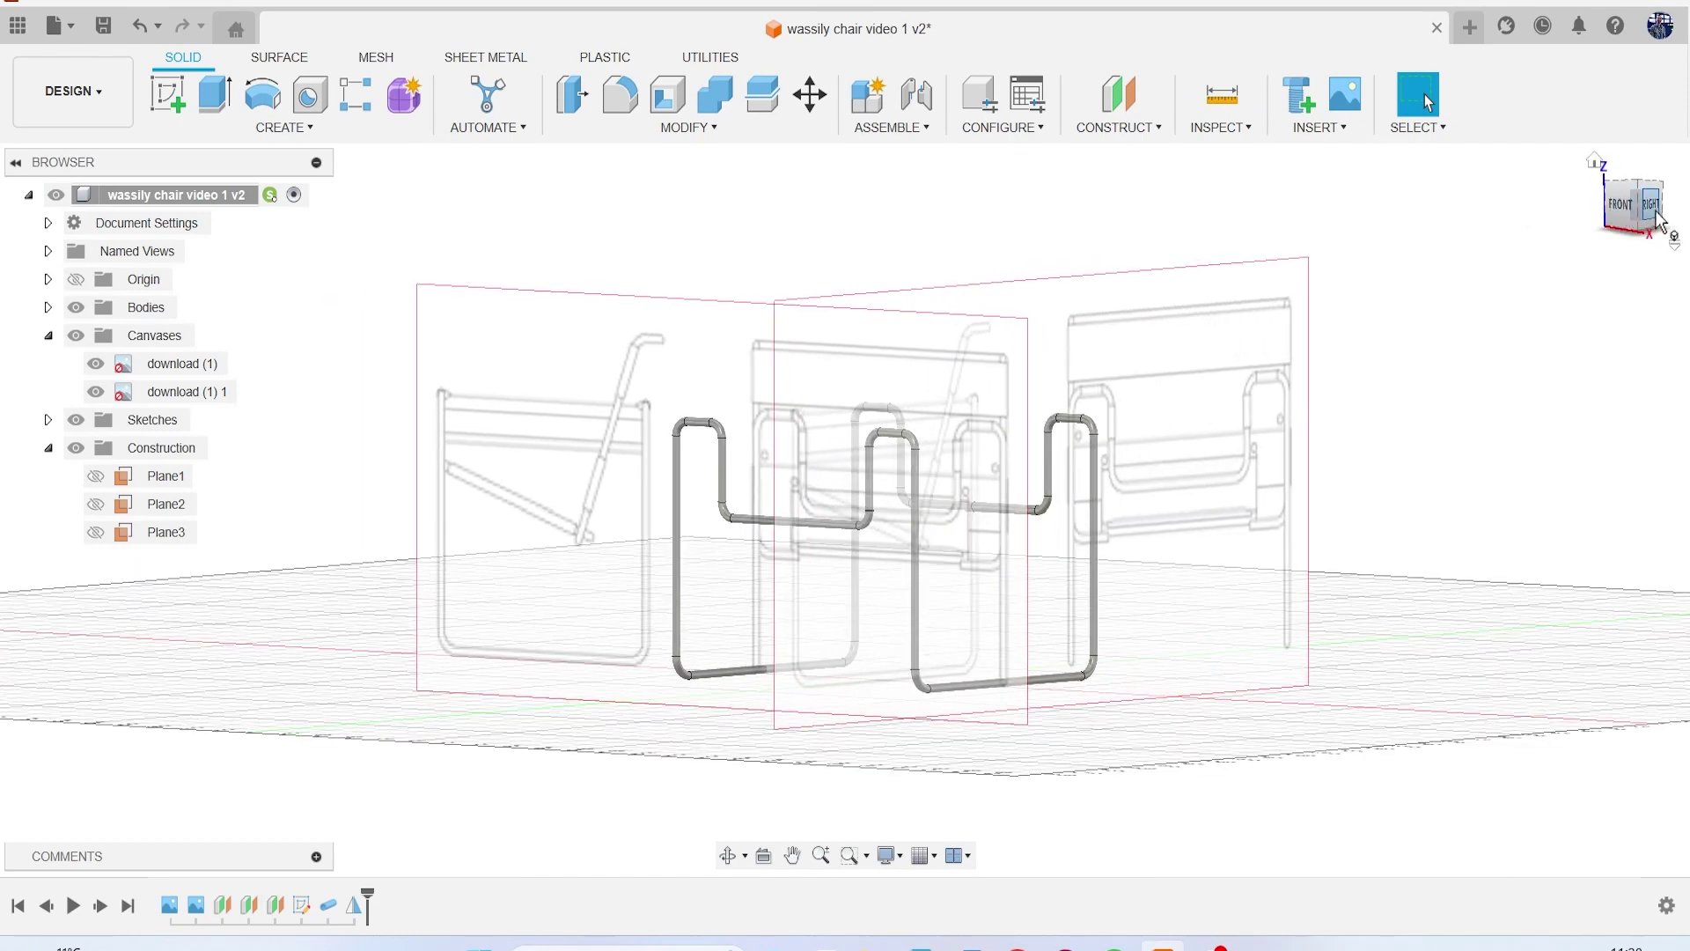
{"action": "left_click", "coordinate": [1653, 211]}
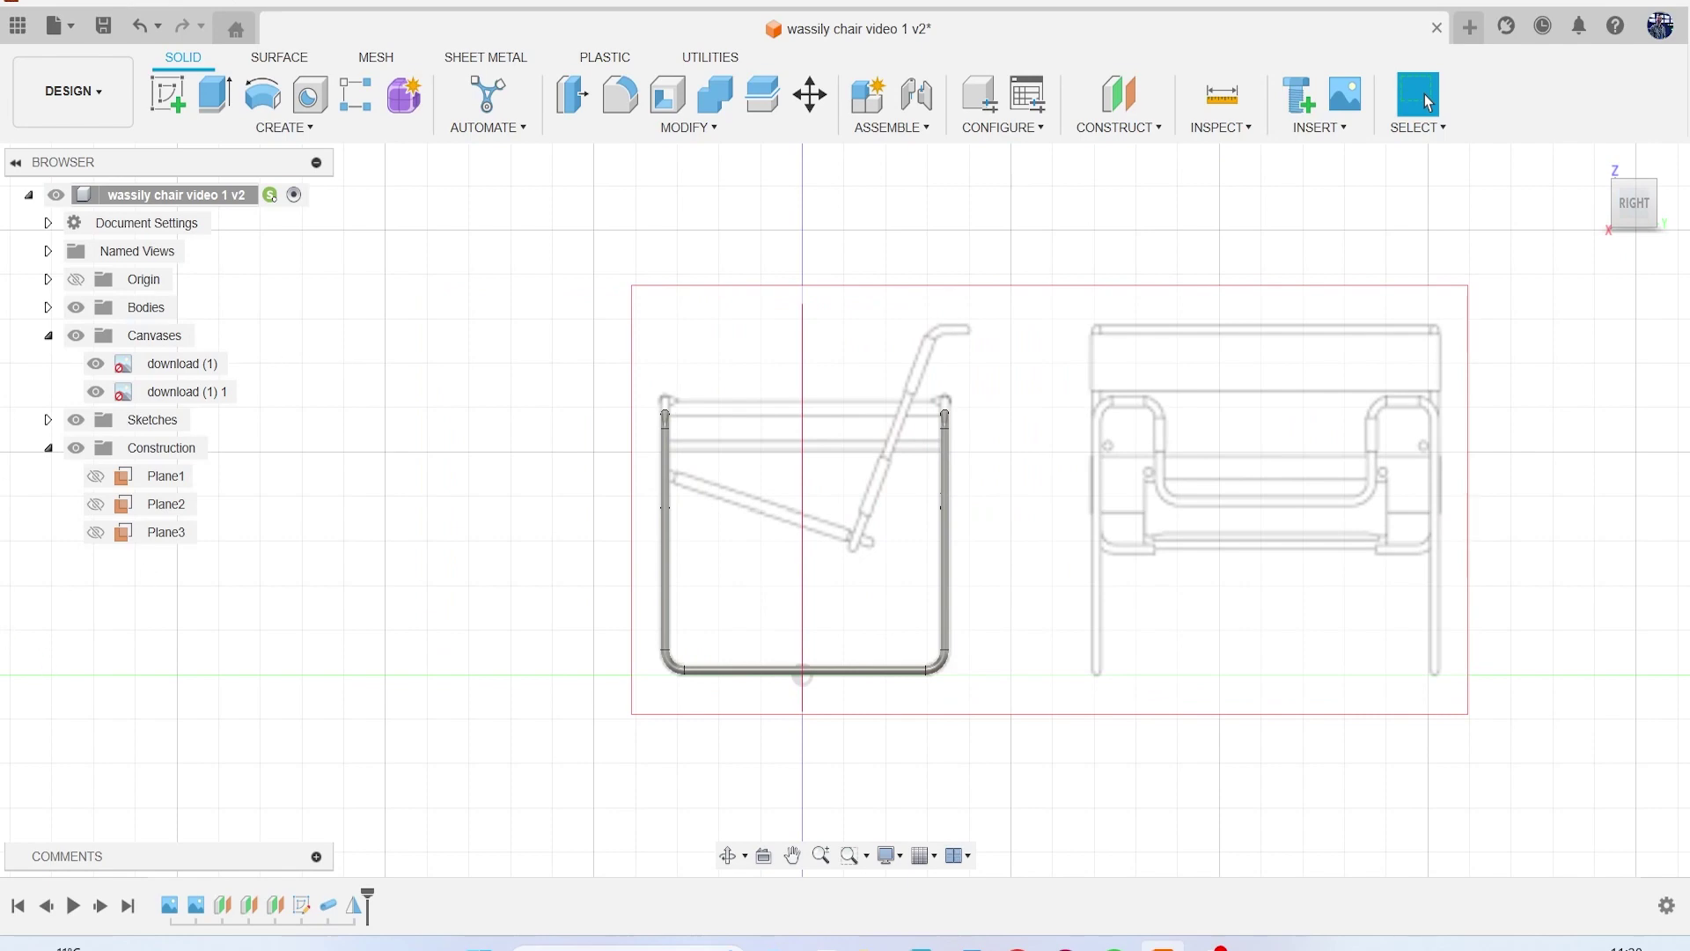
{"action": "left_click", "coordinate": [1017, 947]}
{"action": "left_click", "coordinate": [1514, 250]}
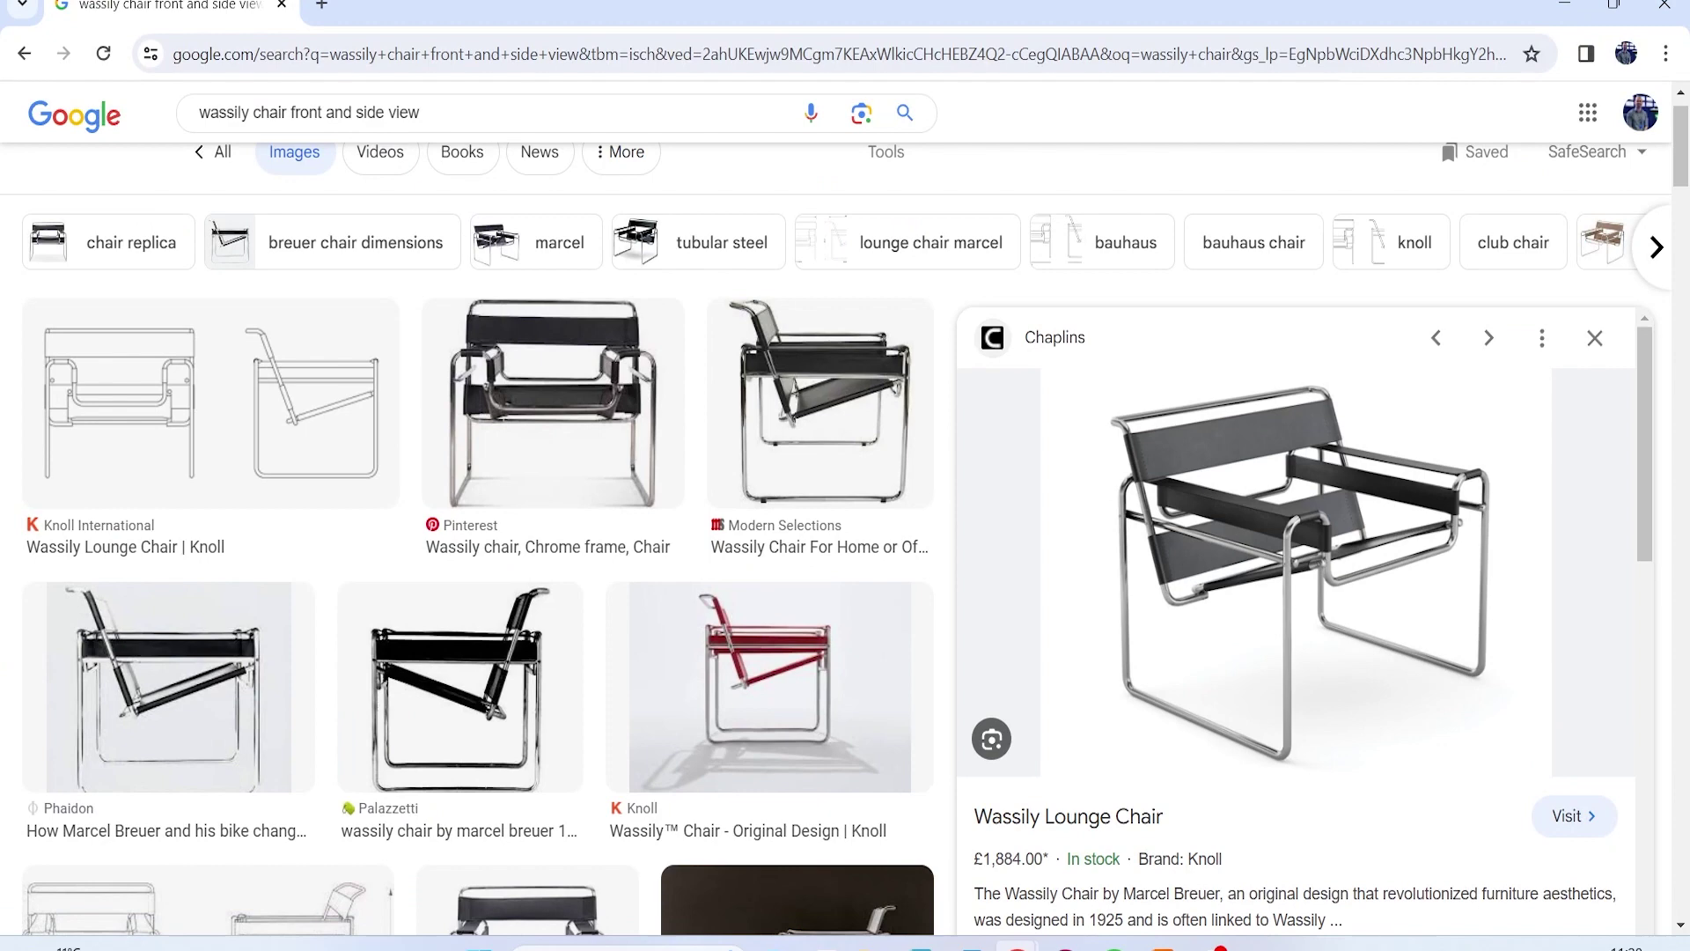
{"action": "mouse_move", "coordinate": [915, 5]}
{"action": "left_mouse_down"}
{"action": "mouse_move", "coordinate": [1677, 221]}
{"action": "mouse_move", "coordinate": [1686, 245]}
{"action": "left_mouse_up"}
{"action": "left_click", "coordinate": [1427, 102]}
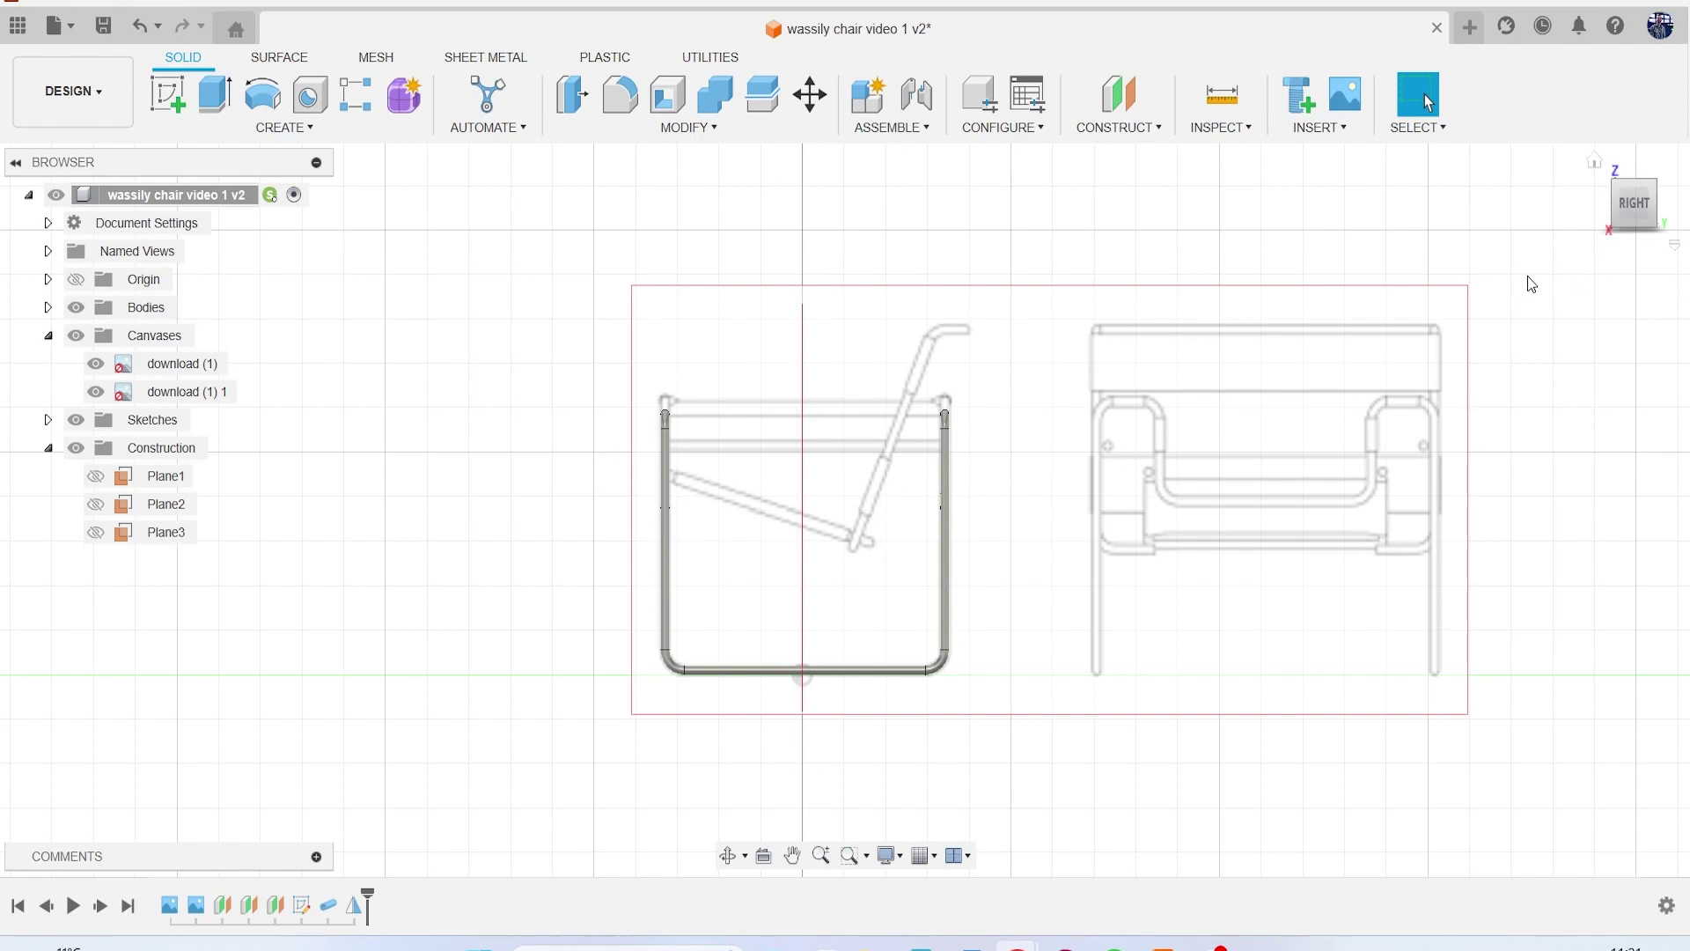
Step: Construct a tangent plane at 0 deg on the front-left leg's cylindrical face and enlarge the plane's displayed area
{"action": "left_click", "coordinate": [1118, 127]}
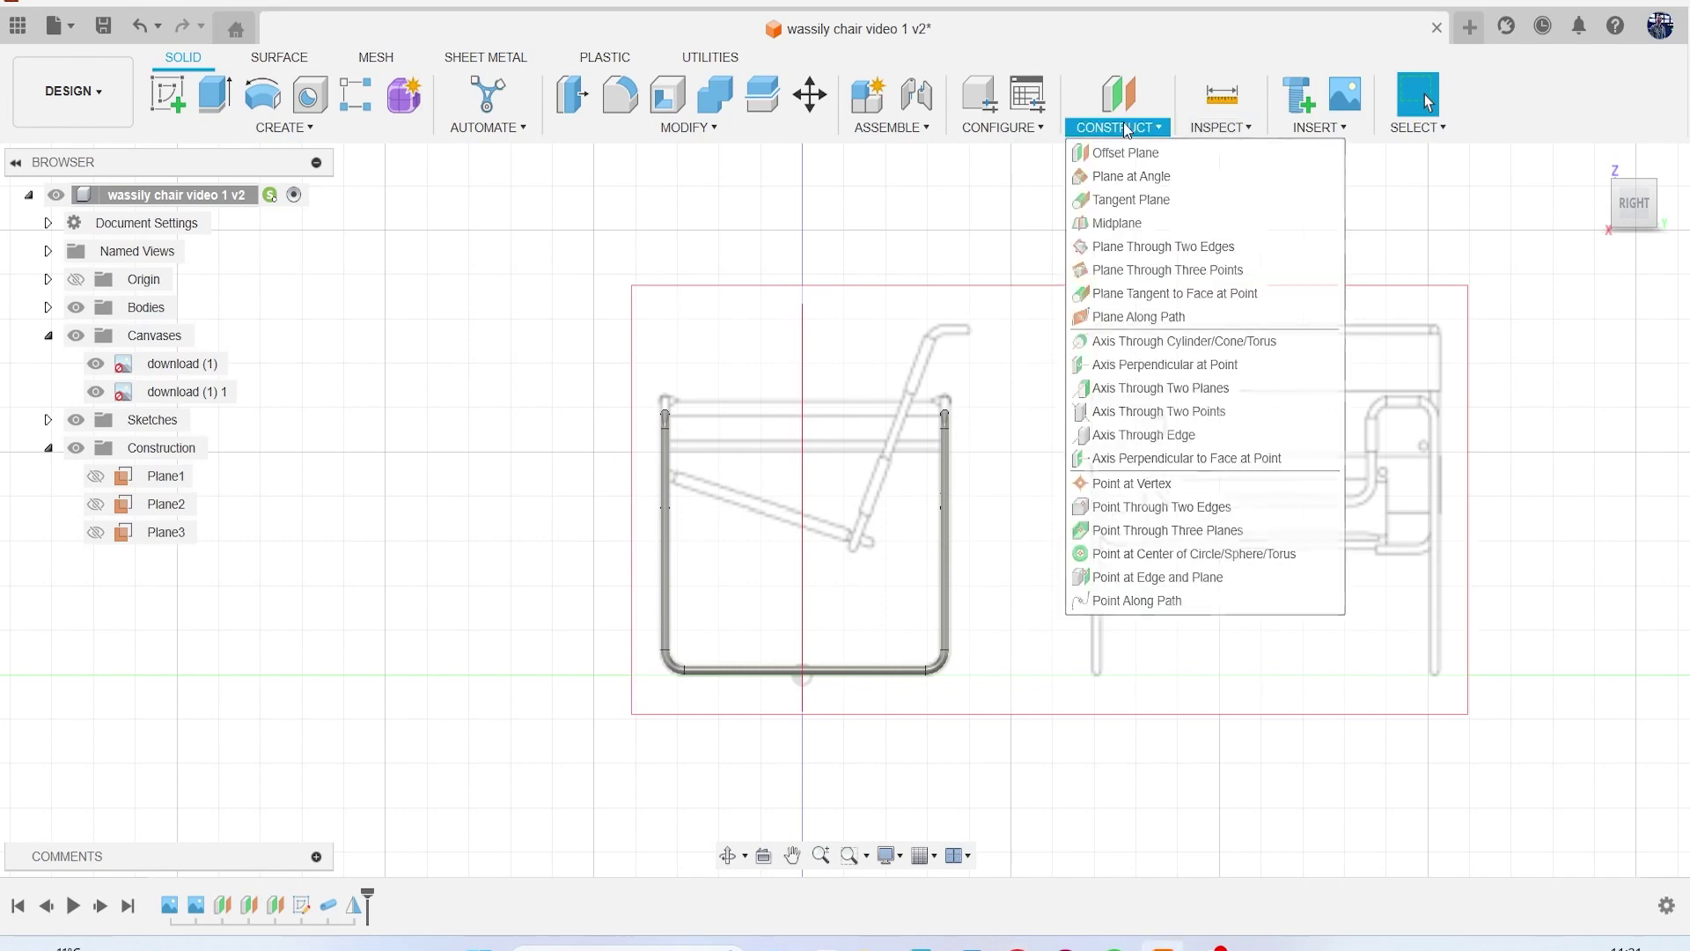
{"action": "left_click", "coordinate": [1136, 200]}
{"action": "left_click", "coordinate": [1652, 212]}
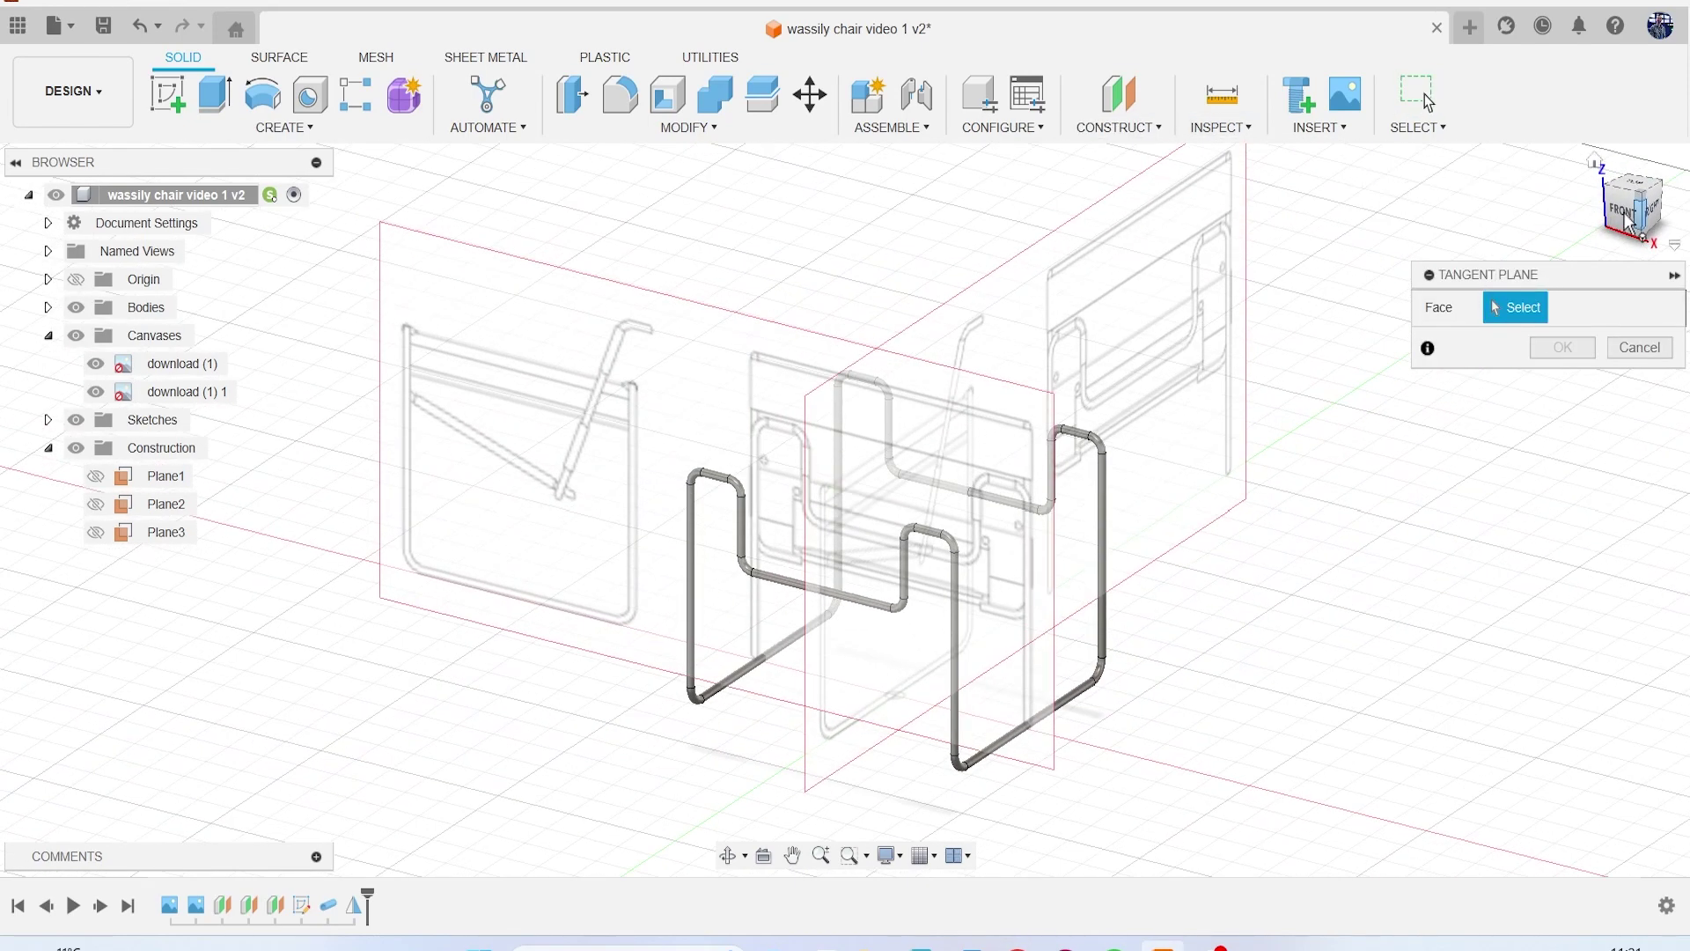
{"action": "scroll", "coordinate": [726, 537], "scroll_direction": "up", "scroll_amount": 5}
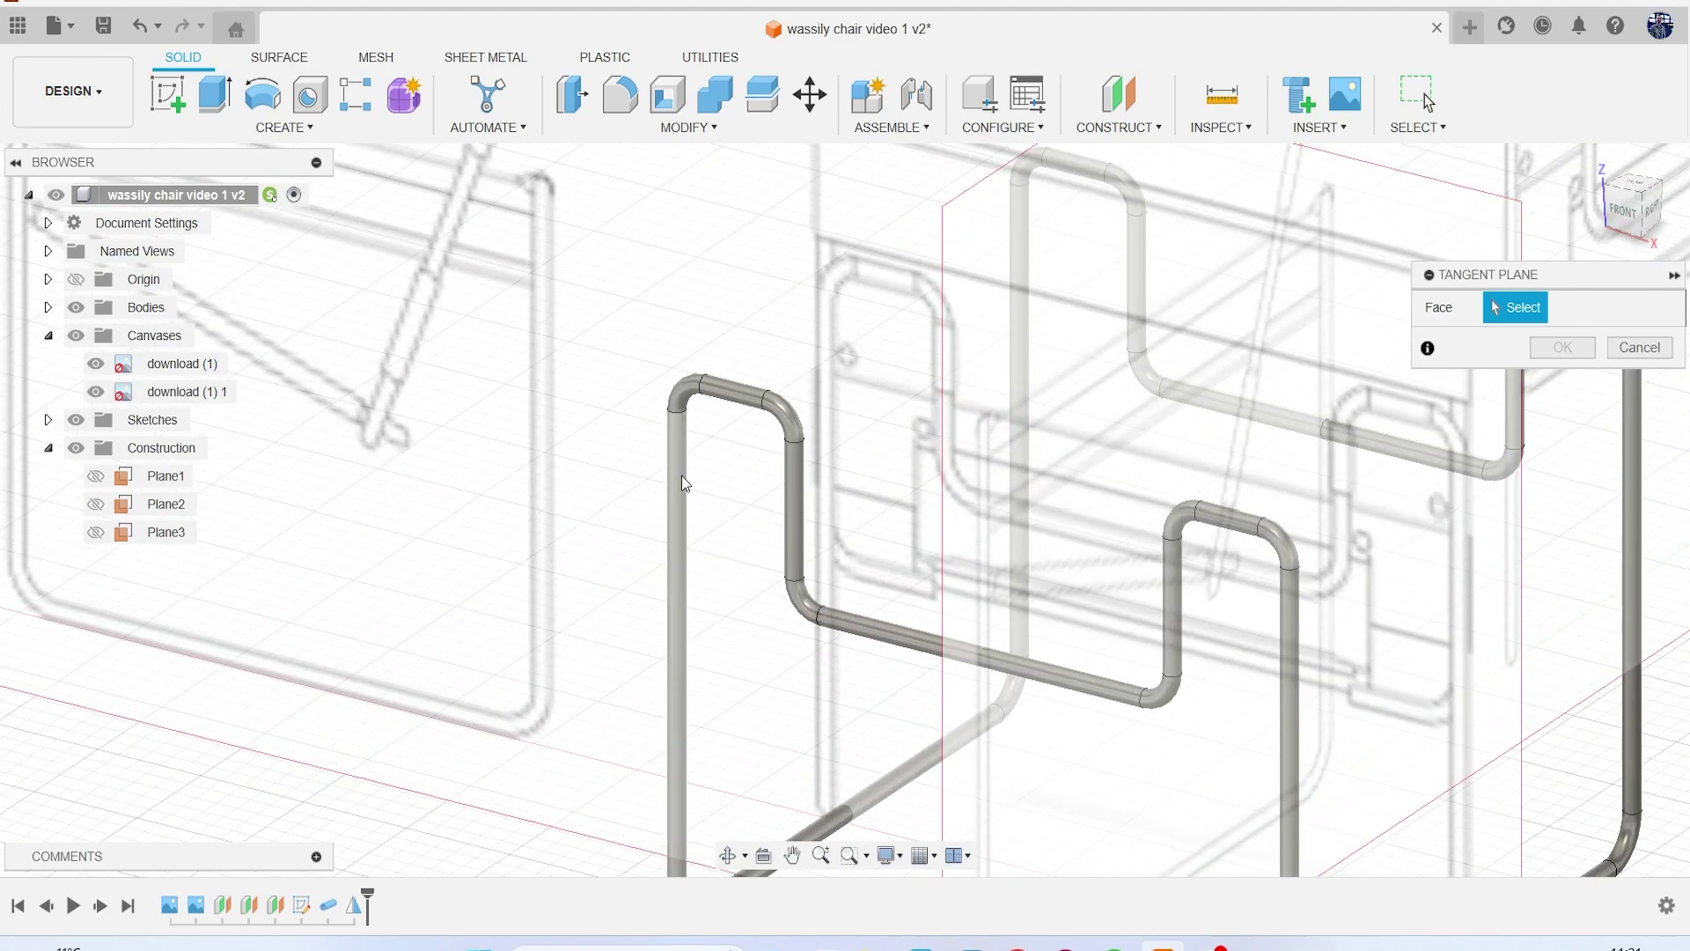
{"action": "left_click", "coordinate": [681, 476]}
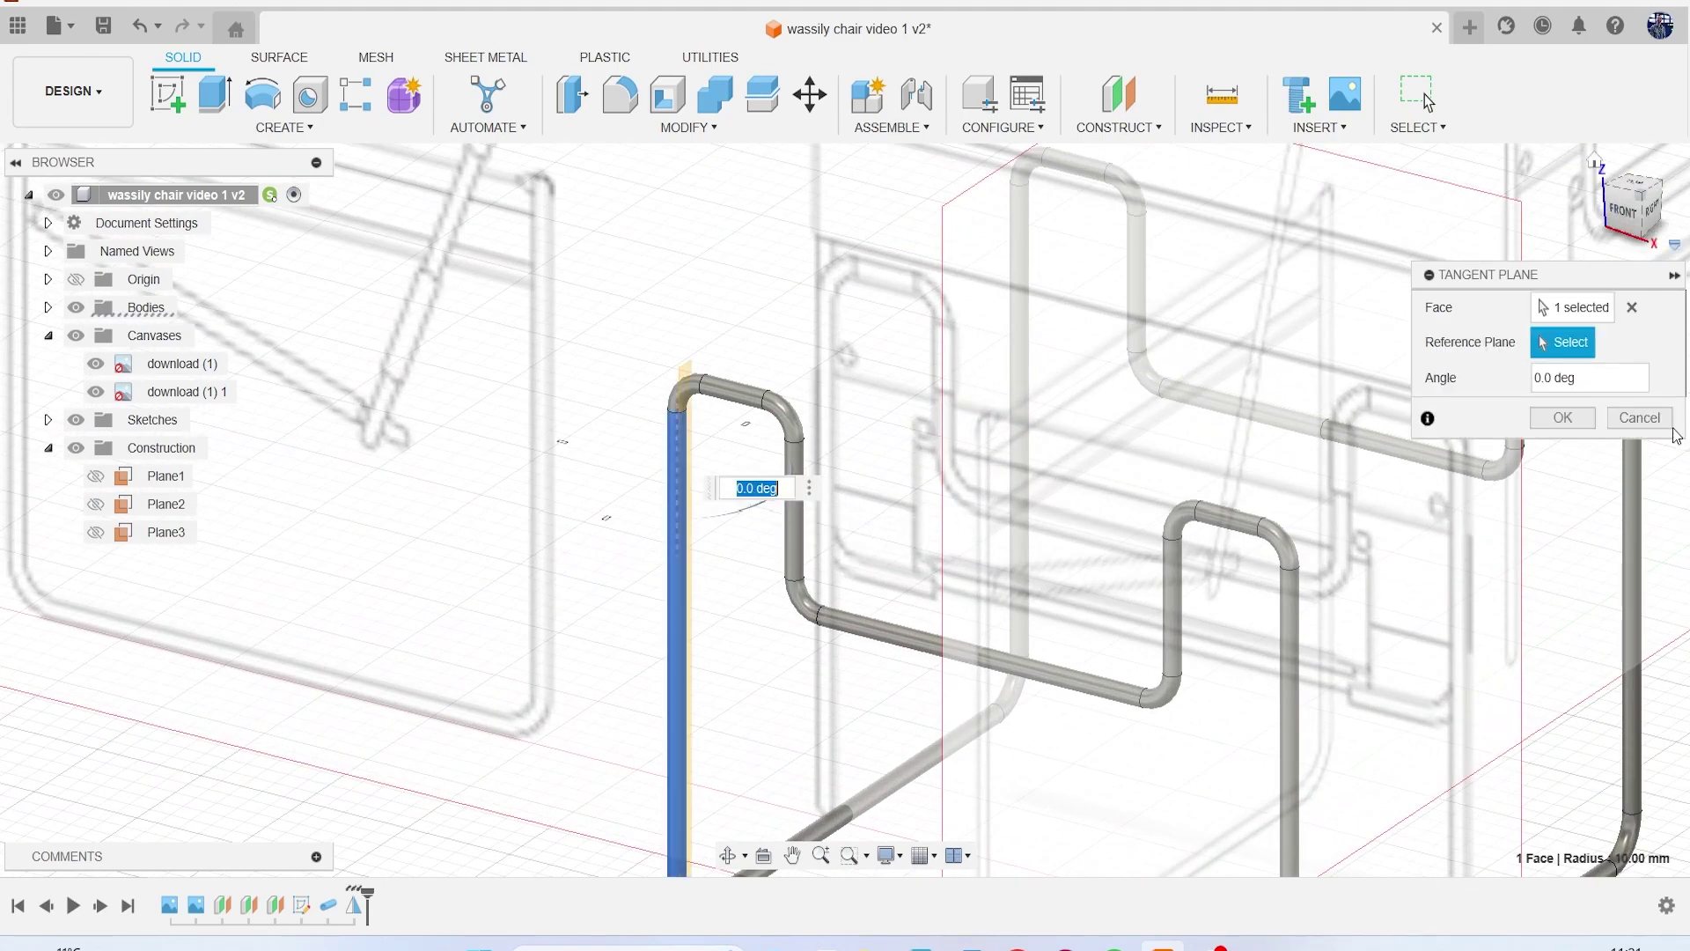
{"action": "left_click", "coordinate": [1552, 417]}
{"action": "left_click_drag", "start_coordinate": [694, 362], "coordinate": [1176, 266]}
{"action": "left_click_drag", "start_coordinate": [678, 594], "coordinate": [381, 683]}
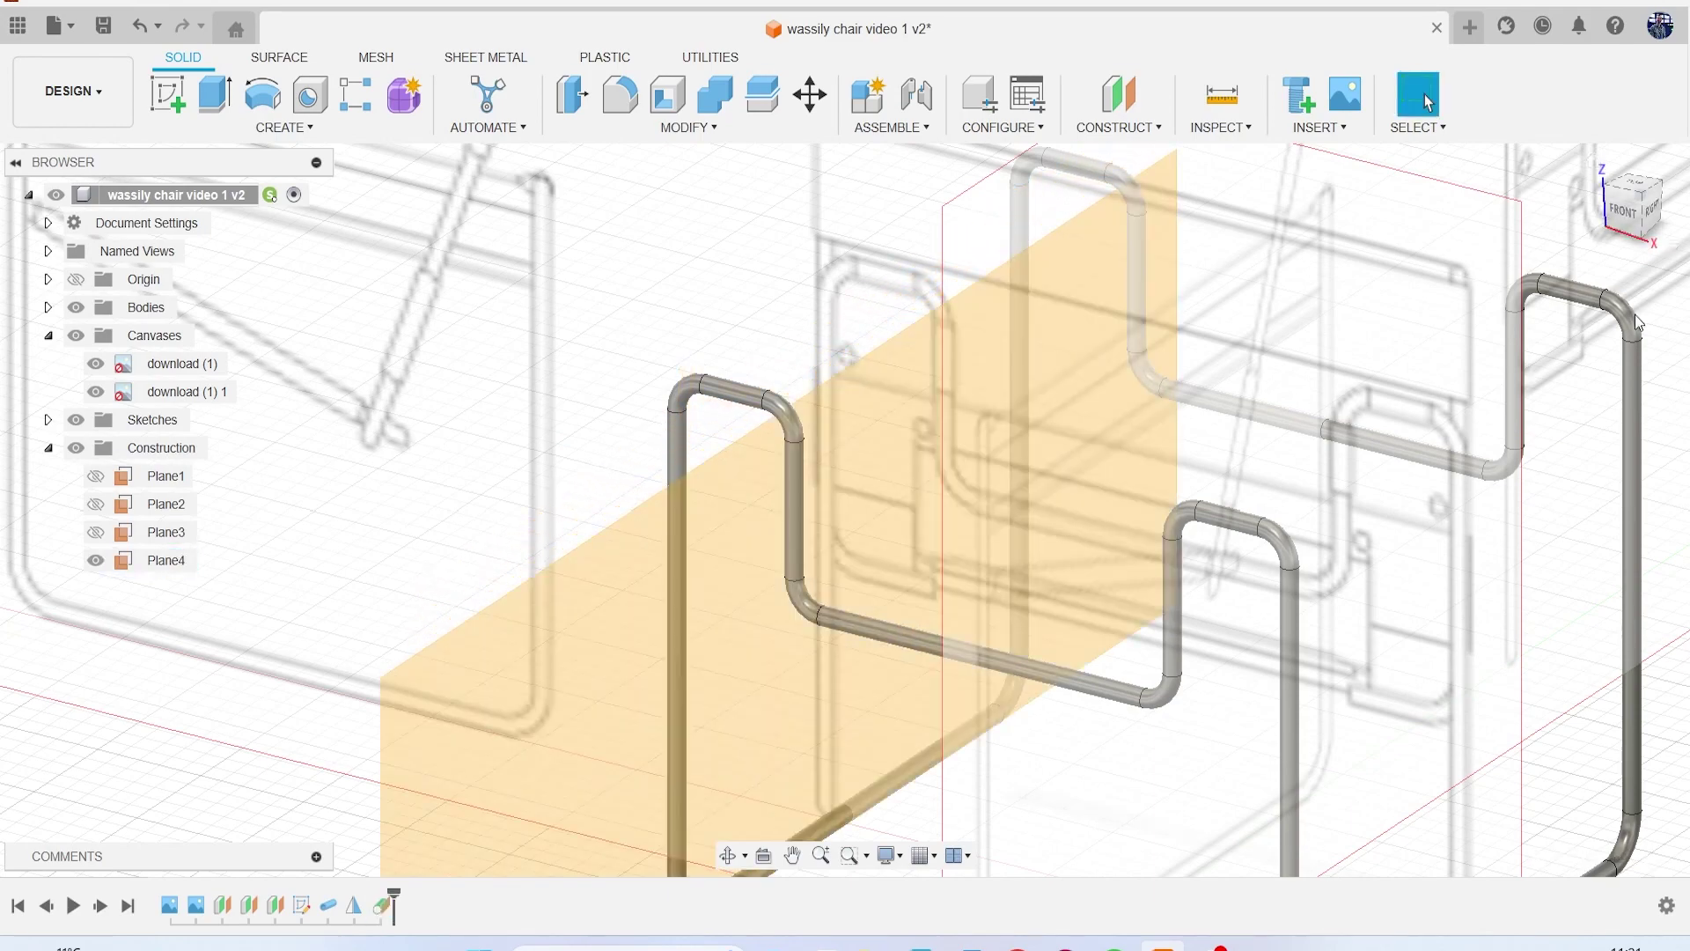
Step: Start a new sketch on the tangent plane, facing it from the right side view
{"action": "left_click", "coordinate": [1655, 216]}
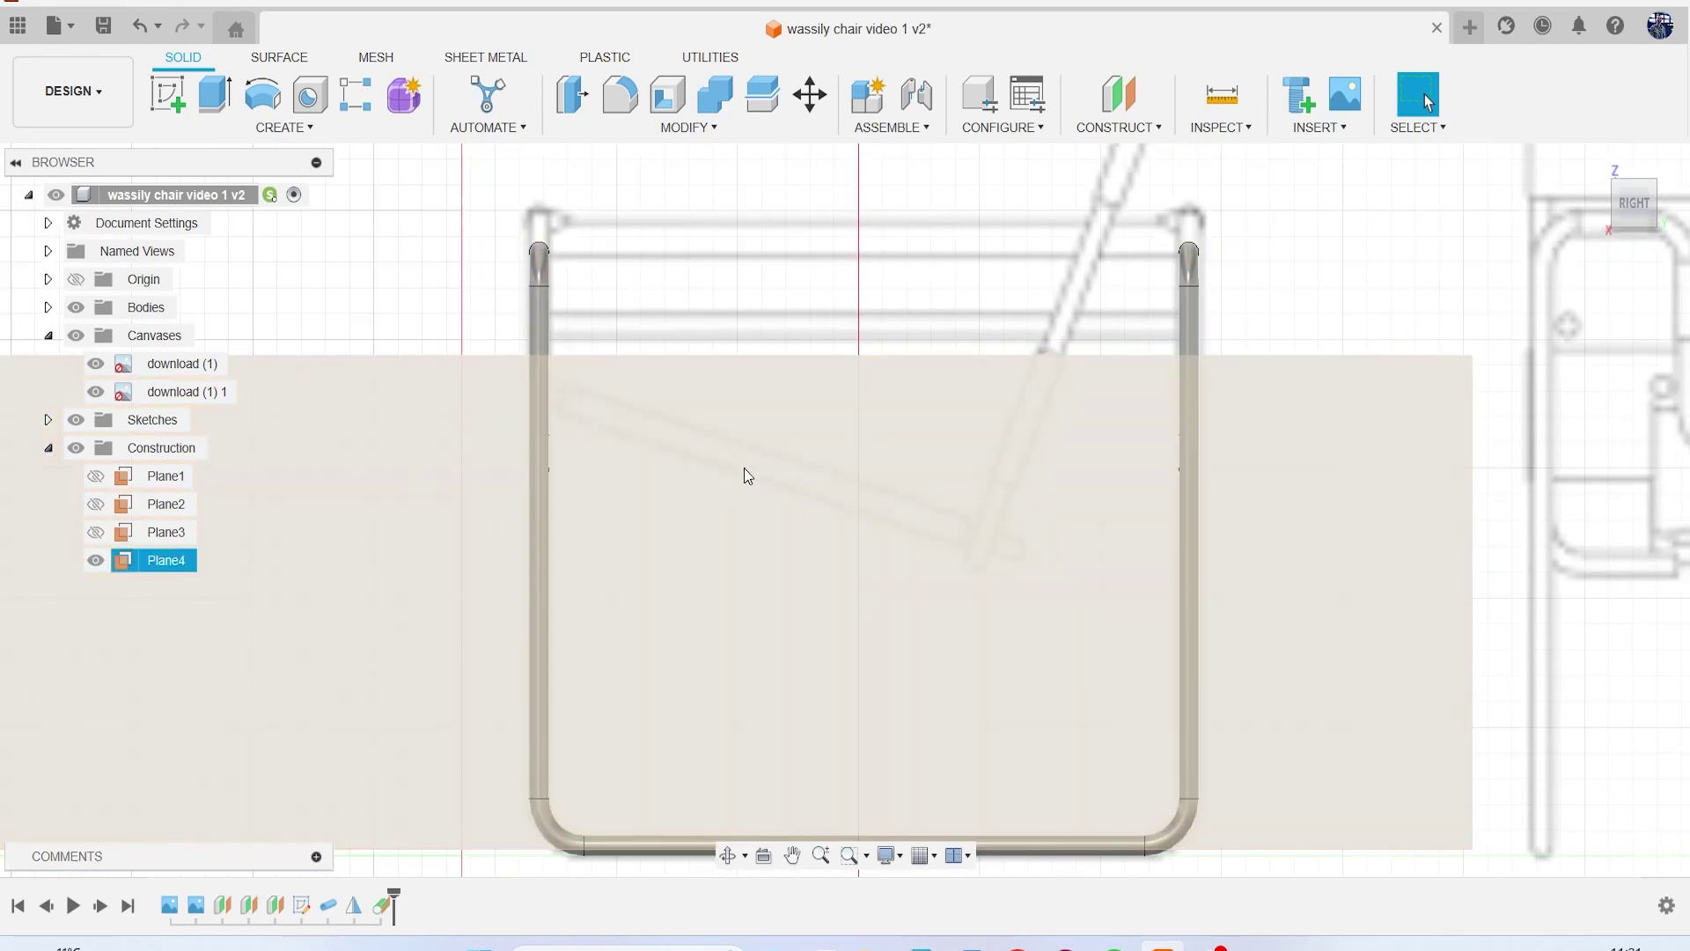
{"action": "scroll", "coordinate": [595, 415], "scroll_direction": "down", "scroll_amount": 4}
{"action": "left_click", "coordinate": [167, 95]}
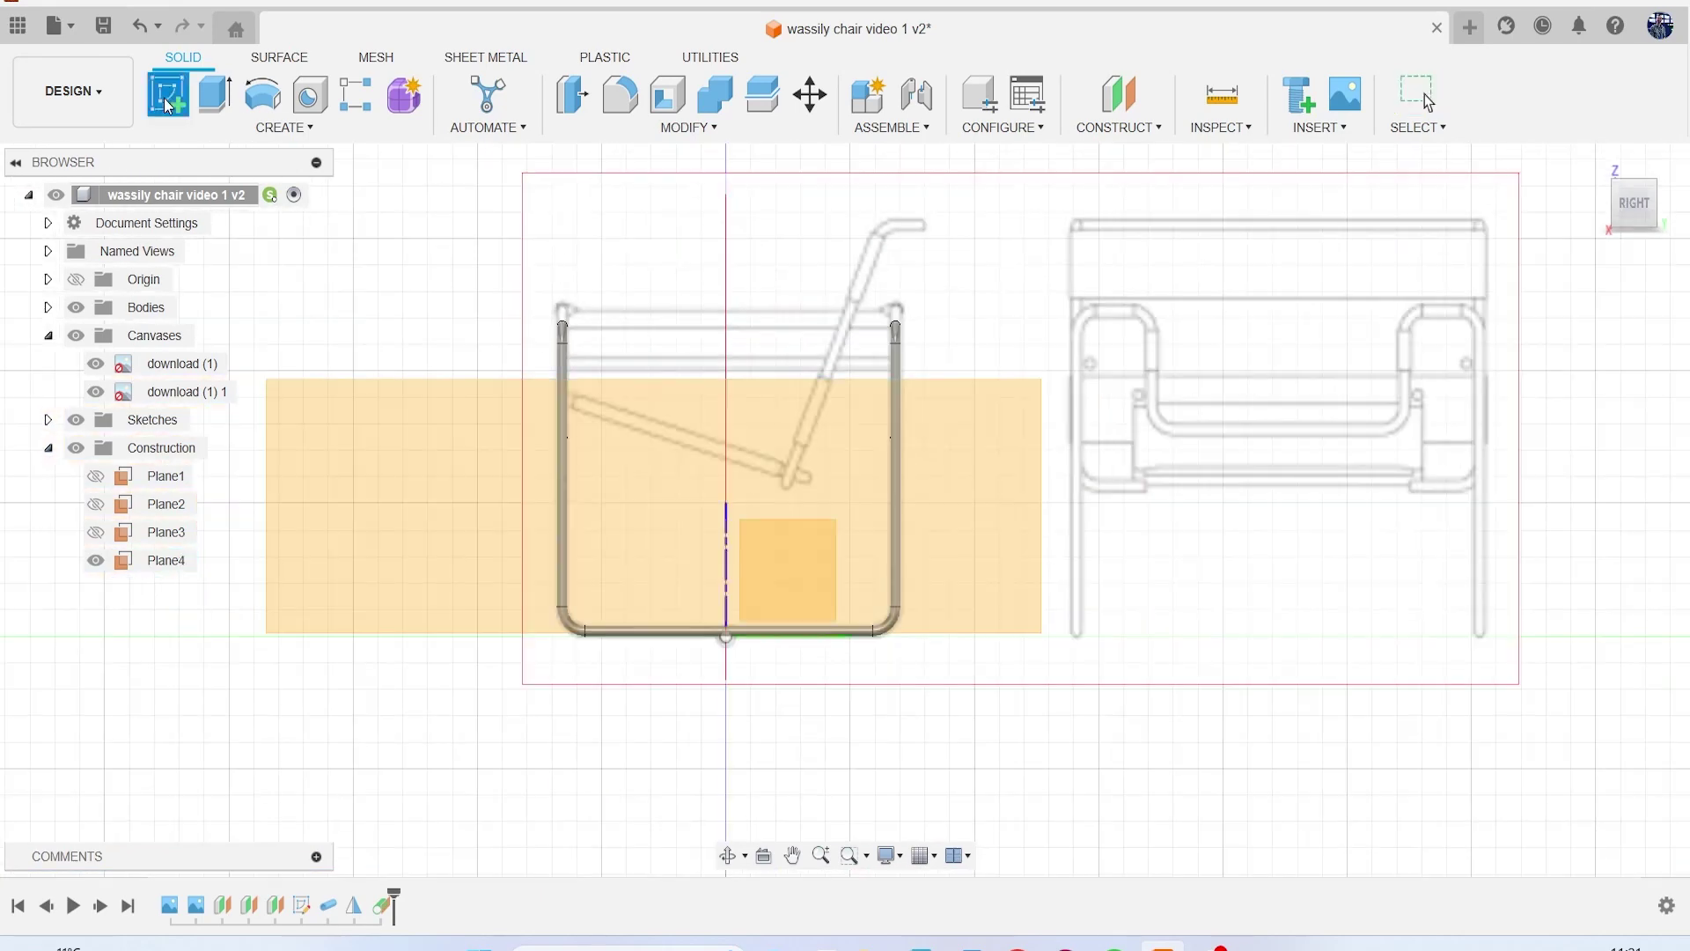
{"action": "left_click", "coordinate": [620, 431]}
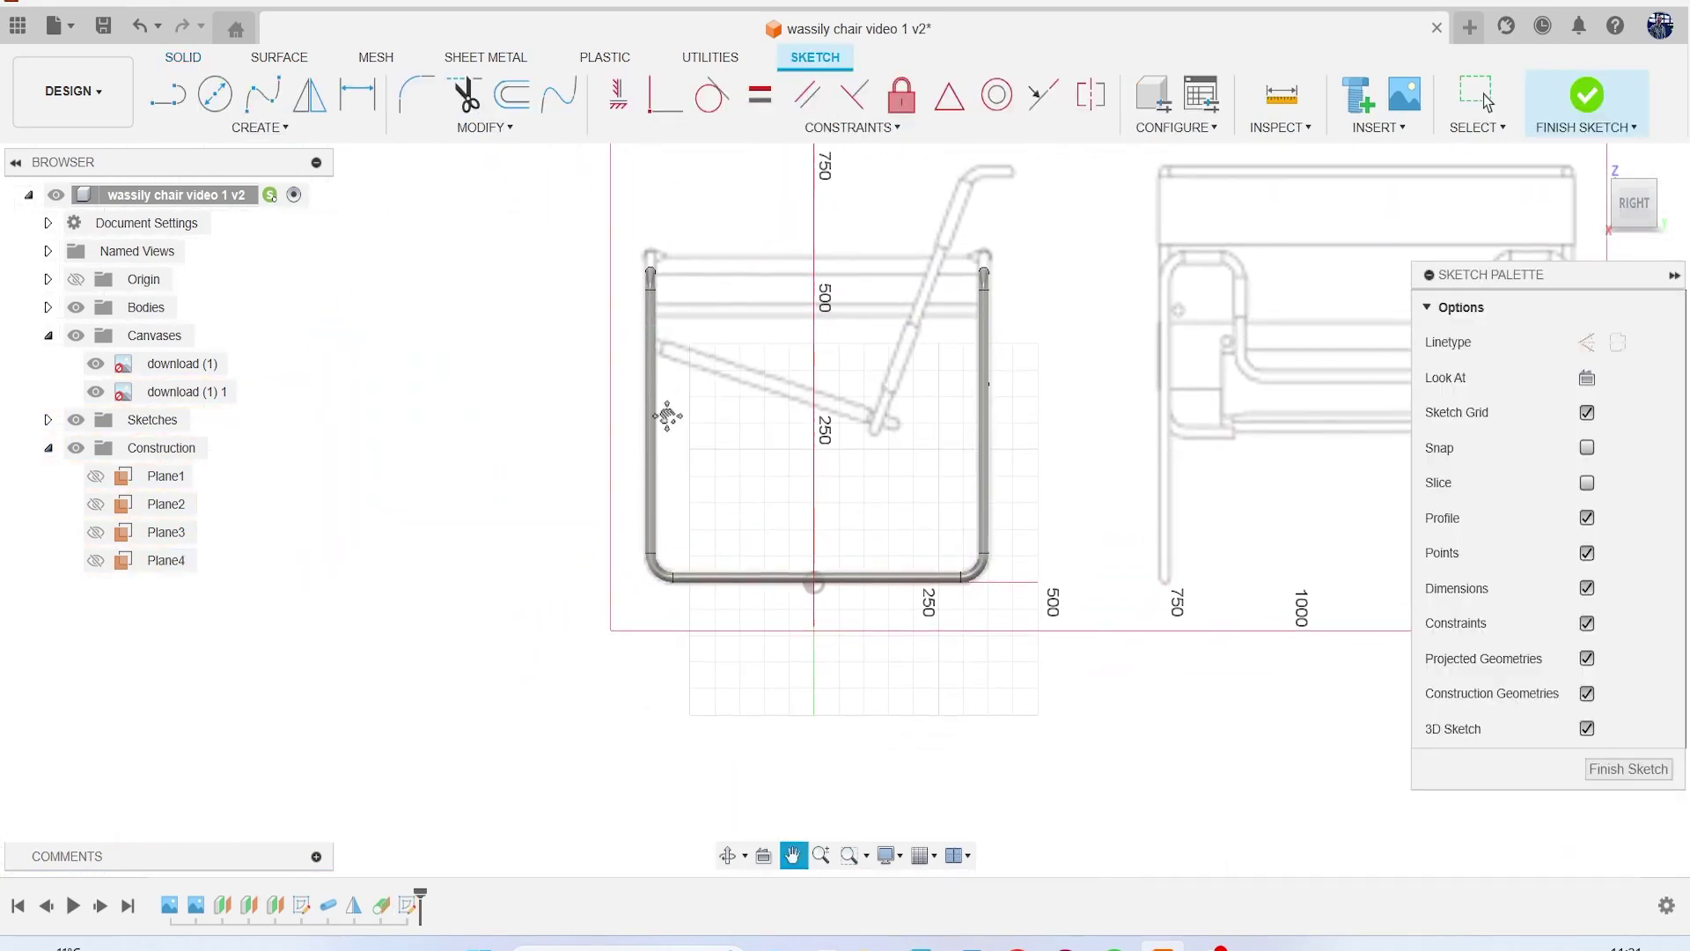
Step: Project the whole frame body into the sketch using the body selection filter, with the projection link on
{"action": "scroll", "coordinate": [649, 377], "scroll_direction": "up", "scroll_amount": 5}
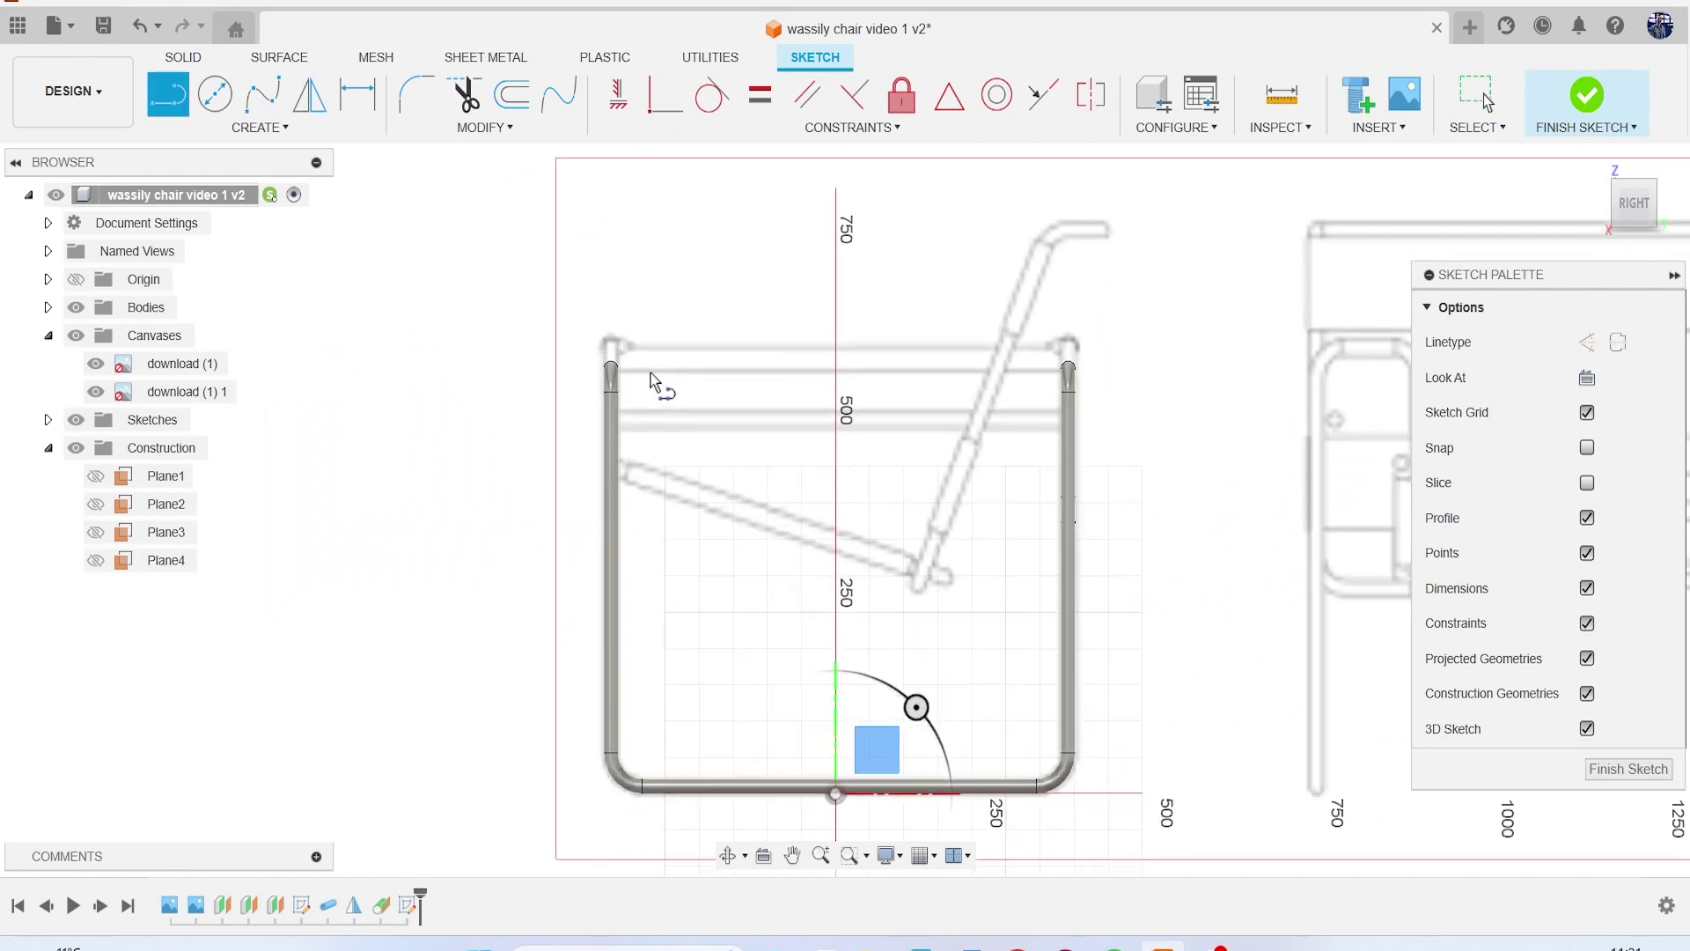
{"action": "key", "text": "l"}
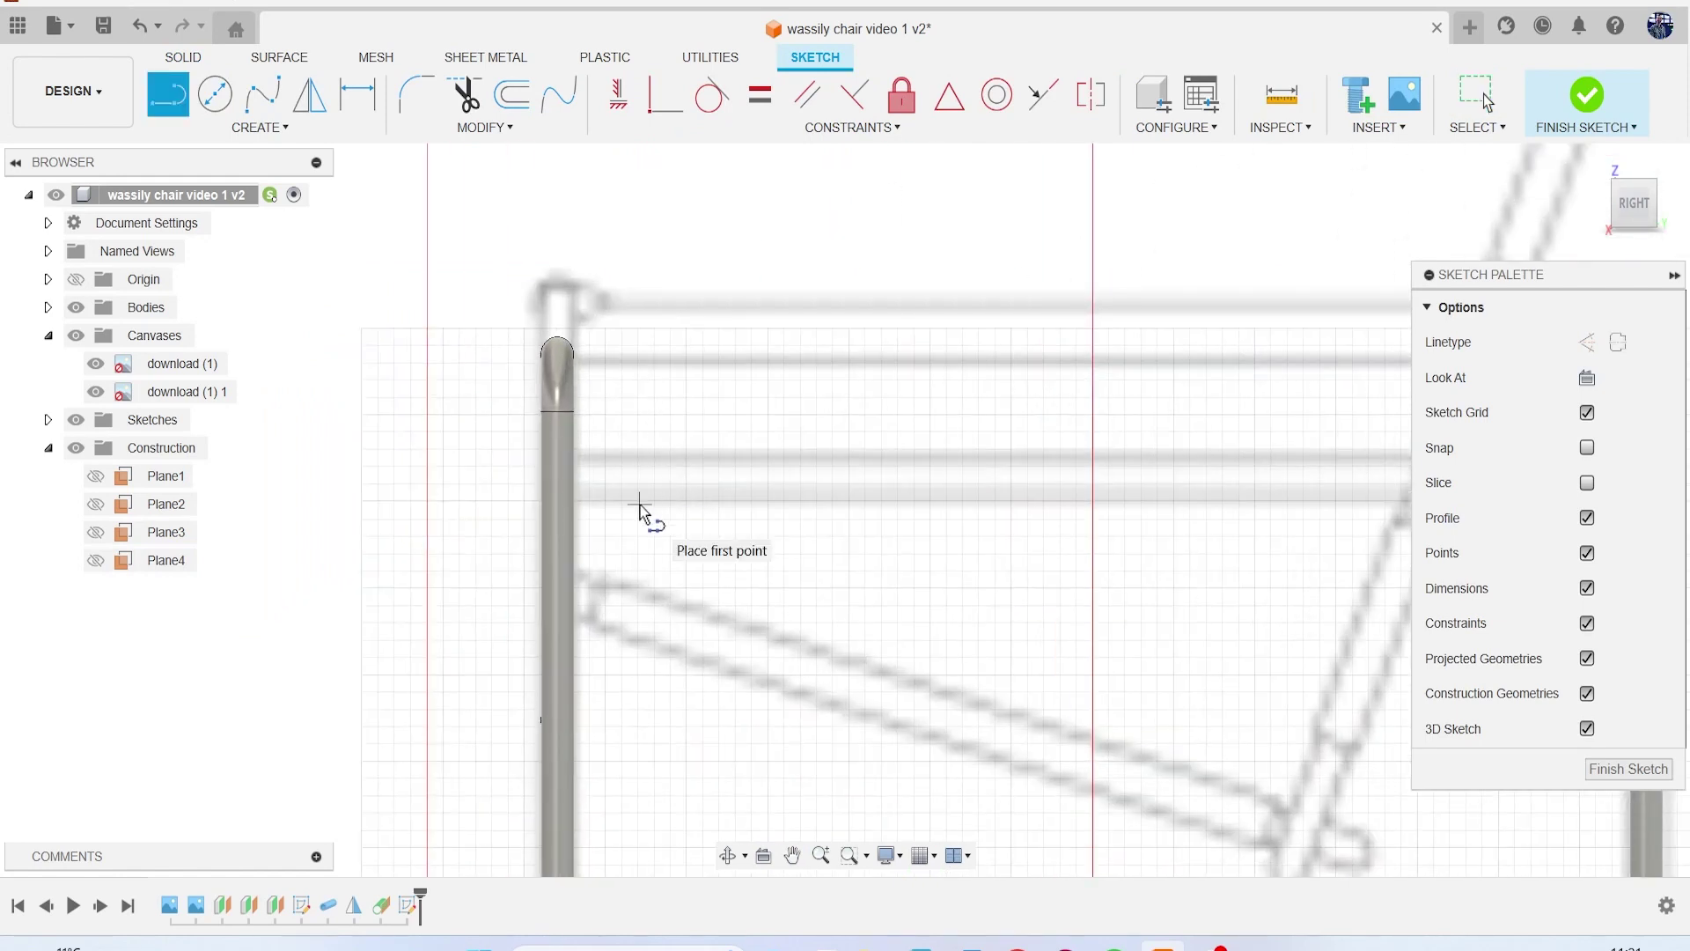
{"action": "key", "text": "p"}
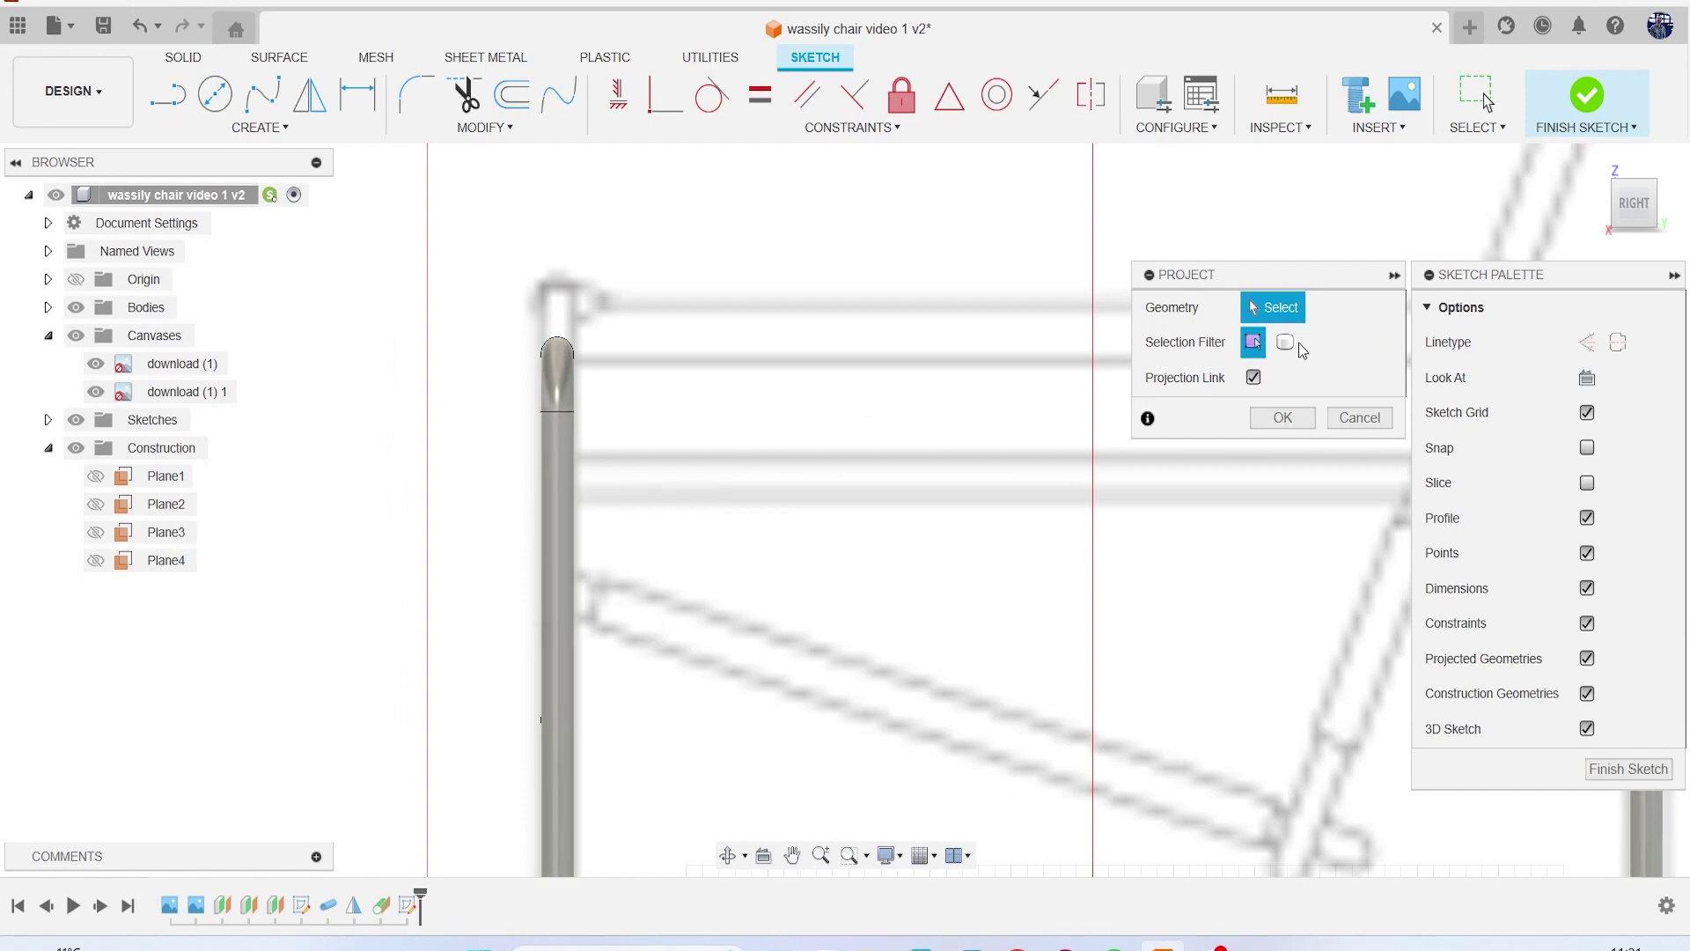
{"action": "left_click", "coordinate": [565, 473]}
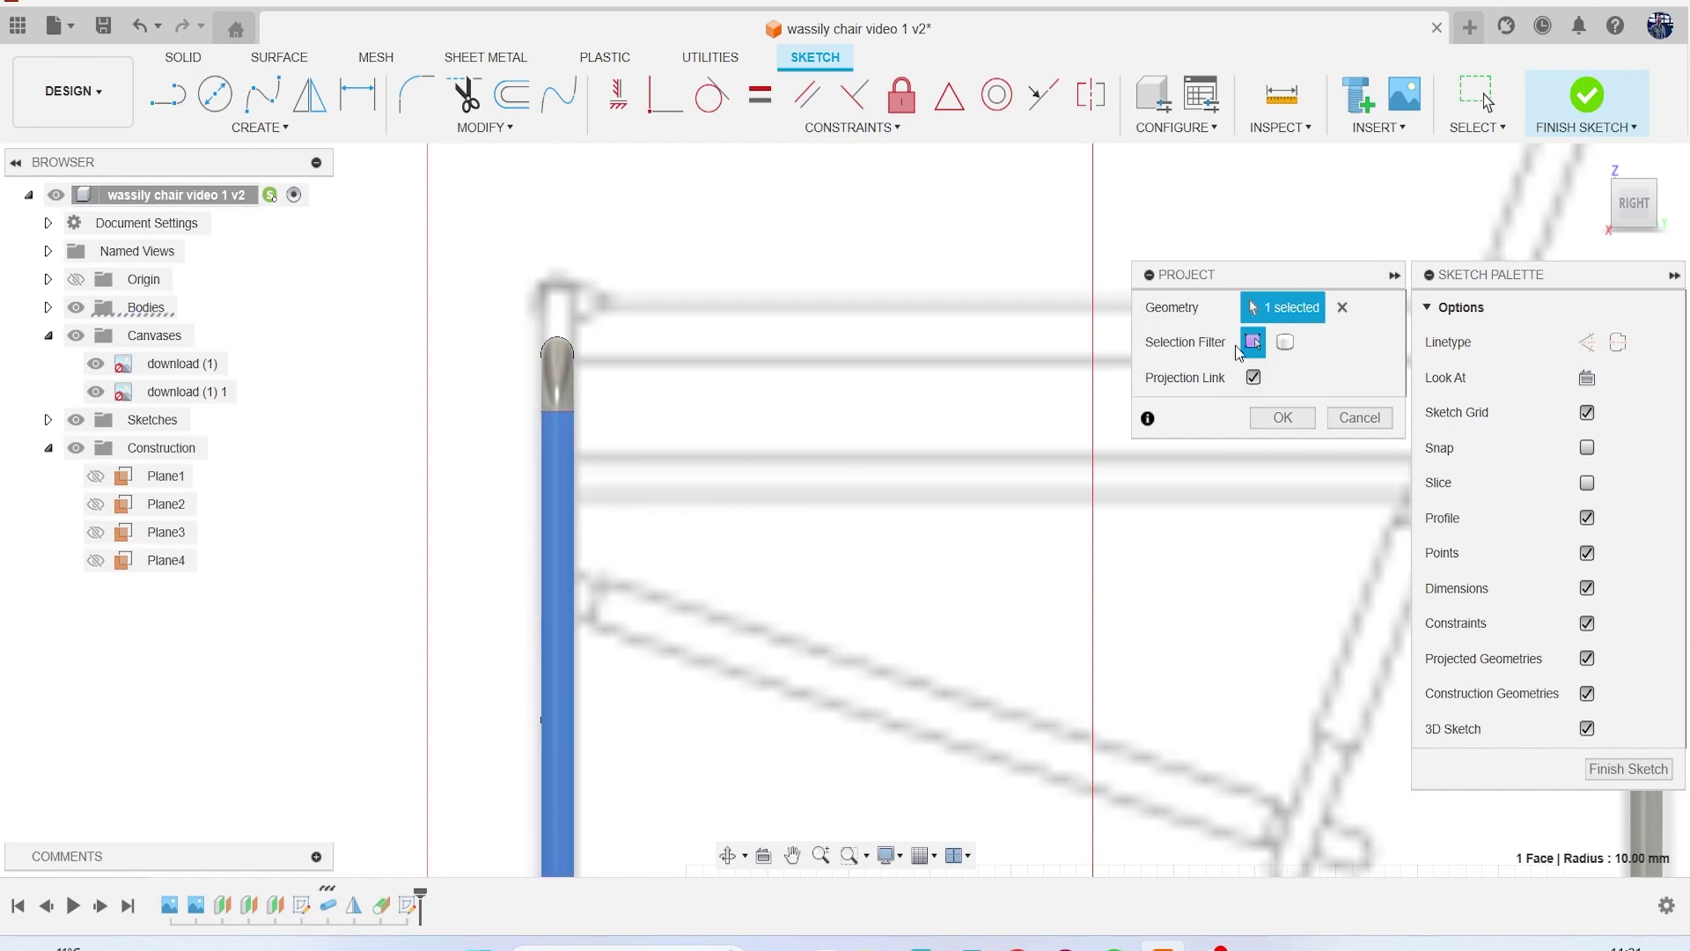
{"action": "left_click", "coordinate": [1283, 343]}
{"action": "left_click", "coordinate": [553, 463]}
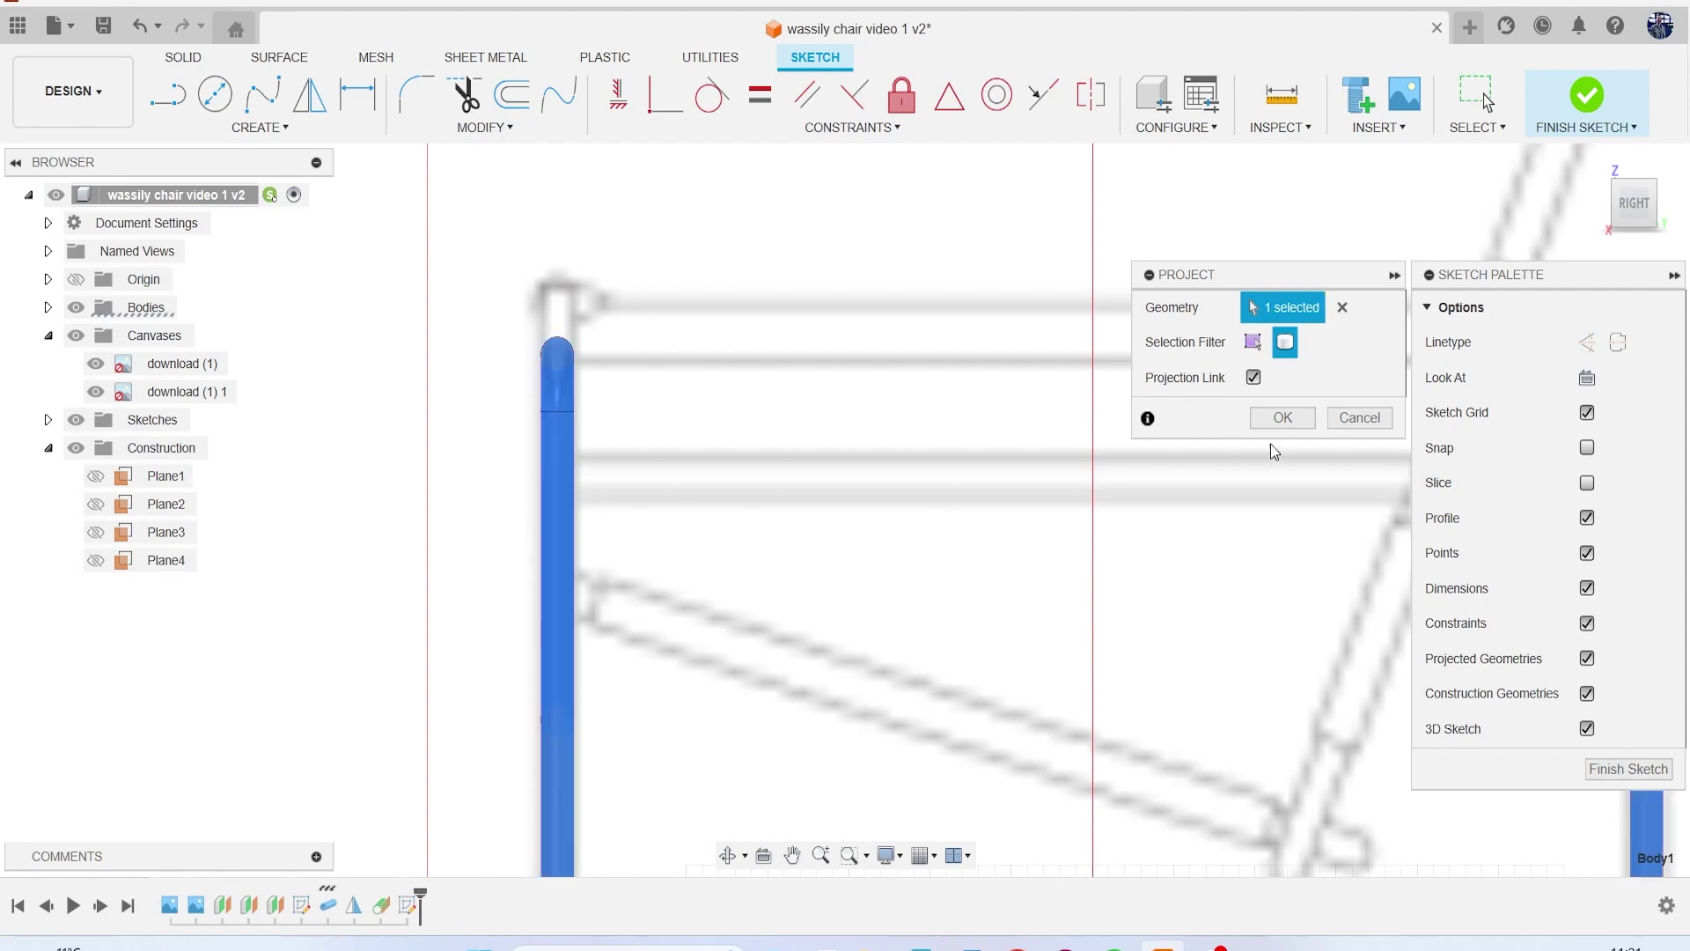
{"action": "left_click", "coordinate": [1303, 419]}
Step: Sketch a horizontal line about 671 mm long between the front and rear legs along the canvas's lower side rail, and finish the sketch
{"action": "scroll", "coordinate": [779, 555], "scroll_direction": "down", "scroll_amount": 2}
{"action": "middle_click_drag", "start_coordinate": [785, 539], "coordinate": [663, 523]}
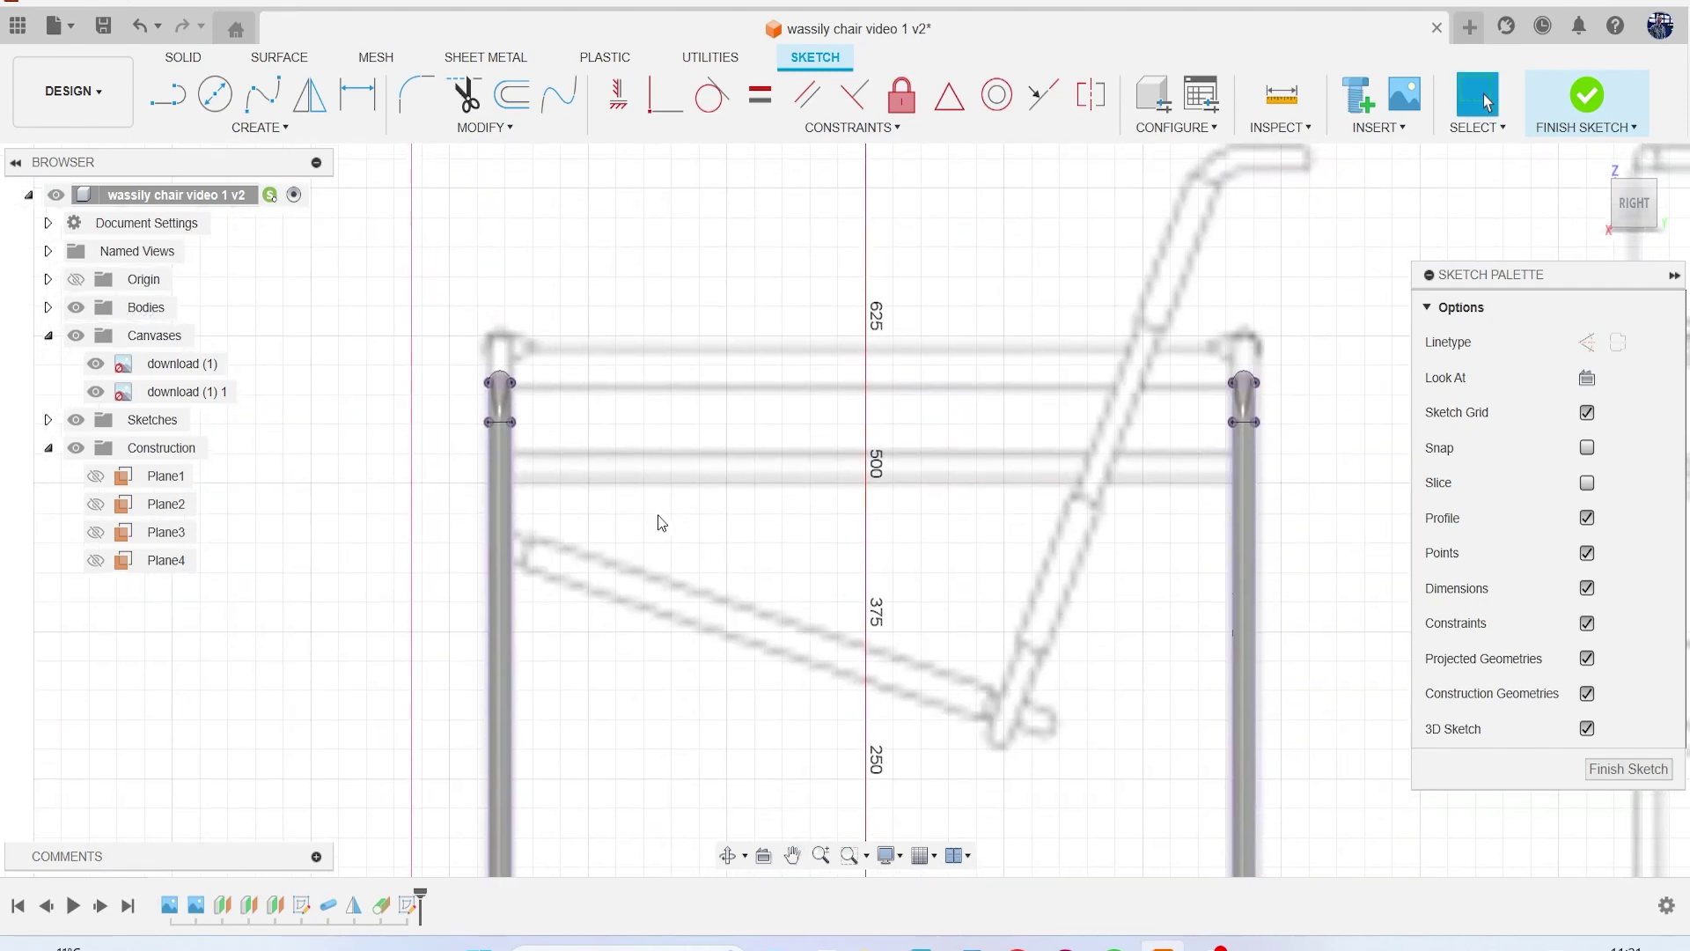
{"action": "key", "text": "l"}
{"action": "scroll", "coordinate": [484, 480], "scroll_direction": "up", "scroll_amount": 3}
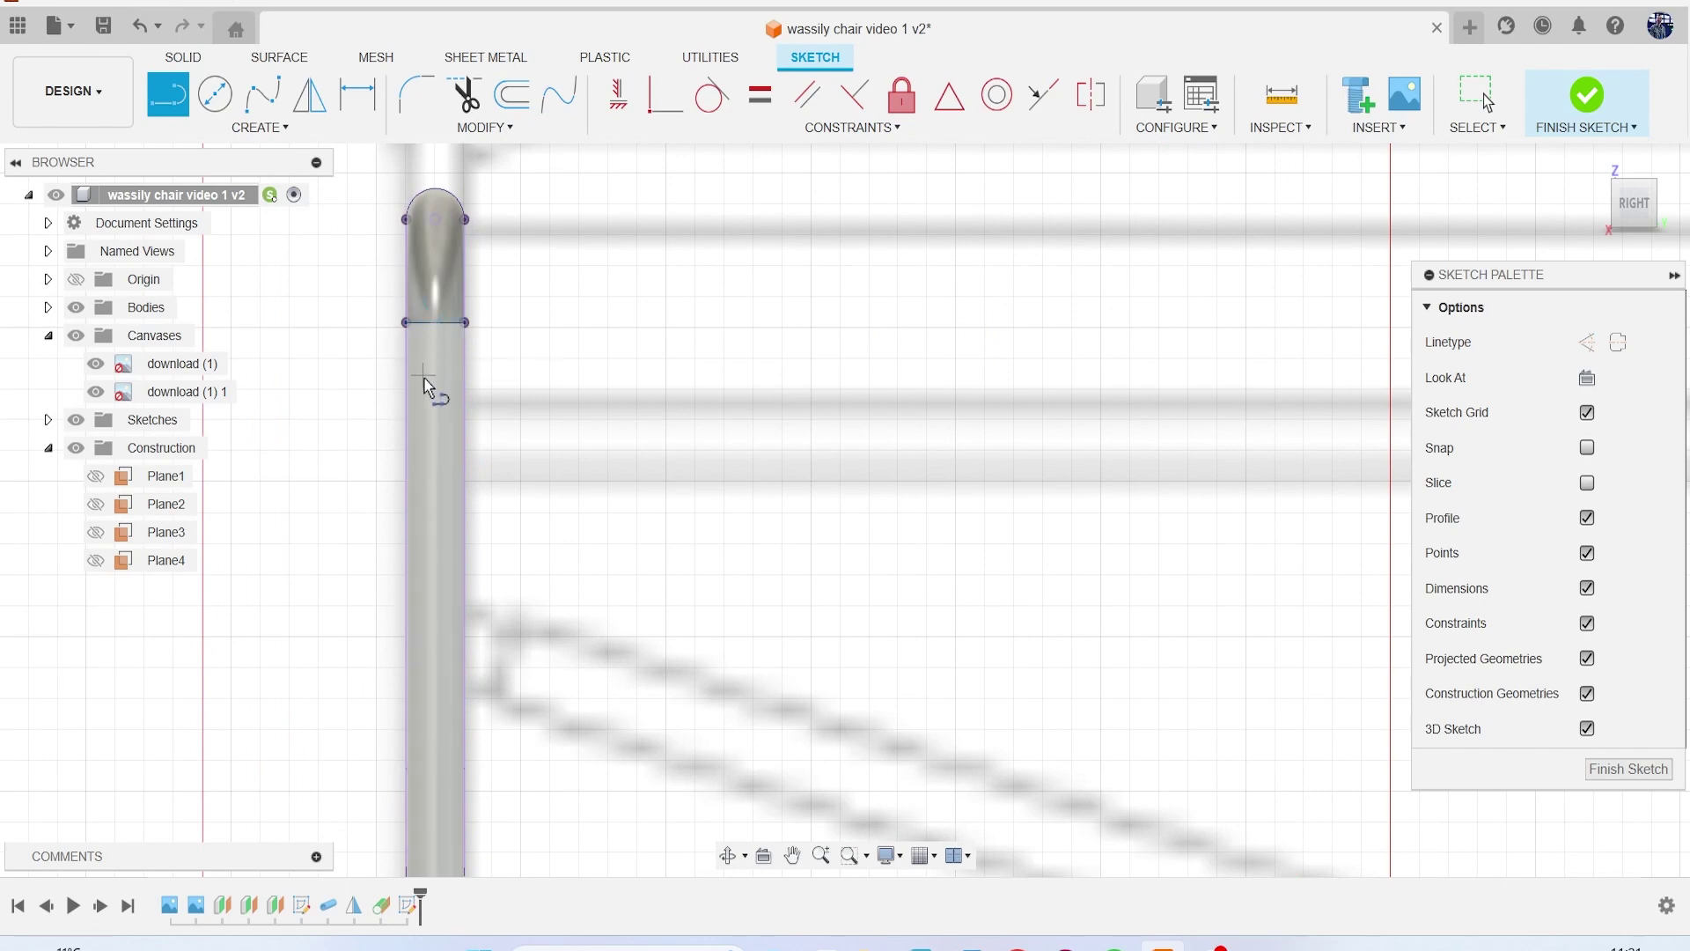
{"action": "left_click", "coordinate": [434, 440]}
{"action": "scroll", "coordinate": [616, 458], "scroll_direction": "down", "scroll_amount": 5}
{"action": "scroll", "coordinate": [863, 500], "scroll_direction": "up", "scroll_amount": 4}
{"action": "scroll", "coordinate": [862, 500], "scroll_direction": "up", "scroll_amount": 3}
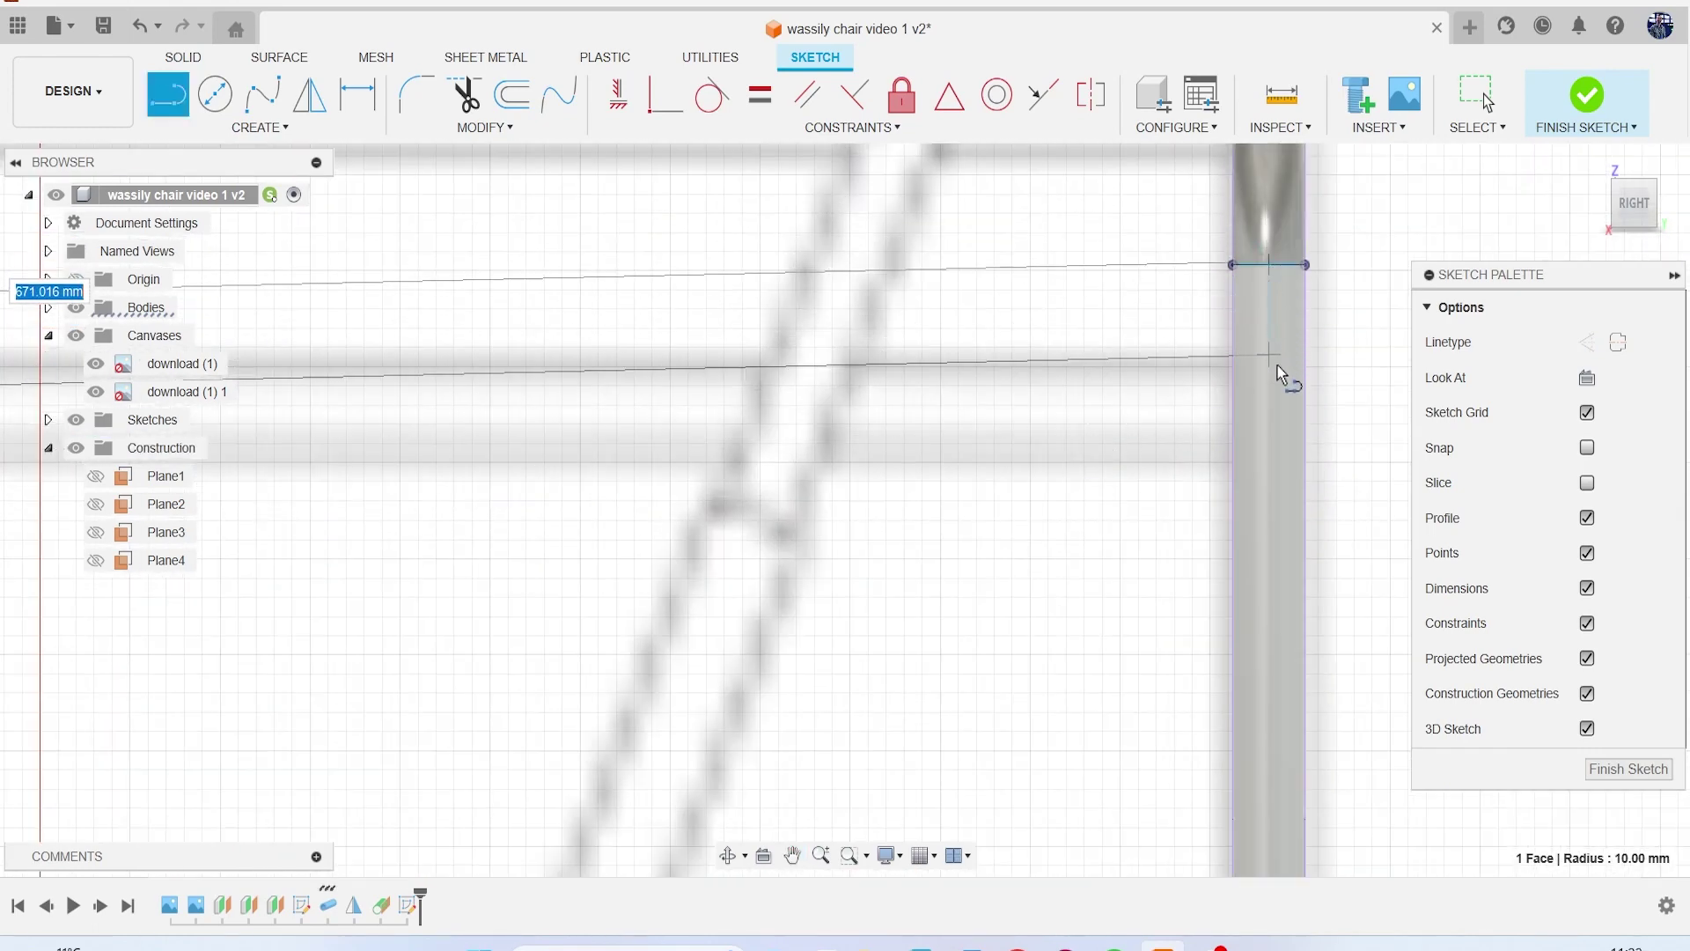
{"action": "left_click", "coordinate": [1278, 420]}
{"action": "scroll", "coordinate": [1271, 440], "scroll_direction": "down", "scroll_amount": 5}
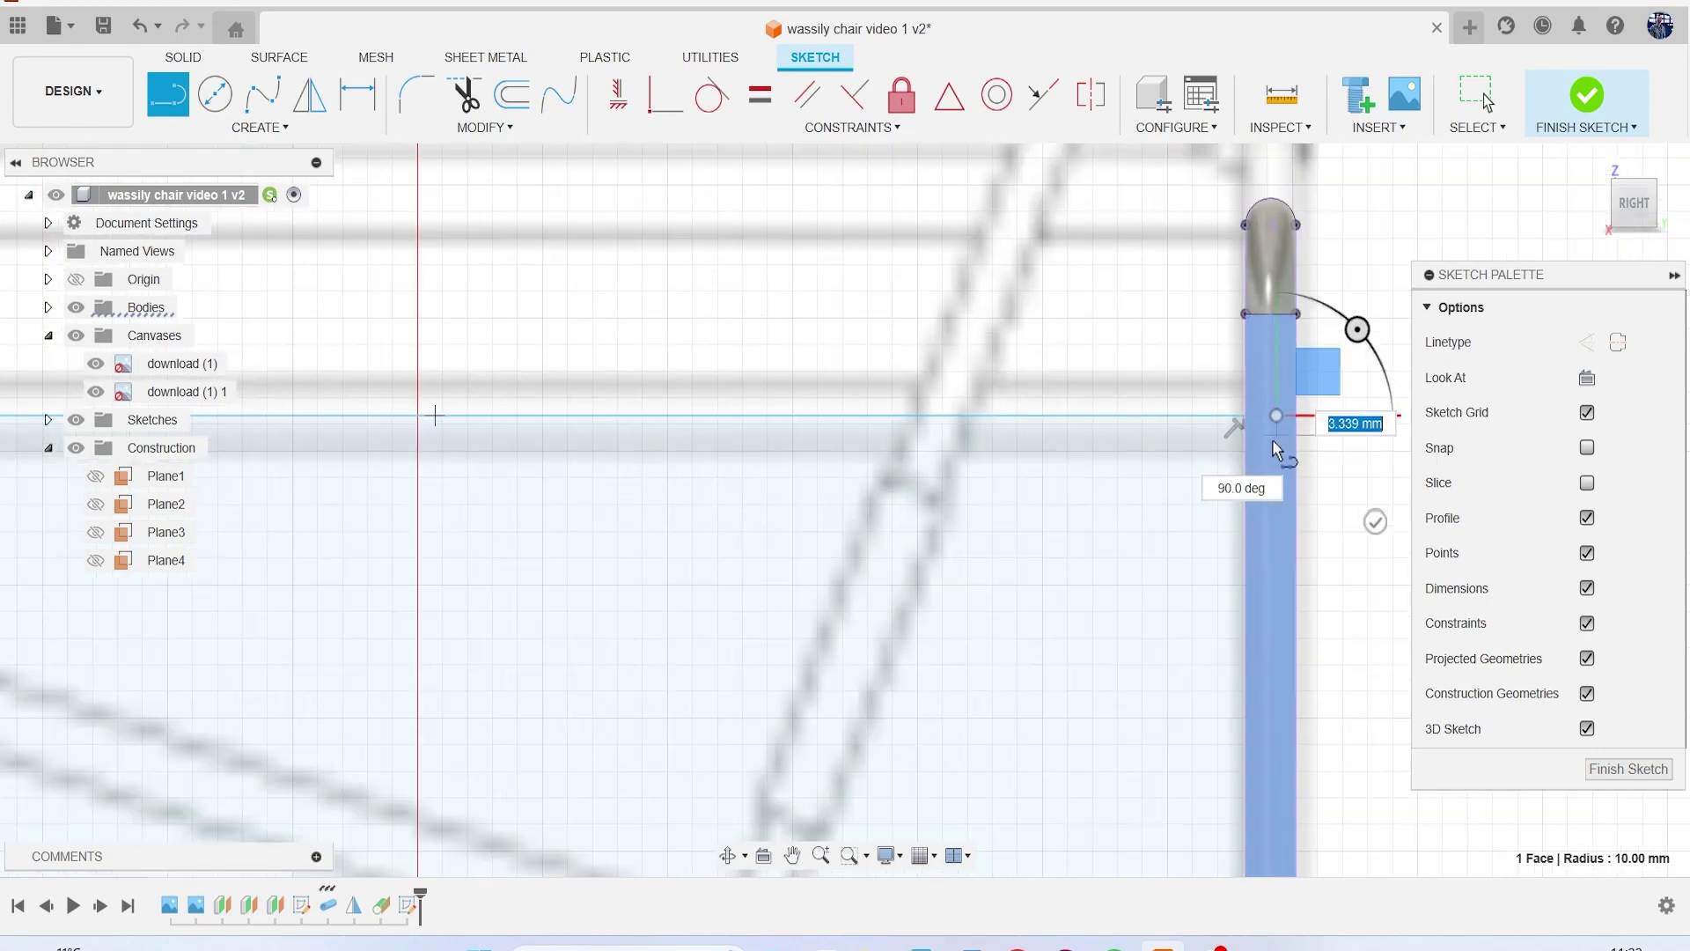
{"action": "key", "text": "Escape"}
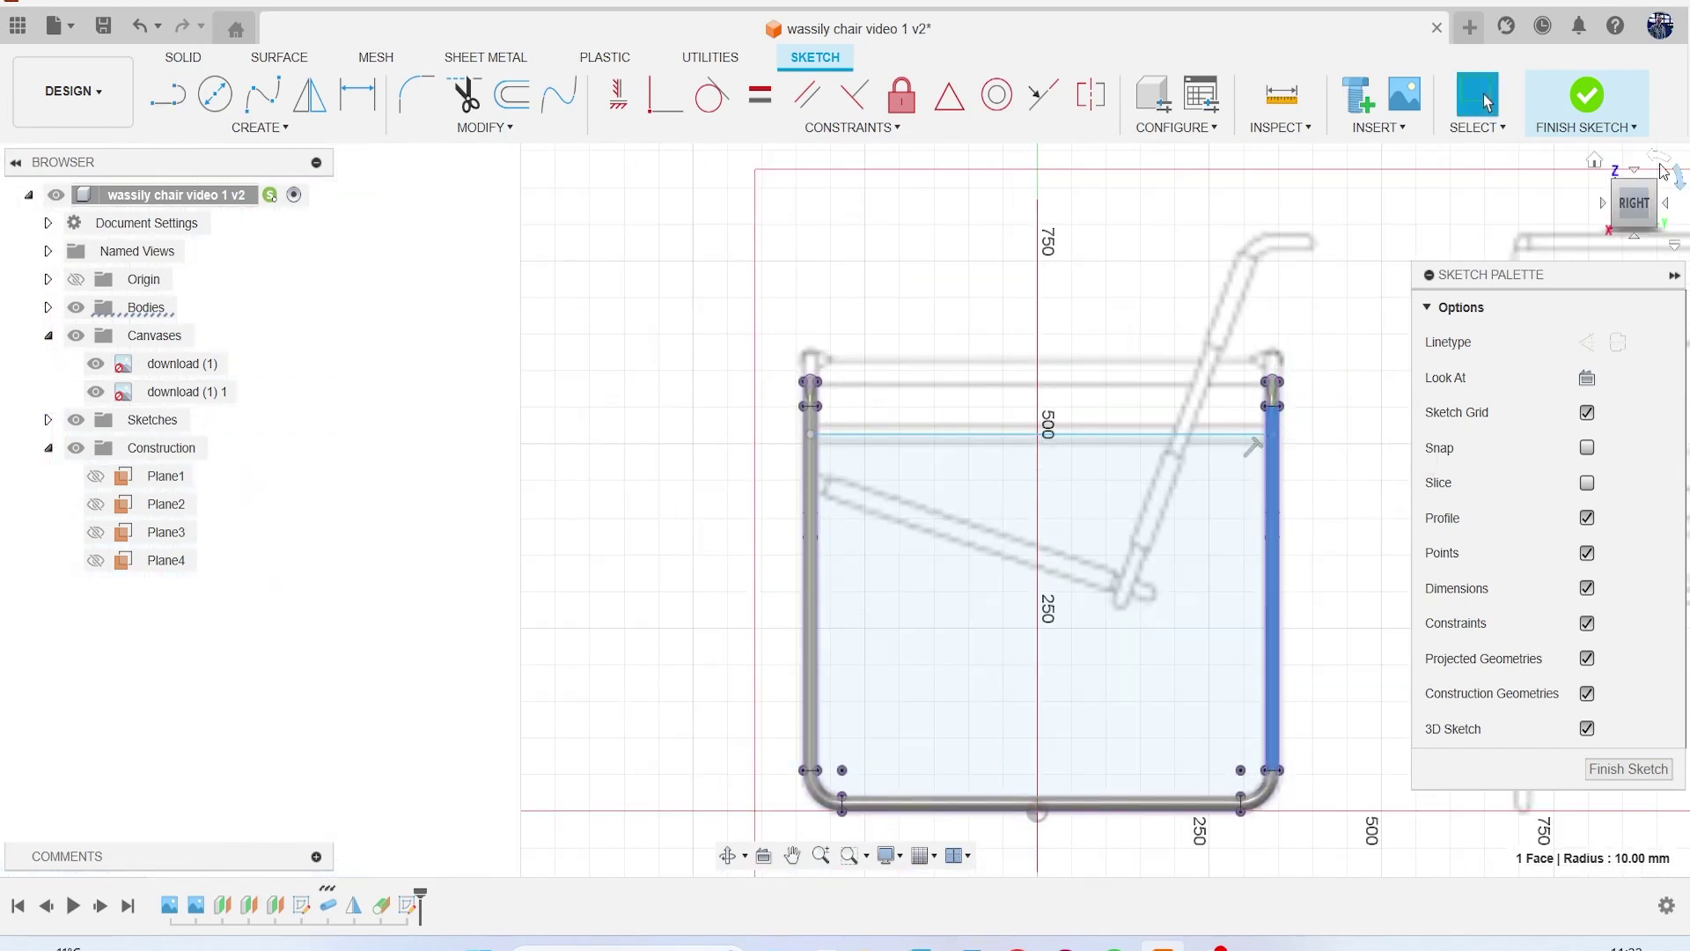
{"action": "left_click_drag", "start_coordinate": [1635, 216], "coordinate": [1675, 232]}
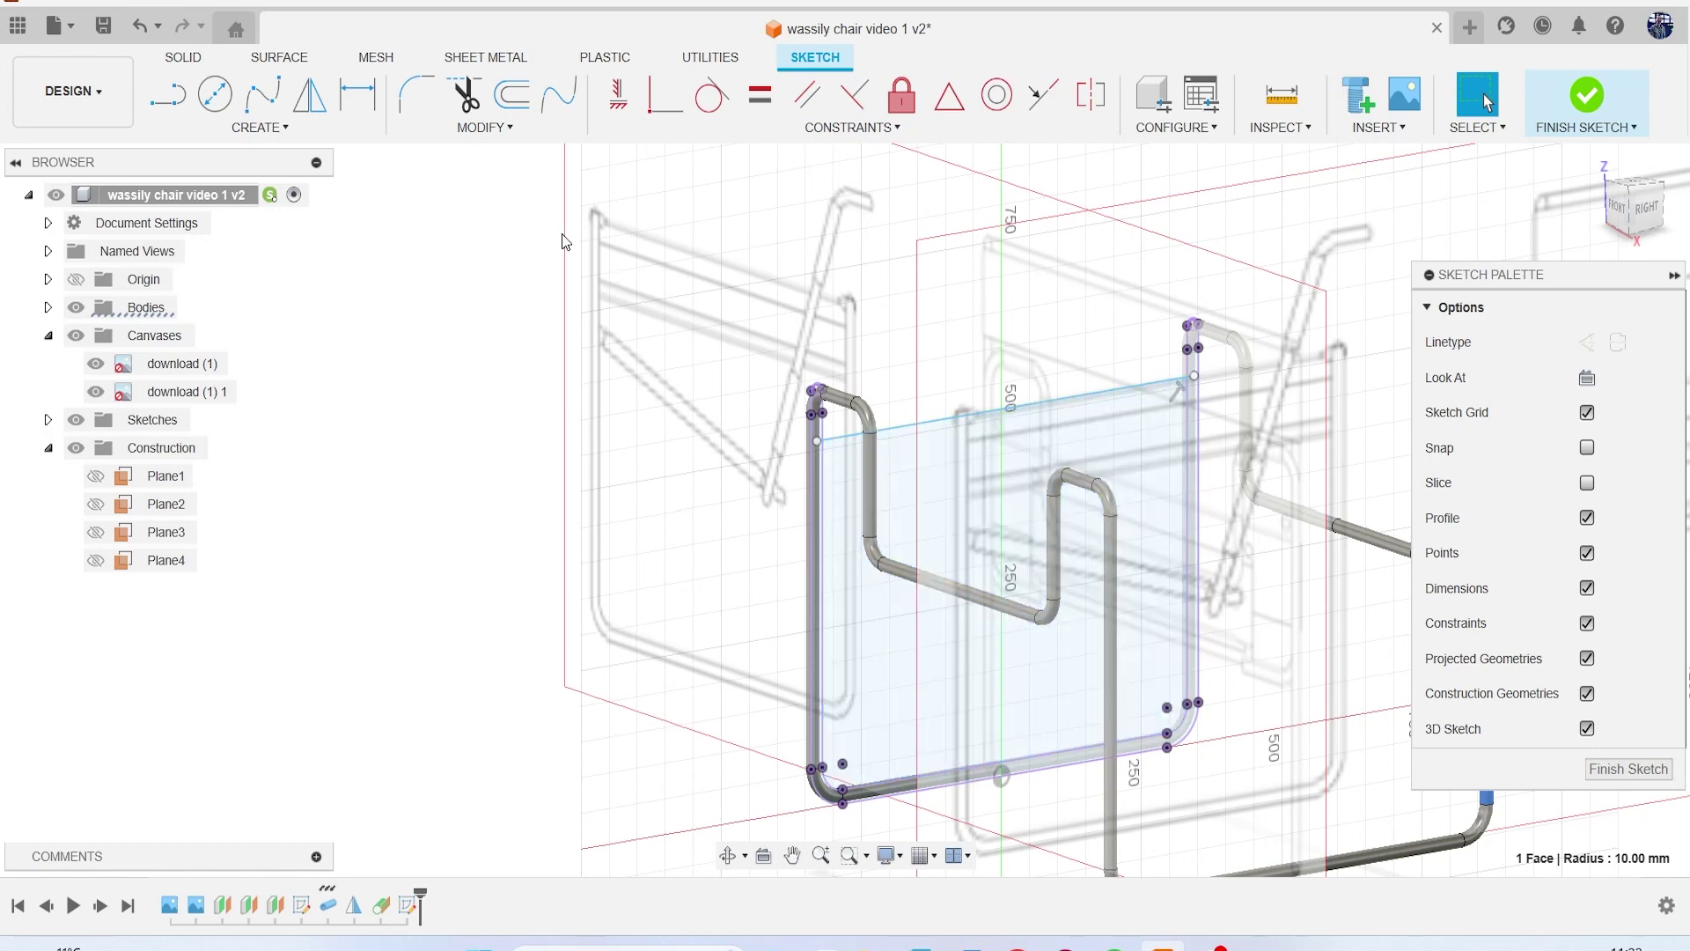
{"action": "left_click", "coordinate": [1595, 93]}
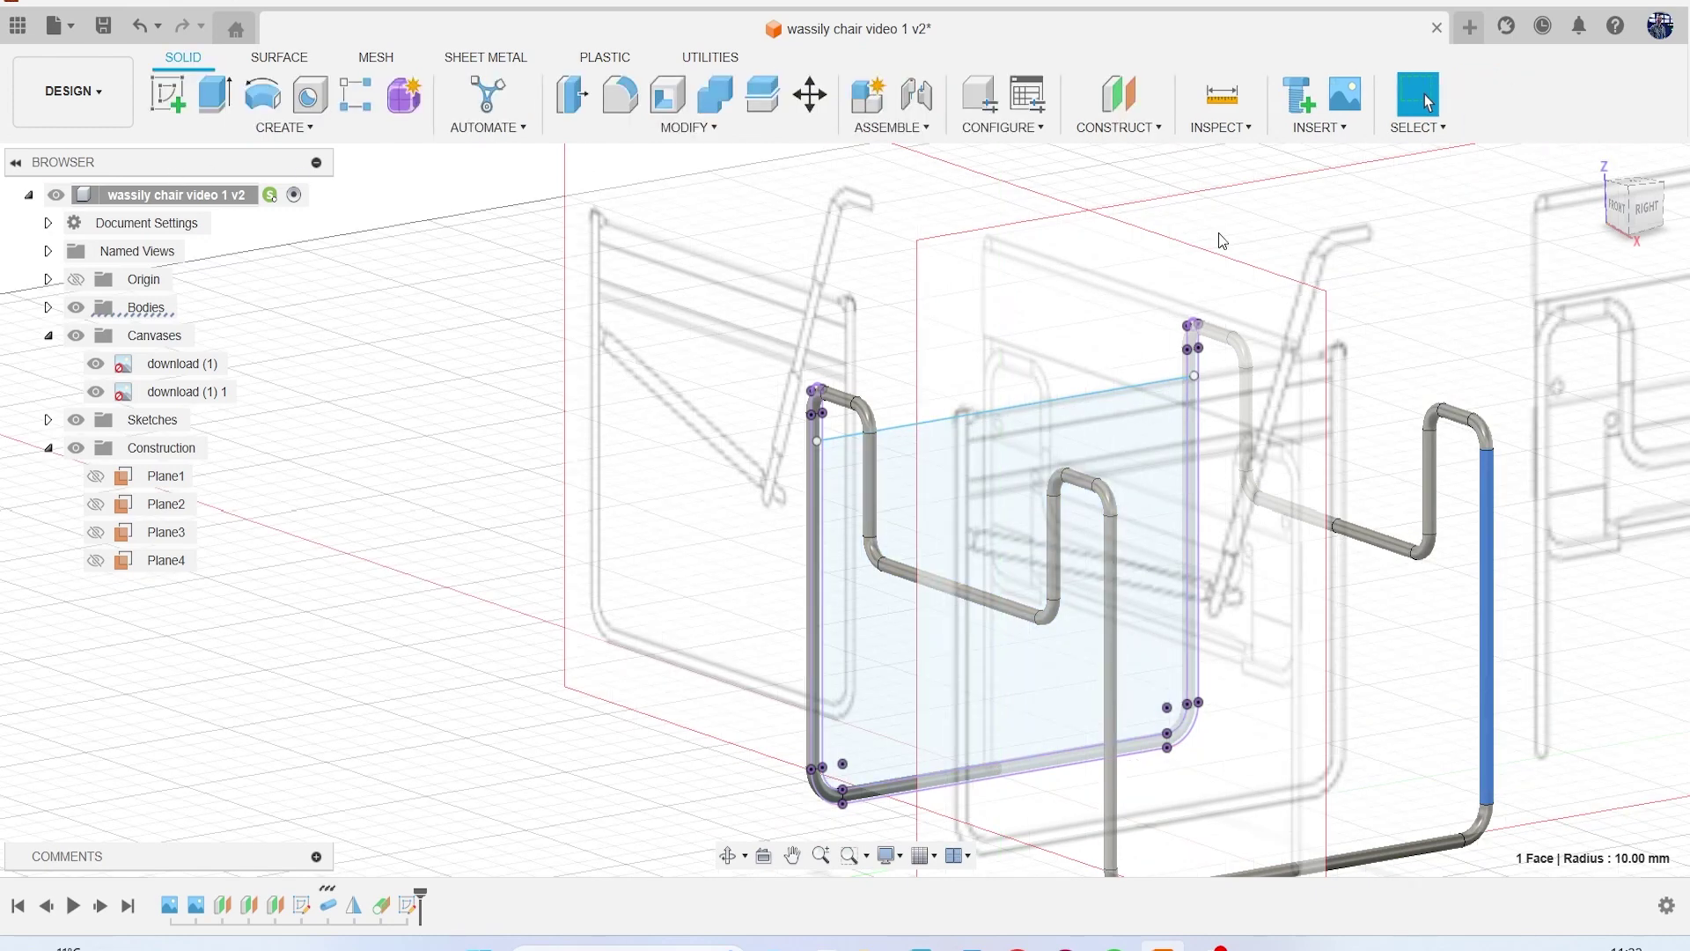
Step: Create a solid 20 mm circular pipe along the sketched side-rail line as a new body
{"action": "left_click", "coordinate": [285, 127]}
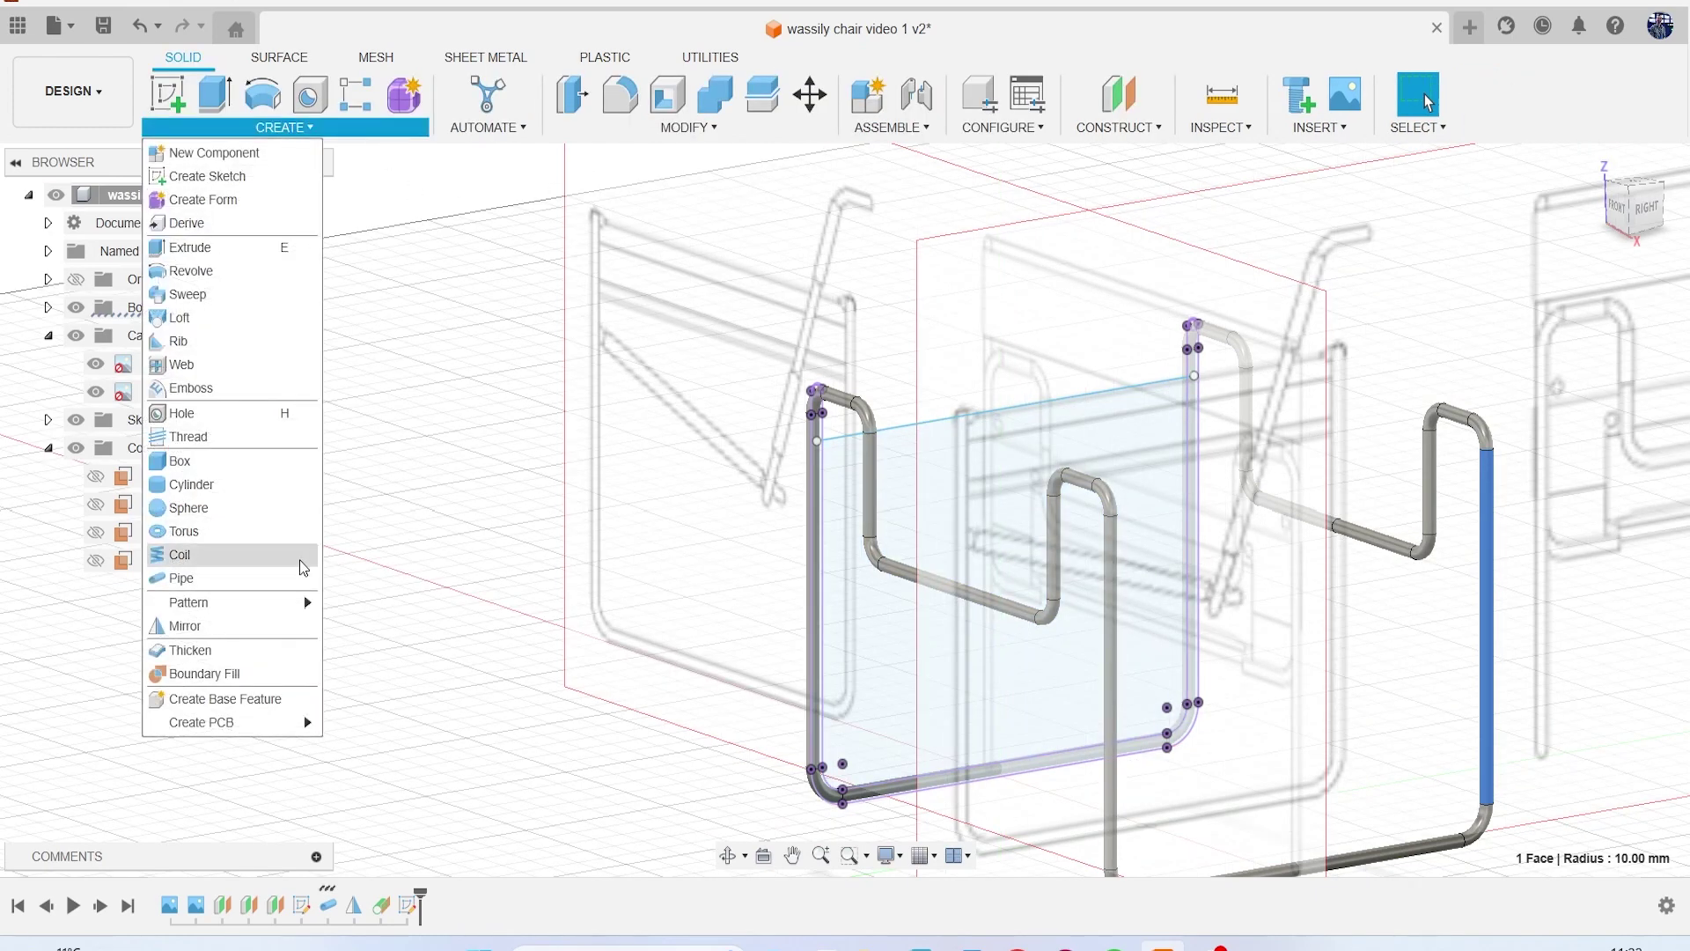
{"action": "left_click", "coordinate": [275, 581]}
{"action": "left_click", "coordinate": [971, 421]}
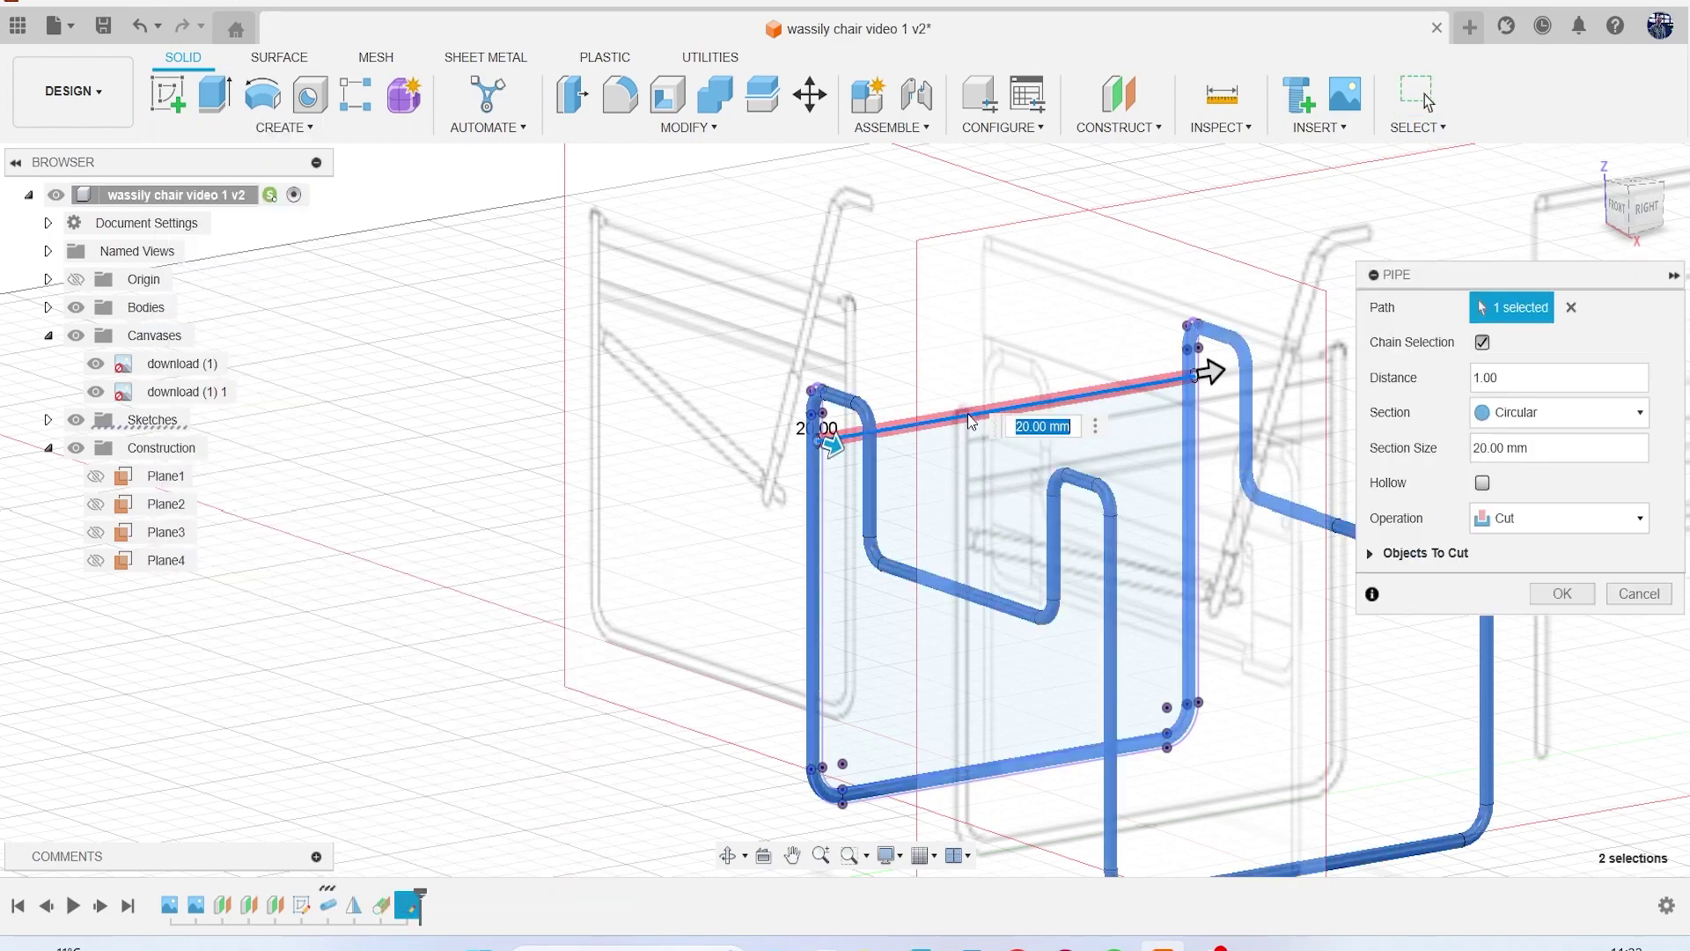
{"action": "left_click", "coordinate": [1557, 518]}
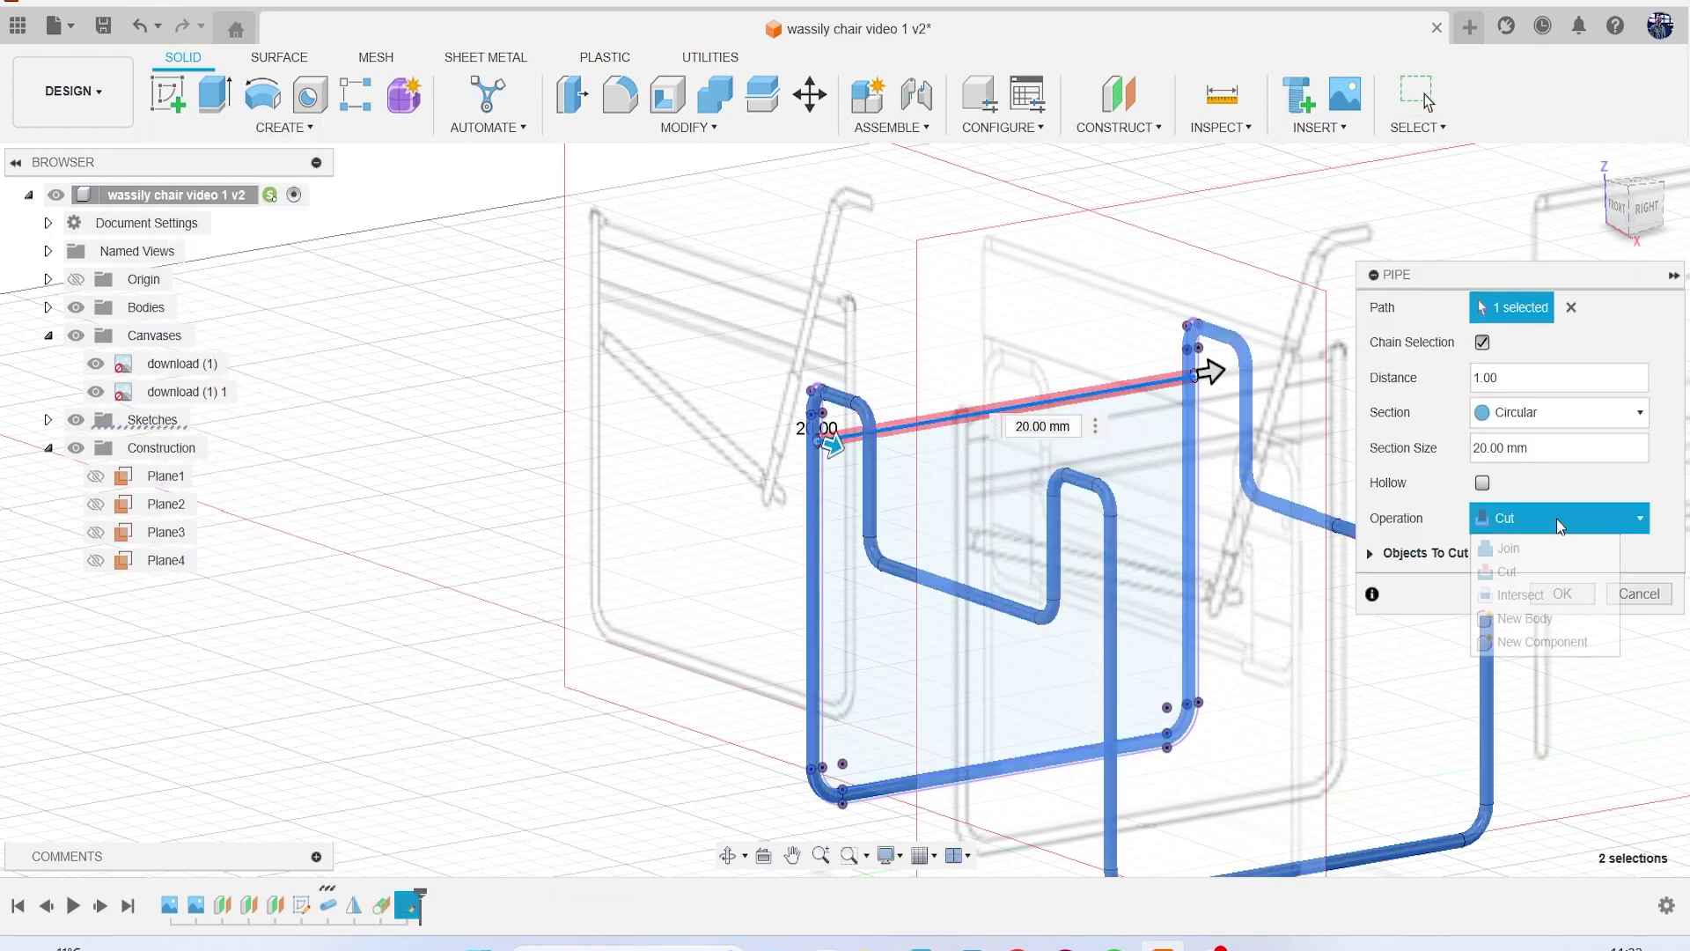
{"action": "left_click", "coordinate": [1565, 612]}
{"action": "scroll", "coordinate": [975, 422], "scroll_direction": "up", "scroll_amount": 10}
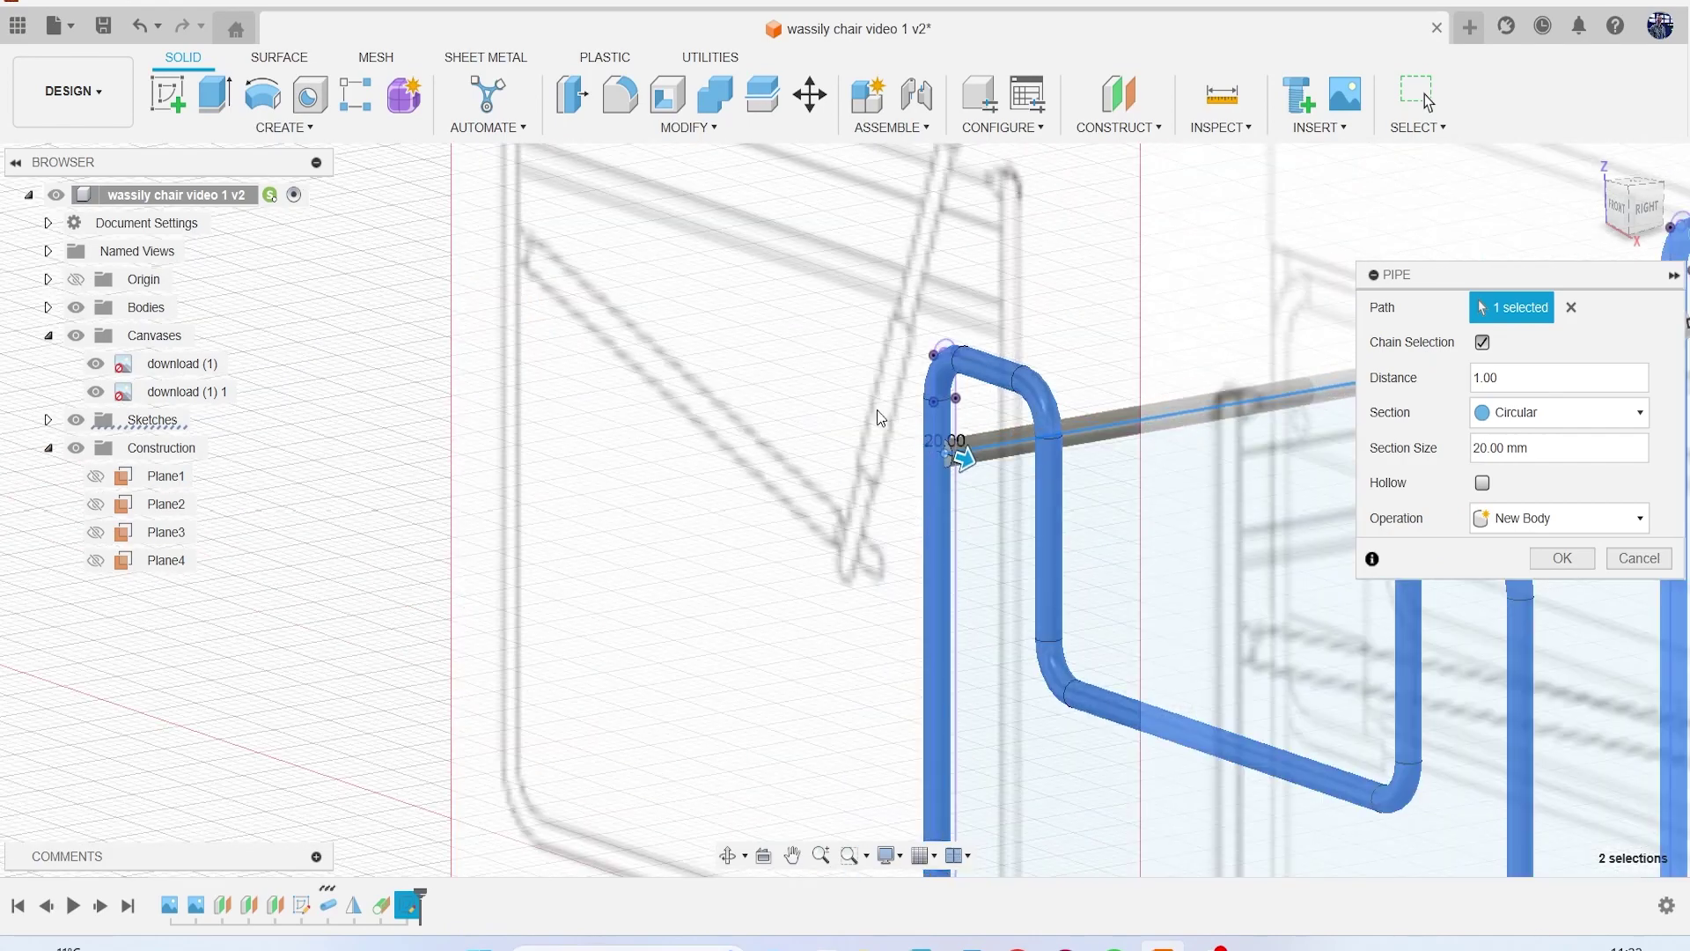
{"action": "scroll", "coordinate": [968, 477], "scroll_direction": "down", "scroll_amount": 10}
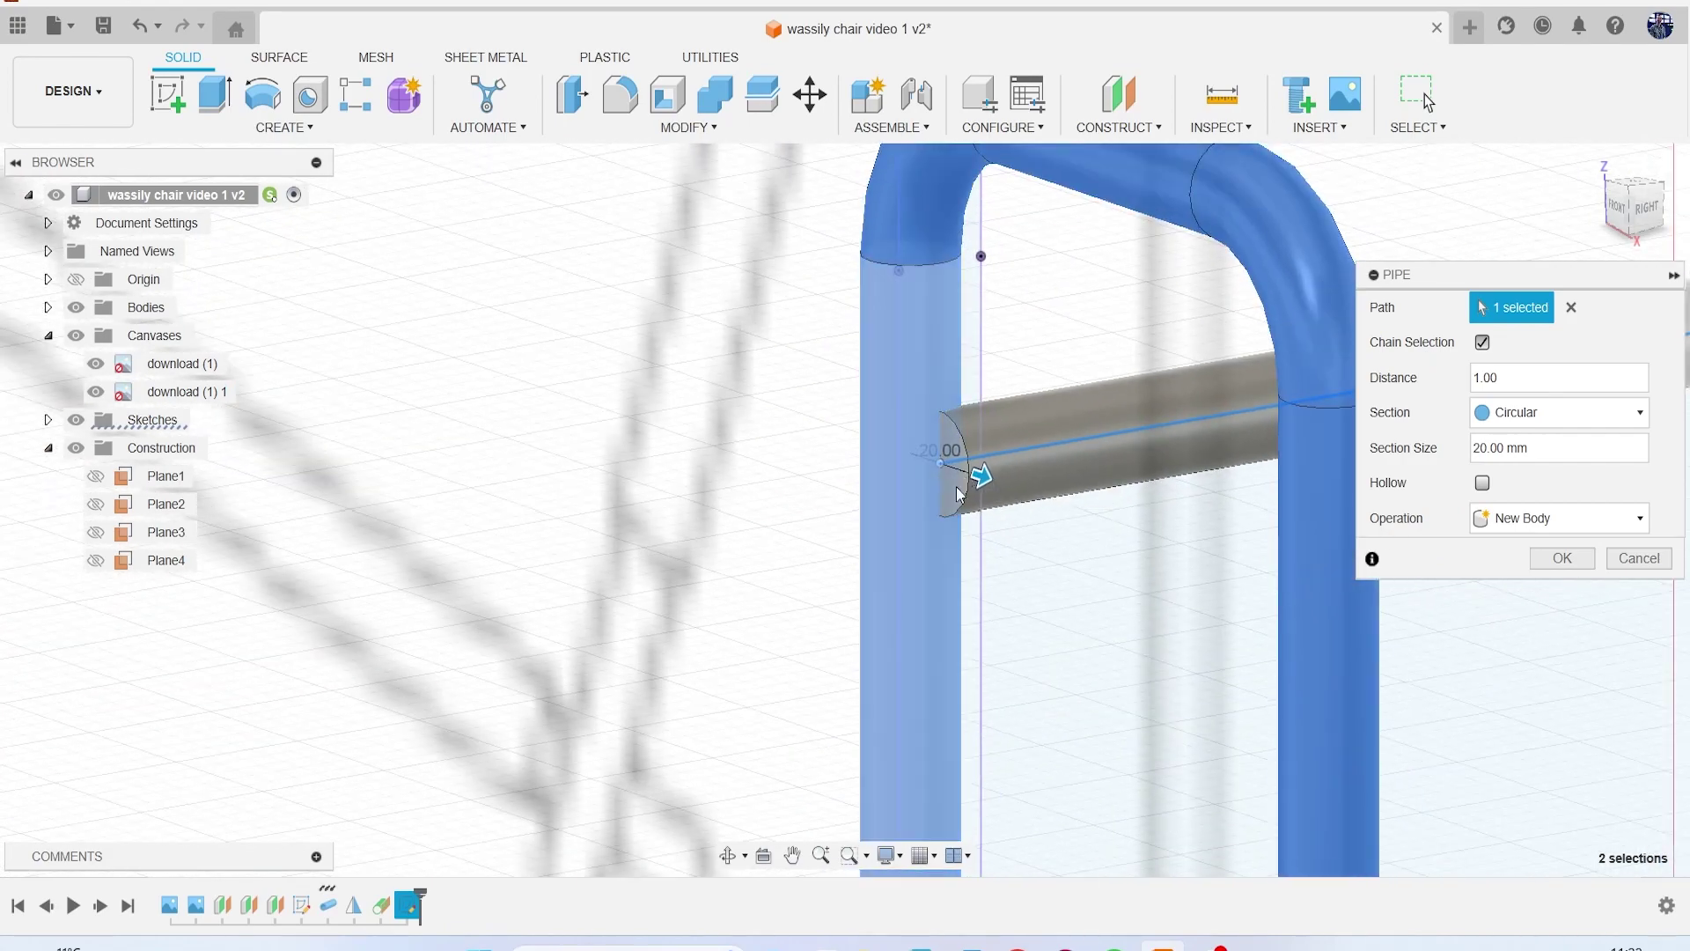
{"action": "left_click", "coordinate": [1562, 558]}
{"action": "scroll", "coordinate": [1368, 541], "scroll_direction": "down", "scroll_amount": 7}
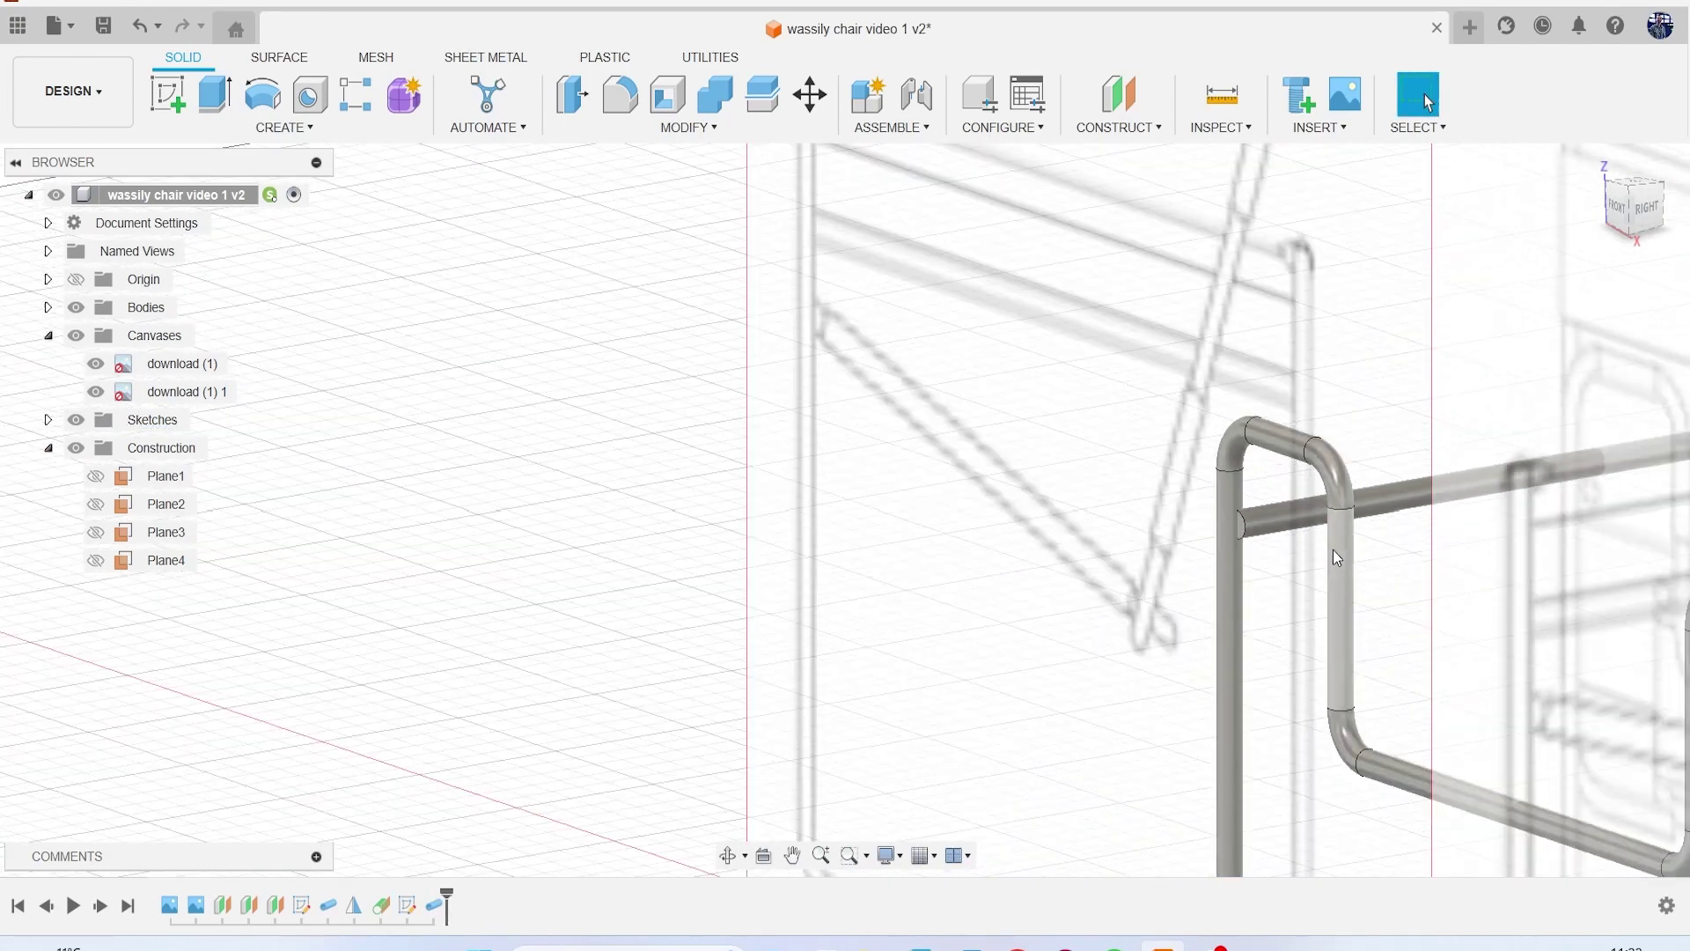
{"action": "middle_click_drag", "start_coordinate": [1175, 502], "coordinate": [618, 446]}
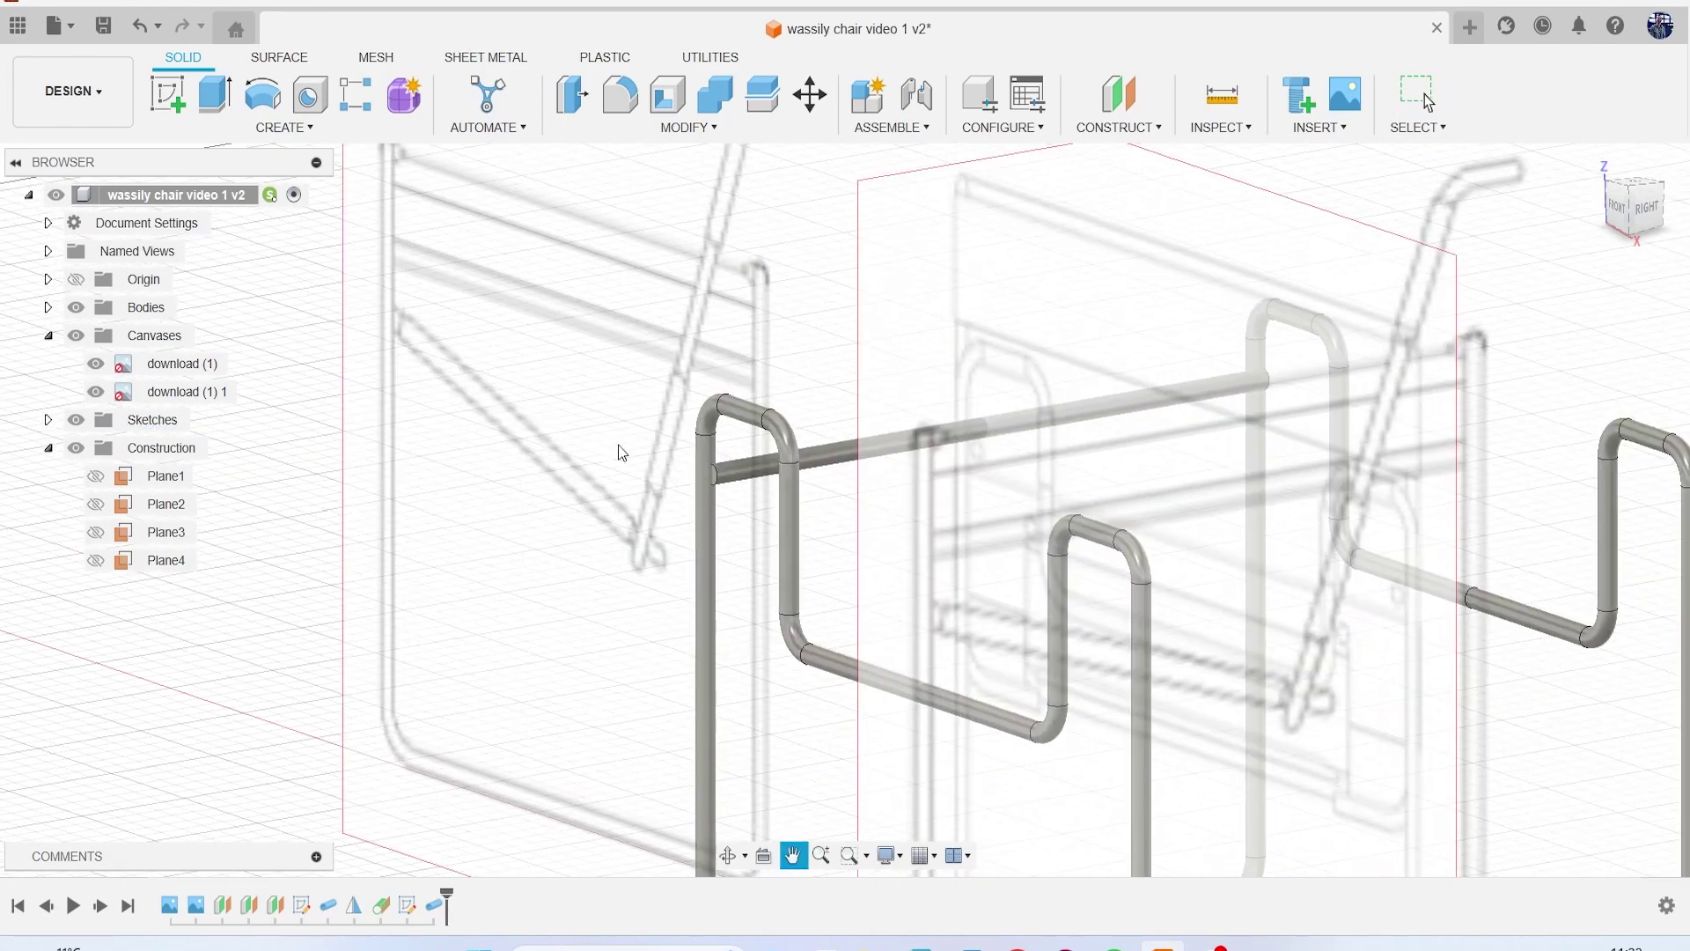
Step: Hide the canvases and, from the front view, move the side-rail body about 10.3 mm along X so it sits beside the leg
{"action": "left_click", "coordinate": [76, 335]}
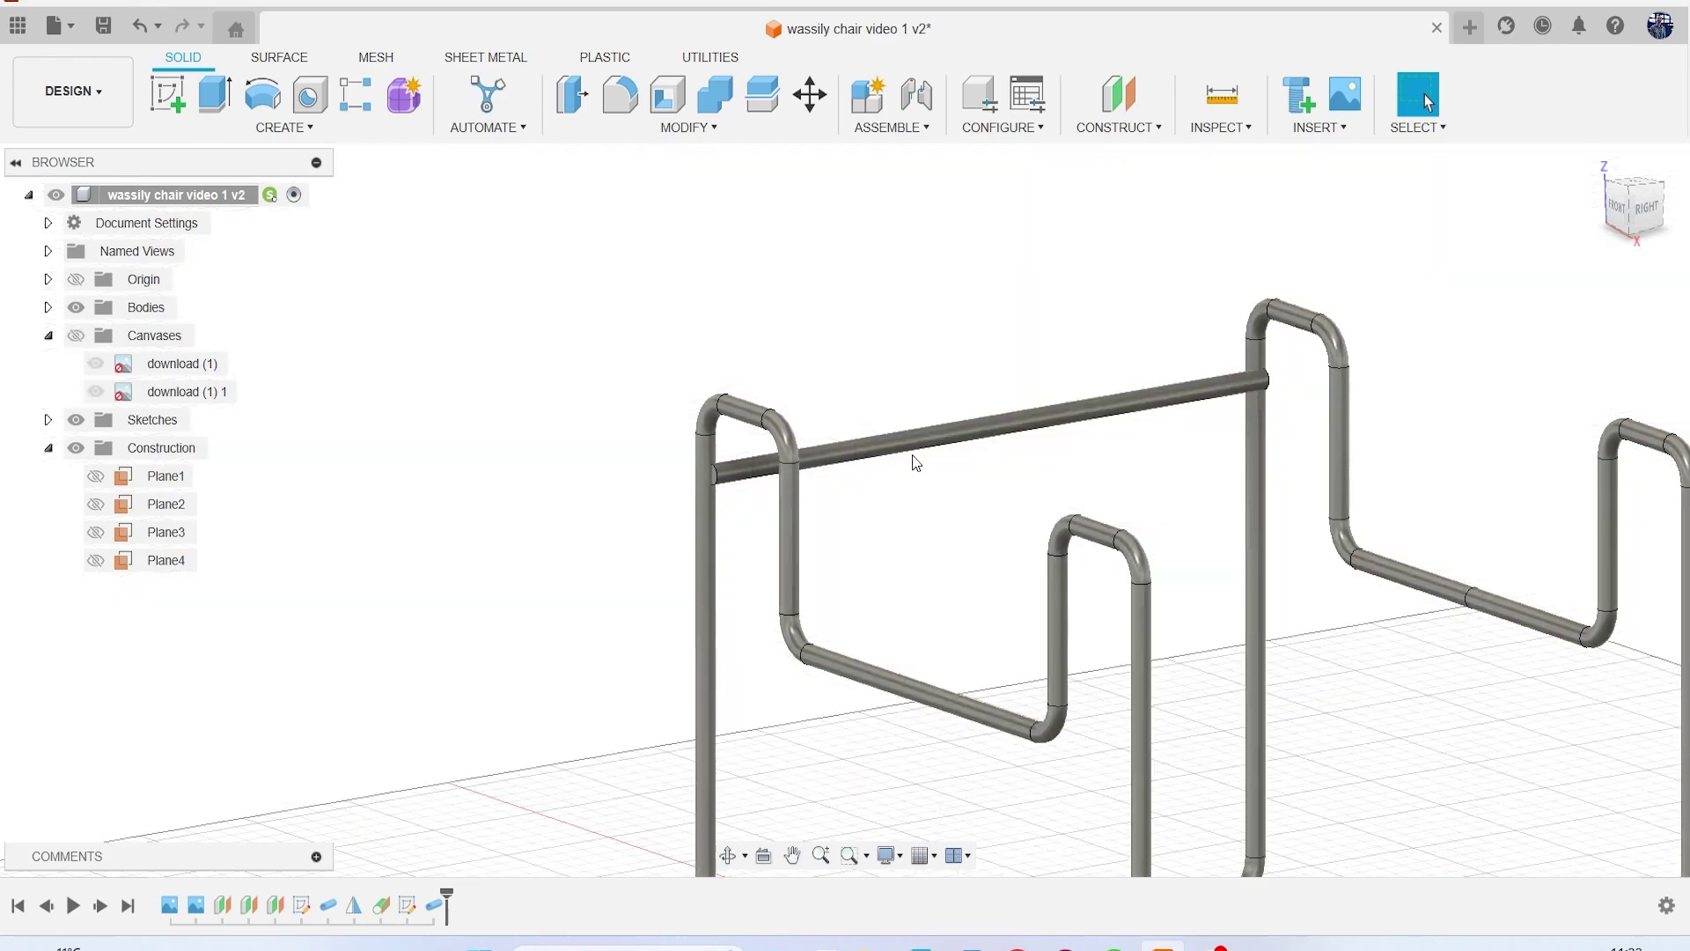
{"action": "left_click", "coordinate": [1618, 207]}
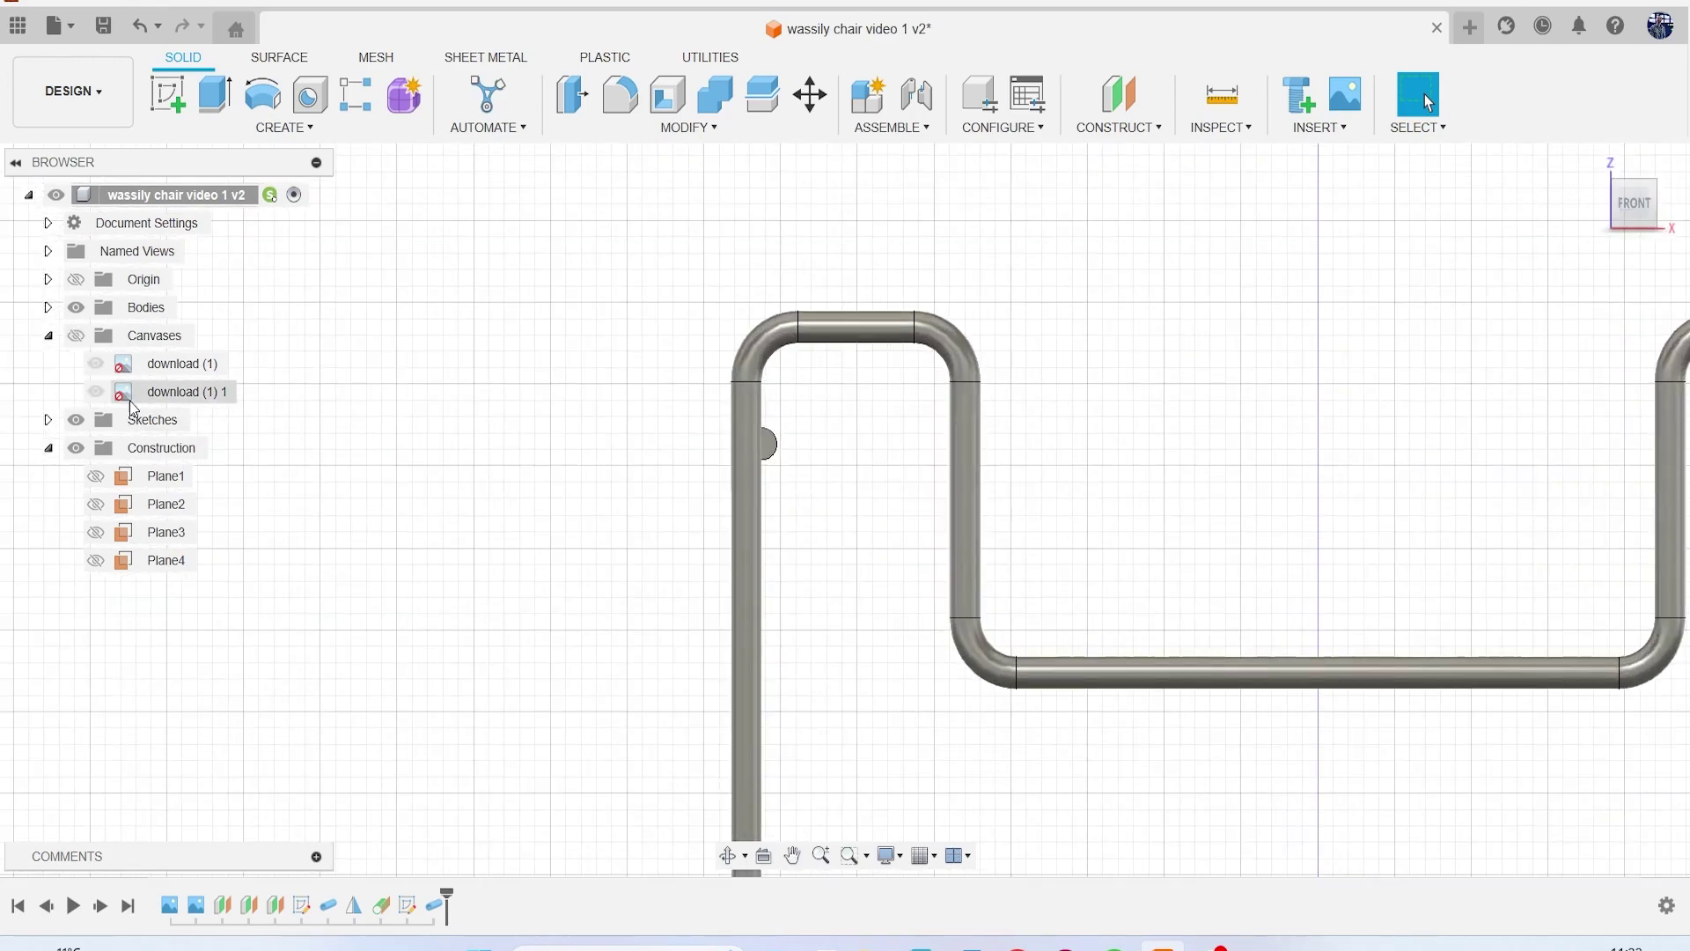
{"action": "left_click", "coordinate": [49, 307]}
{"action": "left_click", "coordinate": [163, 364]}
{"action": "right_click", "coordinate": [493, 408]}
{"action": "left_click", "coordinate": [419, 215]}
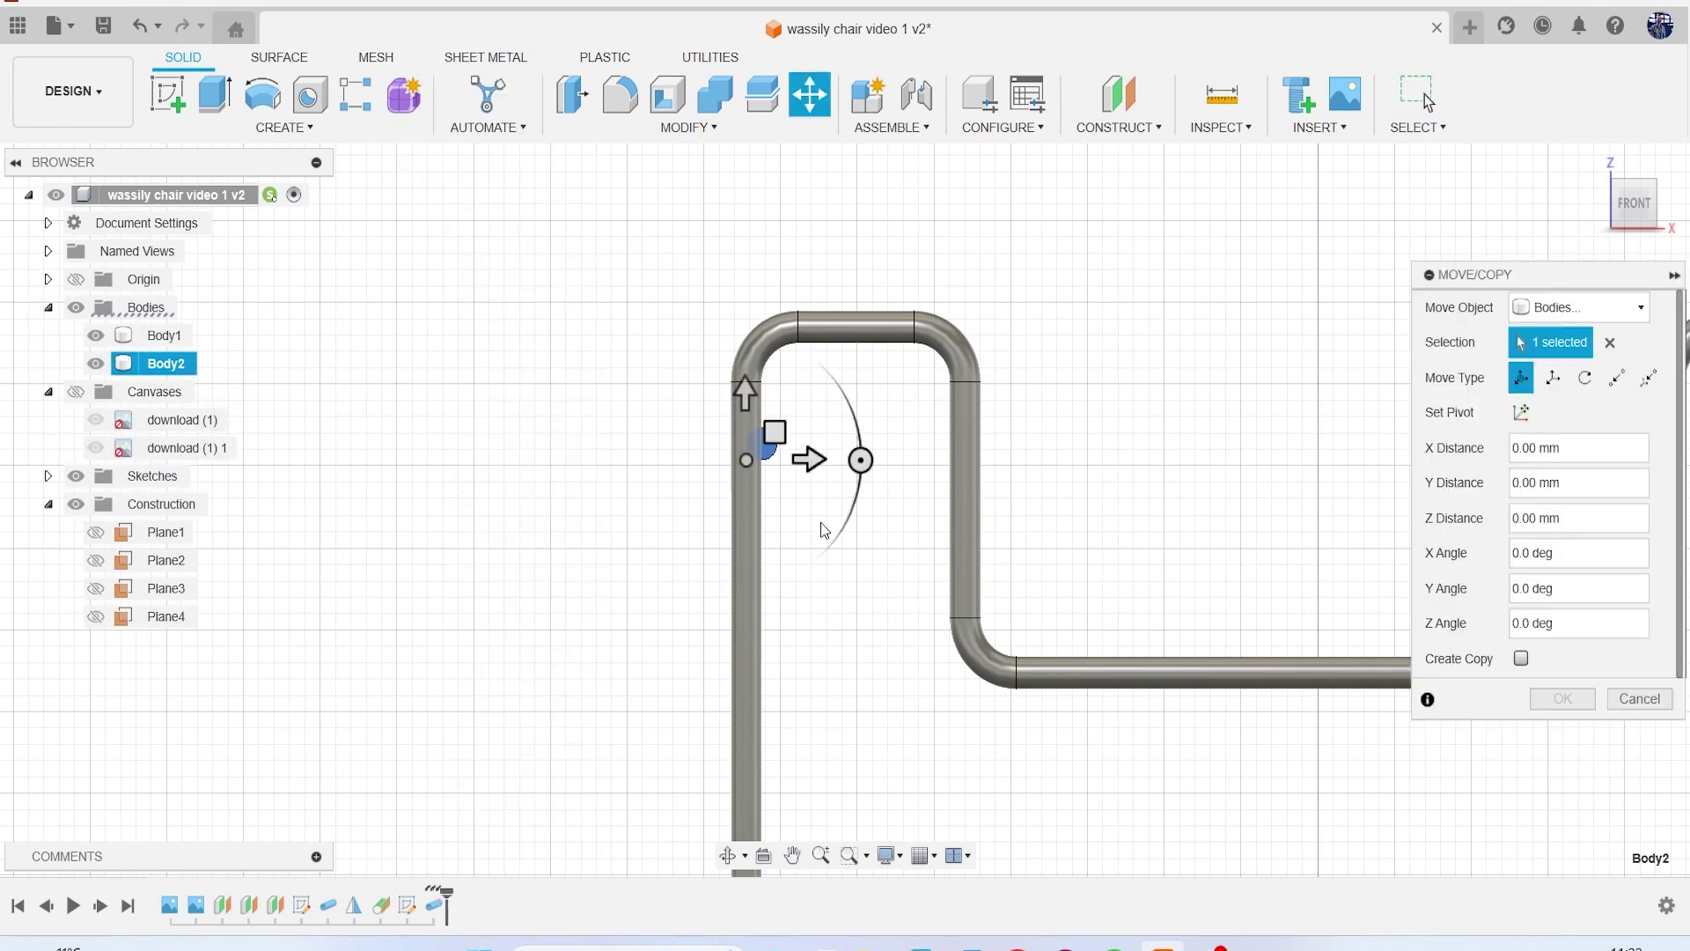
{"action": "scroll", "coordinate": [805, 476], "scroll_direction": "up", "scroll_amount": 5}
{"action": "left_click_drag", "start_coordinate": [684, 387], "coordinate": [726, 393]}
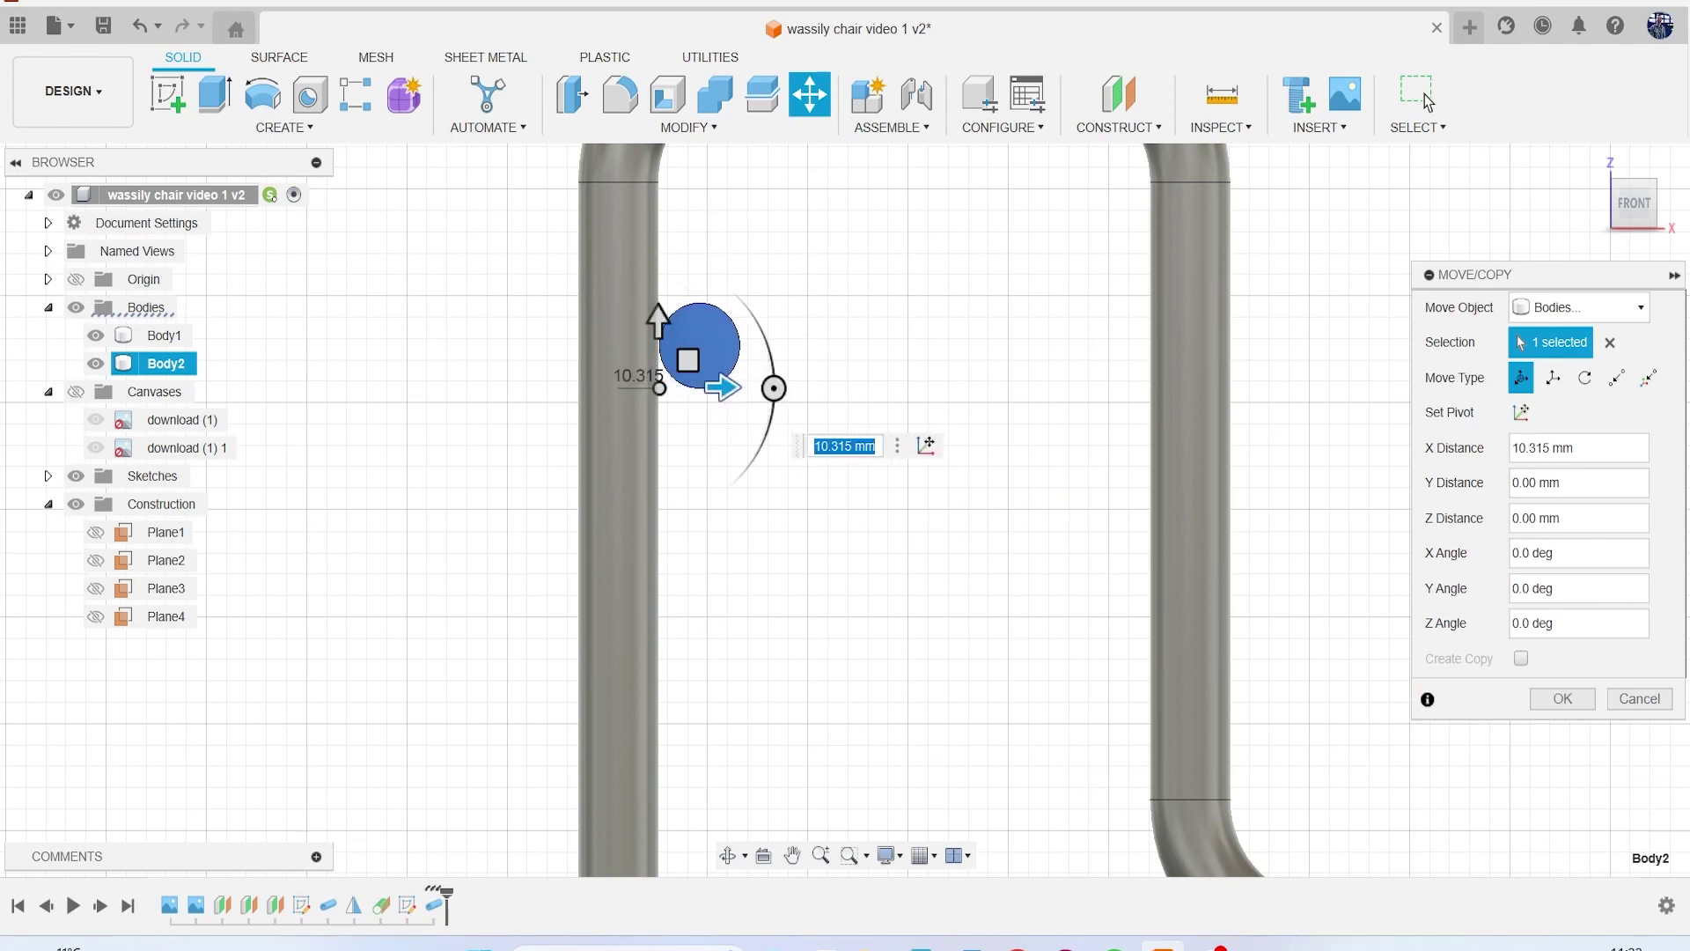
Step: Show the canvases again and lower the side-rail body by about 22.3 mm along Z to match the reference, completing the move
{"action": "left_click", "coordinate": [76, 391]}
{"action": "scroll", "coordinate": [631, 610], "scroll_direction": "down", "scroll_amount": 5}
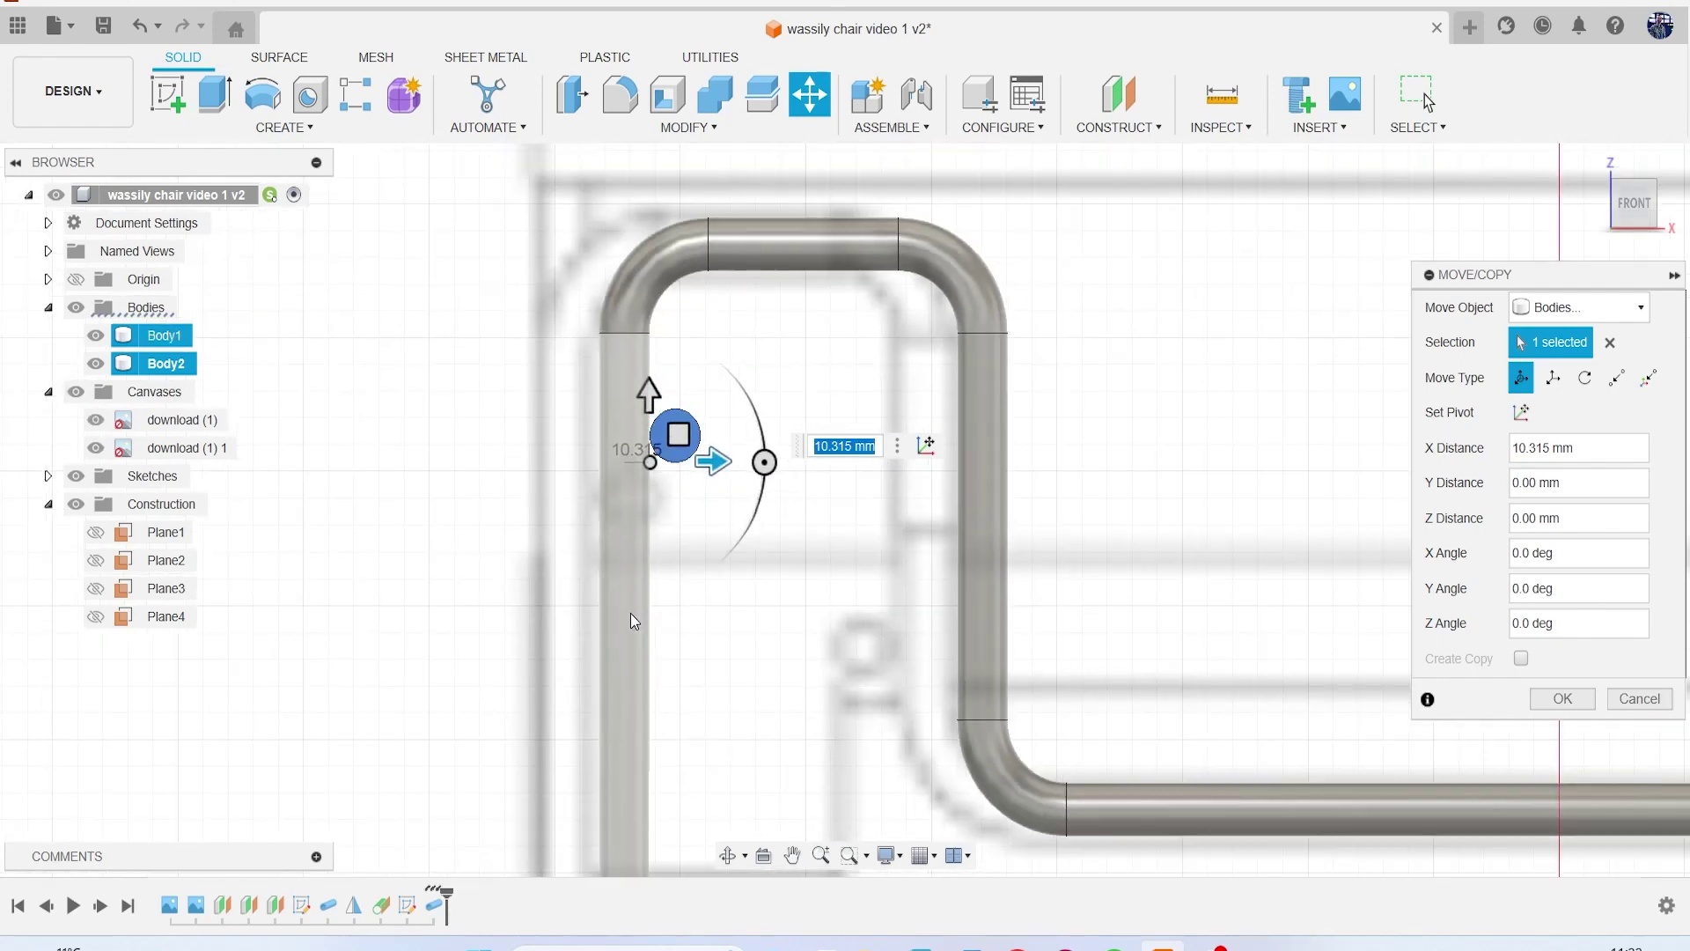
{"action": "scroll", "coordinate": [651, 572], "scroll_direction": "up", "scroll_amount": 5}
{"action": "left_click_drag", "start_coordinate": [629, 464], "coordinate": [627, 520]}
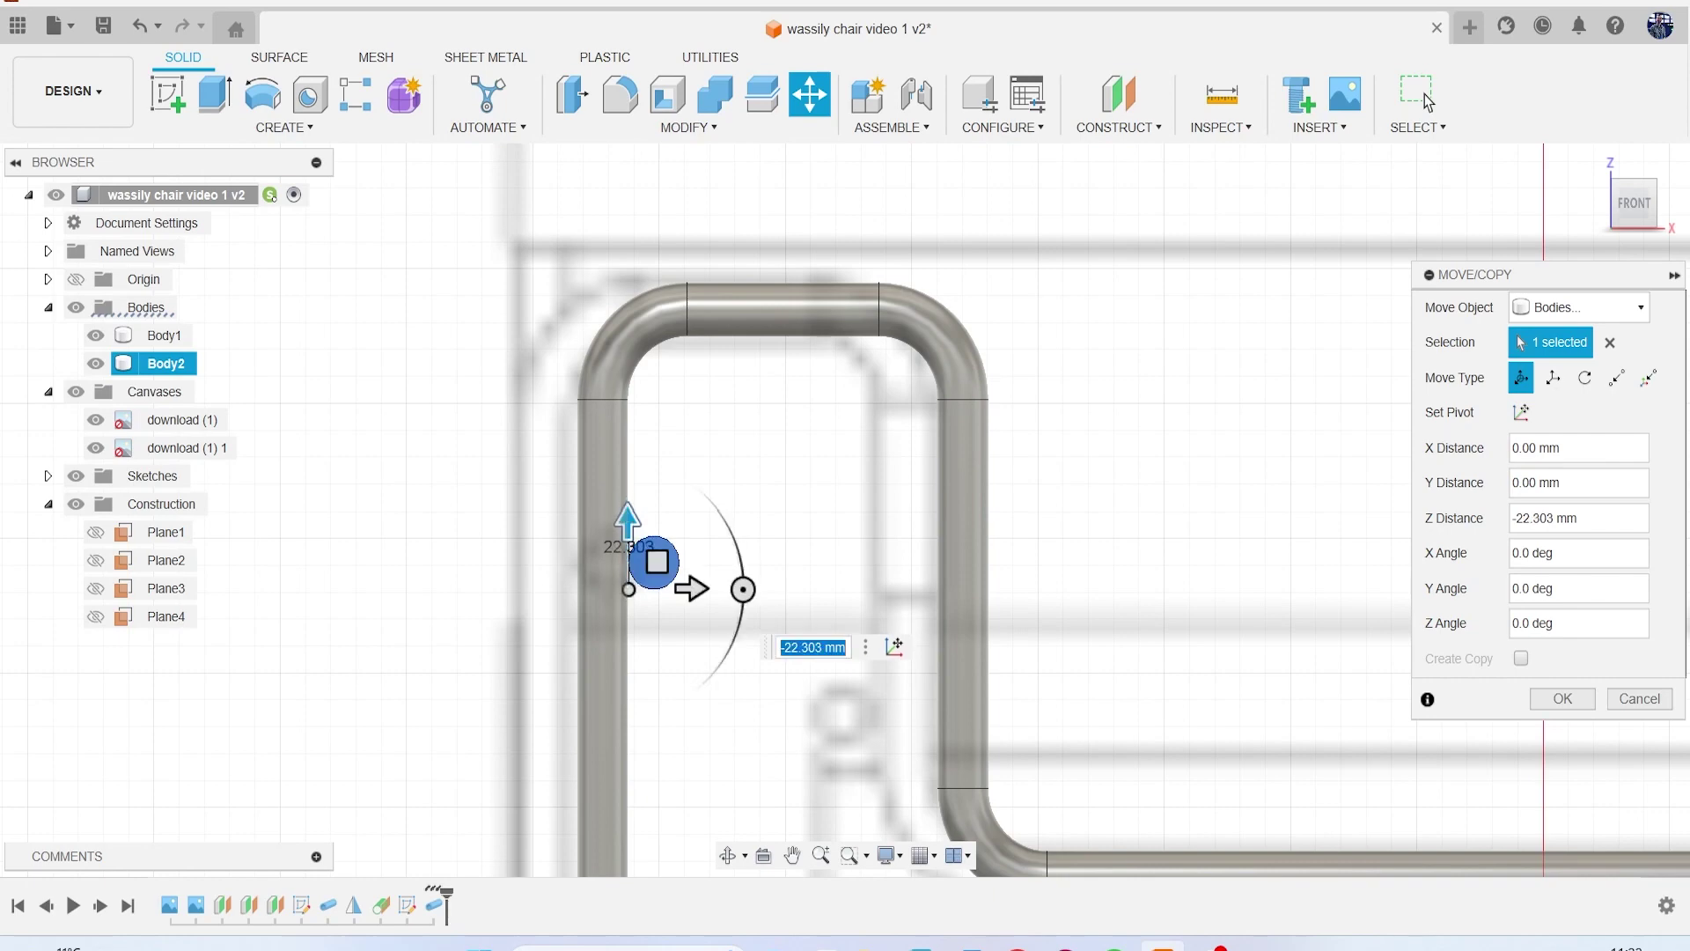
{"action": "left_click", "coordinate": [1560, 698]}
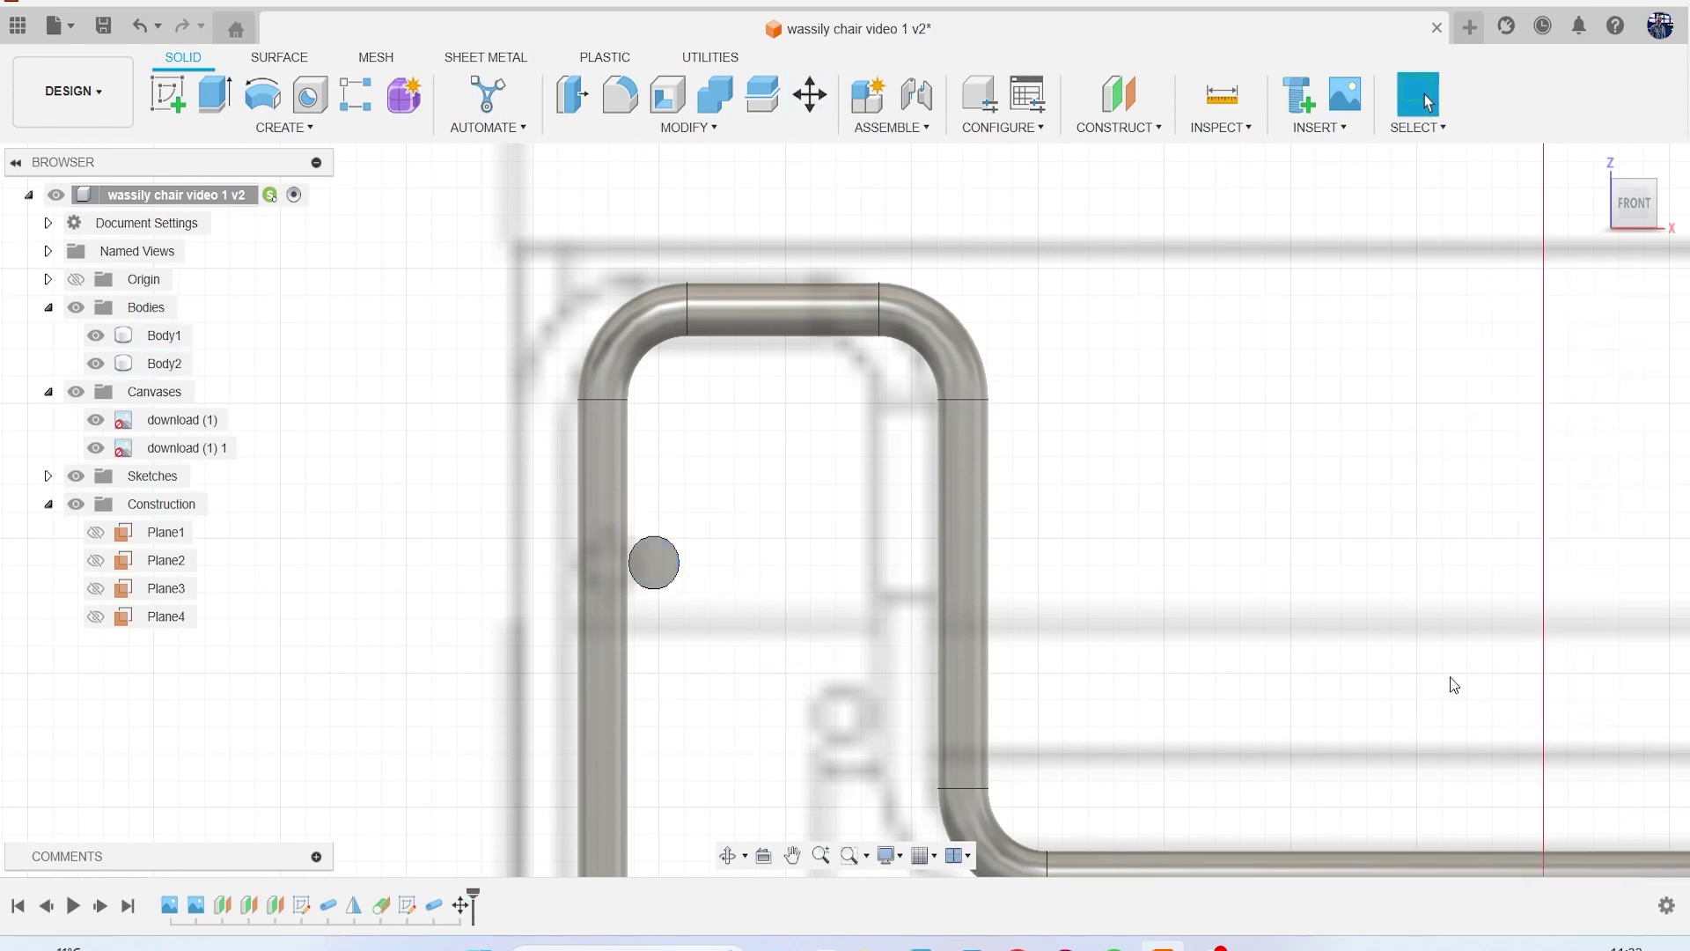
{"action": "left_click_drag", "start_coordinate": [1635, 205], "coordinate": [1474, 283]}
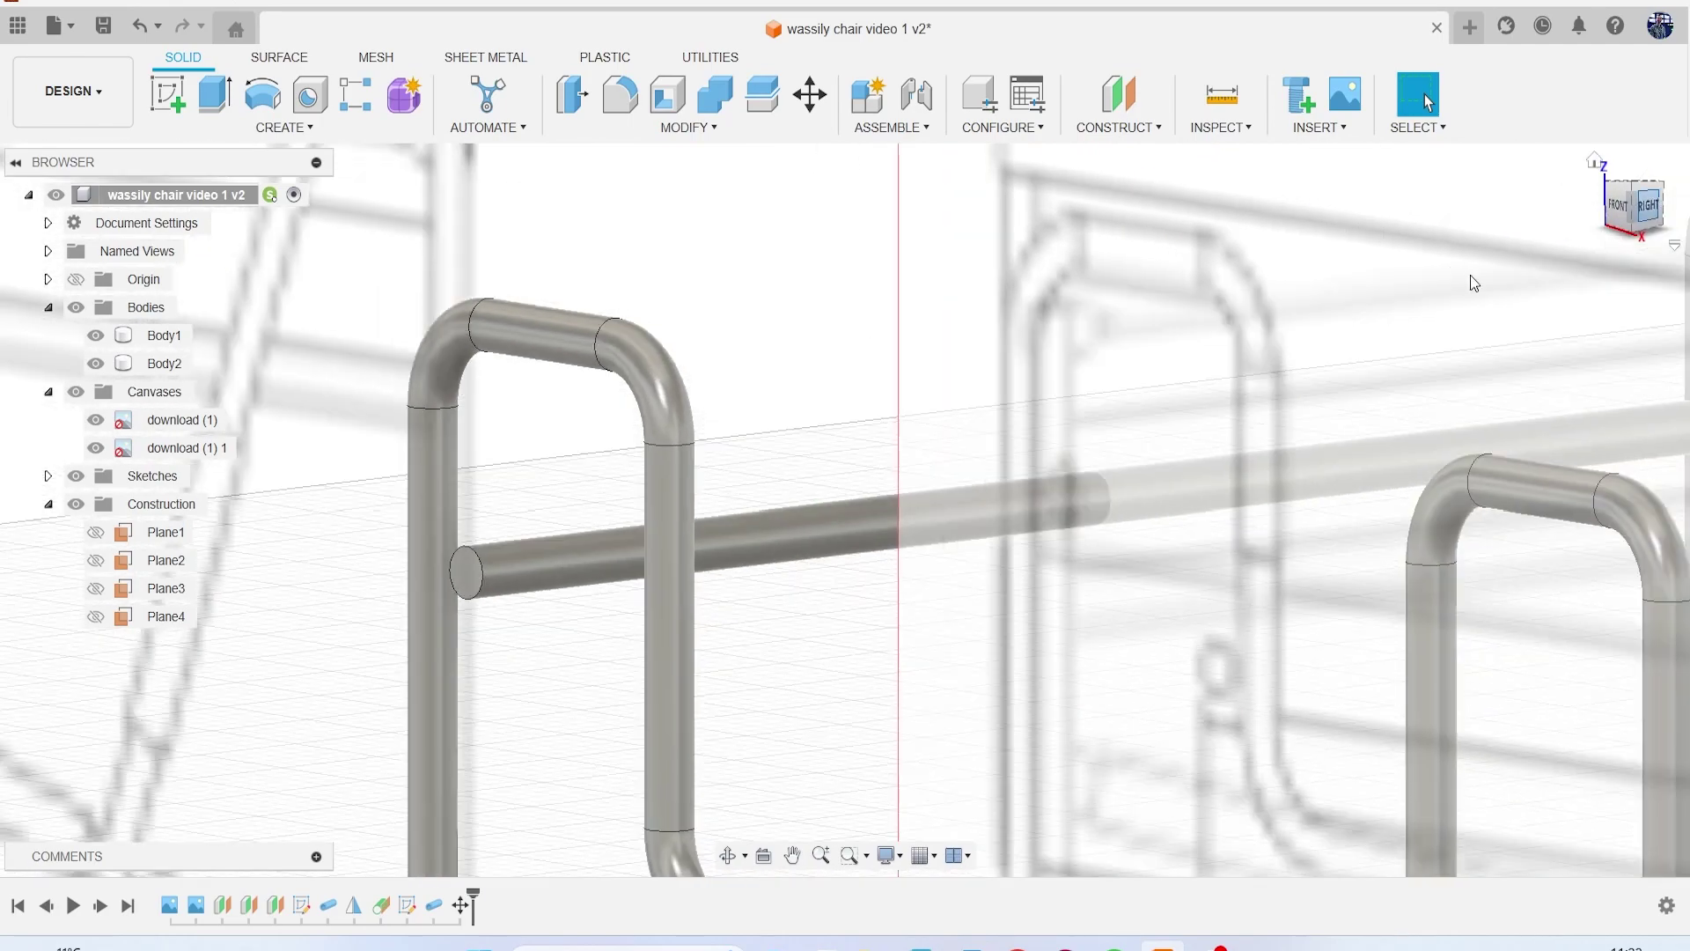
Step: Offset the side rail's front end face outward by about 12.5 mm so it extends past the front leg
{"action": "left_click", "coordinate": [573, 97]}
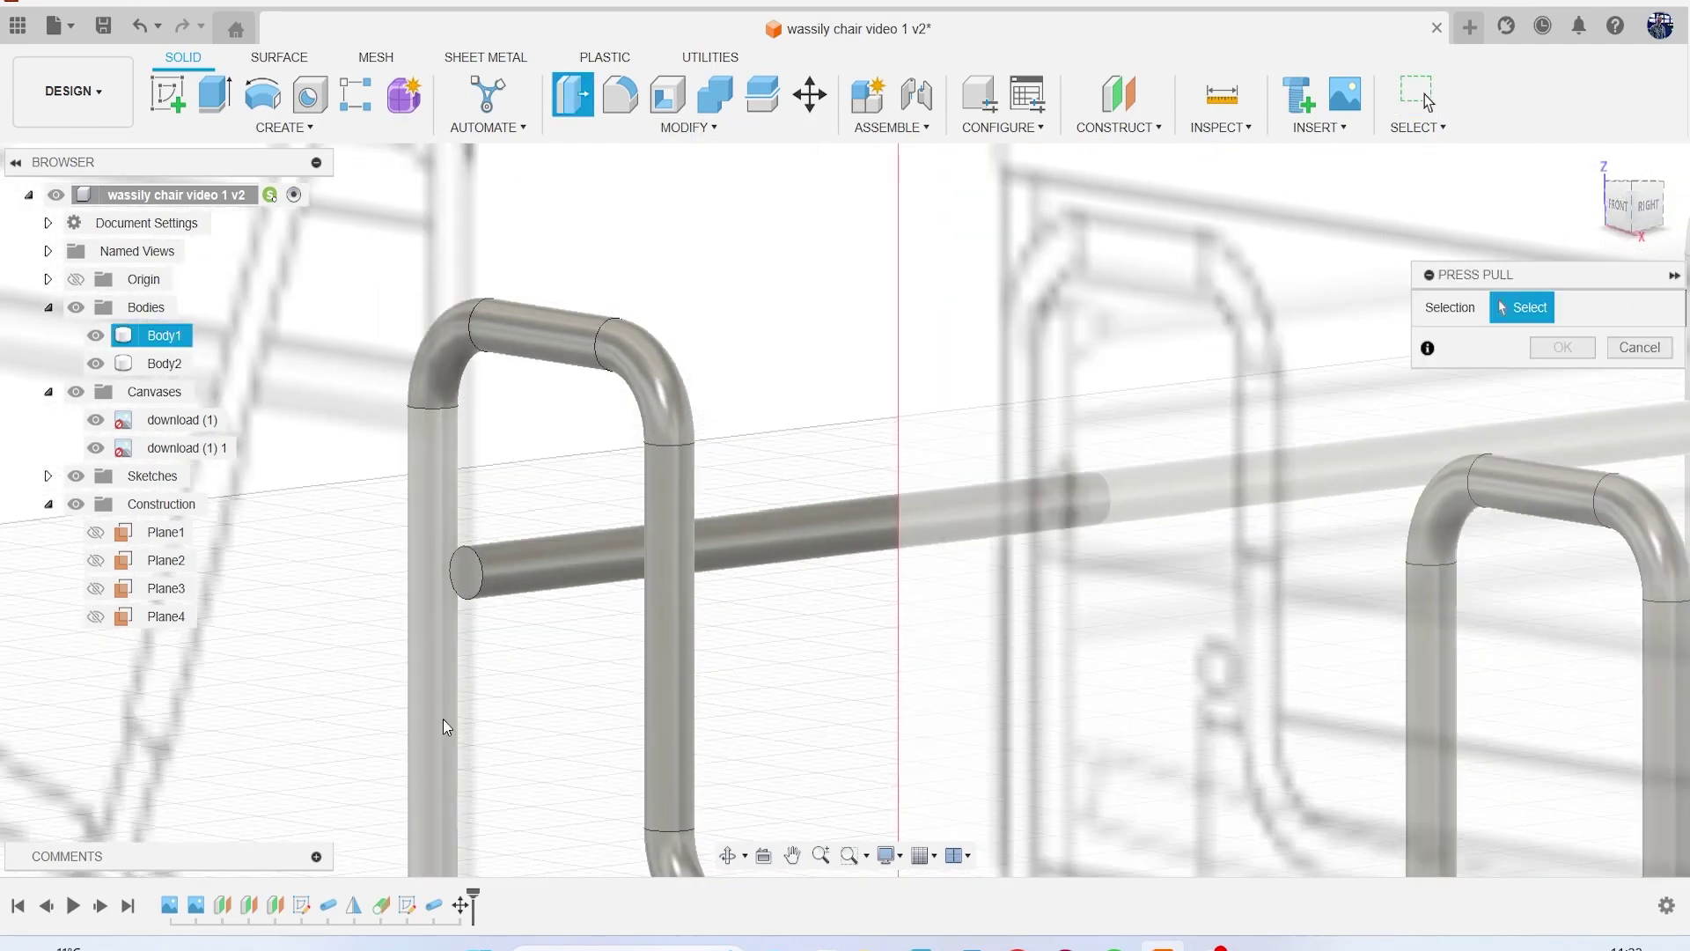
{"action": "scroll", "coordinate": [442, 718], "scroll_direction": "up", "scroll_amount": 3}
{"action": "left_click", "coordinate": [487, 478]}
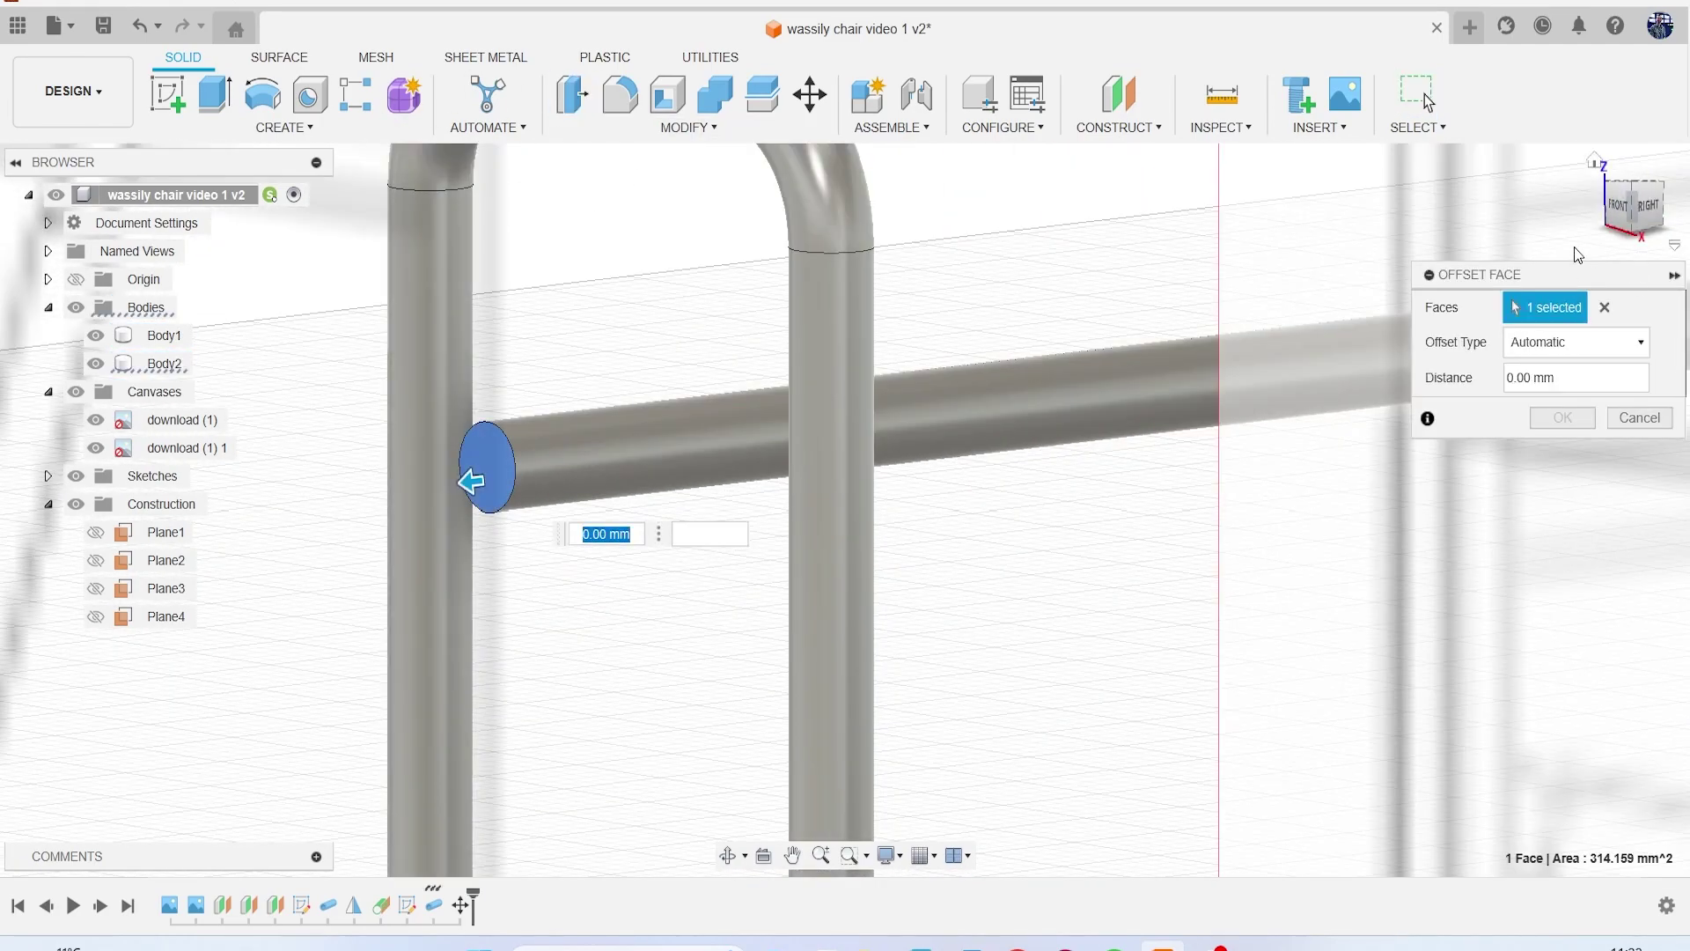
{"action": "left_click", "coordinate": [1648, 207]}
{"action": "middle_click_drag", "start_coordinate": [447, 534], "coordinate": [791, 590]}
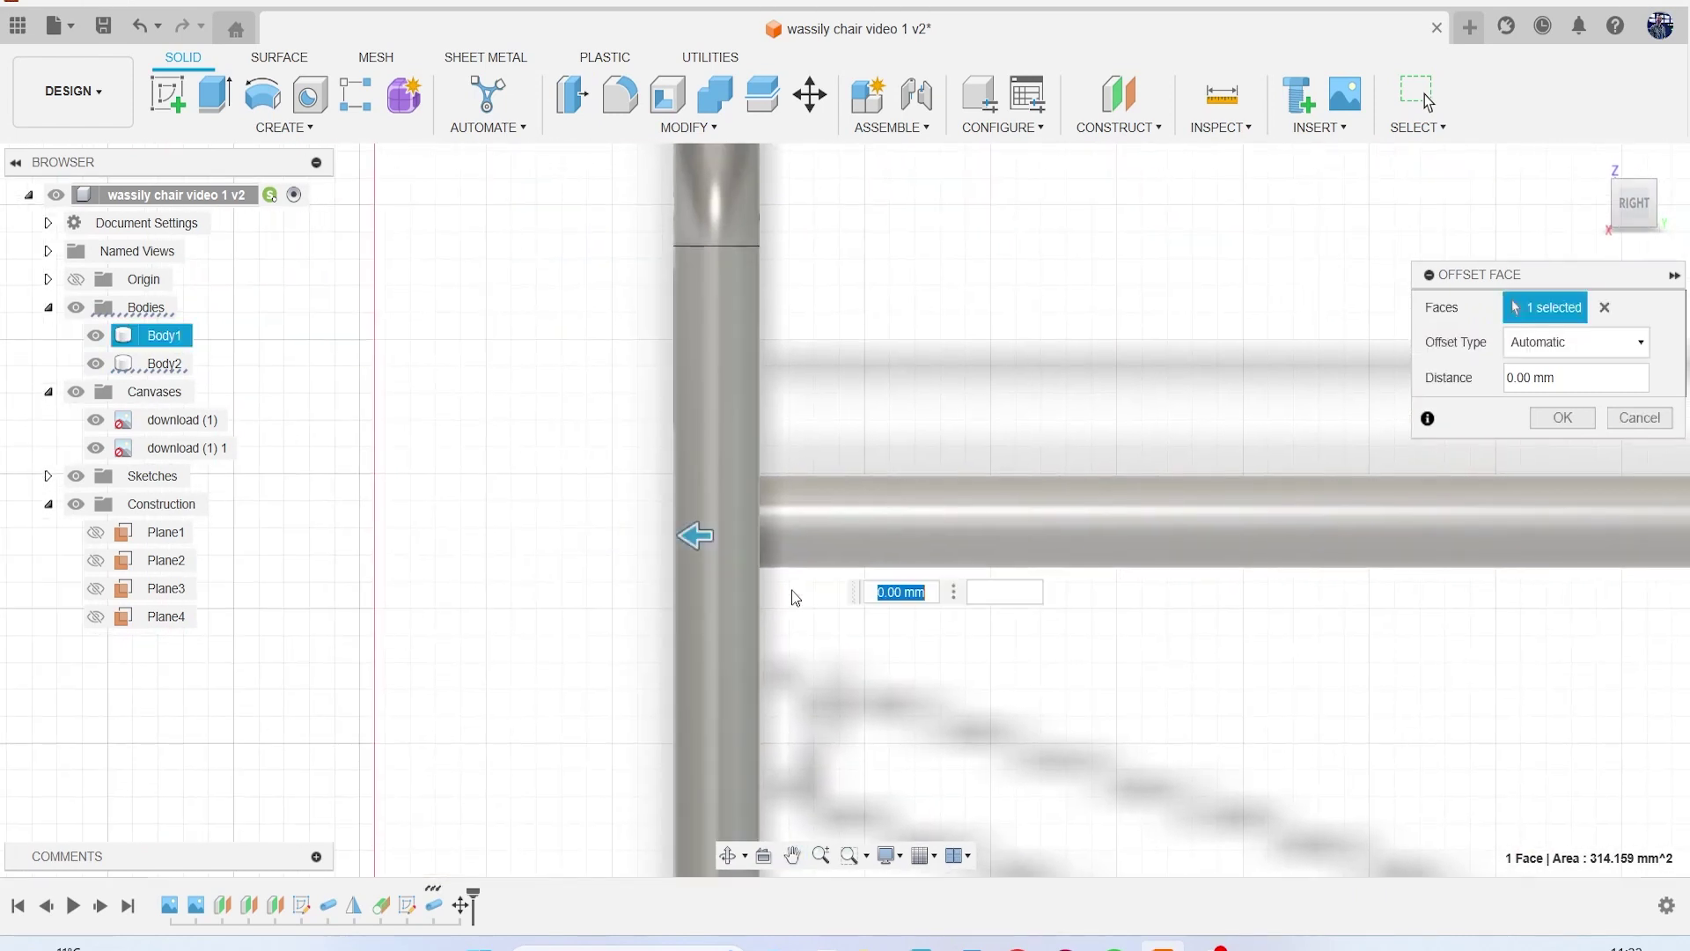
{"action": "scroll", "coordinate": [791, 590], "scroll_direction": "up", "scroll_amount": 3}
{"action": "left_click_drag", "start_coordinate": [658, 507], "coordinate": [570, 517]}
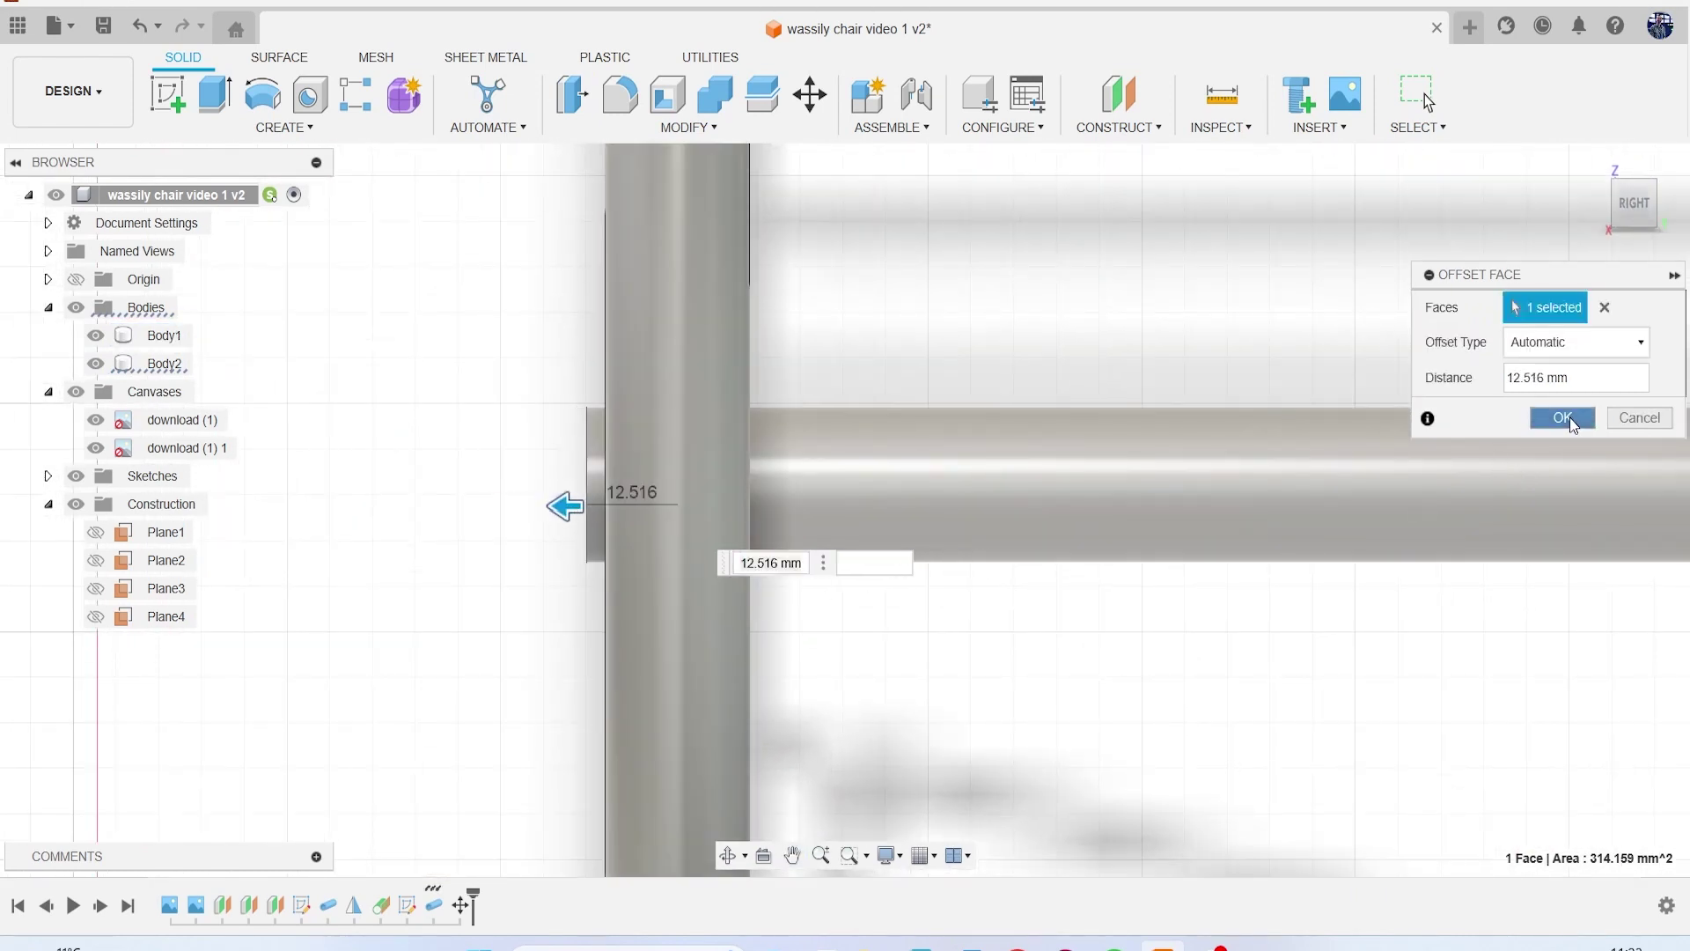
{"action": "left_click", "coordinate": [1571, 417]}
{"action": "scroll", "coordinate": [1215, 696], "scroll_direction": "down", "scroll_amount": 5}
{"action": "mouse_move", "coordinate": [1216, 685]}
{"action": "middle_mouse_down"}
{"action": "mouse_move", "coordinate": [1129, 625]}
{"action": "mouse_move", "coordinate": [516, 543]}
{"action": "middle_mouse_up"}
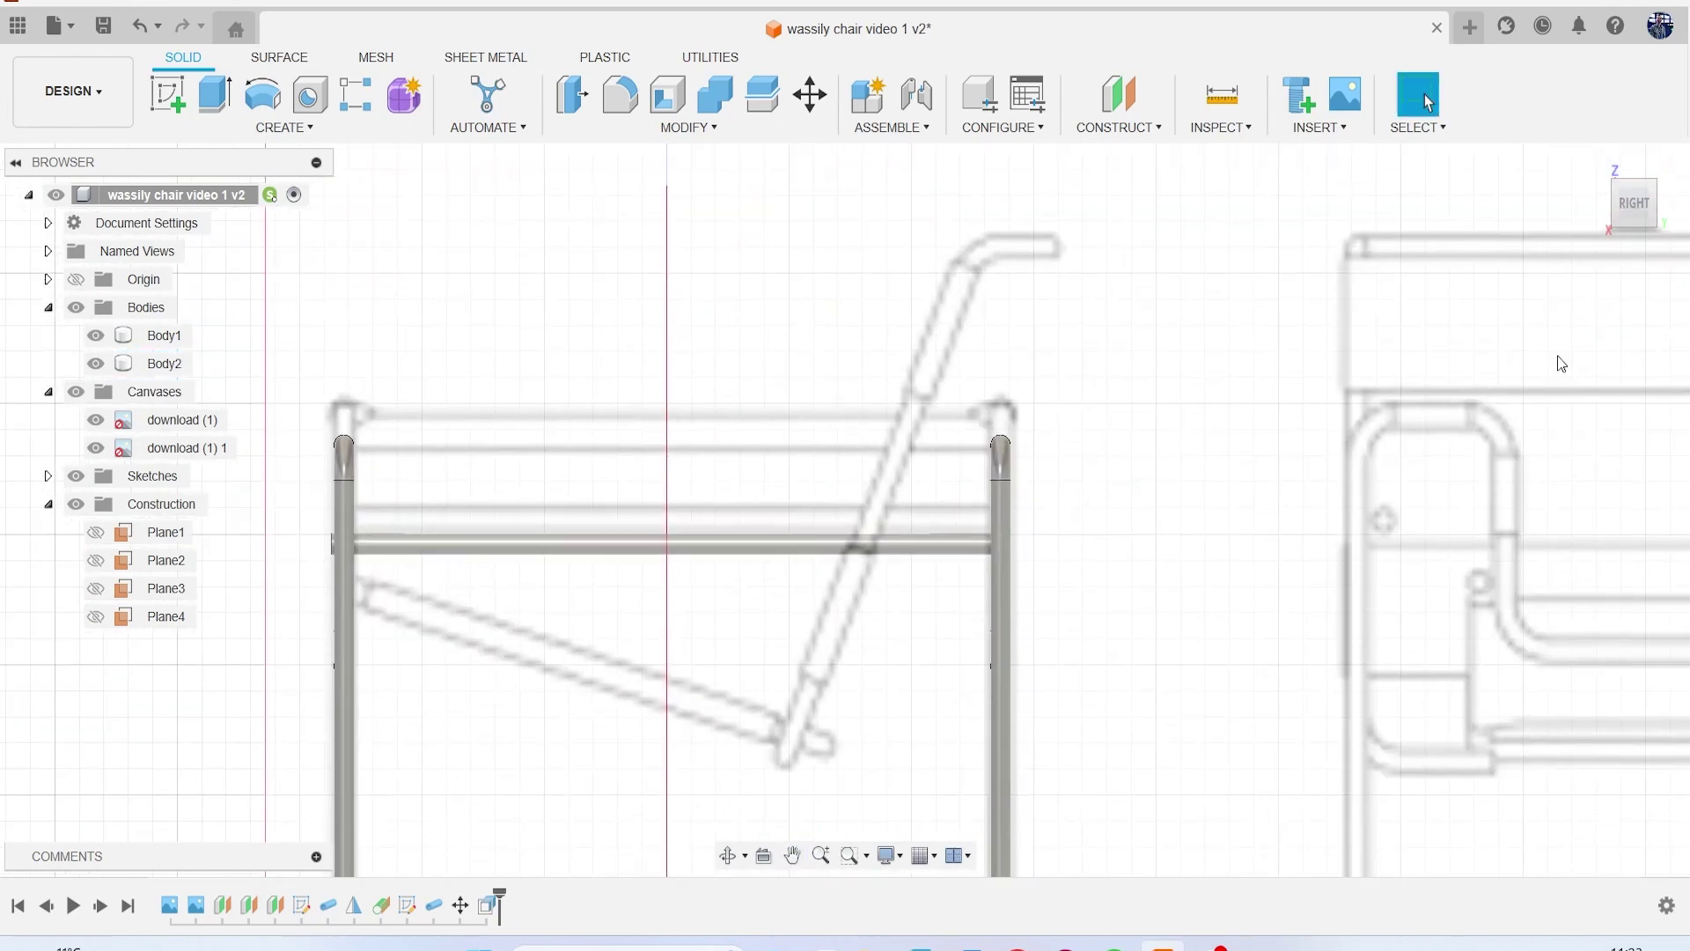
Step: Offset the side rail's rear end face outward by about 10.2 mm so it extends past the rear leg
{"action": "left_click_drag", "start_coordinate": [1622, 214], "coordinate": [1355, 315]}
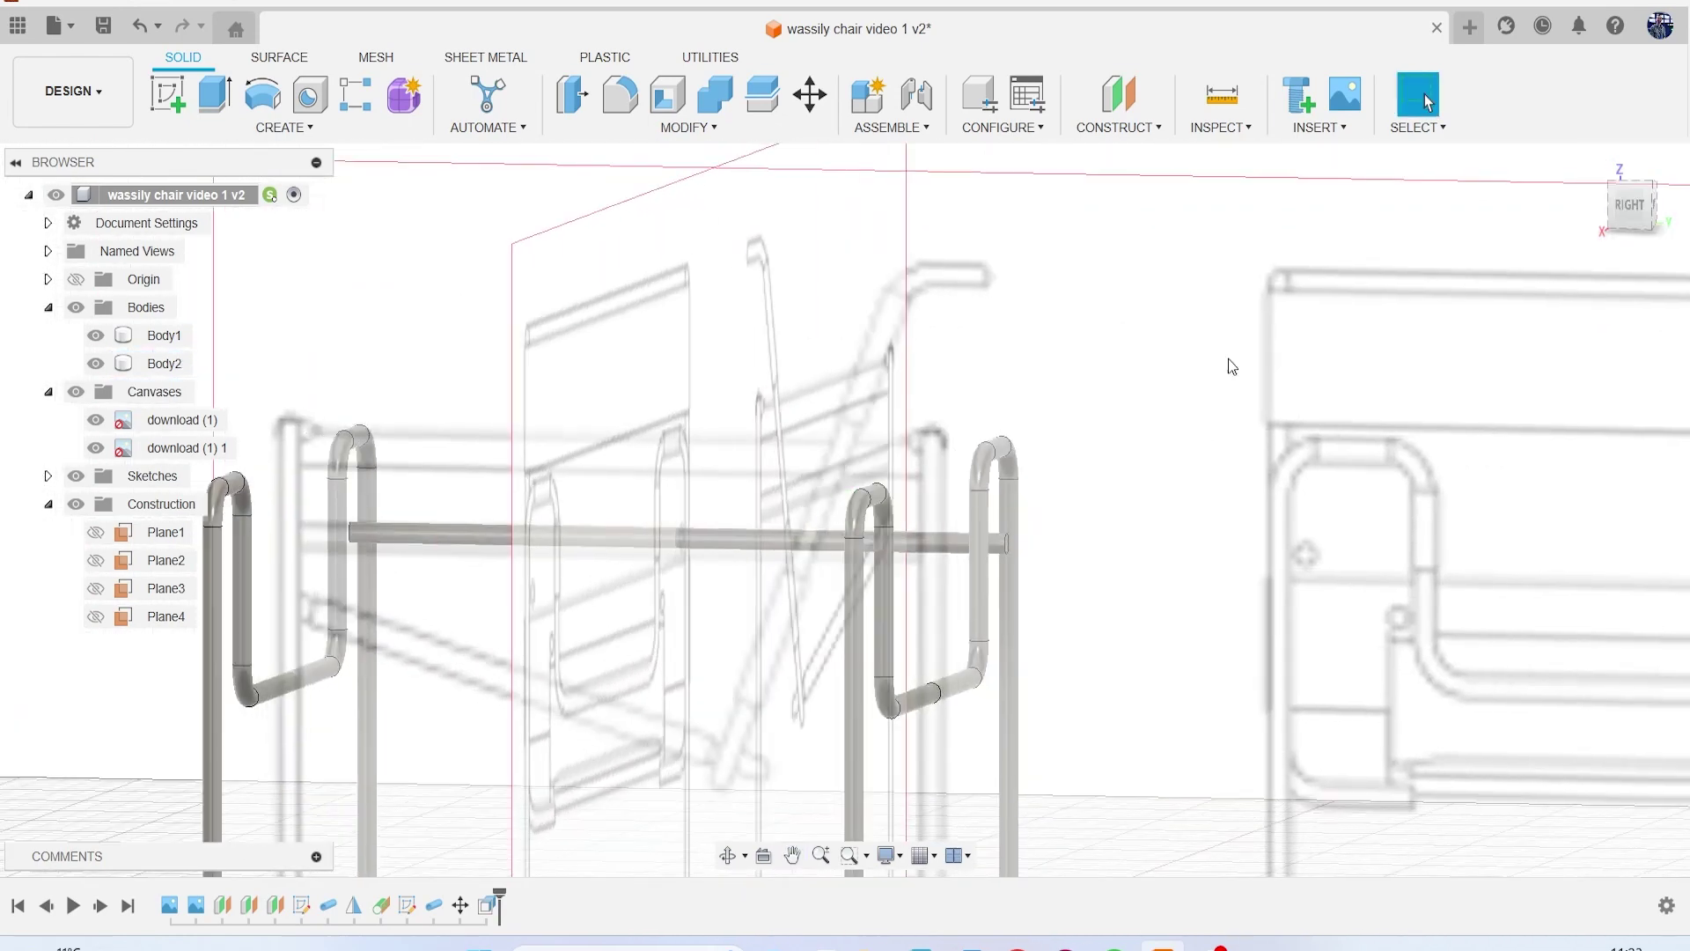
{"action": "left_click", "coordinate": [635, 129]}
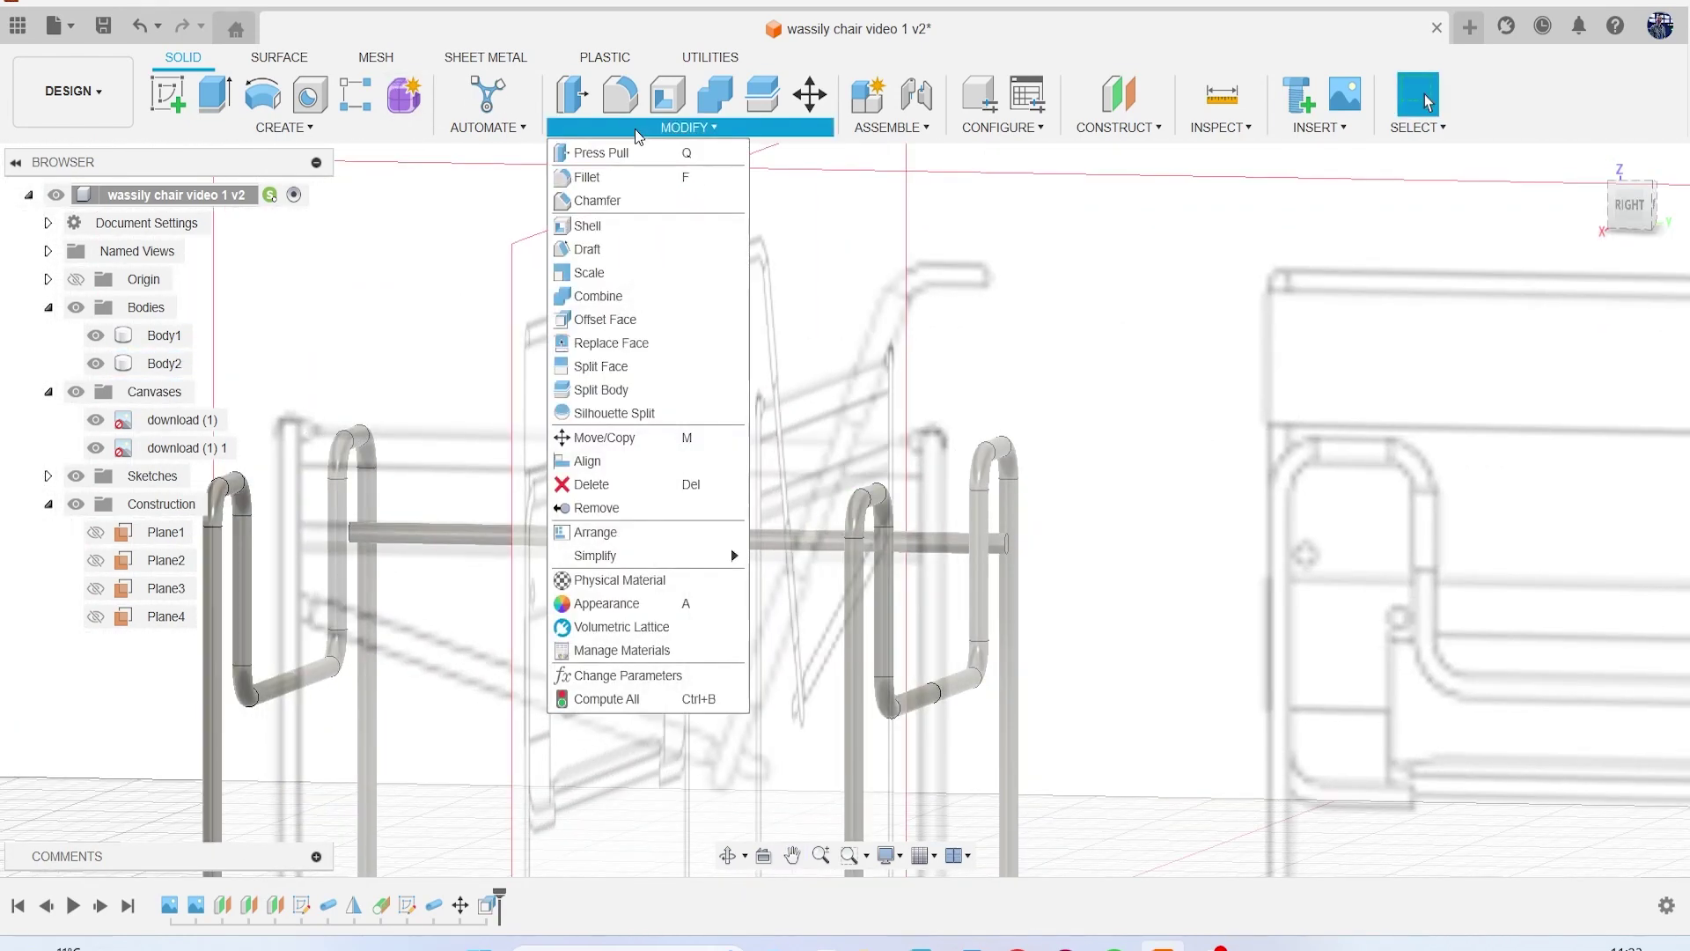
{"action": "left_click", "coordinate": [572, 95]}
{"action": "scroll", "coordinate": [975, 541], "scroll_direction": "up", "scroll_amount": 10}
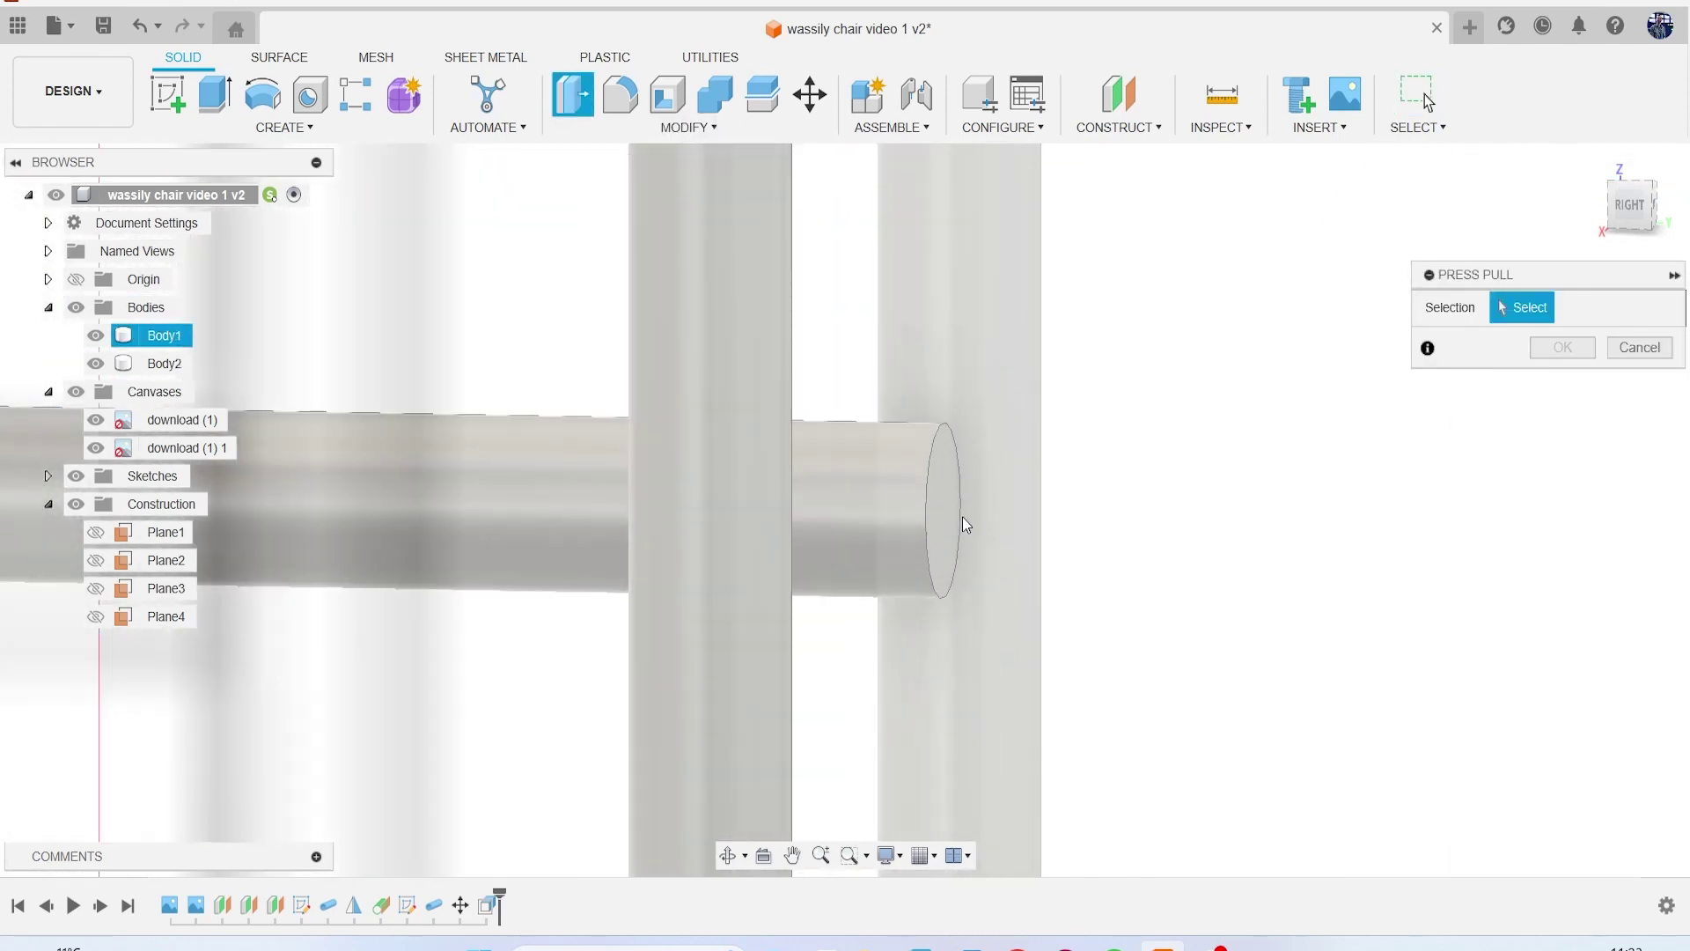
{"action": "left_click", "coordinate": [940, 516]}
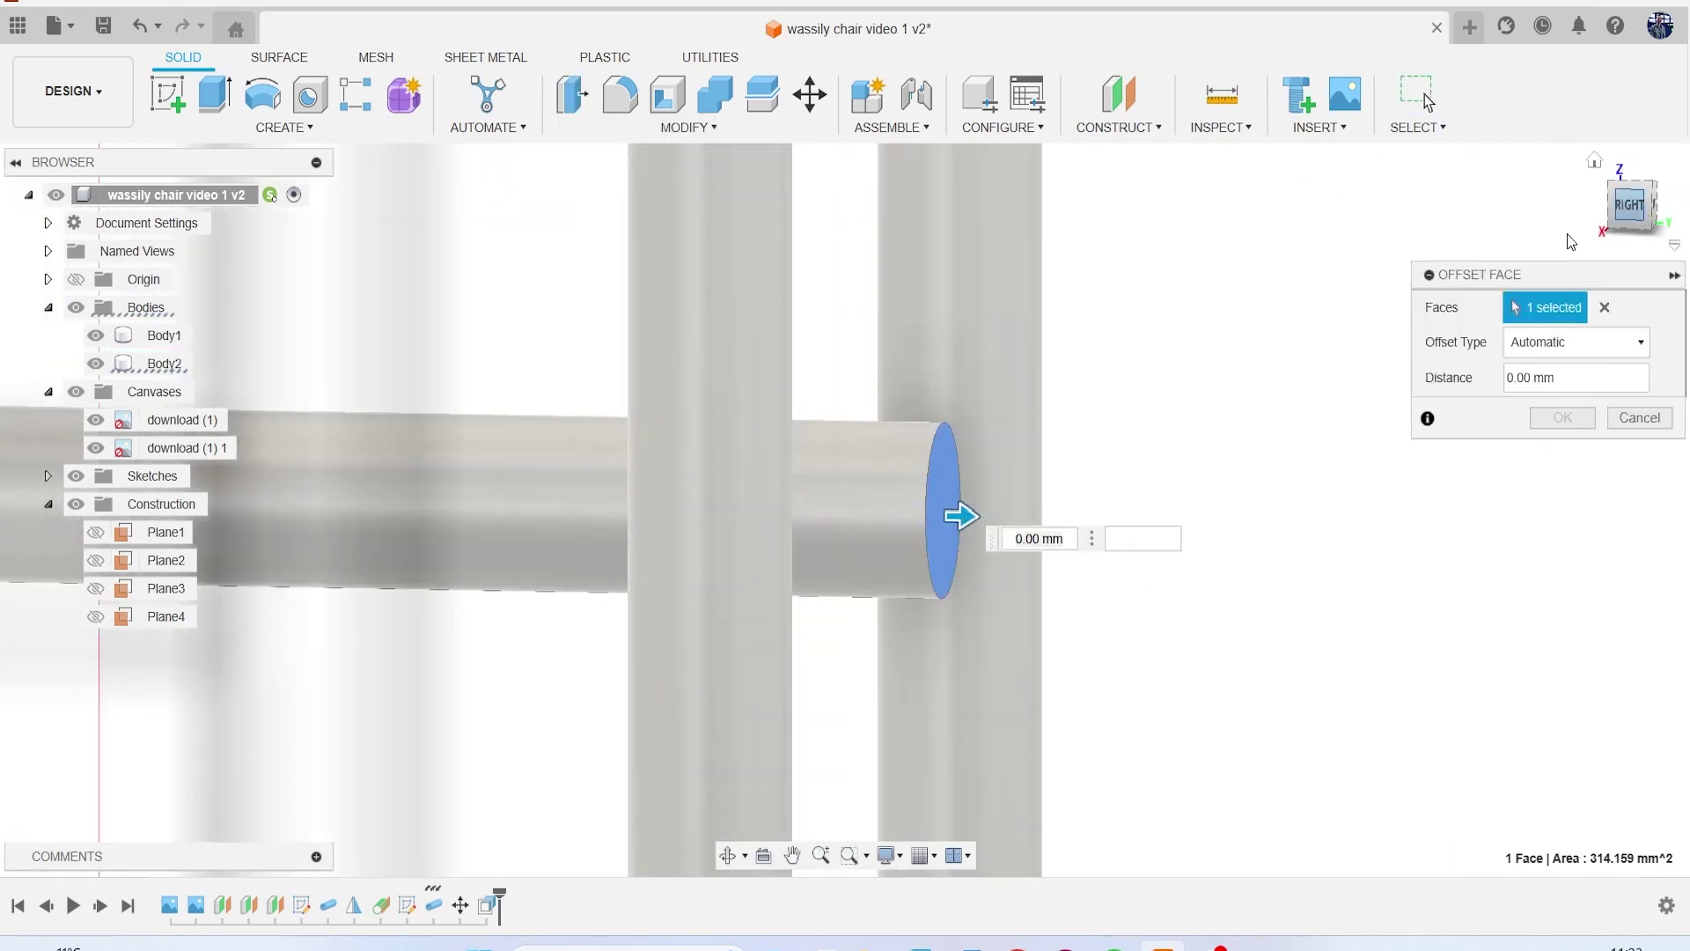
{"action": "middle_click_drag", "start_coordinate": [968, 528], "coordinate": [973, 548], "text": "shift"}
{"action": "left_click_drag", "start_coordinate": [958, 517], "coordinate": [1043, 524]}
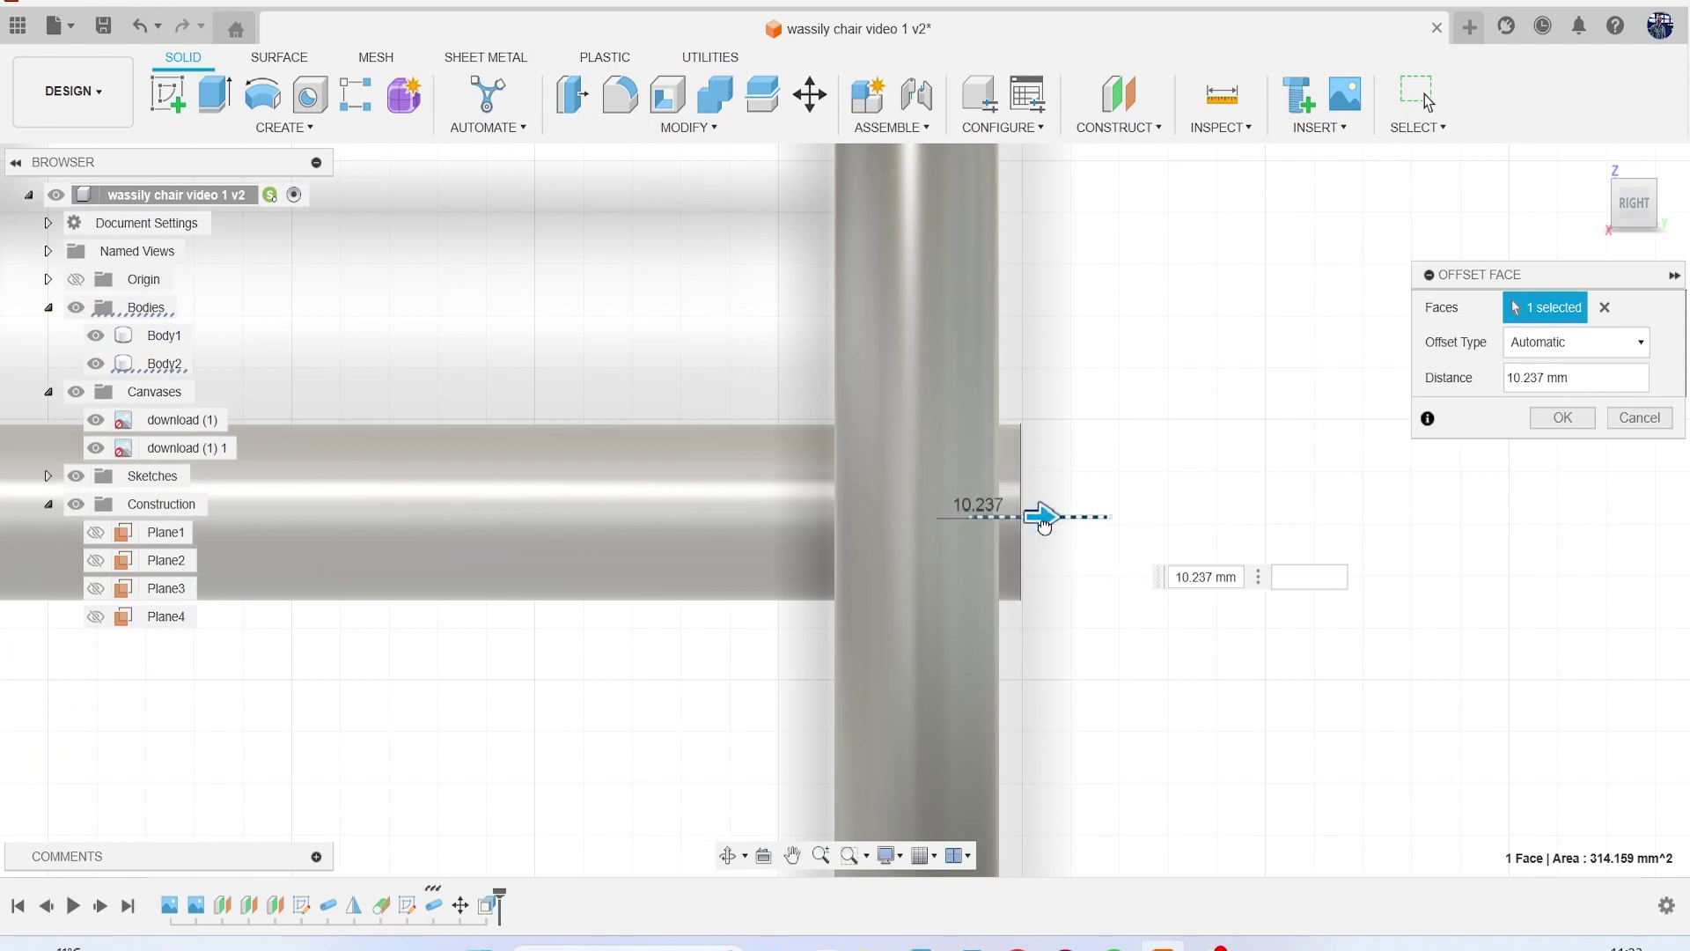
{"action": "left_click", "coordinate": [1563, 417]}
{"action": "scroll", "coordinate": [1019, 546], "scroll_direction": "down", "scroll_amount": 10}
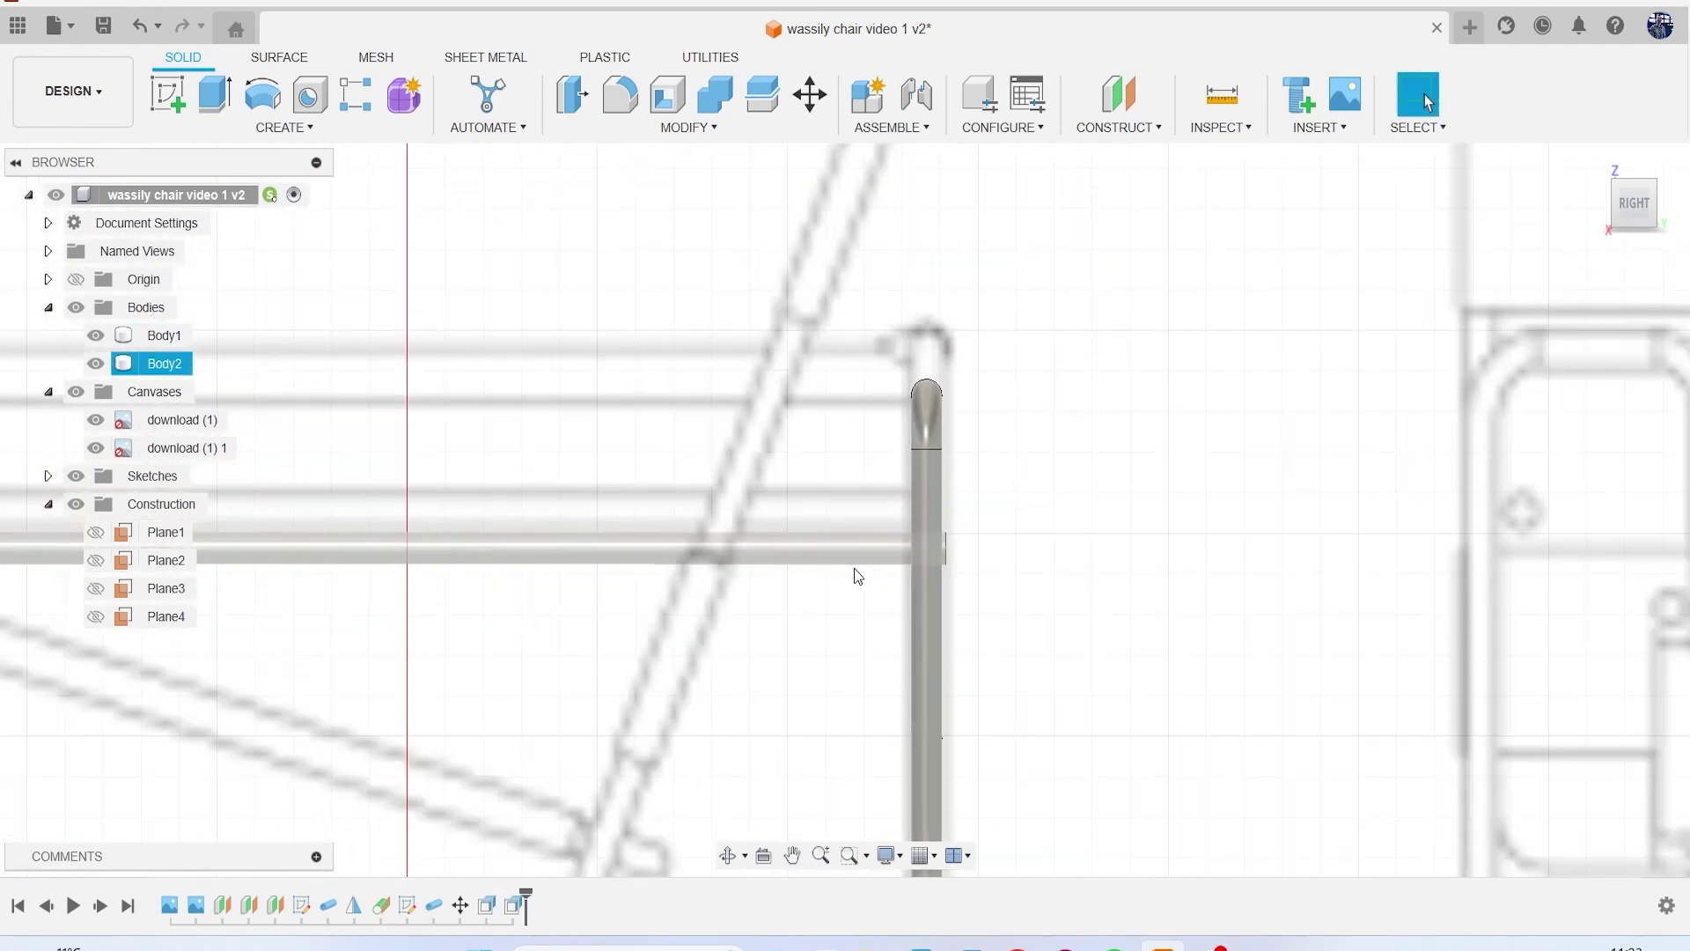
{"action": "scroll", "coordinate": [789, 565], "scroll_direction": "up", "scroll_amount": 3}
{"action": "middle_click_drag", "start_coordinate": [789, 565], "coordinate": [896, 449]}
Step: Fillet the front and rear end faces of the side rail with a constant radius of about 6.3 mm
{"action": "left_click_drag", "start_coordinate": [1643, 230], "coordinate": [123, 255]}
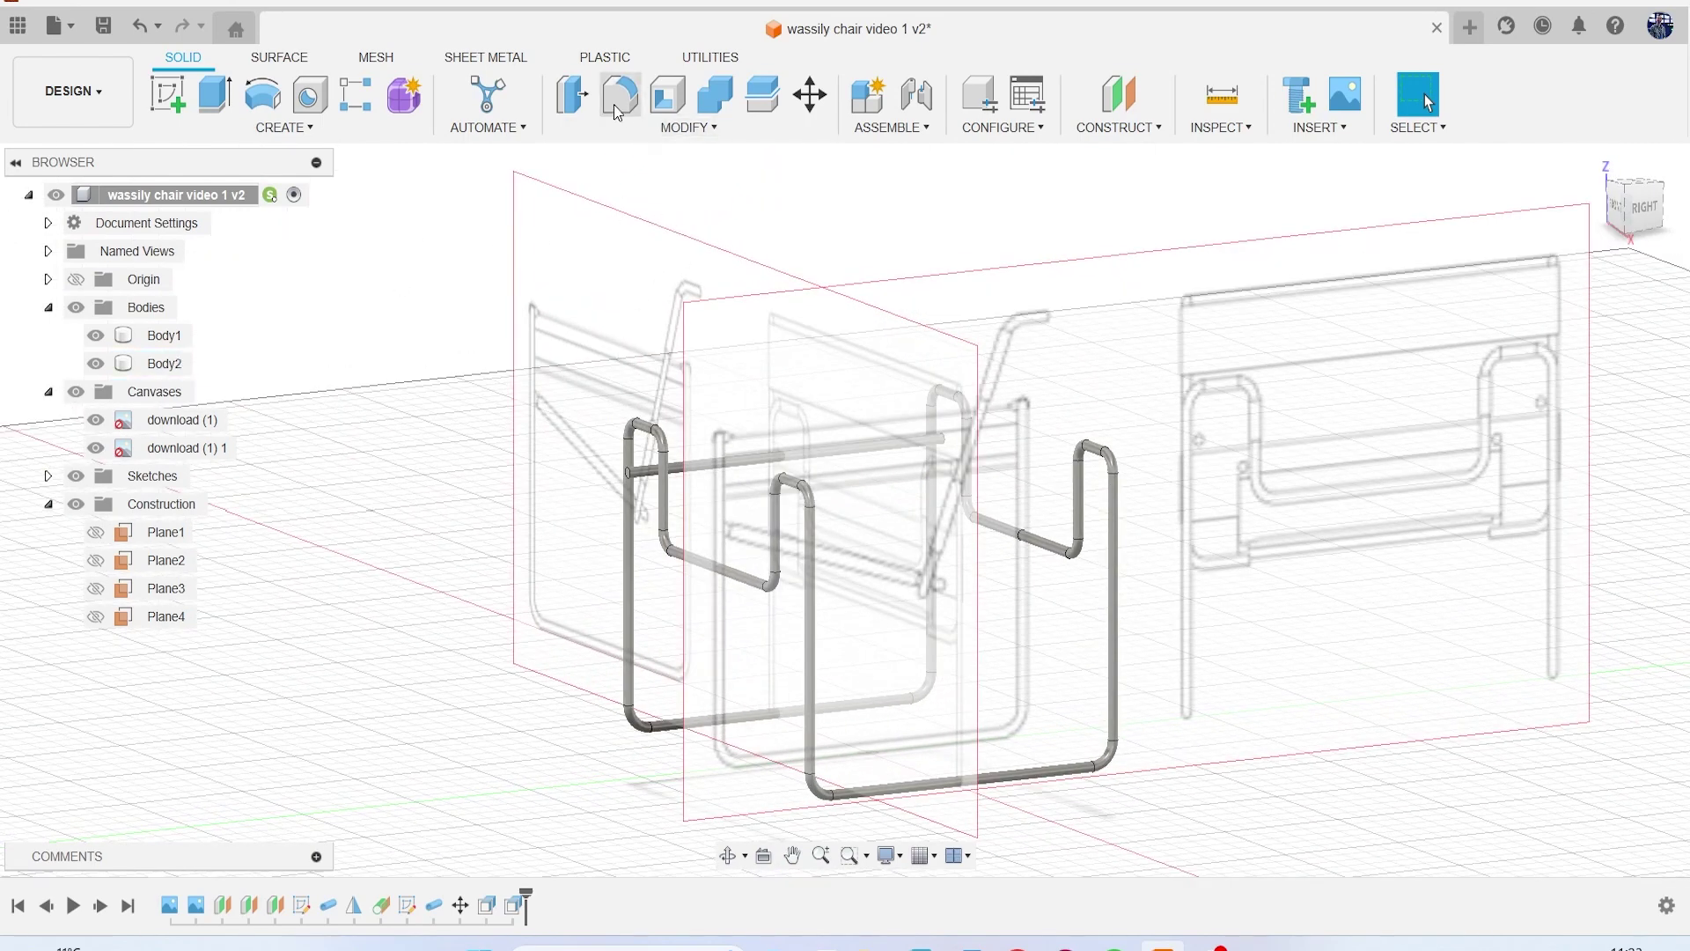
{"action": "left_click", "coordinate": [689, 127]}
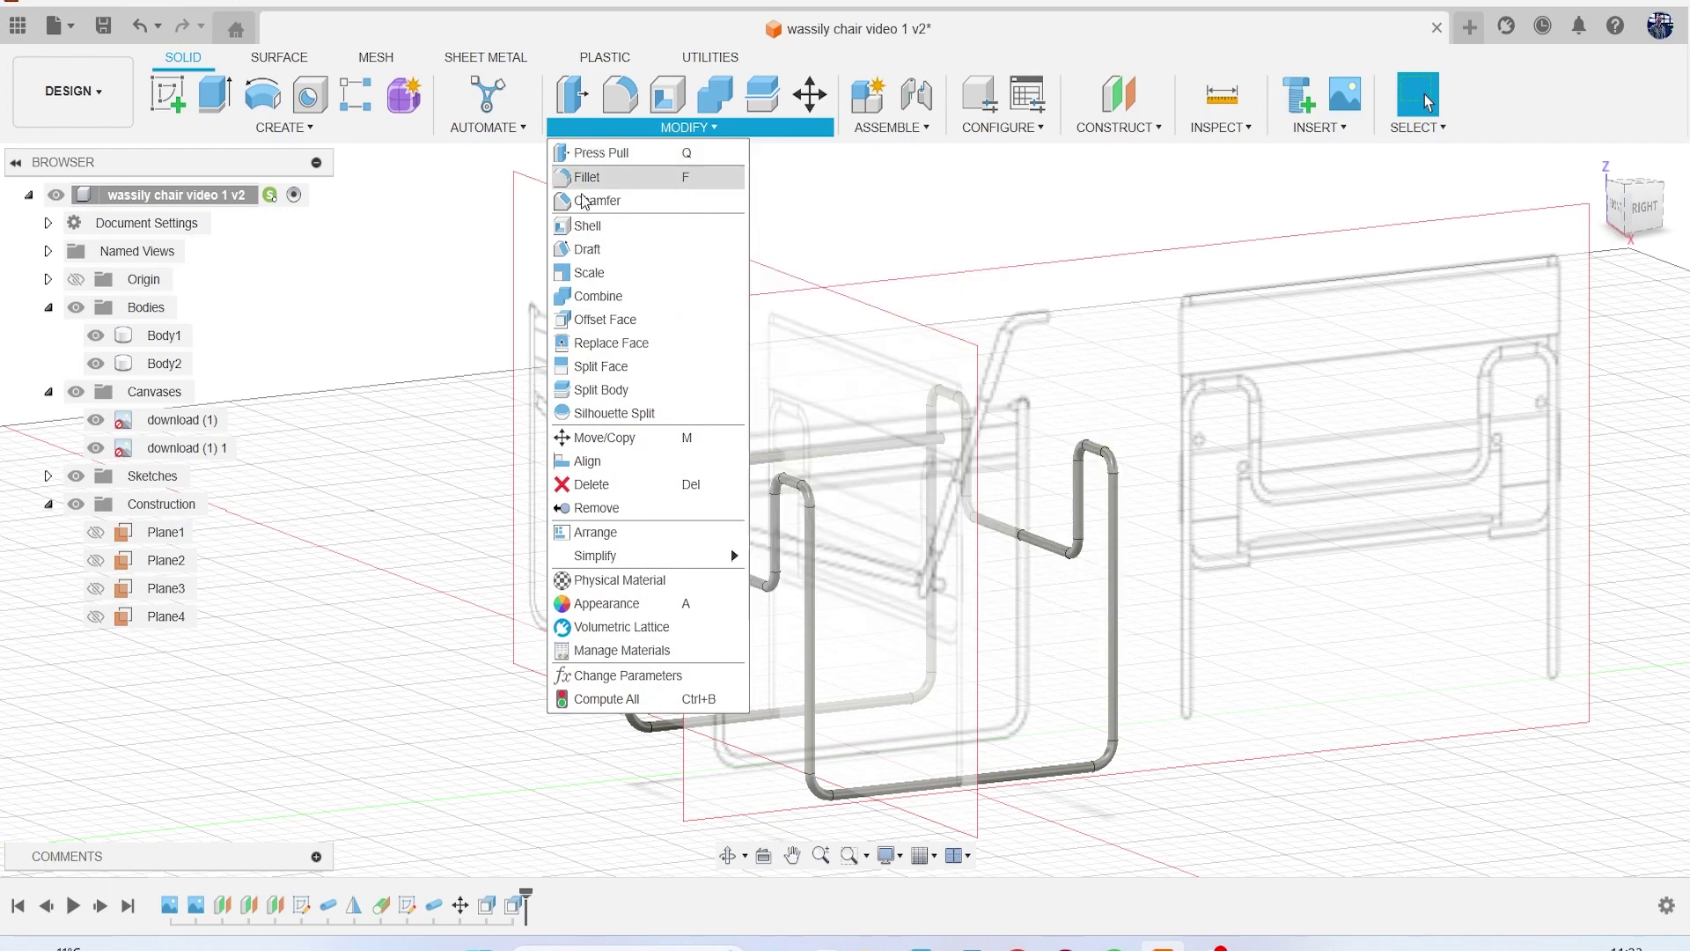
{"action": "key", "text": "f"}
{"action": "scroll", "coordinate": [620, 451], "scroll_direction": "up", "scroll_amount": 5}
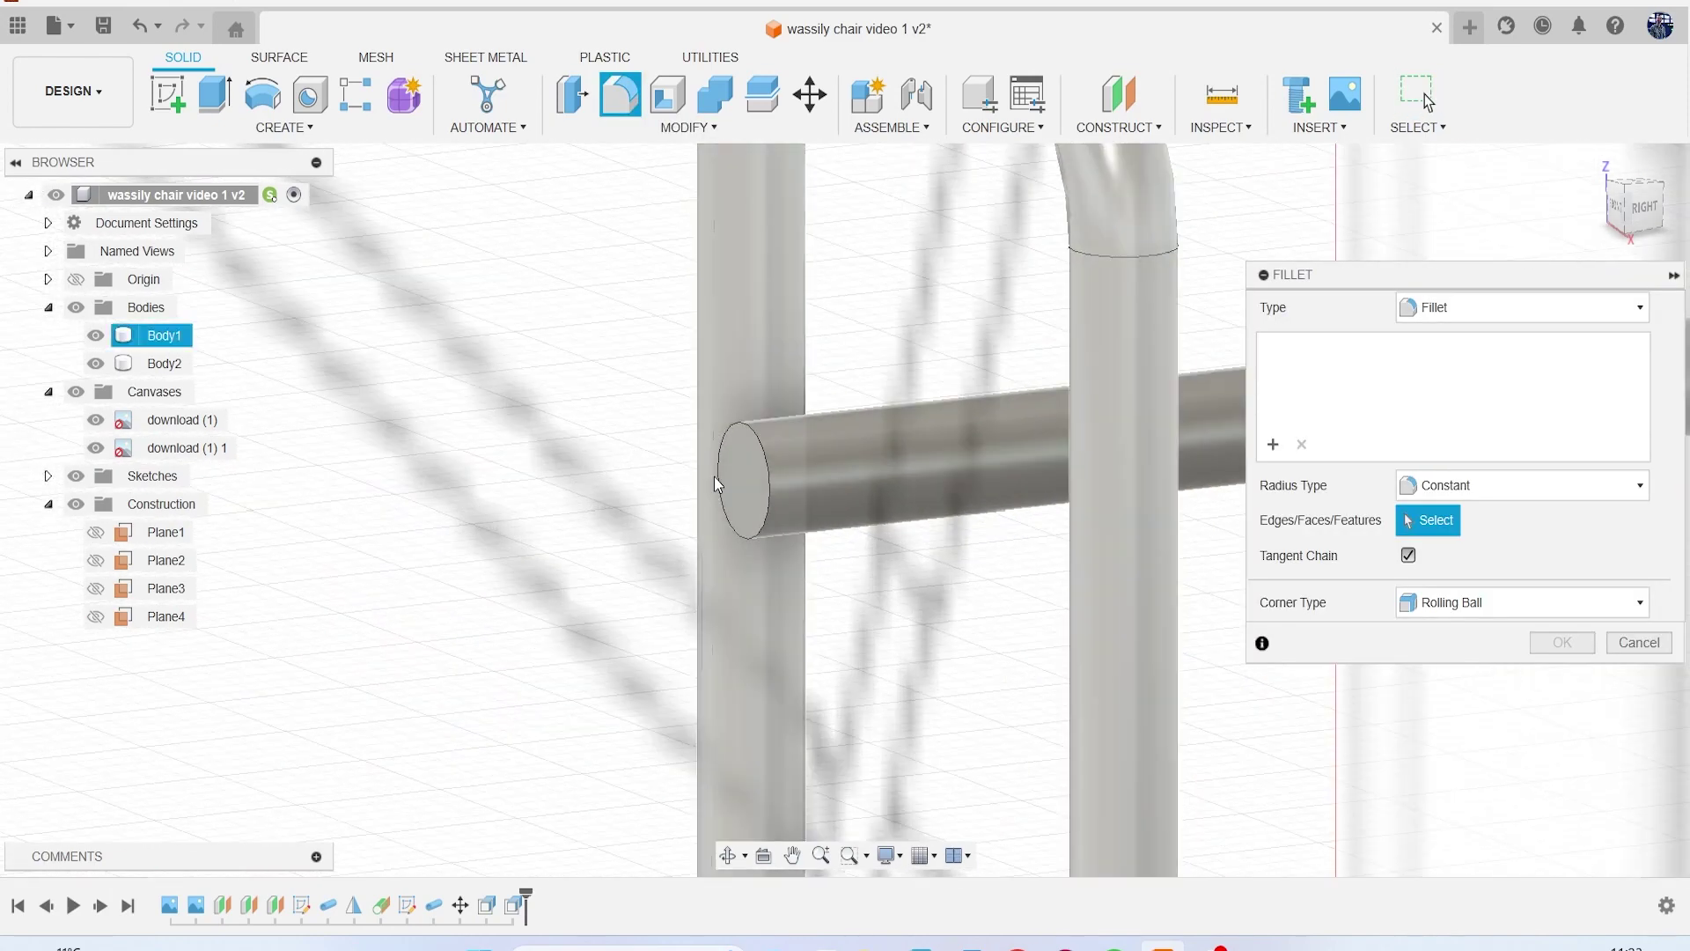
{"action": "left_click", "coordinate": [741, 475]}
{"action": "scroll", "coordinate": [803, 528], "scroll_direction": "down", "scroll_amount": 5}
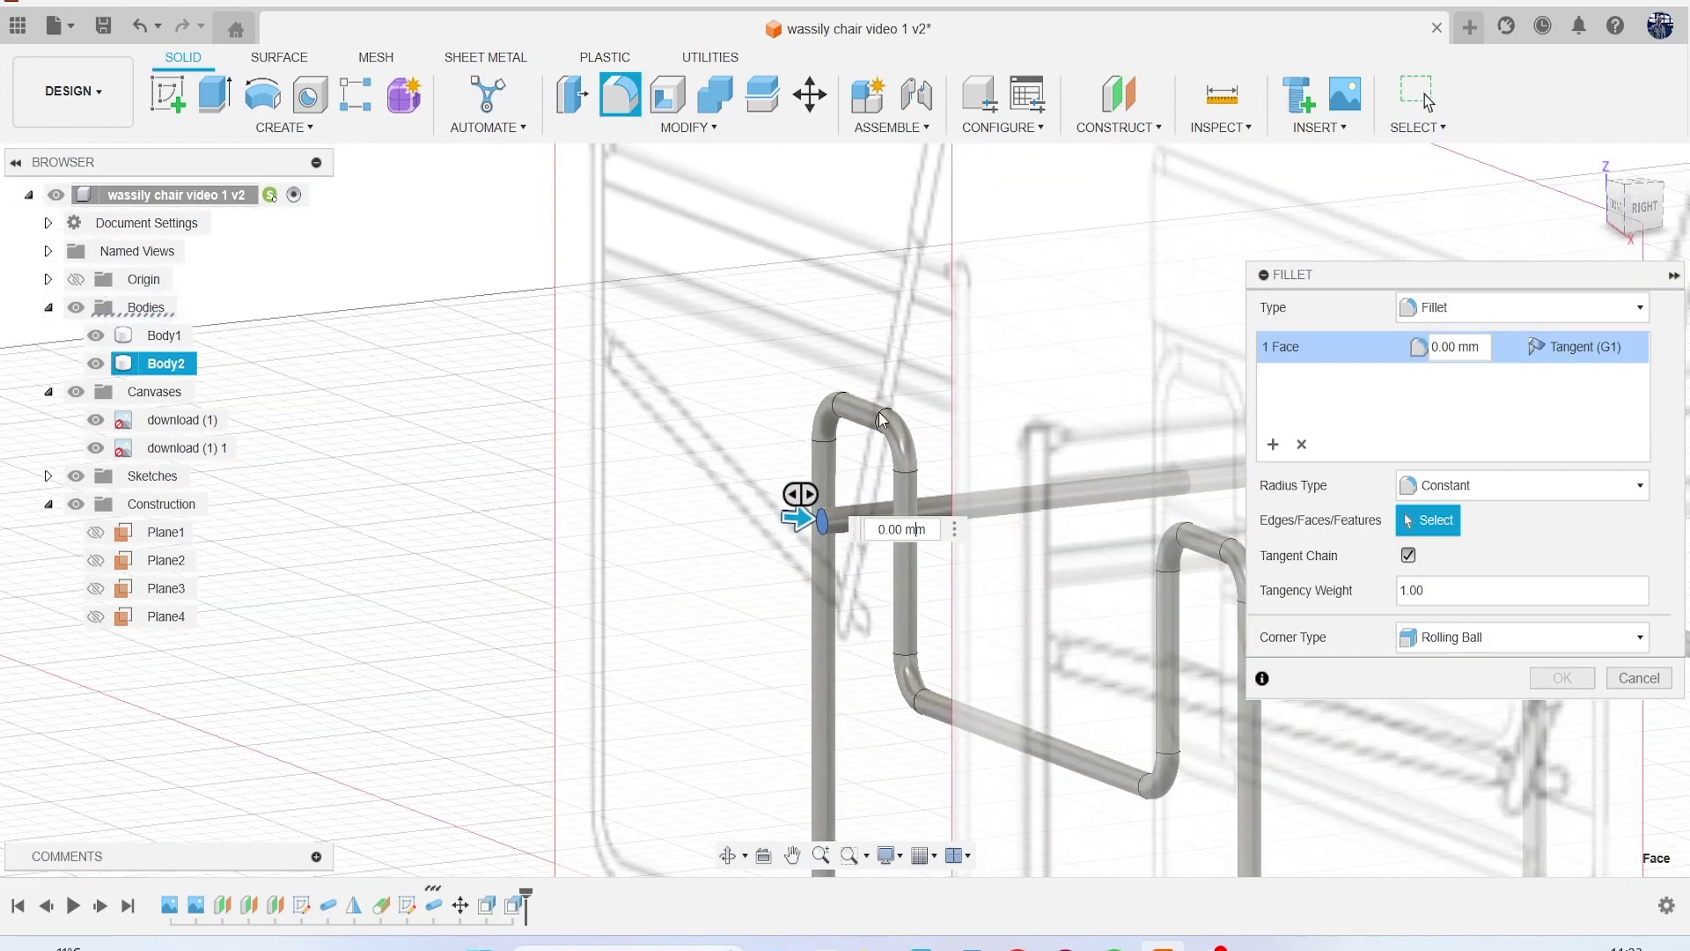
{"action": "middle_click_drag", "start_coordinate": [979, 362], "coordinate": [689, 325]}
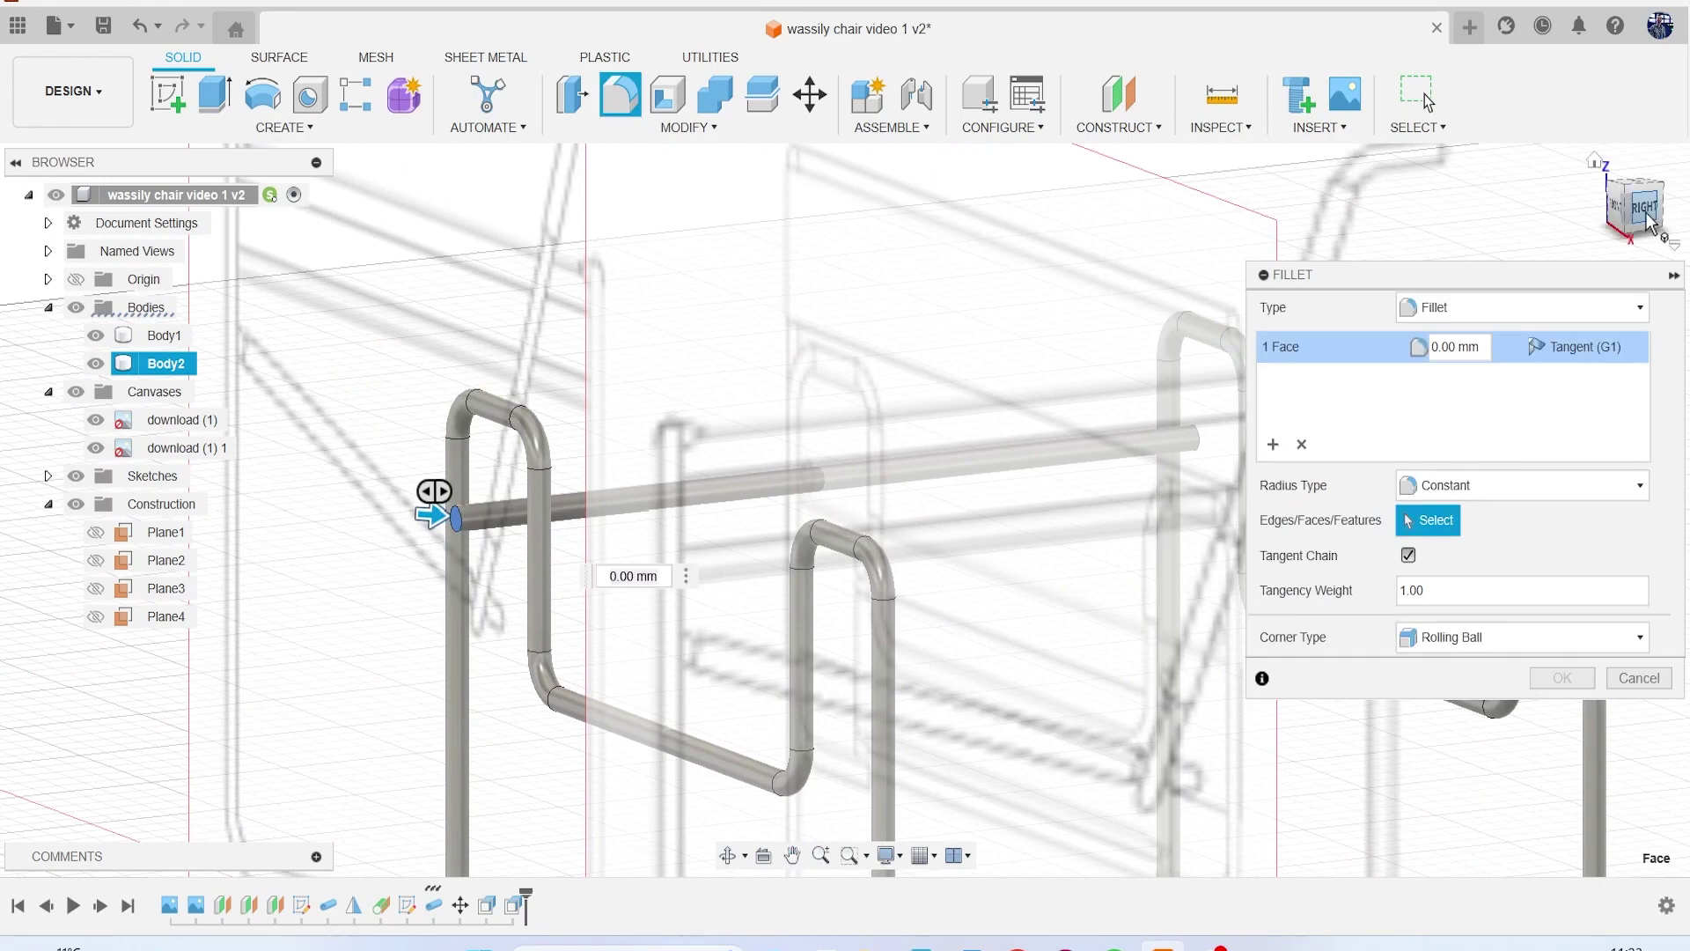
{"action": "left_click", "coordinate": [1648, 216]}
{"action": "scroll", "coordinate": [975, 536], "scroll_direction": "up", "scroll_amount": 8}
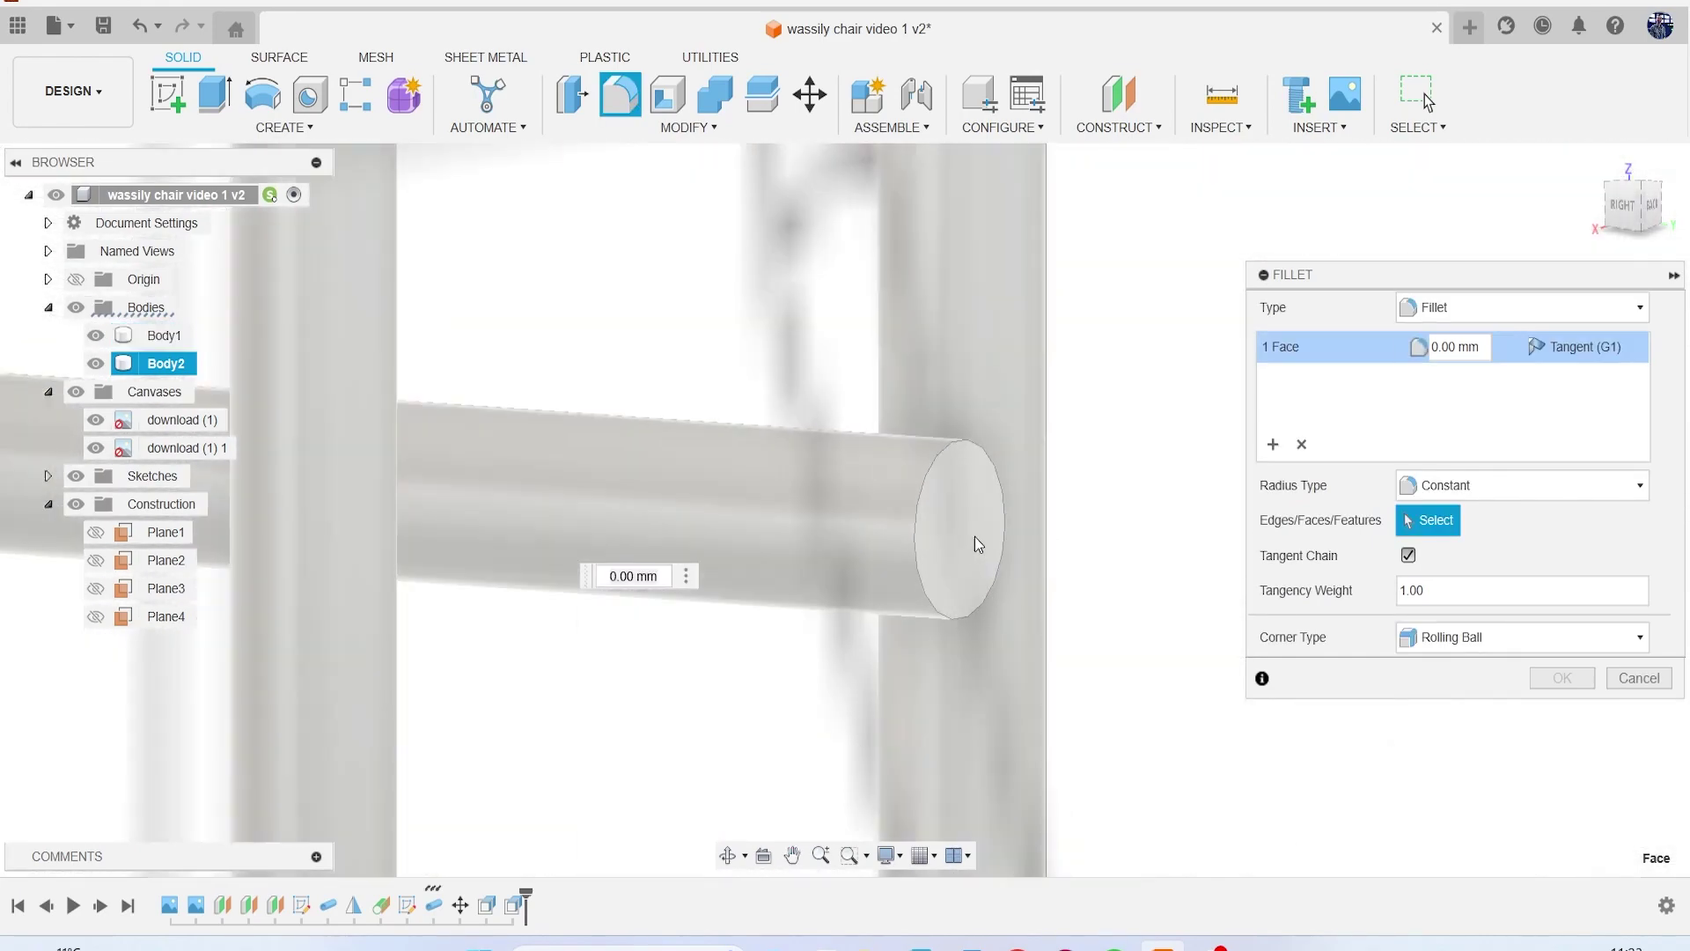
{"action": "left_click", "coordinate": [970, 537]}
{"action": "left_click_drag", "start_coordinate": [1002, 521], "coordinate": [995, 527]}
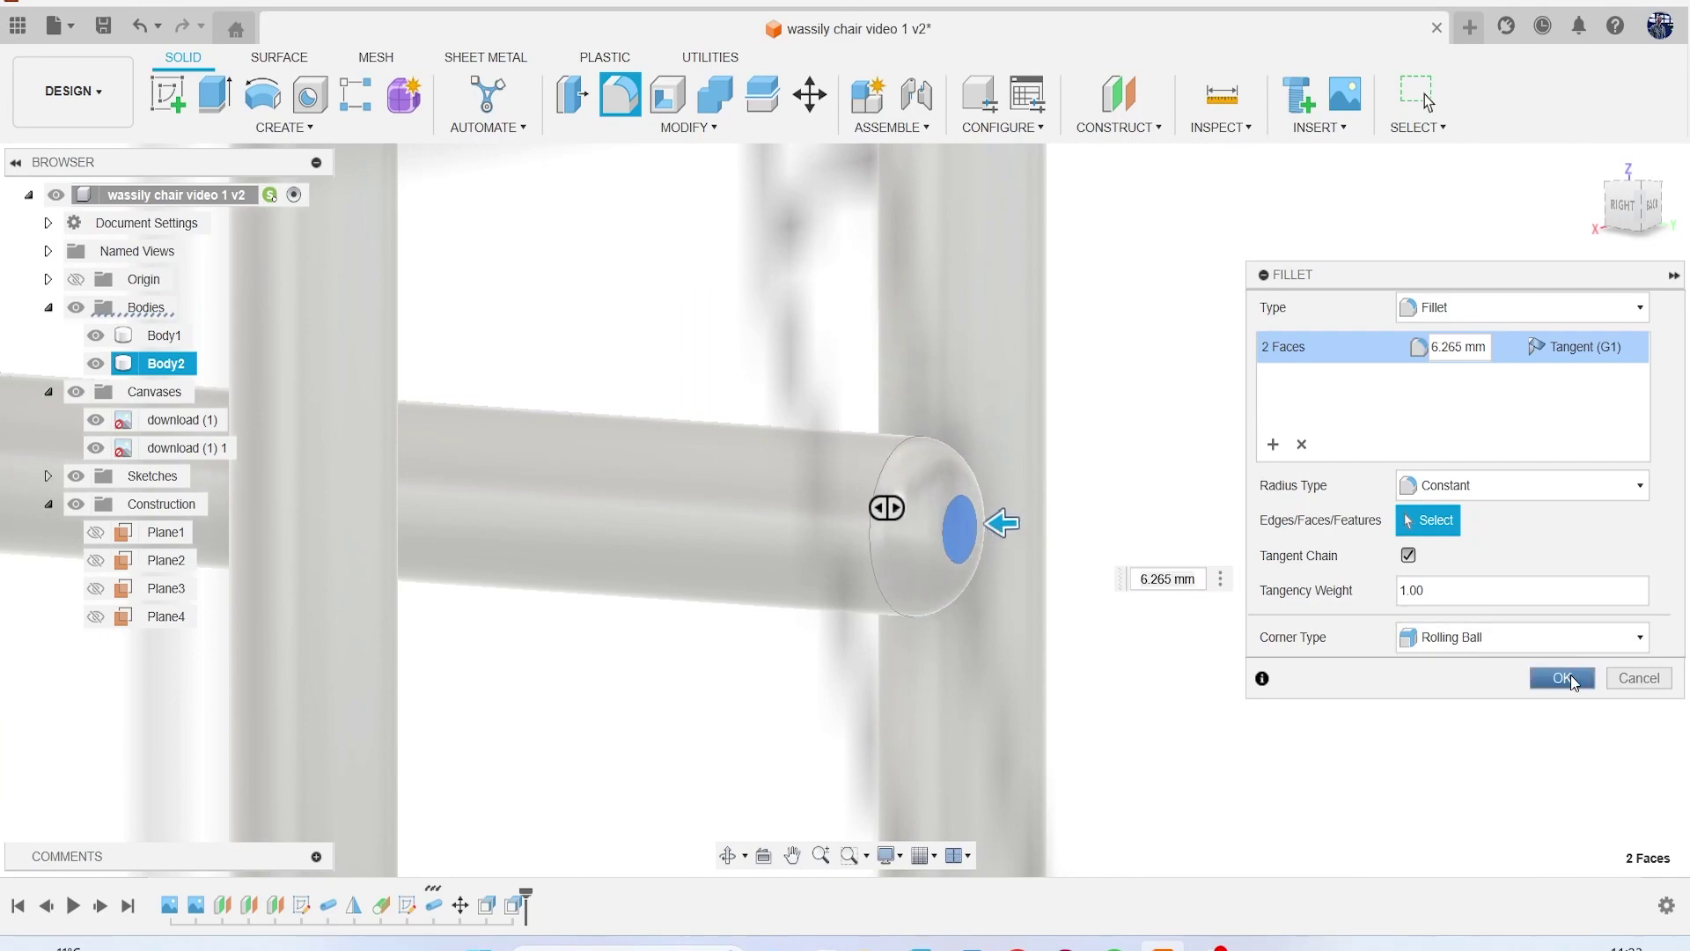
{"action": "left_click", "coordinate": [1562, 678]}
{"action": "scroll", "coordinate": [1379, 594], "scroll_direction": "down", "scroll_amount": 10}
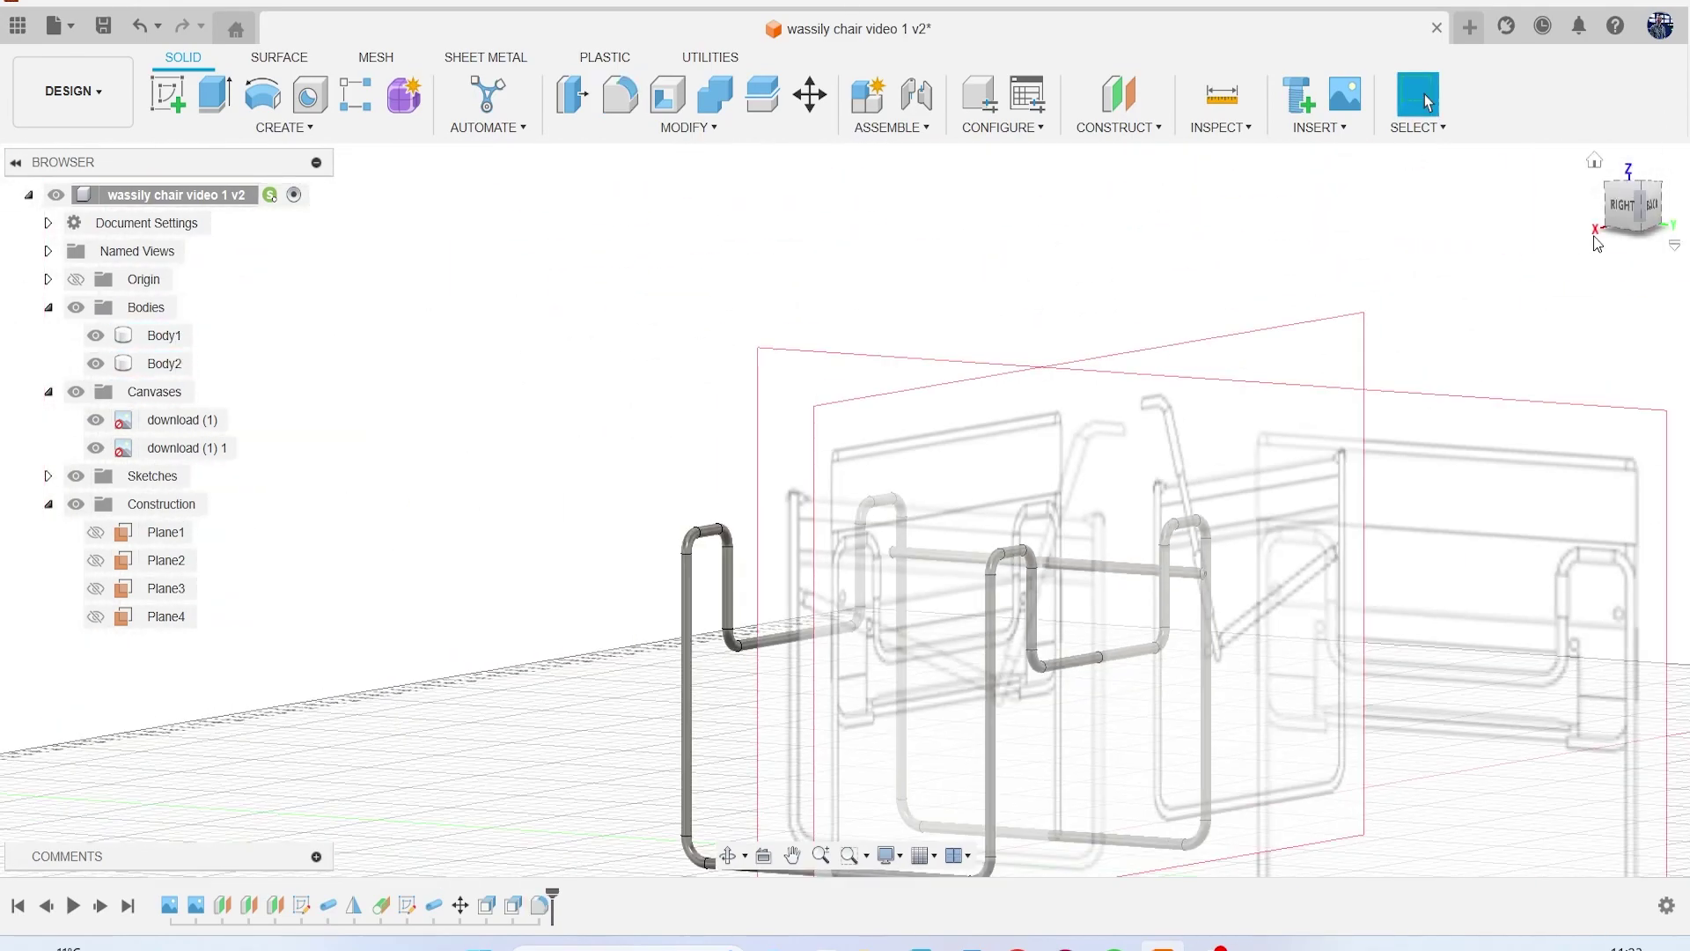
{"action": "left_click_drag", "start_coordinate": [1625, 208], "coordinate": [1602, 230]}
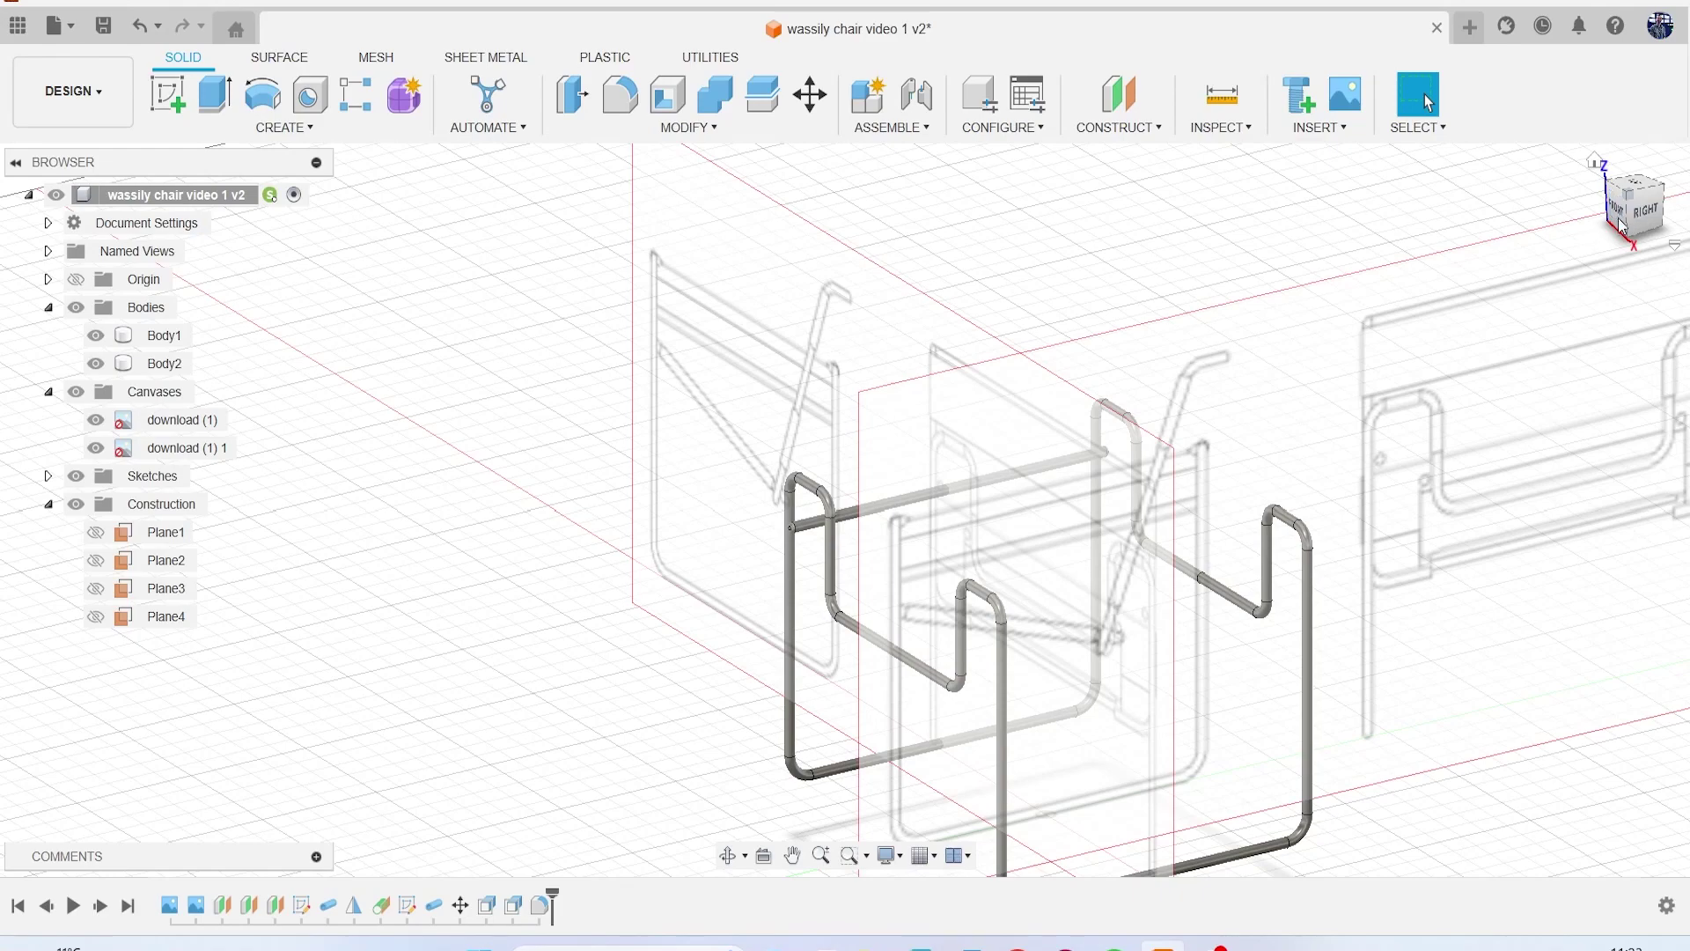
Step: Copy the side-rail body and move the copy along X to the opposite side of the frame, aligned with the front canvas
{"action": "left_click", "coordinate": [1620, 220]}
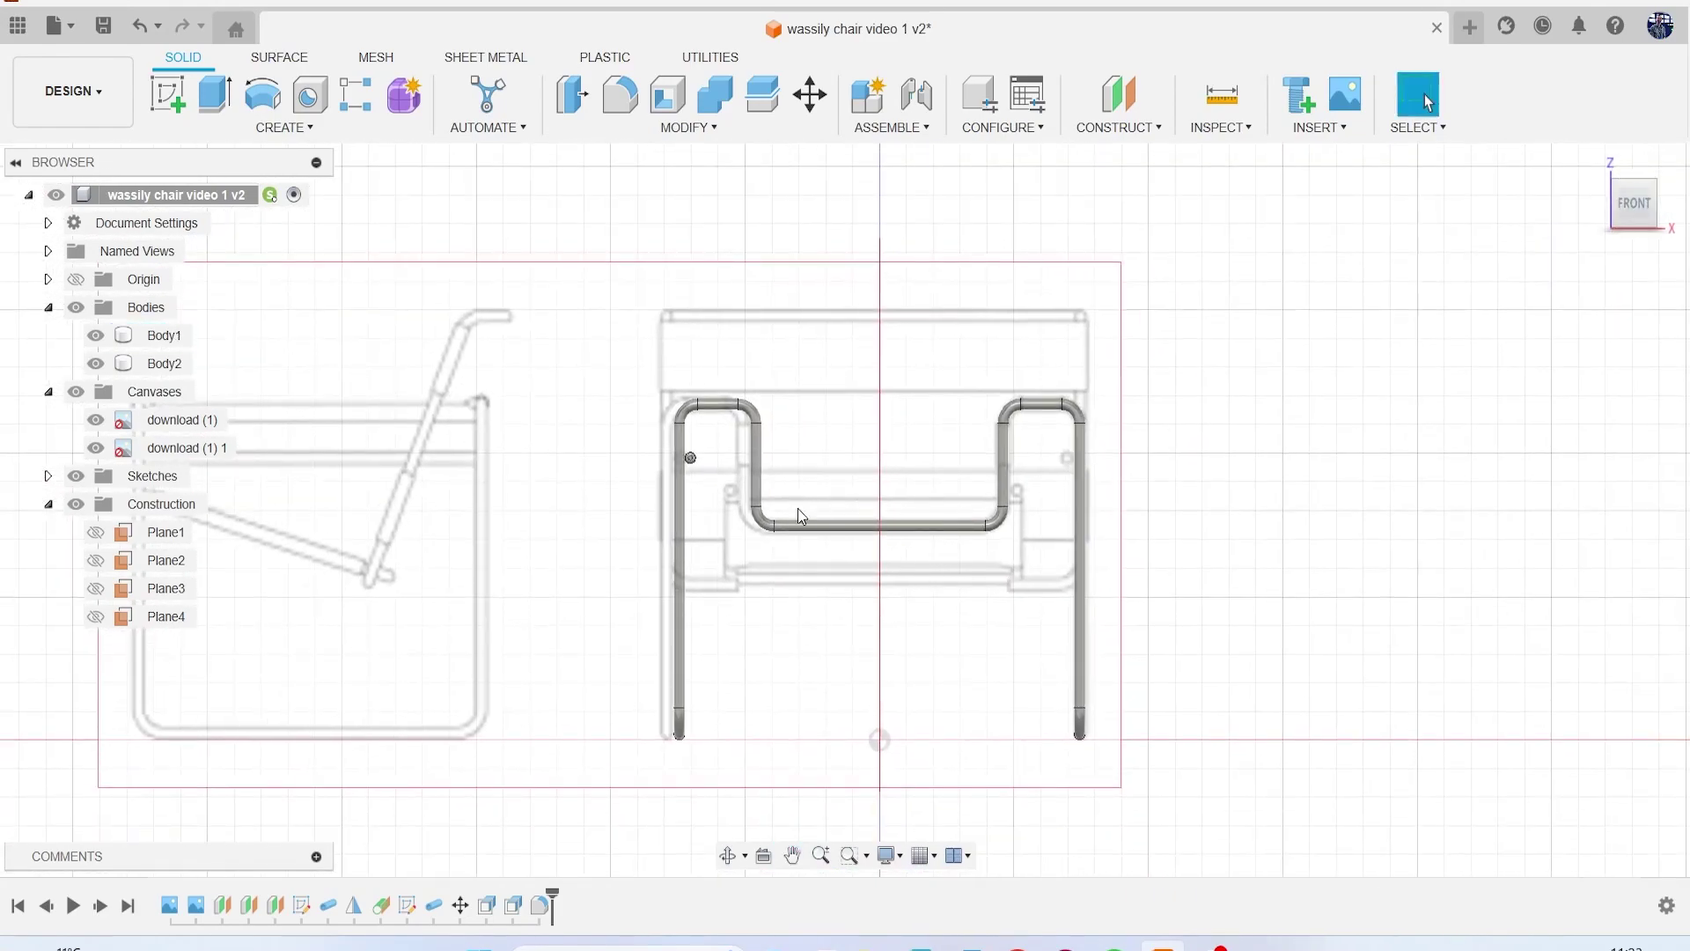
{"action": "left_click", "coordinate": [167, 364]}
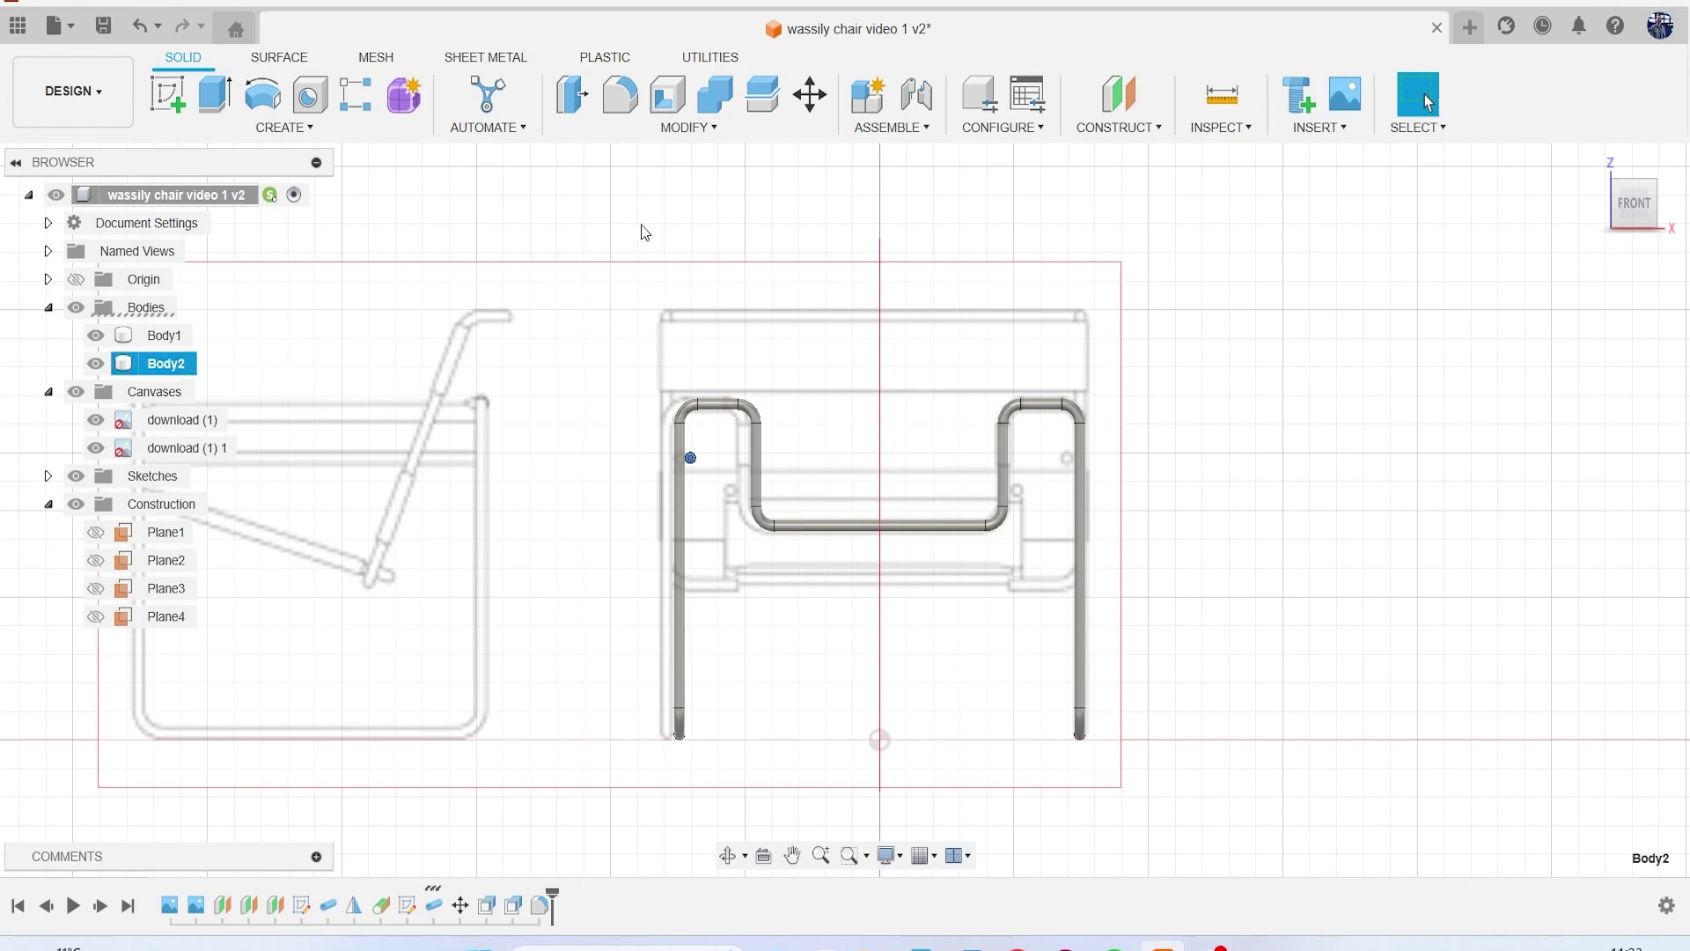
{"action": "key", "text": "ctrl+v"}
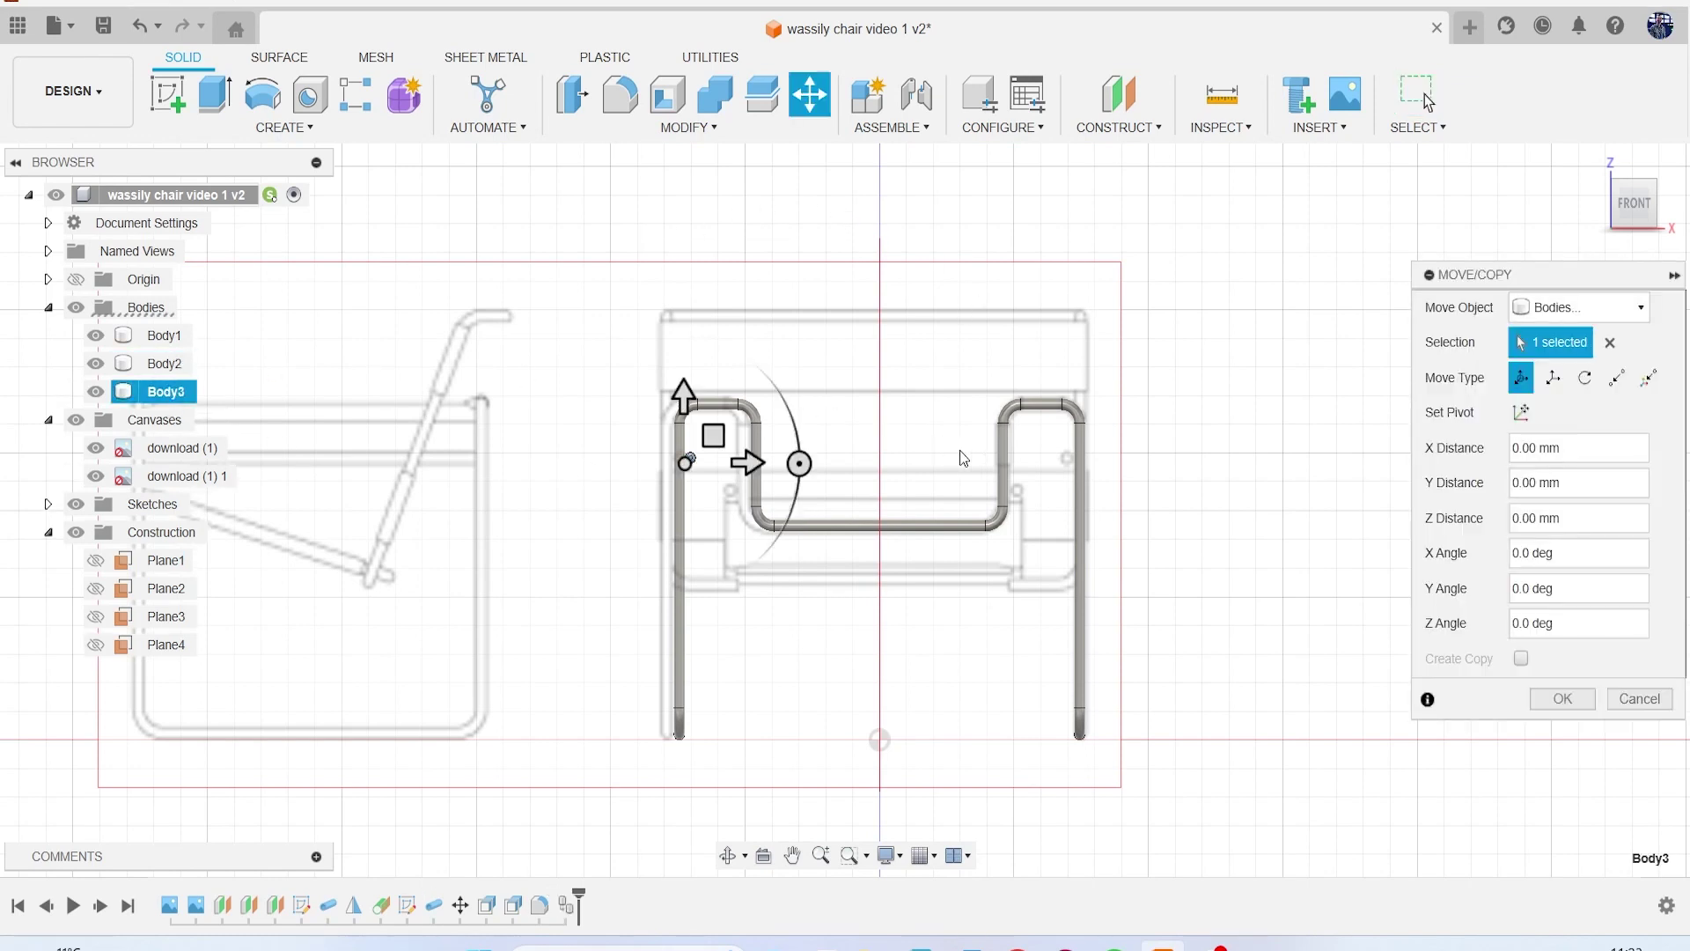
{"action": "scroll", "coordinate": [960, 450], "scroll_direction": "up", "scroll_amount": 3}
{"action": "left_click_drag", "start_coordinate": [363, 488], "coordinate": [953, 487]}
{"action": "scroll", "coordinate": [989, 525], "scroll_direction": "up", "scroll_amount": 3}
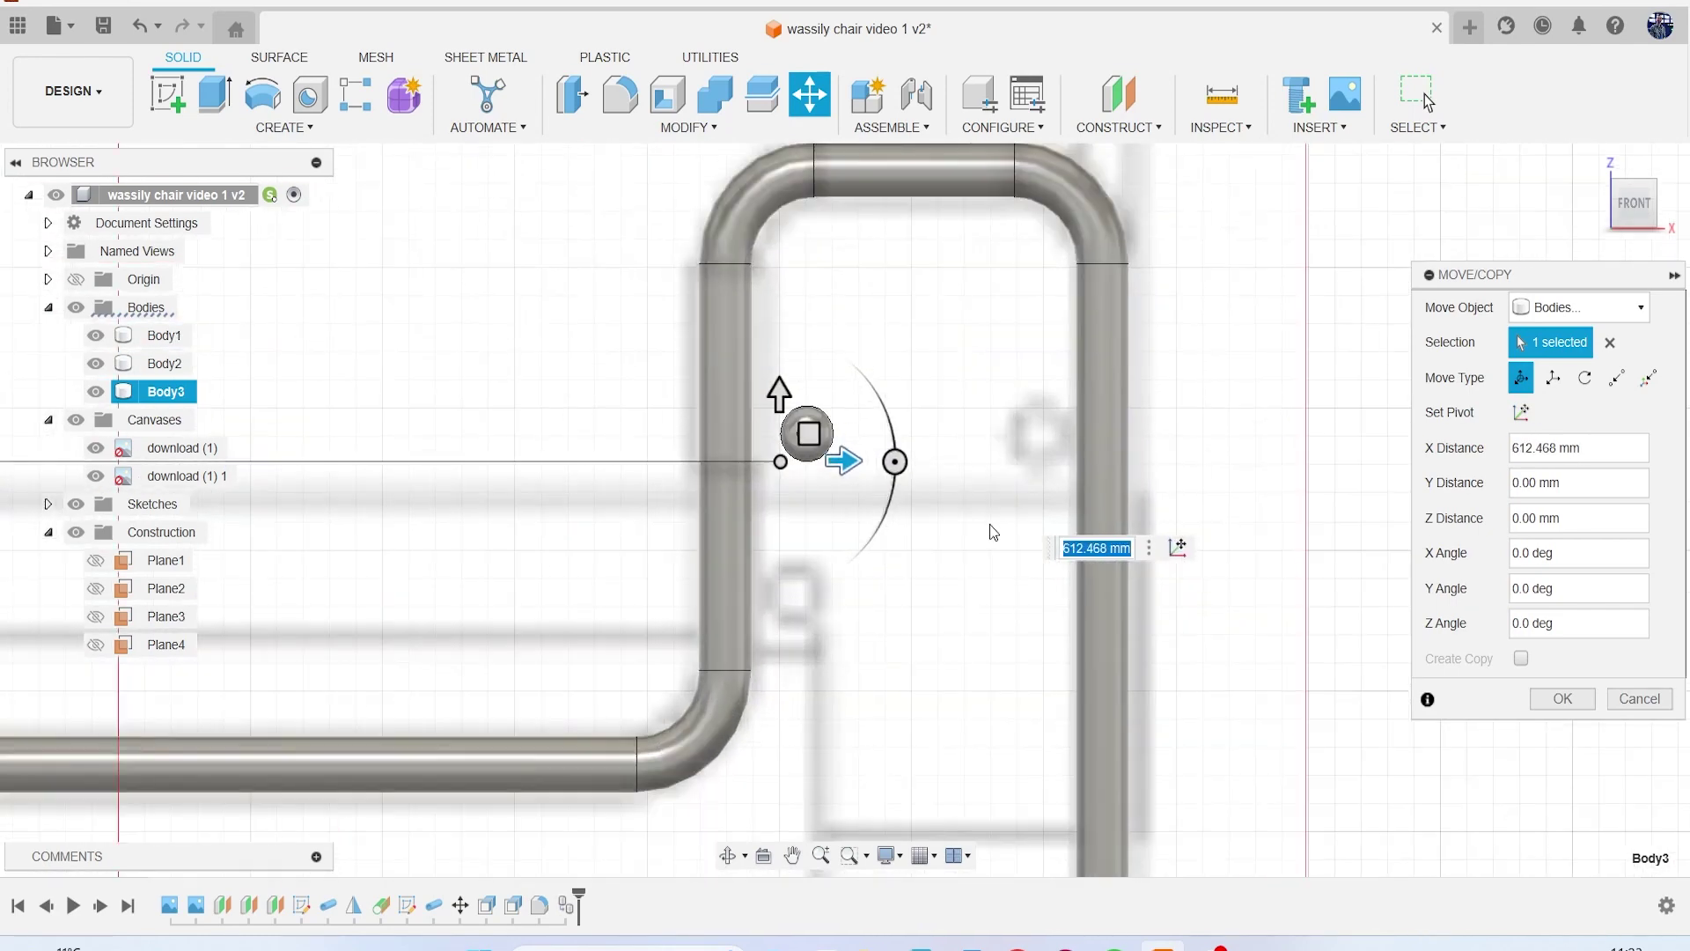
{"action": "middle_click_drag", "start_coordinate": [989, 524], "coordinate": [710, 568]}
{"action": "scroll", "coordinate": [709, 568], "scroll_direction": "up", "scroll_amount": 3}
{"action": "left_click_drag", "start_coordinate": [502, 526], "coordinate": [920, 571]}
{"action": "left_click", "coordinate": [1562, 698]}
{"action": "scroll", "coordinate": [891, 639], "scroll_direction": "down", "scroll_amount": 10}
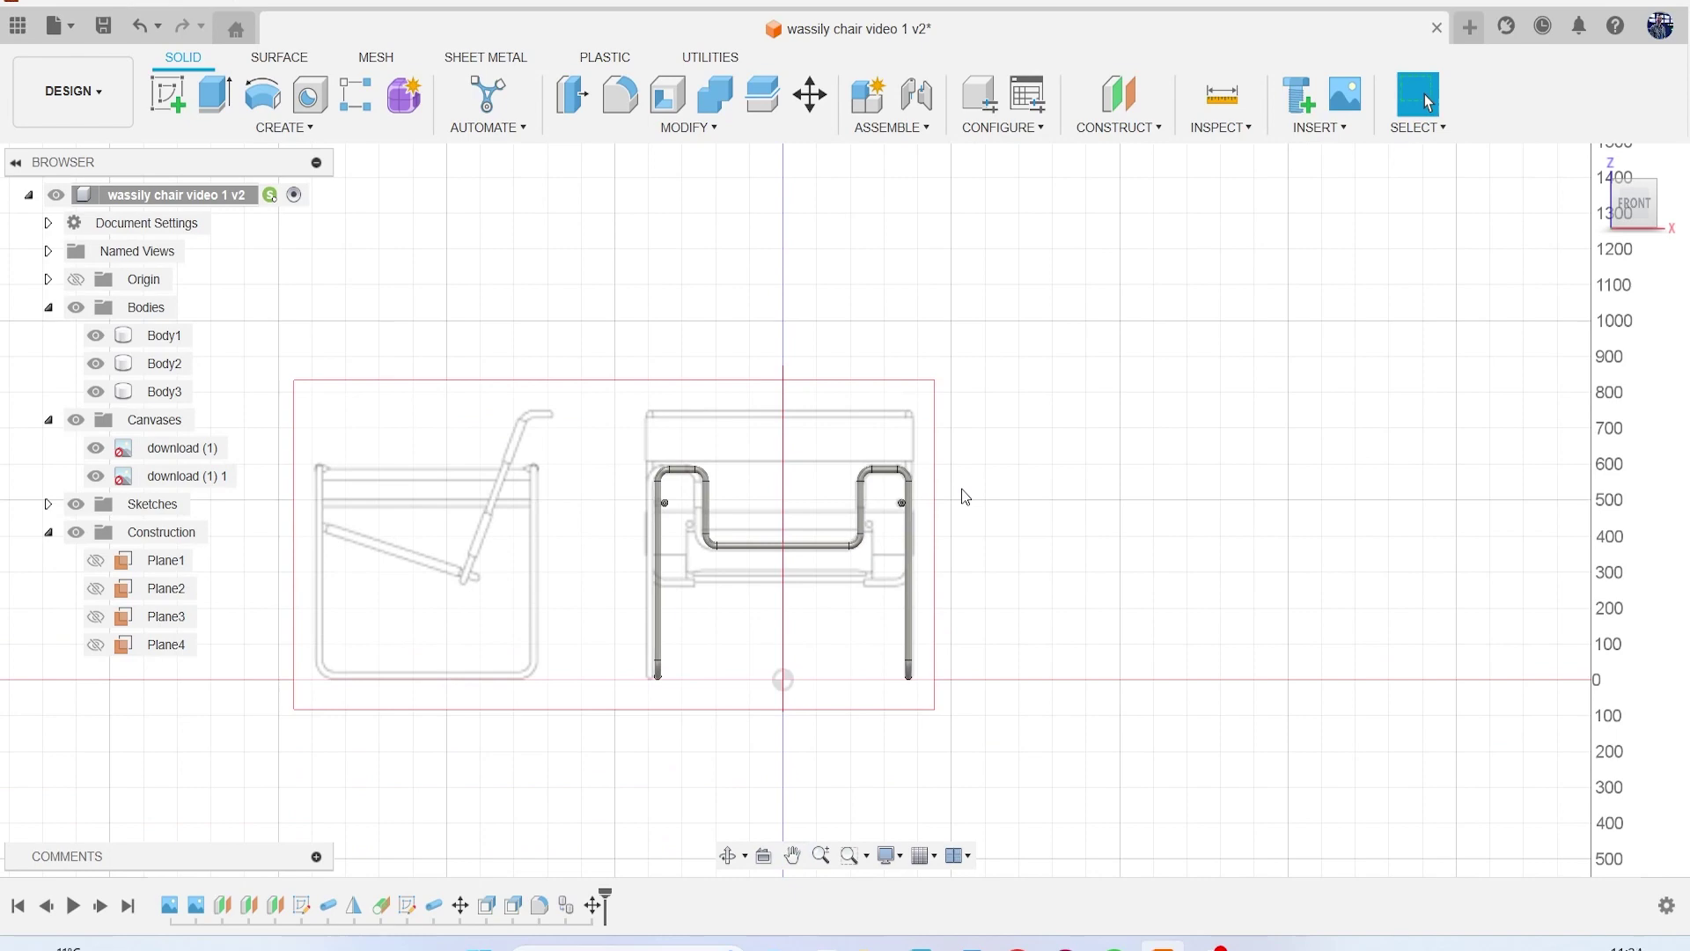
Step: Hide the canvases to inspect the bare tubular frame and save the design with the version description User Saved
{"action": "left_click_drag", "start_coordinate": [1614, 211], "coordinate": [1564, 233]}
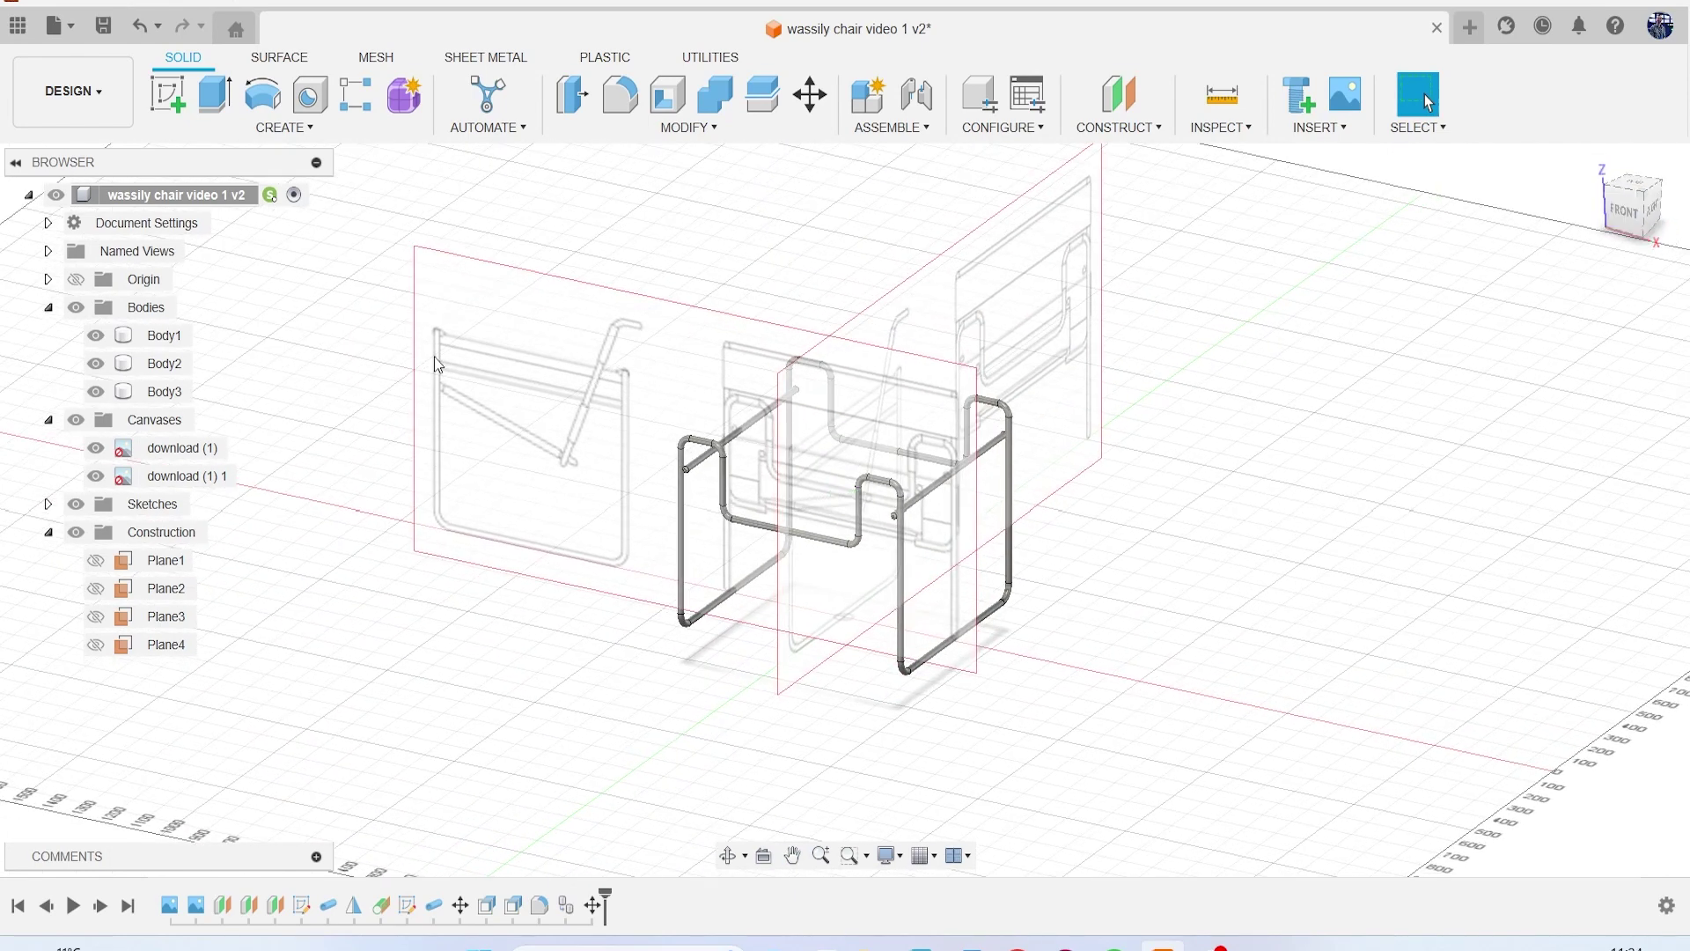
{"action": "left_click", "coordinate": [78, 306]}
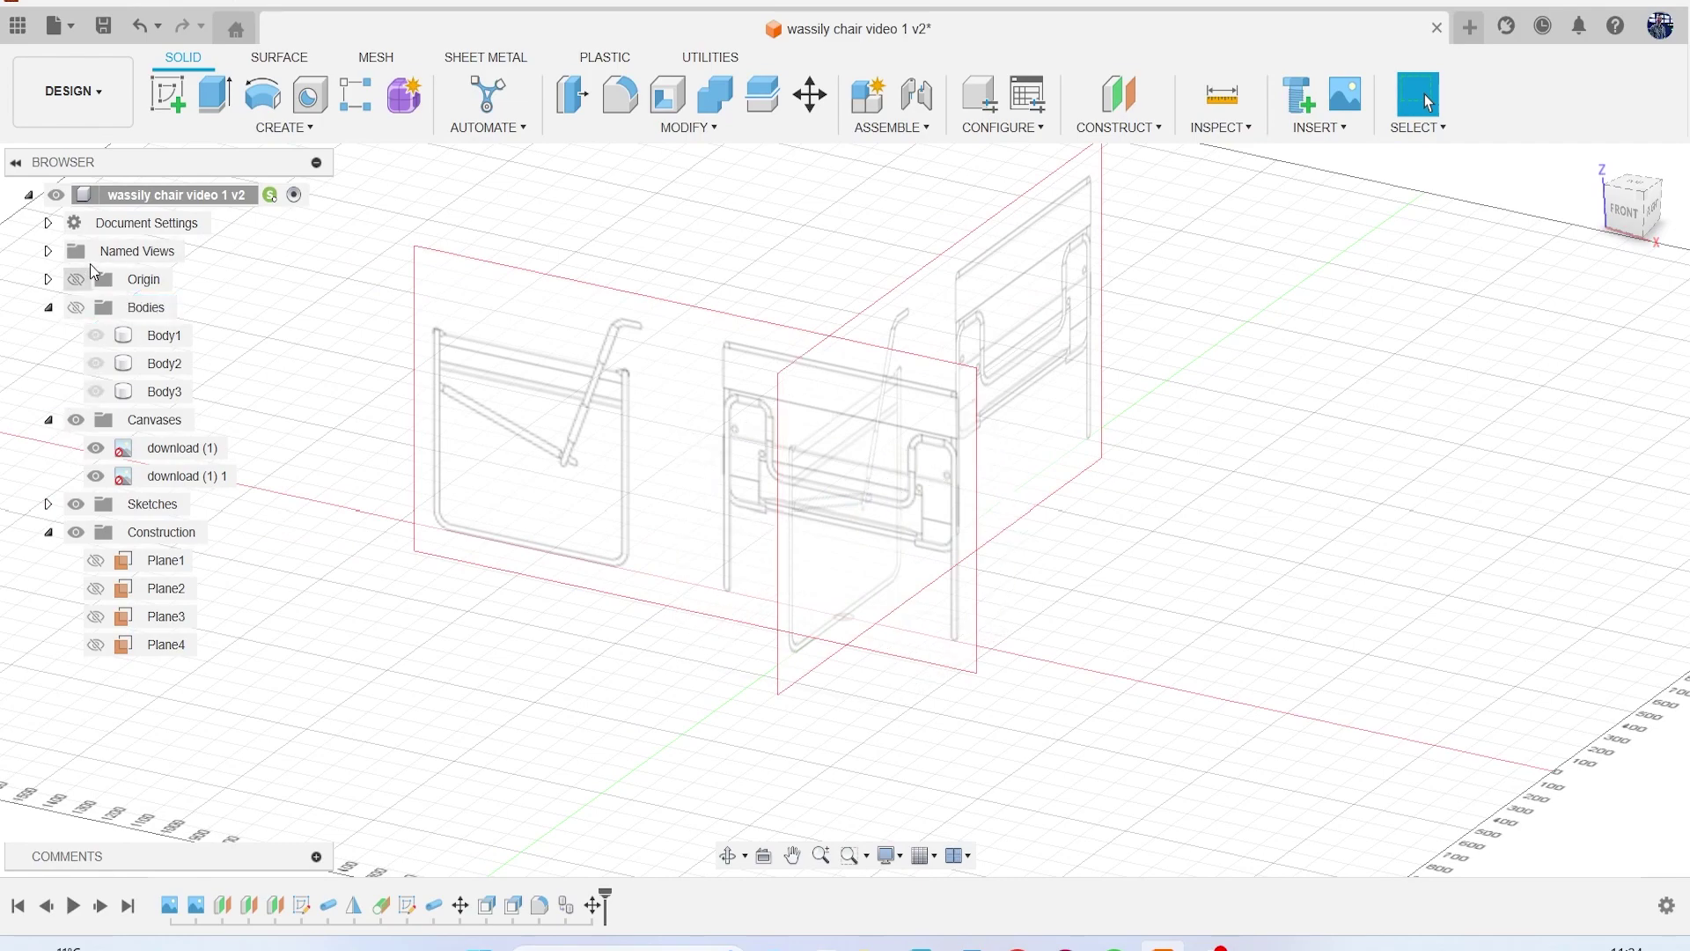
{"action": "left_click", "coordinate": [77, 306]}
{"action": "left_click", "coordinate": [77, 420]}
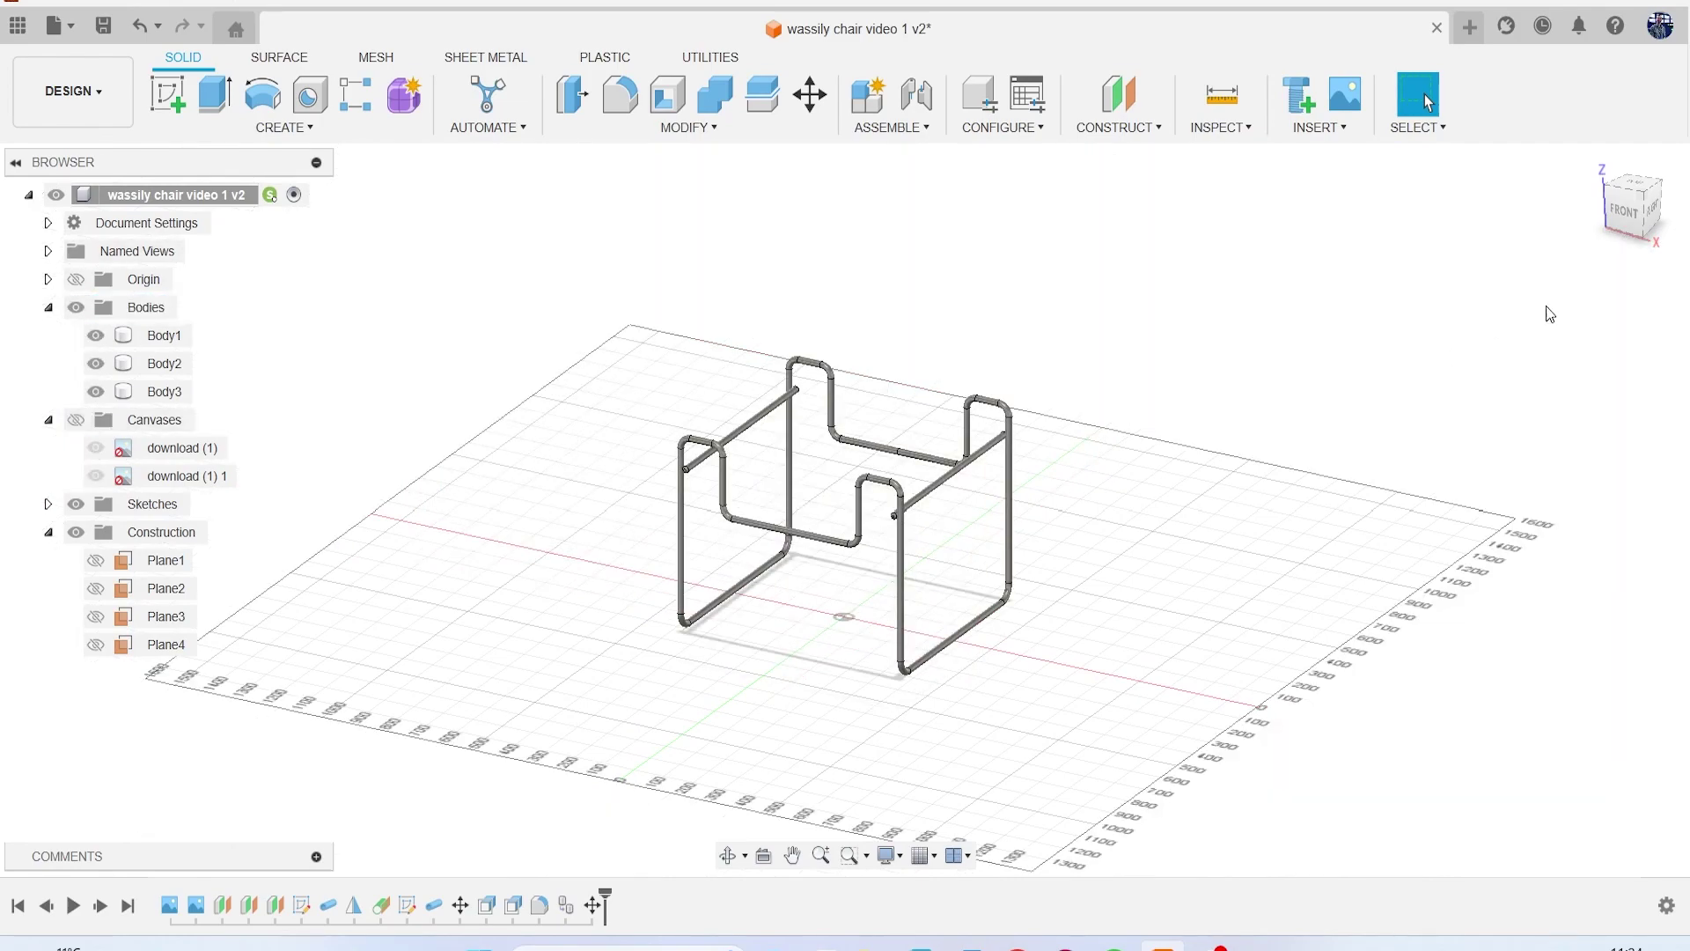
{"action": "mouse_move", "coordinate": [1629, 211]}
{"action": "left_mouse_down"}
{"action": "mouse_move", "coordinate": [1578, 248]}
{"action": "mouse_move", "coordinate": [1543, 187]}
{"action": "mouse_move", "coordinate": [1623, 220]}
{"action": "left_mouse_up"}
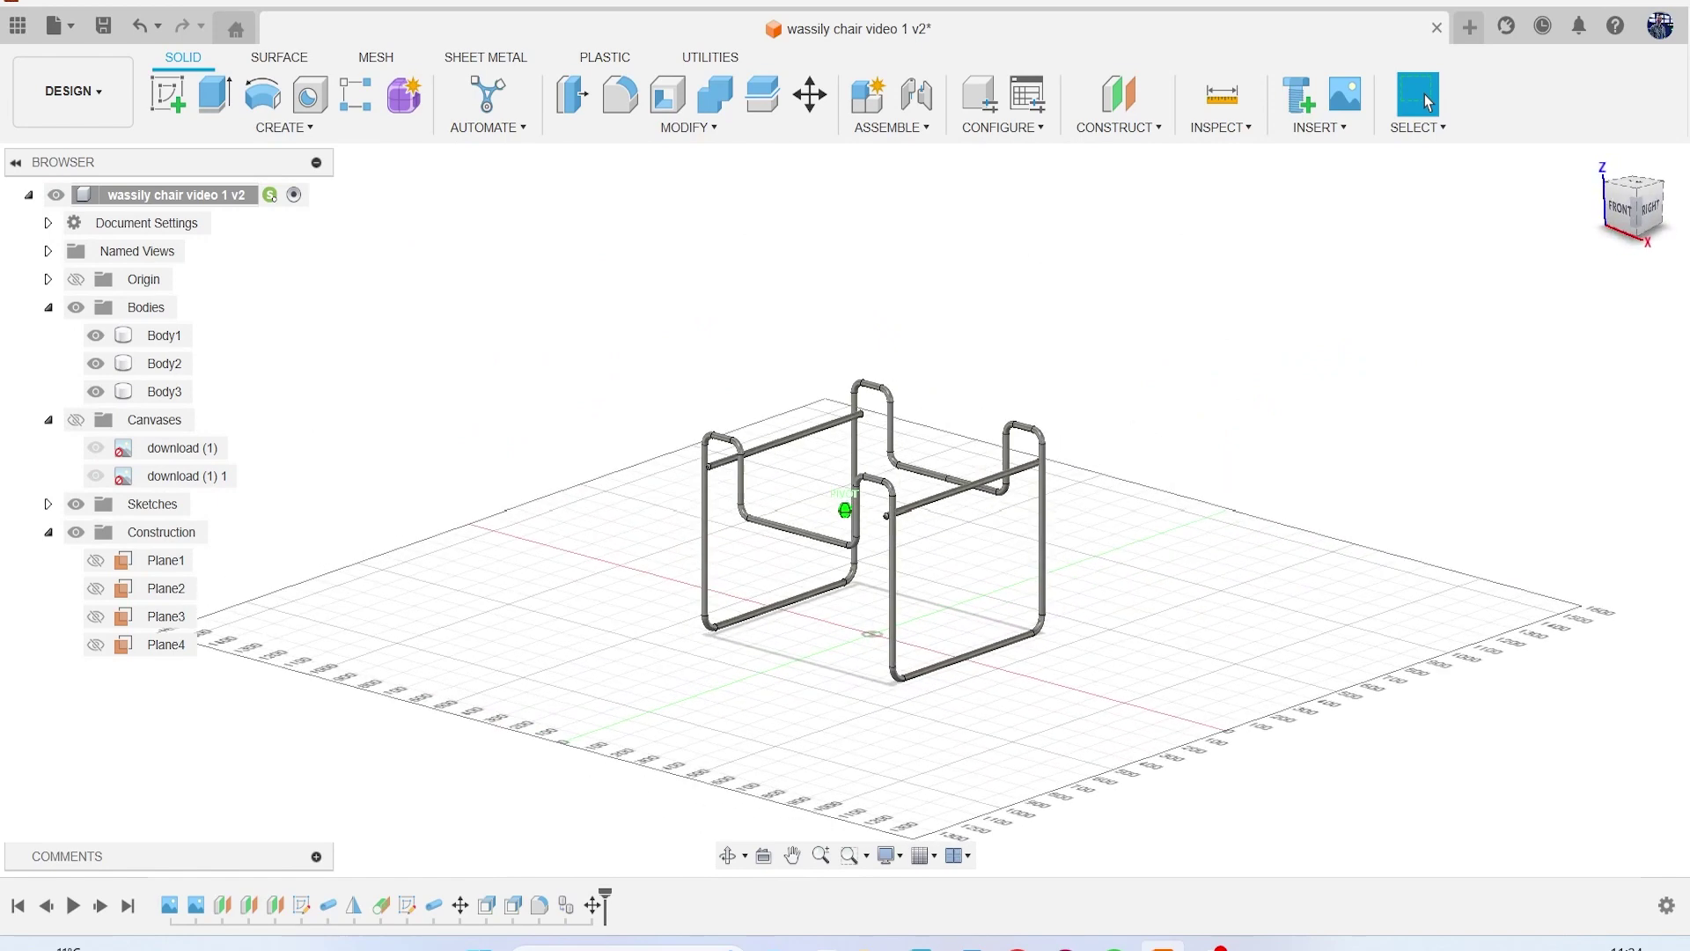
{"action": "left_click", "coordinate": [104, 26]}
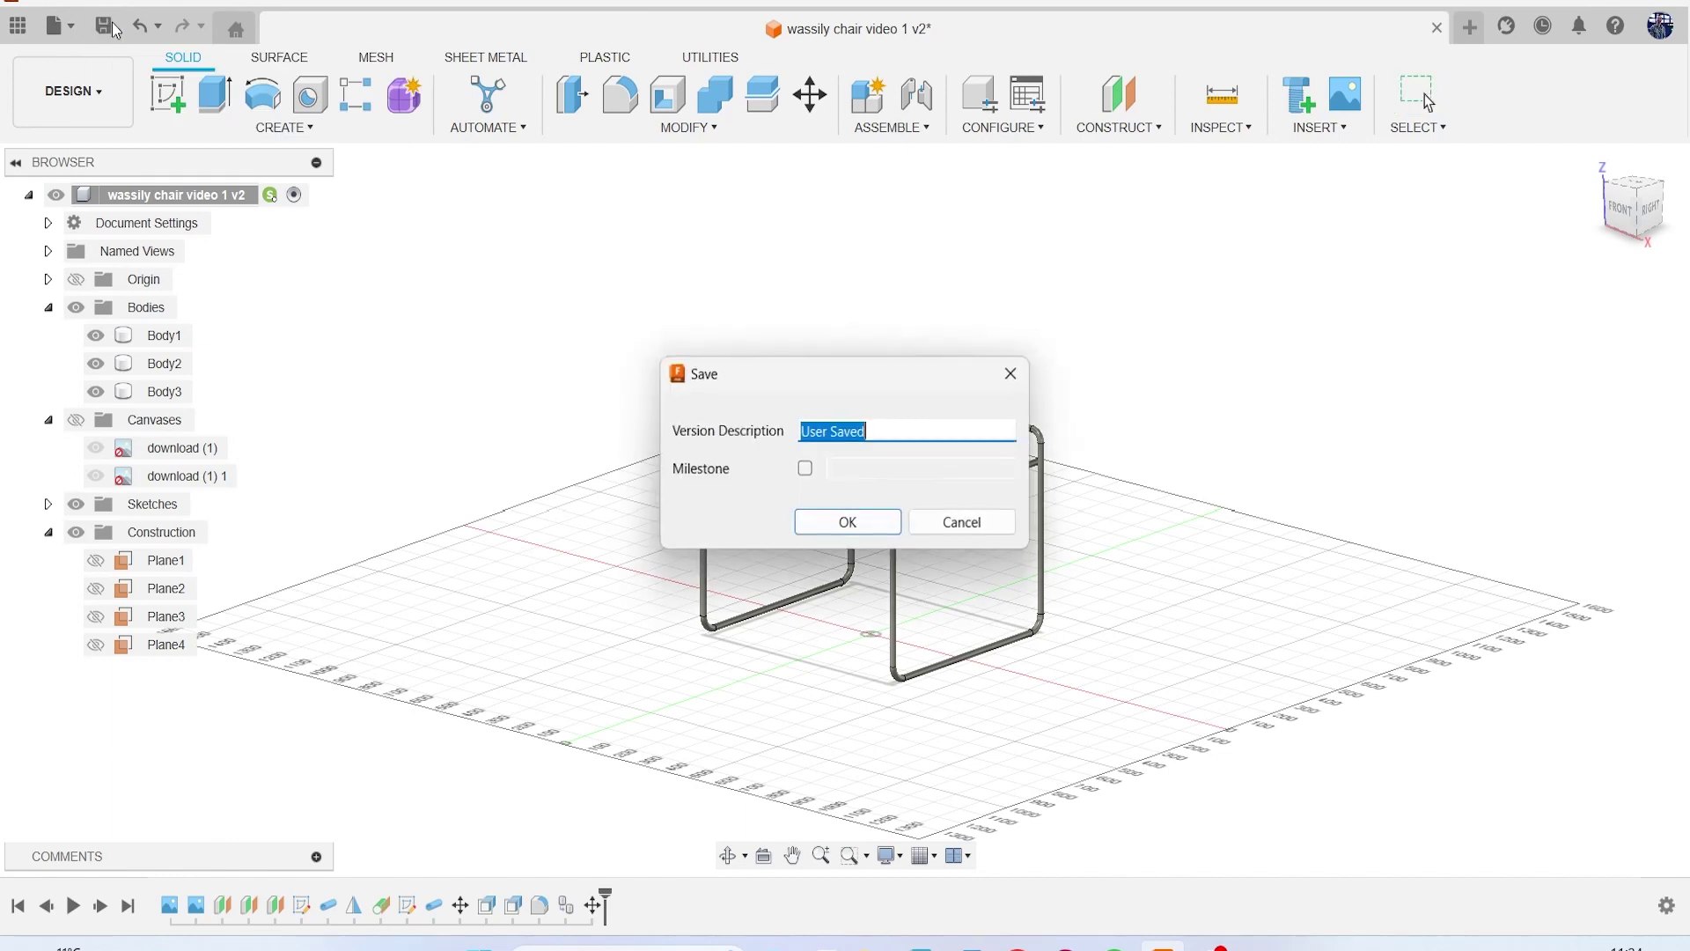
{"action": "left_click", "coordinate": [848, 523]}
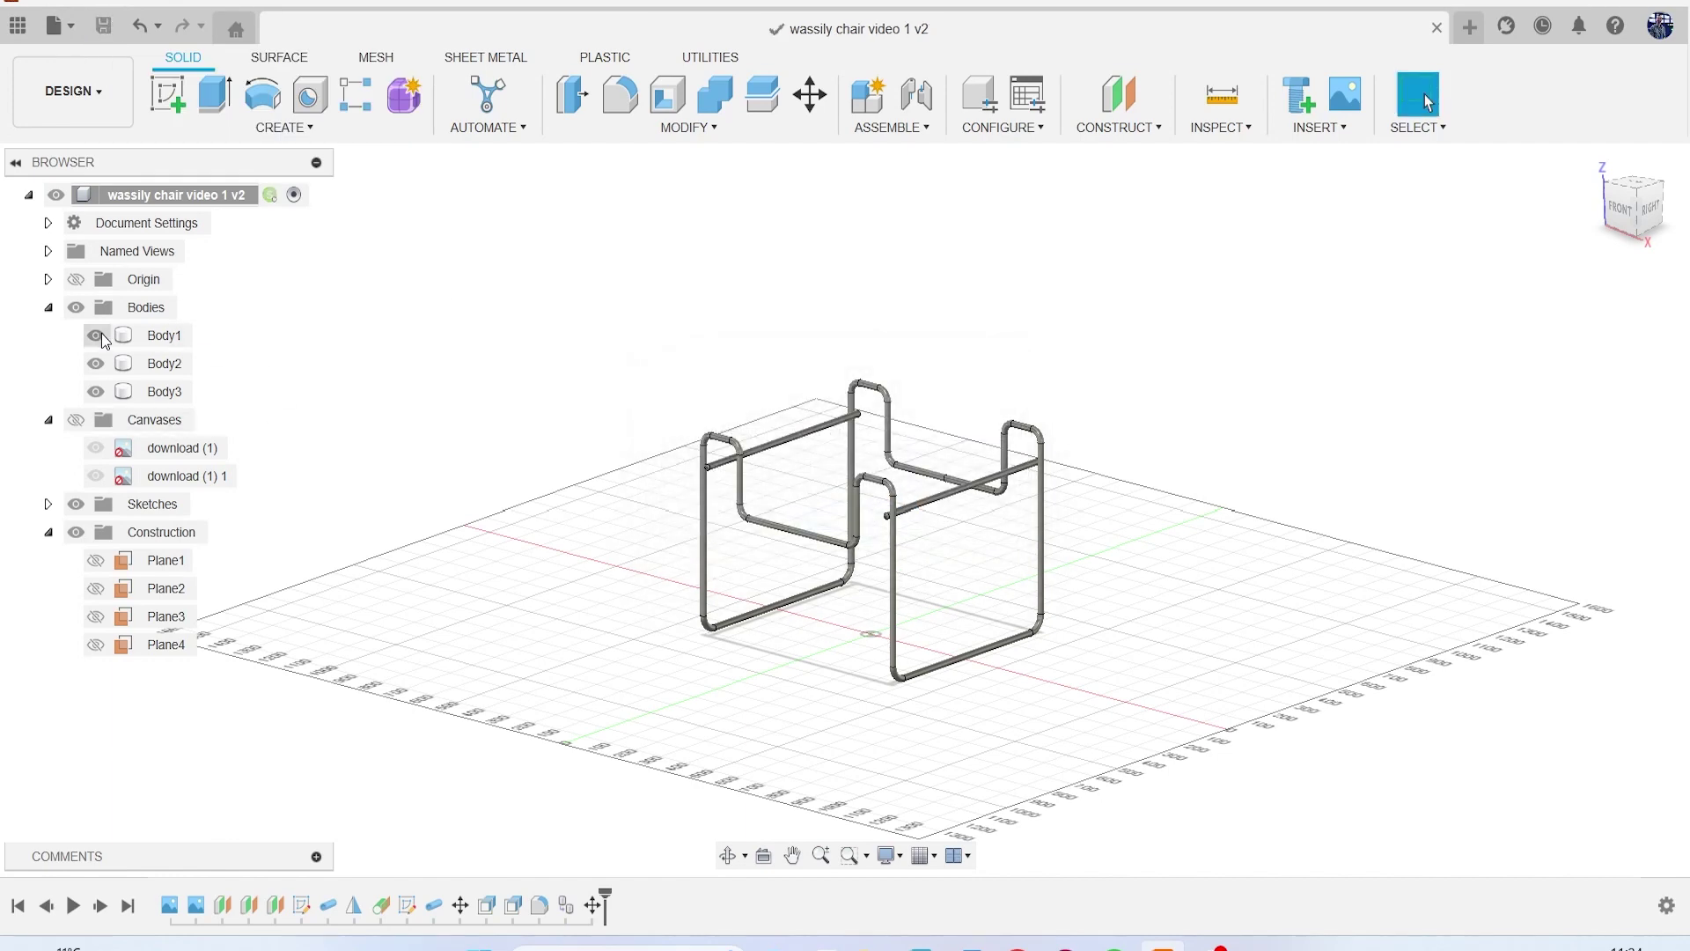
Step: Show the canvases again and create a construction plane tangent to the copied side rail
{"action": "left_click", "coordinate": [77, 421]}
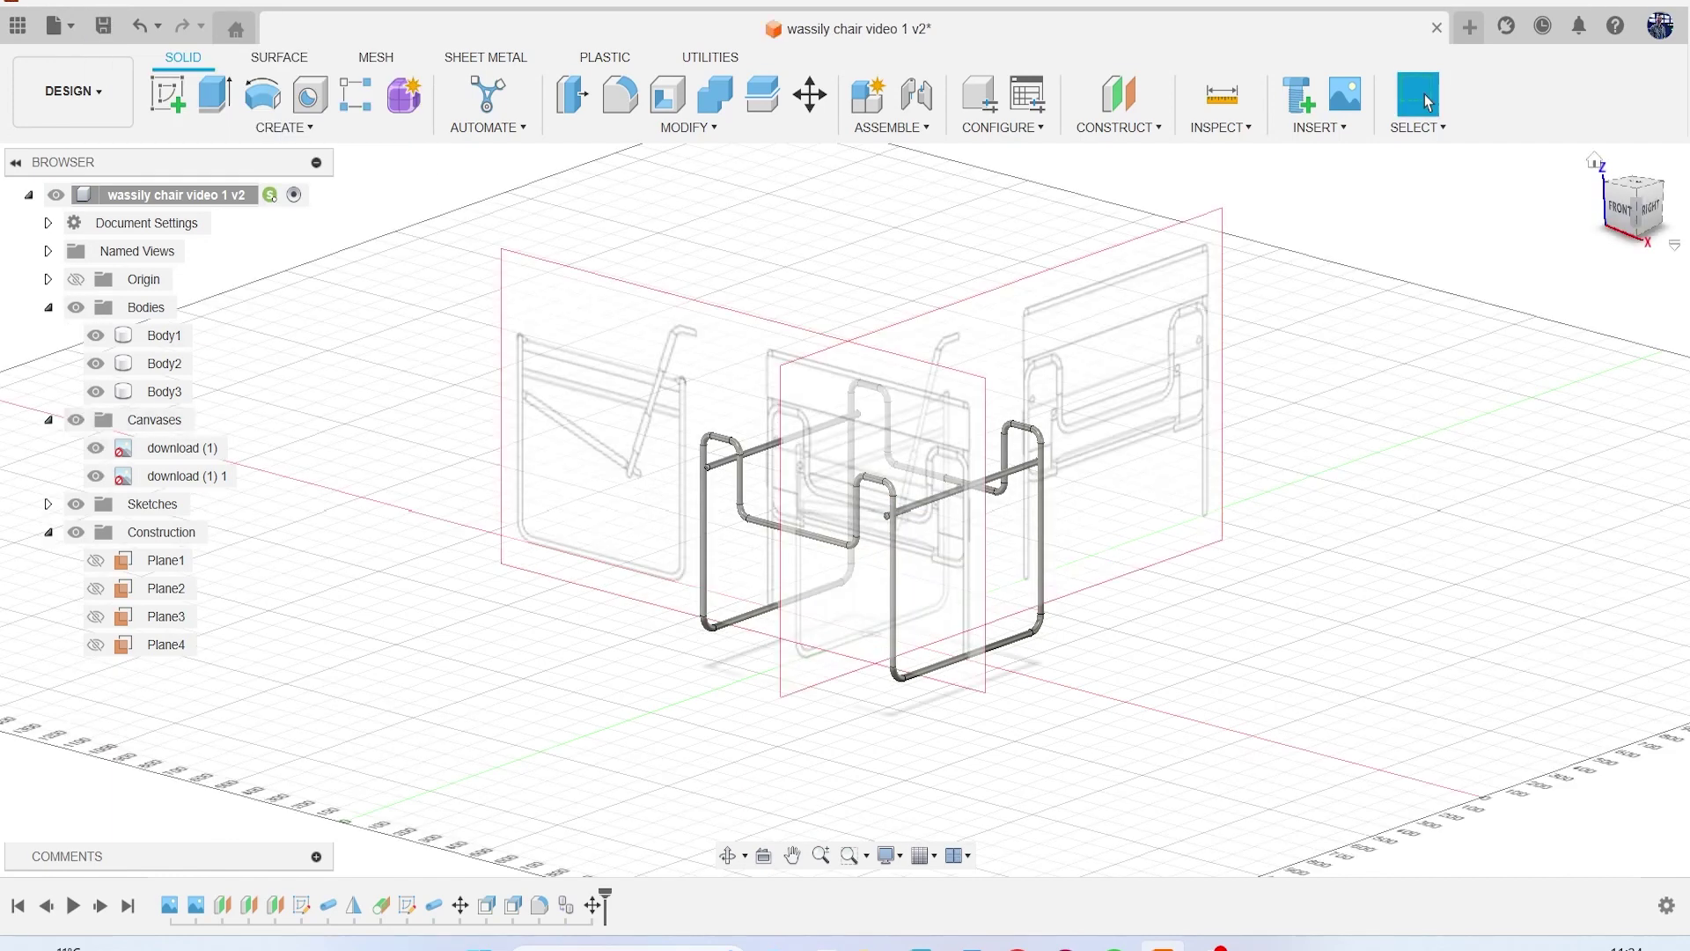
{"action": "left_click", "coordinate": [1643, 211]}
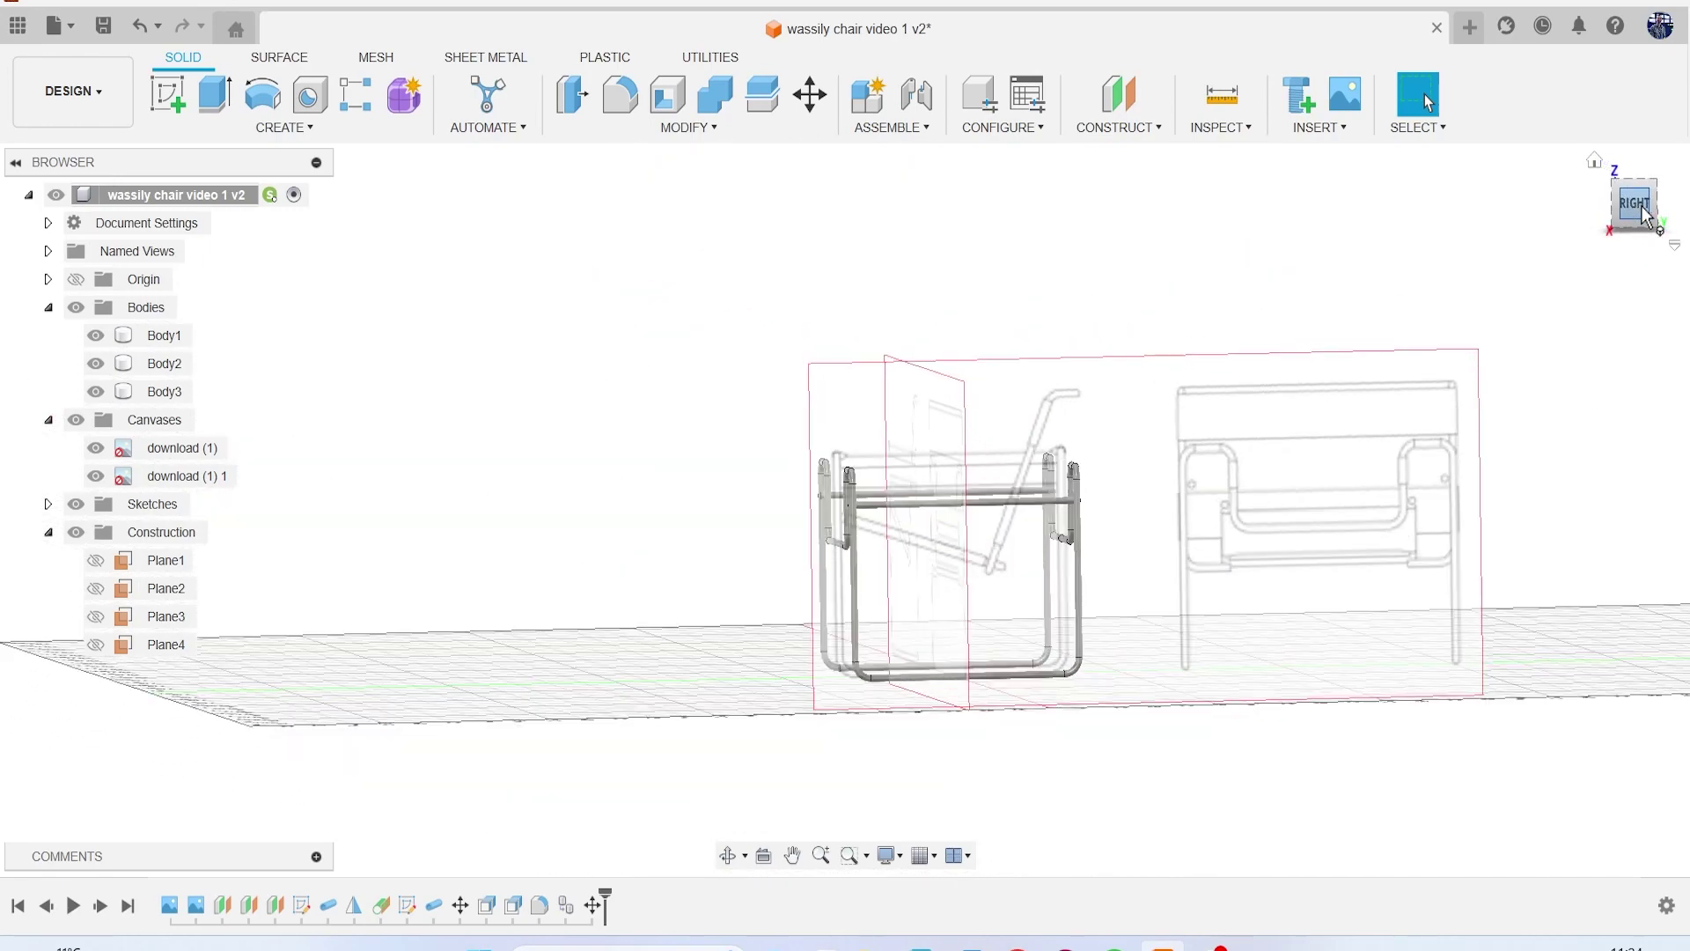
{"action": "scroll", "coordinate": [1039, 526], "scroll_direction": "up", "scroll_amount": 4}
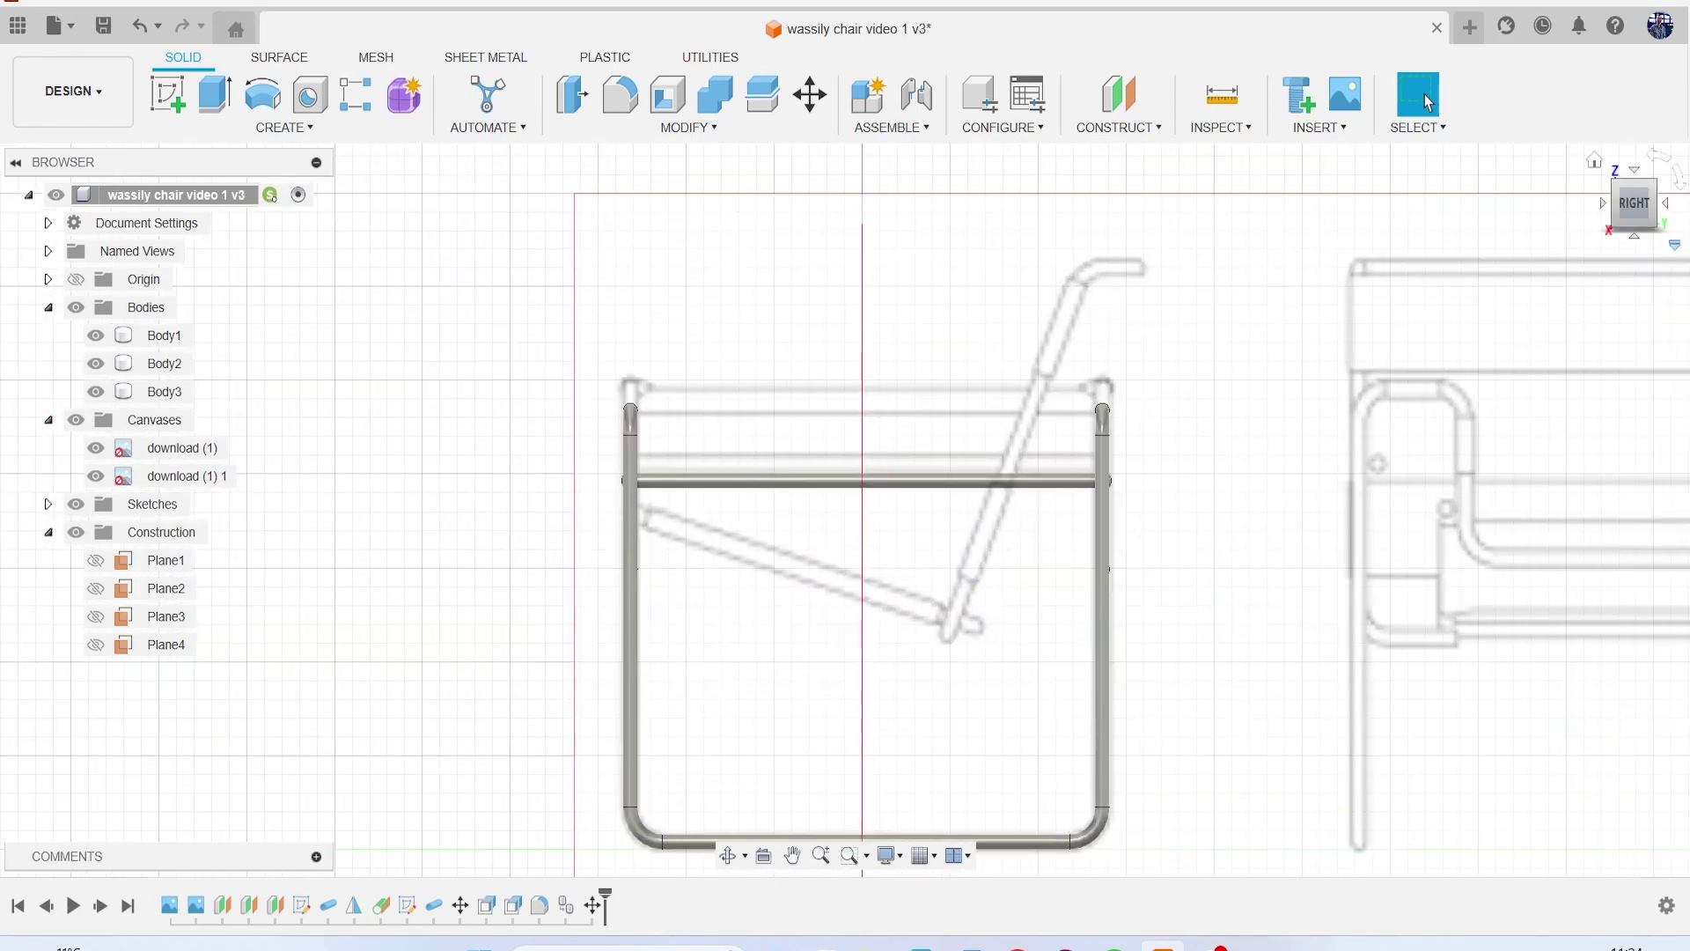
{"action": "left_click", "coordinate": [1641, 231]}
{"action": "left_click", "coordinate": [1116, 130]}
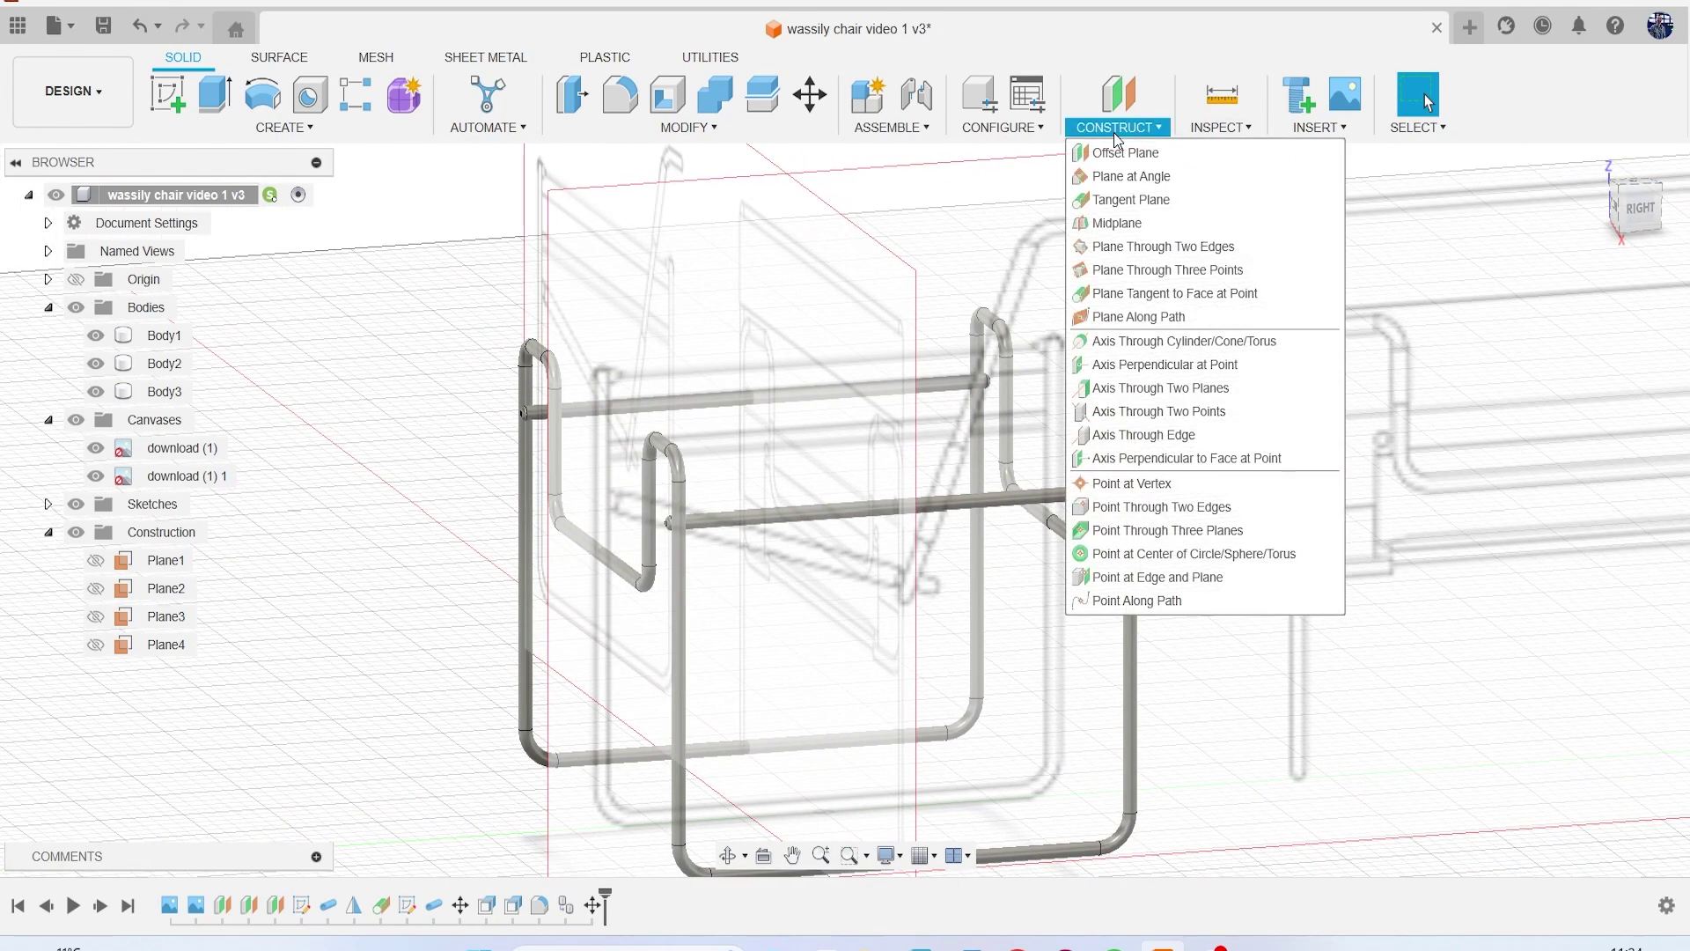
{"action": "left_click", "coordinate": [1131, 200]}
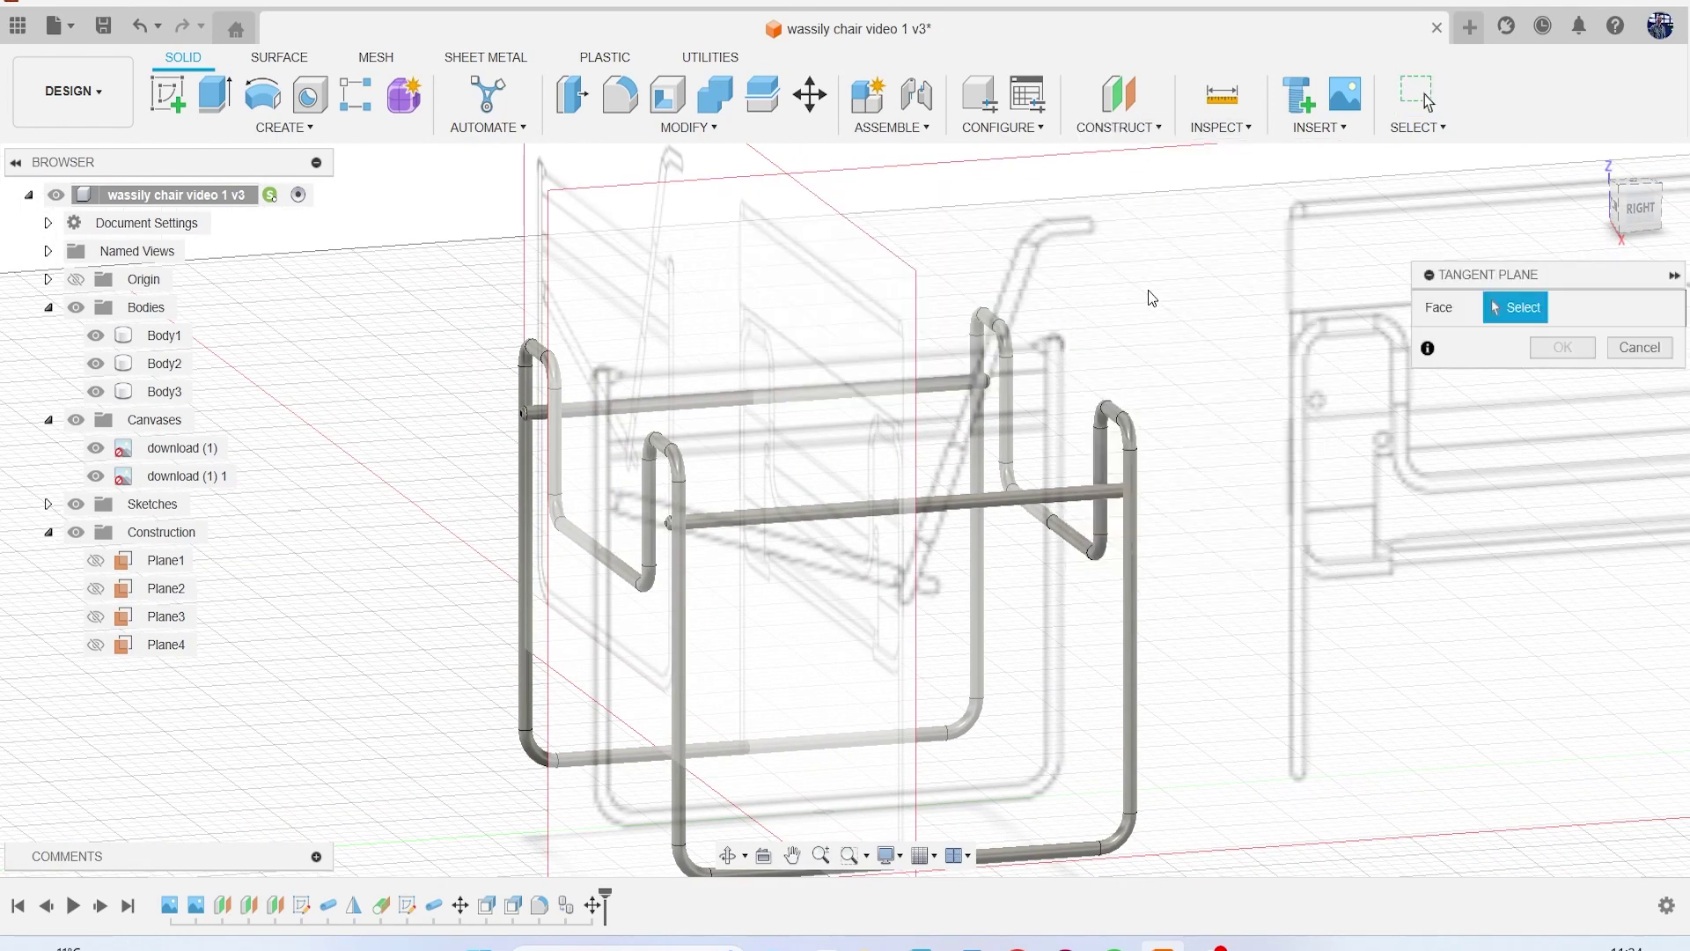
{"action": "left_click", "coordinate": [1018, 495]}
{"action": "left_click", "coordinate": [1563, 419]}
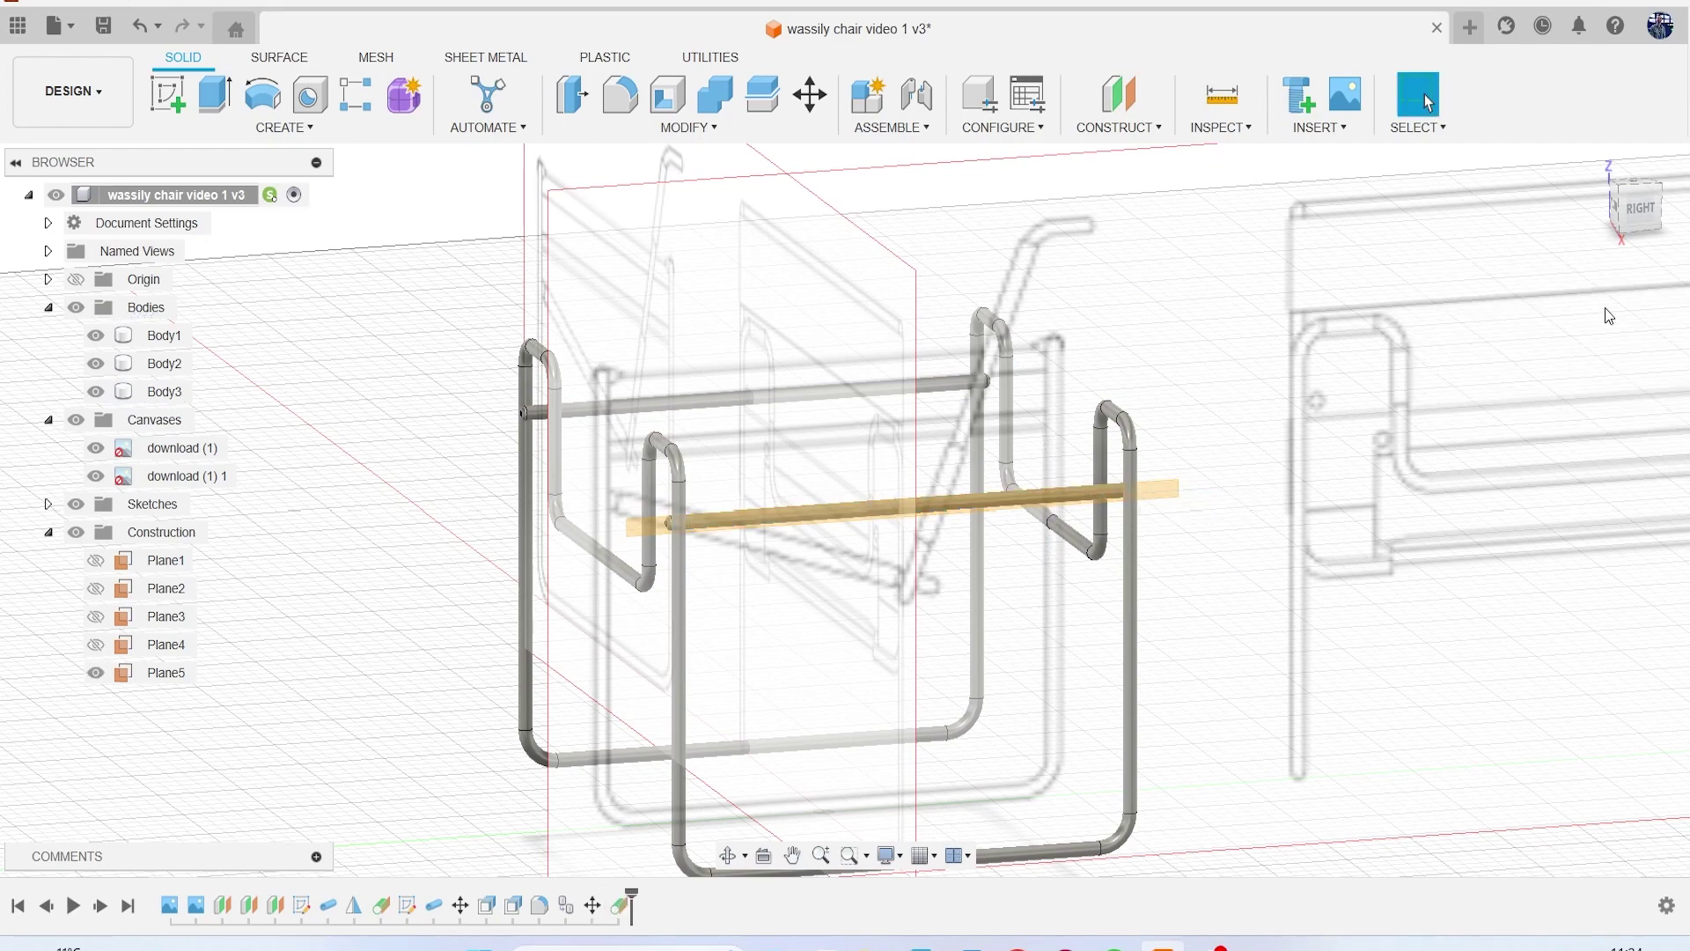
Step: On the side rail's tangent plane, trace the backrest tube with a sloped line up to the bend and a horizontal segment about 79 mm long
{"action": "left_click", "coordinate": [1638, 208]}
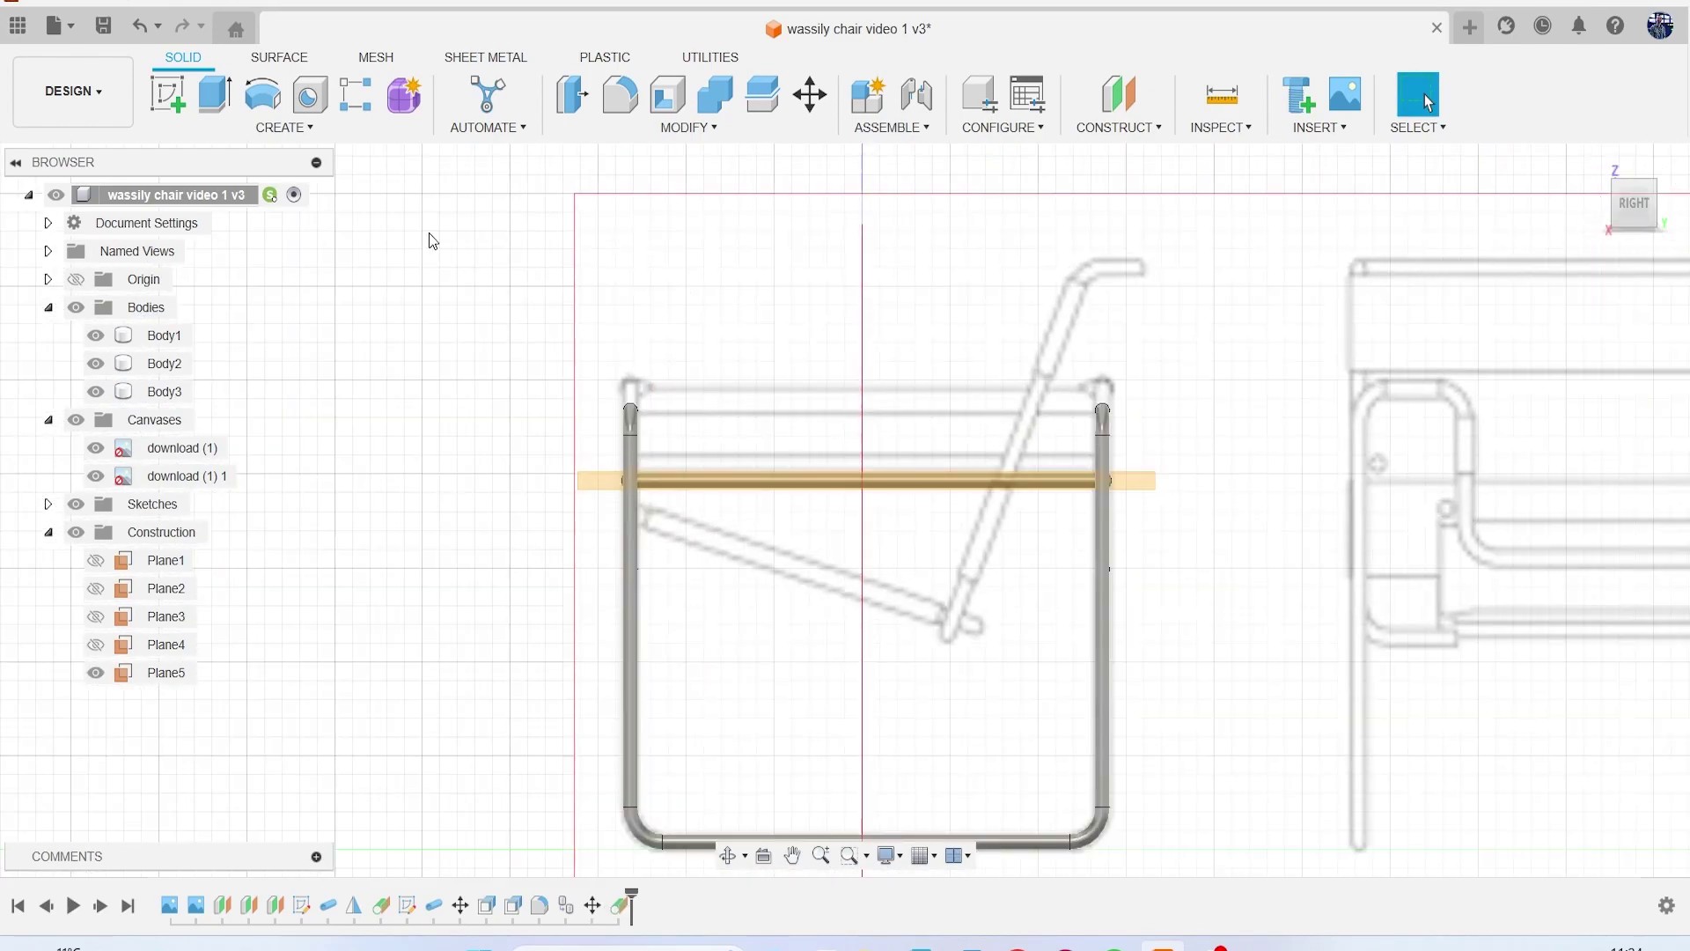
{"action": "left_click", "coordinate": [170, 98]}
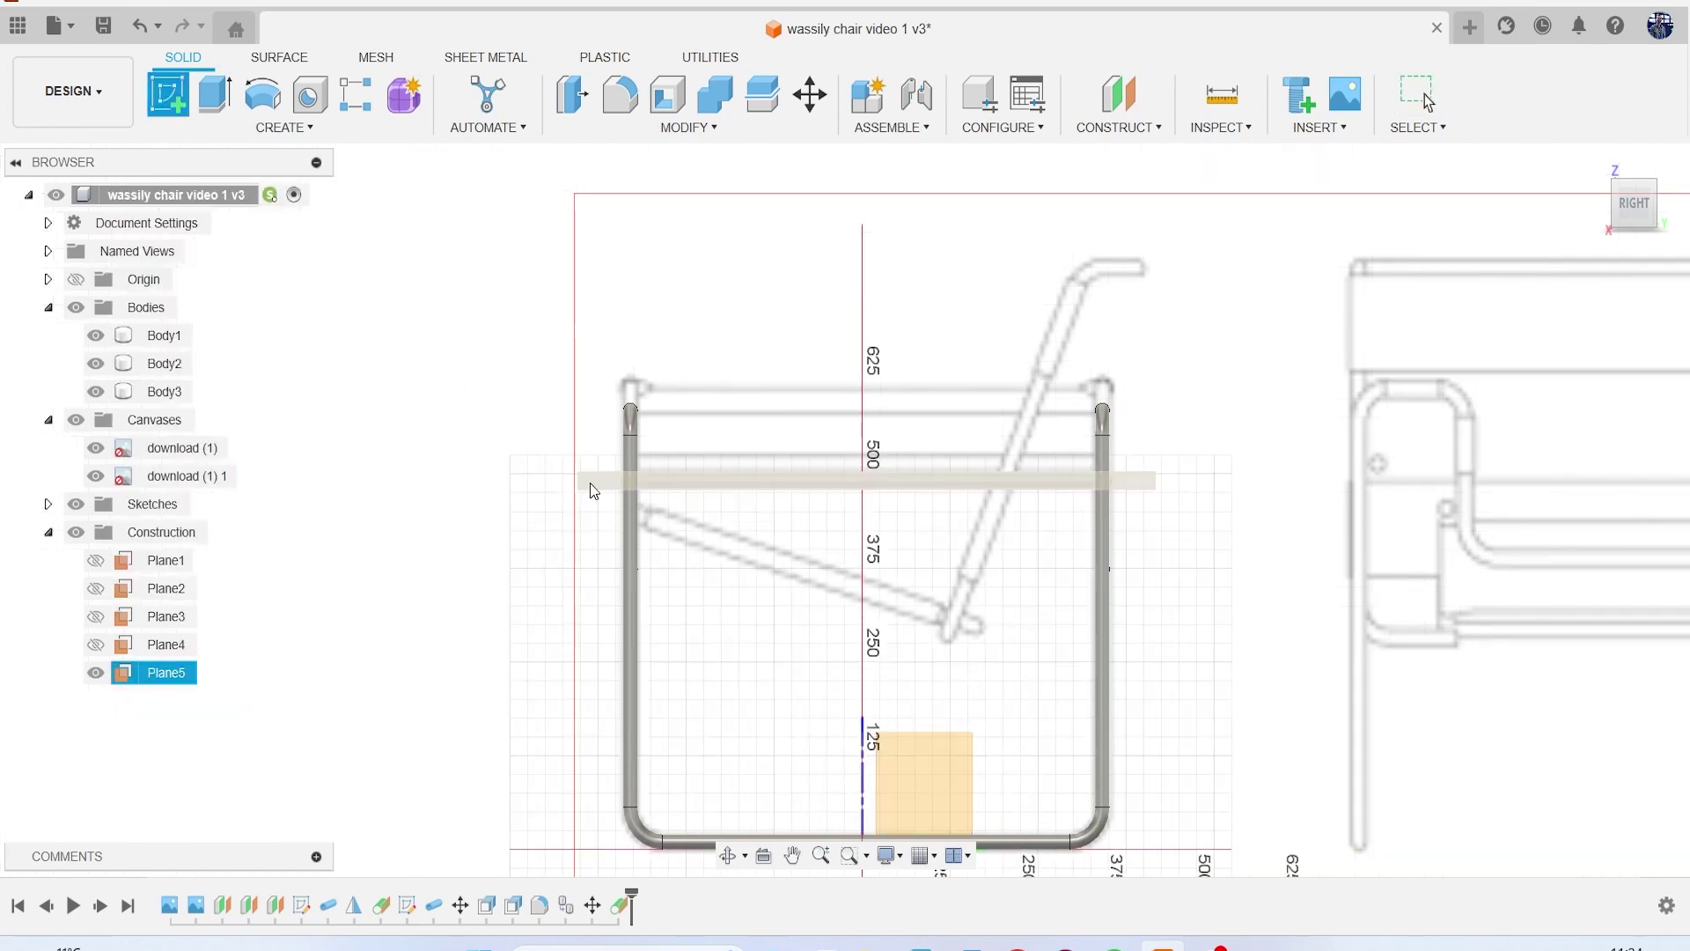
{"action": "left_click", "coordinate": [591, 485]}
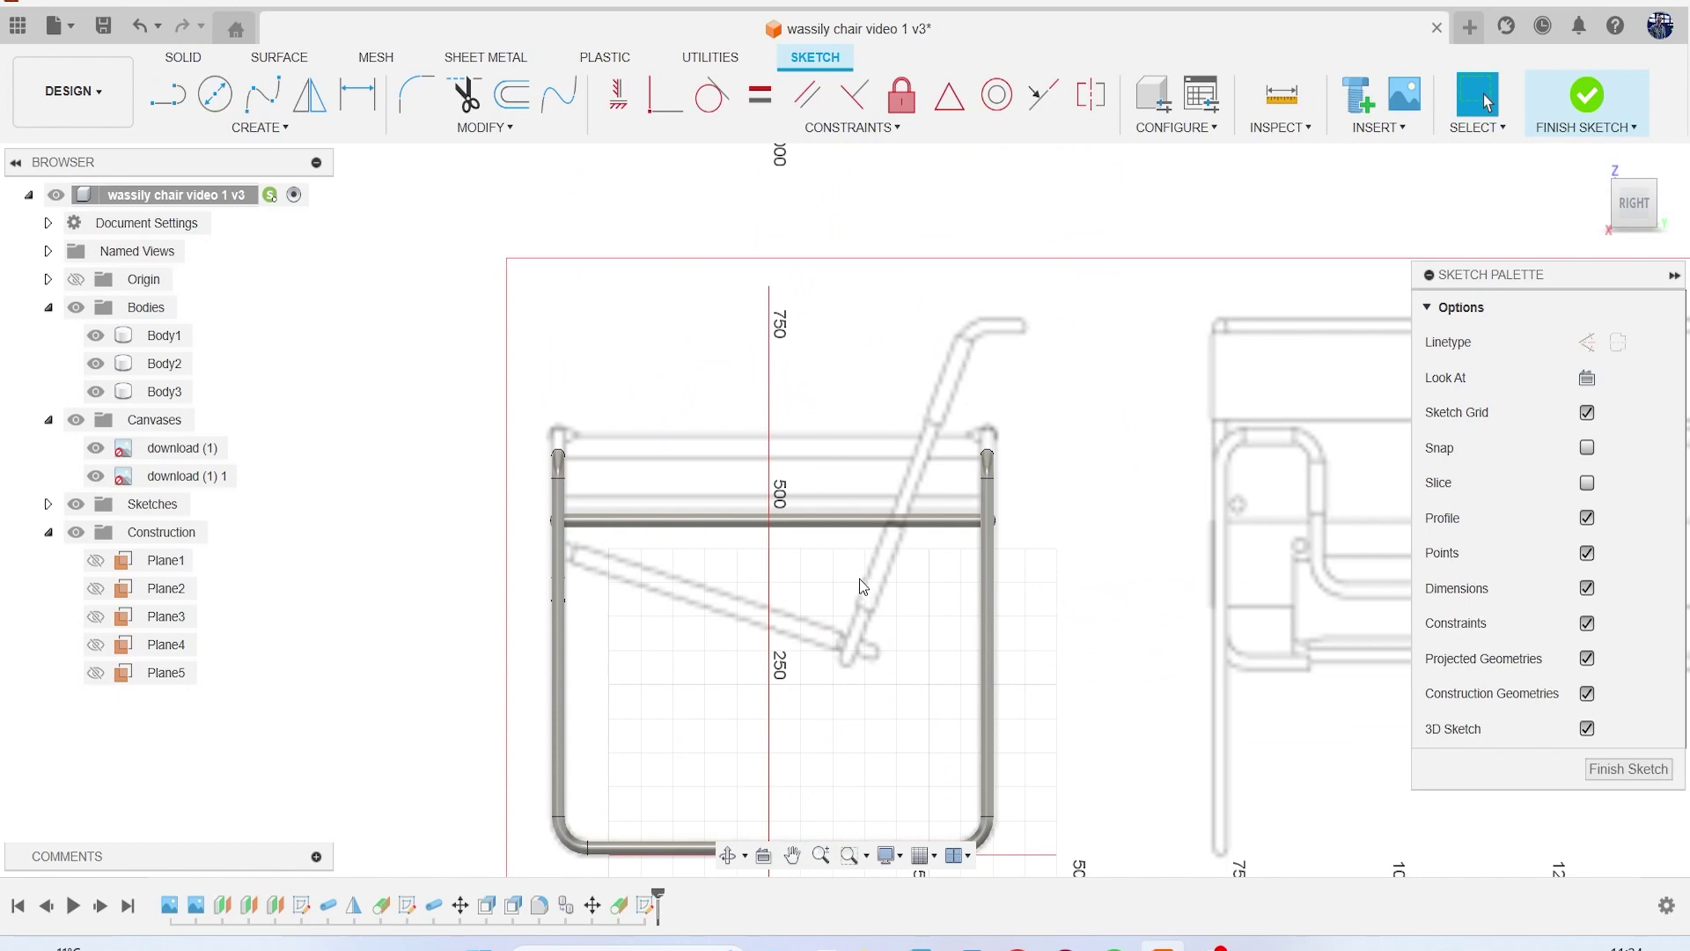
{"action": "key", "text": "l"}
{"action": "scroll", "coordinate": [880, 606], "scroll_direction": "up", "scroll_amount": 3}
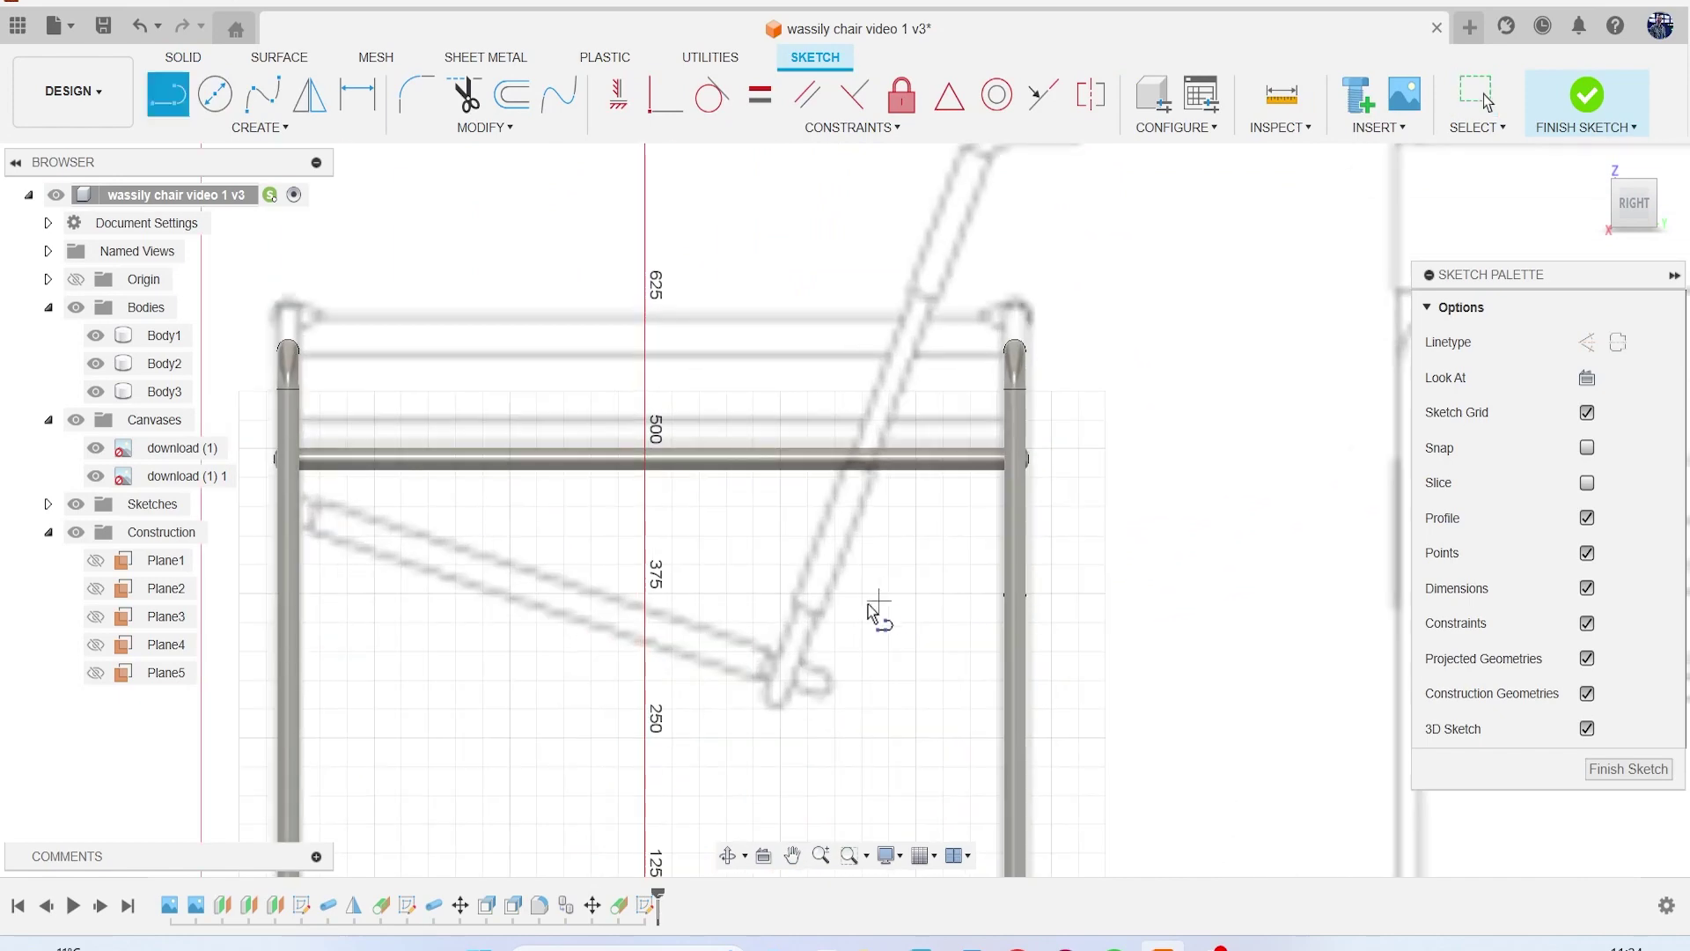
{"action": "scroll", "coordinate": [818, 685], "scroll_direction": "up", "scroll_amount": 4}
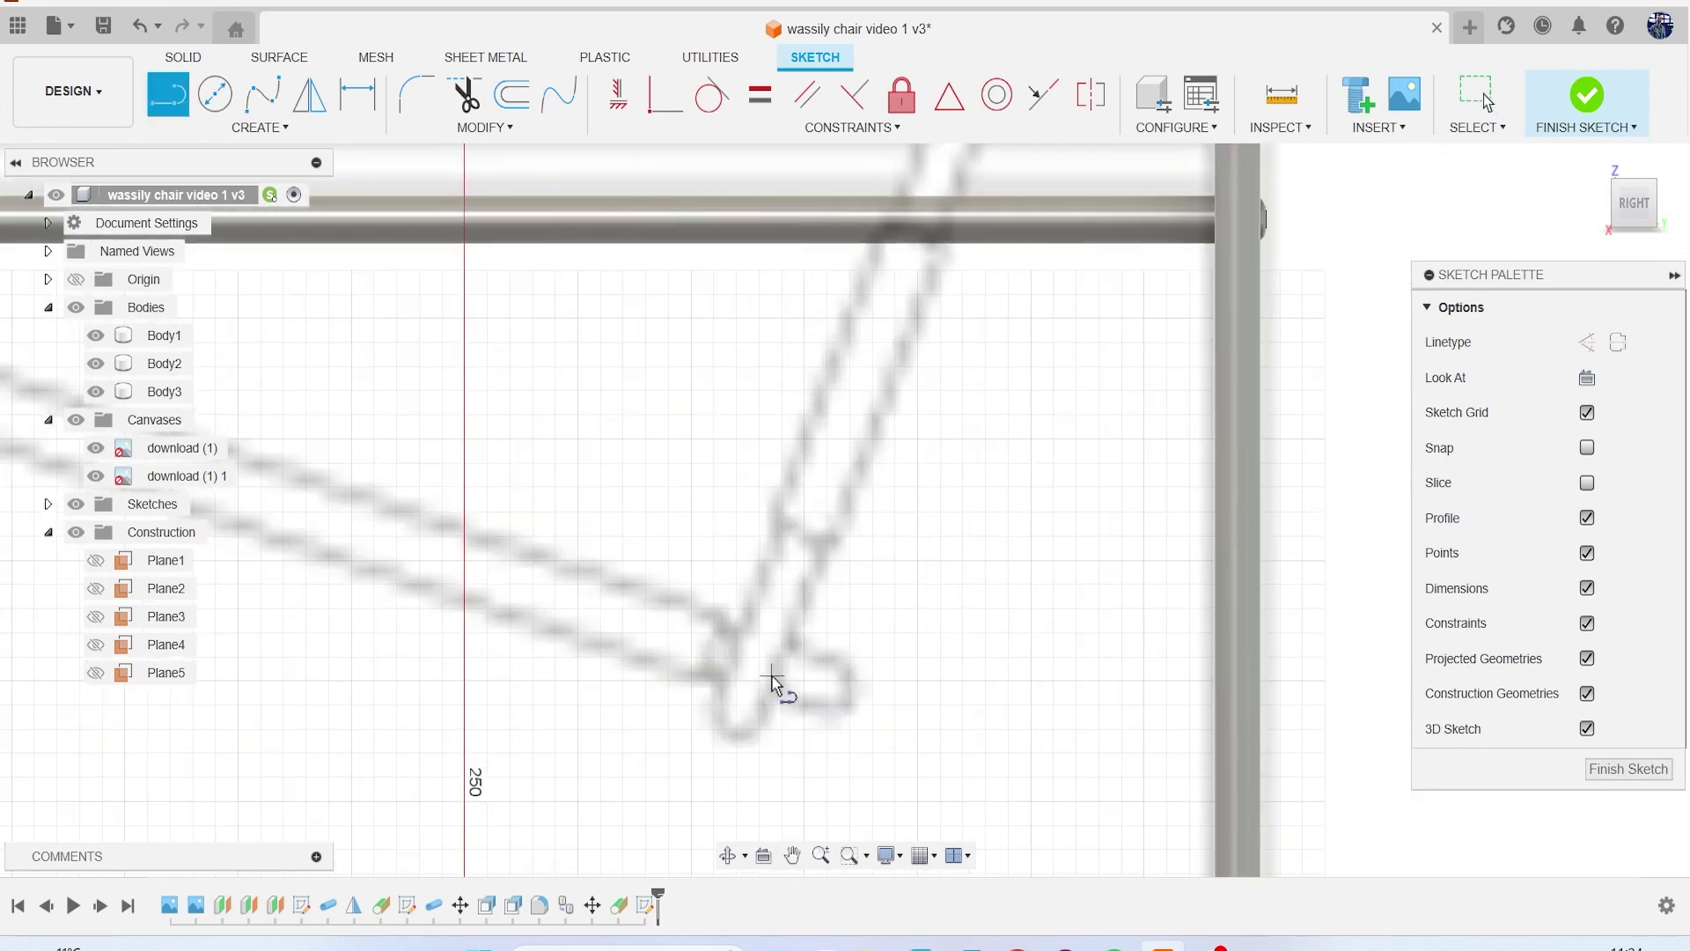
{"action": "left_click", "coordinate": [740, 709]}
{"action": "scroll", "coordinate": [867, 539], "scroll_direction": "down", "scroll_amount": 5}
{"action": "scroll", "coordinate": [829, 426], "scroll_direction": "up", "scroll_amount": 6}
{"action": "scroll", "coordinate": [829, 426], "scroll_direction": "up", "scroll_amount": 1}
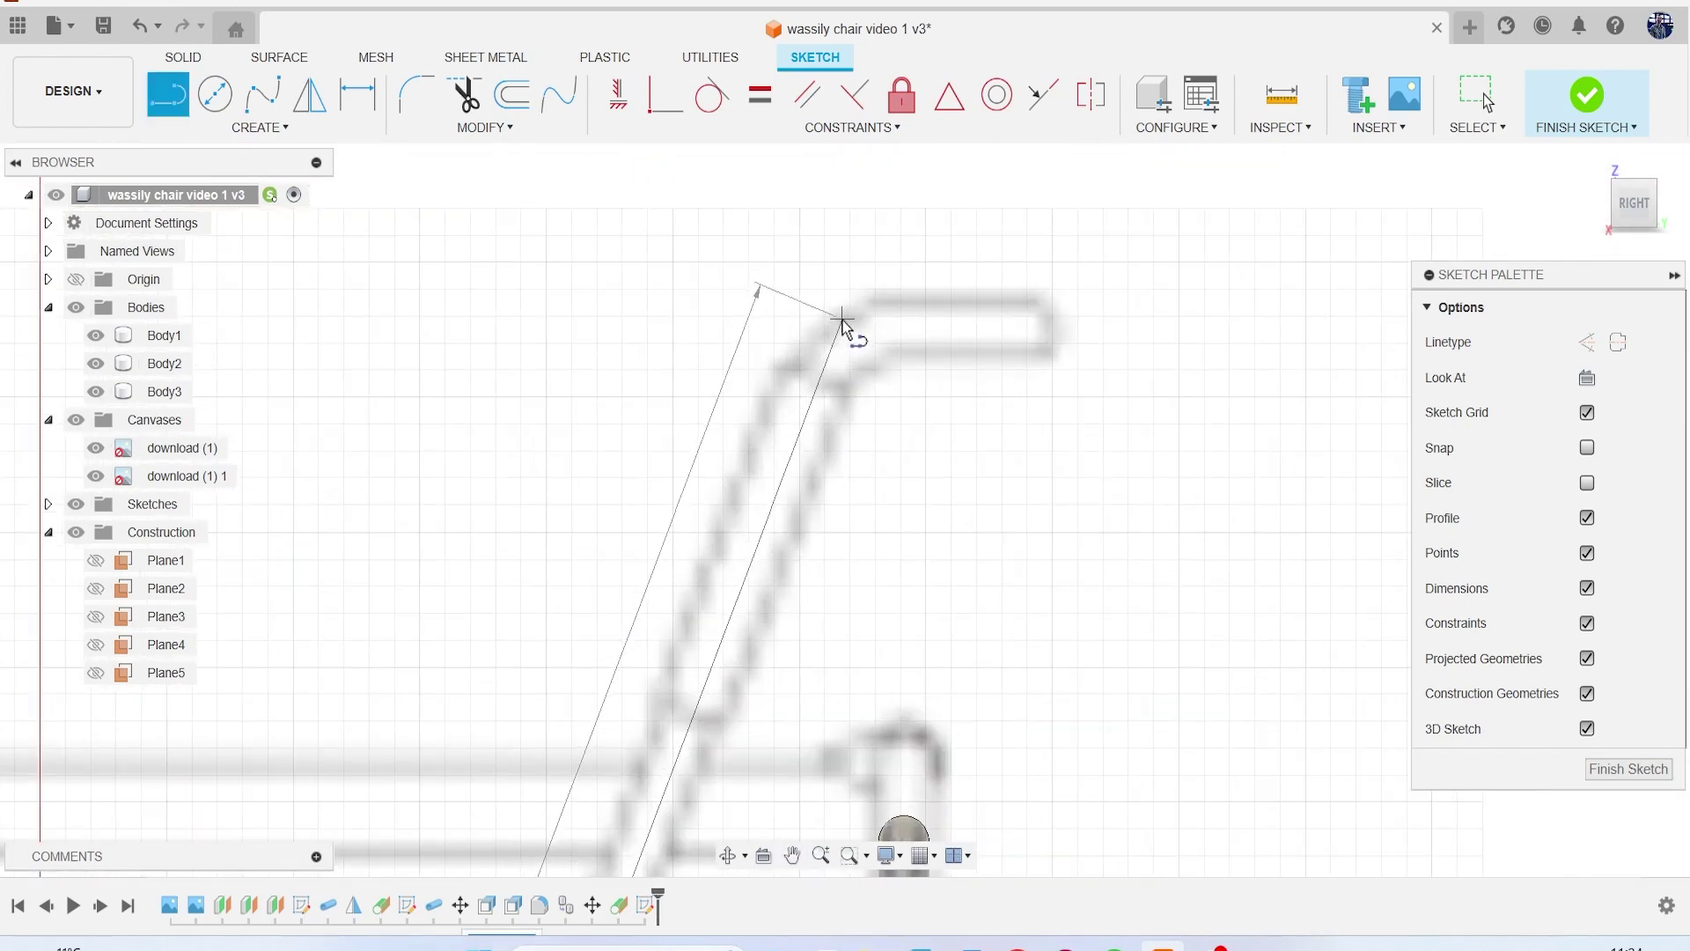
{"action": "left_click", "coordinate": [843, 319]}
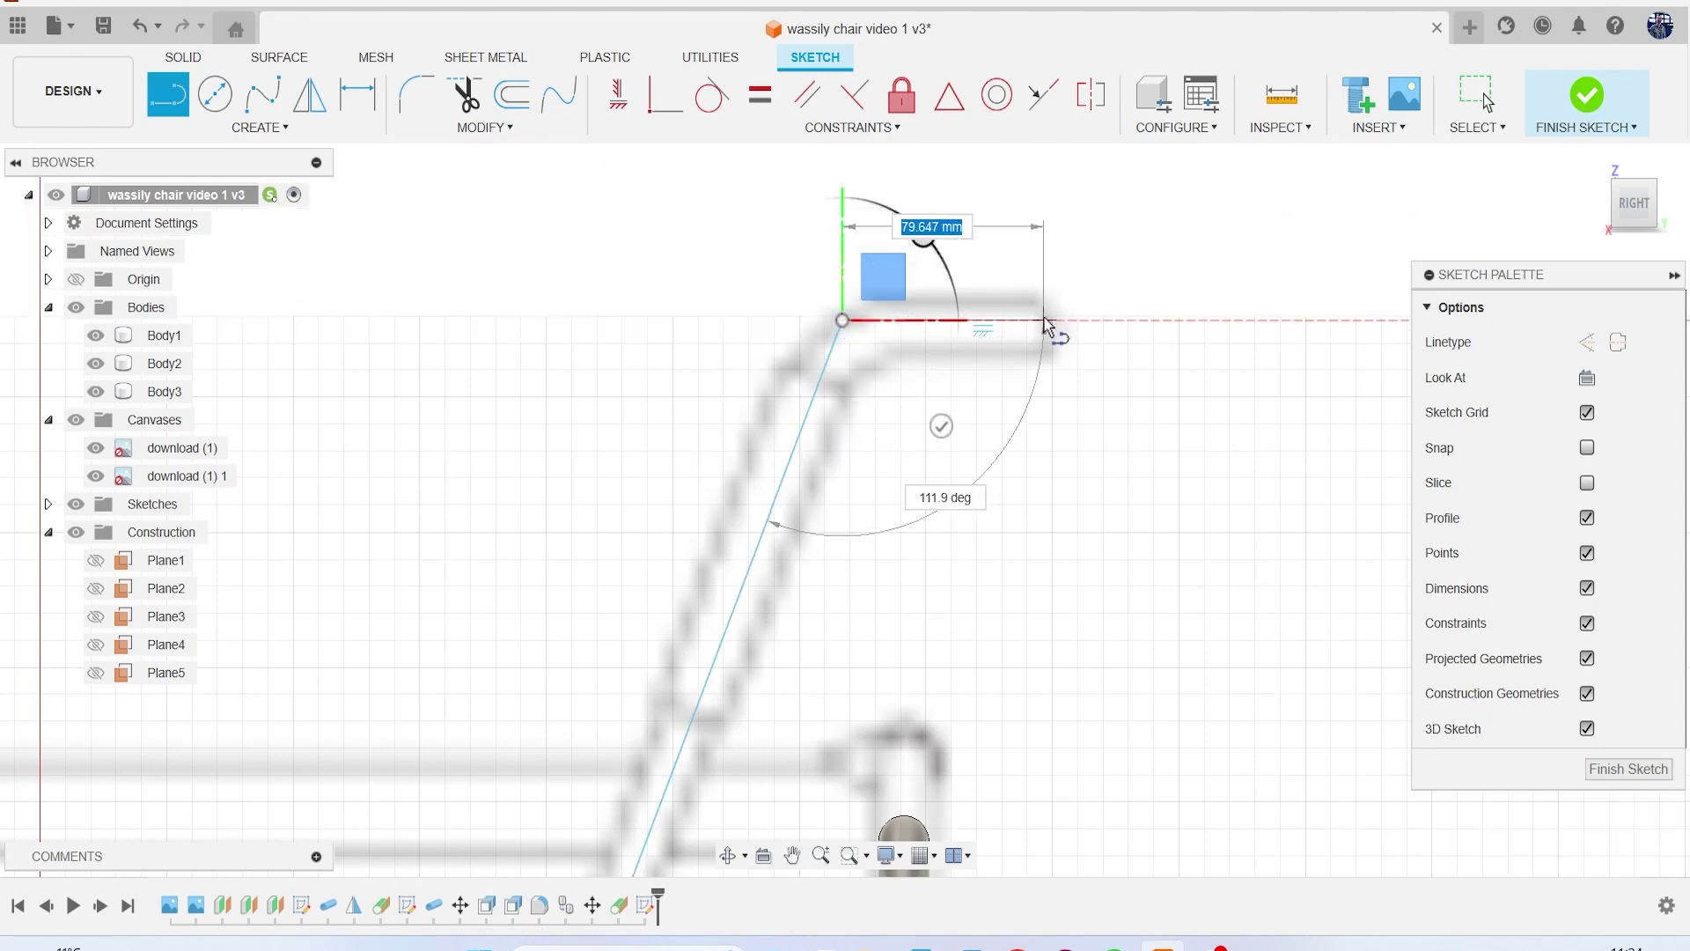
{"action": "left_click", "coordinate": [1041, 320]}
{"action": "key", "text": "Escape"}
{"action": "scroll", "coordinate": [1005, 474], "scroll_direction": "down", "scroll_amount": 6}
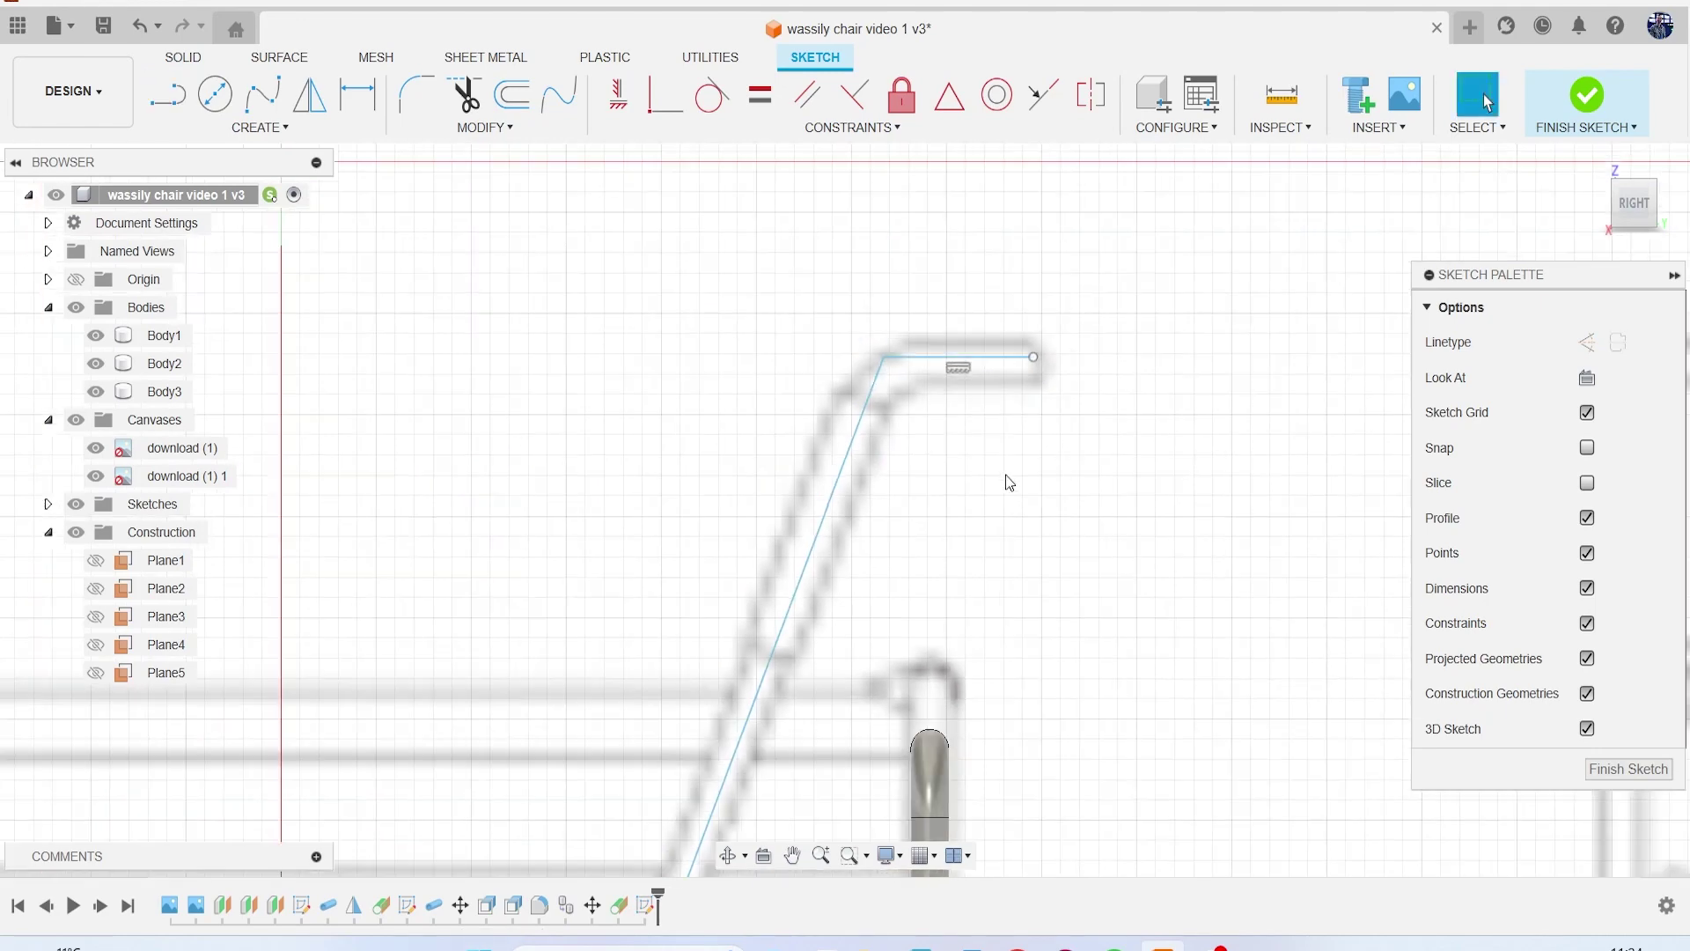
Step: Try to lower the backrest sketch's upper end point to the top edge of the front canvas, and undo the change
{"action": "left_click_drag", "start_coordinate": [1636, 208], "coordinate": [1674, 227]}
{"action": "left_click", "coordinate": [1616, 211]}
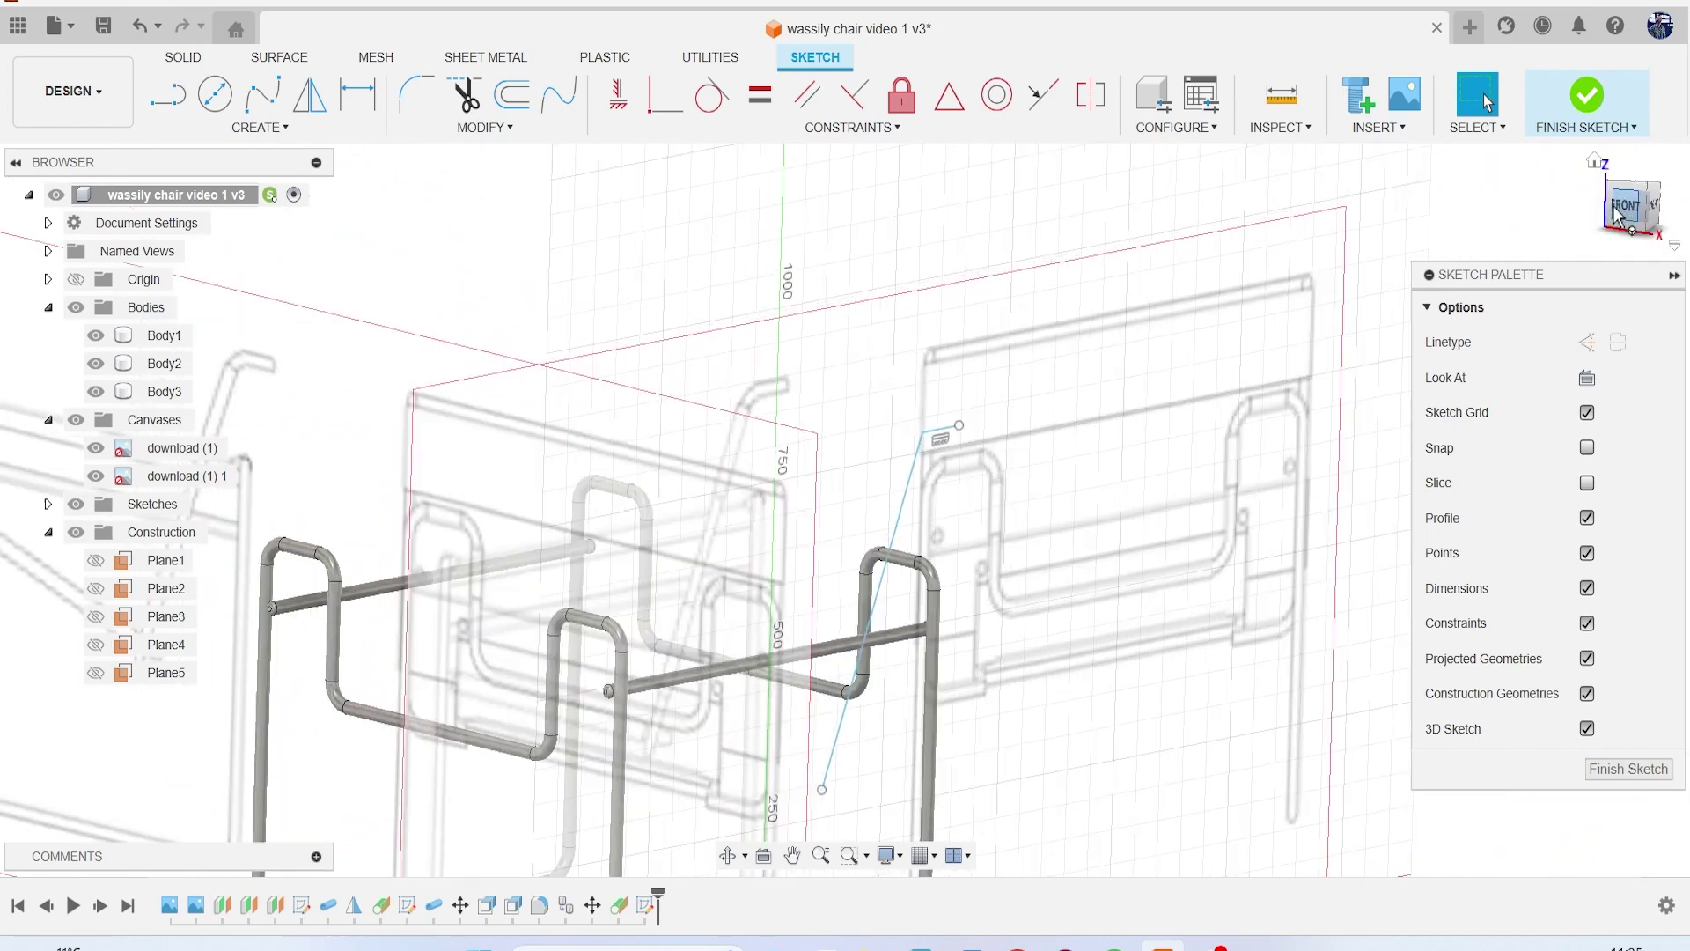
{"action": "scroll", "coordinate": [958, 537], "scroll_direction": "up", "scroll_amount": 4}
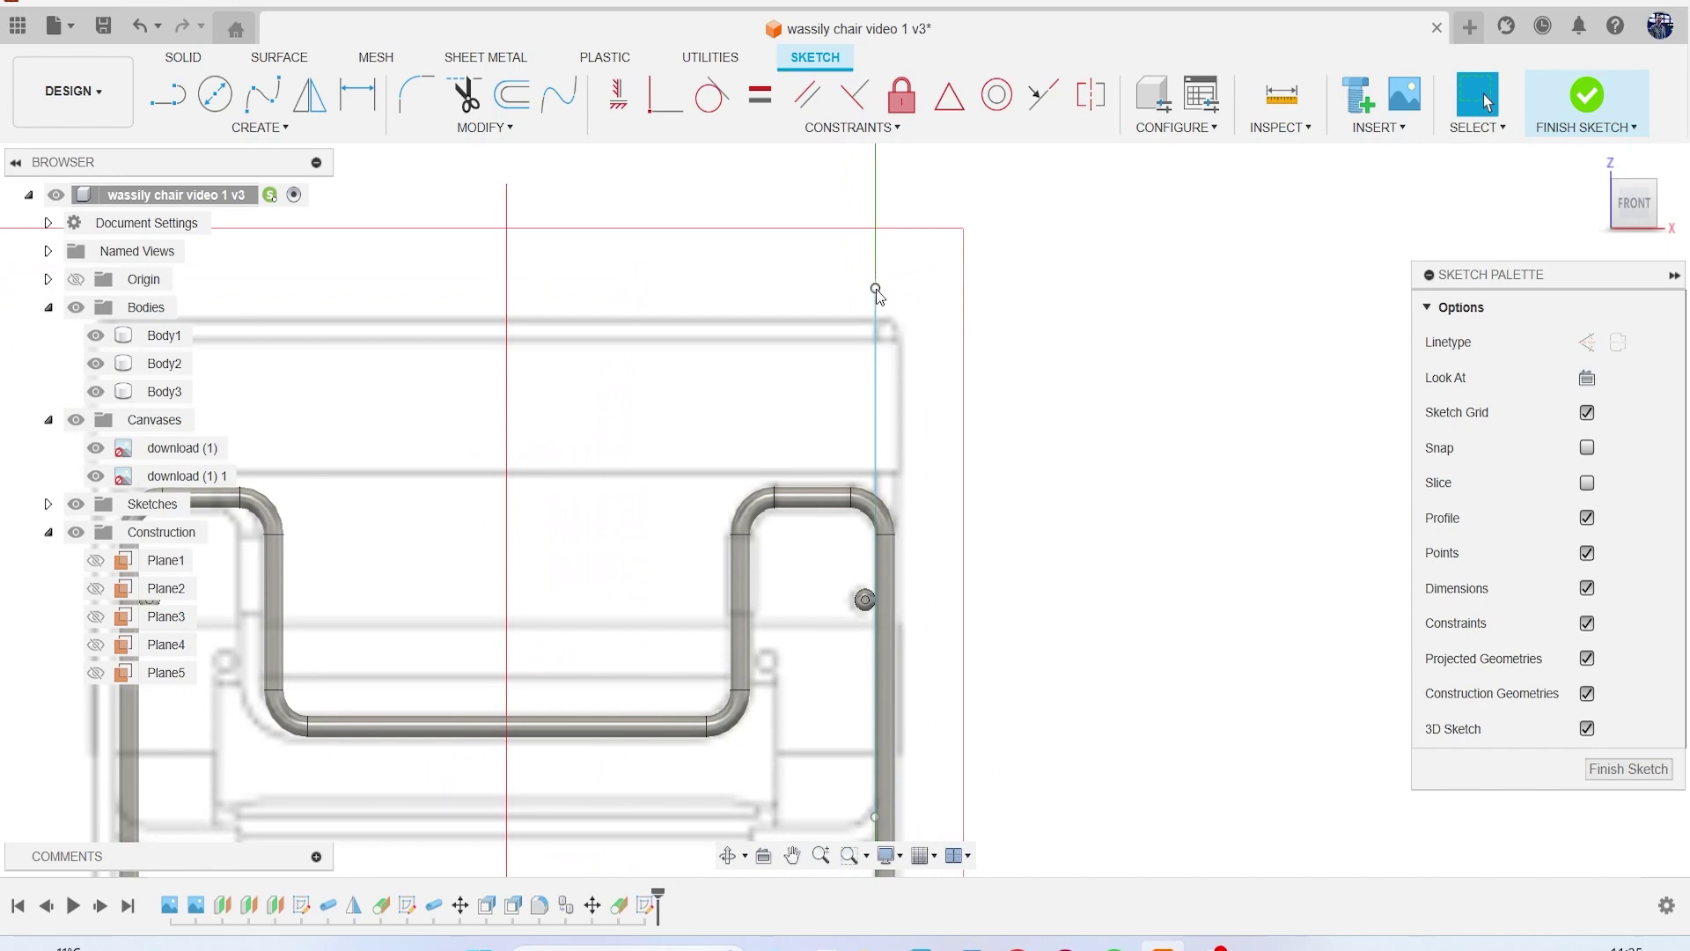
{"action": "left_click_drag", "start_coordinate": [877, 287], "coordinate": [880, 310]}
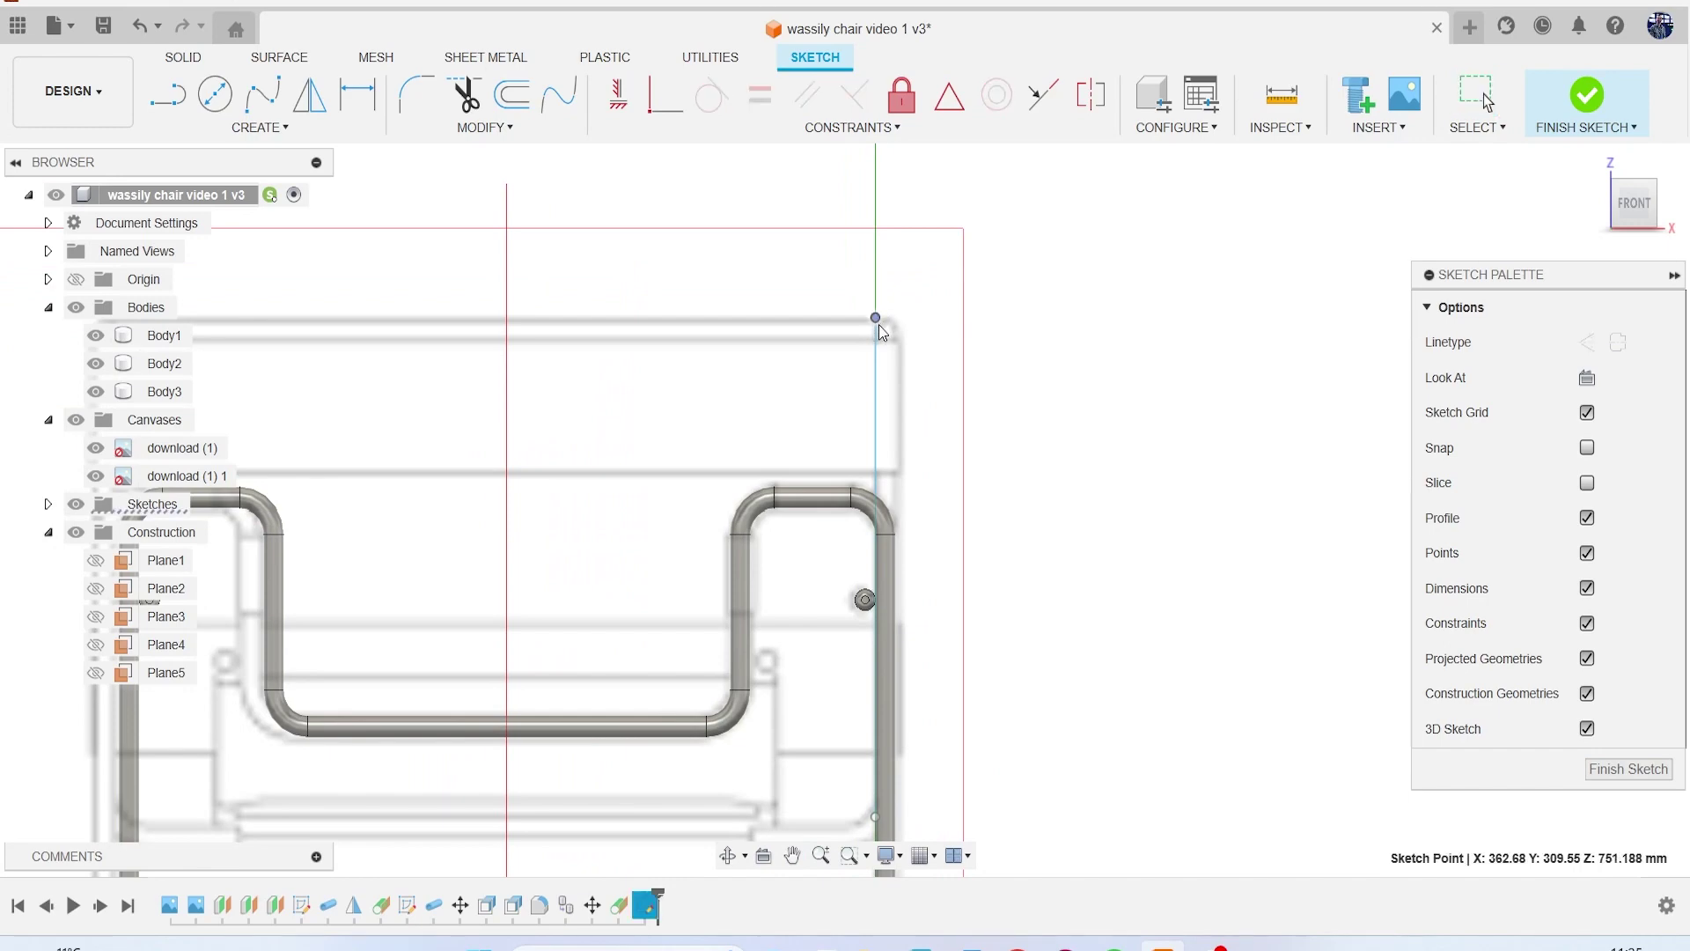
{"action": "left_click_drag", "start_coordinate": [1630, 208], "coordinate": [1530, 239]}
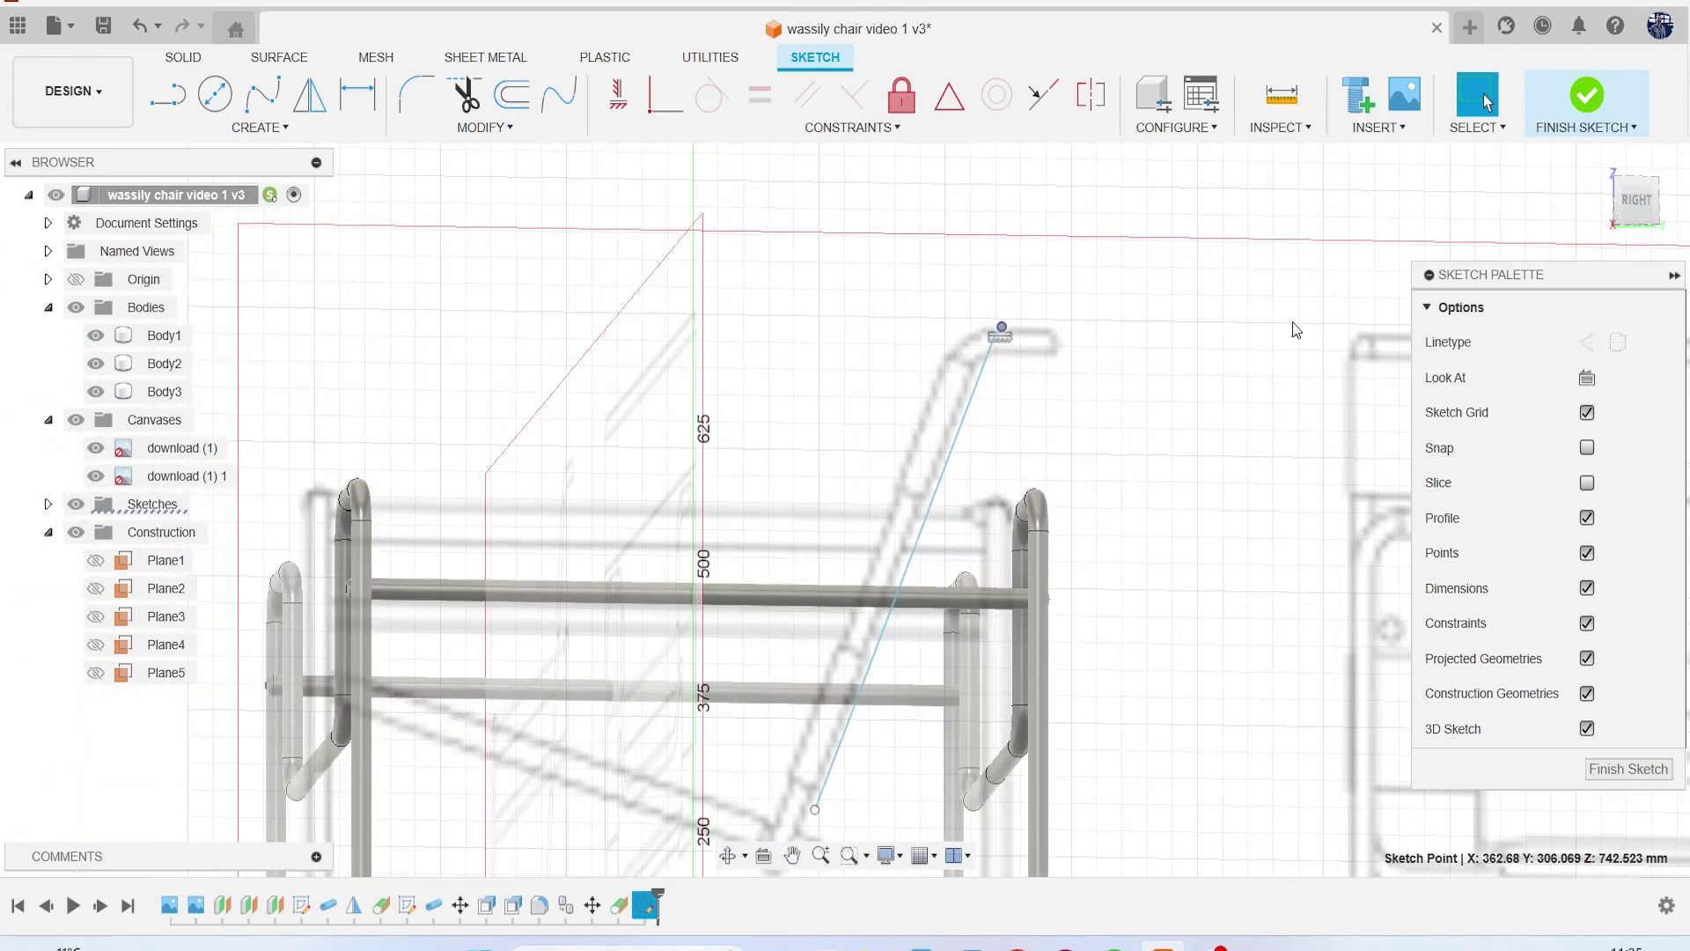
{"action": "scroll", "coordinate": [1131, 374], "scroll_direction": "up", "scroll_amount": 4}
{"action": "scroll", "coordinate": [918, 325], "scroll_direction": "up", "scroll_amount": 2}
{"action": "key", "text": "ctrl+z"}
{"action": "scroll", "coordinate": [917, 325], "scroll_direction": "down", "scroll_amount": 4}
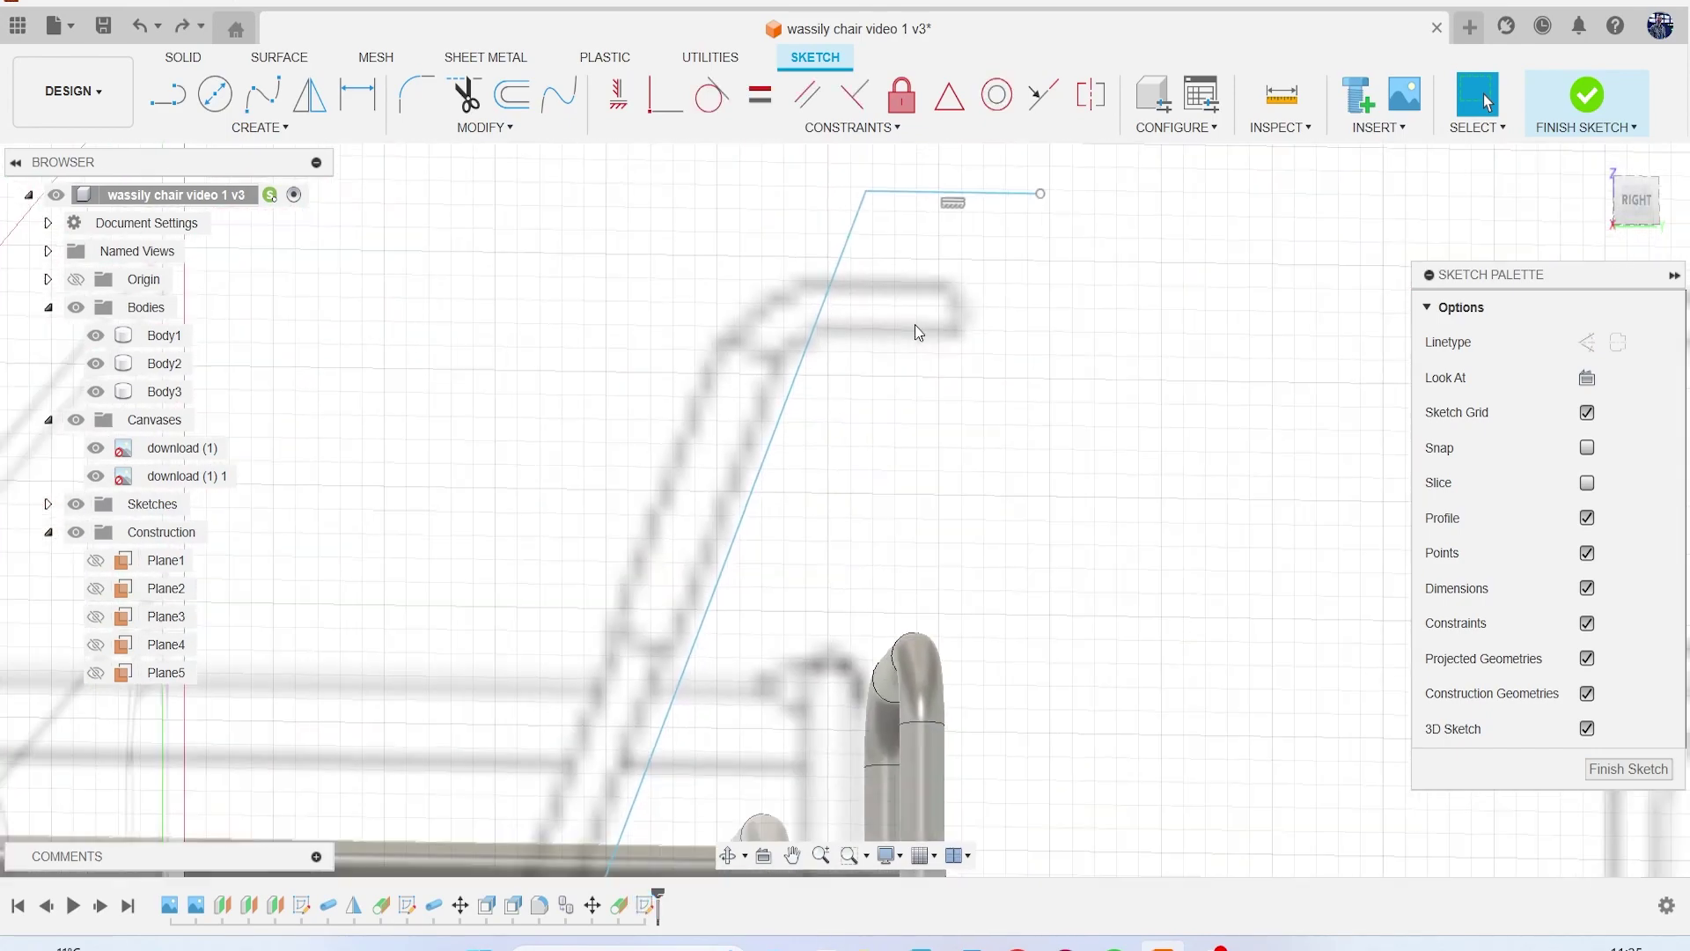
{"action": "scroll", "coordinate": [920, 324], "scroll_direction": "up", "scroll_amount": 2}
{"action": "scroll", "coordinate": [923, 331], "scroll_direction": "down", "scroll_amount": 3}
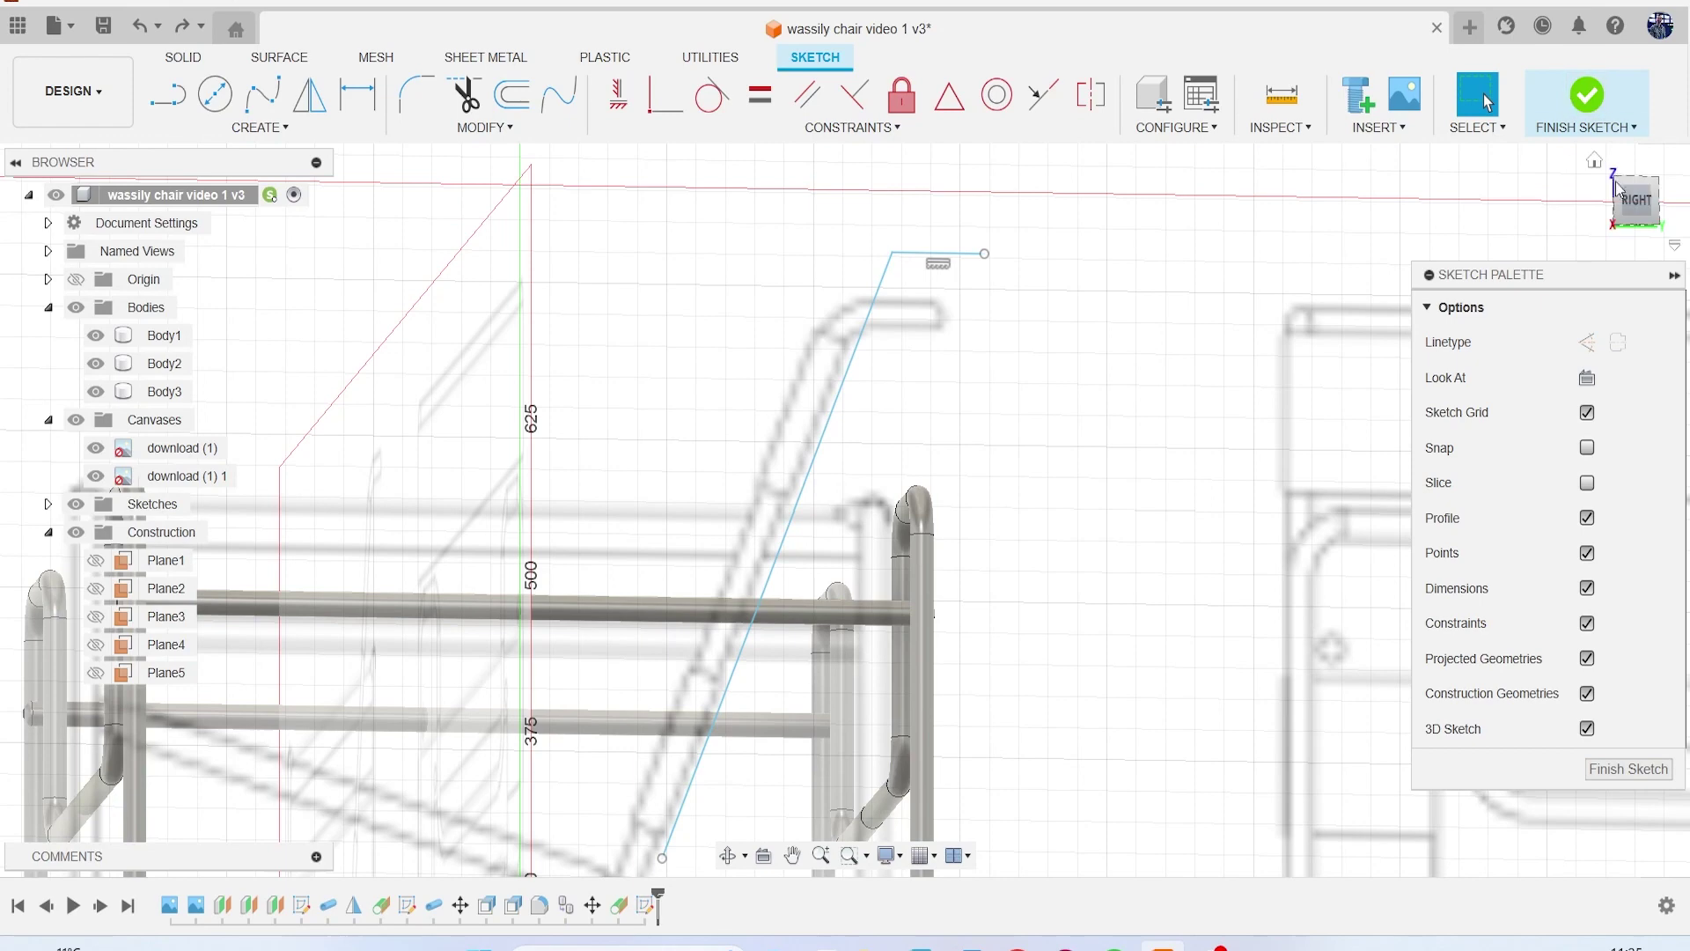
Step: Compare the backrest sketch's height with the front canvas and remove its horizontal top segment
{"action": "left_click_drag", "start_coordinate": [1627, 207], "coordinate": [1591, 204]}
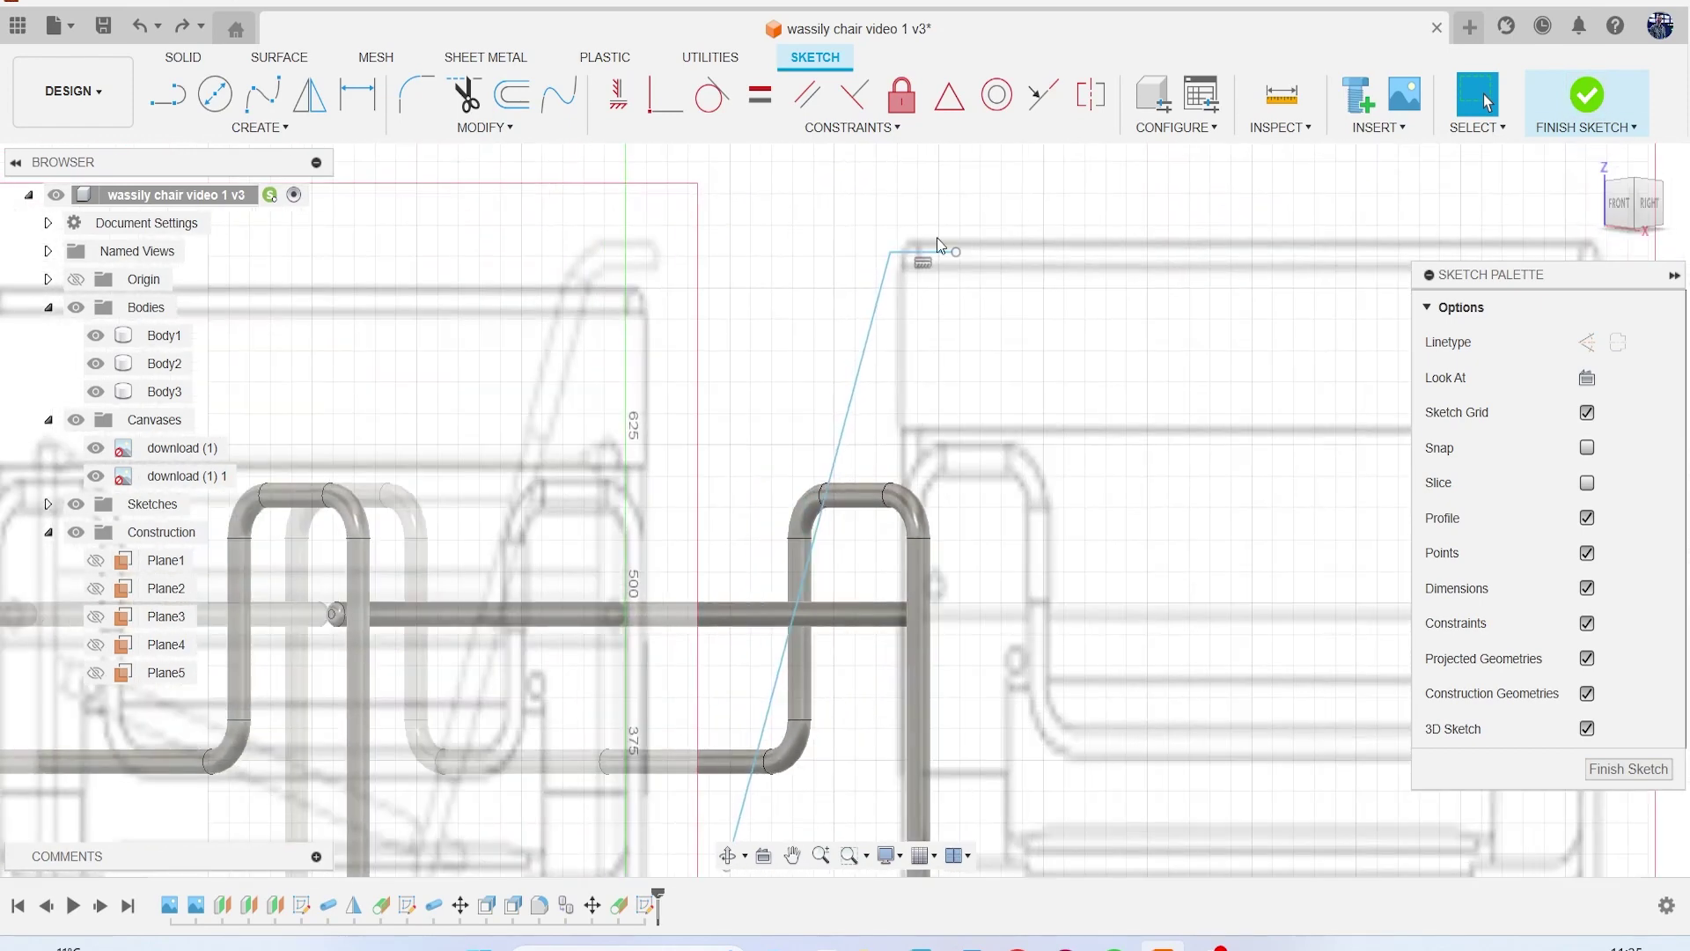
{"action": "left_click", "coordinate": [922, 254]}
{"action": "left_click", "coordinate": [1620, 205]}
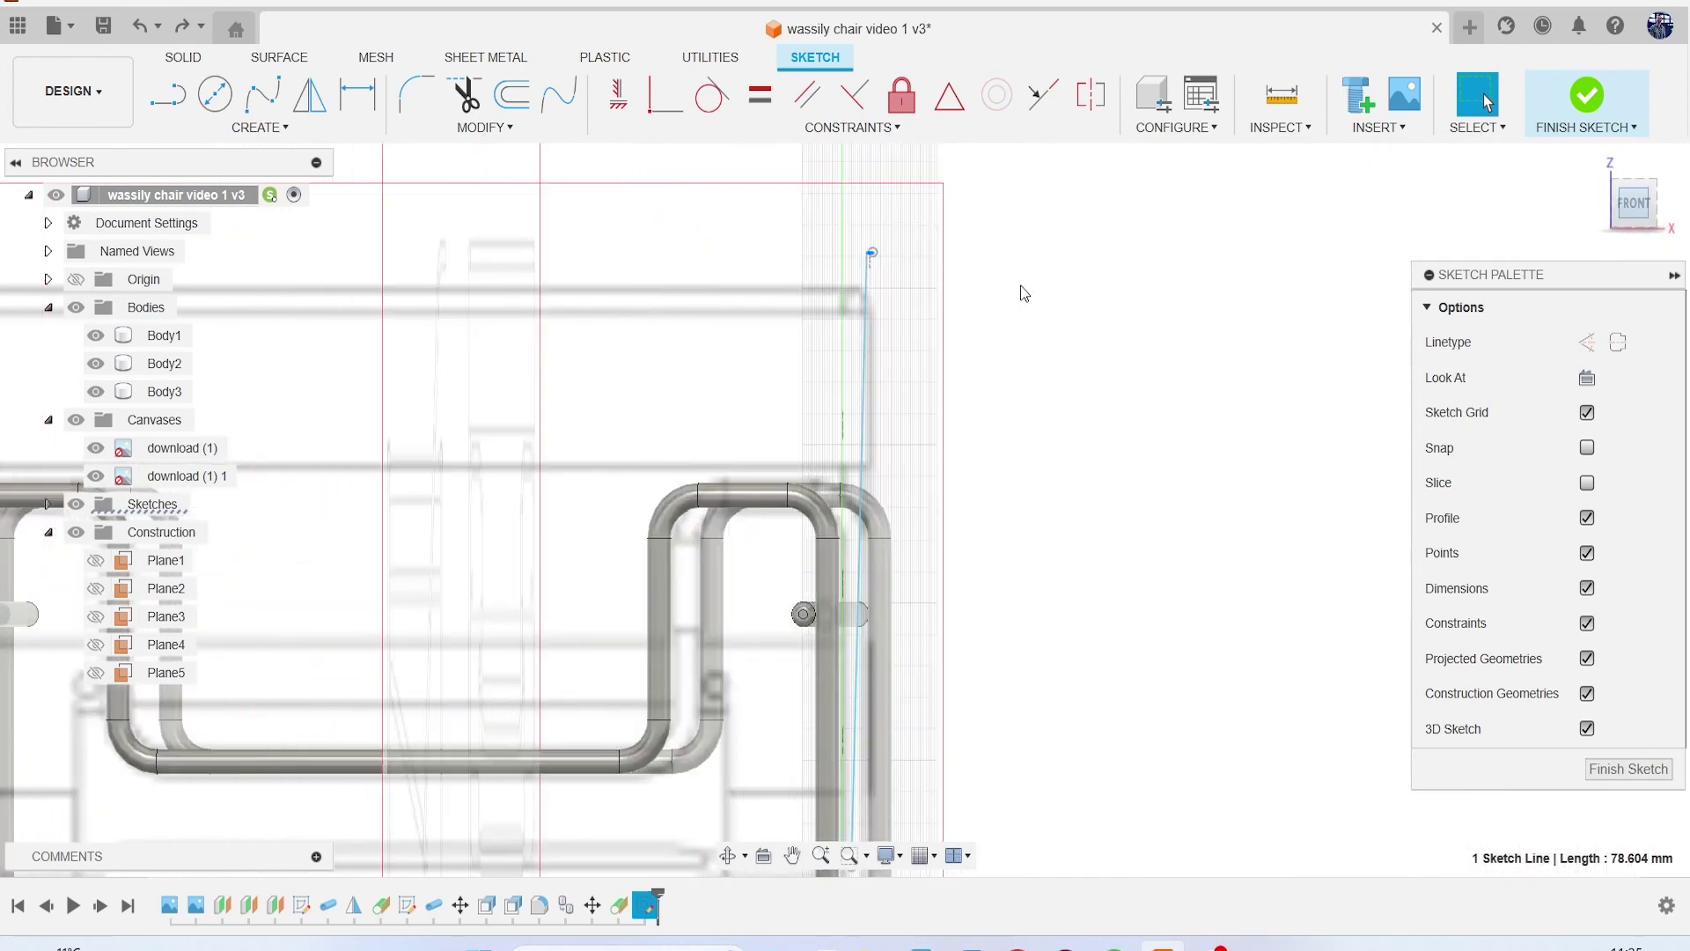
{"action": "left_click_drag", "start_coordinate": [914, 287], "coordinate": [914, 287]}
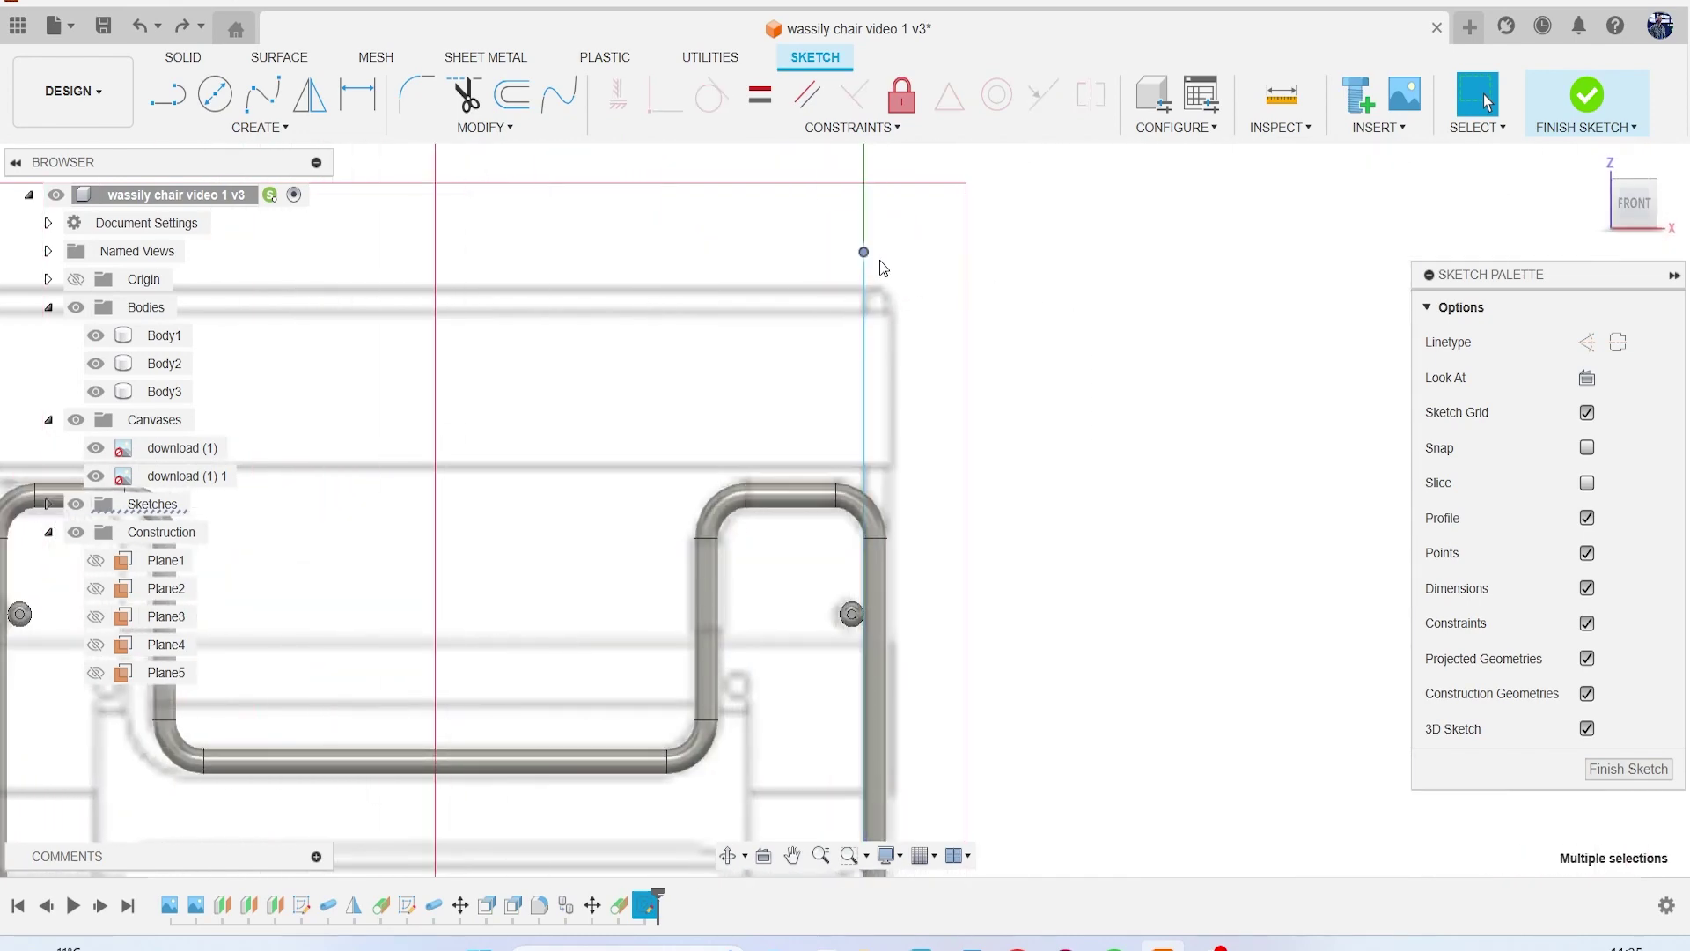
{"action": "scroll", "coordinate": [938, 305], "scroll_direction": "down", "scroll_amount": 6}
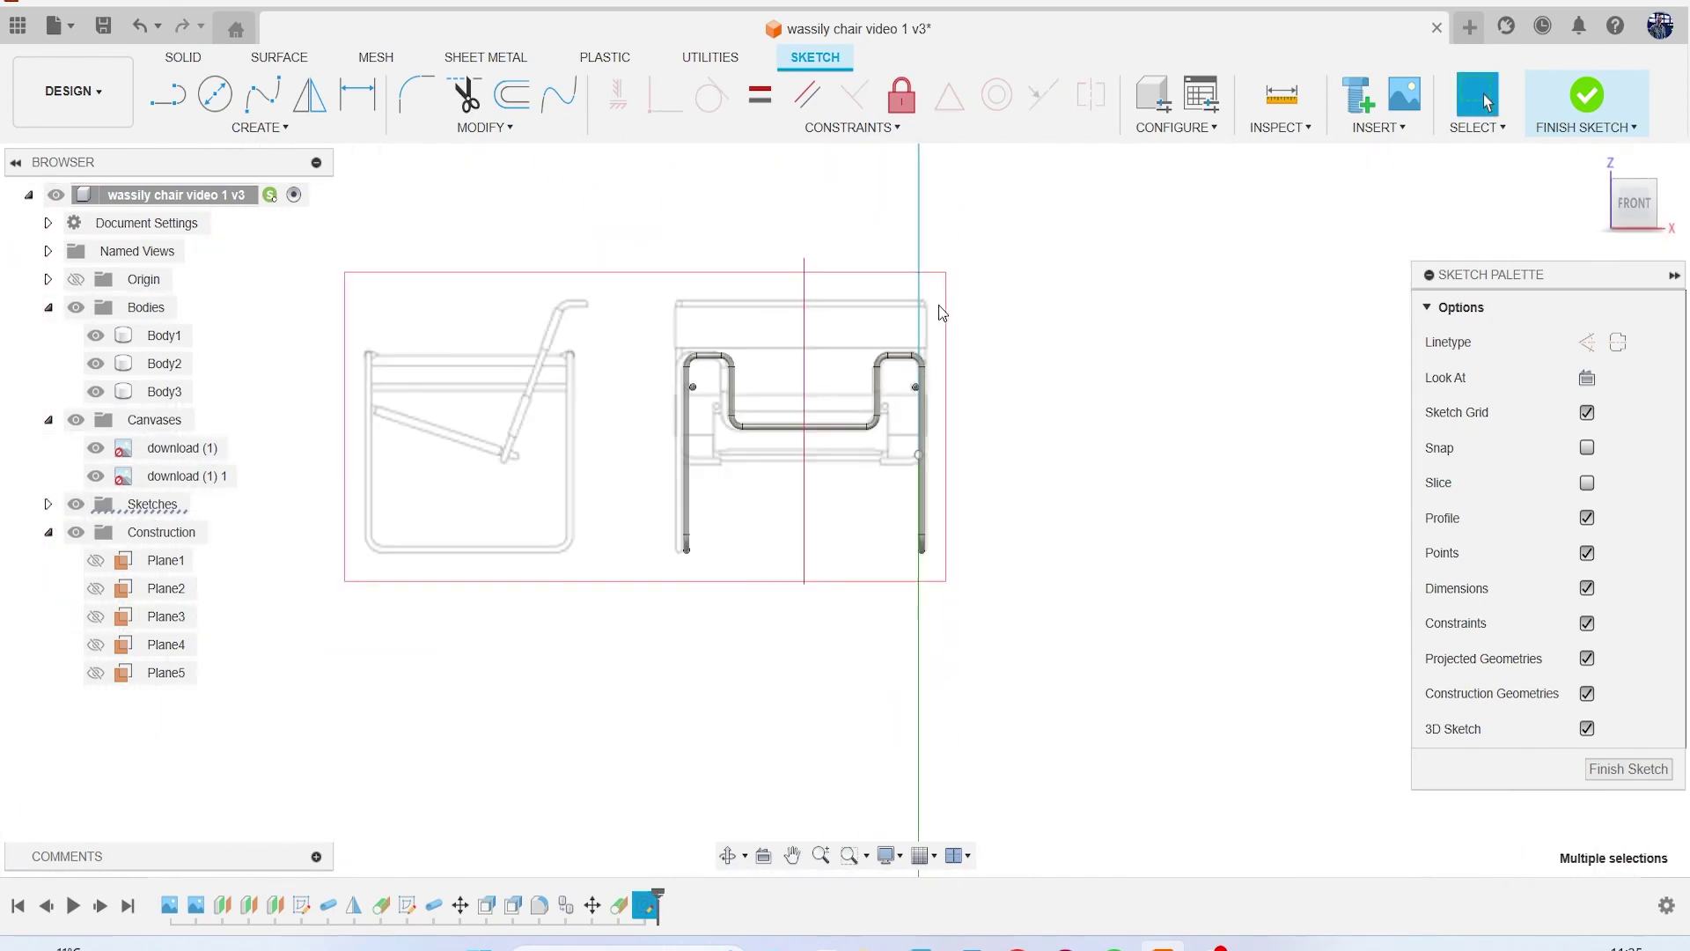
{"action": "key", "text": "ctrl+z"}
{"action": "left_click_drag", "start_coordinate": [1654, 208], "coordinate": [1625, 213]}
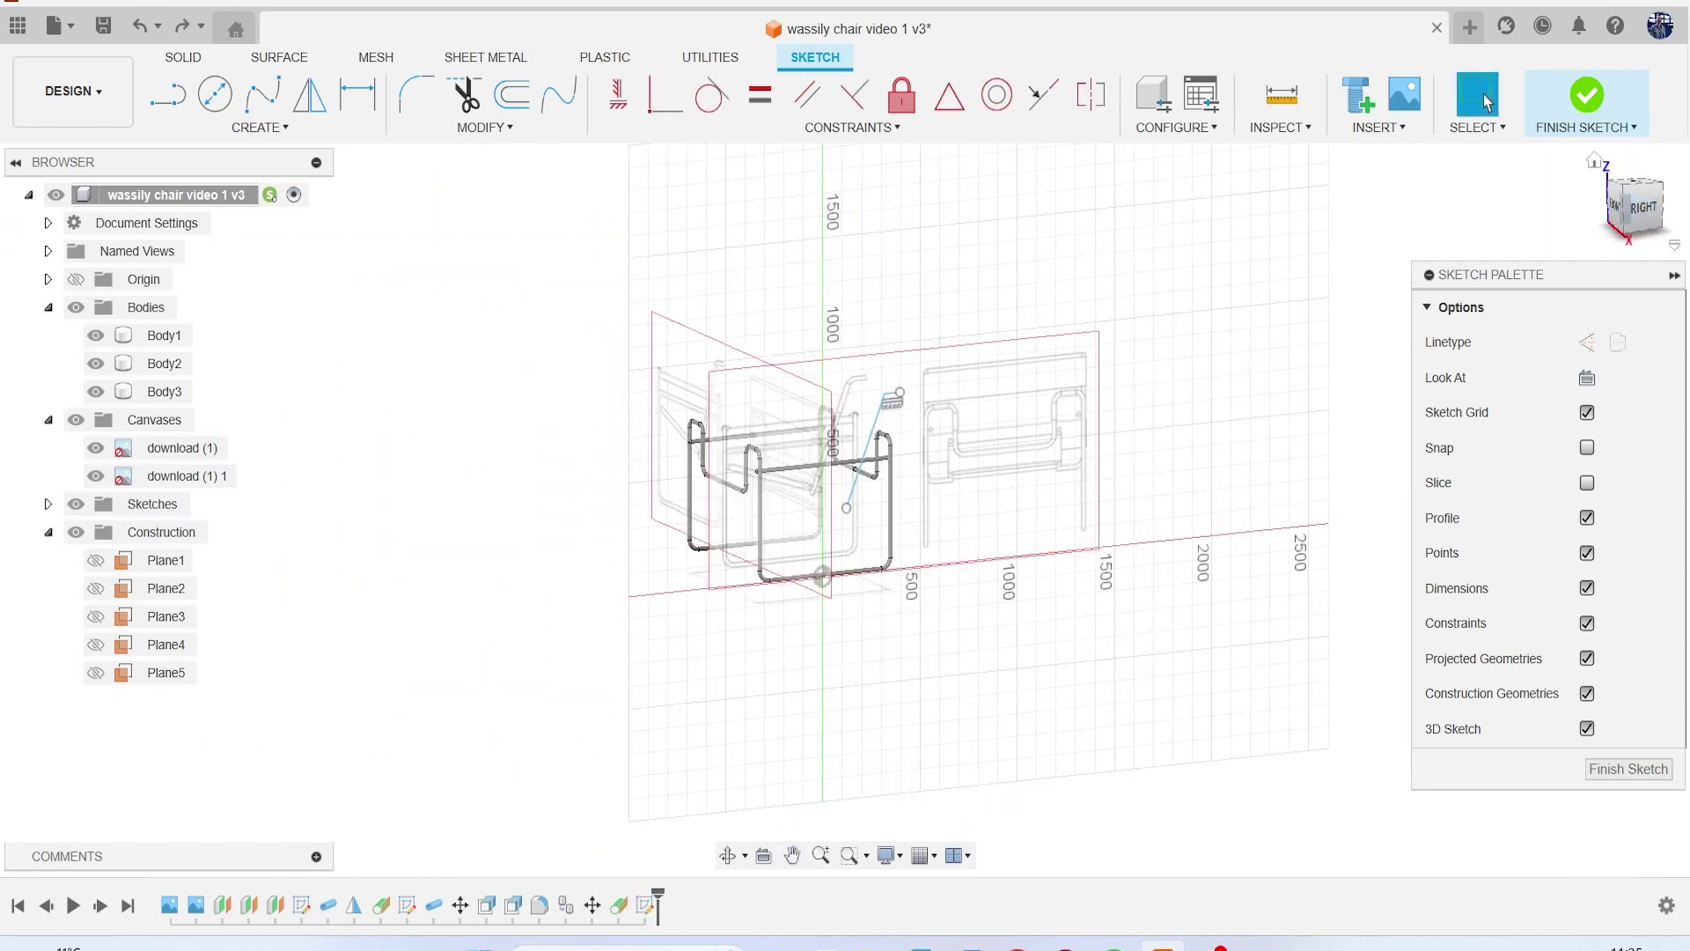
{"action": "left_click", "coordinate": [1641, 209]}
{"action": "scroll", "coordinate": [867, 365], "scroll_direction": "up", "scroll_amount": 10}
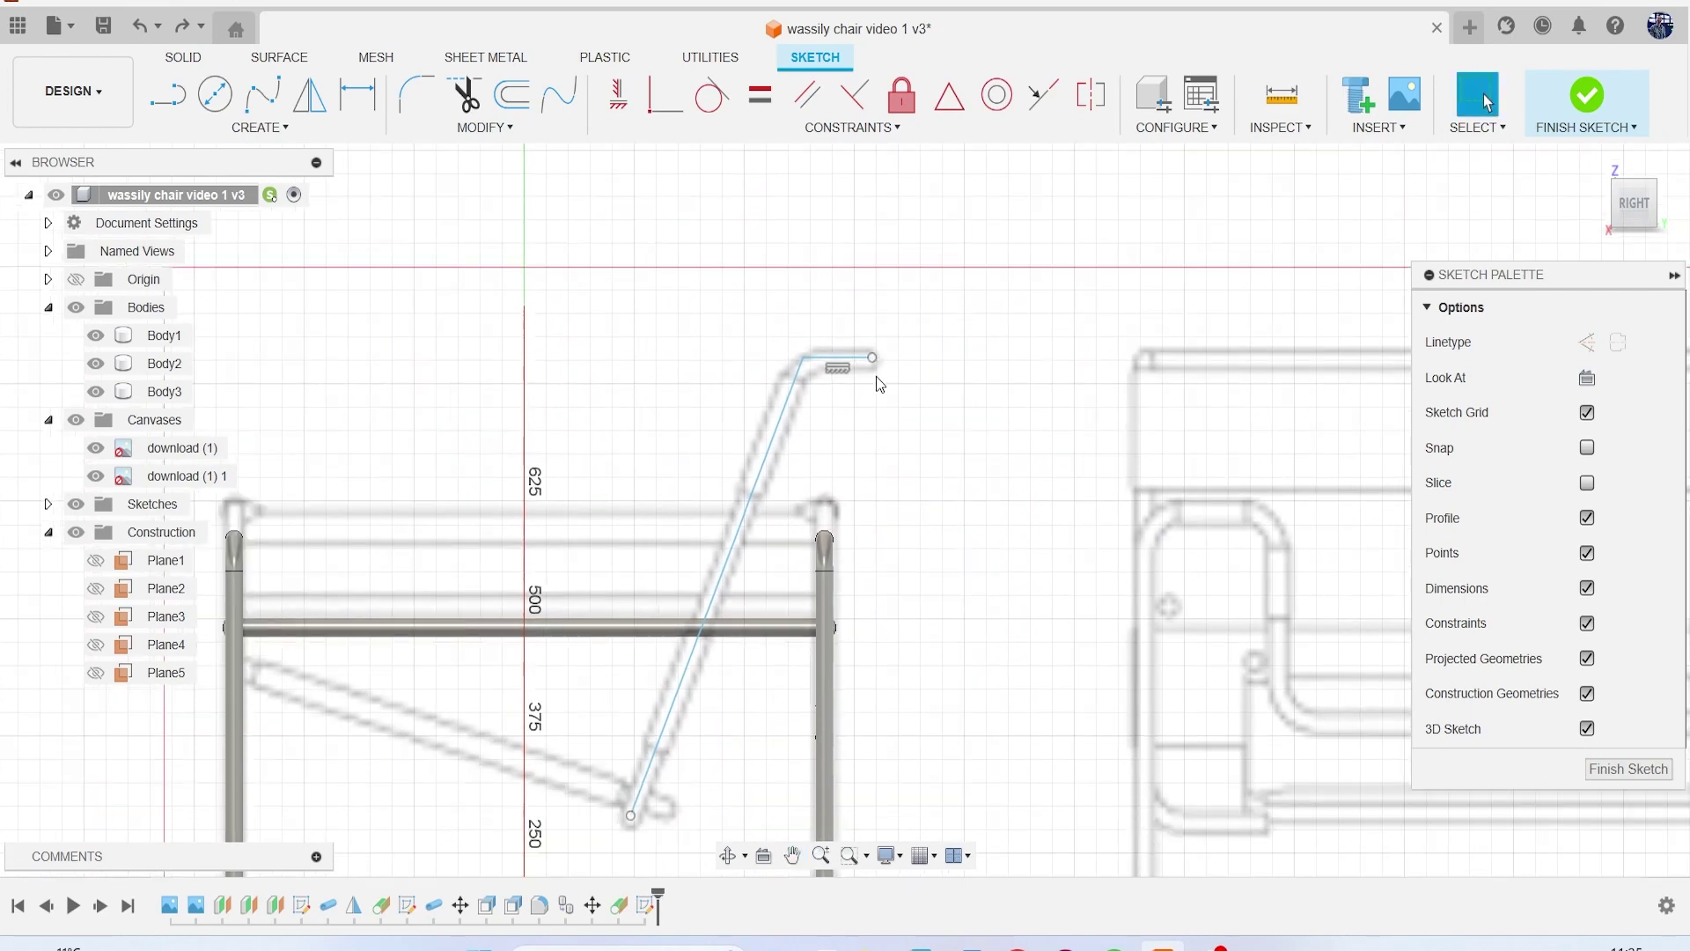
{"action": "scroll", "coordinate": [878, 380], "scroll_direction": "up", "scroll_amount": 2}
{"action": "mouse_move", "coordinate": [1647, 218]}
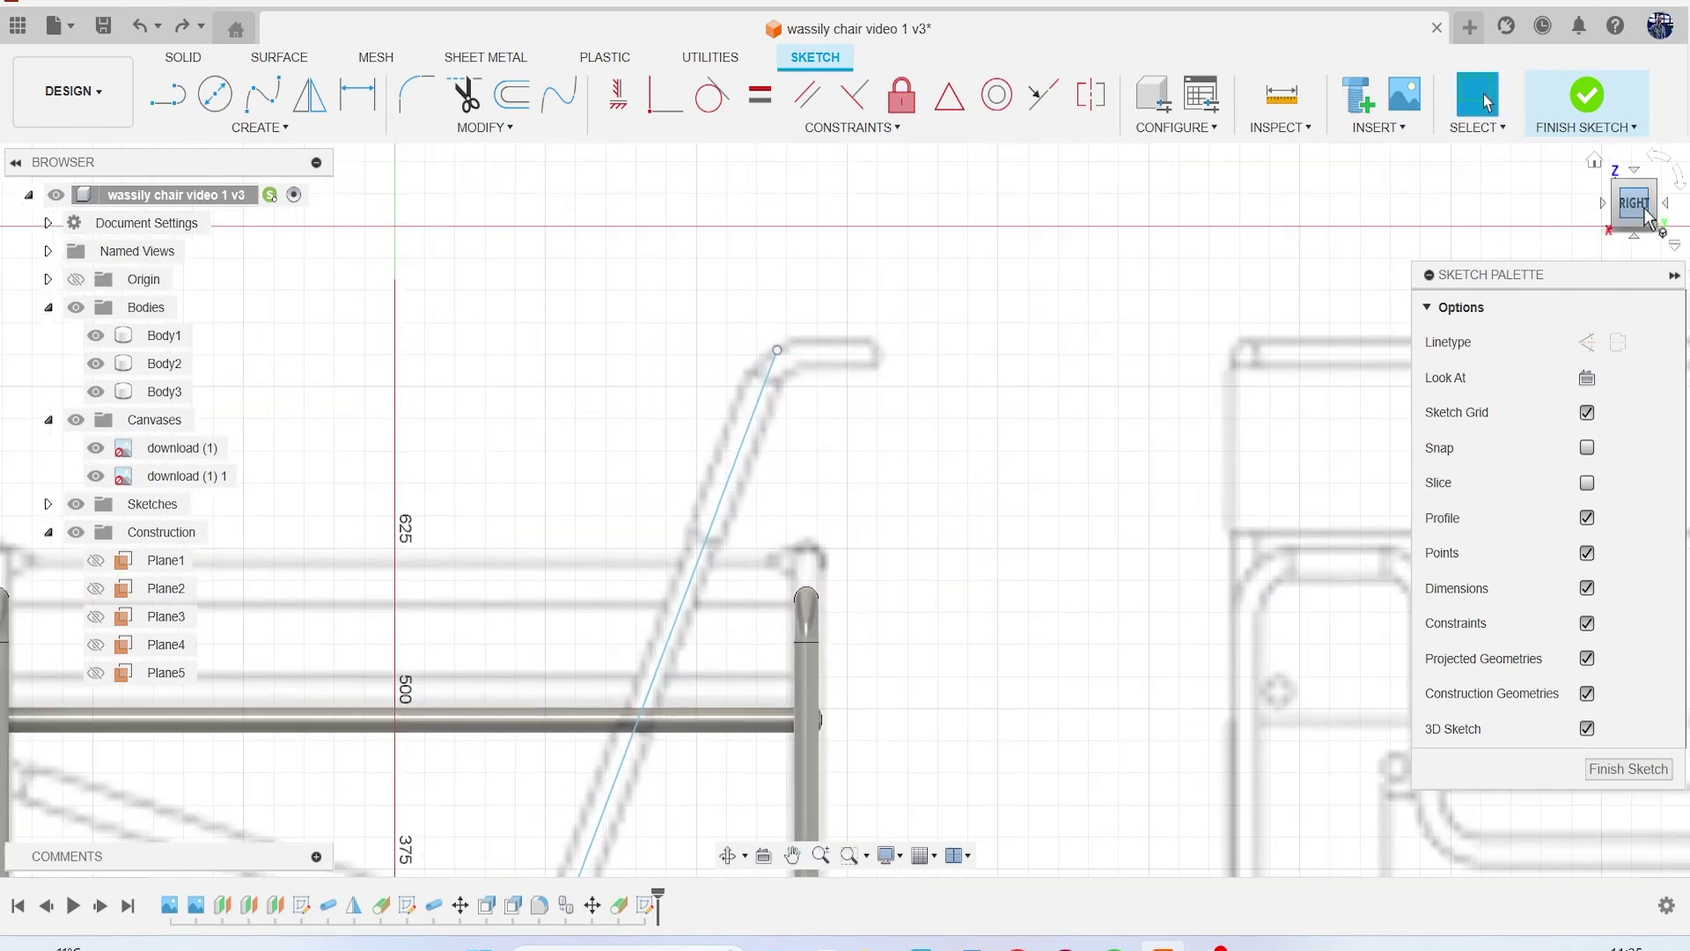
Step: Try to lower the sloped line's upper end point to the tube edge on the front canvas, and undo the moves
{"action": "left_click_drag", "start_coordinate": [1641, 214], "coordinate": [1670, 216]}
{"action": "left_click", "coordinate": [1623, 213]}
{"action": "middle_click_drag", "start_coordinate": [1174, 365], "coordinate": [1052, 324]}
{"action": "scroll", "coordinate": [1052, 324], "scroll_direction": "up", "scroll_amount": 2}
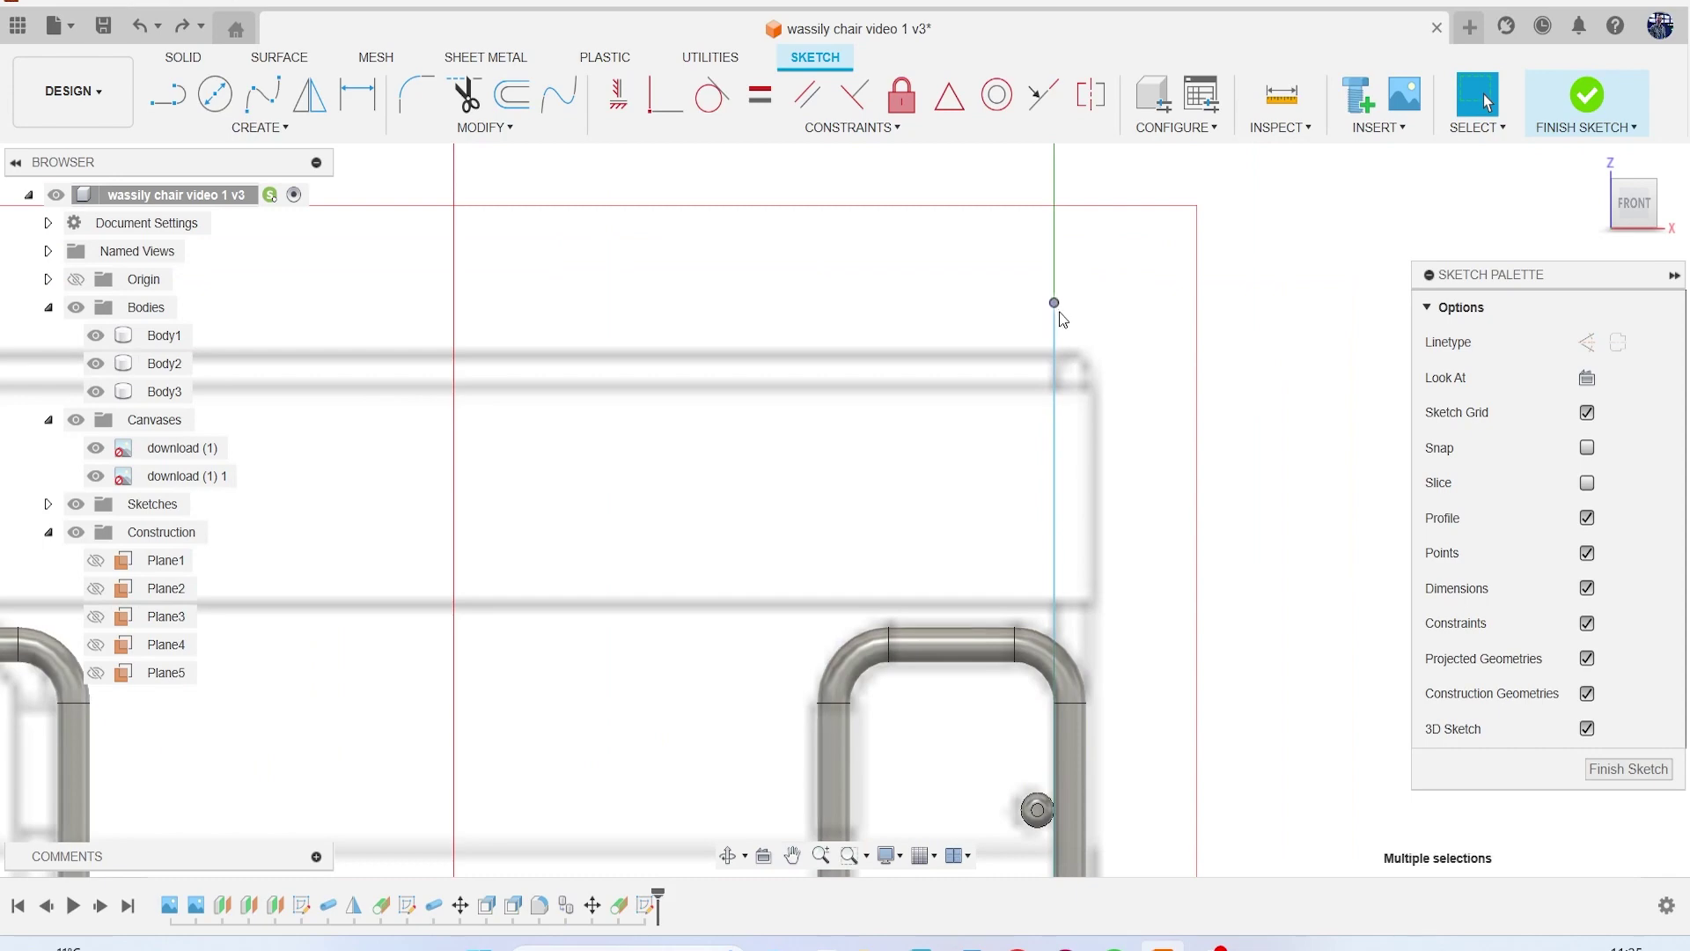
{"action": "left_click_drag", "start_coordinate": [1062, 305], "coordinate": [1062, 355]}
{"action": "left_click_drag", "start_coordinate": [1626, 206], "coordinate": [1560, 241]}
{"action": "left_click", "coordinate": [1648, 209]}
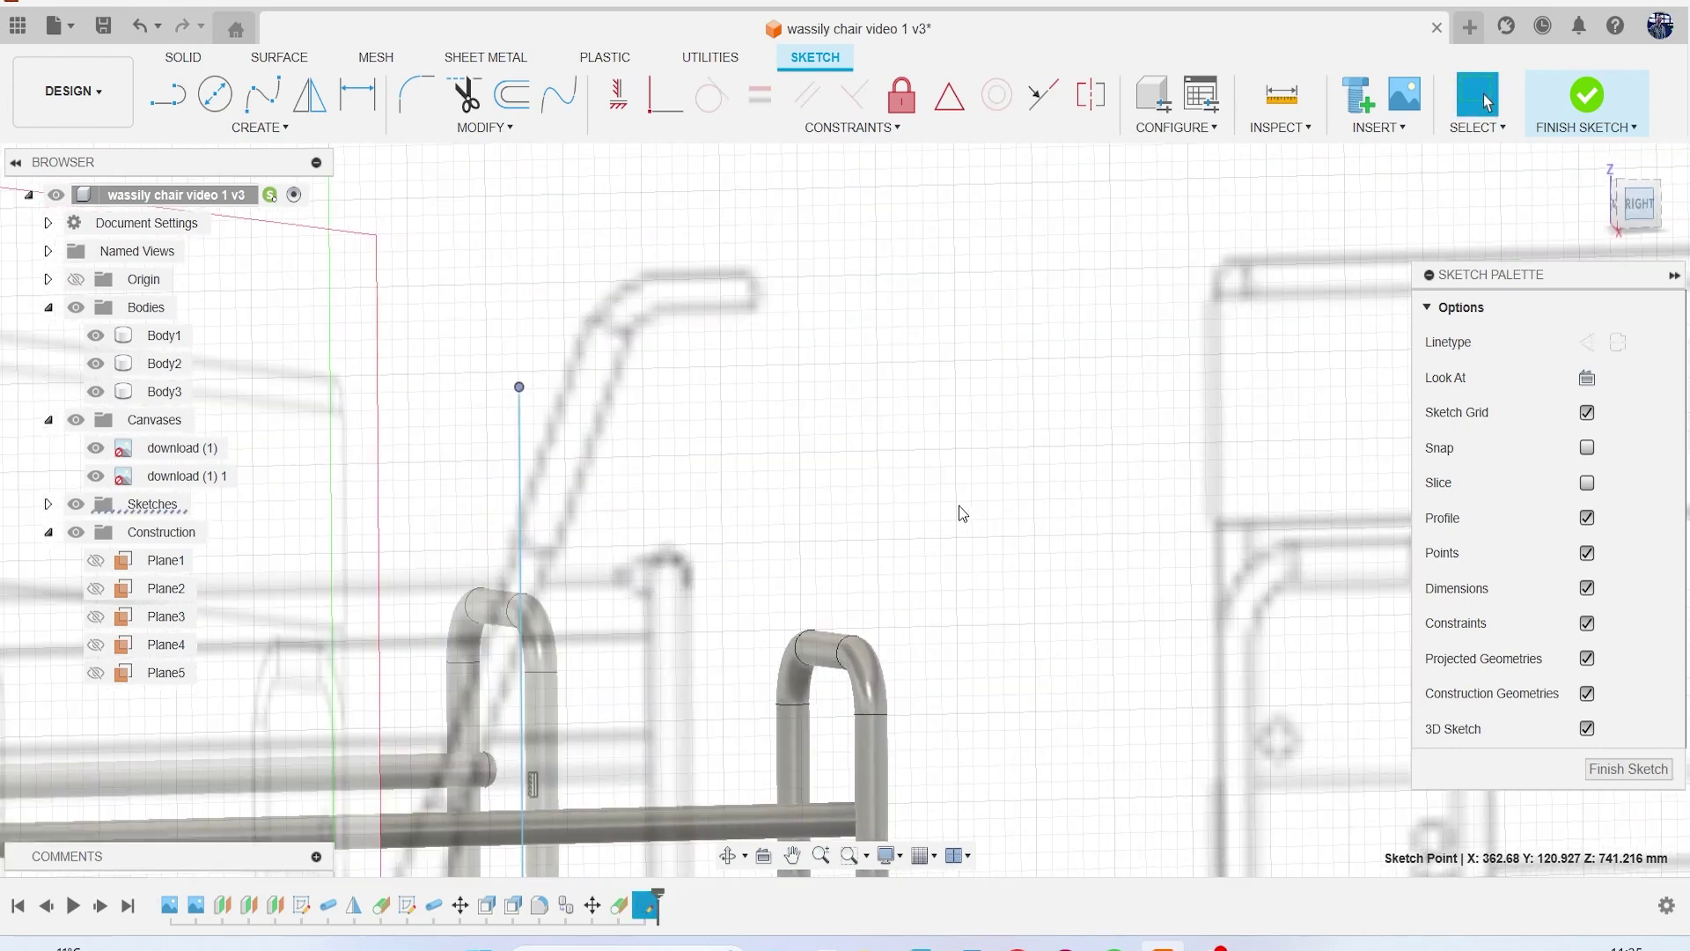
{"action": "scroll", "coordinate": [717, 451], "scroll_direction": "up", "scroll_amount": 2}
{"action": "left_click_drag", "start_coordinate": [711, 450], "coordinate": [827, 462]}
{"action": "scroll", "coordinate": [880, 445], "scroll_direction": "down", "scroll_amount": 3}
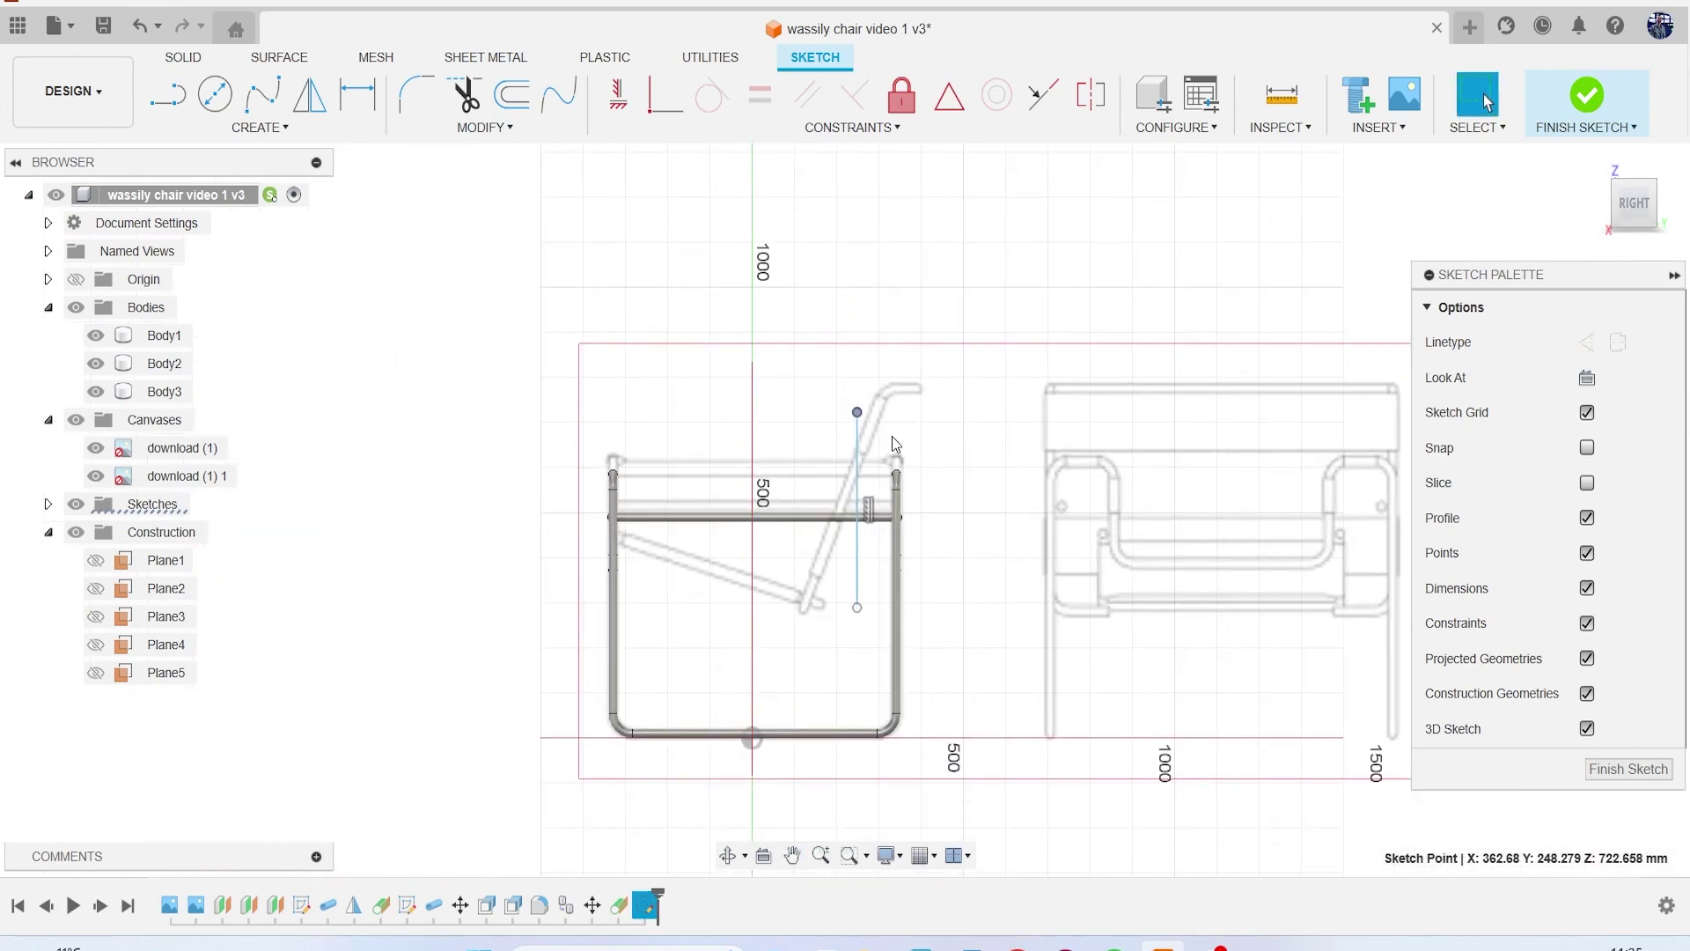
{"action": "key", "text": "ctrl+z"}
{"action": "key", "text": "ctrl+z"}
Step: Lower the sloped line's upper end point slightly along the side canvas's backrest tube and compare it with the front canvas
{"action": "scroll", "coordinate": [899, 394], "scroll_direction": "up", "scroll_amount": 5}
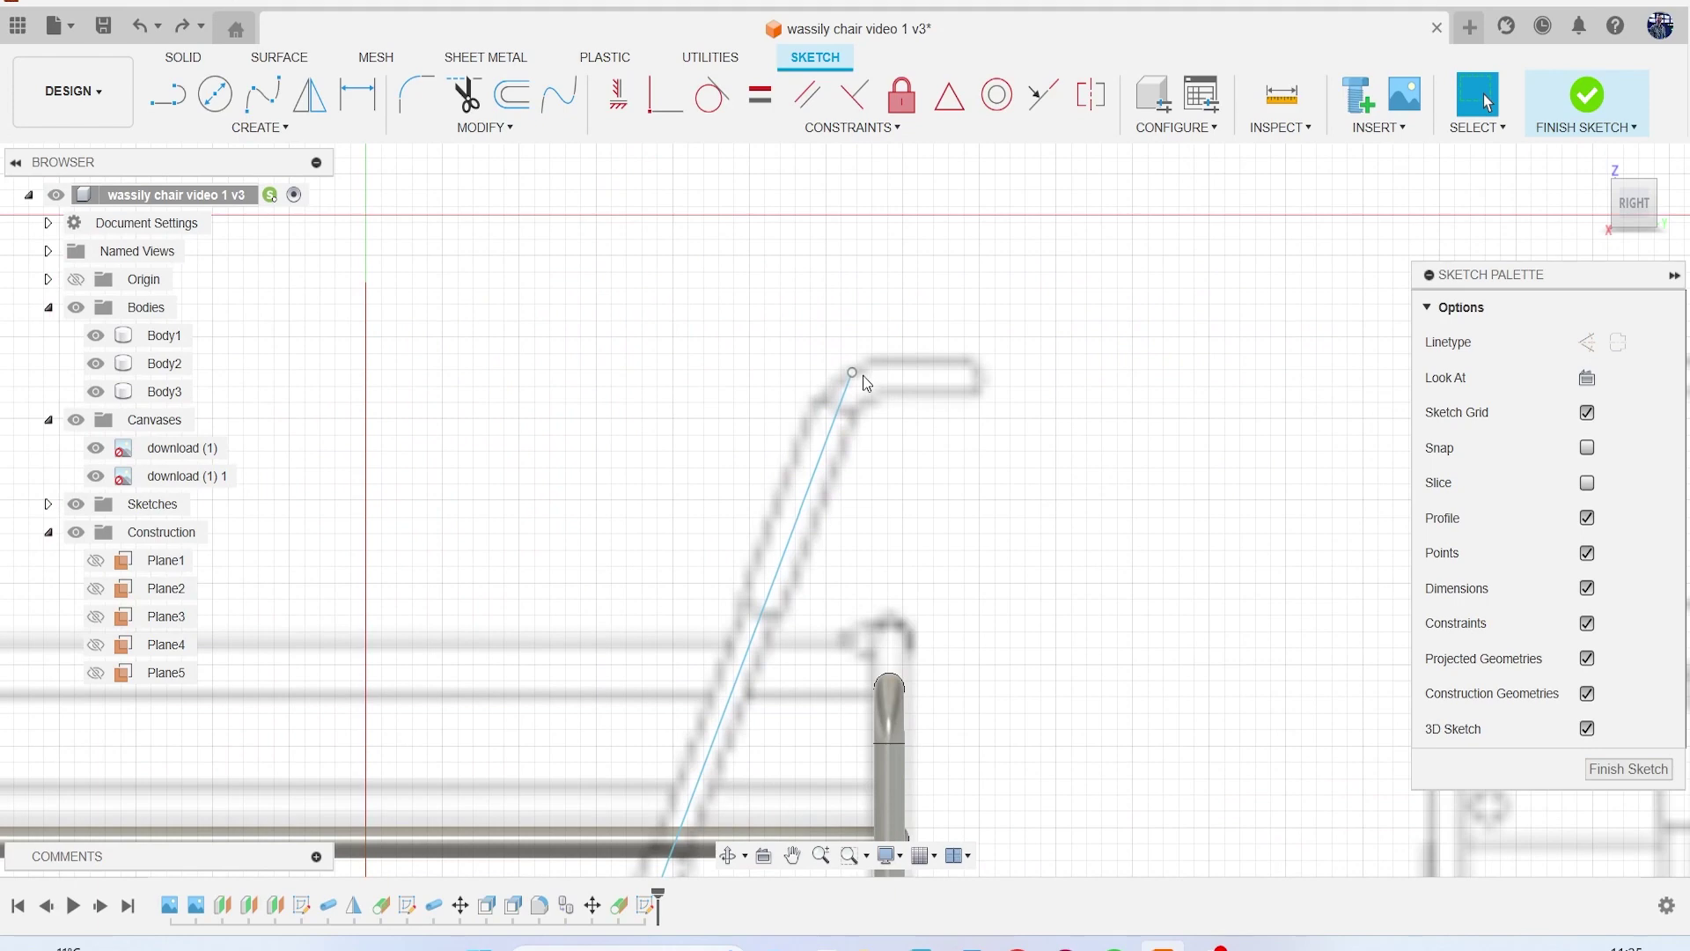
{"action": "left_click_drag", "start_coordinate": [852, 371], "coordinate": [853, 410]}
{"action": "left_click_drag", "start_coordinate": [1641, 227], "coordinate": [1609, 214]}
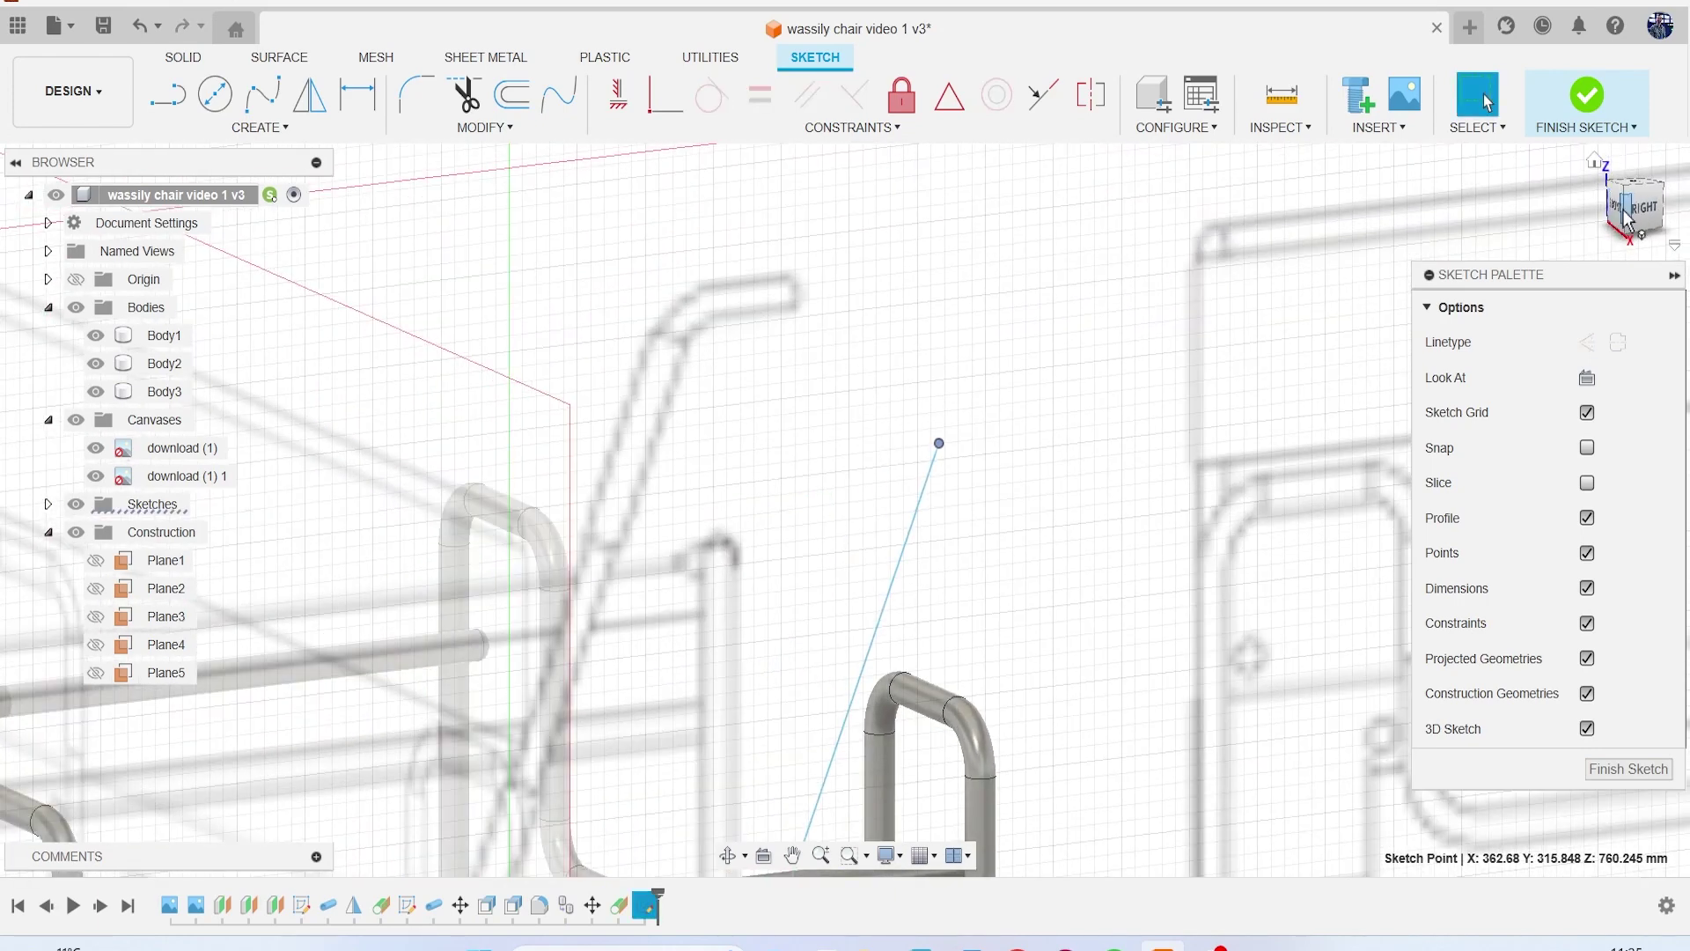
{"action": "left_click", "coordinate": [1618, 211]}
{"action": "left_click_drag", "start_coordinate": [1618, 216], "coordinate": [1651, 225]}
{"action": "left_click", "coordinate": [1650, 219]}
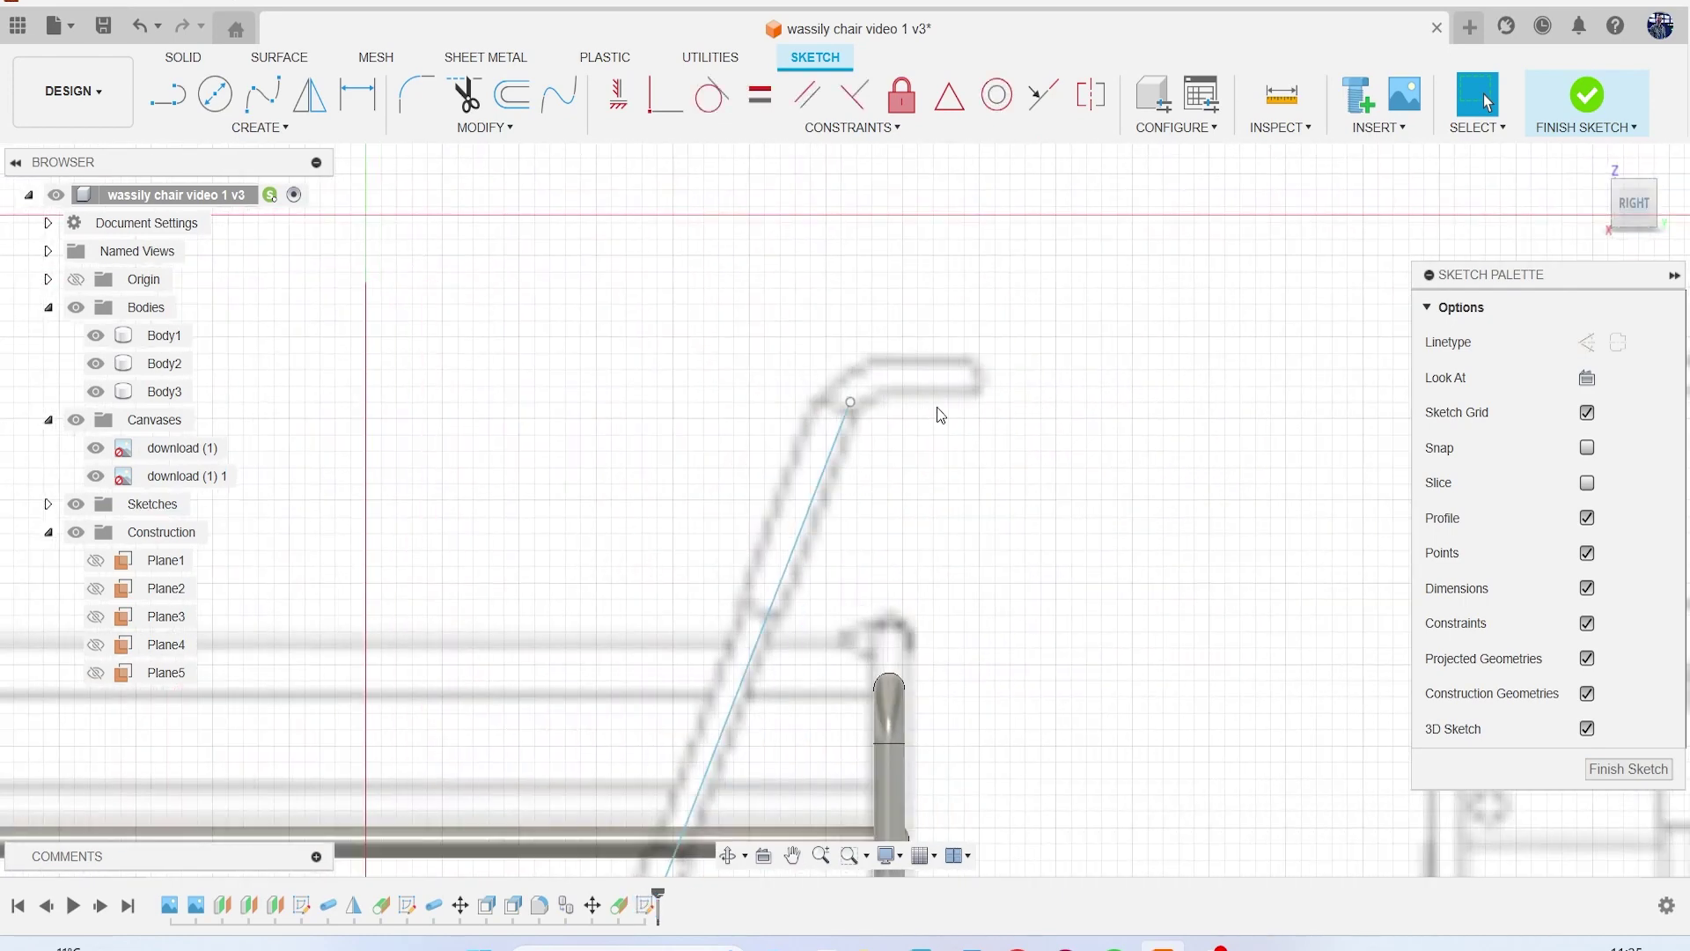
Step: Draw a horizontal line from the sloped line's upper end to the rear end of the backrest tube on the side canvas
{"action": "key", "text": "l"}
{"action": "scroll", "coordinate": [882, 427], "scroll_direction": "up", "scroll_amount": 3}
{"action": "left_click", "coordinate": [806, 369]}
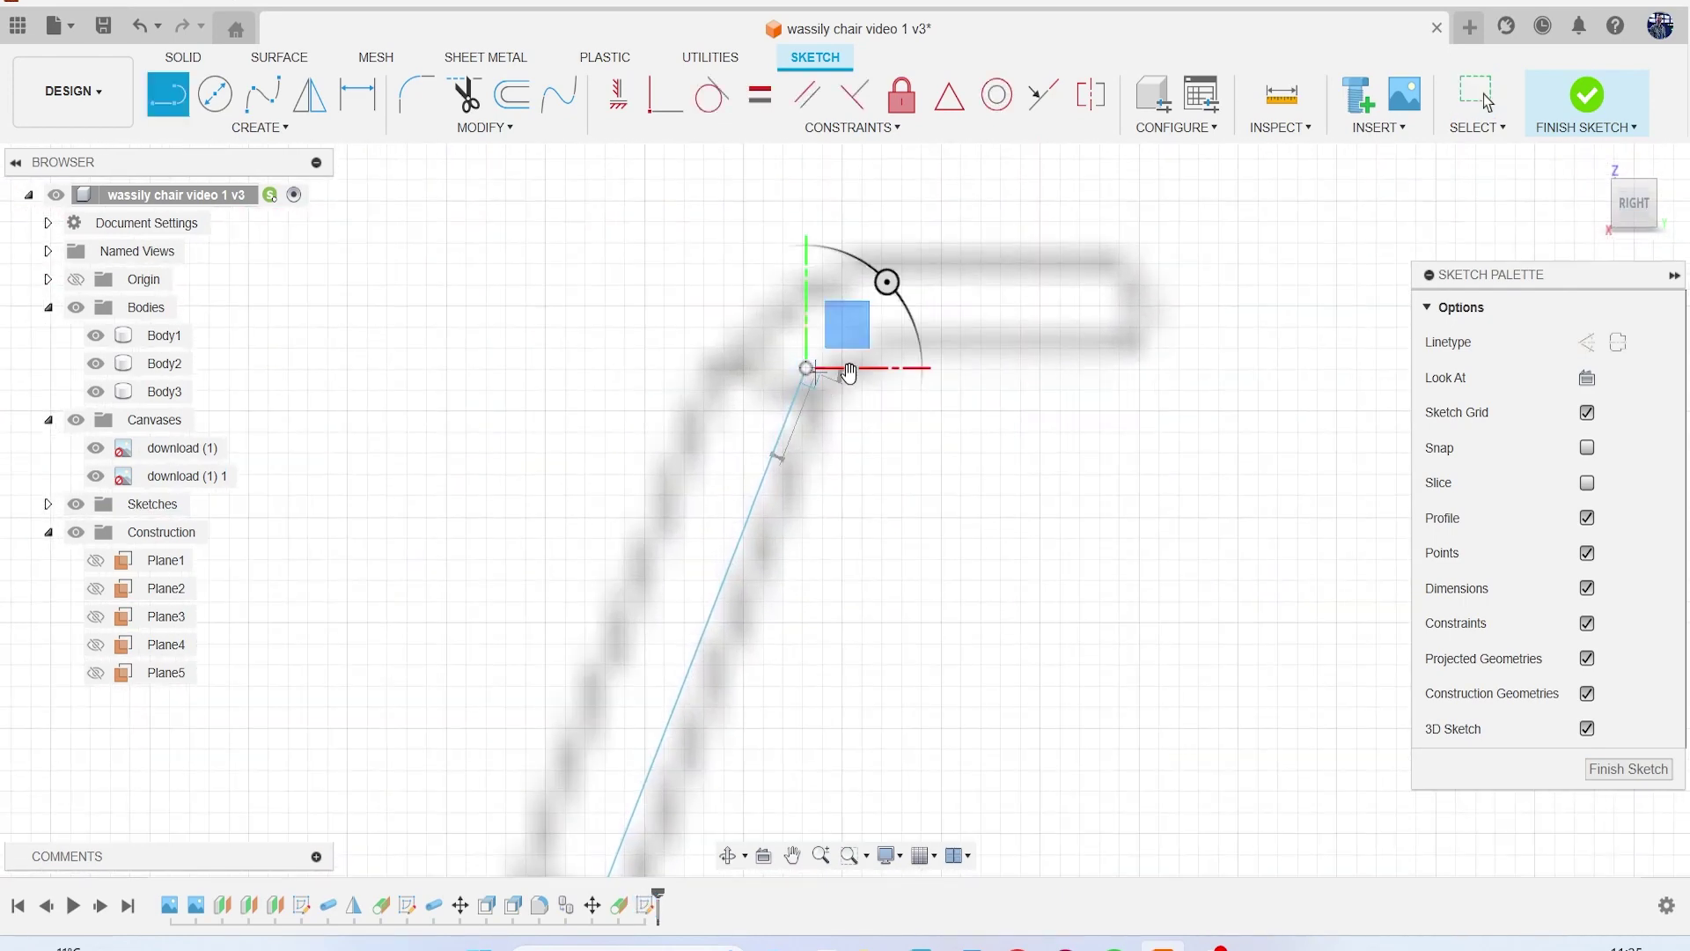
{"action": "left_click", "coordinate": [1123, 377]}
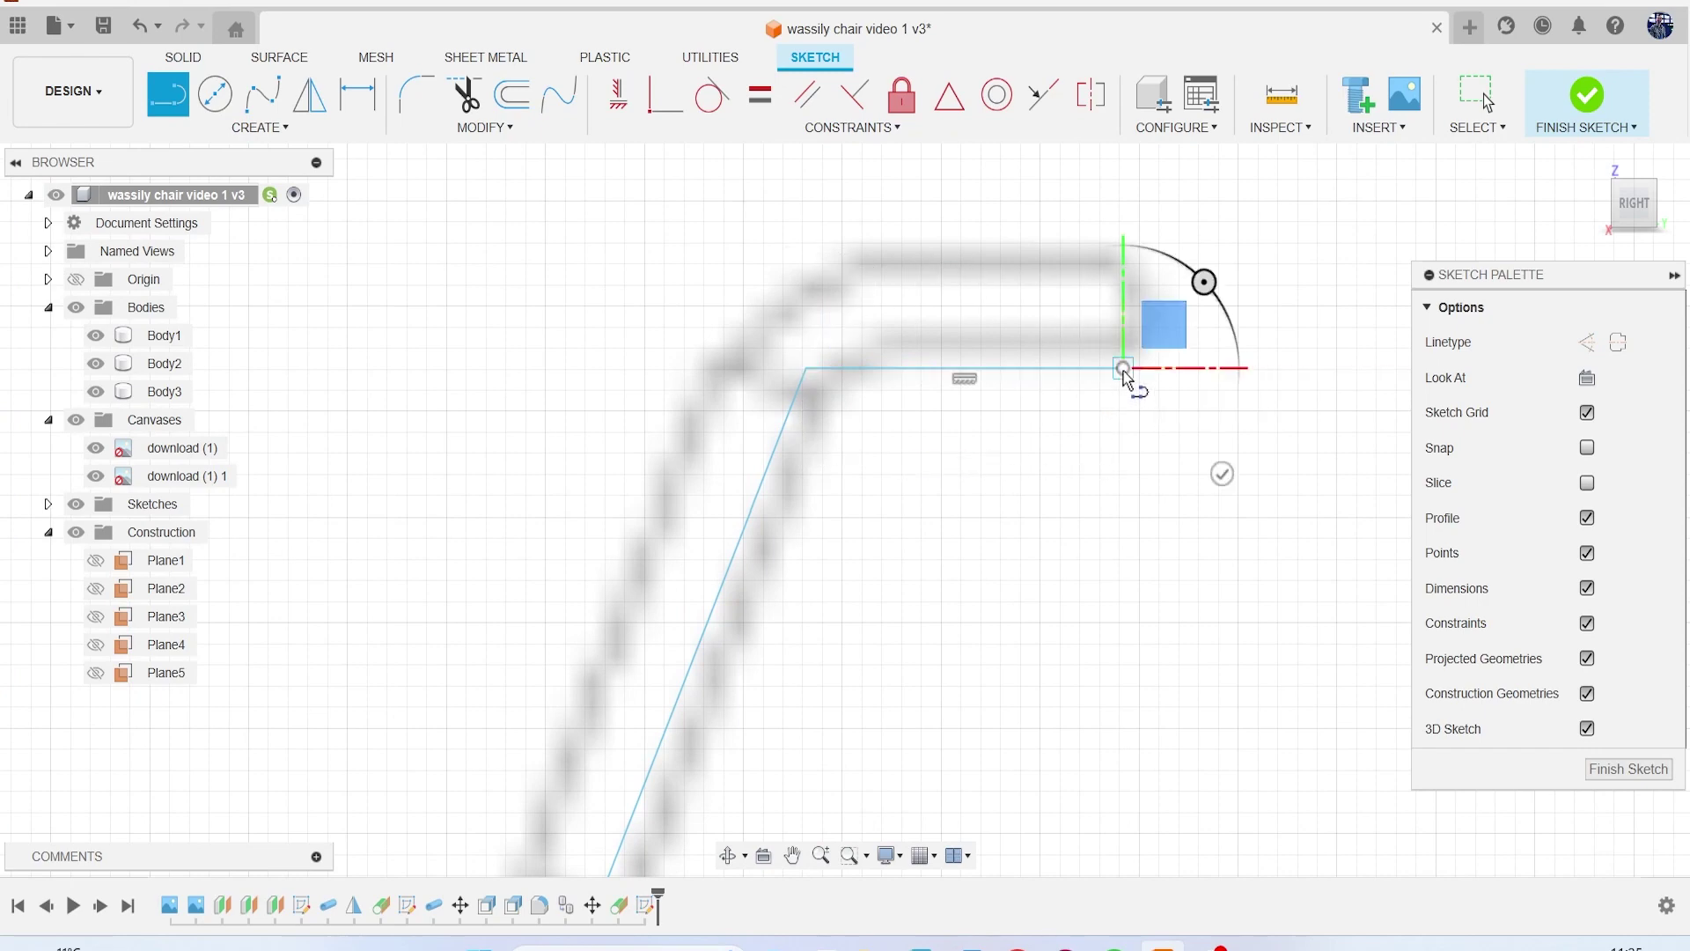
{"action": "key", "text": "Escape"}
{"action": "scroll", "coordinate": [1107, 544], "scroll_direction": "down", "scroll_amount": 5}
{"action": "scroll", "coordinate": [1108, 553], "scroll_direction": "down", "scroll_amount": 3}
{"action": "middle_click_drag", "start_coordinate": [1107, 553], "coordinate": [1047, 316]}
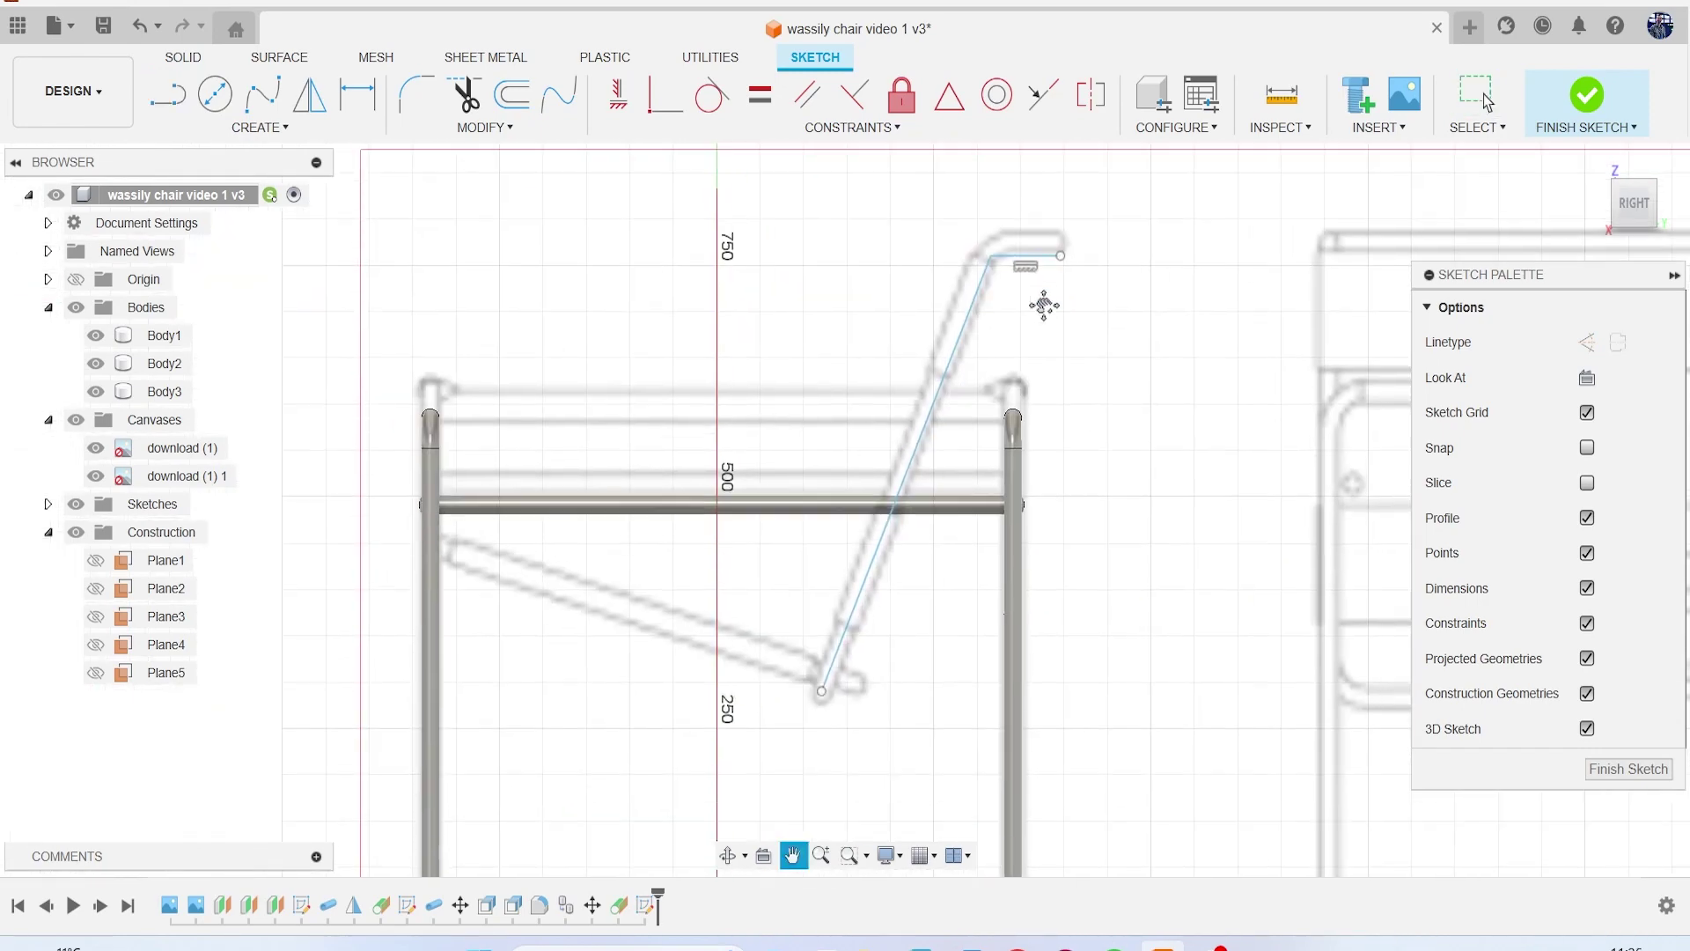
Step: Hide the canvases and draw a horizontal 3D line in the front-facing plane from the backrest's rear end across the chair, past its centre
{"action": "left_click_drag", "start_coordinate": [1628, 210], "coordinate": [1575, 222]}
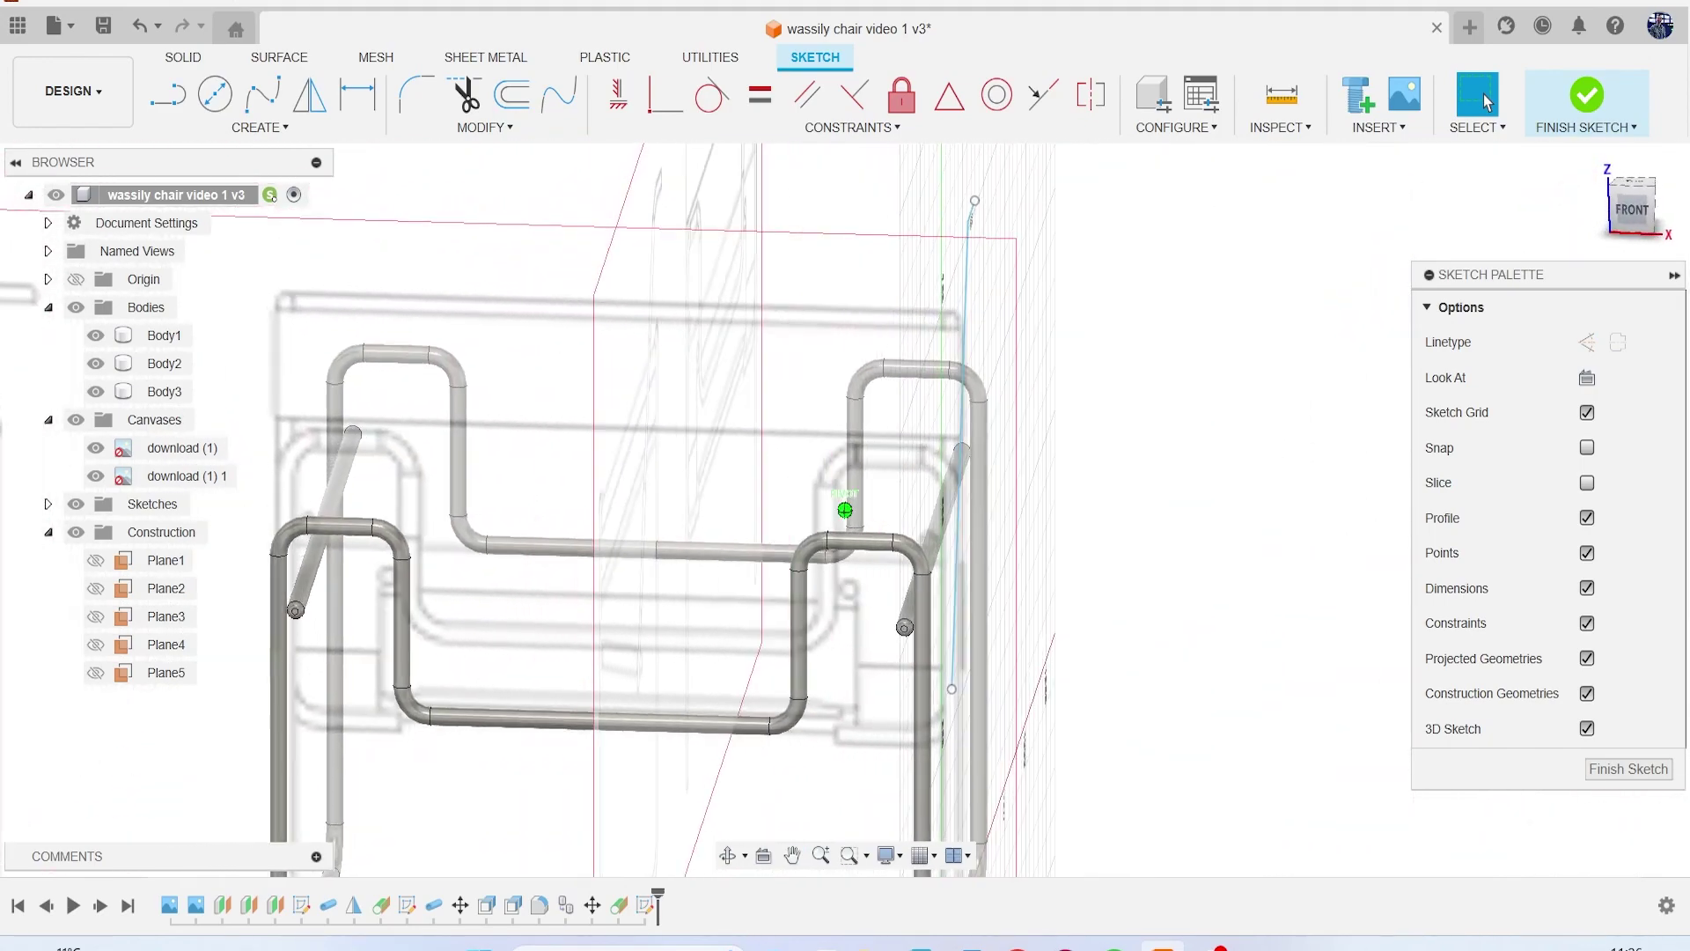
{"action": "left_click", "coordinate": [77, 421]}
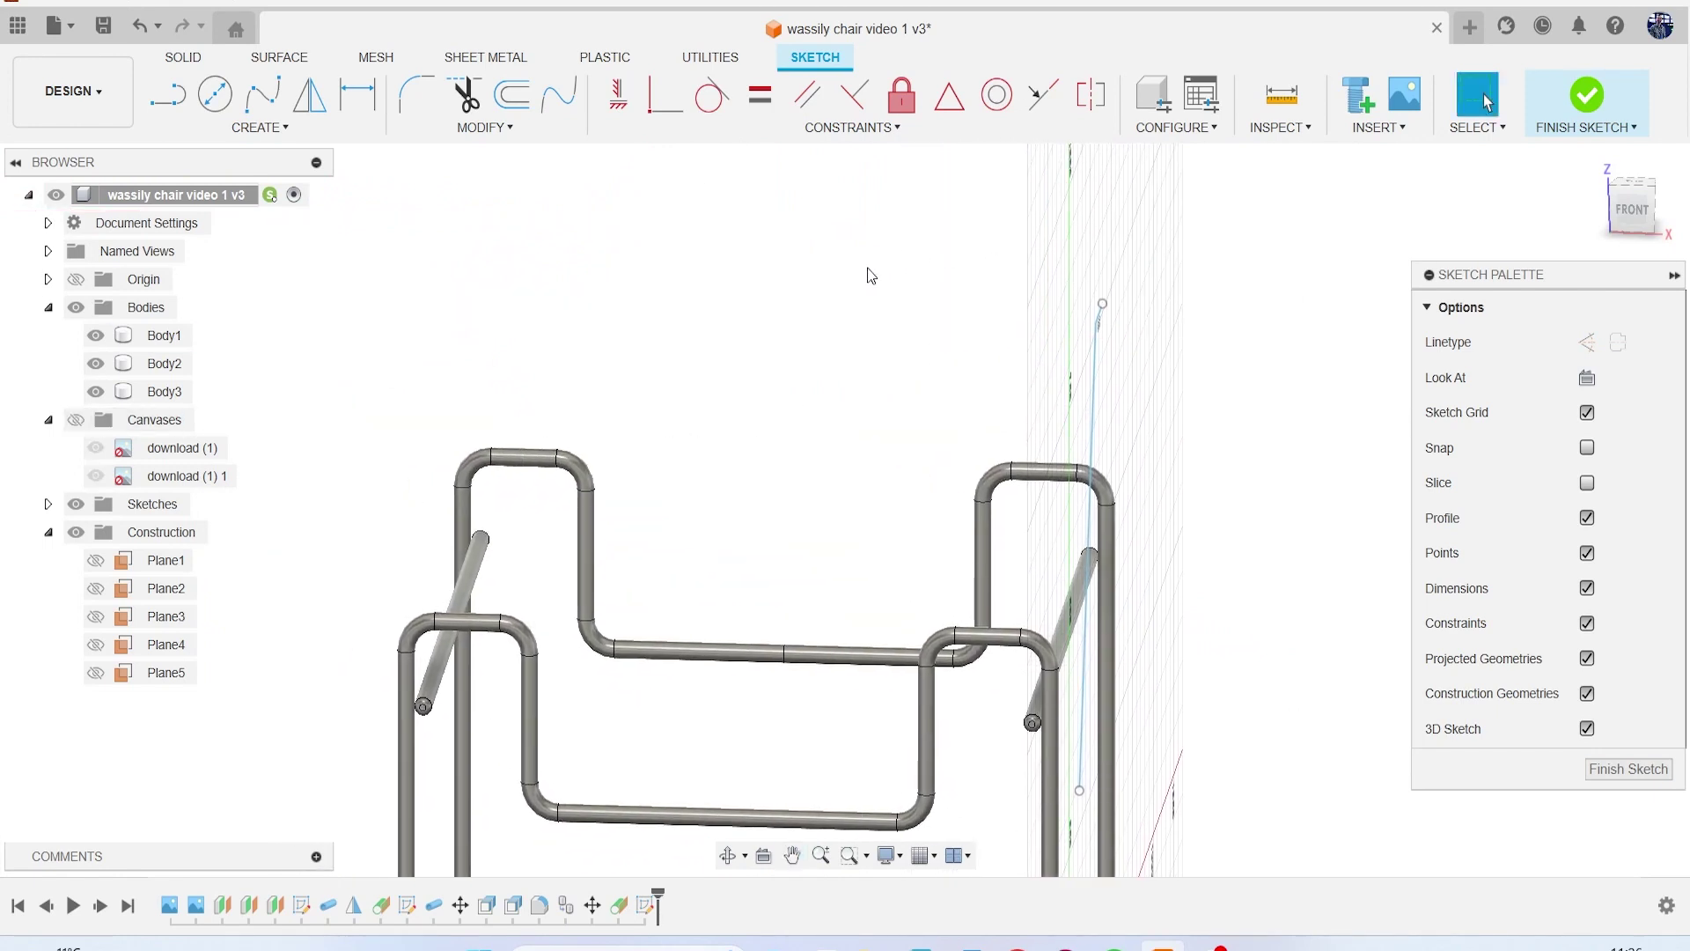
{"action": "key", "text": "l"}
{"action": "left_click", "coordinate": [1104, 305]}
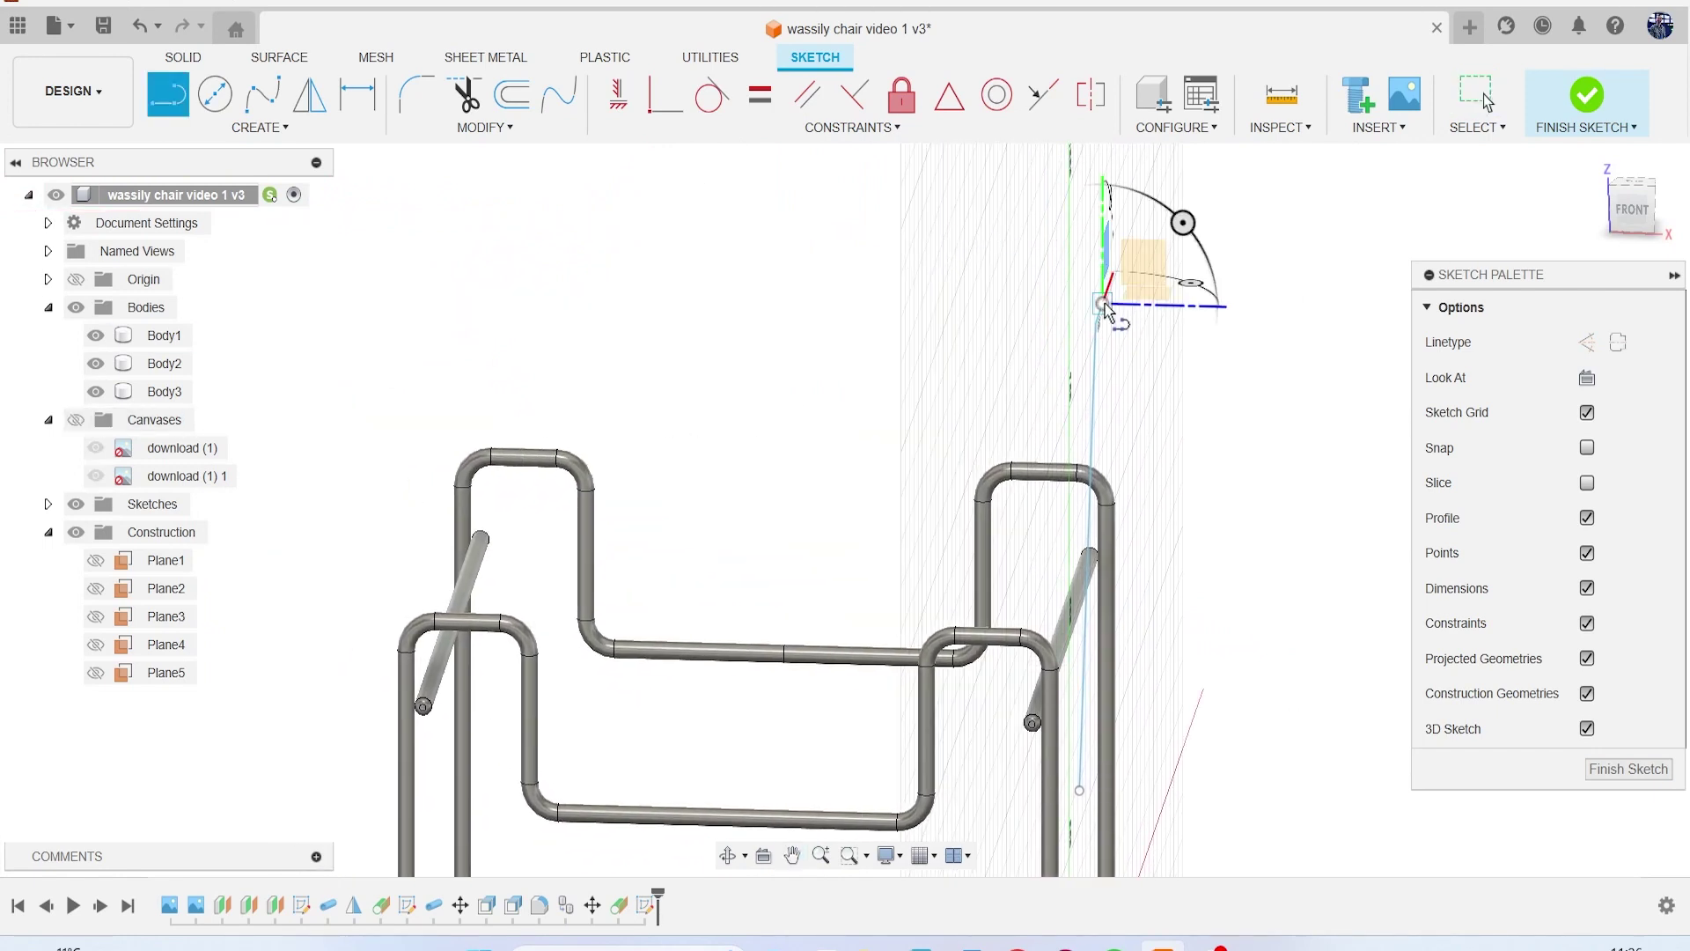
{"action": "left_click", "coordinate": [1143, 259]}
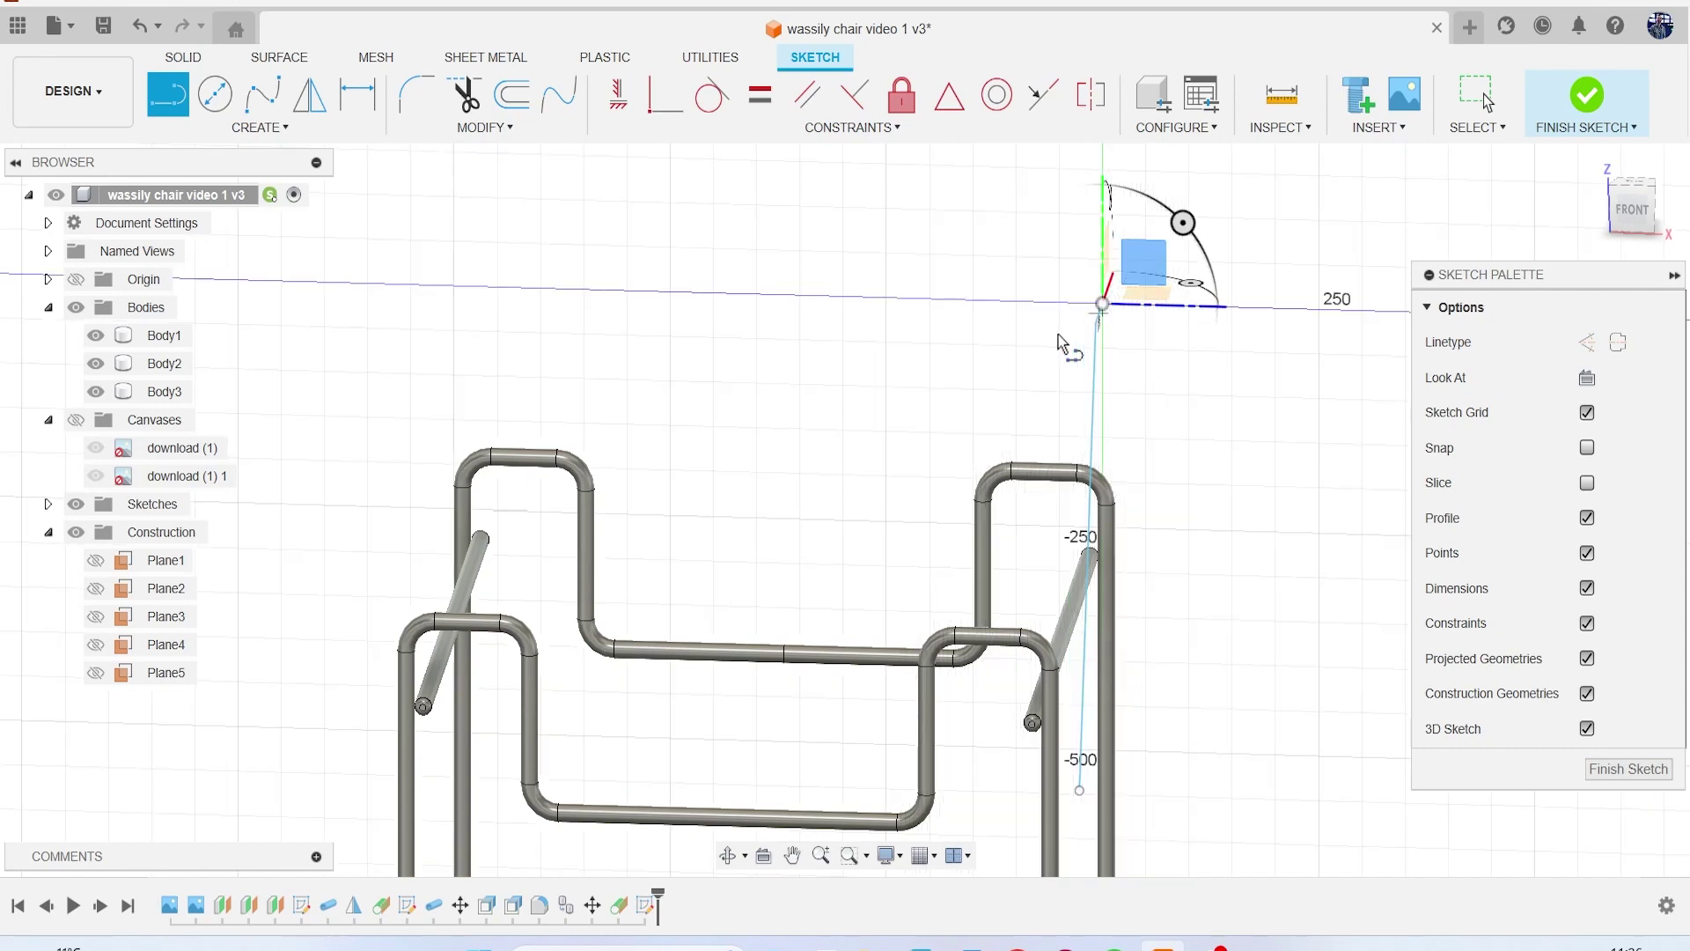
{"action": "left_click", "coordinate": [1627, 211]}
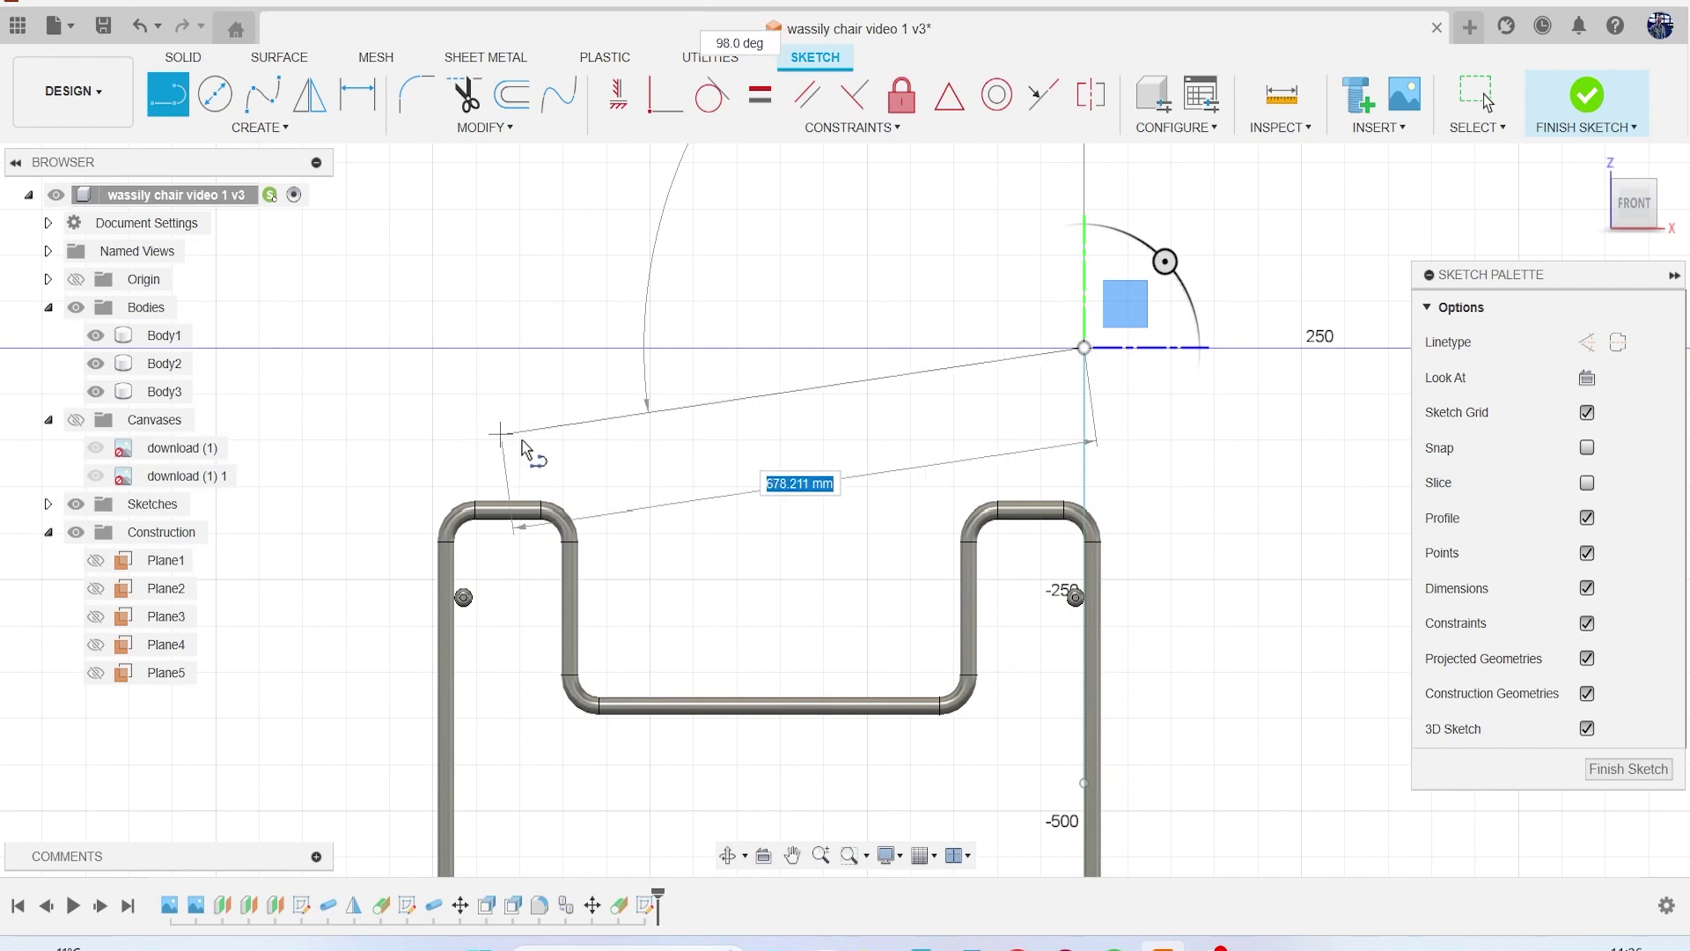
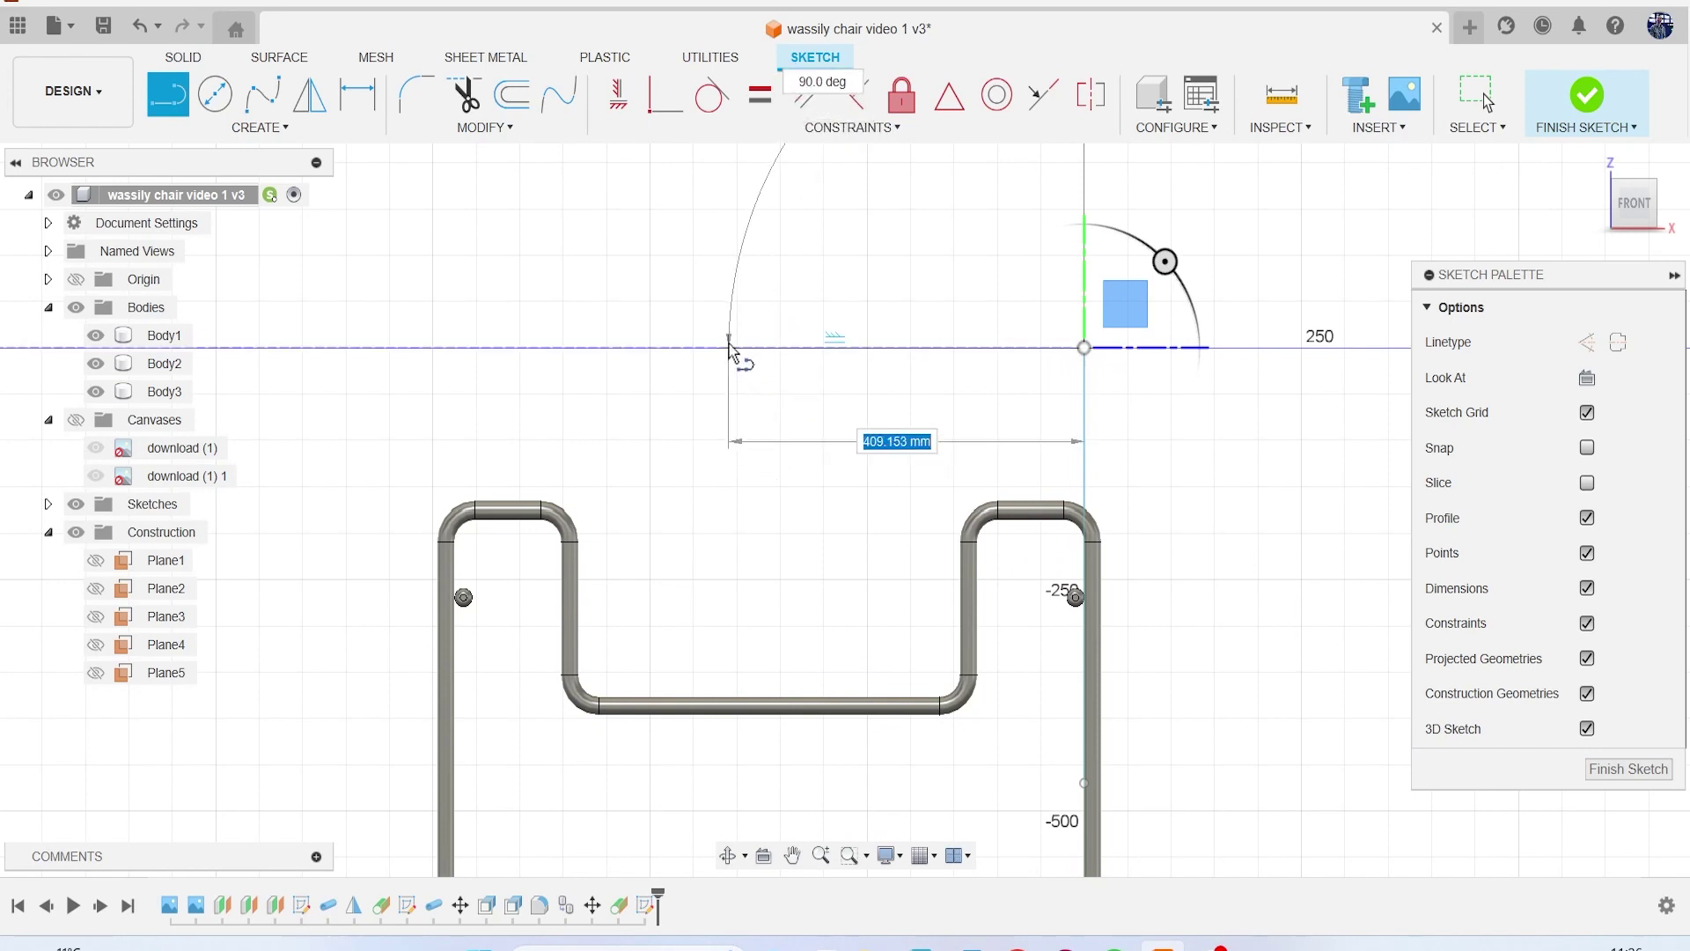
{"action": "left_click", "coordinate": [628, 348]}
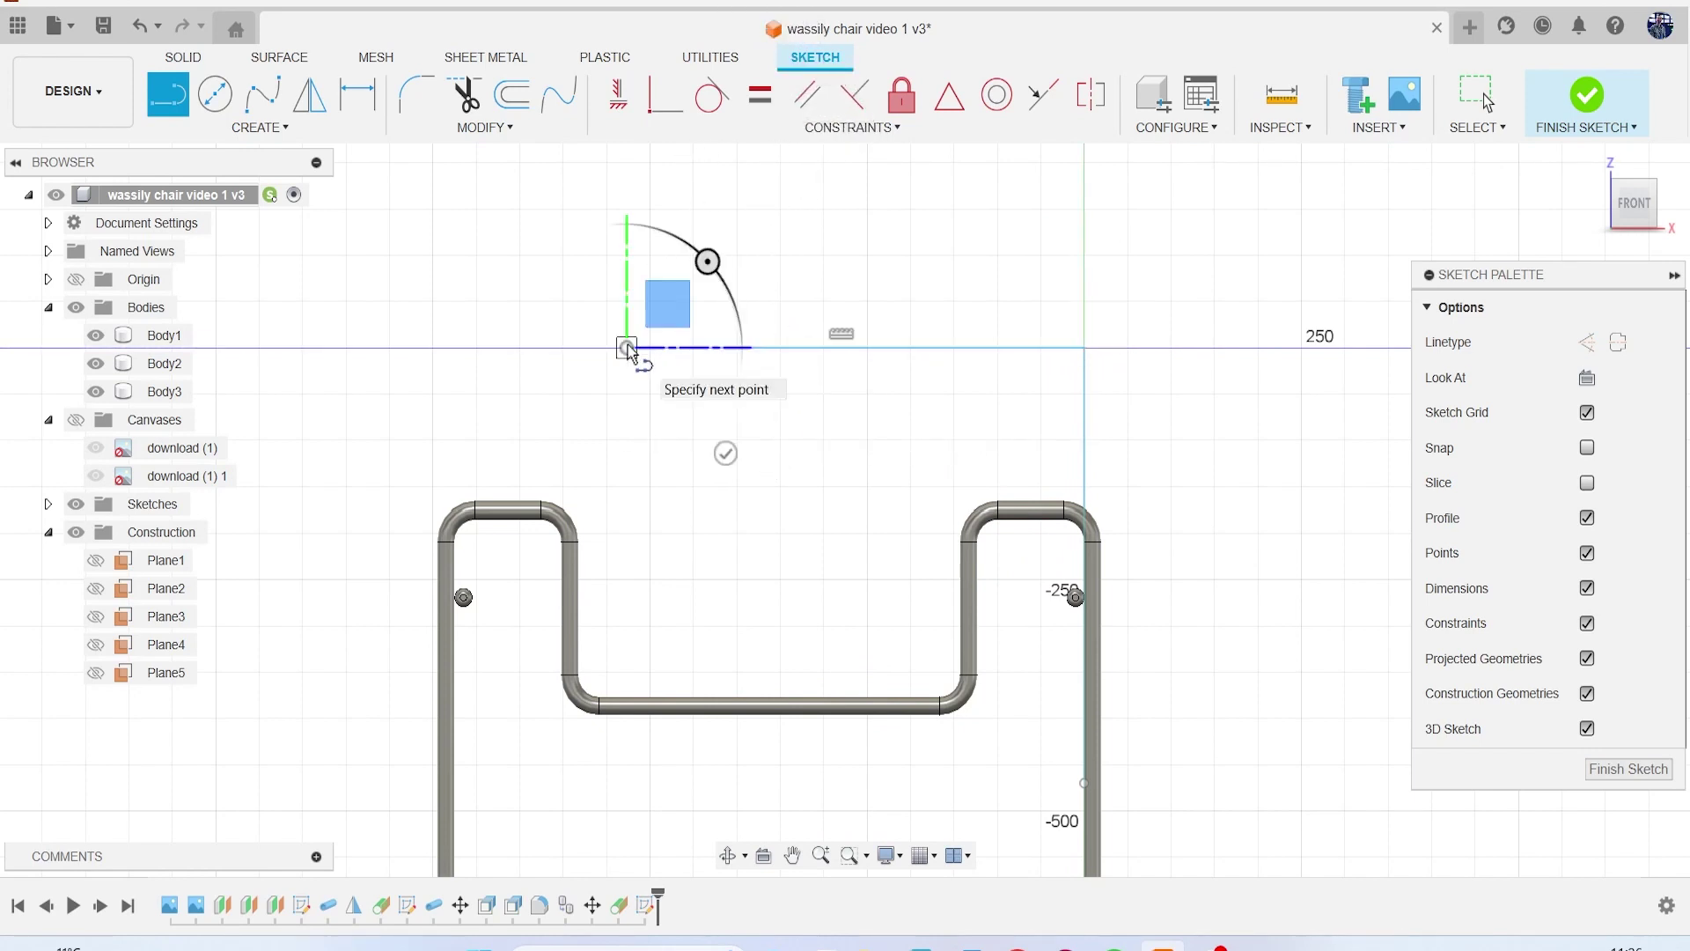
{"action": "key", "text": "Escape"}
{"action": "scroll", "coordinate": [987, 493], "scroll_direction": "down", "scroll_amount": 2}
{"action": "left_click_drag", "start_coordinate": [1641, 217], "coordinate": [1611, 218]}
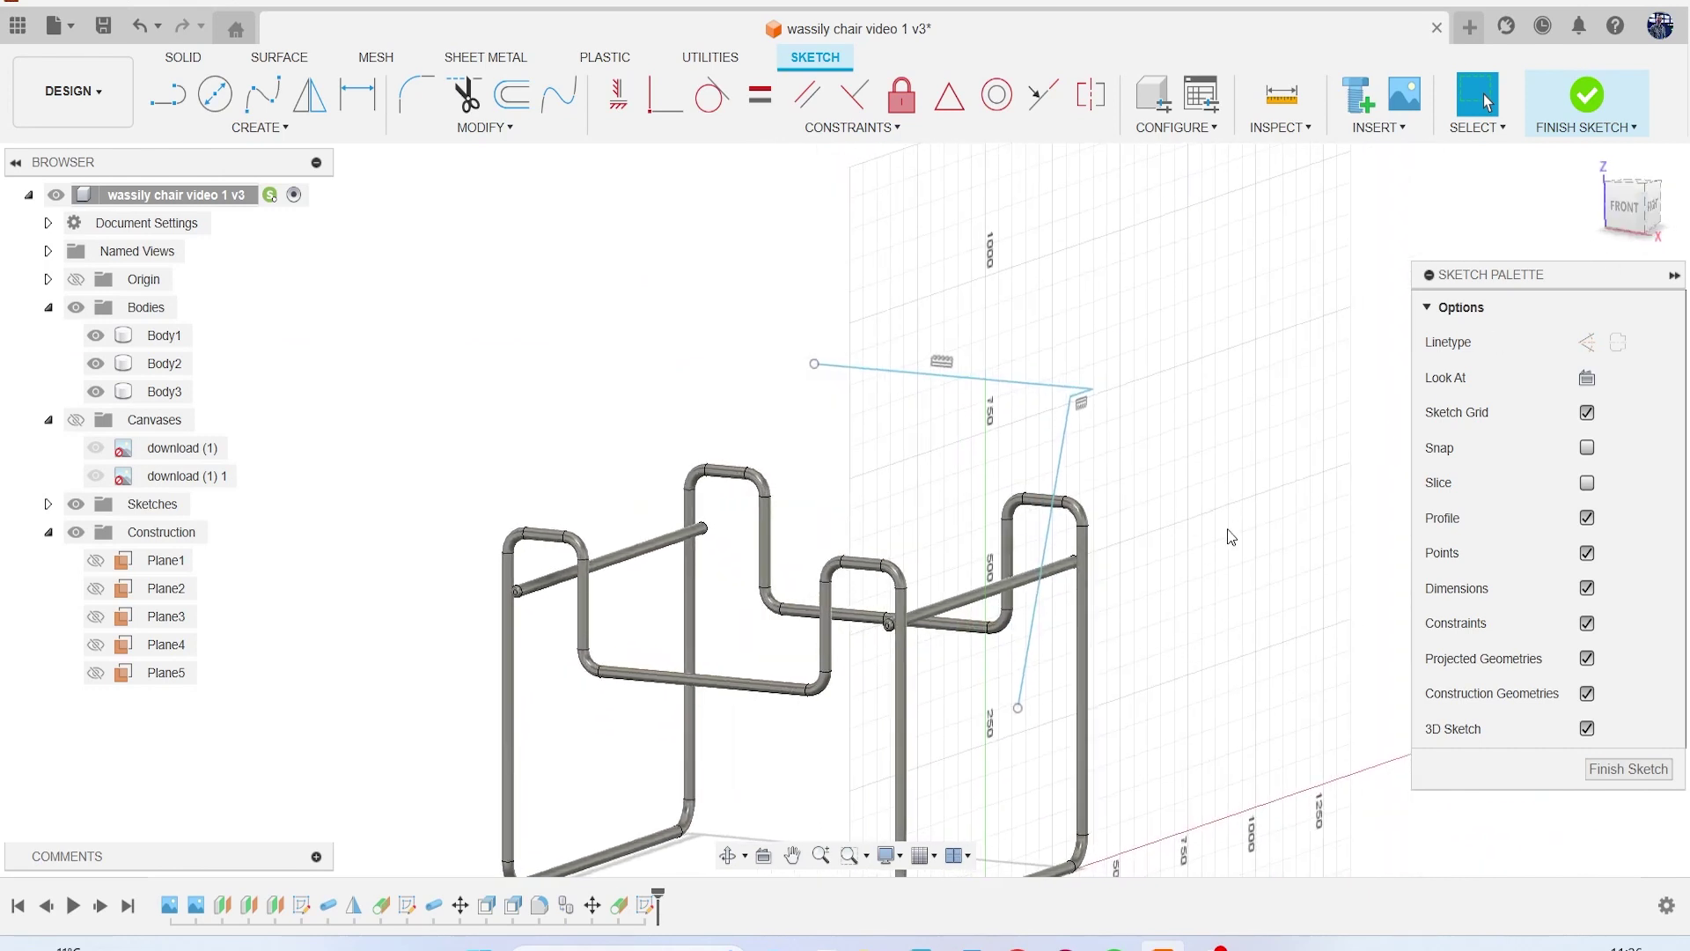
Step: Show the canvases and draw a horizontal line about 120 mm long inward from the sloped line's lower end, in the front-facing plane
{"action": "key", "text": "l"}
{"action": "scroll", "coordinate": [1073, 688], "scroll_direction": "up", "scroll_amount": 2}
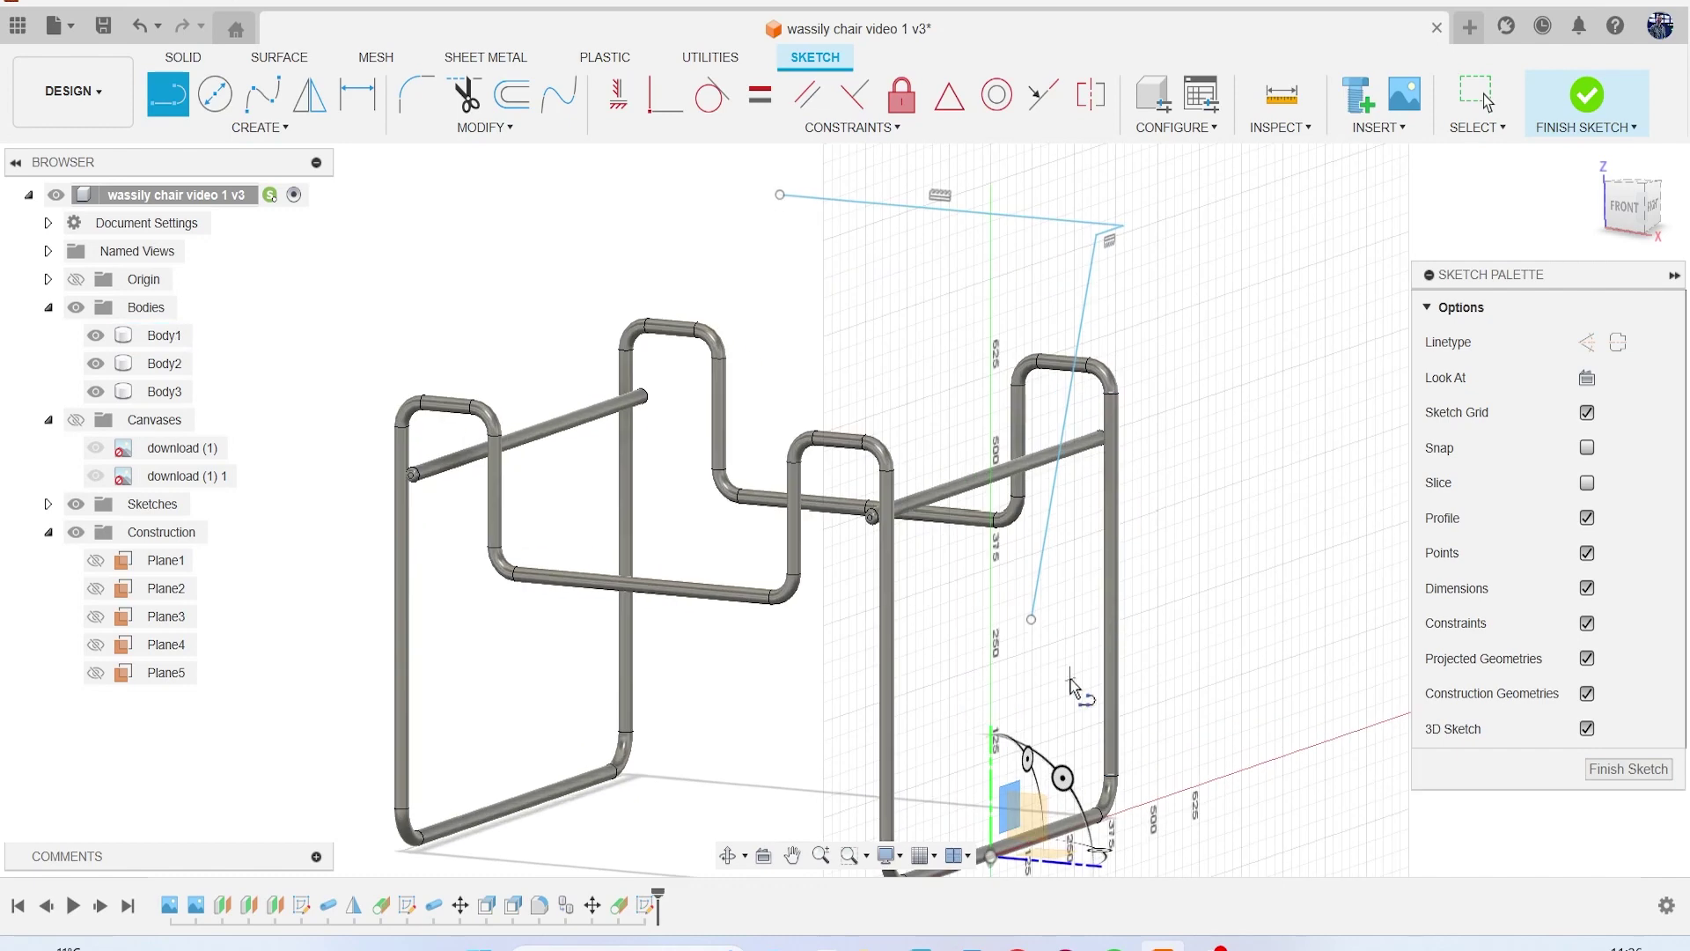
{"action": "left_click", "coordinate": [1033, 621]}
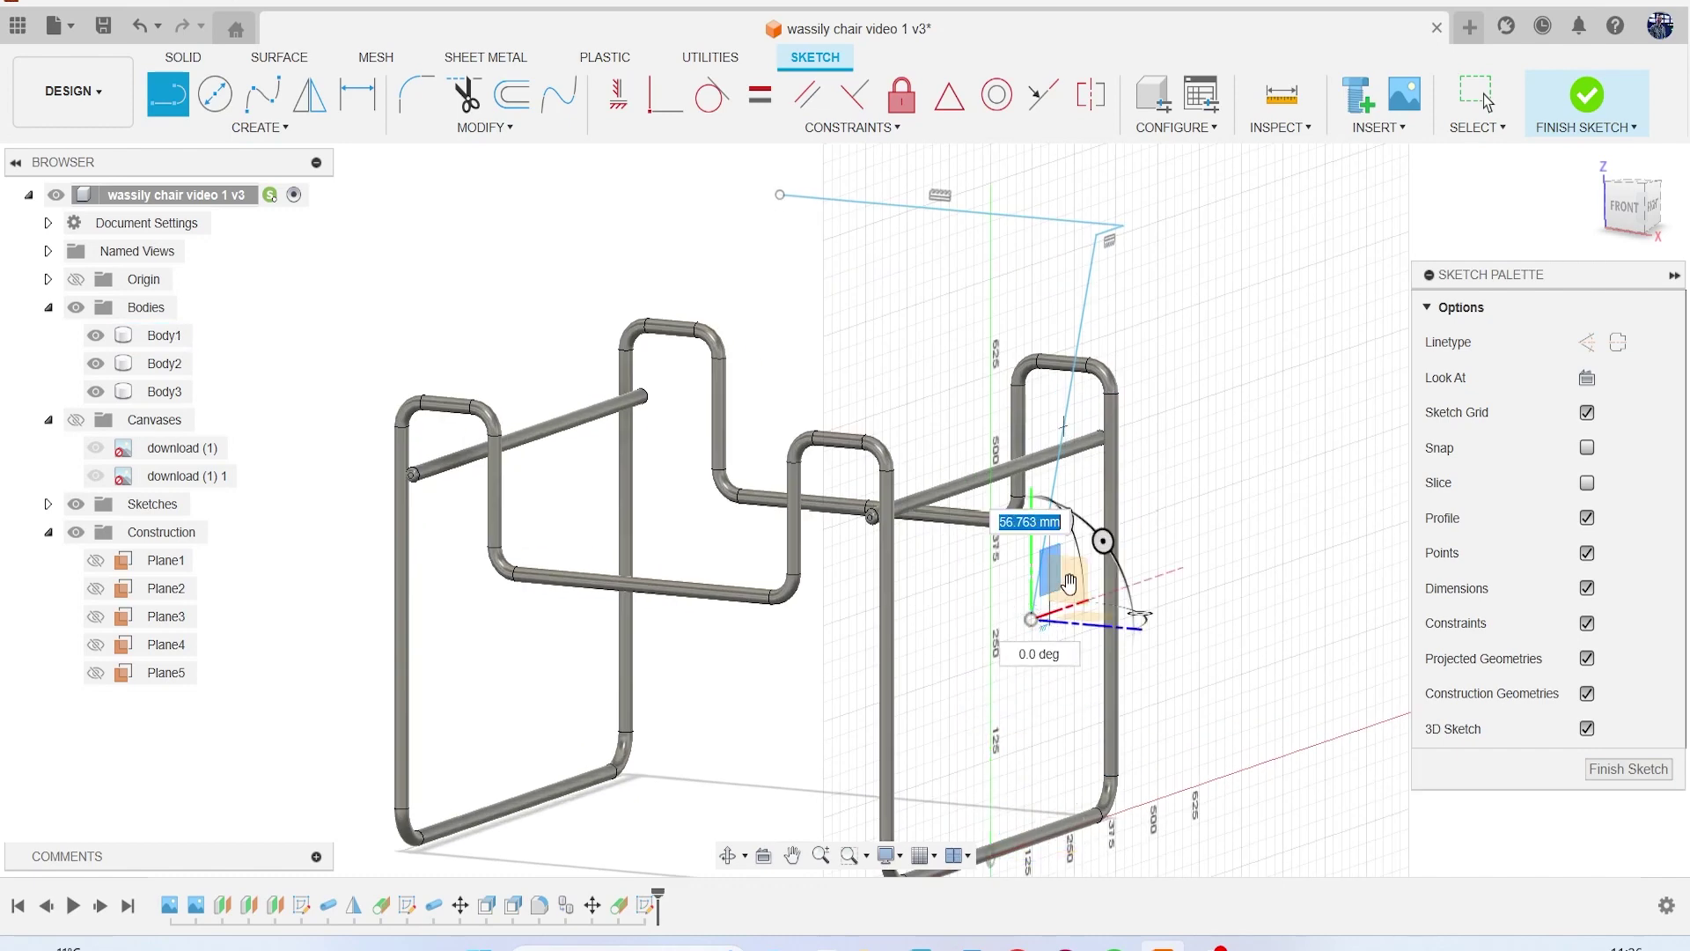
{"action": "left_click", "coordinate": [1074, 599]}
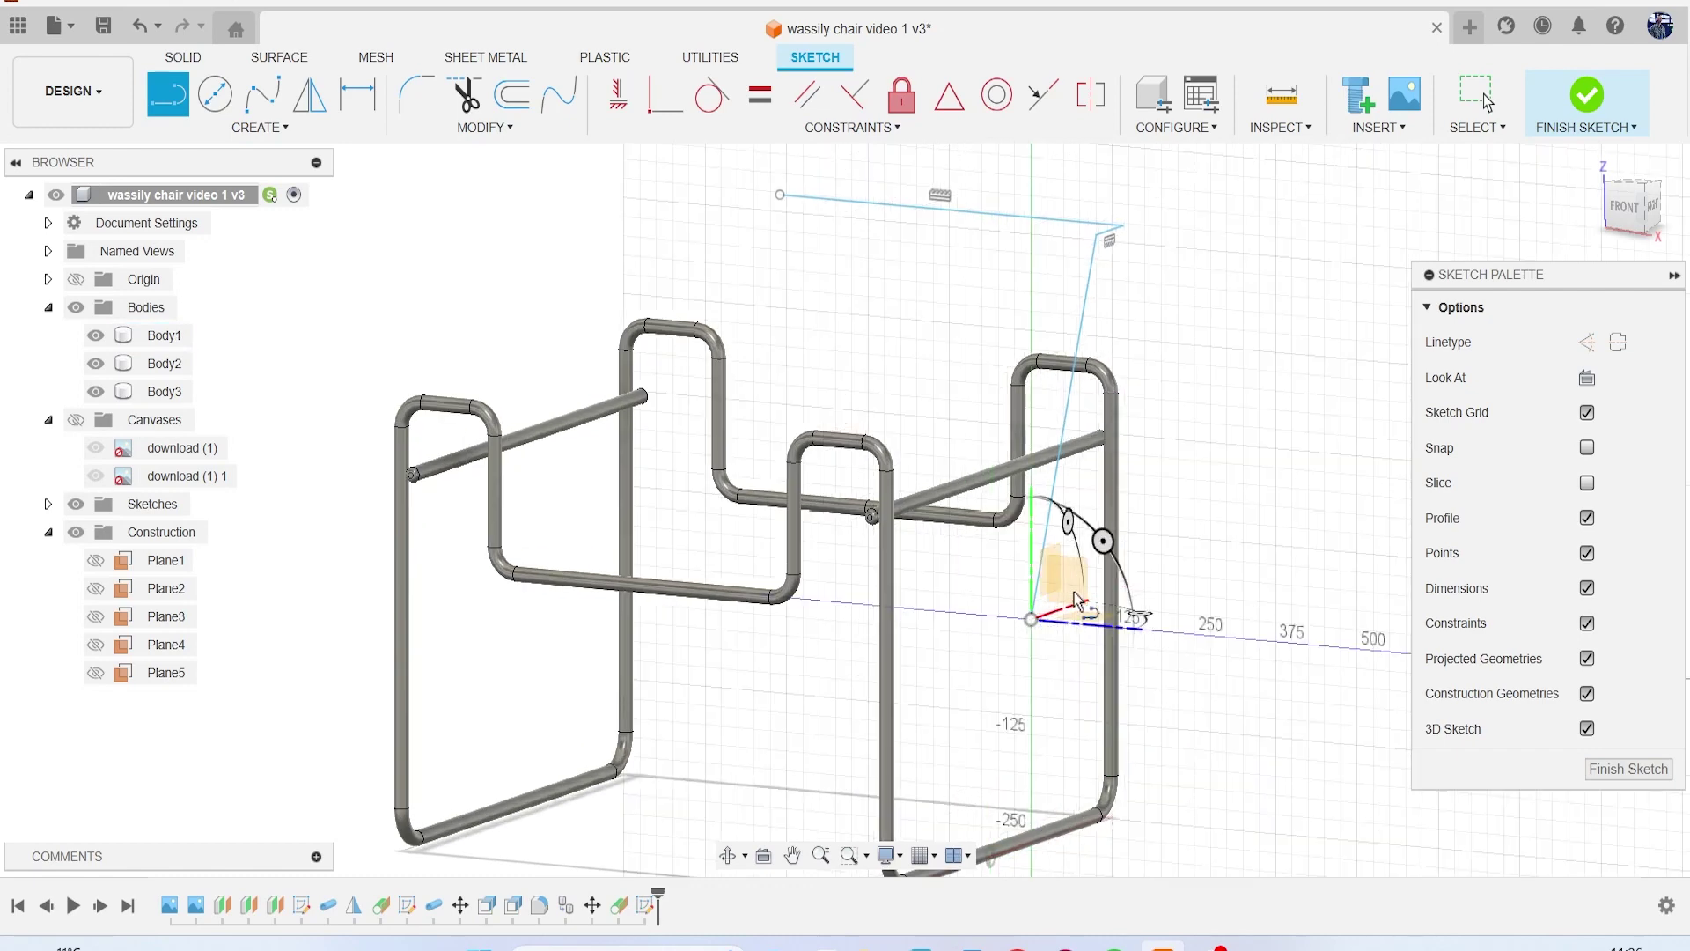
{"action": "left_click", "coordinate": [1620, 219]}
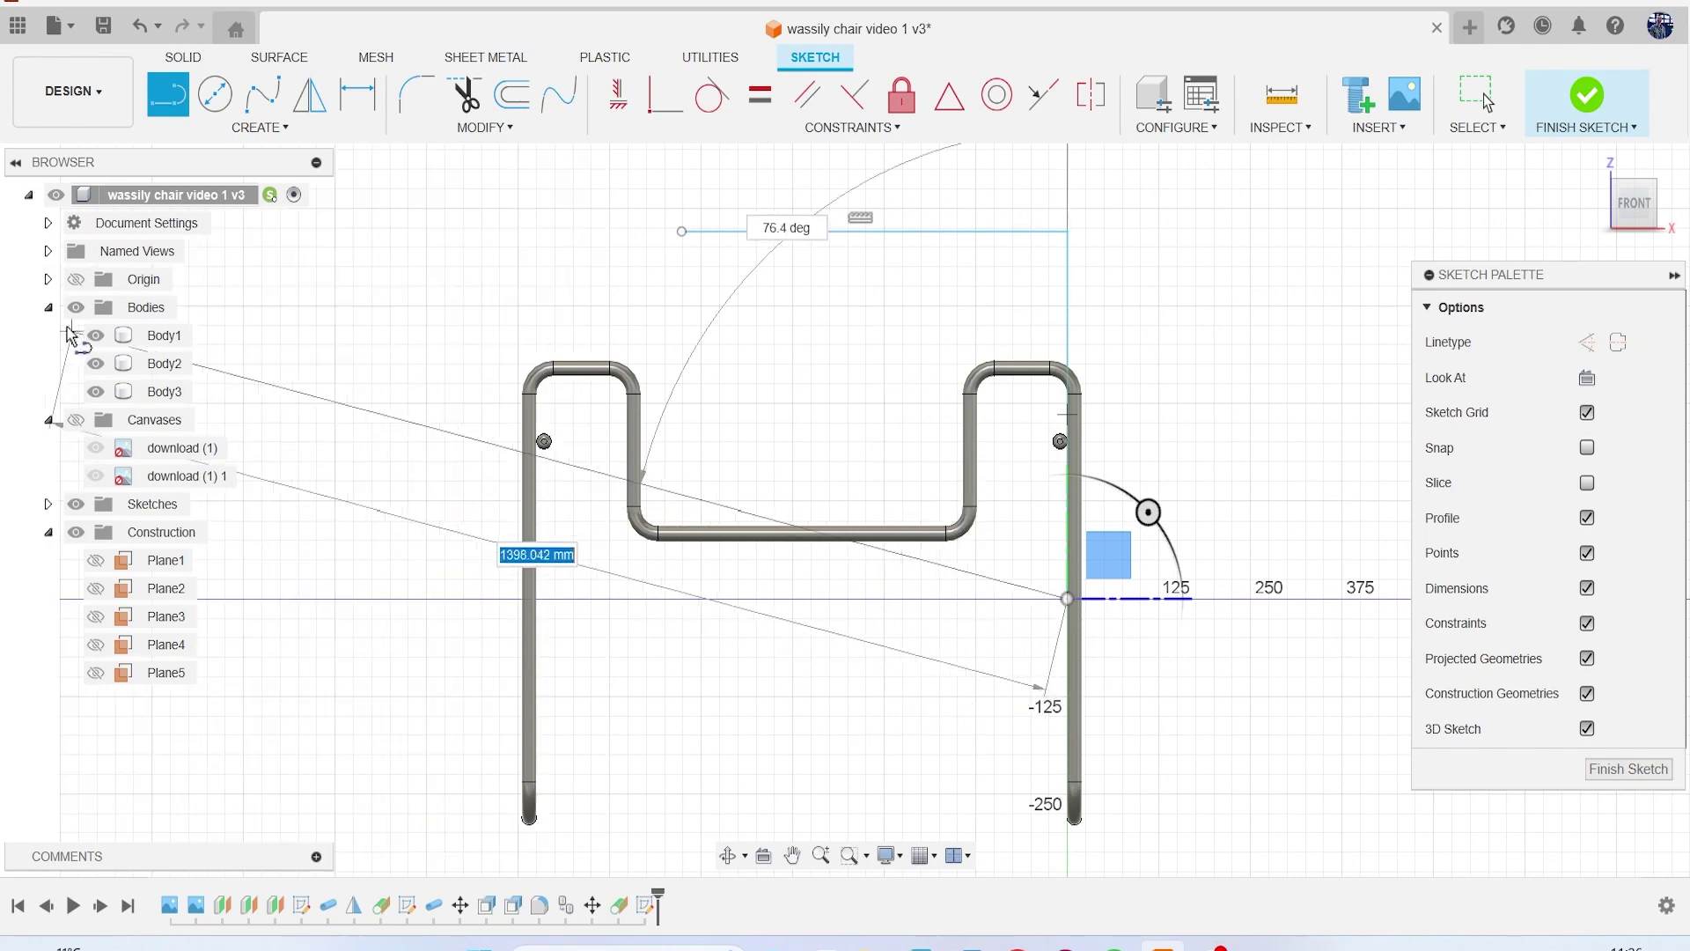
{"action": "left_click", "coordinate": [76, 420]}
{"action": "scroll", "coordinate": [986, 704], "scroll_direction": "up", "scroll_amount": 5}
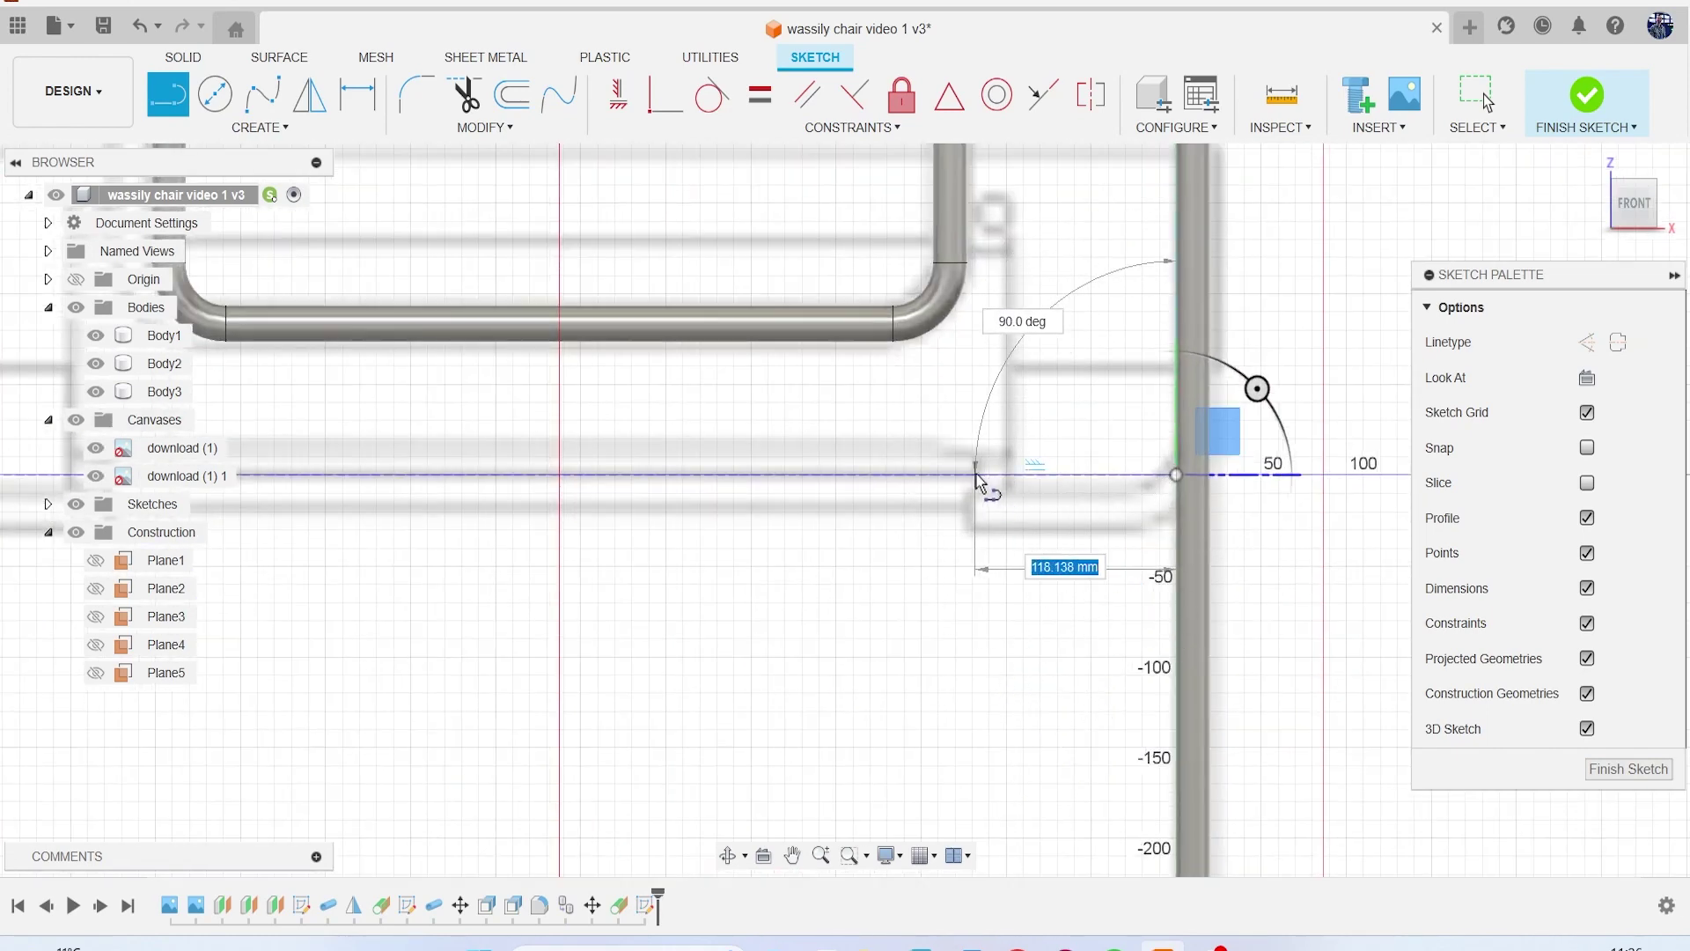
{"action": "left_click", "coordinate": [974, 477]}
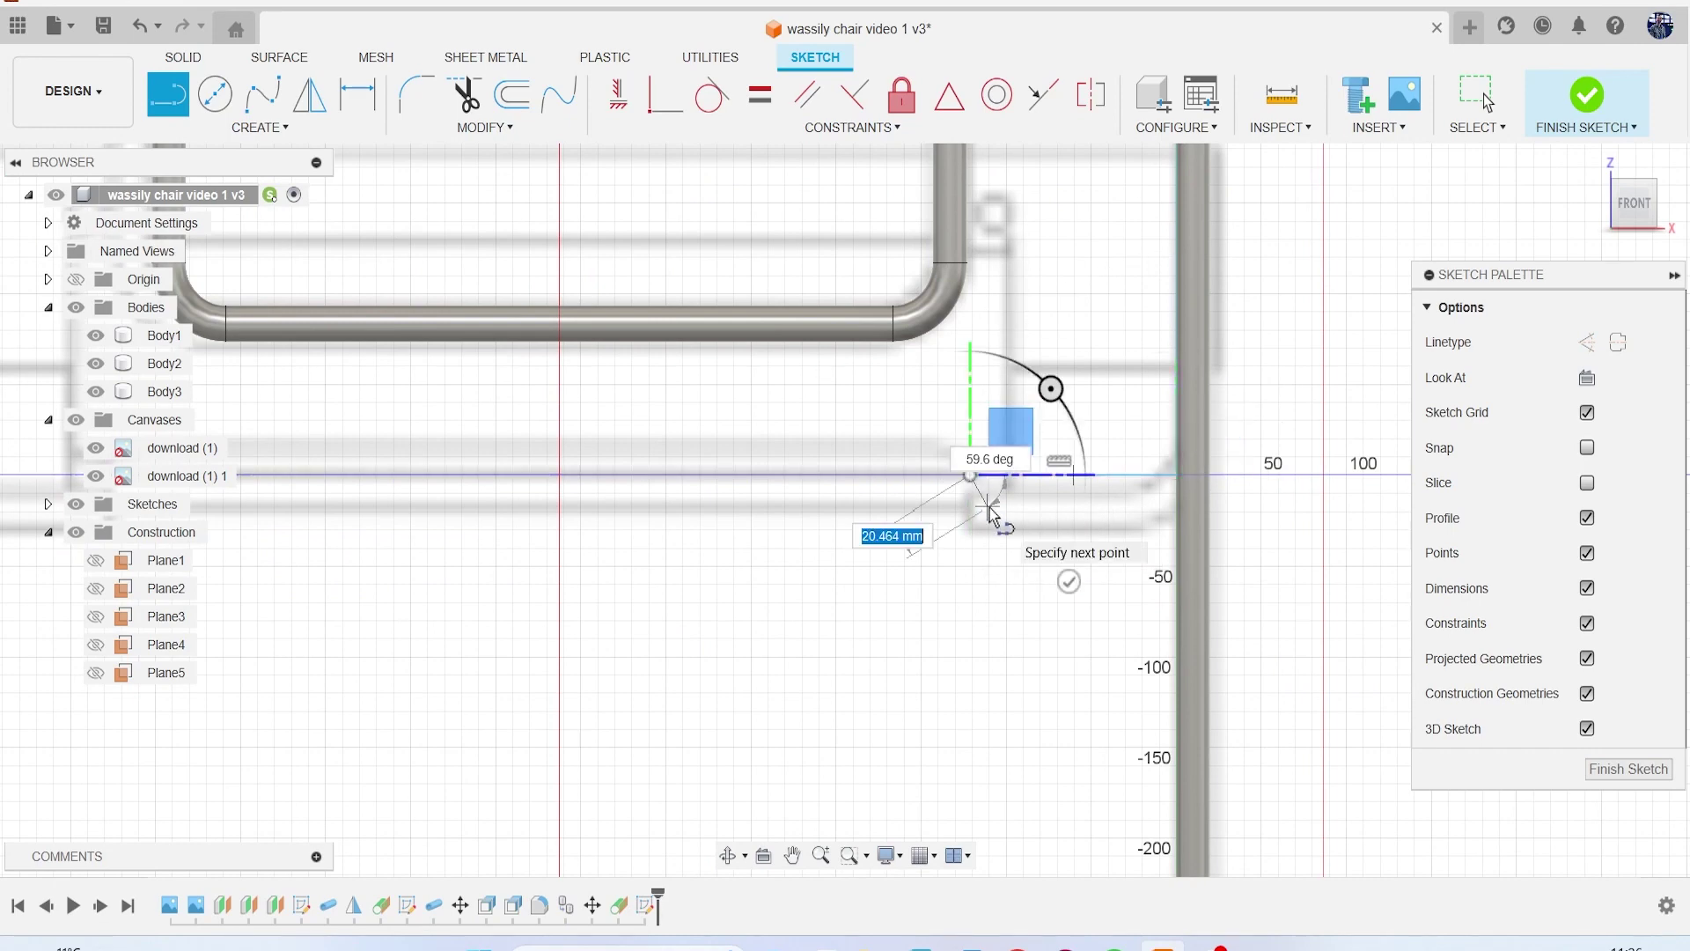
{"action": "key", "text": "Escape"}
Step: Hide the canvases and finish the backrest sketch
{"action": "scroll", "coordinate": [985, 511], "scroll_direction": "down", "scroll_amount": 4}
{"action": "left_click_drag", "start_coordinate": [1626, 212], "coordinate": [1590, 236]}
{"action": "scroll", "coordinate": [1285, 361], "scroll_direction": "down", "scroll_amount": 3}
{"action": "middle_click_drag", "start_coordinate": [1282, 364], "coordinate": [1236, 427]}
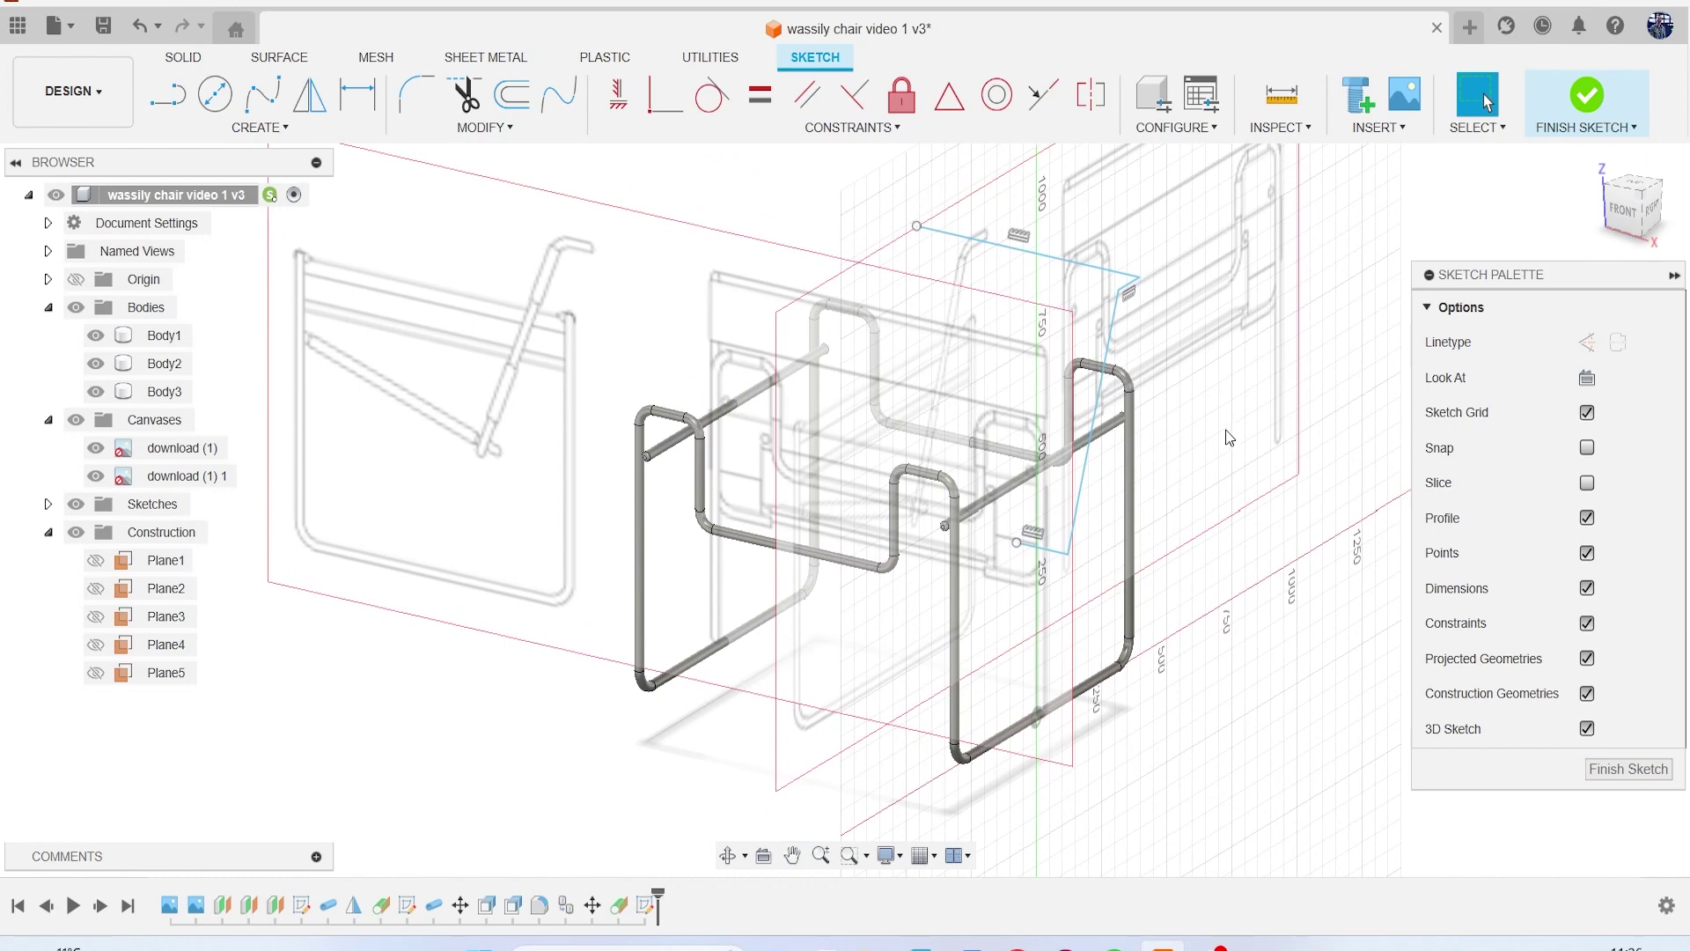
{"action": "left_click", "coordinate": [77, 420]}
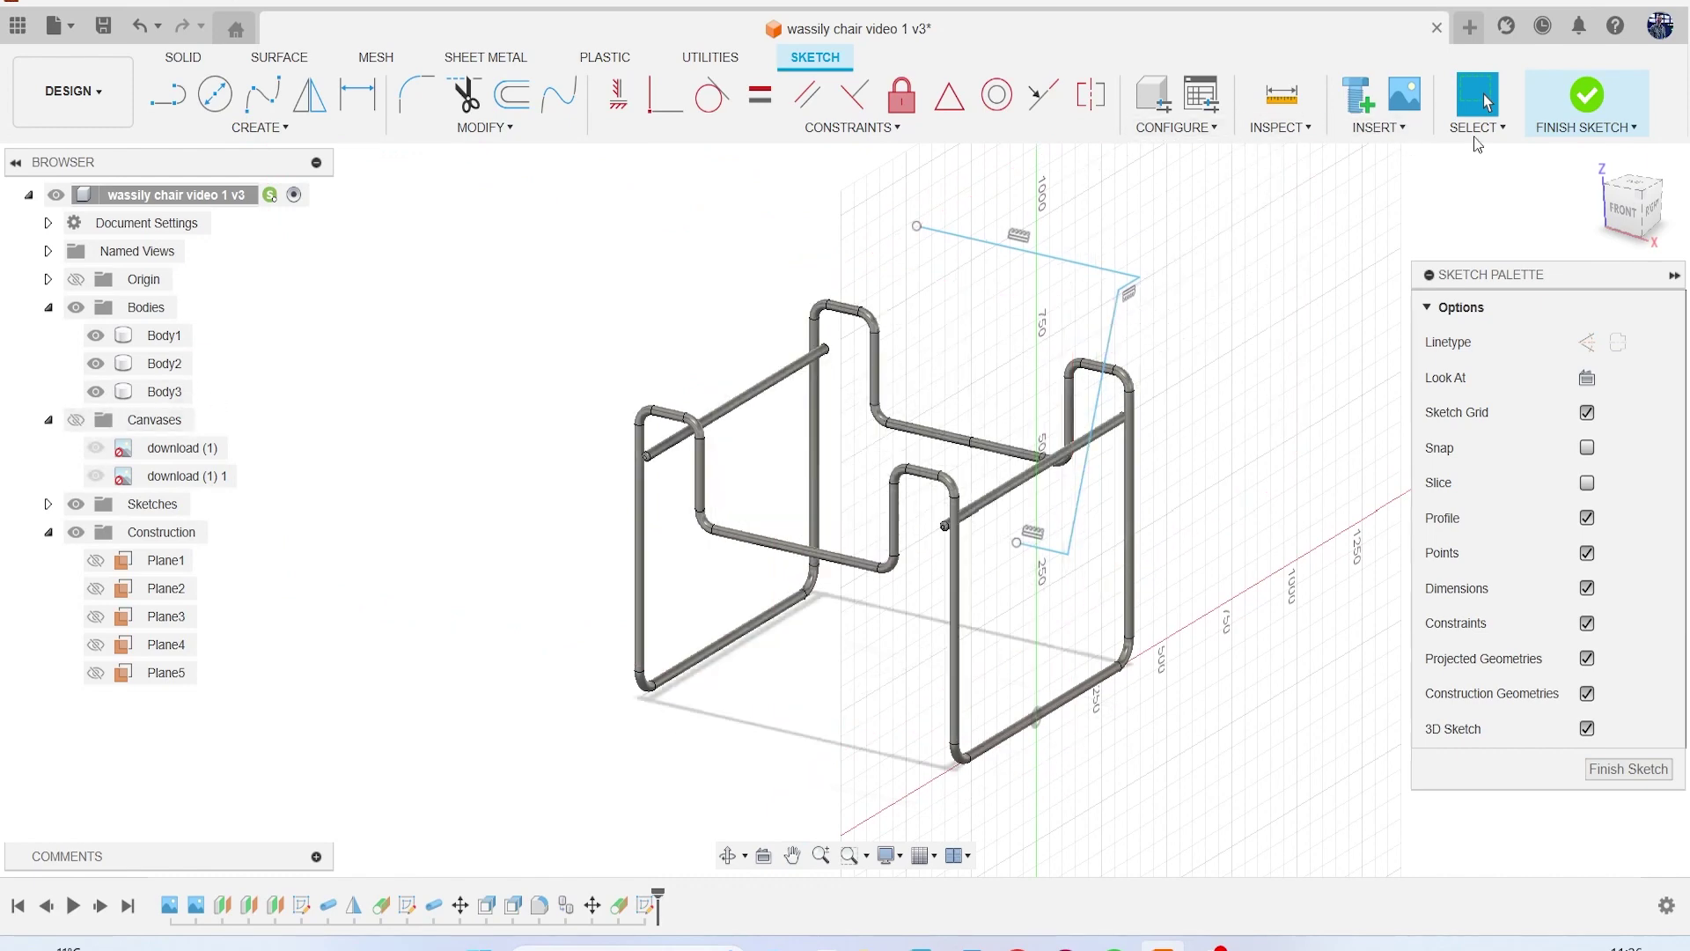
{"action": "left_click", "coordinate": [1582, 95]}
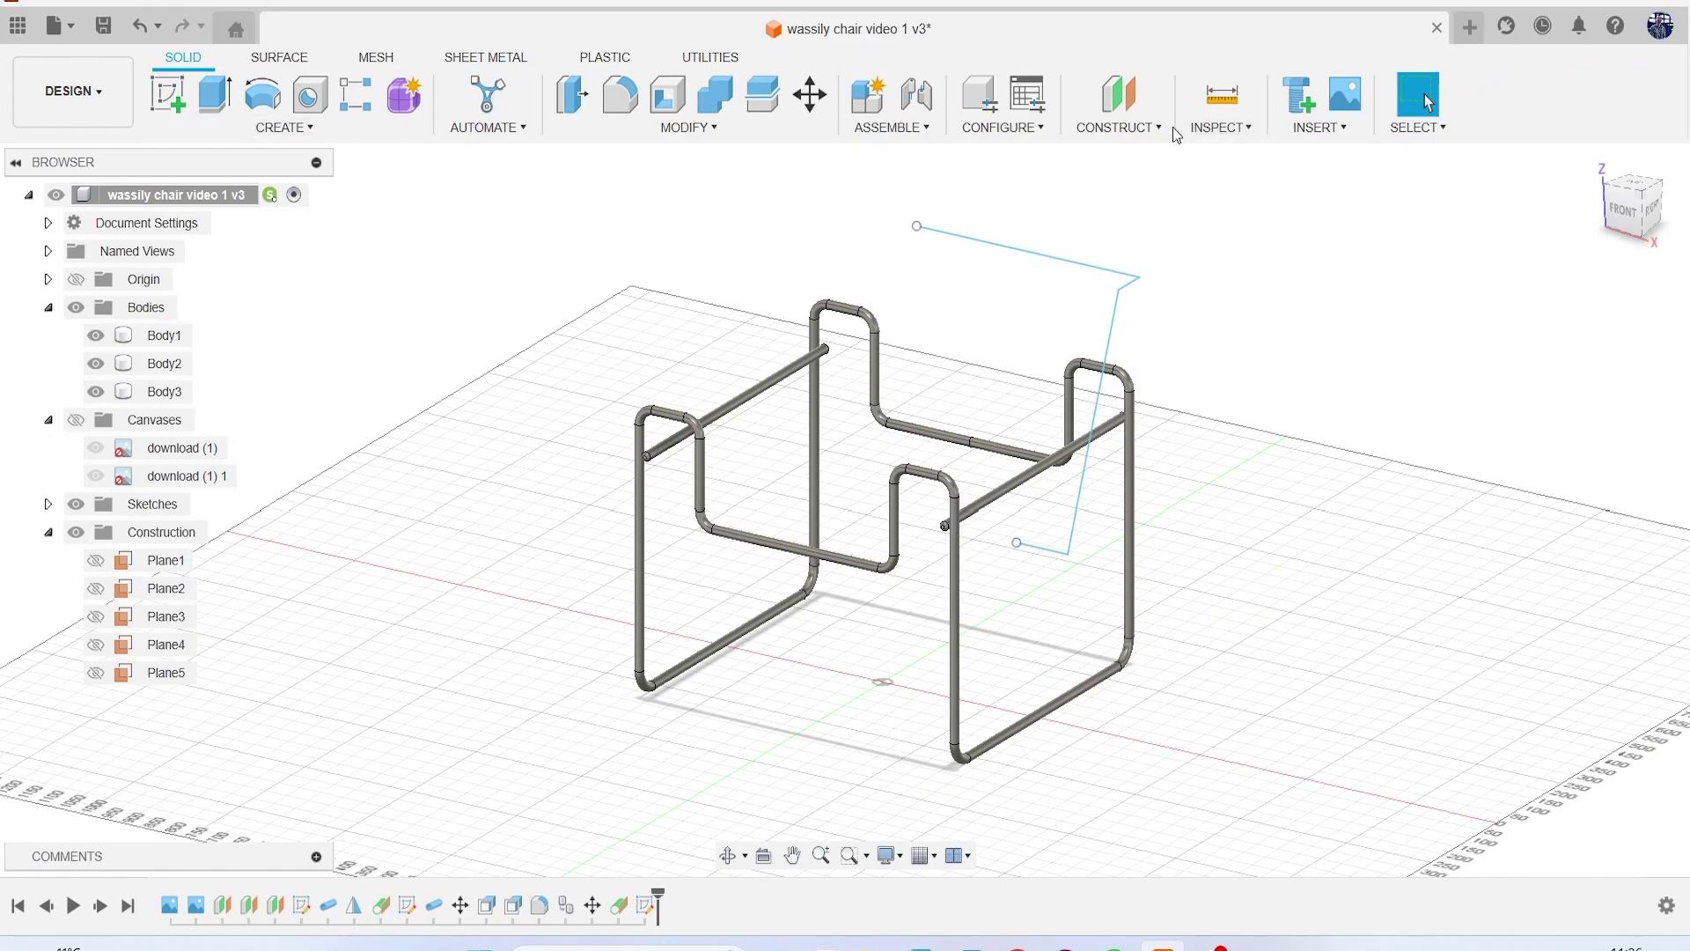
Step: Create a tangent plane at 0 degrees on the vertical tube of the front leg on the chair's positive-X side
{"action": "left_click", "coordinate": [1144, 128]}
{"action": "left_click", "coordinate": [1131, 199]}
{"action": "scroll", "coordinate": [996, 671], "scroll_direction": "up", "scroll_amount": 5}
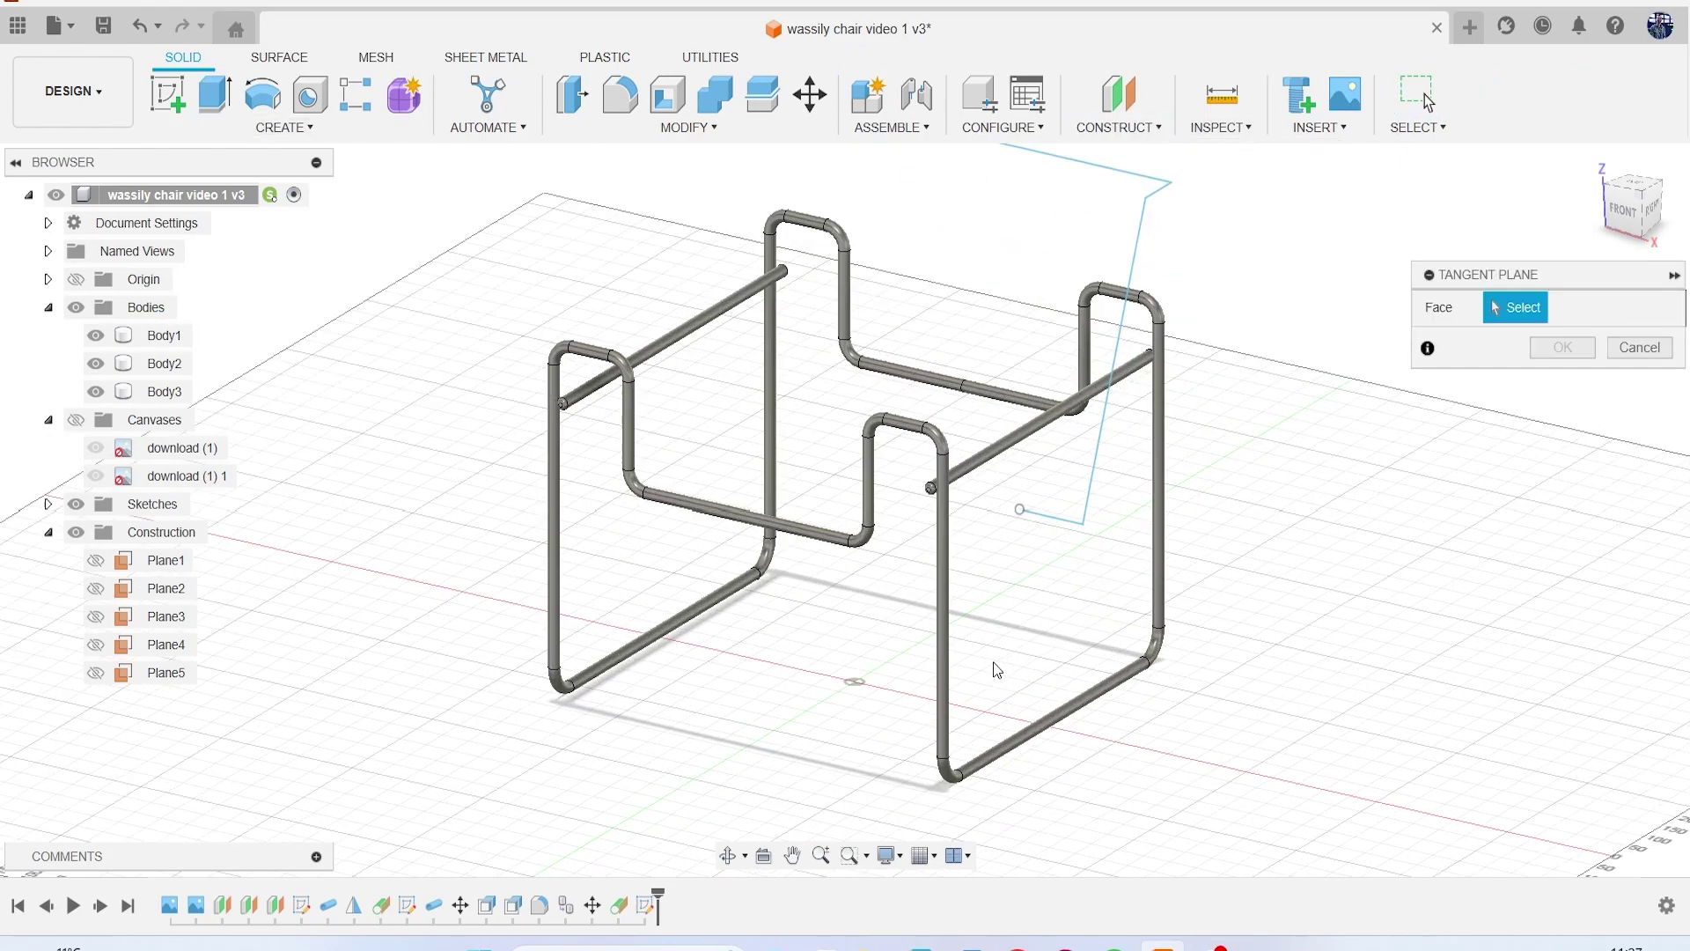
{"action": "left_click", "coordinate": [933, 634]}
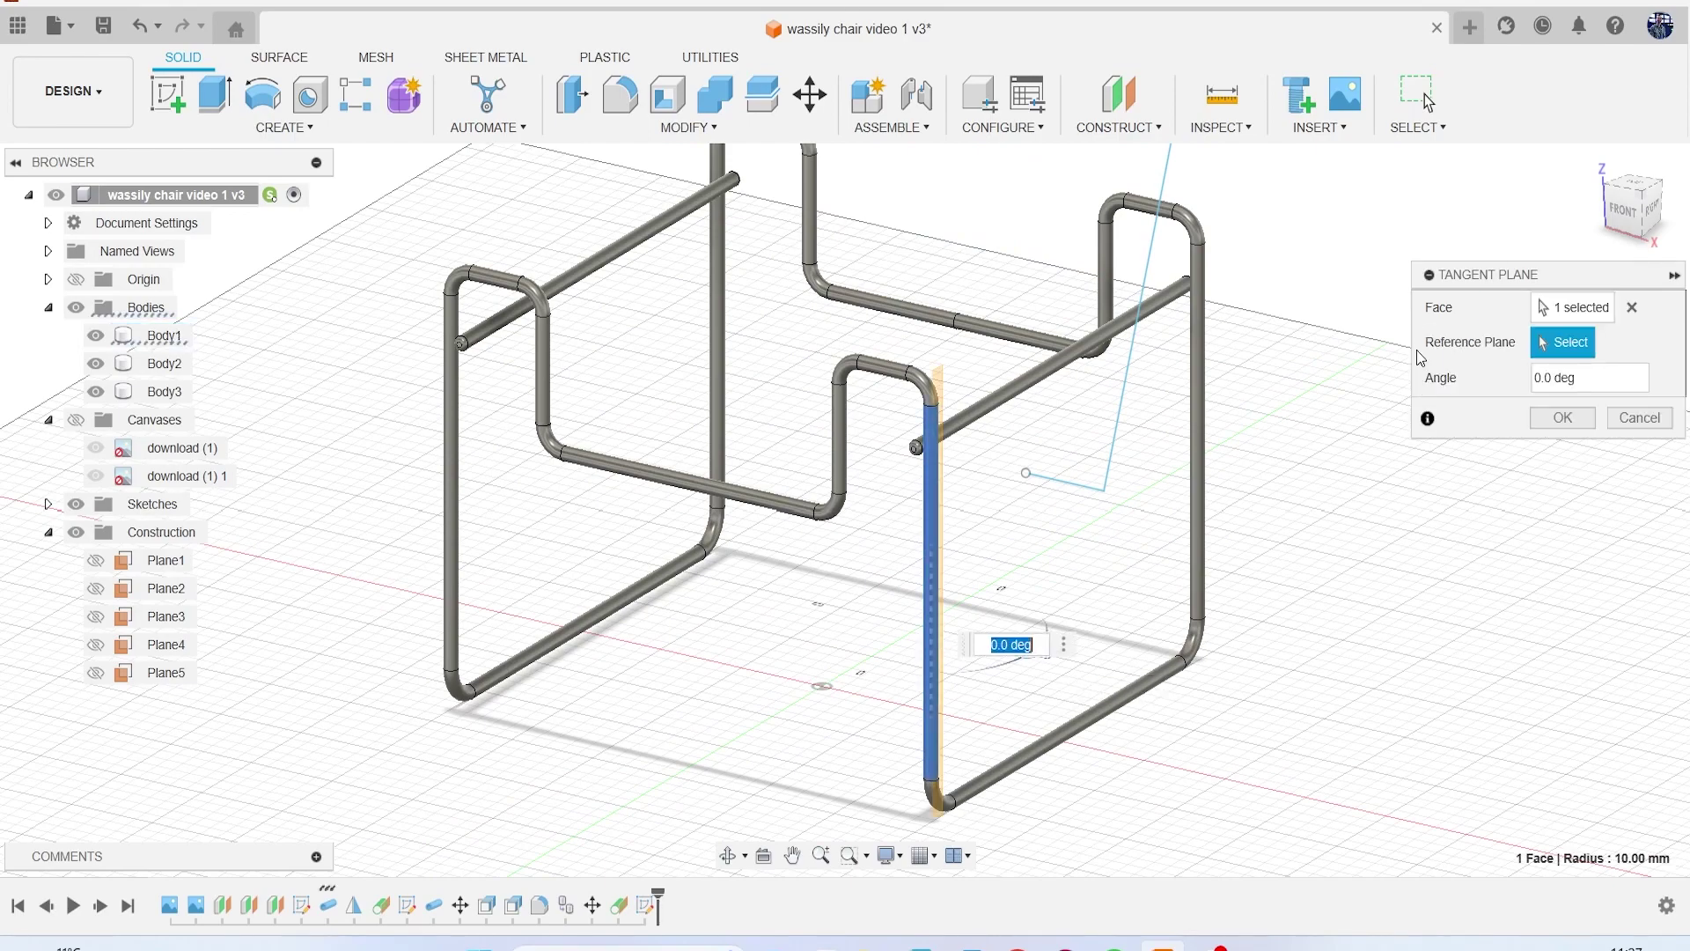
{"action": "left_click", "coordinate": [1577, 424]}
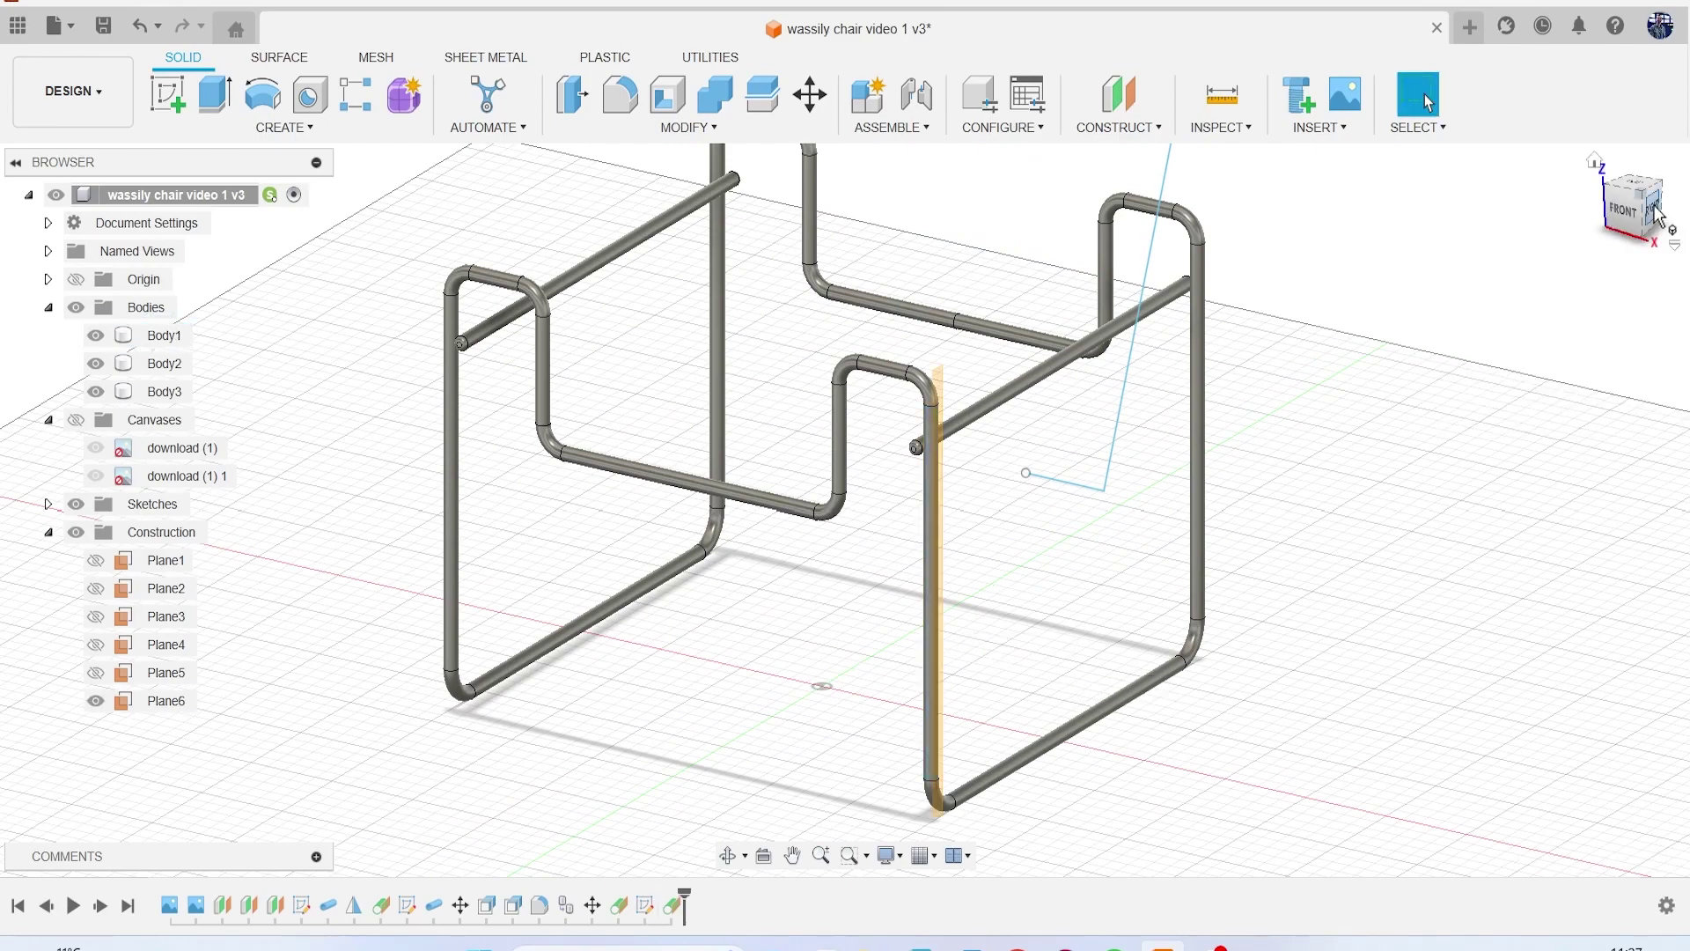
Step: Create a tangent plane at 0 degrees on the vertical tube of the opposite front leg
{"action": "left_click_drag", "start_coordinate": [1656, 228], "coordinate": [1684, 201]}
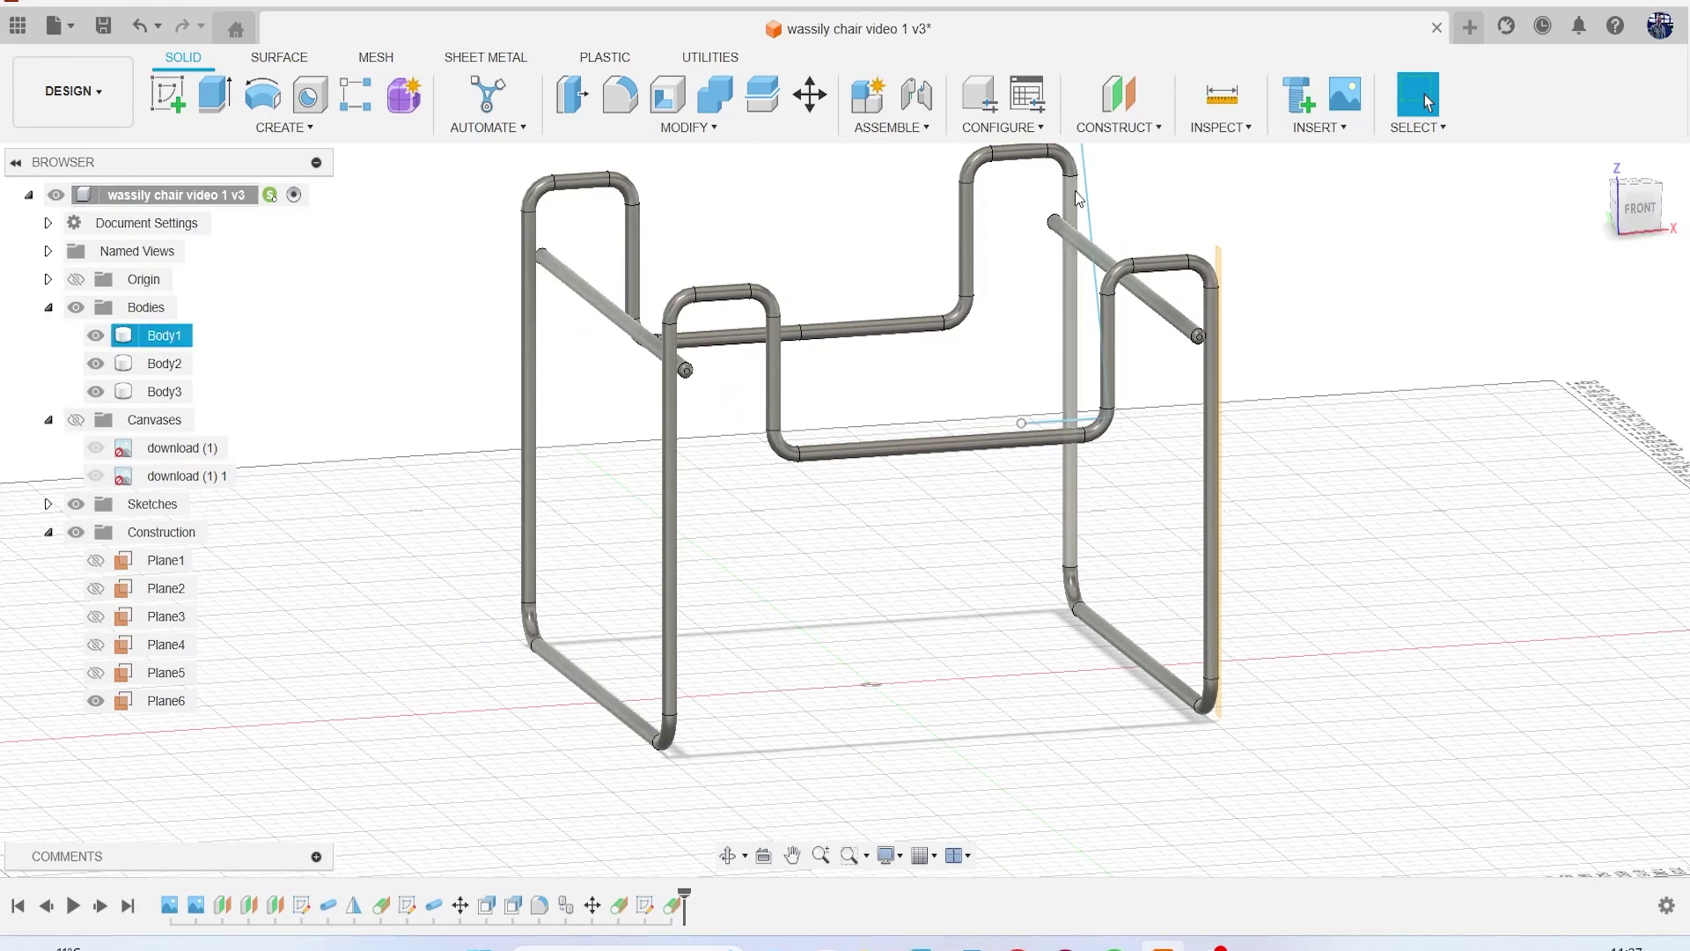
{"action": "left_click", "coordinate": [1124, 129]}
{"action": "left_click", "coordinate": [1135, 195]}
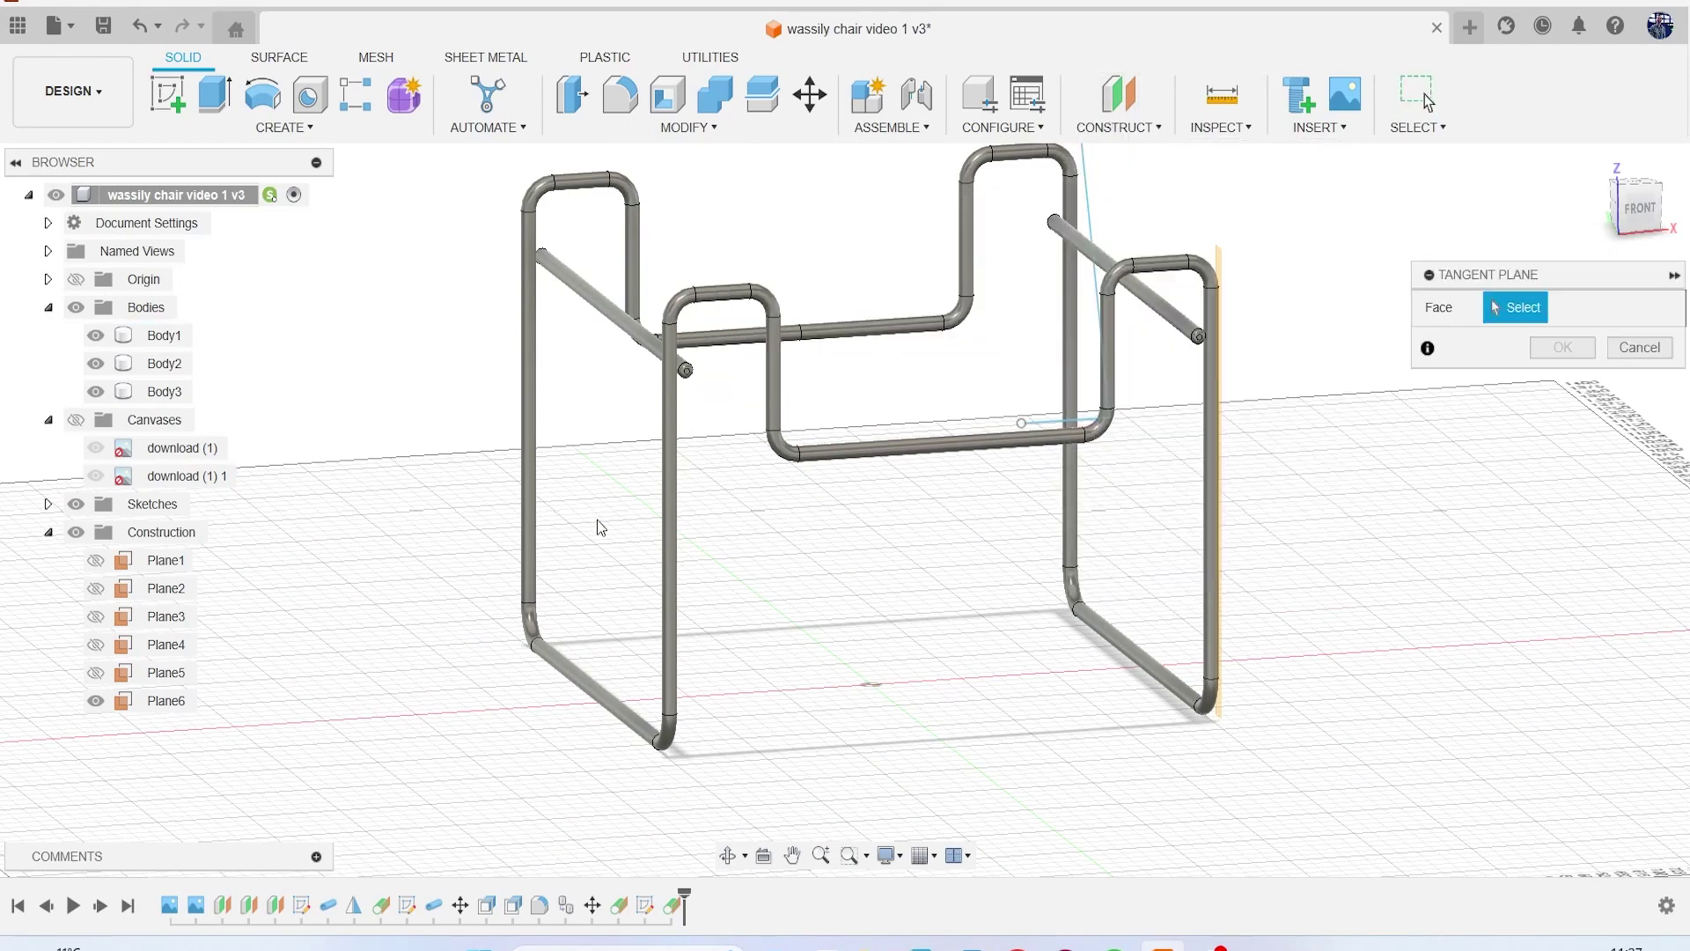
{"action": "left_click", "coordinate": [666, 534]}
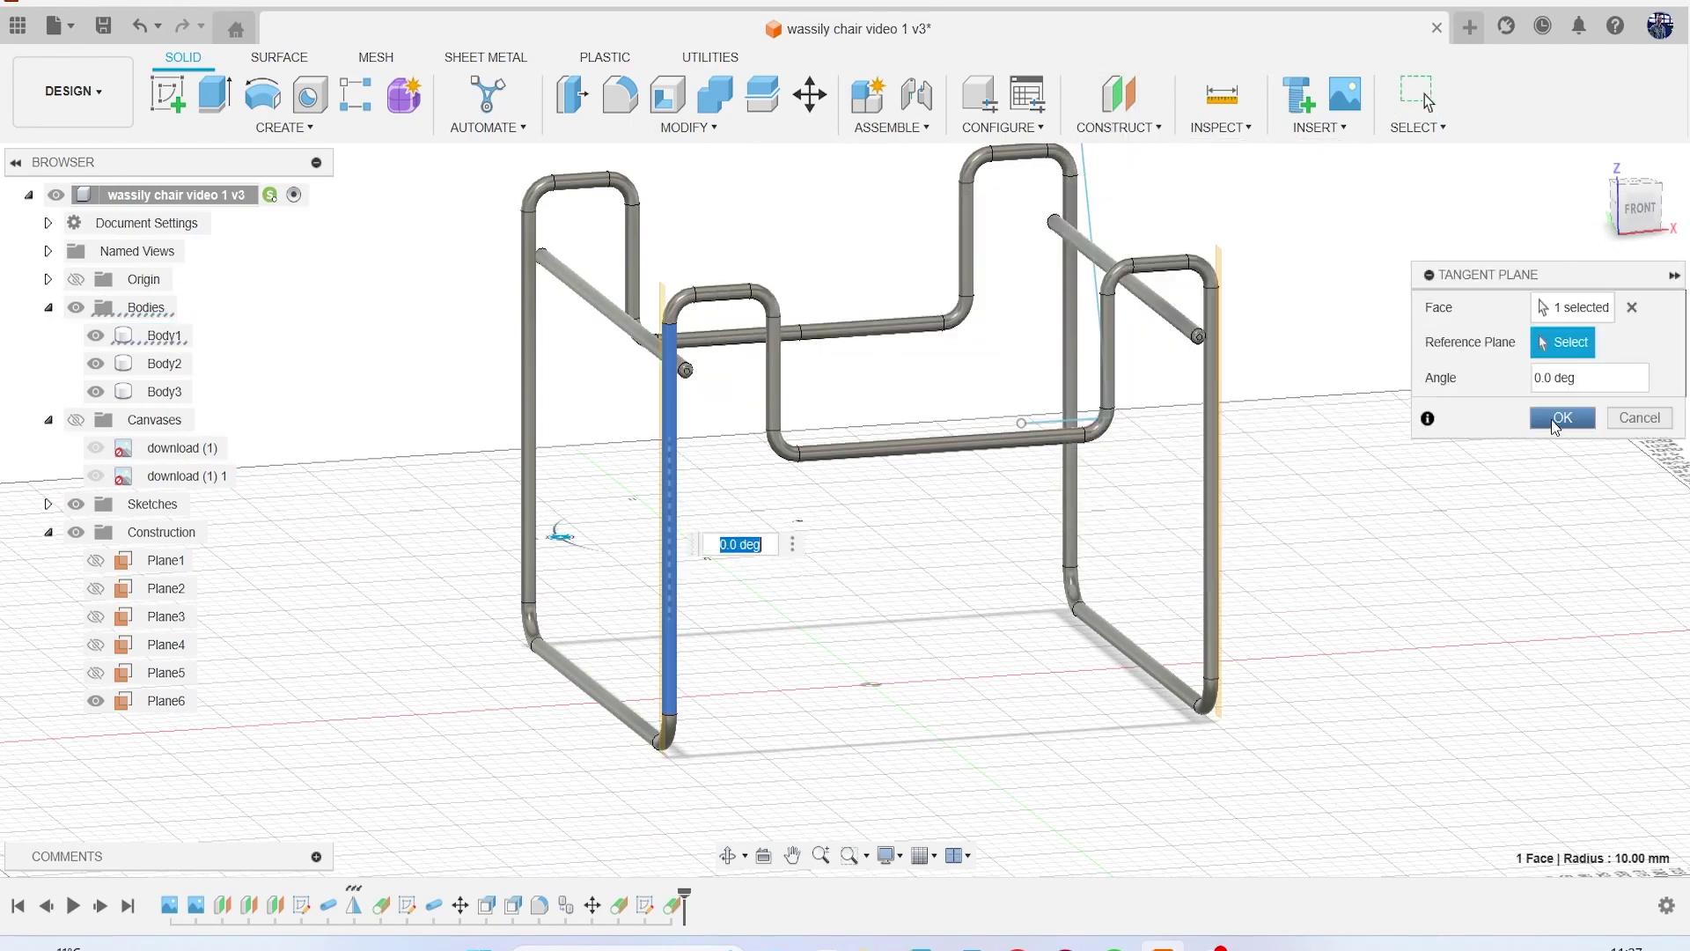
{"action": "left_click", "coordinate": [1555, 422]}
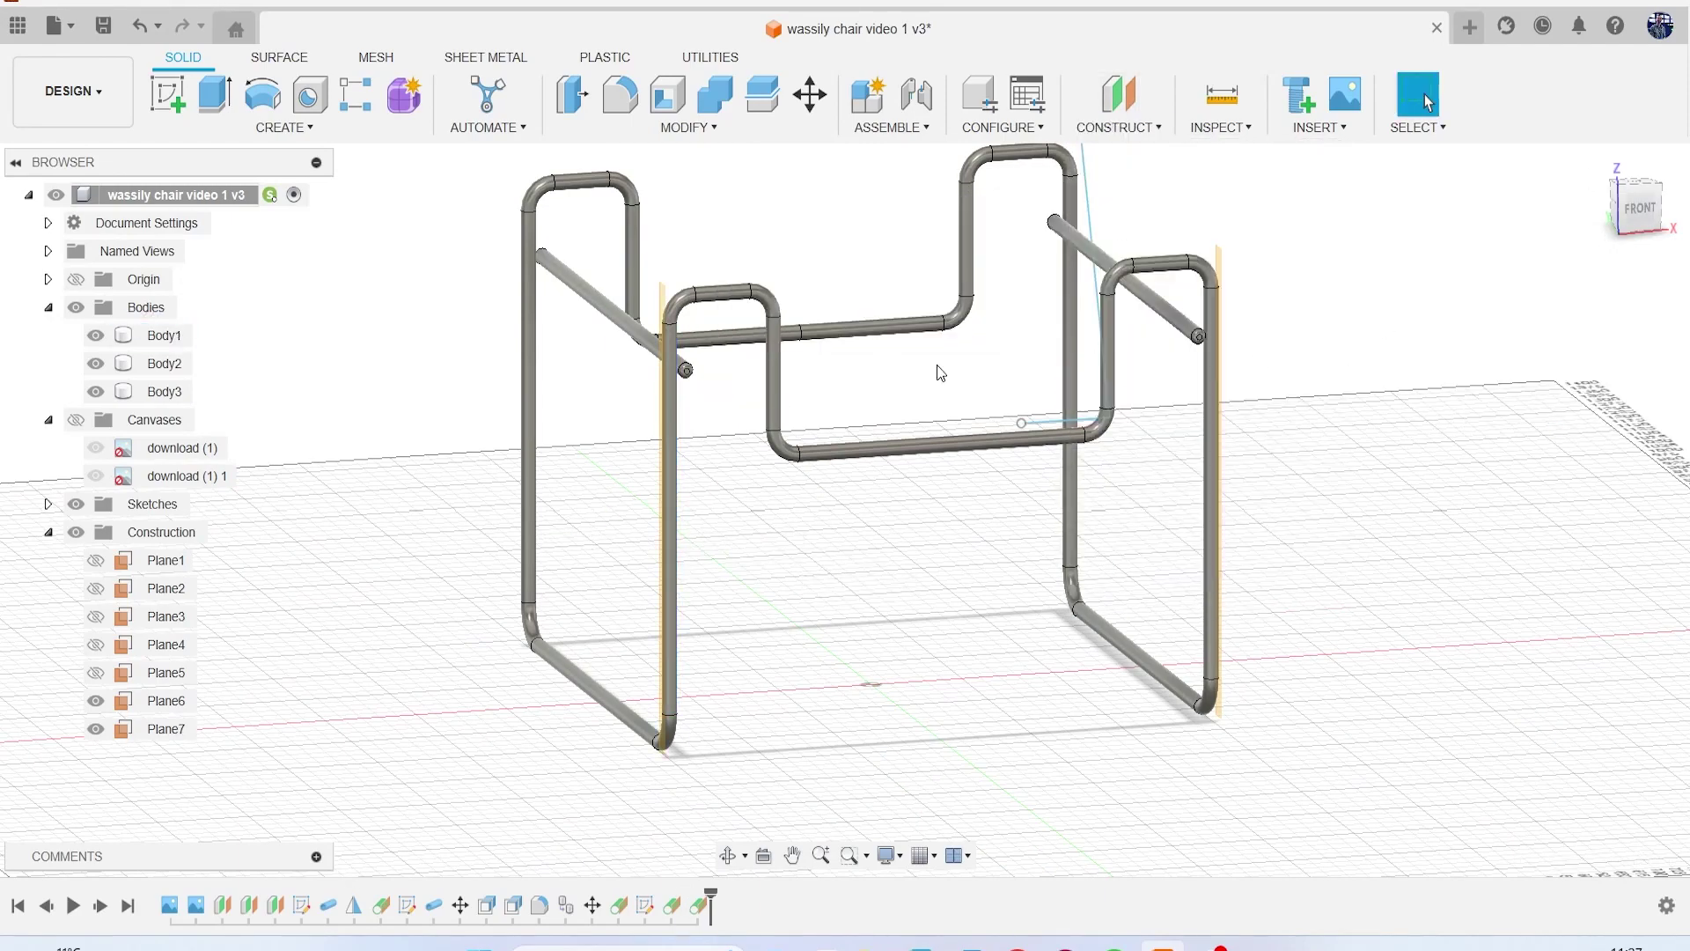
Step: Create a midplane between the two leg tangent planes and adjust its displayed extent
{"action": "left_click", "coordinate": [1119, 124]}
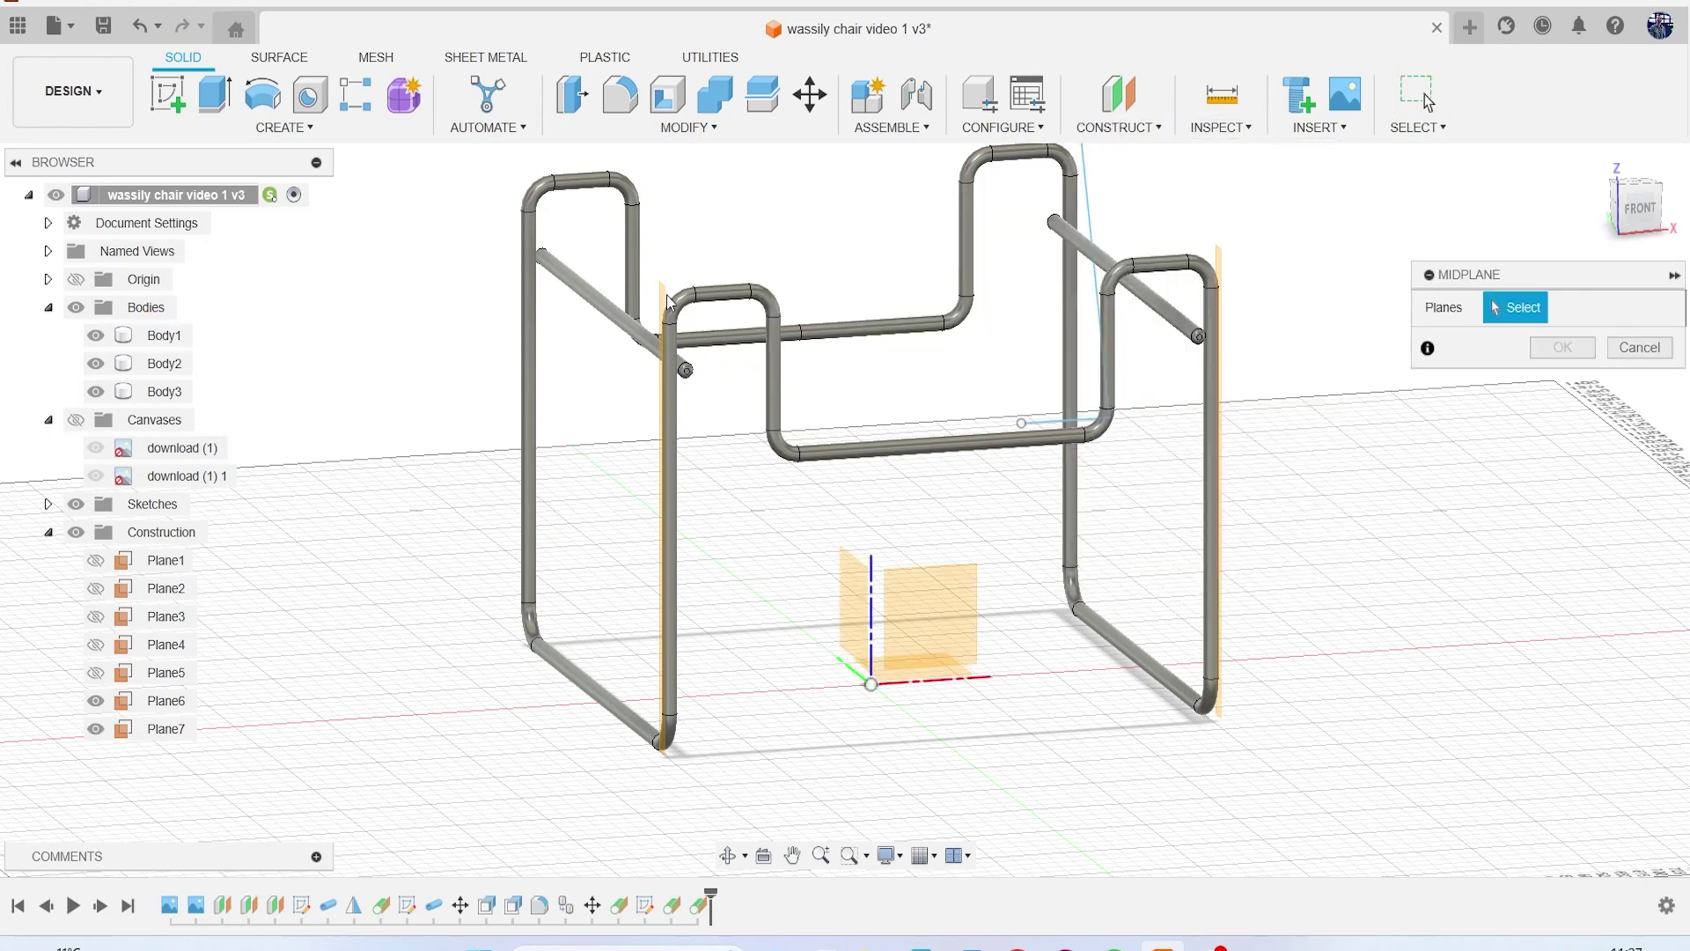
{"action": "left_click", "coordinate": [1218, 254]}
{"action": "left_click", "coordinate": [1561, 347]}
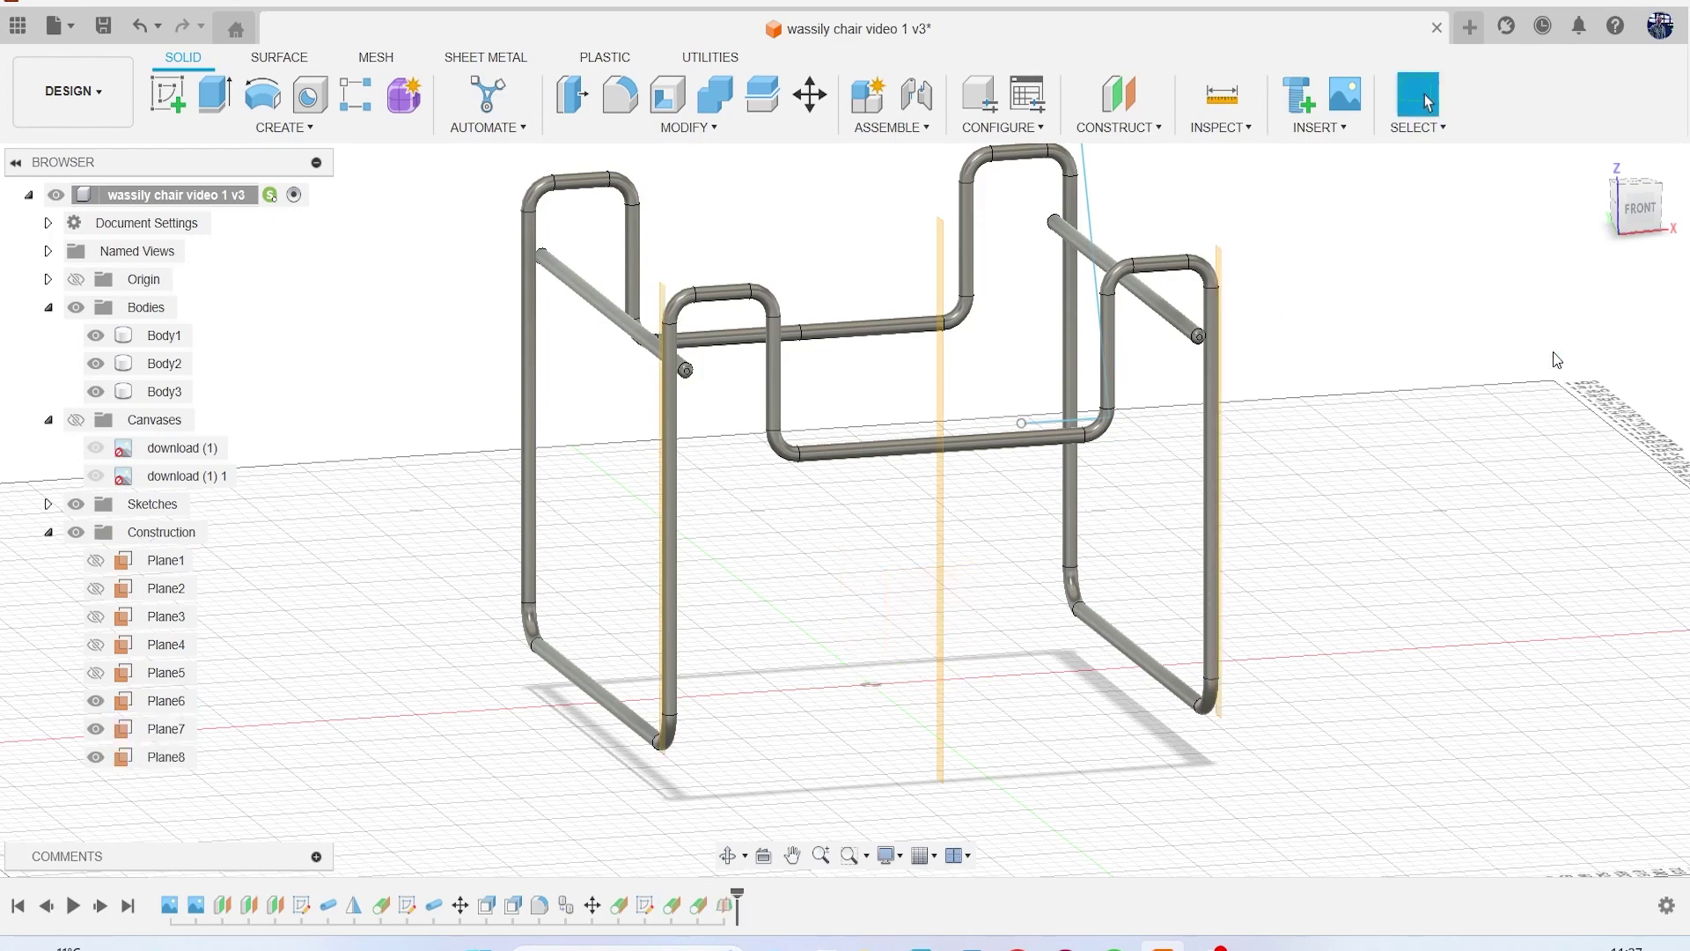
{"action": "scroll", "coordinate": [1447, 357], "scroll_direction": "down", "scroll_amount": 3}
{"action": "left_click_drag", "start_coordinate": [1649, 218], "coordinate": [769, 227]}
{"action": "left_click_drag", "start_coordinate": [1099, 366], "coordinate": [1254, 299]}
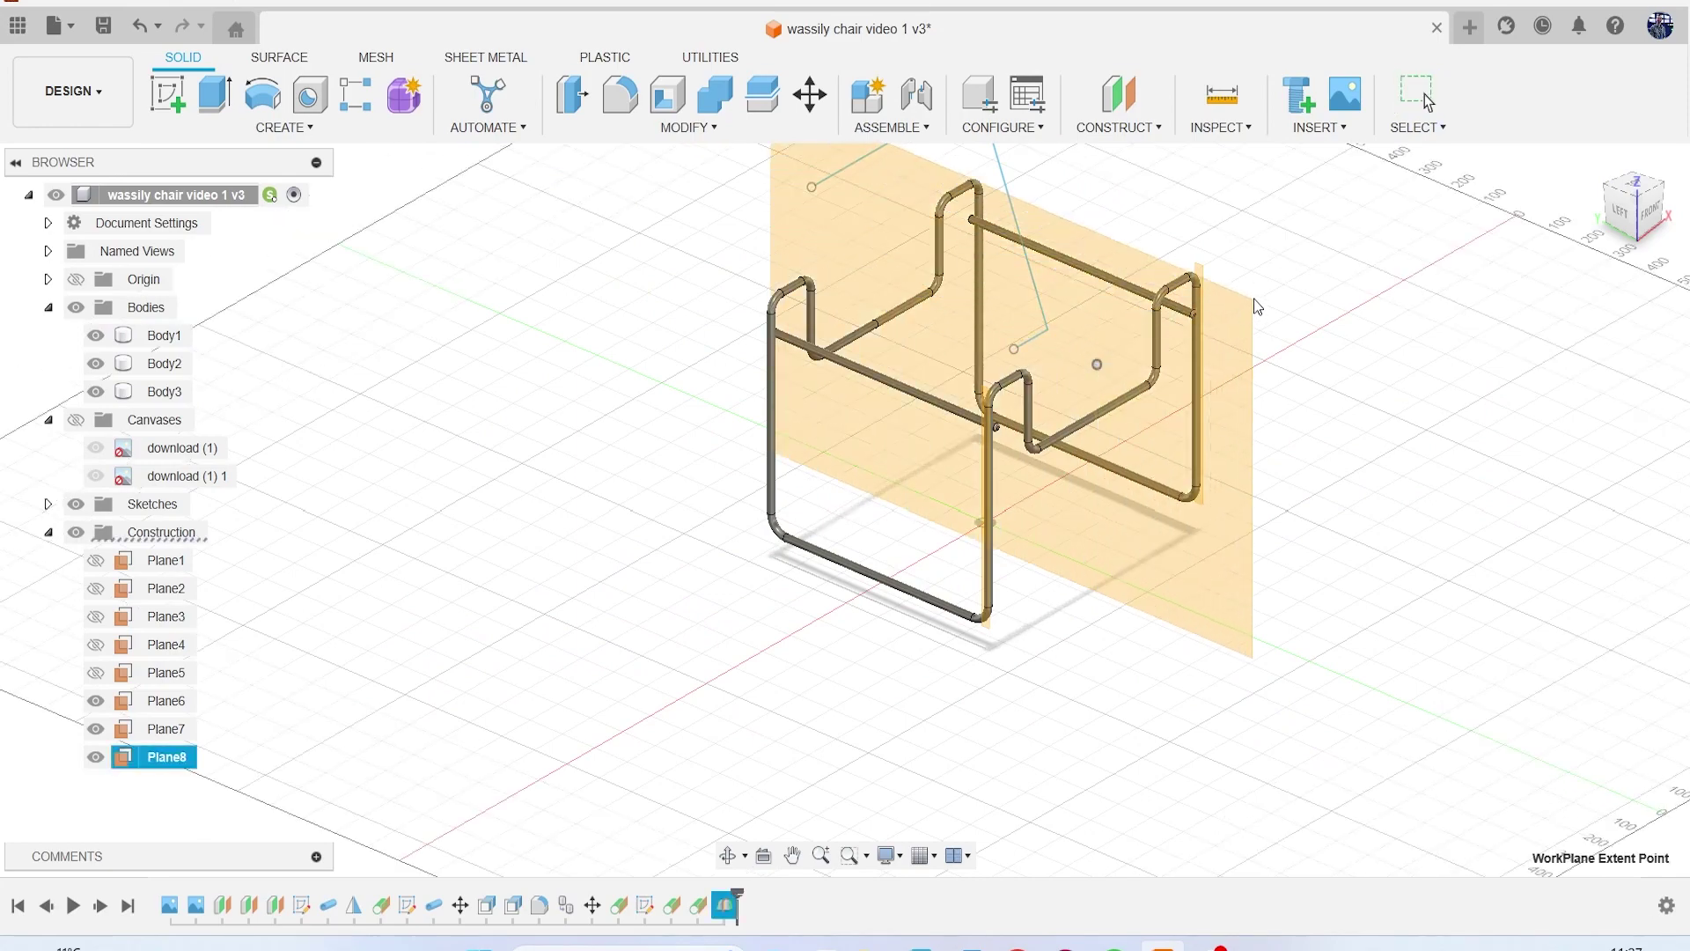
{"action": "key", "text": "Escape"}
{"action": "left_click", "coordinate": [1653, 213]}
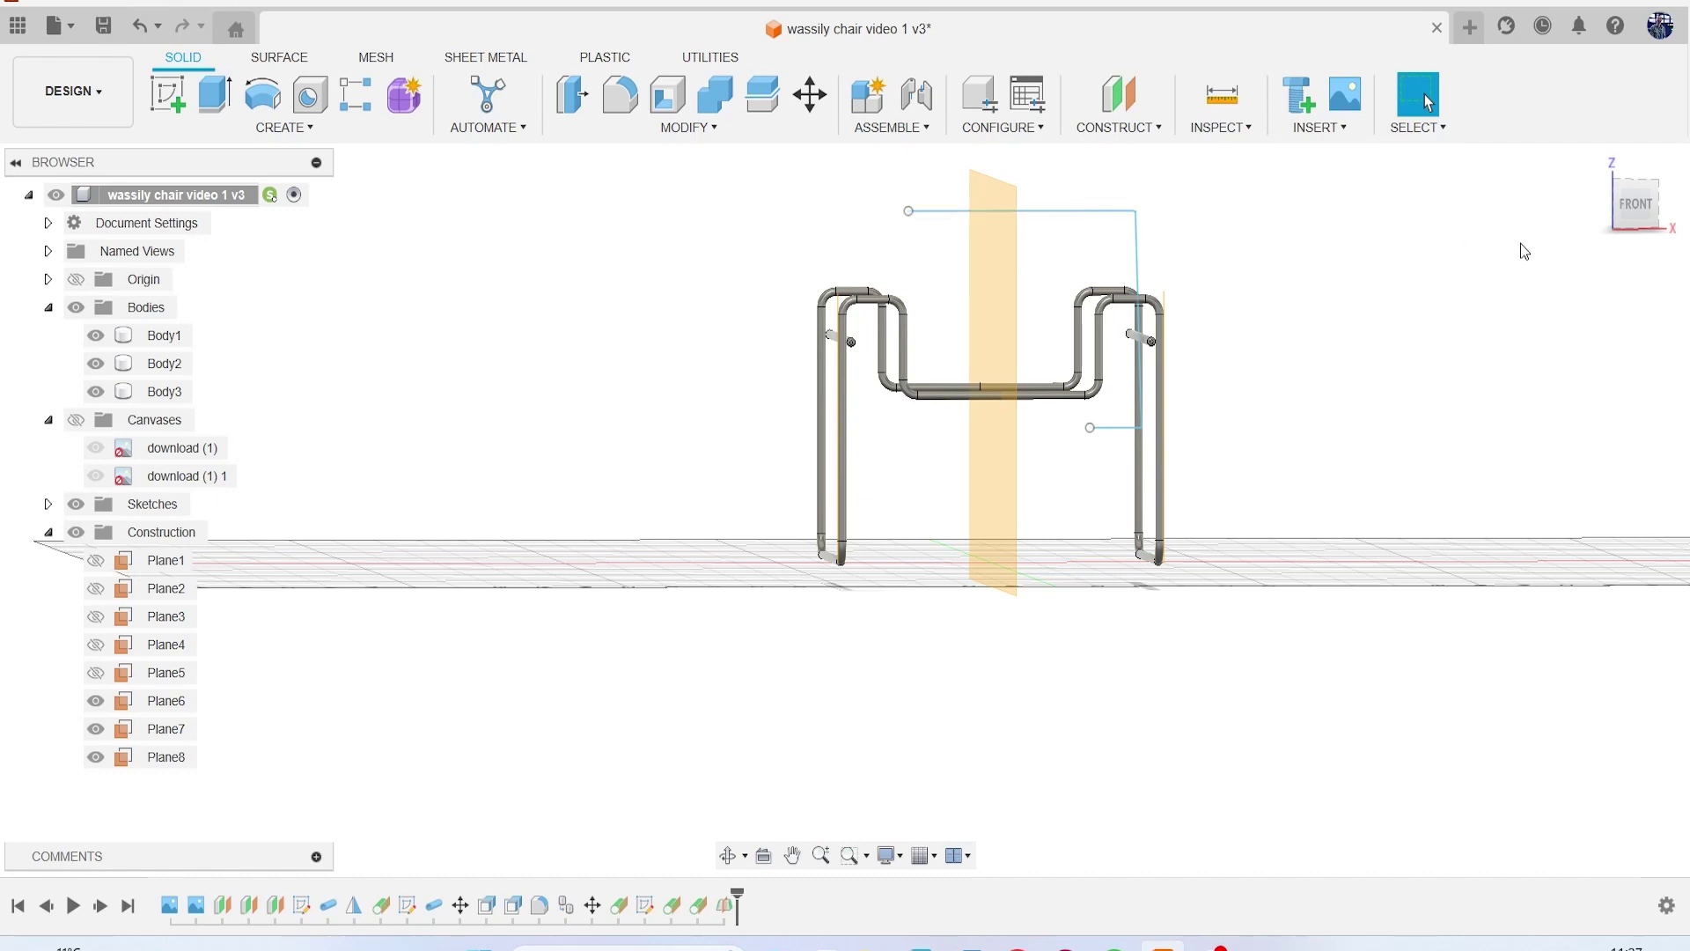
{"action": "middle_click_drag", "start_coordinate": [845, 511], "coordinate": [943, 419], "text": "shift"}
Step: Rename the new midplane as "mid plane" and hide it together with the leg tangent planes
{"action": "left_click", "coordinate": [95, 701]}
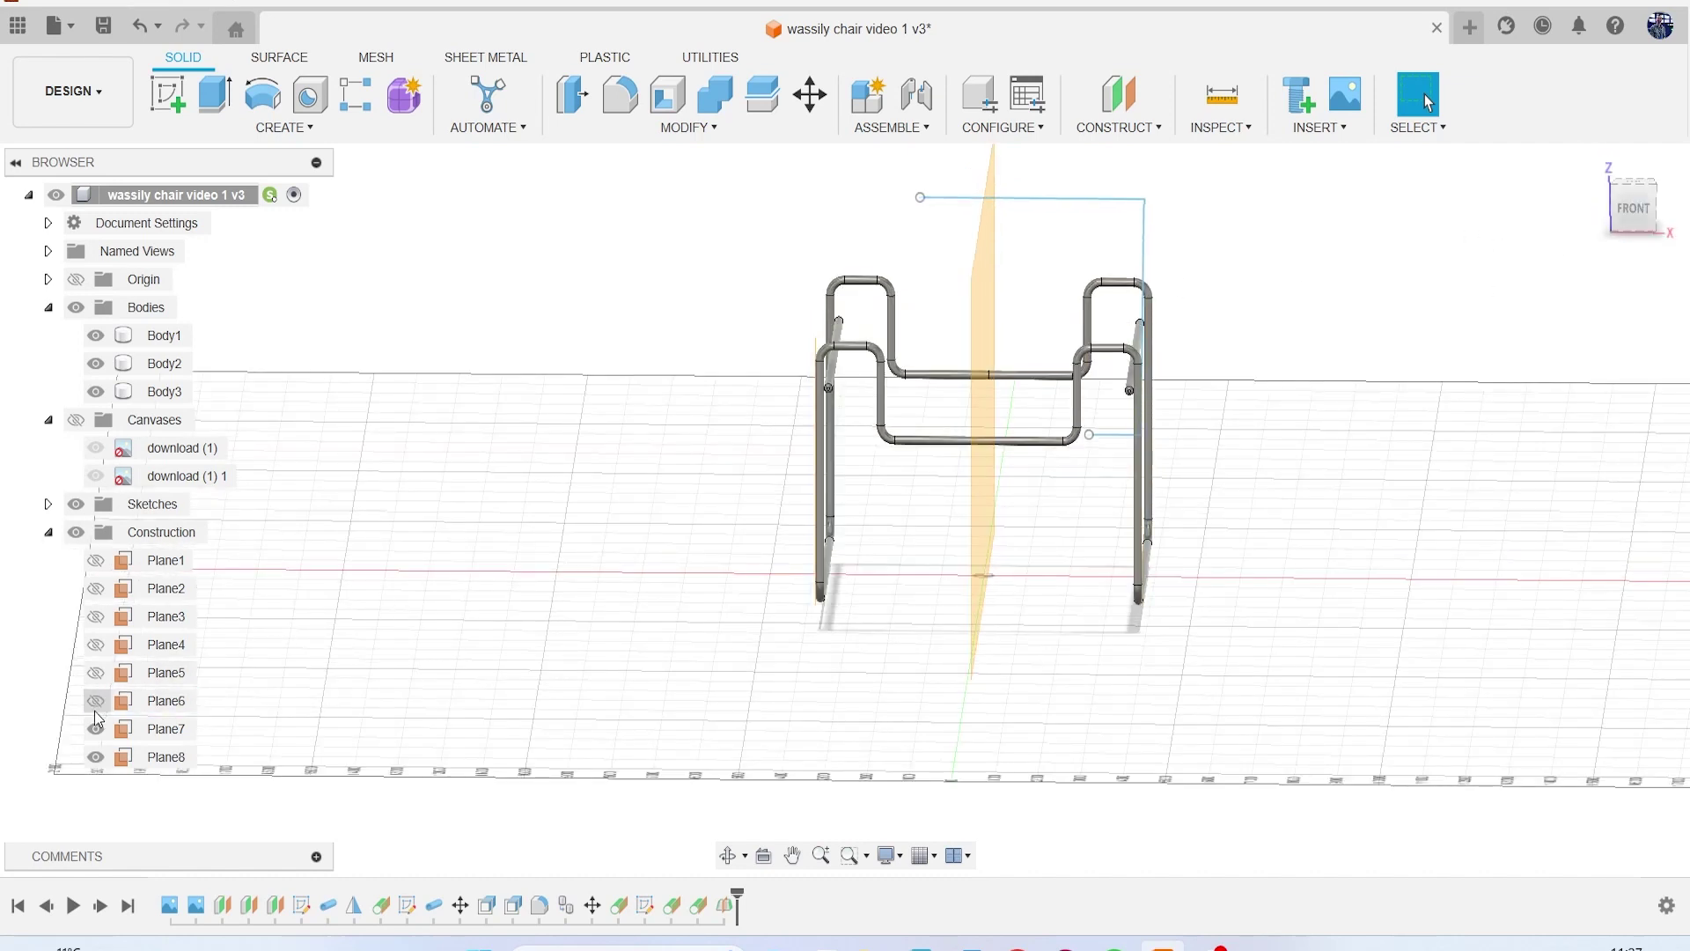
{"action": "double_click", "coordinate": [168, 757]}
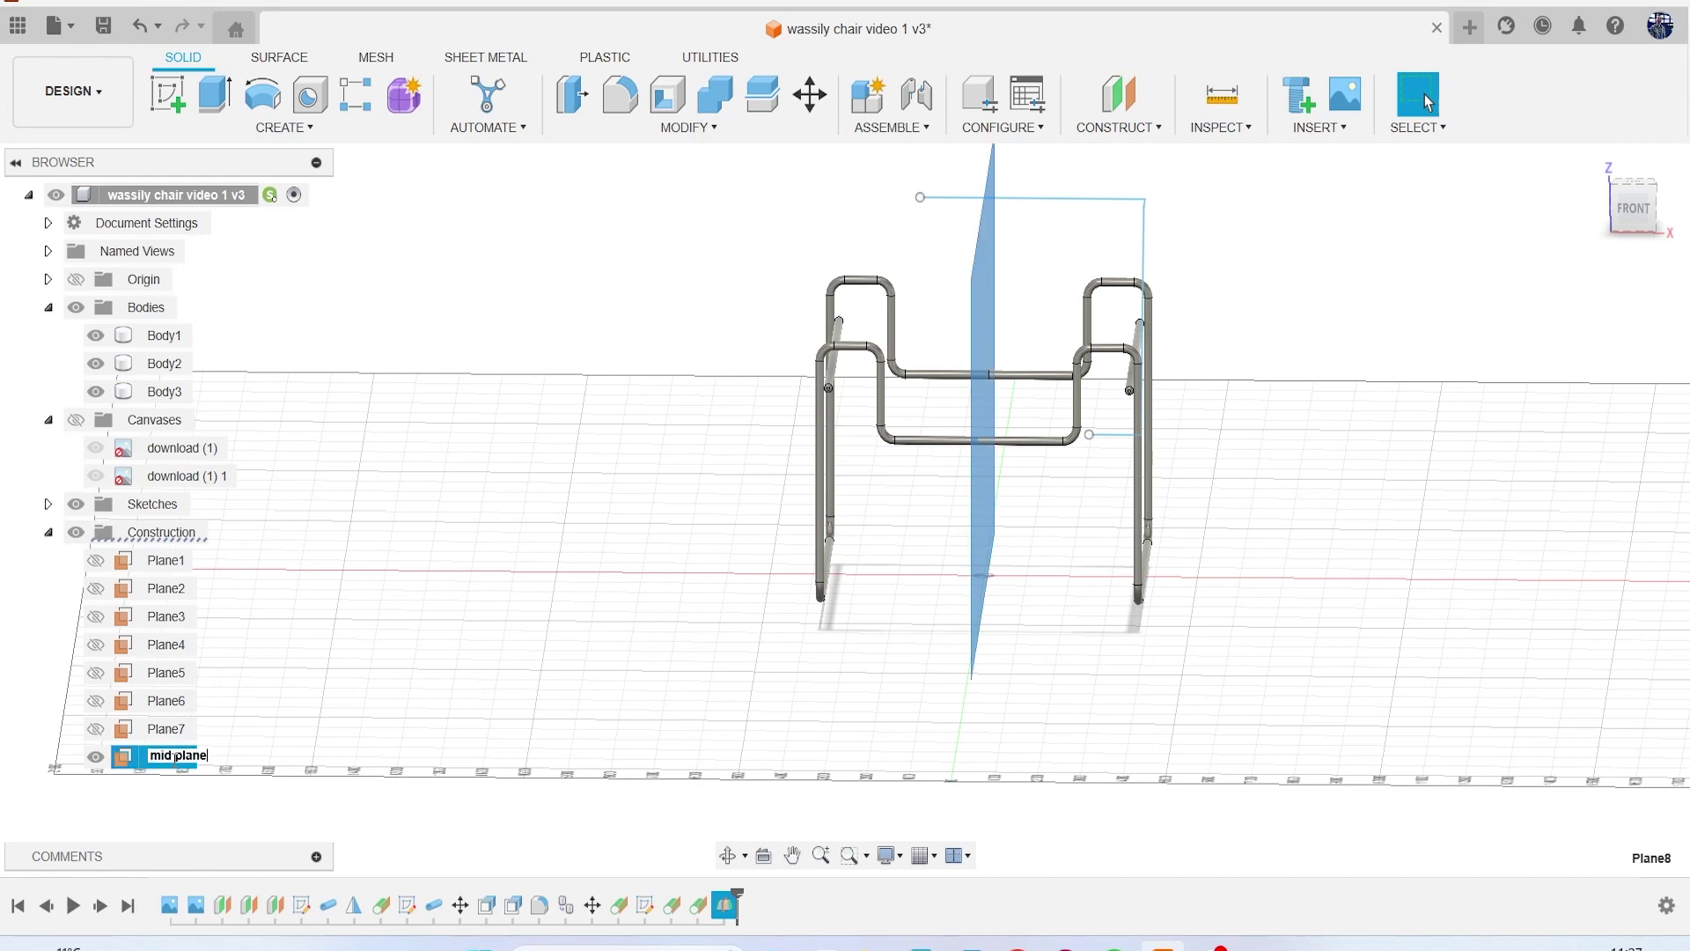
{"action": "left_click", "coordinate": [558, 758]}
{"action": "left_click", "coordinate": [95, 757]}
Step: Reopen the backrest sketch for editing and show the canvases
{"action": "left_click_drag", "start_coordinate": [1655, 213], "coordinate": [1640, 204]}
{"action": "middle_click_drag", "start_coordinate": [845, 510], "coordinate": [727, 491], "text": "shift"}
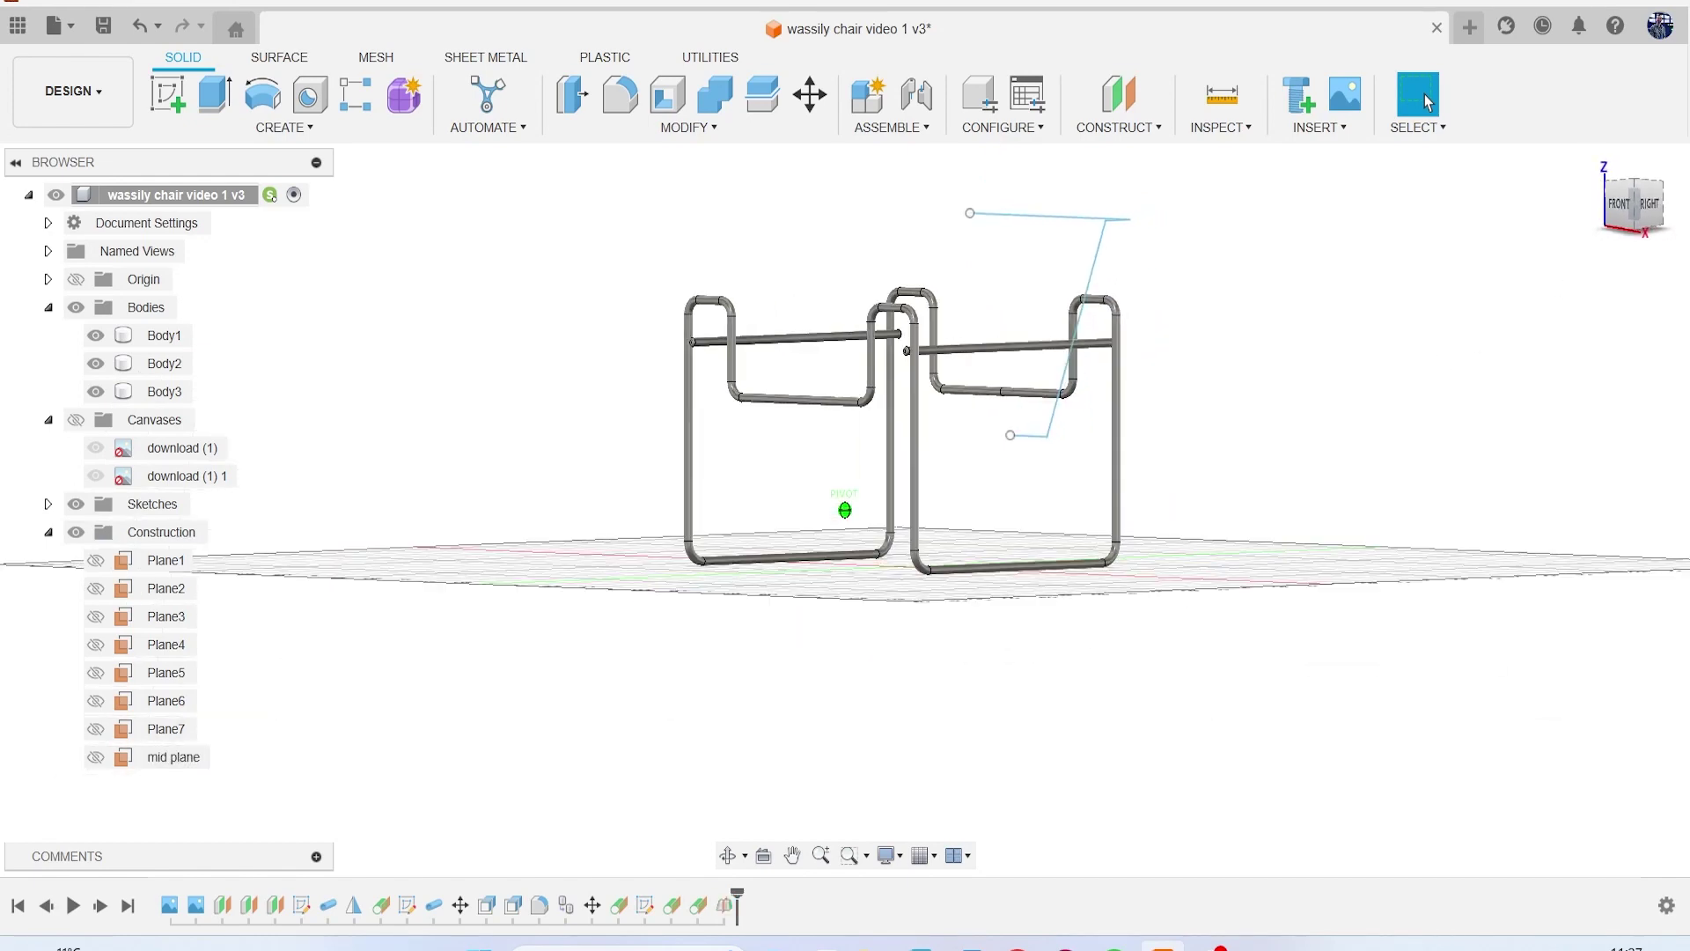
{"action": "right_click", "coordinate": [651, 915]}
{"action": "left_click", "coordinate": [733, 652]}
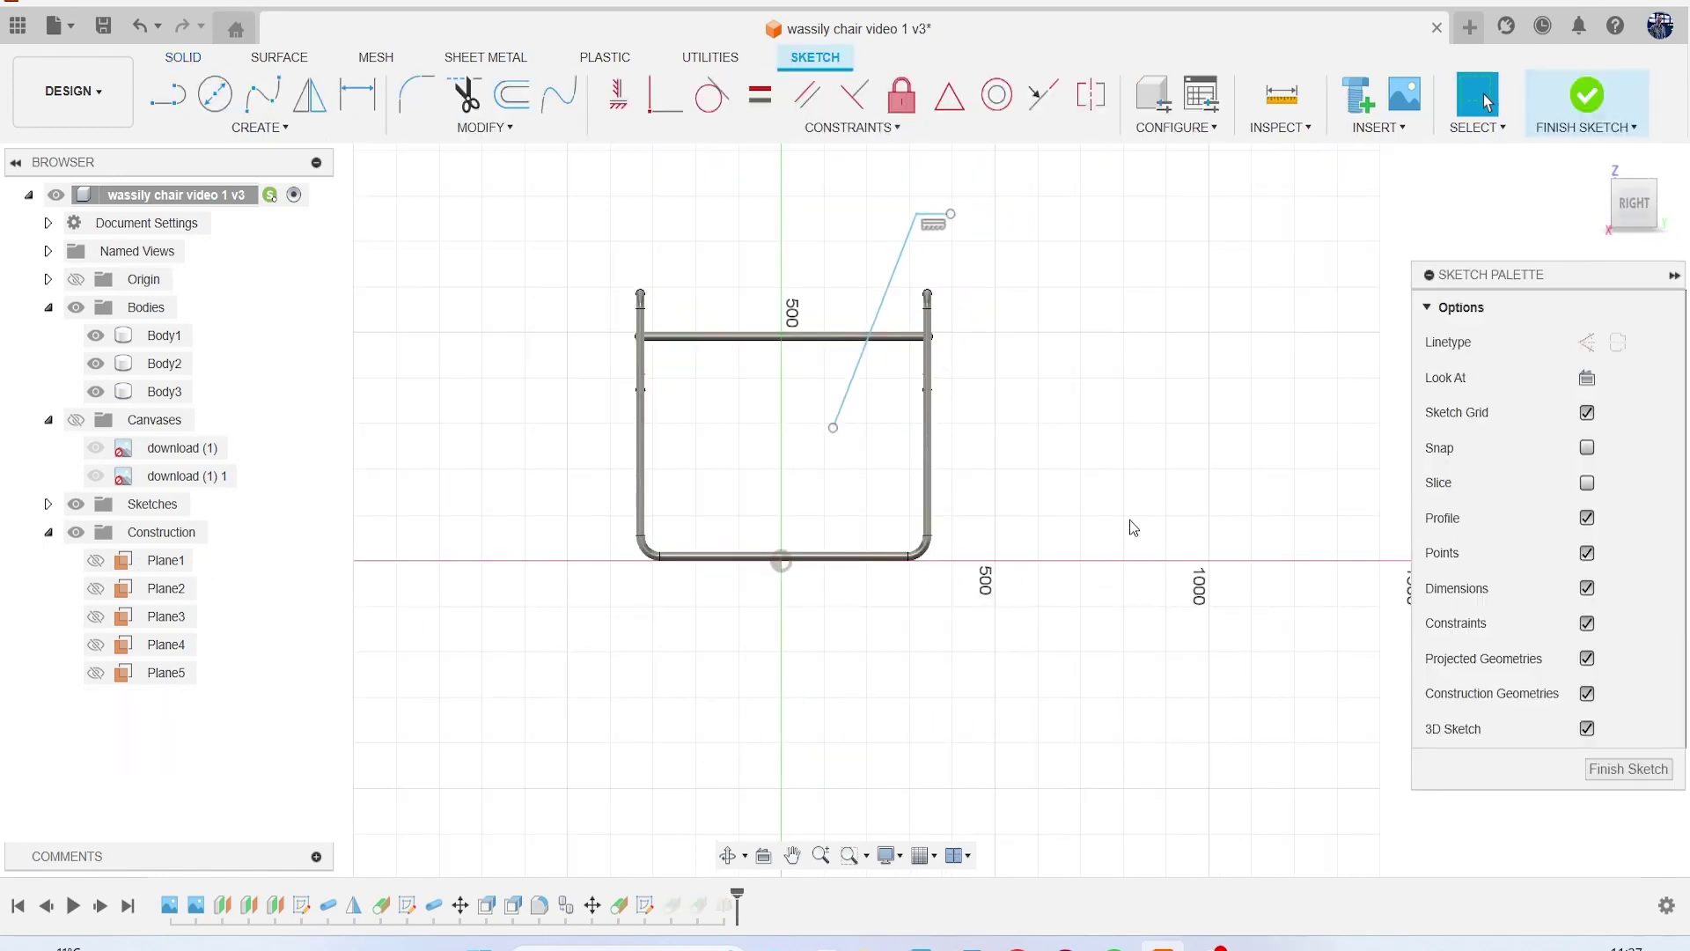
{"action": "left_click", "coordinate": [78, 431]}
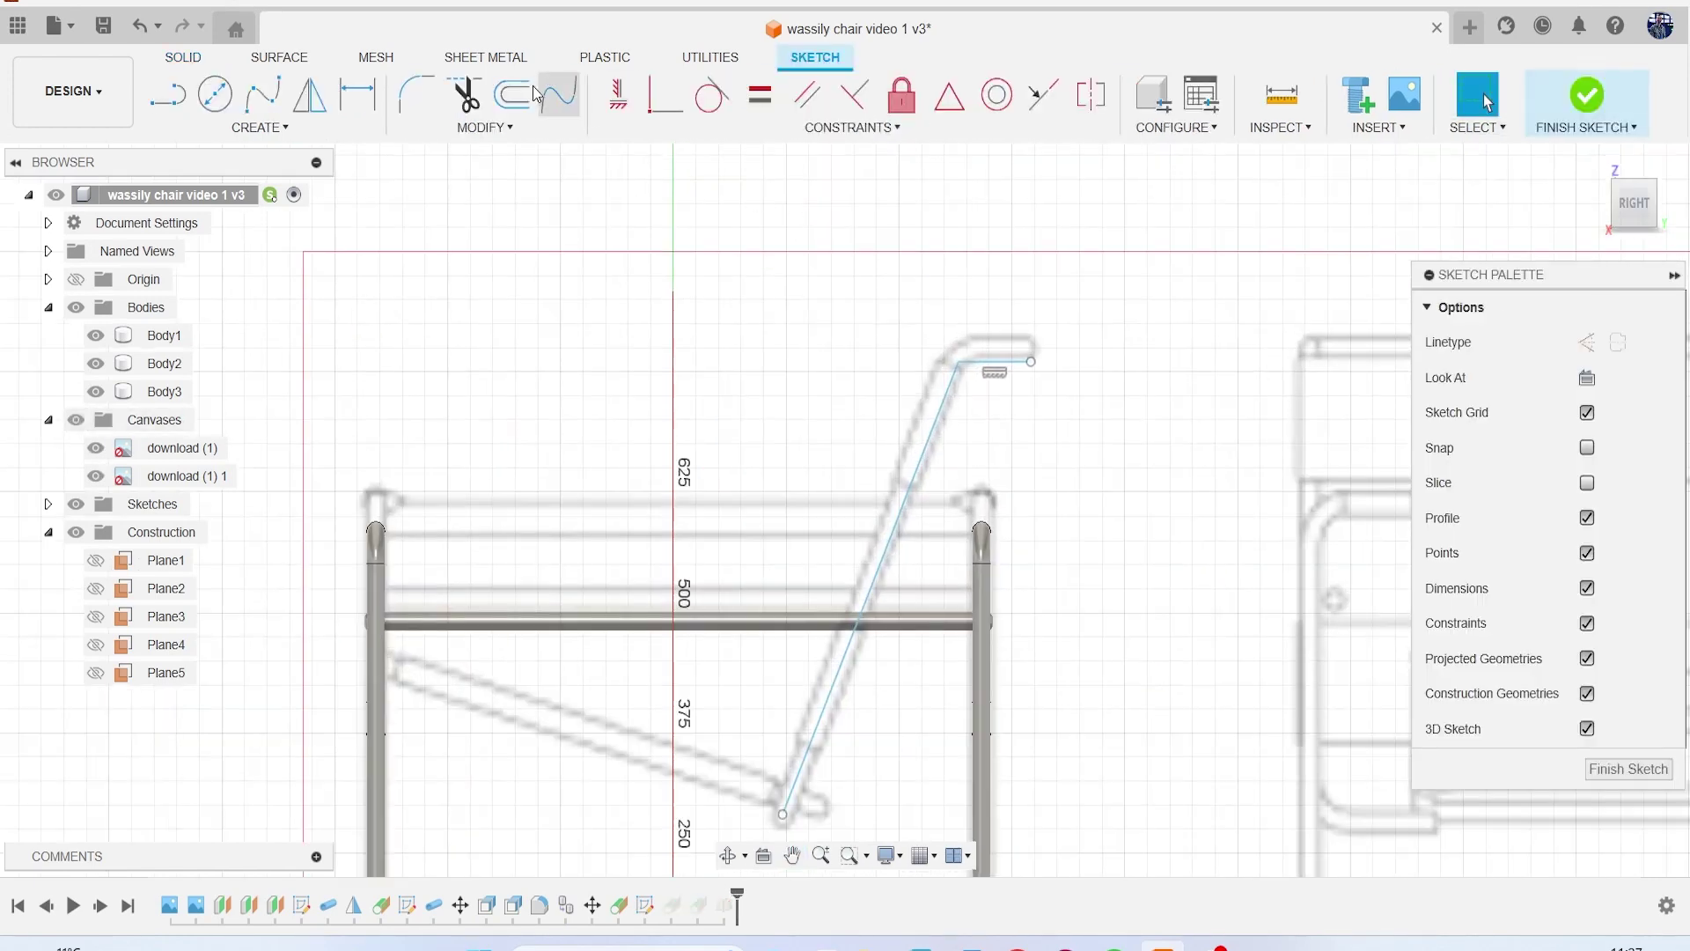
Step: Fillet the corner between the backrest's sloped line and its upper horizontal line with a 20 mm radius
{"action": "left_click", "coordinate": [416, 96]}
{"action": "scroll", "coordinate": [959, 361], "scroll_direction": "up", "scroll_amount": 5}
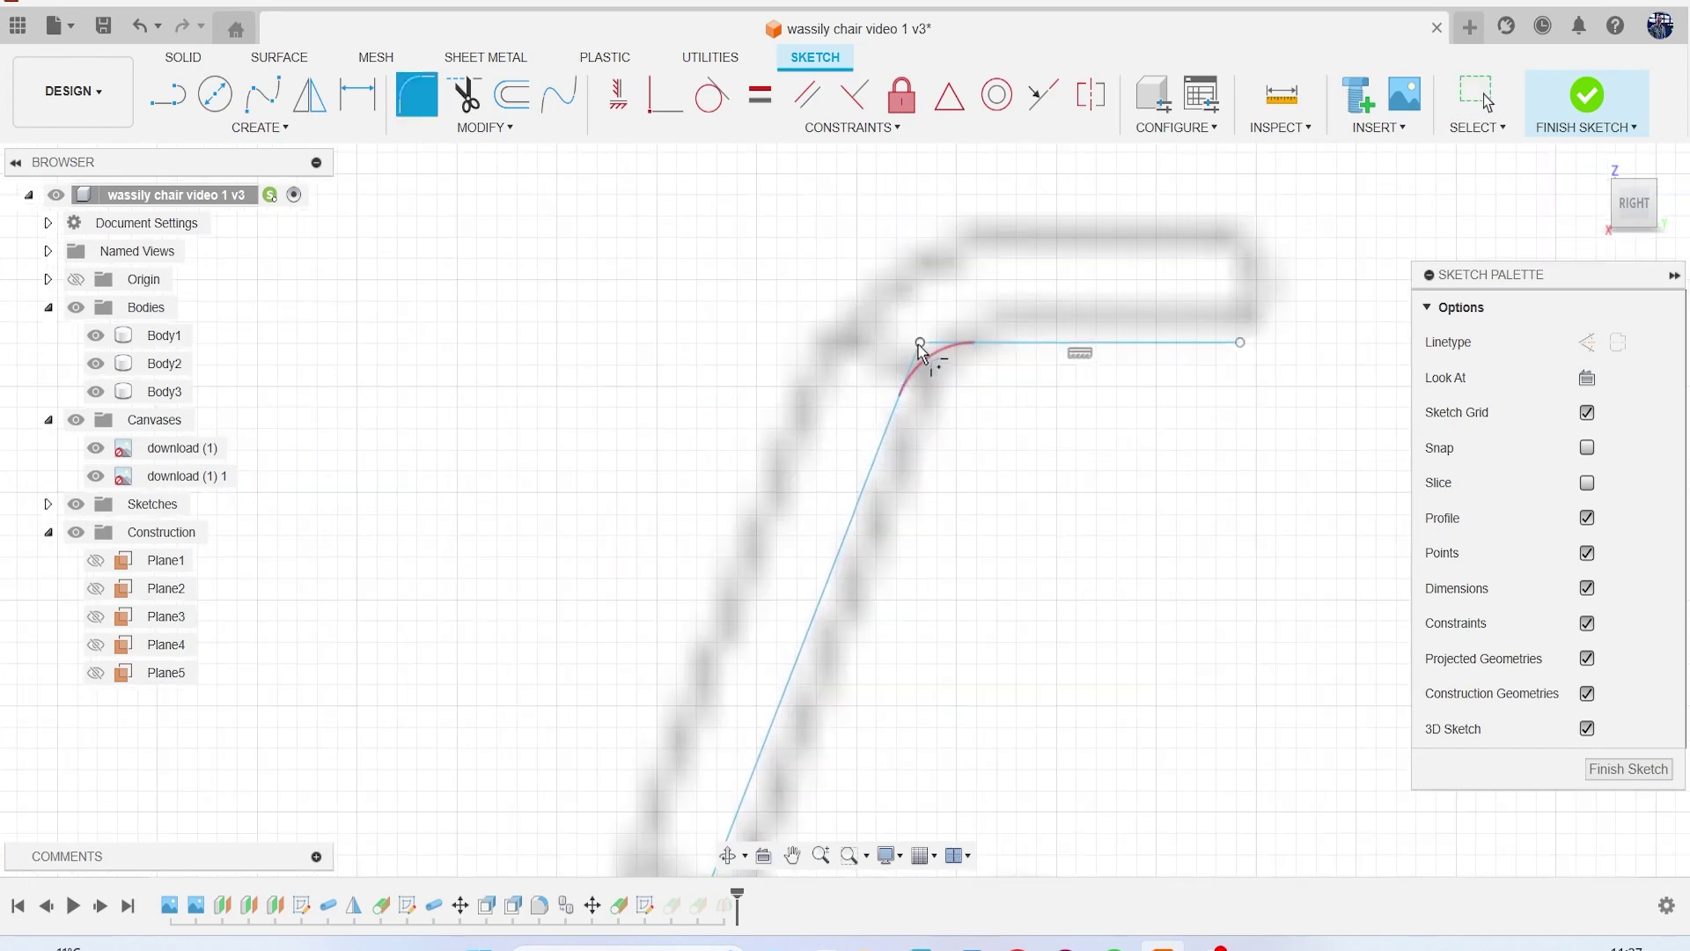
{"action": "left_click", "coordinate": [919, 345]}
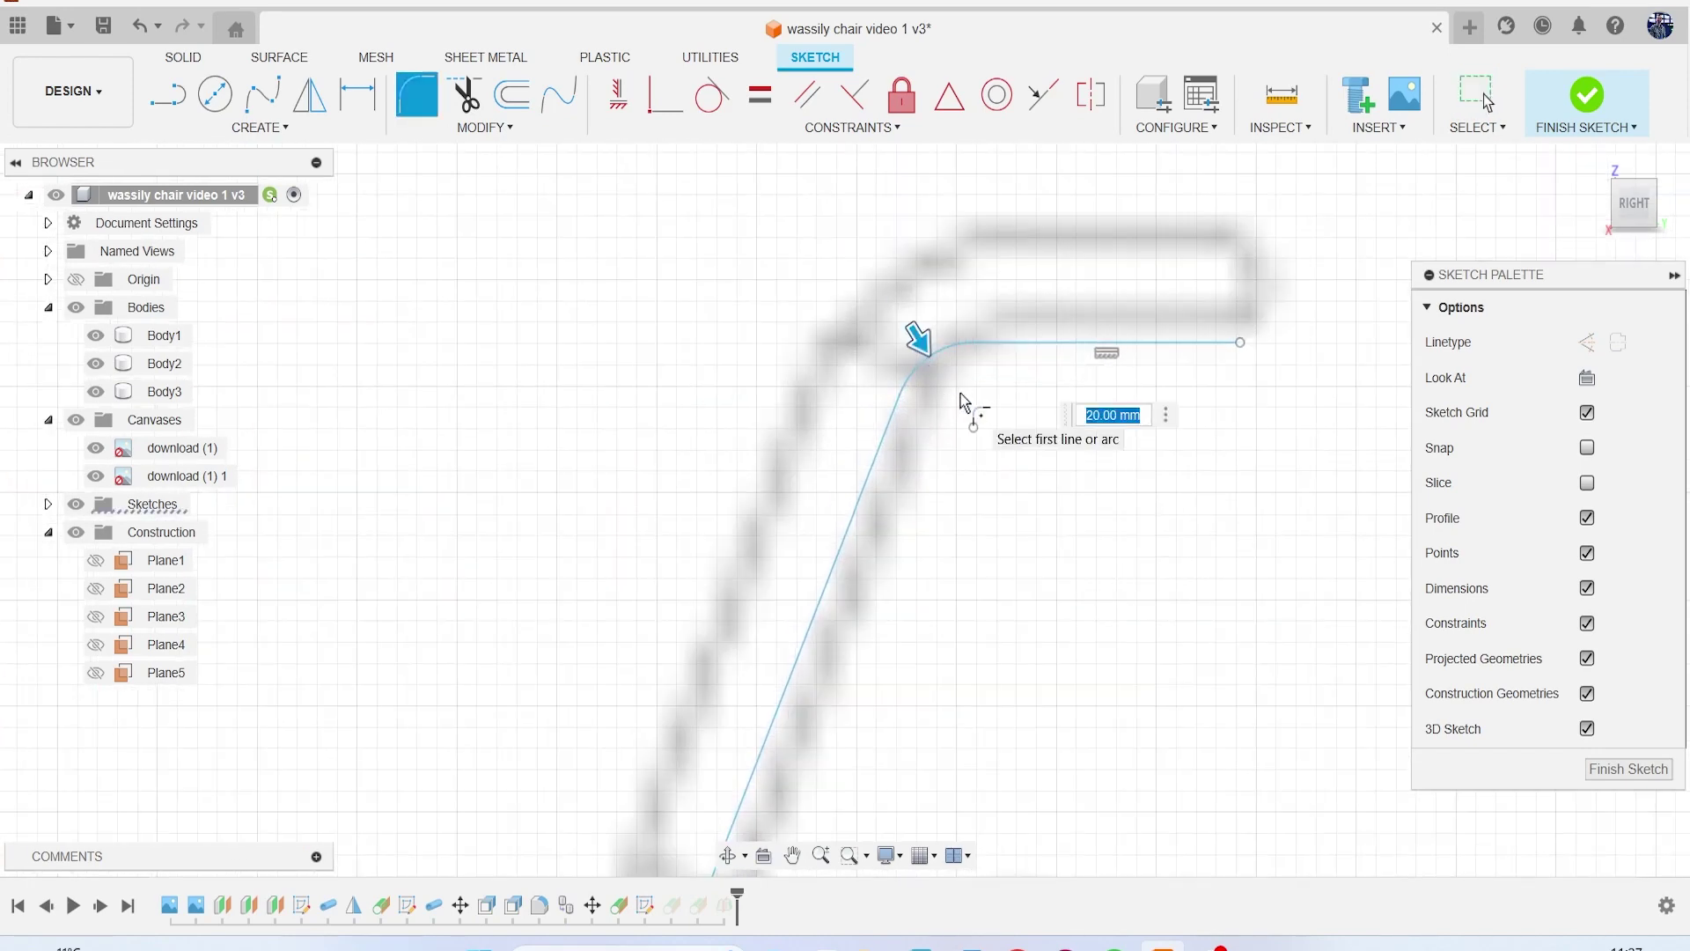
{"action": "key", "text": "Return"}
Step: Fillet the backrest path's upper rear corner, where it turns across the chair, with a radius of about 33.43 mm
{"action": "scroll", "coordinate": [1277, 446], "scroll_direction": "down", "scroll_amount": 4}
{"action": "mouse_move", "coordinate": [1109, 392]}
{"action": "middle_mouse_down", "text": "shift"}
{"action": "mouse_move", "coordinate": [1135, 379]}
{"action": "mouse_move", "coordinate": [1083, 392]}
{"action": "mouse_move", "coordinate": [611, 275]}
{"action": "middle_mouse_up", "text": "shift"}
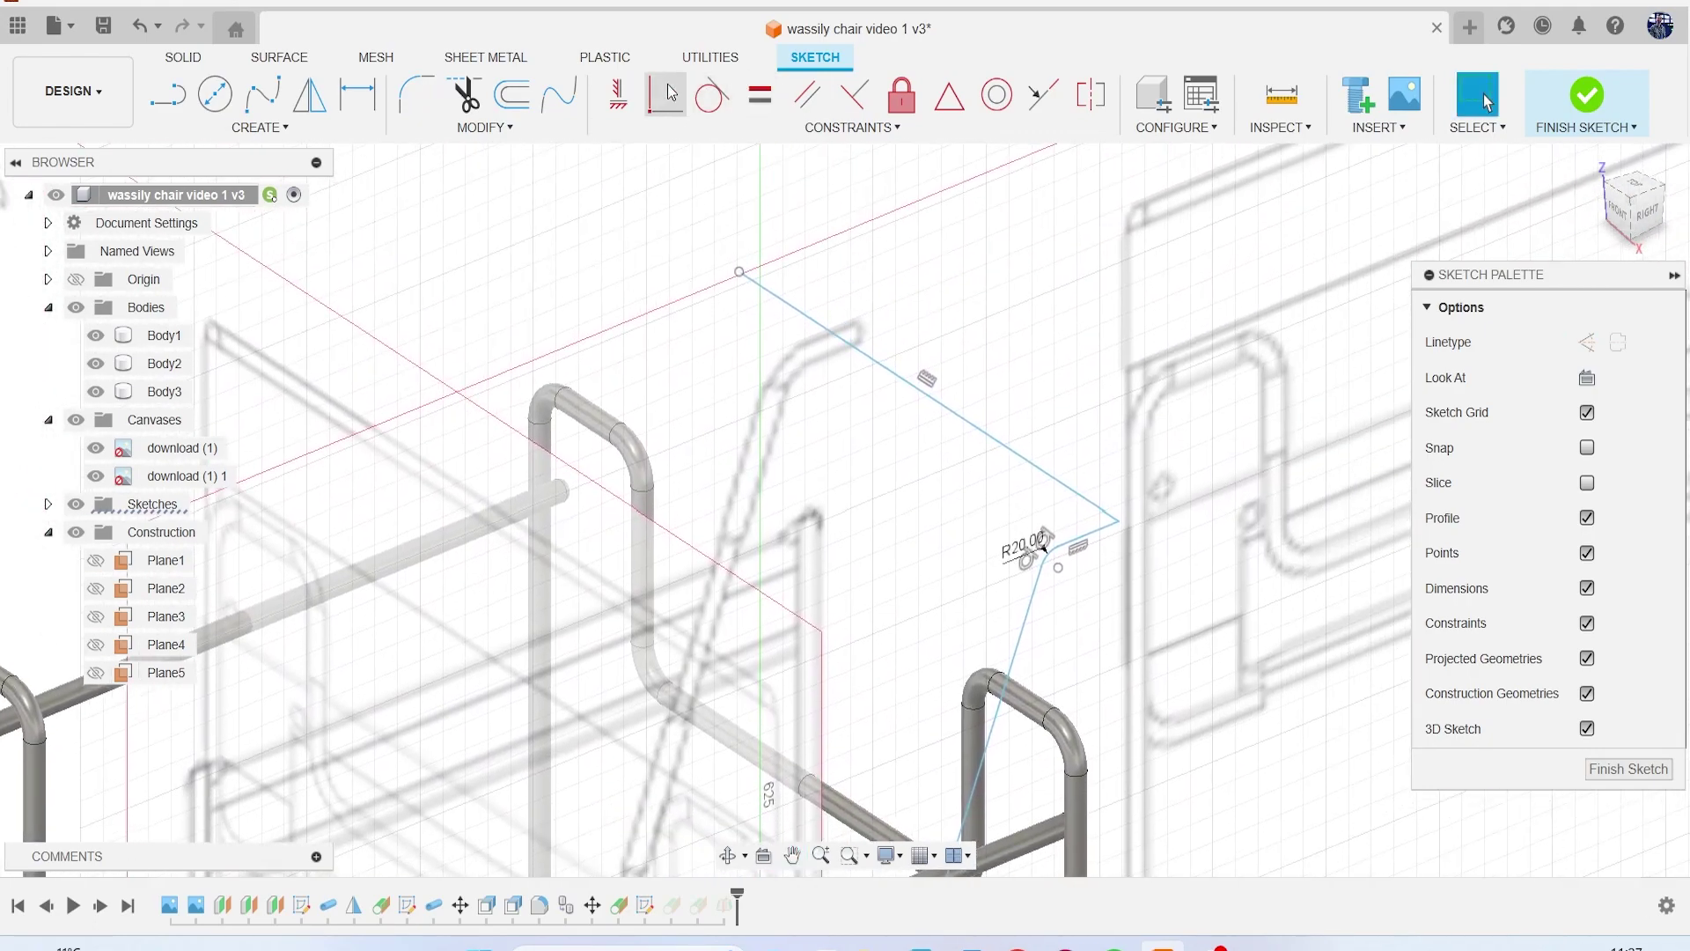
{"action": "left_click", "coordinate": [416, 94]}
{"action": "scroll", "coordinate": [1136, 546], "scroll_direction": "up", "scroll_amount": 2}
{"action": "left_click", "coordinate": [1116, 535]}
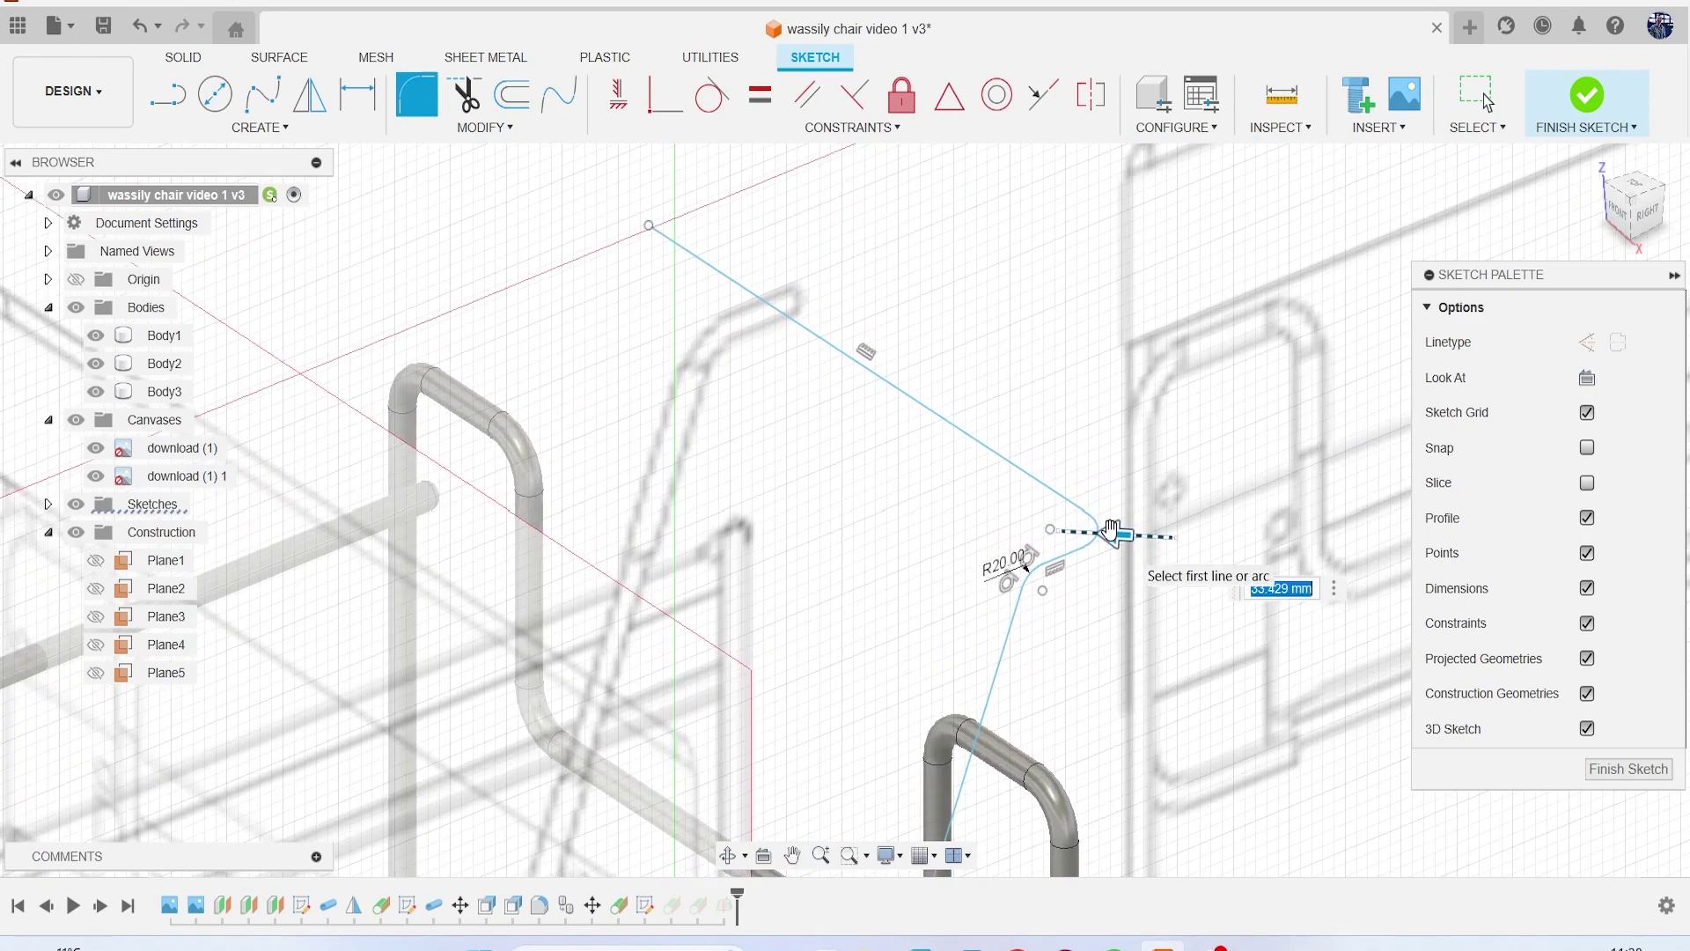
{"action": "key", "text": "Return"}
Step: Fillet the corner between the sloped line's lower end and the short inward line, and finish the backrest sketch
{"action": "scroll", "coordinate": [1102, 539], "scroll_direction": "down", "scroll_amount": 6}
{"action": "mouse_move", "coordinate": [1678, 196]}
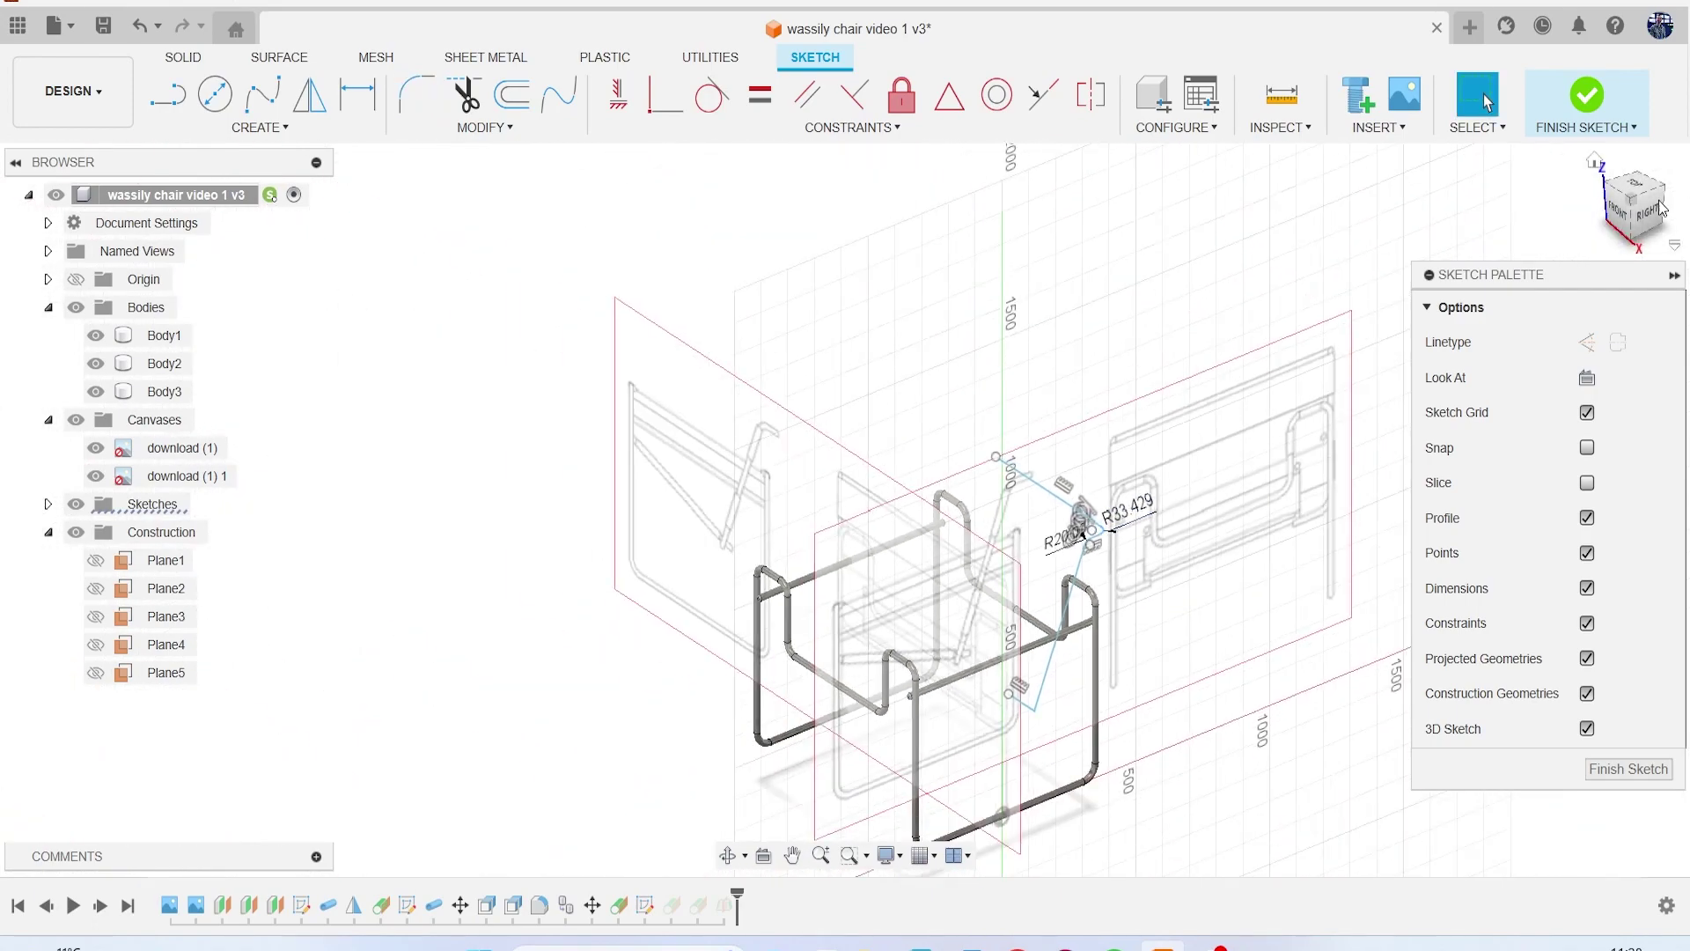
{"action": "left_click", "coordinate": [1620, 211]}
{"action": "scroll", "coordinate": [1131, 597], "scroll_direction": "up", "scroll_amount": 8}
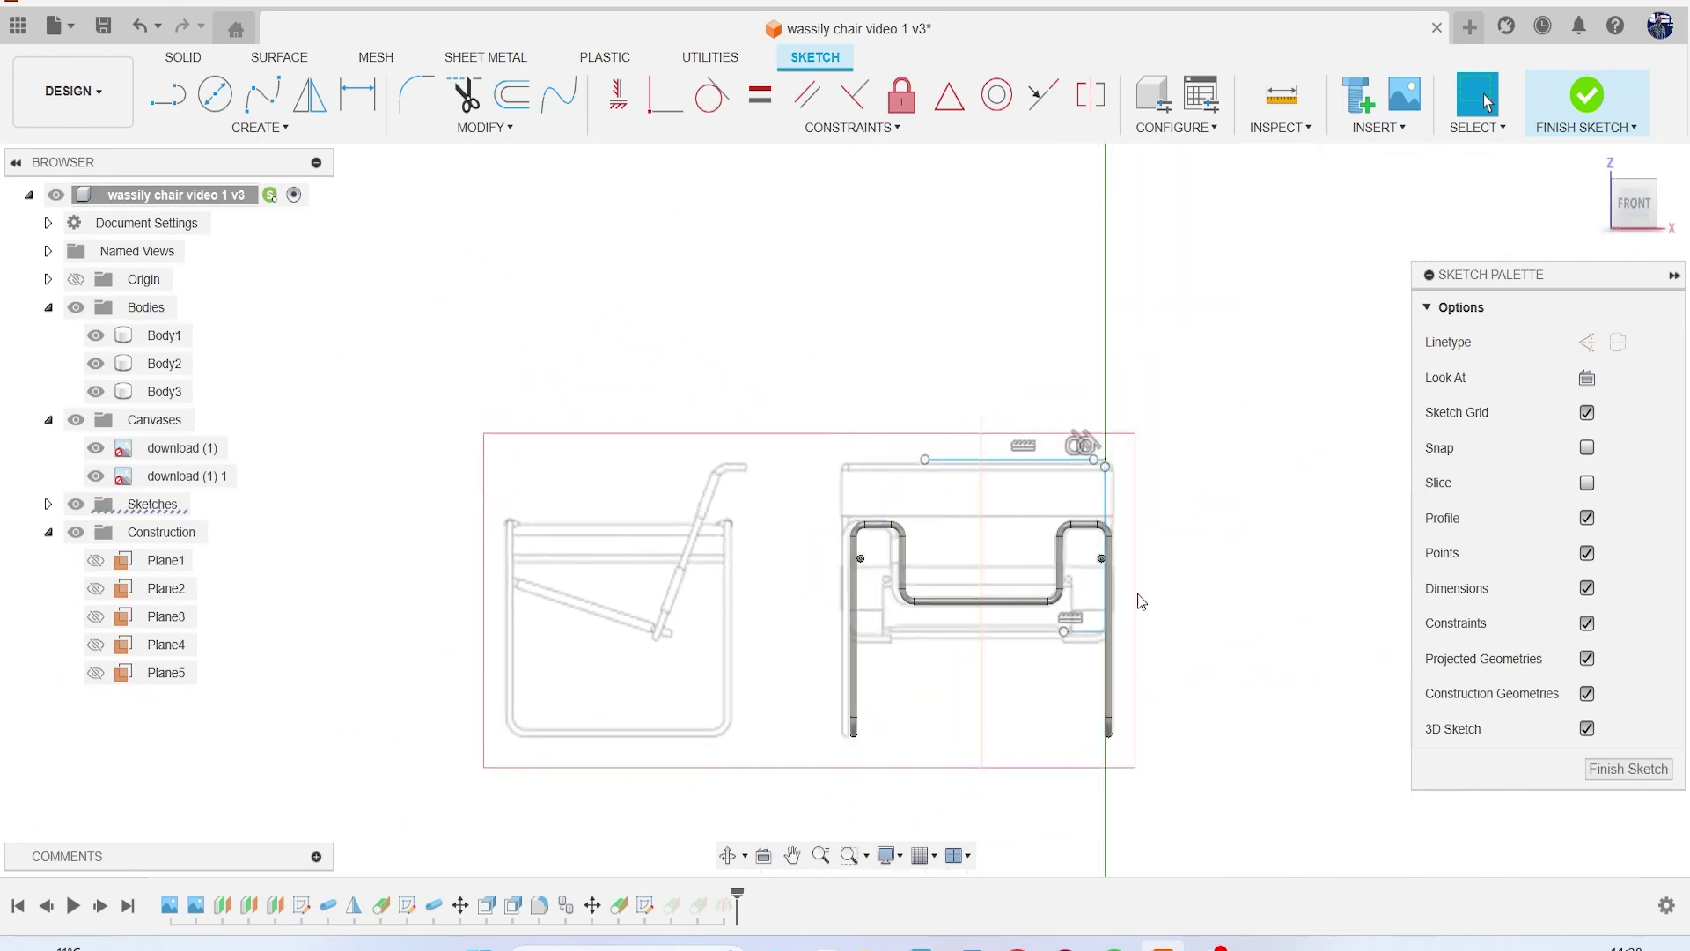
{"action": "left_click_drag", "start_coordinate": [1634, 216], "coordinate": [1614, 214]}
{"action": "left_click", "coordinate": [418, 94]}
{"action": "scroll", "coordinate": [791, 511], "scroll_direction": "up", "scroll_amount": 3}
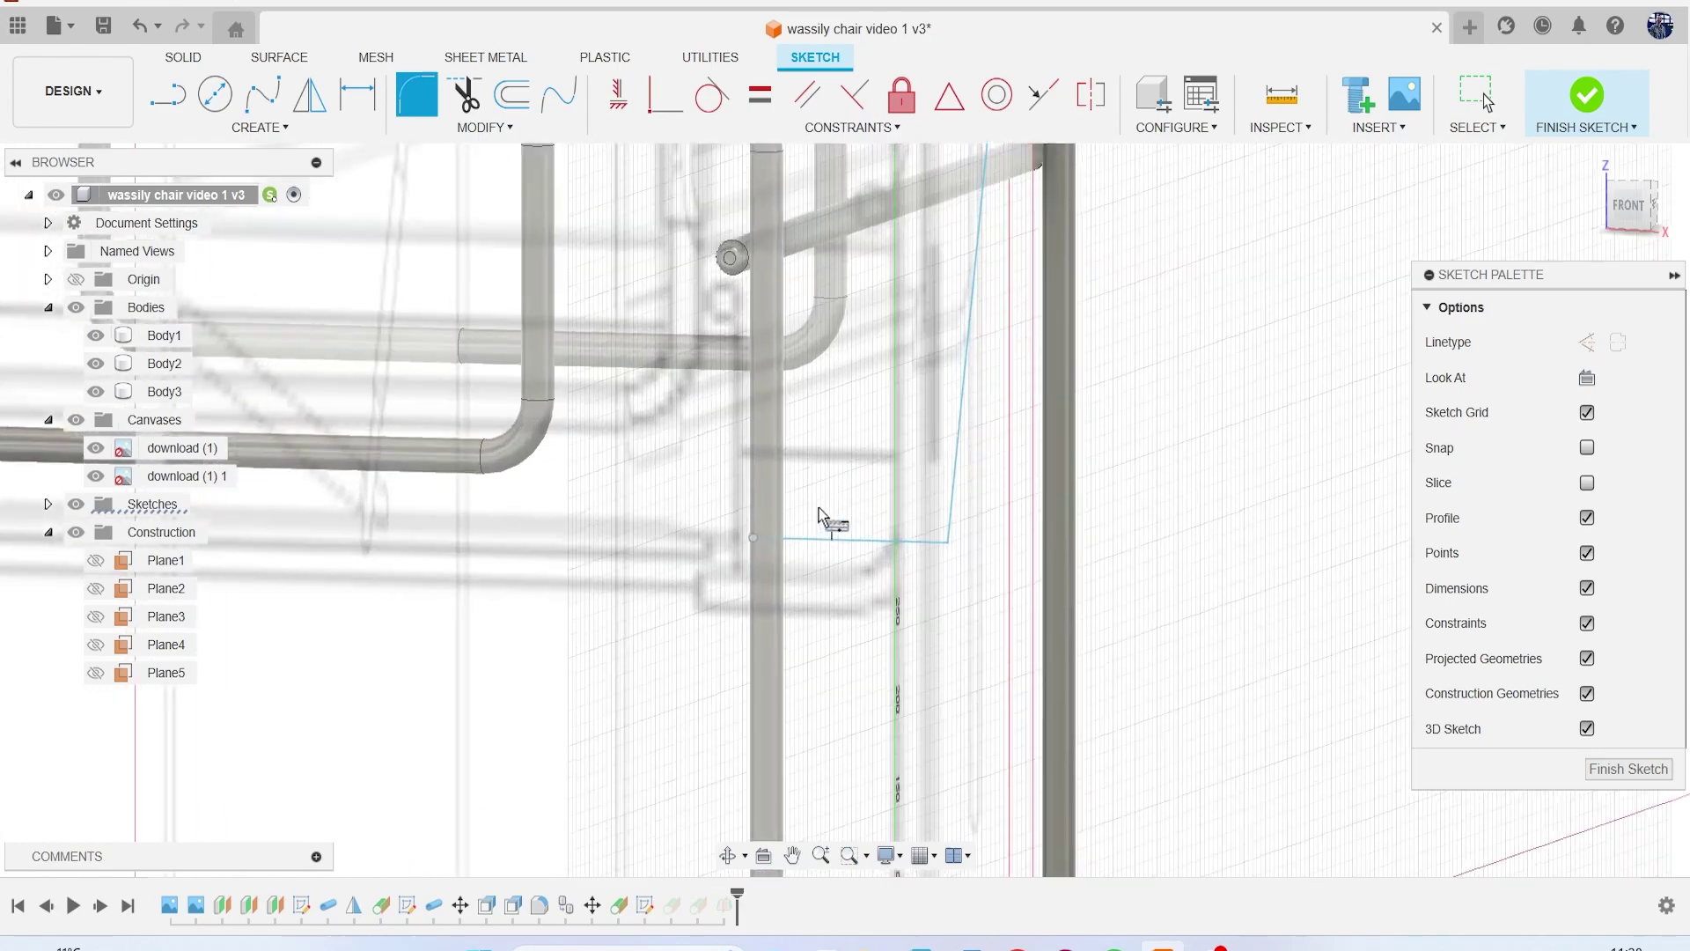
{"action": "left_click", "coordinate": [942, 543]}
{"action": "left_click", "coordinate": [949, 538]}
{"action": "left_click_drag", "start_coordinate": [949, 541], "coordinate": [944, 535]}
{"action": "key", "text": "Return"}
{"action": "scroll", "coordinate": [987, 521], "scroll_direction": "down", "scroll_amount": 1}
{"action": "scroll", "coordinate": [989, 524], "scroll_direction": "down", "scroll_amount": 10}
{"action": "left_click", "coordinate": [1587, 97]}
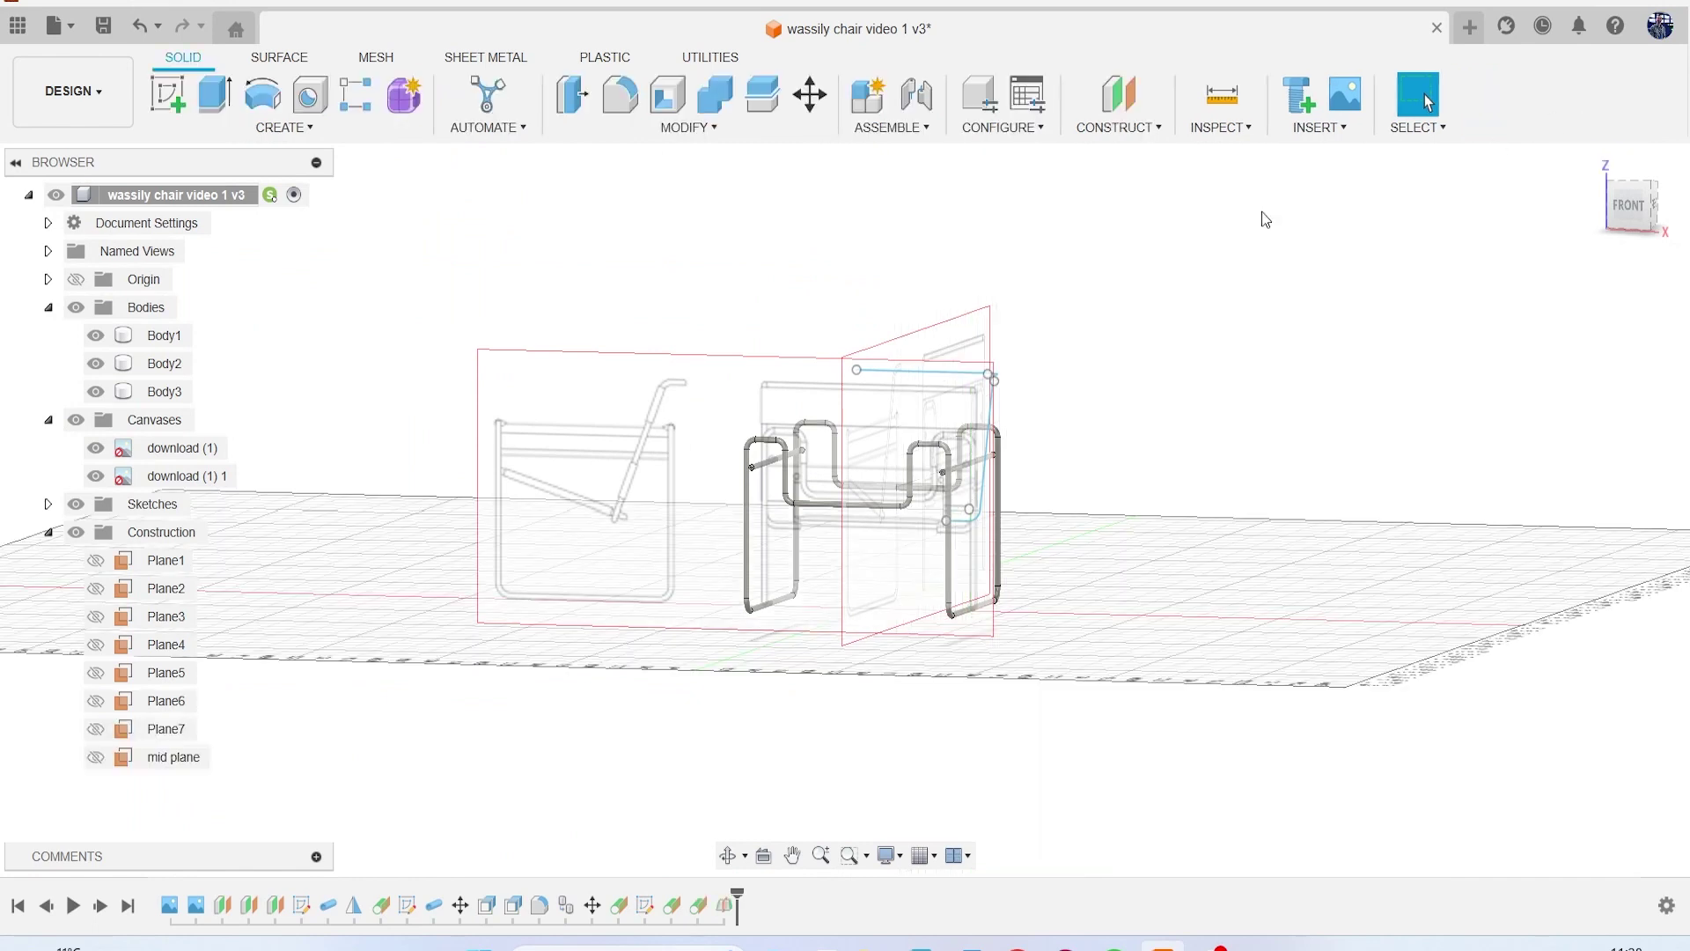
Step: Create a circular 20 mm pipe along the whole backrest path as a new body and hide the canvases
{"action": "left_click", "coordinate": [267, 131]}
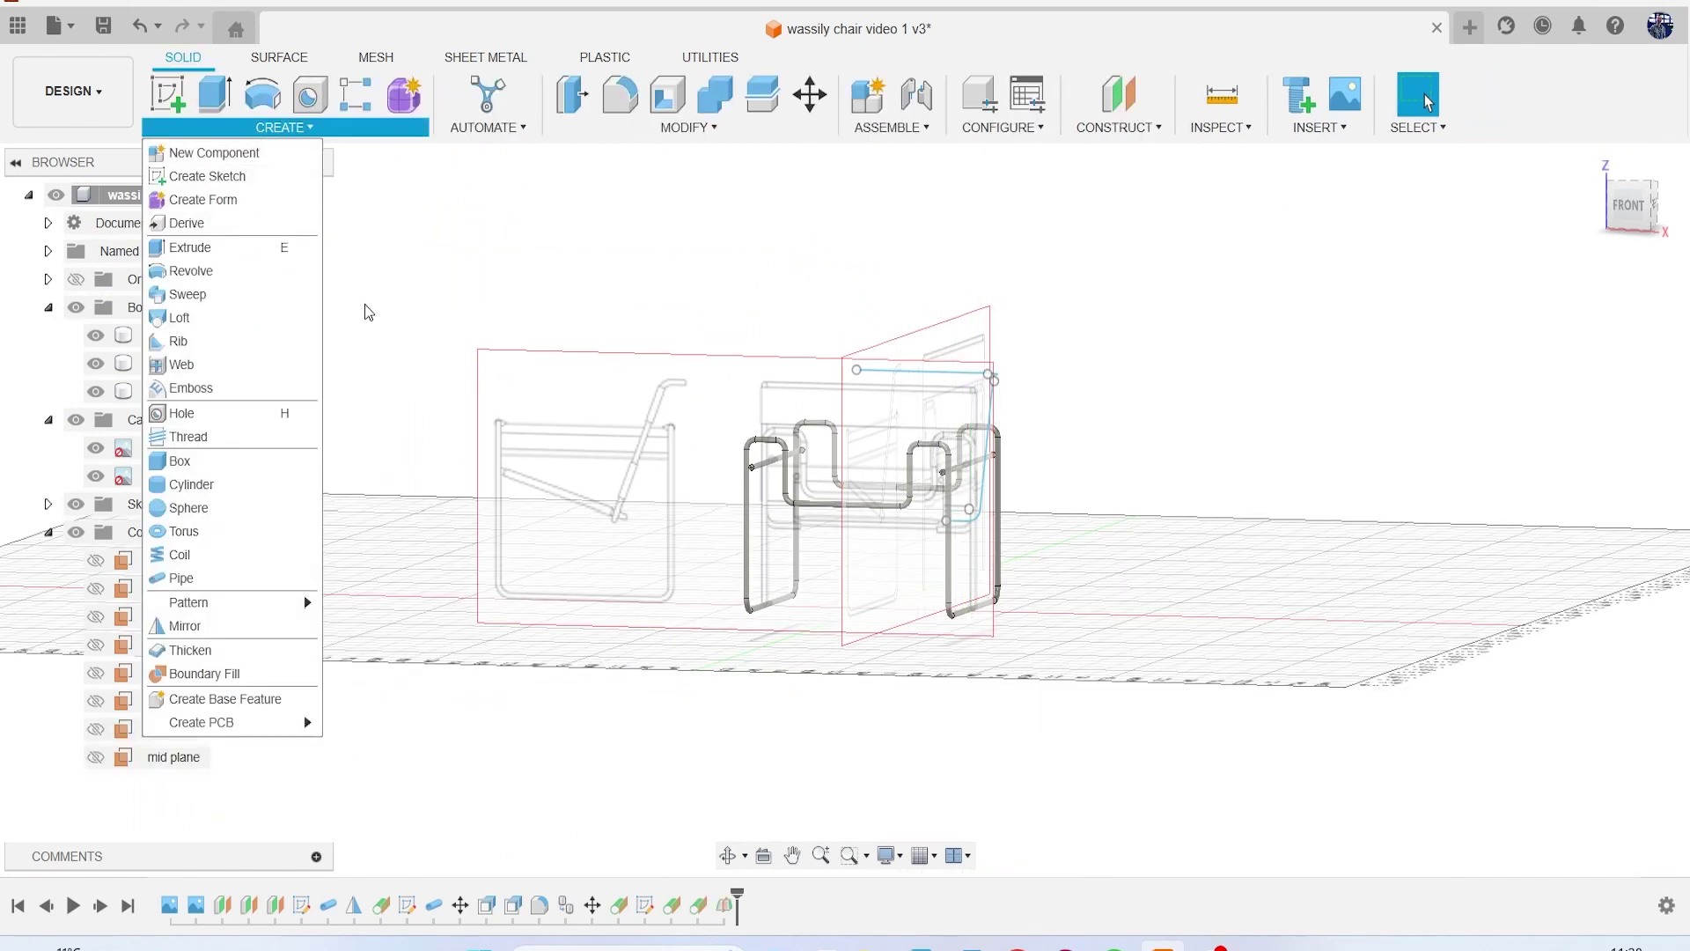
{"action": "left_click", "coordinate": [219, 587]}
{"action": "left_click", "coordinate": [990, 386]}
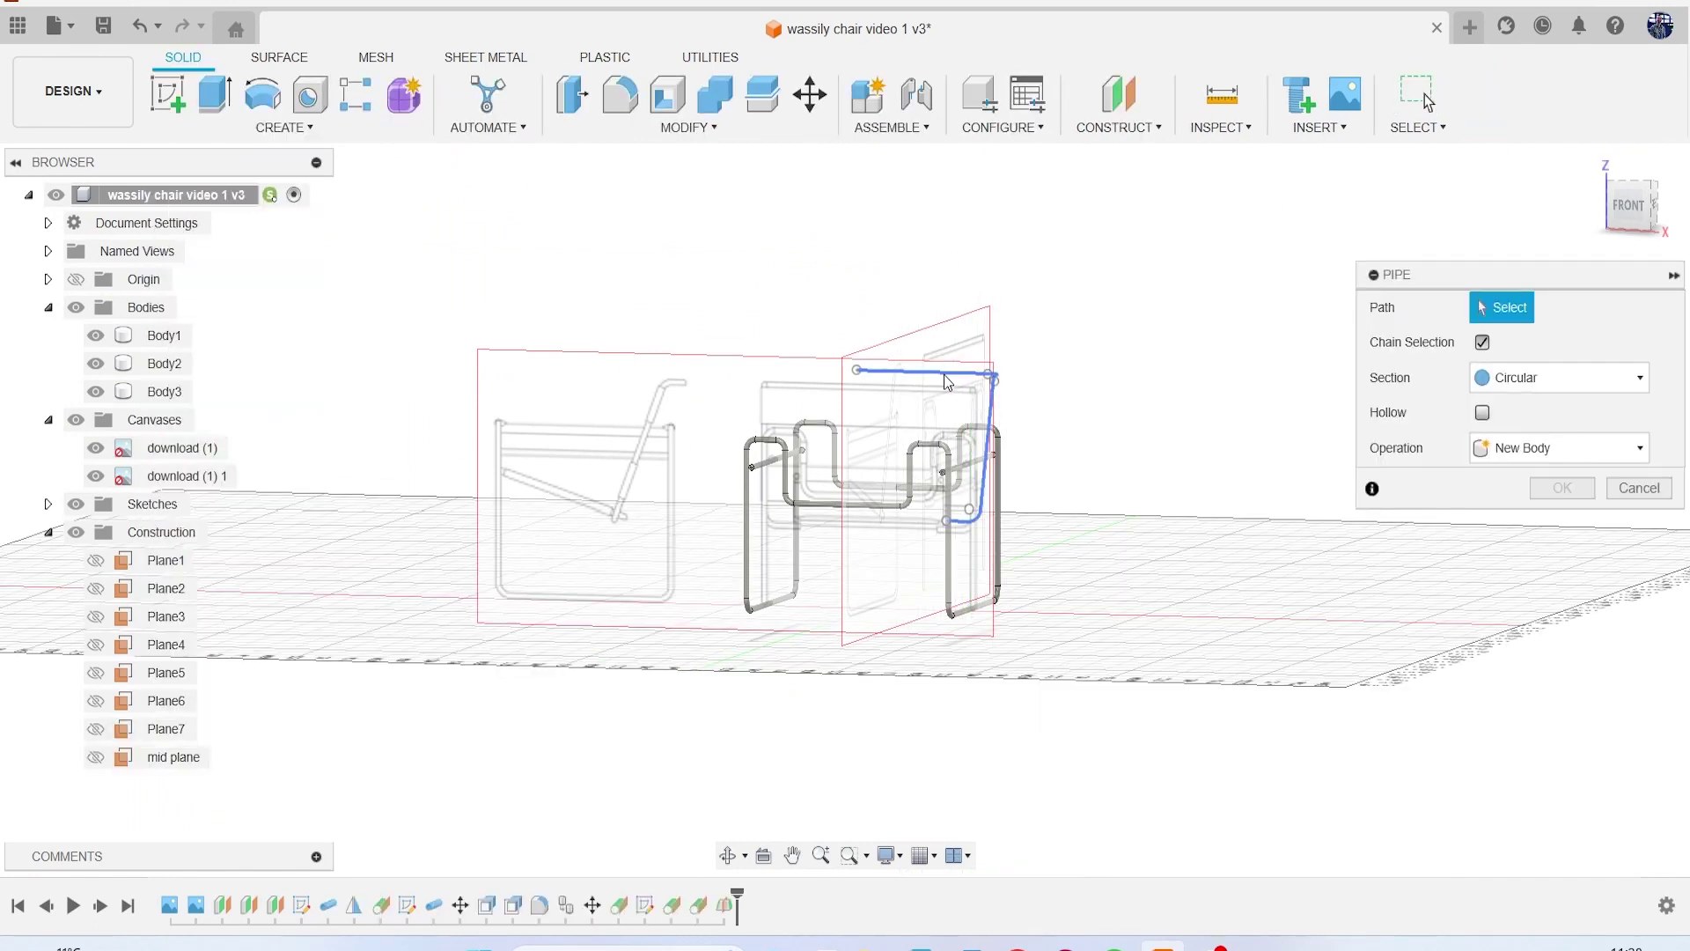
{"action": "left_click", "coordinate": [1516, 515]}
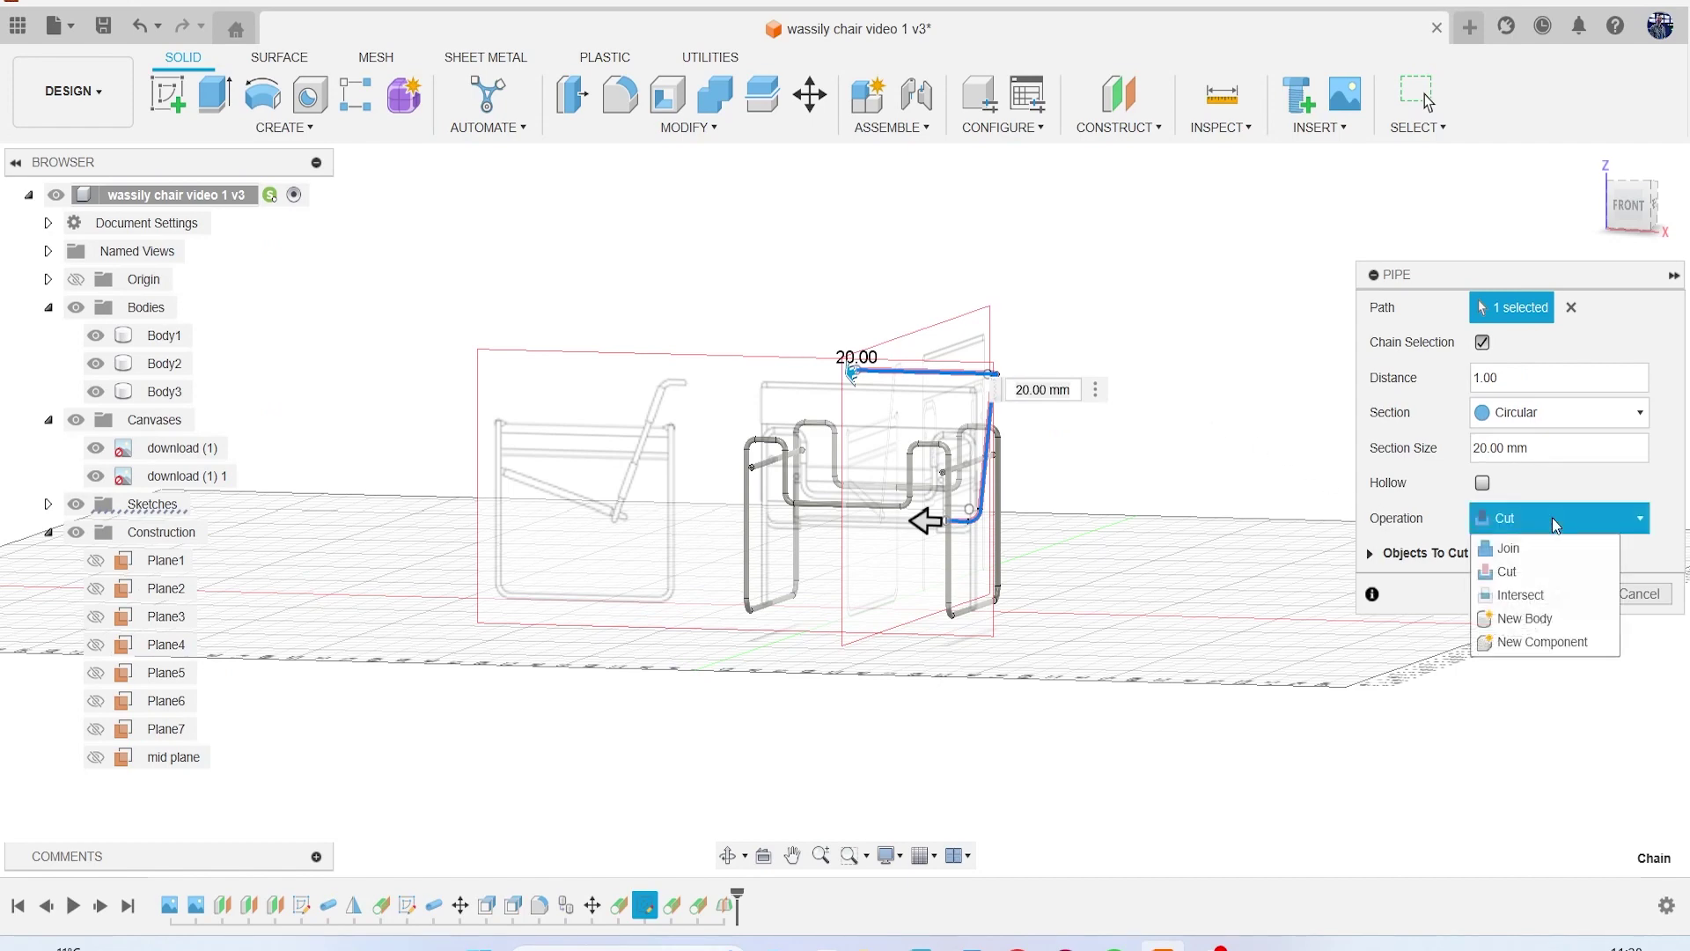
{"action": "left_click", "coordinate": [1572, 619]}
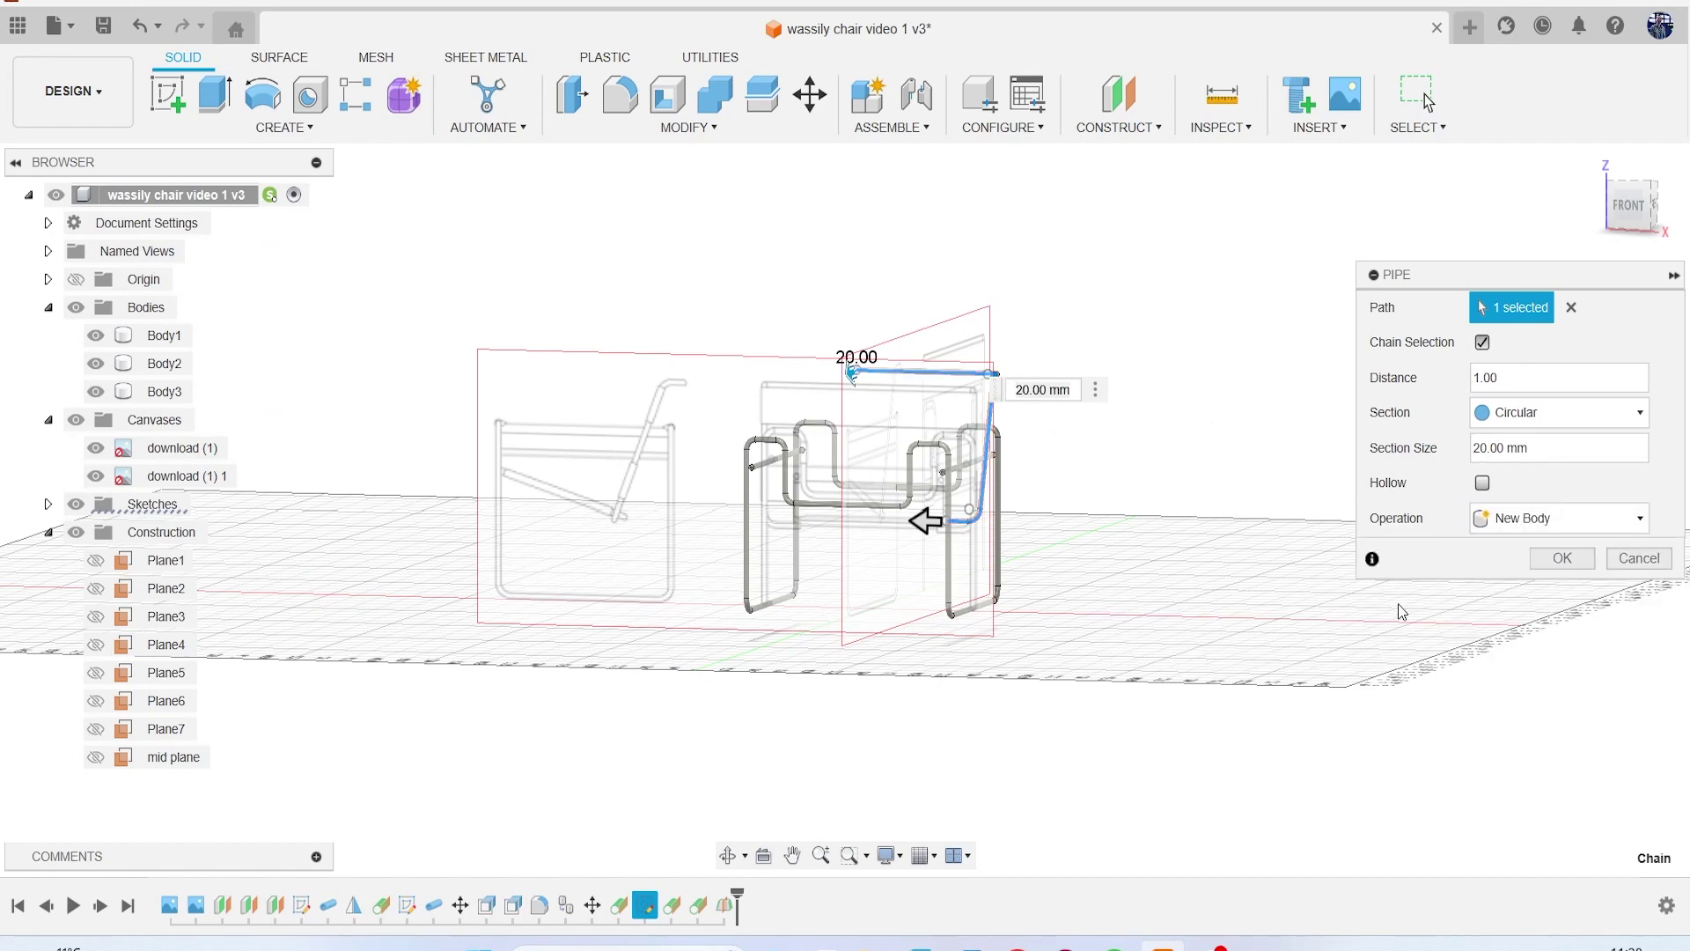
{"action": "left_click", "coordinate": [1558, 558]}
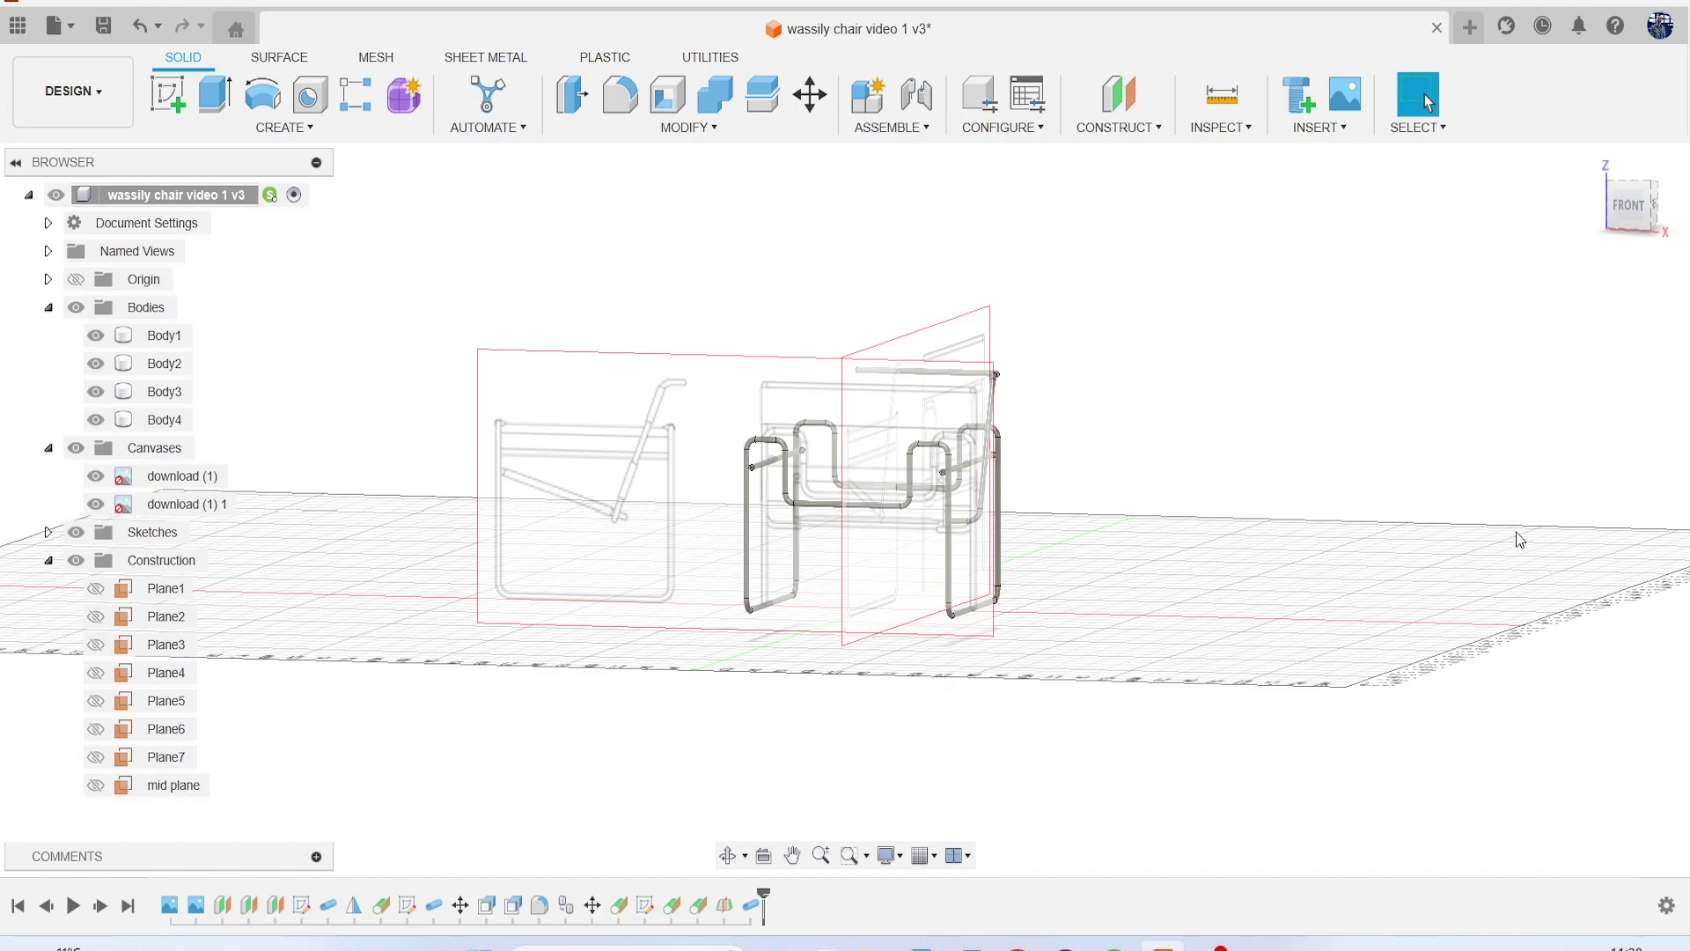
{"action": "scroll", "coordinate": [1000, 490], "scroll_direction": "up", "scroll_amount": 5}
{"action": "left_click", "coordinate": [77, 450]}
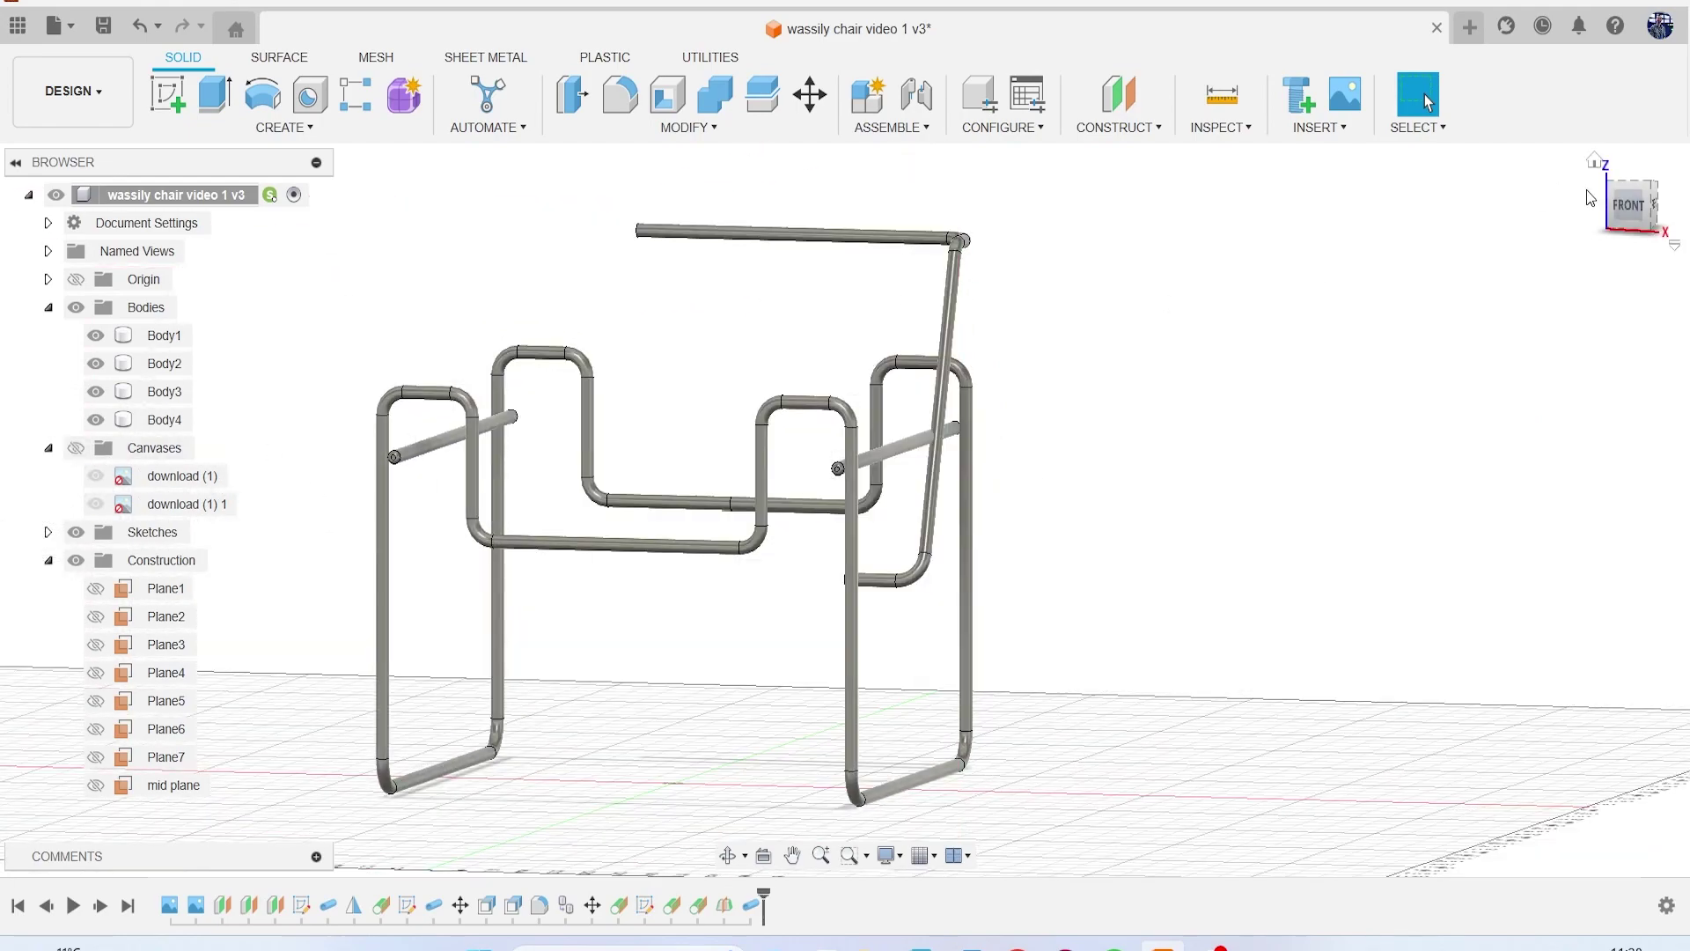
Step: Move the backrest pipe body 10.775 mm outward along X
{"action": "left_click", "coordinate": [1624, 211]}
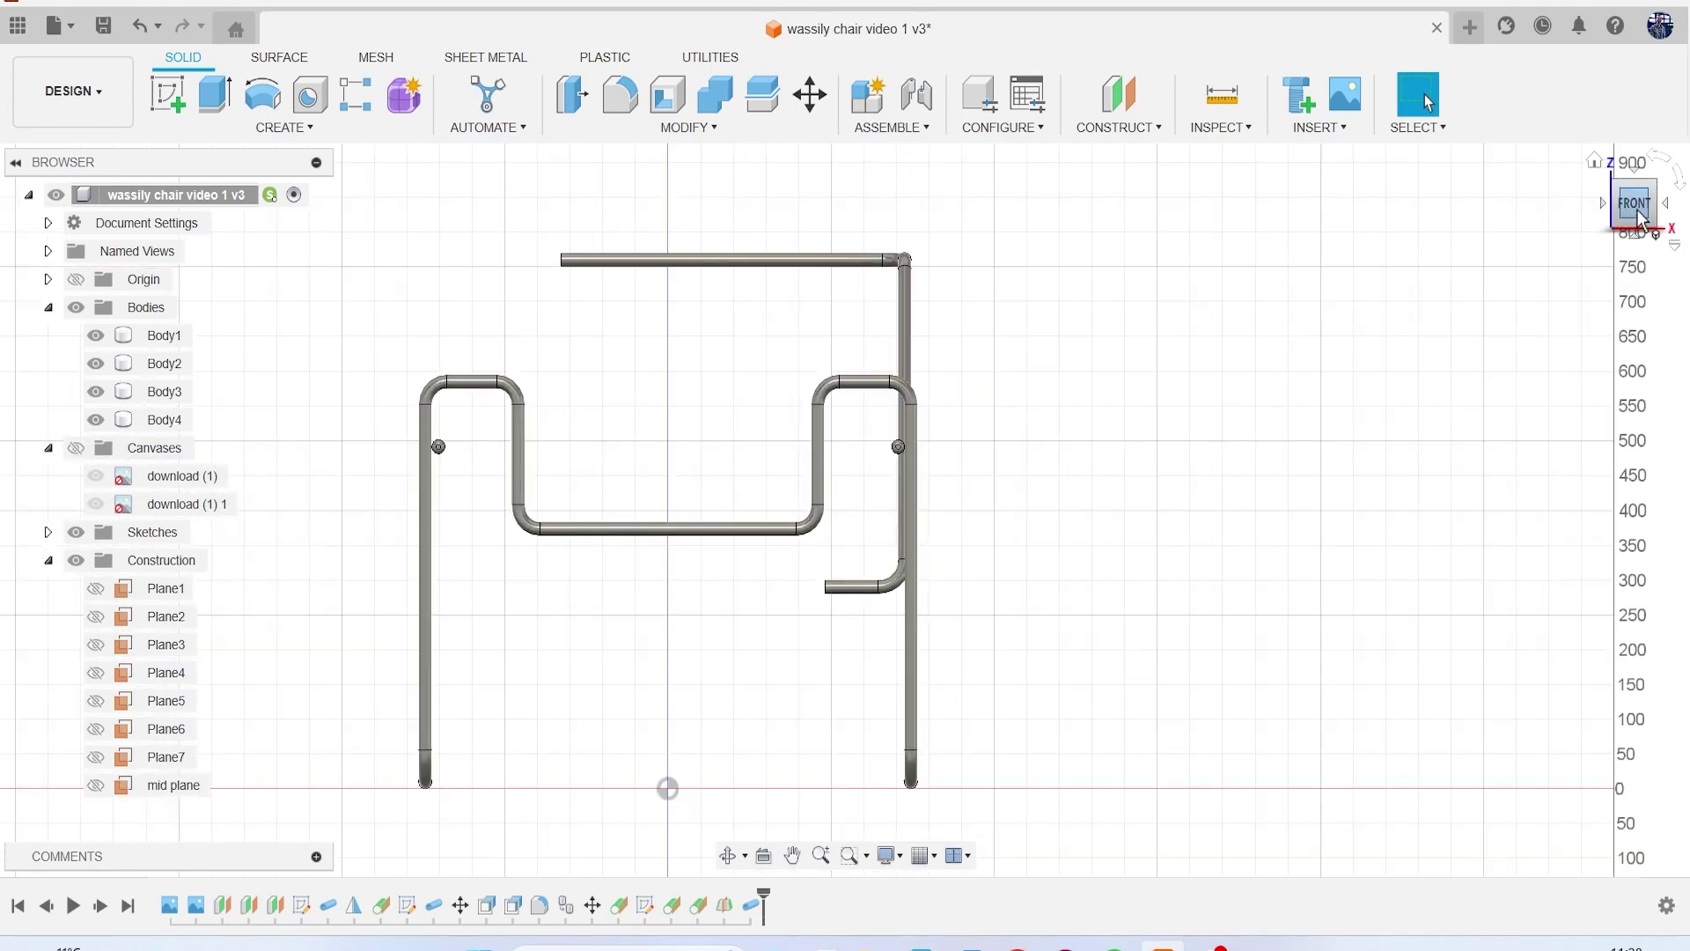
{"action": "left_click_drag", "start_coordinate": [1624, 211], "coordinate": [1633, 244]}
{"action": "middle_click_drag", "start_coordinate": [882, 297], "coordinate": [943, 336]}
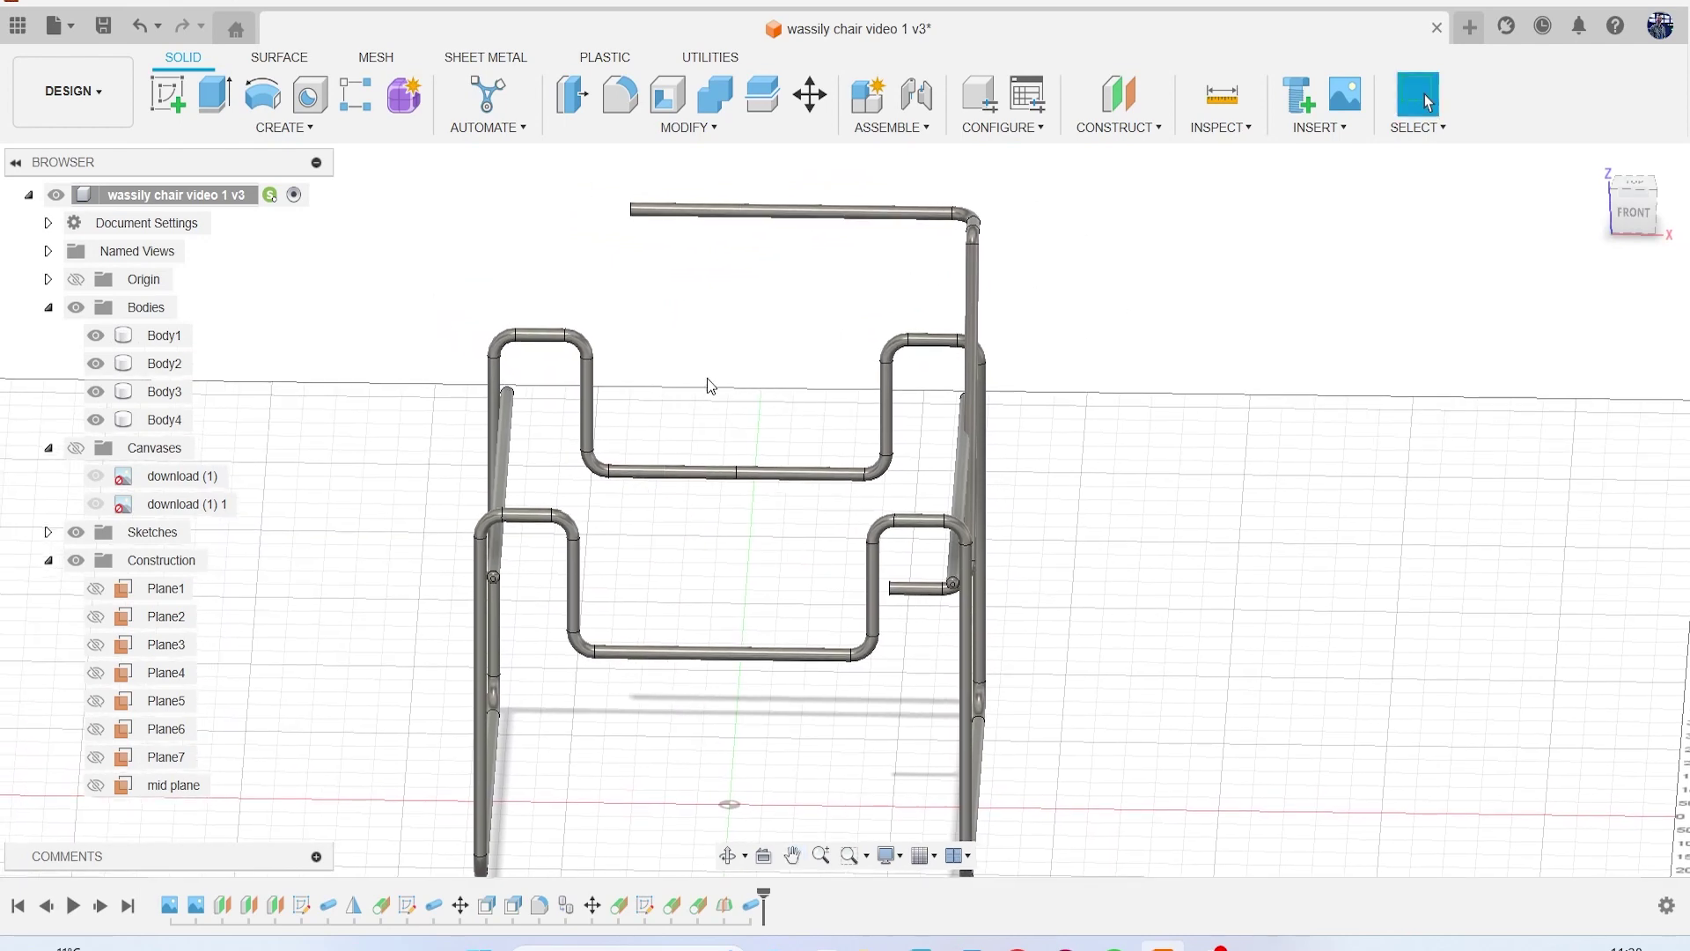
{"action": "left_click", "coordinate": [159, 421]}
{"action": "right_click", "coordinate": [782, 300]}
{"action": "left_click", "coordinate": [705, 196]}
{"action": "scroll", "coordinate": [1006, 526], "scroll_direction": "up", "scroll_amount": 5}
{"action": "middle_click_drag", "start_coordinate": [870, 447], "coordinate": [997, 498]}
{"action": "left_click_drag", "start_coordinate": [356, 721], "coordinate": [374, 723]}
{"action": "left_click_drag", "start_coordinate": [1624, 213], "coordinate": [1613, 178]}
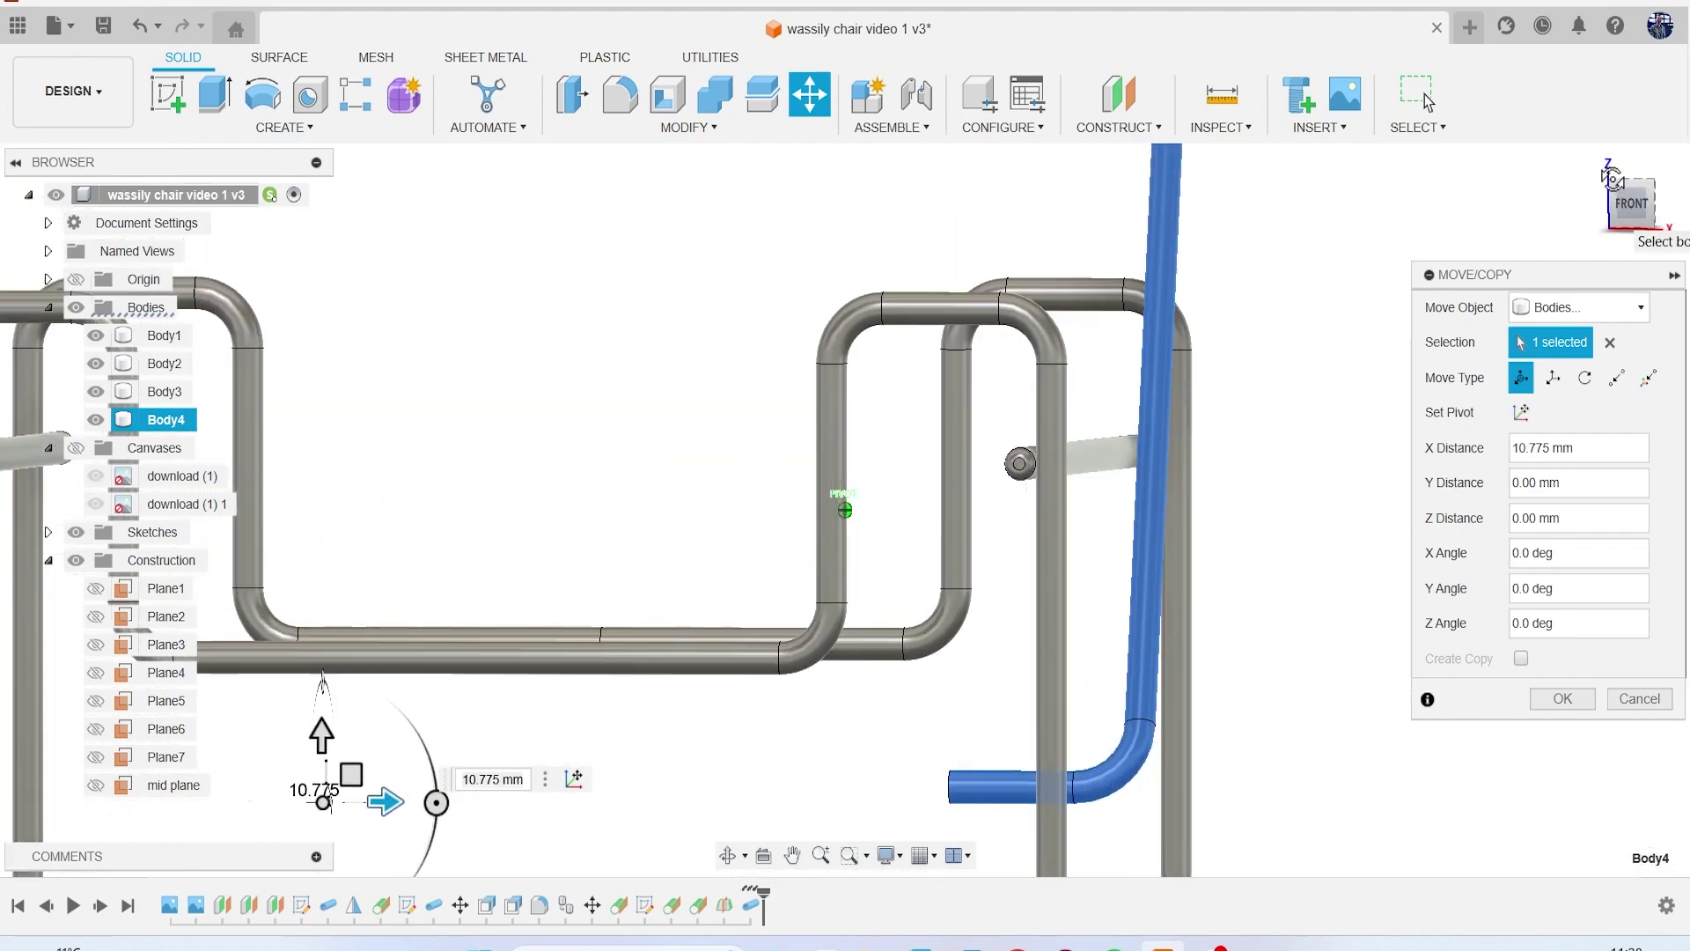
{"action": "left_click", "coordinate": [1563, 698]}
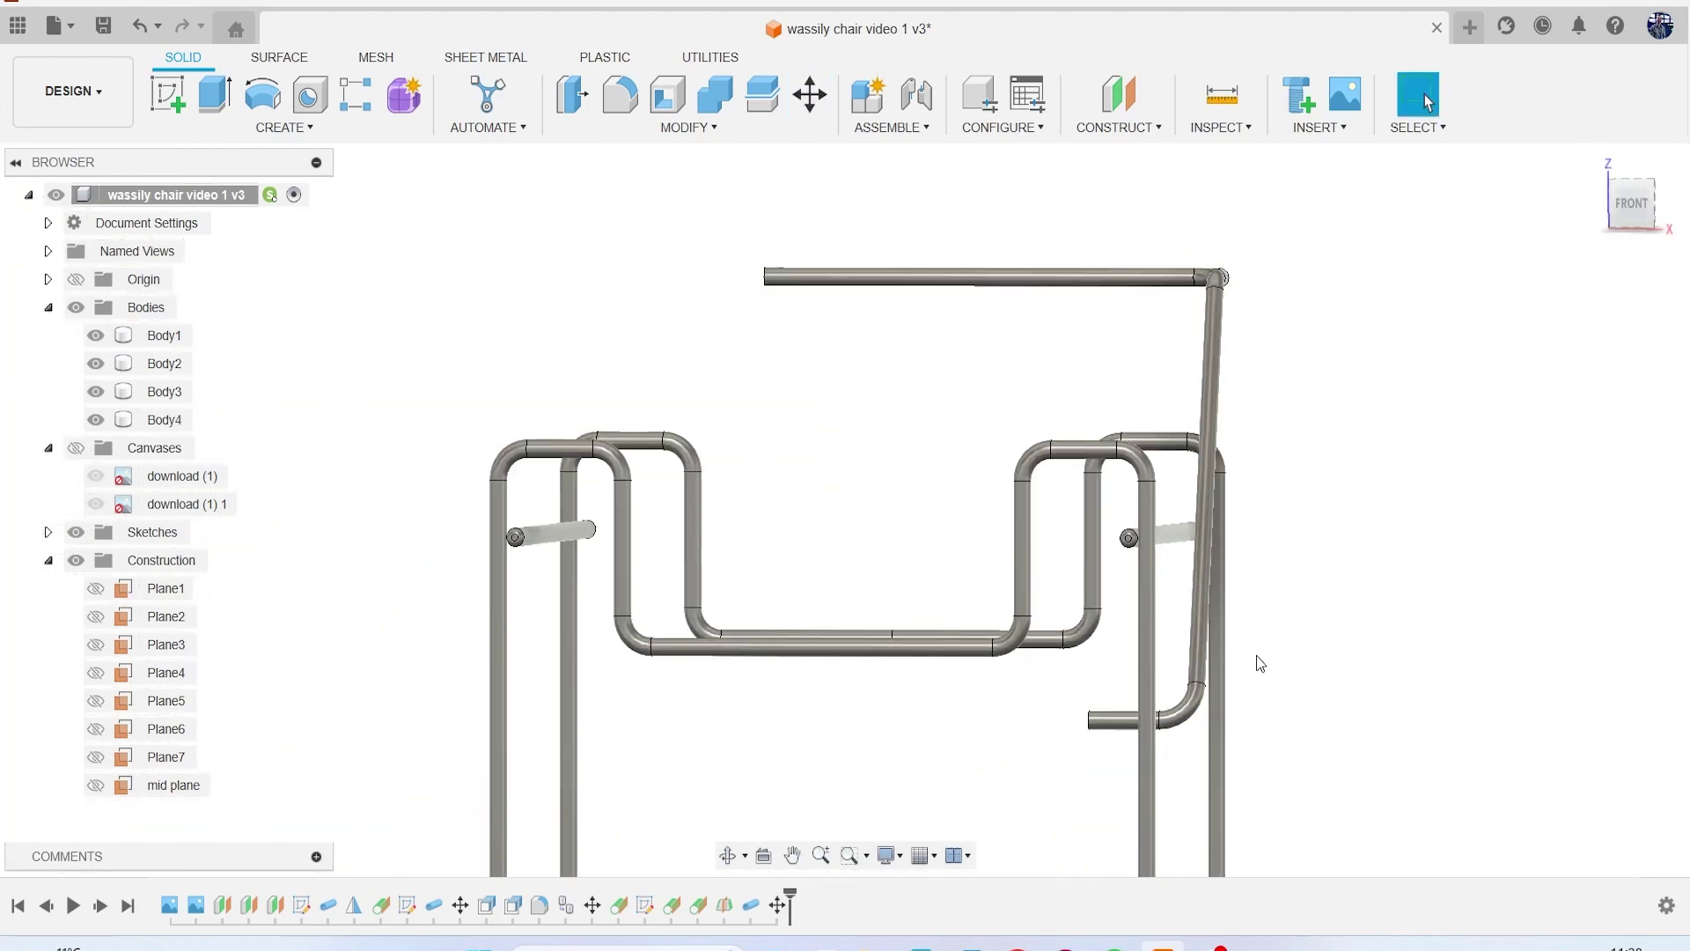
Step: Show the mid plane through the centre of the chair
{"action": "left_click", "coordinate": [1624, 208]}
{"action": "left_click", "coordinate": [95, 784]}
{"action": "left_click_drag", "start_coordinate": [1639, 215], "coordinate": [1566, 228]}
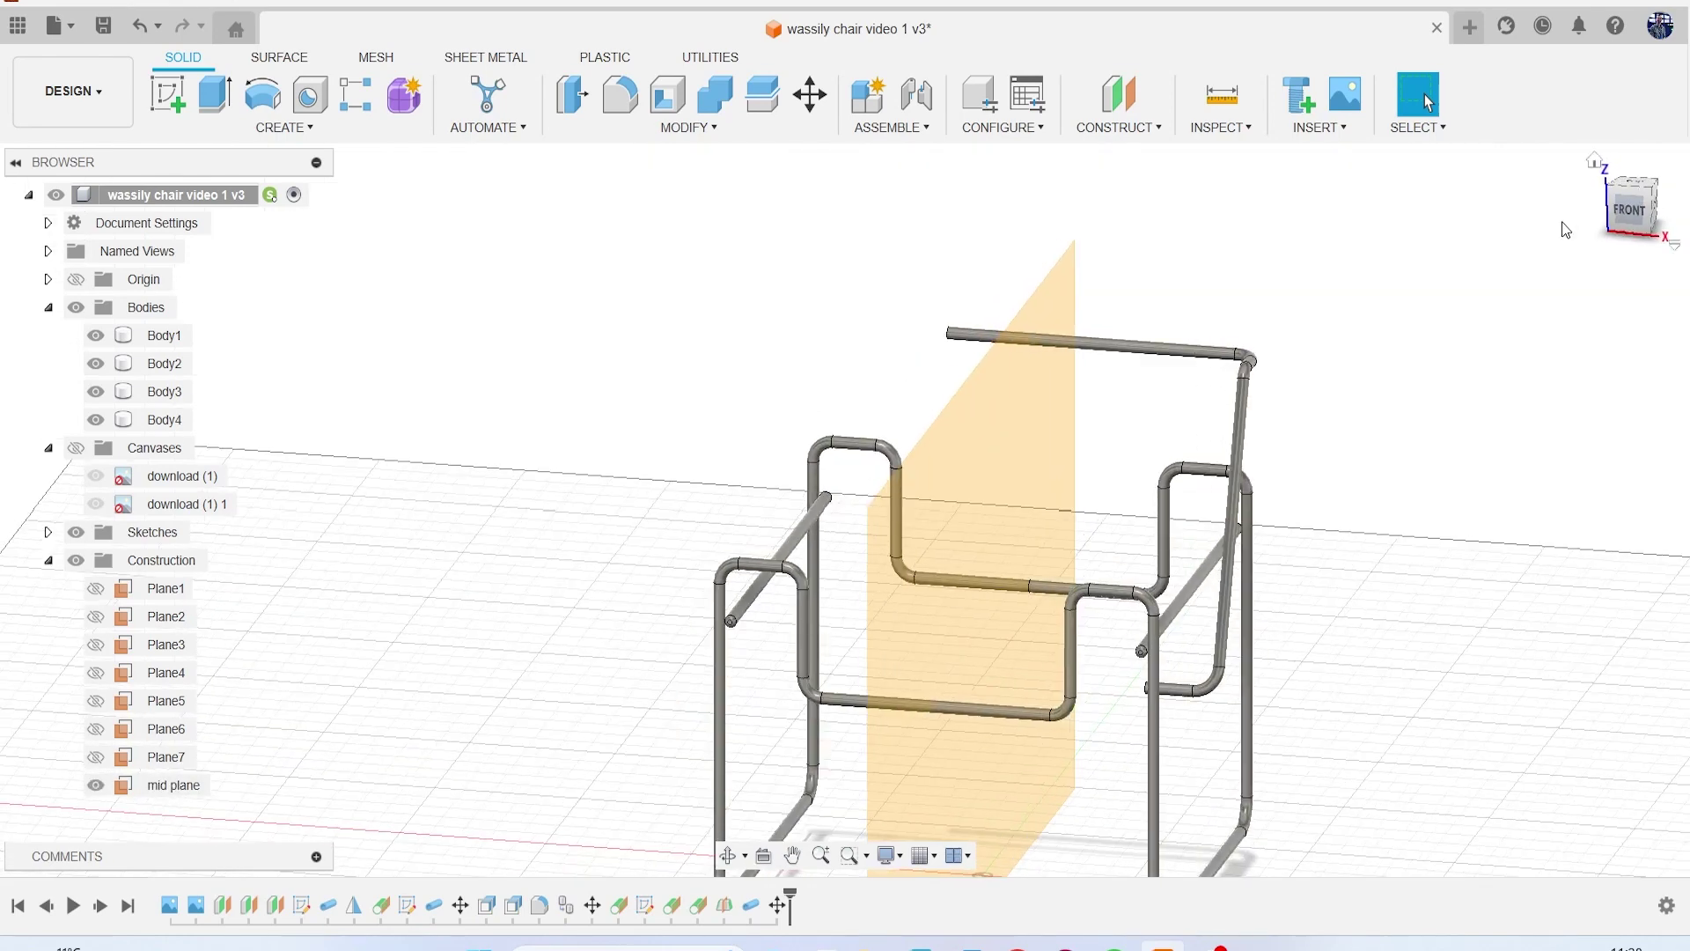
Step: Split the backrest pipe body using the mid plane as the splitting tool
{"action": "left_click", "coordinate": [762, 94]}
{"action": "left_click", "coordinate": [1192, 347]}
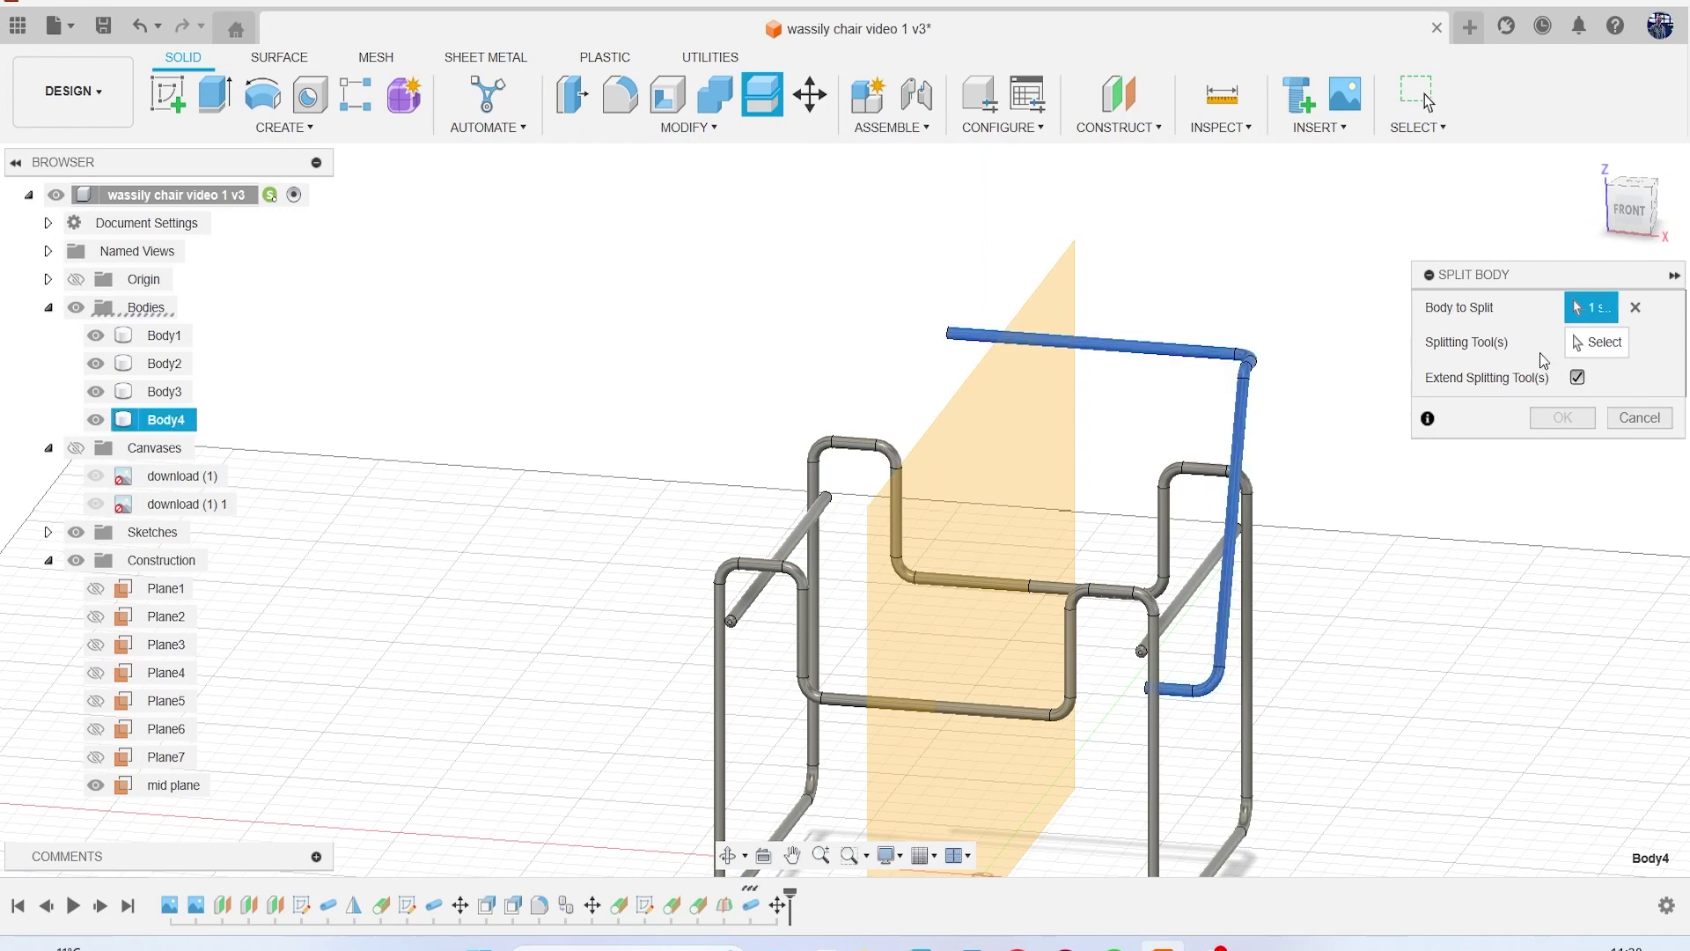
{"action": "left_click", "coordinate": [1611, 346]}
{"action": "left_click", "coordinate": [1040, 430]}
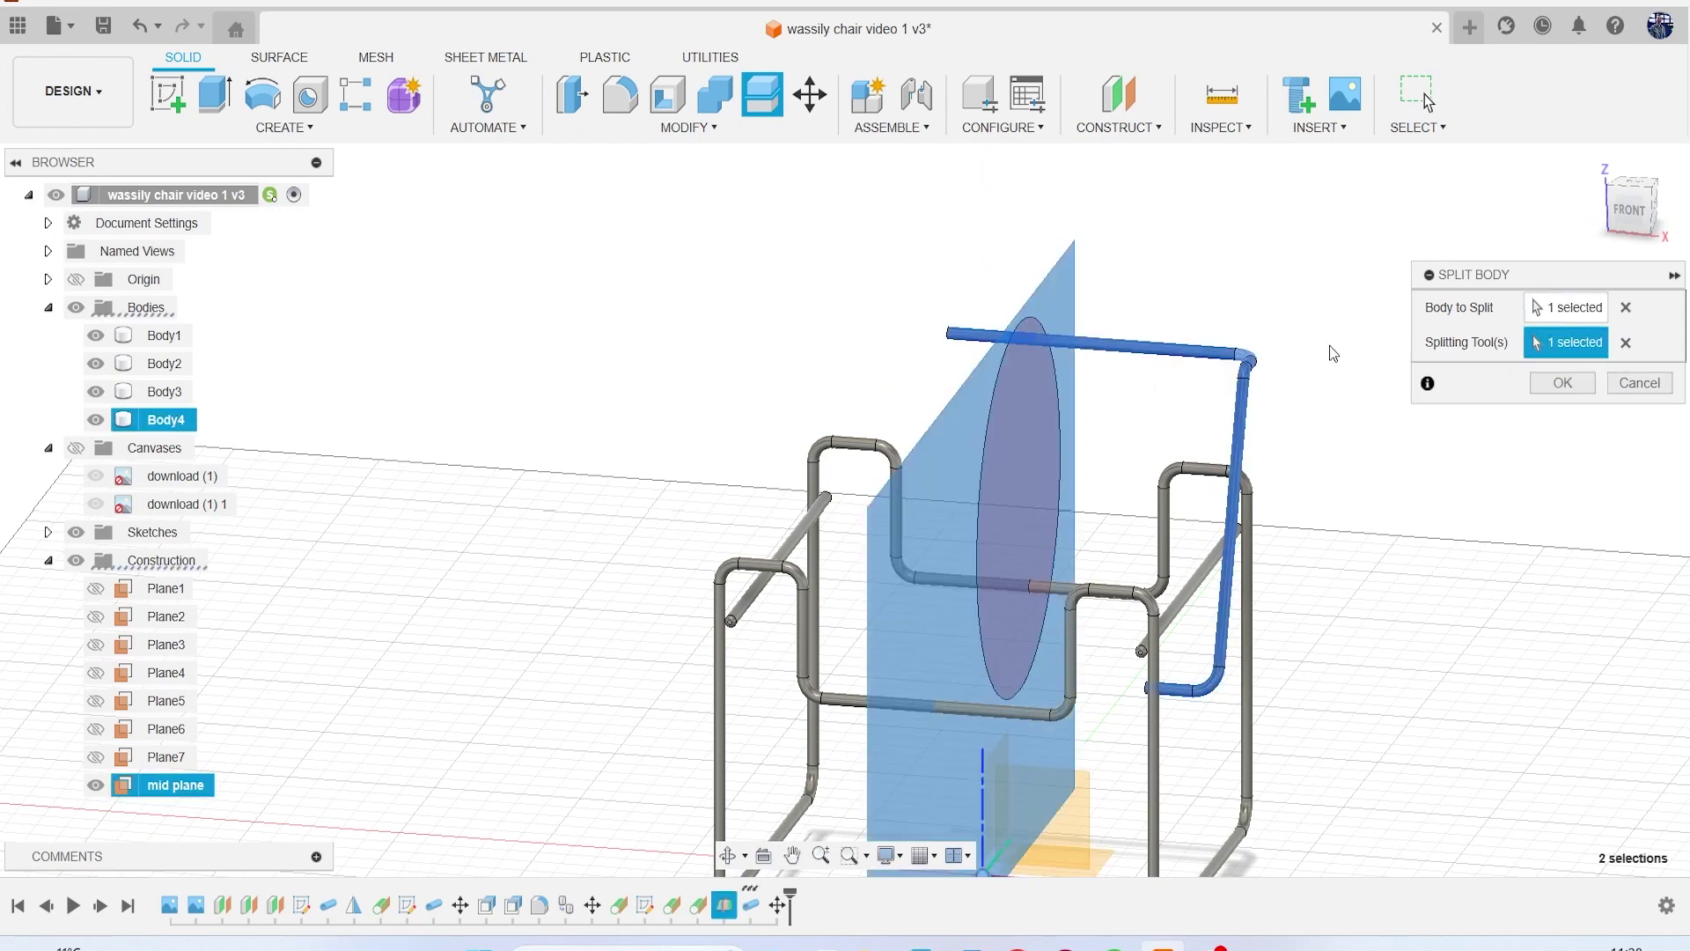
{"action": "left_click", "coordinate": [1556, 388]}
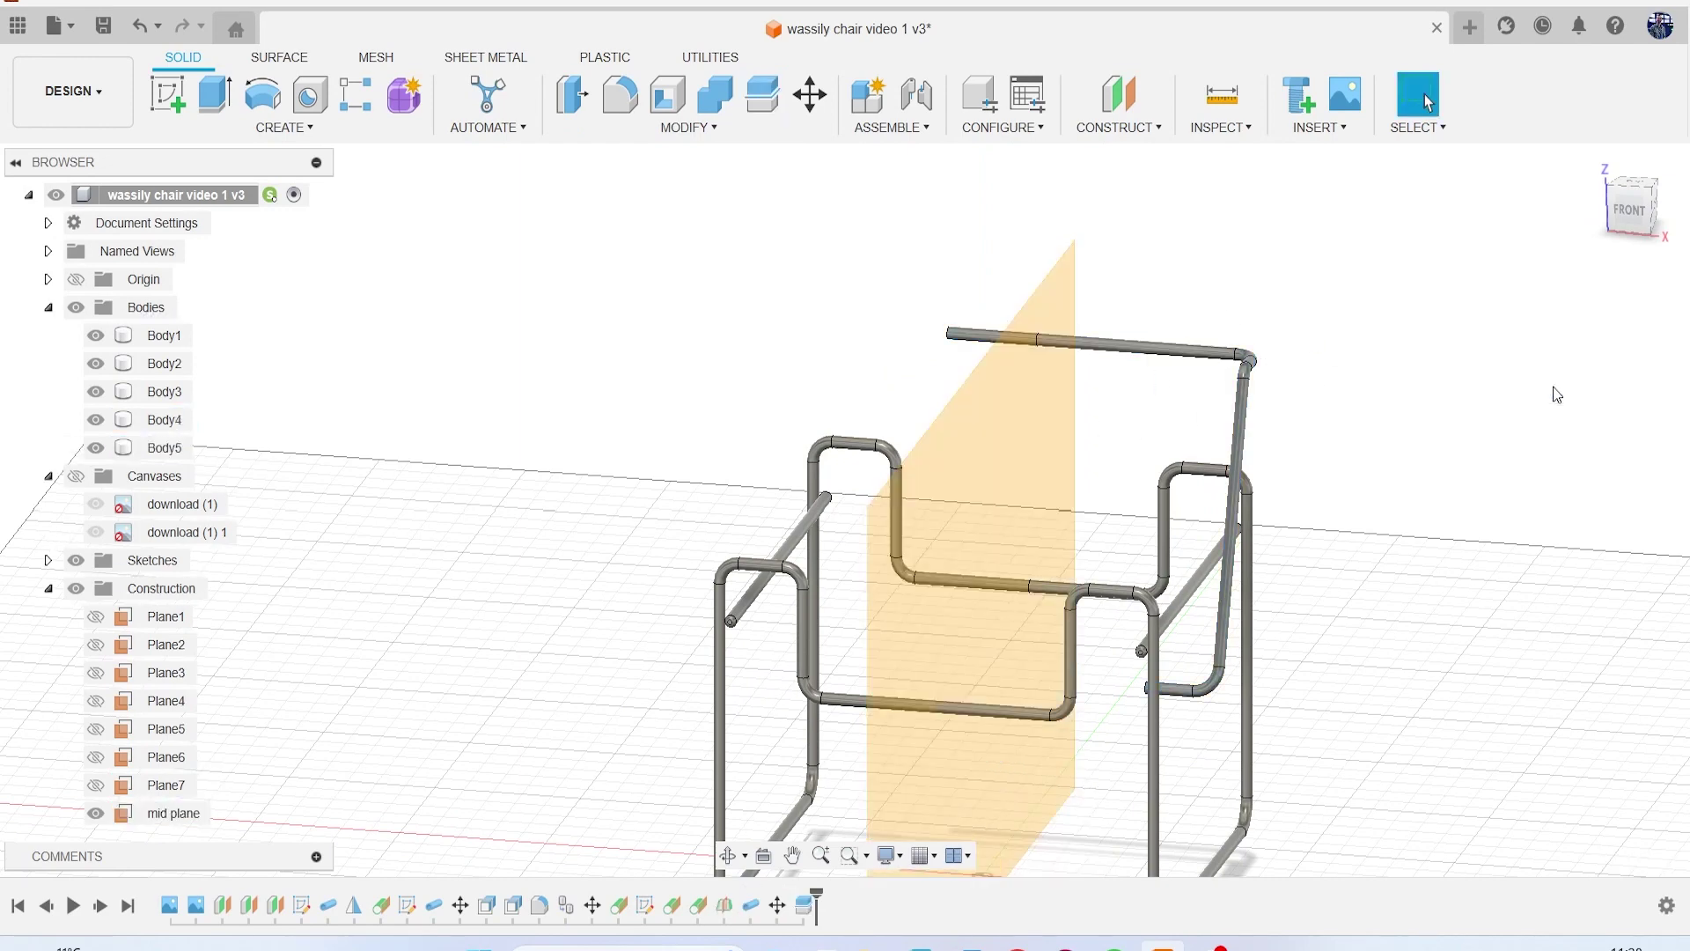
Step: Hide the mid plane and remove the short split-off piece of the backrest pipe that extends past it
{"action": "left_click", "coordinate": [1048, 418]}
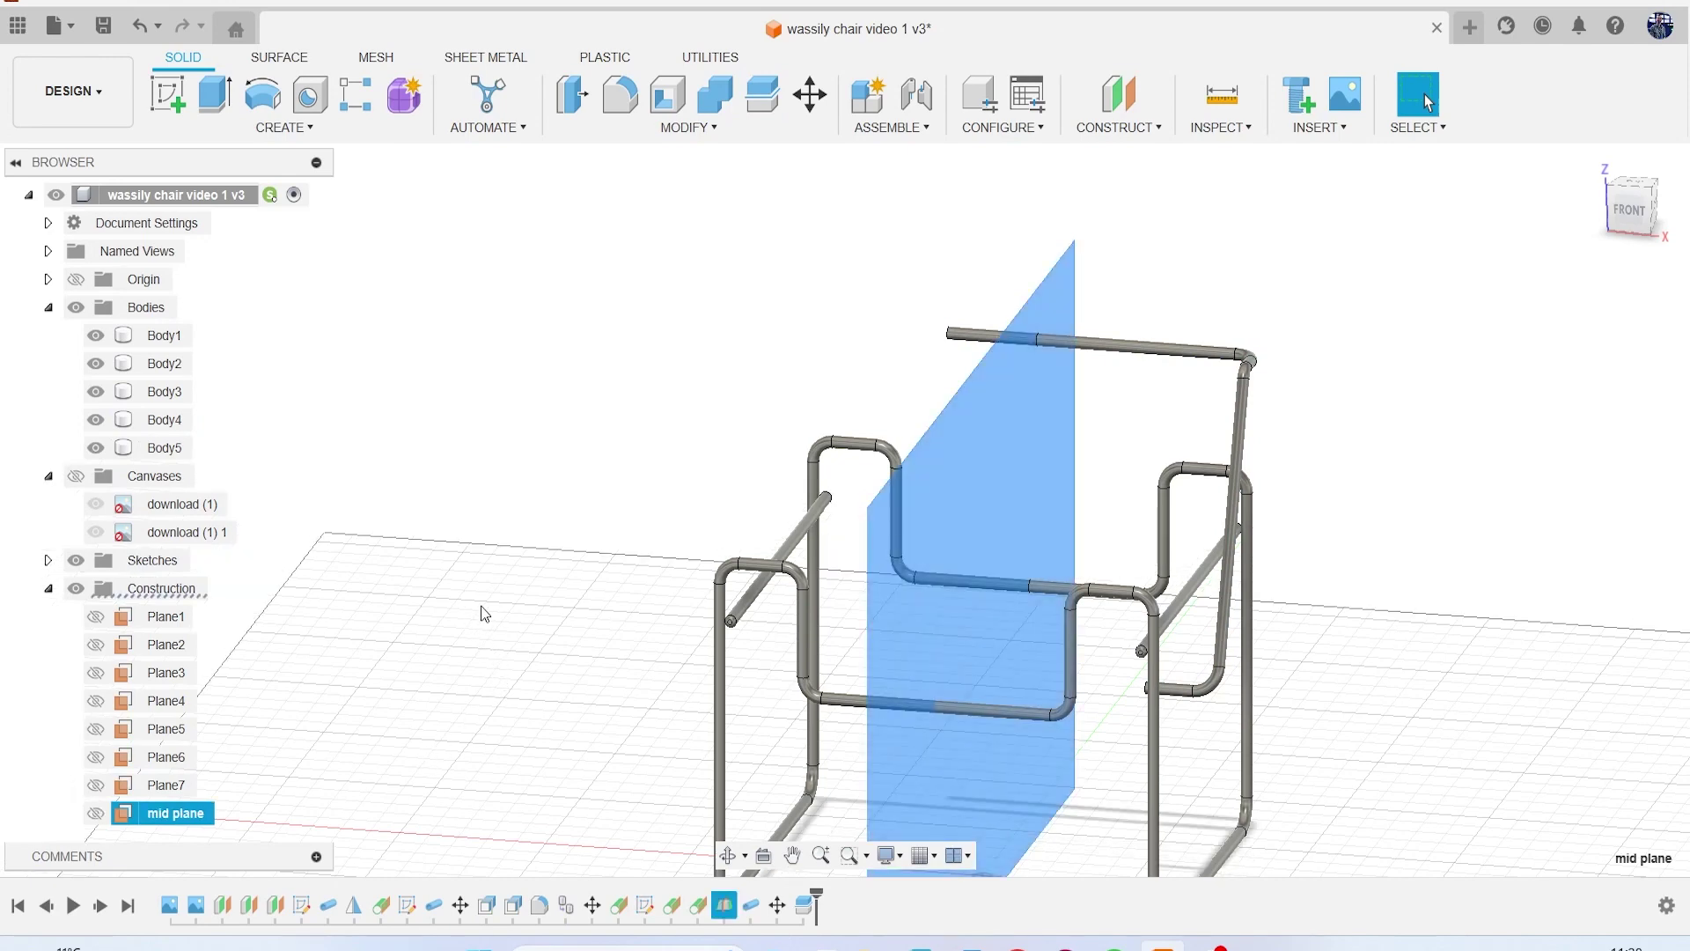
{"action": "key", "text": "v"}
{"action": "left_click", "coordinate": [96, 813]}
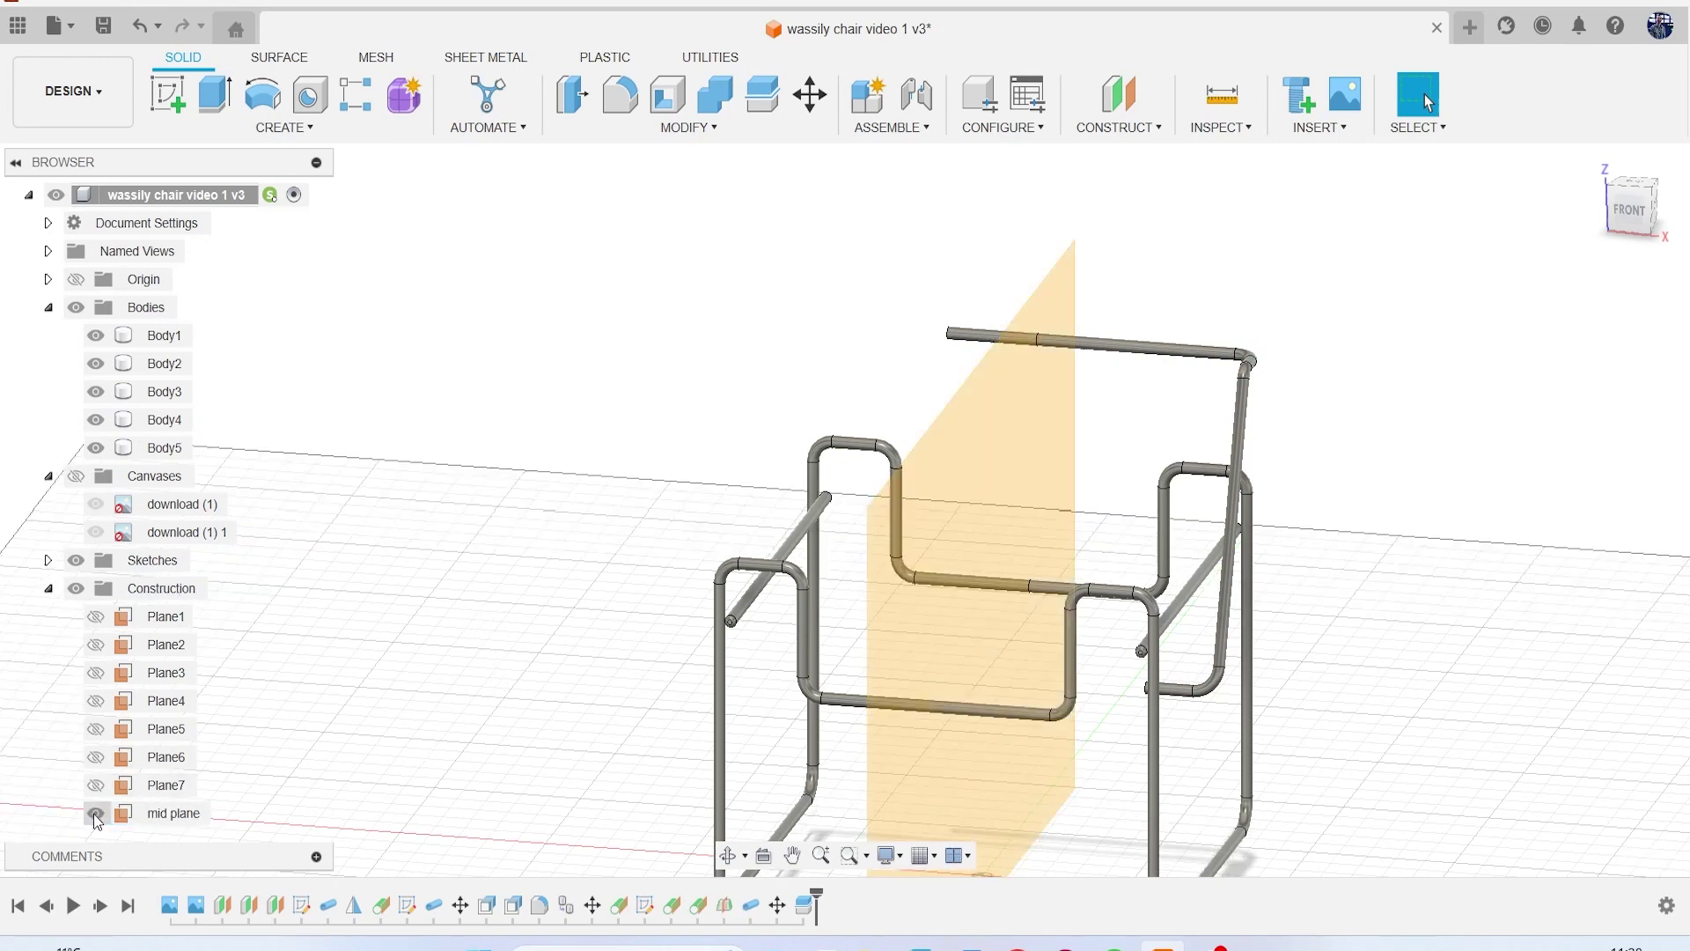
{"action": "left_click", "coordinate": [96, 813]}
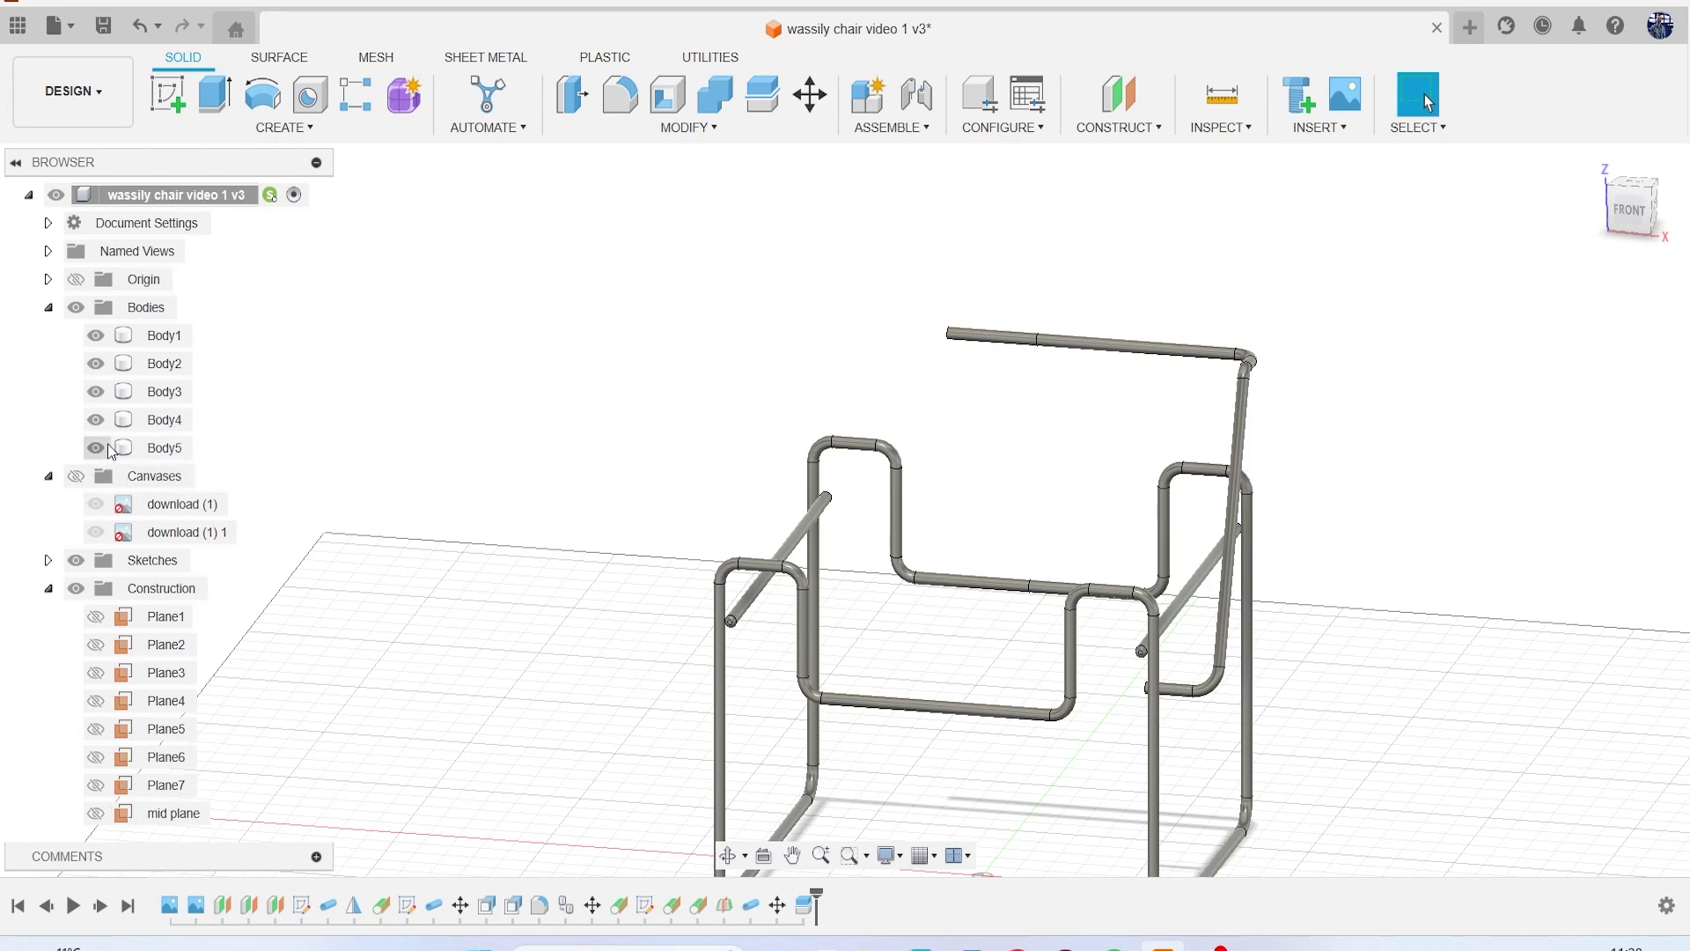
{"action": "right_click", "coordinate": [169, 450]}
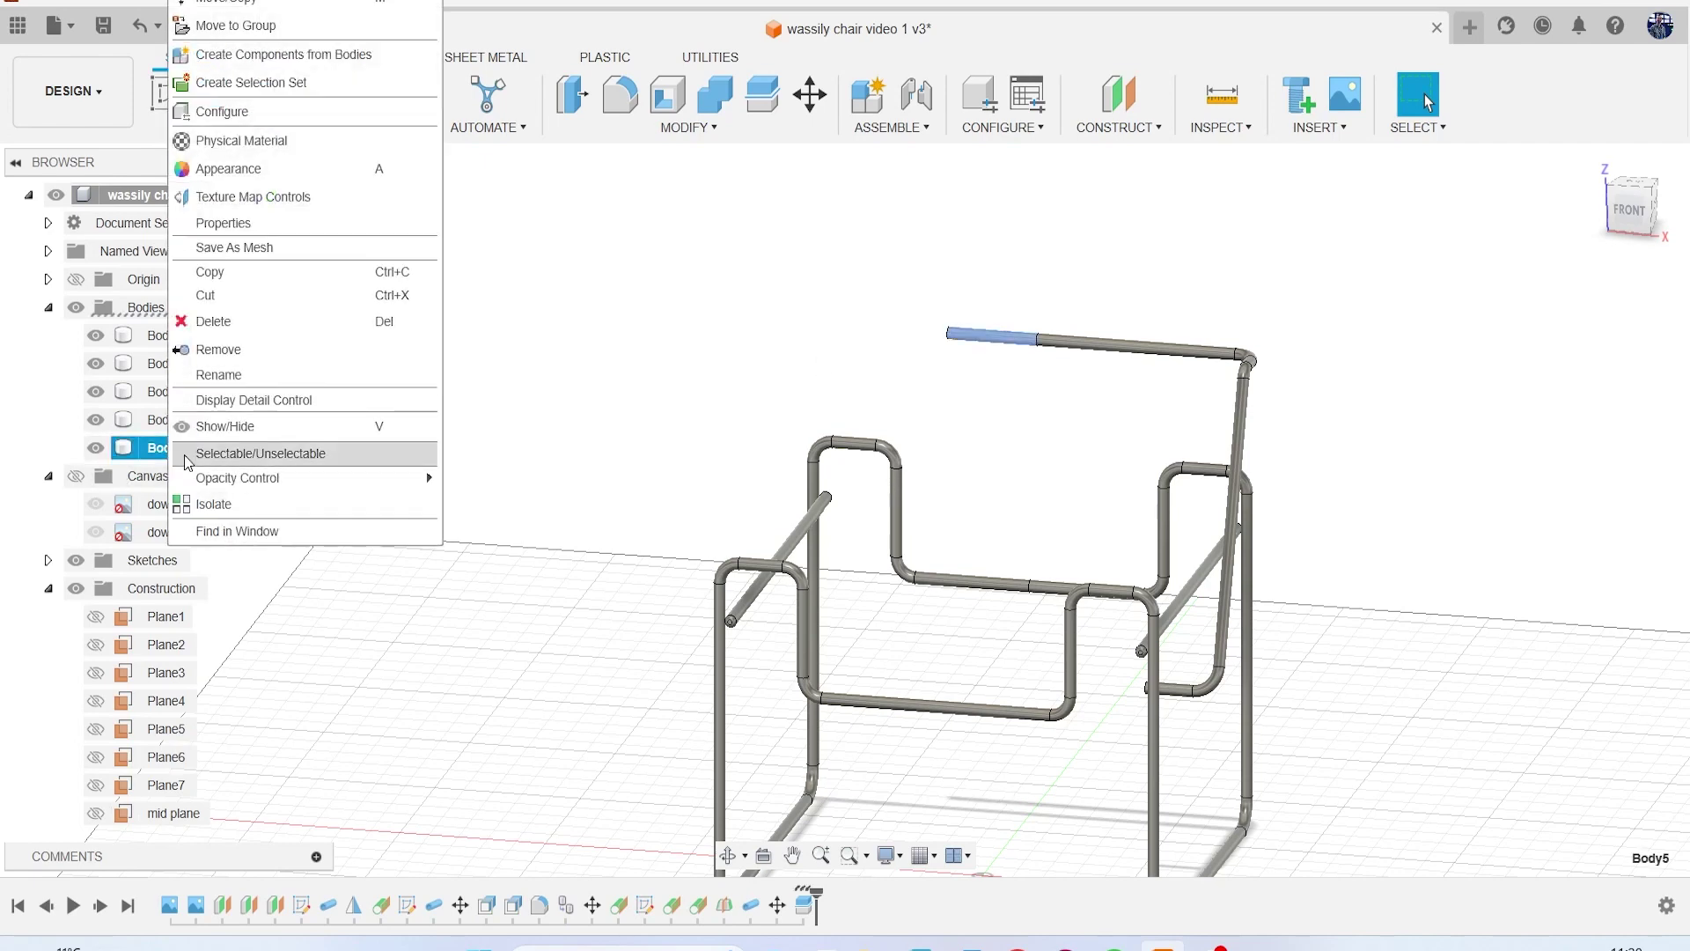
{"action": "left_click", "coordinate": [263, 353]}
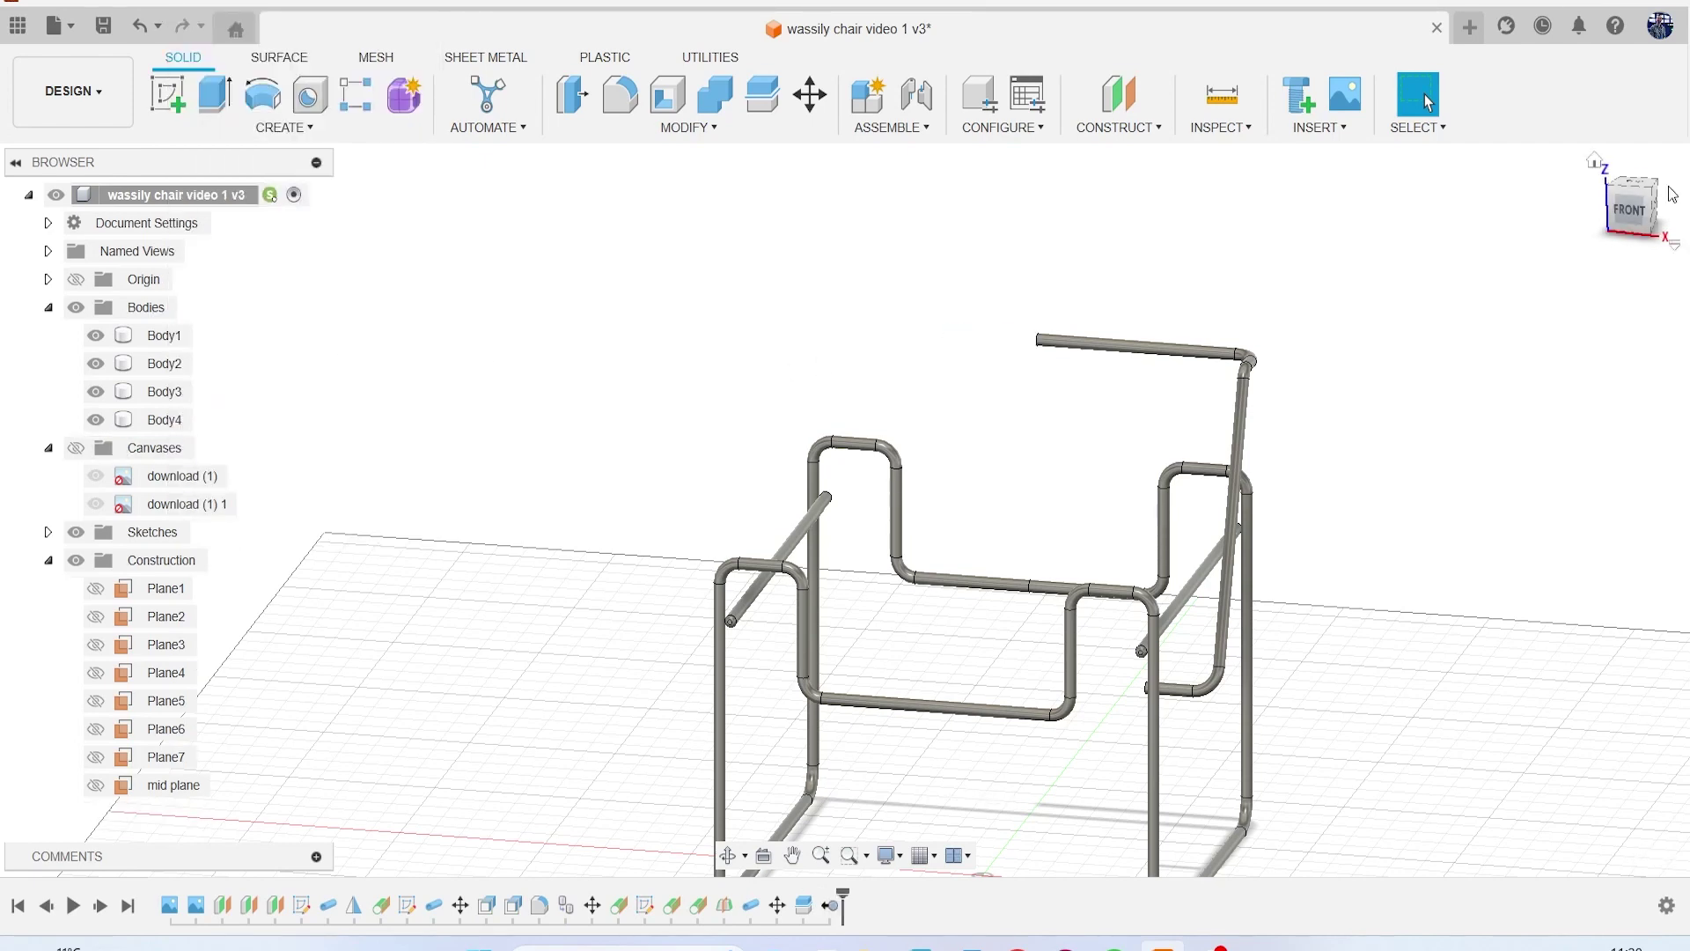
Step: Start a Mirror operation on bodies for completing the other half of the backrest tube
{"action": "left_click", "coordinate": [1628, 220]}
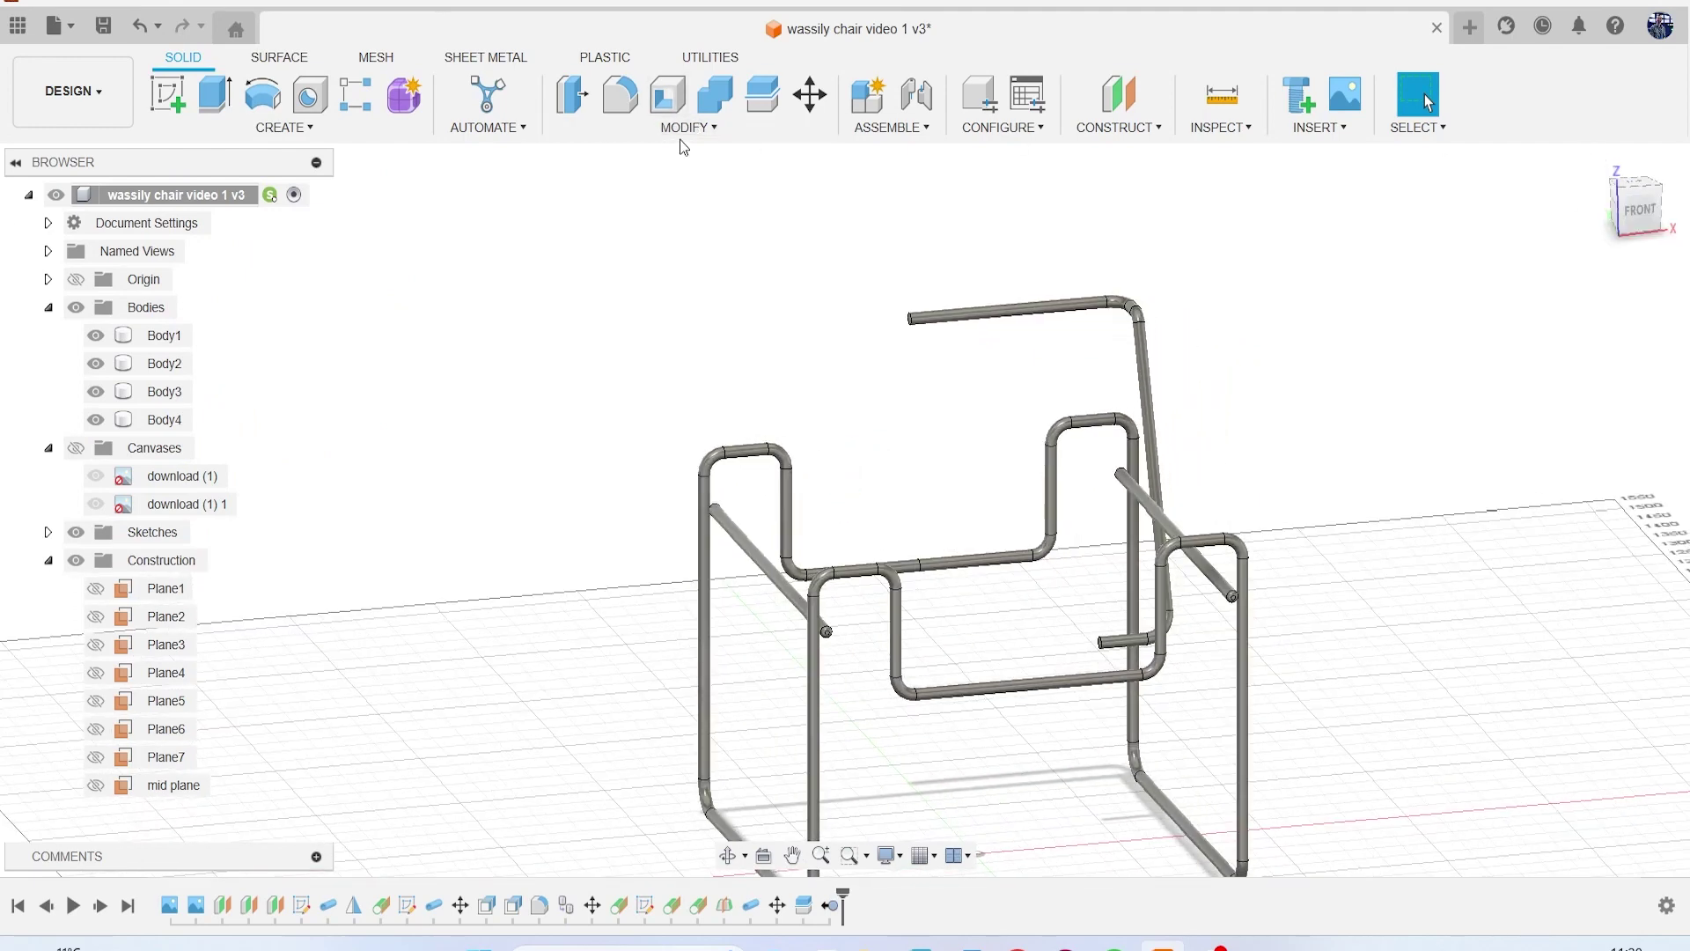
{"action": "left_click", "coordinate": [284, 127]}
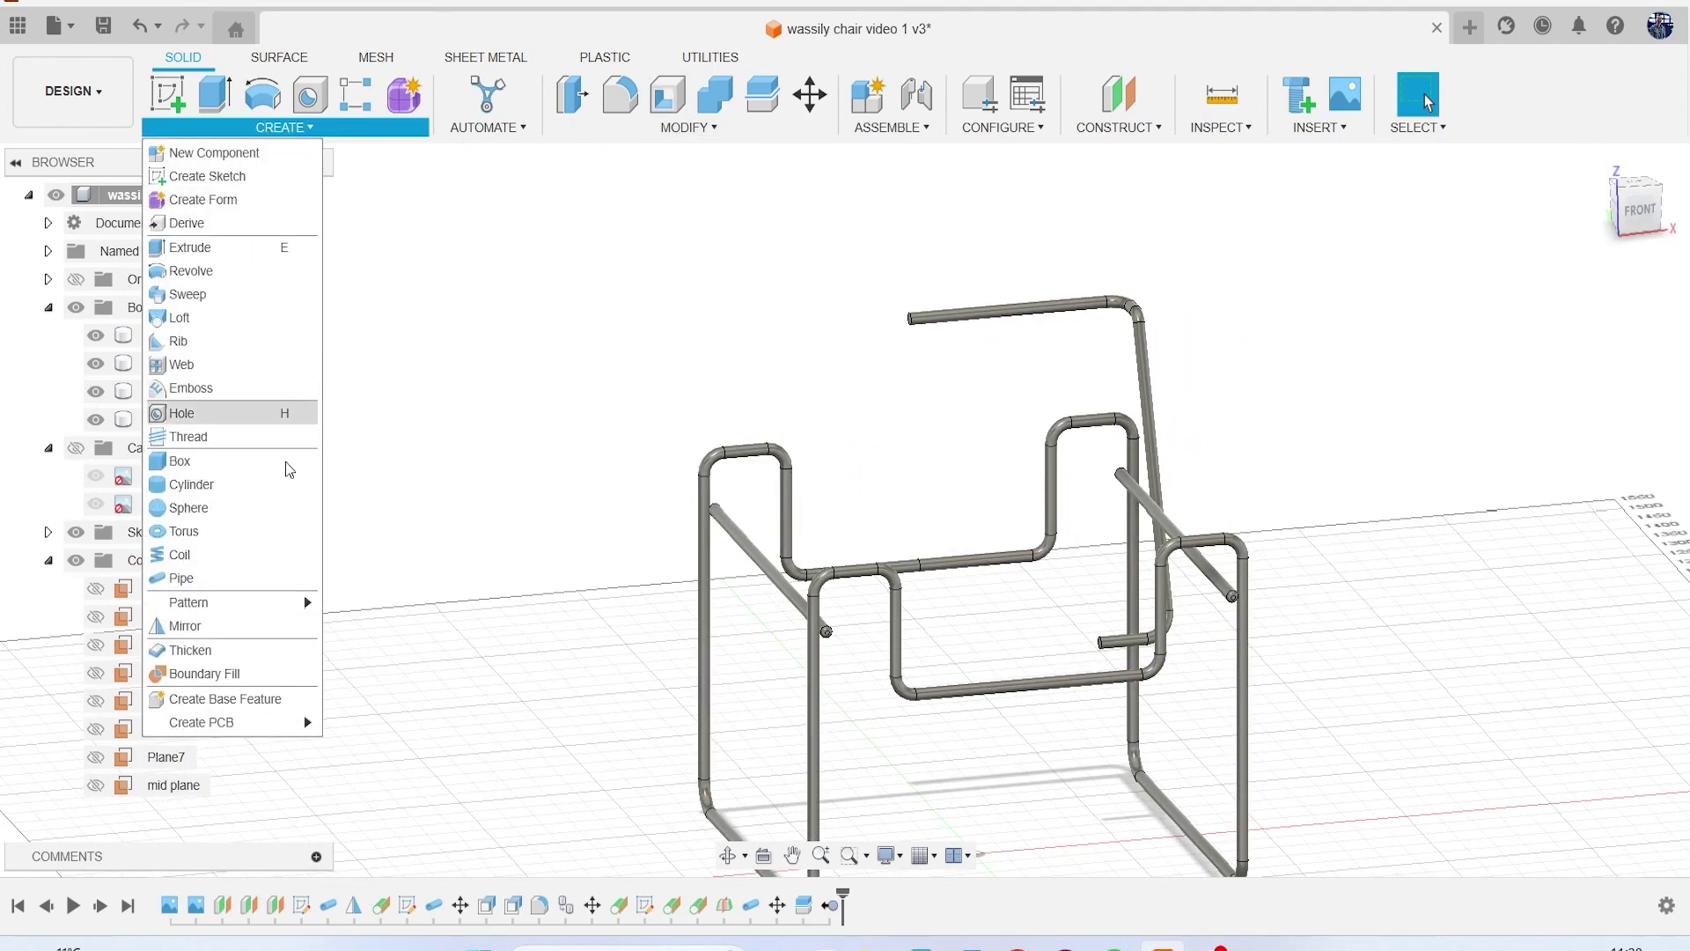
{"action": "left_click", "coordinate": [223, 632]}
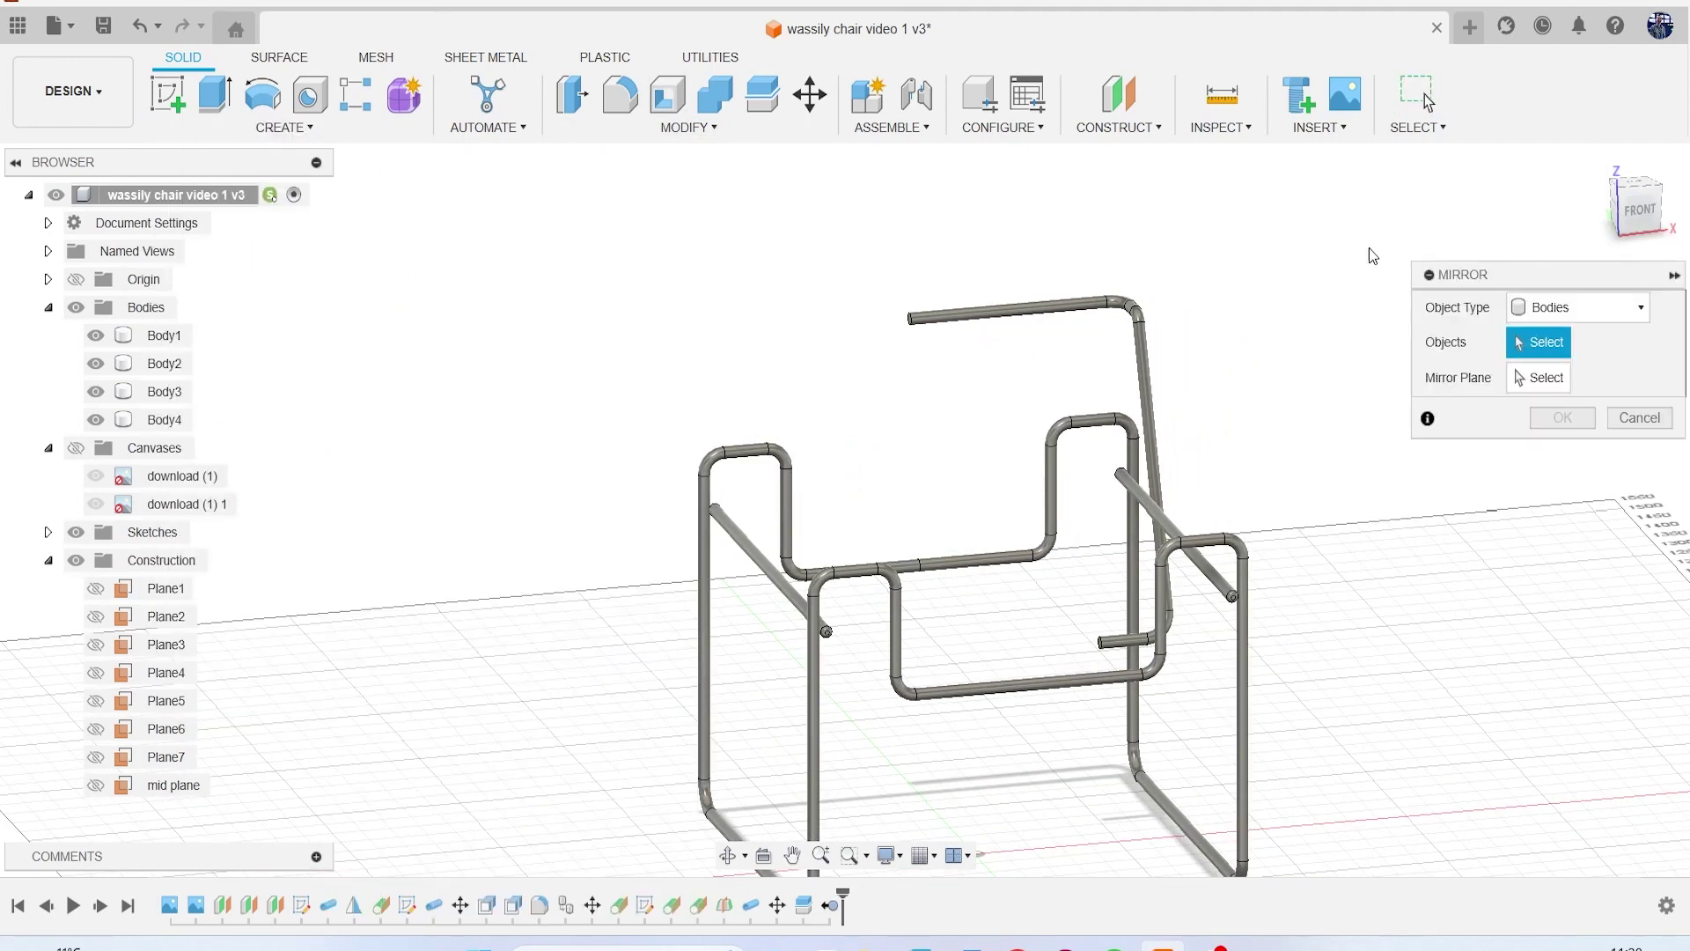
Step: Mirror the backrest tube body about its upper open end face, joining both halves into one body
{"action": "left_click", "coordinate": [1080, 320]}
{"action": "scroll", "coordinate": [920, 304], "scroll_direction": "up", "scroll_amount": 10}
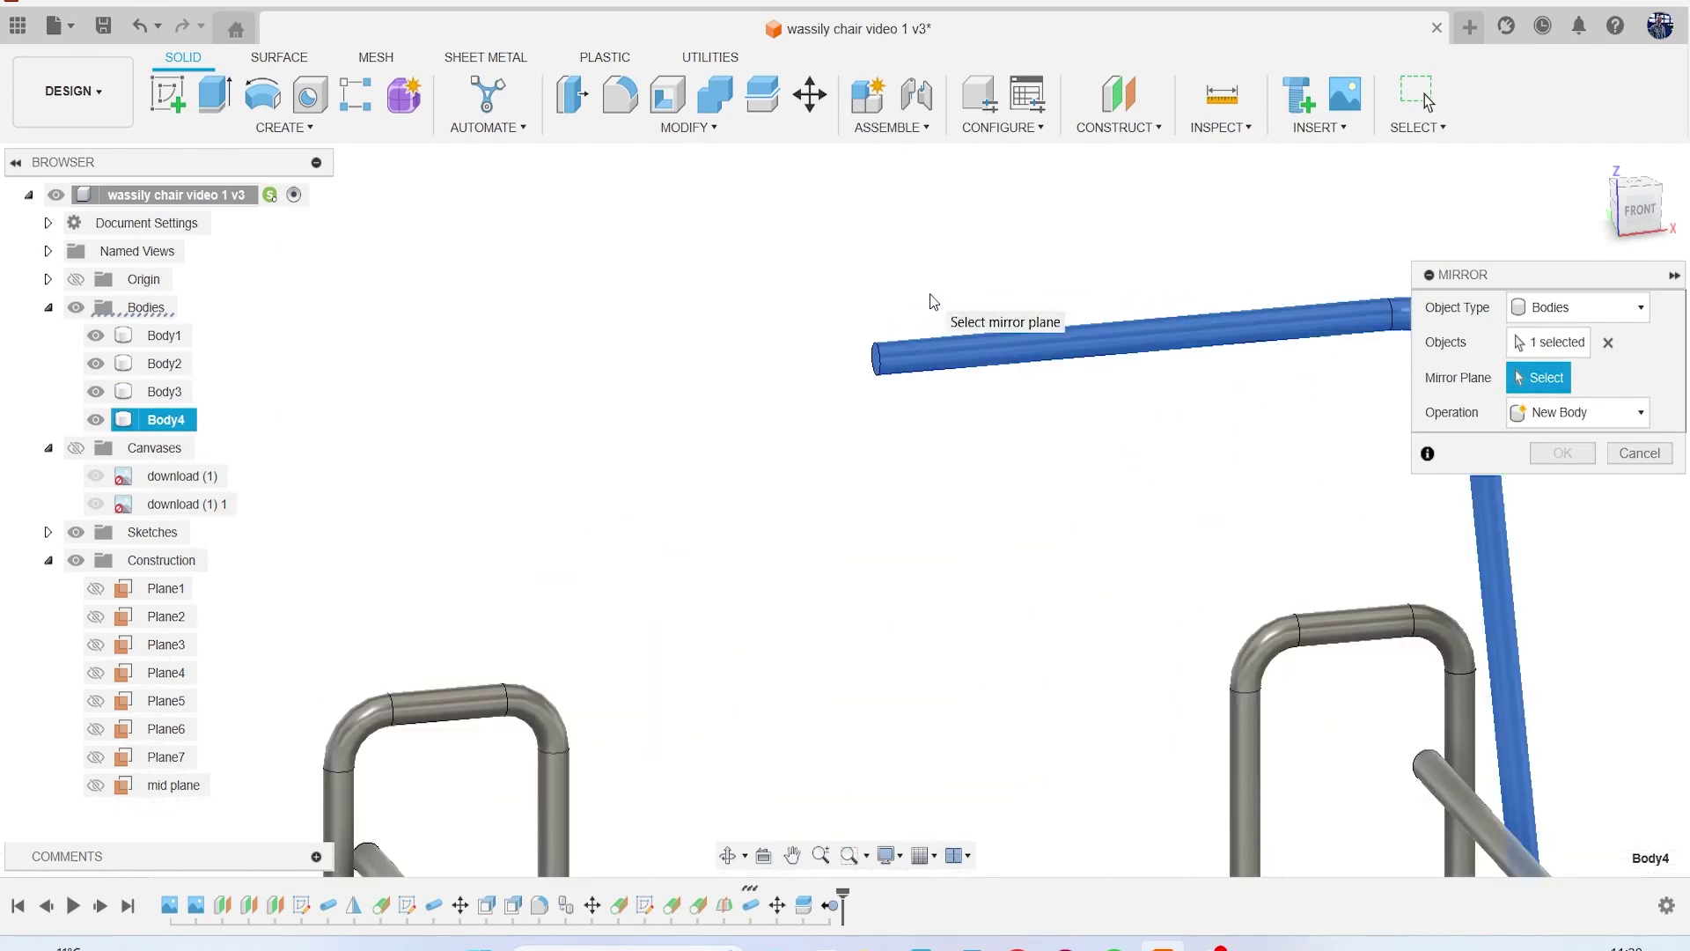
{"action": "scroll", "coordinate": [819, 432], "scroll_direction": "down", "scroll_amount": 3}
{"action": "left_click", "coordinate": [816, 440]}
{"action": "scroll", "coordinate": [806, 467], "scroll_direction": "down", "scroll_amount": 8}
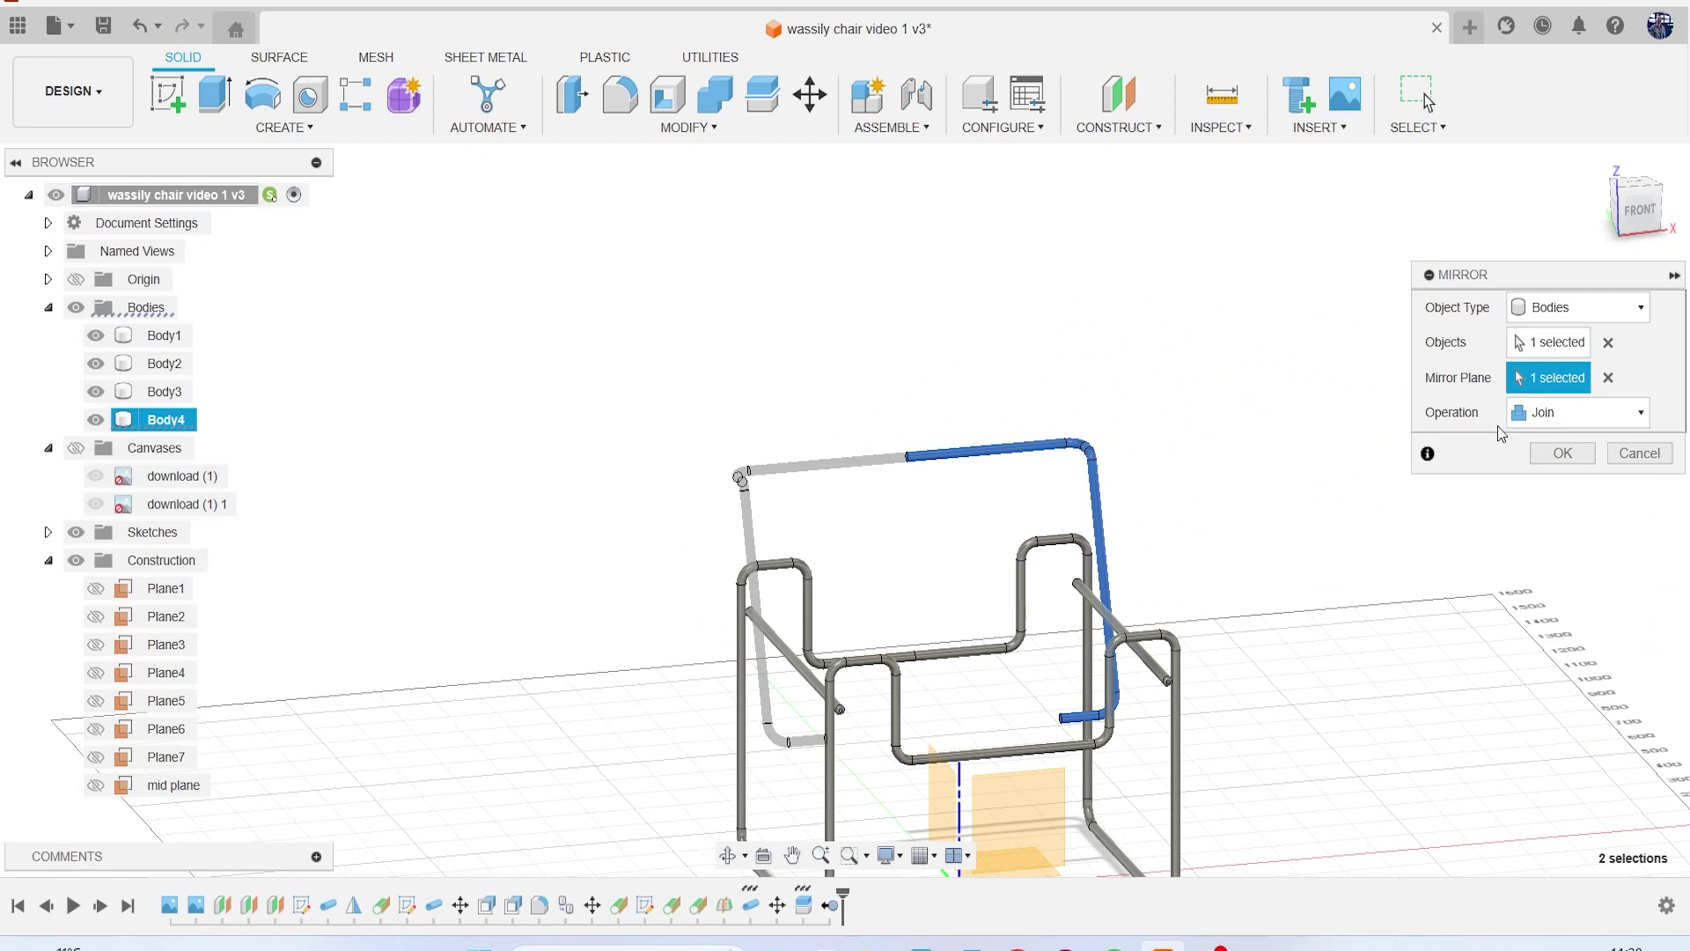
{"action": "left_click", "coordinate": [1560, 454]}
{"action": "mouse_move", "coordinate": [1639, 214]}
{"action": "left_mouse_down"}
{"action": "mouse_move", "coordinate": [1613, 239]}
{"action": "mouse_move", "coordinate": [1611, 216]}
{"action": "mouse_move", "coordinate": [1536, 210]}
{"action": "mouse_move", "coordinate": [1587, 231]}
{"action": "mouse_move", "coordinate": [1630, 222]}
{"action": "left_mouse_up"}
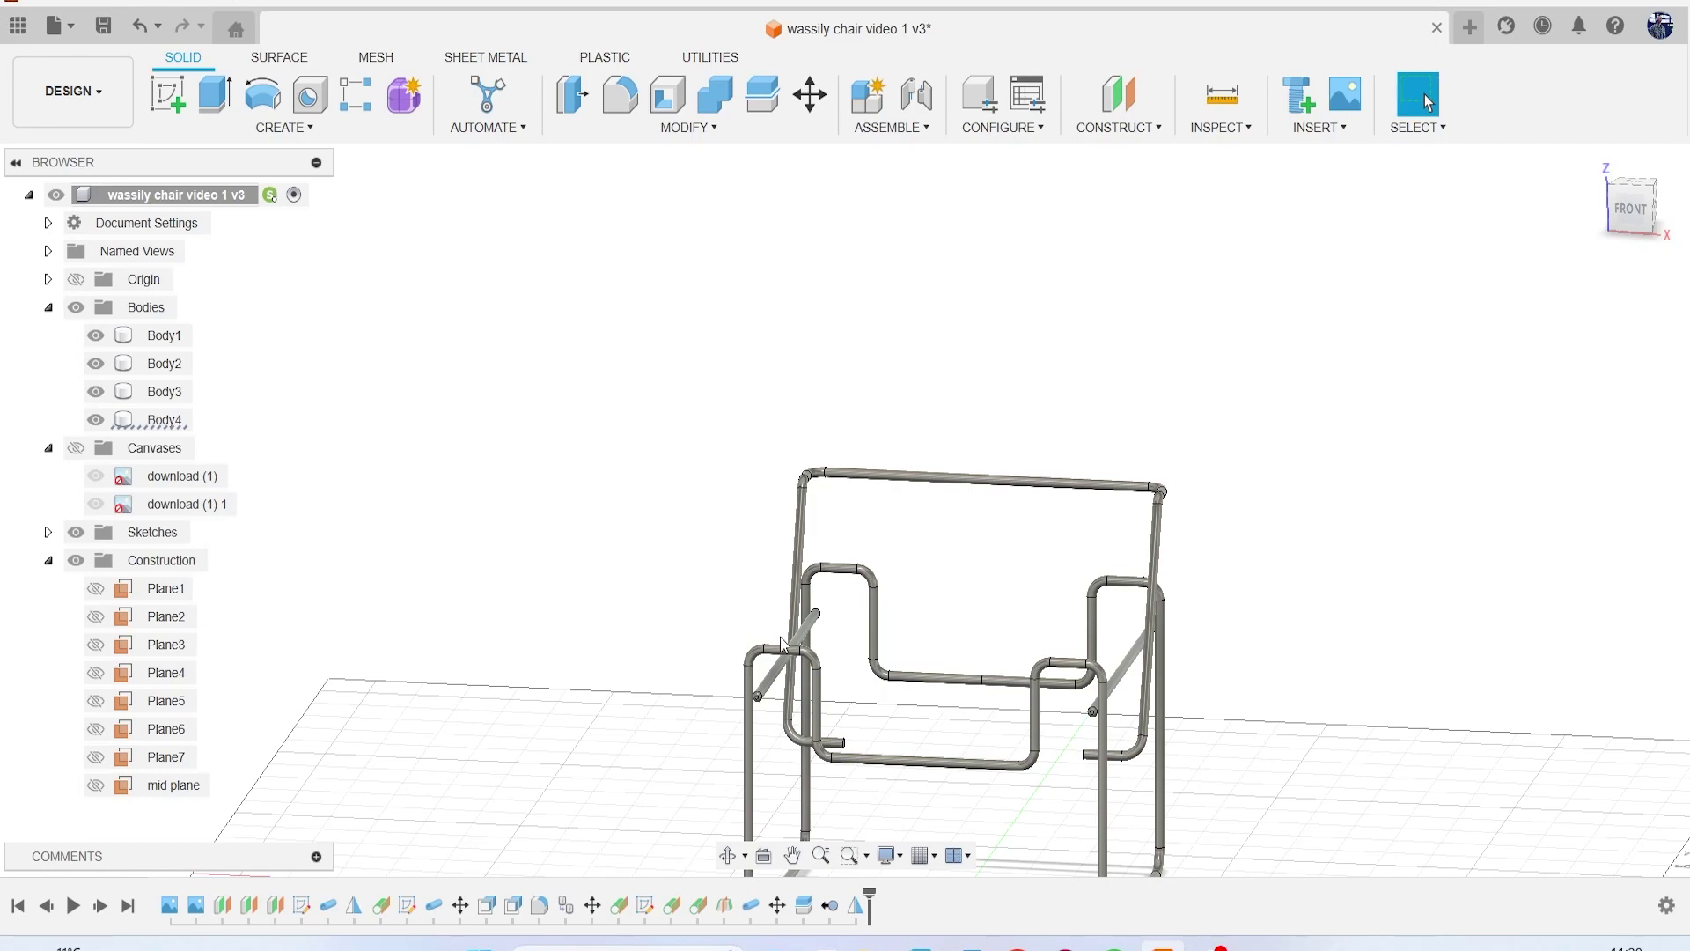
{"action": "scroll", "coordinate": [891, 551], "scroll_direction": "up", "scroll_amount": 5}
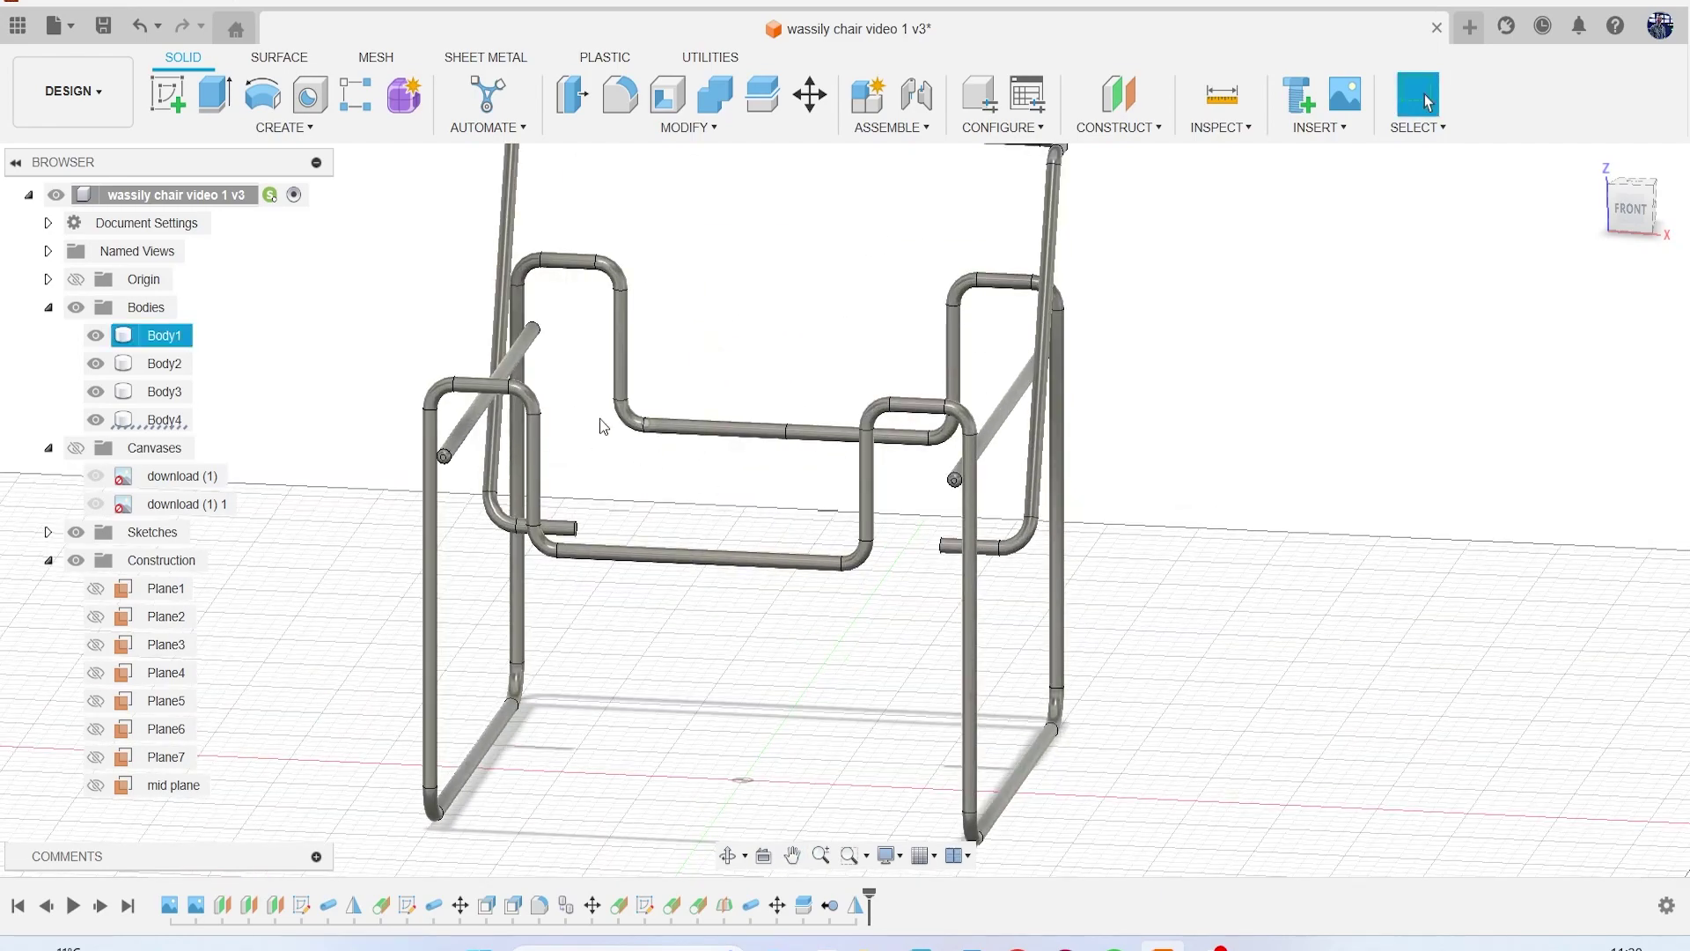
{"action": "mouse_move", "coordinate": [1635, 216]}
{"action": "left_mouse_down"}
{"action": "mouse_move", "coordinate": [1619, 218]}
{"action": "mouse_move", "coordinate": [1636, 215]}
{"action": "left_mouse_up"}
{"action": "middle_click_drag", "start_coordinate": [951, 528], "coordinate": [1024, 583], "text": "shift"}
{"action": "scroll", "coordinate": [933, 529], "scroll_direction": "up", "scroll_amount": 7}
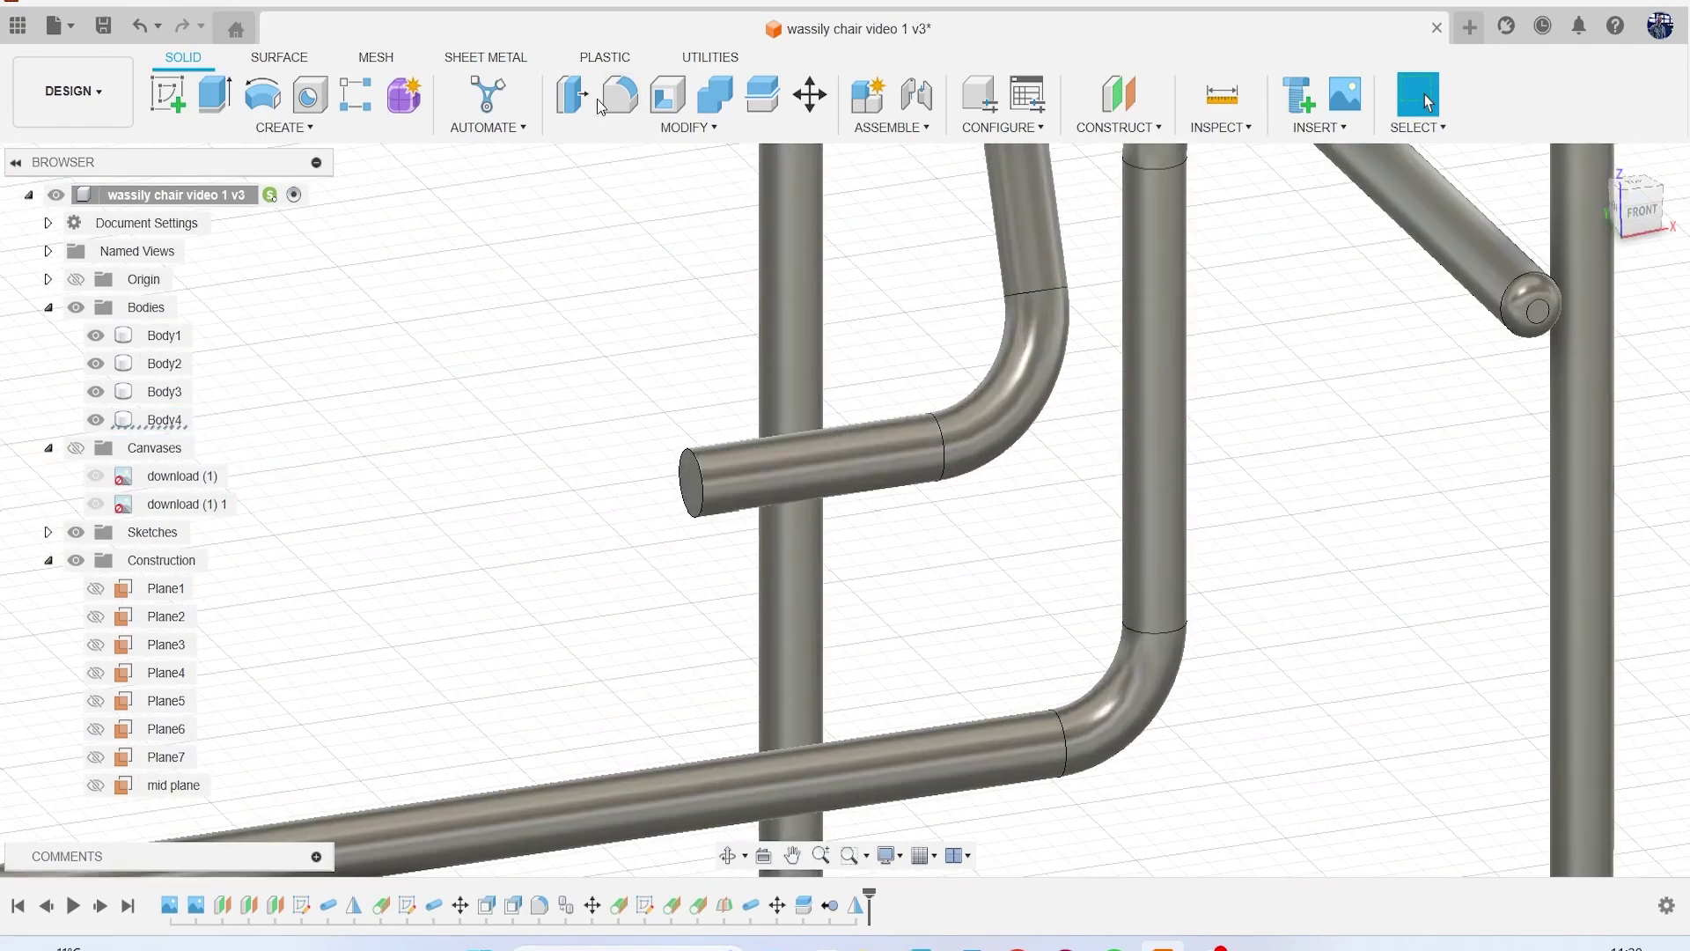
{"action": "left_click", "coordinate": [667, 129]}
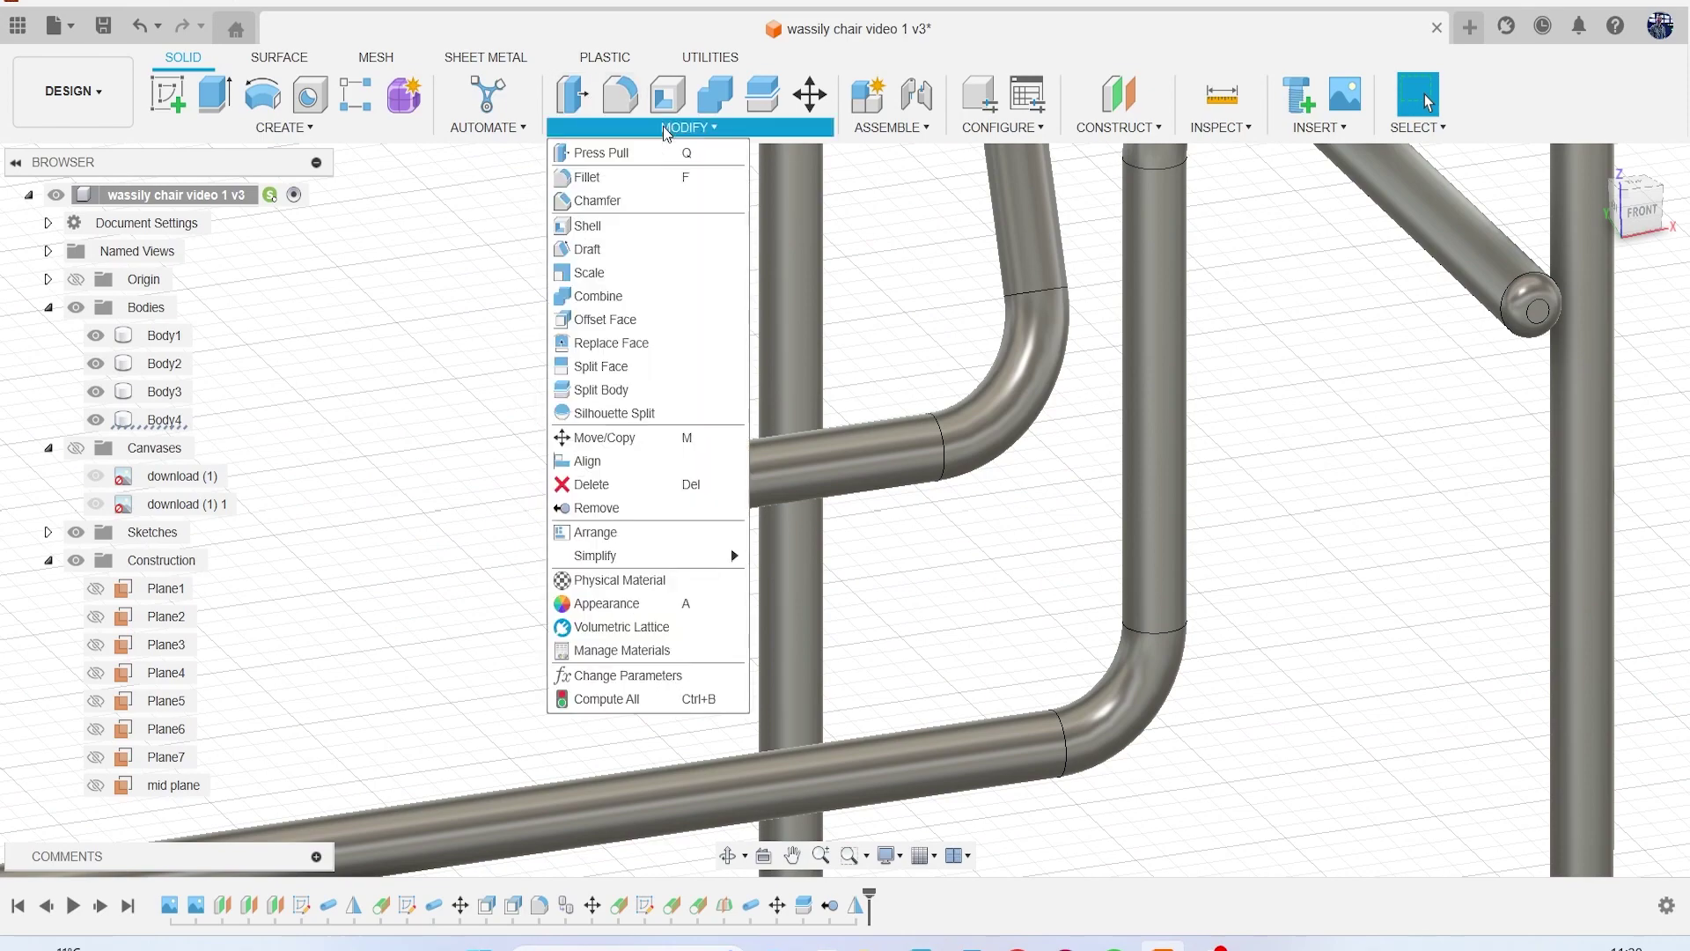
{"action": "left_click", "coordinate": [573, 95]}
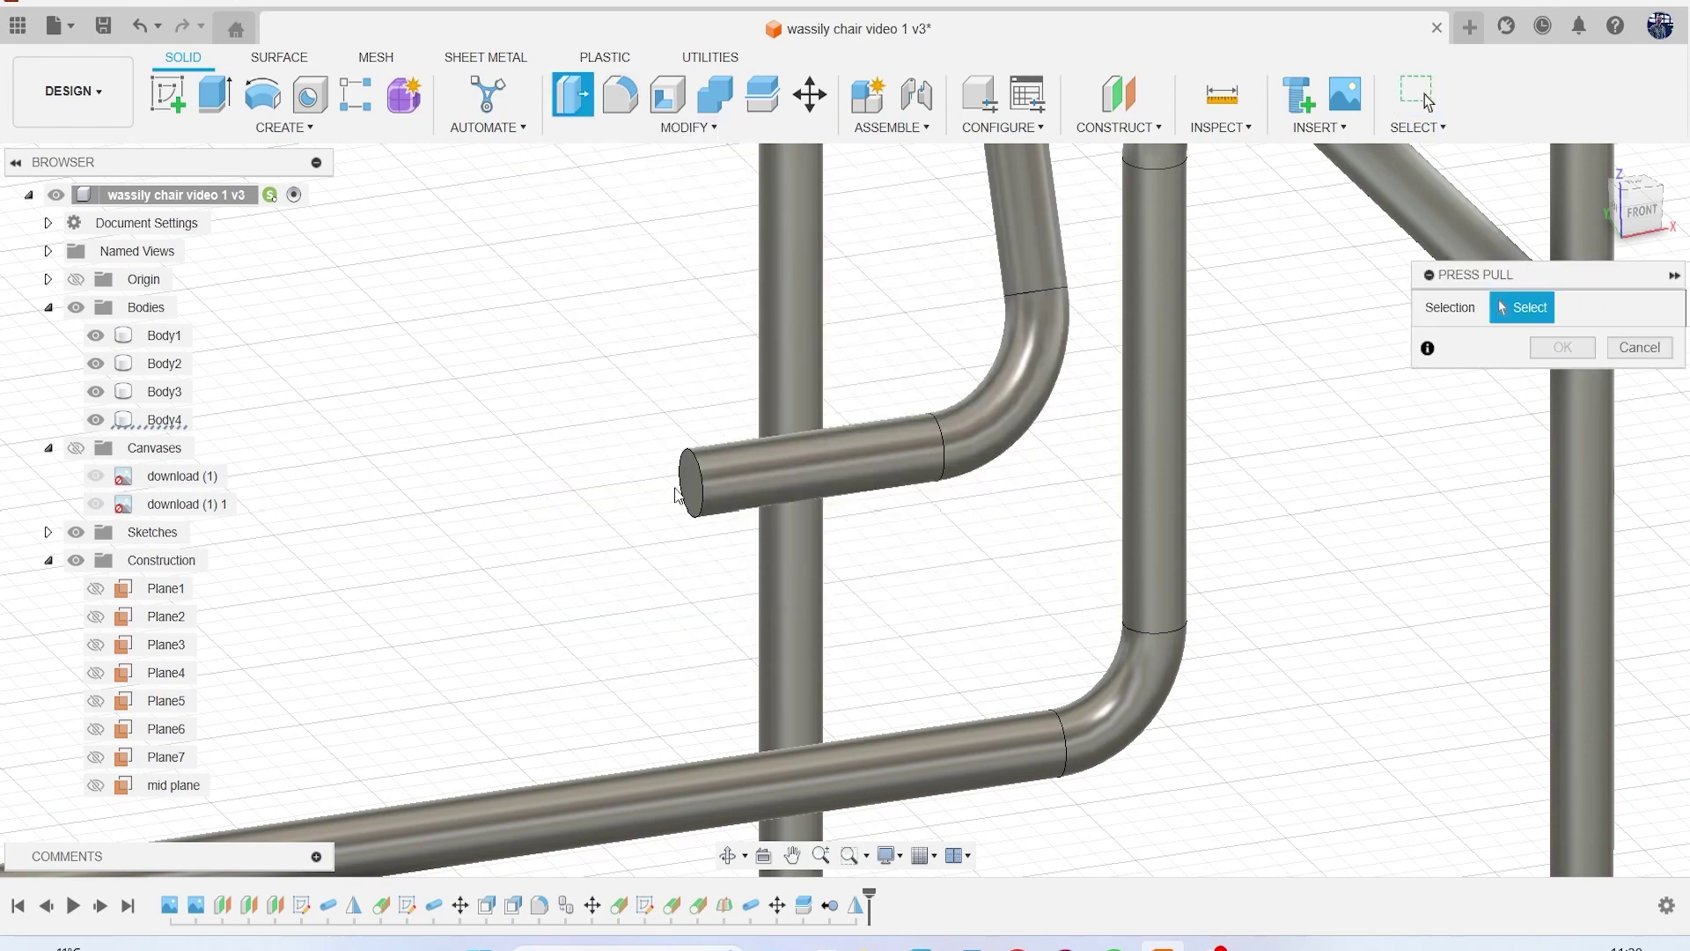
{"action": "scroll", "coordinate": [667, 483], "scroll_direction": "up", "scroll_amount": 2}
{"action": "left_click", "coordinate": [705, 439]}
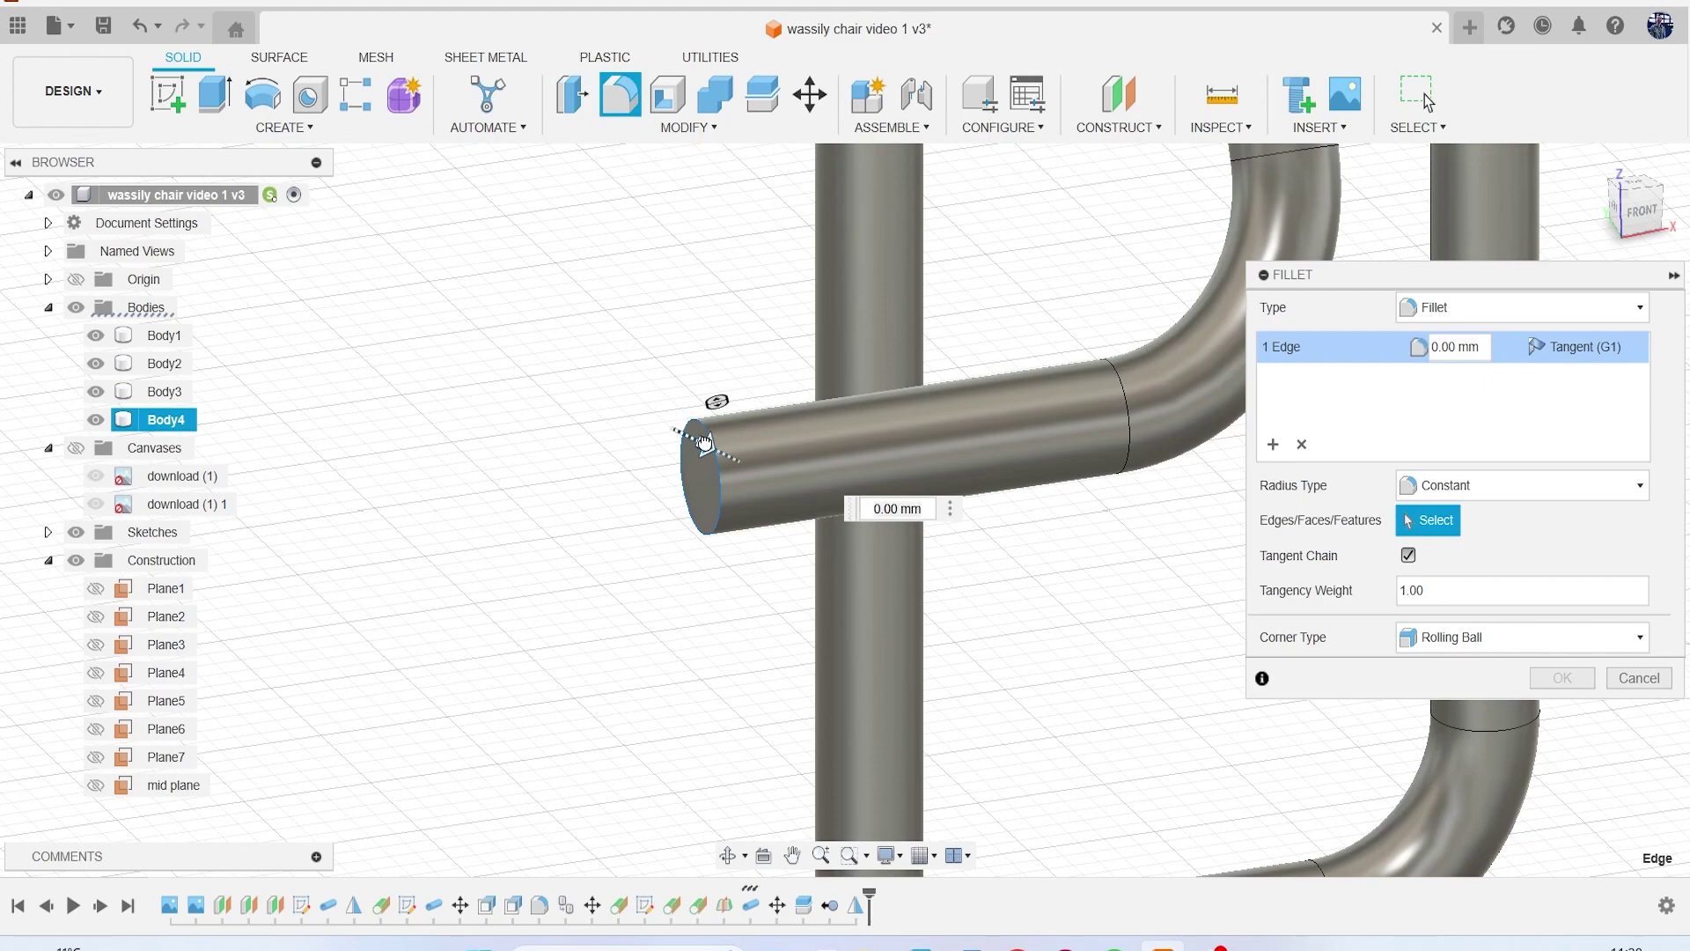
{"action": "type", "text": "6.25"}
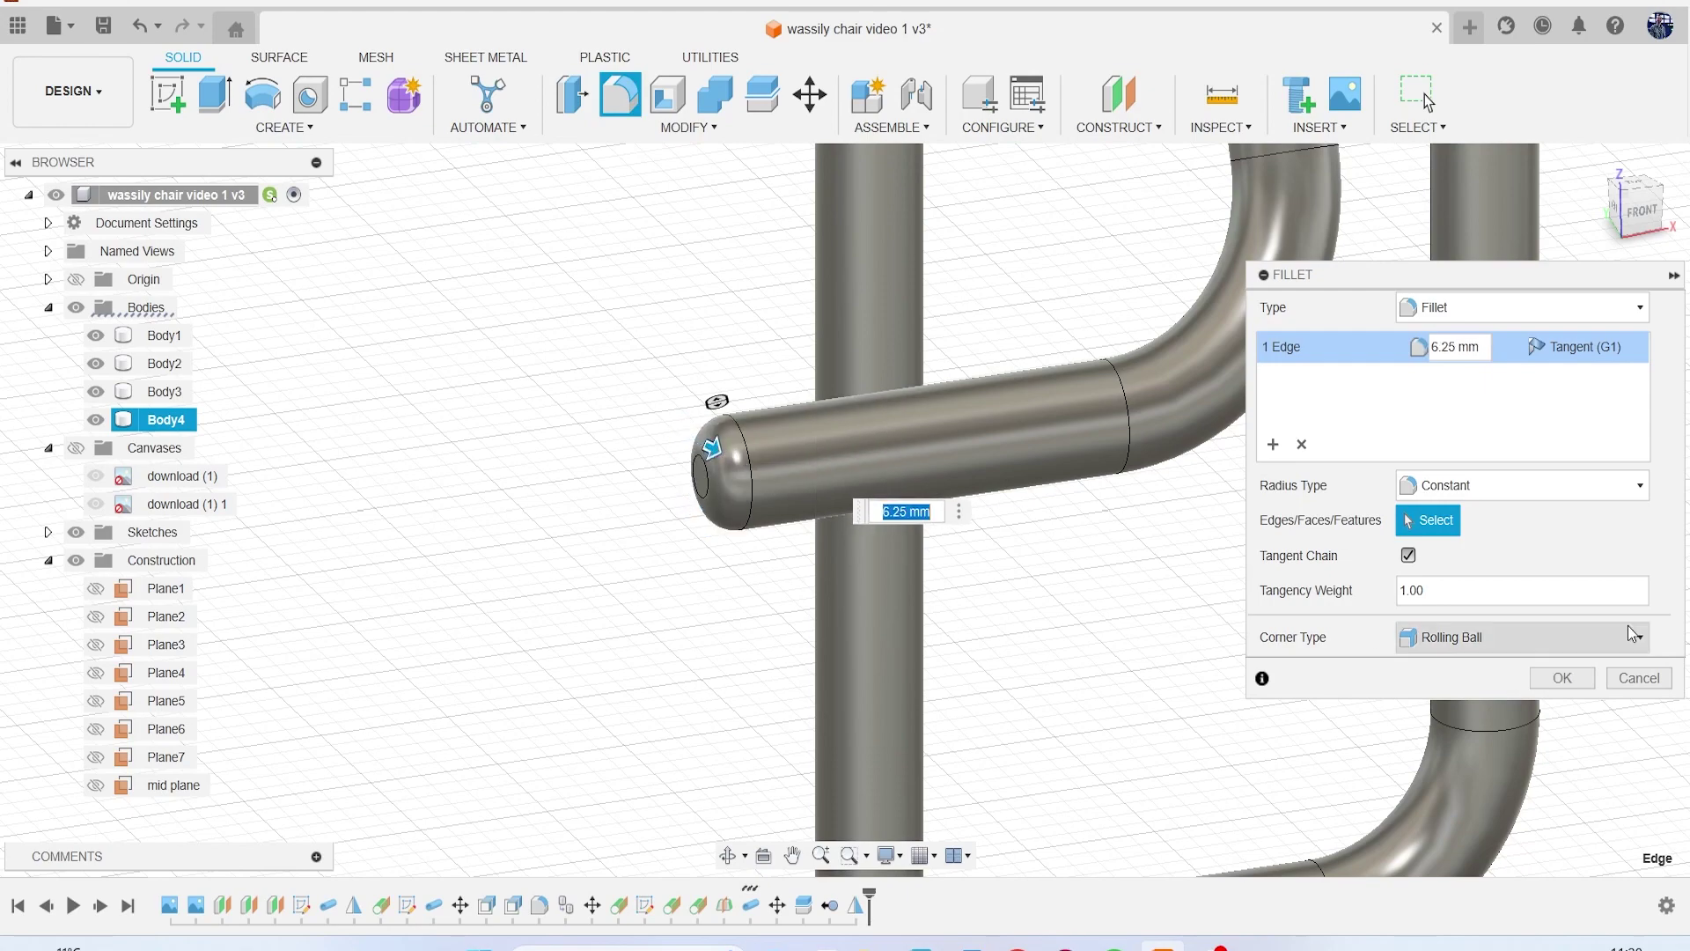
{"action": "left_click", "coordinate": [1618, 674]}
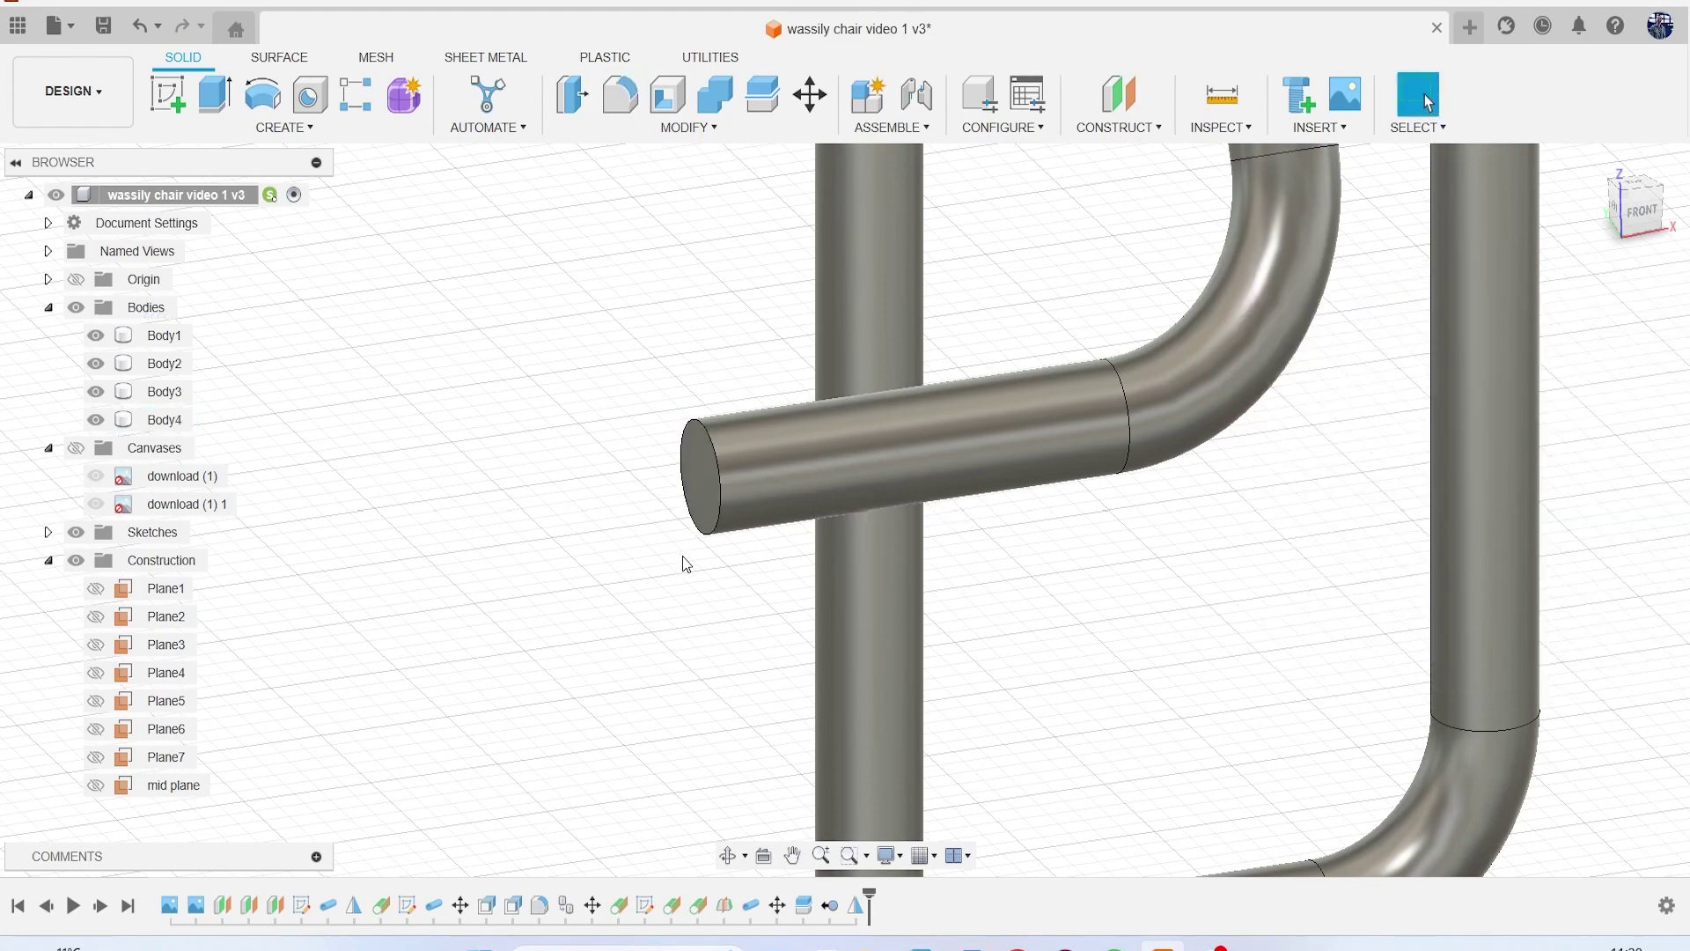
Step: Fillet both lower end faces of the backrest tube with a radius of about 7.9 mm
{"action": "key", "text": "f"}
{"action": "left_click", "coordinate": [706, 498]}
{"action": "scroll", "coordinate": [678, 559], "scroll_direction": "down", "scroll_amount": 6}
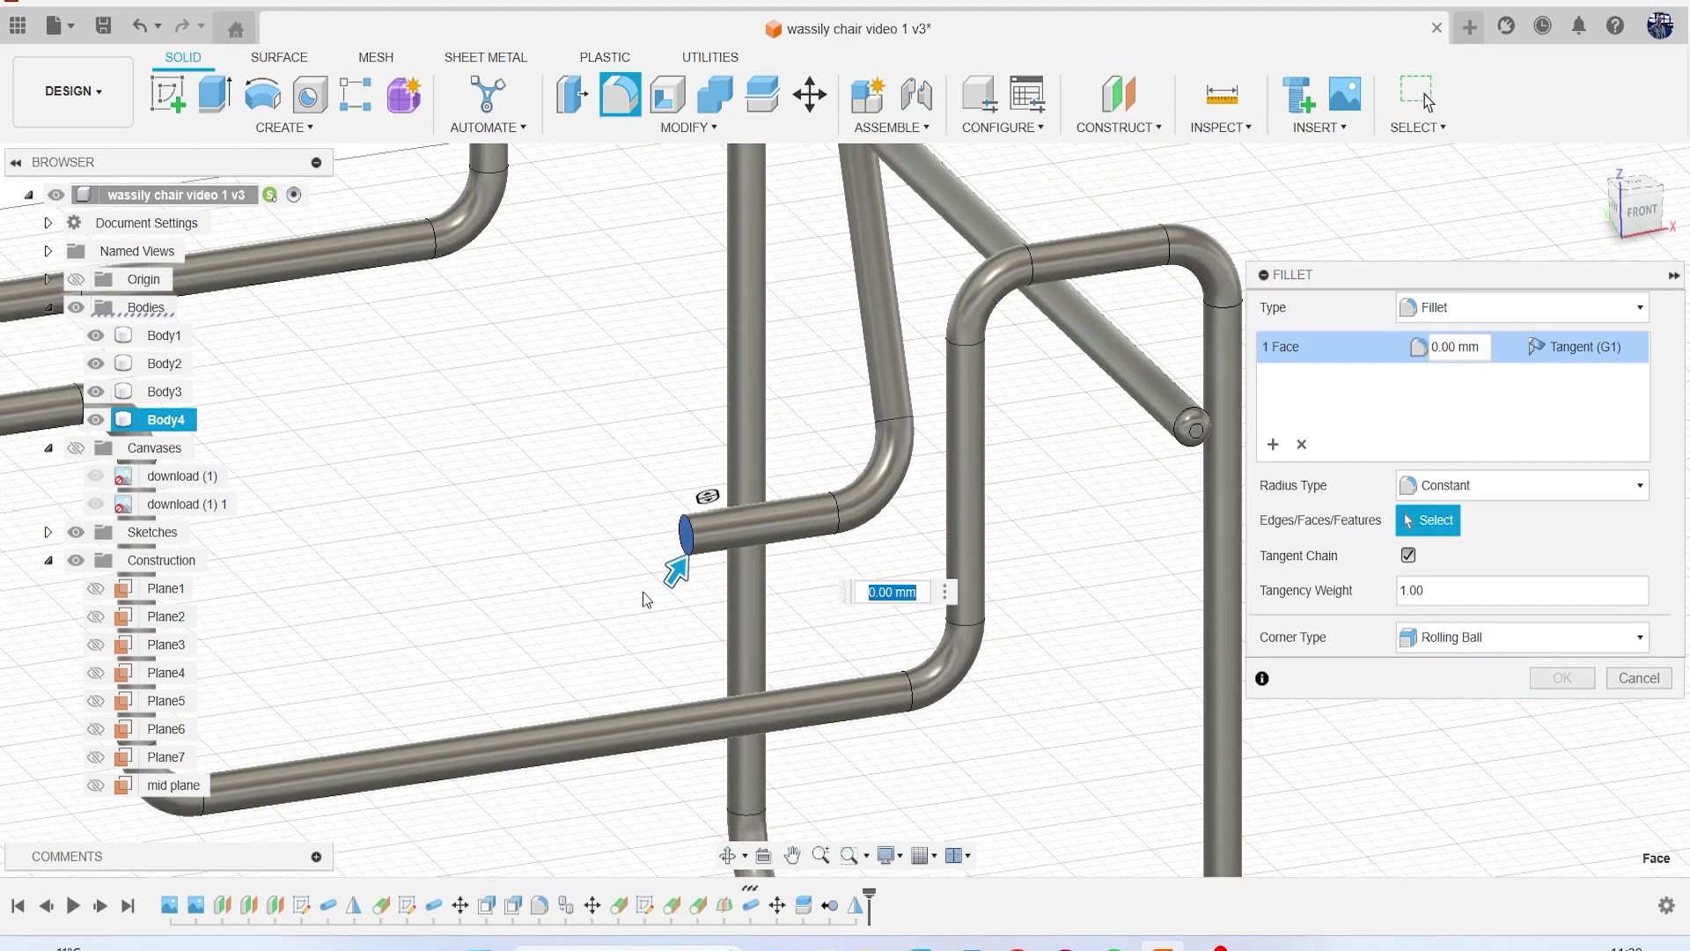
{"action": "left_click_drag", "start_coordinate": [1644, 218], "coordinate": [1581, 214]}
{"action": "scroll", "coordinate": [795, 442], "scroll_direction": "up", "scroll_amount": 3}
{"action": "scroll", "coordinate": [511, 652], "scroll_direction": "up", "scroll_amount": 5}
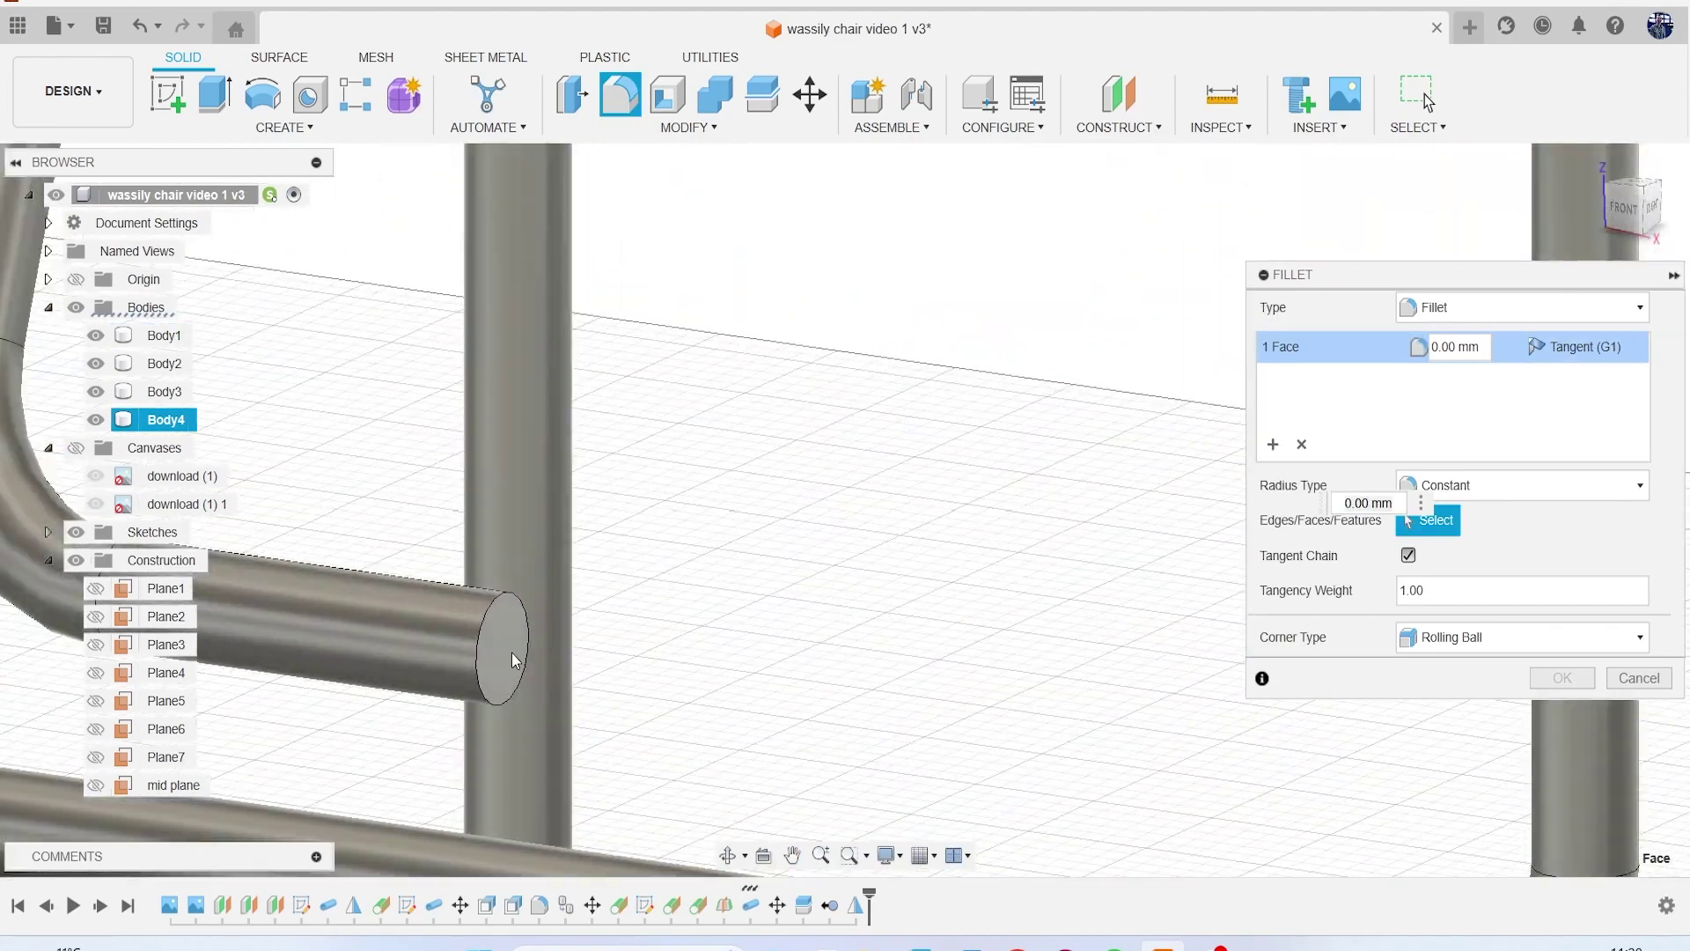
{"action": "left_click", "coordinate": [503, 669]}
{"action": "left_click_drag", "start_coordinate": [498, 720], "coordinate": [487, 707]}
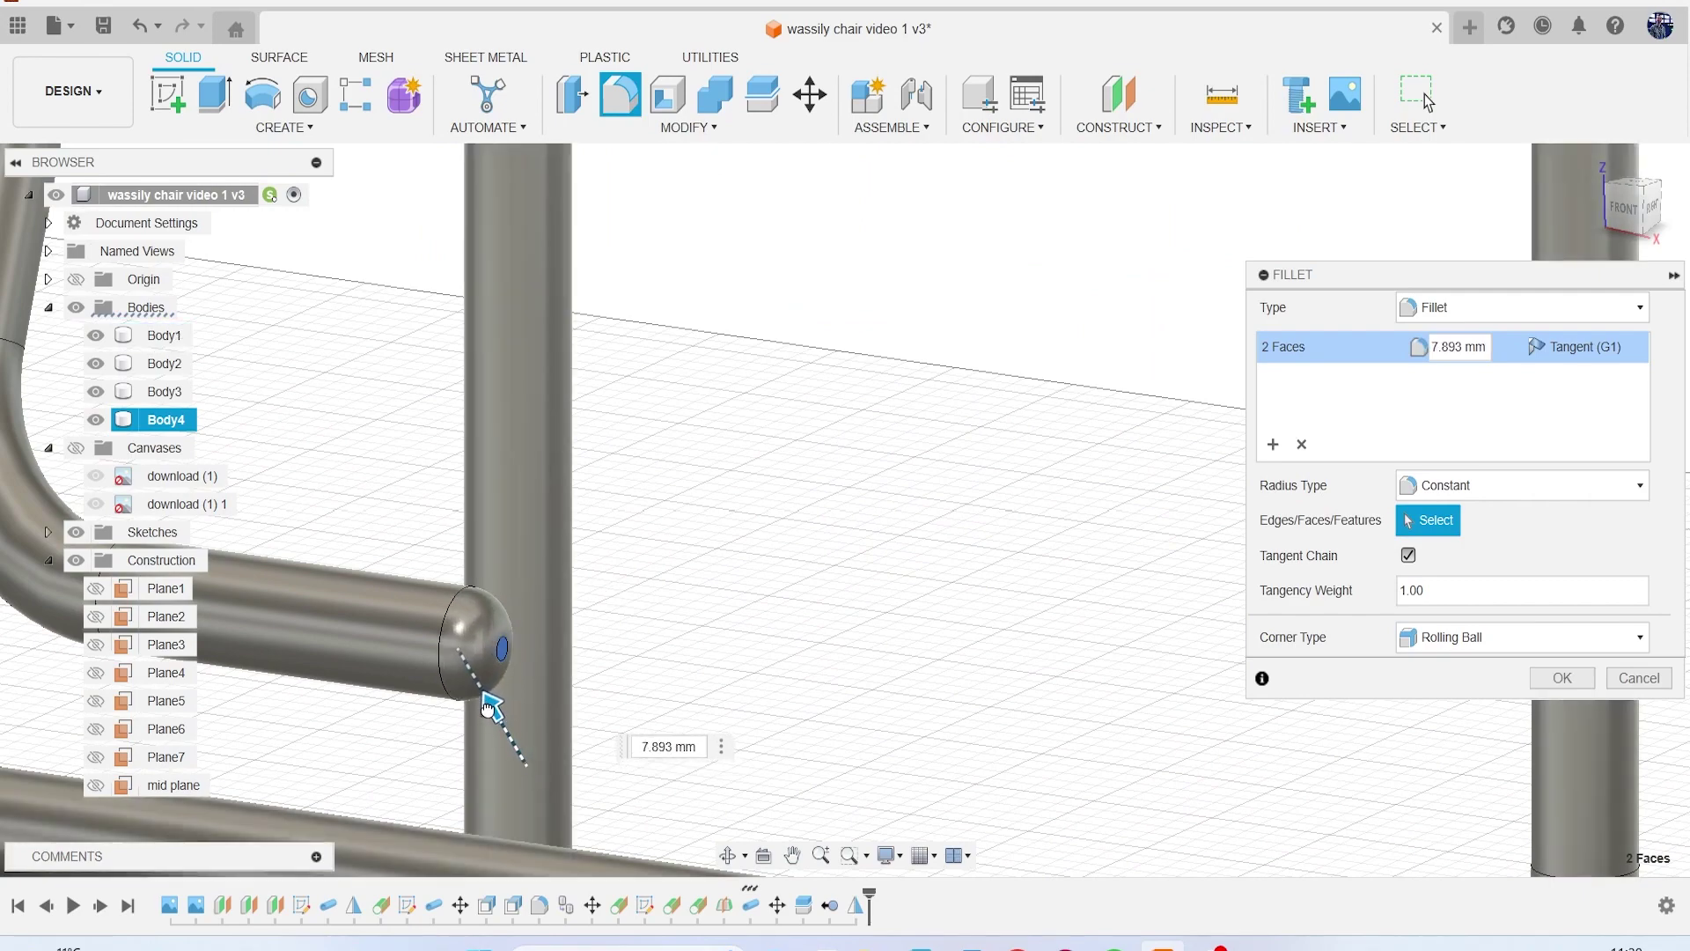
{"action": "left_click", "coordinate": [1562, 678]}
Step: Save the chair design as a new version
{"action": "scroll", "coordinate": [922, 626], "scroll_direction": "down", "scroll_amount": 8}
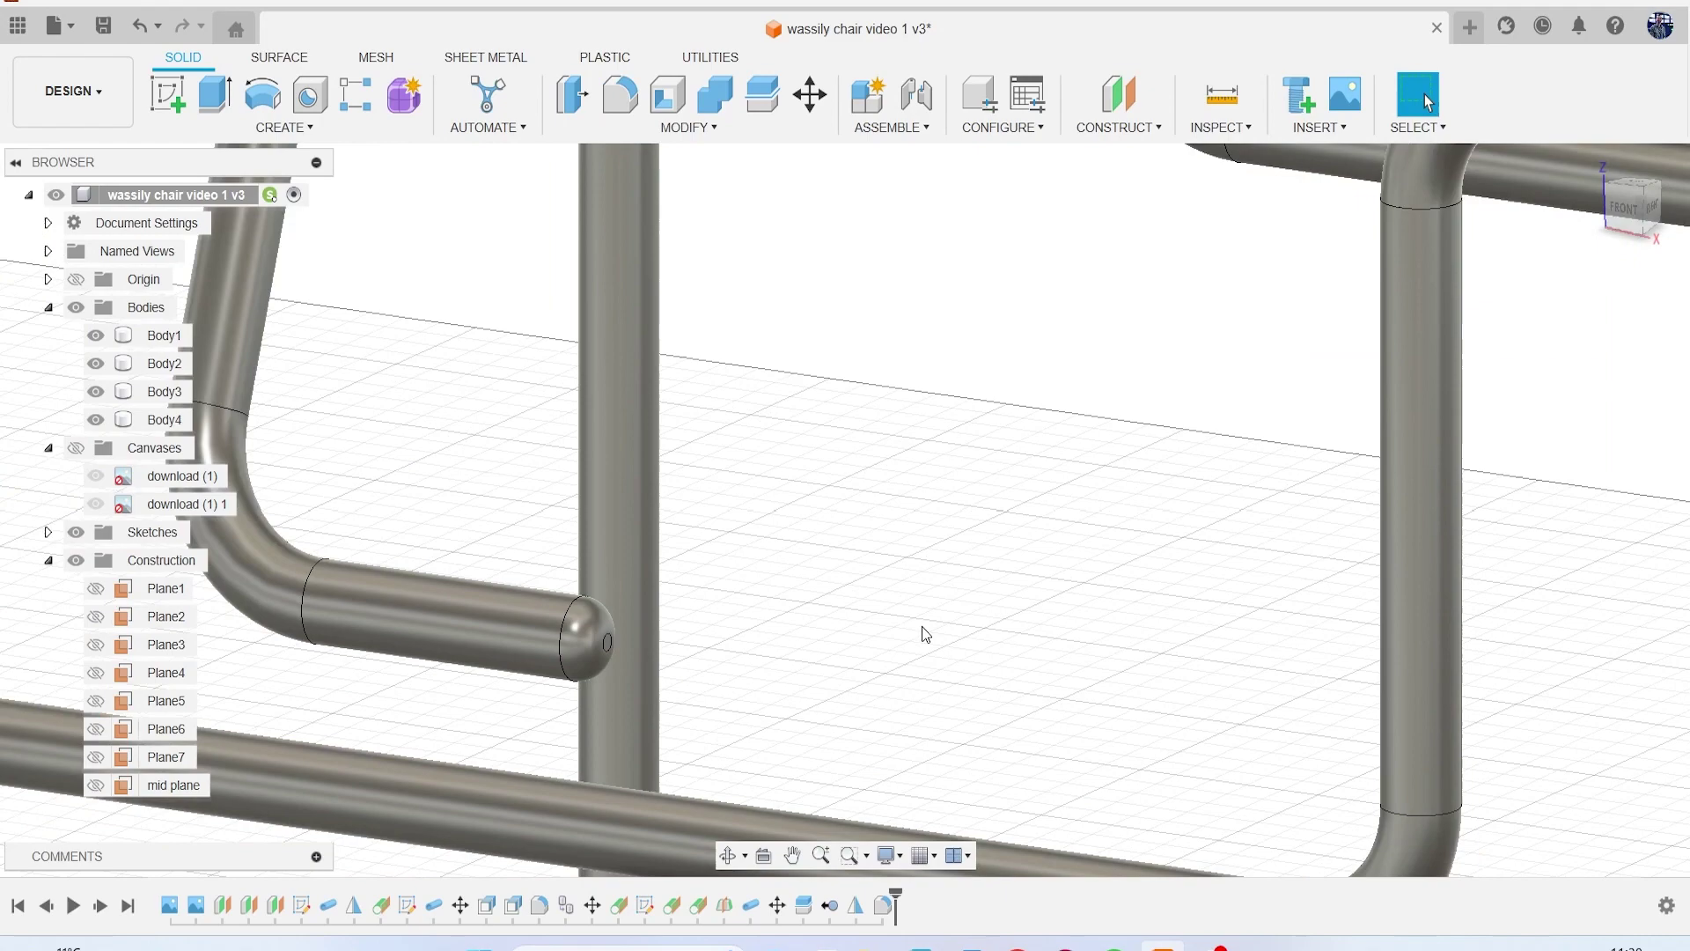
{"action": "scroll", "coordinate": [916, 635], "scroll_direction": "down", "scroll_amount": 5}
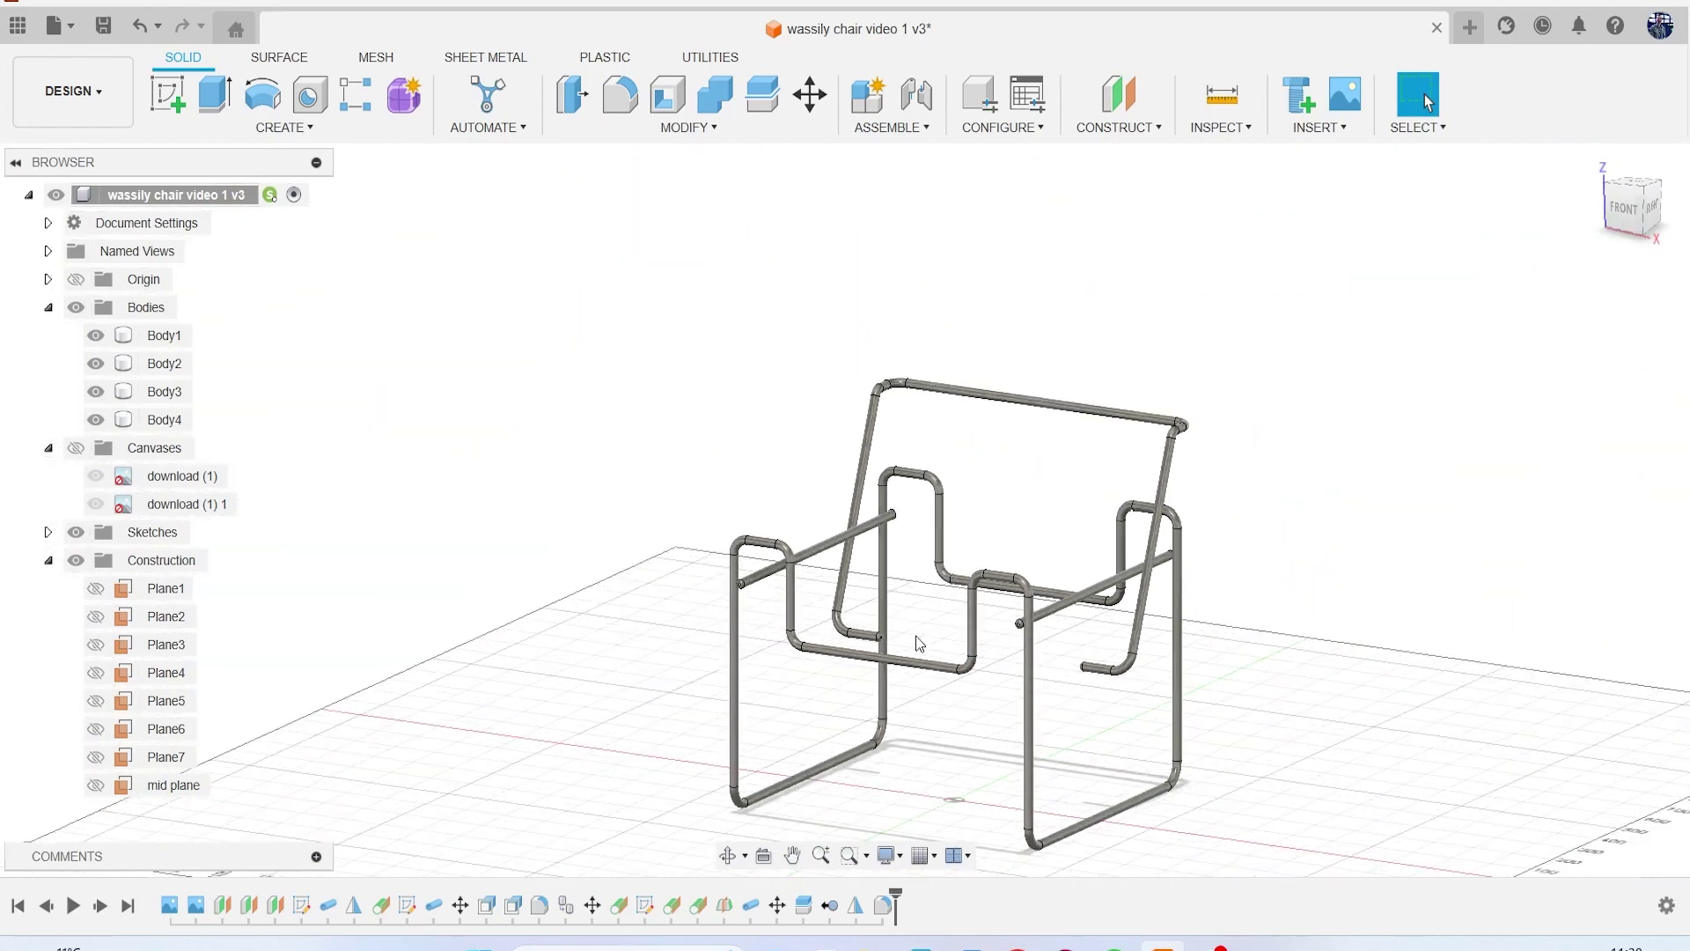
{"action": "left_click", "coordinate": [103, 27]}
{"action": "left_click", "coordinate": [818, 529]}
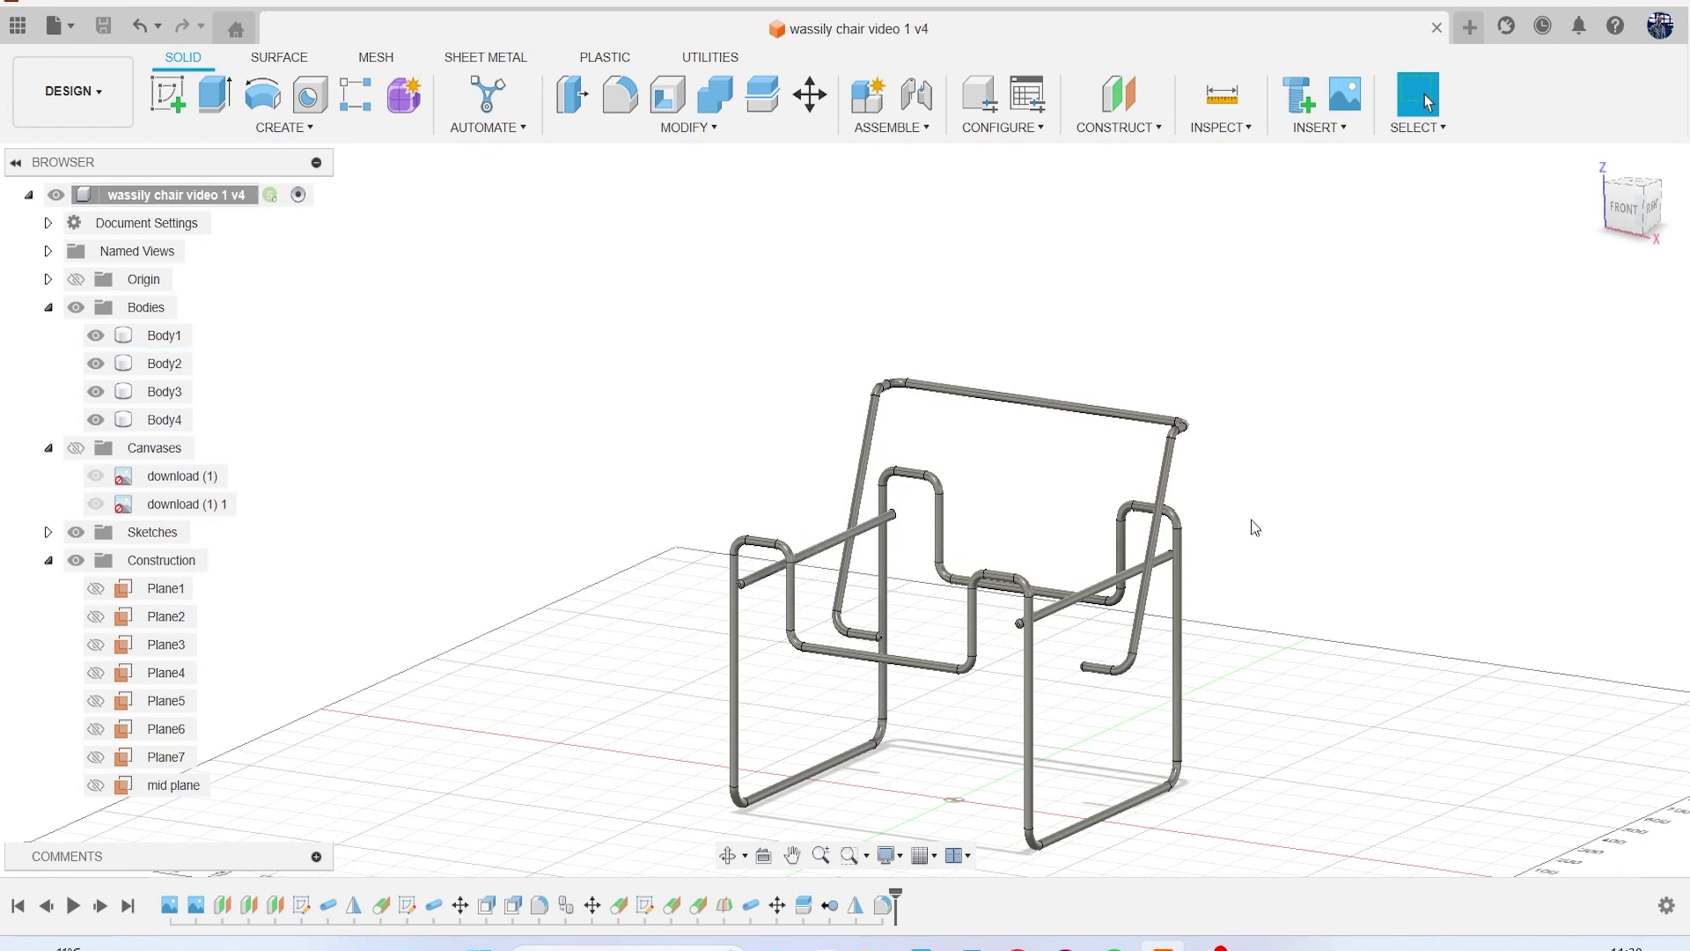
Step: Switch to the browser to examine the Wassily Lounge Chair reference photo, and return to the chair design in Fusion
{"action": "mouse_move", "coordinate": [1651, 218]}
{"action": "left_mouse_down"}
{"action": "mouse_move", "coordinate": [1689, 219]}
{"action": "mouse_move", "coordinate": [1648, 218]}
{"action": "left_mouse_up"}
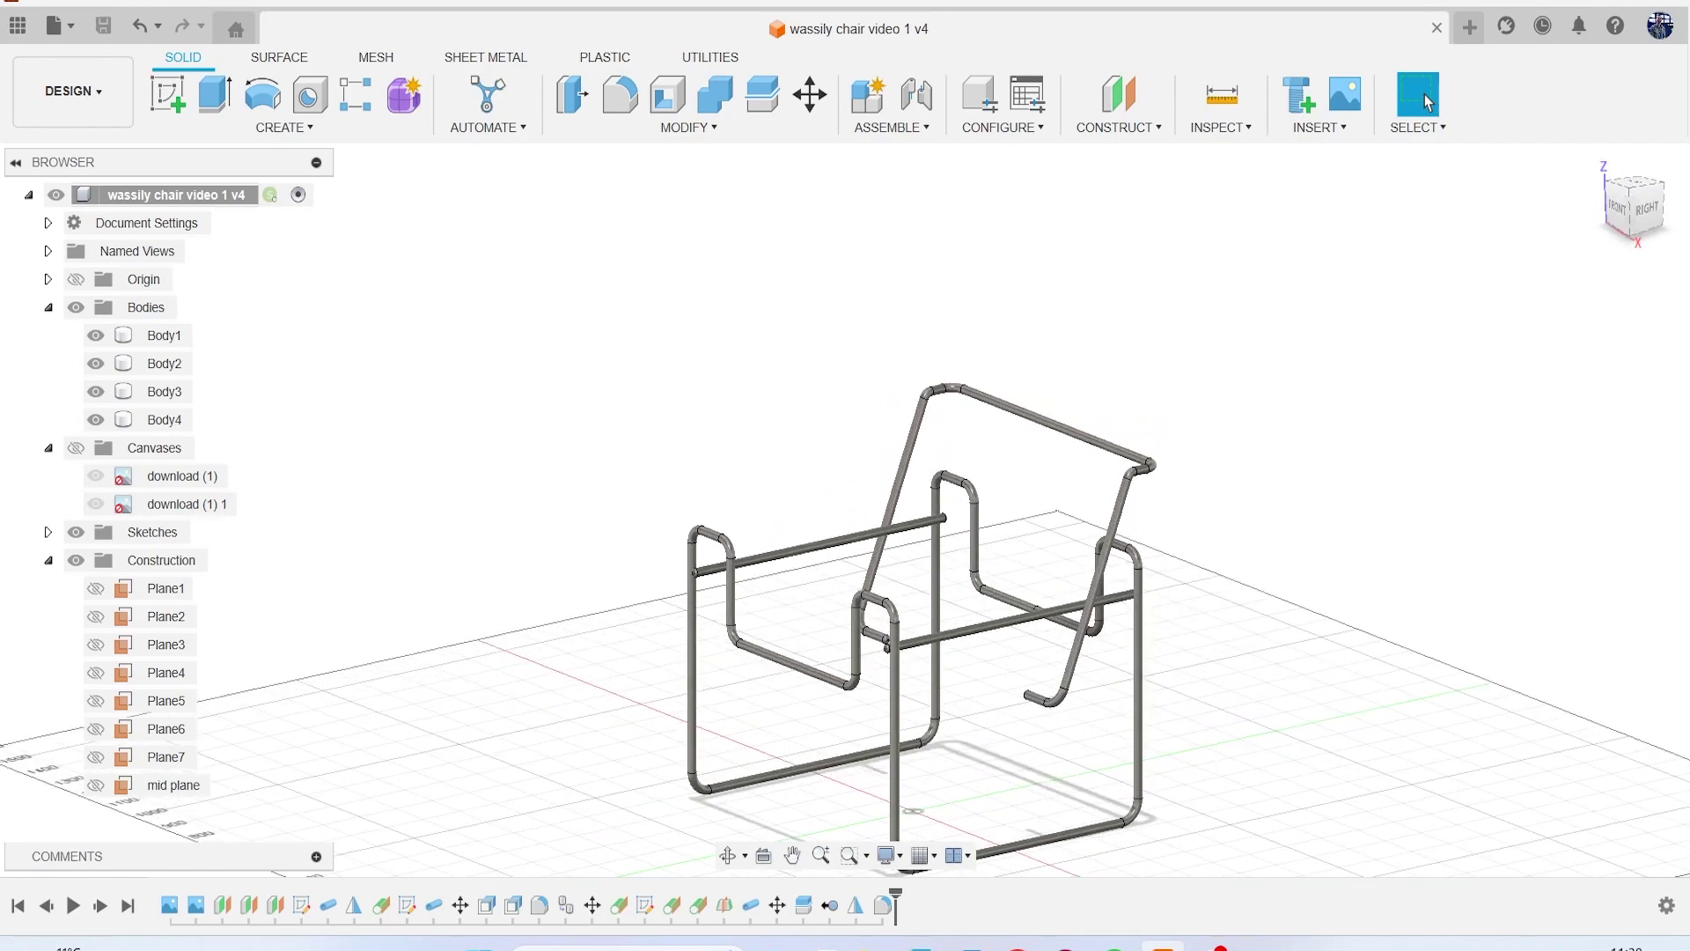
{"action": "left_click_drag", "start_coordinate": [1689, 148], "coordinate": [961, 166]}
{"action": "double_click", "coordinate": [1002, 159]}
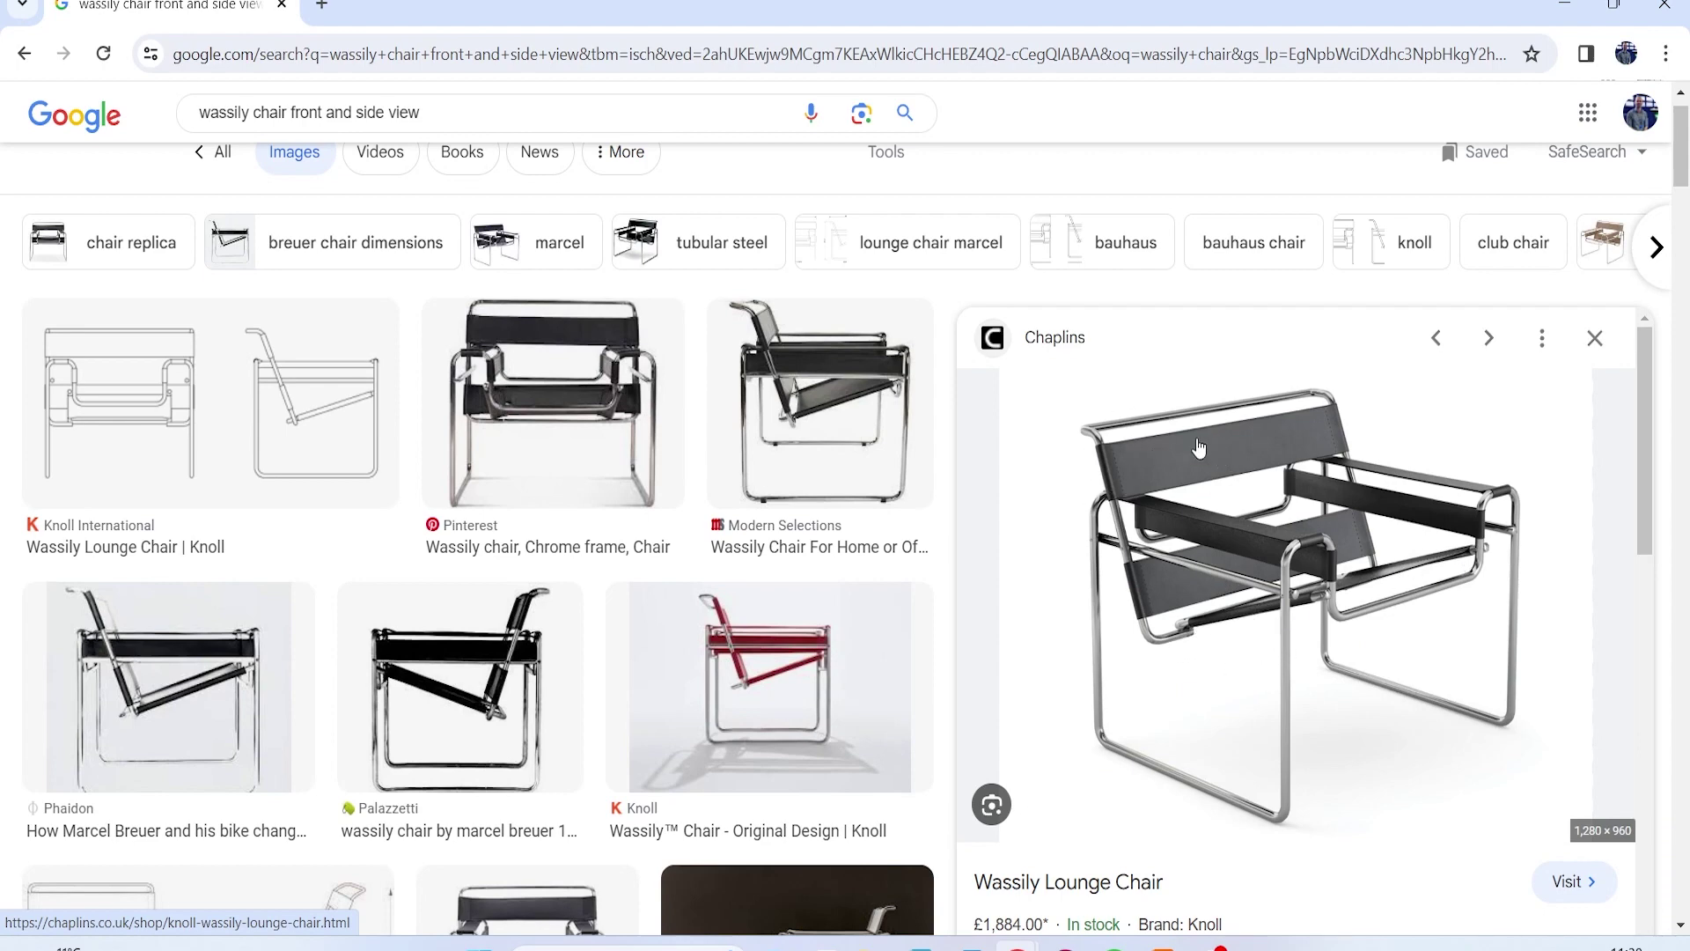
{"action": "left_click", "coordinate": [1566, 4]}
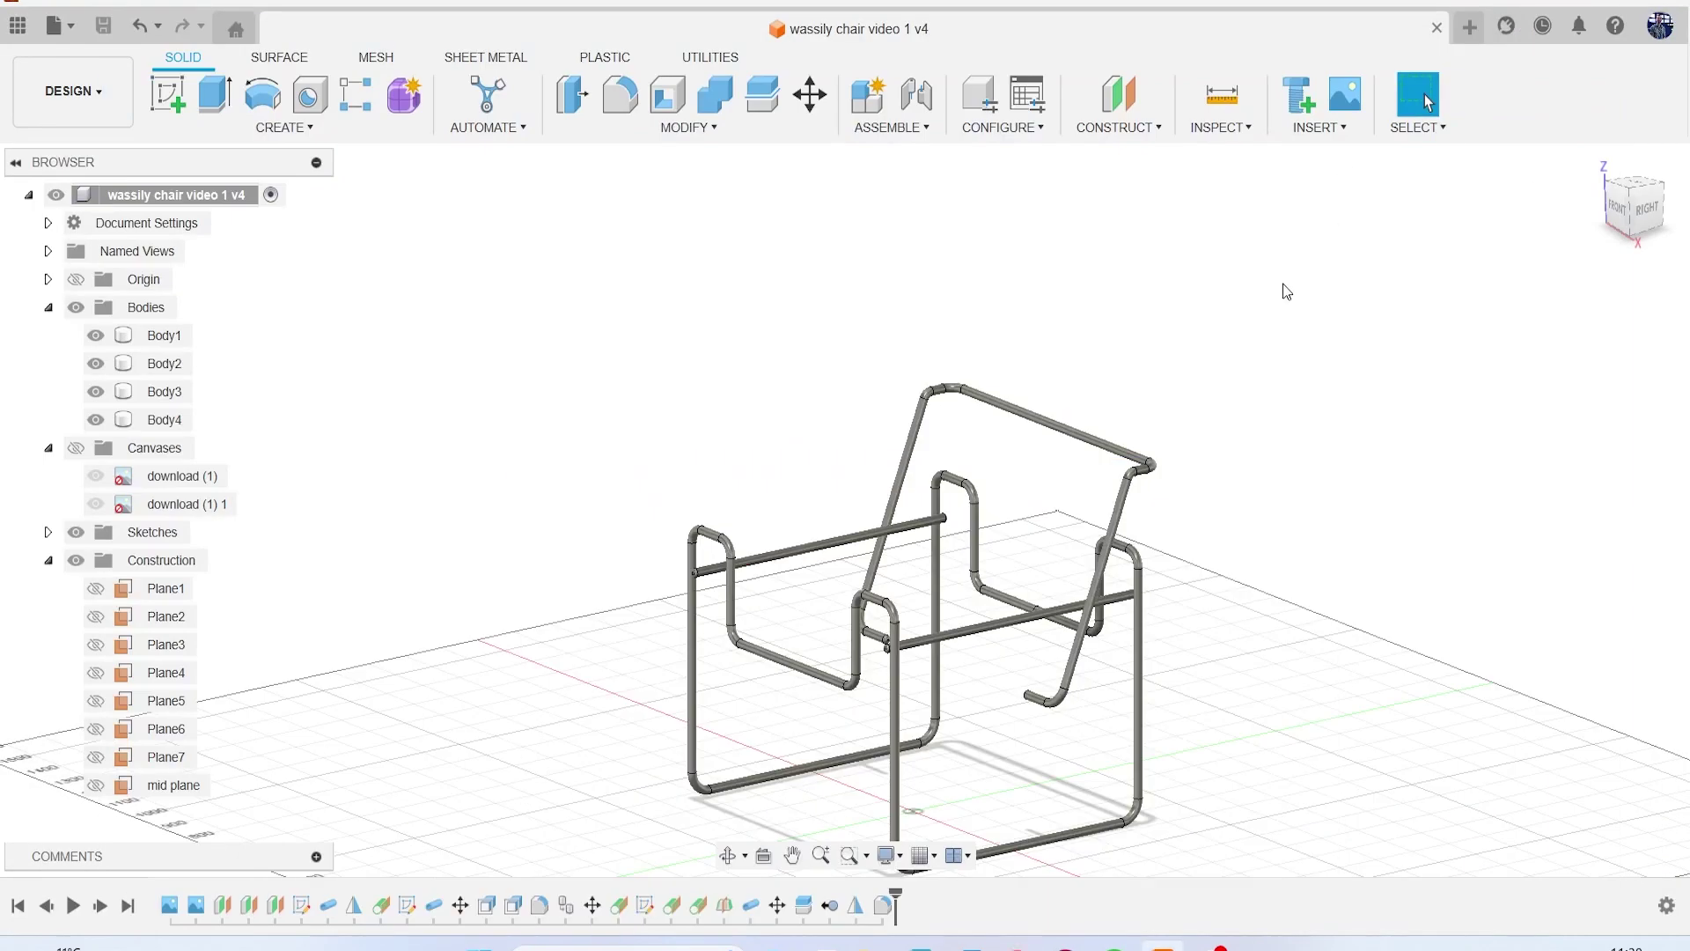
Step: Show the reference canvases and compare the frame with them in the right view
{"action": "left_click", "coordinate": [76, 448]}
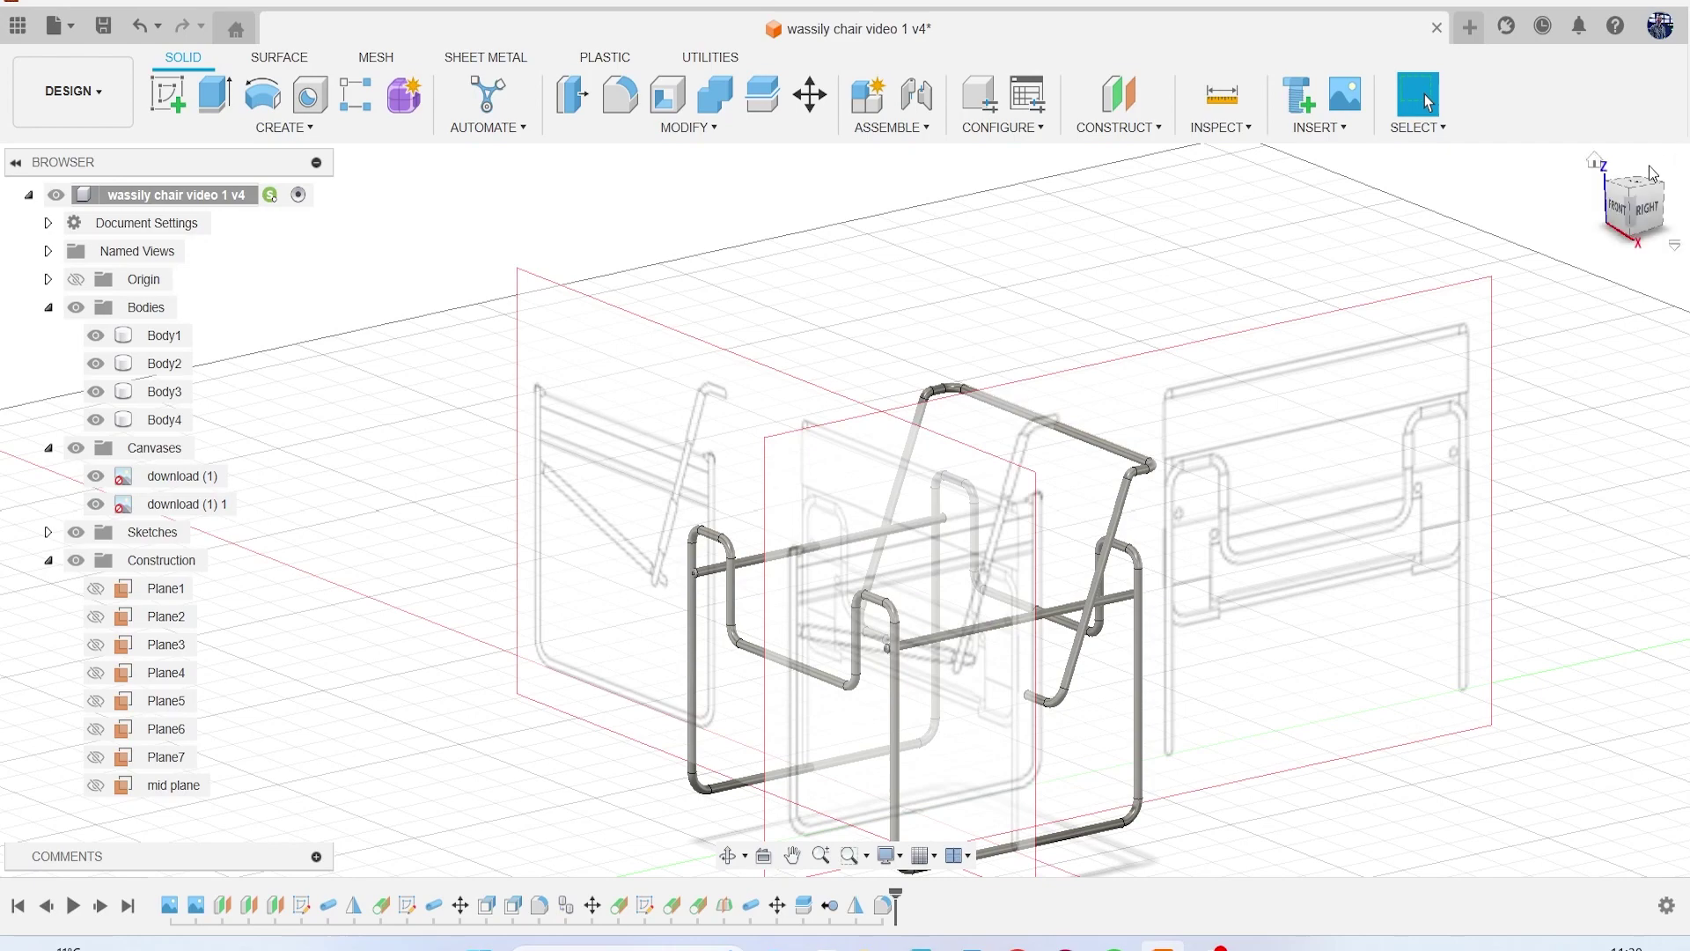
{"action": "left_click", "coordinate": [1657, 219]}
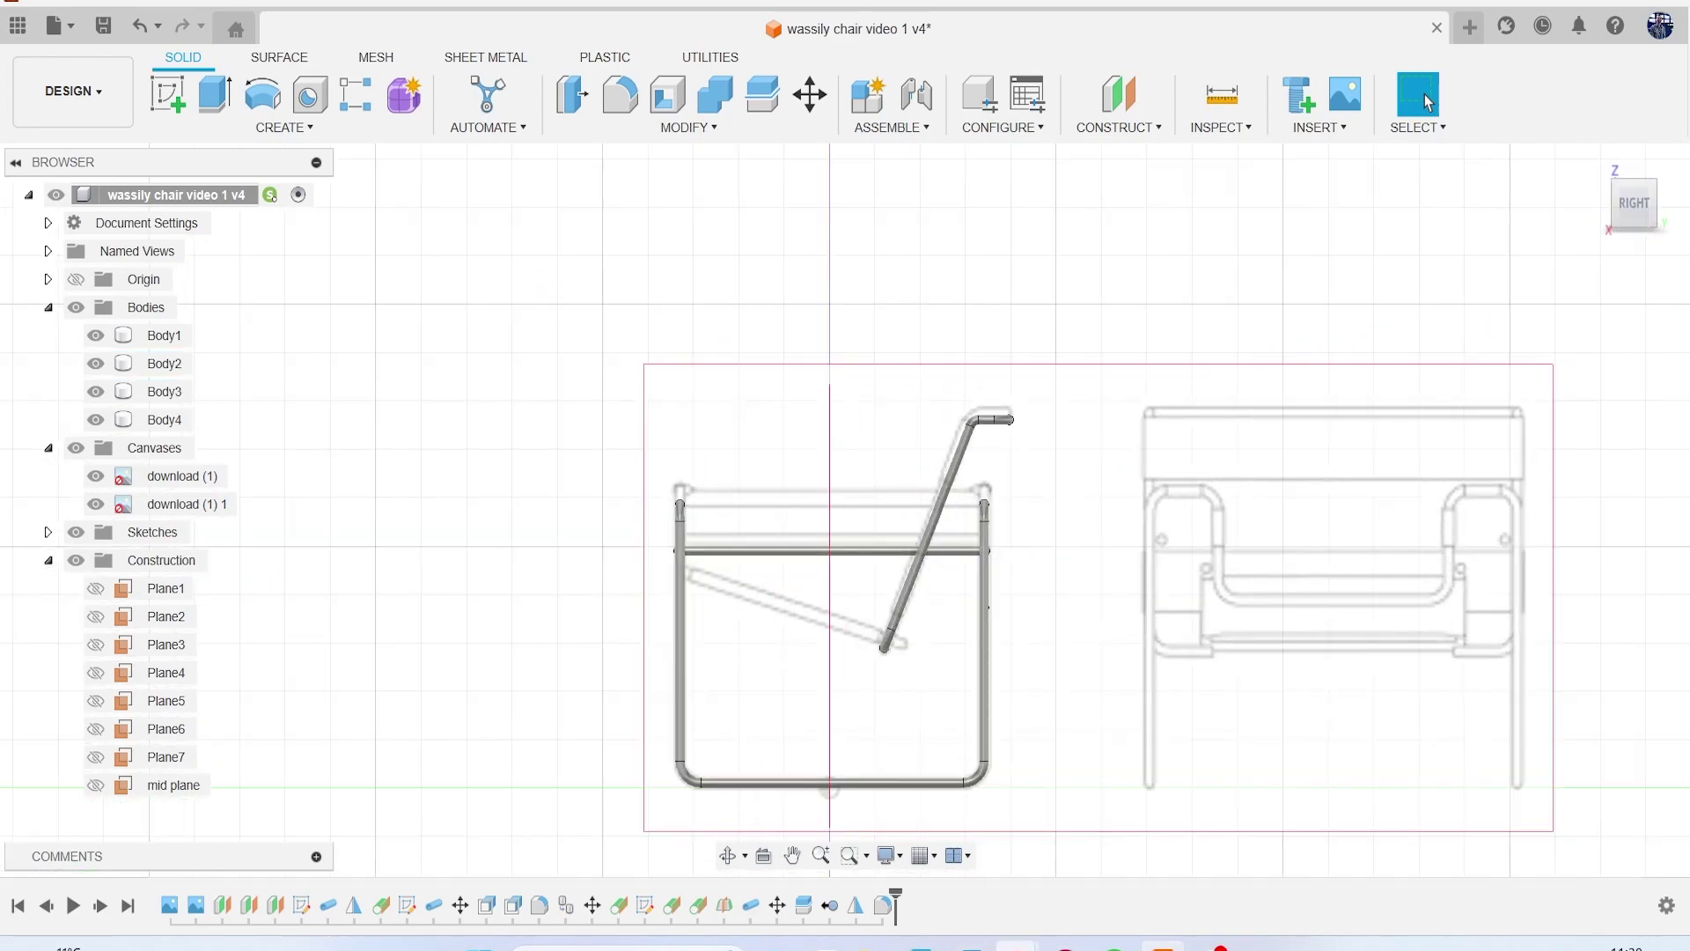
{"action": "left_click", "coordinate": [1017, 945]}
{"action": "left_click", "coordinate": [1100, 844]}
{"action": "left_click_drag", "start_coordinate": [848, 23], "coordinate": [1689, 352]}
Step: Create a tangent construction plane at 0 degrees on the front frame's inner vertical tube and lower its upper display edge
{"action": "middle_click_drag", "start_coordinate": [845, 509], "coordinate": [722, 614], "text": "shift"}
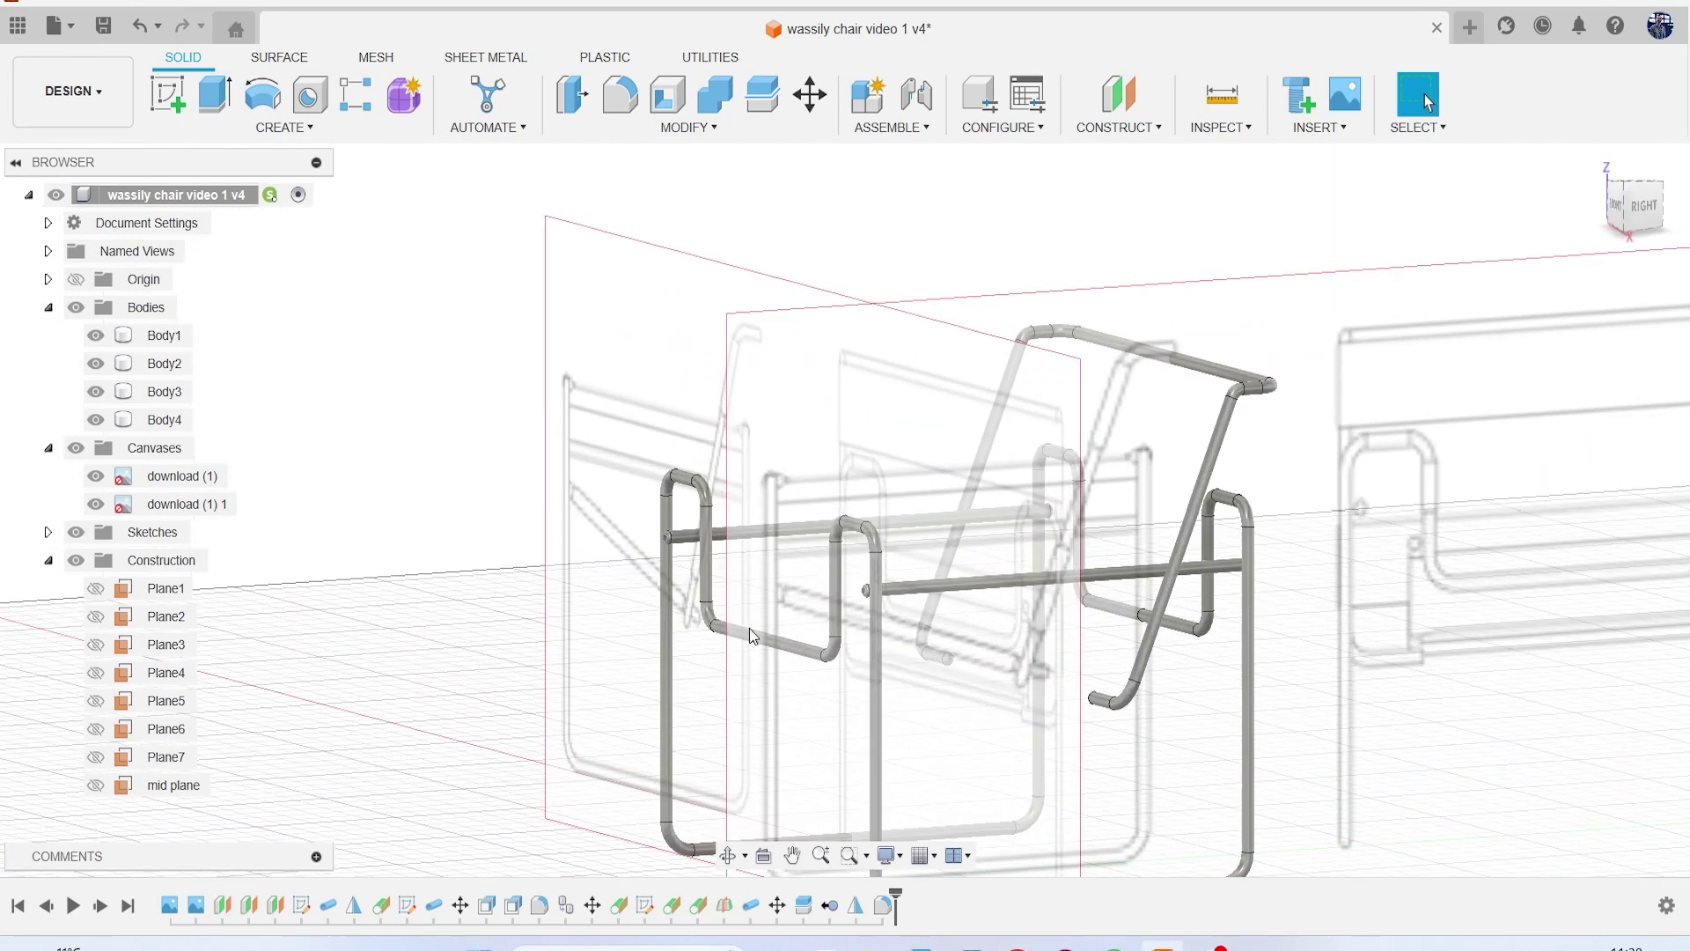
{"action": "scroll", "coordinate": [832, 609], "scroll_direction": "up", "scroll_amount": 5}
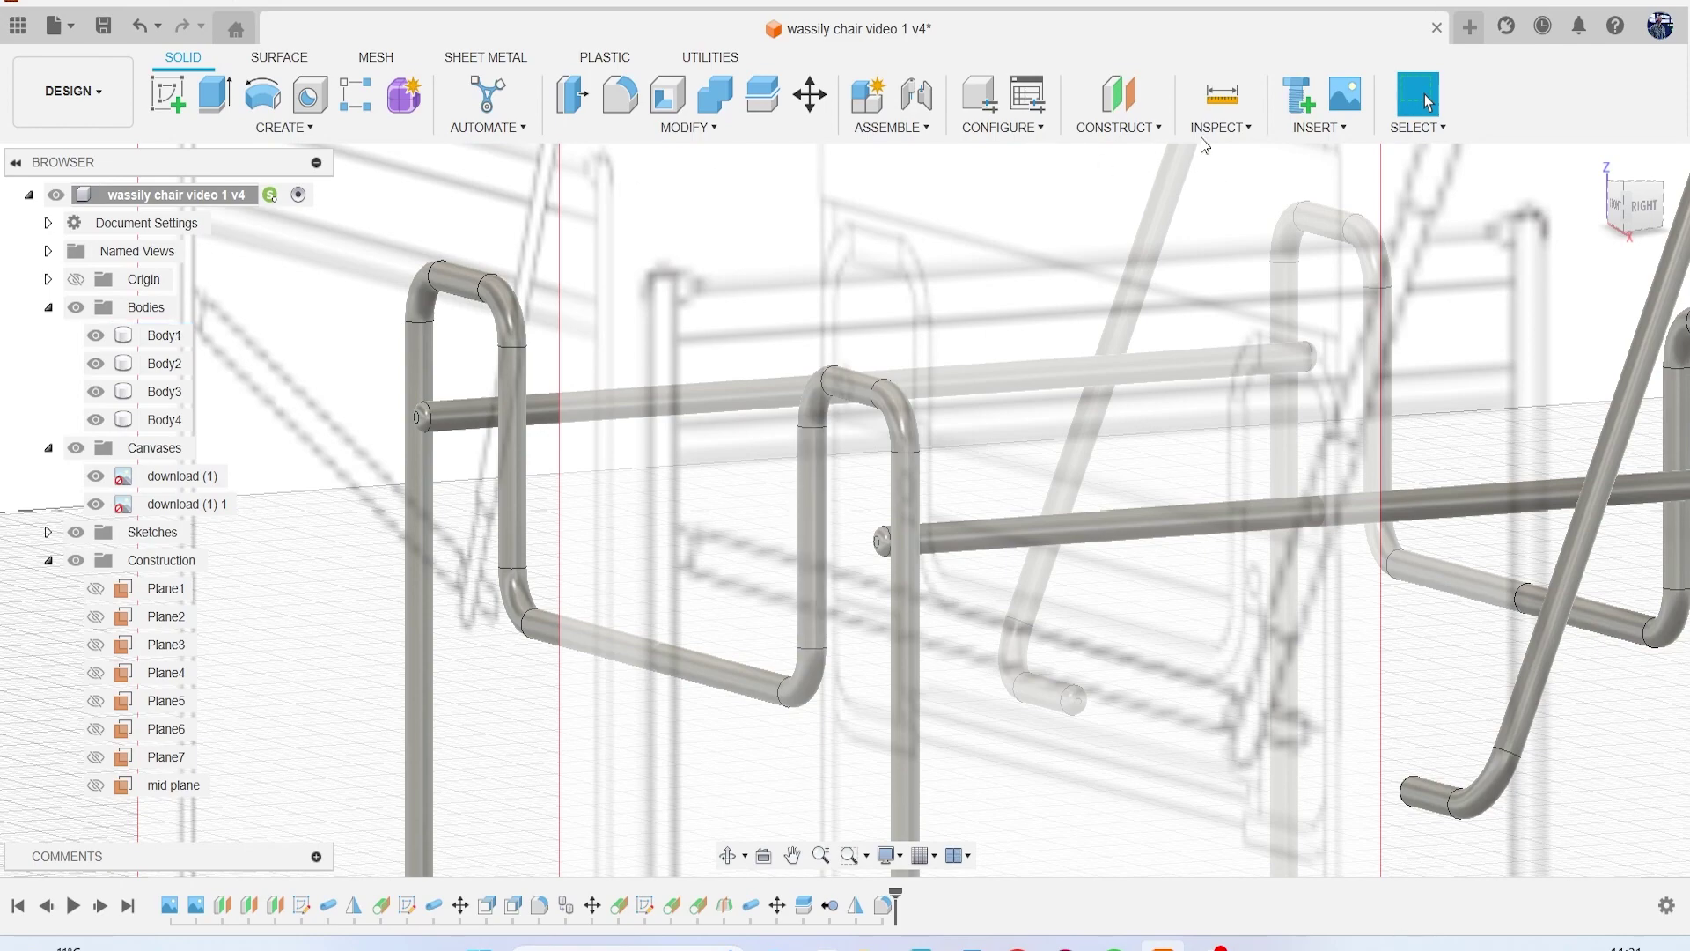
{"action": "left_click", "coordinate": [1145, 128]}
{"action": "left_click", "coordinate": [1166, 195]}
{"action": "left_click", "coordinate": [811, 604]}
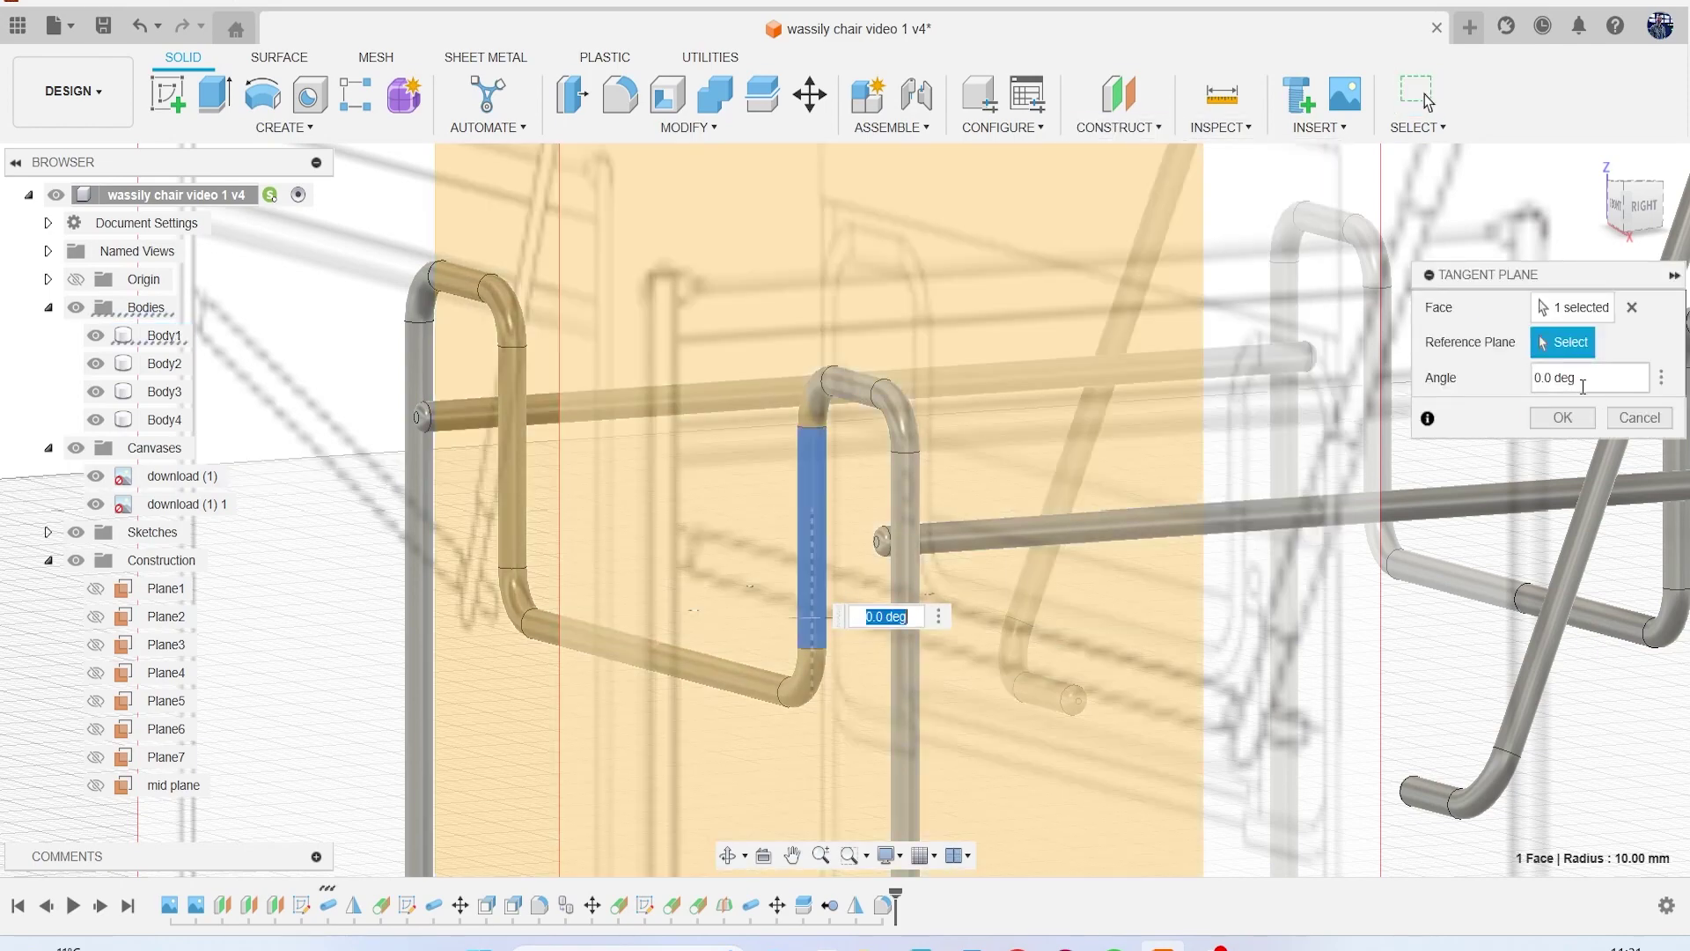
{"action": "left_click", "coordinate": [1573, 420]}
{"action": "scroll", "coordinate": [1048, 667], "scroll_direction": "down", "scroll_amount": 5}
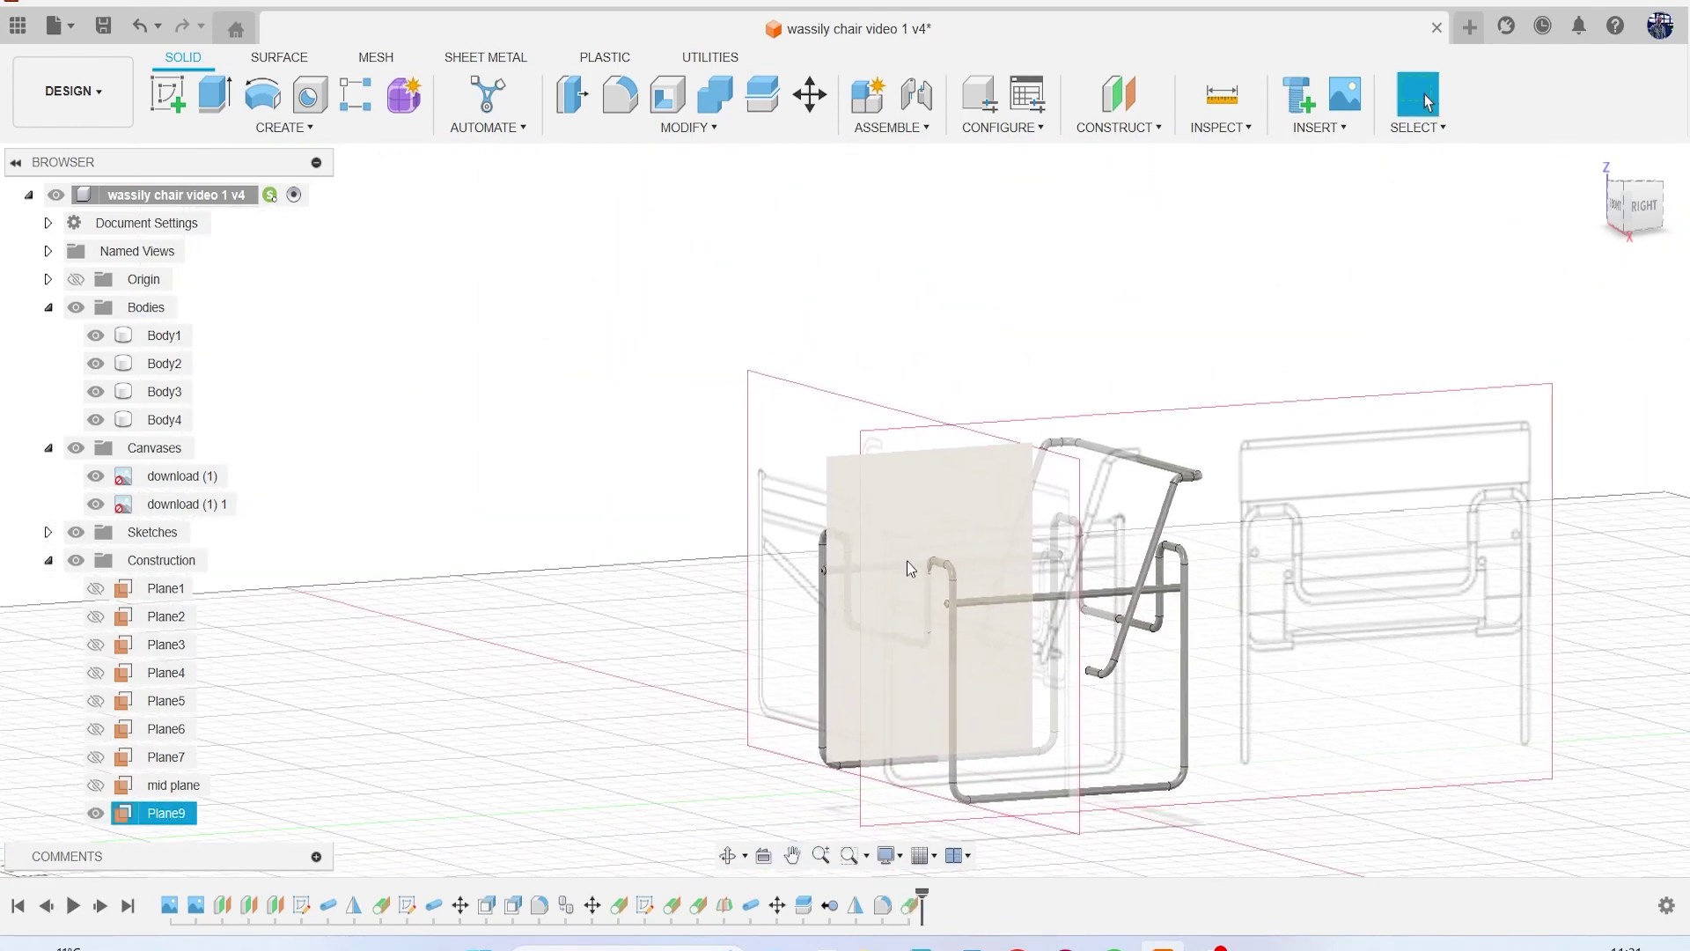
{"action": "left_click_drag", "start_coordinate": [827, 458], "coordinate": [854, 570]}
{"action": "left_click", "coordinate": [910, 386]}
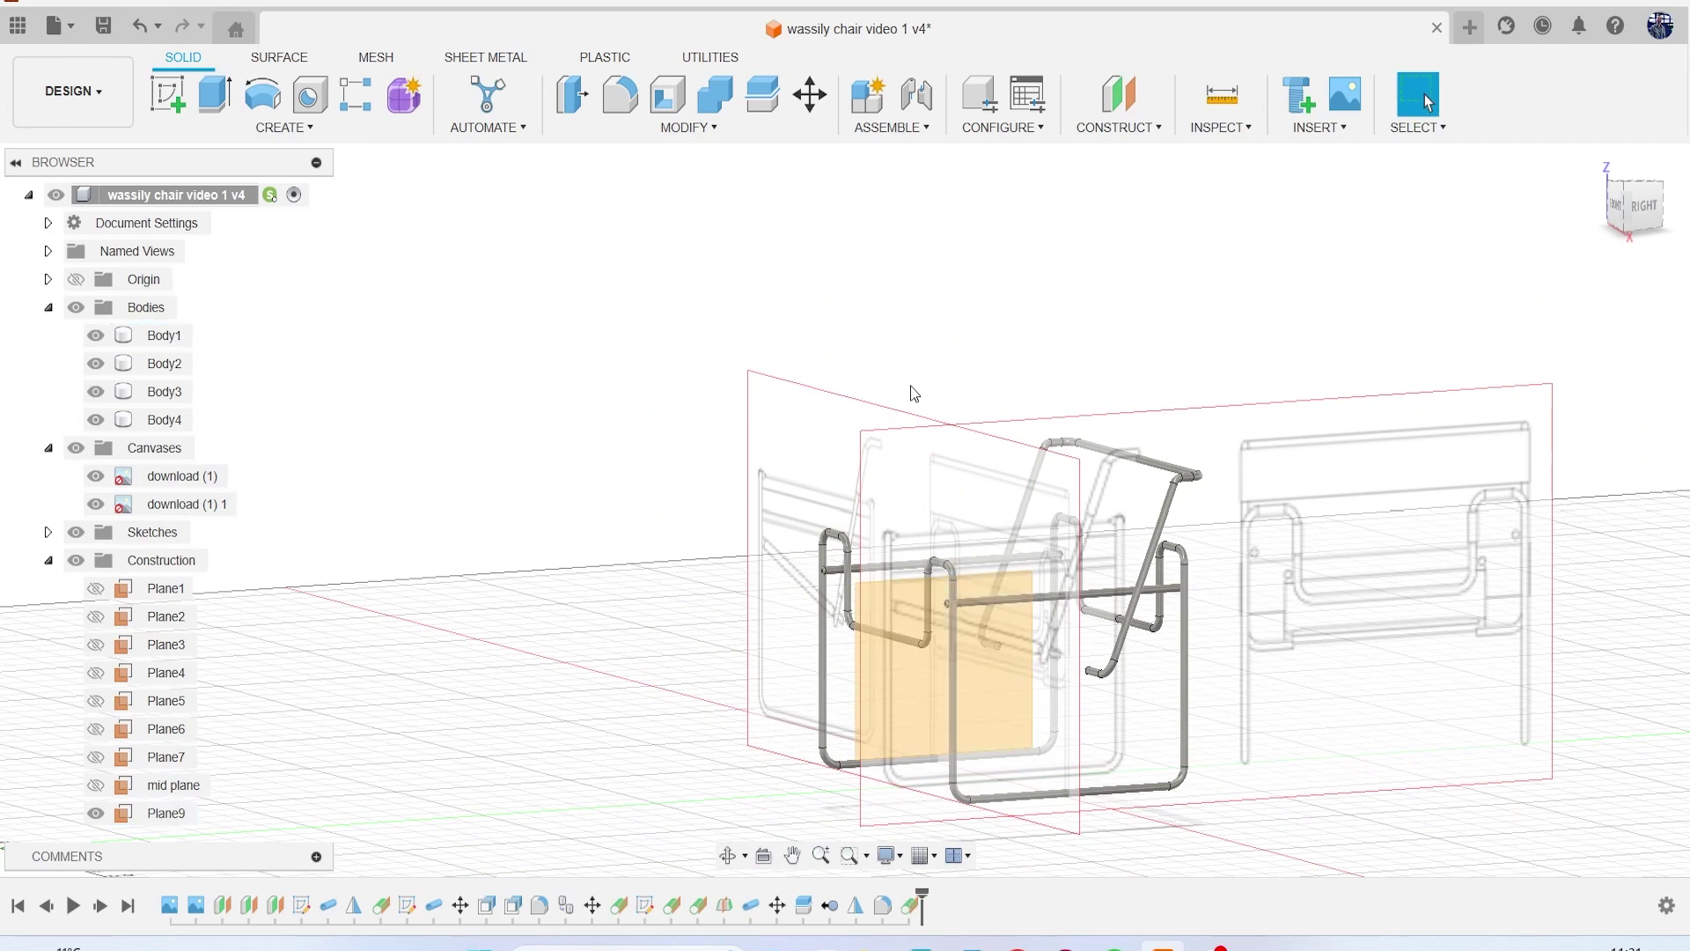
Step: Sketch a sloped line on the new tangent plane, following the canvas's seat rail from the rear lower end to the front upright
{"action": "left_click", "coordinate": [167, 92]}
{"action": "left_click", "coordinate": [863, 667]}
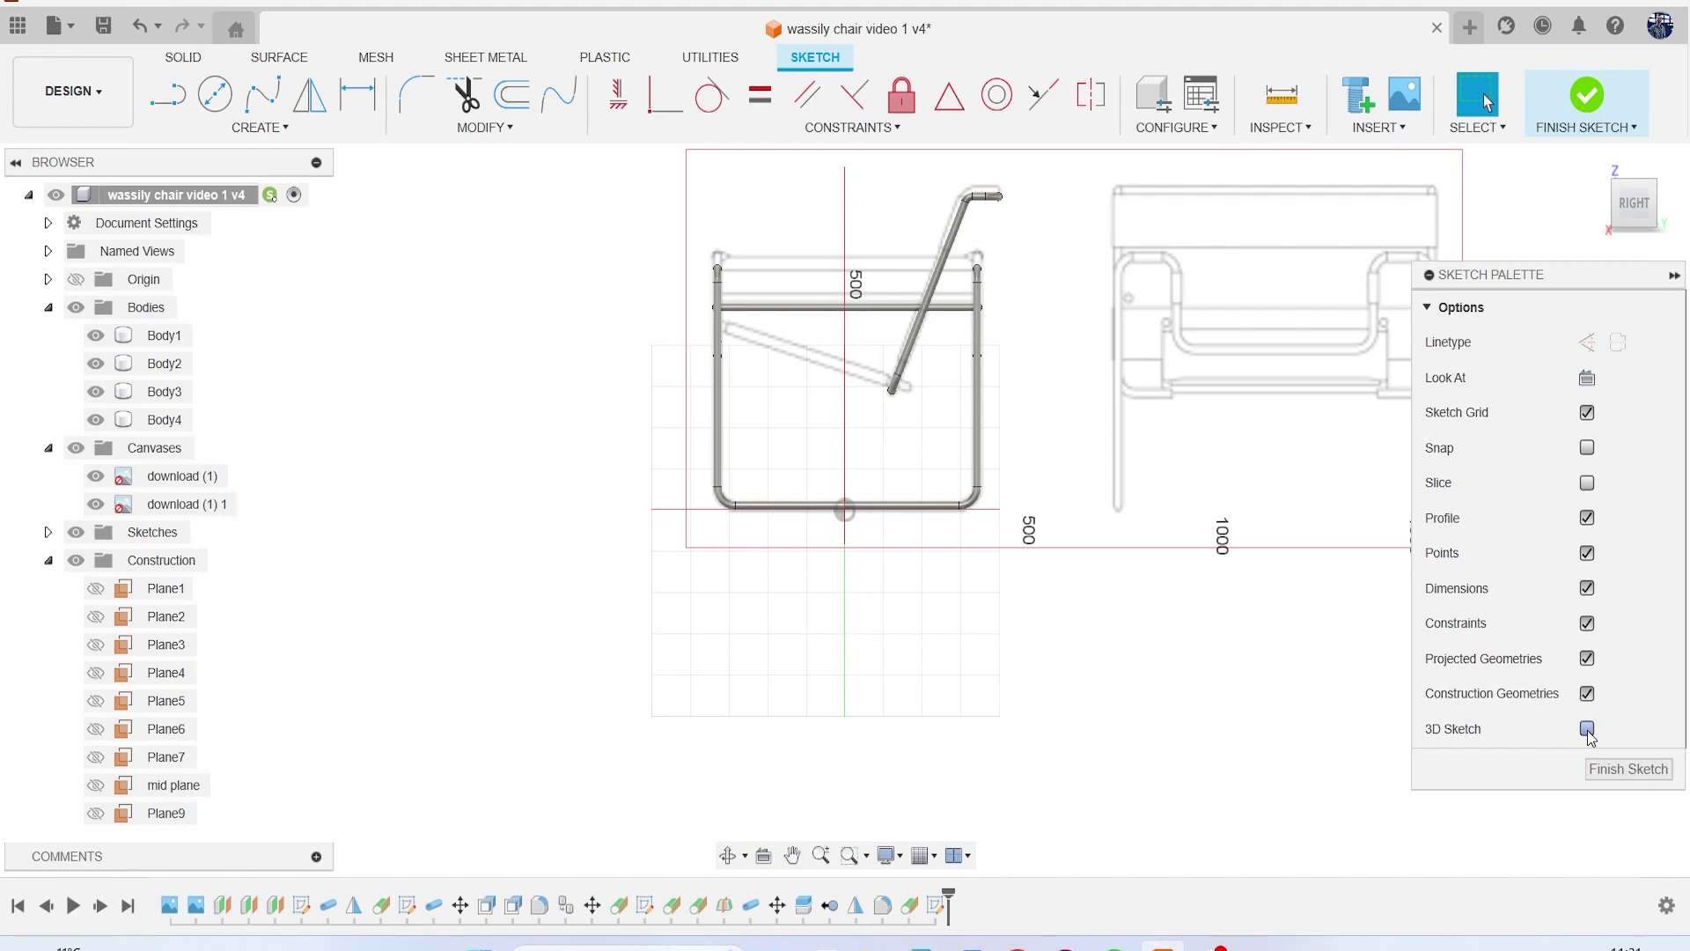
{"action": "scroll", "coordinate": [854, 506], "scroll_direction": "up", "scroll_amount": 5}
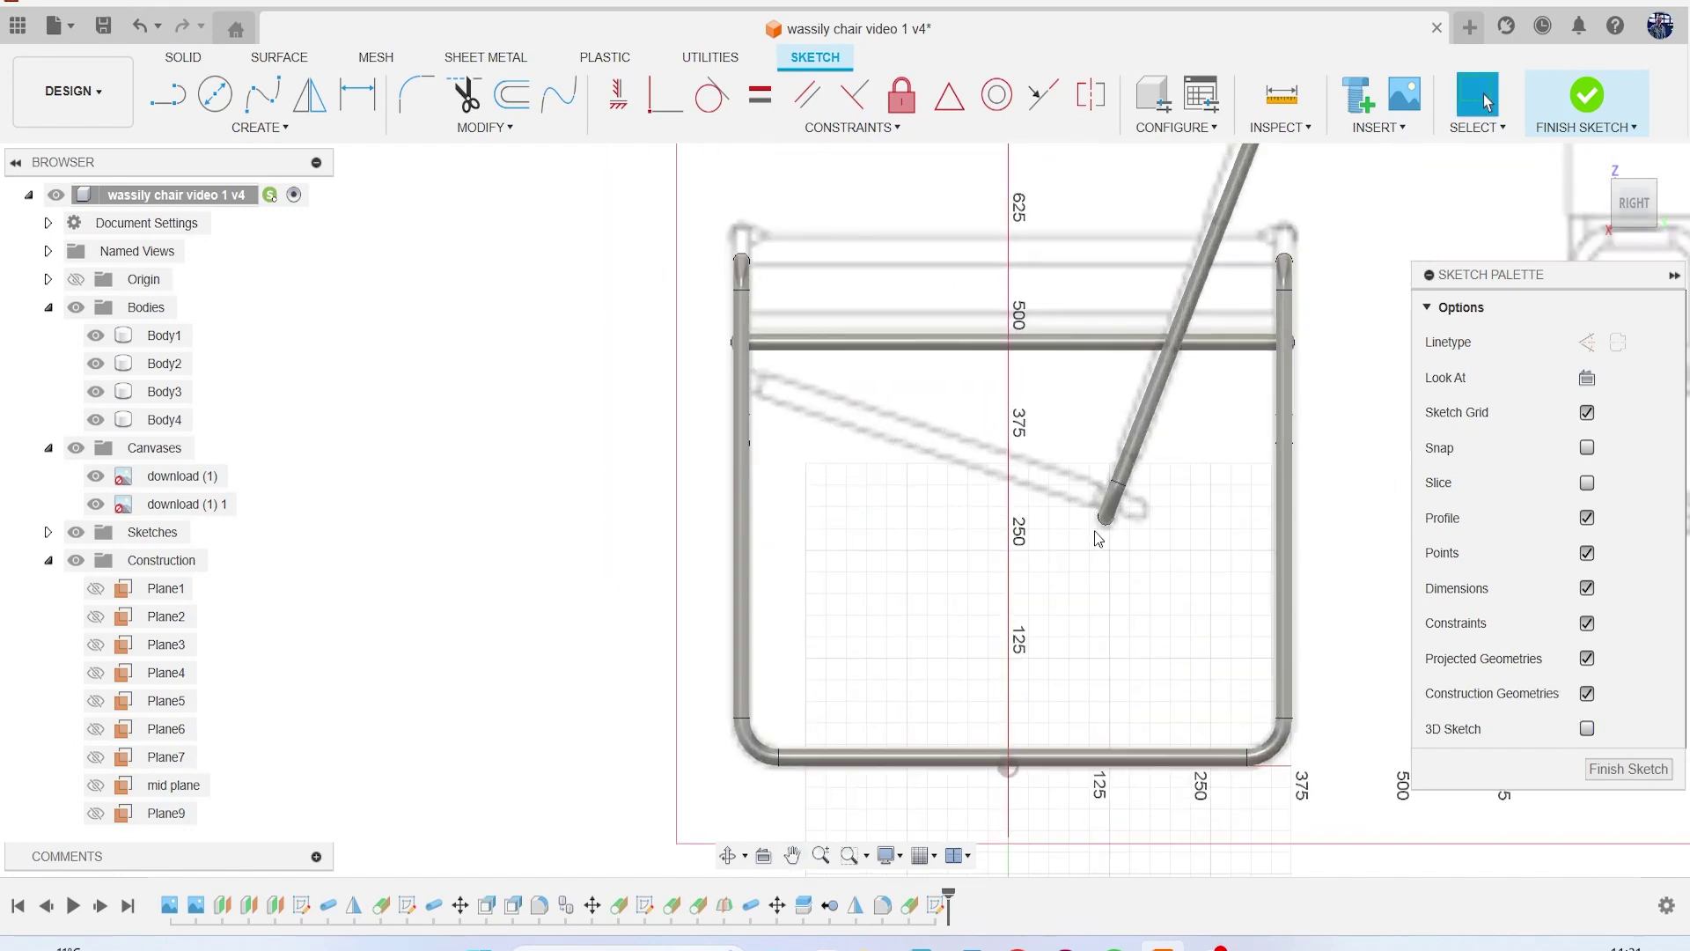
{"action": "key", "text": "l"}
{"action": "scroll", "coordinate": [1039, 504], "scroll_direction": "up", "scroll_amount": 5}
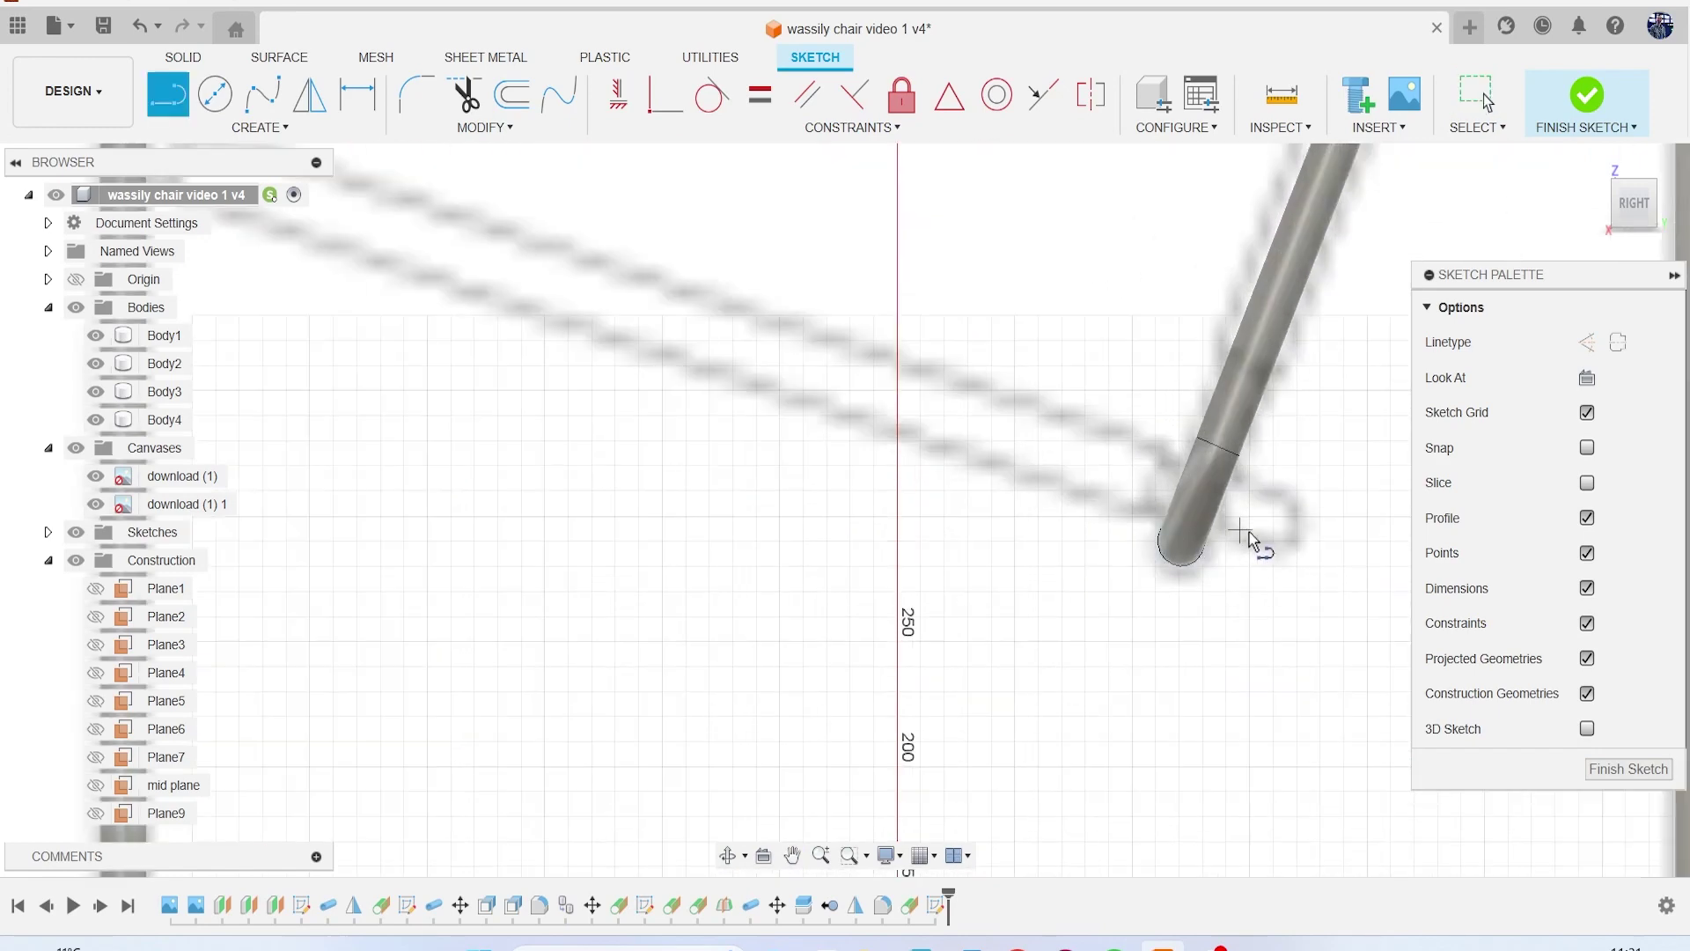
{"action": "left_click", "coordinate": [1287, 527]}
{"action": "scroll", "coordinate": [1272, 528], "scroll_direction": "down", "scroll_amount": 4}
{"action": "middle_click_drag", "start_coordinate": [1223, 544], "coordinate": [1419, 629]}
{"action": "scroll", "coordinate": [1039, 499], "scroll_direction": "up", "scroll_amount": 2}
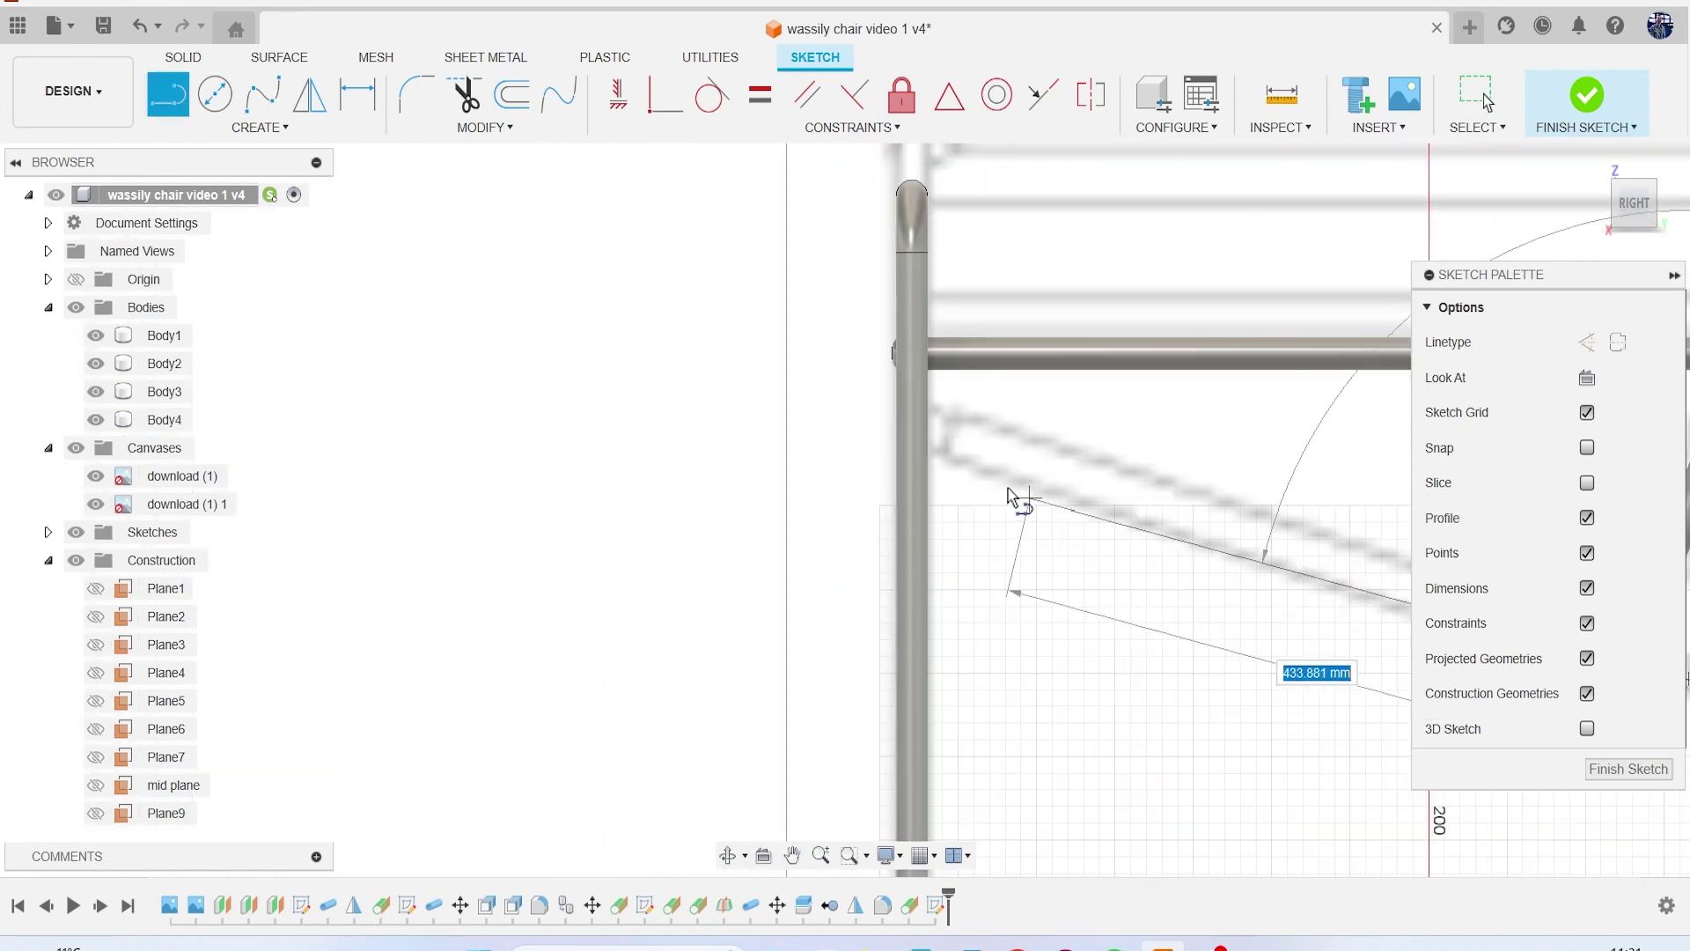
{"action": "left_click", "coordinate": [919, 438]}
{"action": "scroll", "coordinate": [917, 438], "scroll_direction": "down", "scroll_amount": 2}
{"action": "key", "text": "Escape"}
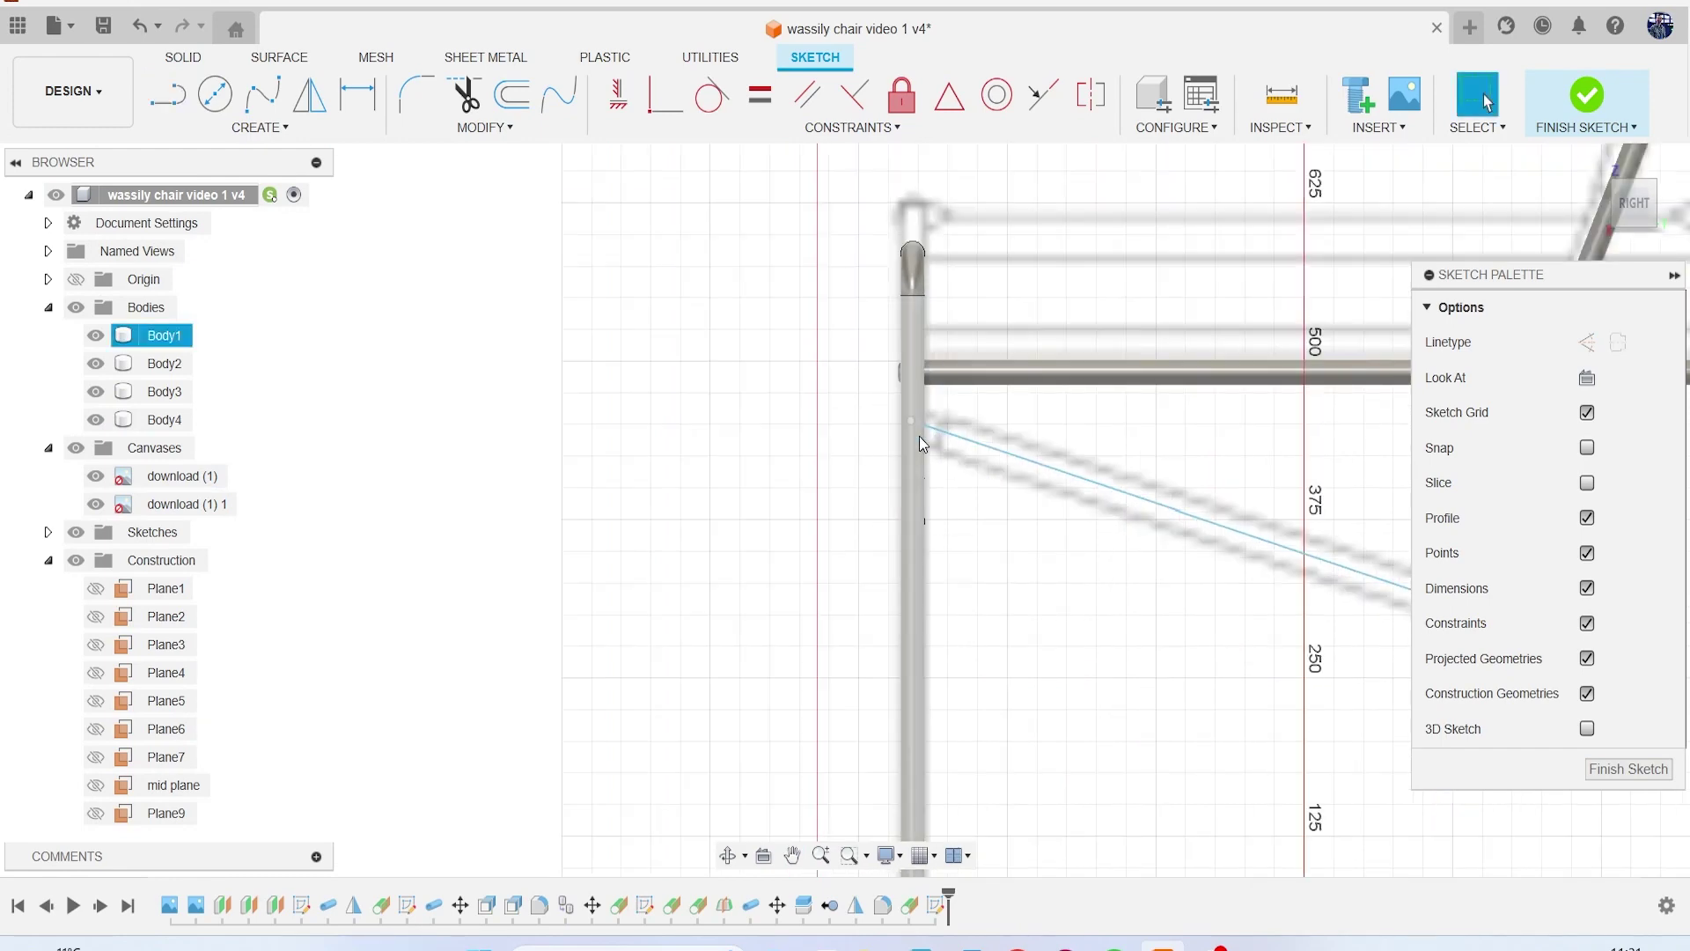
Step: Check the seat rail line's position from the front and finish the sketch
{"action": "mouse_move", "coordinate": [1636, 210]}
{"action": "left_mouse_down"}
{"action": "mouse_move", "coordinate": [1669, 222]}
{"action": "mouse_move", "coordinate": [1643, 215]}
{"action": "left_mouse_up"}
{"action": "left_click", "coordinate": [1624, 215]}
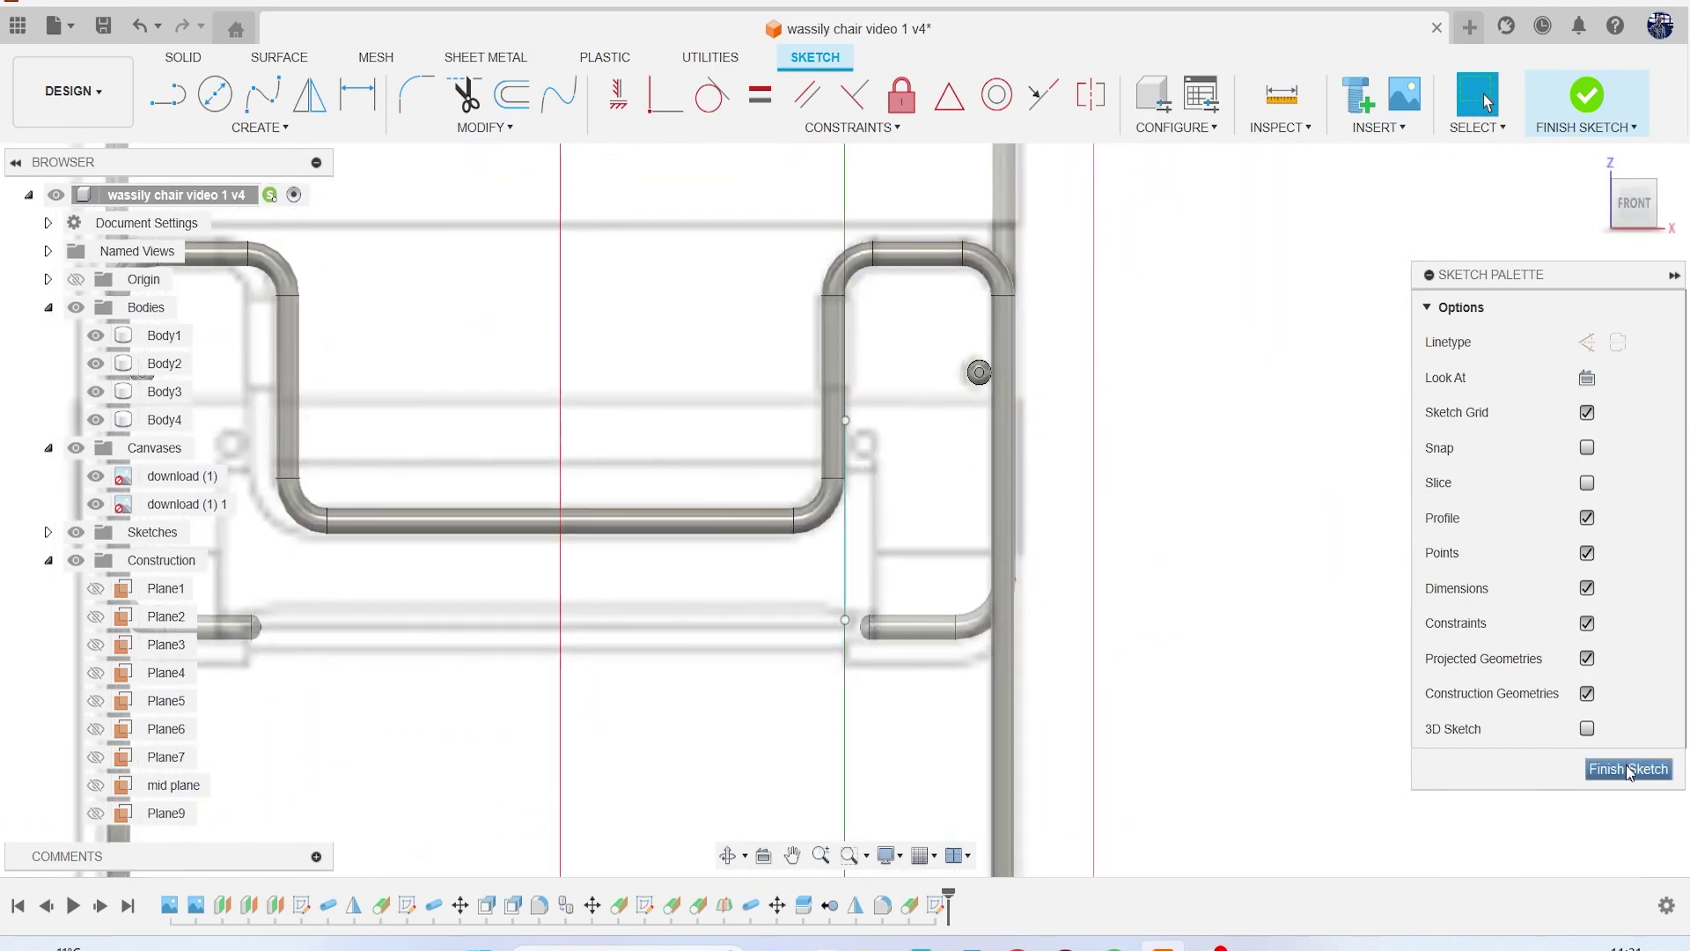
{"action": "left_click", "coordinate": [1628, 770]}
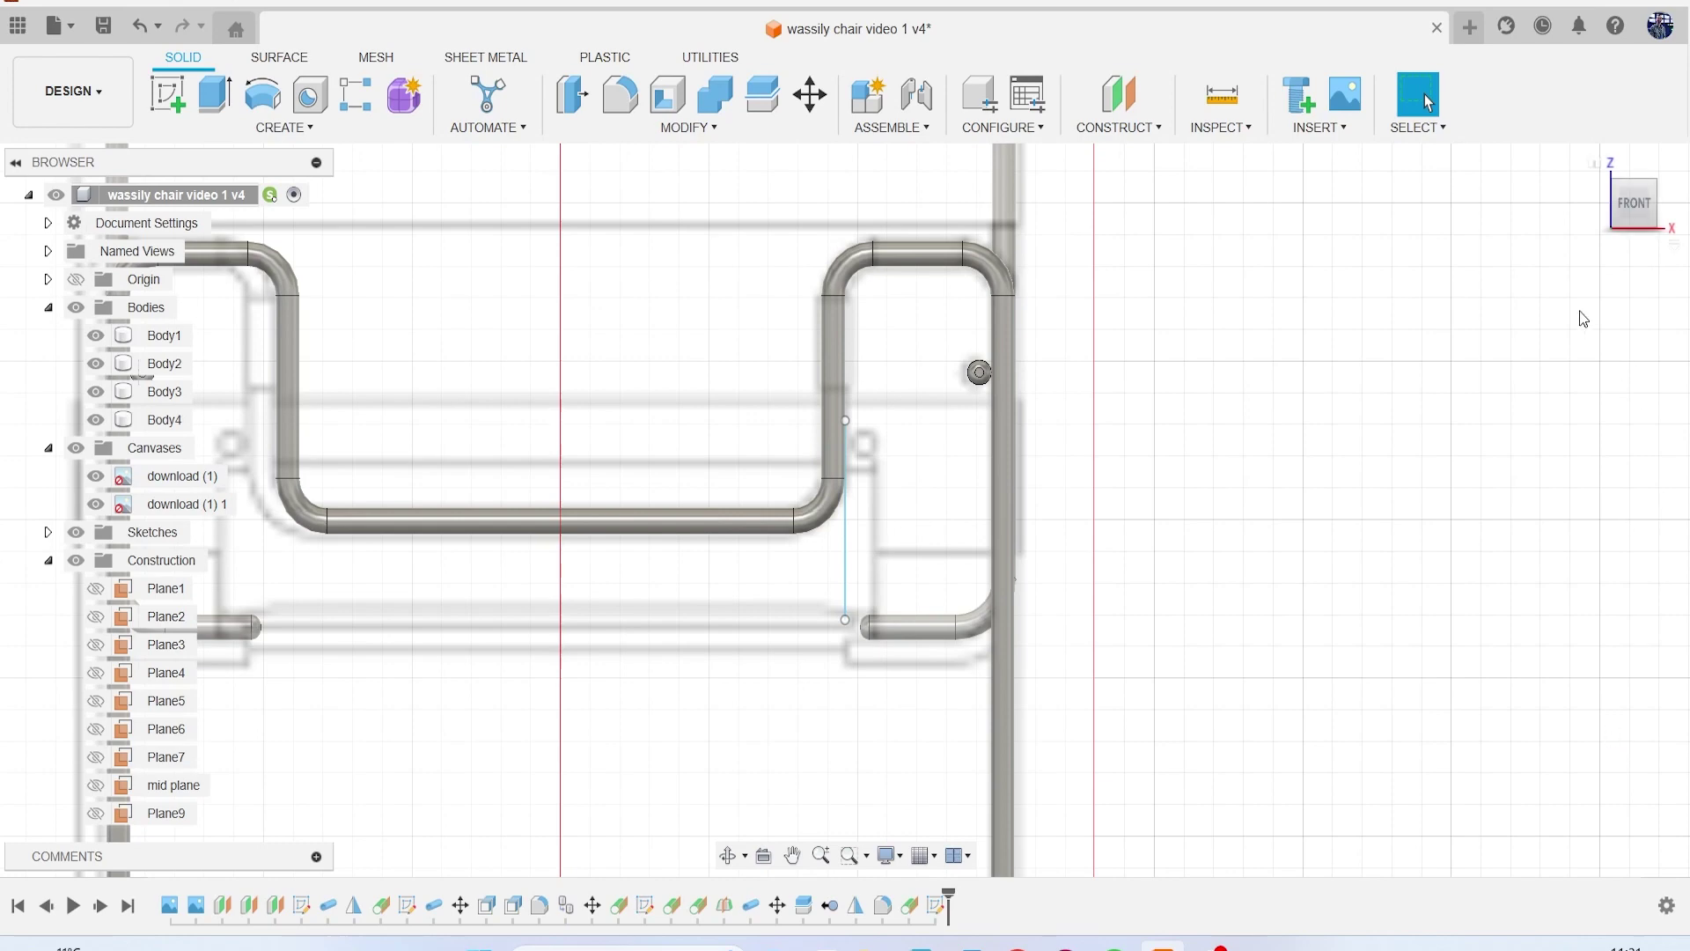
Step: Create a 20 mm circular pipe along the sloped seat rail line as a new body and hide the canvases
{"action": "mouse_move", "coordinate": [1623, 209]}
{"action": "left_mouse_down"}
{"action": "mouse_move", "coordinate": [1572, 235]}
{"action": "mouse_move", "coordinate": [1541, 227]}
{"action": "left_mouse_up"}
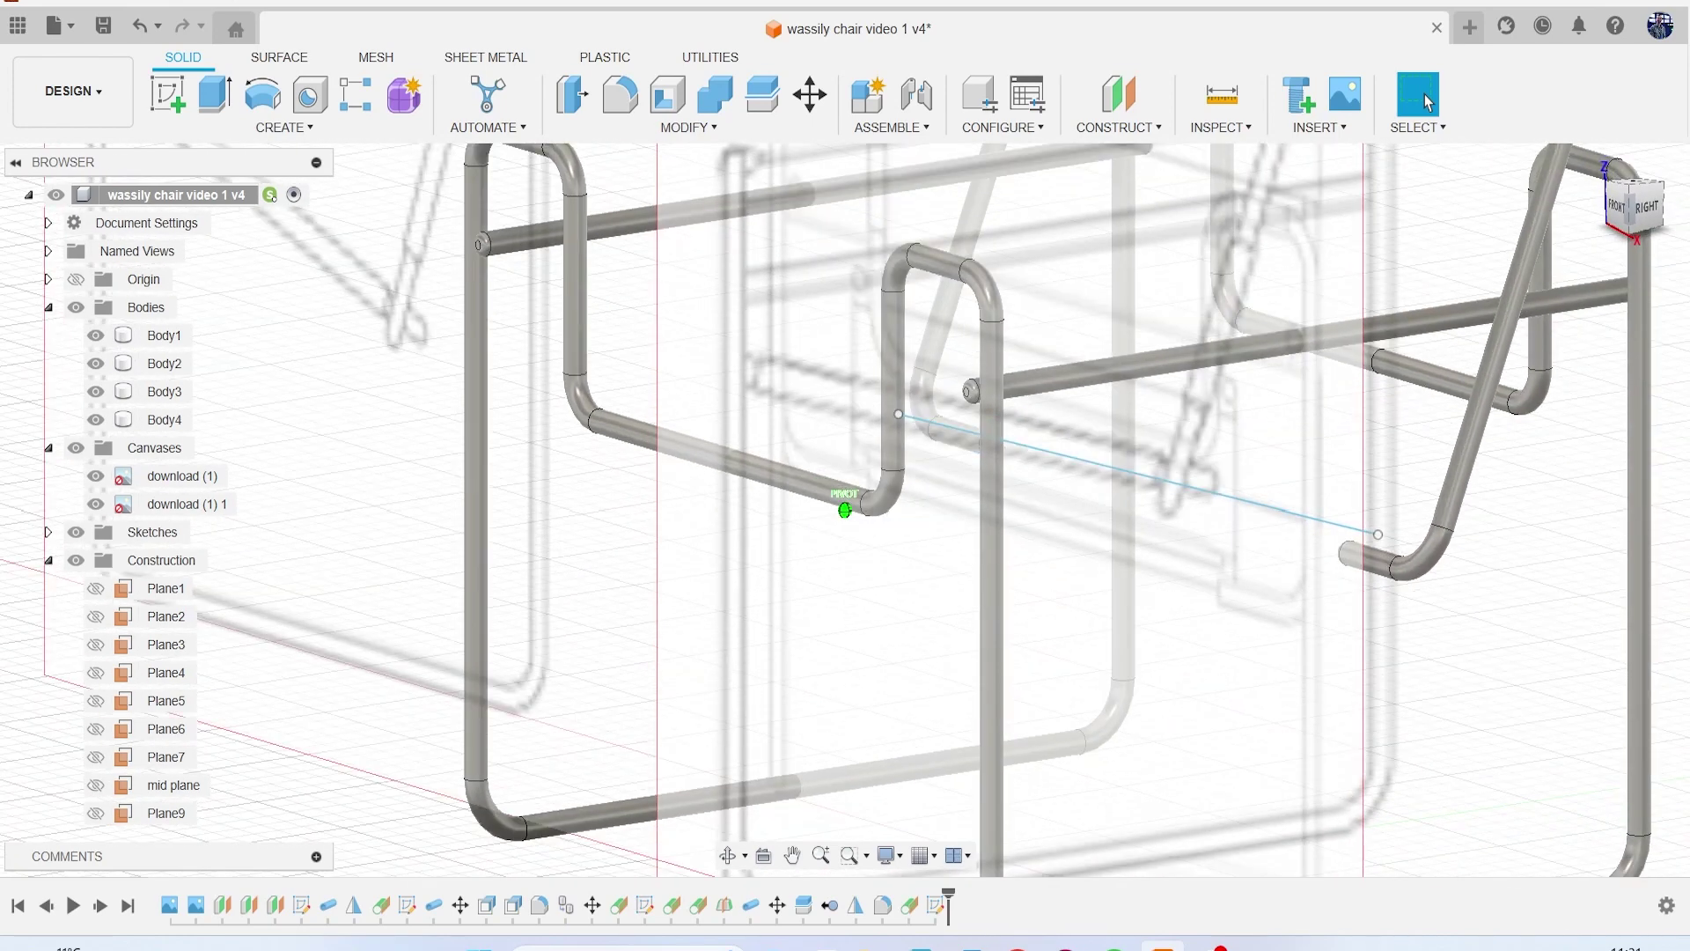
{"action": "left_click", "coordinate": [339, 129]}
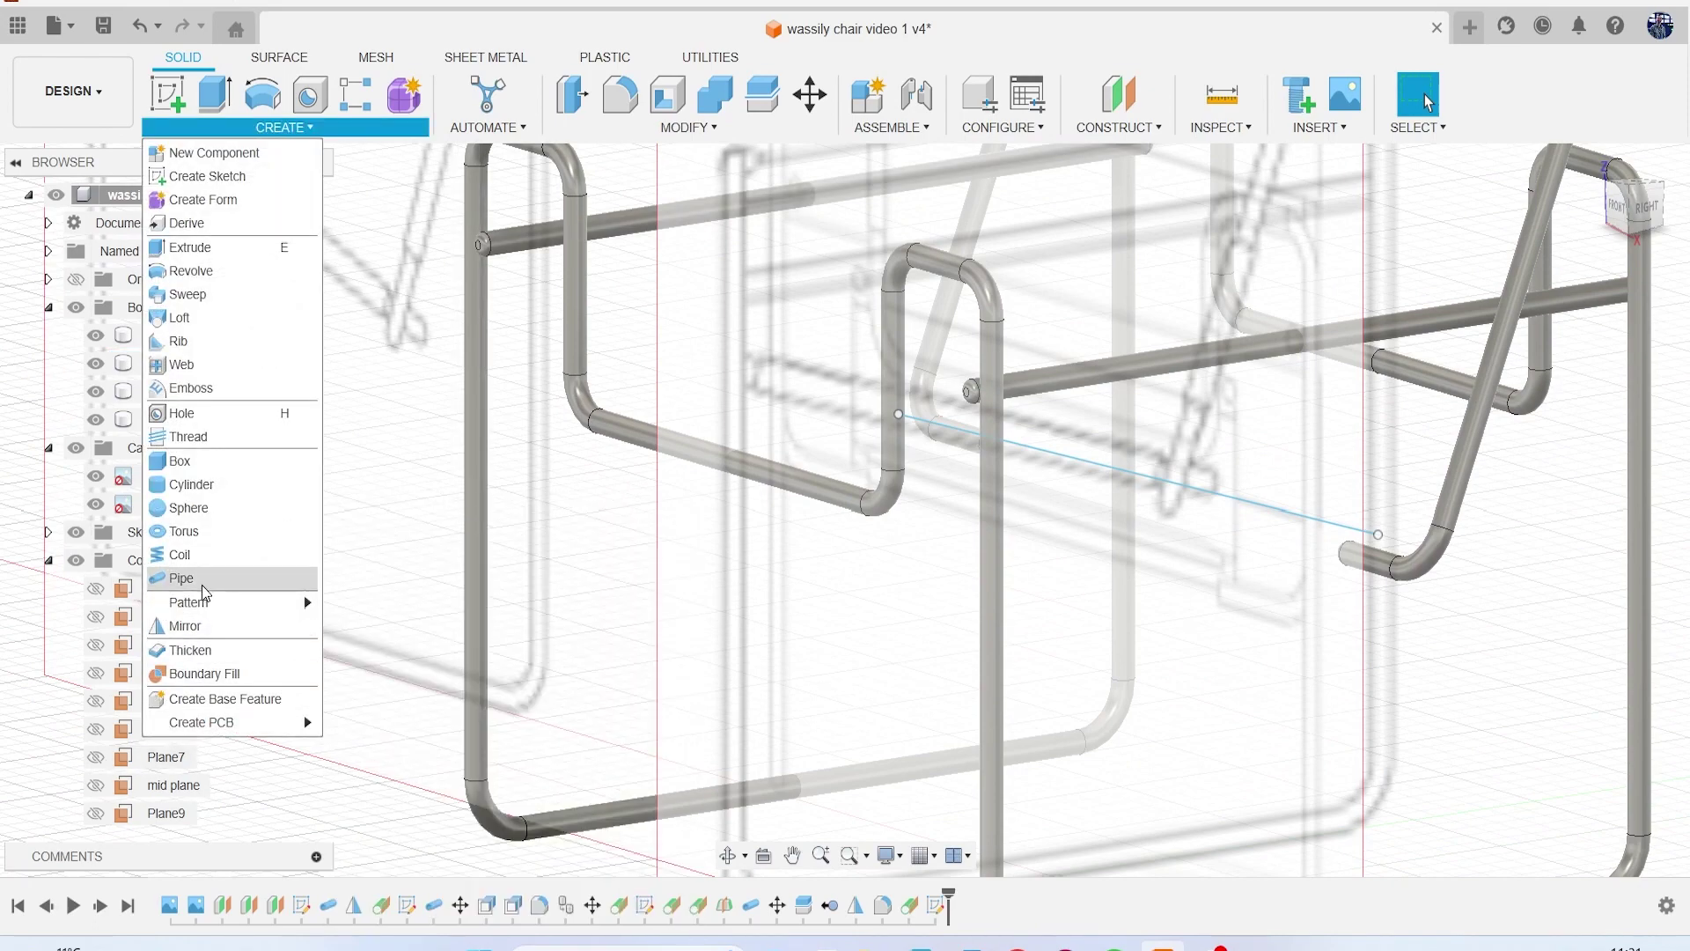
{"action": "left_click", "coordinate": [181, 578]}
{"action": "left_click", "coordinate": [1112, 467]}
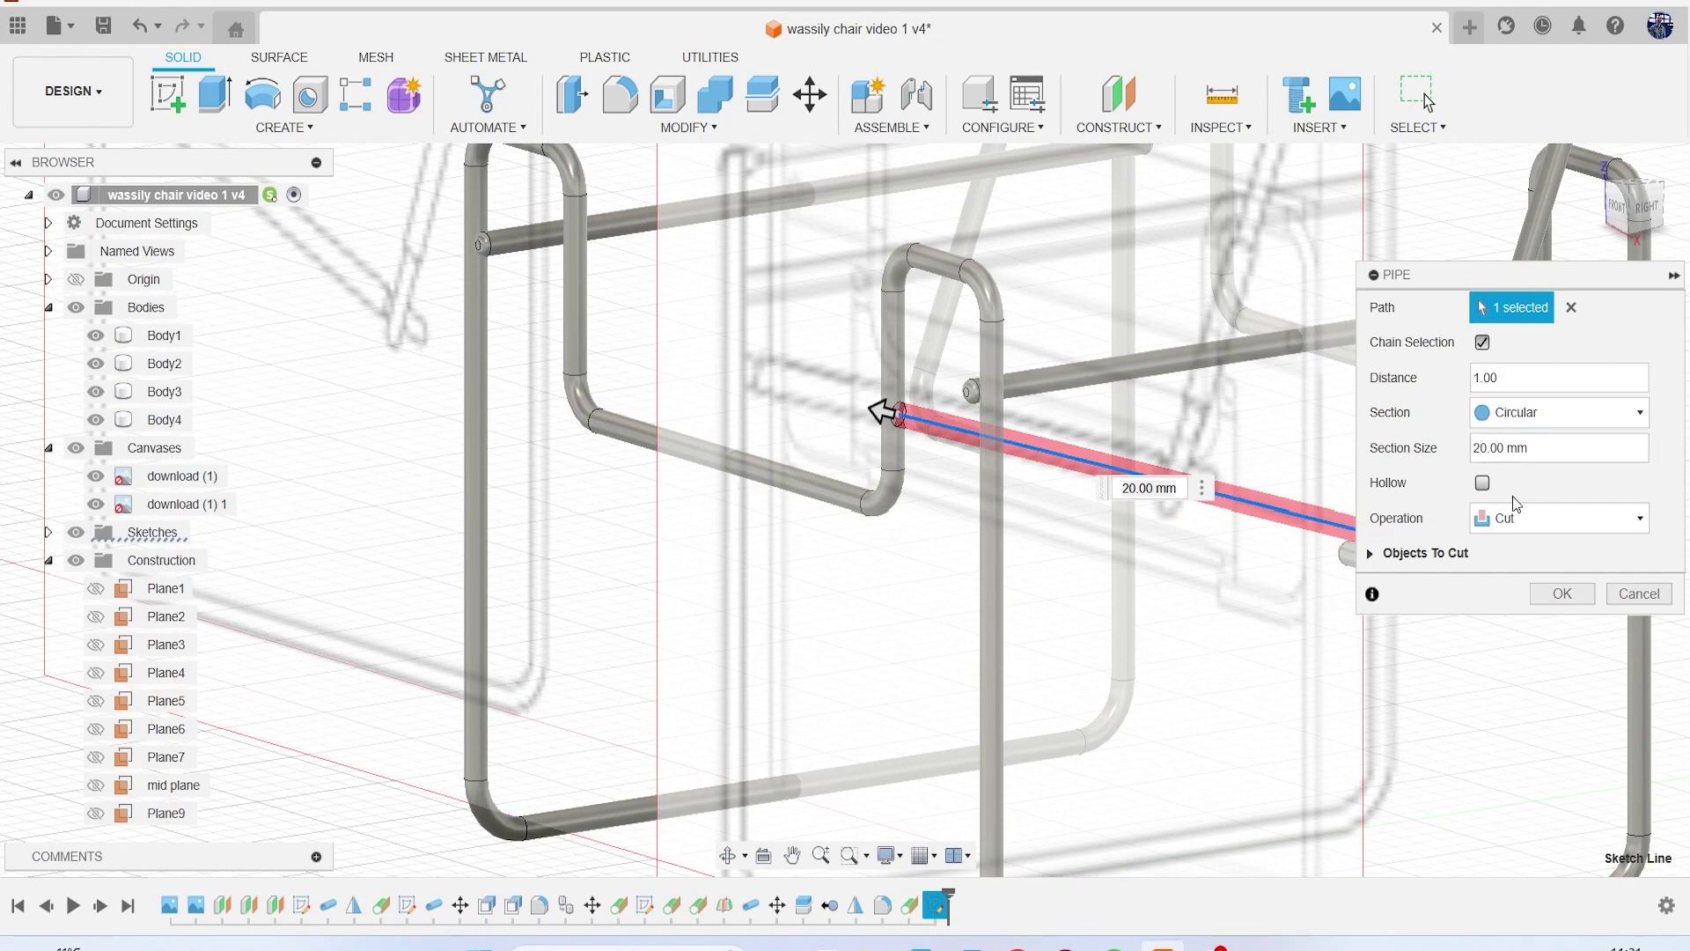
{"action": "left_click", "coordinate": [1543, 521]}
{"action": "left_click", "coordinate": [1559, 620]}
{"action": "left_click", "coordinate": [1561, 593]}
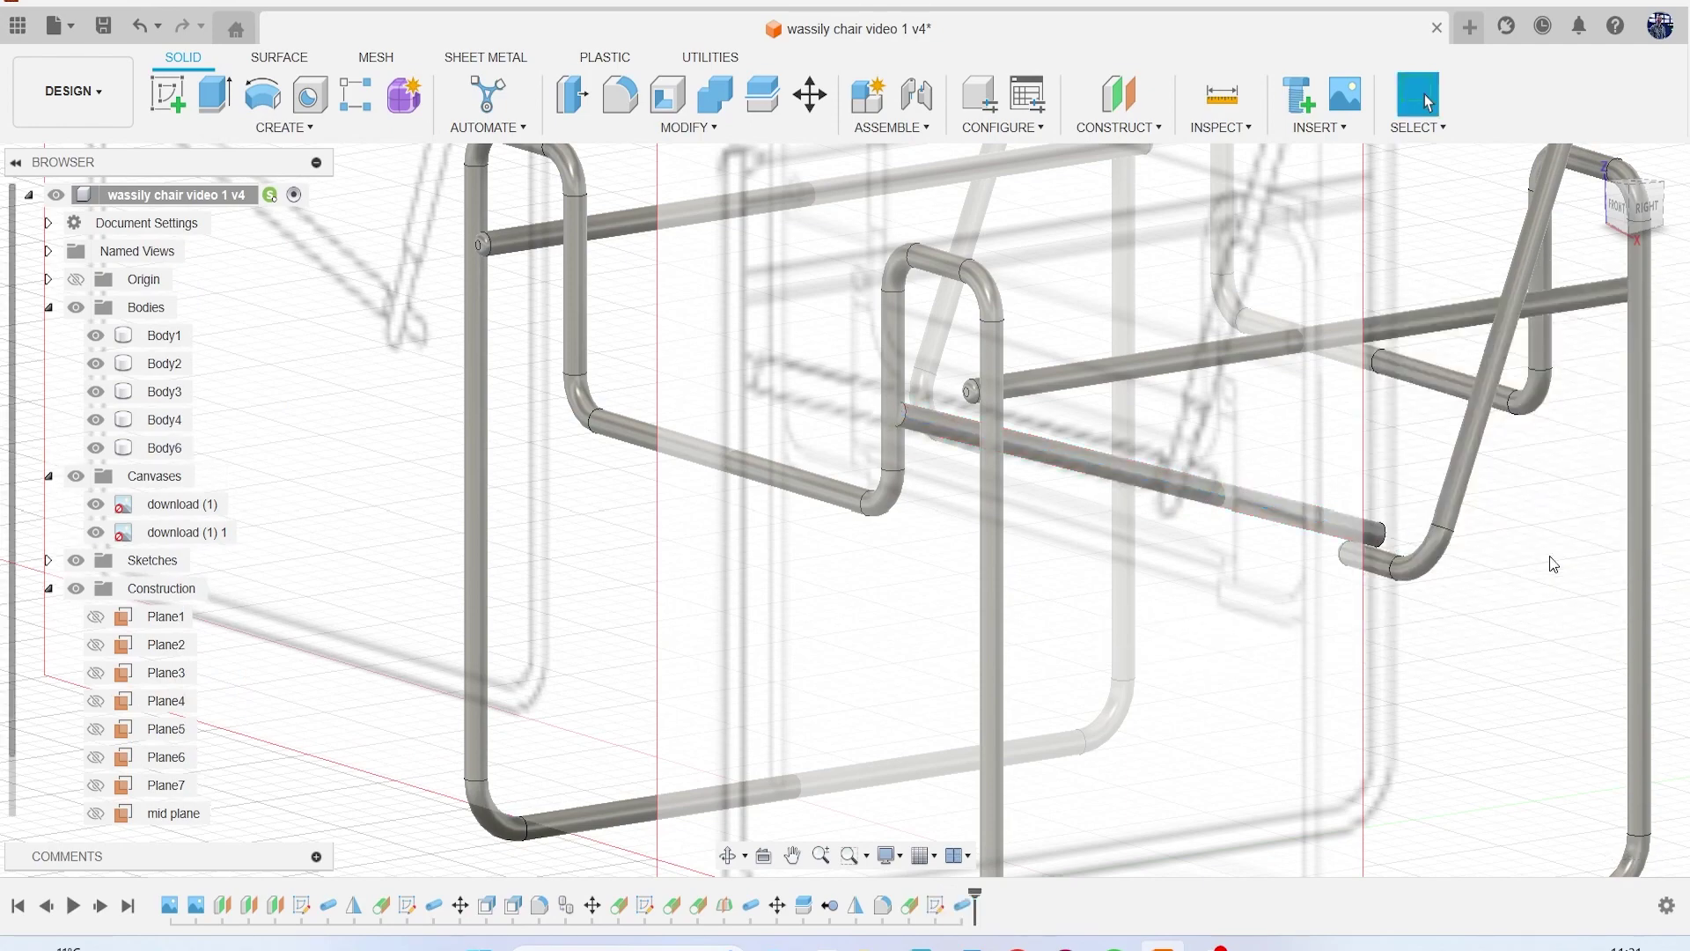
{"action": "left_click", "coordinate": [76, 477]}
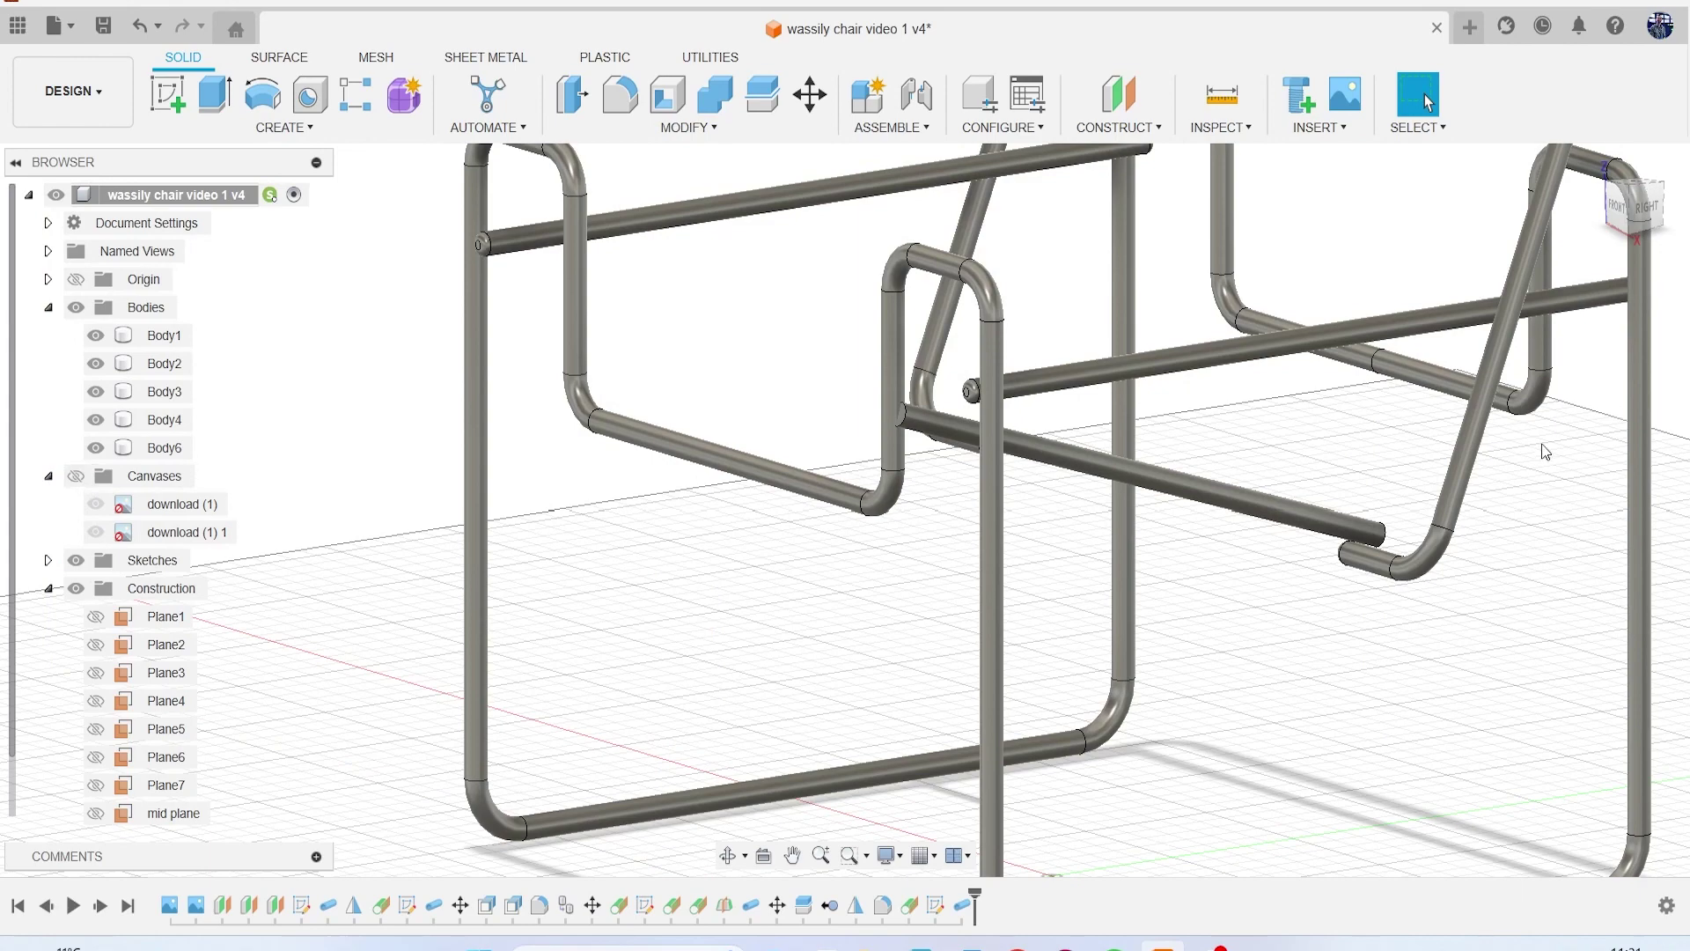
Step: Move the new seat rail body outward along X, beside the front frame's inner vertical tube
{"action": "middle_click_drag", "start_coordinate": [845, 501], "coordinate": [942, 369], "text": "shift"}
{"action": "left_click", "coordinate": [165, 449]}
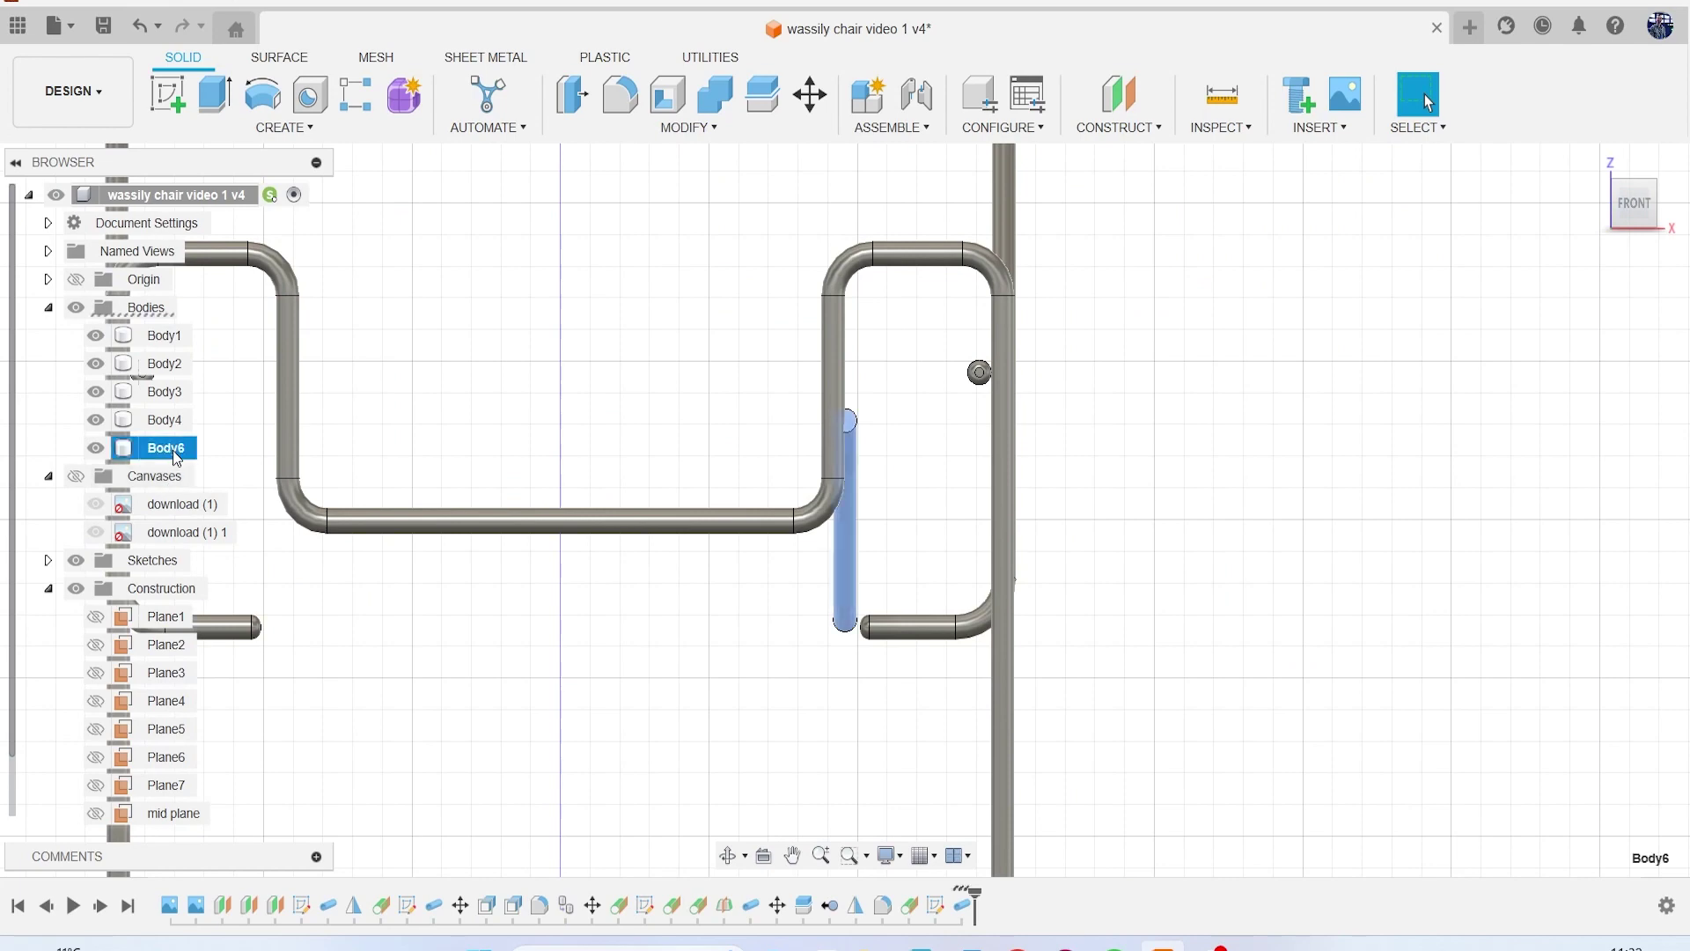
{"action": "right_click", "coordinate": [608, 152]}
{"action": "left_click", "coordinate": [551, 240]}
{"action": "scroll", "coordinate": [792, 502], "scroll_direction": "up", "scroll_amount": 3}
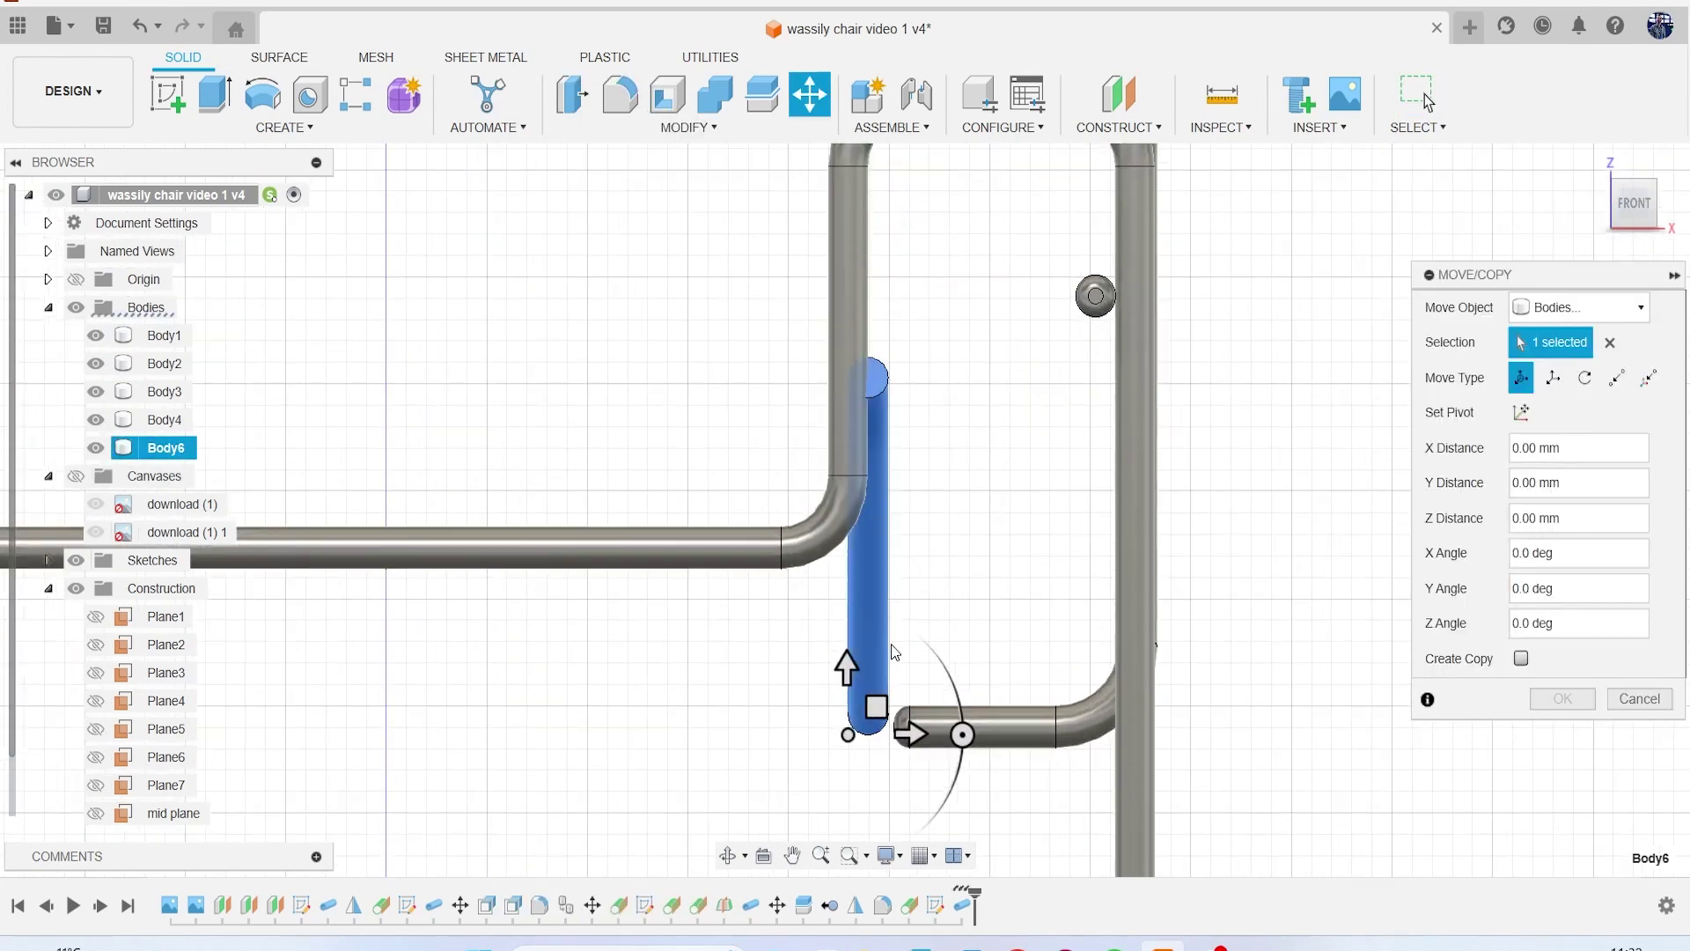
{"action": "left_click_drag", "start_coordinate": [910, 731], "coordinate": [932, 731]}
{"action": "left_click", "coordinate": [1570, 702]}
Step: Delete the rounded end faces from both lower ends of the backrest tube to leave flat ends
{"action": "left_click_drag", "start_coordinate": [1645, 212], "coordinate": [1617, 226]}
{"action": "scroll", "coordinate": [1268, 498], "scroll_direction": "up", "scroll_amount": 5}
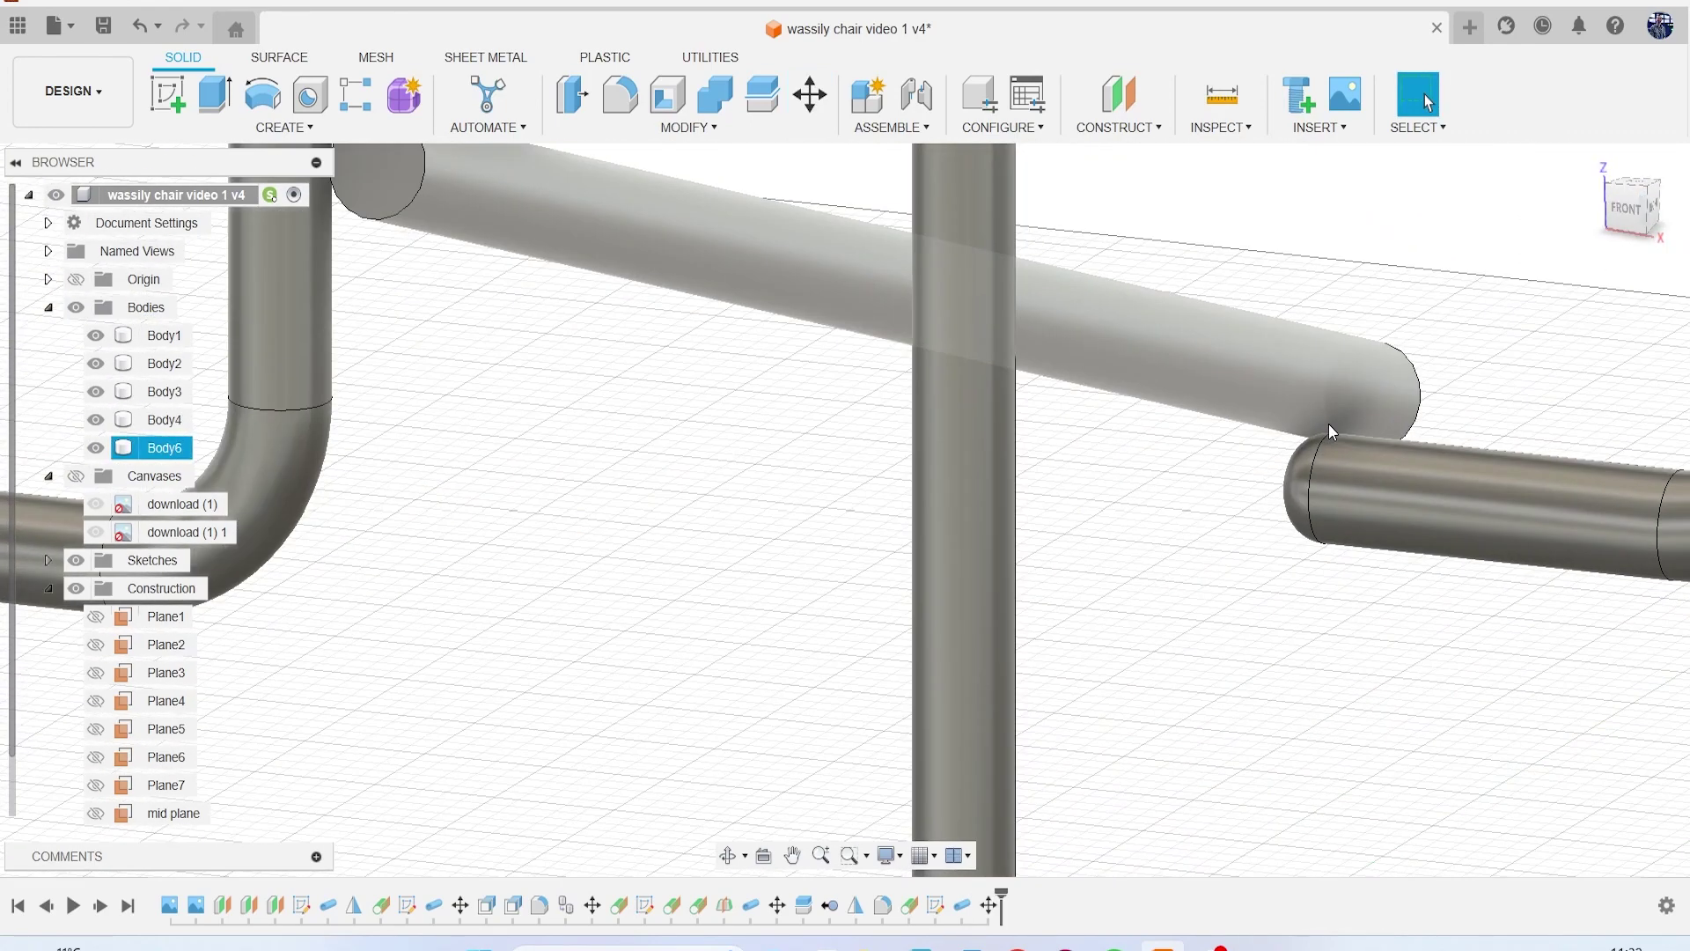
{"action": "left_click", "coordinate": [1303, 448]}
{"action": "scroll", "coordinate": [1292, 490], "scroll_direction": "up", "scroll_amount": 2}
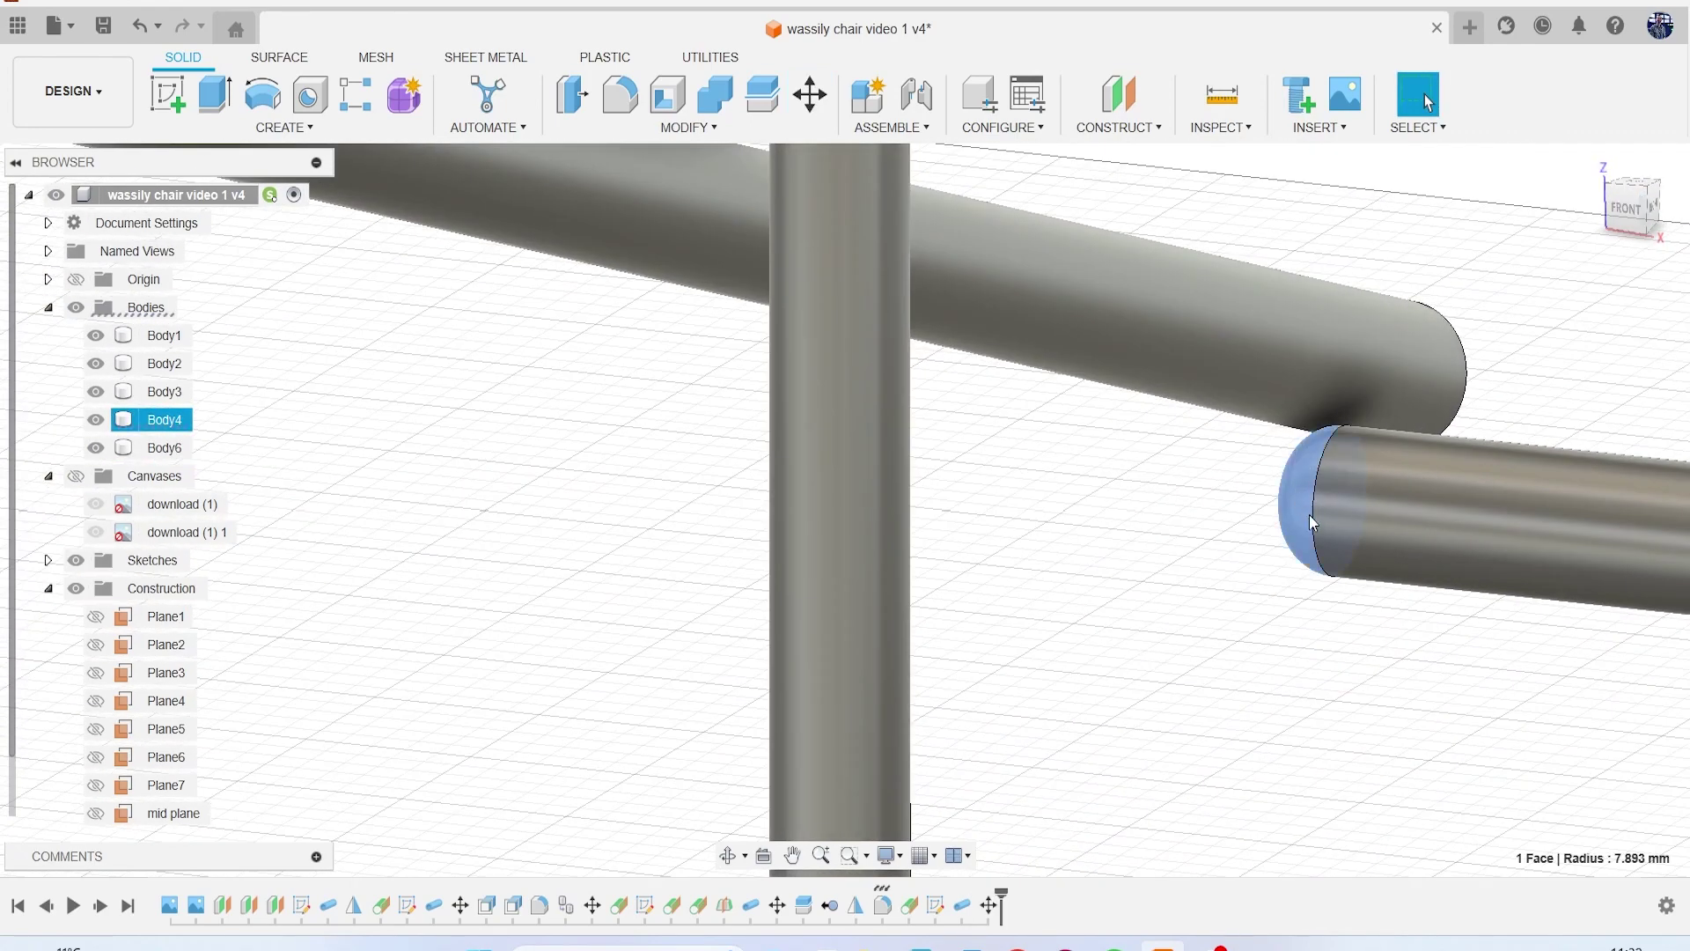
{"action": "left_click", "coordinate": [1313, 573]}
{"action": "scroll", "coordinate": [1196, 581], "scroll_direction": "down", "scroll_amount": 3}
{"action": "scroll", "coordinate": [962, 581], "scroll_direction": "down", "scroll_amount": 4}
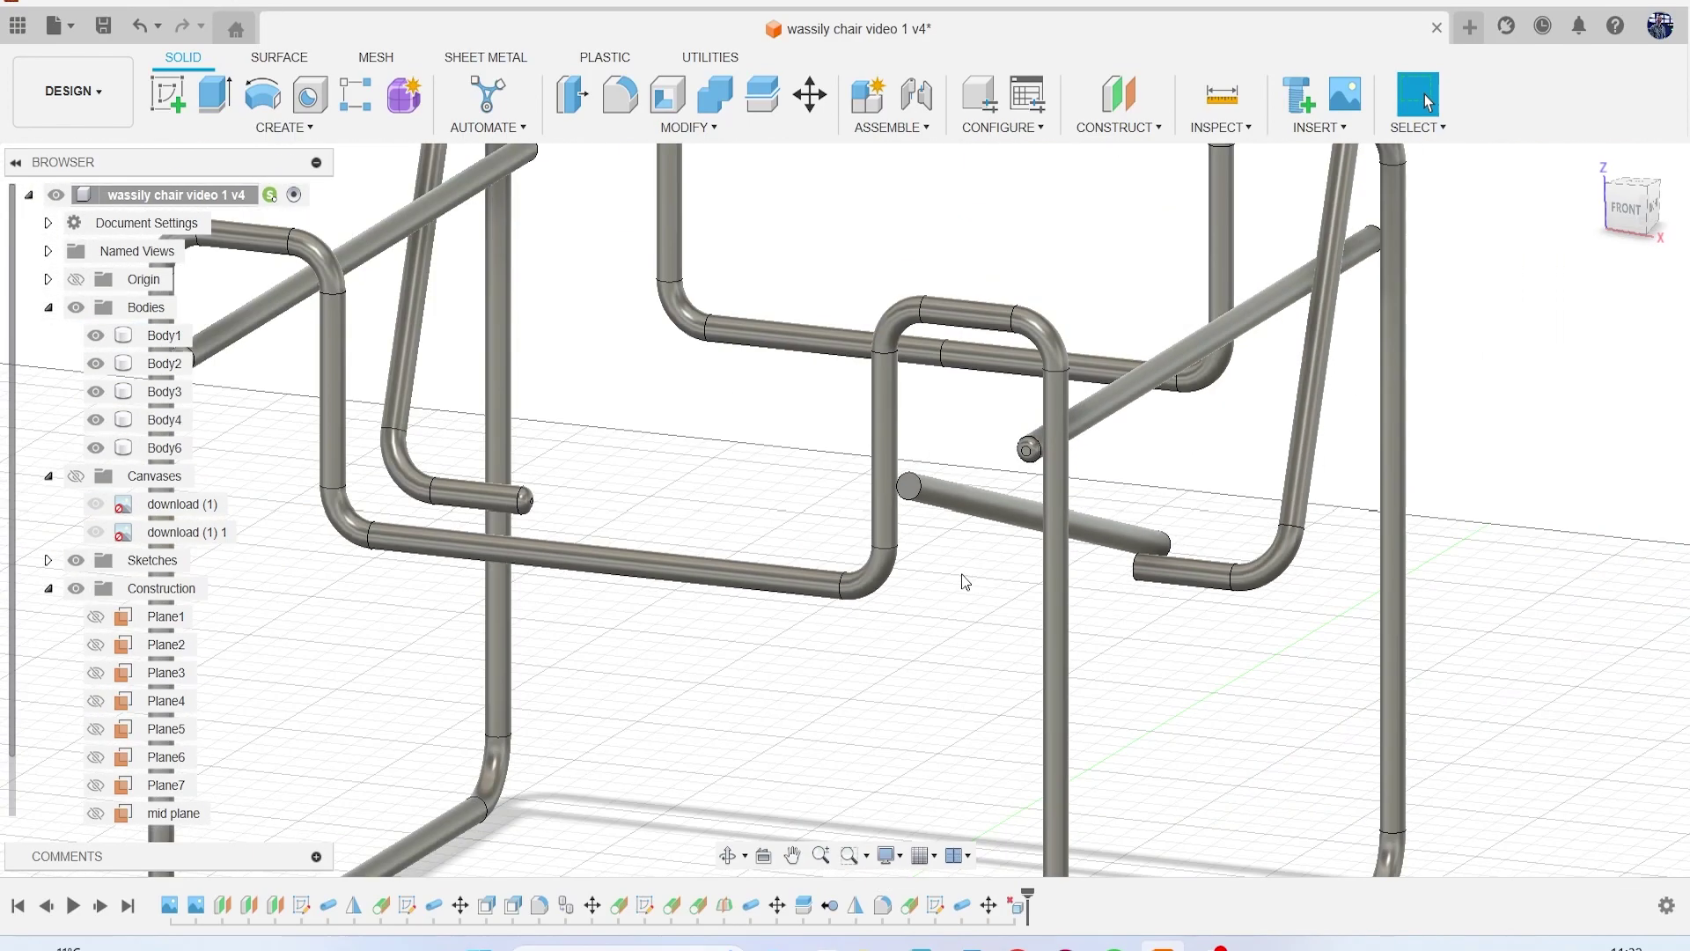
{"action": "left_click", "coordinate": [759, 498]}
{"action": "scroll", "coordinate": [817, 391], "scroll_direction": "up", "scroll_amount": 4}
{"action": "left_click", "coordinate": [803, 403]}
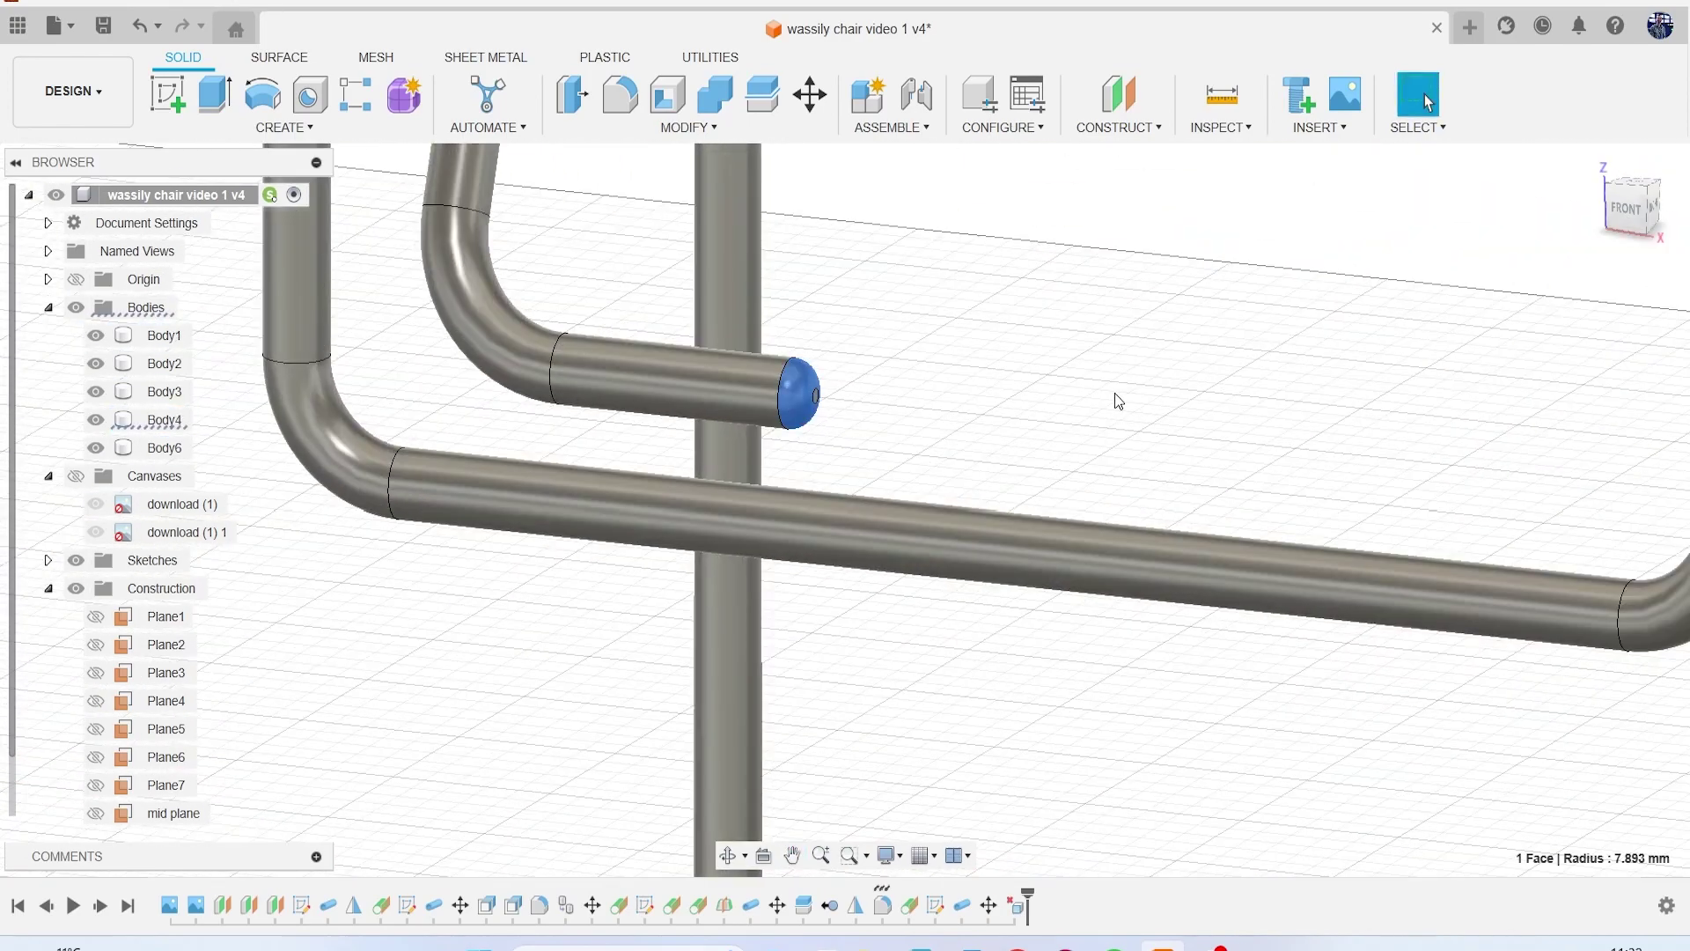
{"action": "left_click", "coordinate": [1115, 393]}
{"action": "scroll", "coordinate": [1115, 393], "scroll_direction": "down", "scroll_amount": 5}
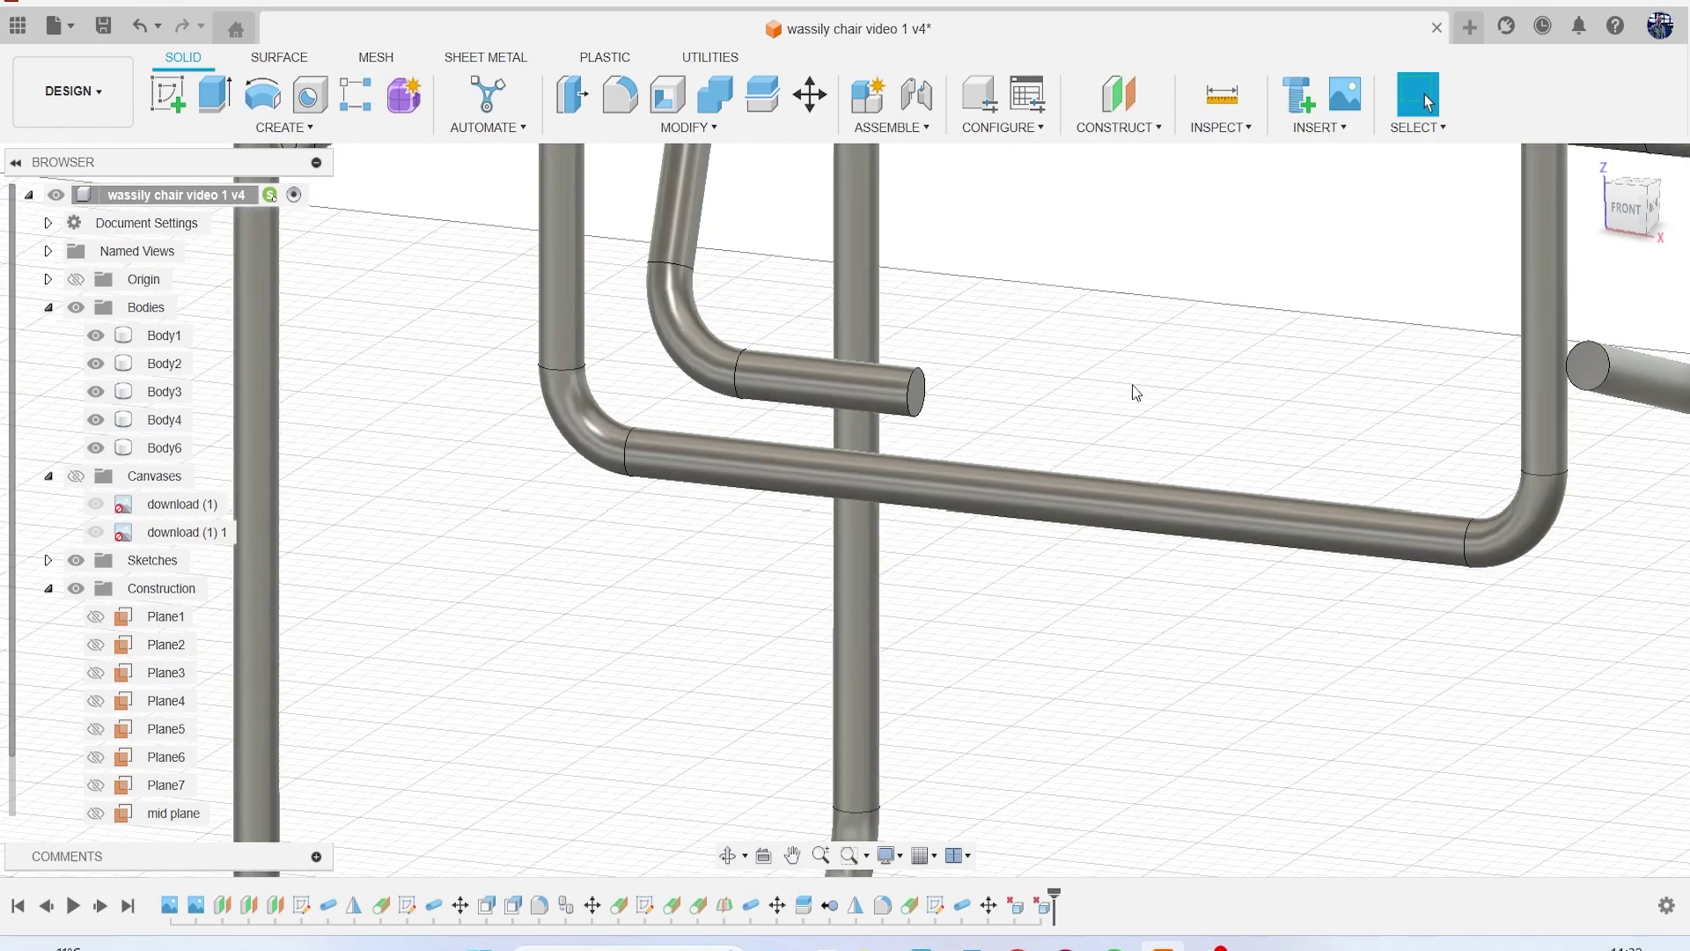
Step: Offset the flat end face of the backrest tube beneath the seat rail by about 24 mm toward the chair's centre
{"action": "left_click_drag", "start_coordinate": [1636, 211], "coordinate": [1689, 220]}
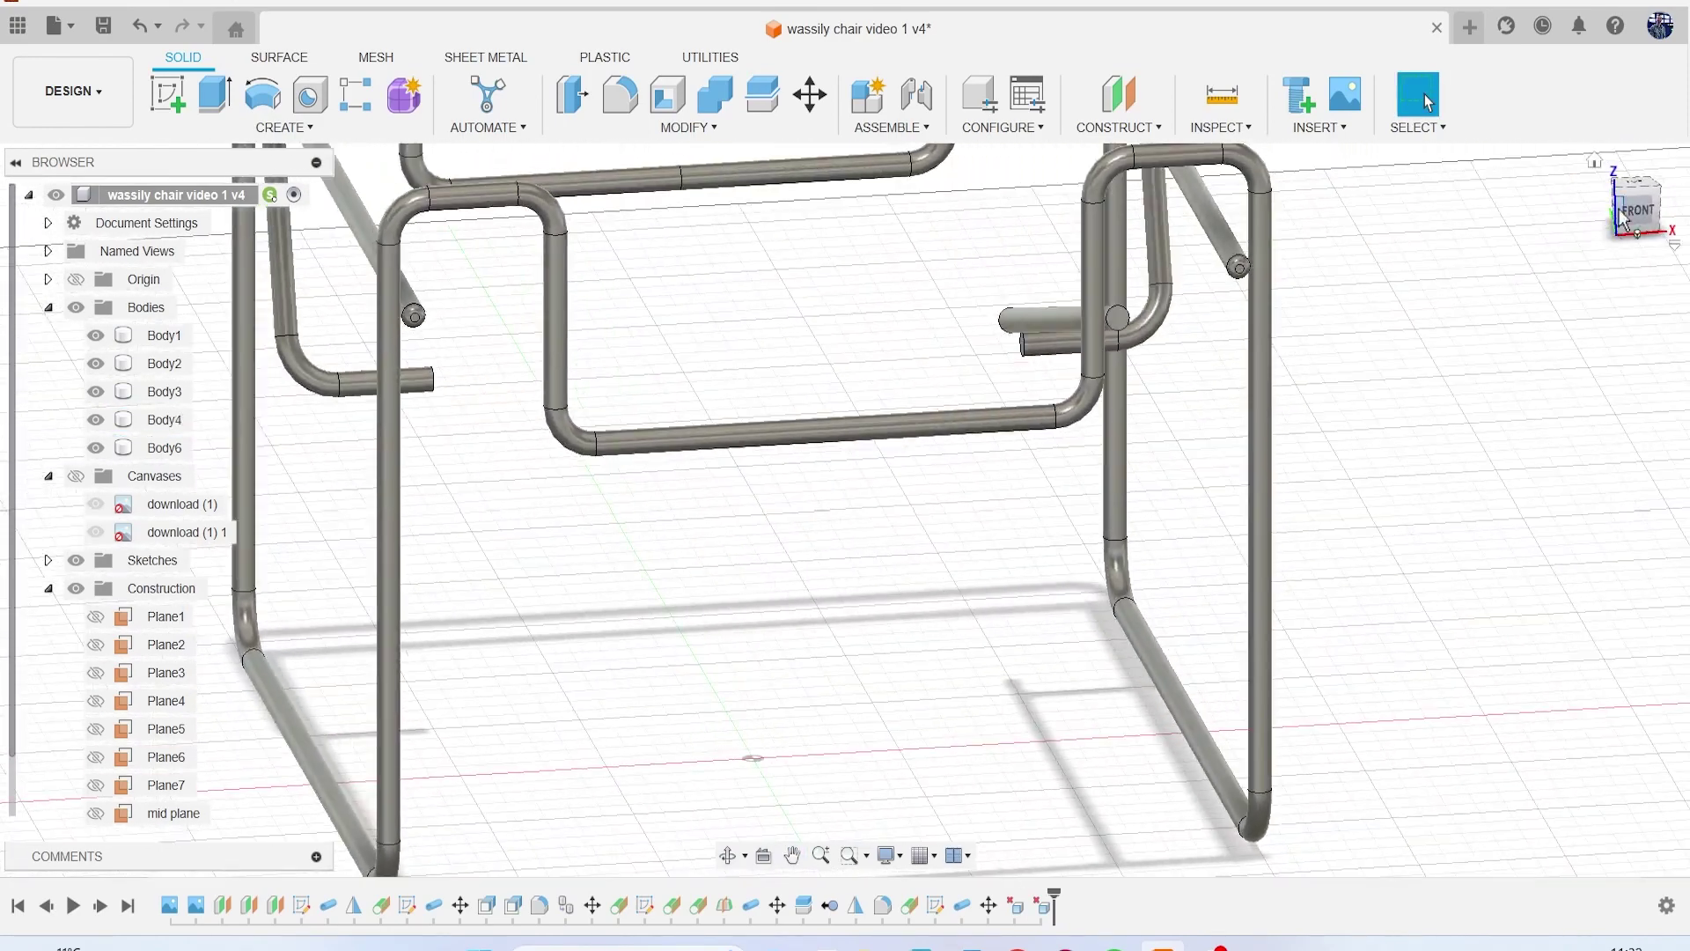
{"action": "scroll", "coordinate": [984, 361], "scroll_direction": "up", "scroll_amount": 7}
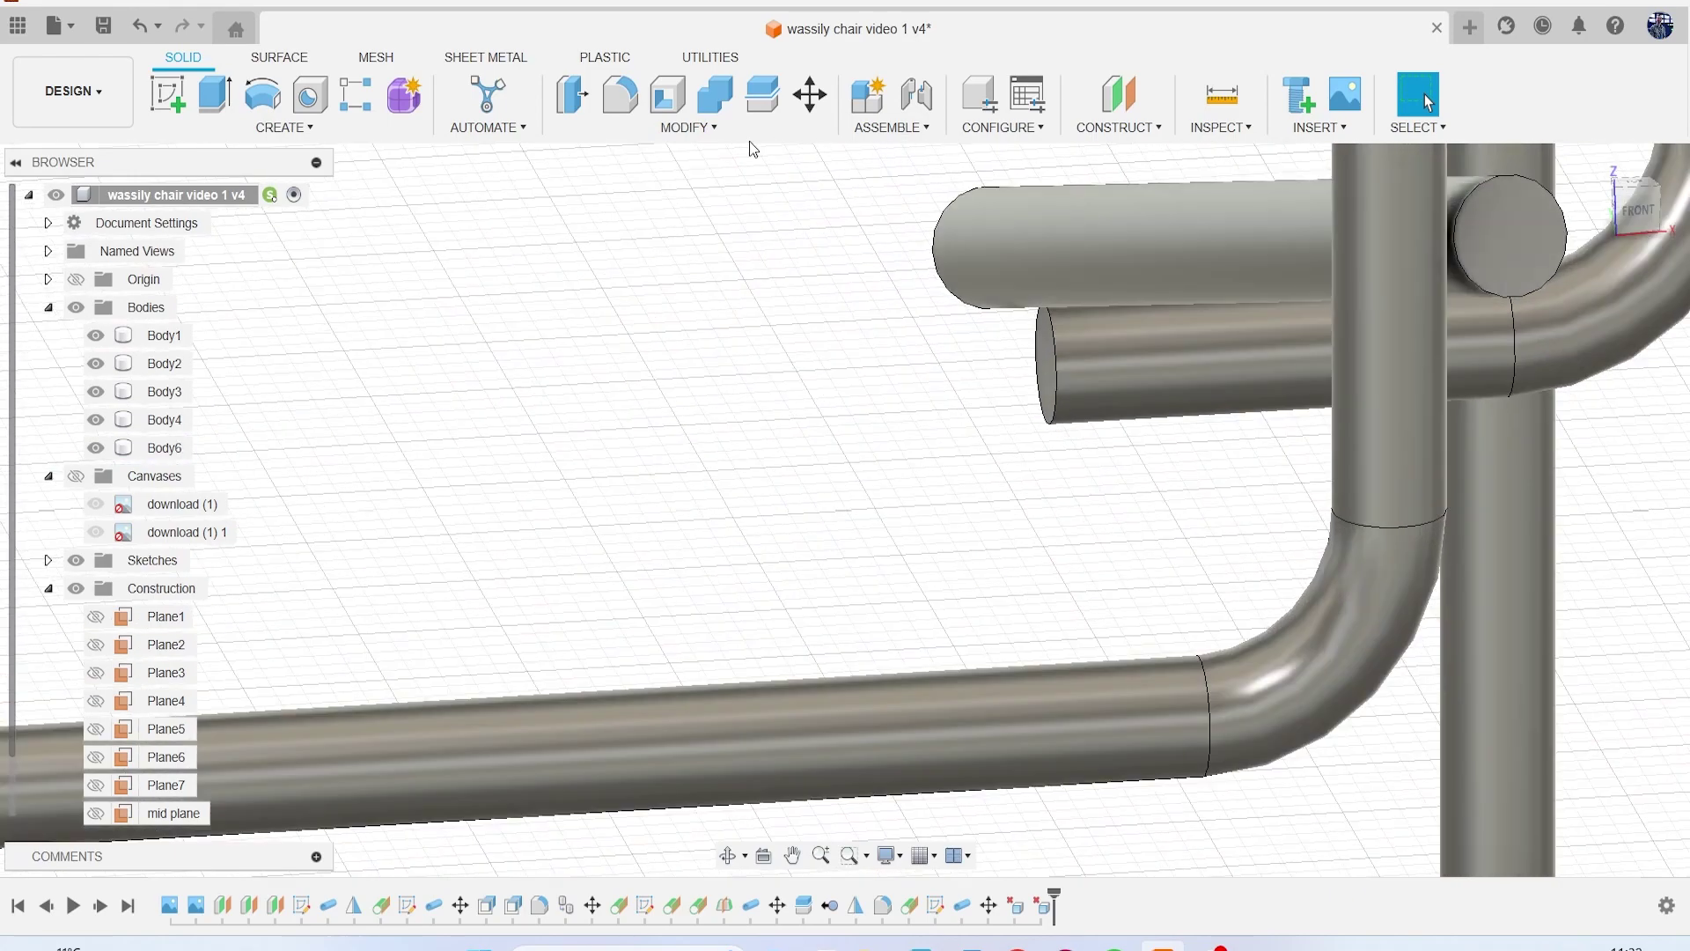
{"action": "left_click", "coordinate": [573, 95]}
{"action": "scroll", "coordinate": [973, 373], "scroll_direction": "up", "scroll_amount": 3}
{"action": "left_click", "coordinate": [1081, 357]}
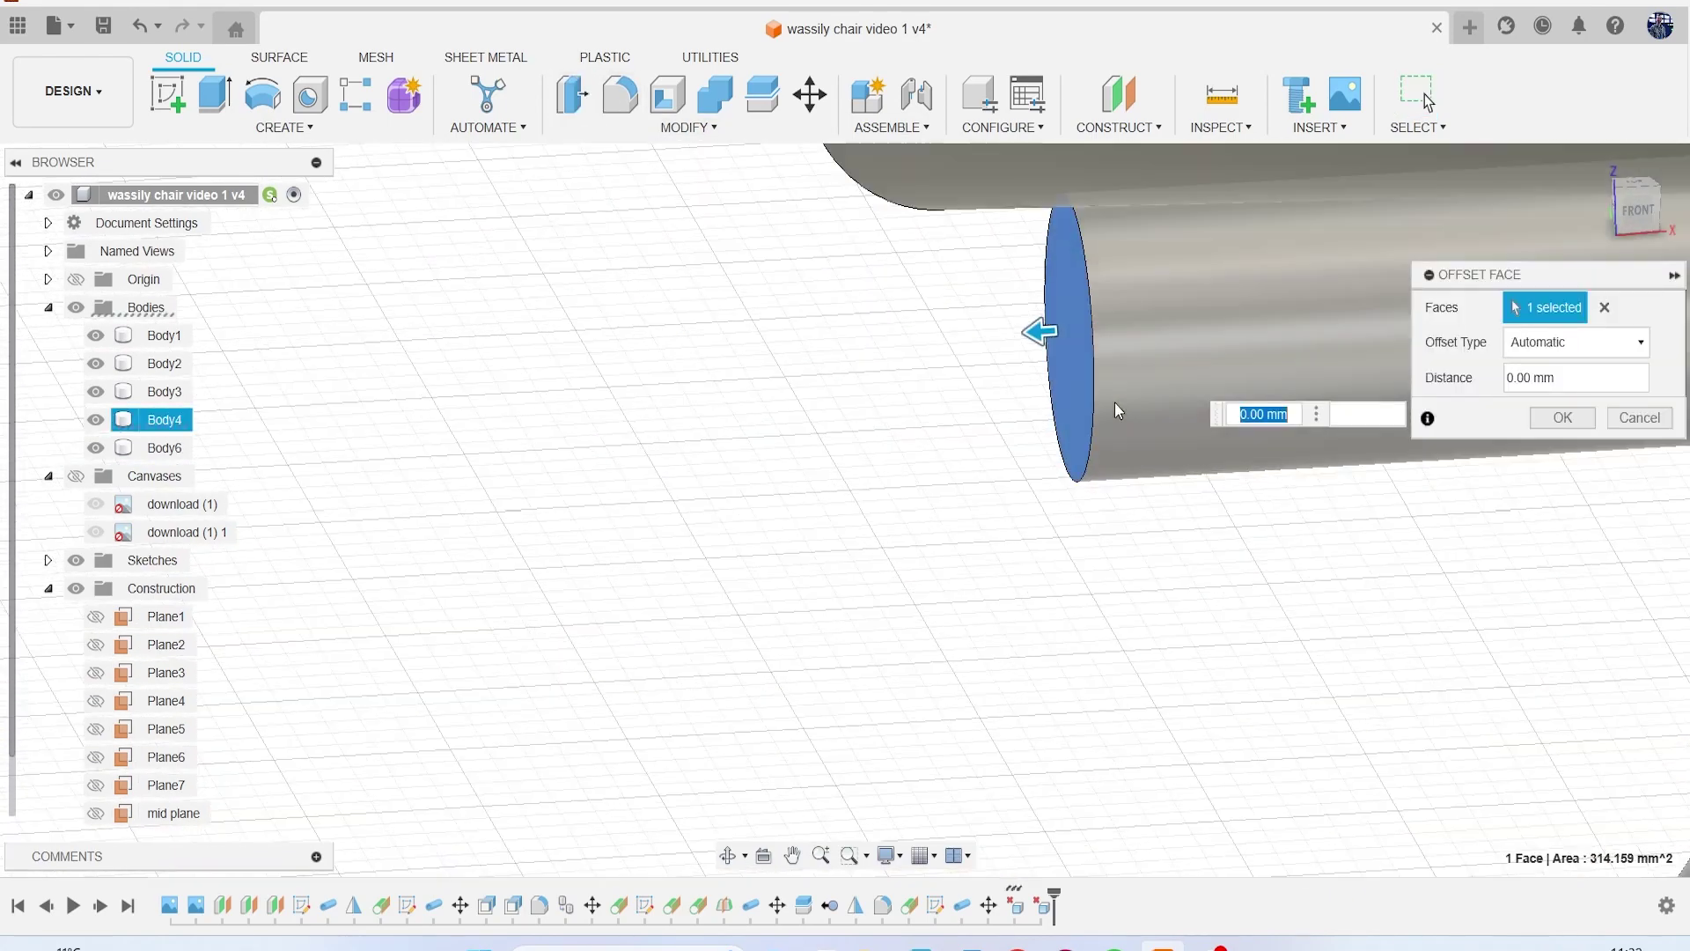
{"action": "scroll", "coordinate": [1100, 403], "scroll_direction": "down", "scroll_amount": 5}
{"action": "left_click_drag", "start_coordinate": [1059, 380], "coordinate": [943, 381]}
{"action": "left_click", "coordinate": [1634, 216]}
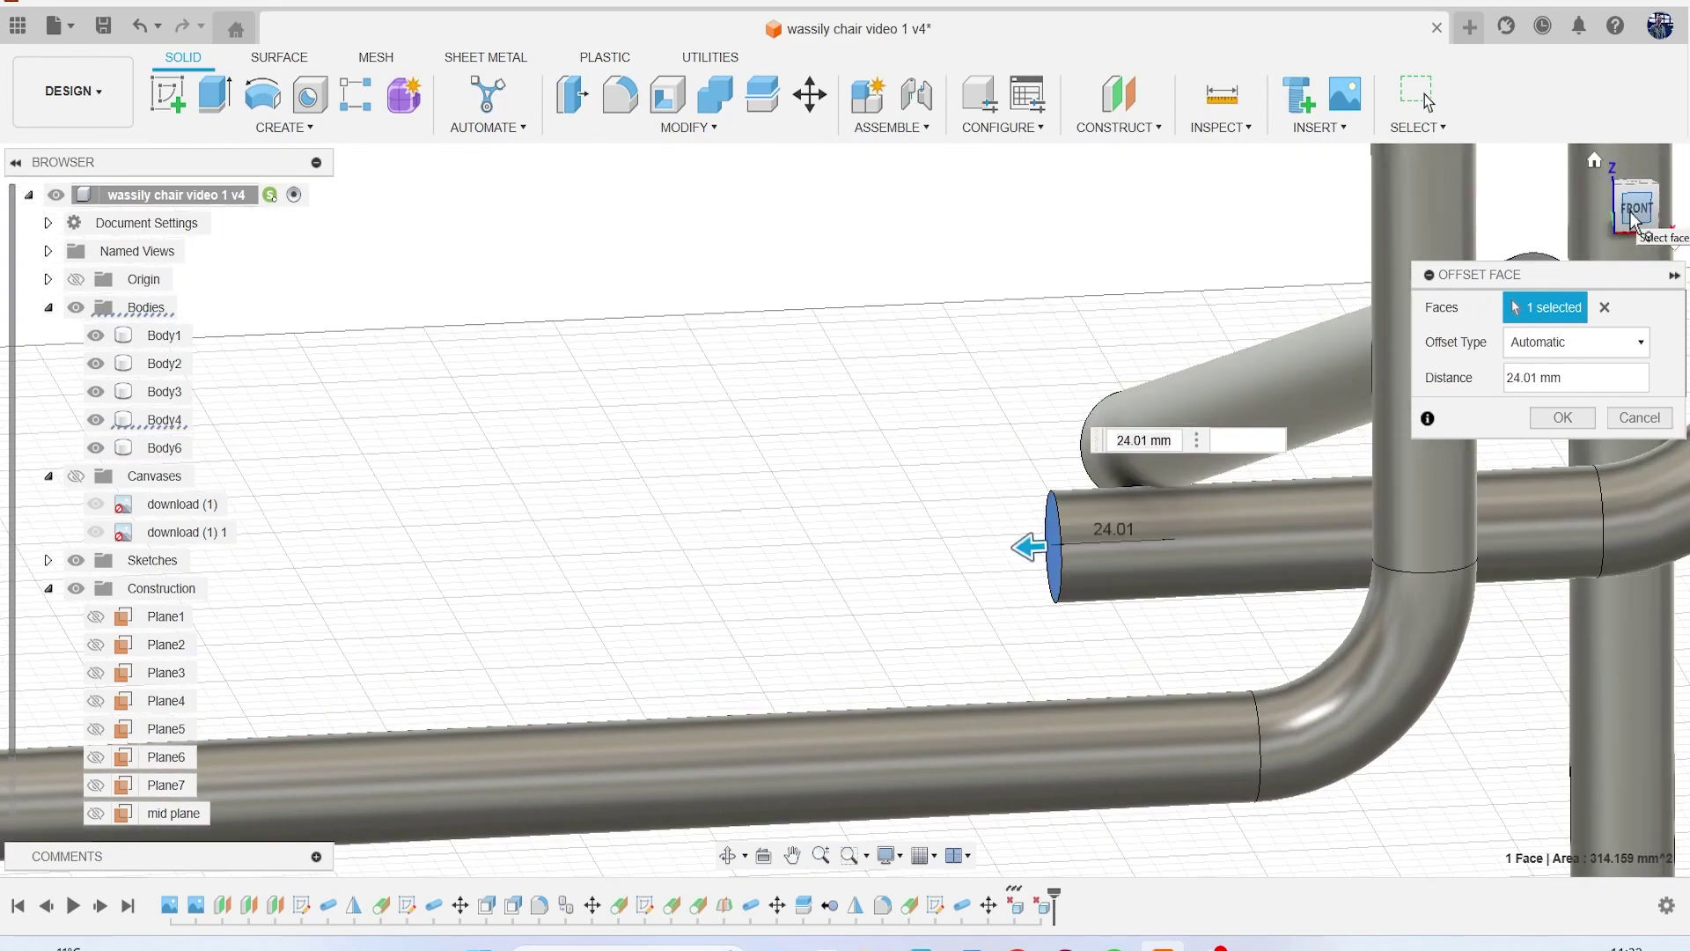
{"action": "scroll", "coordinate": [1180, 578], "scroll_direction": "down", "scroll_amount": 2}
{"action": "scroll", "coordinate": [1200, 589], "scroll_direction": "up", "scroll_amount": 10}
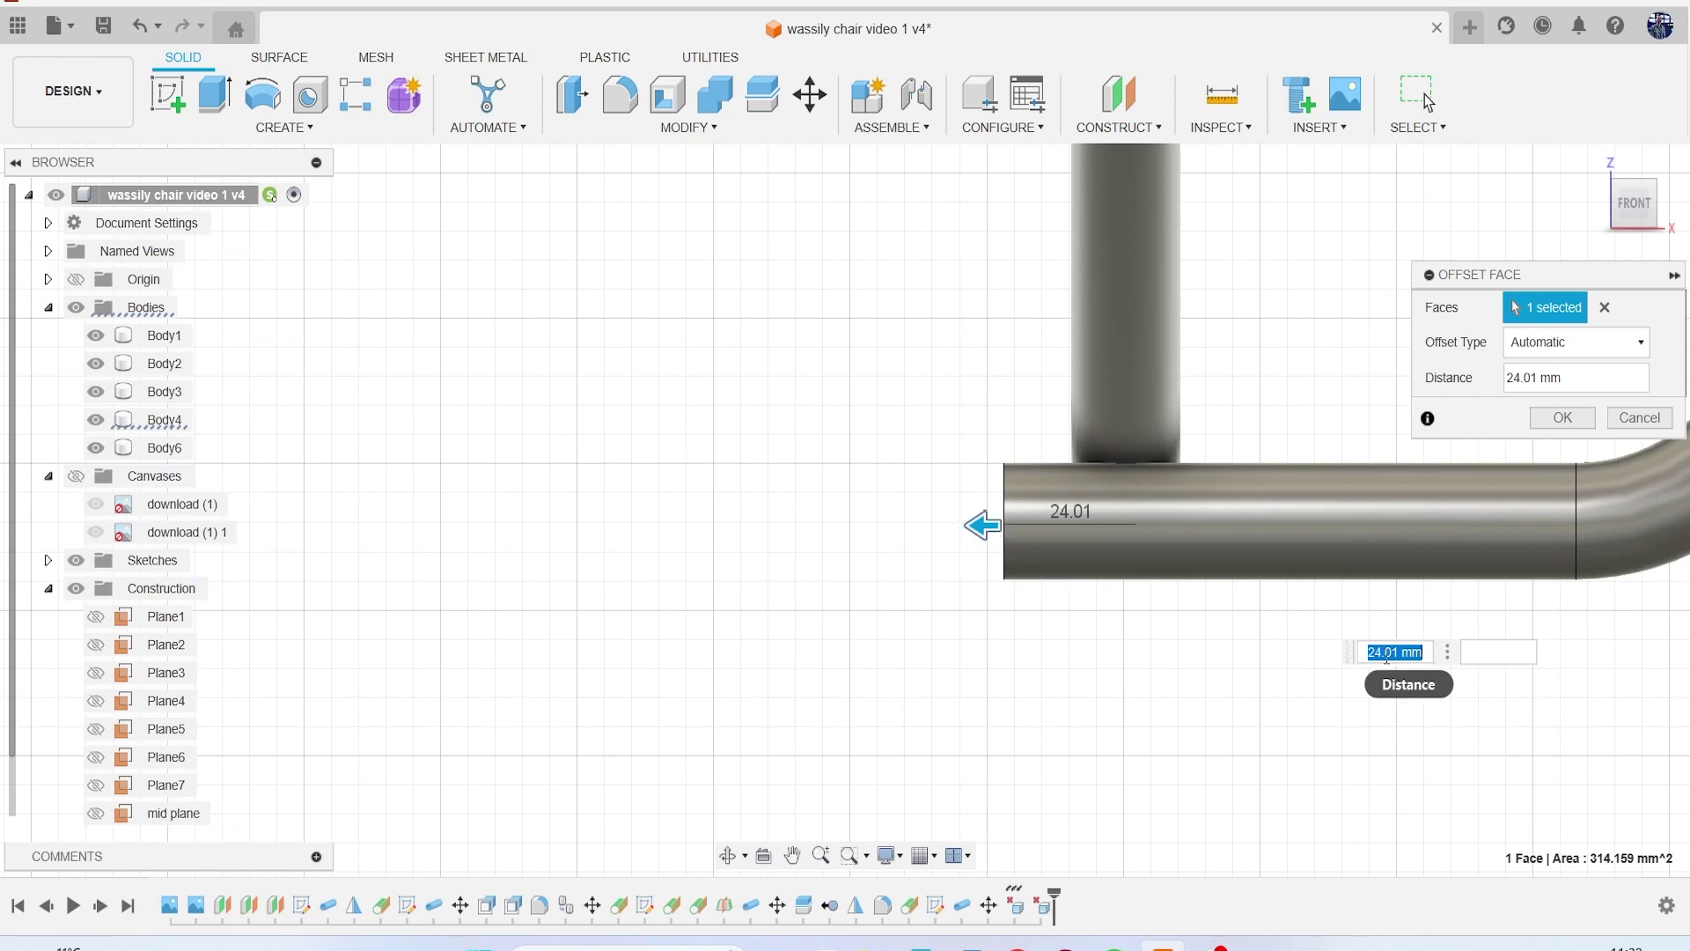
{"action": "key", "text": "Return"}
{"action": "key", "text": "Return"}
Step: Extend the backrest tube's opposite lower end toward the chair's centre by offsetting its end face 25 mm
{"action": "scroll", "coordinate": [1385, 663], "scroll_direction": "down", "scroll_amount": 5}
{"action": "middle_click_drag", "start_coordinate": [1362, 634], "coordinate": [1444, 518]}
{"action": "scroll", "coordinate": [1574, 304], "scroll_direction": "up", "scroll_amount": 1}
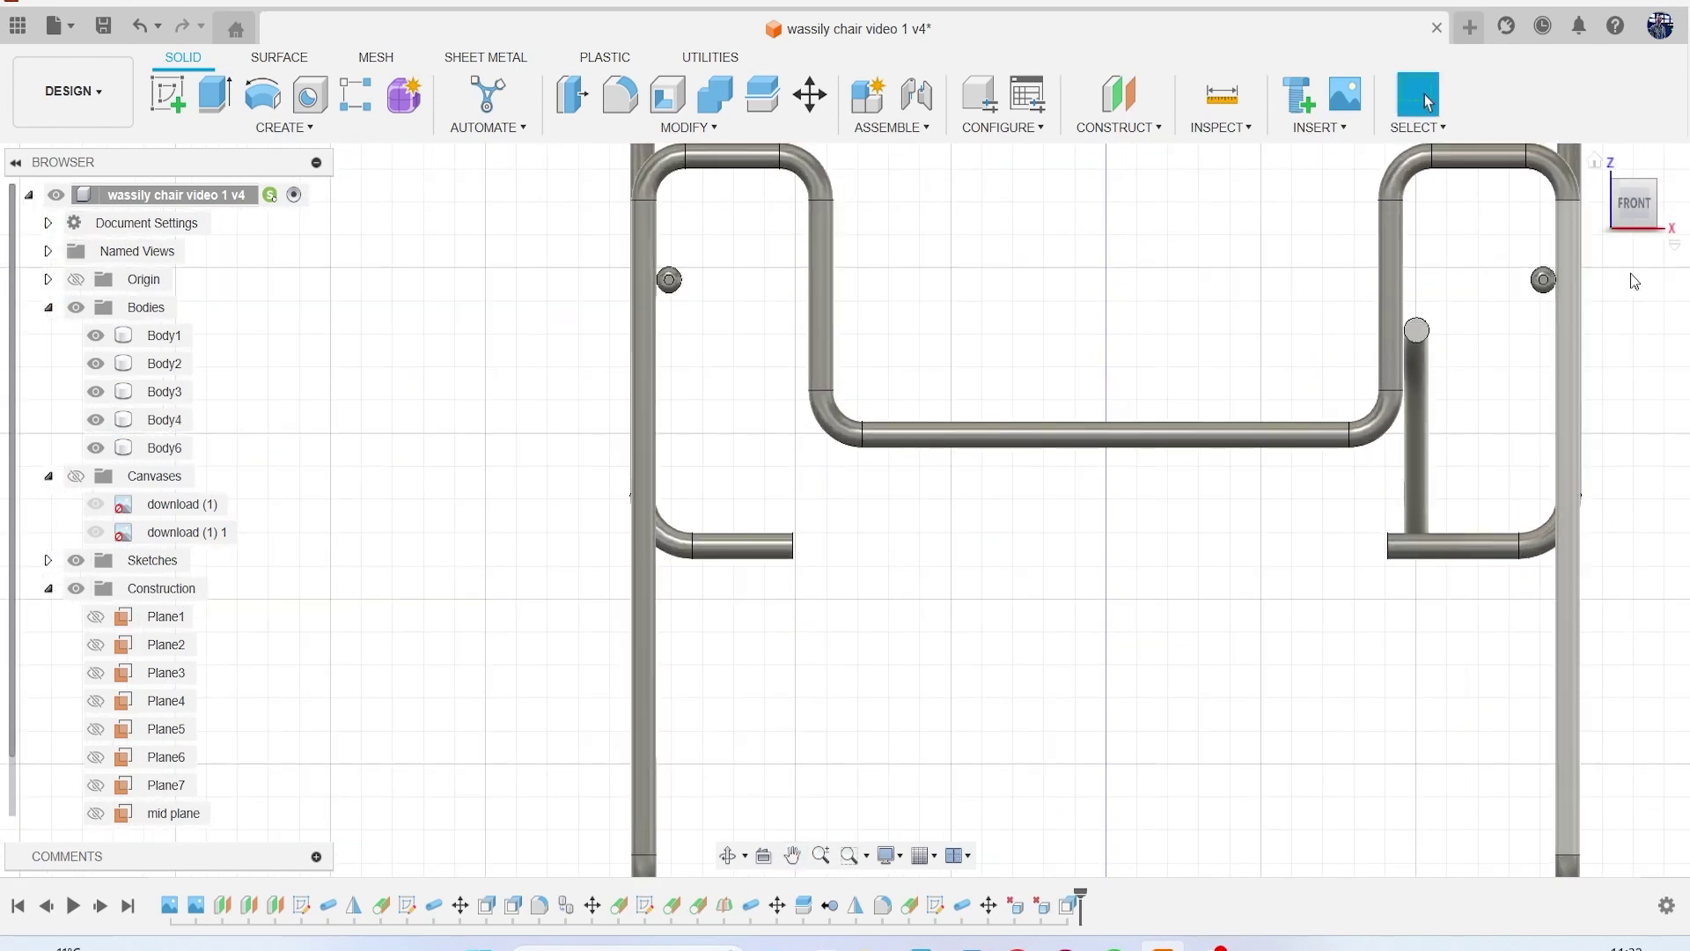
{"action": "left_click_drag", "start_coordinate": [1634, 215], "coordinate": [1250, 213]}
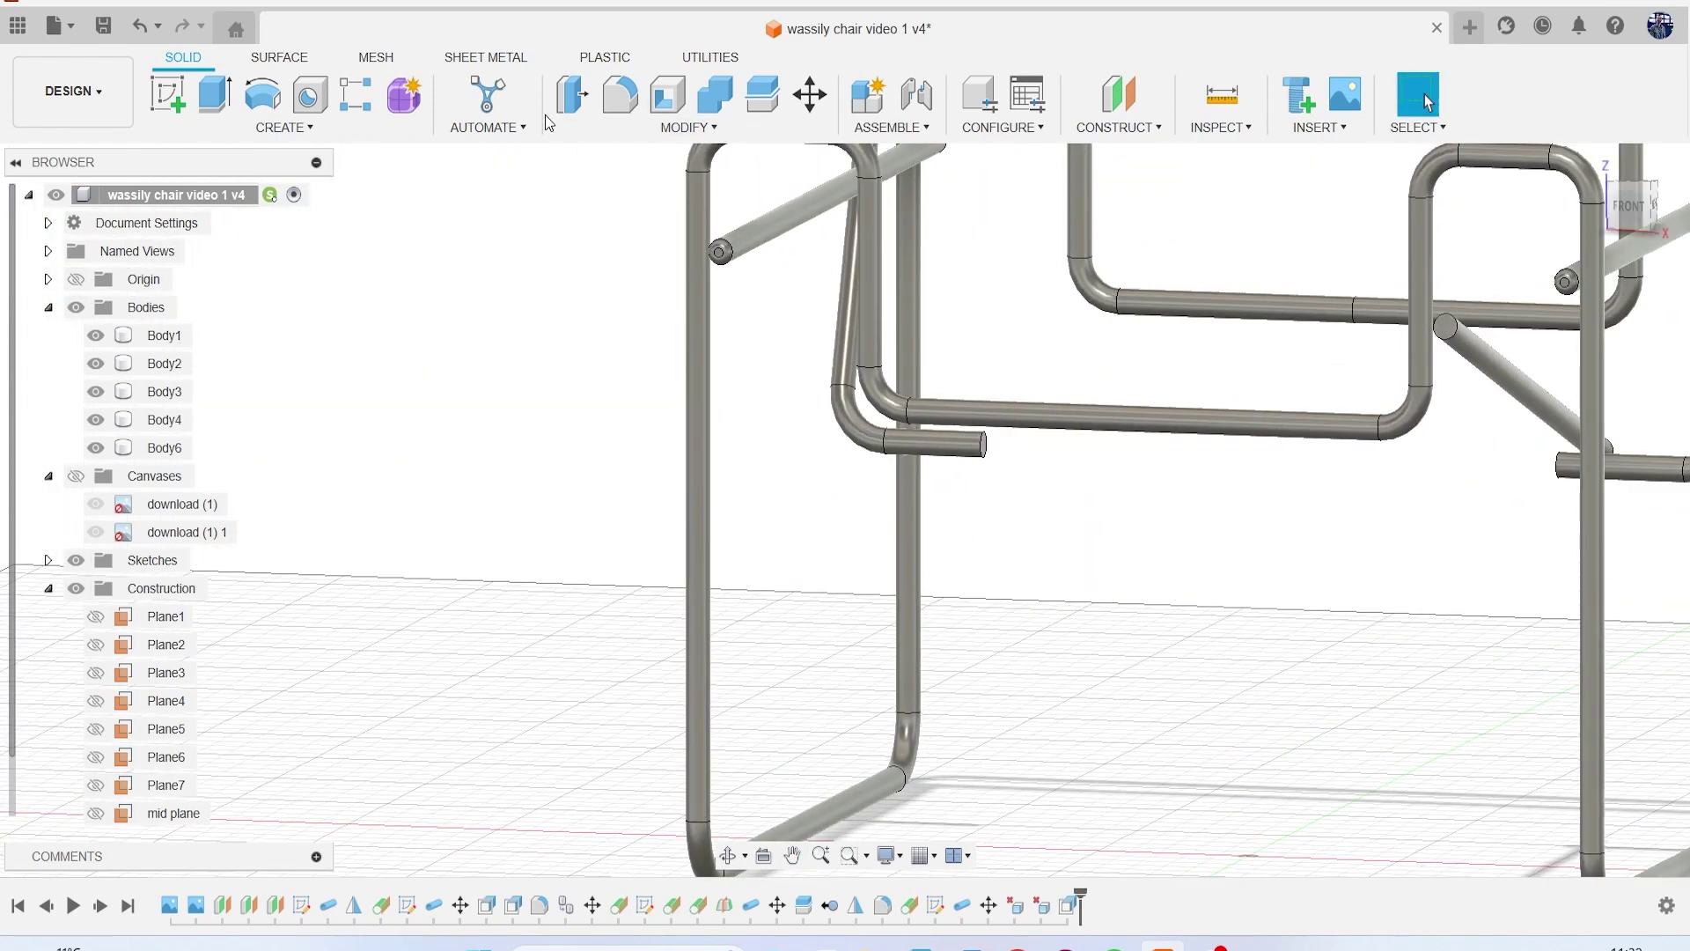
{"action": "left_click", "coordinate": [573, 94]}
{"action": "scroll", "coordinate": [1013, 457], "scroll_direction": "up", "scroll_amount": 3}
{"action": "left_click", "coordinate": [1022, 466]}
{"action": "scroll", "coordinate": [1052, 477], "scroll_direction": "up", "scroll_amount": 2}
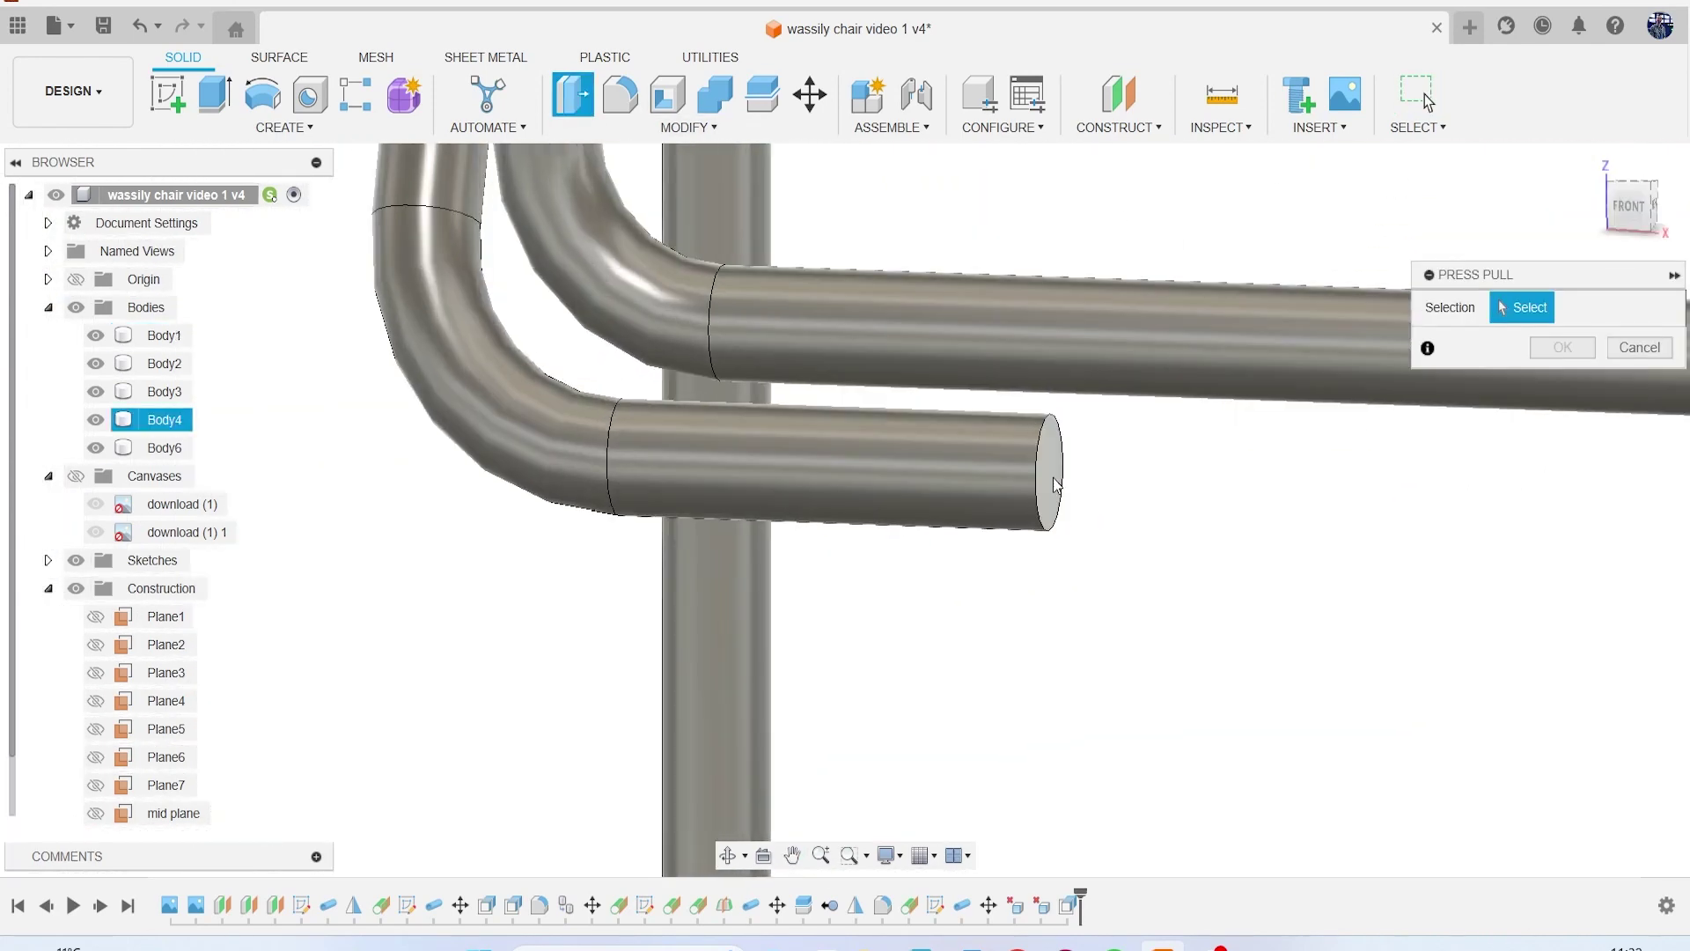
{"action": "type", "text": "25"}
{"action": "left_click_drag", "start_coordinate": [1075, 478], "coordinate": [1099, 482]}
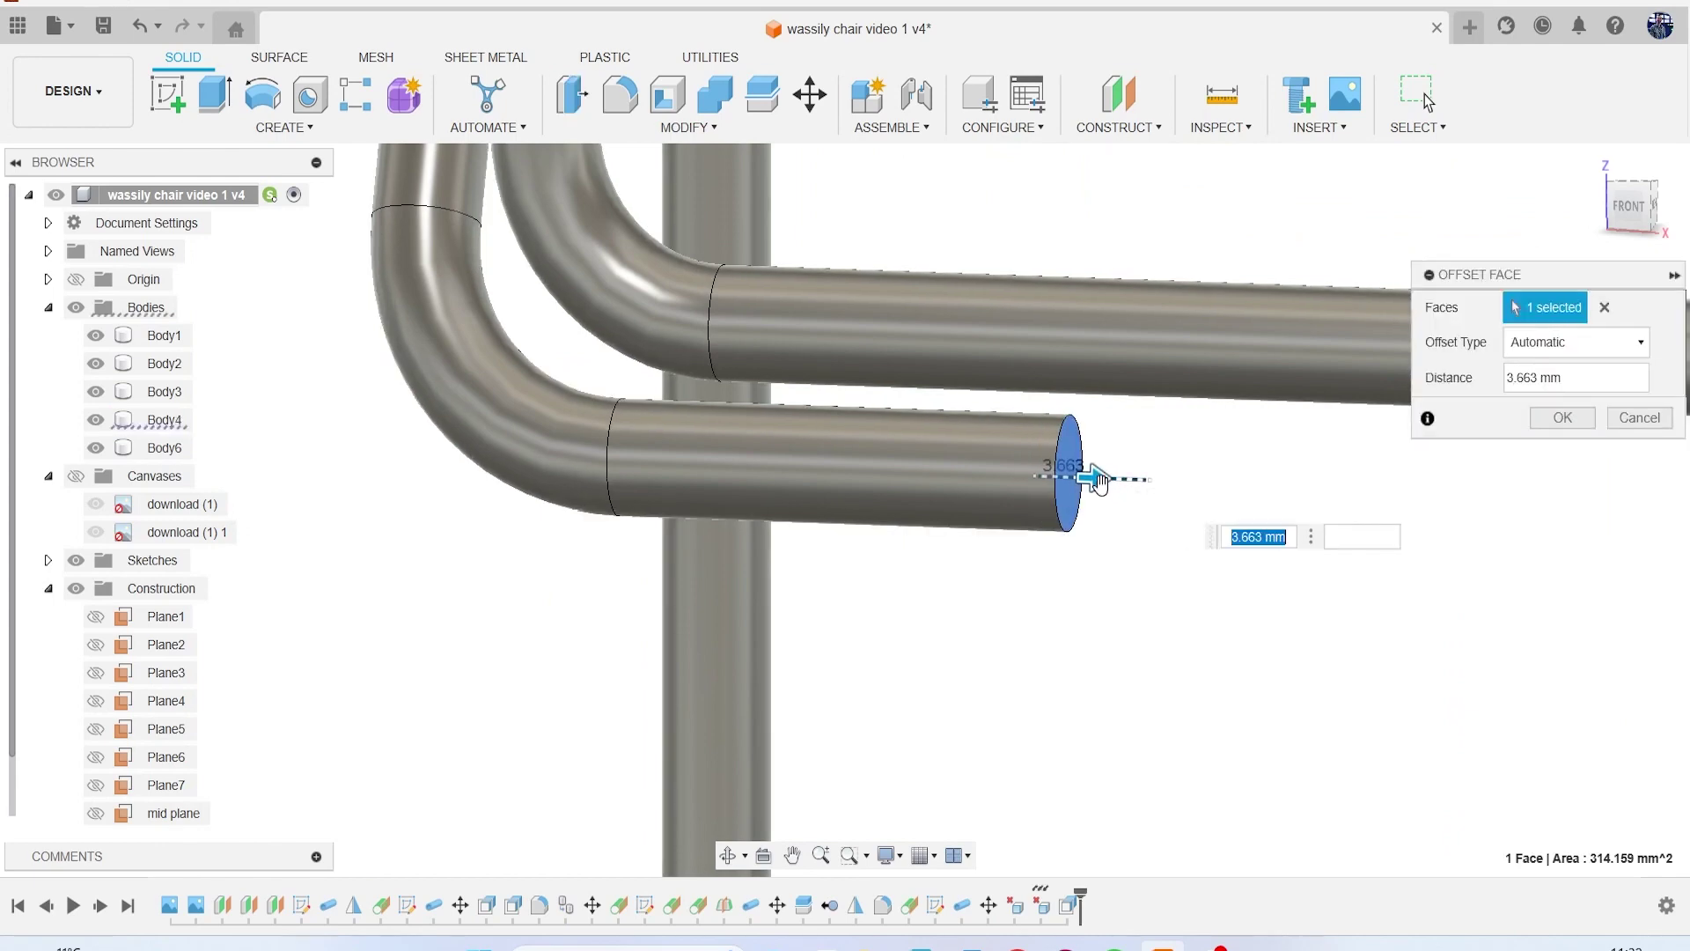
{"action": "key", "text": "Return"}
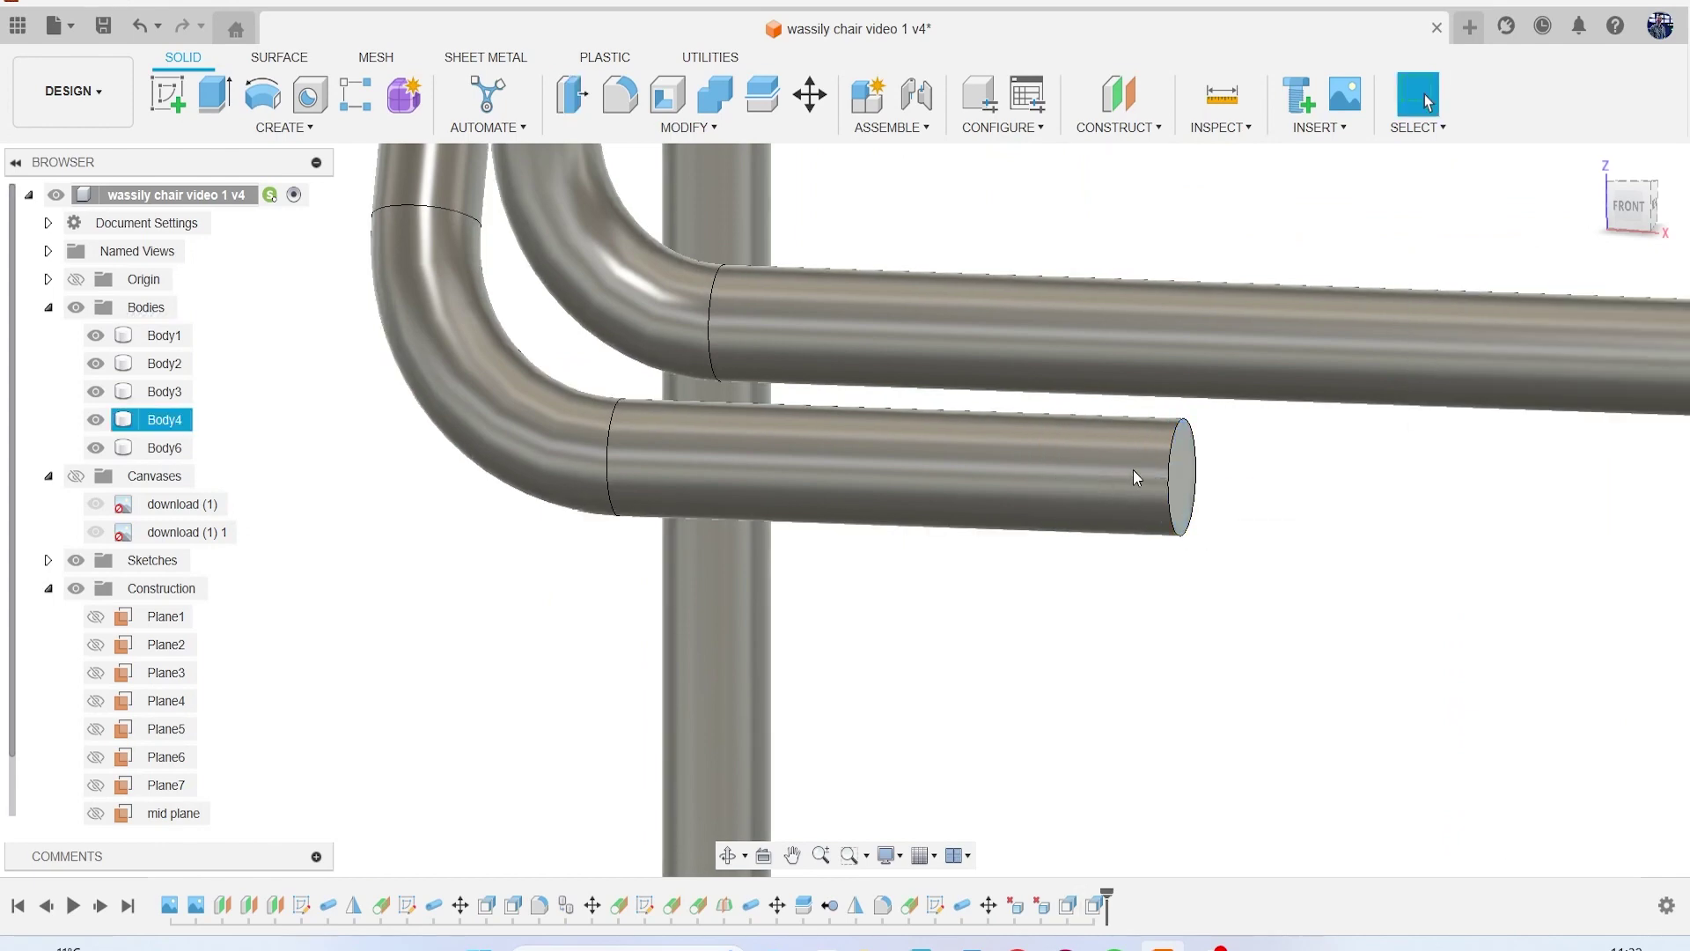
Step: Examine how the seat rail meets the backrest tube's lower end, up close and in the right view
{"action": "scroll", "coordinate": [1133, 468], "scroll_direction": "down", "scroll_amount": 10}
{"action": "scroll", "coordinate": [1321, 472], "scroll_direction": "up", "scroll_amount": 10}
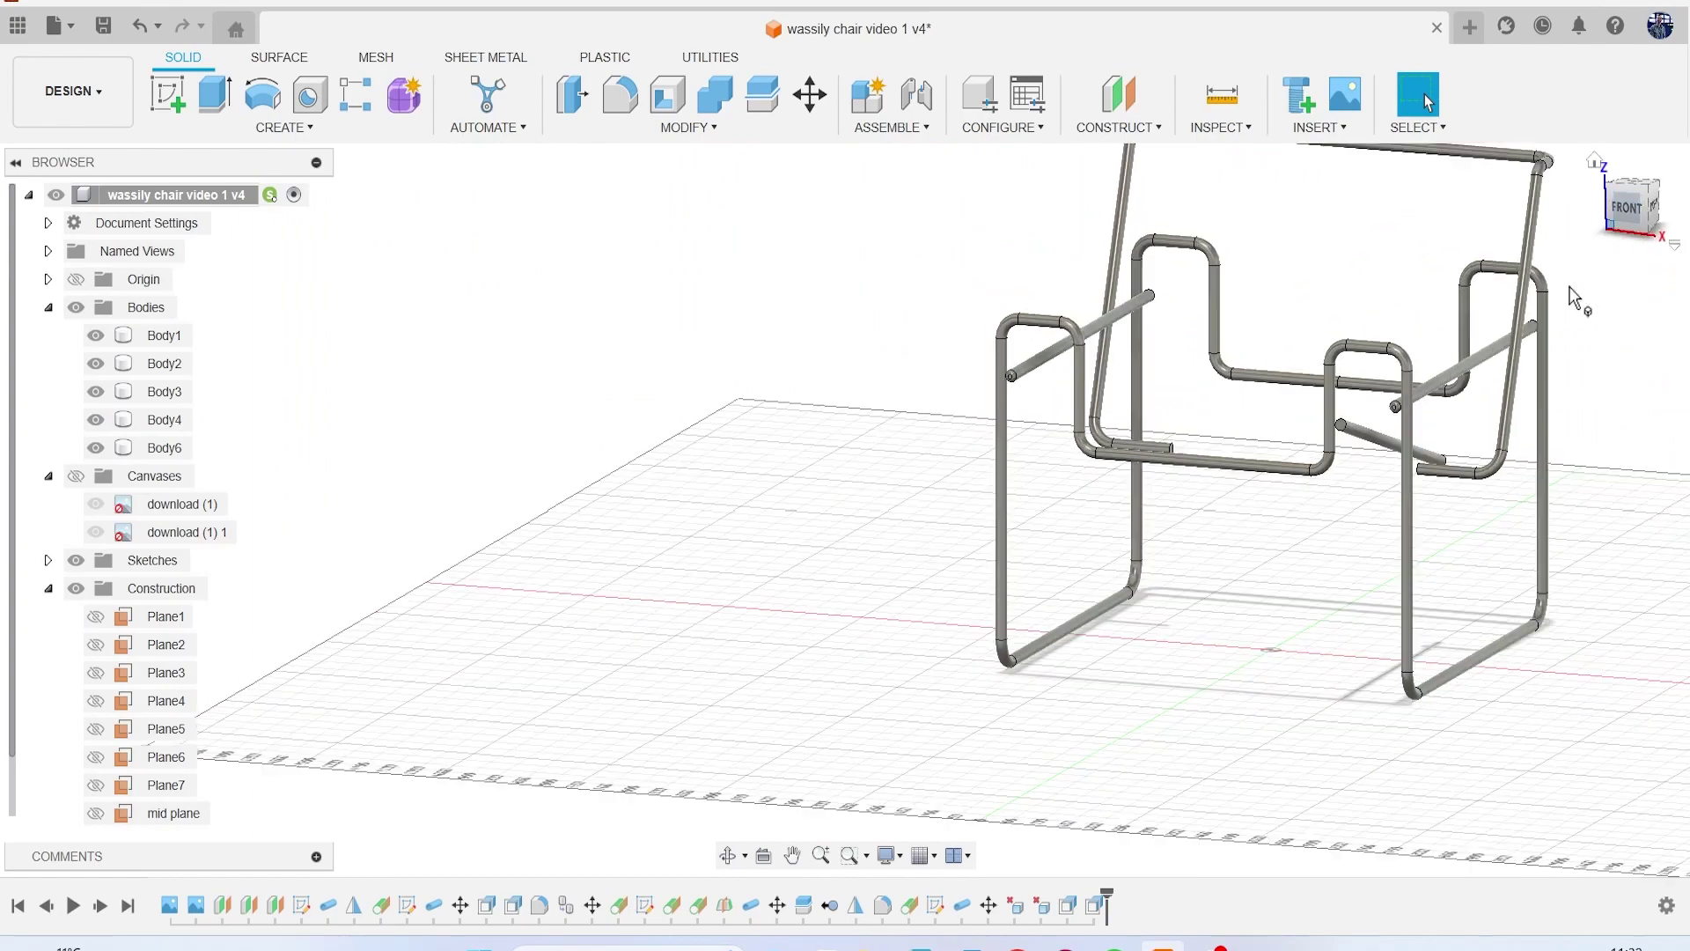
{"action": "scroll", "coordinate": [1338, 488], "scroll_direction": "up", "scroll_amount": 3}
{"action": "scroll", "coordinate": [1493, 334], "scroll_direction": "down", "scroll_amount": 5}
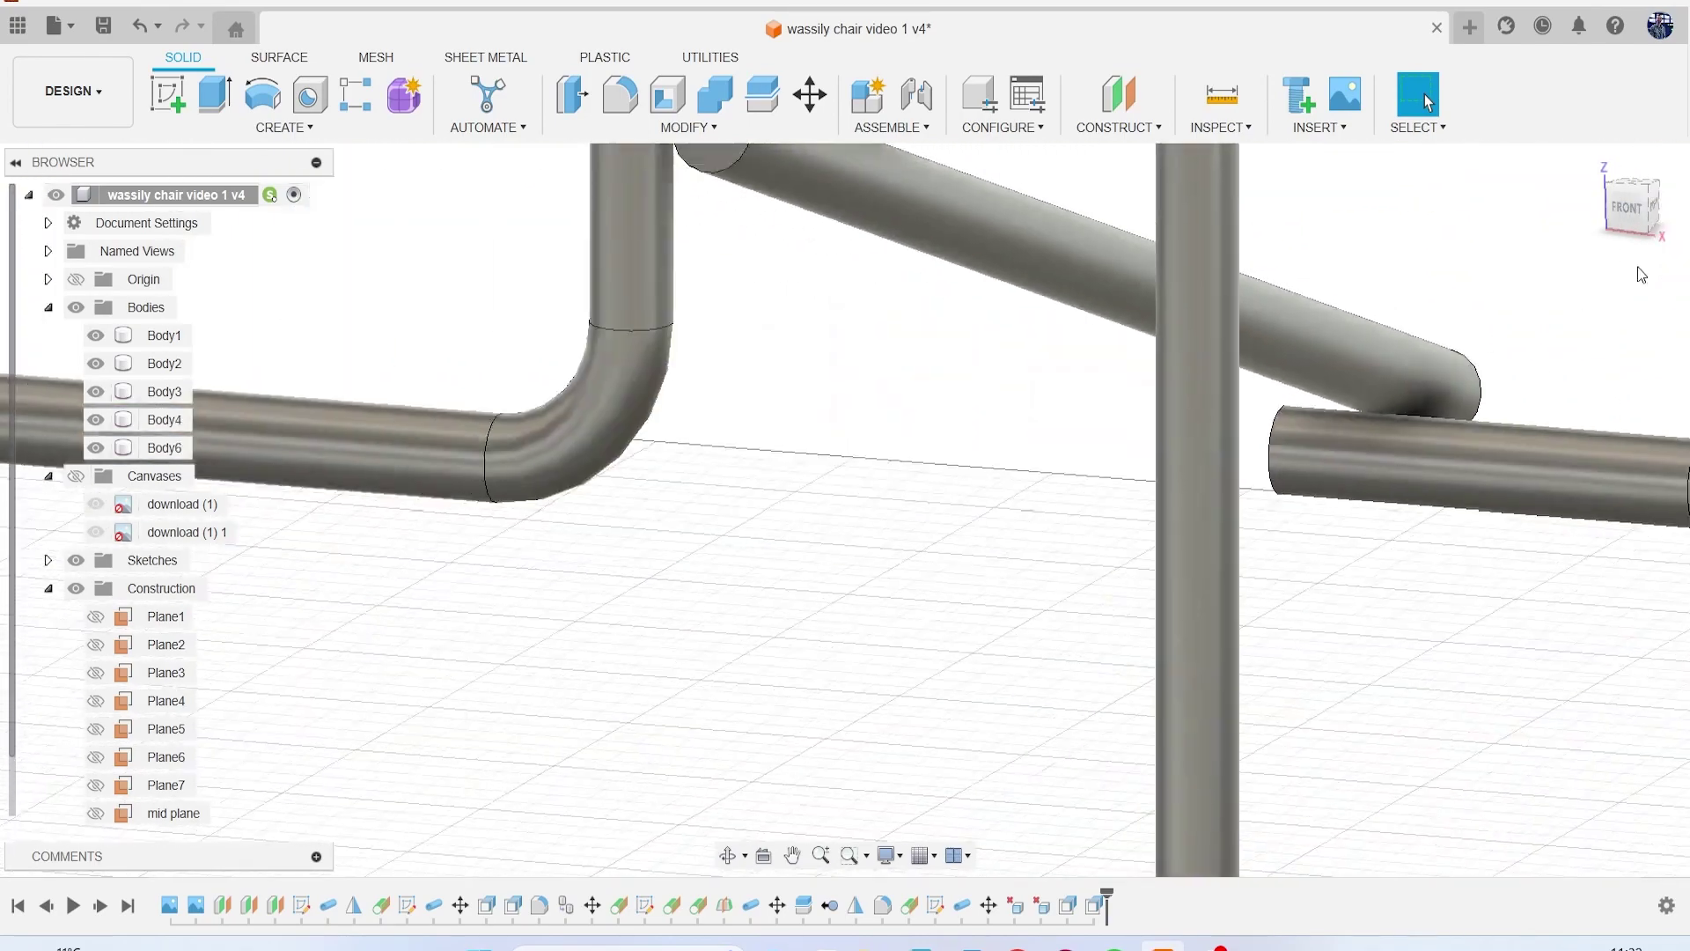
{"action": "left_click", "coordinate": [1652, 211]}
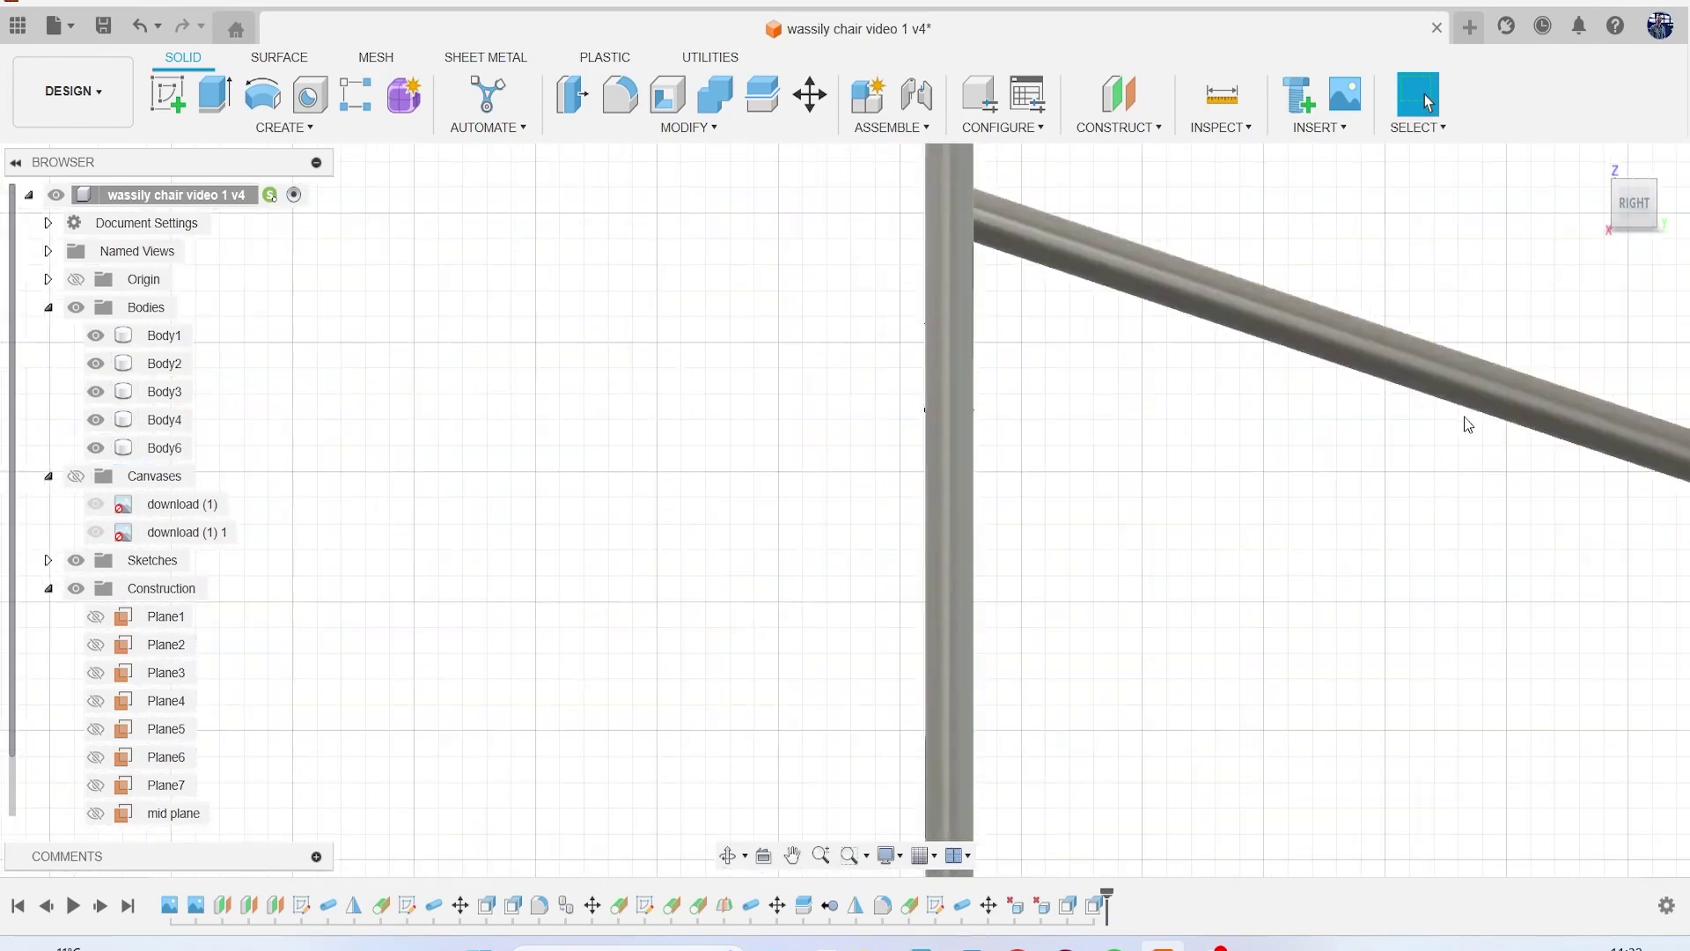
{"action": "scroll", "coordinate": [1465, 415], "scroll_direction": "down", "scroll_amount": 3}
{"action": "middle_click_drag", "start_coordinate": [1457, 434], "coordinate": [1195, 406]}
{"action": "scroll", "coordinate": [1286, 416], "scroll_direction": "up", "scroll_amount": 5}
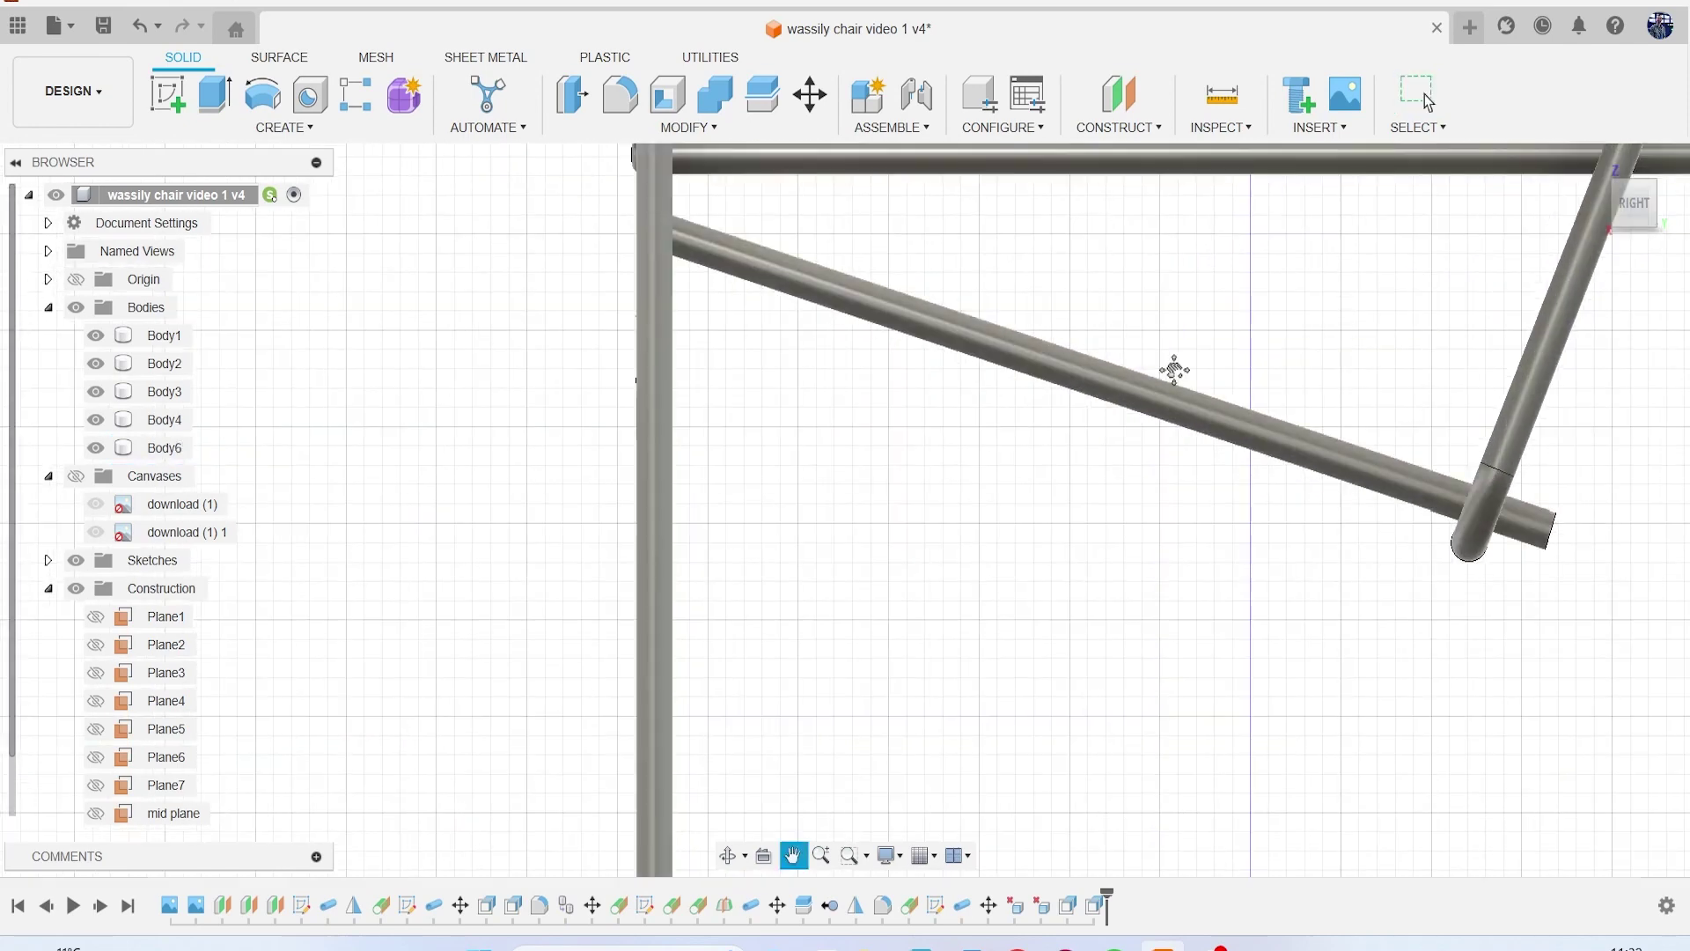
Step: Start moving the seat rail body and set its pivot at the centre of the rail's front end face
{"action": "left_click", "coordinate": [165, 447]}
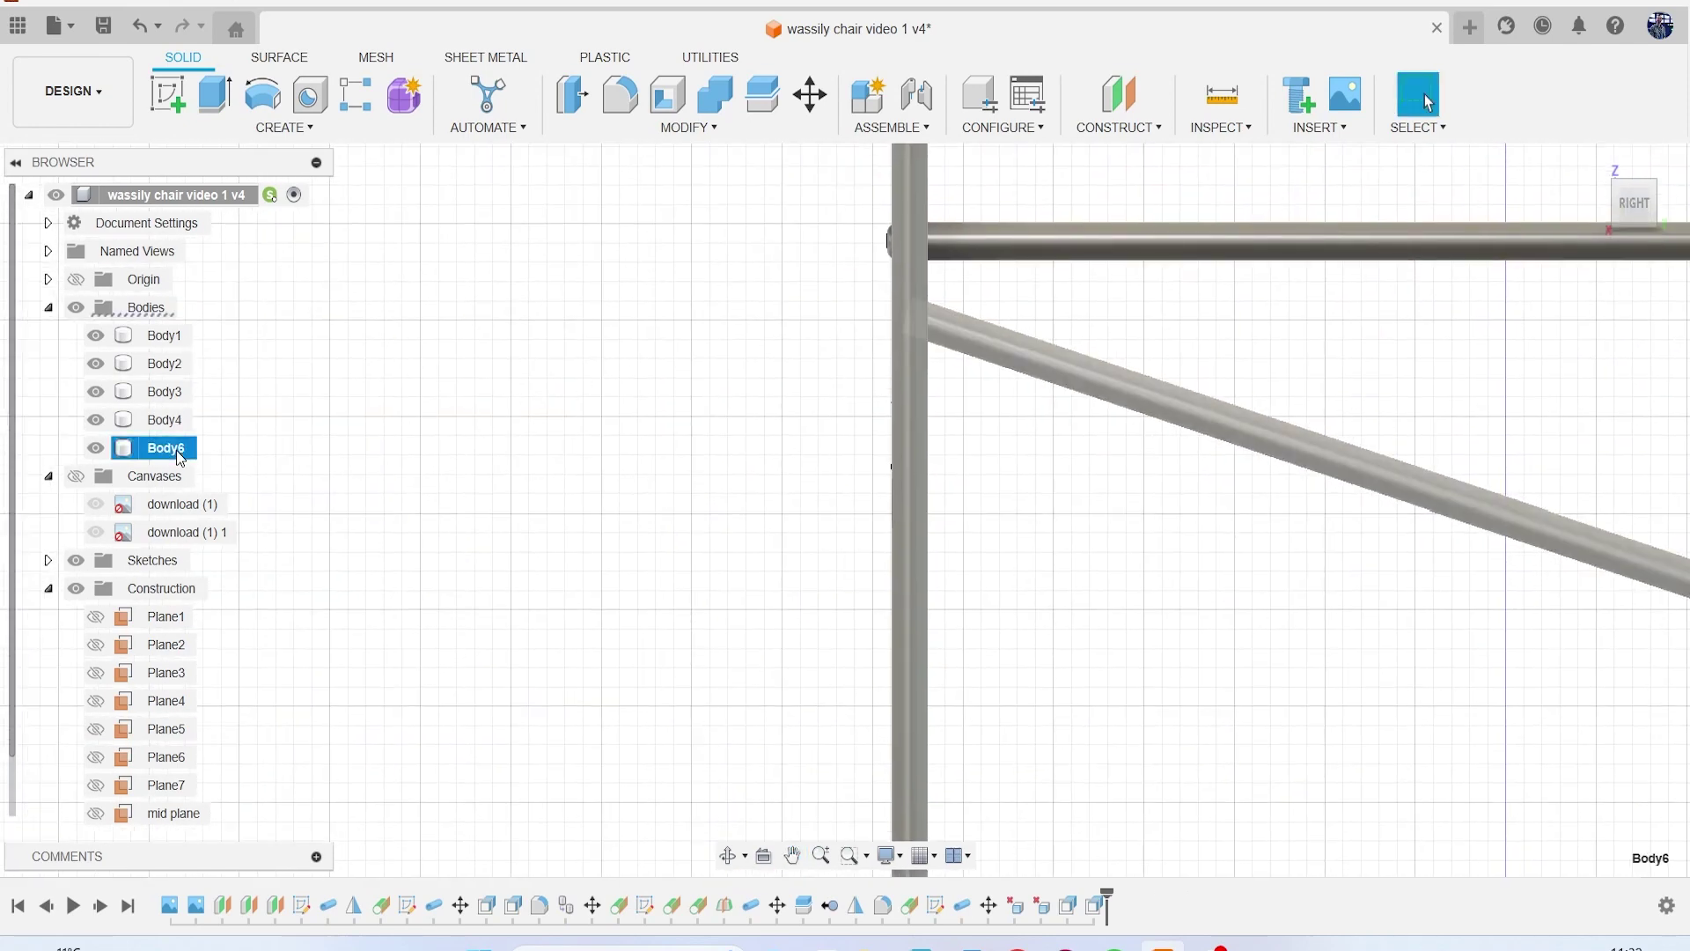
{"action": "right_click", "coordinate": [589, 362]}
{"action": "left_click", "coordinate": [526, 197]}
{"action": "middle_click_drag", "start_coordinate": [1071, 521], "coordinate": [1122, 476]}
{"action": "middle_click_drag", "start_coordinate": [1337, 415], "coordinate": [1135, 407]}
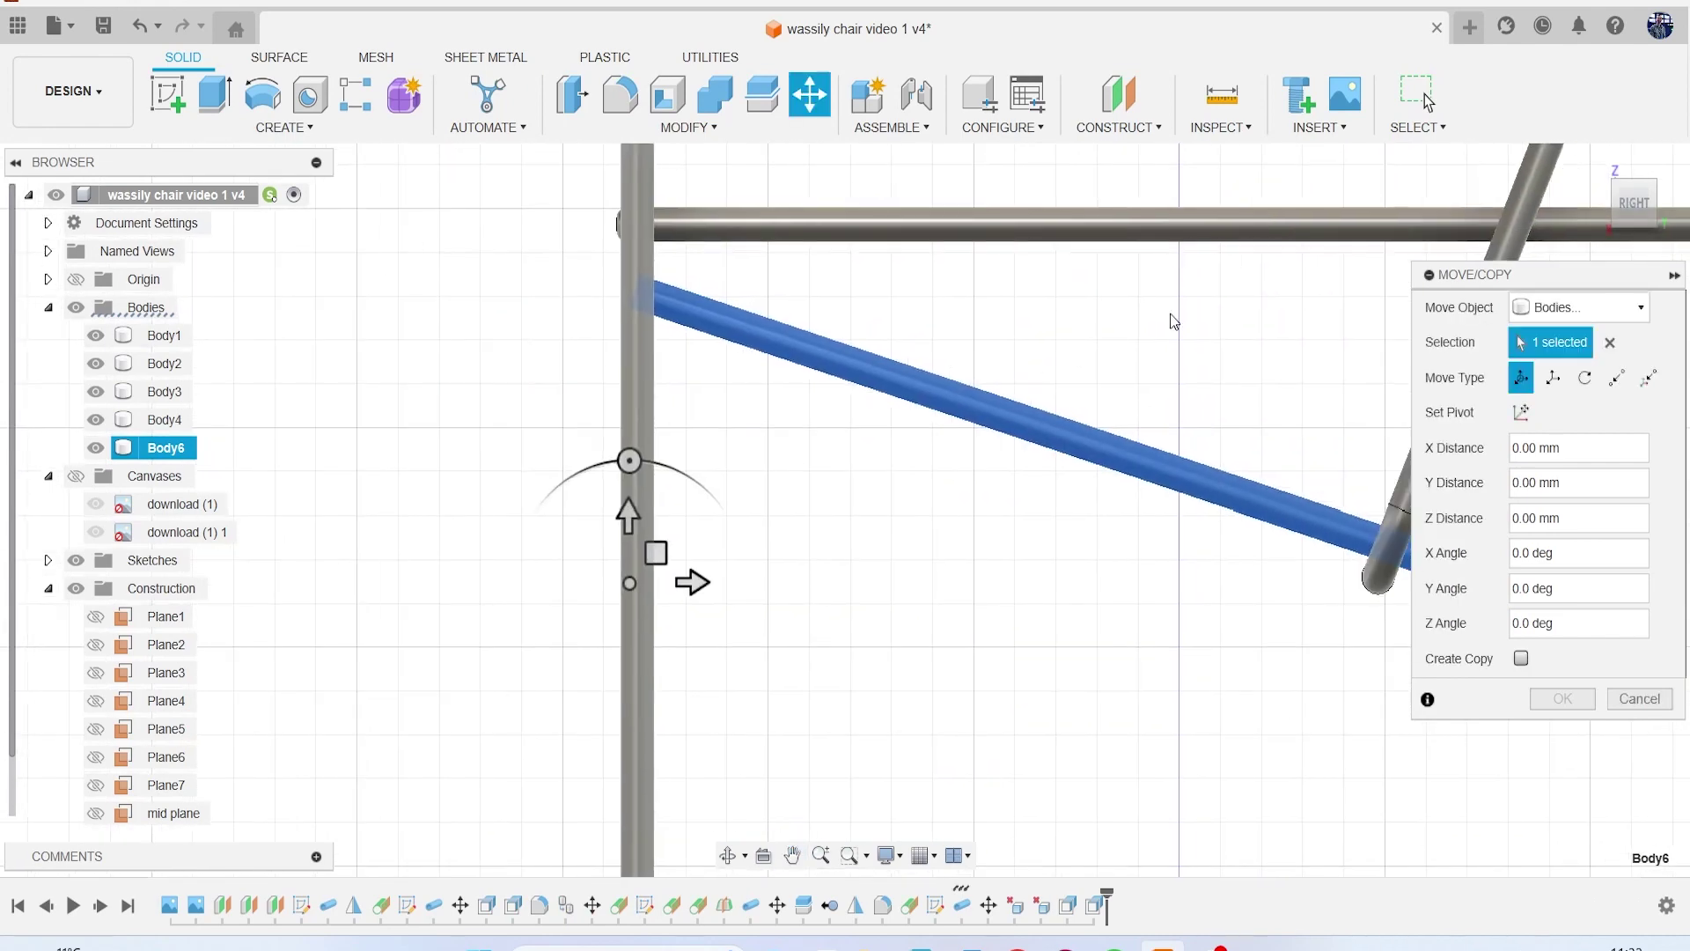
{"action": "left_click_drag", "start_coordinate": [1651, 216], "coordinate": [1680, 229]}
{"action": "left_click", "coordinate": [1522, 412]}
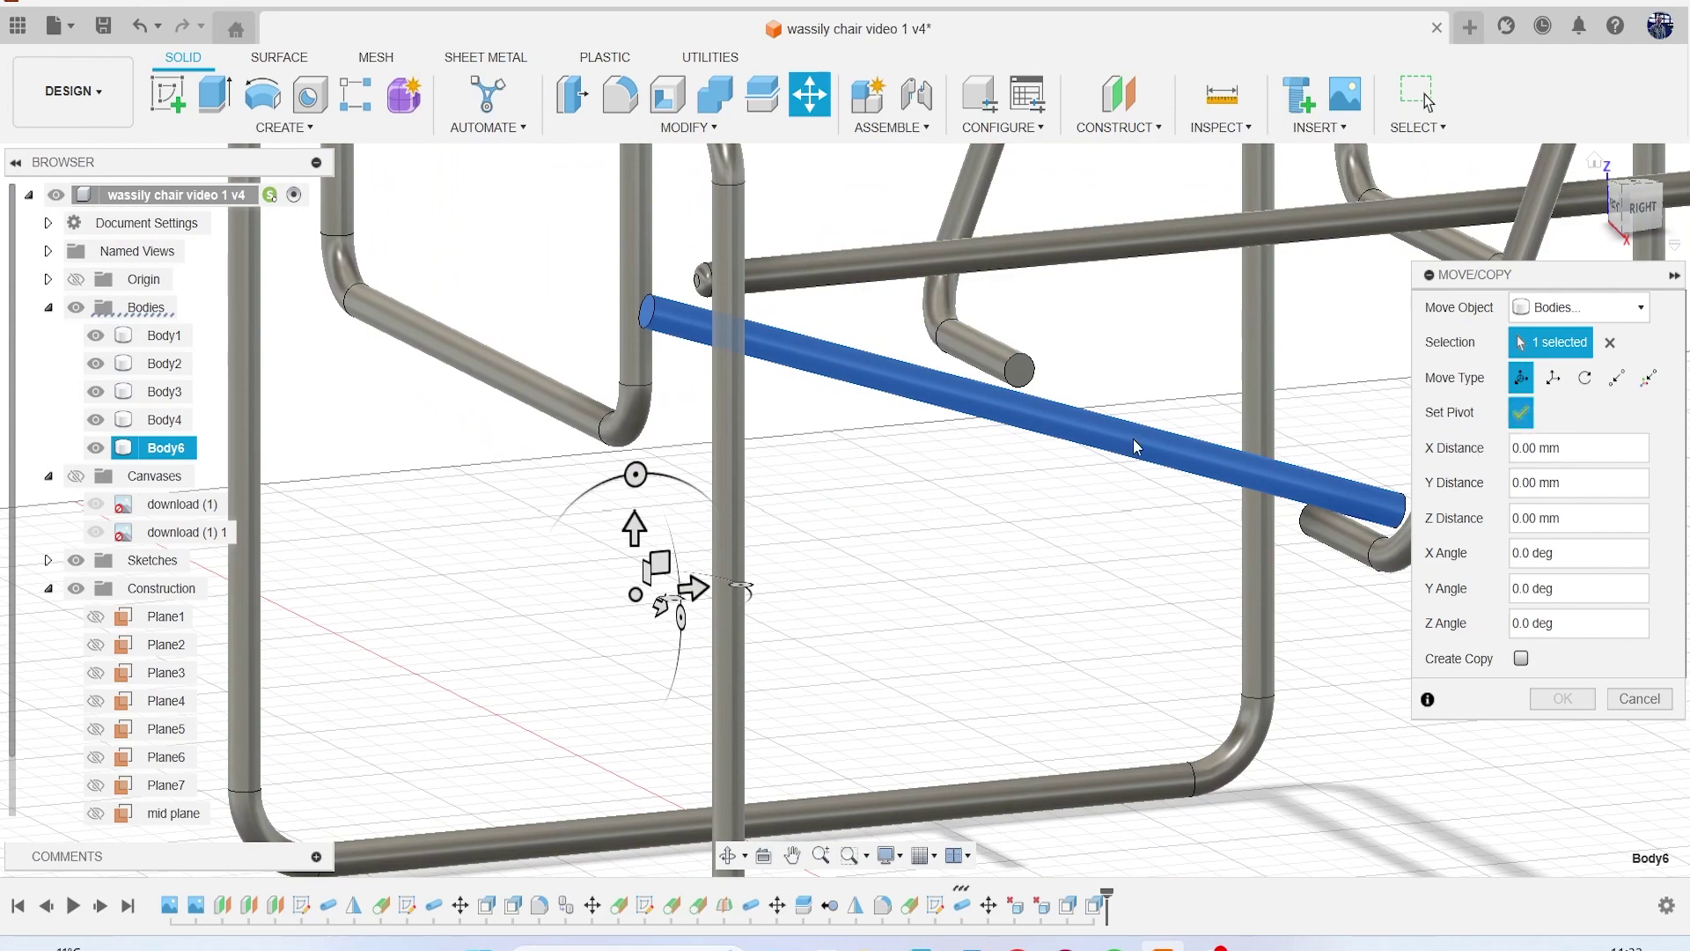
{"action": "left_click", "coordinate": [648, 312]}
{"action": "scroll", "coordinate": [677, 317], "scroll_direction": "up", "scroll_amount": 5}
{"action": "scroll", "coordinate": [671, 314], "scroll_direction": "up", "scroll_amount": 1}
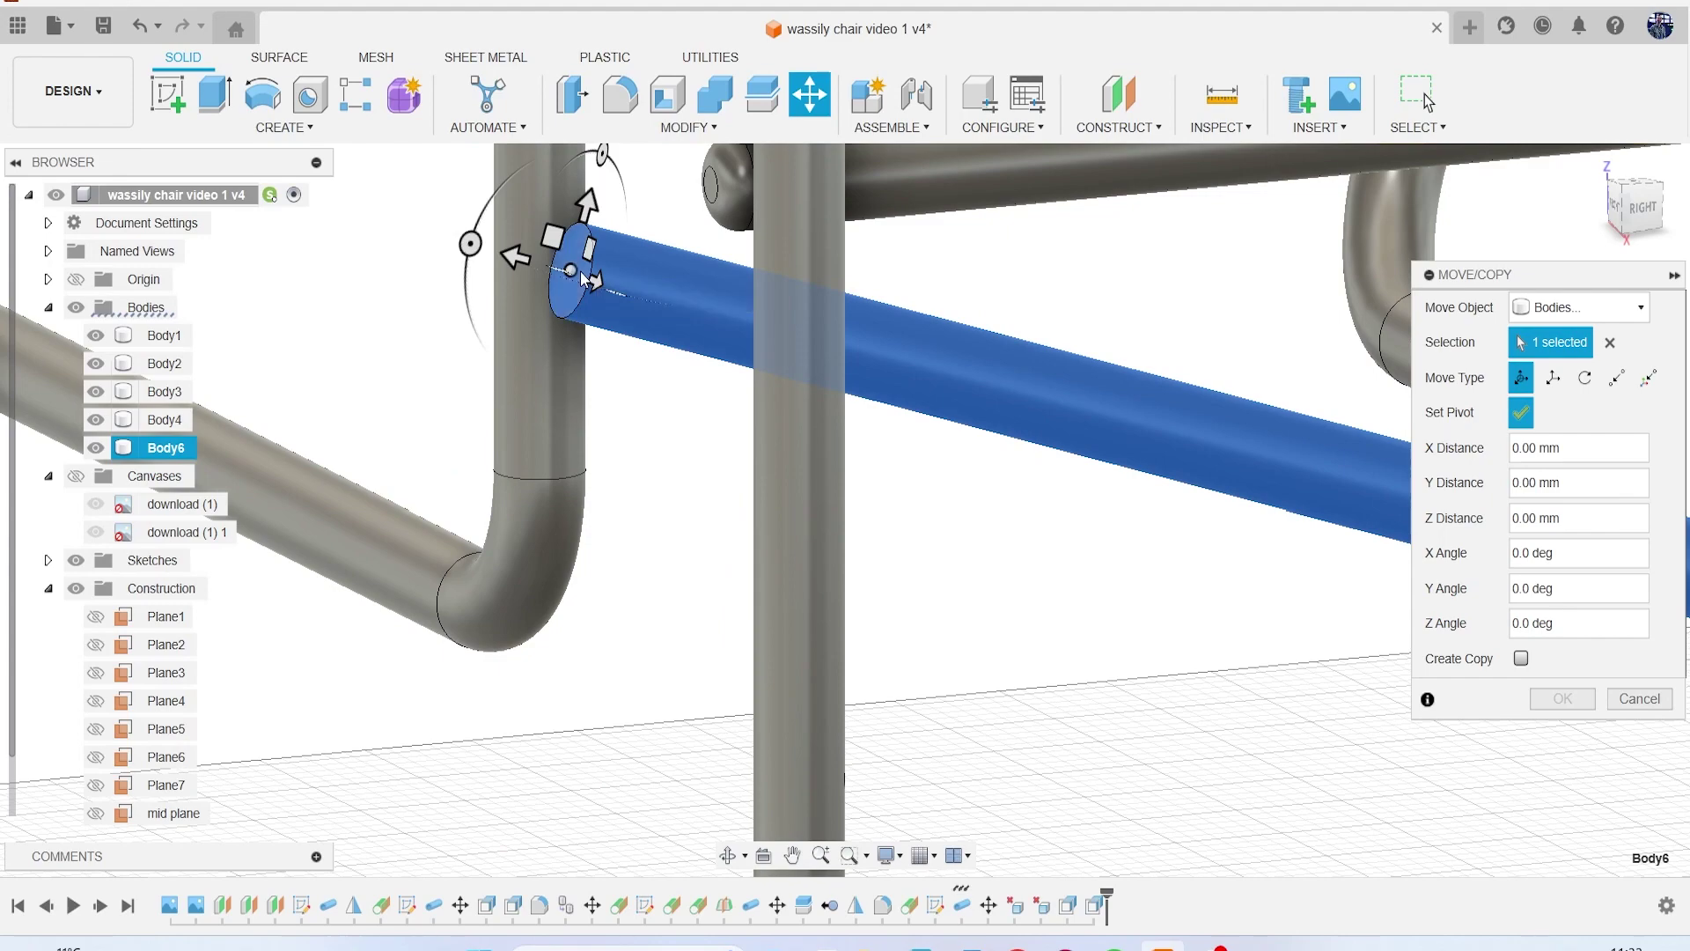
{"action": "left_click", "coordinate": [1530, 416]}
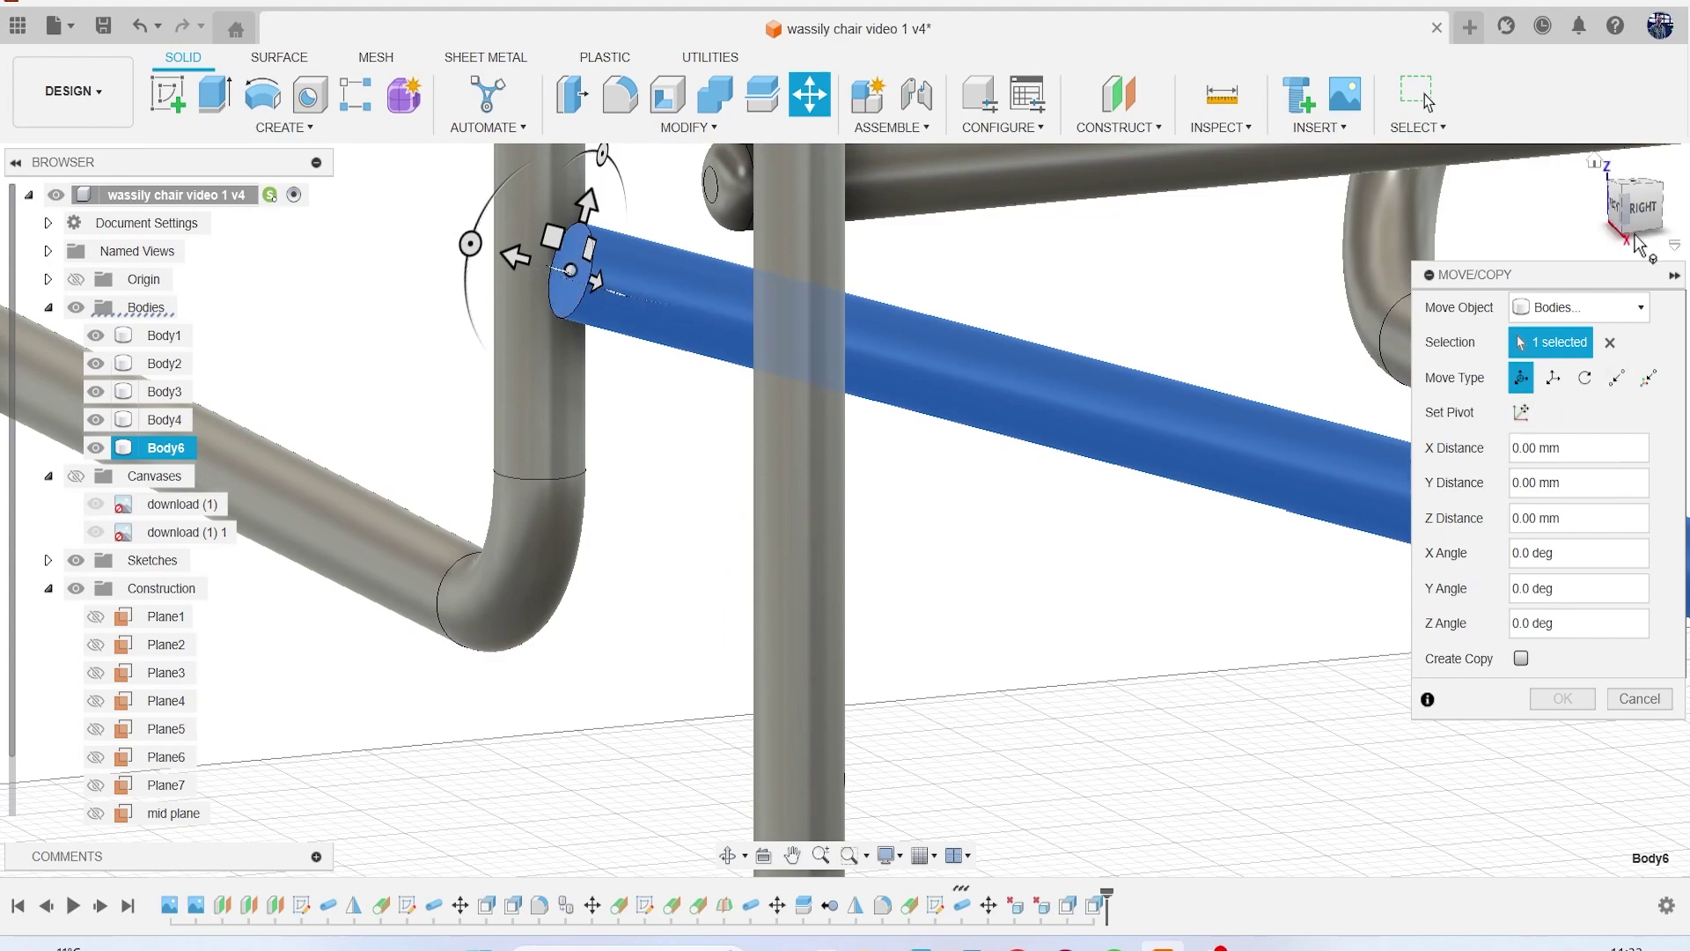
Step: Try rotating the seat rail about the X axis at its front-end pivot by 0.5, 0.2 and 0.1 degrees
{"action": "left_click", "coordinate": [1624, 221]}
{"action": "middle_click_drag", "start_coordinate": [1018, 491], "coordinate": [907, 423]}
{"action": "scroll", "coordinate": [520, 332], "scroll_direction": "up", "scroll_amount": 3}
{"action": "middle_click_drag", "start_coordinate": [649, 397], "coordinate": [561, 404]}
{"action": "scroll", "coordinate": [519, 317], "scroll_direction": "down", "scroll_amount": 2}
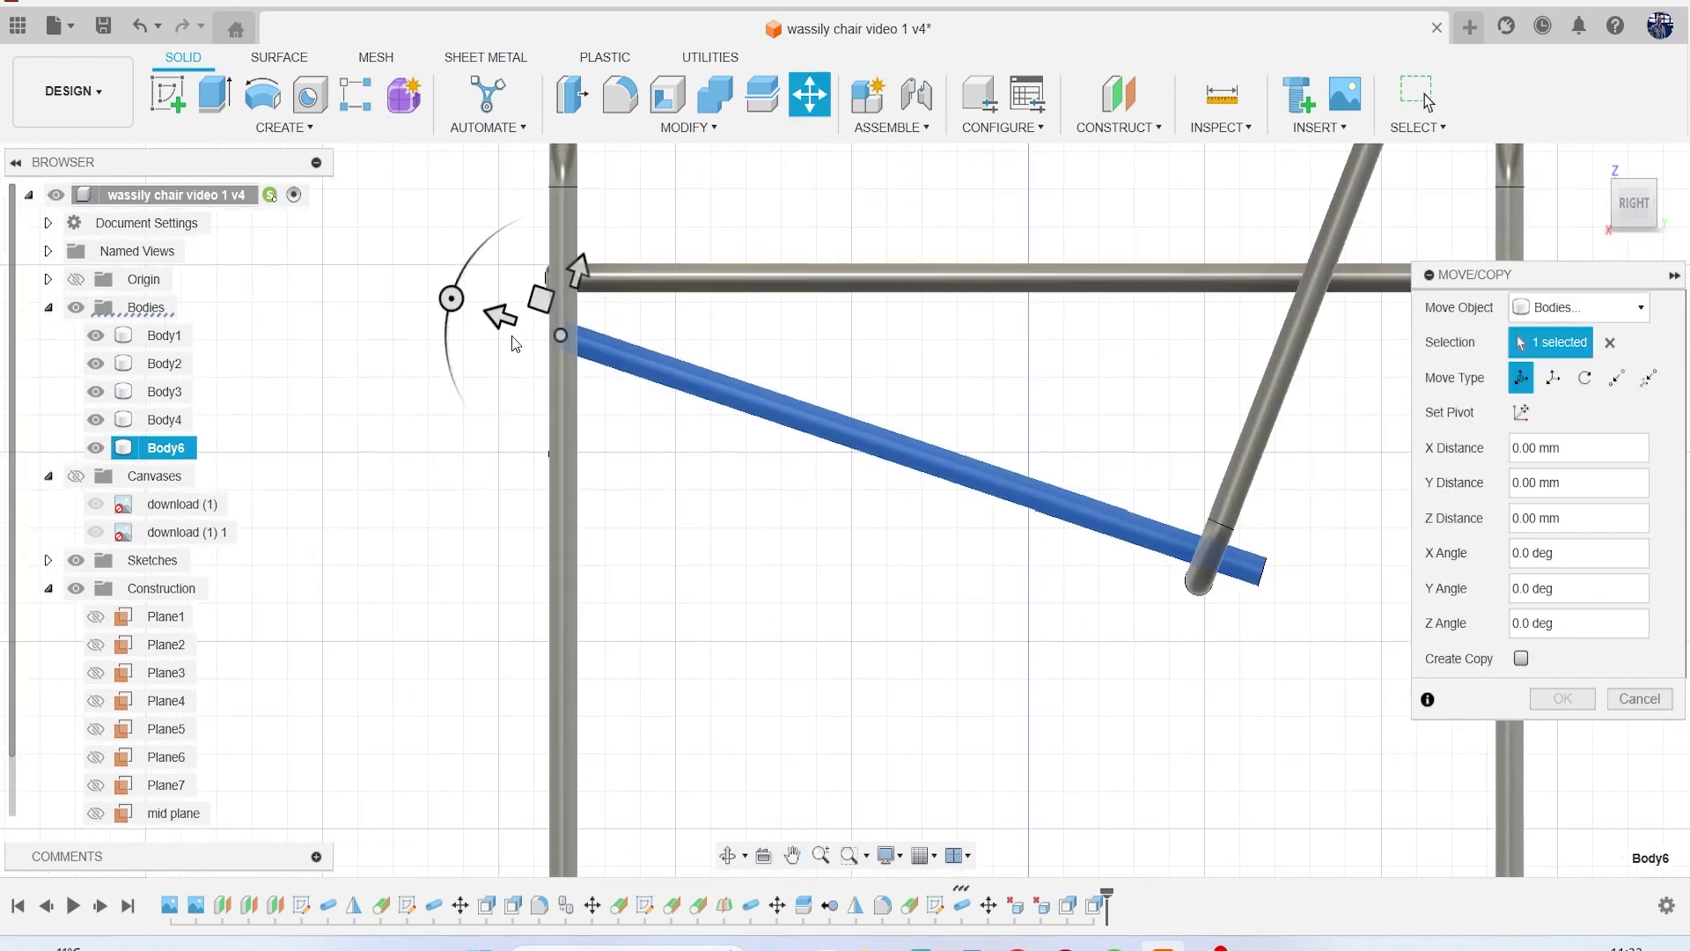
{"action": "mouse_move", "coordinate": [457, 305]}
{"action": "left_mouse_down"}
{"action": "mouse_move", "coordinate": [450, 323]}
{"action": "mouse_move", "coordinate": [453, 297]}
{"action": "left_mouse_up"}
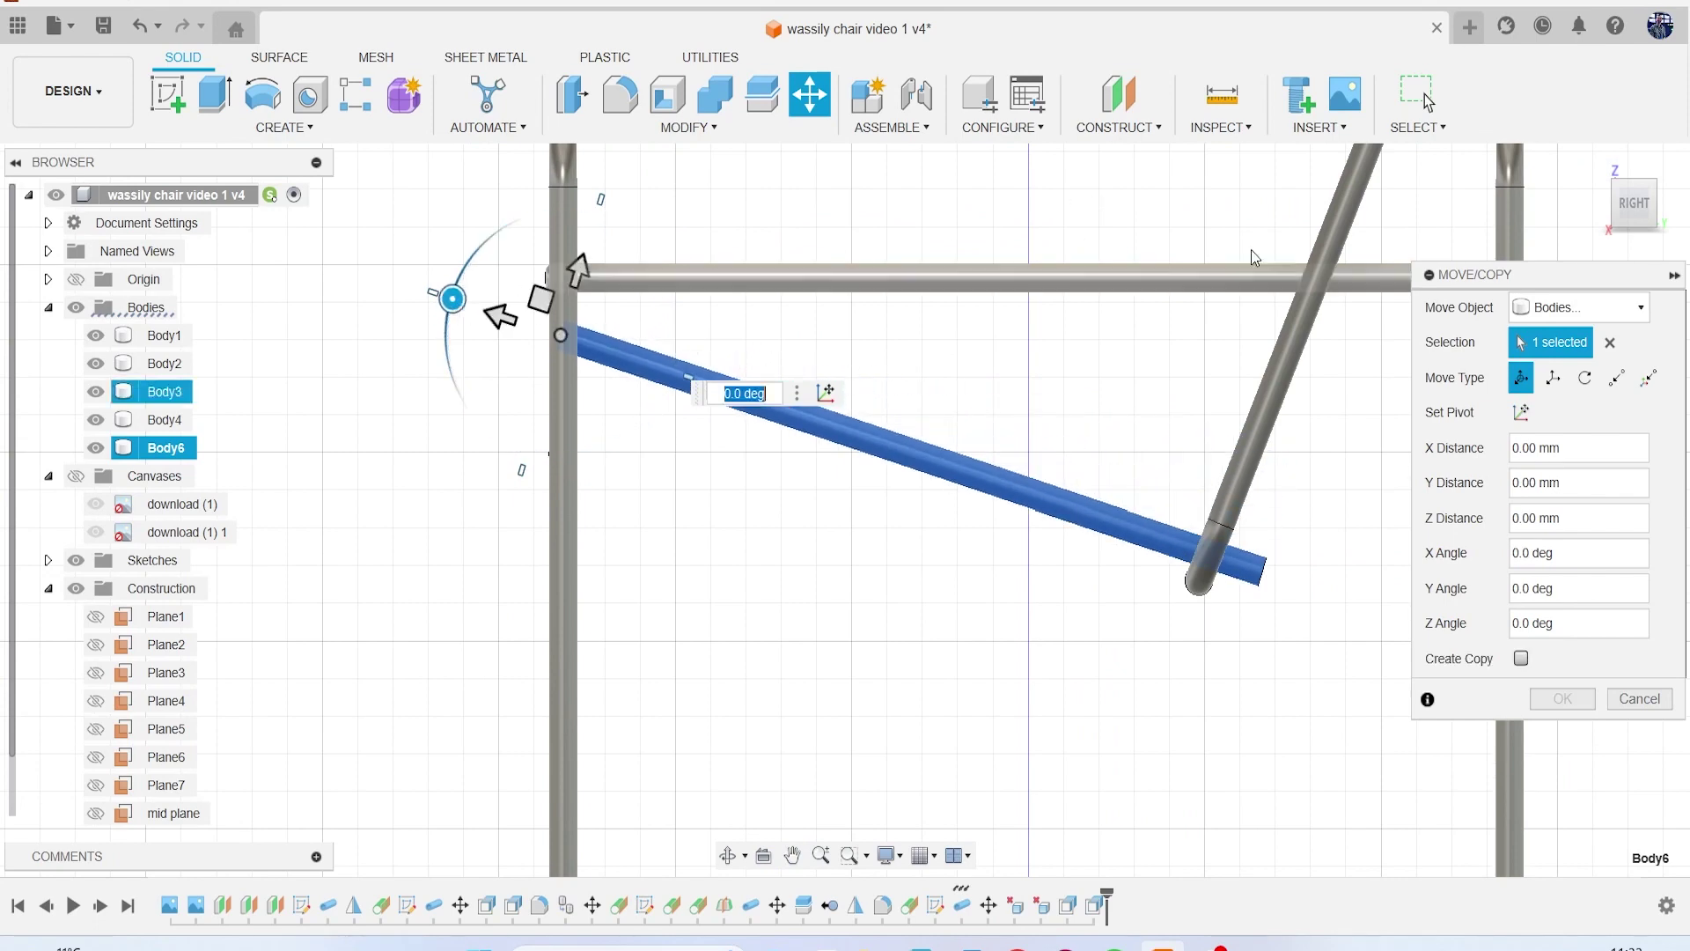
{"action": "left_click", "coordinate": [1605, 214]}
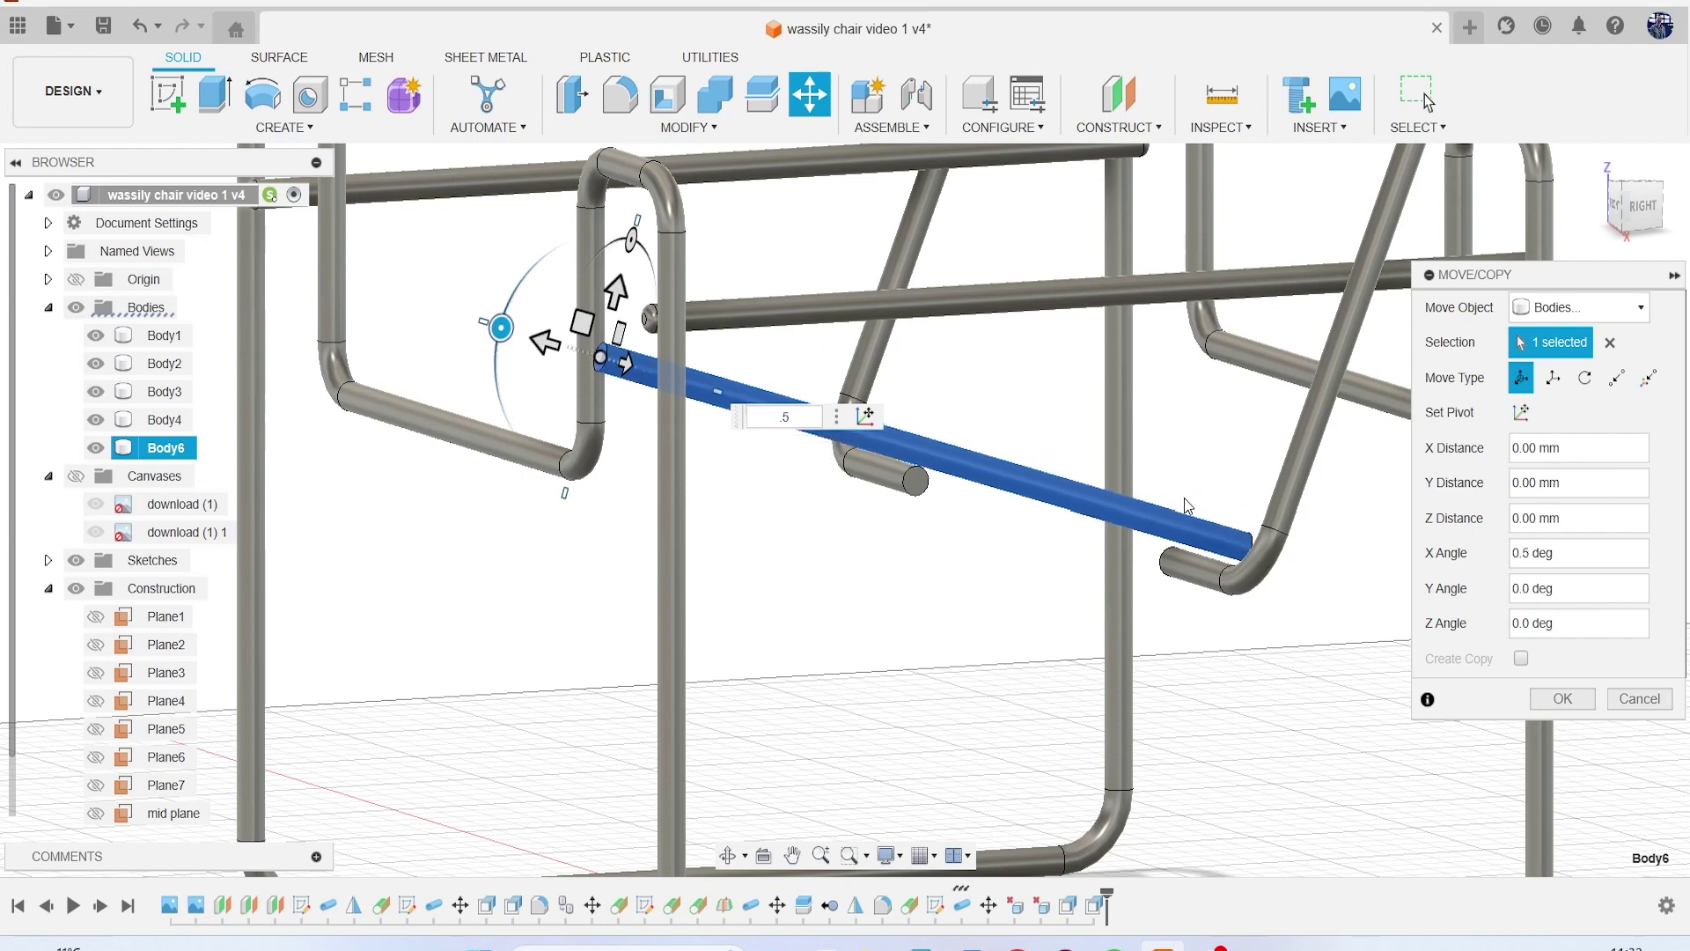
{"action": "key", "text": "BackSpace"}
{"action": "type", "text": "2"}
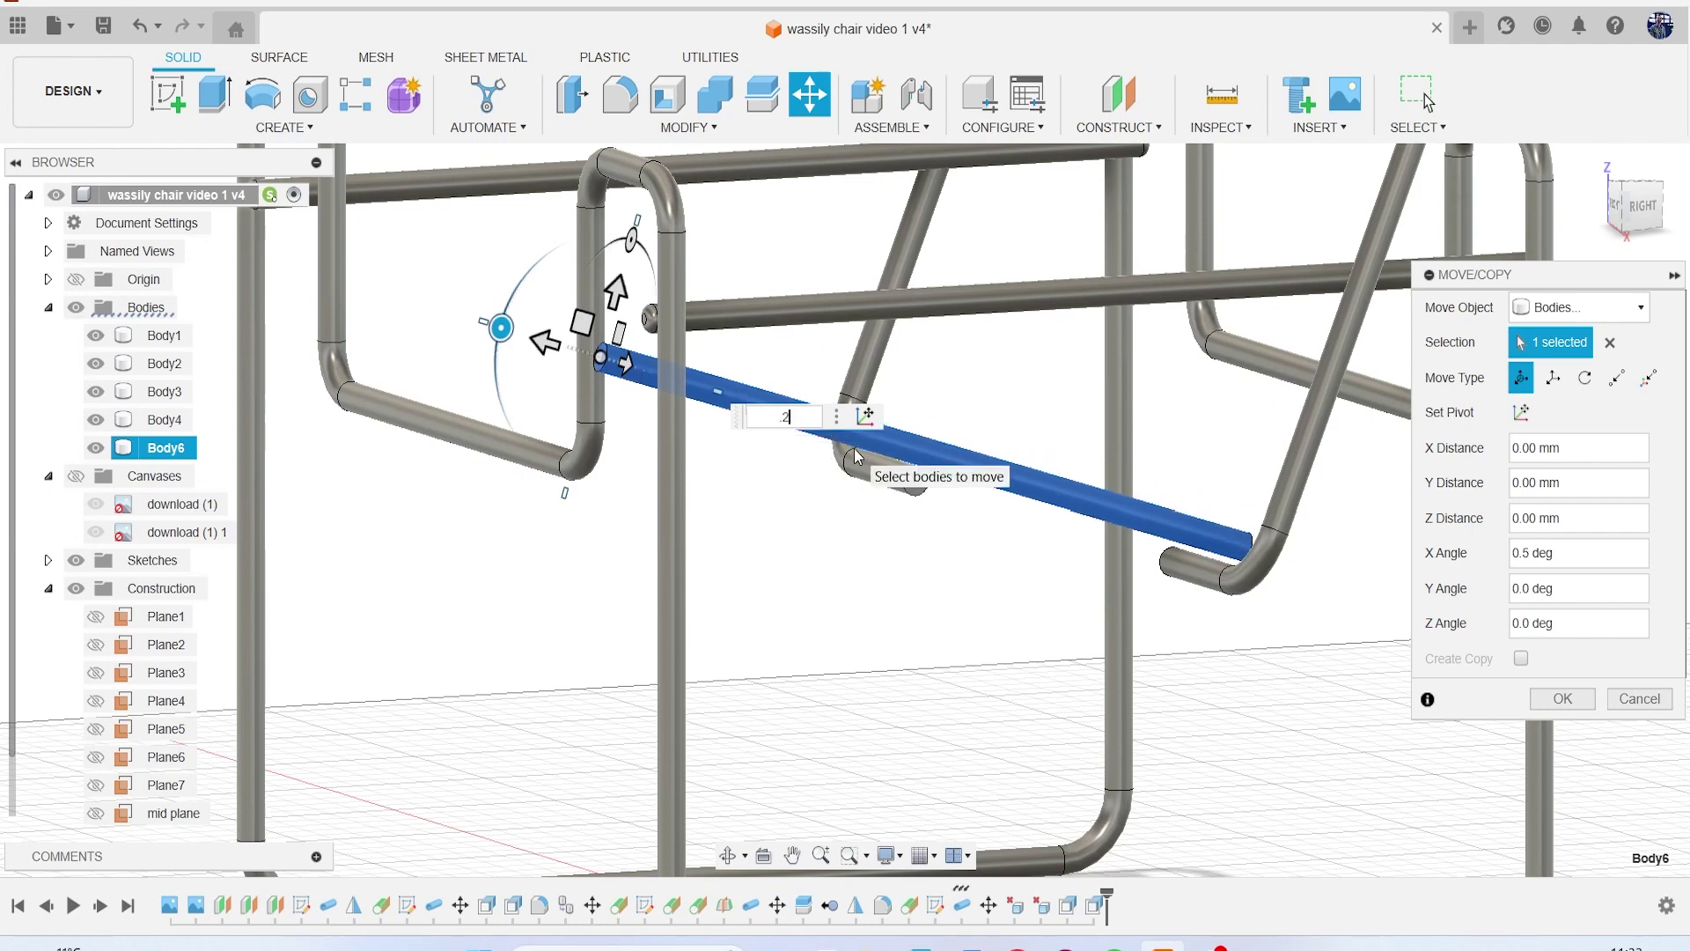
{"action": "key", "text": "BackSpace"}
{"action": "type", "text": "1"}
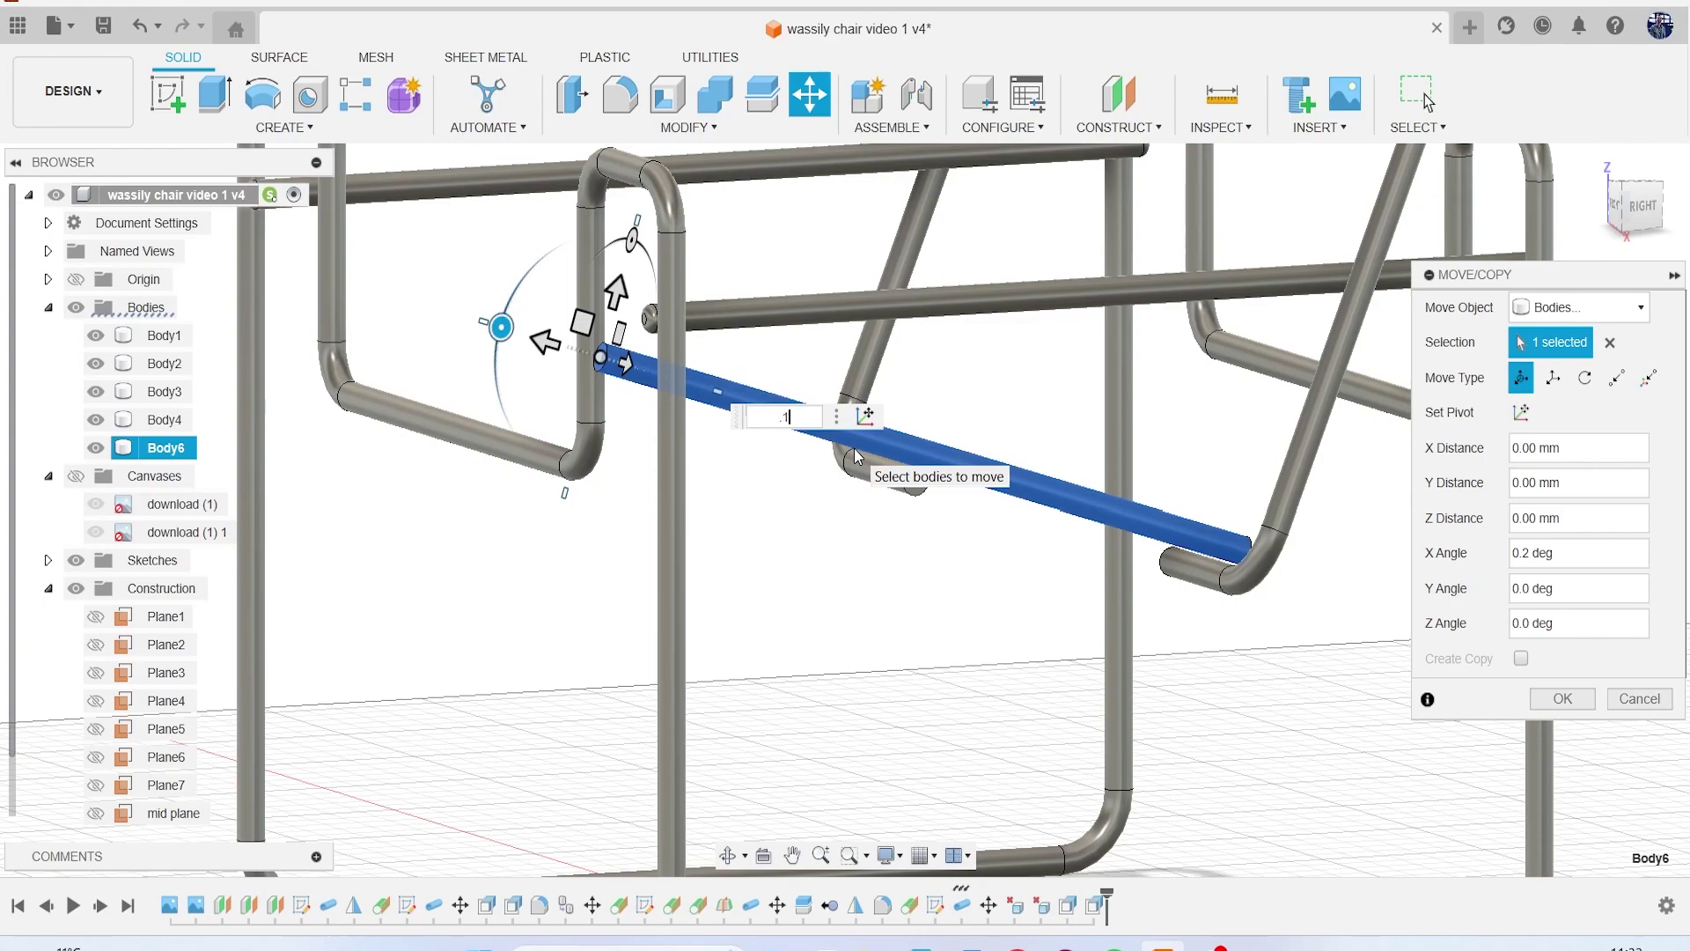
{"action": "scroll", "coordinate": [1233, 571], "scroll_direction": "up", "scroll_amount": 3}
{"action": "scroll", "coordinate": [1231, 574], "scroll_direction": "up", "scroll_amount": 4}
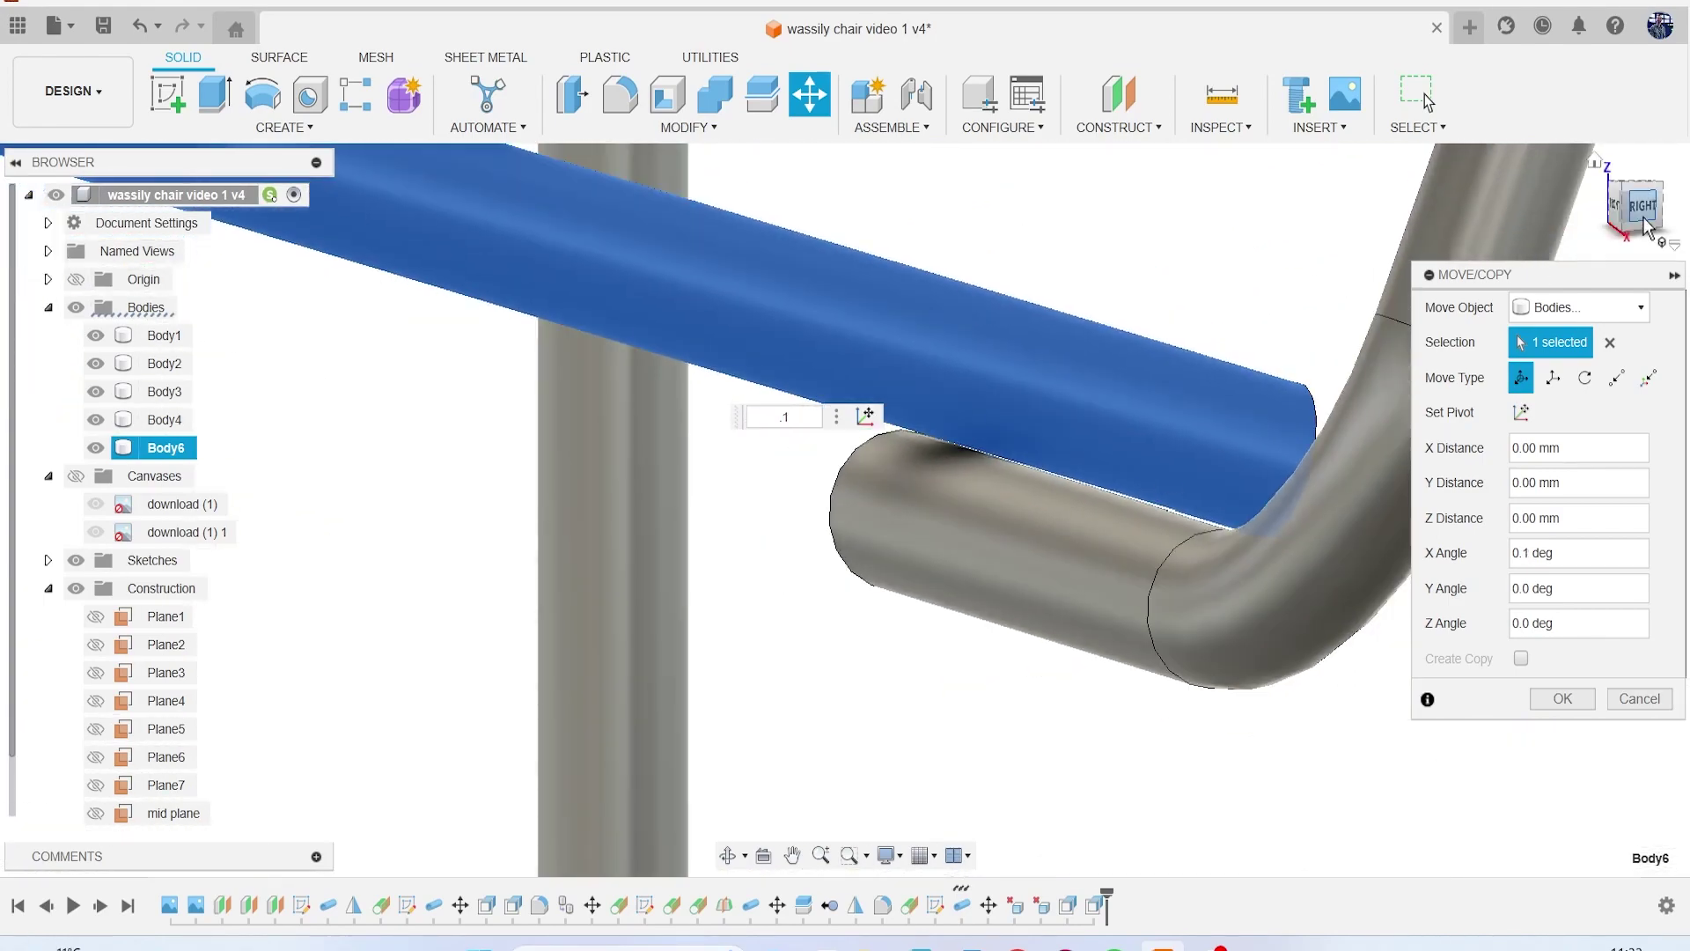
Step: Rotate the seat rail 0.15 degrees about the X axis so its rear end rests on the backrest tube's lower end
{"action": "left_click", "coordinate": [1646, 225]}
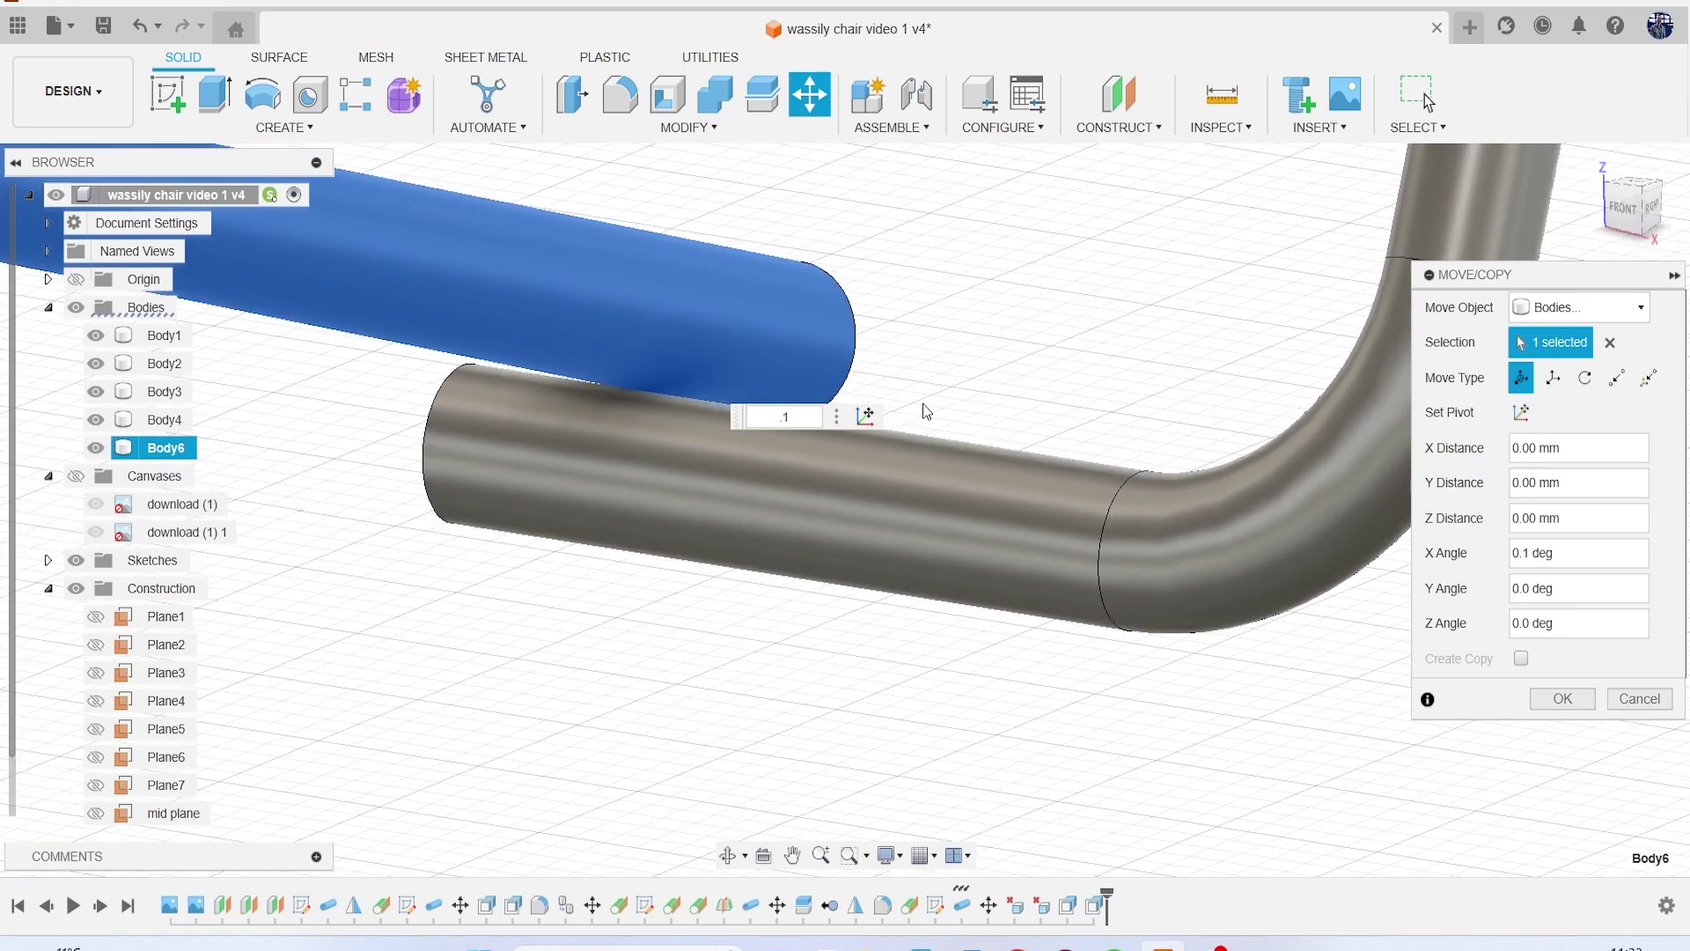
{"action": "left_click", "coordinate": [833, 426]}
{"action": "left_click", "coordinate": [820, 419]}
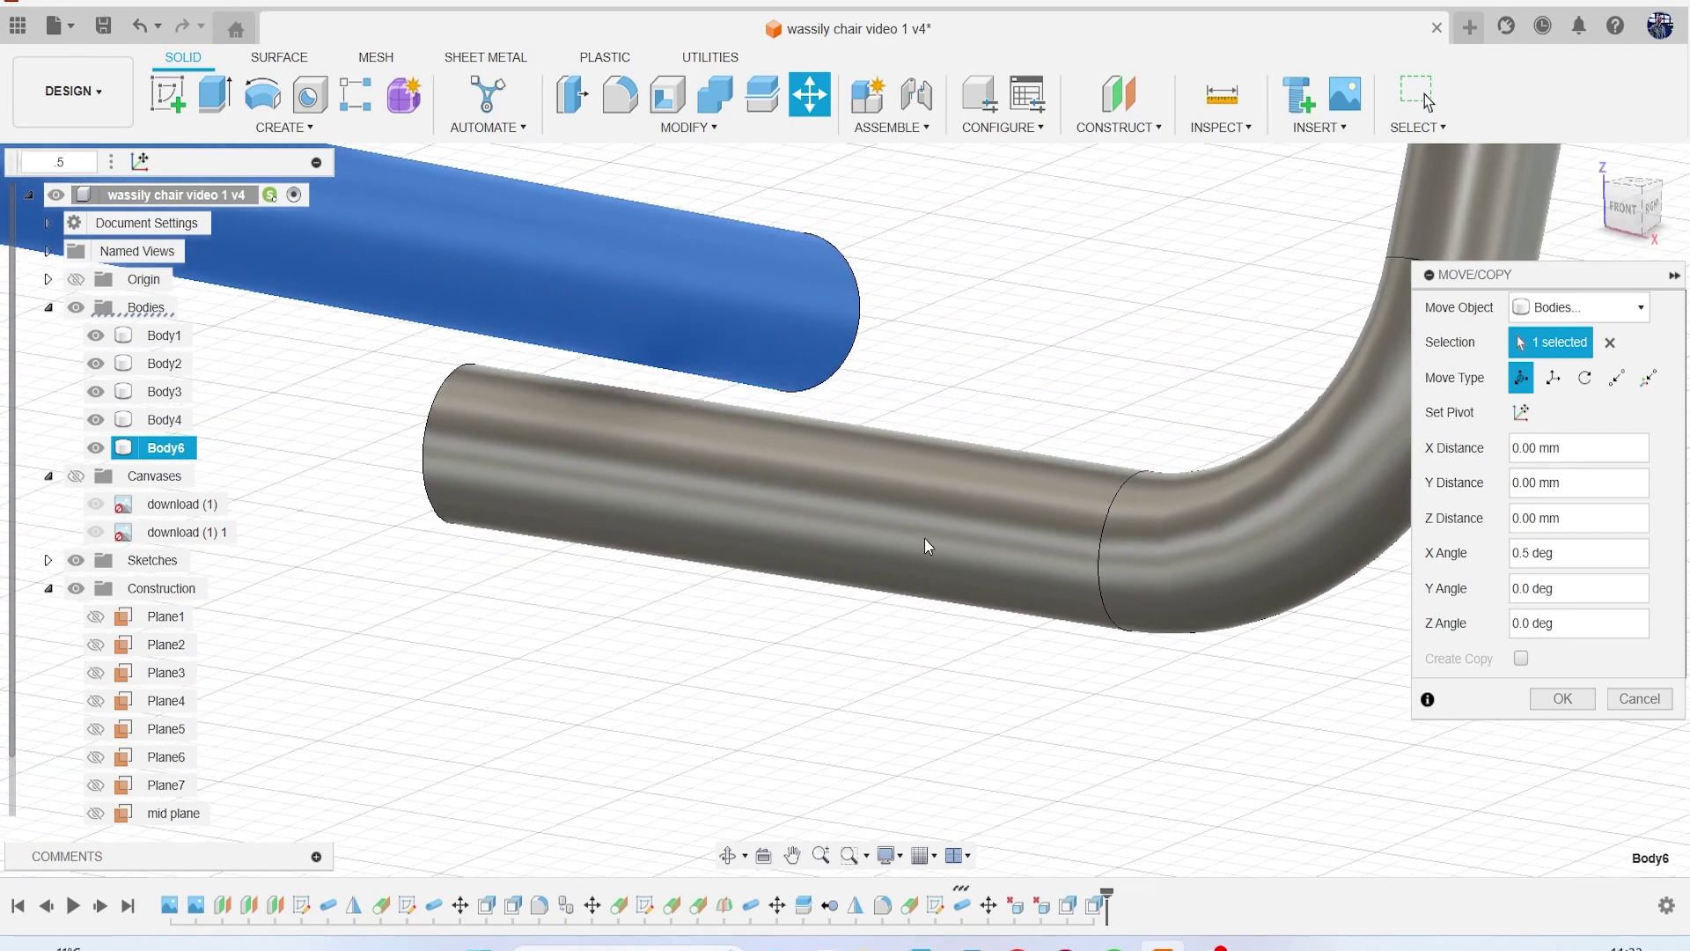
{"action": "scroll", "coordinate": [826, 458], "scroll_direction": "down", "scroll_amount": 5}
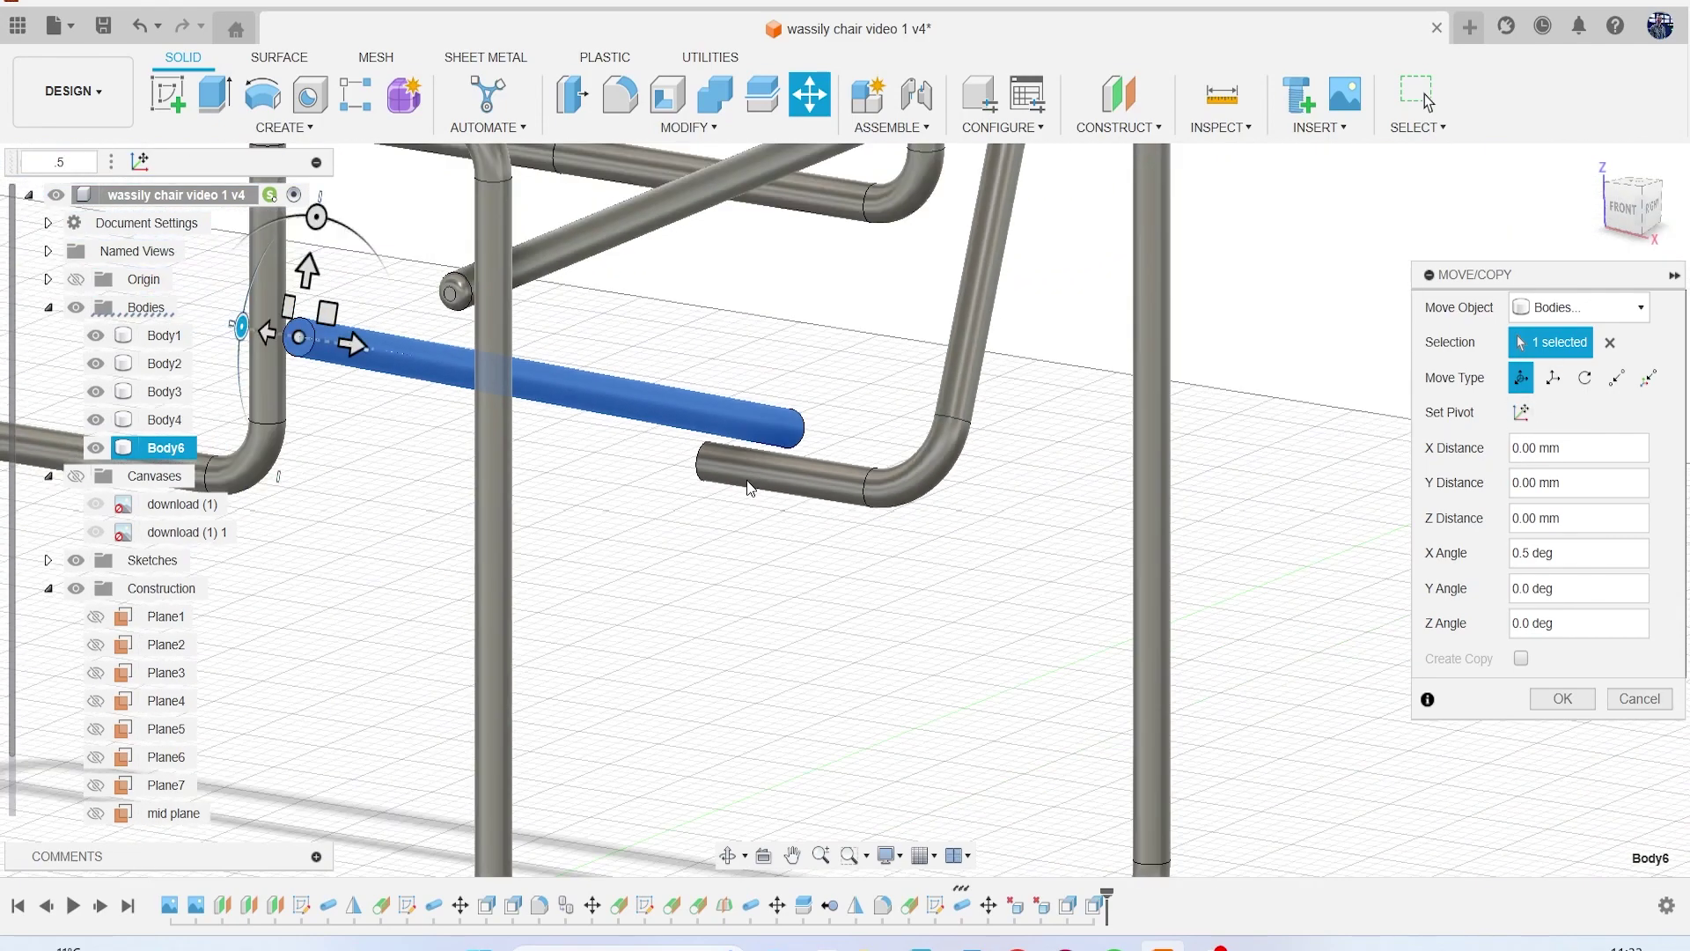
{"action": "left_click_drag", "start_coordinate": [349, 356], "coordinate": [349, 368]}
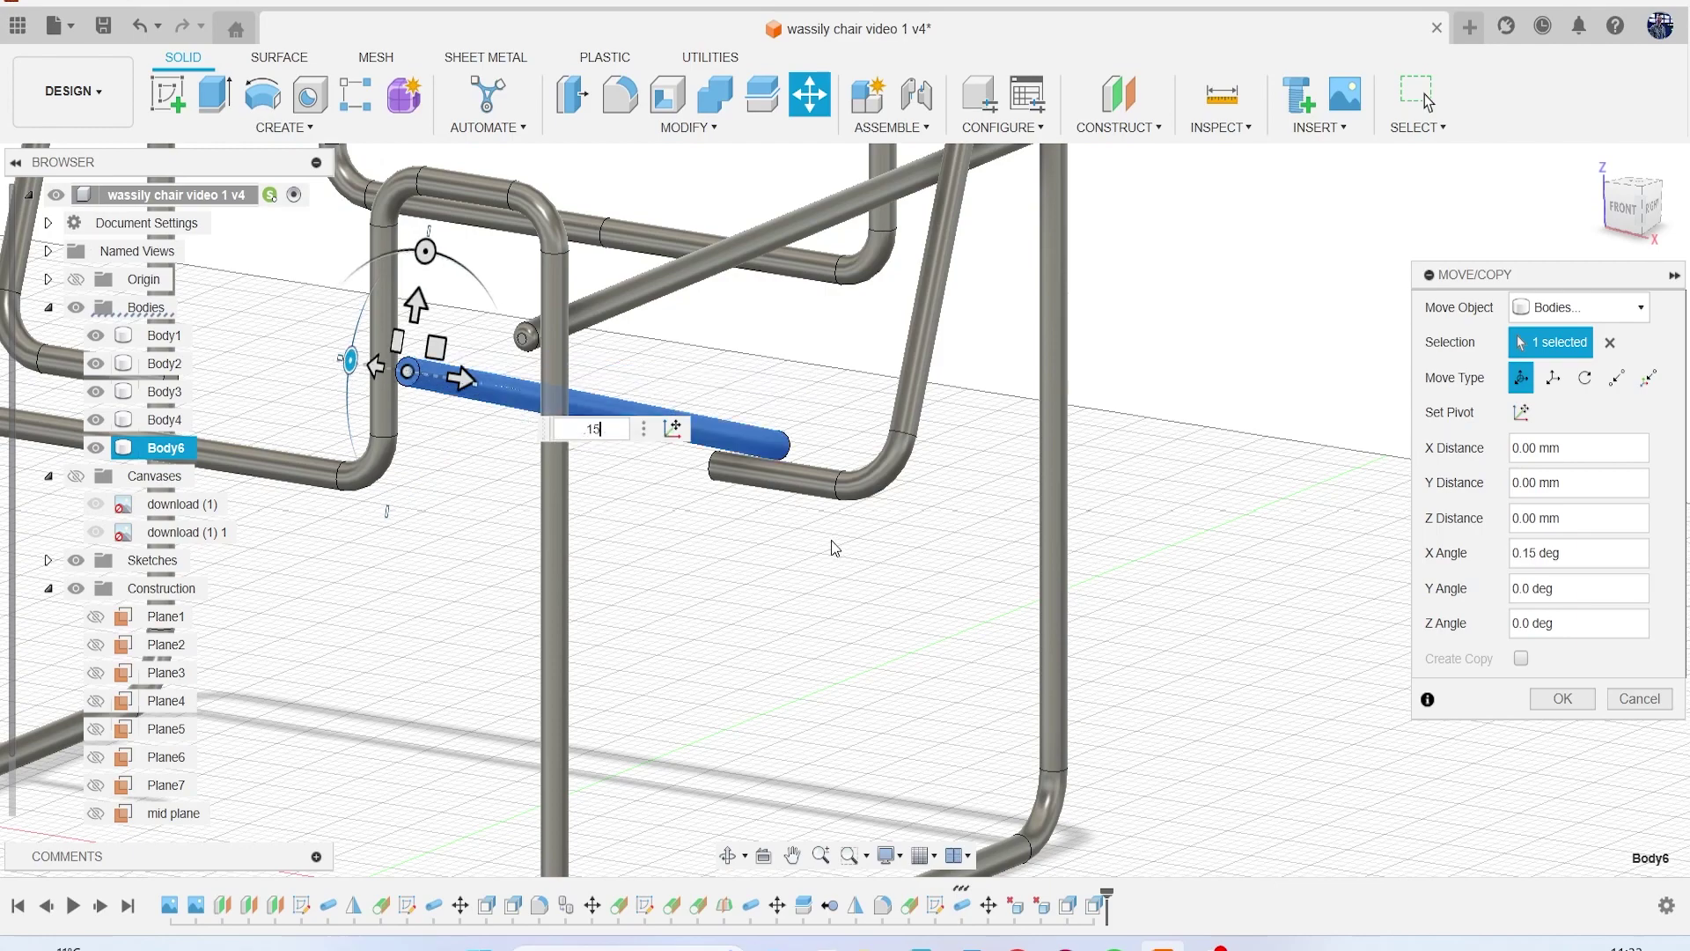
{"action": "scroll", "coordinate": [835, 547], "scroll_direction": "up", "scroll_amount": 8}
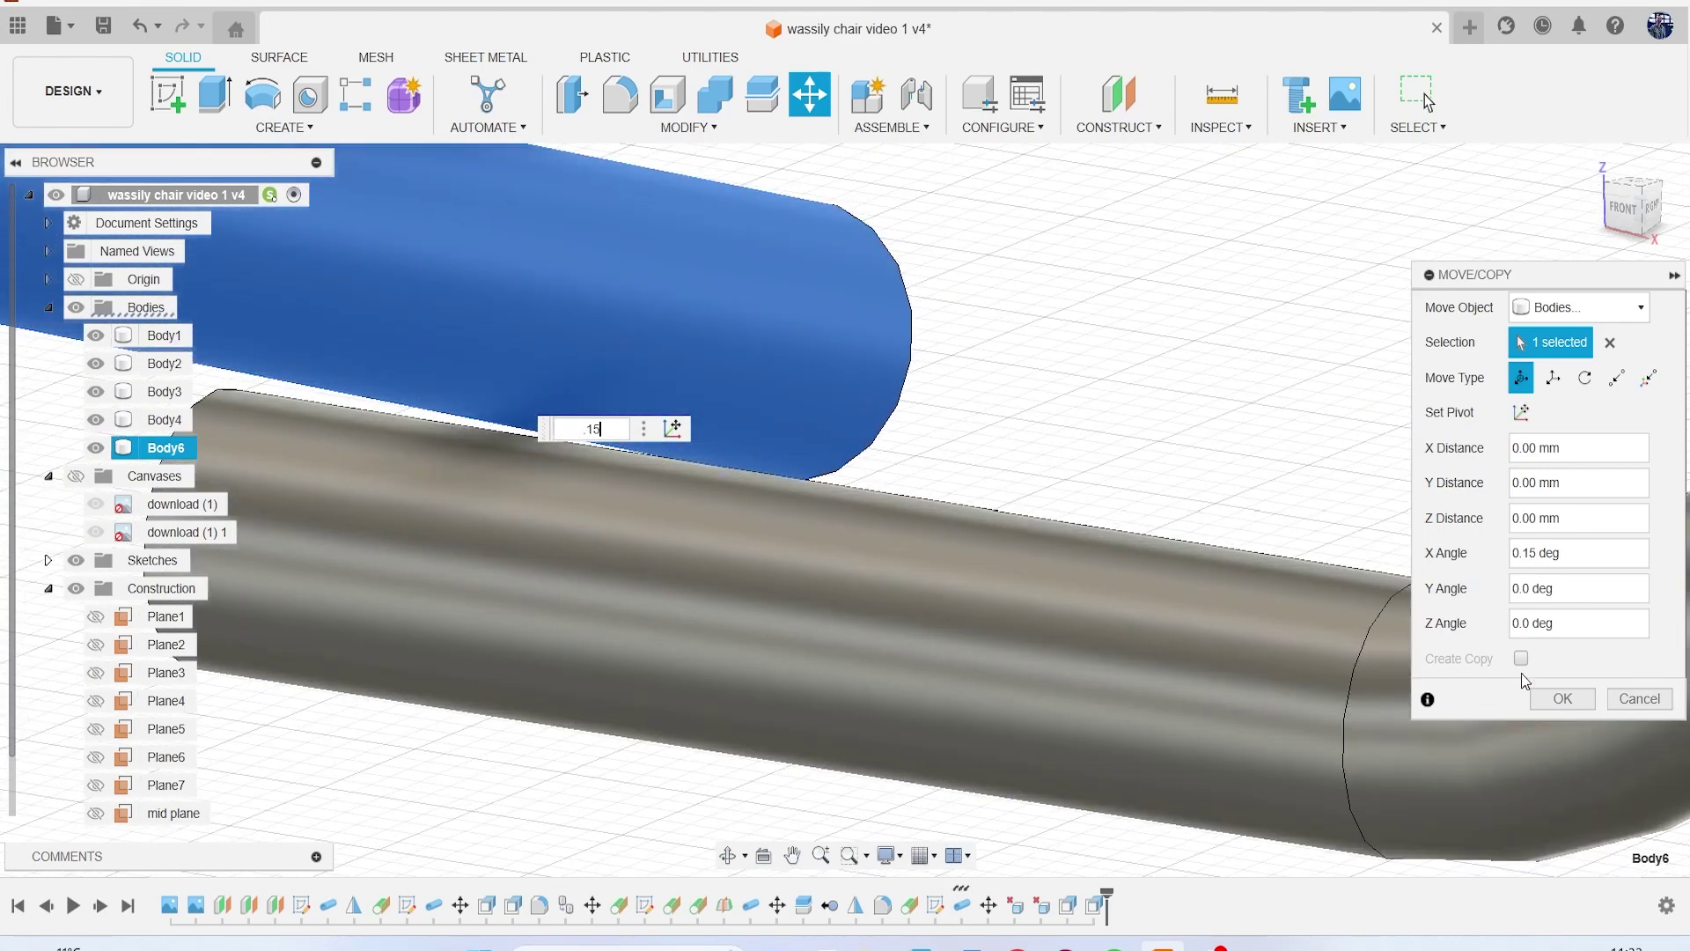
{"action": "left_click", "coordinate": [1563, 698]}
Step: Extend the seat rail's front end past the front upright by offsetting its end face about 17.7 mm
{"action": "scroll", "coordinate": [1233, 584], "scroll_direction": "down", "scroll_amount": 10}
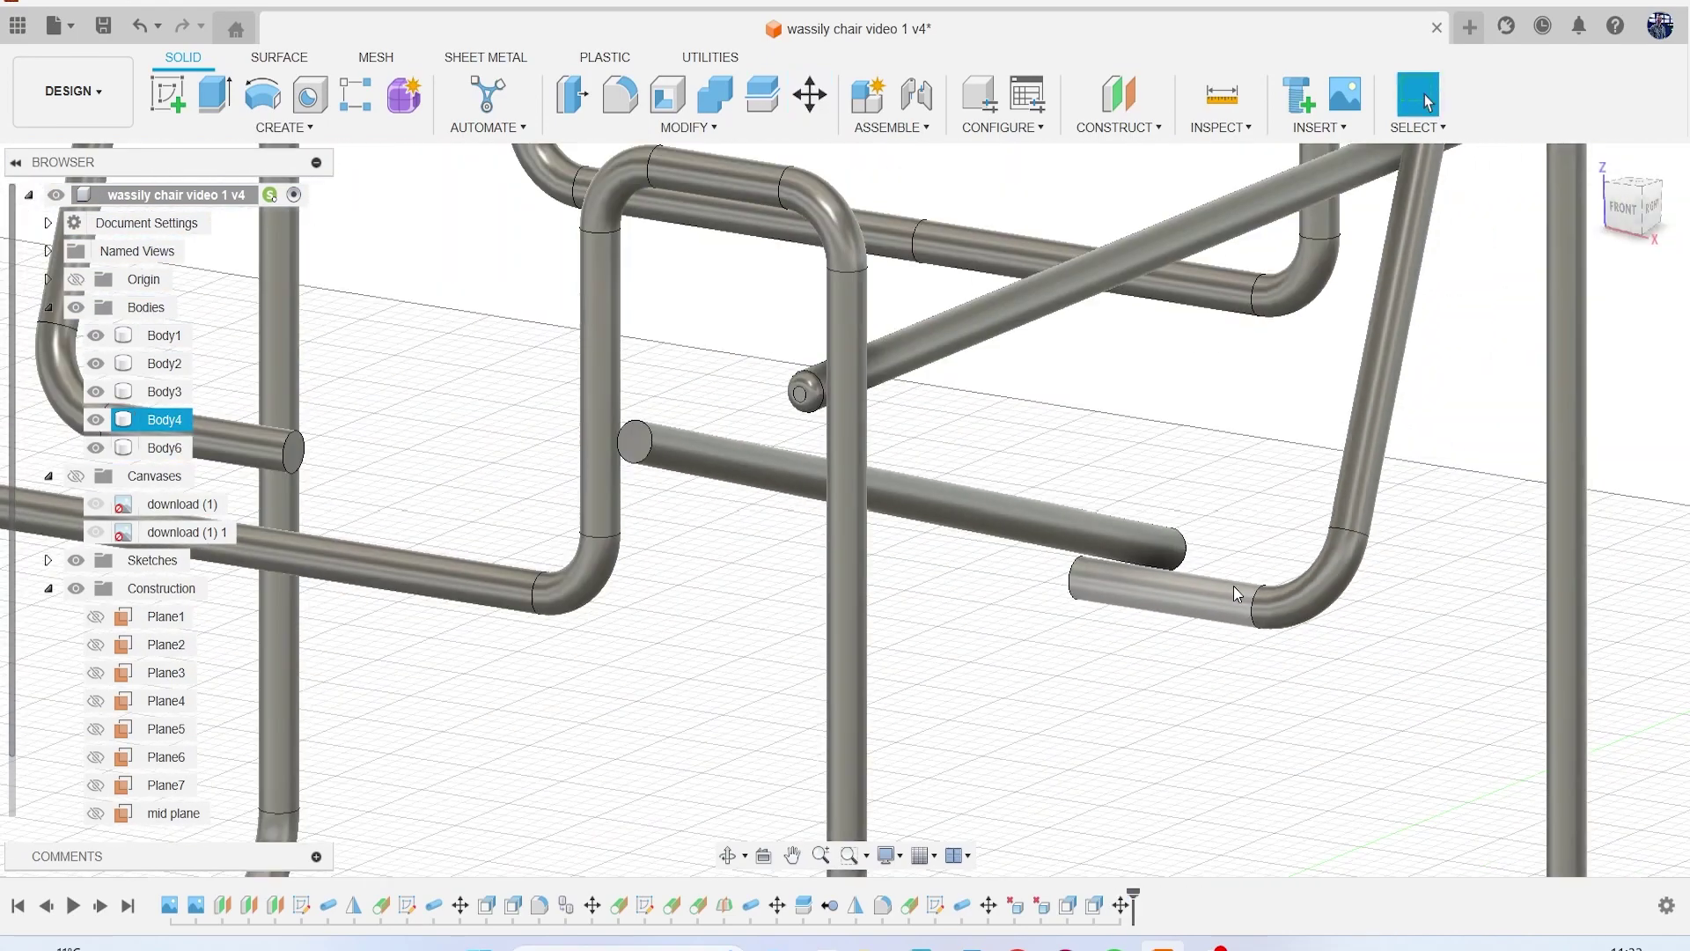
{"action": "scroll", "coordinate": [1233, 584], "scroll_direction": "down", "scroll_amount": 3}
{"action": "mouse_move", "coordinate": [1630, 225]}
{"action": "left_mouse_down"}
{"action": "mouse_move", "coordinate": [1528, 206]}
{"action": "mouse_move", "coordinate": [1607, 222]}
{"action": "left_mouse_up"}
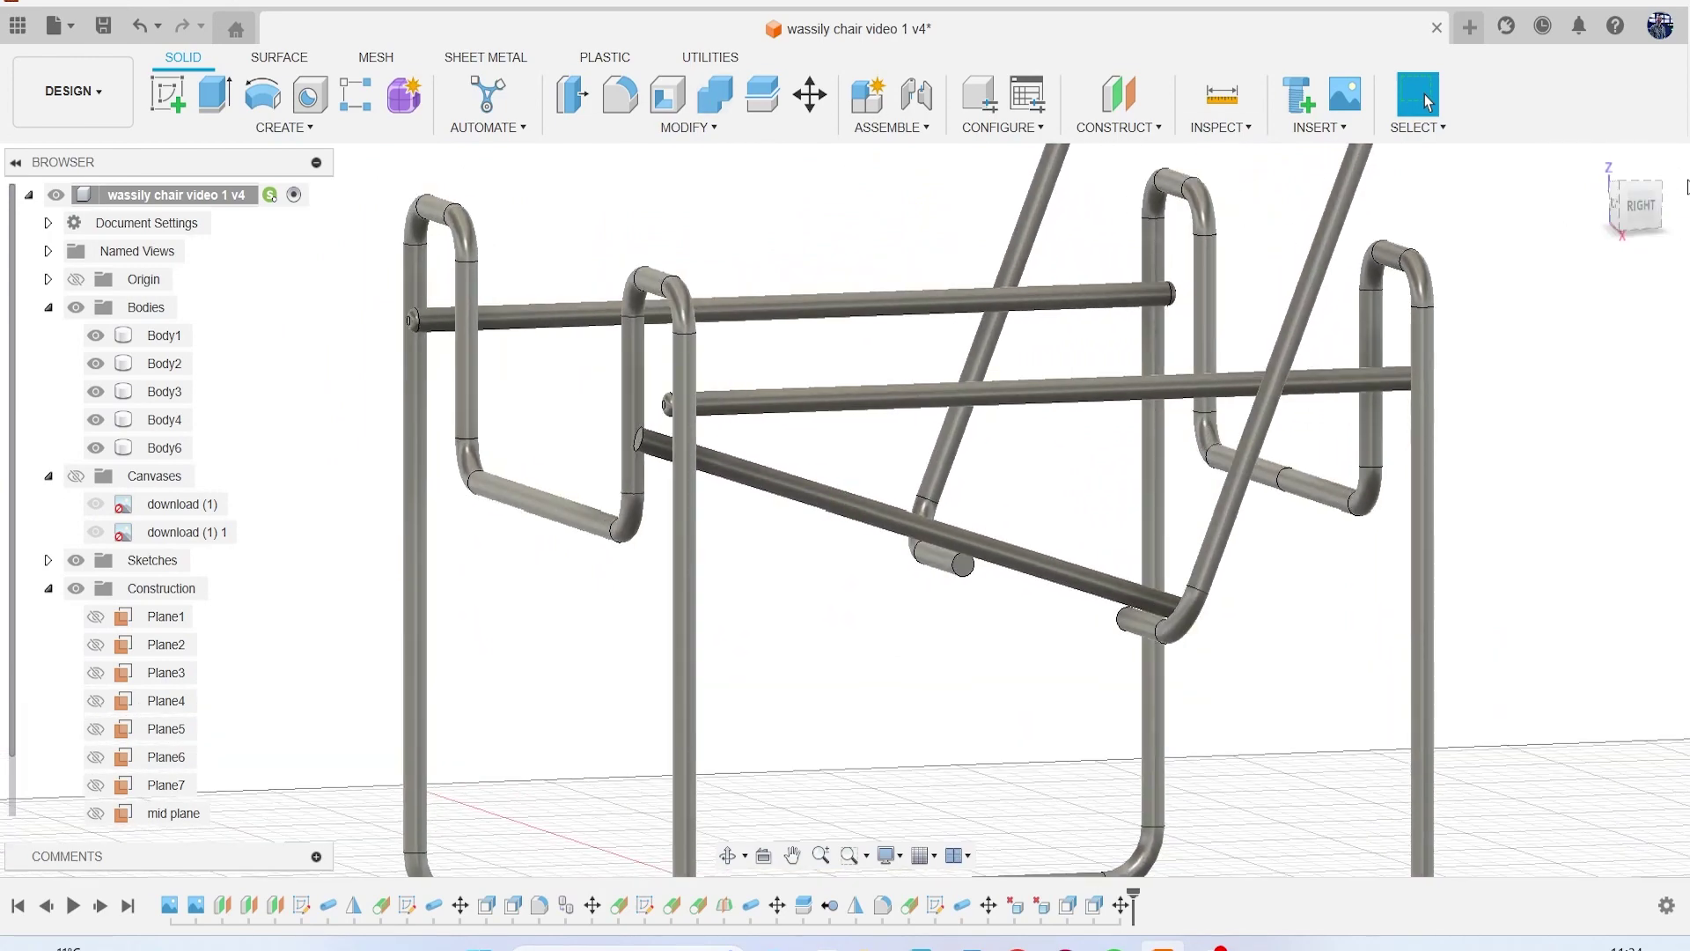
{"action": "left_click", "coordinate": [573, 94]}
{"action": "scroll", "coordinate": [627, 438], "scroll_direction": "up", "scroll_amount": 5}
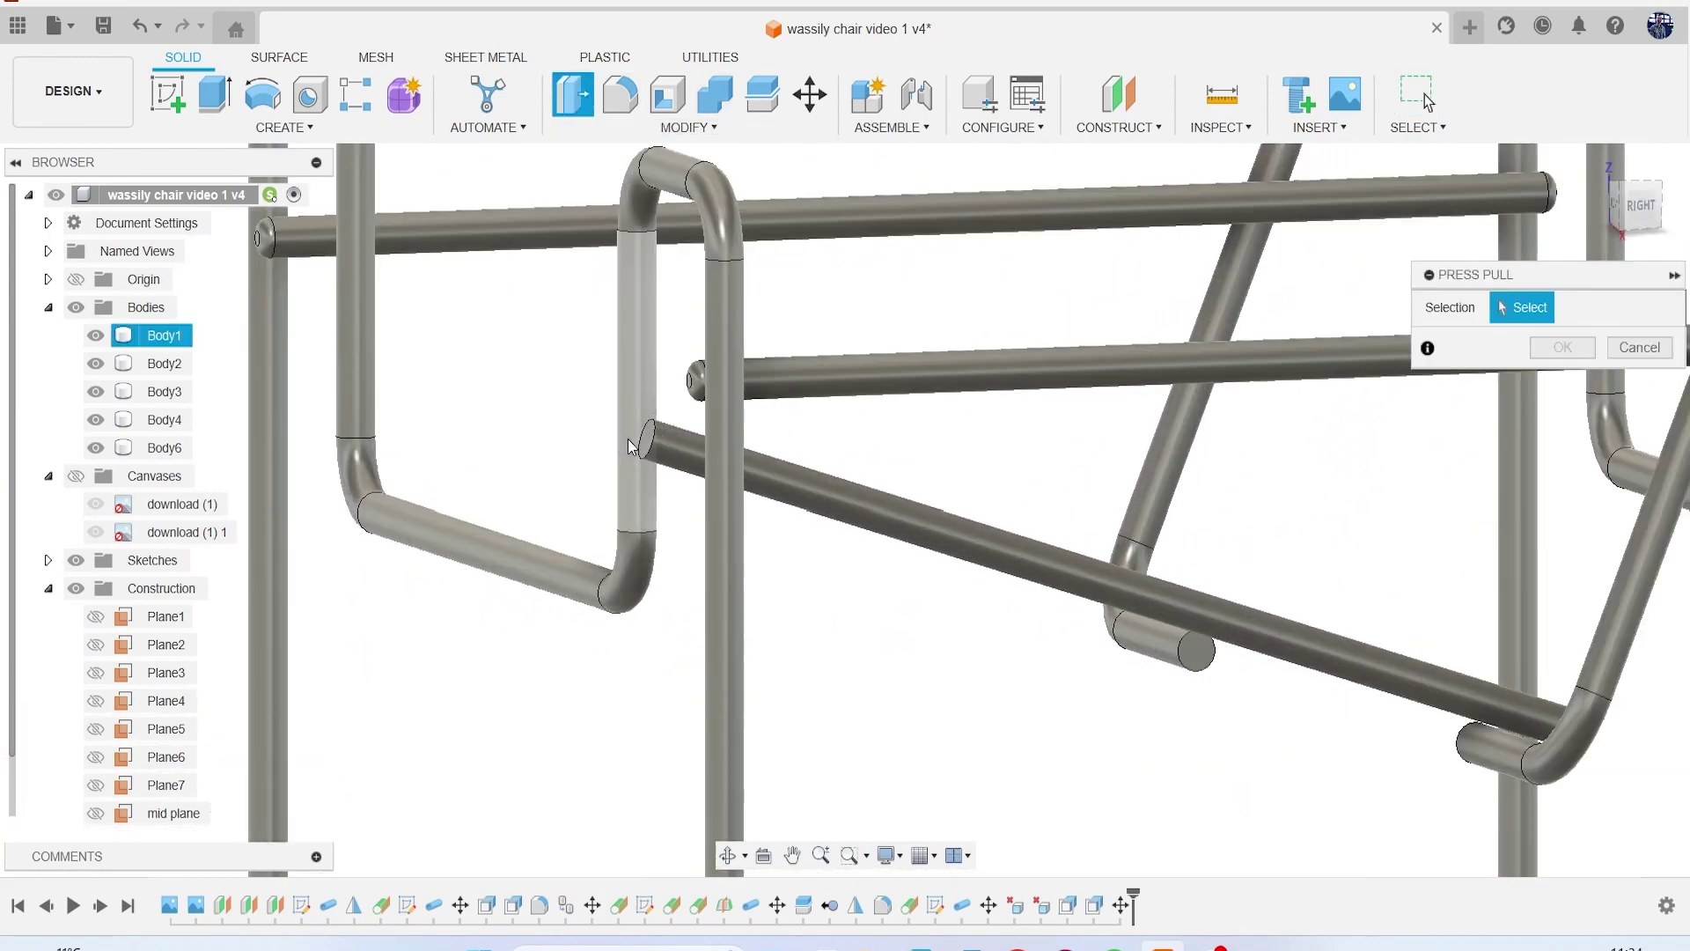
{"action": "left_click", "coordinate": [685, 440]}
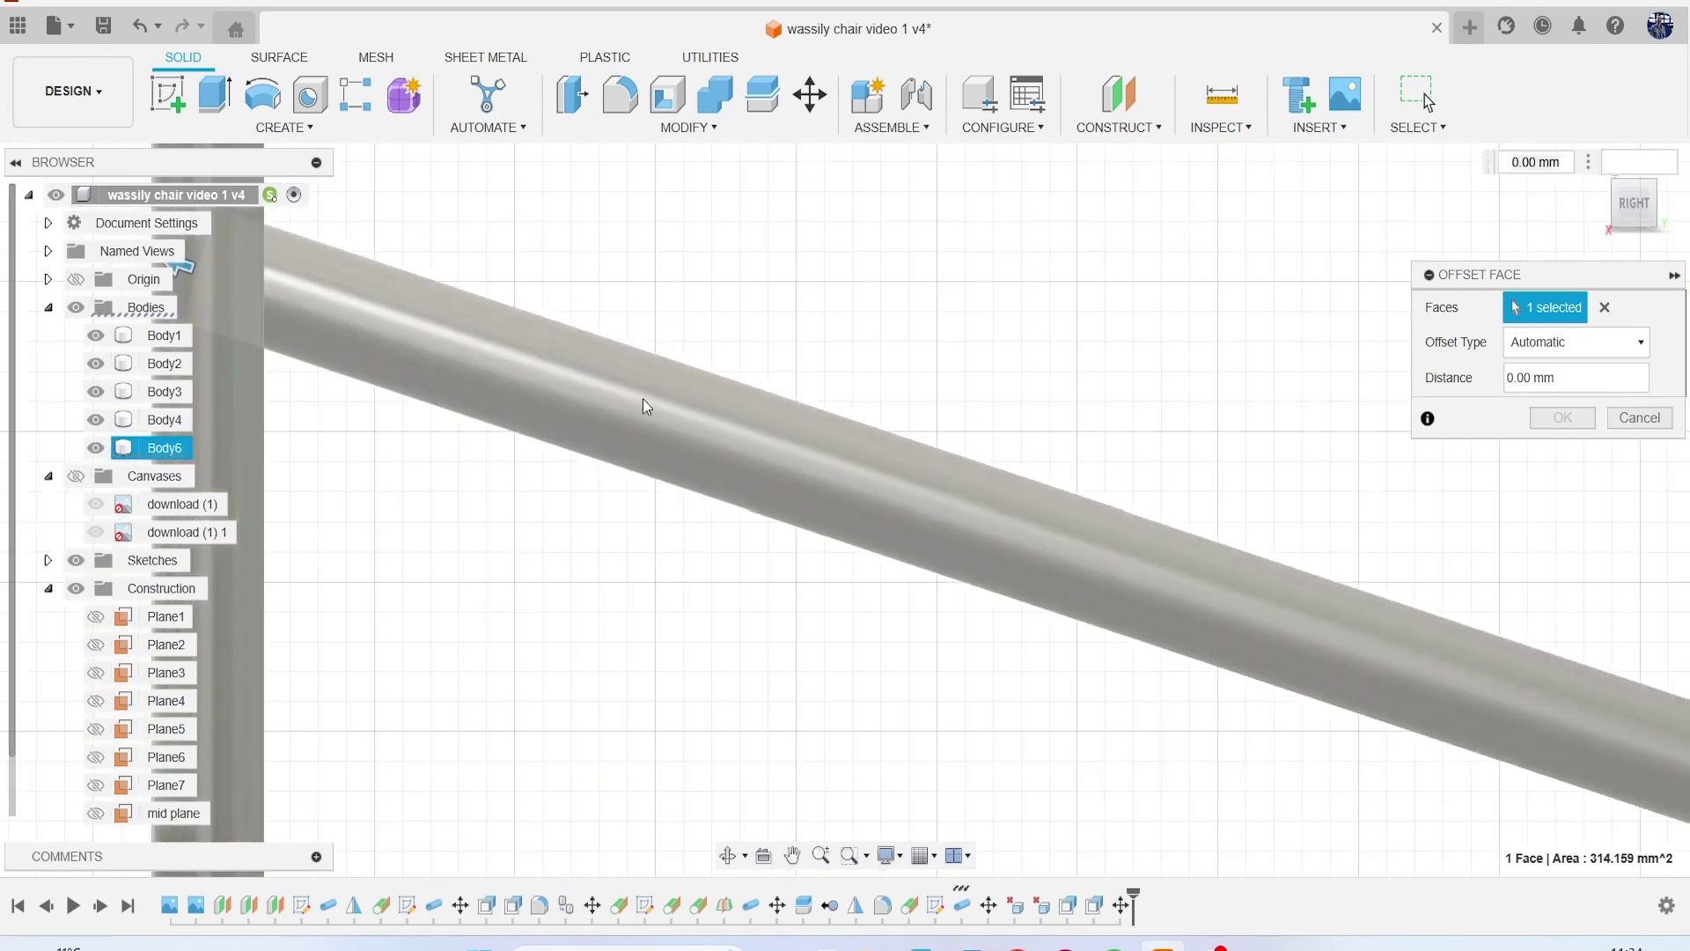
{"action": "scroll", "coordinate": [641, 400], "scroll_direction": "down", "scroll_amount": 4}
{"action": "middle_click_drag", "start_coordinate": [623, 418], "coordinate": [924, 568]}
{"action": "scroll", "coordinate": [749, 492], "scroll_direction": "up", "scroll_amount": 3}
{"action": "left_click_drag", "start_coordinate": [720, 490], "coordinate": [653, 491]}
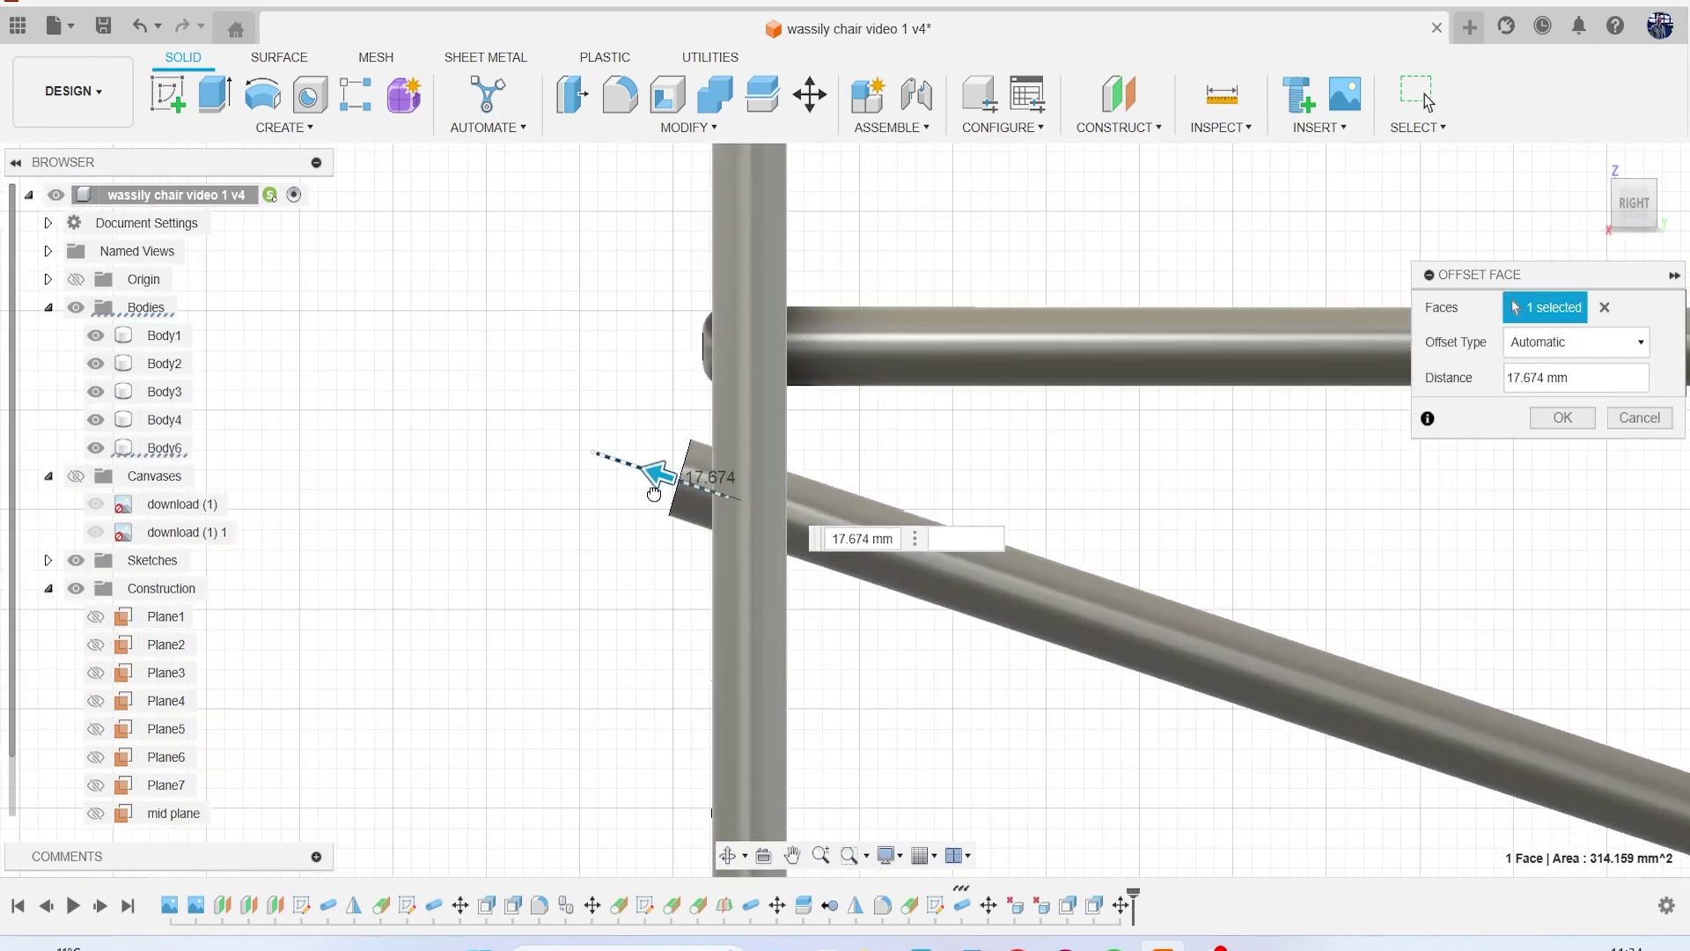
{"action": "left_click", "coordinate": [1560, 417]}
{"action": "scroll", "coordinate": [1417, 529], "scroll_direction": "down", "scroll_amount": 5}
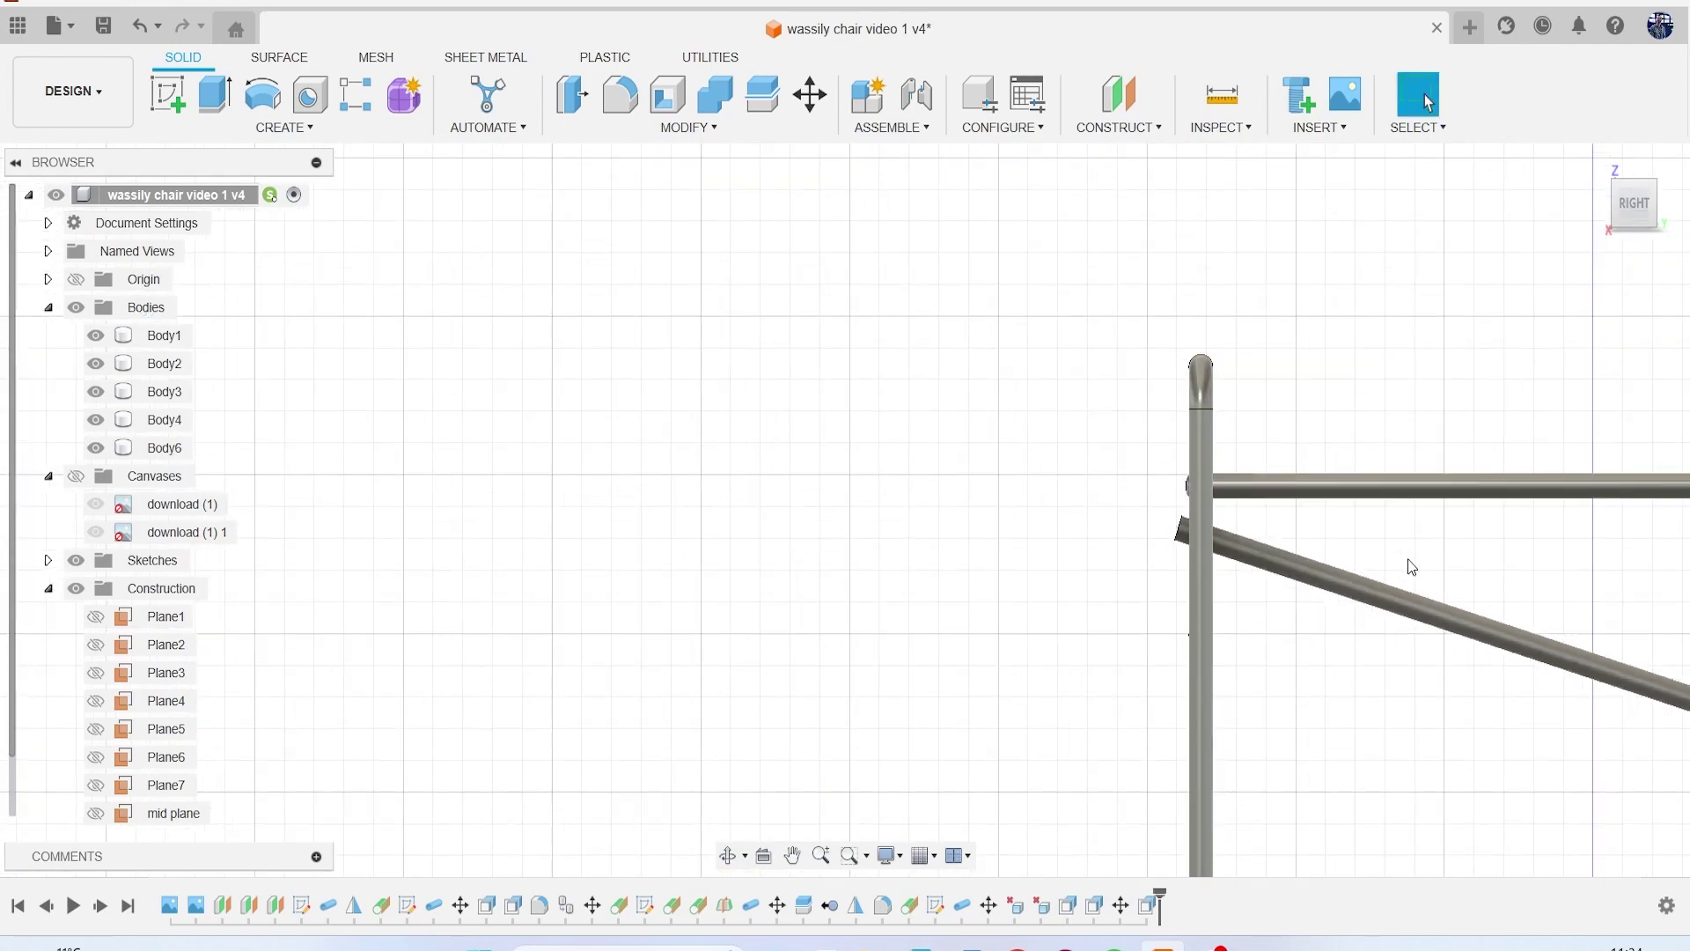
Step: Round both end faces of the seat rail with a fillet of about 6.6 mm
{"action": "middle_click_drag", "start_coordinate": [1411, 566], "coordinate": [815, 369]}
{"action": "left_click", "coordinate": [1623, 209]}
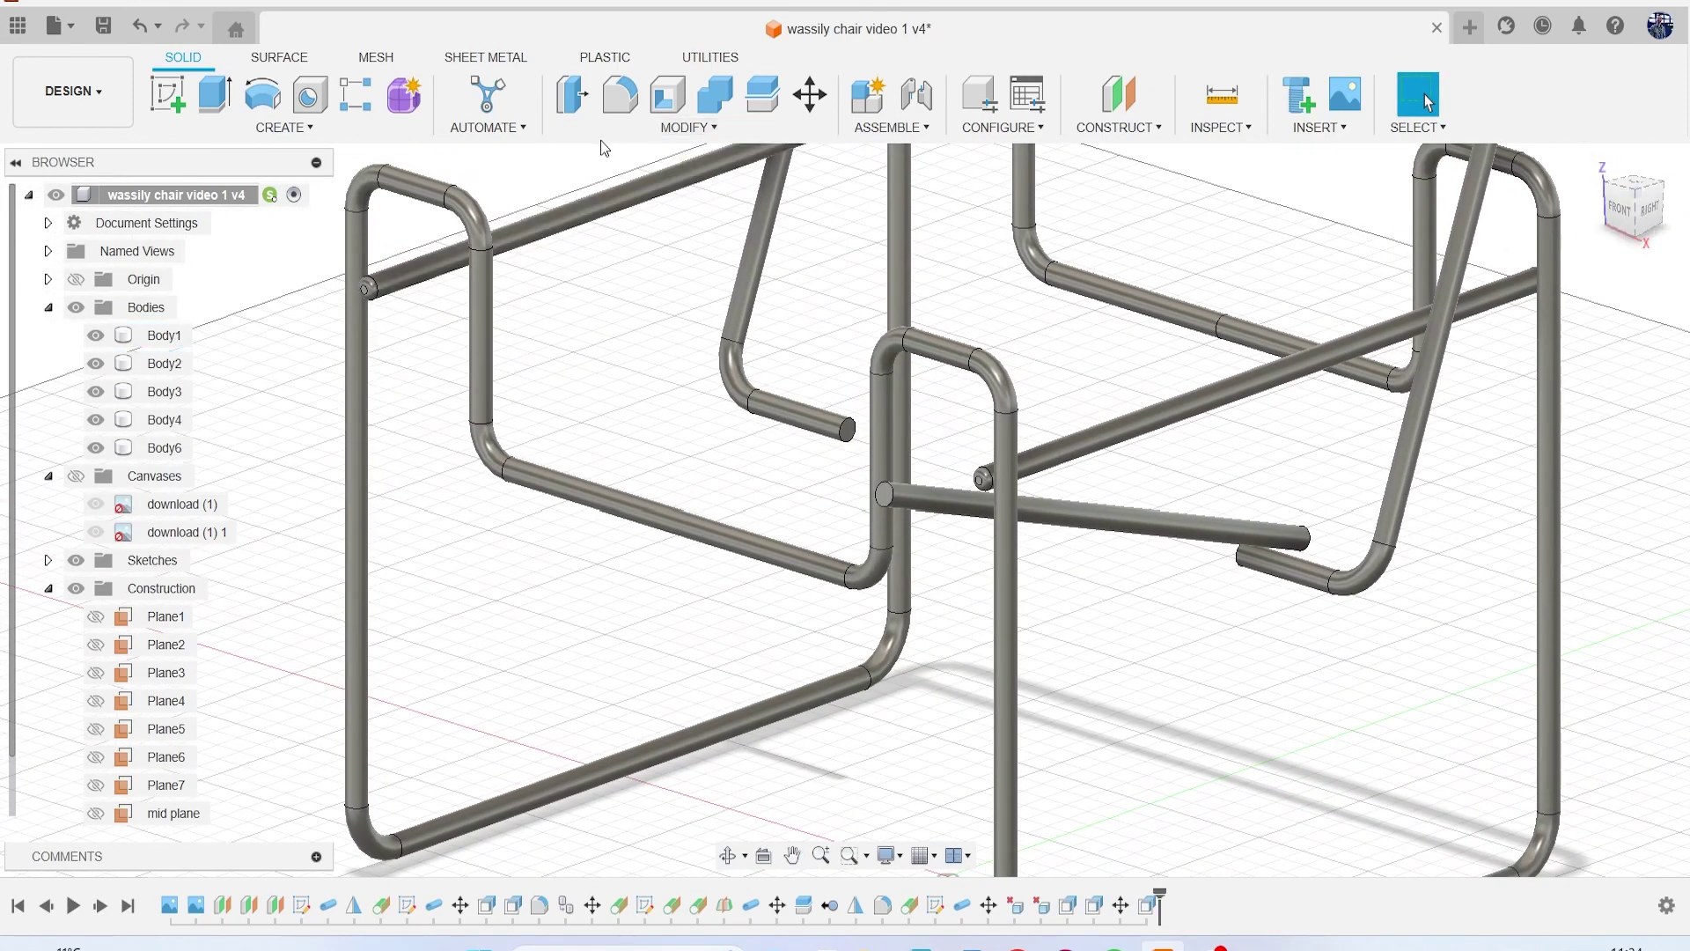
{"action": "left_click", "coordinate": [620, 94]}
{"action": "scroll", "coordinate": [924, 563], "scroll_direction": "up", "scroll_amount": 5}
{"action": "left_click", "coordinate": [924, 563]}
{"action": "scroll", "coordinate": [907, 511], "scroll_direction": "down", "scroll_amount": 8}
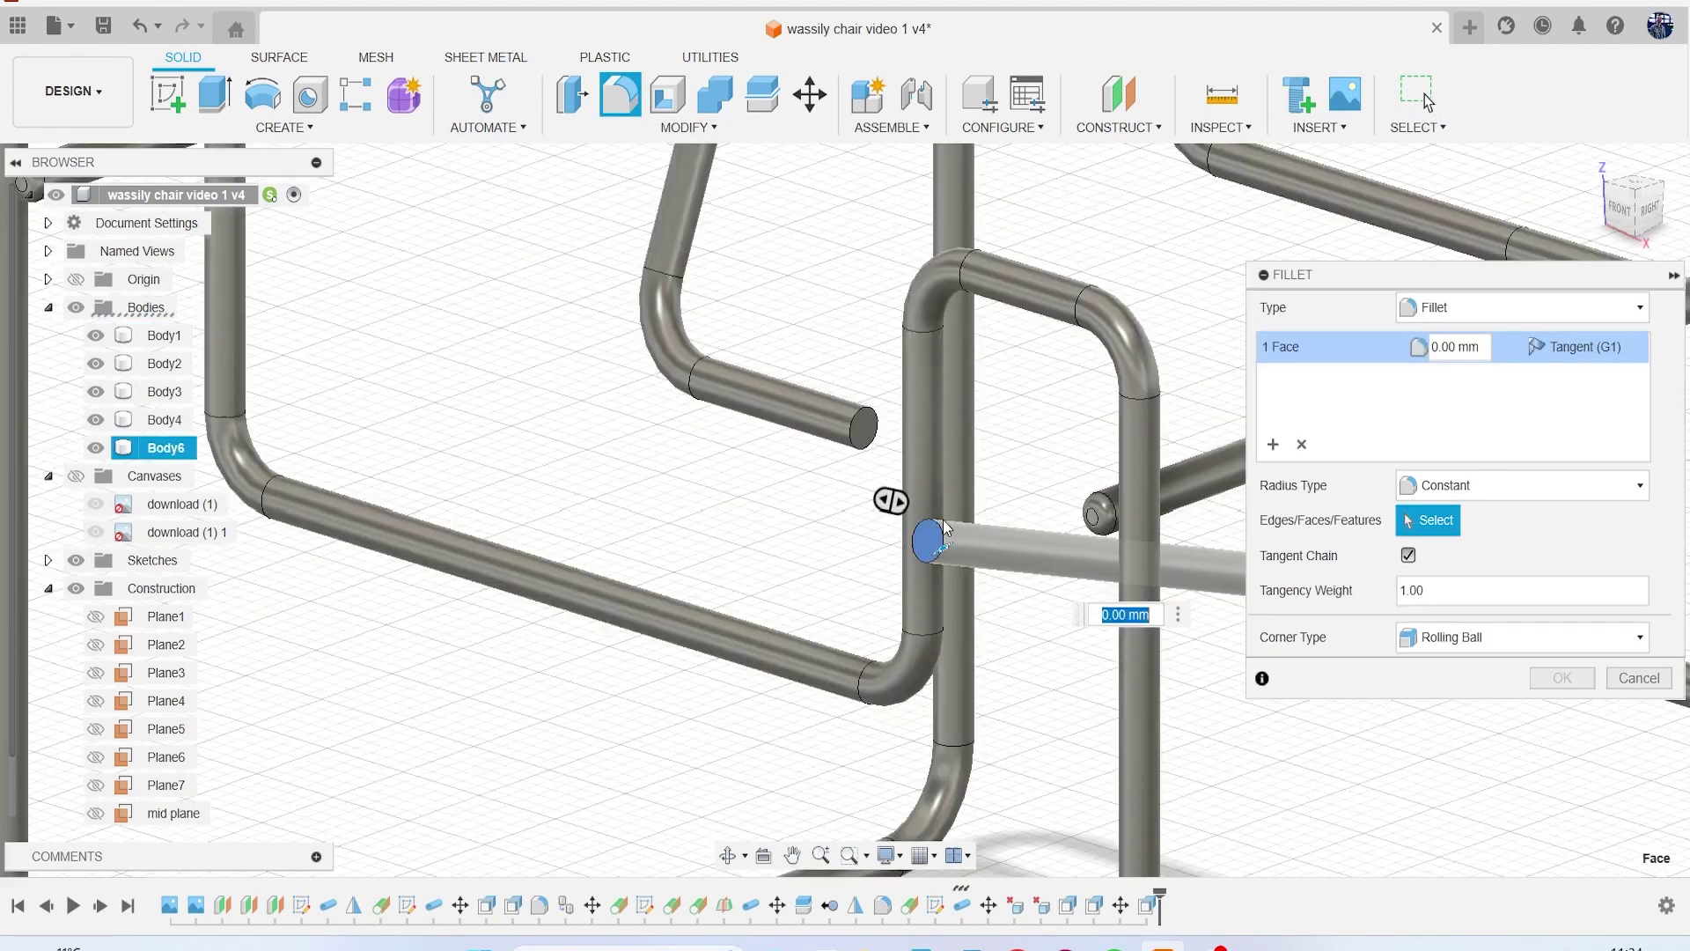
{"action": "left_click_drag", "start_coordinate": [1635, 218], "coordinate": [1444, 180]}
{"action": "scroll", "coordinate": [1034, 370], "scroll_direction": "up", "scroll_amount": 3}
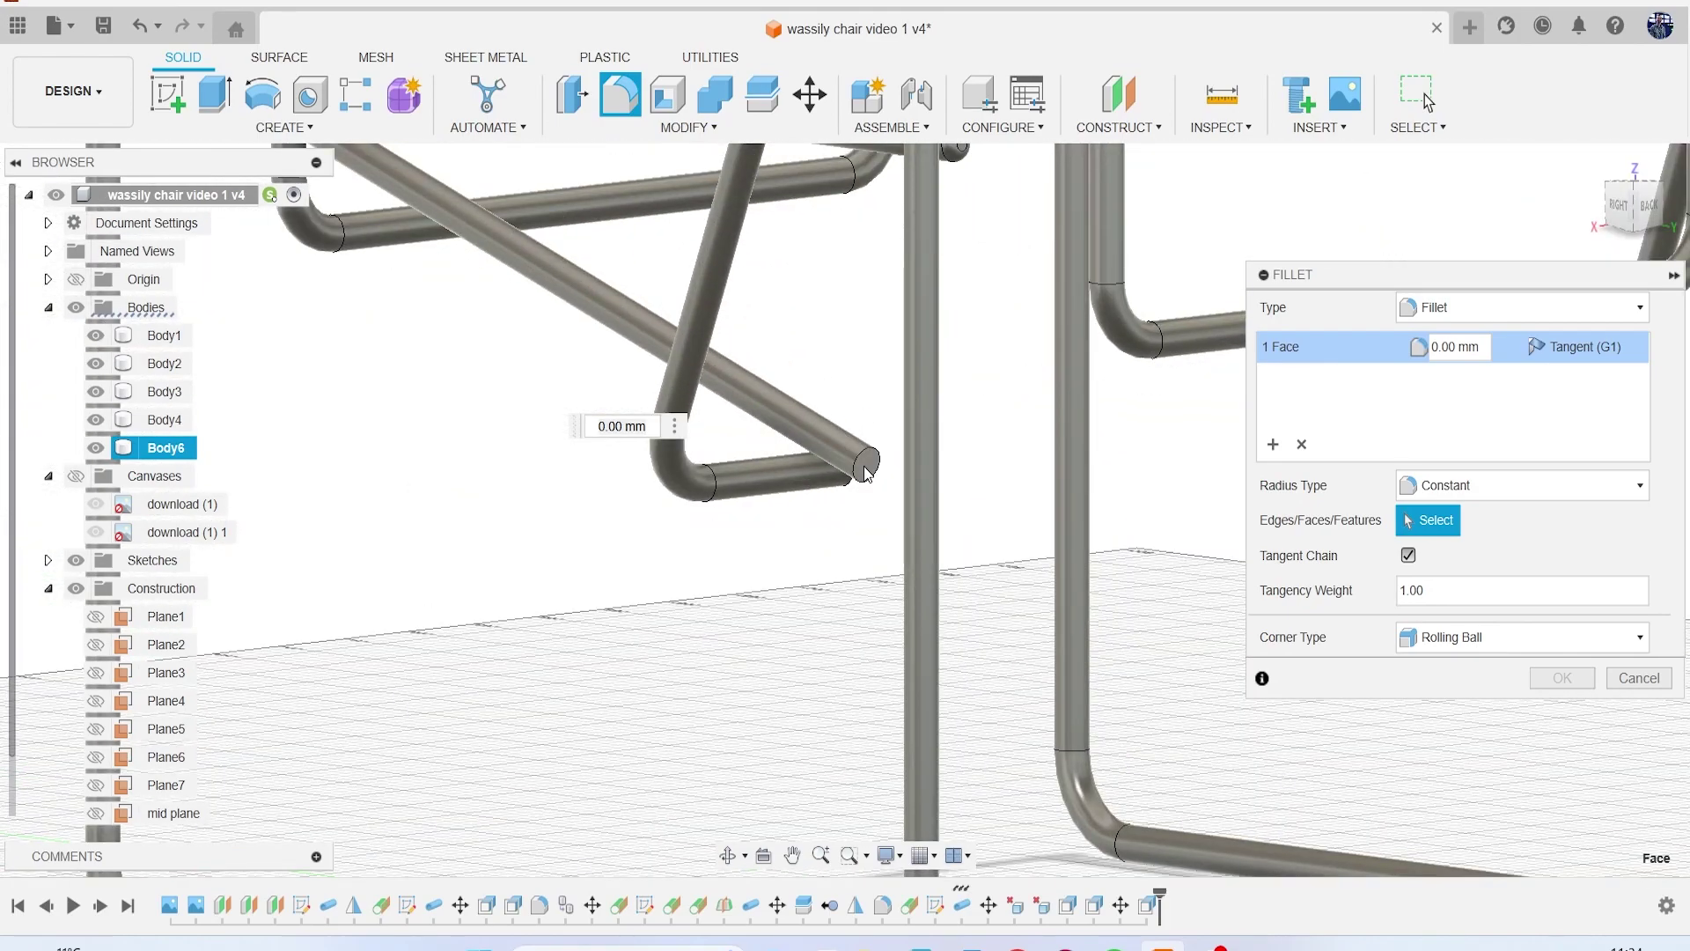
{"action": "left_click", "coordinate": [866, 474]}
{"action": "scroll", "coordinate": [858, 485], "scroll_direction": "up", "scroll_amount": 2}
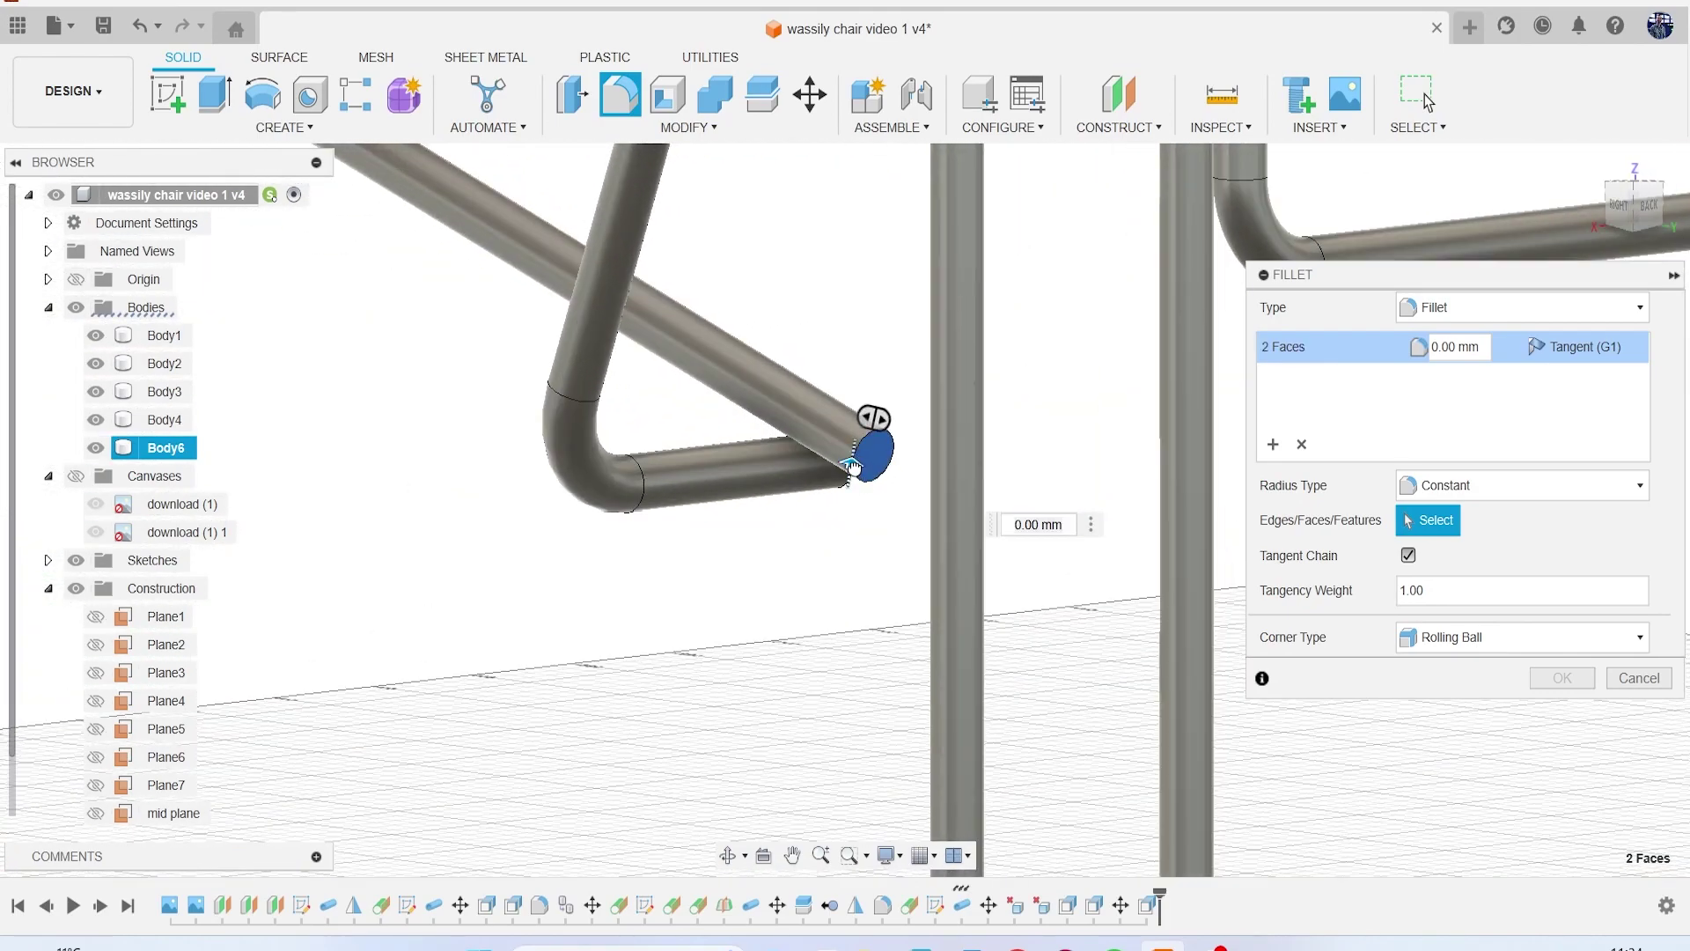
{"action": "left_click_drag", "start_coordinate": [853, 469], "coordinate": [851, 464]}
{"action": "scroll", "coordinate": [851, 464], "scroll_direction": "up", "scroll_amount": 5}
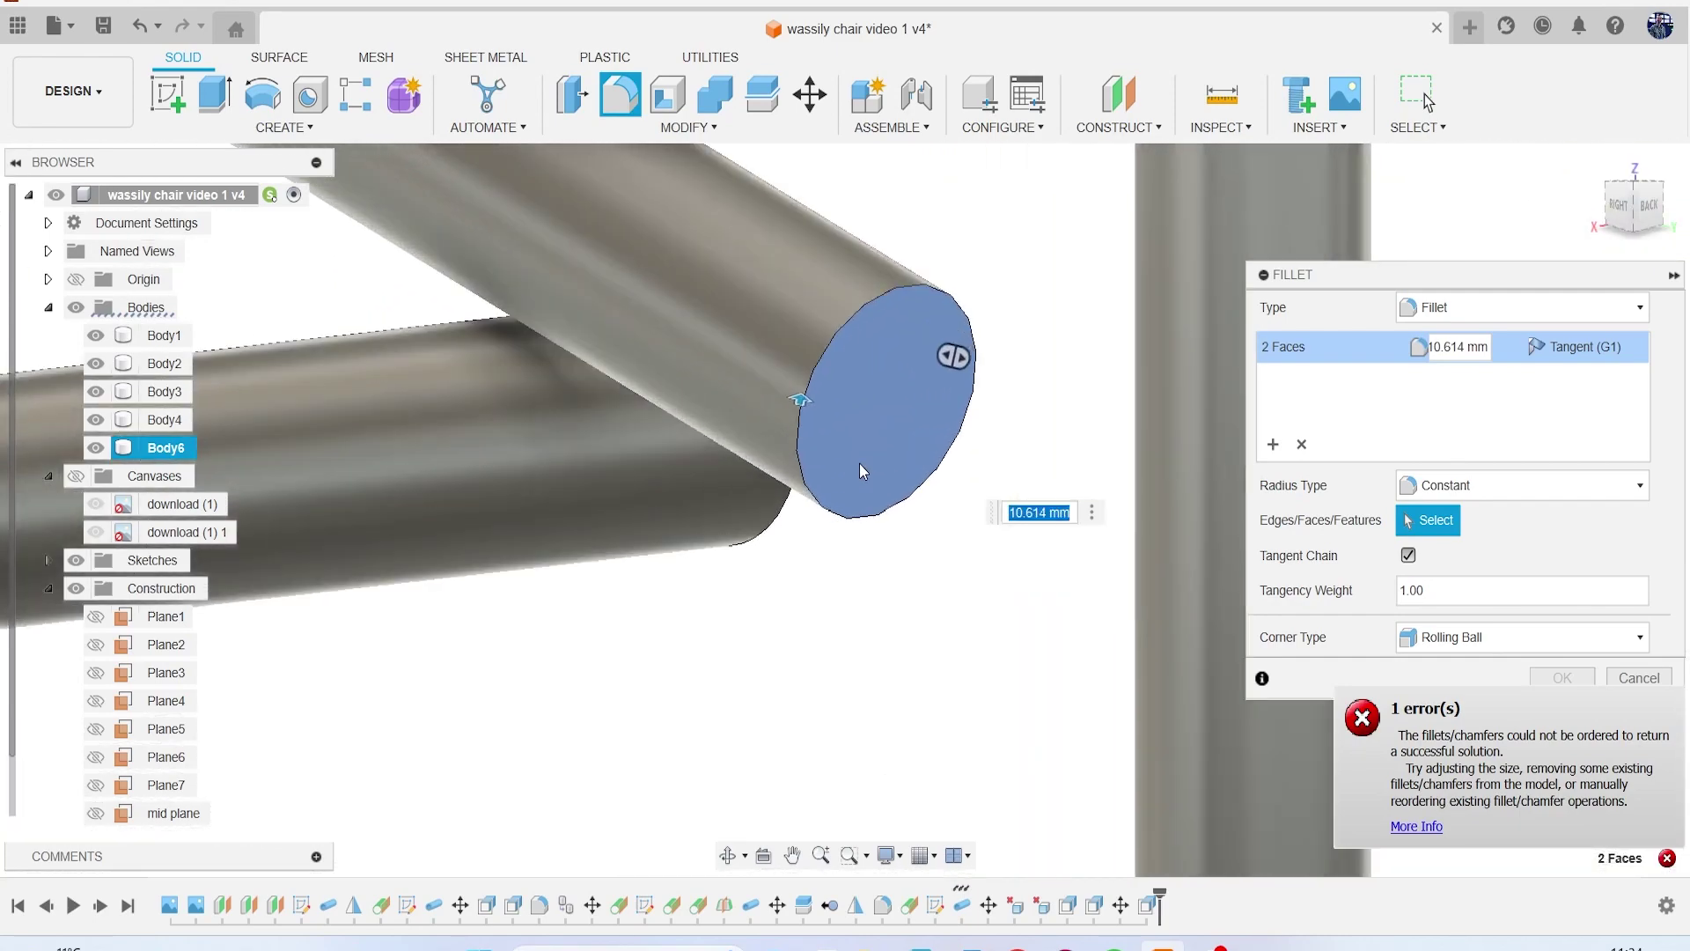
{"action": "left_click_drag", "start_coordinate": [788, 385], "coordinate": [785, 390]}
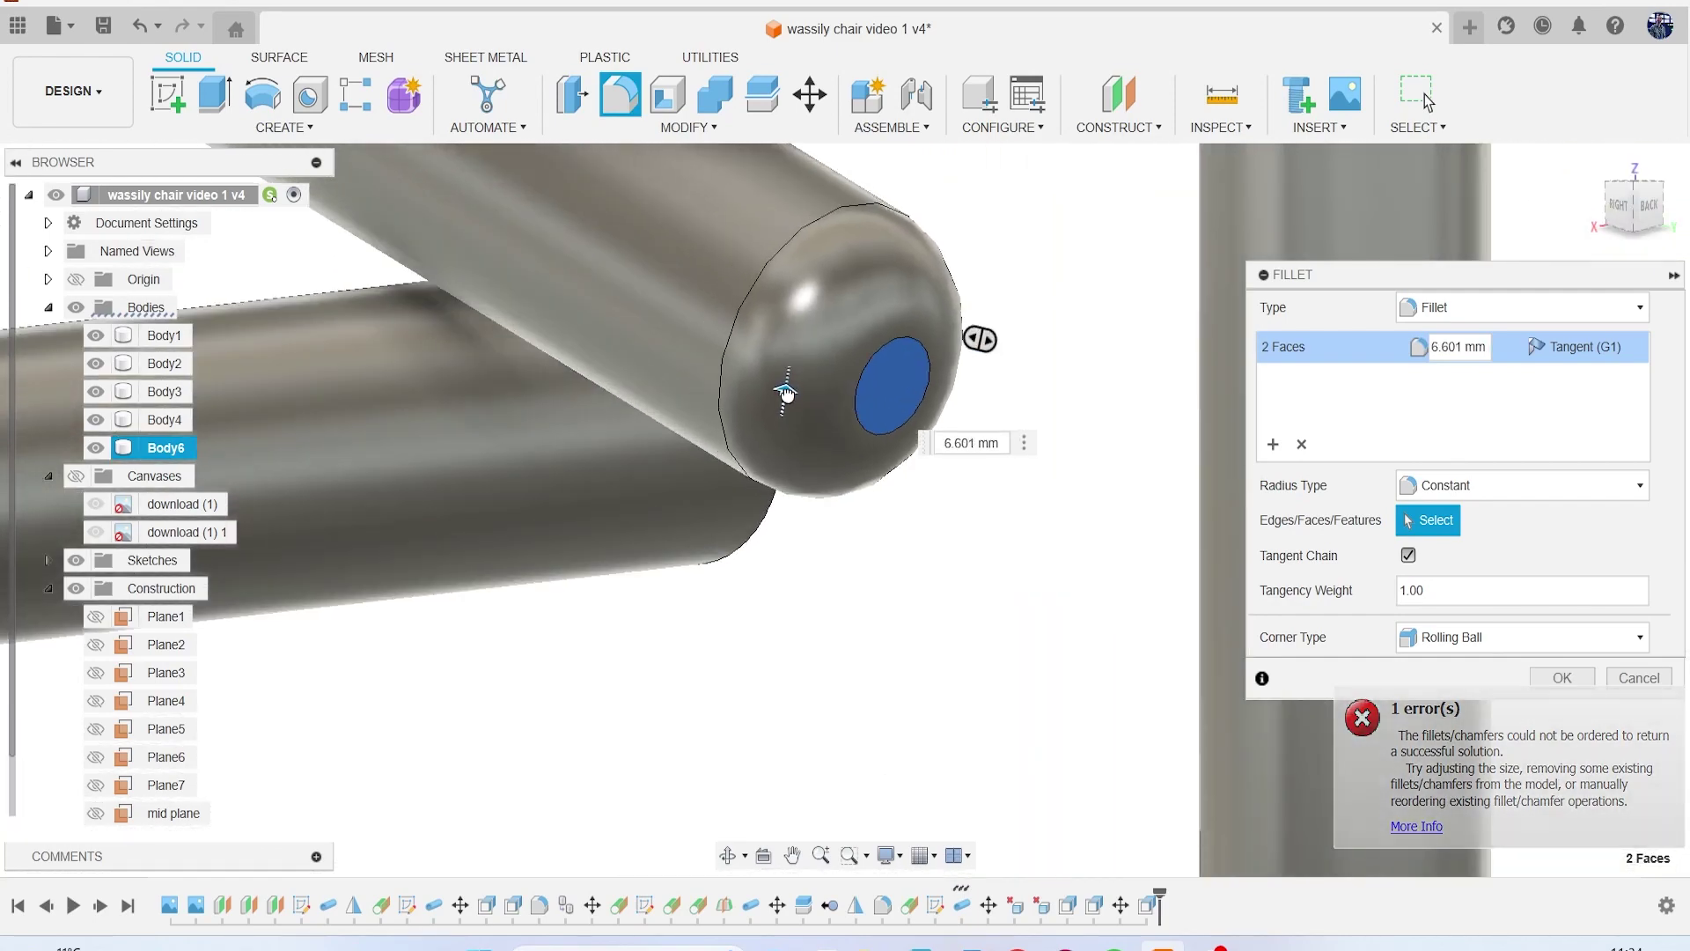
{"action": "left_click", "coordinate": [1562, 678]}
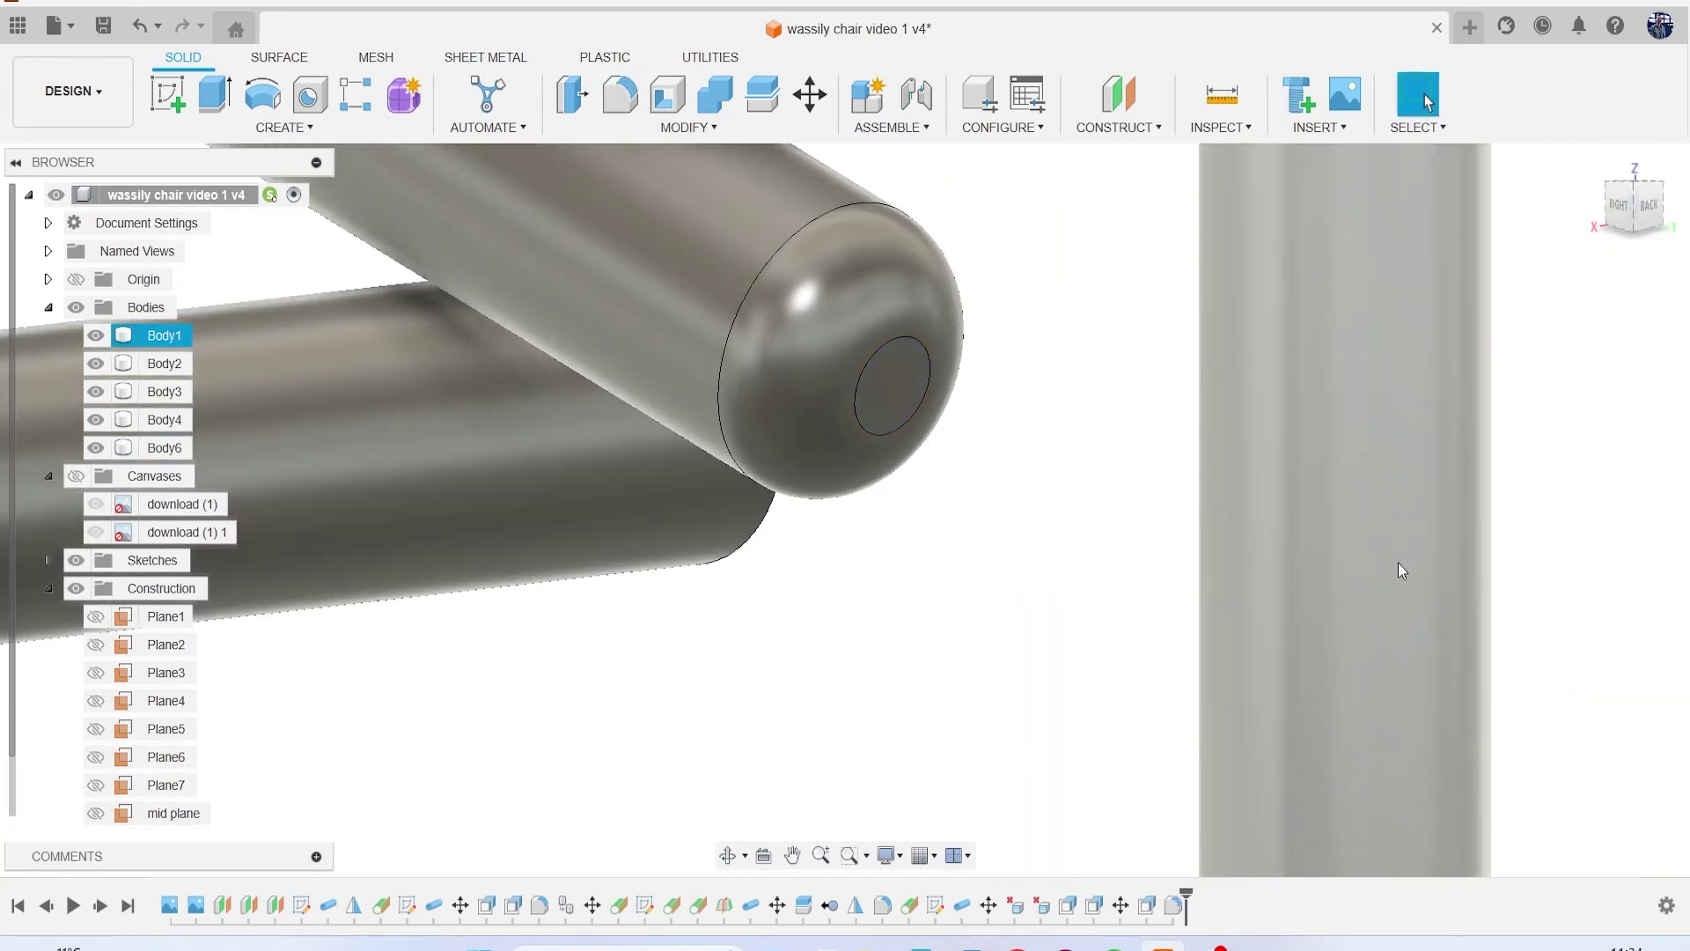
Step: Inspect the rounded seat rail beside the front frame in the front view and duplicate its body
{"action": "scroll", "coordinate": [1229, 563], "scroll_direction": "down", "scroll_amount": 10}
{"action": "scroll", "coordinate": [1229, 563], "scroll_direction": "down", "scroll_amount": 3}
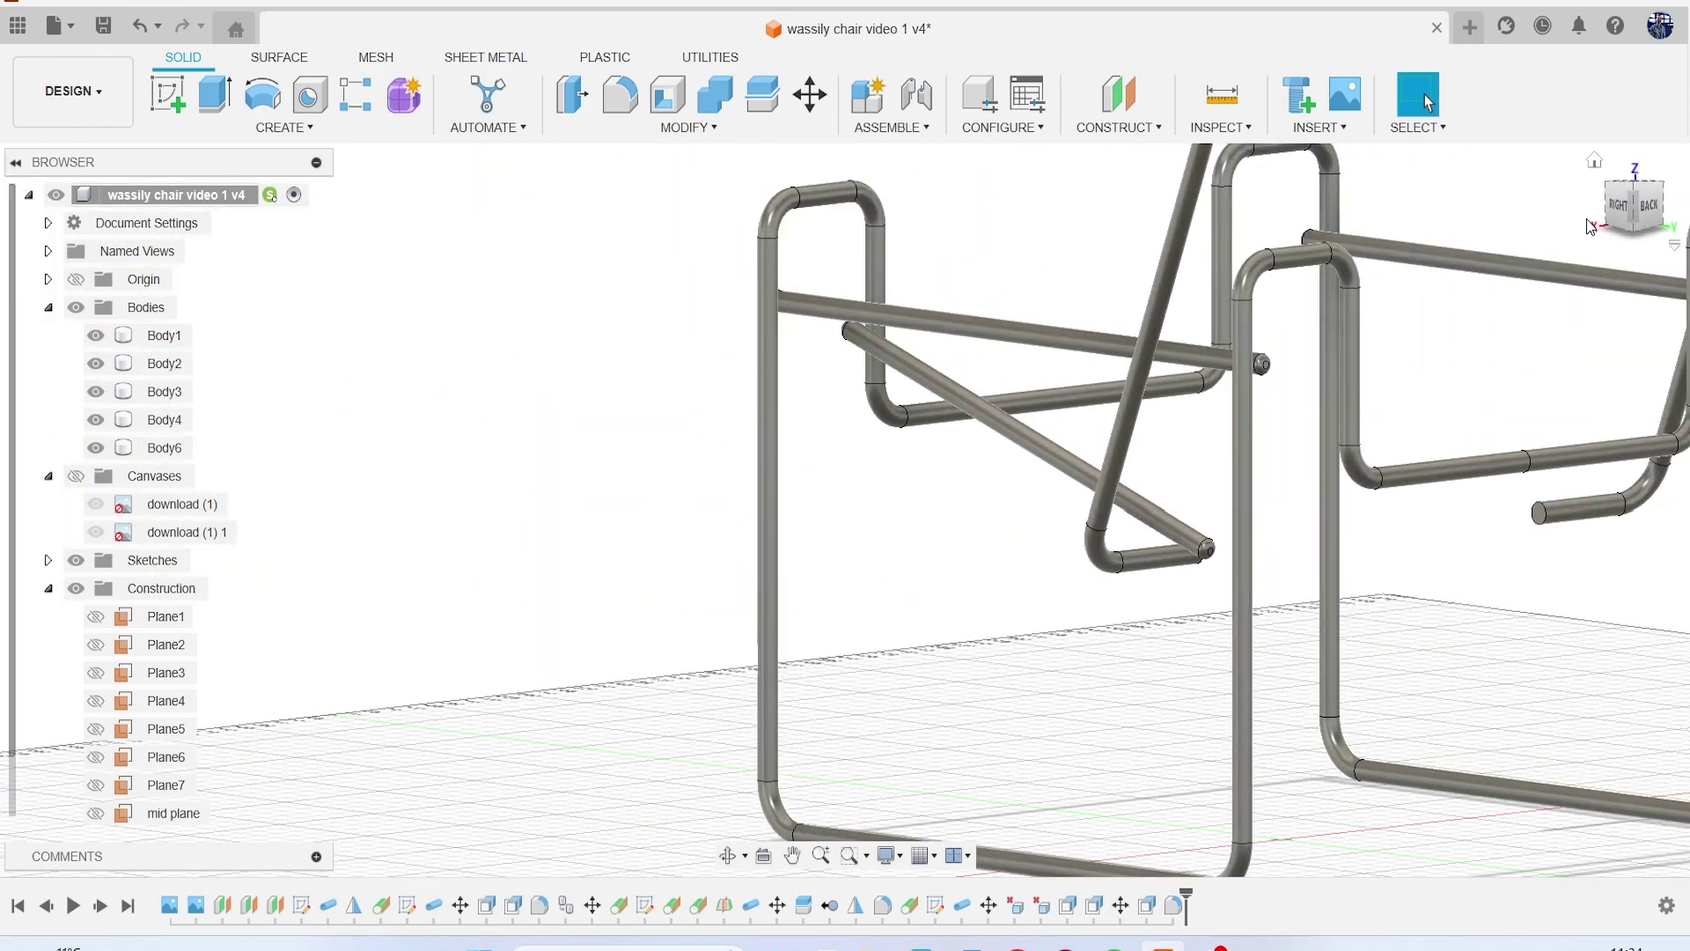
{"action": "left_click_drag", "start_coordinate": [1662, 233], "coordinate": [1604, 233]}
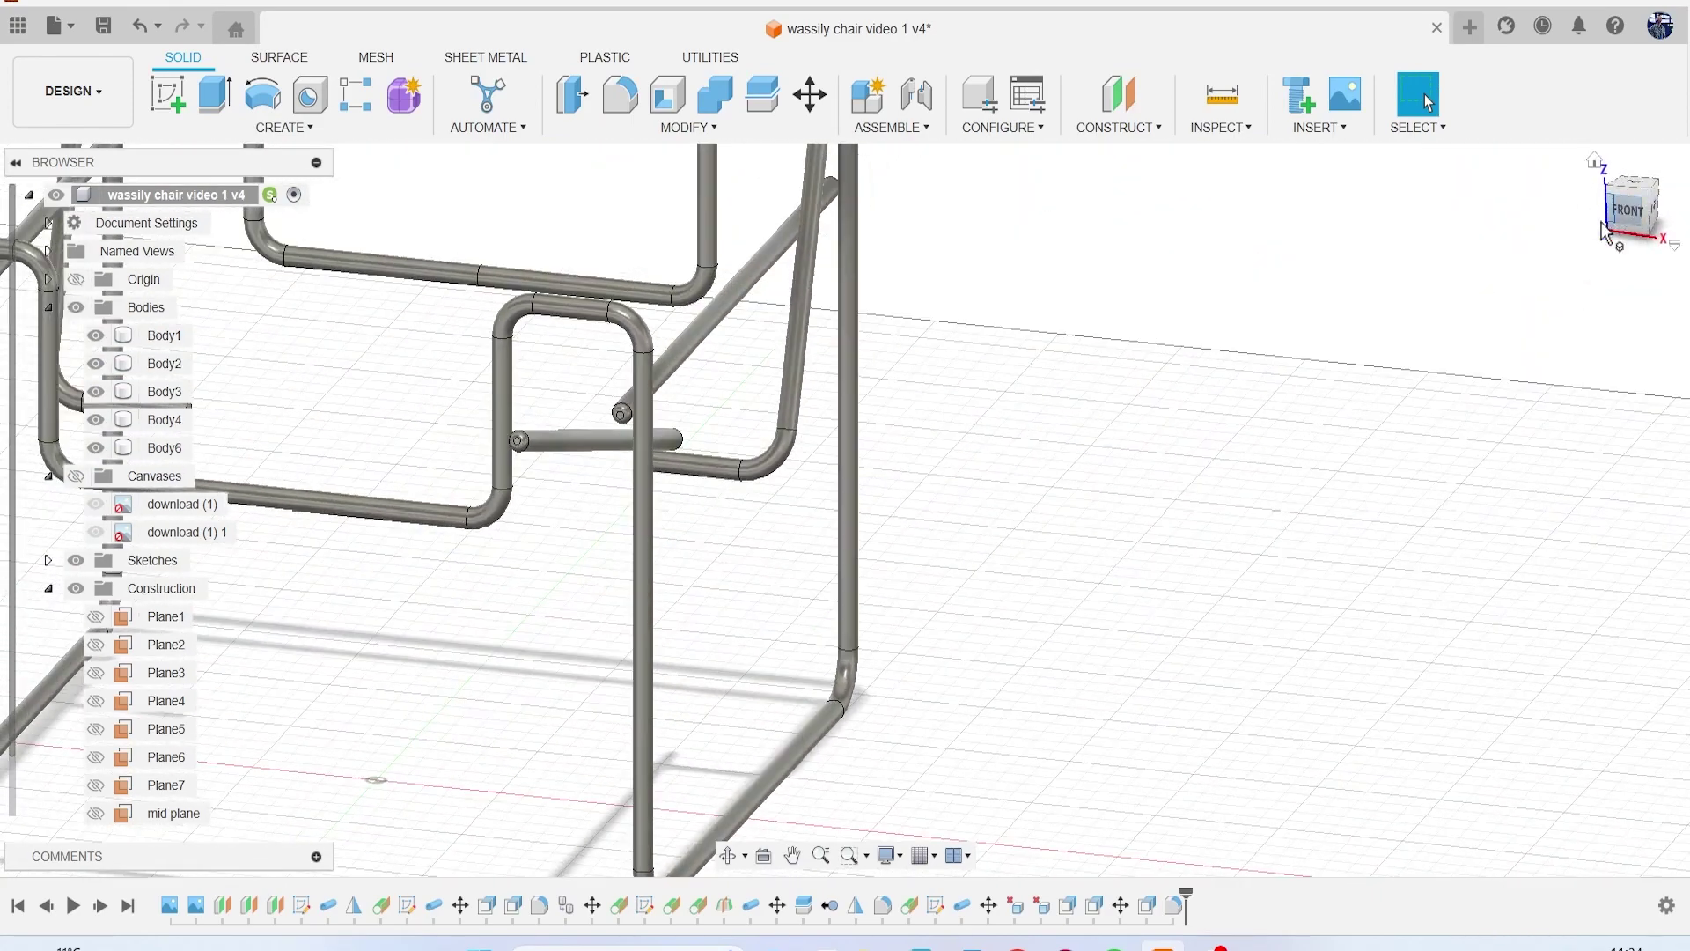
{"action": "left_click", "coordinate": [1628, 211]}
{"action": "scroll", "coordinate": [670, 471], "scroll_direction": "down", "scroll_amount": 2}
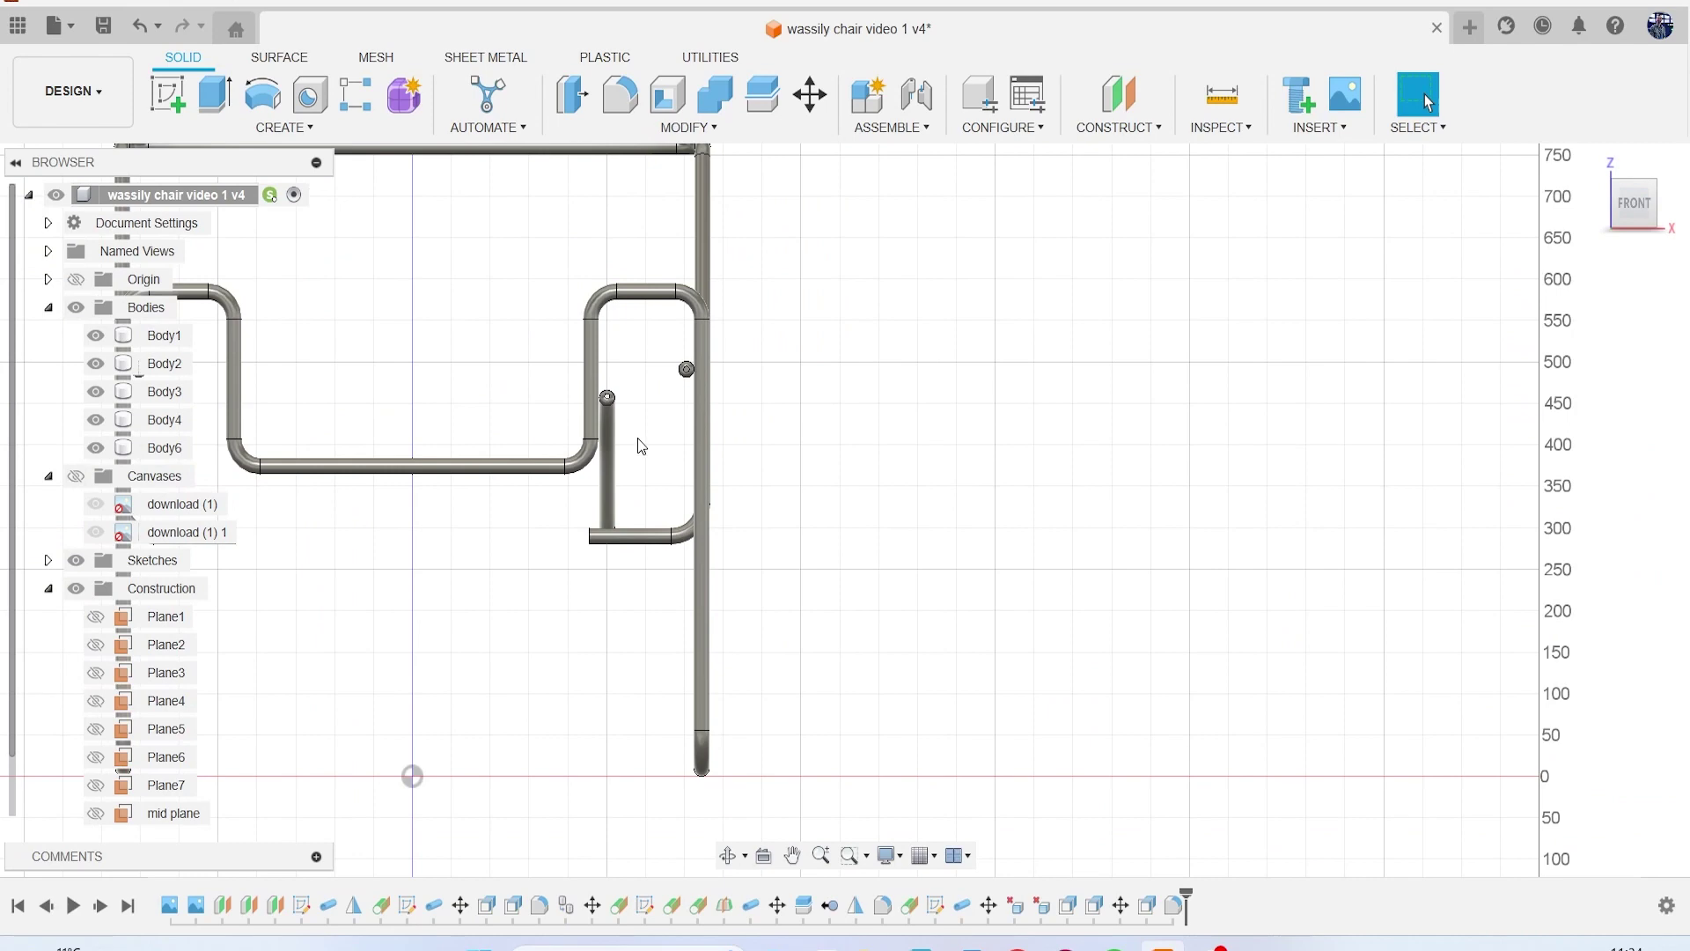
{"action": "scroll", "coordinate": [605, 409], "scroll_direction": "up", "scroll_amount": 10}
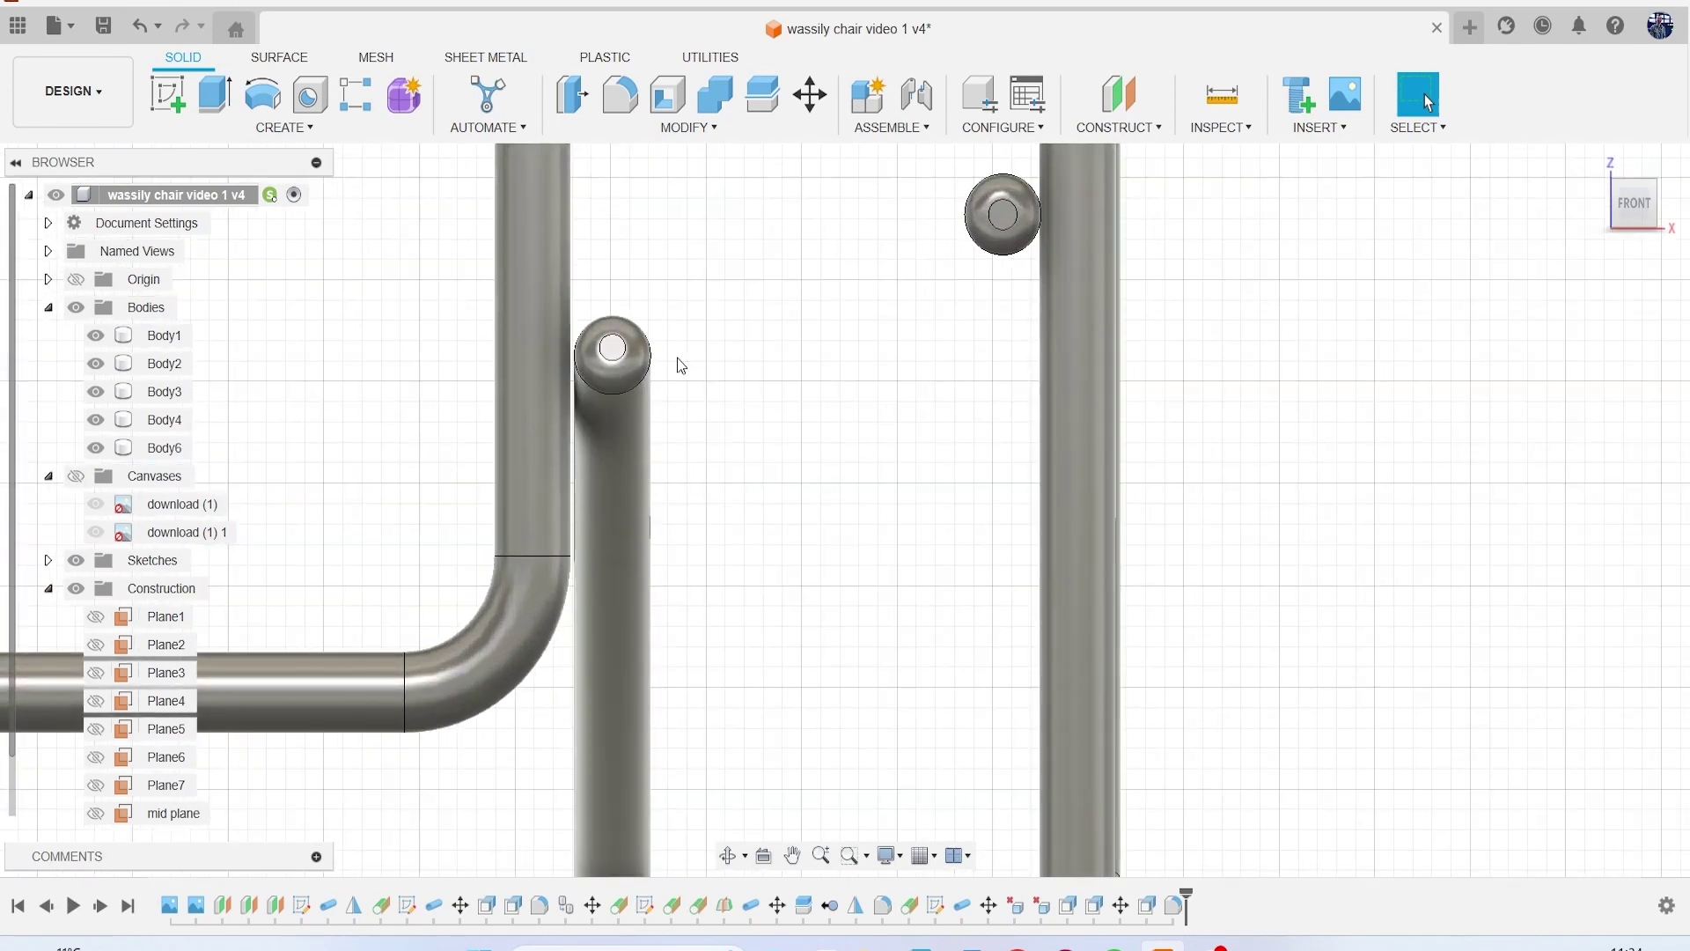
{"action": "scroll", "coordinate": [736, 463], "scroll_direction": "down", "scroll_amount": 5}
{"action": "left_click", "coordinate": [164, 447]}
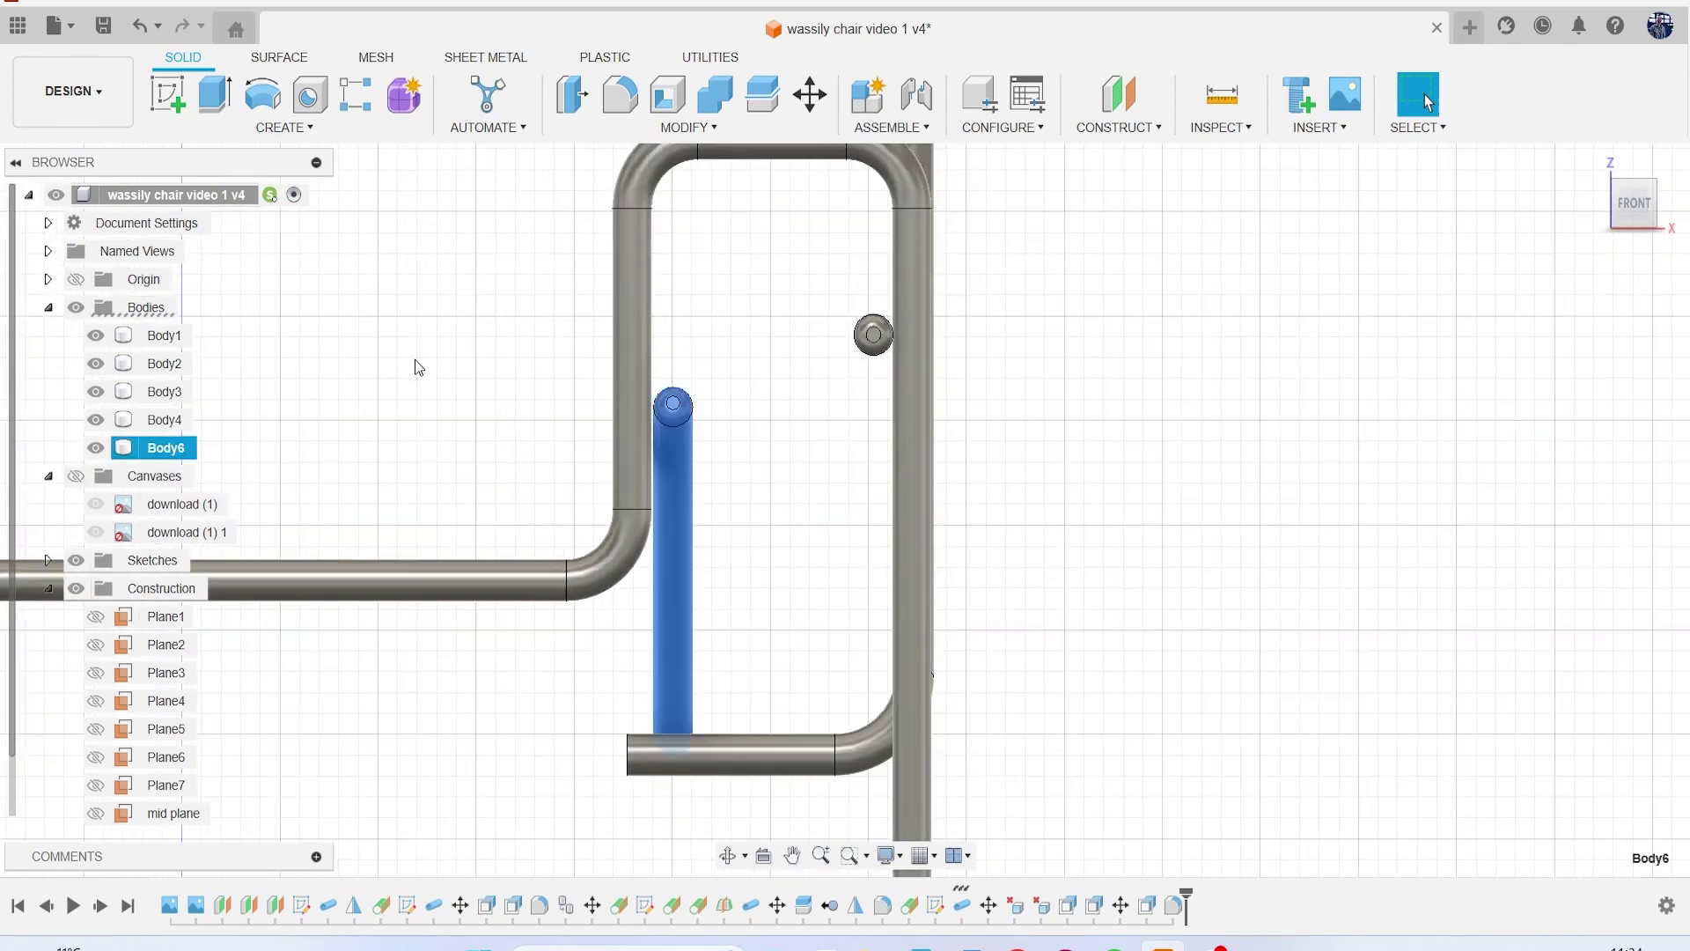
{"action": "key", "text": "ctrl+c"}
{"action": "key", "text": "ctrl+v"}
Step: Move the copied seat rail about -500.35 mm along X, placing it against the opposite side's inner upright
{"action": "scroll", "coordinate": [920, 550], "scroll_direction": "down", "scroll_amount": 5}
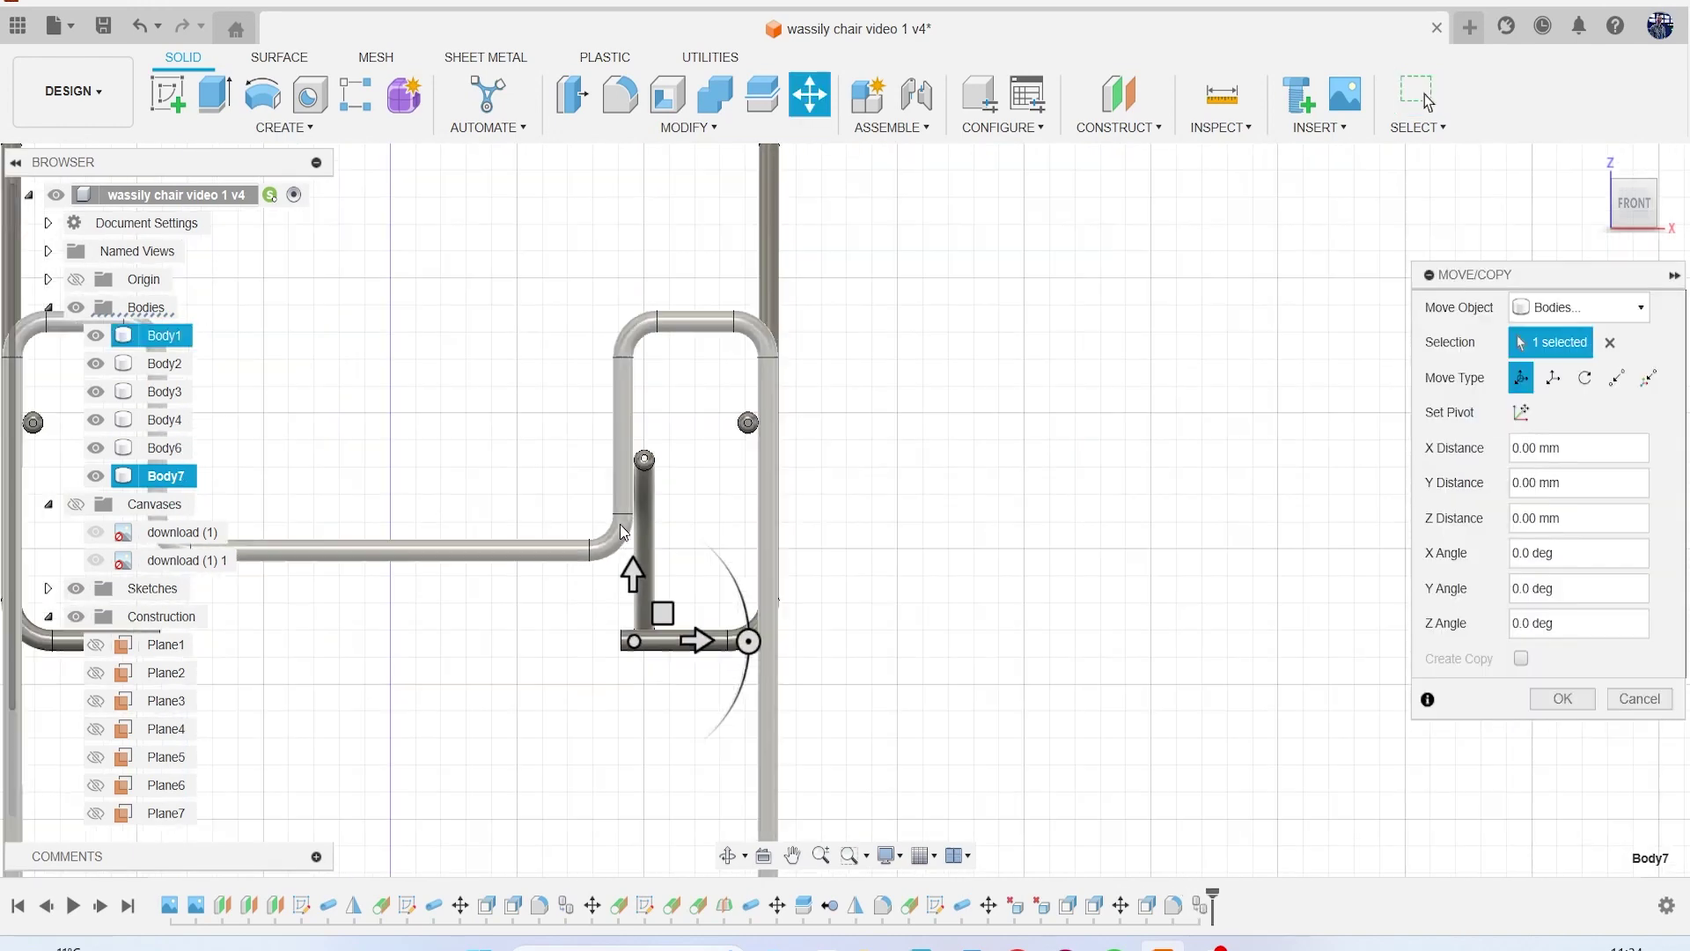
{"action": "left_click_drag", "start_coordinate": [940, 519], "coordinate": [551, 518]}
{"action": "scroll", "coordinate": [552, 516], "scroll_direction": "up", "scroll_amount": 3}
{"action": "scroll", "coordinate": [543, 499], "scroll_direction": "up", "scroll_amount": 4}
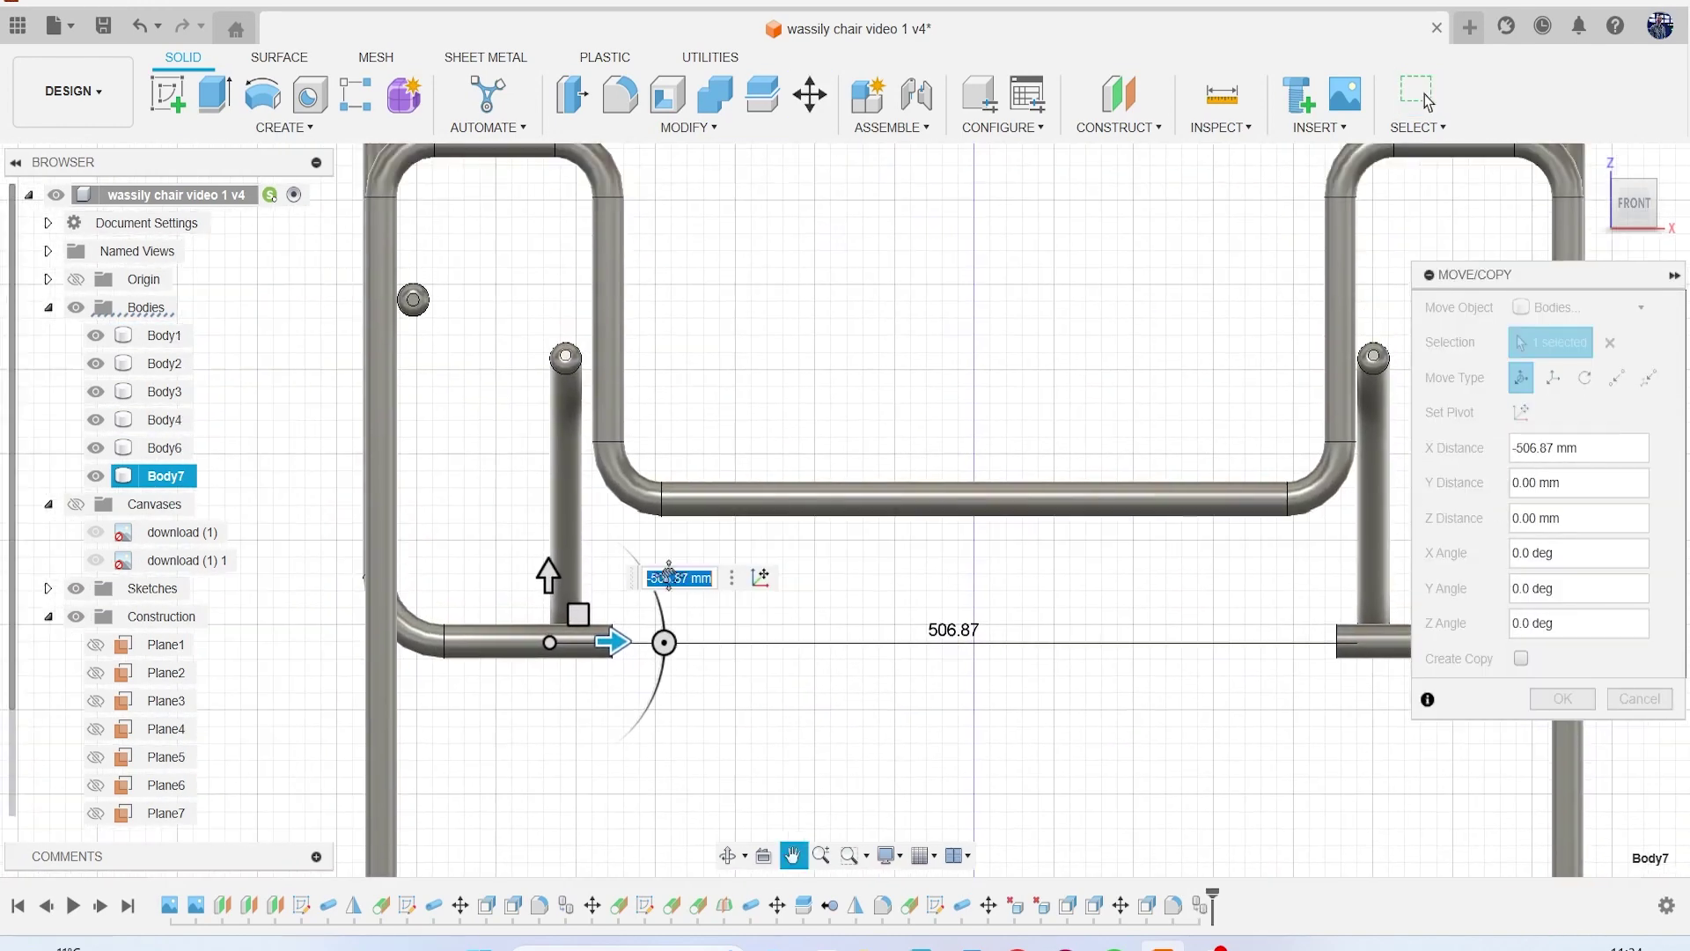
{"action": "left_click_drag", "start_coordinate": [614, 730], "coordinate": [627, 733]}
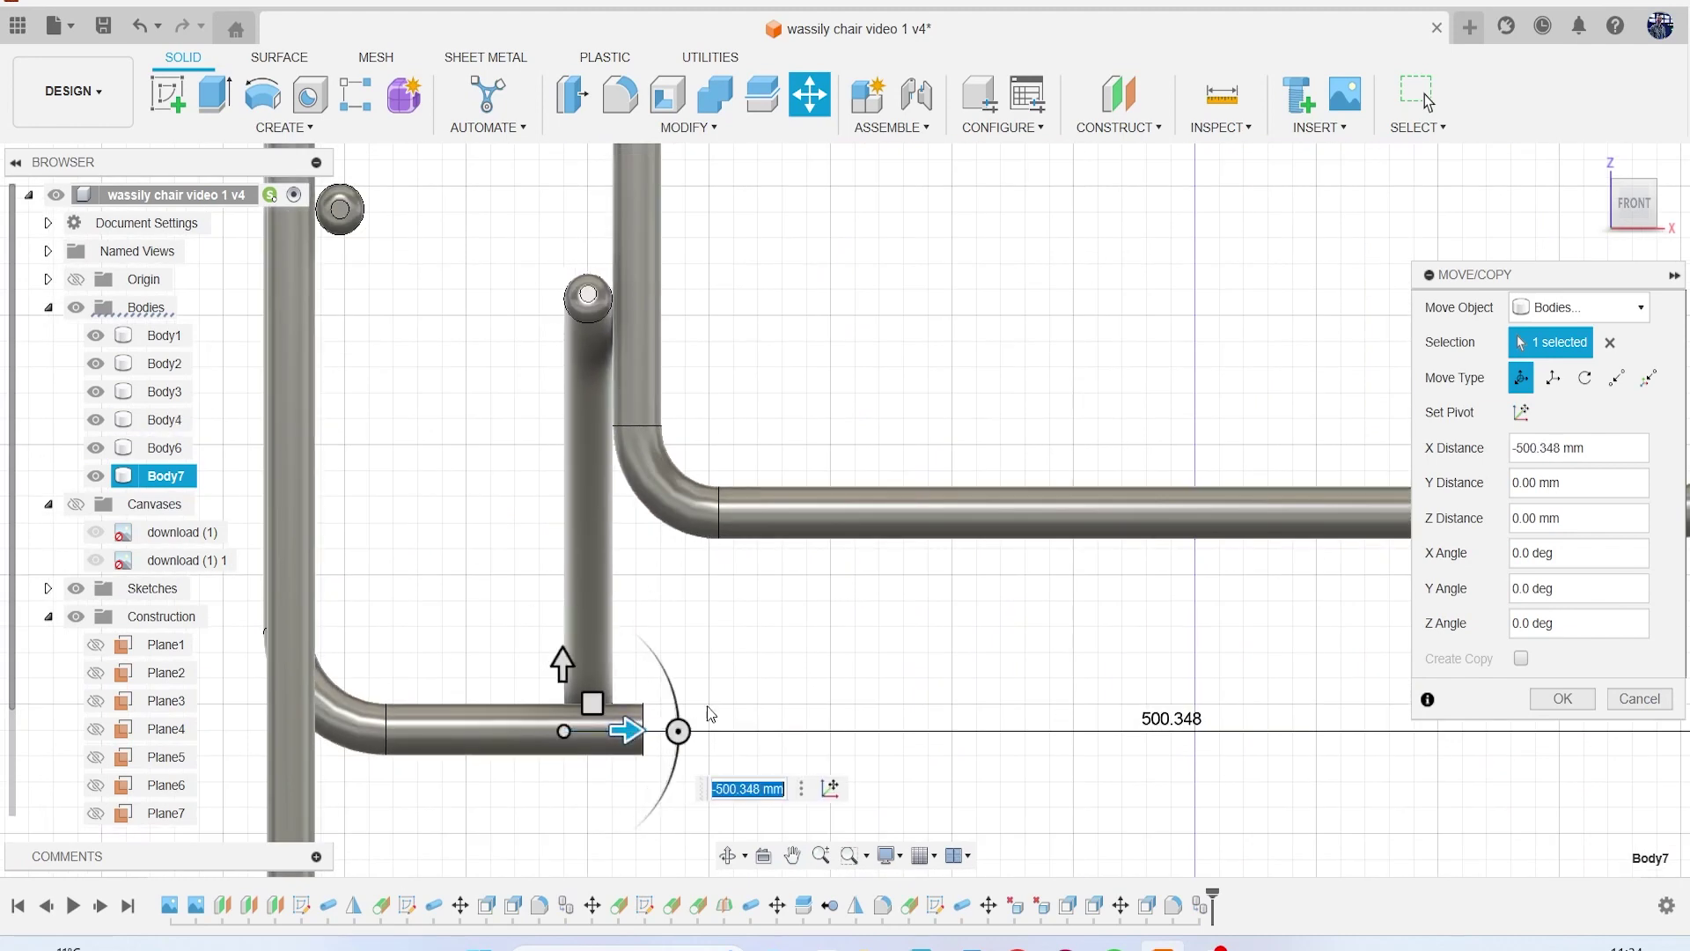
{"action": "scroll", "coordinate": [736, 709], "scroll_direction": "down", "scroll_amount": 3}
{"action": "left_click", "coordinate": [1542, 705]}
Step: Move the original seat rail about -0.31 mm along X, closing its gap to the neighbouring inner upright
{"action": "scroll", "coordinate": [1151, 604], "scroll_direction": "down", "scroll_amount": 3}
{"action": "scroll", "coordinate": [1271, 476], "scroll_direction": "up", "scroll_amount": 6}
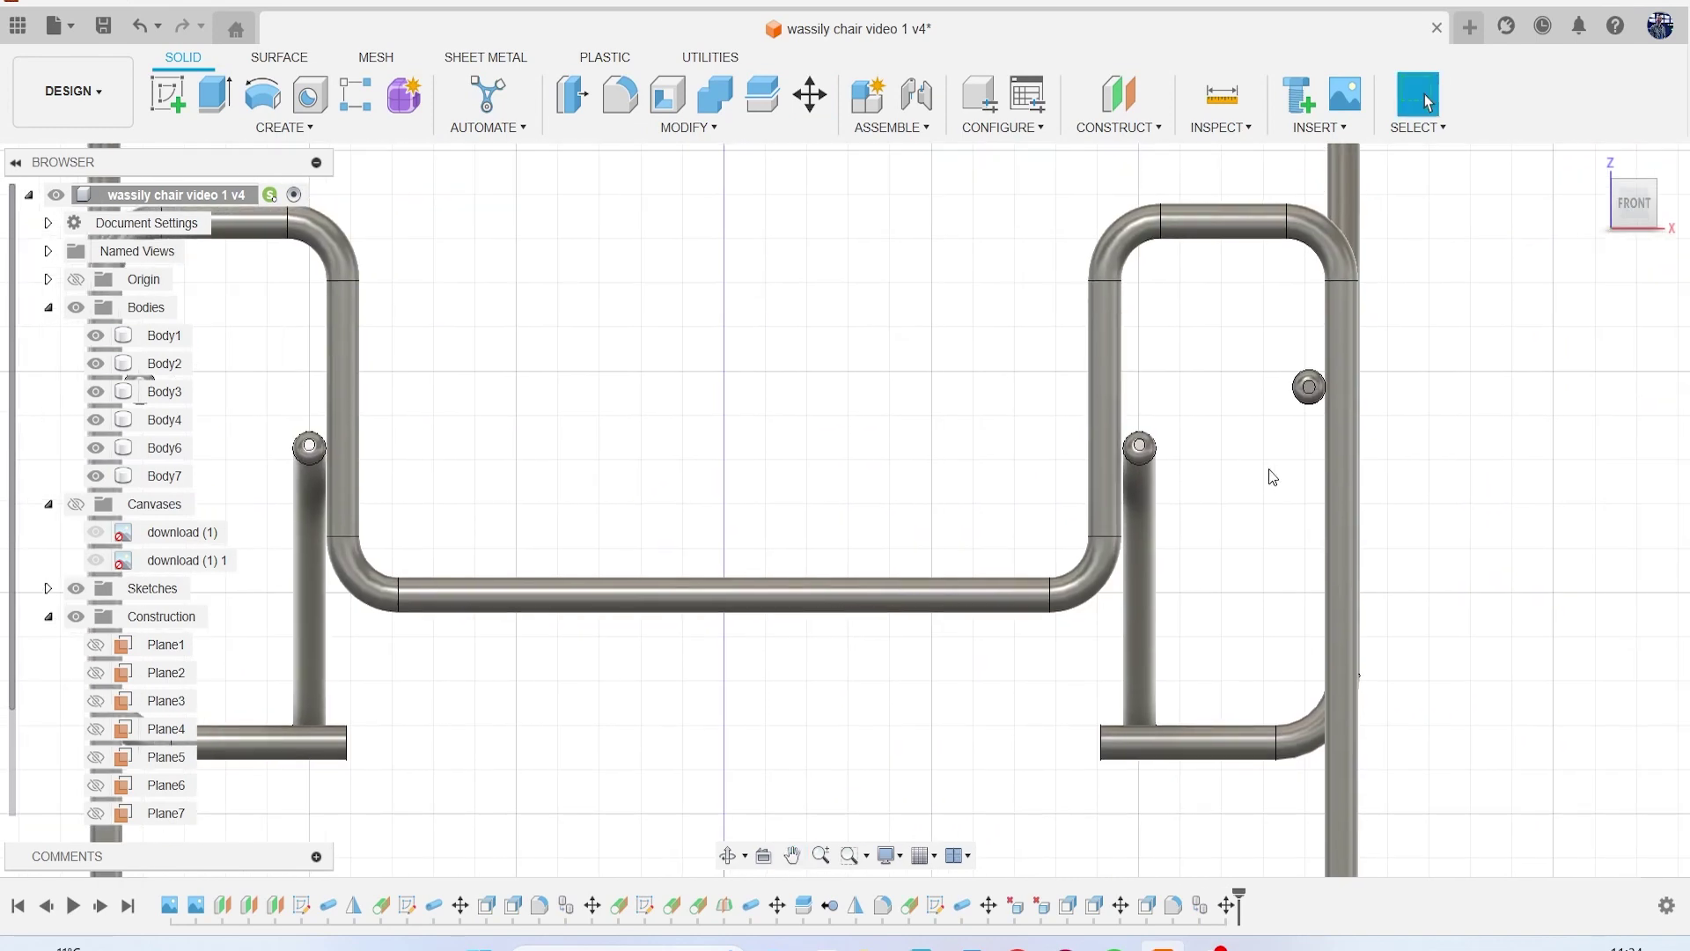
{"action": "left_click", "coordinate": [155, 451]}
{"action": "right_click", "coordinate": [623, 425]}
{"action": "left_click", "coordinate": [532, 181]}
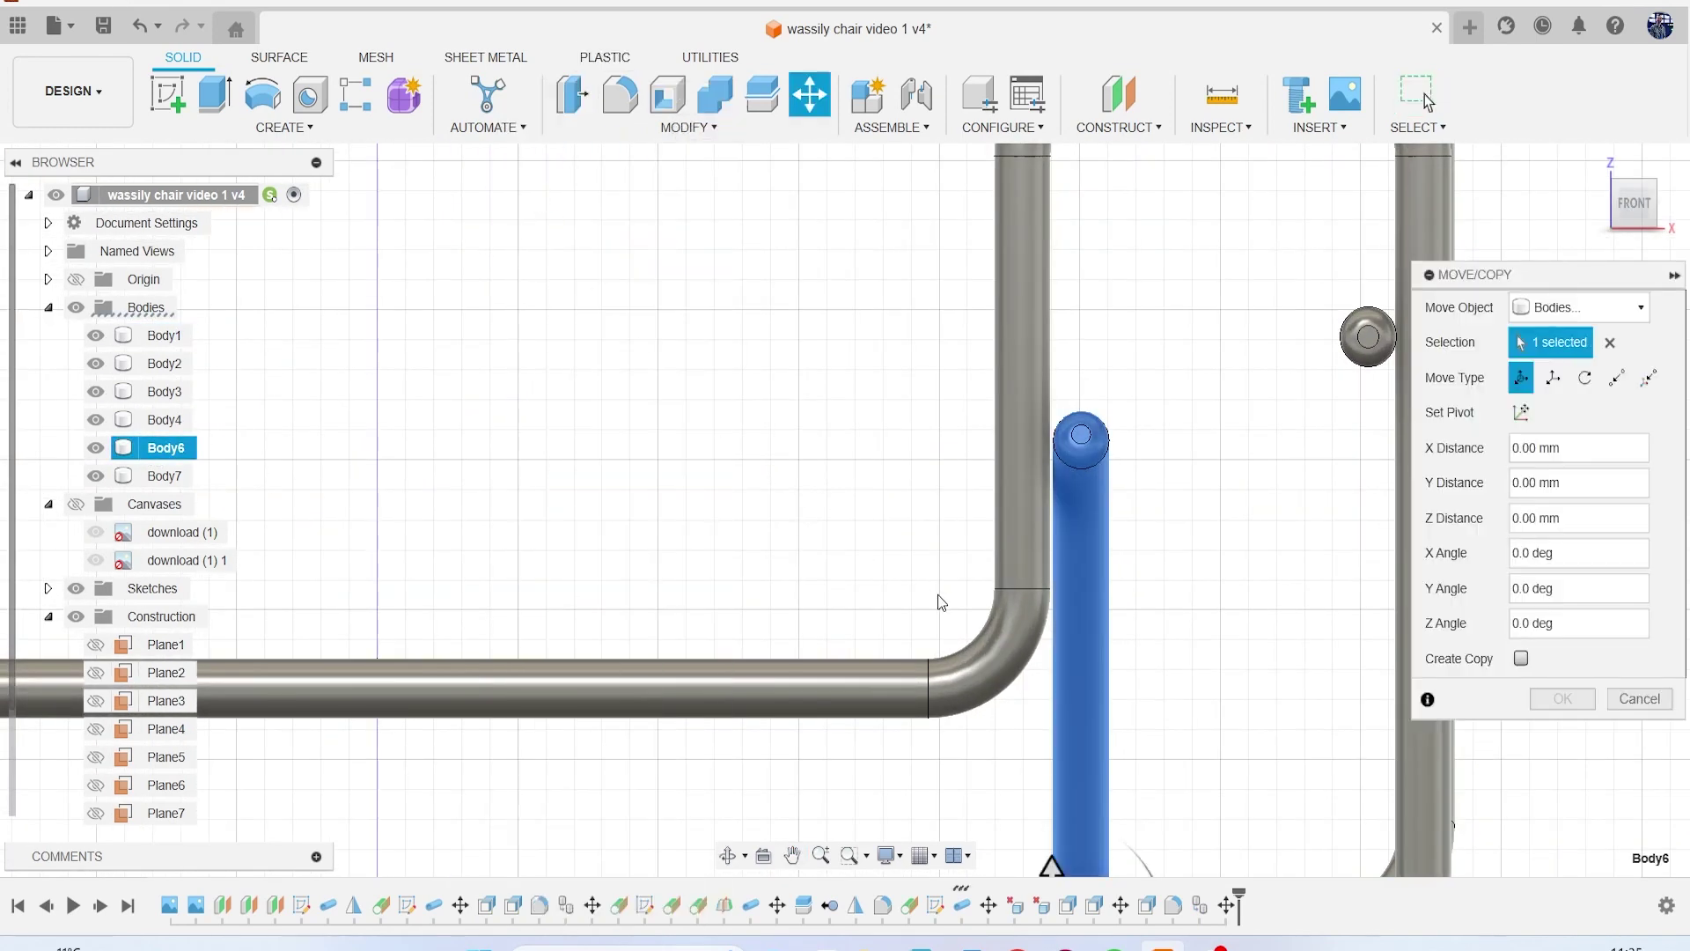
{"action": "middle_click_drag", "start_coordinate": [938, 595], "coordinate": [806, 491]}
{"action": "left_click_drag", "start_coordinate": [983, 832], "coordinate": [989, 833]}
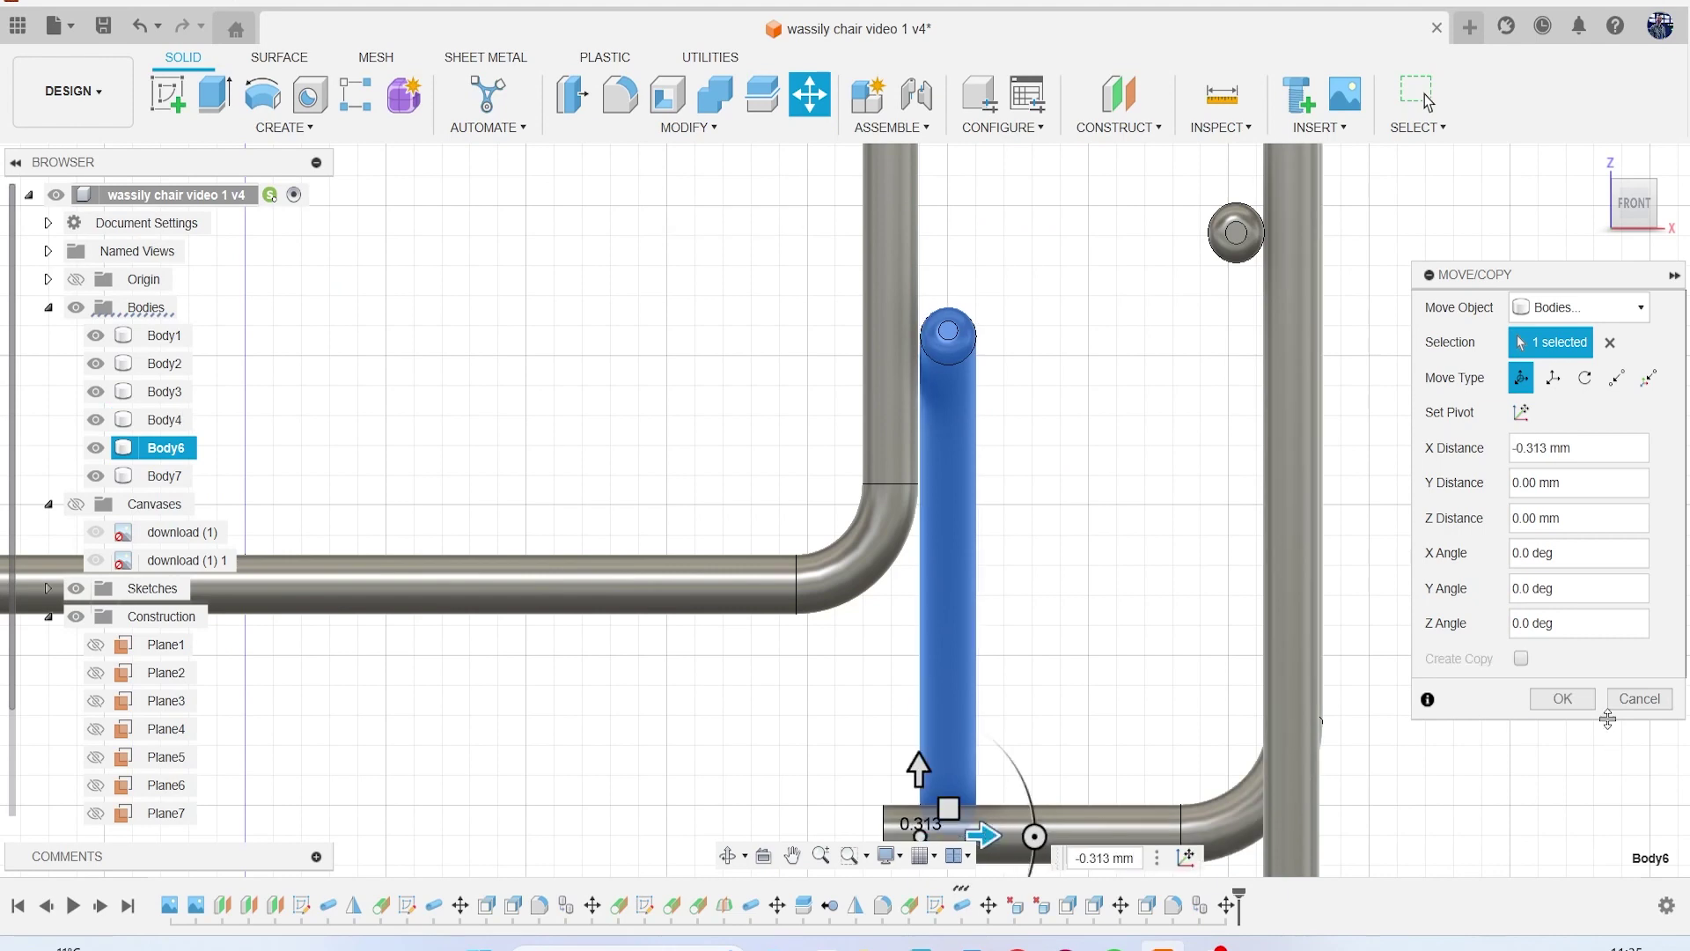
{"action": "left_click", "coordinate": [1585, 699]}
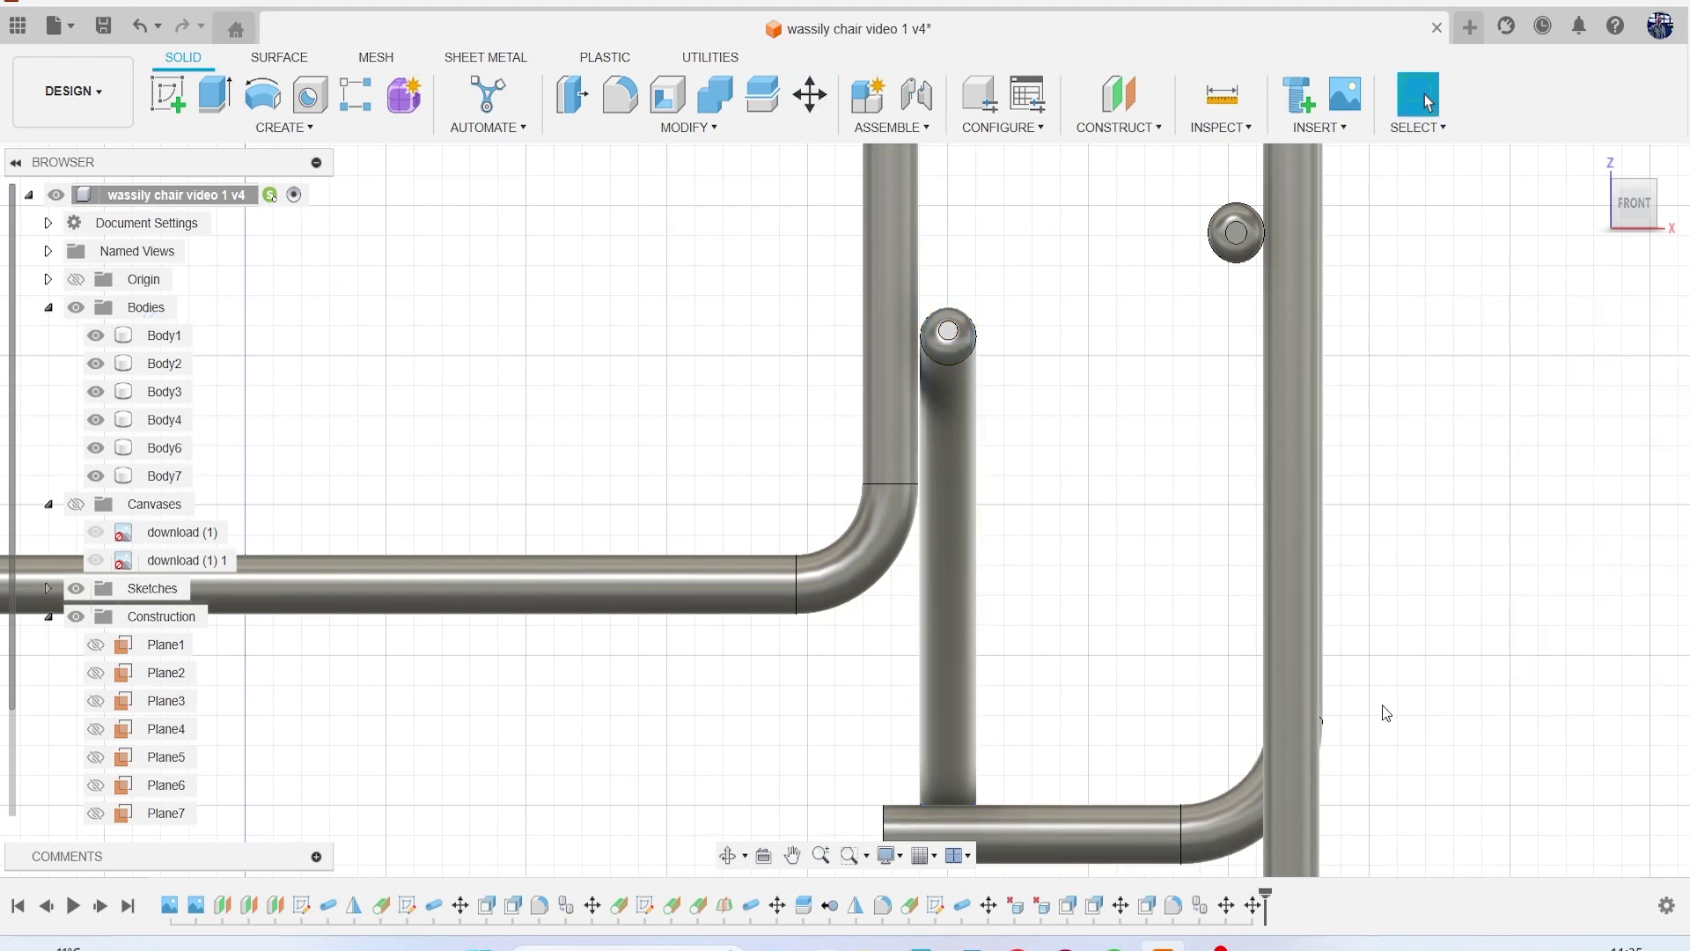
Step: Round both lower end faces of the backrest tube with one fillet
{"action": "scroll", "coordinate": [1303, 692], "scroll_direction": "down", "scroll_amount": 5}
{"action": "left_click_drag", "start_coordinate": [1644, 213], "coordinate": [1634, 255]}
{"action": "scroll", "coordinate": [799, 540], "scroll_direction": "up", "scroll_amount": 5}
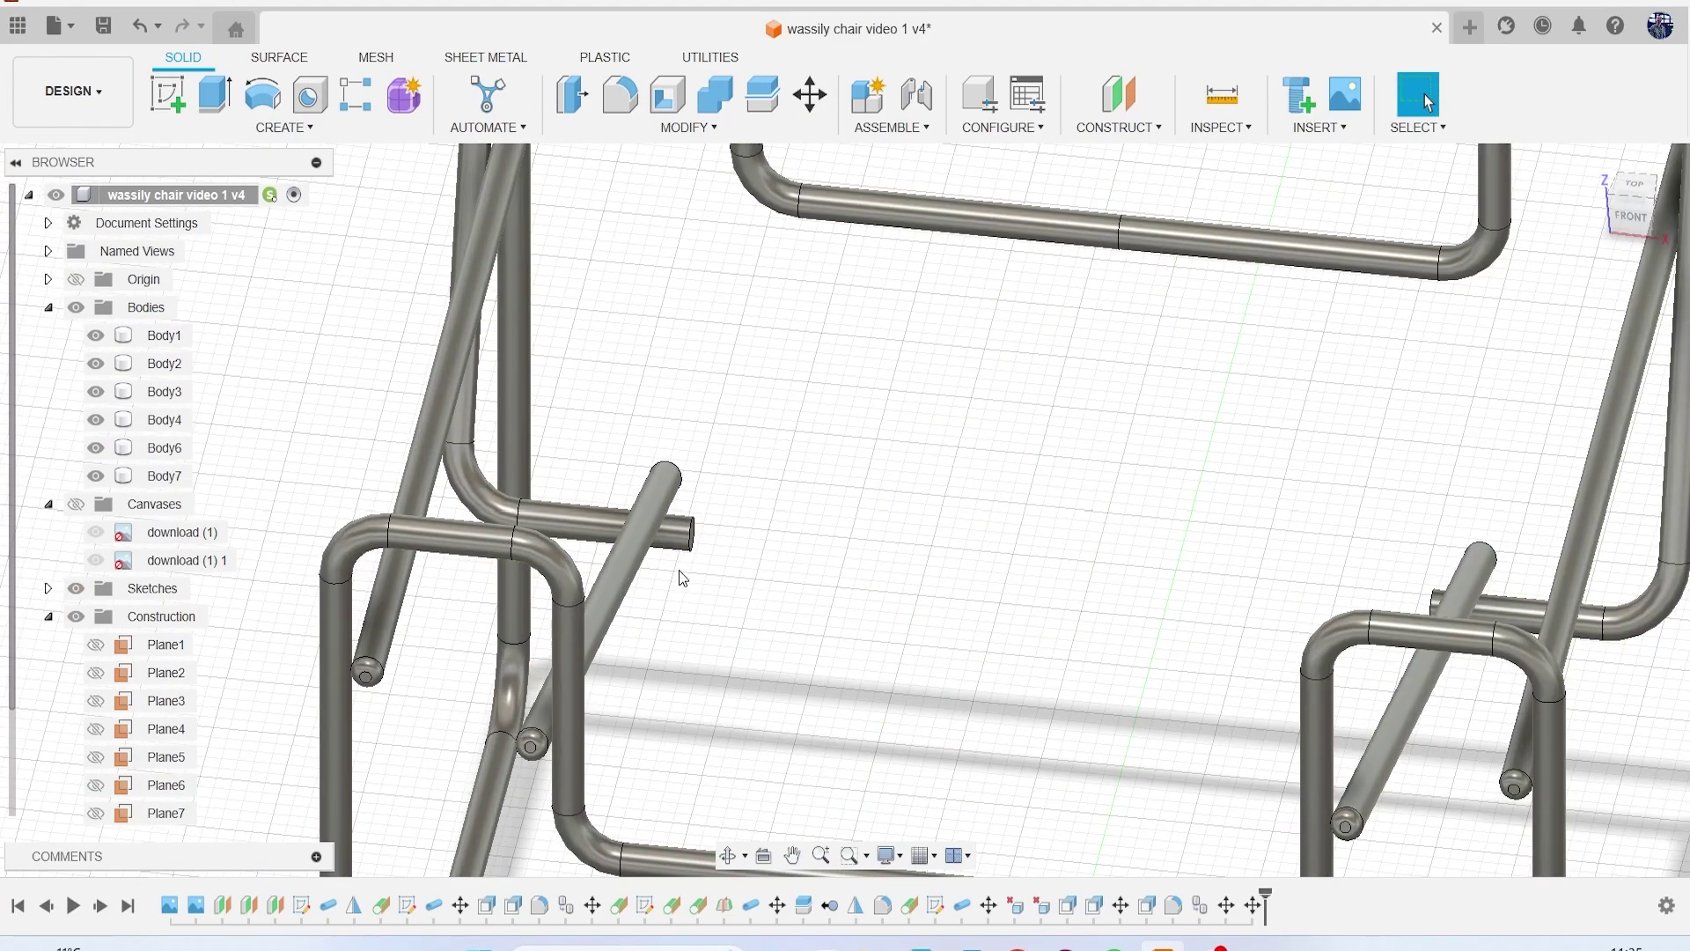
{"action": "key", "text": "f"}
{"action": "scroll", "coordinate": [856, 479], "scroll_direction": "up", "scroll_amount": 5}
{"action": "left_click", "coordinate": [507, 460]}
{"action": "scroll", "coordinate": [669, 567], "scroll_direction": "down", "scroll_amount": 5}
{"action": "scroll", "coordinate": [669, 566], "scroll_direction": "down", "scroll_amount": 5}
{"action": "left_click_drag", "start_coordinate": [1625, 215], "coordinate": [1611, 230]}
{"action": "scroll", "coordinate": [1106, 389], "scroll_direction": "up", "scroll_amount": 8}
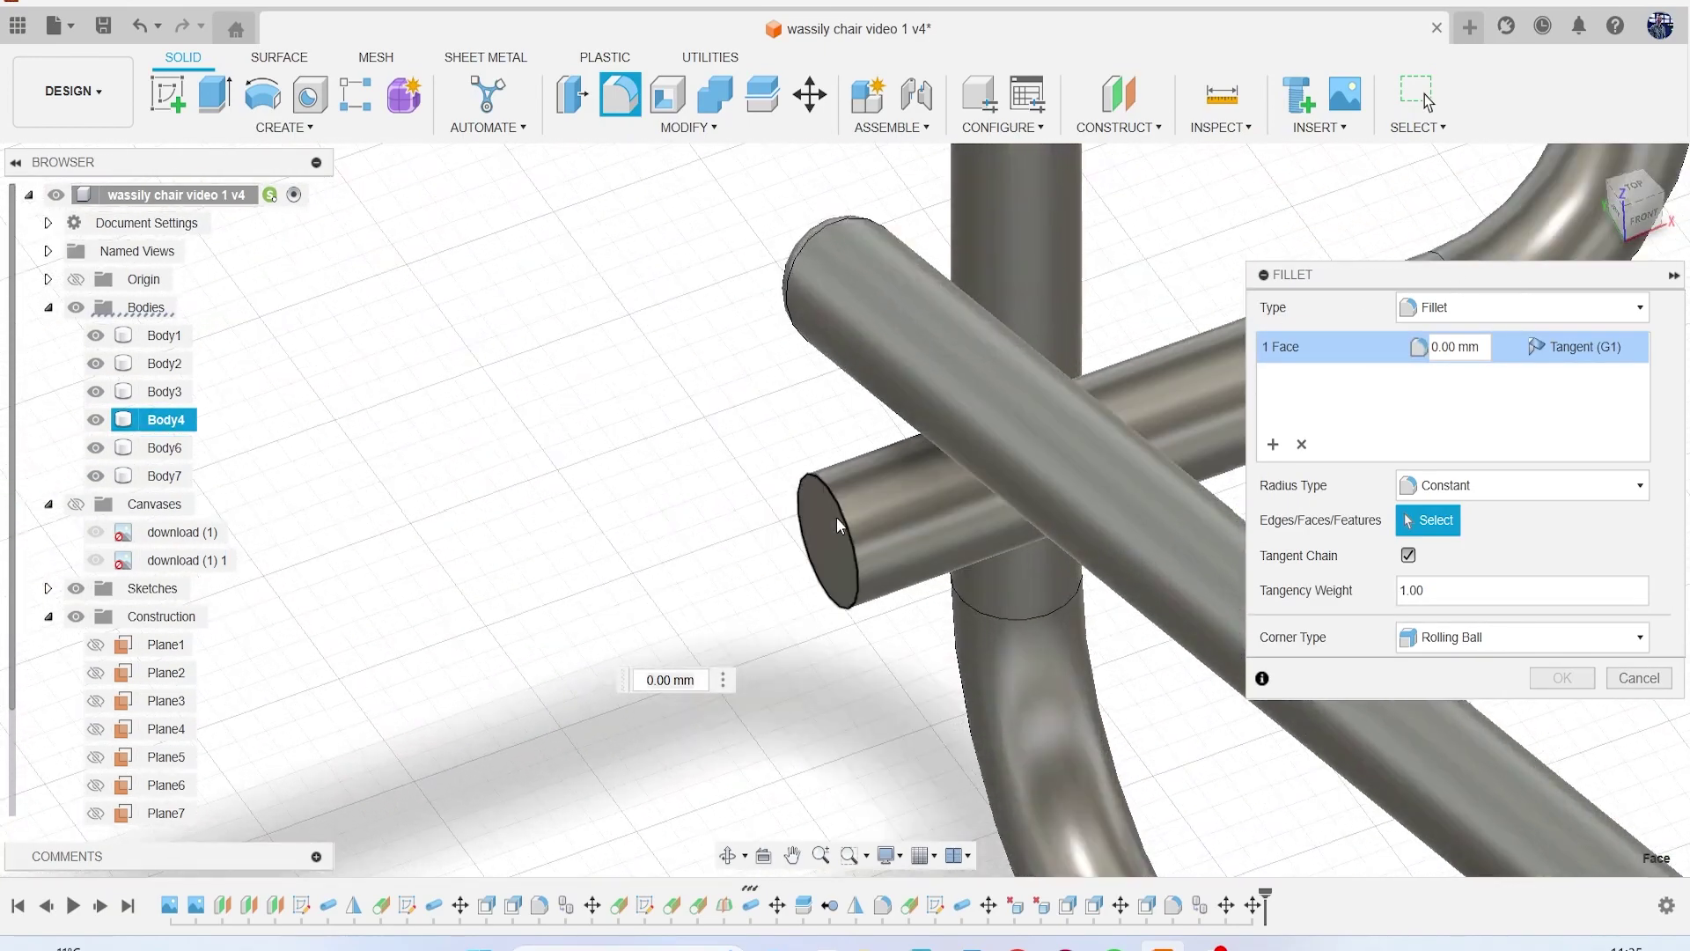
{"action": "left_click", "coordinate": [828, 530]}
{"action": "left_click_drag", "start_coordinate": [829, 623], "coordinate": [899, 616]}
{"action": "left_click", "coordinate": [1563, 678]}
{"action": "scroll", "coordinate": [1265, 584], "scroll_direction": "down", "scroll_amount": 10}
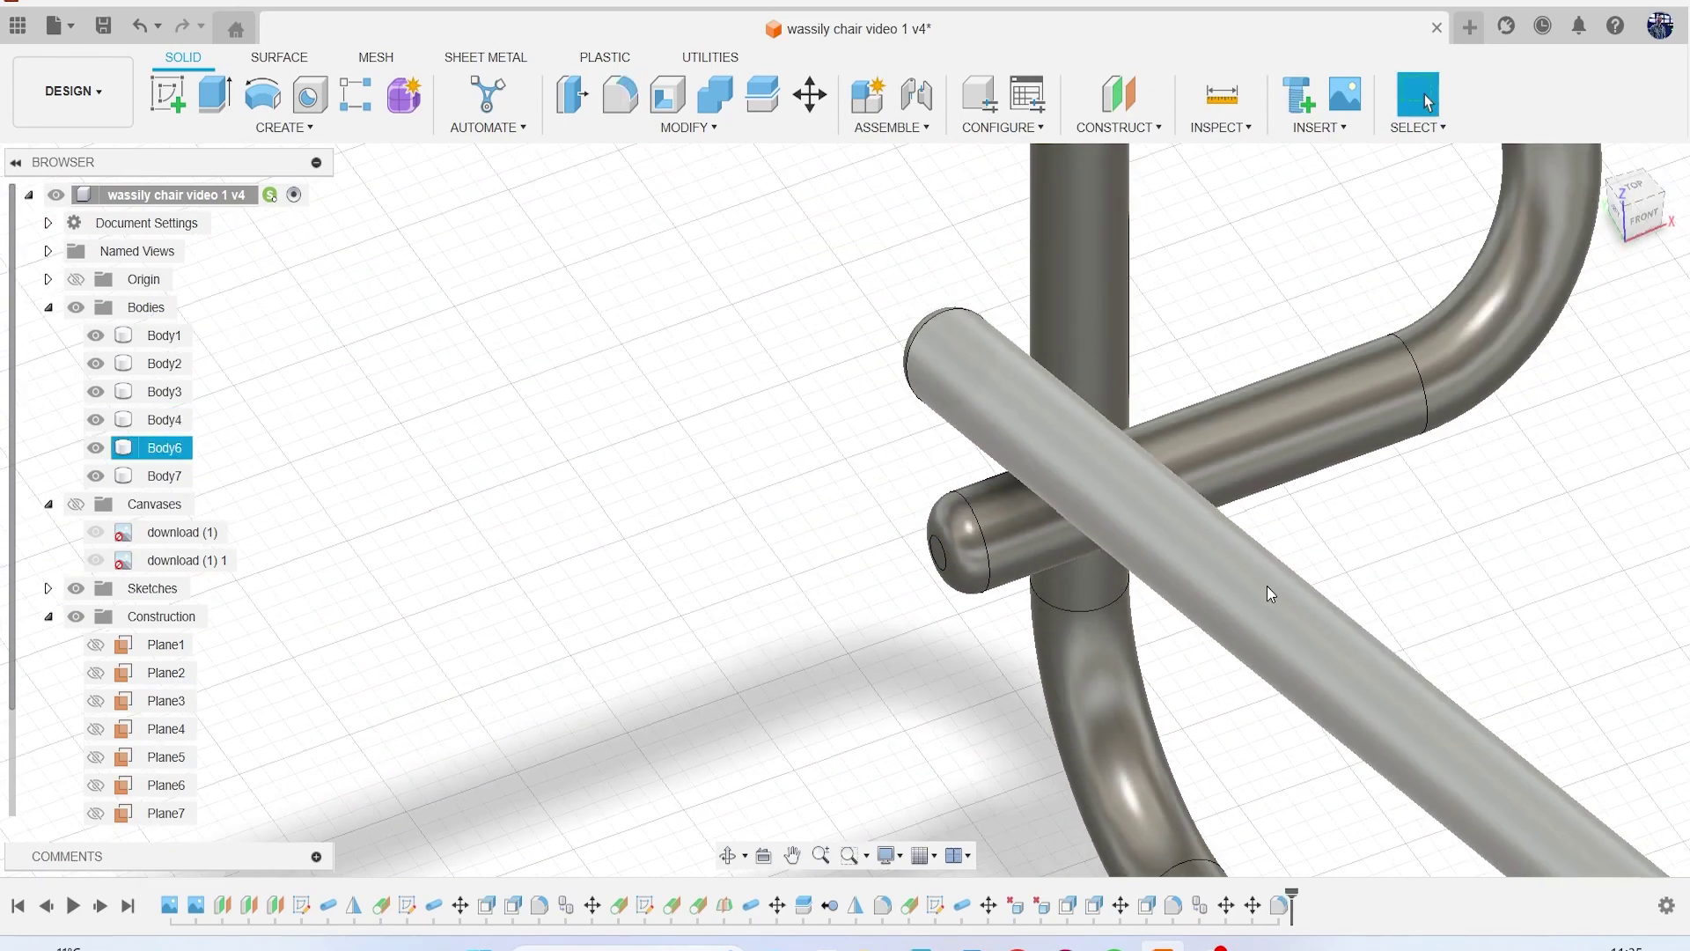
Step: Compare the whole frame with the enlarged Wassily Lounge Chair photo in the browser's image results
{"action": "scroll", "coordinate": [1259, 588], "scroll_direction": "down", "scroll_amount": 2}
{"action": "middle_click_drag", "start_coordinate": [1259, 589], "coordinate": [1142, 501]}
{"action": "left_click_drag", "start_coordinate": [1645, 211], "coordinate": [1532, 168]}
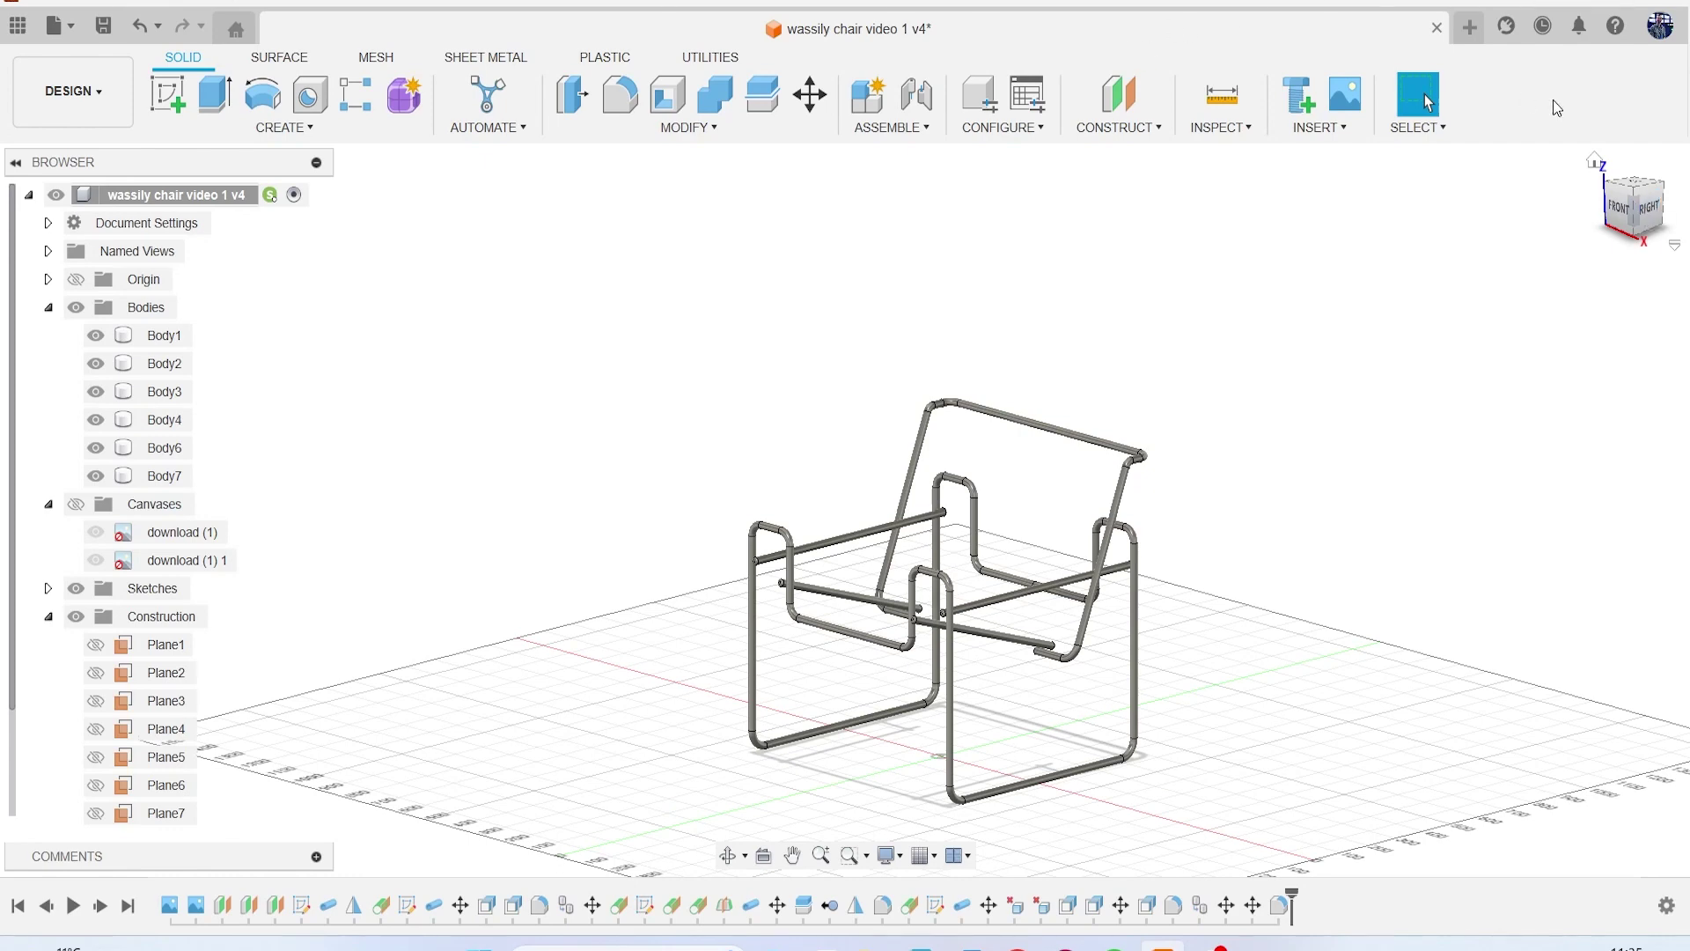
{"action": "left_click_drag", "start_coordinate": [1689, 141], "coordinate": [1370, 172]}
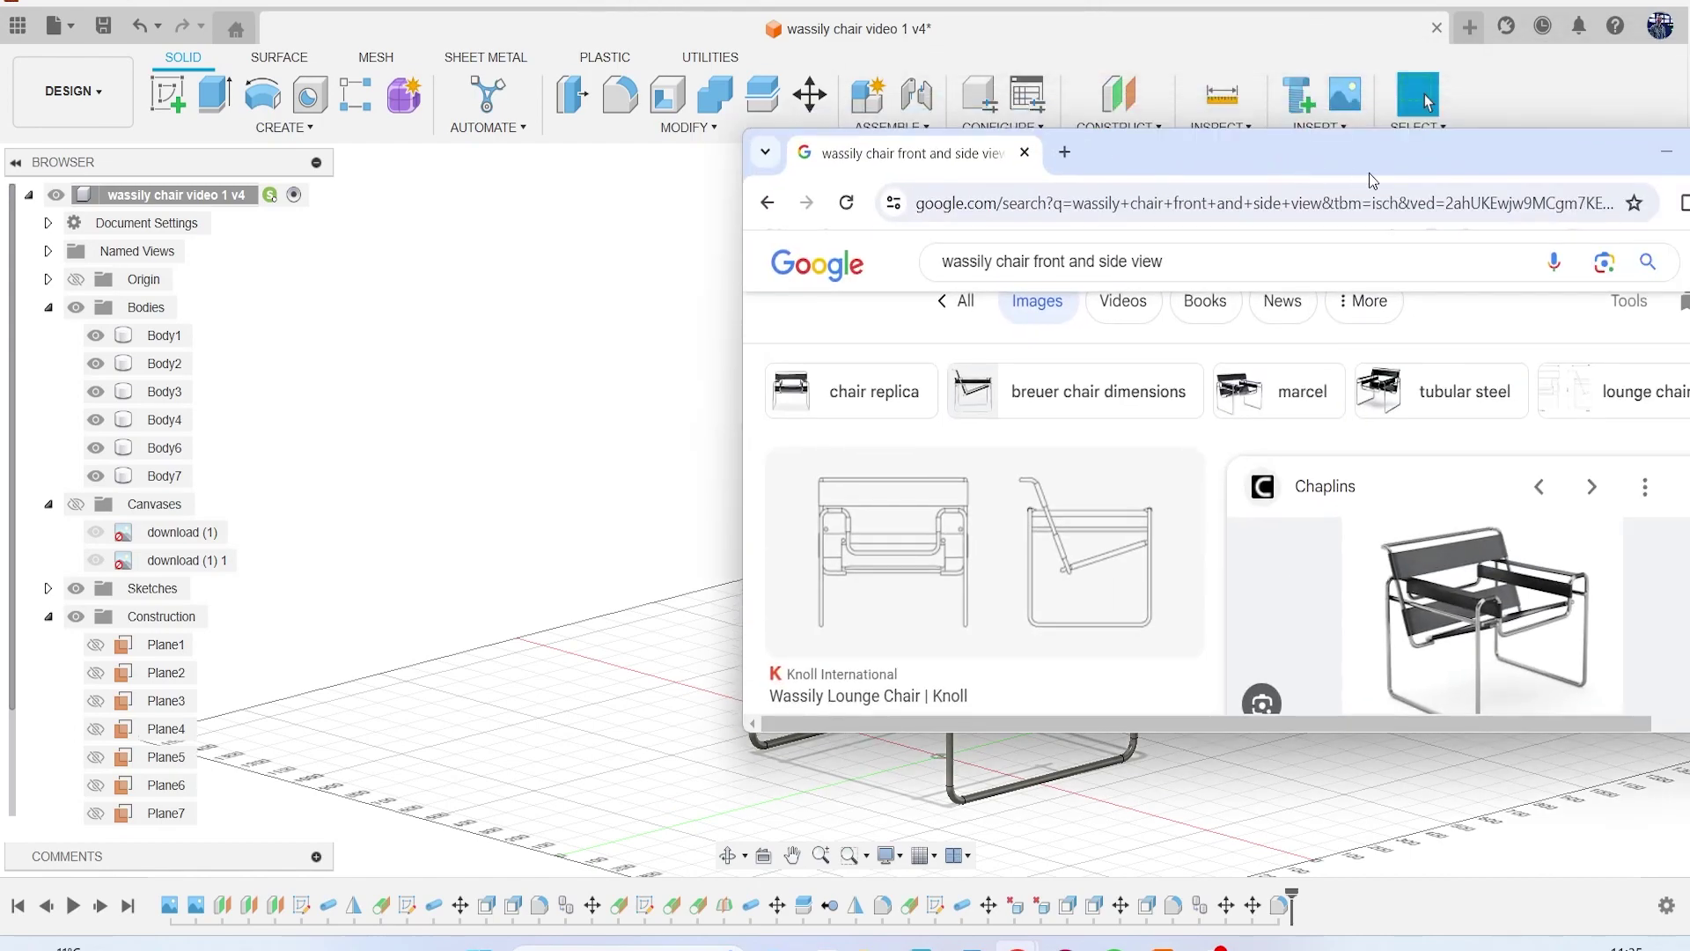
{"action": "double_click", "coordinate": [1370, 172]}
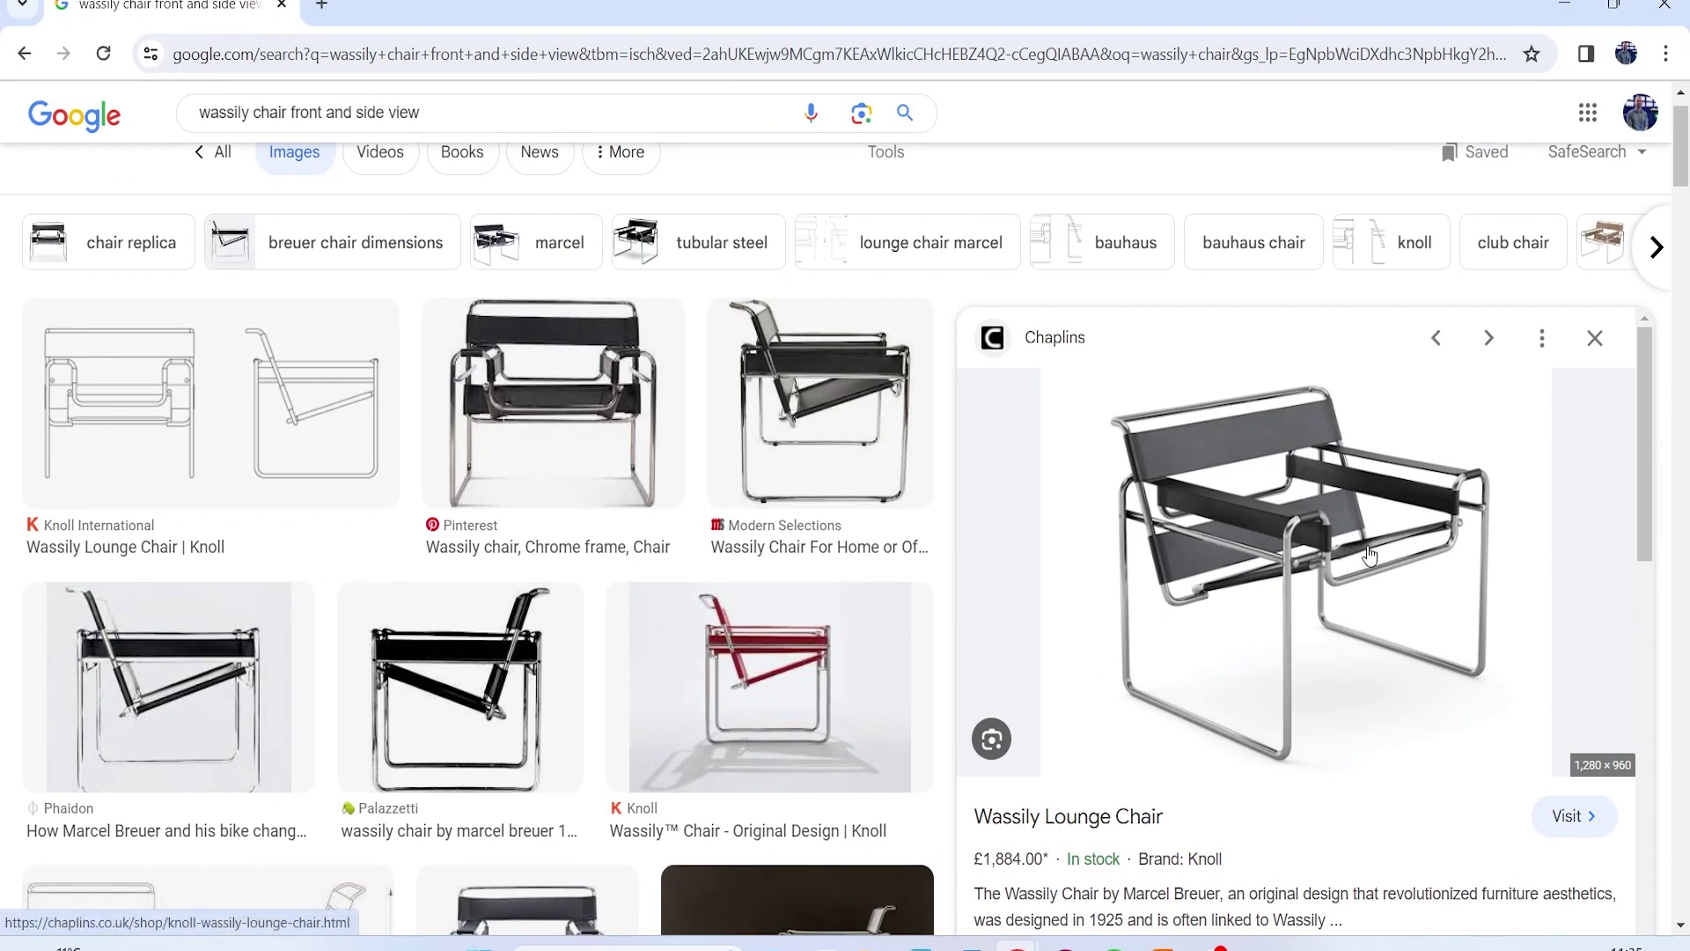
{"action": "left_click_drag", "start_coordinate": [1156, 6], "coordinate": [1689, 247]}
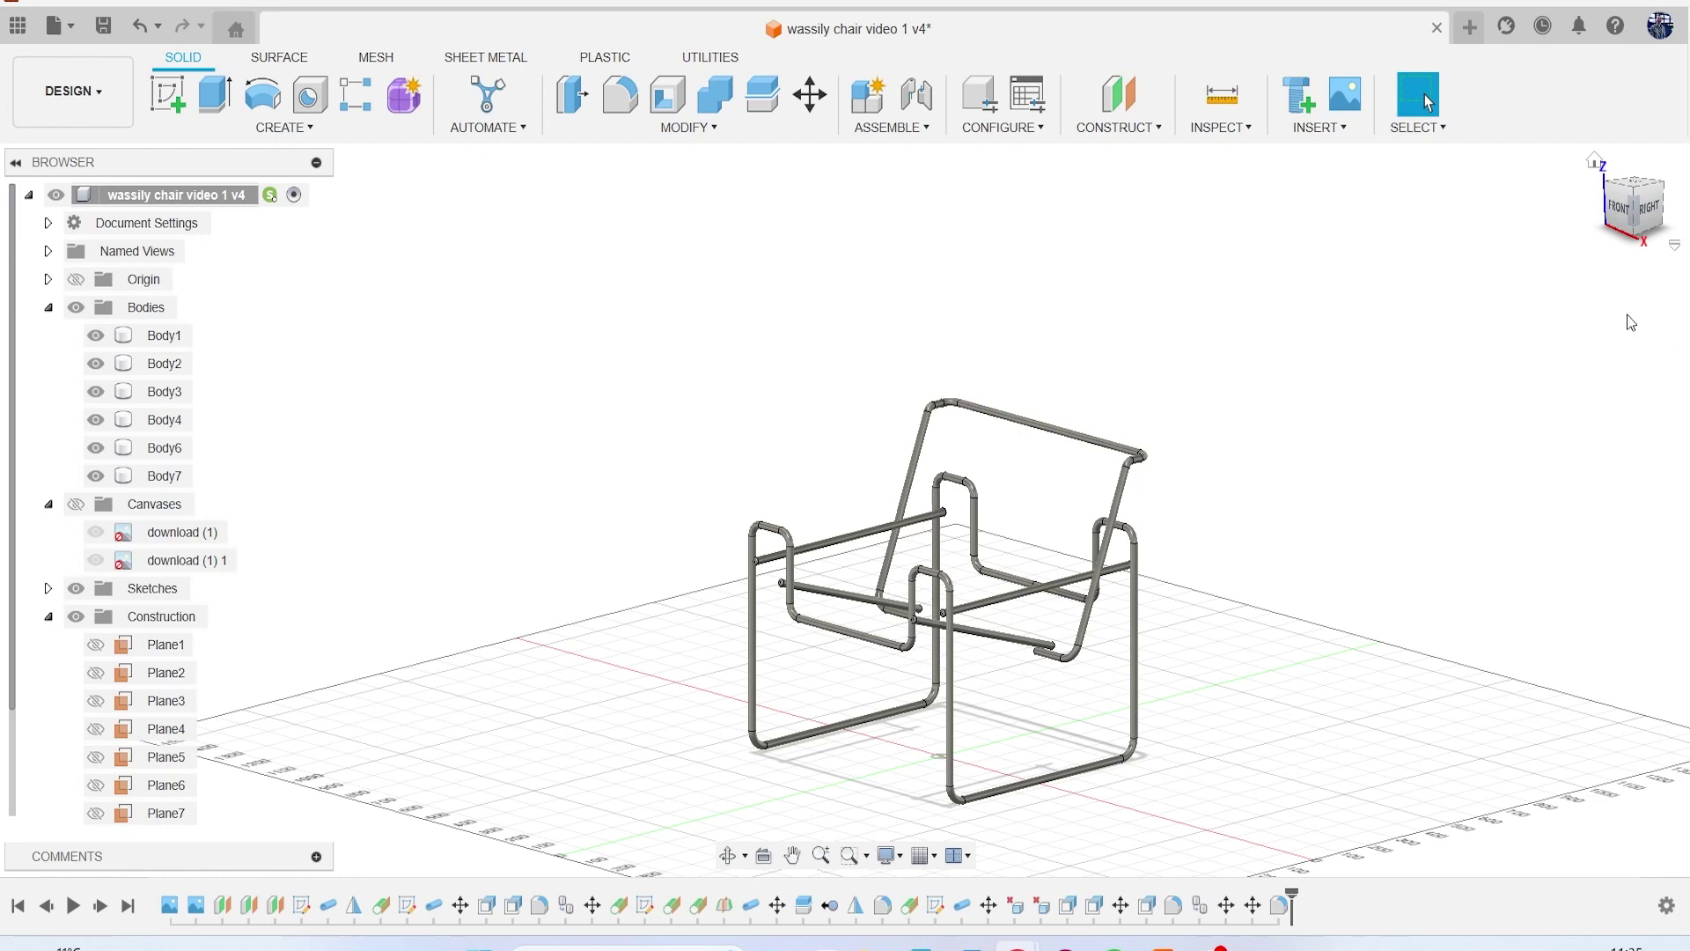
Step: Save the design as a new version and view the frame from several angles
{"action": "left_click", "coordinate": [103, 25]}
{"action": "left_click", "coordinate": [835, 521]}
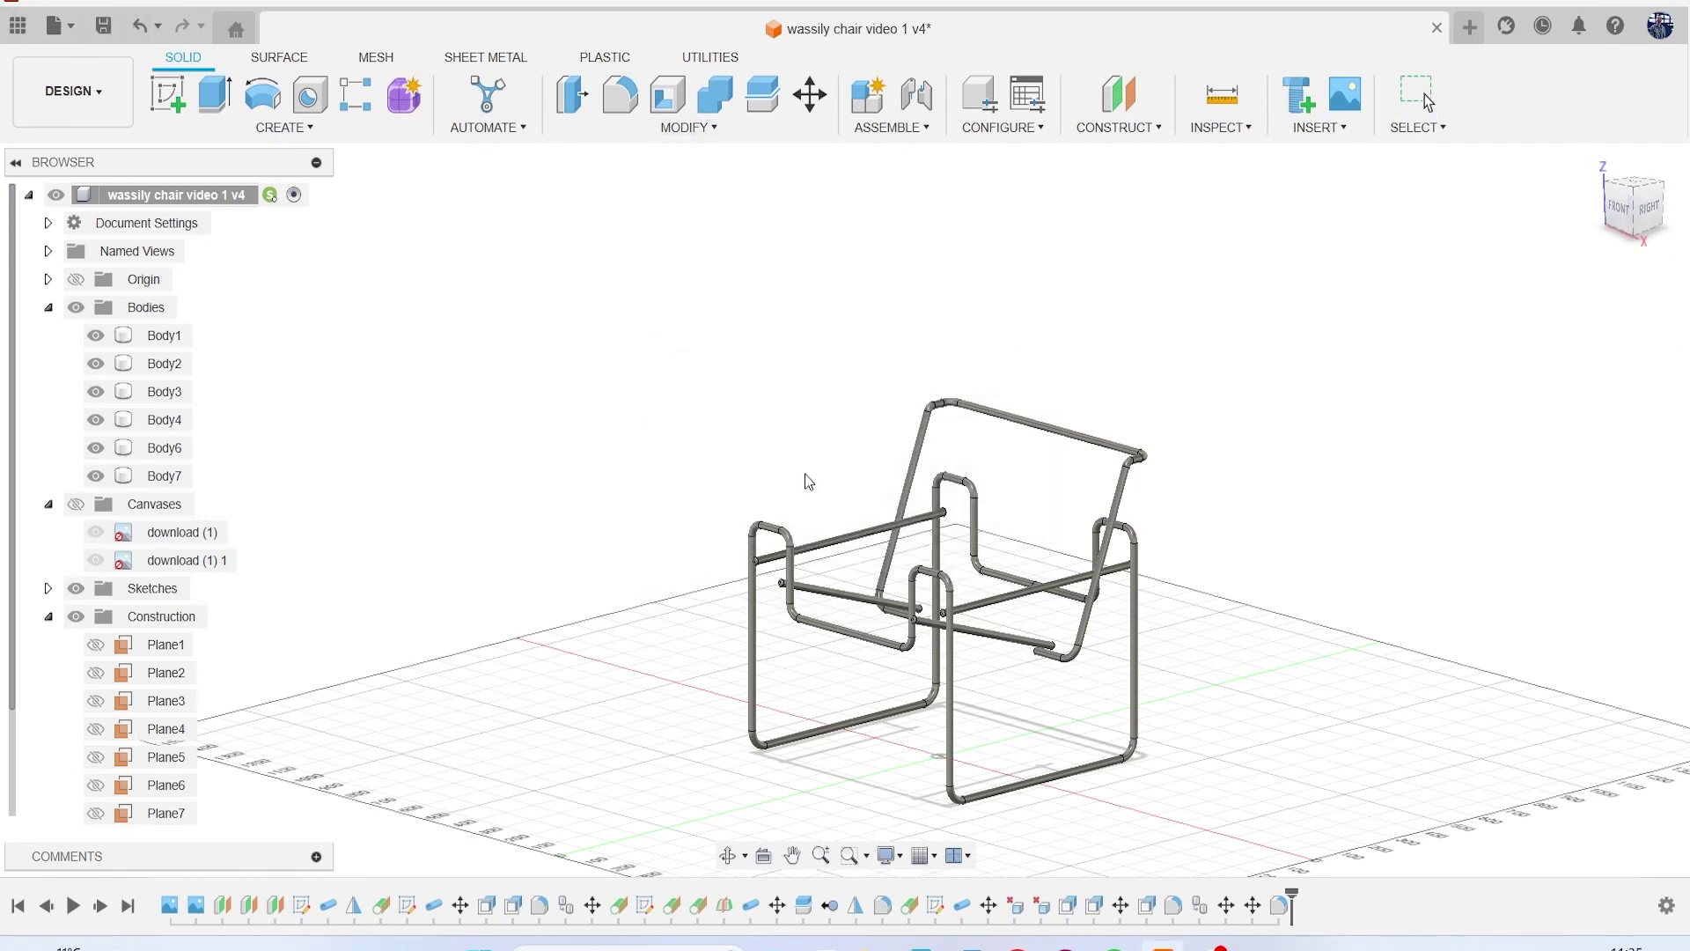
{"action": "left_click_drag", "start_coordinate": [1609, 220], "coordinate": [1567, 214]}
{"action": "middle_click_drag", "start_coordinate": [1428, 103], "coordinate": [1428, 103], "text": "shift"}
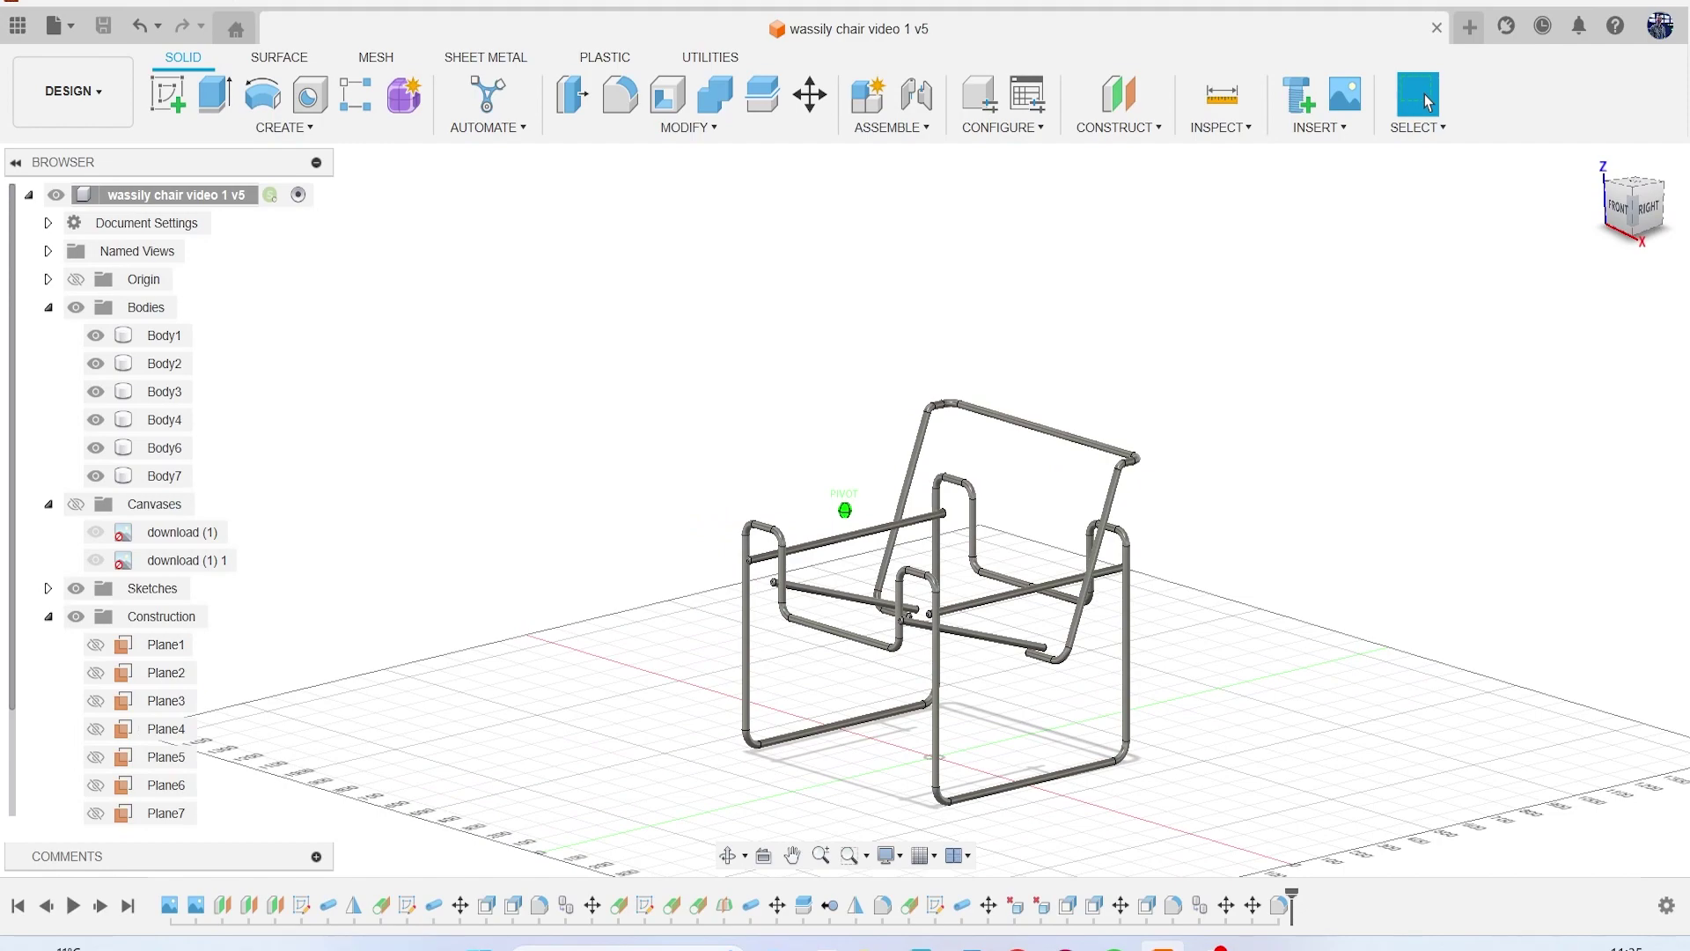
{"action": "scroll", "coordinate": [962, 576], "scroll_direction": "up", "scroll_amount": 5}
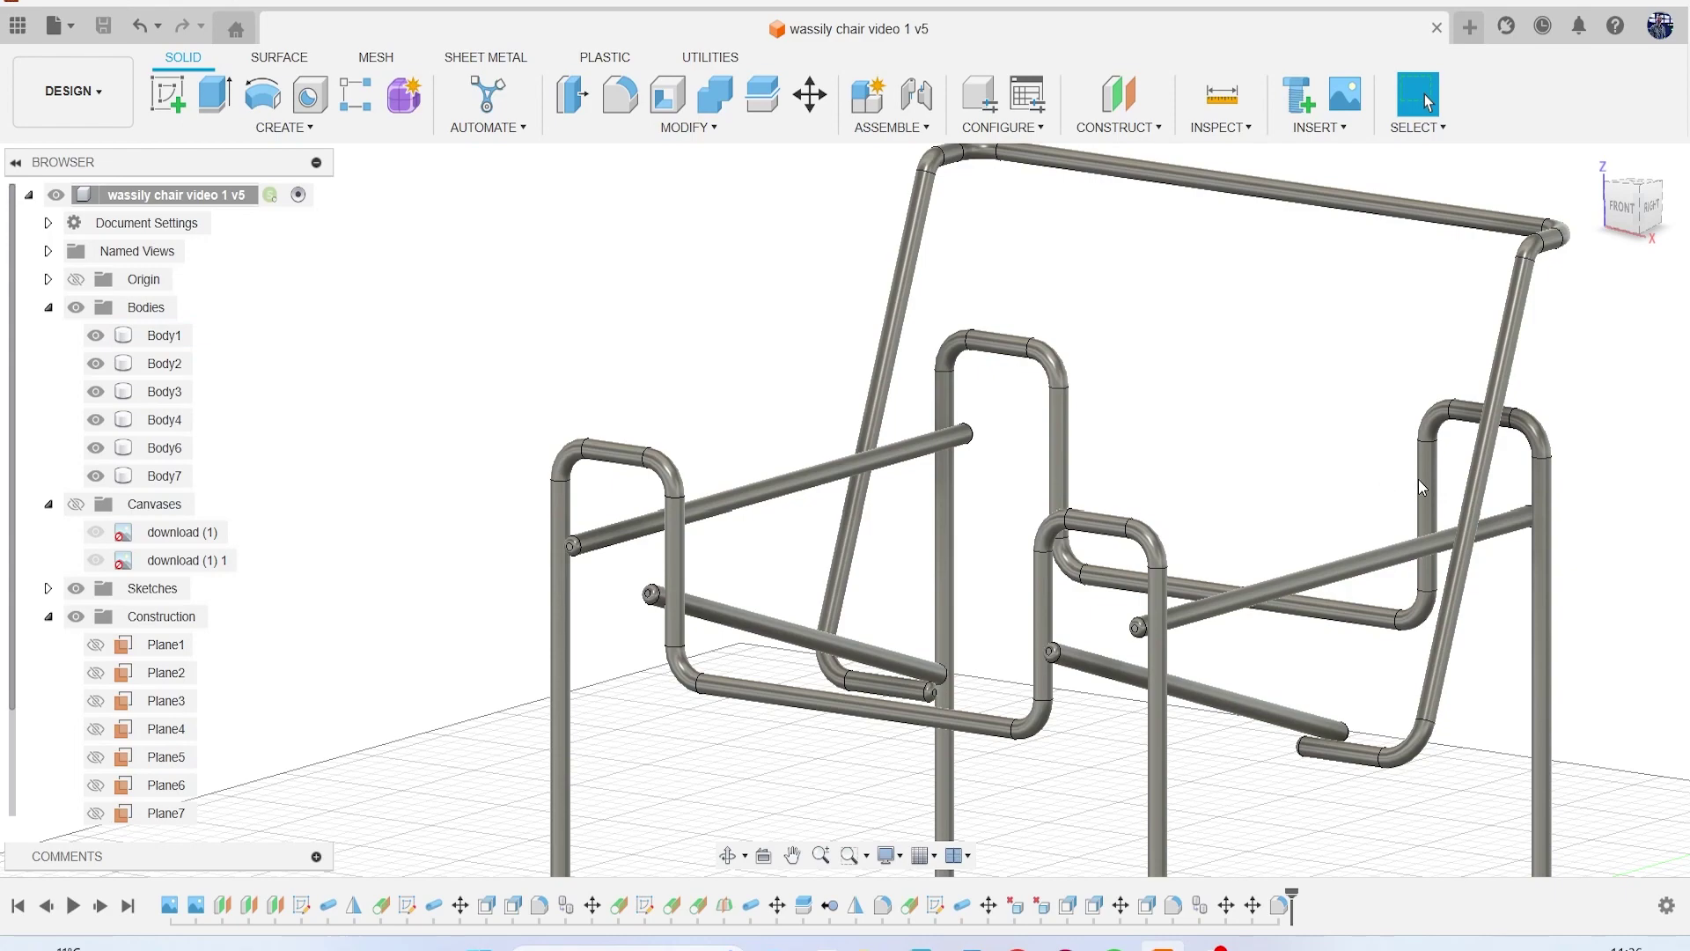
{"action": "middle_click_drag", "start_coordinate": [1596, 259], "coordinate": [1116, 473], "text": "shift"}
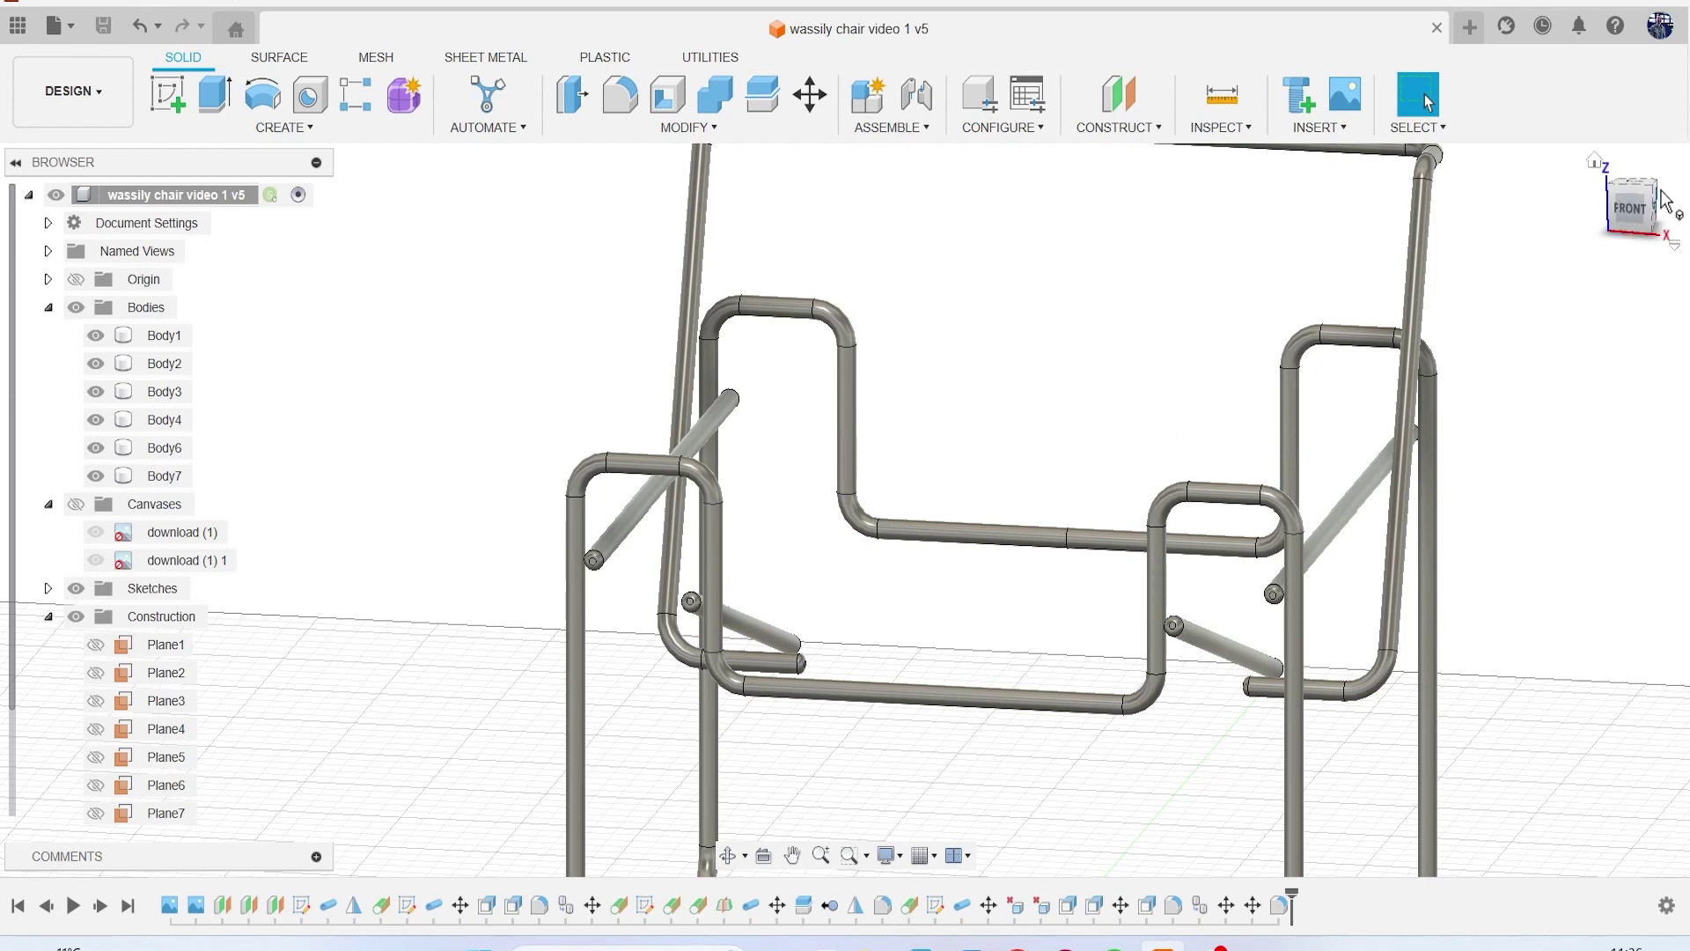
Step: Show the reference canvases and check the frame against them from the right side
{"action": "left_click", "coordinate": [76, 503]}
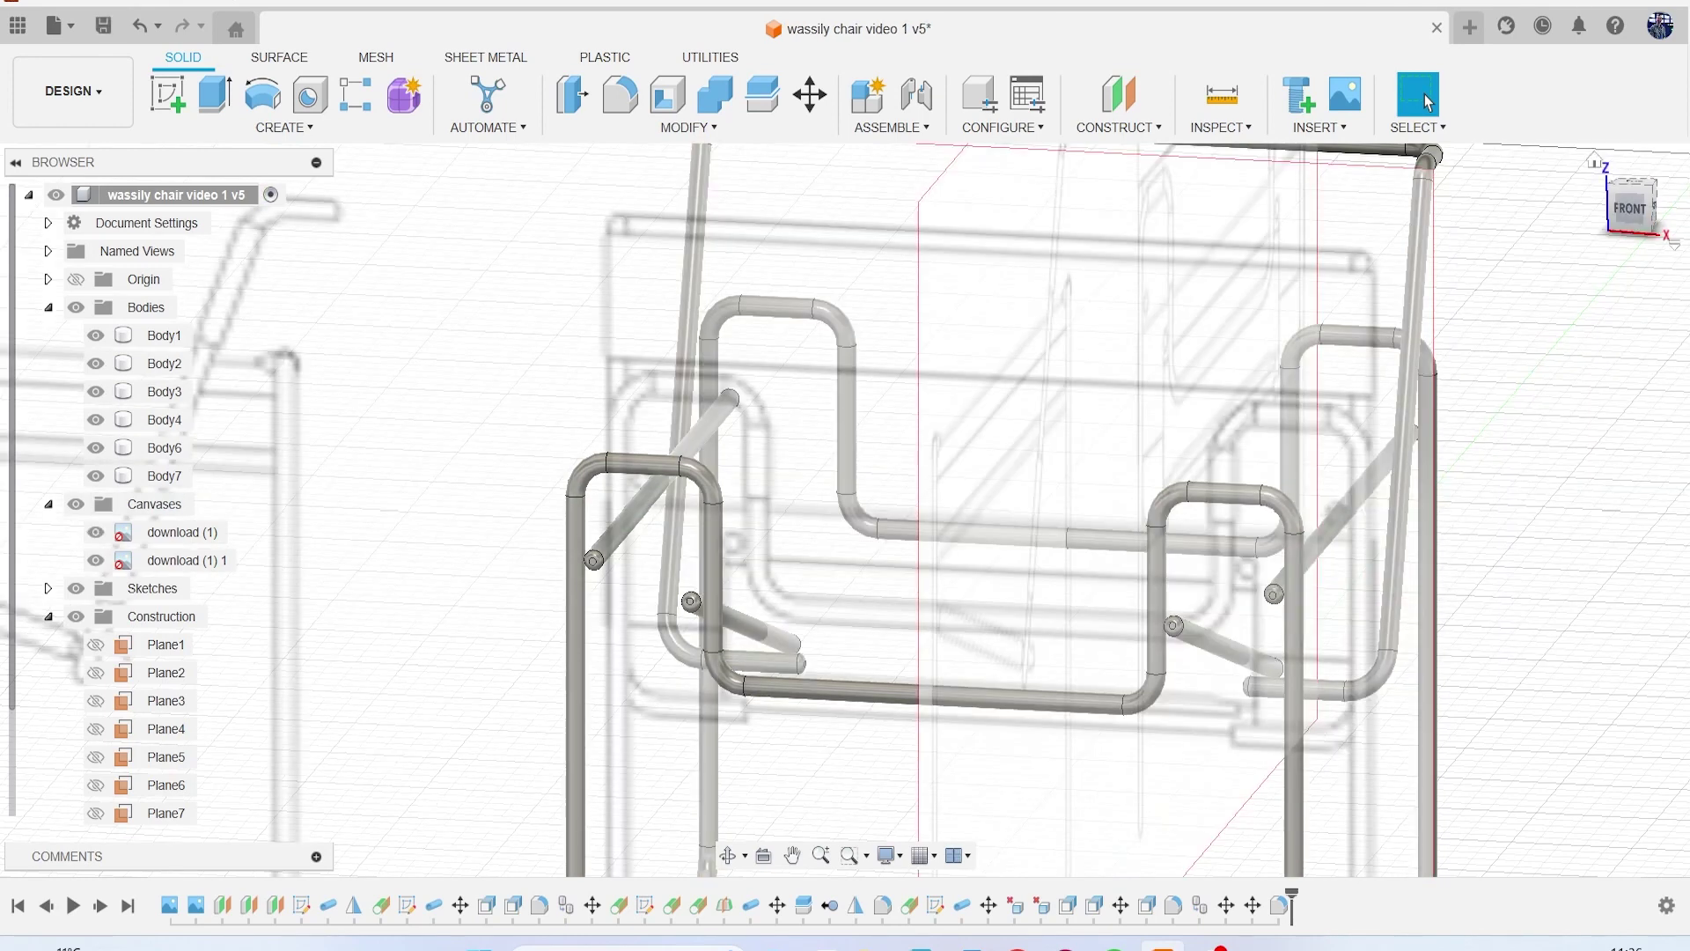
{"action": "left_click", "coordinate": [1654, 220]}
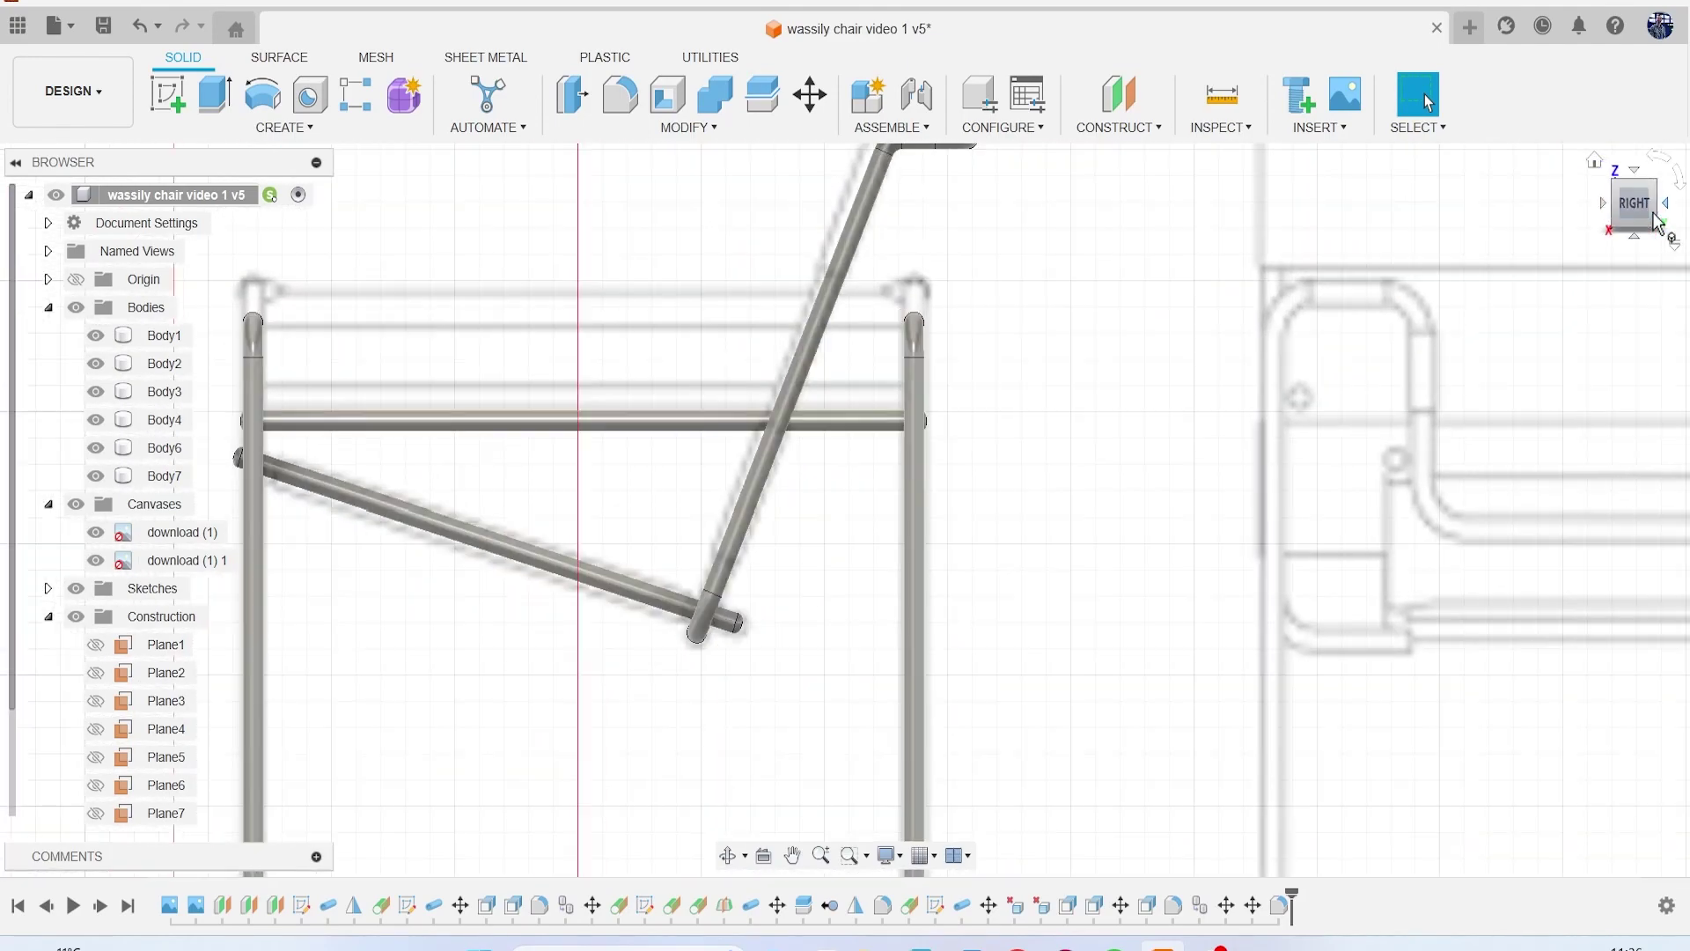
{"action": "mouse_move", "coordinate": [844, 510]}
{"action": "middle_mouse_down", "text": "shift"}
{"action": "mouse_move", "coordinate": [660, 482]}
{"action": "mouse_move", "coordinate": [387, 170]}
{"action": "middle_mouse_up", "text": "shift"}
Step: Select only the inner upright's straight face on the front frame's +X side for a surface Offset, chain selection off, and hide the canvases
{"action": "left_click", "coordinate": [288, 60]}
{"action": "left_click", "coordinate": [277, 129]}
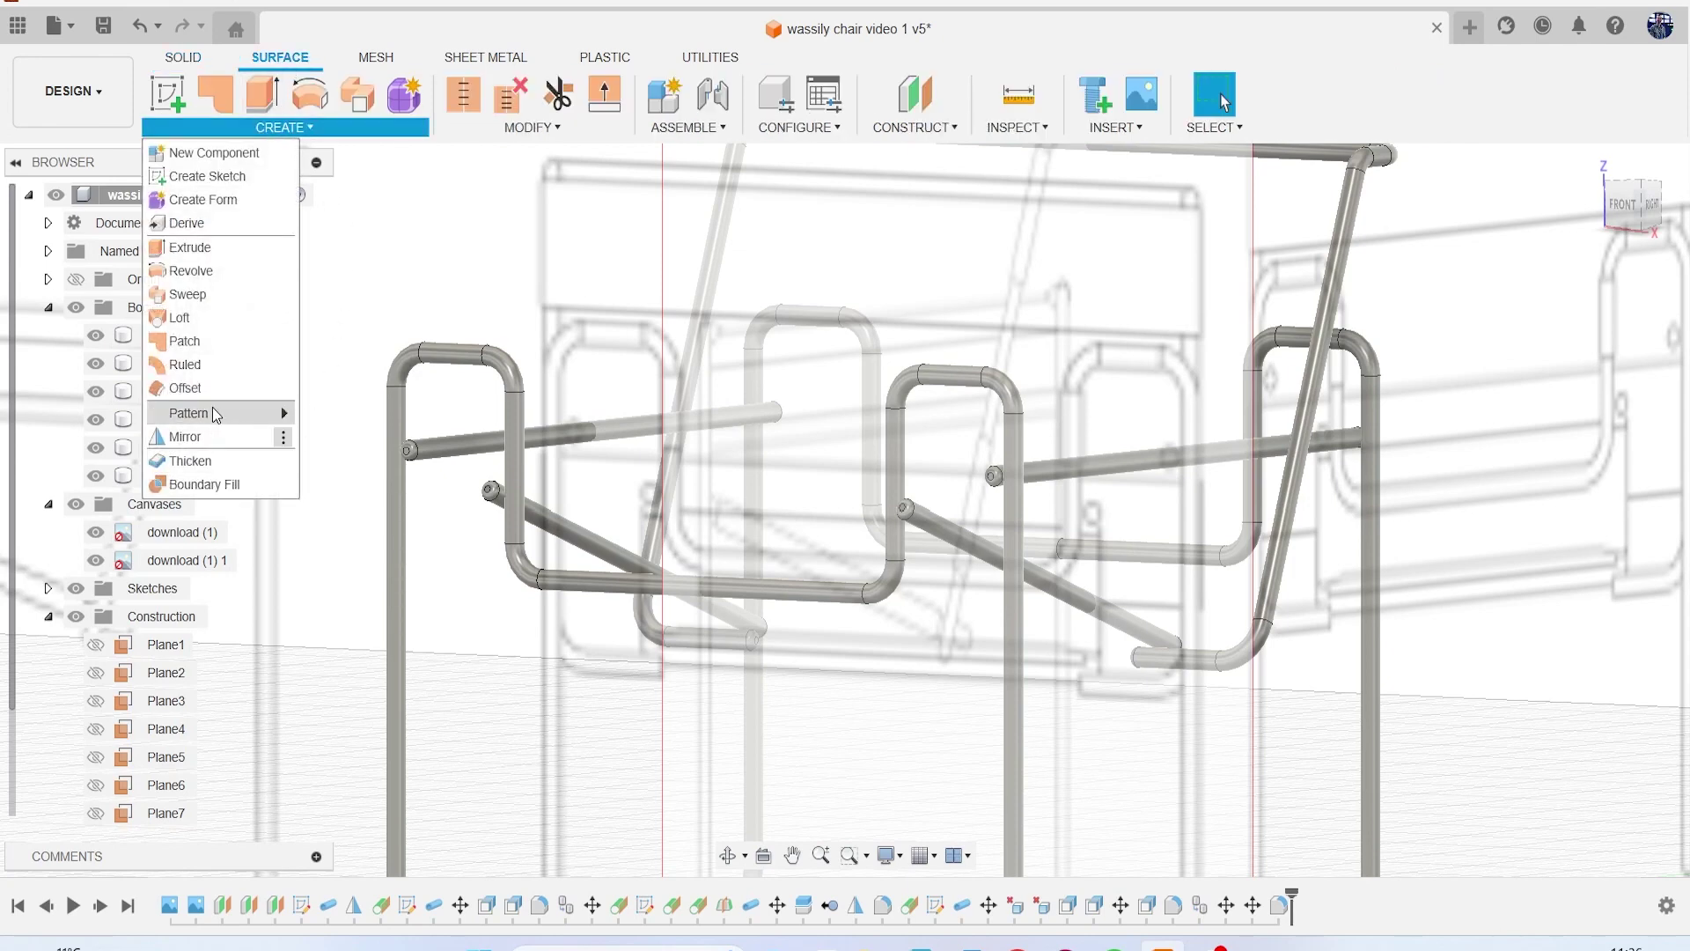
{"action": "left_click", "coordinate": [235, 388]}
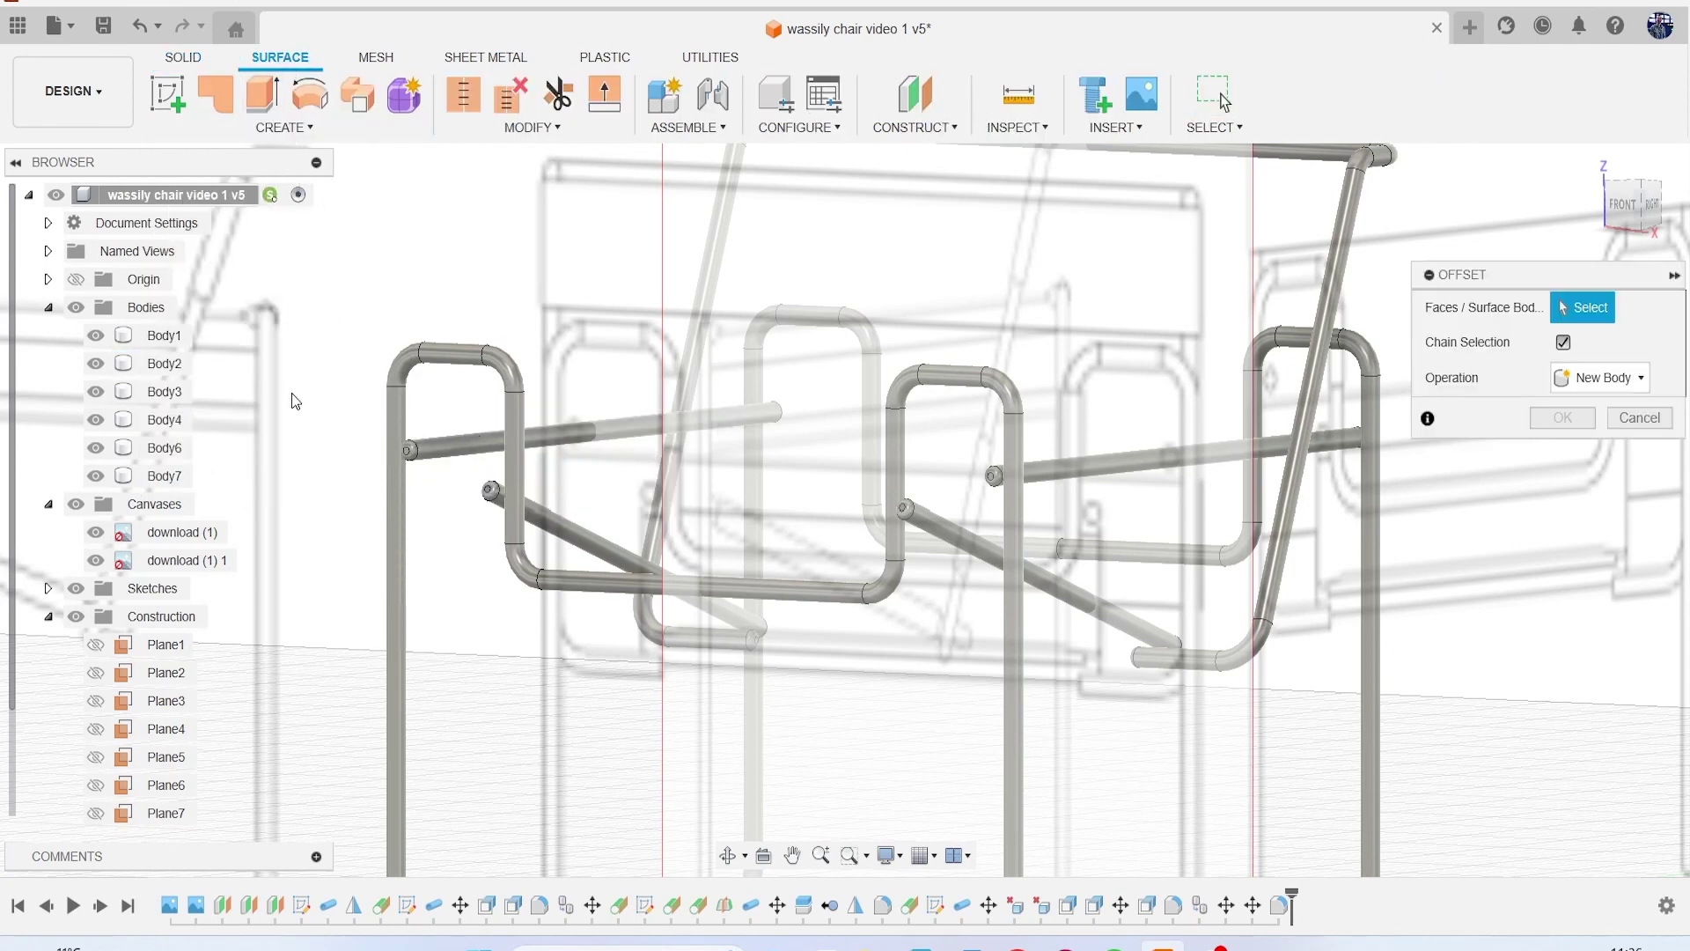
{"action": "scroll", "coordinate": [873, 430], "scroll_direction": "up", "scroll_amount": 3}
{"action": "left_click", "coordinate": [928, 440]}
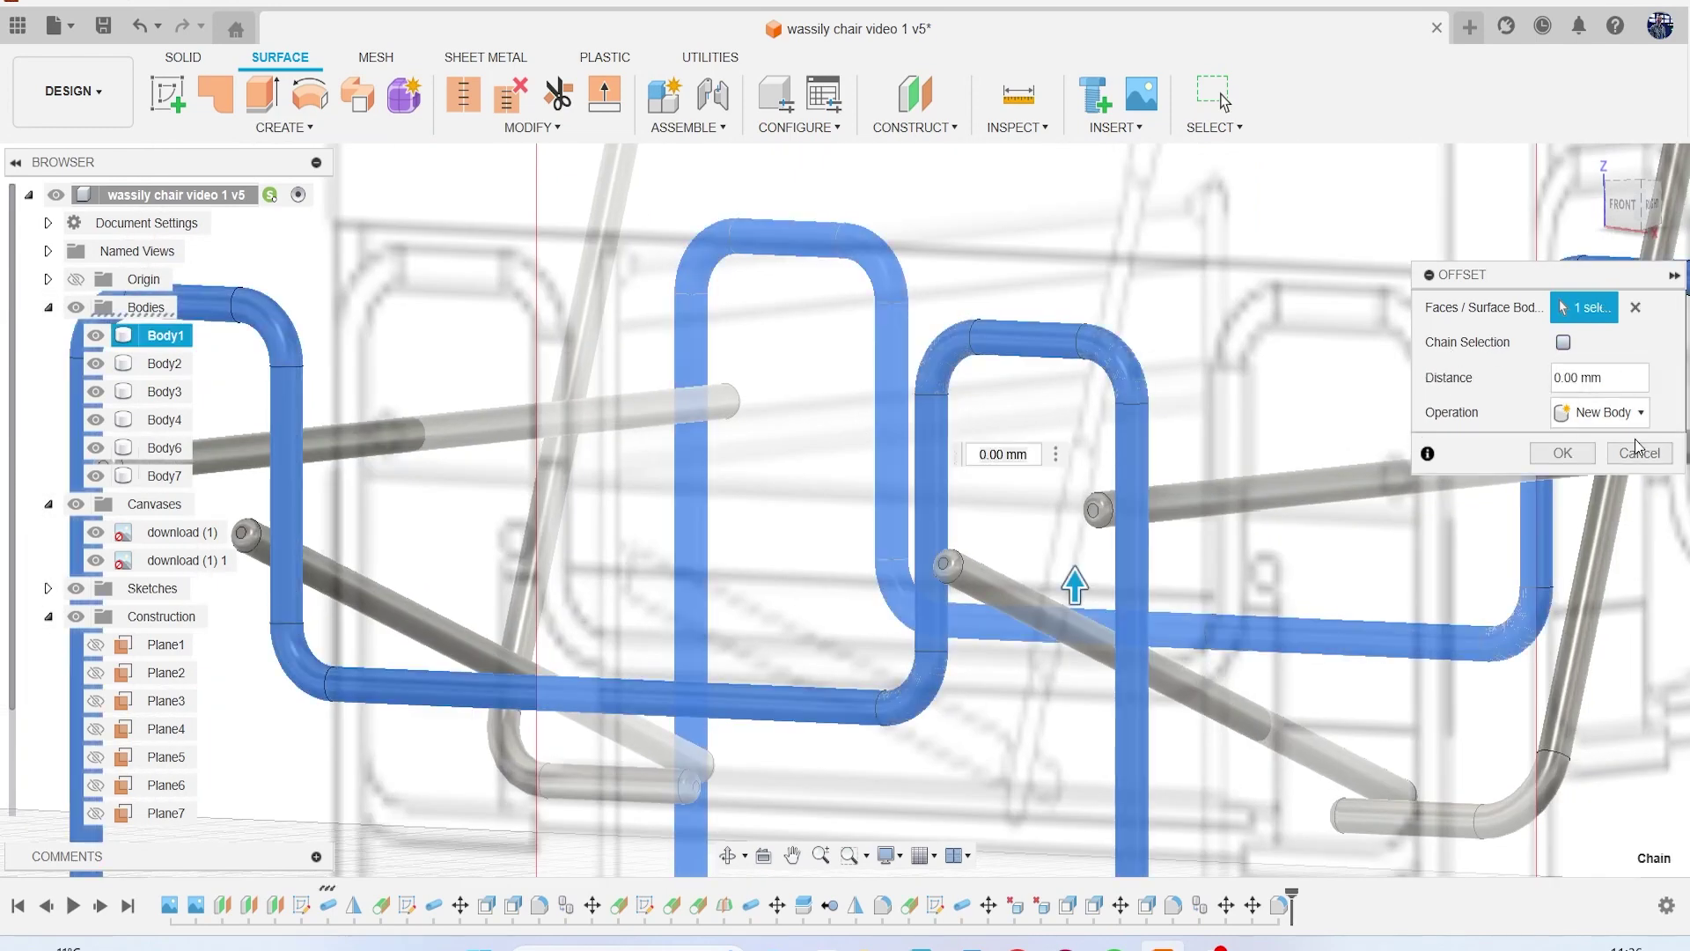
{"action": "left_click", "coordinate": [1633, 309]}
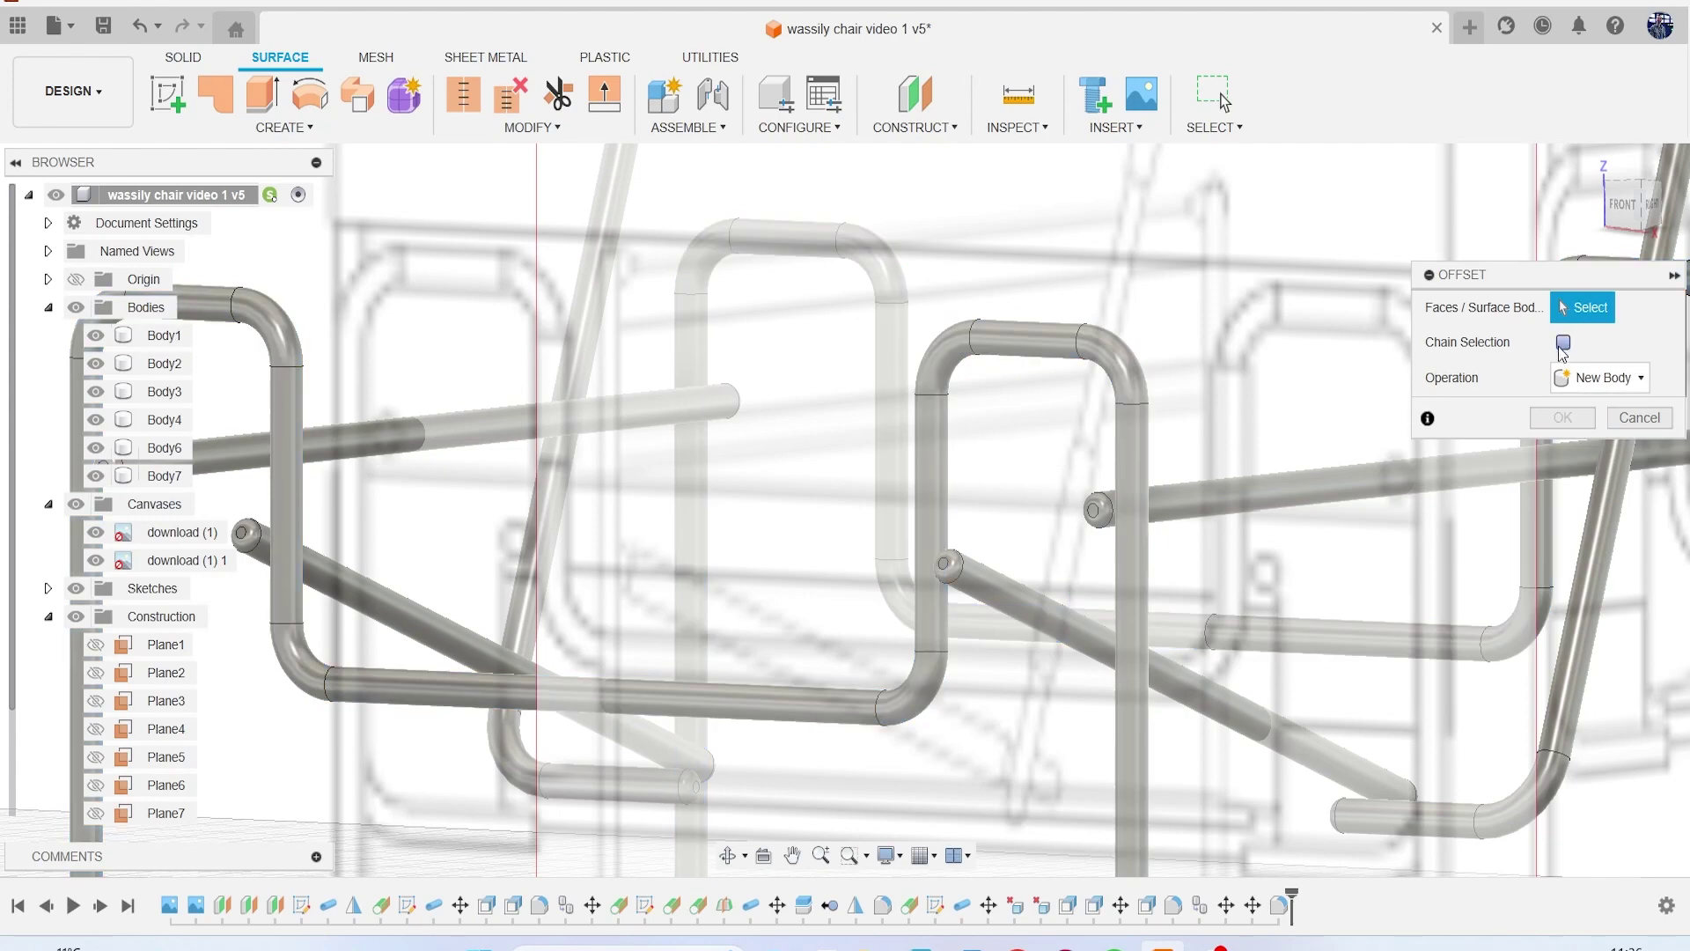
{"action": "left_click", "coordinate": [932, 465]}
{"action": "left_click_drag", "start_coordinate": [1618, 226], "coordinate": [1605, 257]}
{"action": "middle_click_drag", "start_coordinate": [1051, 704], "coordinate": [842, 346]}
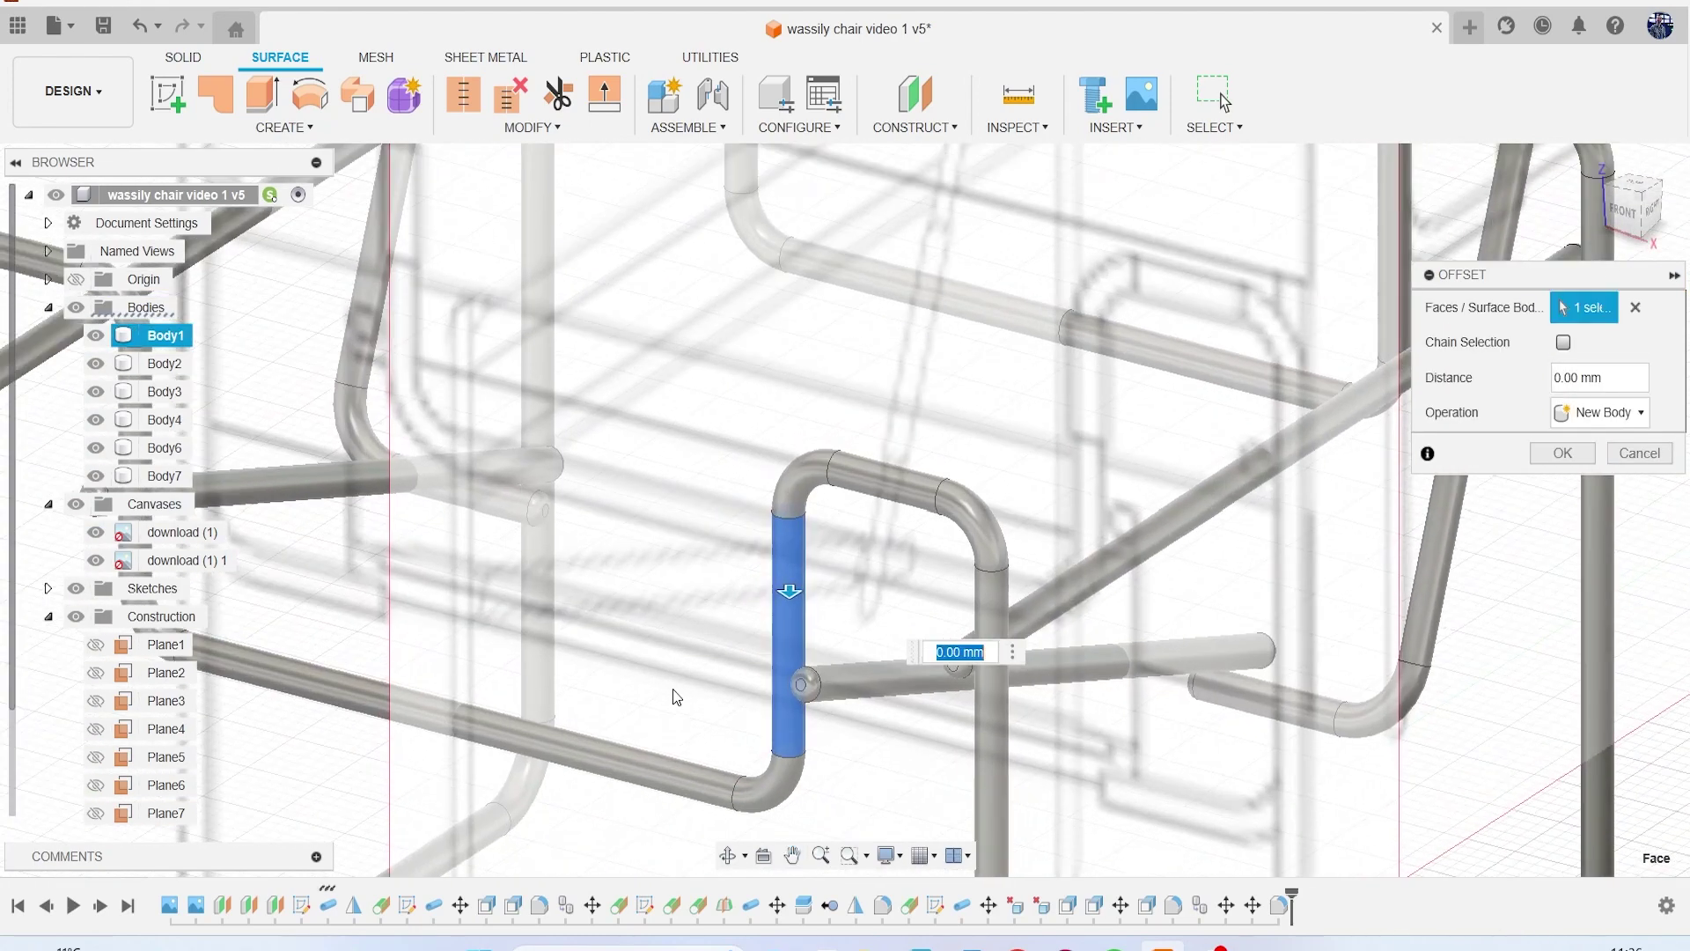
{"action": "scroll", "coordinate": [677, 694], "scroll_direction": "up", "scroll_amount": 3}
{"action": "left_click", "coordinate": [76, 505]}
{"action": "scroll", "coordinate": [940, 537], "scroll_direction": "up", "scroll_amount": 3}
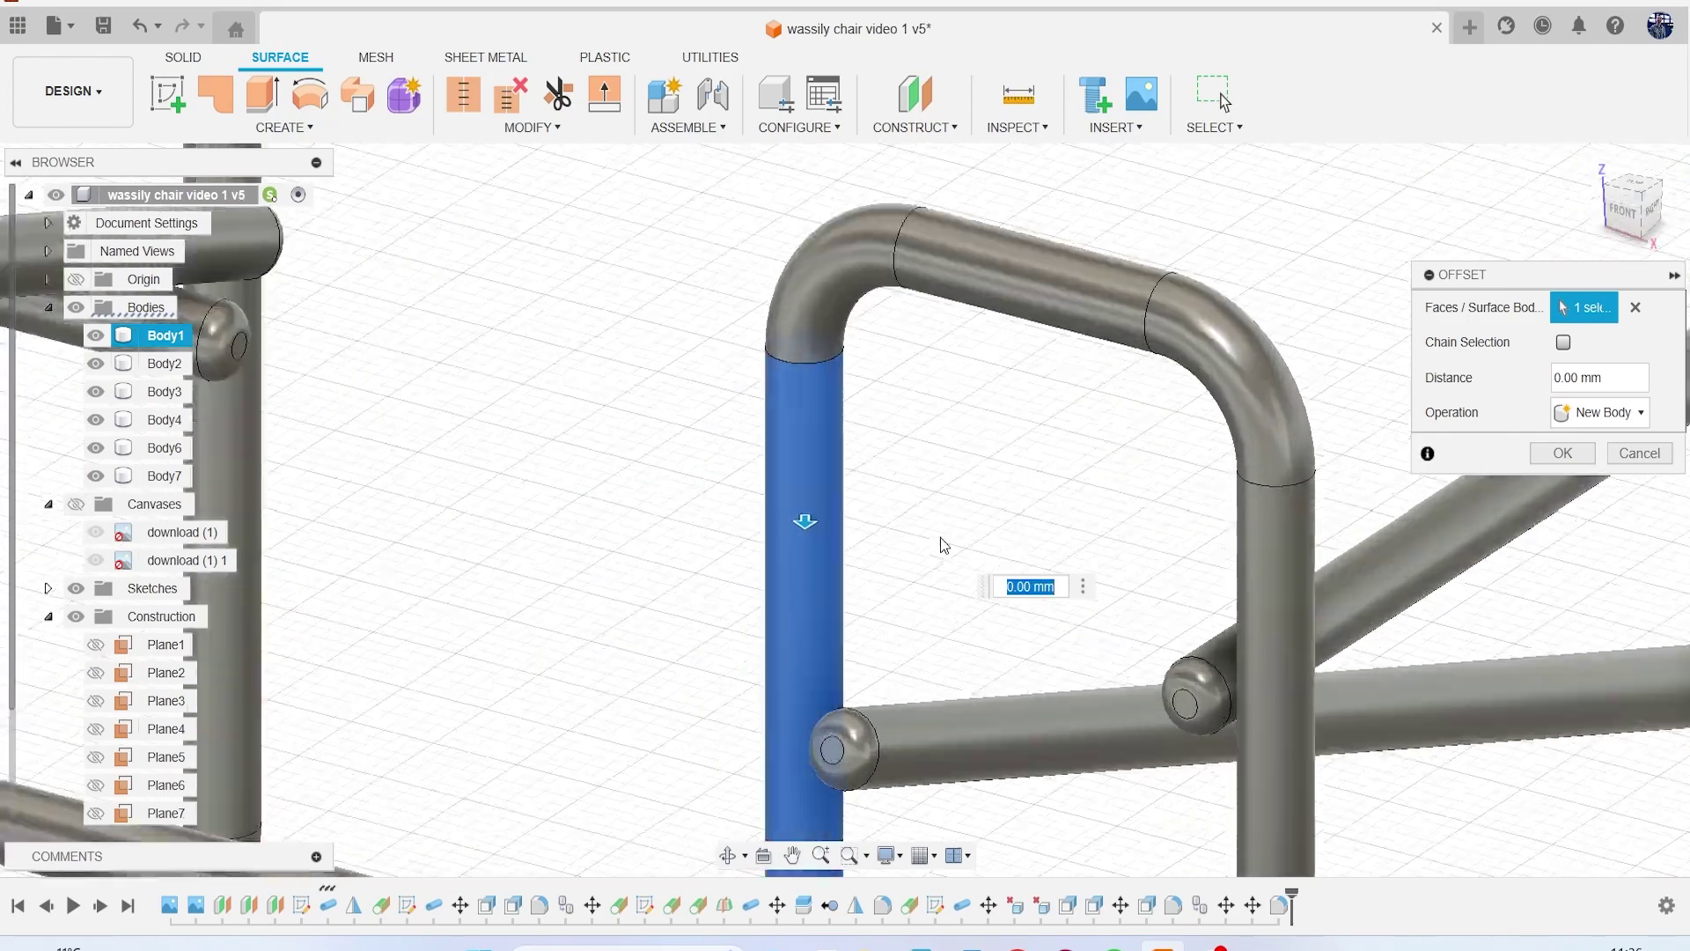
Step: Offset the selected upright face outward by 1 mm as a new surface body
{"action": "left_click", "coordinate": [1628, 214]}
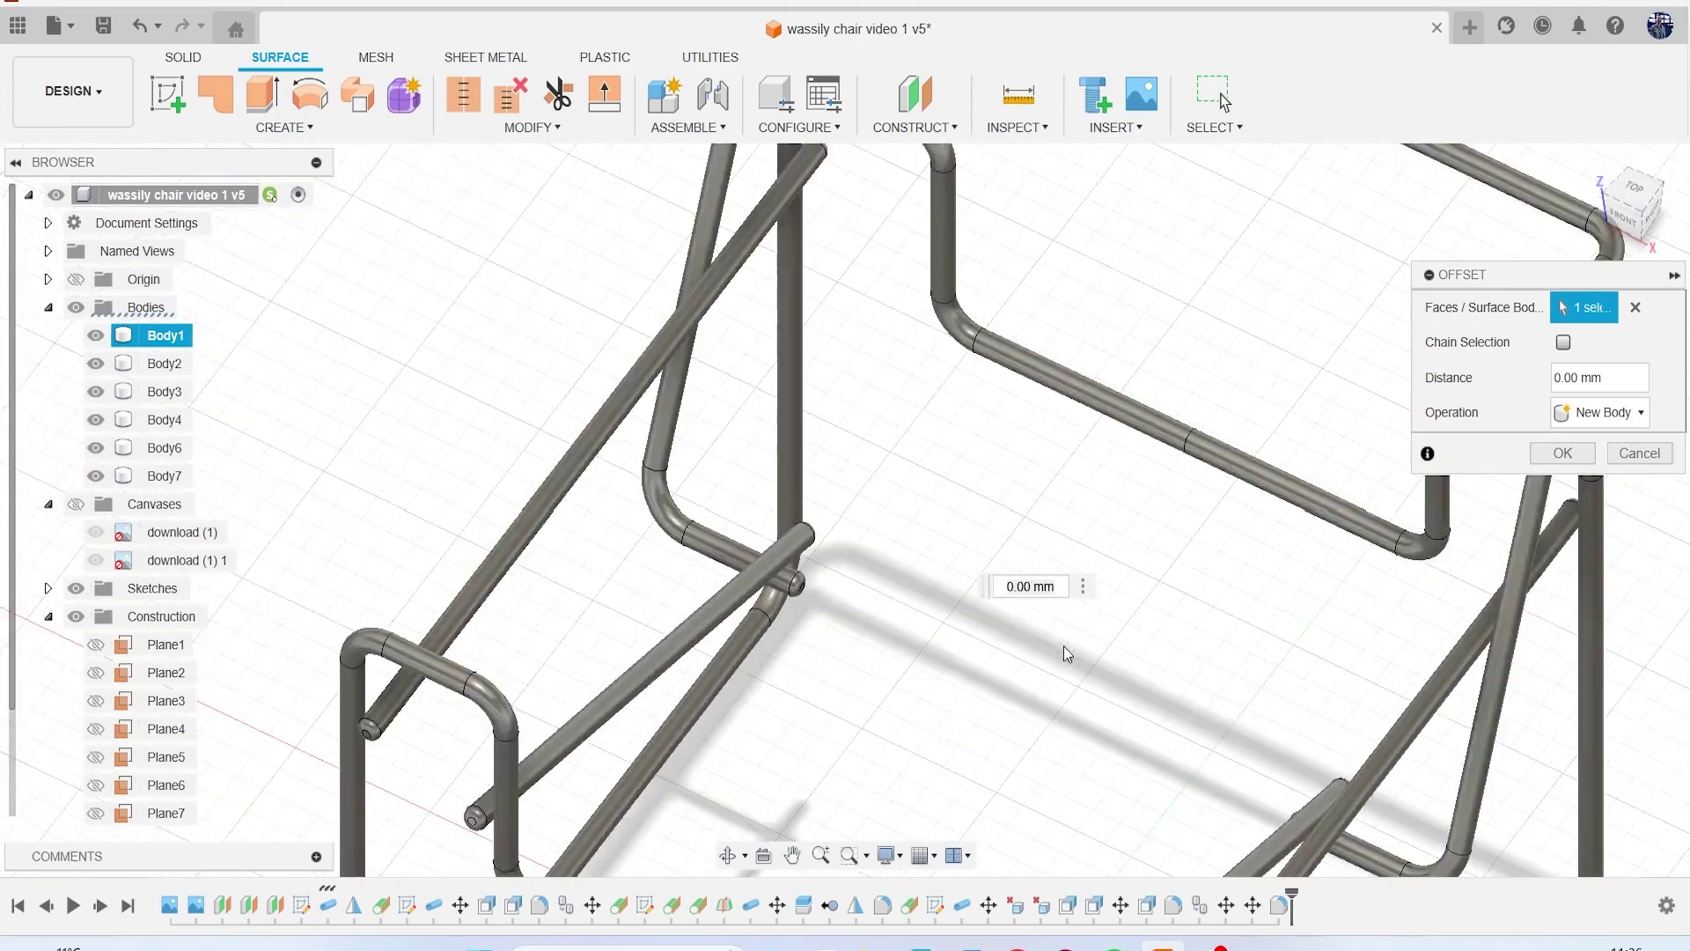
{"action": "scroll", "coordinate": [949, 564], "scroll_direction": "up", "scroll_amount": 5}
{"action": "scroll", "coordinate": [898, 561], "scroll_direction": "up", "scroll_amount": 5}
{"action": "mouse_move", "coordinate": [874, 537]}
{"action": "left_mouse_down"}
{"action": "mouse_move", "coordinate": [876, 585]}
{"action": "mouse_move", "coordinate": [874, 548]}
{"action": "left_mouse_up"}
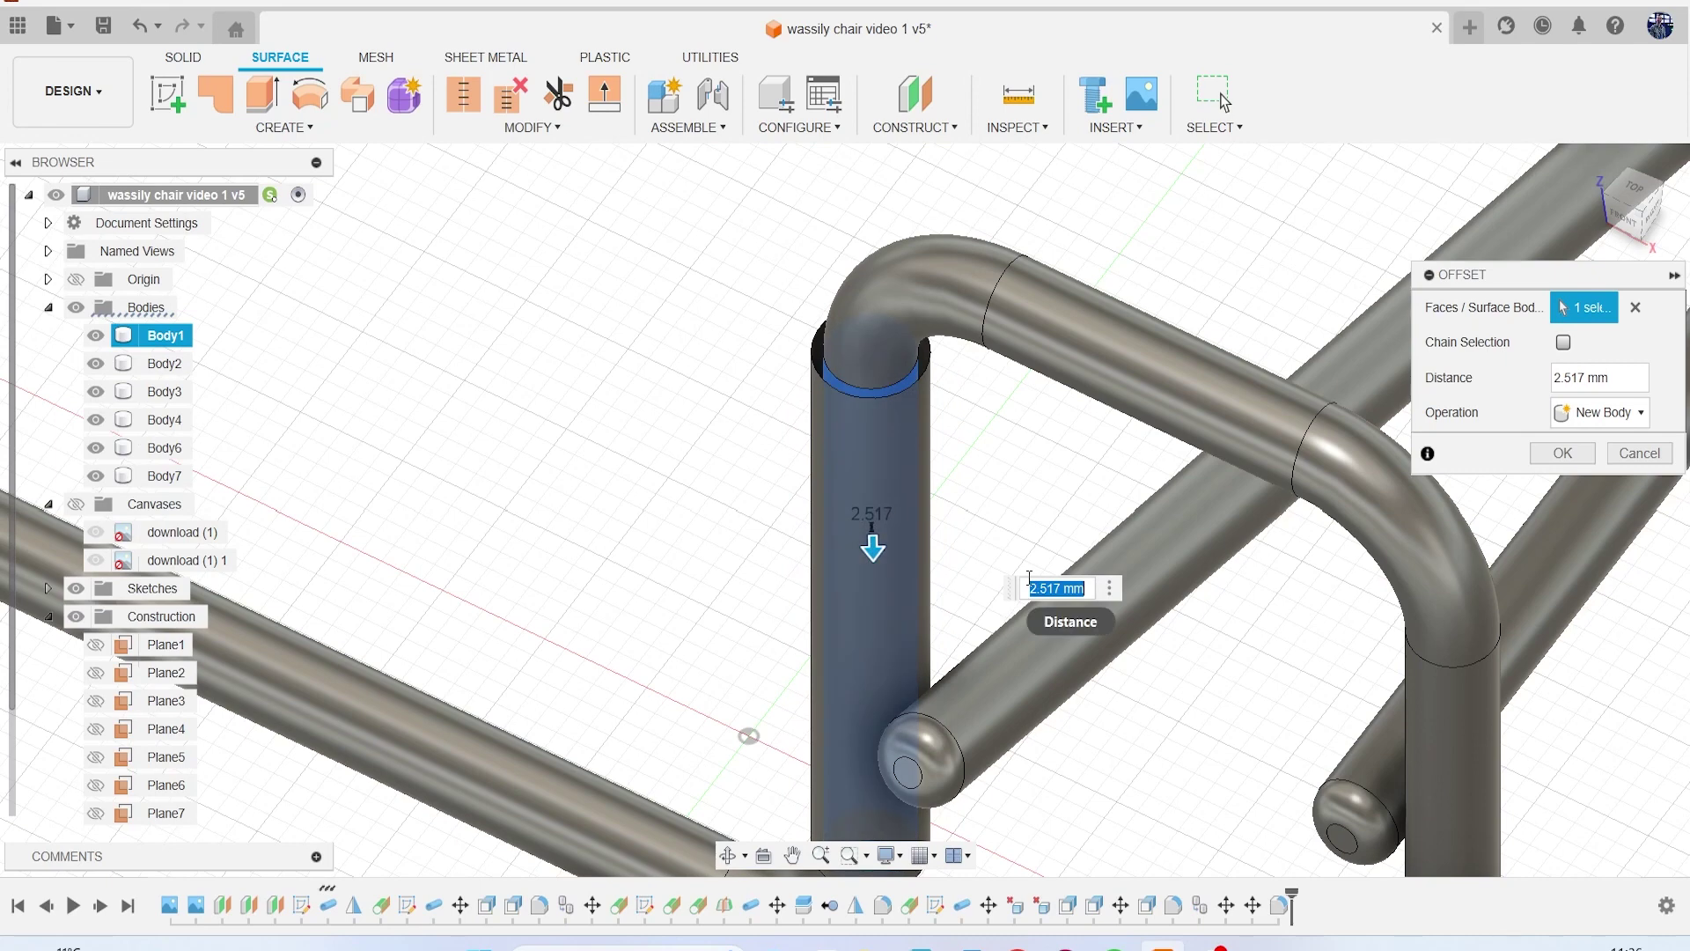
{"action": "type", "text": "1"}
{"action": "key", "text": "Return"}
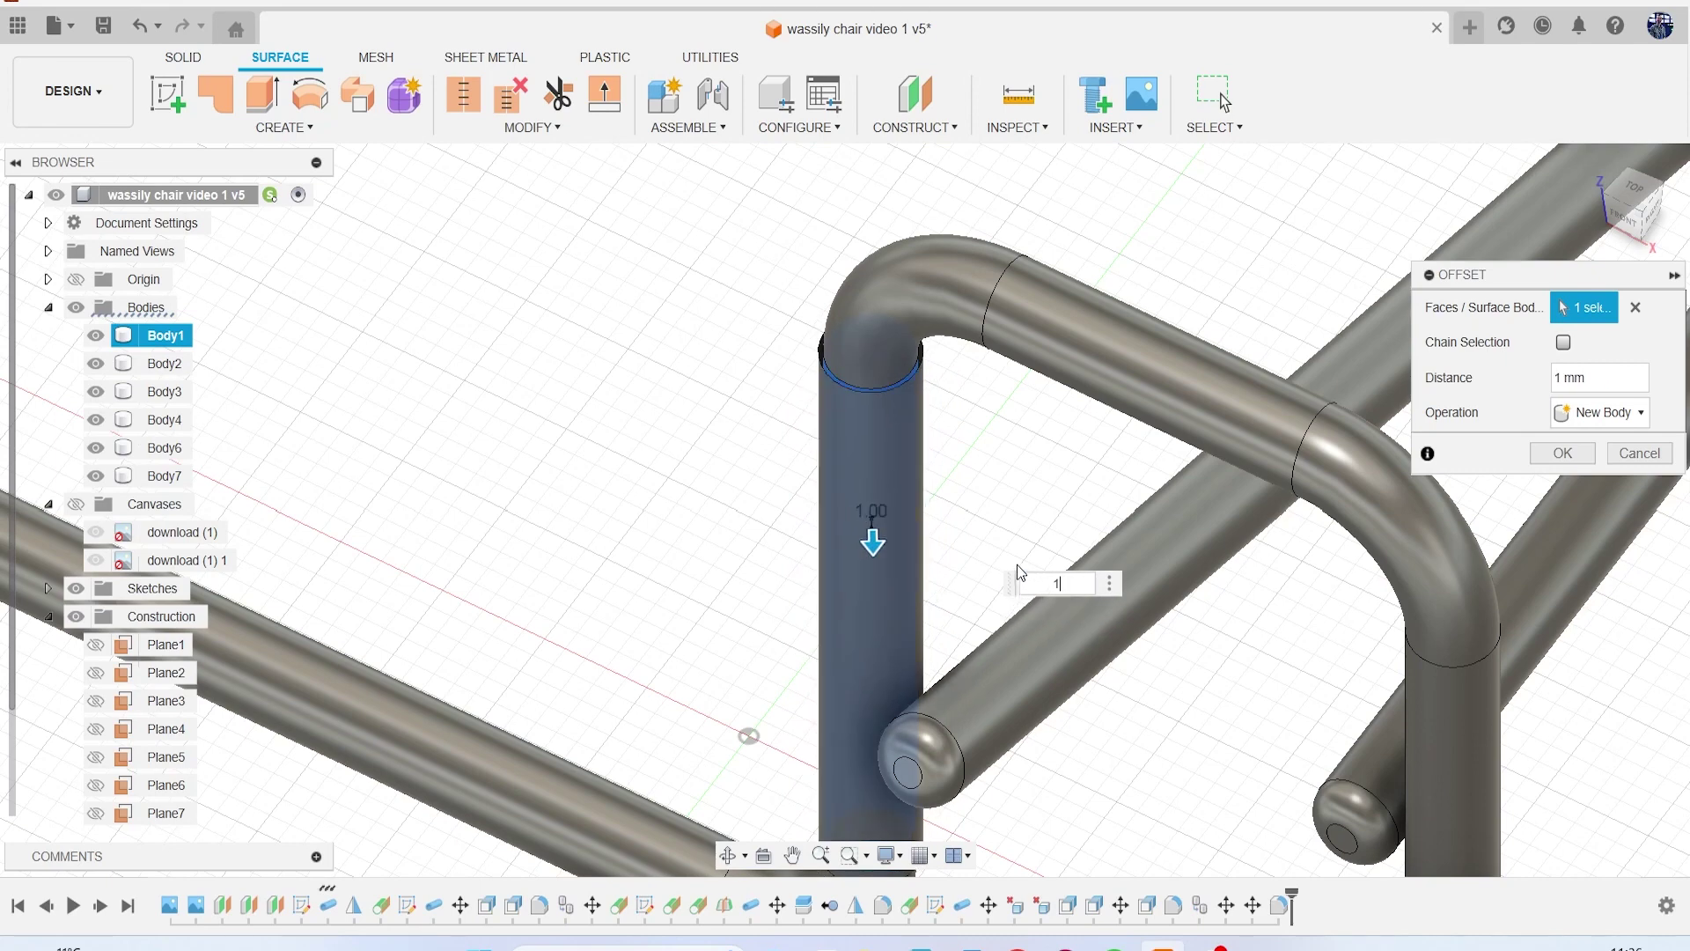
{"action": "left_click", "coordinate": [1556, 454]}
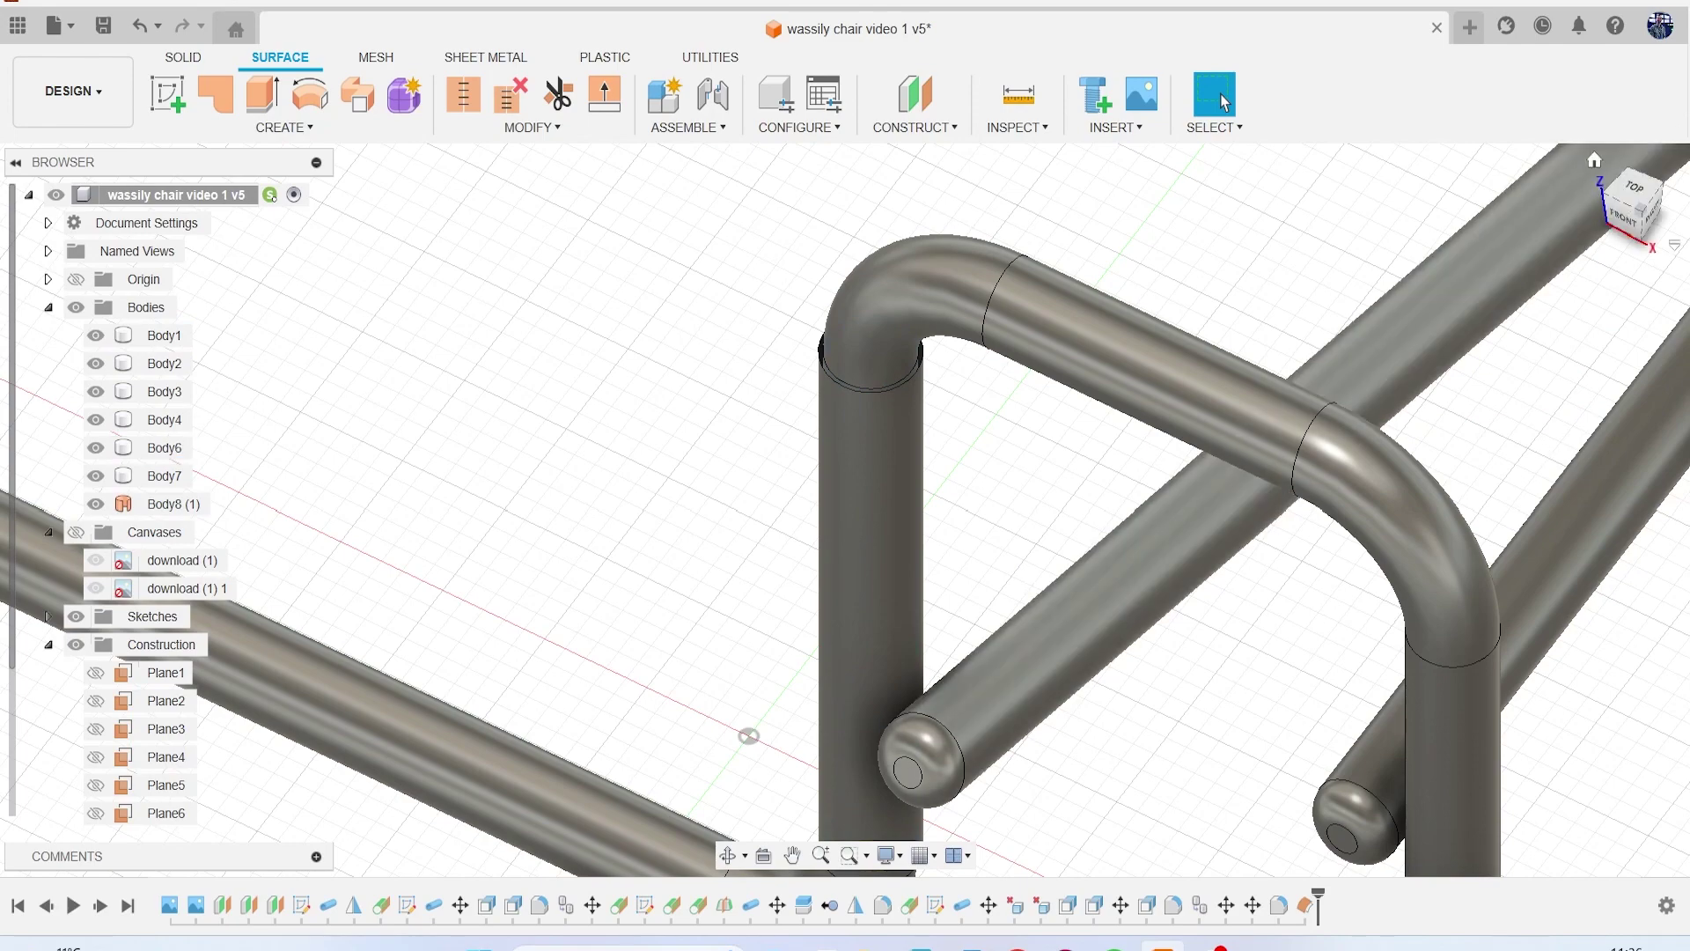
Step: Thicken the offset surface around the front frame's +X inner upright by 2 mm on one side as a new body
{"action": "left_click", "coordinate": [1623, 227]}
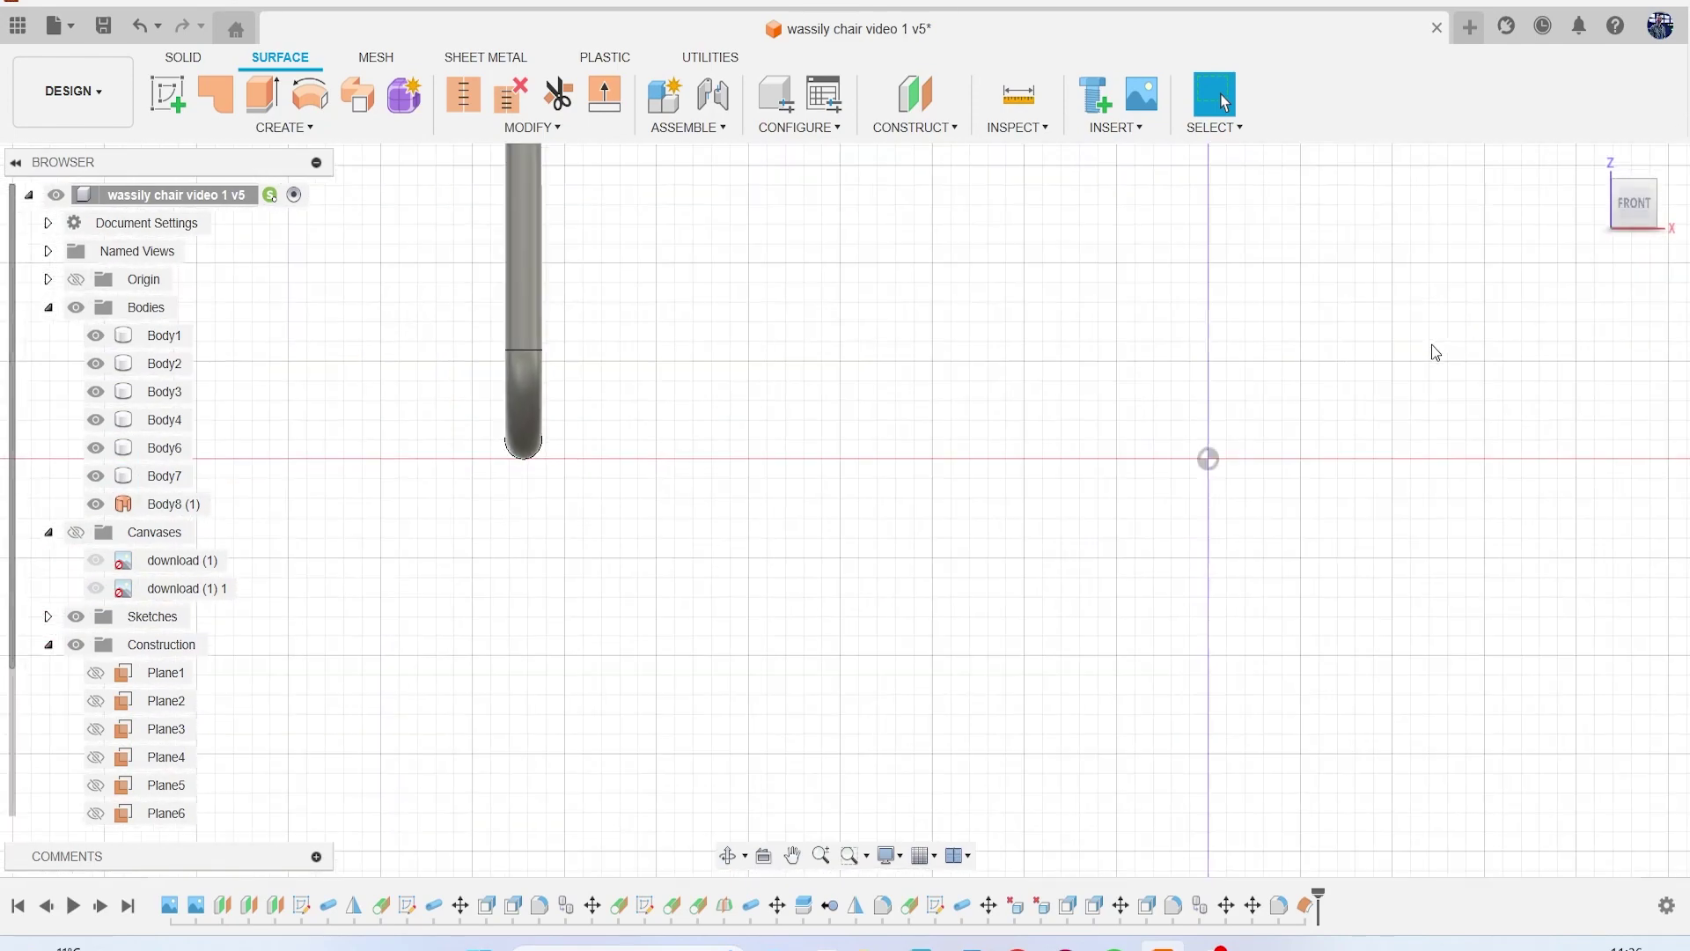
{"action": "middle_click_drag", "start_coordinate": [1430, 351], "coordinate": [1219, 459]}
{"action": "scroll", "coordinate": [1372, 304], "scroll_direction": "up", "scroll_amount": 3}
{"action": "left_click_drag", "start_coordinate": [1613, 225], "coordinate": [1547, 247]}
{"action": "scroll", "coordinate": [1187, 303], "scroll_direction": "up", "scroll_amount": 5}
{"action": "scroll", "coordinate": [1136, 309], "scroll_direction": "up", "scroll_amount": 3}
{"action": "left_click_drag", "start_coordinate": [1638, 202], "coordinate": [1633, 208]}
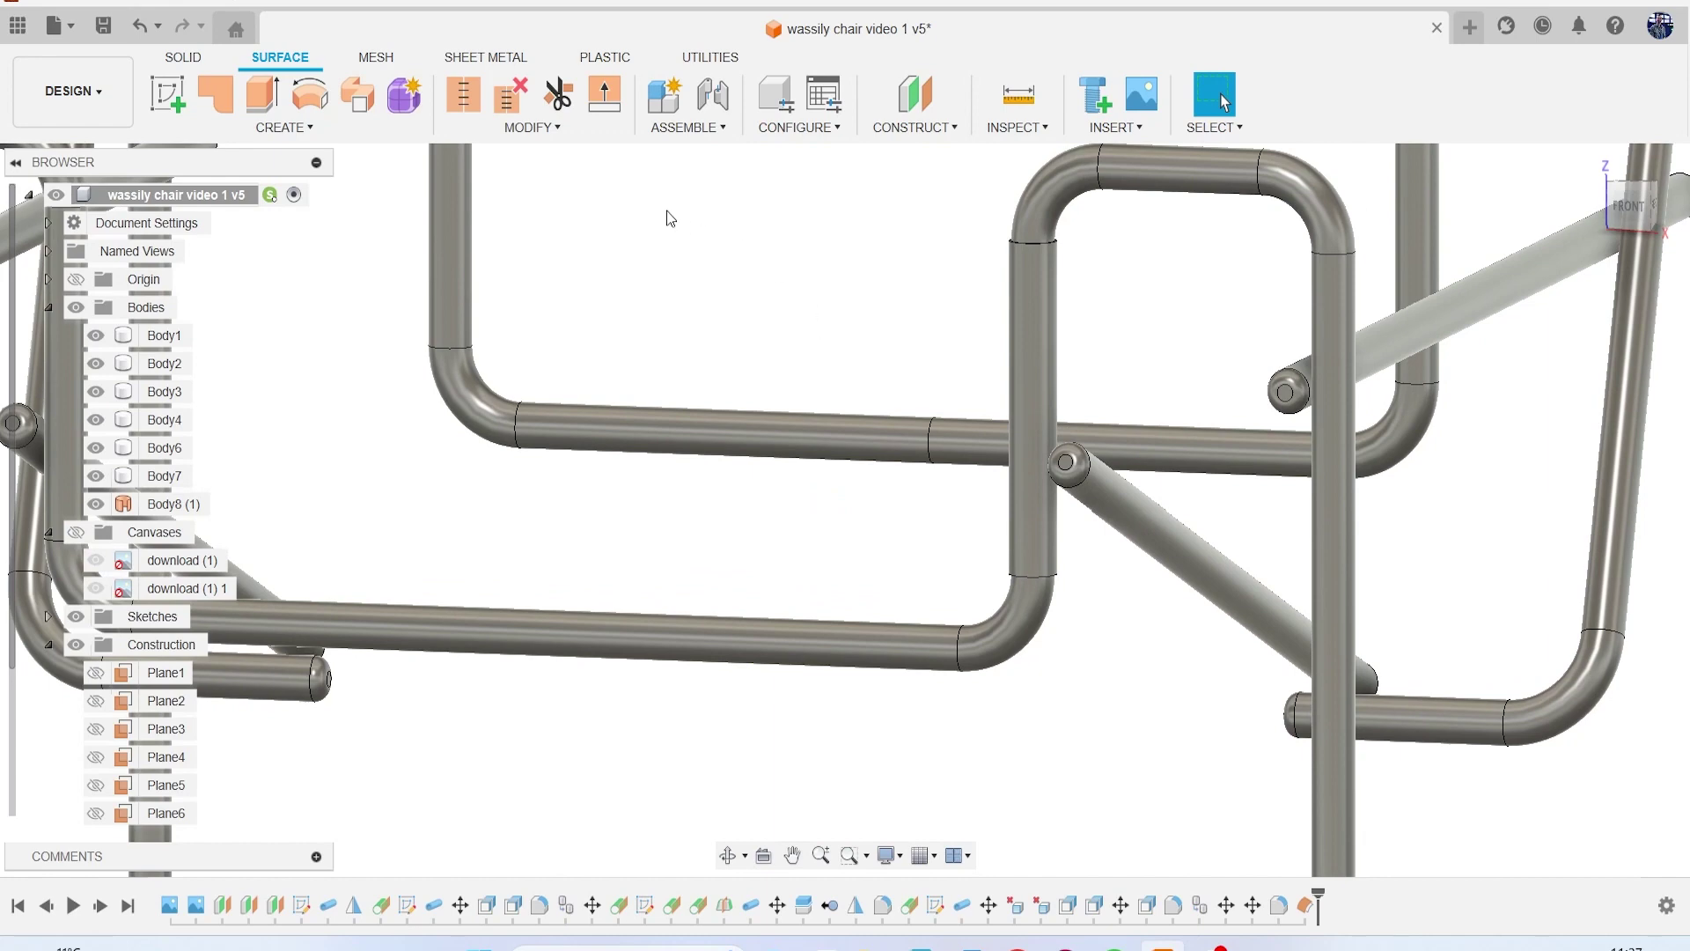
{"action": "left_click", "coordinate": [299, 130]}
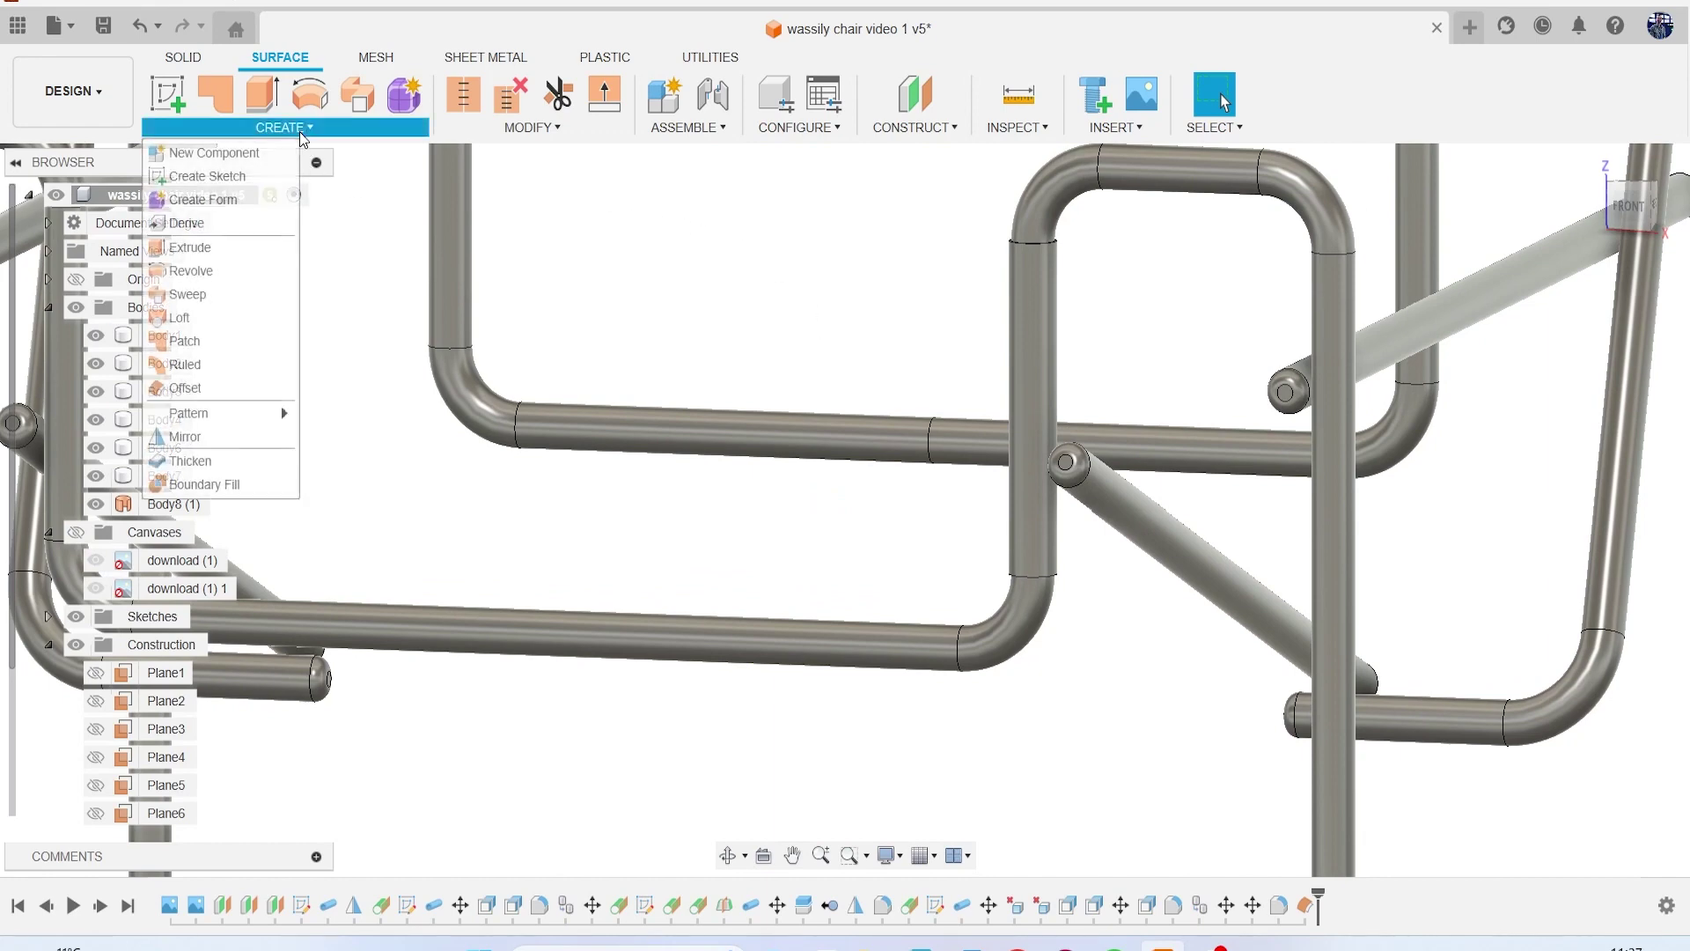
{"action": "left_click", "coordinate": [241, 463]}
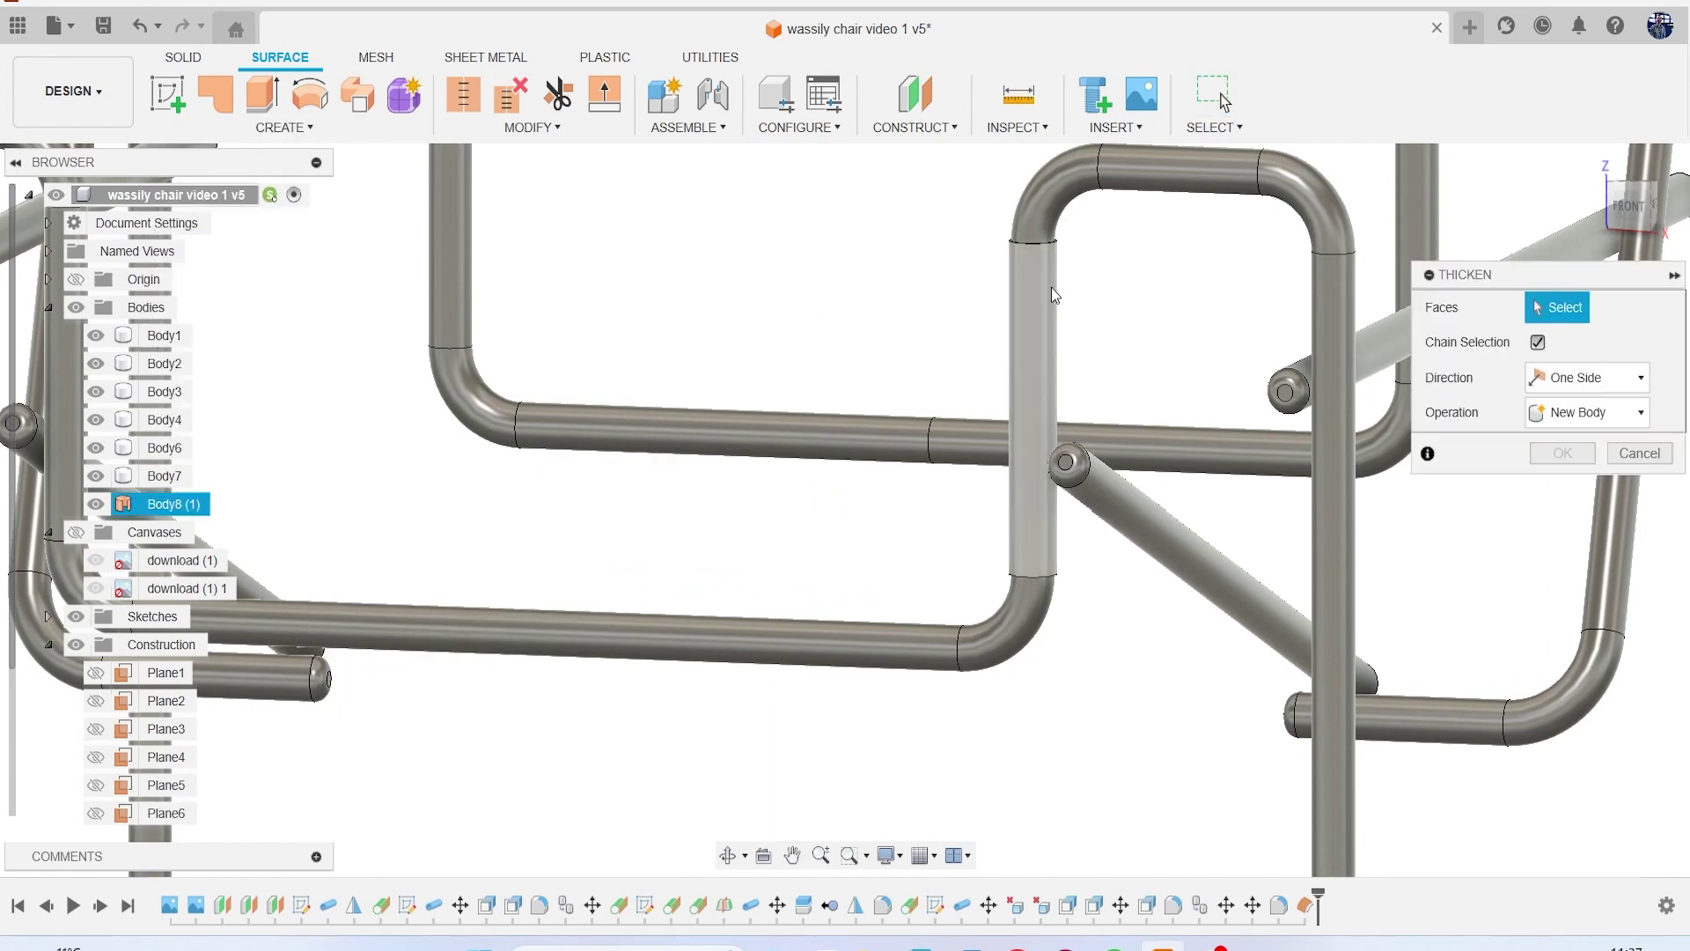
{"action": "left_click", "coordinate": [1024, 312]}
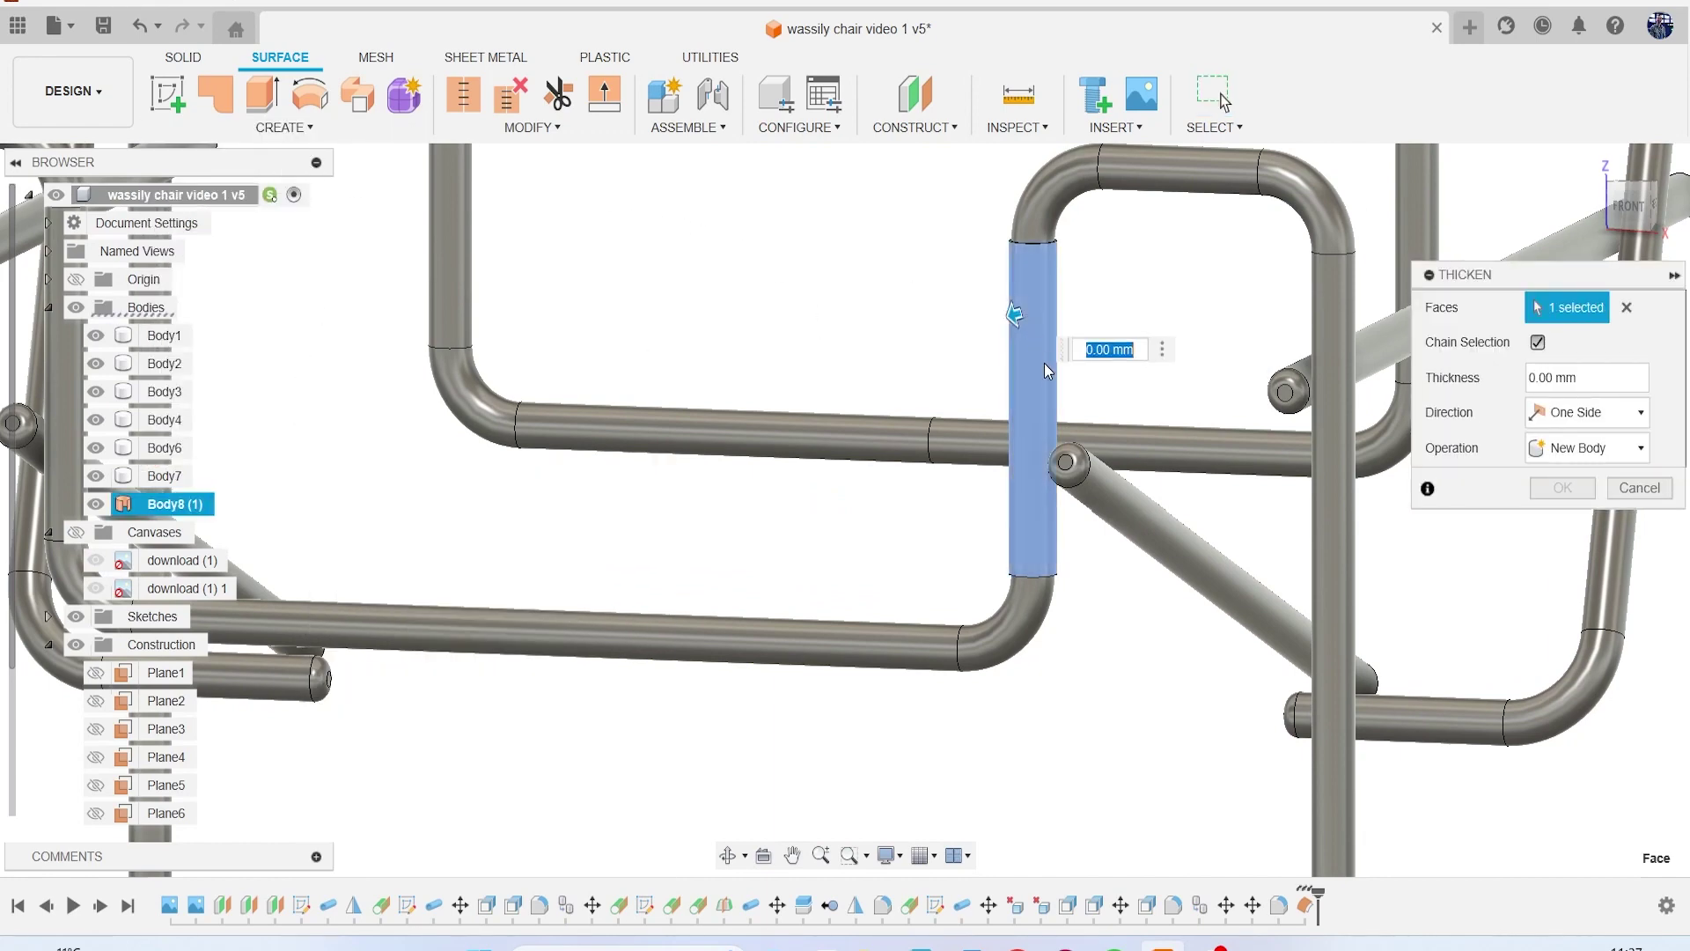
{"action": "left_click", "coordinate": [1652, 220]}
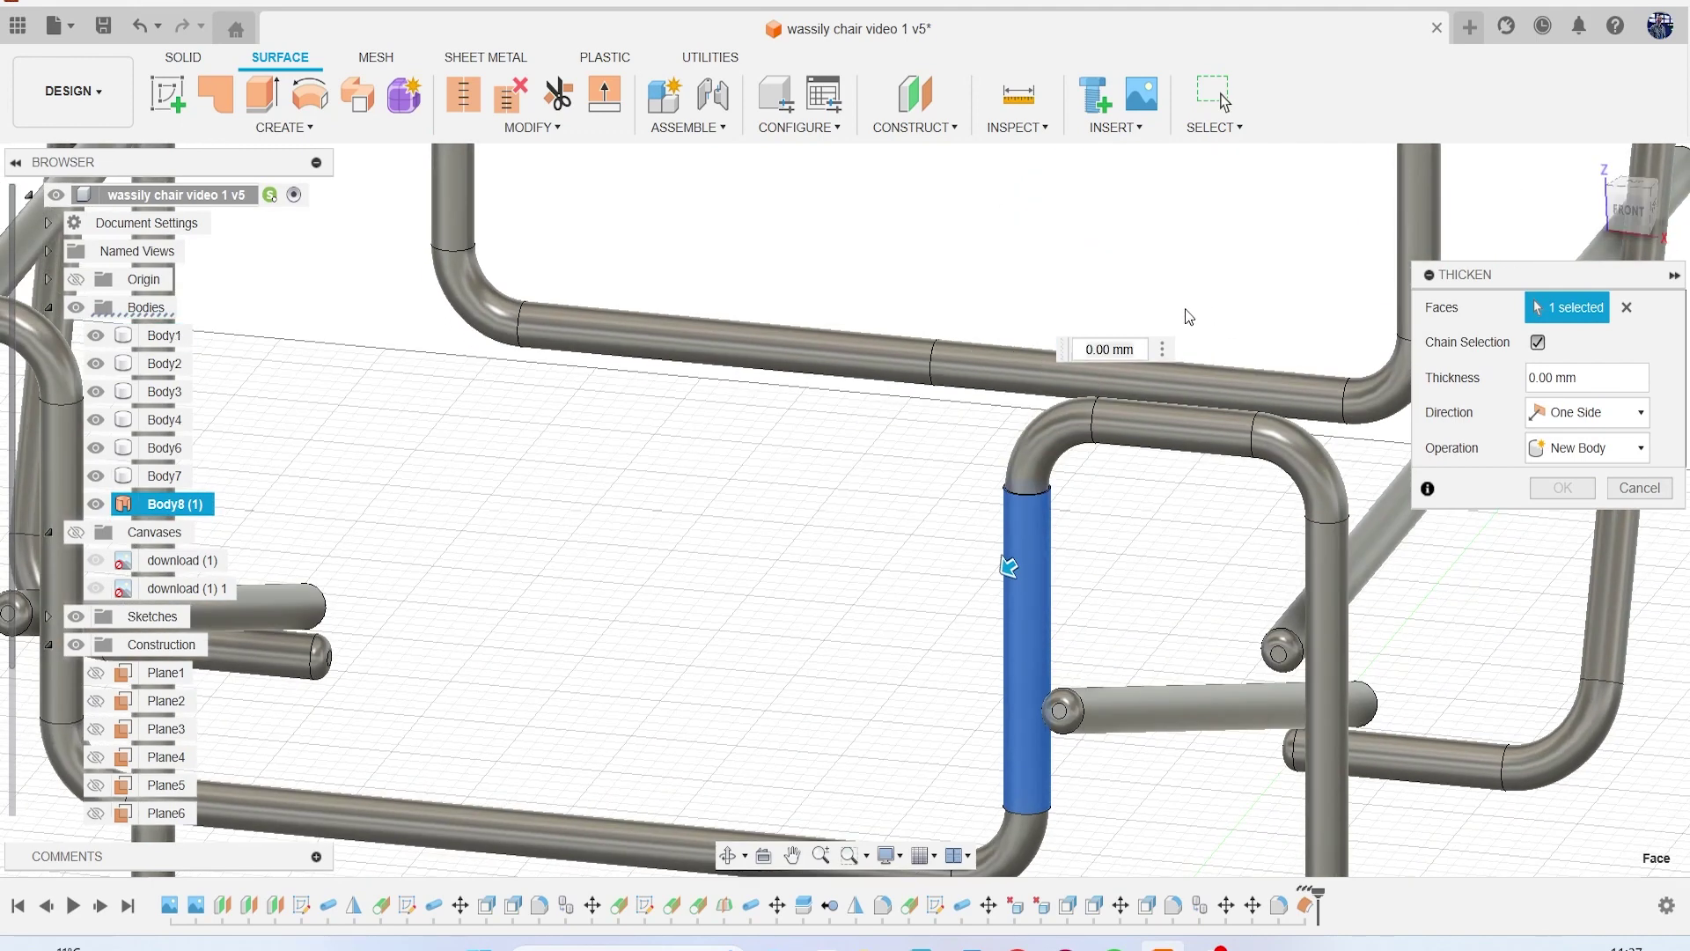
{"action": "type", "text": "1"}
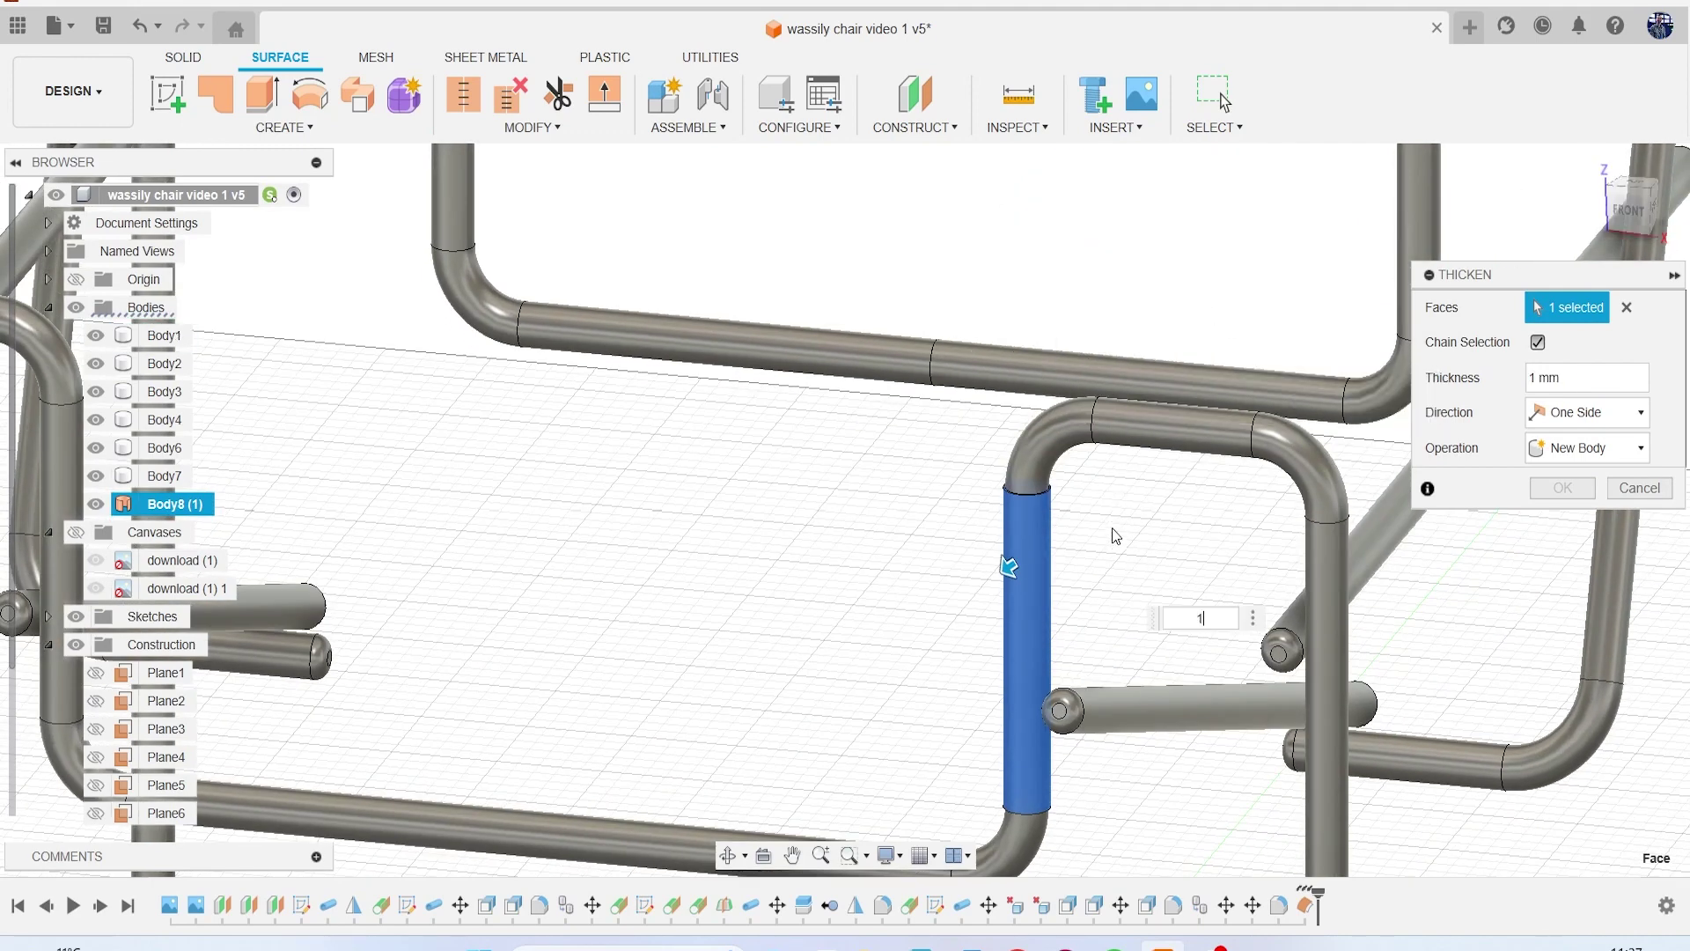
{"action": "scroll", "coordinate": [1080, 547], "scroll_direction": "up", "scroll_amount": 5}
{"action": "scroll", "coordinate": [1021, 467], "scroll_direction": "up", "scroll_amount": 1}
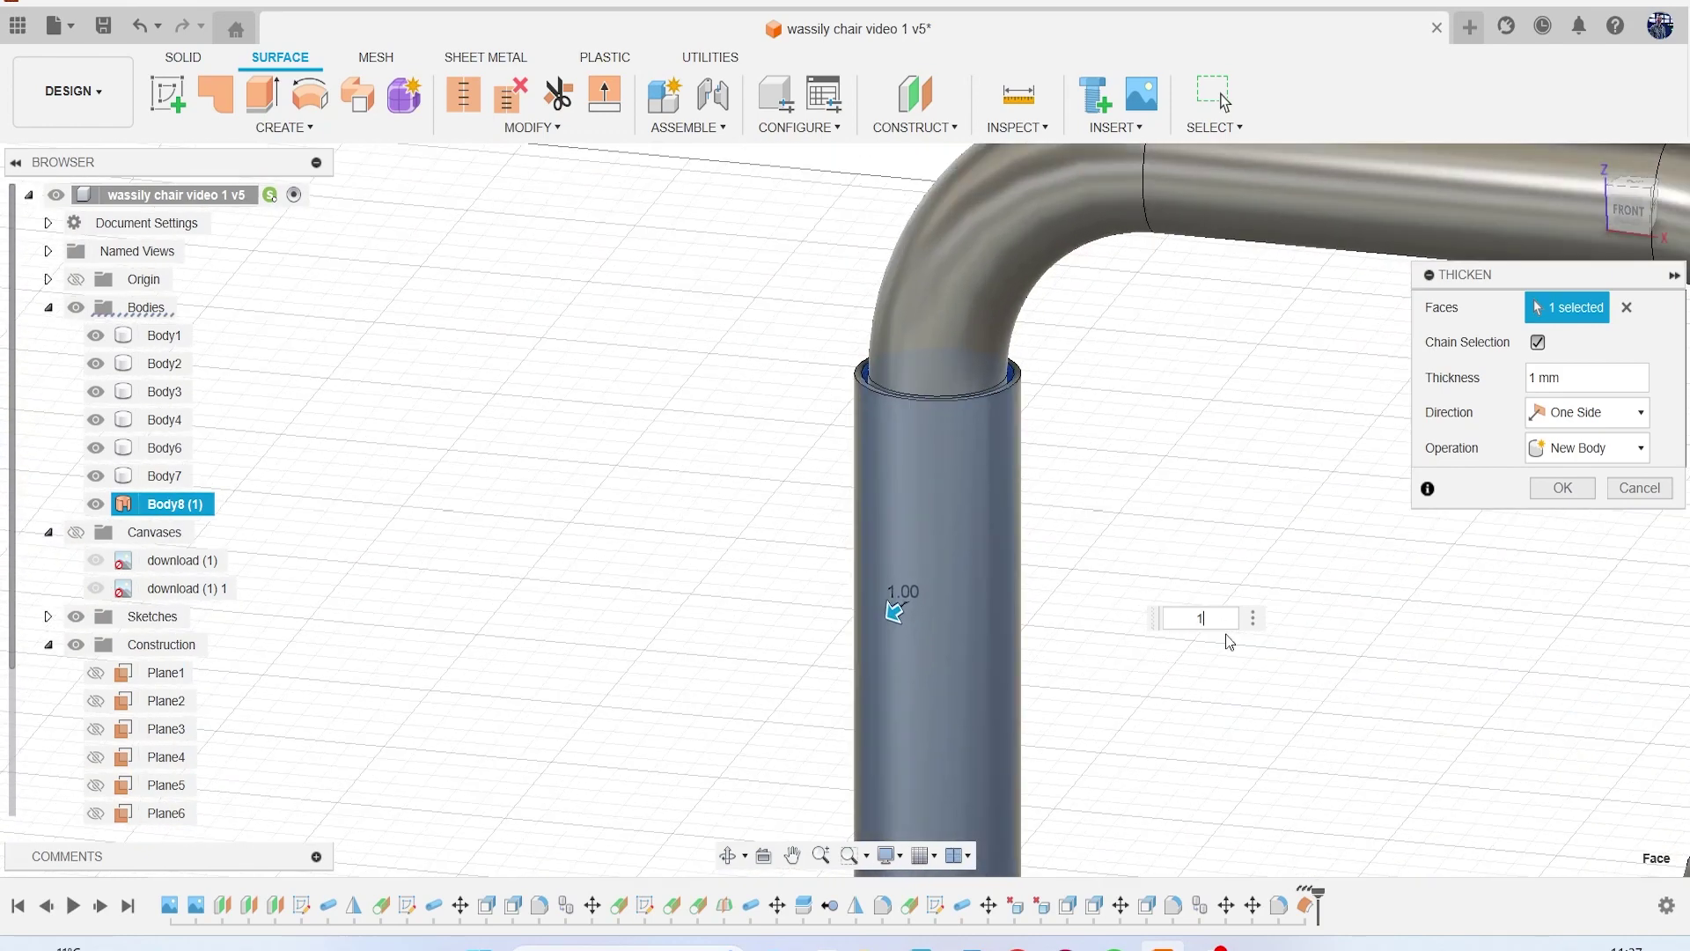
{"action": "type", "text": "2"}
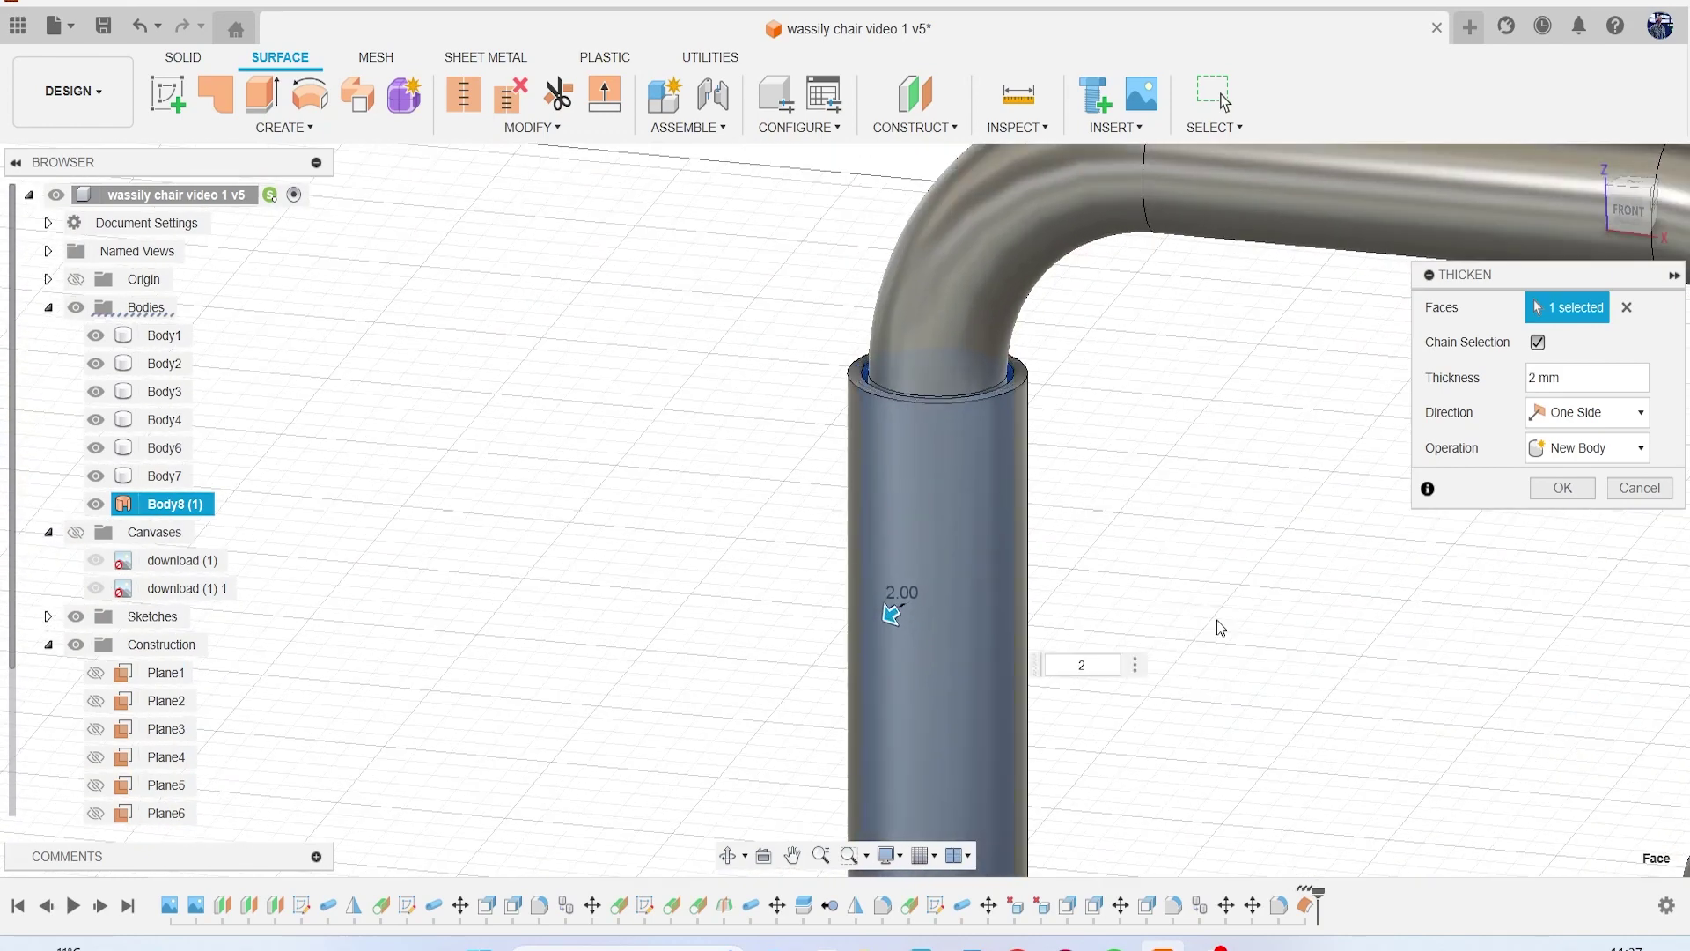
{"action": "scroll", "coordinate": [1211, 611], "scroll_direction": "down", "scroll_amount": 5}
{"action": "scroll", "coordinate": [1210, 611], "scroll_direction": "down", "scroll_amount": 2}
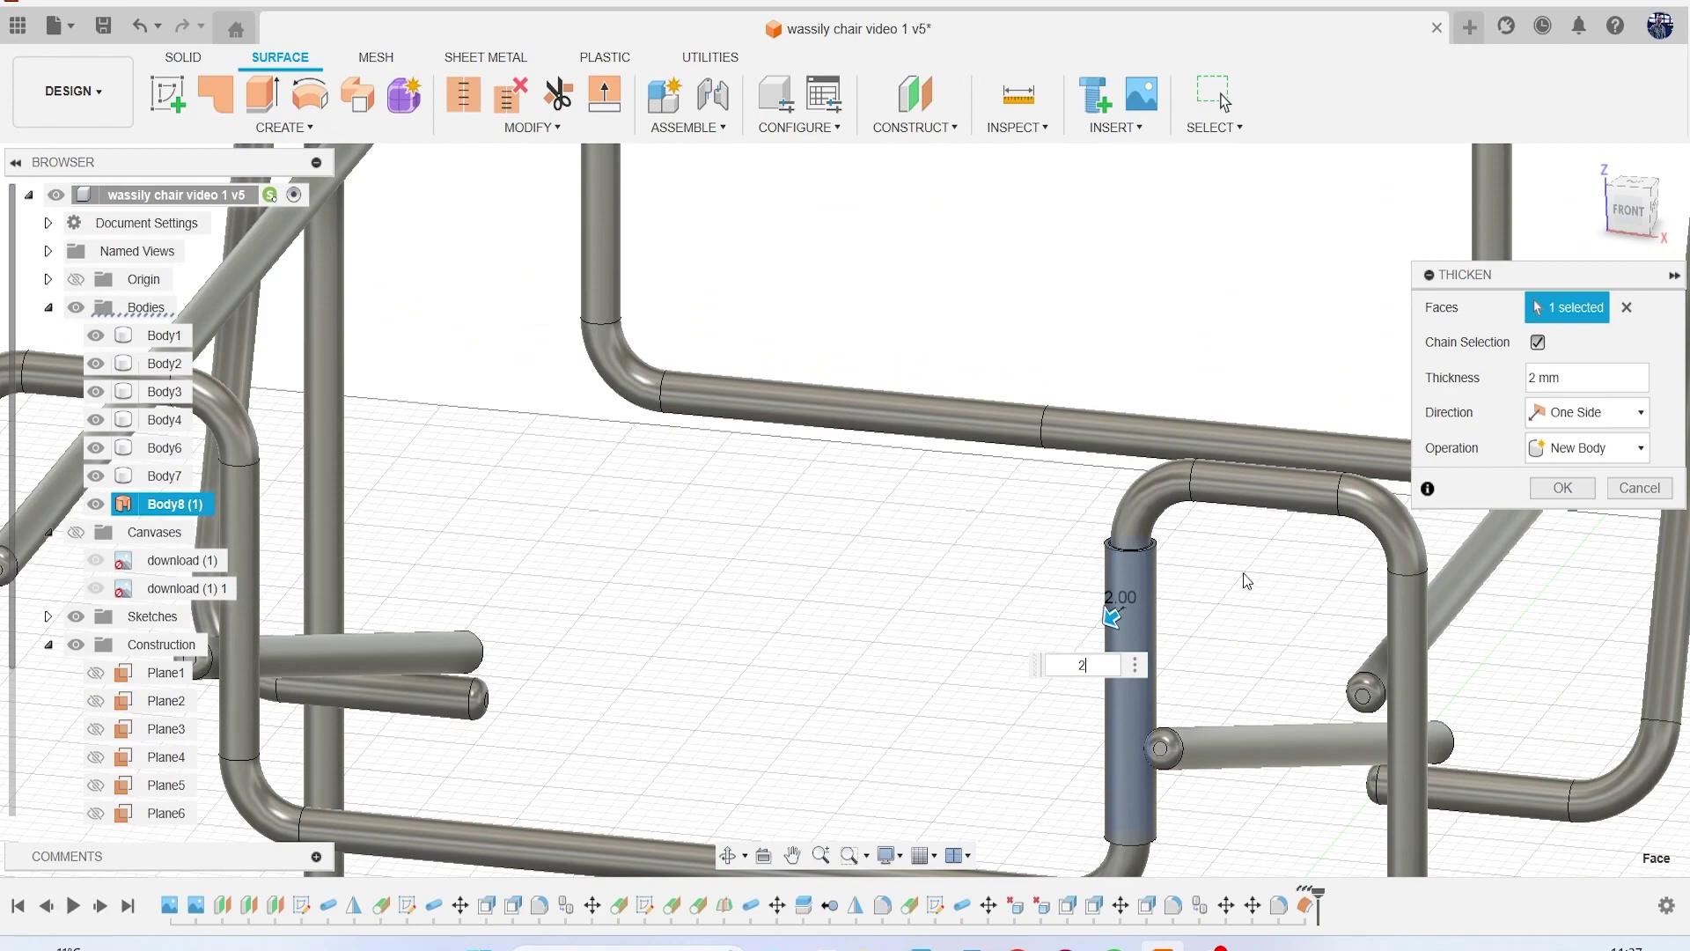
{"action": "left_click", "coordinate": [1562, 488]}
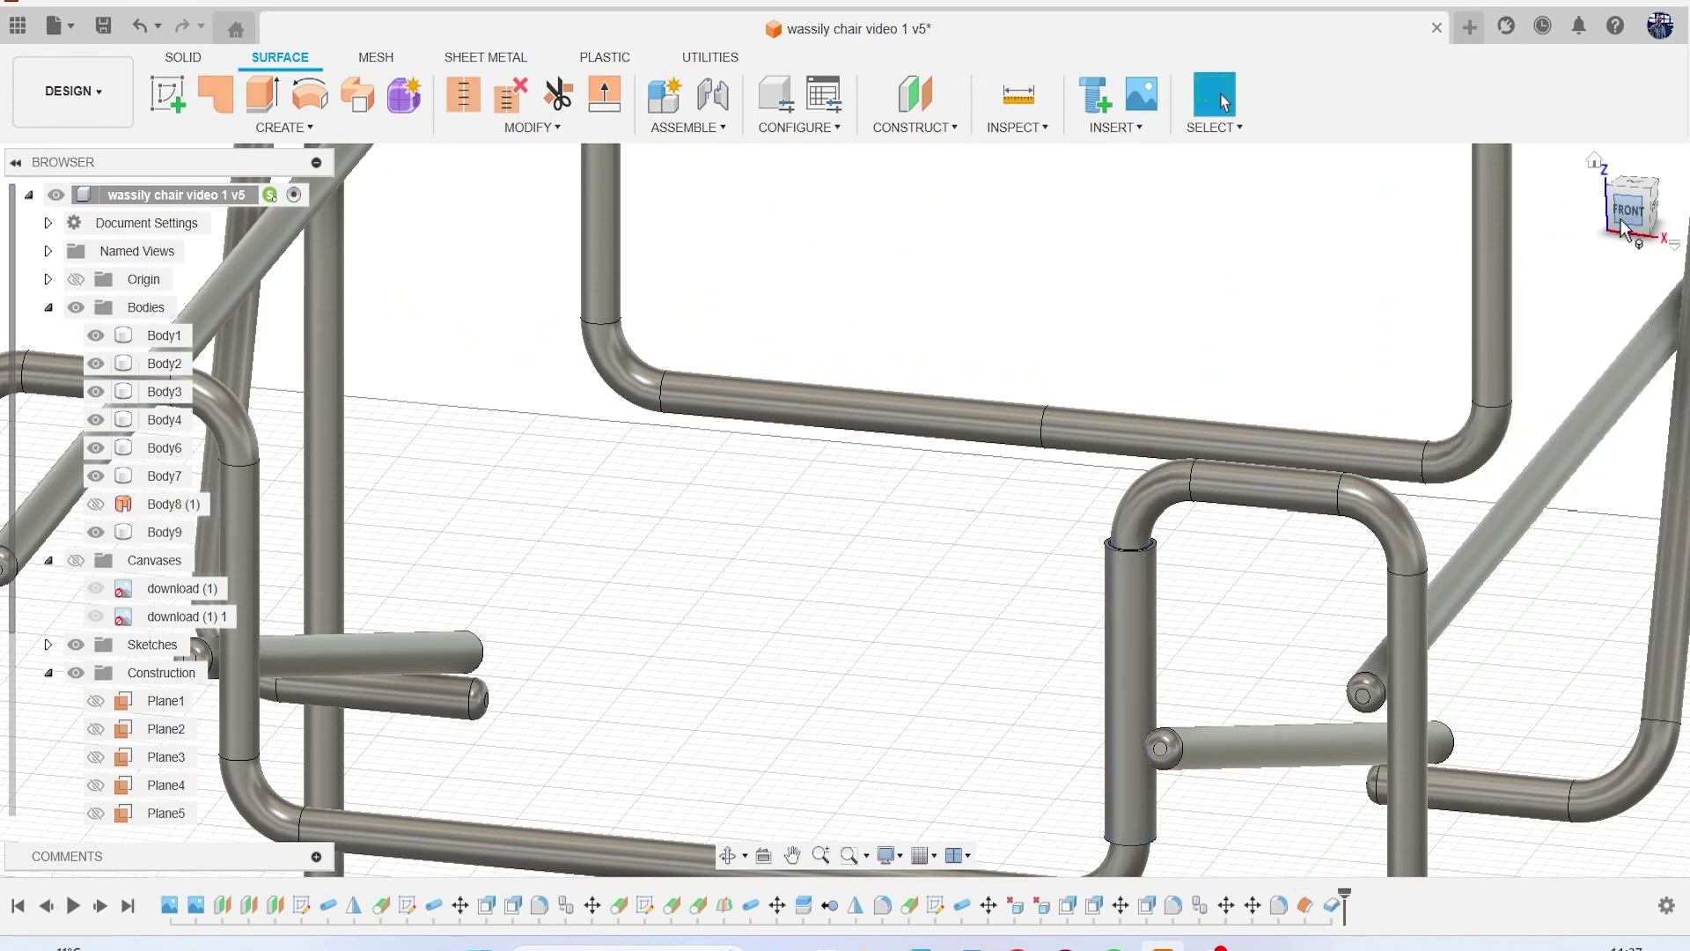
{"action": "left_click", "coordinate": [1622, 223]}
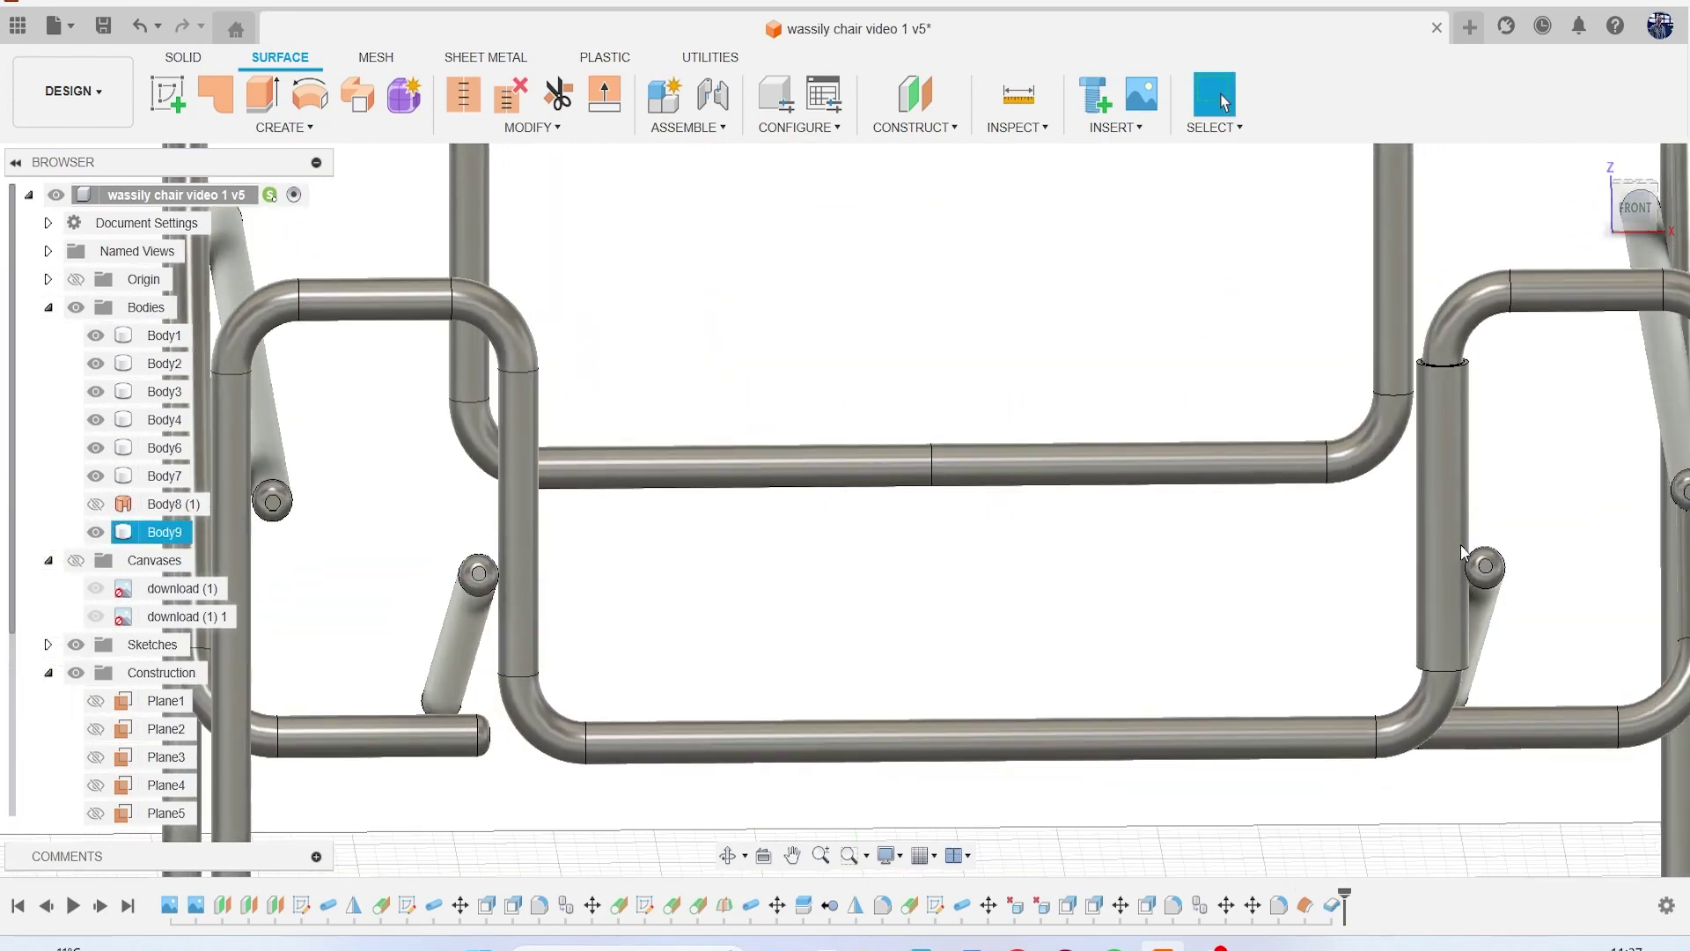
{"action": "scroll", "coordinate": [1477, 557], "scroll_direction": "down", "scroll_amount": 3}
{"action": "left_click", "coordinate": [1634, 214]}
{"action": "scroll", "coordinate": [1322, 389], "scroll_direction": "up", "scroll_amount": 6}
{"action": "scroll", "coordinate": [1303, 441], "scroll_direction": "down", "scroll_amount": 3}
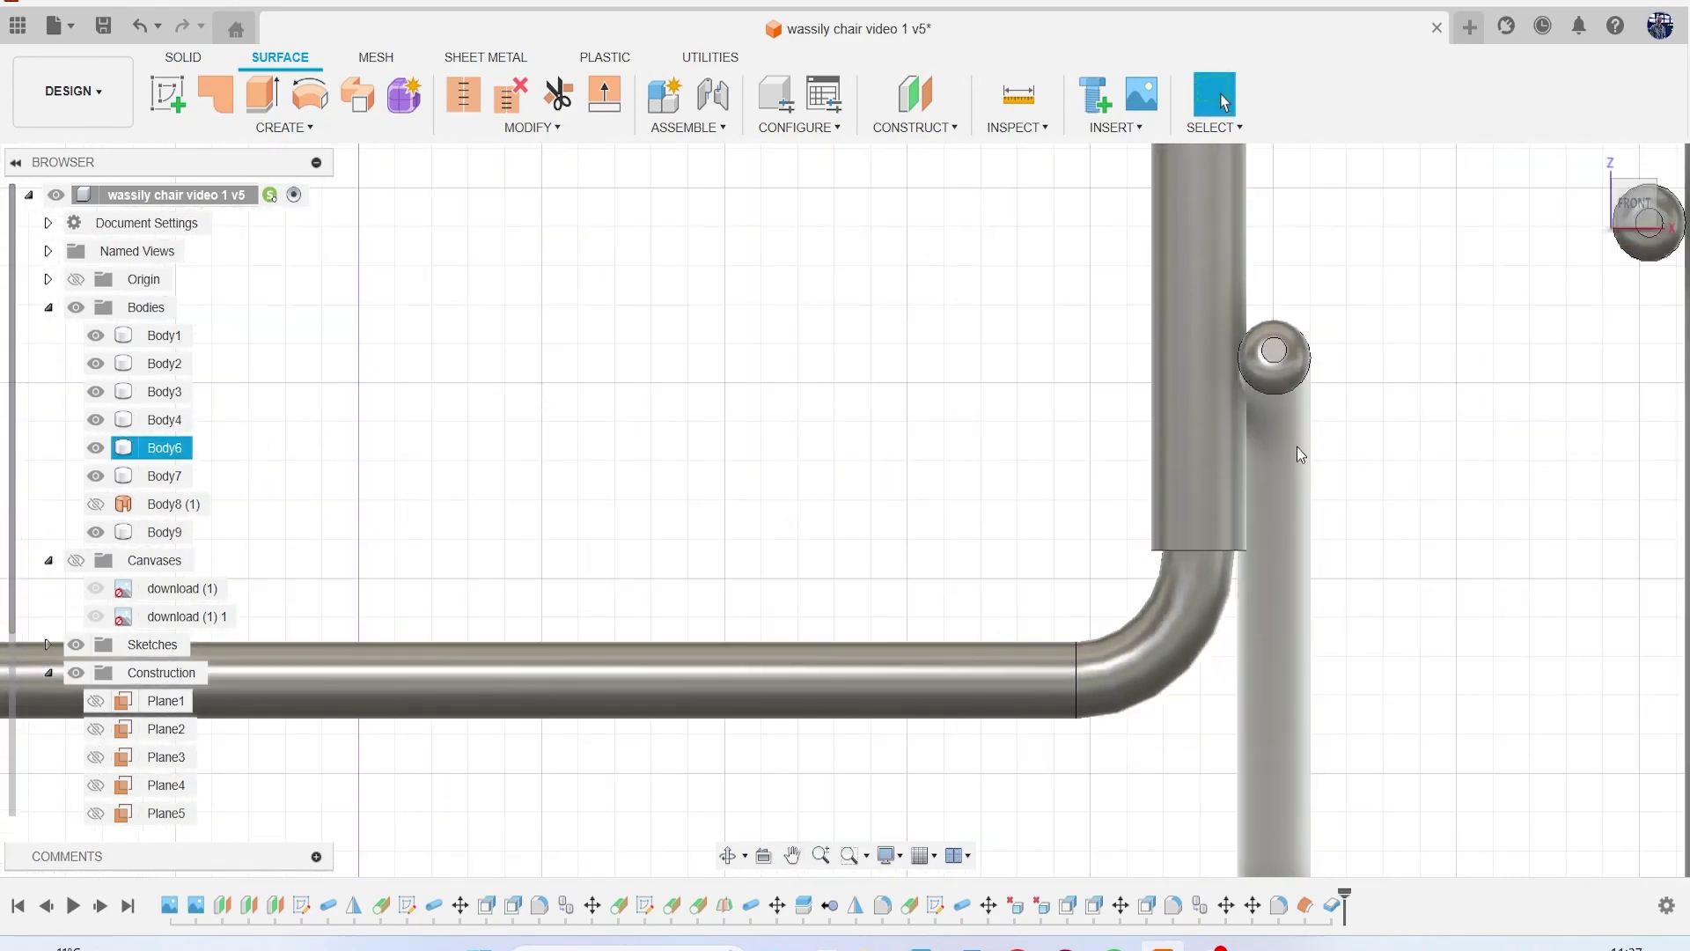
{"action": "left_click", "coordinate": [1297, 446]}
{"action": "right_click", "coordinate": [434, 449]}
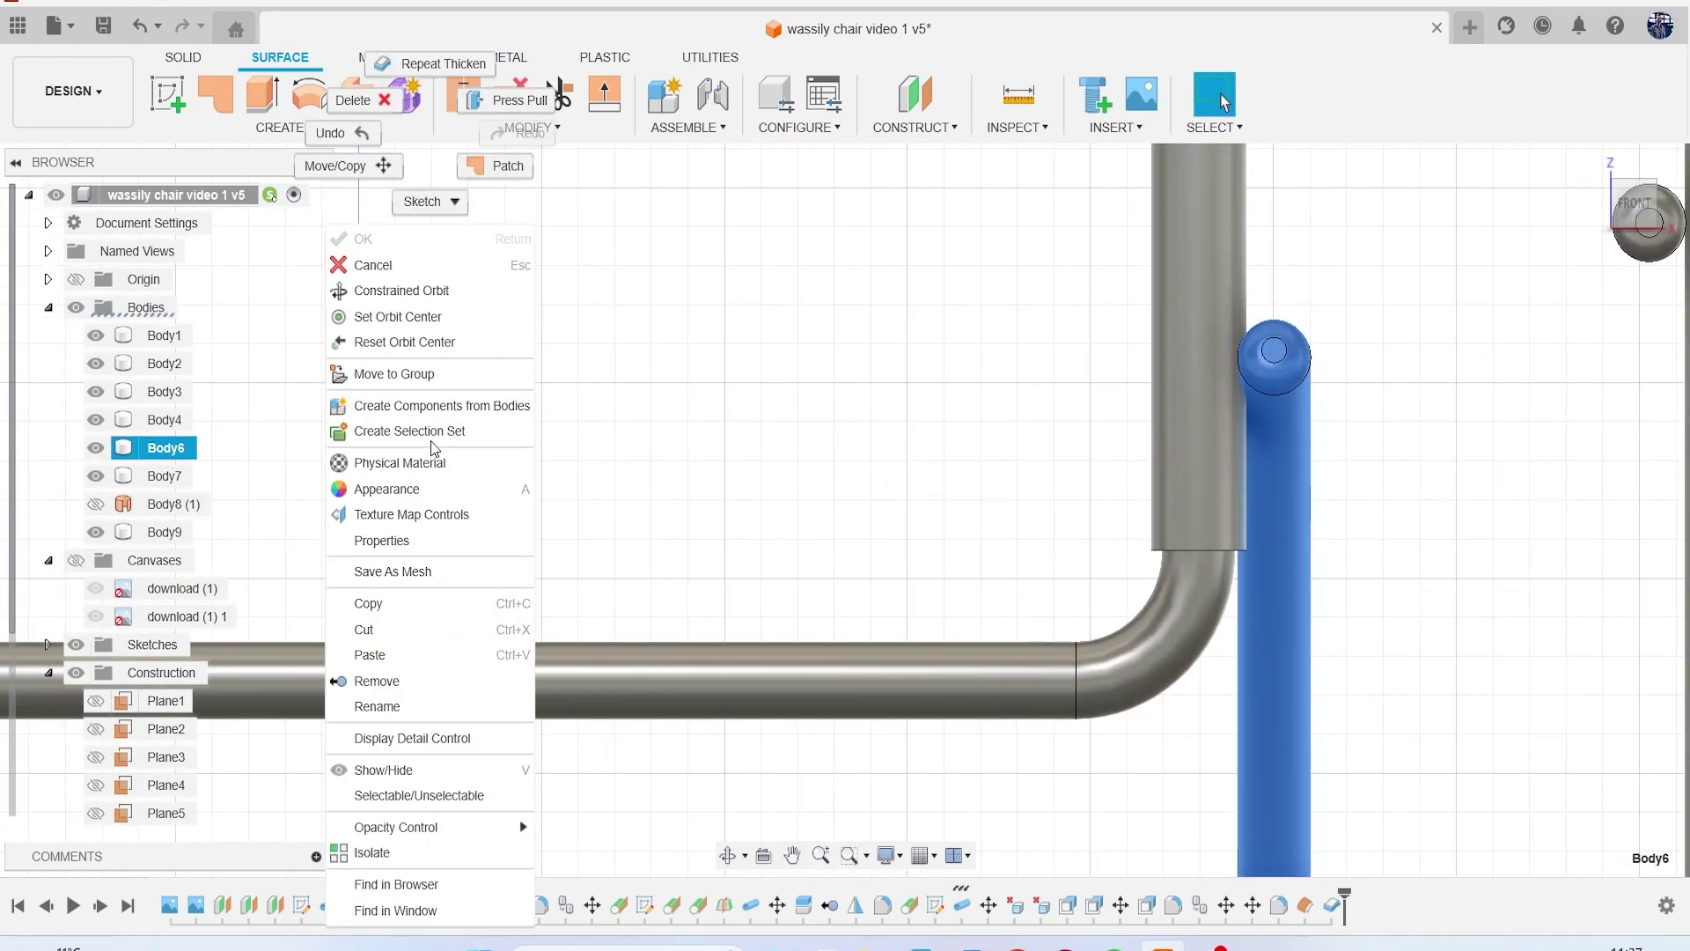
{"action": "left_click", "coordinate": [337, 179]}
{"action": "middle_click_drag", "start_coordinate": [1009, 653], "coordinate": [772, 531]}
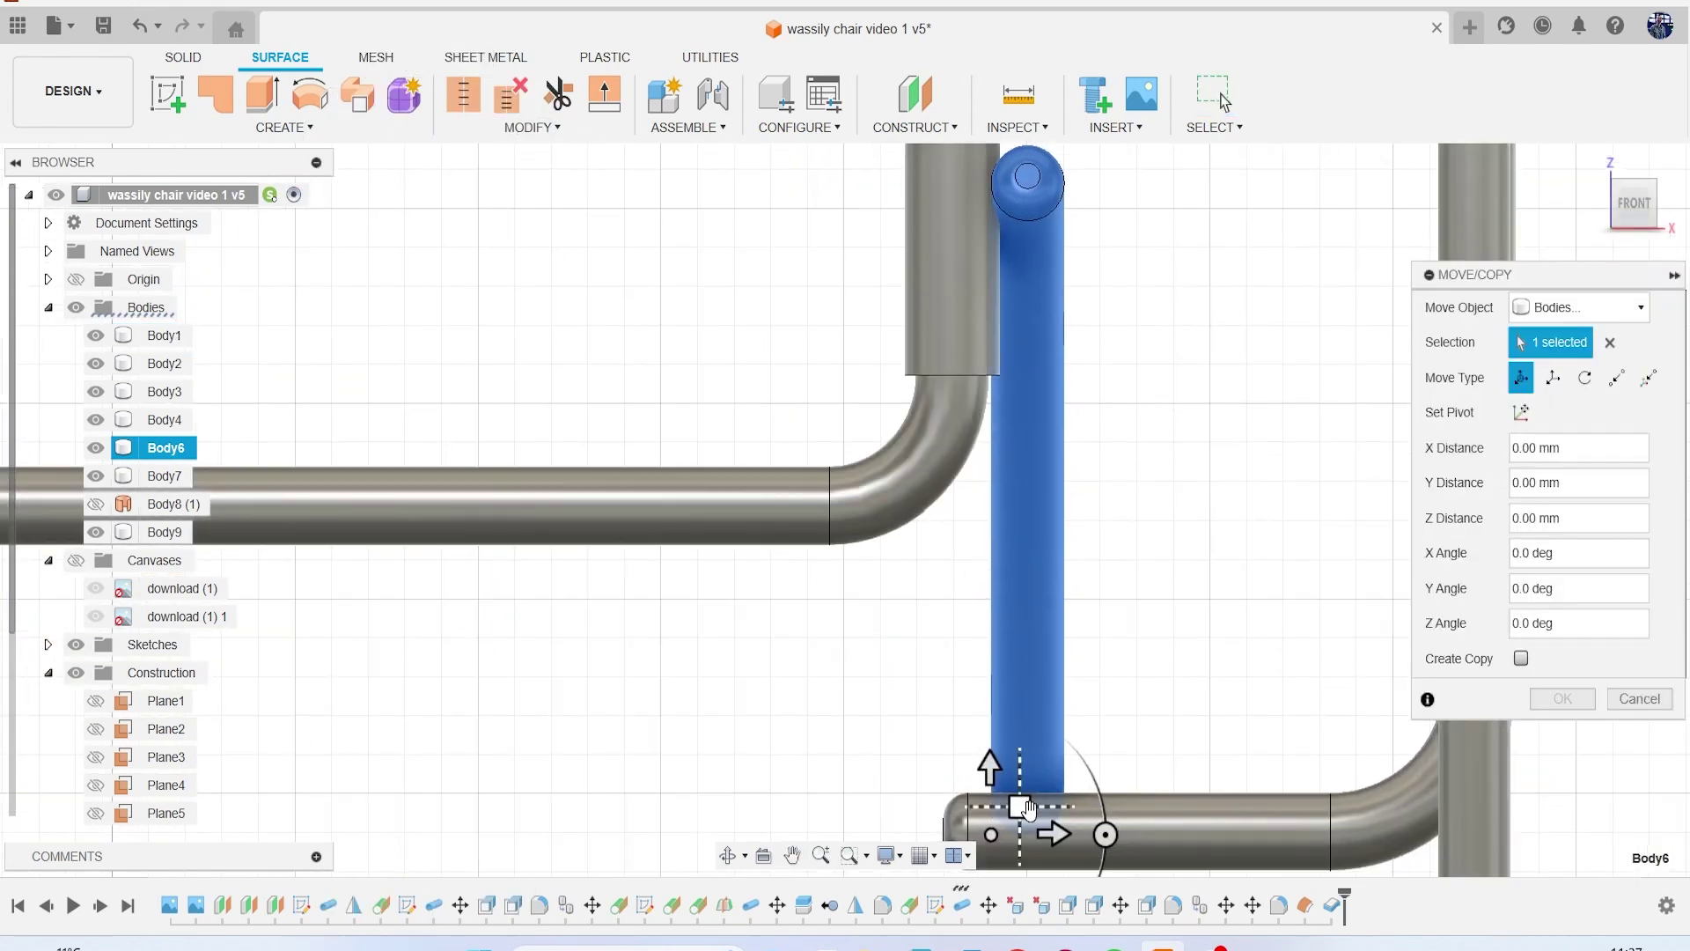
{"action": "left_click_drag", "start_coordinate": [1054, 833], "coordinate": [1064, 833]}
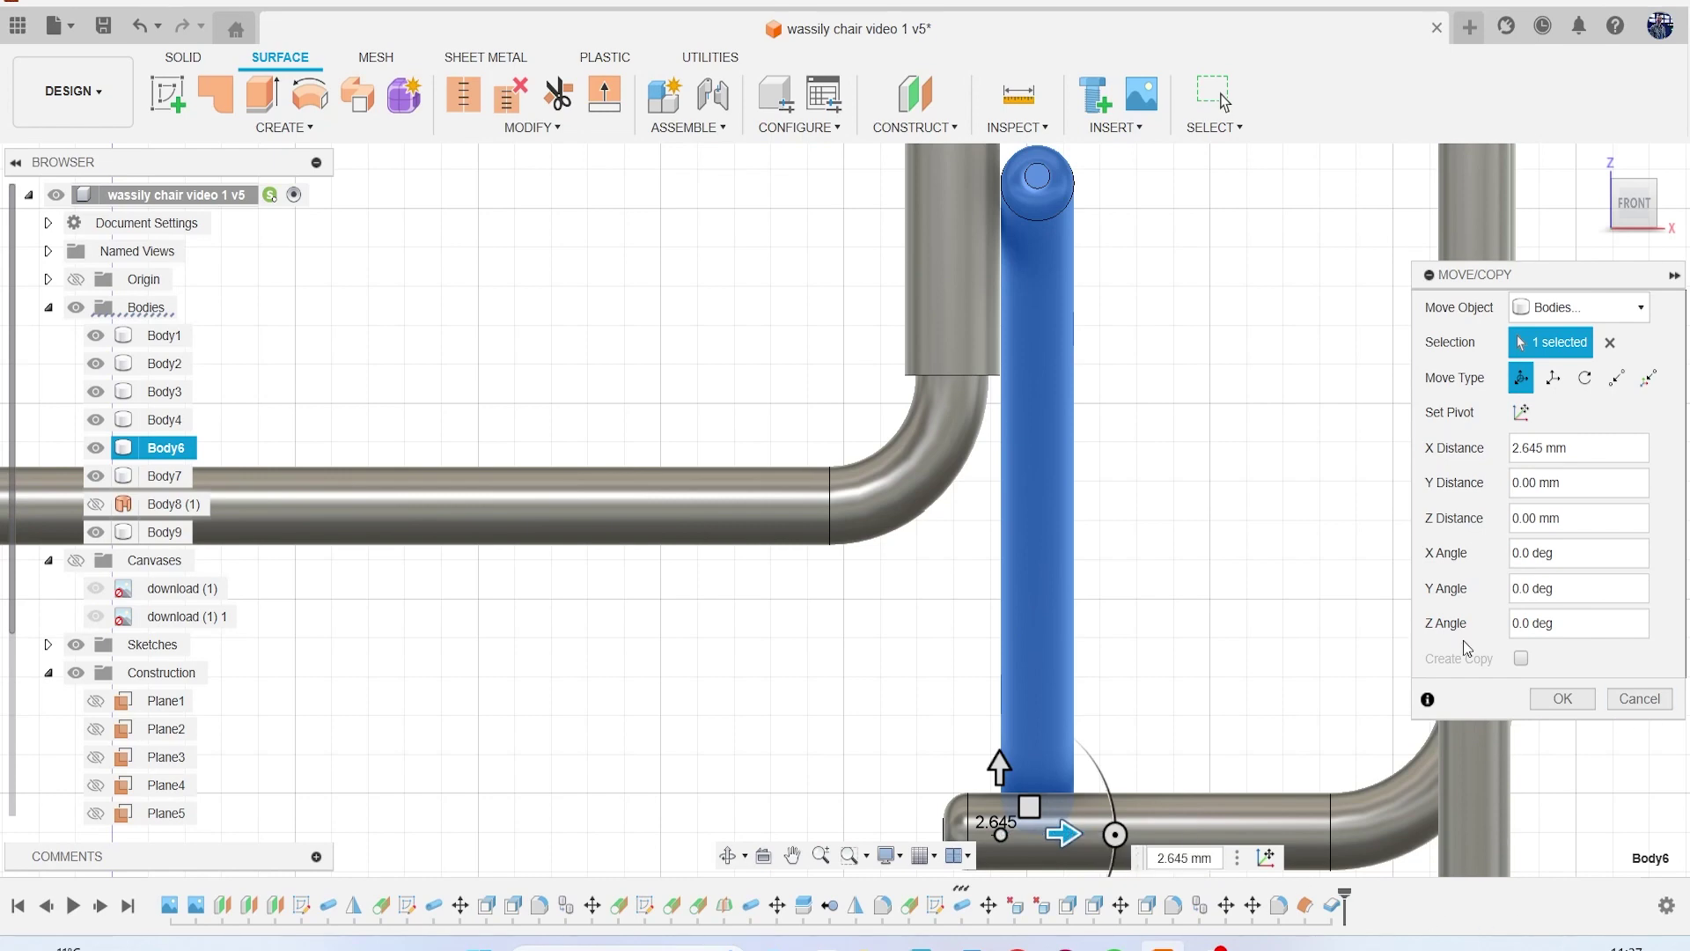
{"action": "scroll", "coordinate": [1237, 546], "scroll_direction": "down", "scroll_amount": 3}
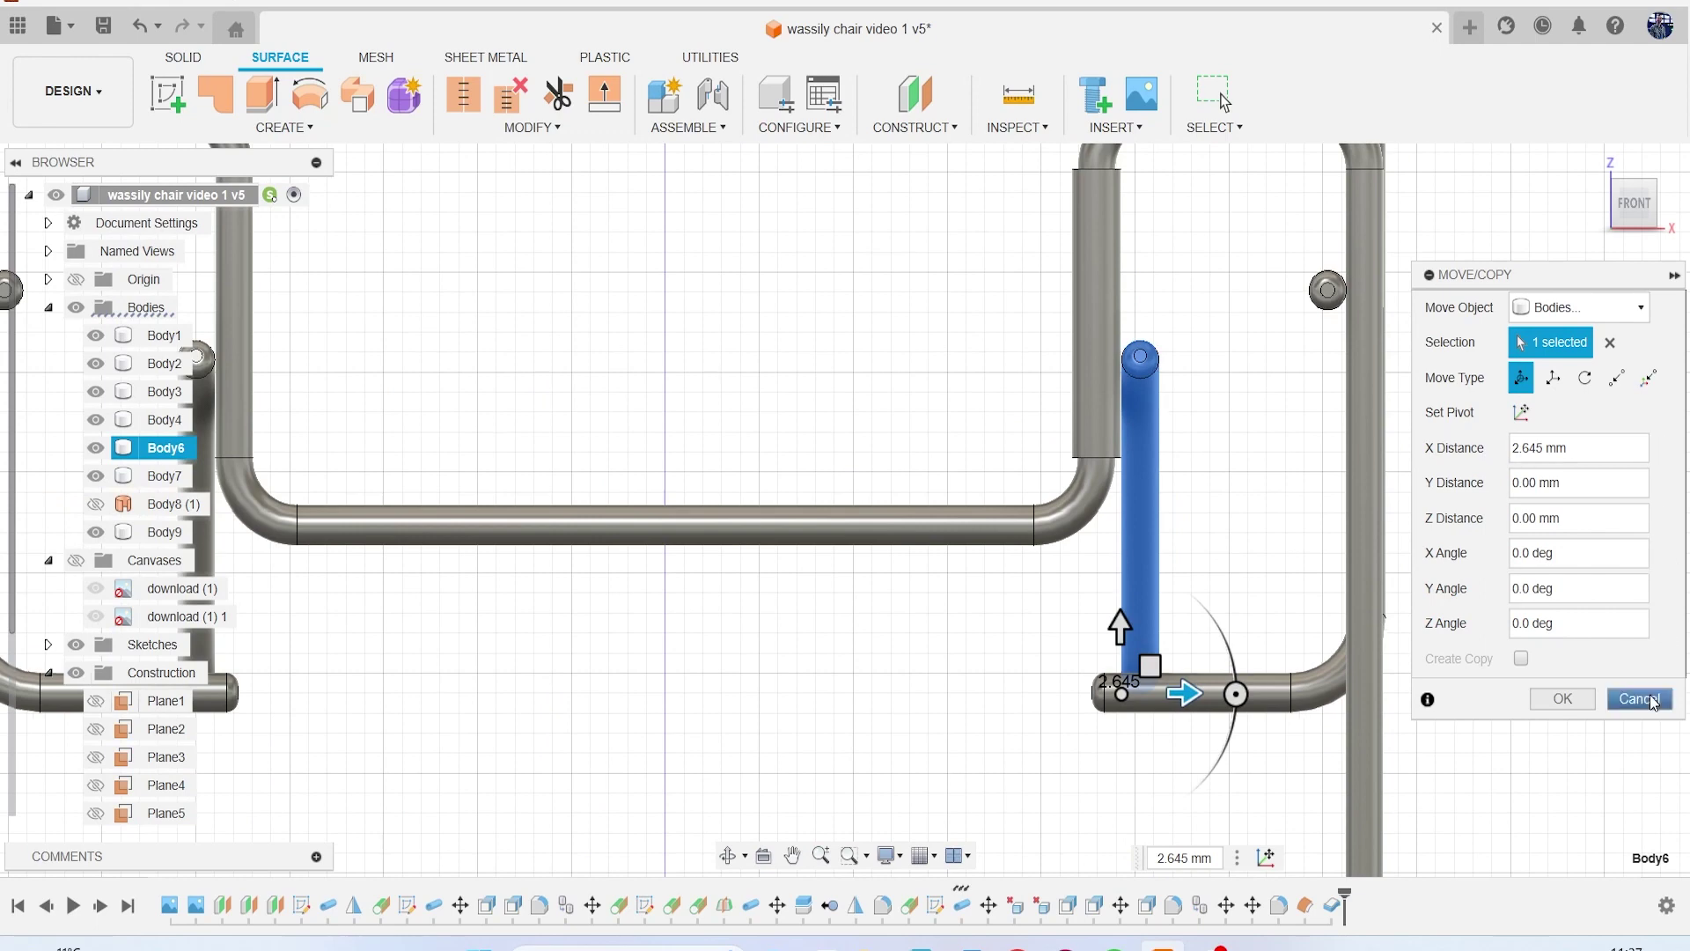
{"action": "left_click", "coordinate": [1639, 699]}
Step: Shorten the sleeve by offsetting its lower ring face upward about 61.4 mm with Press Pull
{"action": "left_click_drag", "start_coordinate": [1634, 201], "coordinate": [1631, 172]}
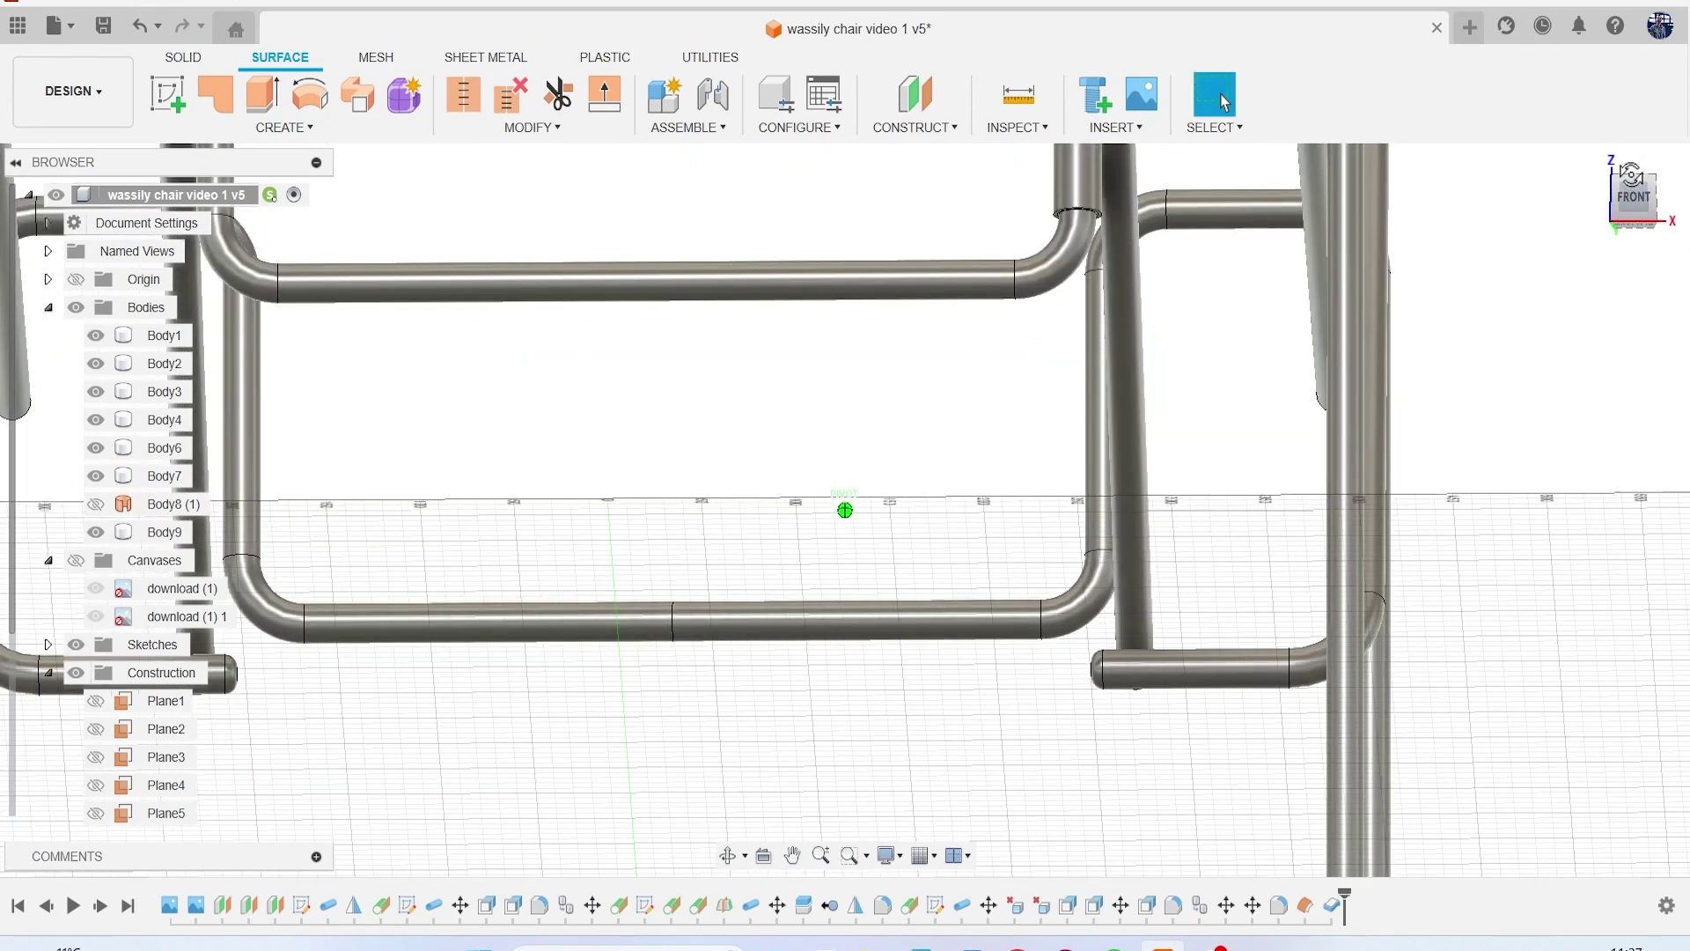
{"action": "left_click", "coordinate": [184, 57]}
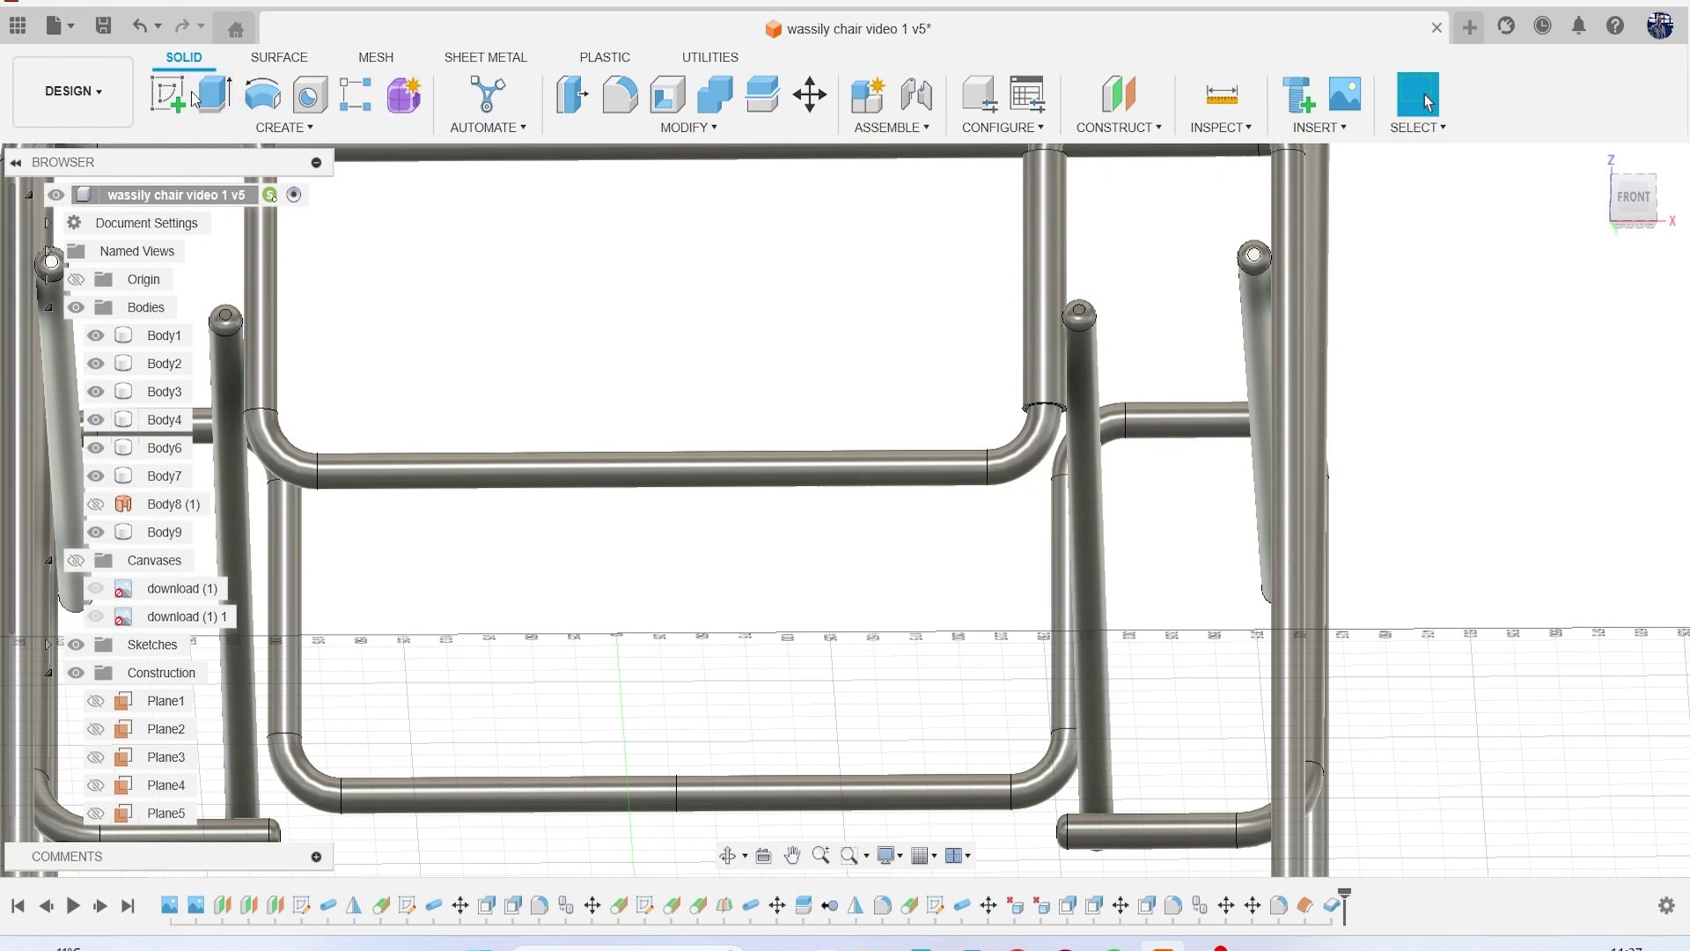
{"action": "left_click", "coordinate": [279, 56]}
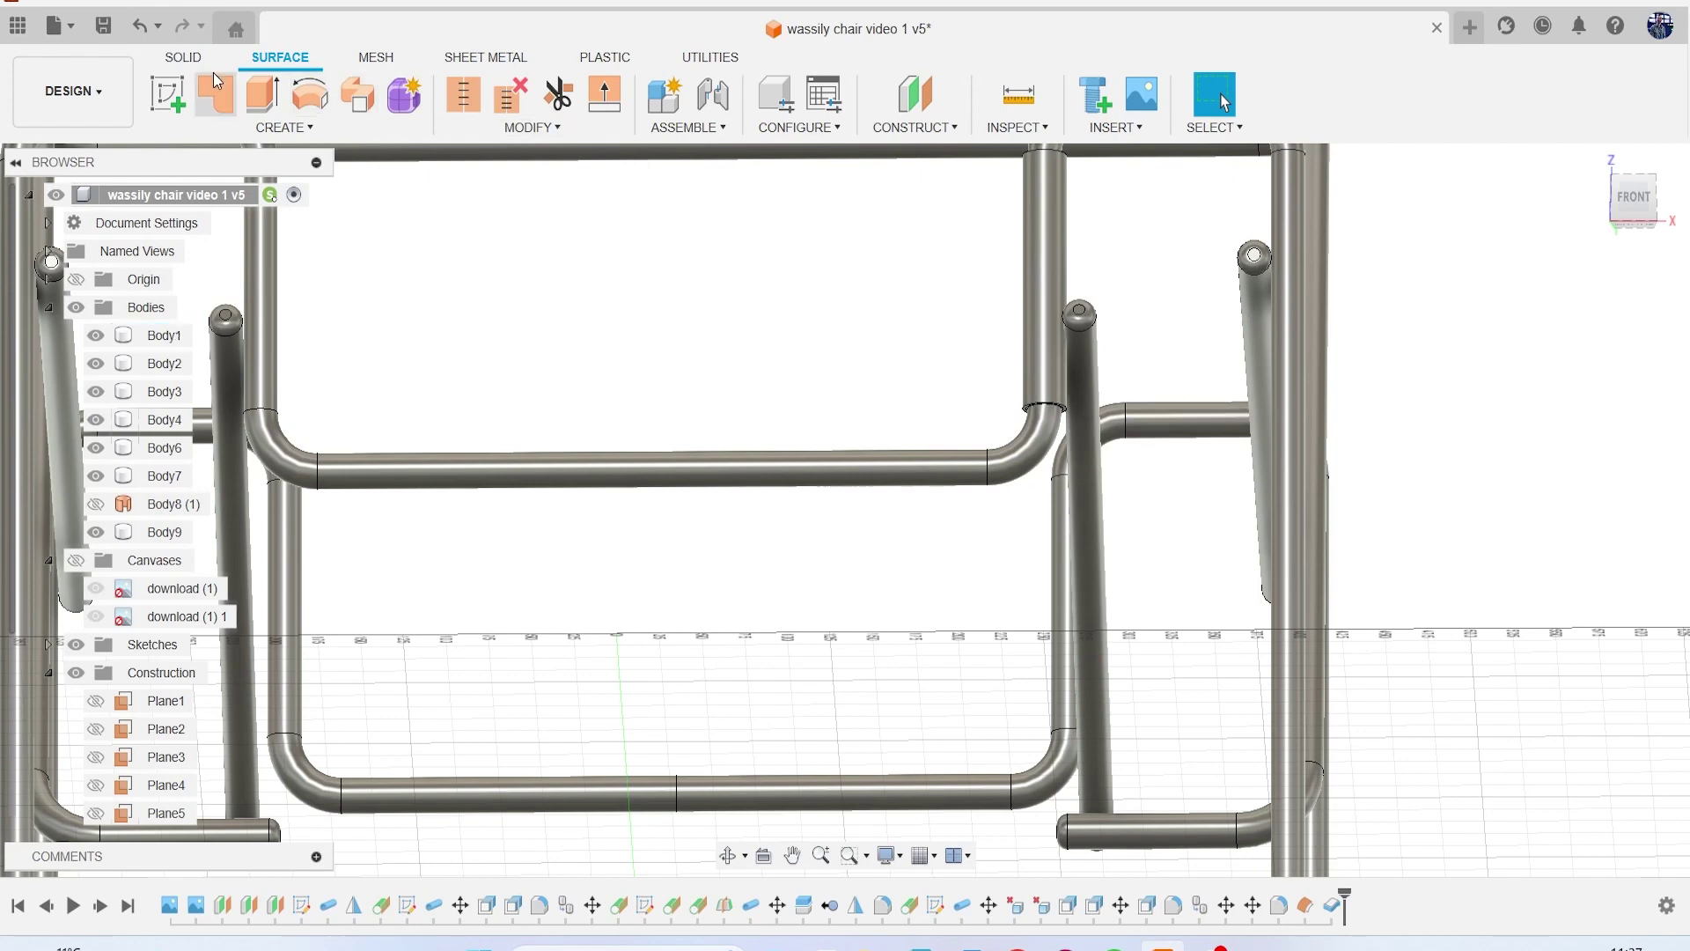
{"action": "left_click", "coordinate": [187, 58]}
{"action": "left_click", "coordinate": [572, 94]}
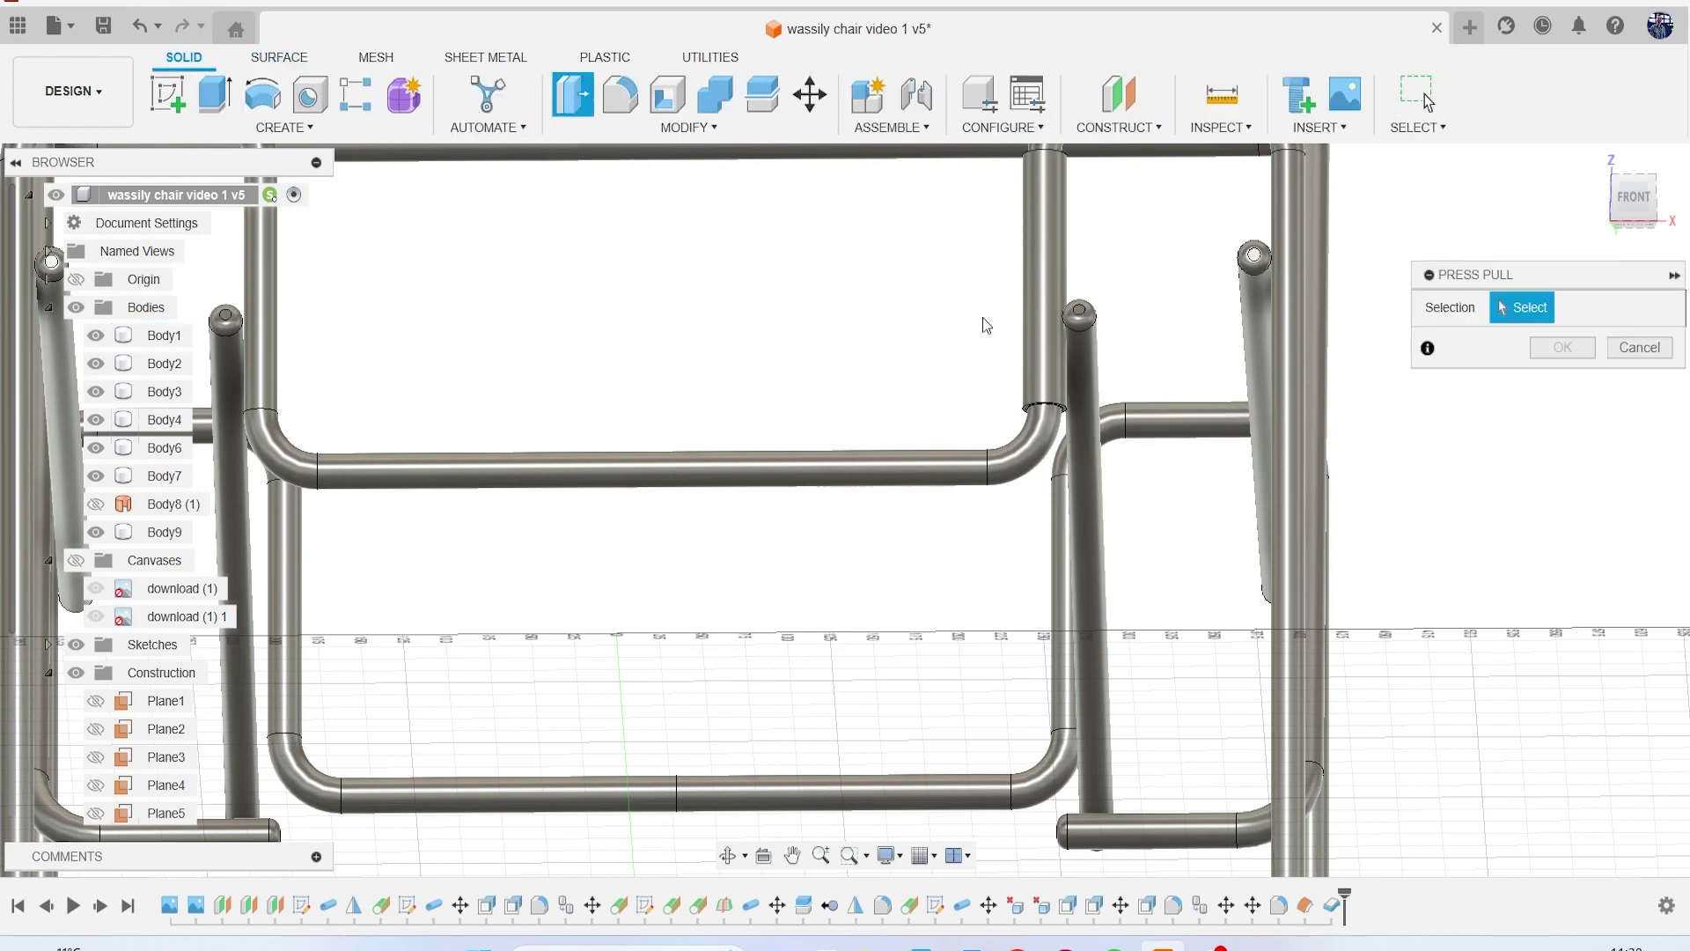
{"action": "scroll", "coordinate": [1067, 410], "scroll_direction": "up", "scroll_amount": 8}
{"action": "left_click", "coordinate": [978, 594]}
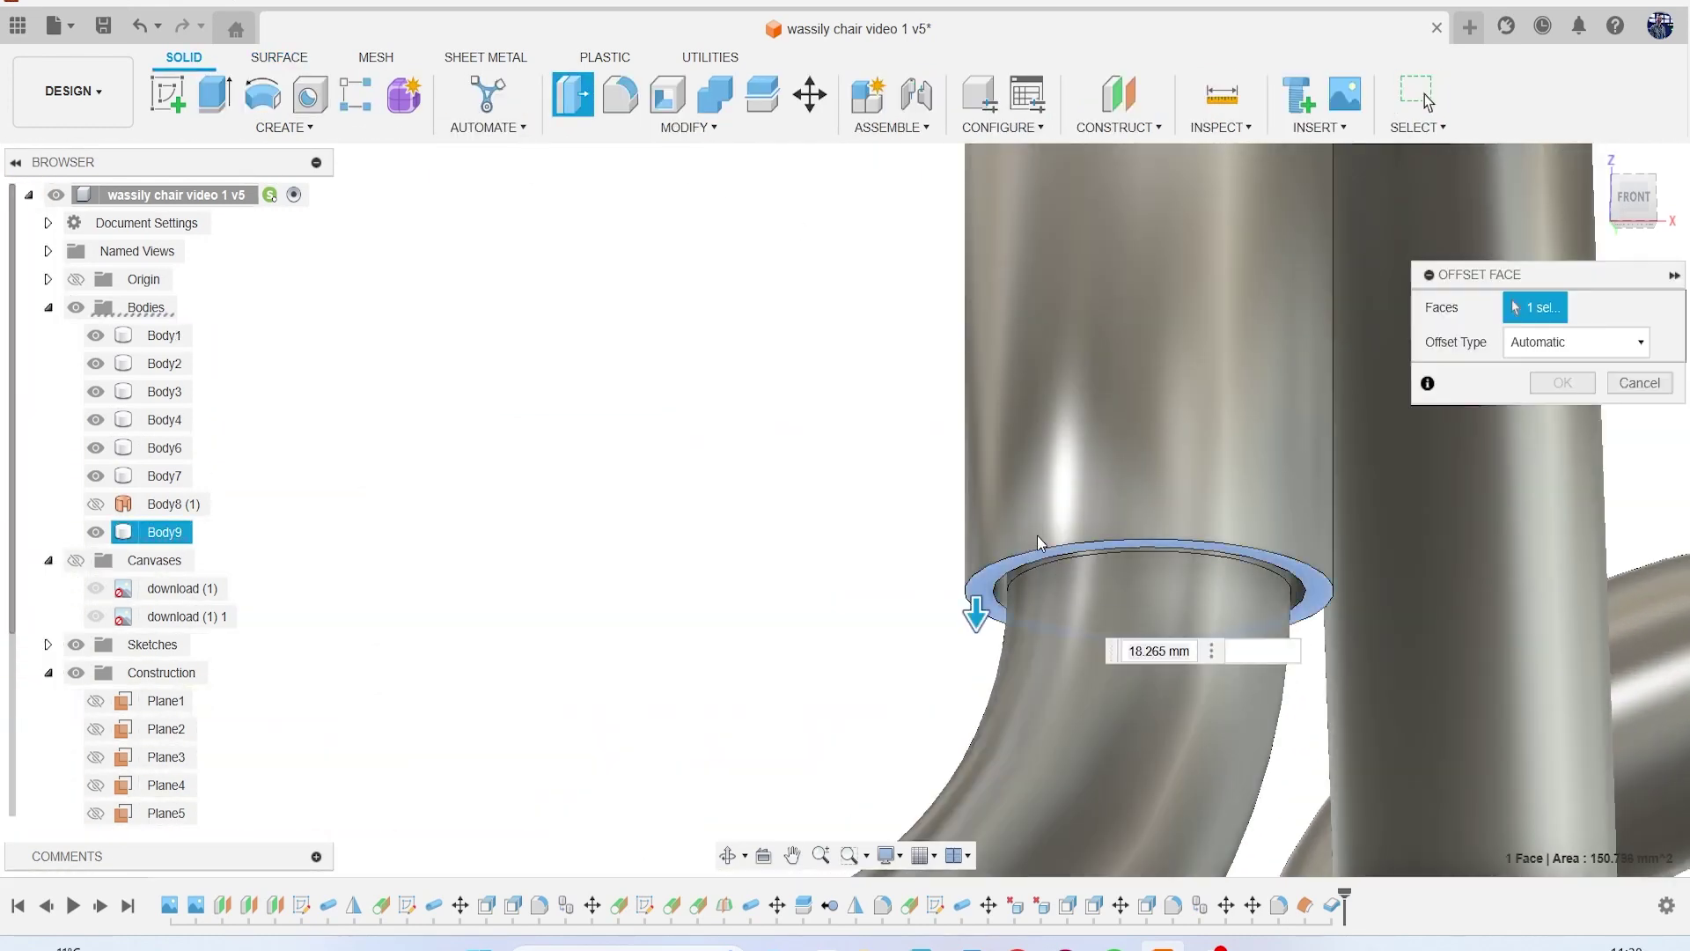
{"action": "scroll", "coordinate": [1037, 535], "scroll_direction": "down", "scroll_amount": 6}
{"action": "left_click", "coordinate": [1636, 208]}
{"action": "scroll", "coordinate": [1198, 508], "scroll_direction": "down", "scroll_amount": 5}
{"action": "middle_click_drag", "start_coordinate": [1199, 486], "coordinate": [1009, 289]}
{"action": "left_click_drag", "start_coordinate": [958, 568], "coordinate": [963, 464]}
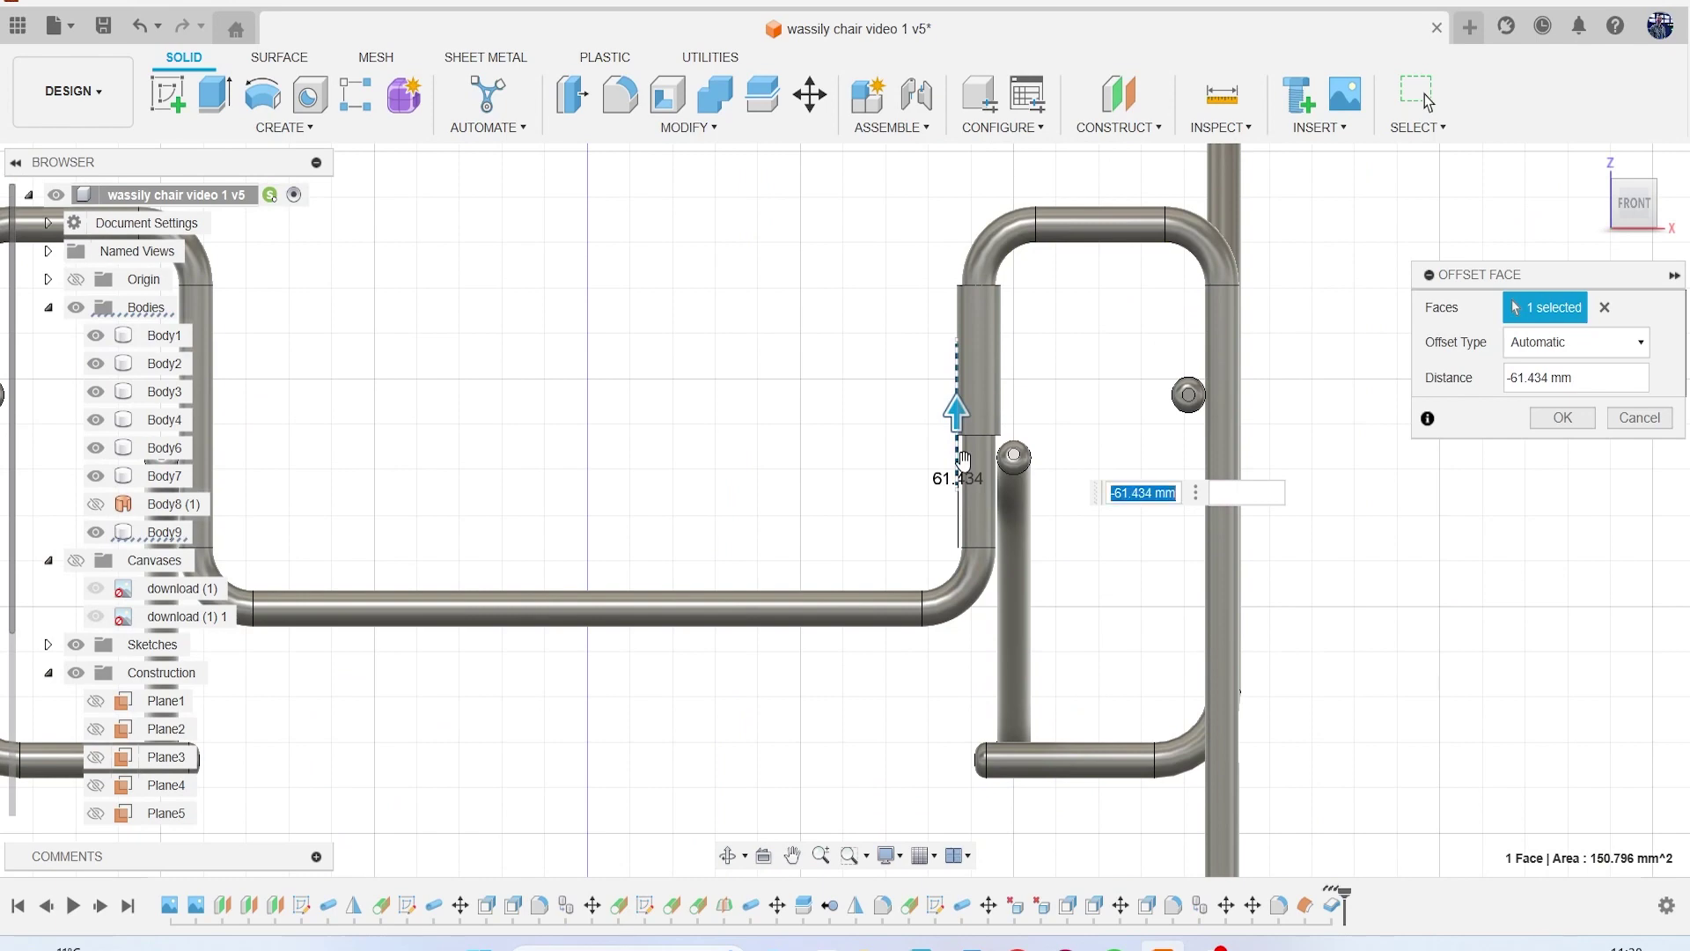
{"action": "left_click", "coordinate": [1553, 420]}
Step: Examine the shortened sleeve on the upright, temporarily swapping it for the offset surface to compare the two bodies
{"action": "left_click_drag", "start_coordinate": [1637, 221], "coordinate": [1616, 233]}
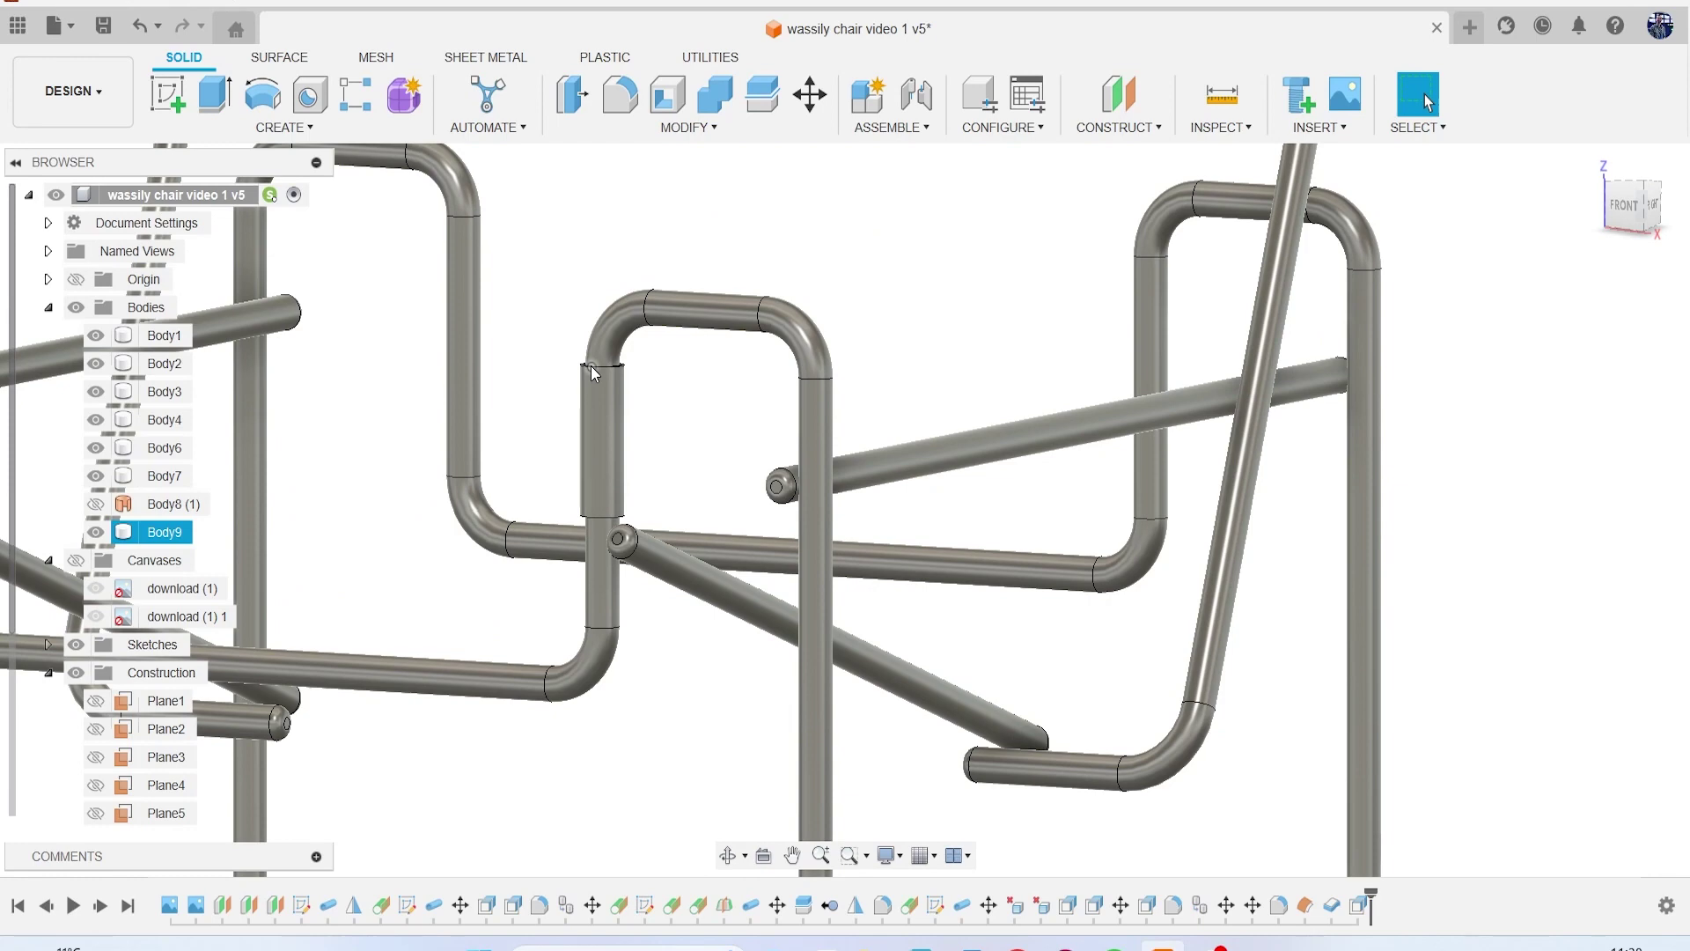
{"action": "left_click_drag", "start_coordinate": [1644, 224], "coordinate": [1631, 225]}
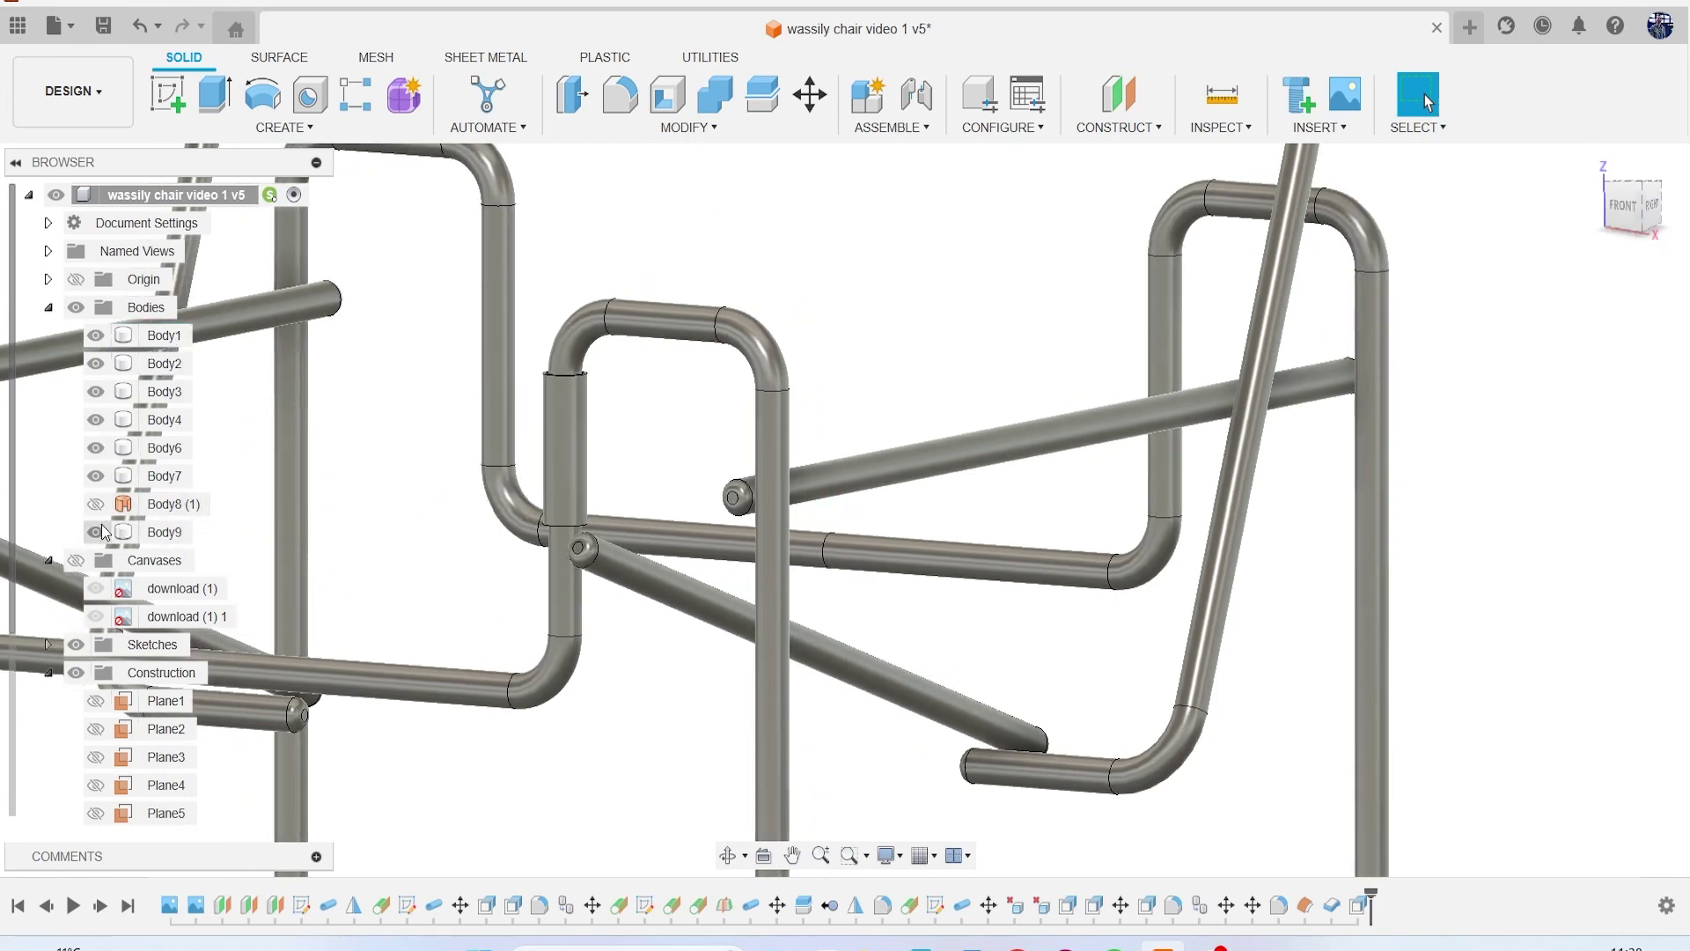
{"action": "left_click", "coordinate": [103, 532]}
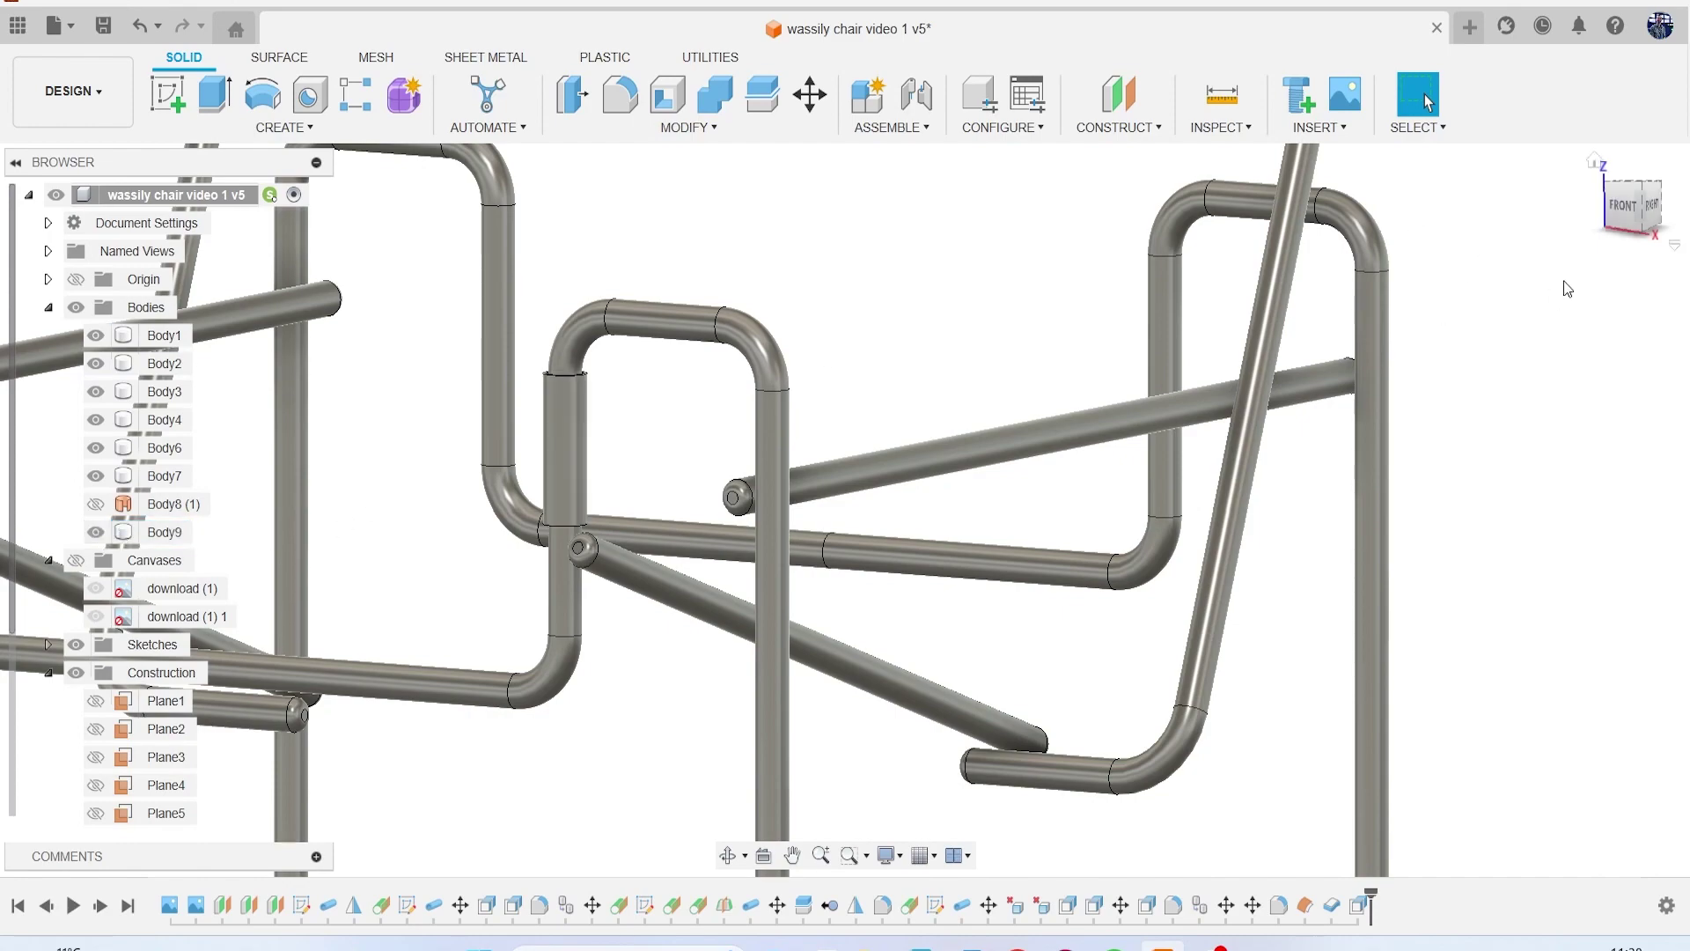
{"action": "middle_click_drag", "start_coordinate": [1482, 444], "coordinate": [1514, 347]}
{"action": "scroll", "coordinate": [704, 546], "scroll_direction": "up", "scroll_amount": 8}
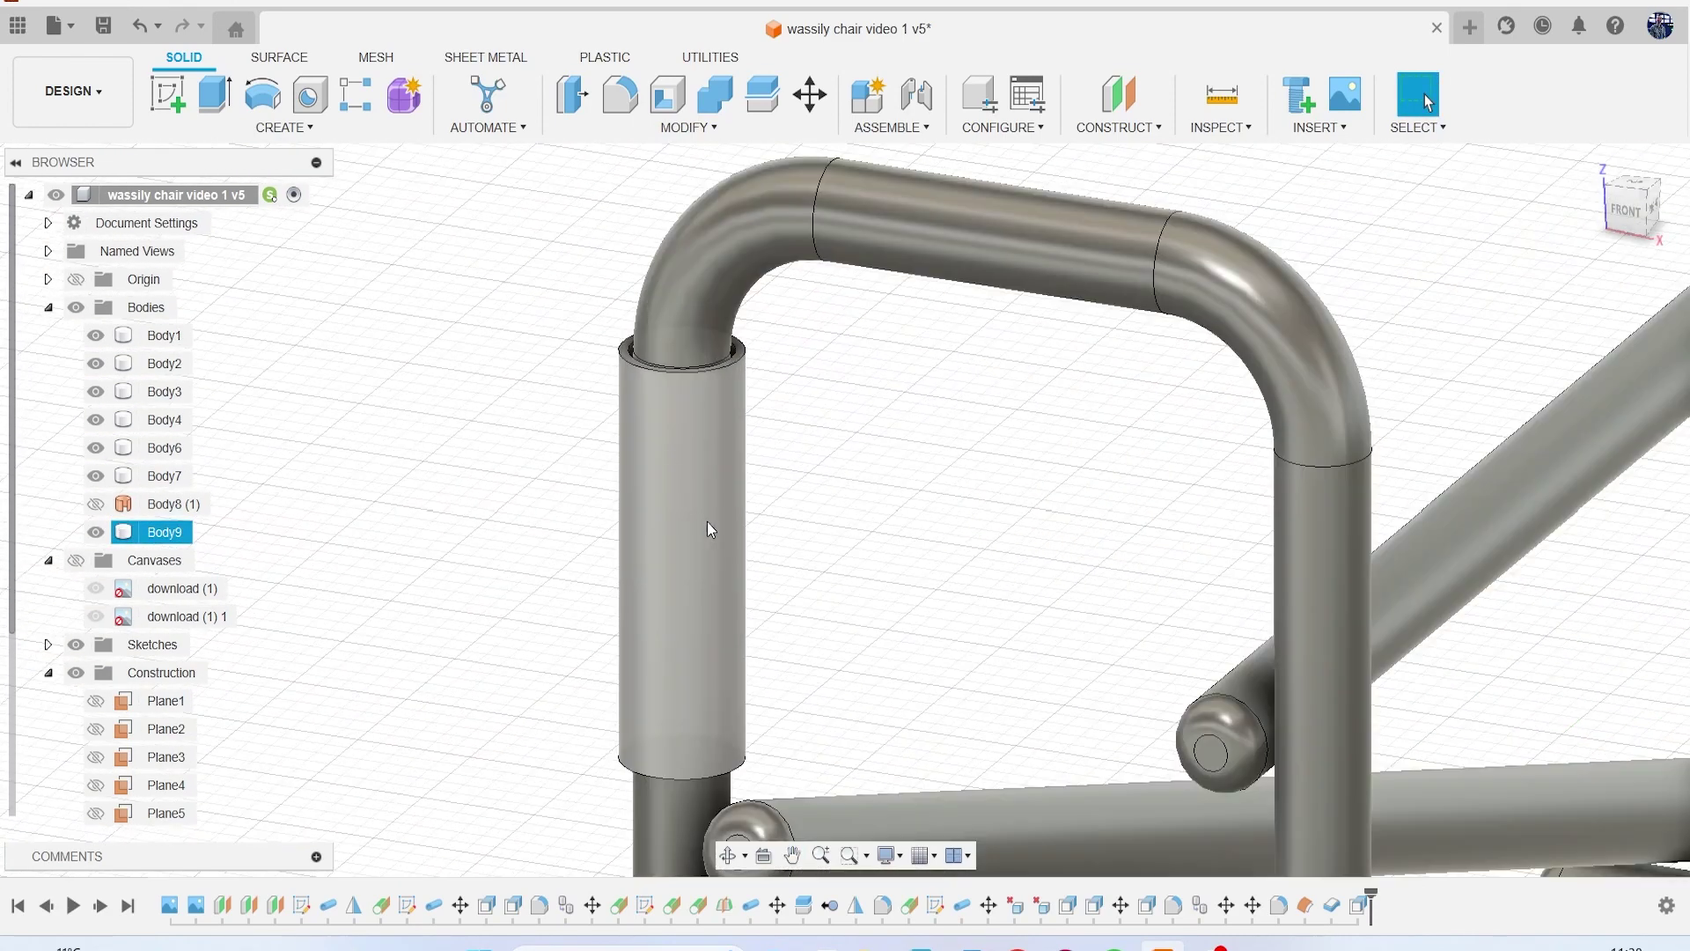
{"action": "left_click", "coordinate": [95, 531]}
{"action": "left_click", "coordinate": [95, 503]}
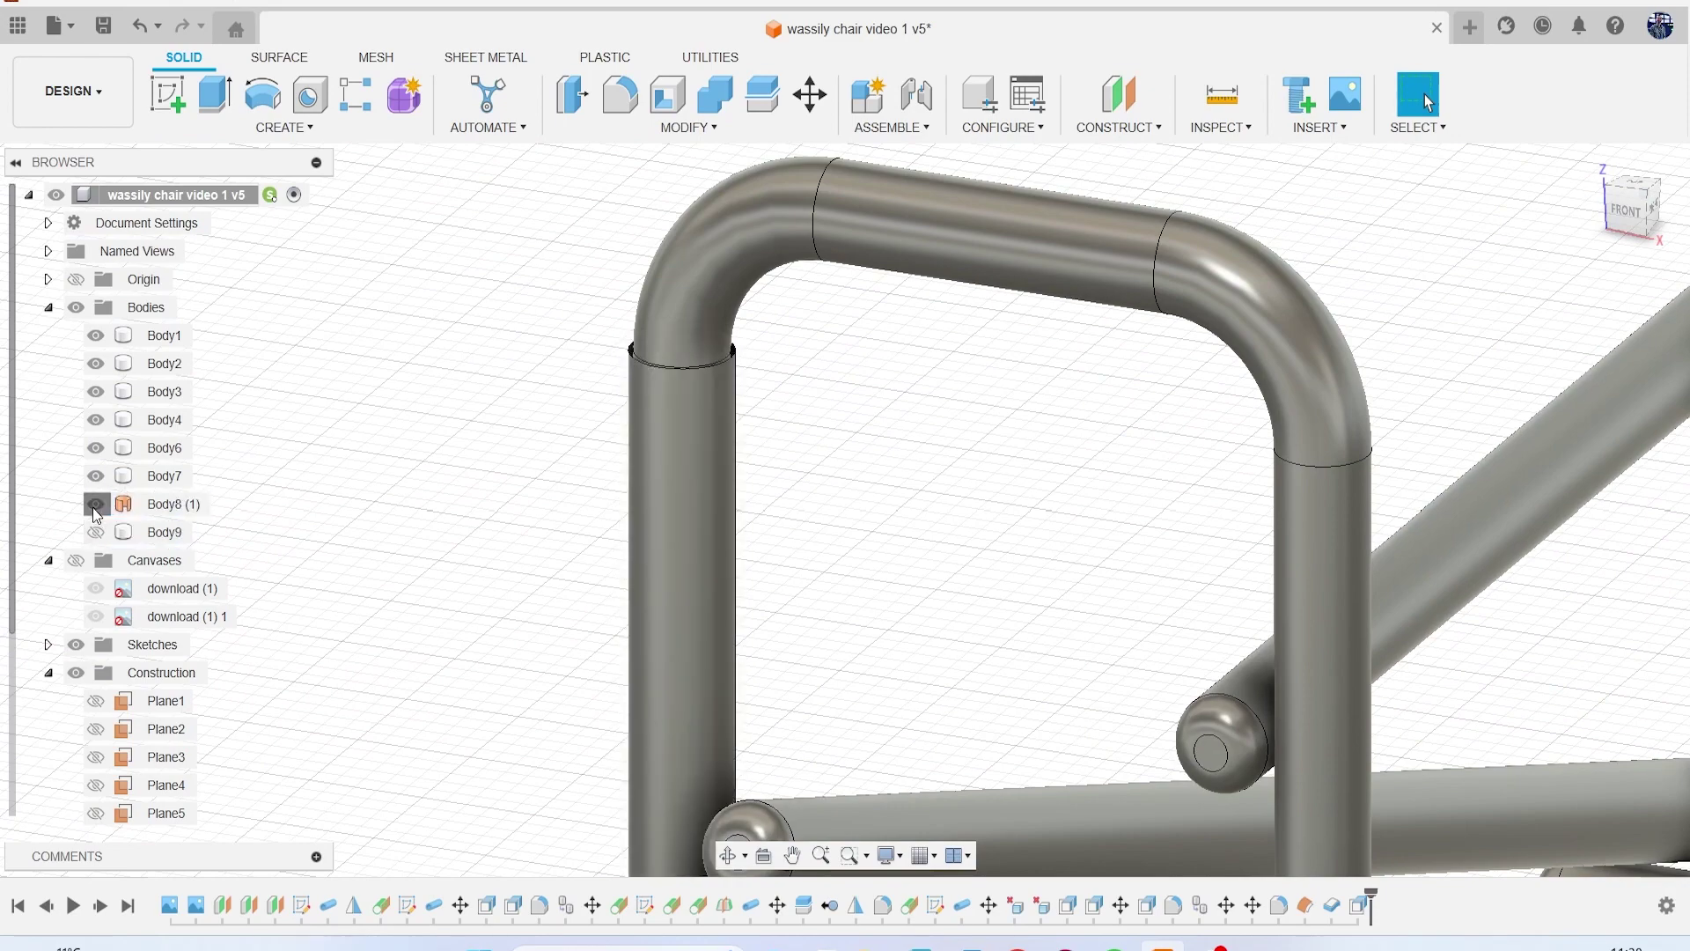
{"action": "left_click", "coordinate": [95, 503]}
{"action": "left_click", "coordinate": [95, 532]}
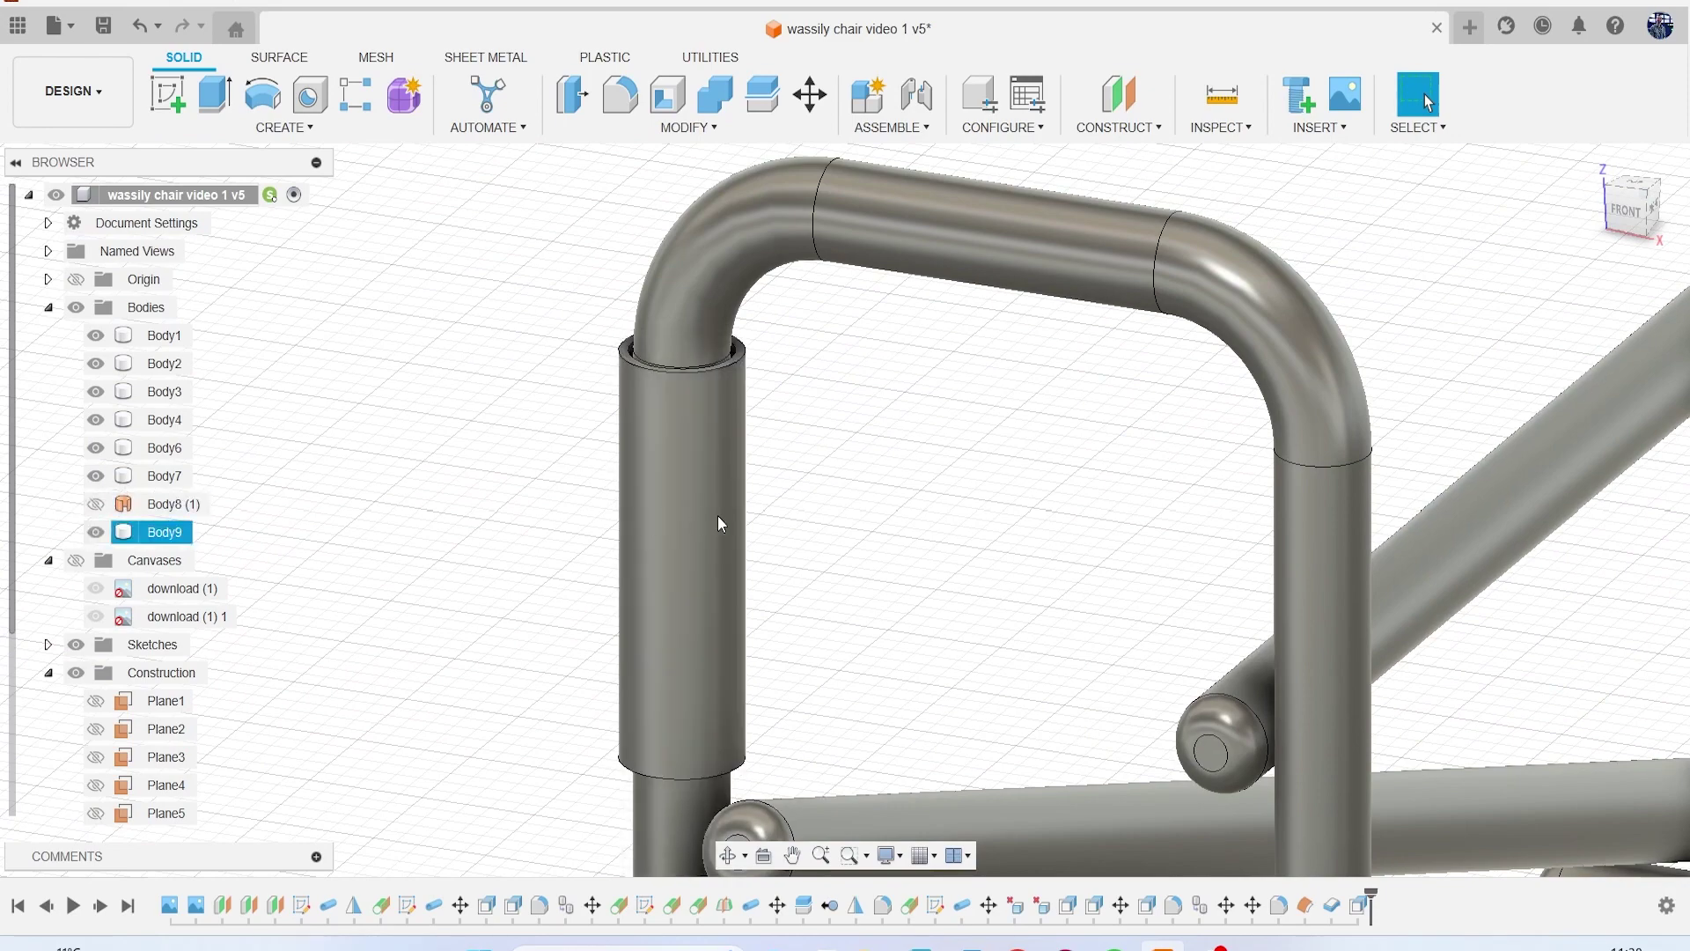
Step: Copy the sleeve body and move the copy 671.178 mm along Y onto the matching inner upright of the rear frame
{"action": "left_click", "coordinate": [164, 532]}
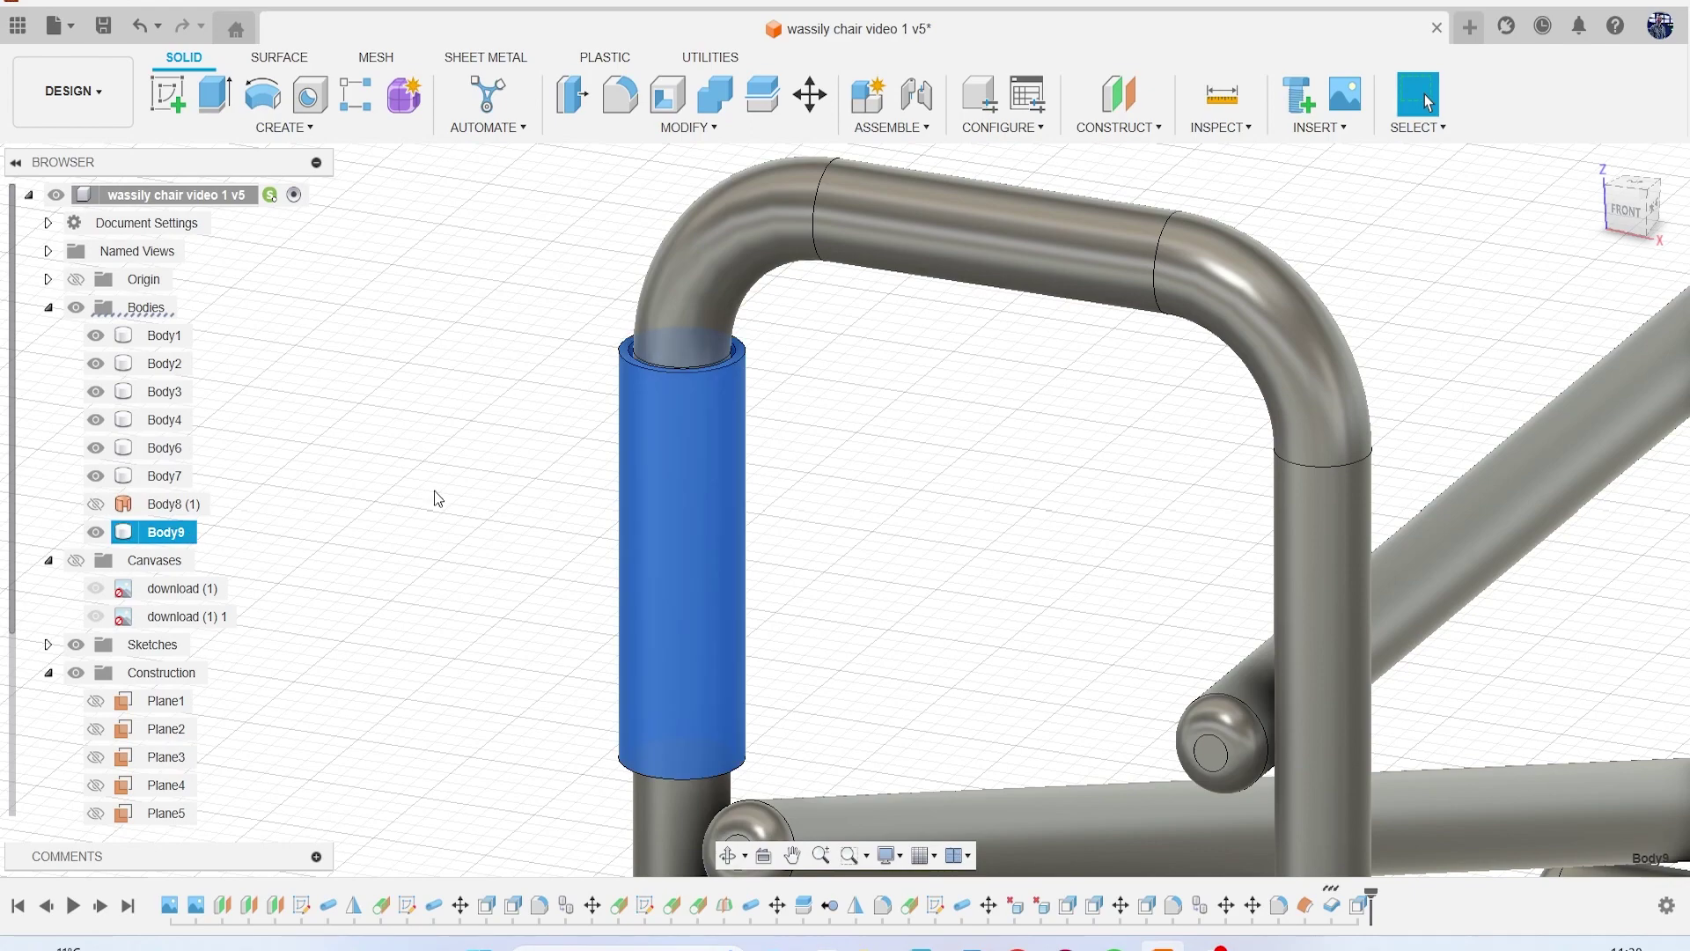
{"action": "key", "text": "ctrl+c"}
{"action": "key", "text": "ctrl+v"}
{"action": "scroll", "coordinate": [774, 525], "scroll_direction": "down", "scroll_amount": 5}
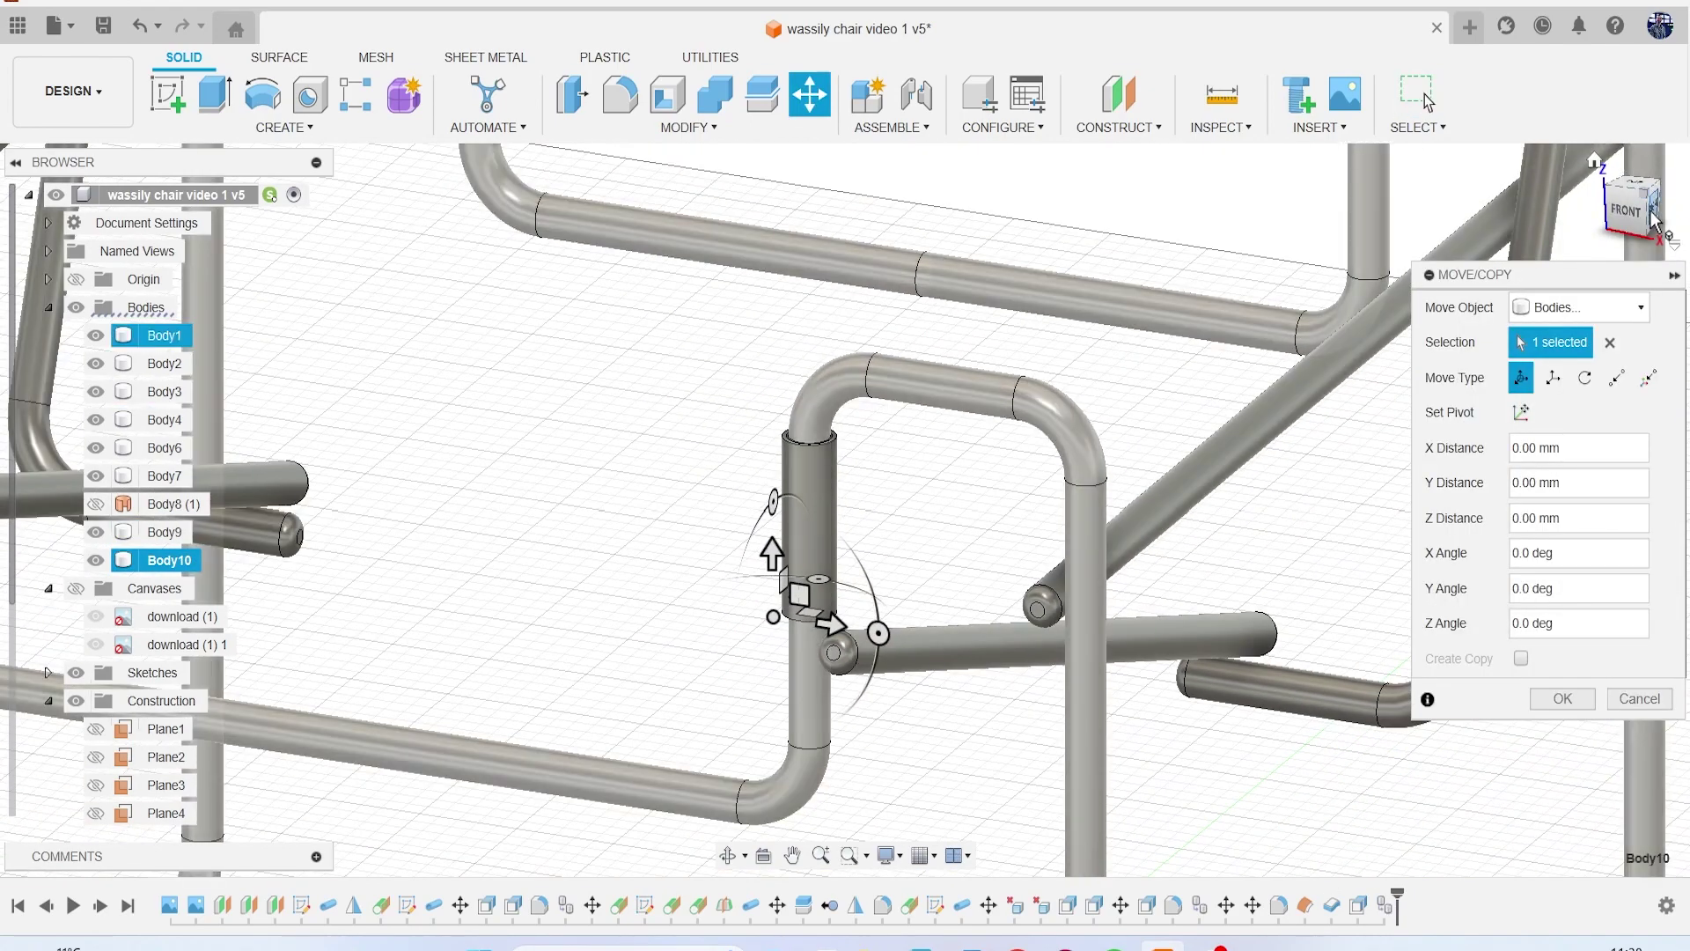
{"action": "left_click", "coordinate": [1655, 220]}
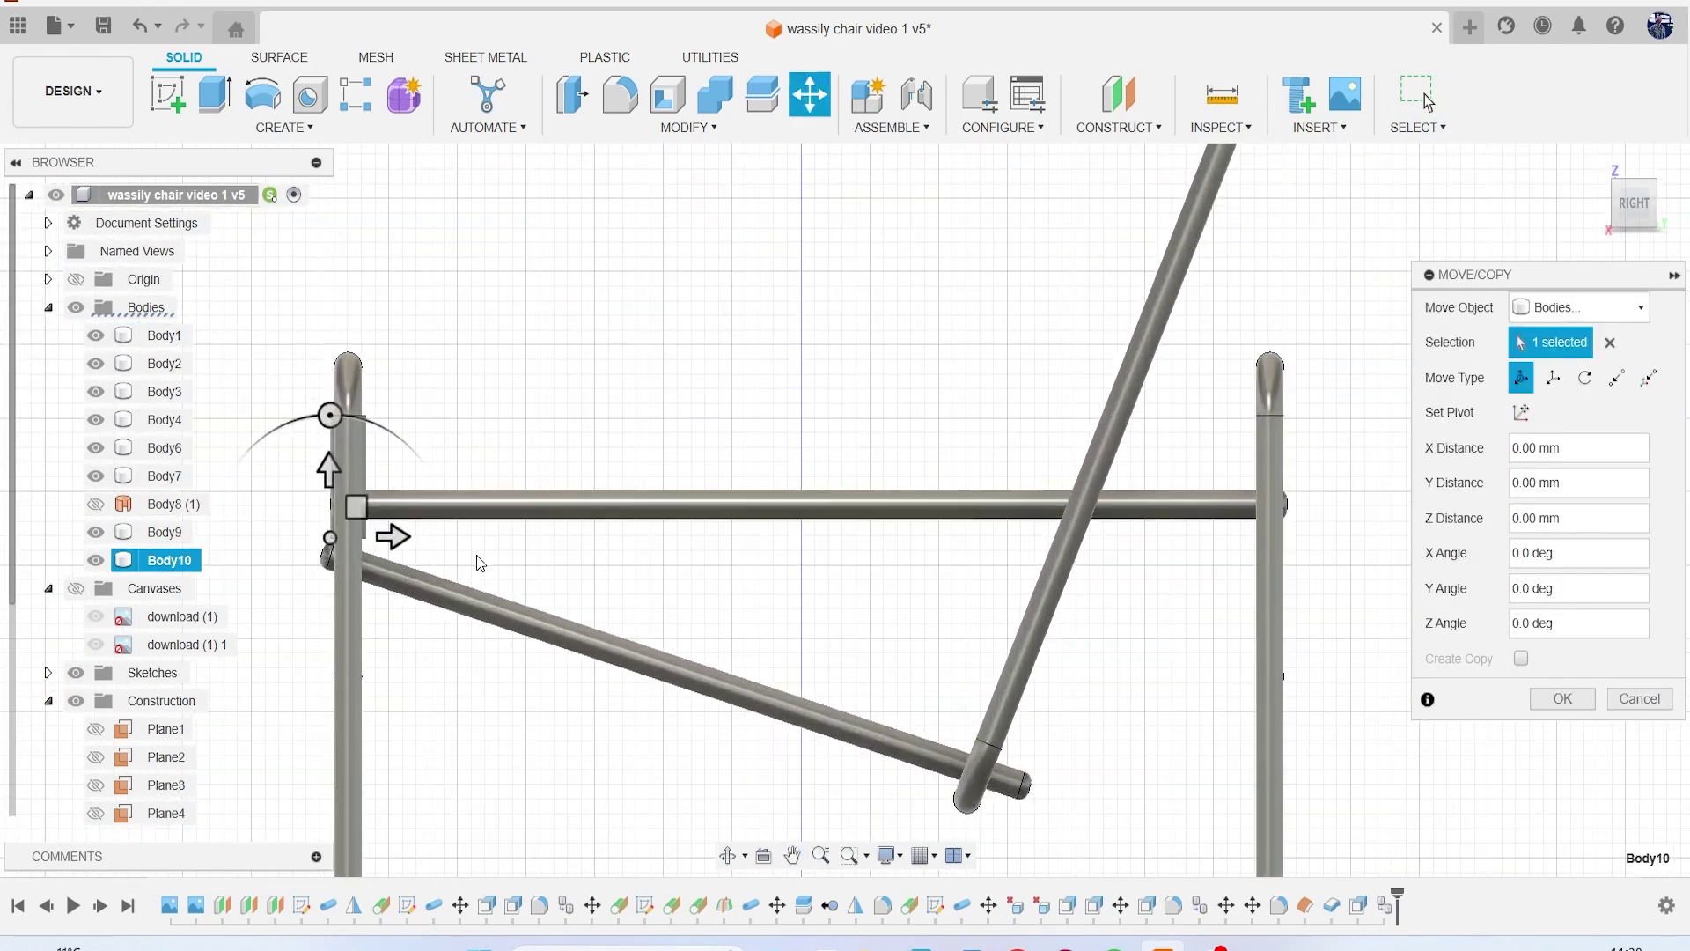
{"action": "left_click_drag", "start_coordinate": [393, 537], "coordinate": [1275, 532]}
{"action": "scroll", "coordinate": [1275, 532], "scroll_direction": "up", "scroll_amount": 3}
{"action": "middle_click_drag", "start_coordinate": [1276, 532], "coordinate": [792, 768]}
{"action": "scroll", "coordinate": [898, 696], "scroll_direction": "up", "scroll_amount": 2}
{"action": "left_click_drag", "start_coordinate": [944, 583], "coordinate": [1032, 592]}
{"action": "left_click", "coordinate": [1630, 214]}
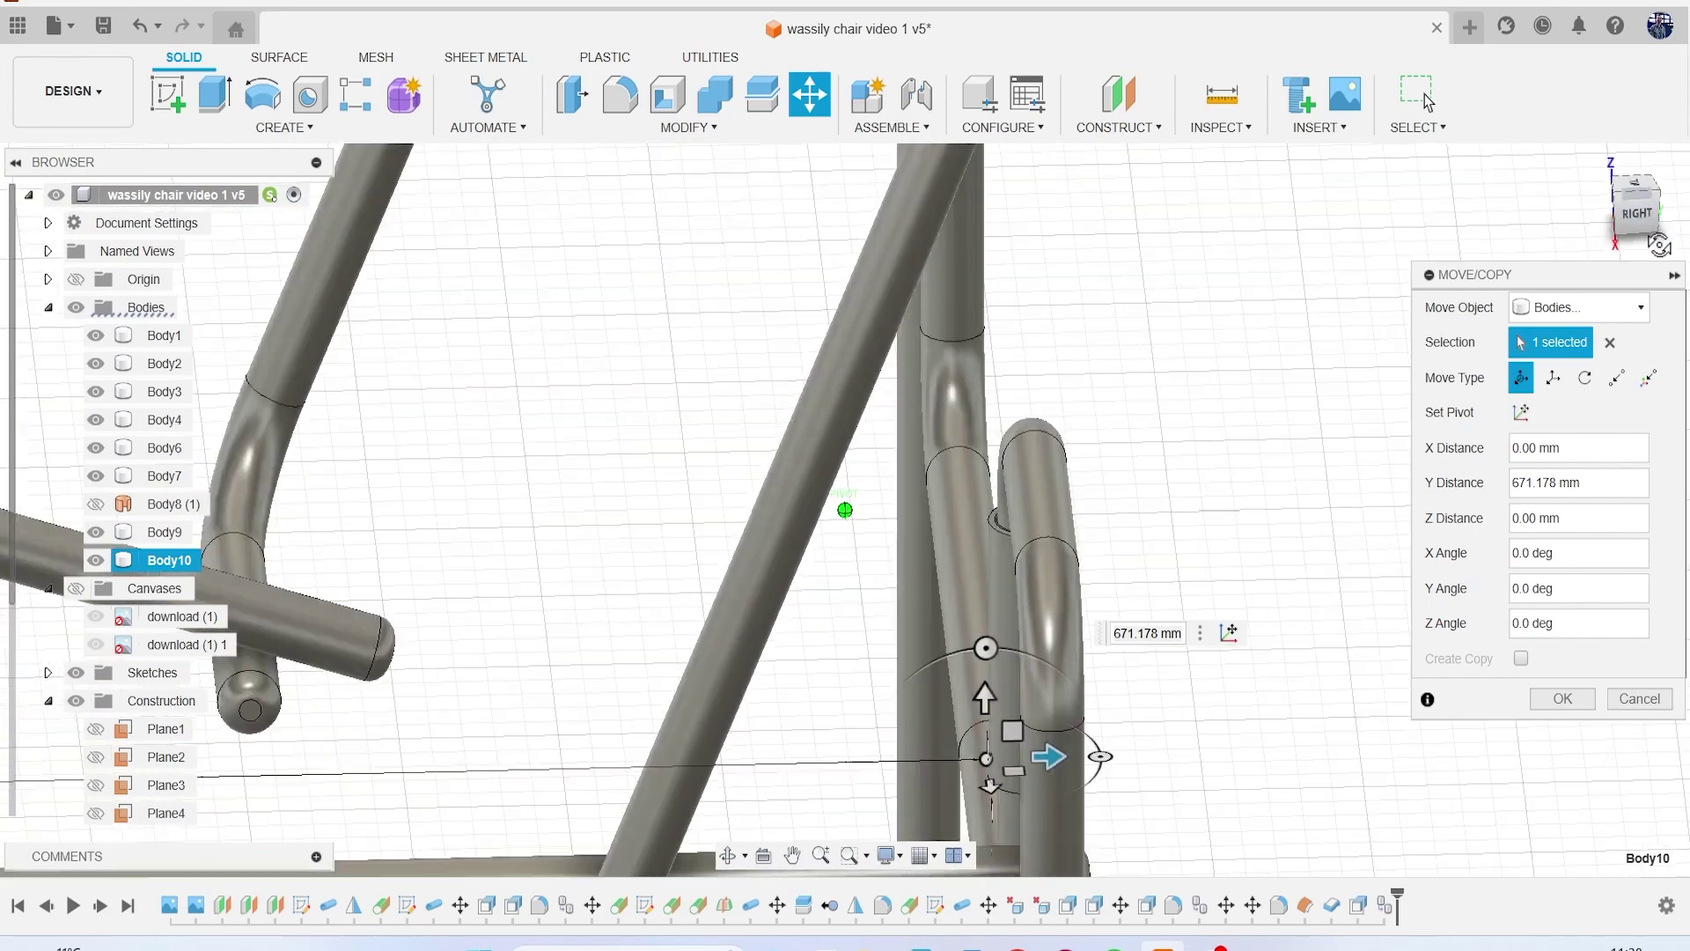
{"action": "middle_click_drag", "start_coordinate": [982, 307], "coordinate": [624, 424]}
{"action": "scroll", "coordinate": [933, 518], "scroll_direction": "up", "scroll_amount": 4}
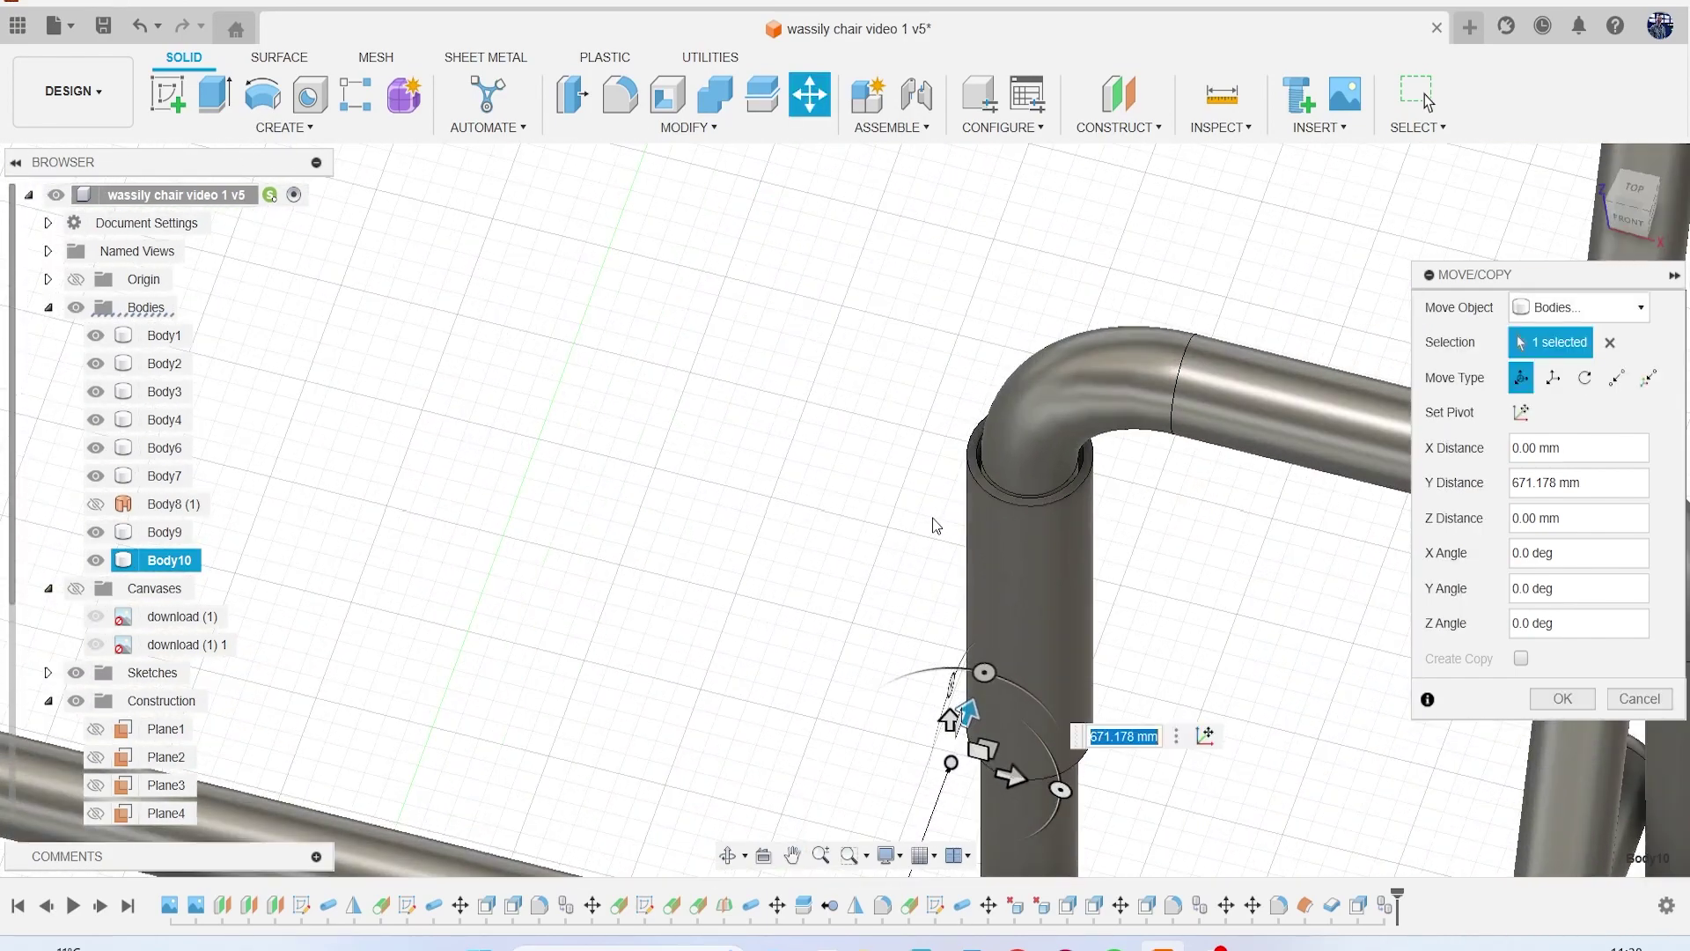
{"action": "left_click", "coordinate": [1562, 698]}
{"action": "scroll", "coordinate": [1458, 643], "scroll_direction": "down", "scroll_amount": 8}
{"action": "middle_click_drag", "start_coordinate": [1379, 380], "coordinate": [1363, 300]}
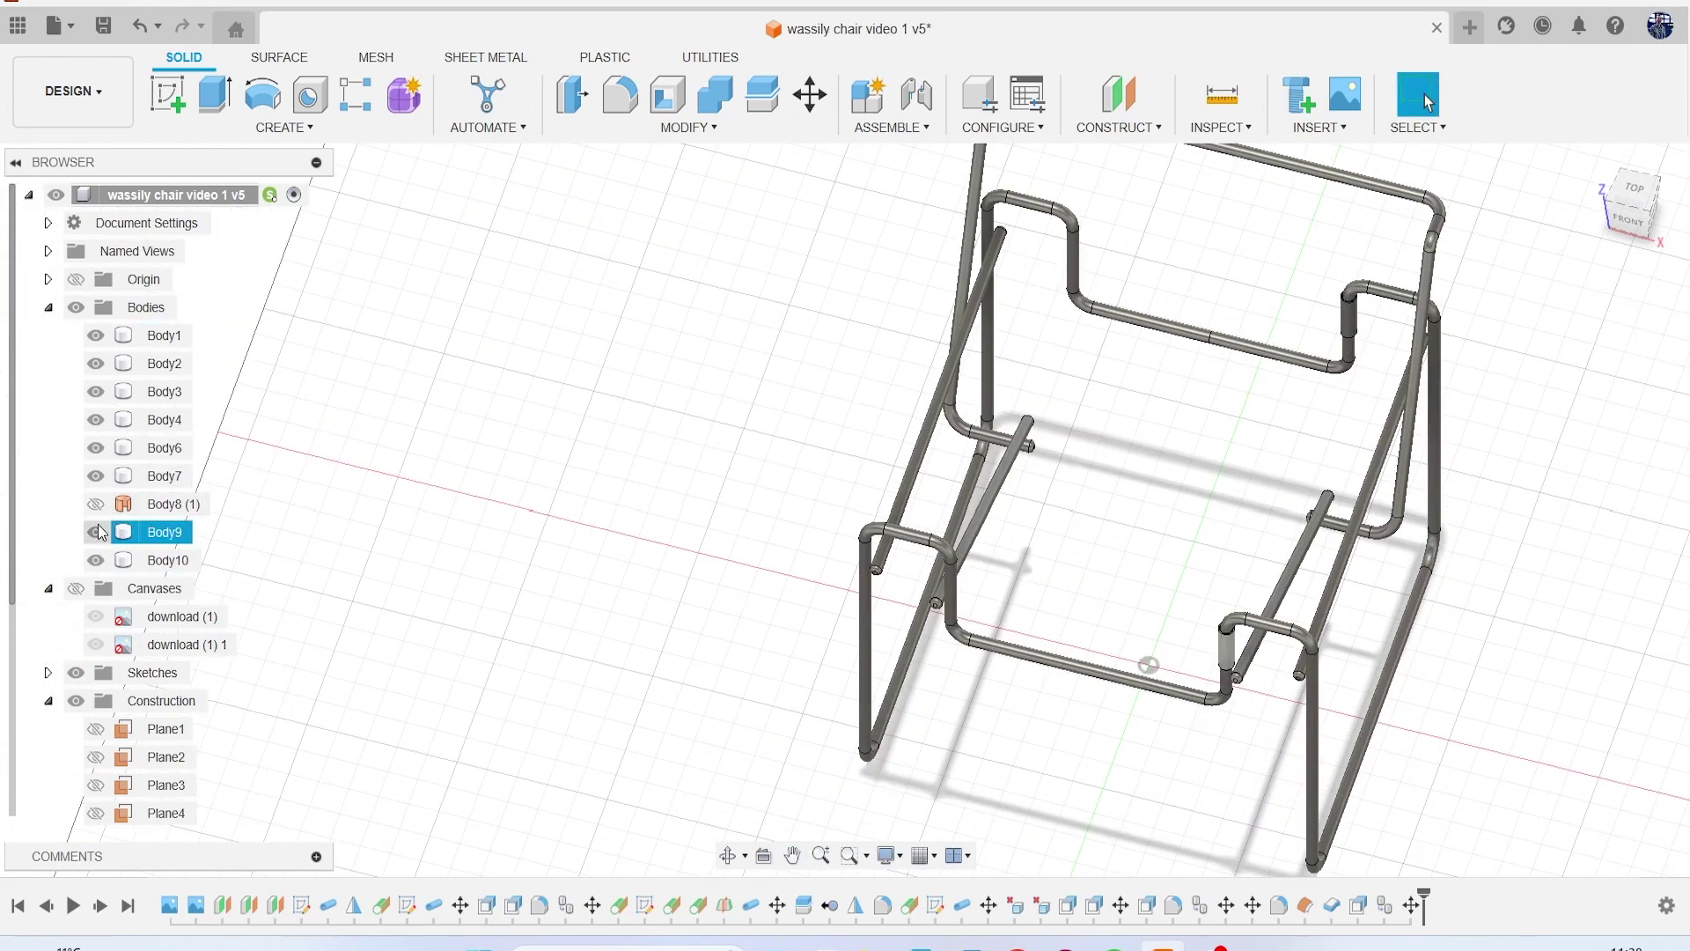
Step: Hide all the tubular frame bodies so that only the two sleeve bodies stay displayed
{"action": "left_click", "coordinate": [95, 475]}
{"action": "left_click", "coordinate": [95, 447]}
{"action": "left_click", "coordinate": [95, 419]}
{"action": "left_click", "coordinate": [95, 391]}
{"action": "left_click", "coordinate": [95, 363]}
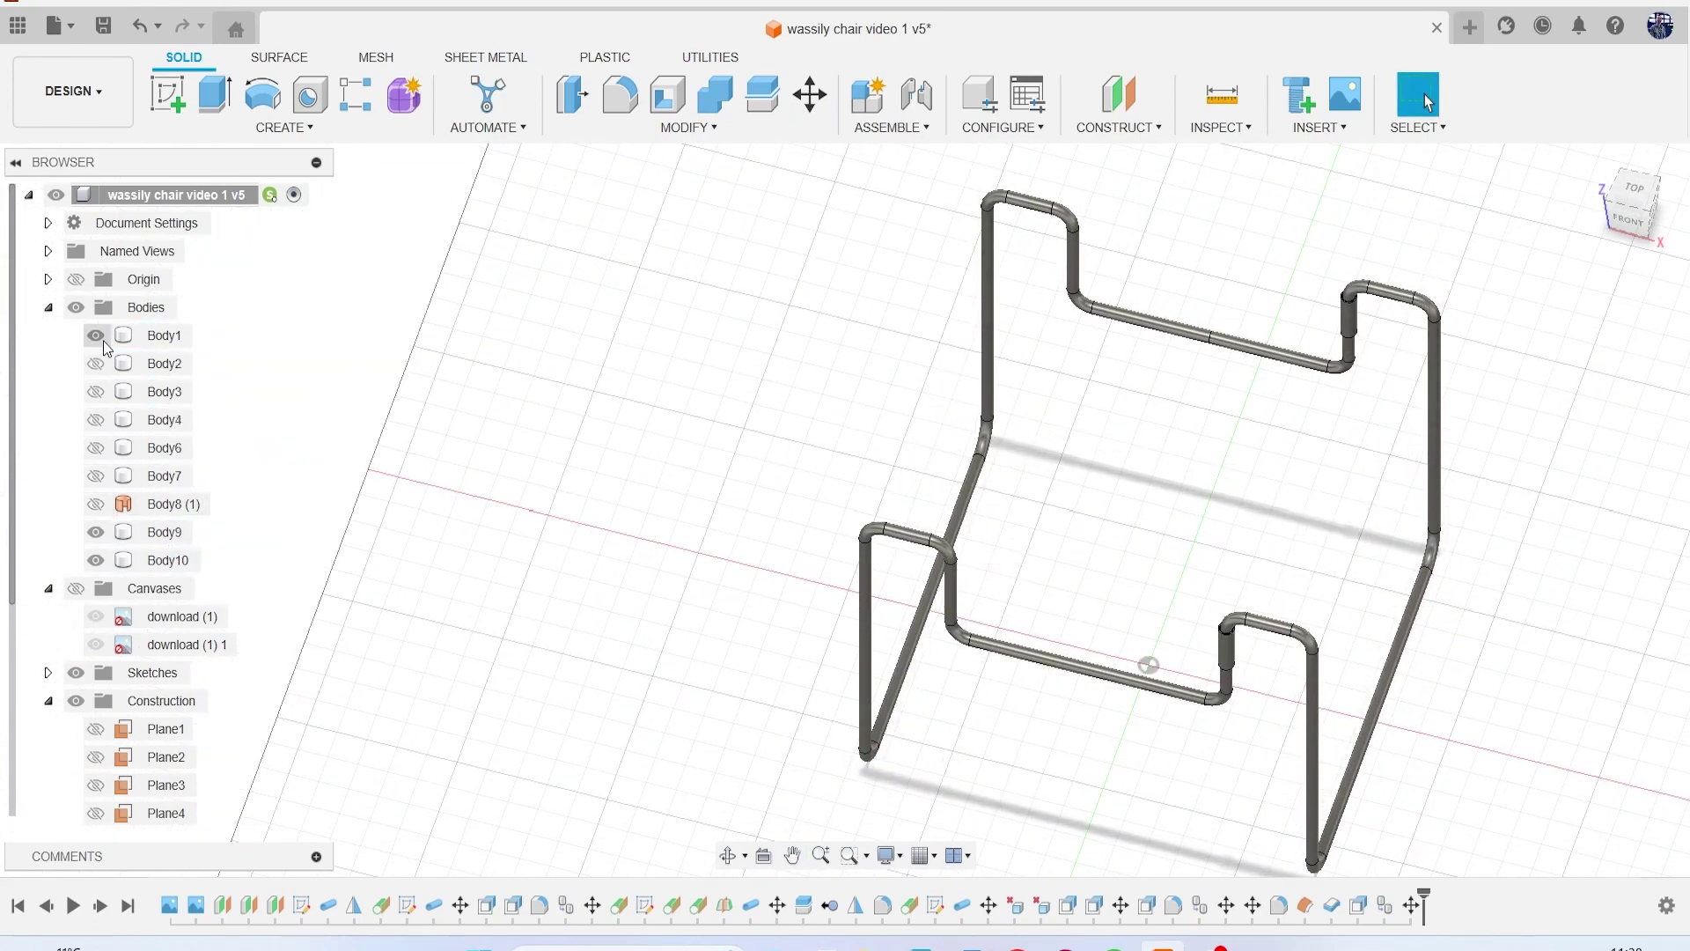
{"action": "left_click", "coordinate": [95, 335]}
{"action": "left_click_drag", "start_coordinate": [1626, 229], "coordinate": [1639, 244]}
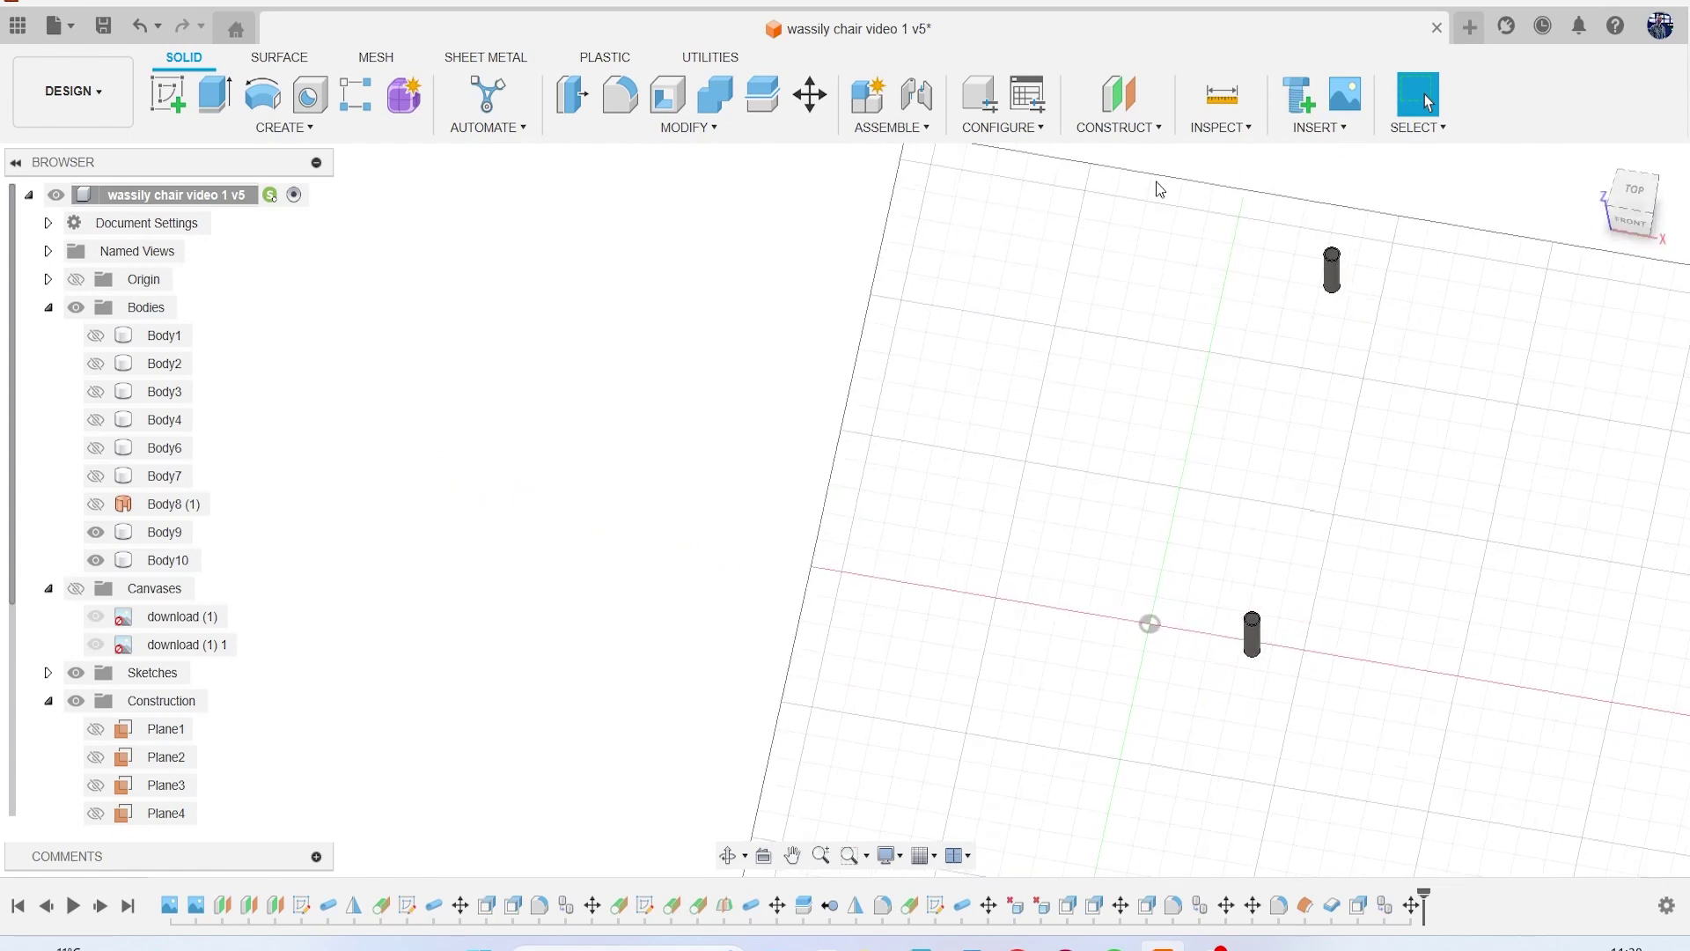
Step: Construct an axis through the cylindrical face of the front frame's sleeve
{"action": "left_click", "coordinate": [1127, 130]}
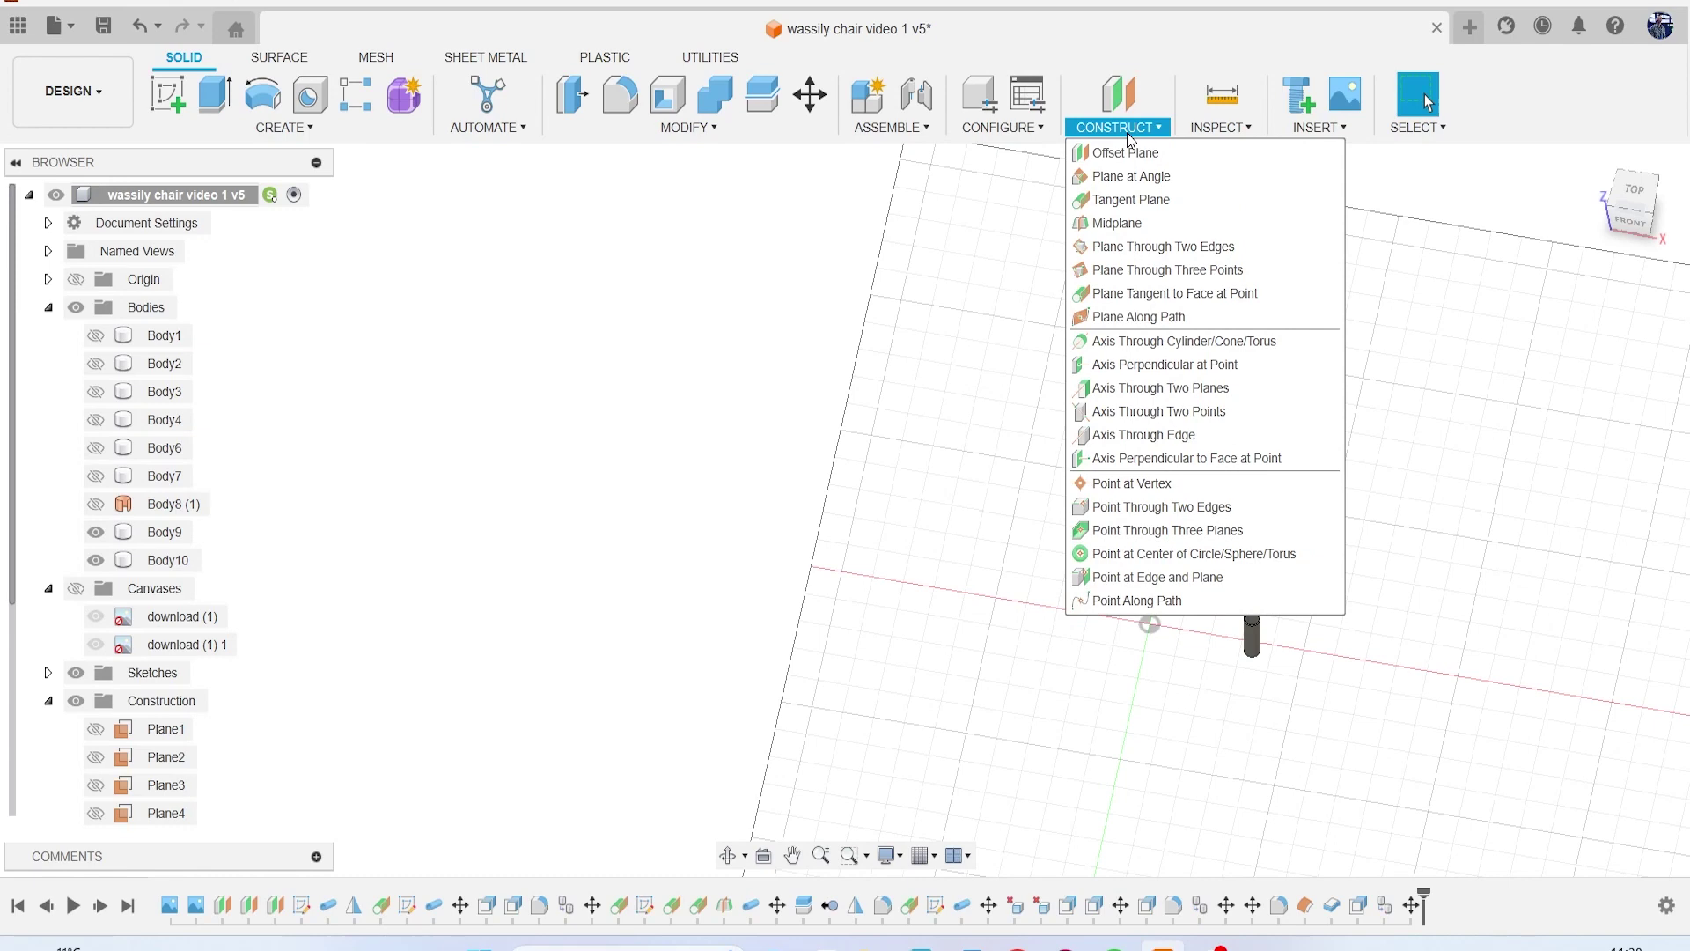
{"action": "left_click", "coordinate": [1184, 340]}
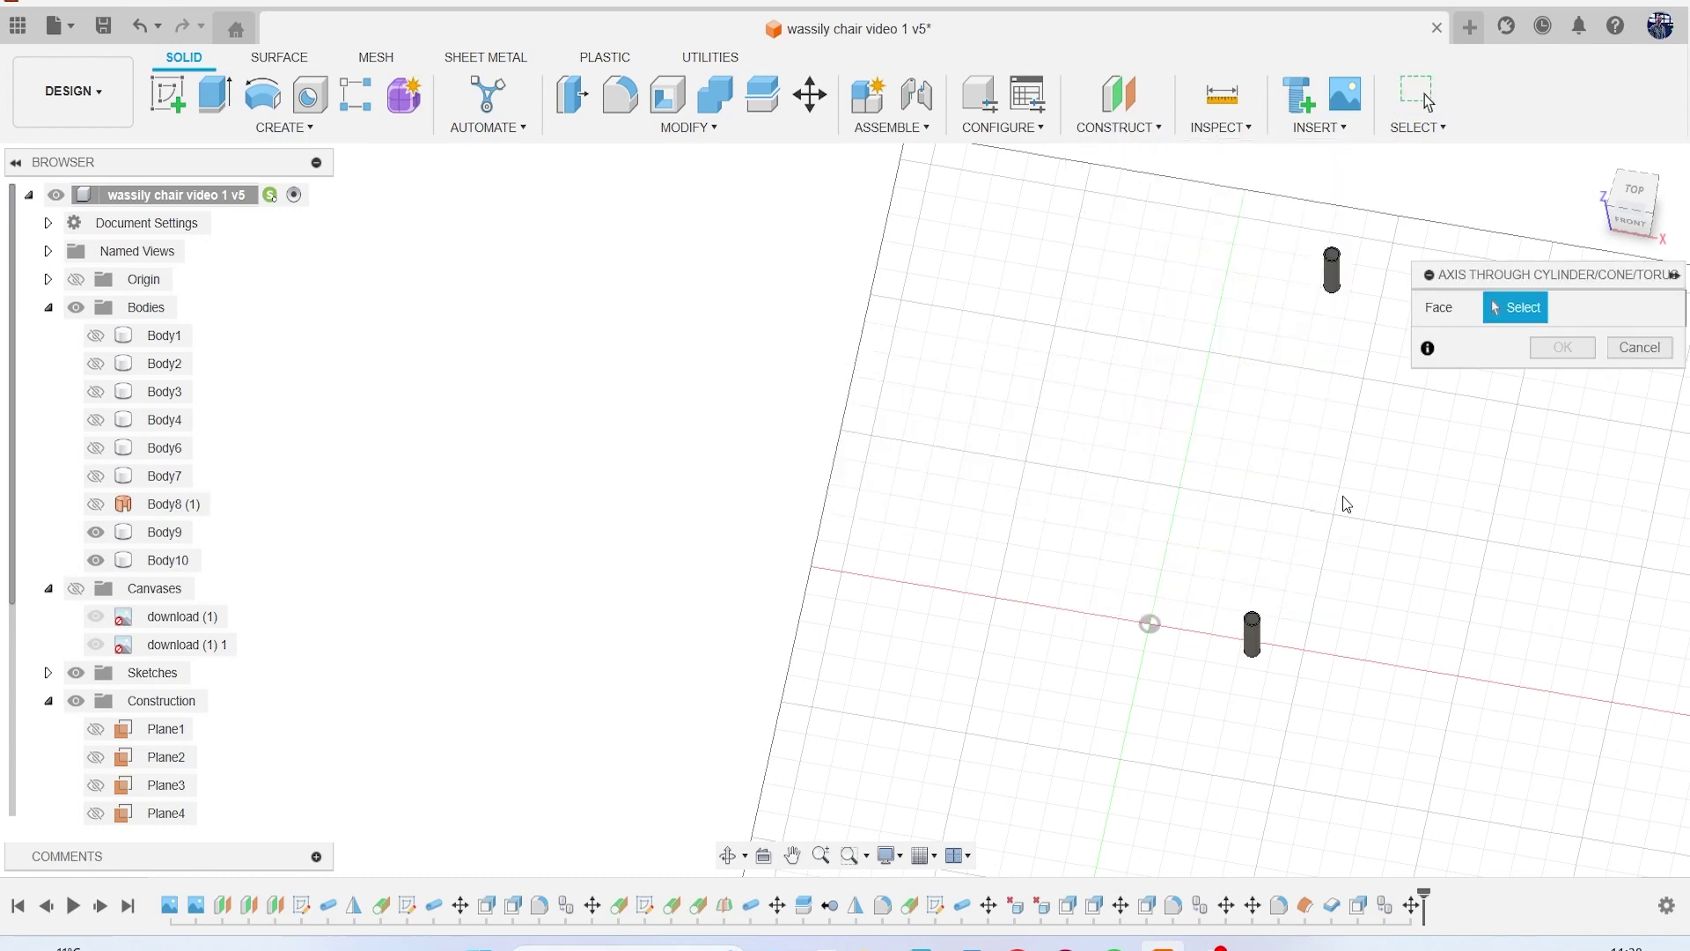
{"action": "left_click", "coordinate": [1255, 639]}
{"action": "left_click", "coordinate": [1562, 347]}
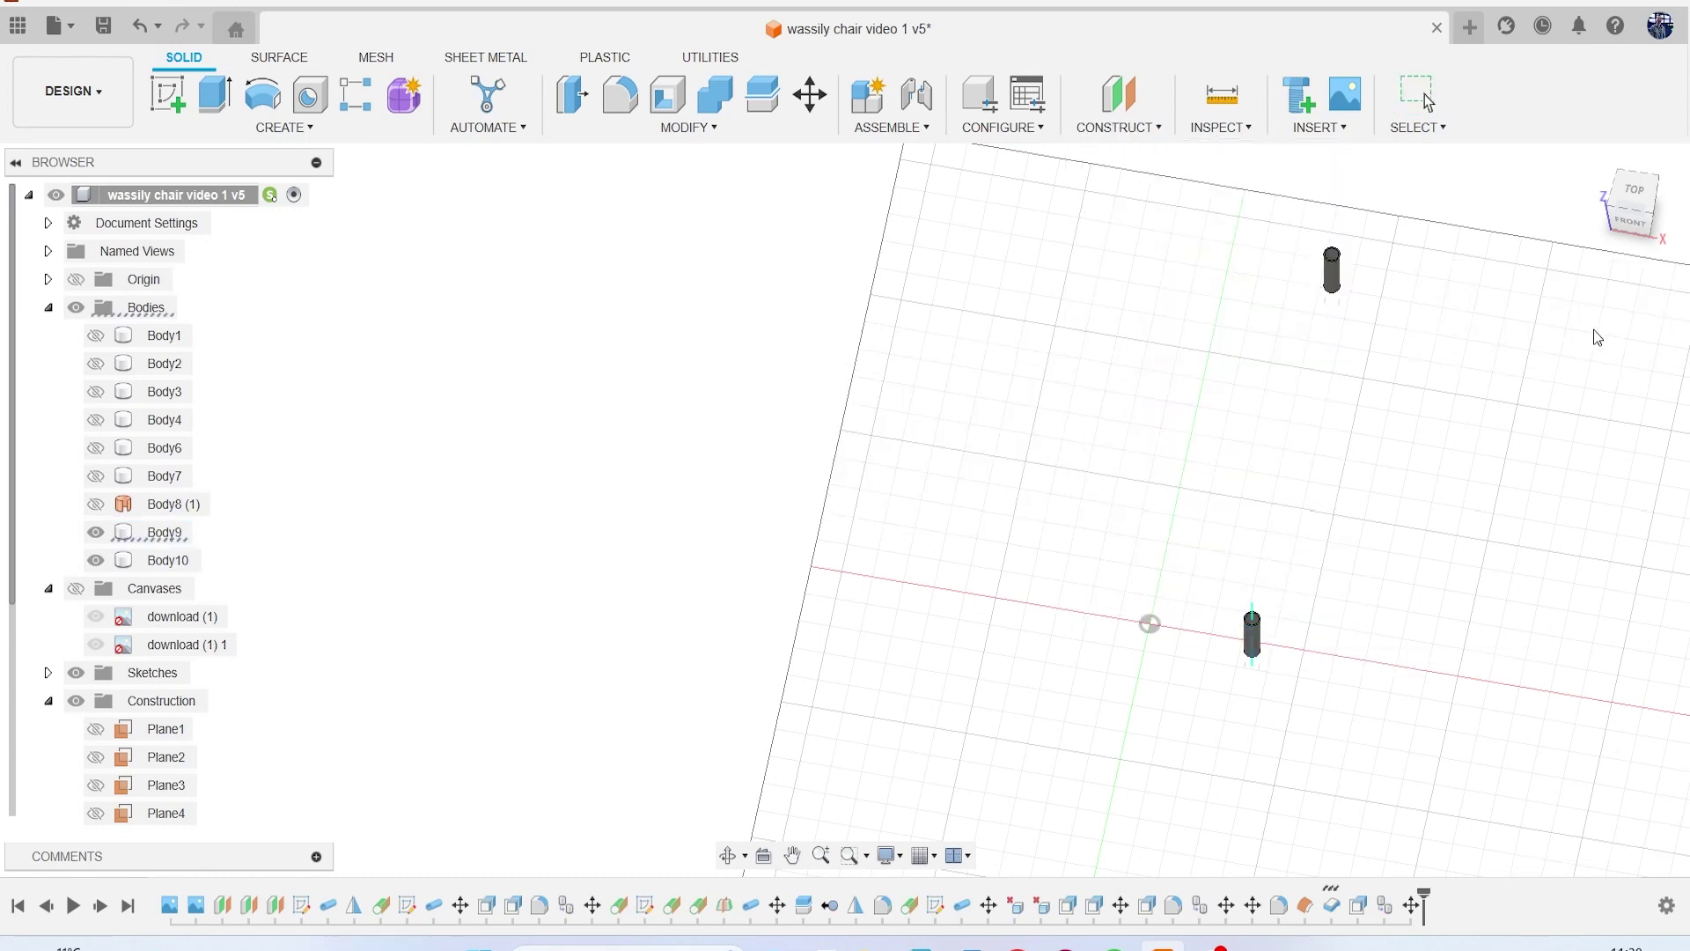
Step: Construct a plane at a 90 degree angle about the front sleeve's axis, running toward the rear sleeve
{"action": "left_click", "coordinate": [1643, 230]}
{"action": "left_click", "coordinate": [1106, 130]}
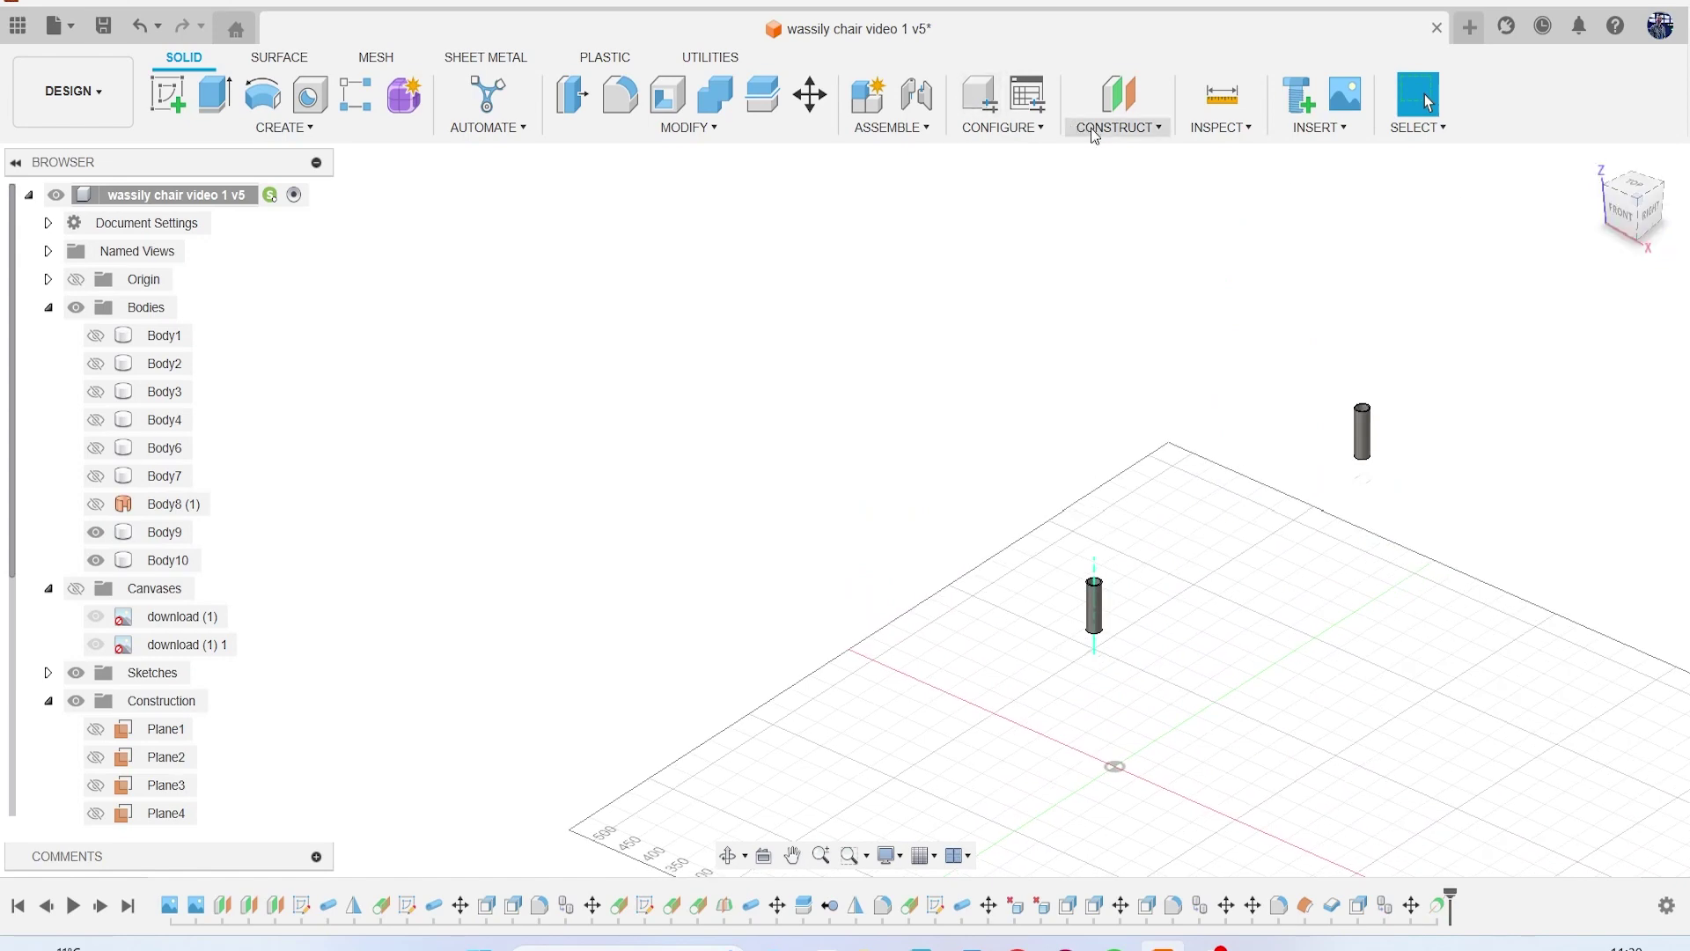
{"action": "left_click", "coordinate": [1145, 176]}
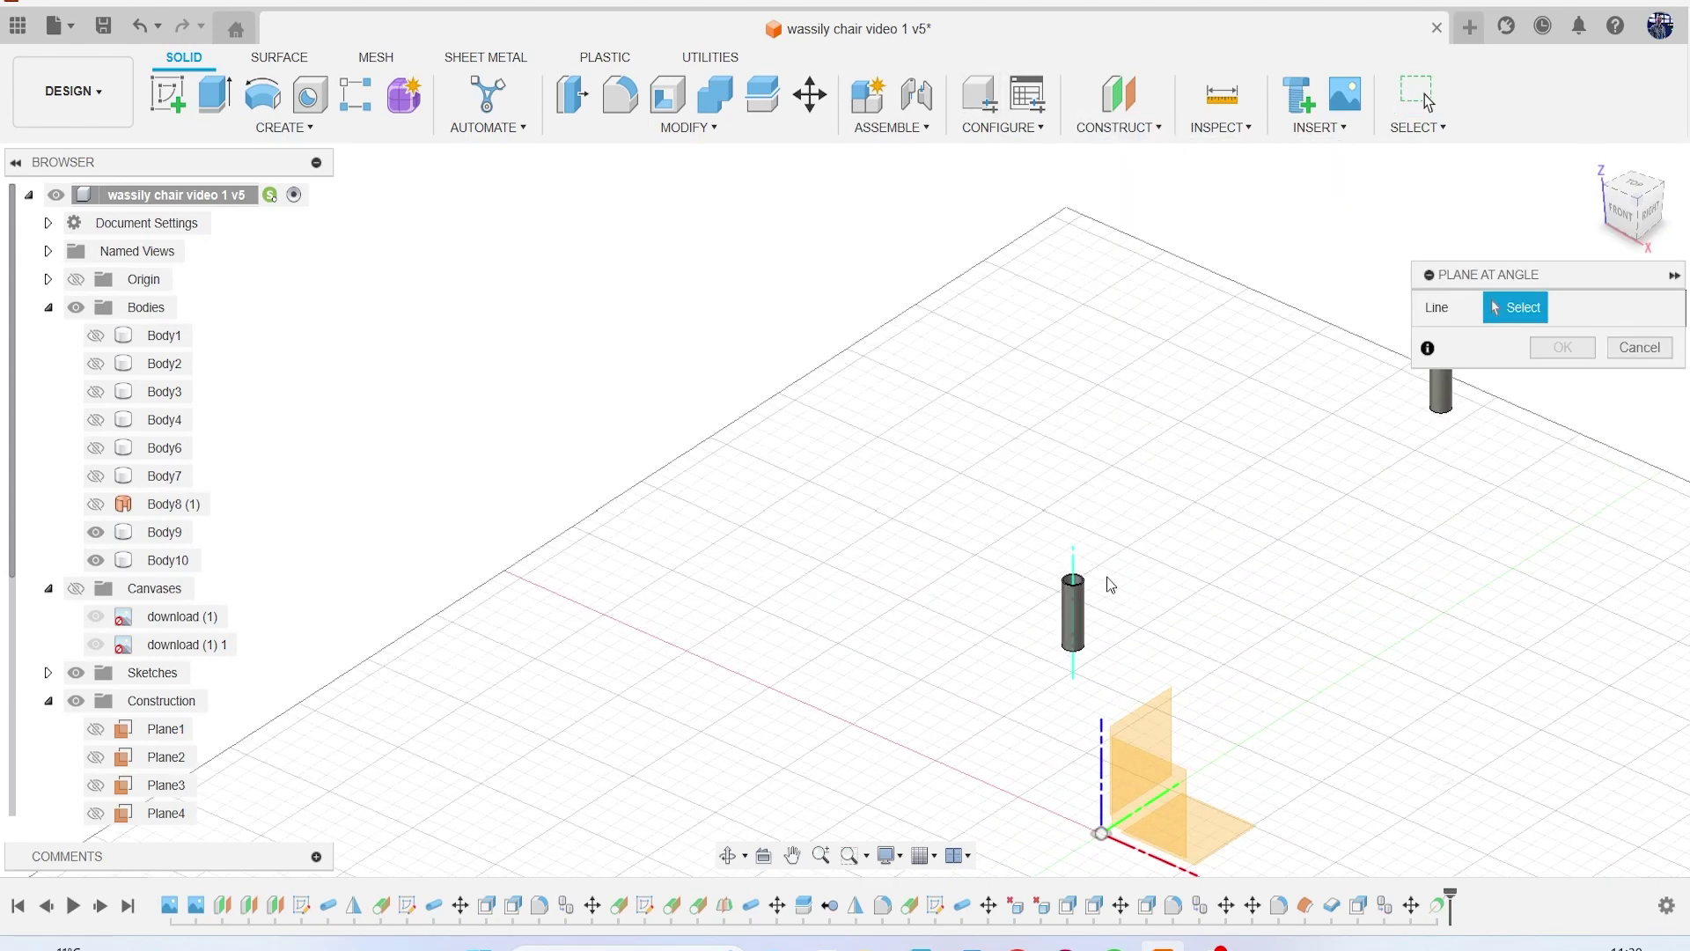
{"action": "left_click", "coordinate": [1074, 570]}
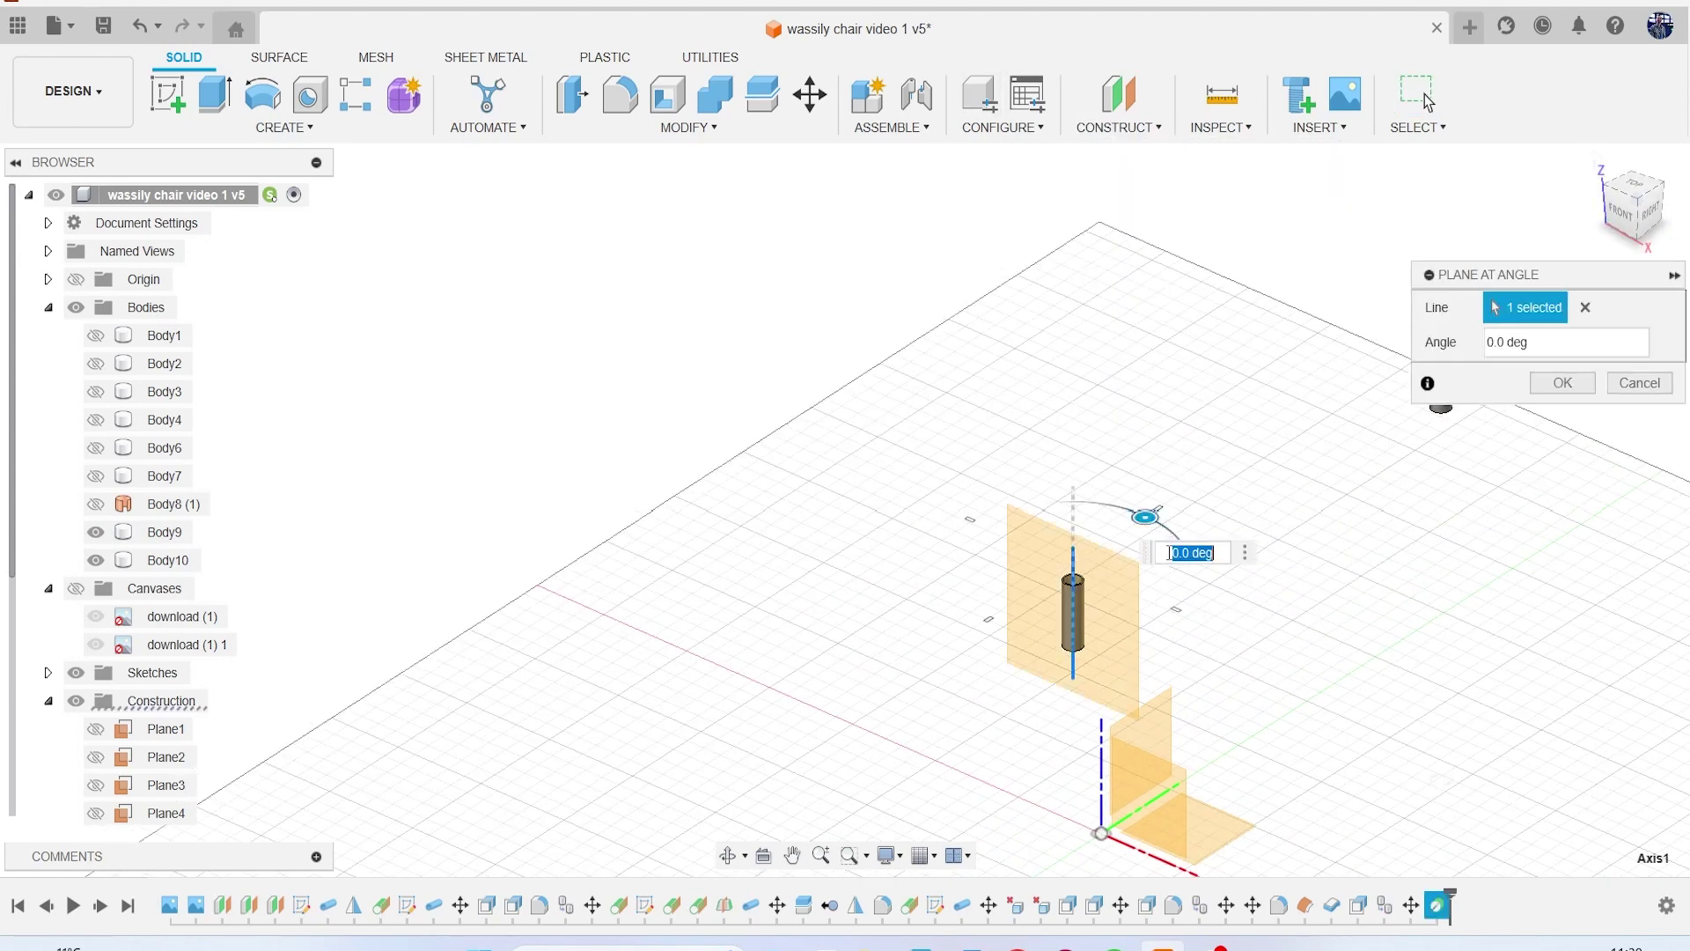
{"action": "type", "text": "90"}
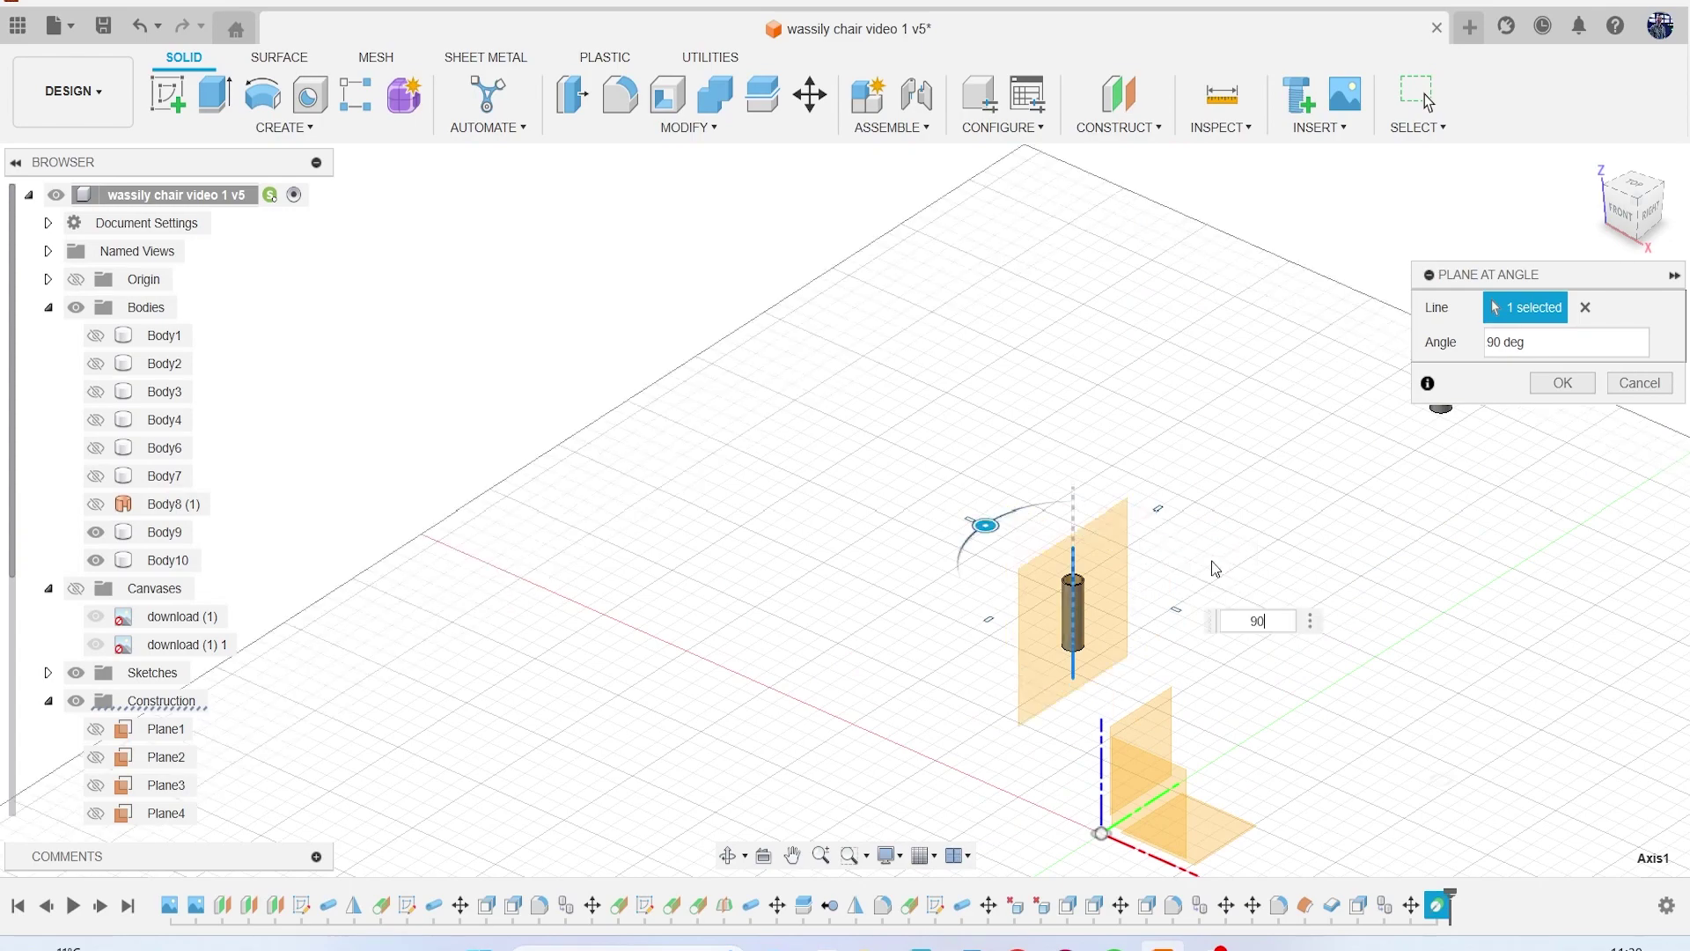
{"action": "key", "text": "Return"}
Step: Create a new T-spline form in the design
{"action": "mouse_move", "coordinate": [1604, 273]}
{"action": "middle_mouse_down", "text": "shift"}
{"action": "mouse_move", "coordinate": [1282, 415]}
{"action": "mouse_move", "coordinate": [1592, 261]}
{"action": "middle_mouse_up", "text": "shift"}
{"action": "left_click", "coordinate": [1640, 210]}
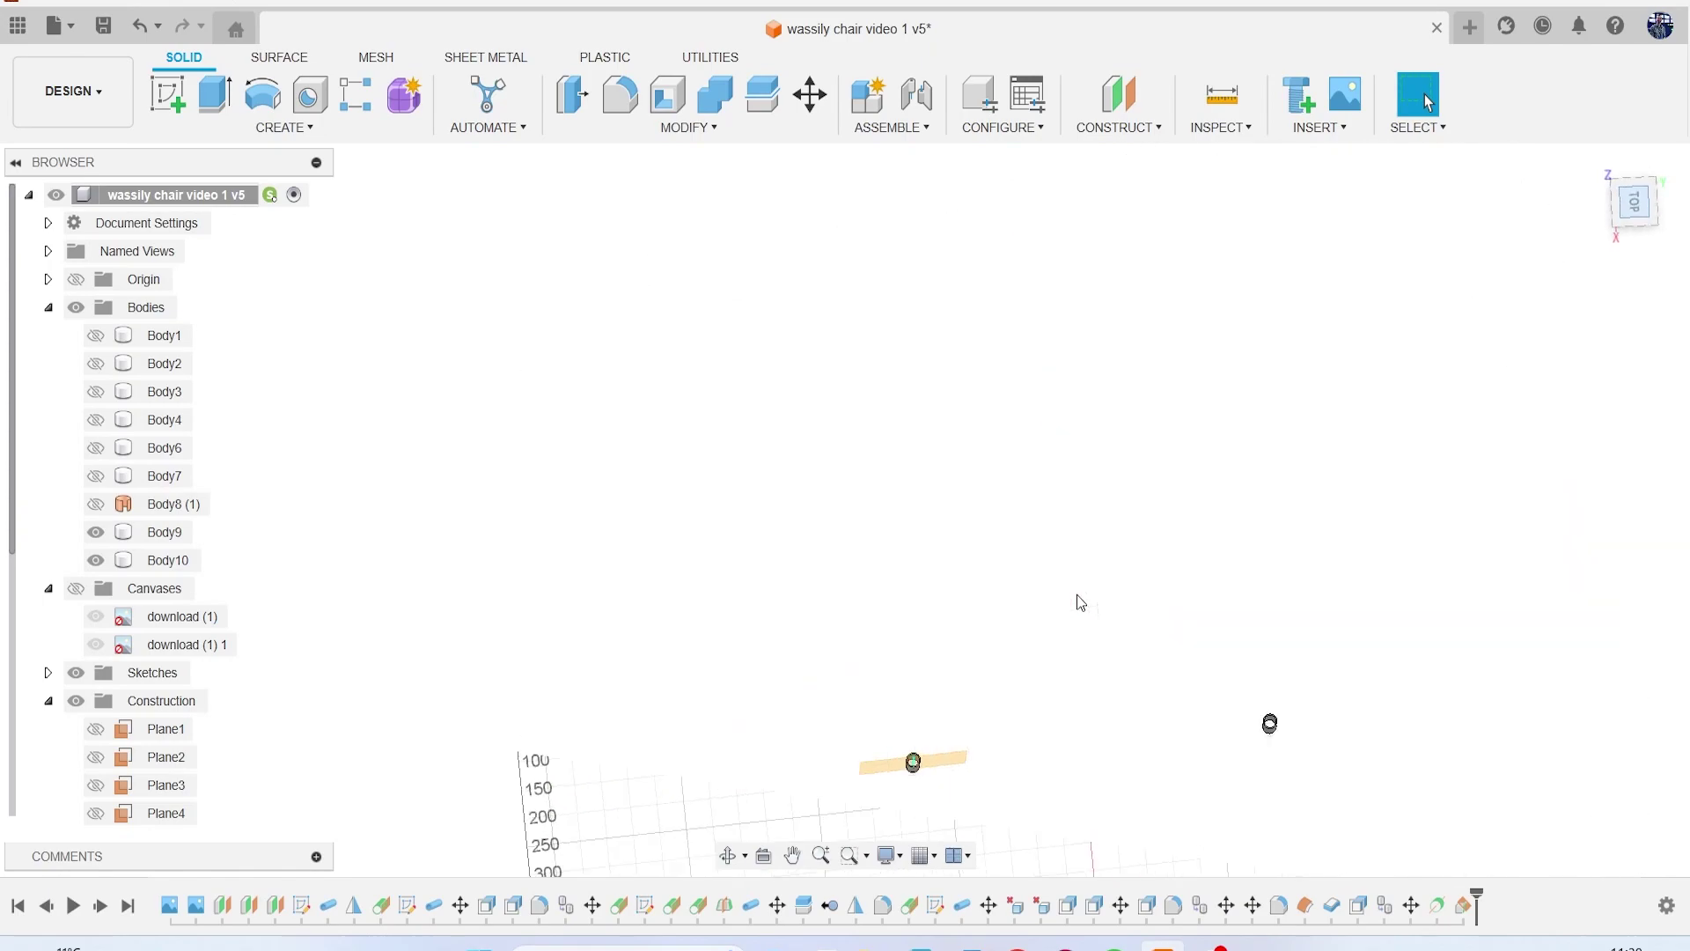
{"action": "scroll", "coordinate": [880, 593], "scroll_direction": "up", "scroll_amount": 5}
{"action": "scroll", "coordinate": [1271, 499], "scroll_direction": "down", "scroll_amount": 5}
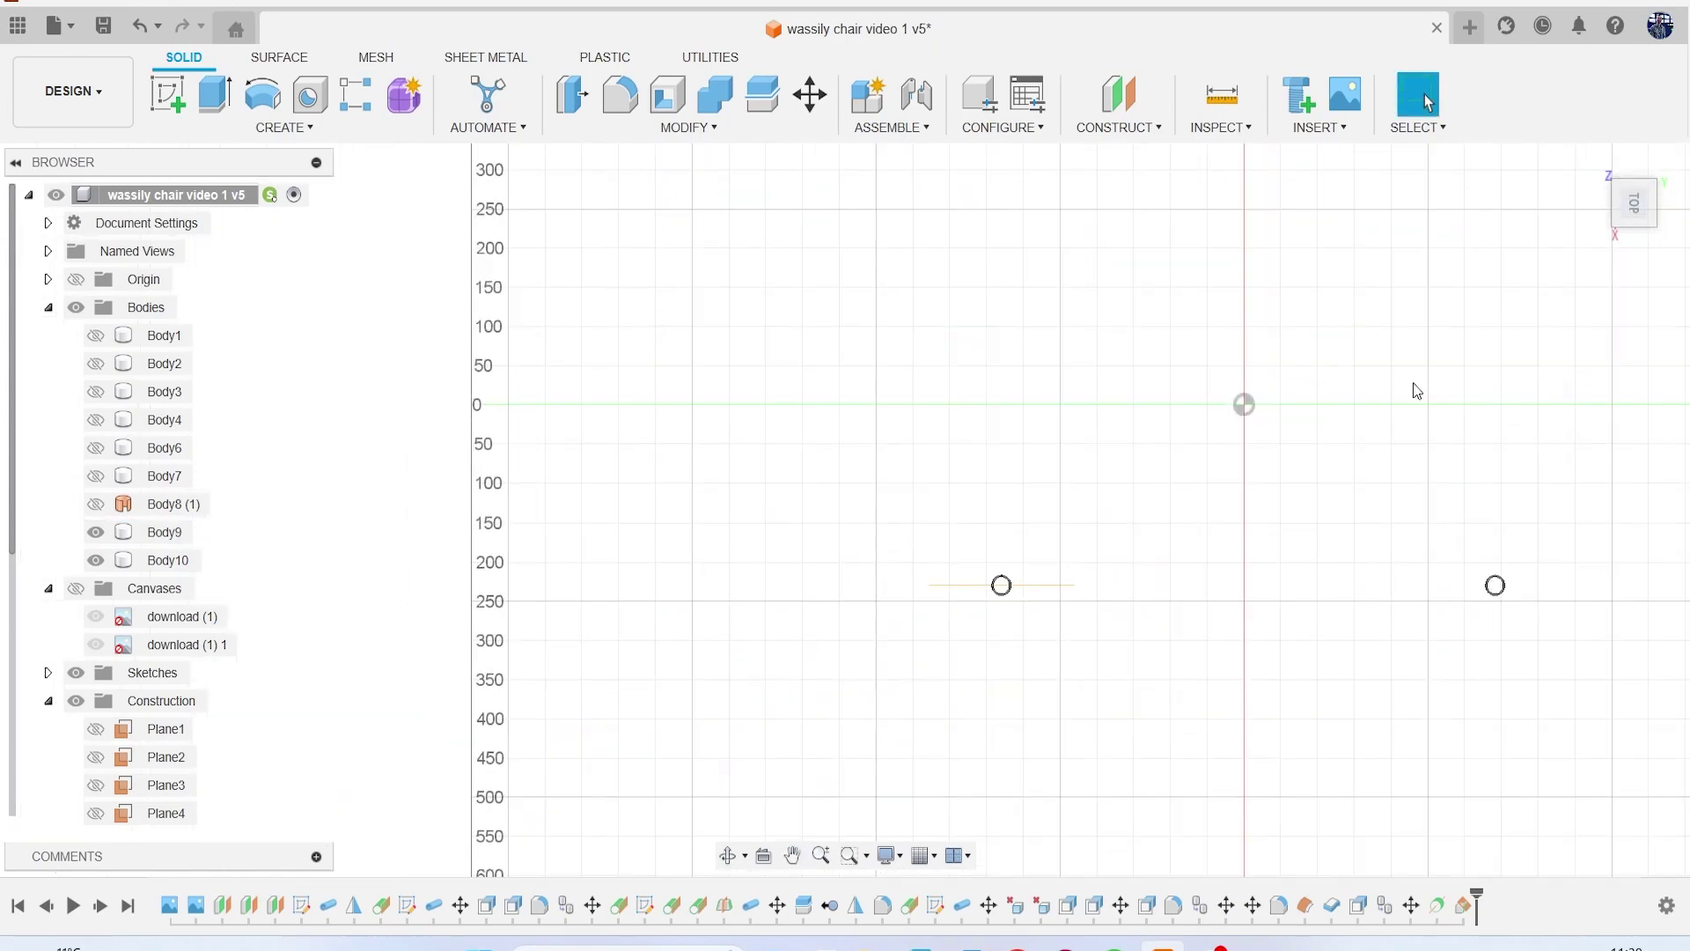
{"action": "left_click", "coordinate": [1646, 208]}
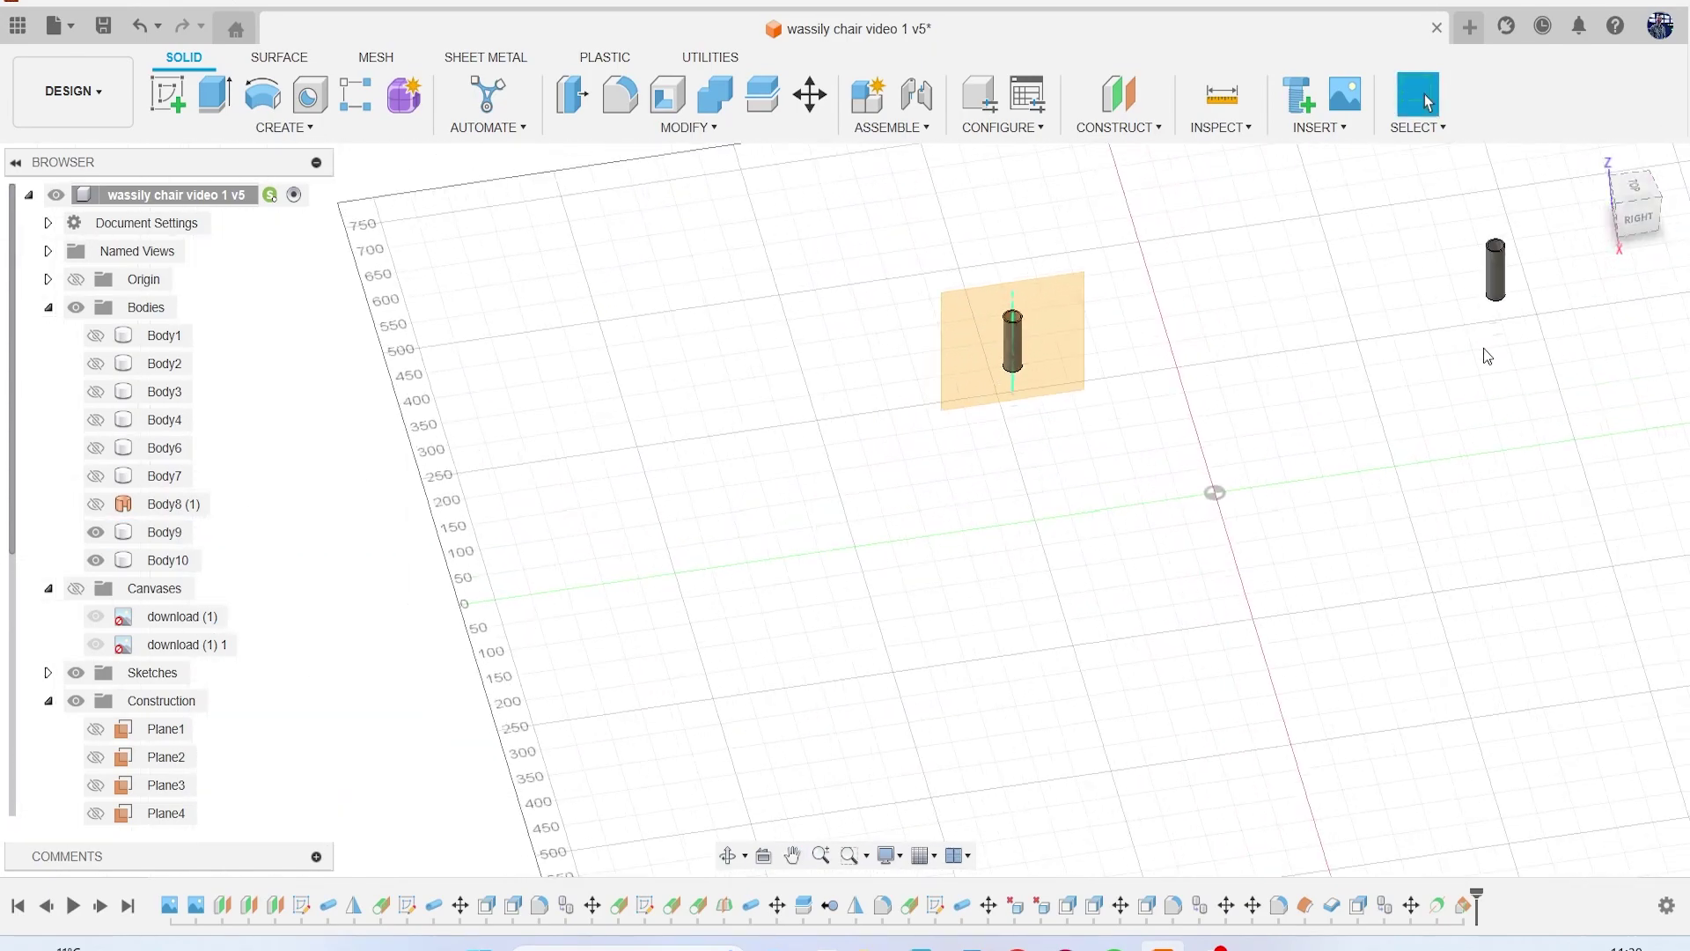
{"action": "left_click", "coordinate": [401, 95]}
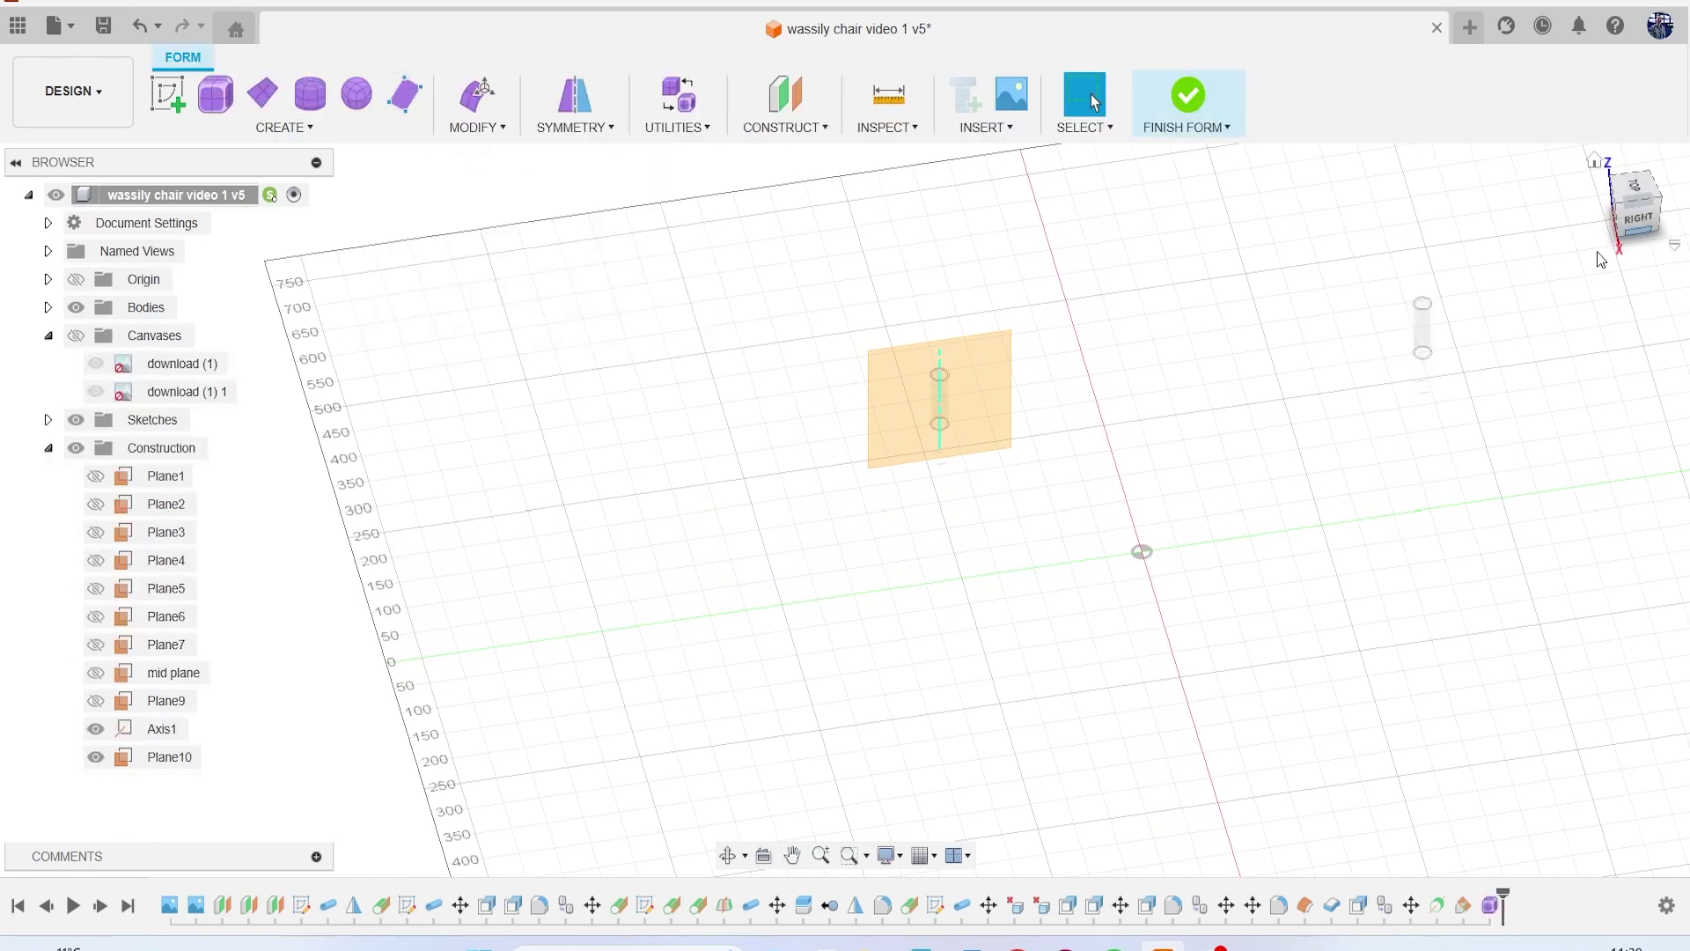
{"action": "left_click", "coordinate": [1641, 222]}
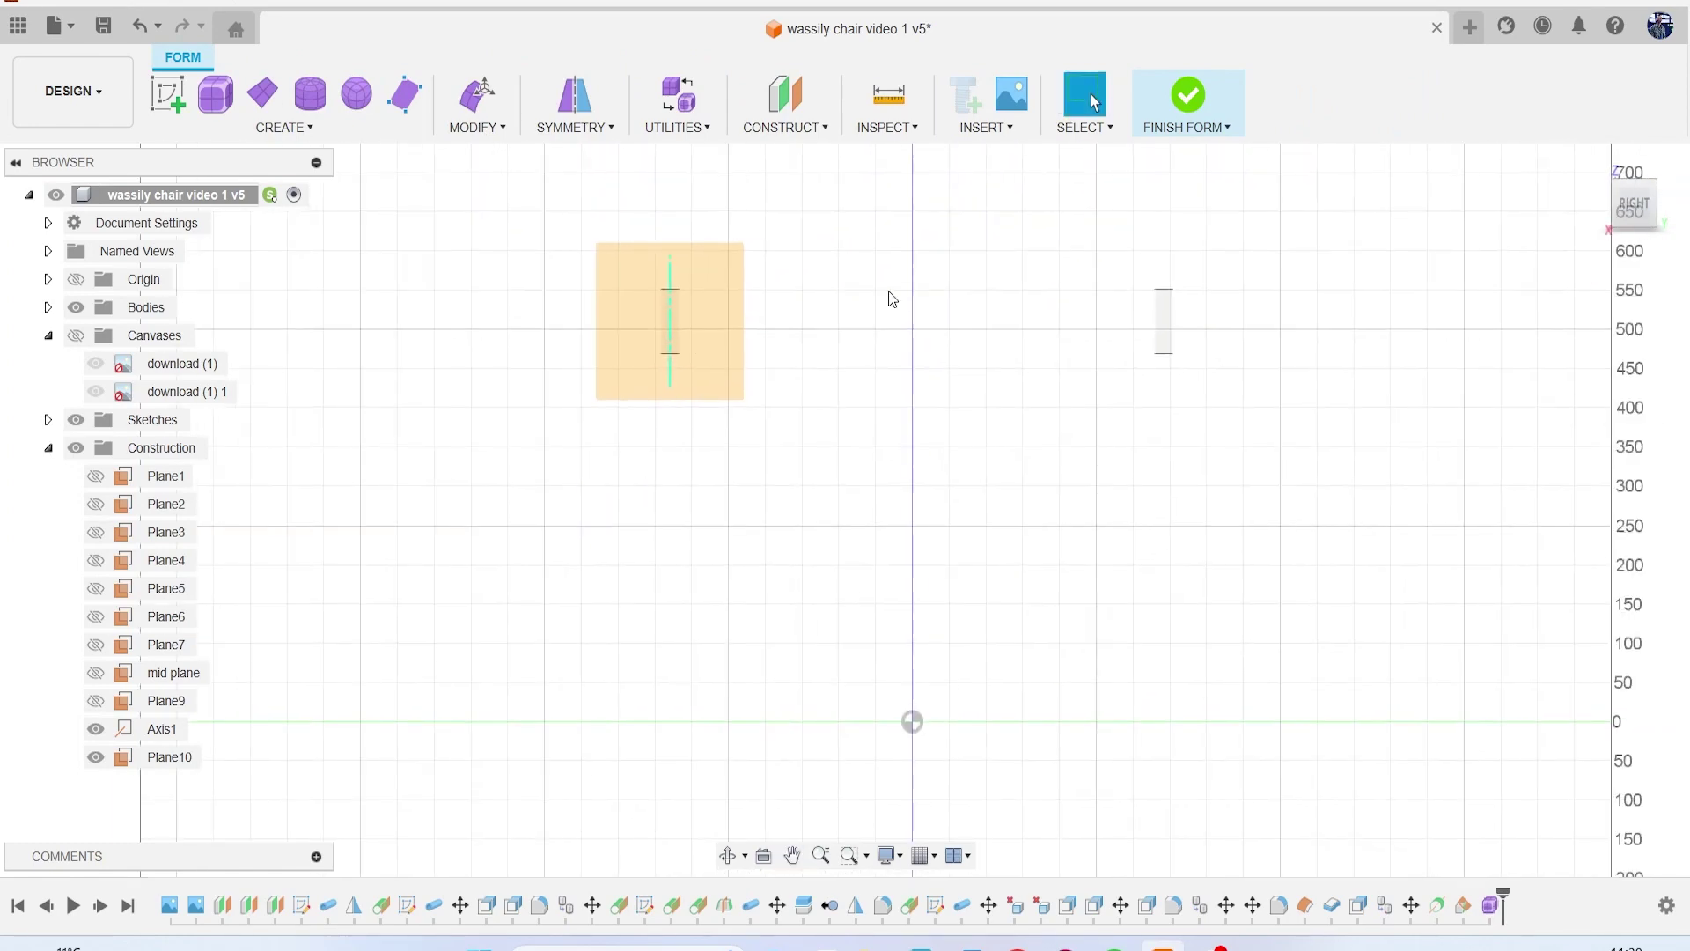
Step: Draw a 2-point T-spline plane on the angled construction plane, from the front sleeve's upper centre to the rear sleeve's lower centre, 671.178 by 82.902 mm
{"action": "left_click", "coordinate": [257, 104]}
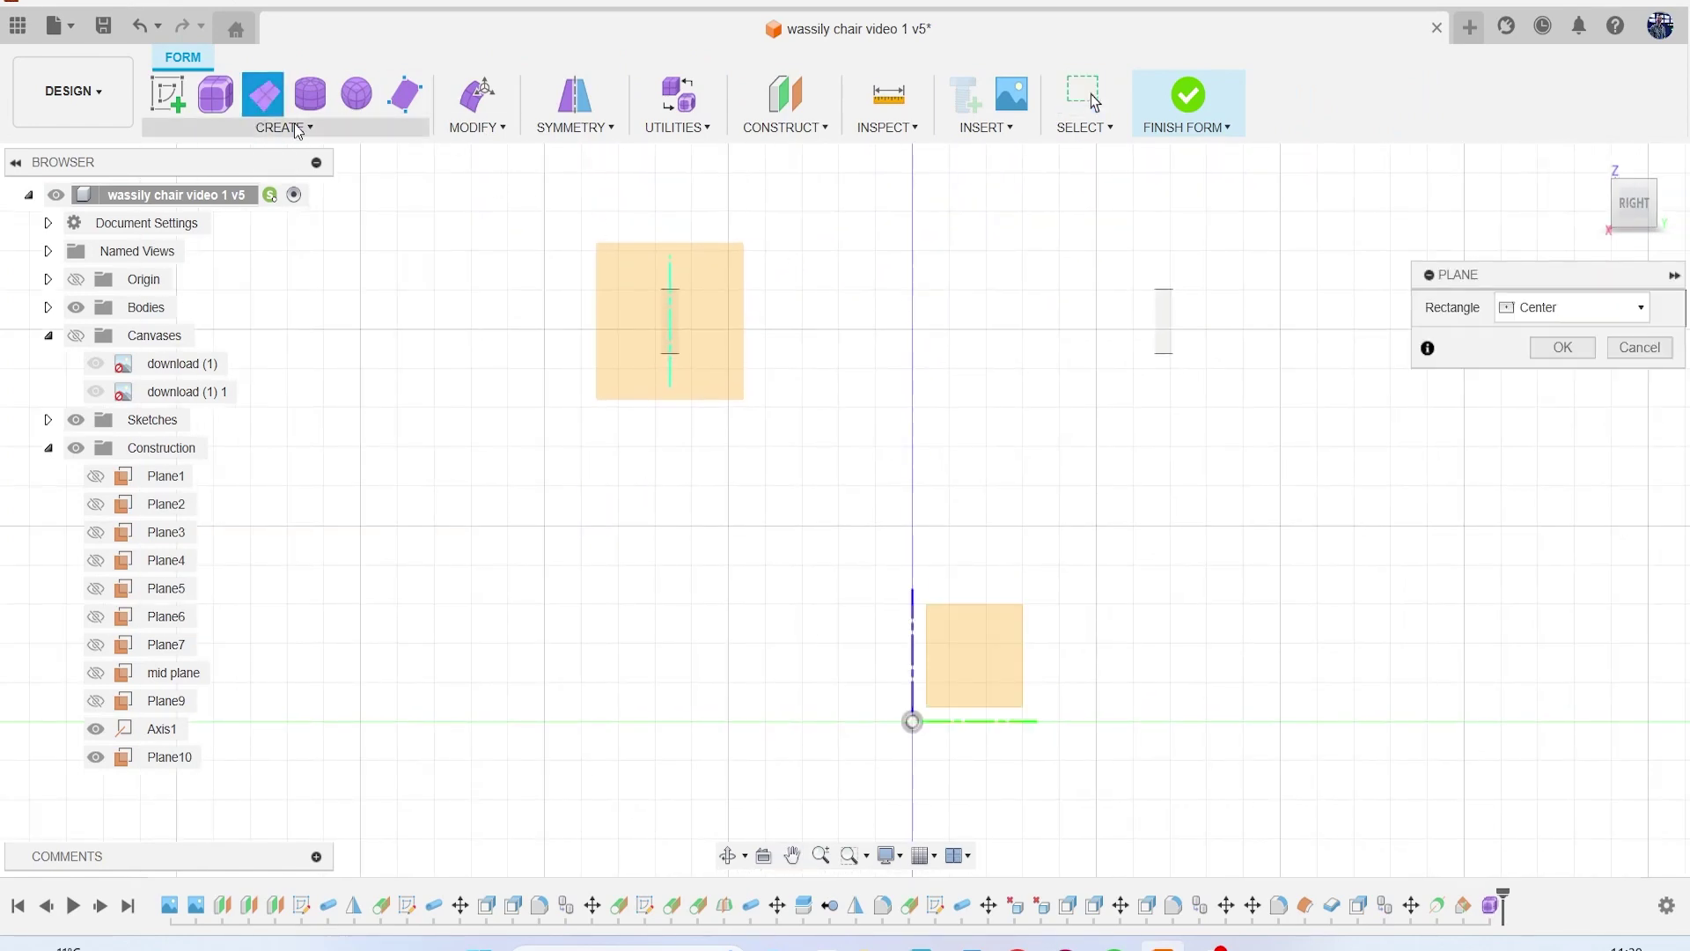
{"action": "scroll", "coordinate": [706, 343], "scroll_direction": "up", "scroll_amount": 5}
{"action": "scroll", "coordinate": [671, 291], "scroll_direction": "up", "scroll_amount": 2}
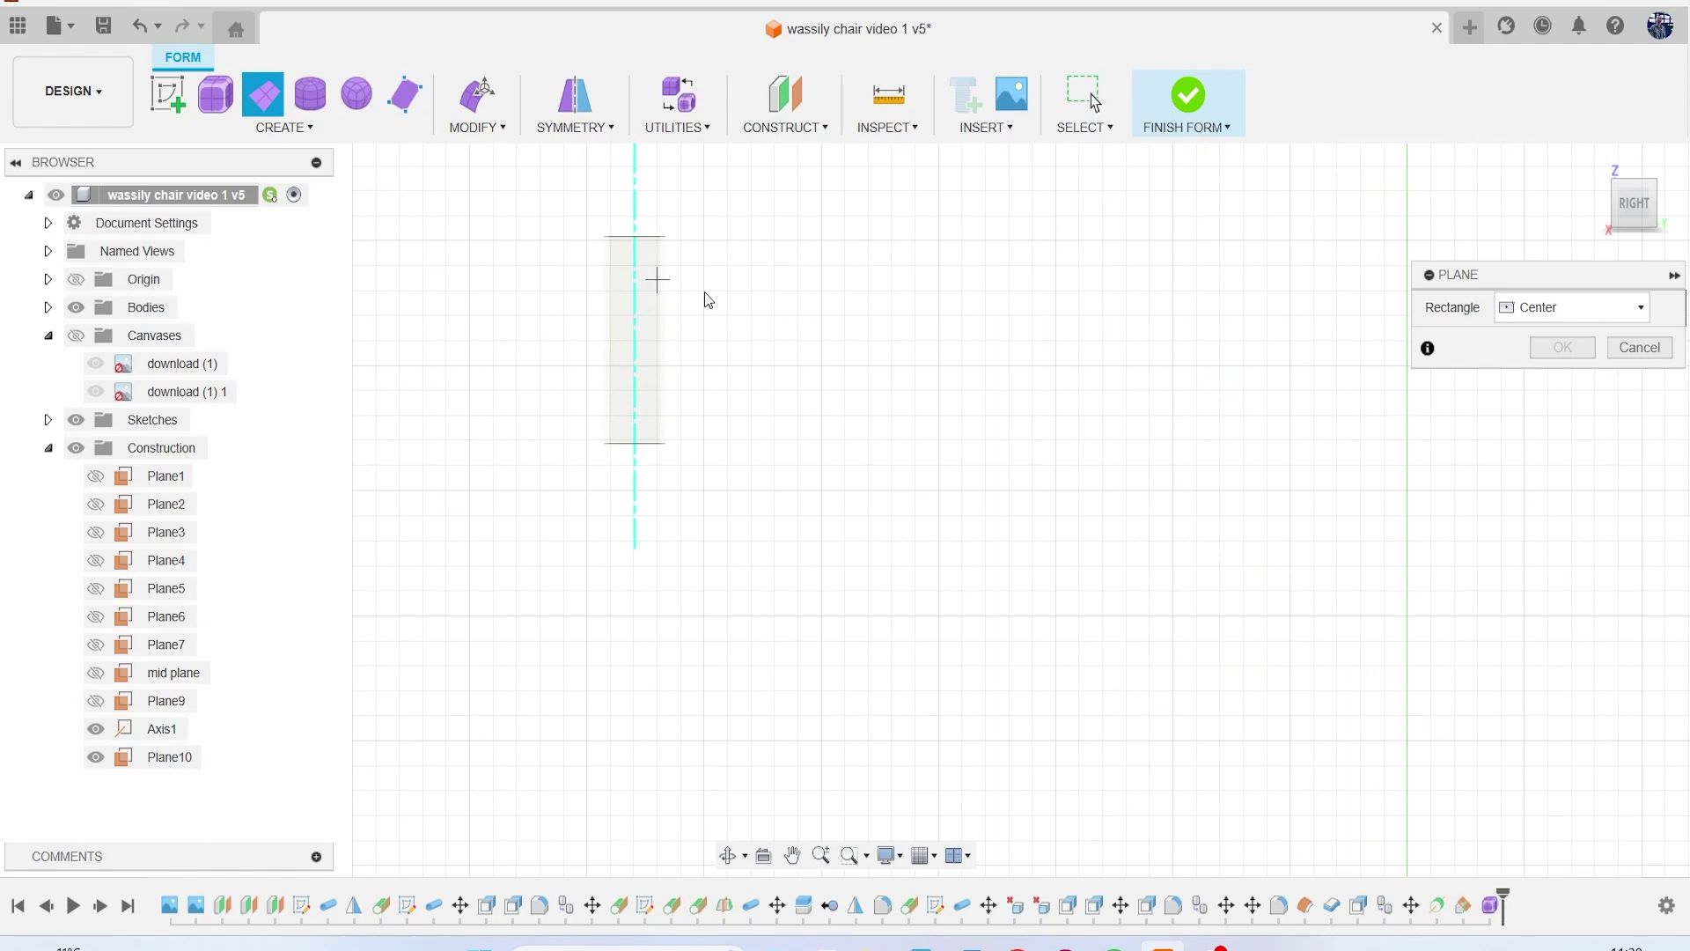
{"action": "left_click", "coordinate": [1600, 315]}
{"action": "left_click", "coordinate": [1564, 368]}
{"action": "scroll", "coordinate": [722, 299], "scroll_direction": "up", "scroll_amount": 3}
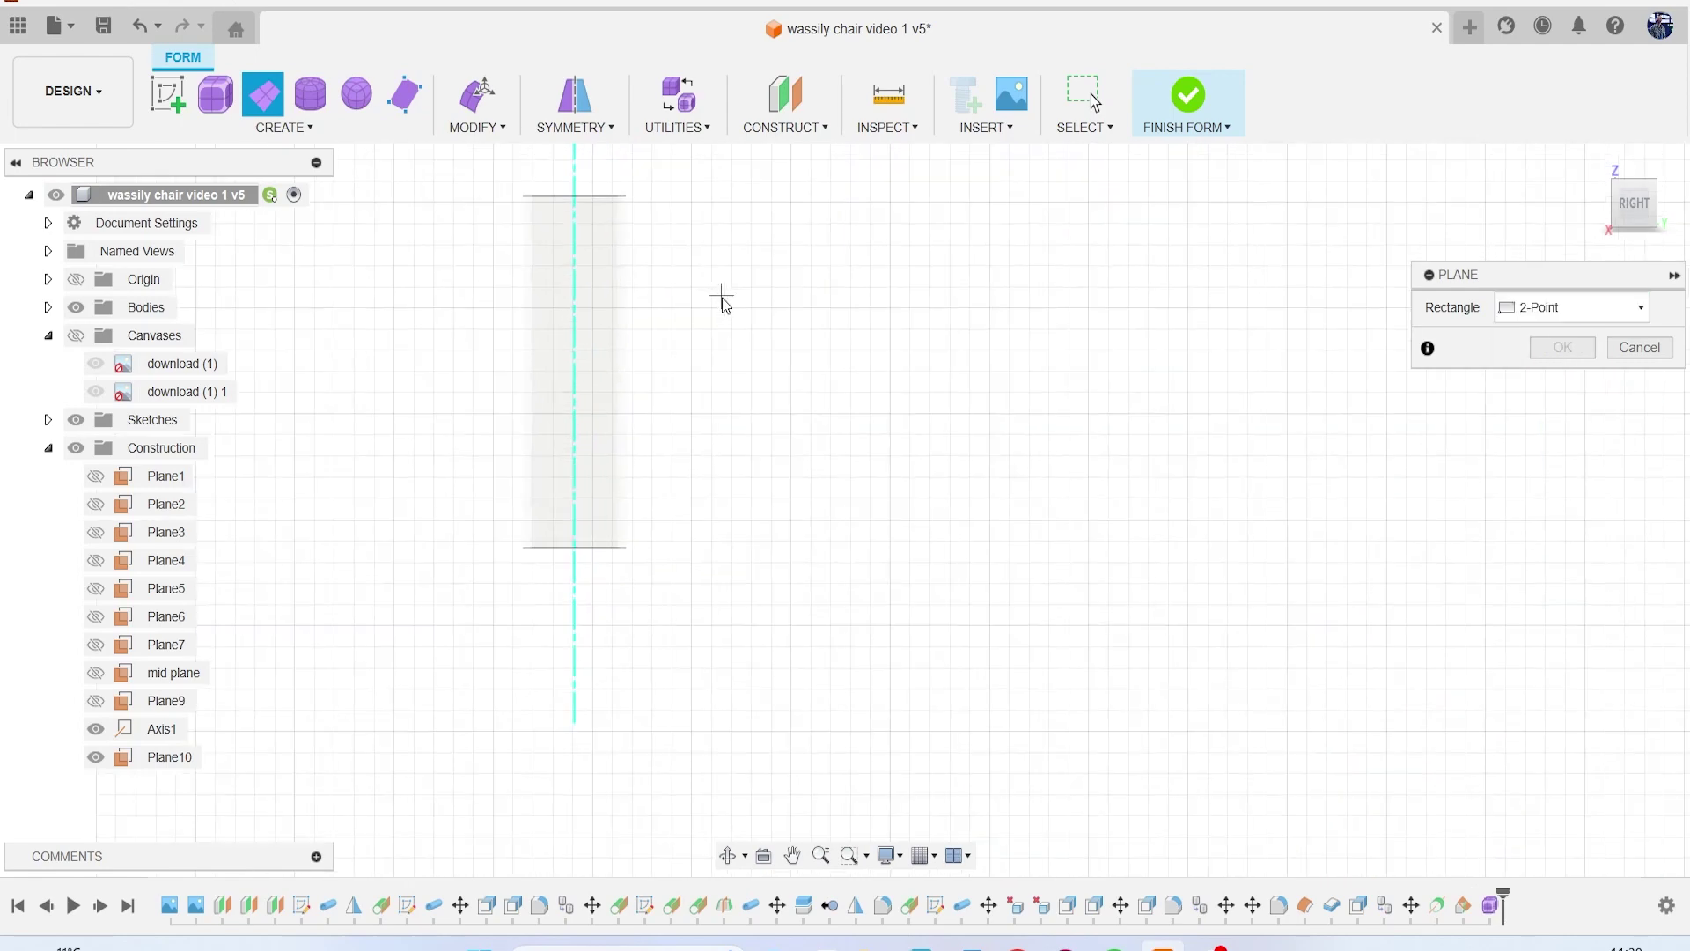
{"action": "left_click", "coordinate": [578, 210]}
{"action": "scroll", "coordinate": [837, 404], "scroll_direction": "down", "scroll_amount": 5}
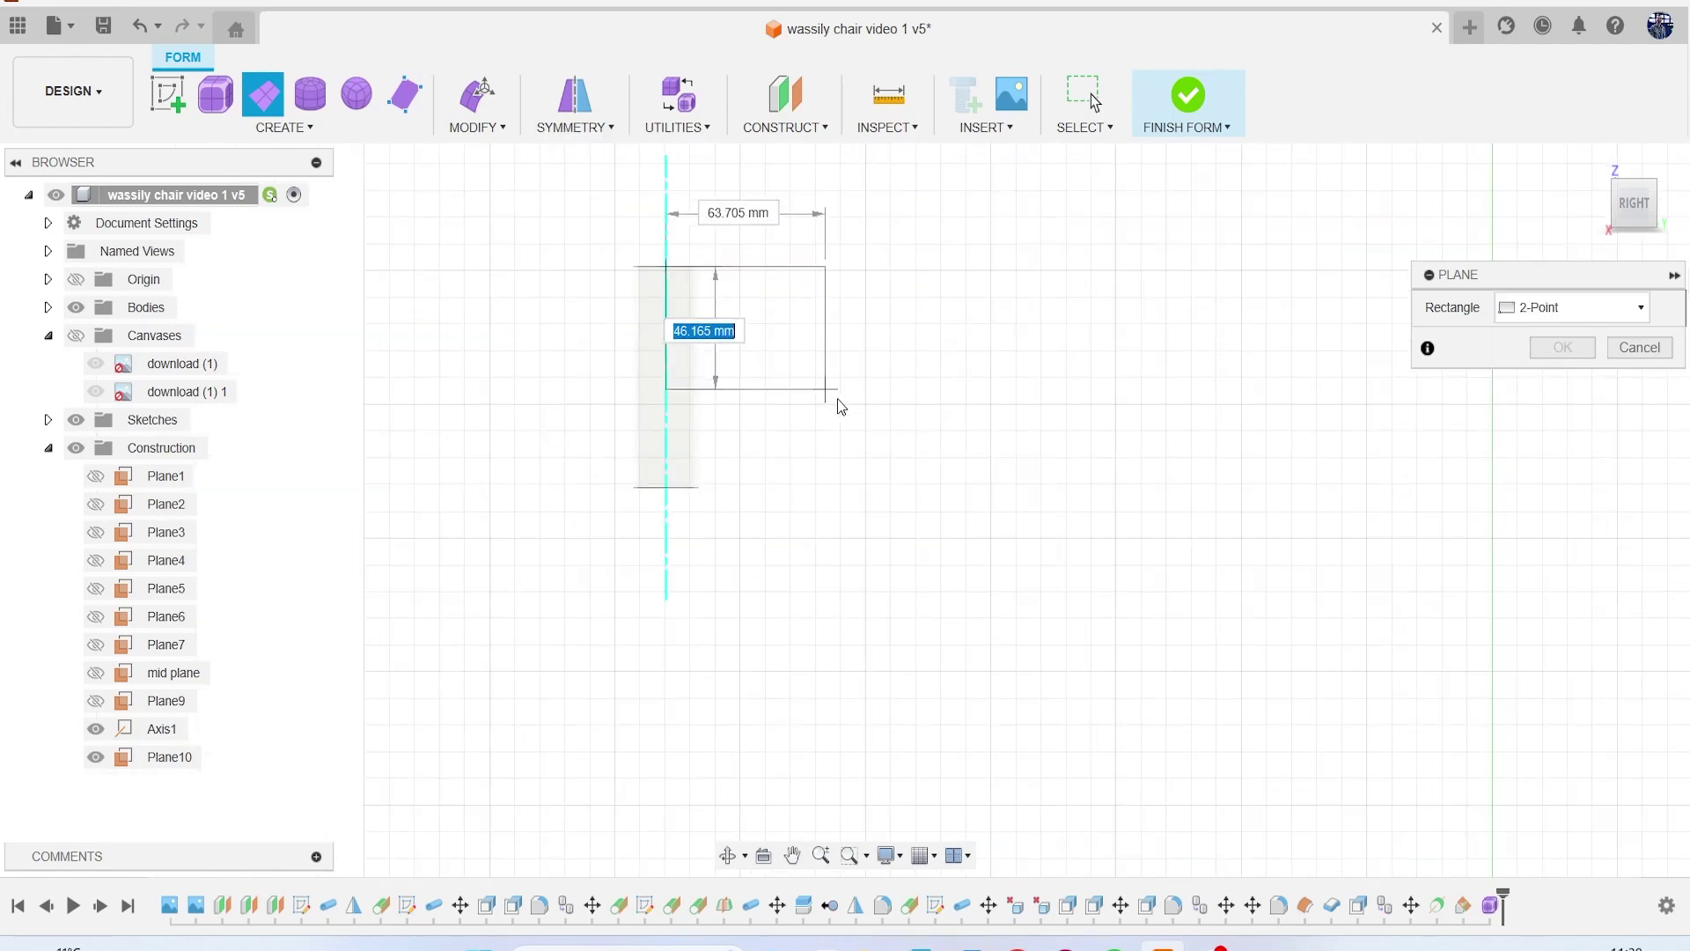
{"action": "scroll", "coordinate": [947, 436], "scroll_direction": "down", "scroll_amount": 3}
{"action": "middle_click_drag", "start_coordinate": [975, 422], "coordinate": [662, 349]}
{"action": "scroll", "coordinate": [907, 344], "scroll_direction": "up", "scroll_amount": 8}
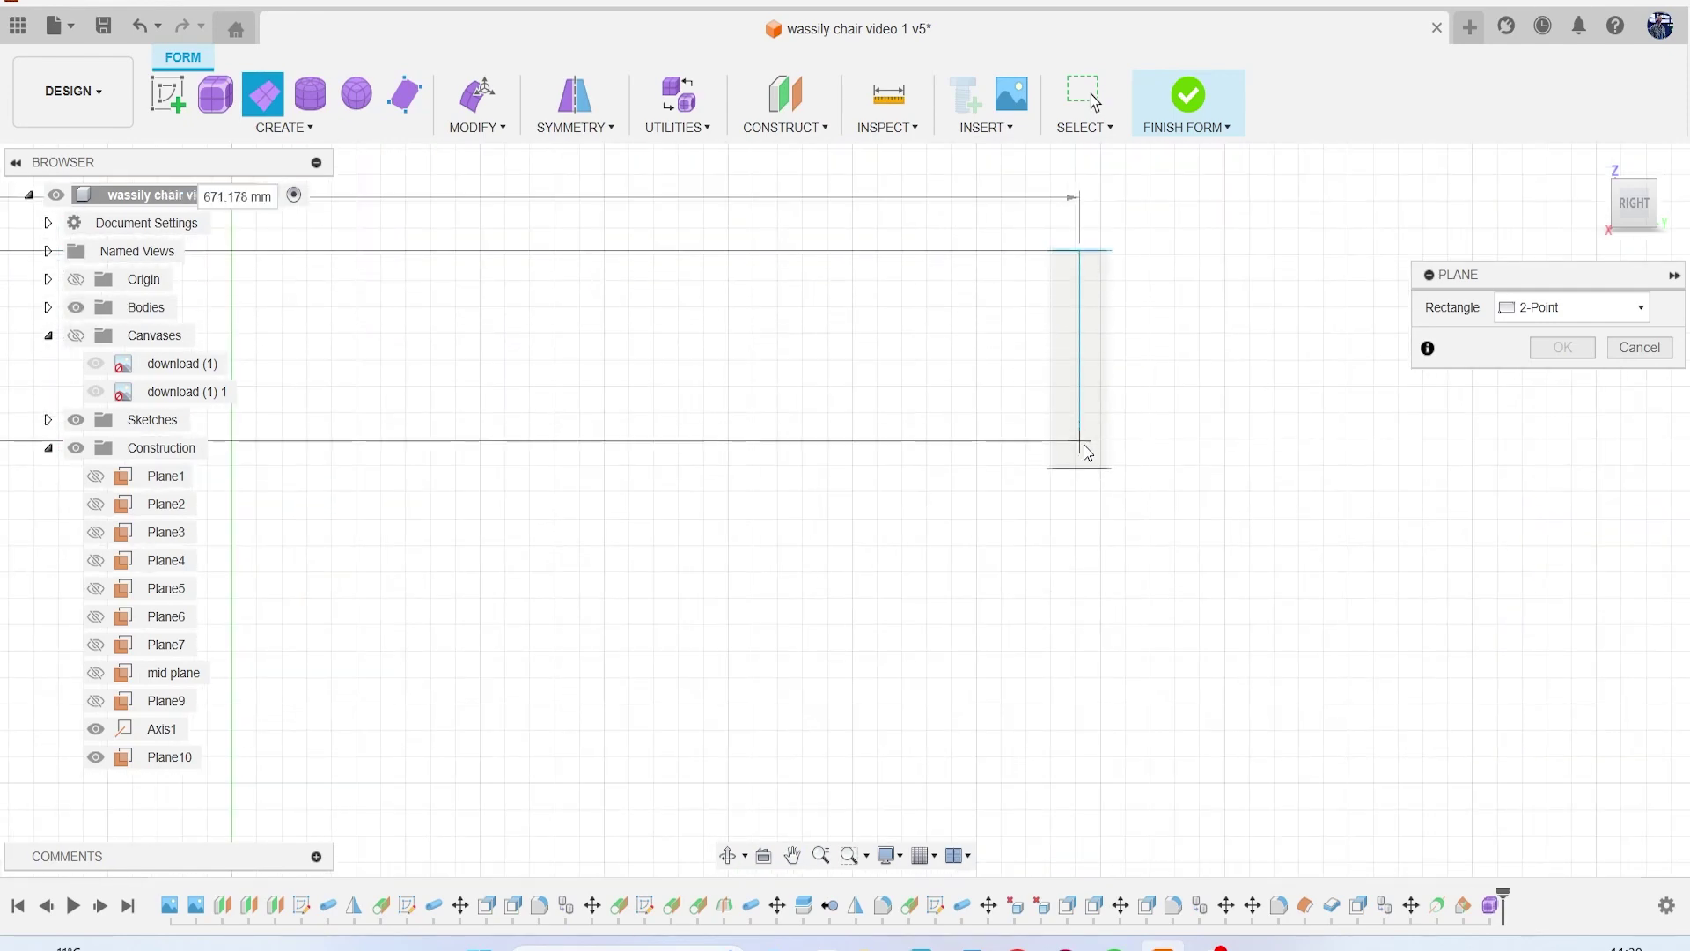
{"action": "left_click", "coordinate": [1087, 476]}
{"action": "scroll", "coordinate": [959, 467], "scroll_direction": "down", "scroll_amount": 4}
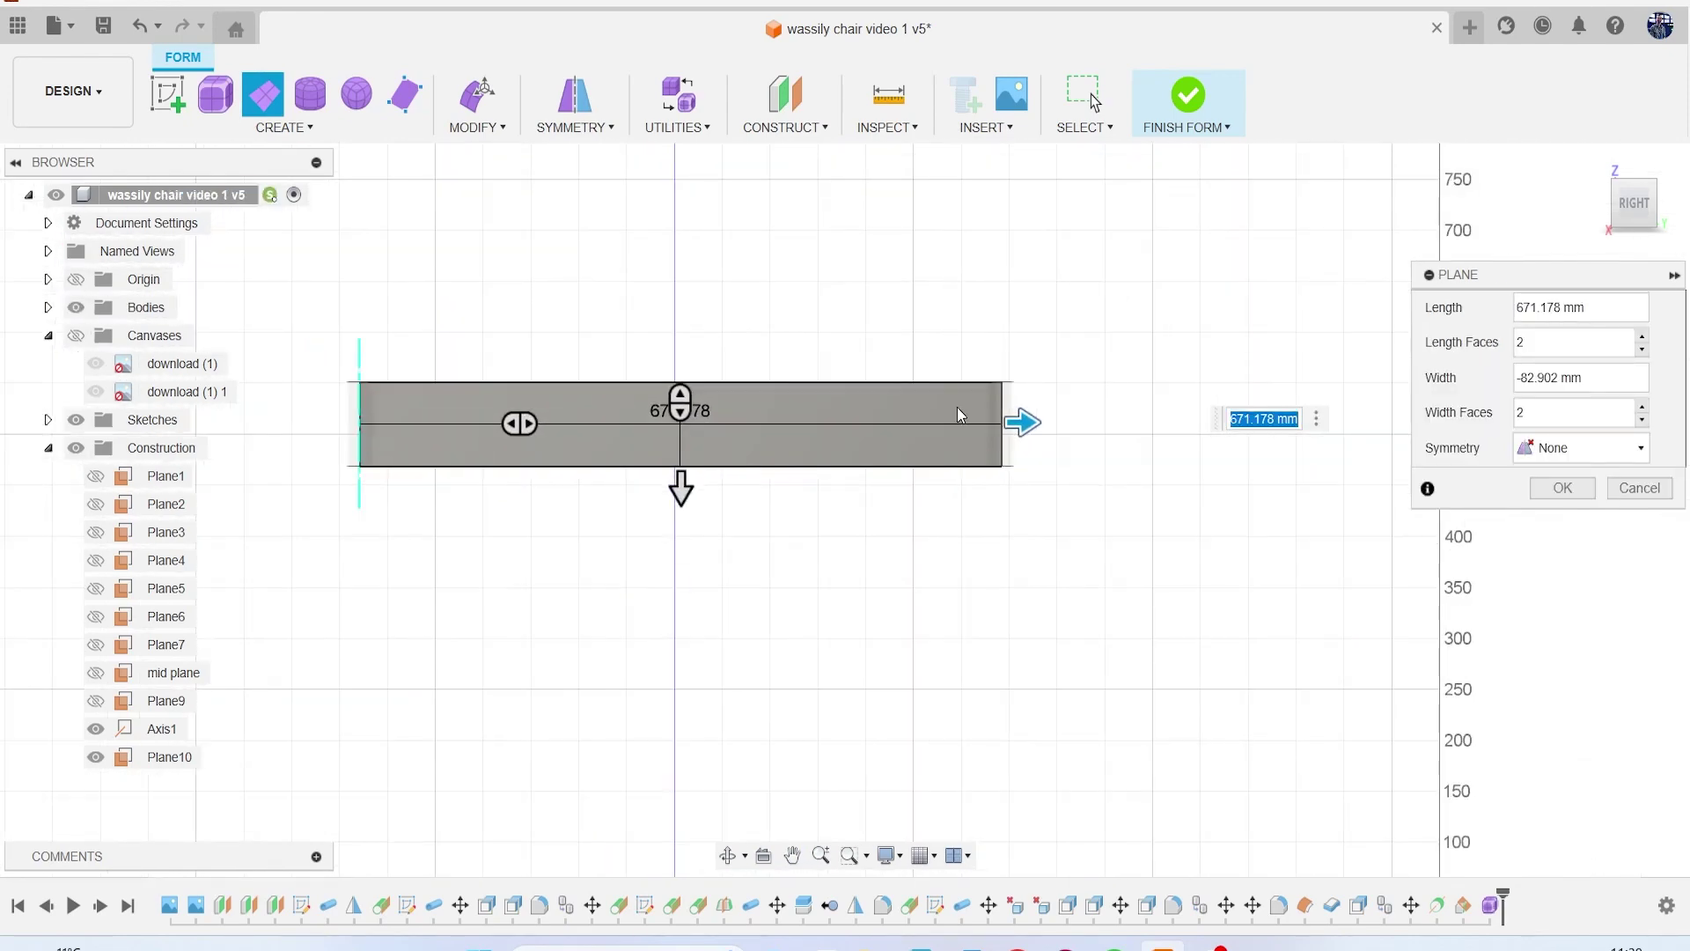
Step: Divide the T-spline plane into 6 length faces and 2 width faces, and finish creating it
{"action": "middle_click_drag", "start_coordinate": [1572, 217], "coordinate": [1167, 295], "text": "shift"}
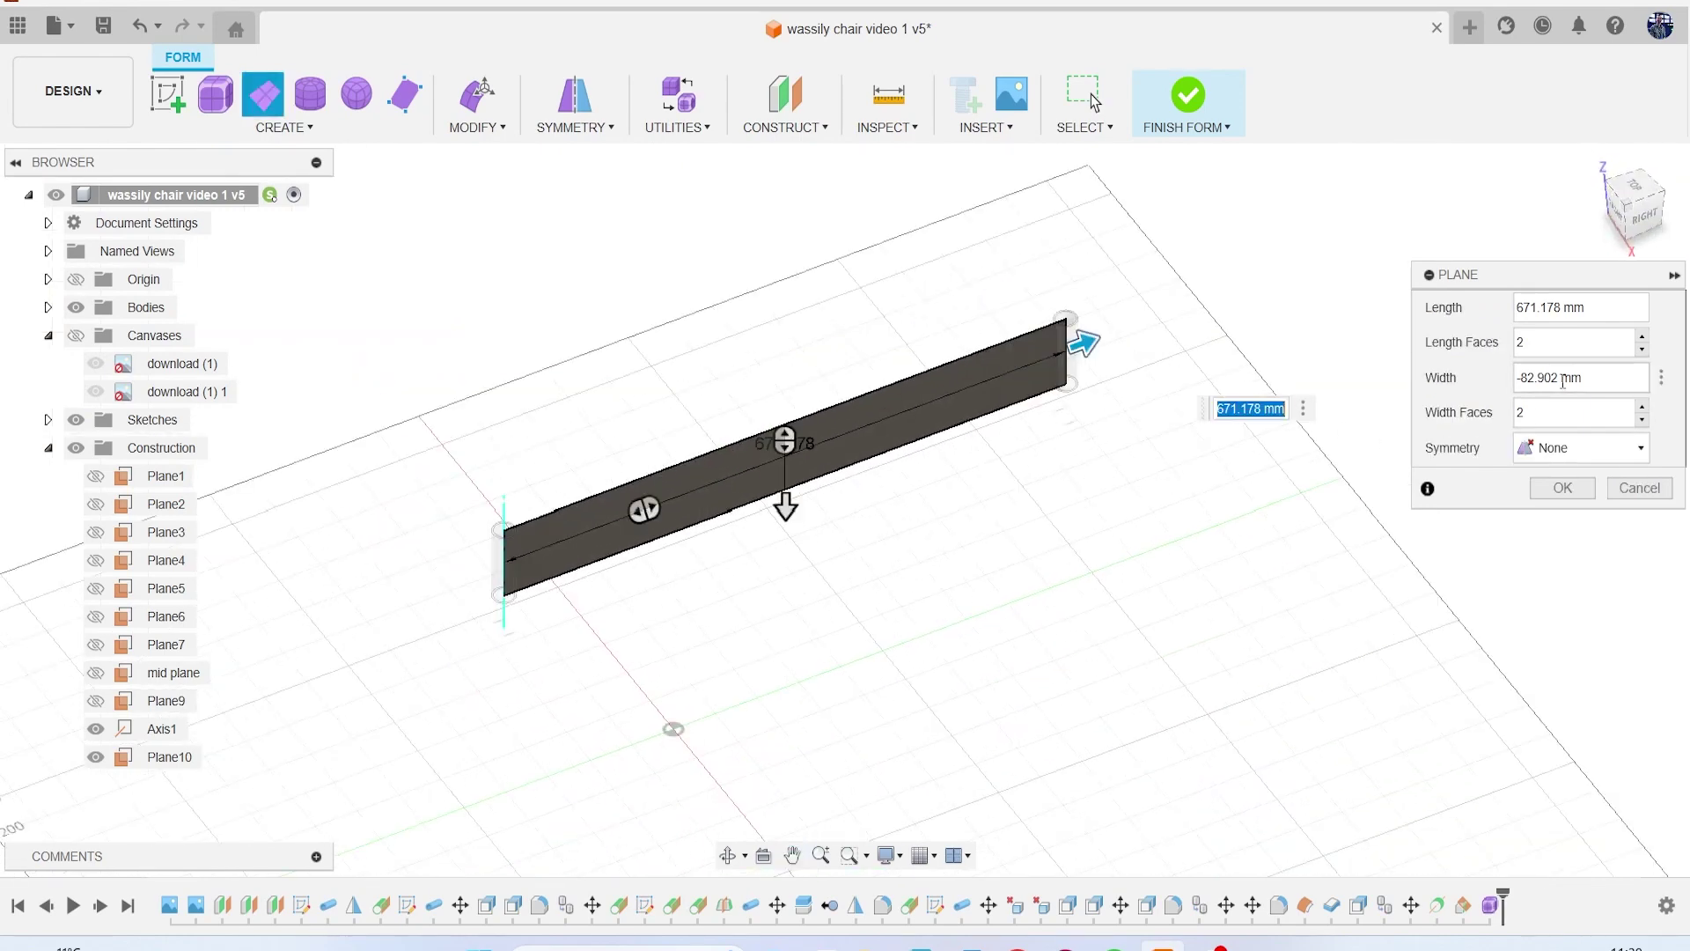
{"action": "left_click", "coordinate": [1643, 420]}
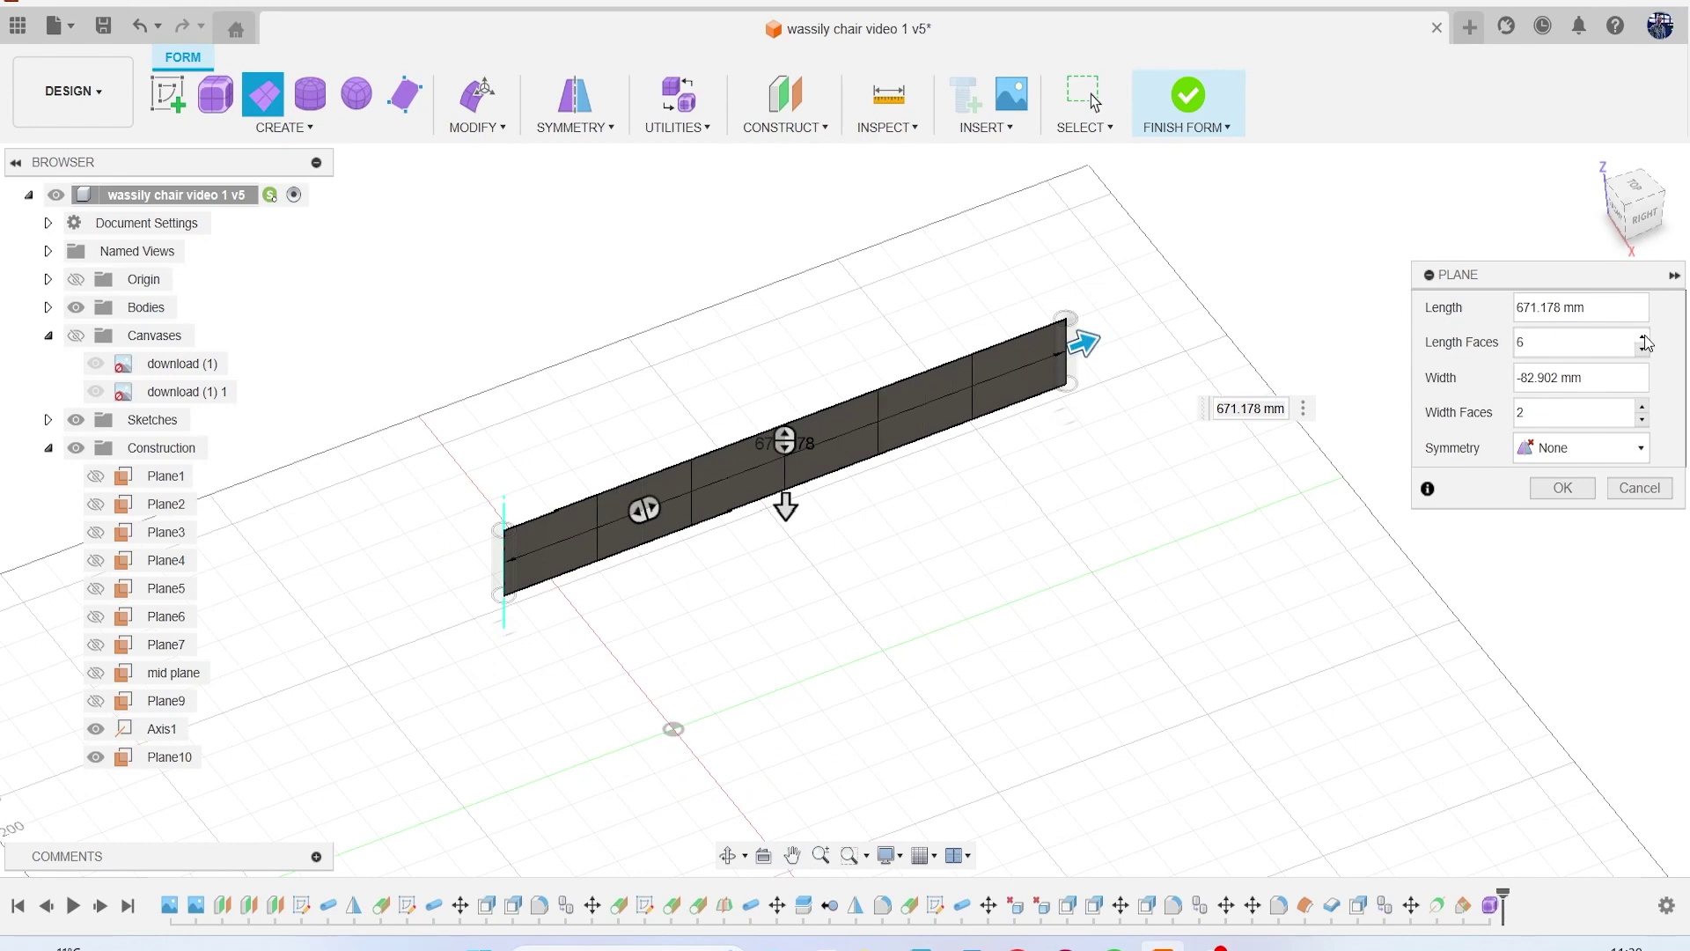
{"action": "left_click", "coordinate": [1592, 491]}
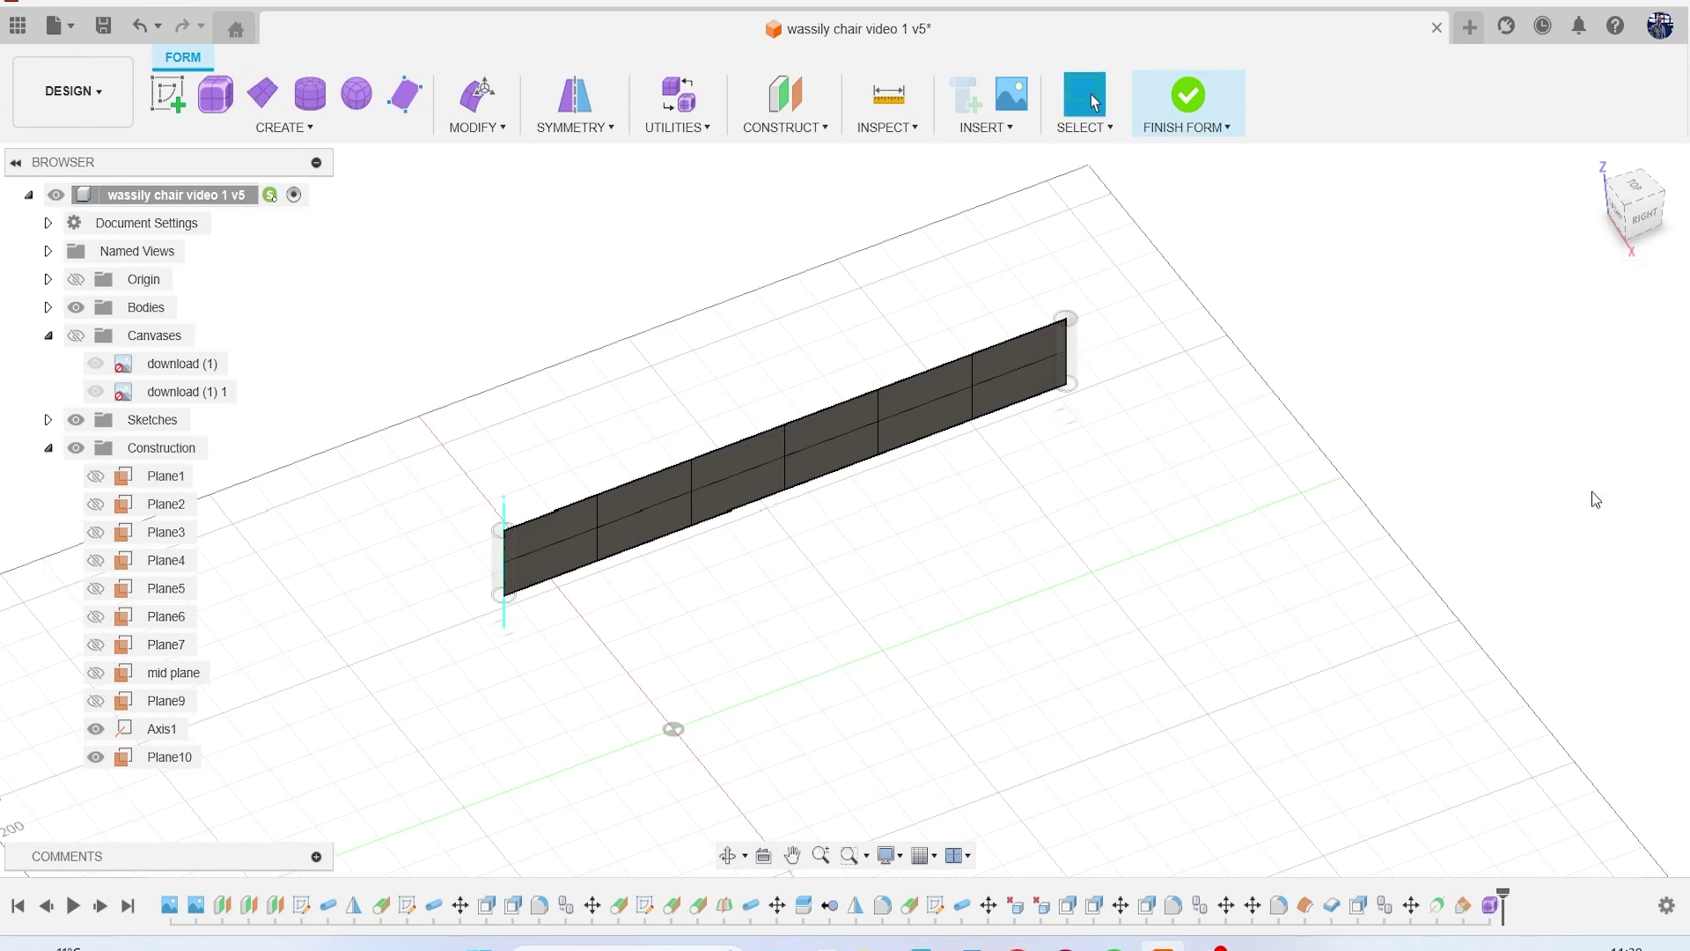
{"action": "left_click_drag", "start_coordinate": [1630, 227], "coordinate": [1574, 275]}
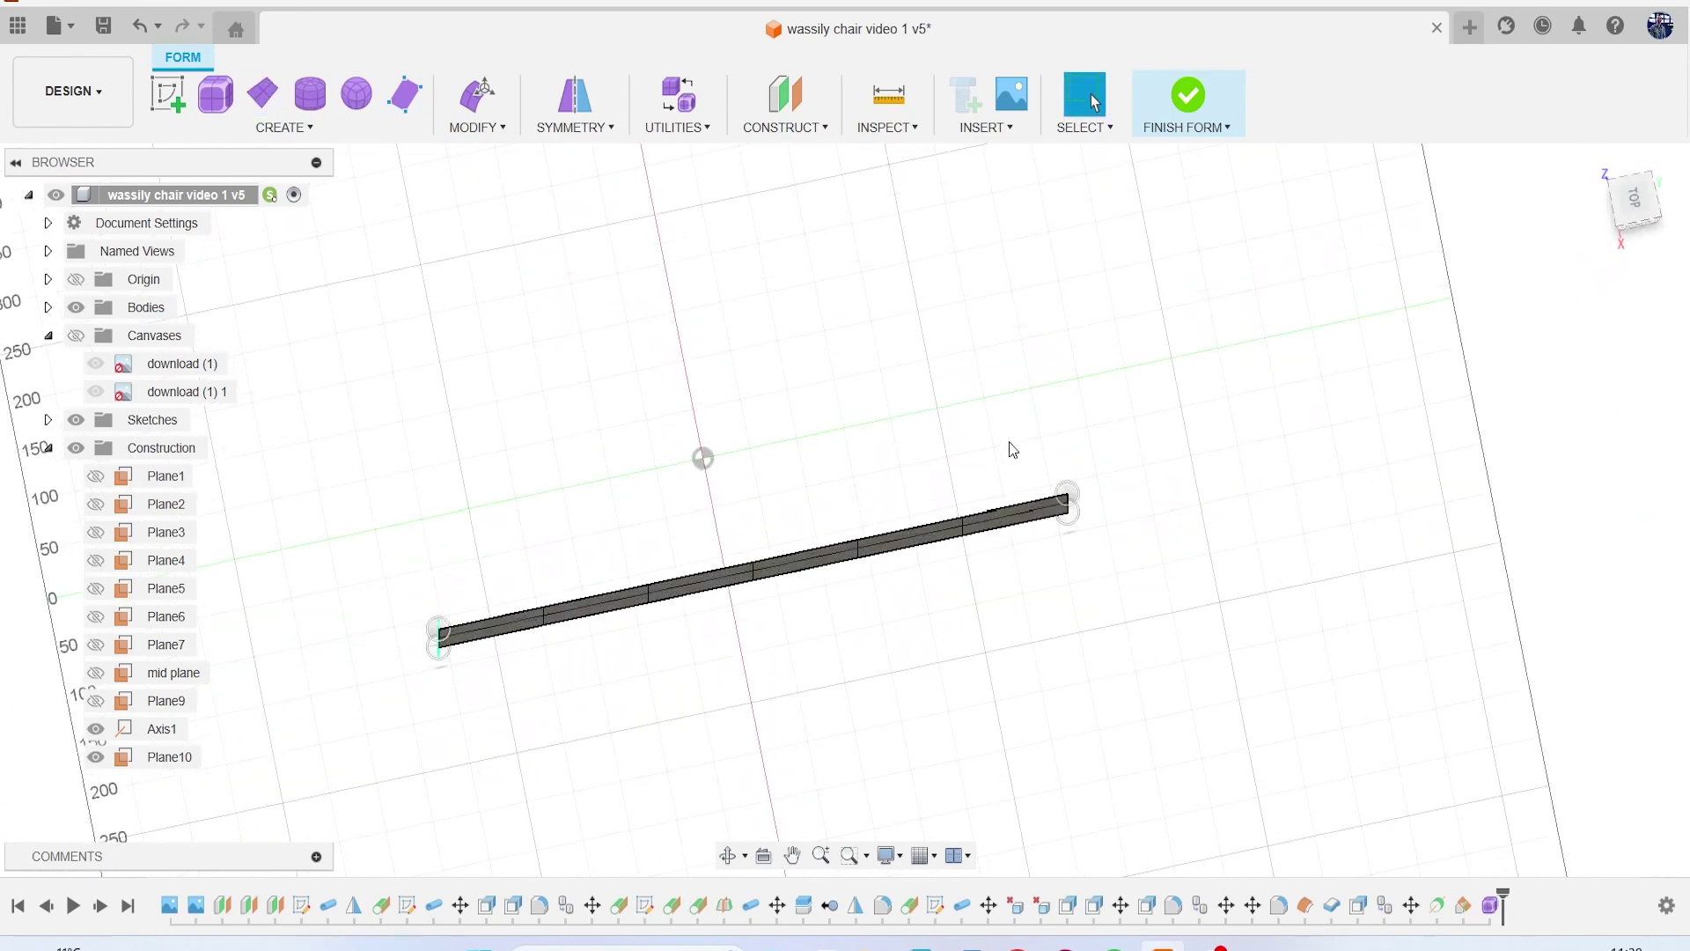
{"action": "middle_click_drag", "start_coordinate": [1018, 446], "coordinate": [1068, 279]}
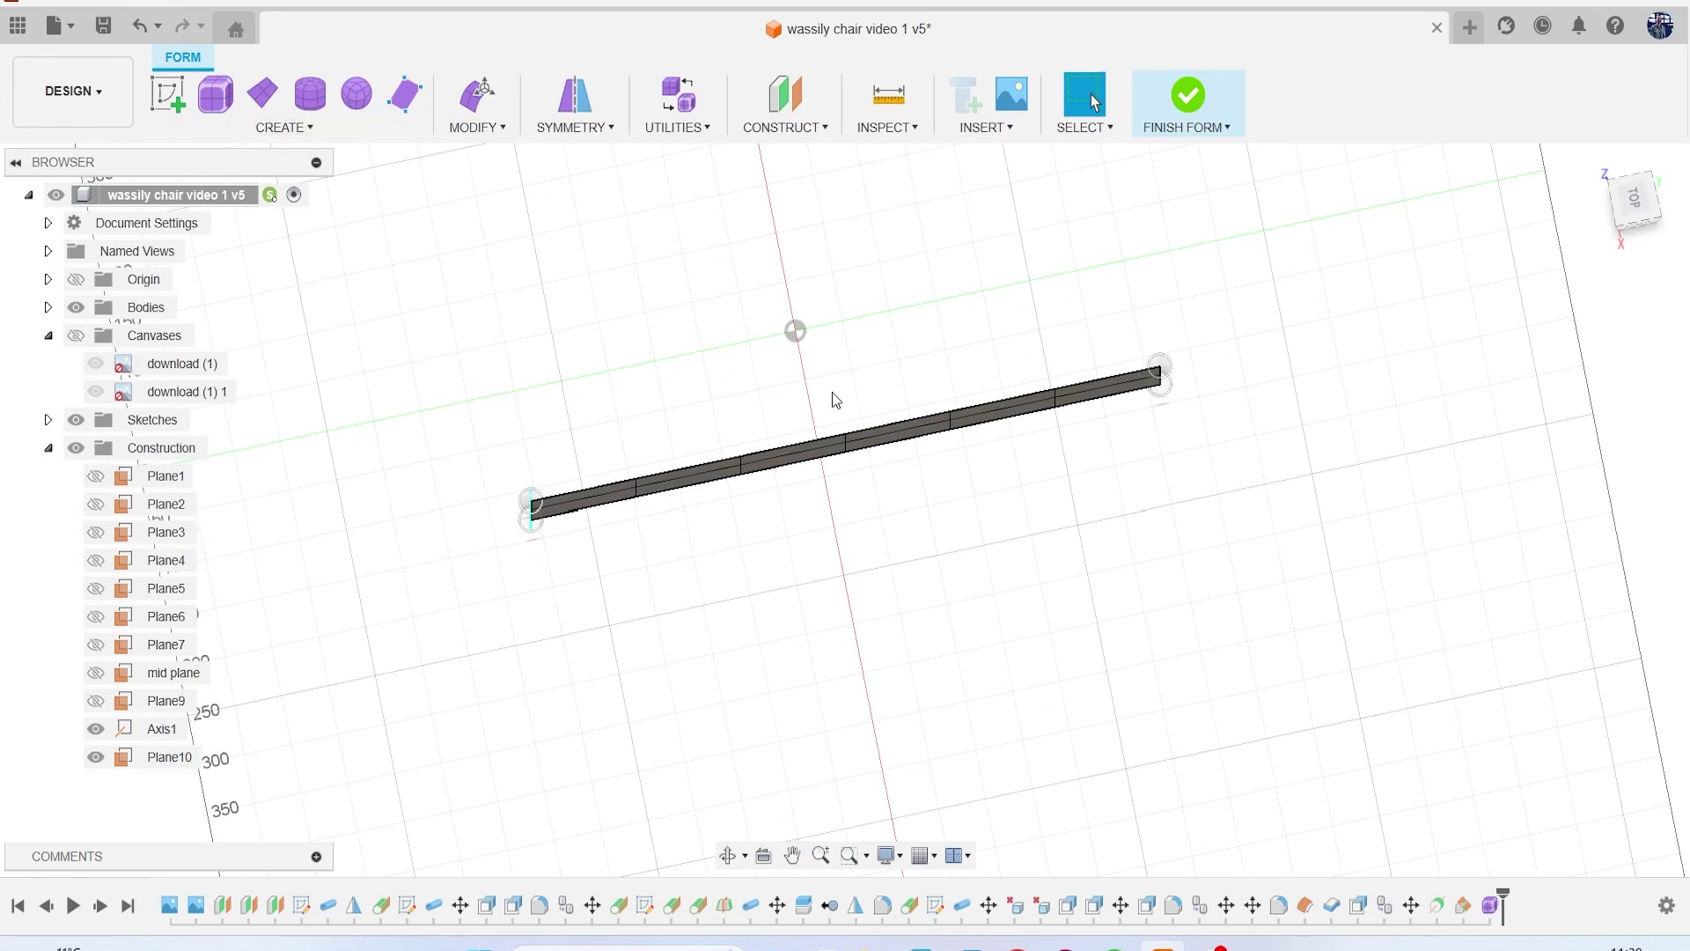
{"action": "right_click", "coordinate": [857, 271]}
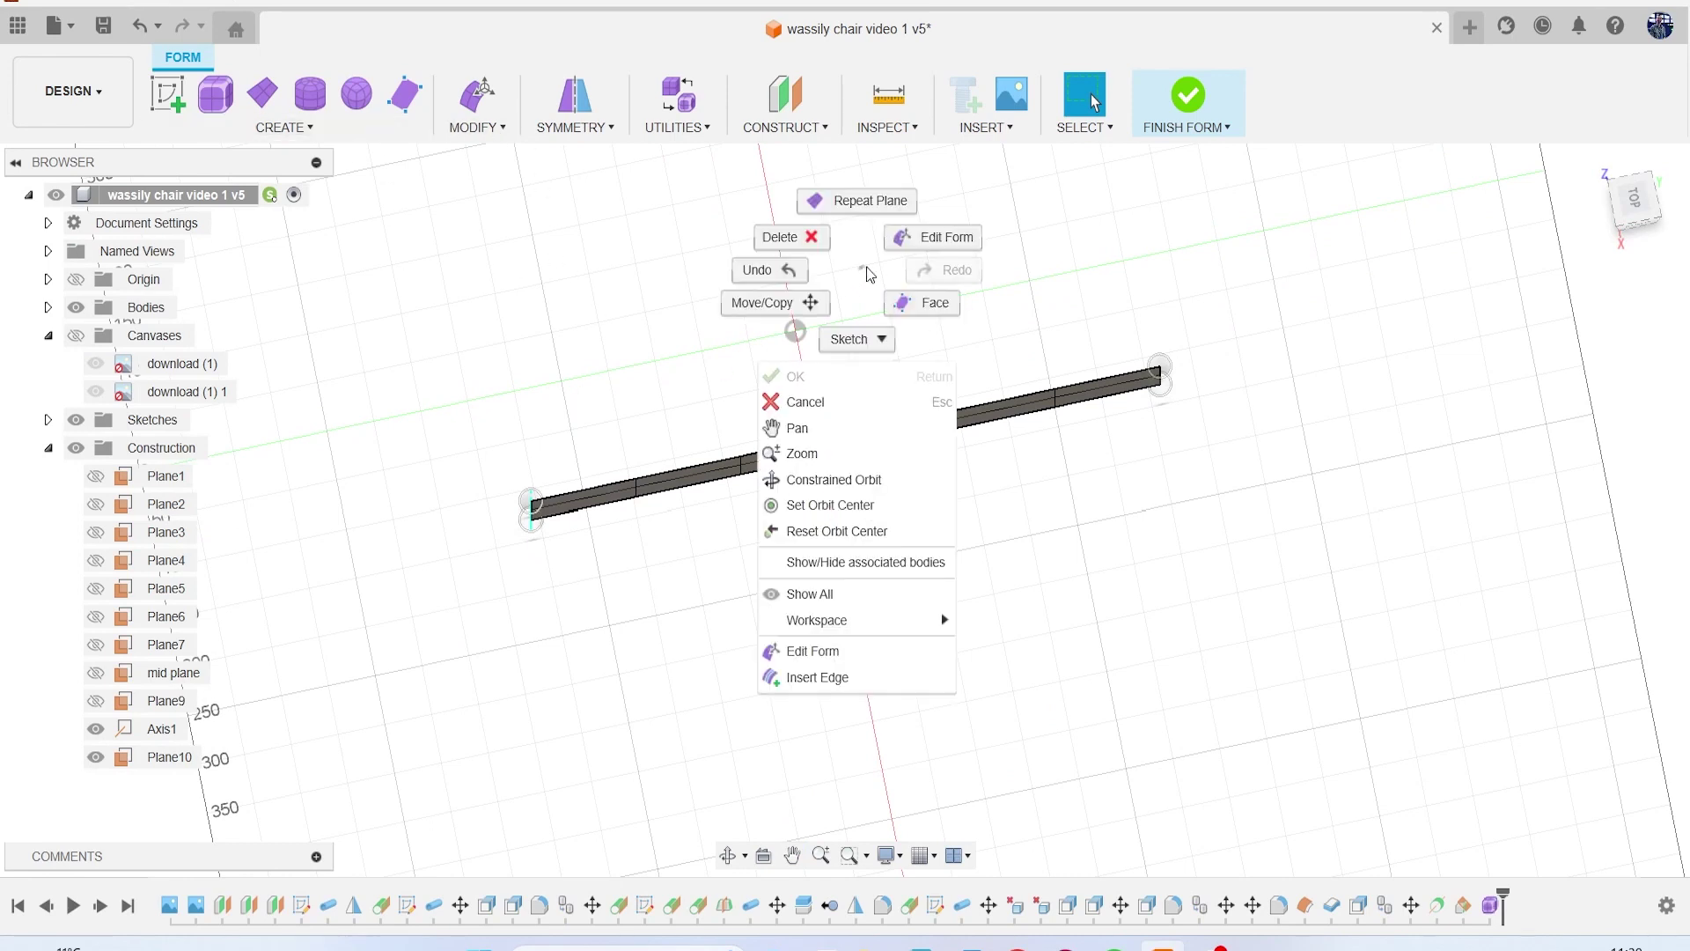
{"action": "left_click", "coordinate": [942, 240]}
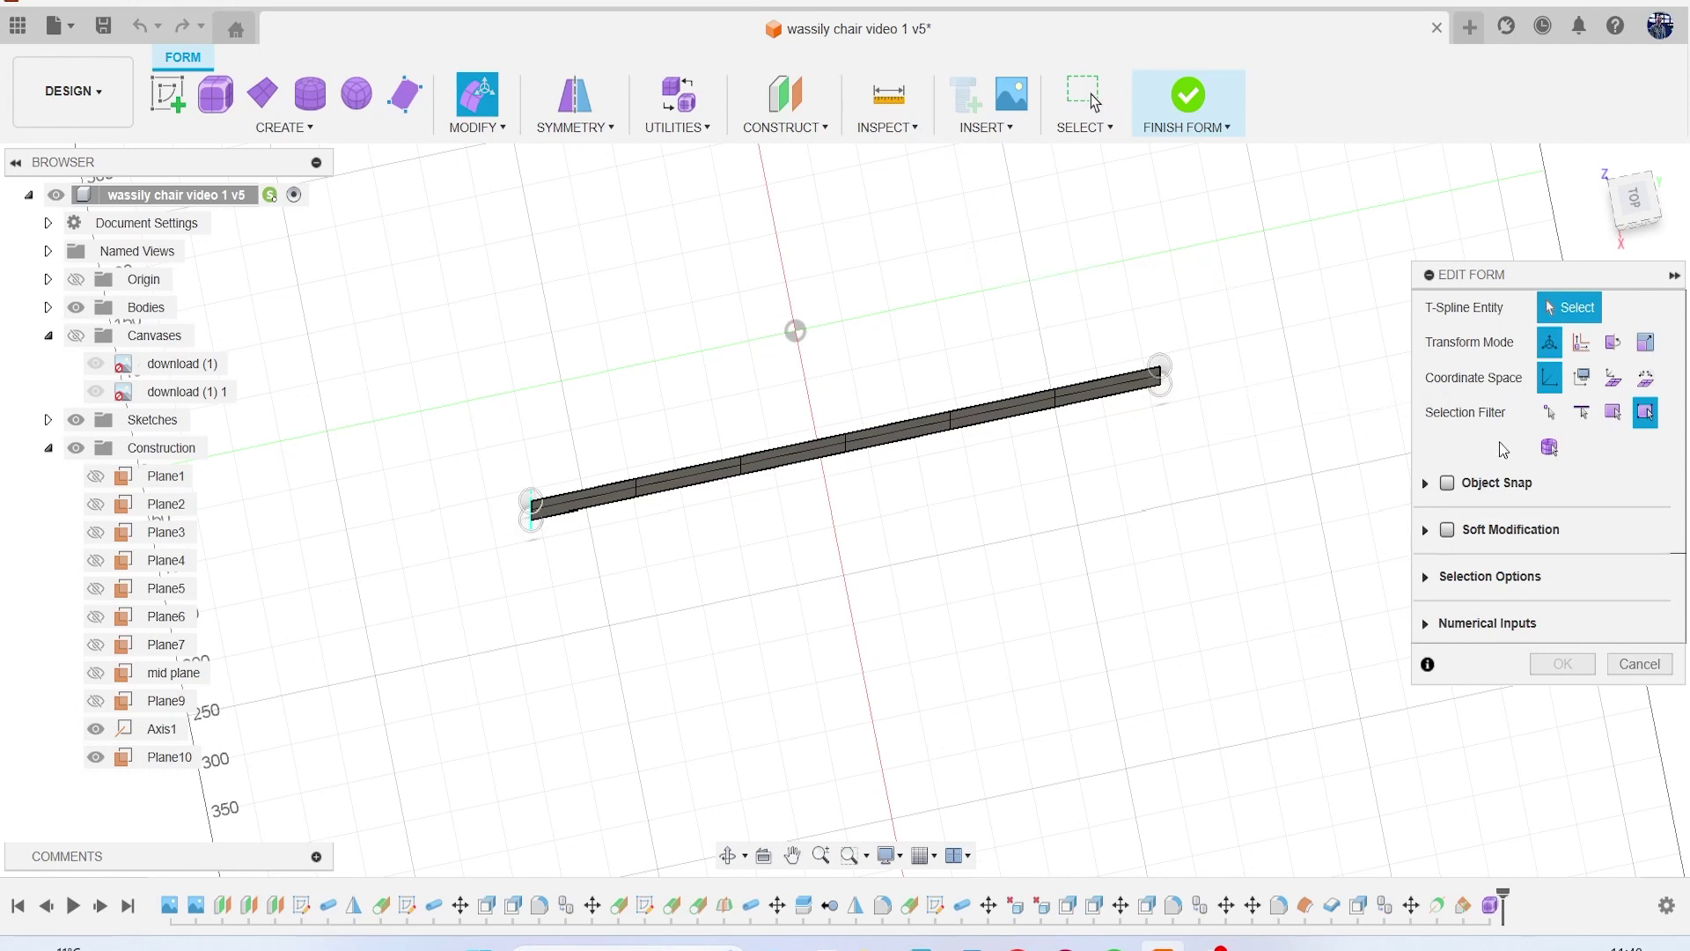
{"action": "key", "text": "Escape"}
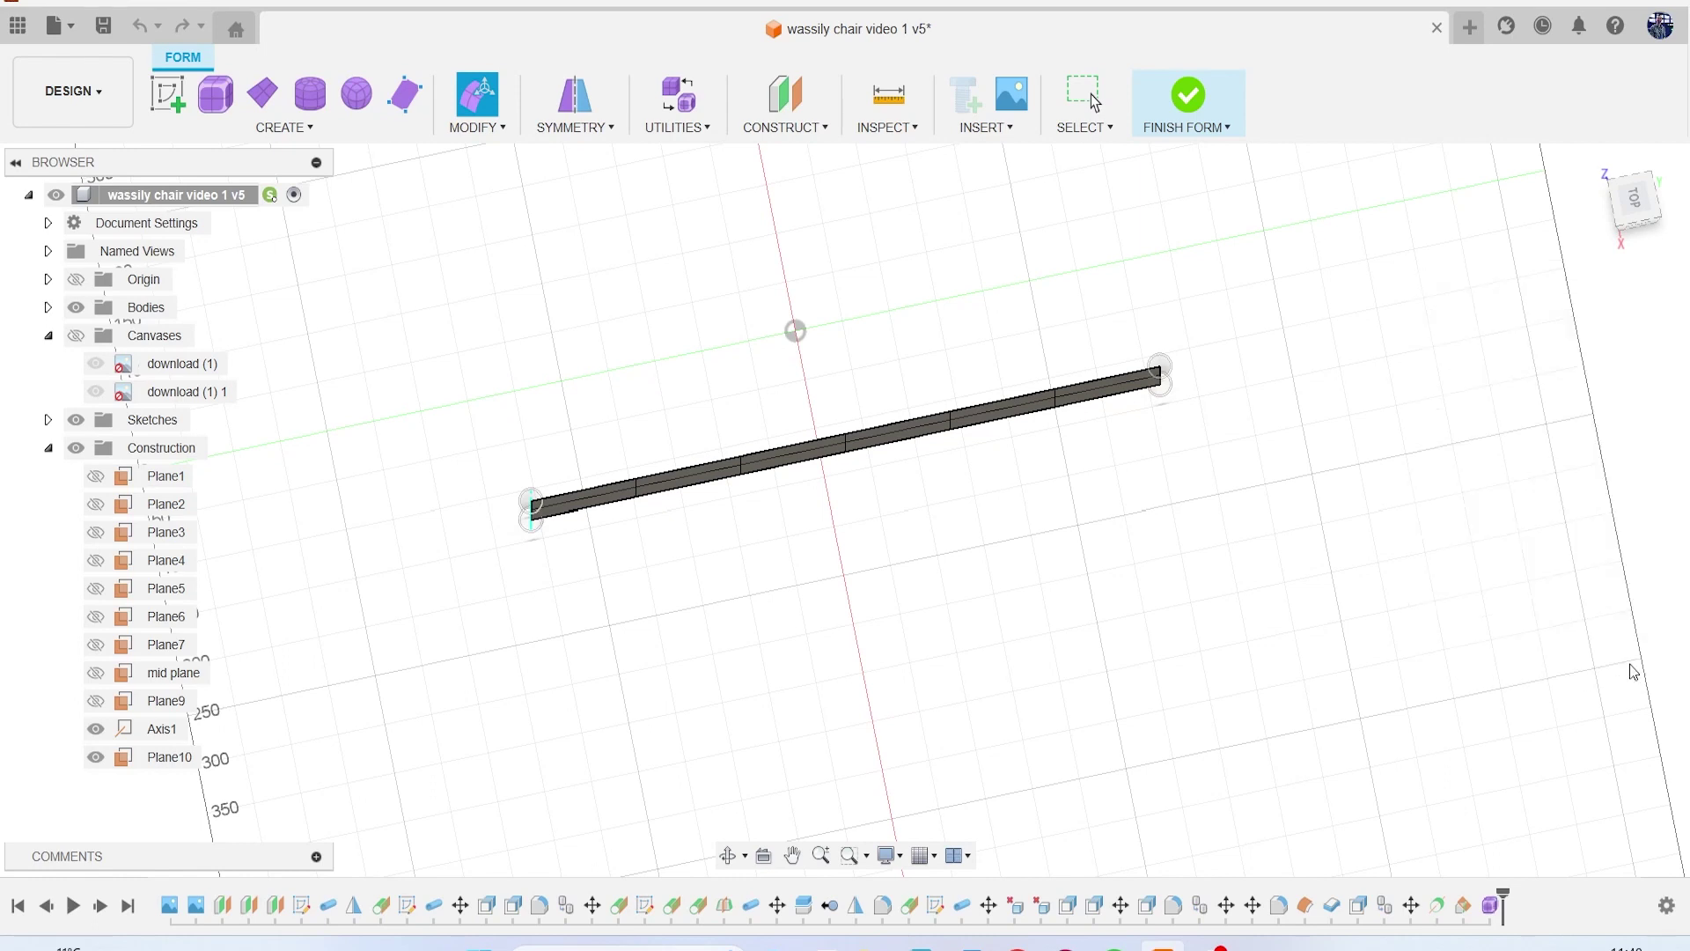
{"action": "left_click", "coordinate": [281, 130]}
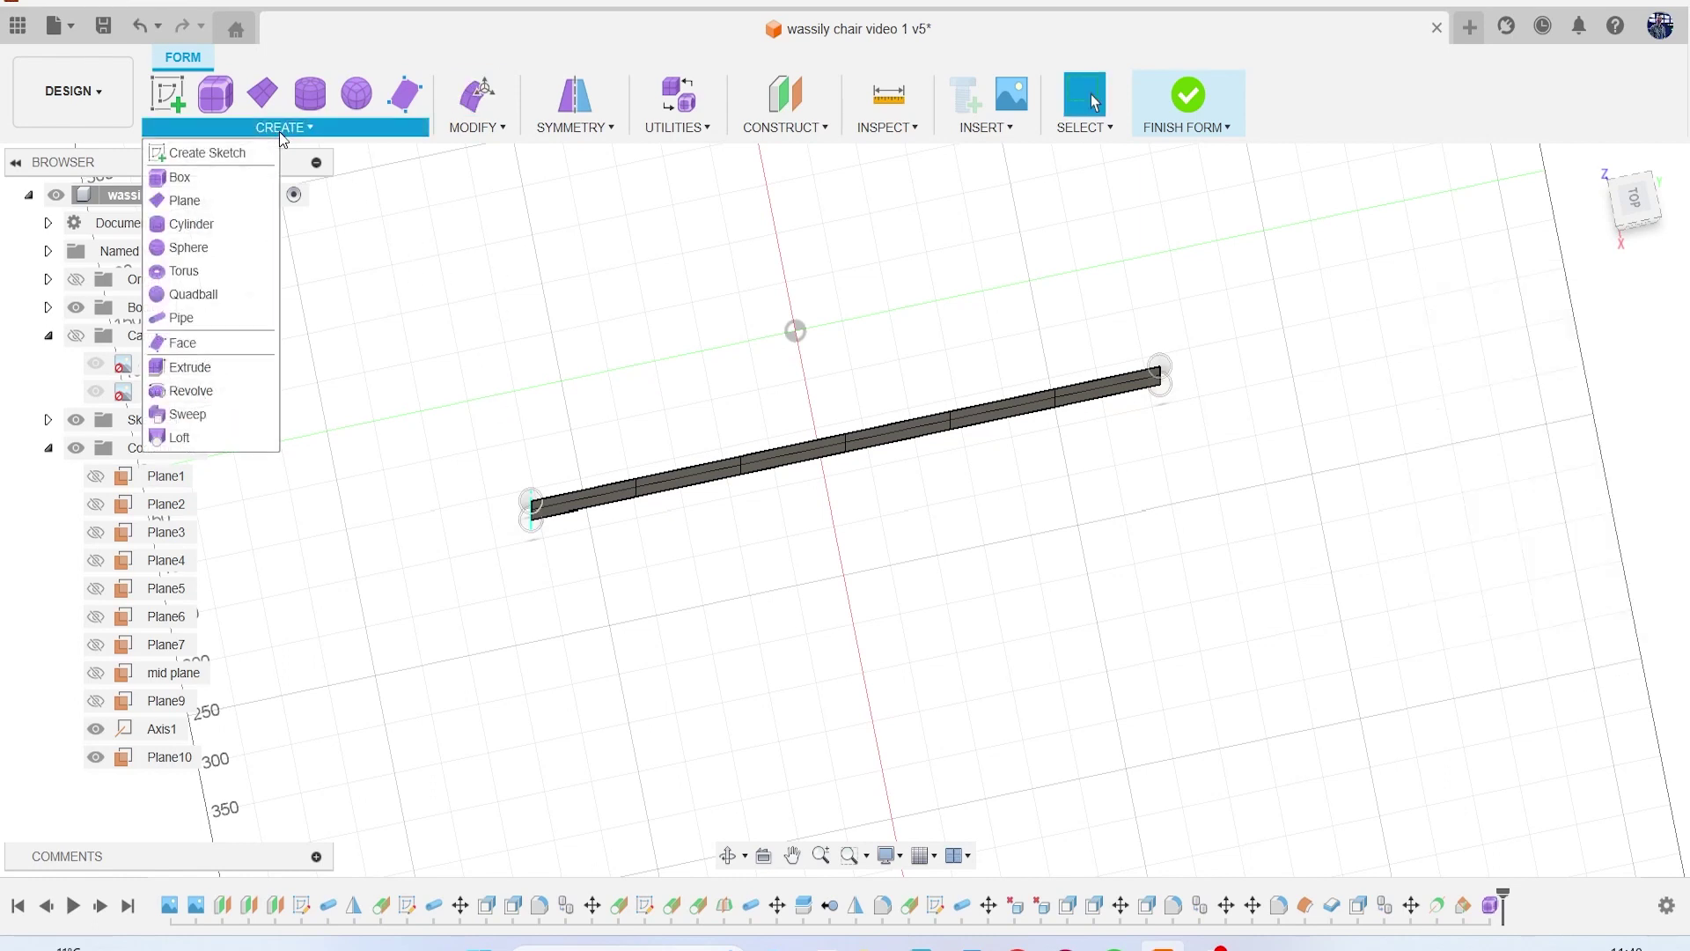
Step: Thicken the T-spline strap by 2 mm with Sharp type and Normal direction, and finish the form
{"action": "left_click", "coordinate": [464, 130]}
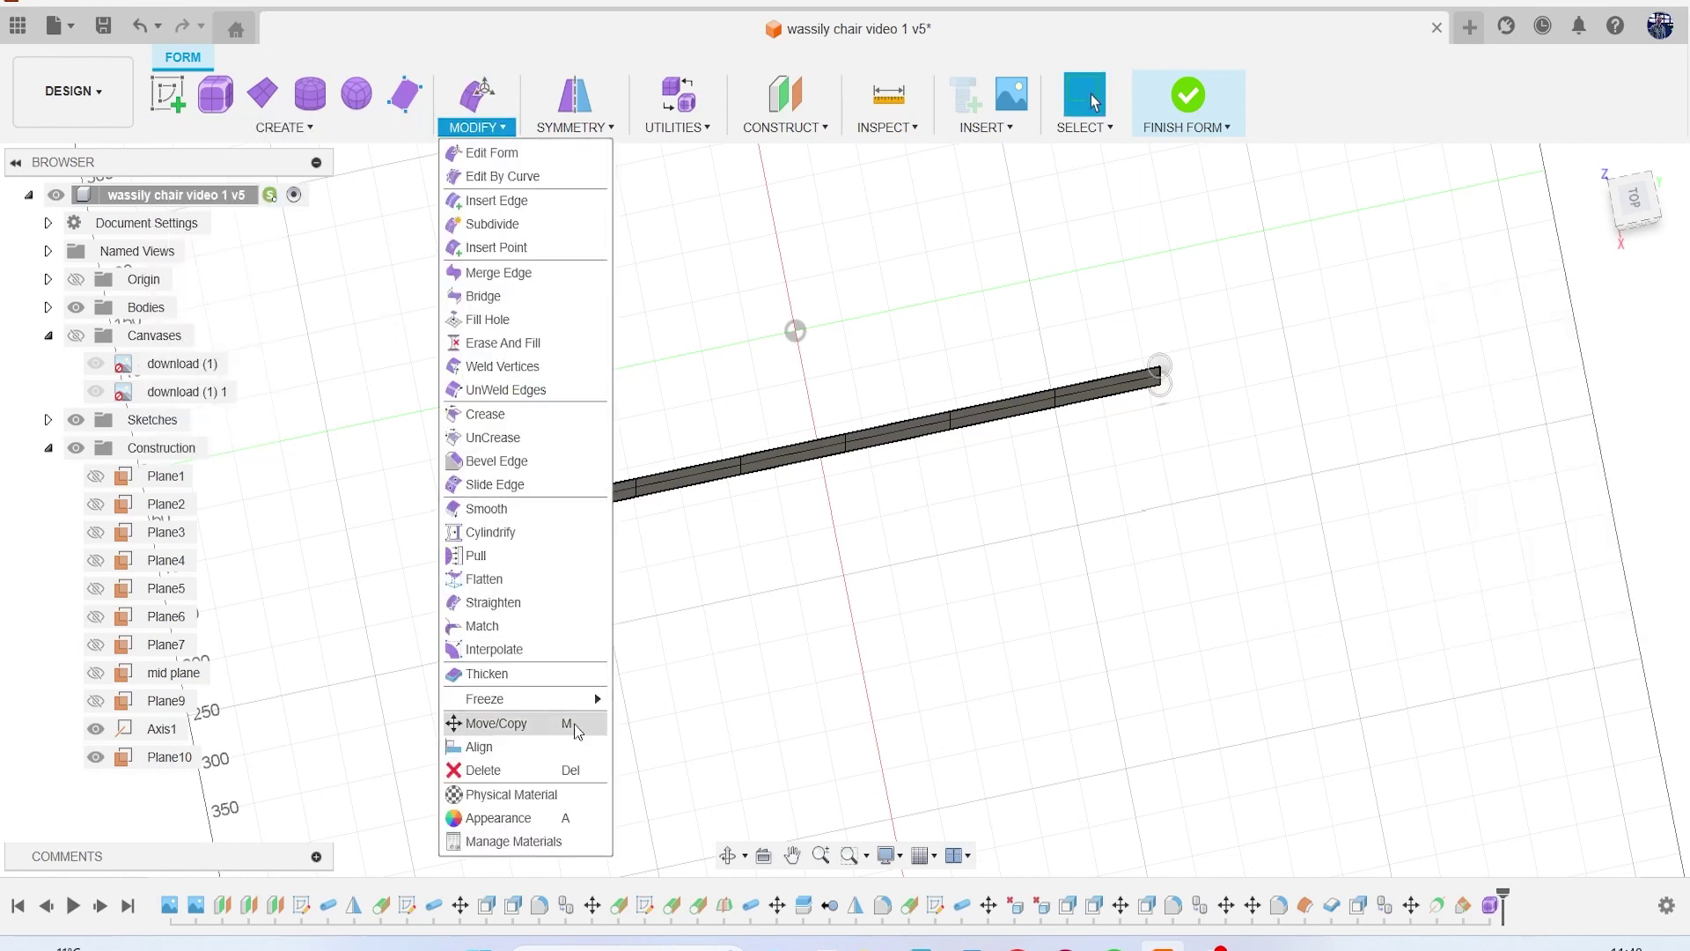
{"action": "left_click", "coordinate": [524, 676]}
{"action": "left_click", "coordinate": [707, 485]}
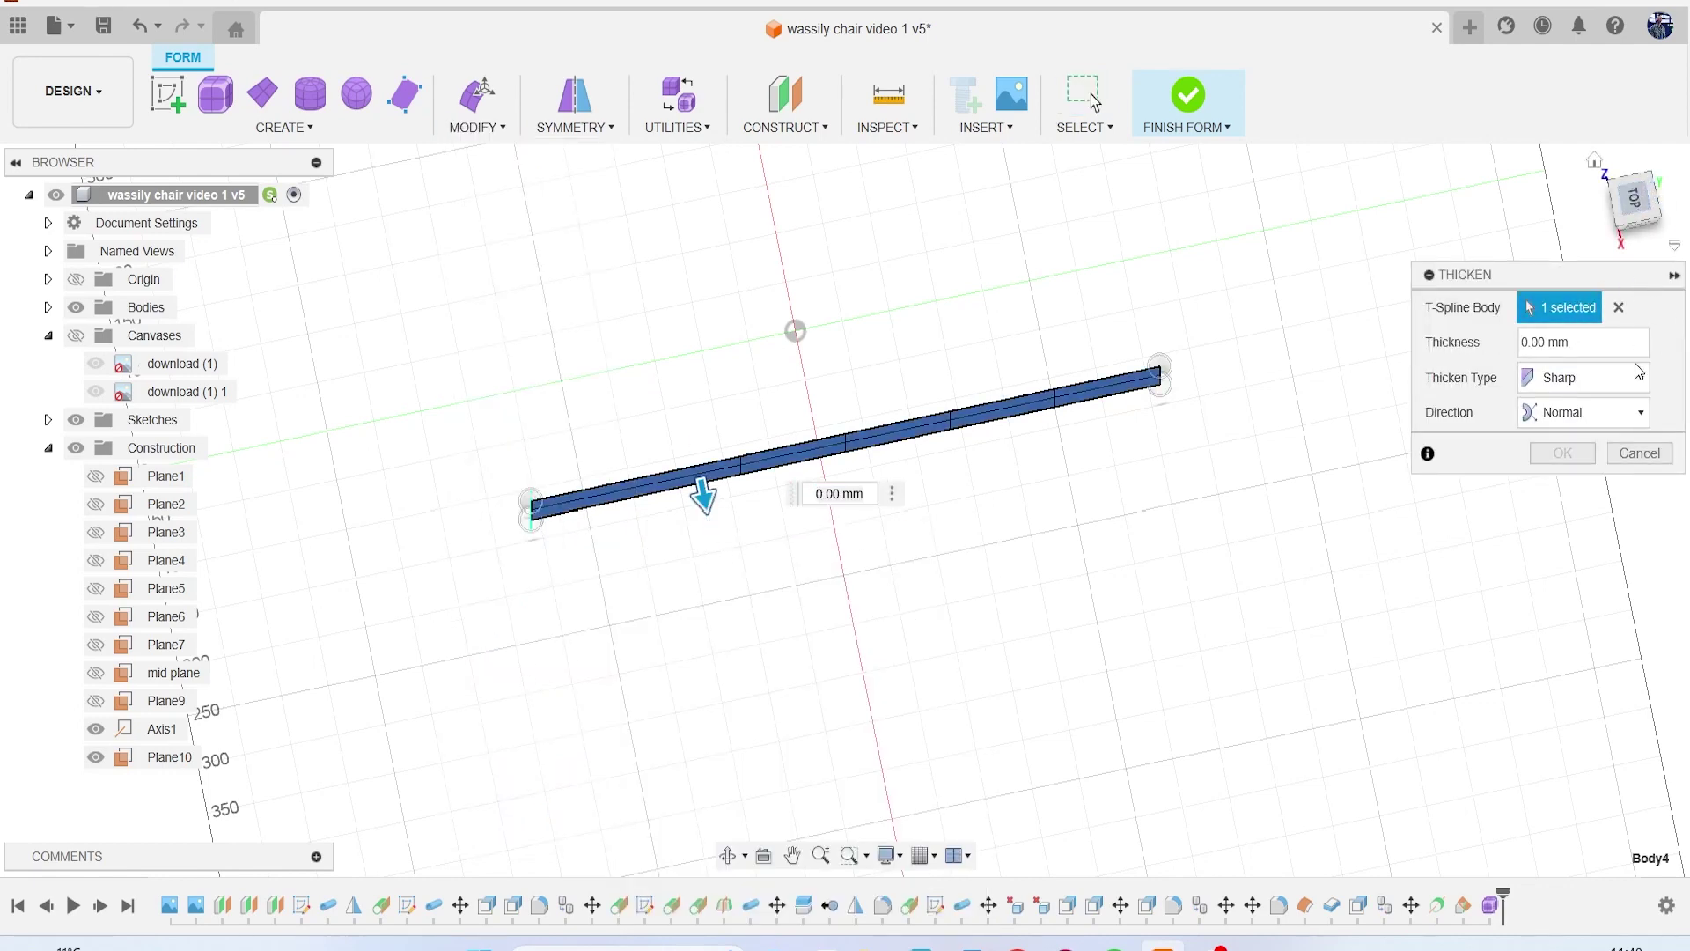
{"action": "left_click", "coordinate": [1618, 415]}
{"action": "left_click", "coordinate": [1619, 415]}
{"action": "left_click", "coordinate": [1636, 190]}
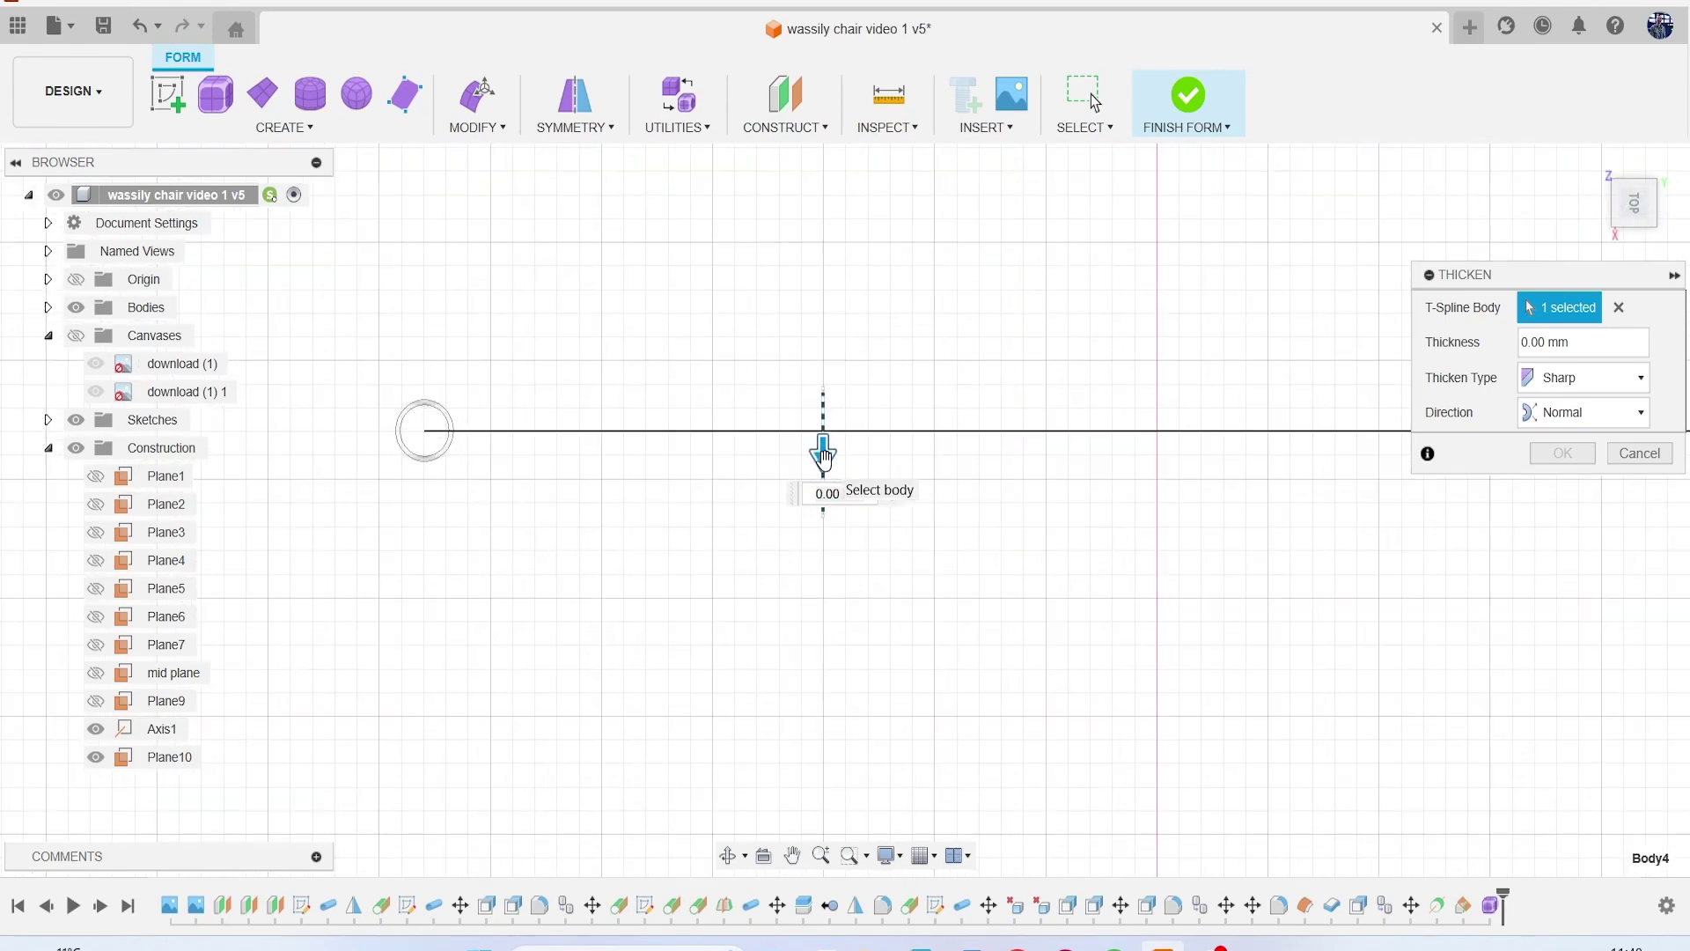
{"action": "left_click_drag", "start_coordinate": [824, 457], "coordinate": [823, 469]}
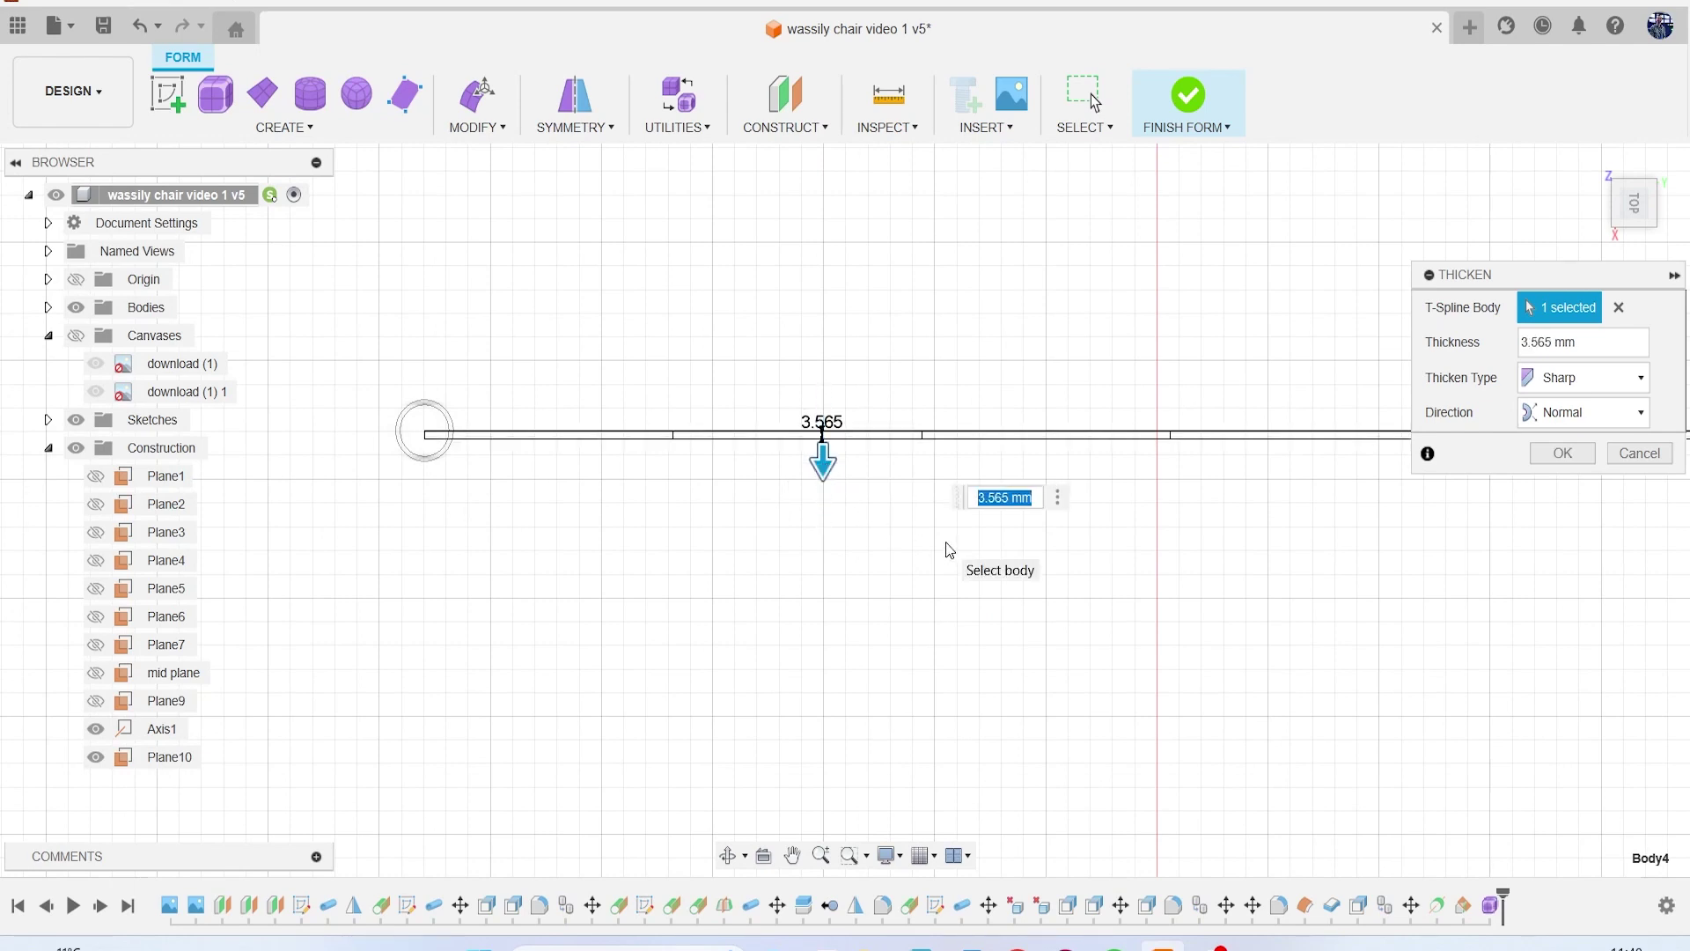
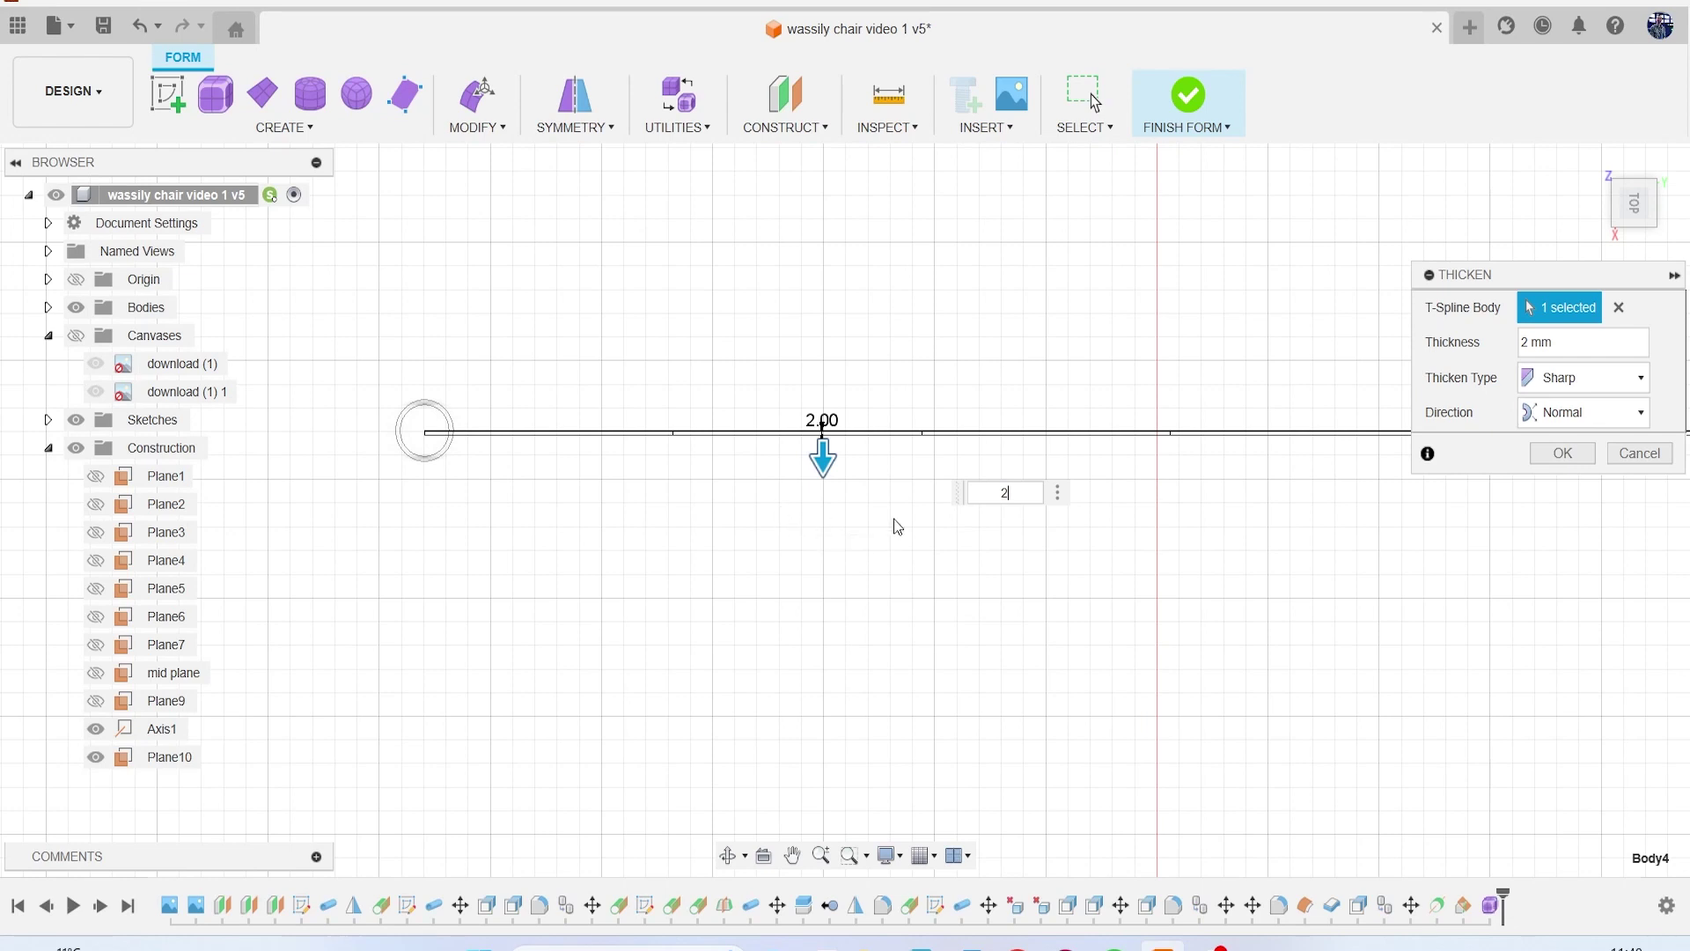
{"action": "left_click", "coordinate": [1575, 452]}
{"action": "left_click", "coordinate": [1188, 97]}
{"action": "scroll", "coordinate": [863, 476], "scroll_direction": "down", "scroll_amount": 4}
{"action": "scroll", "coordinate": [566, 445], "scroll_direction": "up", "scroll_amount": 10}
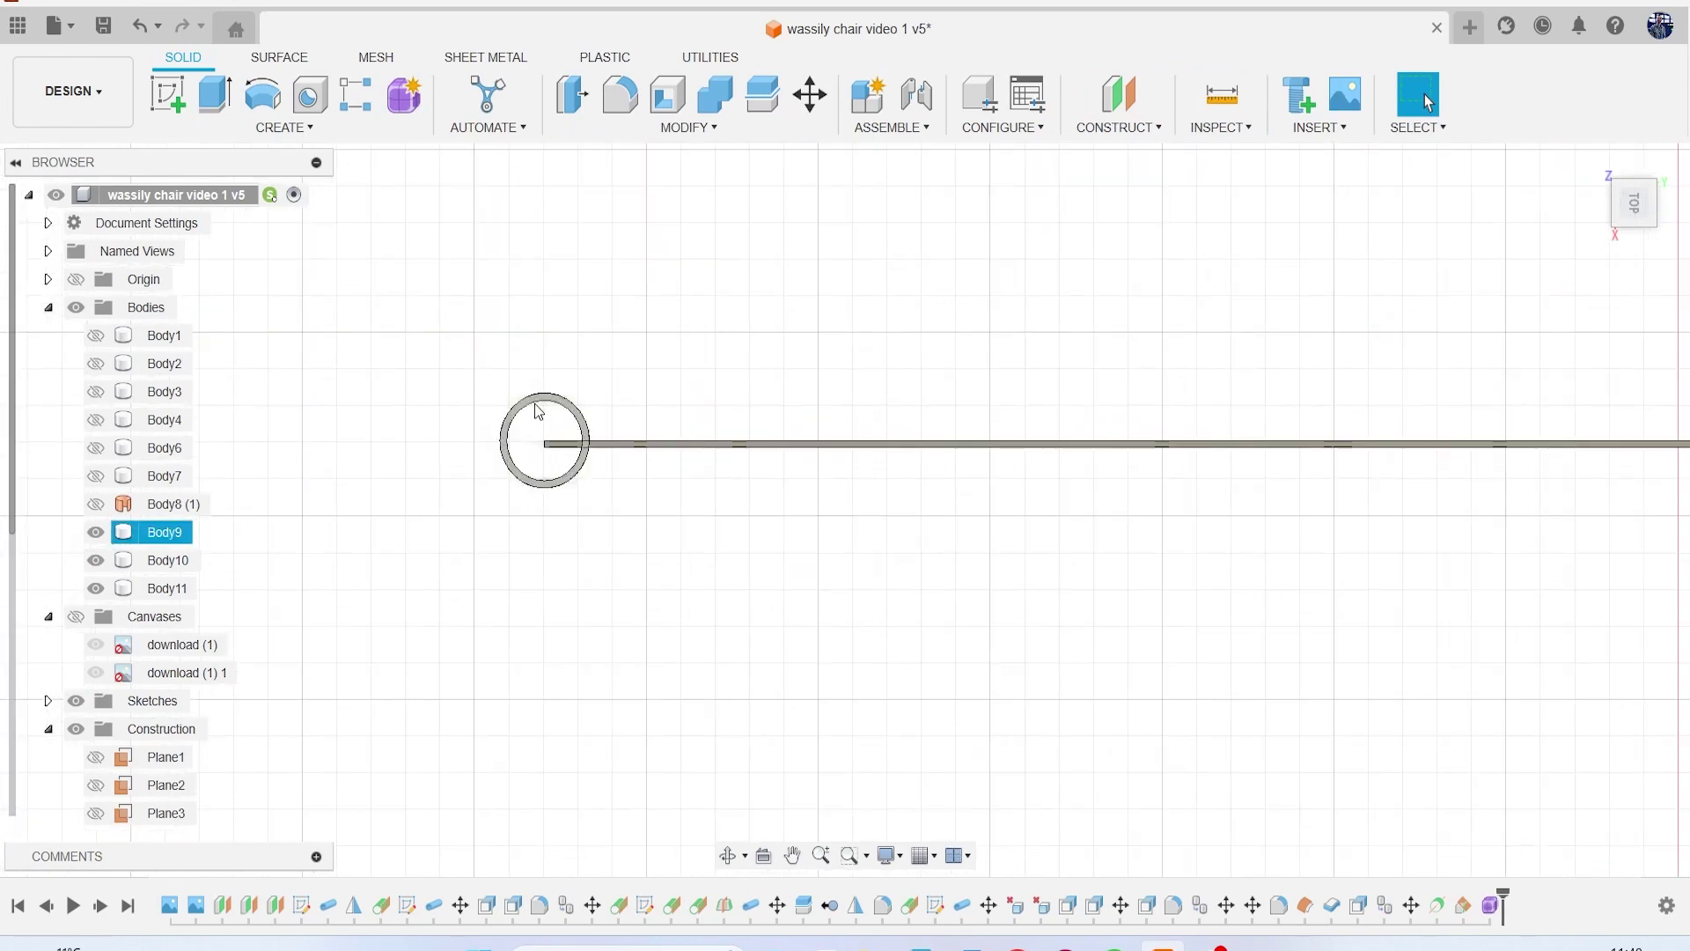
Step: Move the strap body -1 mm along X so it is centred on the sleeves
{"action": "left_click", "coordinate": [598, 438]}
{"action": "right_click", "coordinate": [773, 155]}
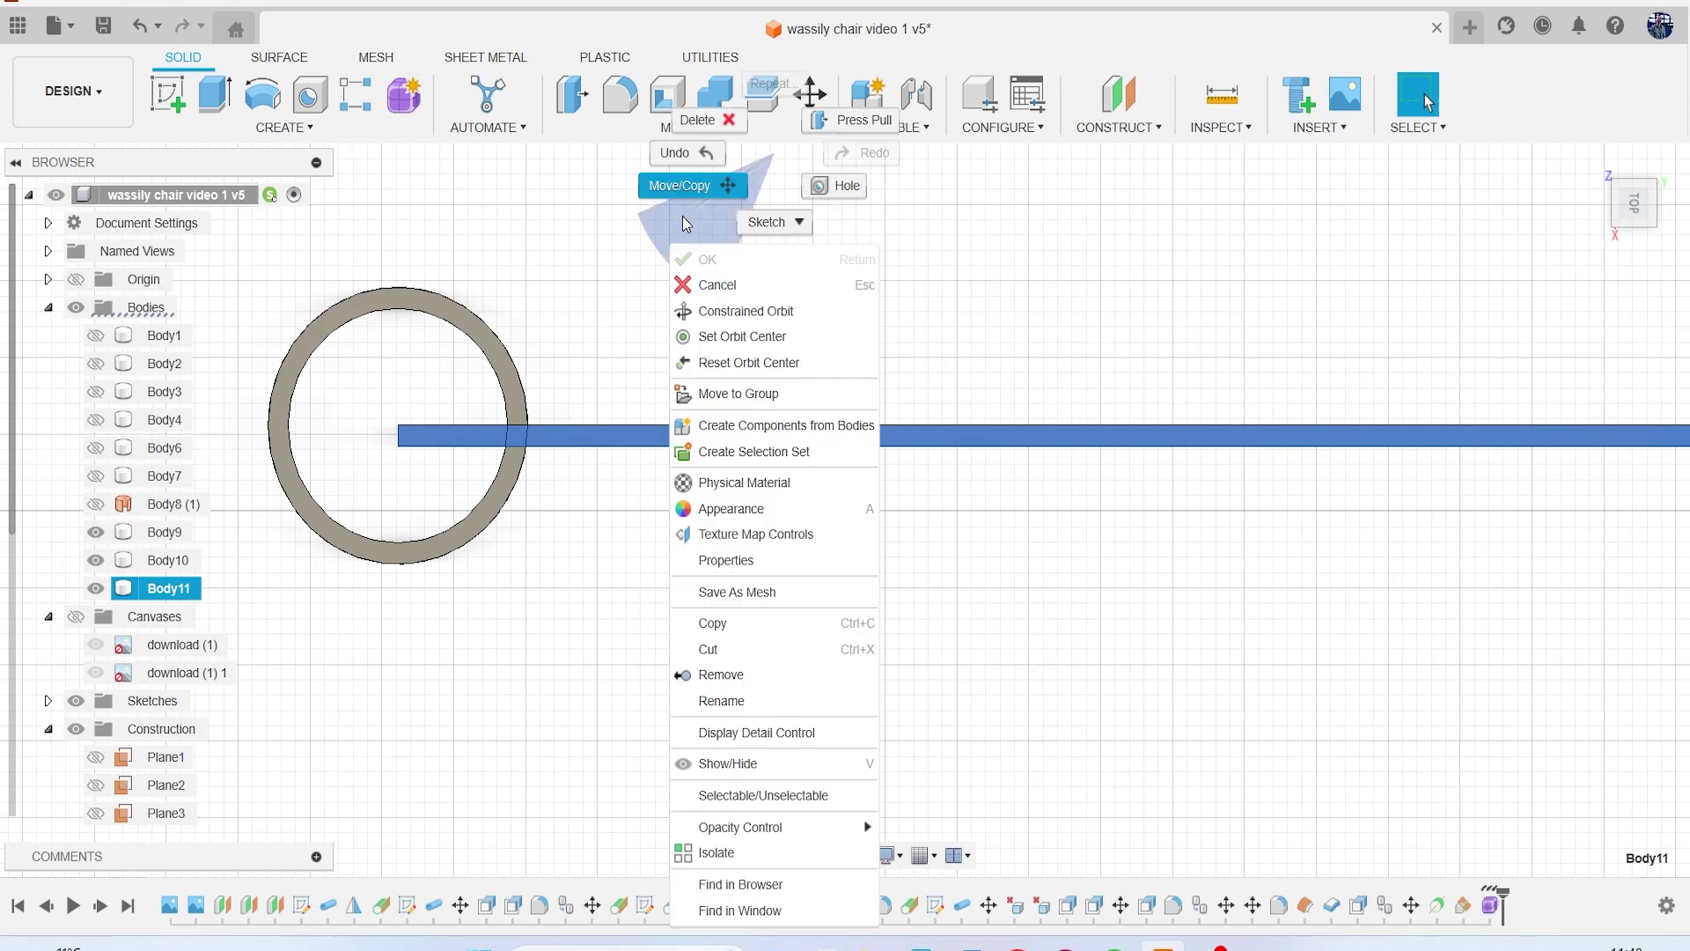
{"action": "left_click", "coordinate": [686, 224]}
{"action": "left_click_drag", "start_coordinate": [400, 483], "coordinate": [397, 487]}
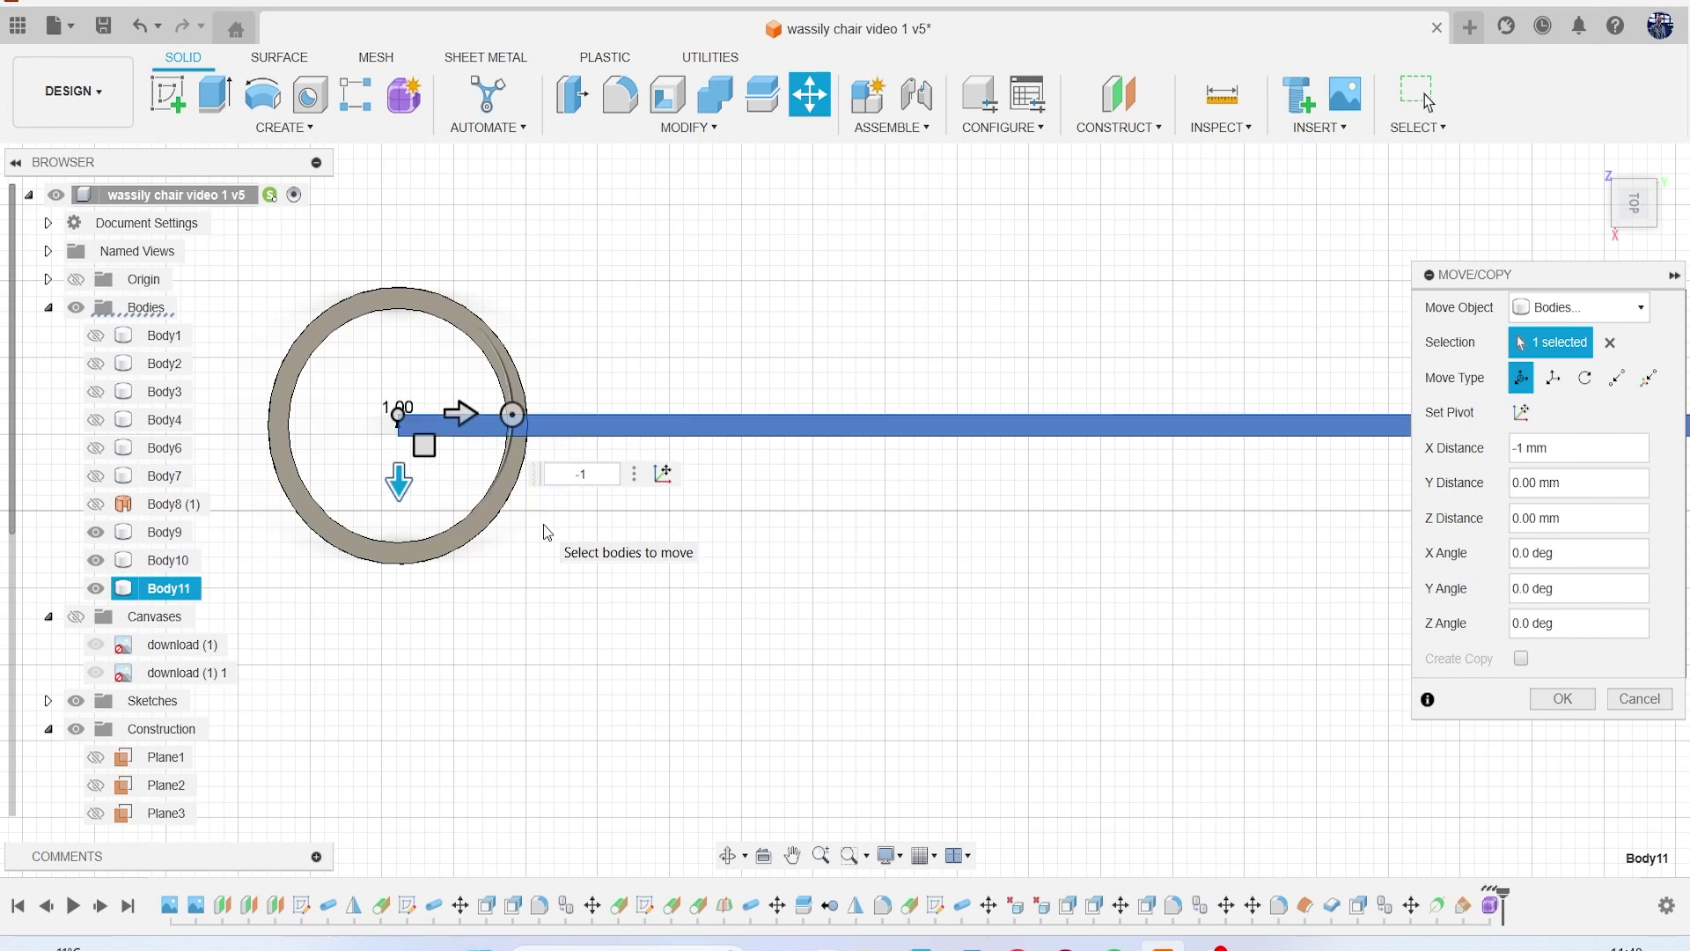
{"action": "key", "text": "Return"}
Step: Split the strap with the inner face of the Body9 sleeve and hide the piece cut off inside that sleeve
{"action": "scroll", "coordinate": [560, 503], "scroll_direction": "down", "scroll_amount": 5}
{"action": "scroll", "coordinate": [560, 503], "scroll_direction": "down", "scroll_amount": 5}
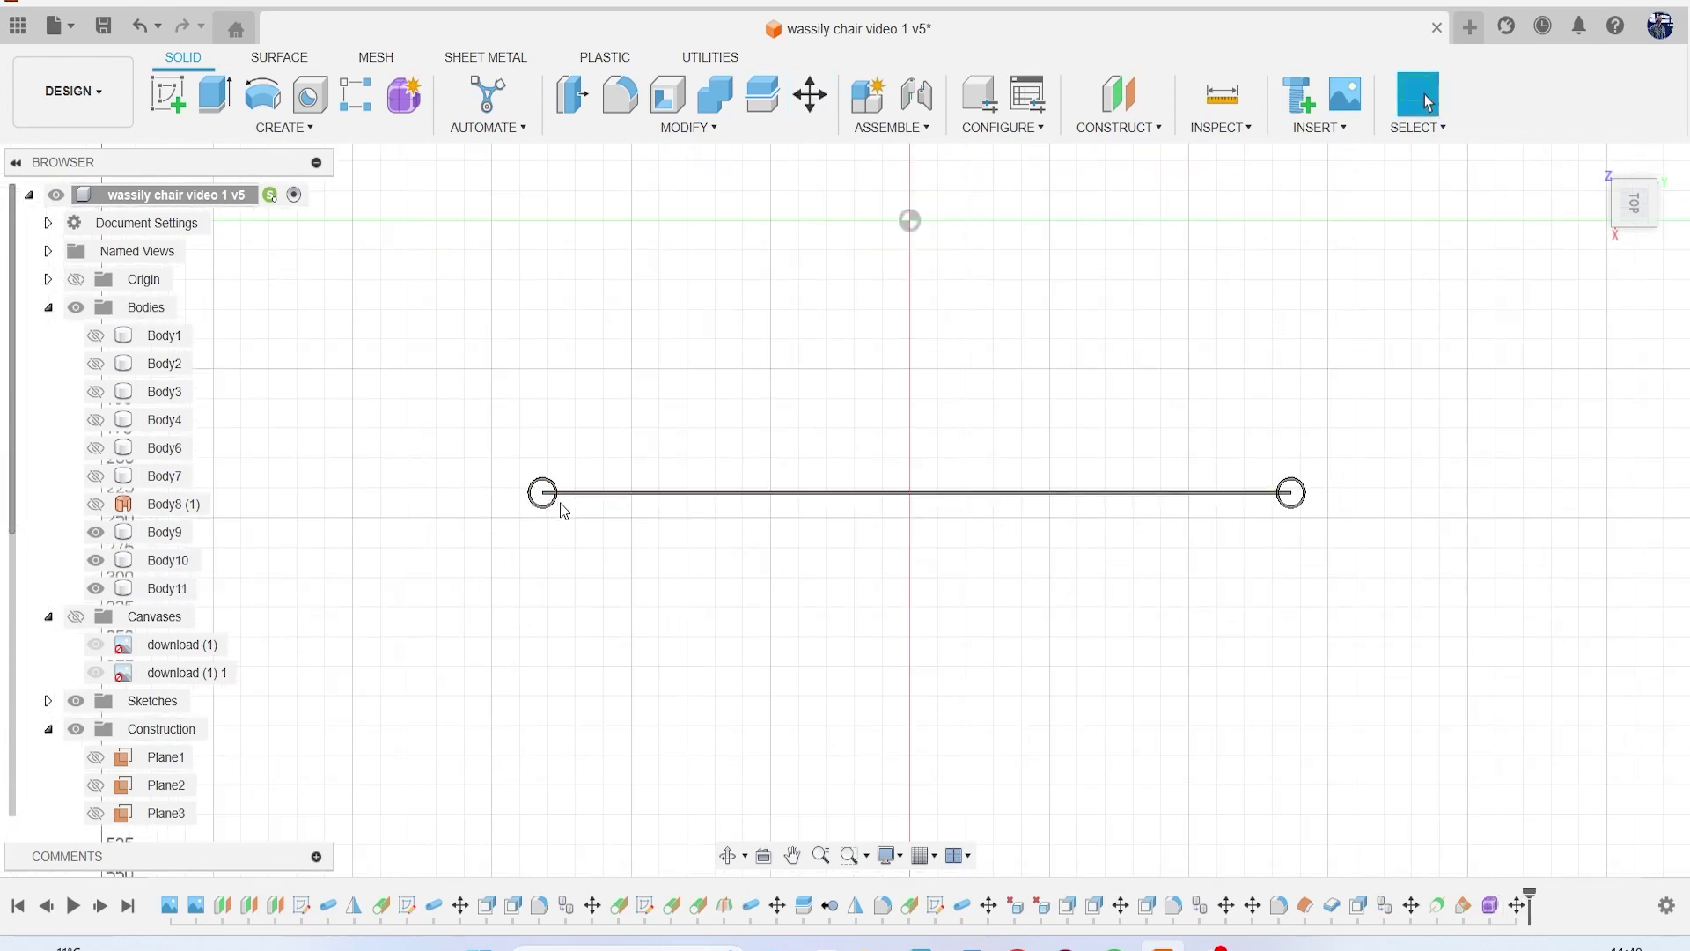
{"action": "left_click_drag", "start_coordinate": [1631, 197], "coordinate": [1681, 163]}
{"action": "scroll", "coordinate": [1220, 308], "scroll_direction": "up", "scroll_amount": 4}
{"action": "left_click_drag", "start_coordinate": [1625, 211], "coordinate": [1627, 236]}
{"action": "scroll", "coordinate": [417, 564], "scroll_direction": "up", "scroll_amount": 5}
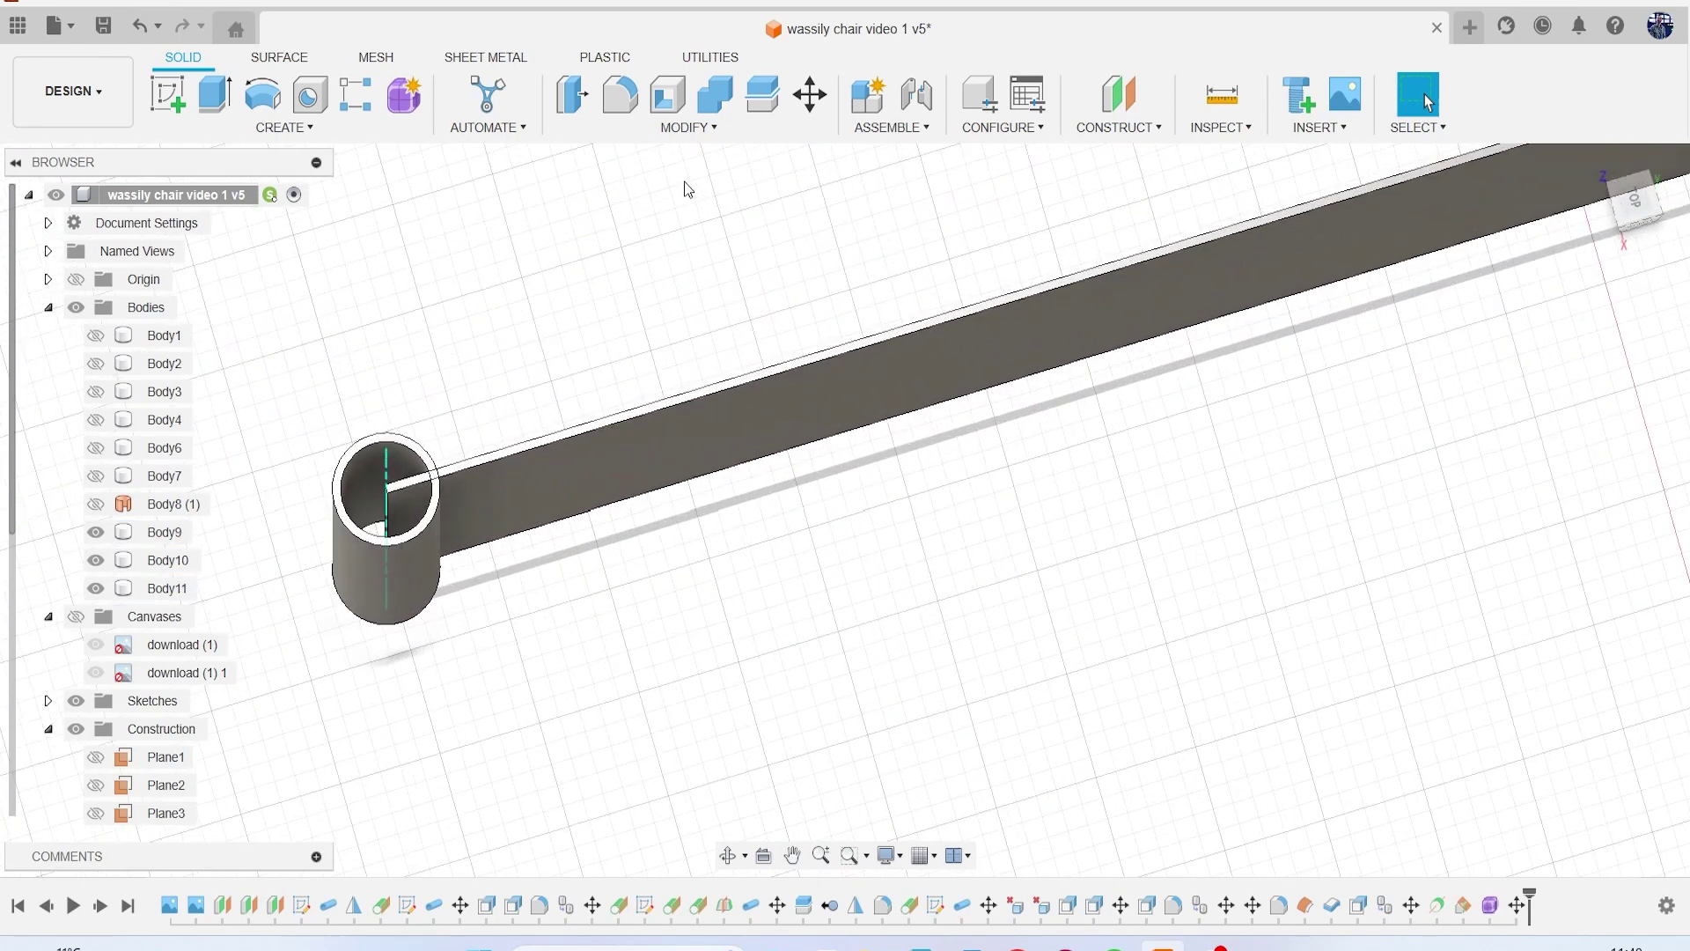
{"action": "left_click", "coordinate": [762, 94]}
{"action": "left_click", "coordinate": [572, 493]}
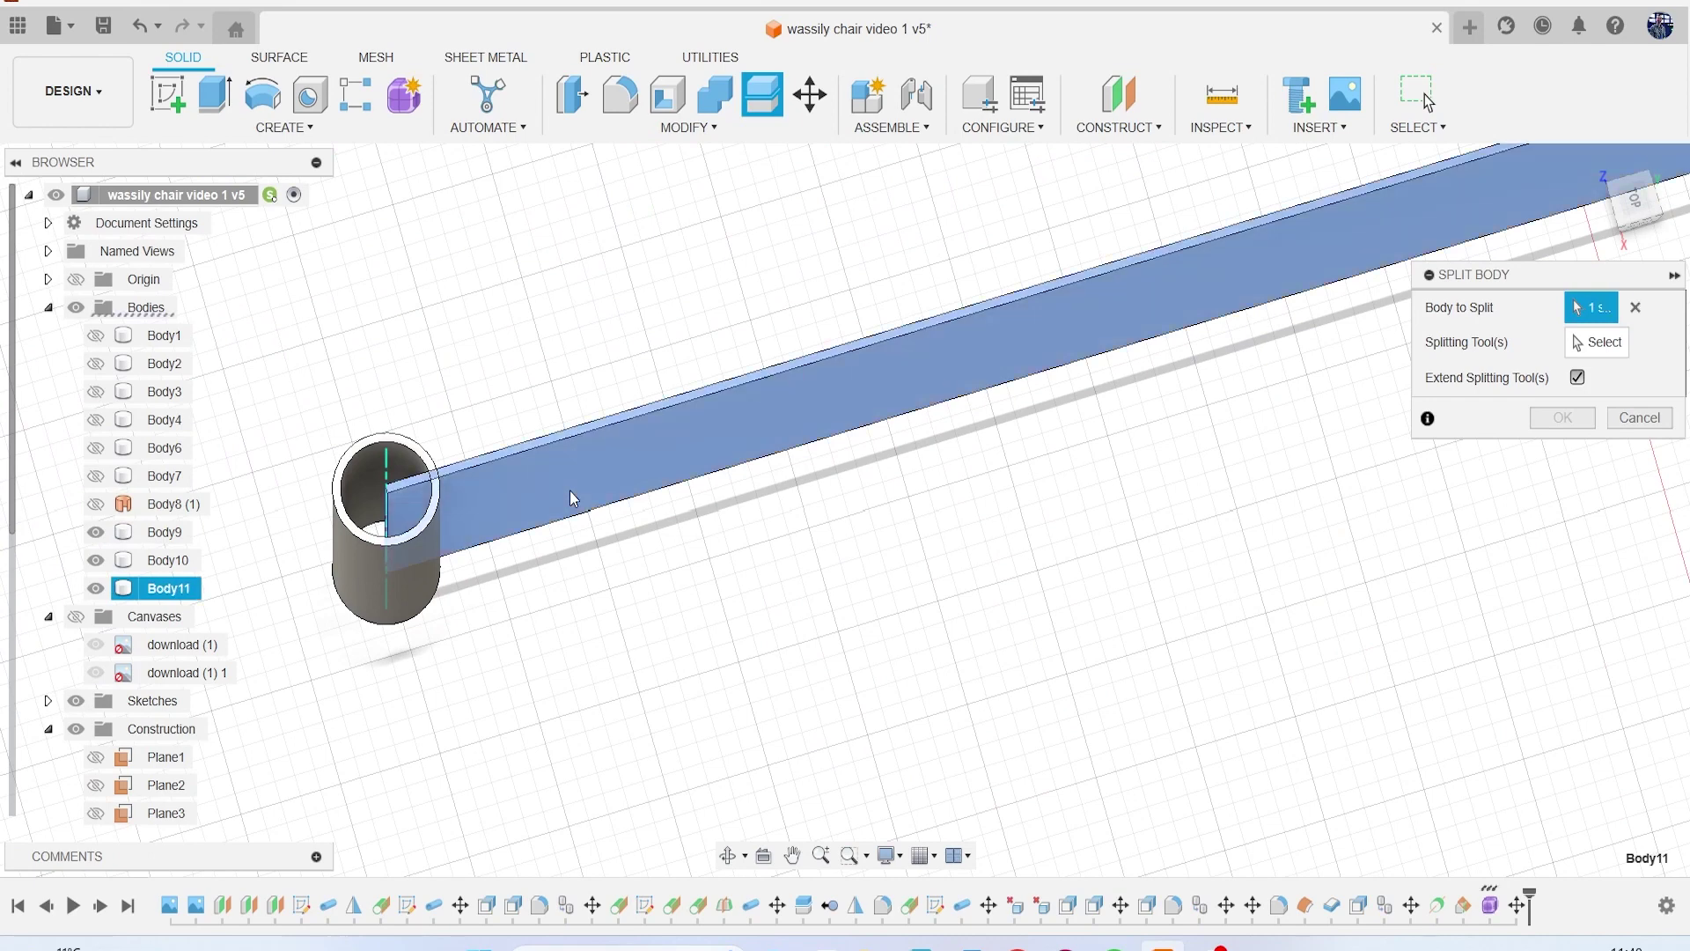
{"action": "left_click", "coordinate": [1591, 352]}
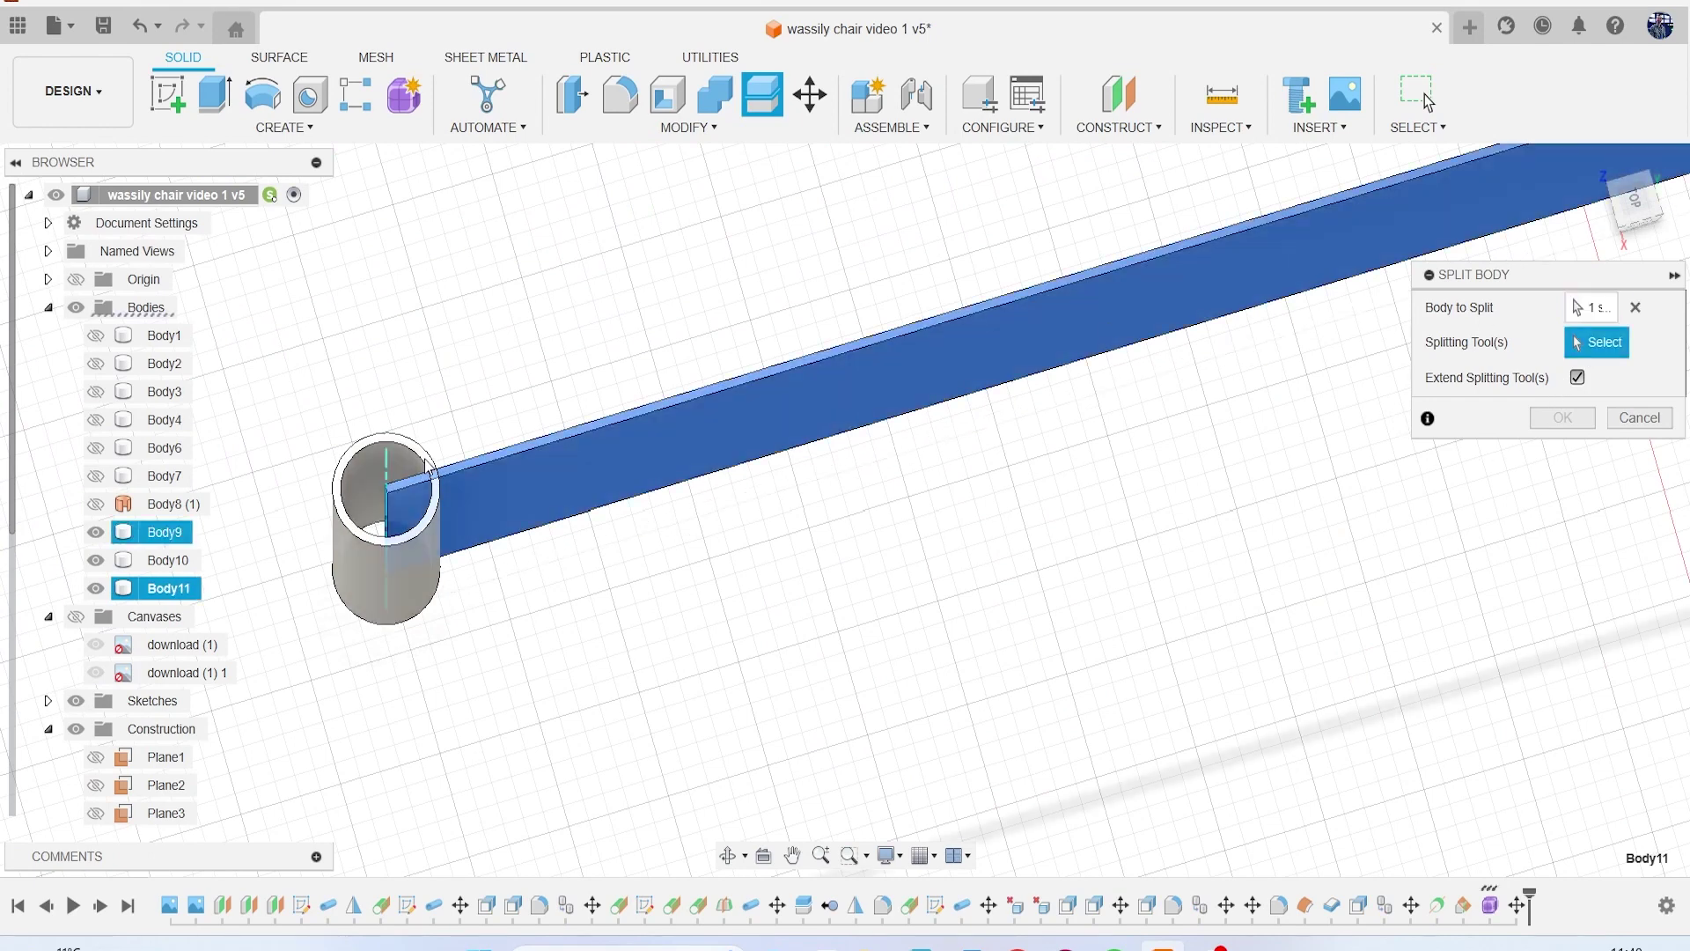
{"action": "left_click", "coordinate": [378, 464]}
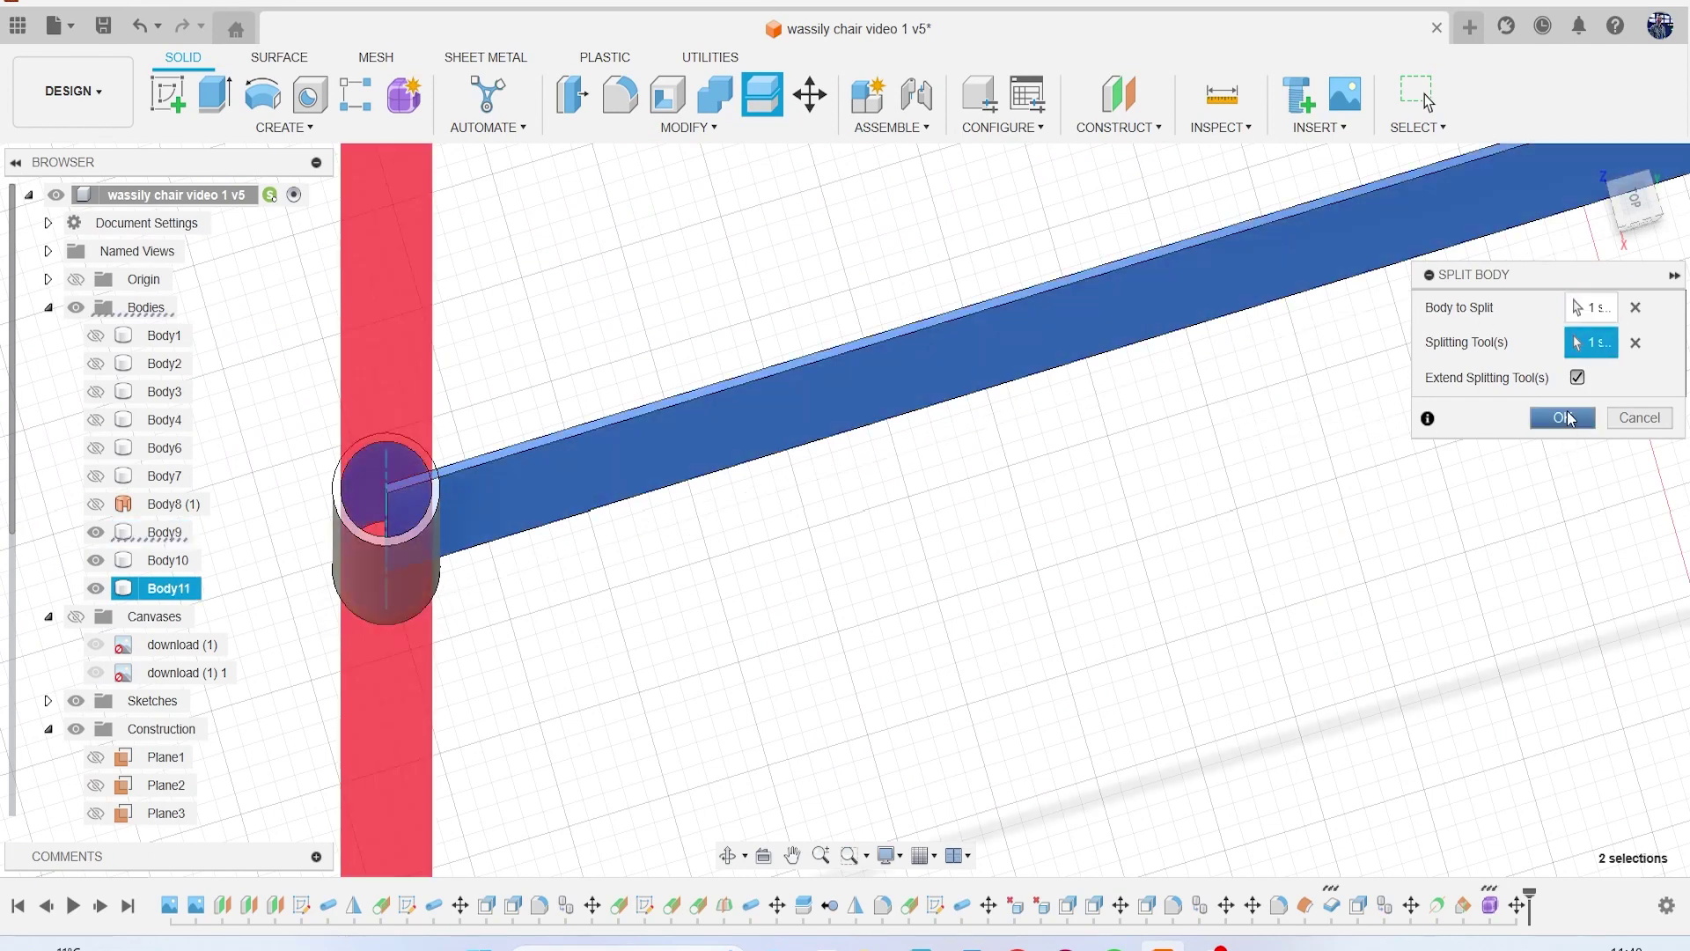
{"action": "left_click", "coordinate": [1562, 418]}
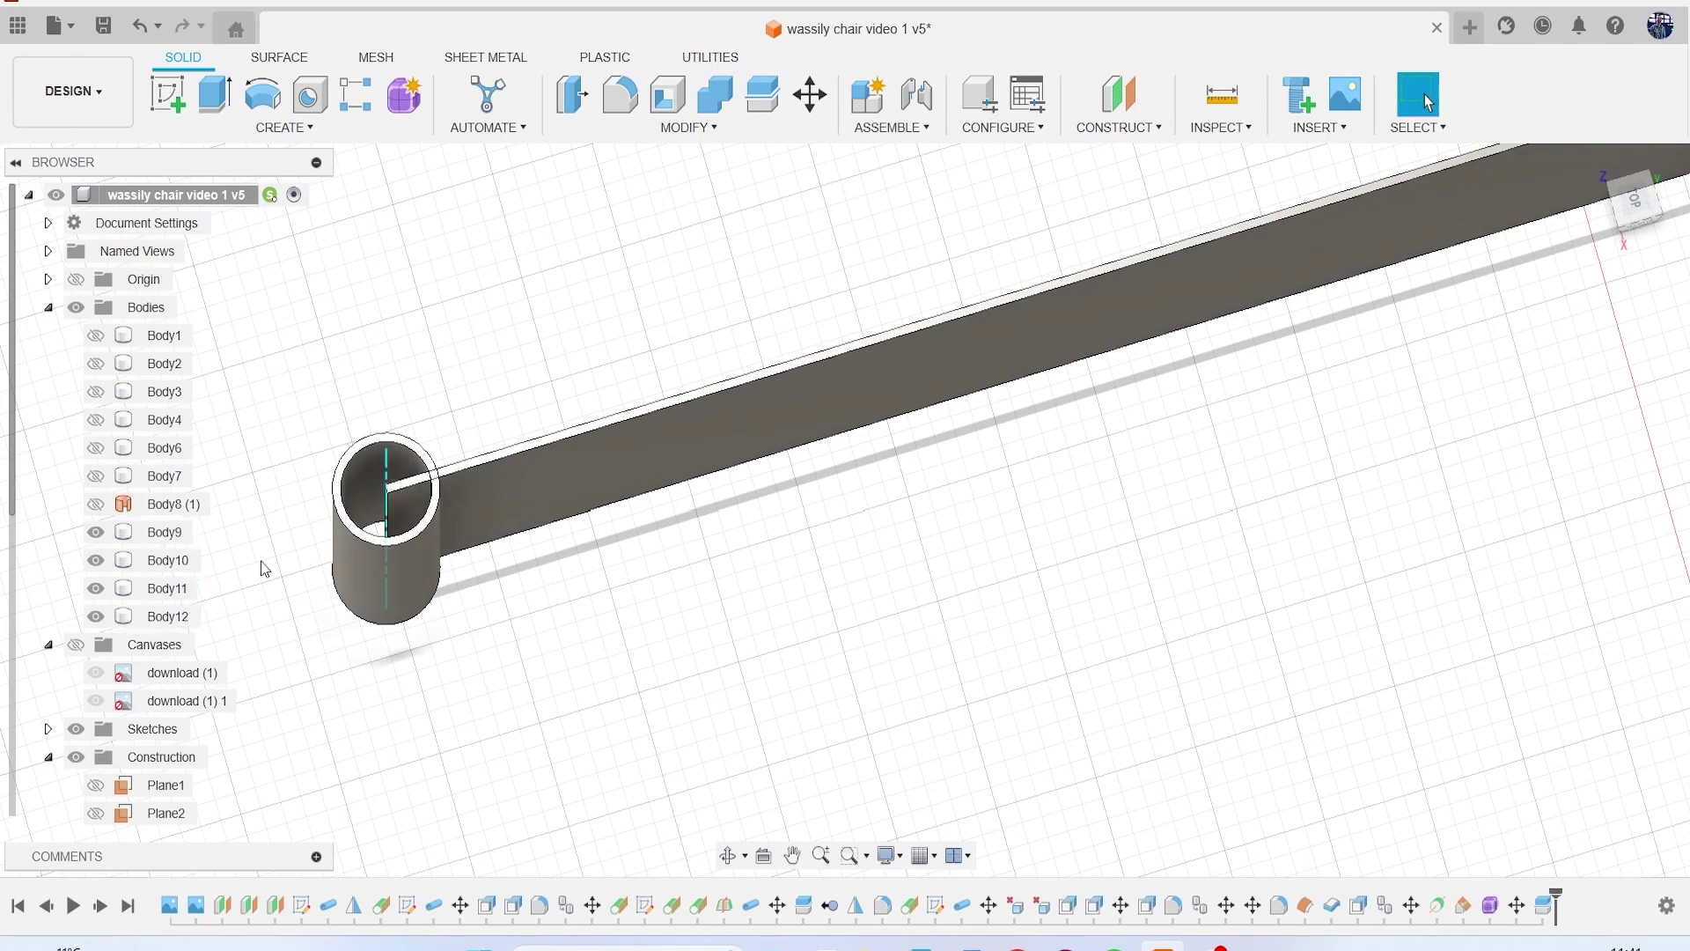
{"action": "left_click", "coordinate": [95, 617]}
{"action": "scroll", "coordinate": [372, 482], "scroll_direction": "up", "scroll_amount": 3}
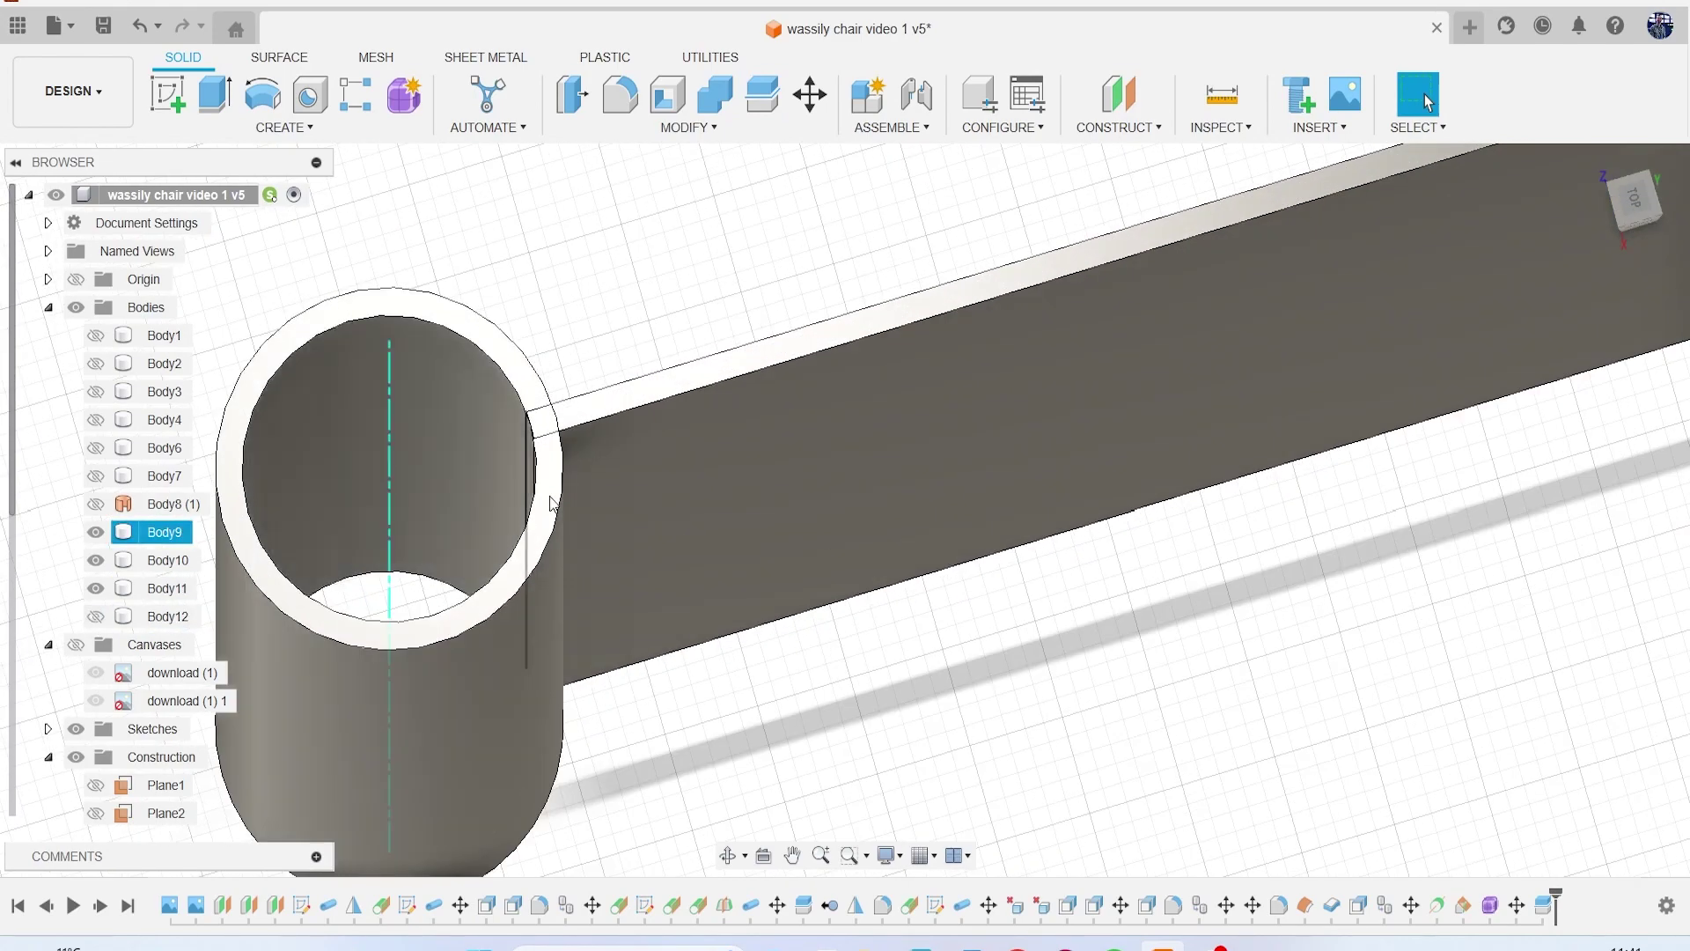
Step: Split the strap with the inner face of the Body10 sleeve and hide the piece cut off inside it
{"action": "scroll", "coordinate": [605, 489], "scroll_direction": "down", "scroll_amount": 6}
{"action": "scroll", "coordinate": [1104, 493], "scroll_direction": "down", "scroll_amount": 5}
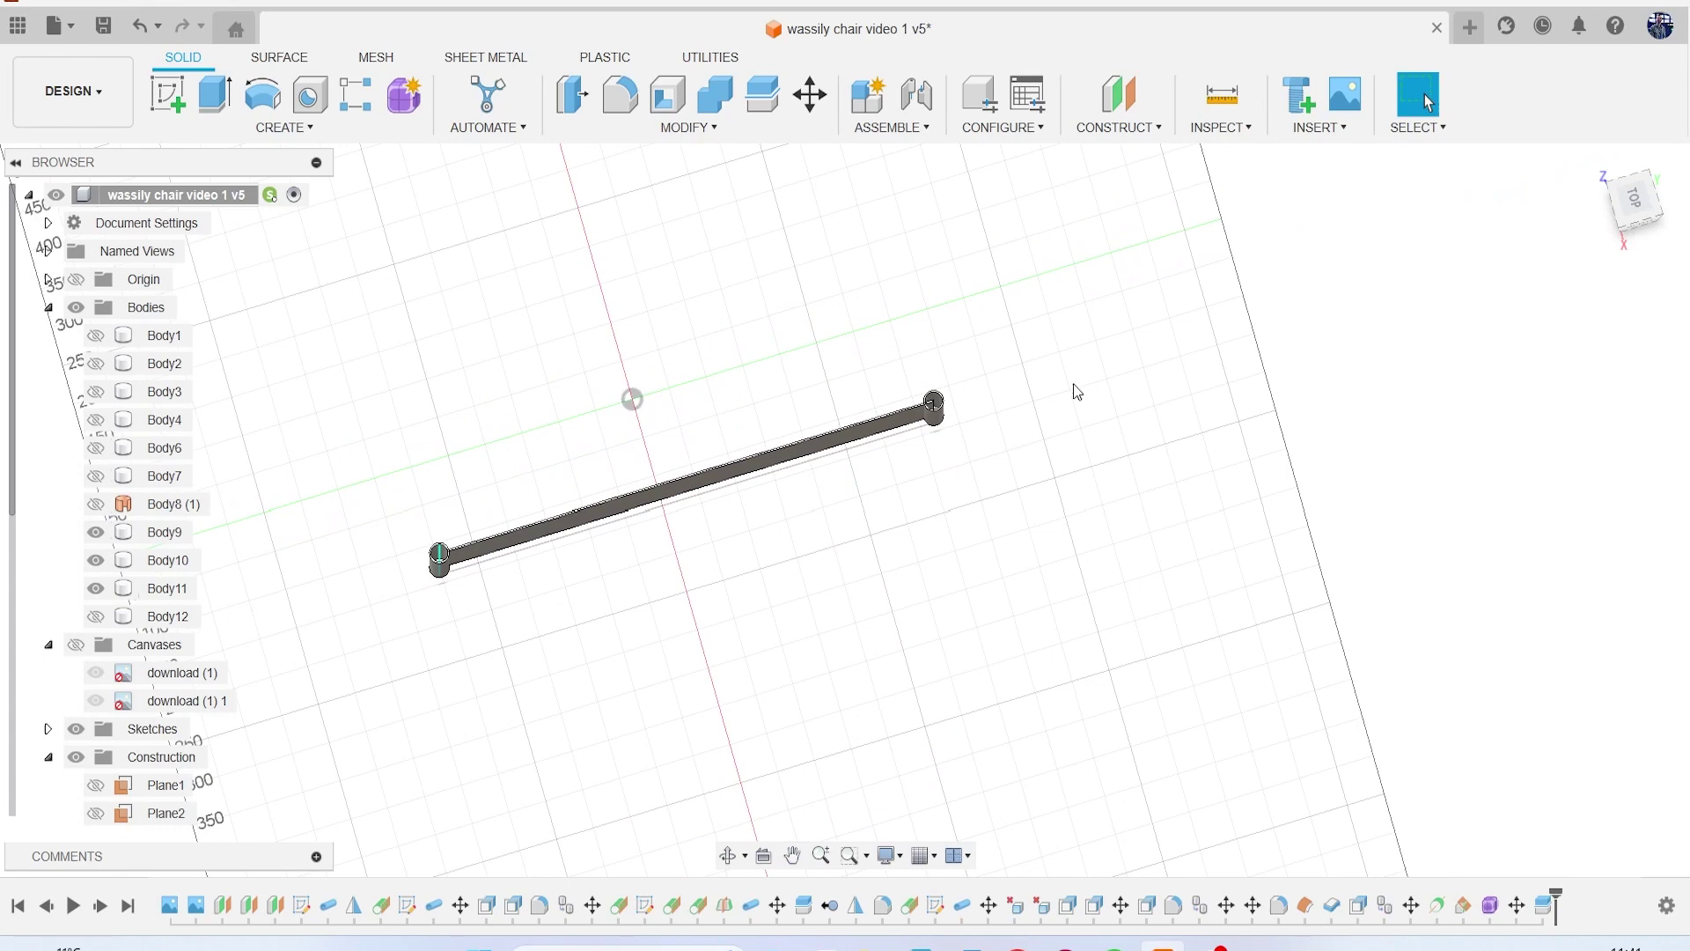
{"action": "scroll", "coordinate": [831, 407], "scroll_direction": "up", "scroll_amount": 8}
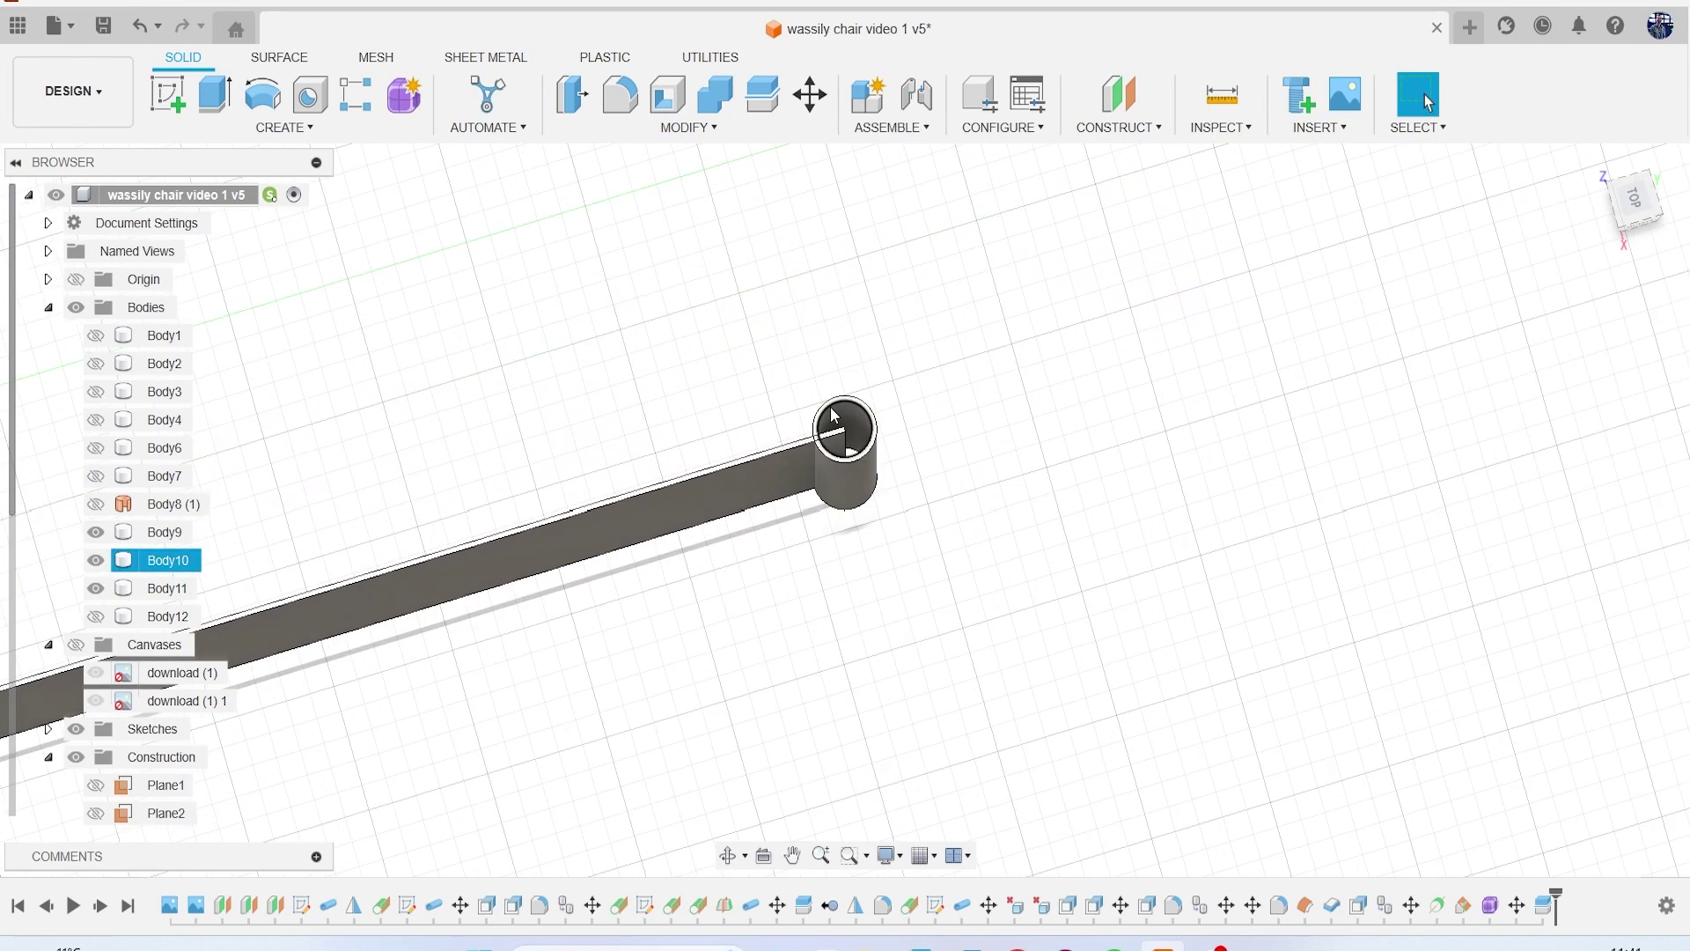
{"action": "left_click", "coordinate": [763, 97]}
{"action": "left_click", "coordinate": [699, 593]}
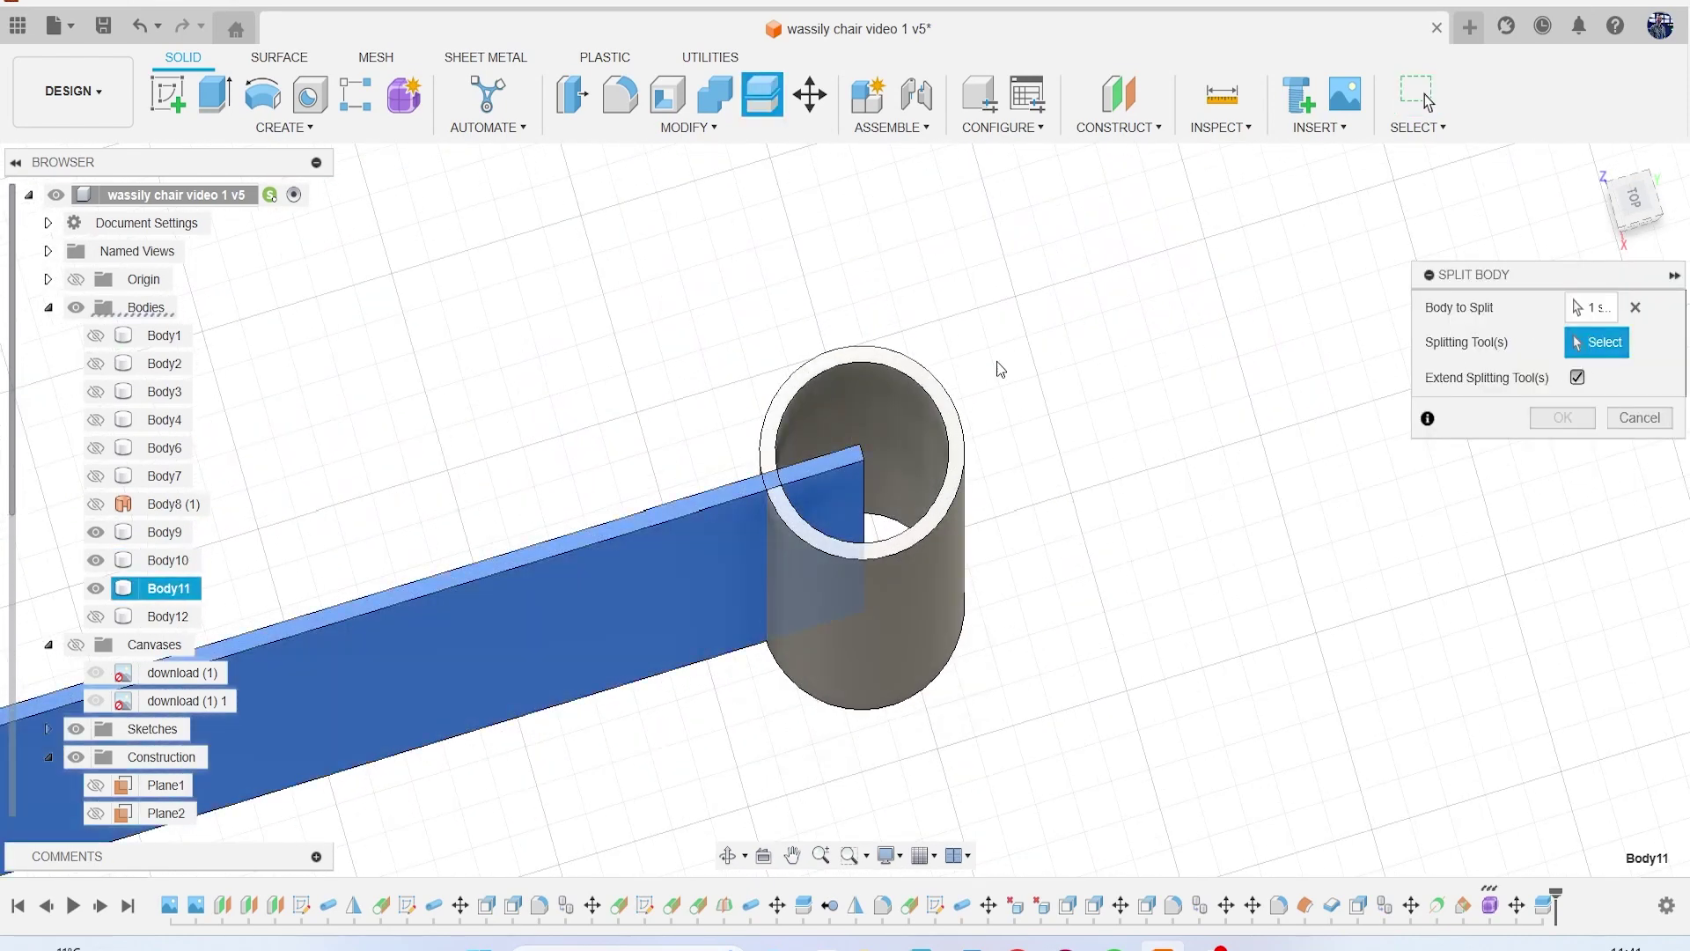
{"action": "left_click", "coordinate": [845, 409]}
{"action": "left_click", "coordinate": [1563, 420]}
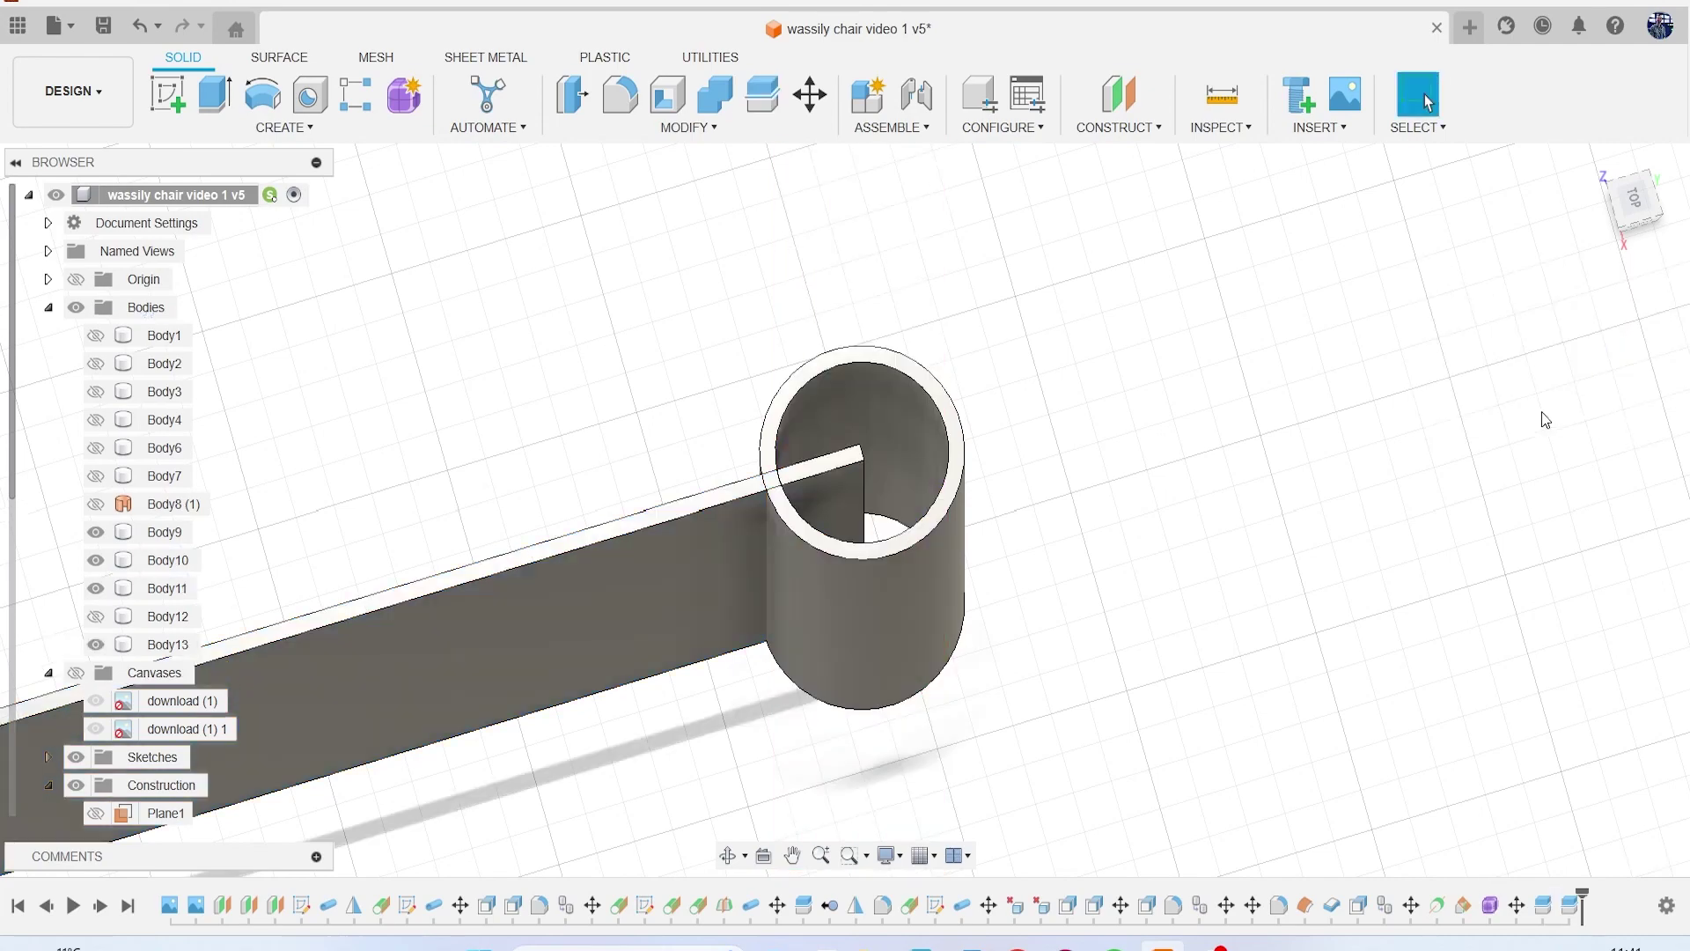
{"action": "left_click", "coordinate": [96, 645]}
{"action": "scroll", "coordinate": [331, 619], "scroll_direction": "down", "scroll_amount": 5}
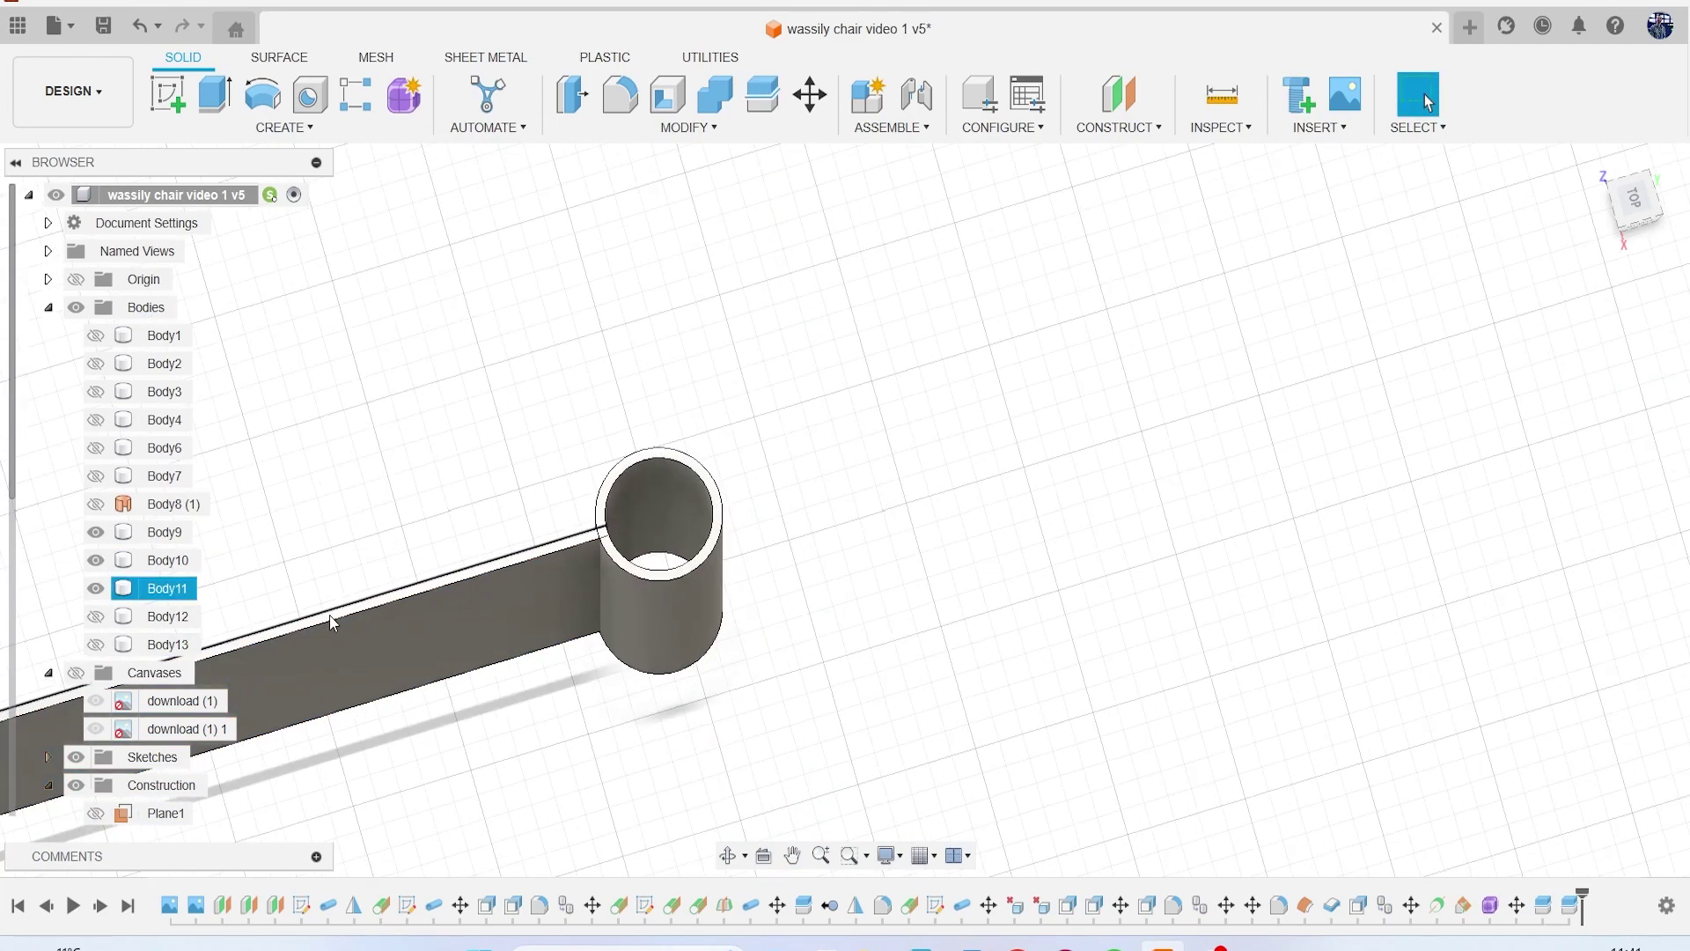
Step: Combine the strap with both end sleeves into one body using the Join operation
{"action": "scroll", "coordinate": [500, 623], "scroll_direction": "down", "scroll_amount": 5}
{"action": "middle_click_drag", "start_coordinate": [533, 612], "coordinate": [1200, 301]}
{"action": "scroll", "coordinate": [725, 519], "scroll_direction": "down", "scroll_amount": 3}
{"action": "middle_click_drag", "start_coordinate": [725, 520], "coordinate": [931, 390]}
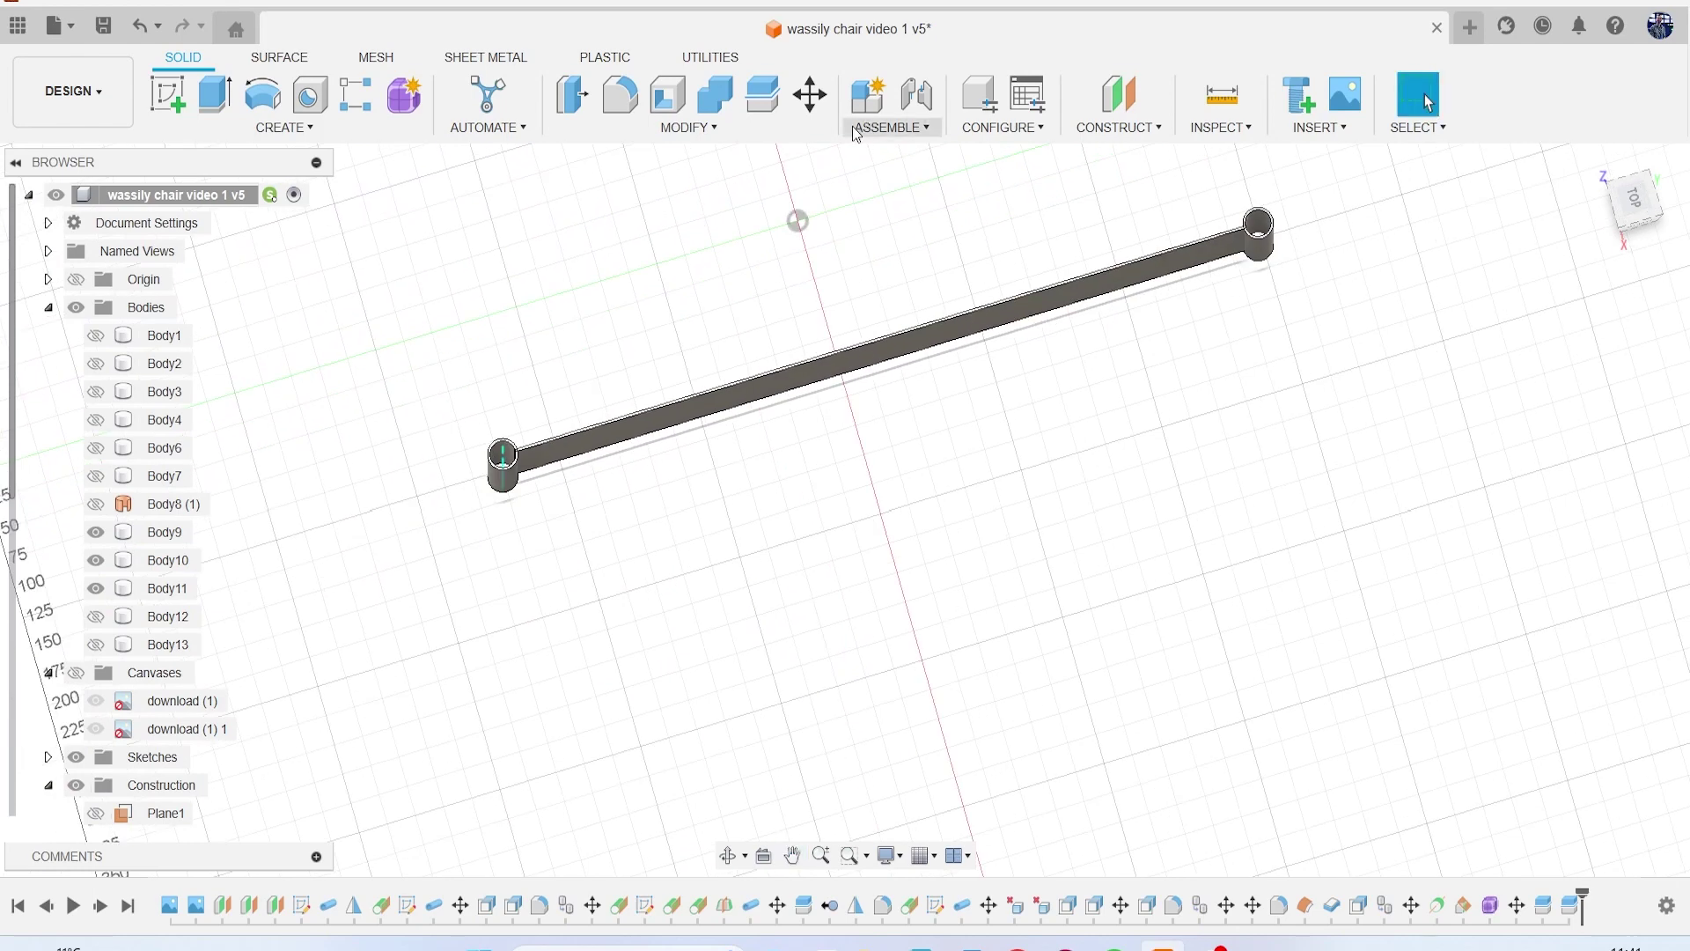
{"action": "left_click", "coordinate": [715, 94]}
{"action": "left_click", "coordinate": [586, 433]}
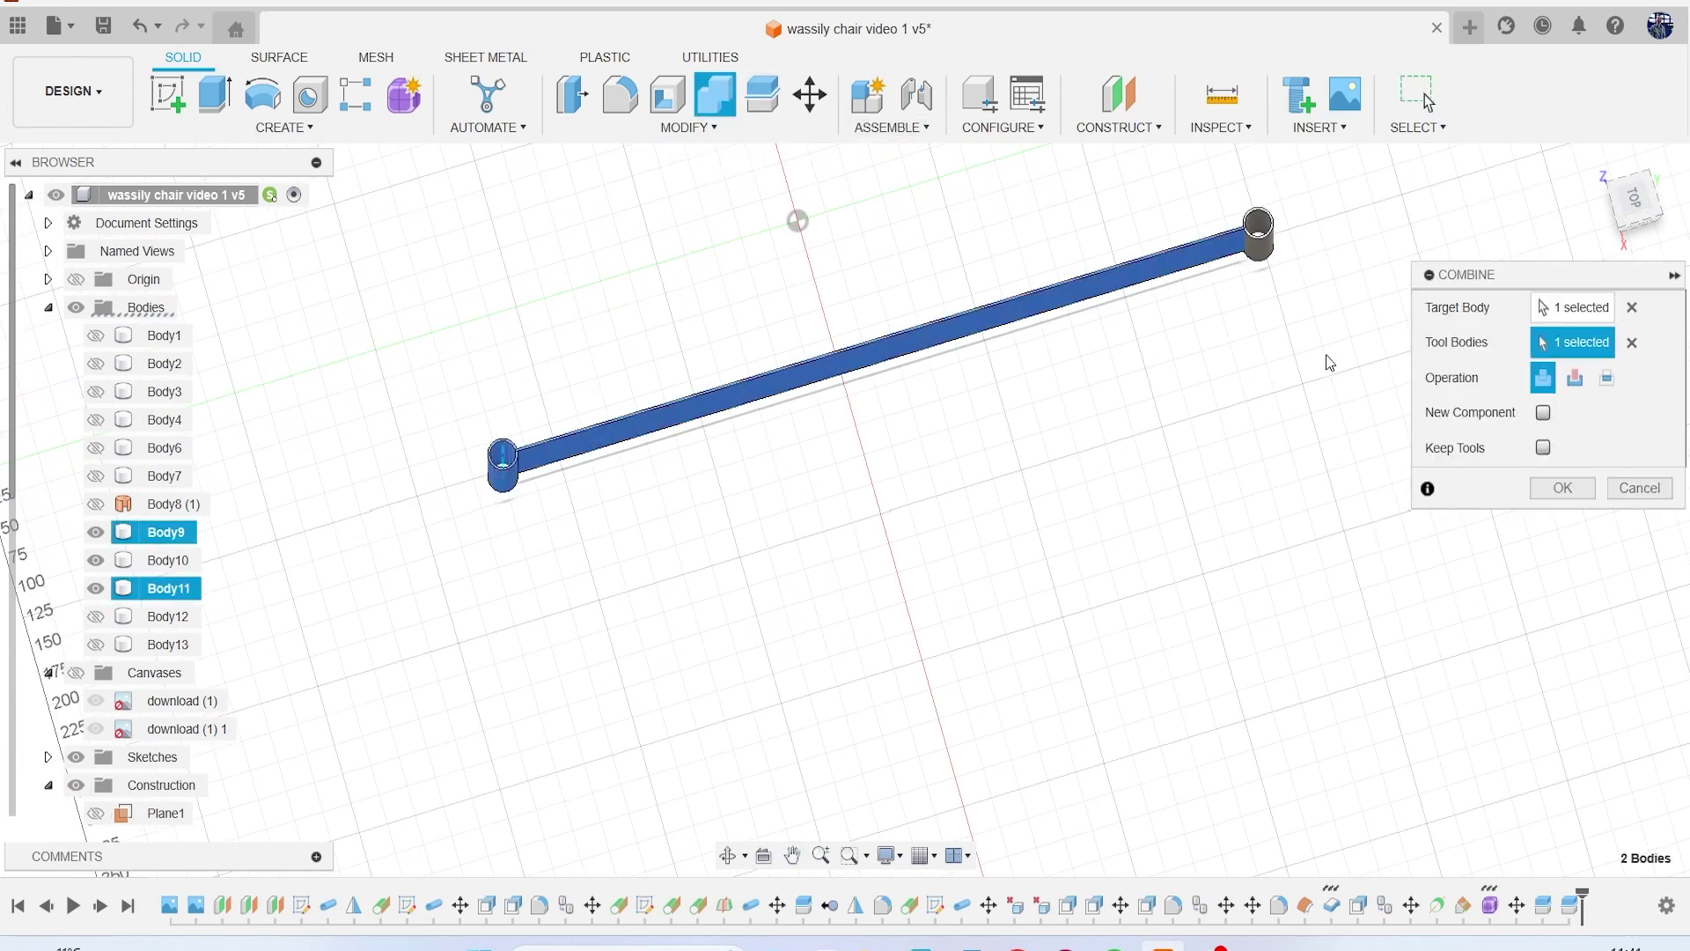
{"action": "left_click", "coordinate": [1568, 491]}
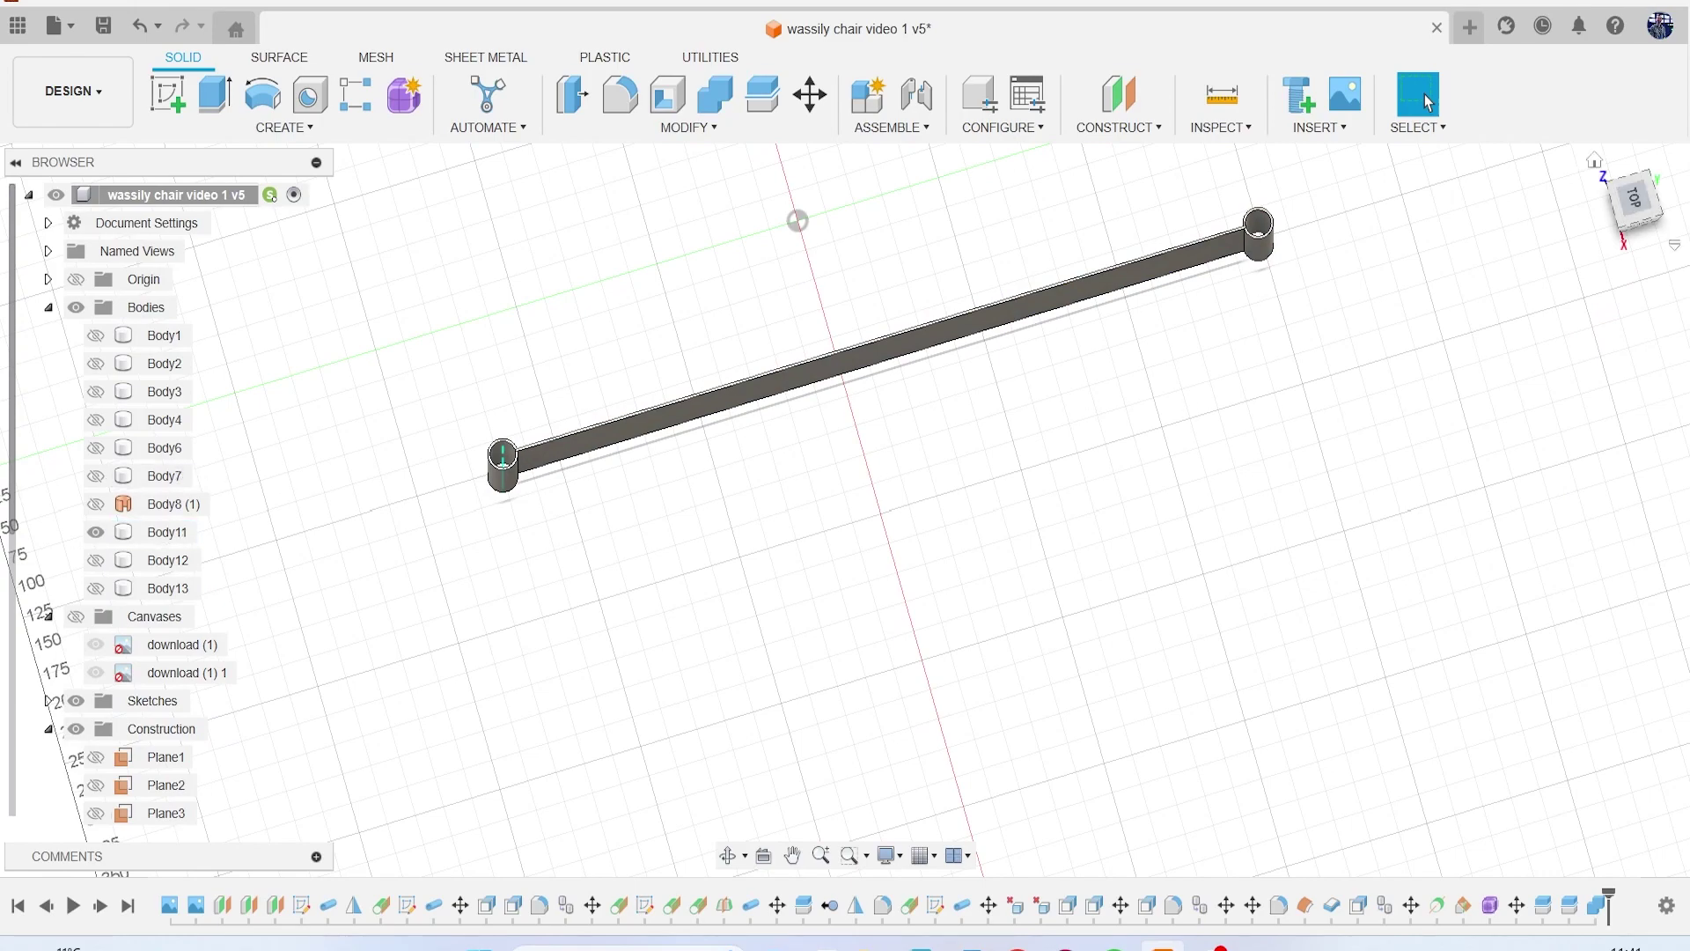
Step: Start a fillet of about 5.415 mm on one edge where the strap meets the first sleeve
{"action": "left_click_drag", "start_coordinate": [1638, 181], "coordinate": [1593, 212]}
{"action": "scroll", "coordinate": [700, 412], "scroll_direction": "up", "scroll_amount": 8}
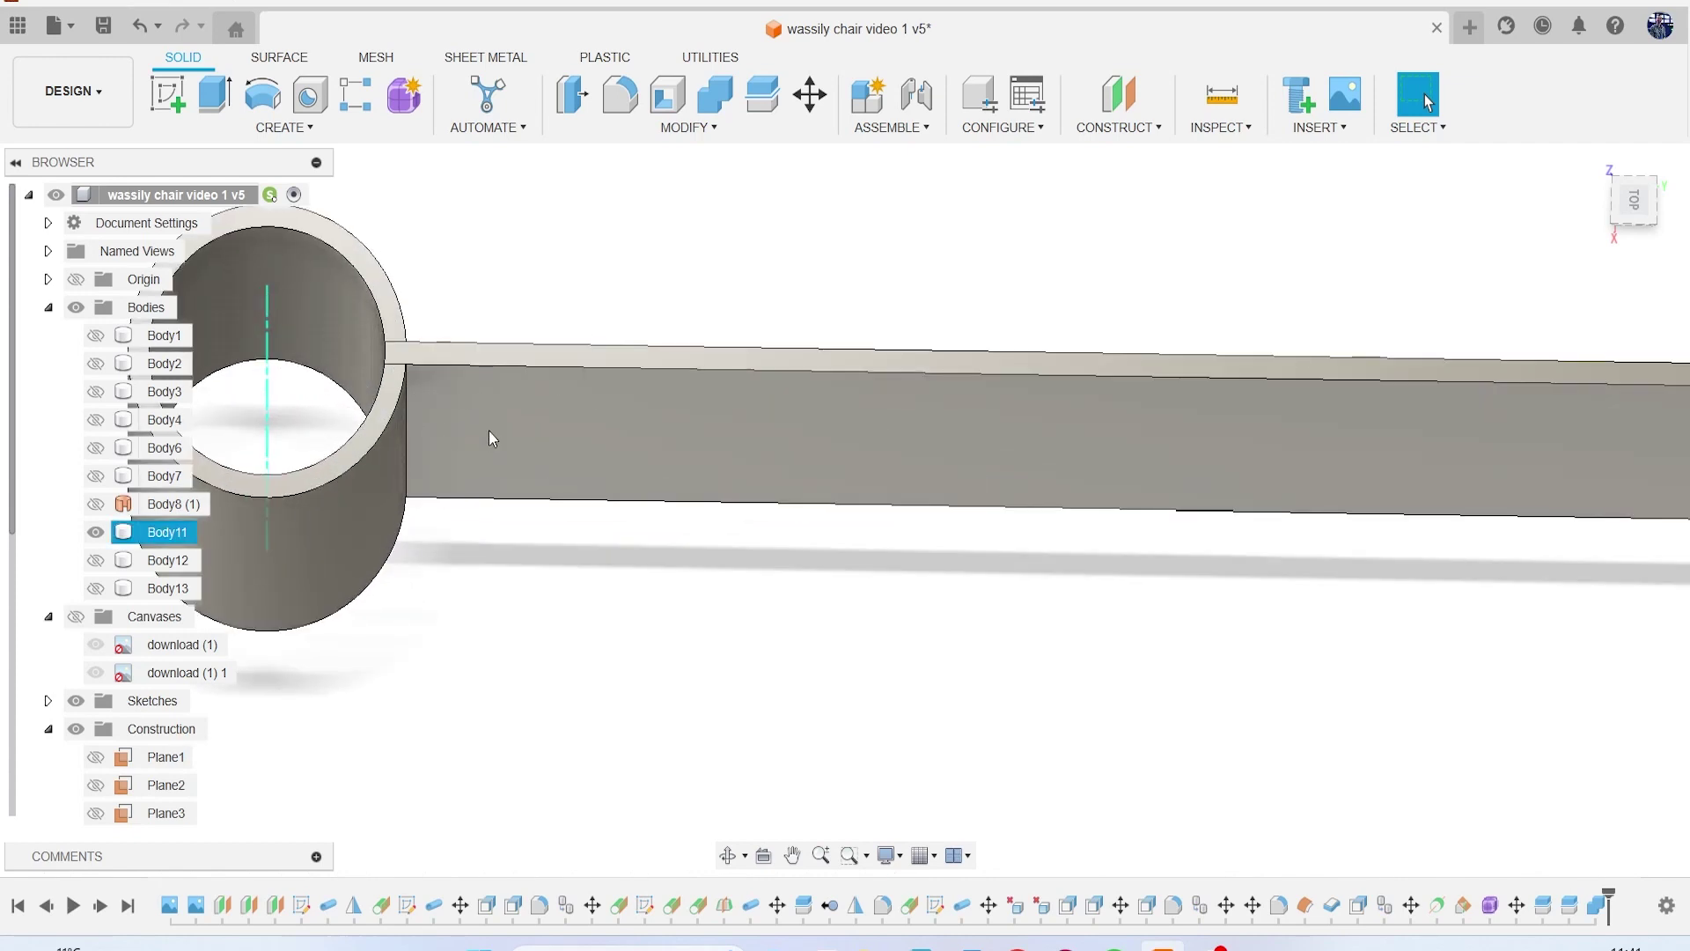
{"action": "key", "text": "f"}
{"action": "left_click", "coordinate": [407, 413]}
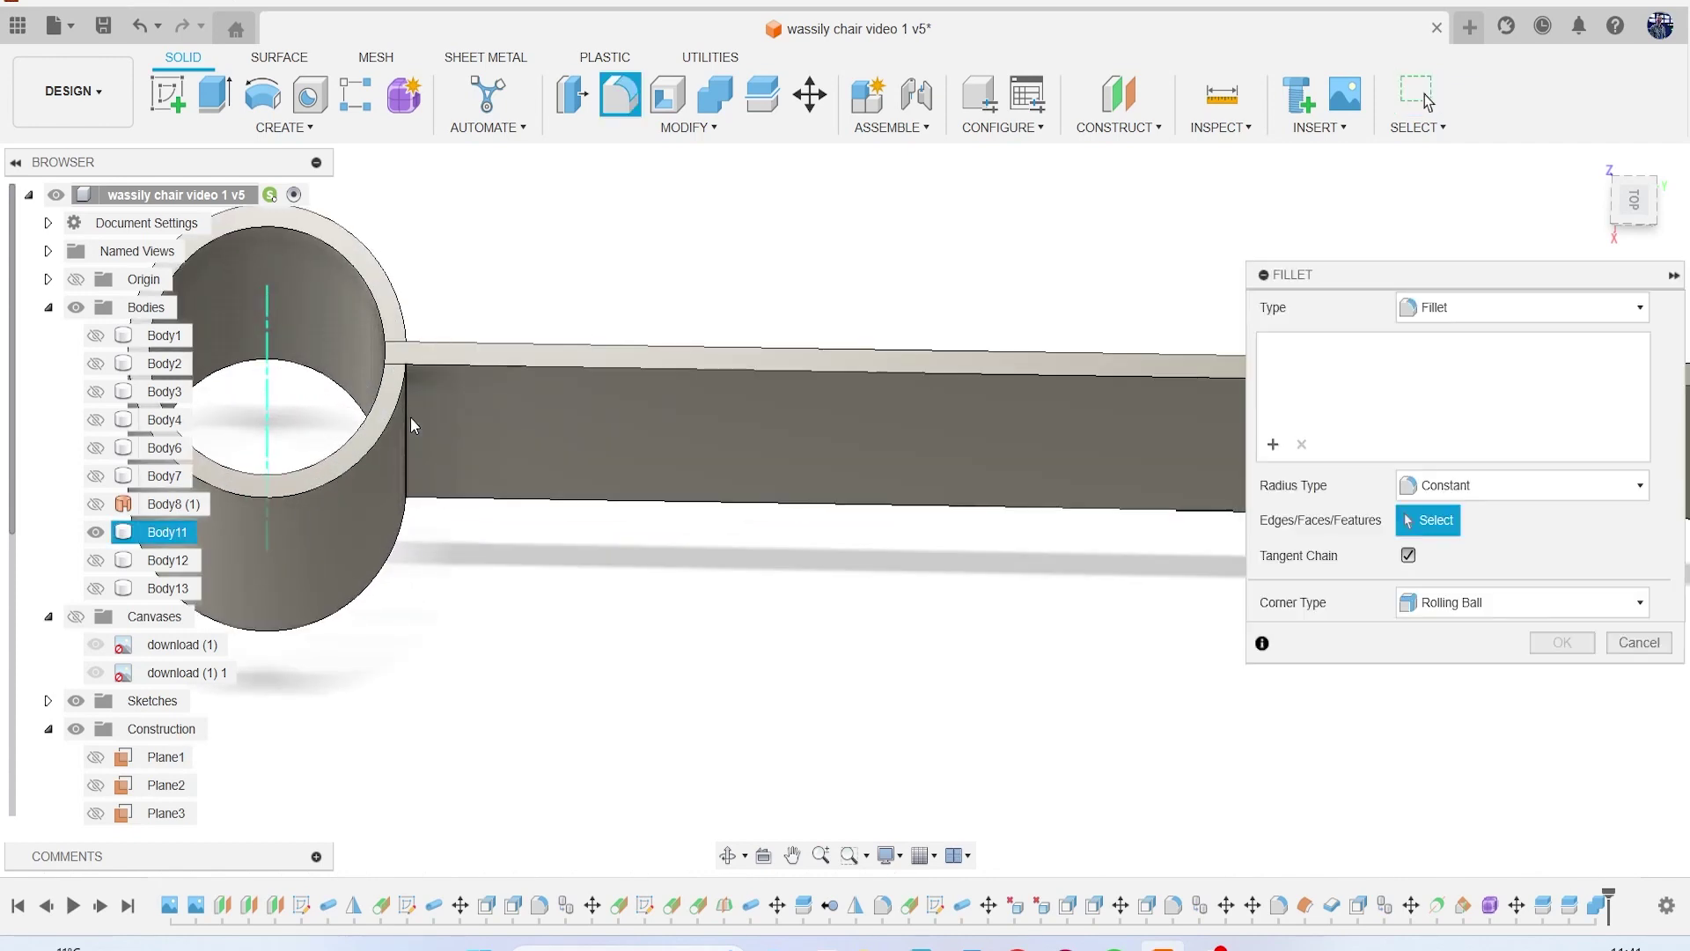
{"action": "left_click_drag", "start_coordinate": [418, 440], "coordinate": [431, 458]}
Step: Add the opposite strap edge at the same sleeve to the fillet and enlarge the radius to 8.415 mm
{"action": "left_click_drag", "start_coordinate": [1633, 205], "coordinate": [1625, 234]}
{"action": "scroll", "coordinate": [1037, 449], "scroll_direction": "down", "scroll_amount": 5}
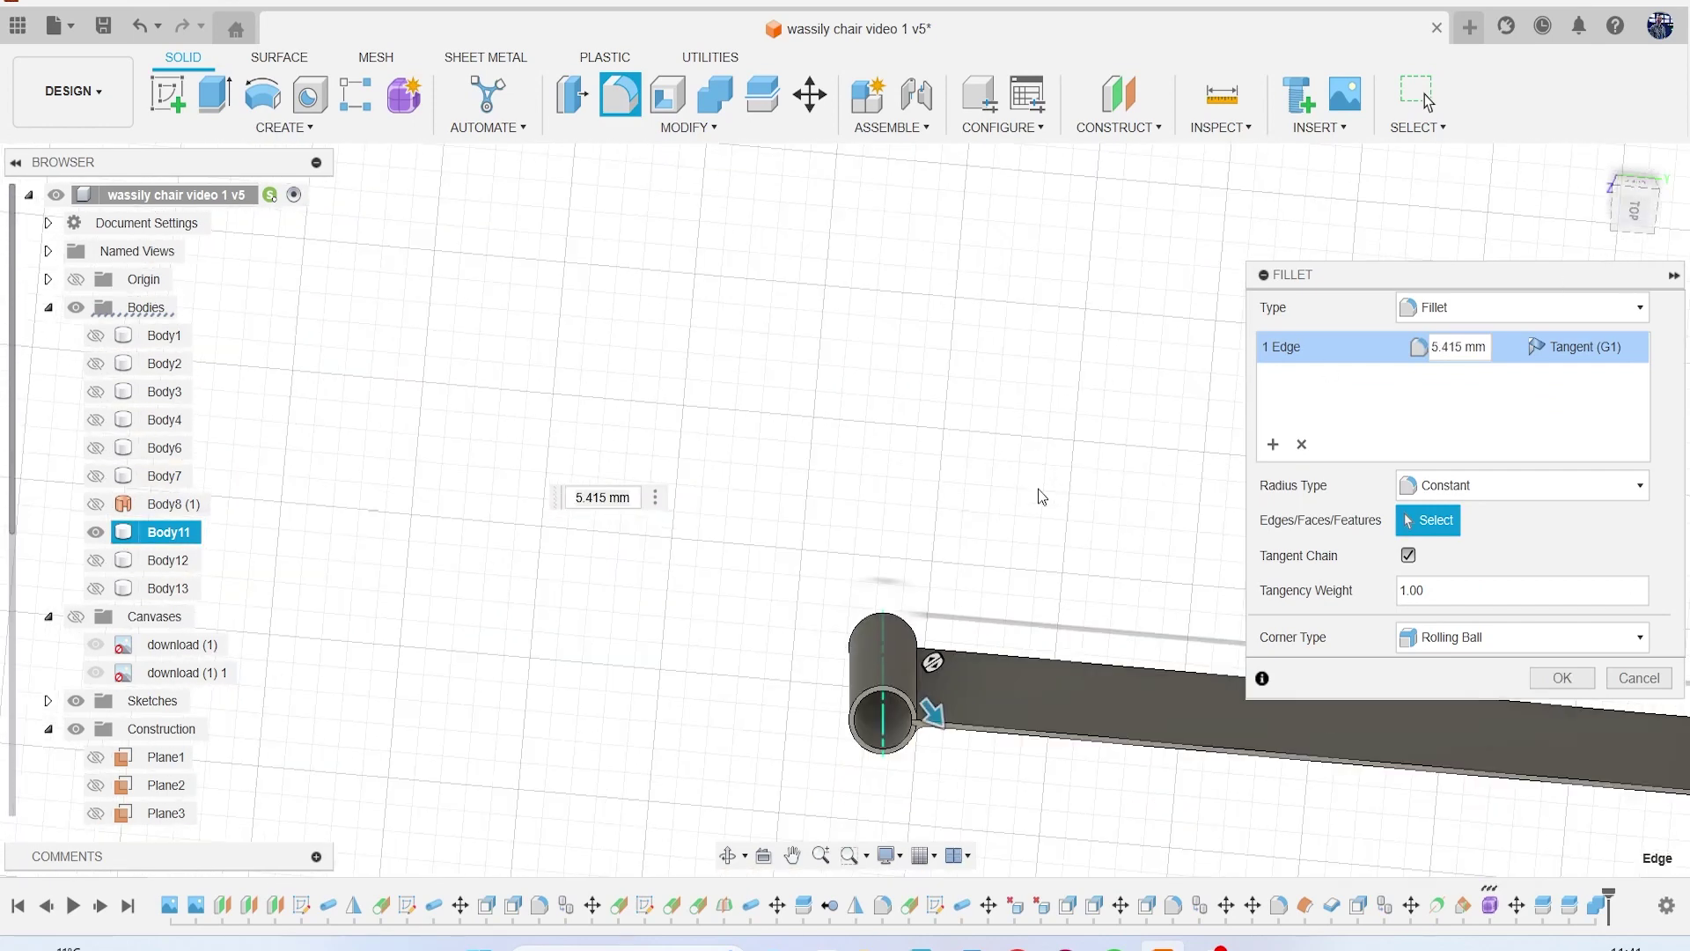
{"action": "scroll", "coordinate": [968, 467], "scroll_direction": "up", "scroll_amount": 5}
{"action": "scroll", "coordinate": [771, 462], "scroll_direction": "up", "scroll_amount": 2}
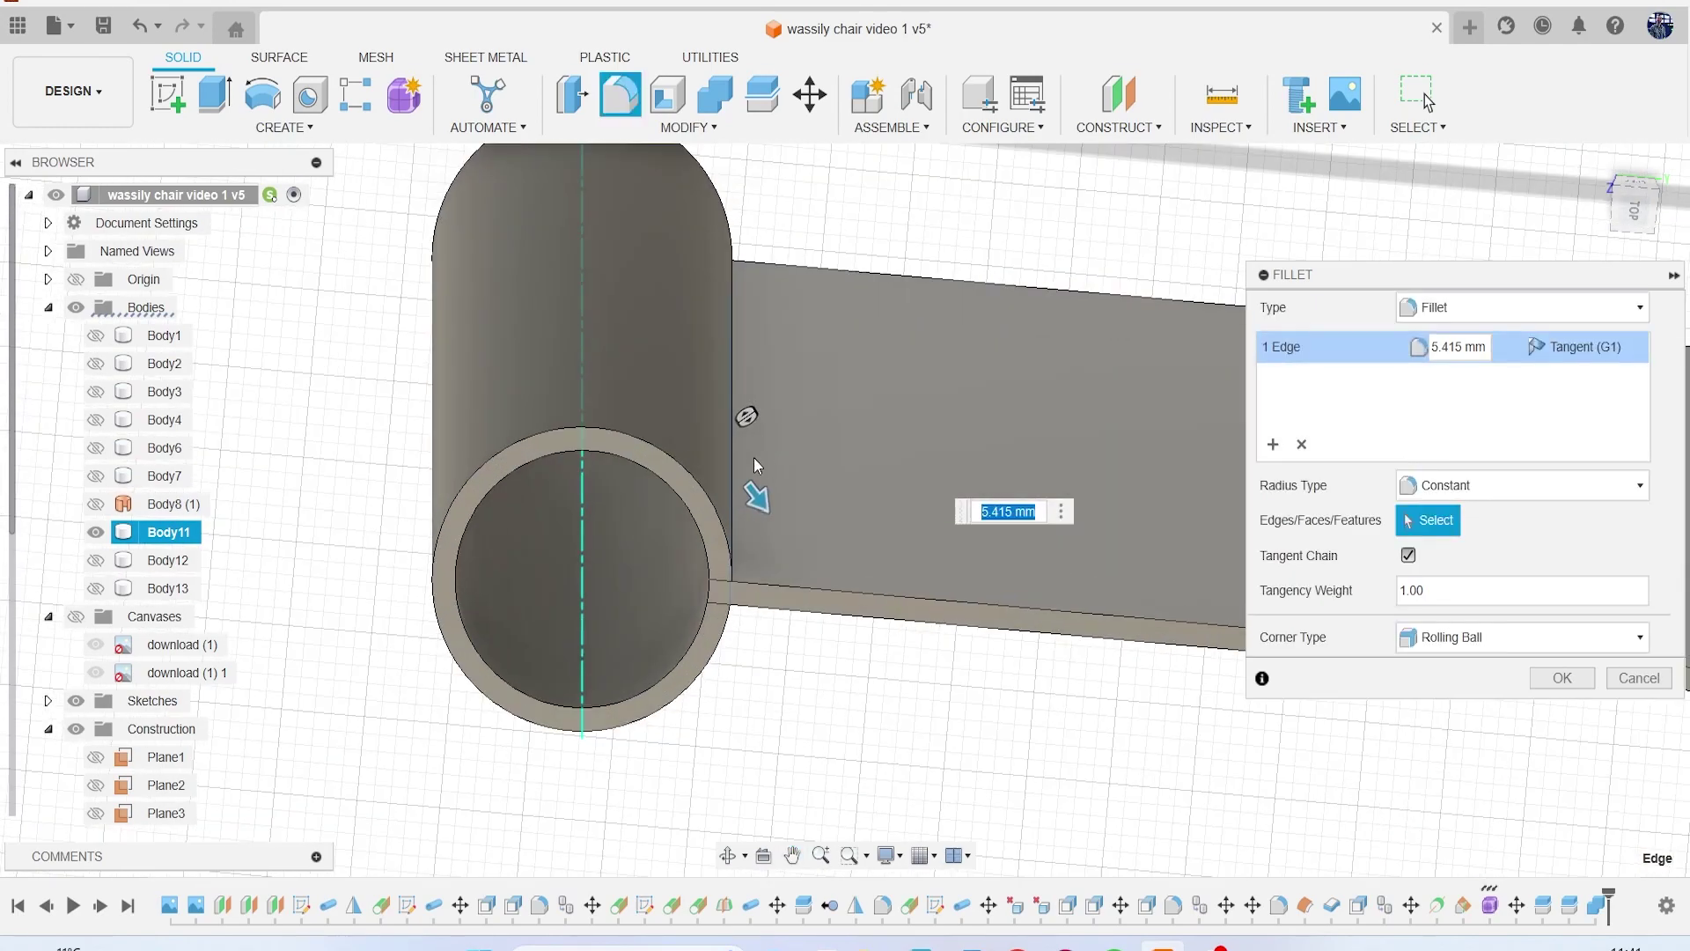
{"action": "left_click", "coordinate": [741, 472]}
{"action": "scroll", "coordinate": [829, 502], "scroll_direction": "down", "scroll_amount": 2}
{"action": "scroll", "coordinate": [829, 509], "scroll_direction": "down", "scroll_amount": 2}
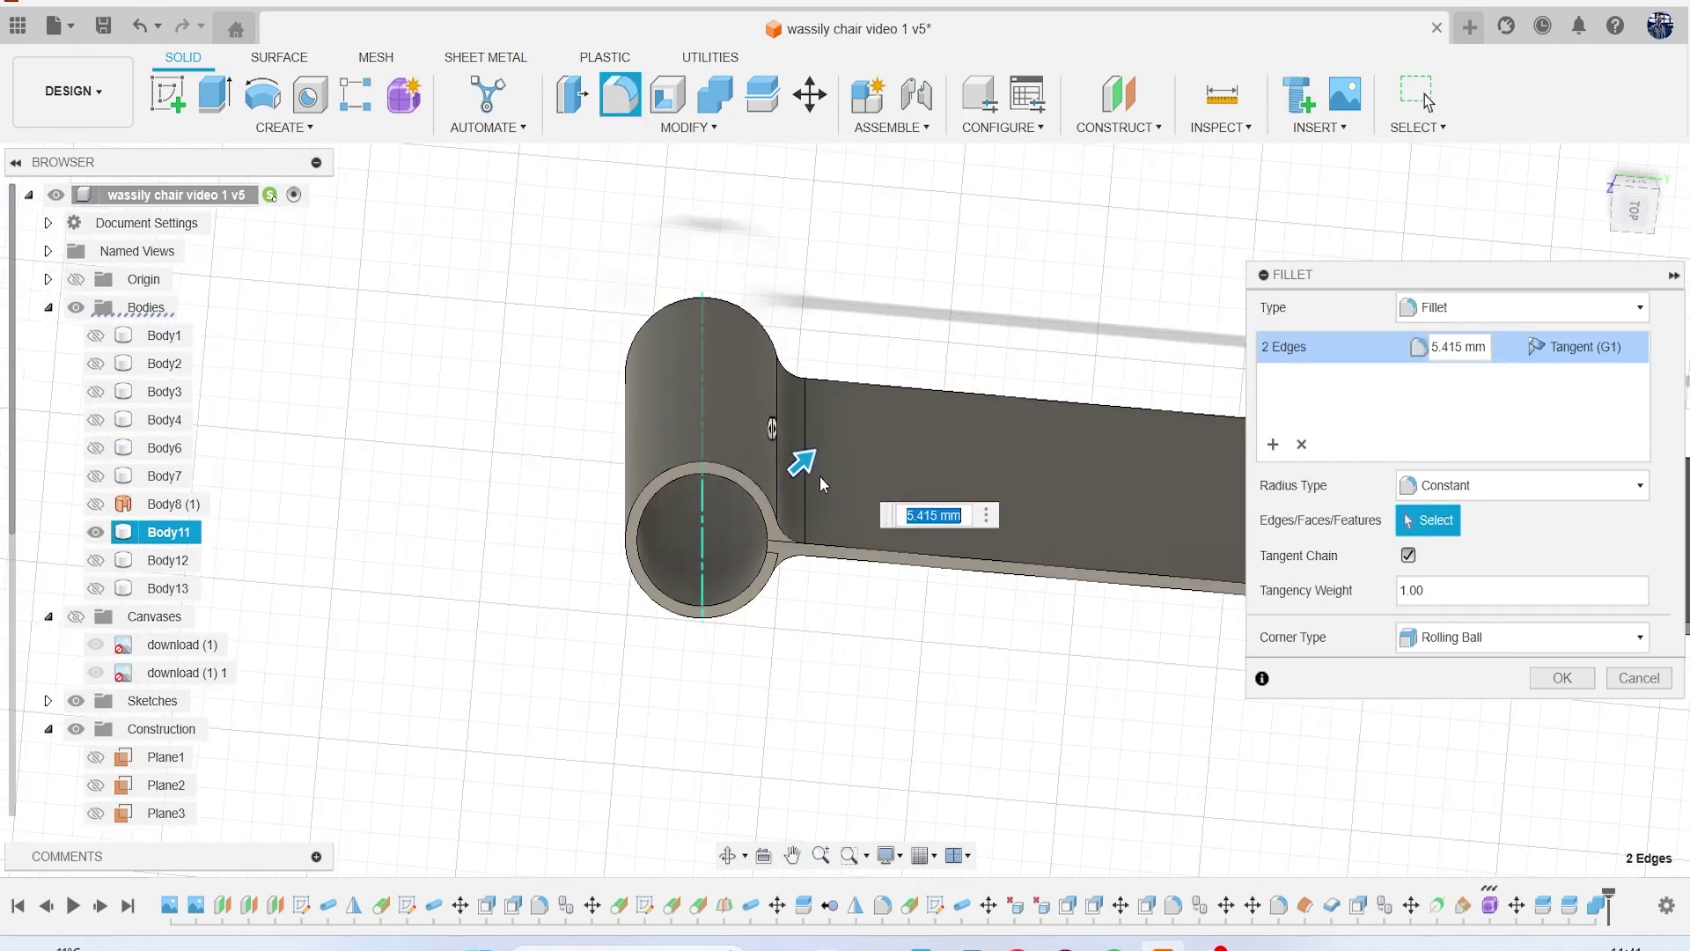
{"action": "left_click_drag", "start_coordinate": [806, 461], "coordinate": [815, 465]}
{"action": "scroll", "coordinate": [815, 465], "scroll_direction": "down", "scroll_amount": 3}
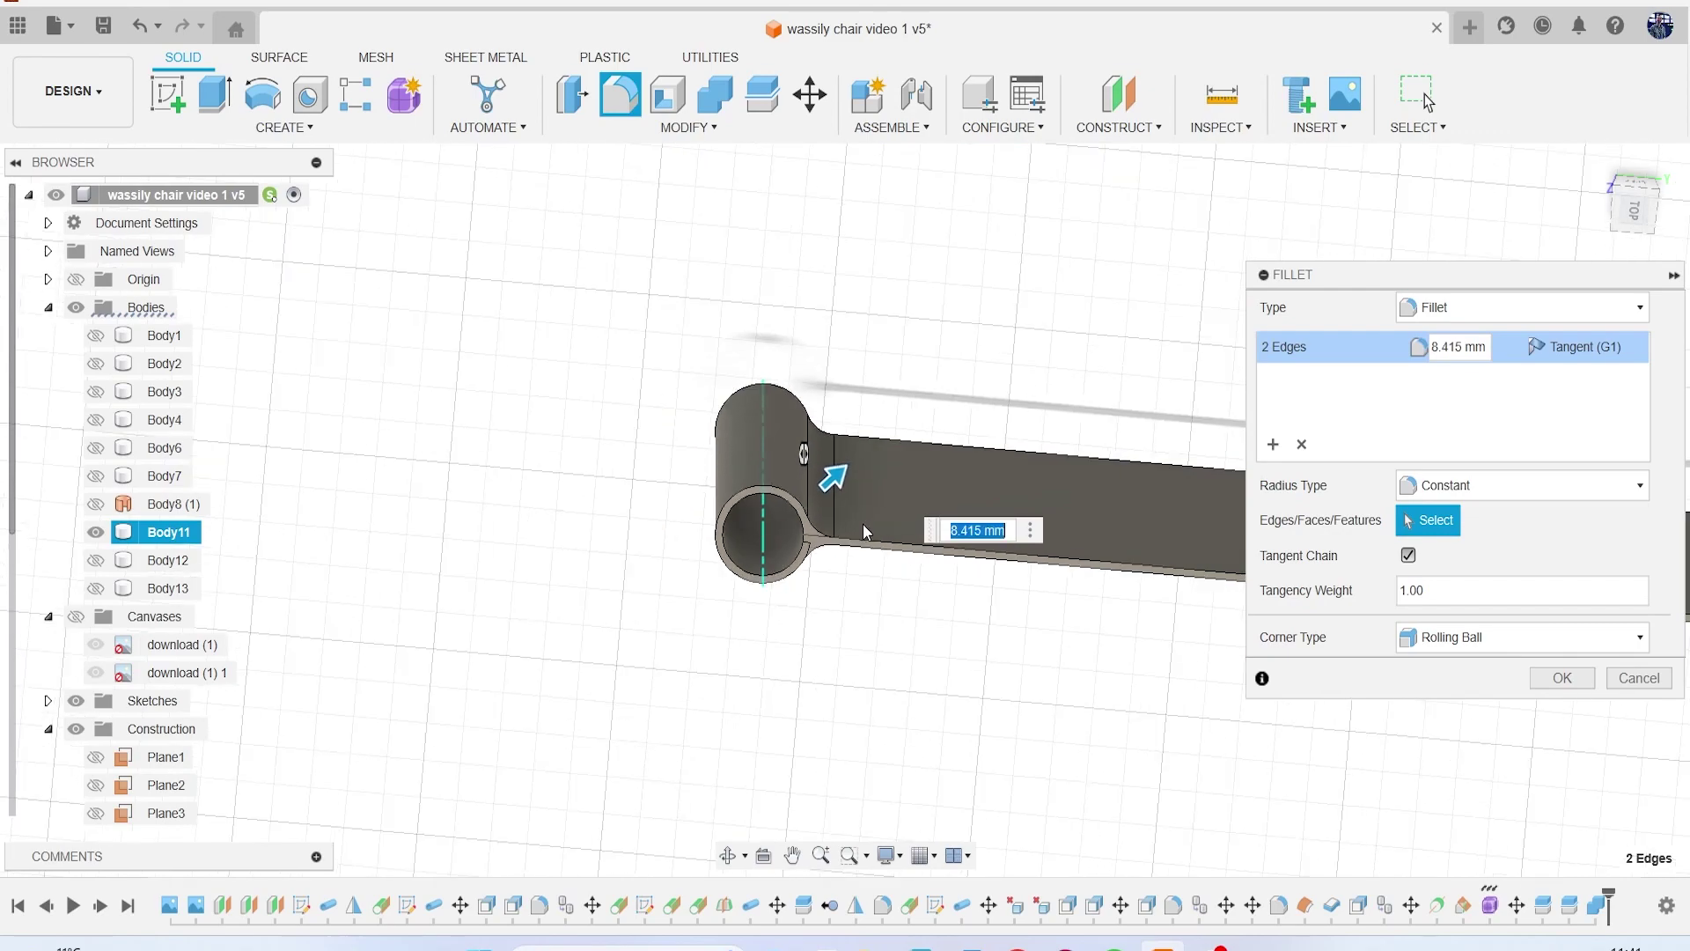
Step: Add one edge where the strap meets the other sleeve to the 8.415 mm fillet, leaving out the sleeve's outer face
{"action": "left_click_drag", "start_coordinate": [1629, 226], "coordinate": [1629, 141]}
{"action": "middle_click_drag", "start_coordinate": [1016, 352], "coordinate": [631, 603]}
{"action": "middle_click_drag", "start_coordinate": [1428, 219], "coordinate": [603, 234]}
{"action": "scroll", "coordinate": [1104, 377], "scroll_direction": "down", "scroll_amount": 3}
{"action": "scroll", "coordinate": [1178, 440], "scroll_direction": "up", "scroll_amount": 4}
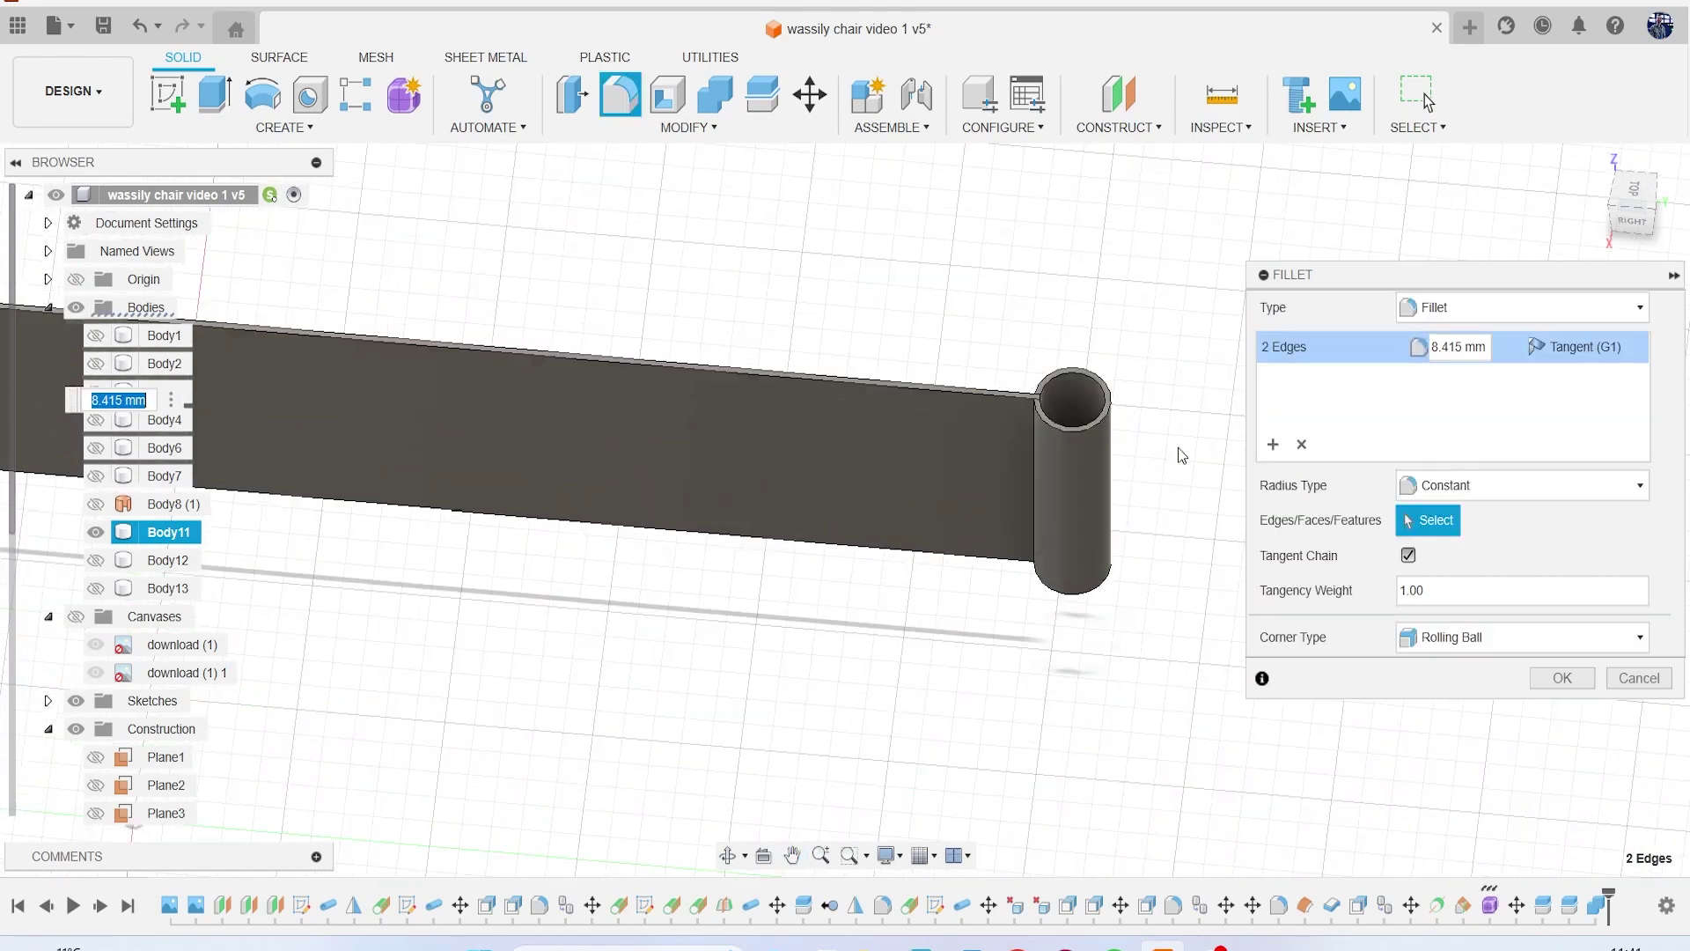
{"action": "left_click_drag", "start_coordinate": [1618, 222], "coordinate": [1674, 226]}
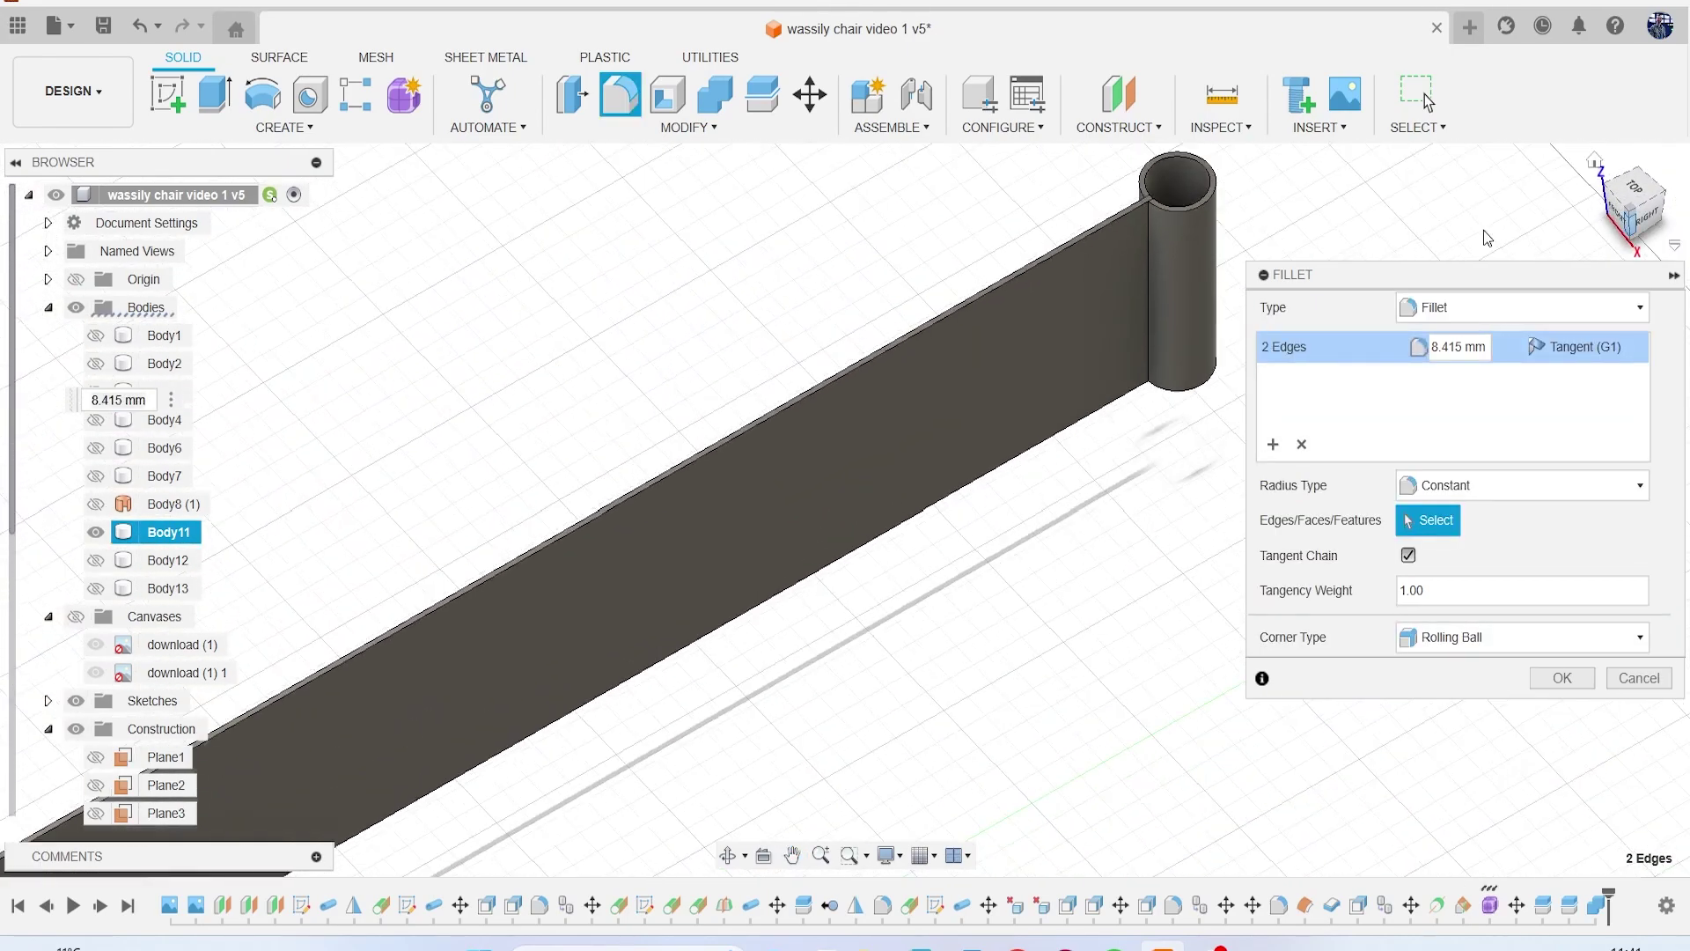
{"action": "scroll", "coordinate": [1184, 291], "scroll_direction": "up", "scroll_amount": 3}
{"action": "scroll", "coordinate": [1154, 256], "scroll_direction": "up", "scroll_amount": 2}
{"action": "left_click", "coordinate": [1085, 252]}
{"action": "scroll", "coordinate": [1148, 309], "scroll_direction": "down", "scroll_amount": 3}
{"action": "middle_click_drag", "start_coordinate": [1146, 308], "coordinate": [1139, 372]}
{"action": "scroll", "coordinate": [1166, 288], "scroll_direction": "up", "scroll_amount": 3}
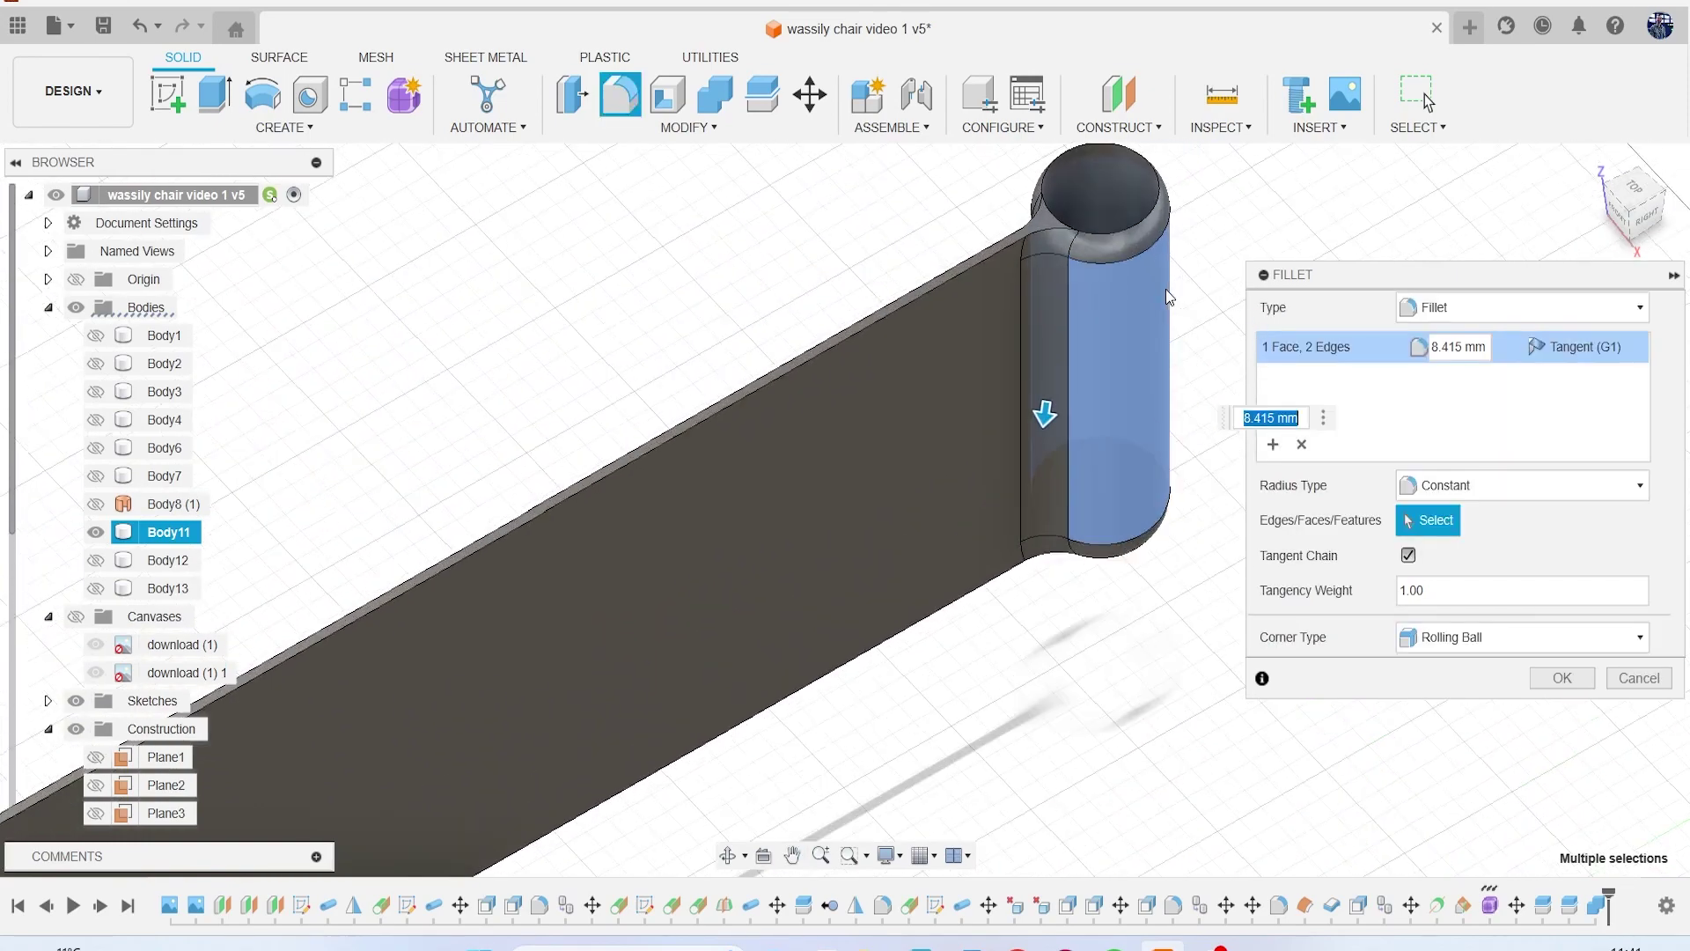
{"action": "left_click", "coordinate": [1091, 301]}
{"action": "scroll", "coordinate": [1059, 280], "scroll_direction": "up", "scroll_amount": 4}
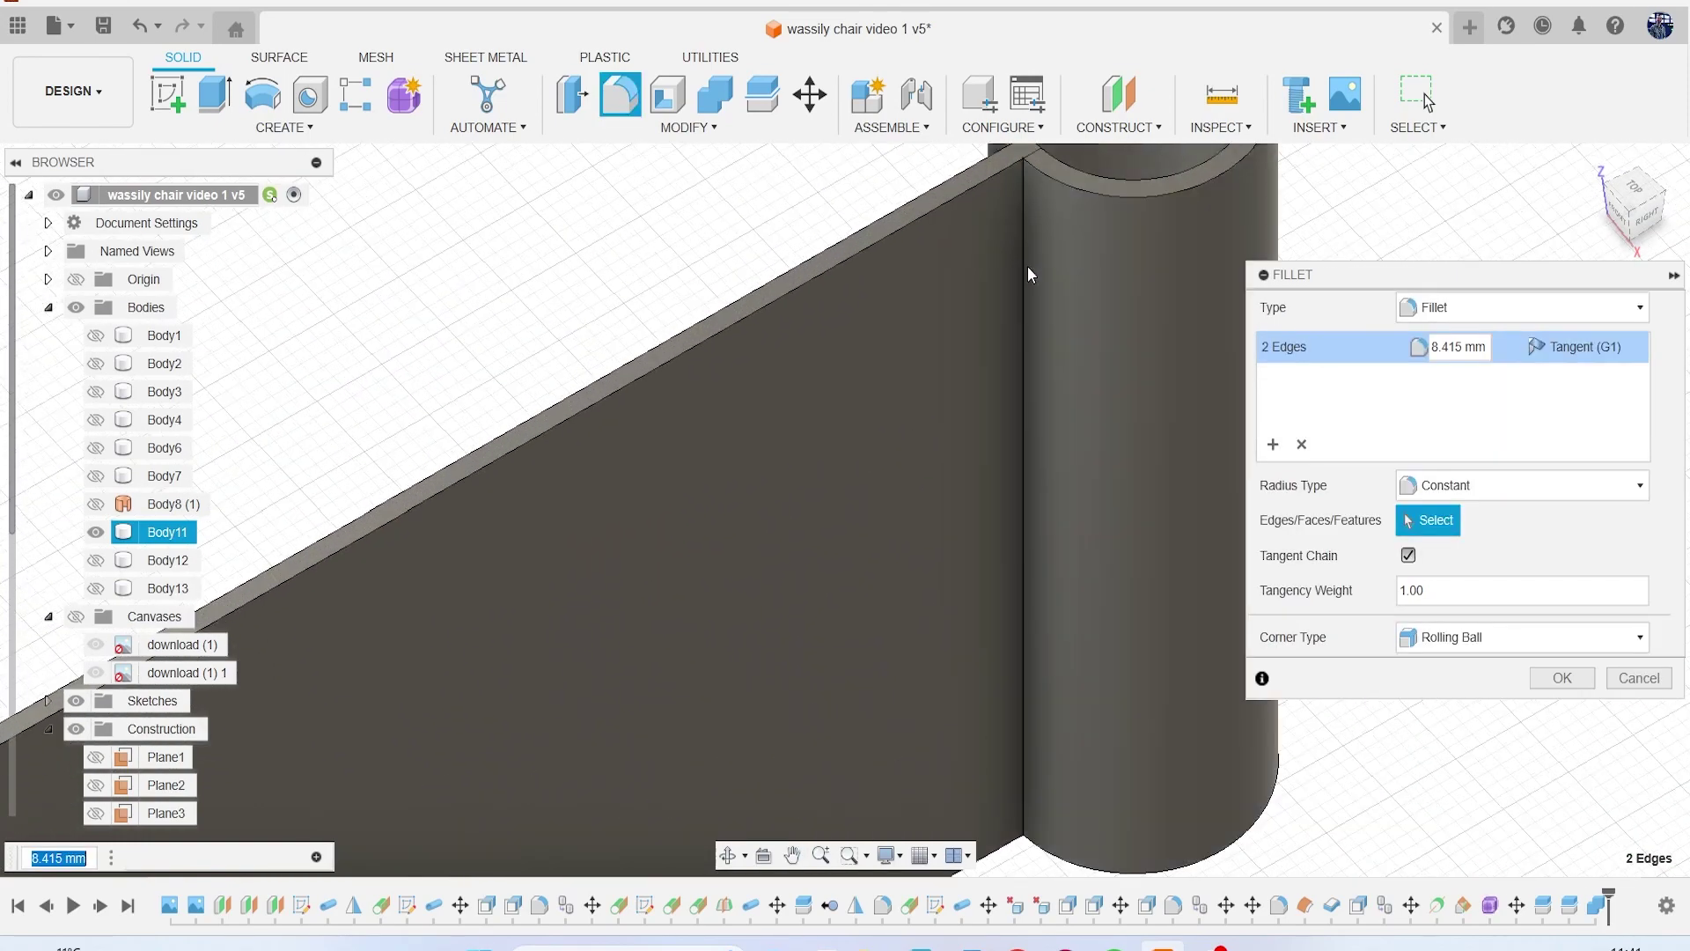
{"action": "left_click", "coordinate": [1024, 267]}
Step: Add the opposite strap edge at the second sleeve to the fillet and apply it to all four edges
{"action": "scroll", "coordinate": [1039, 282], "scroll_direction": "down", "scroll_amount": 5}
{"action": "left_click_drag", "start_coordinate": [1636, 208], "coordinate": [1682, 206]}
{"action": "middle_click_drag", "start_coordinate": [832, 453], "coordinate": [803, 724]}
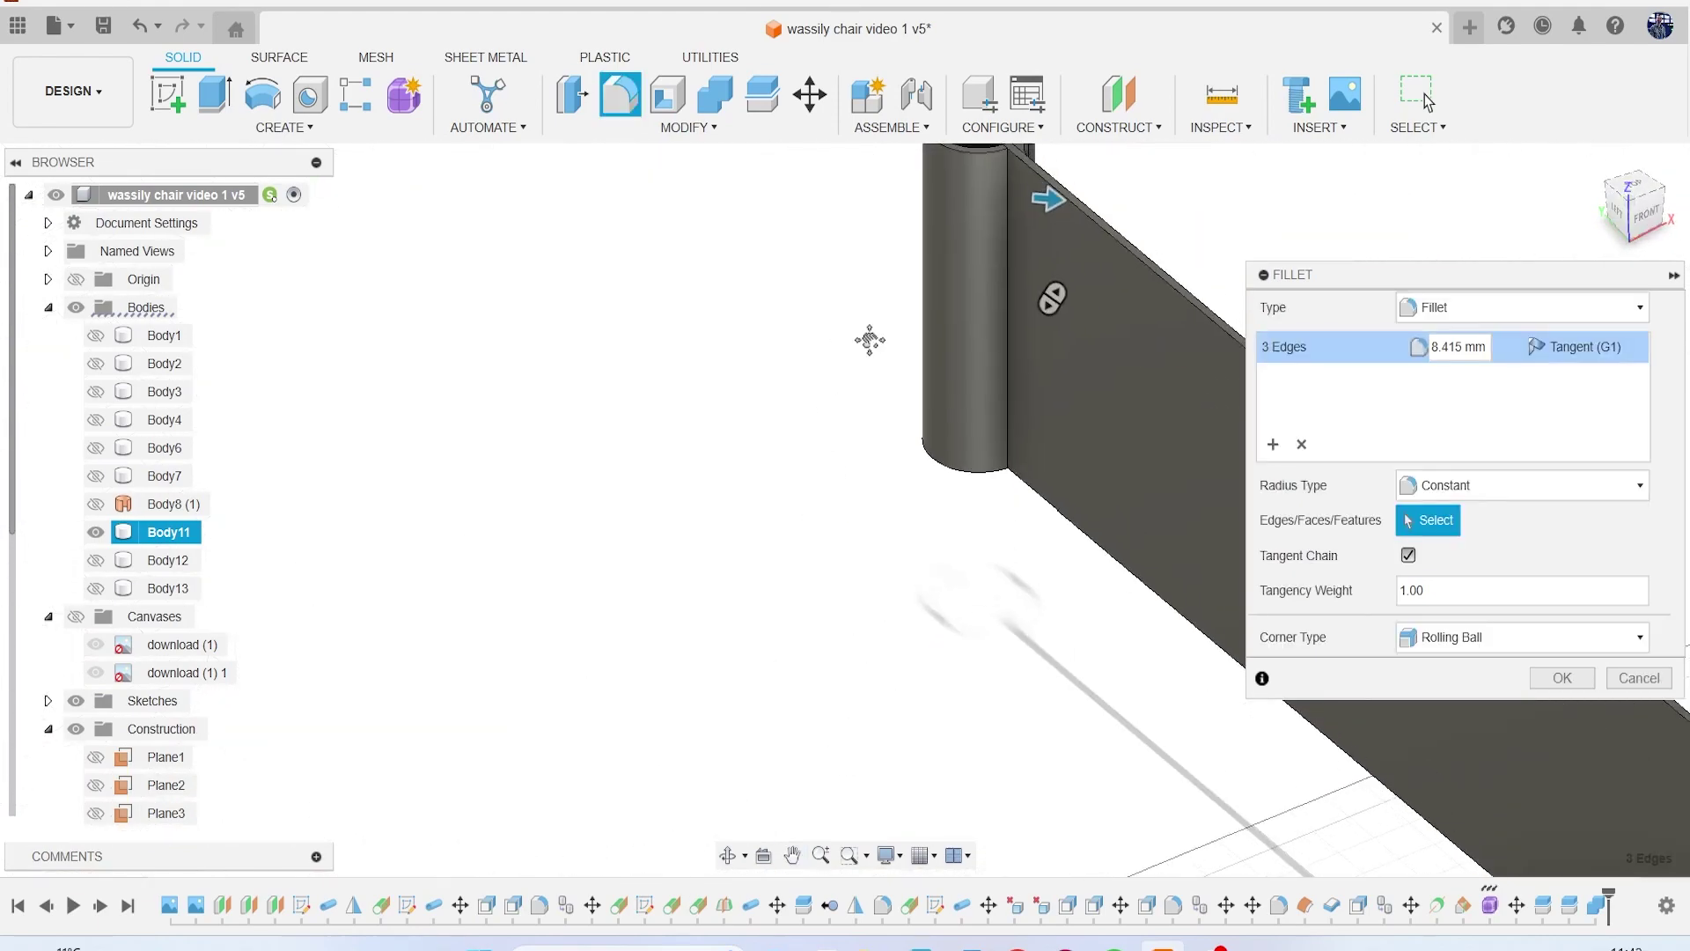
{"action": "middle_click_drag", "start_coordinate": [887, 305], "coordinate": [806, 536]}
{"action": "scroll", "coordinate": [851, 405], "scroll_direction": "up", "scroll_amount": 2}
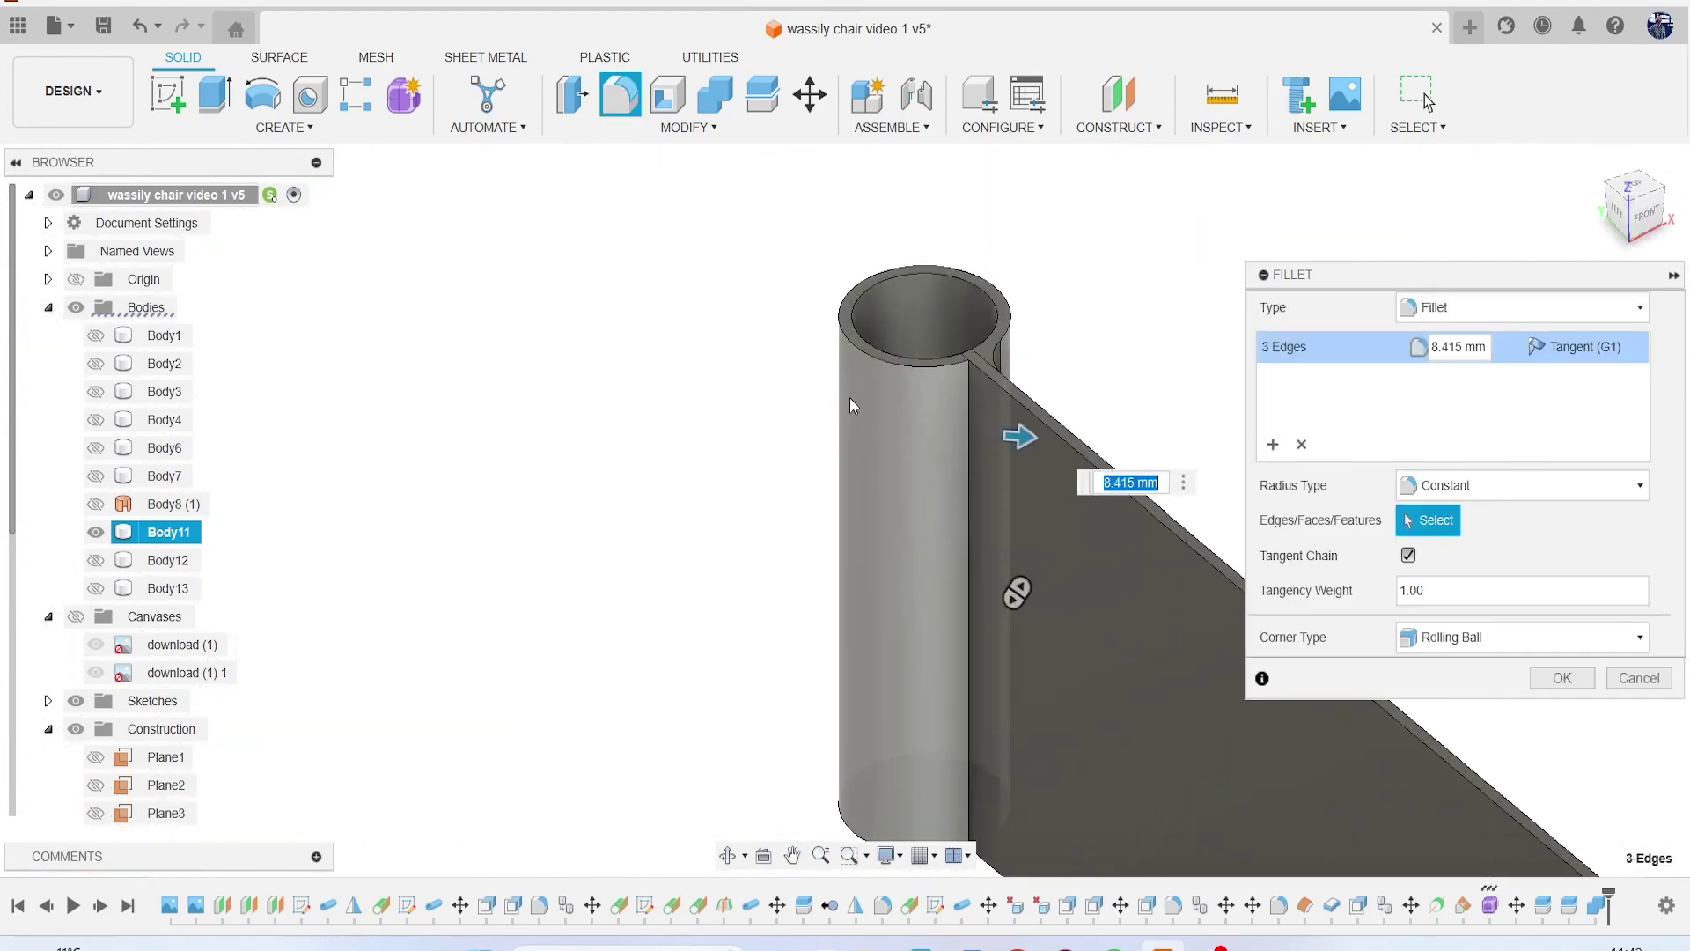
{"action": "left_click", "coordinate": [966, 384]}
{"action": "scroll", "coordinate": [981, 461], "scroll_direction": "up", "scroll_amount": 1}
{"action": "scroll", "coordinate": [933, 469], "scroll_direction": "down", "scroll_amount": 2}
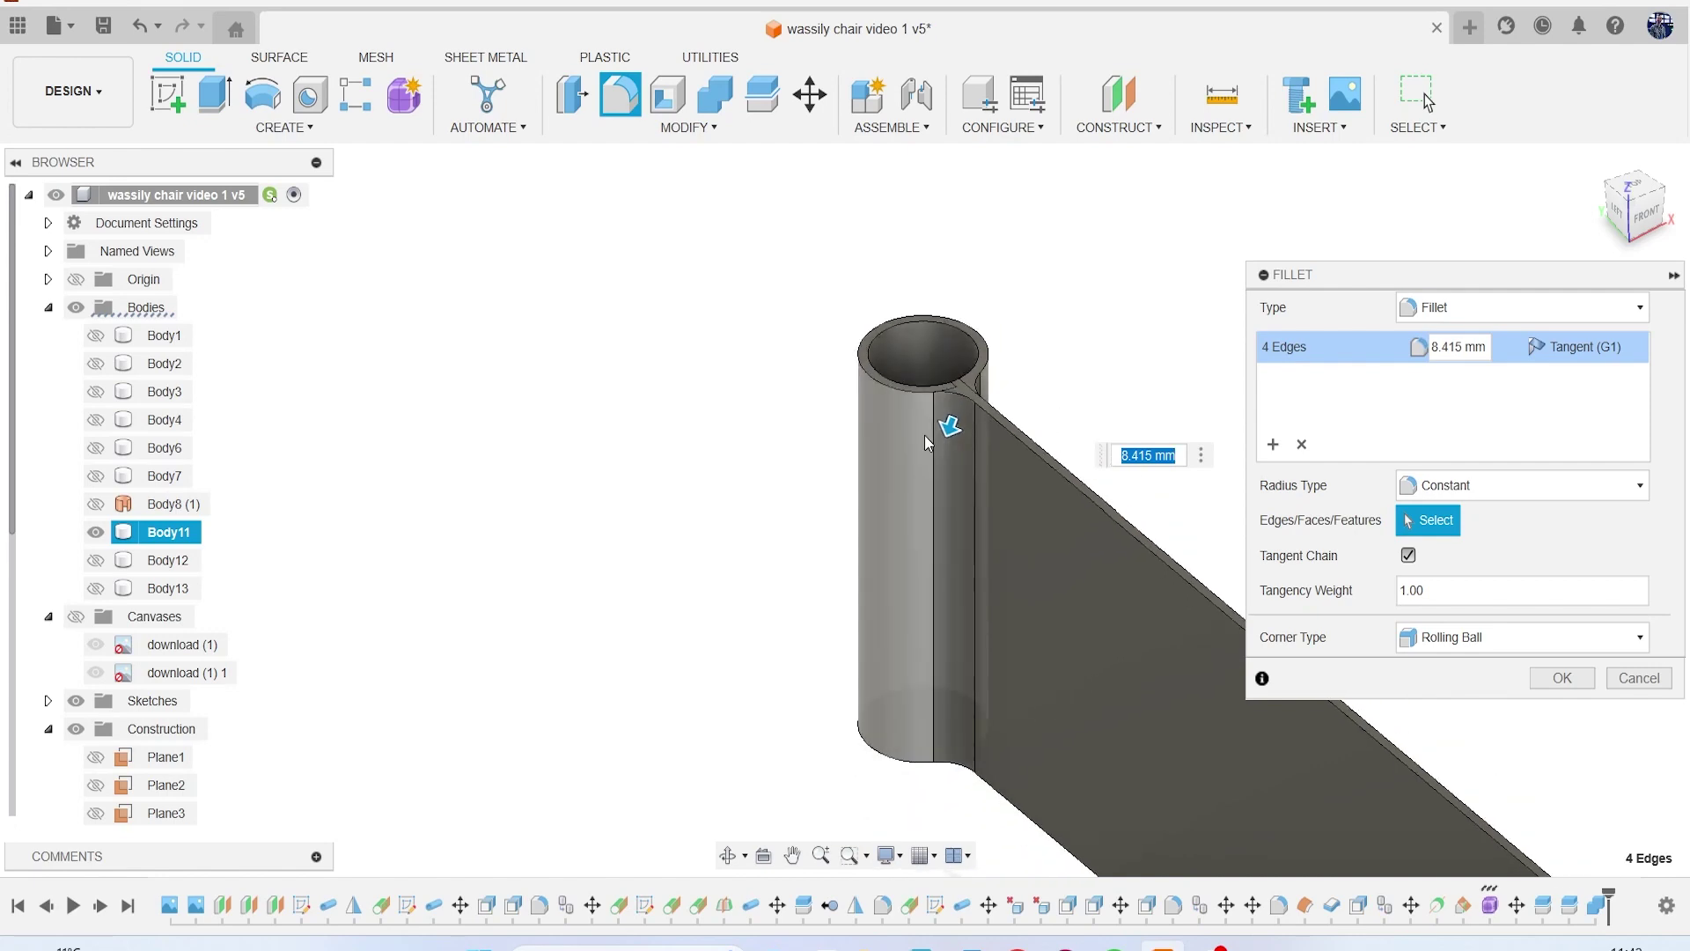
{"action": "left_click", "coordinate": [1560, 679]}
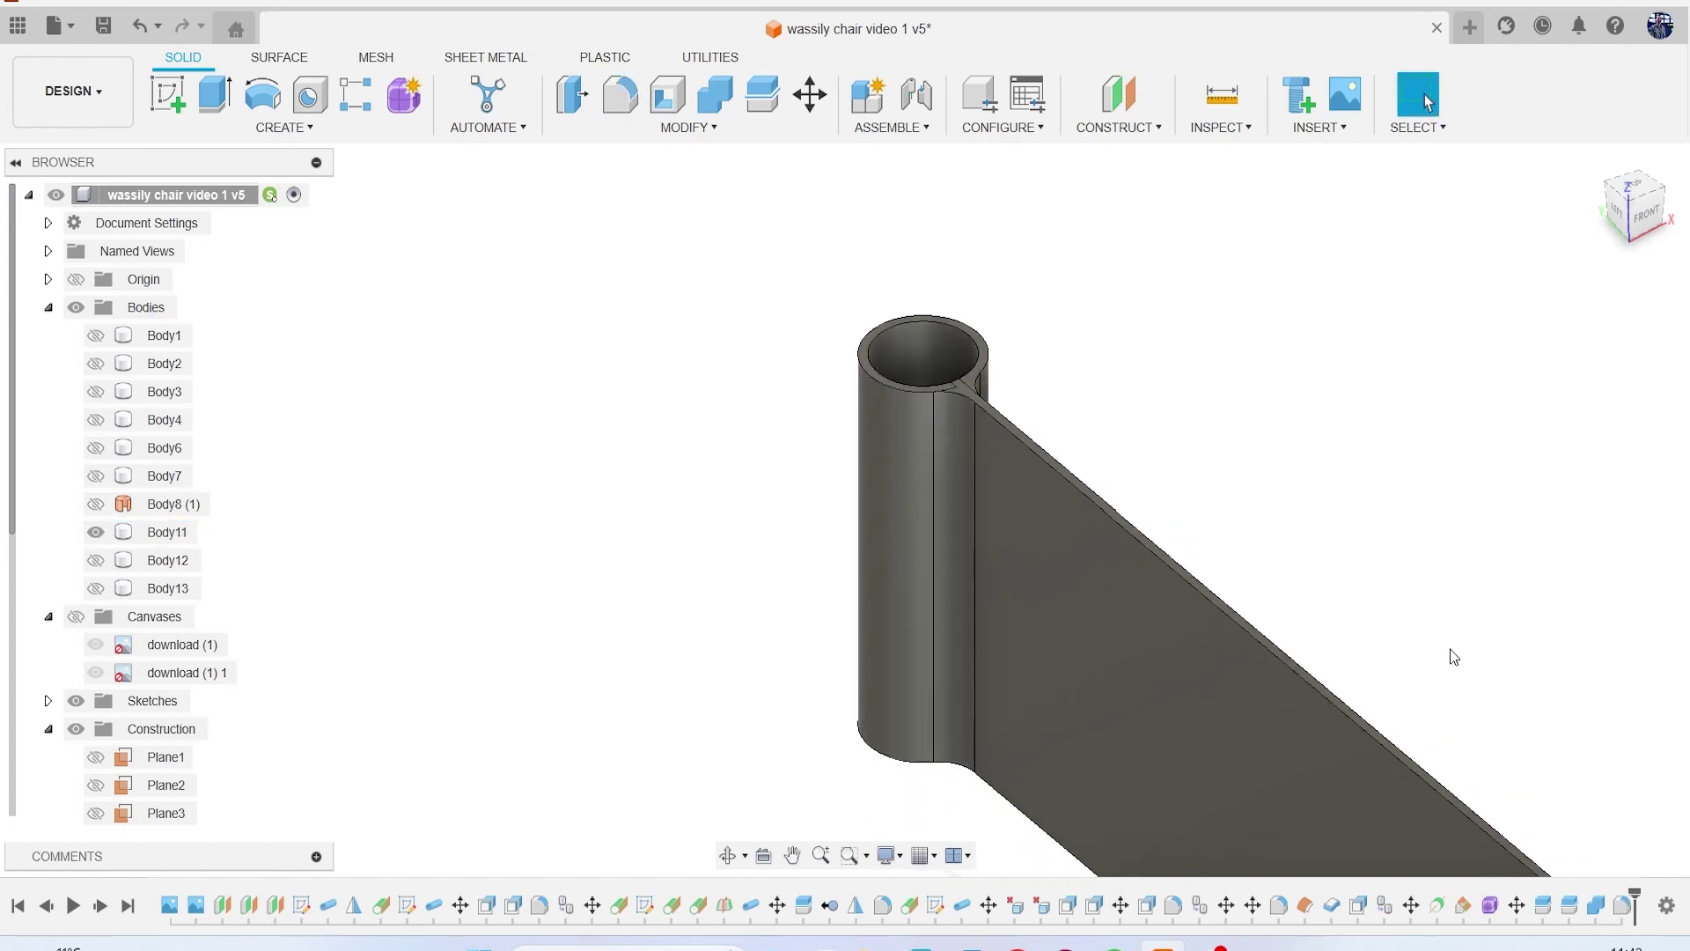
Step: Examine the filleted junctions between the strap and both sleeves from above and below
{"action": "scroll", "coordinate": [1451, 648], "scroll_direction": "down", "scroll_amount": 6}
{"action": "scroll", "coordinate": [1259, 517], "scroll_direction": "up", "scroll_amount": 5}
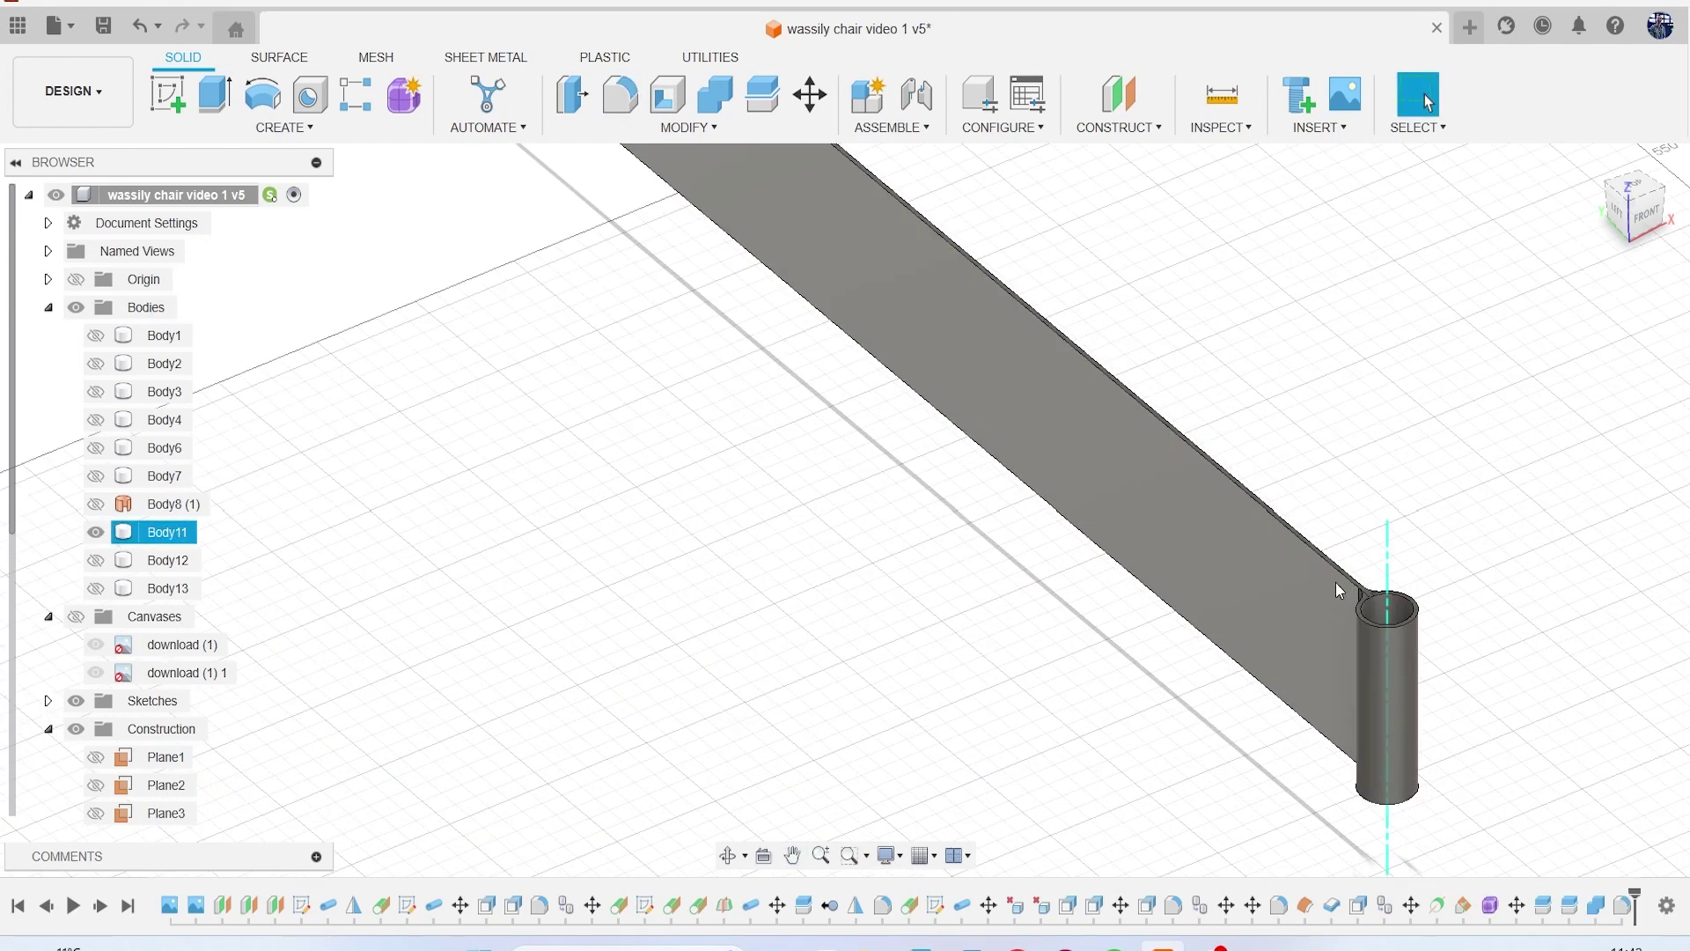
{"action": "left_click_drag", "start_coordinate": [1637, 231], "coordinate": [1566, 141]}
{"action": "scroll", "coordinate": [1162, 727], "scroll_direction": "up", "scroll_amount": 5}
{"action": "scroll", "coordinate": [1057, 660], "scroll_direction": "down", "scroll_amount": 8}
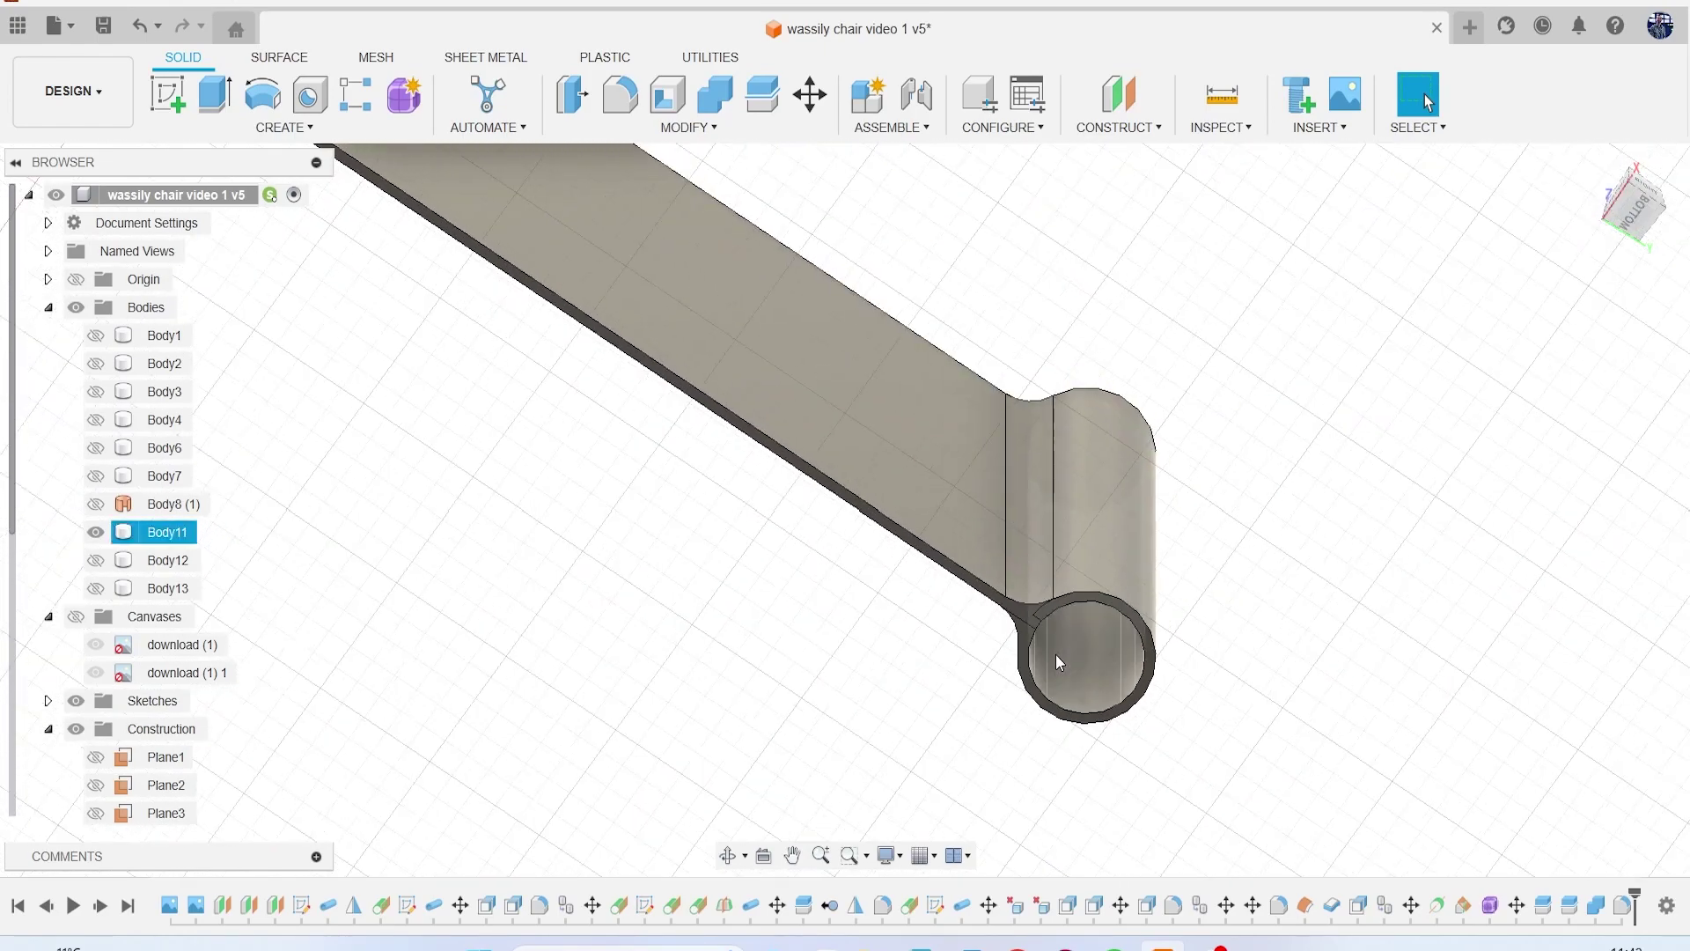
{"action": "left_click", "coordinate": [1030, 654]}
{"action": "middle_click_drag", "start_coordinate": [1030, 653], "coordinate": [1355, 670]}
{"action": "left_click_drag", "start_coordinate": [1624, 216], "coordinate": [1666, 289]}
{"action": "scroll", "coordinate": [1079, 264], "scroll_direction": "down", "scroll_amount": 1}
{"action": "middle_click_drag", "start_coordinate": [863, 268], "coordinate": [1008, 460]}
{"action": "scroll", "coordinate": [707, 426], "scroll_direction": "up", "scroll_amount": 5}
{"action": "middle_click_drag", "start_coordinate": [772, 349], "coordinate": [788, 515]}
{"action": "scroll", "coordinate": [785, 491], "scroll_direction": "up", "scroll_amount": 3}
Step: Start a fillet on the upper outer edge chain around the sleeves and strap with a 0.2 mm radius
{"action": "key", "text": "f"}
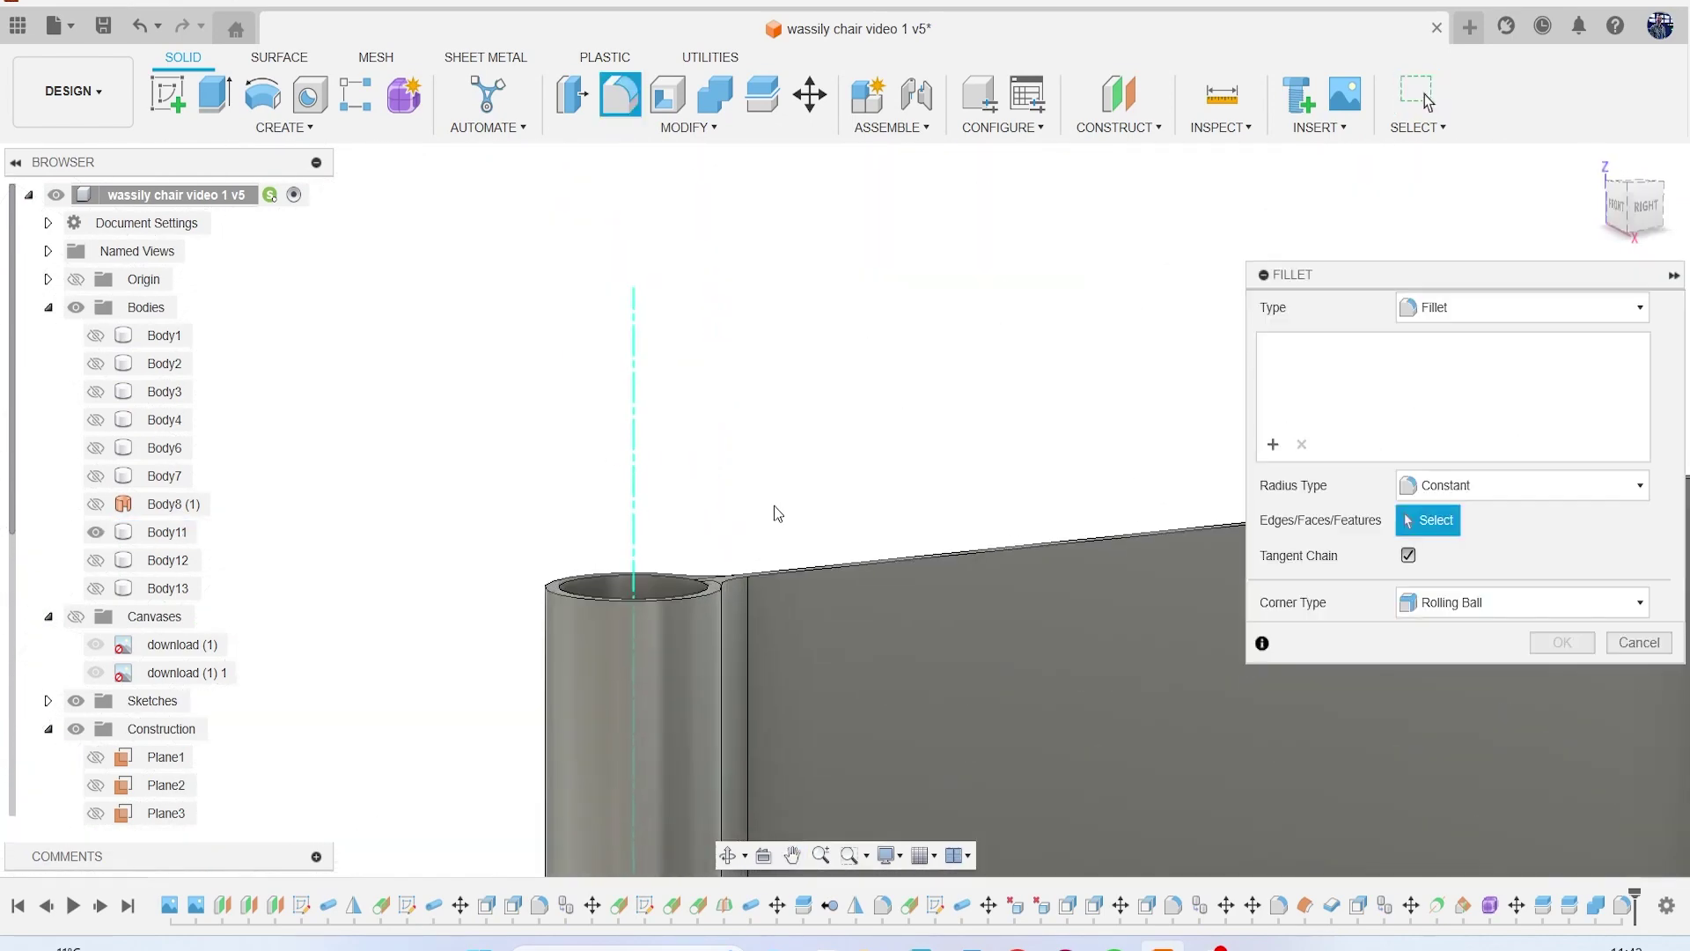
{"action": "scroll", "coordinate": [704, 607], "scroll_direction": "up", "scroll_amount": 4}
{"action": "scroll", "coordinate": [722, 648], "scroll_direction": "down", "scroll_amount": 3}
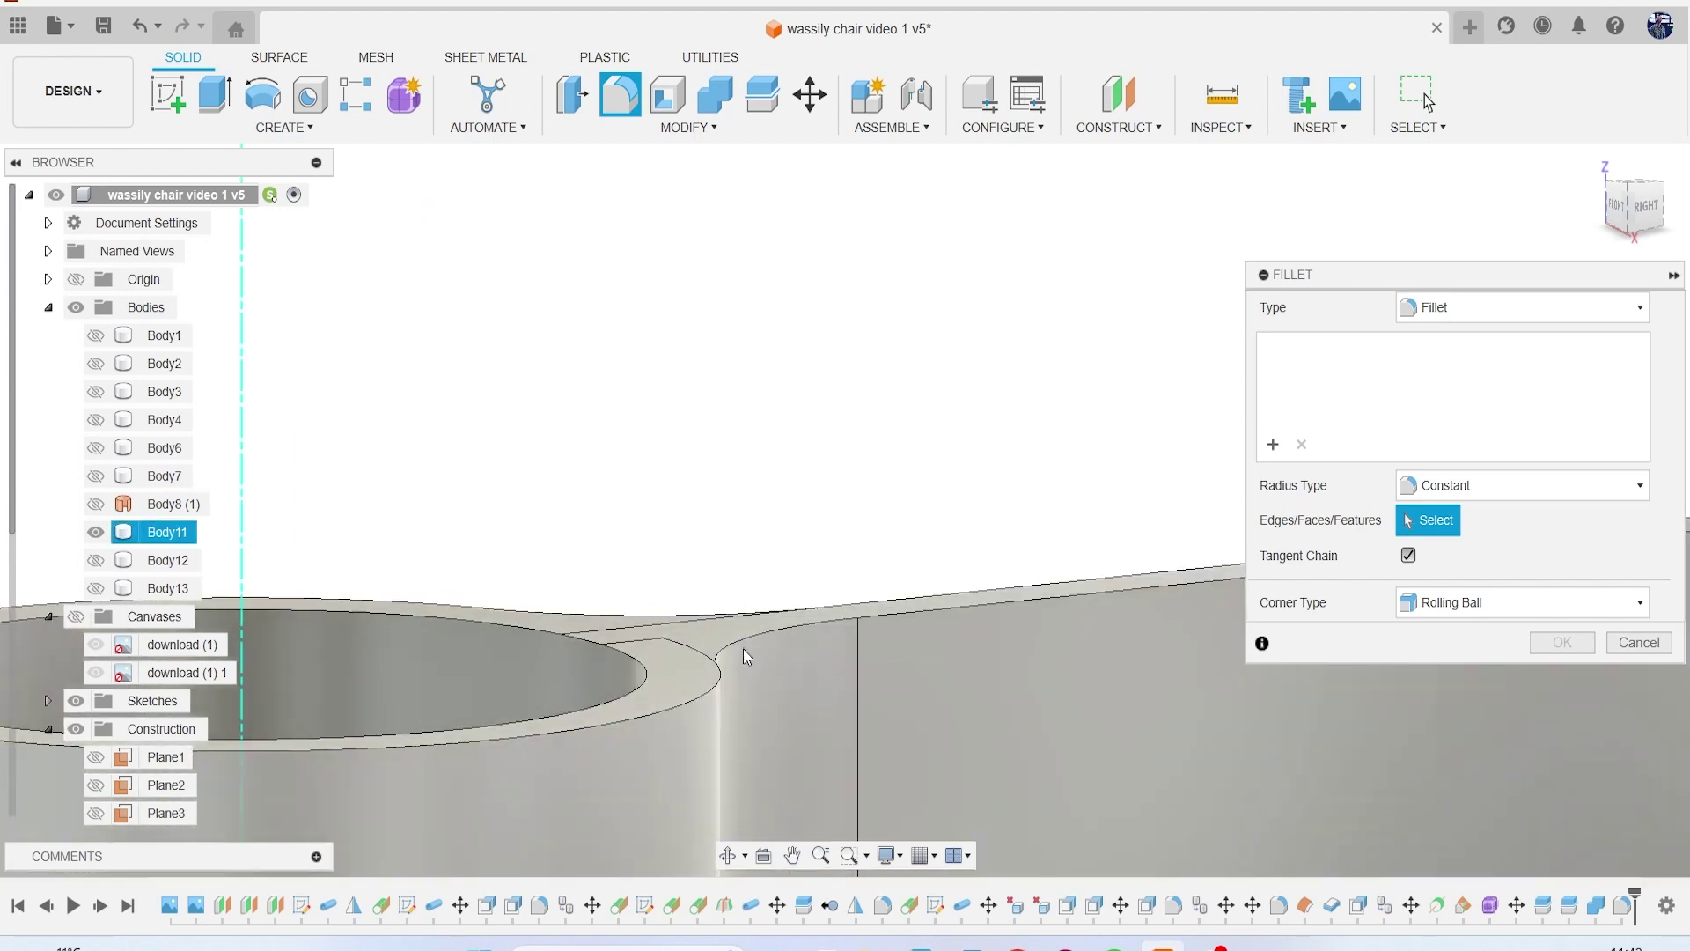
{"action": "left_click", "coordinate": [742, 643]}
{"action": "type", "text": ".1"}
{"action": "key", "text": "BackSpace"}
{"action": "type", "text": "2"}
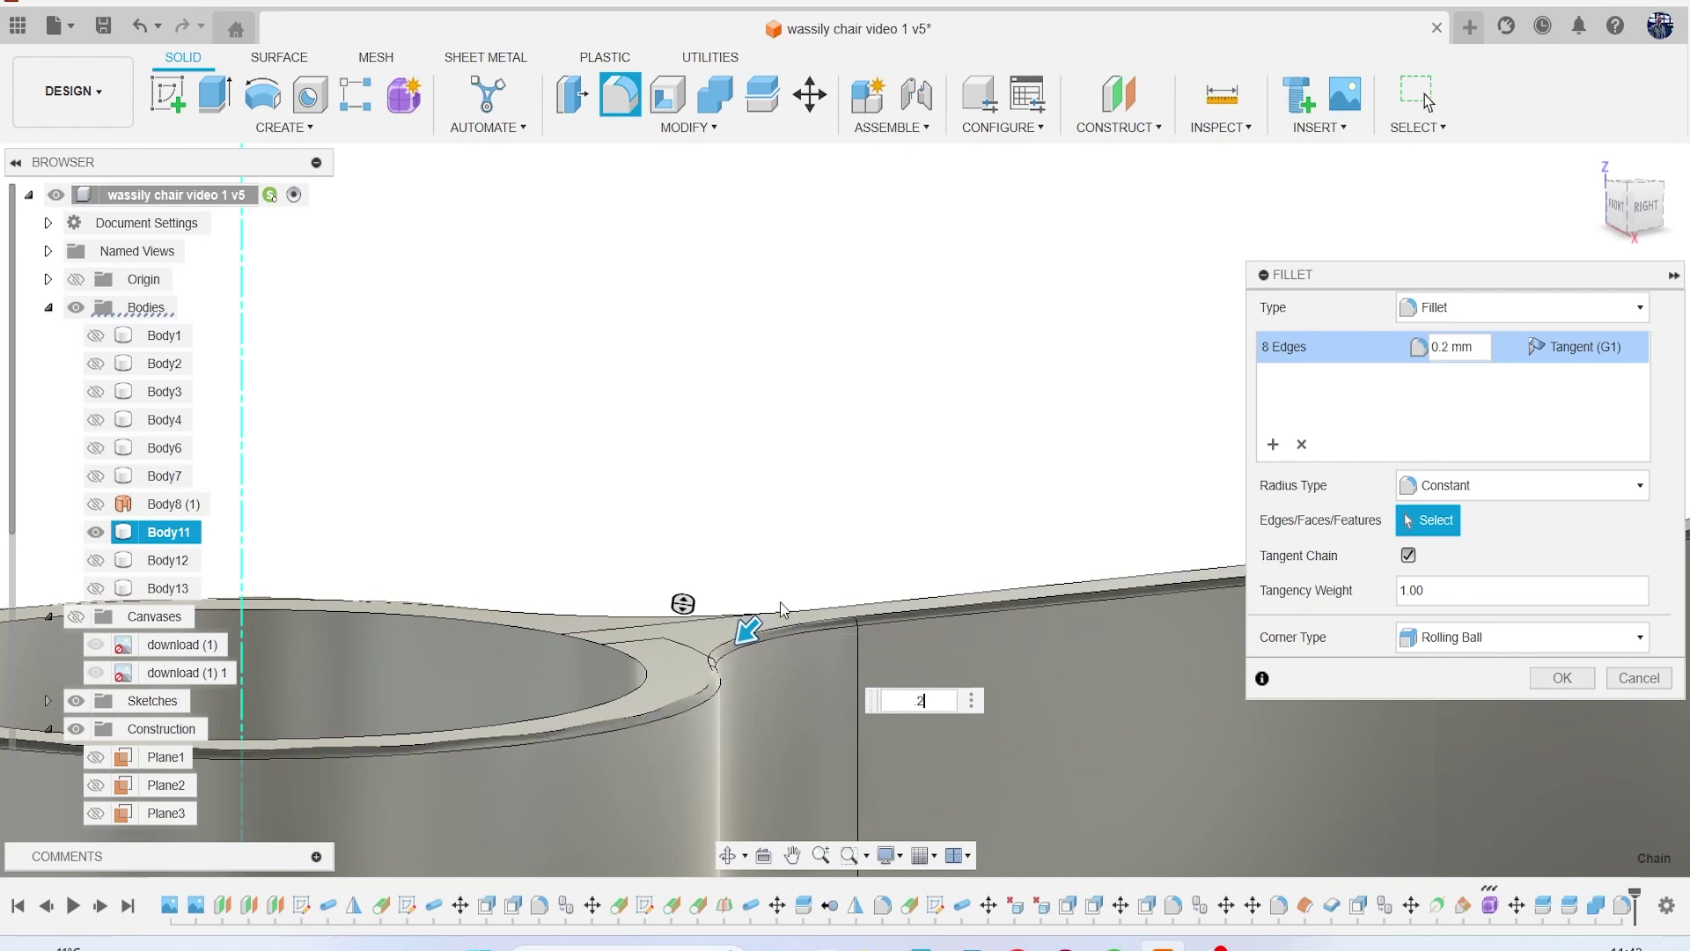
Step: Examine the 0.2 mm fillet preview along the upper edge where the strap meets the sleeve
{"action": "scroll", "coordinate": [792, 615], "scroll_direction": "down", "scroll_amount": 2}
{"action": "left_click_drag", "start_coordinate": [1627, 220], "coordinate": [1581, 298]}
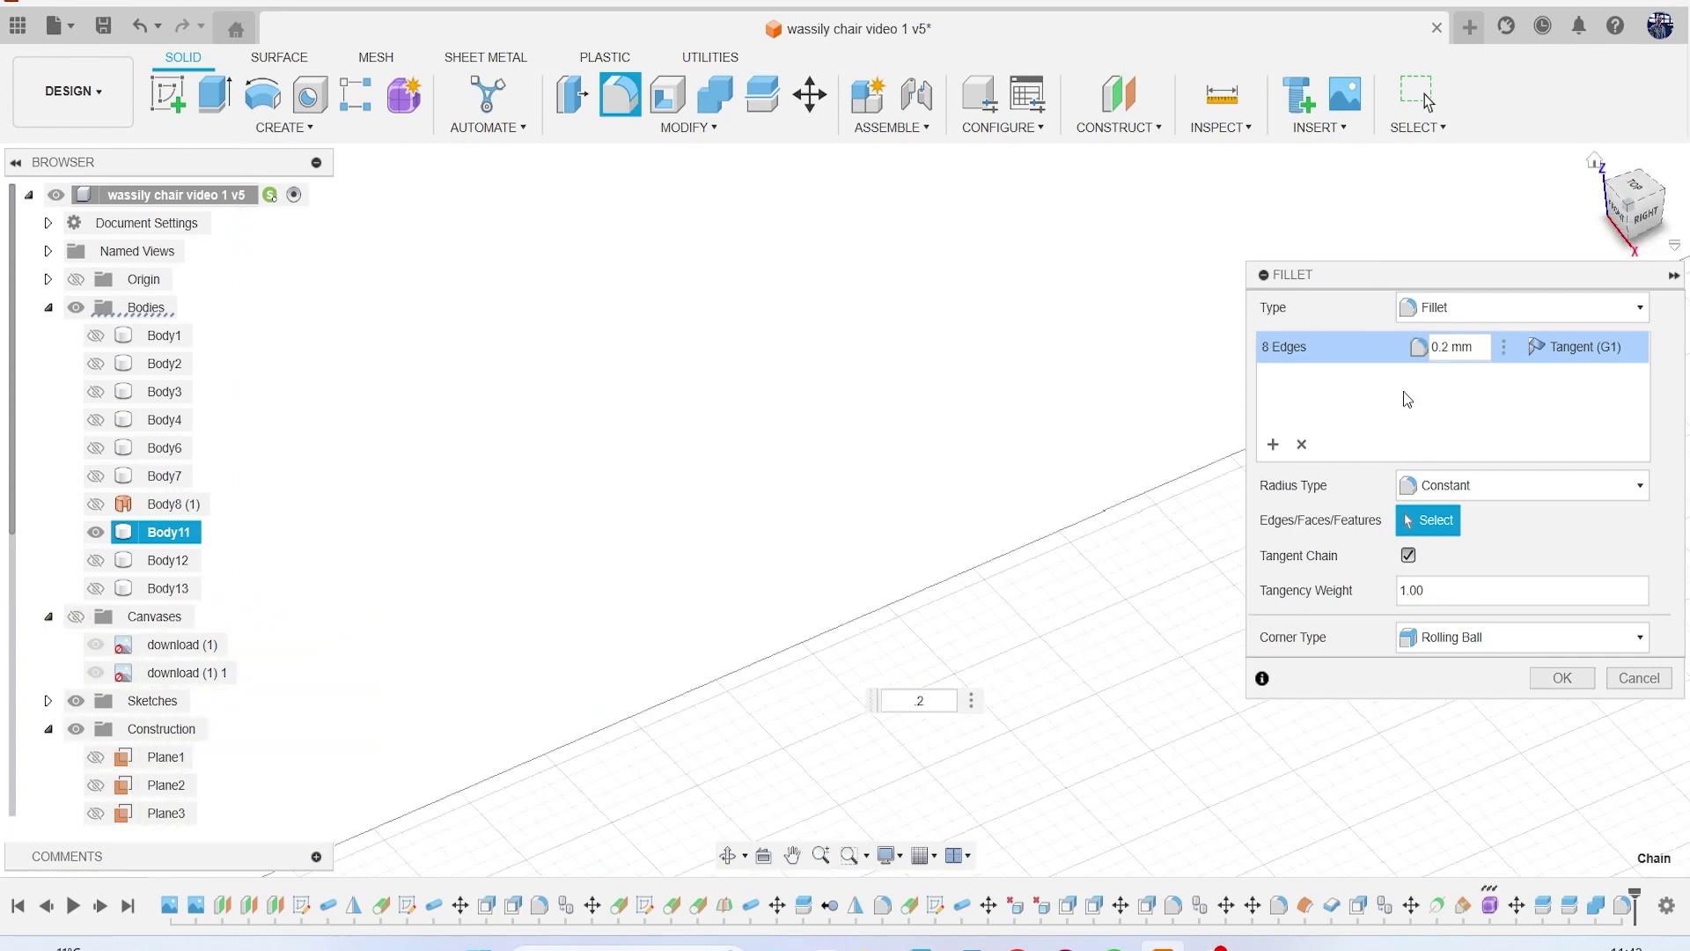
{"action": "scroll", "coordinate": [1000, 611], "scroll_direction": "down", "scroll_amount": 5}
{"action": "middle_click_drag", "start_coordinate": [1023, 634], "coordinate": [940, 578]}
{"action": "scroll", "coordinate": [940, 577], "scroll_direction": "up", "scroll_amount": 10}
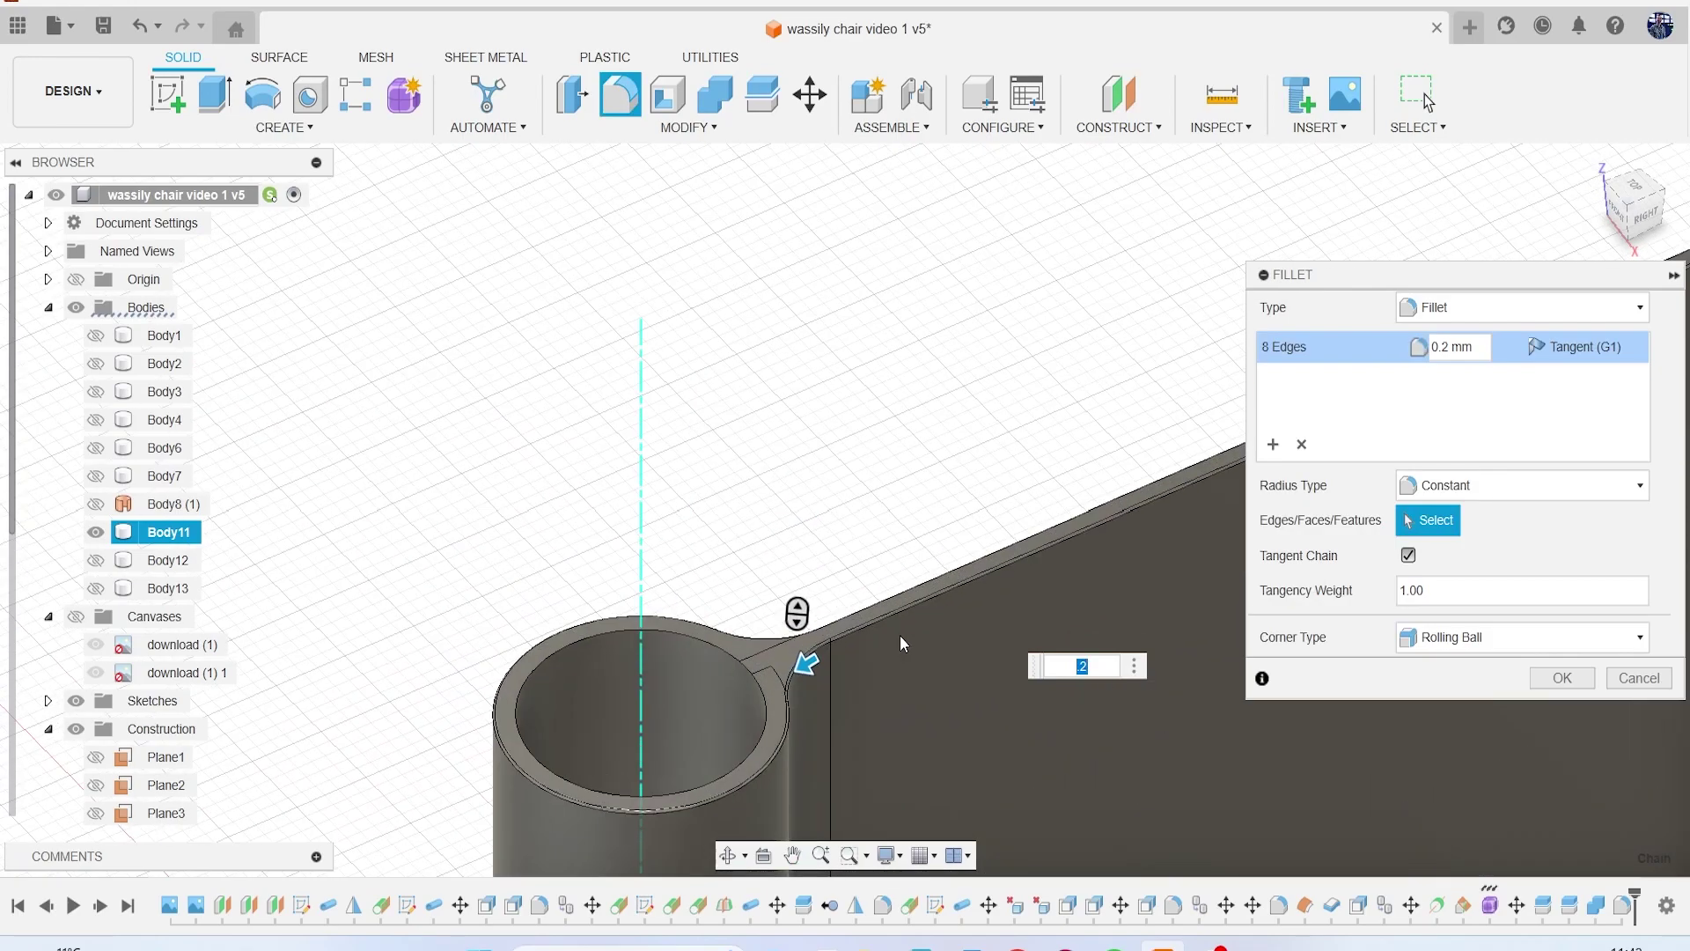
{"action": "scroll", "coordinate": [690, 623], "scroll_direction": "down", "scroll_amount": 8}
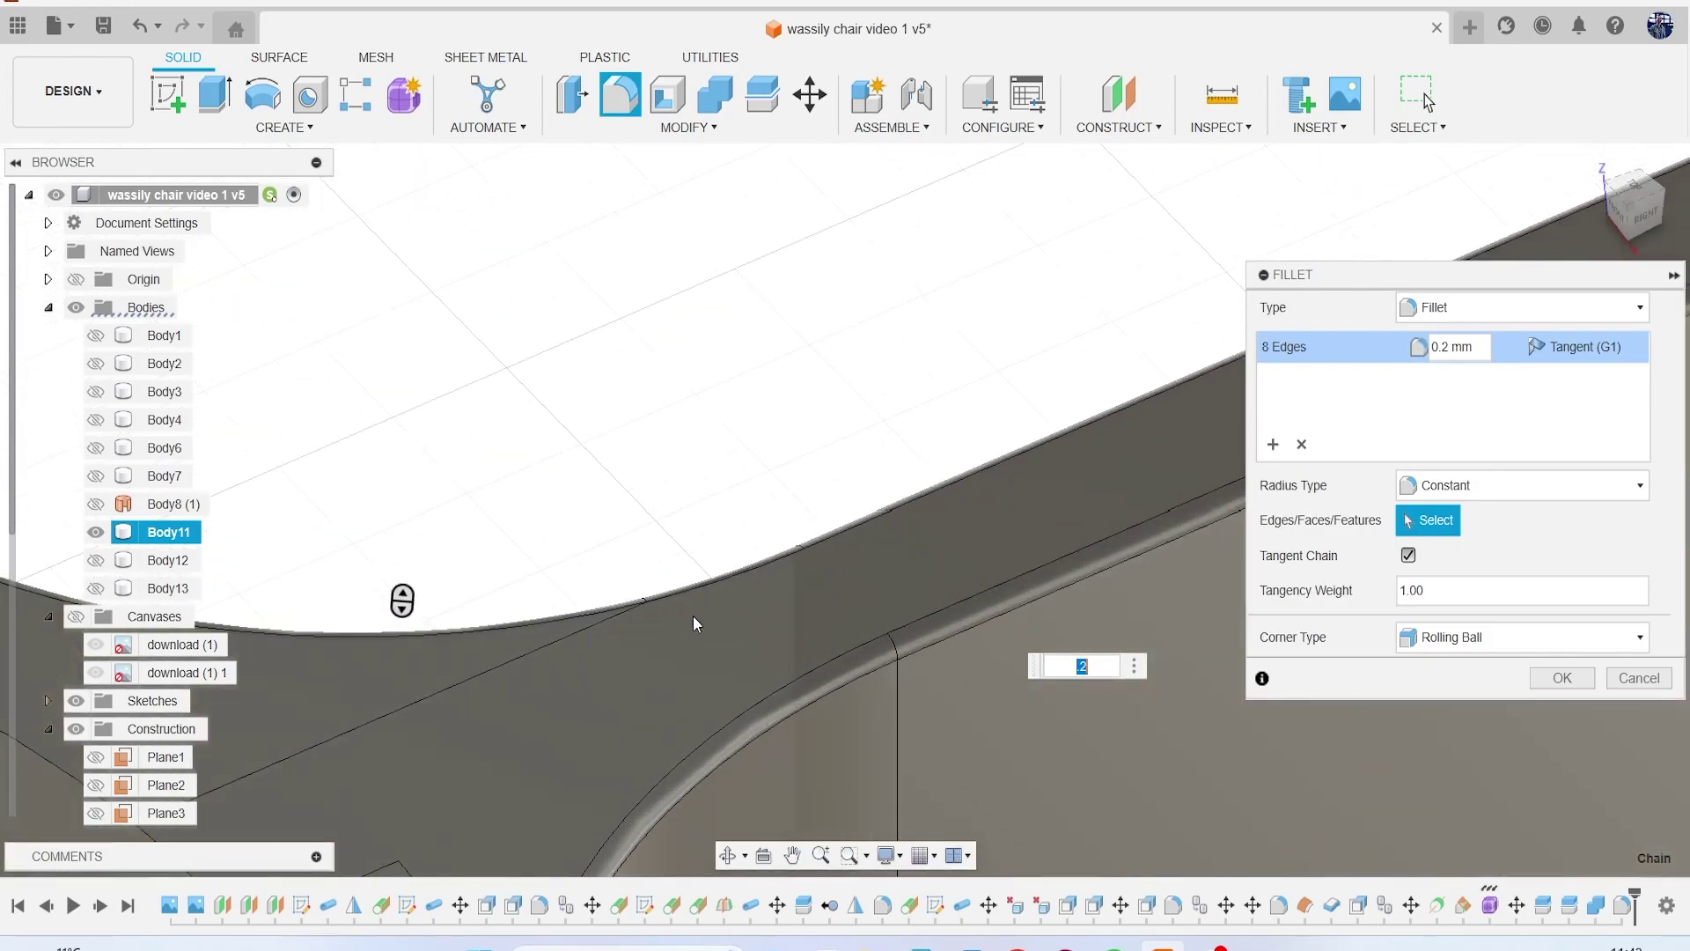
{"action": "scroll", "coordinate": [747, 634], "scroll_direction": "down", "scroll_amount": 6}
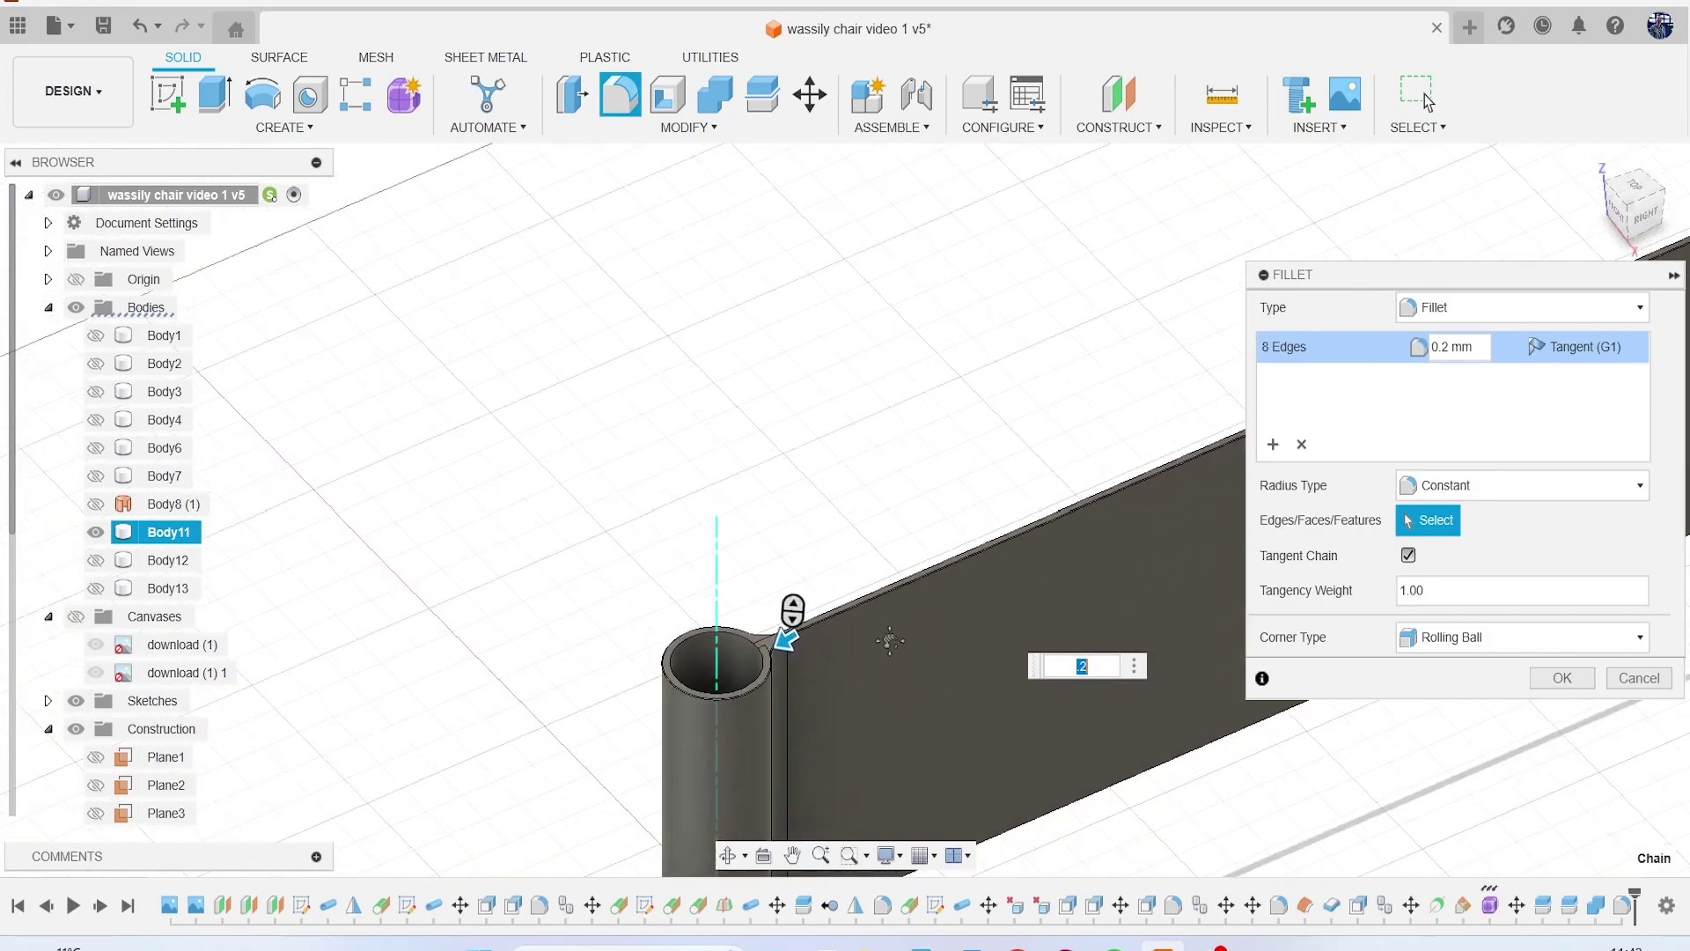
Step: Add the matching lower outer edge chain to the fillet, set the radius to 0.5 mm, and apply it
{"action": "left_click", "coordinate": [1593, 230]}
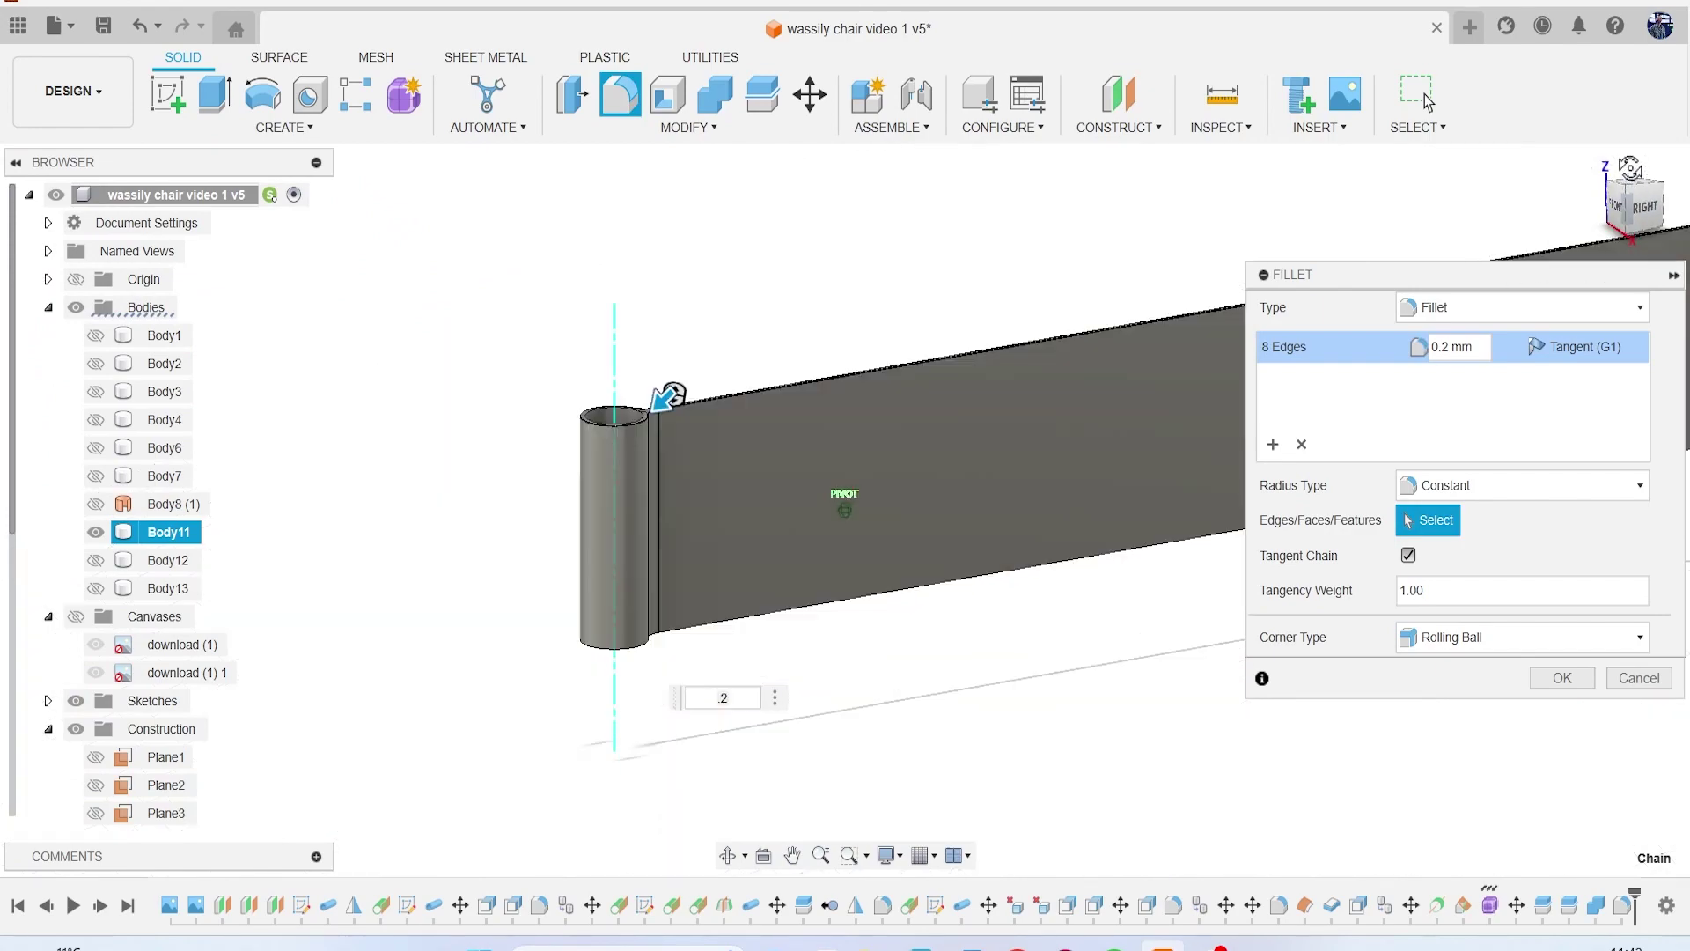
{"action": "scroll", "coordinate": [722, 403], "scroll_direction": "up", "scroll_amount": 5}
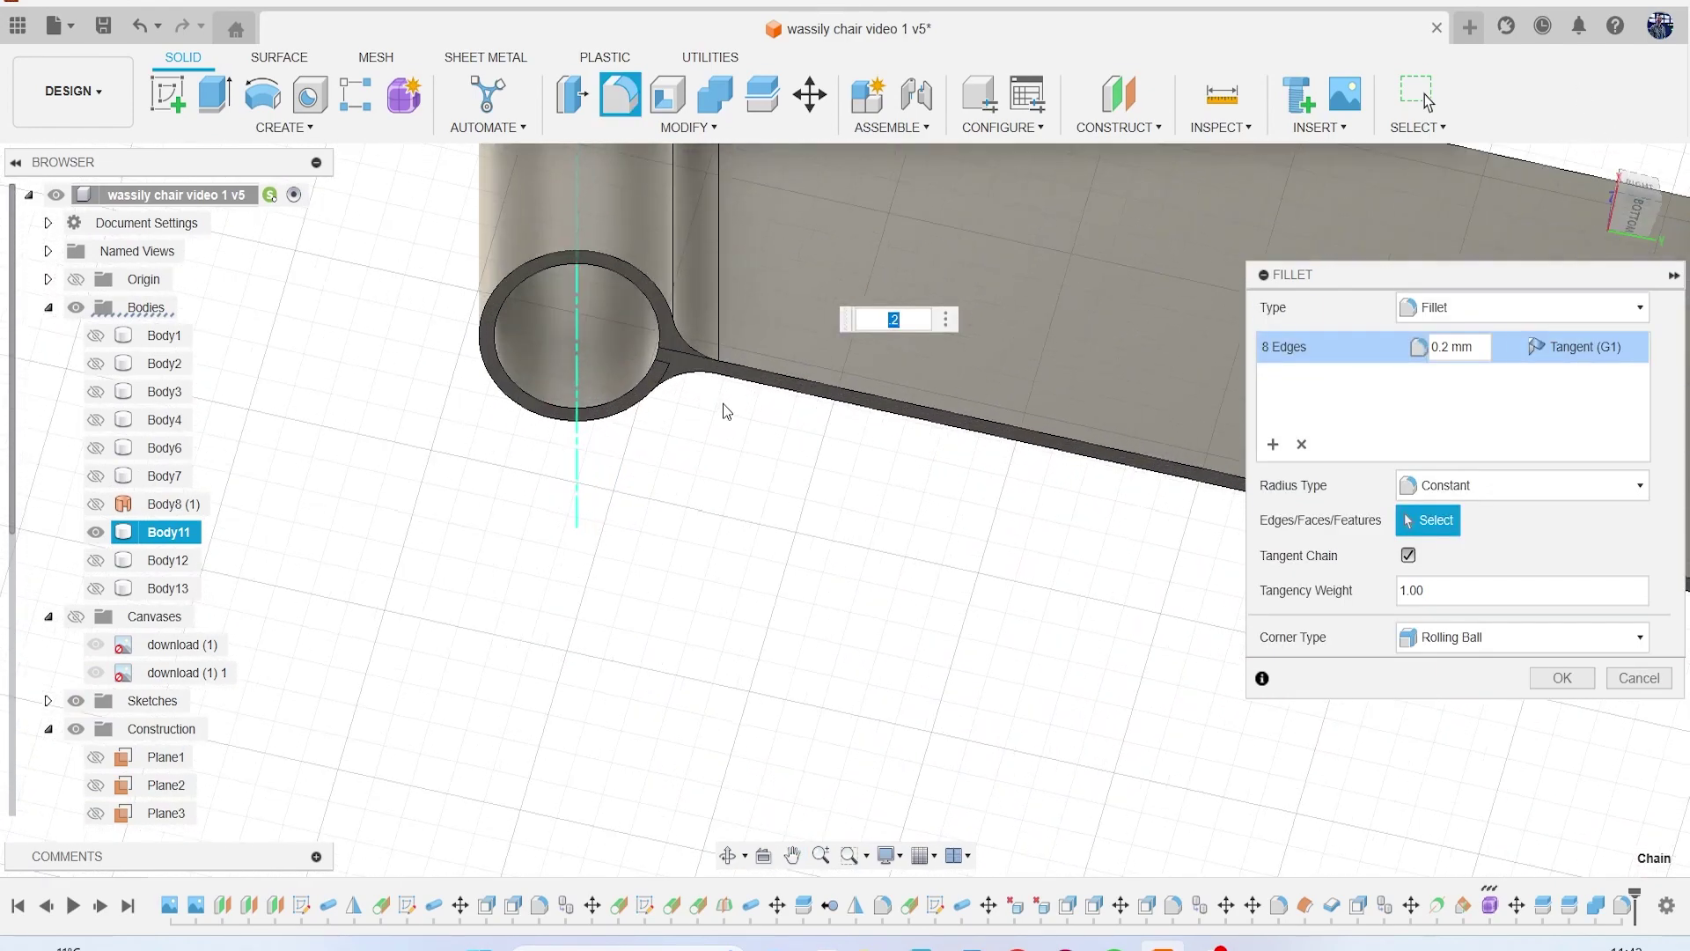
{"action": "left_click", "coordinate": [766, 353]}
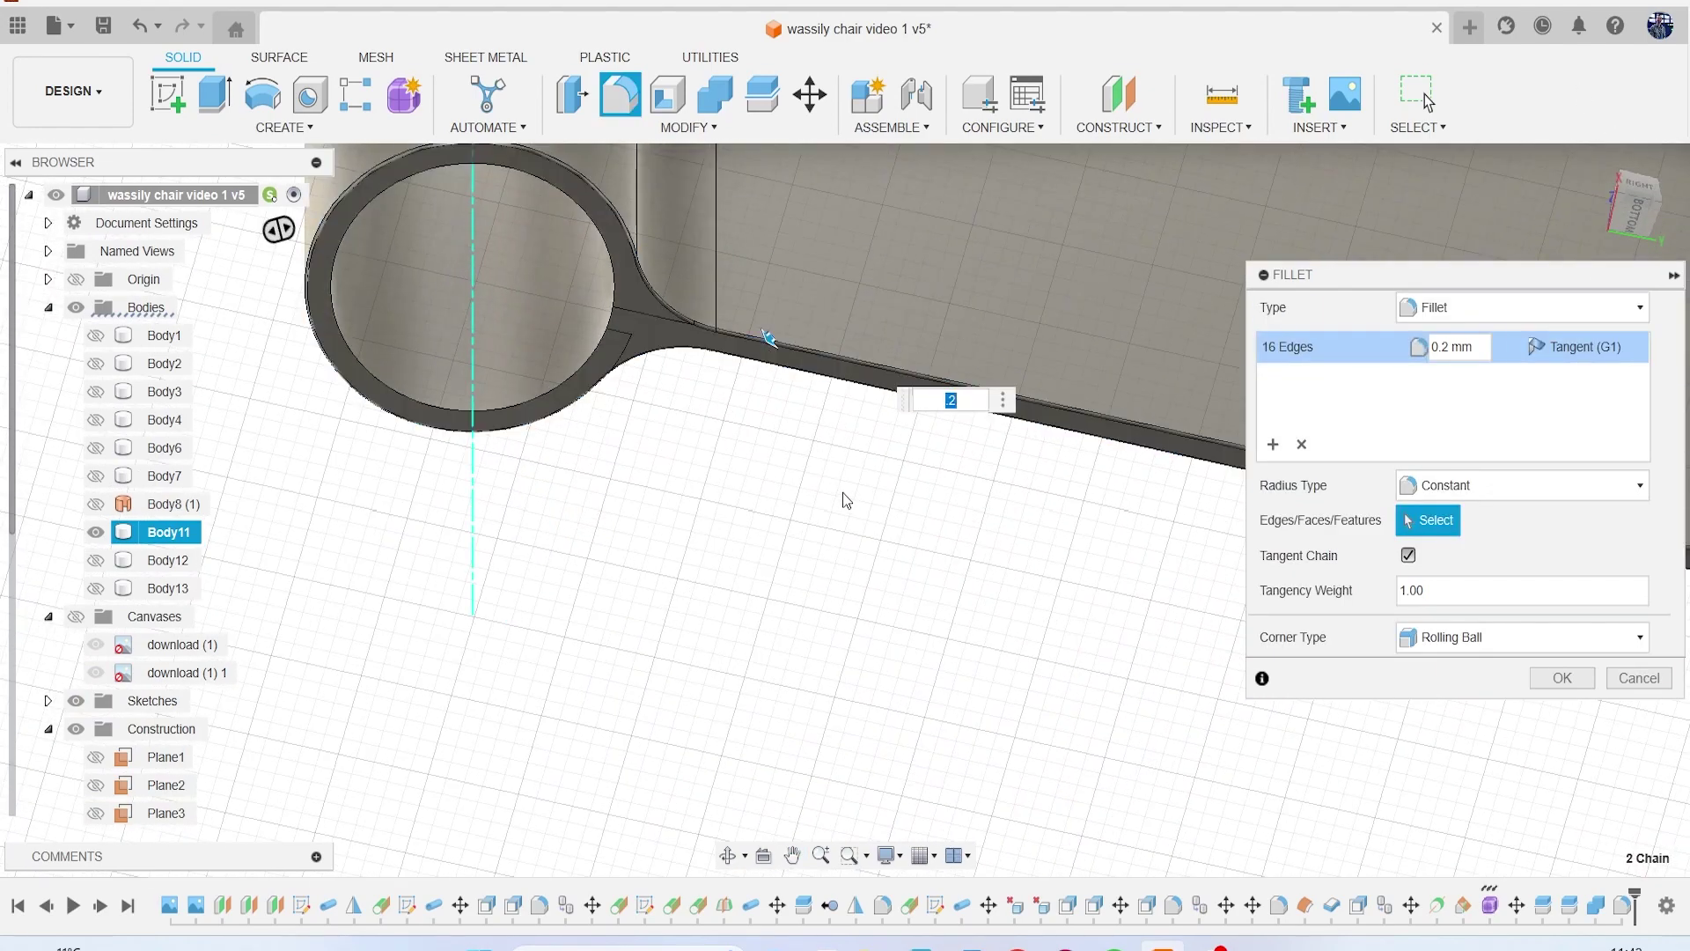
{"action": "scroll", "coordinate": [901, 562], "scroll_direction": "up", "scroll_amount": 4}
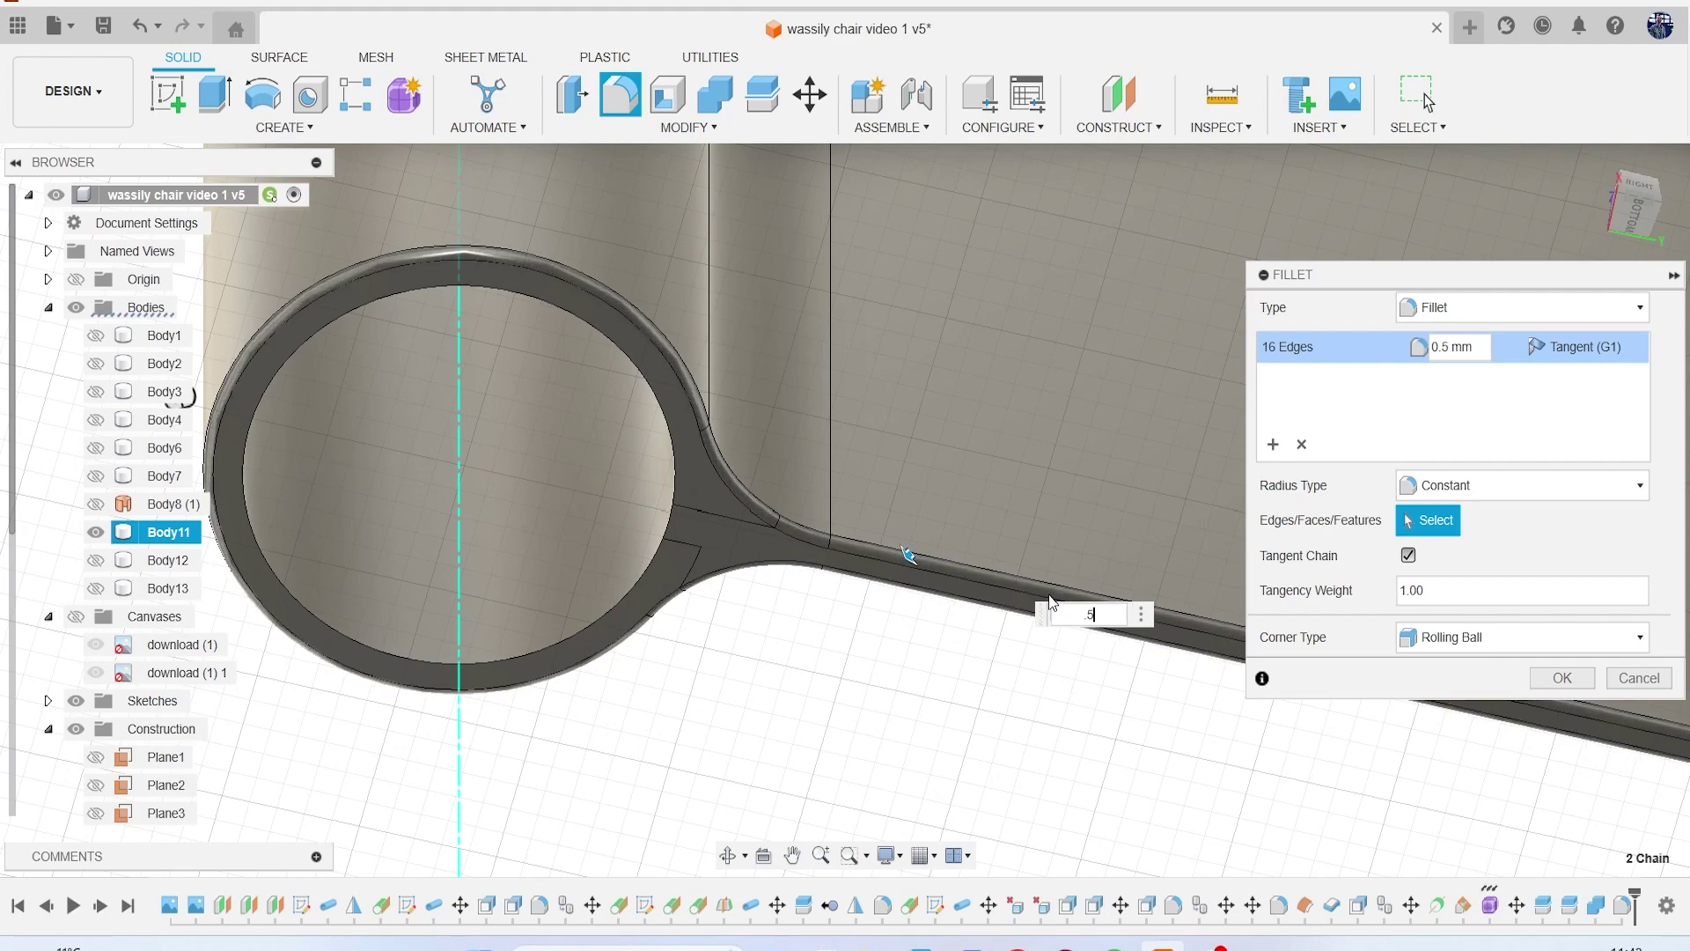
{"action": "key", "text": "Return"}
{"action": "scroll", "coordinate": [1014, 475], "scroll_direction": "down", "scroll_amount": 10}
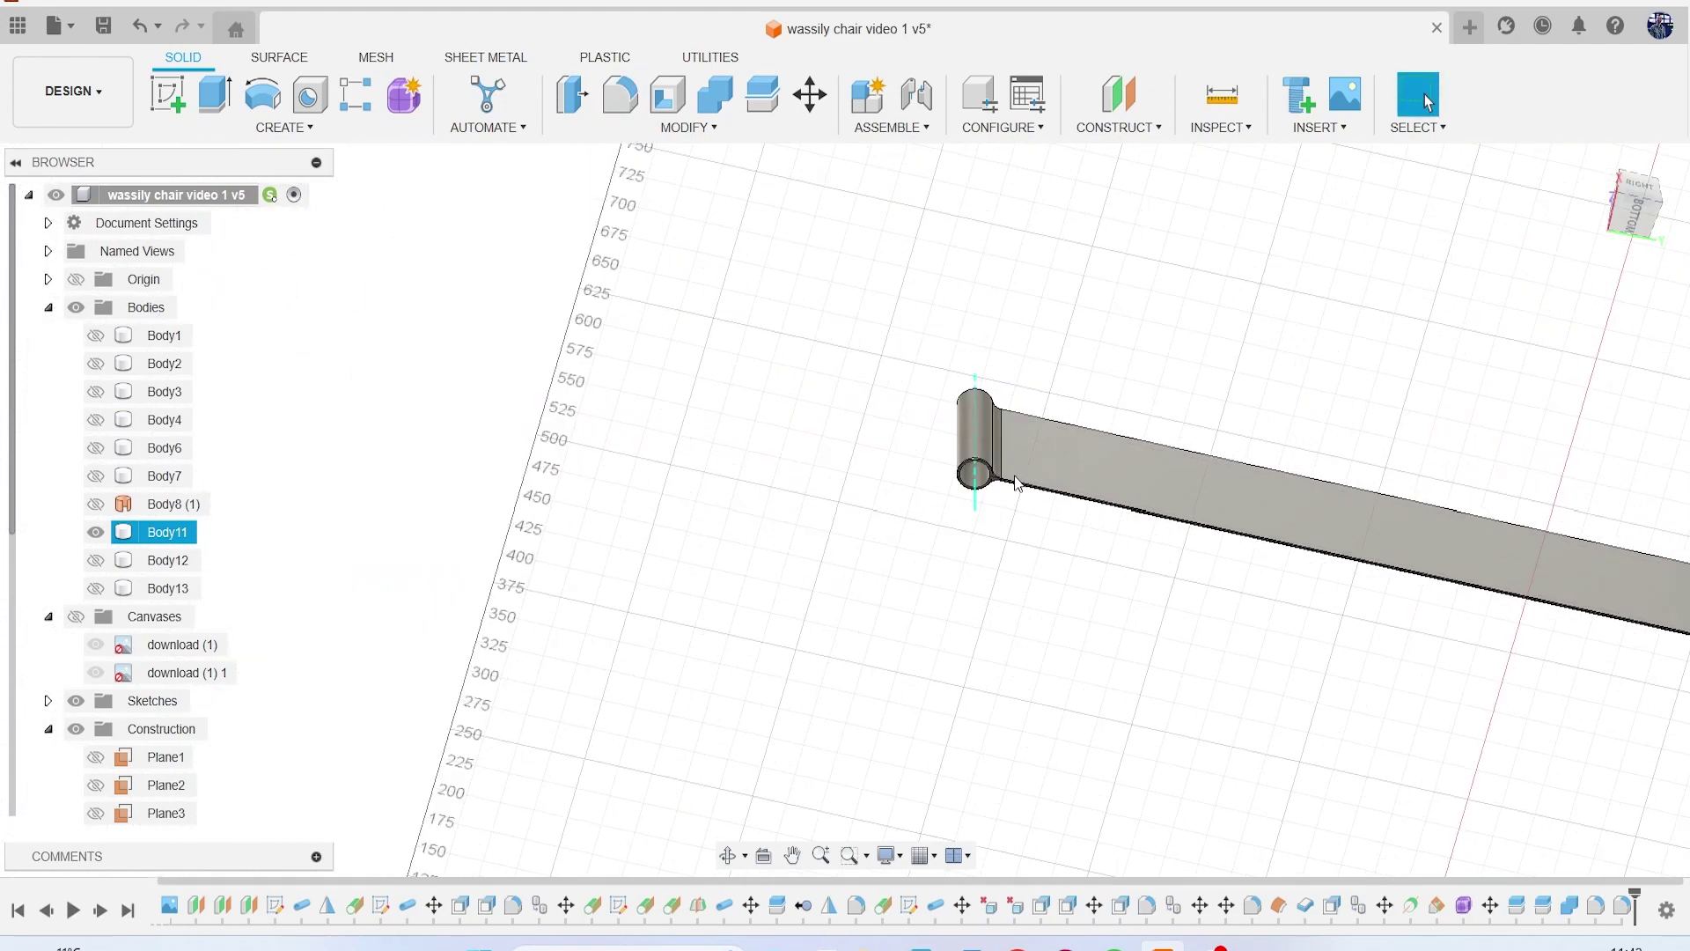
{"action": "scroll", "coordinate": [1015, 475], "scroll_direction": "down", "scroll_amount": 4}
Step: Hide the strap body, show the leftover slivers Body12 and Body13, and remove both of them
{"action": "left_click", "coordinate": [1629, 226]}
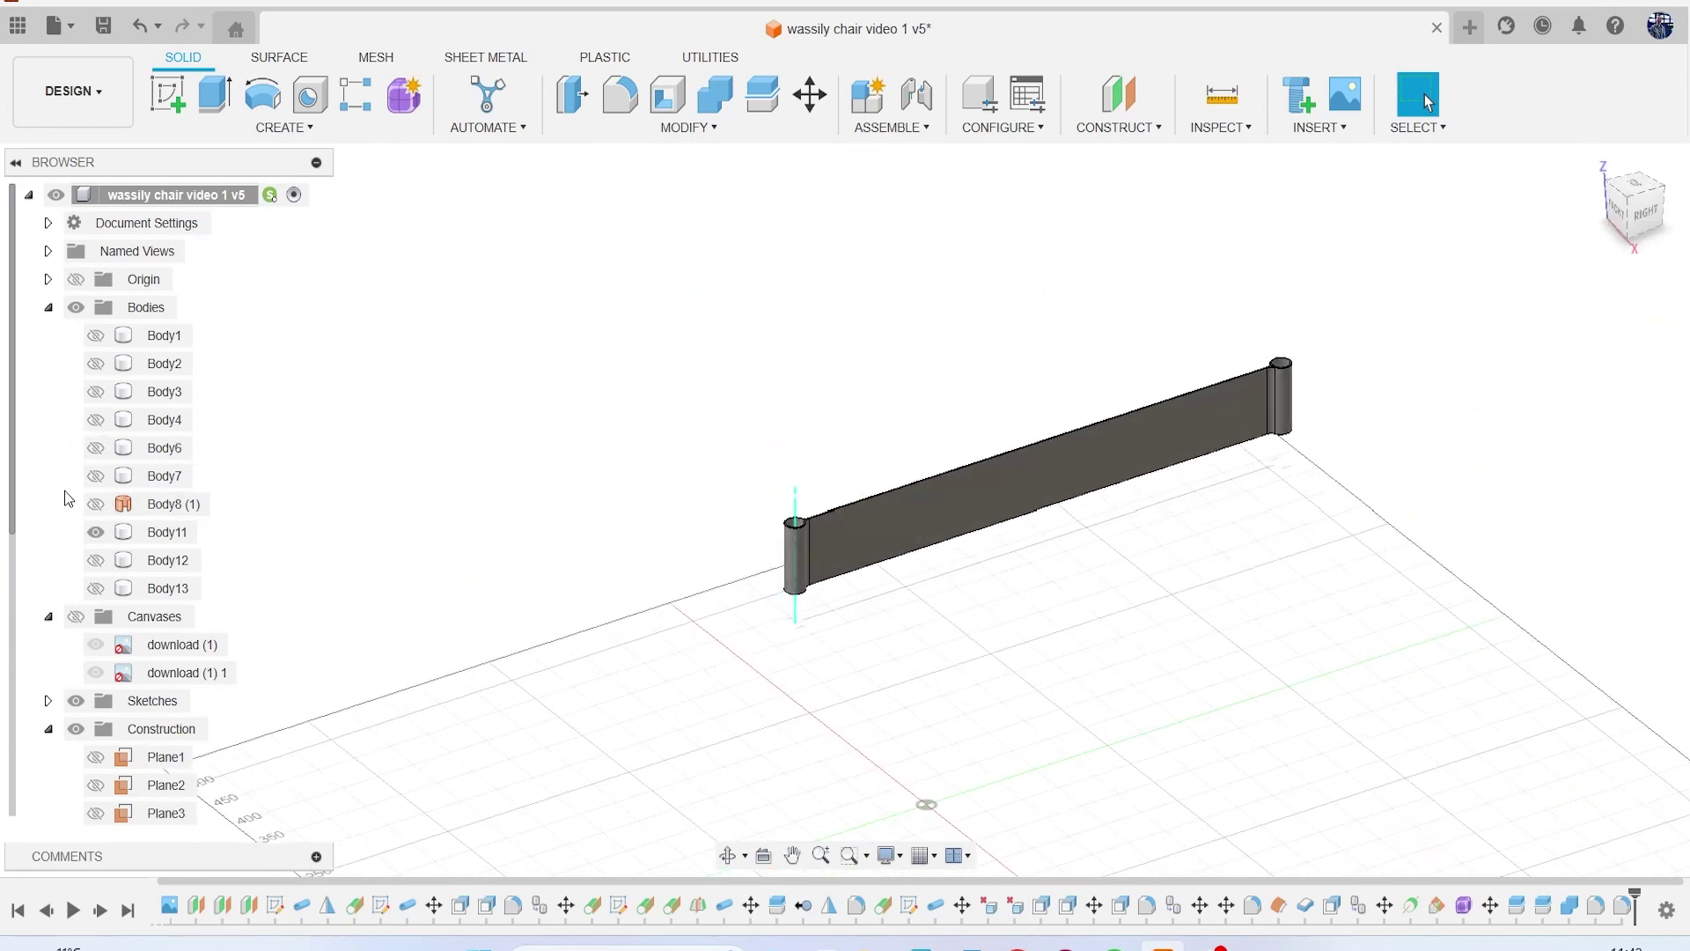
{"action": "left_click", "coordinate": [96, 532]}
{"action": "left_click", "coordinate": [98, 561]}
{"action": "left_click", "coordinate": [101, 590]}
{"action": "right_click", "coordinate": [155, 563]}
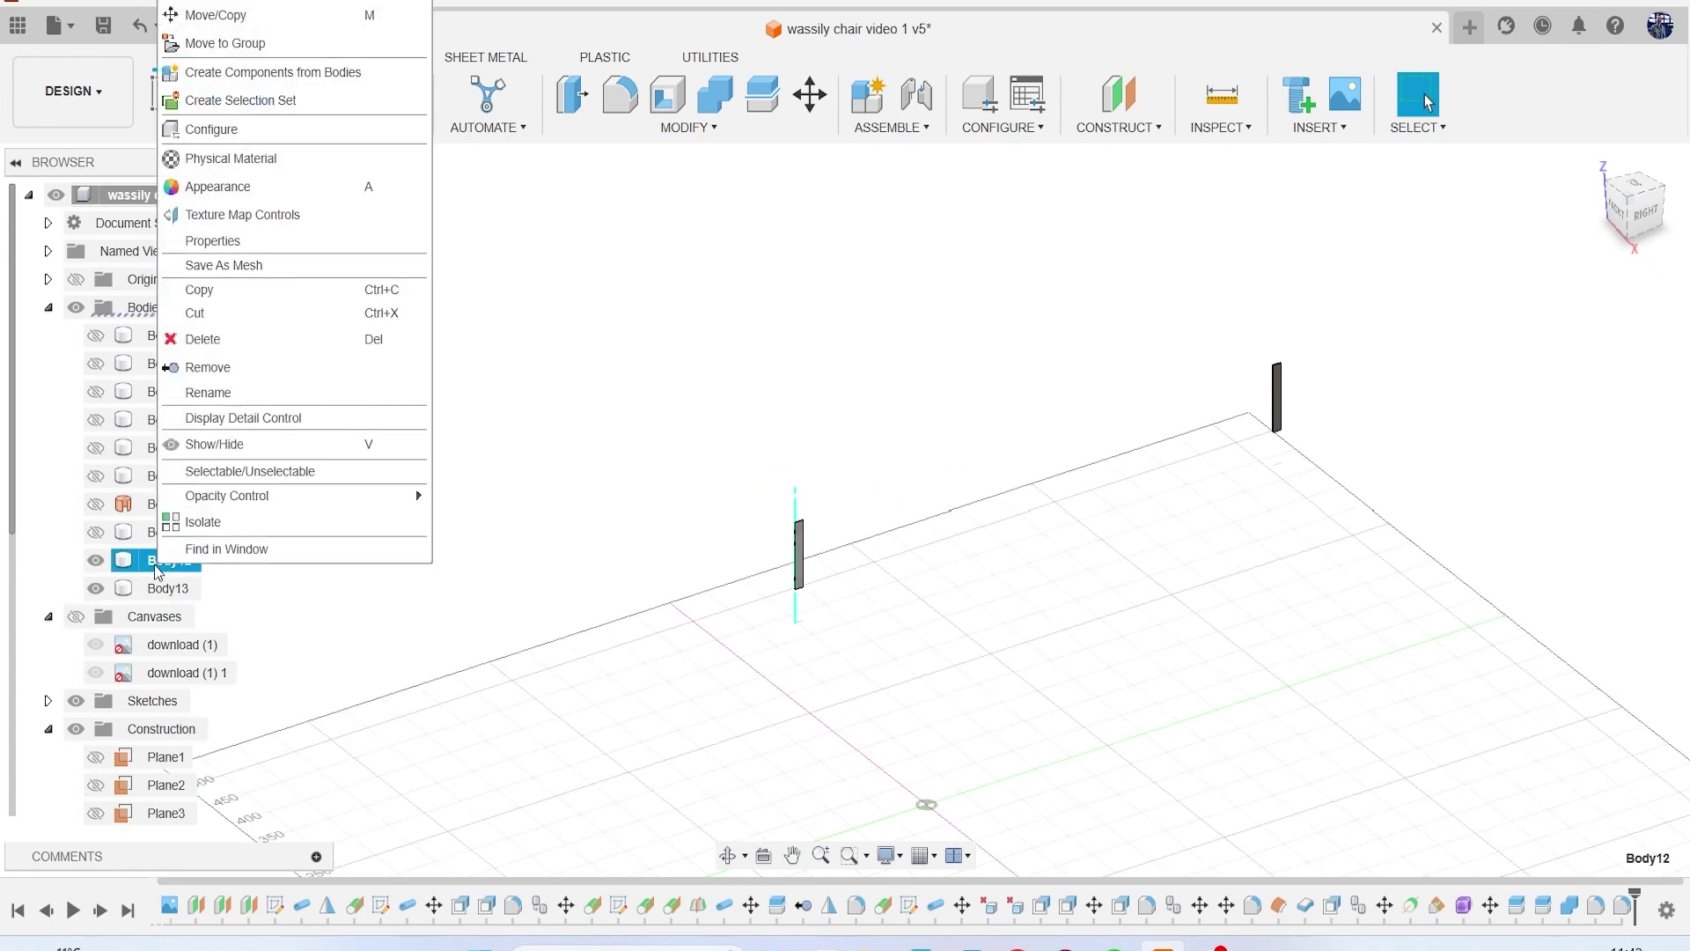
{"action": "left_click", "coordinate": [240, 373]}
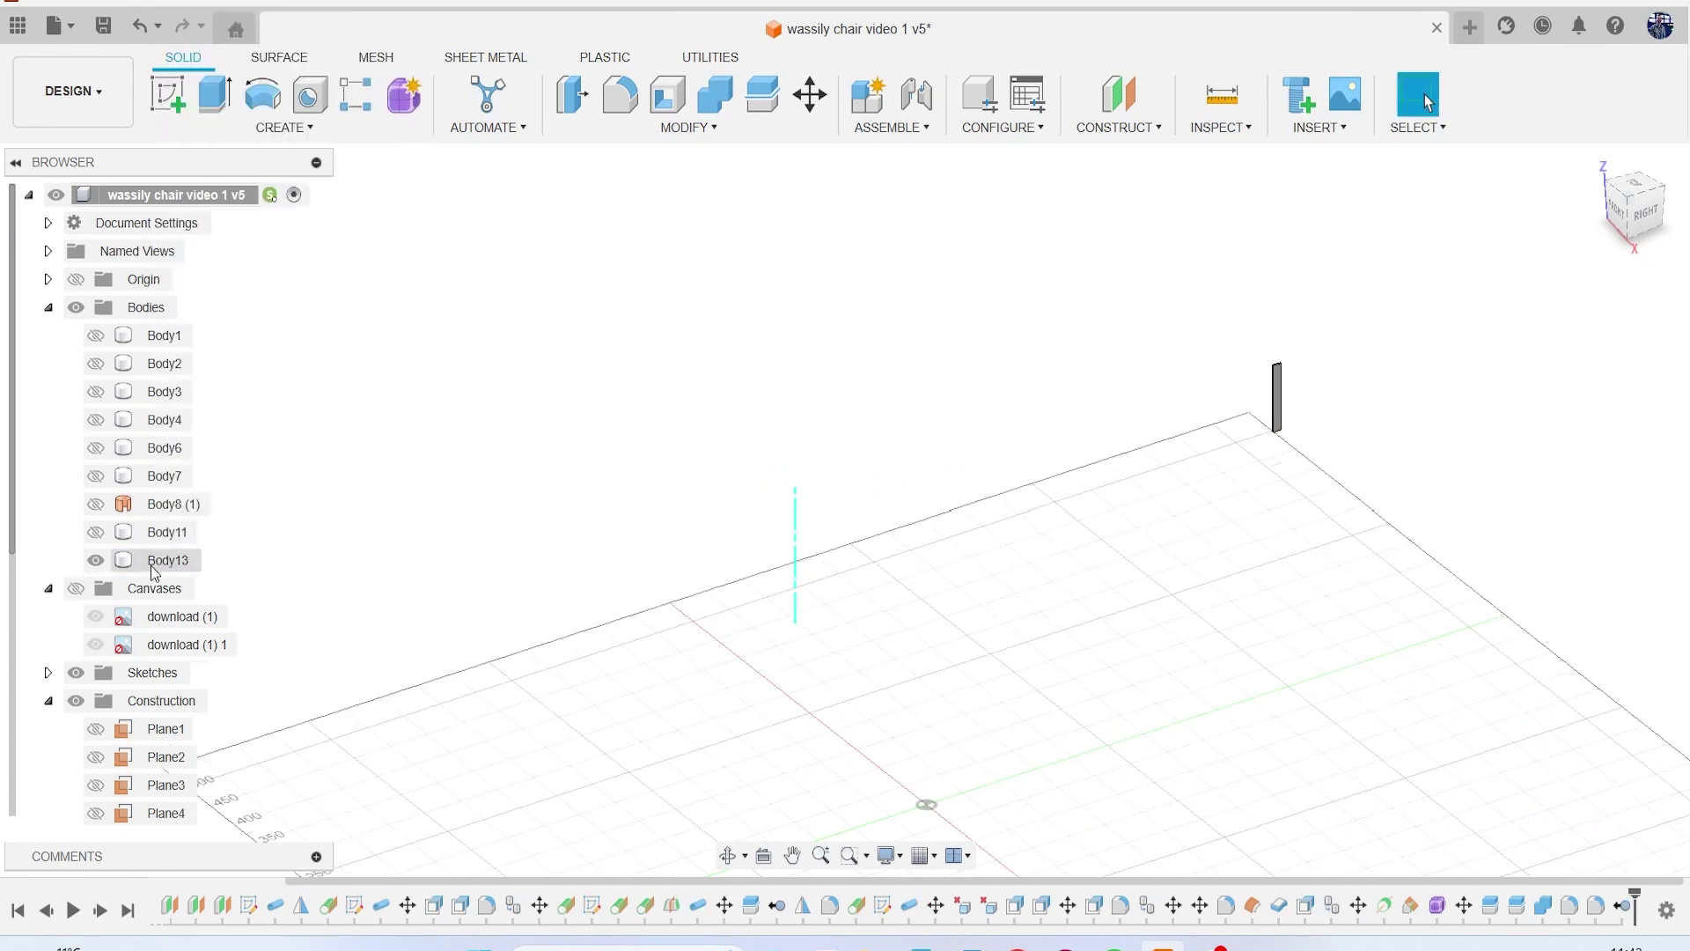
{"action": "right_click", "coordinate": [151, 565]}
{"action": "left_click", "coordinate": [250, 380]}
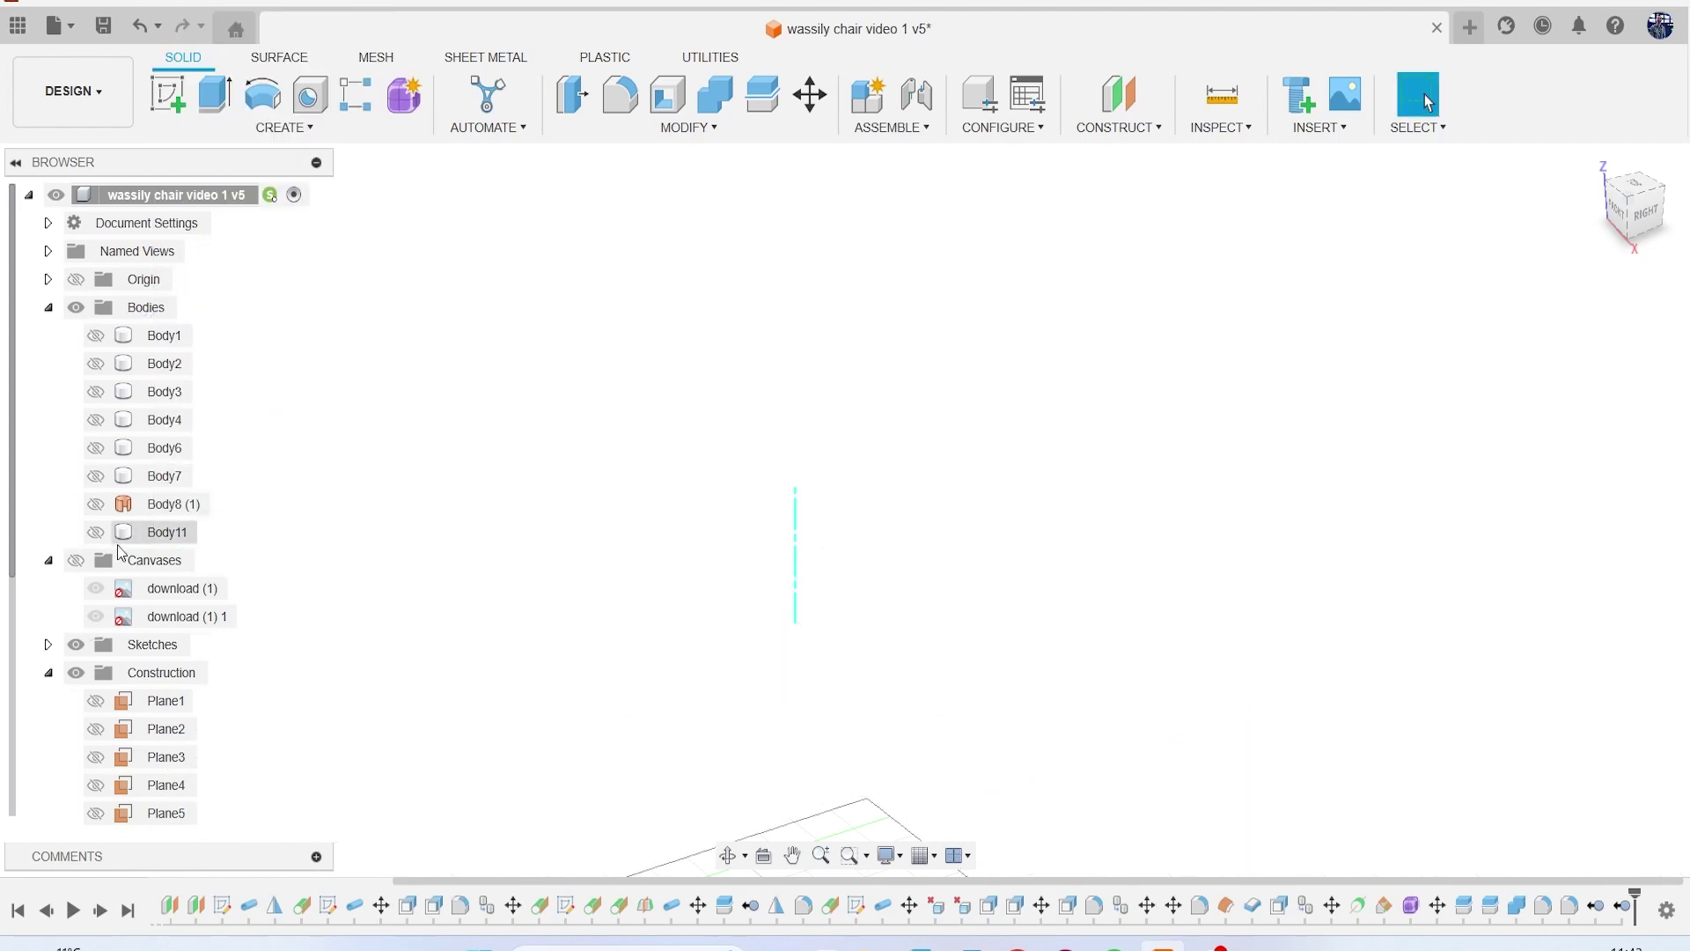
Step: Show the strap body Body11 again and remove the leftover surface body Body8 (1)
{"action": "left_click", "coordinate": [95, 532]}
{"action": "right_click", "coordinate": [166, 506]}
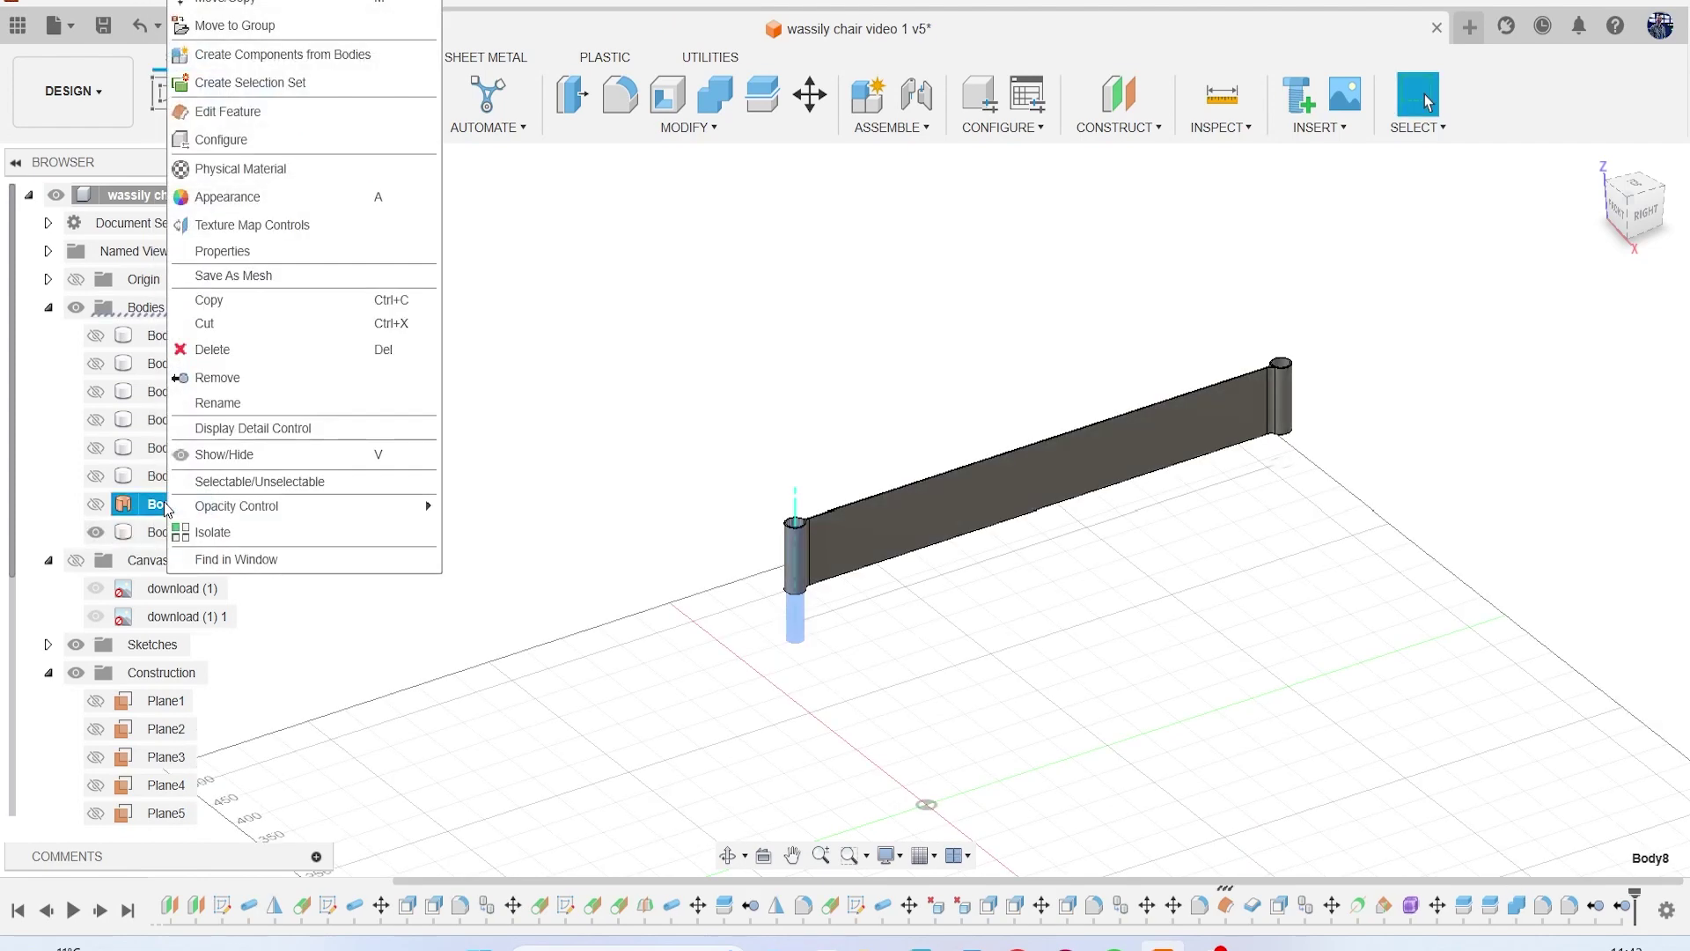
{"action": "left_click", "coordinate": [333, 401]}
Step: Show the chair's tubular frame bodies, Body1 through Body4, Body6 and Body7, together with the strap
{"action": "left_click", "coordinate": [95, 475]}
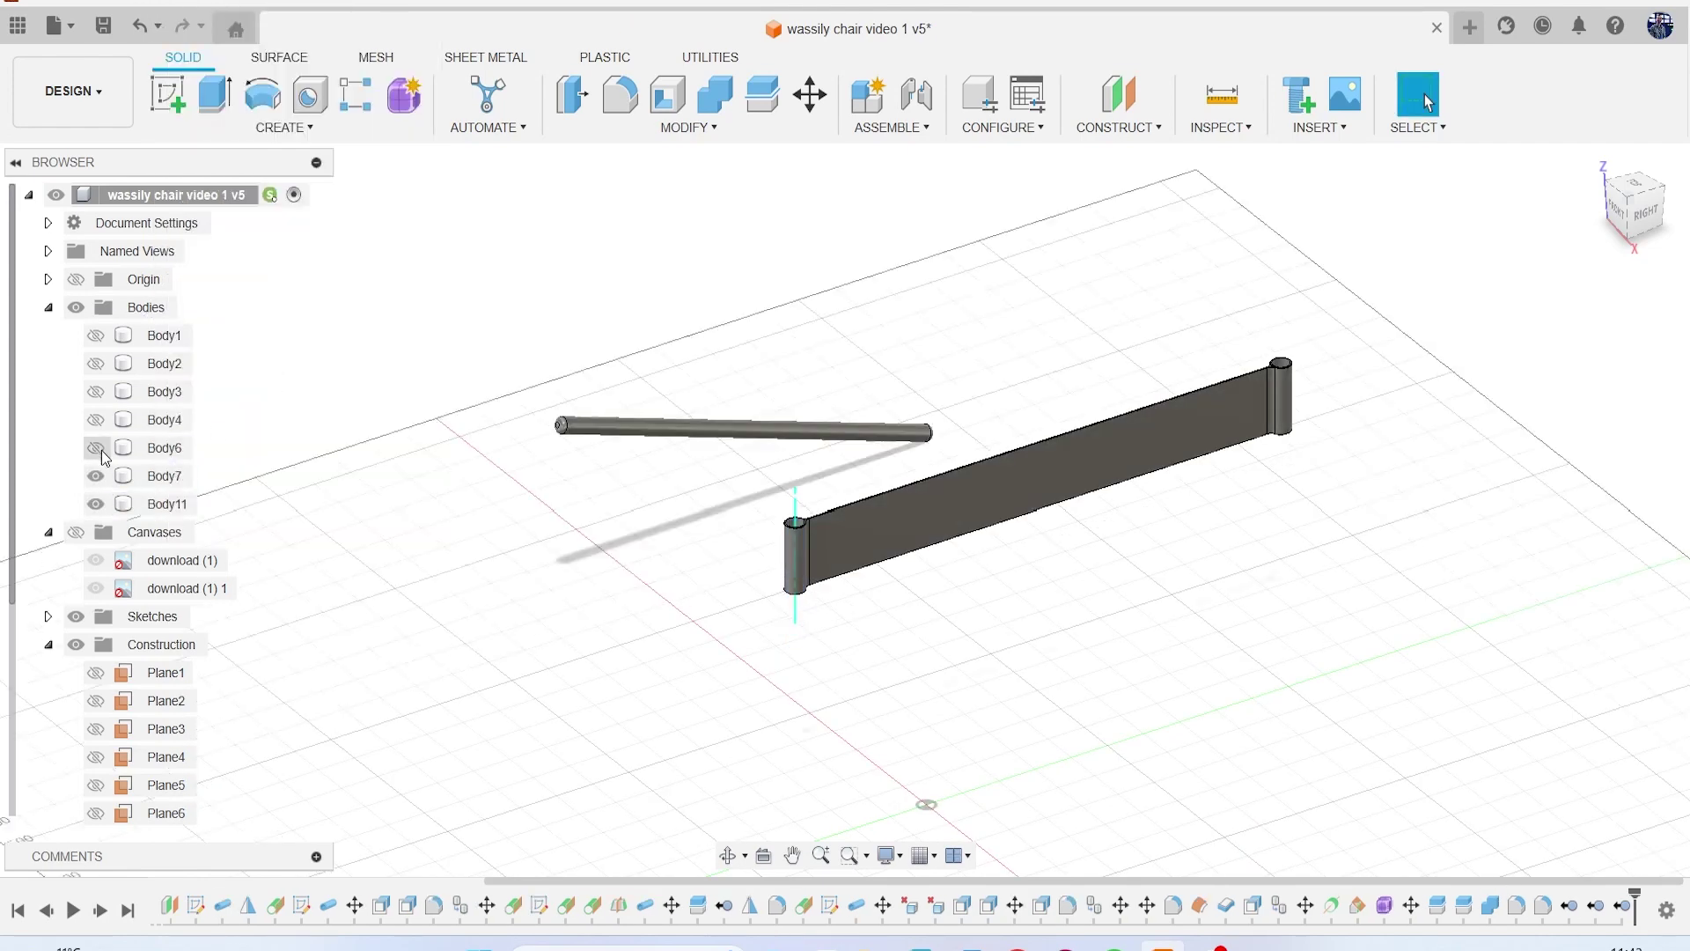
{"action": "left_click", "coordinate": [95, 447]}
{"action": "left_click", "coordinate": [95, 419]}
{"action": "left_click", "coordinate": [95, 391]}
{"action": "left_click", "coordinate": [95, 363]}
{"action": "left_click", "coordinate": [96, 334]}
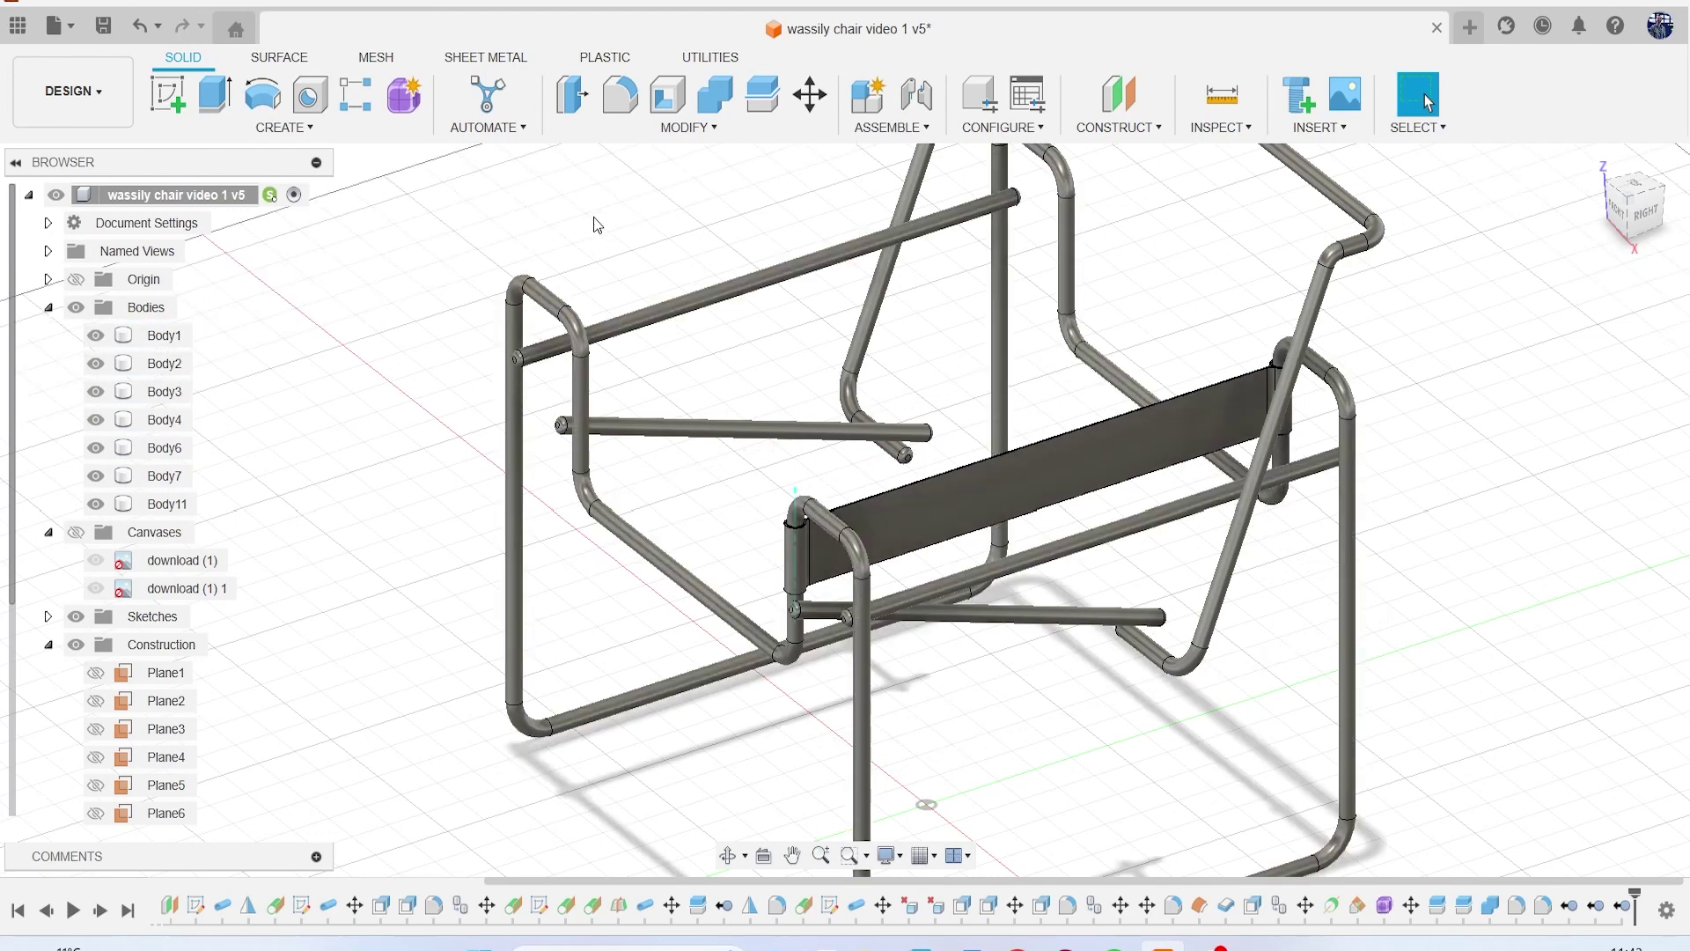
Step: Search the appearance library for leather and apply Leather - Matte (Black) to the strap
{"action": "key", "text": "a"}
{"action": "left_click_drag", "start_coordinate": [1397, 289], "coordinate": [1287, 203]}
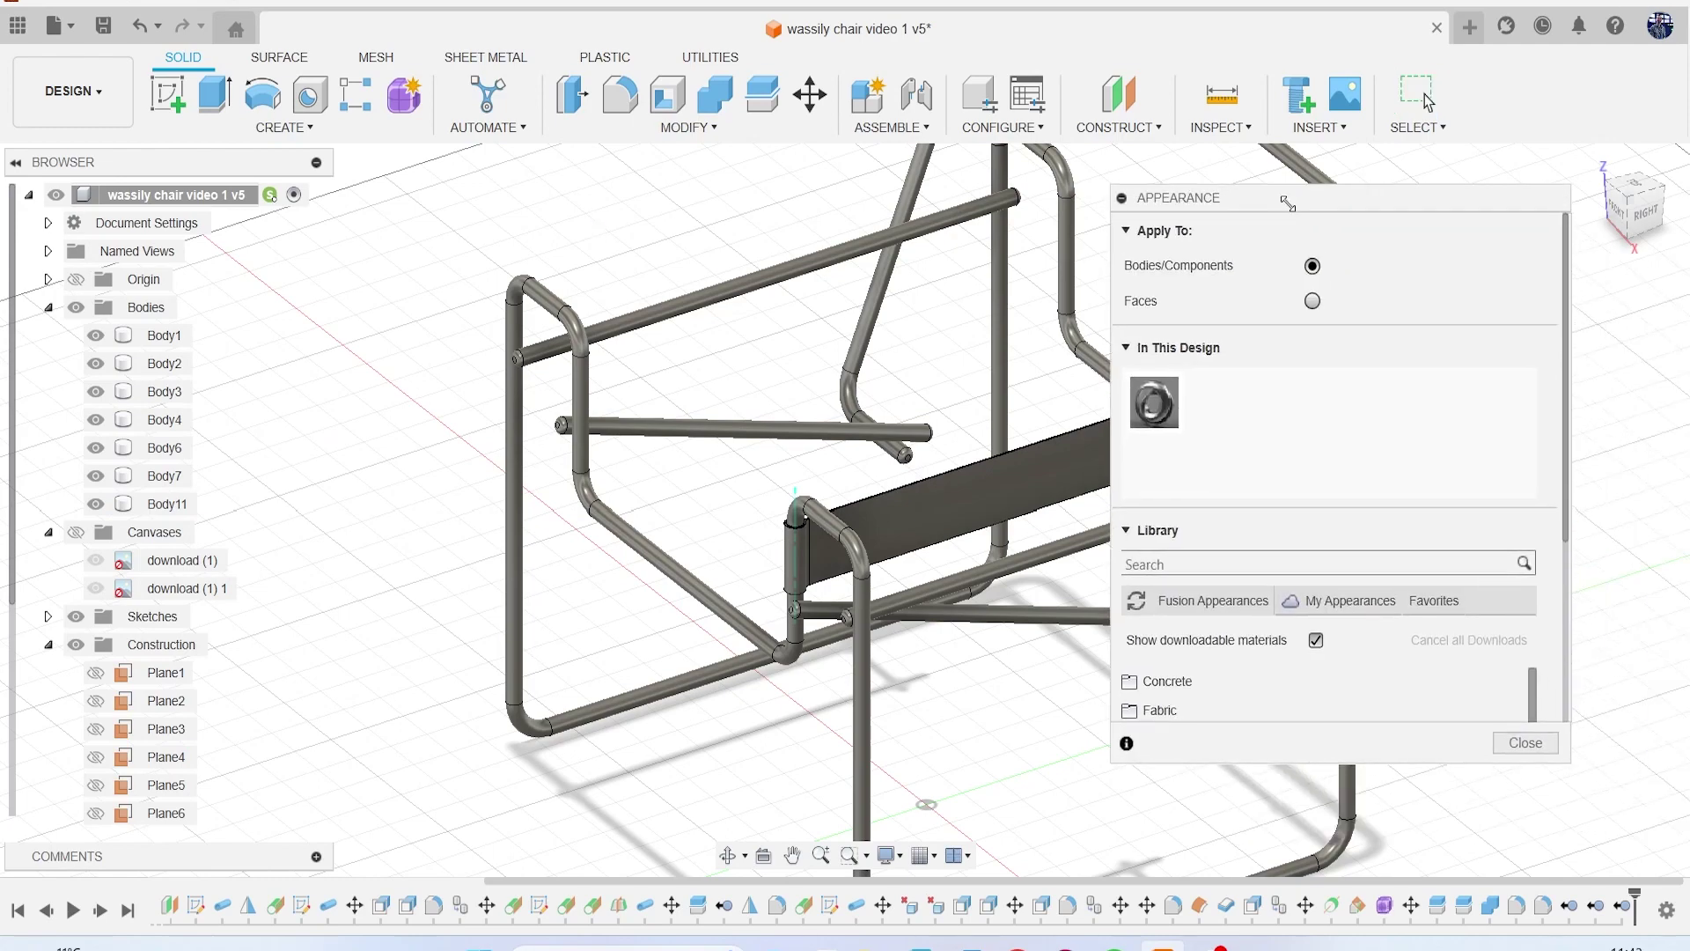
{"action": "left_click", "coordinate": [1197, 552]}
{"action": "type", "text": "leather"}
{"action": "scroll", "coordinate": [1363, 729], "scroll_direction": "down", "scroll_amount": 10}
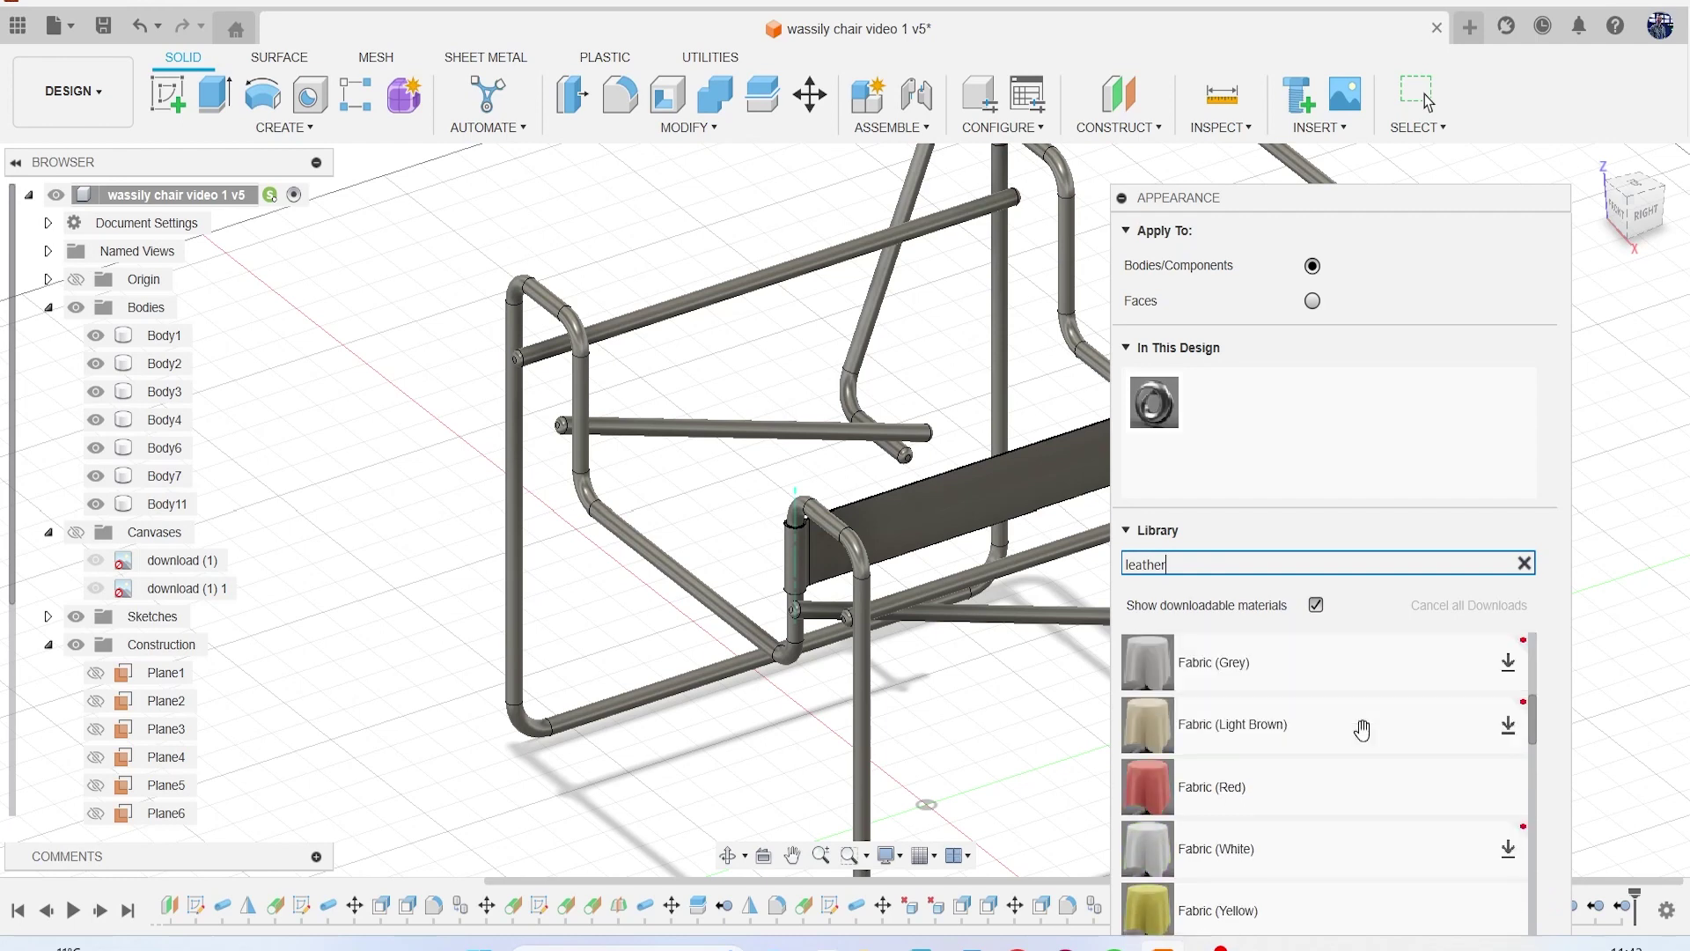
{"action": "scroll", "coordinate": [1363, 729], "scroll_direction": "up", "scroll_amount": 2}
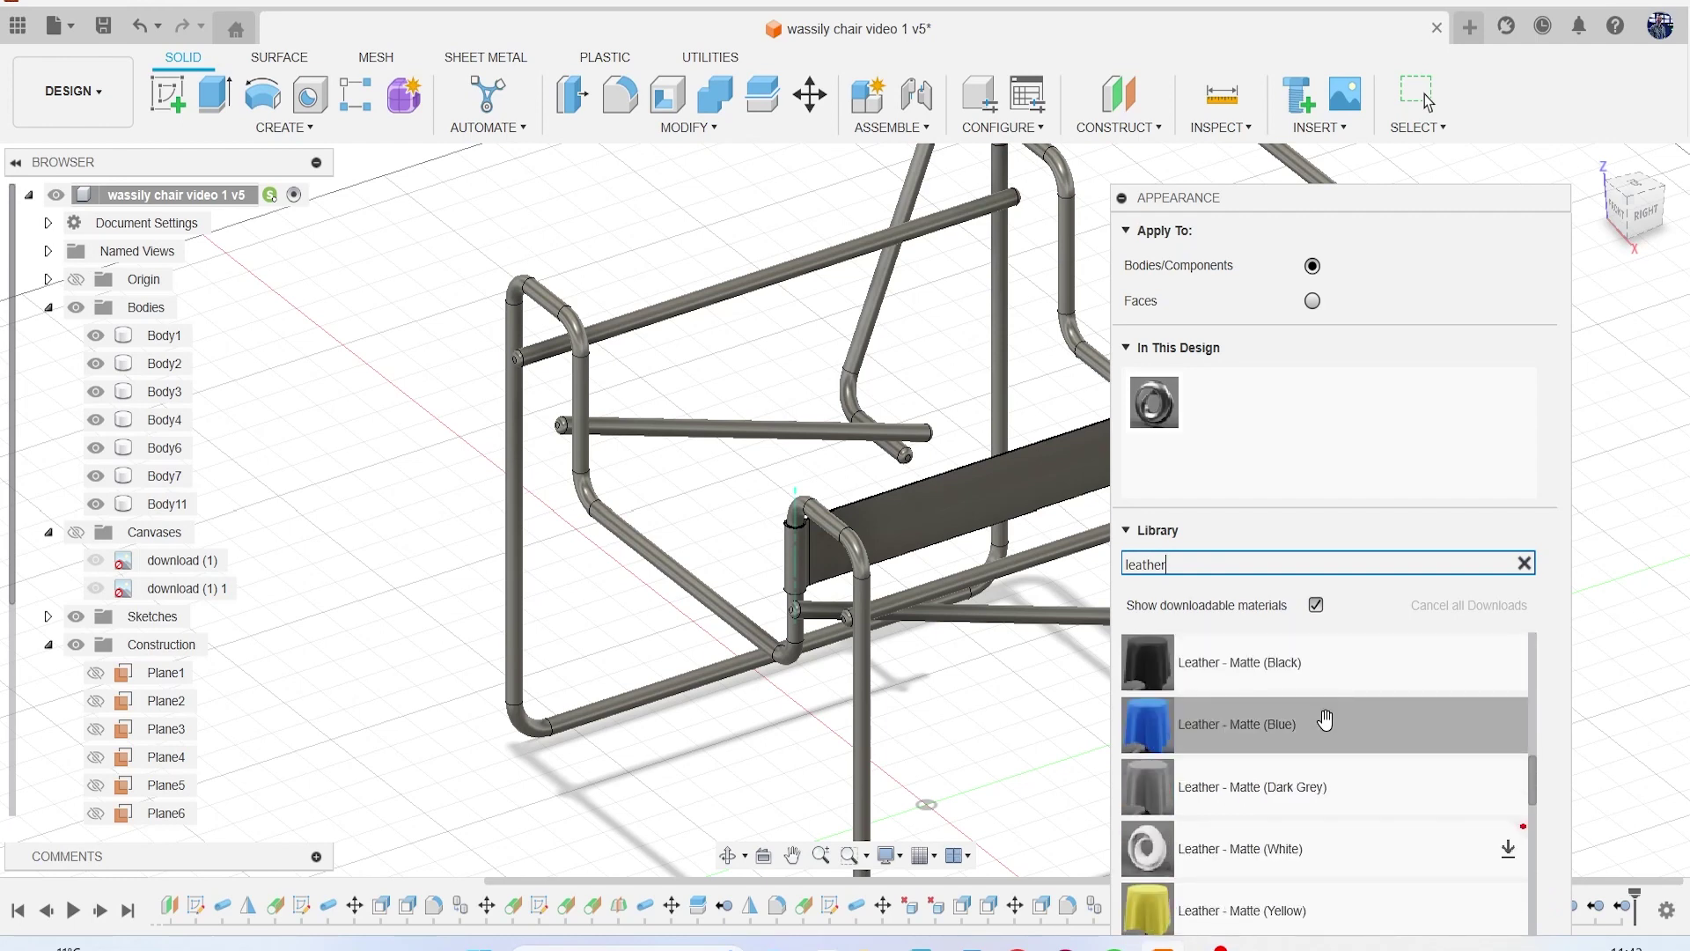
{"action": "left_click_drag", "start_coordinate": [1250, 662], "coordinate": [924, 498]}
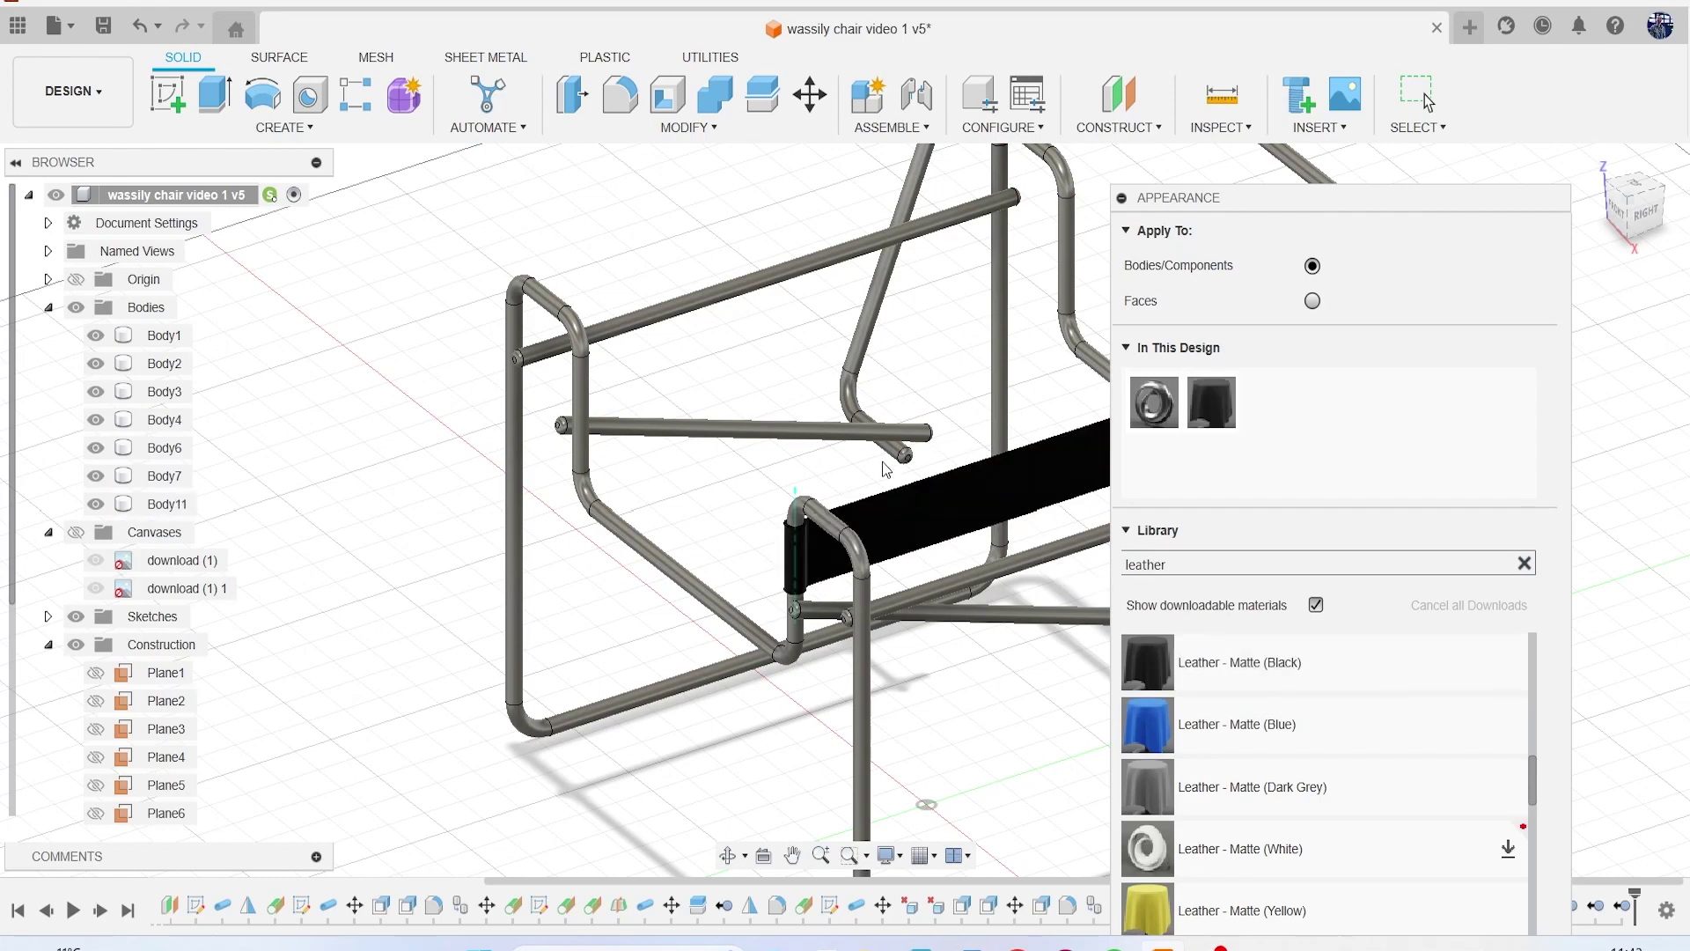
{"action": "scroll", "coordinate": [882, 462], "scroll_direction": "up", "scroll_amount": 10}
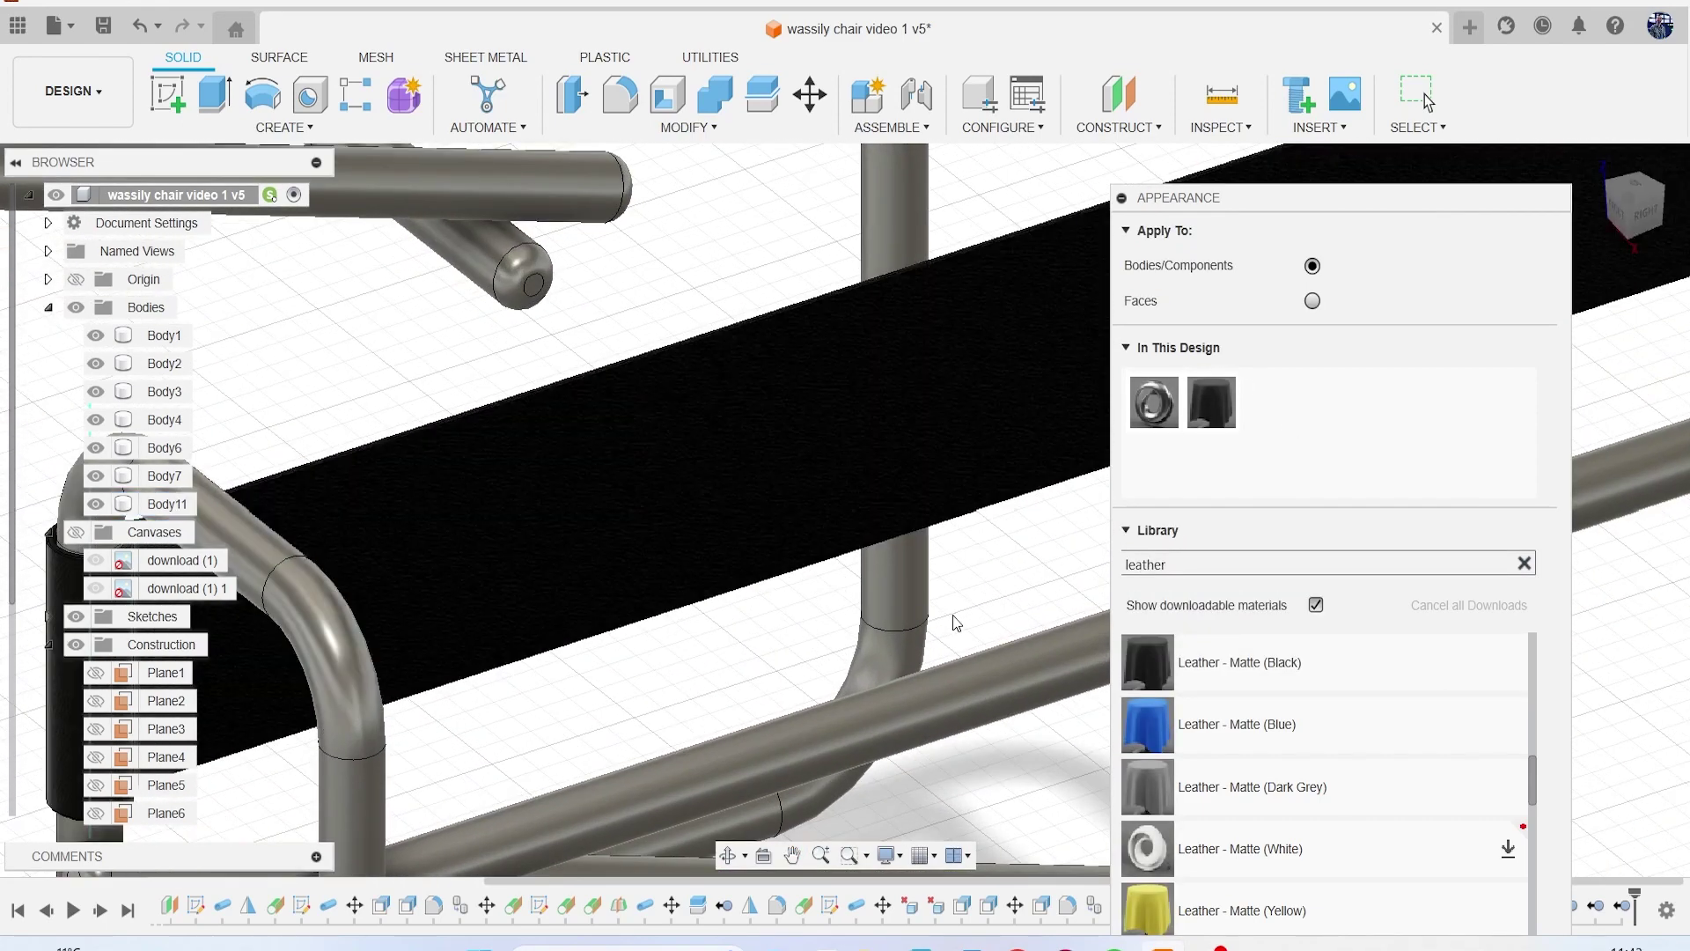
{"action": "scroll", "coordinate": [956, 622], "scroll_direction": "down", "scroll_amount": 10}
Step: Clear the leather search and open the Metal category of the appearance library
{"action": "scroll", "coordinate": [1213, 729], "scroll_direction": "up", "scroll_amount": 5}
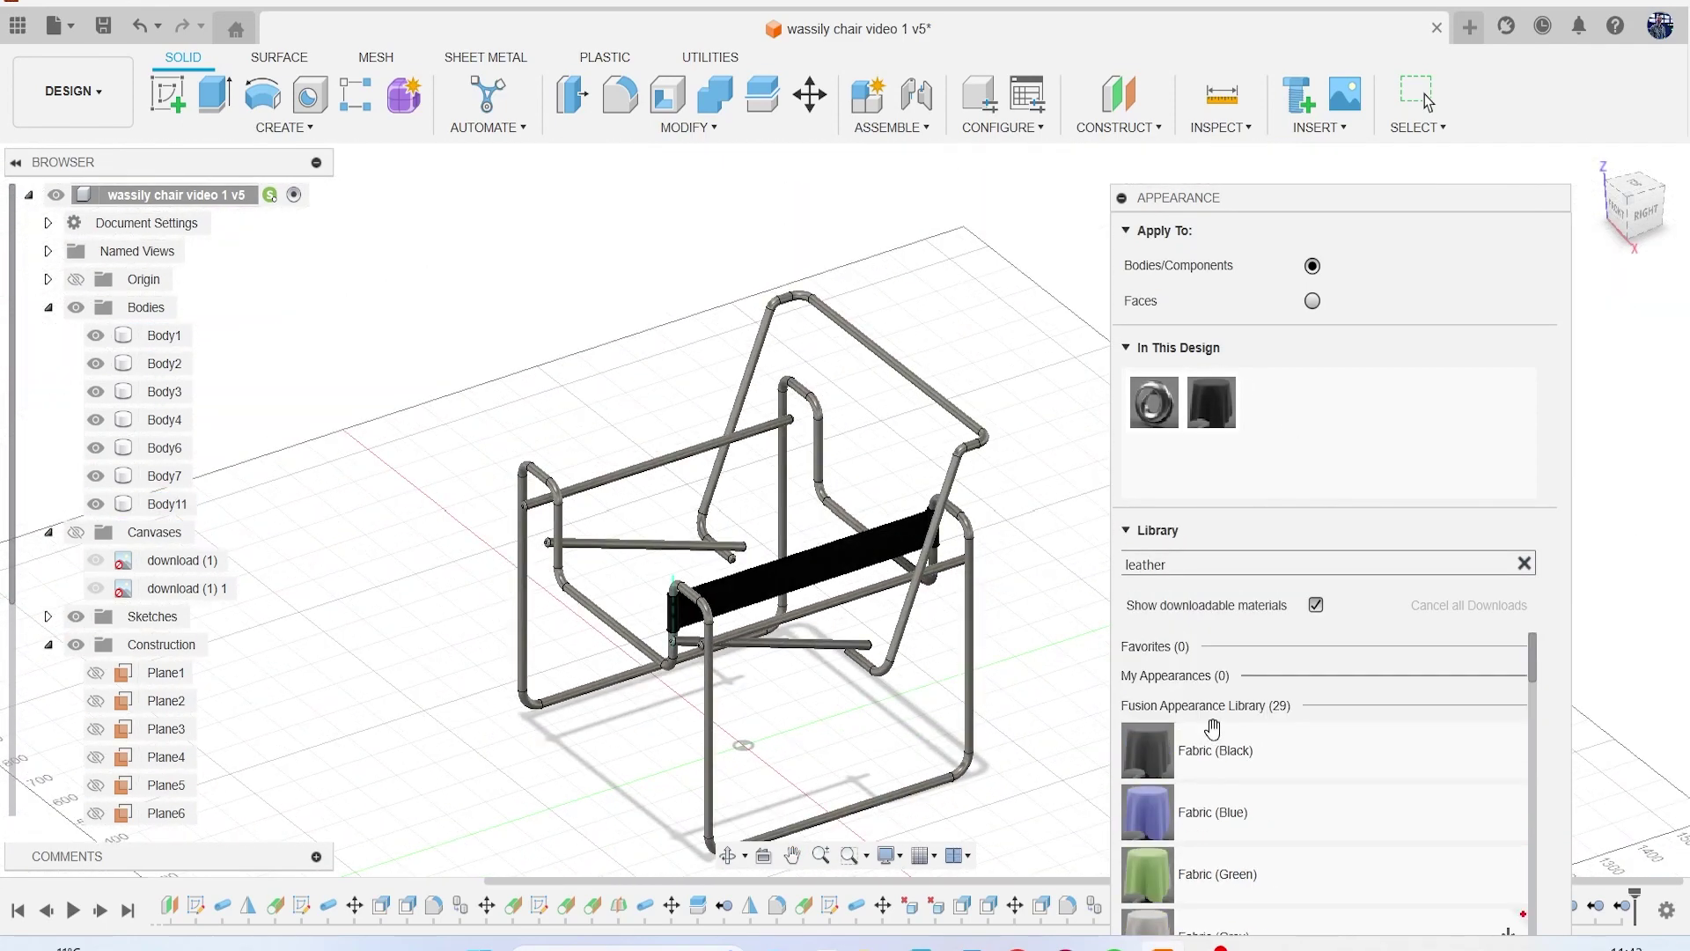
{"action": "left_click", "coordinate": [1525, 564]}
{"action": "left_click", "coordinate": [1264, 828]}
{"action": "scroll", "coordinate": [1258, 803], "scroll_direction": "down", "scroll_amount": 3}
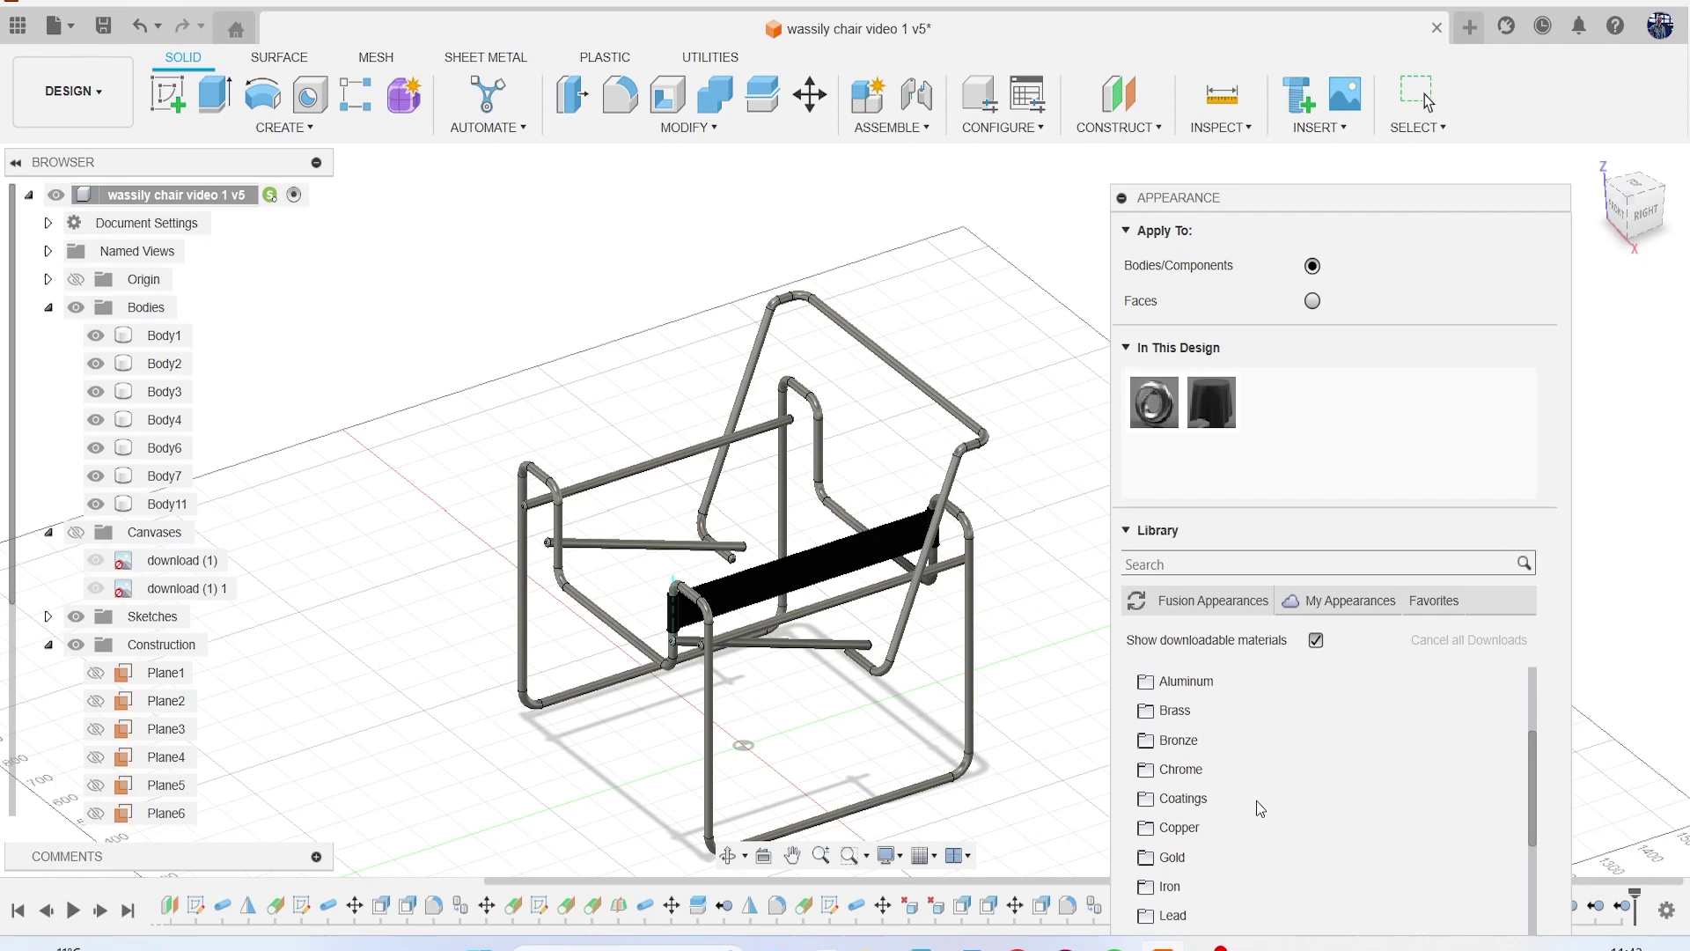
Step: Look through the aluminum finishes in the Metal category for one suited to the frame
{"action": "left_click", "coordinate": [1190, 680]}
{"action": "scroll", "coordinate": [1344, 797], "scroll_direction": "down", "scroll_amount": 2}
{"action": "scroll", "coordinate": [1343, 797], "scroll_direction": "down", "scroll_amount": 3}
{"action": "scroll", "coordinate": [1343, 796], "scroll_direction": "up", "scroll_amount": 3}
{"action": "scroll", "coordinate": [1343, 766], "scroll_direction": "down", "scroll_amount": 3}
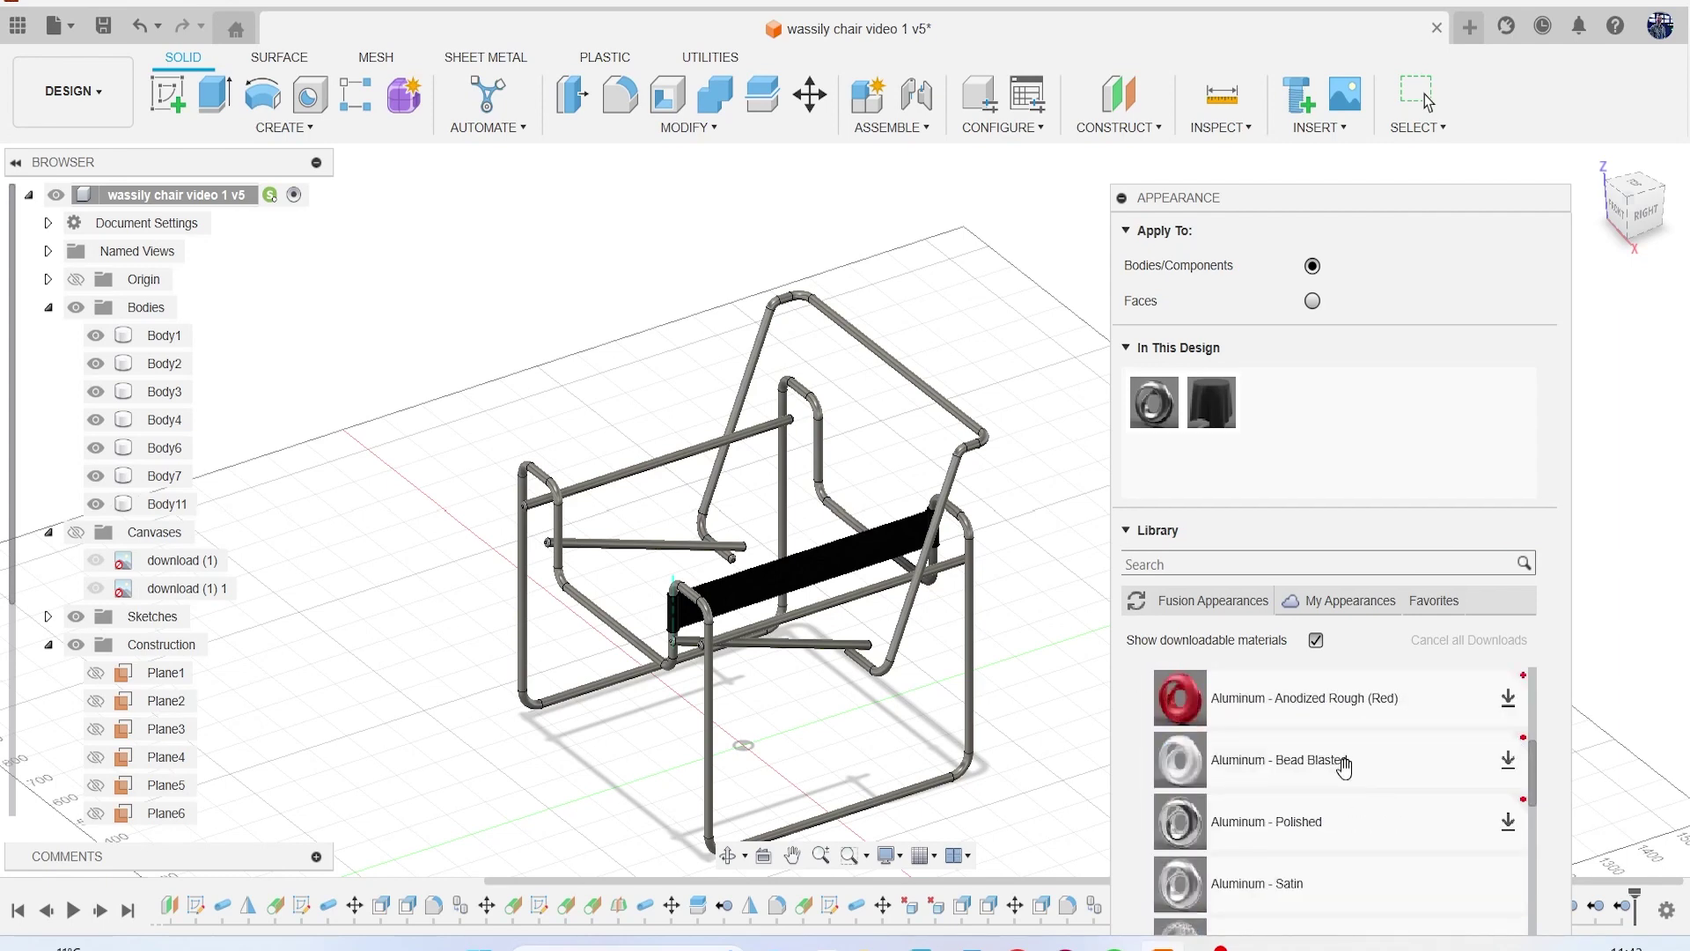
{"action": "scroll", "coordinate": [1407, 722], "scroll_direction": "down", "scroll_amount": 3}
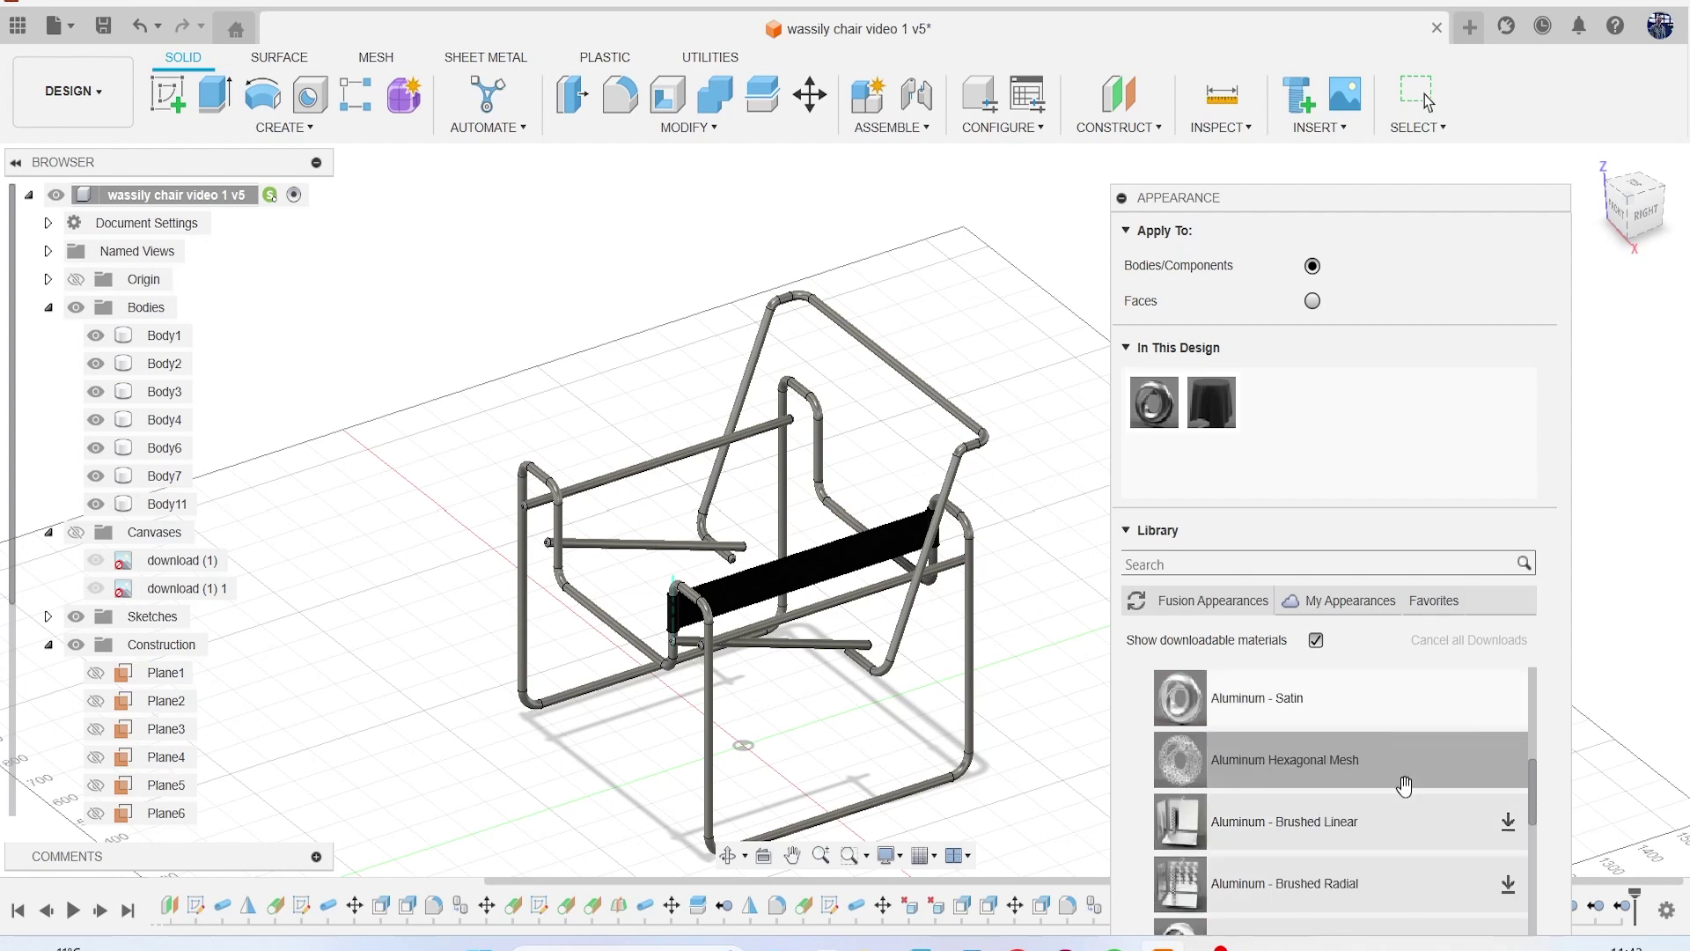
{"action": "scroll", "coordinate": [1406, 775], "scroll_direction": "up", "scroll_amount": 6}
{"action": "scroll", "coordinate": [1415, 775], "scroll_direction": "up", "scroll_amount": 3}
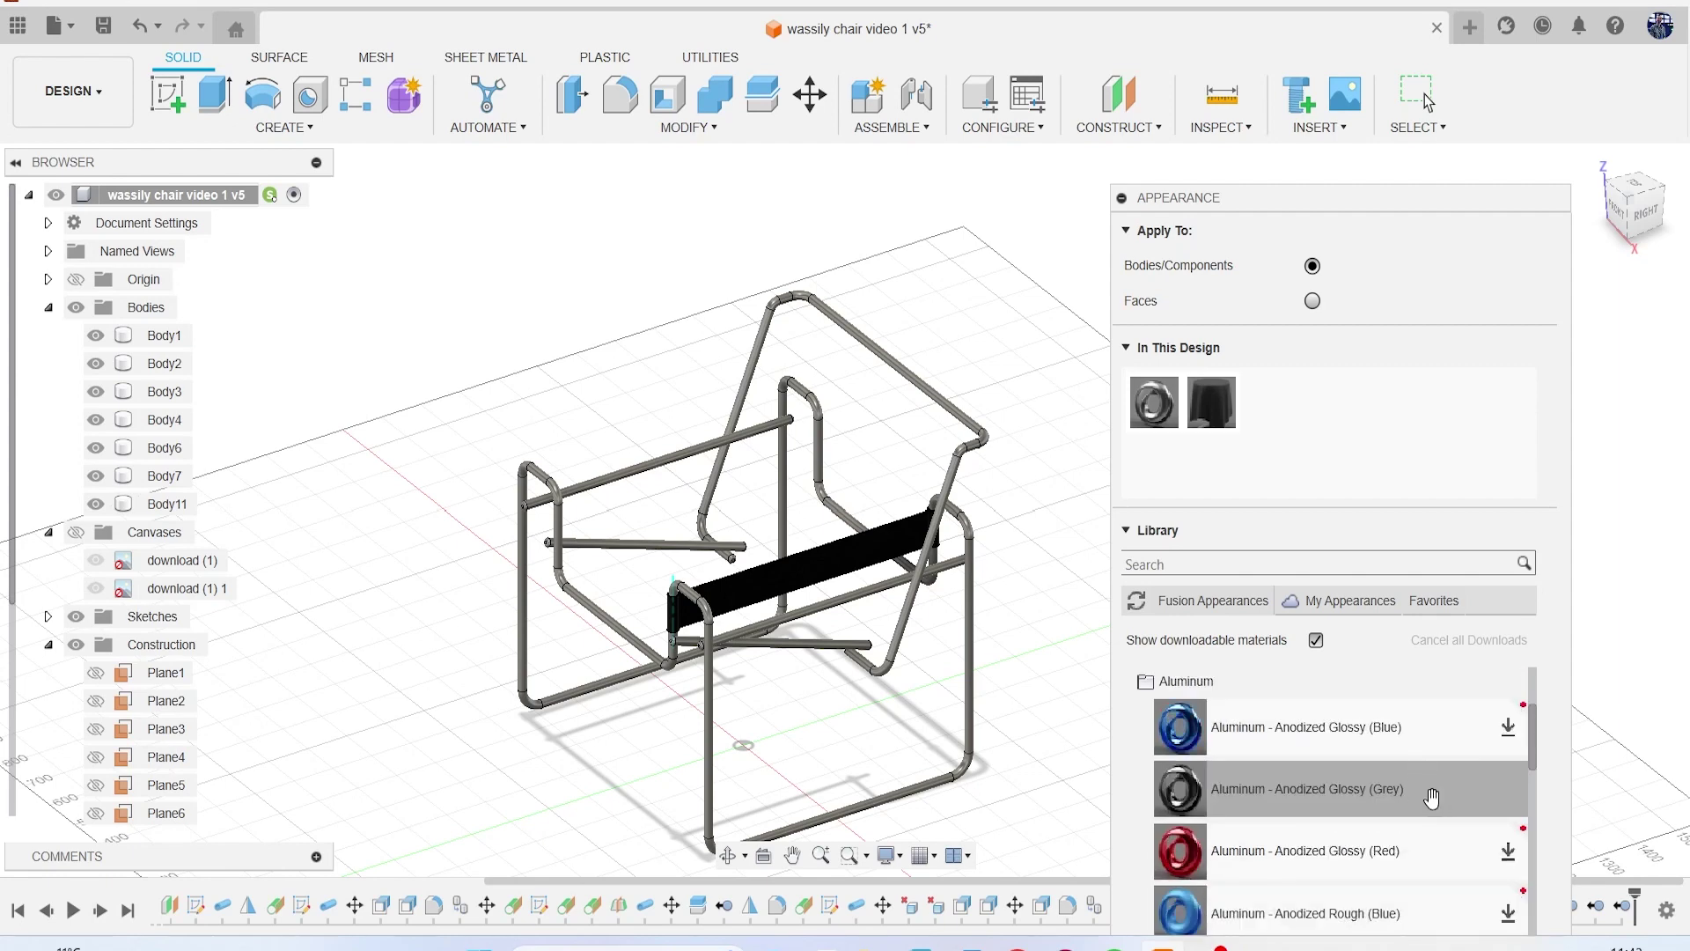
{"action": "scroll", "coordinate": [1431, 797], "scroll_direction": "down", "scroll_amount": 10}
{"action": "scroll", "coordinate": [1429, 798], "scroll_direction": "down", "scroll_amount": 2}
{"action": "scroll", "coordinate": [1408, 797], "scroll_direction": "up", "scroll_amount": 12}
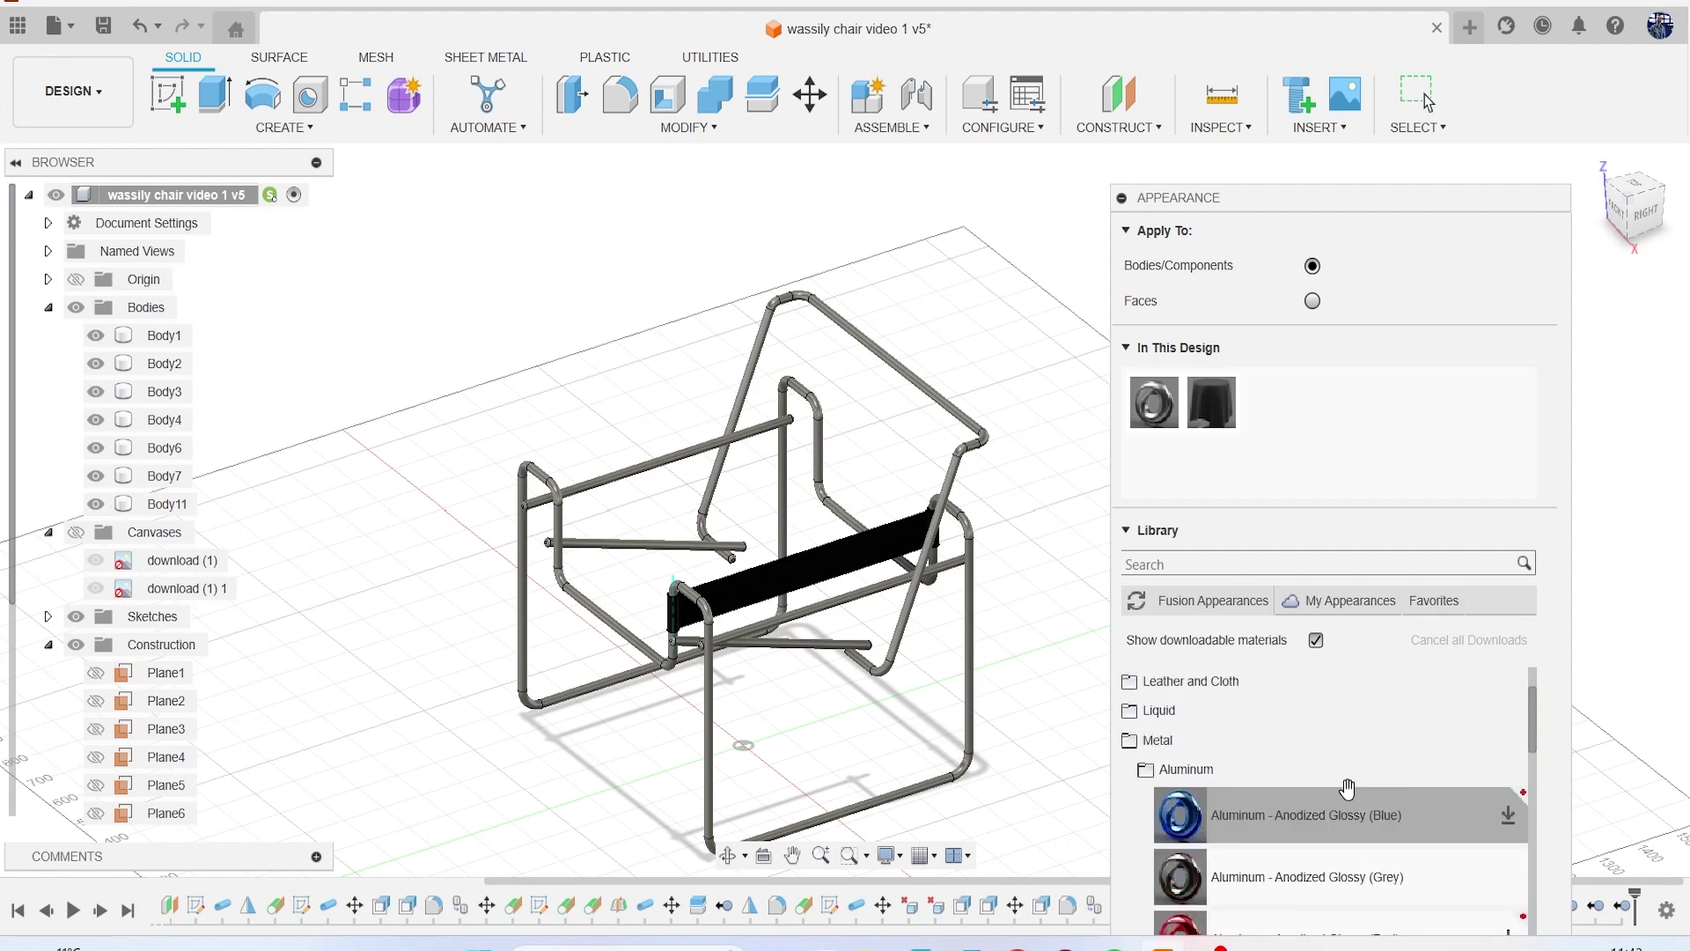
{"action": "left_click", "coordinate": [1269, 773]}
Step: Open the Chrome metal finishes and apply the Chrome appearance to the tubular backrest frame
{"action": "scroll", "coordinate": [1271, 789], "scroll_direction": "down", "scroll_amount": 2}
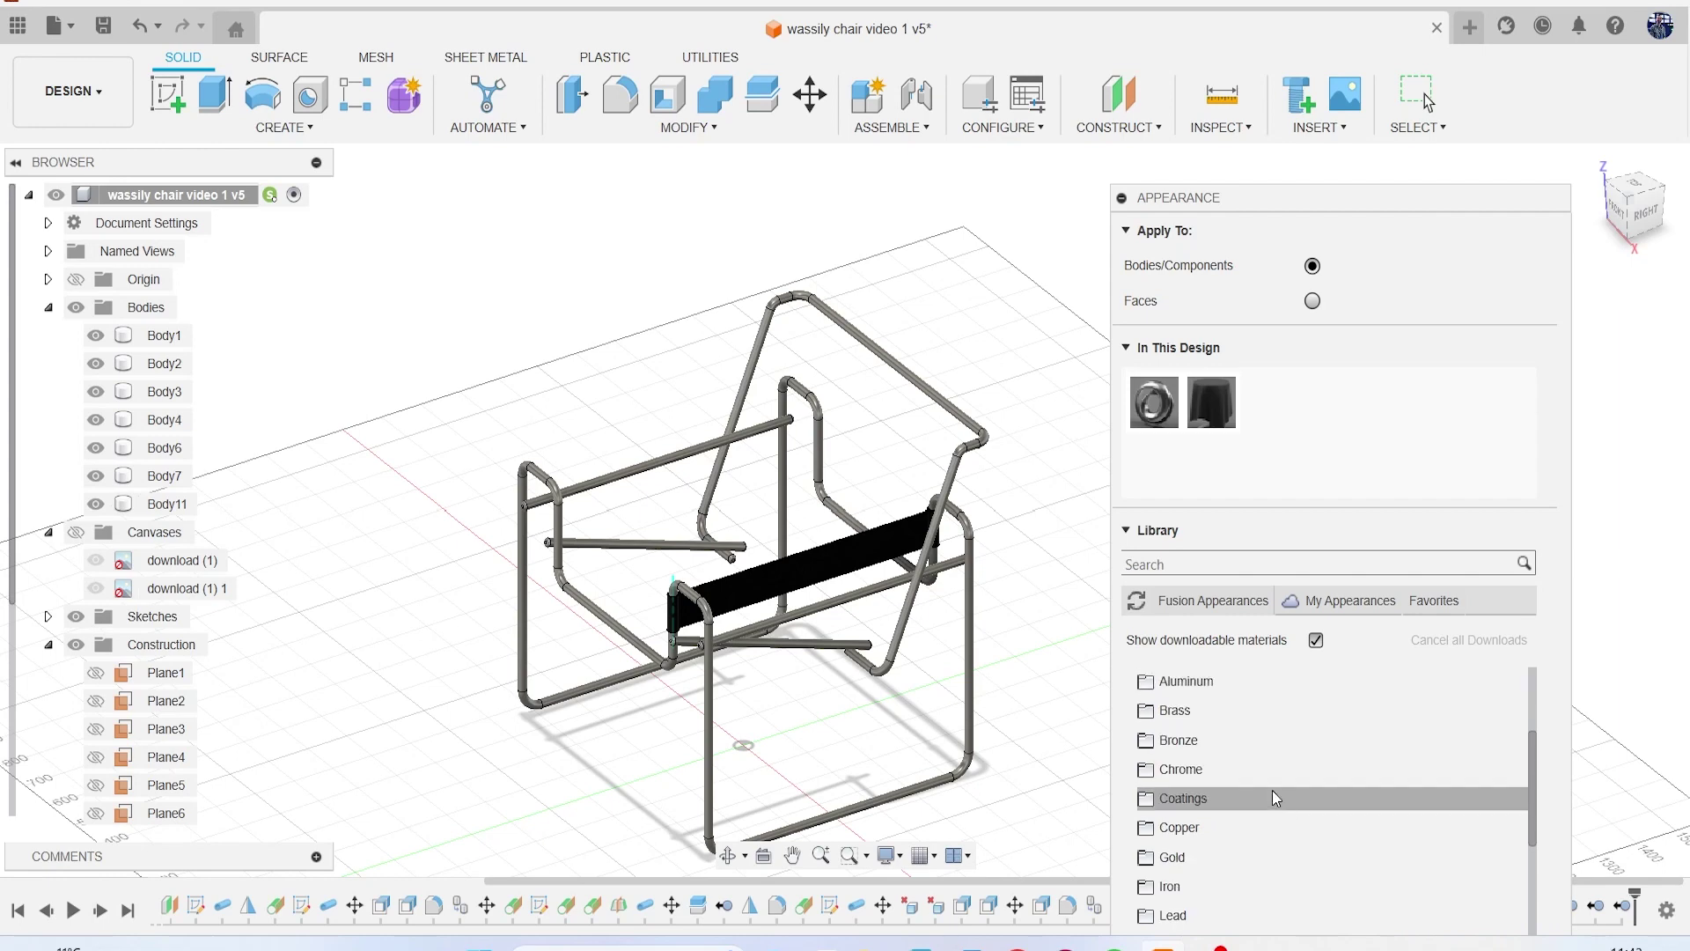
{"action": "left_click", "coordinate": [1218, 770]}
{"action": "scroll", "coordinate": [1263, 768], "scroll_direction": "down", "scroll_amount": 2}
{"action": "left_click_drag", "start_coordinate": [1273, 744], "coordinate": [976, 478]}
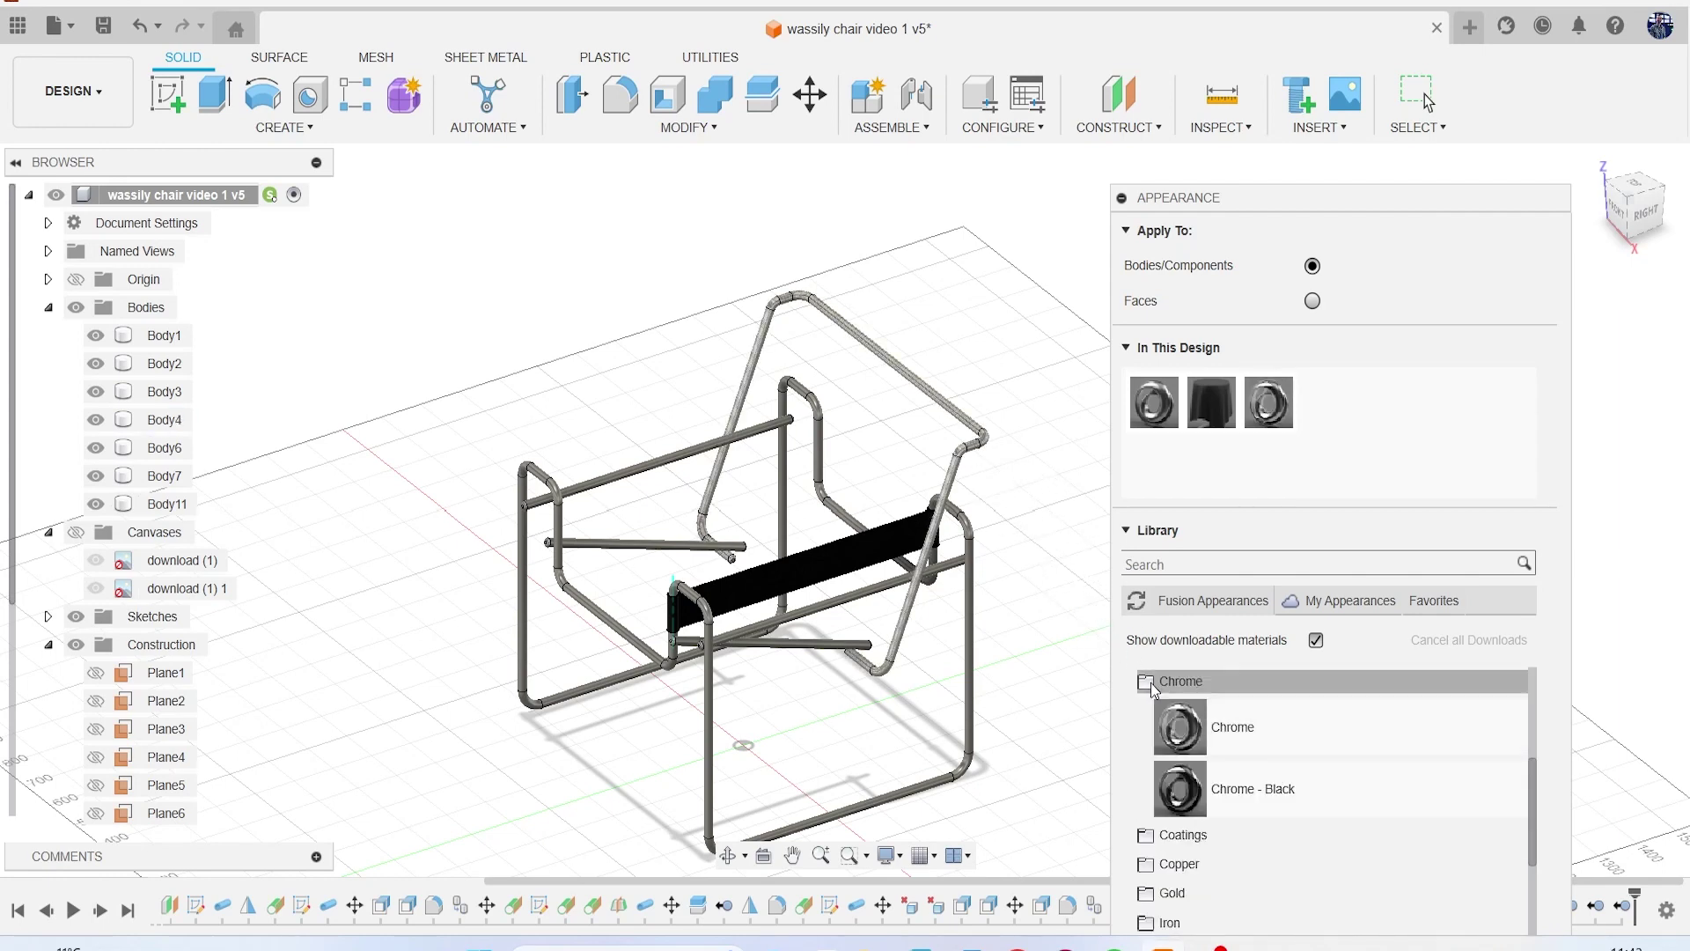
Step: Apply the Chrome appearance to the main tubular base frame and the short seat rods, then close the appearance settings
{"action": "left_click_drag", "start_coordinate": [1344, 738], "coordinate": [724, 719]}
{"action": "left_click_drag", "start_coordinate": [1312, 723], "coordinate": [764, 619]}
{"action": "left_click_drag", "start_coordinate": [627, 547], "coordinate": [628, 549]}
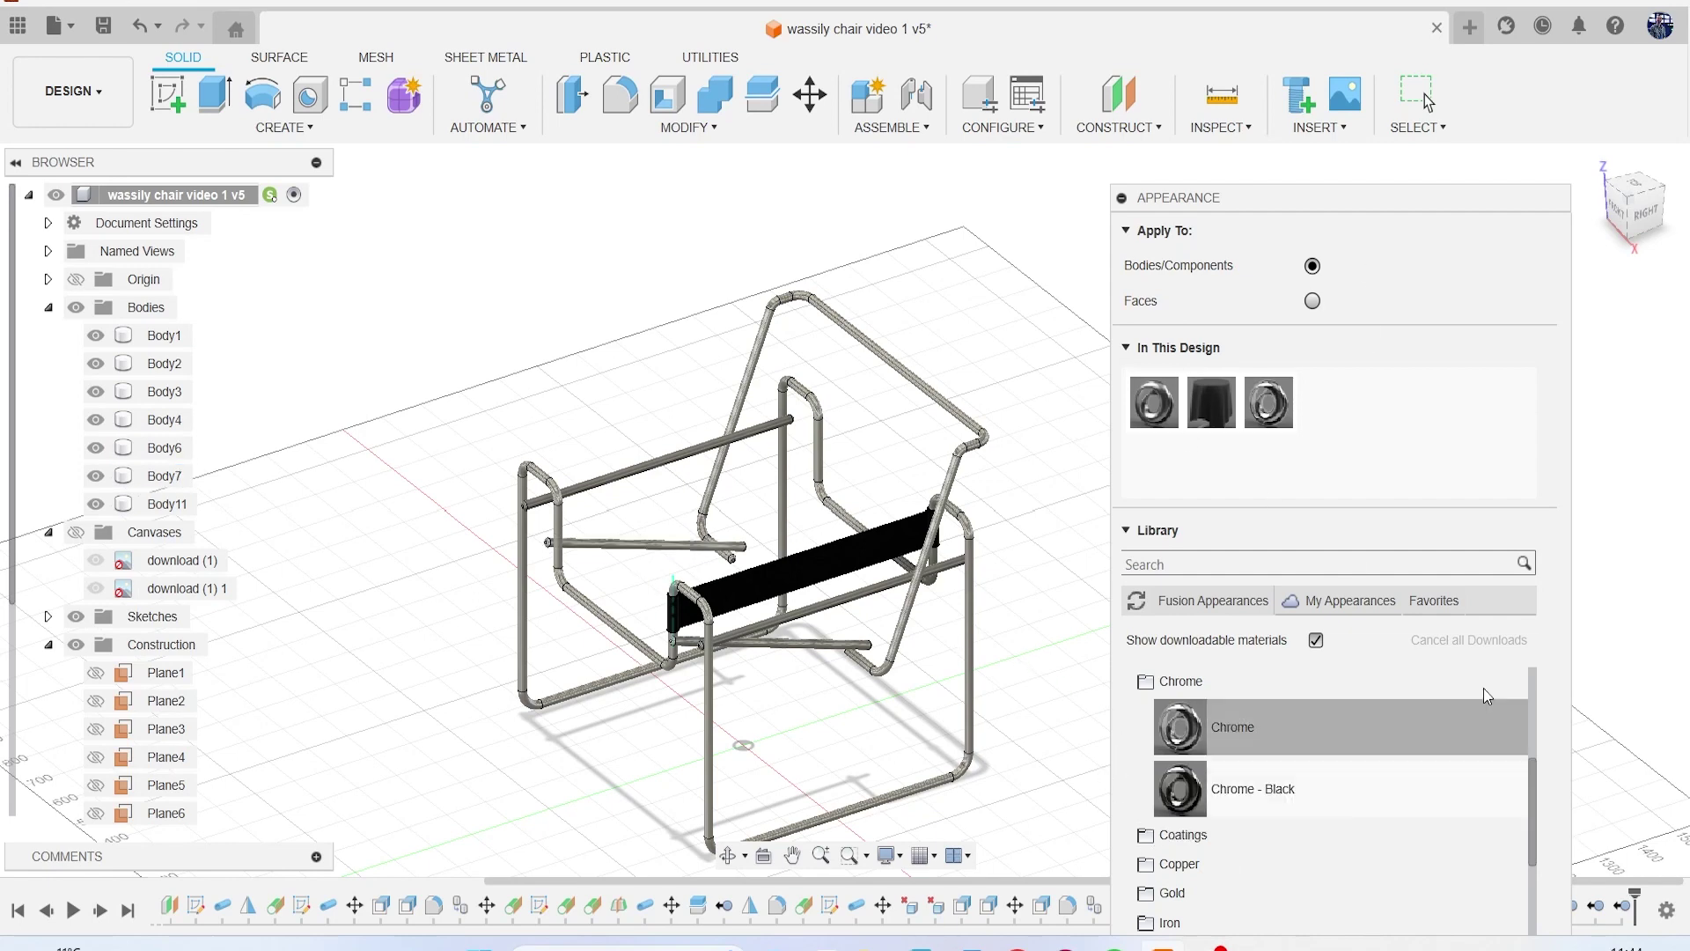
{"action": "left_click_drag", "start_coordinate": [1283, 206], "coordinate": [1243, 110]}
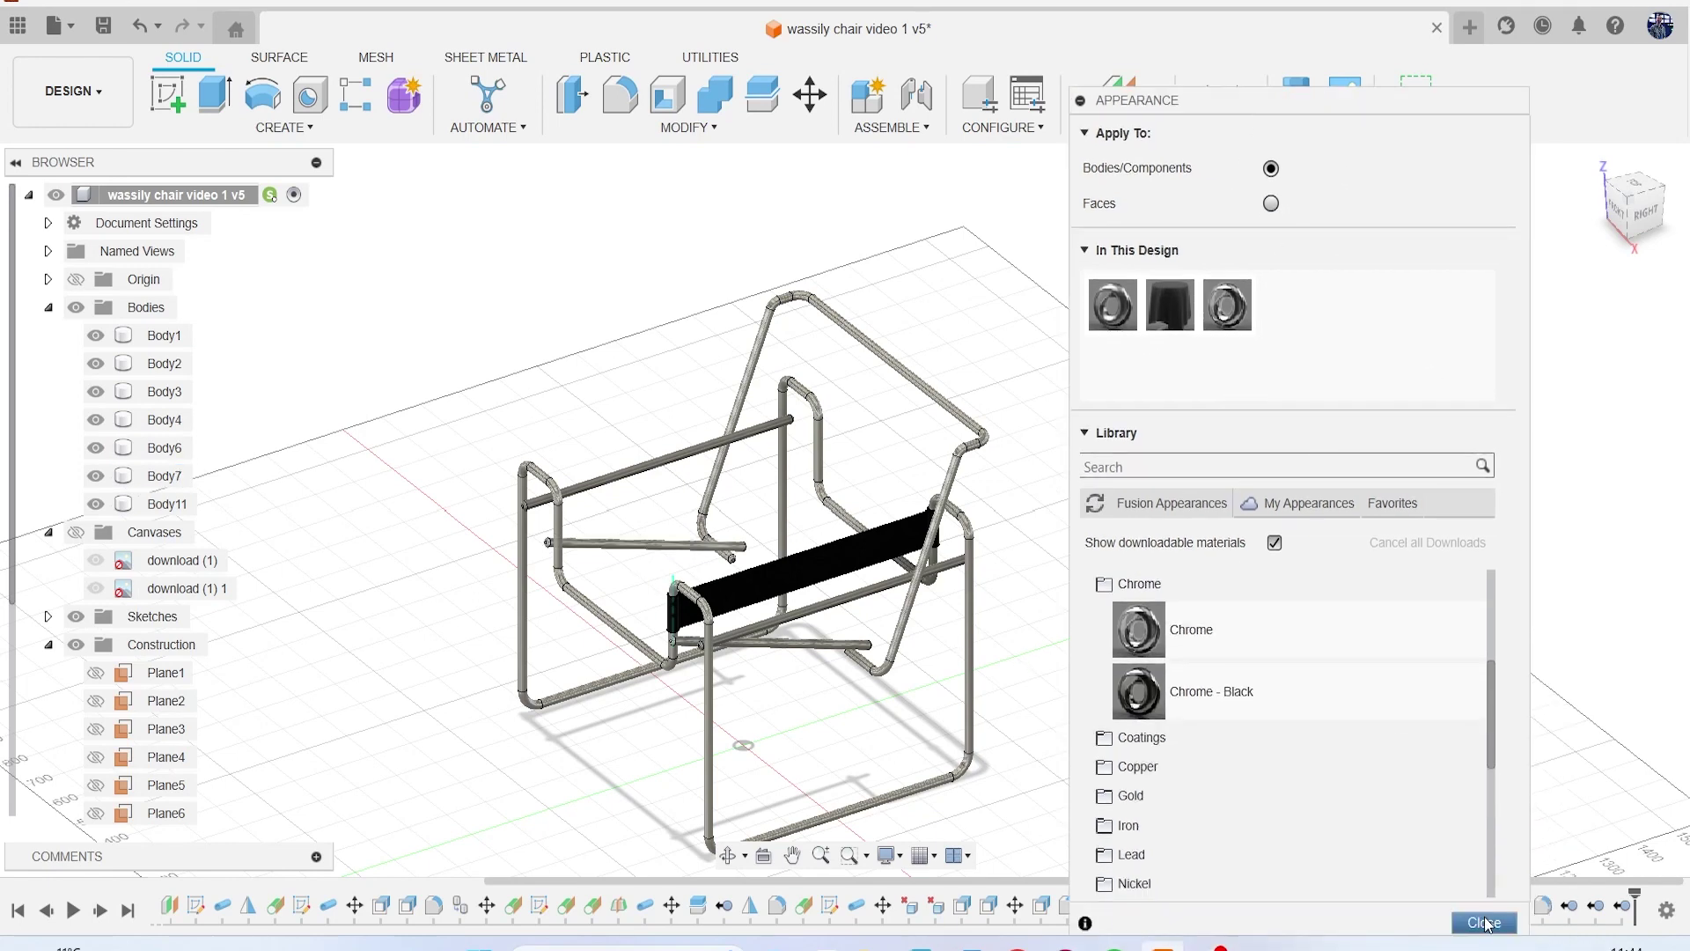
{"action": "left_click", "coordinate": [1485, 923]}
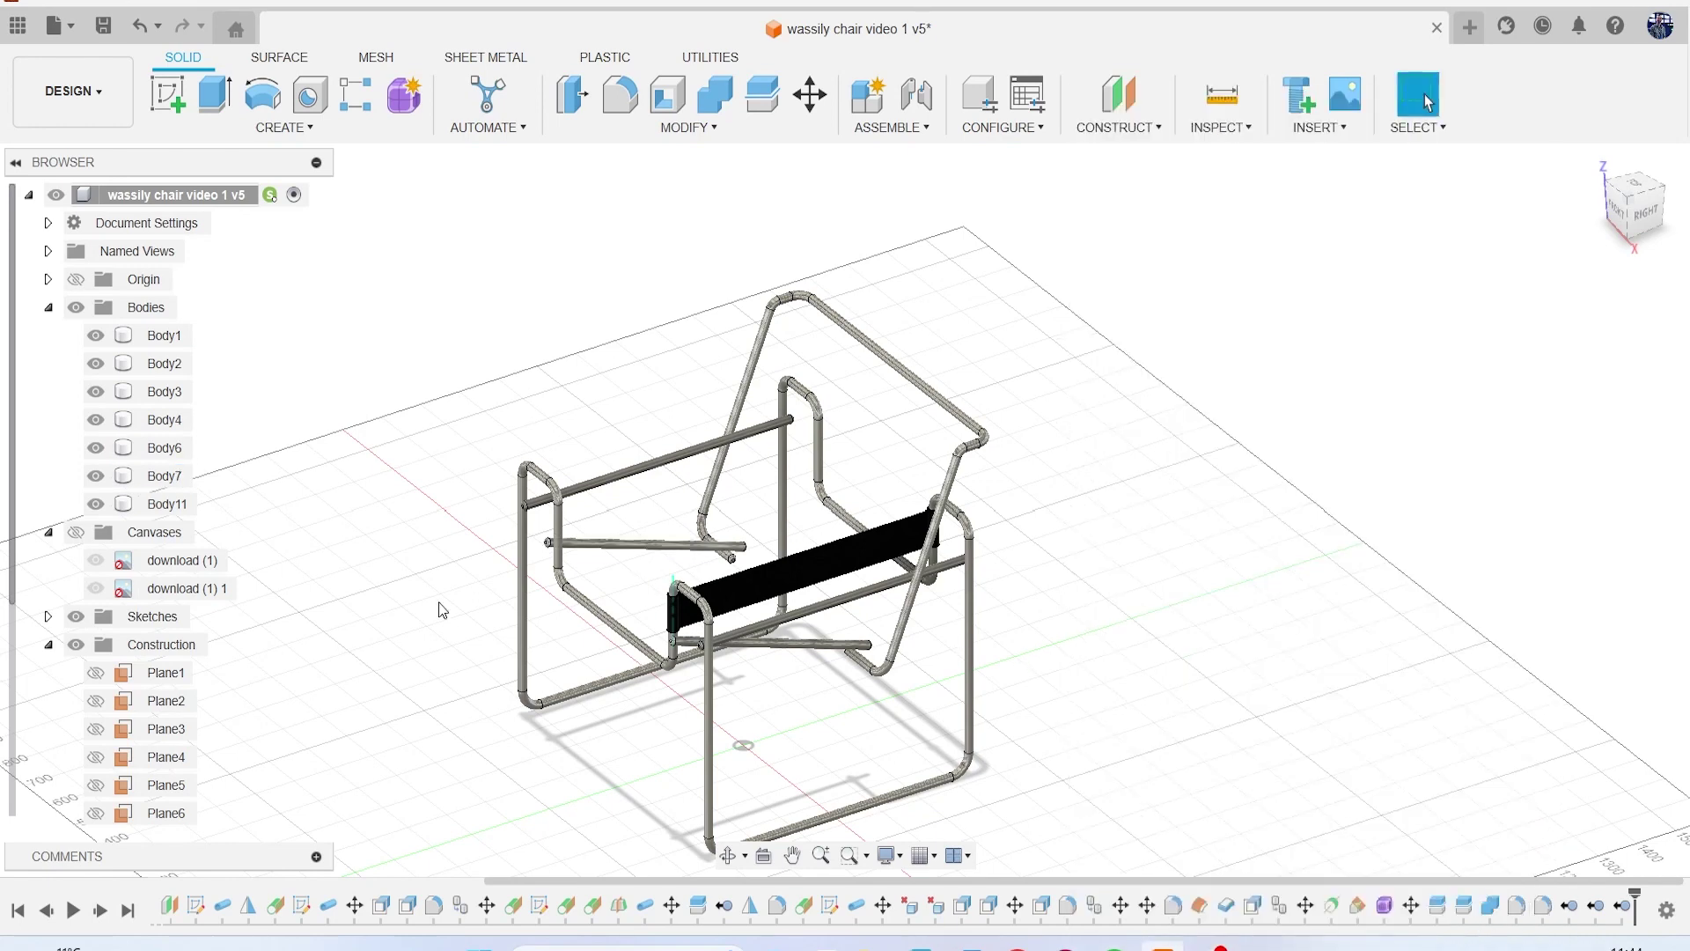
Step: Save the design as a new version, then duplicate the black leather armrest strap (Body11)
{"action": "left_click", "coordinate": [104, 32]}
{"action": "left_click", "coordinate": [823, 524]}
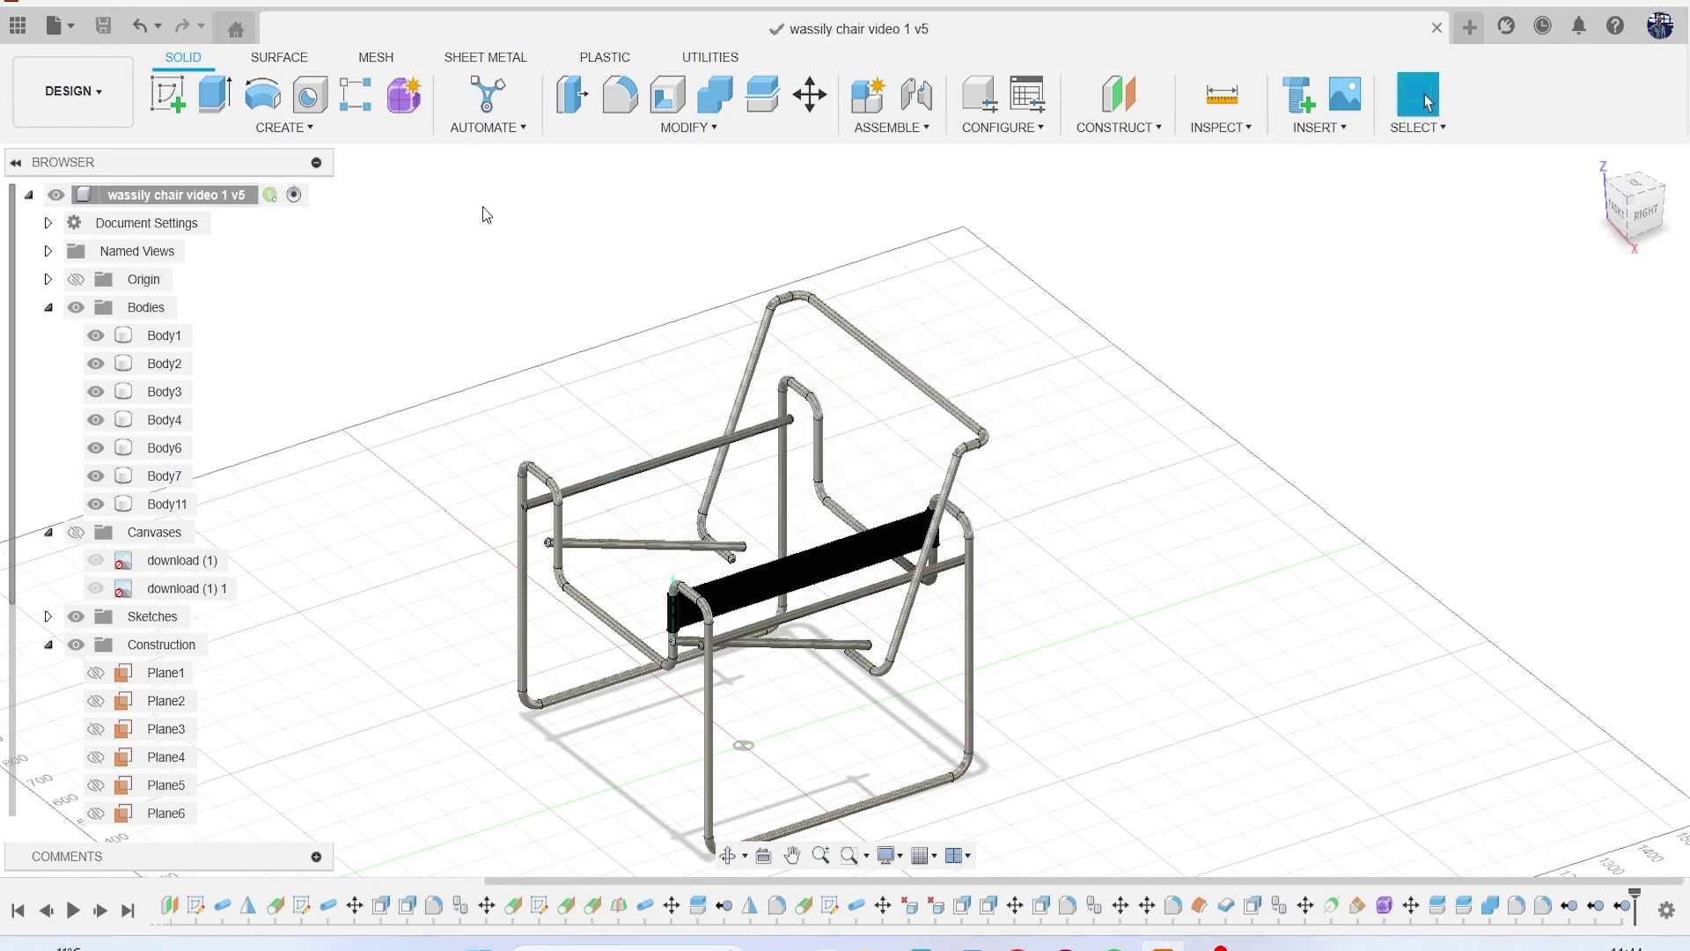
{"action": "scroll", "coordinate": [604, 393], "scroll_direction": "up", "scroll_amount": 3}
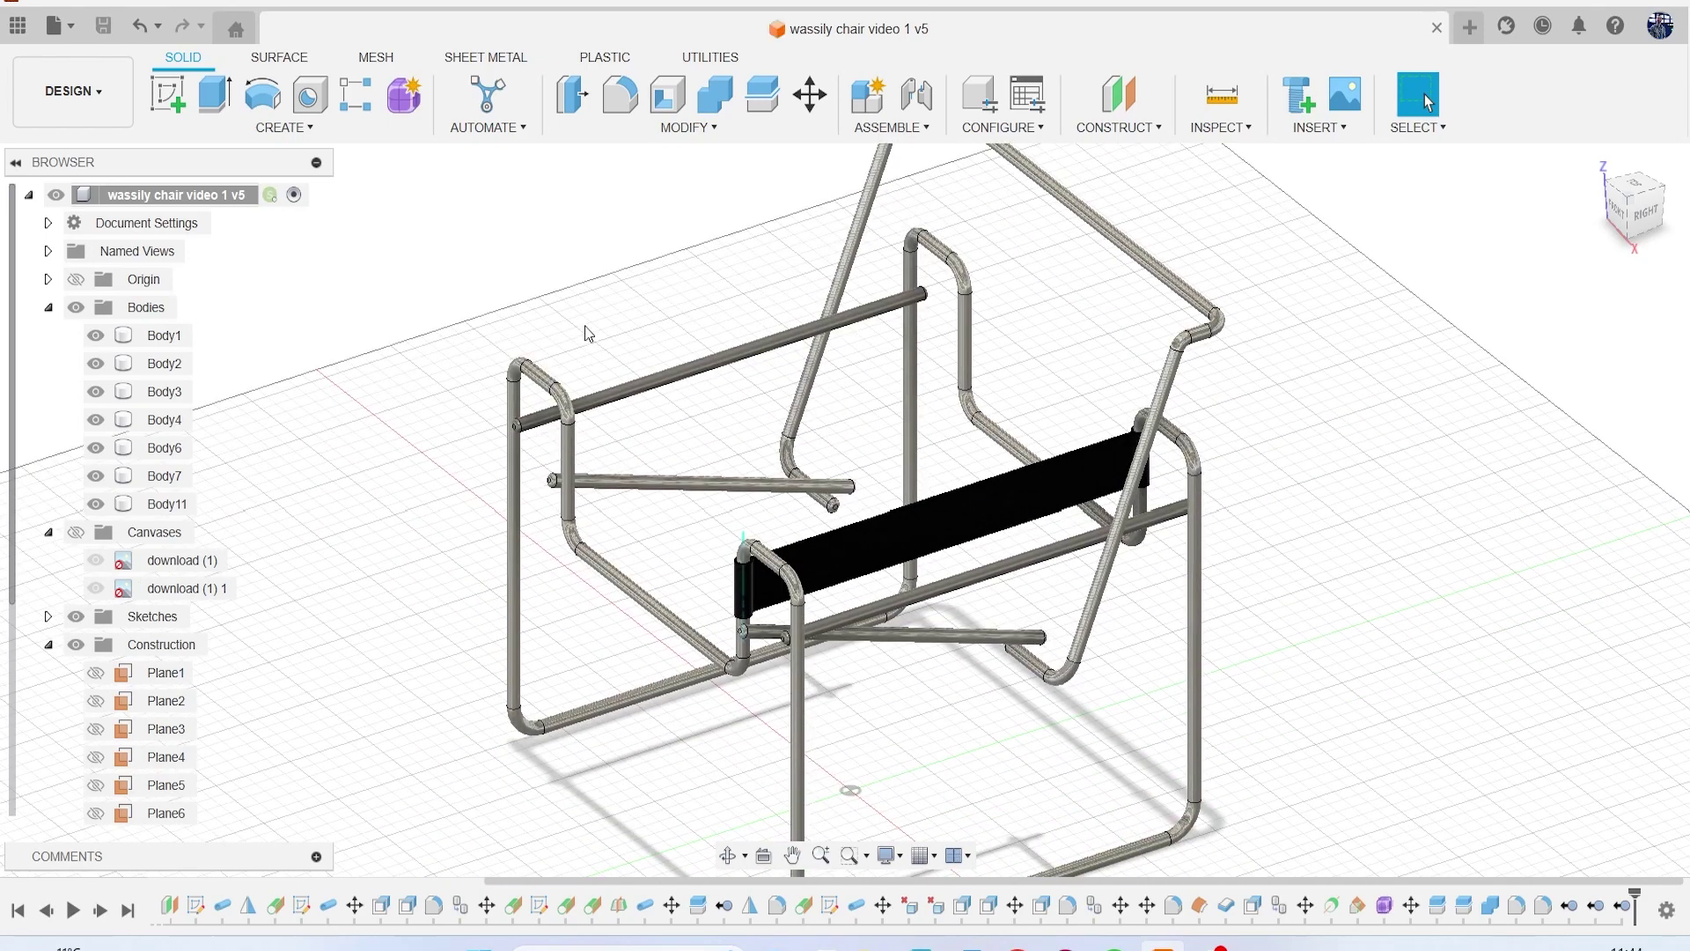
{"action": "left_click", "coordinate": [167, 504]}
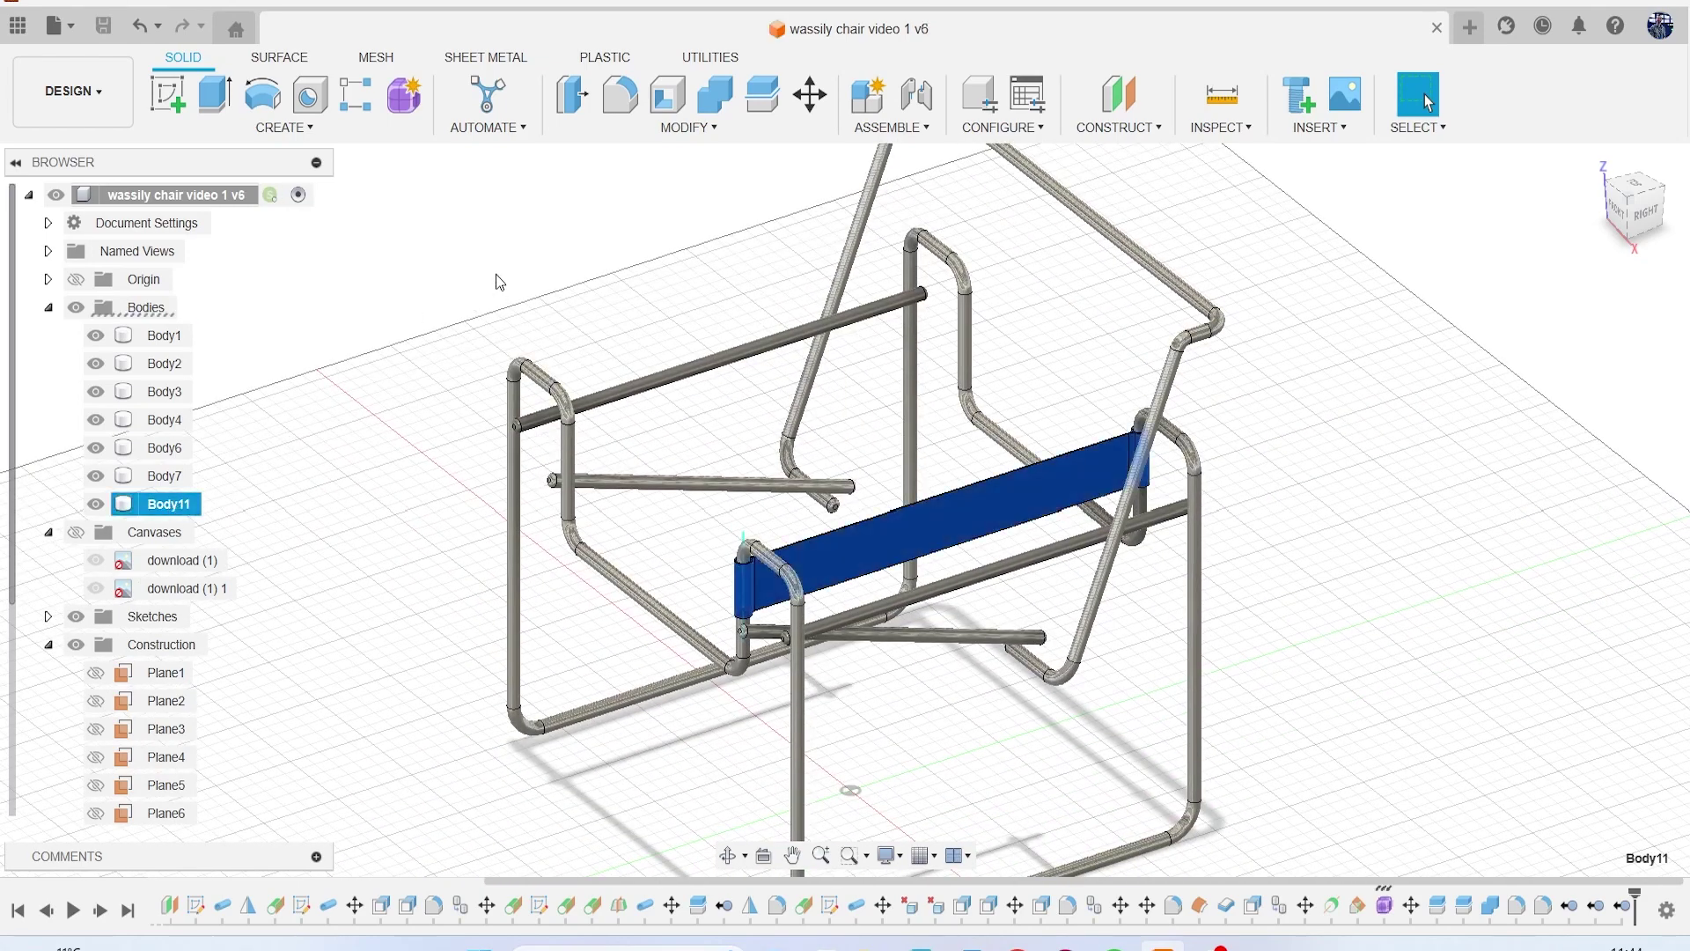
{"action": "key", "text": "ctrl+c"}
{"action": "key", "text": "ctrl+v"}
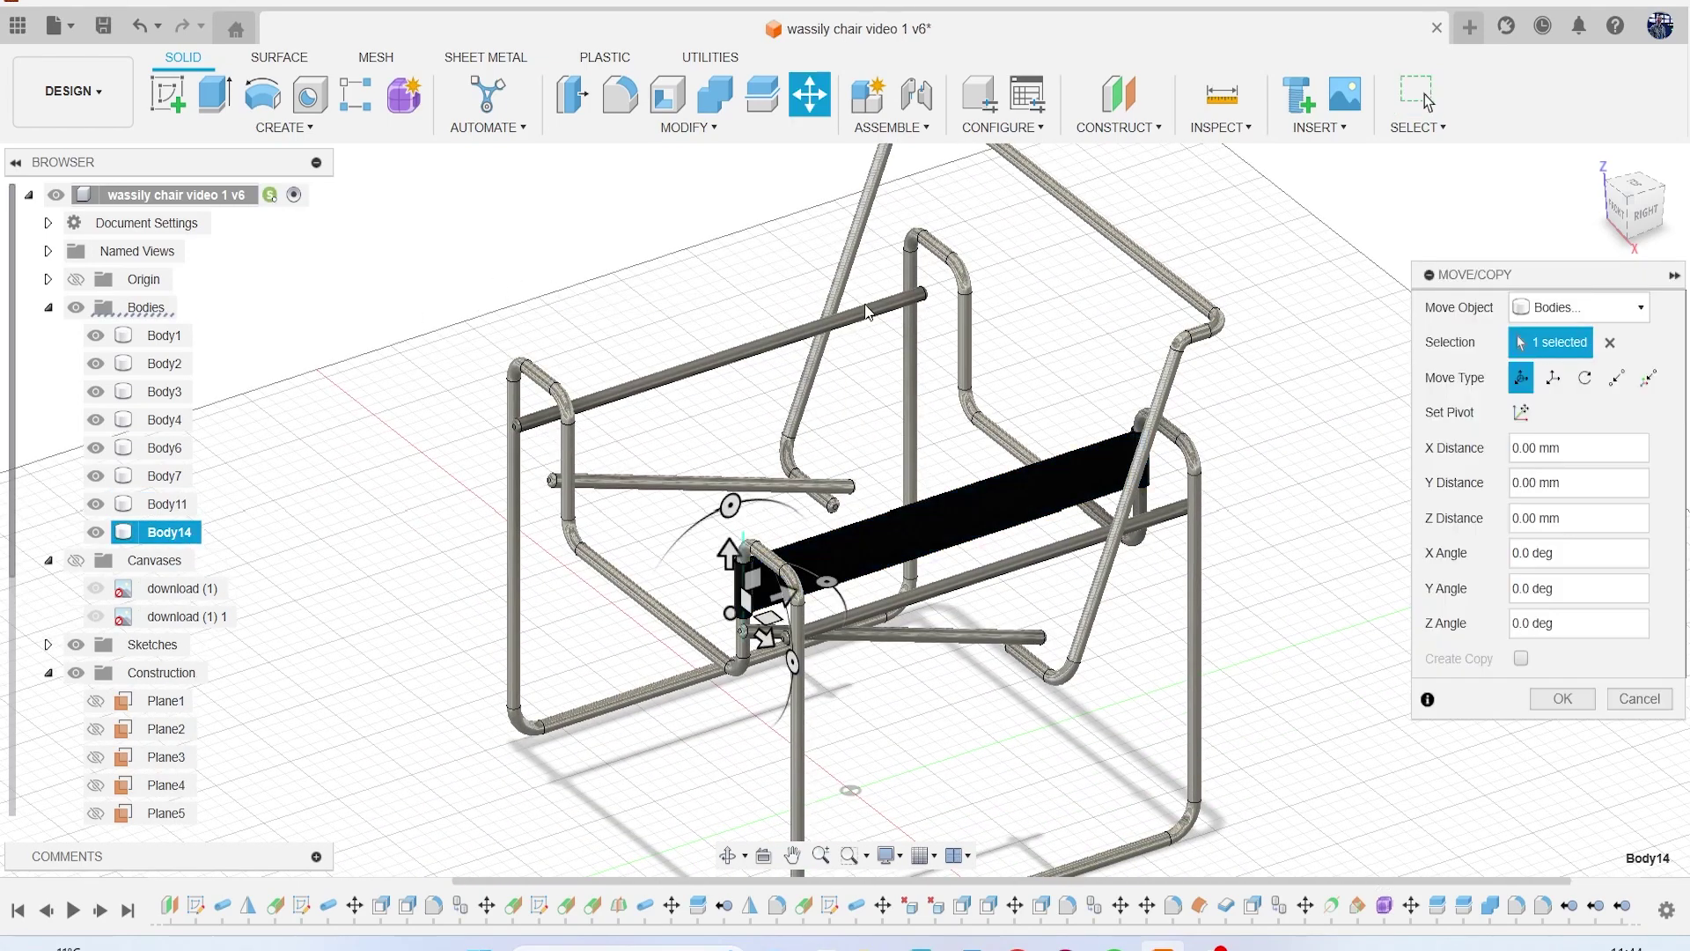
Step: Move the duplicated leather strap -458.933 mm along X onto the armrest tubes on the opposite side of the frame
{"action": "left_click", "coordinate": [1616, 204]}
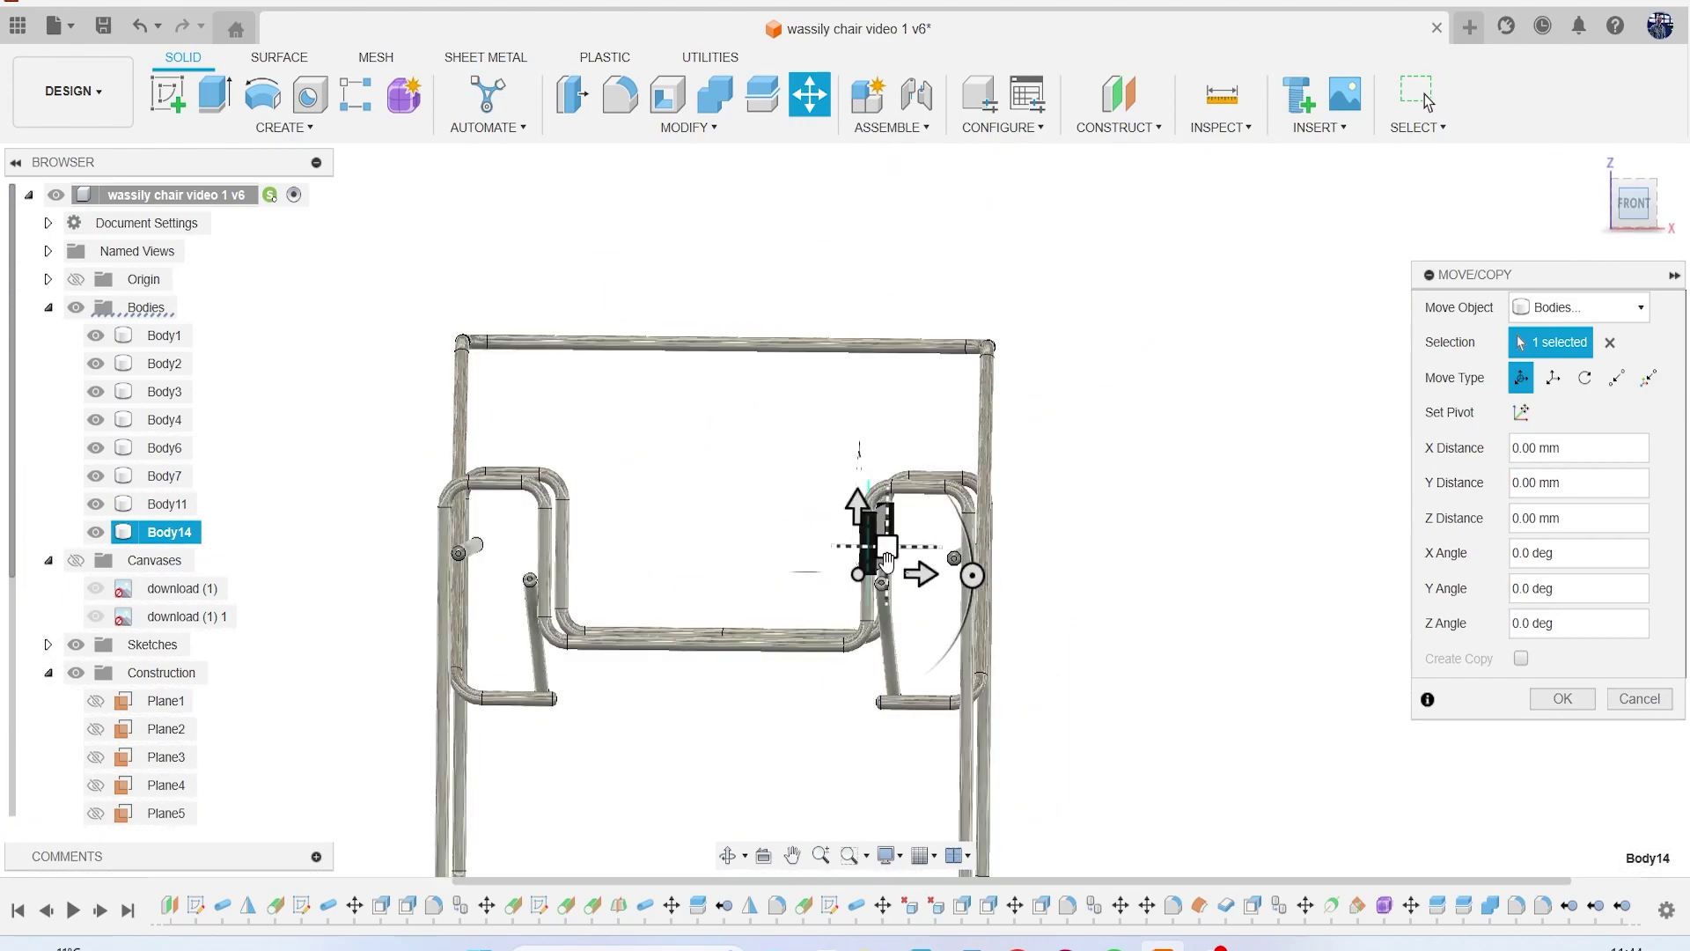
{"action": "left_click_drag", "start_coordinate": [983, 567], "coordinate": [631, 569]}
{"action": "scroll", "coordinate": [647, 561], "scroll_direction": "up", "scroll_amount": 4}
{"action": "left_click_drag", "start_coordinate": [1634, 208], "coordinate": [1635, 246]}
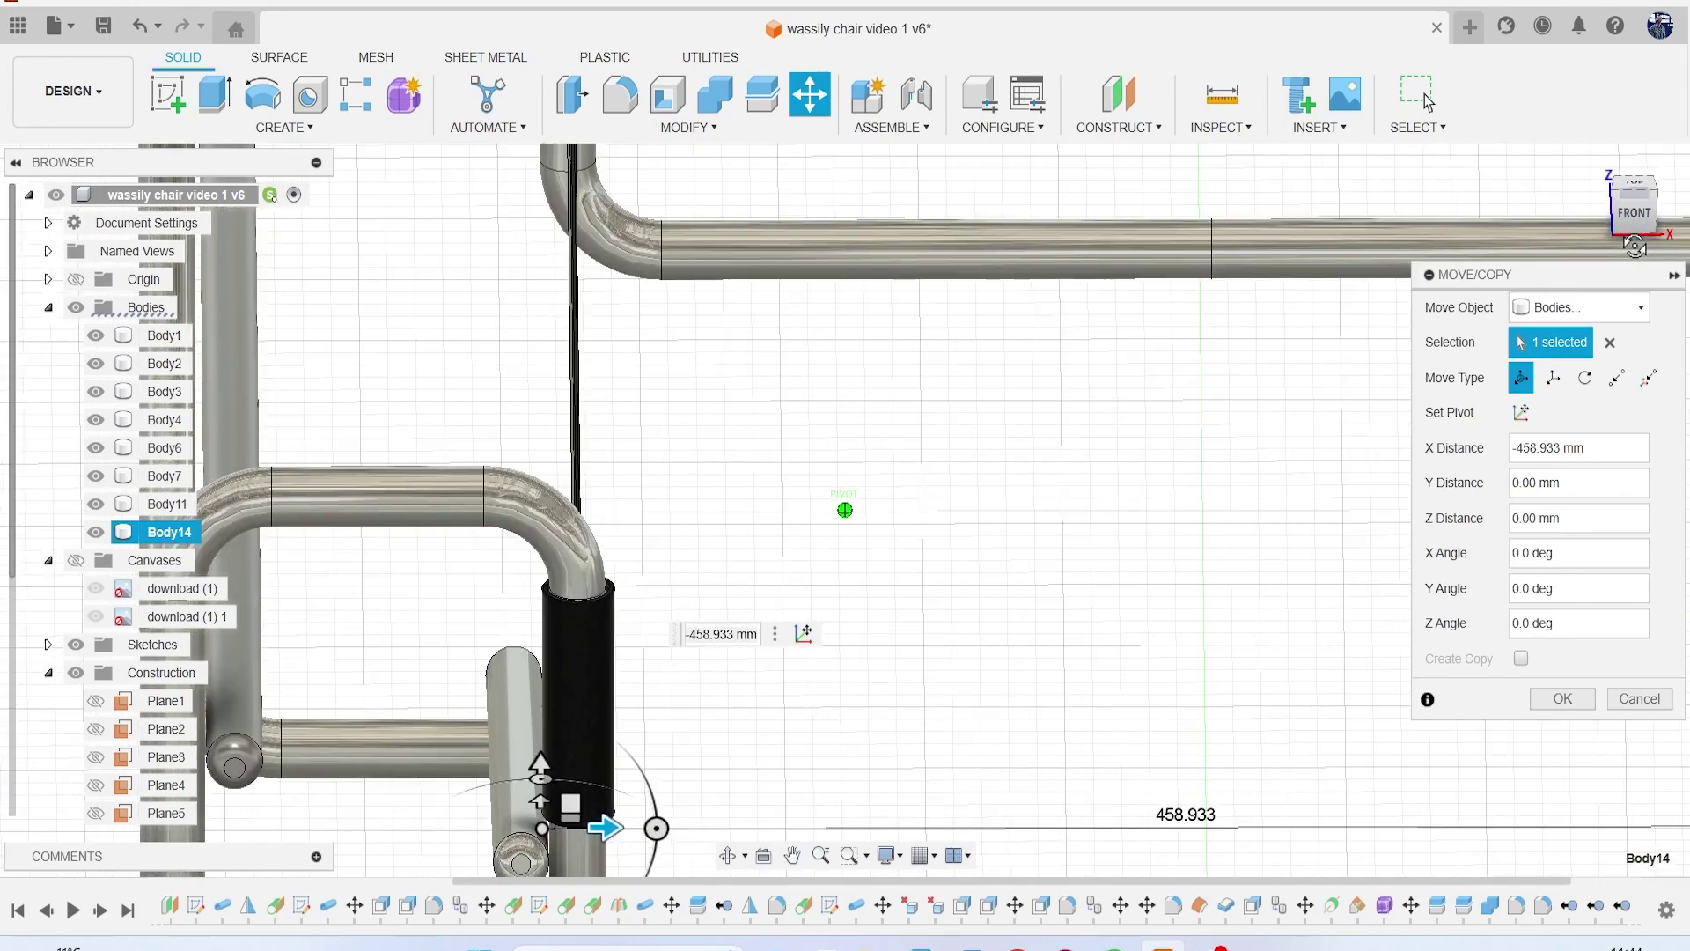
{"action": "left_click", "coordinate": [1575, 703]}
Step: Save the two-strap chair as a new version with the description User Saved
{"action": "scroll", "coordinate": [1321, 593], "scroll_direction": "down", "scroll_amount": 6}
{"action": "middle_click_drag", "start_coordinate": [1342, 565], "coordinate": [1218, 480]}
{"action": "left_click_drag", "start_coordinate": [1634, 226], "coordinate": [1550, 207]}
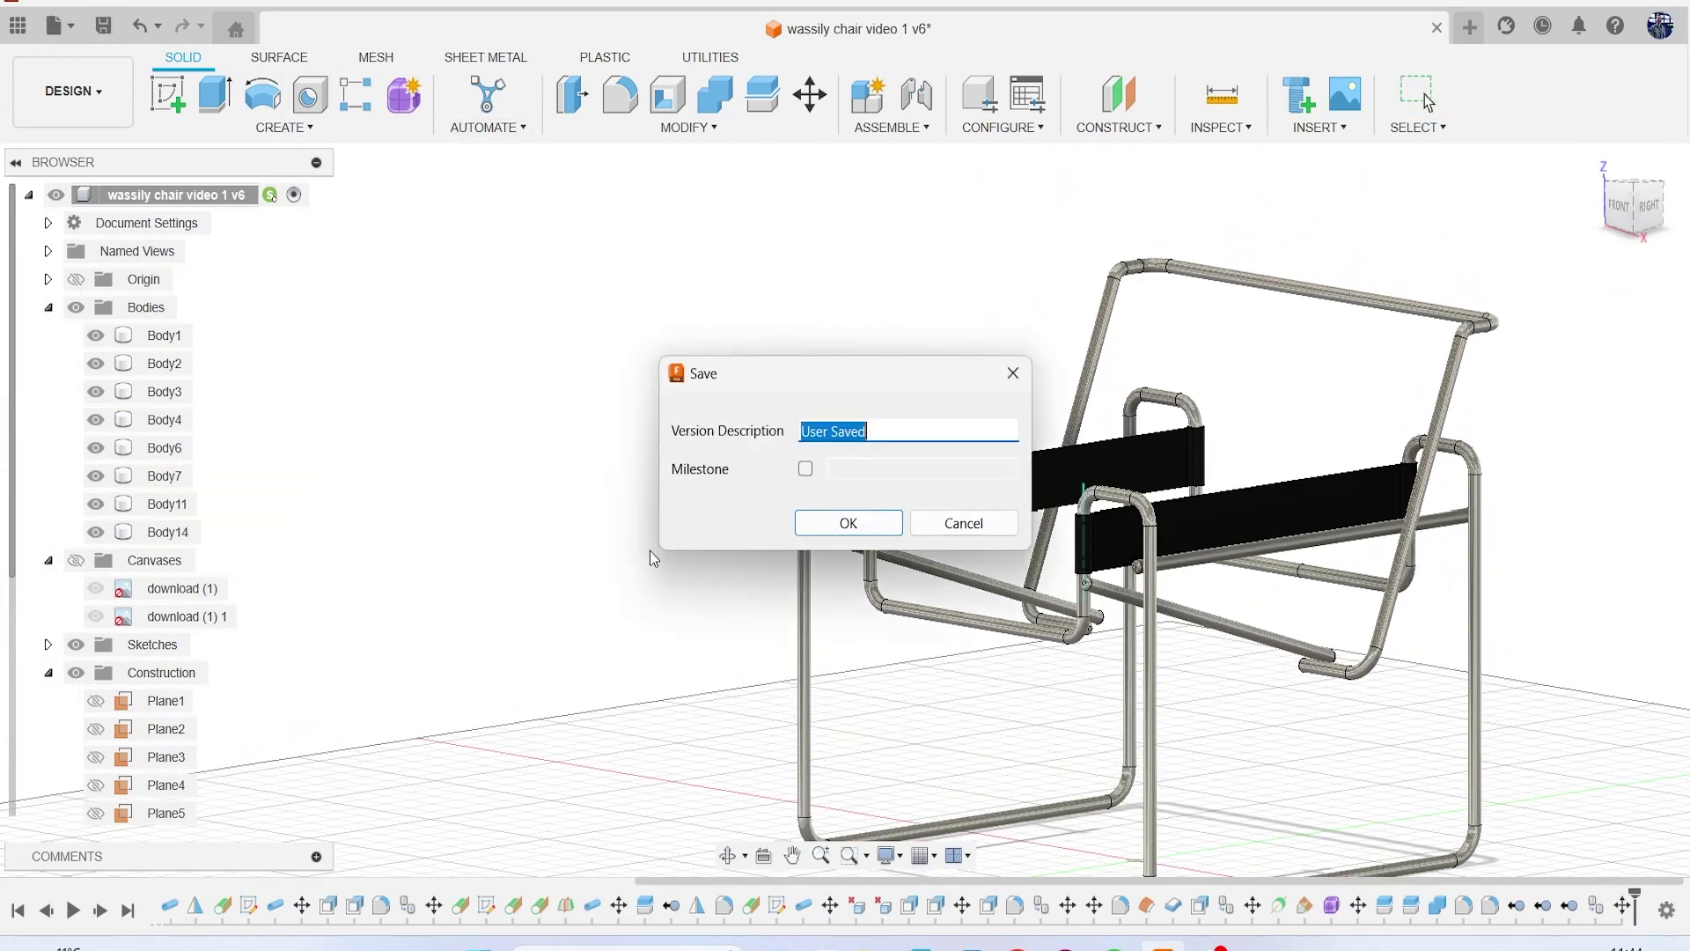
{"action": "left_click", "coordinate": [845, 520]}
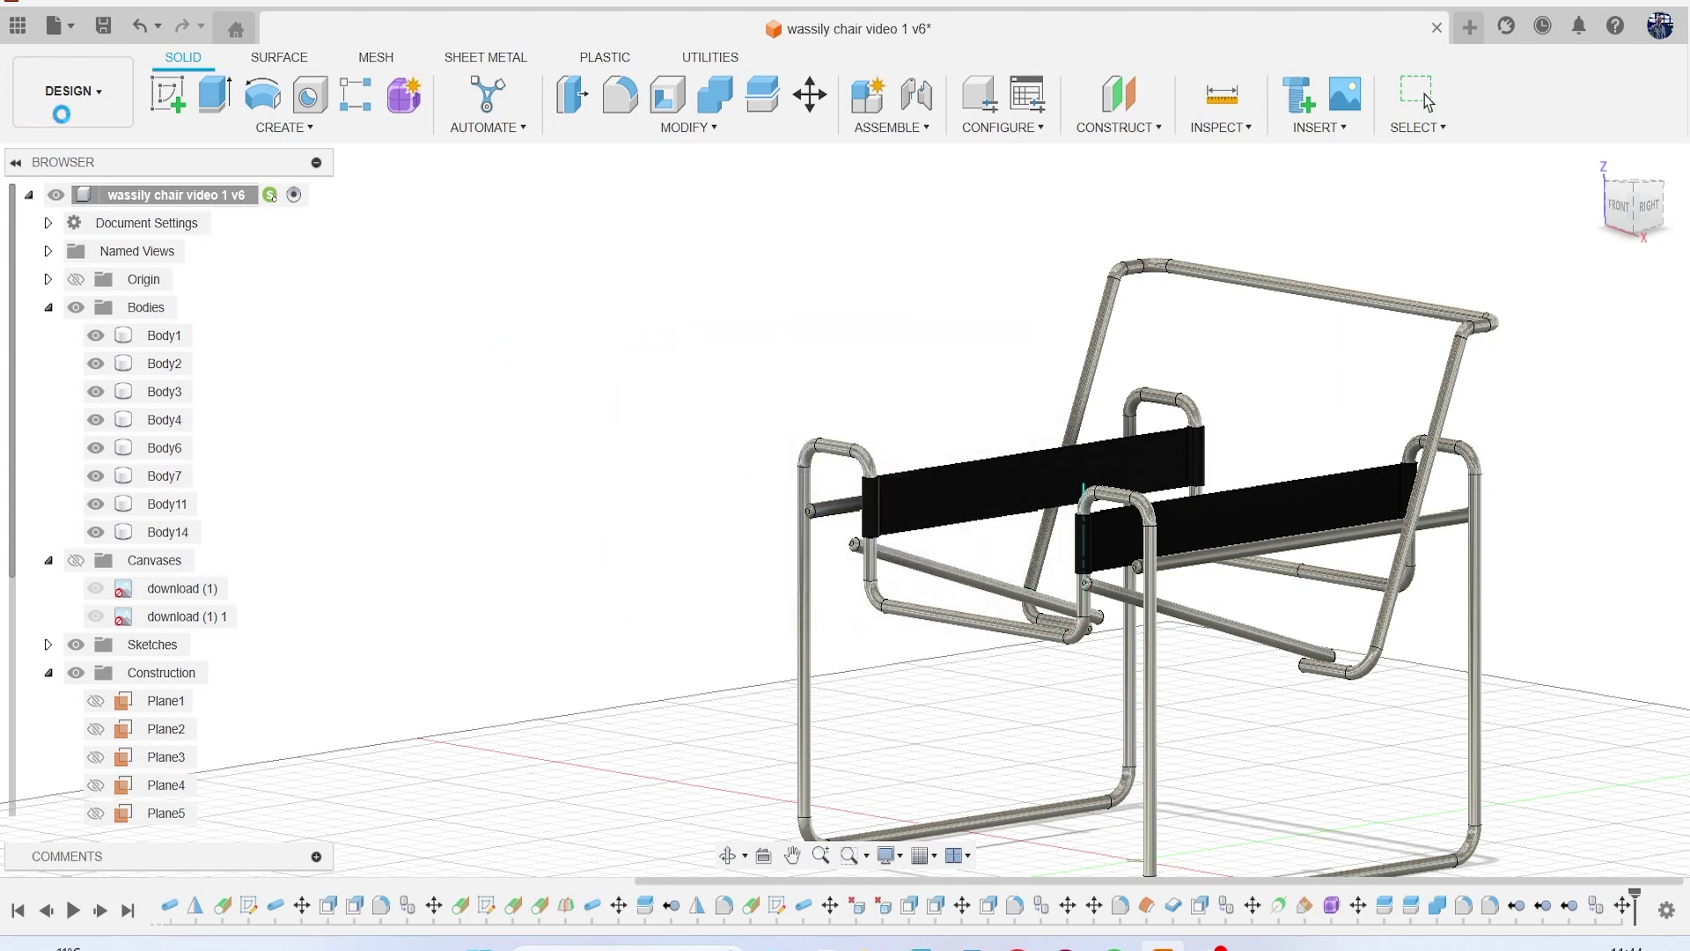
Step: Examine the chair's chrome and leather finishes in the Render workspace, then return to the Design workspace
{"action": "left_click", "coordinate": [108, 109]}
{"action": "left_click", "coordinate": [123, 253]}
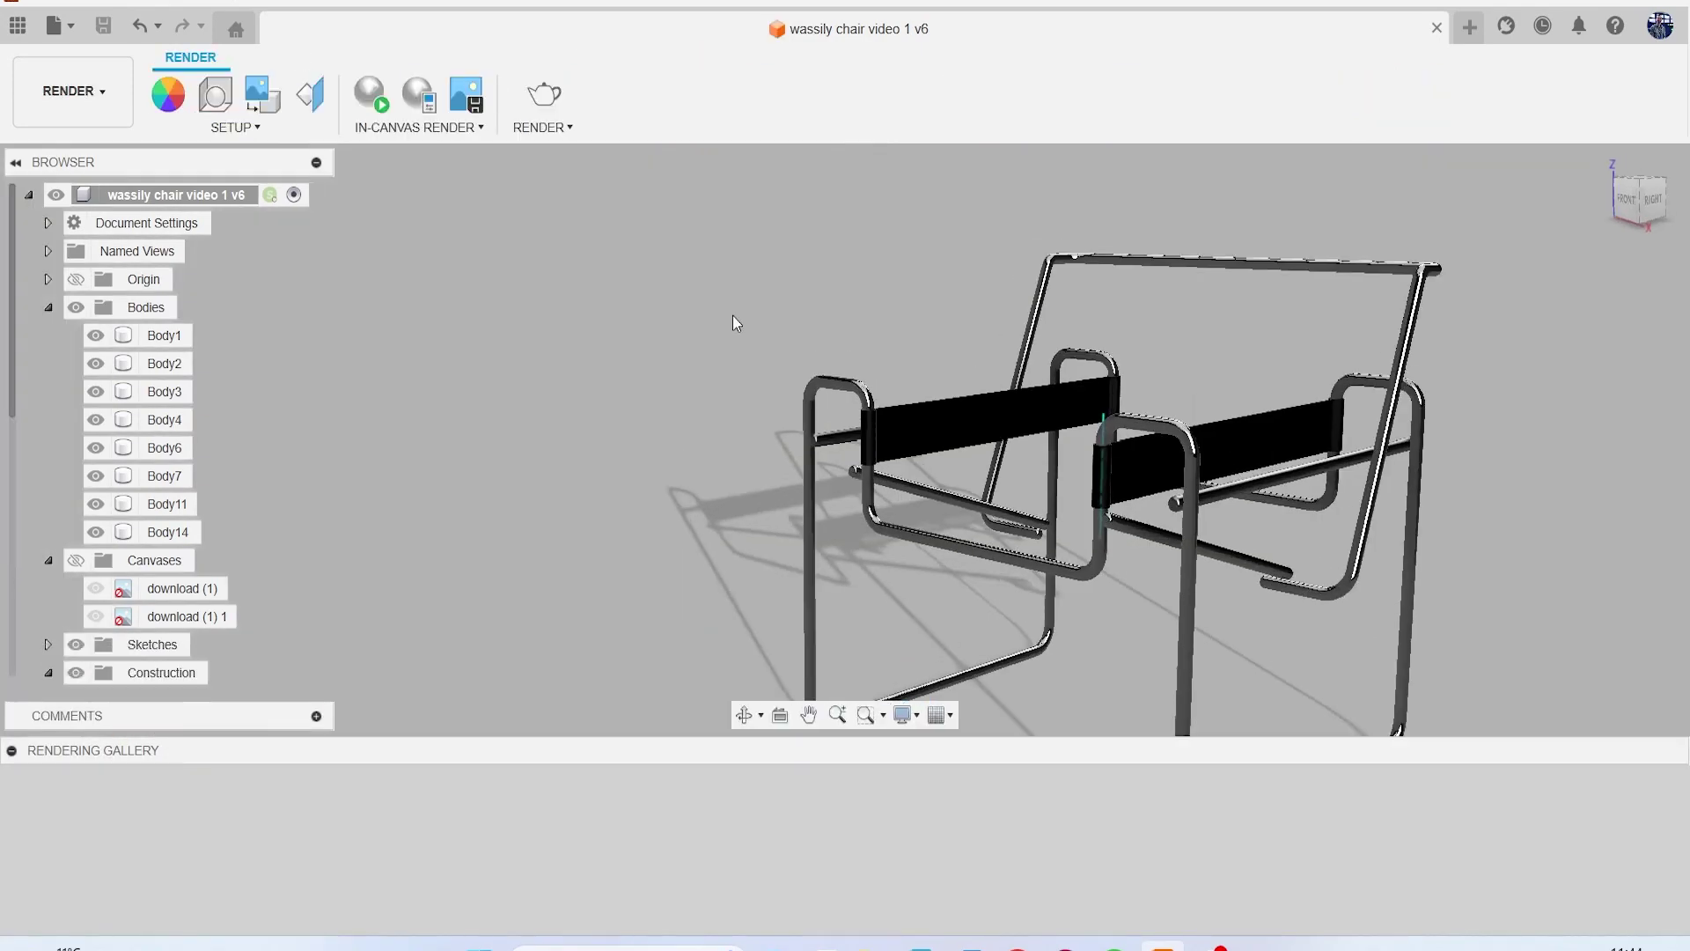
{"action": "scroll", "coordinate": [902, 406], "scroll_direction": "down", "scroll_amount": 3}
{"action": "scroll", "coordinate": [901, 406], "scroll_direction": "down", "scroll_amount": 1}
{"action": "middle_click_drag", "start_coordinate": [900, 406], "coordinate": [783, 375]}
{"action": "mouse_move", "coordinate": [1627, 213]}
{"action": "left_mouse_down"}
{"action": "mouse_move", "coordinate": [1582, 293]}
{"action": "mouse_move", "coordinate": [1541, 214]}
{"action": "mouse_move", "coordinate": [1581, 238]}
{"action": "mouse_move", "coordinate": [1639, 230]}
{"action": "left_mouse_up"}
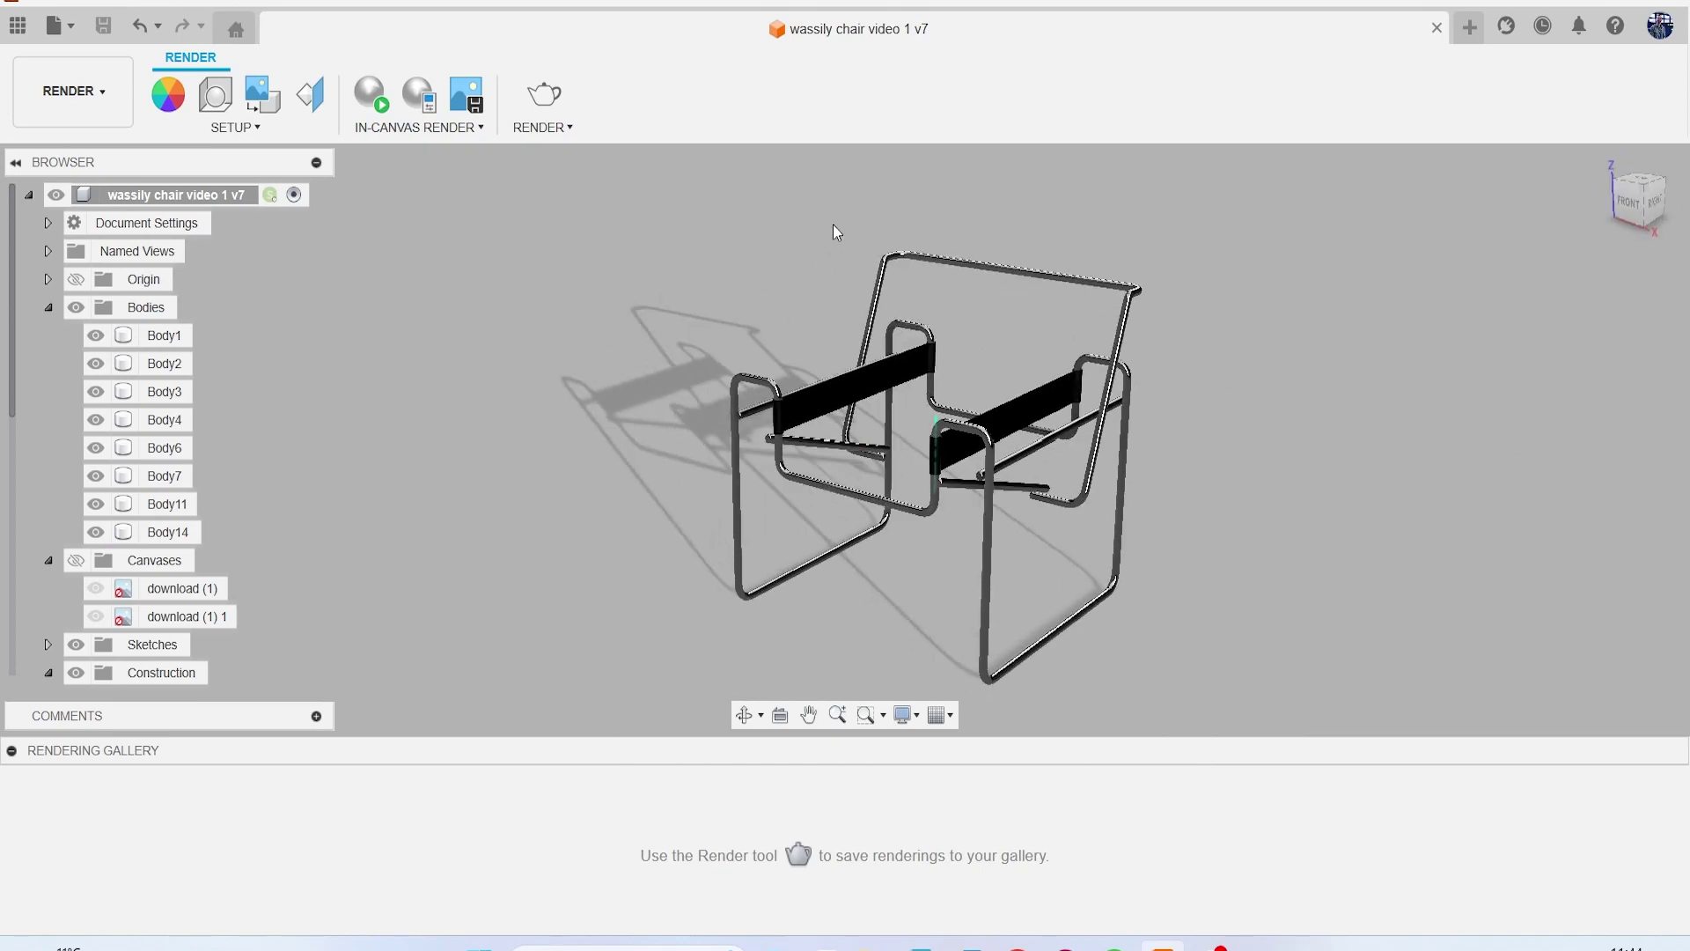
{"action": "left_click", "coordinate": [99, 115]}
{"action": "left_click", "coordinate": [97, 140]}
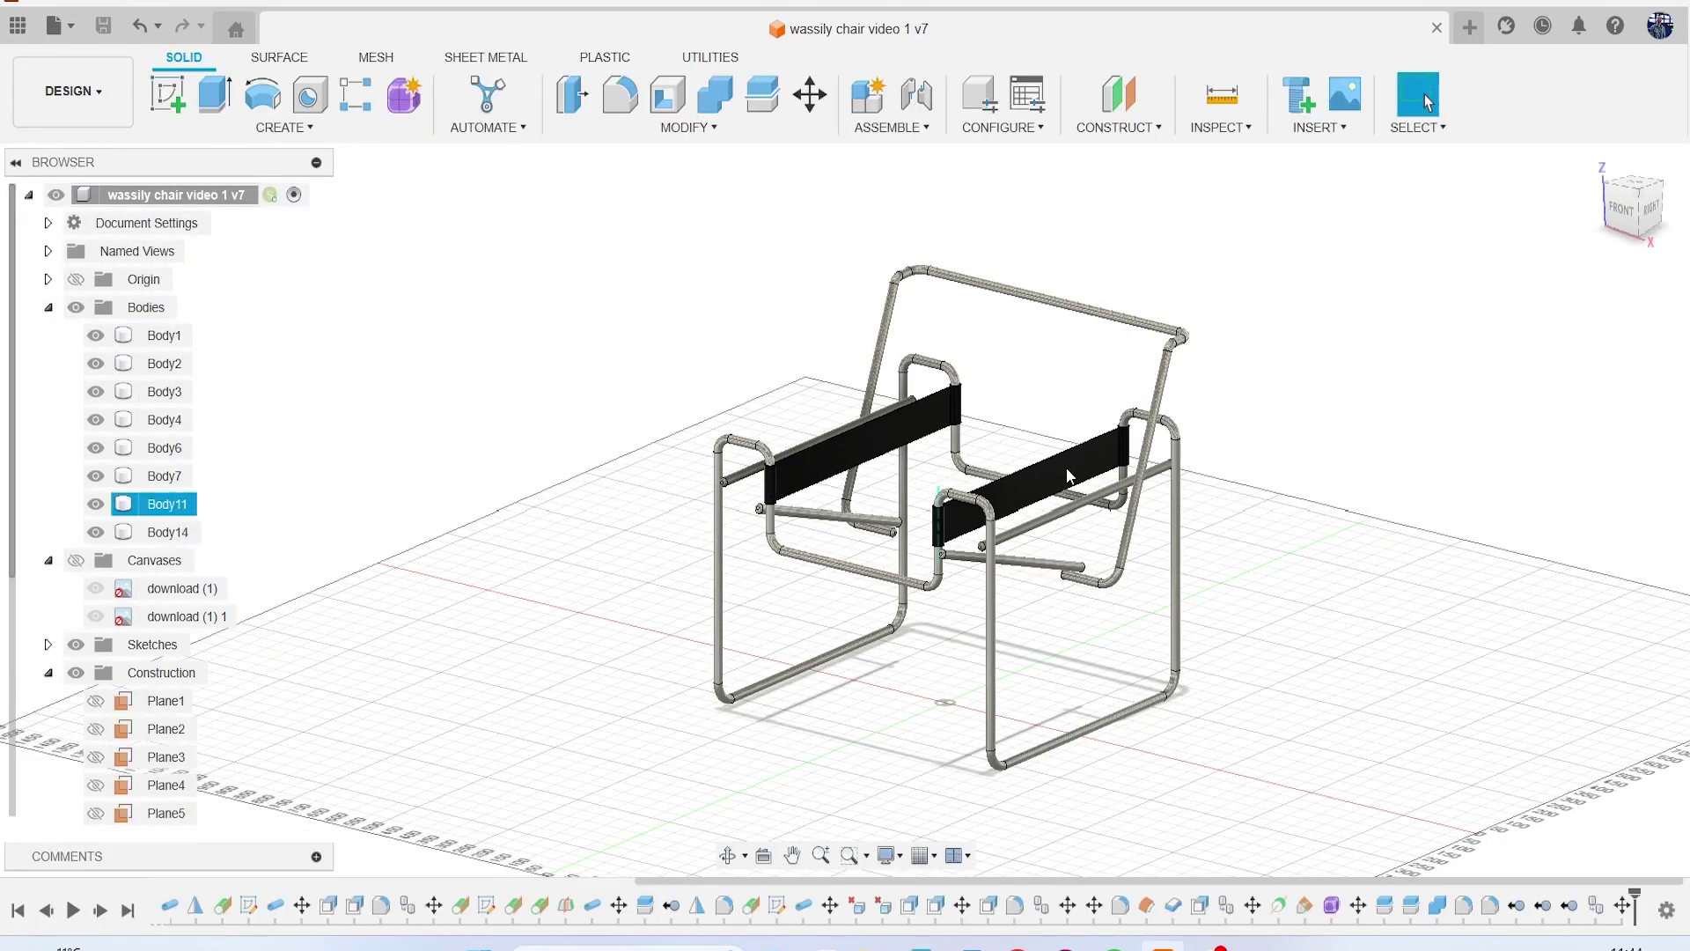
Step: Create a 0 mm surface offset of the sloping seat rod's cylindrical face as a new body
{"action": "left_click_drag", "start_coordinate": [1631, 218], "coordinate": [1590, 201]}
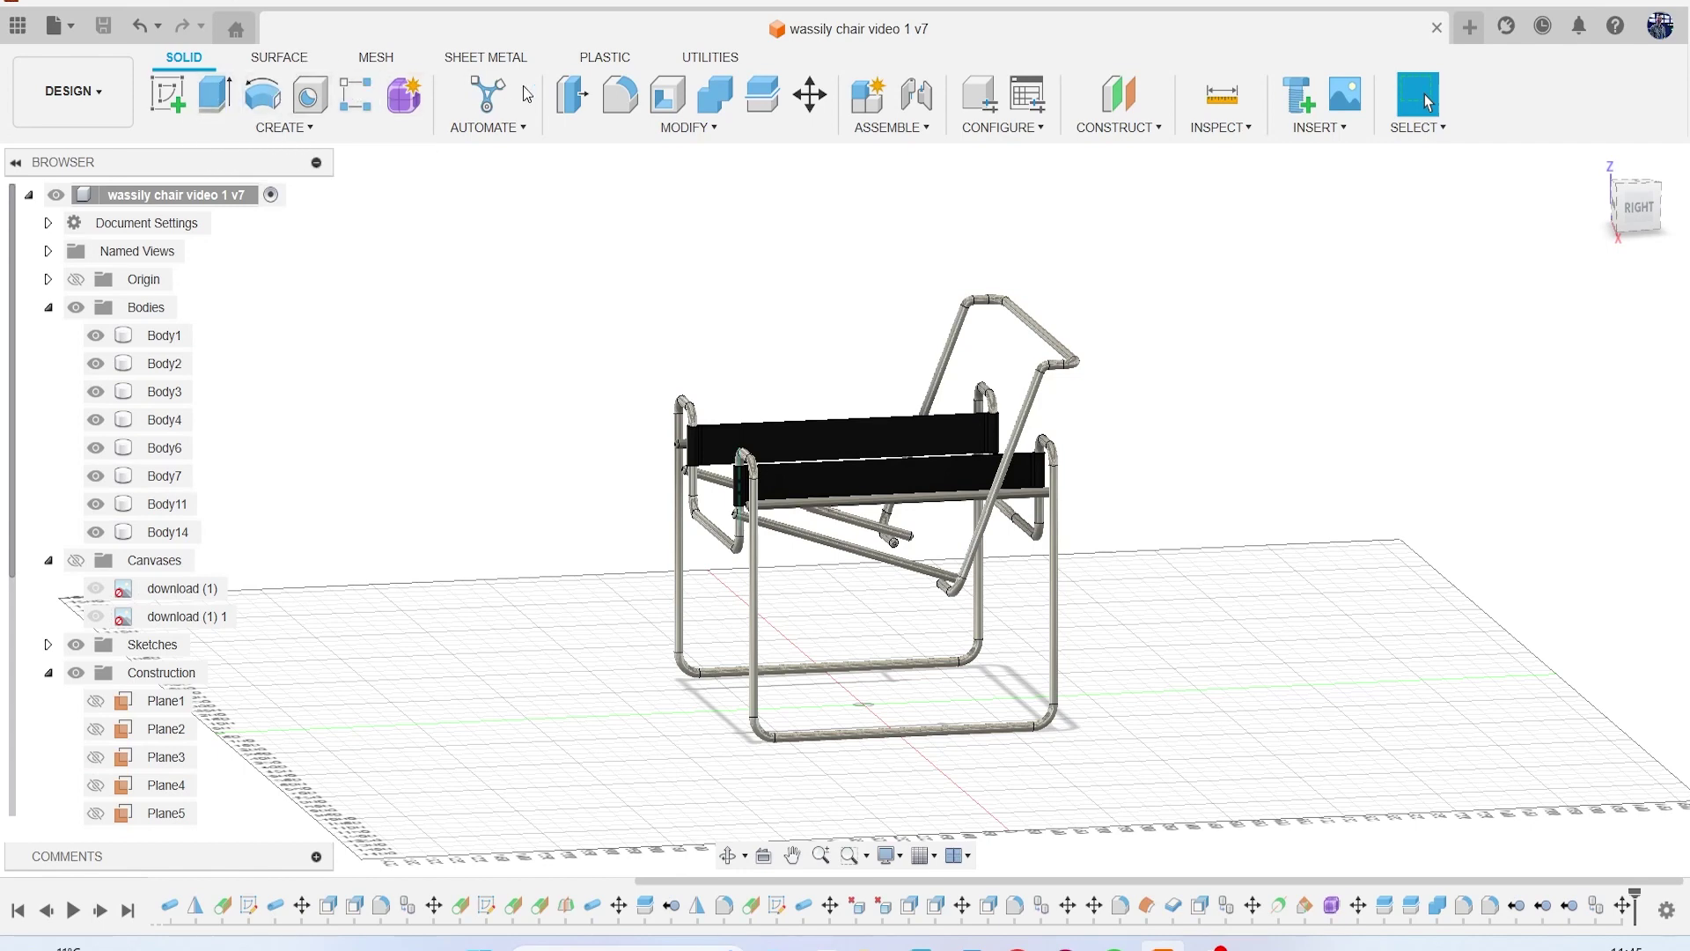
{"action": "left_click", "coordinate": [281, 58]}
{"action": "left_click", "coordinate": [324, 125]}
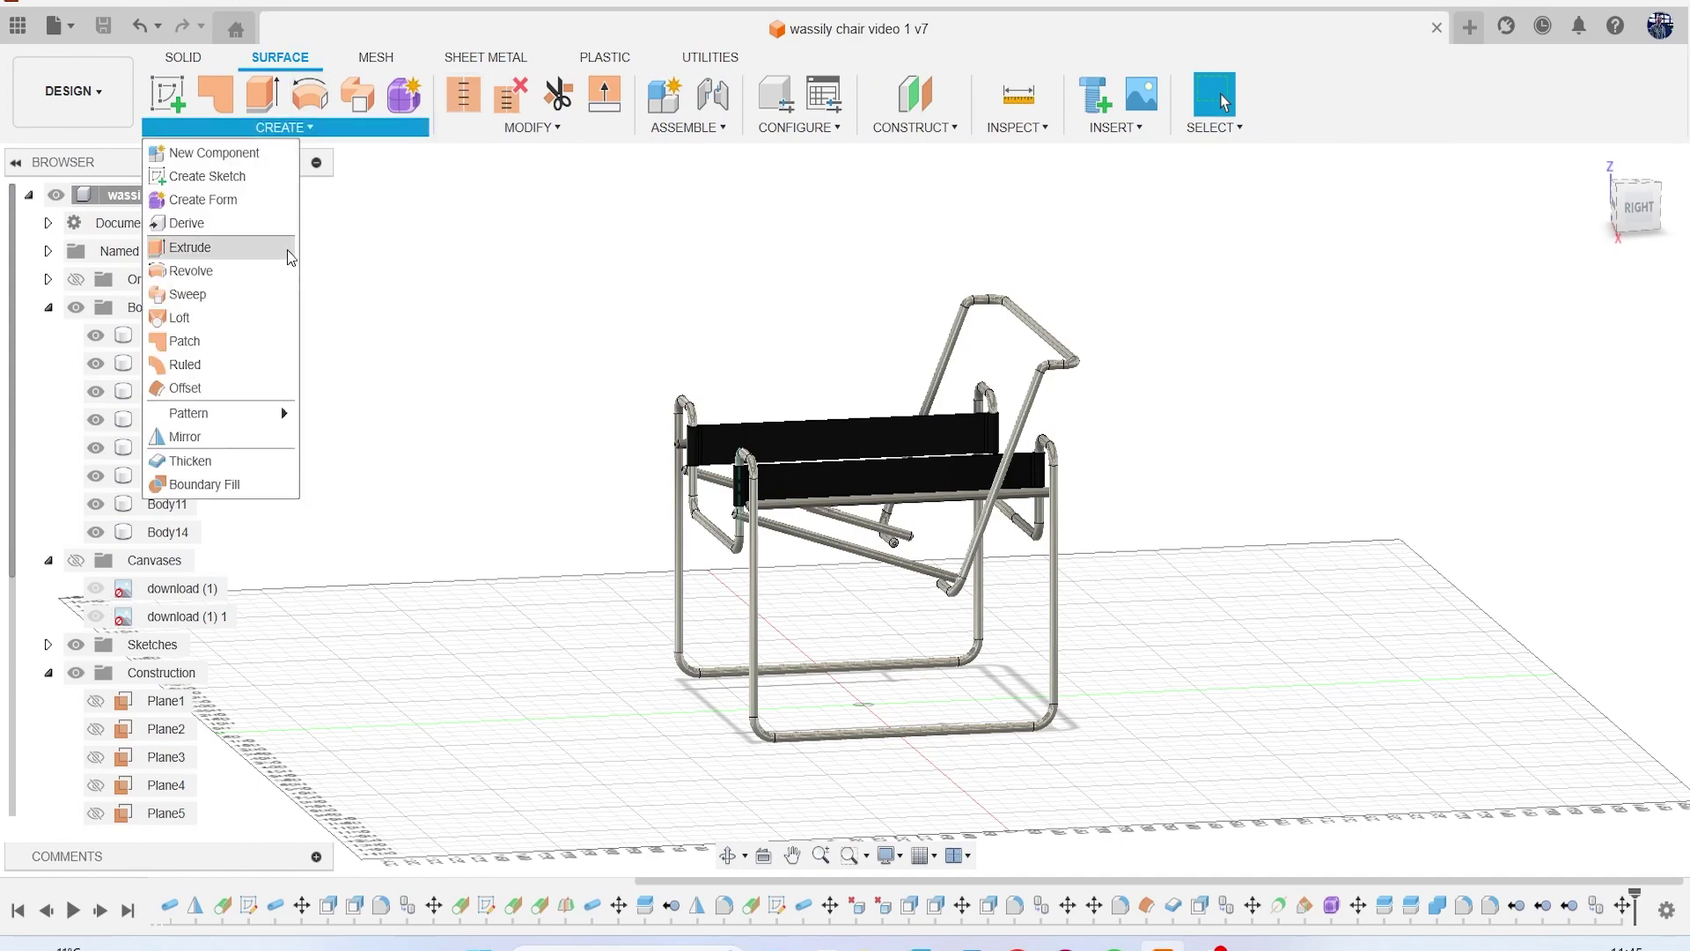
{"action": "left_click", "coordinate": [254, 387]}
{"action": "scroll", "coordinate": [851, 466], "scroll_direction": "up", "scroll_amount": 5}
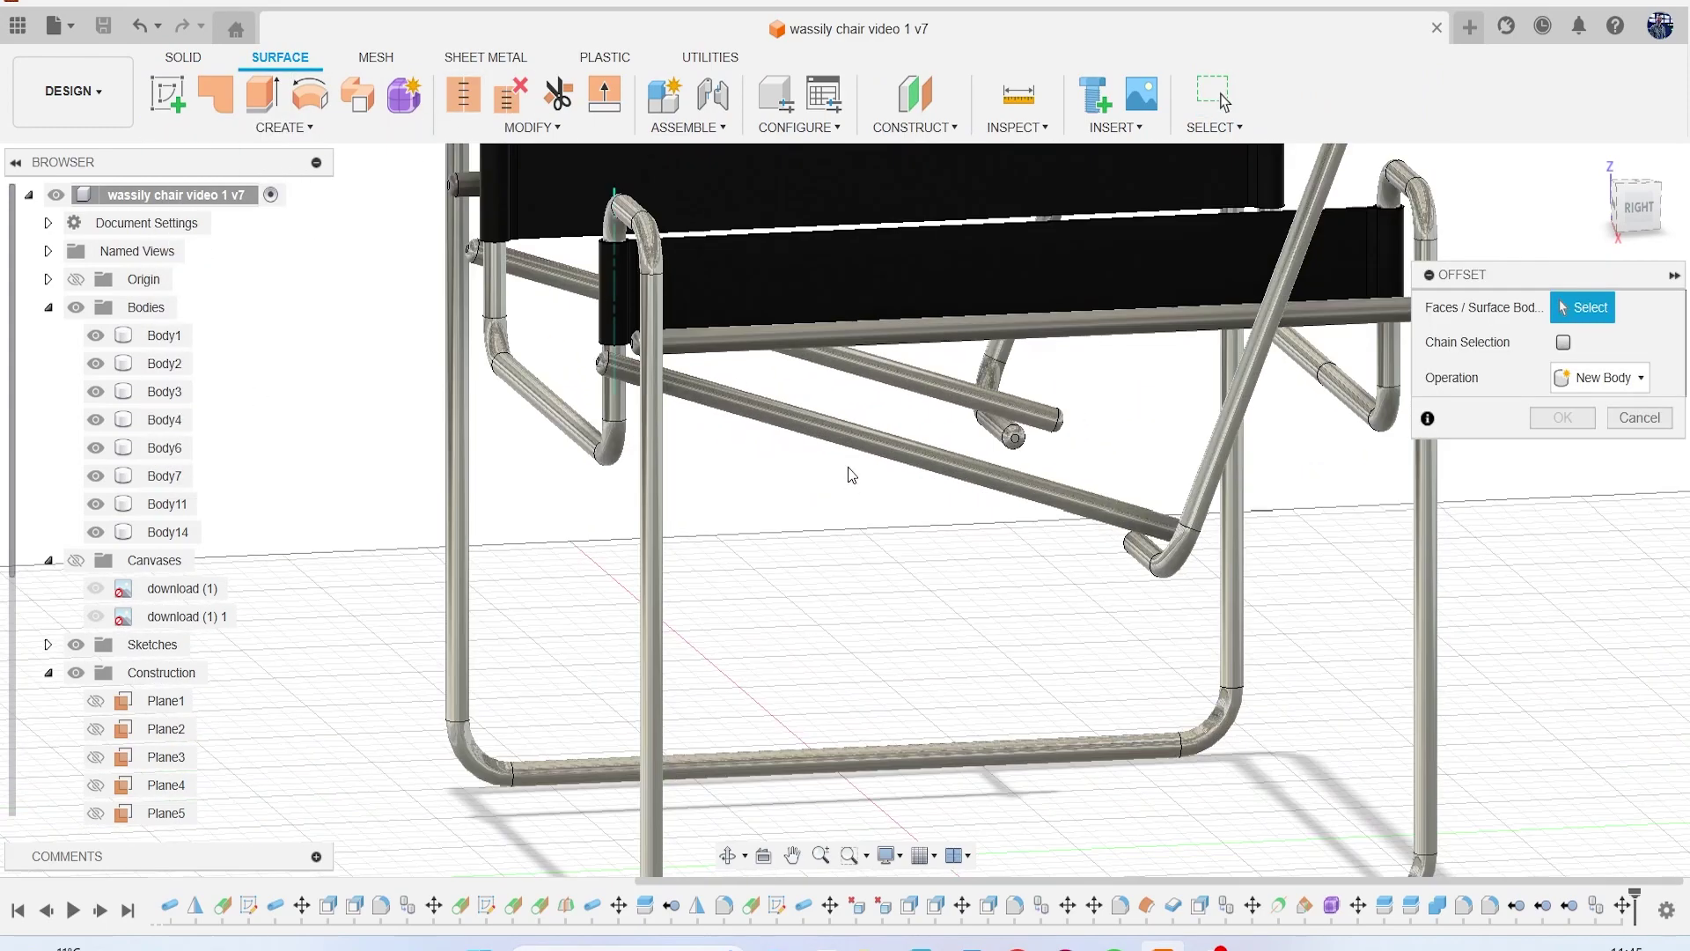
{"action": "left_click", "coordinate": [873, 447]}
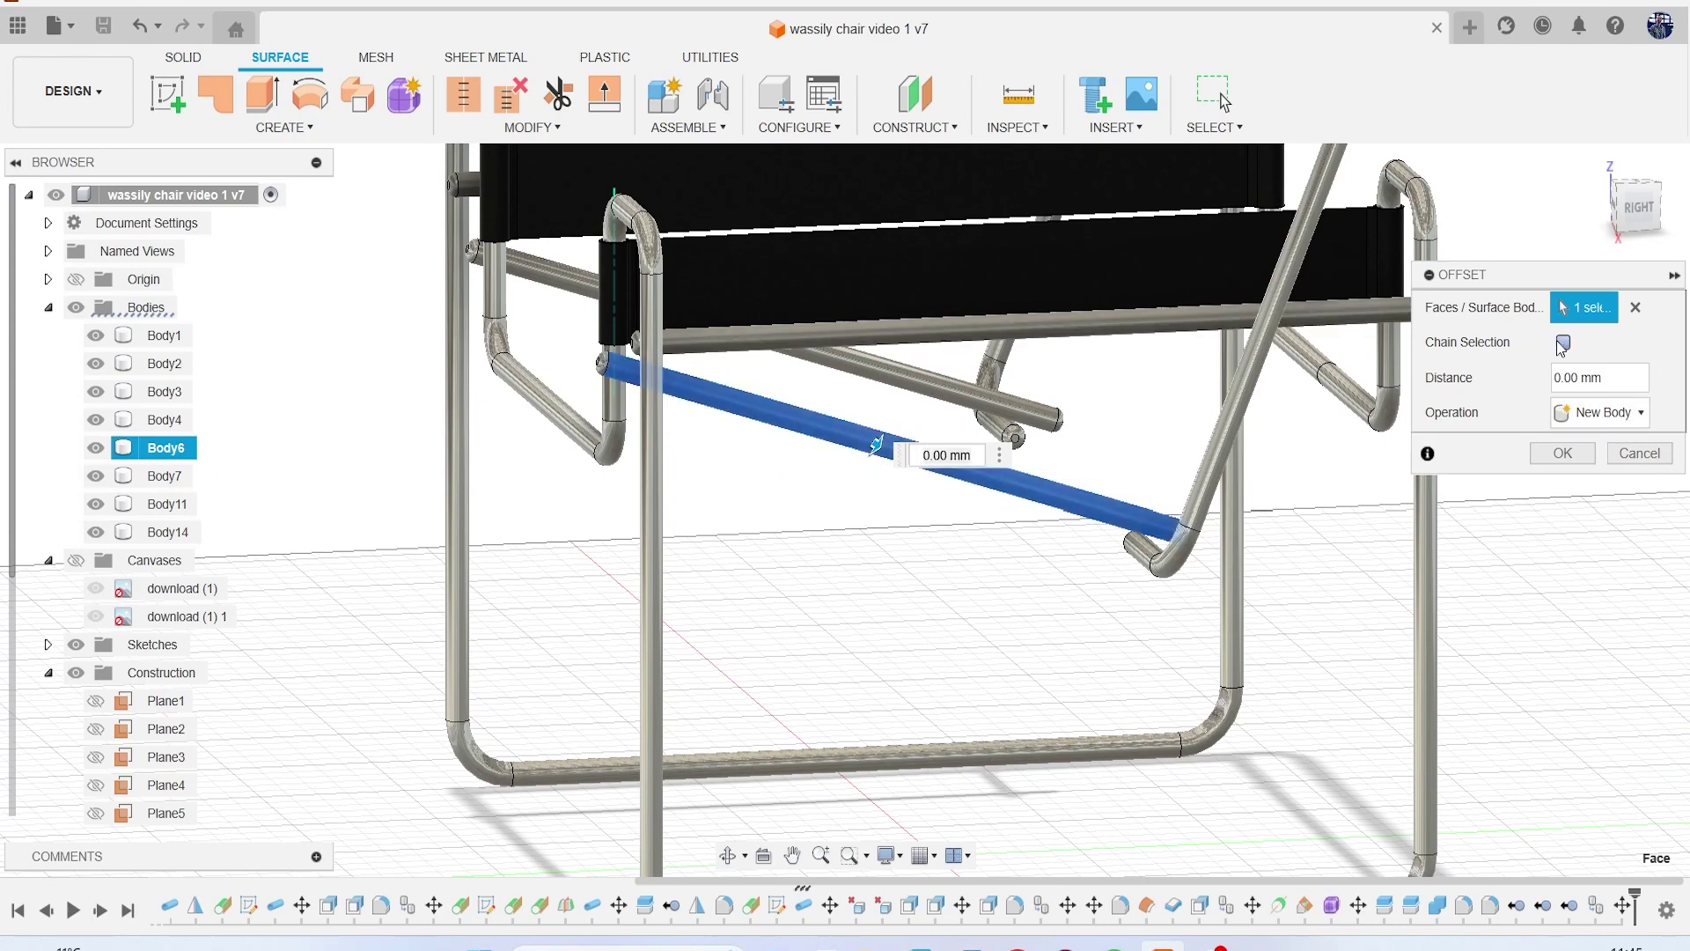
{"action": "left_click", "coordinate": [1563, 453]}
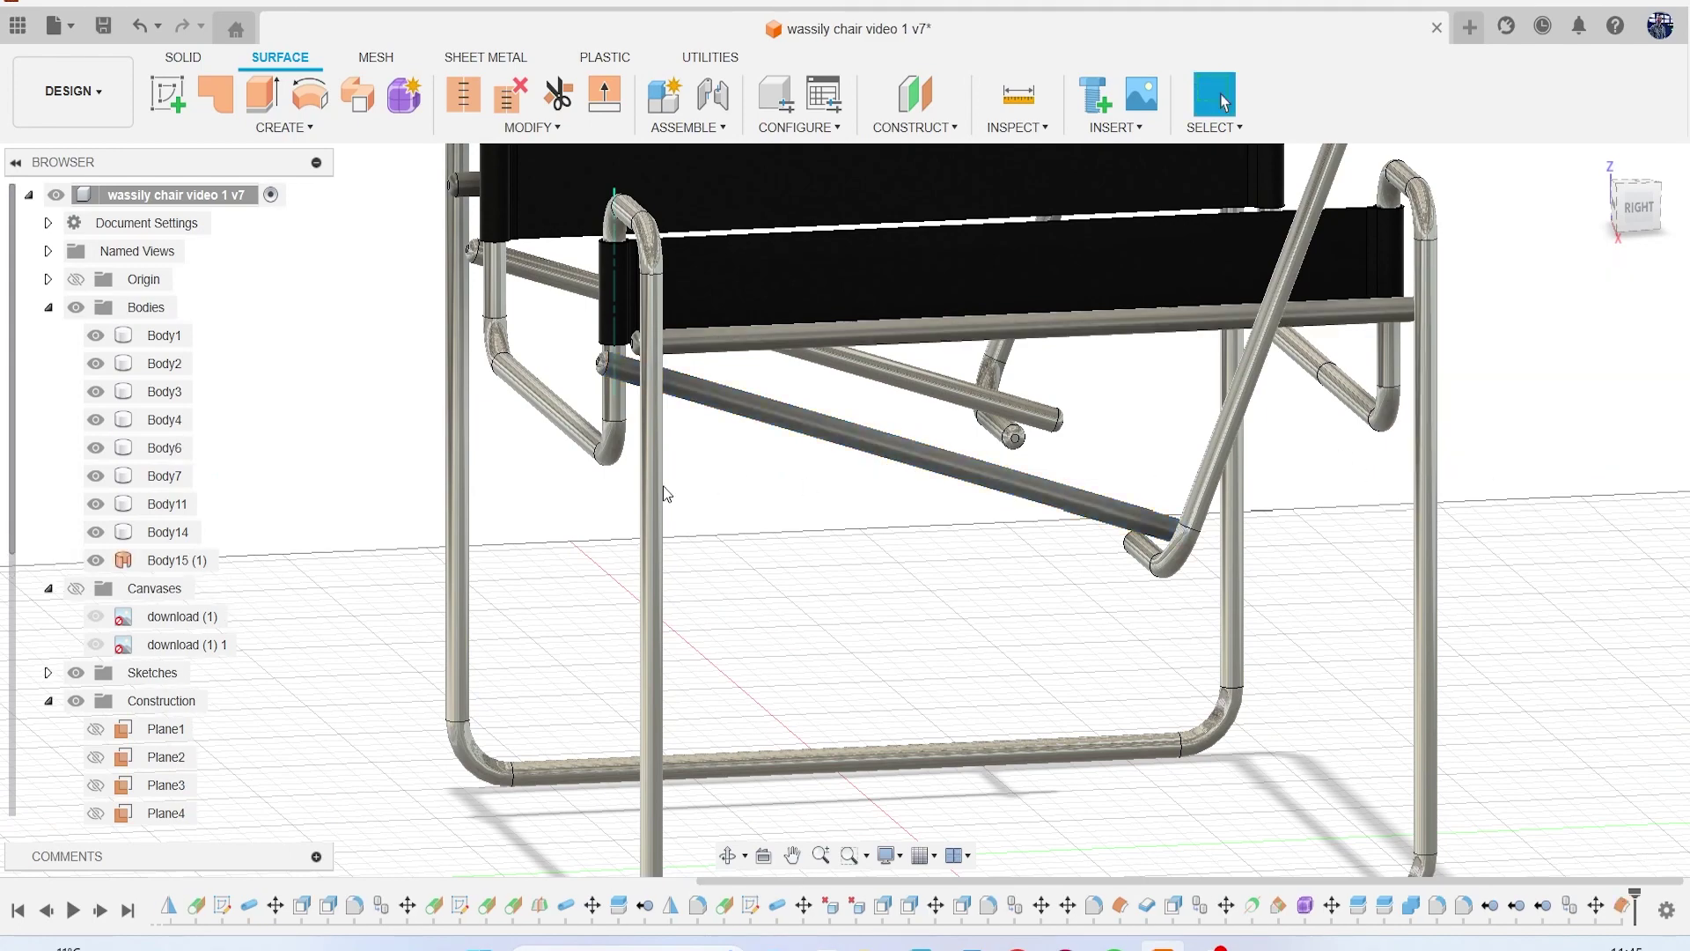
Step: Edit the seat rod's surface offset and set its distance to 1 mm
{"action": "scroll", "coordinate": [657, 473], "scroll_direction": "up", "scroll_amount": 5}
{"action": "scroll", "coordinate": [701, 446], "scroll_direction": "down", "scroll_amount": 5}
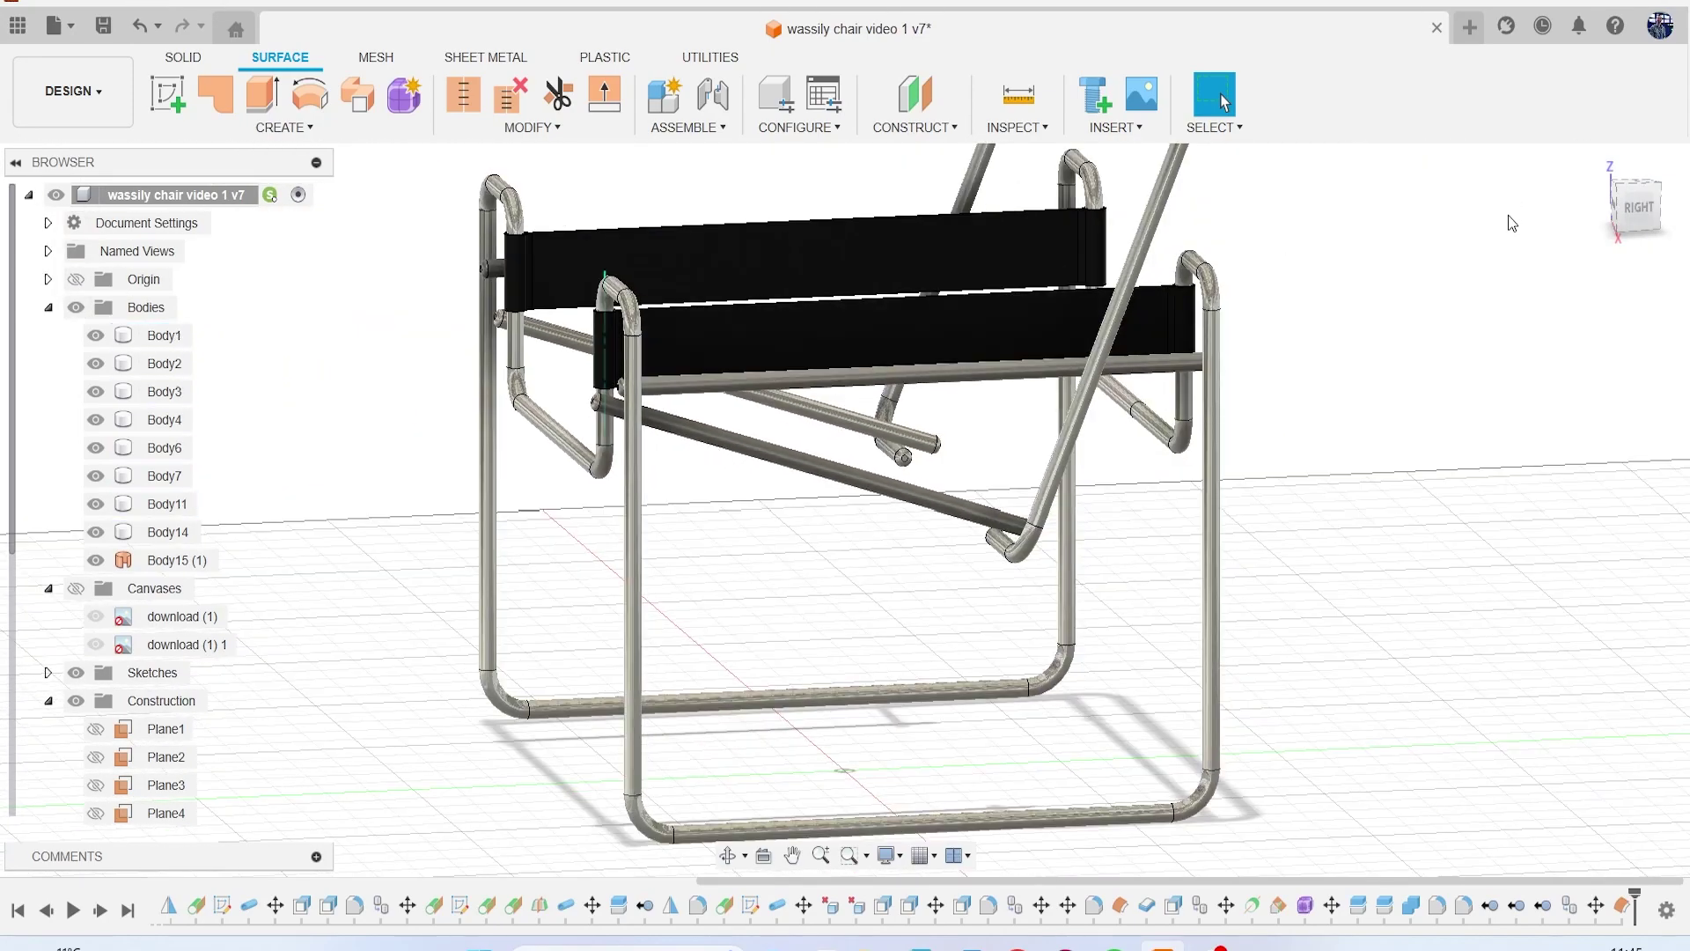
{"action": "left_click", "coordinate": [1624, 218]}
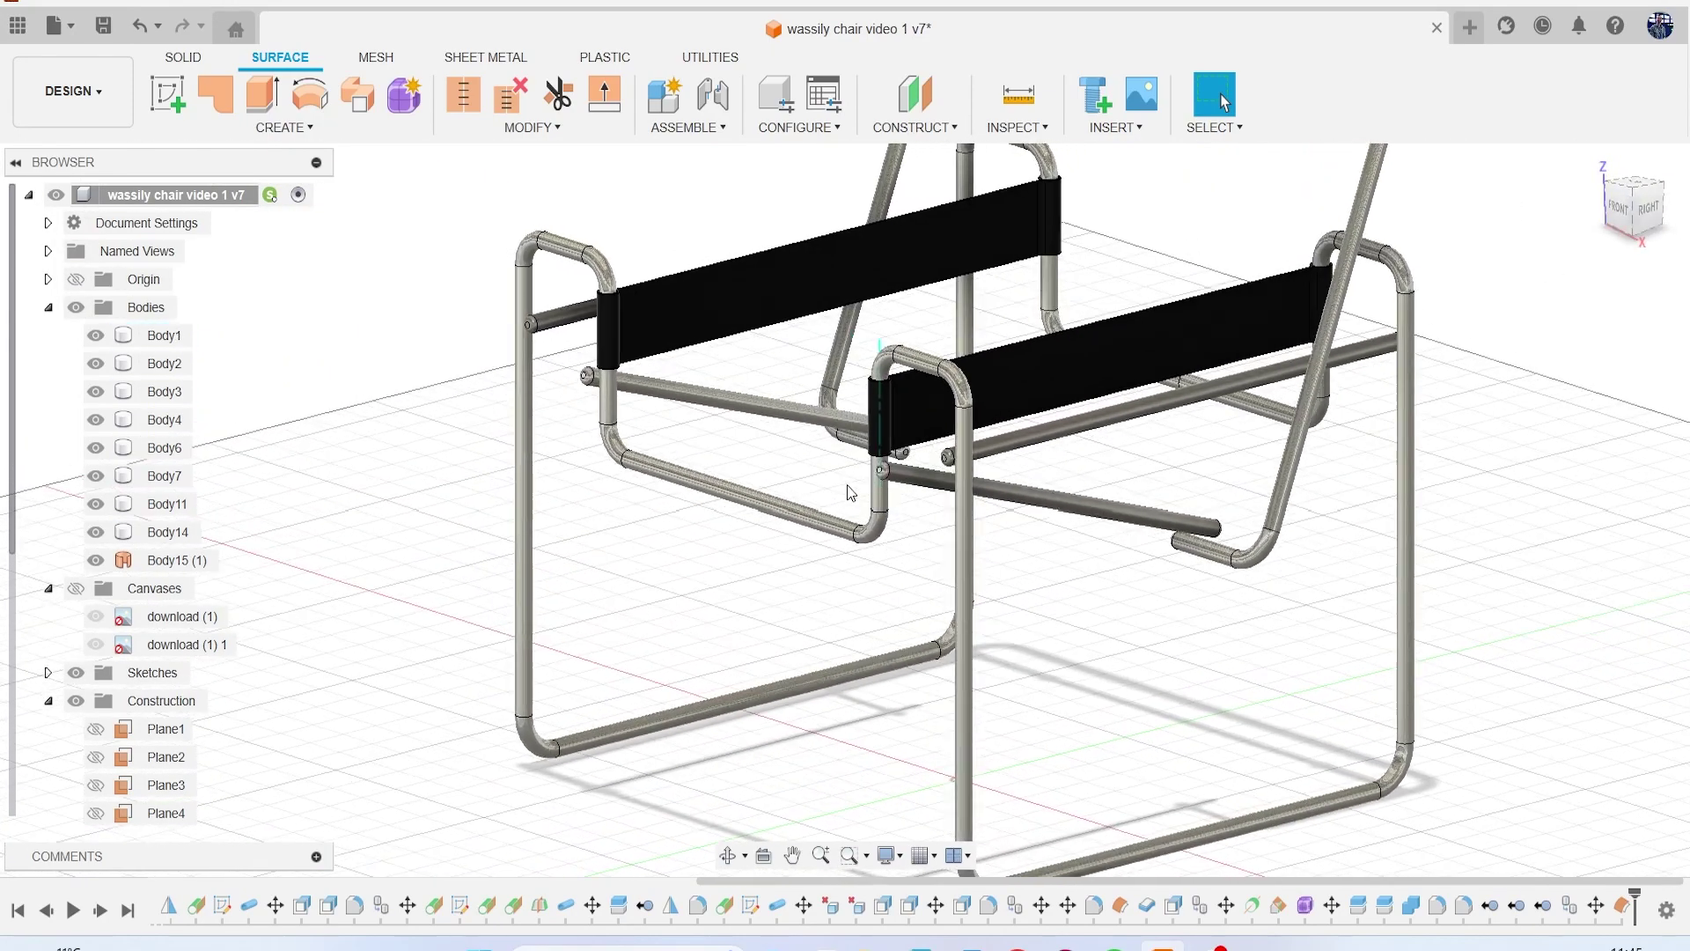
{"action": "scroll", "coordinate": [884, 458], "scroll_direction": "up", "scroll_amount": 3}
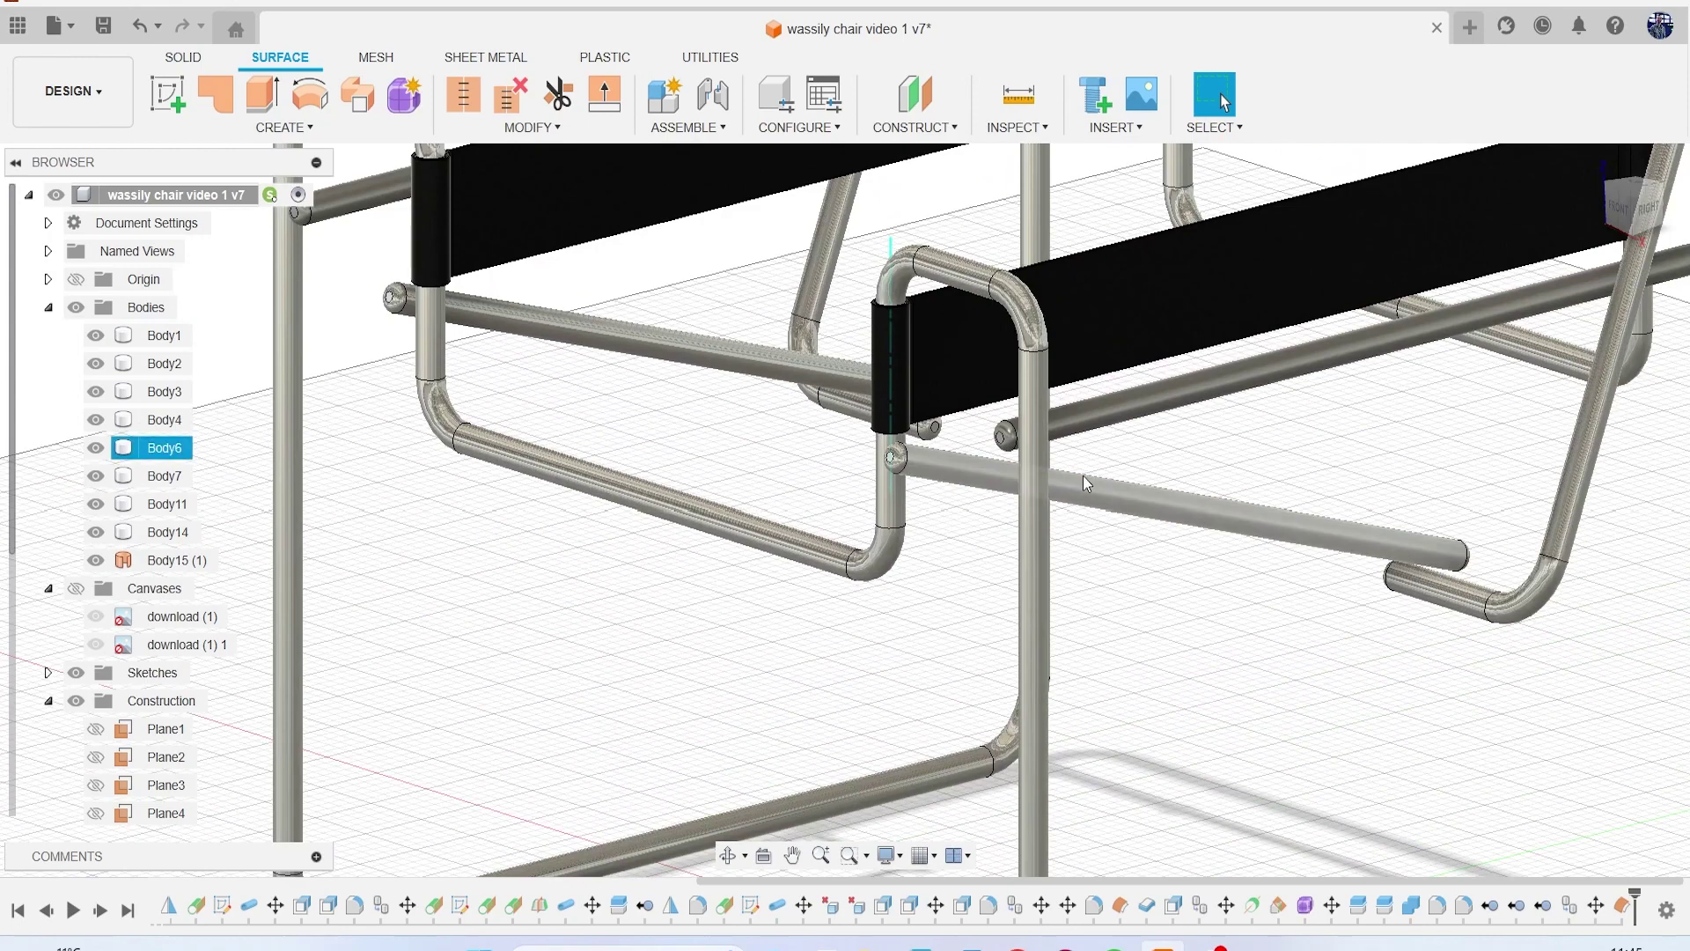
{"action": "right_click", "coordinate": [1610, 907]}
{"action": "left_click", "coordinate": [1501, 678]}
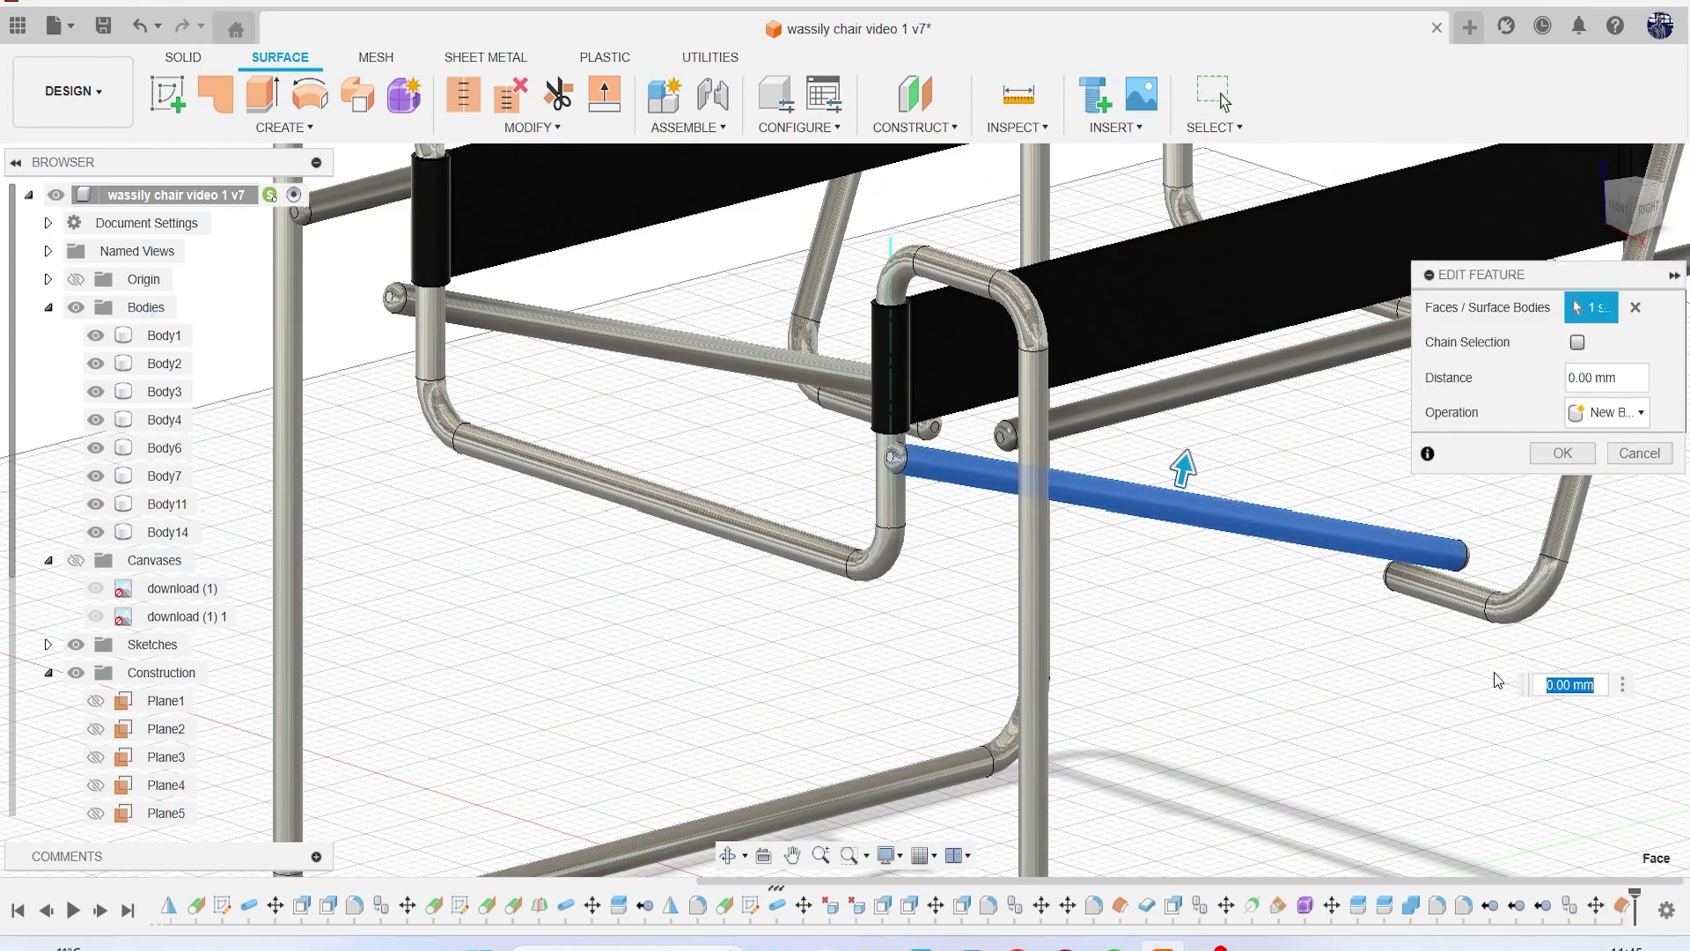
{"action": "scroll", "coordinate": [981, 393], "scroll_direction": "up", "scroll_amount": 4}
{"action": "double_click", "coordinate": [1623, 378]}
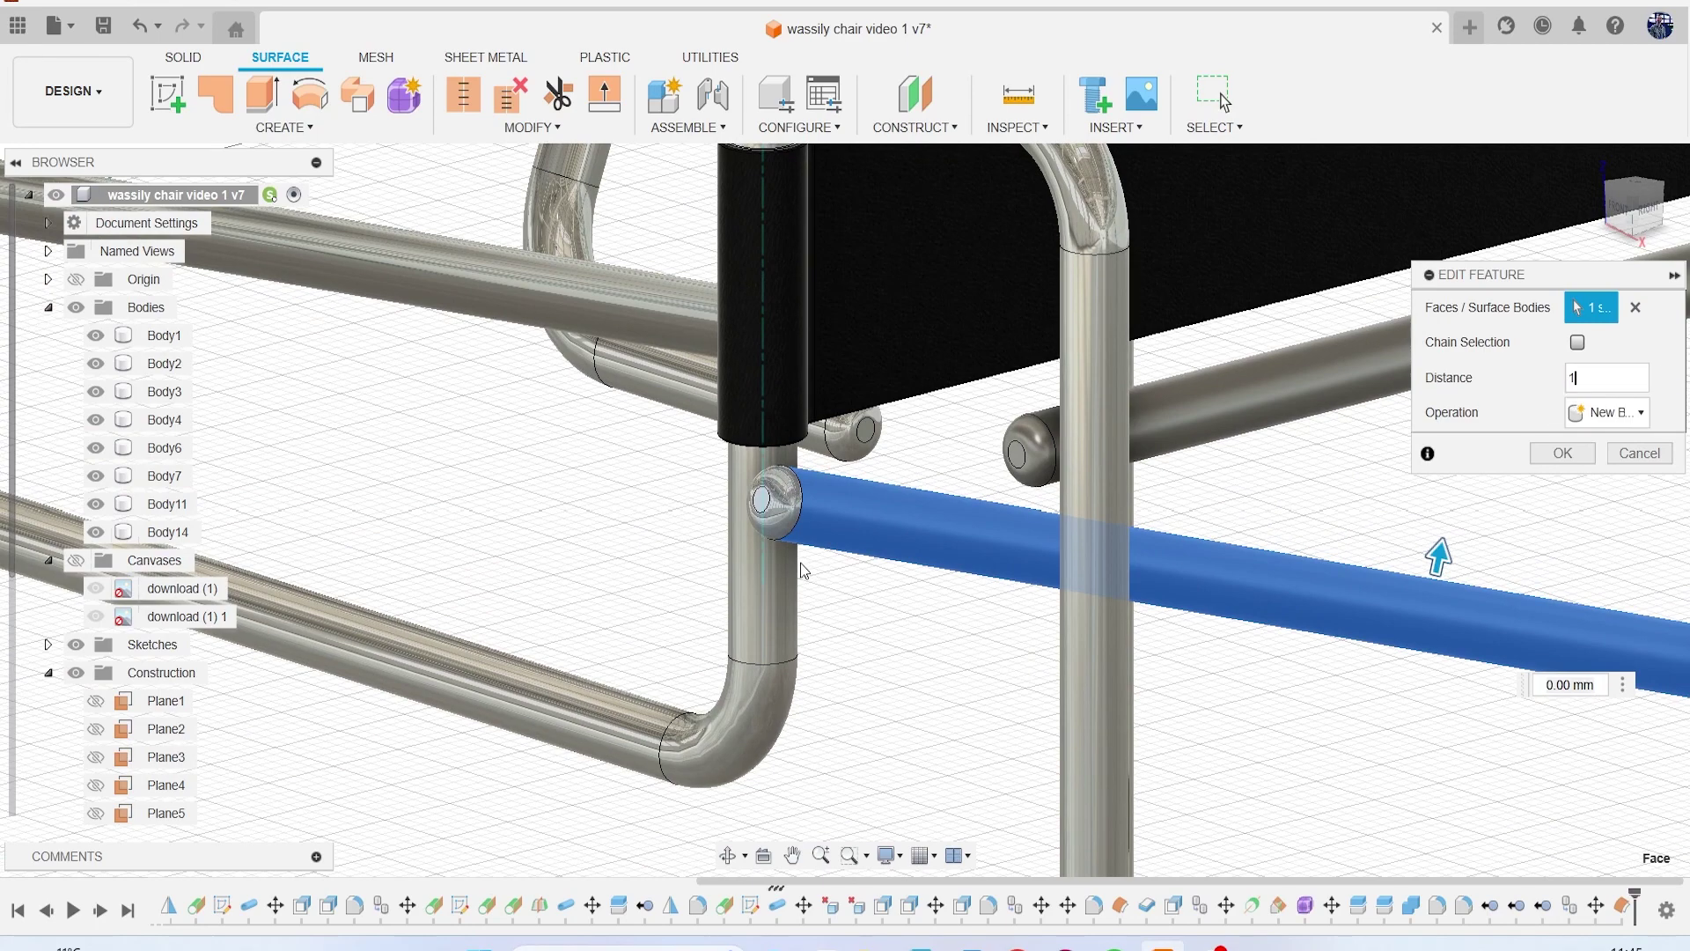
{"action": "scroll", "coordinate": [815, 532], "scroll_direction": "up", "scroll_amount": 3}
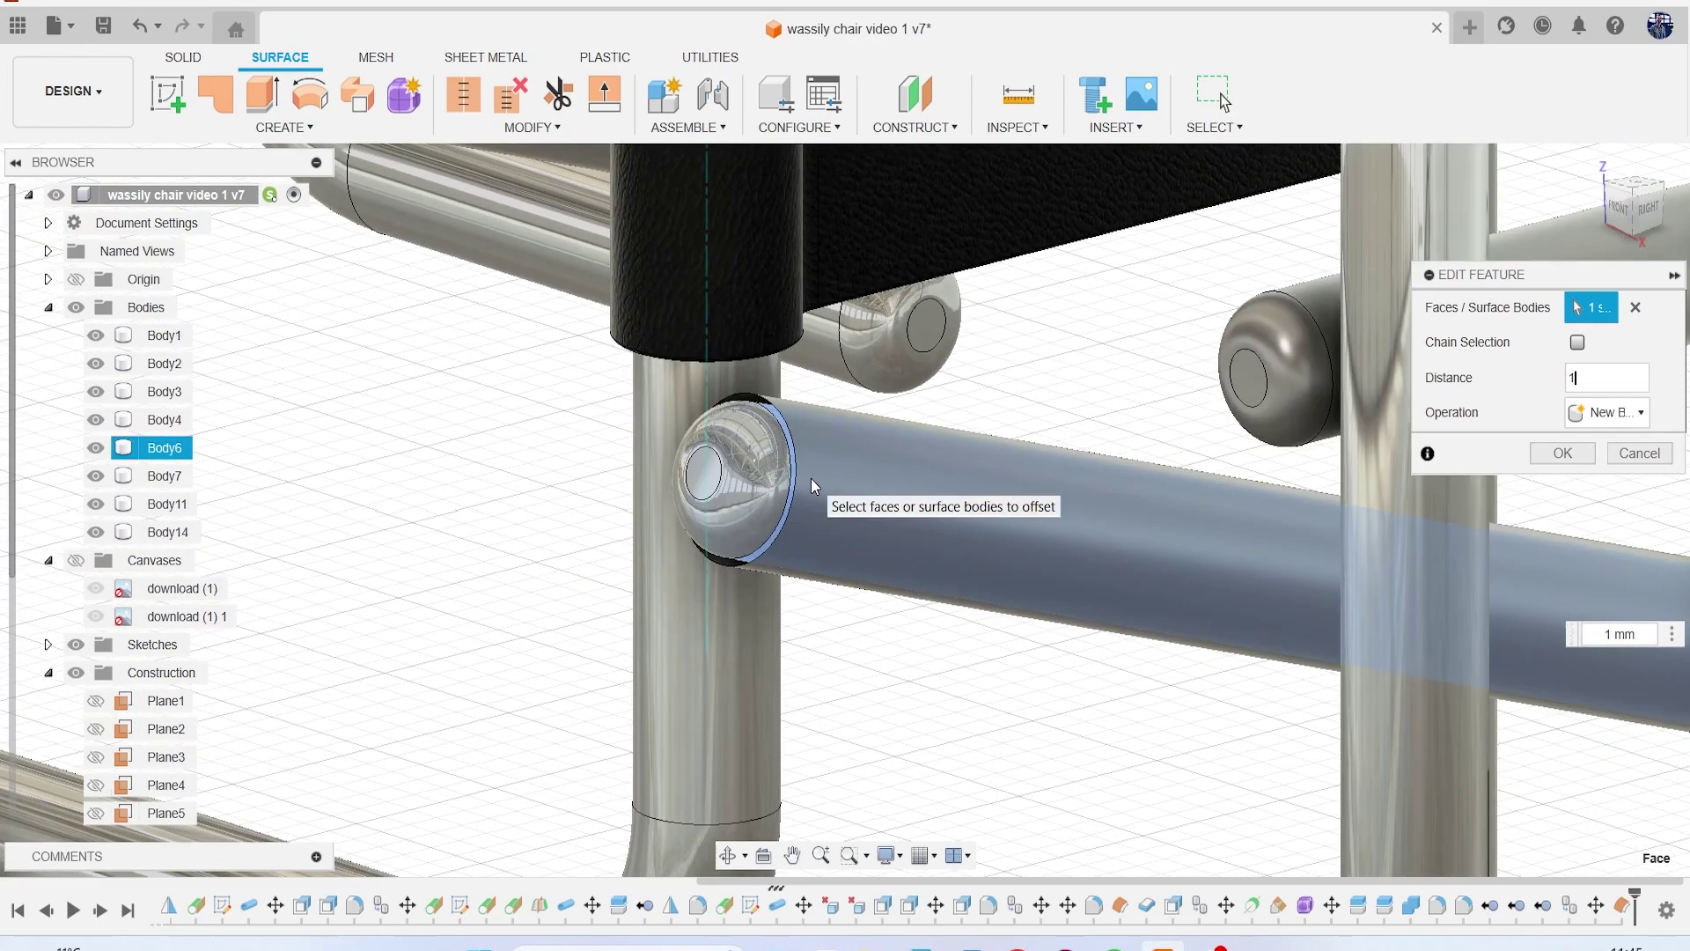
{"action": "left_click", "coordinate": [1558, 453]}
{"action": "scroll", "coordinate": [1190, 540], "scroll_direction": "down", "scroll_amount": 5}
{"action": "middle_click_drag", "start_coordinate": [1255, 551], "coordinate": [1184, 534]}
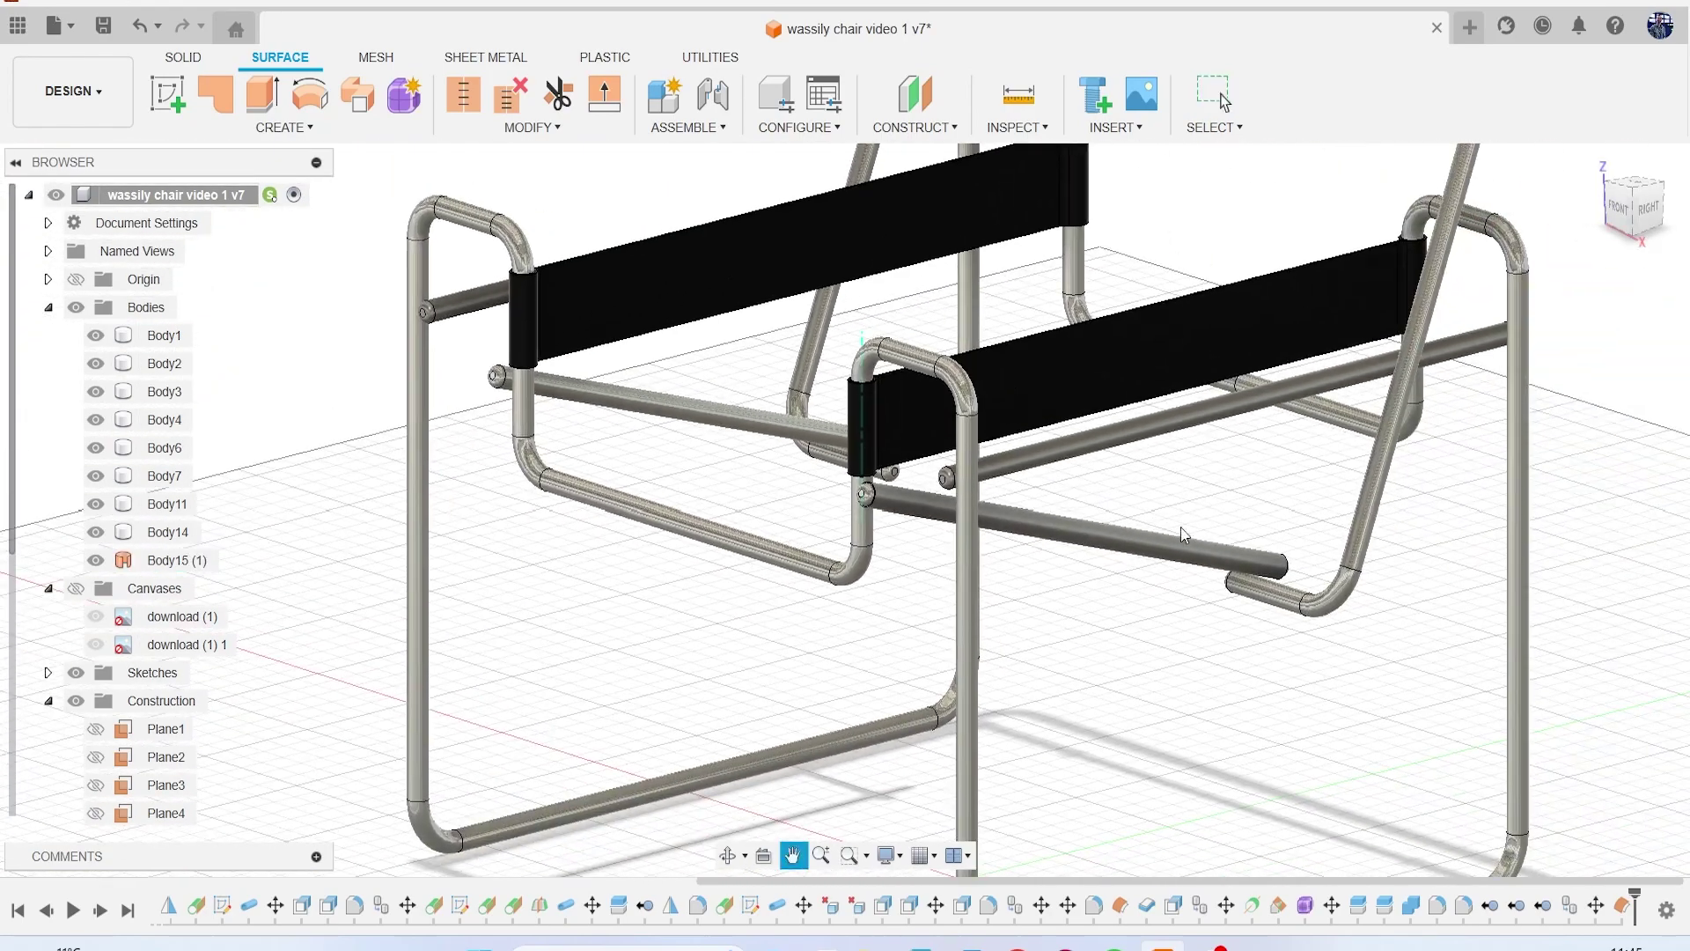
Step: Thicken the offset surface around the seat rod by 2 mm on one side as a new body
{"action": "left_click", "coordinate": [295, 132]}
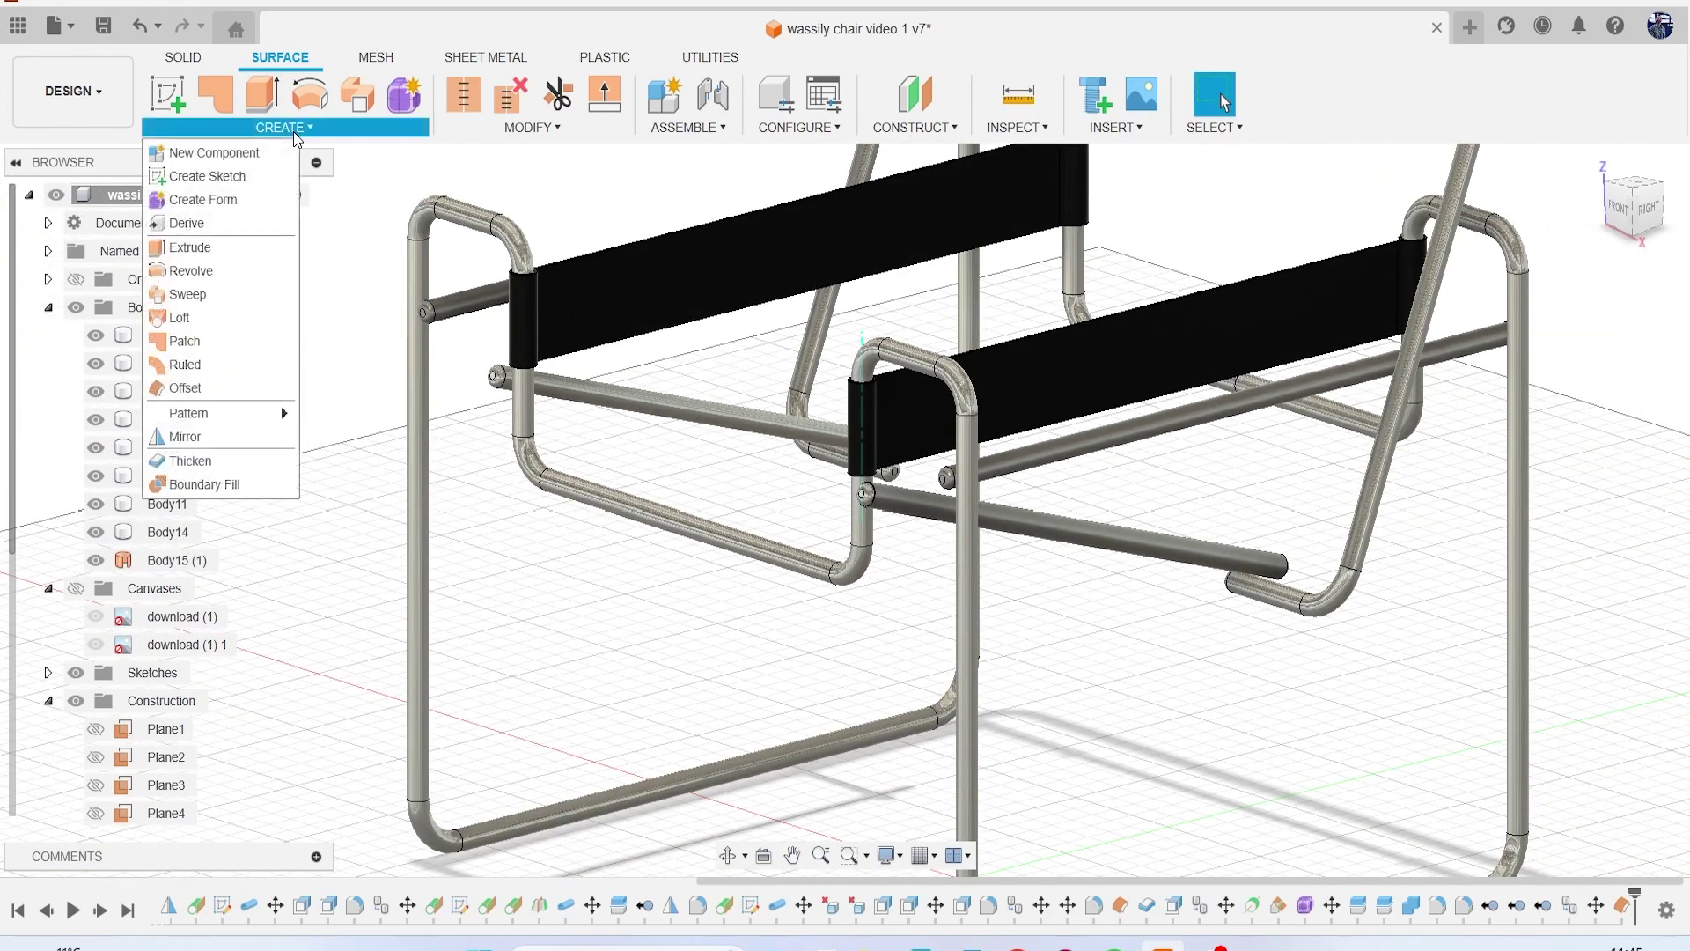
{"action": "left_click", "coordinate": [226, 461]}
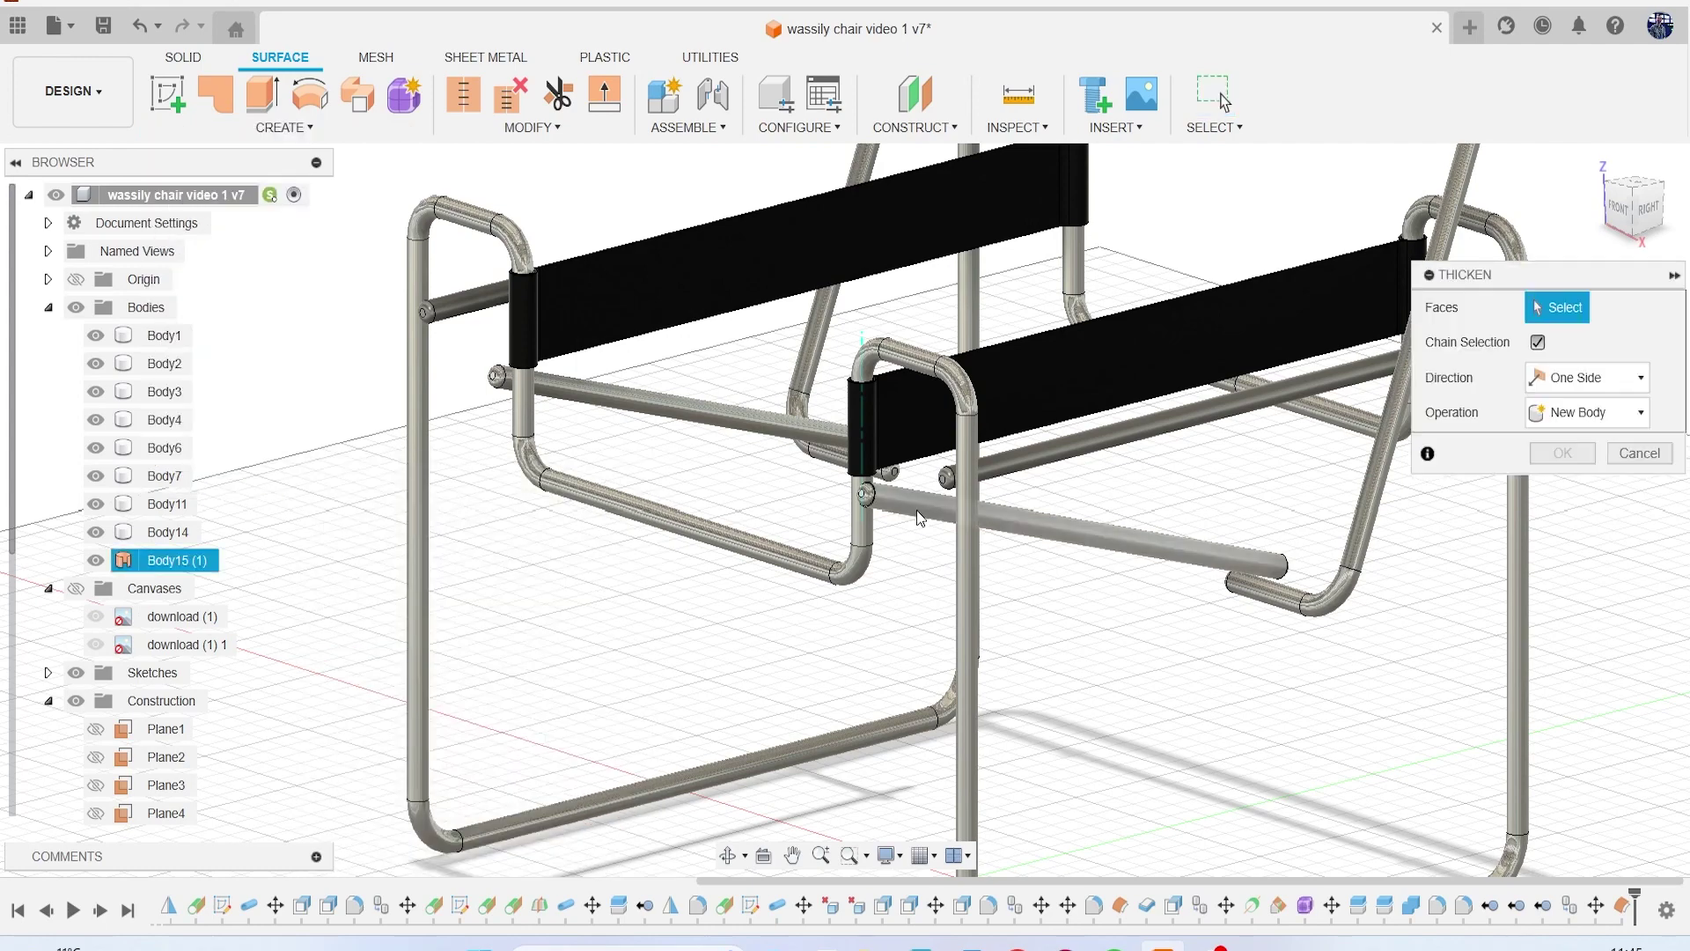
{"action": "left_click", "coordinate": [919, 518]}
{"action": "scroll", "coordinate": [916, 510], "scroll_direction": "up", "scroll_amount": 5}
{"action": "type", "text": "2"}
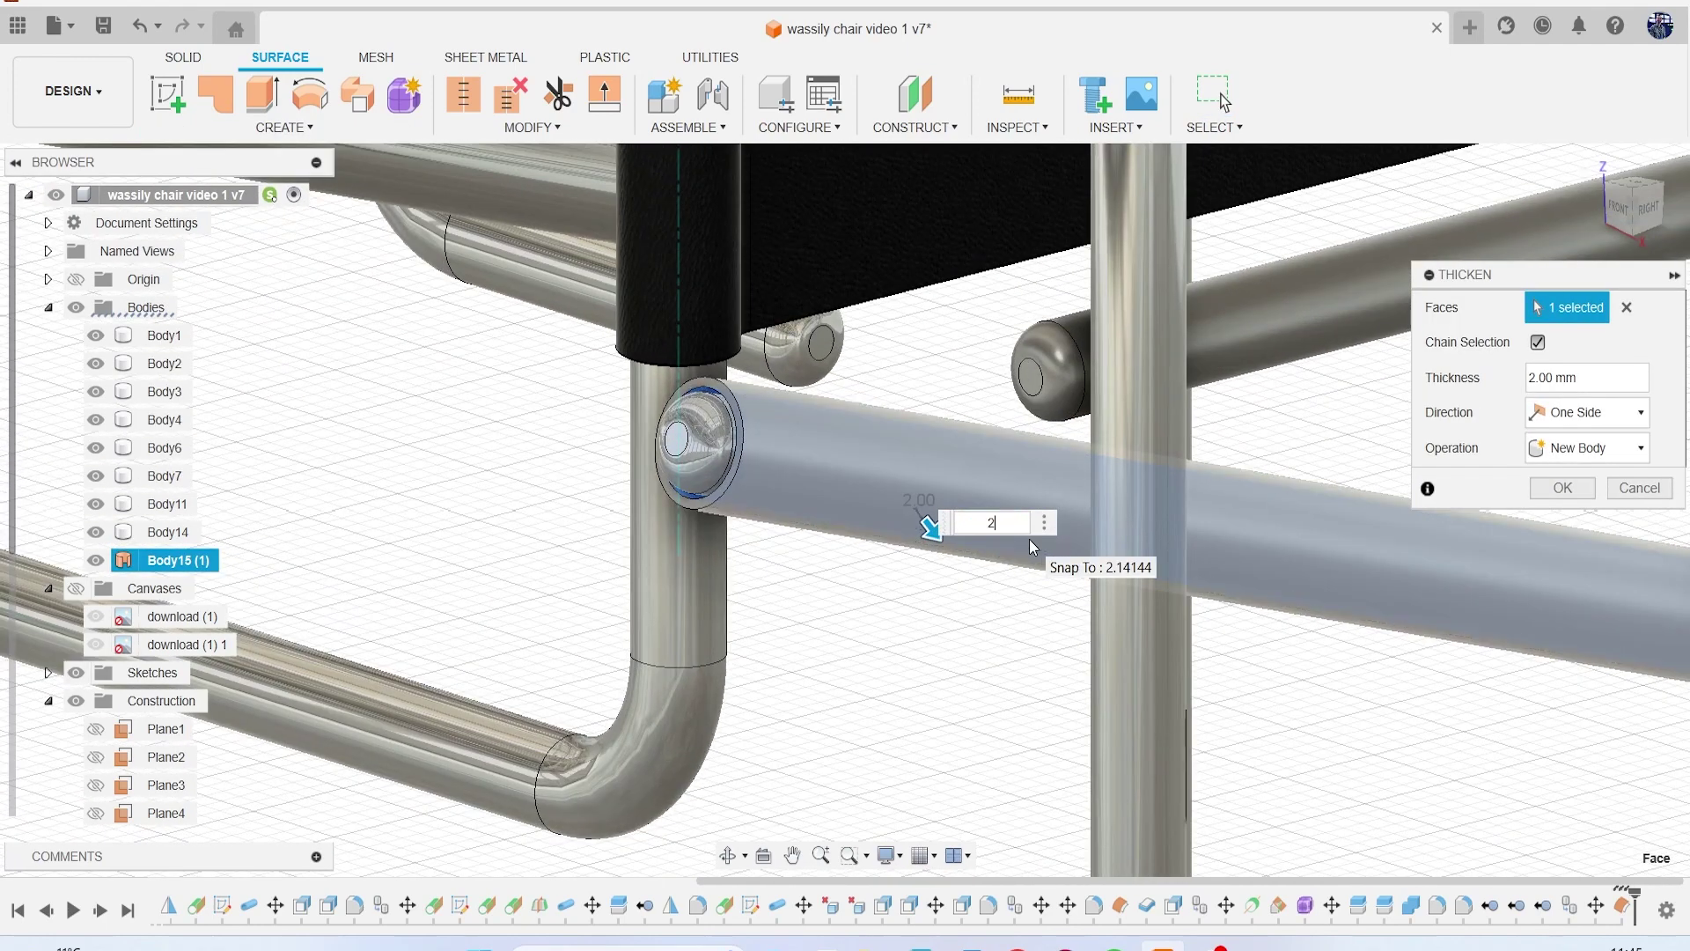
{"action": "key", "text": "Return"}
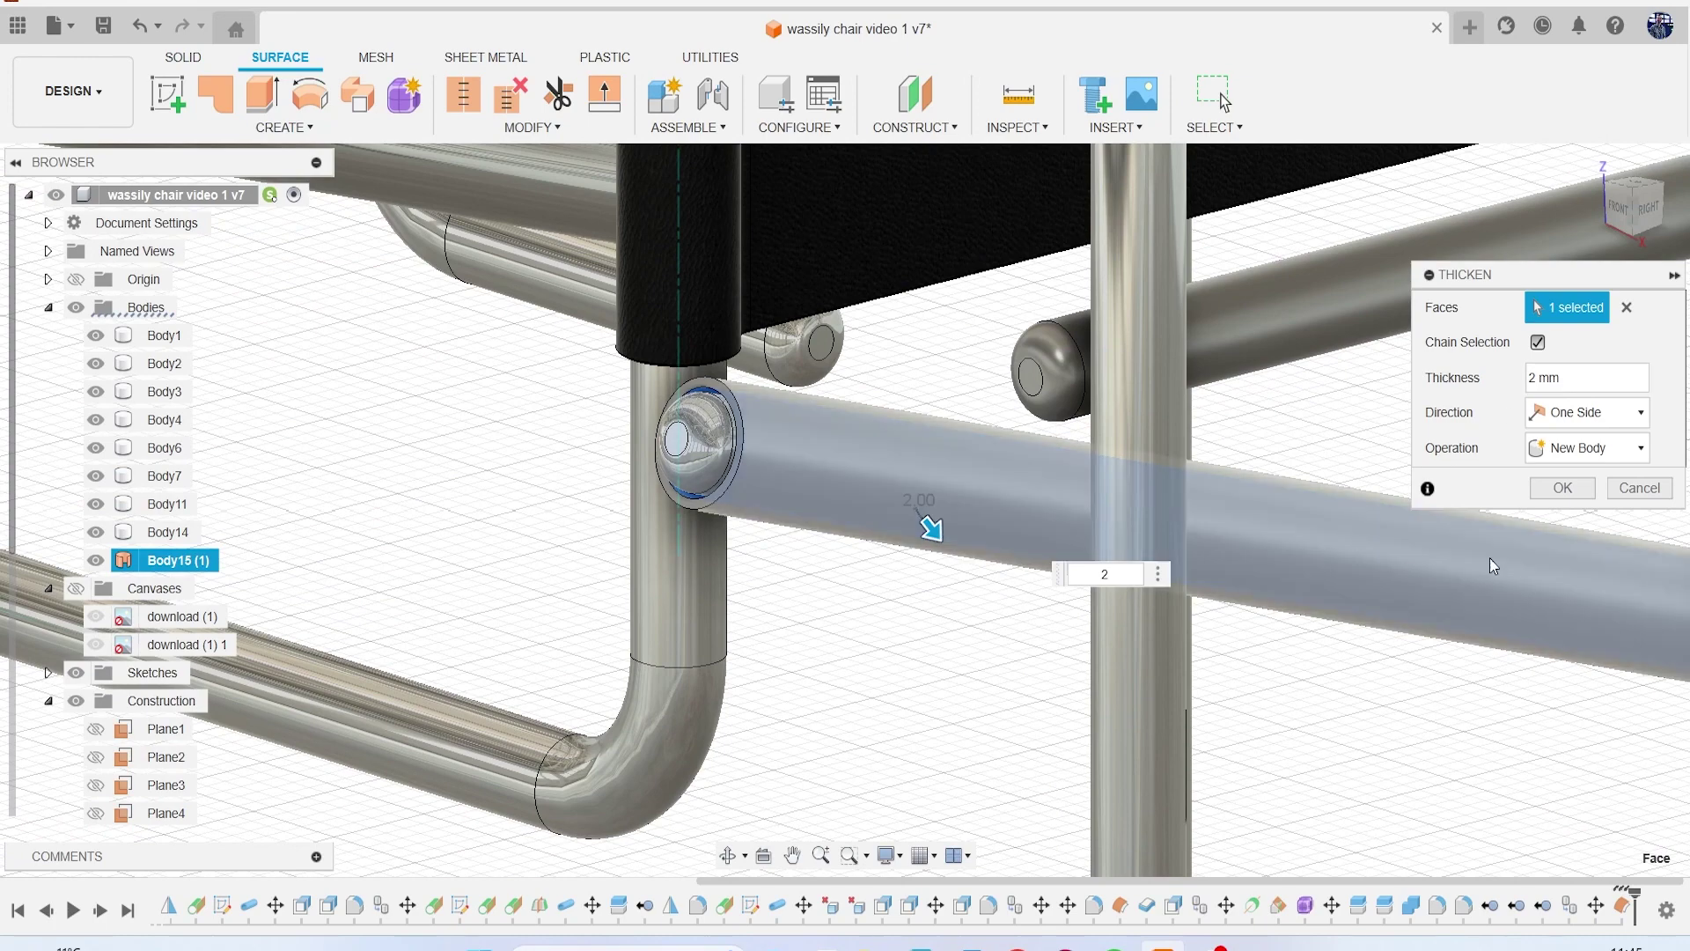
{"action": "left_click", "coordinate": [1564, 490]}
Step: Shorten the thickened sleeve on the seat rod by offsetting its front ring-shaped end face -24 mm
{"action": "scroll", "coordinate": [1399, 490], "scroll_direction": "down", "scroll_amount": 2}
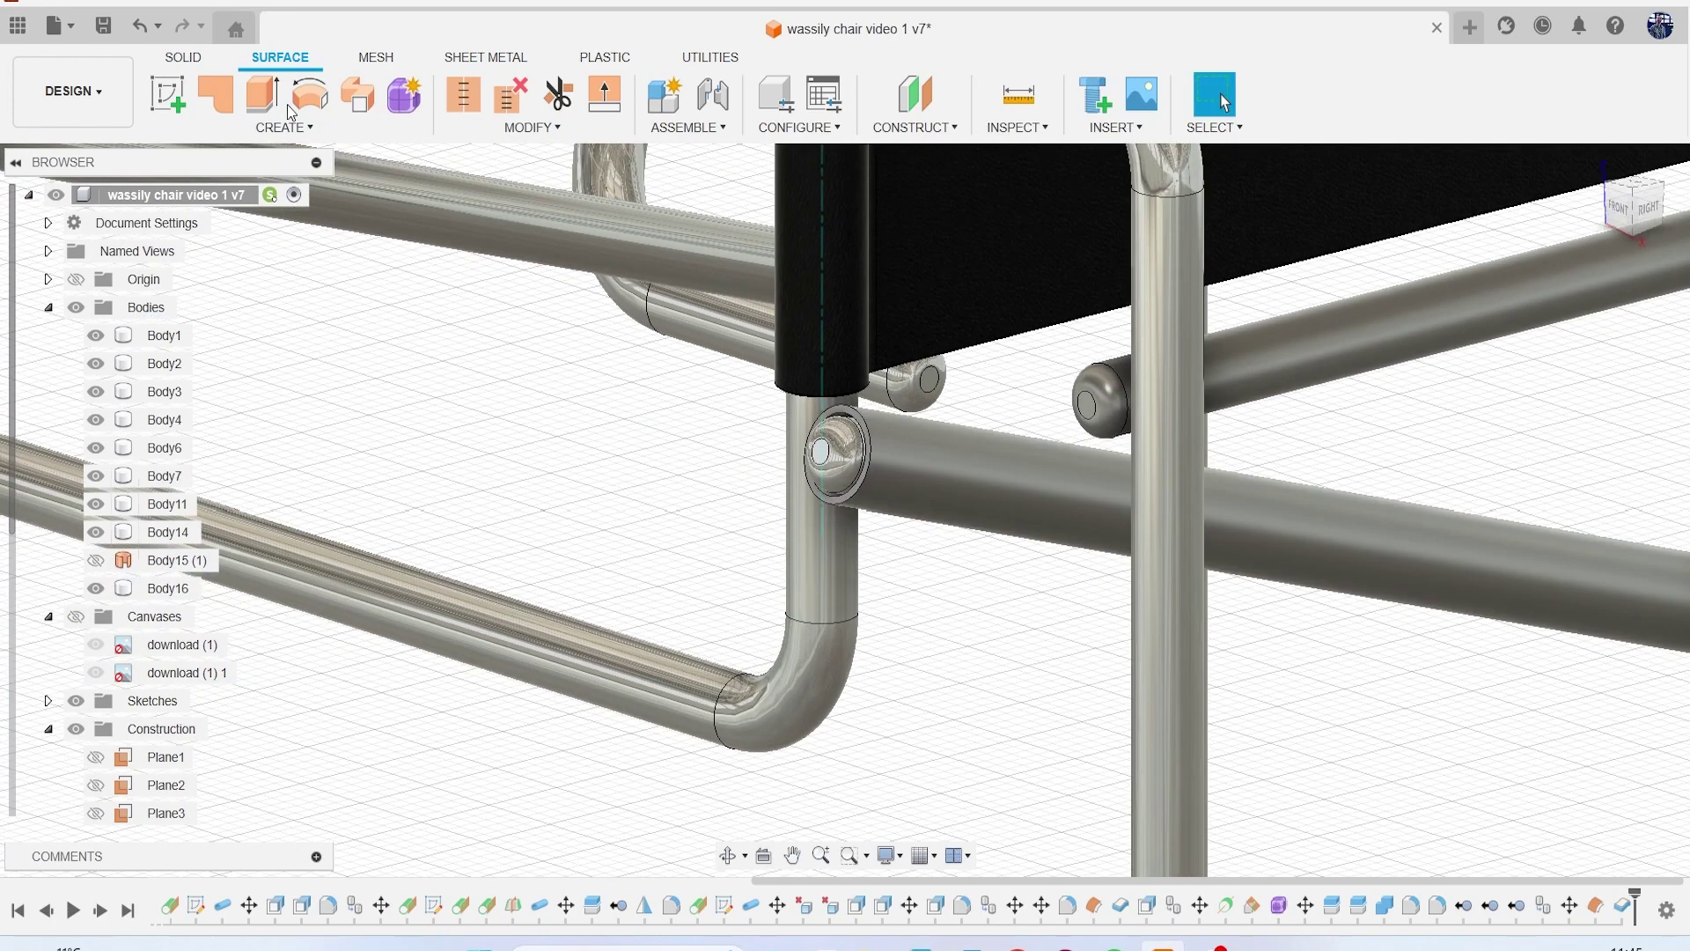
{"action": "left_click", "coordinate": [173, 58]}
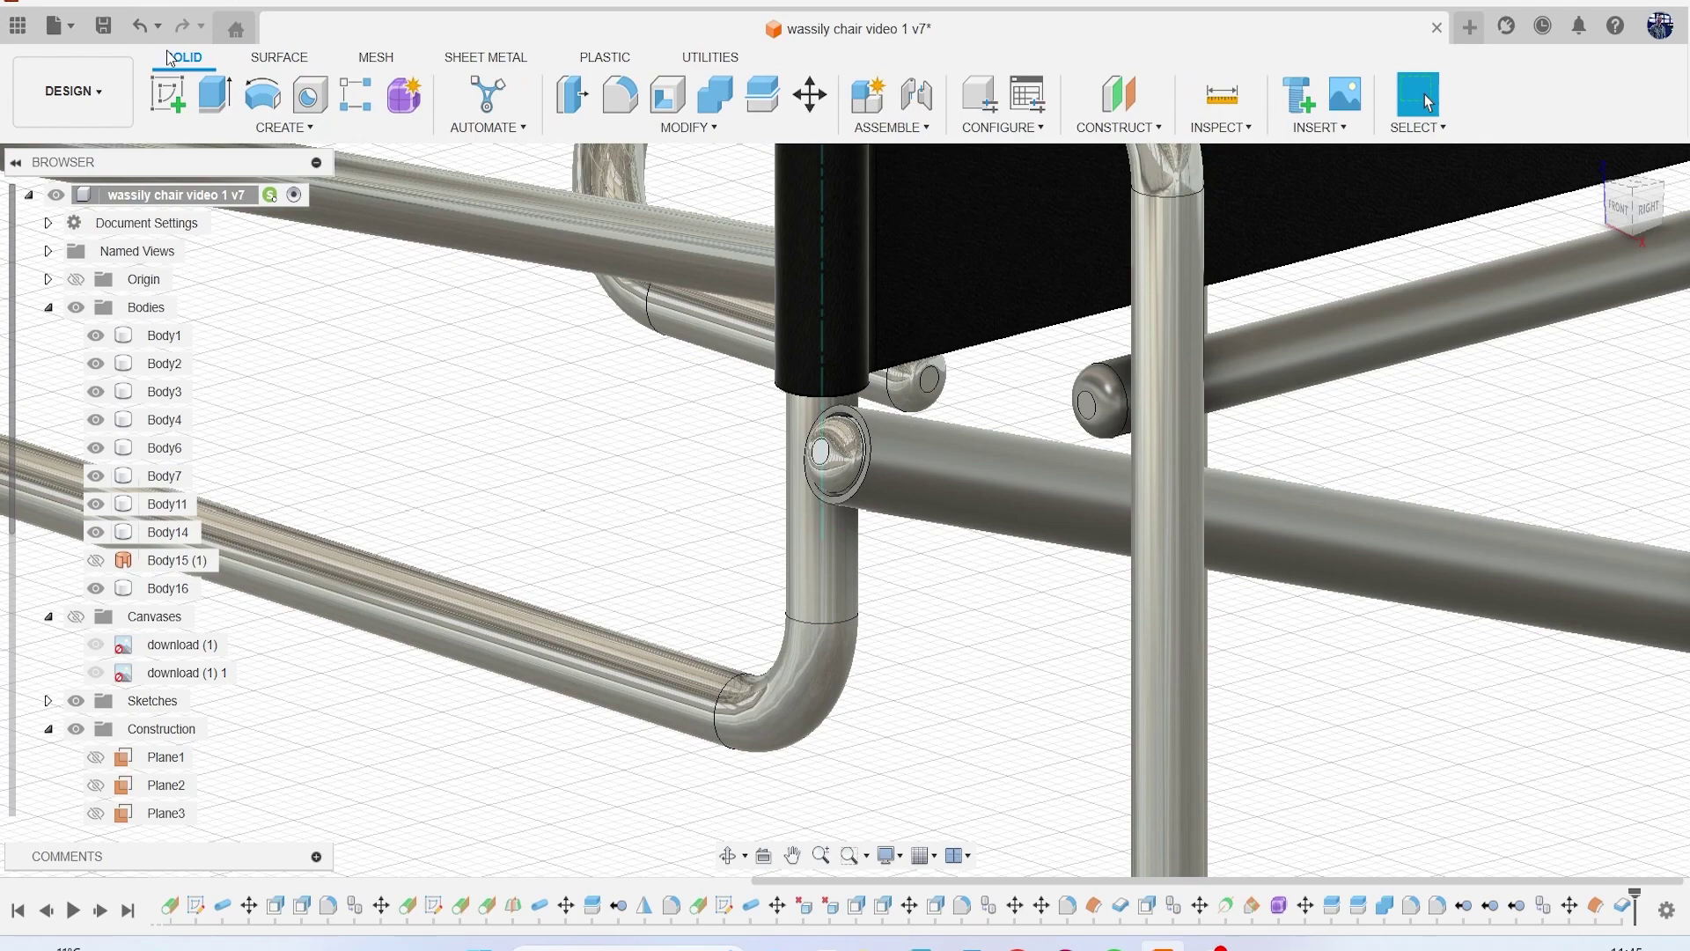
{"action": "left_click", "coordinate": [572, 94]}
{"action": "scroll", "coordinate": [847, 425], "scroll_direction": "up", "scroll_amount": 3}
{"action": "left_click", "coordinate": [890, 477]}
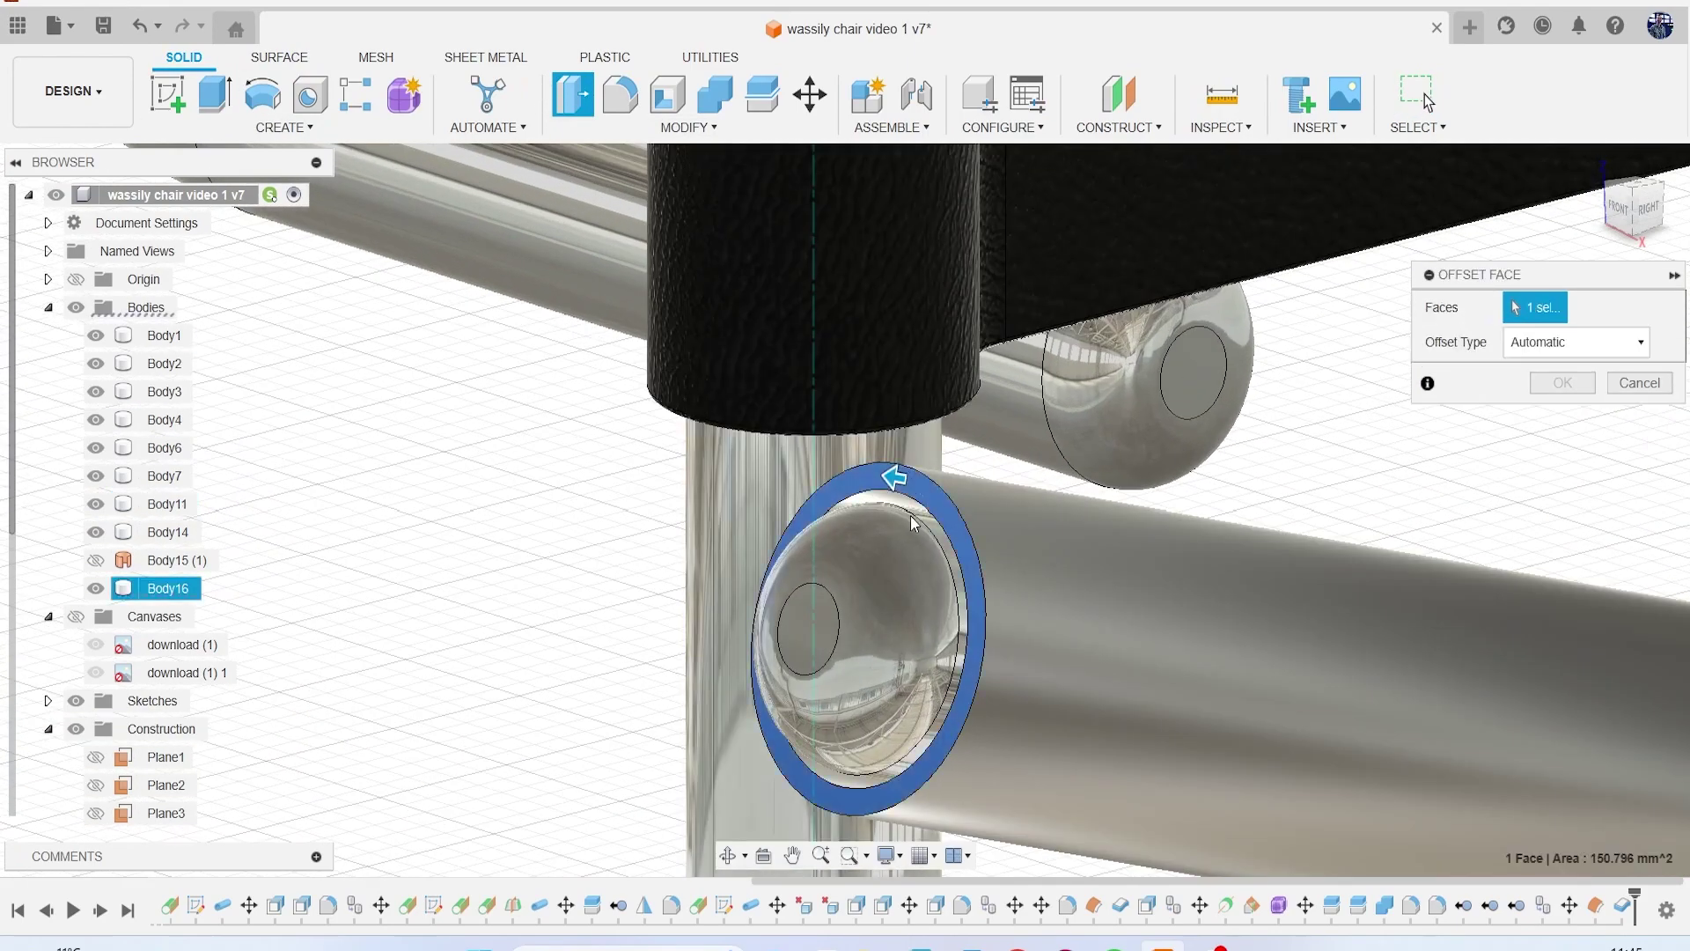
{"action": "scroll", "coordinate": [890, 477], "scroll_direction": "down", "scroll_amount": 3}
{"action": "scroll", "coordinate": [970, 548], "scroll_direction": "up", "scroll_amount": 5}
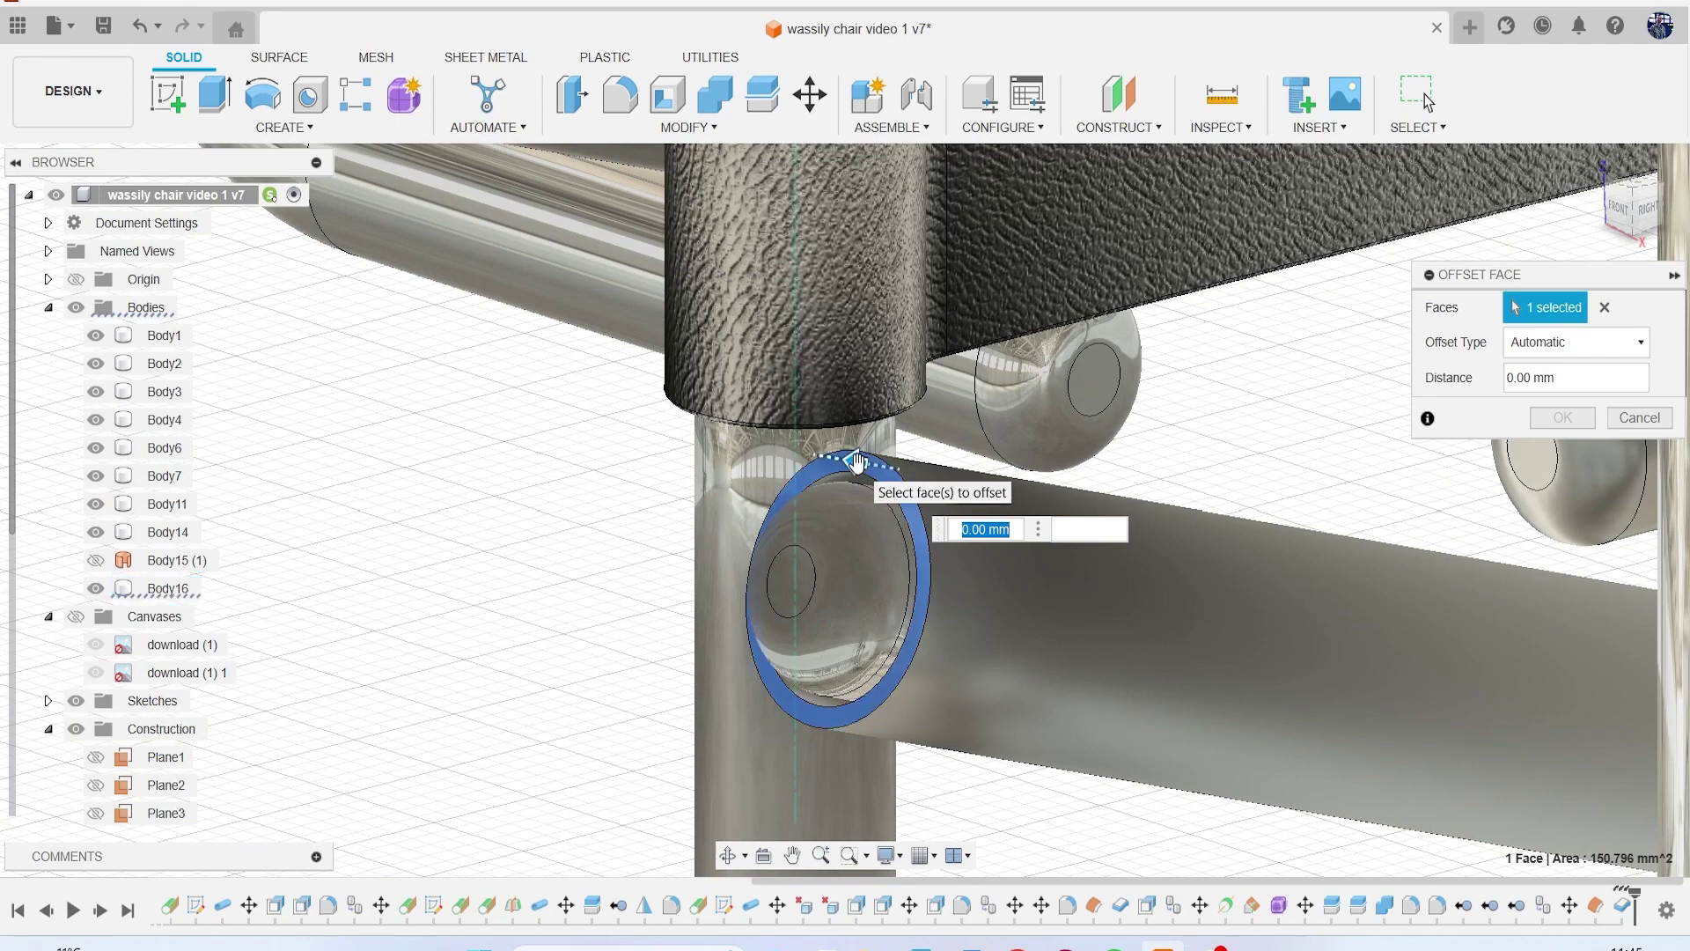
{"action": "left_click_drag", "start_coordinate": [857, 459], "coordinate": [1056, 492]}
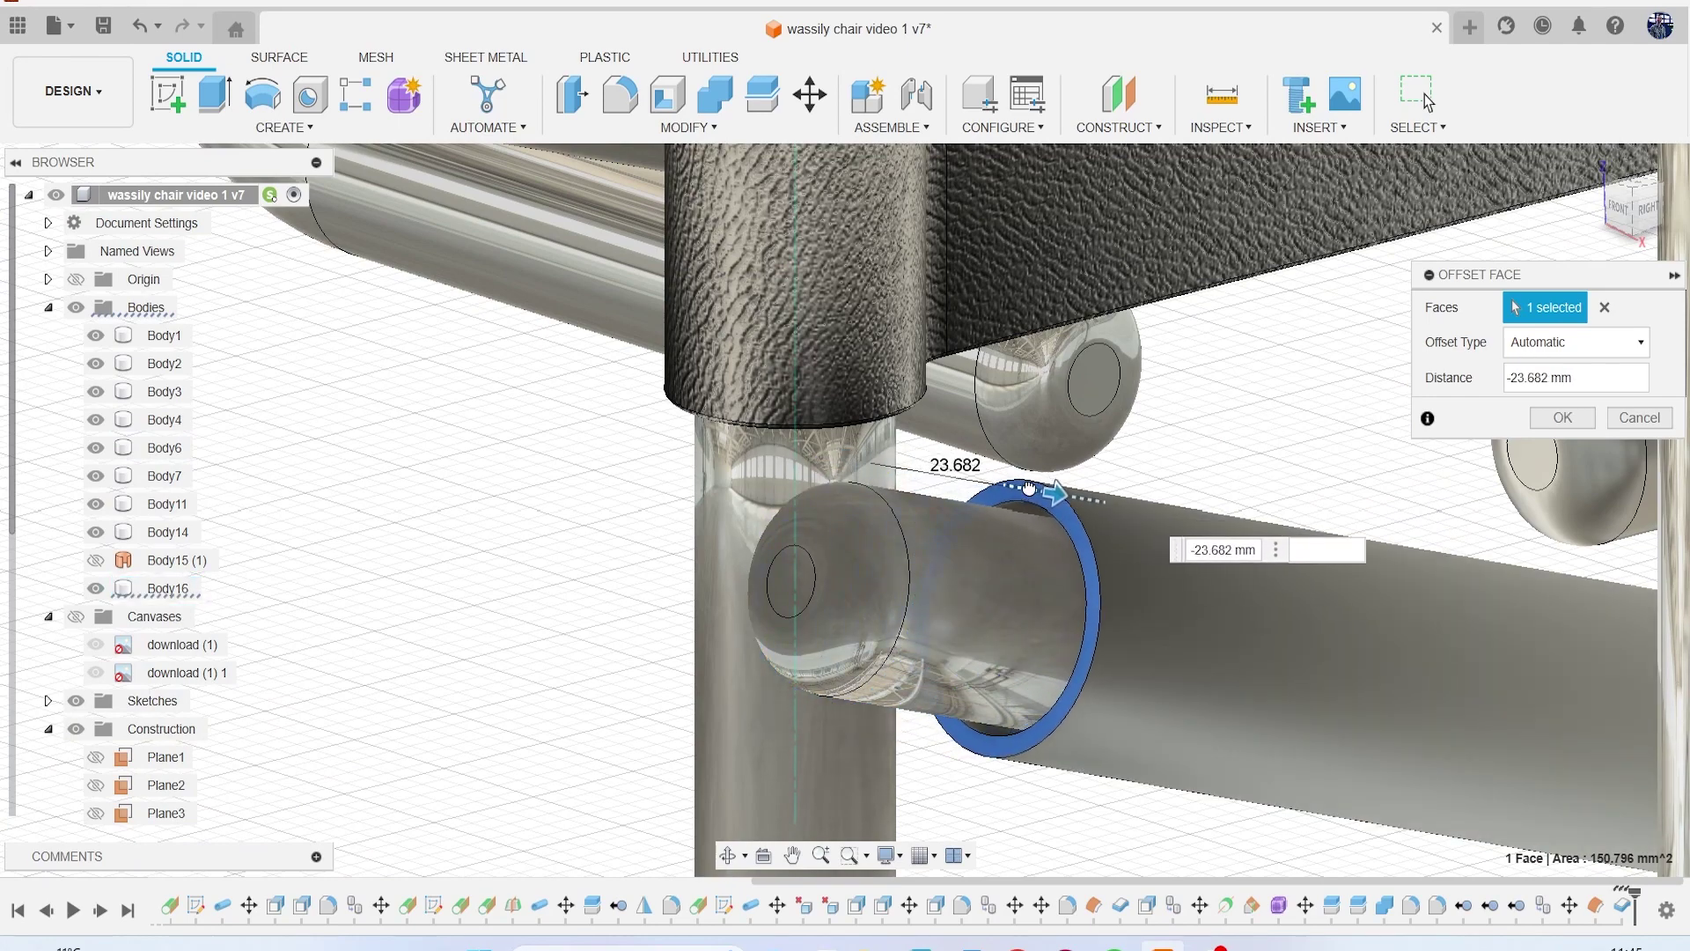
{"action": "left_click", "coordinate": [1646, 218]}
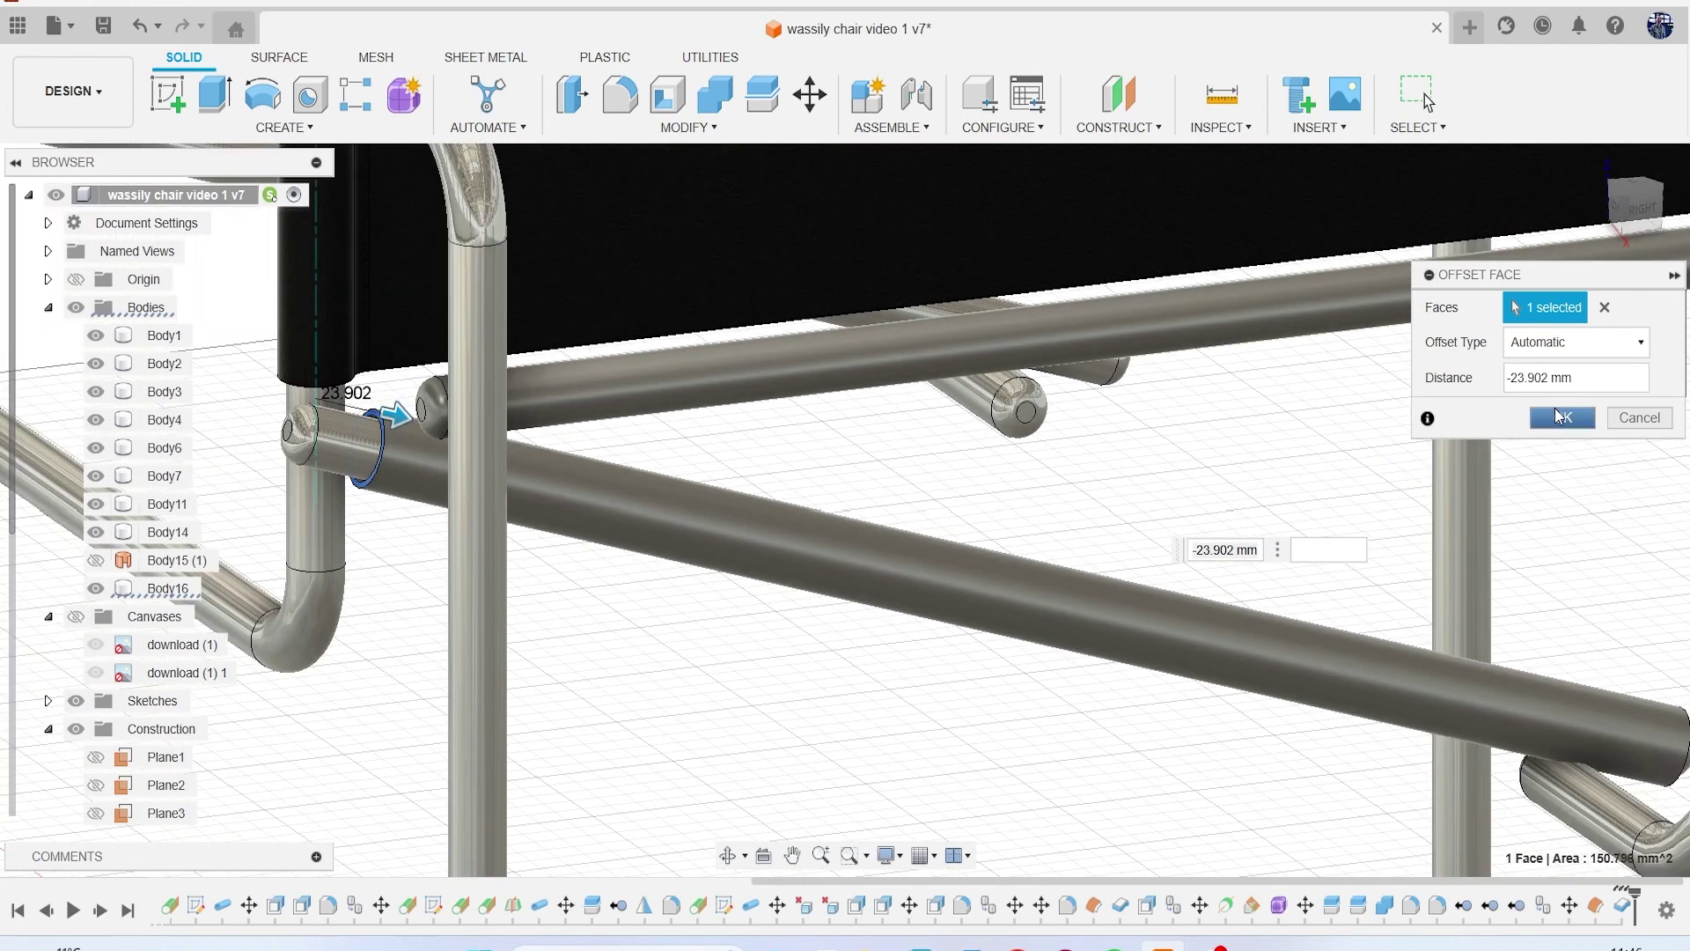
{"action": "double_click", "coordinate": [1586, 382]}
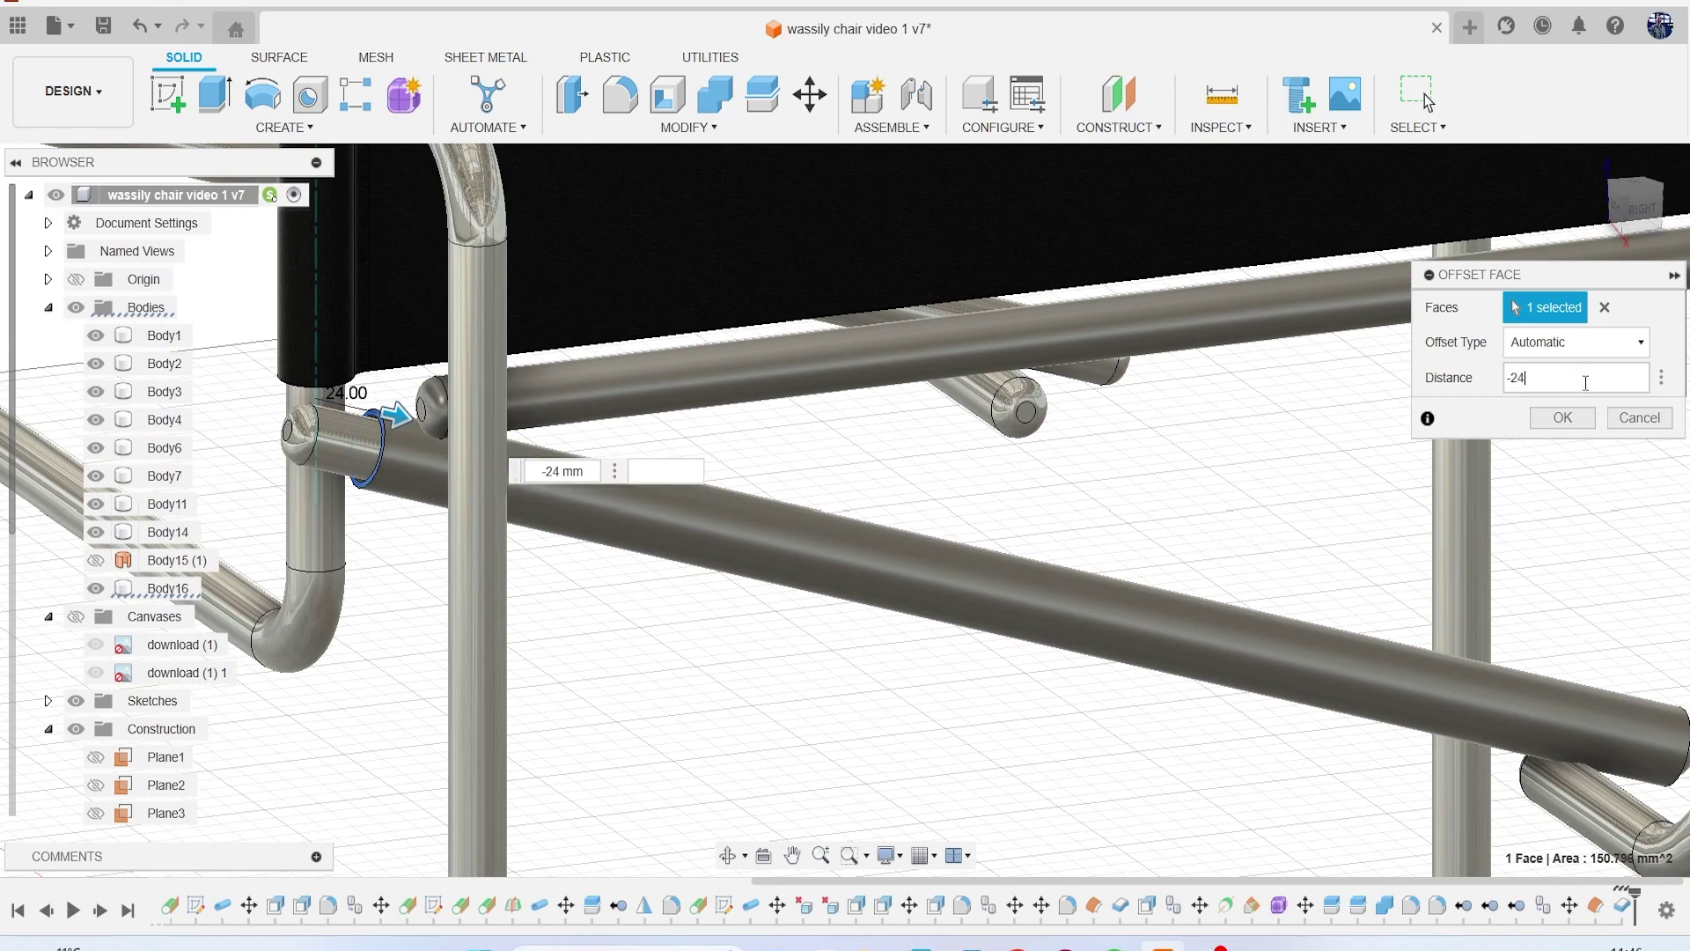
{"action": "type", "text": "-24"}
{"action": "key", "text": "Return"}
{"action": "key", "text": "F6"}
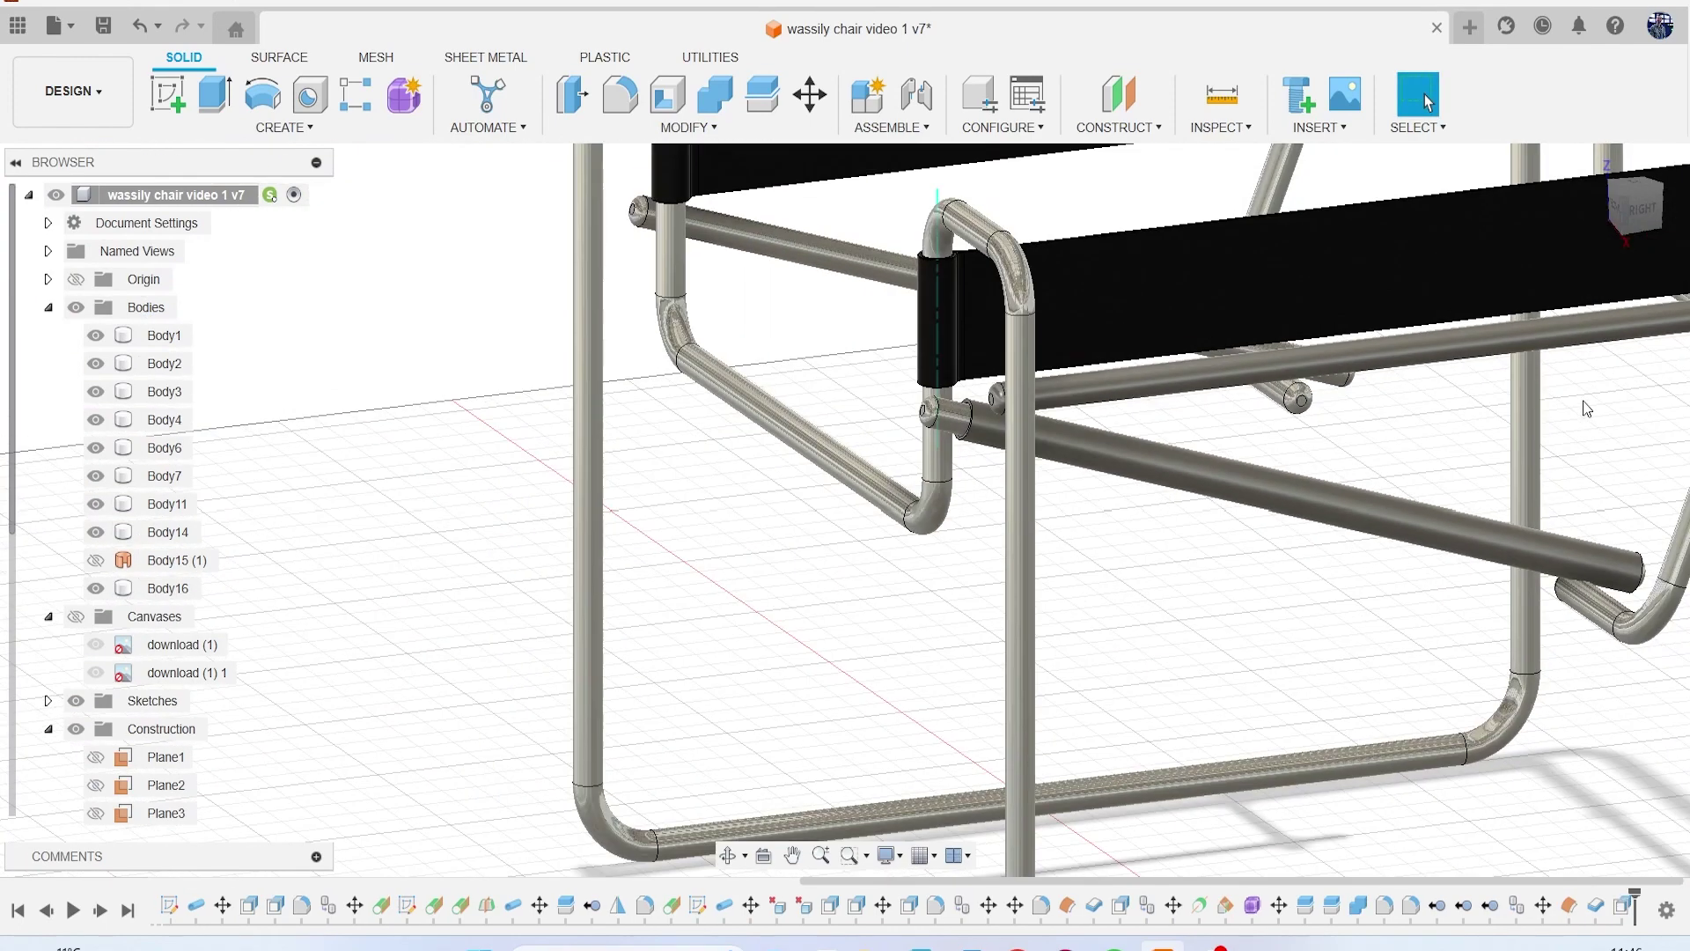
Step: Shorten the seat rod's sleeve at its lower rear end by offsetting the ring-shaped end face -24 mm
{"action": "left_click", "coordinate": [1127, 239]}
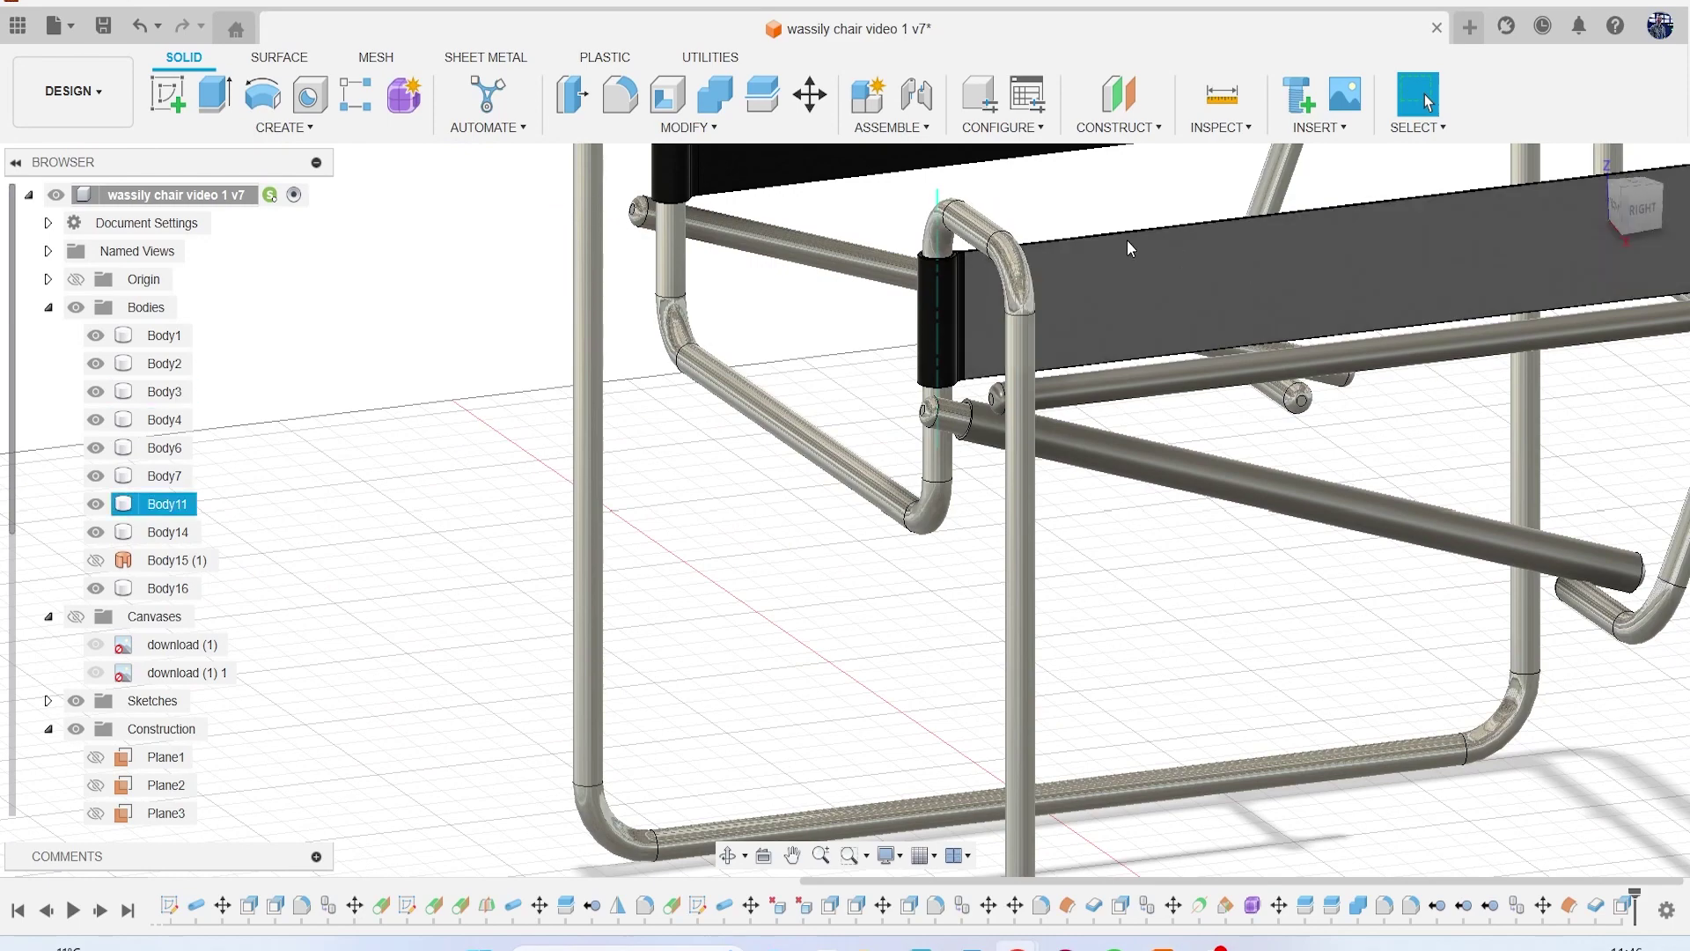
{"action": "middle_click_drag", "start_coordinate": [1127, 240], "coordinate": [1409, 229], "text": "shift"}
{"action": "scroll", "coordinate": [843, 442], "scroll_direction": "up", "scroll_amount": 10}
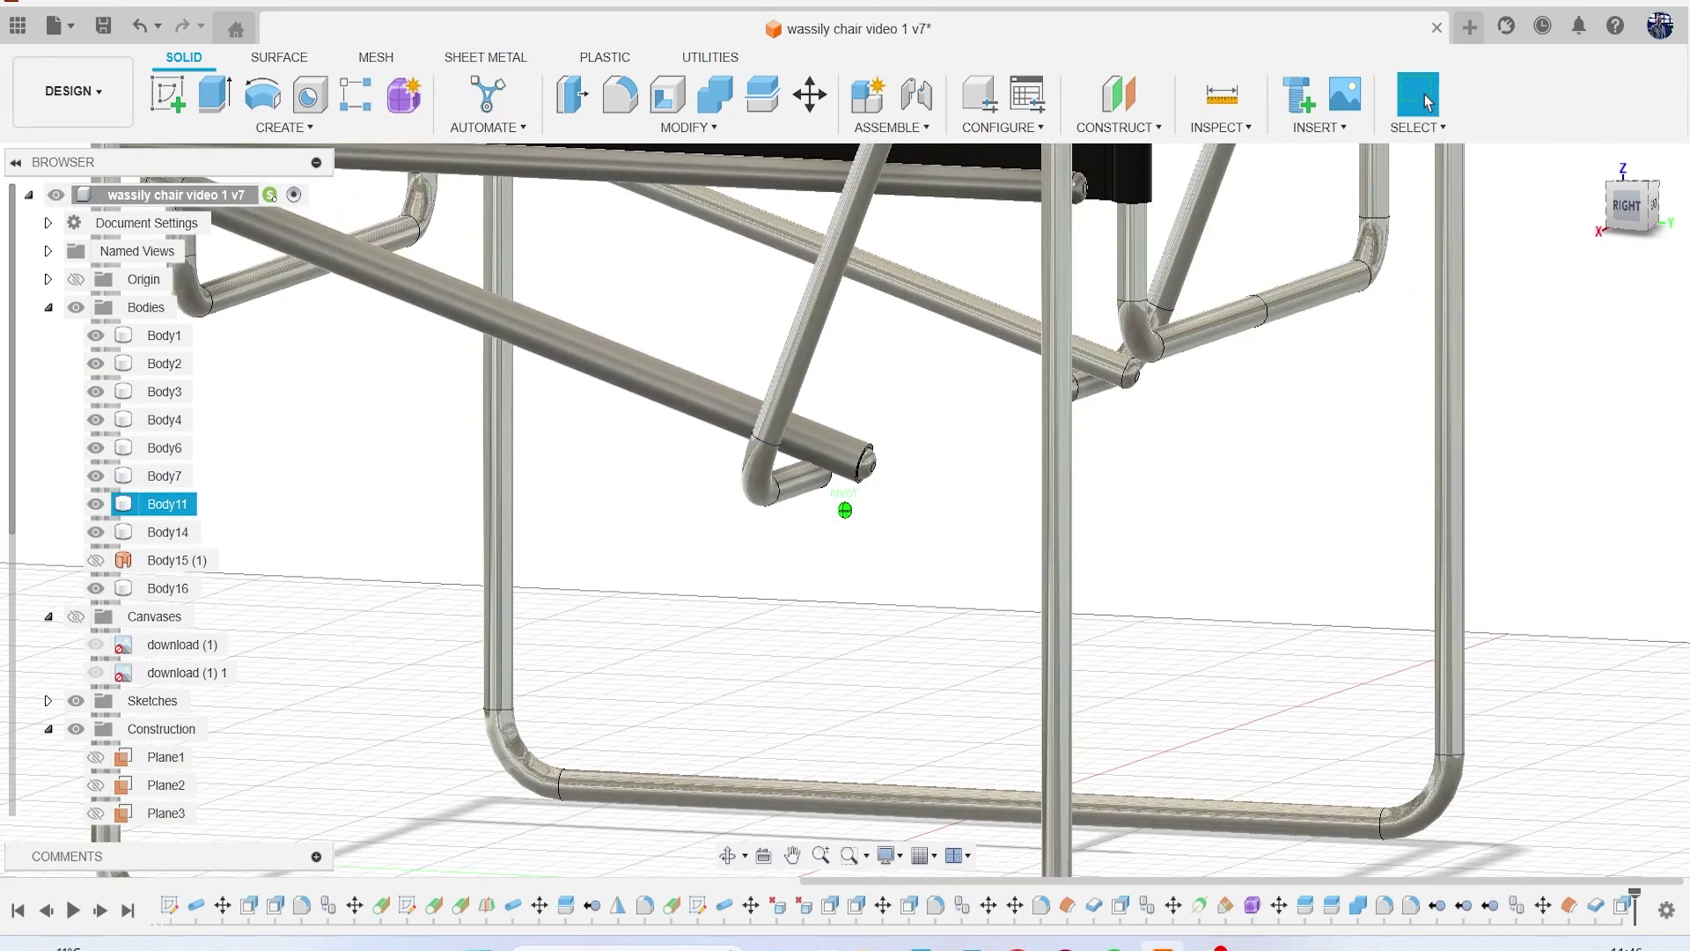
{"action": "left_click", "coordinate": [578, 104]}
{"action": "scroll", "coordinate": [907, 458], "scroll_direction": "up", "scroll_amount": 8}
{"action": "left_click", "coordinate": [881, 438]}
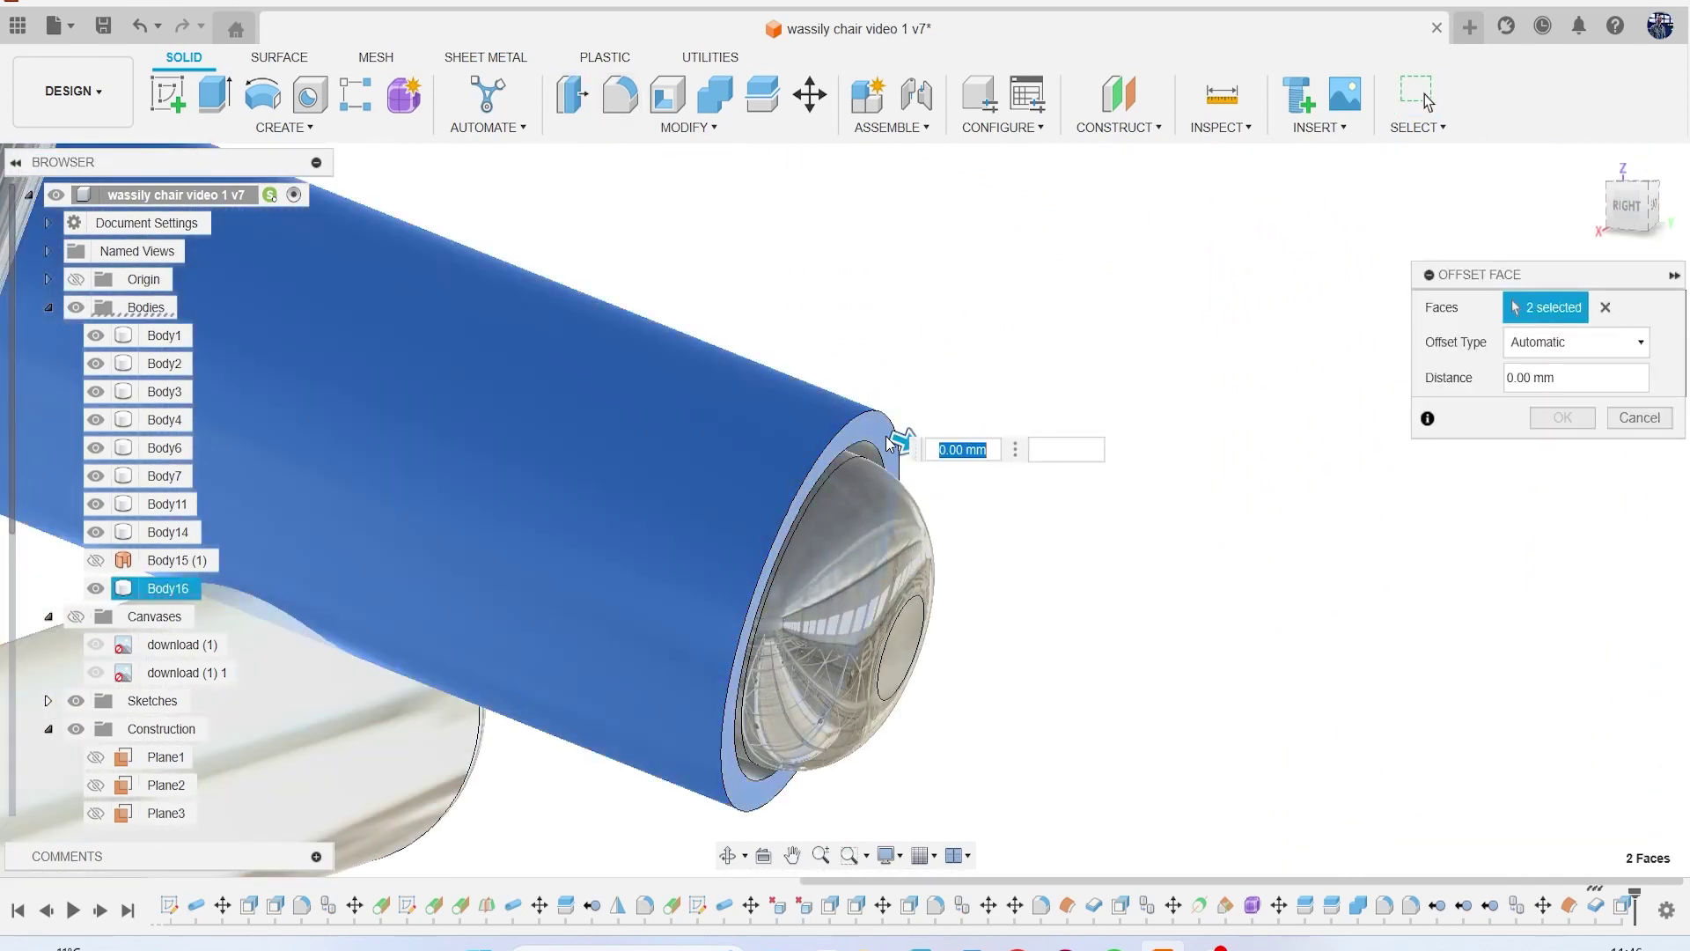
{"action": "middle_click_drag", "start_coordinate": [920, 407], "coordinate": [807, 315]}
{"action": "left_click_drag", "start_coordinate": [792, 366], "coordinate": [747, 357]}
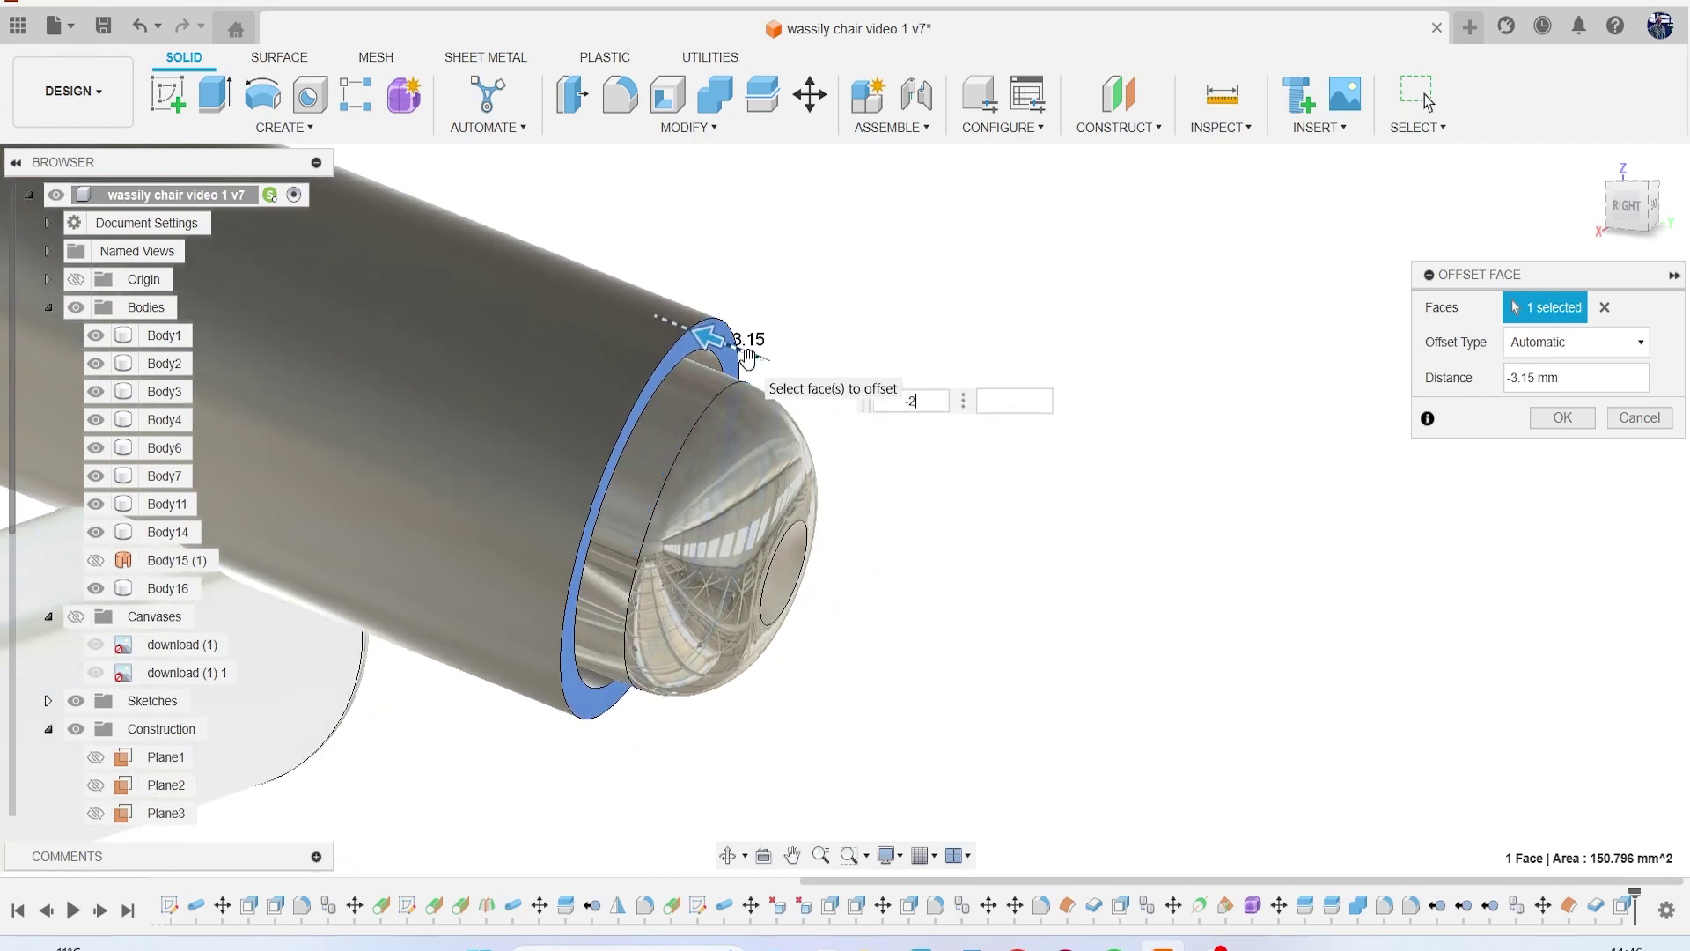
{"action": "key", "text": "Return"}
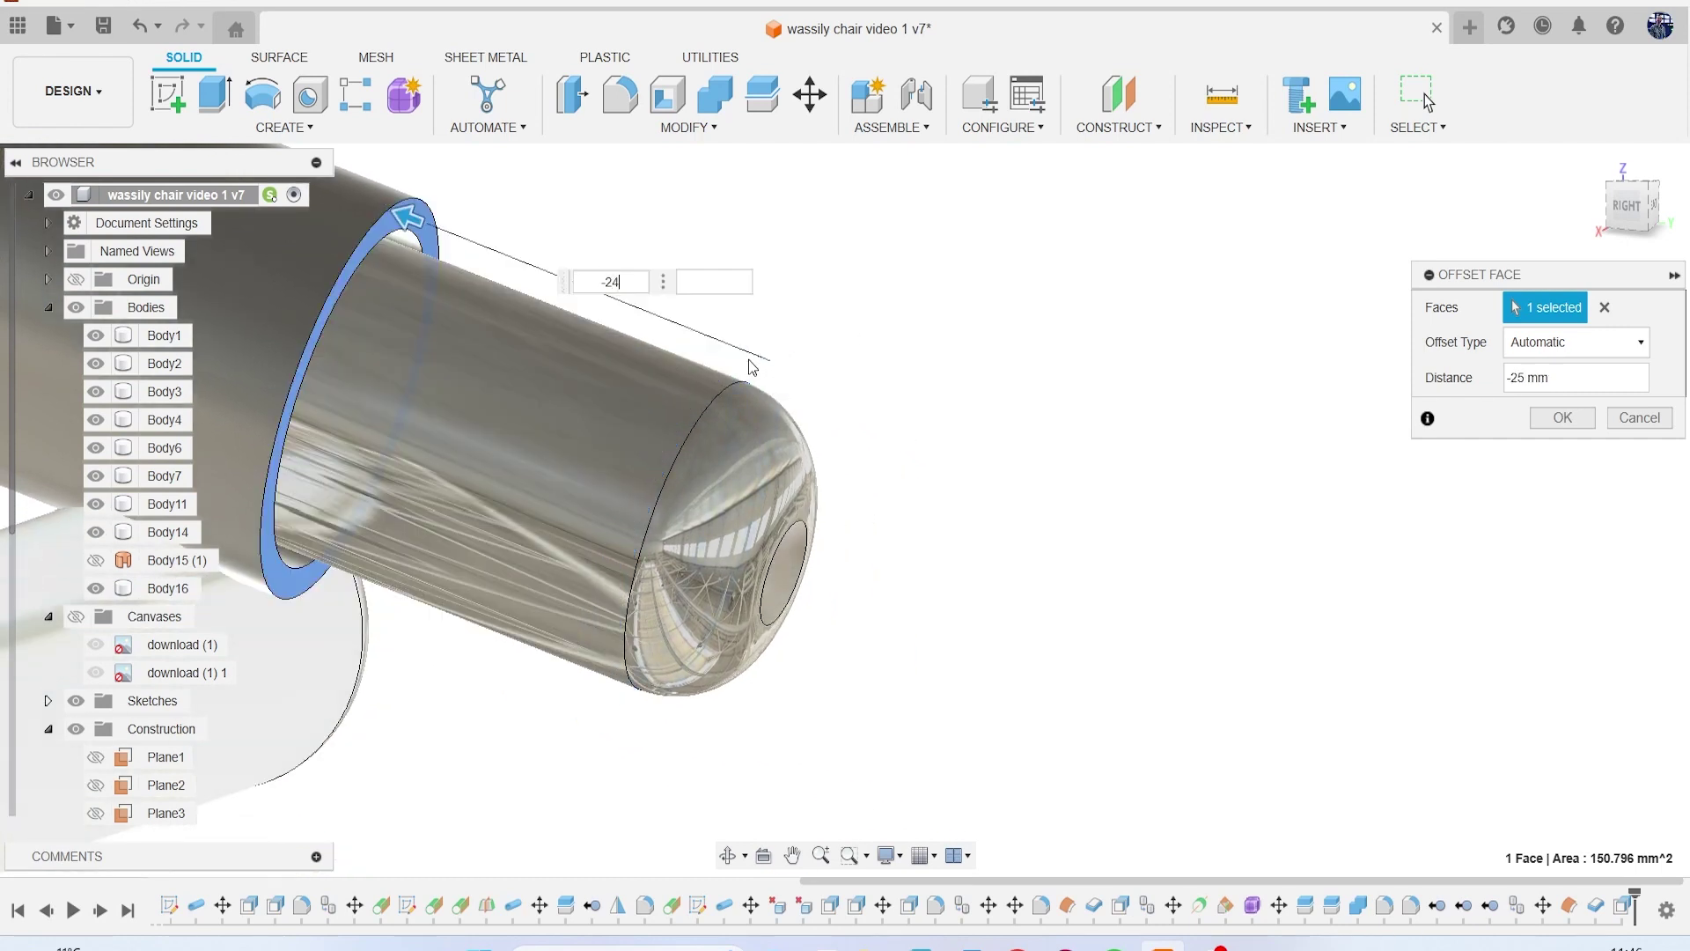
{"action": "key", "text": "Up"}
{"action": "key", "text": "Return"}
{"action": "scroll", "coordinate": [749, 360], "scroll_direction": "down", "scroll_amount": 6}
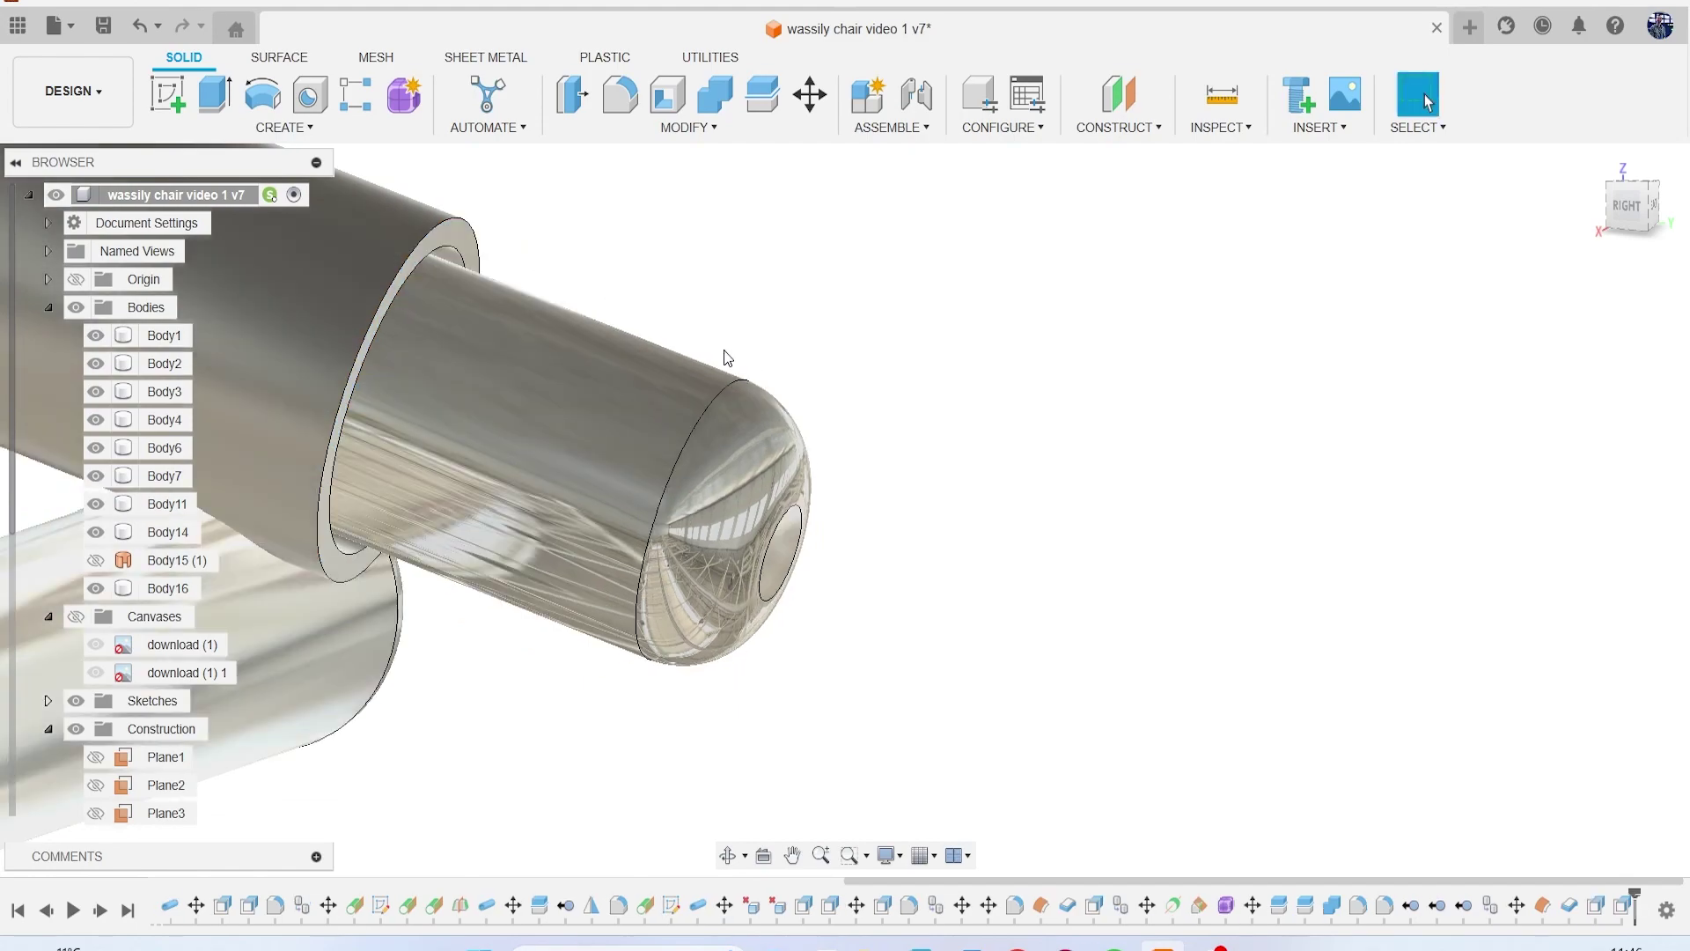
{"action": "scroll", "coordinate": [655, 357], "scroll_direction": "down", "scroll_amount": 3}
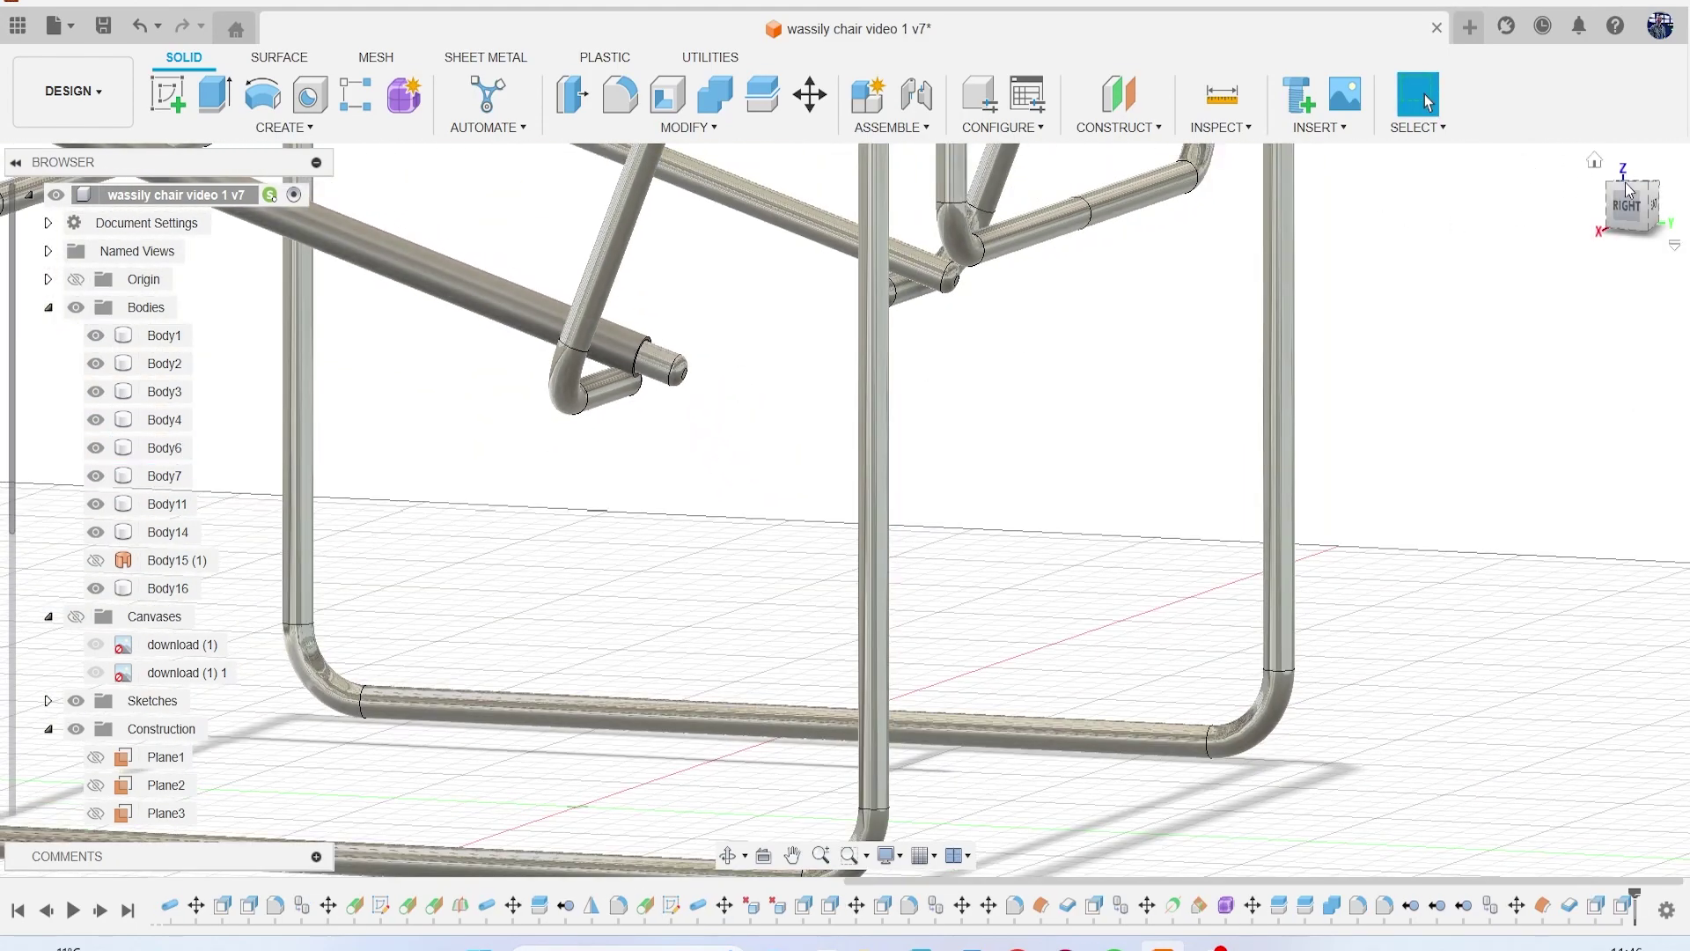
Step: Edit the lower end face's offset and change its distance to about -48.8 mm so the sleeve stops short of the crossing frame tube
{"action": "left_click_drag", "start_coordinate": [1632, 196], "coordinate": [1665, 192]}
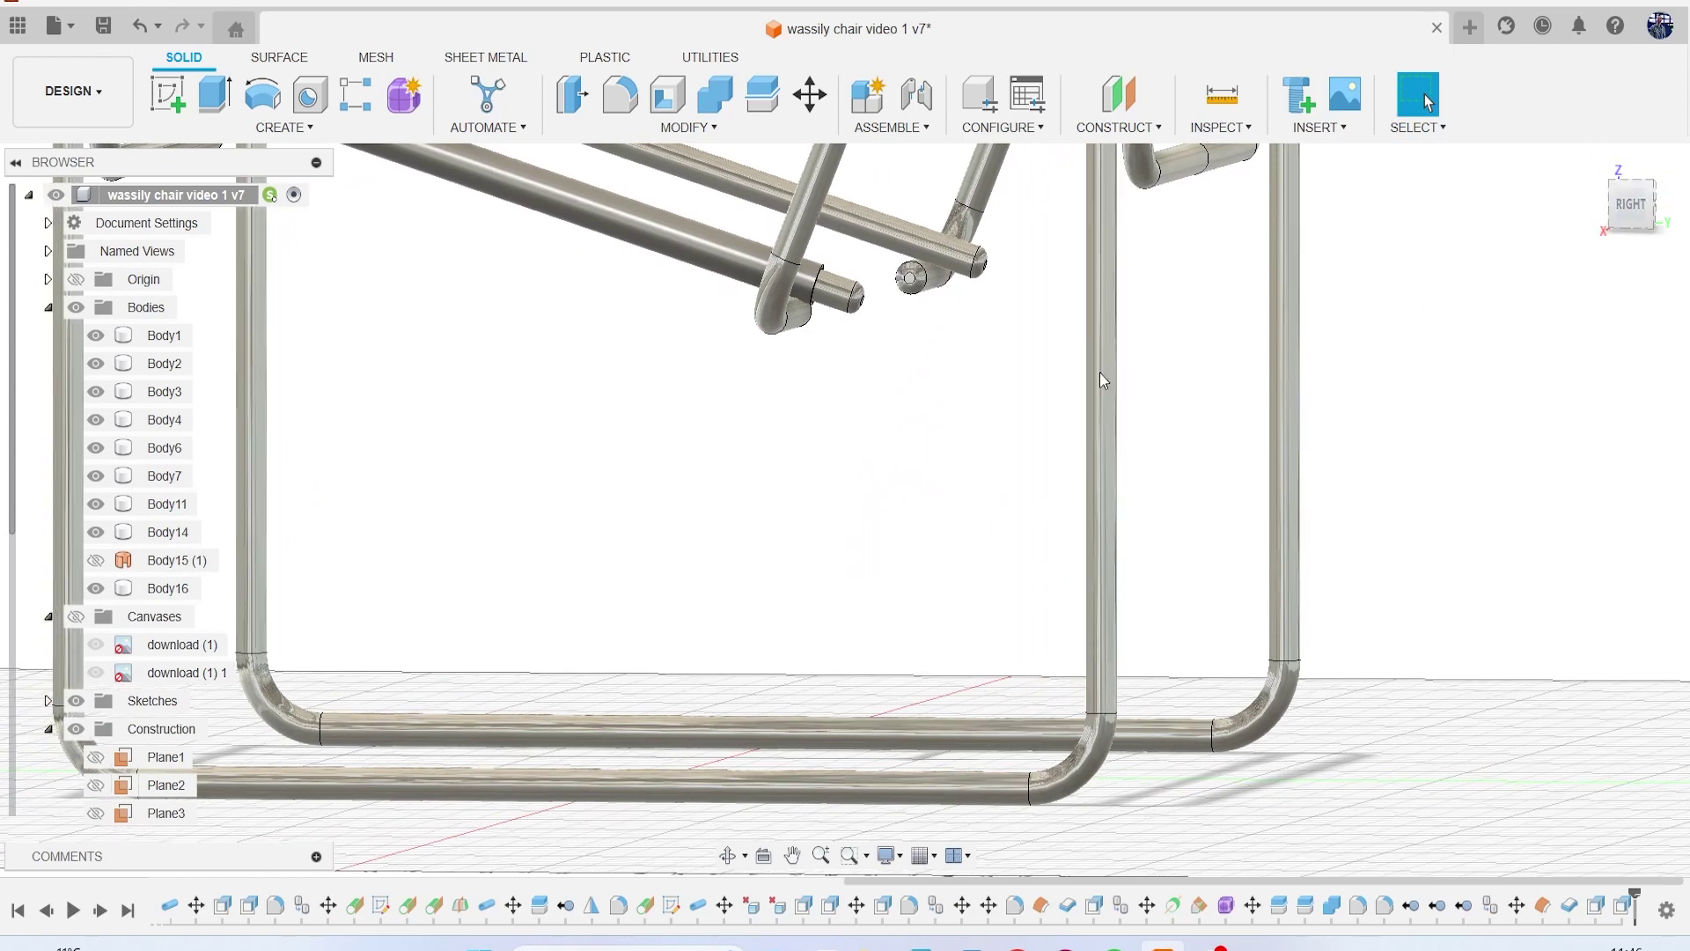
{"action": "scroll", "coordinate": [845, 295], "scroll_direction": "up", "scroll_amount": 4}
{"action": "scroll", "coordinate": [730, 291], "scroll_direction": "up", "scroll_amount": 4}
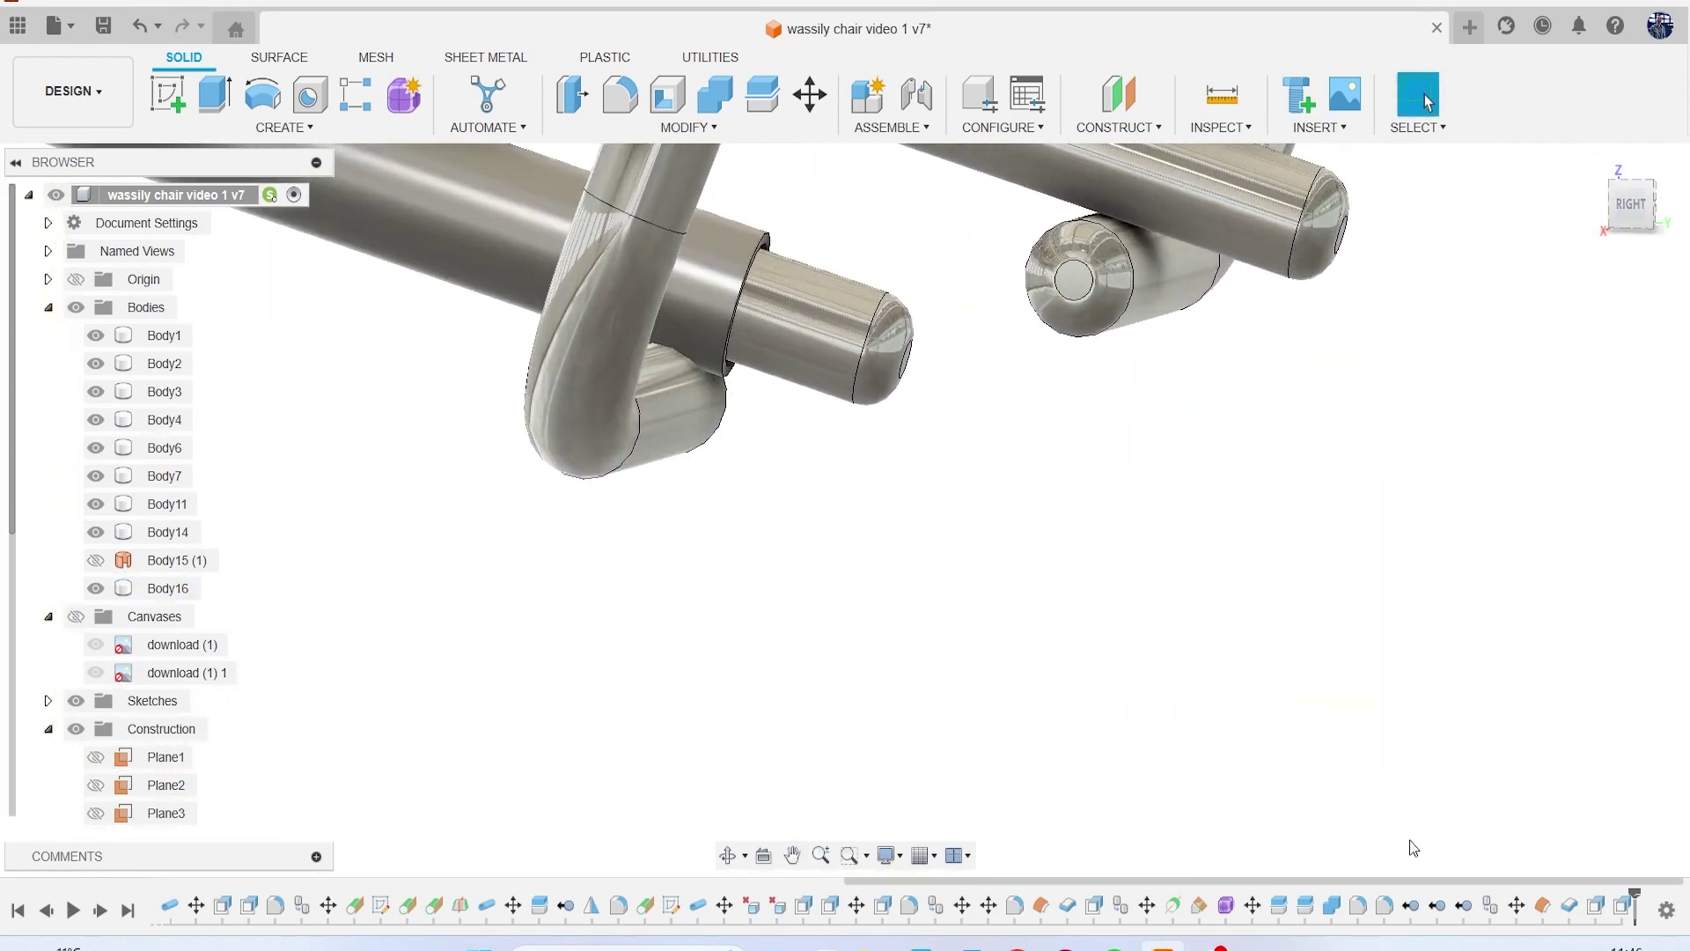
{"action": "right_click", "coordinate": [1627, 907]}
{"action": "left_click", "coordinate": [1511, 671]}
{"action": "middle_click_drag", "start_coordinate": [657, 536], "coordinate": [754, 569]}
{"action": "left_click_drag", "start_coordinate": [781, 403], "coordinate": [626, 386]}
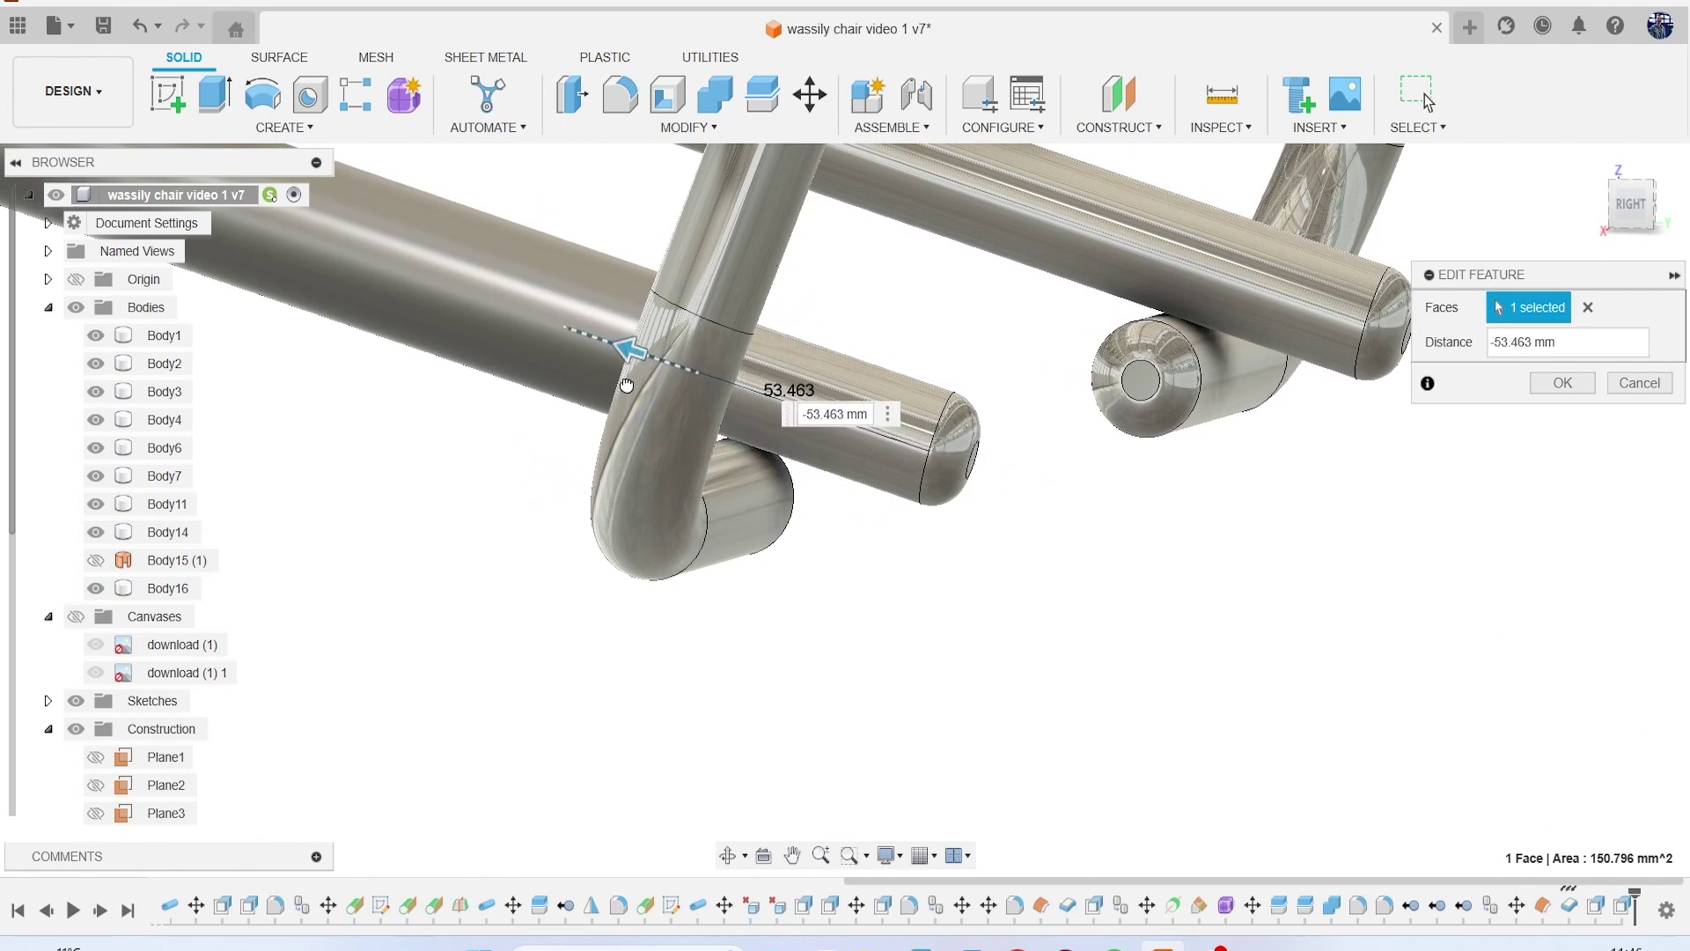
{"action": "left_click", "coordinate": [1627, 205]}
{"action": "scroll", "coordinate": [1144, 440], "scroll_direction": "up", "scroll_amount": 3}
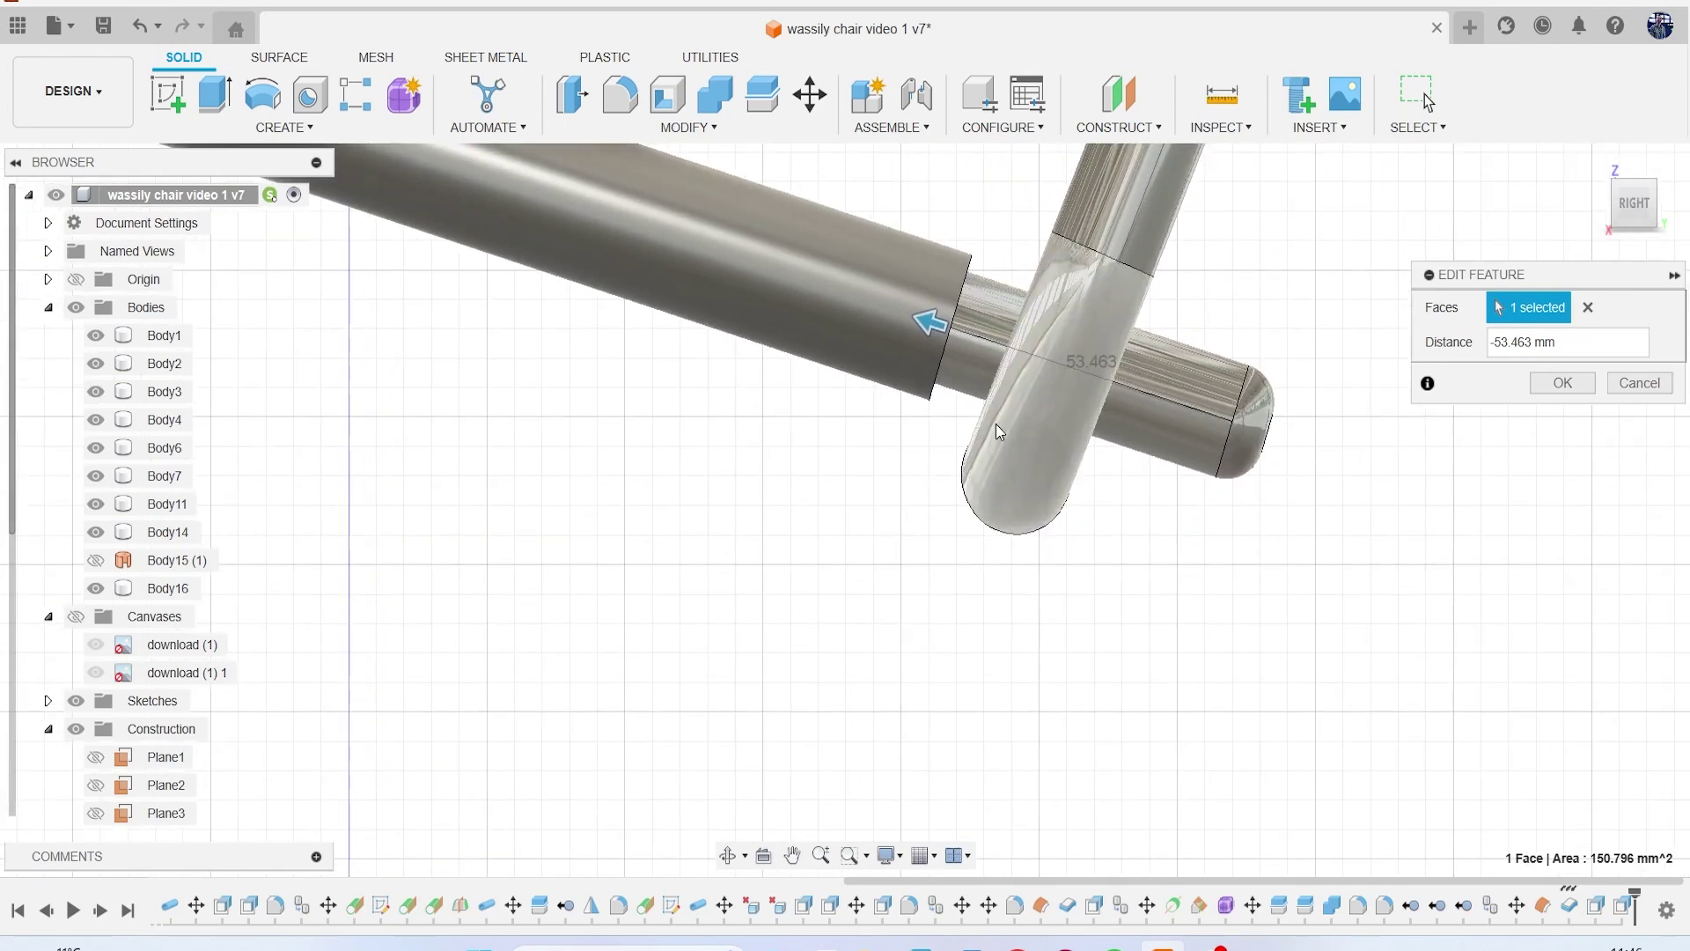
{"action": "left_click_drag", "start_coordinate": [929, 322], "coordinate": [963, 329]}
{"action": "scroll", "coordinate": [1012, 475], "scroll_direction": "down", "scroll_amount": 5}
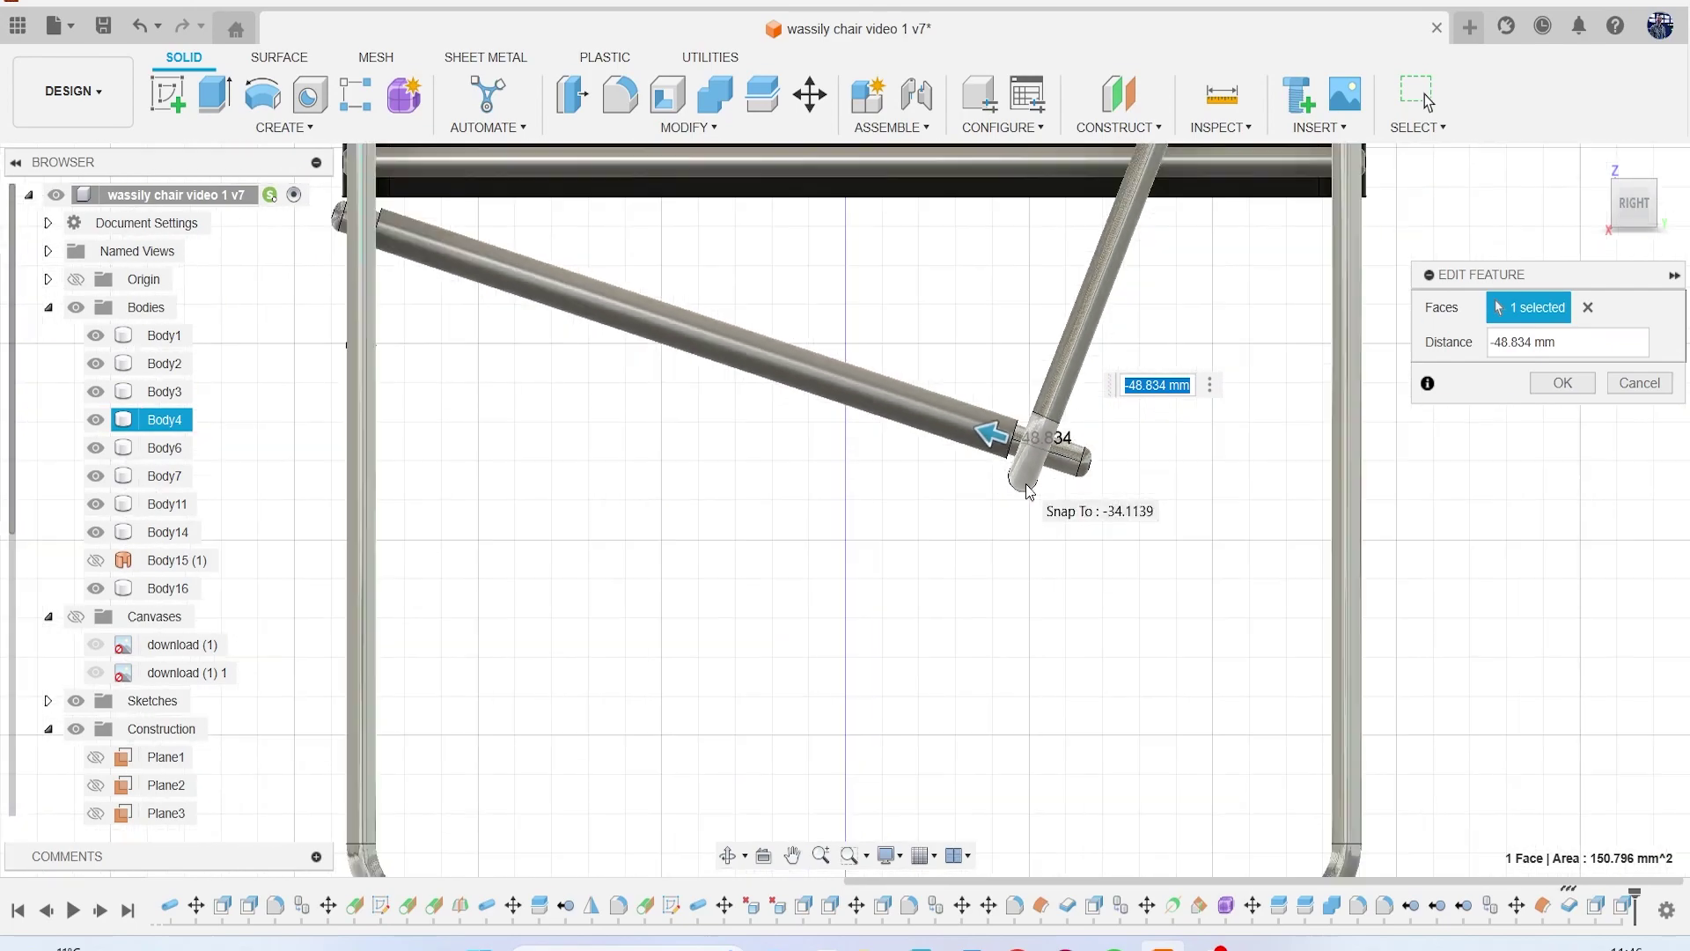
{"action": "left_click", "coordinate": [1559, 389]}
Step: Copy the sleeve body and move the copy about -499.85 mm along X onto the opposite seat rod
{"action": "mouse_move", "coordinate": [1624, 221]}
{"action": "left_mouse_down"}
{"action": "mouse_move", "coordinate": [1686, 291]}
{"action": "mouse_move", "coordinate": [1611, 212]}
{"action": "left_mouse_up"}
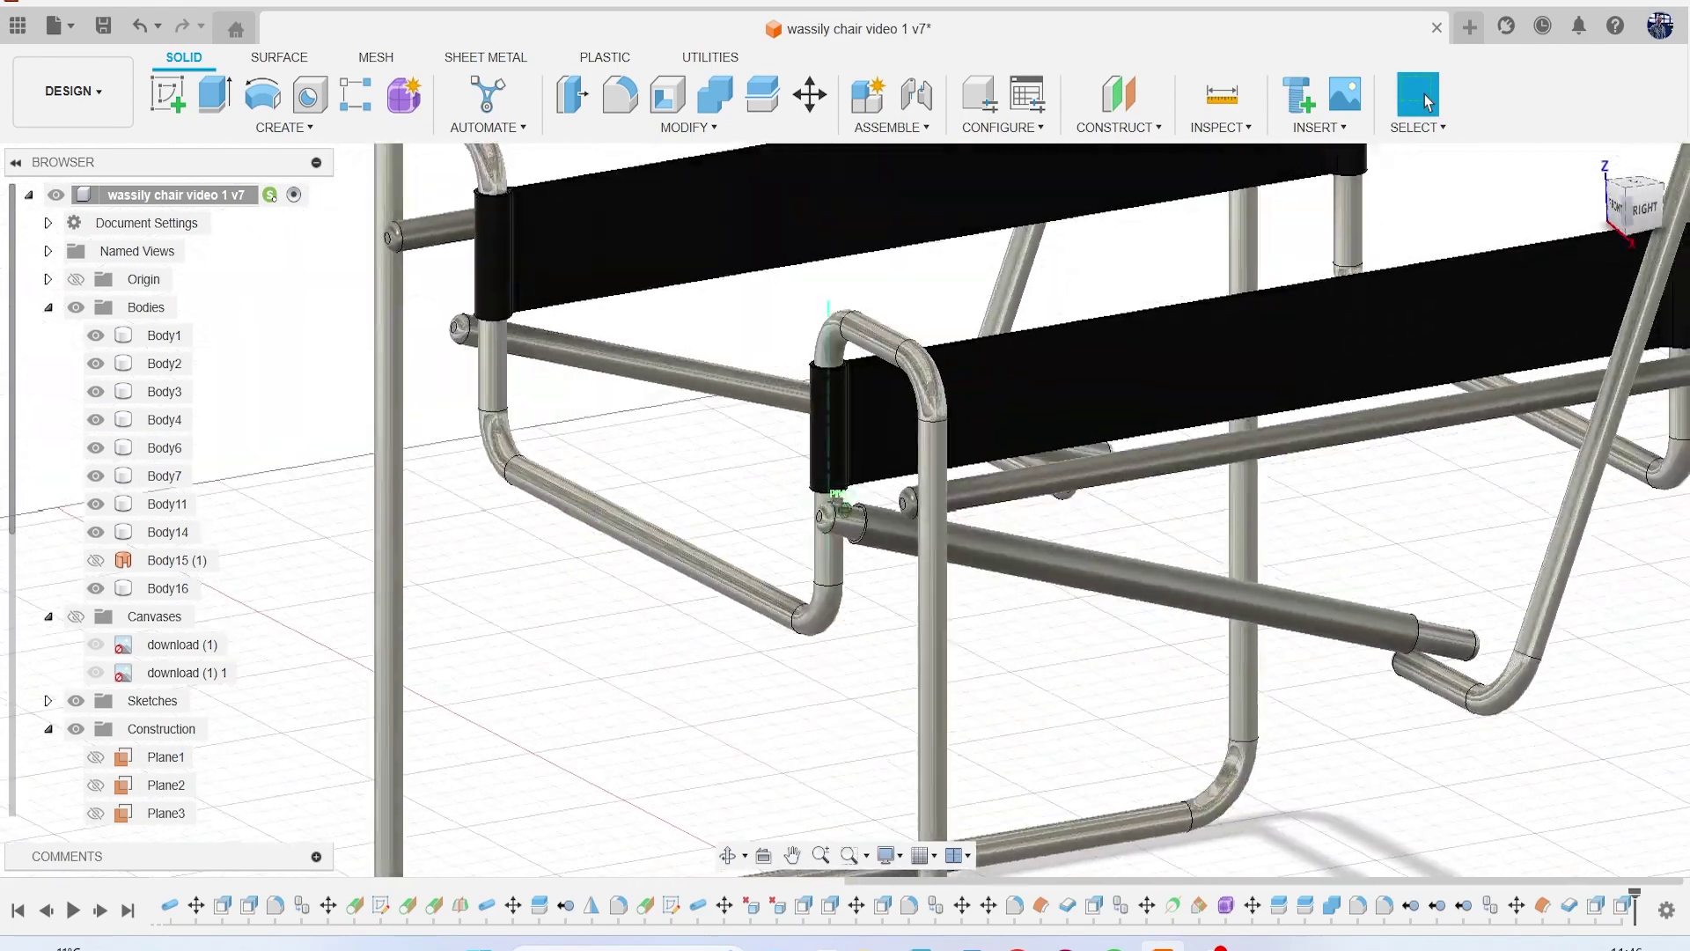
{"action": "left_click", "coordinate": [1618, 214]}
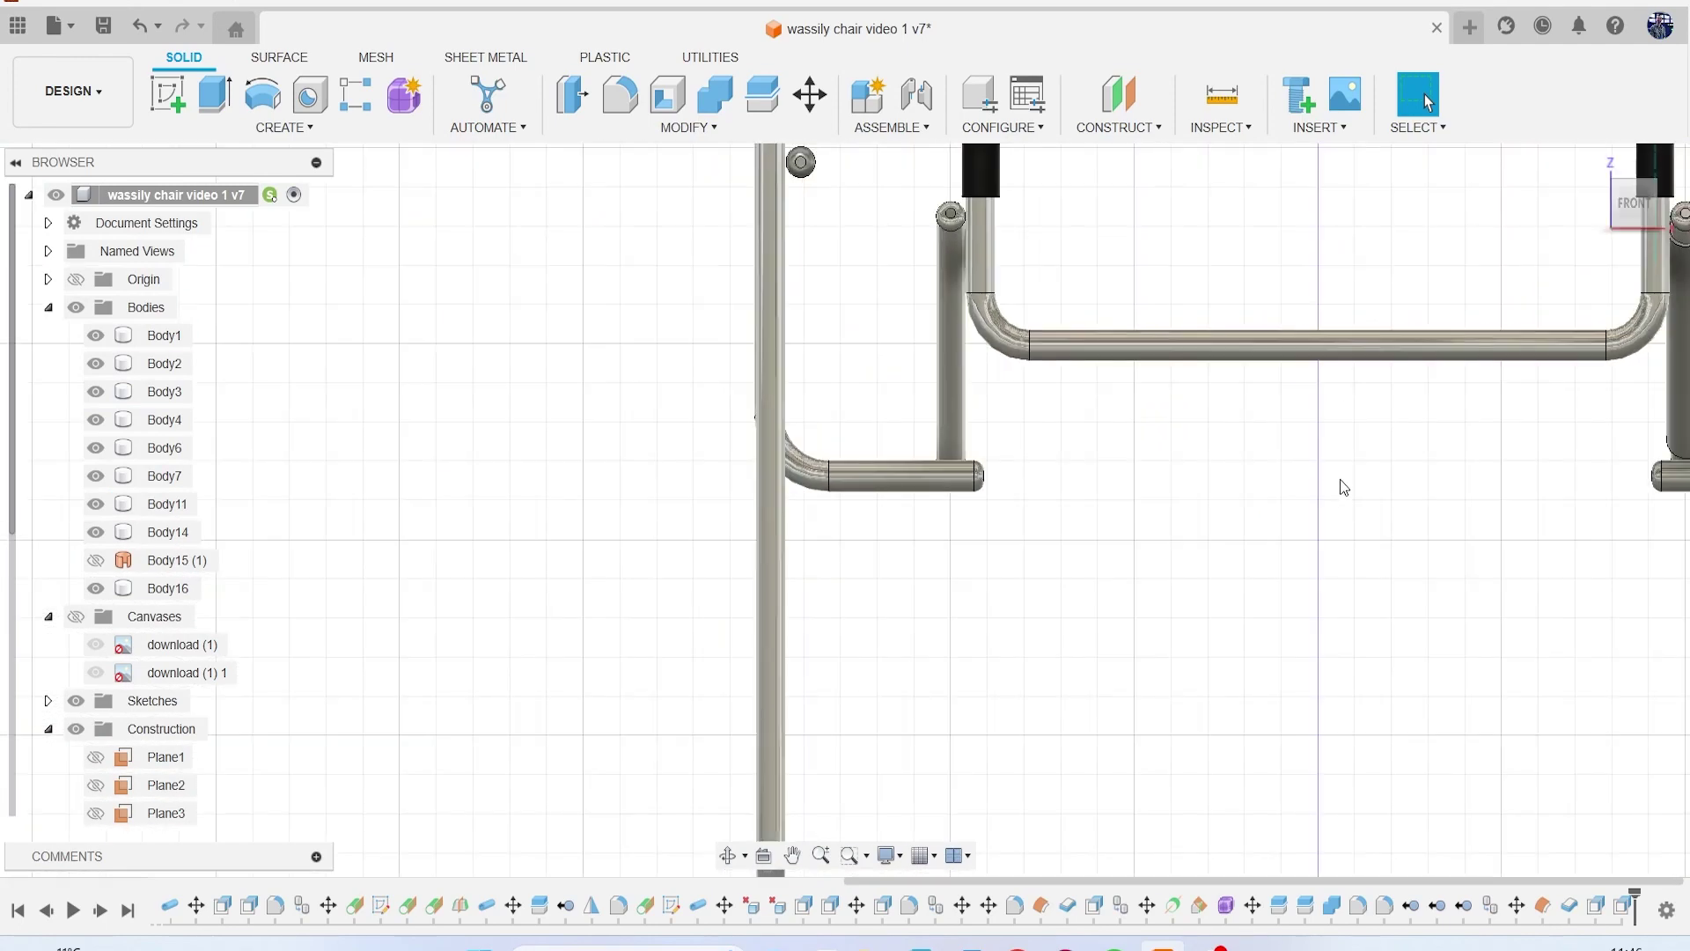
{"action": "left_click", "coordinate": [172, 597]}
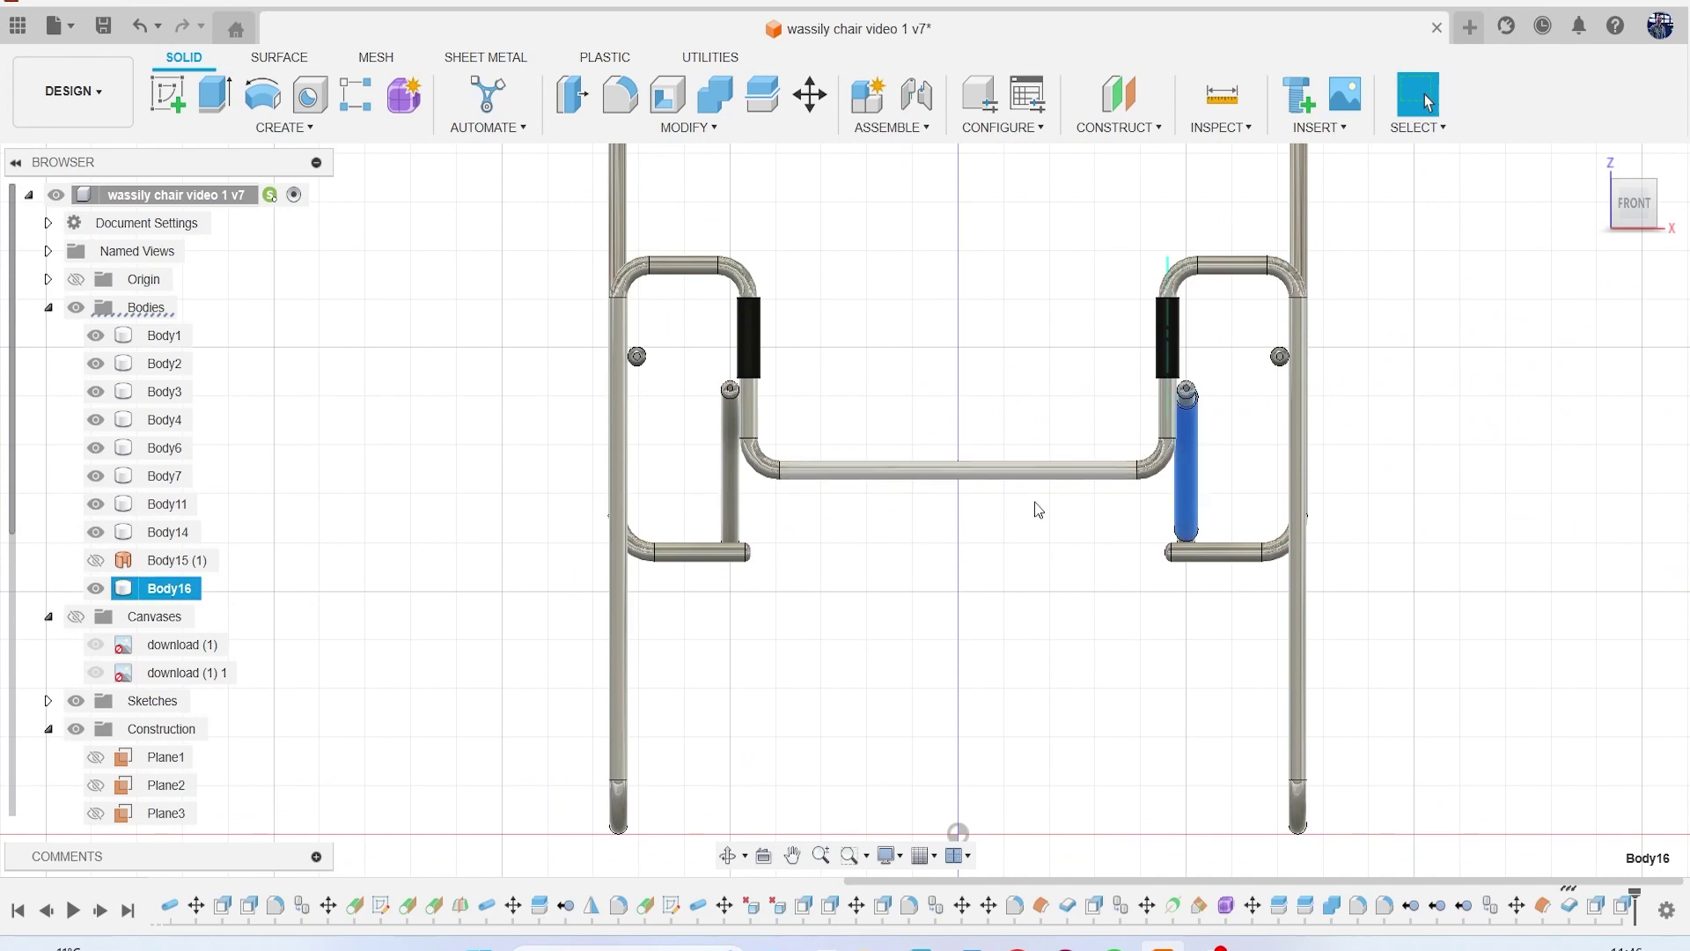
{"action": "key", "text": "ctrl+c"}
{"action": "key", "text": "ctrl+v"}
{"action": "left_click_drag", "start_coordinate": [1238, 552], "coordinate": [809, 592]}
{"action": "scroll", "coordinate": [808, 592], "scroll_direction": "up", "scroll_amount": 4}
{"action": "scroll", "coordinate": [808, 591], "scroll_direction": "up", "scroll_amount": 4}
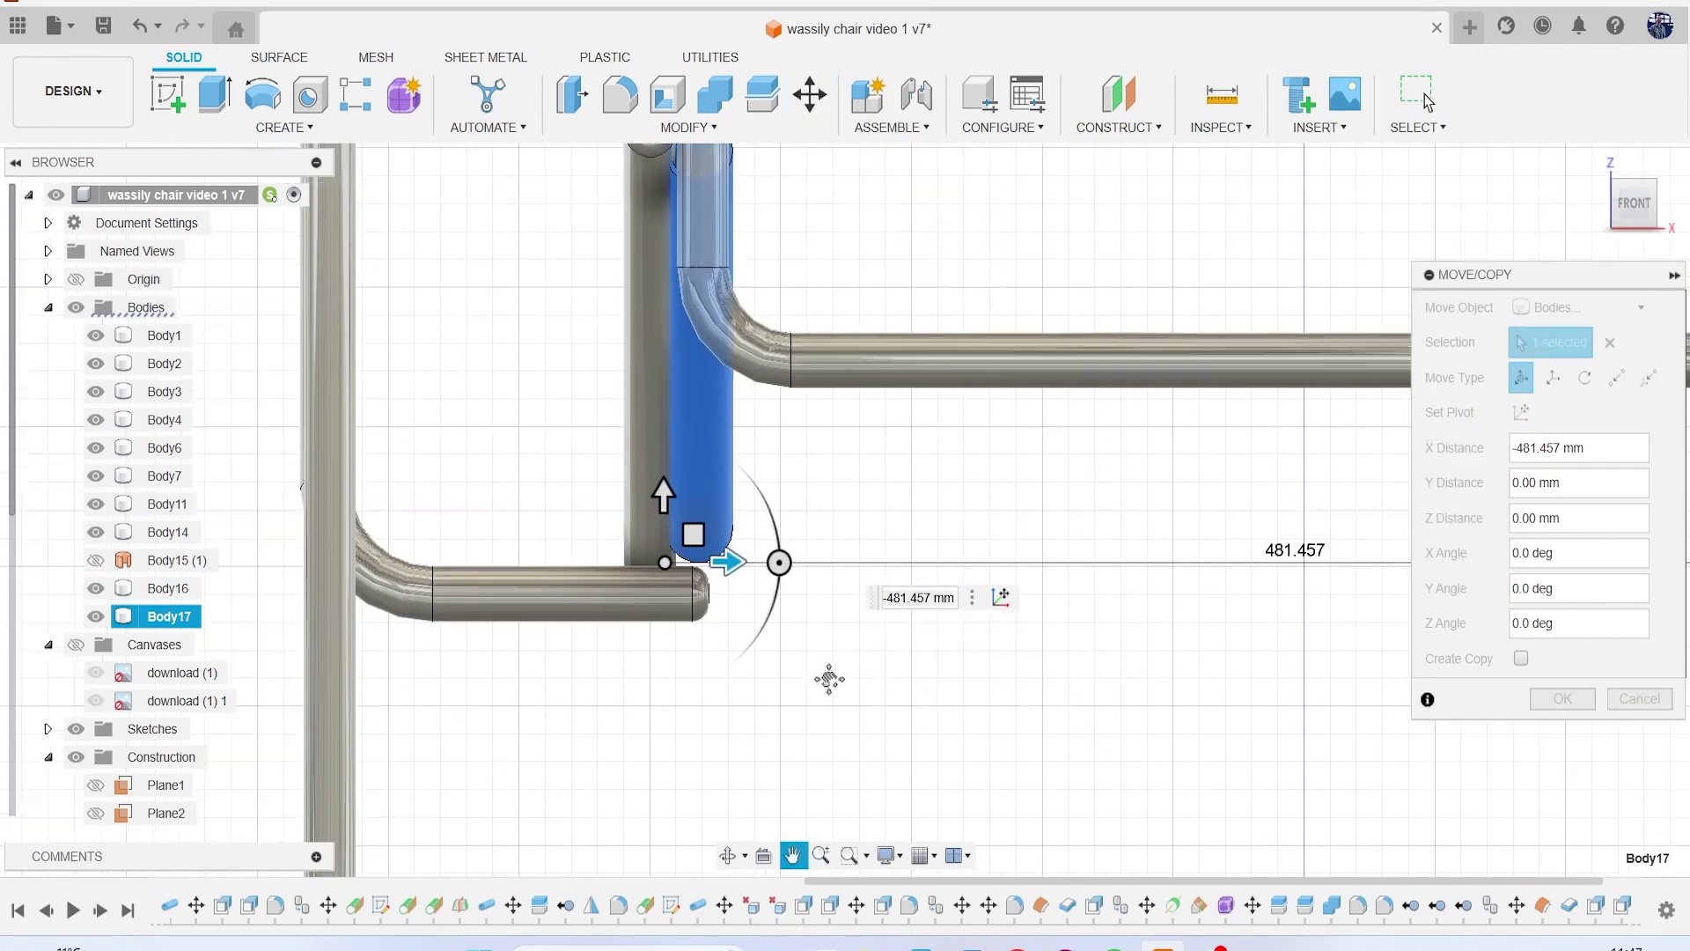
{"action": "left_click_drag", "start_coordinate": [768, 676], "coordinate": [700, 679]}
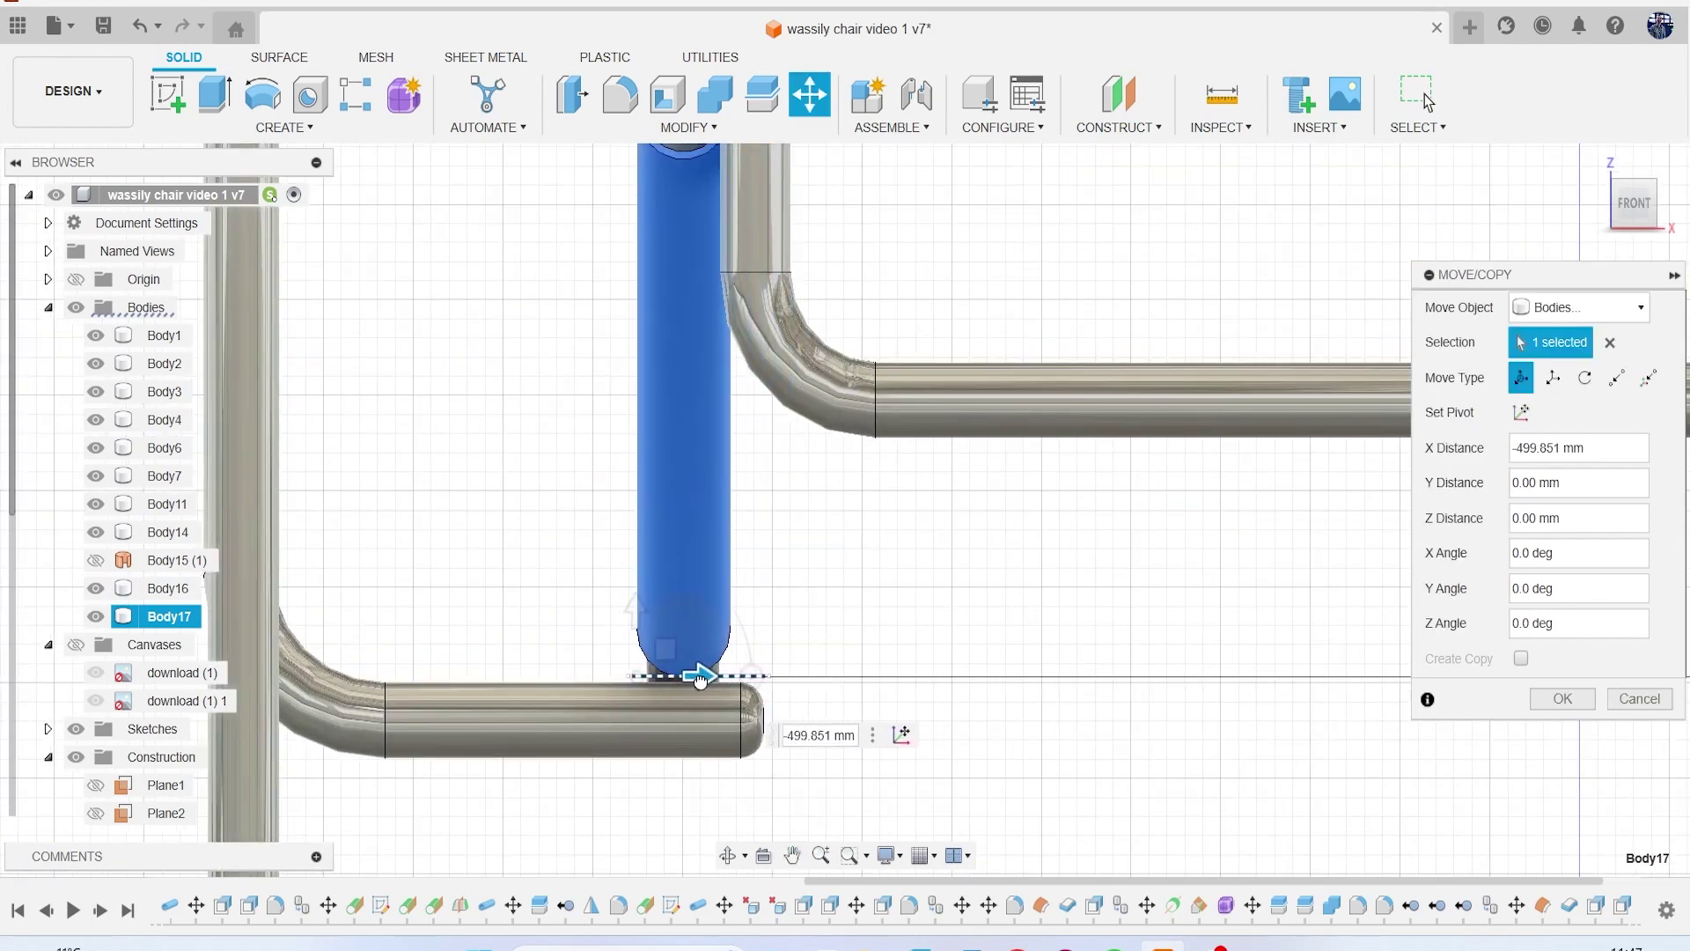
{"action": "key", "text": "Return"}
Step: Hide the frame, rod and armrest strap bodies so that only the two seat rod sleeves remain displayed
{"action": "scroll", "coordinate": [980, 573], "scroll_direction": "down", "scroll_amount": 3}
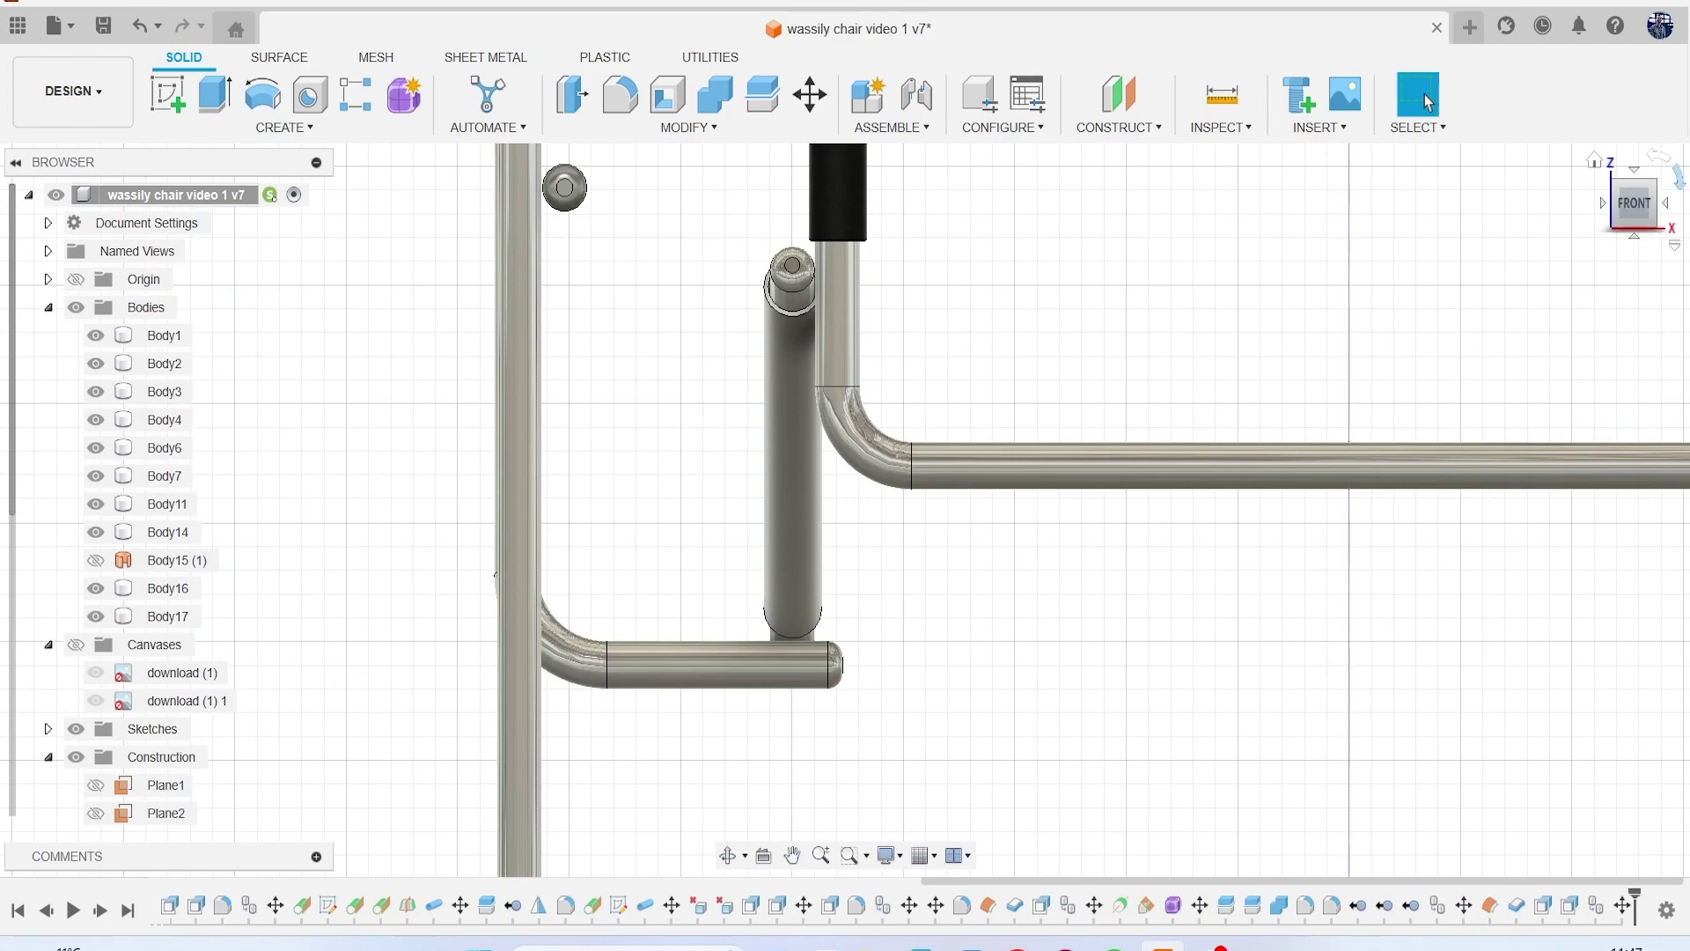
{"action": "left_click_drag", "start_coordinate": [1633, 214], "coordinate": [1567, 226]}
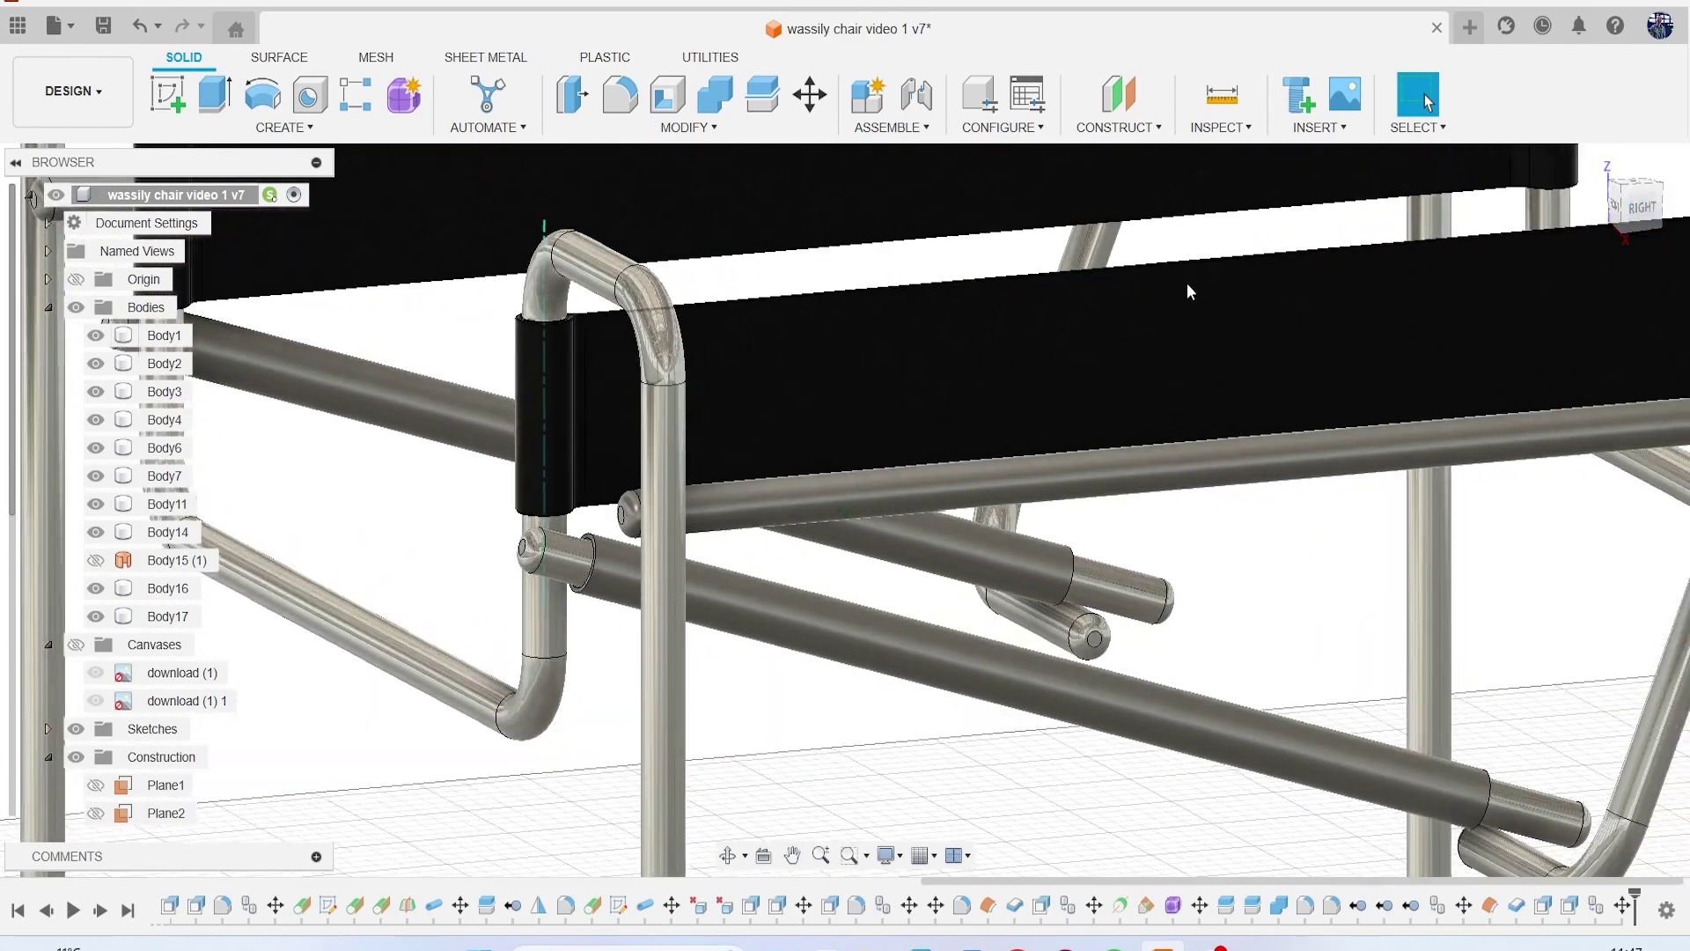
{"action": "scroll", "coordinate": [1002, 383], "scroll_direction": "down", "scroll_amount": 3}
{"action": "left_click", "coordinate": [95, 336]}
{"action": "left_click", "coordinate": [95, 363]}
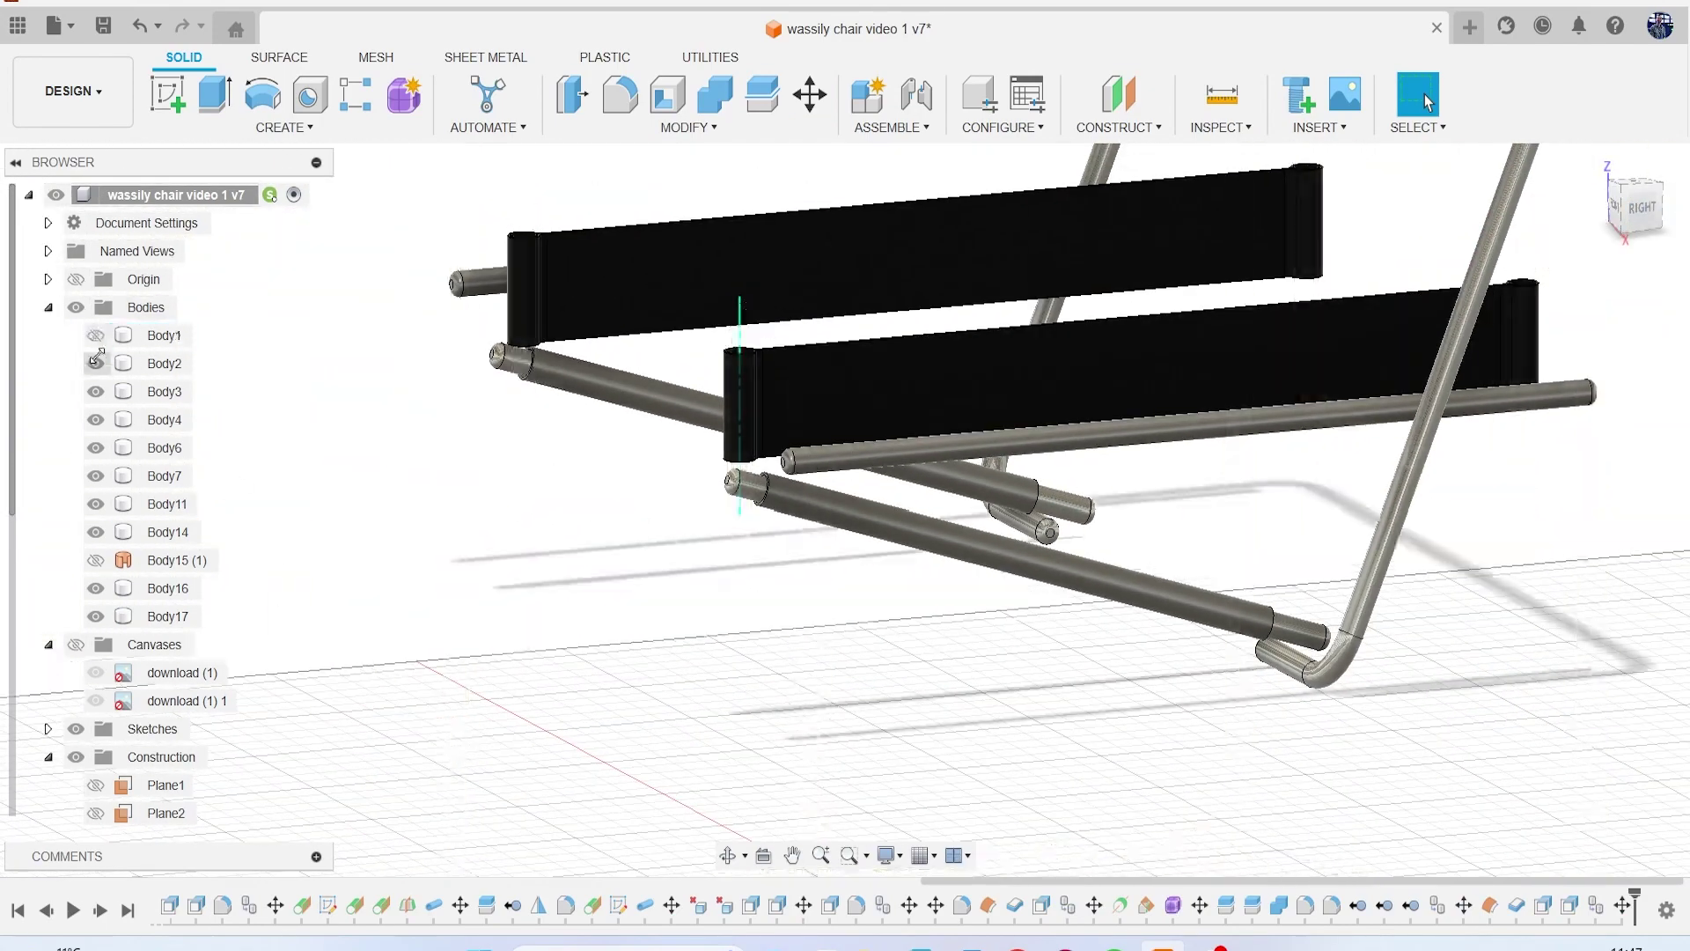
{"action": "left_click", "coordinate": [95, 392]}
{"action": "left_click", "coordinate": [95, 420]}
{"action": "left_click", "coordinate": [96, 448]}
{"action": "left_click", "coordinate": [96, 477]}
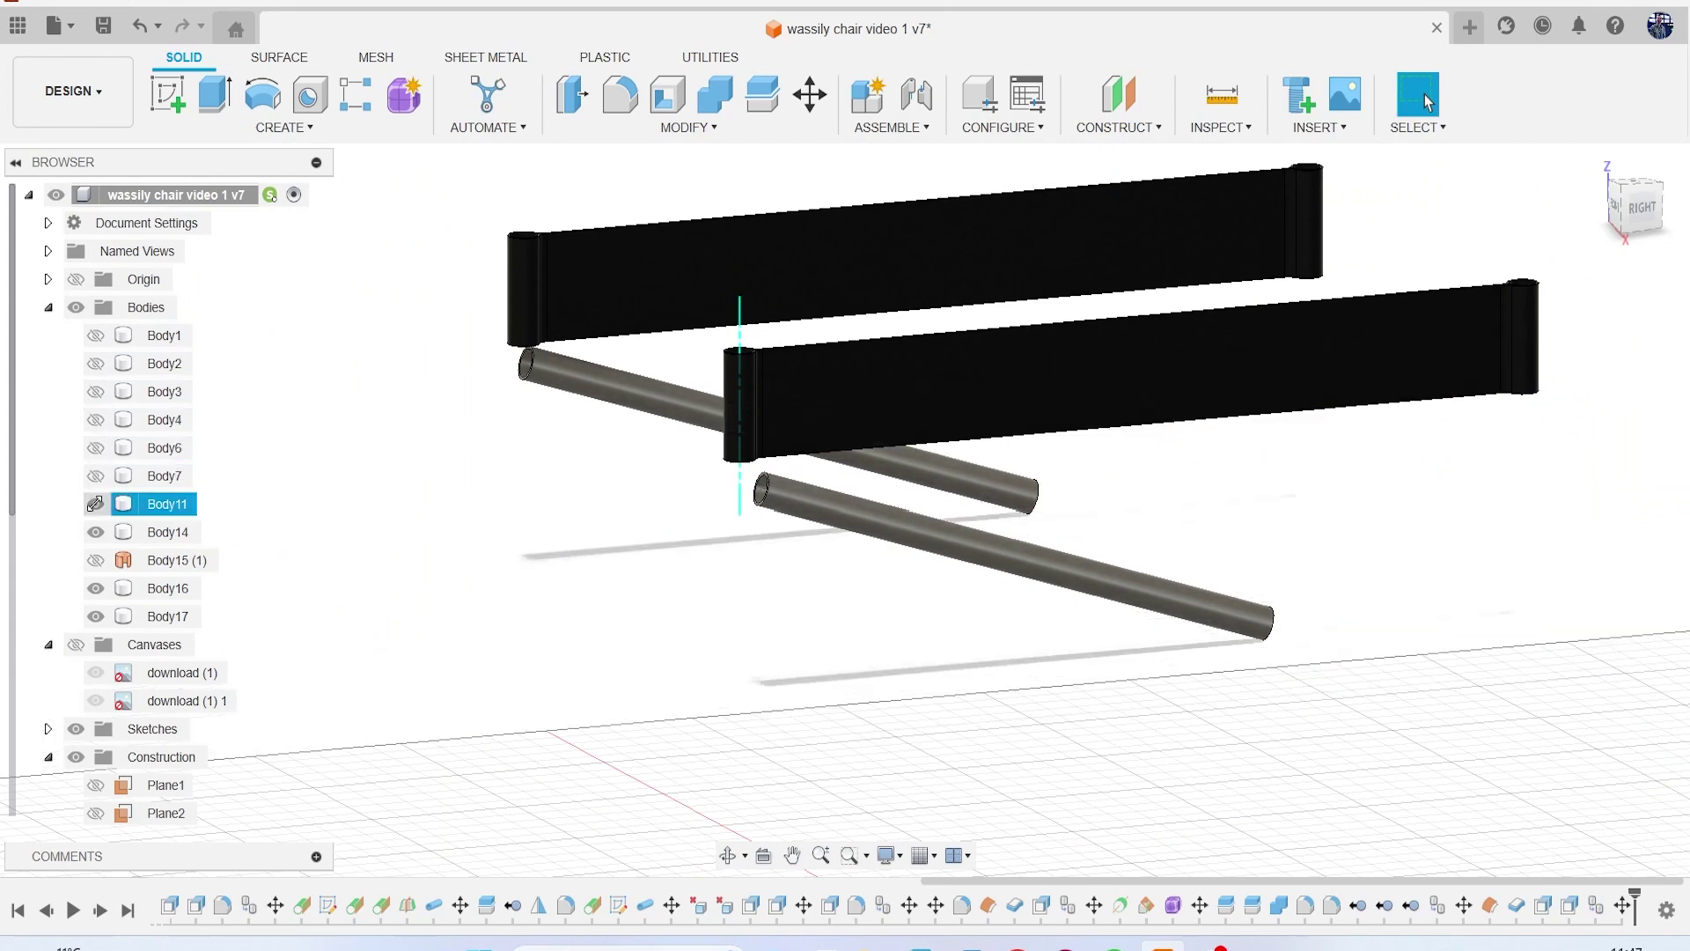
{"action": "left_click", "coordinate": [95, 504]}
{"action": "left_click", "coordinate": [95, 531]}
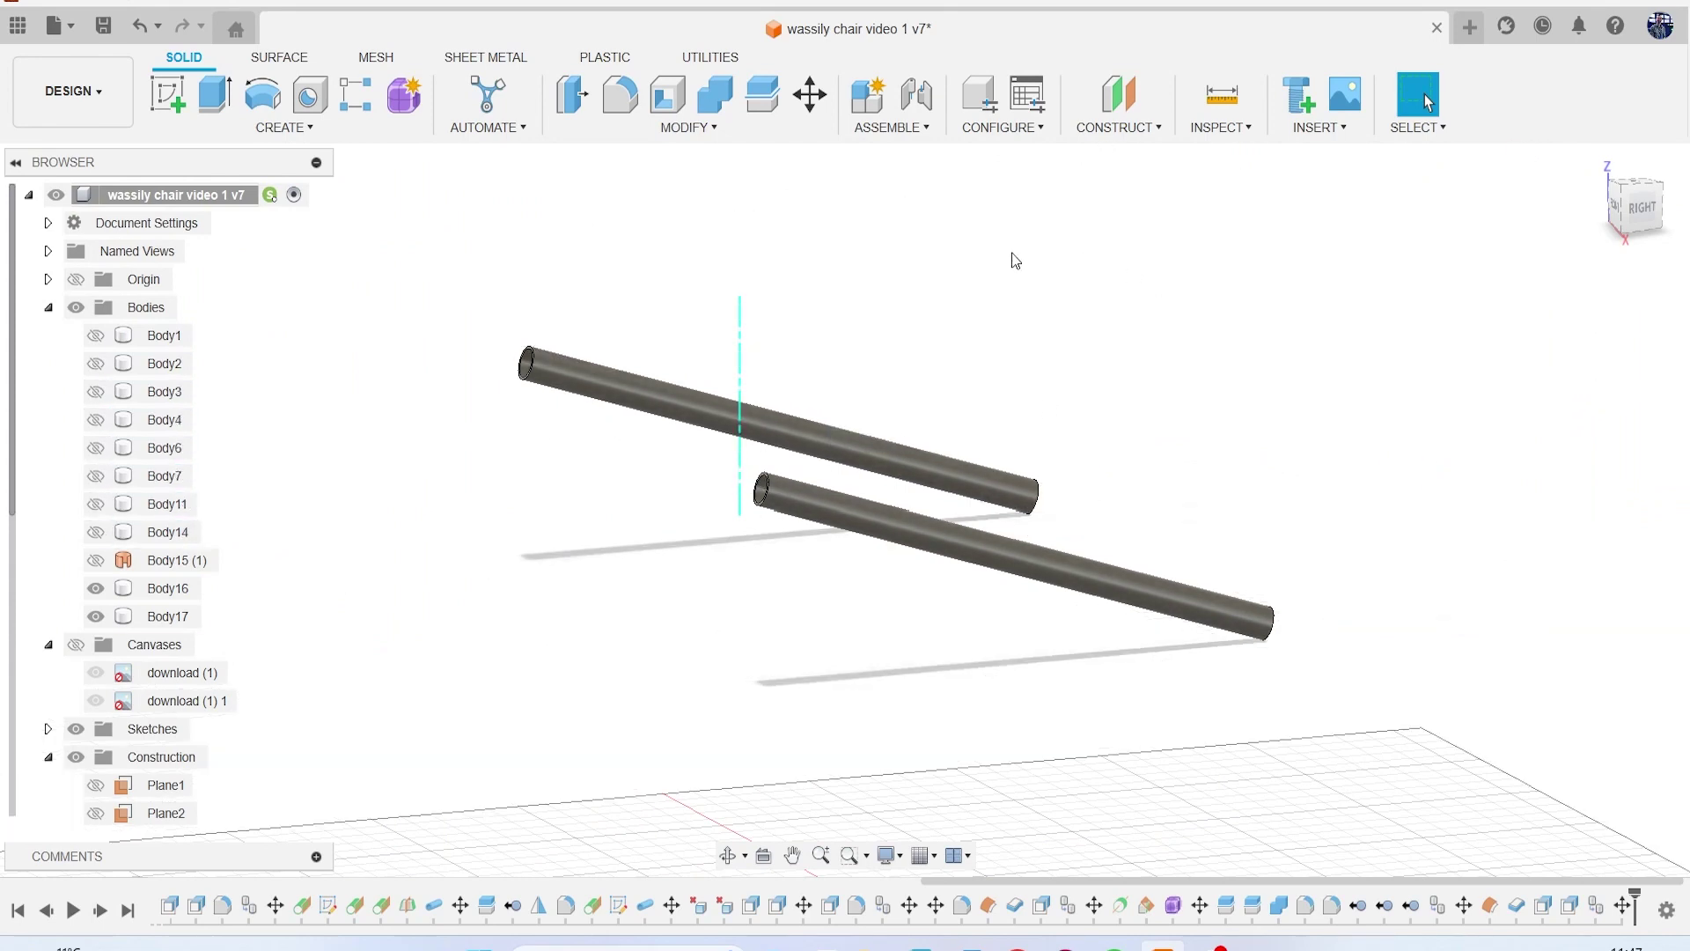
Step: Hide the construction axis Axis1 and the construction plane Plane10
{"action": "scroll", "coordinate": [151, 731], "scroll_direction": "down", "scroll_amount": 5}
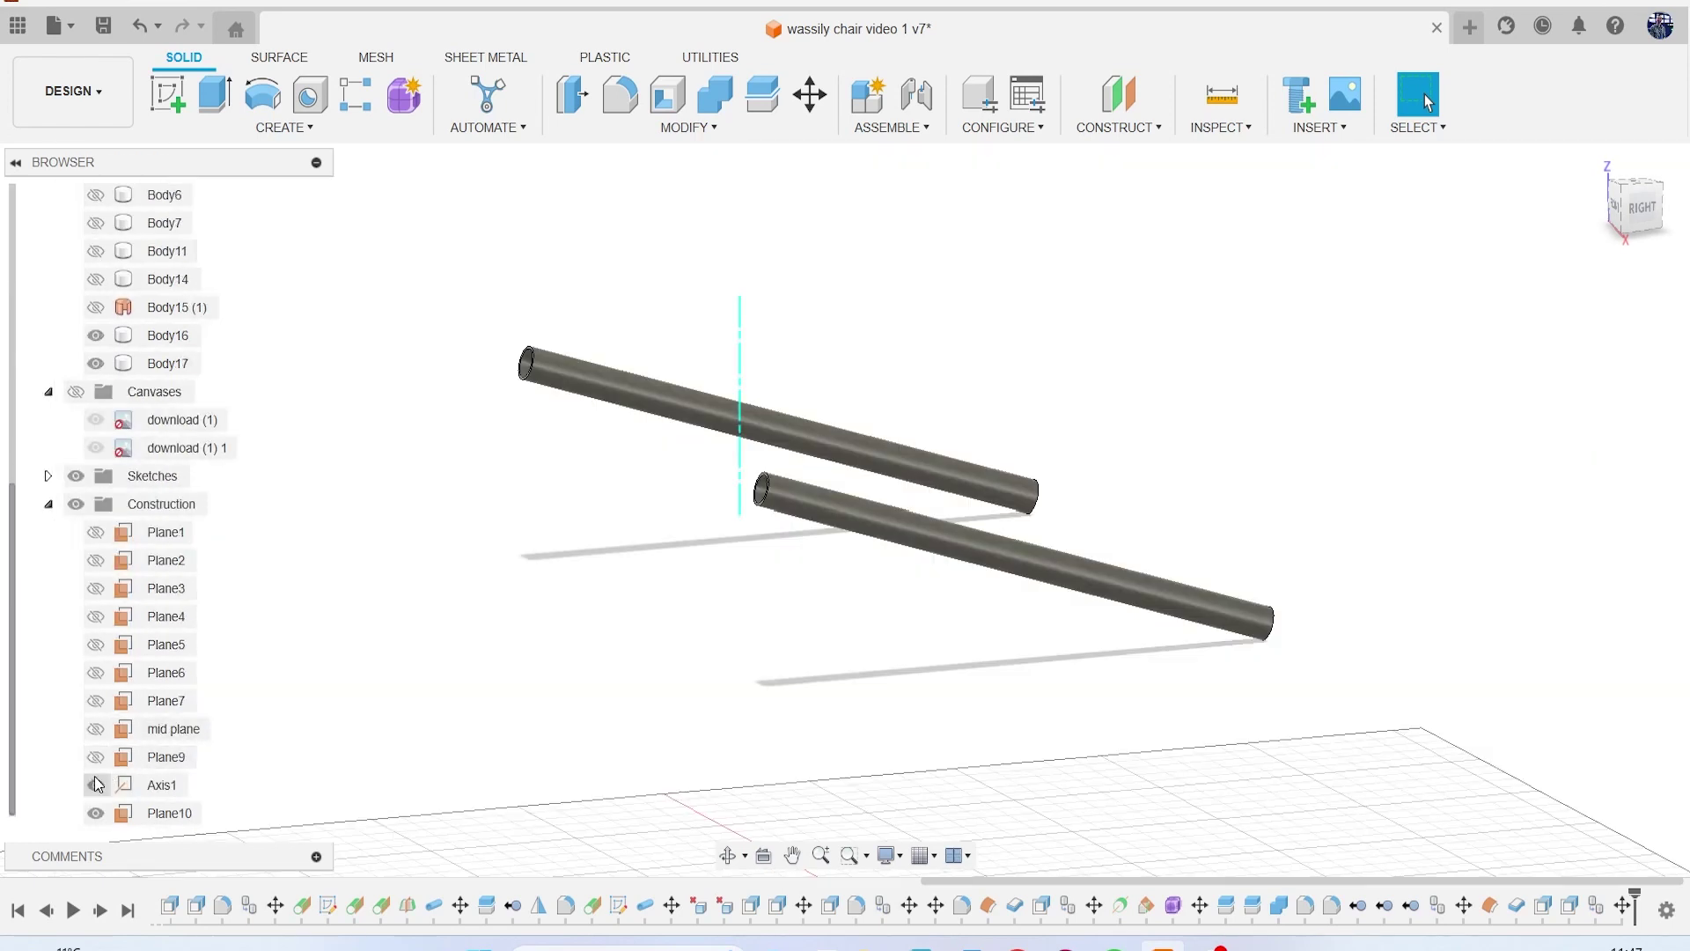
{"action": "left_click", "coordinate": [95, 785]}
{"action": "left_click", "coordinate": [95, 814]}
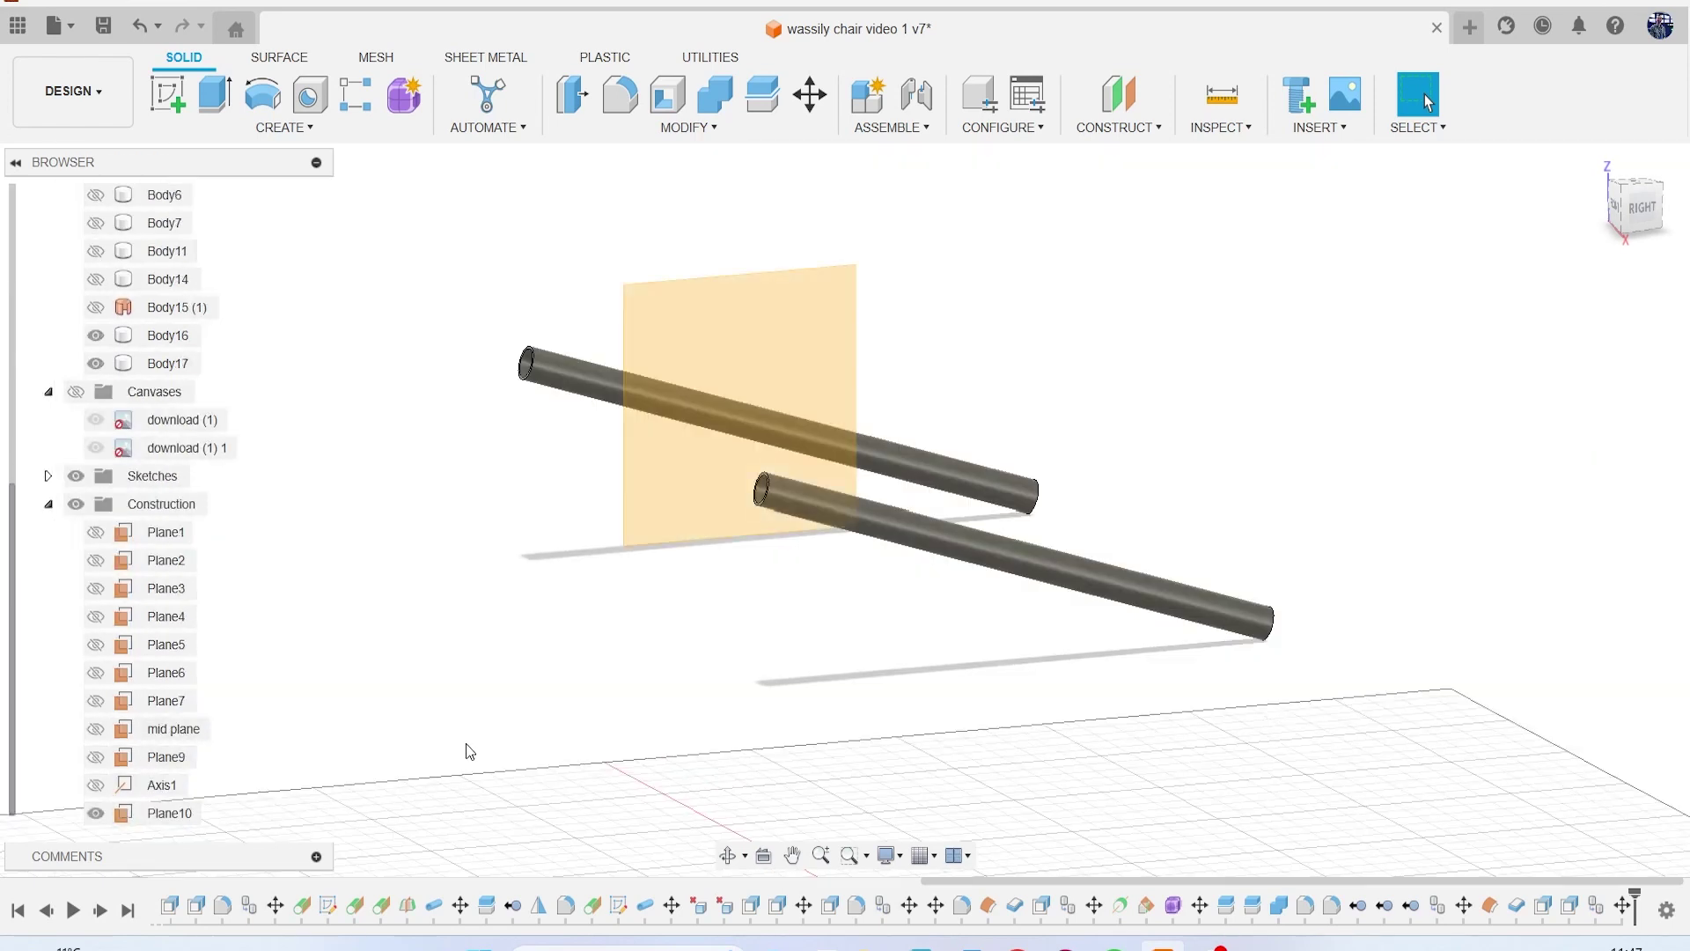
{"action": "left_click", "coordinate": [95, 814]}
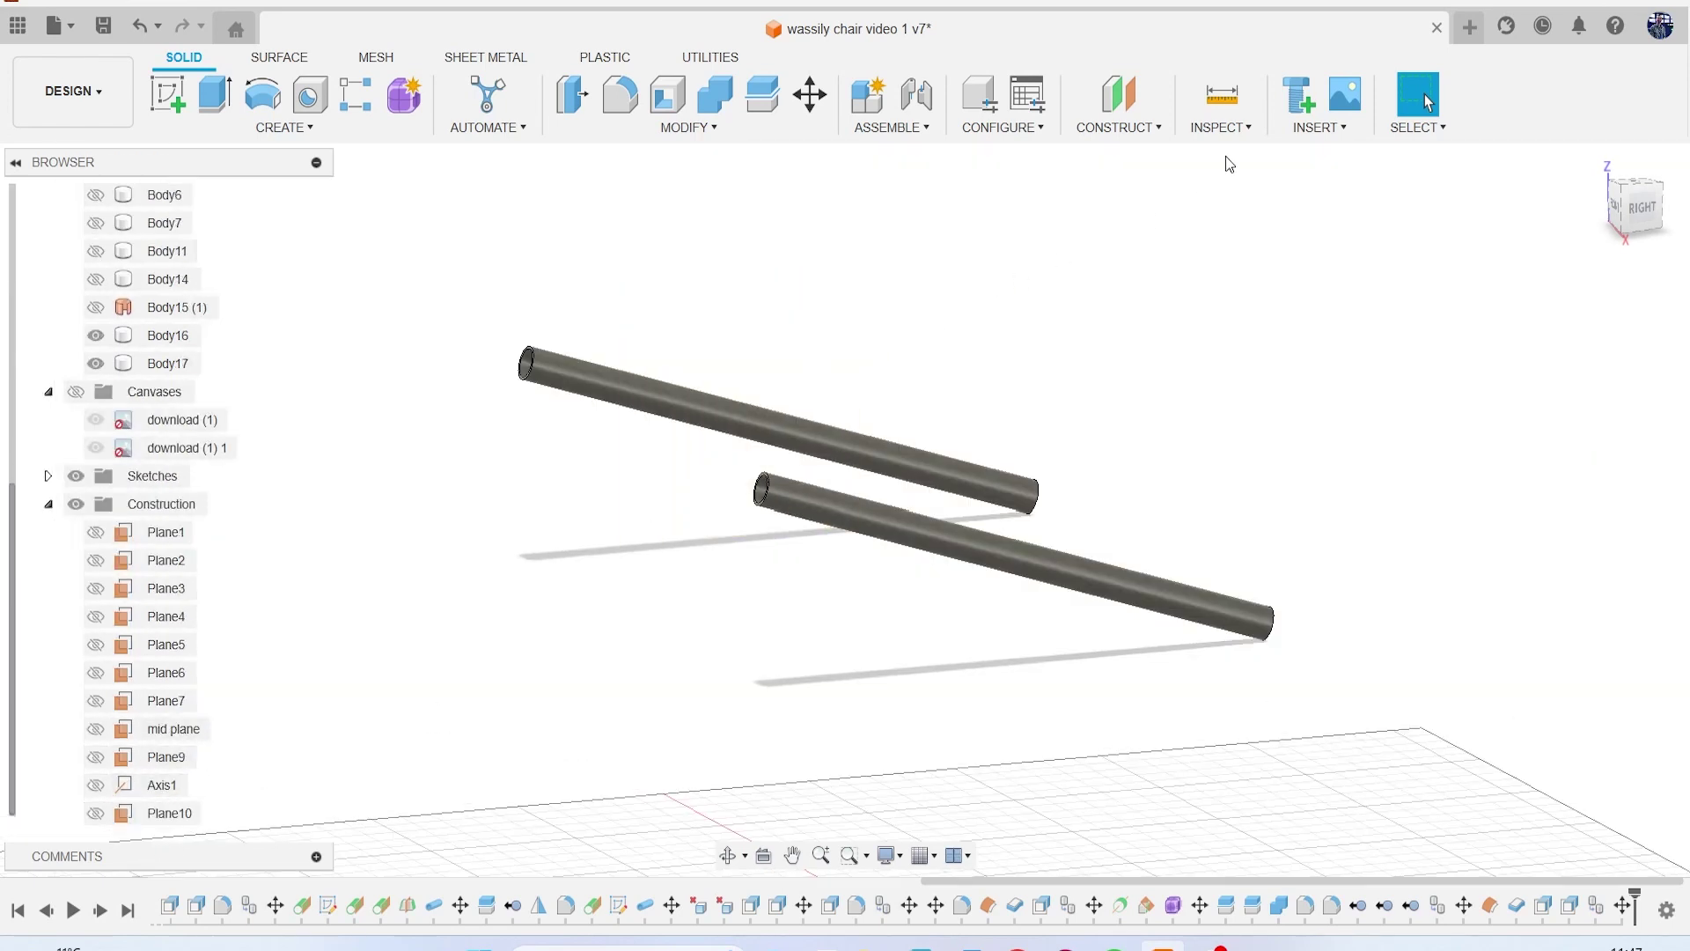
Step: Create a construction axis through the cylindrical face of the original seat rod sleeve
{"action": "left_click", "coordinate": [1154, 126]}
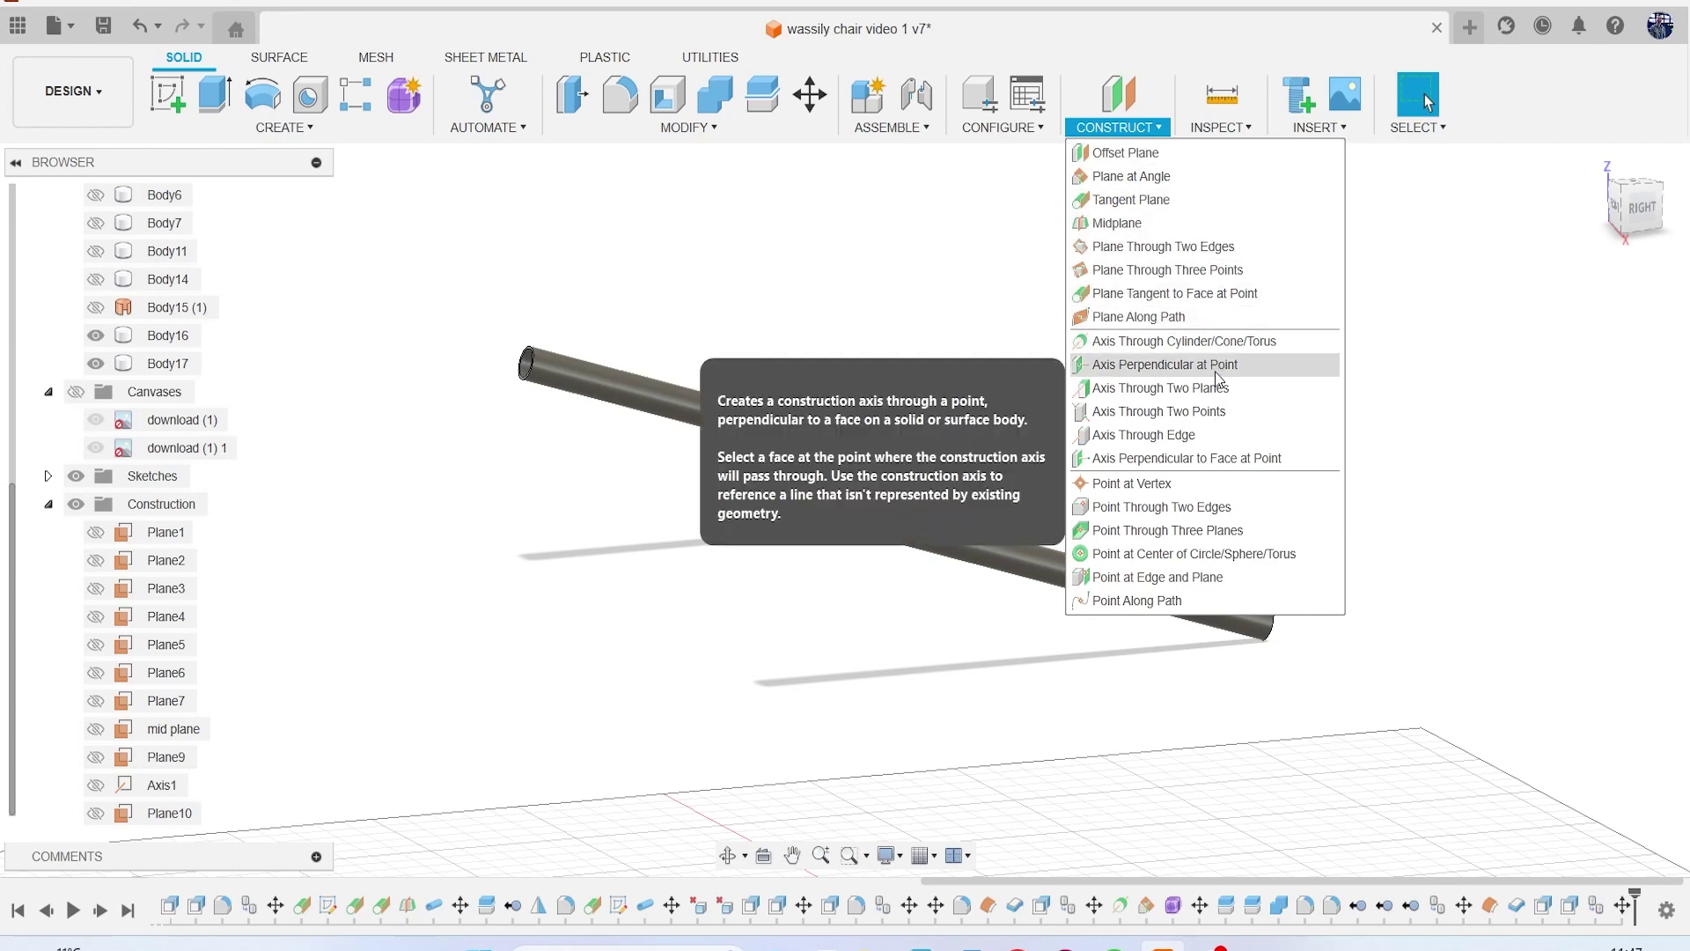
{"action": "left_click", "coordinate": [1212, 342]}
{"action": "left_click", "coordinate": [868, 528]}
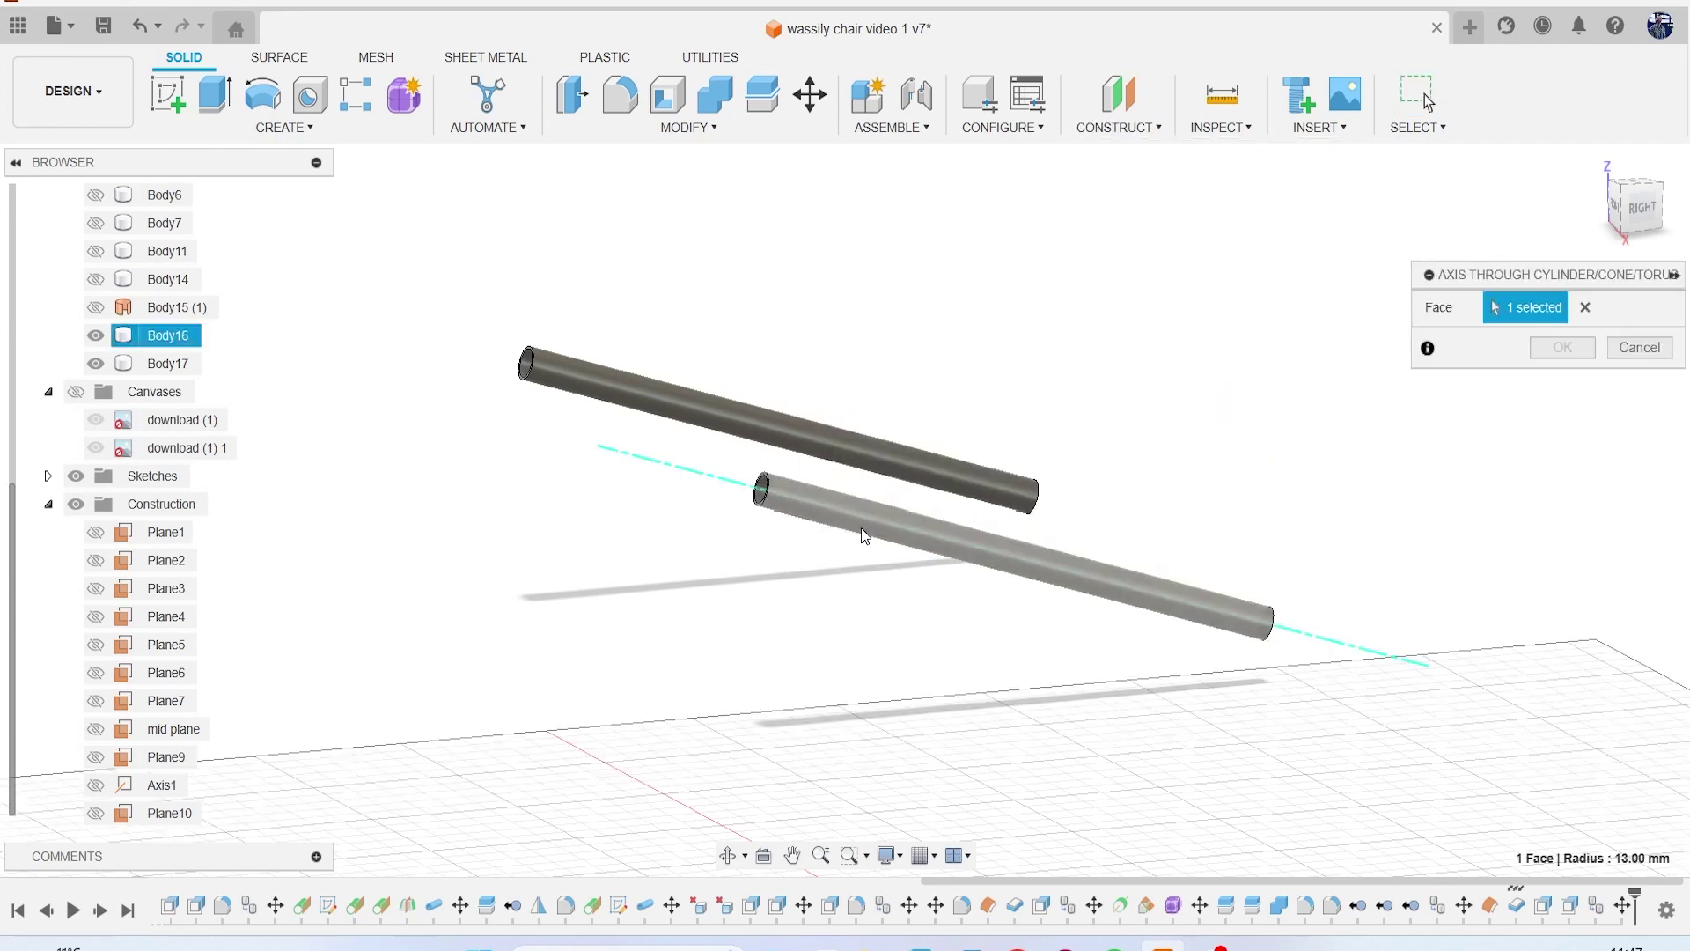
{"action": "left_click", "coordinate": [1559, 349]}
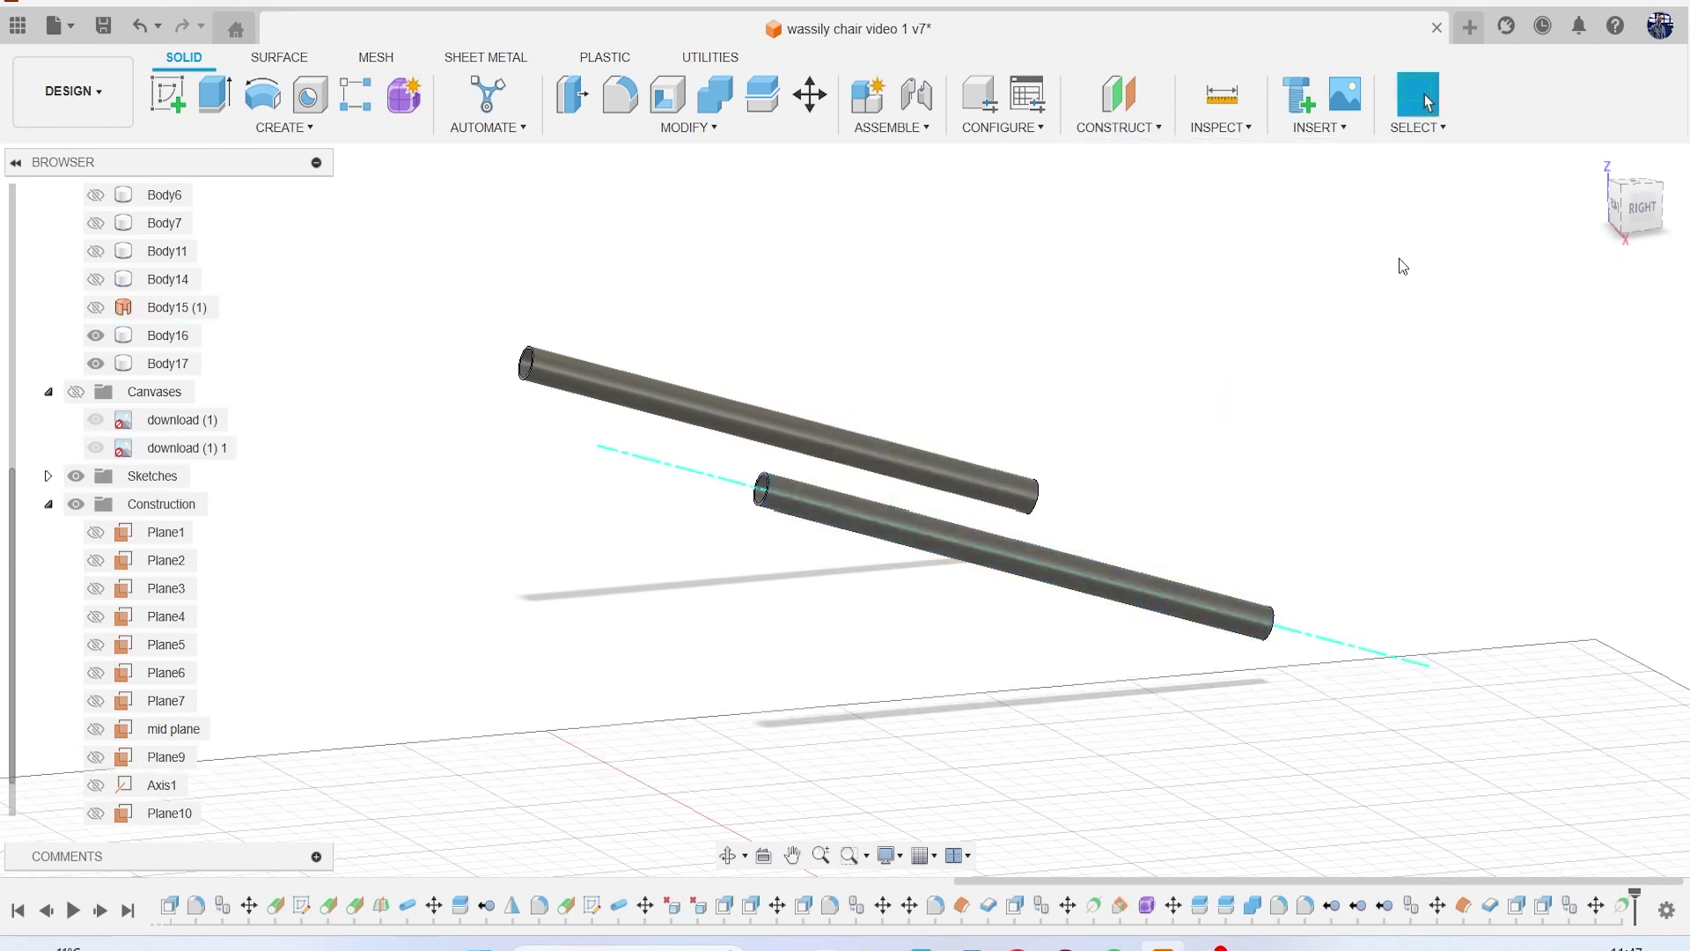
Step: Create a construction plane at a 90 degree angle around the new sleeve axis
{"action": "left_click", "coordinate": [1142, 136]}
{"action": "left_click", "coordinate": [1144, 175]}
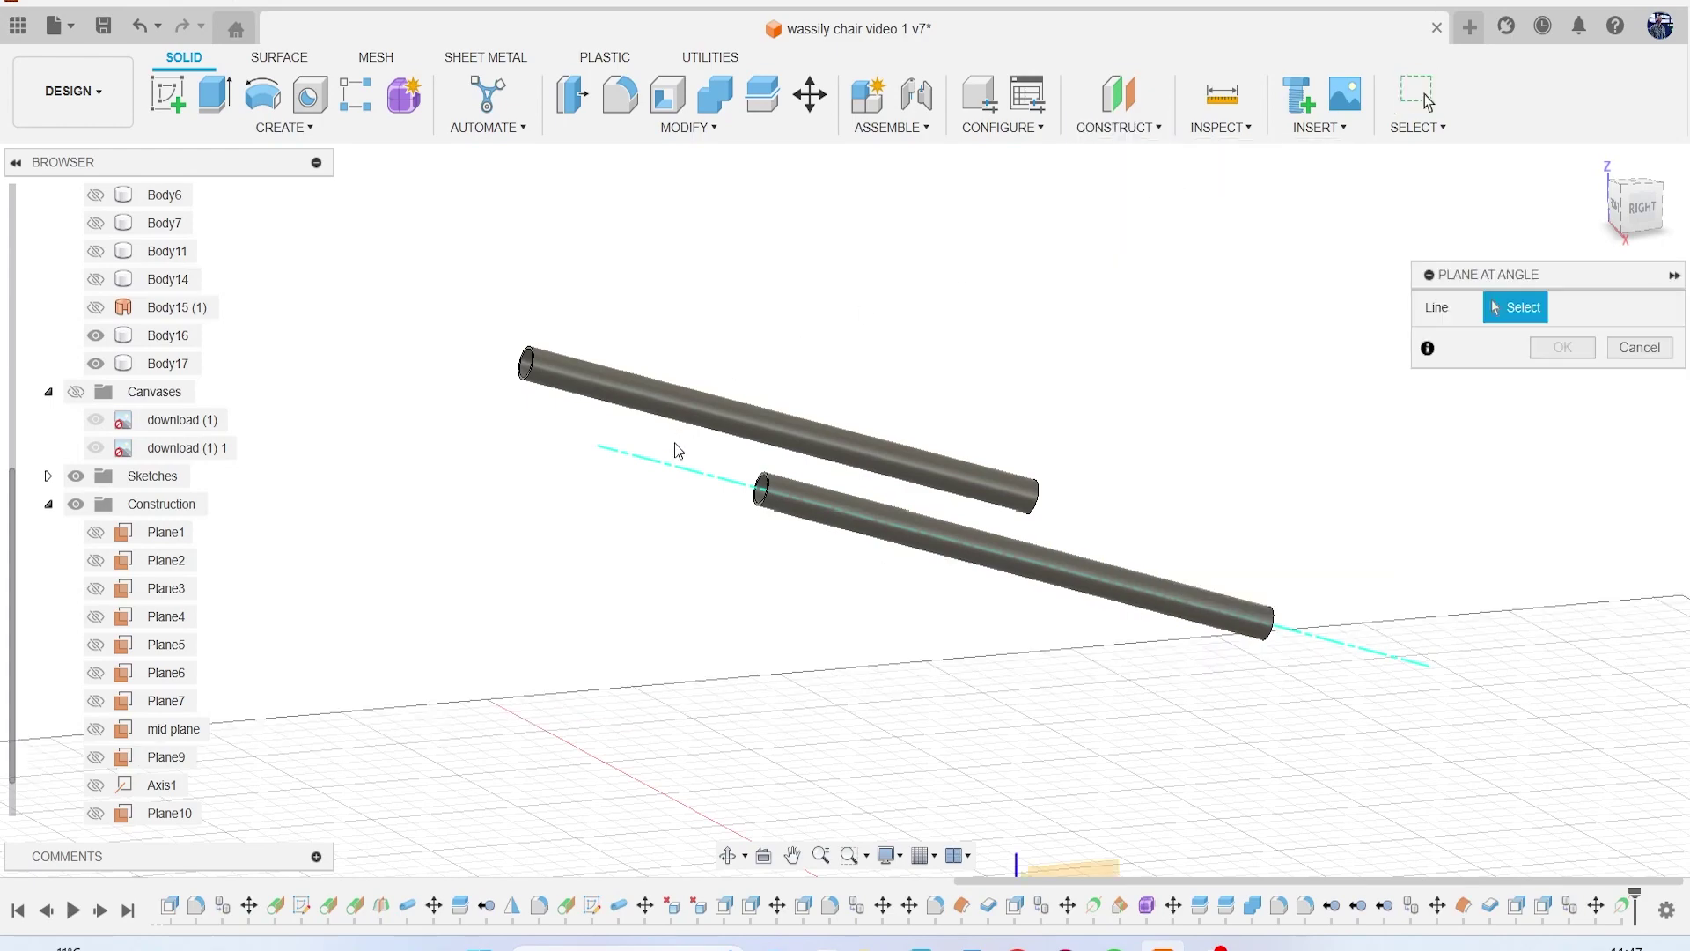
{"action": "left_click", "coordinate": [688, 476]}
{"action": "scroll", "coordinate": [1233, 478], "scroll_direction": "down", "scroll_amount": 4}
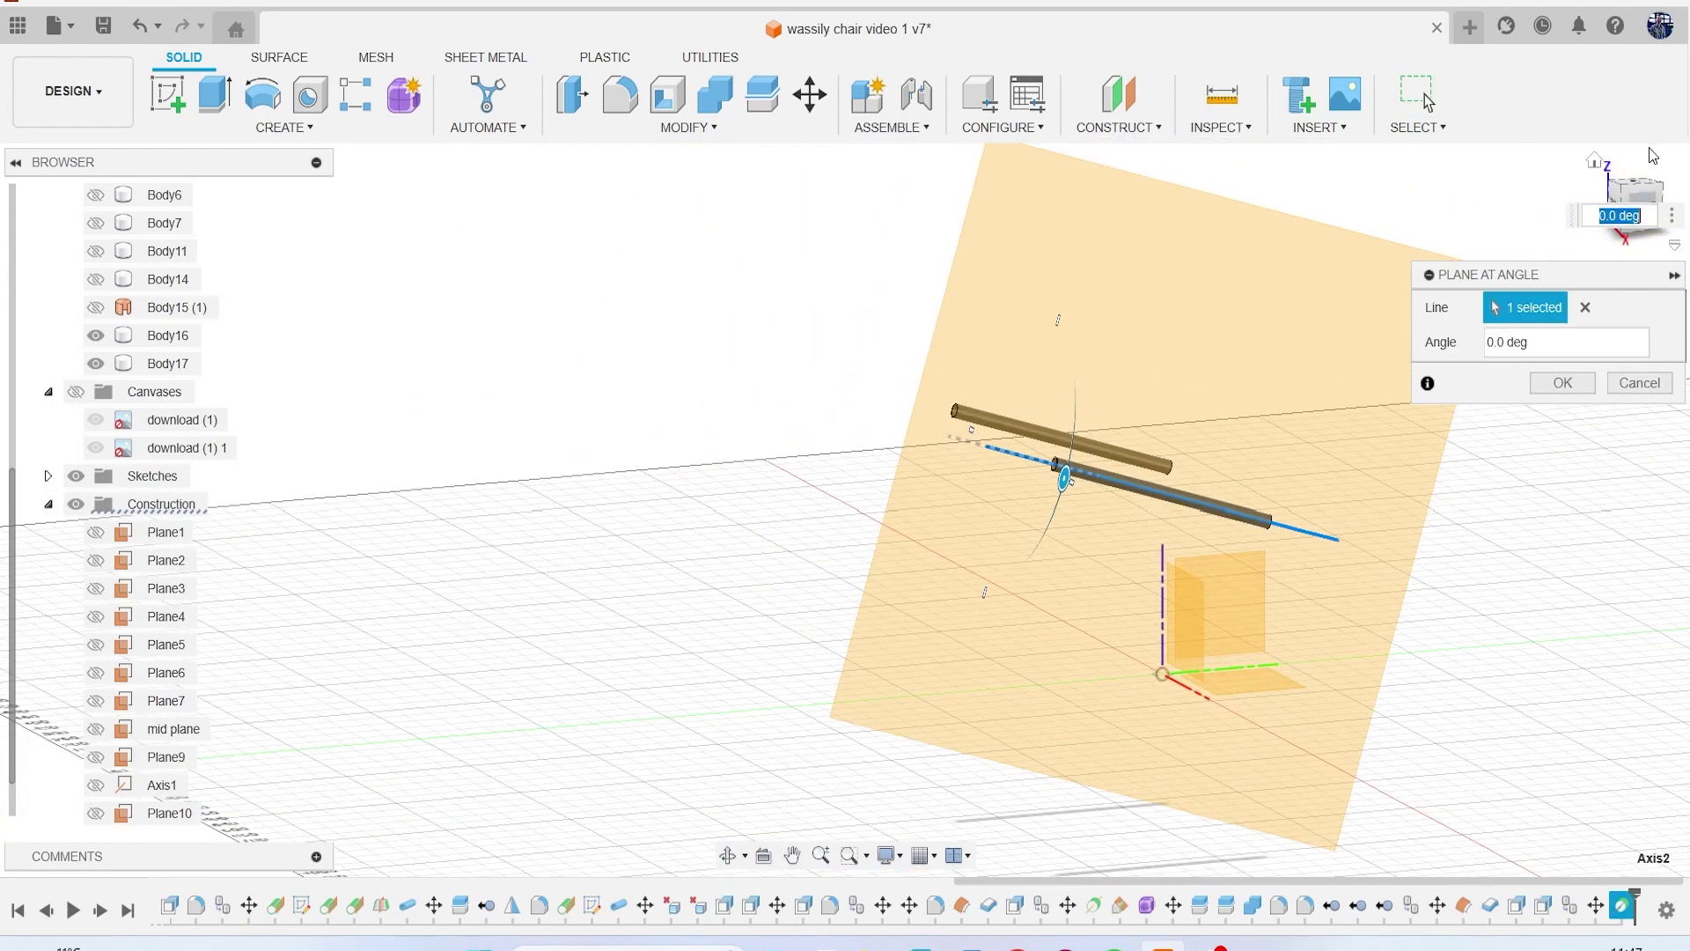
{"action": "left_click_drag", "start_coordinate": [1625, 197], "coordinate": [1653, 210]}
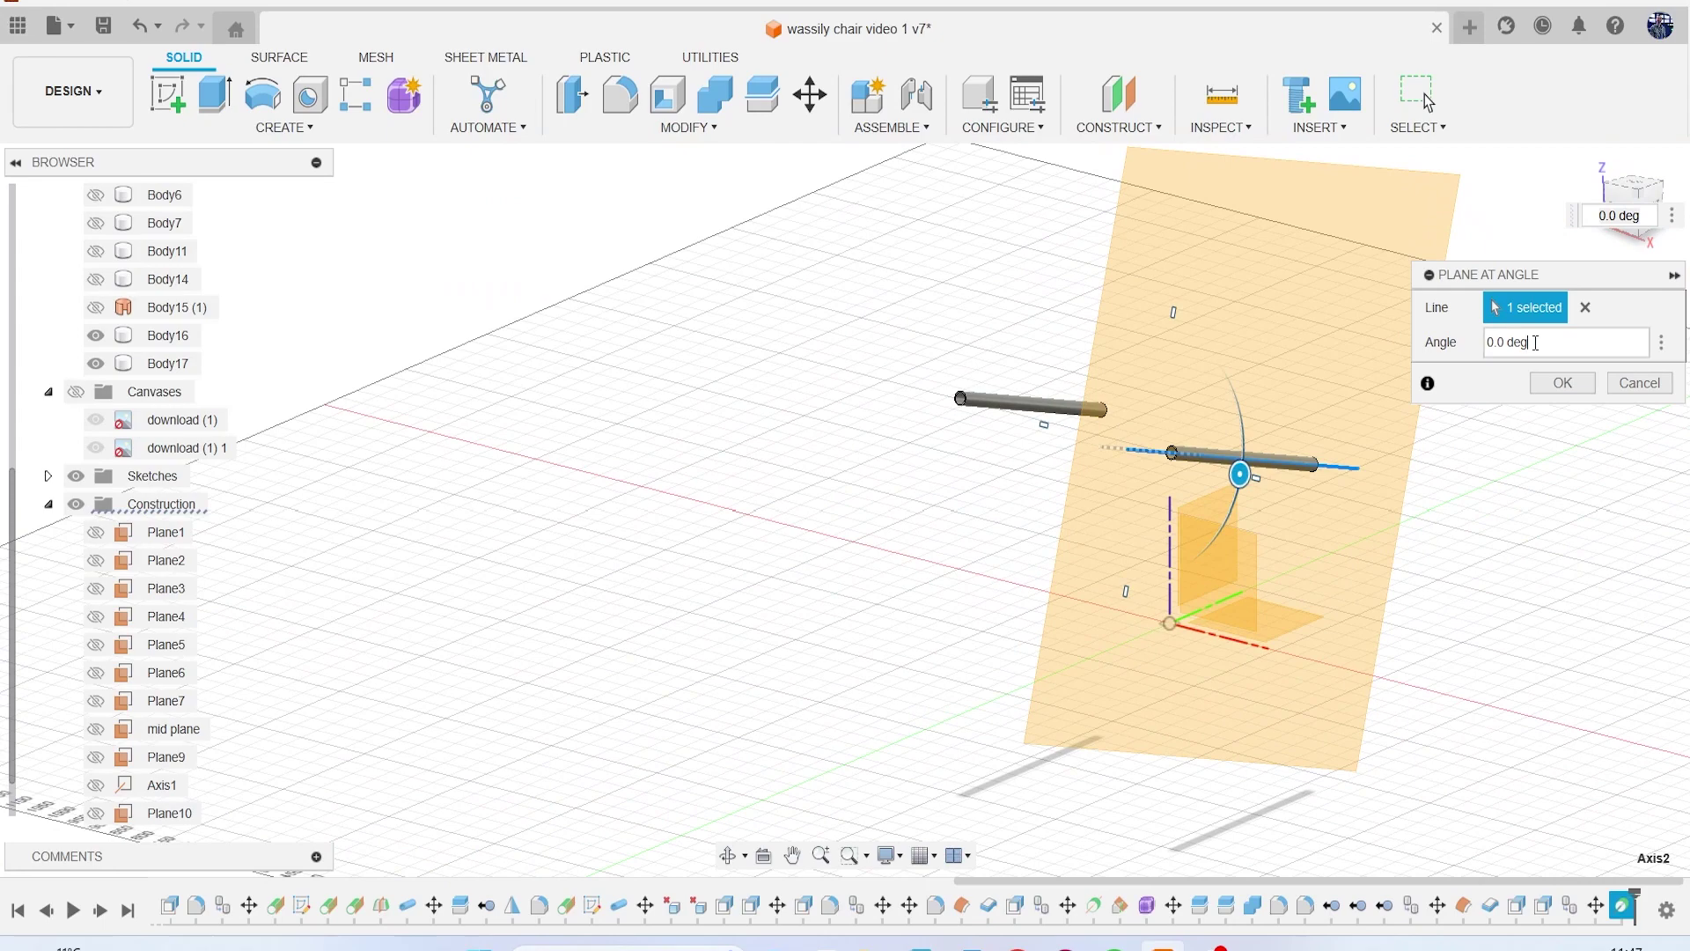
{"action": "key", "text": "Return"}
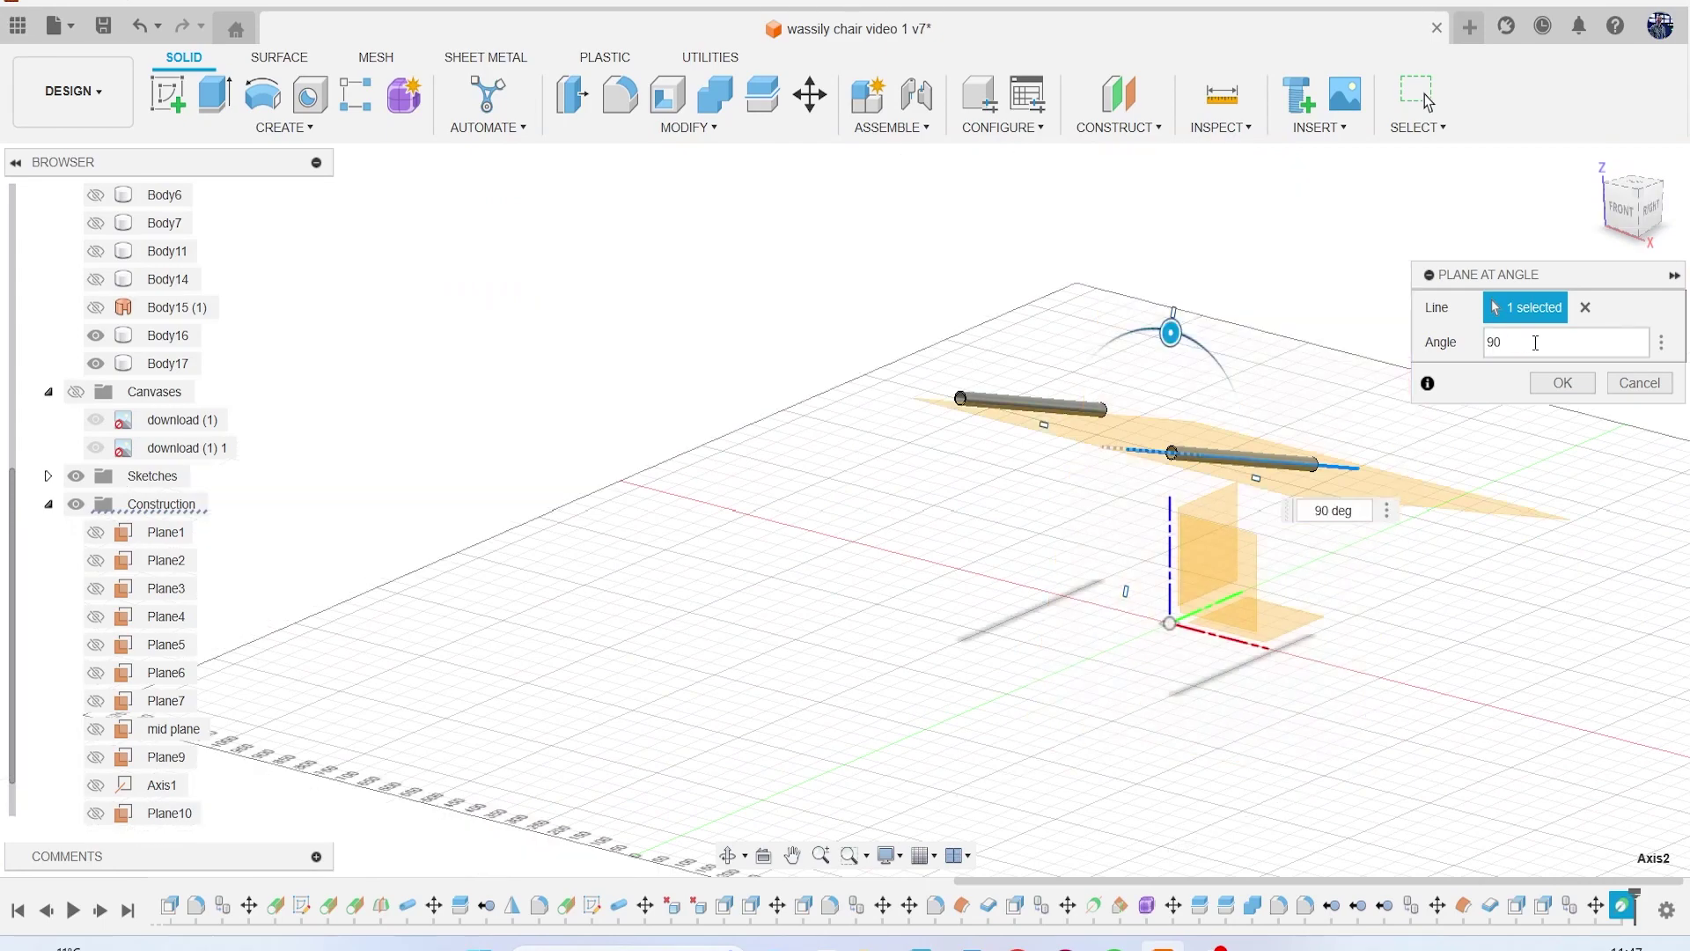
{"action": "left_click_drag", "start_coordinate": [1651, 212], "coordinate": [1480, 211]}
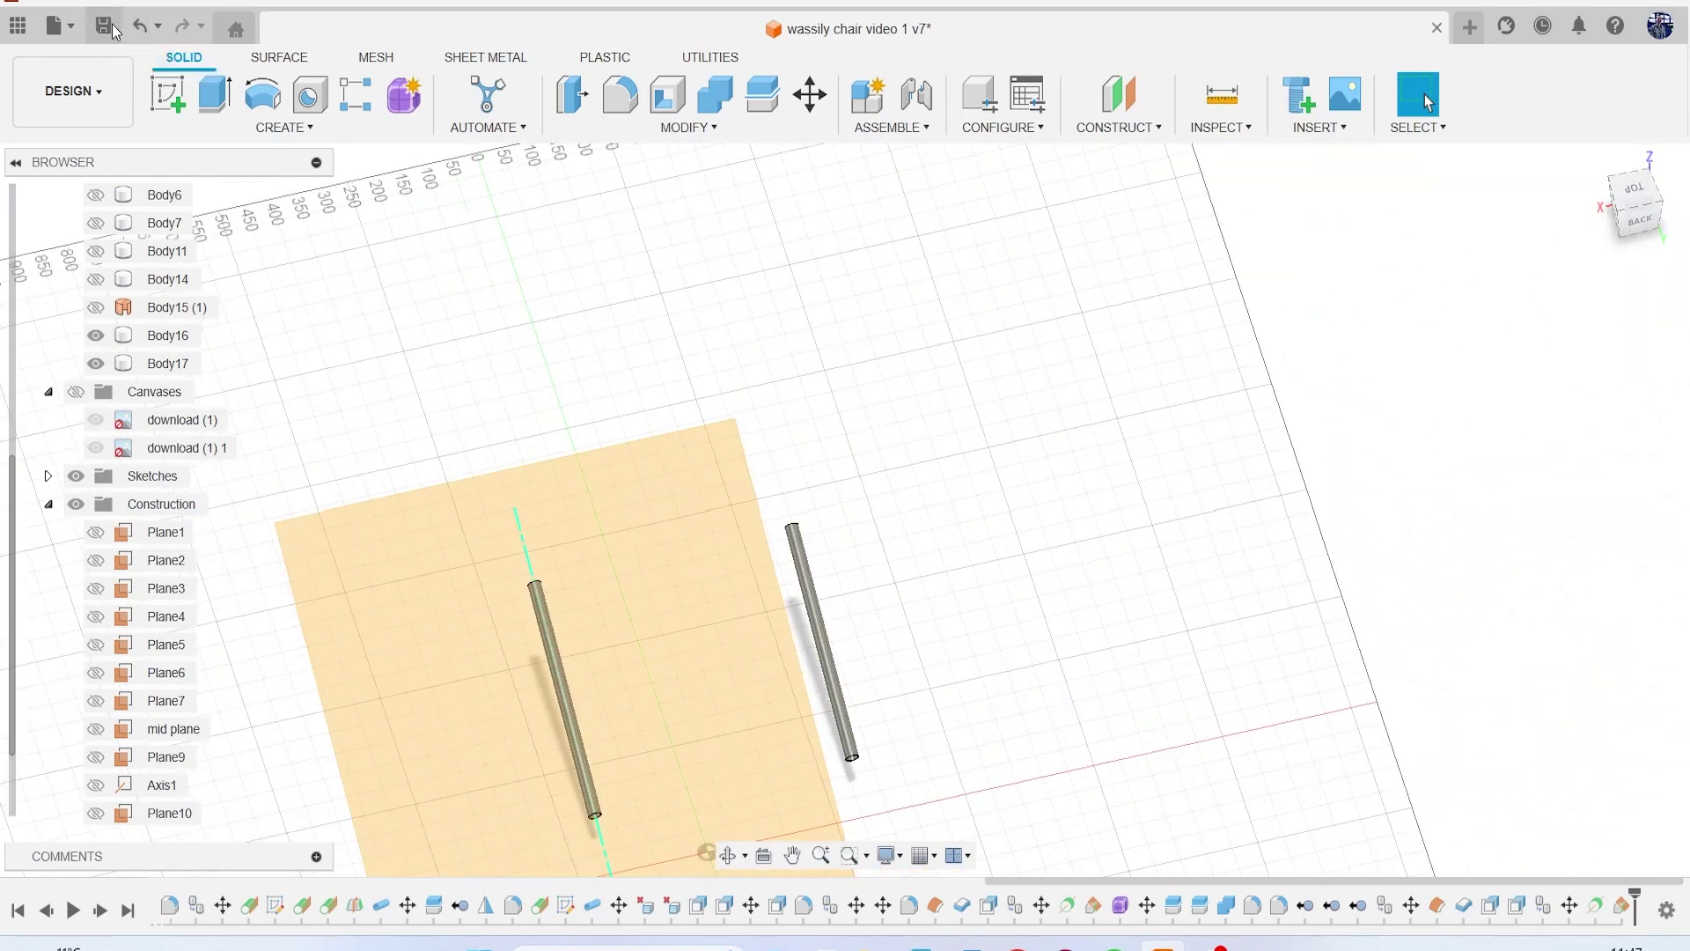
Step: Save the chair design as a new version
{"action": "key", "text": "ctrl+s"}
{"action": "left_click", "coordinate": [848, 526]}
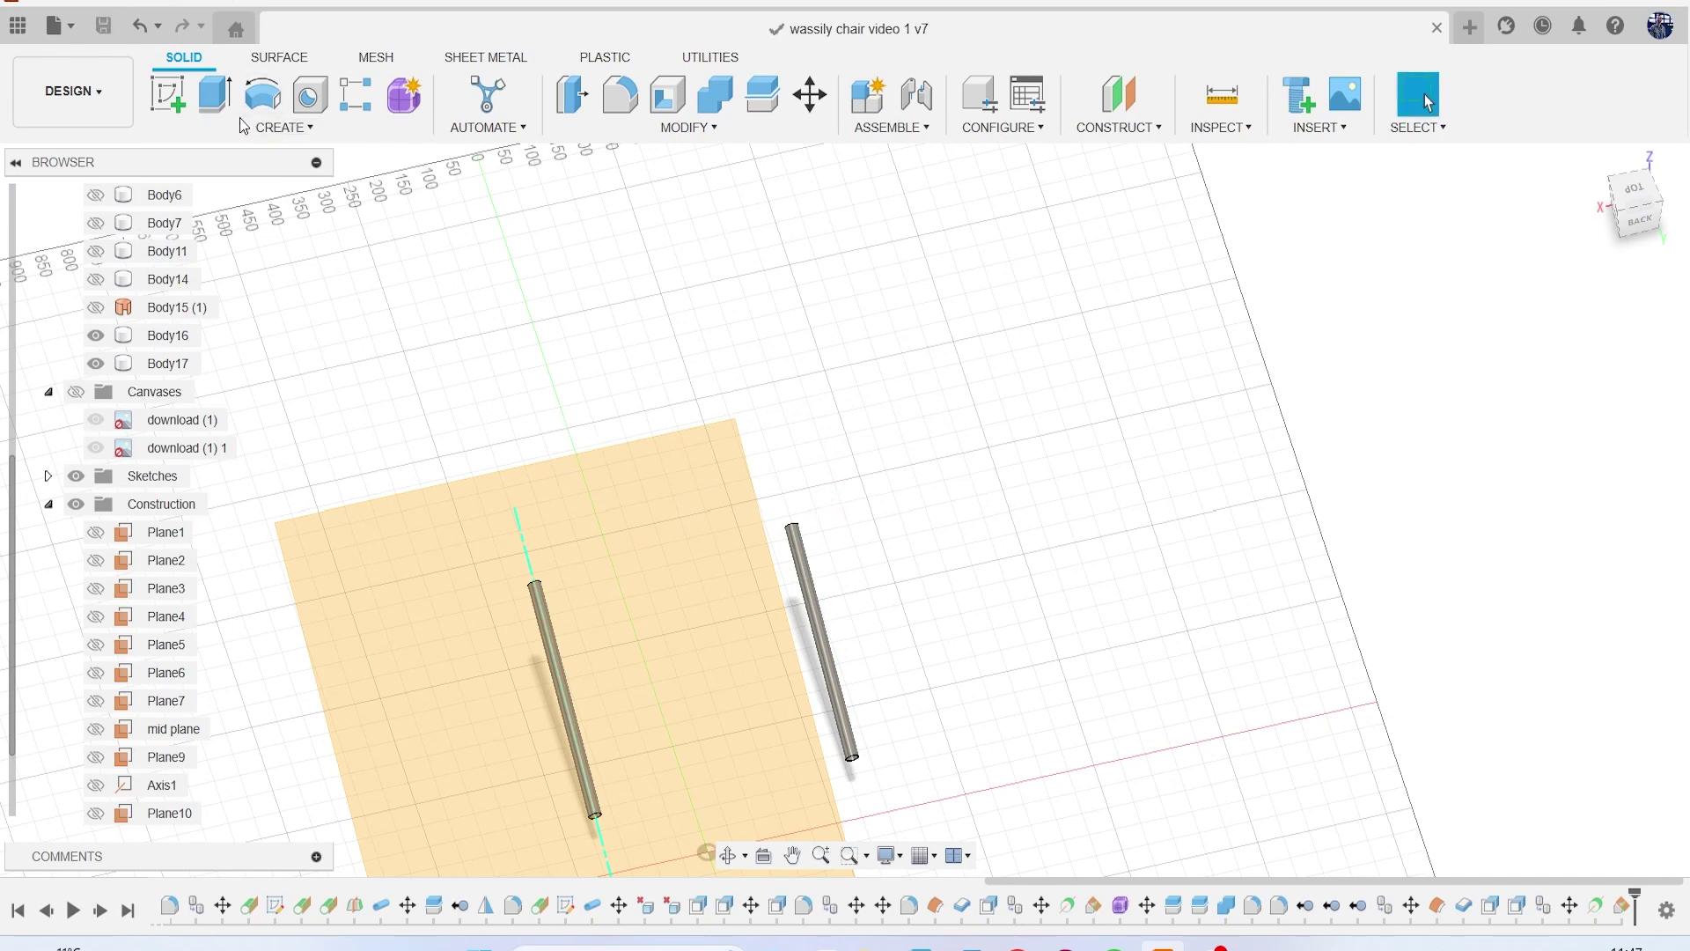
Step: Create an empty sketch on the new angled construction plane and finish it
{"action": "left_click", "coordinate": [168, 94]}
{"action": "left_click", "coordinate": [679, 520]}
{"action": "left_click", "coordinate": [663, 488]}
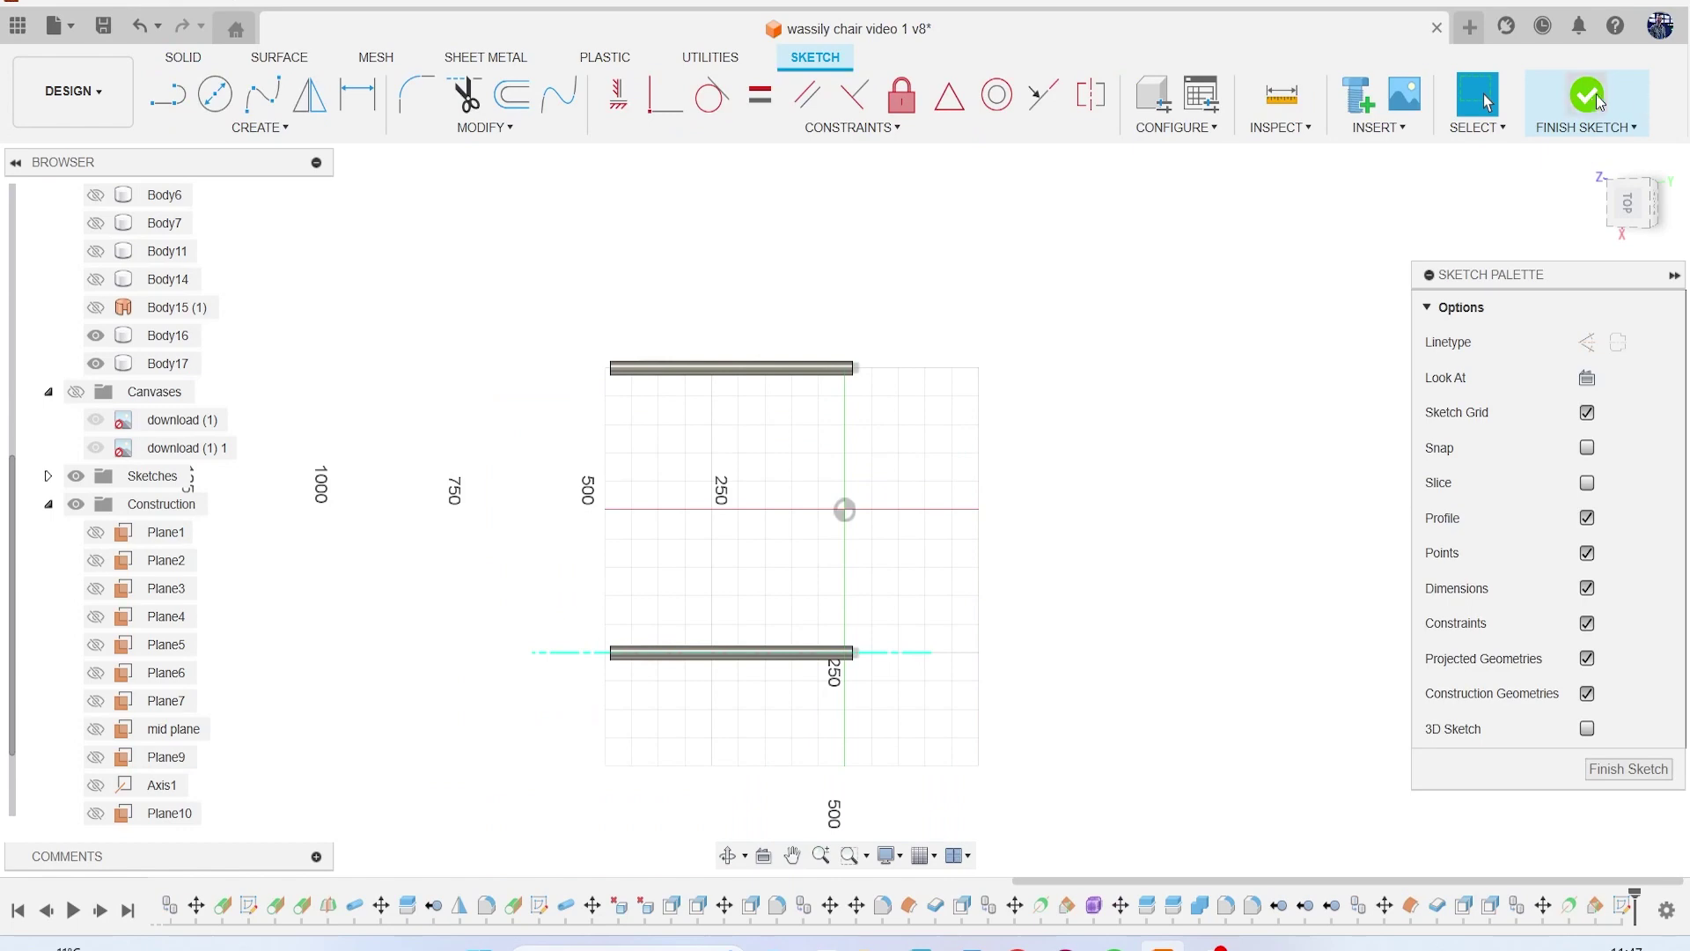
{"action": "left_click", "coordinate": [1595, 99]}
Step: Show the construction plane Plane11 and hide the construction axis Axis2
{"action": "scroll", "coordinate": [158, 713], "scroll_direction": "down", "scroll_amount": 1}
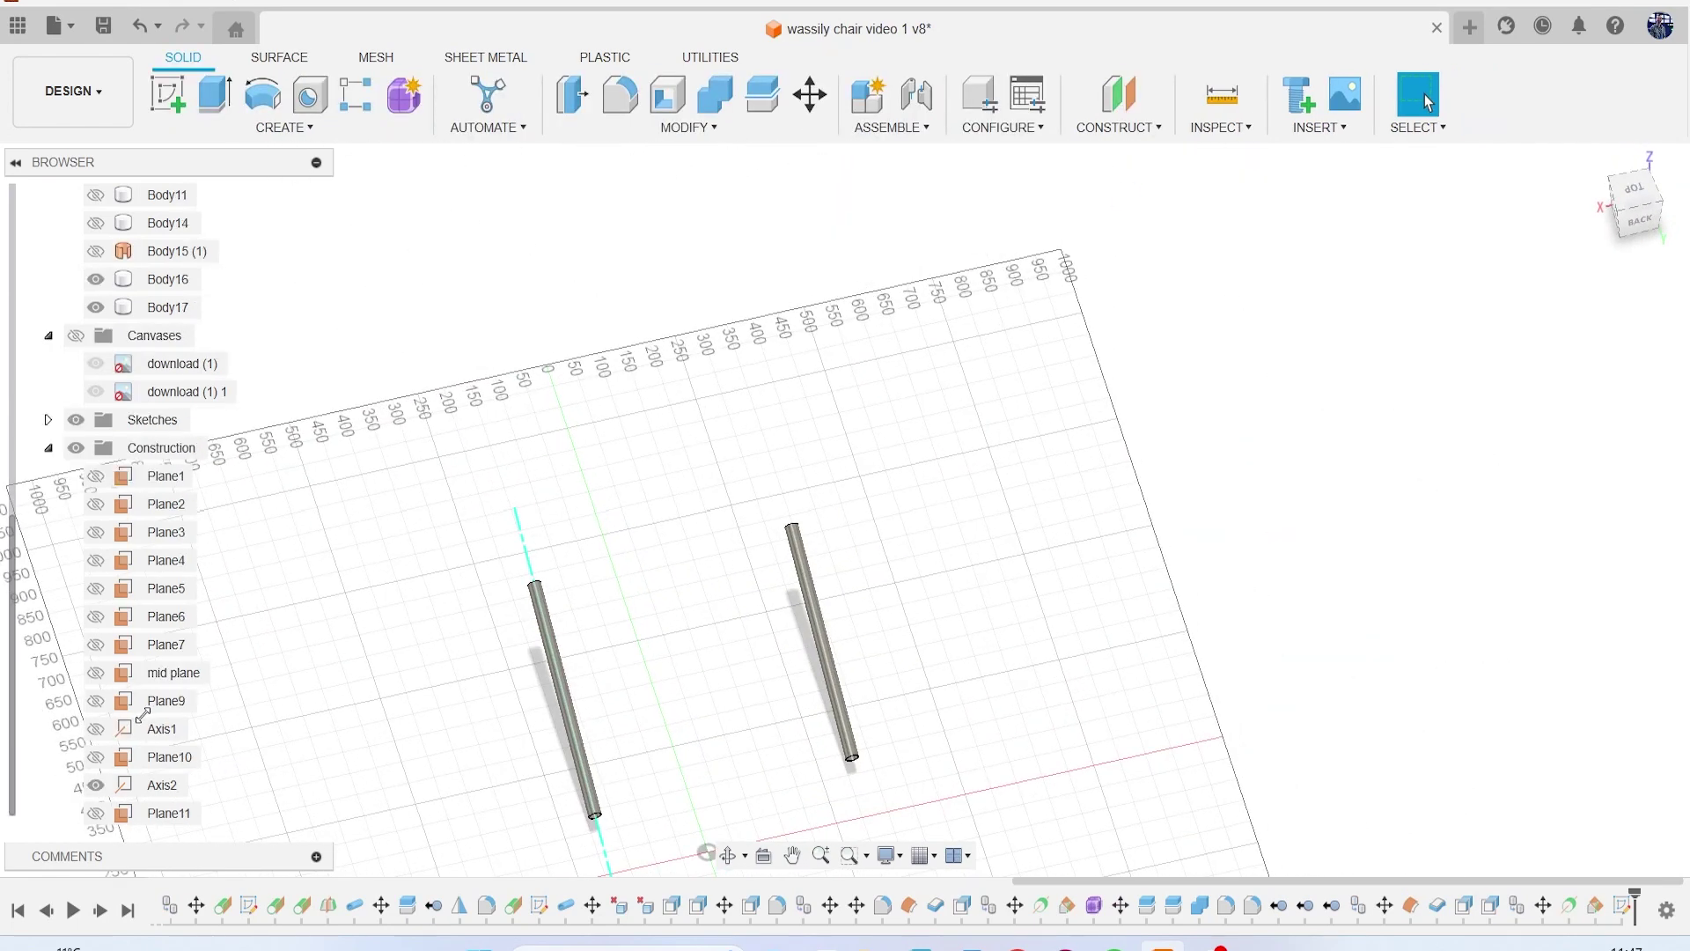
{"action": "left_click", "coordinate": [96, 813]}
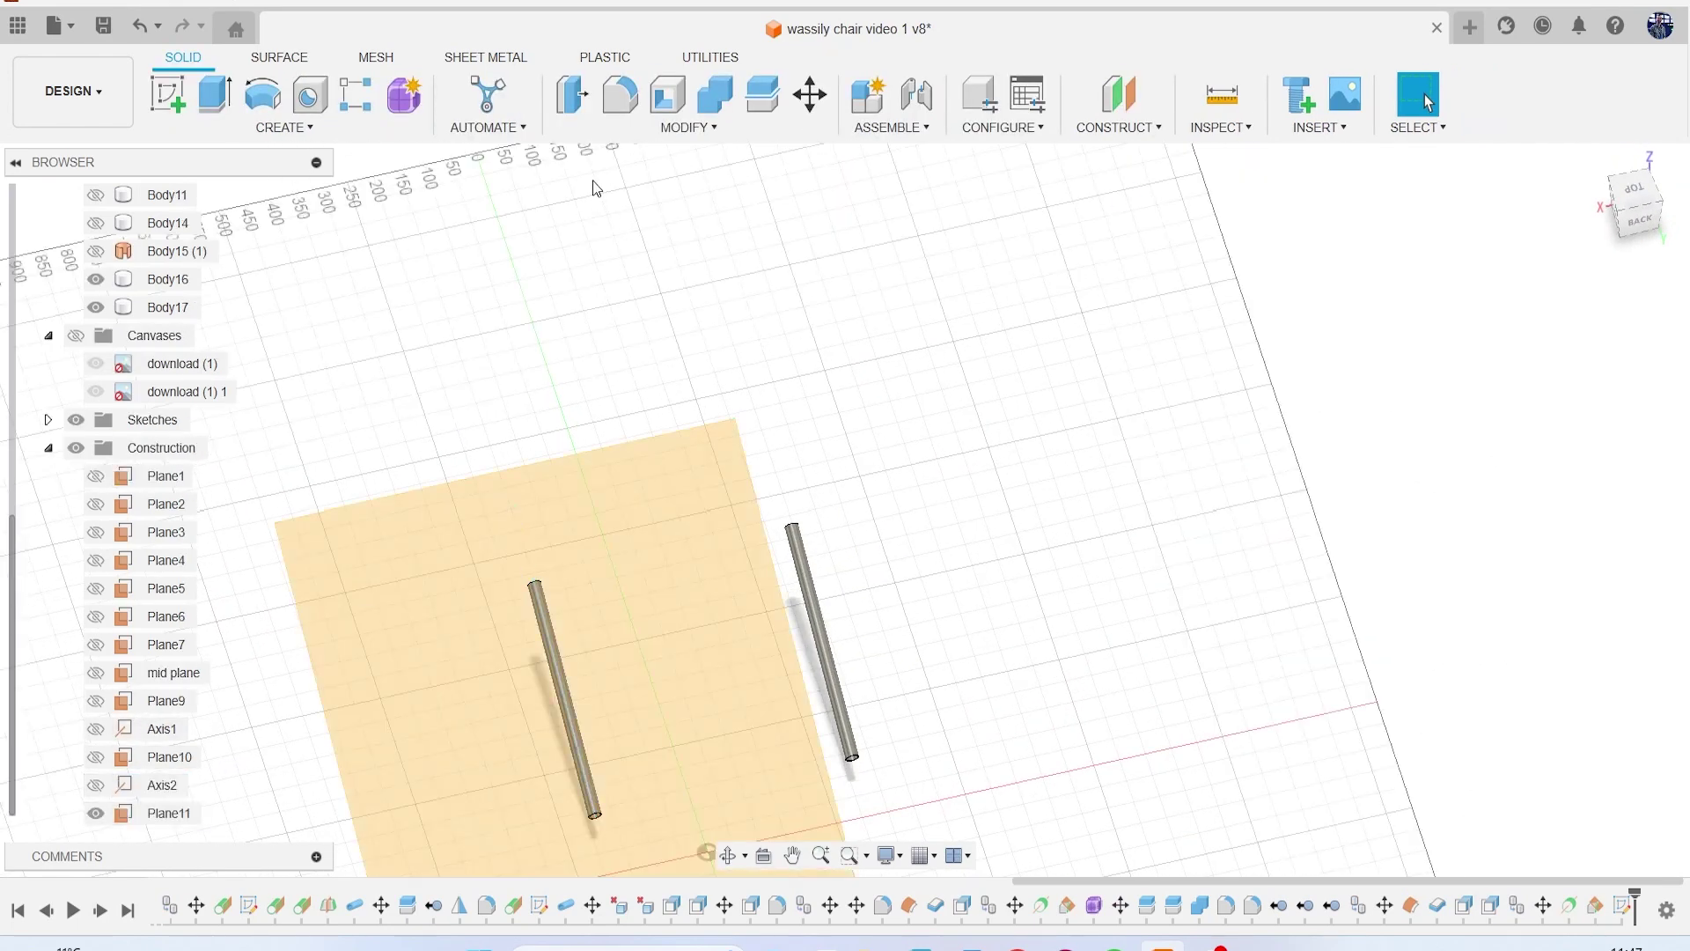
Step: Start a new form and begin a 2-point rectangular plane on Plane11, with its first corner at the end of a seat rod sleeve
{"action": "left_click", "coordinate": [404, 94]}
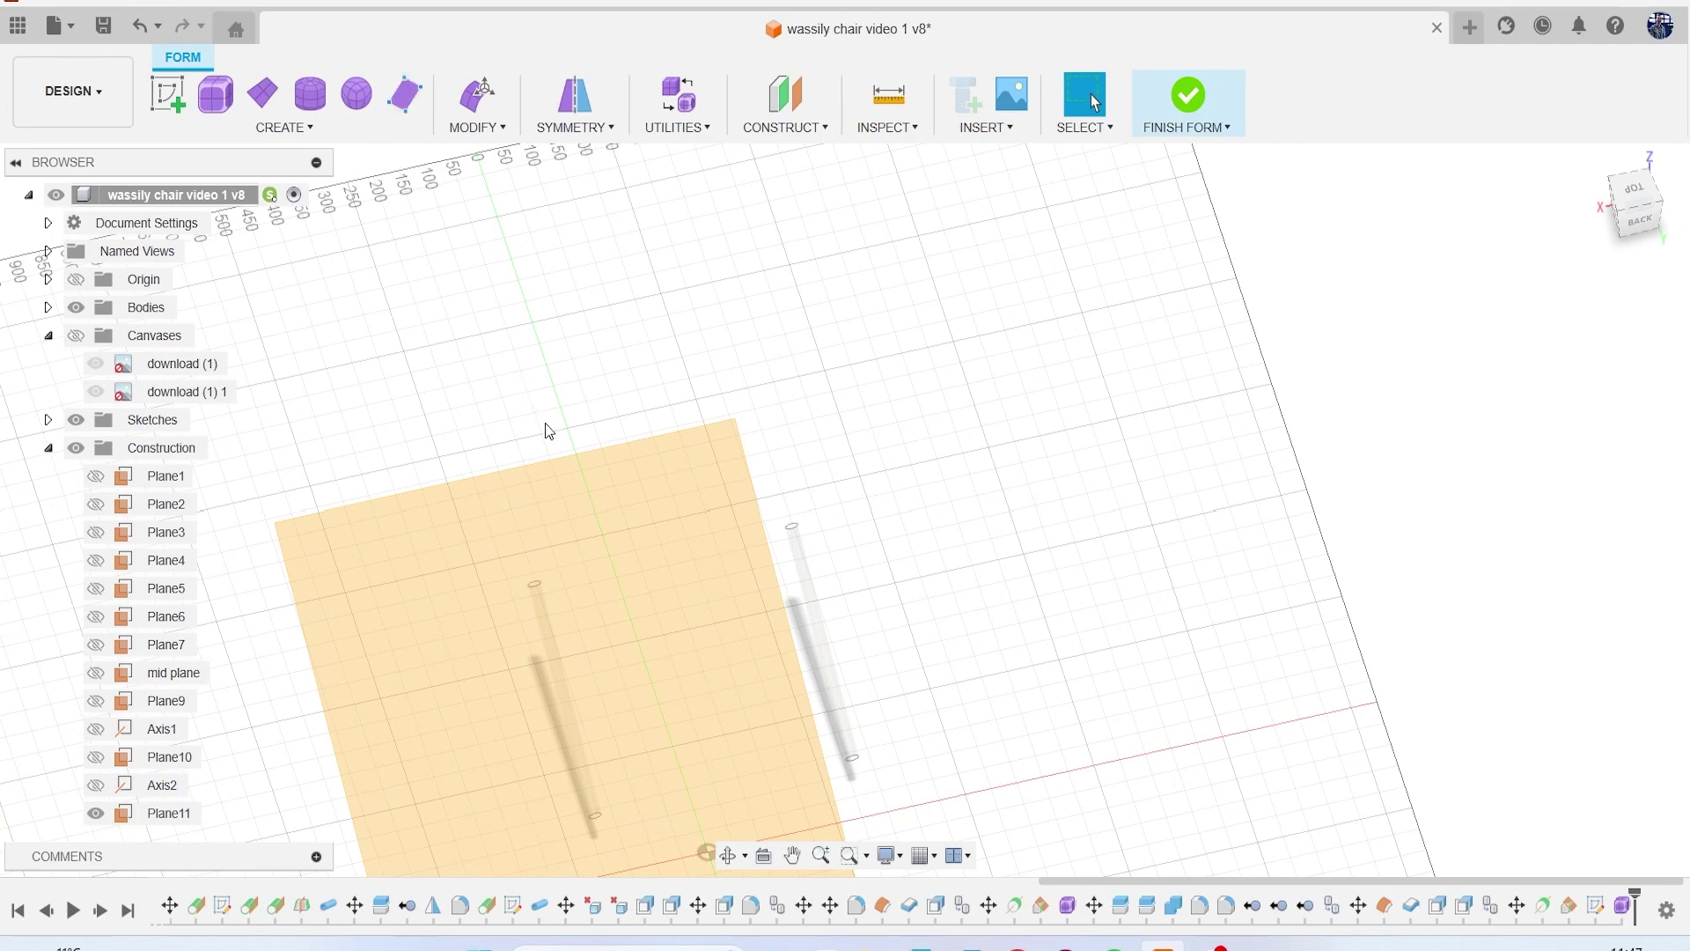
{"action": "left_click", "coordinate": [484, 521]}
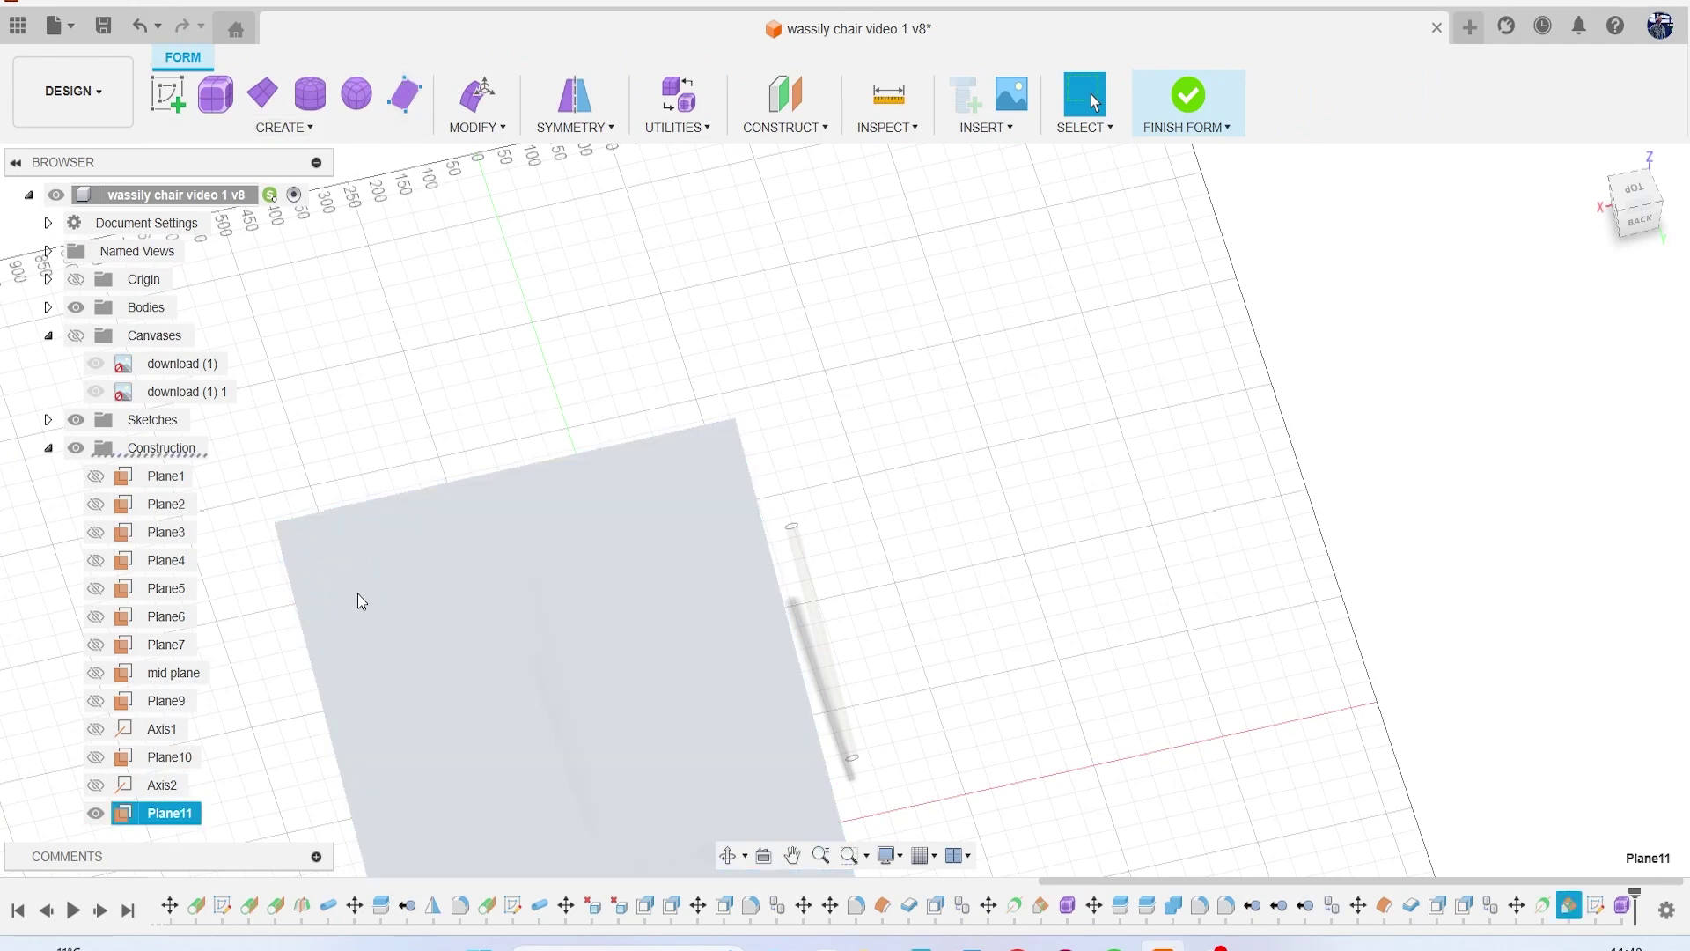
{"action": "left_click", "coordinate": [358, 594]}
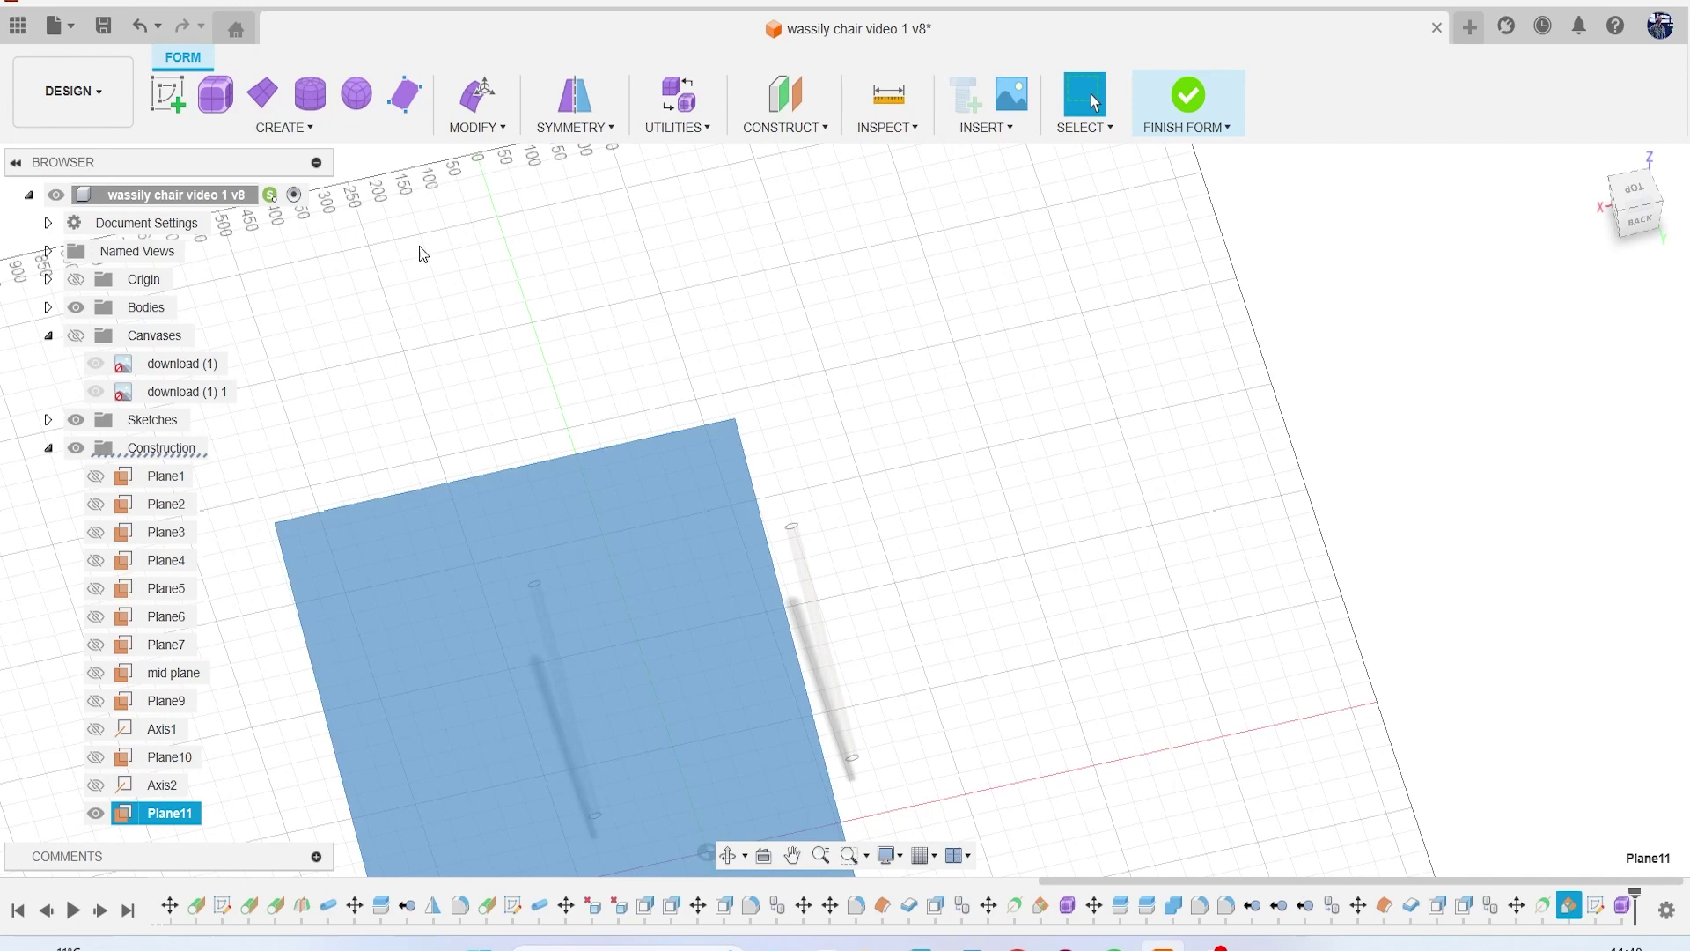
{"action": "left_click", "coordinate": [262, 94]}
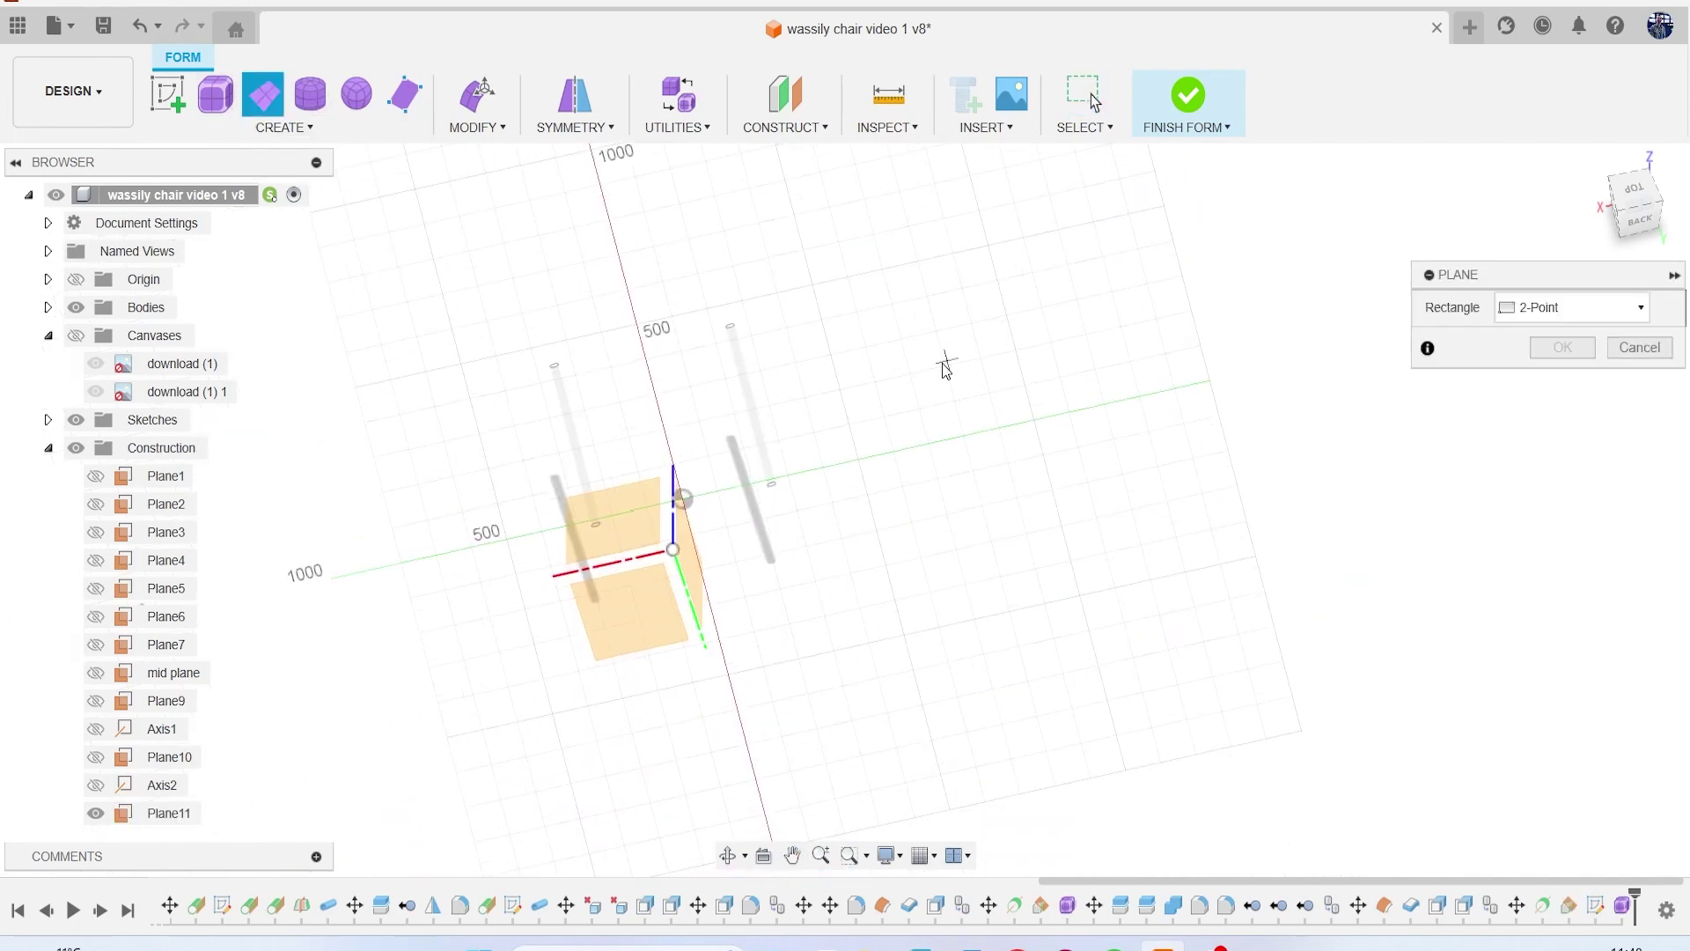
{"action": "mouse_move", "coordinate": [1641, 222]}
{"action": "left_mouse_down"}
{"action": "mouse_move", "coordinate": [1627, 202]}
{"action": "mouse_move", "coordinate": [1618, 229]}
{"action": "left_mouse_up"}
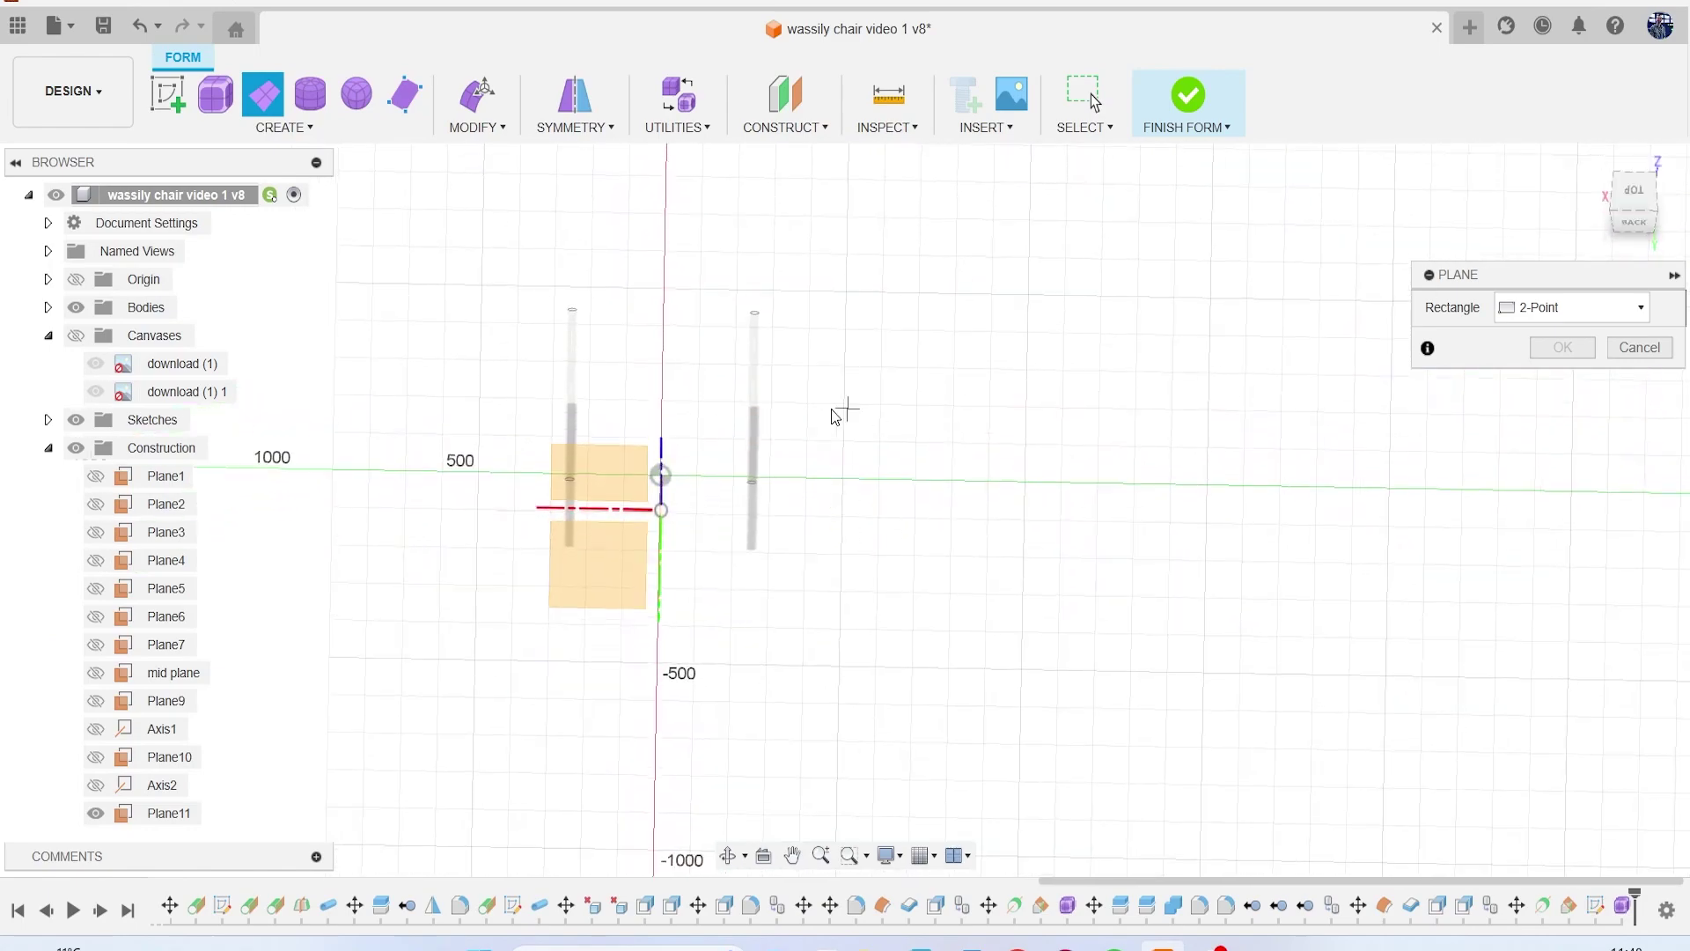
{"action": "scroll", "coordinate": [644, 379], "scroll_direction": "up", "scroll_amount": 5}
{"action": "middle_click_drag", "start_coordinate": [487, 297], "coordinate": [630, 442]}
{"action": "scroll", "coordinate": [574, 383], "scroll_direction": "up", "scroll_amount": 3}
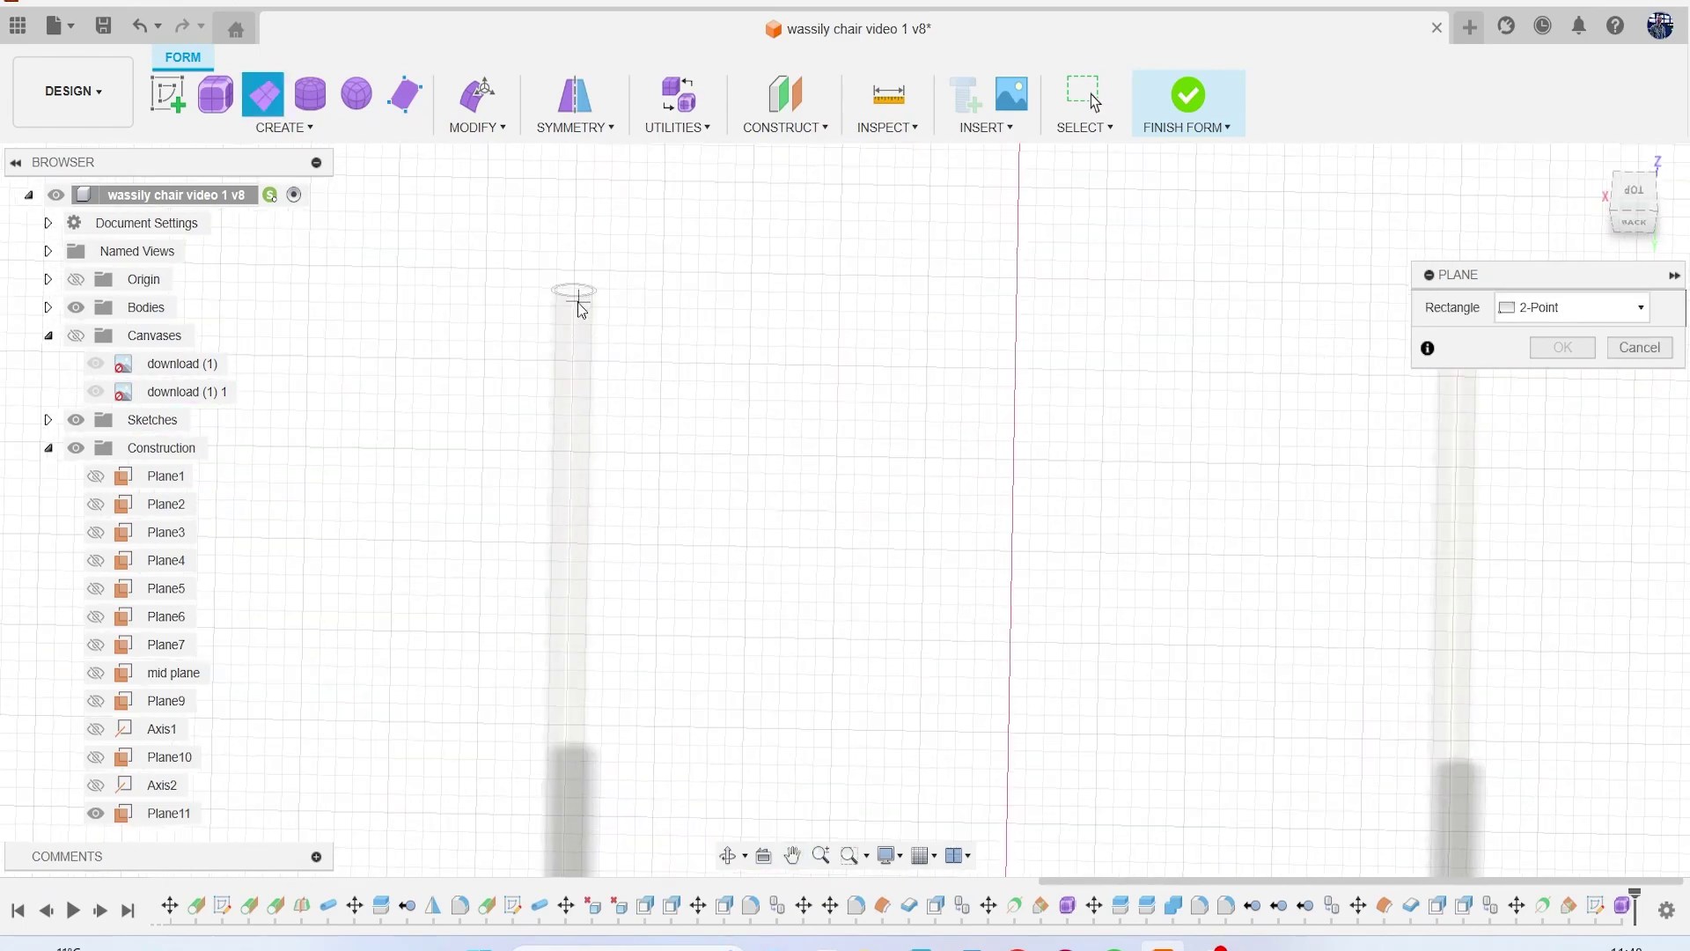
{"action": "scroll", "coordinate": [577, 308], "scroll_direction": "up", "scroll_amount": 3}
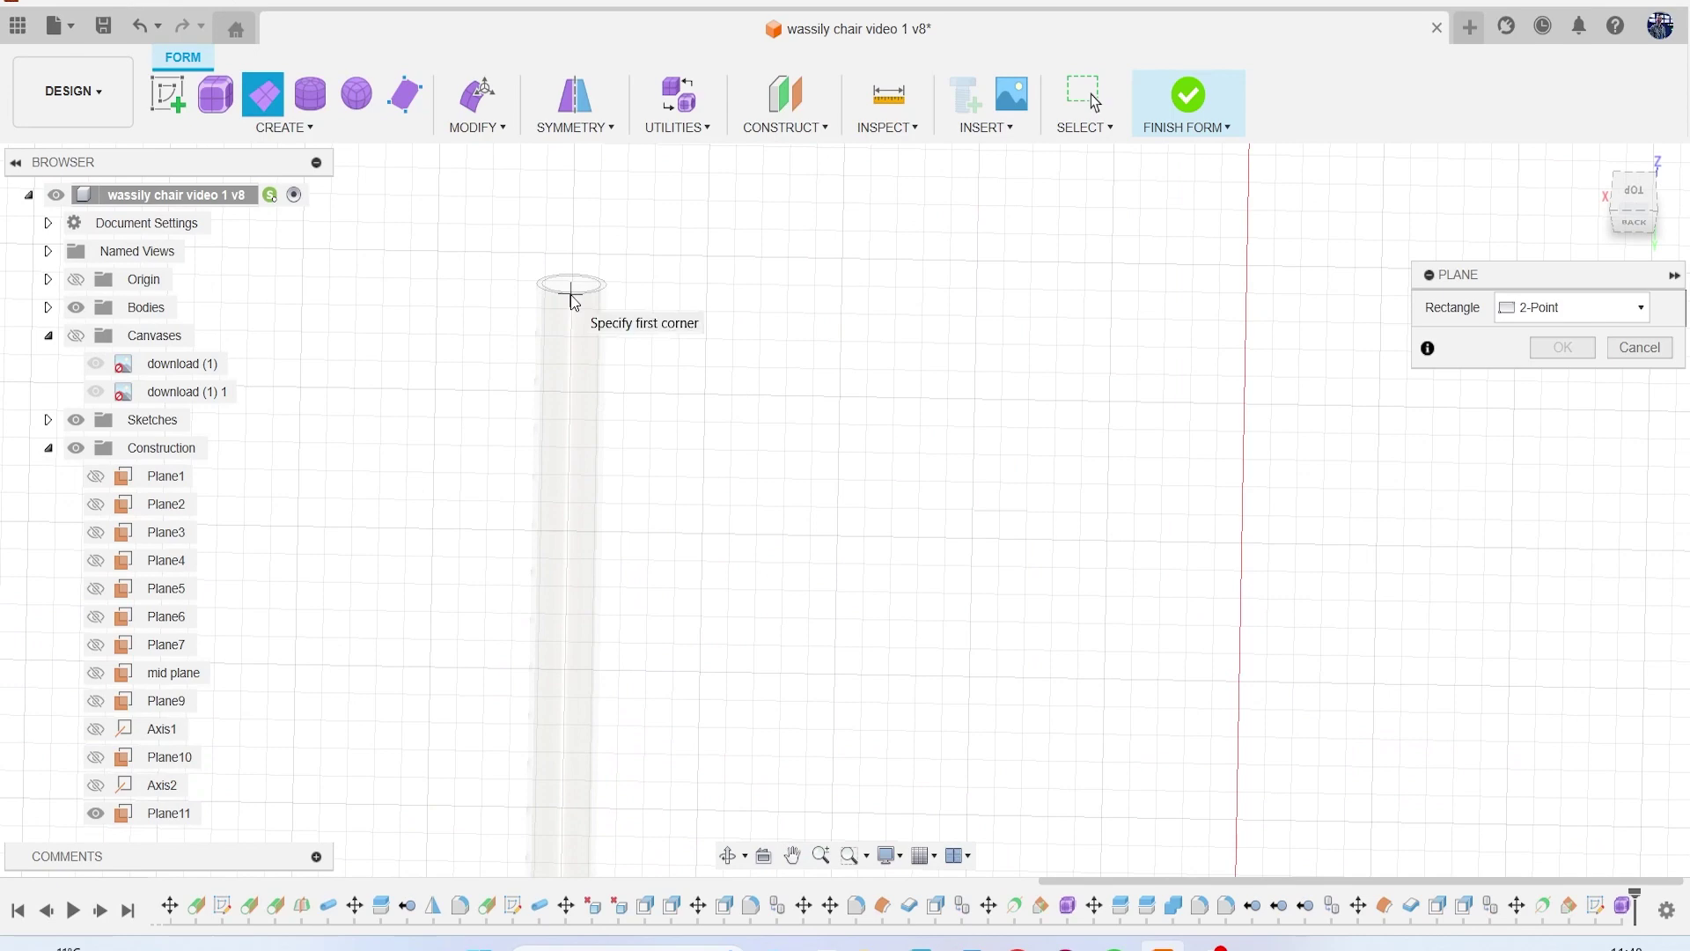
Step: Create a rectangular form plane about 437 by 500 mm between the two tubes' centres, with 2 length faces and 4 width faces
{"action": "scroll", "coordinate": [792, 528], "scroll_direction": "down", "scroll_amount": 7}
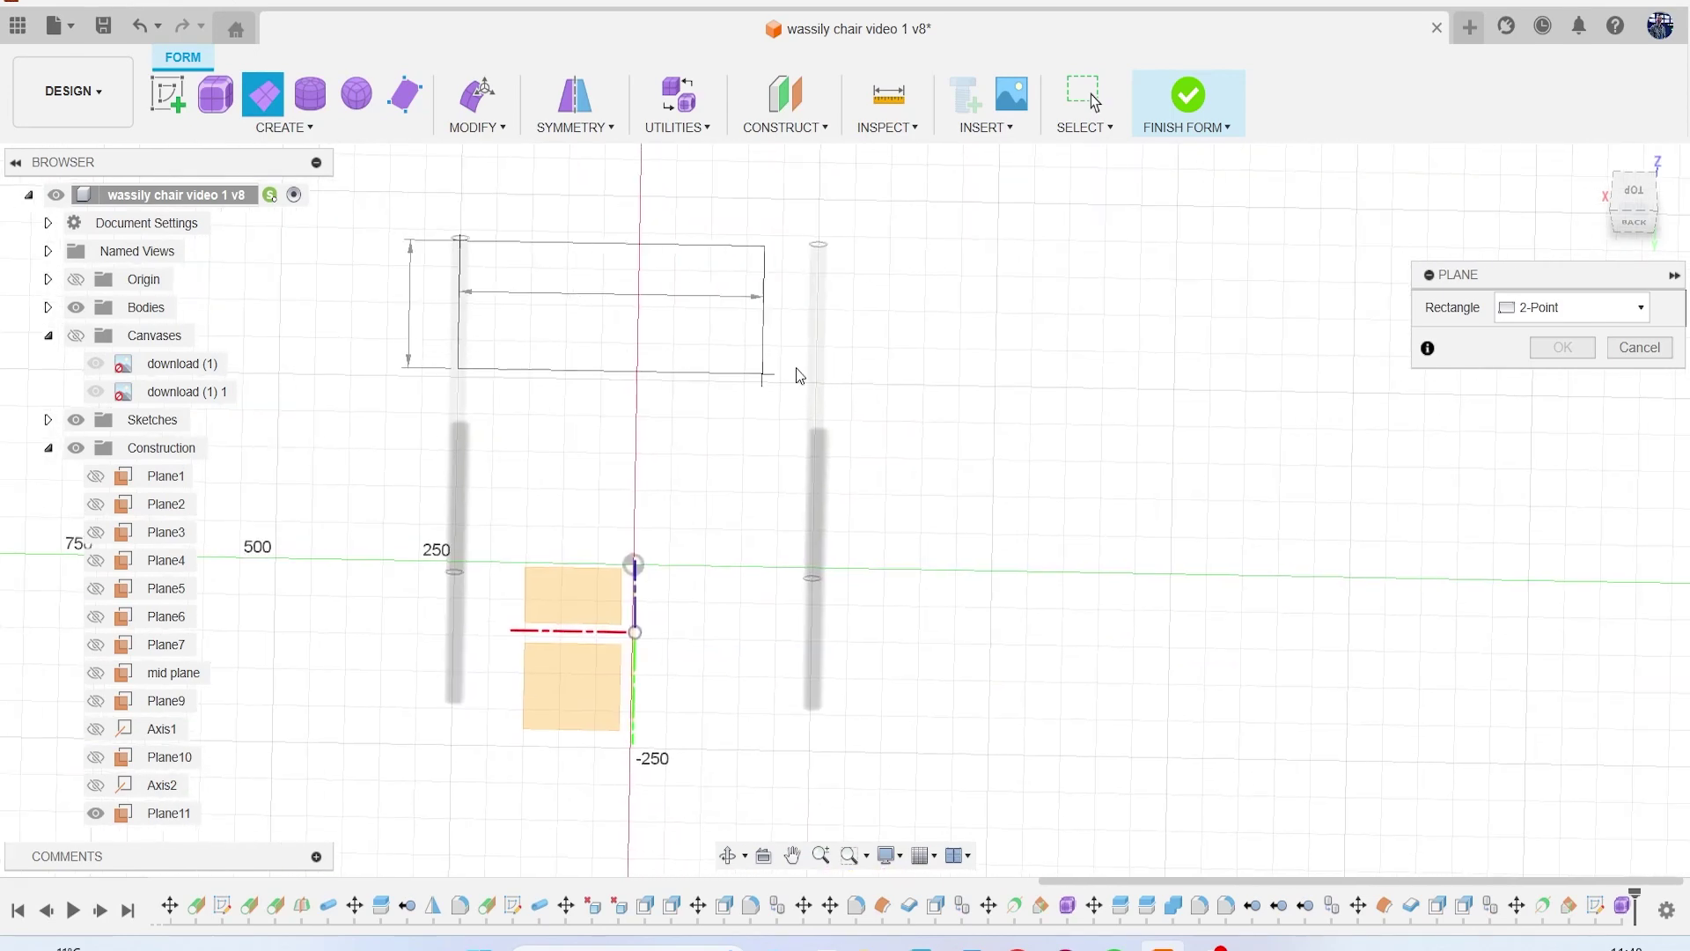
{"action": "mouse_move", "coordinate": [1625, 223]}
{"action": "left_mouse_down"}
{"action": "mouse_move", "coordinate": [1670, 141]}
{"action": "mouse_move", "coordinate": [1623, 204]}
{"action": "left_mouse_up"}
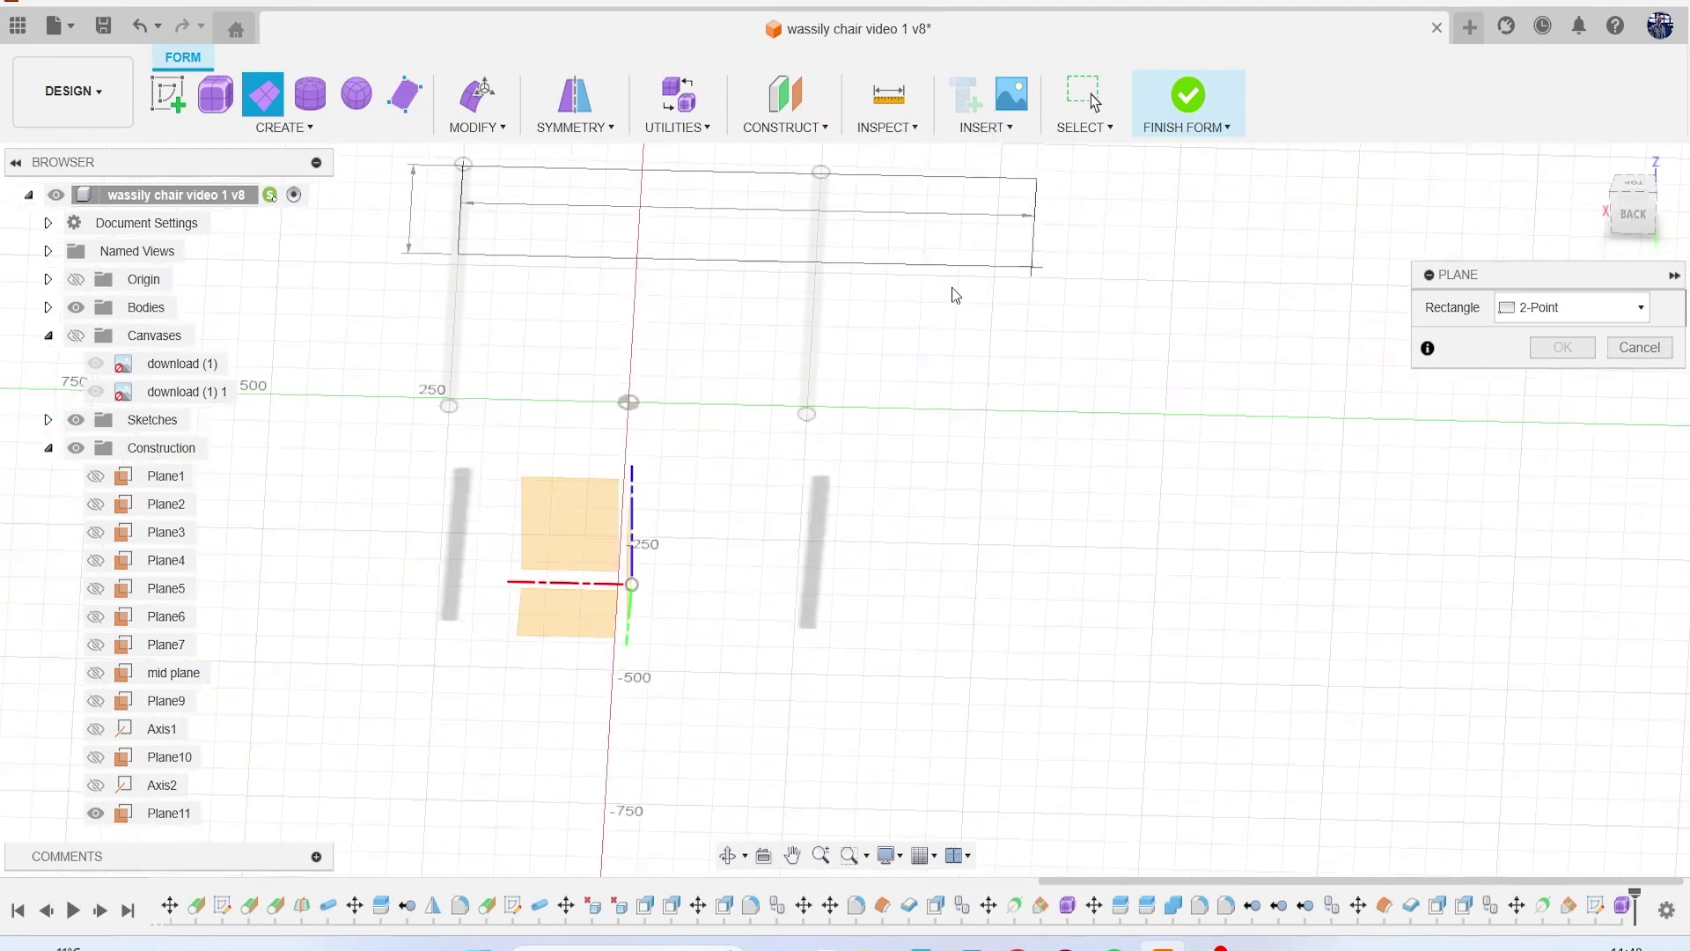
{"action": "scroll", "coordinate": [762, 359], "scroll_direction": "up", "scroll_amount": 4}
{"action": "scroll", "coordinate": [770, 372], "scroll_direction": "up", "scroll_amount": 3}
{"action": "scroll", "coordinate": [930, 568], "scroll_direction": "up", "scroll_amount": 3}
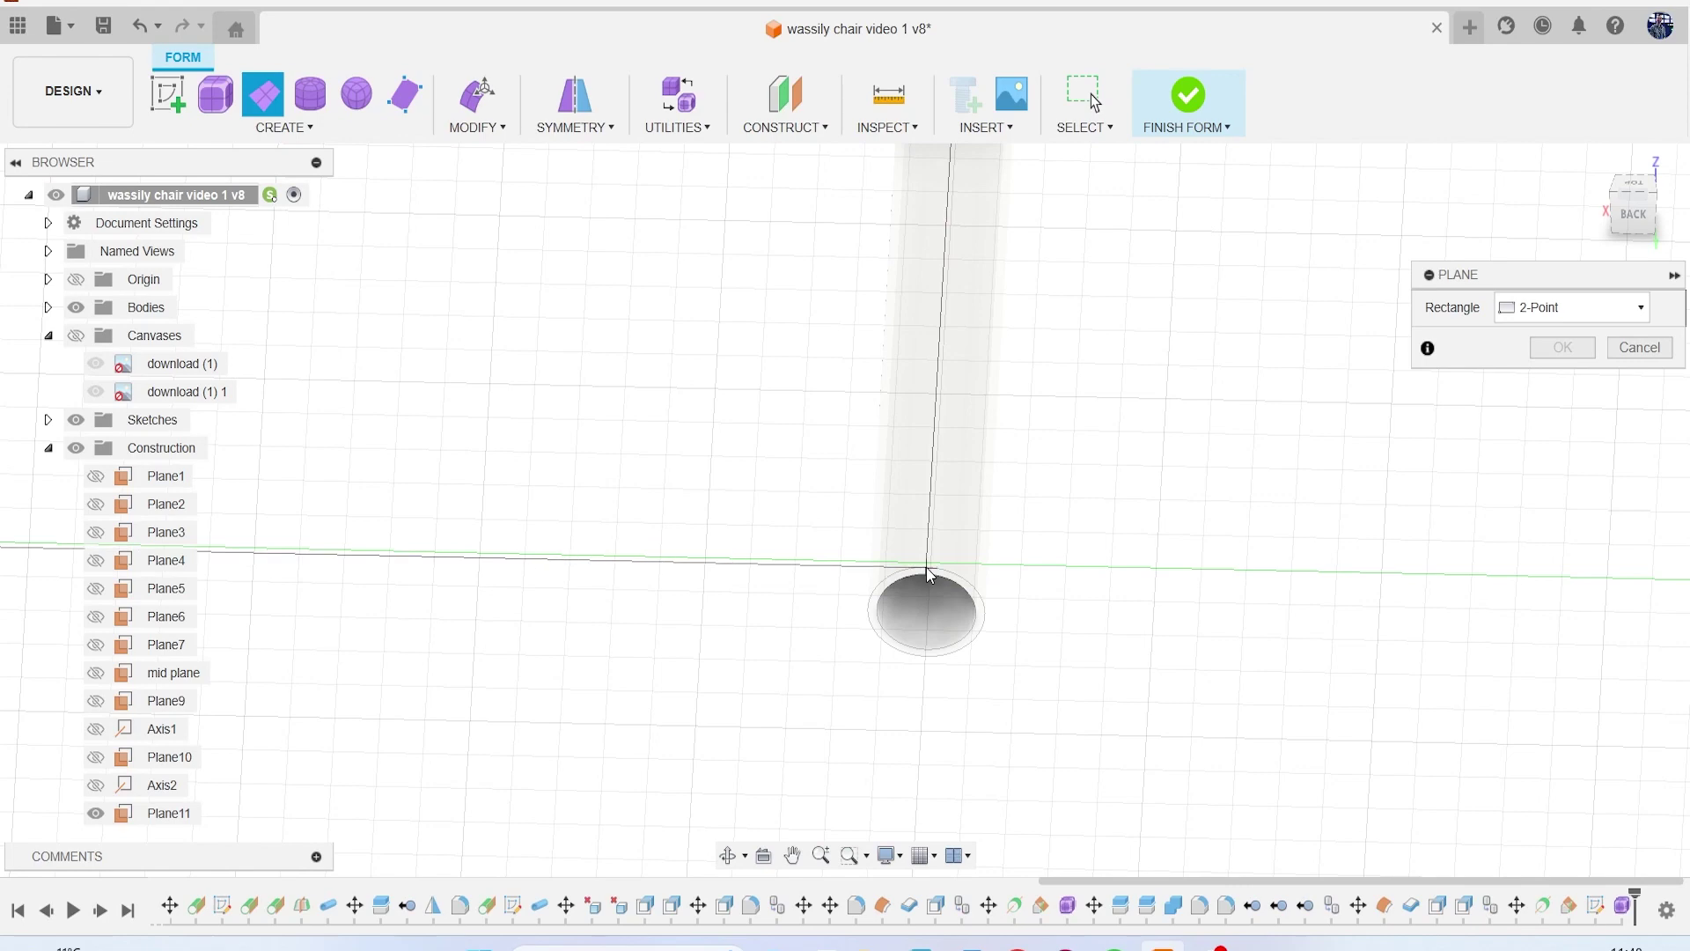
{"action": "left_click", "coordinate": [927, 568]}
{"action": "left_click", "coordinate": [926, 567]}
{"action": "scroll", "coordinate": [930, 567], "scroll_direction": "down", "scroll_amount": 5}
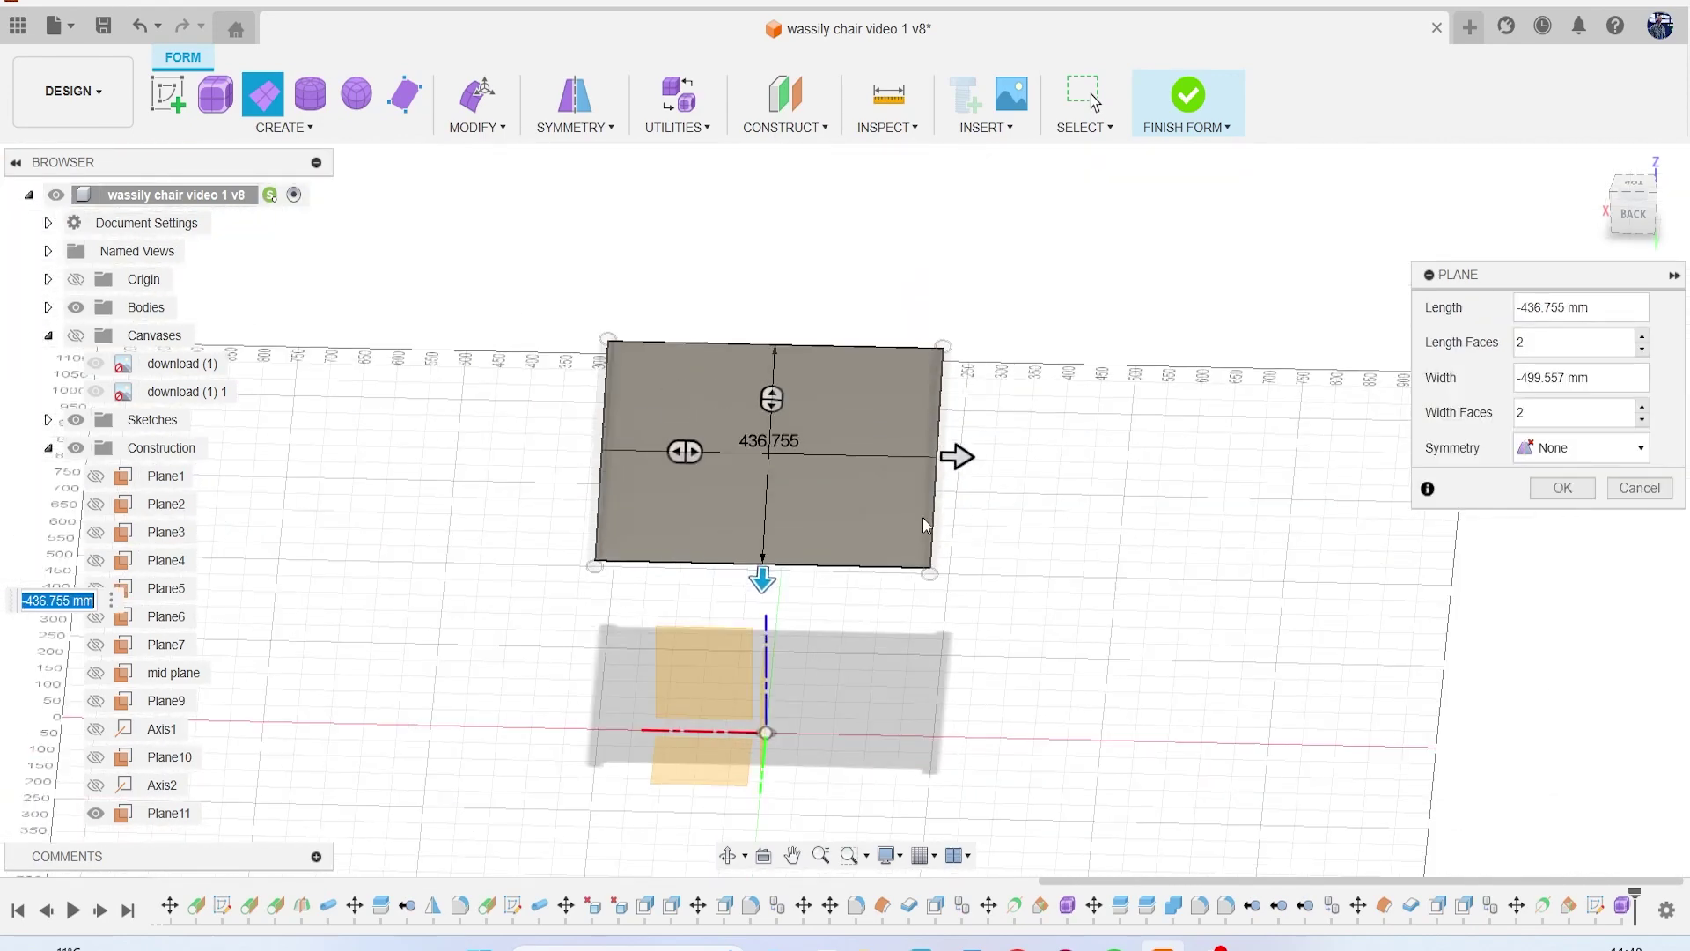
{"action": "mouse_move", "coordinate": [1620, 203]}
{"action": "left_mouse_down"}
{"action": "mouse_move", "coordinate": [1631, 159]}
{"action": "mouse_move", "coordinate": [1625, 200]}
{"action": "left_mouse_up"}
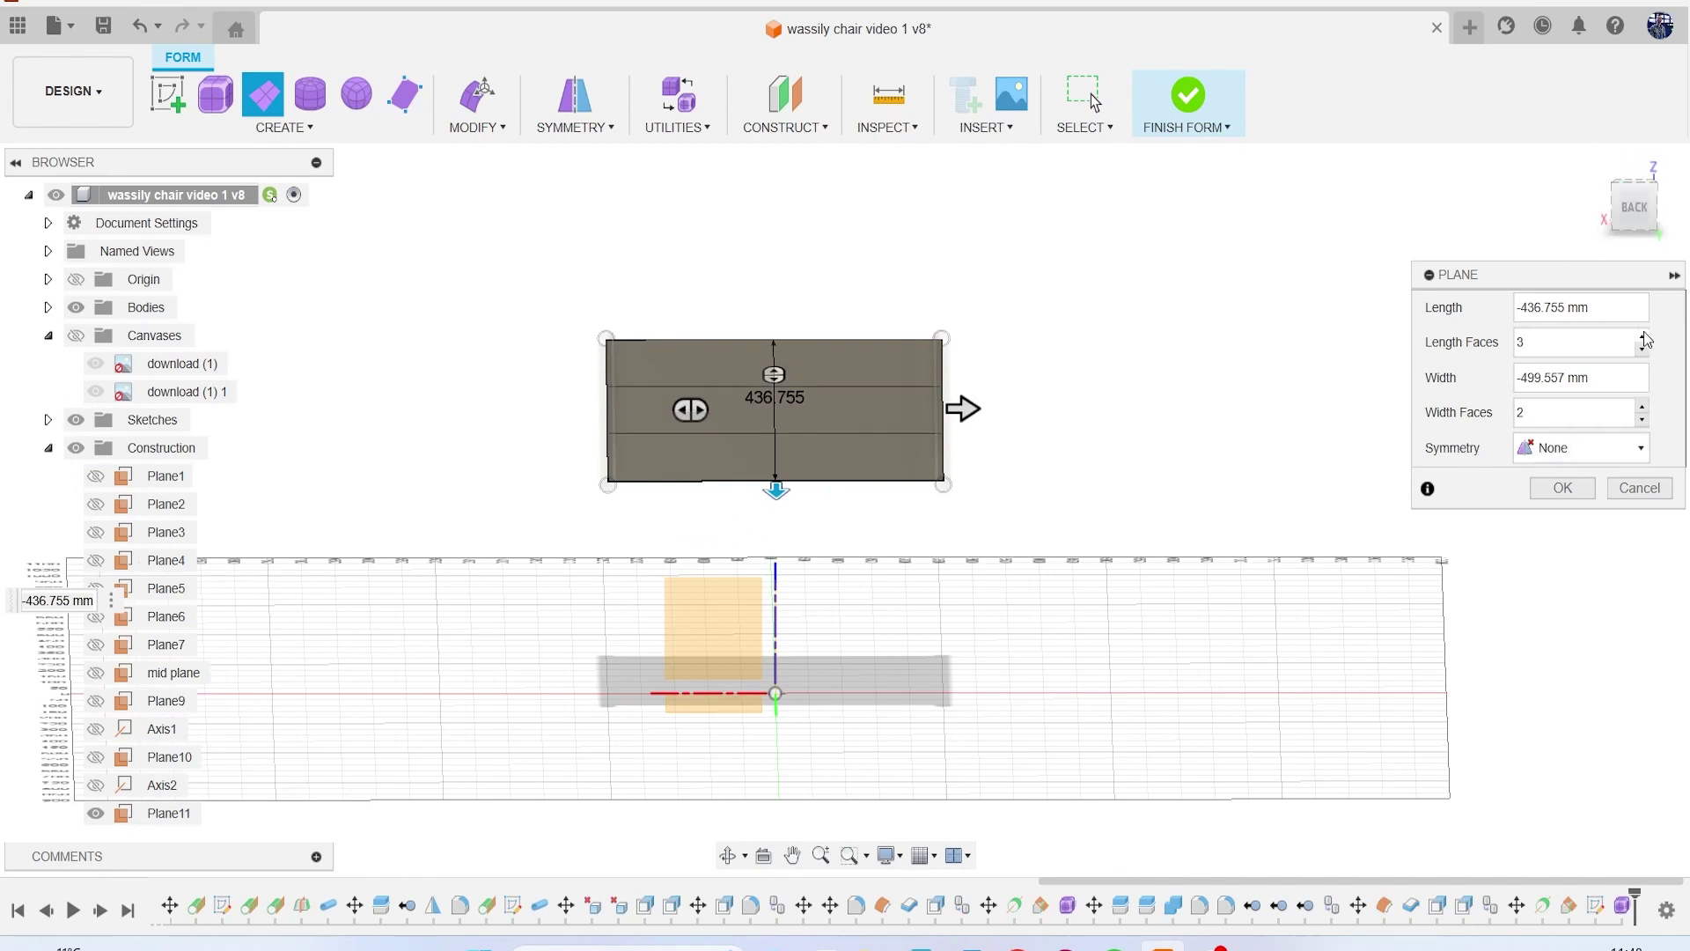
{"action": "left_click", "coordinate": [1576, 489]}
Step: Edit the form by lowering the plane's middle cross edges about 9.4 mm with soft modification enabled
{"action": "mouse_move", "coordinate": [1621, 206]}
{"action": "left_mouse_down"}
{"action": "mouse_move", "coordinate": [1616, 170]}
{"action": "mouse_move", "coordinate": [1649, 184]}
{"action": "mouse_move", "coordinate": [1631, 204]}
{"action": "mouse_move", "coordinate": [1642, 193]}
{"action": "left_mouse_up"}
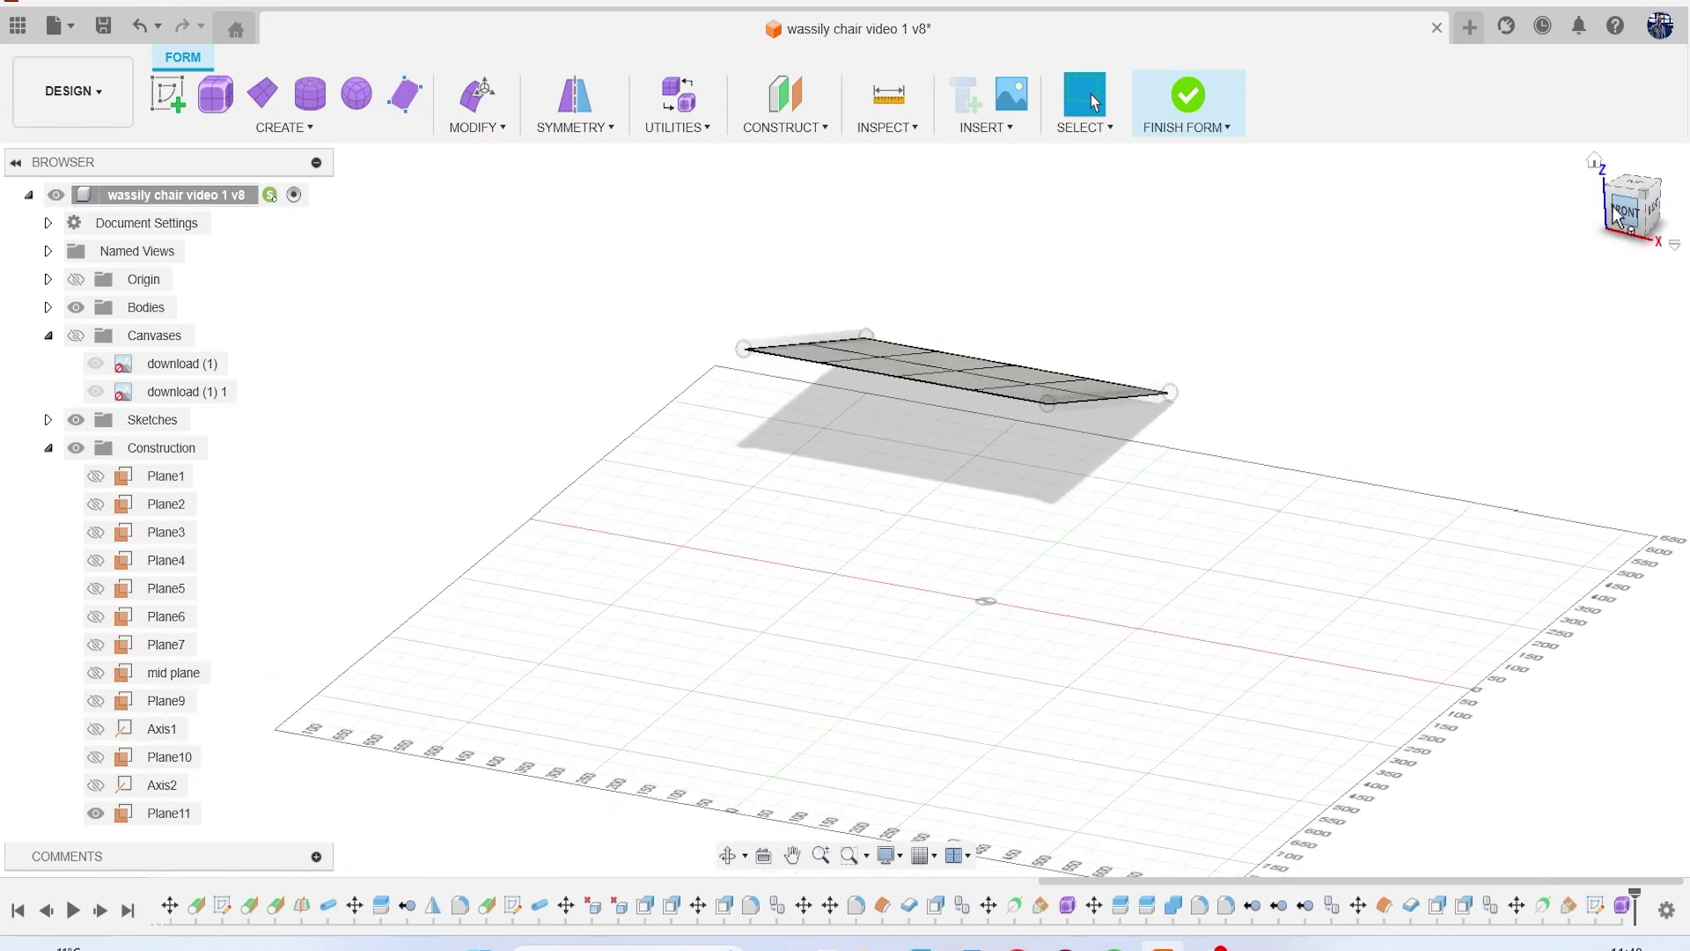
{"action": "middle_click_drag", "start_coordinate": [809, 275], "coordinate": [668, 319]}
{"action": "scroll", "coordinate": [667, 318], "scroll_direction": "down", "scroll_amount": 1}
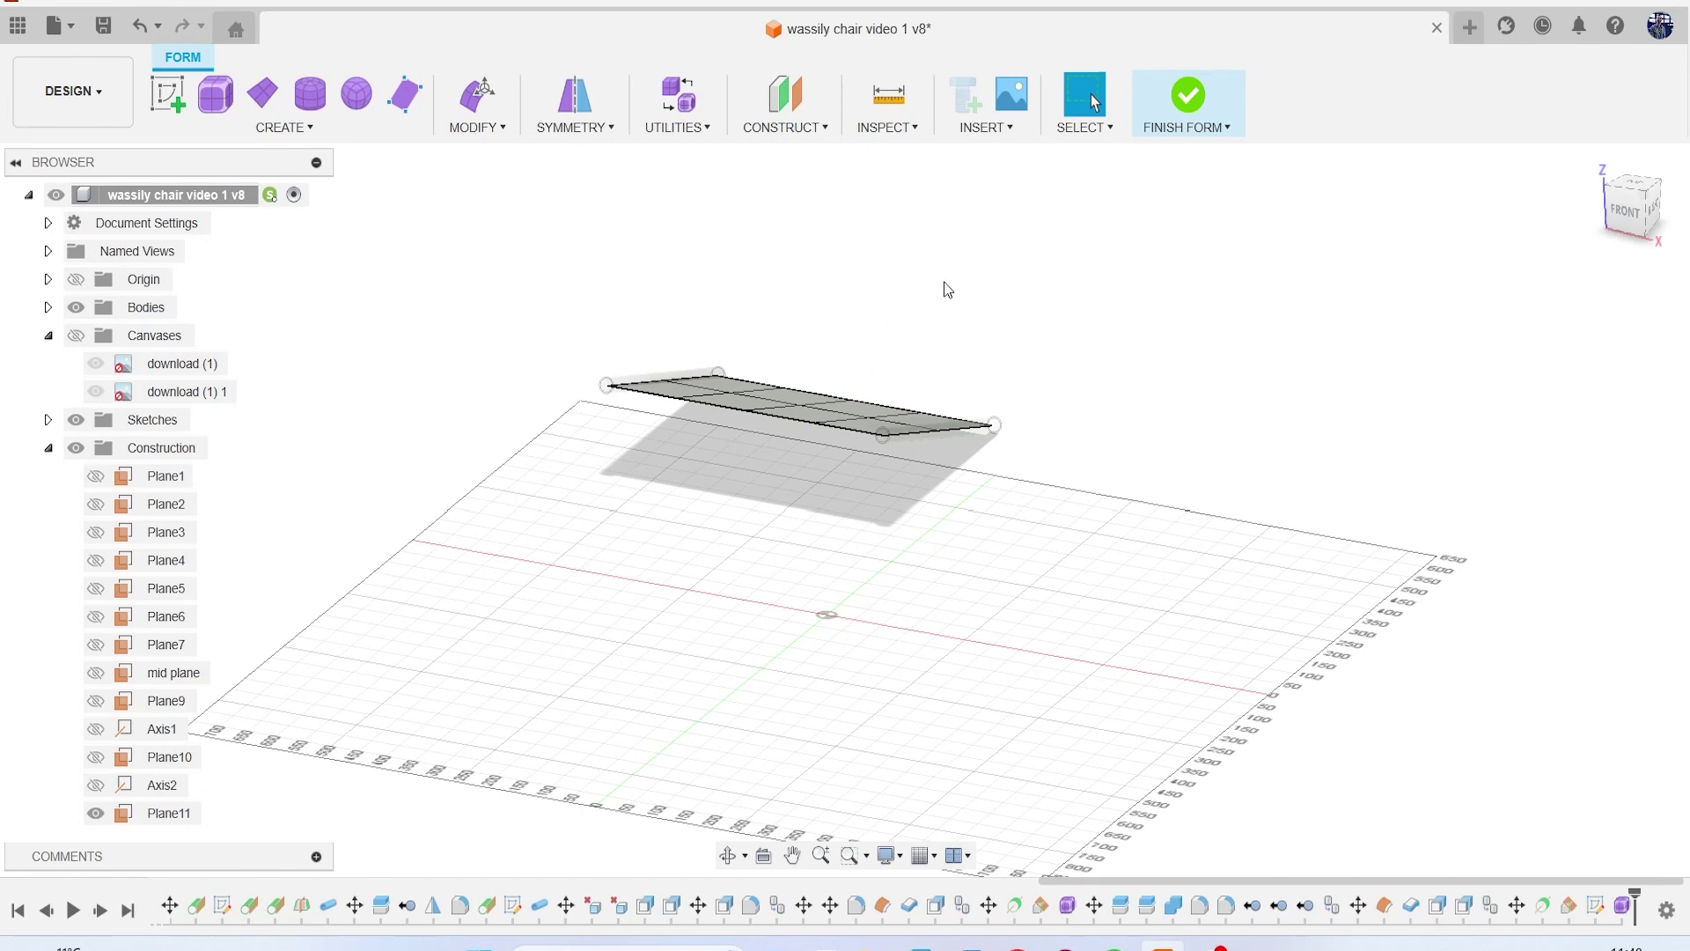
{"action": "right_click", "coordinate": [840, 298]}
{"action": "left_click", "coordinate": [887, 262]}
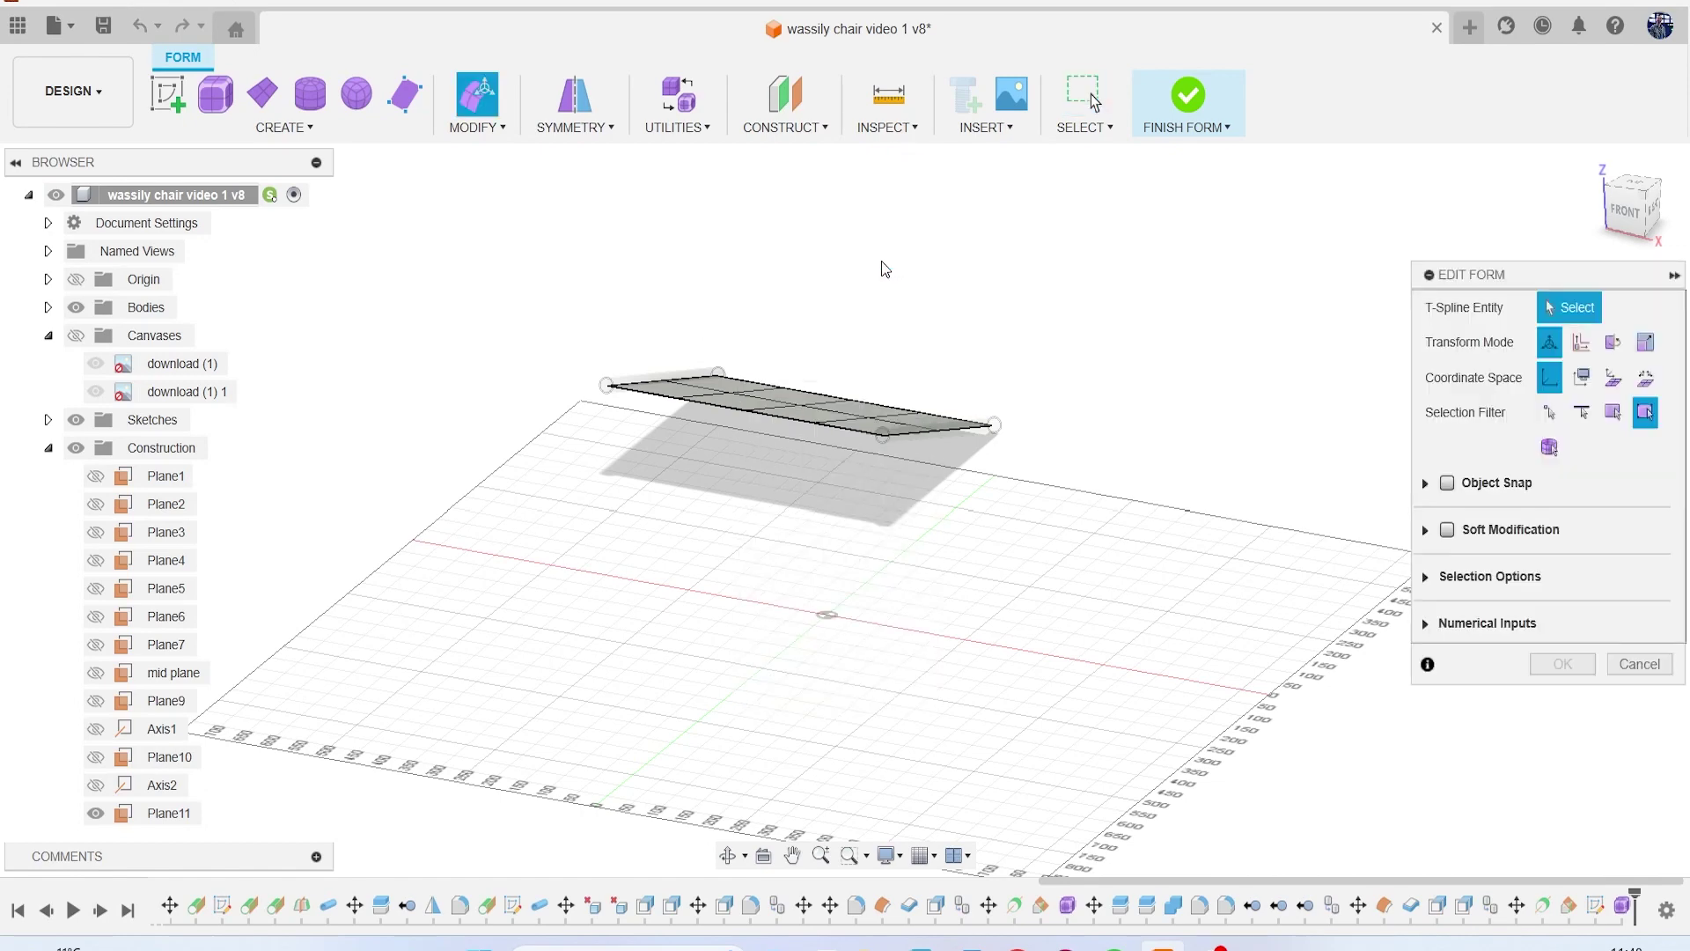
{"action": "scroll", "coordinate": [785, 391], "scroll_direction": "up", "scroll_amount": 3}
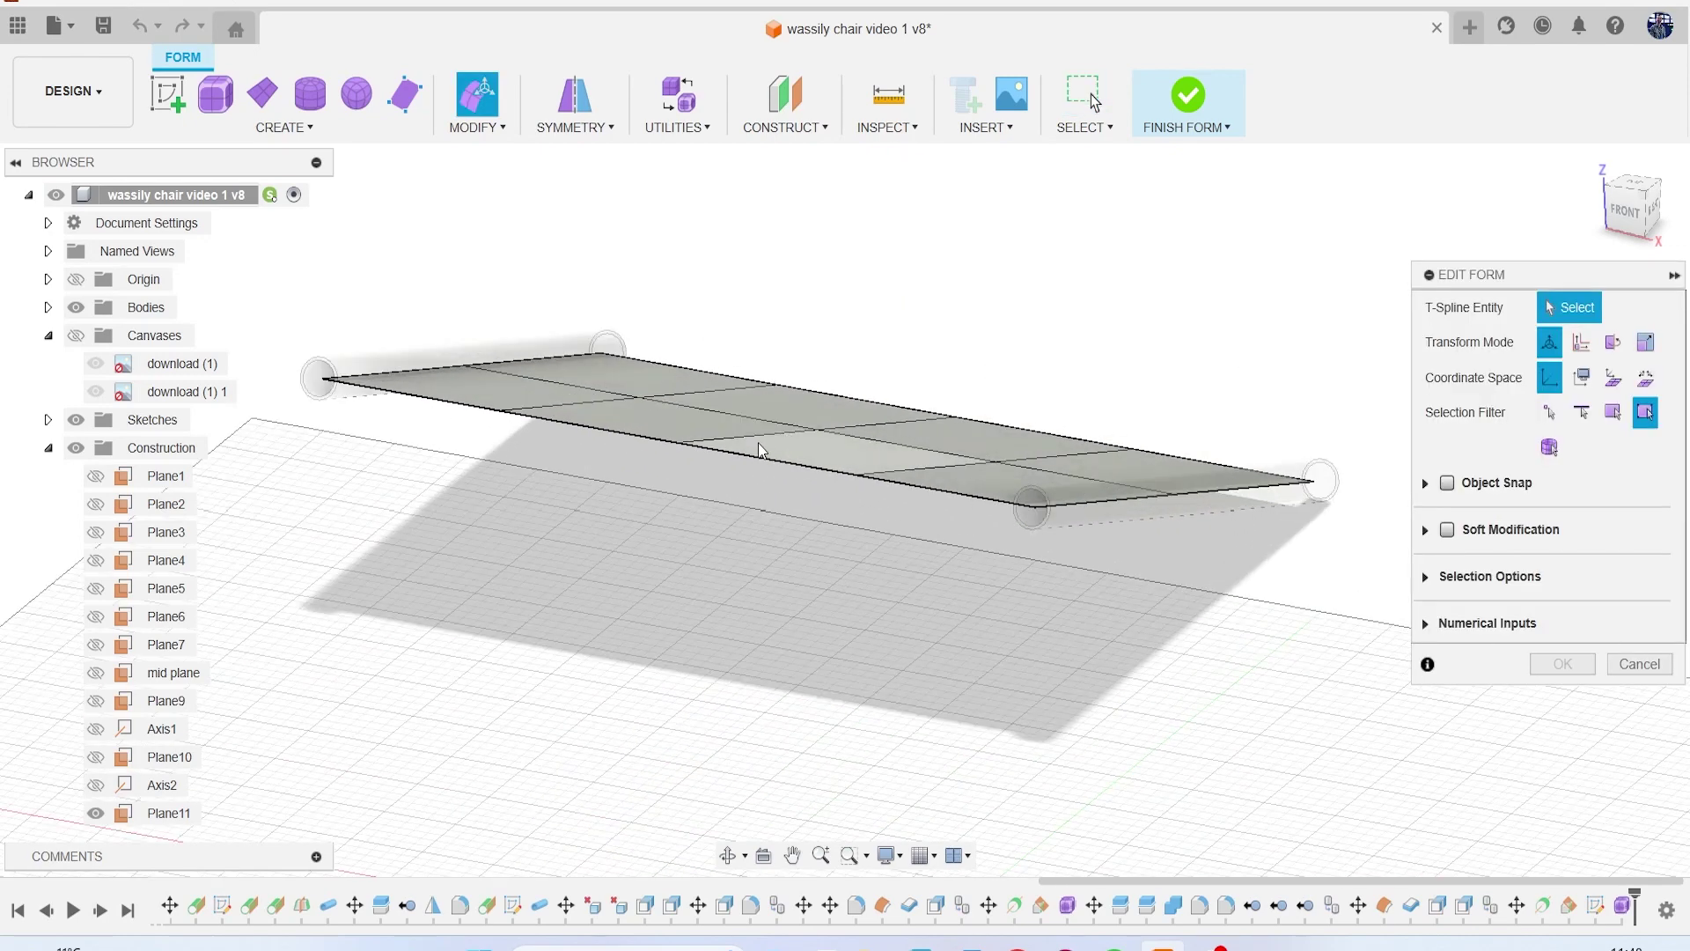
{"action": "left_click", "coordinate": [753, 437]}
{"action": "left_click", "coordinate": [913, 402]}
{"action": "scroll", "coordinate": [911, 402], "scroll_direction": "up", "scroll_amount": 4}
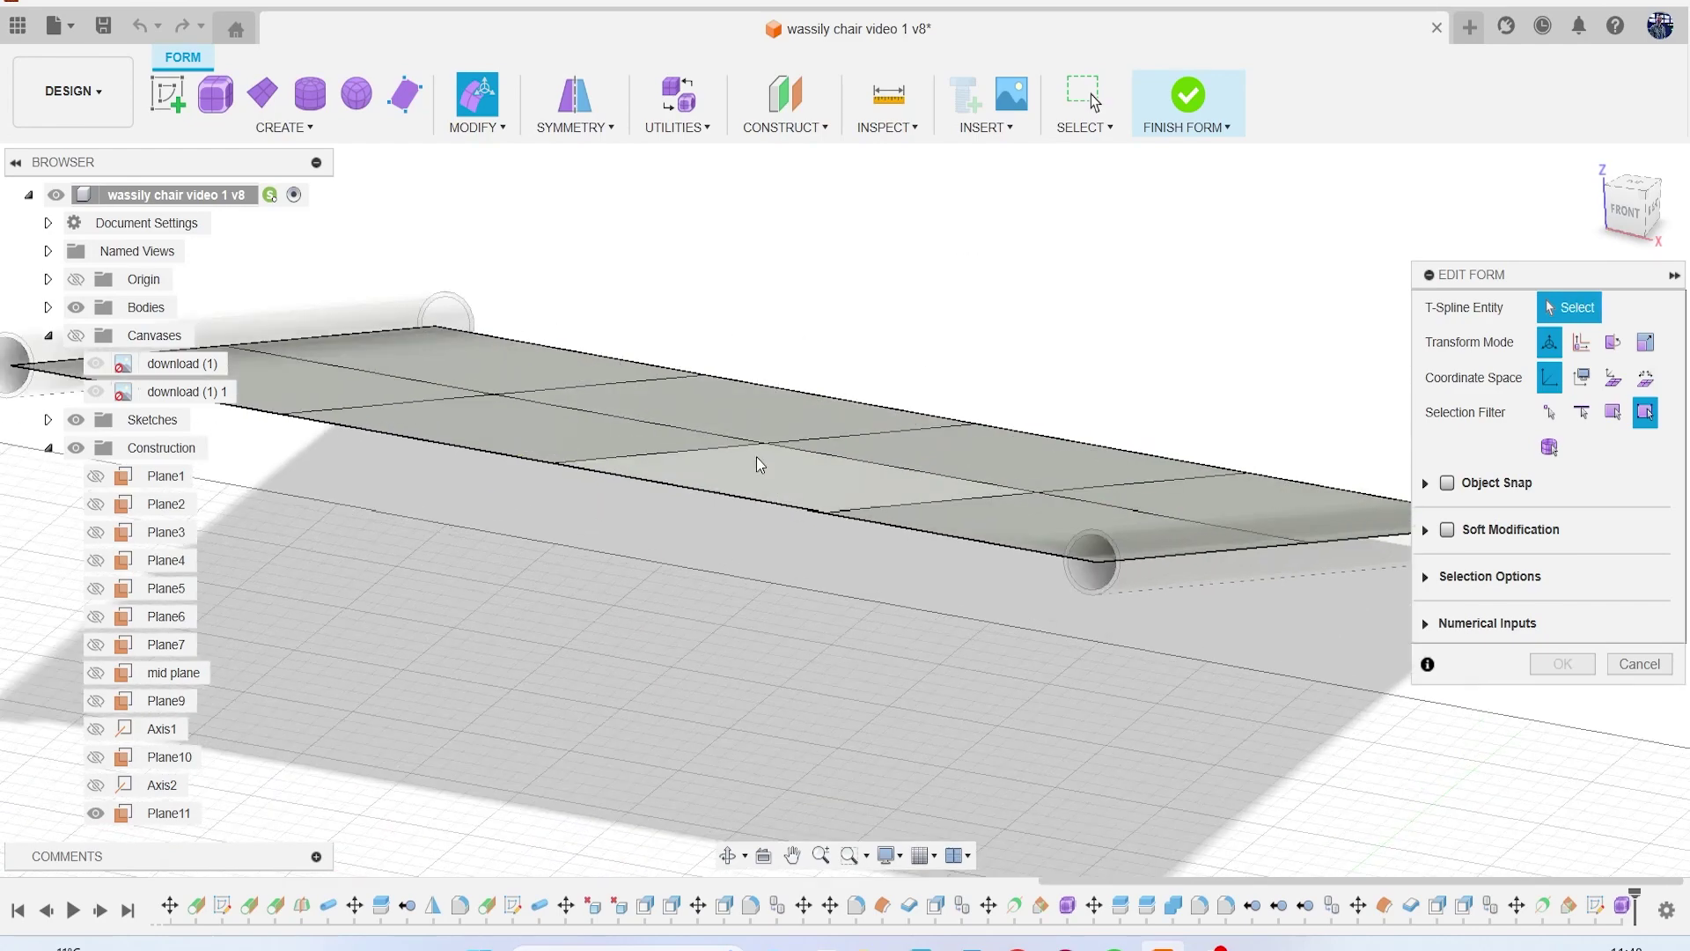
{"action": "left_click", "coordinate": [1582, 412]}
{"action": "double_click", "coordinate": [696, 453]}
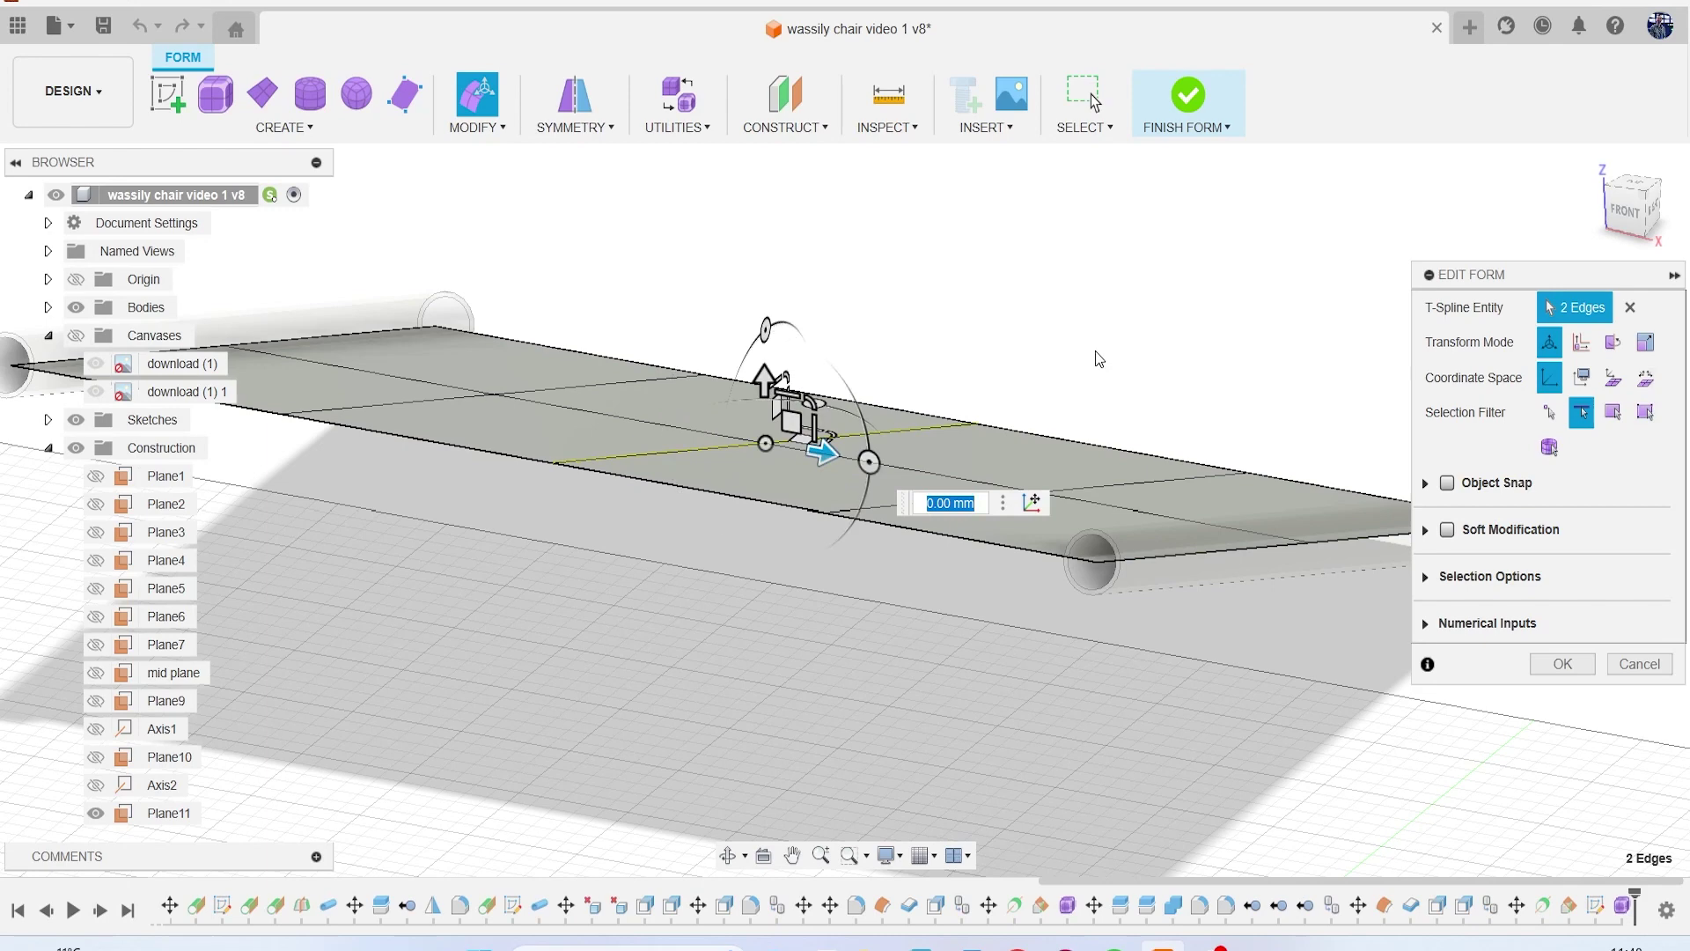
{"action": "left_click", "coordinate": [1447, 530]}
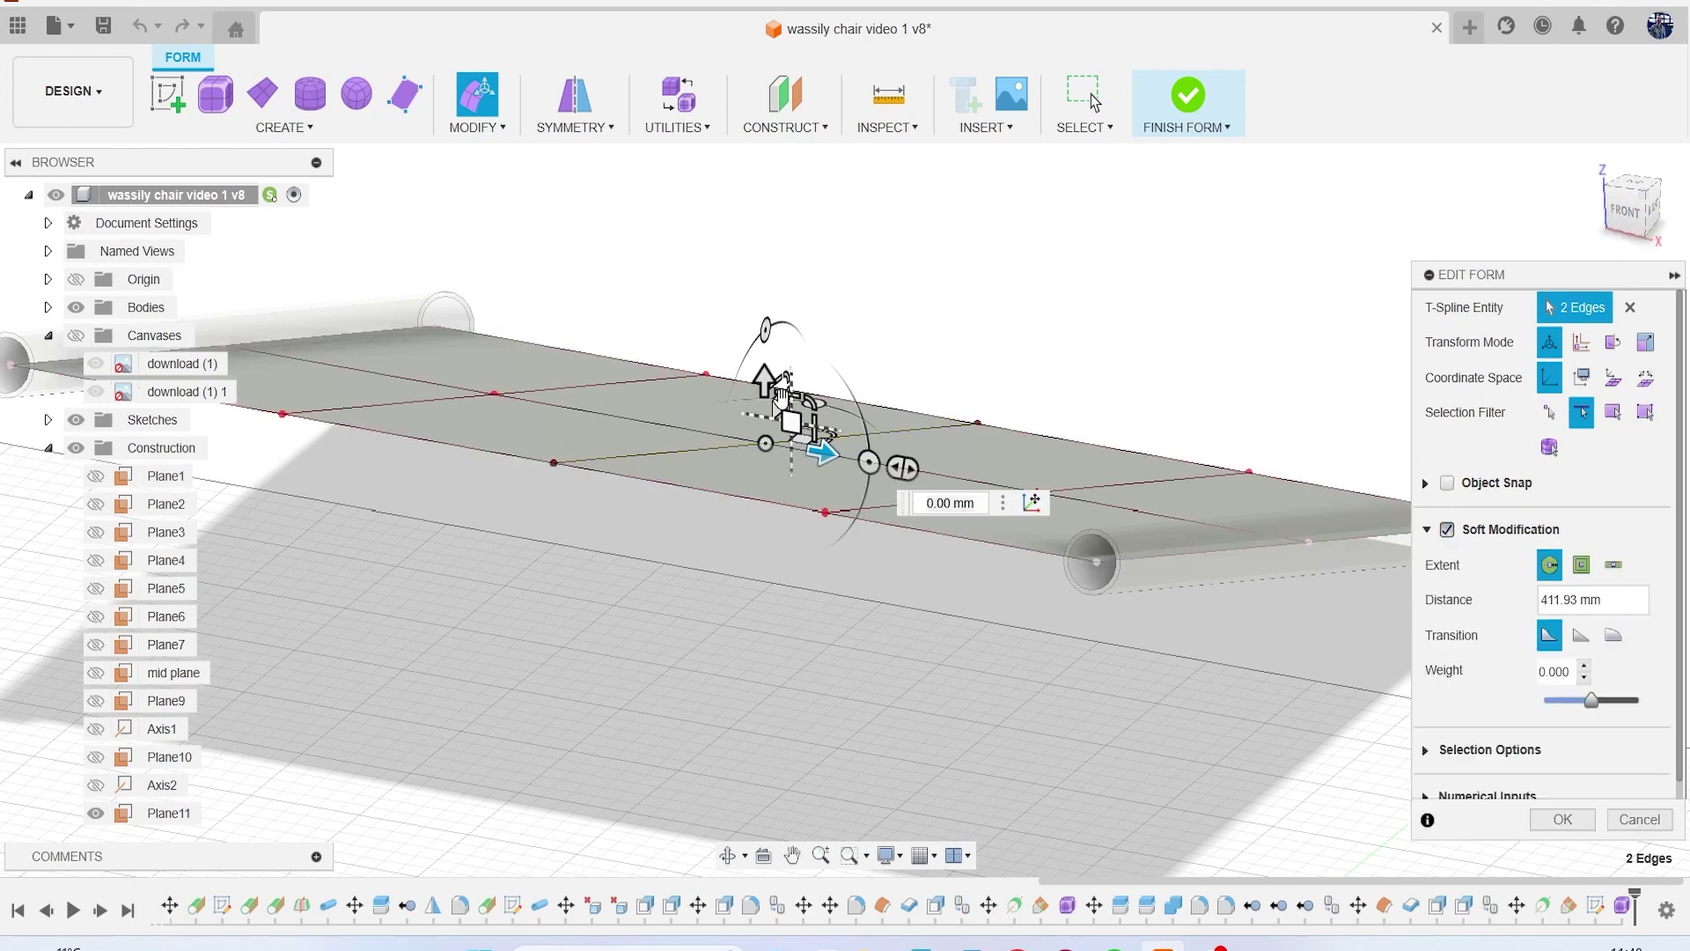
{"action": "left_click_drag", "start_coordinate": [763, 382], "coordinate": [755, 435]}
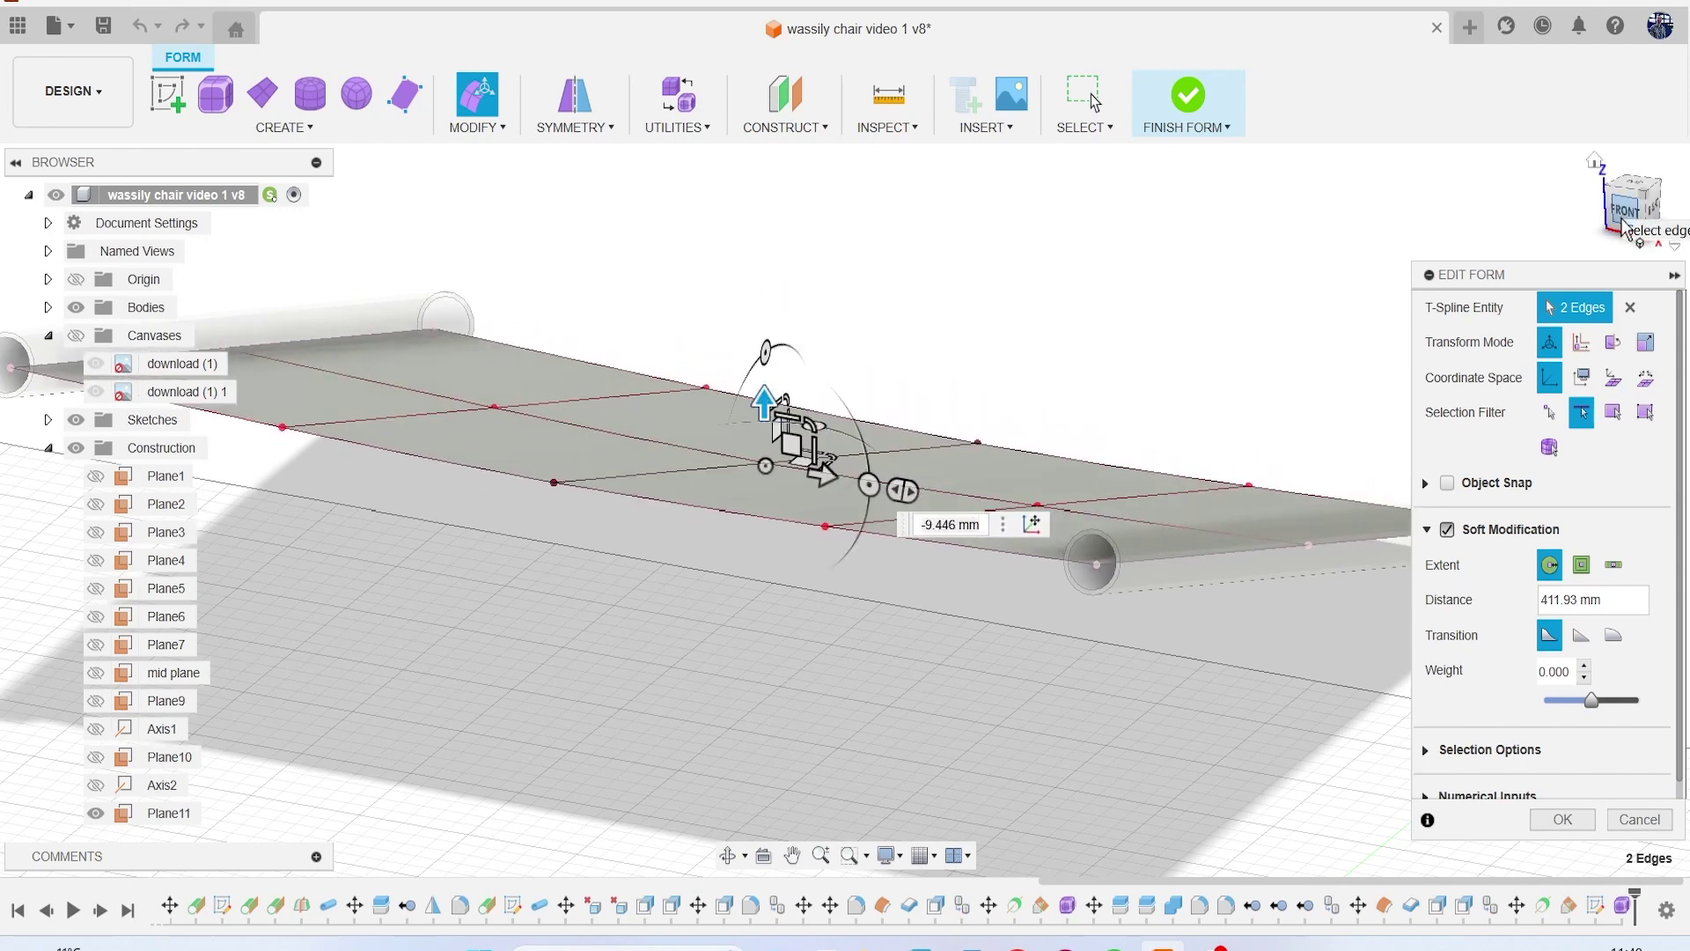
Step: Lower the middle cross edges further, to about 12 mm below the original plane, and apply the form edit
{"action": "left_click", "coordinate": [1623, 223]}
{"action": "left_click_drag", "start_coordinate": [1651, 227], "coordinate": [1649, 256]}
{"action": "scroll", "coordinate": [913, 465], "scroll_direction": "down", "scroll_amount": 3}
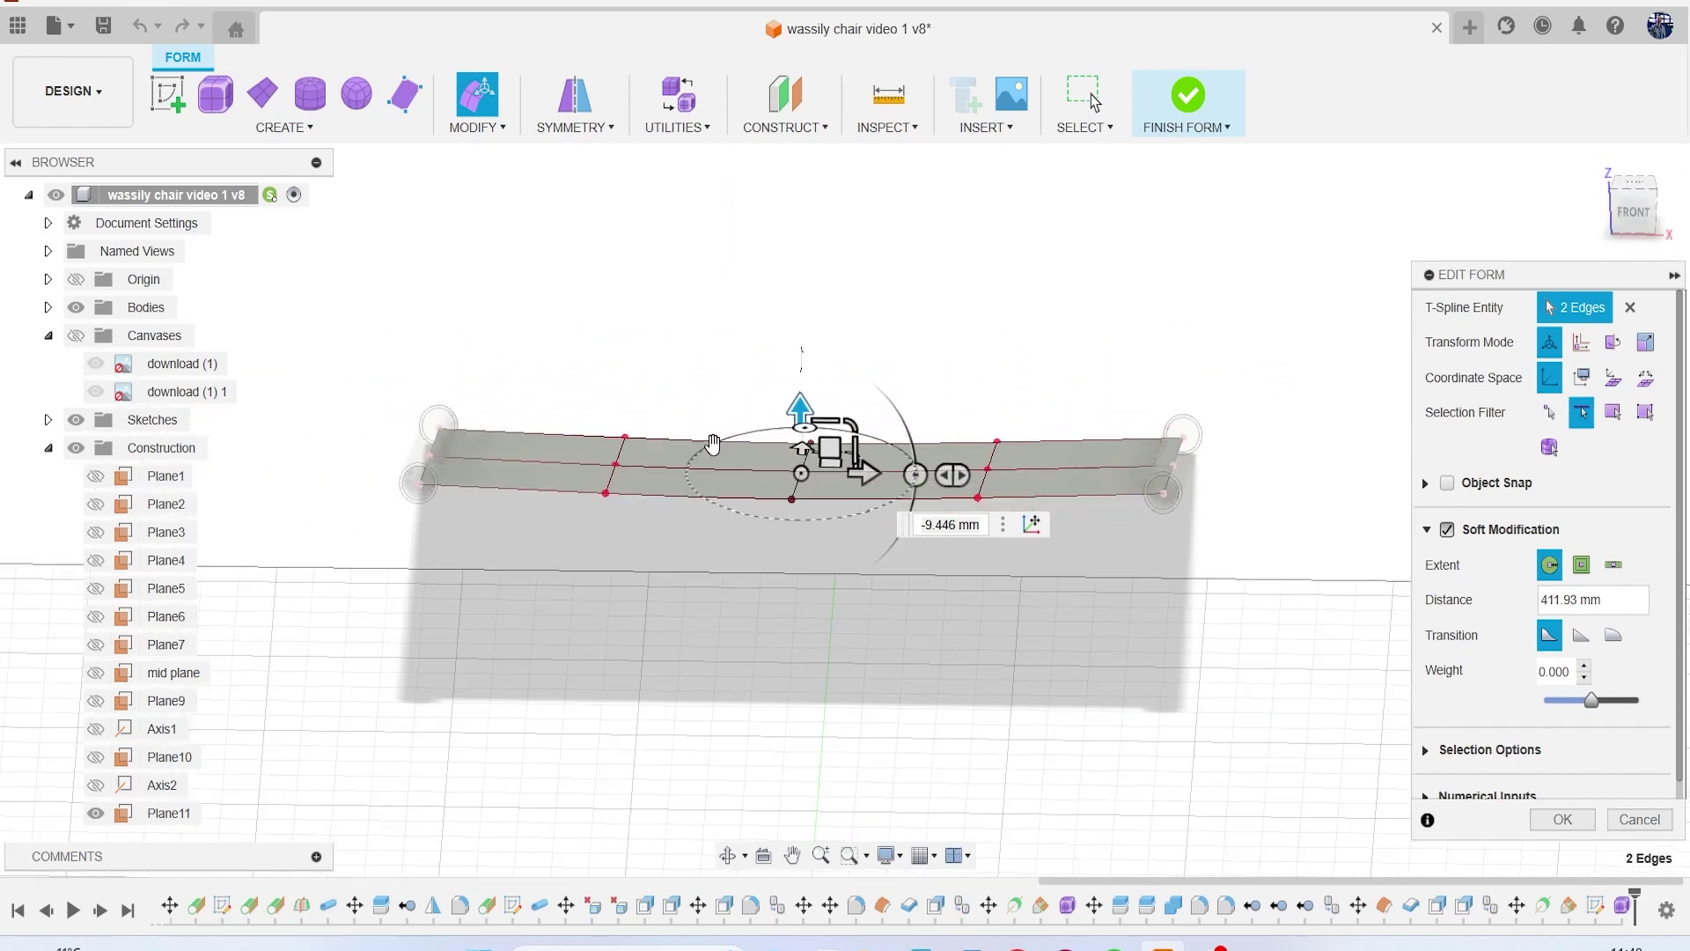
{"action": "left_click_drag", "start_coordinate": [795, 406], "coordinate": [800, 326]}
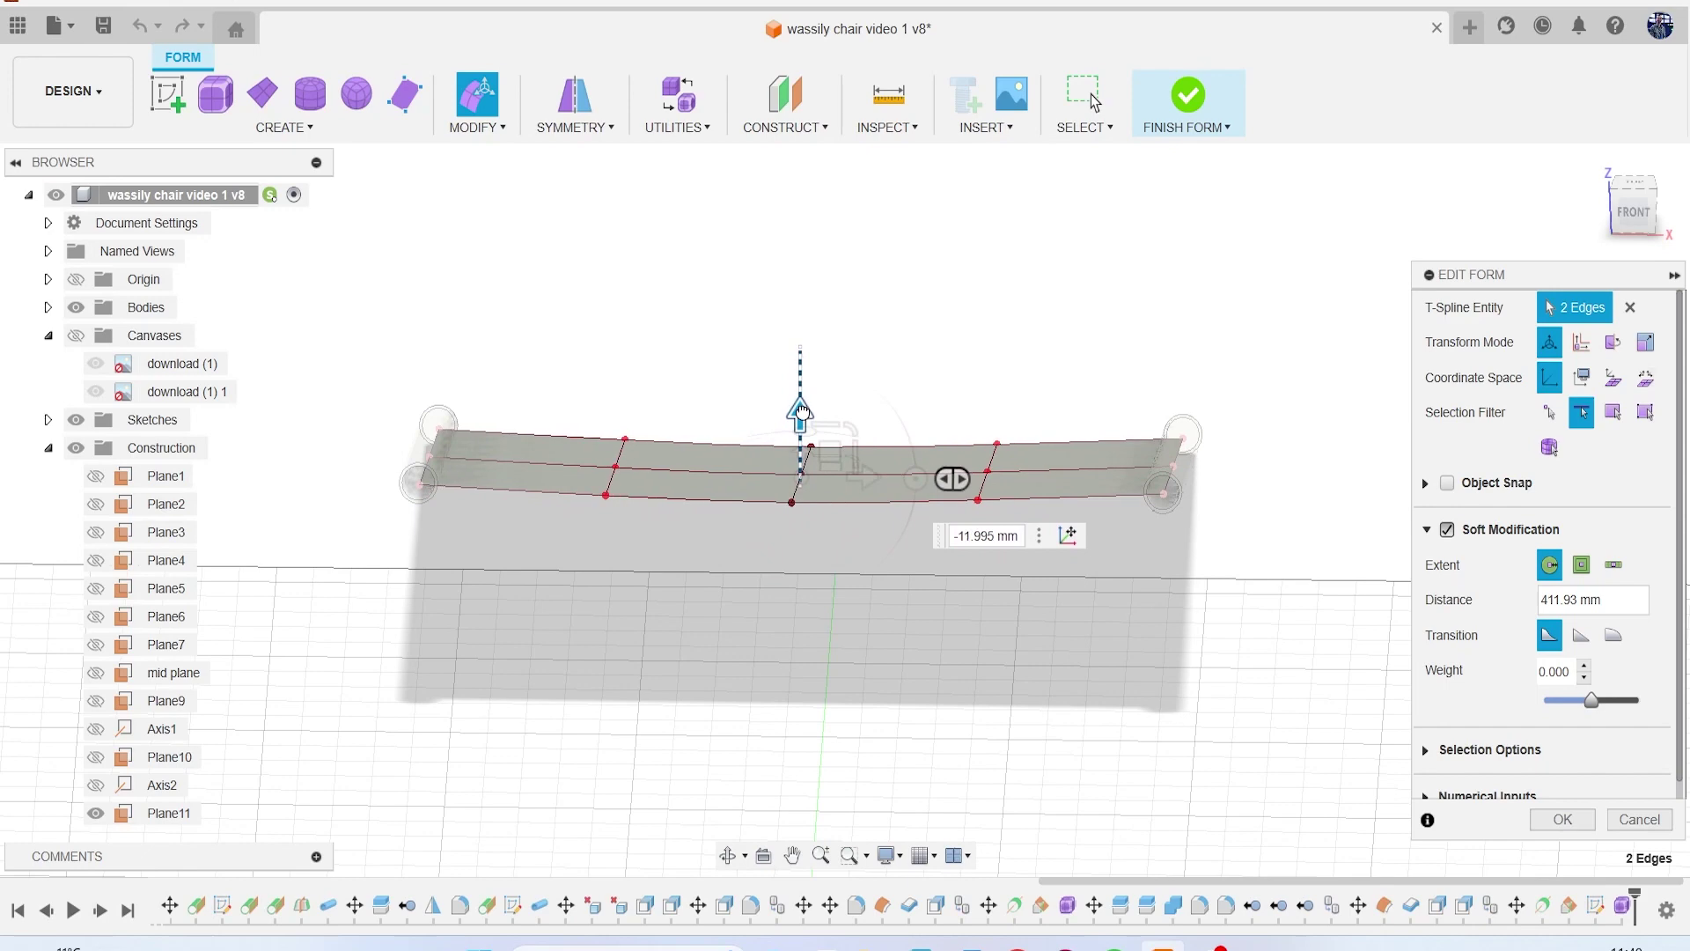
{"action": "left_click", "coordinate": [1623, 198]}
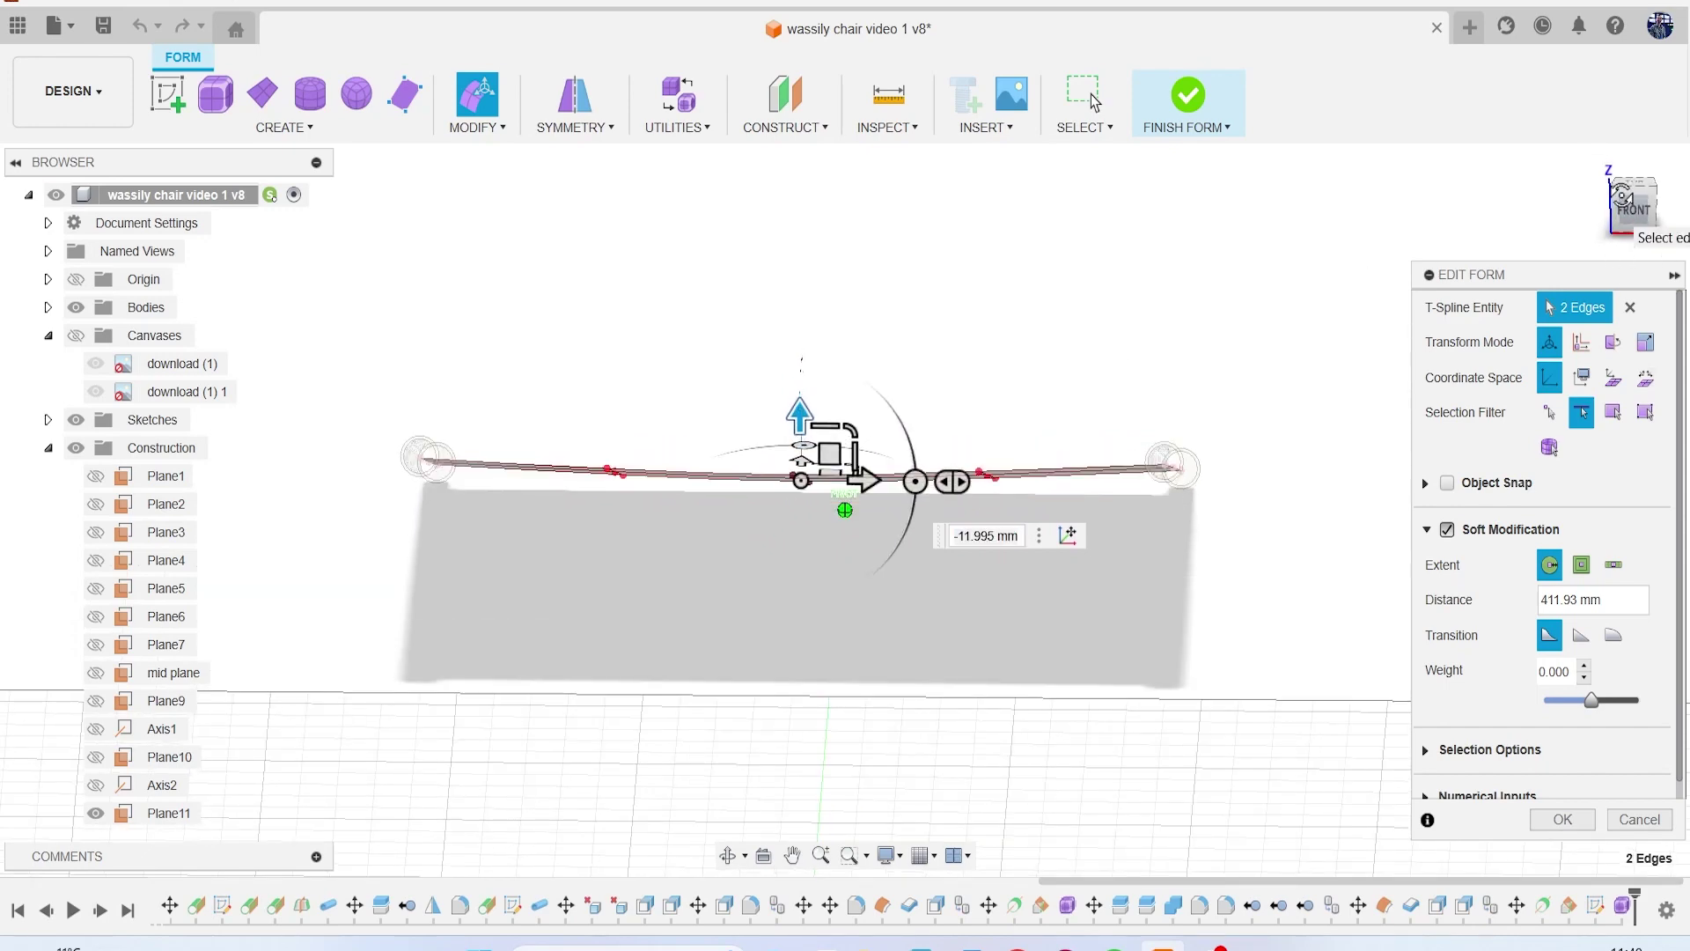
{"action": "left_click_drag", "start_coordinate": [1623, 198], "coordinate": [1623, 238]}
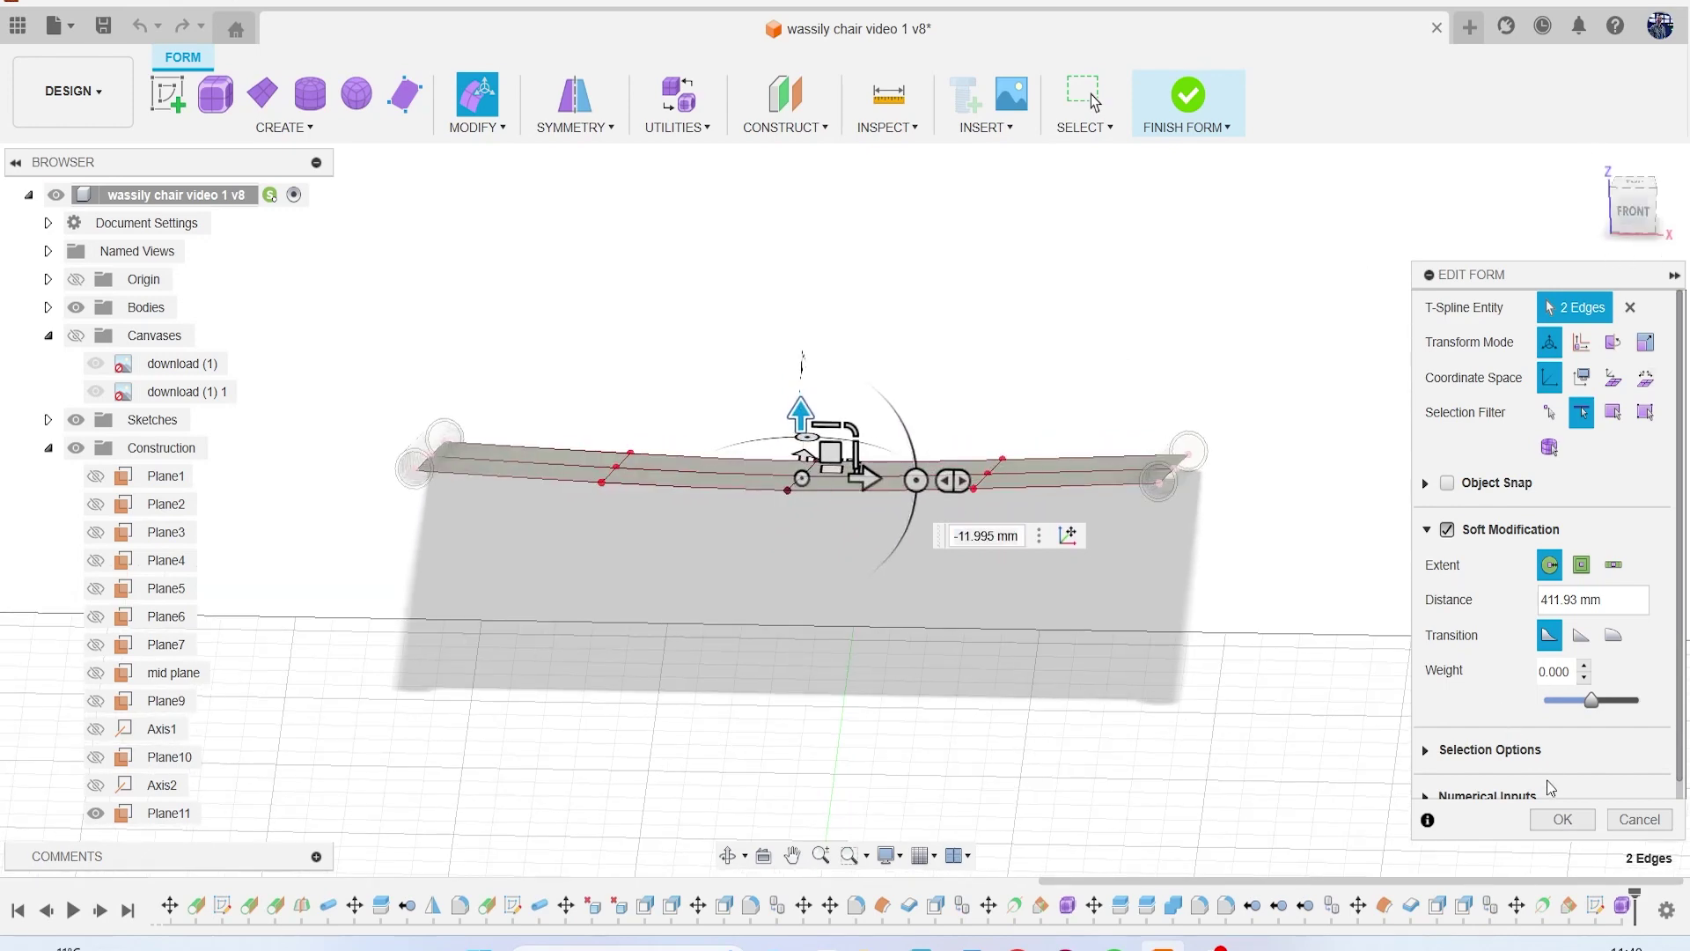
{"action": "left_click", "coordinate": [1557, 820]}
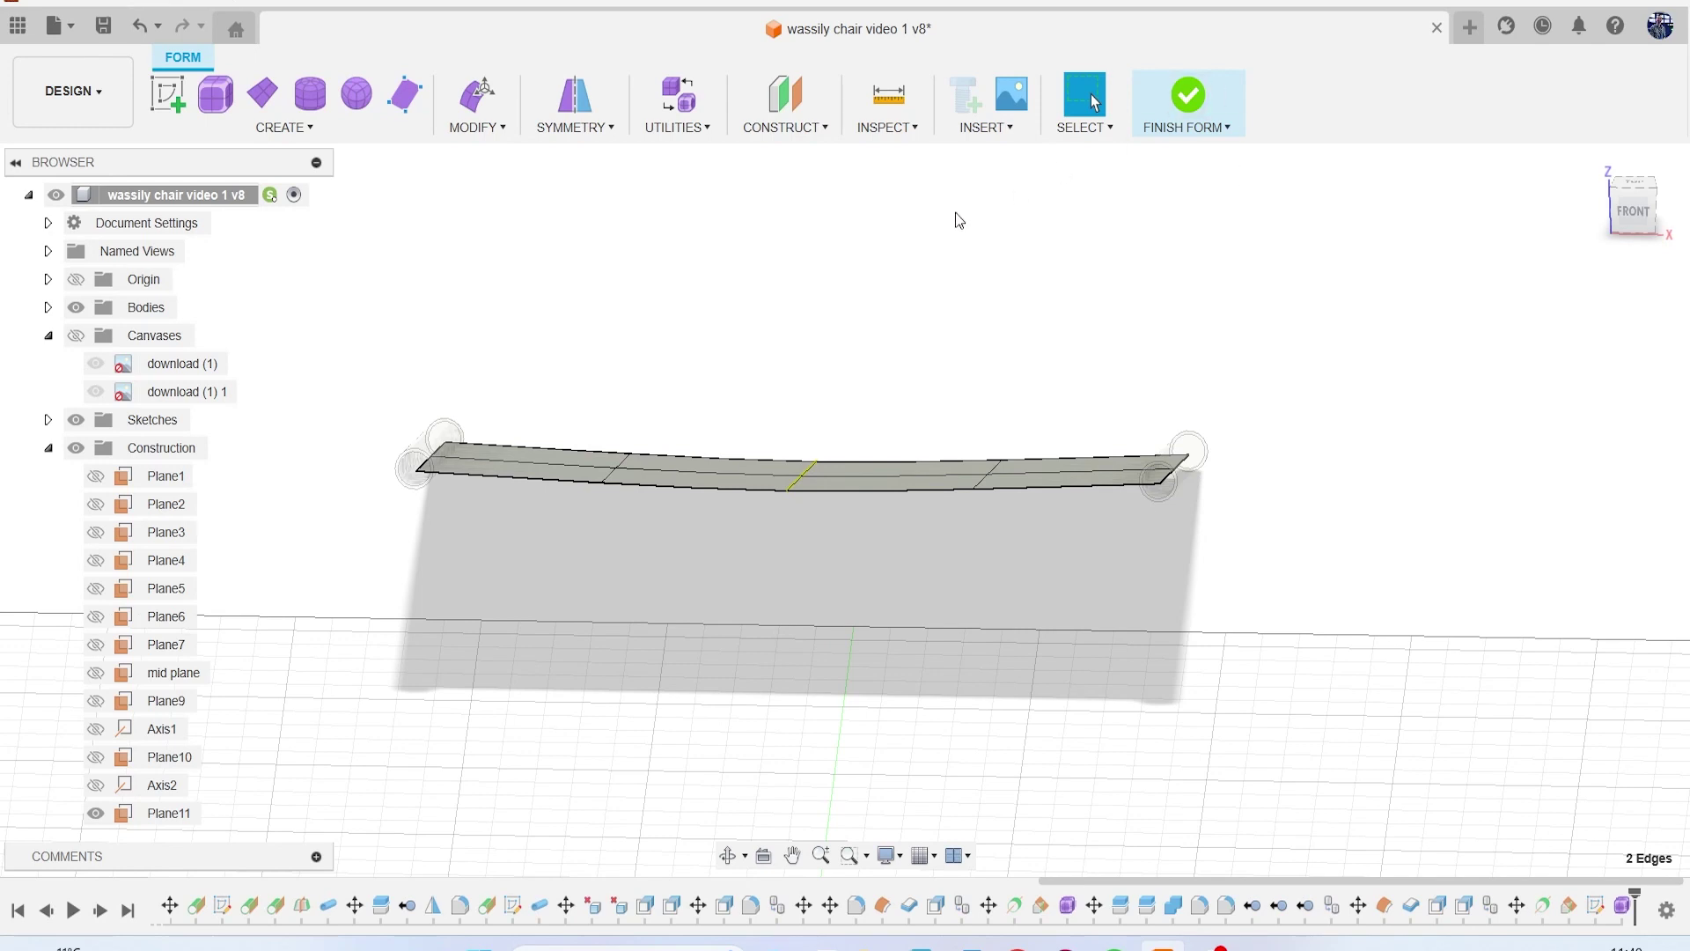
Step: Thicken the sagging plane by 2 mm with the Sharp type and Normal direction, and finish the form
{"action": "left_click", "coordinate": [474, 123]}
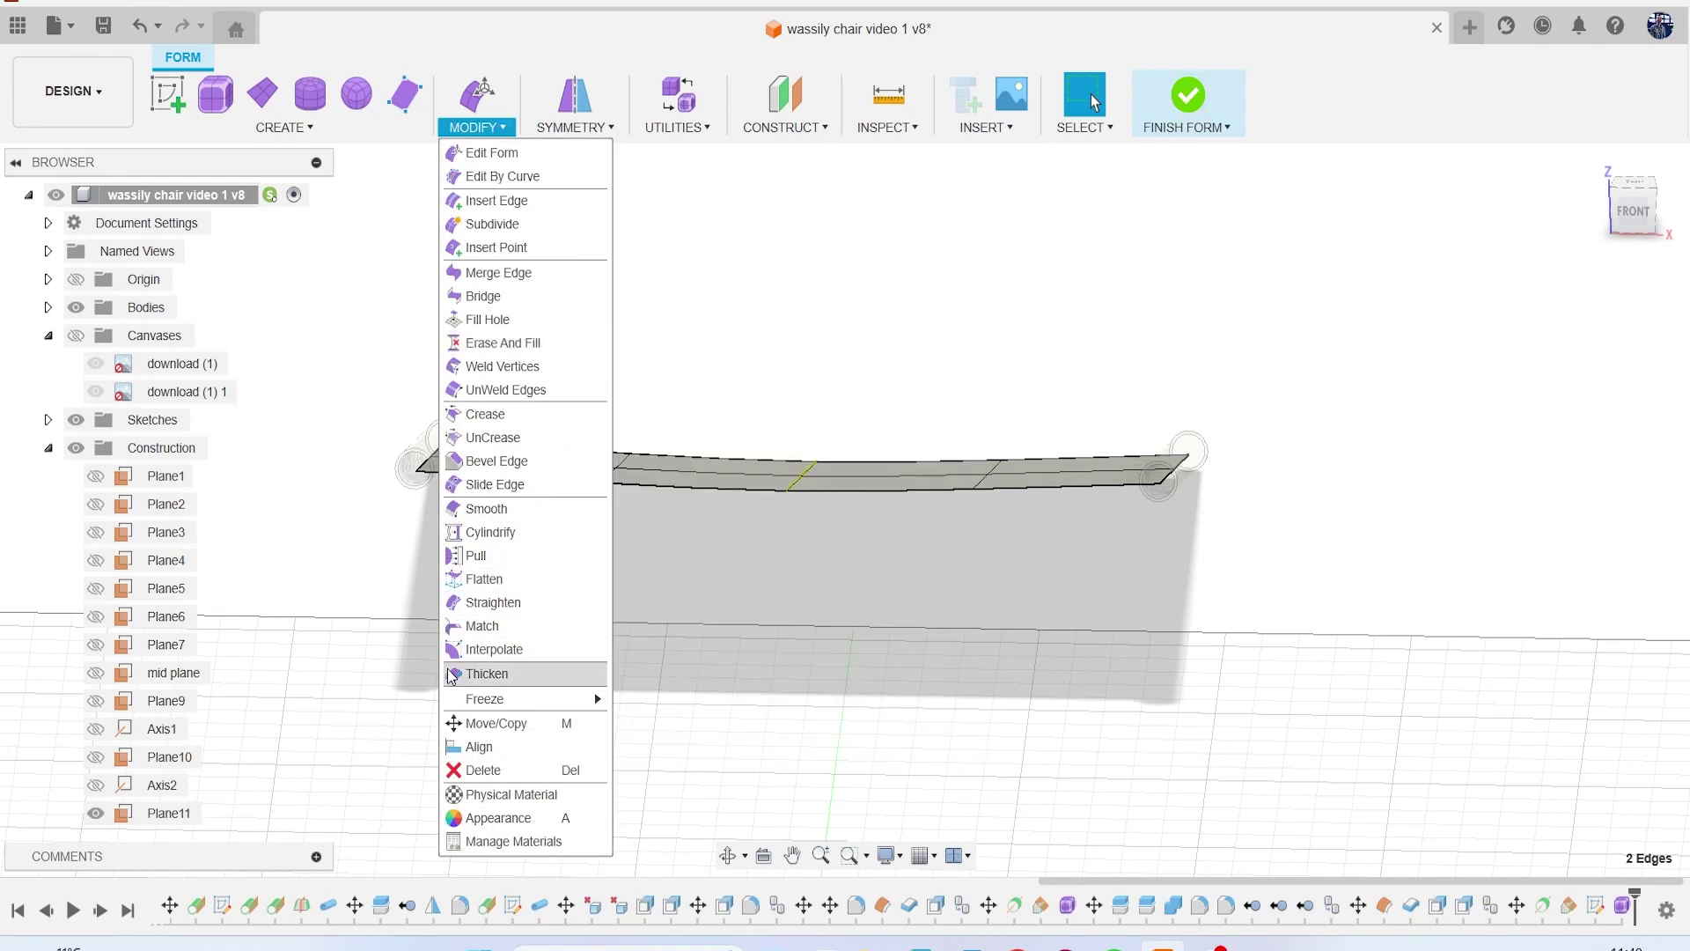
{"action": "left_click", "coordinate": [447, 668]}
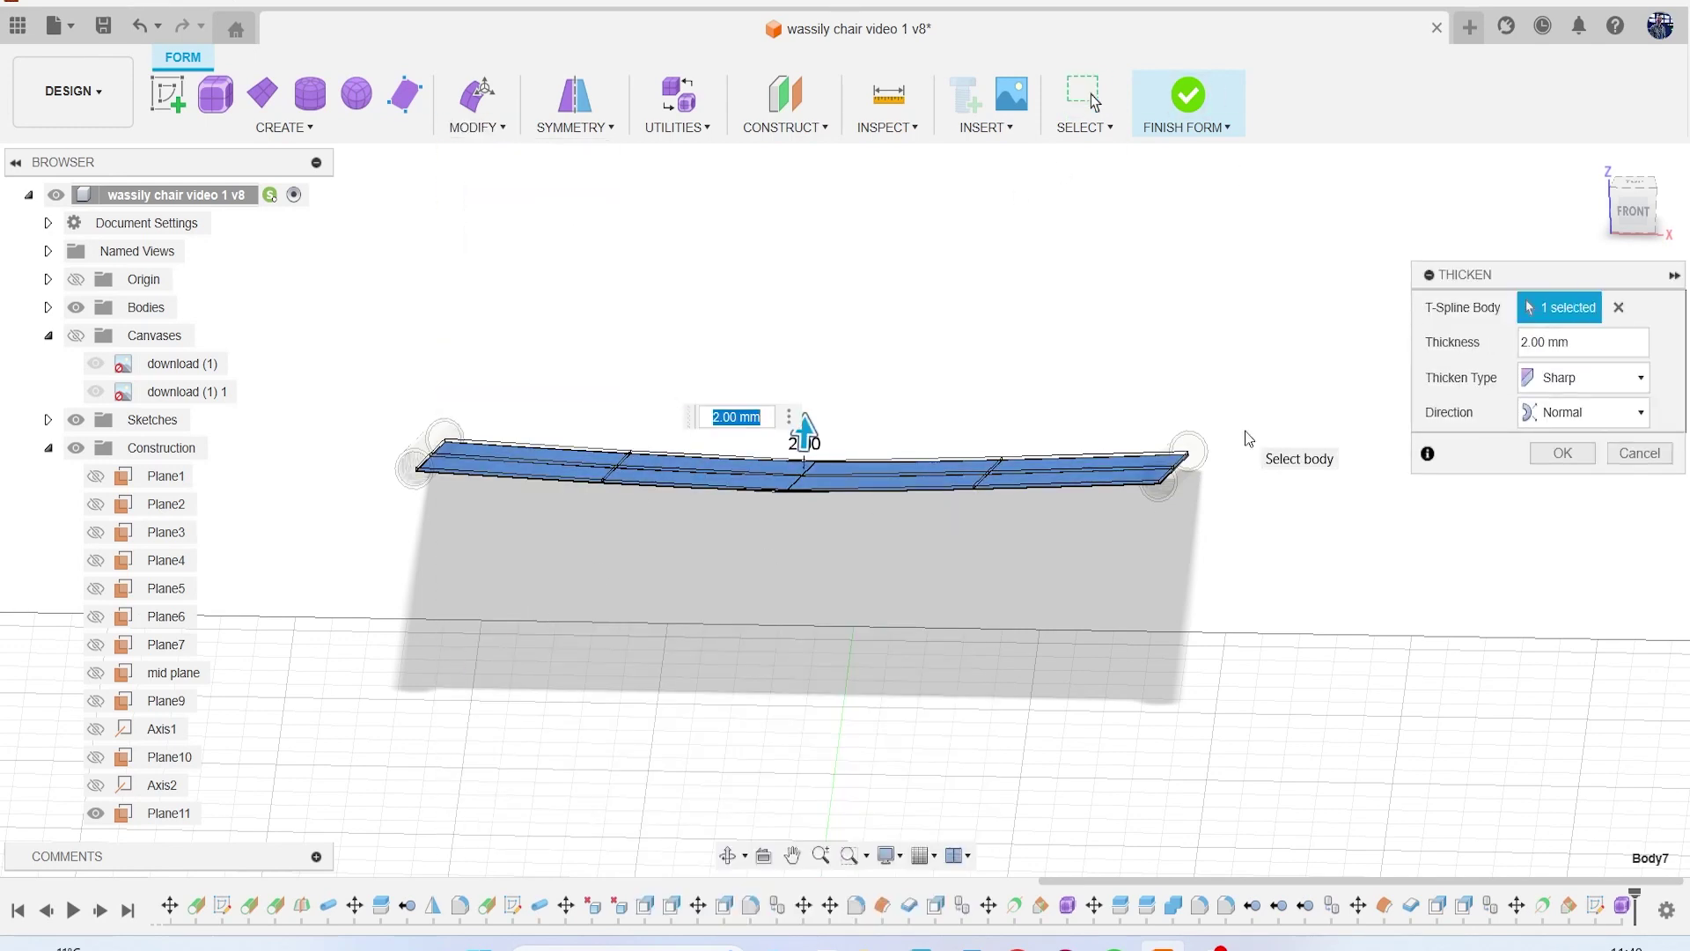
{"action": "left_click", "coordinate": [1559, 454]}
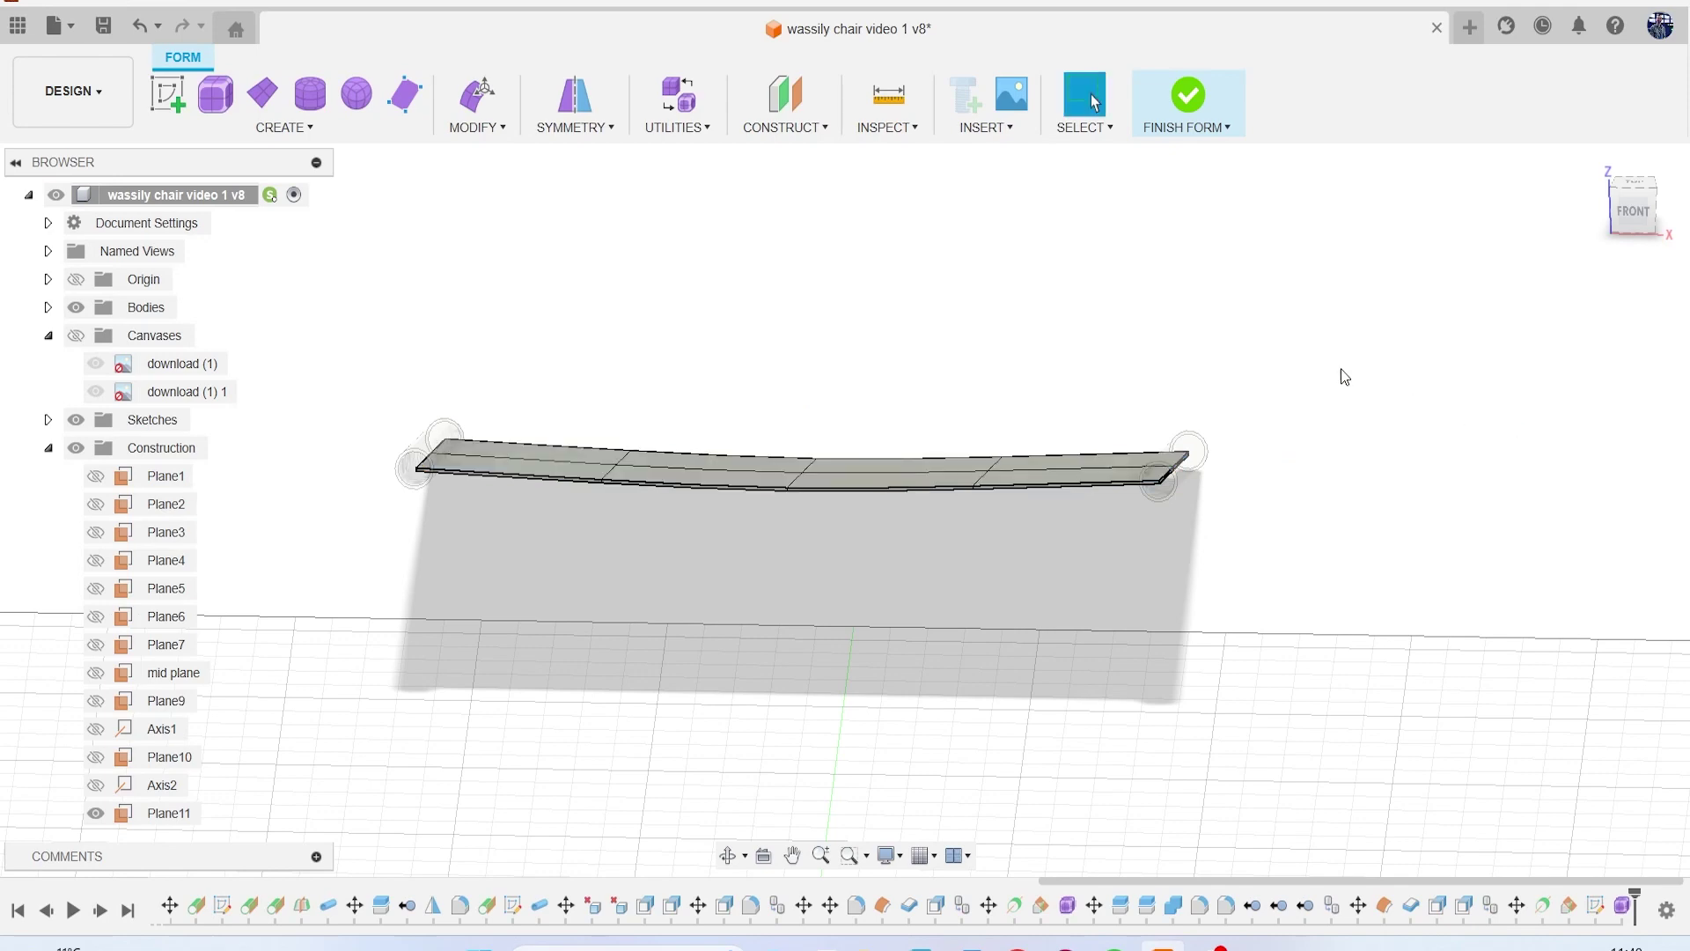
{"action": "left_click", "coordinate": [1197, 99]}
Step: Start Move/Copy on the thickened panel body and set its pivot at the panel's end corner inside the tube
{"action": "left_click_drag", "start_coordinate": [1621, 192], "coordinate": [1593, 221]}
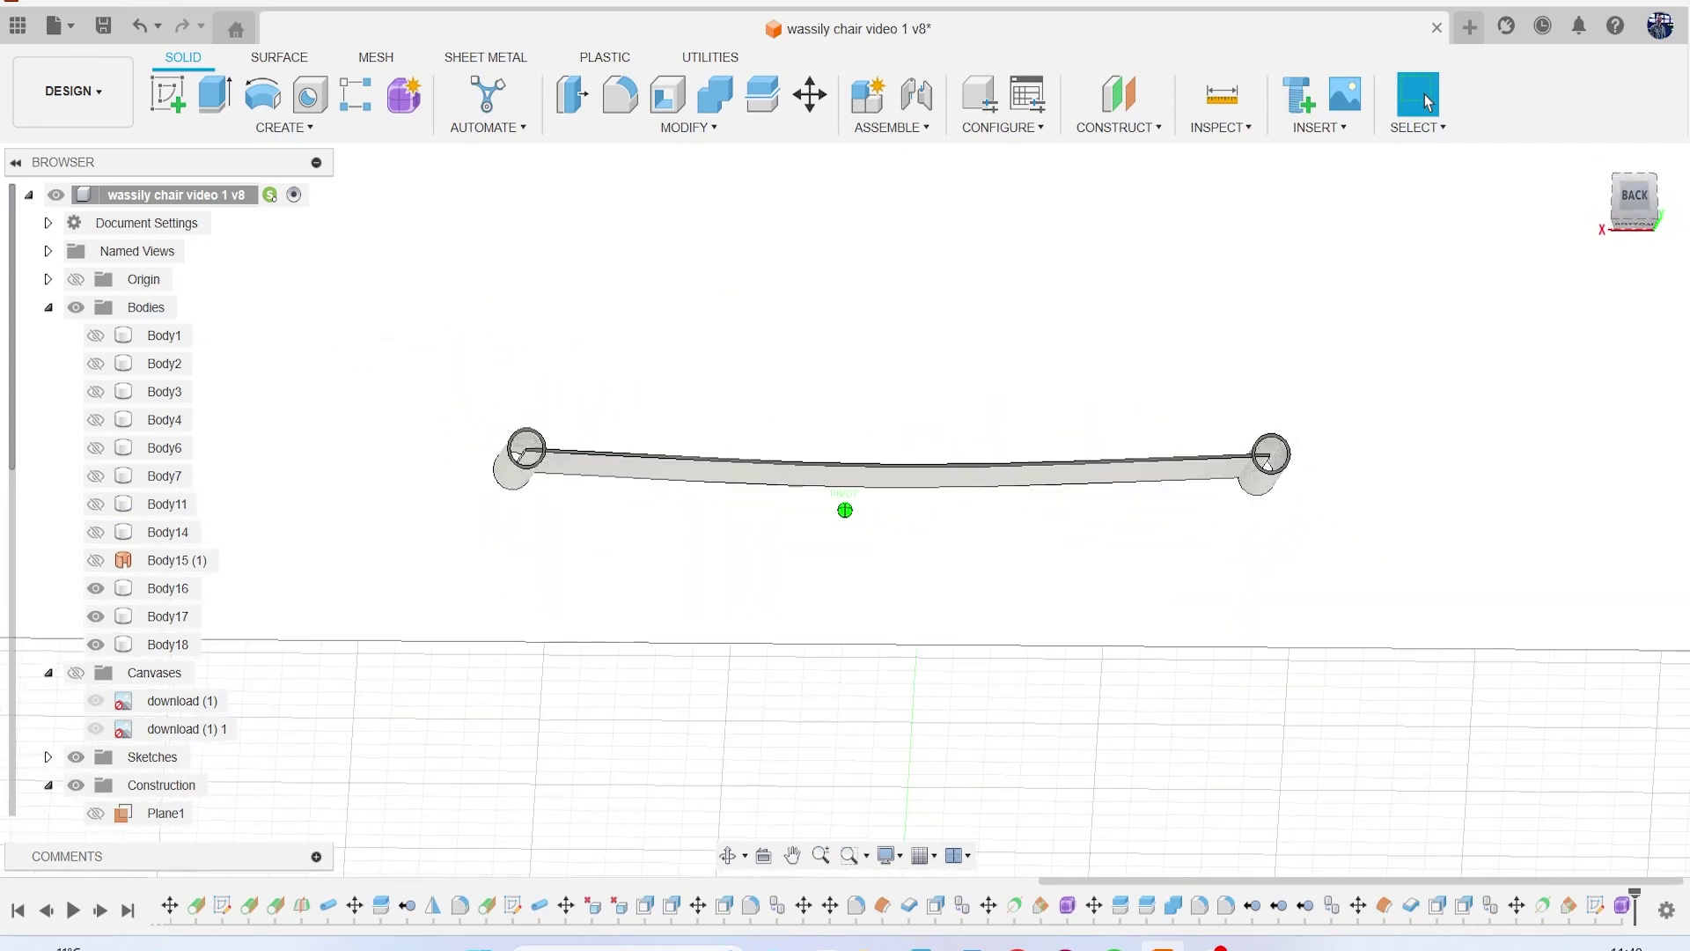
{"action": "middle_click_drag", "start_coordinate": [880, 458], "coordinate": [920, 422], "text": "shift"}
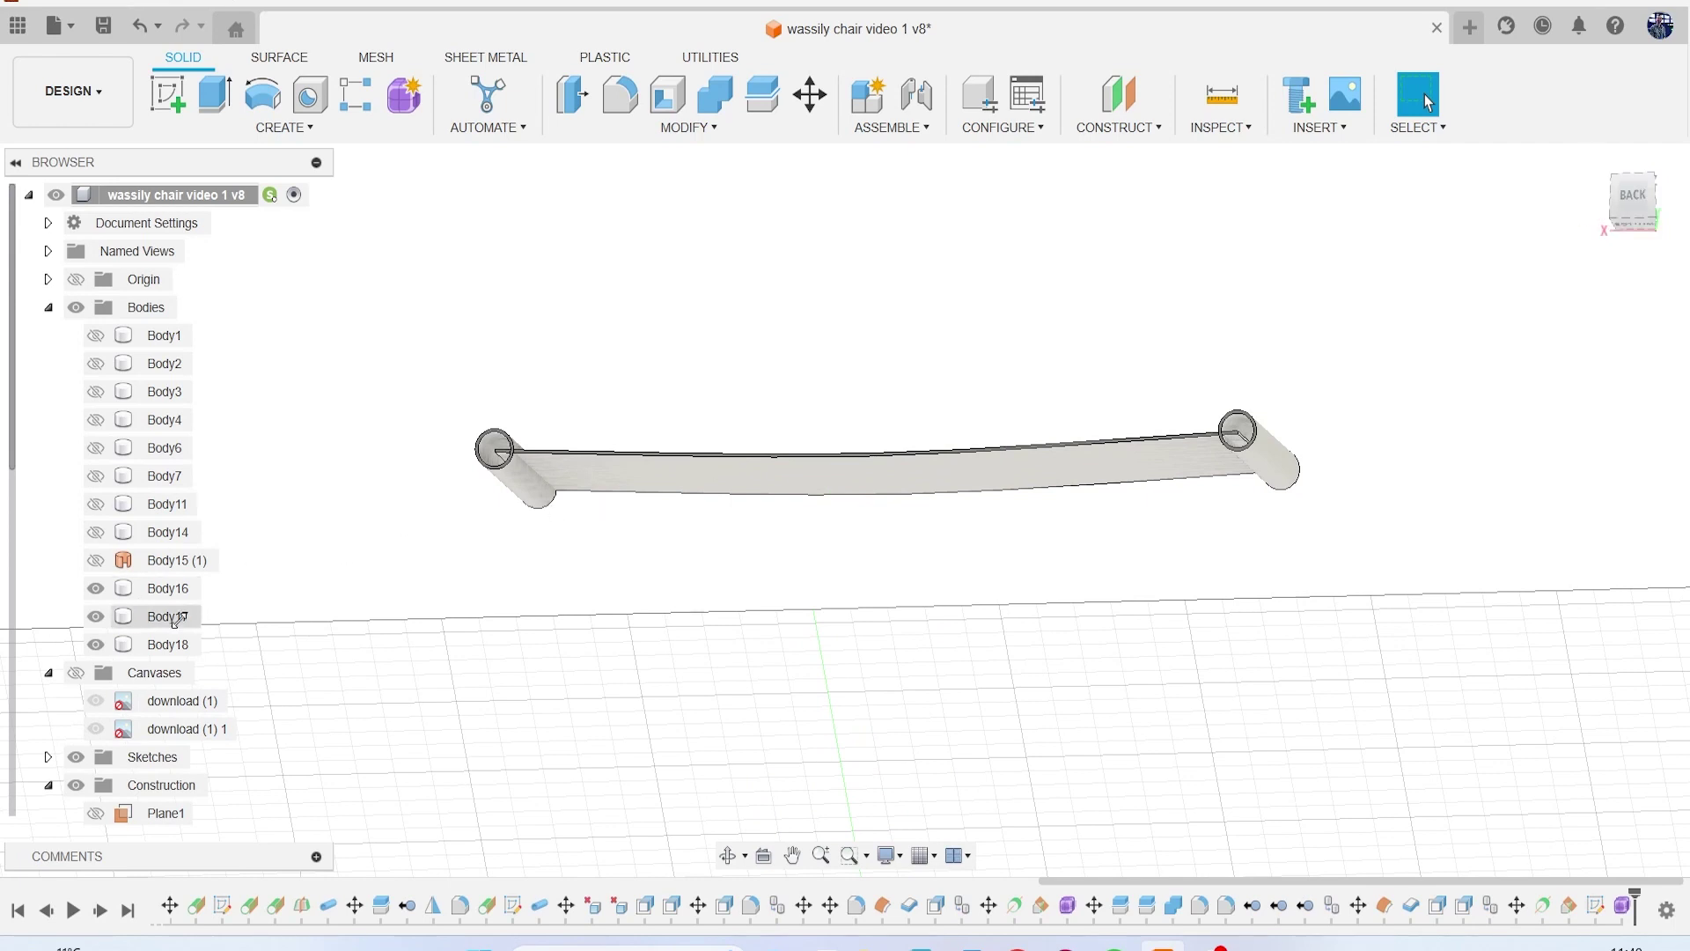
{"action": "left_click", "coordinate": [167, 646]}
{"action": "right_click", "coordinate": [525, 350]}
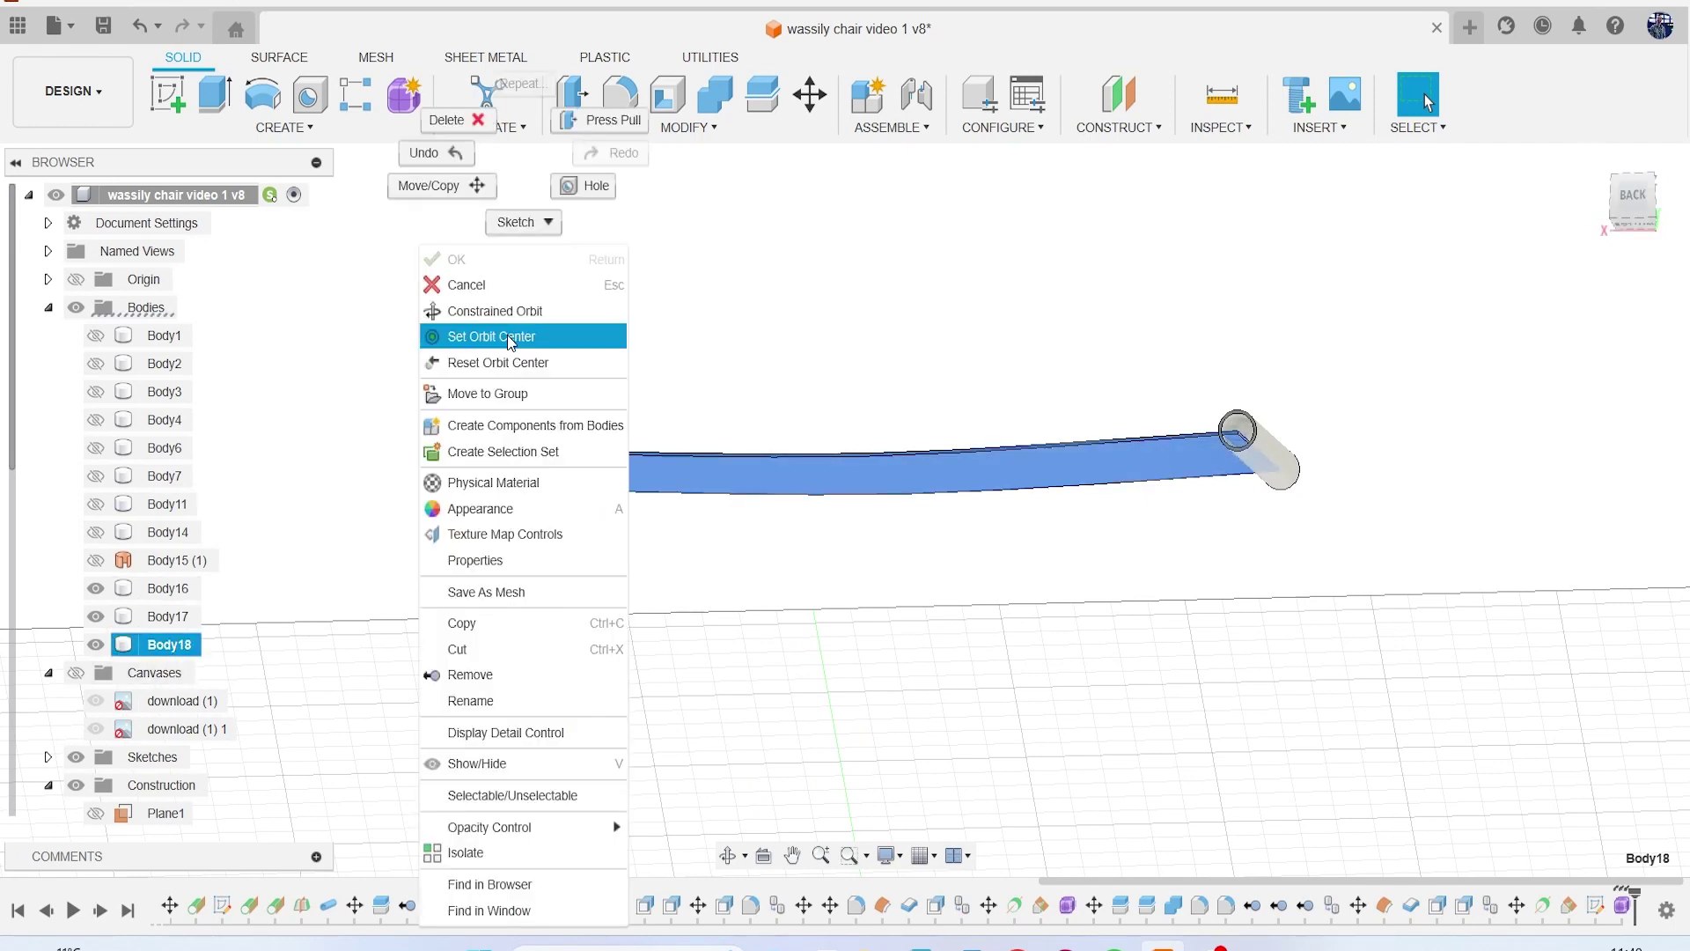
{"action": "left_click", "coordinate": [442, 186]}
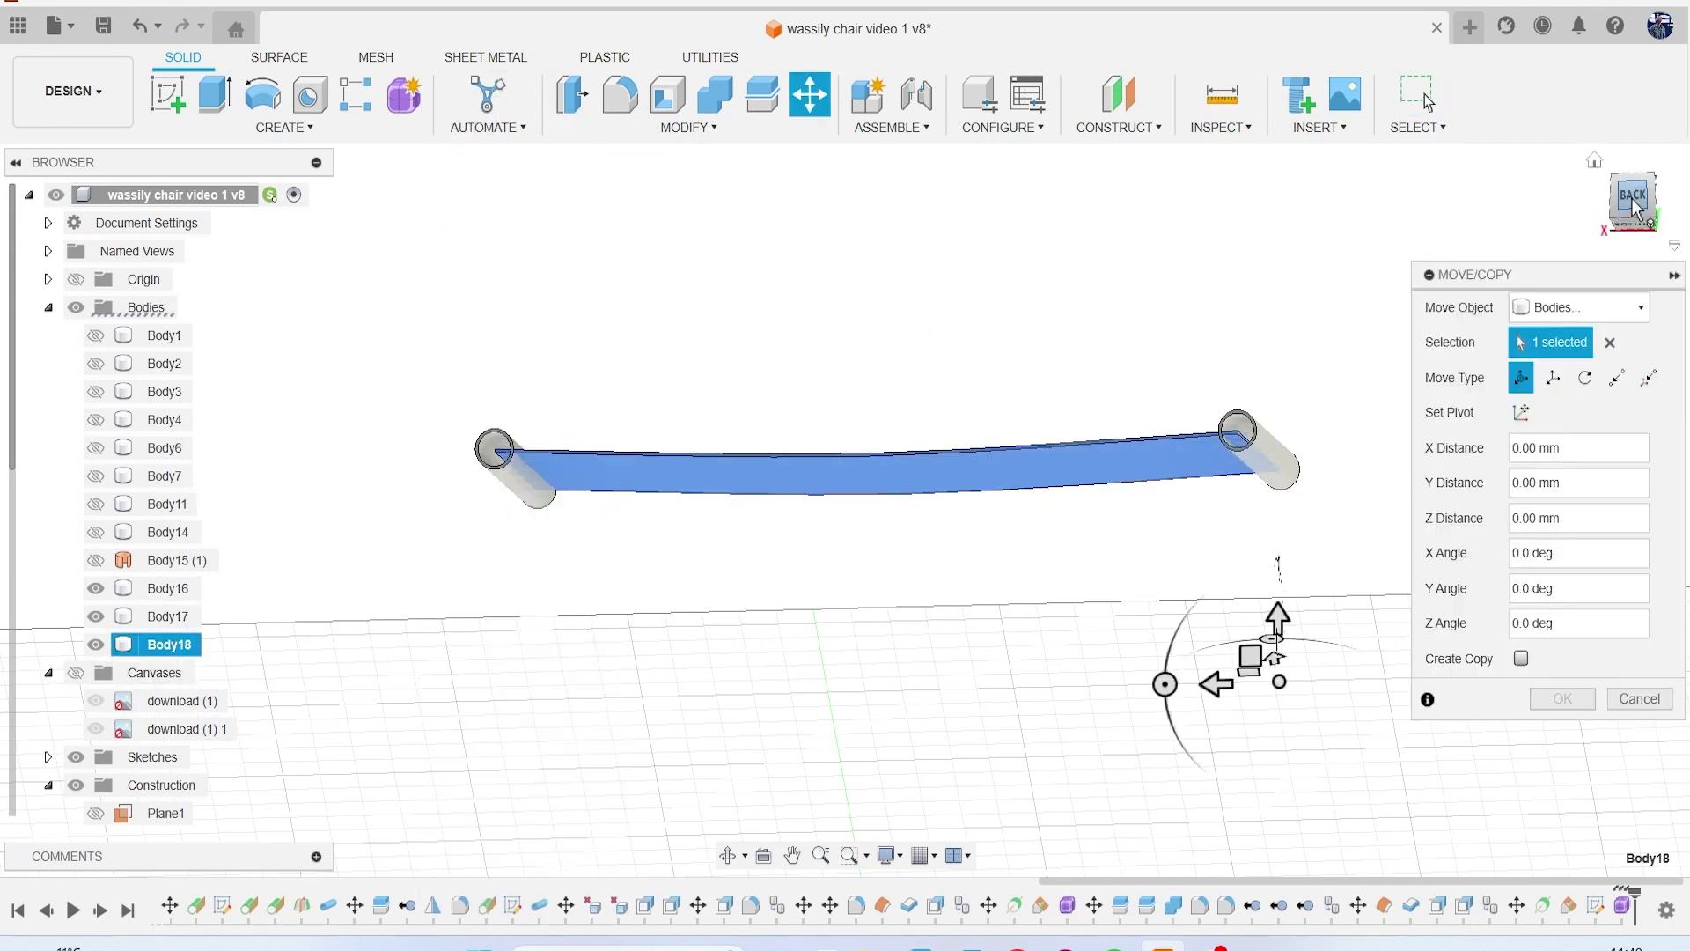
{"action": "mouse_move", "coordinate": [1633, 207]}
{"action": "left_mouse_down"}
{"action": "mouse_move", "coordinate": [1601, 227]}
{"action": "mouse_move", "coordinate": [1629, 199]}
{"action": "mouse_move", "coordinate": [1583, 196]}
{"action": "mouse_move", "coordinate": [1634, 211]}
{"action": "left_mouse_up"}
{"action": "scroll", "coordinate": [555, 453], "scroll_direction": "up", "scroll_amount": 10}
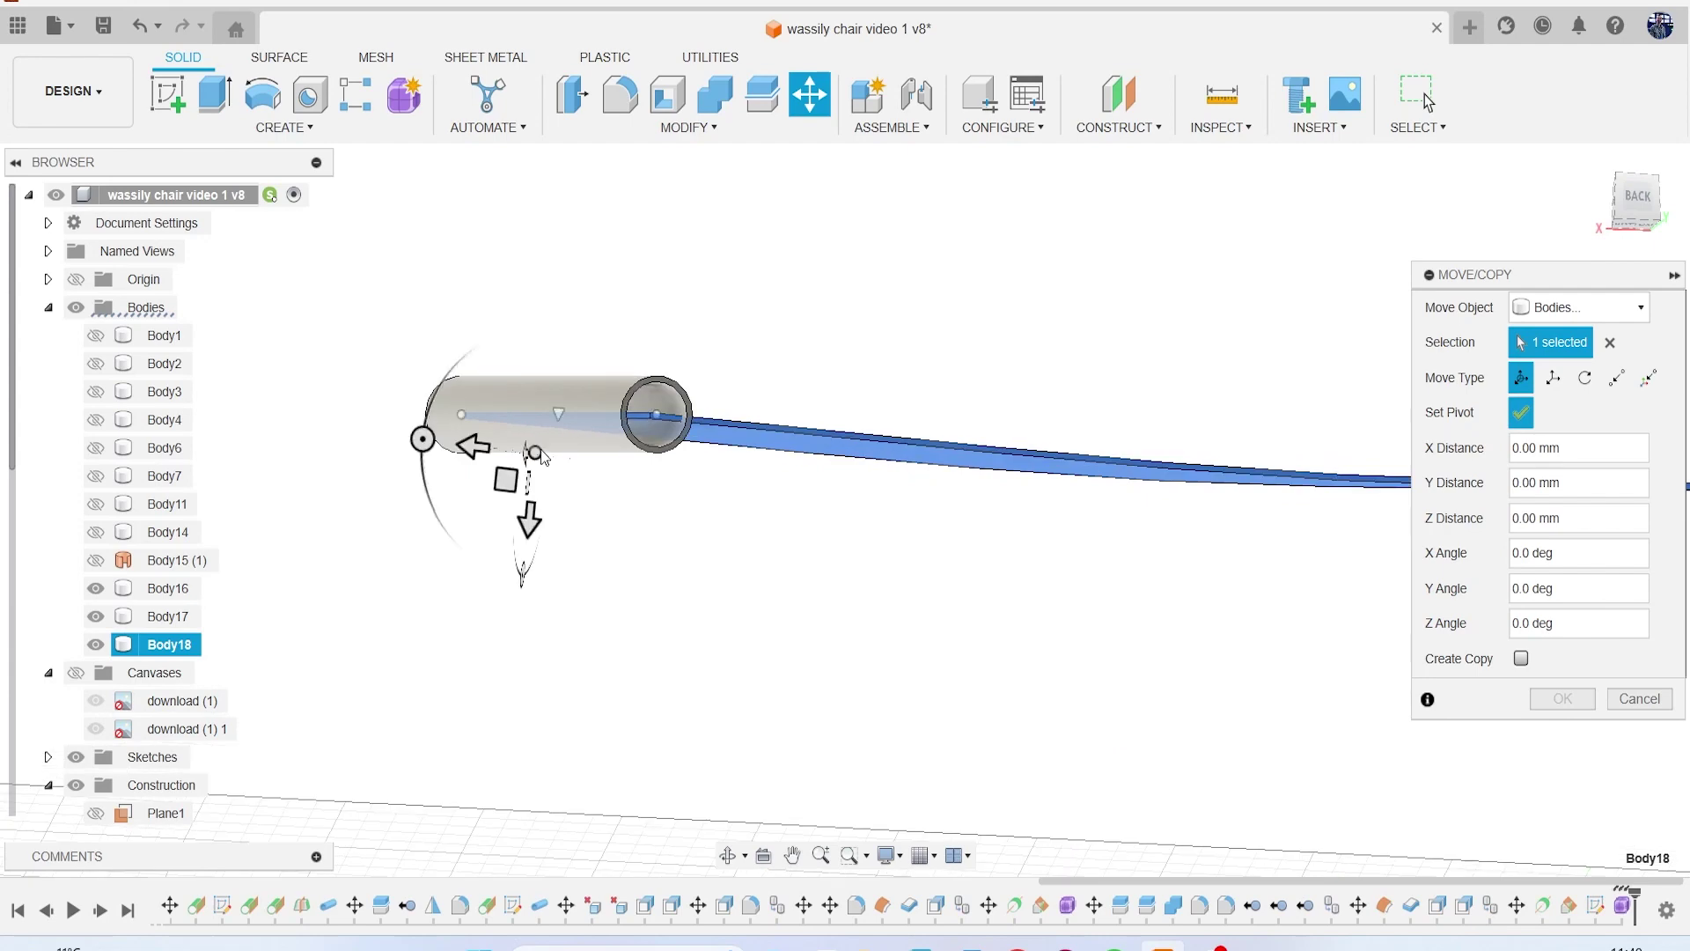
{"action": "left_click", "coordinate": [593, 326]}
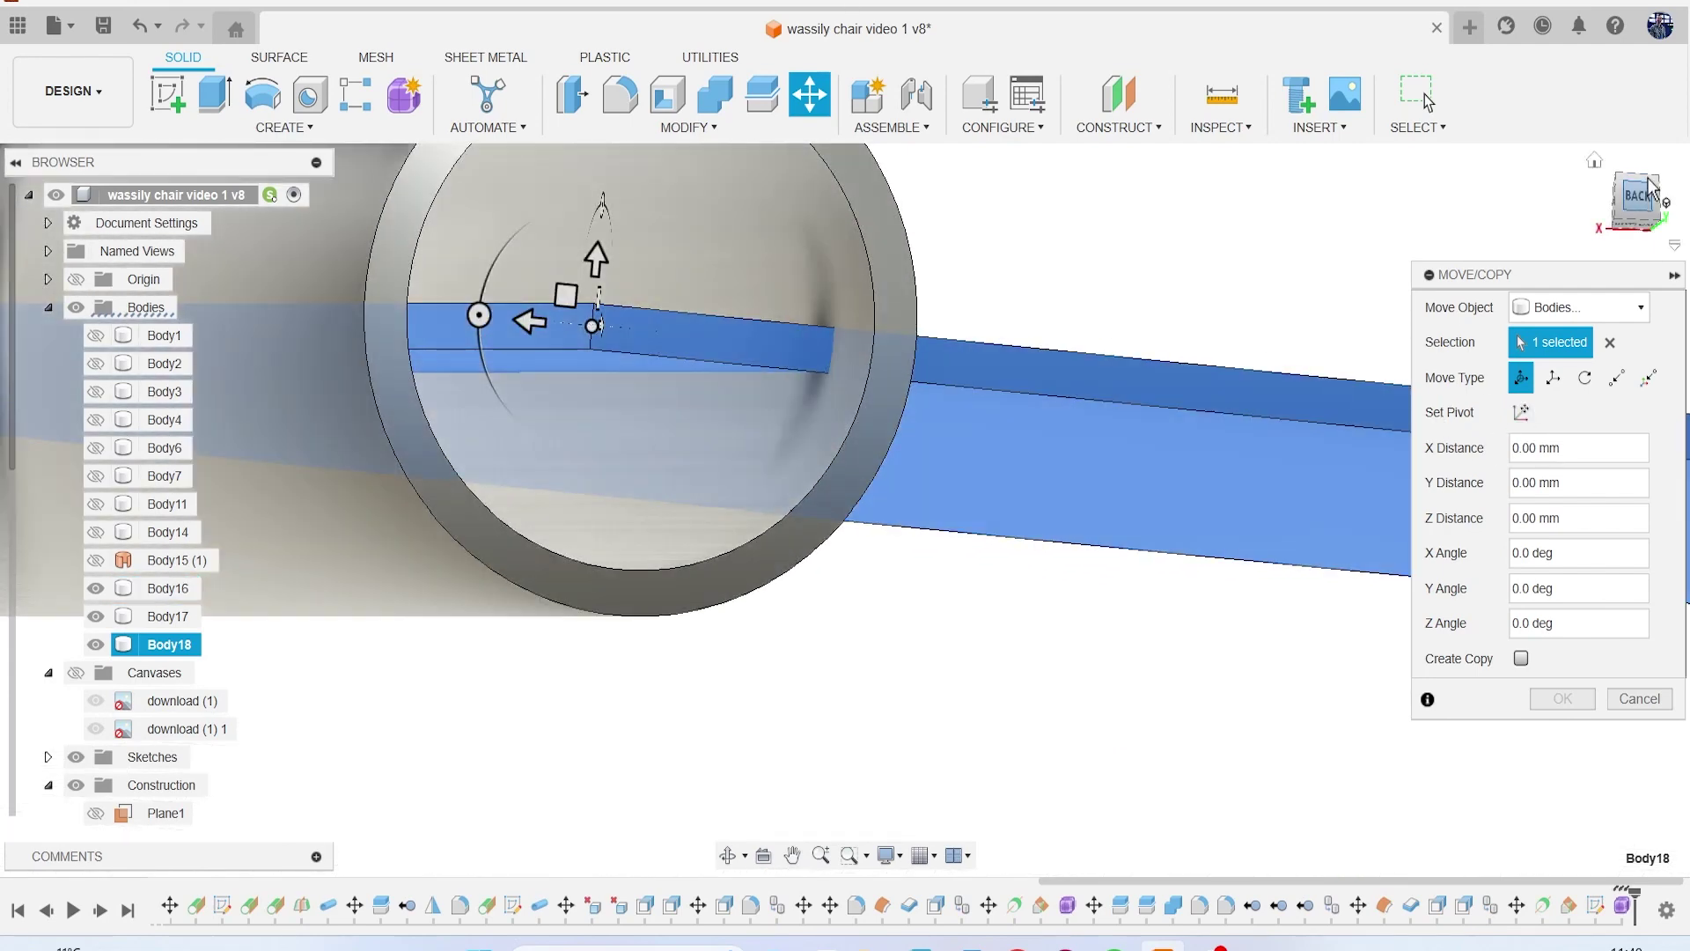
Step: Move the panel body up 1 mm along the Y distance
{"action": "left_click", "coordinate": [1636, 204]}
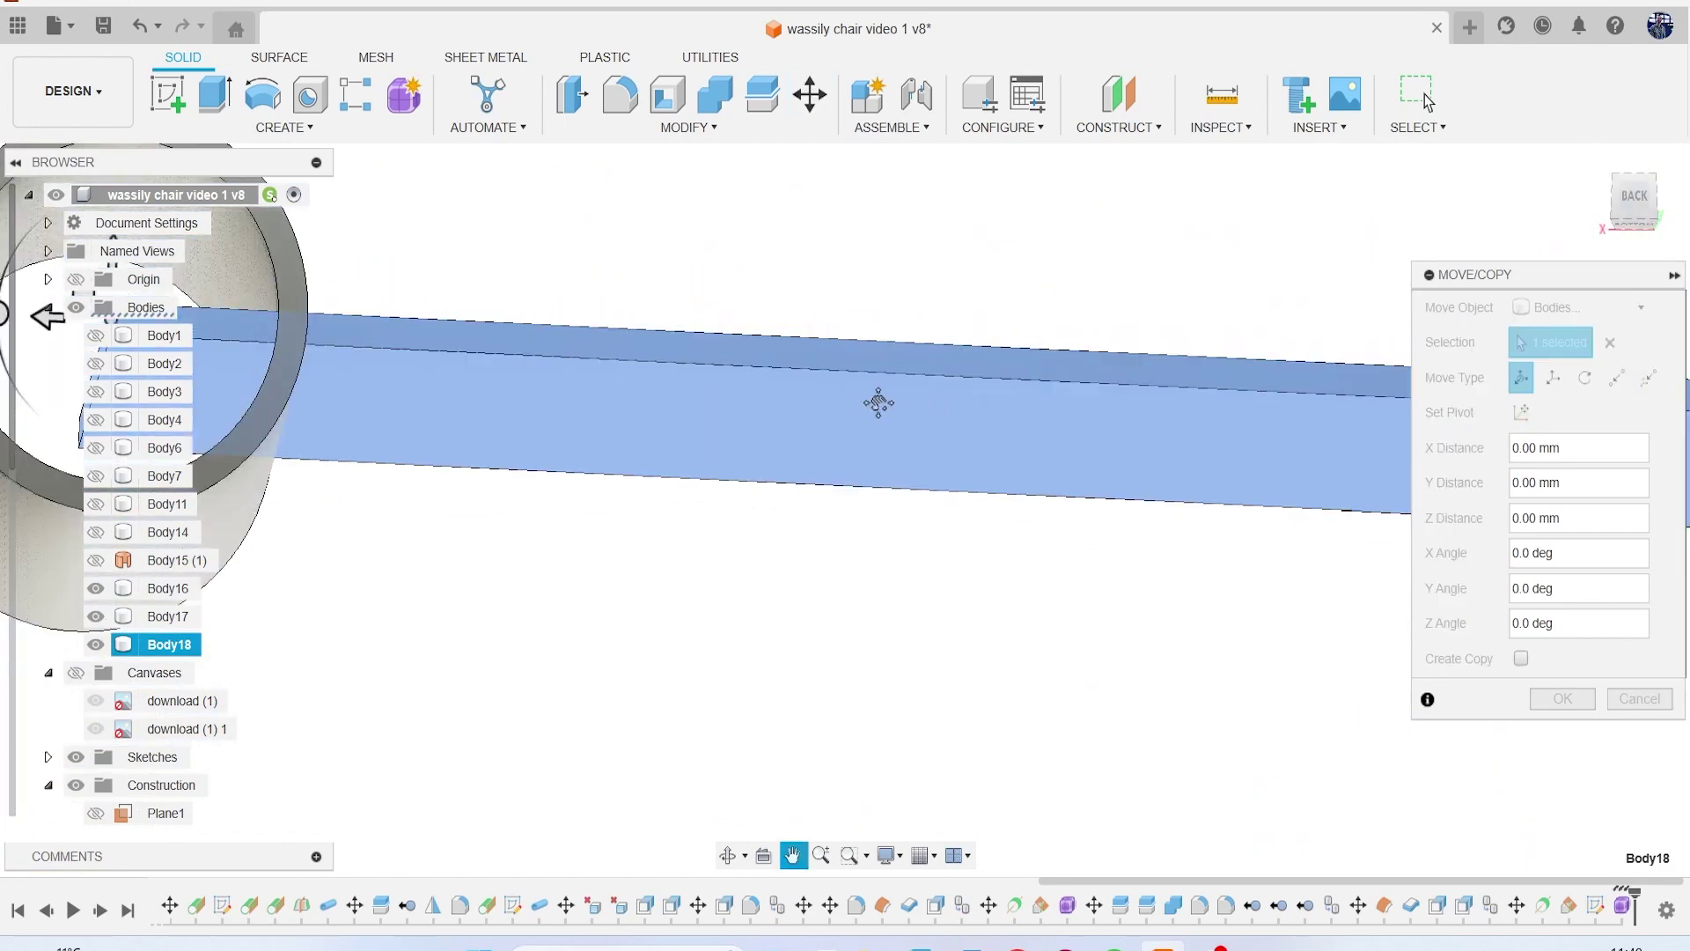
{"action": "left_click_drag", "start_coordinate": [1603, 220], "coordinate": [1624, 215]}
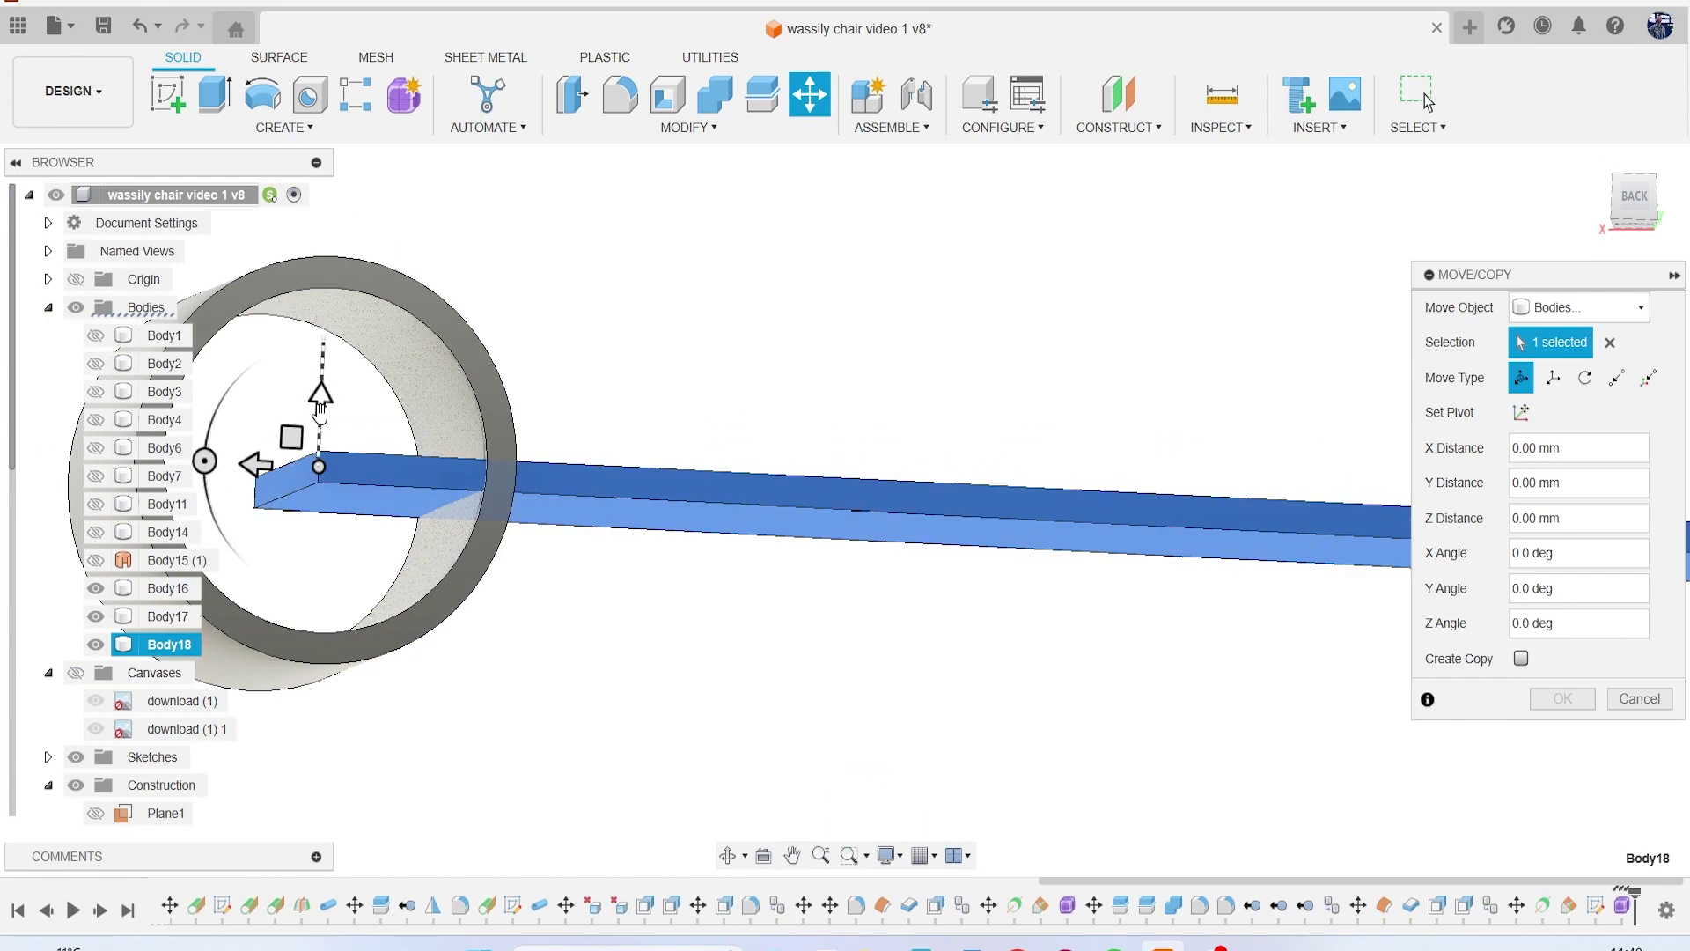
{"action": "scroll", "coordinate": [321, 409], "scroll_direction": "up", "scroll_amount": 2}
{"action": "left_click_drag", "start_coordinate": [332, 424], "coordinate": [324, 411]}
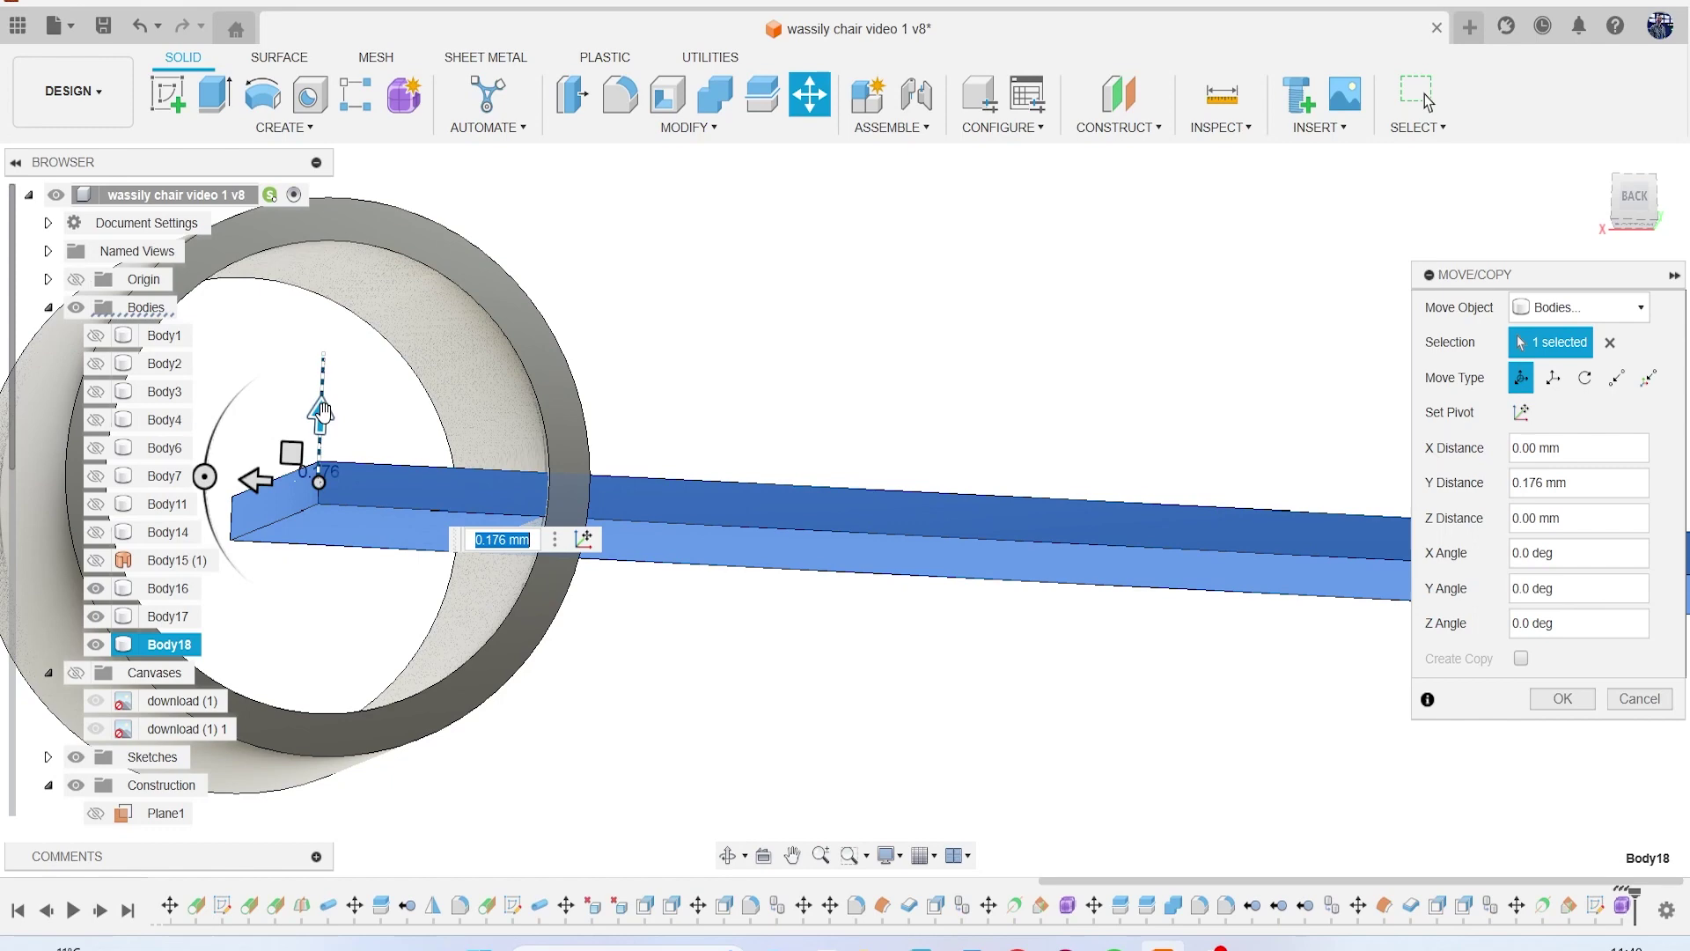
{"action": "key", "text": "Return"}
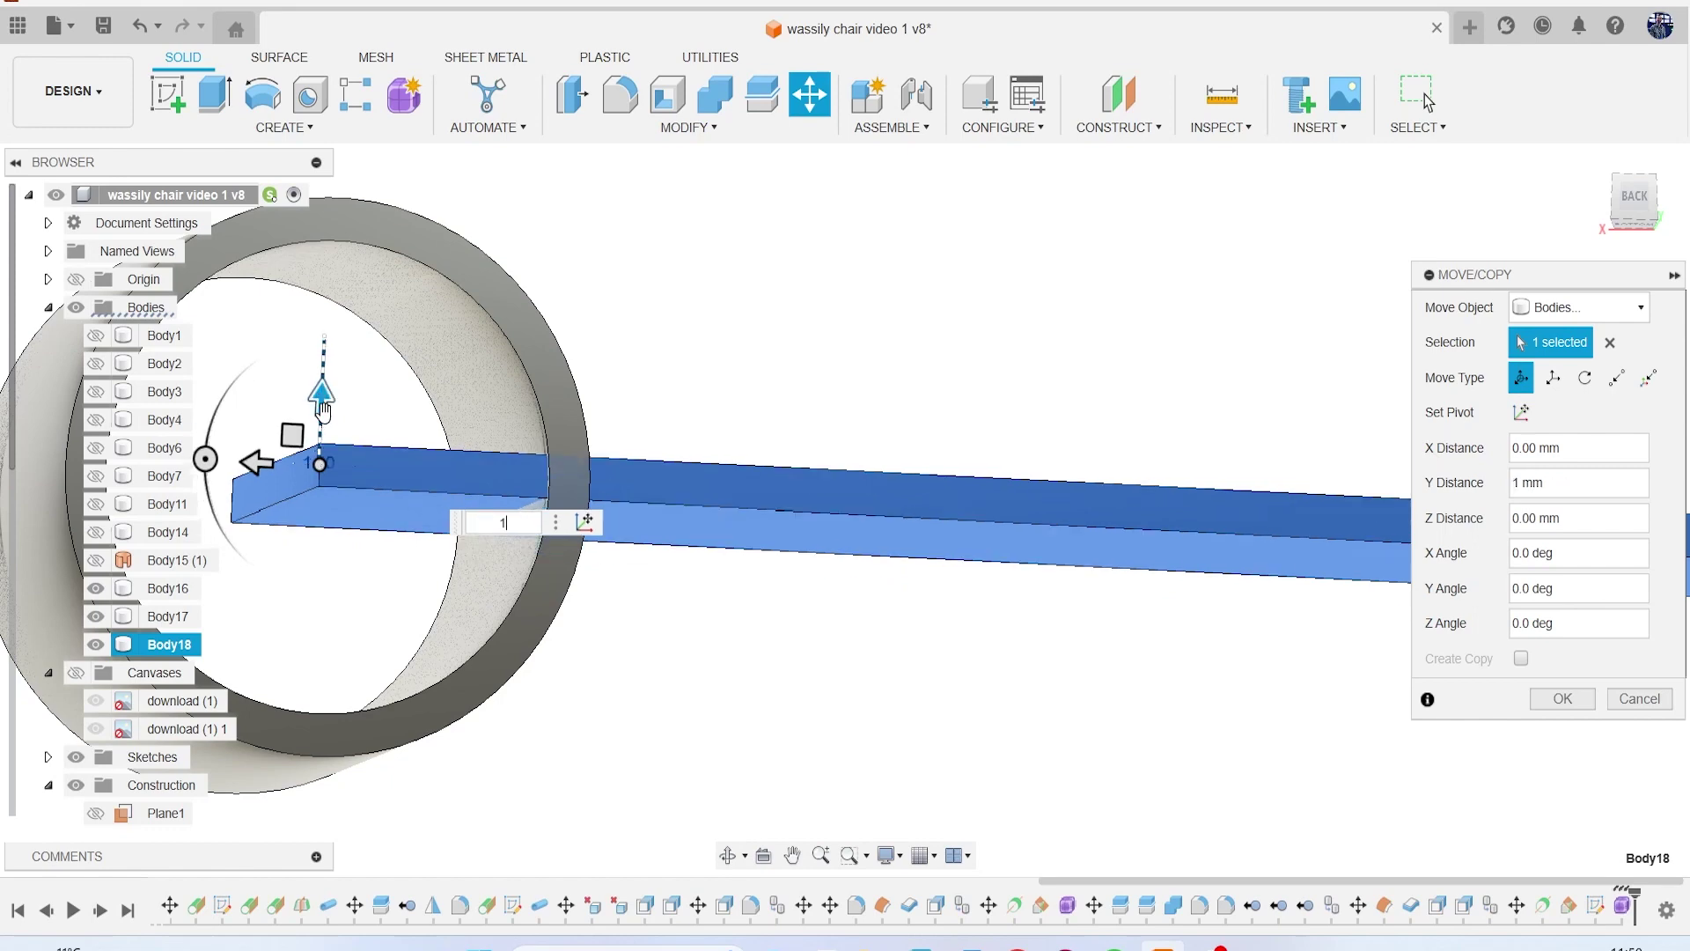
{"action": "key", "text": "Return"}
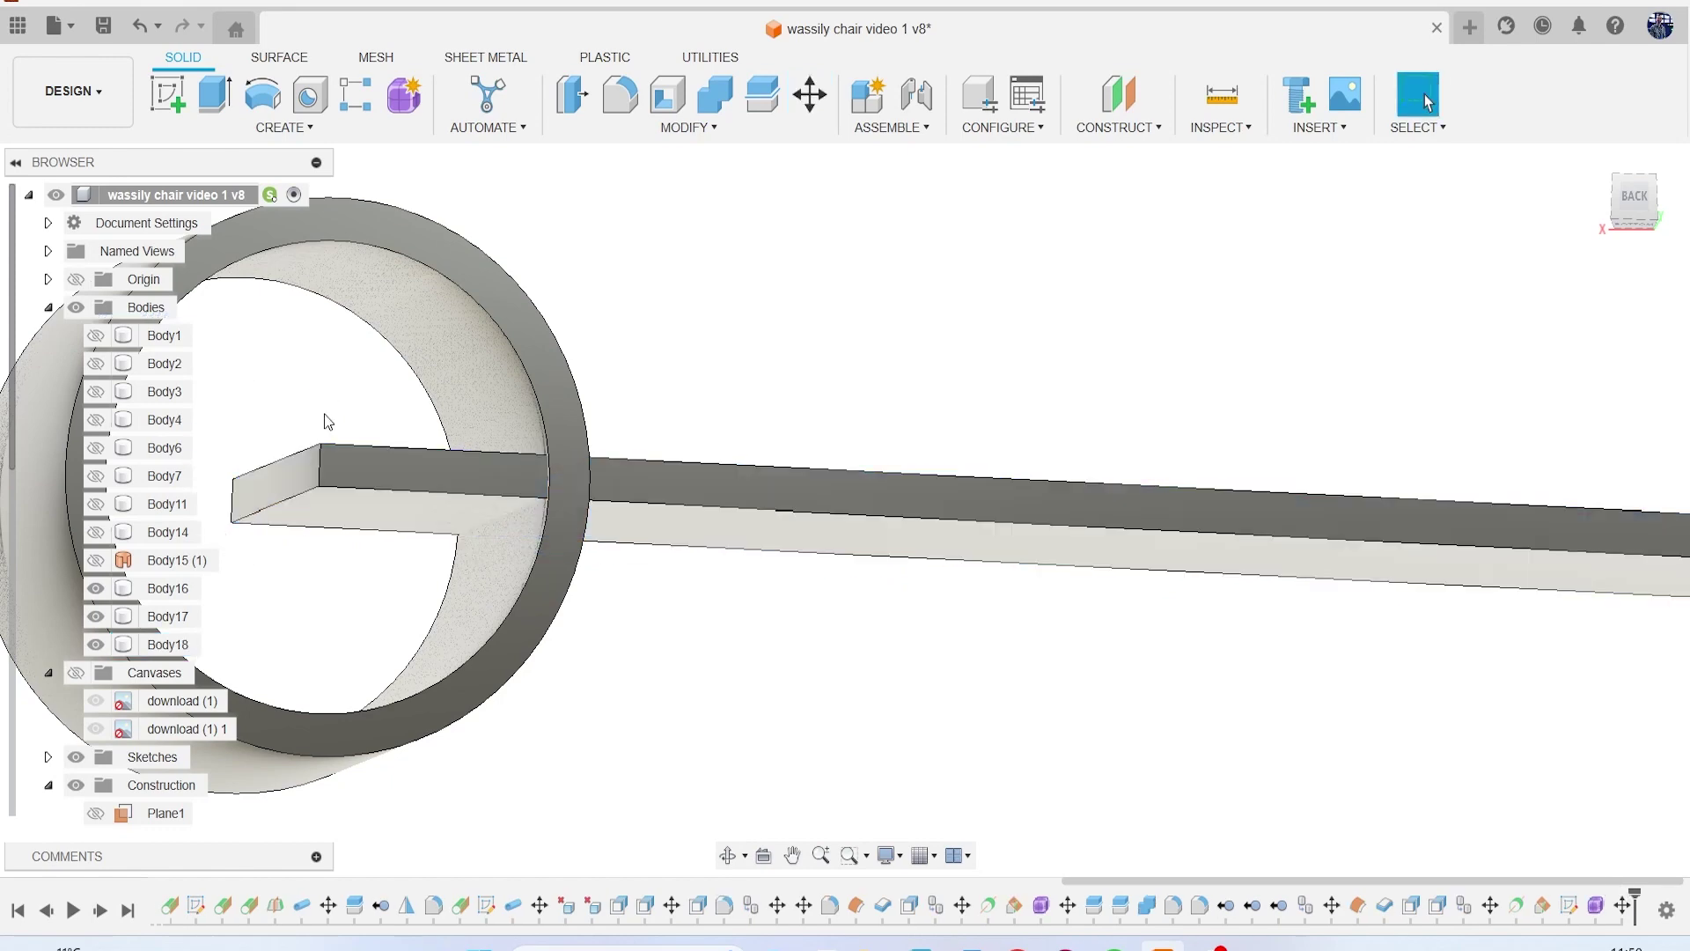
Step: Split the panel body using both tube bodies as splitting tools, with the splitting tools extended
{"action": "scroll", "coordinate": [783, 454], "scroll_direction": "down", "scroll_amount": 3}
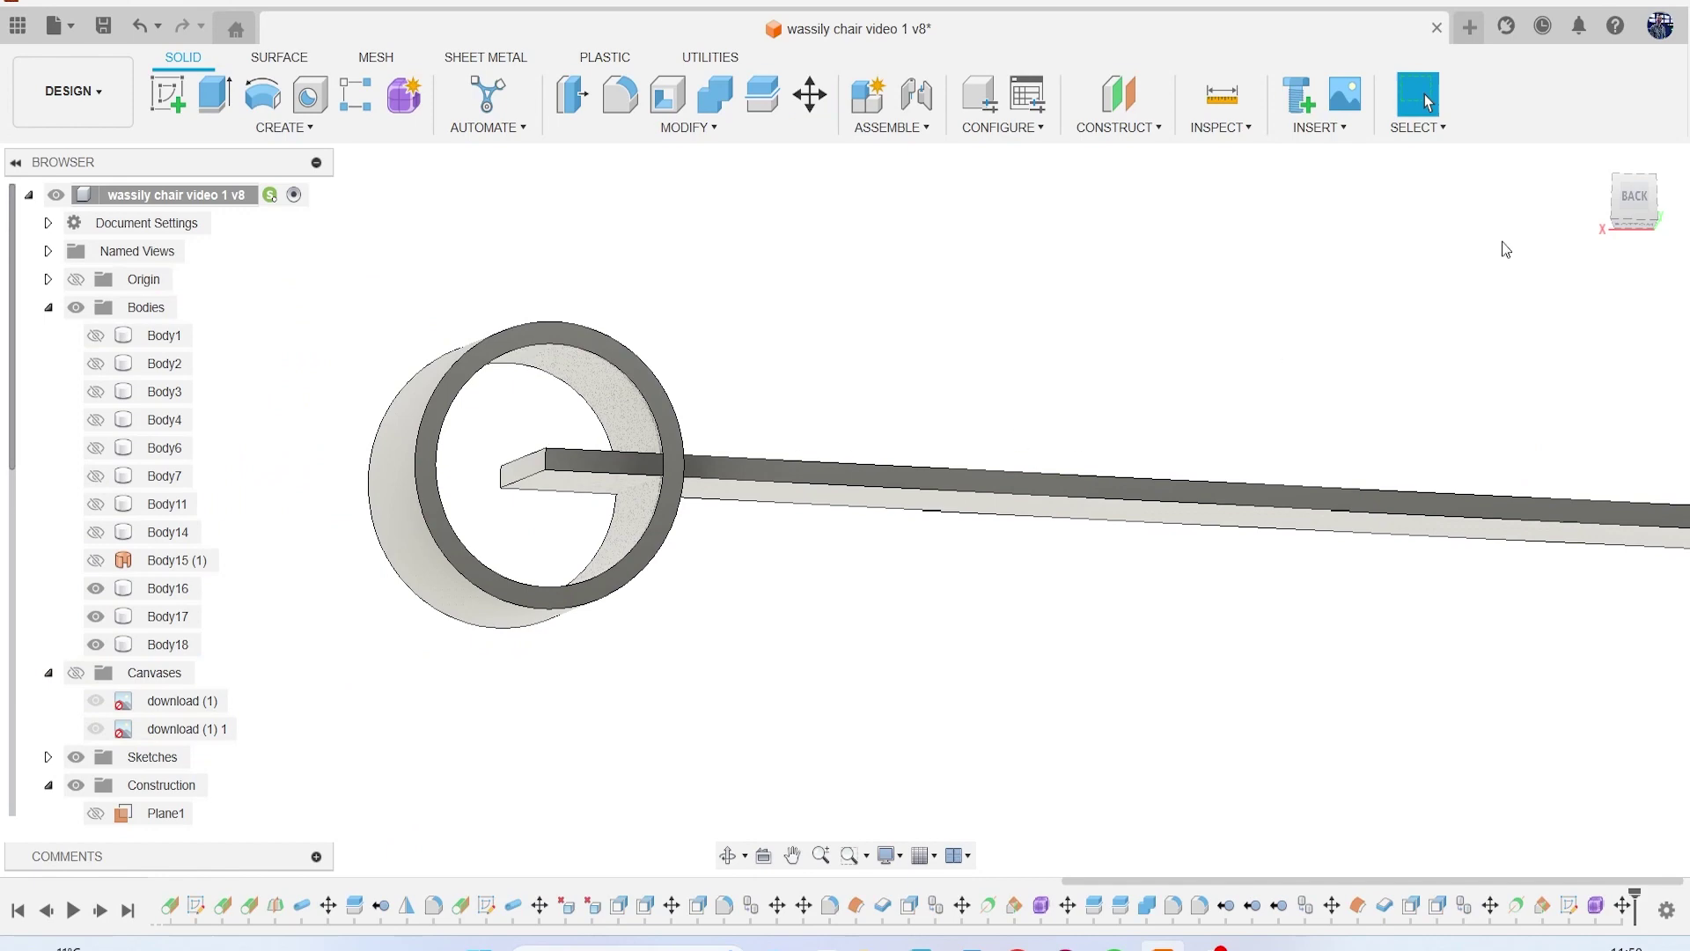
{"action": "mouse_move", "coordinate": [1637, 213]}
{"action": "left_mouse_down"}
{"action": "mouse_move", "coordinate": [1635, 232]}
{"action": "mouse_move", "coordinate": [1635, 211]}
{"action": "left_mouse_up"}
{"action": "scroll", "coordinate": [1259, 431], "scroll_direction": "down", "scroll_amount": 4}
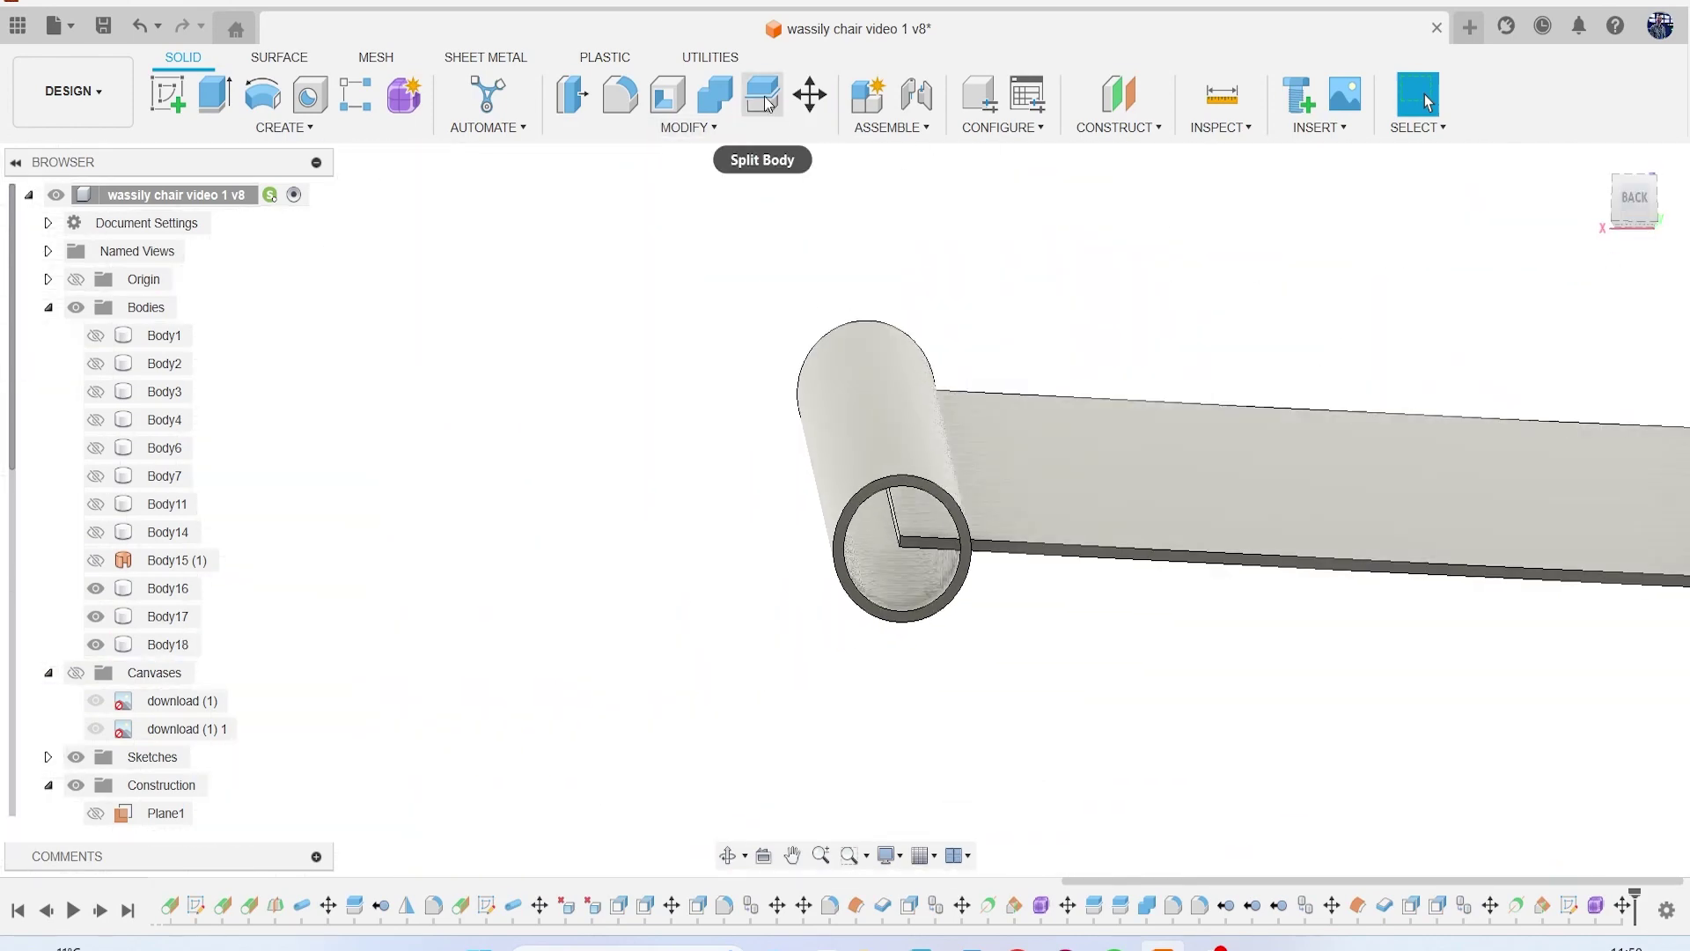
{"action": "left_click", "coordinate": [763, 95]}
{"action": "scroll", "coordinate": [1069, 462], "scroll_direction": "up", "scroll_amount": 4}
{"action": "left_click", "coordinate": [1069, 462]}
{"action": "left_click", "coordinate": [868, 626]}
{"action": "scroll", "coordinate": [895, 610], "scroll_direction": "down", "scroll_amount": 5}
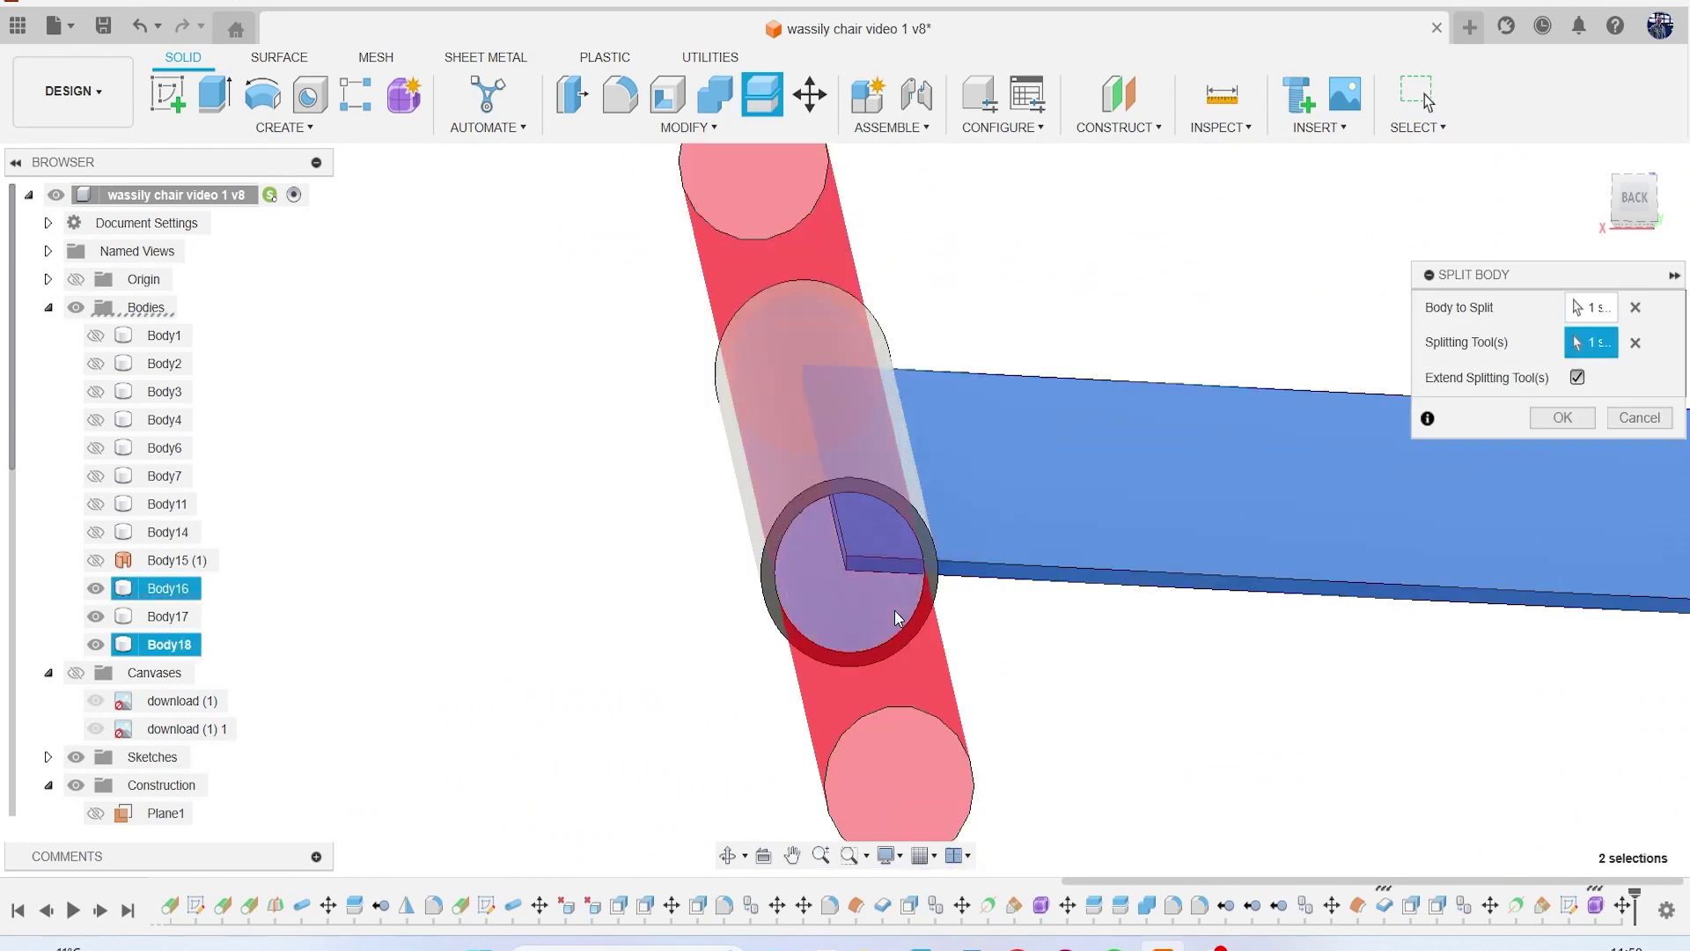
{"action": "middle_click_drag", "start_coordinate": [1117, 554], "coordinate": [472, 465]}
{"action": "scroll", "coordinate": [1100, 528], "scroll_direction": "up", "scroll_amount": 3}
{"action": "left_click", "coordinate": [1049, 533]}
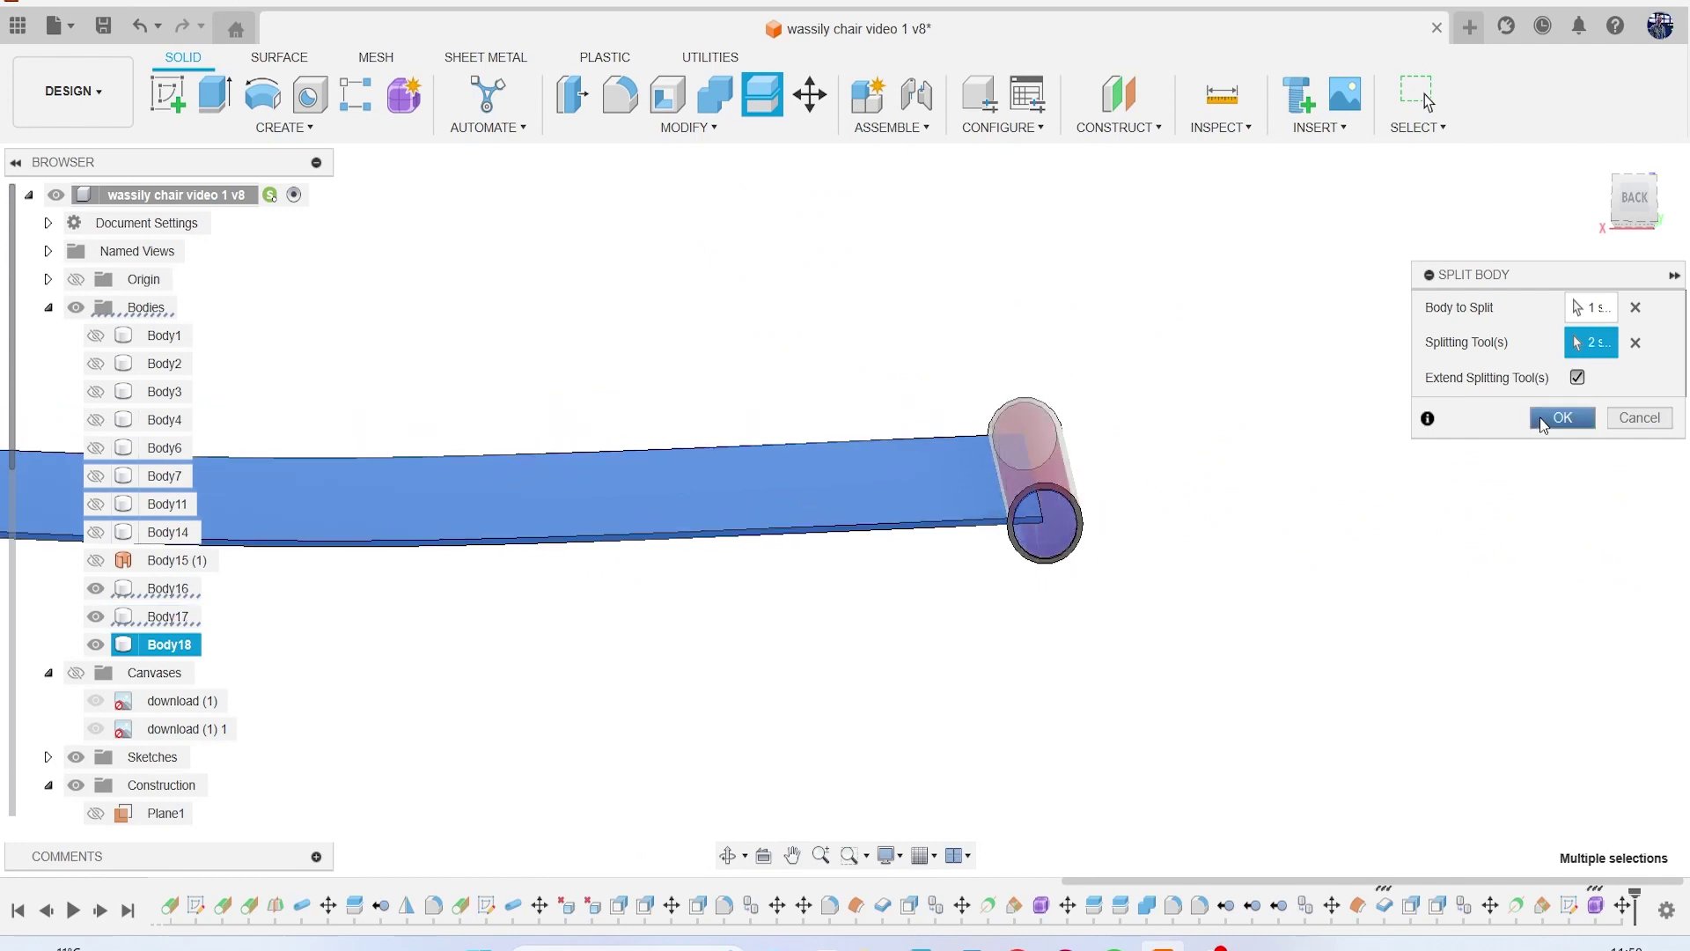
{"action": "left_click", "coordinate": [1563, 418]}
Step: Hide the two cut-off panel ends inside the tubes and join the panel with both tubes into one body
{"action": "scroll", "coordinate": [1479, 445], "scroll_direction": "down", "scroll_amount": 5}
{"action": "scroll", "coordinate": [290, 616], "scroll_direction": "up", "scroll_amount": 2}
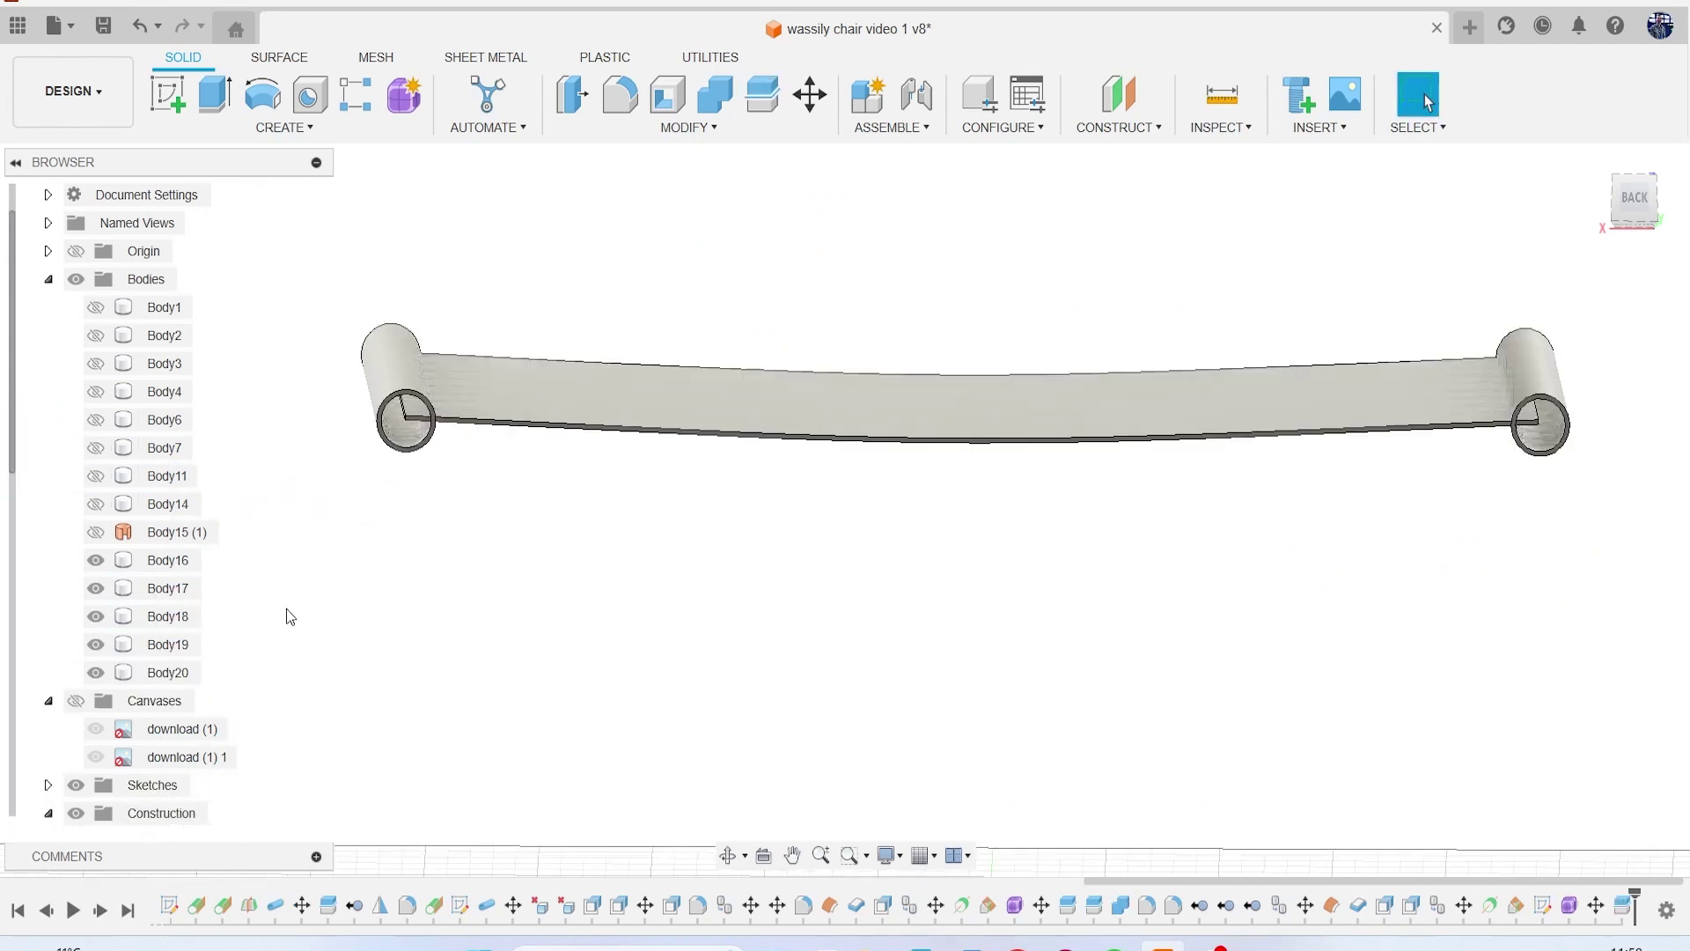
{"action": "scroll", "coordinate": [74, 678], "scroll_direction": "down", "scroll_amount": 1}
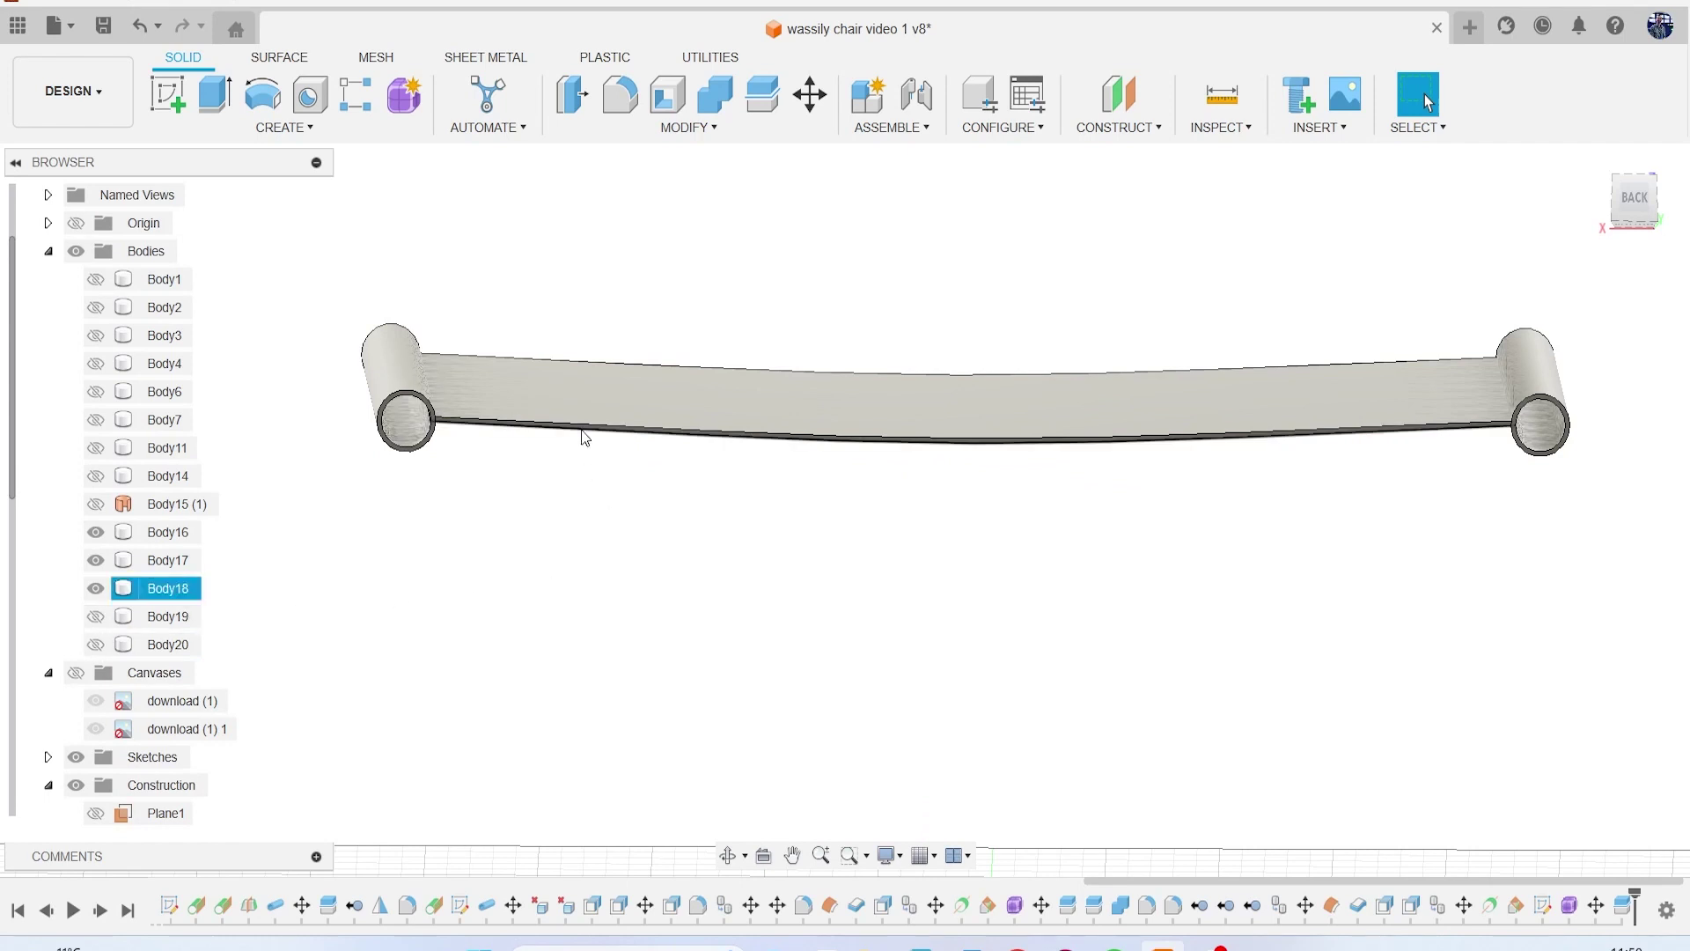
{"action": "left_click", "coordinate": [729, 108]}
{"action": "left_click", "coordinate": [599, 381]}
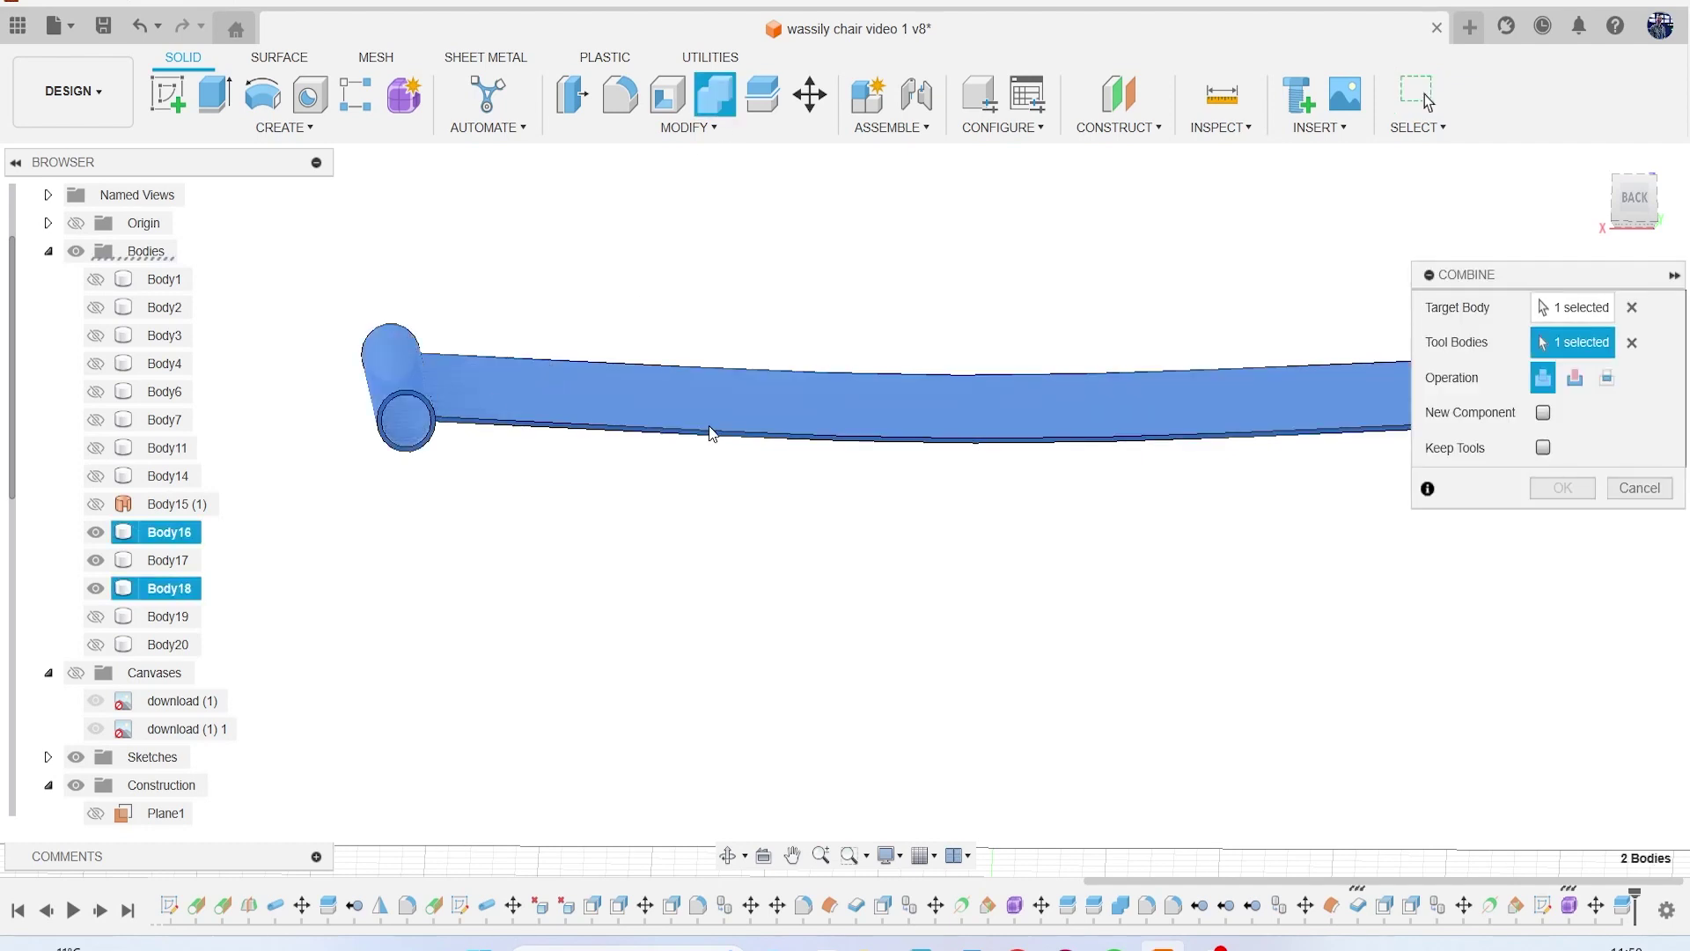
{"action": "middle_click_drag", "start_coordinate": [1261, 427], "coordinate": [927, 417]}
{"action": "left_click", "coordinate": [1224, 382]}
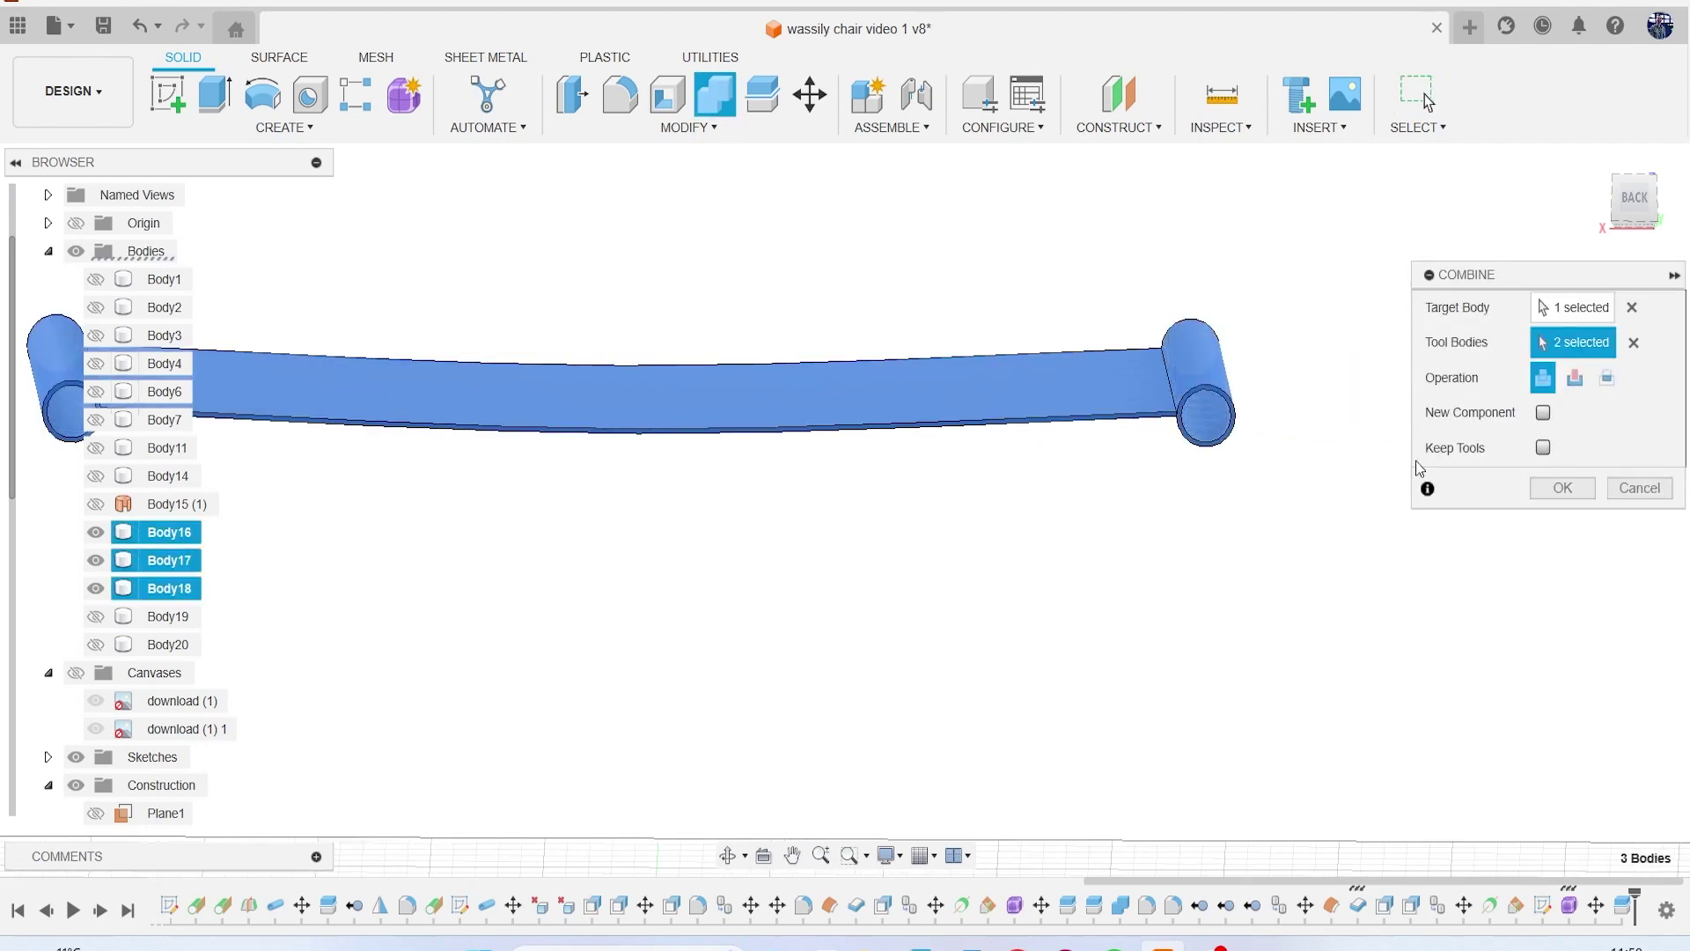
{"action": "left_click", "coordinate": [1557, 489]}
Step: Start a constant-radius fillet of about 13.7 mm on the upper and lower edges where the panel meets one tube
{"action": "mouse_move", "coordinate": [1637, 203]}
{"action": "left_mouse_down"}
{"action": "mouse_move", "coordinate": [1637, 220]}
{"action": "mouse_move", "coordinate": [1651, 185]}
{"action": "mouse_move", "coordinate": [1659, 203]}
{"action": "mouse_move", "coordinate": [1635, 224]}
{"action": "left_mouse_up"}
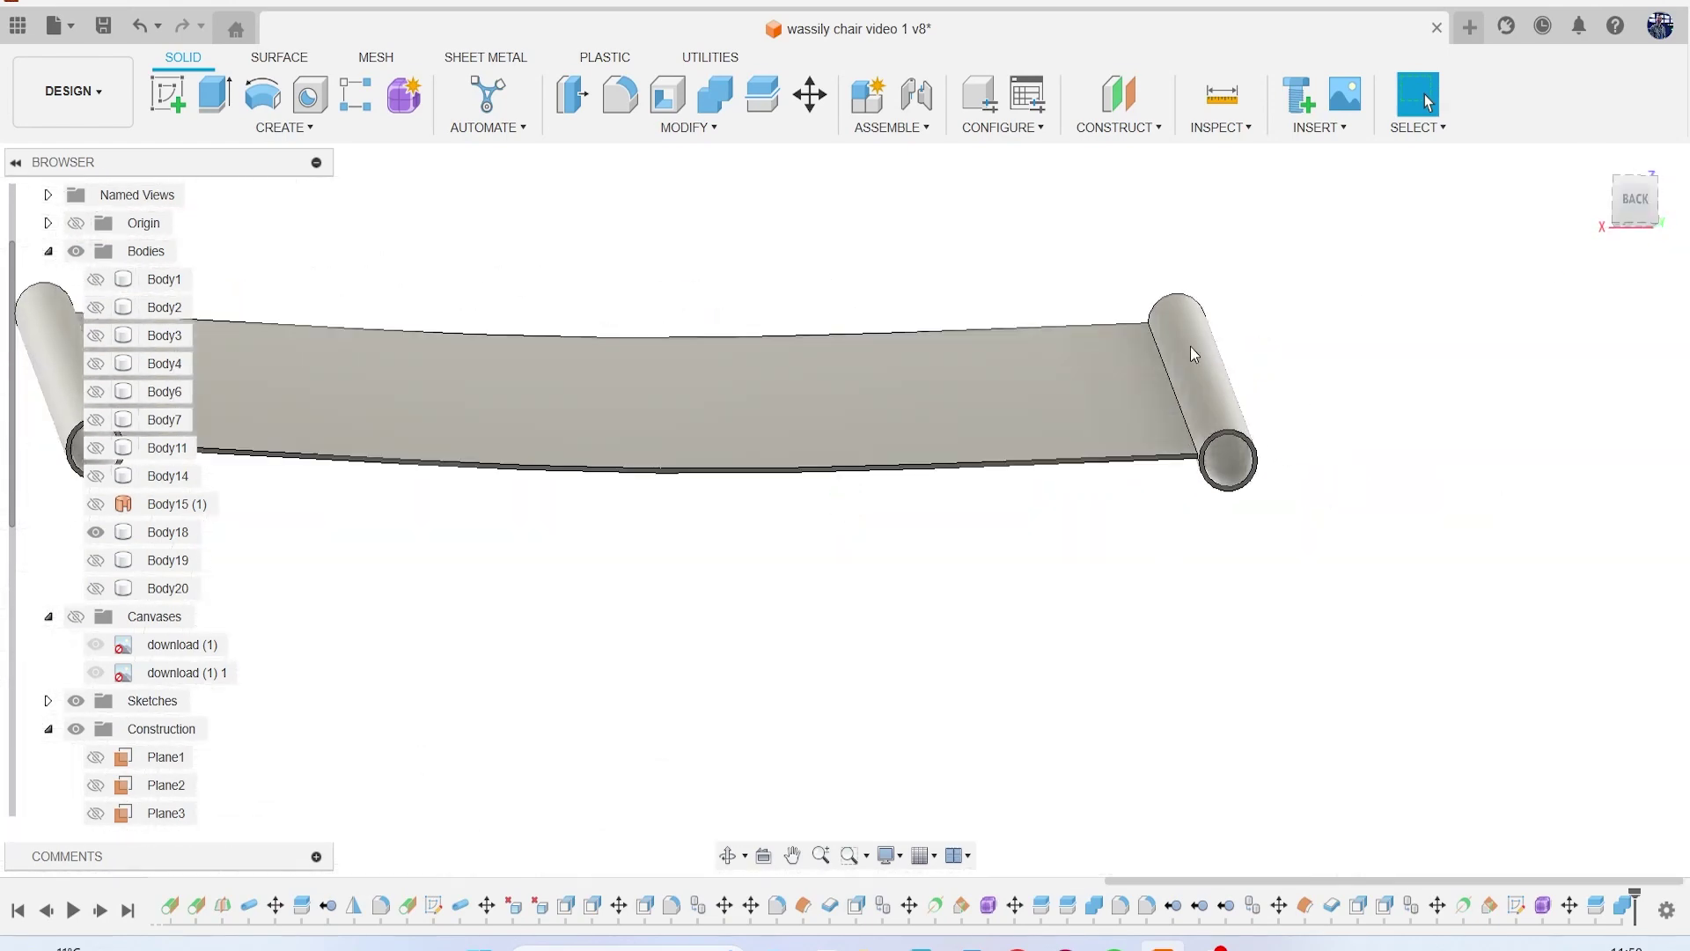
{"action": "middle_click_drag", "start_coordinate": [628, 382], "coordinate": [848, 371]}
{"action": "left_click", "coordinate": [583, 342]}
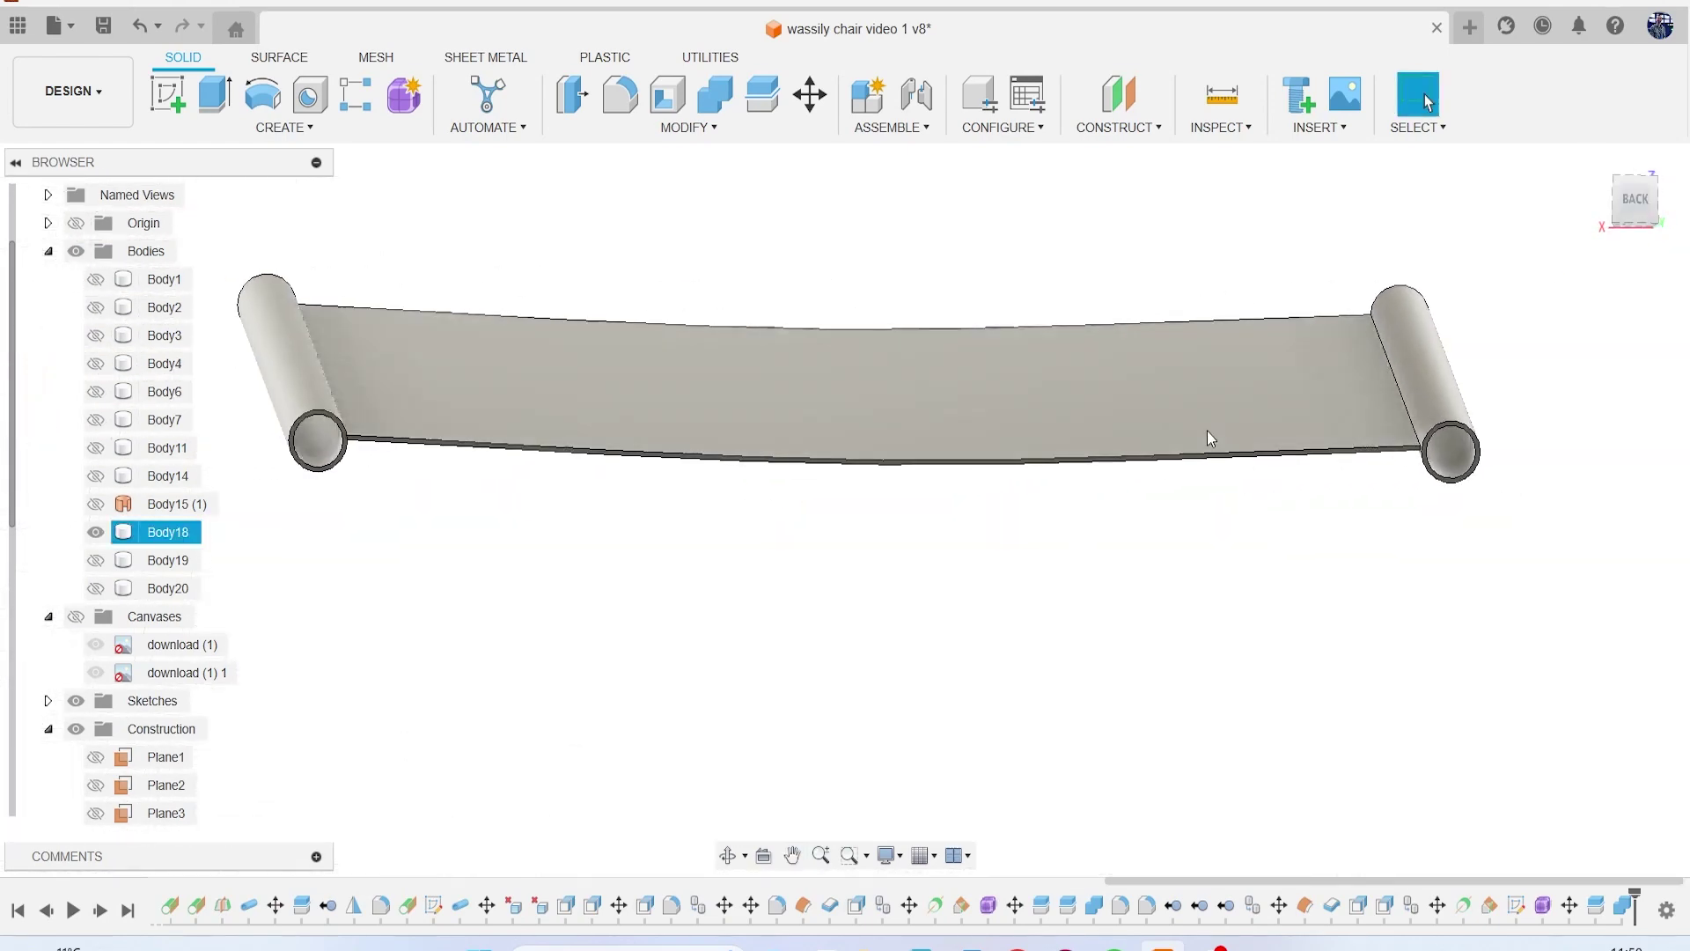
{"action": "key", "text": "f"}
{"action": "middle_click_drag", "start_coordinate": [1153, 440], "coordinate": [885, 436]}
{"action": "scroll", "coordinate": [885, 437], "scroll_direction": "up", "scroll_amount": 3}
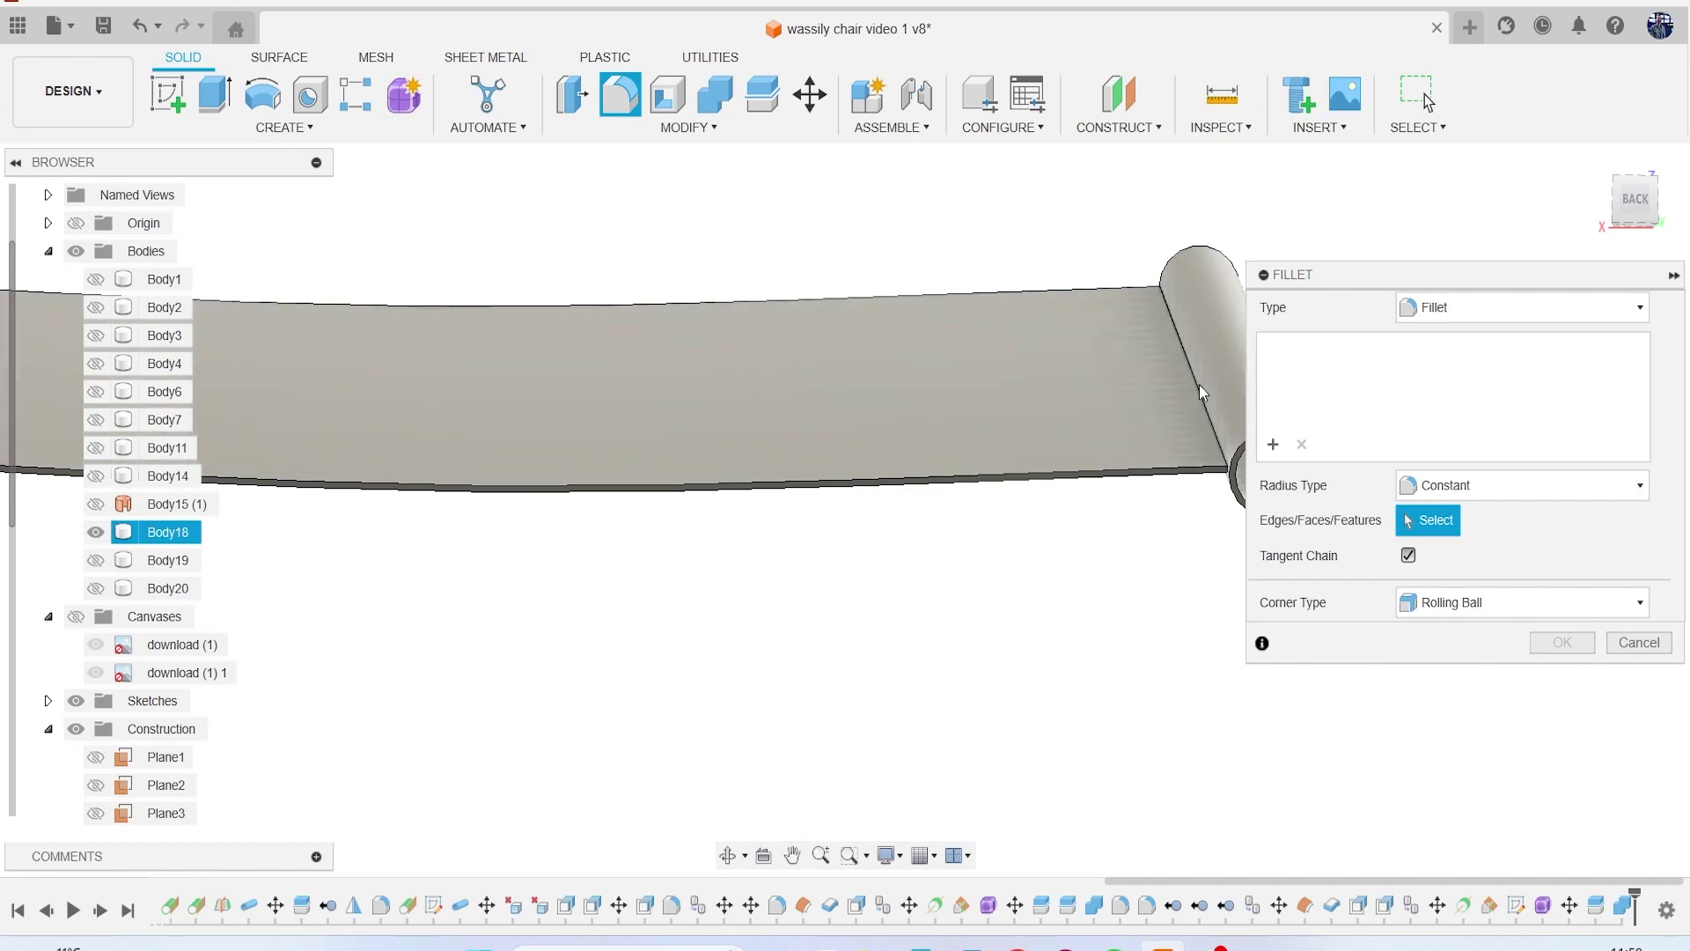
{"action": "left_click", "coordinate": [1198, 384]}
{"action": "left_click_drag", "start_coordinate": [1185, 370], "coordinate": [1173, 361]}
{"action": "mouse_move", "coordinate": [1615, 208]}
{"action": "left_mouse_down"}
{"action": "mouse_move", "coordinate": [1610, 183]}
{"action": "mouse_move", "coordinate": [1561, 190]}
{"action": "left_mouse_up"}
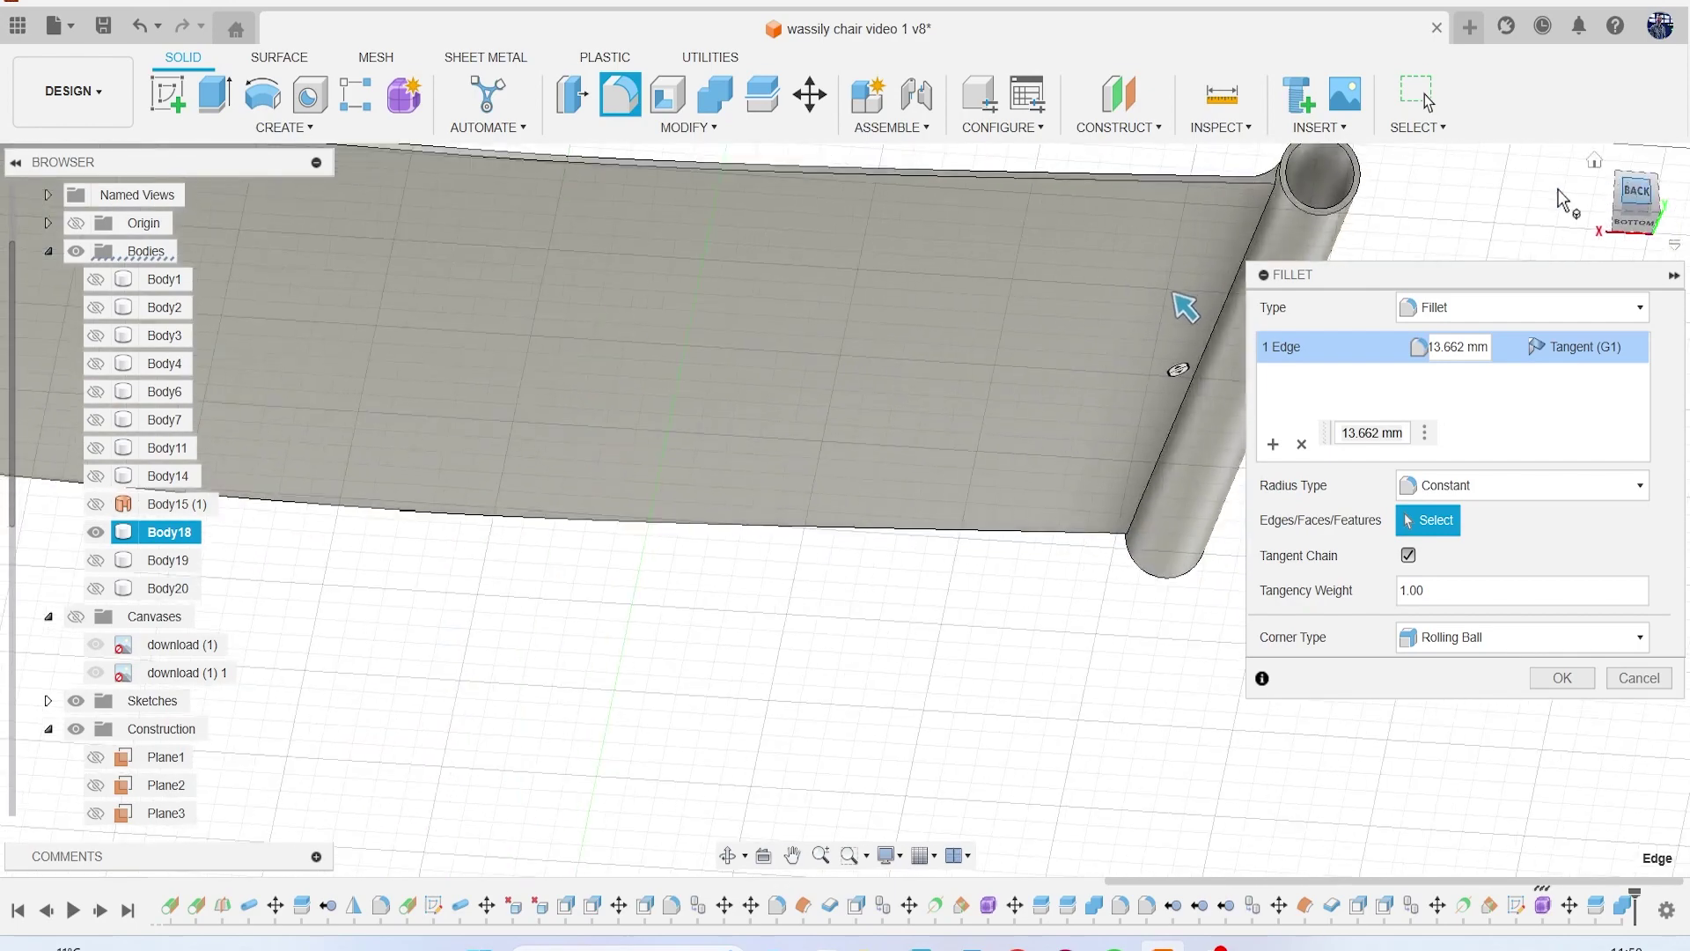
{"action": "left_click", "coordinate": [1260, 232]}
Step: Add the two panel edges at the opposite tube to the fillet and apply it with a radius of about 23.1 mm
{"action": "scroll", "coordinate": [933, 424], "scroll_direction": "down", "scroll_amount": 5}
{"action": "left_click_drag", "start_coordinate": [1638, 199], "coordinate": [1567, 191]}
{"action": "scroll", "coordinate": [766, 266], "scroll_direction": "up", "scroll_amount": 8}
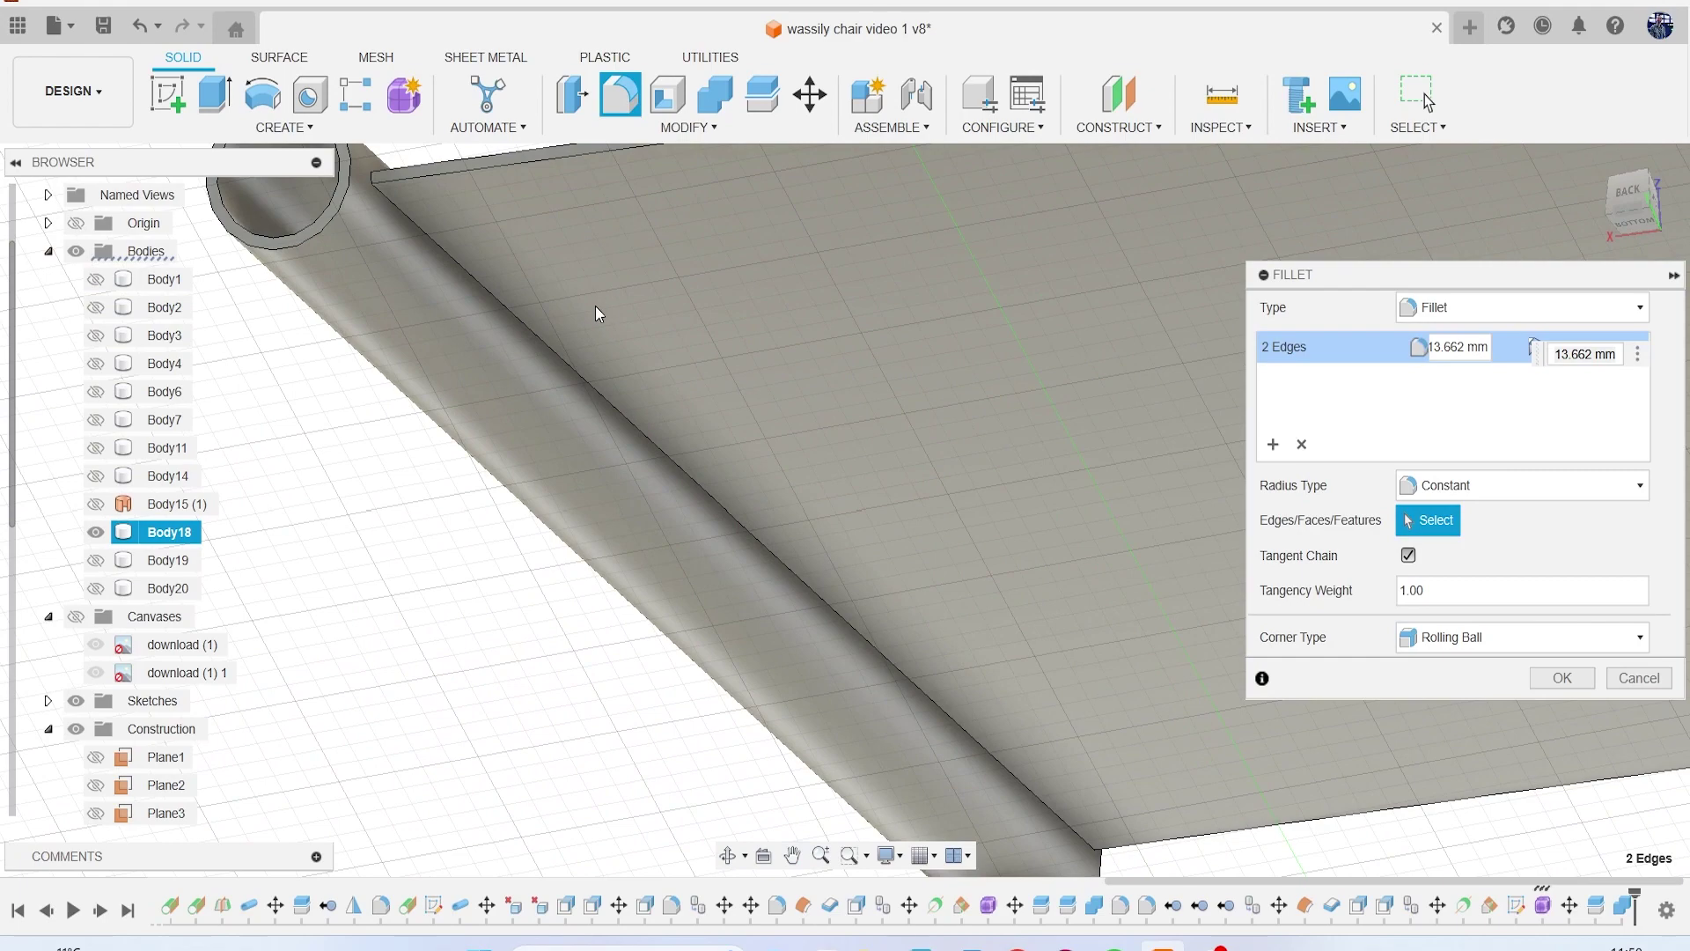
{"action": "left_click", "coordinate": [550, 345]}
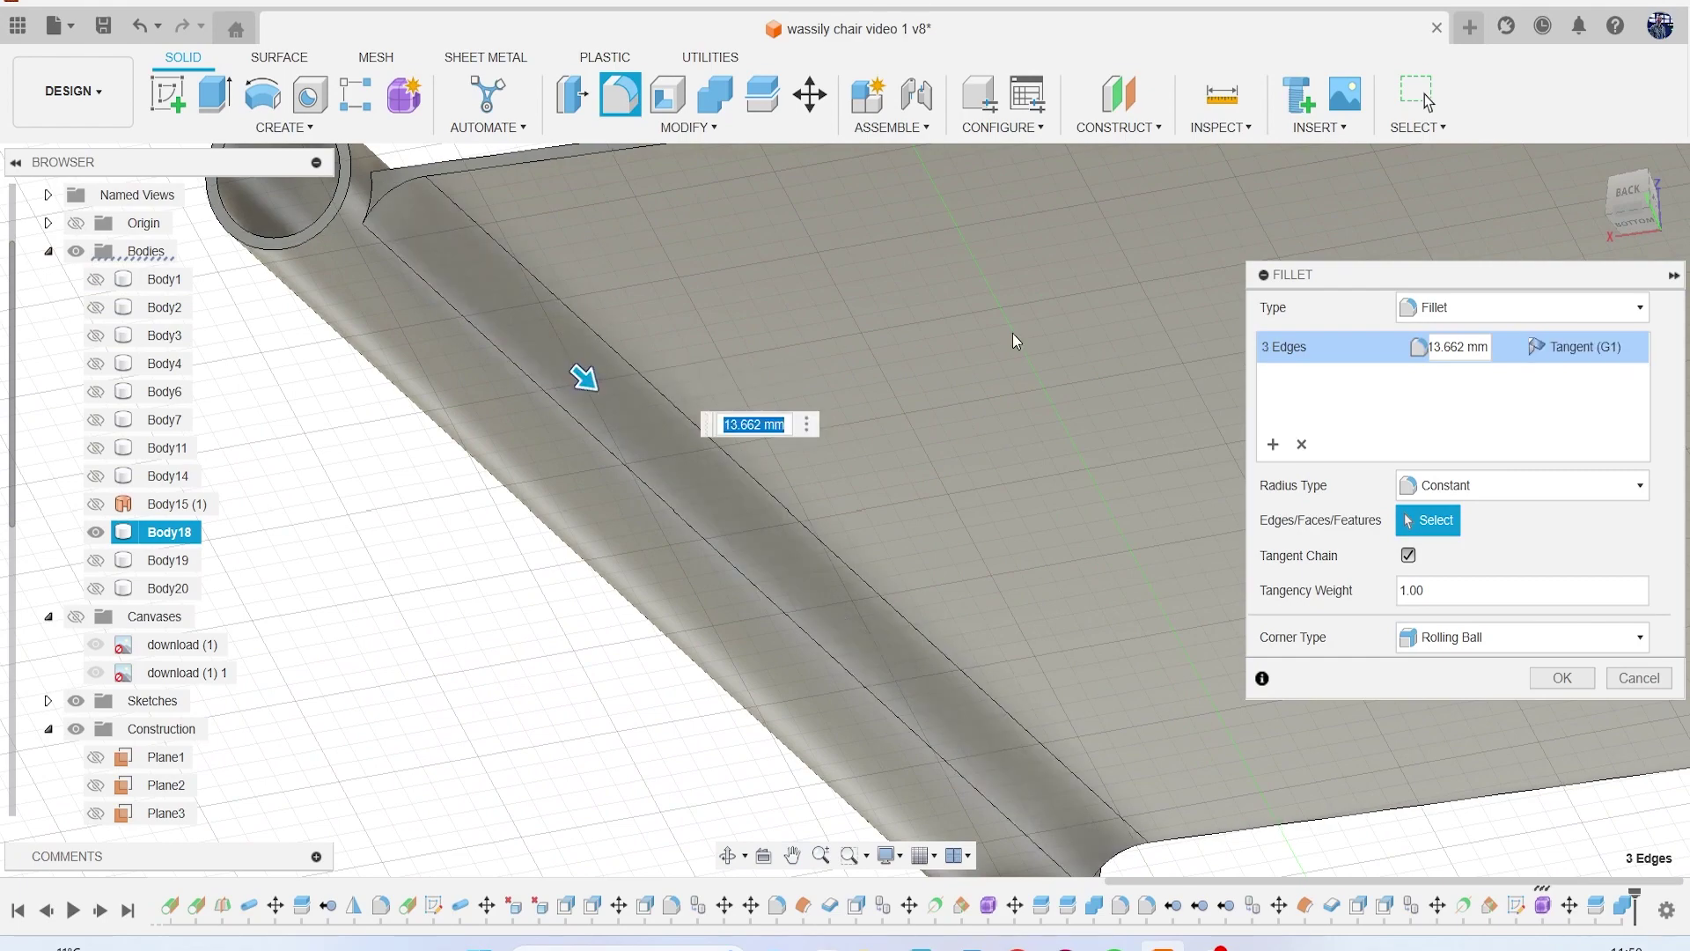
{"action": "mouse_move", "coordinate": [1611, 209]}
{"action": "left_mouse_down"}
{"action": "mouse_move", "coordinate": [1625, 217]}
{"action": "mouse_move", "coordinate": [1600, 220]}
{"action": "left_mouse_up"}
{"action": "scroll", "coordinate": [430, 699], "scroll_direction": "up", "scroll_amount": 4}
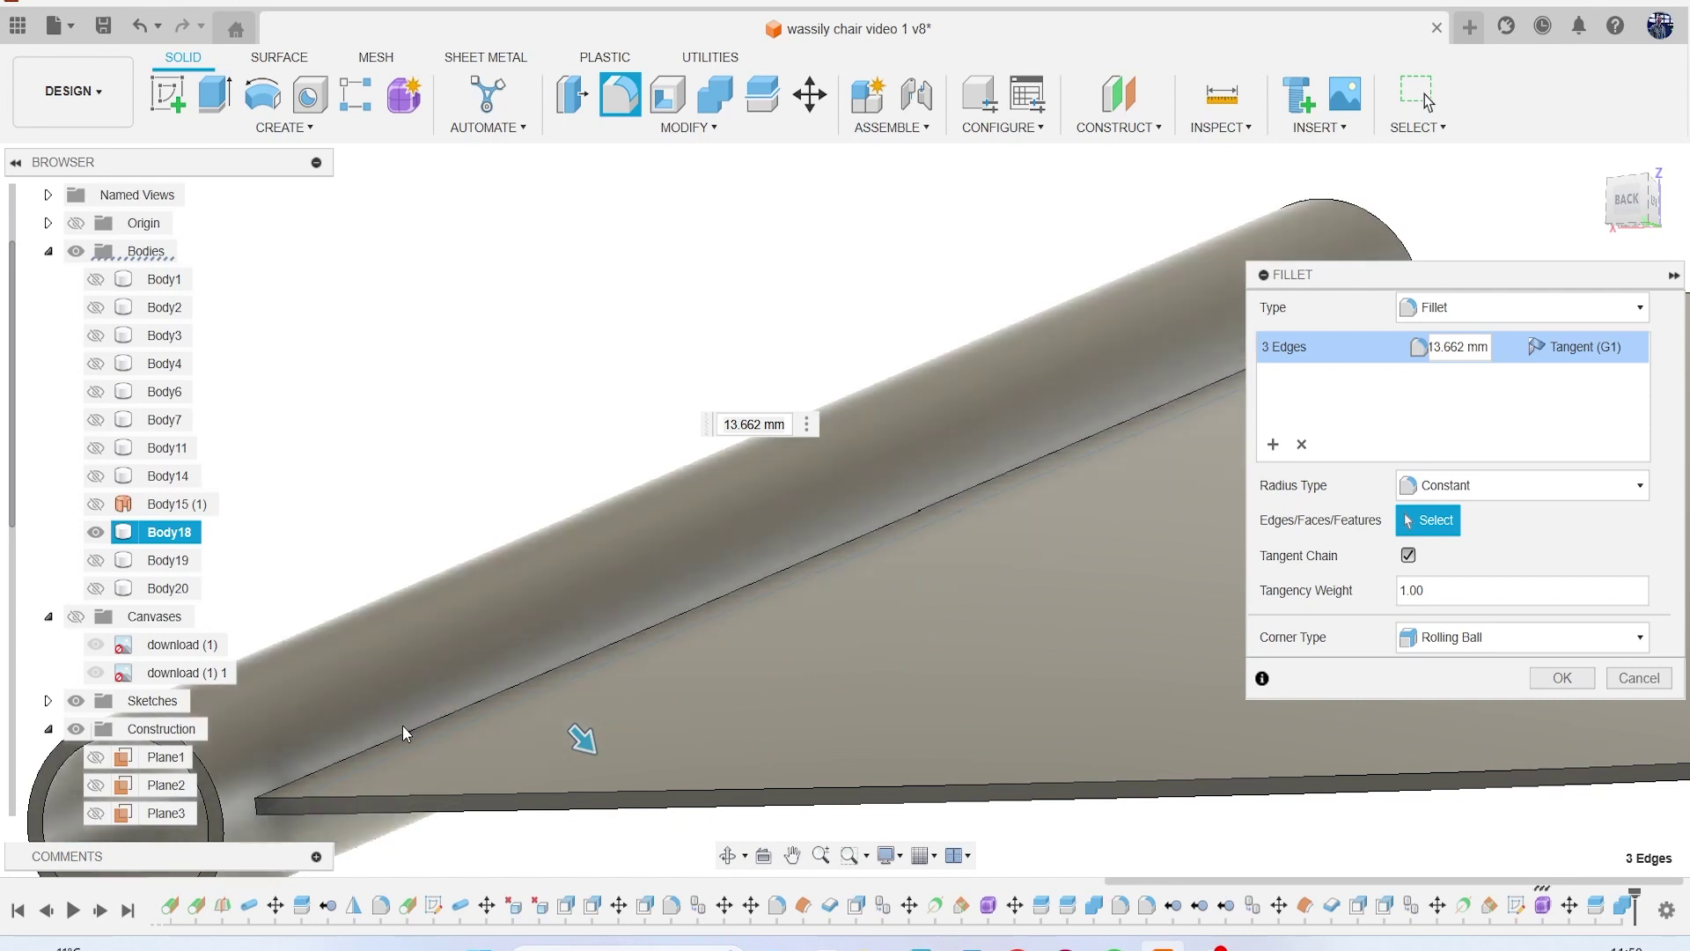
{"action": "left_click", "coordinate": [403, 737]}
{"action": "scroll", "coordinate": [490, 732], "scroll_direction": "down", "scroll_amount": 5}
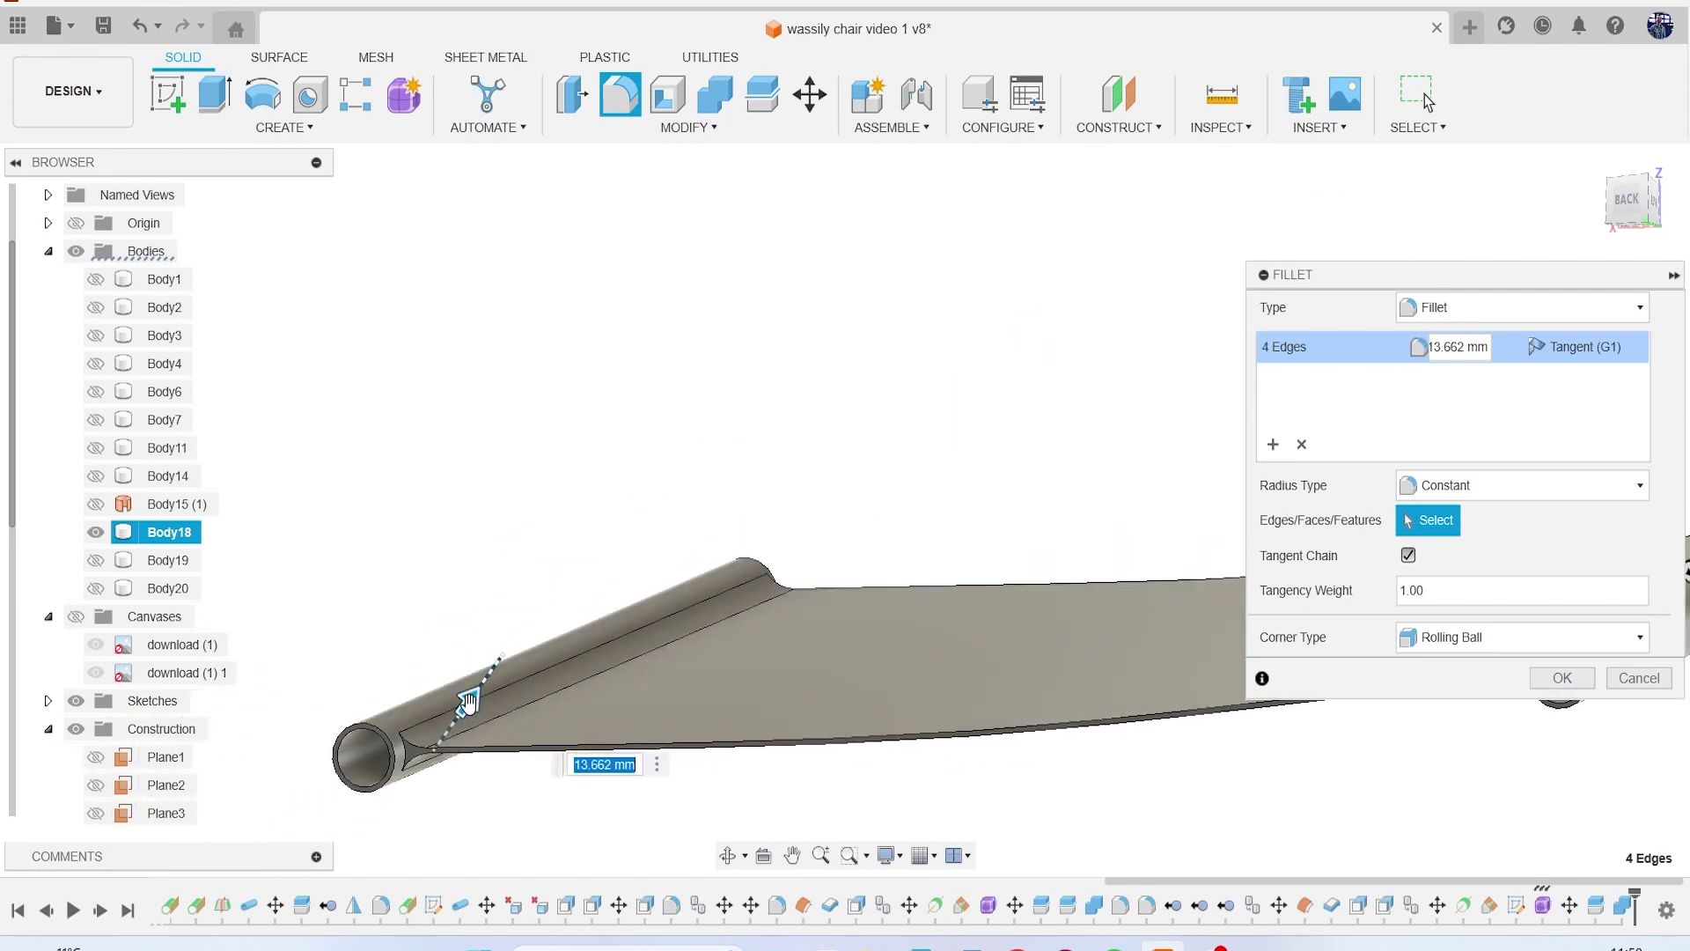
{"action": "mouse_move", "coordinate": [474, 701]}
{"action": "left_mouse_down"}
{"action": "mouse_move", "coordinate": [453, 638]}
{"action": "mouse_move", "coordinate": [471, 695]}
{"action": "left_mouse_up"}
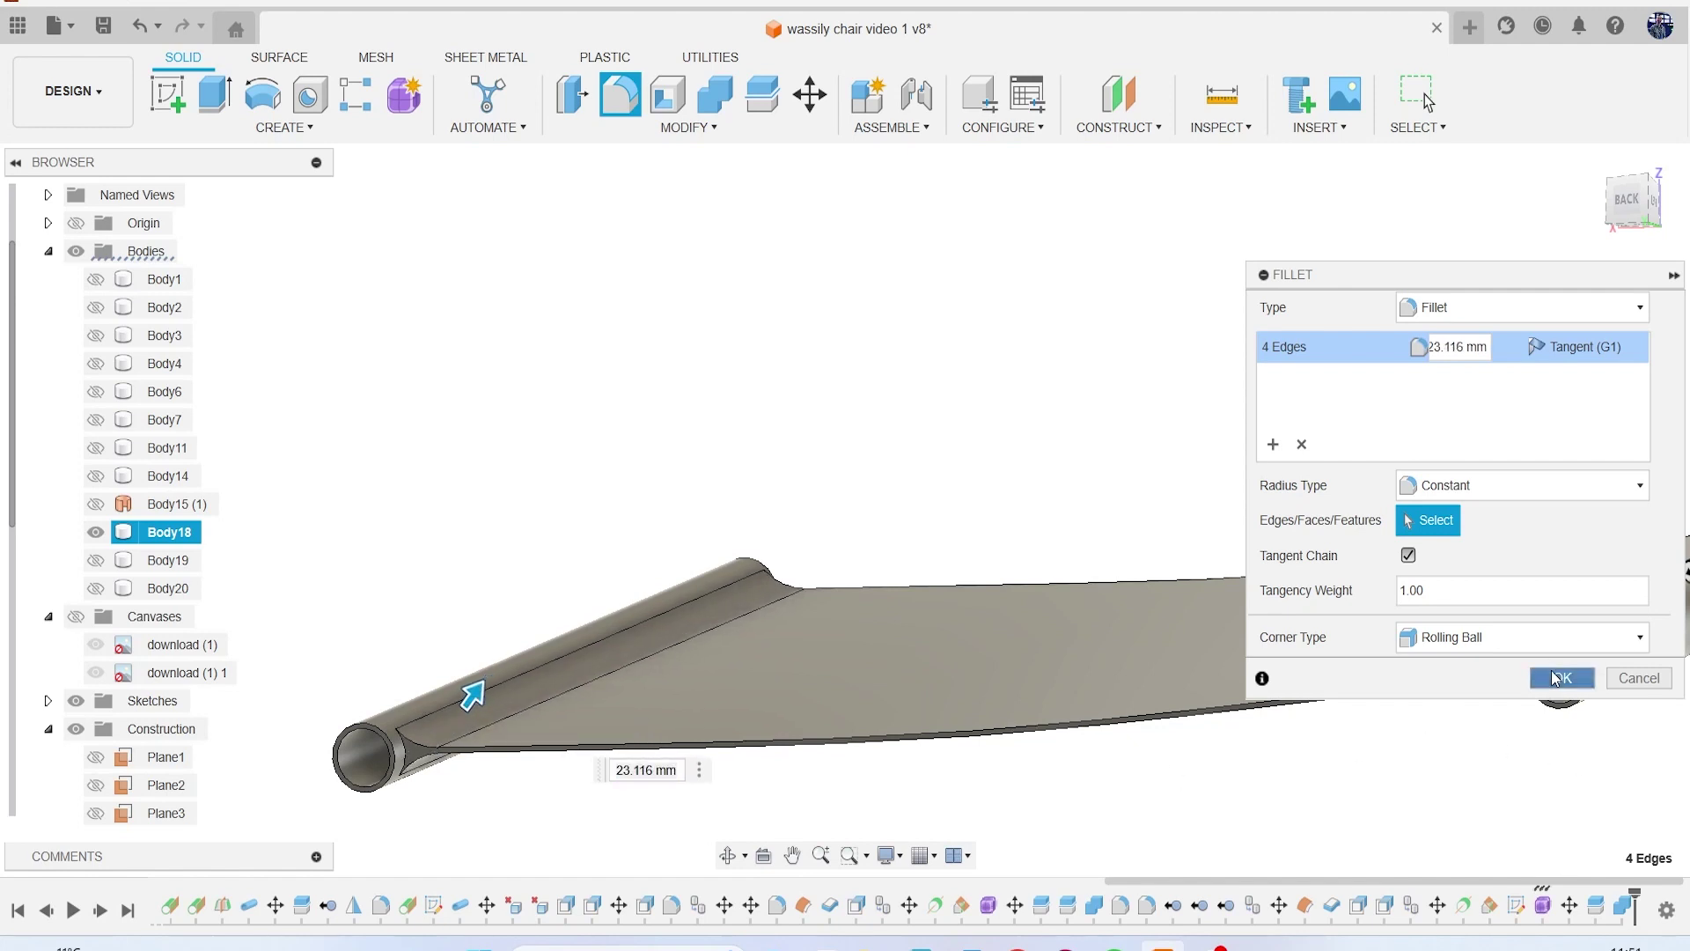
{"action": "left_click", "coordinate": [1556, 678]}
Step: Inspect the filleted transitions between the panel and both tubes, and save the design
{"action": "left_click_drag", "start_coordinate": [1625, 209], "coordinate": [1670, 216]}
{"action": "scroll", "coordinate": [1227, 607], "scroll_direction": "down", "scroll_amount": 3}
{"action": "middle_click_drag", "start_coordinate": [1233, 611], "coordinate": [1096, 520]}
{"action": "scroll", "coordinate": [1417, 697], "scroll_direction": "up", "scroll_amount": 8}
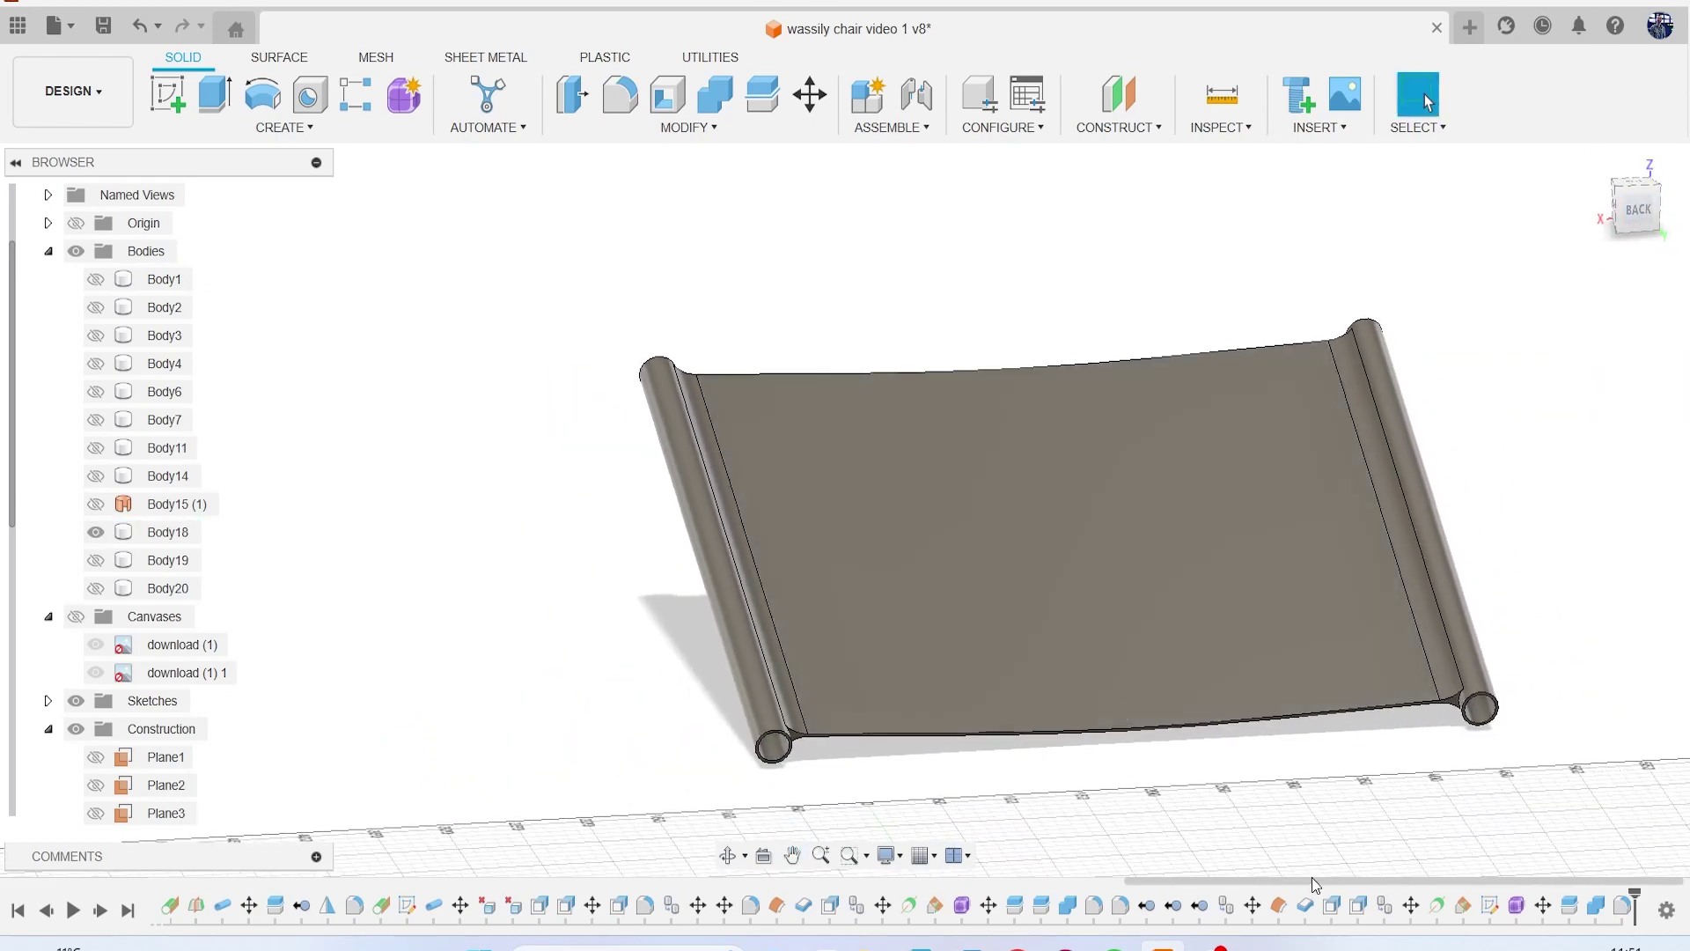
{"action": "scroll", "coordinate": [1499, 621], "scroll_direction": "down", "scroll_amount": 8}
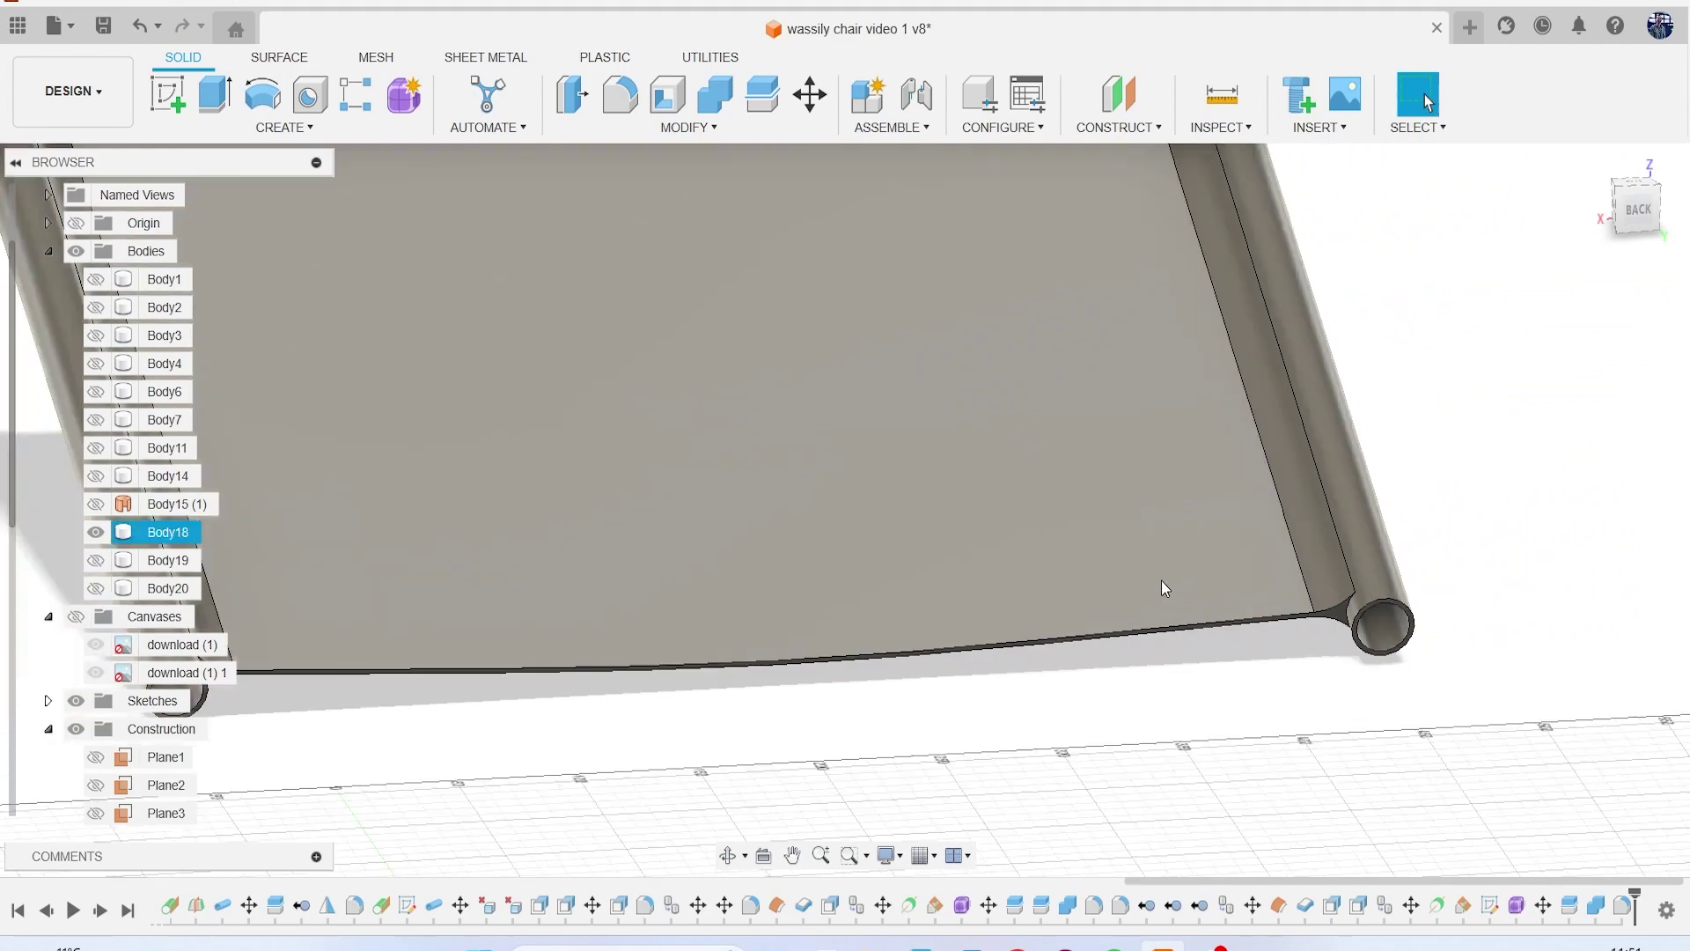
{"action": "scroll", "coordinate": [1160, 581], "scroll_direction": "down", "scroll_amount": 4}
{"action": "mouse_move", "coordinate": [1059, 569]}
{"action": "middle_mouse_down"}
{"action": "mouse_move", "coordinate": [1034, 562]}
{"action": "mouse_move", "coordinate": [1032, 583]}
{"action": "middle_mouse_up"}
{"action": "mouse_move", "coordinate": [1634, 211]}
{"action": "left_mouse_down"}
{"action": "mouse_move", "coordinate": [1641, 309]}
{"action": "mouse_move", "coordinate": [1639, 200]}
{"action": "mouse_move", "coordinate": [1622, 190]}
{"action": "left_mouse_up"}
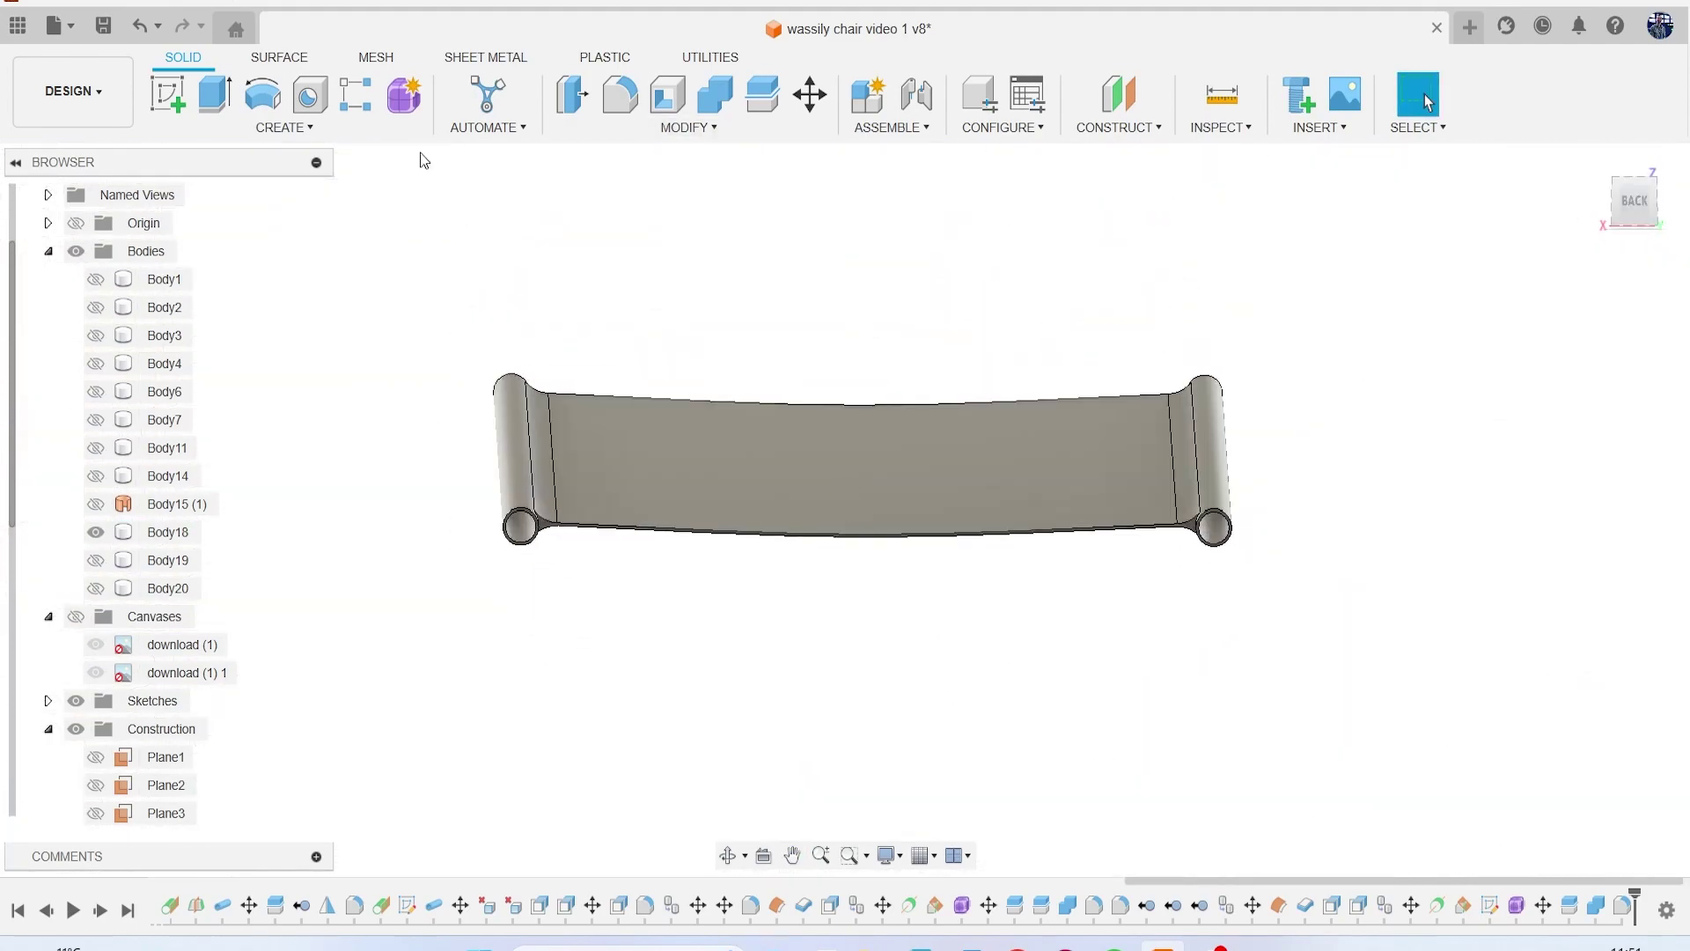
{"action": "left_click", "coordinate": [109, 32]}
{"action": "key", "text": "Return"}
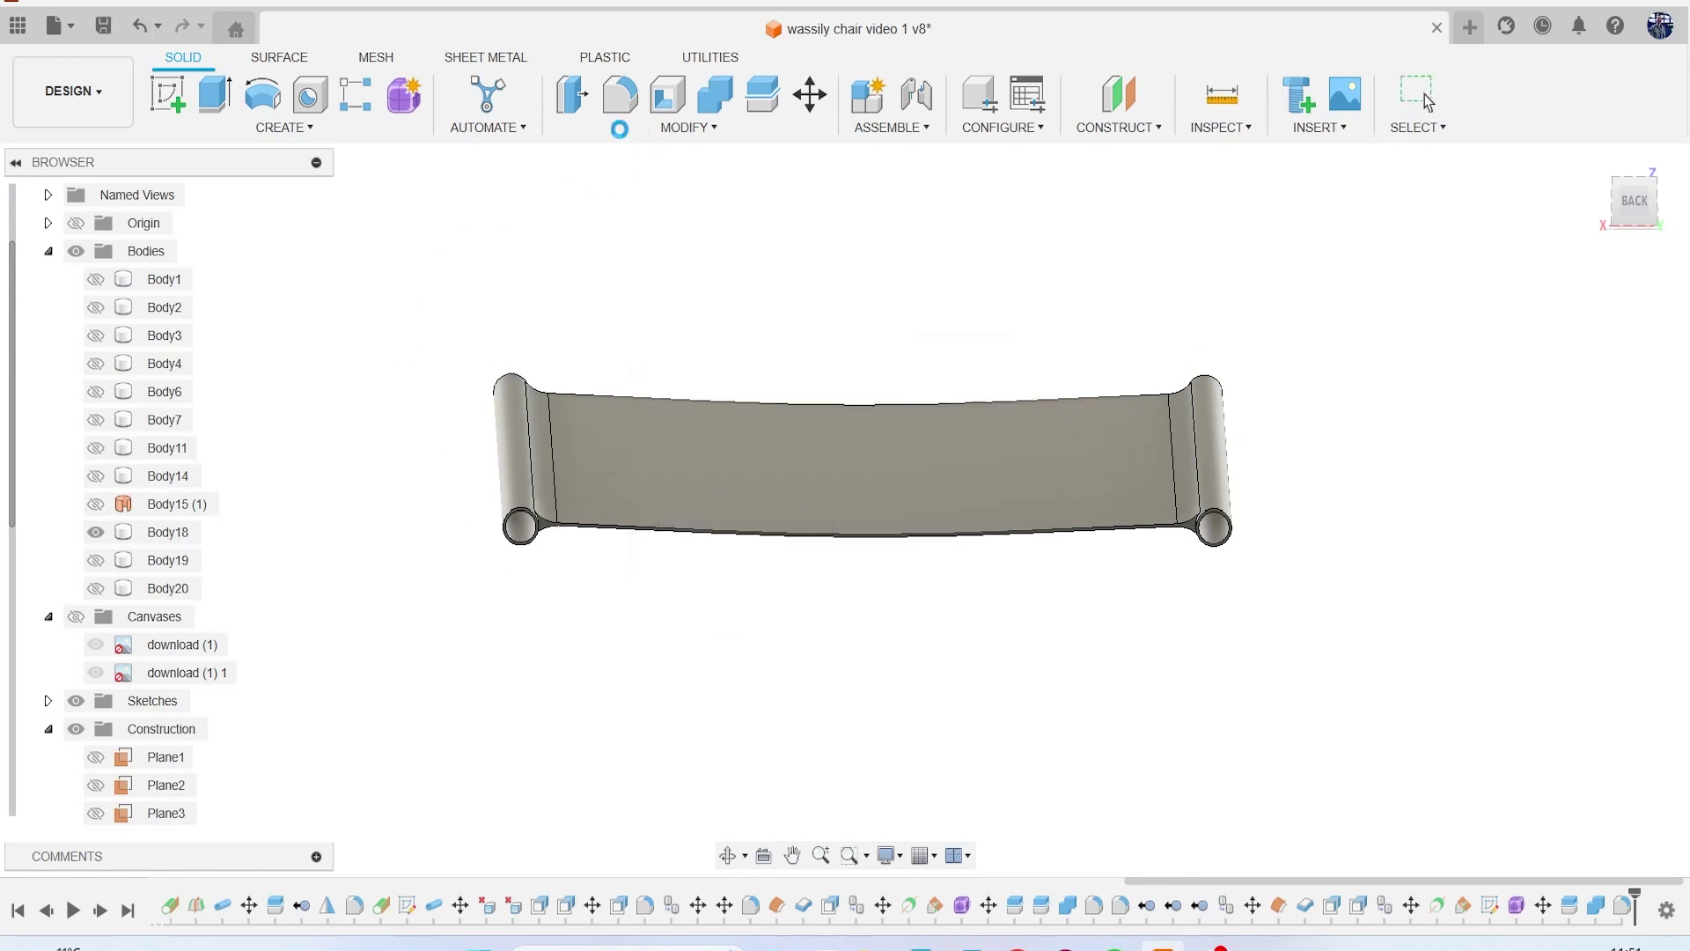
Step: Offset the panel's back end face outward by about 12.4 mm to bring it level with the tube ends
{"action": "left_click", "coordinate": [573, 94]}
{"action": "scroll", "coordinate": [538, 638], "scroll_direction": "up", "scroll_amount": 3}
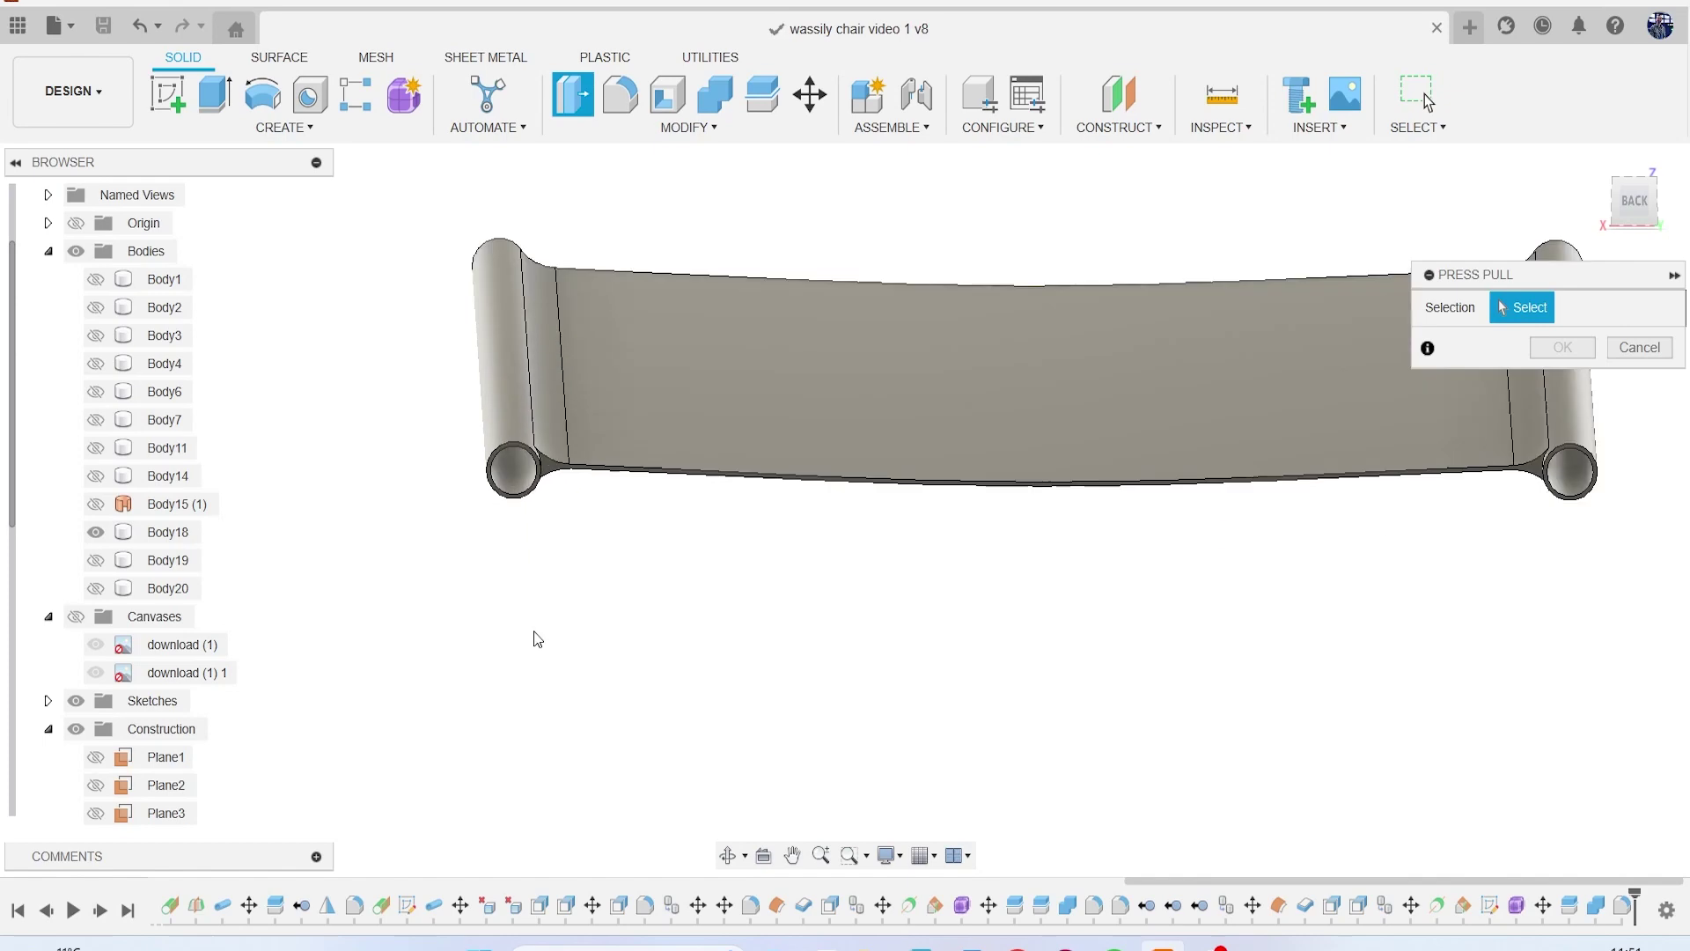
{"action": "scroll", "coordinate": [560, 545], "scroll_direction": "up", "scroll_amount": 3}
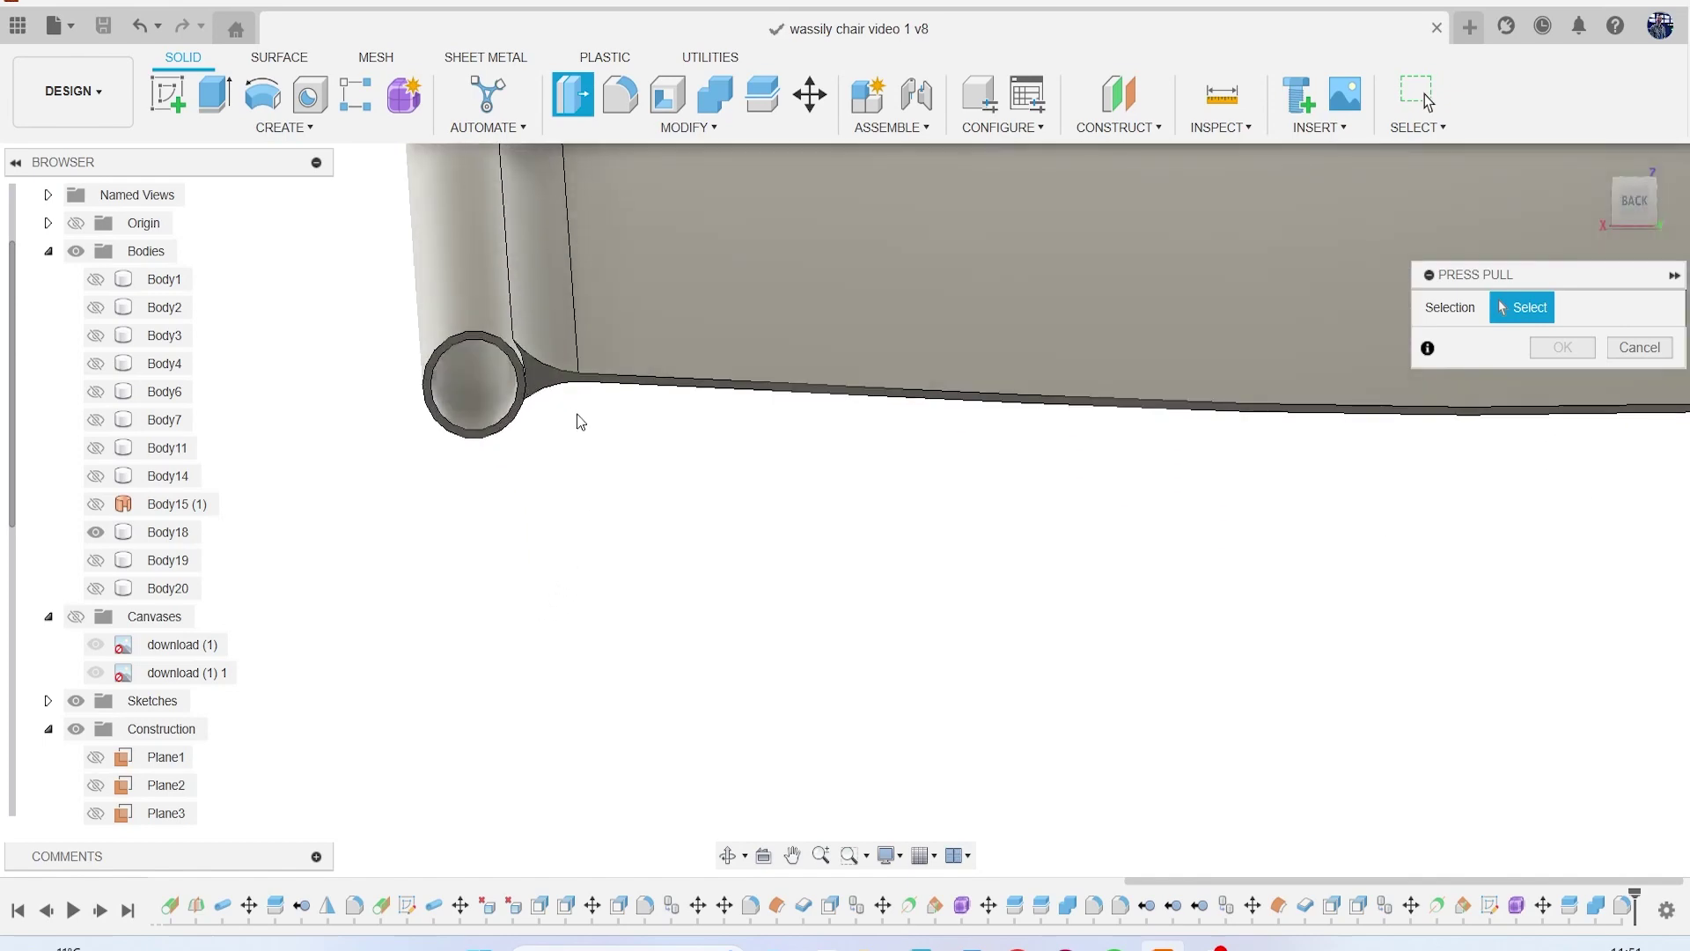
{"action": "left_click", "coordinate": [546, 378]}
{"action": "left_click_drag", "start_coordinate": [1634, 218], "coordinate": [1629, 260]}
{"action": "middle_click_drag", "start_coordinate": [781, 732], "coordinate": [845, 563]}
{"action": "scroll", "coordinate": [658, 624], "scroll_direction": "up", "scroll_amount": 3}
{"action": "scroll", "coordinate": [658, 624], "scroll_direction": "up", "scroll_amount": 2}
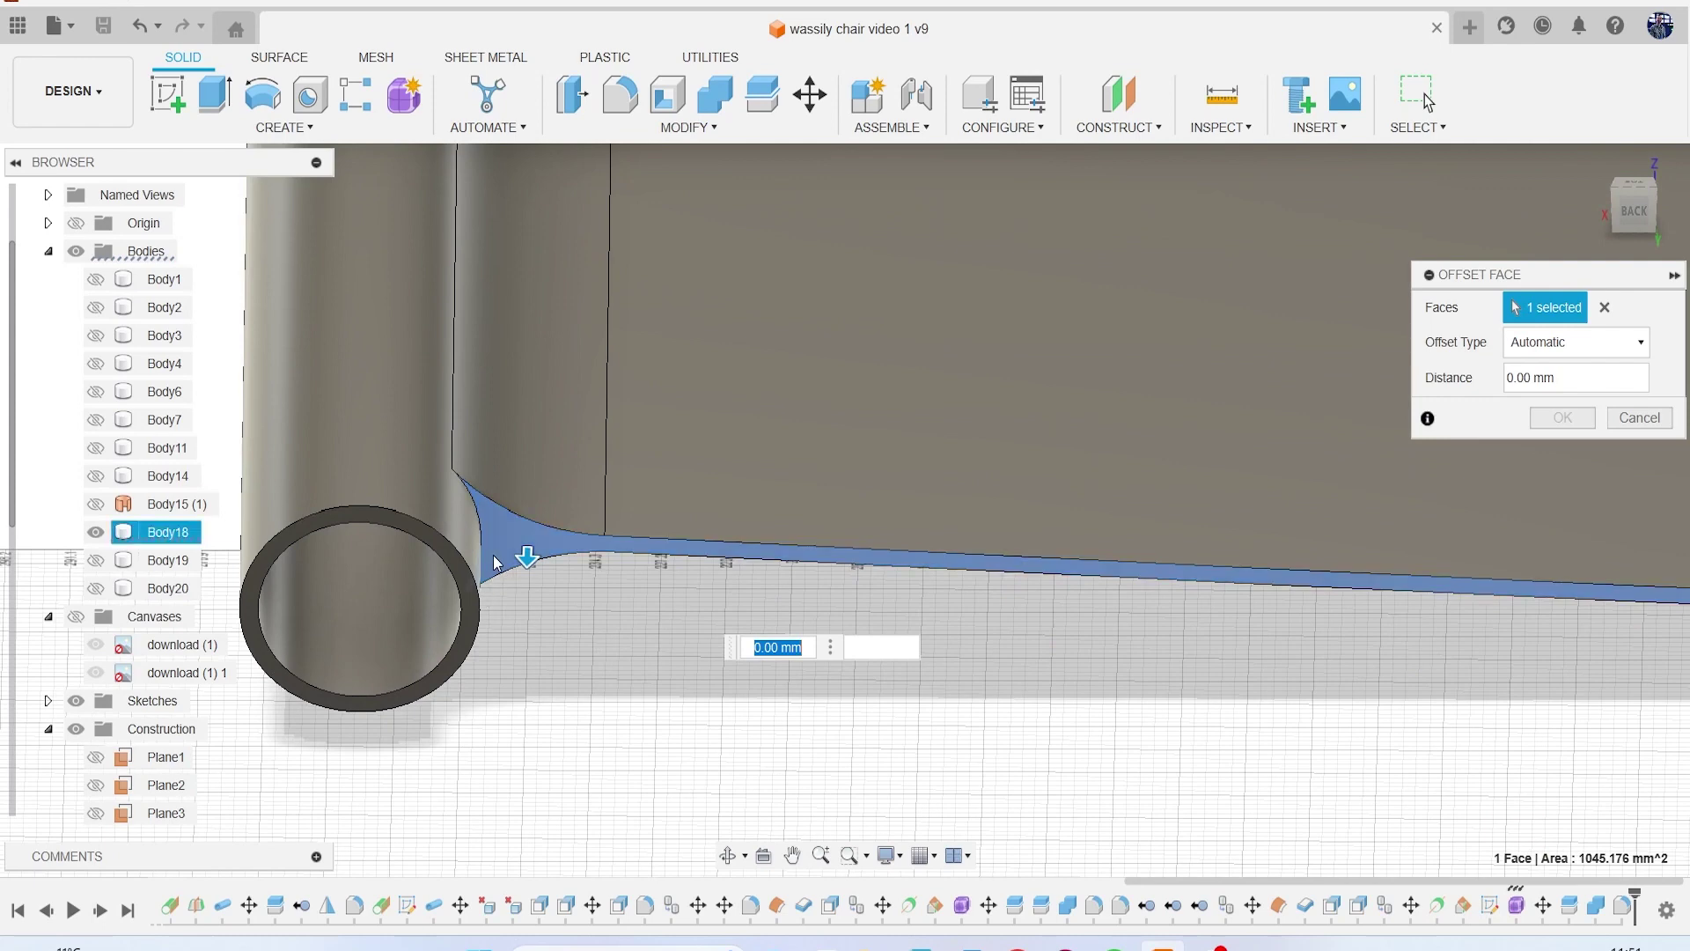
{"action": "left_click_drag", "start_coordinate": [517, 555], "coordinate": [451, 595]}
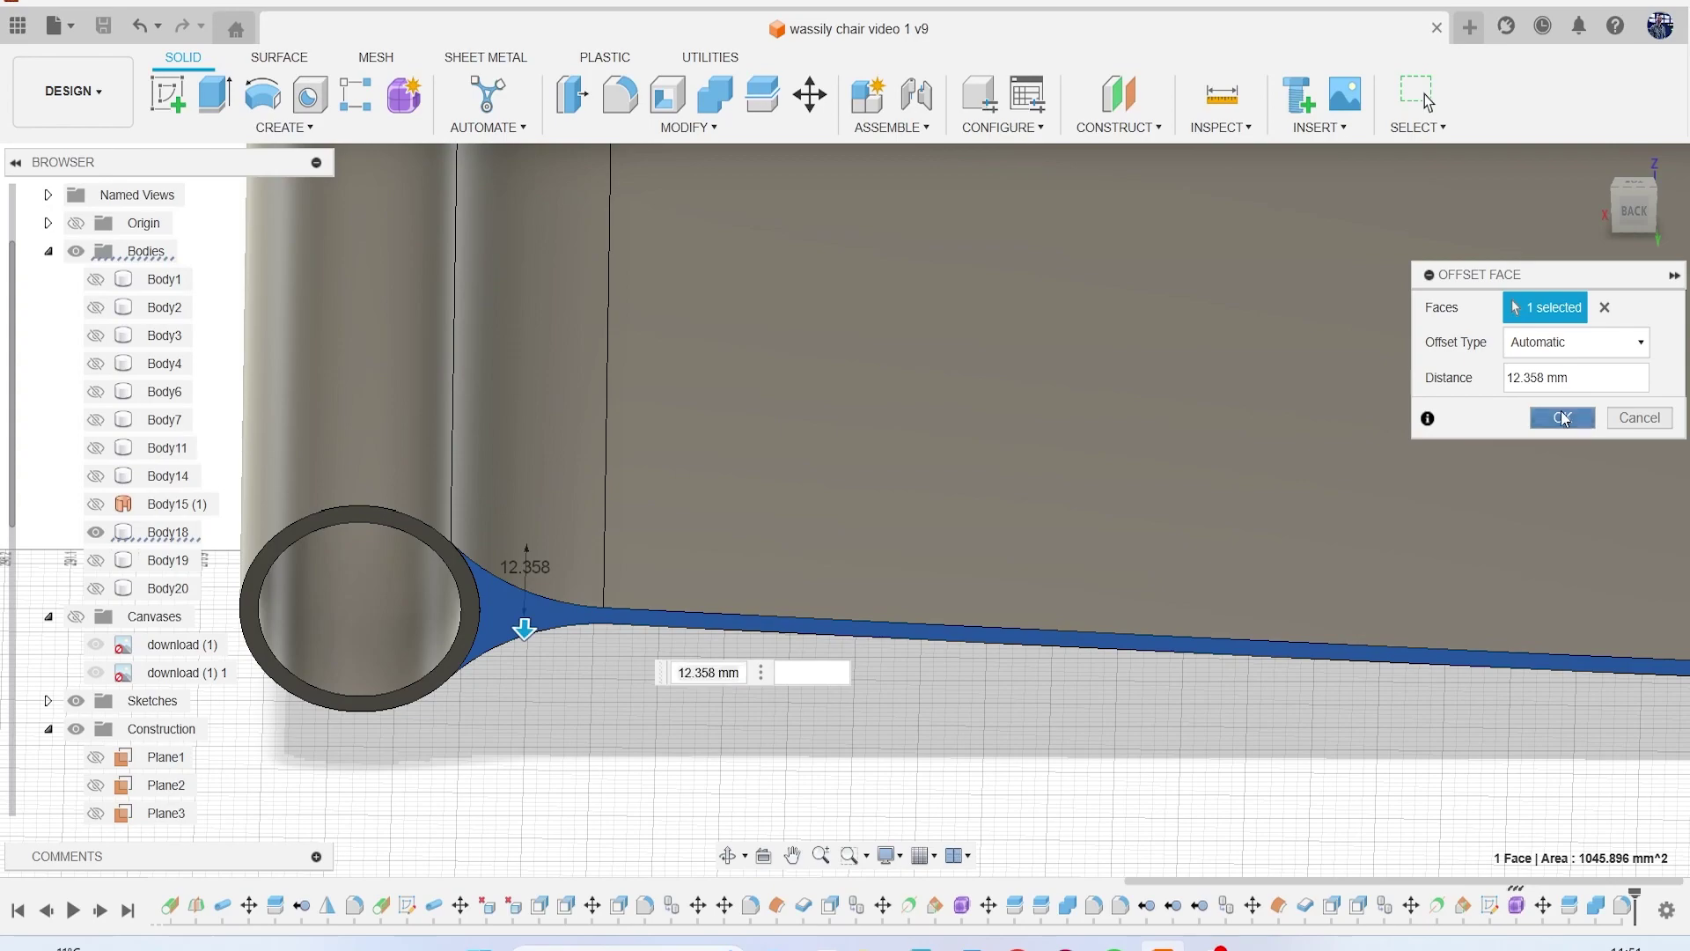
{"action": "left_click", "coordinate": [1562, 417]}
Step: Offset the panel's front end face outward by about 4.4 mm to bring it level with the tube ends
{"action": "scroll", "coordinate": [1085, 495], "scroll_direction": "down", "scroll_amount": 10}
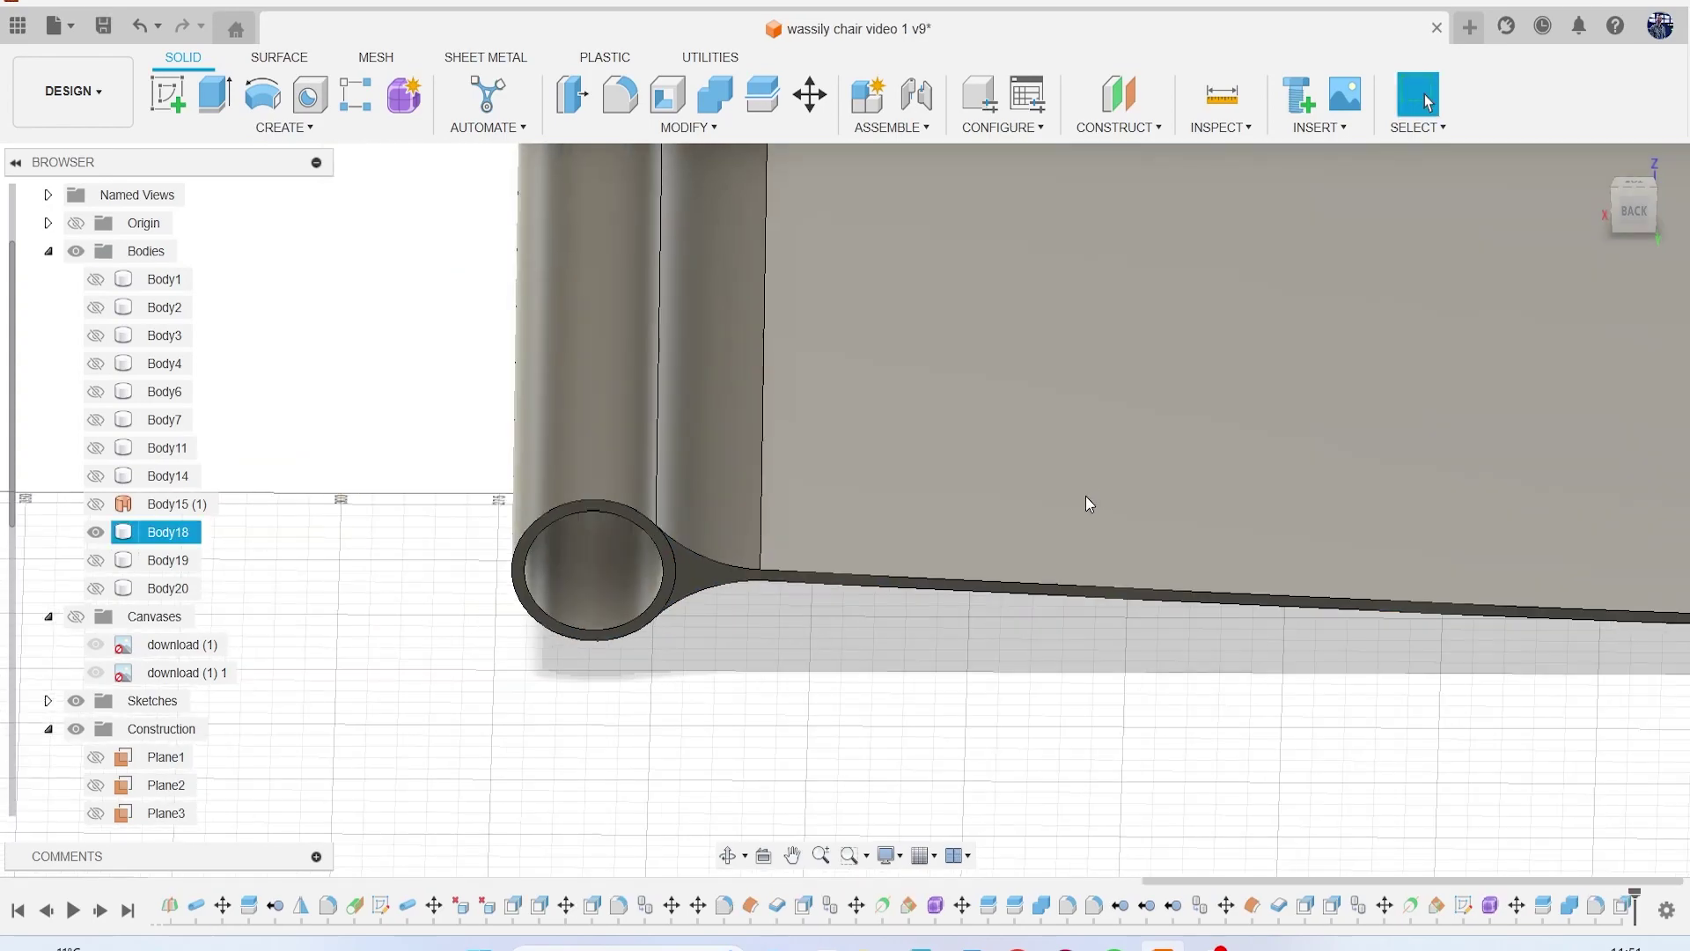
{"action": "middle_click_drag", "start_coordinate": [1369, 438], "coordinate": [1106, 534]}
{"action": "mouse_move", "coordinate": [1637, 236]}
{"action": "left_mouse_down"}
{"action": "mouse_move", "coordinate": [1558, 282]}
{"action": "mouse_move", "coordinate": [1461, 237]}
{"action": "mouse_move", "coordinate": [1382, 295]}
{"action": "mouse_move", "coordinate": [1320, 303]}
{"action": "left_mouse_up"}
{"action": "middle_click_drag", "start_coordinate": [1030, 431], "coordinate": [1399, 410]}
{"action": "scroll", "coordinate": [734, 502], "scroll_direction": "up", "scroll_amount": 3}
{"action": "scroll", "coordinate": [726, 415], "scroll_direction": "up", "scroll_amount": 6}
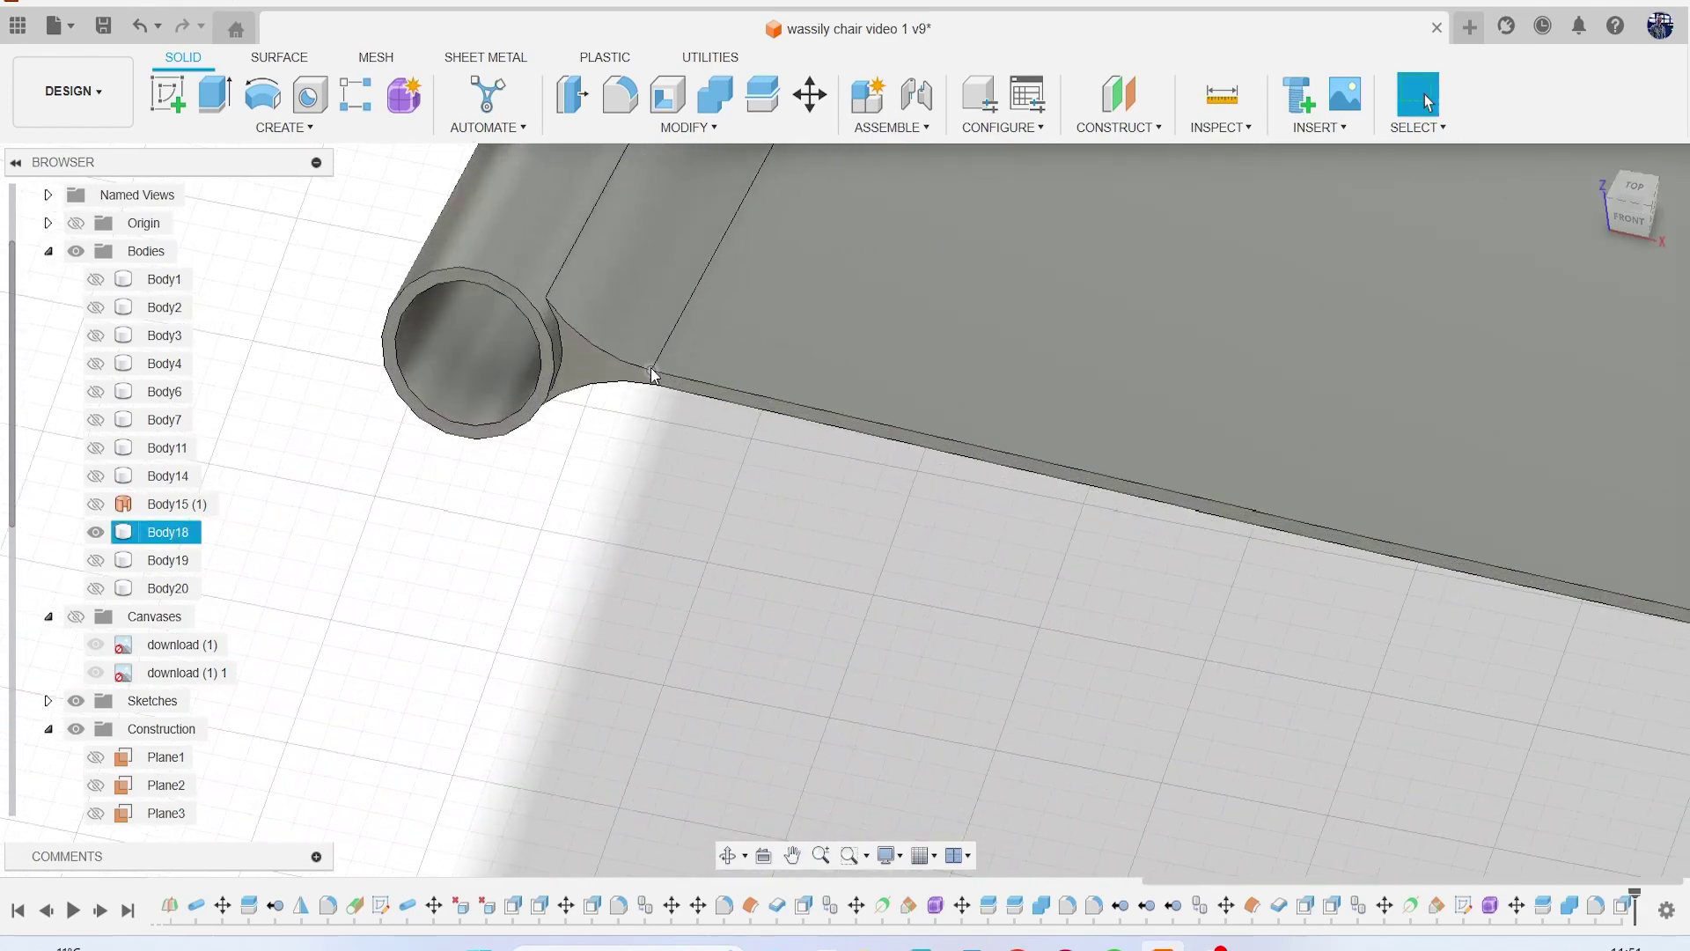
{"action": "left_click", "coordinate": [572, 95]}
{"action": "scroll", "coordinate": [607, 370], "scroll_direction": "up", "scroll_amount": 2}
{"action": "left_click", "coordinate": [595, 404]}
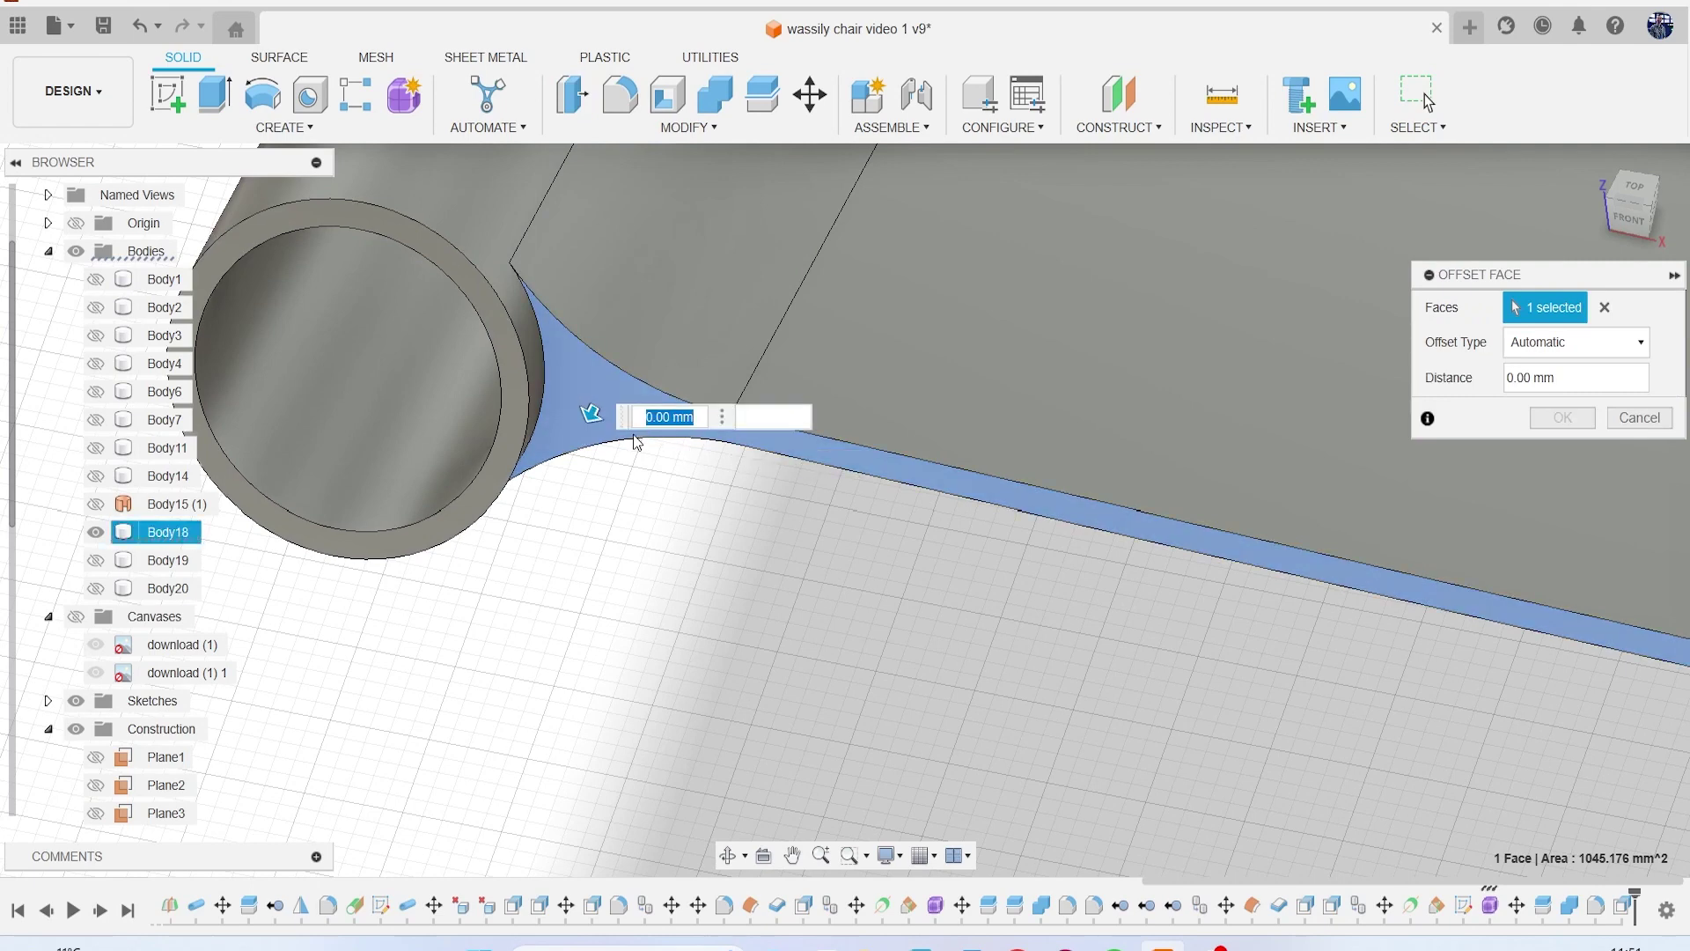
{"action": "left_click_drag", "start_coordinate": [603, 424], "coordinate": [666, 463]}
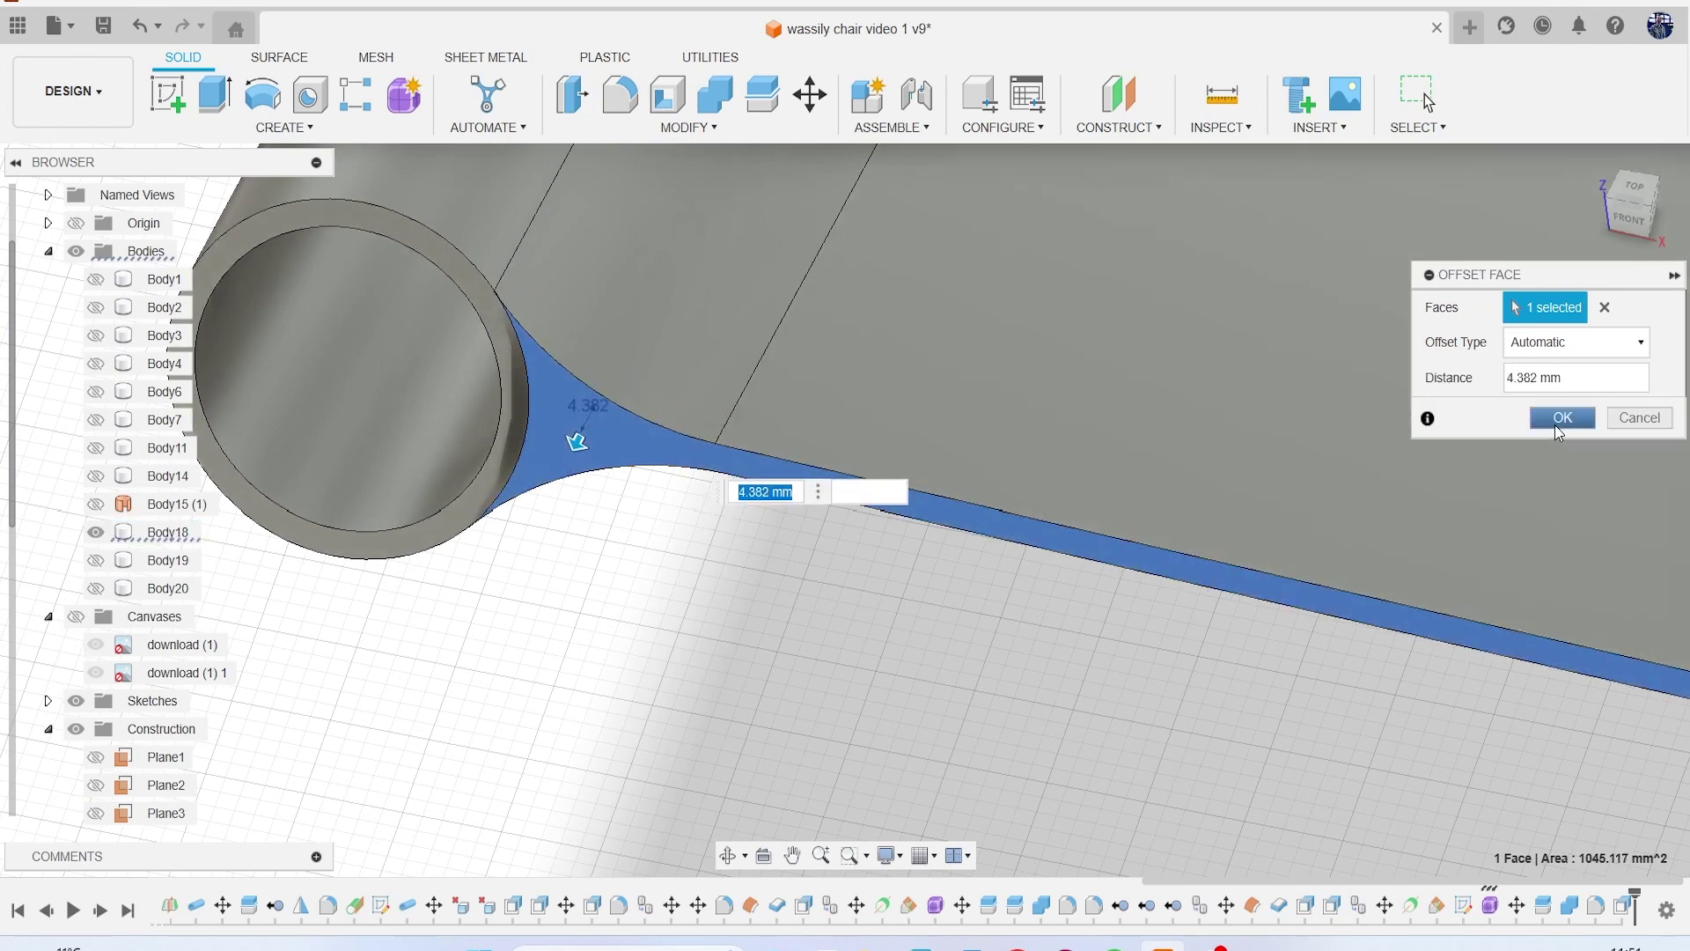
{"action": "left_click", "coordinate": [1559, 420]}
Step: Start a 0.5 mm fillet on the front end faces of the seat panel and its adjoining tube sleeve
{"action": "scroll", "coordinate": [1111, 483], "scroll_direction": "down", "scroll_amount": 10}
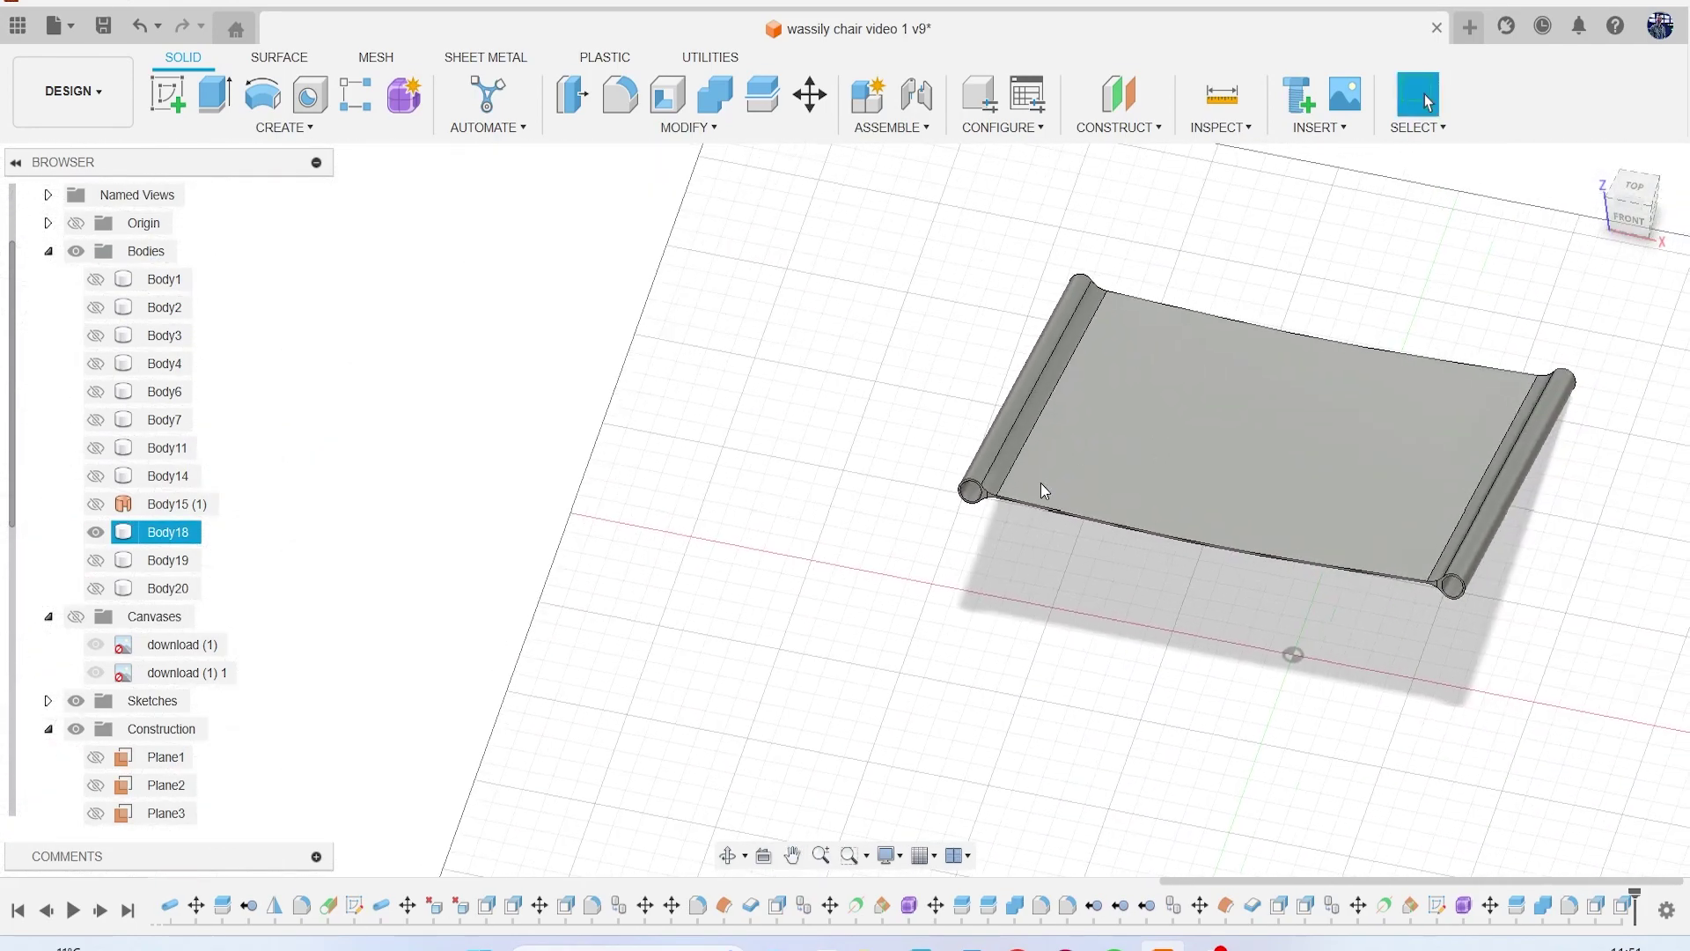
{"action": "key", "text": "f"}
{"action": "scroll", "coordinate": [1040, 485], "scroll_direction": "up", "scroll_amount": 10}
{"action": "left_click", "coordinate": [1030, 541]}
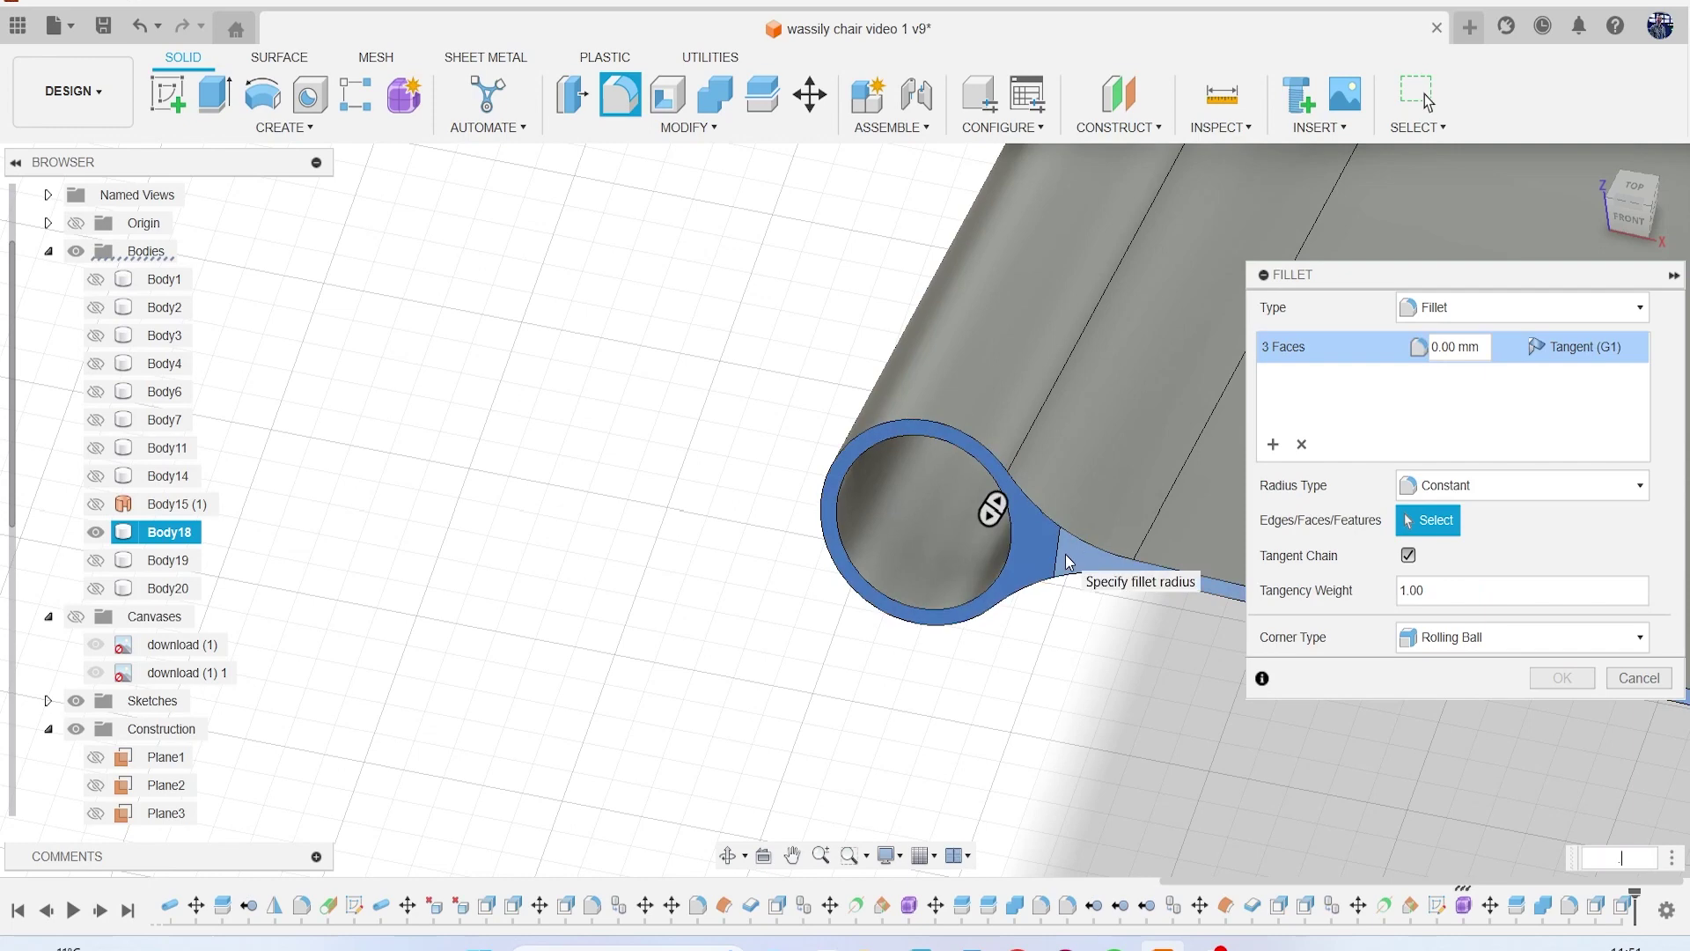
{"action": "type", "text": ".5"}
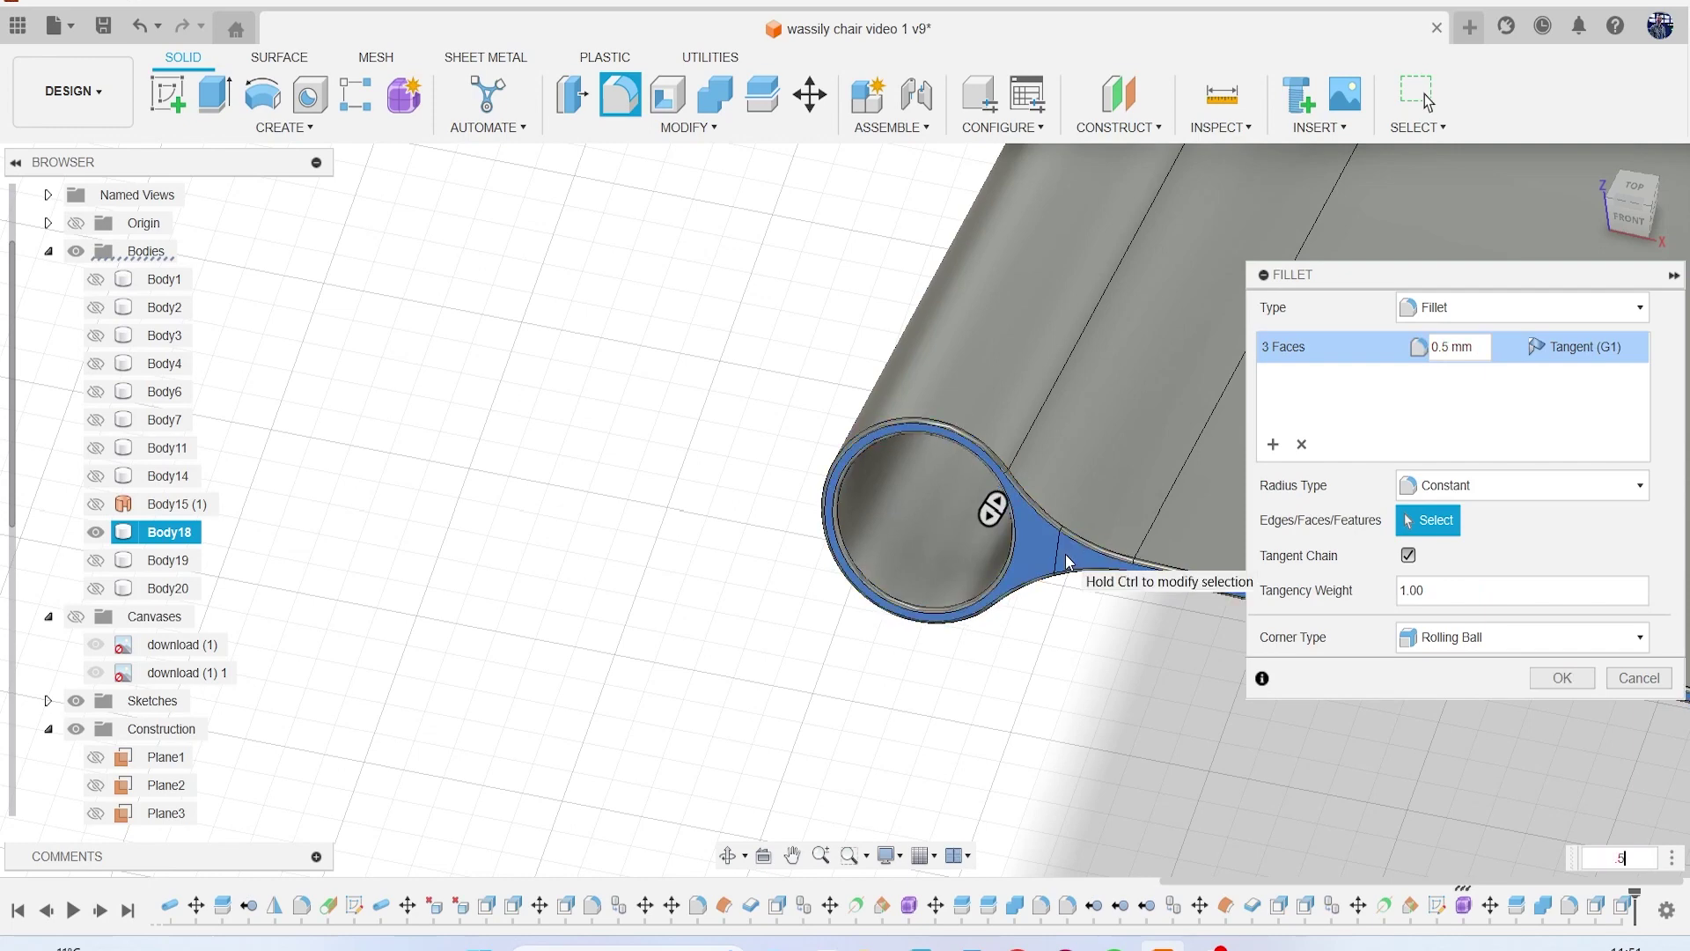
{"action": "scroll", "coordinate": [1067, 562], "scroll_direction": "down", "scroll_amount": 10}
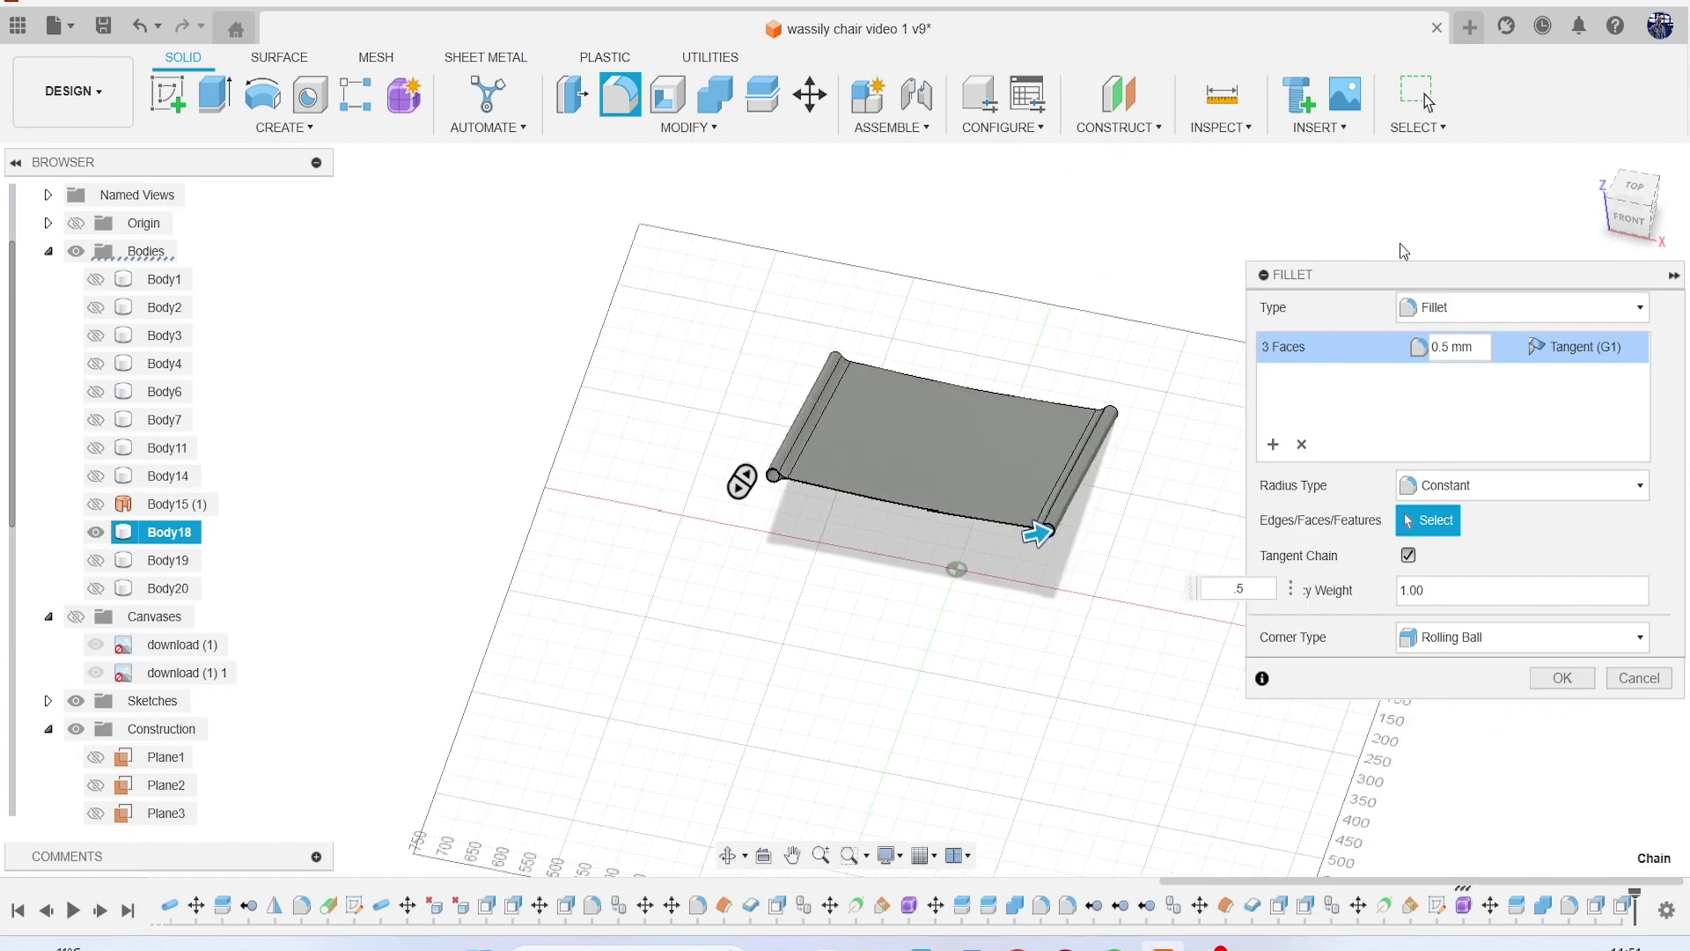
Step: Add the panel's back end face and the adjacent sleeve's ring face to the 0.5 mm fillet and apply it
{"action": "left_click_drag", "start_coordinate": [1634, 211], "coordinate": [1048, 176]}
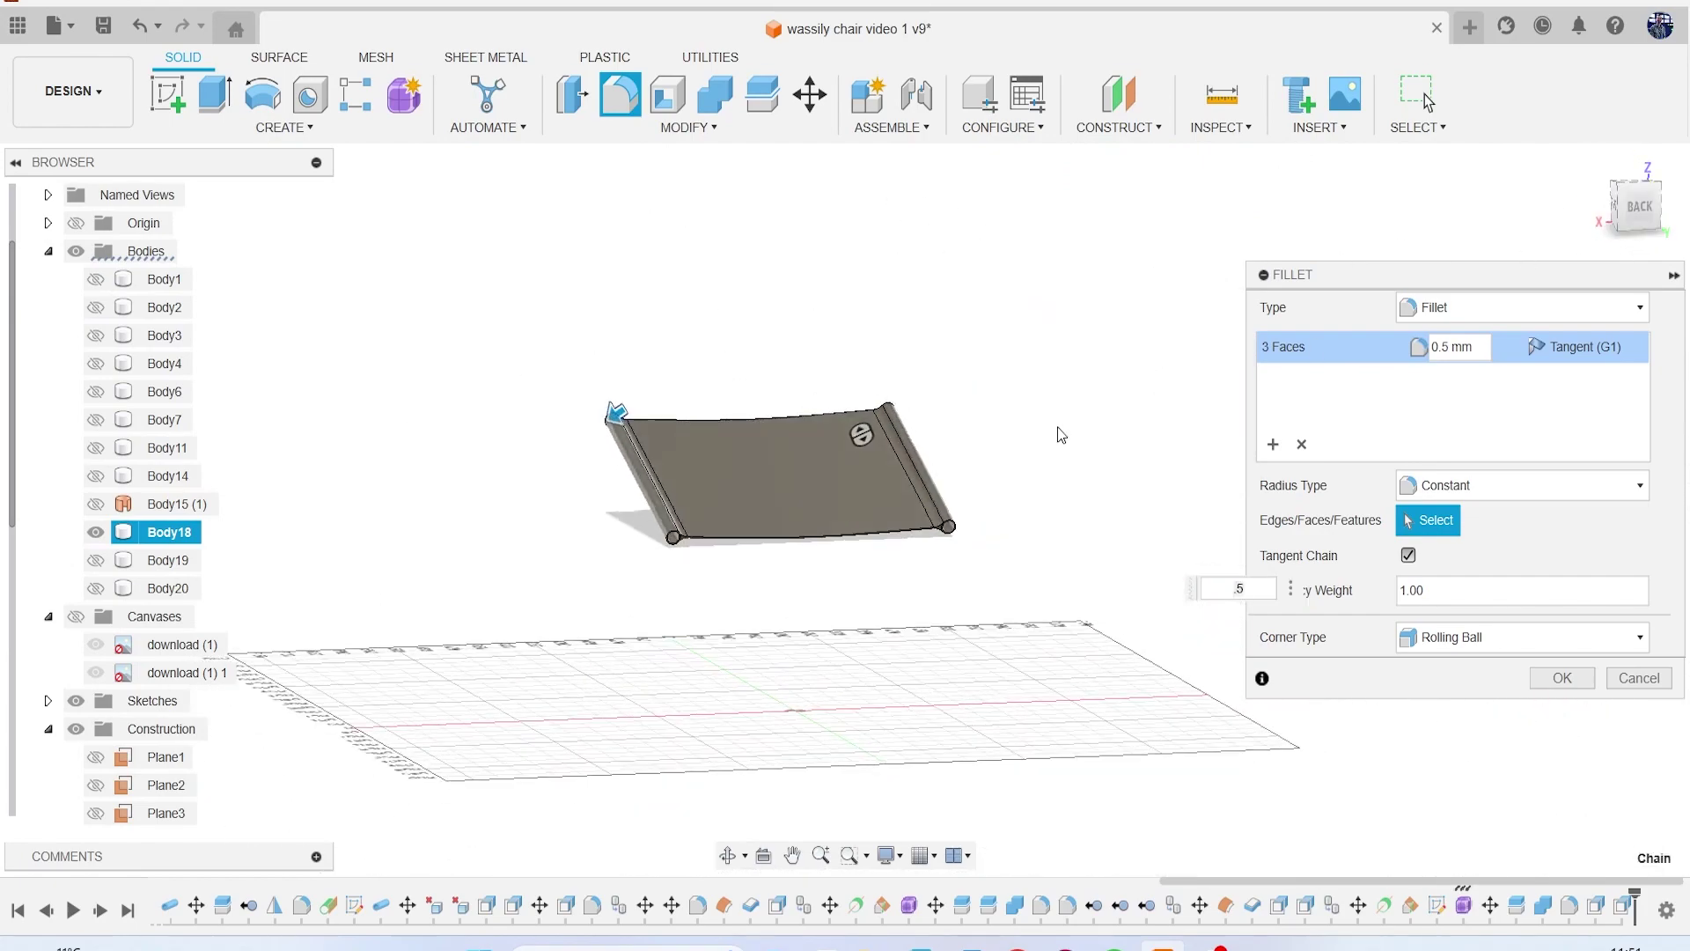
{"action": "scroll", "coordinate": [662, 579], "scroll_direction": "up", "scroll_amount": 10}
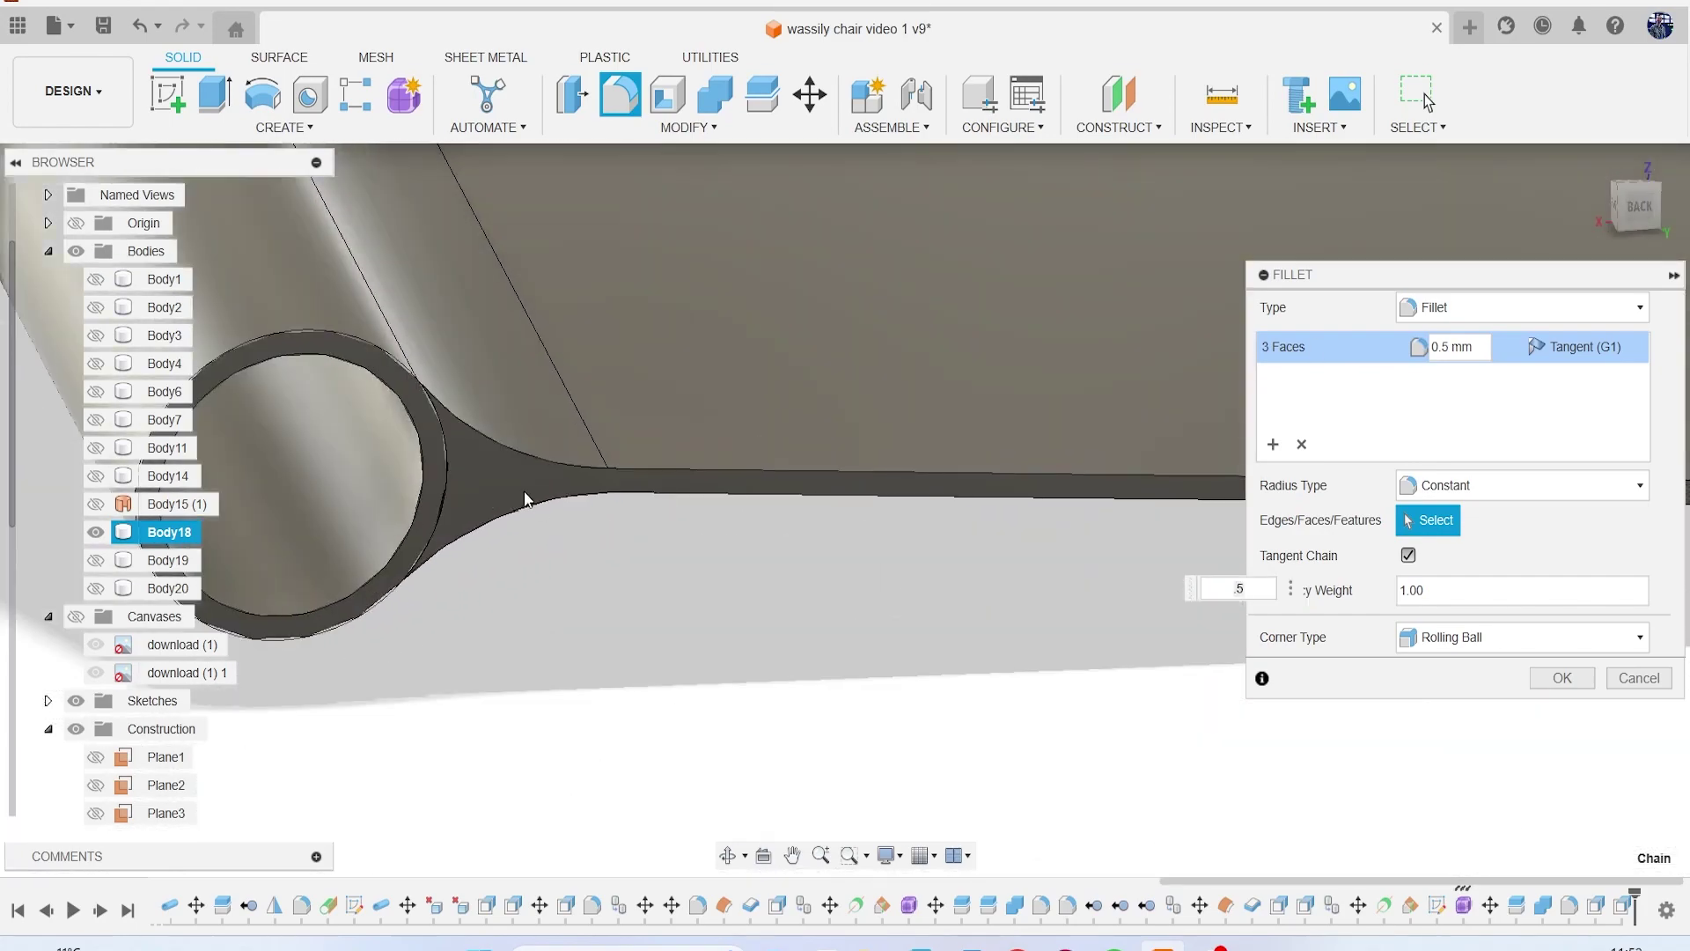
{"action": "left_click", "coordinate": [505, 479]}
{"action": "scroll", "coordinate": [436, 406], "scroll_direction": "up", "scroll_amount": 2}
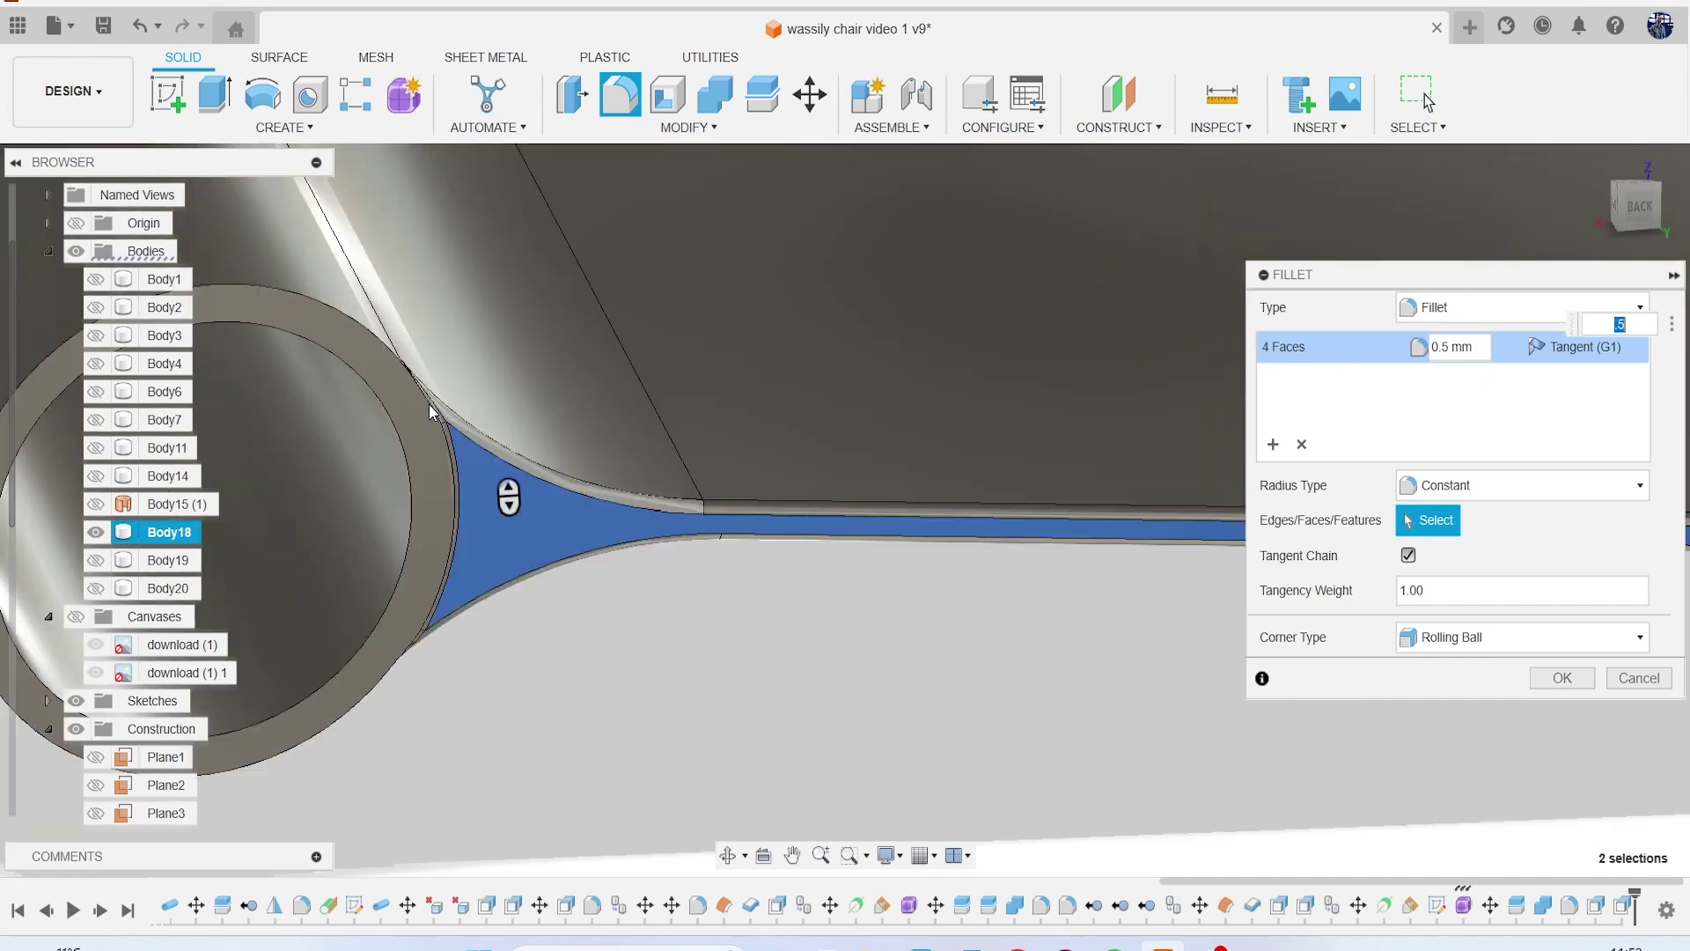
{"action": "scroll", "coordinate": [436, 406], "scroll_direction": "up", "scroll_amount": 1}
{"action": "left_click", "coordinate": [394, 382]}
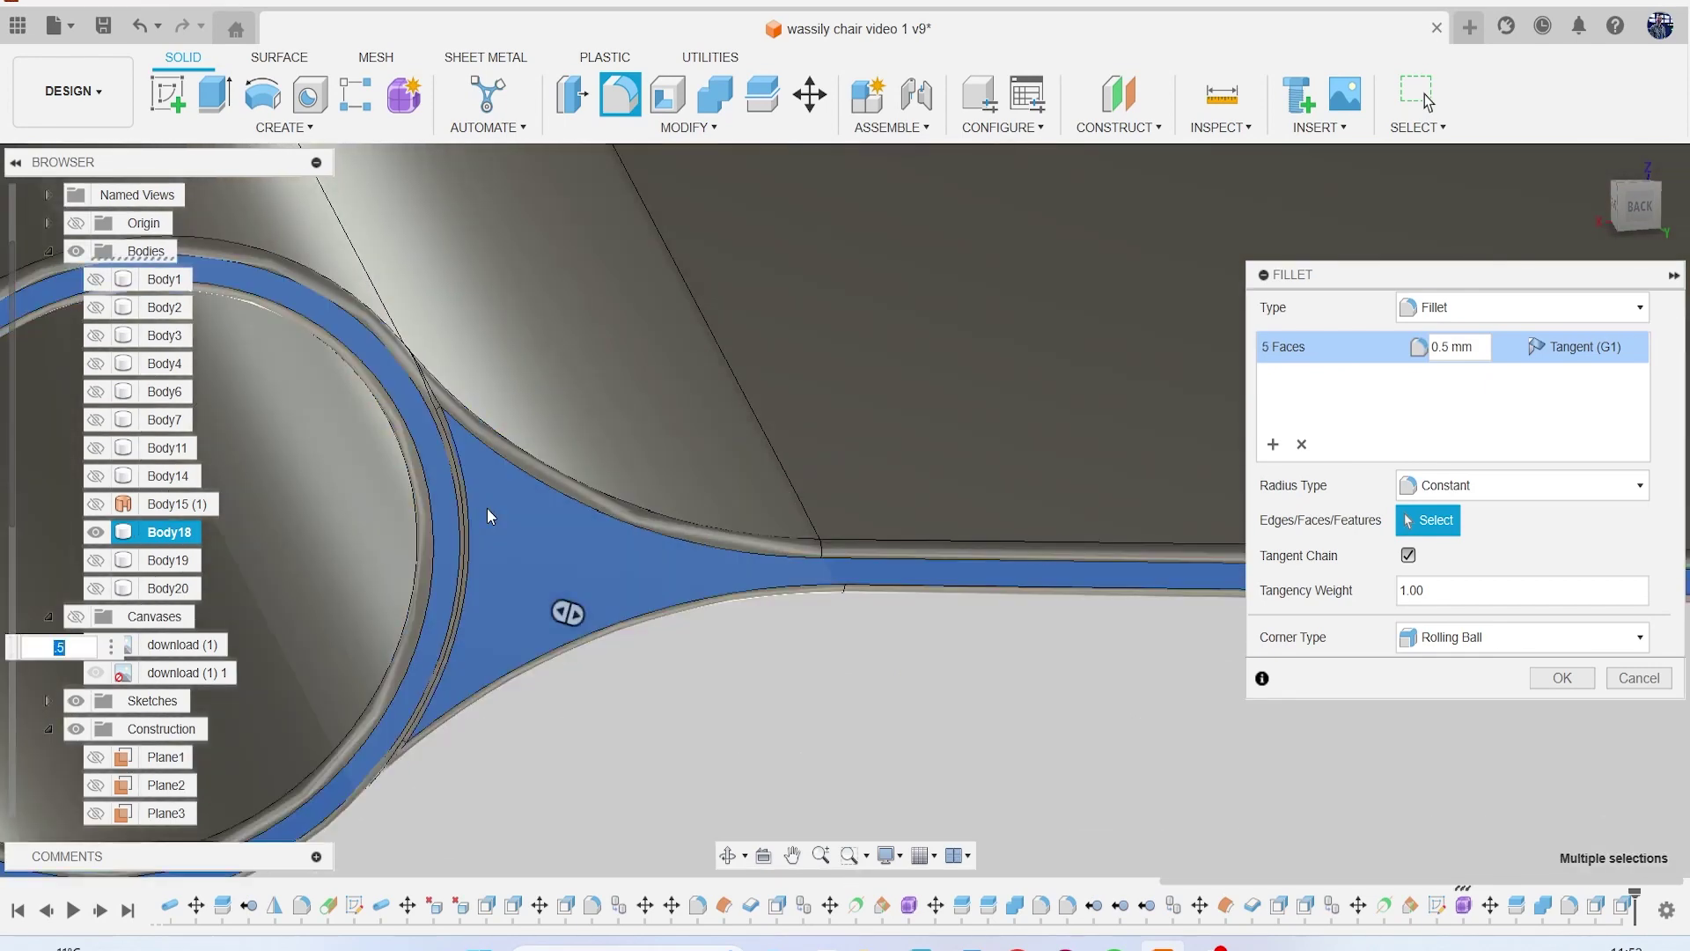
{"action": "scroll", "coordinate": [485, 512], "scroll_direction": "down", "scroll_amount": 2}
{"action": "left_click", "coordinate": [1559, 679]}
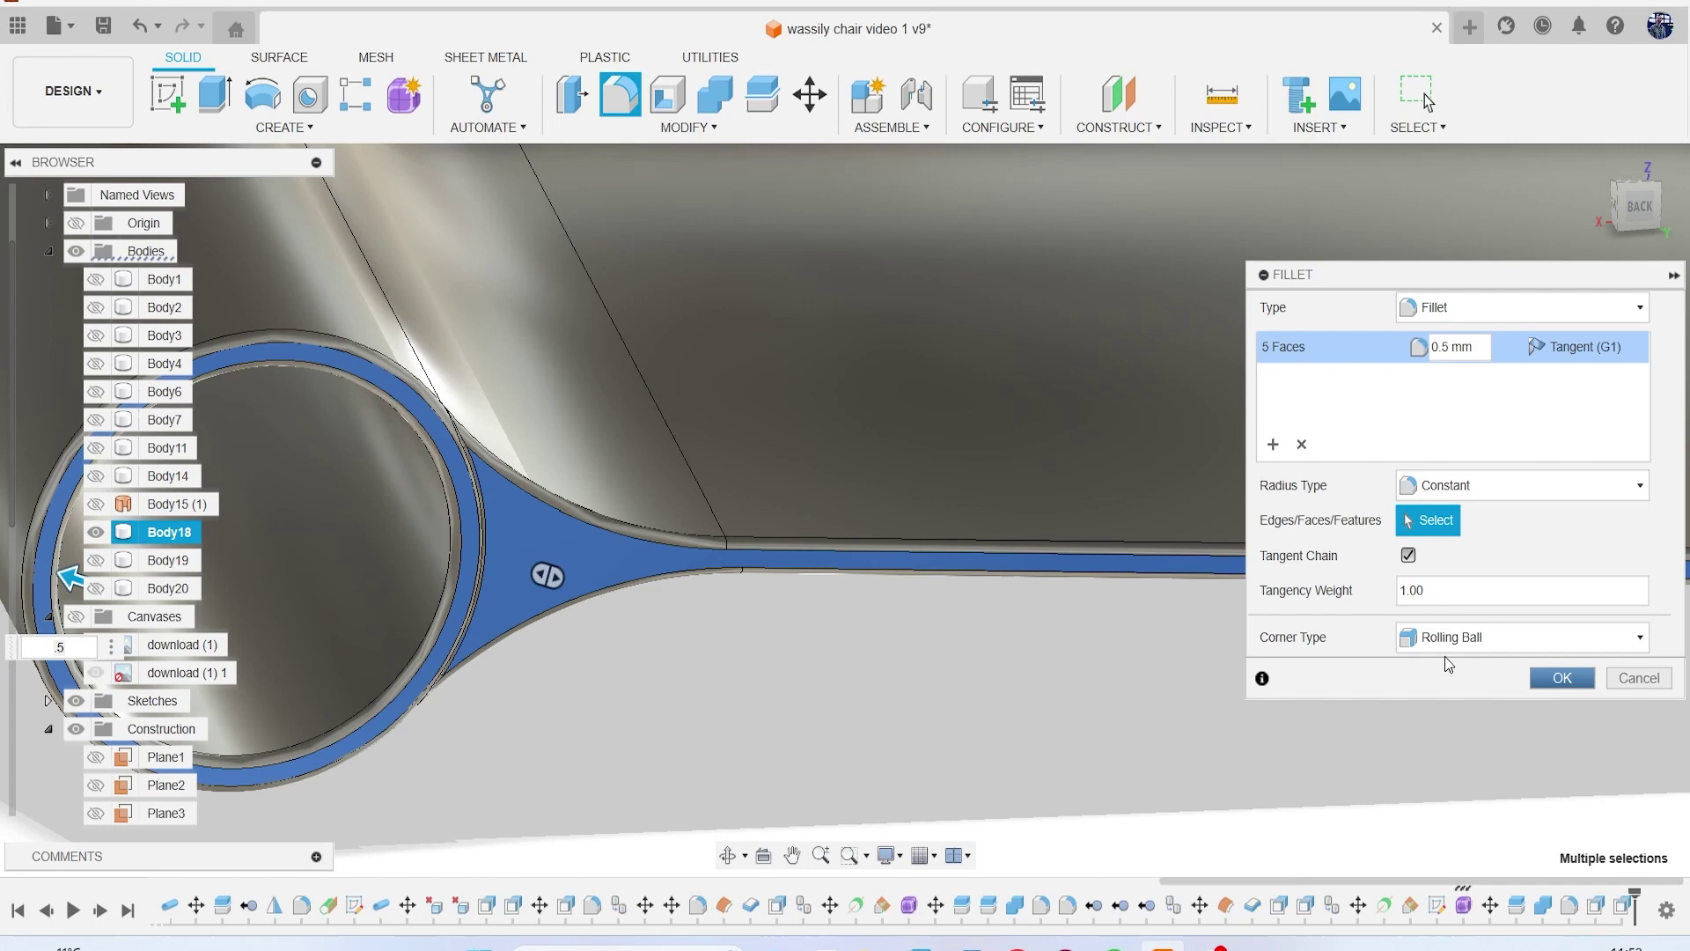
Step: Hide the seat panel, show the leftover strips Body19 and Body20, and remove both from the design
{"action": "scroll", "coordinate": [1037, 559], "scroll_direction": "down", "scroll_amount": 5}
{"action": "scroll", "coordinate": [965, 560], "scroll_direction": "down", "scroll_amount": 4}
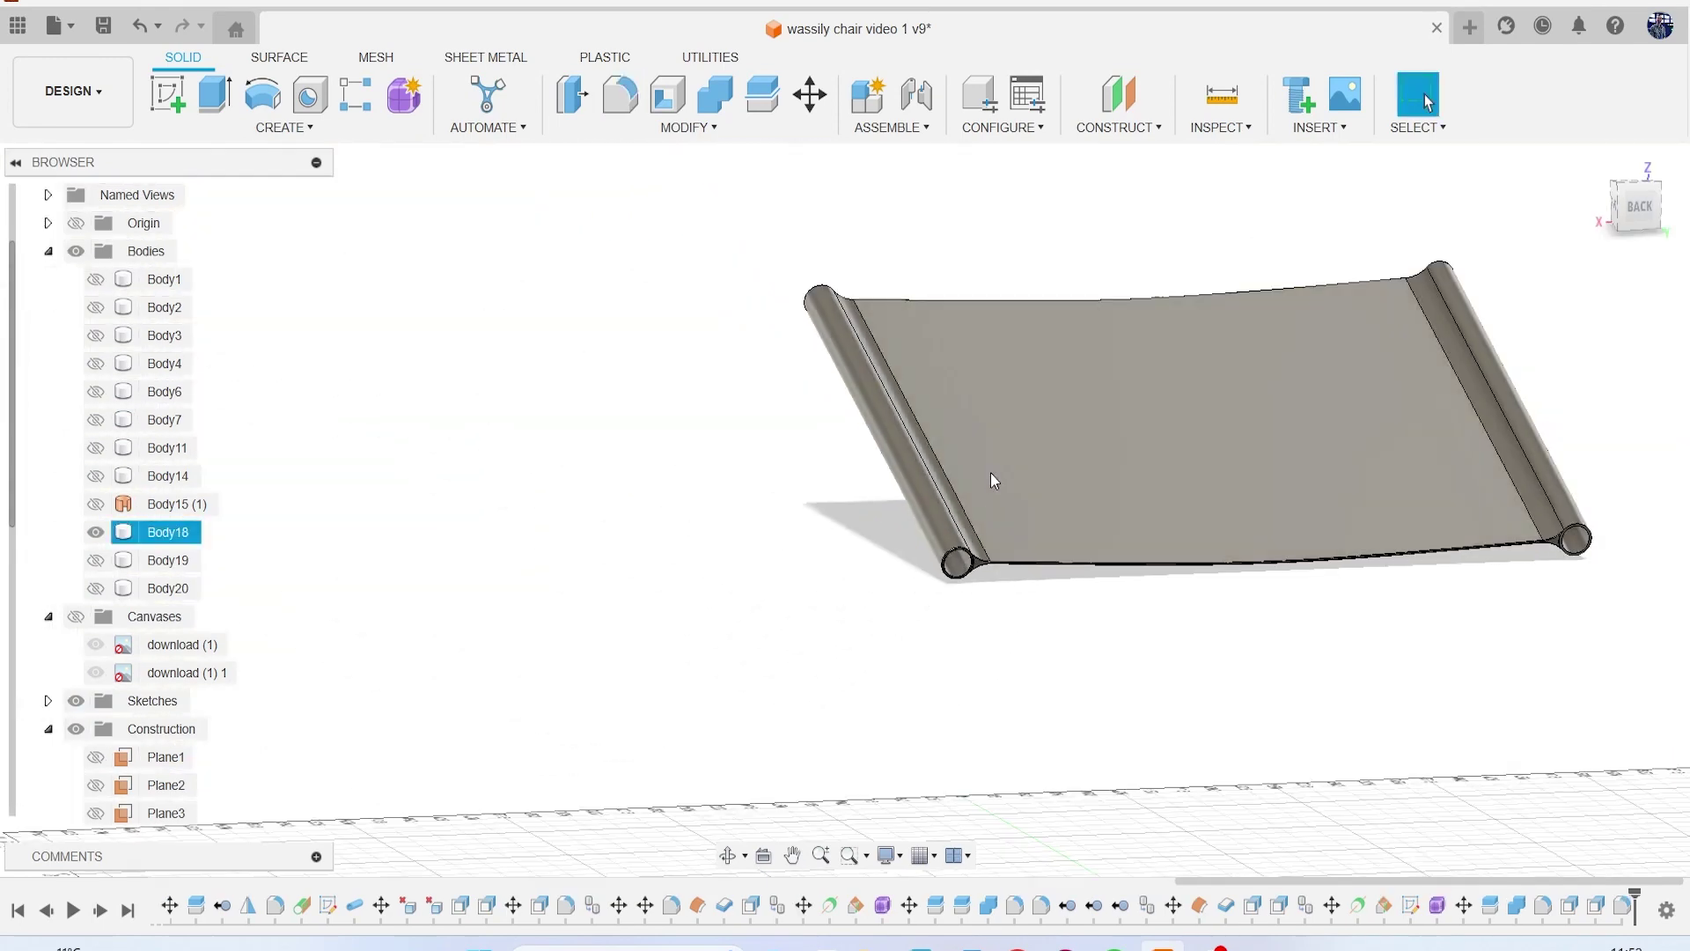
{"action": "left_click", "coordinate": [95, 531]}
{"action": "left_click", "coordinate": [96, 560]}
{"action": "left_click", "coordinate": [96, 589]}
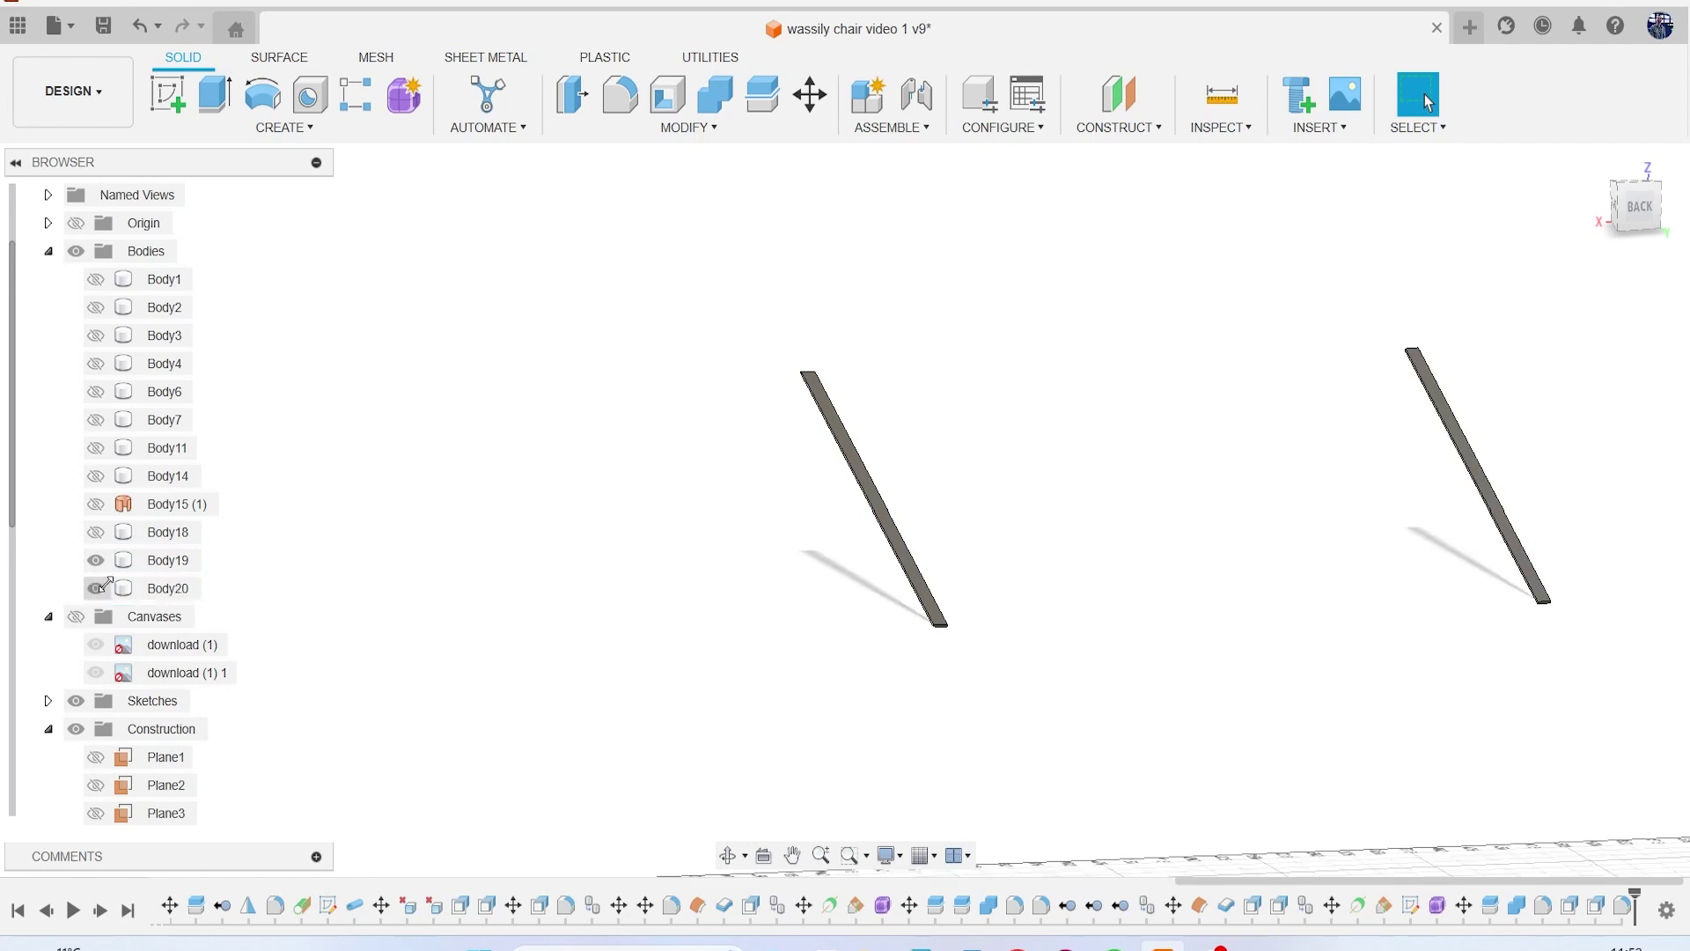
{"action": "right_click", "coordinate": [172, 560]}
{"action": "left_click", "coordinate": [252, 368]}
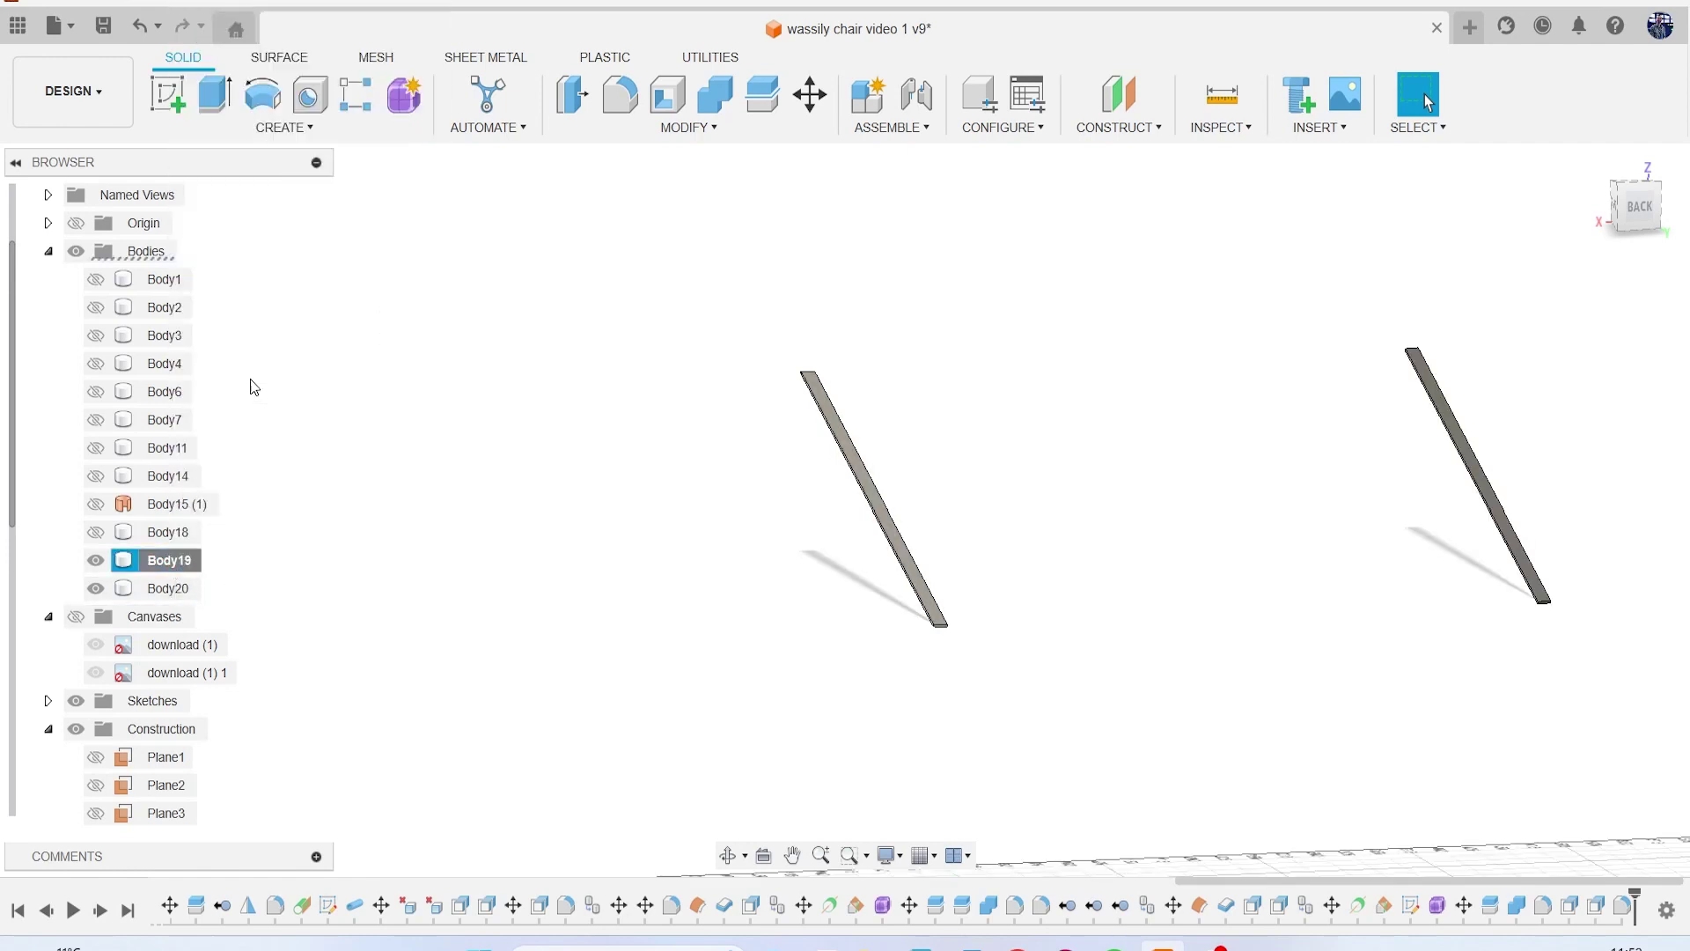
{"action": "right_click", "coordinate": [175, 564]}
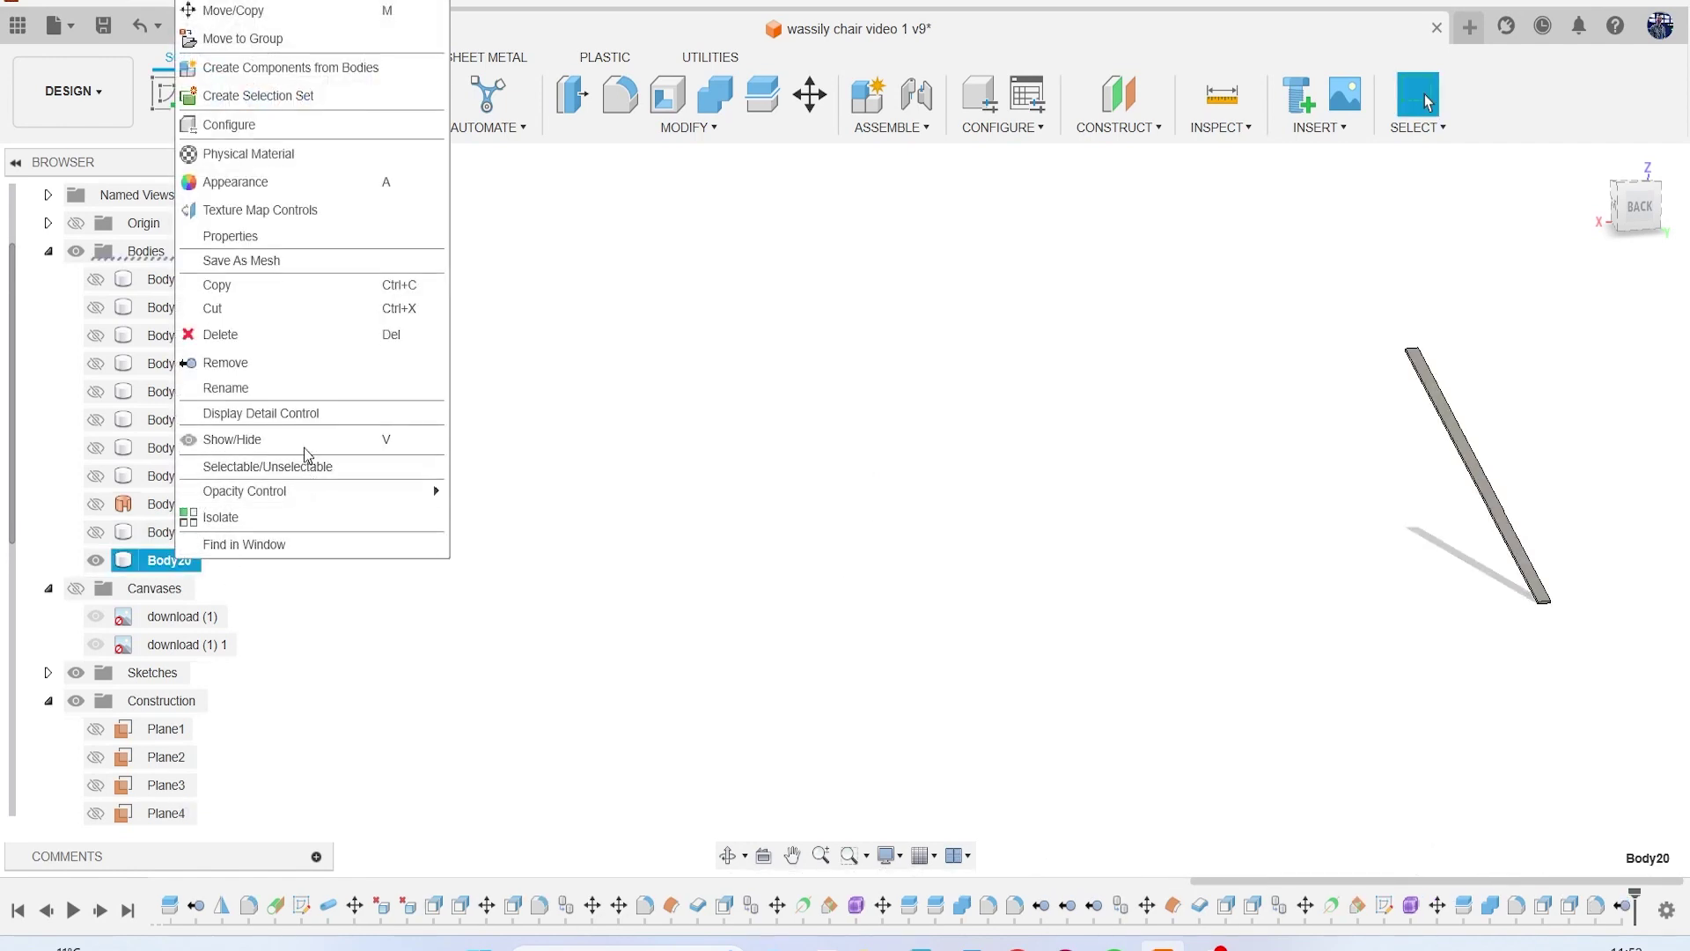
{"action": "left_click", "coordinate": [288, 364]}
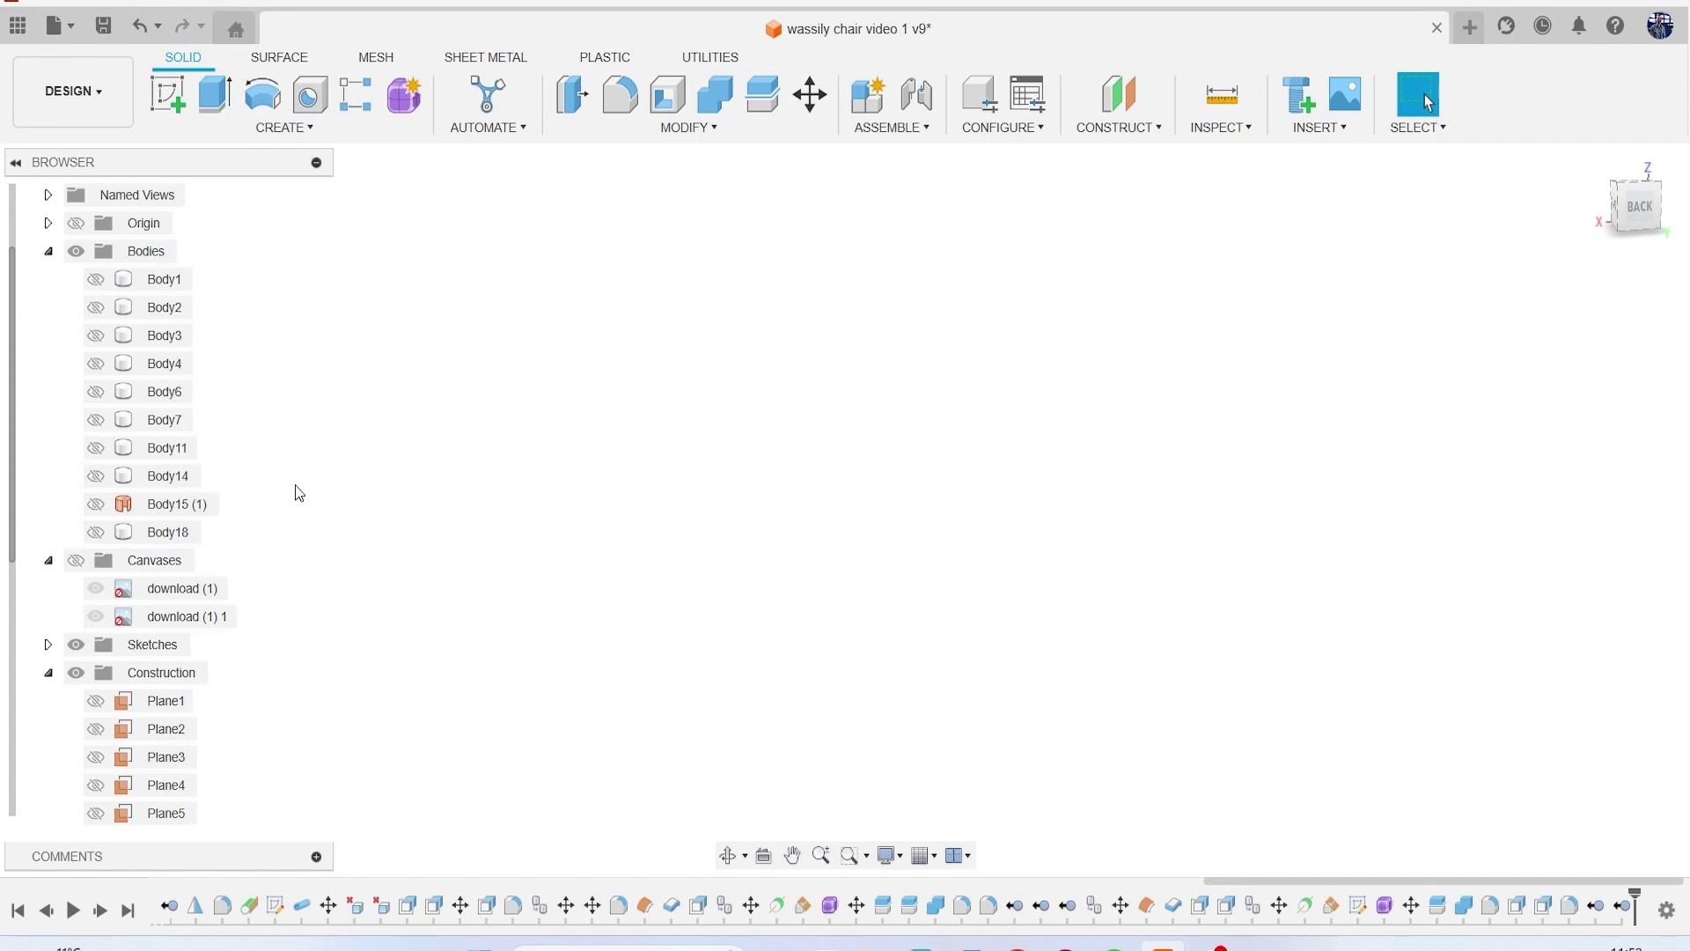
Step: Show the seat panel Body18 again and remove the leftover tube body Body15 (1)
{"action": "left_click", "coordinate": [98, 533]}
{"action": "left_click", "coordinate": [180, 506]}
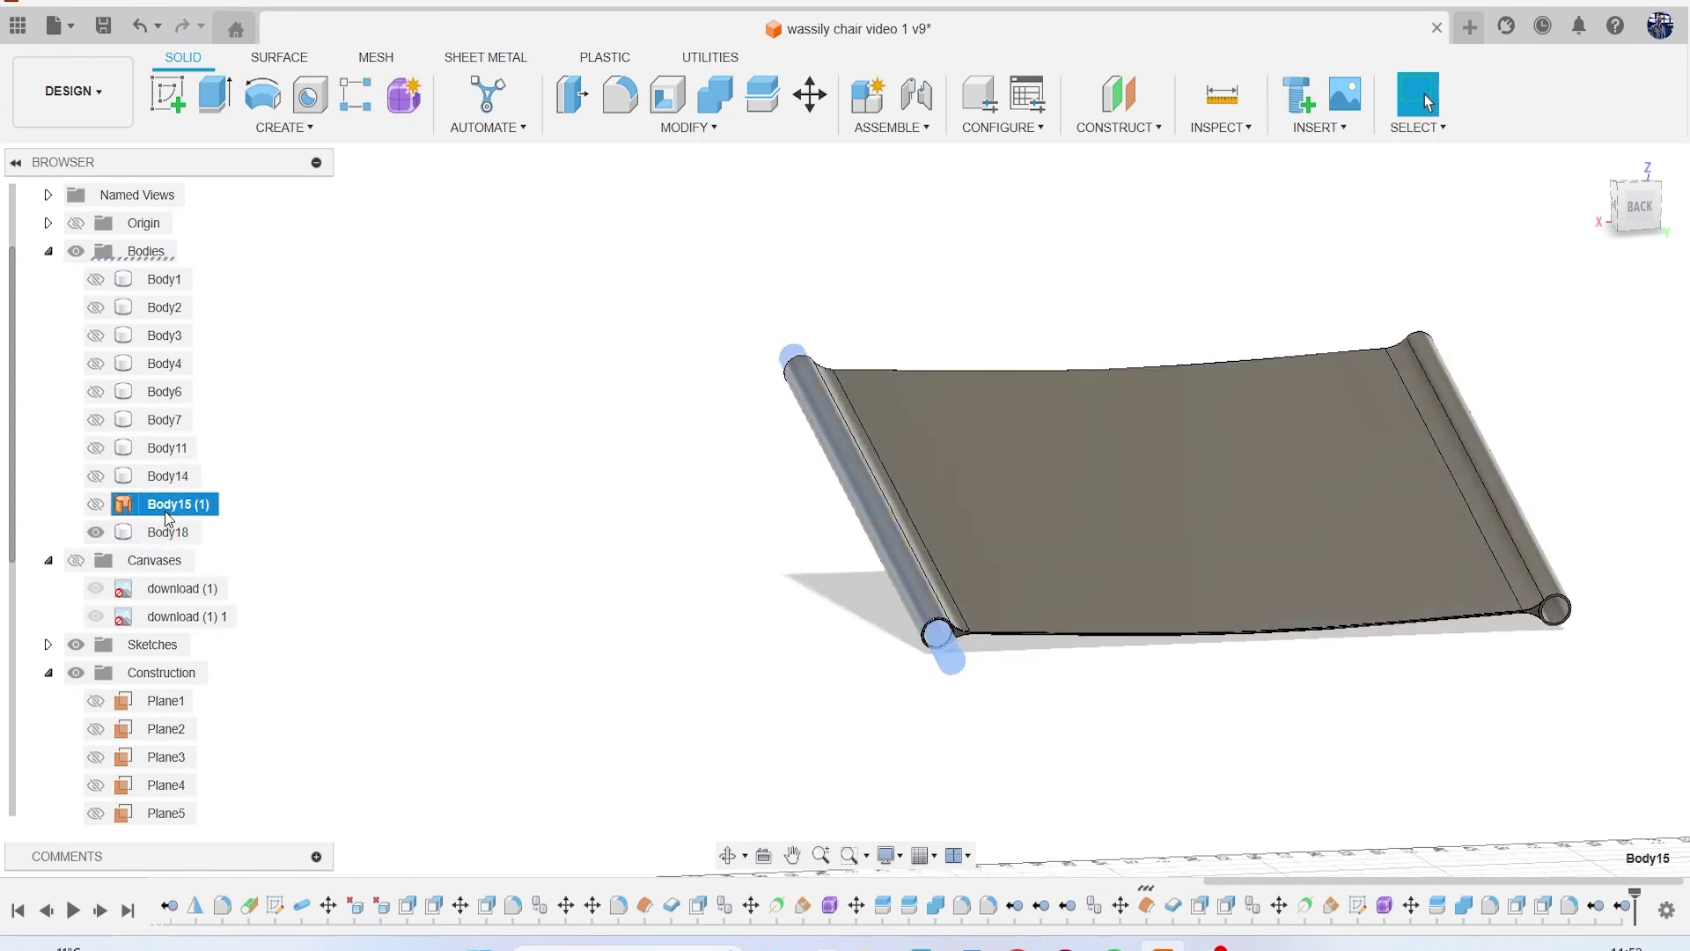
{"action": "right_click", "coordinate": [186, 510]}
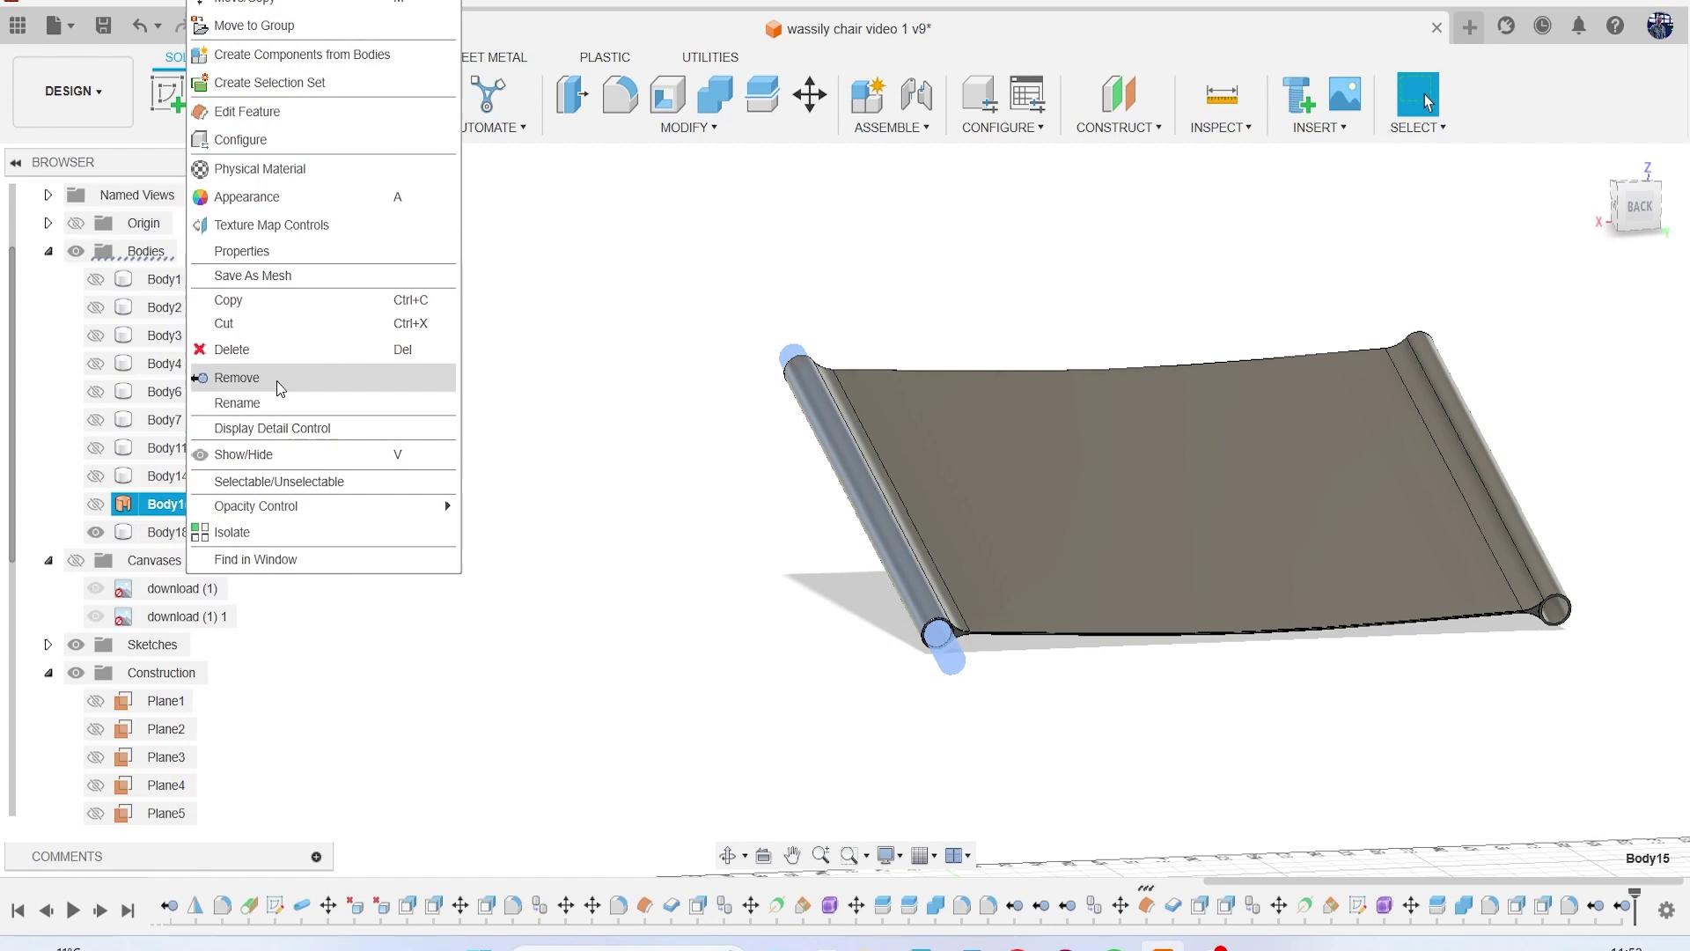
{"action": "left_click", "coordinate": [220, 381]}
Step: Show all remaining frame and armrest bodies, from Body14 up to Body1, to display the whole chair
{"action": "left_click", "coordinate": [141, 480]}
{"action": "left_click", "coordinate": [102, 479]}
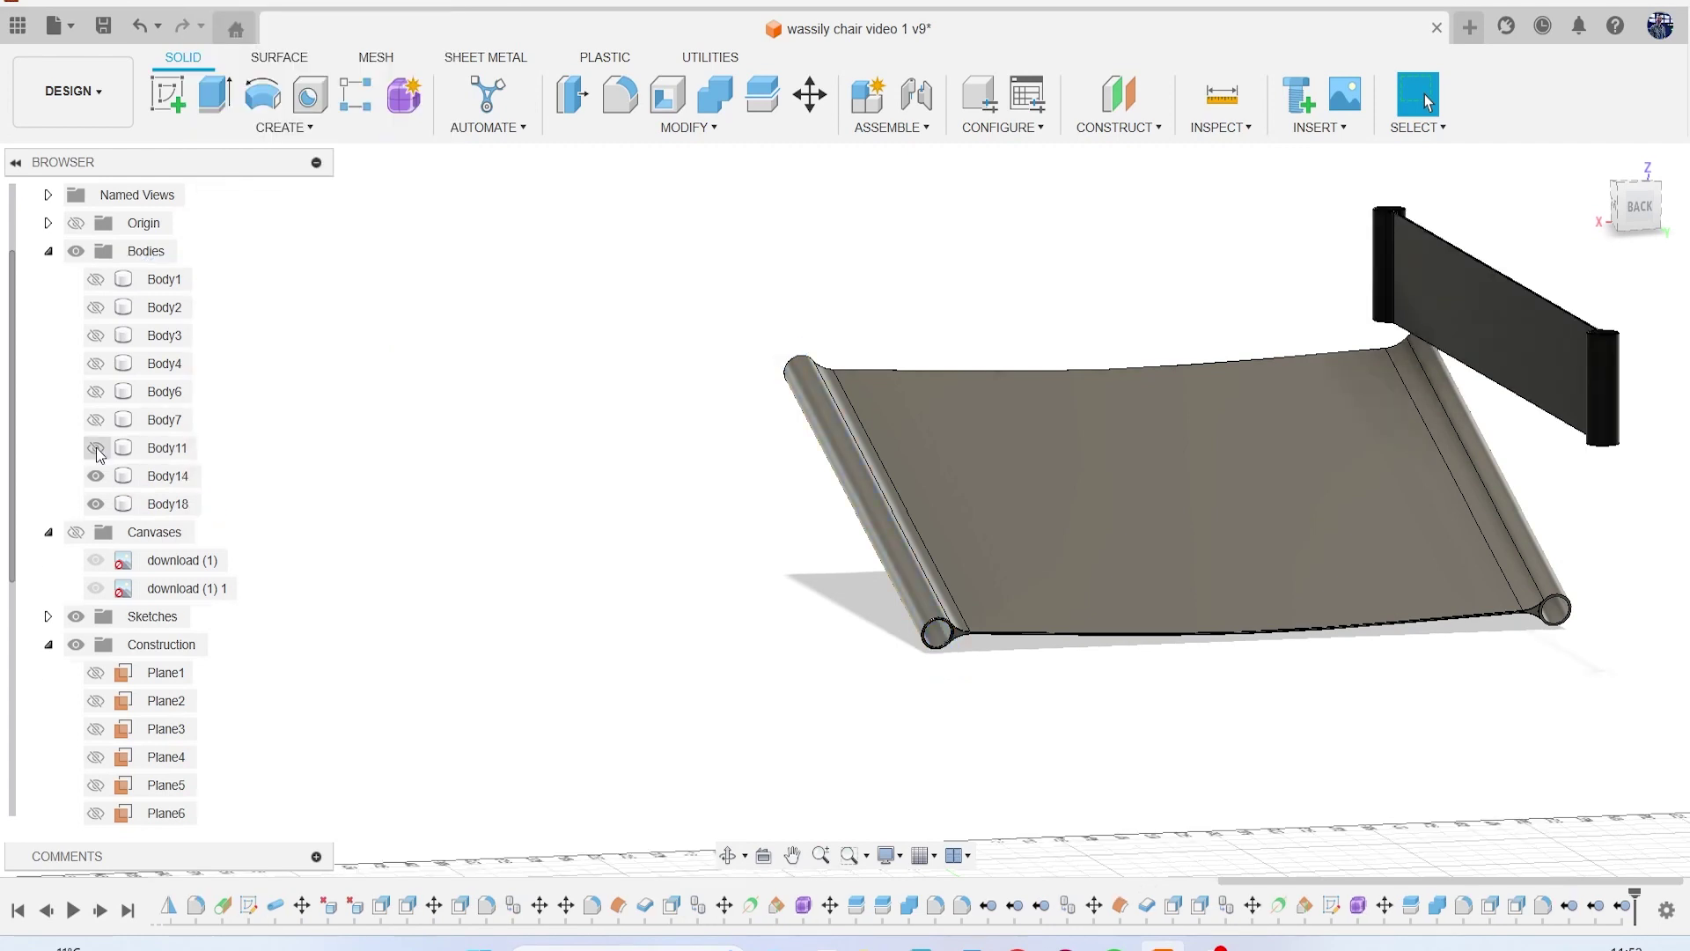
{"action": "left_click", "coordinate": [95, 447]}
{"action": "left_click", "coordinate": [95, 419]}
{"action": "left_click", "coordinate": [95, 391]}
{"action": "left_click", "coordinate": [97, 363]}
{"action": "left_click", "coordinate": [95, 335]}
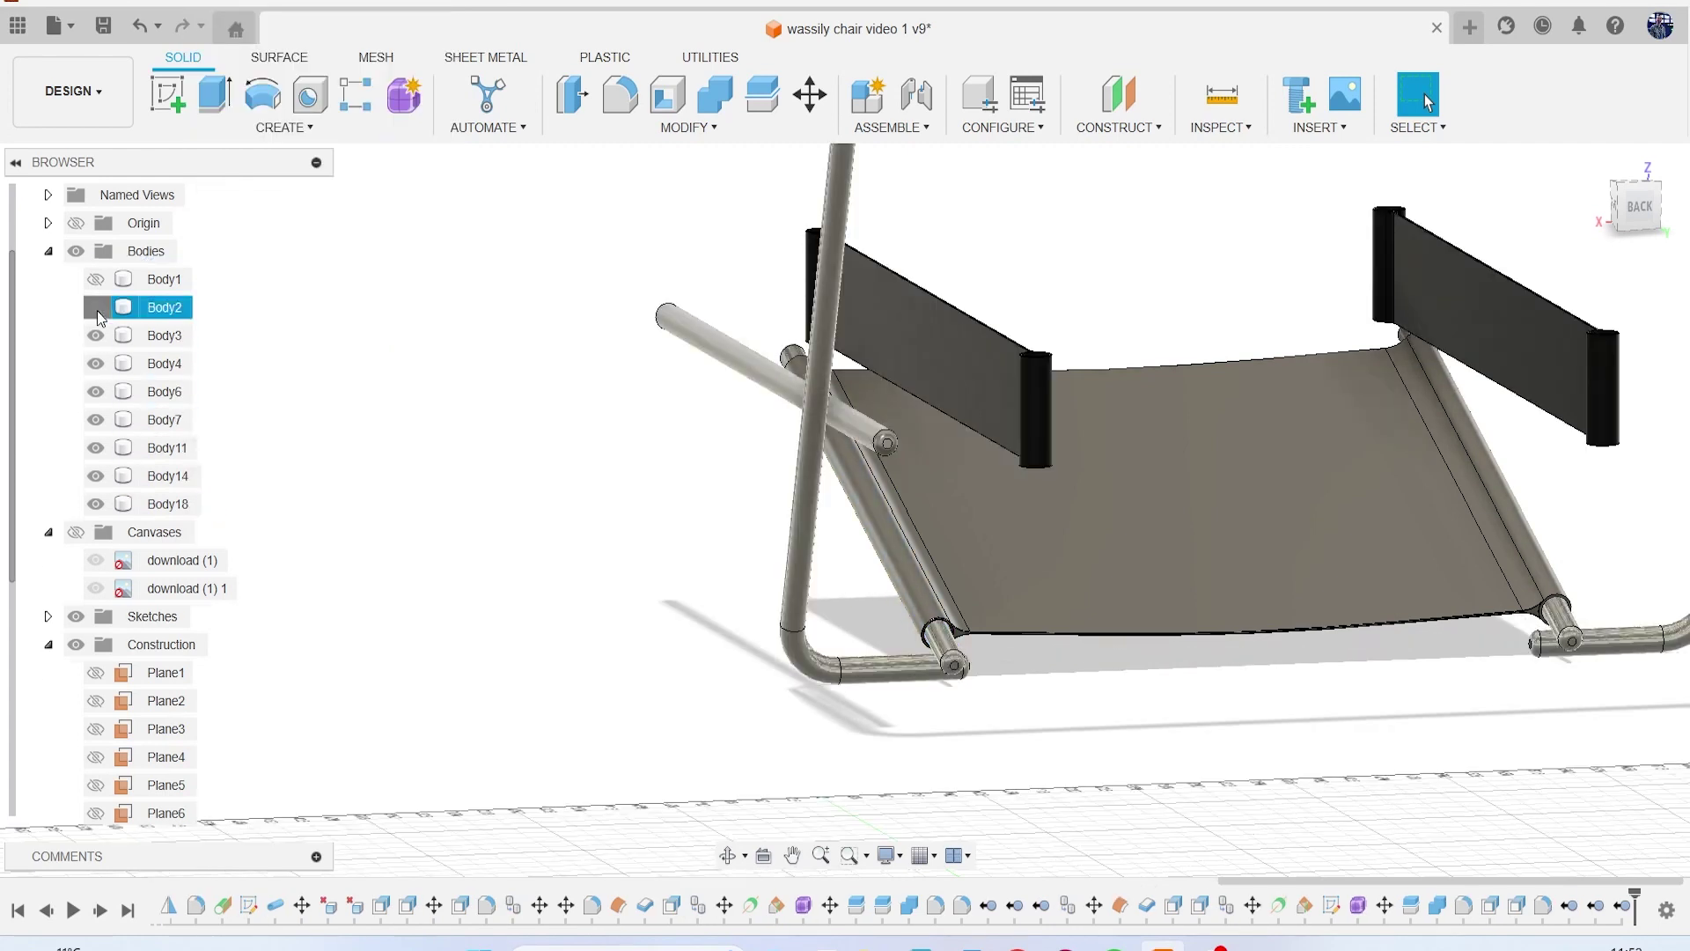
{"action": "left_click", "coordinate": [95, 308]}
{"action": "left_click", "coordinate": [95, 279]}
{"action": "middle_click_drag", "start_coordinate": [845, 509], "coordinate": [938, 269], "text": "shift"}
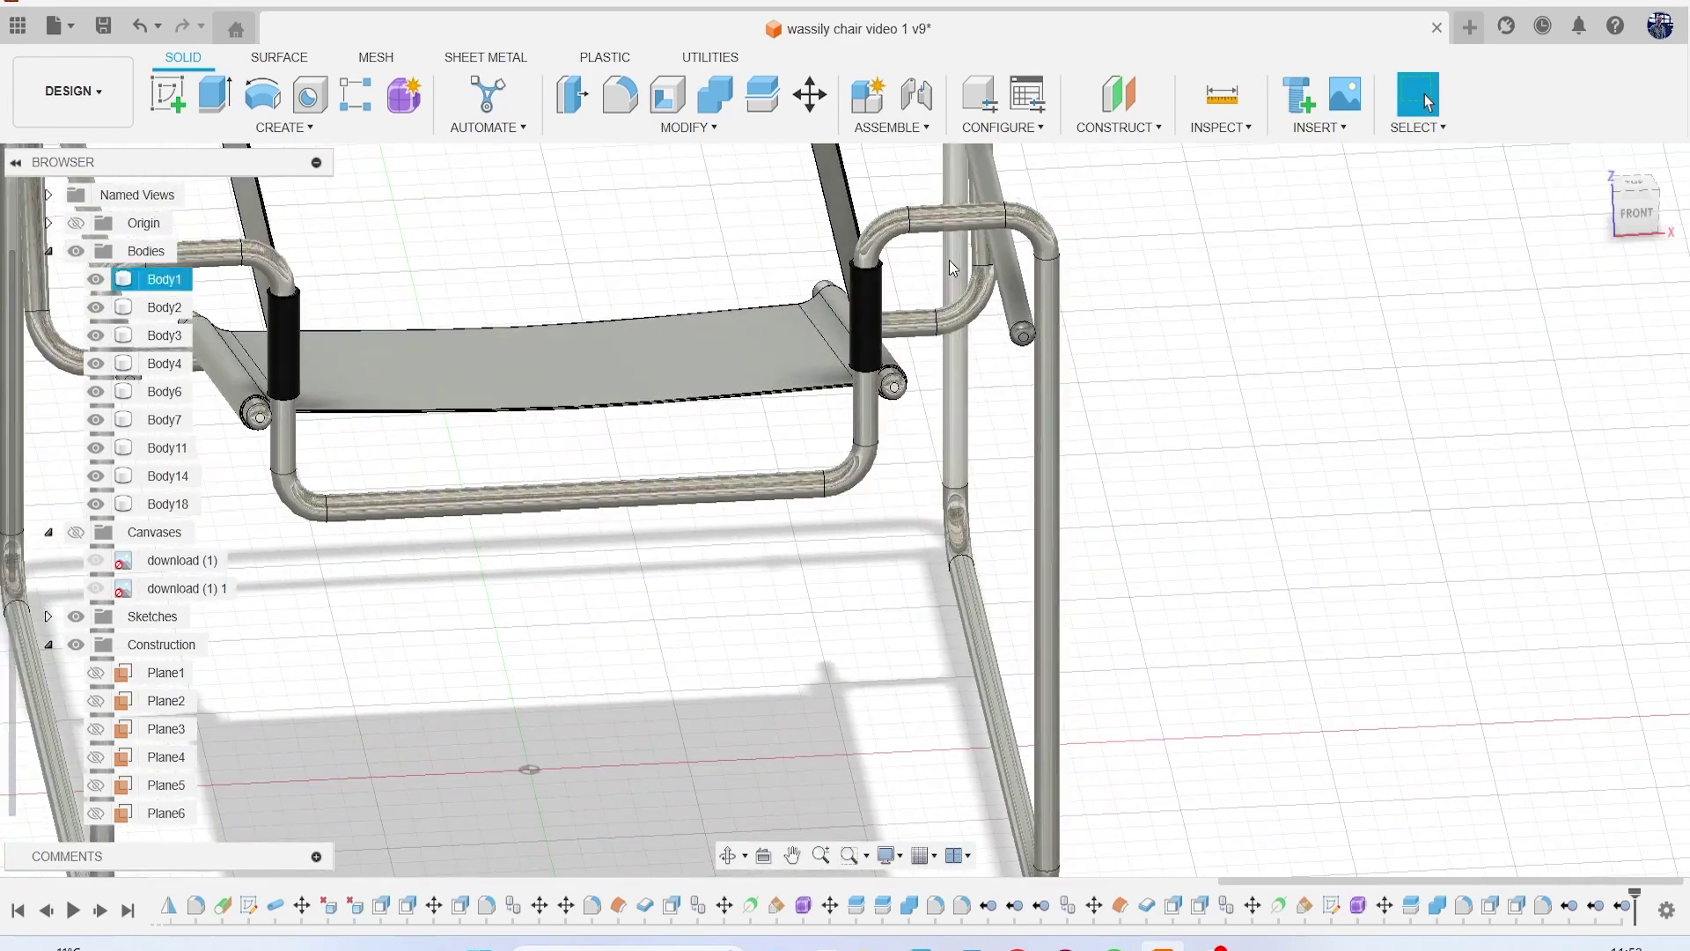
Step: Apply the black appearance already used on the armrest bands to the seat panel
{"action": "key", "text": "a"}
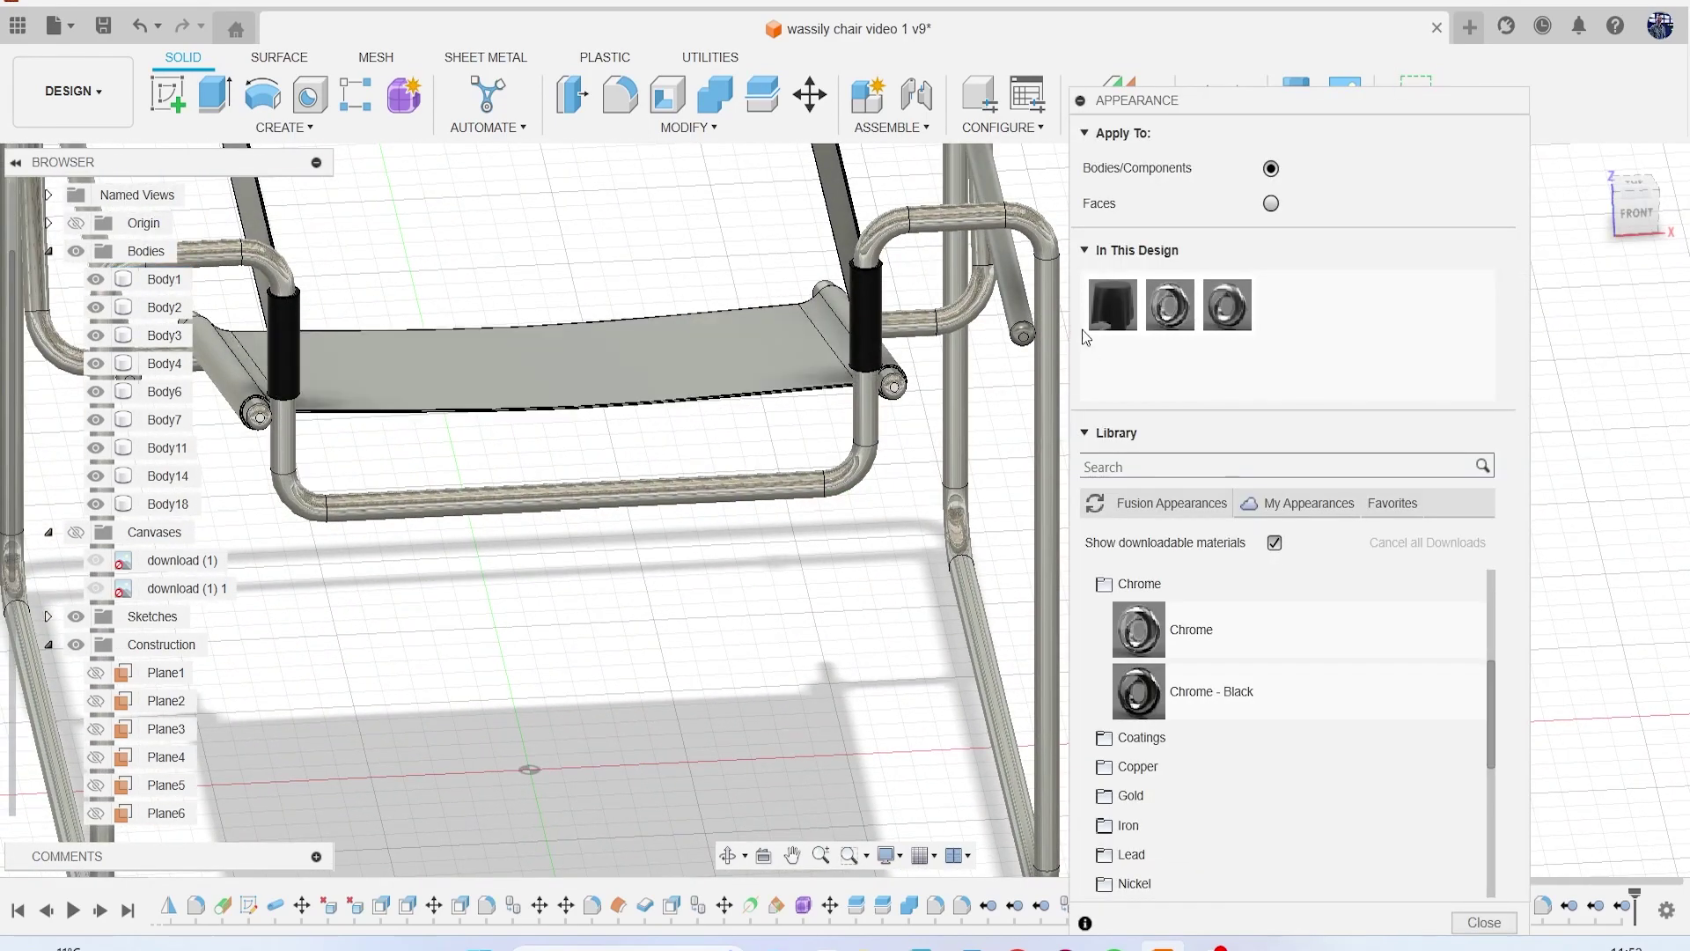
{"action": "left_click_drag", "start_coordinate": [1112, 304], "coordinate": [652, 374]}
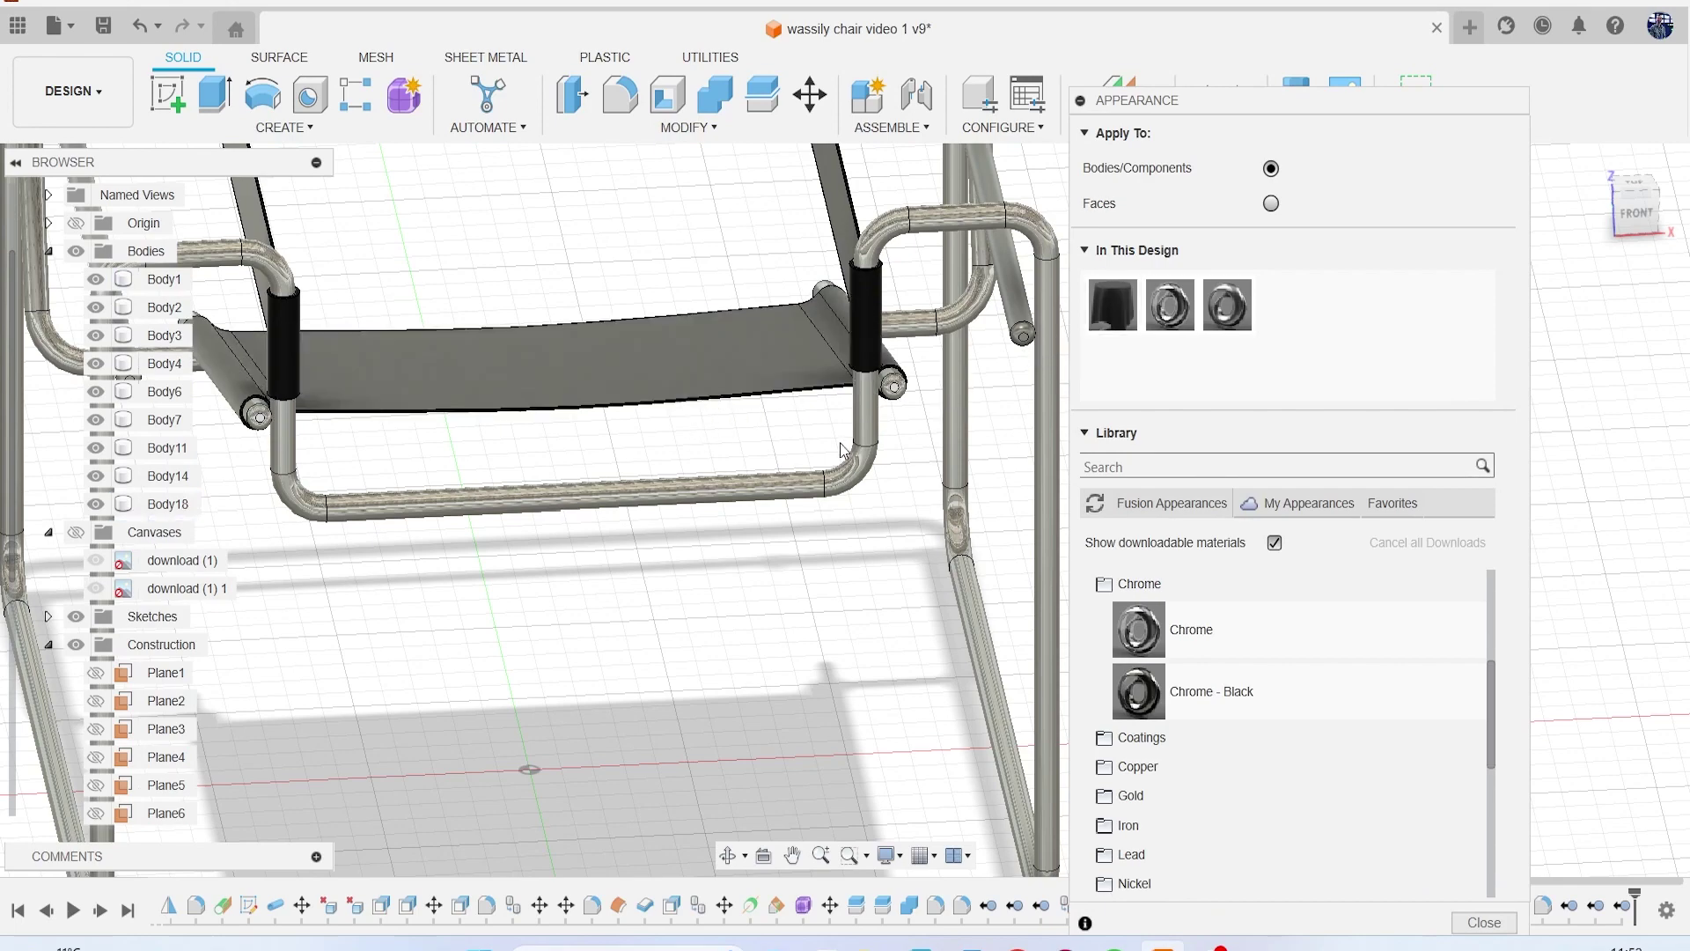
{"action": "scroll", "coordinate": [726, 483], "scroll_direction": "down", "scroll_amount": 5}
{"action": "middle_click_drag", "start_coordinate": [727, 484], "coordinate": [729, 519]}
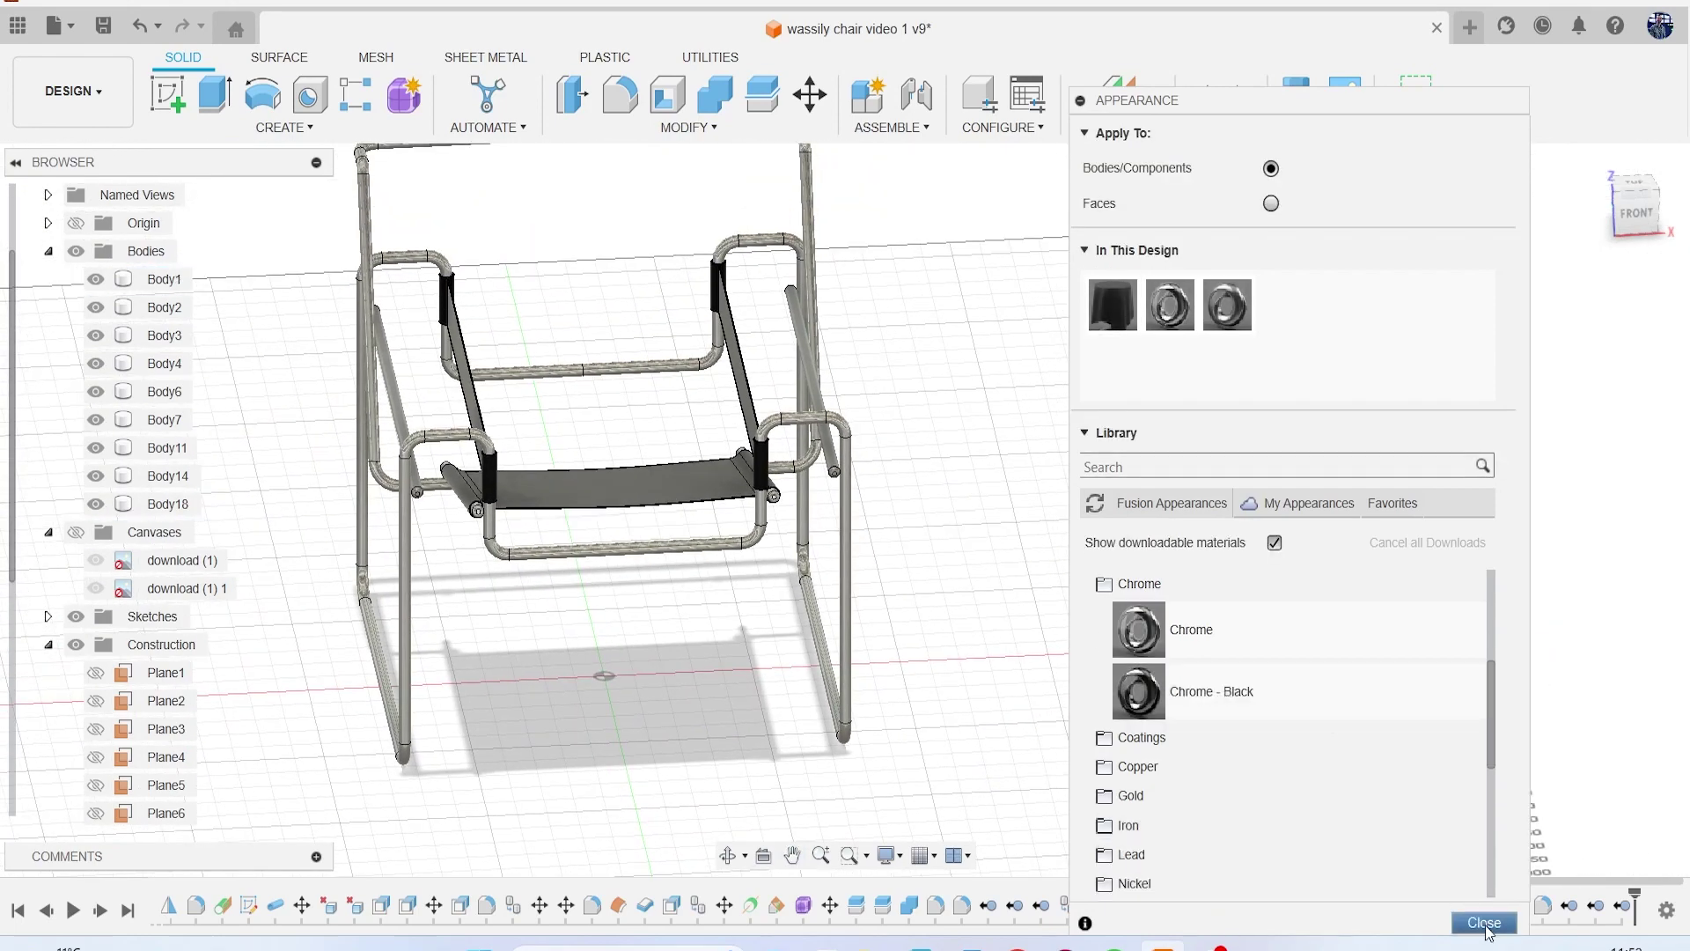
{"action": "left_click", "coordinate": [1485, 922]}
Step: Save the design as a new version with the default version description
{"action": "left_click_drag", "start_coordinate": [1629, 241], "coordinate": [1572, 269]}
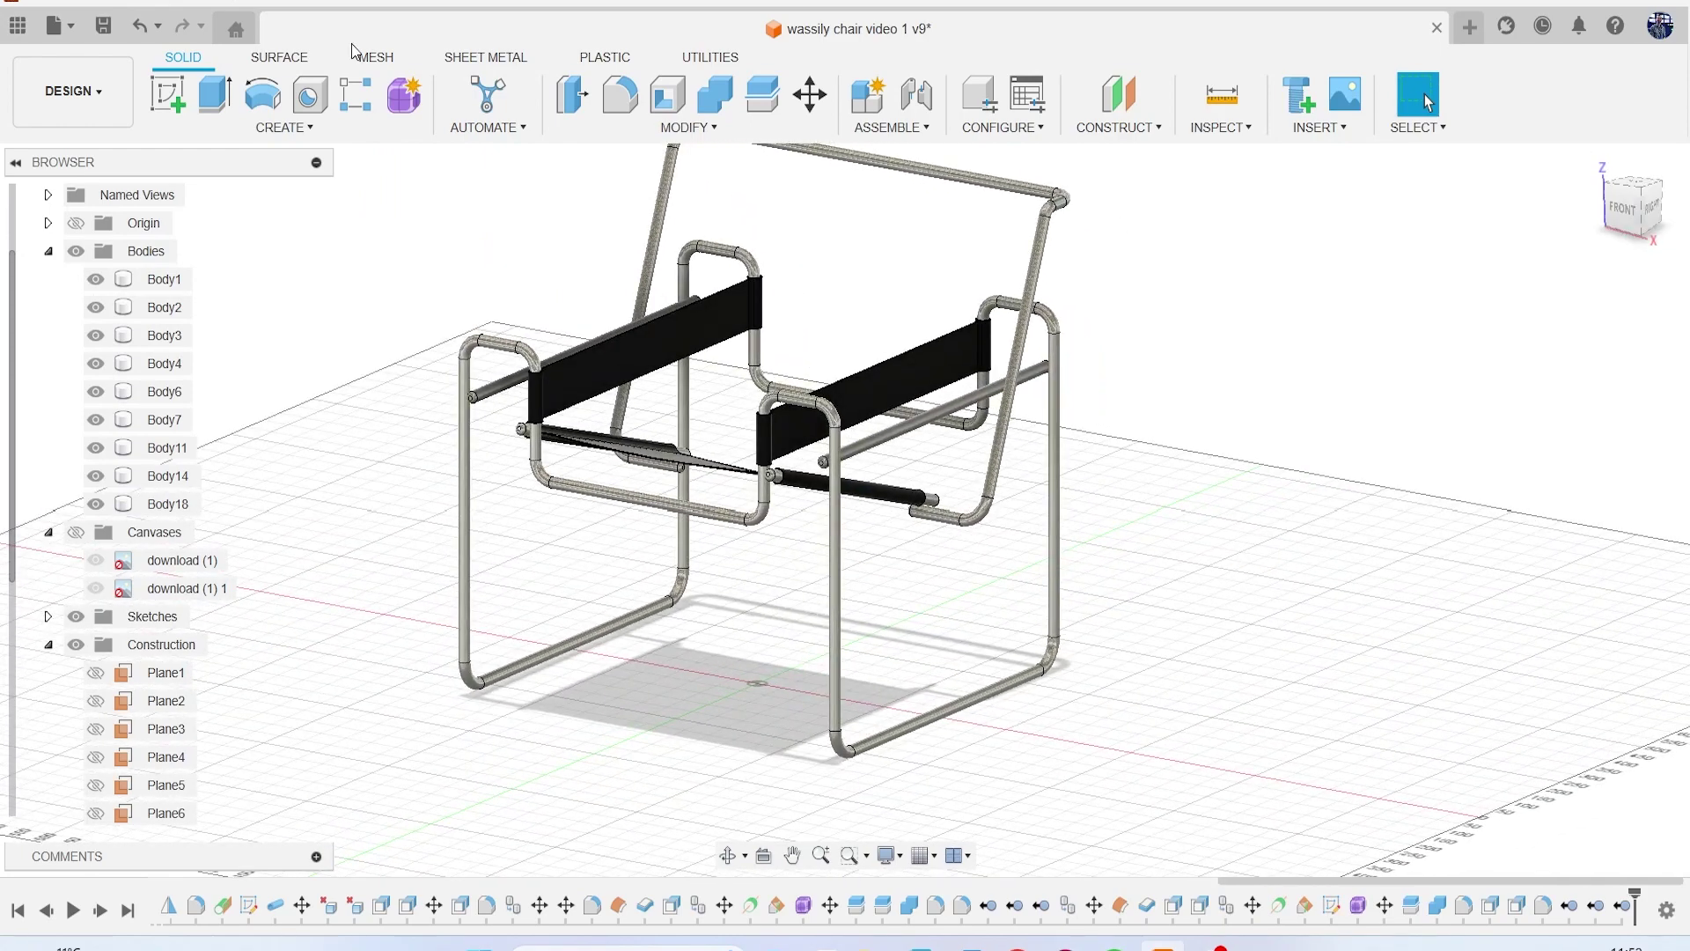
{"action": "key", "text": "ctrl+s"}
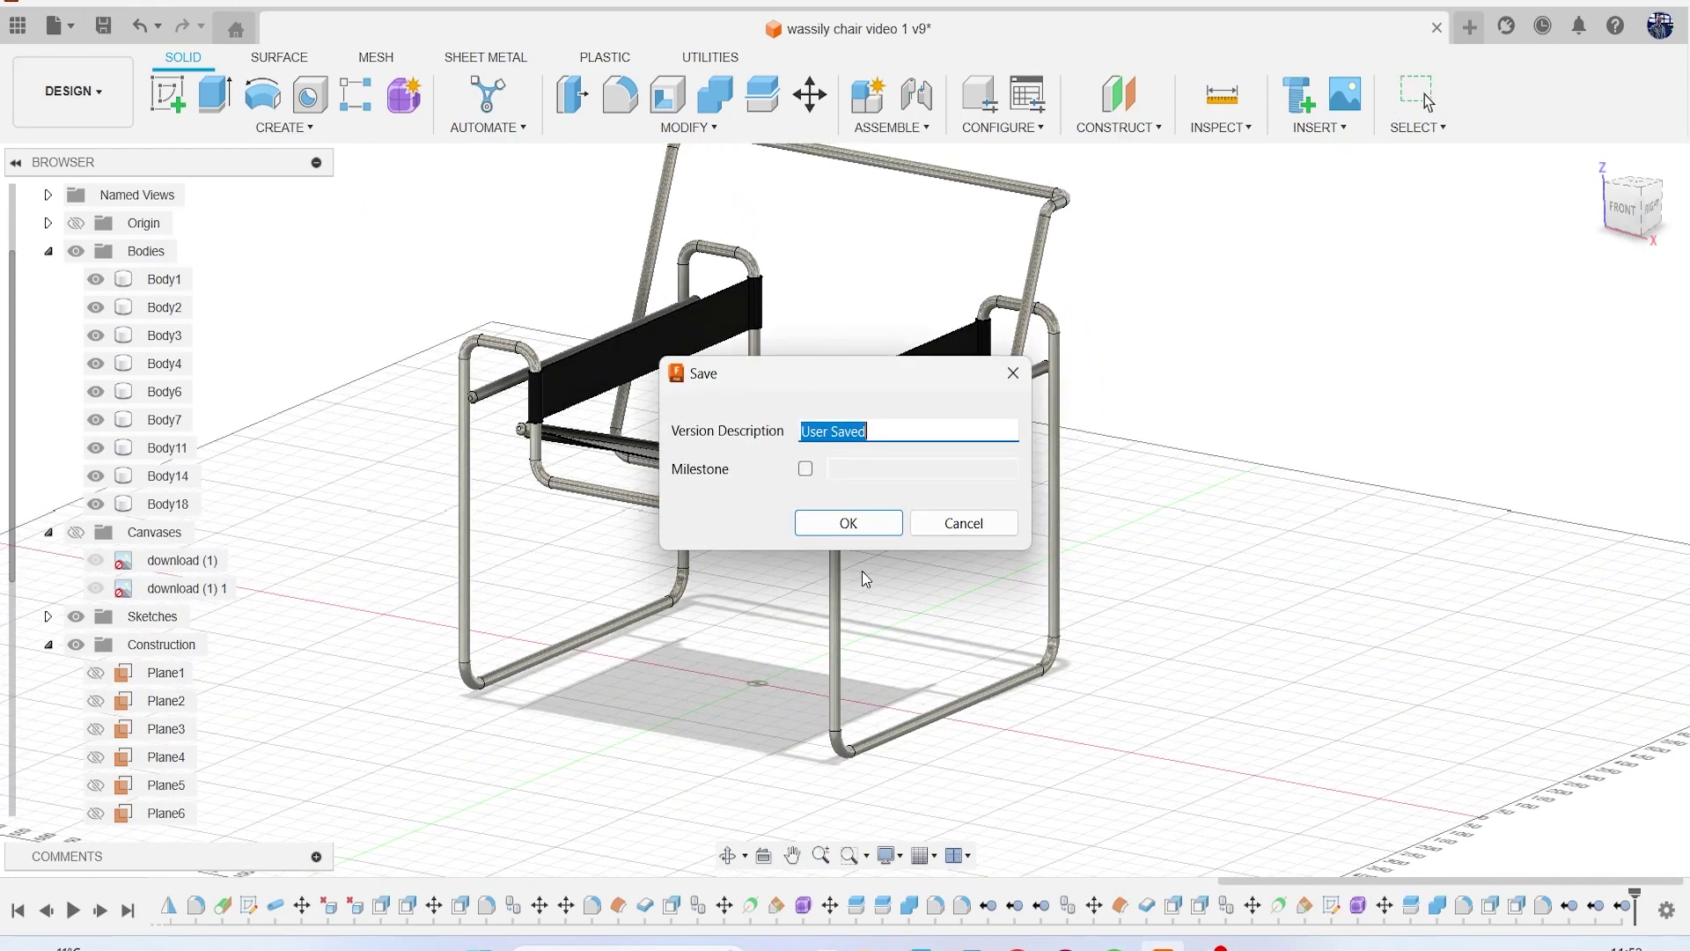
{"action": "left_click", "coordinate": [848, 524]}
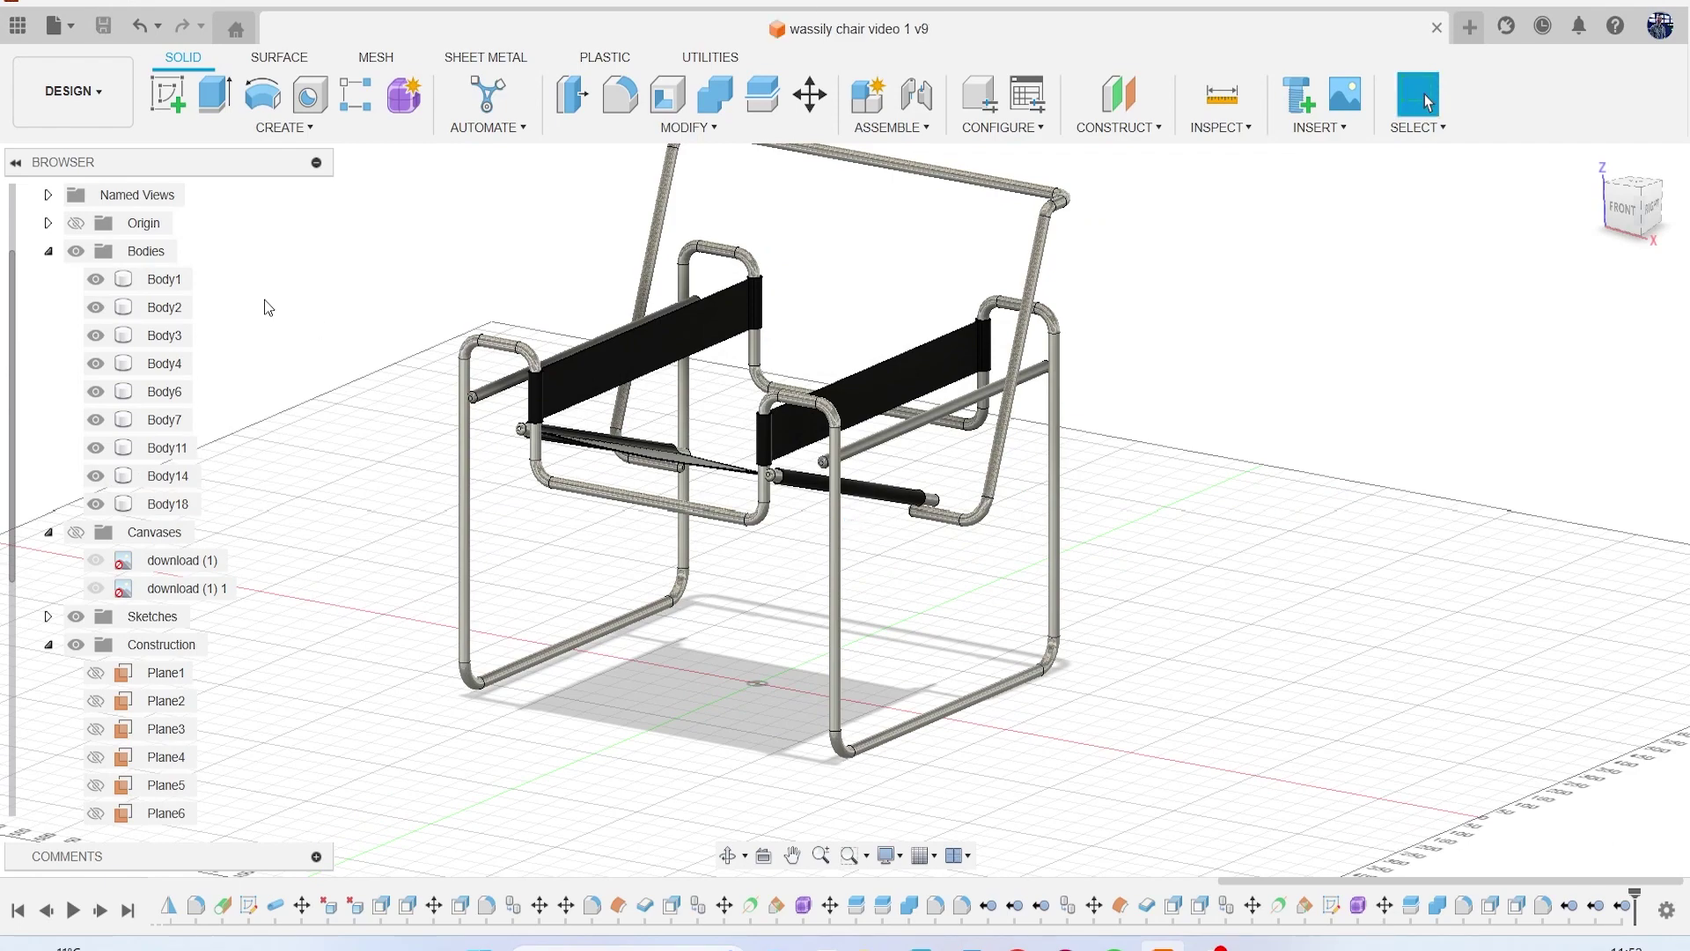
Step: Switch to the Render workspace and examine the chair's chrome frame and black panels from several angles
{"action": "left_click", "coordinate": [86, 108]}
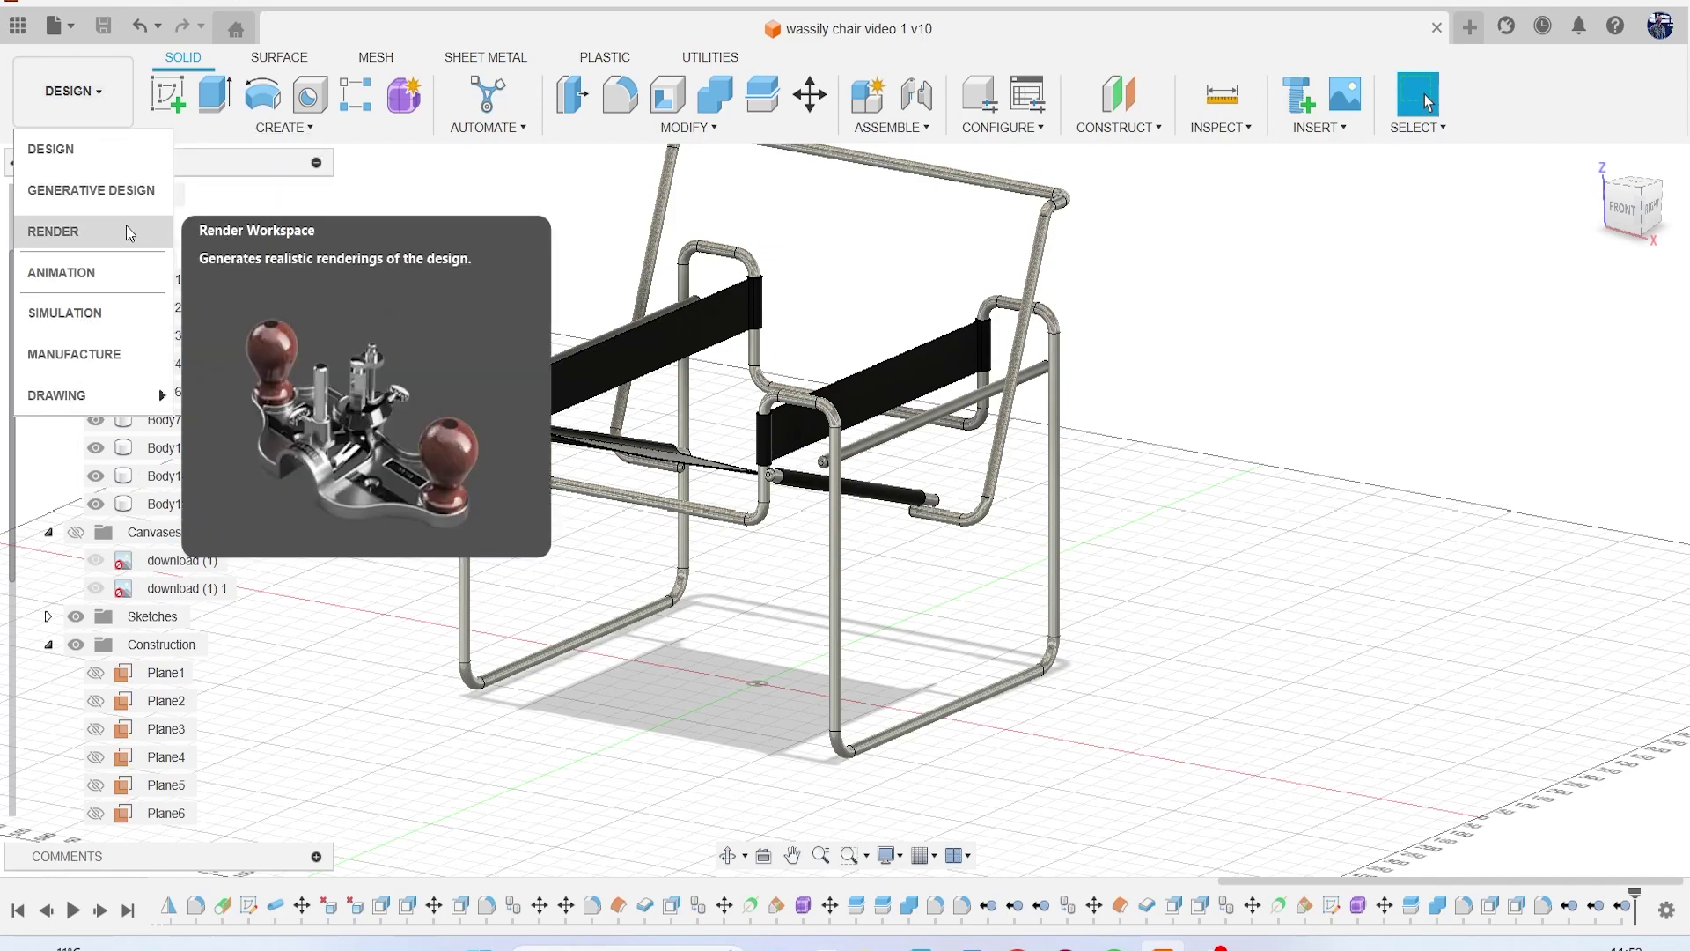
{"action": "left_click", "coordinate": [125, 225]}
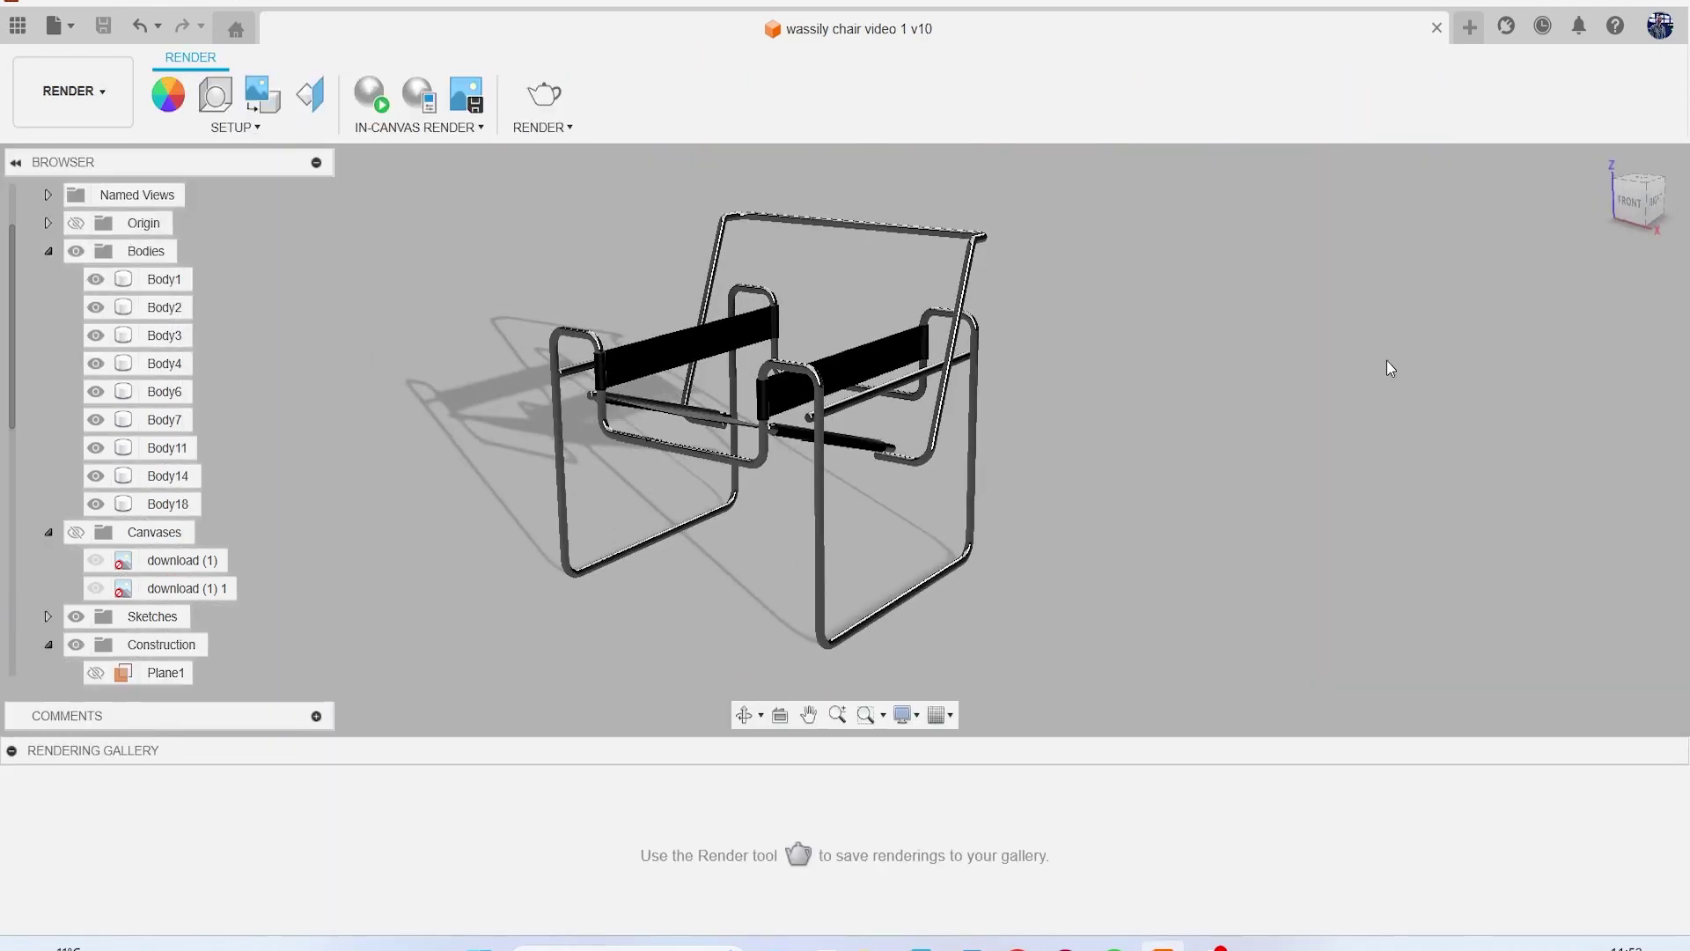
{"action": "mouse_move", "coordinate": [1624, 208]}
{"action": "left_mouse_down"}
{"action": "mouse_move", "coordinate": [1629, 232]}
{"action": "mouse_move", "coordinate": [1681, 197]}
{"action": "mouse_move", "coordinate": [1668, 207]}
{"action": "left_mouse_up"}
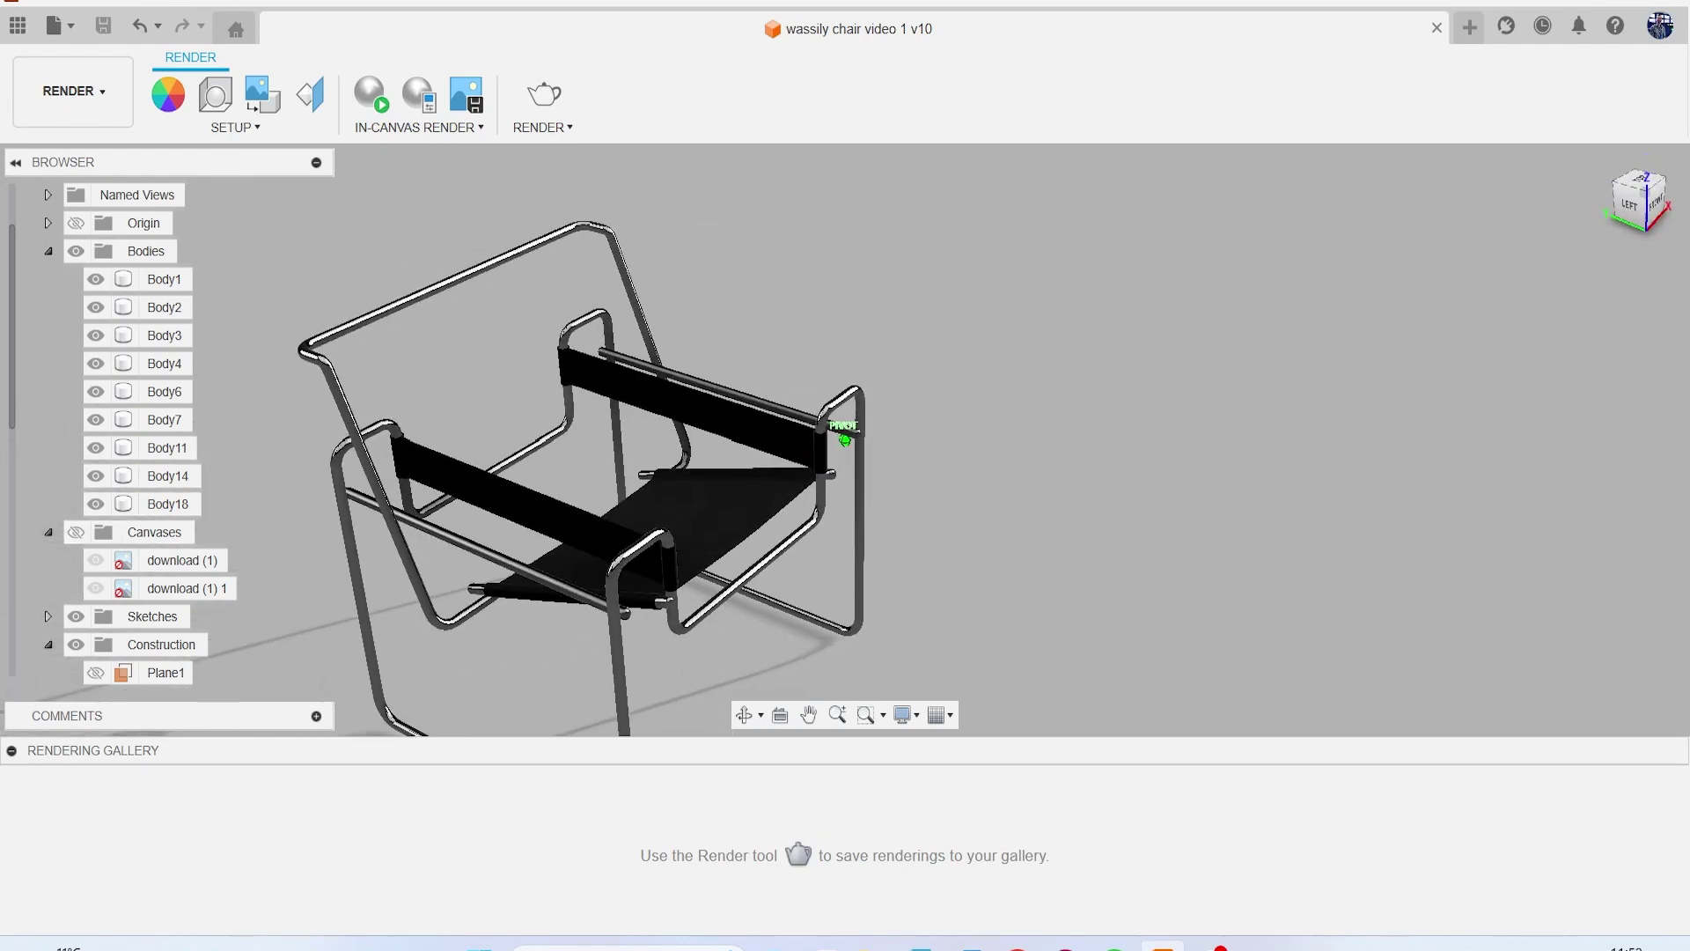
{"action": "left_click_drag", "start_coordinate": [1669, 207], "coordinate": [1655, 209]}
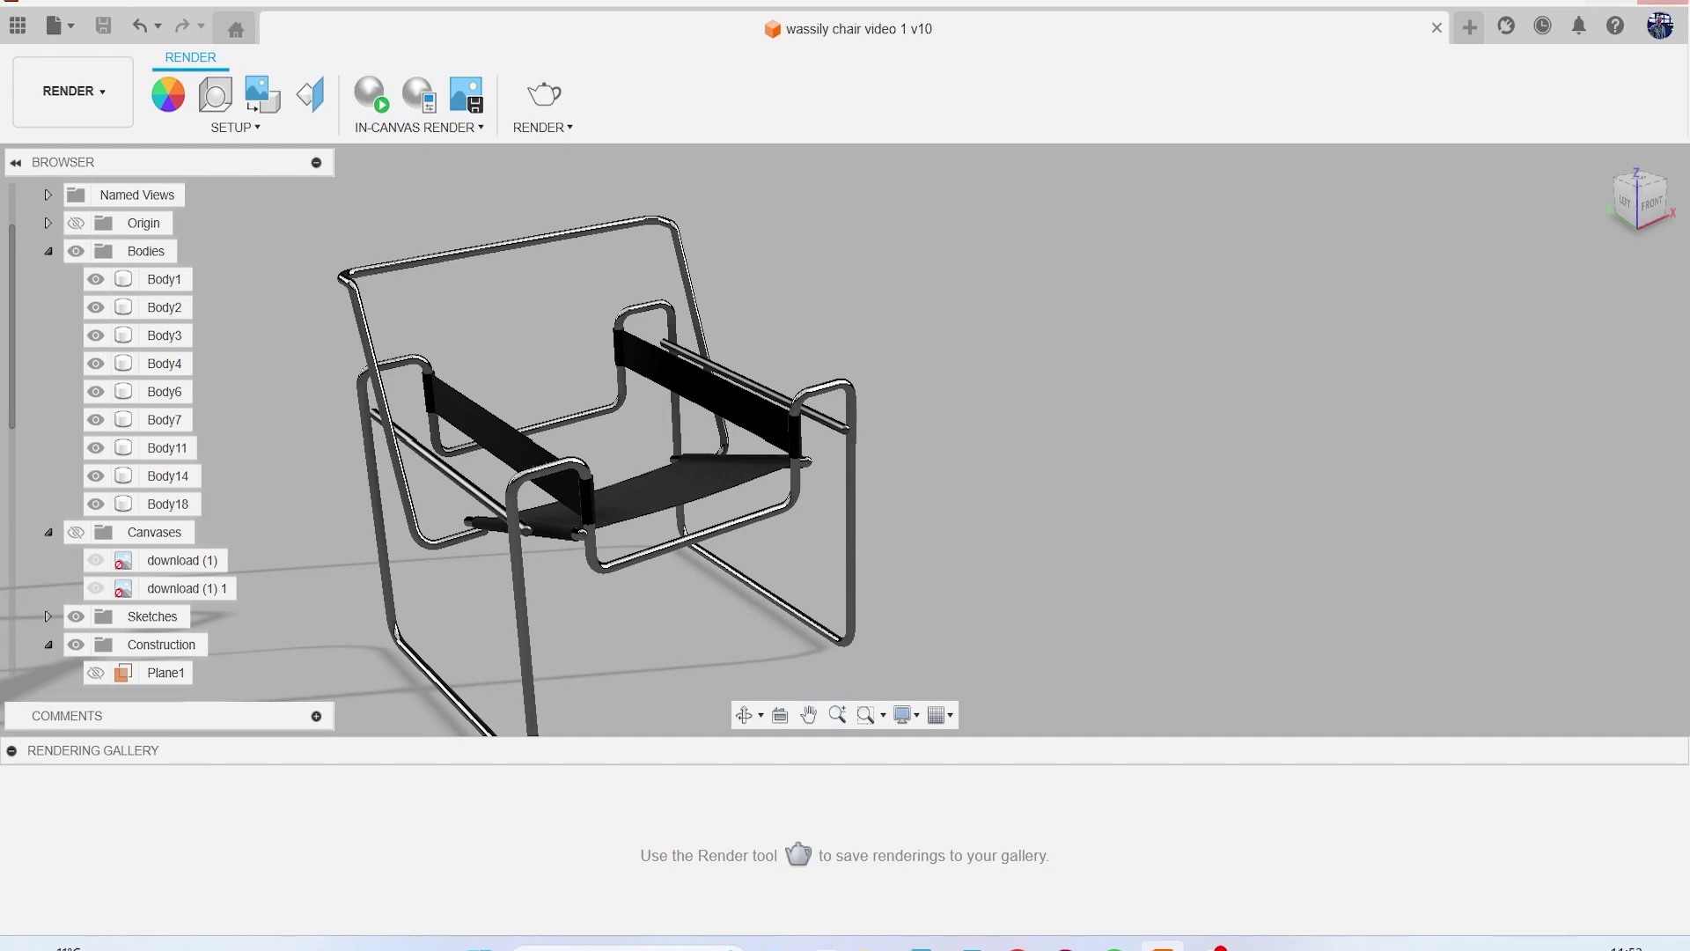
Step: Switch to the browser to check the backrest in the Wassily Lounge Chair reference photo, and return to Fusion
{"action": "left_click_drag", "start_coordinate": [1689, 88], "coordinate": [801, 151]}
{"action": "double_click", "coordinate": [836, 152]}
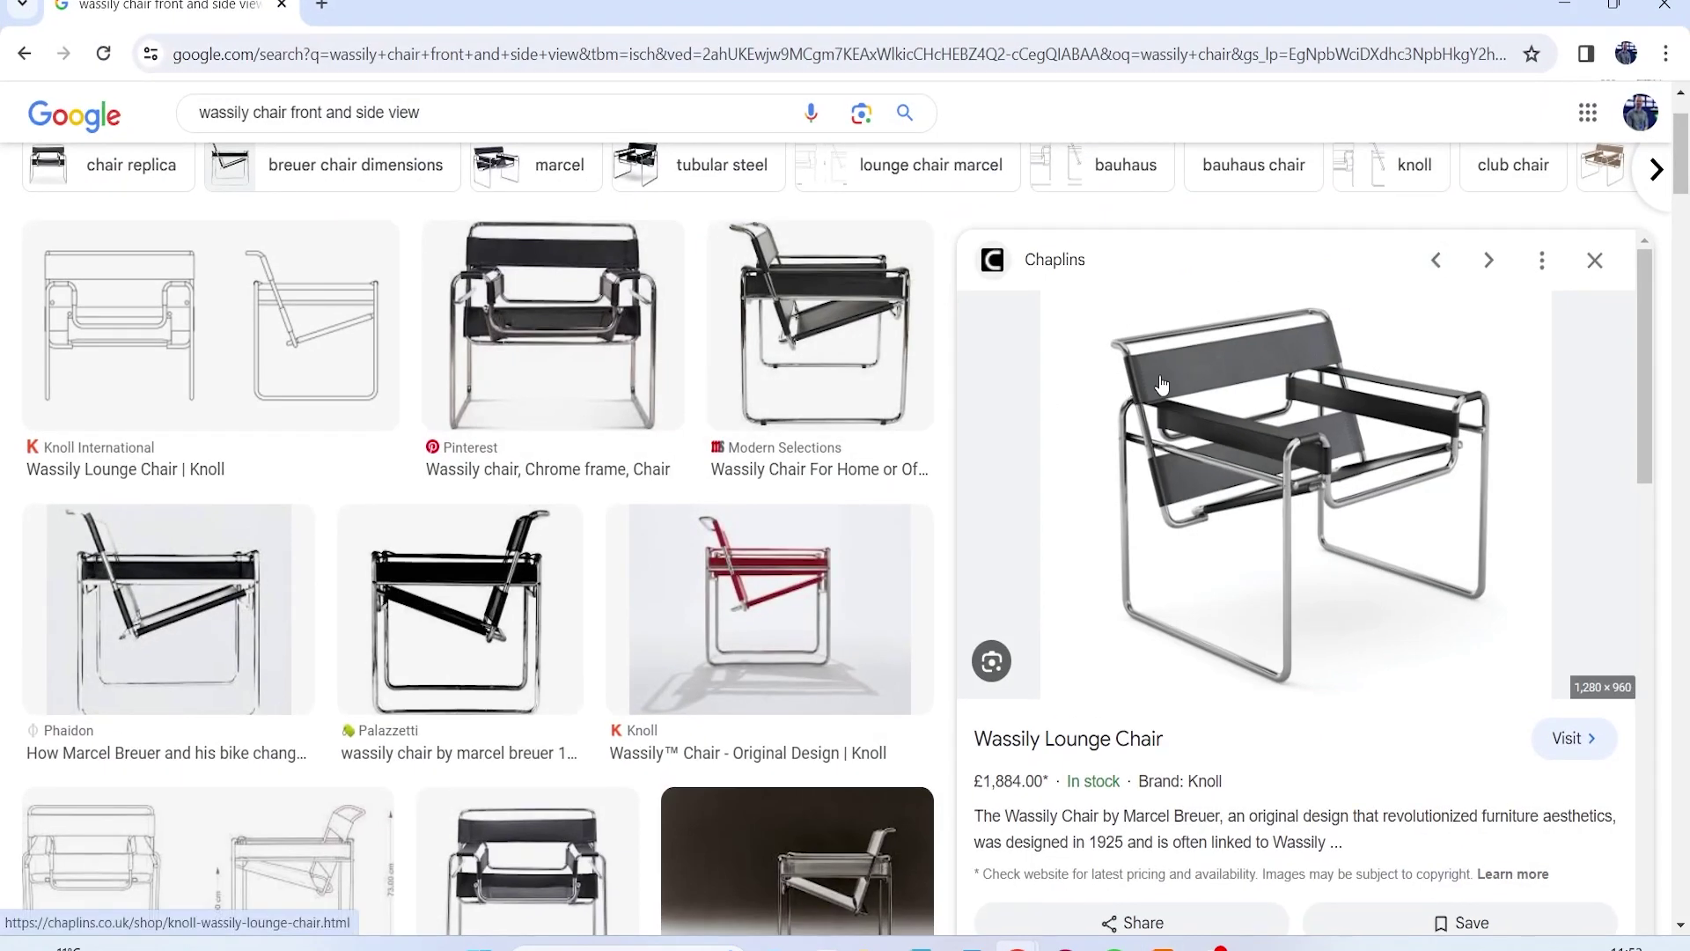
{"action": "left_click", "coordinate": [1564, 4]}
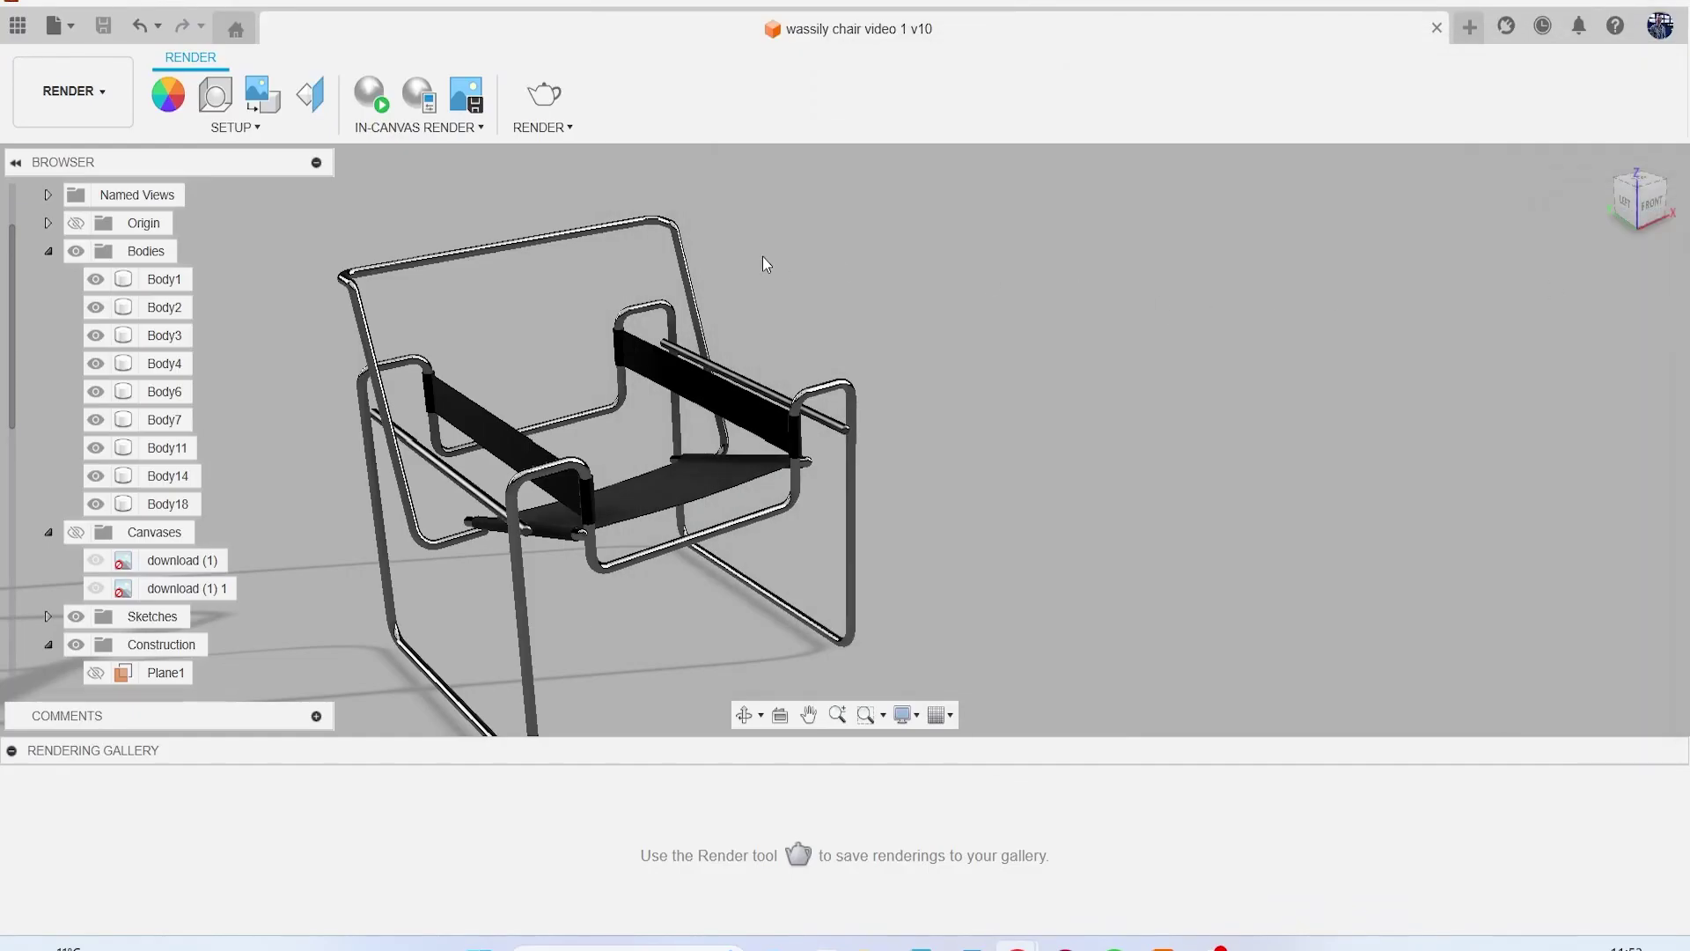
Step: Return to the Design workspace and bring up the surface modelling tools with the backrest frame in view
{"action": "left_click", "coordinate": [95, 110]}
{"action": "left_click", "coordinate": [52, 147]}
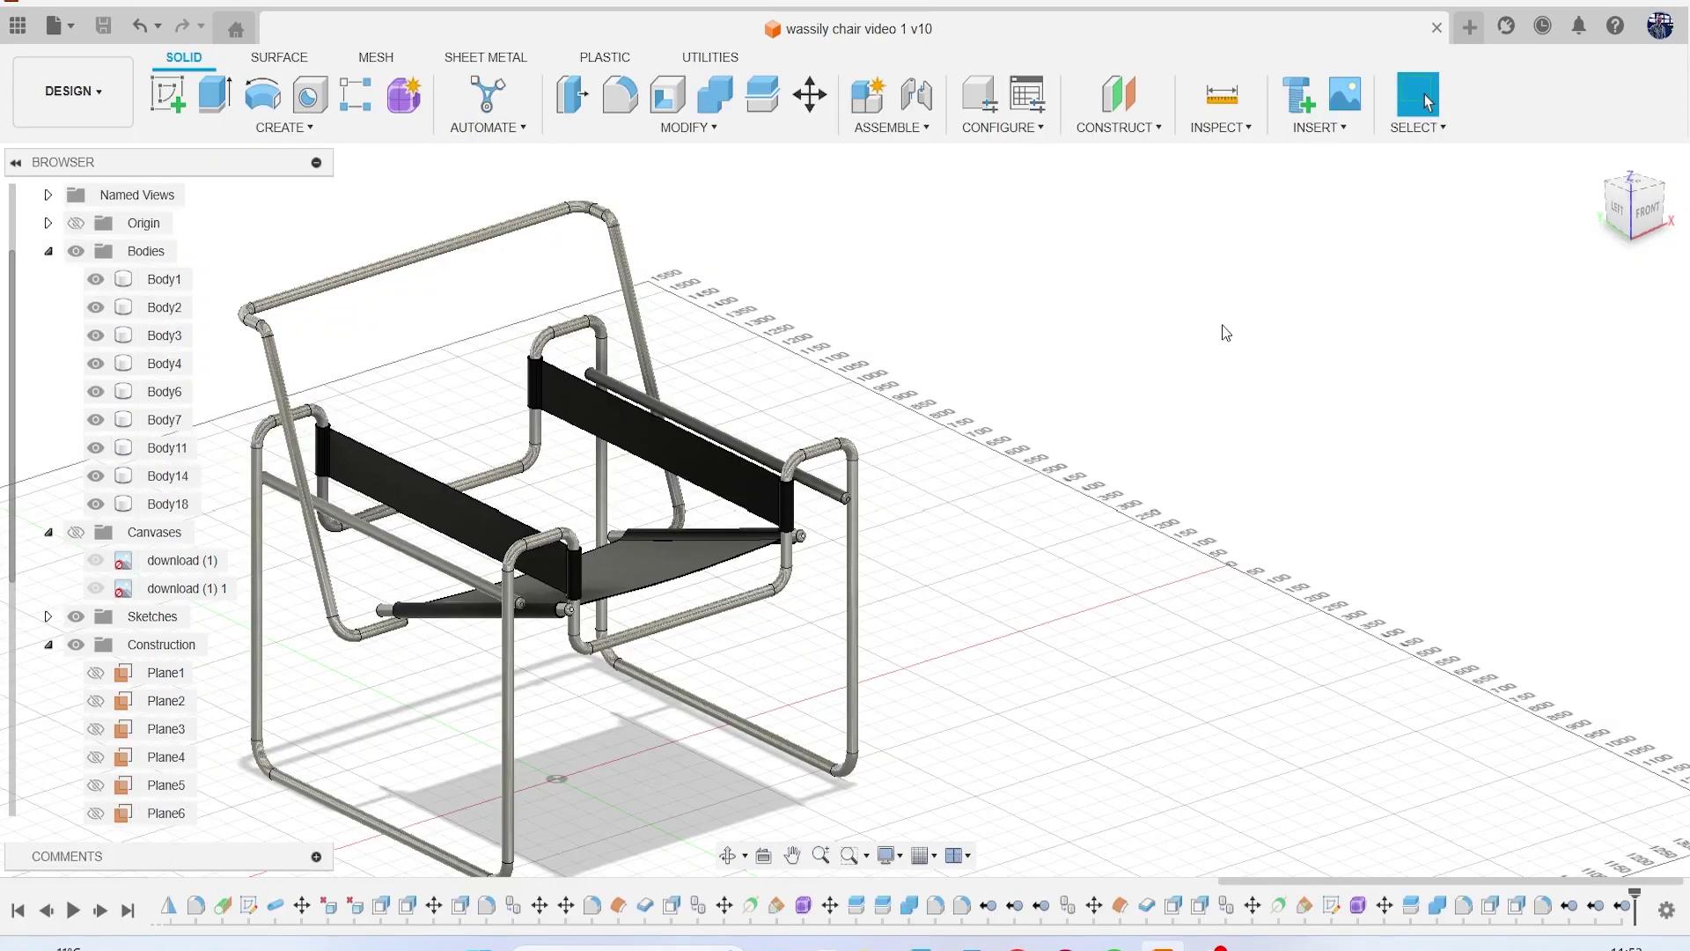
{"action": "mouse_move", "coordinate": [1652, 226]}
{"action": "left_mouse_down"}
{"action": "mouse_move", "coordinate": [1620, 243]}
{"action": "mouse_move", "coordinate": [1546, 208]}
{"action": "left_mouse_up"}
{"action": "middle_click_drag", "start_coordinate": [1445, 351], "coordinate": [1348, 402]}
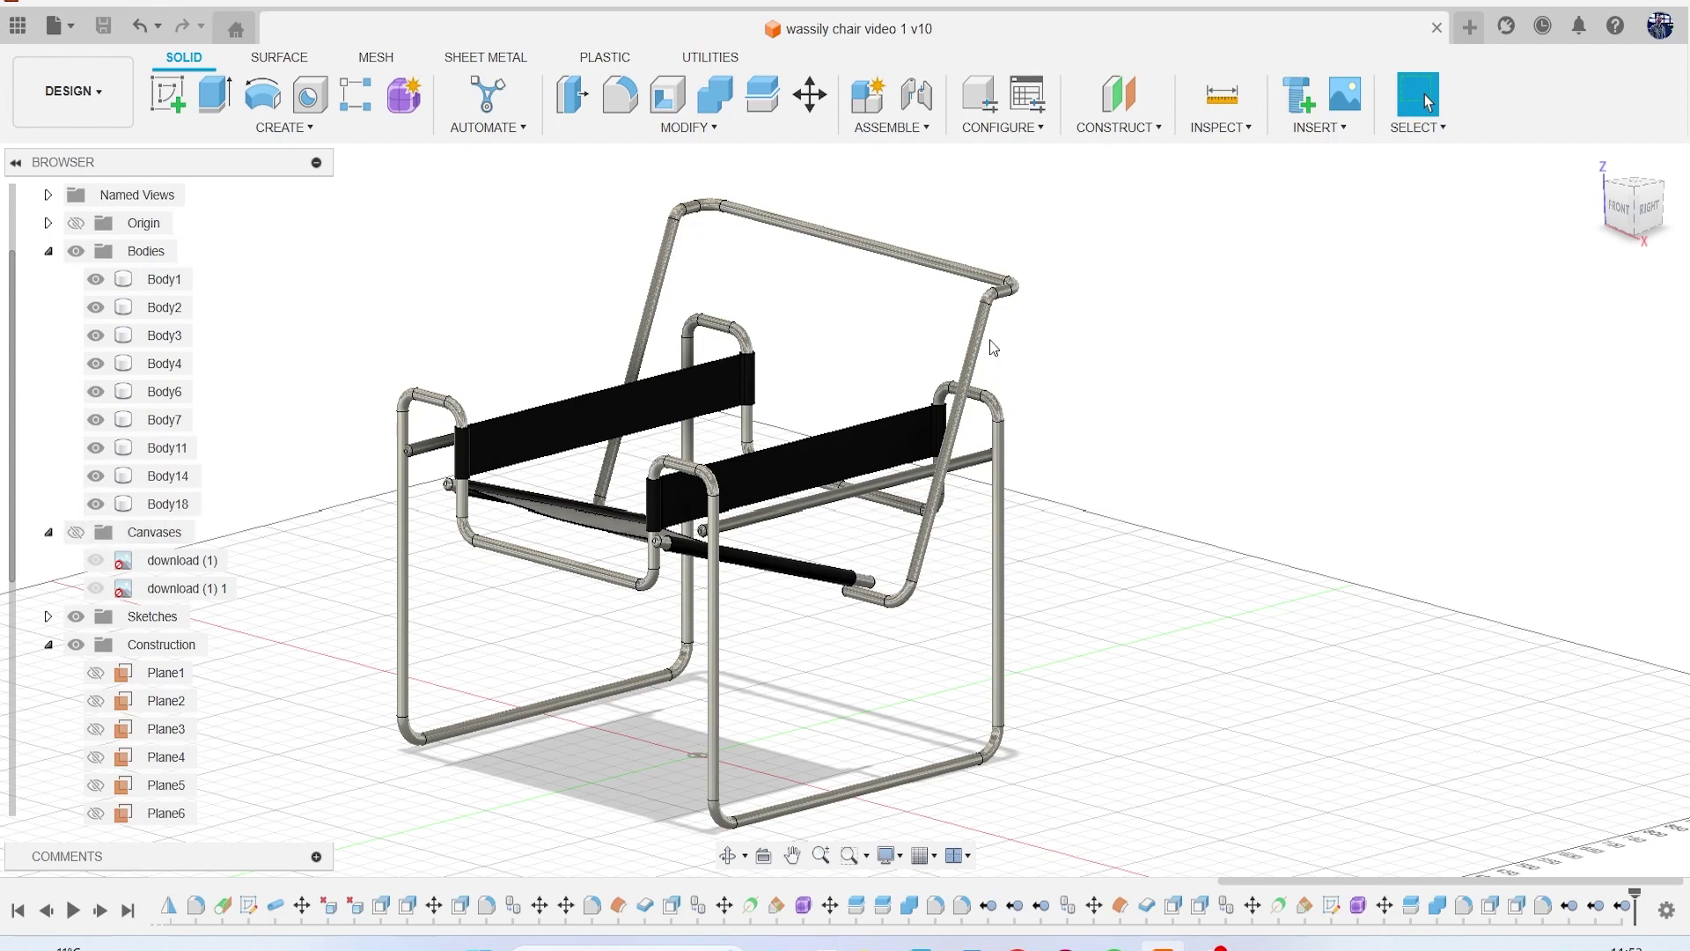
{"action": "scroll", "coordinate": [993, 348], "scroll_direction": "up", "scroll_amount": 2}
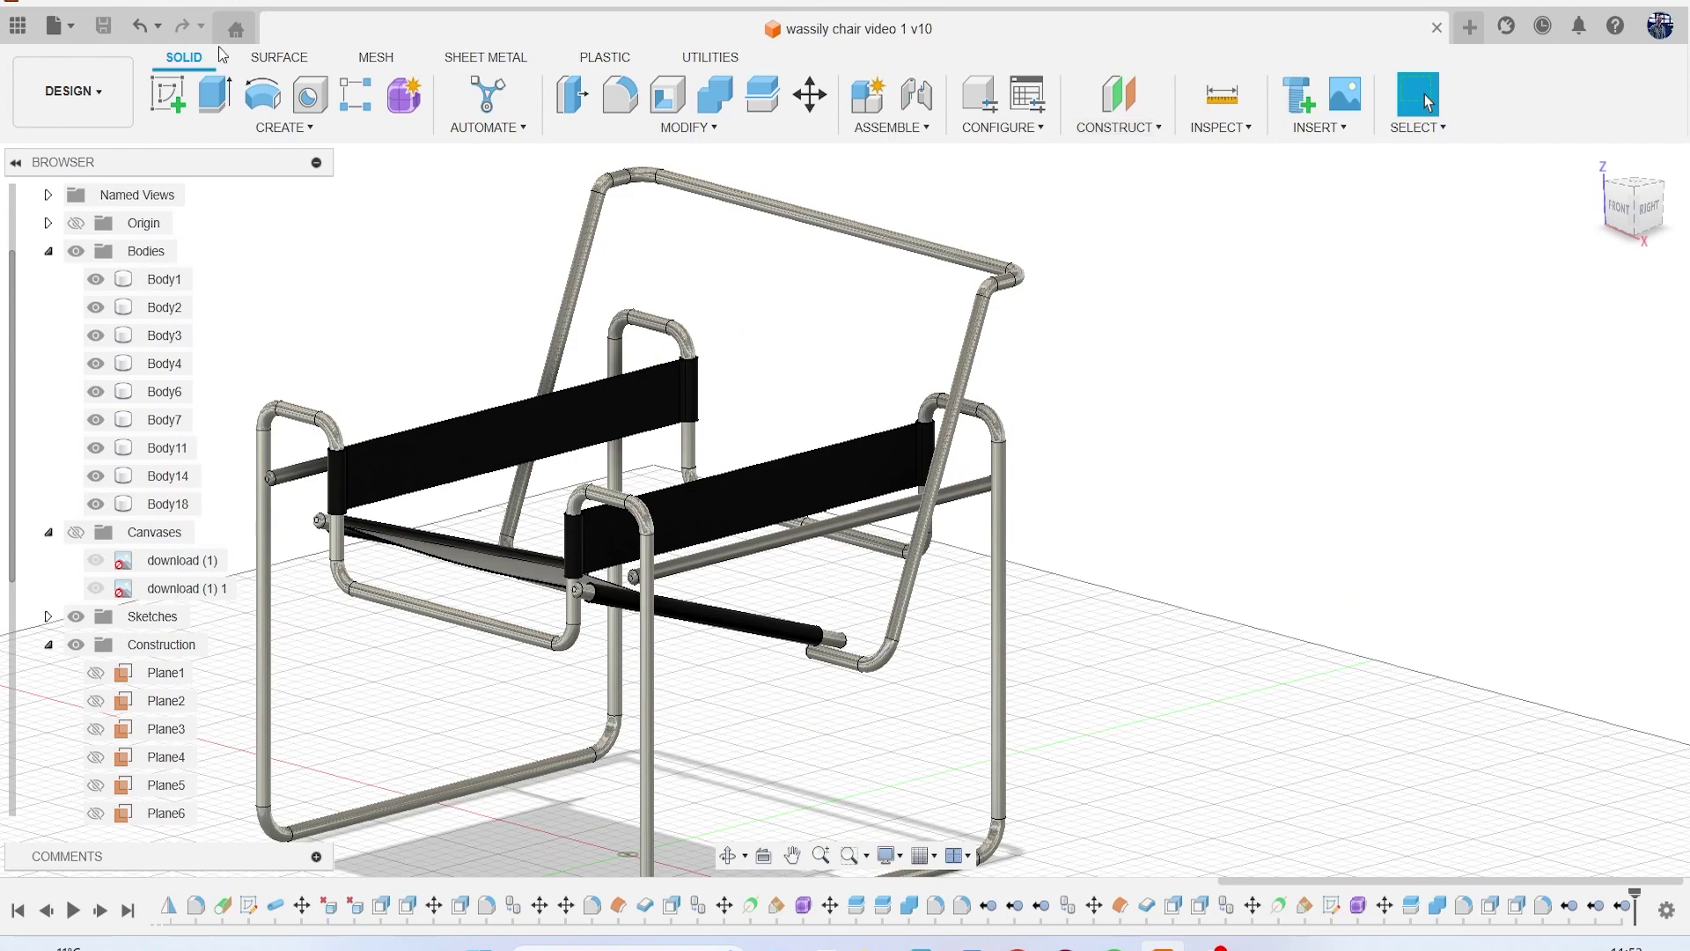
{"action": "left_click", "coordinate": [276, 58]}
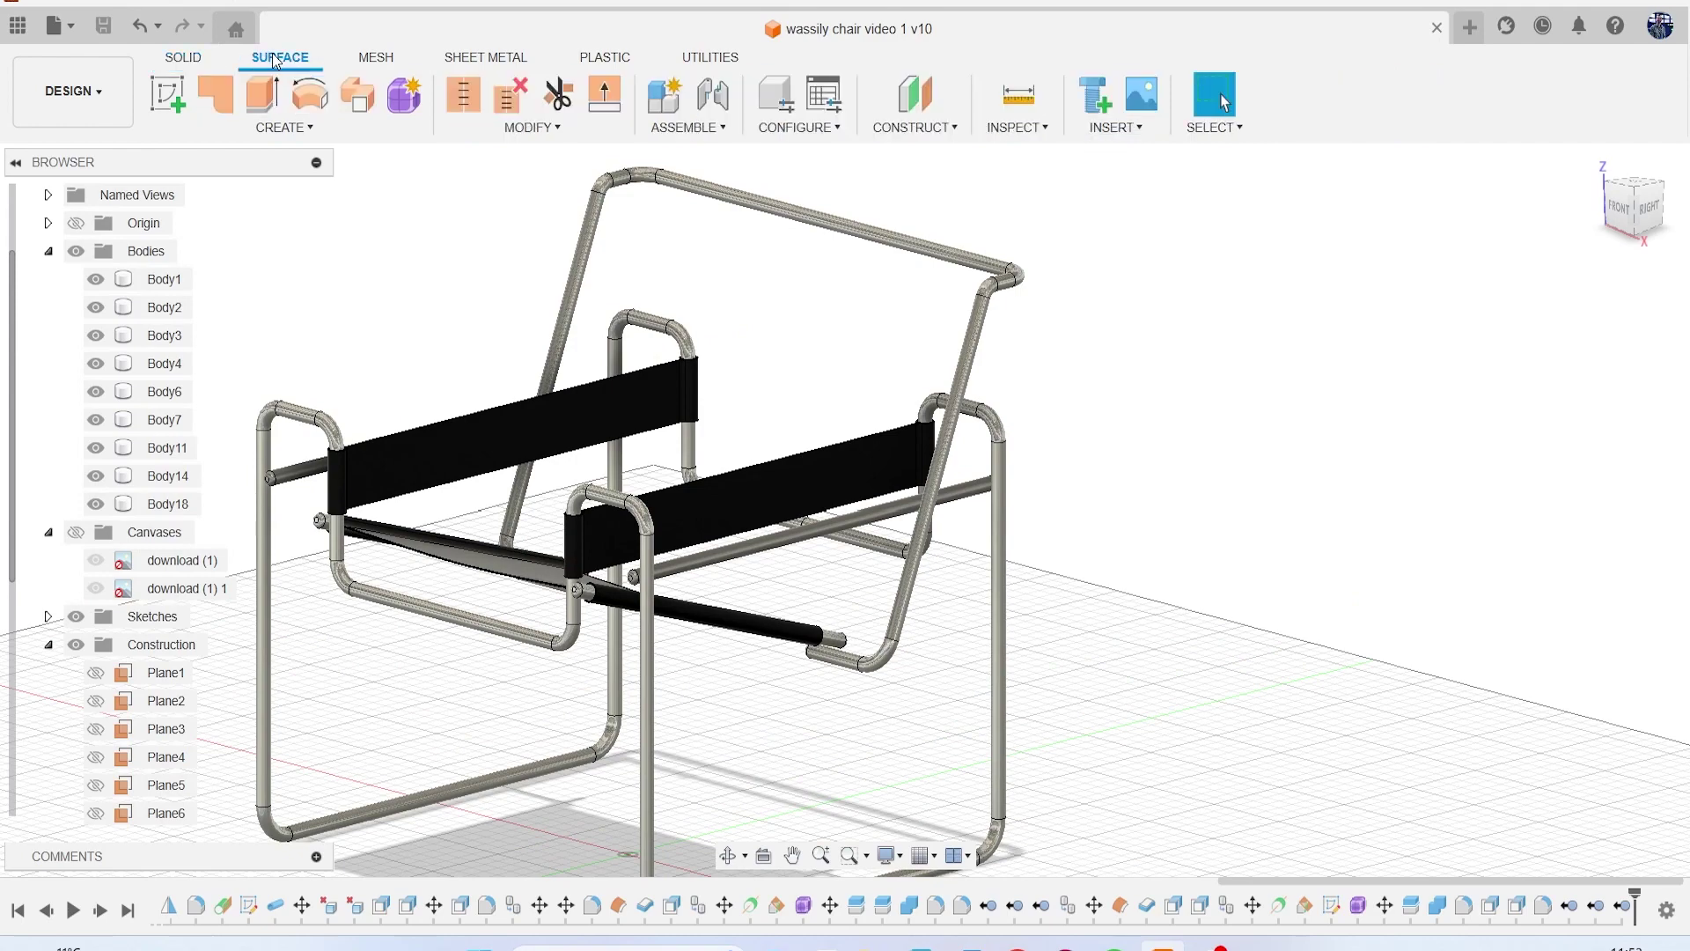
Step: Offset the cylindrical face of the right backrest upright by 1 mm as a new surface body
{"action": "left_click", "coordinate": [249, 128]}
{"action": "left_click", "coordinate": [236, 388]}
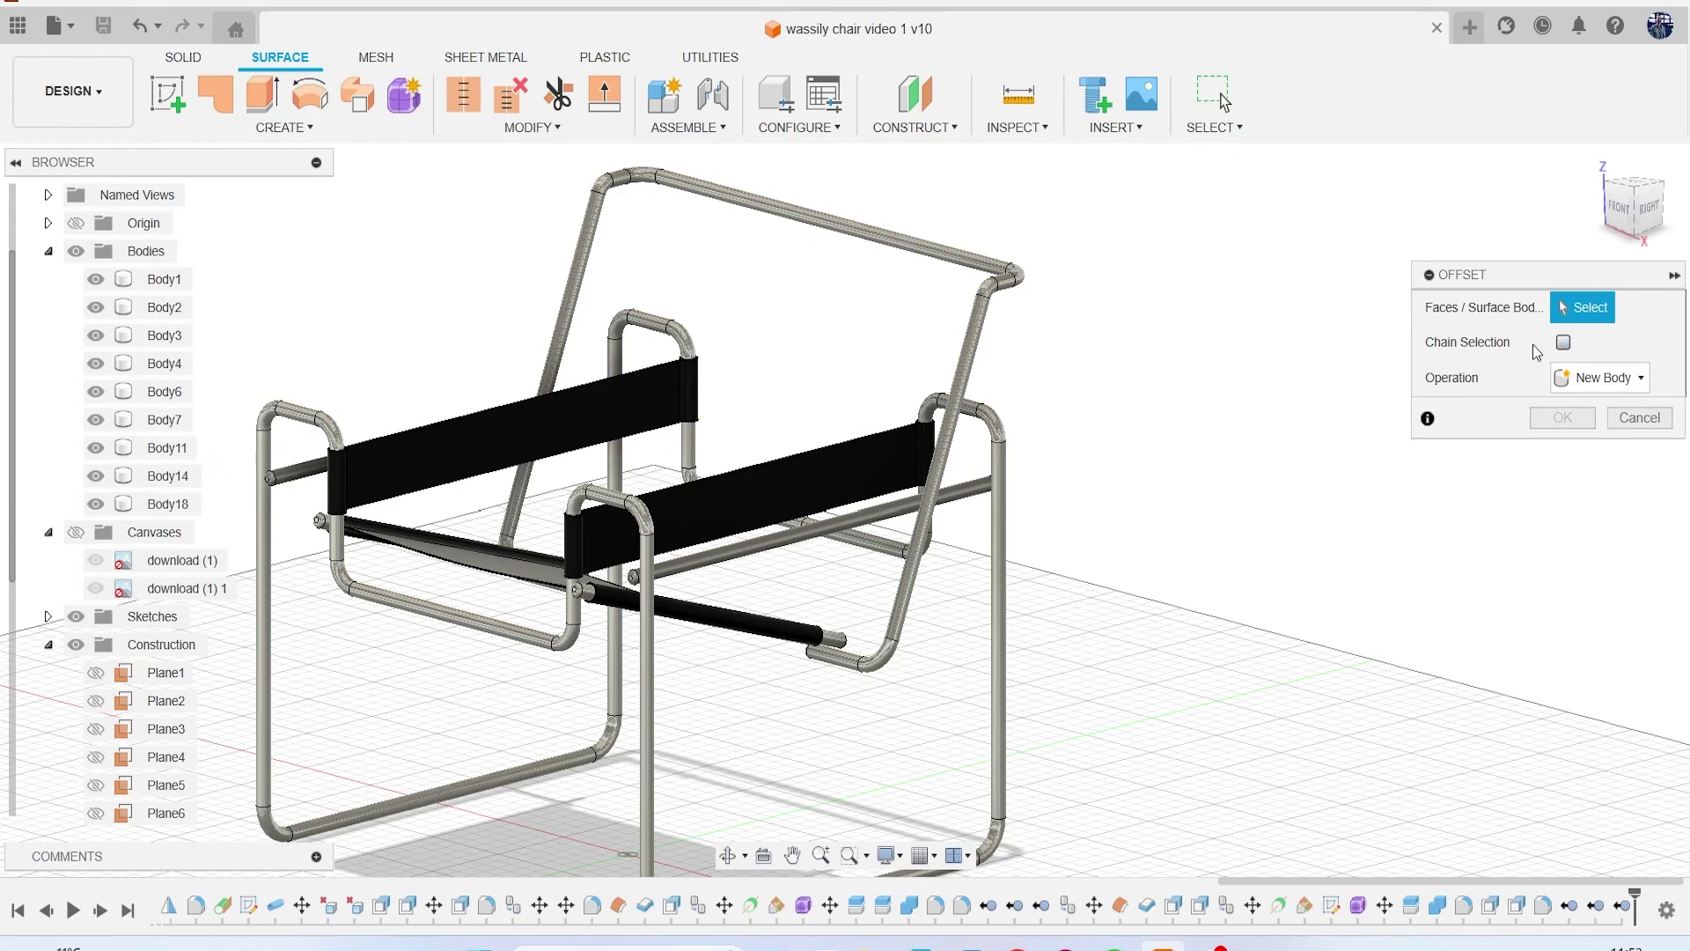
{"action": "left_click", "coordinate": [976, 335]}
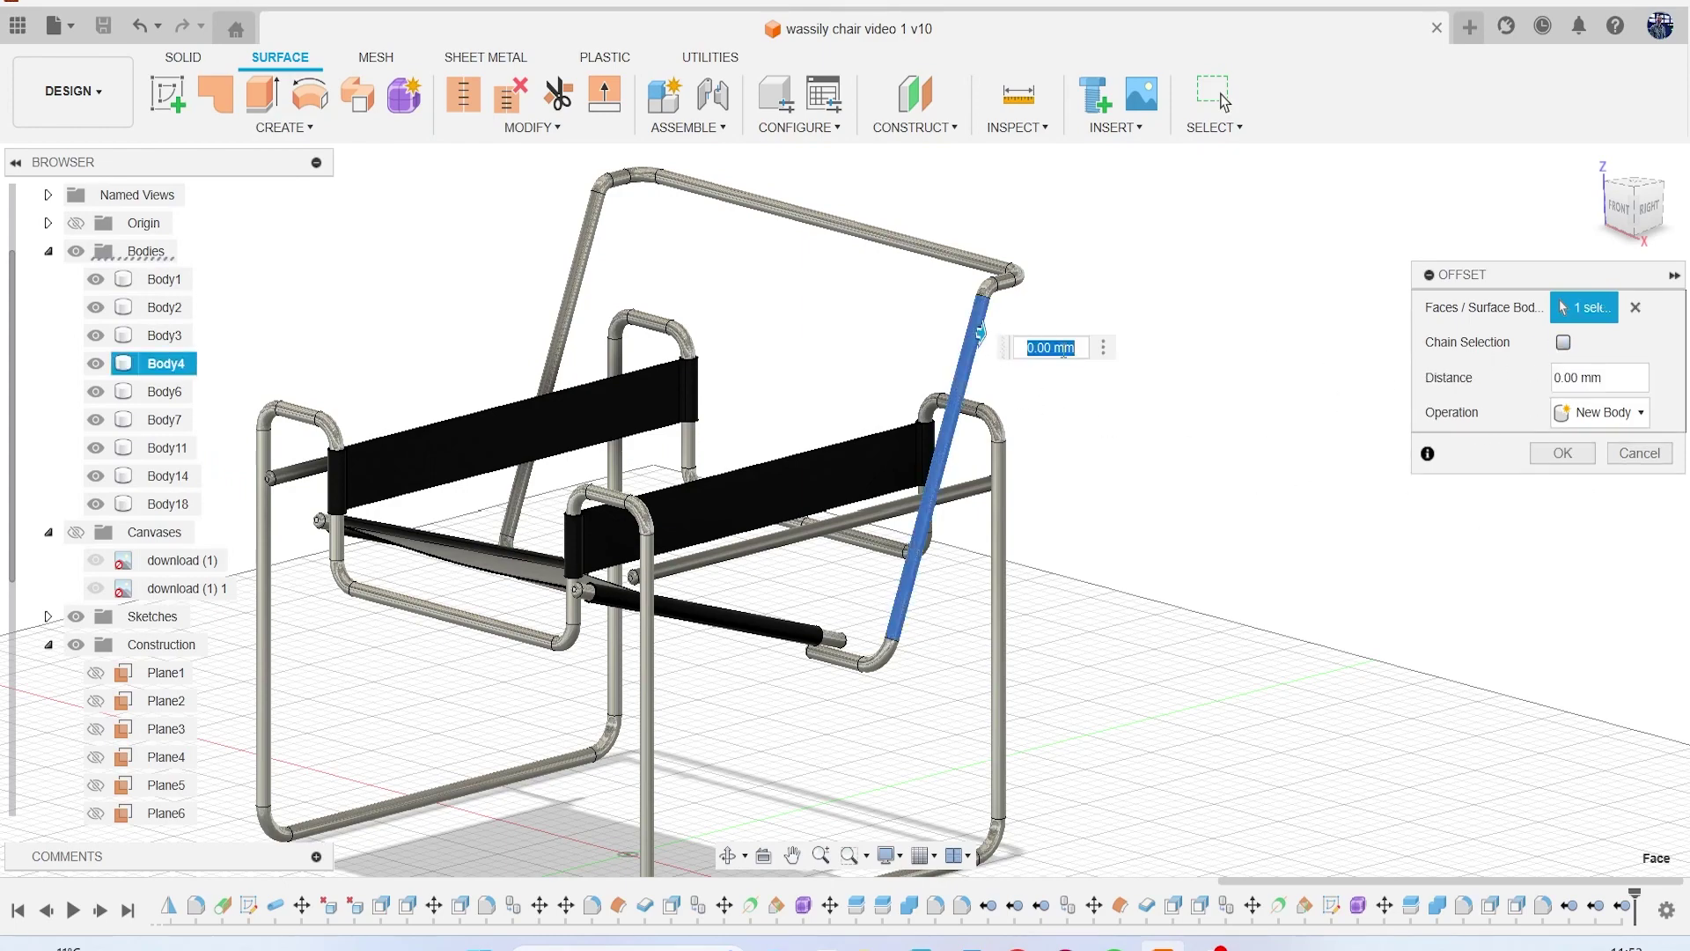
{"action": "type", "text": "1"}
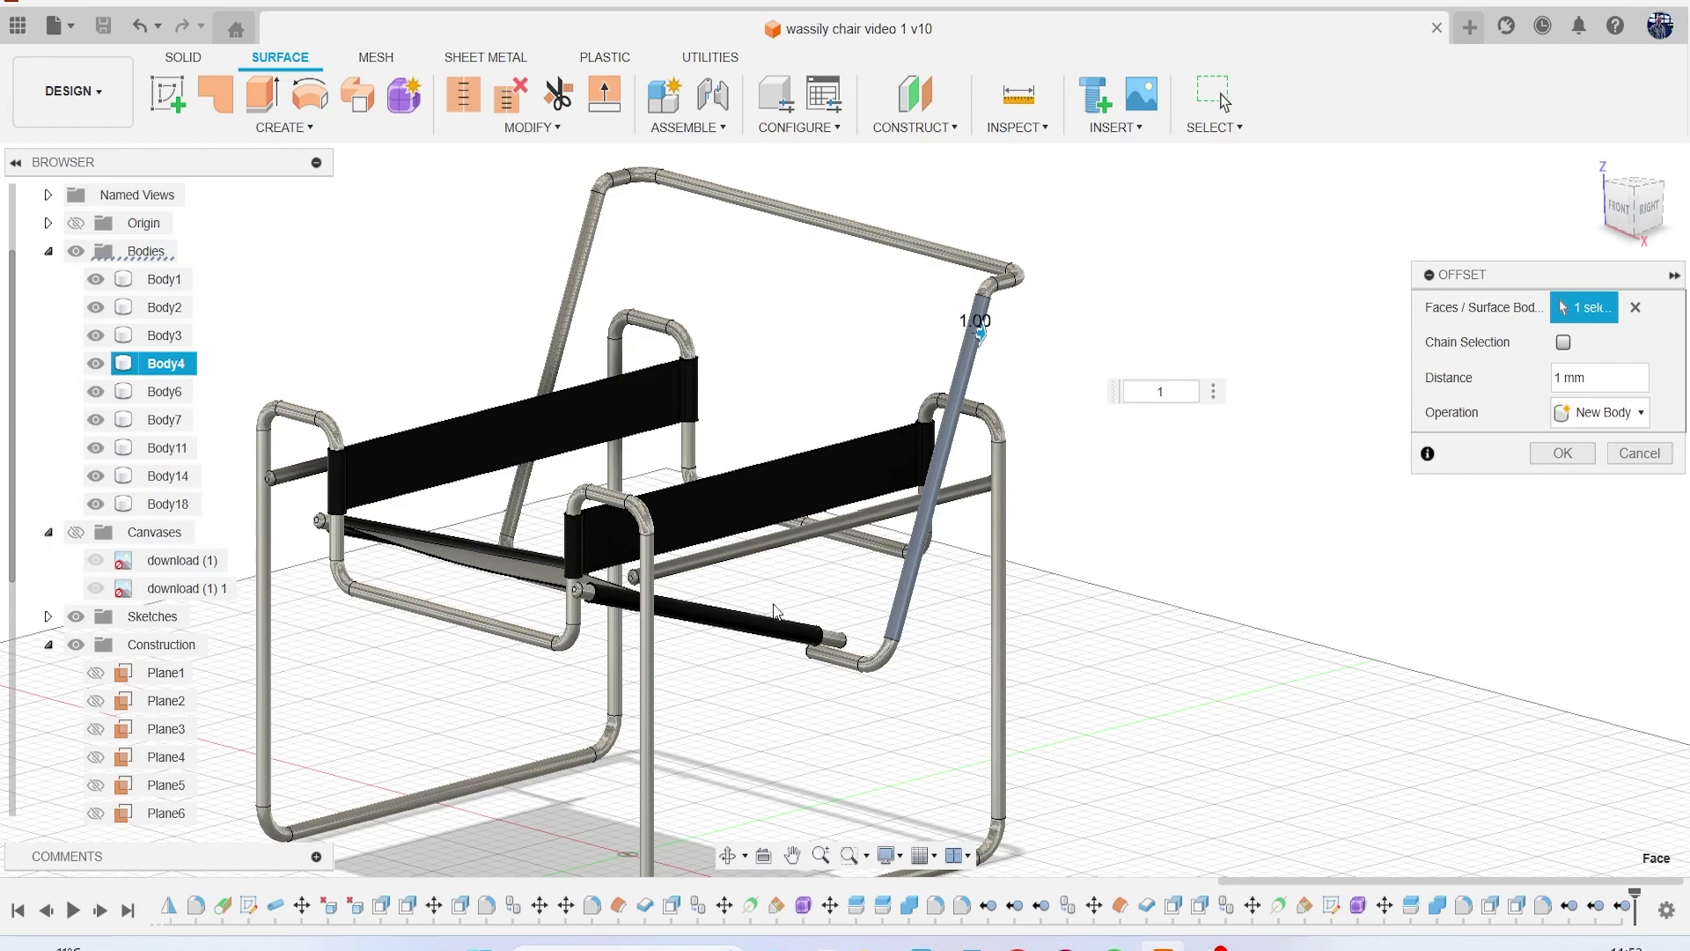
{"action": "left_click", "coordinate": [1563, 453]}
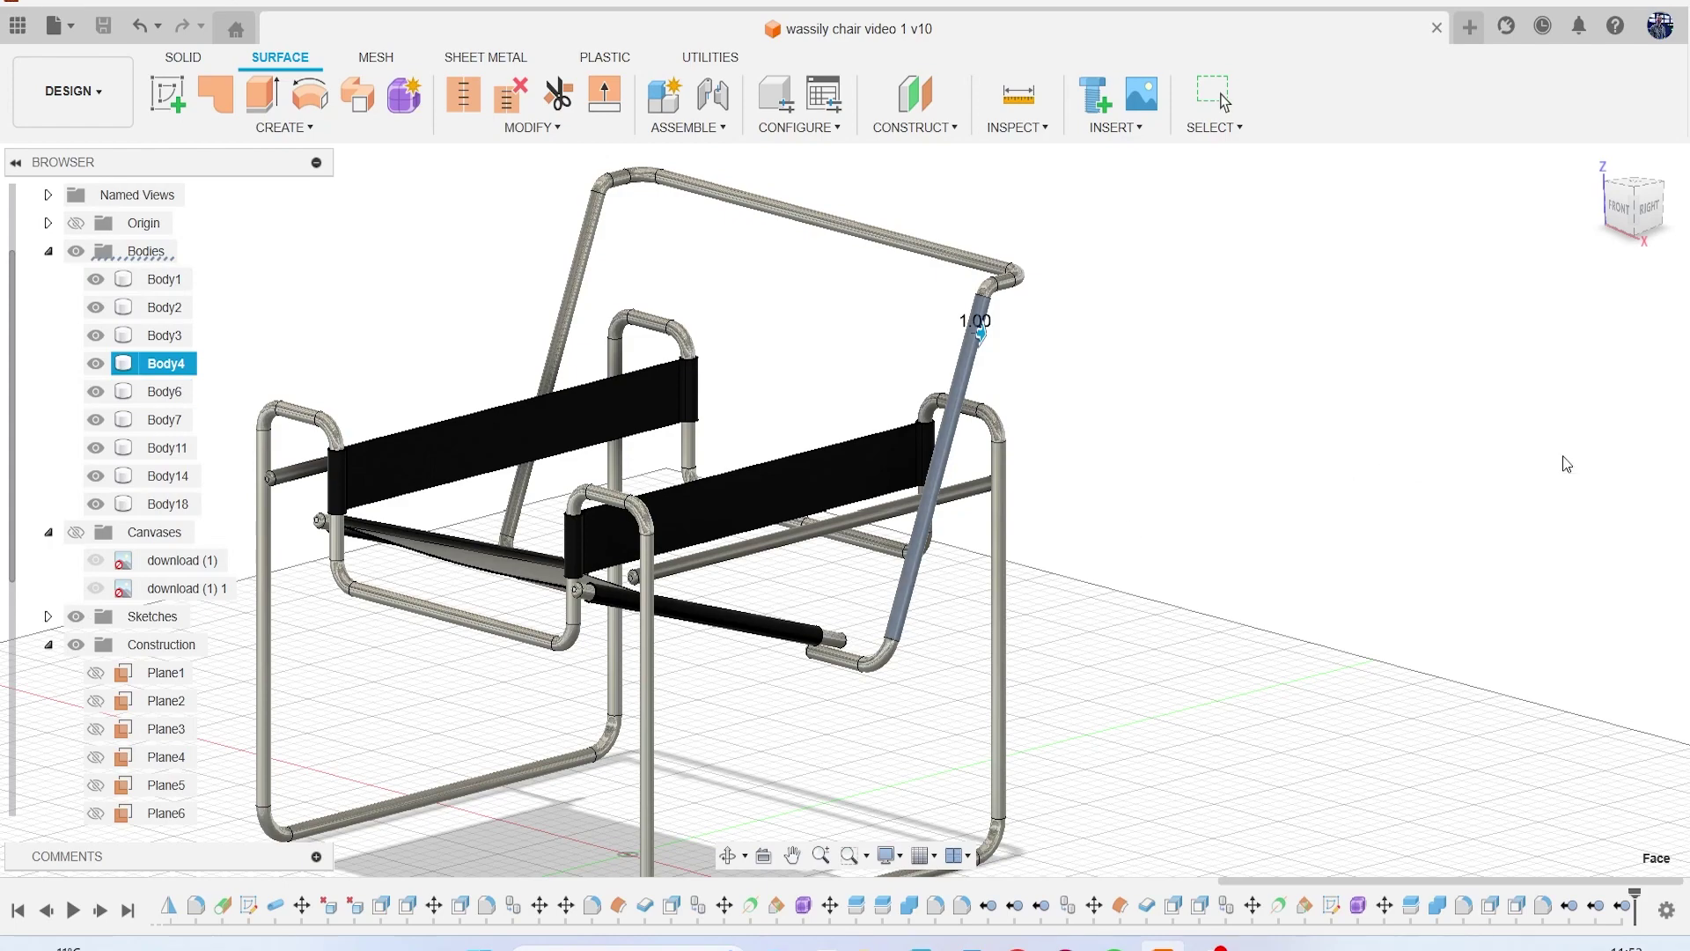
Step: Thicken the offset surface around the right backrest upright by 2 mm on one side as a new body
{"action": "left_click", "coordinate": [266, 129]}
{"action": "left_click", "coordinate": [195, 463]}
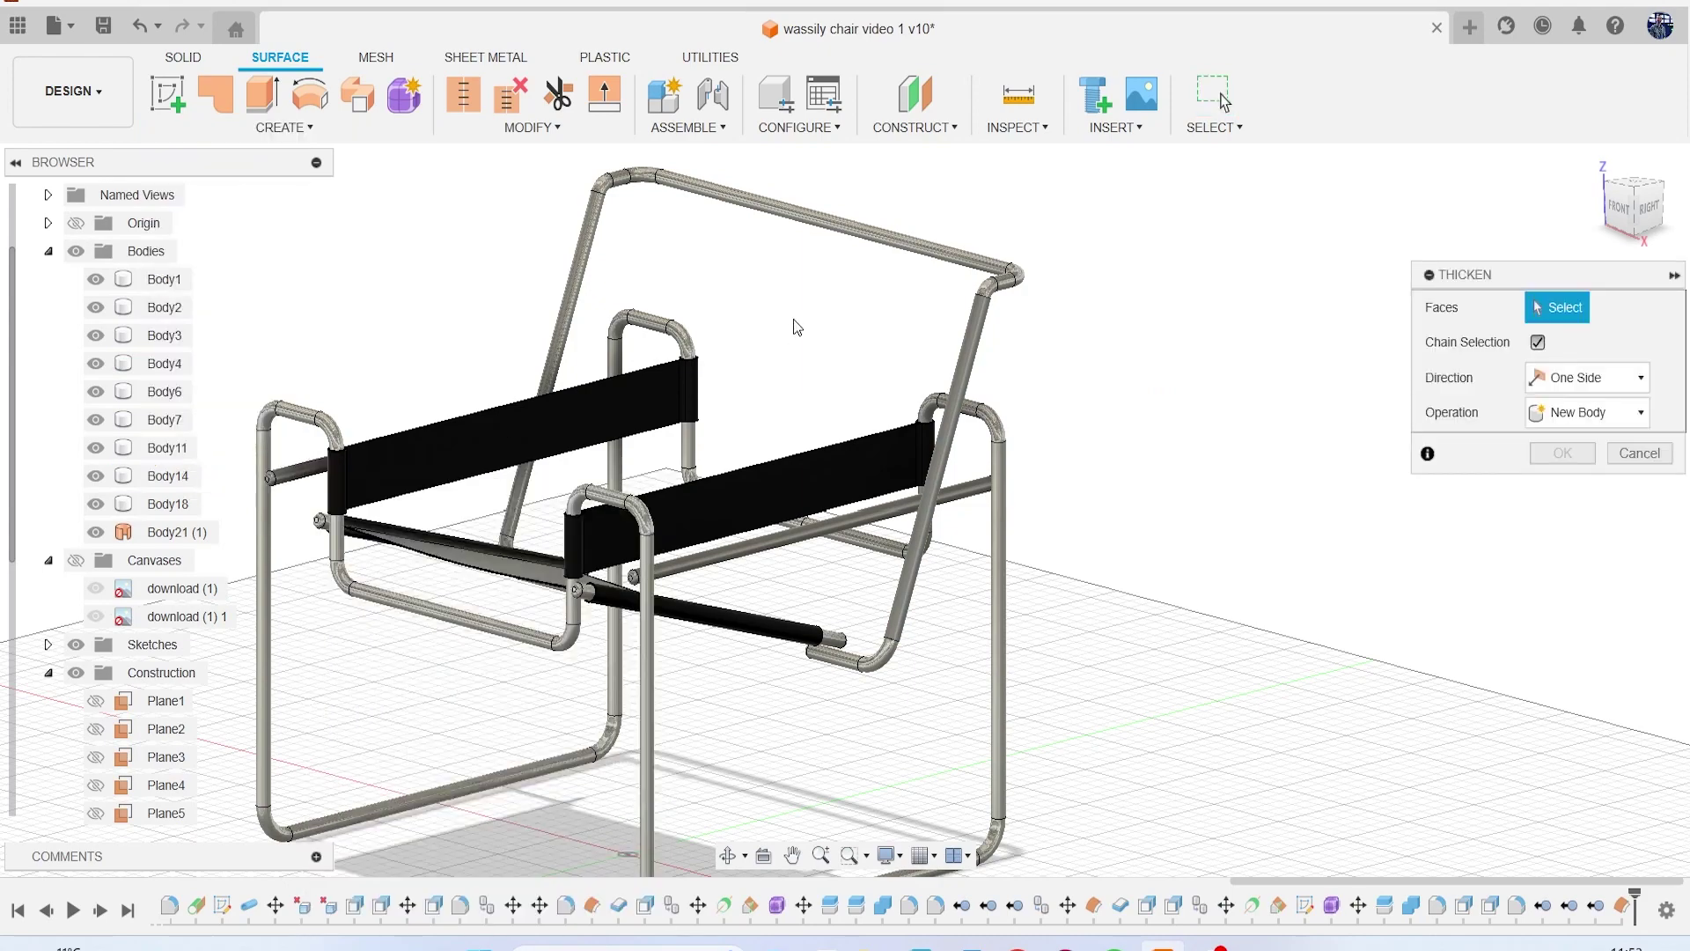
{"action": "left_click", "coordinate": [973, 320]}
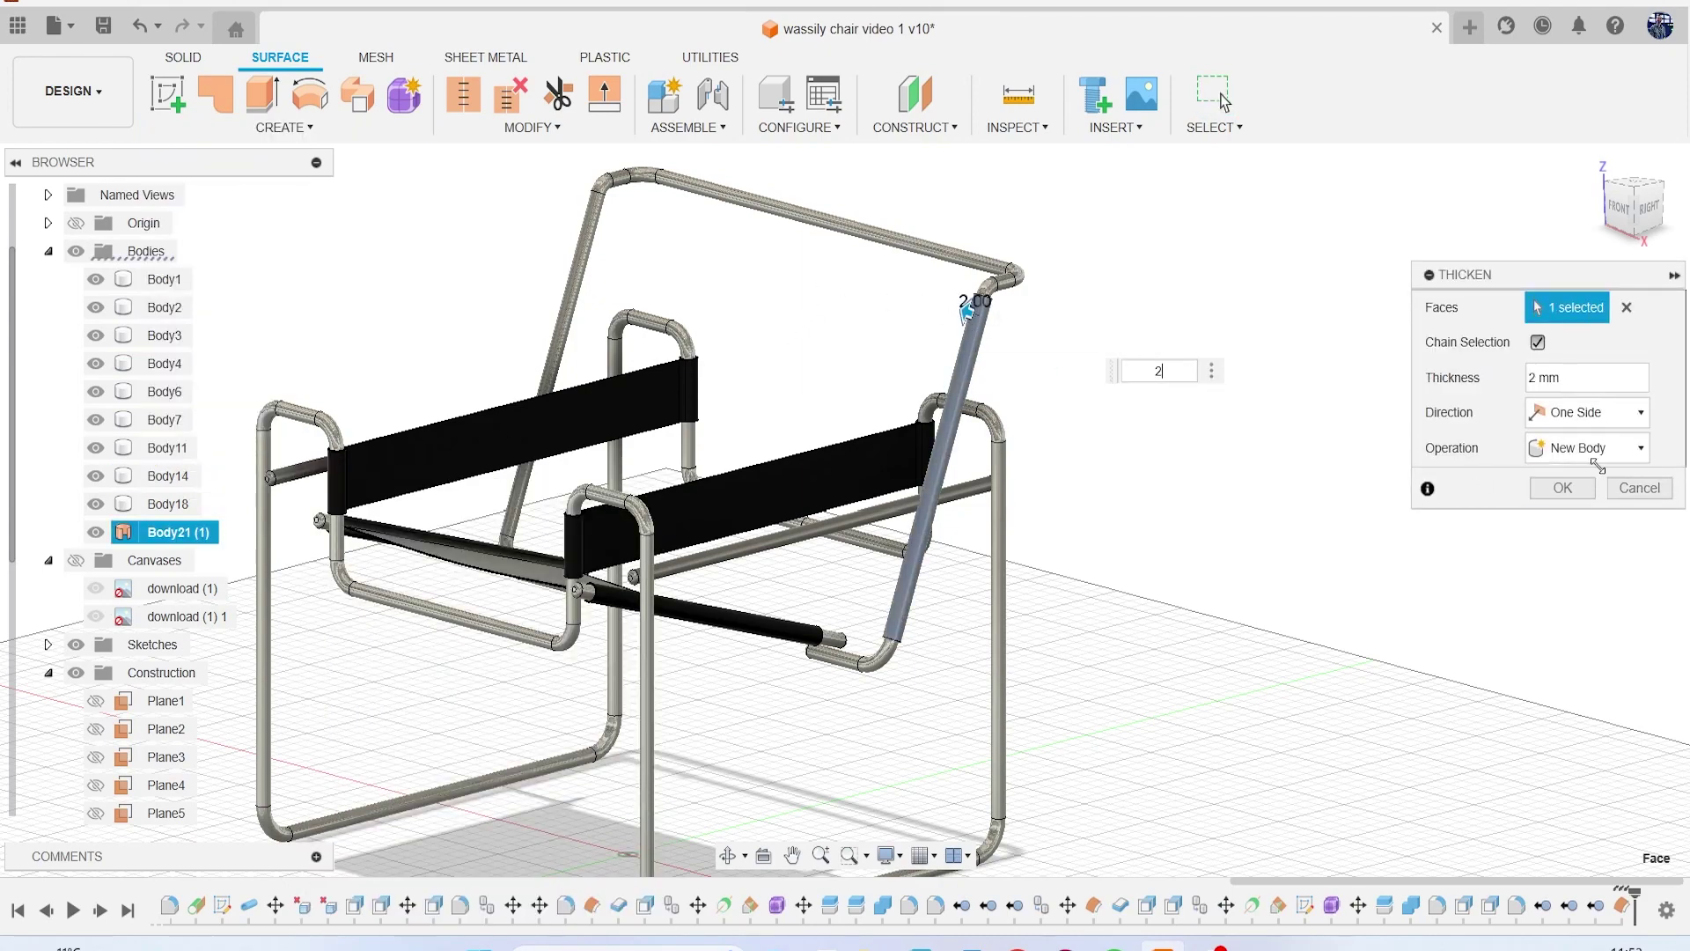
{"action": "left_click", "coordinate": [1565, 488]}
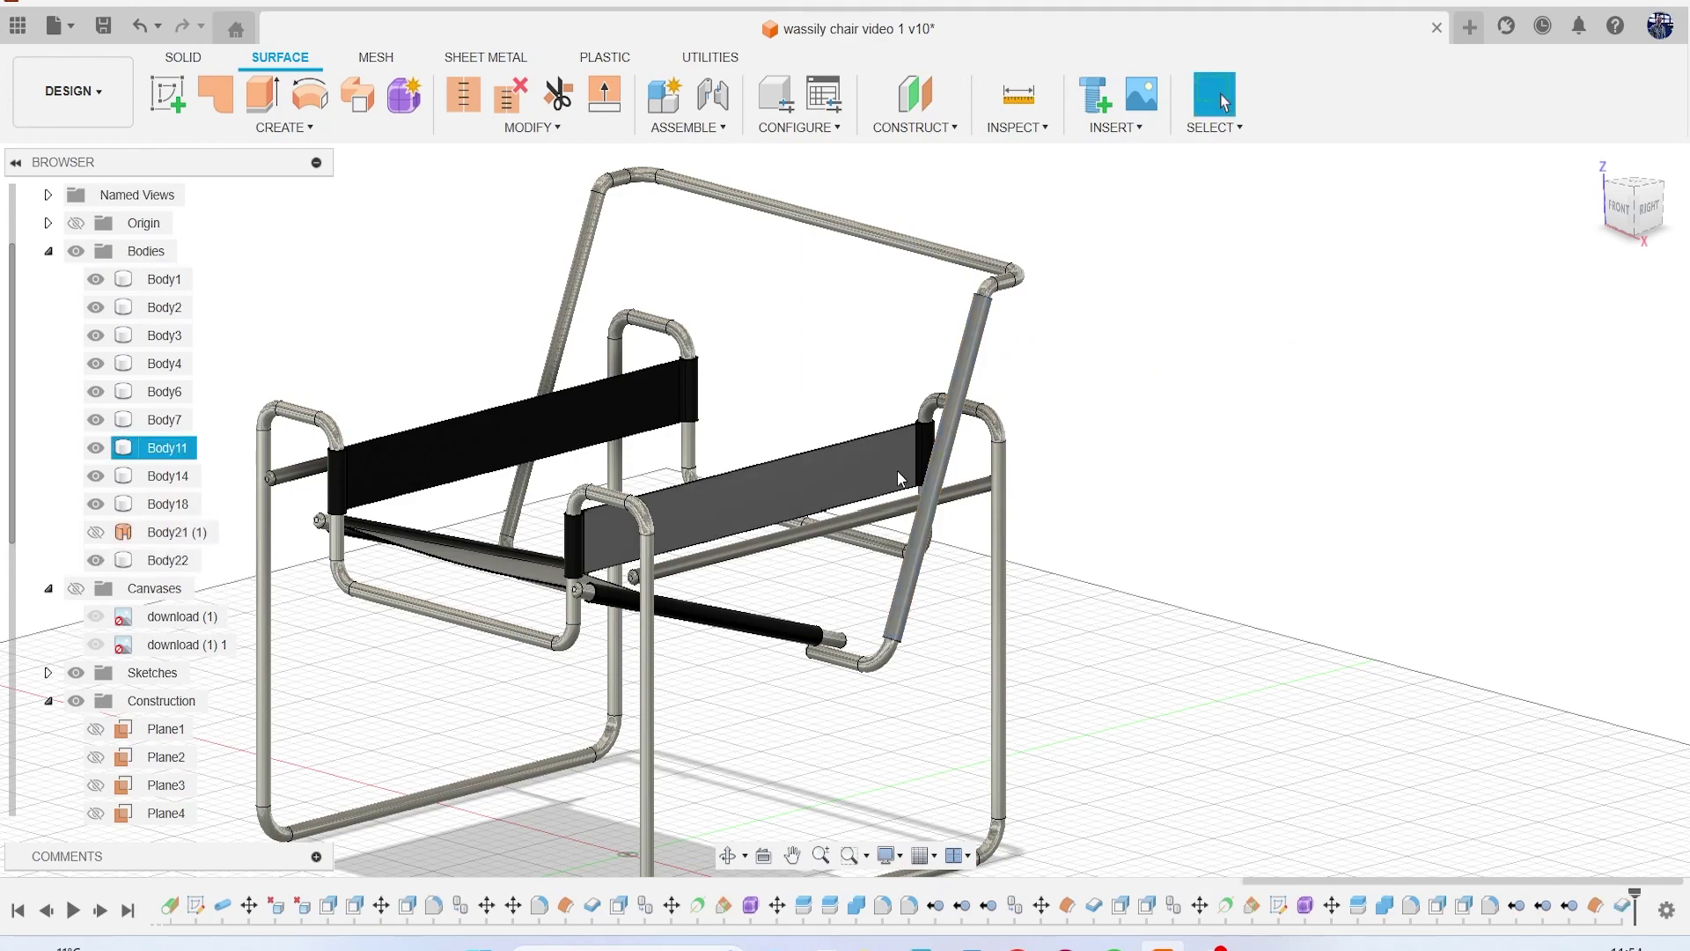
Step: Press Pull the lower end ring of the new sleeve up the backrest upright by about 332.6 mm
{"action": "left_click", "coordinate": [199, 57]}
{"action": "left_click", "coordinate": [572, 95]}
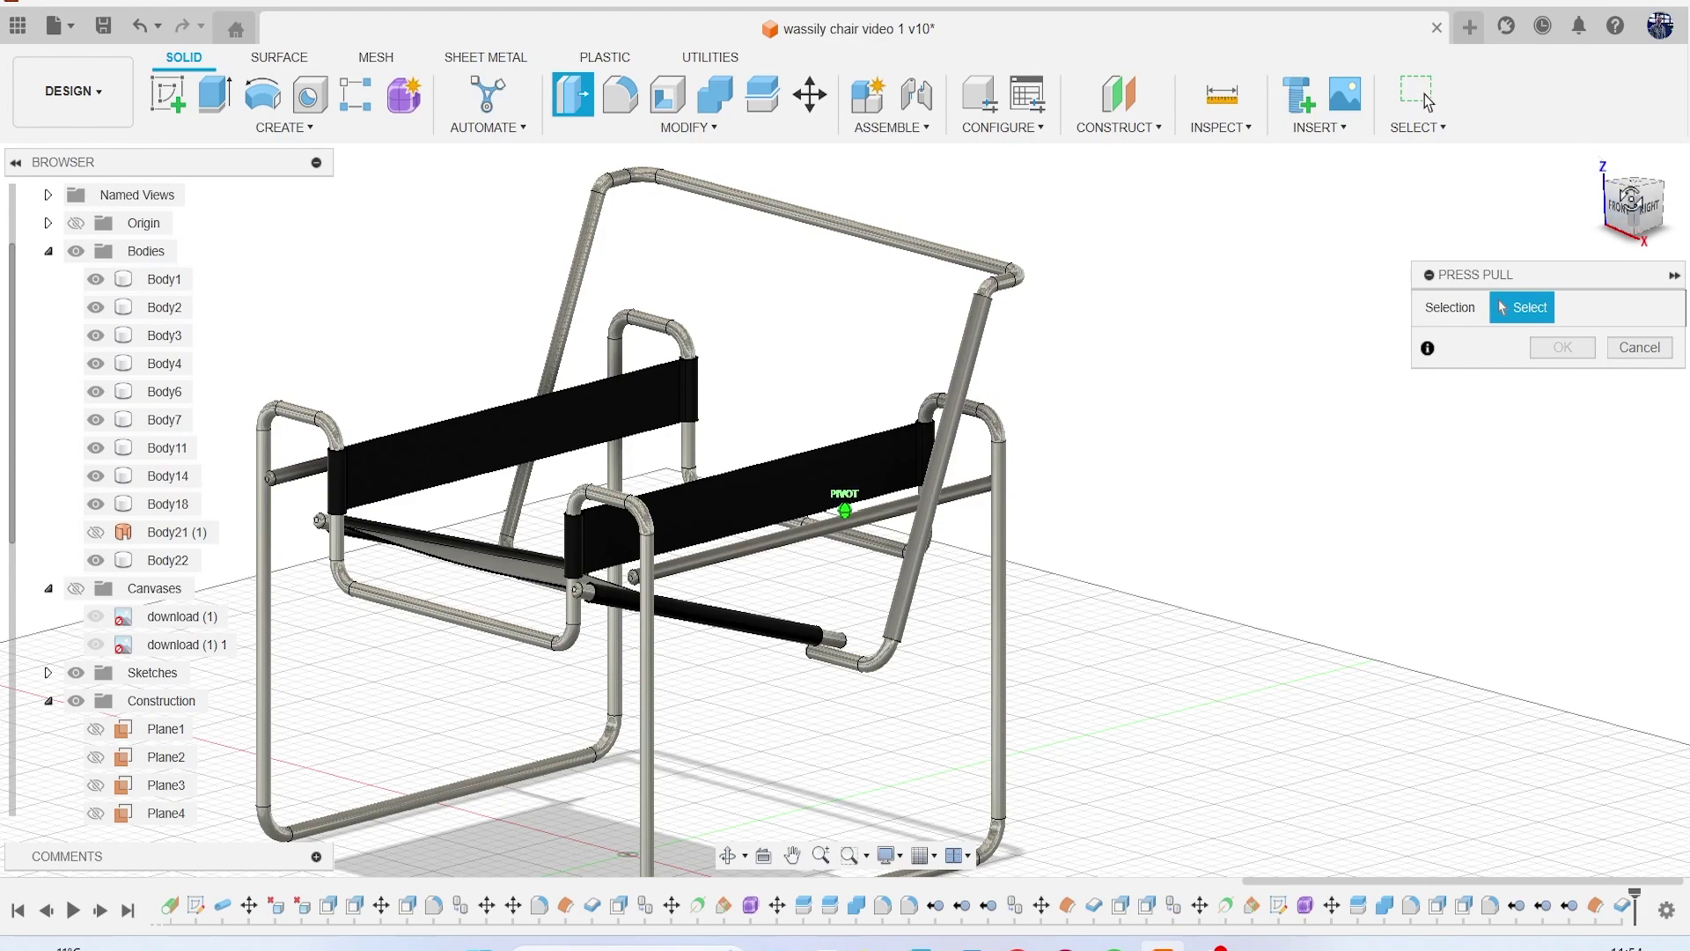
{"action": "left_click_drag", "start_coordinate": [1631, 199], "coordinate": [1675, 170]}
{"action": "scroll", "coordinate": [848, 649], "scroll_direction": "up", "scroll_amount": 6}
{"action": "middle_click_drag", "start_coordinate": [837, 715], "coordinate": [880, 449]}
{"action": "scroll", "coordinate": [810, 594], "scroll_direction": "up", "scroll_amount": 3}
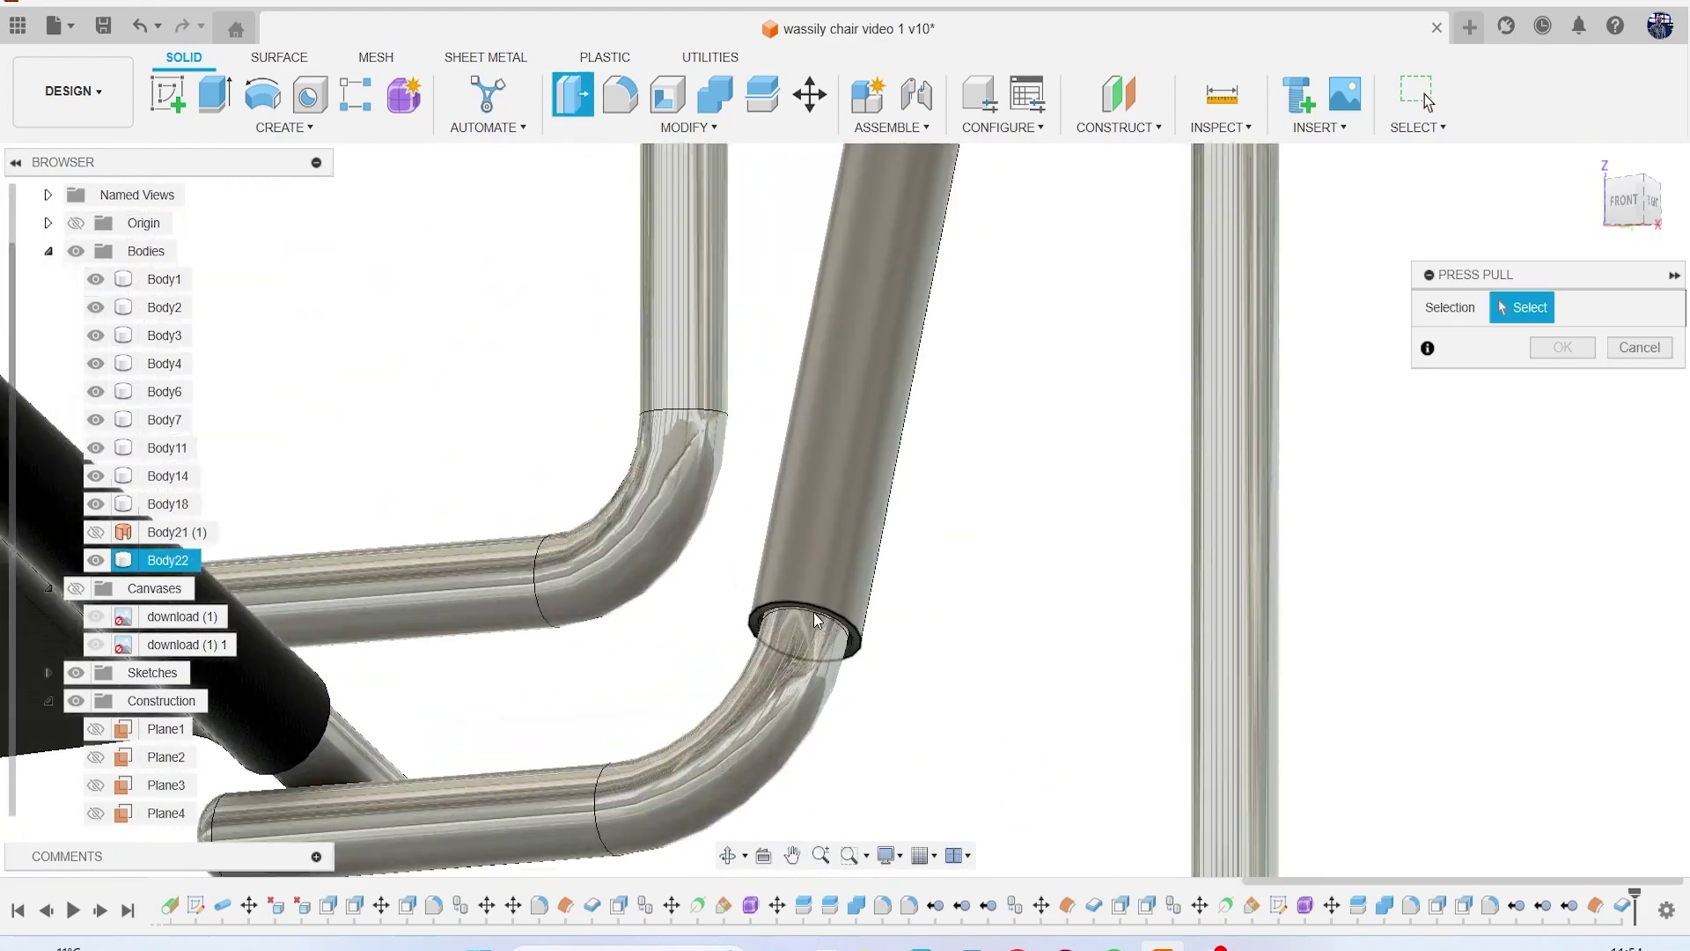
{"action": "scroll", "coordinate": [811, 593], "scroll_direction": "up", "scroll_amount": 4}
{"action": "scroll", "coordinate": [916, 607], "scroll_direction": "up", "scroll_amount": 4}
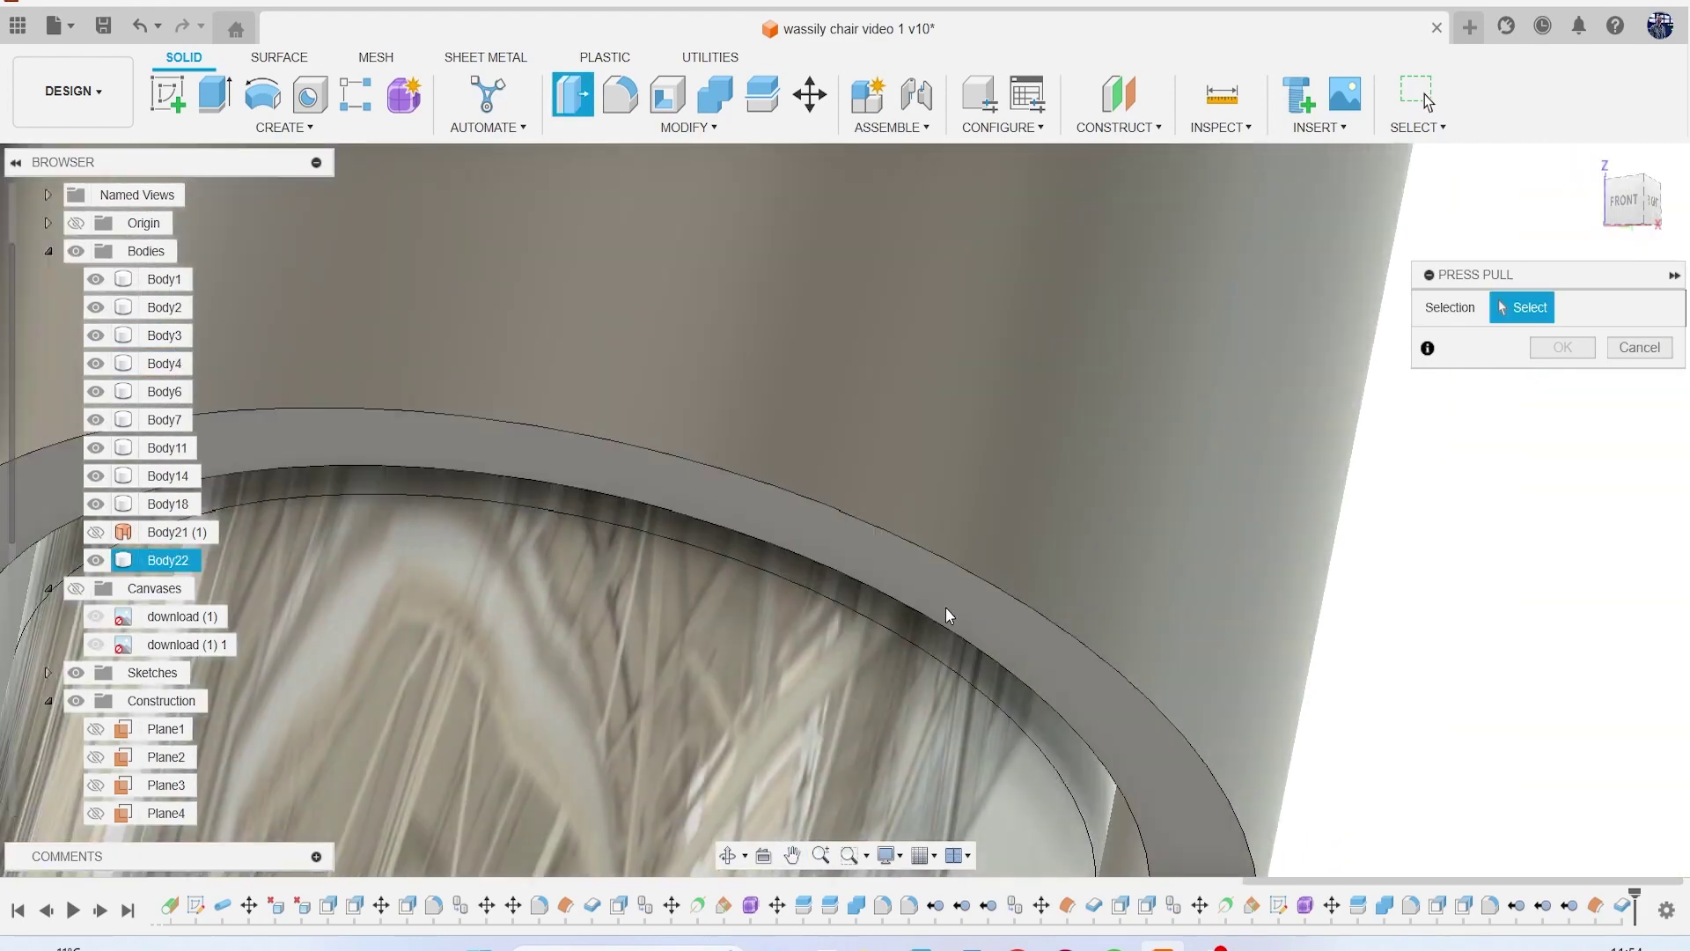
{"action": "scroll", "coordinate": [937, 615], "scroll_direction": "down", "scroll_amount": 2}
{"action": "left_click", "coordinate": [955, 600]}
{"action": "scroll", "coordinate": [1023, 514], "scroll_direction": "down", "scroll_amount": 8}
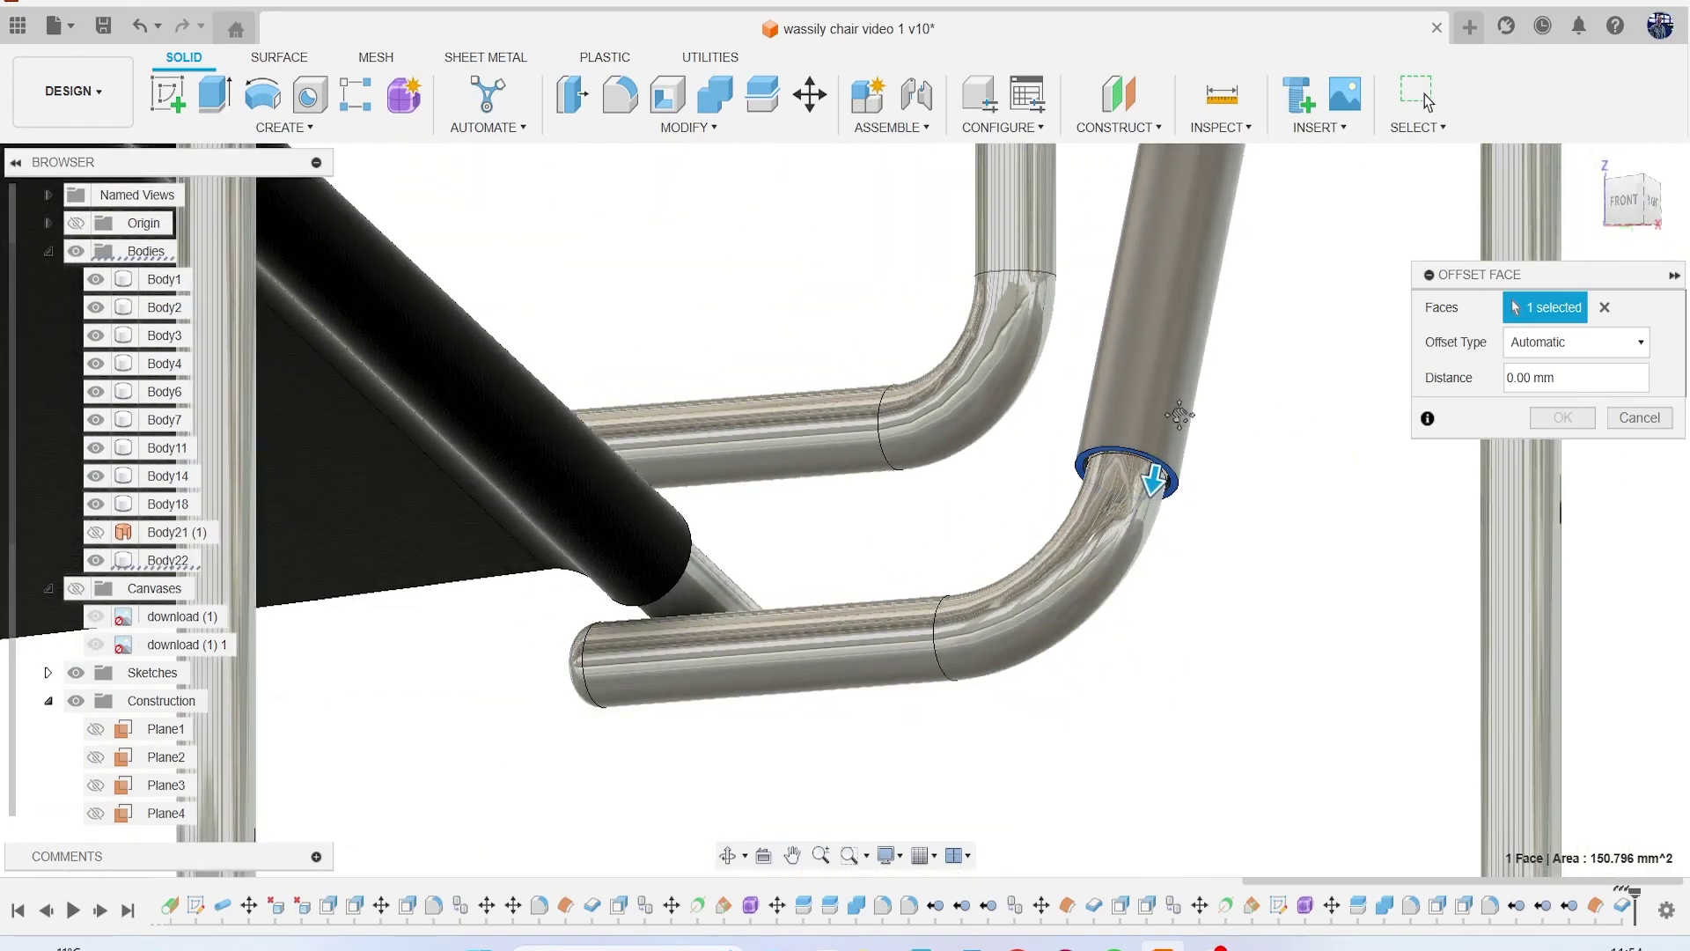
{"action": "middle_click_drag", "start_coordinate": [1180, 414], "coordinate": [1037, 533]}
{"action": "left_click_drag", "start_coordinate": [1627, 201], "coordinate": [1584, 219]}
{"action": "scroll", "coordinate": [1312, 277], "scroll_direction": "down", "scroll_amount": 5}
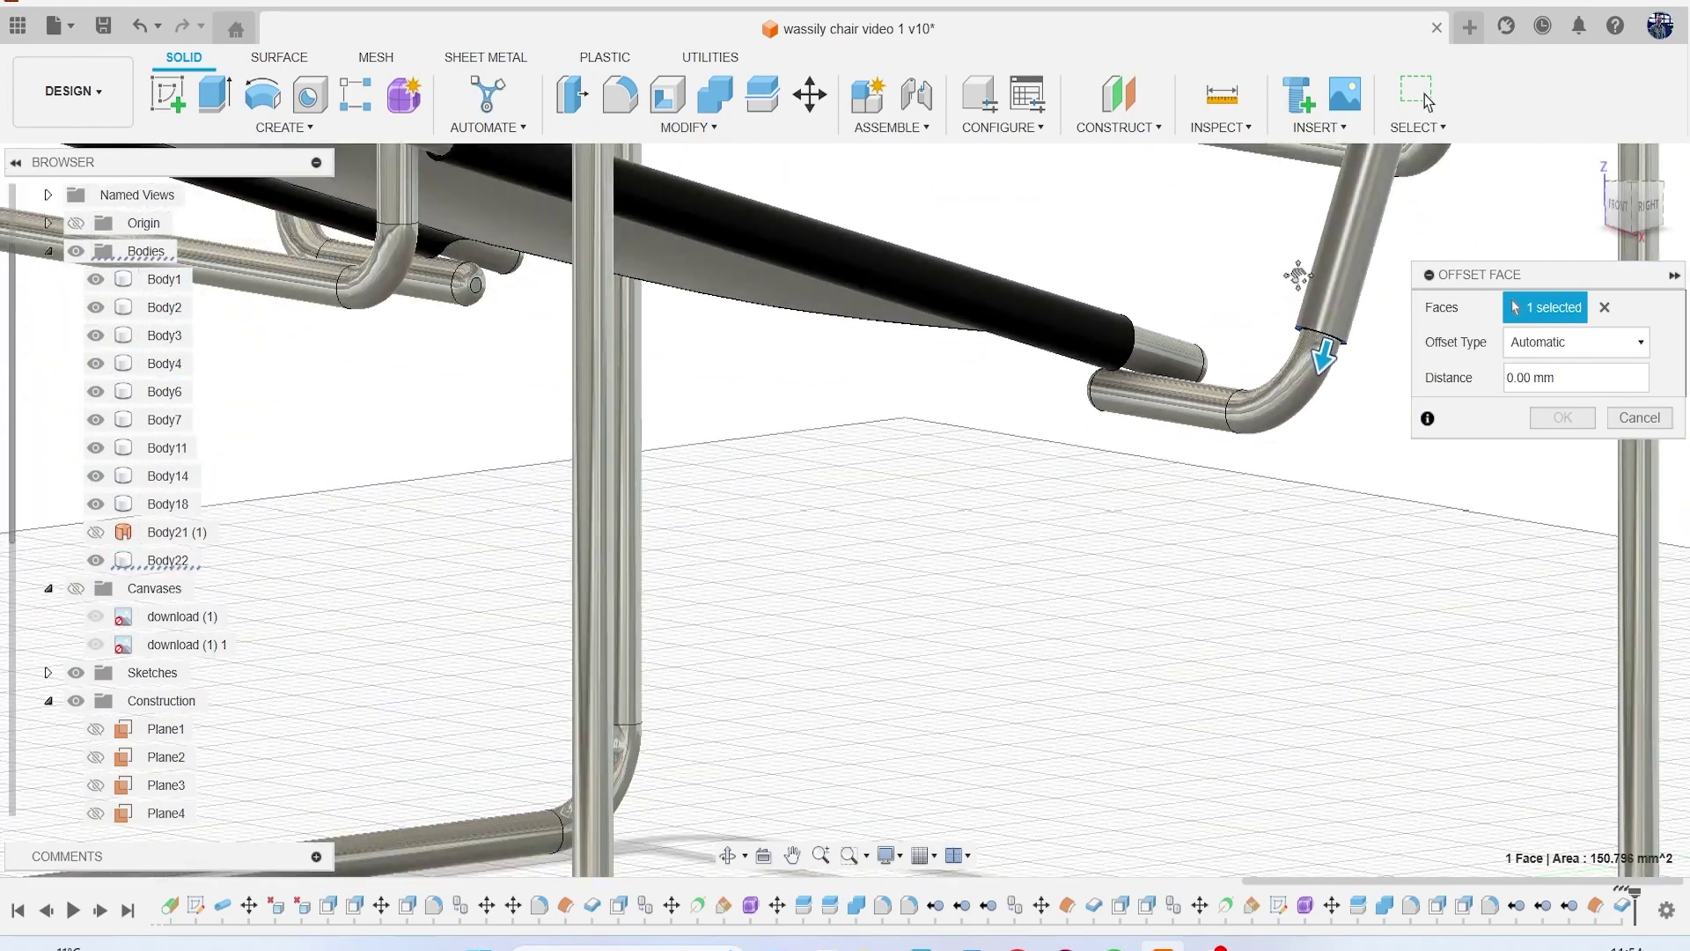
{"action": "scroll", "coordinate": [1013, 616], "scroll_direction": "down", "scroll_amount": 10}
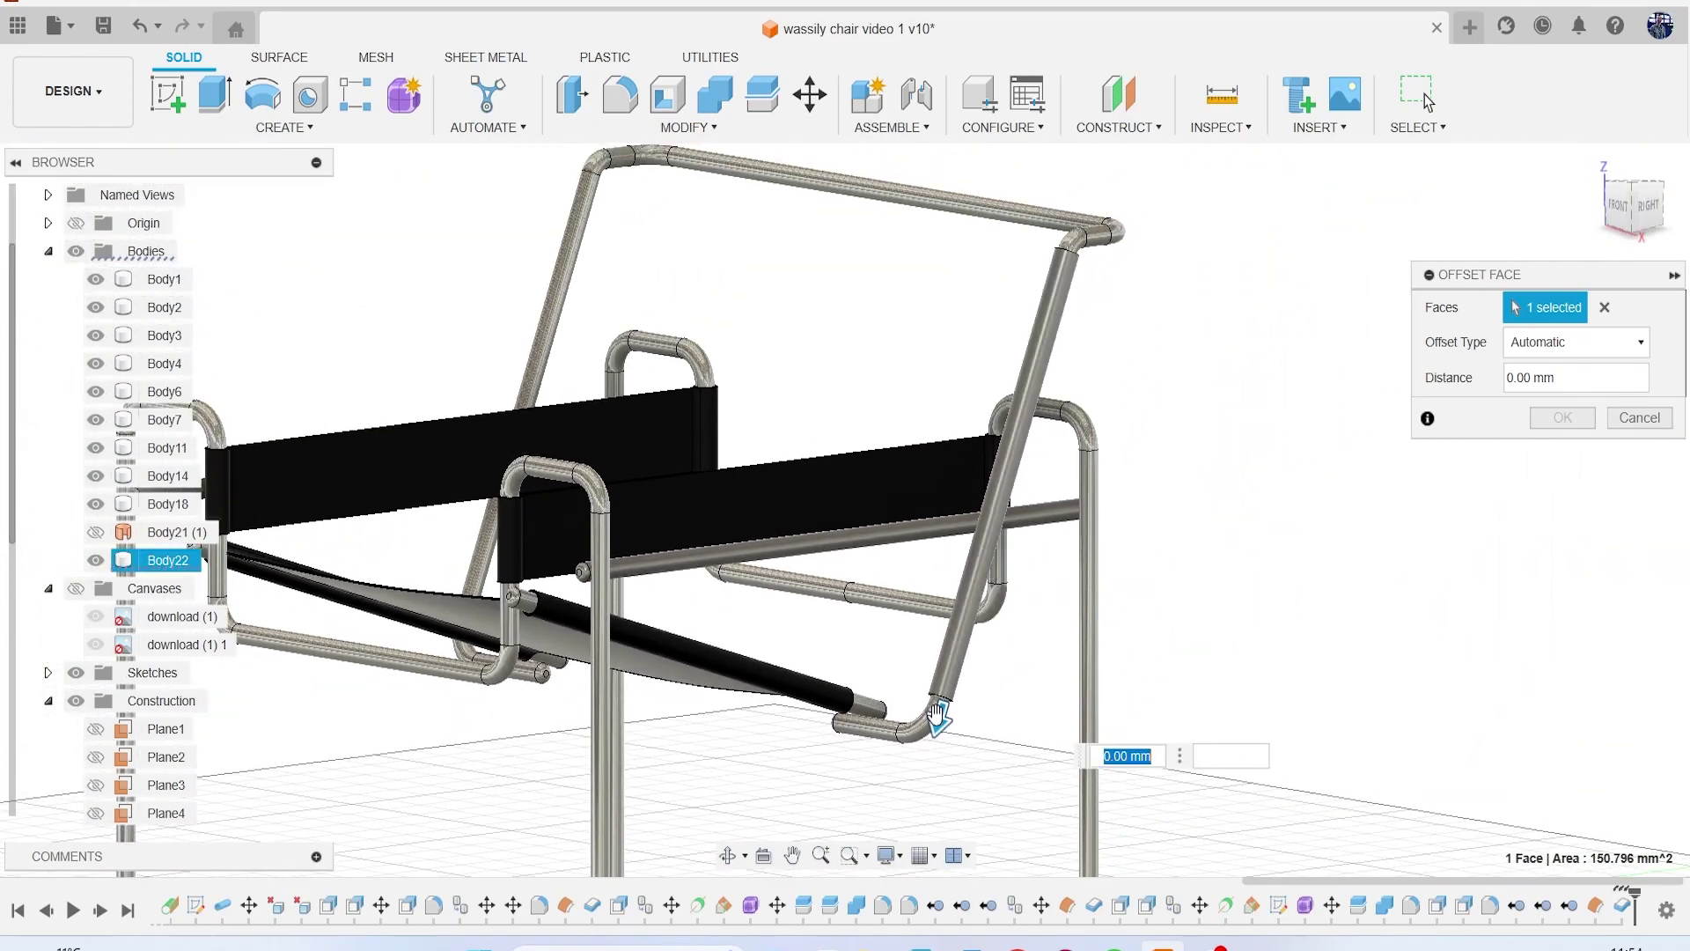
{"action": "left_click_drag", "start_coordinate": [931, 725], "coordinate": [1072, 416]}
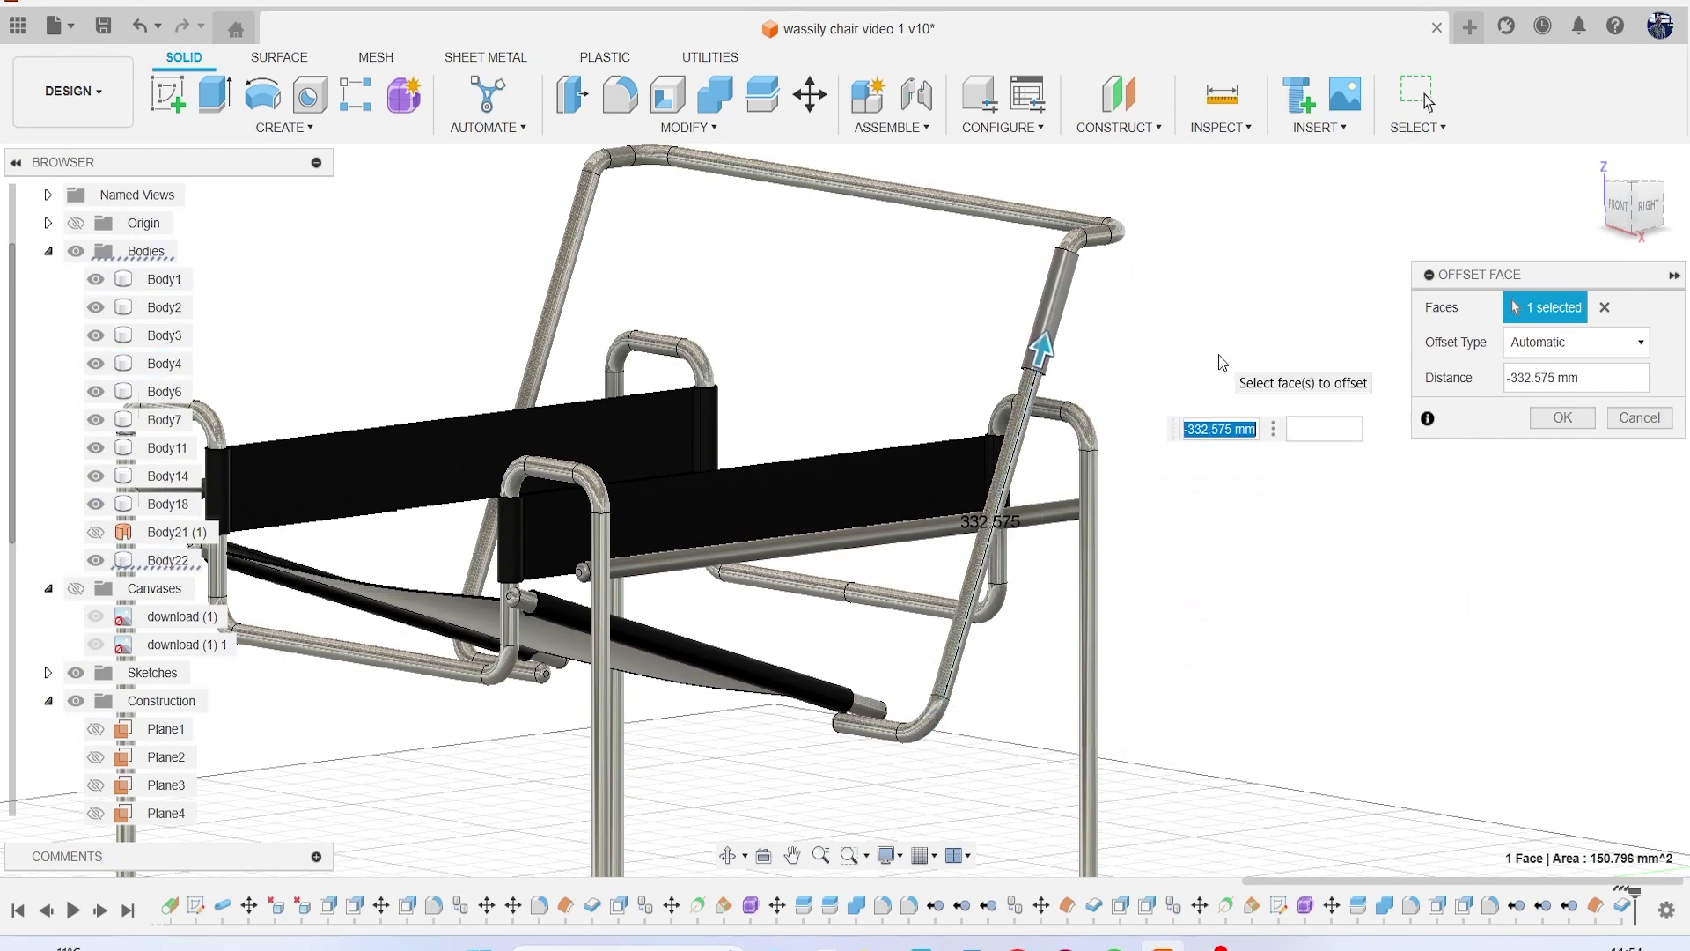
Step: Adjust the offset of the sleeve's lower end face to -322.573 mm using the side view, and apply it
{"action": "left_click", "coordinate": [1644, 211]}
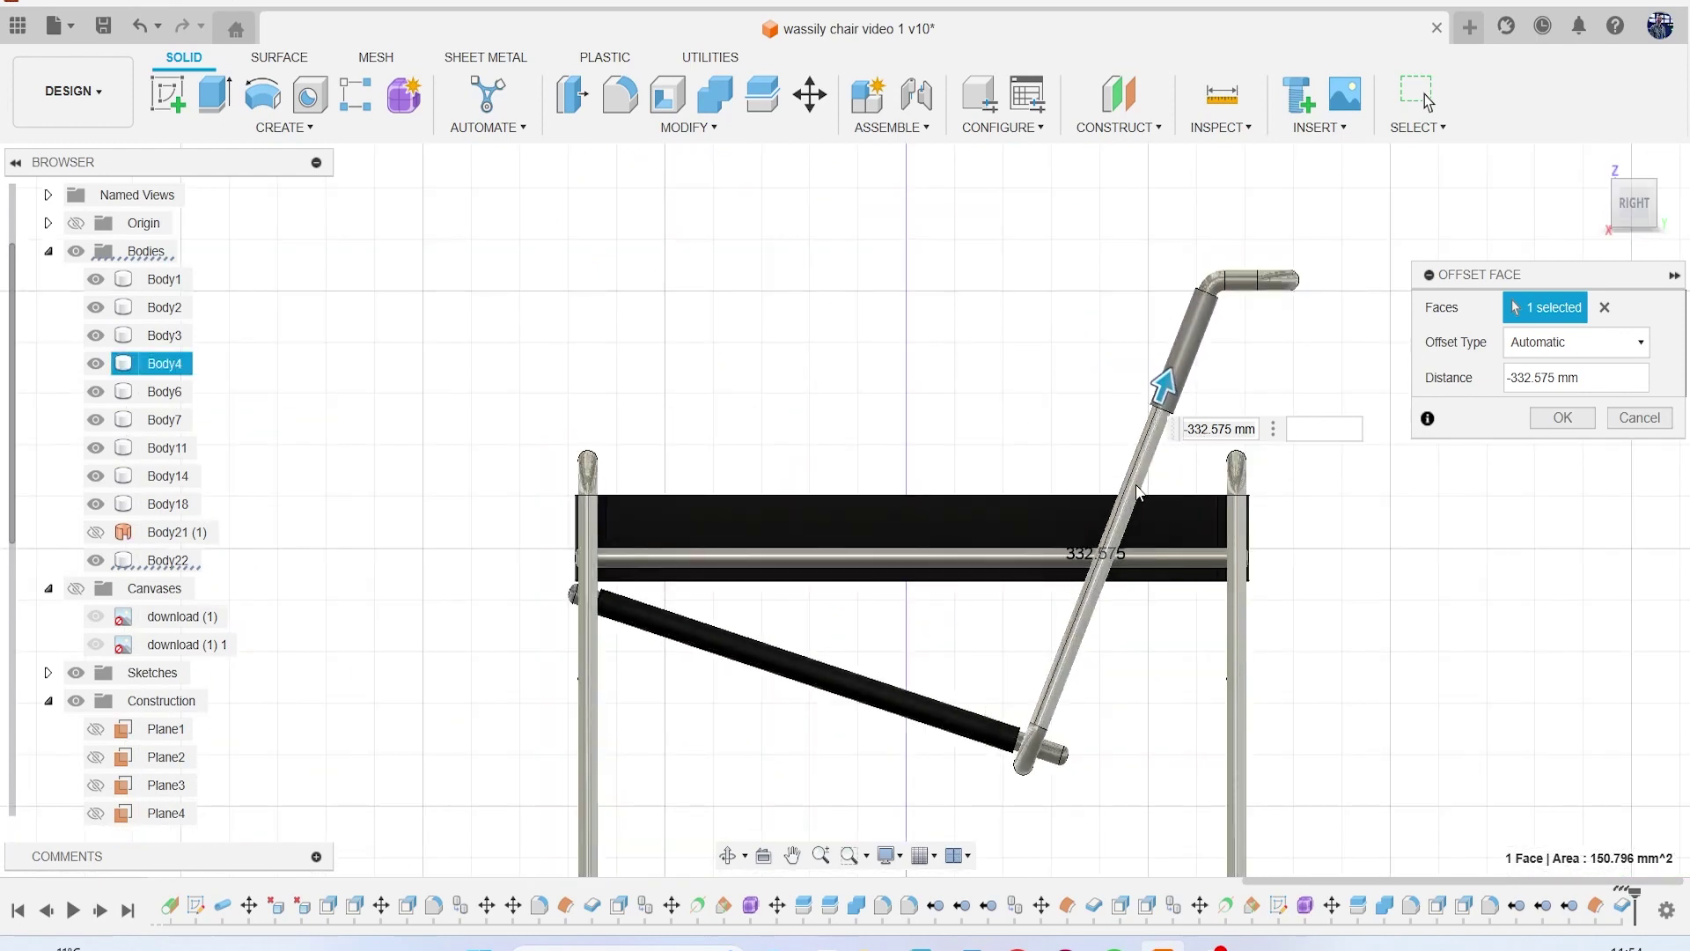
{"action": "scroll", "coordinate": [1167, 453], "scroll_direction": "up", "scroll_amount": 2}
{"action": "left_click_drag", "start_coordinate": [1152, 377], "coordinate": [1152, 382]}
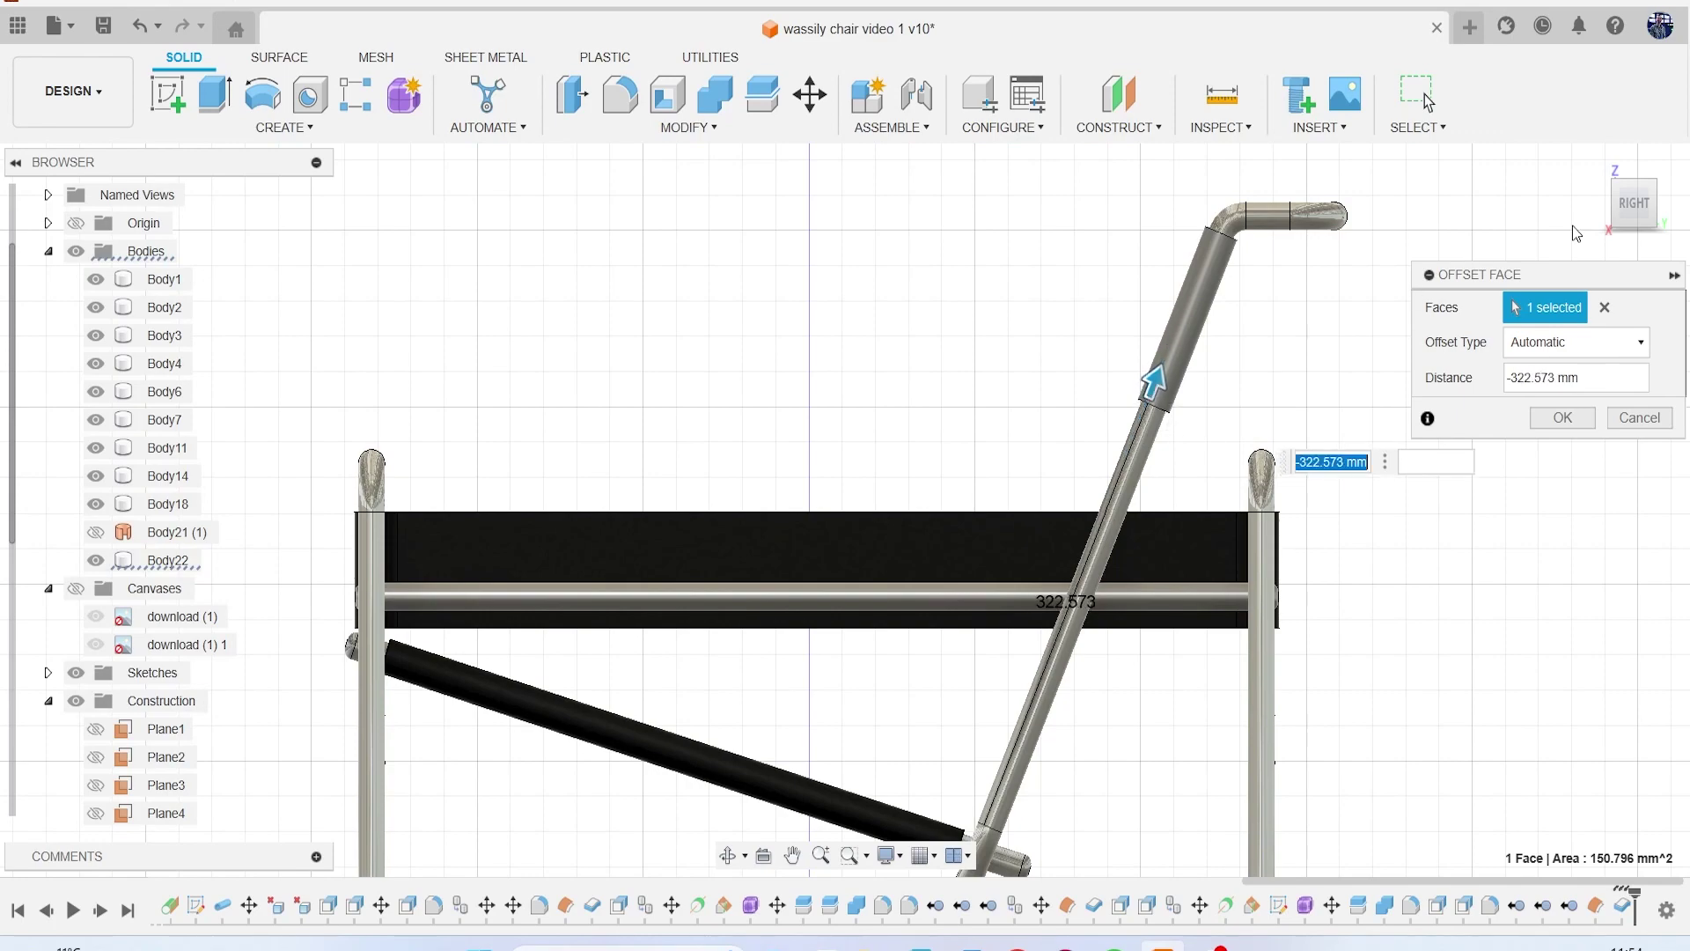
{"action": "left_click", "coordinate": [1630, 216]}
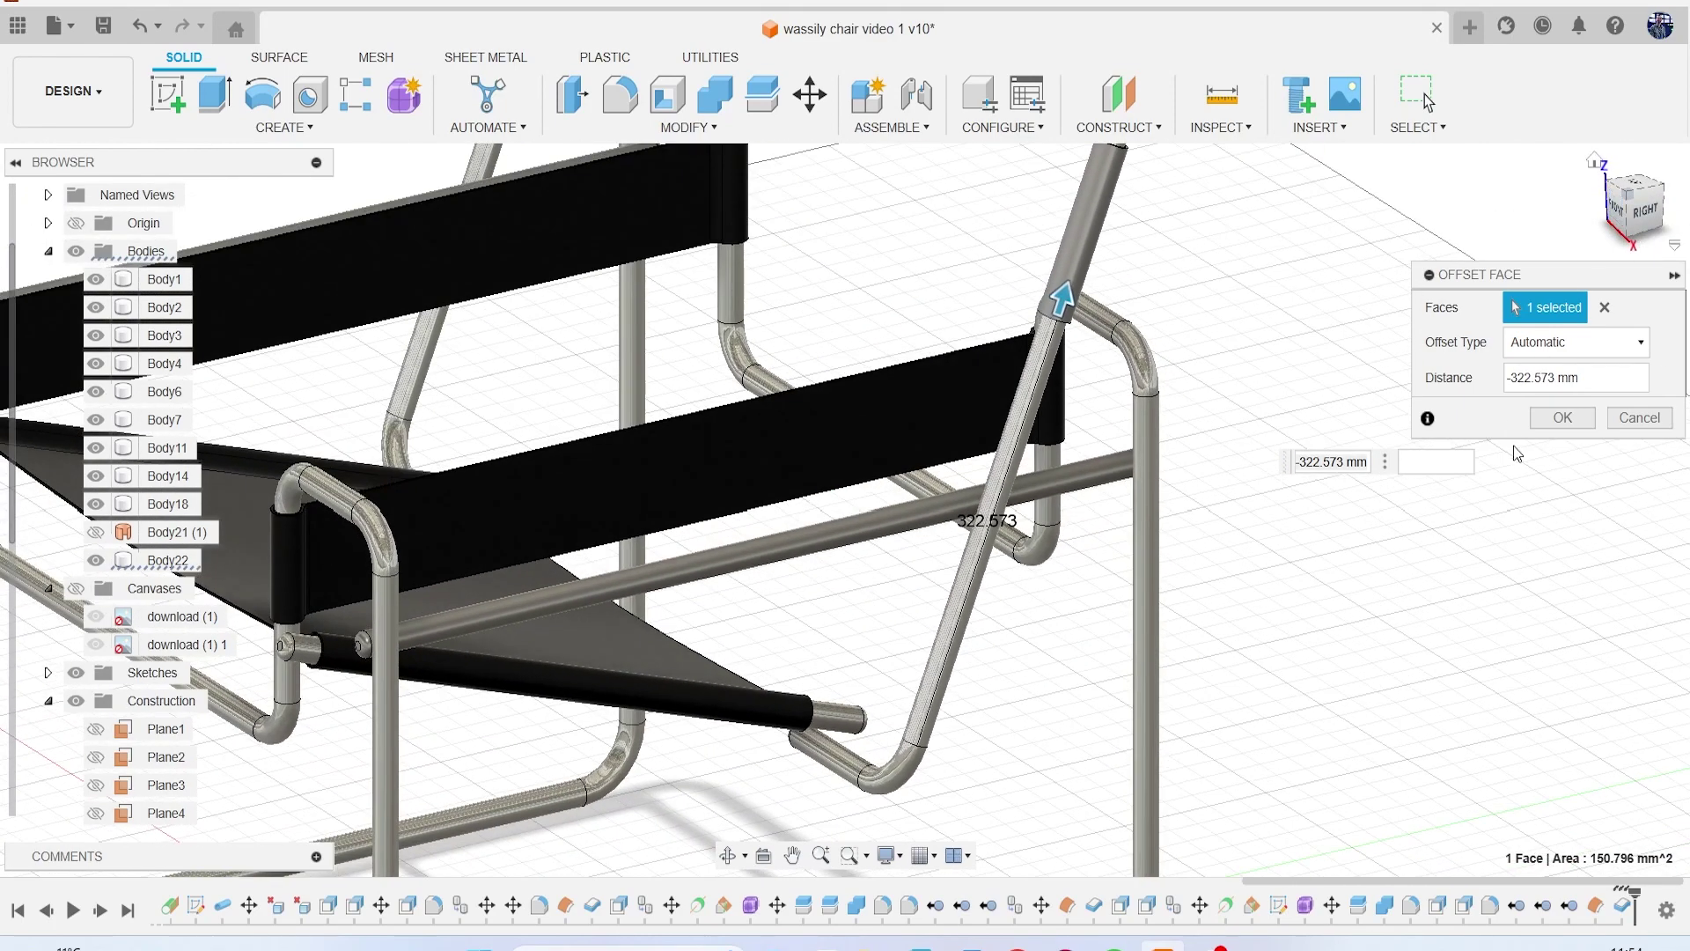
{"action": "left_click", "coordinate": [1557, 420]}
Step: Shorten the sleeve slightly at its upper end by offsetting the end ring down along the upright
{"action": "middle_click_drag", "start_coordinate": [1393, 346], "coordinate": [1345, 459]}
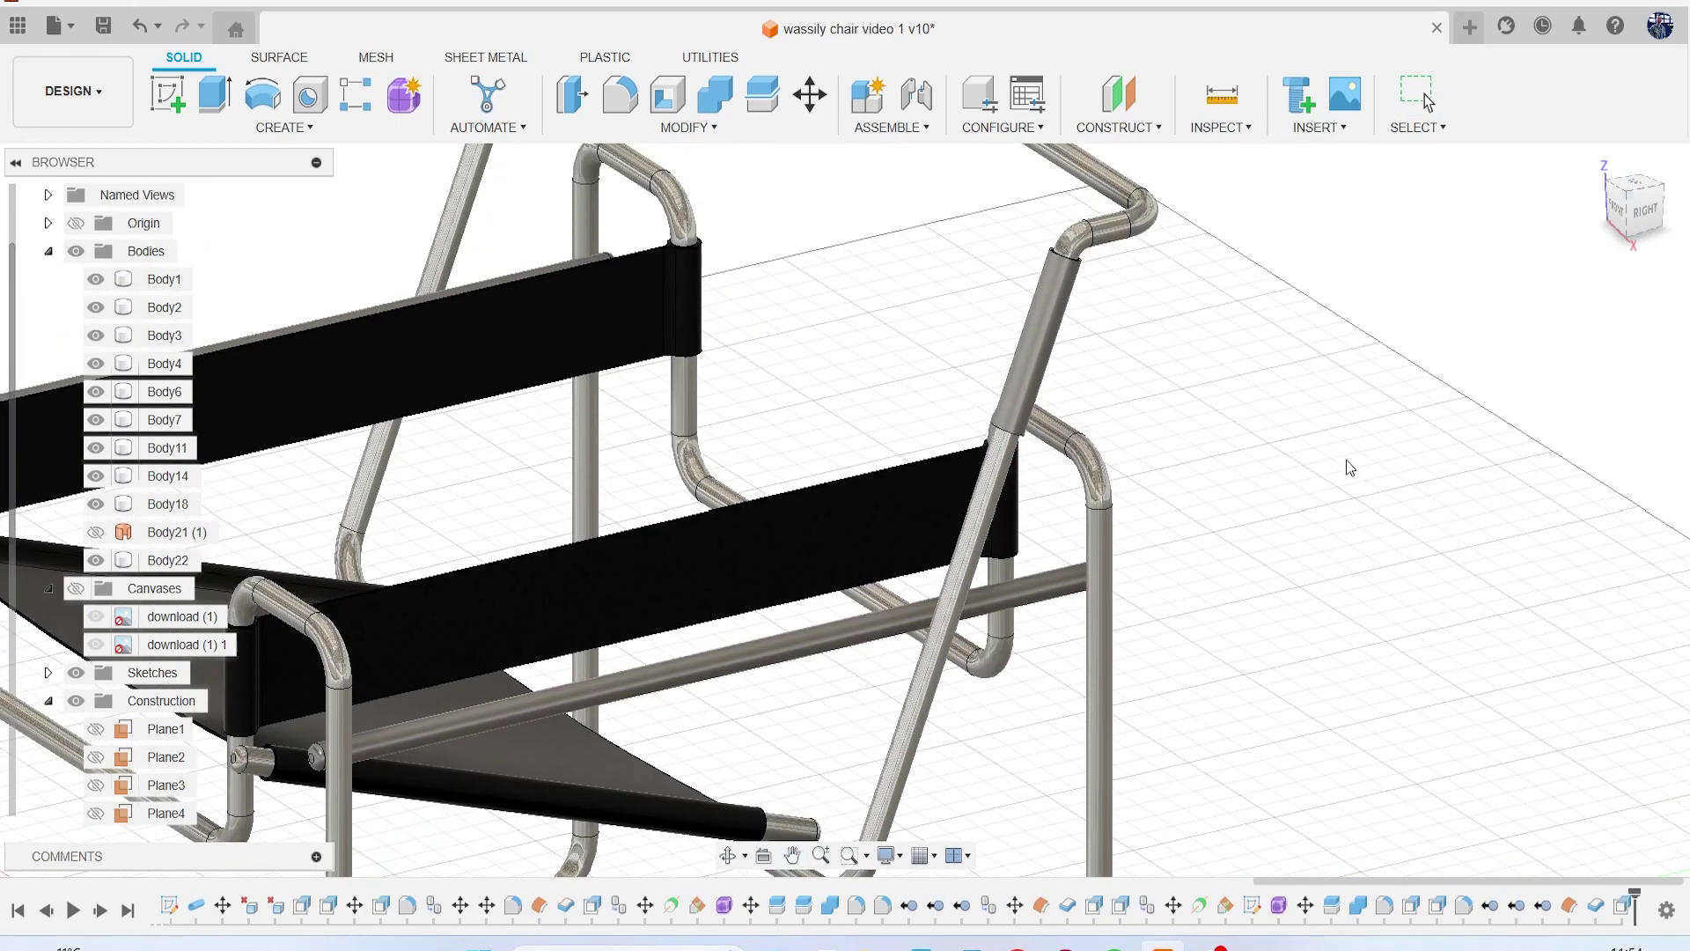
{"action": "left_click_drag", "start_coordinate": [1617, 233], "coordinate": [1613, 255]}
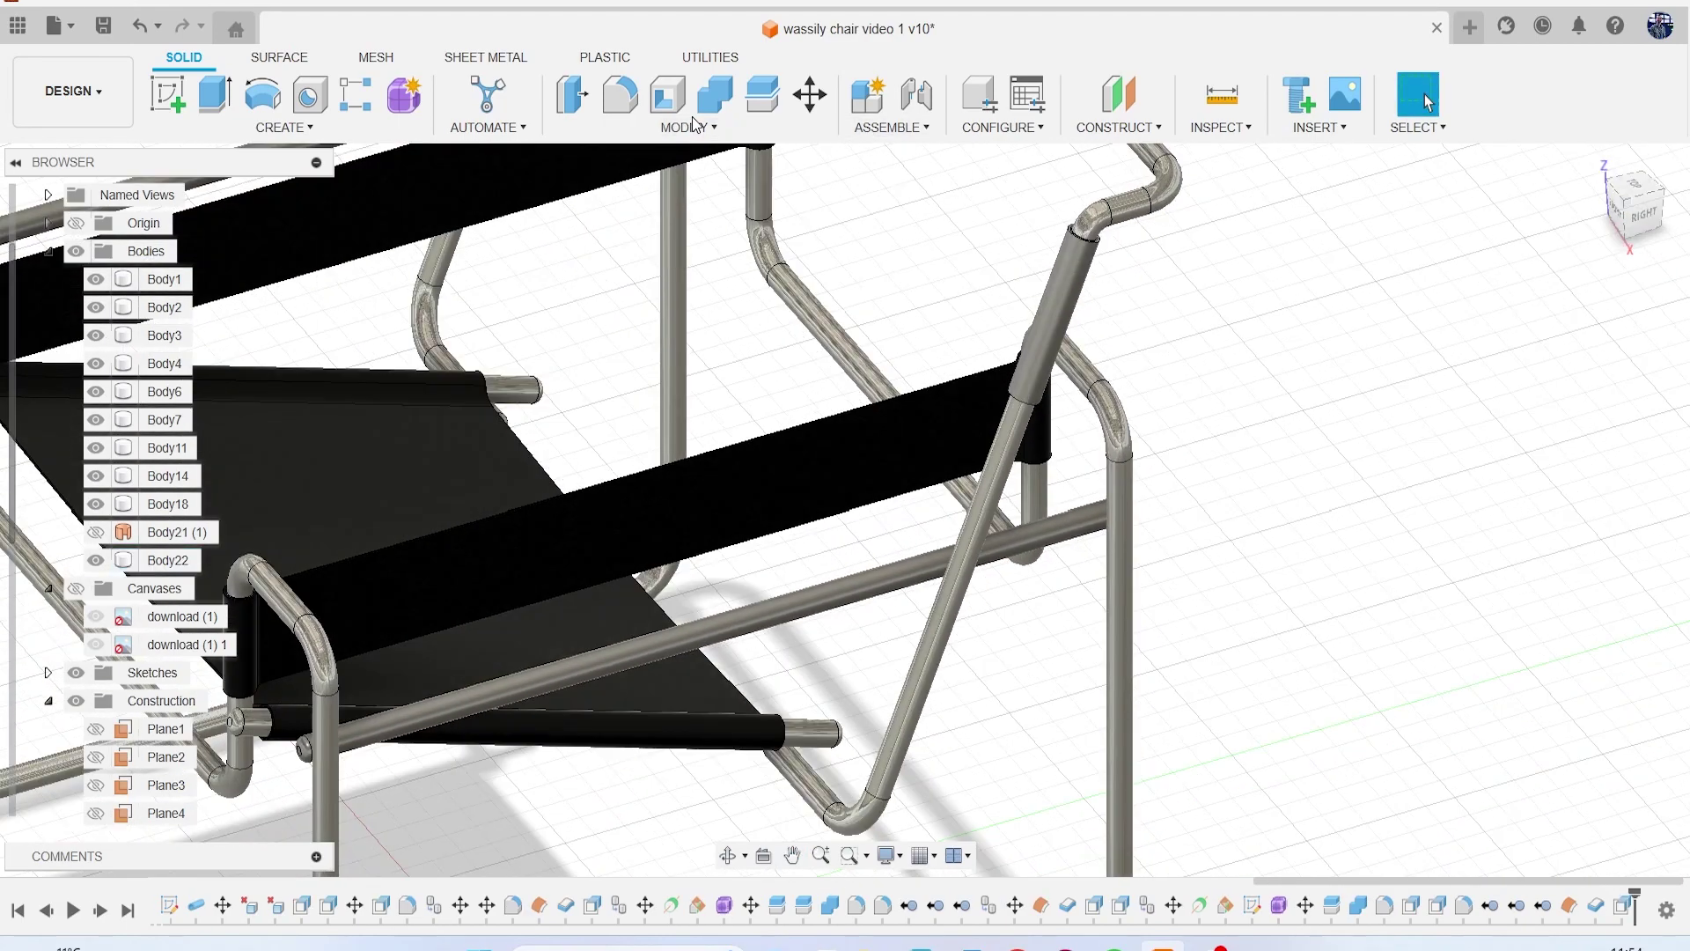
{"action": "left_click", "coordinate": [572, 95]}
{"action": "scroll", "coordinate": [1013, 229], "scroll_direction": "up", "scroll_amount": 5}
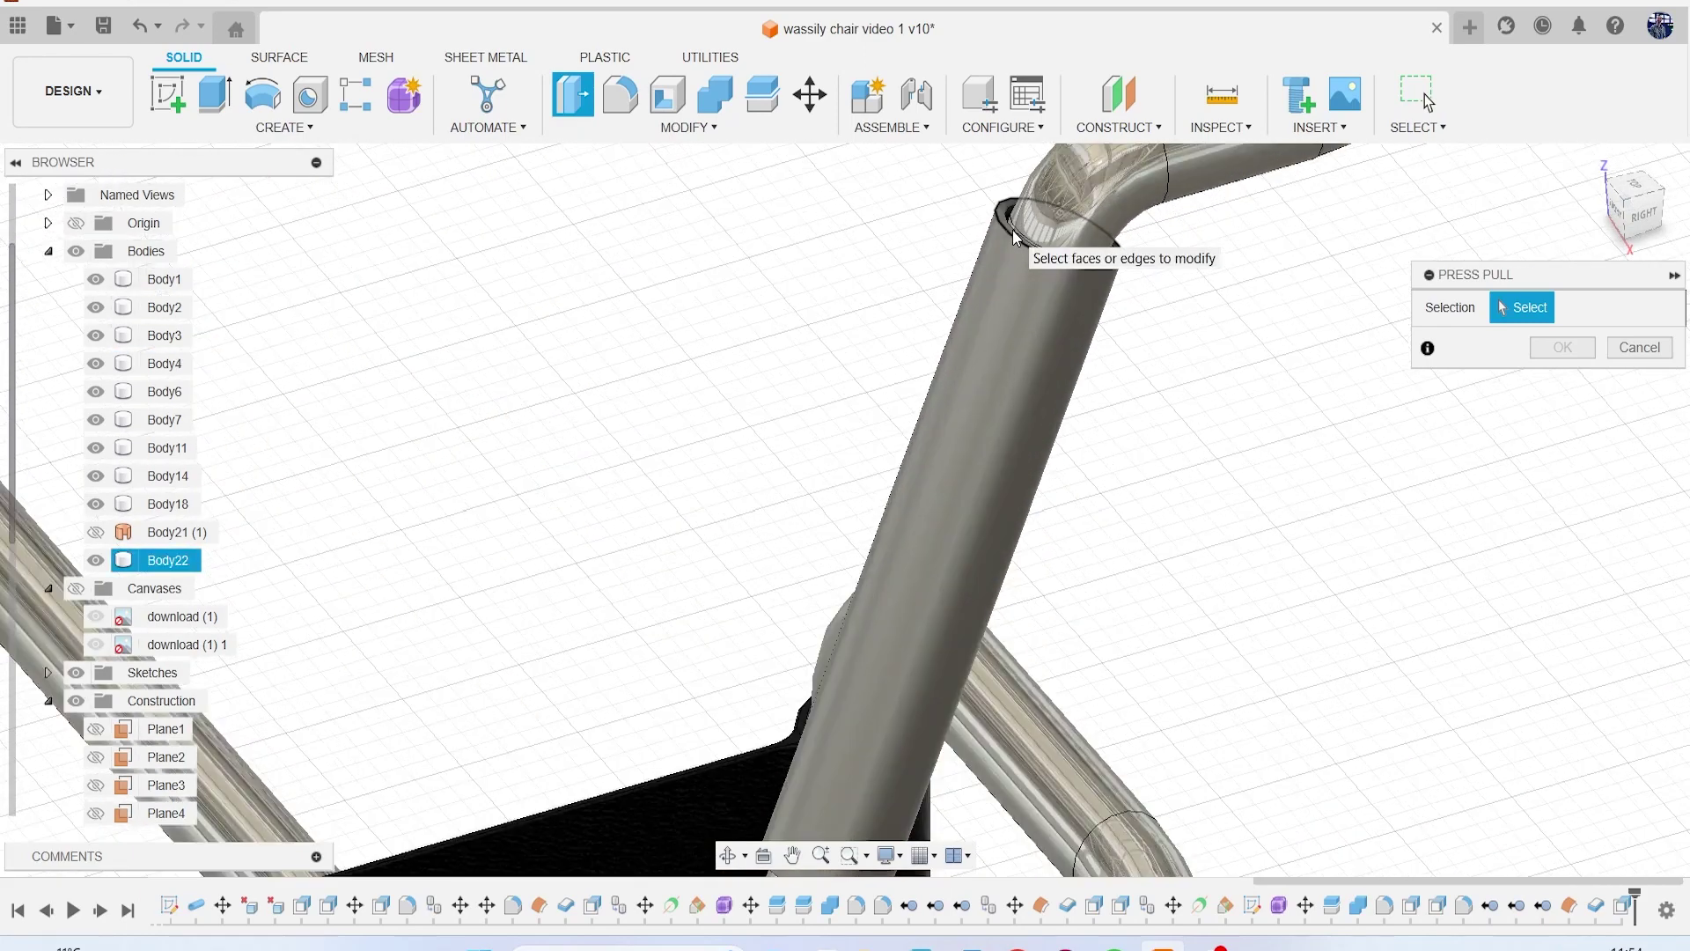
{"action": "scroll", "coordinate": [1012, 230], "scroll_direction": "up", "scroll_amount": 3}
{"action": "left_click", "coordinate": [990, 250]}
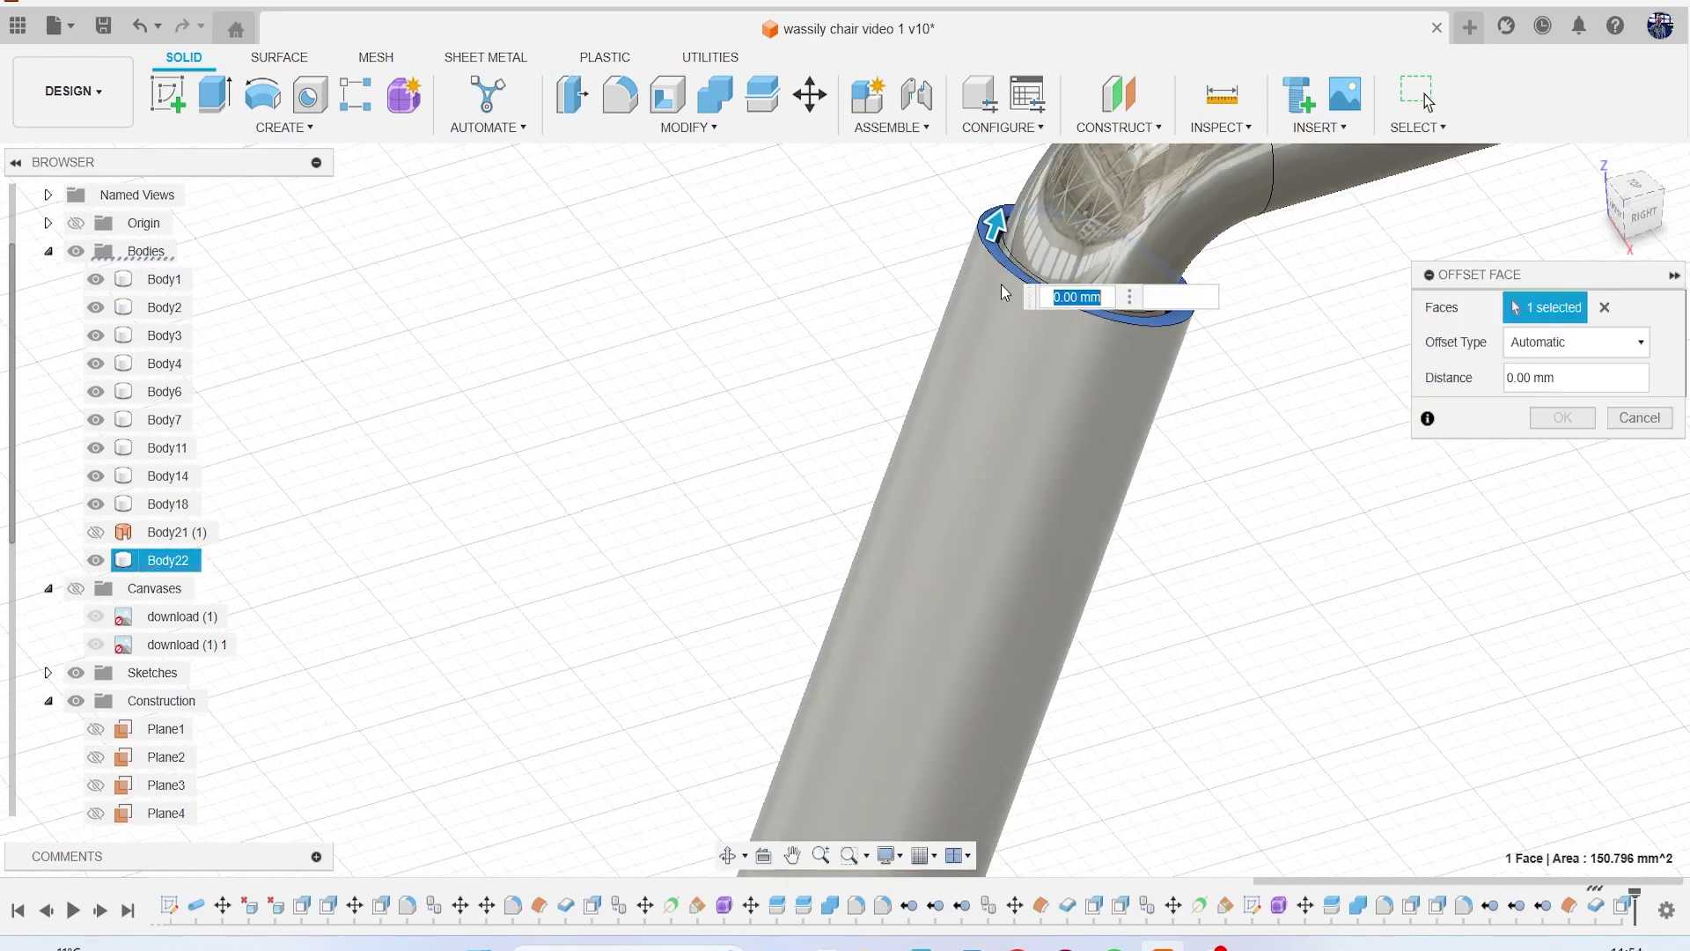
{"action": "left_click_drag", "start_coordinate": [992, 229], "coordinate": [959, 299]}
{"action": "left_click", "coordinate": [1563, 417]}
{"action": "scroll", "coordinate": [1434, 510], "scroll_direction": "down", "scroll_amount": 10}
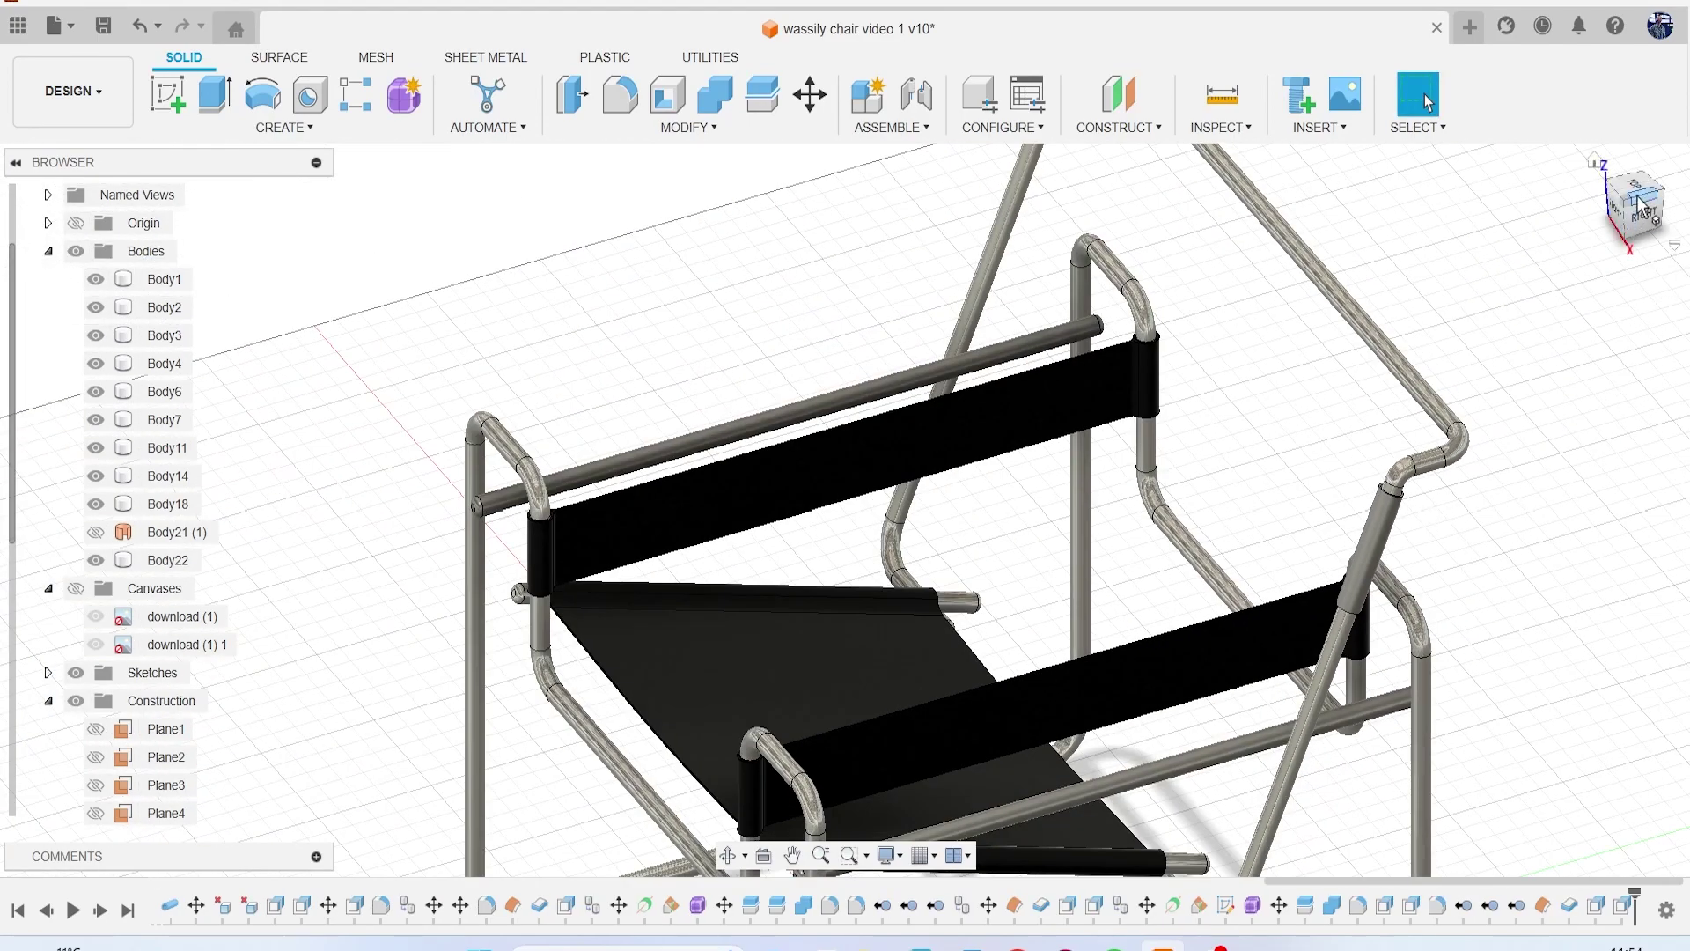
Step: Duplicate the shortened backrest sleeve body in place
{"action": "left_click", "coordinate": [1639, 207]}
{"action": "left_click_drag", "start_coordinate": [1639, 212], "coordinate": [1689, 212]}
{"action": "left_click", "coordinate": [168, 560]}
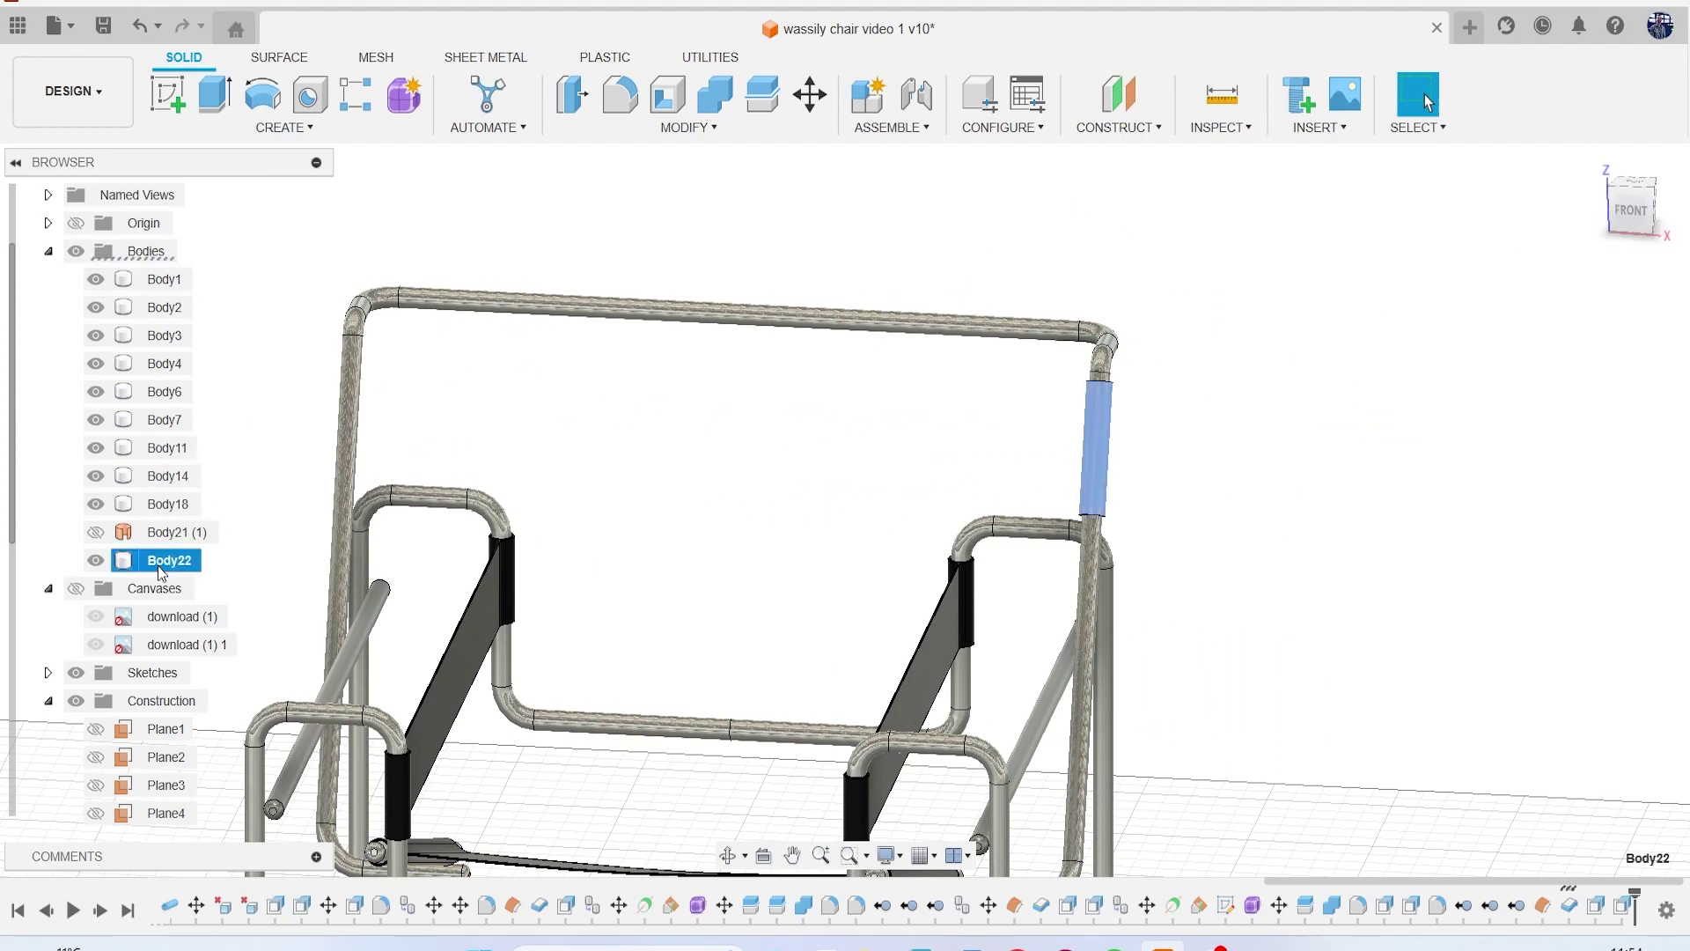
{"action": "key", "text": "ctrl+c"}
{"action": "key", "text": "ctrl+v"}
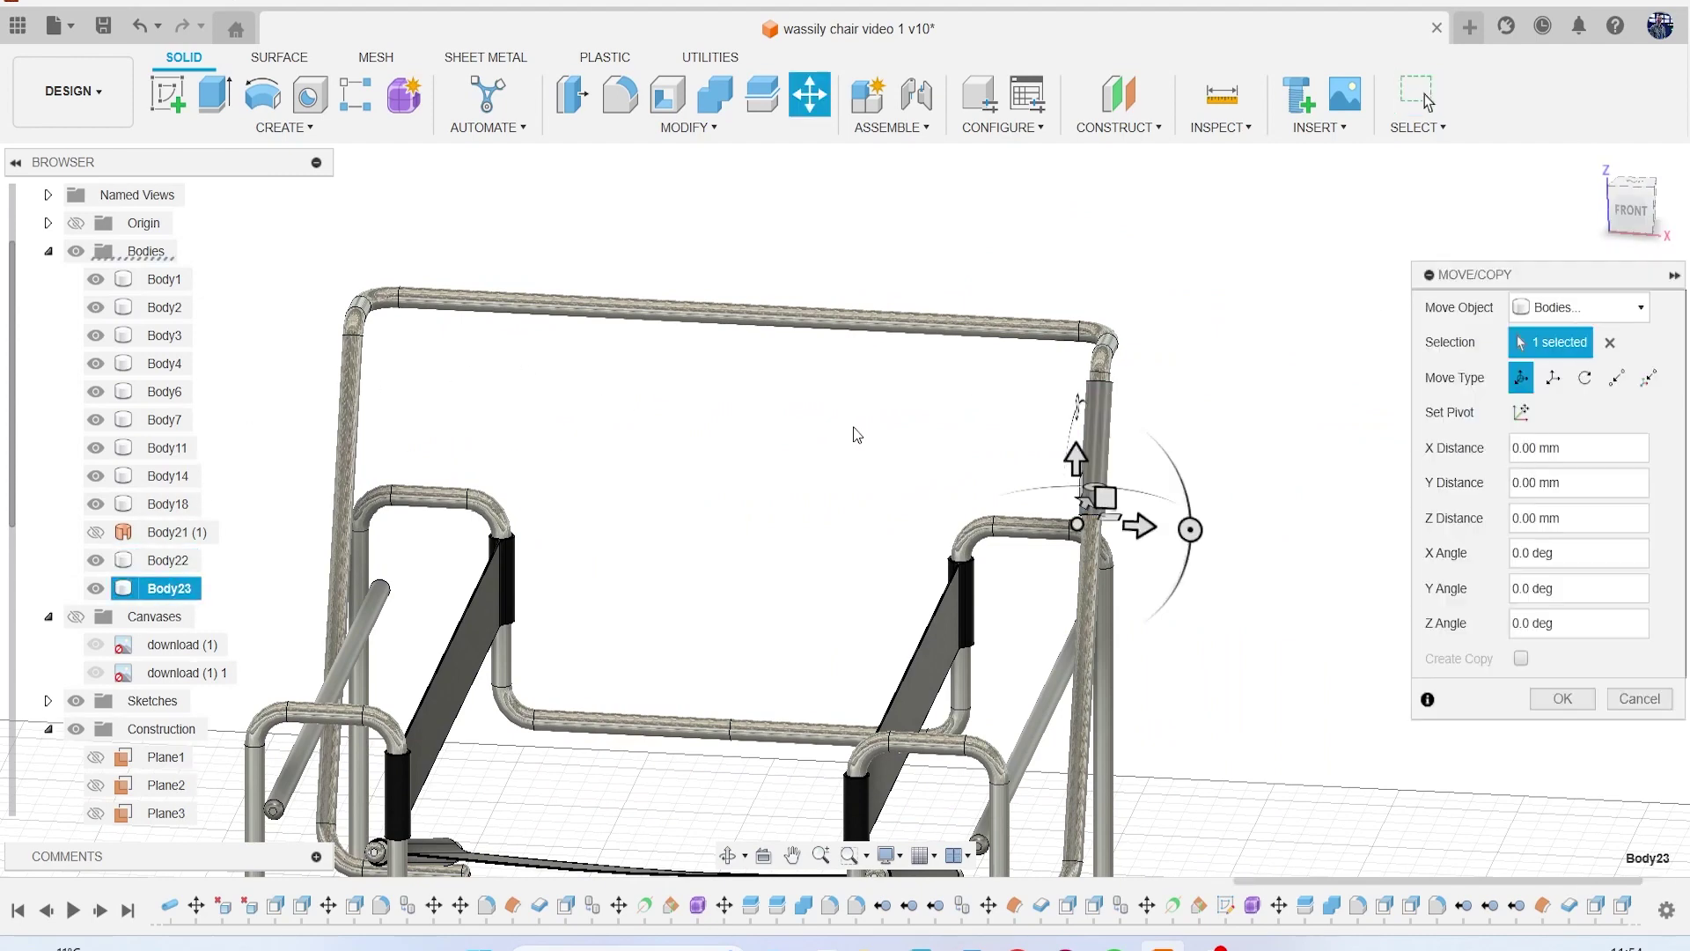
Step: Move the copied sleeve -746.30 mm along X onto the opposite backrest upright
{"action": "left_click", "coordinate": [1641, 215]}
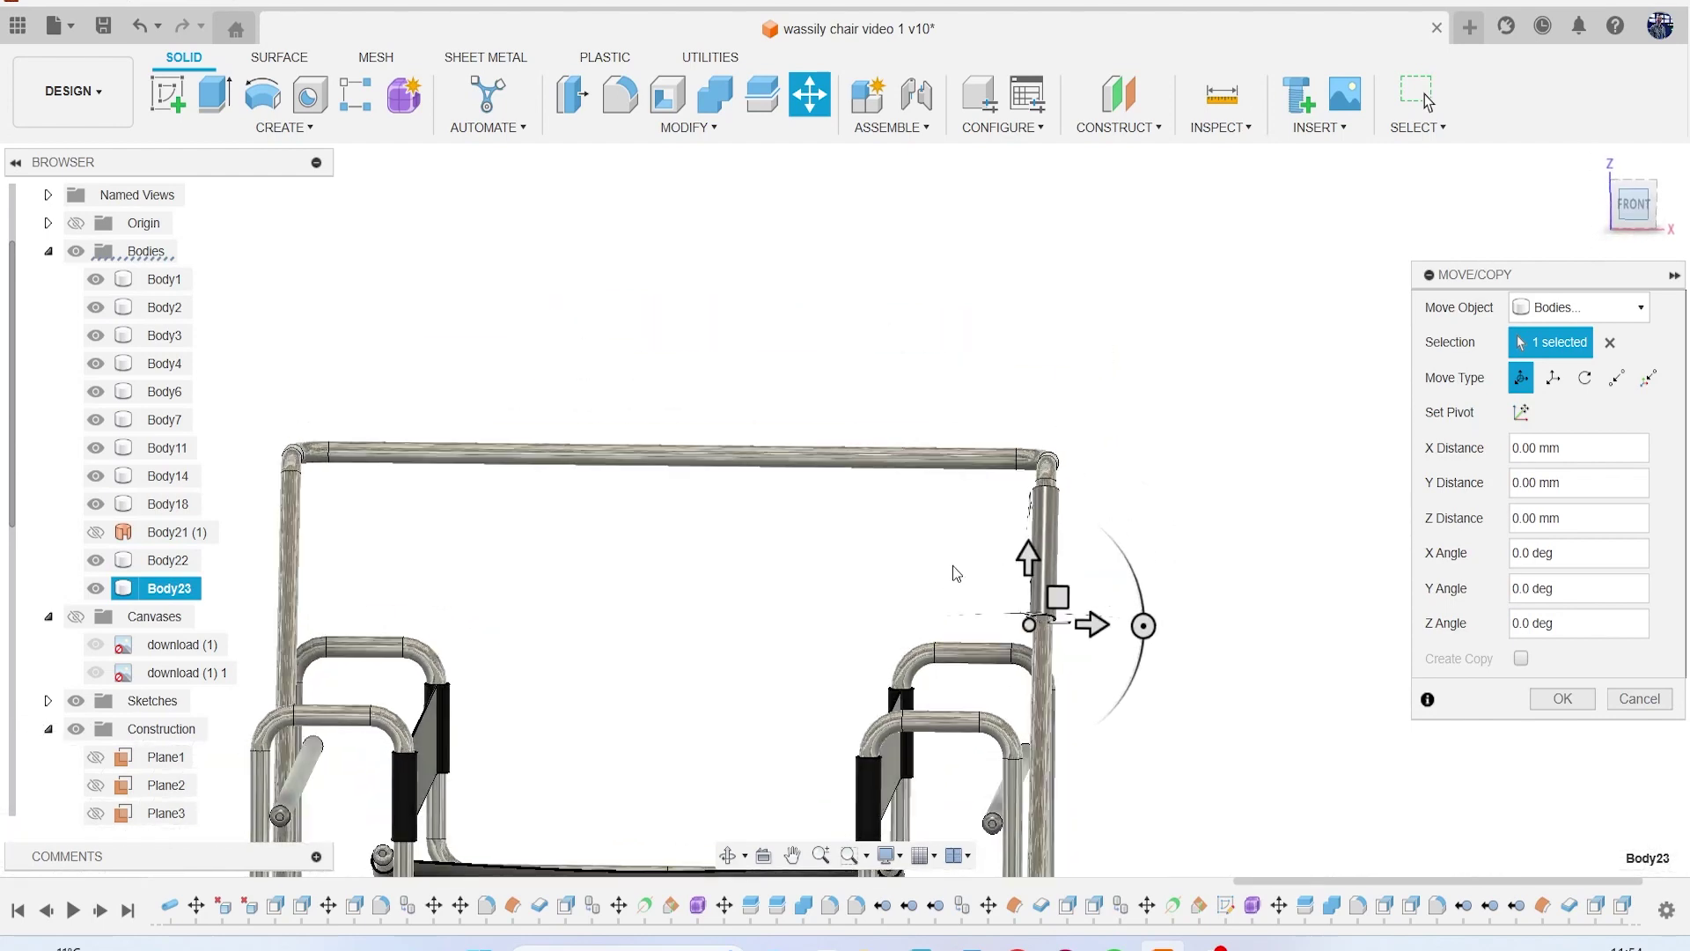
{"action": "left_click_drag", "start_coordinate": [1259, 517], "coordinate": [693, 546]}
{"action": "middle_click_drag", "start_coordinate": [618, 550], "coordinate": [966, 505]}
{"action": "scroll", "coordinate": [1030, 476], "scroll_direction": "up", "scroll_amount": 4}
{"action": "left_click_drag", "start_coordinate": [1019, 446], "coordinate": [656, 483]}
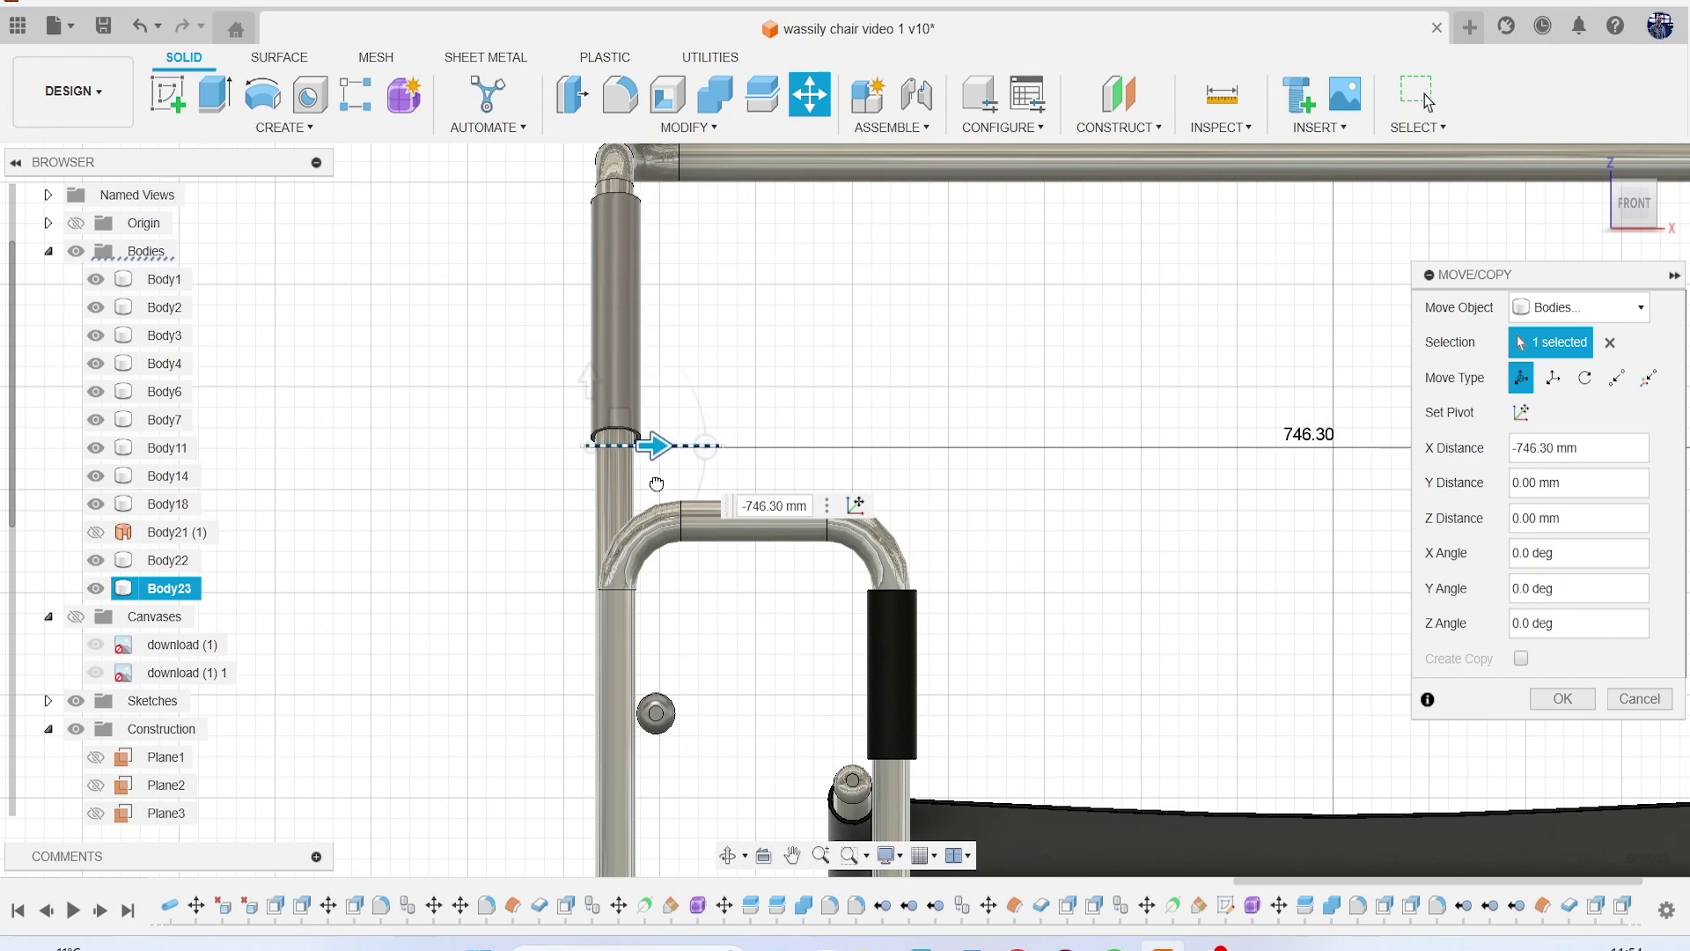
{"action": "left_click_drag", "start_coordinate": [657, 483], "coordinate": [657, 483]}
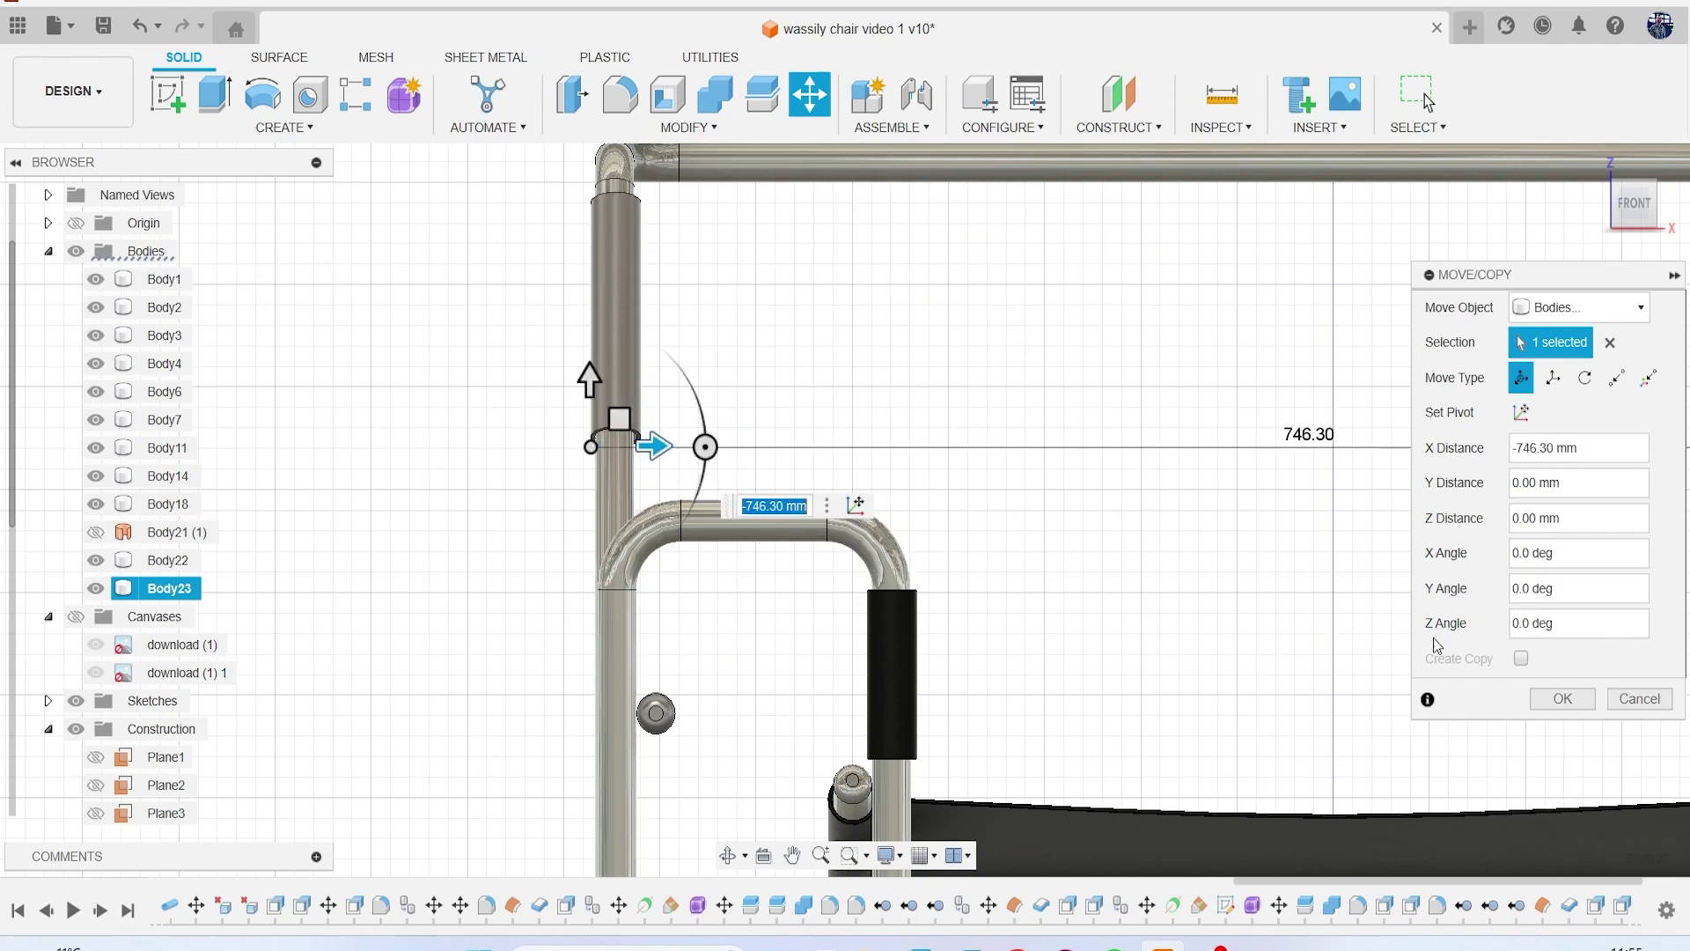
{"action": "left_click", "coordinate": [1563, 698]}
{"action": "scroll", "coordinate": [1287, 577], "scroll_direction": "down", "scroll_amount": 6}
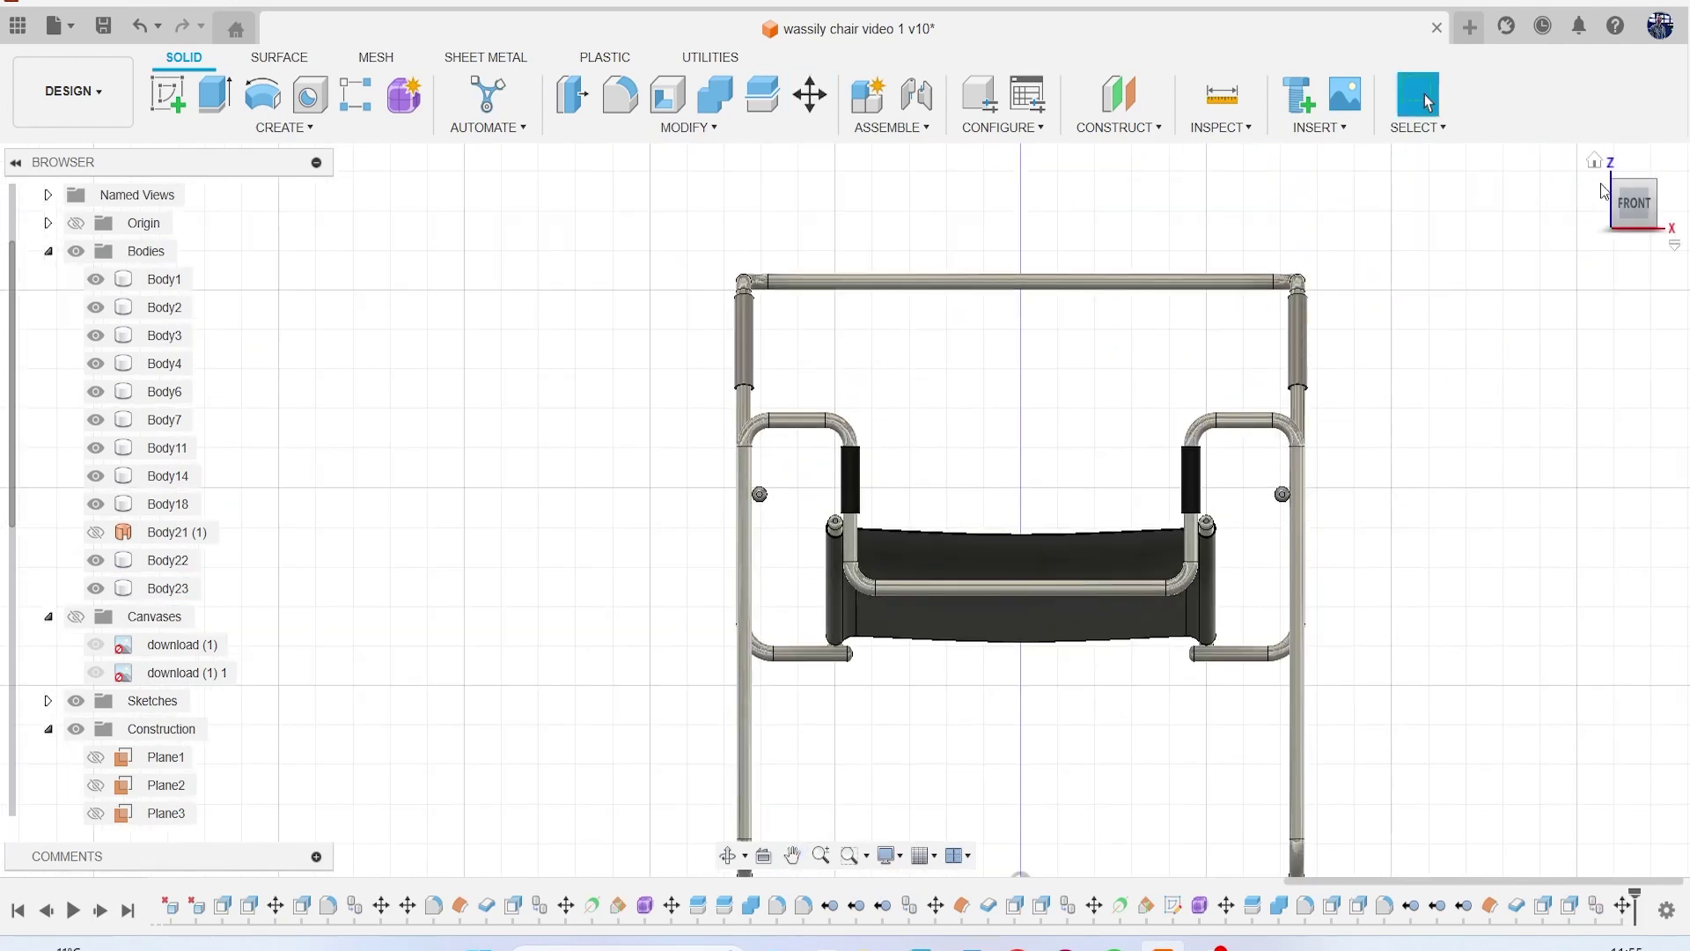
Step: Hide all frame and fabric bodies so that only the two backrest sleeves stay visible
{"action": "left_click", "coordinate": [1604, 218]}
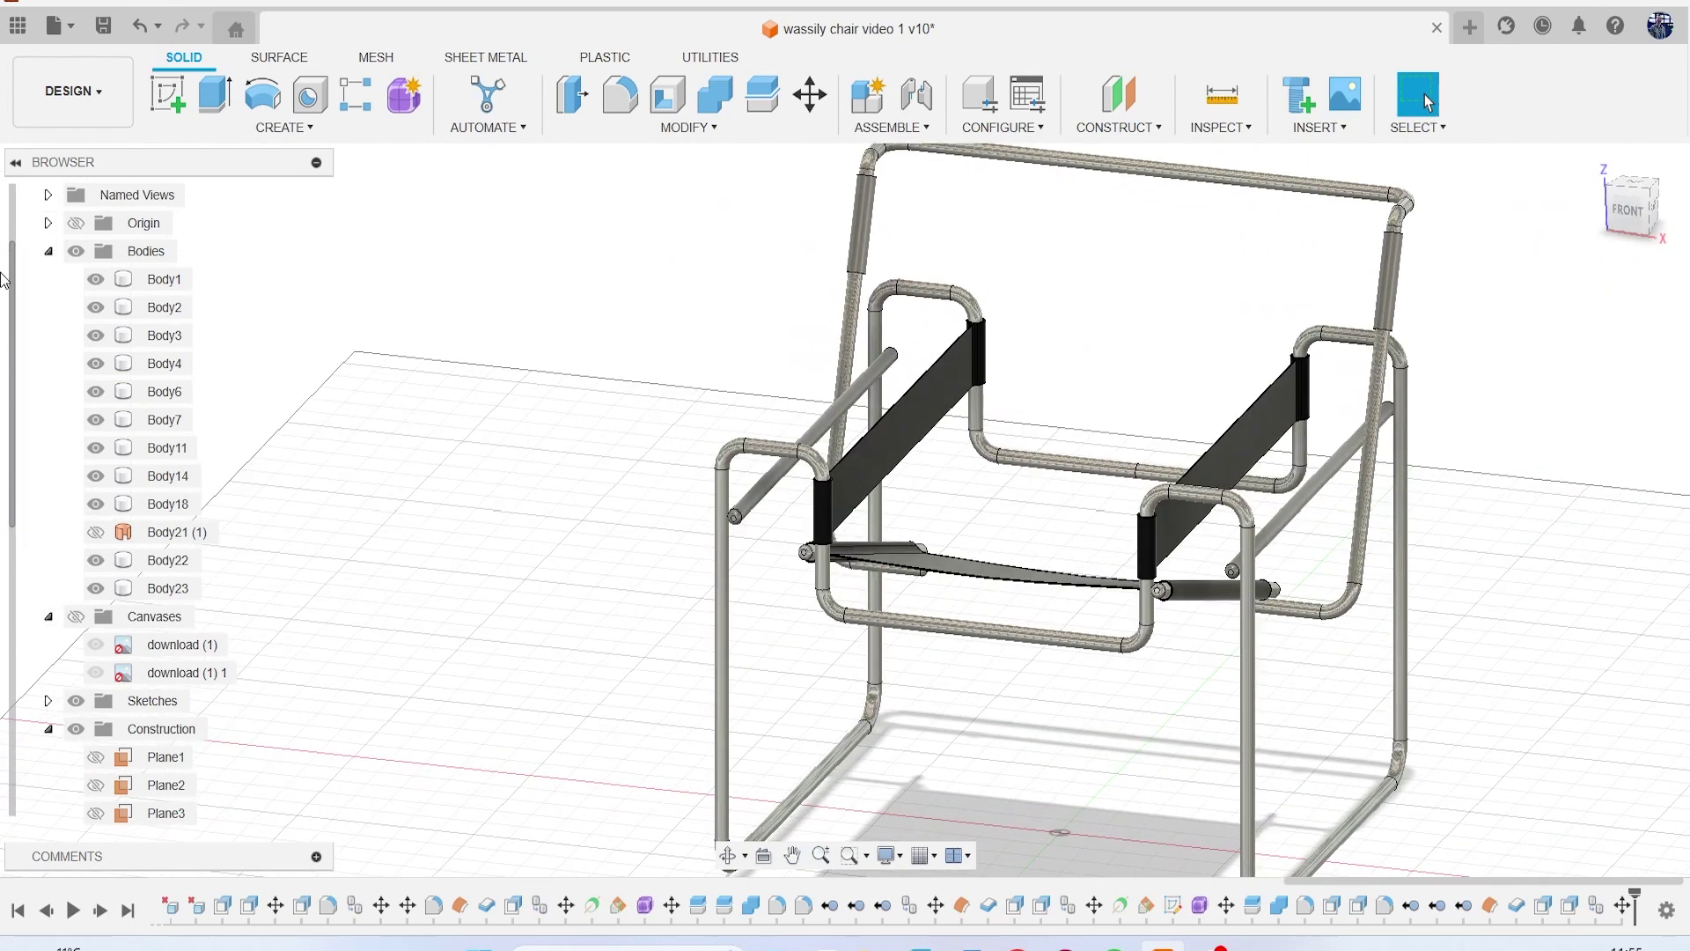
{"action": "left_click", "coordinate": [95, 279]}
{"action": "left_click", "coordinate": [95, 307]}
{"action": "left_click", "coordinate": [95, 336]}
{"action": "left_click", "coordinate": [95, 364]}
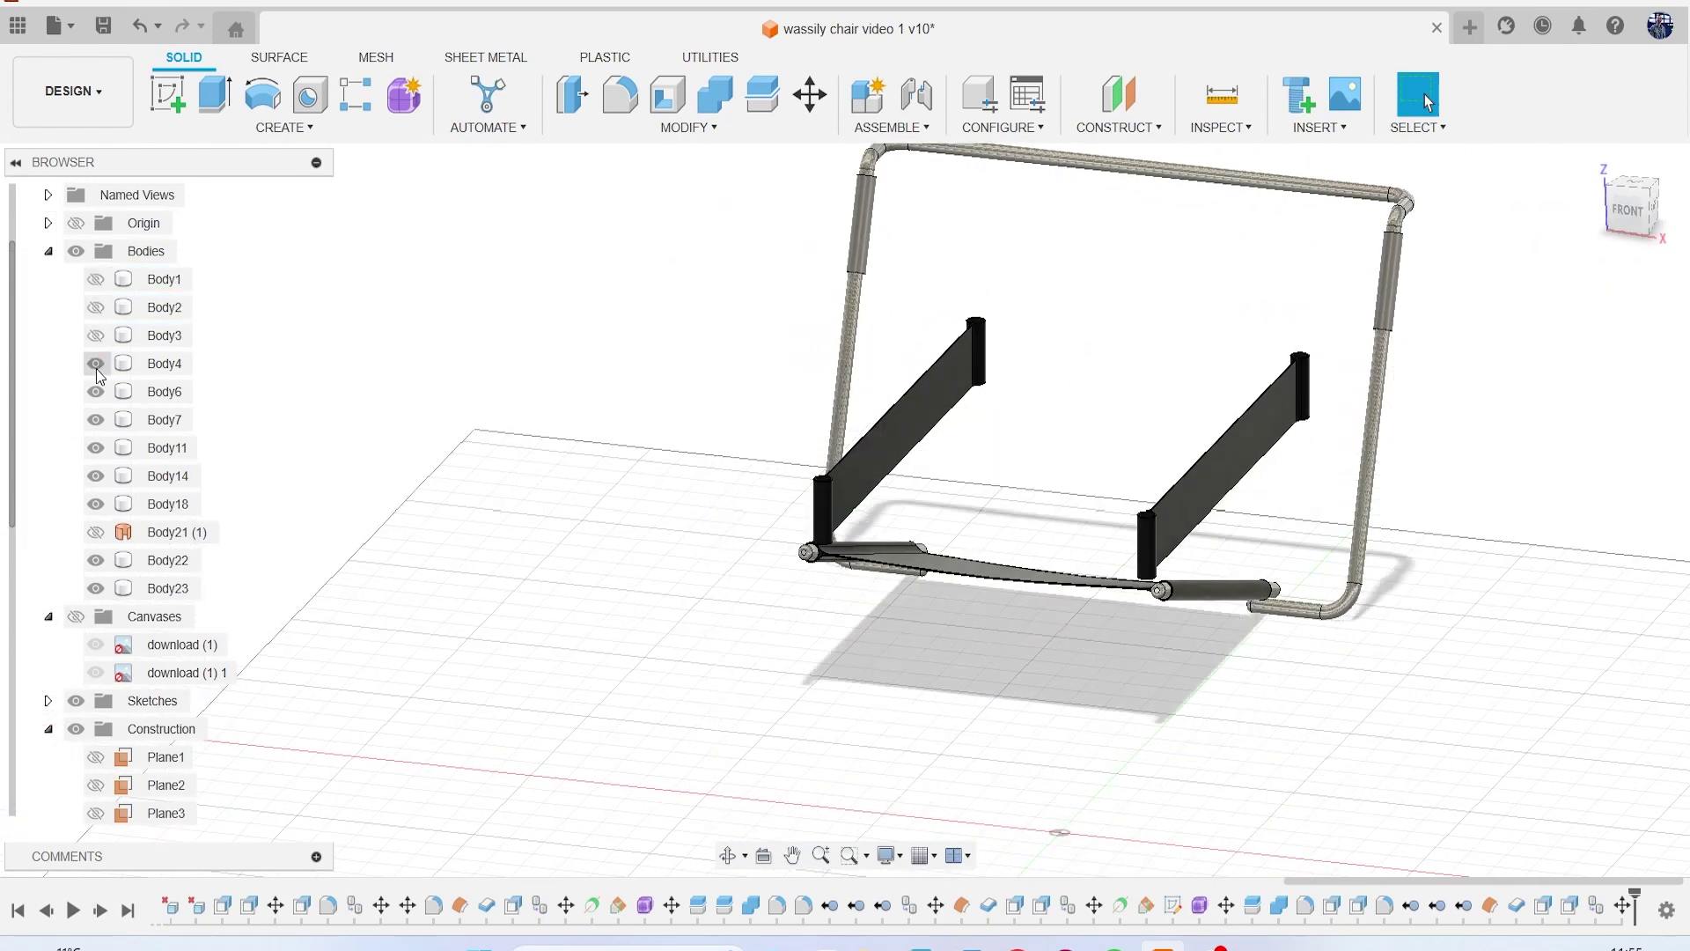
{"action": "left_click", "coordinate": [95, 392]}
{"action": "left_click", "coordinate": [95, 420]}
{"action": "left_click", "coordinate": [95, 448]}
{"action": "left_click", "coordinate": [95, 477]}
{"action": "left_click", "coordinate": [95, 505]}
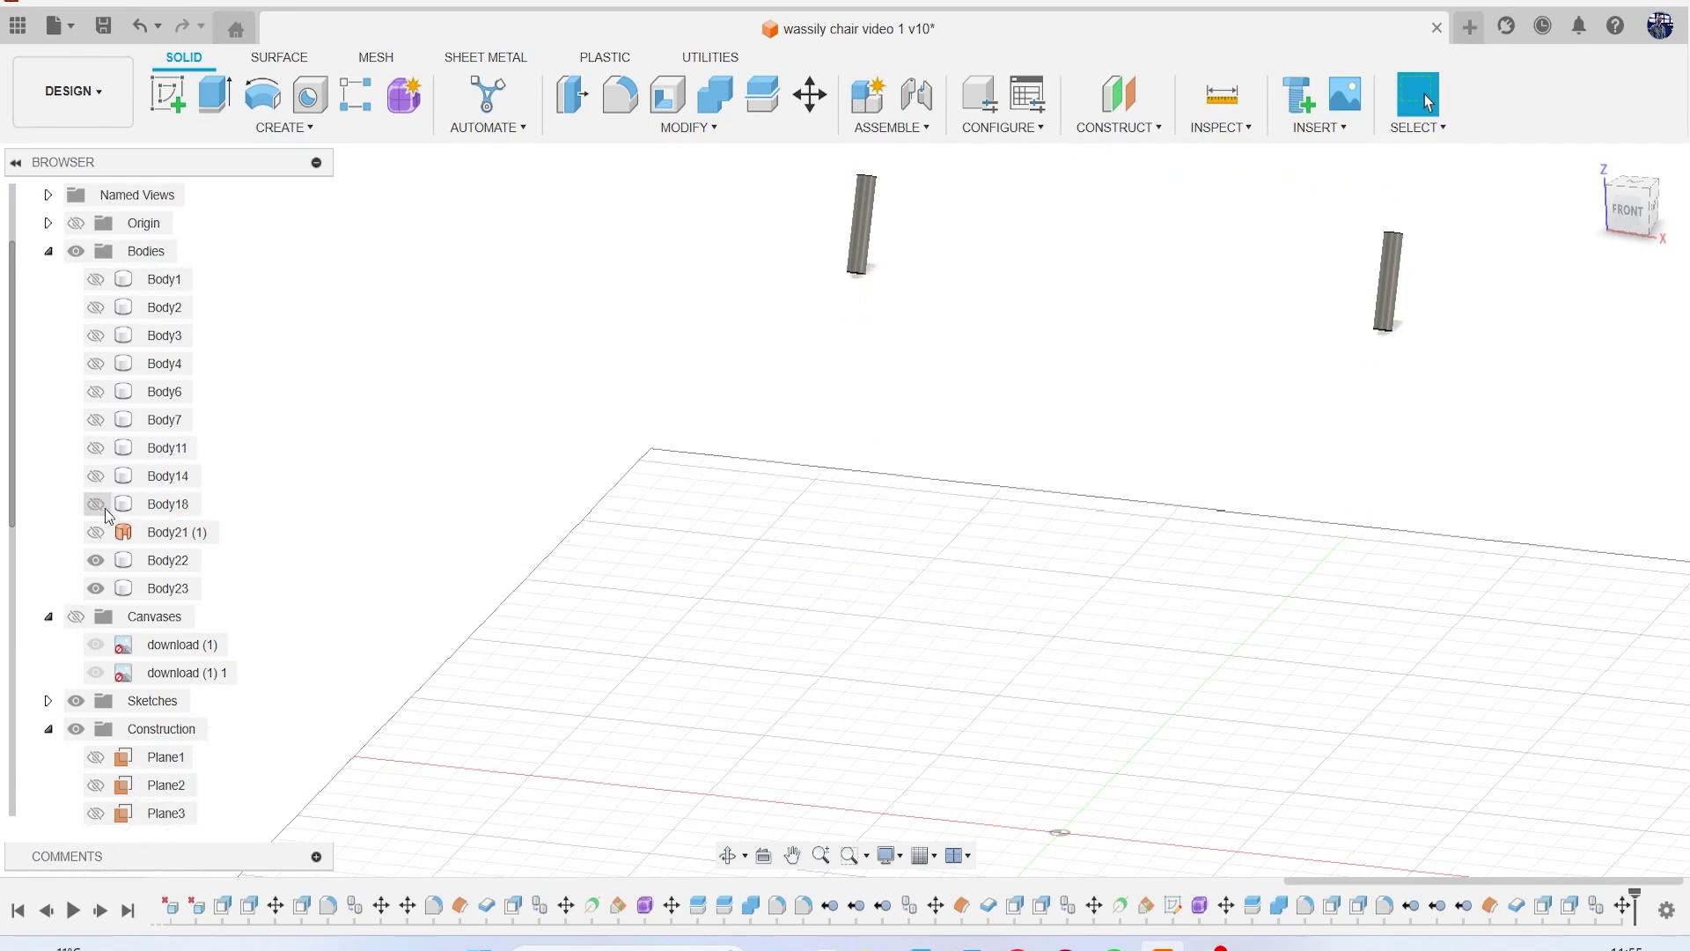
Step: Construct an axis through the cylindrical face of the right backrest sleeve
{"action": "left_click", "coordinate": [1120, 130]}
{"action": "left_click", "coordinate": [1203, 342]}
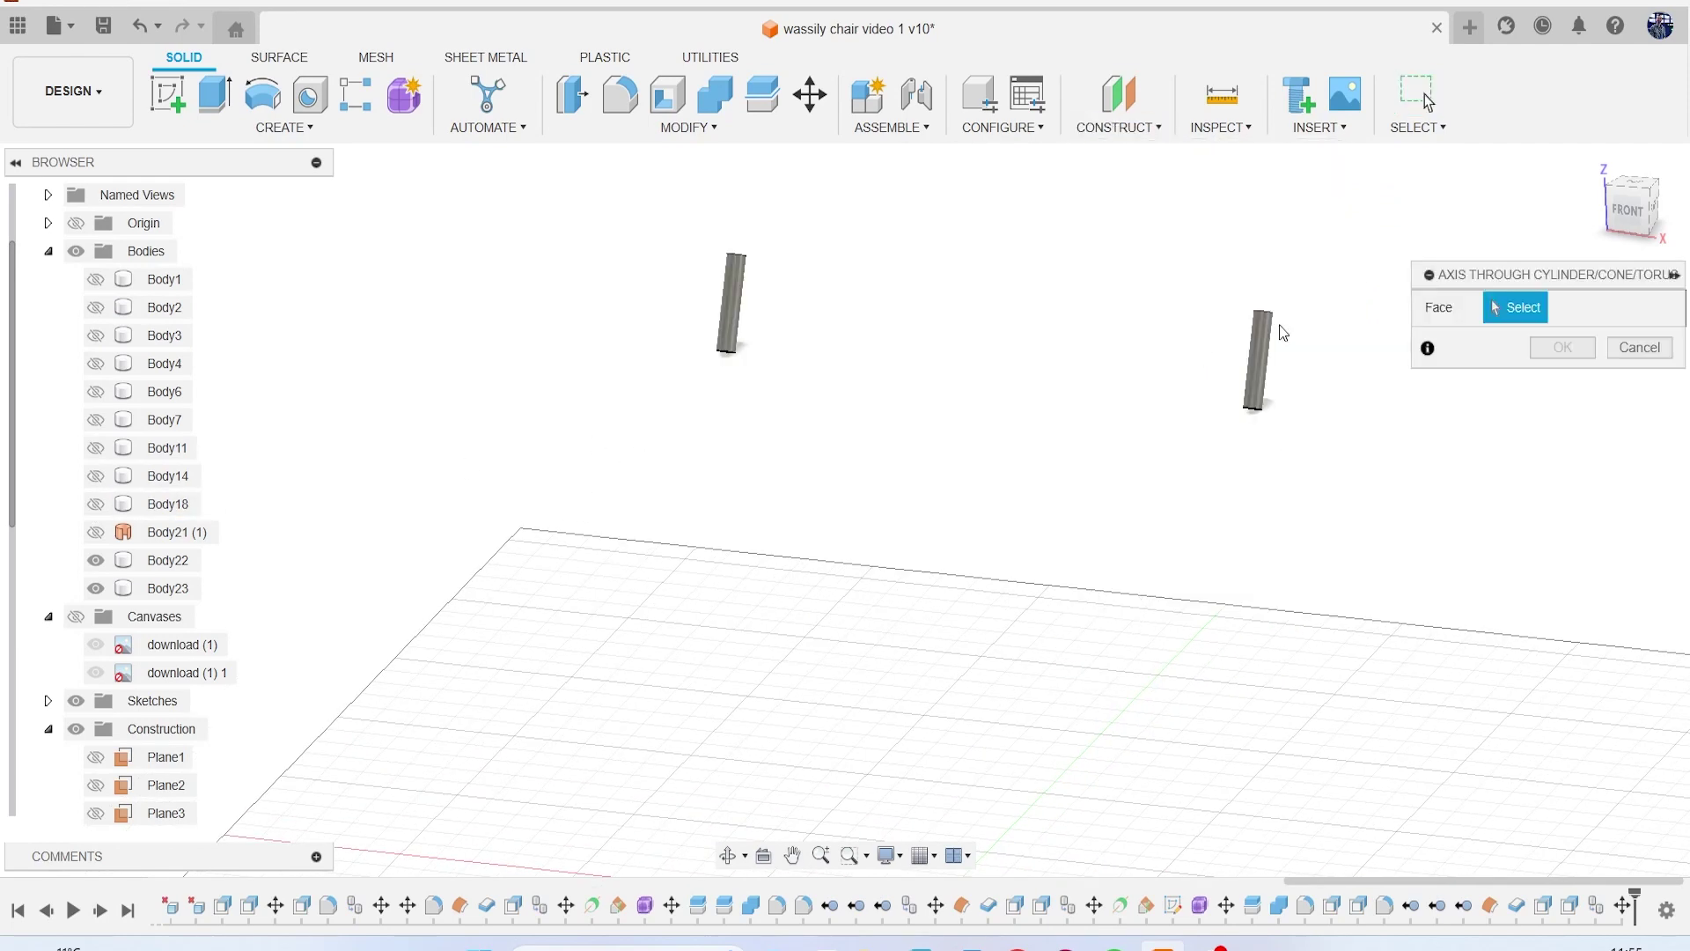
{"action": "left_click", "coordinate": [1266, 344]}
{"action": "left_click", "coordinate": [1563, 347]}
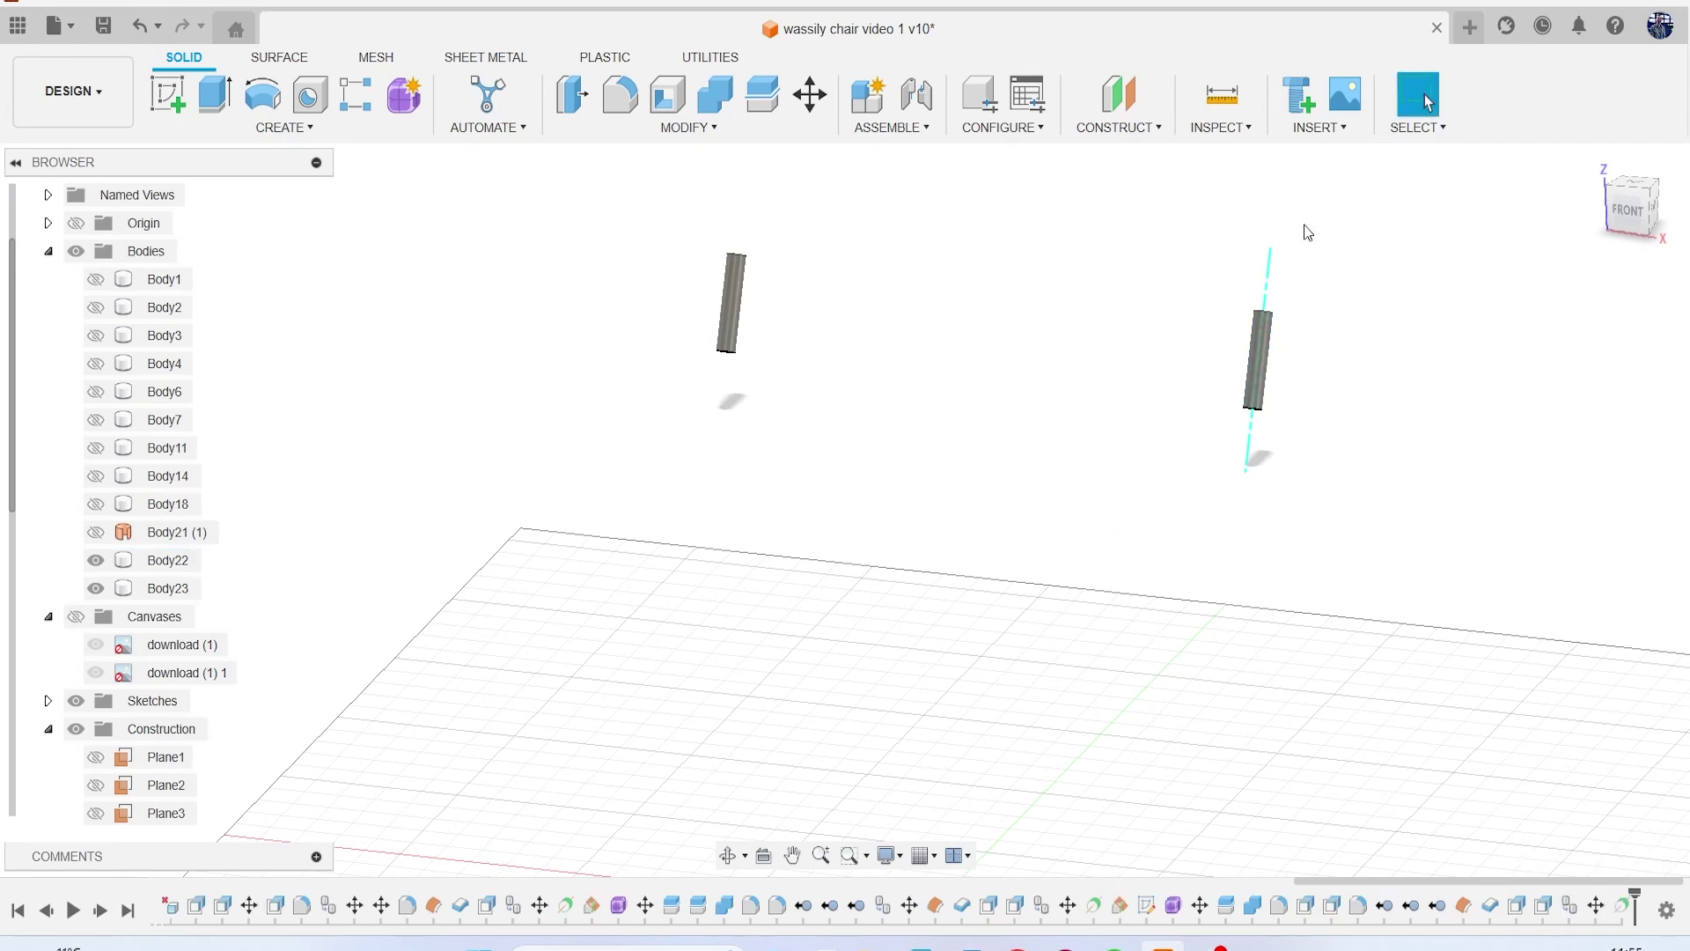
Step: Construct a plane at a 90-degree angle through the right backrest sleeve's axis
{"action": "left_click", "coordinate": [1112, 128]}
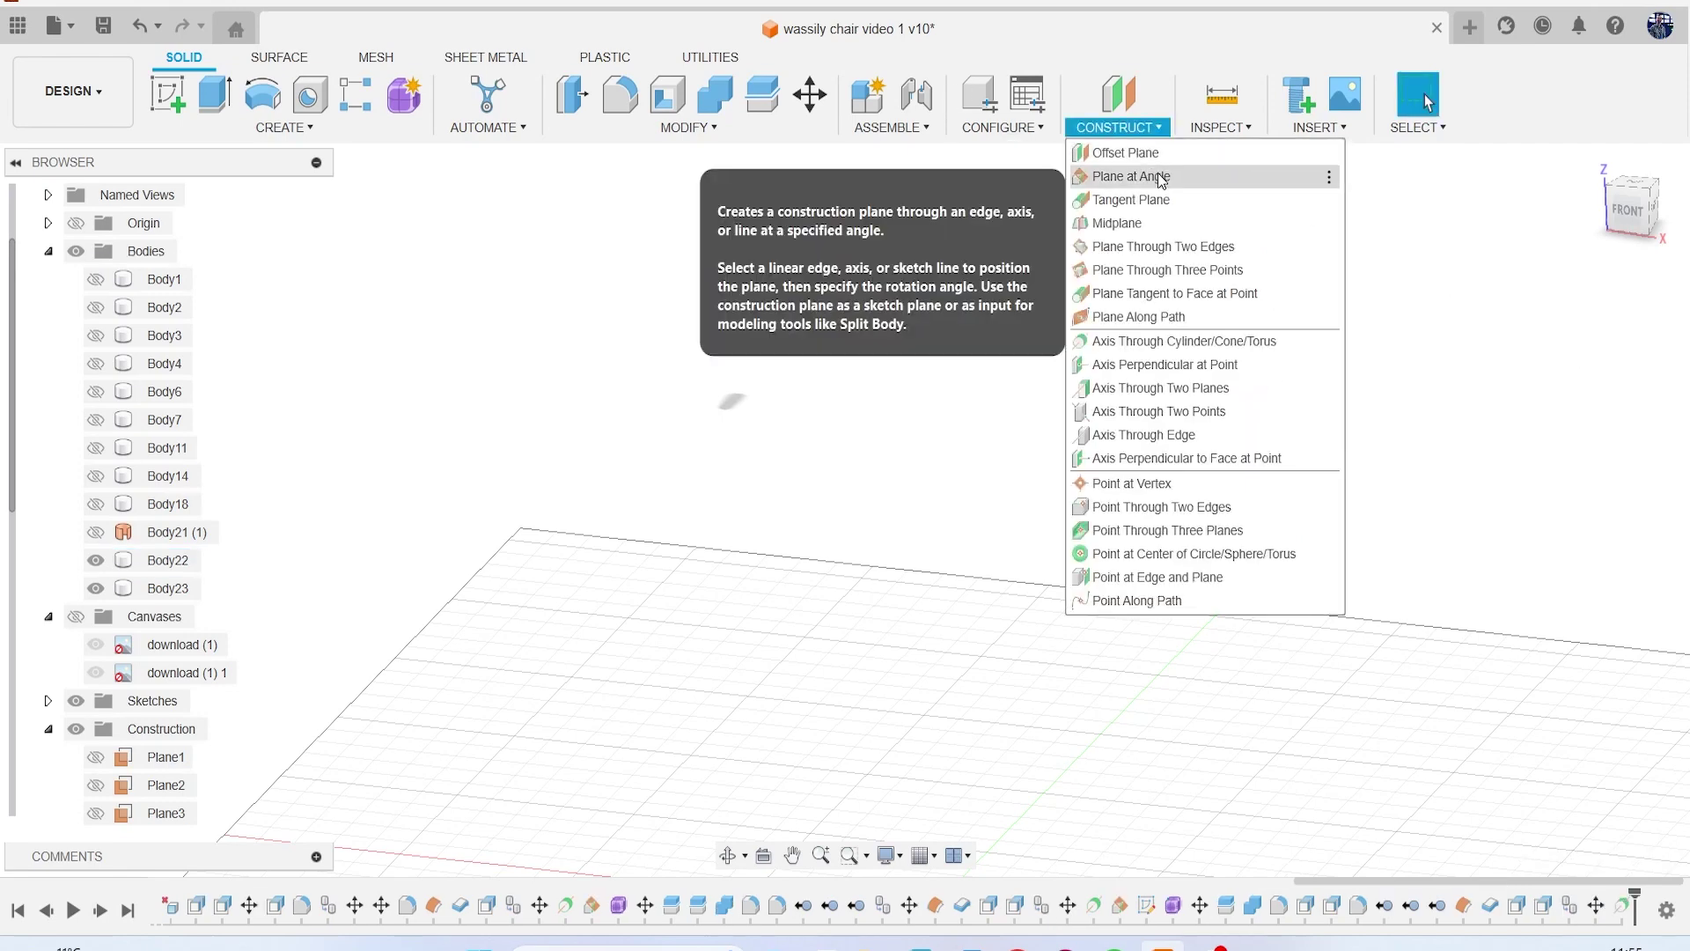
{"action": "left_click", "coordinate": [1164, 183]}
{"action": "left_click", "coordinate": [1284, 289]}
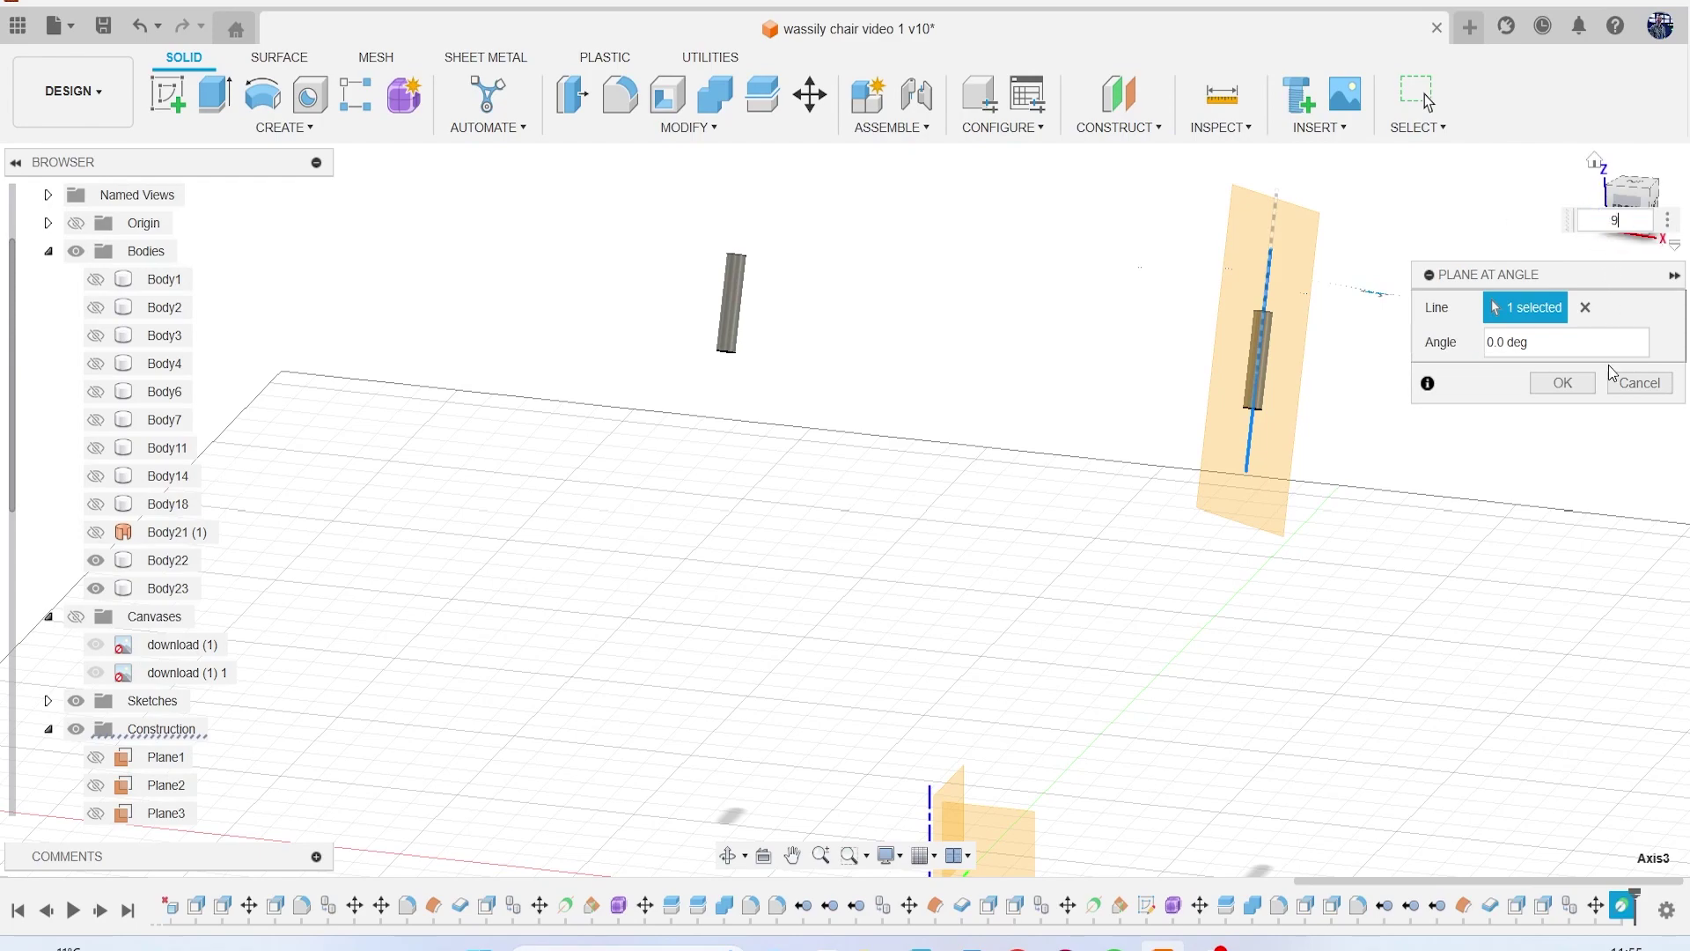
{"action": "type", "text": "90"}
{"action": "key", "text": "Return"}
Step: Start a new T-spline form for the upper backrest panel
{"action": "left_click_drag", "start_coordinate": [1630, 216], "coordinate": [1683, 262]}
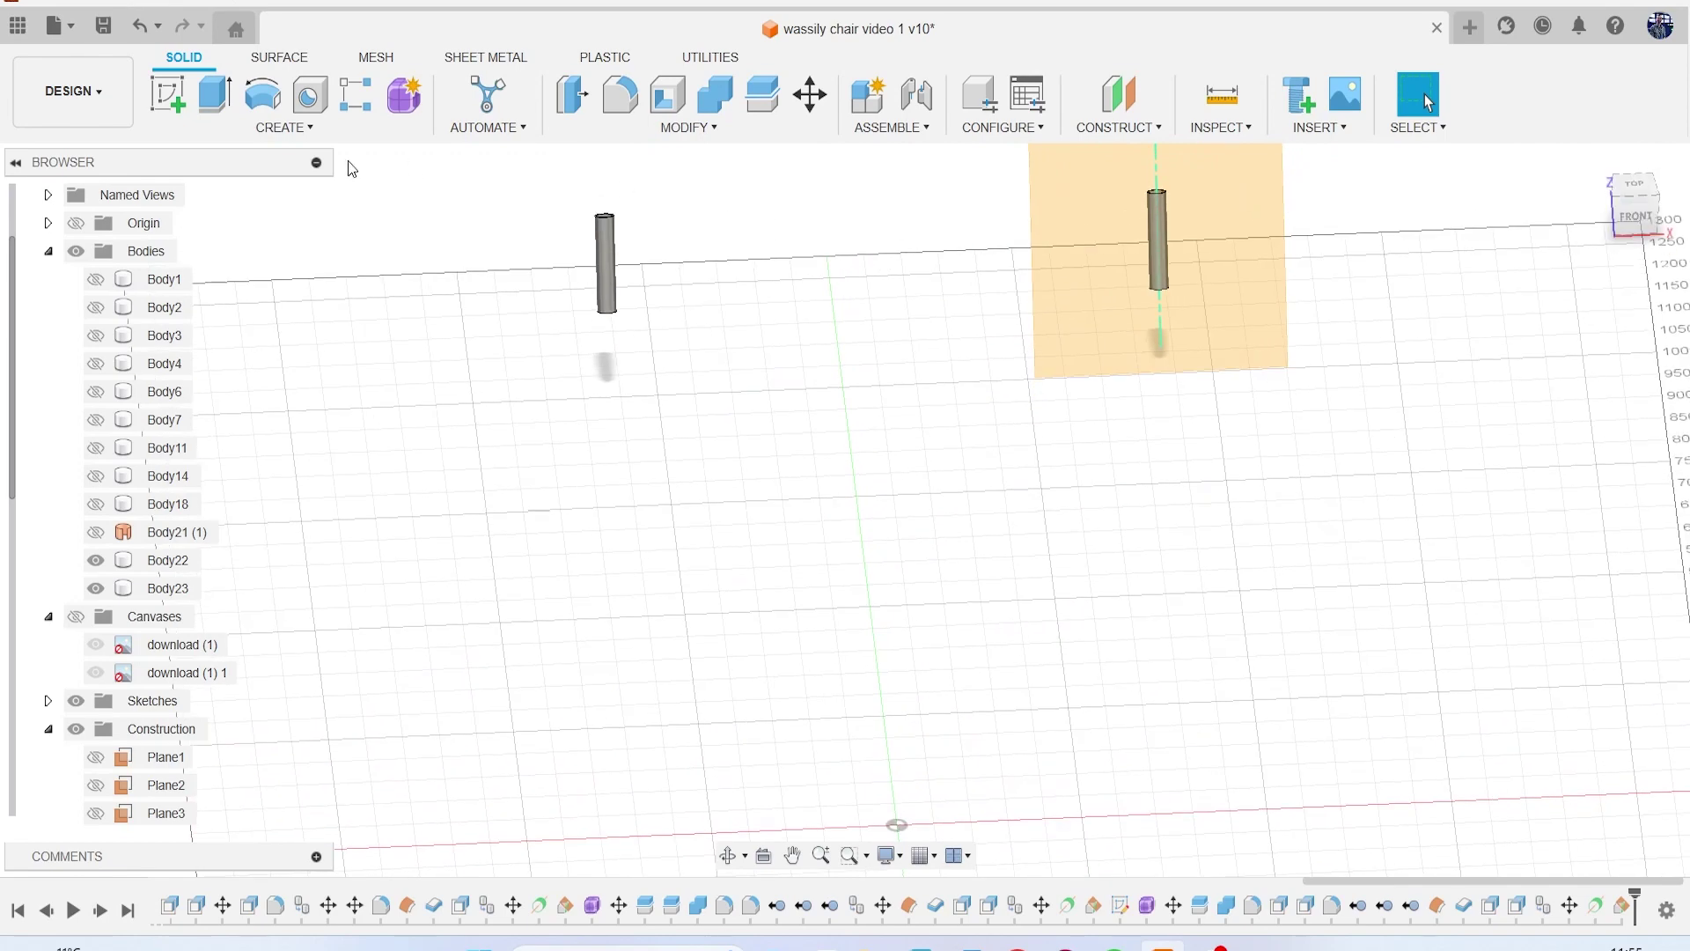
{"action": "left_click", "coordinate": [404, 94]}
{"action": "middle_click_drag", "start_coordinate": [817, 266], "coordinate": [725, 320]}
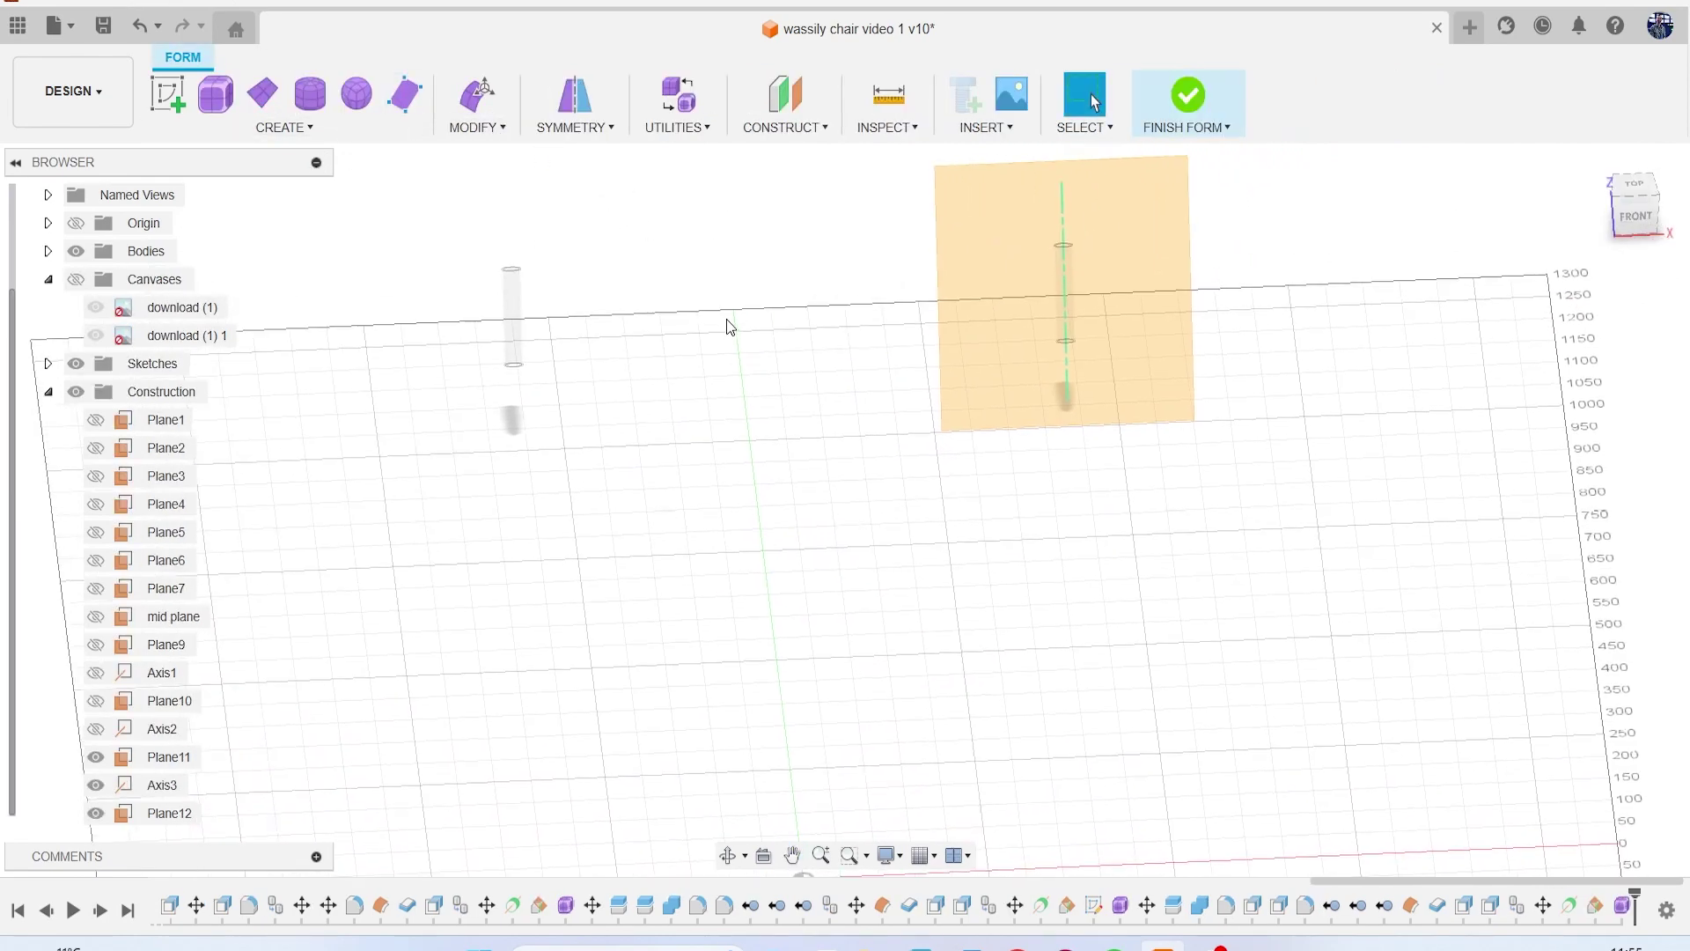
Step: Draw a two-point form plane of about 746.30 by 123.93 mm on the angled plane, from the right backrest sleeve to the left one
{"action": "left_click", "coordinate": [258, 98]}
{"action": "left_click", "coordinate": [969, 220]}
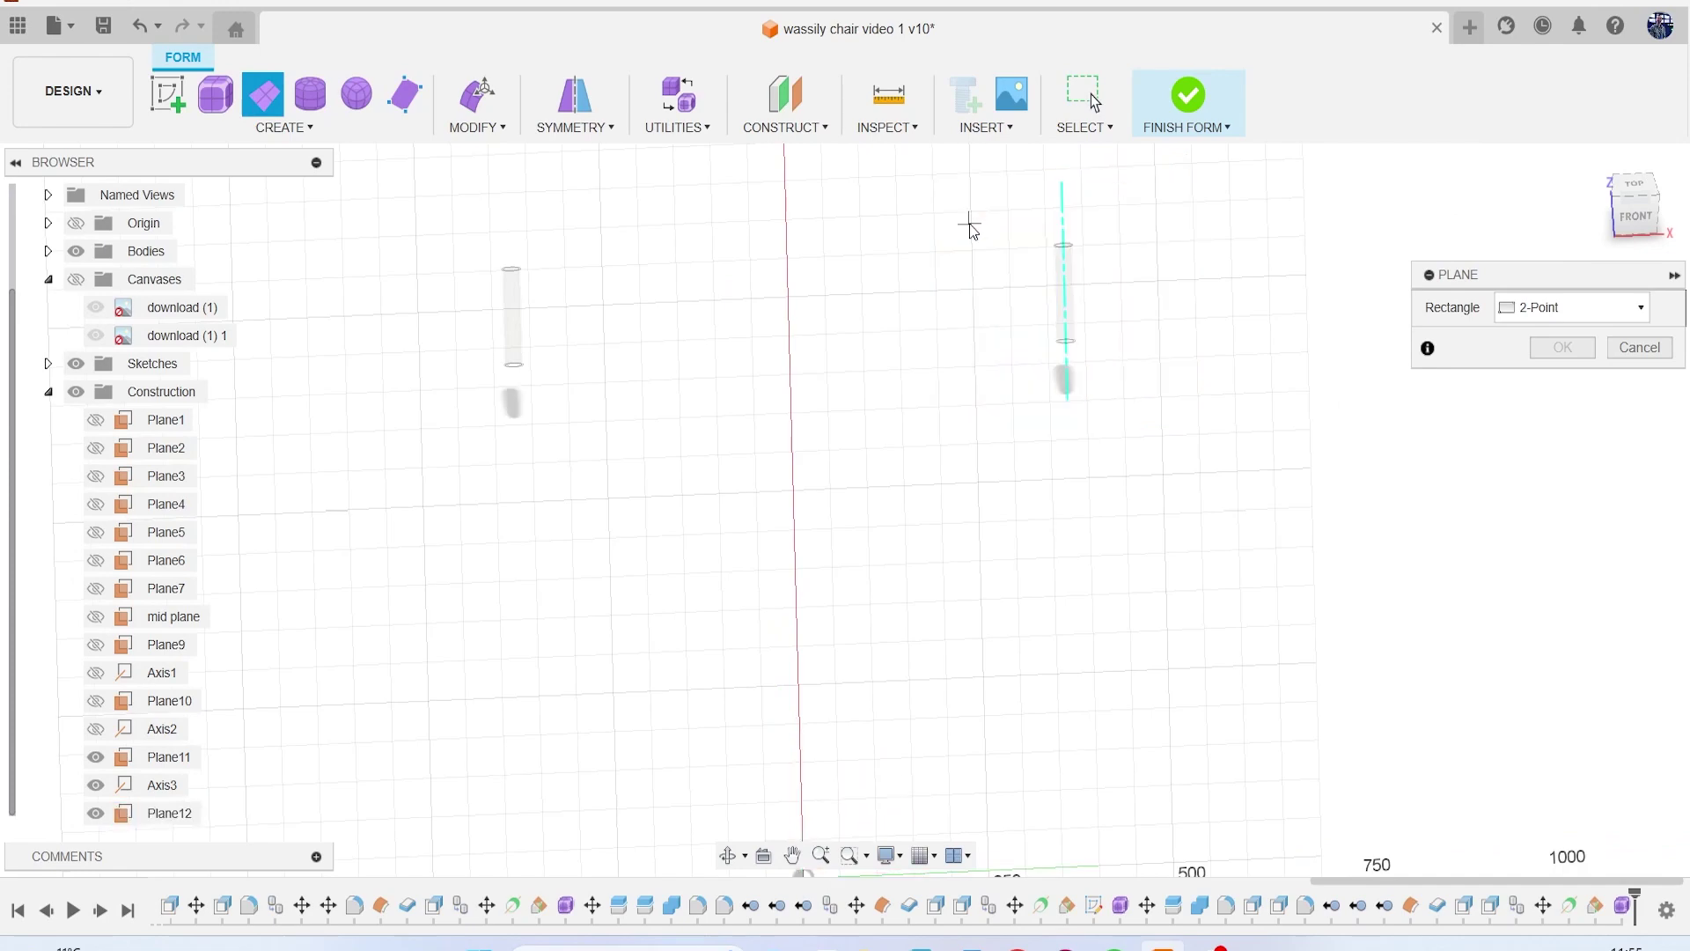
{"action": "left_click_drag", "start_coordinate": [1629, 227], "coordinate": [1618, 217]}
{"action": "scroll", "coordinate": [1107, 312], "scroll_direction": "up", "scroll_amount": 3}
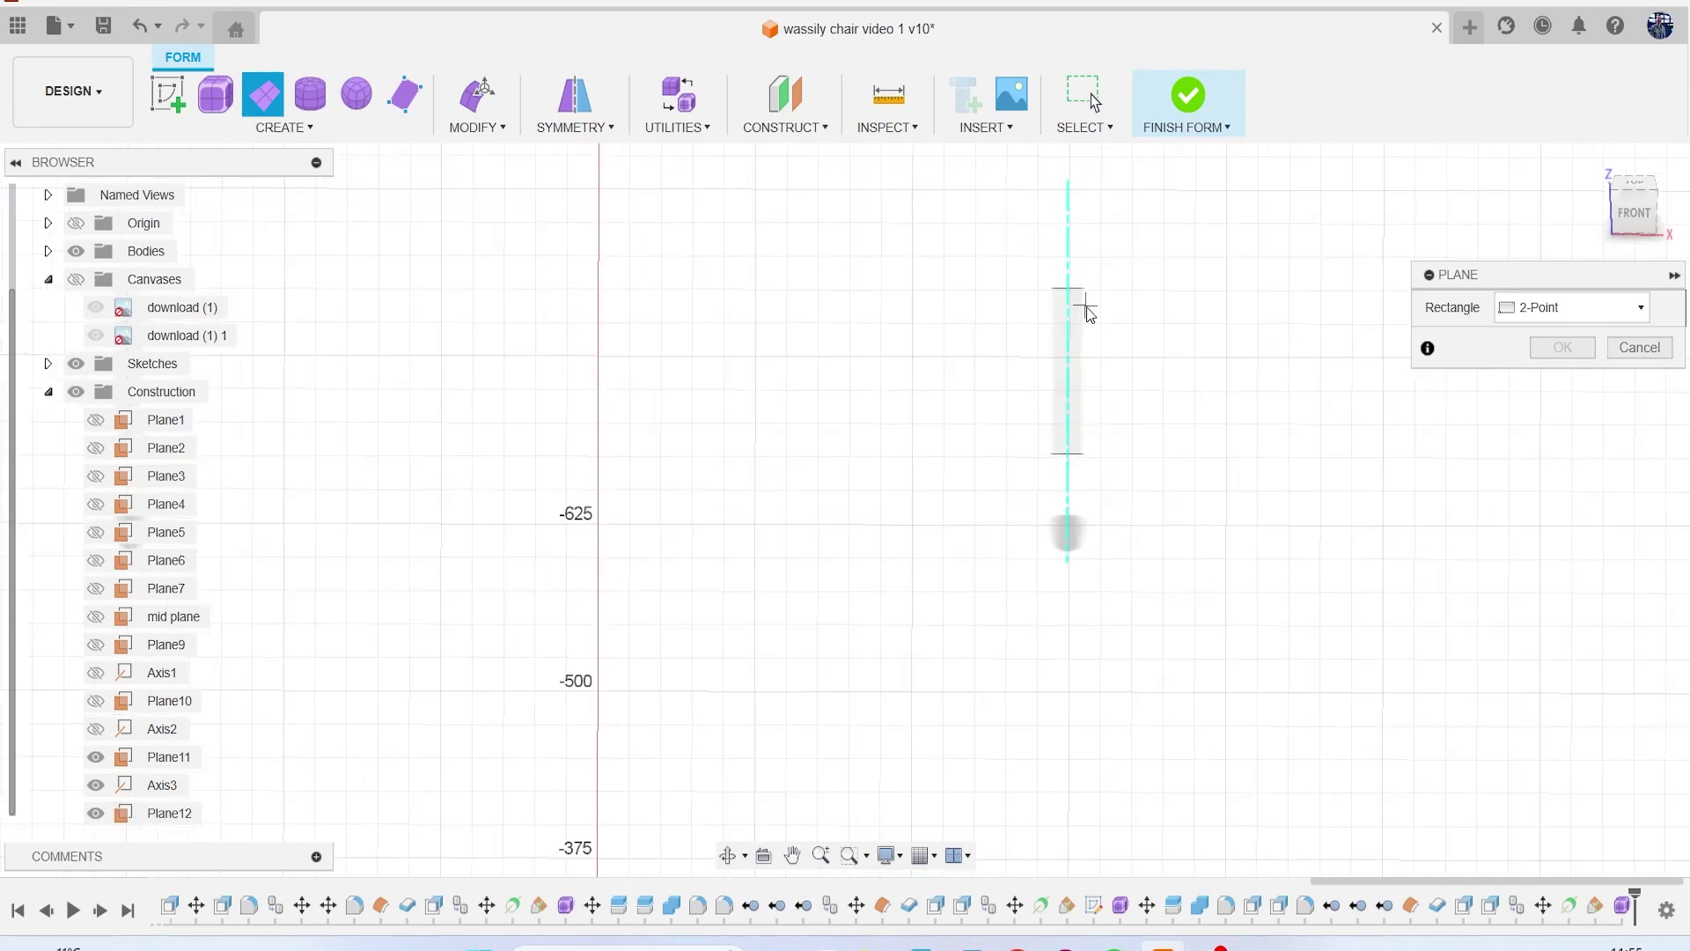
{"action": "scroll", "coordinate": [1089, 312], "scroll_direction": "up", "scroll_amount": 3}
{"action": "left_click", "coordinate": [1041, 262]}
{"action": "scroll", "coordinate": [1012, 369], "scroll_direction": "down", "scroll_amount": 6}
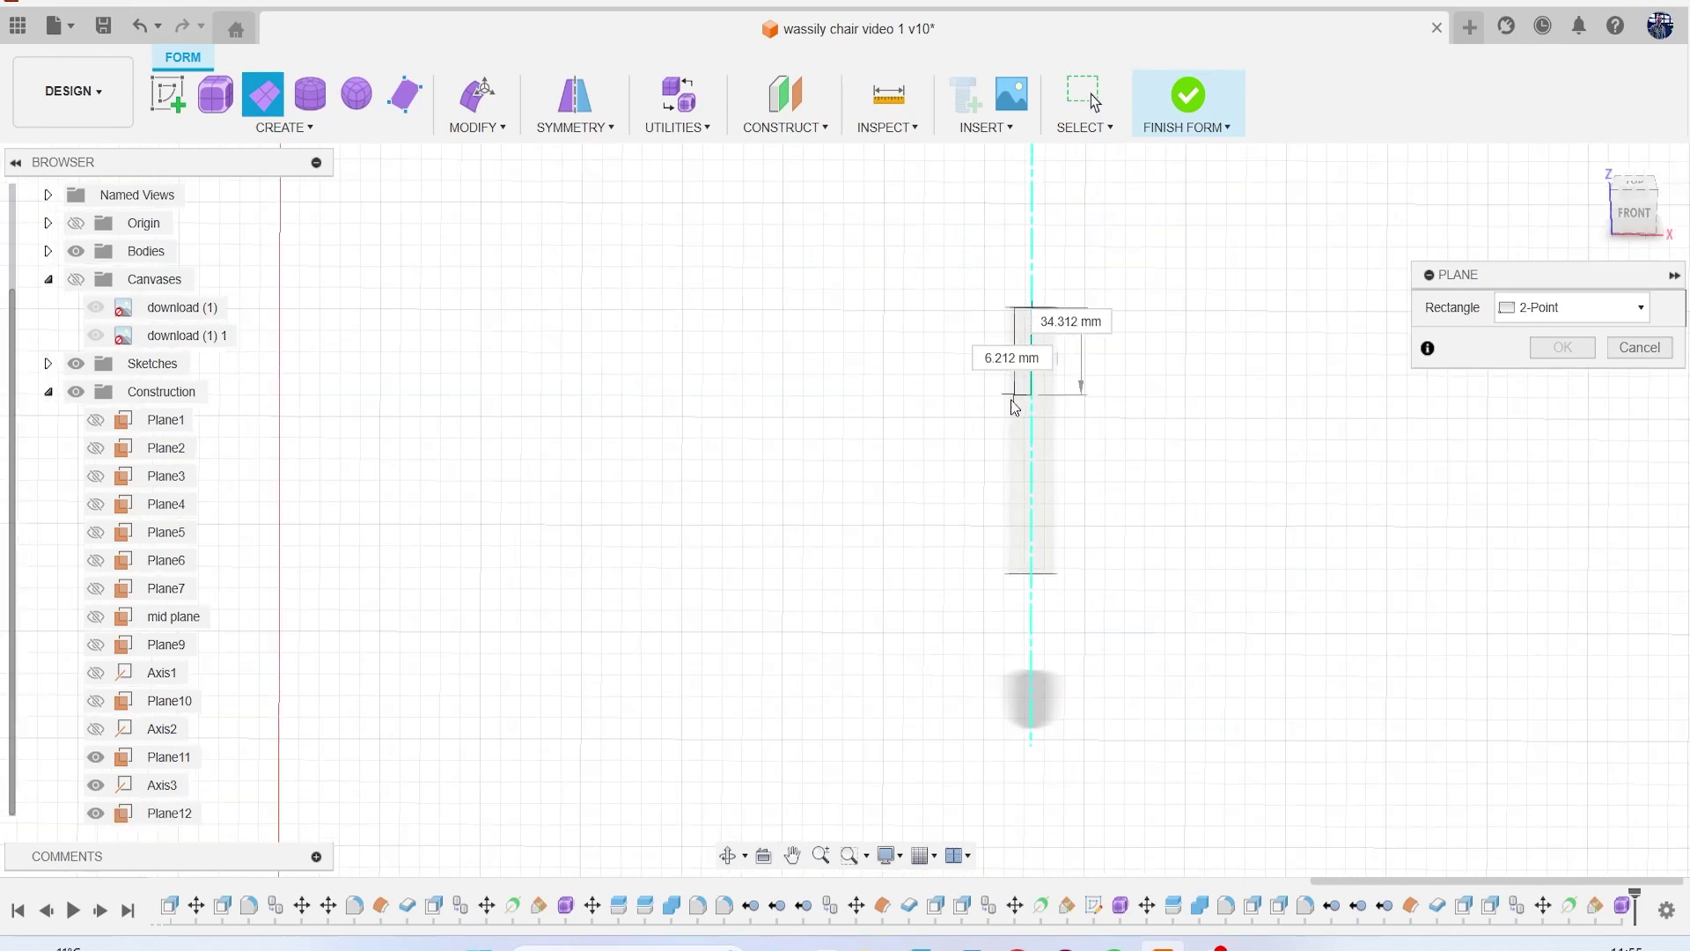
{"action": "middle_click_drag", "start_coordinate": [955, 434], "coordinate": [1313, 312]}
{"action": "scroll", "coordinate": [822, 338], "scroll_direction": "up", "scroll_amount": 3}
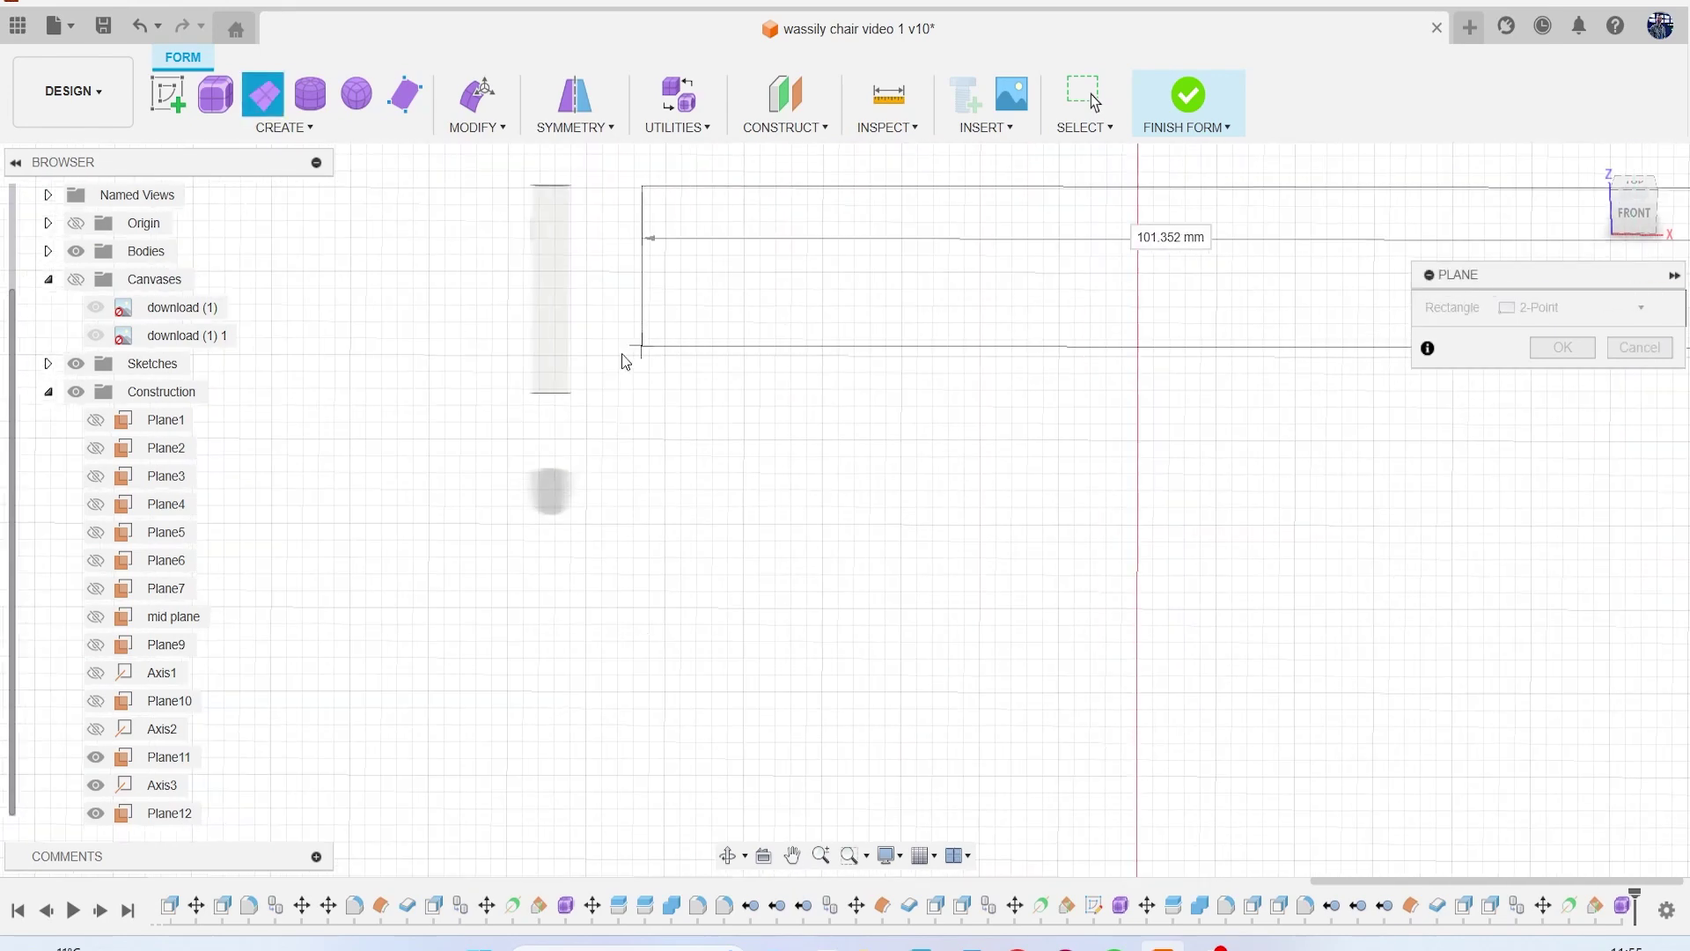
{"action": "scroll", "coordinate": [599, 361], "scroll_direction": "up", "scroll_amount": 3}
{"action": "left_click", "coordinate": [525, 415]}
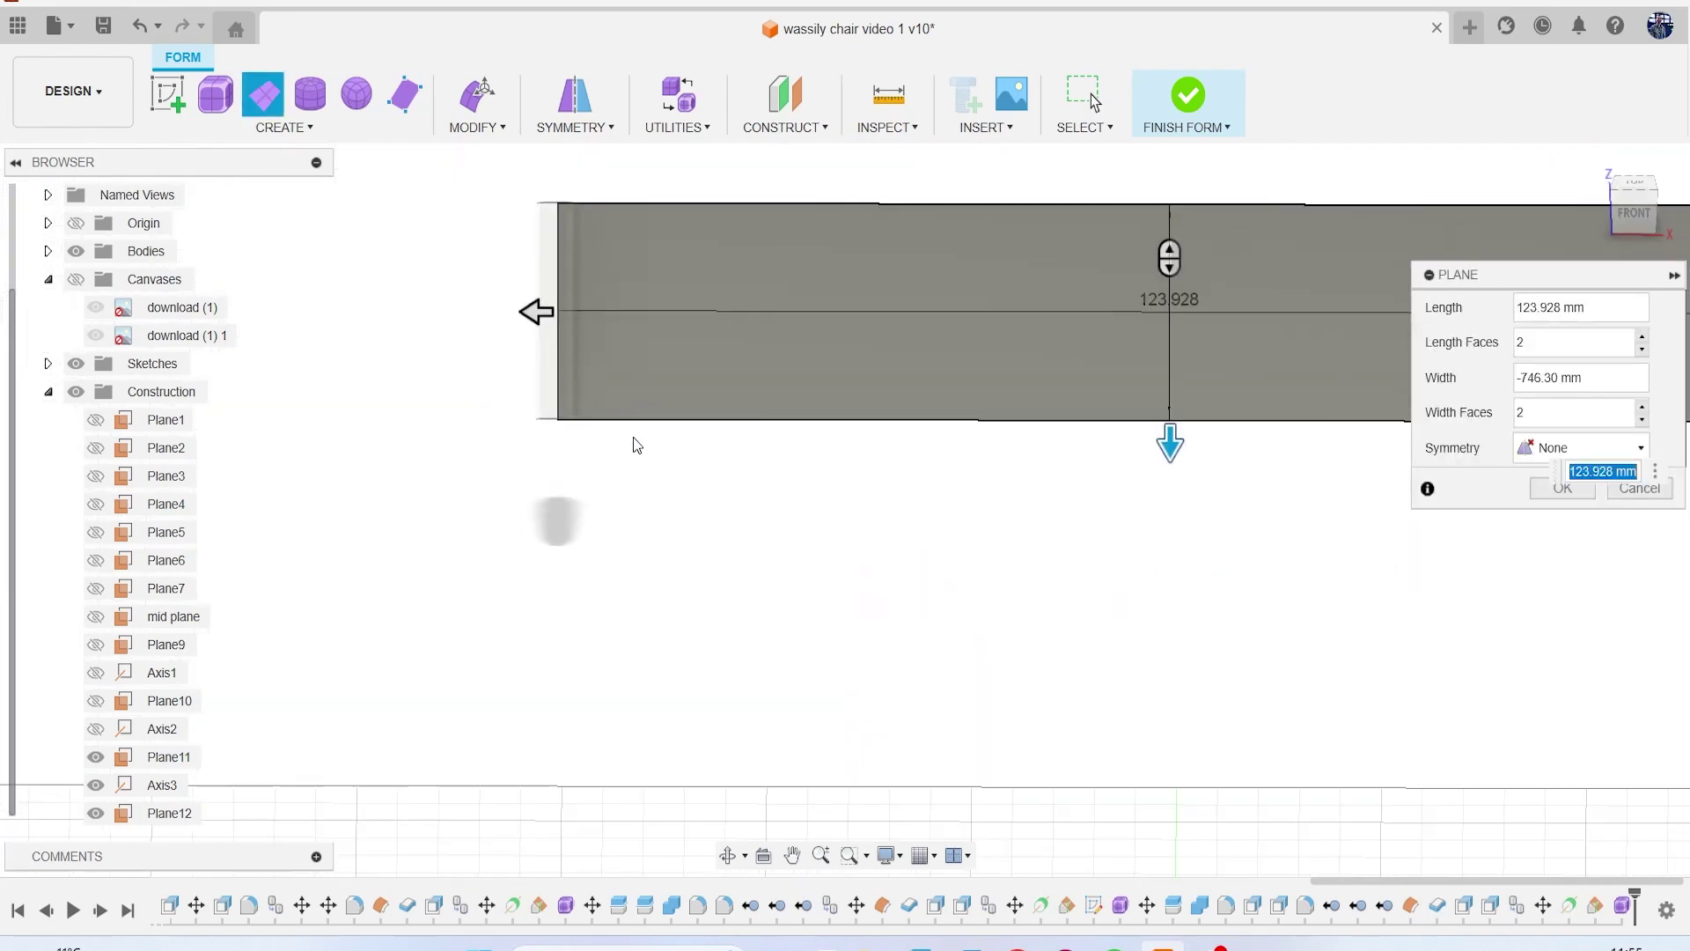
Step: Create the form plane with 2 length faces and 5 width faces, and undo its creation
{"action": "scroll", "coordinate": [843, 421], "scroll_direction": "down", "scroll_amount": 2}
{"action": "middle_click_drag", "start_coordinate": [1013, 264], "coordinate": [1321, 352], "text": "shift"}
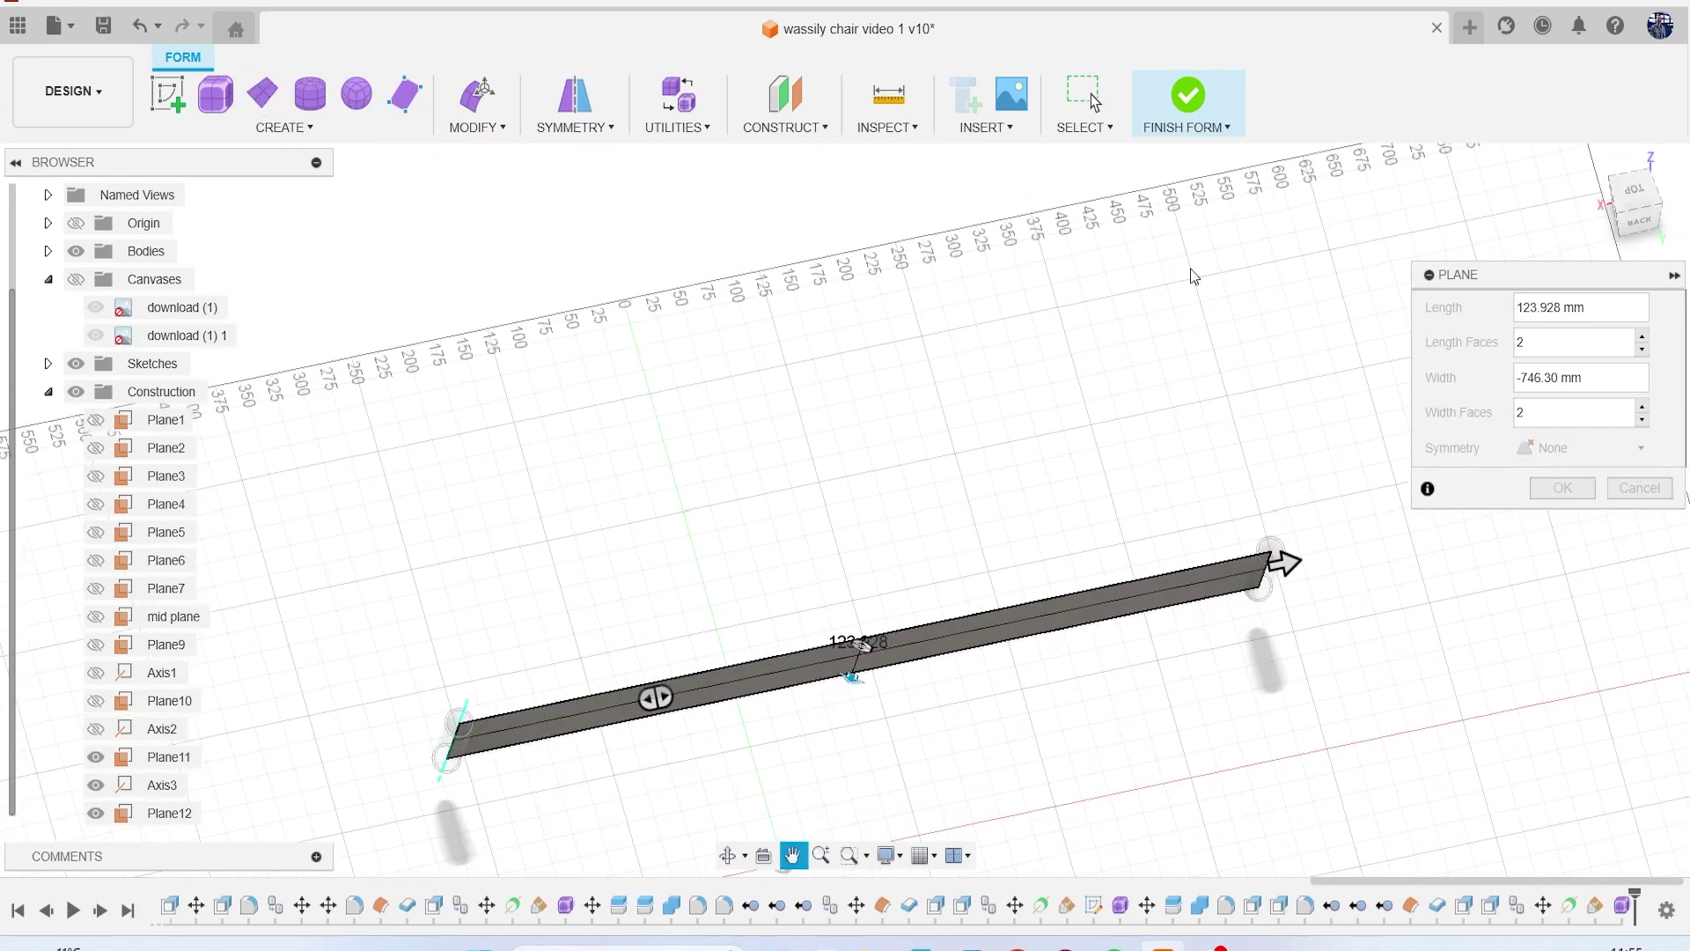
{"action": "left_click_drag", "start_coordinate": [1640, 220], "coordinate": [1625, 236]}
{"action": "middle_click_drag", "start_coordinate": [842, 705], "coordinate": [1555, 312], "text": "shift"}
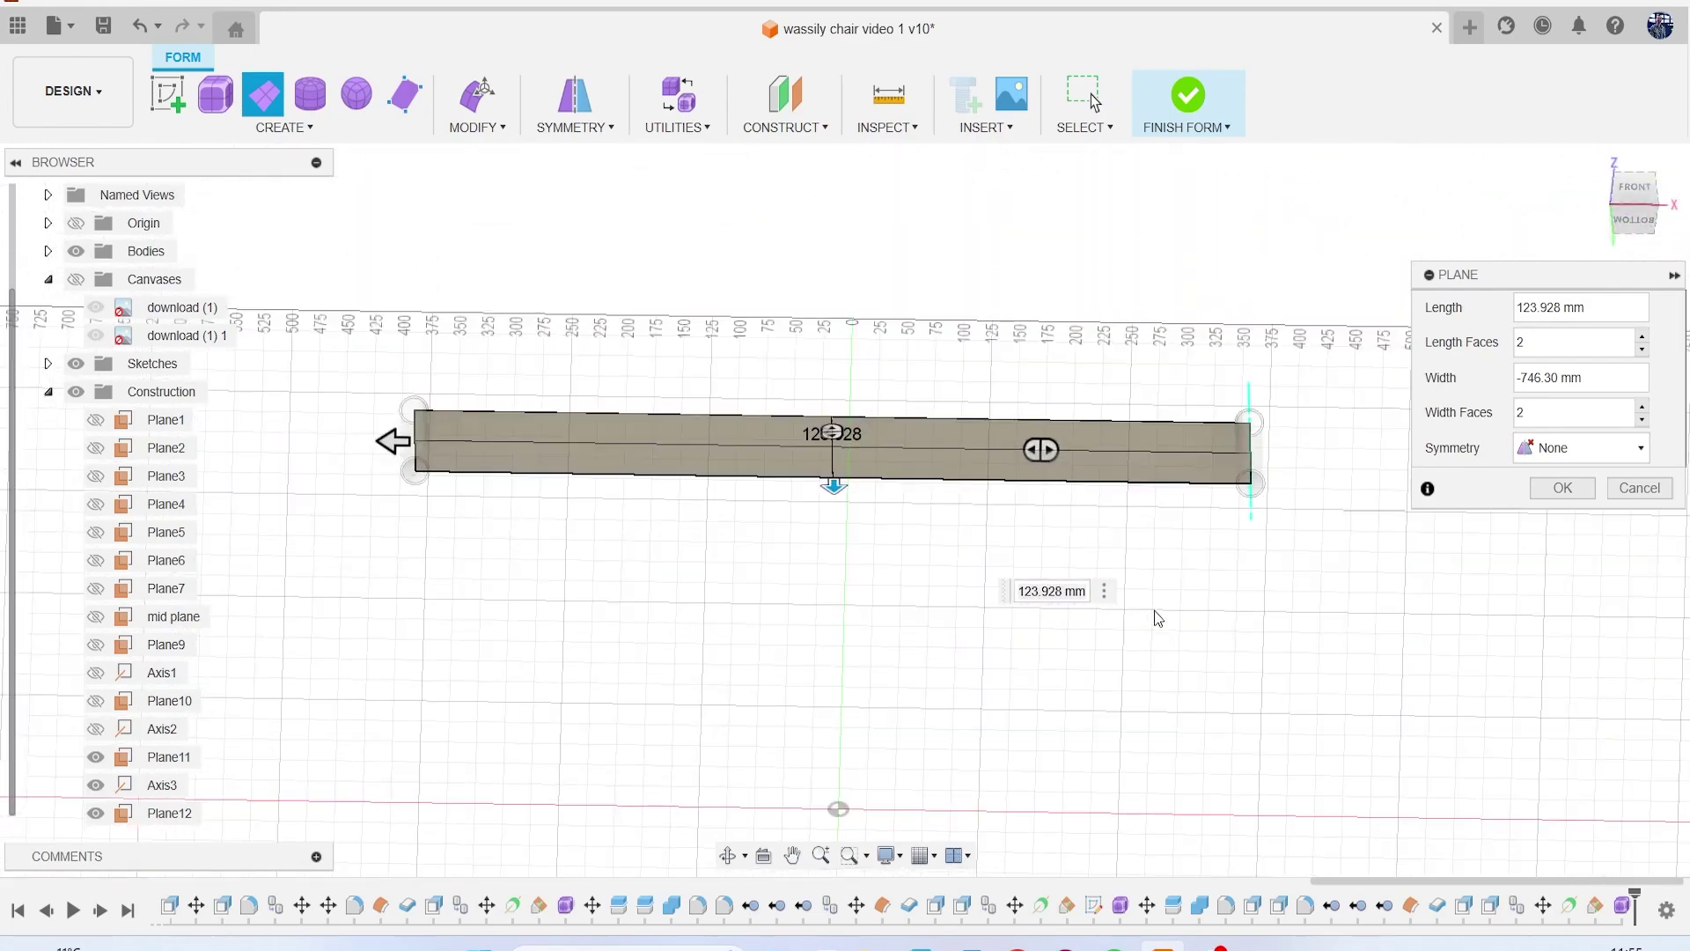
{"action": "left_click", "coordinate": [1643, 337]}
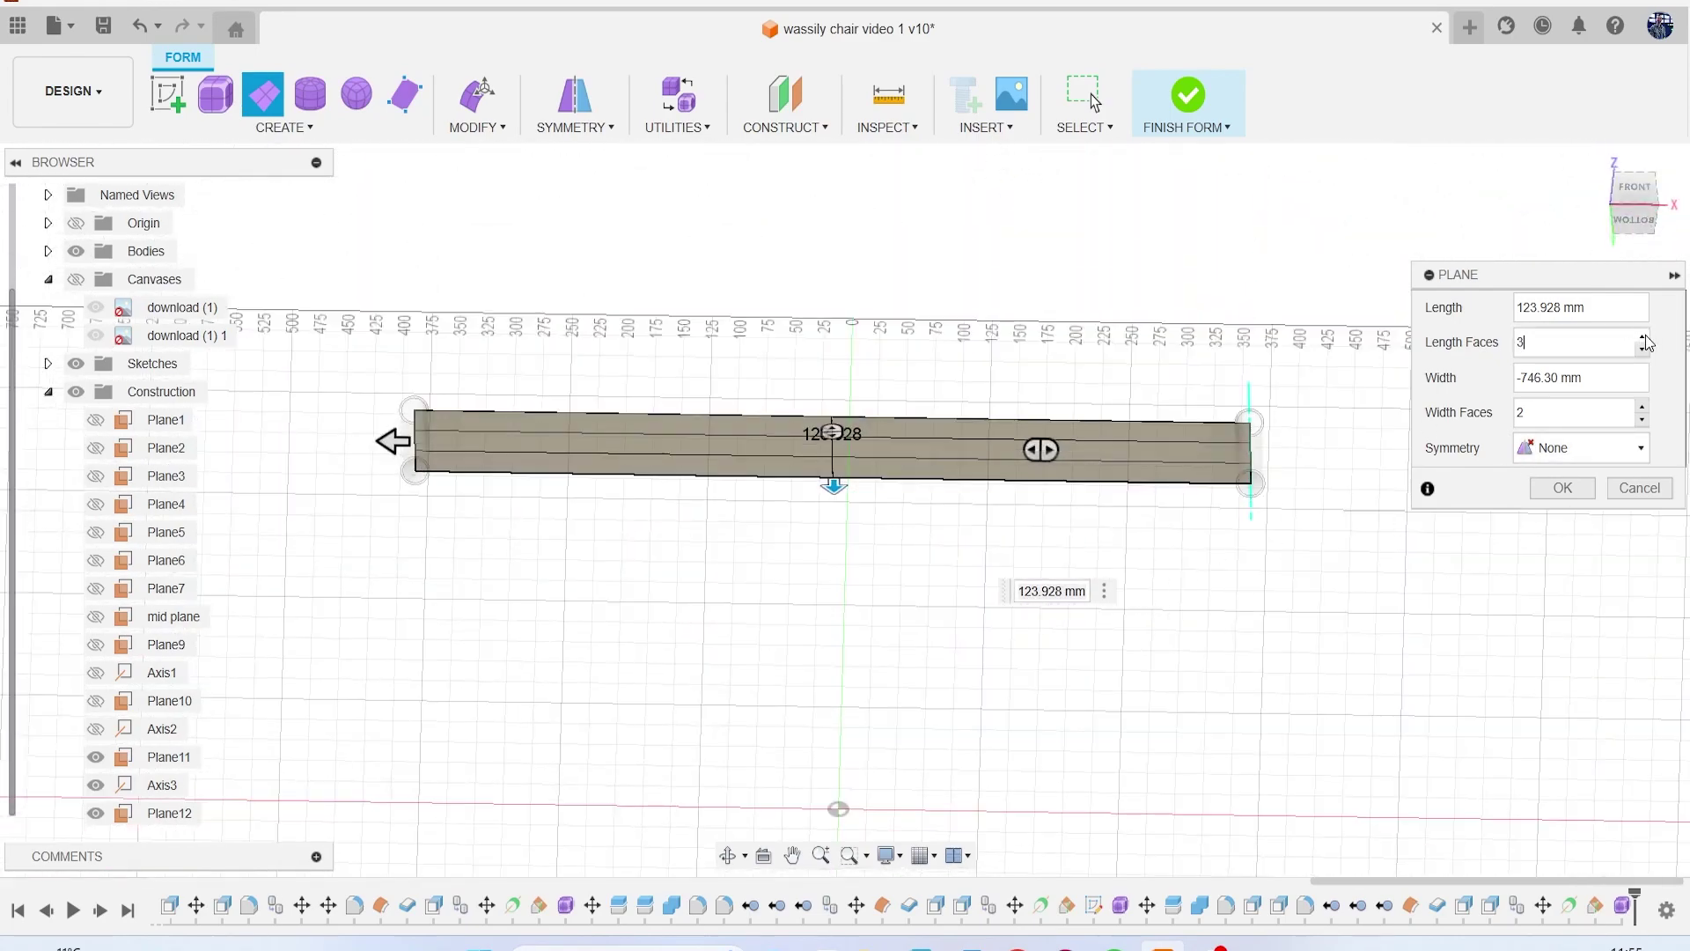
{"action": "left_click", "coordinate": [1643, 350]}
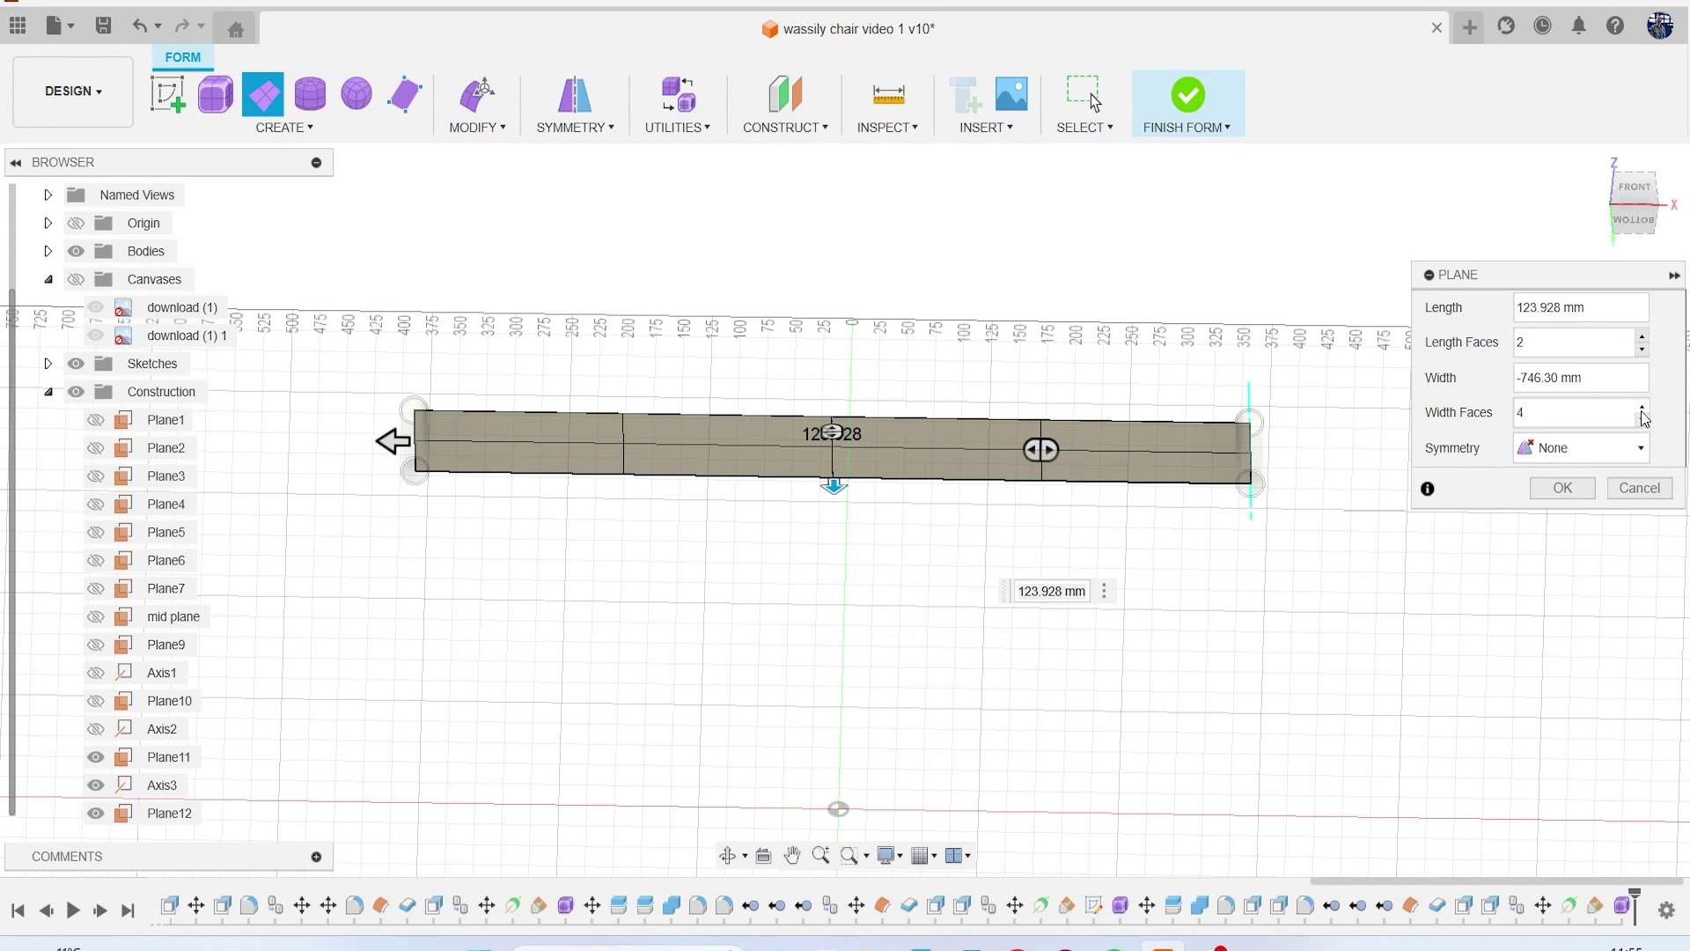
{"action": "left_click", "coordinate": [1563, 488]}
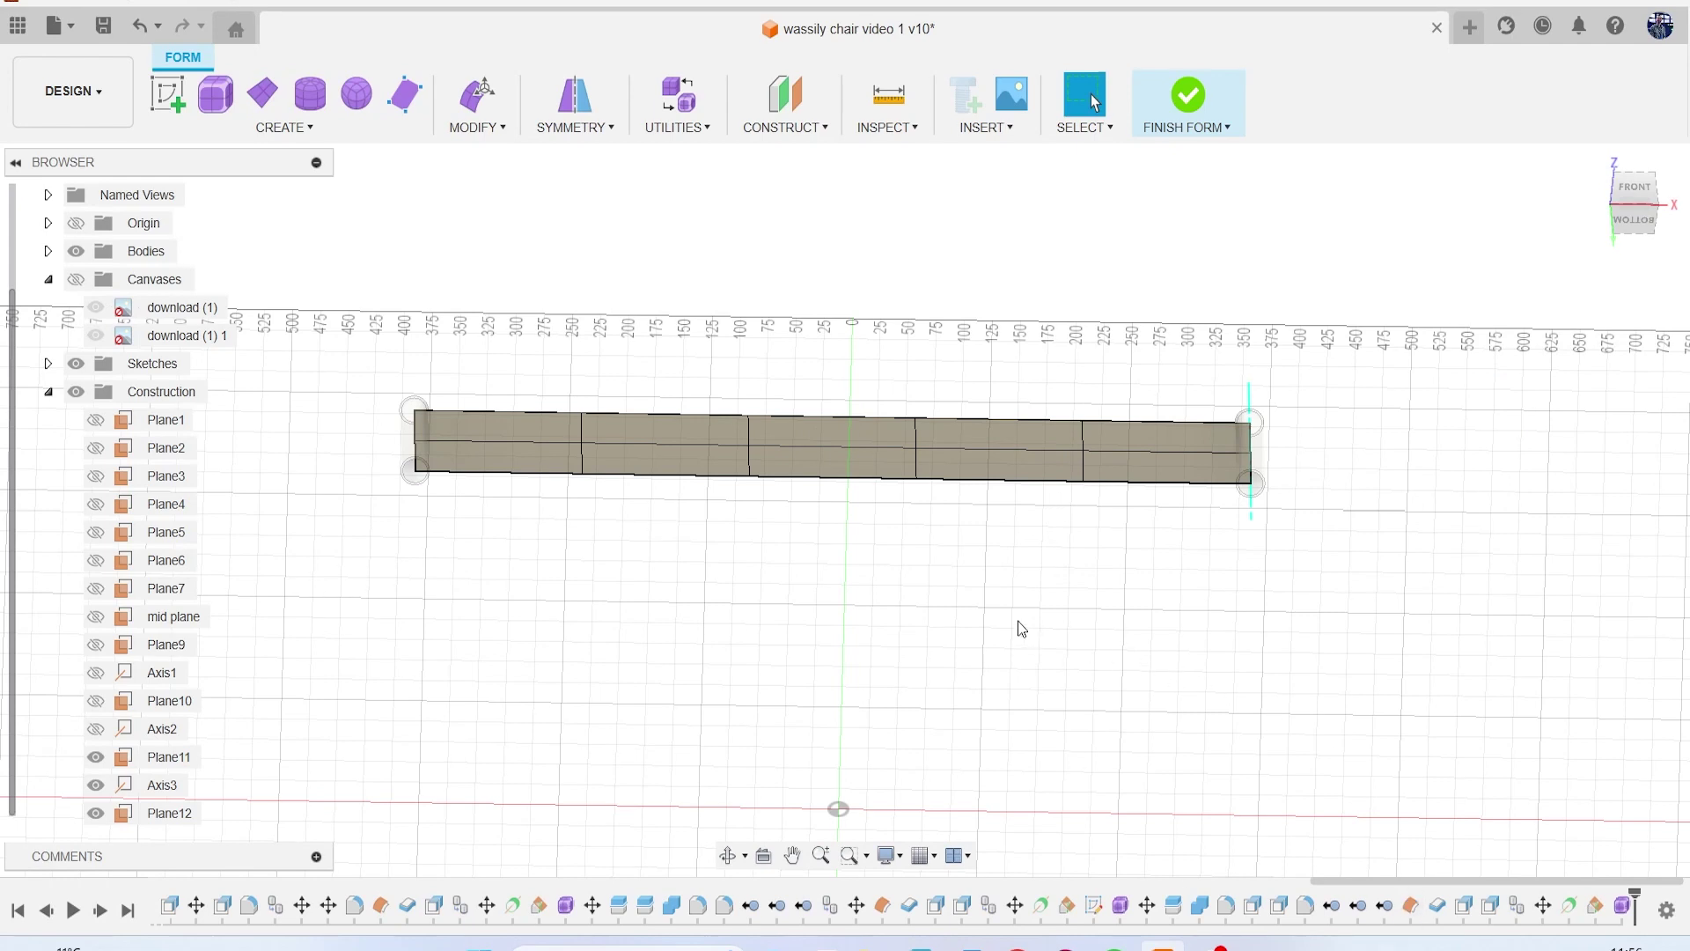
{"action": "key", "text": "ctrl+z"}
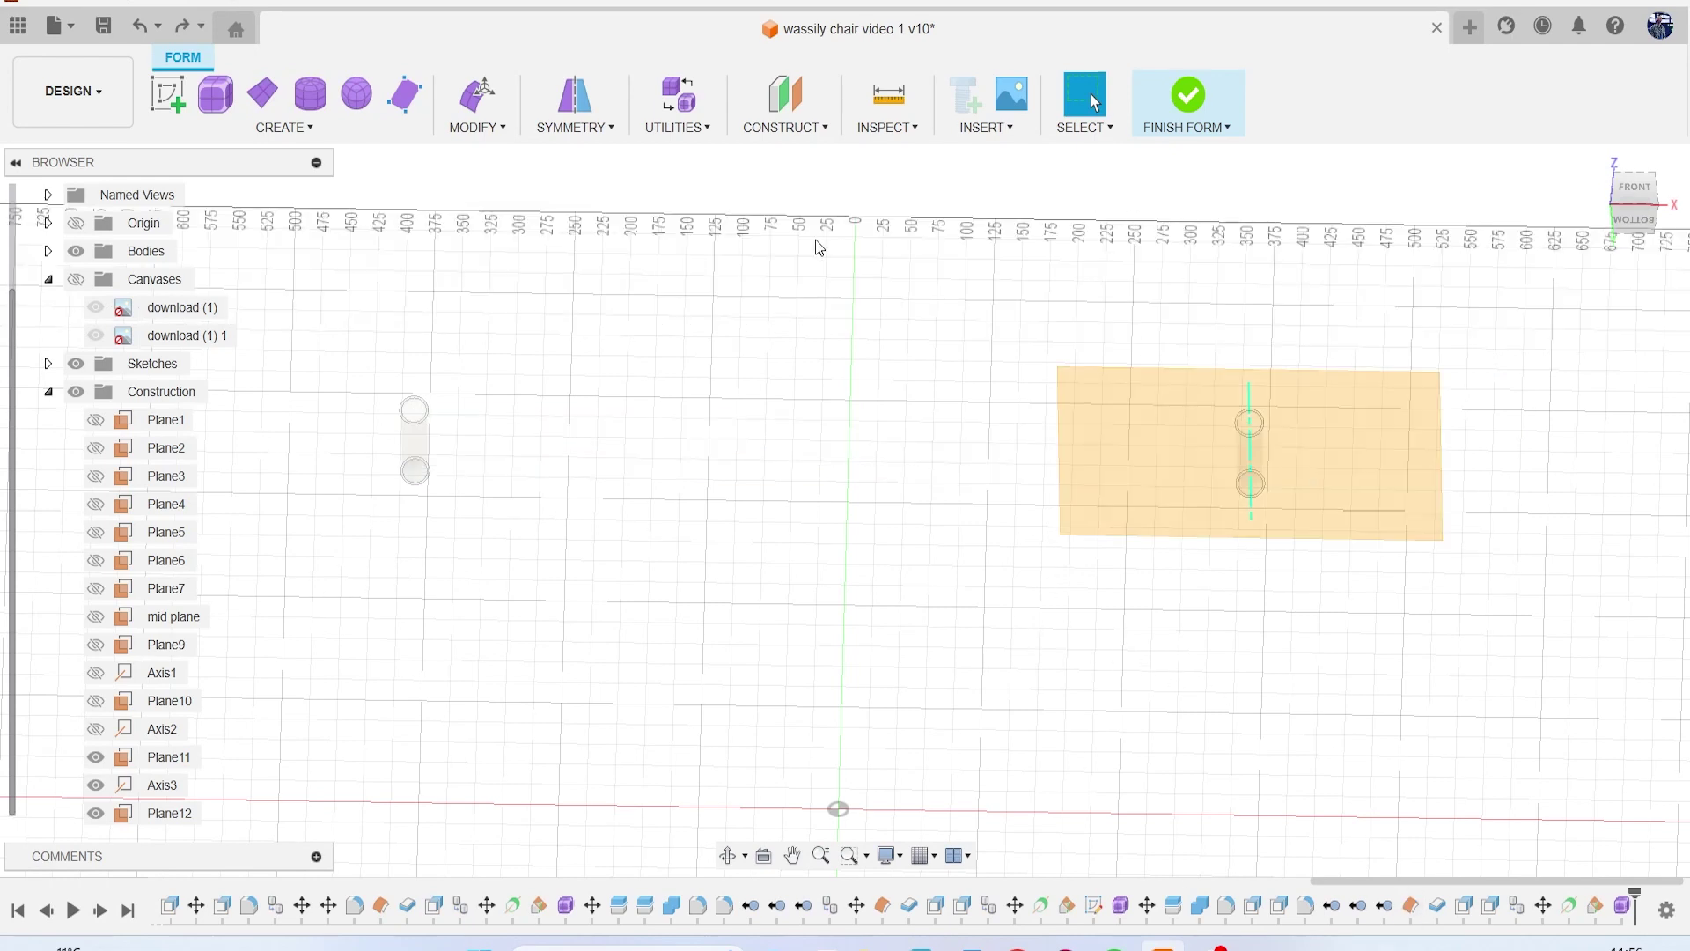
Step: Draw a two-point form plane of about 745.42 by 122.22 mm from the right sleeve's top centre to the left sleeve's bottom centre
{"action": "left_click", "coordinate": [261, 105]}
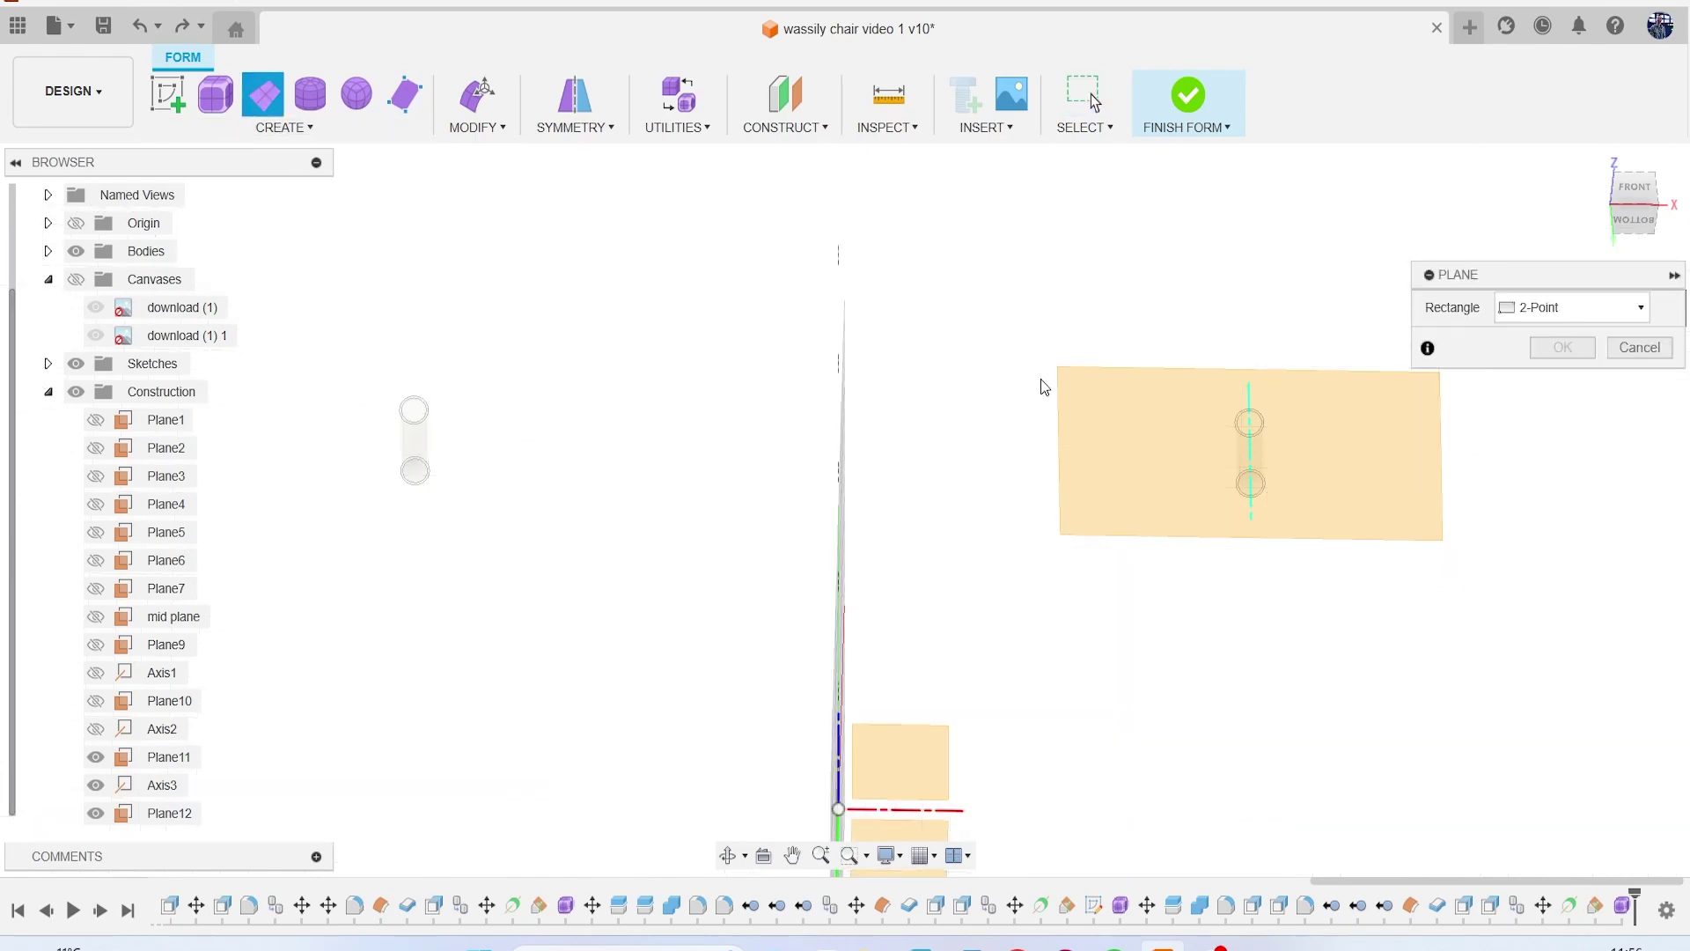
{"action": "left_click", "coordinate": [1074, 396]}
{"action": "left_click", "coordinate": [1631, 196]}
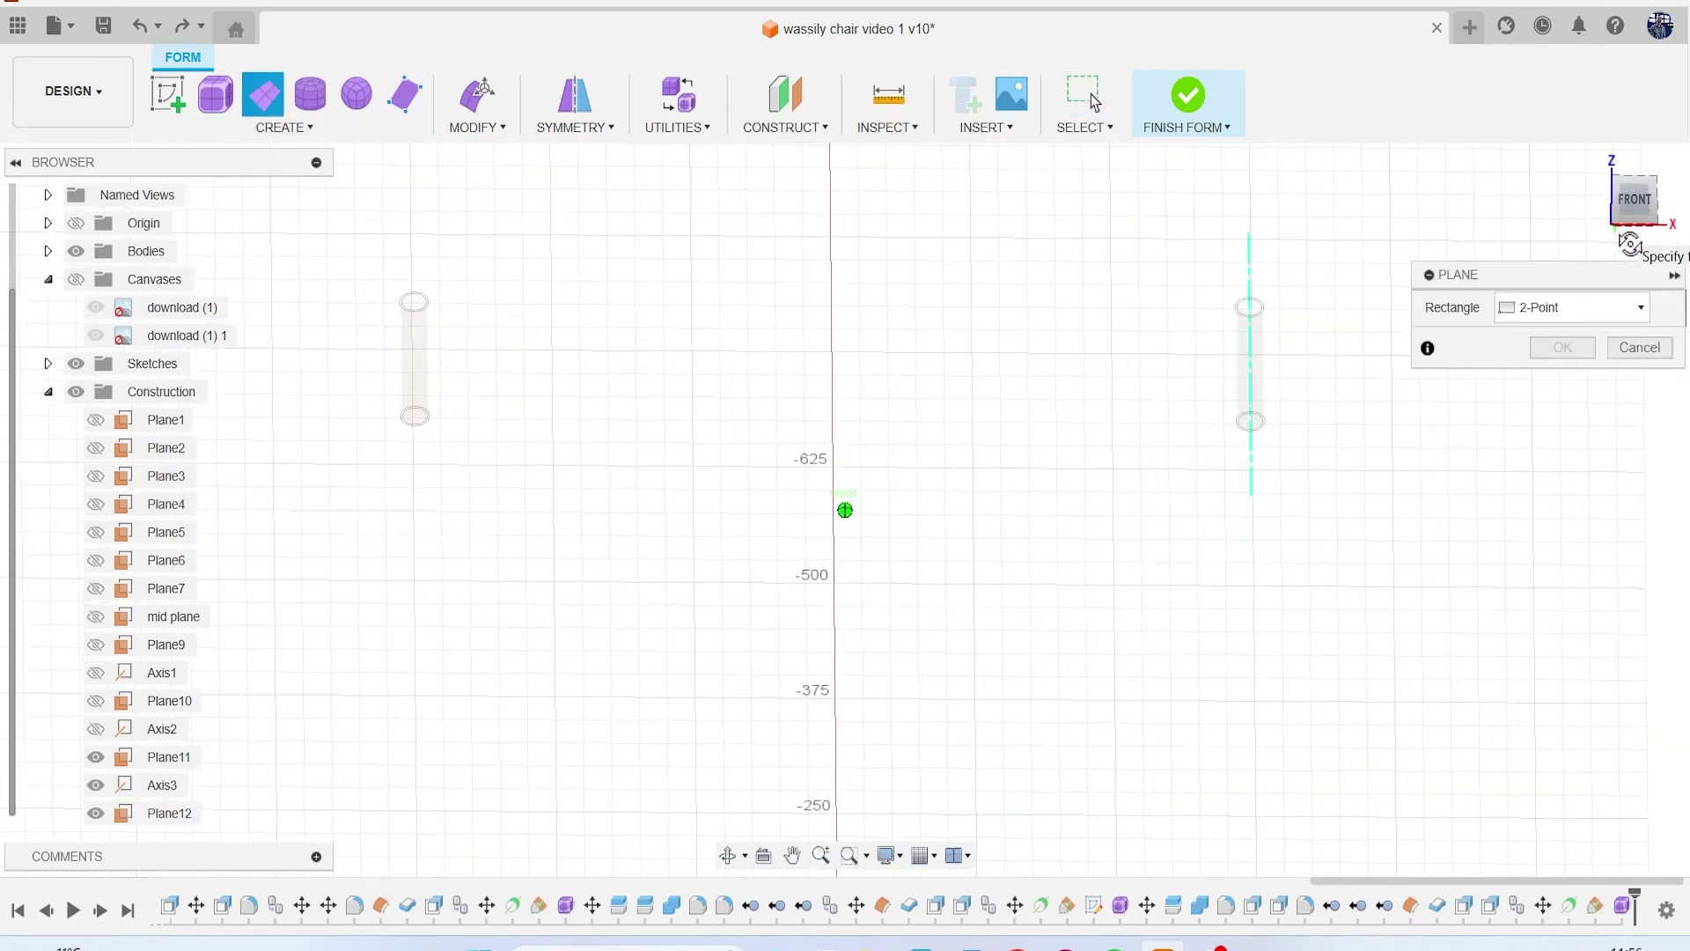
{"action": "scroll", "coordinate": [435, 277], "scroll_direction": "up", "scroll_amount": 3}
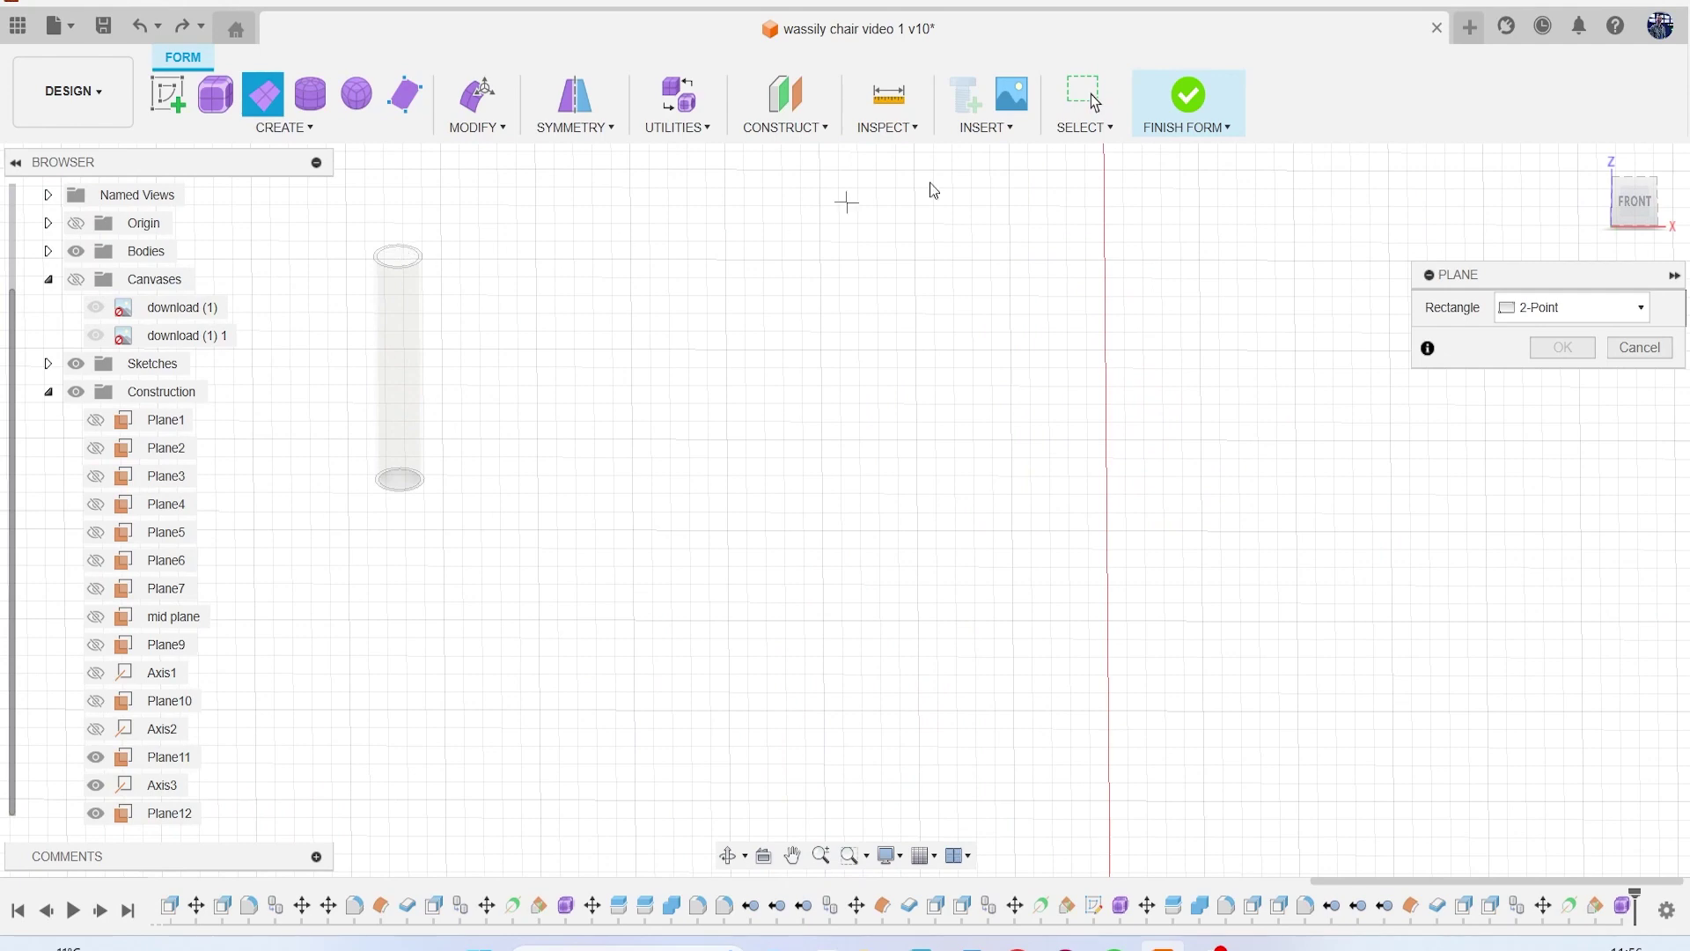
{"action": "left_click_drag", "start_coordinate": [1627, 201], "coordinate": [1630, 214]}
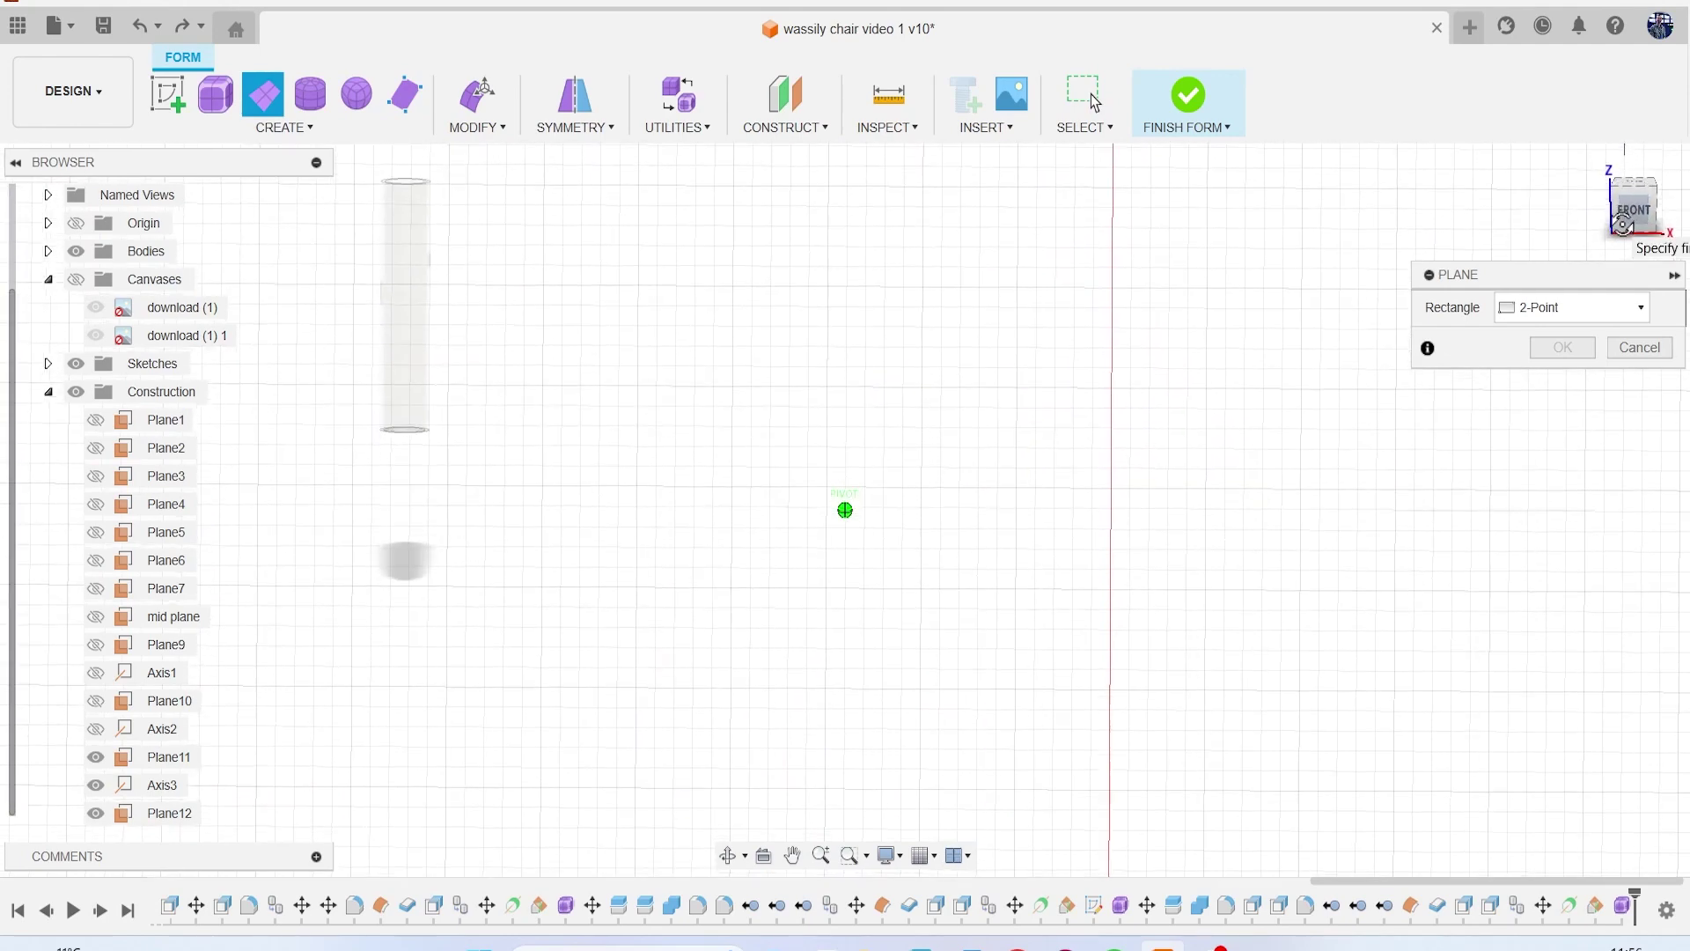
{"action": "middle_click_drag", "start_coordinate": [777, 328], "coordinate": [887, 464]}
{"action": "scroll", "coordinate": [507, 402], "scroll_direction": "up", "scroll_amount": 3}
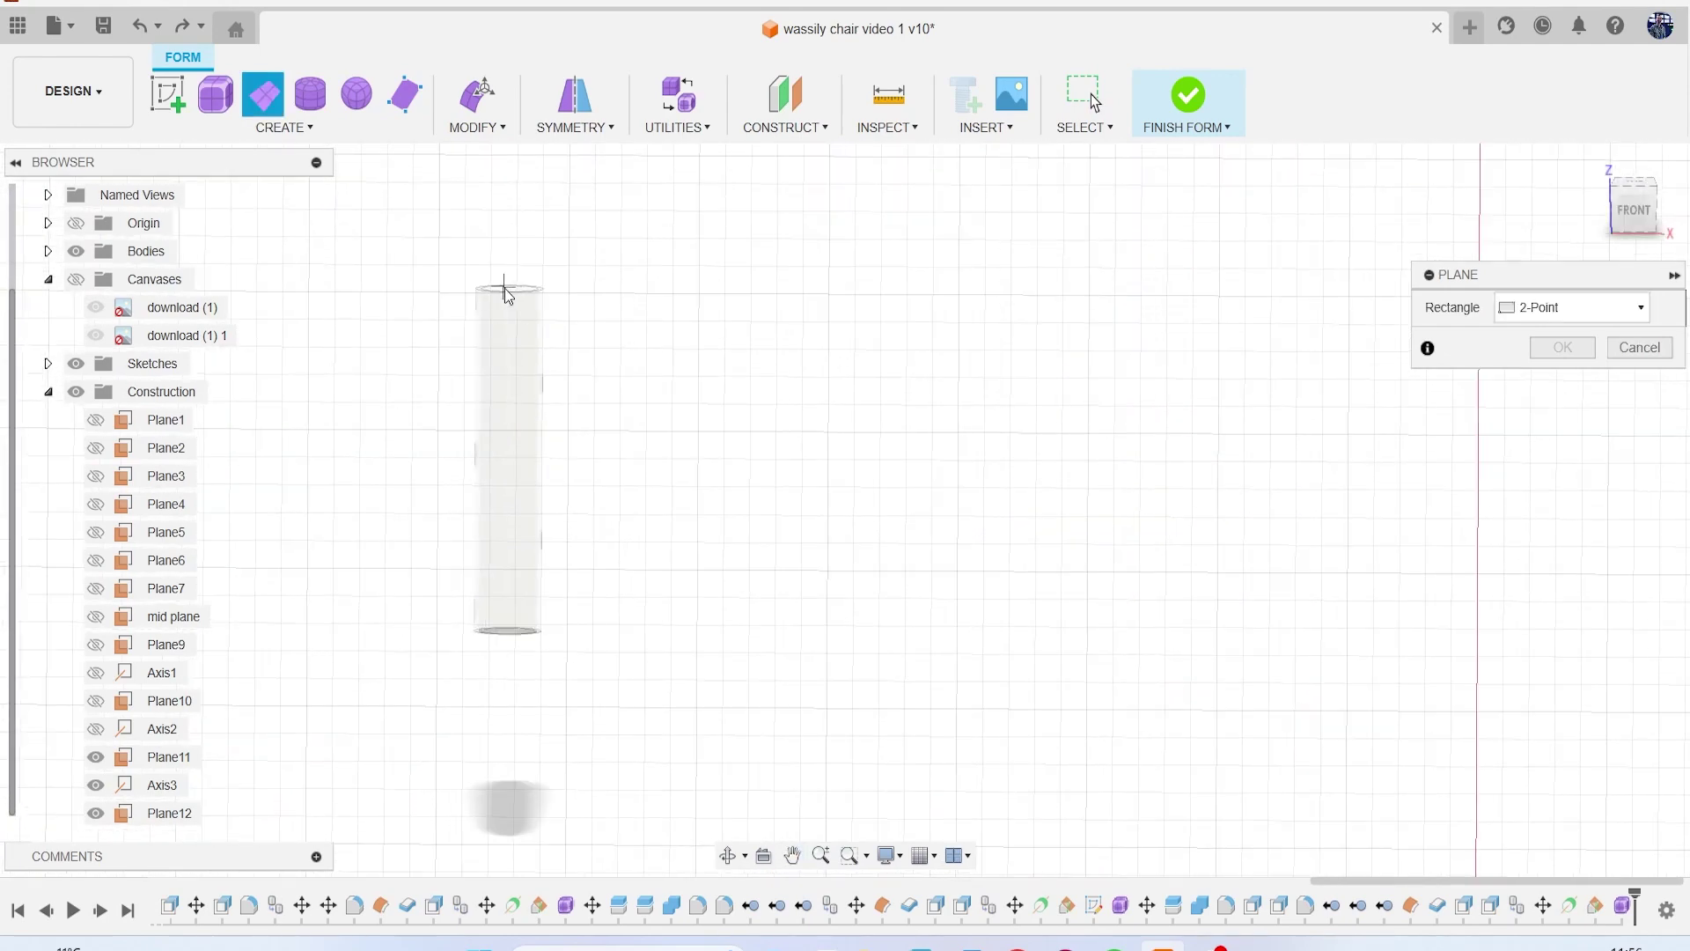
{"action": "scroll", "coordinate": [581, 343], "scroll_direction": "down", "scroll_amount": 5}
{"action": "middle_click_drag", "start_coordinate": [1453, 299], "coordinate": [1189, 309]}
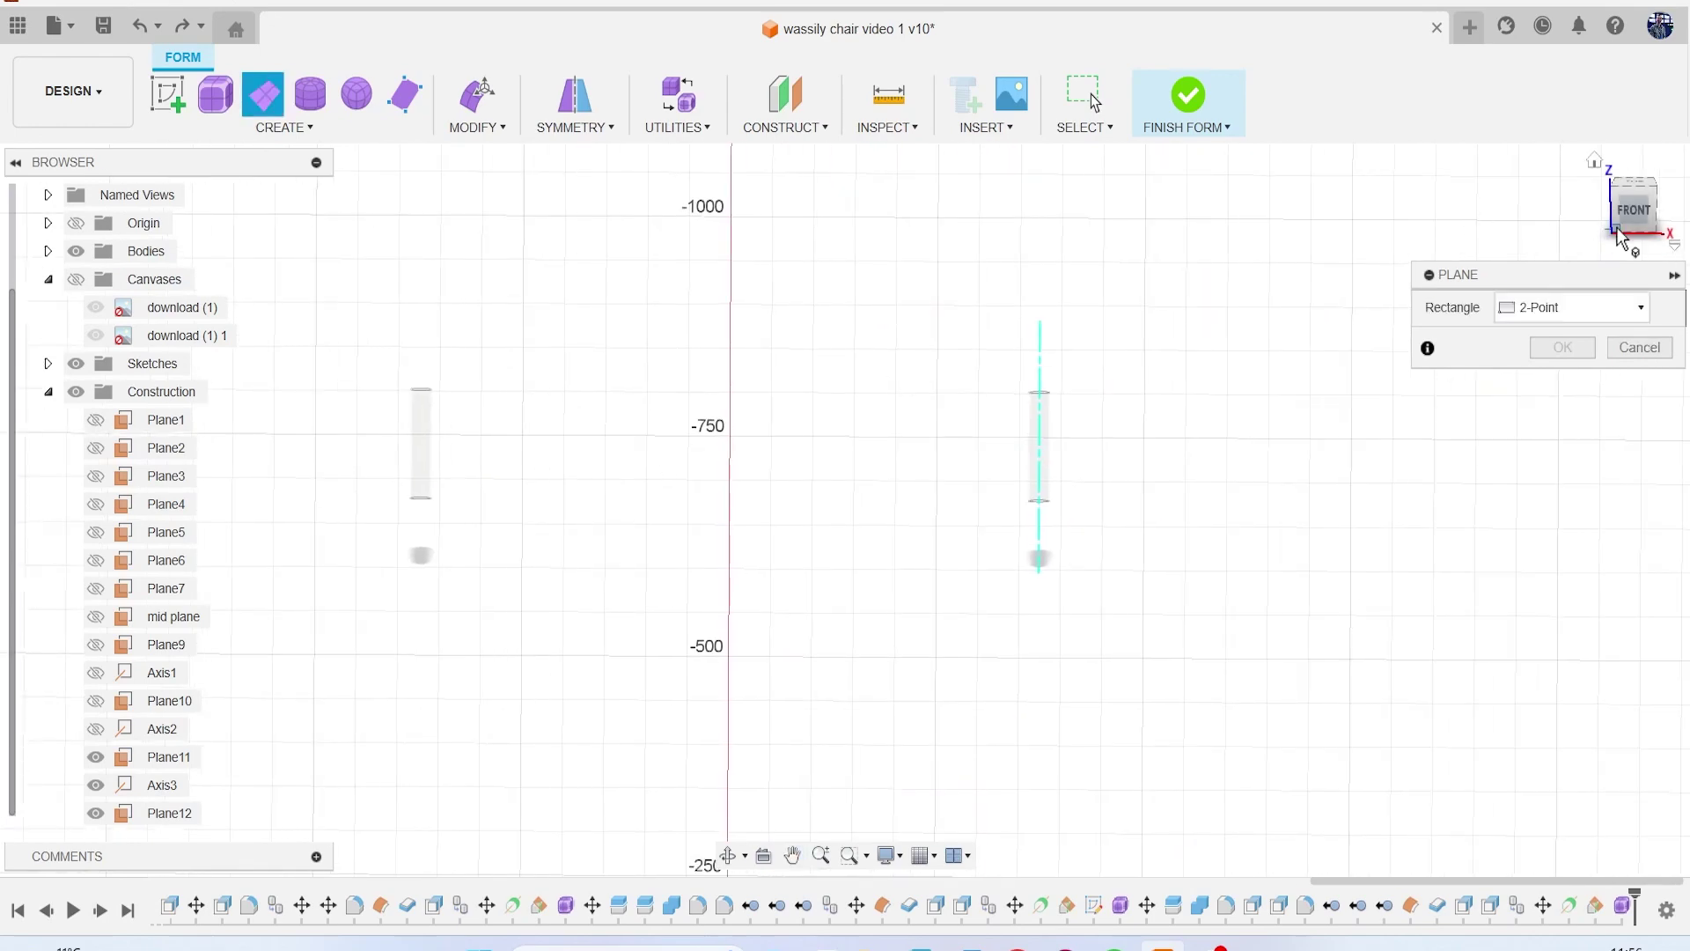
{"action": "scroll", "coordinate": [1060, 415], "scroll_direction": "up", "scroll_amount": 5}
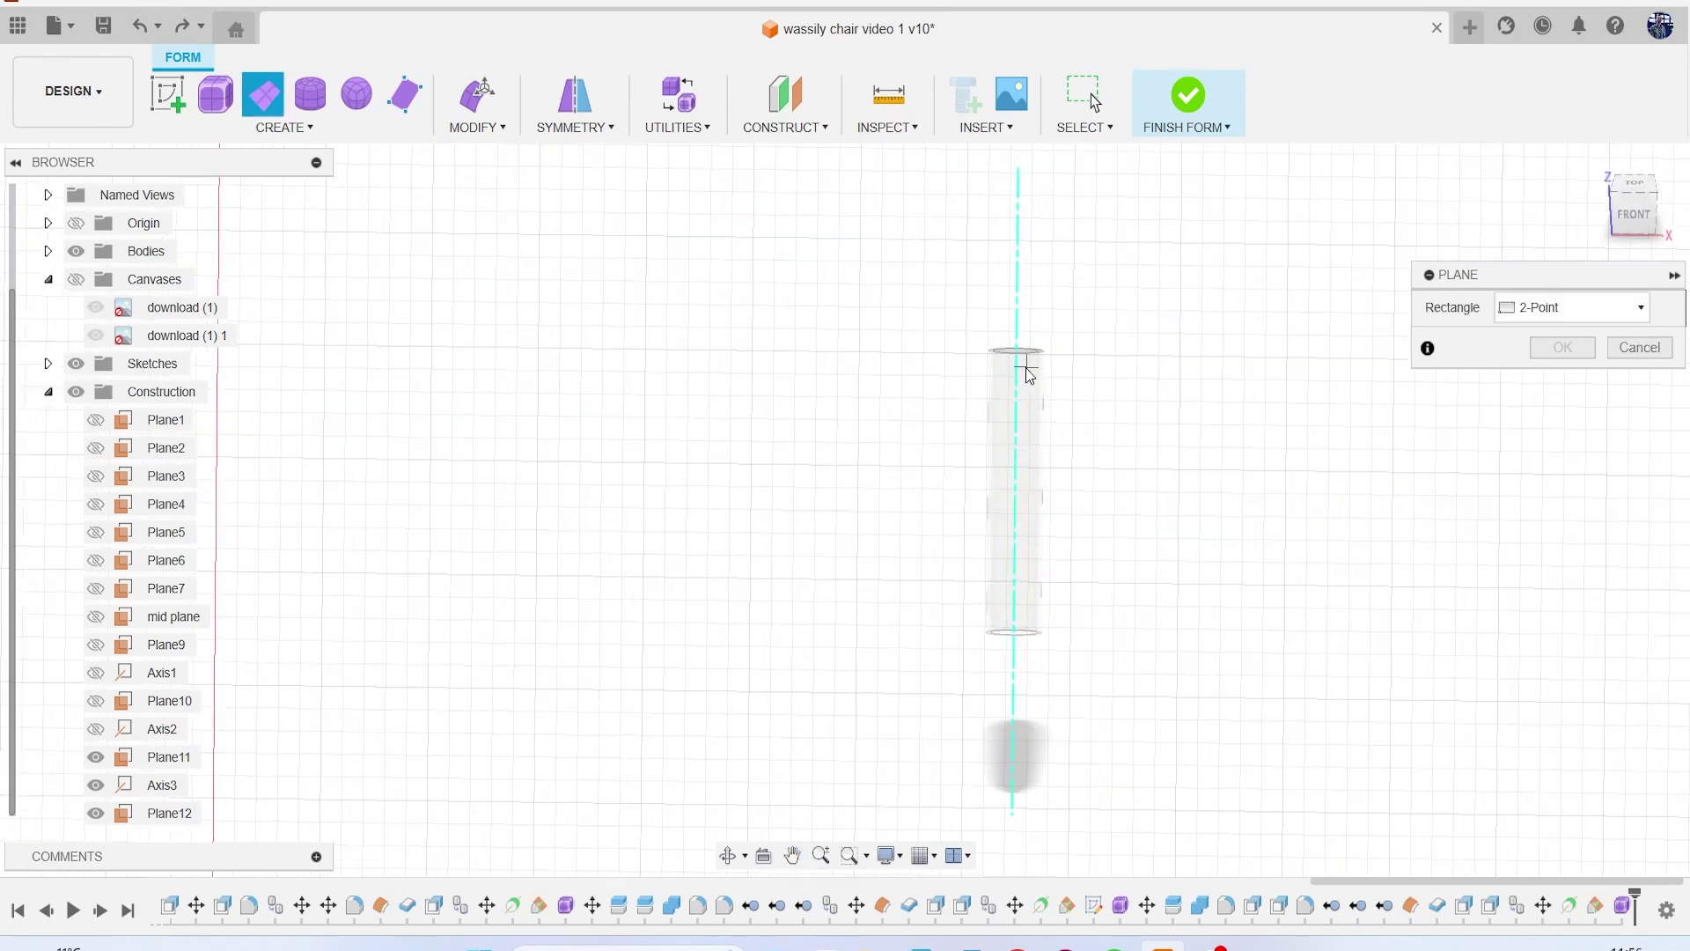
{"action": "left_click", "coordinate": [1015, 352]}
{"action": "scroll", "coordinate": [786, 570], "scroll_direction": "down", "scroll_amount": 4}
{"action": "middle_click_drag", "start_coordinate": [410, 573], "coordinate": [1048, 399]}
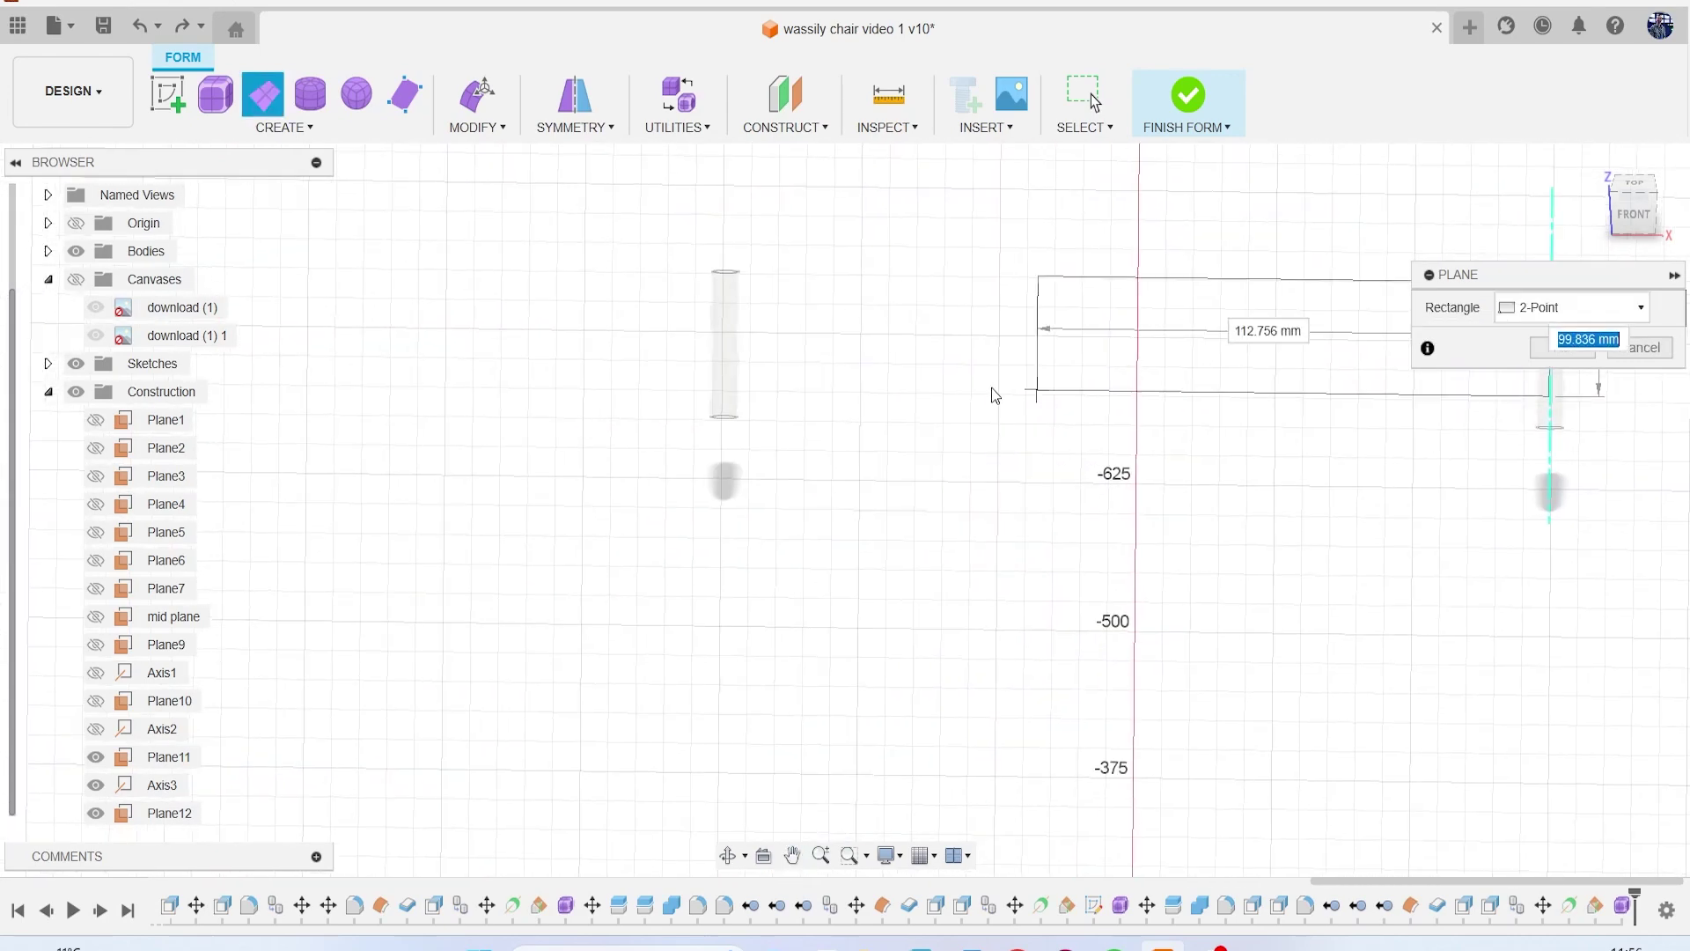
{"action": "scroll", "coordinate": [792, 407], "scroll_direction": "up", "scroll_amount": 6}
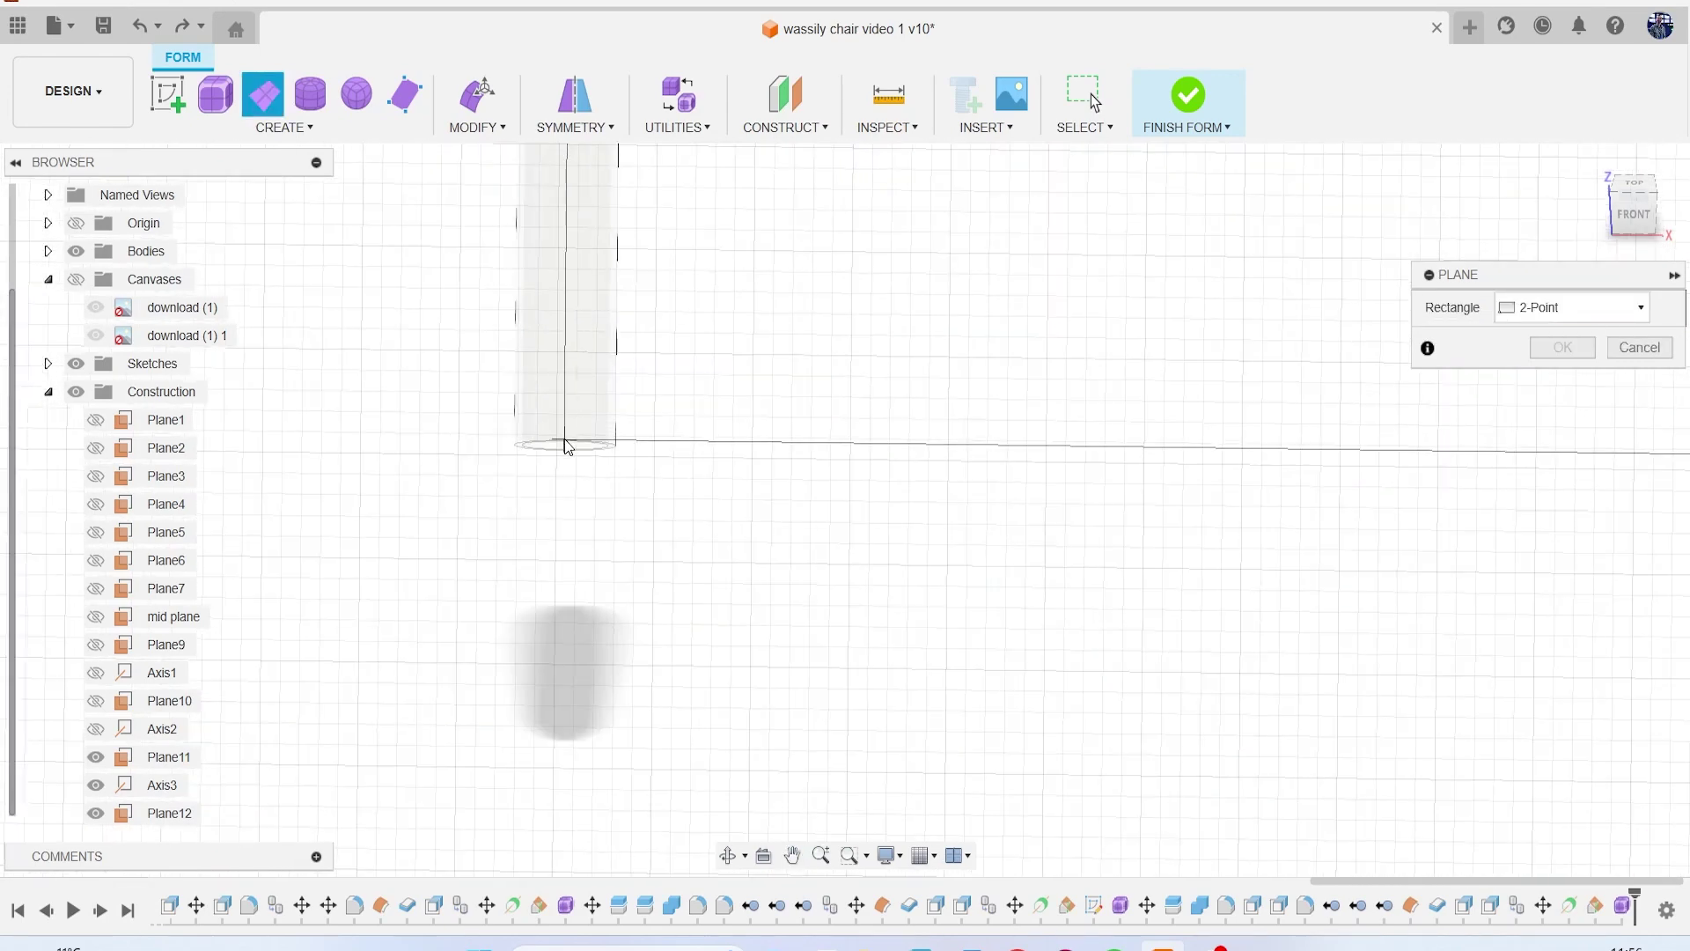
{"action": "left_click", "coordinate": [567, 447]}
Step: Divide the form plane into 2 length faces and 6 width faces and create it
{"action": "scroll", "coordinate": [592, 446], "scroll_direction": "down", "scroll_amount": 4}
{"action": "middle_click_drag", "start_coordinate": [845, 510], "coordinate": [845, 563], "text": "shift"}
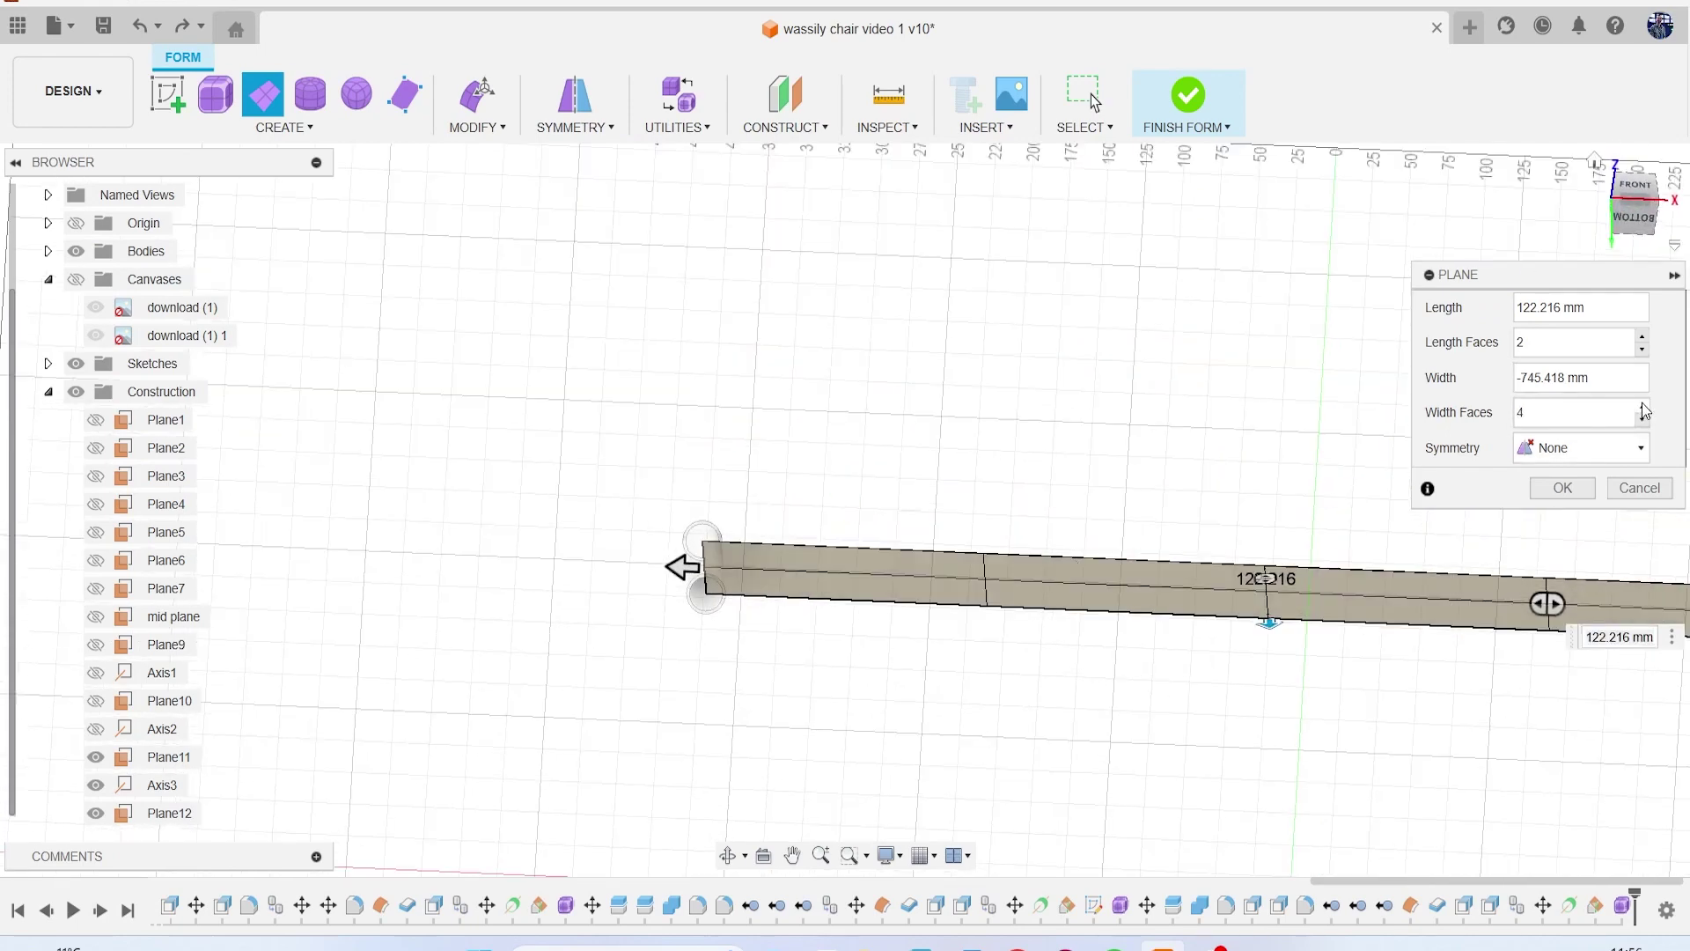
{"action": "left_click", "coordinate": [1582, 486]}
{"action": "scroll", "coordinate": [1534, 495], "scroll_direction": "down", "scroll_amount": 3}
{"action": "middle_click_drag", "start_coordinate": [1364, 609], "coordinate": [1115, 491]}
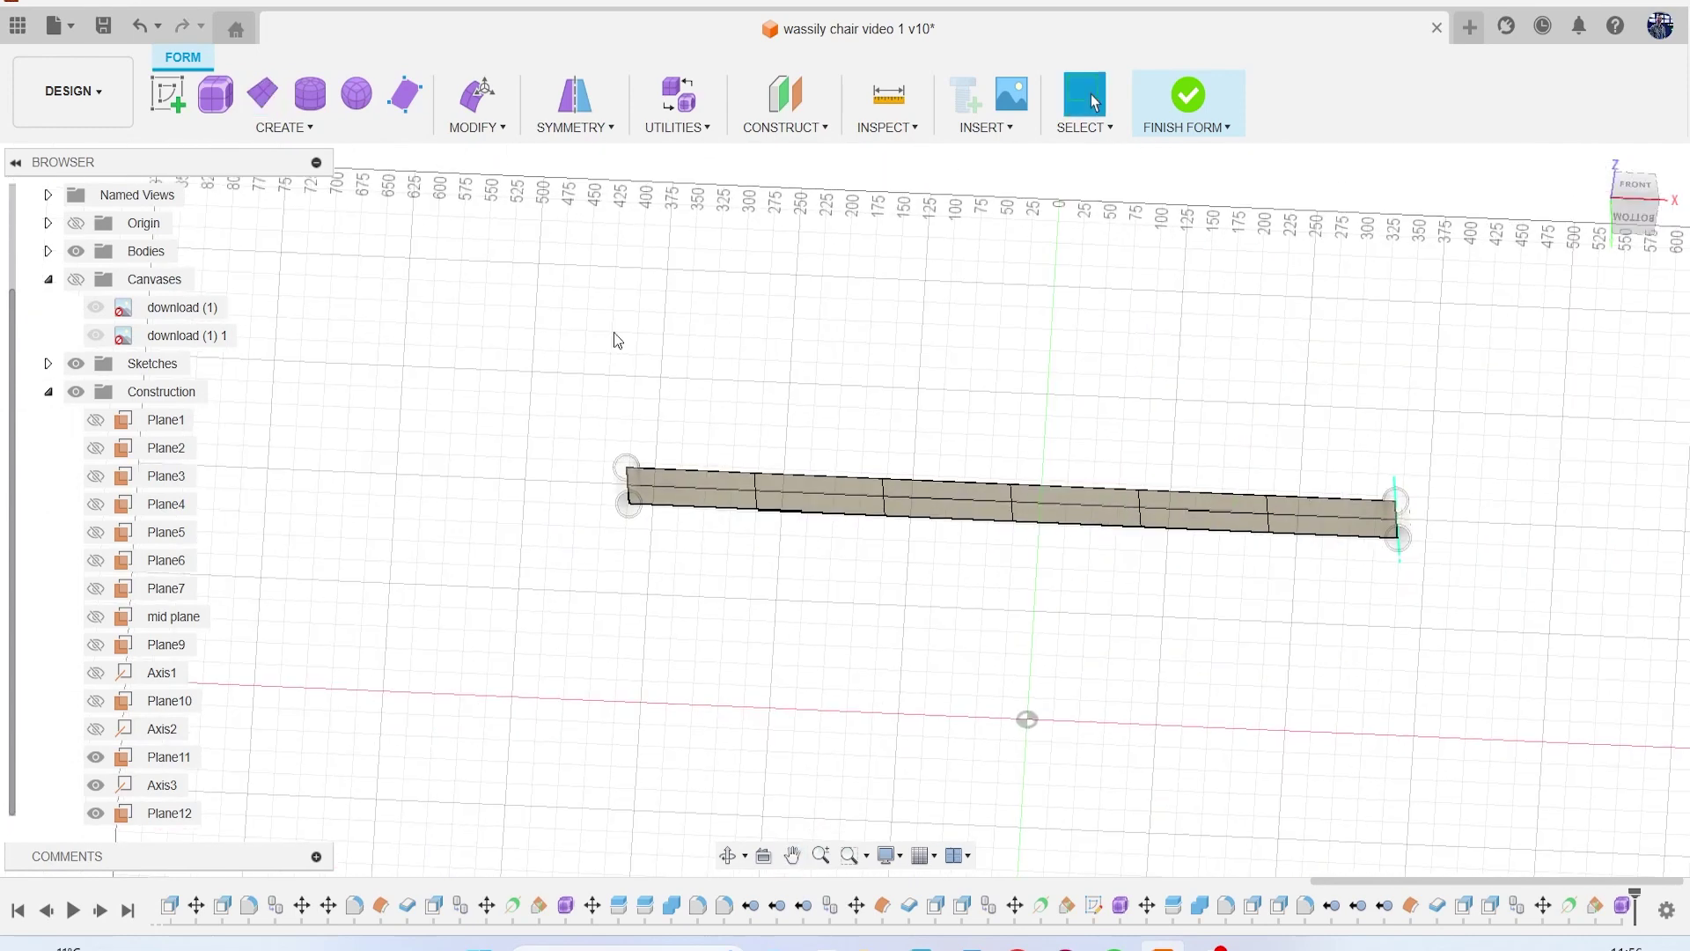
Step: Thicken the backrest panel form by 2 mm with the Sharp type in the Normal direction
{"action": "left_click", "coordinate": [281, 127]}
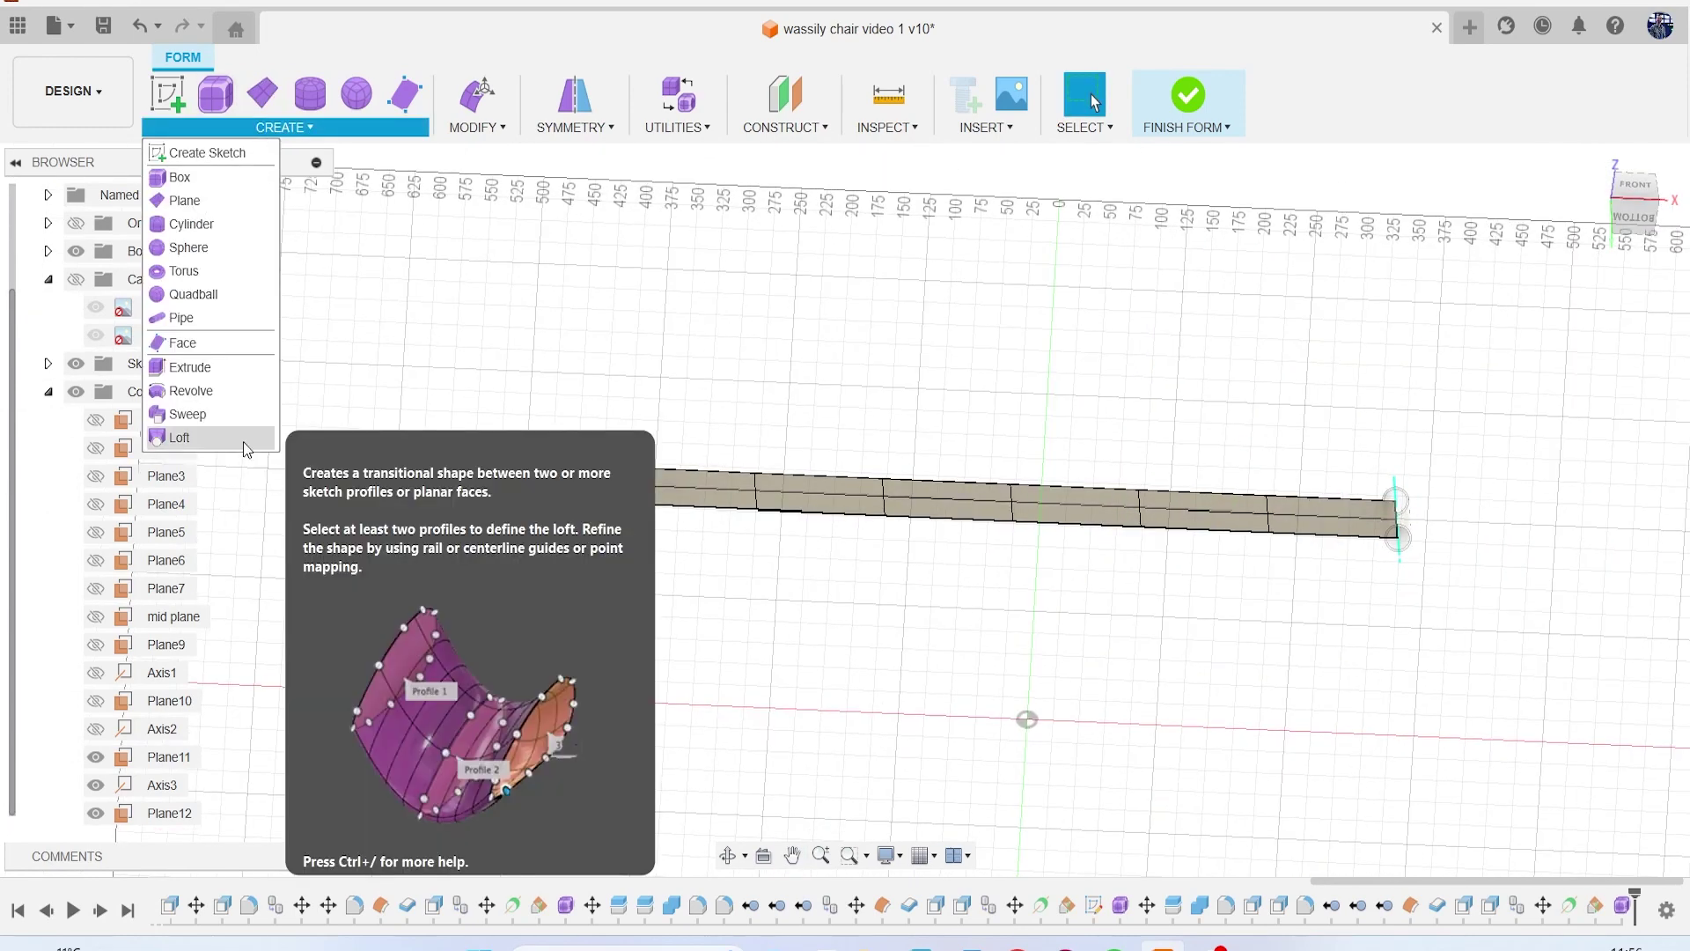
{"action": "left_click", "coordinate": [488, 127]}
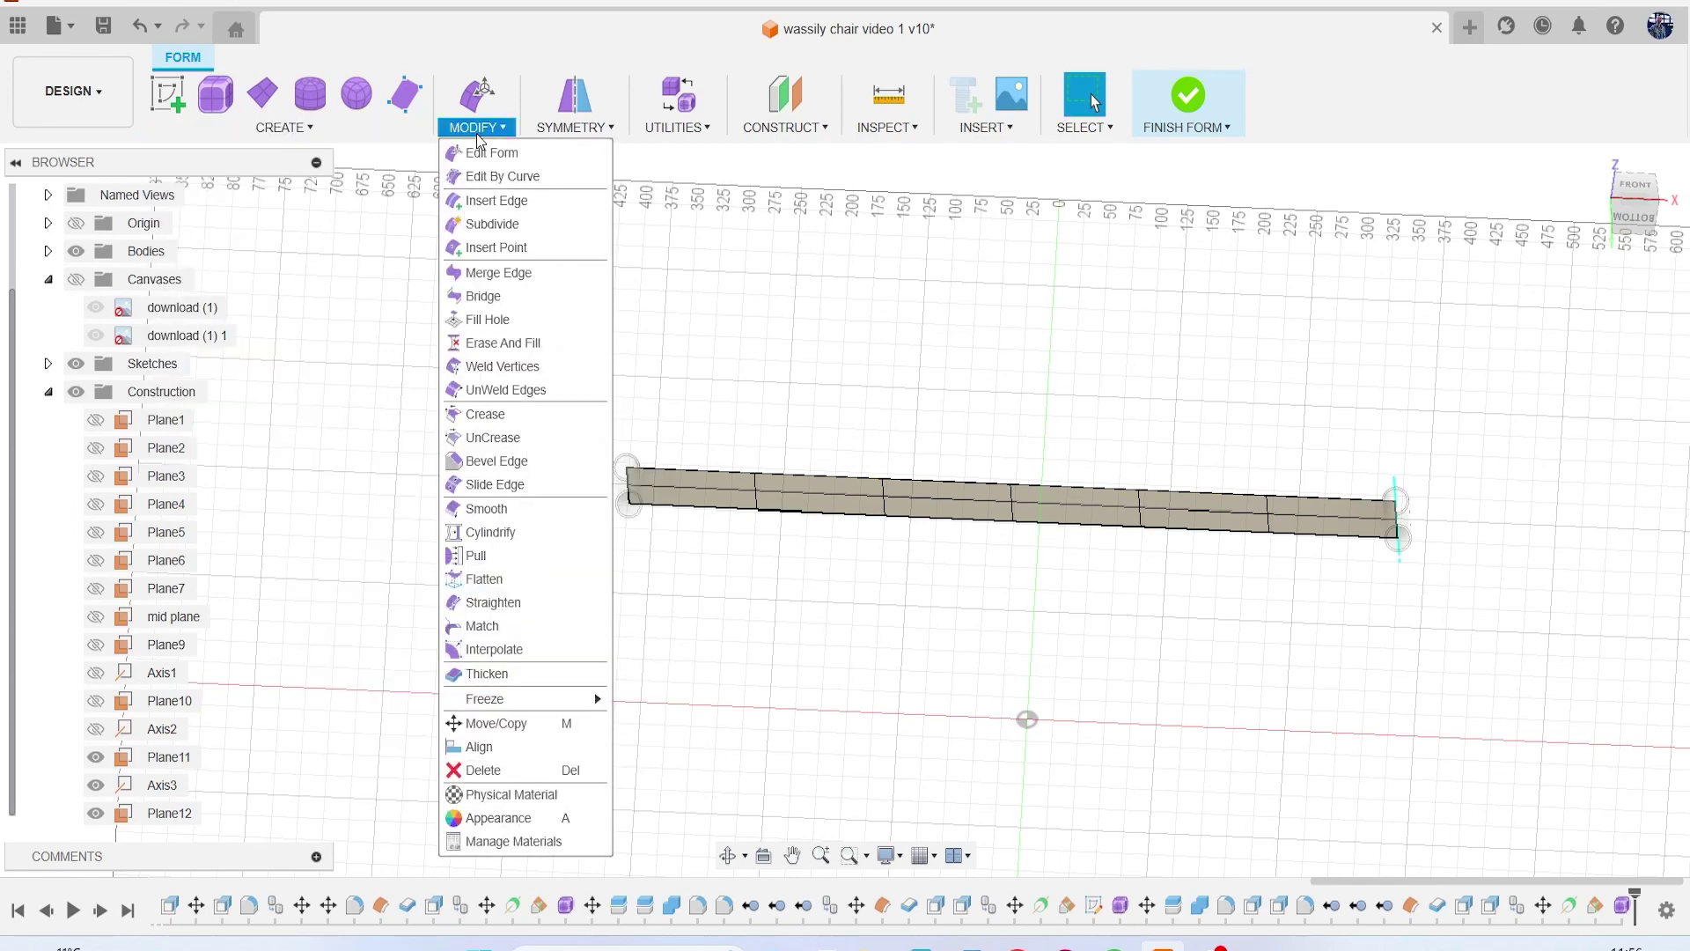
{"action": "left_click", "coordinate": [518, 673]}
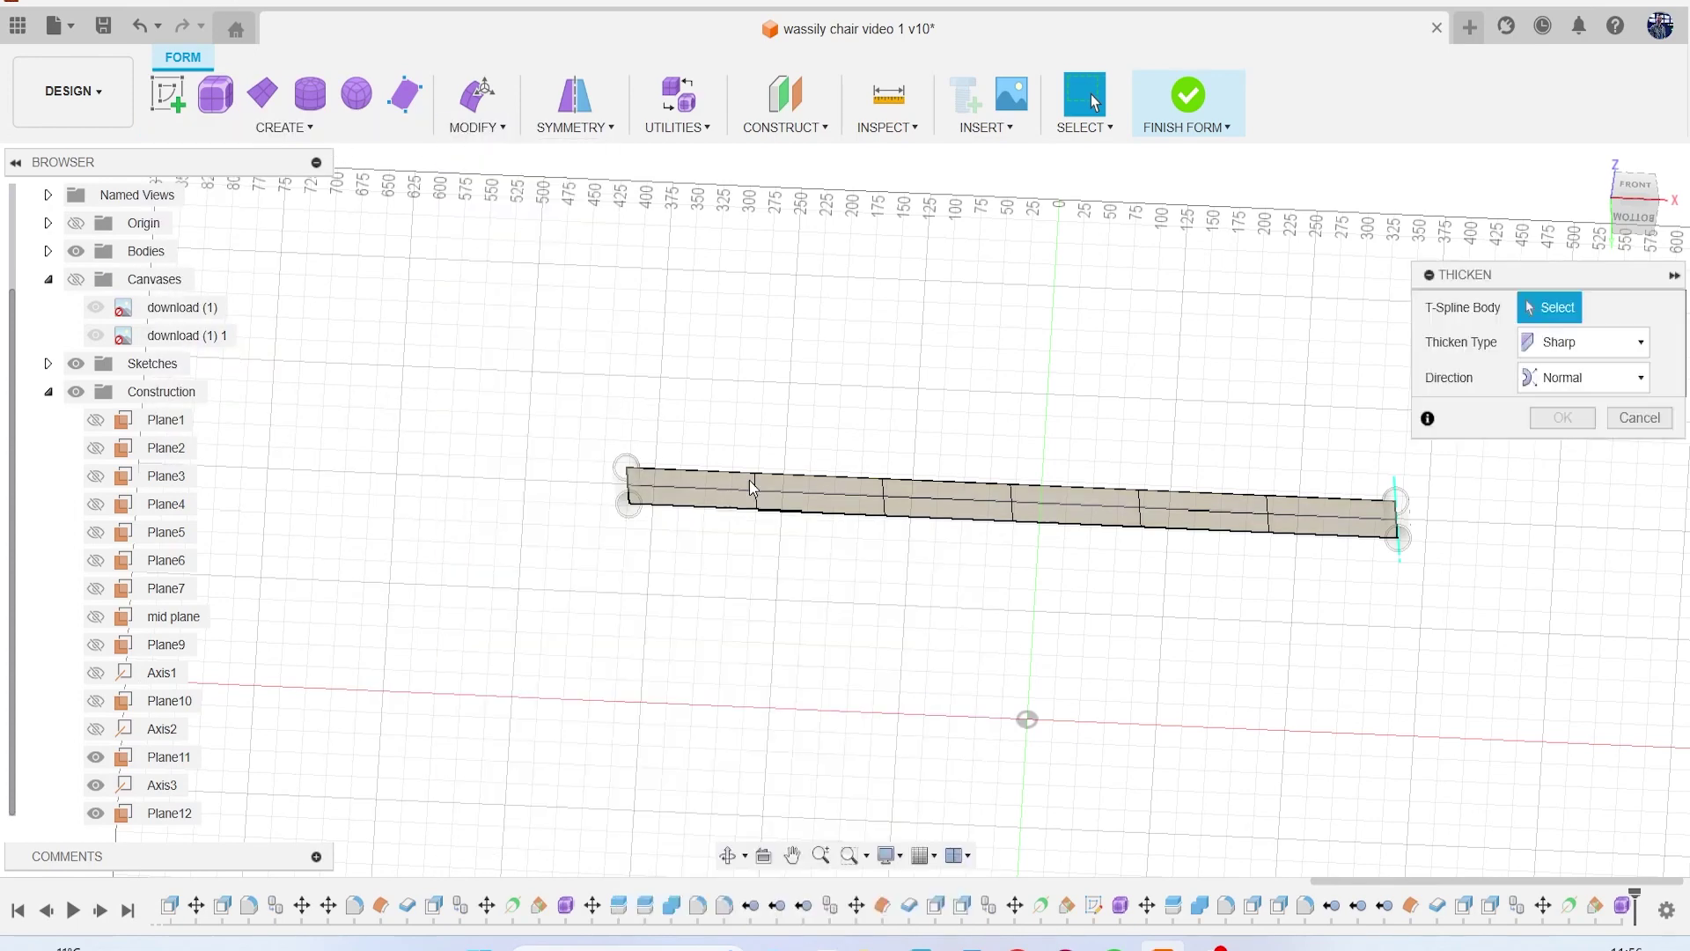
{"action": "left_click", "coordinate": [773, 493]}
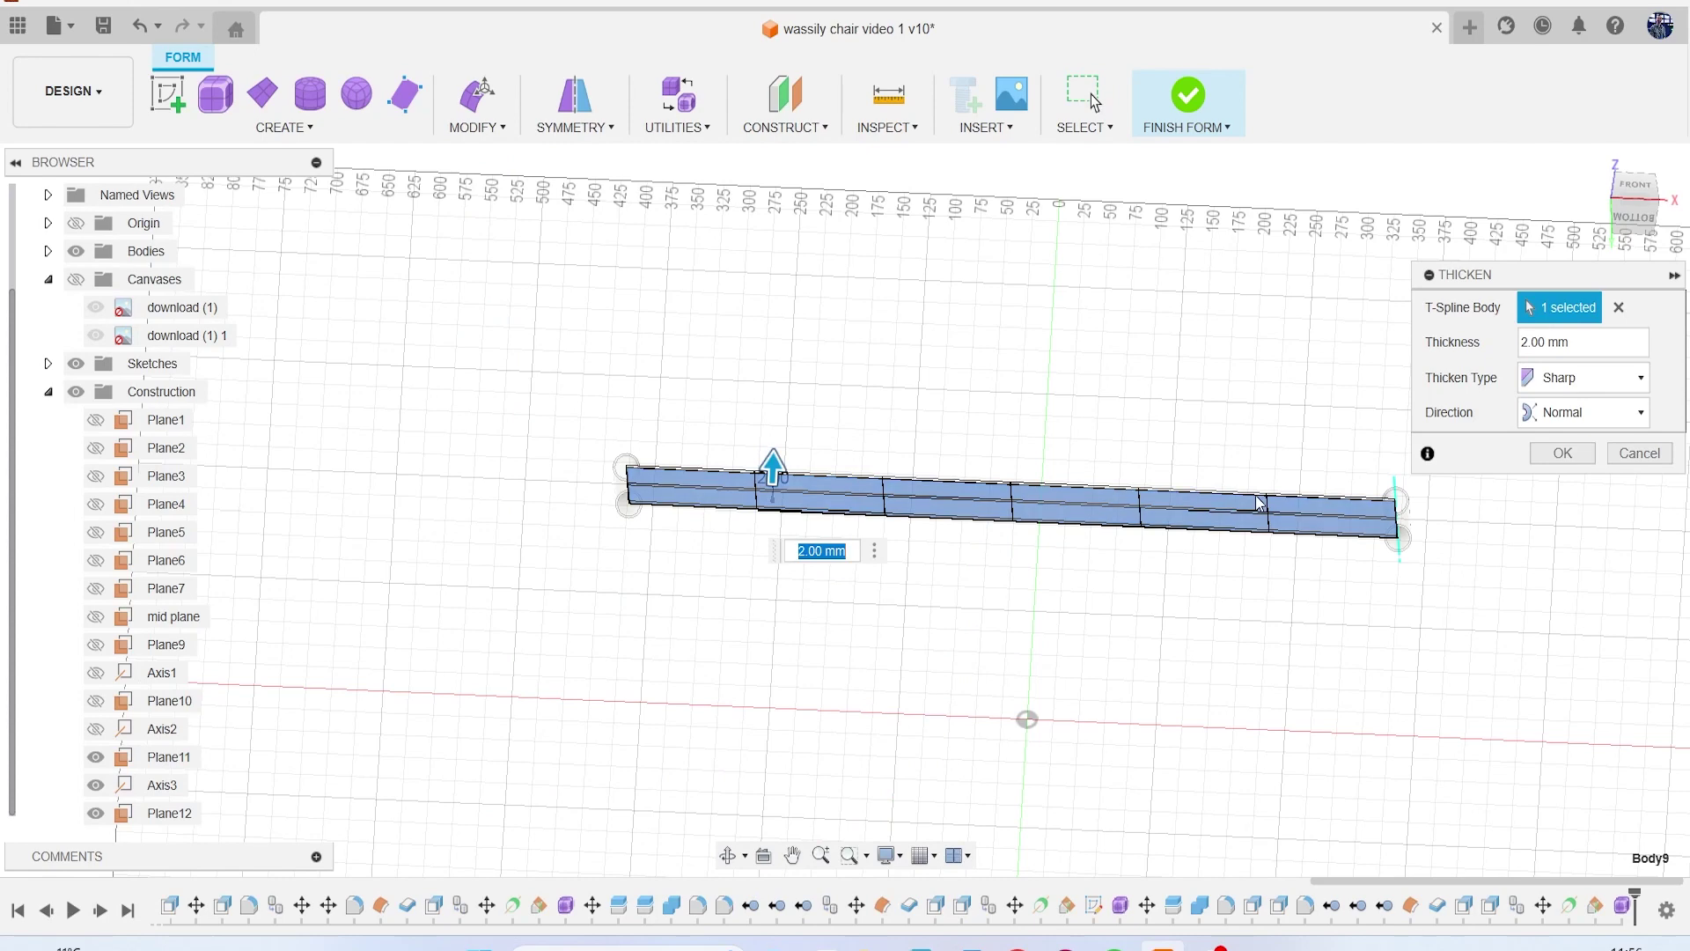
{"action": "left_click", "coordinate": [1563, 453]}
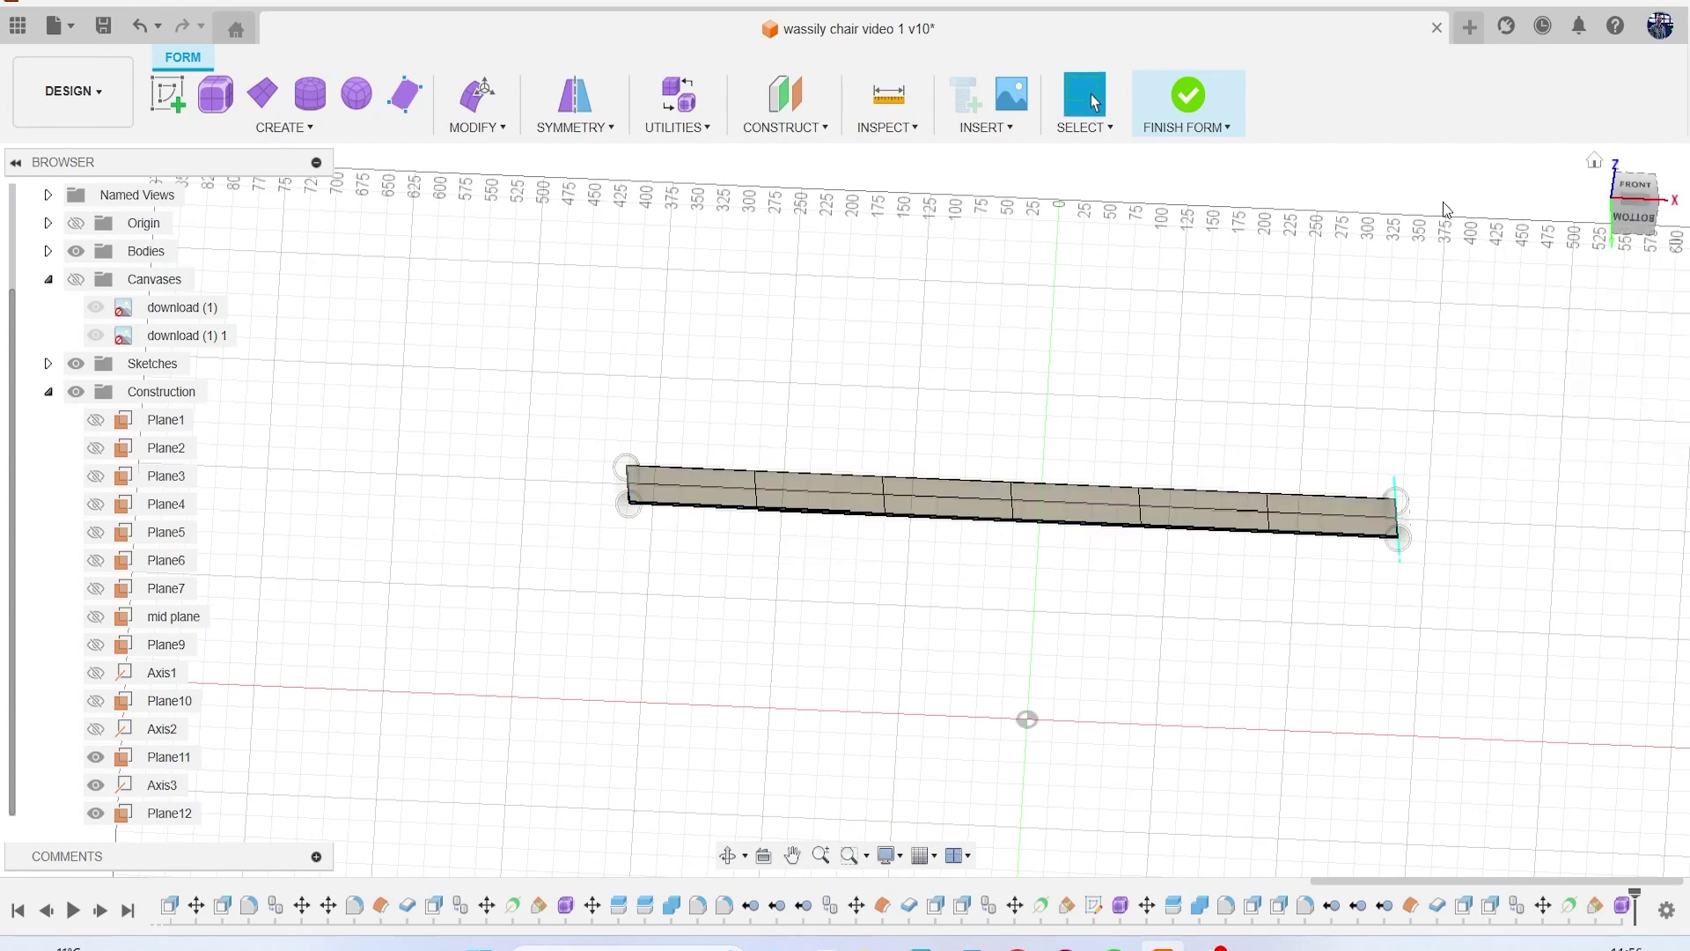
Step: Shift the backrest form's two middle cross edges about 12.6 mm in Y using Edit Form with Soft Modification enabled
{"action": "middle_click_drag", "start_coordinate": [1156, 335], "coordinate": [970, 316]}
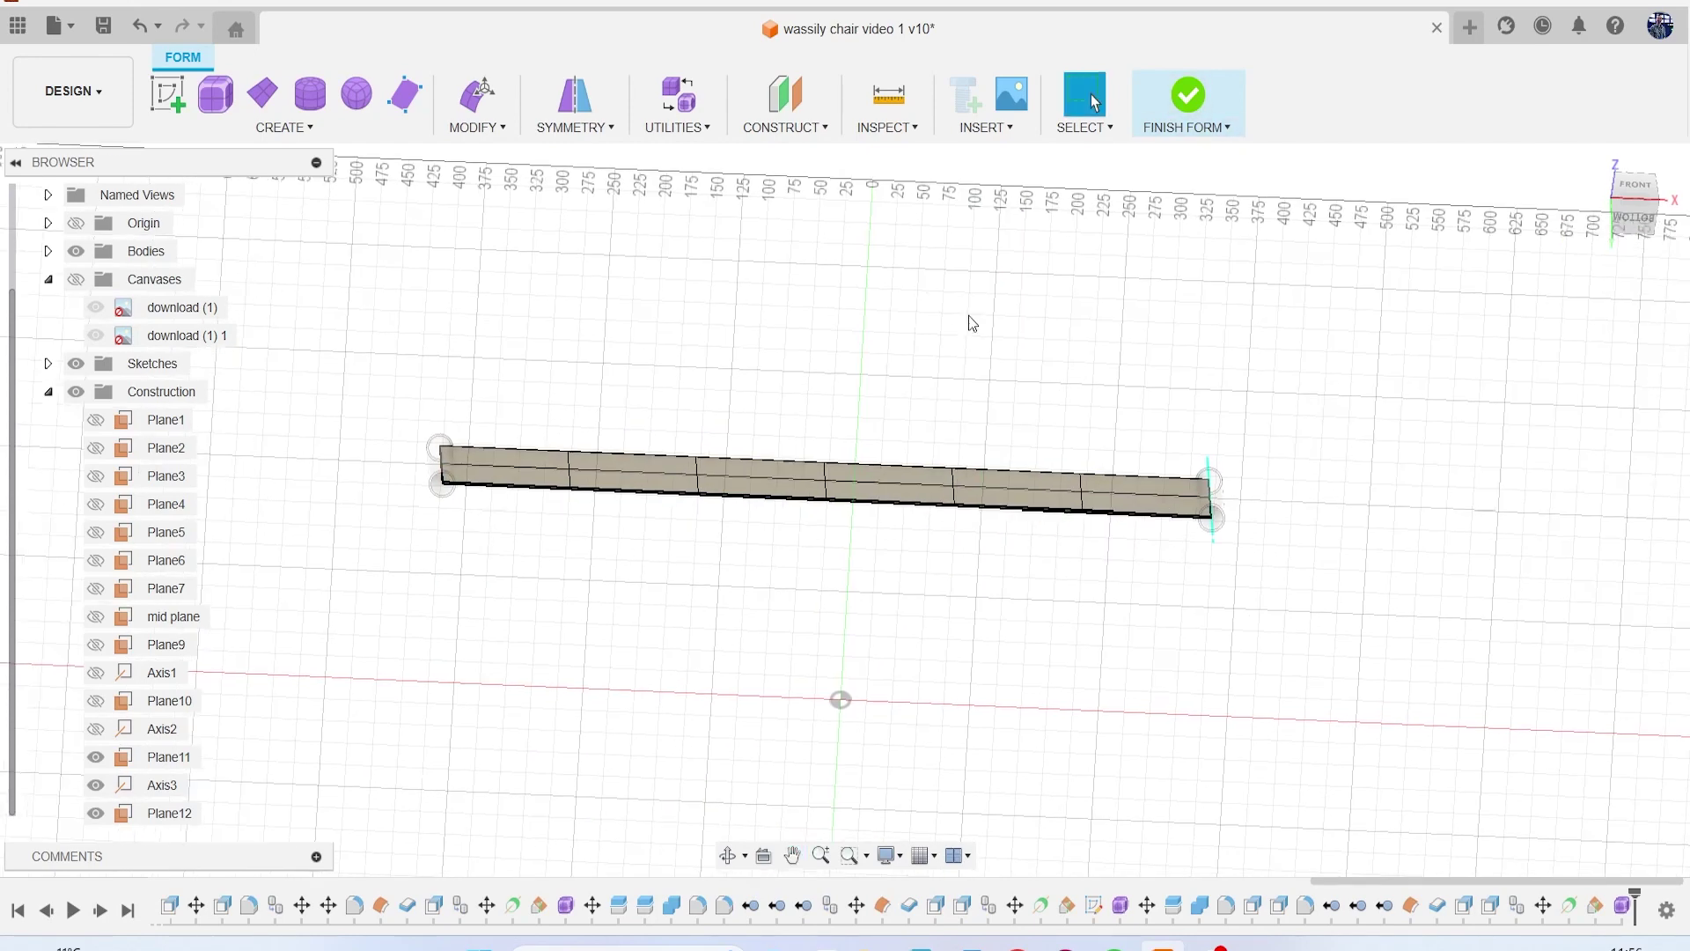
{"action": "right_click", "coordinate": [911, 317]}
{"action": "left_click", "coordinate": [986, 281]}
{"action": "scroll", "coordinate": [796, 509], "scroll_direction": "up", "scroll_amount": 4}
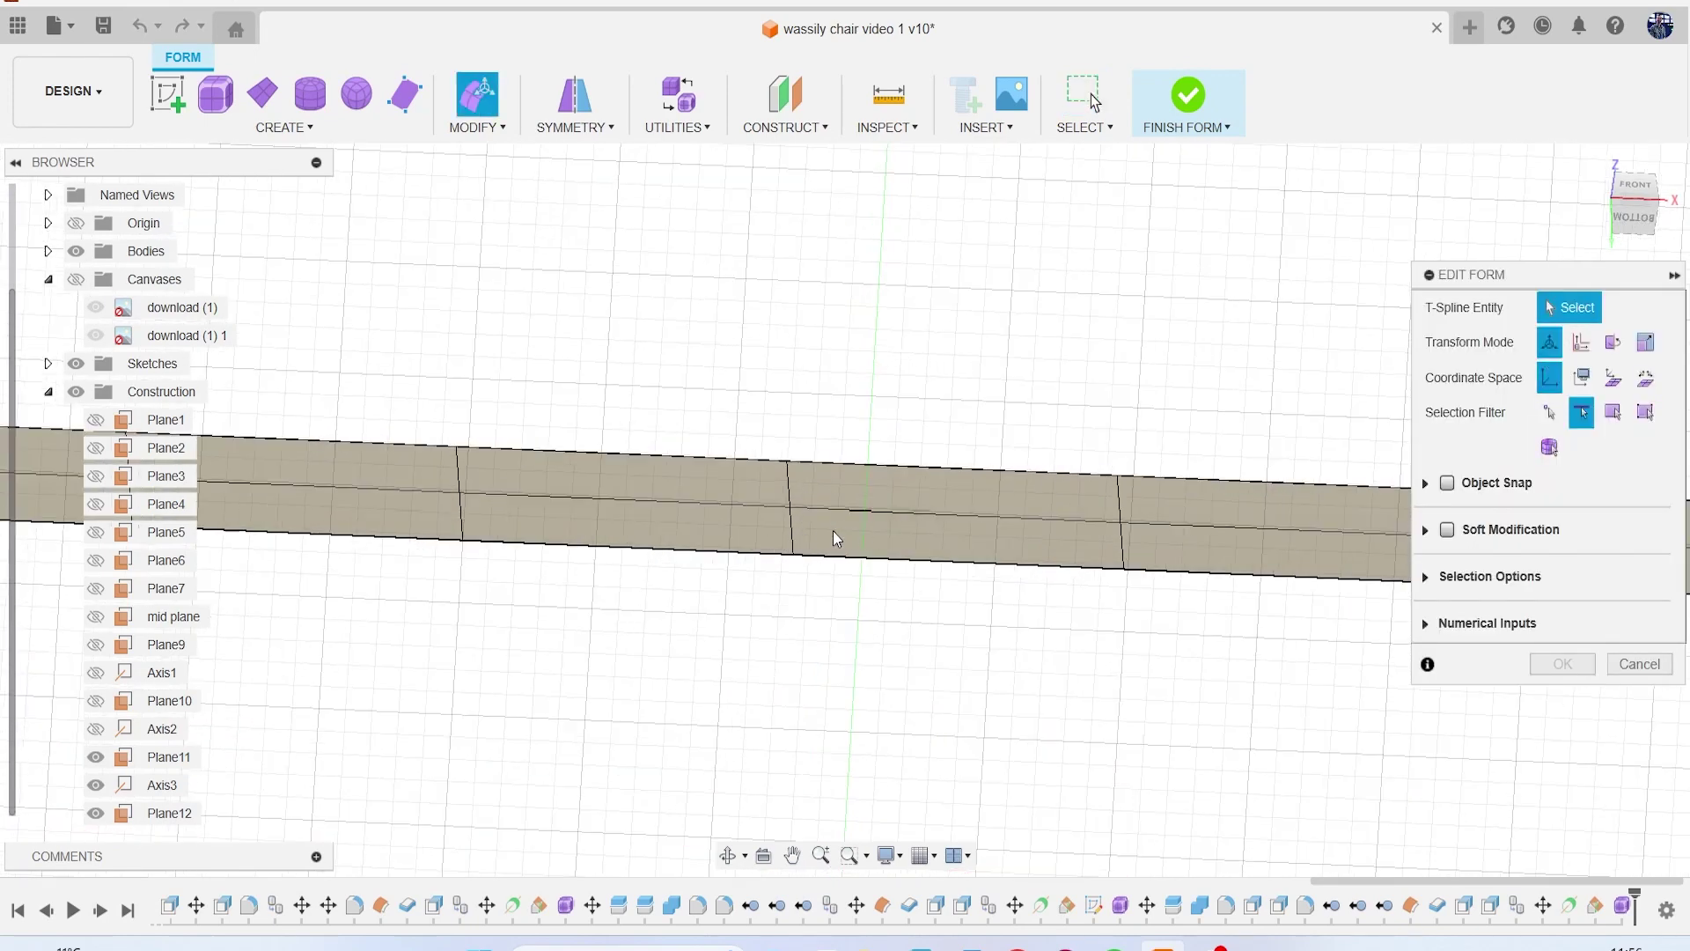
{"action": "double_click", "coordinate": [794, 535]}
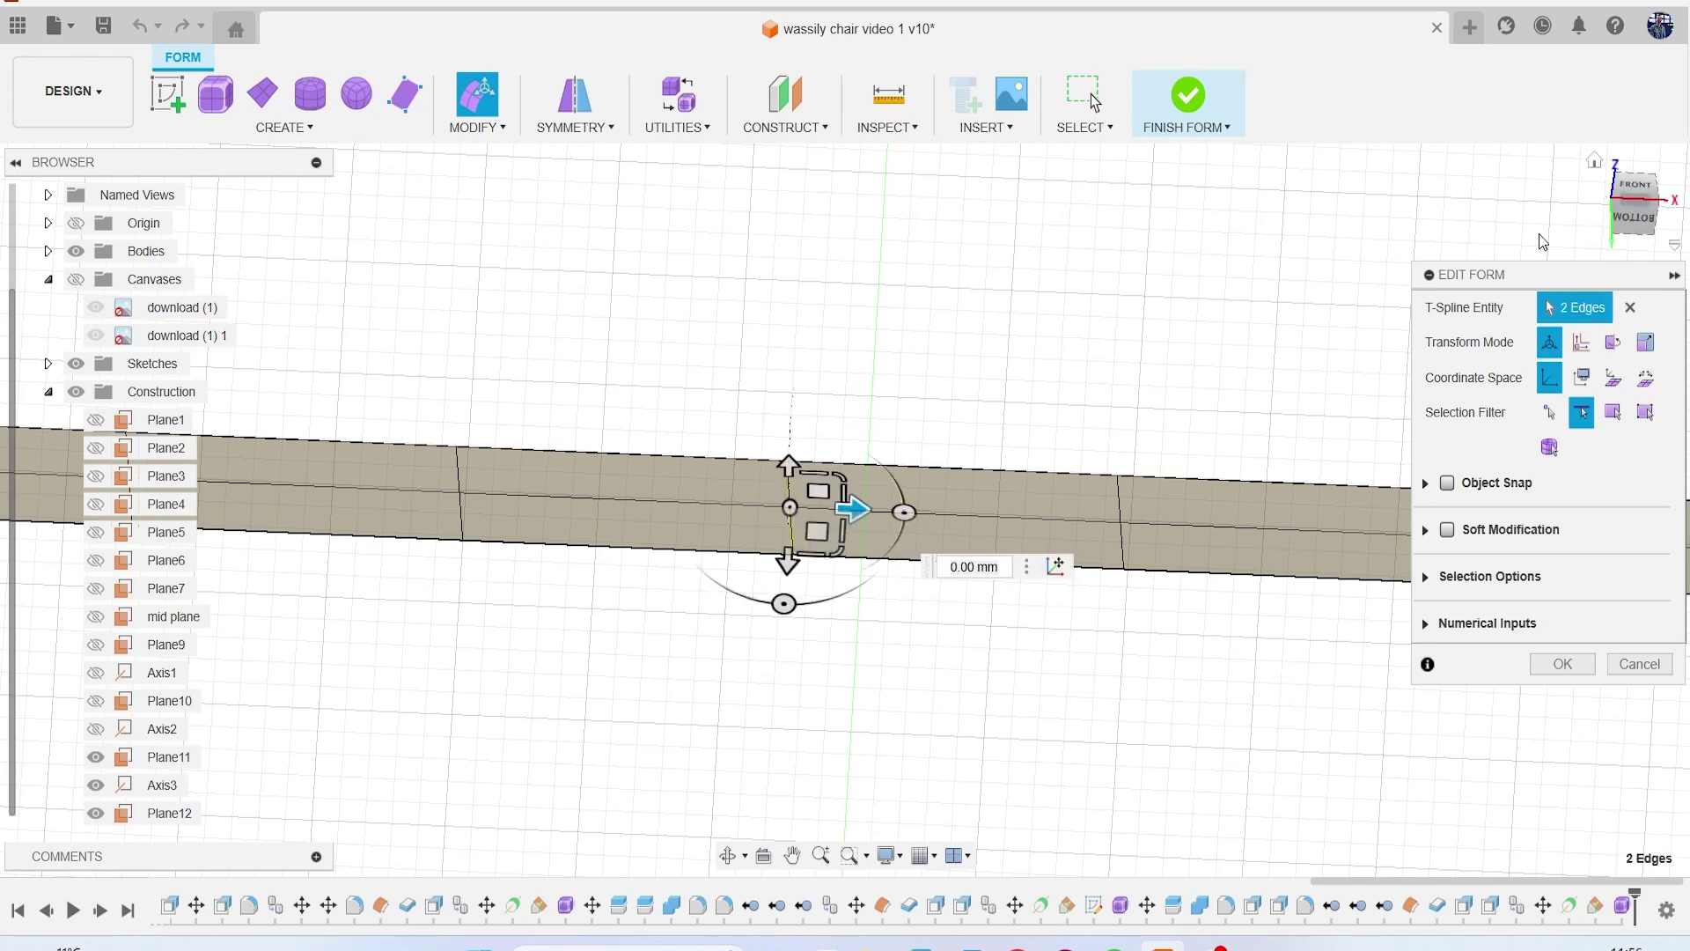
{"action": "left_click", "coordinate": [1448, 531]}
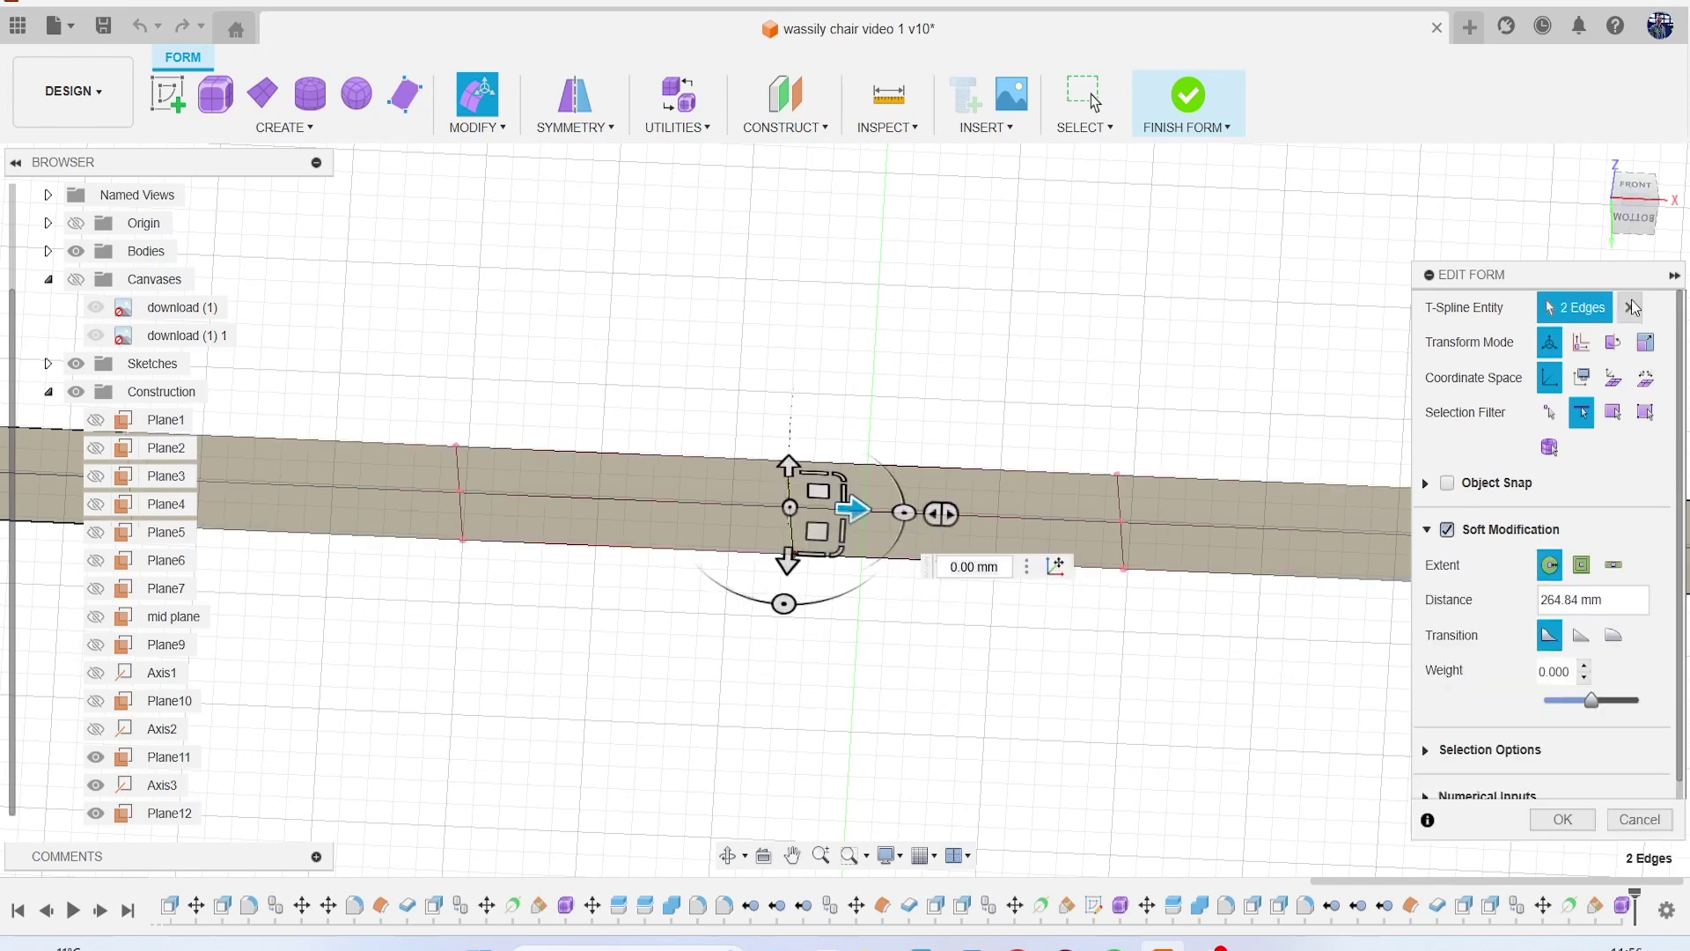
{"action": "left_click", "coordinate": [1630, 212]}
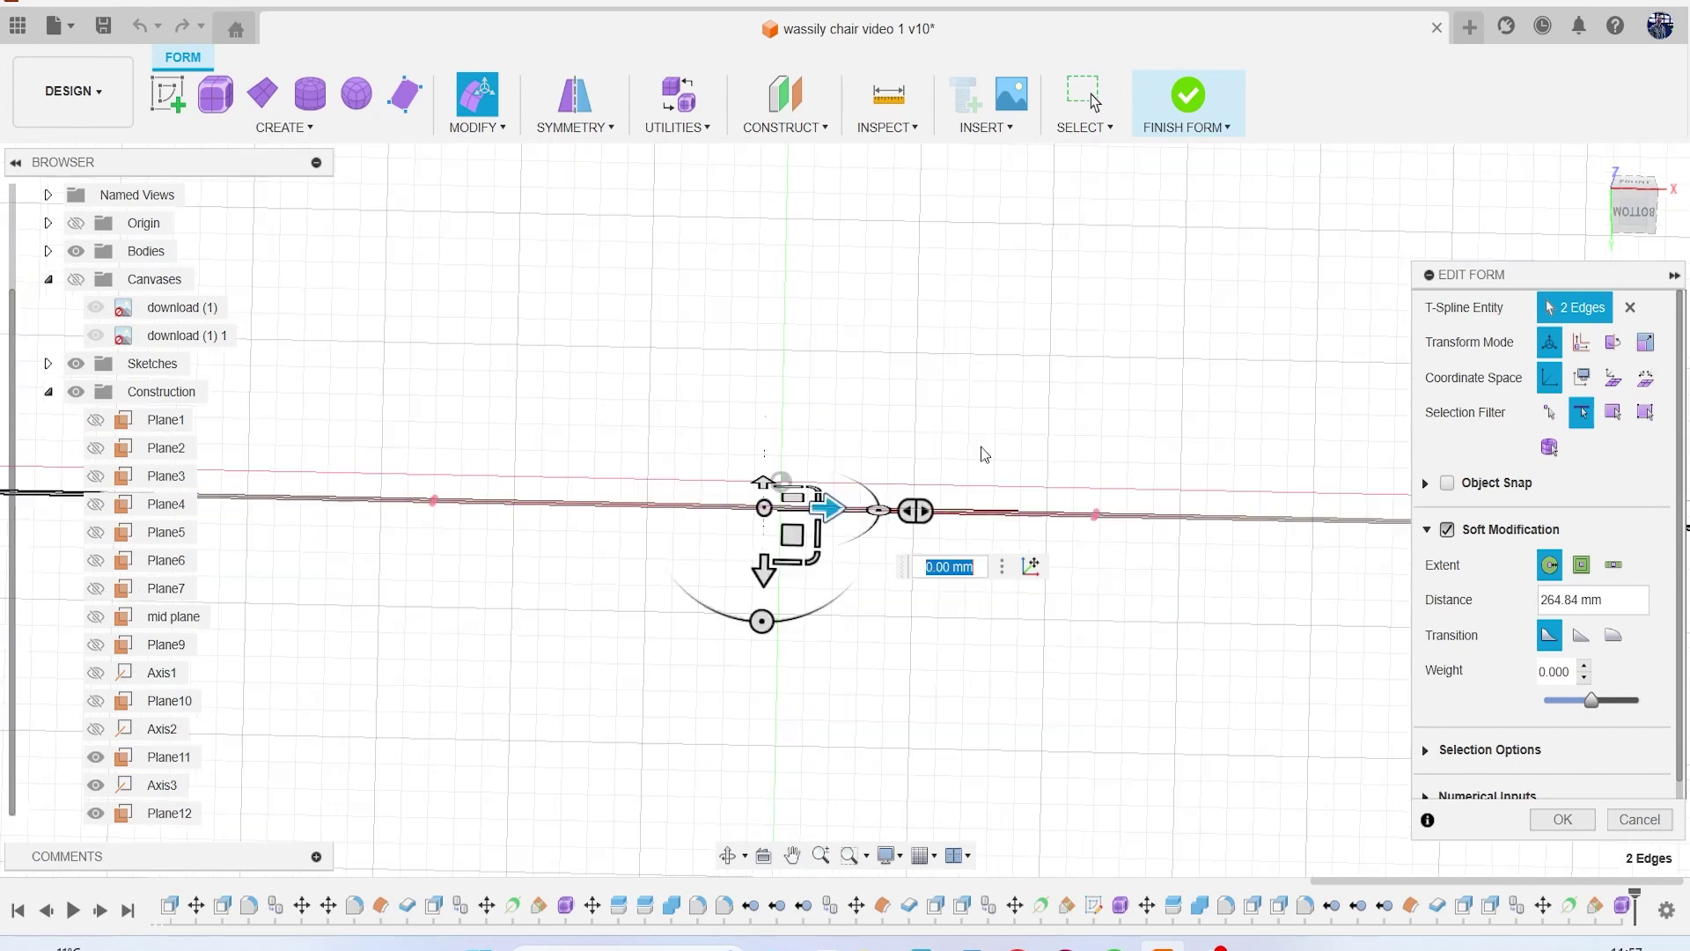
{"action": "left_click_drag", "start_coordinate": [824, 581], "coordinate": [824, 600]}
{"action": "scroll", "coordinate": [921, 616], "scroll_direction": "down", "scroll_amount": 3}
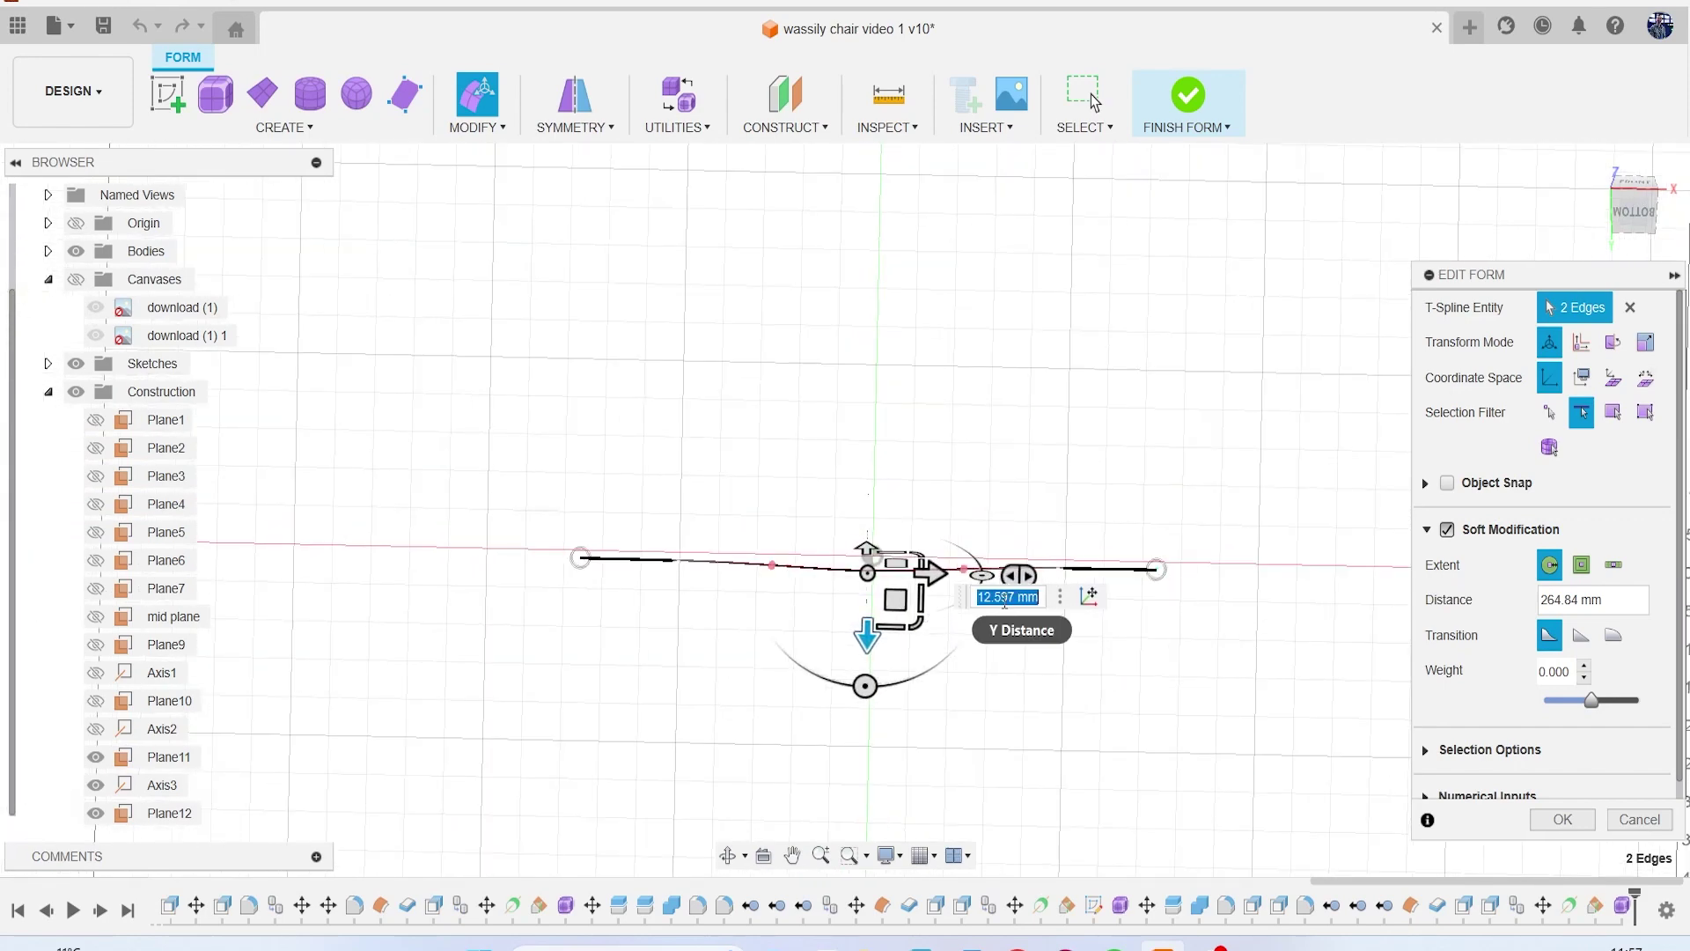
Step: Set the soft modification weight to about 0.17 and the middle edges' Y shift to about 6.73 mm, and finish the form
{"action": "mouse_move", "coordinate": [1592, 701]}
{"action": "left_mouse_down"}
{"action": "mouse_move", "coordinate": [1643, 703]}
{"action": "mouse_move", "coordinate": [1570, 704]}
{"action": "mouse_move", "coordinate": [1602, 706]}
{"action": "left_mouse_up"}
{"action": "scroll", "coordinate": [875, 626], "scroll_direction": "up", "scroll_amount": 3}
{"action": "middle_click_drag", "start_coordinate": [875, 626], "coordinate": [886, 600]}
{"action": "left_click_drag", "start_coordinate": [873, 552], "coordinate": [871, 538]}
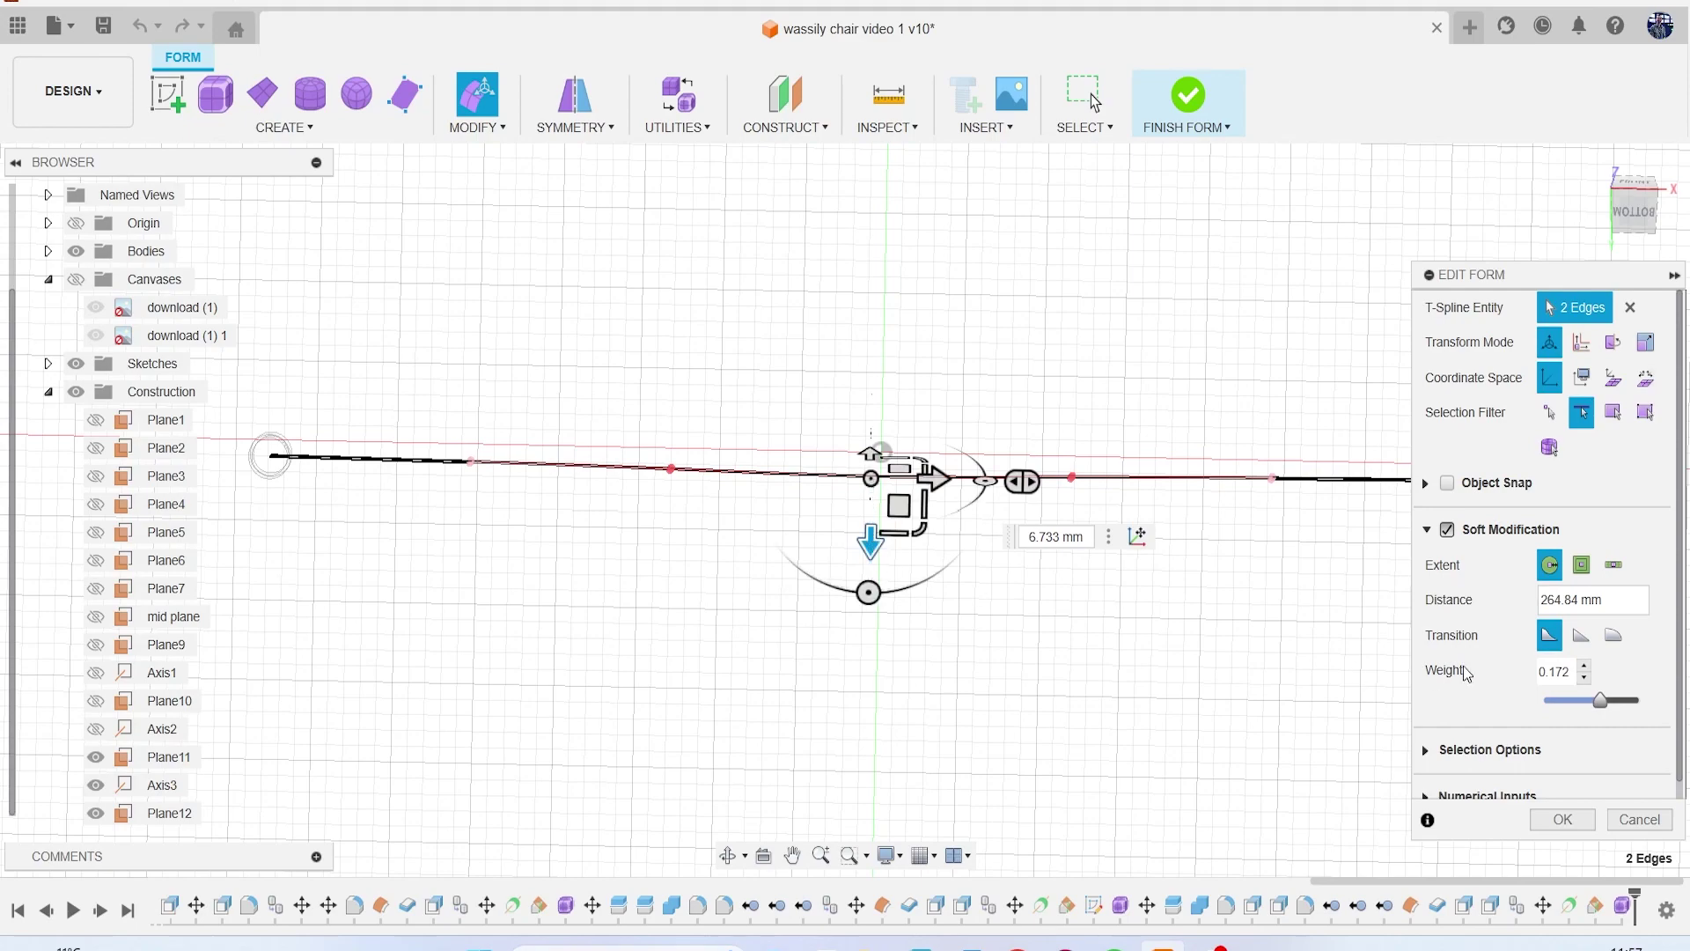
{"action": "left_click", "coordinate": [1560, 817]}
{"action": "left_click", "coordinate": [1664, 217]}
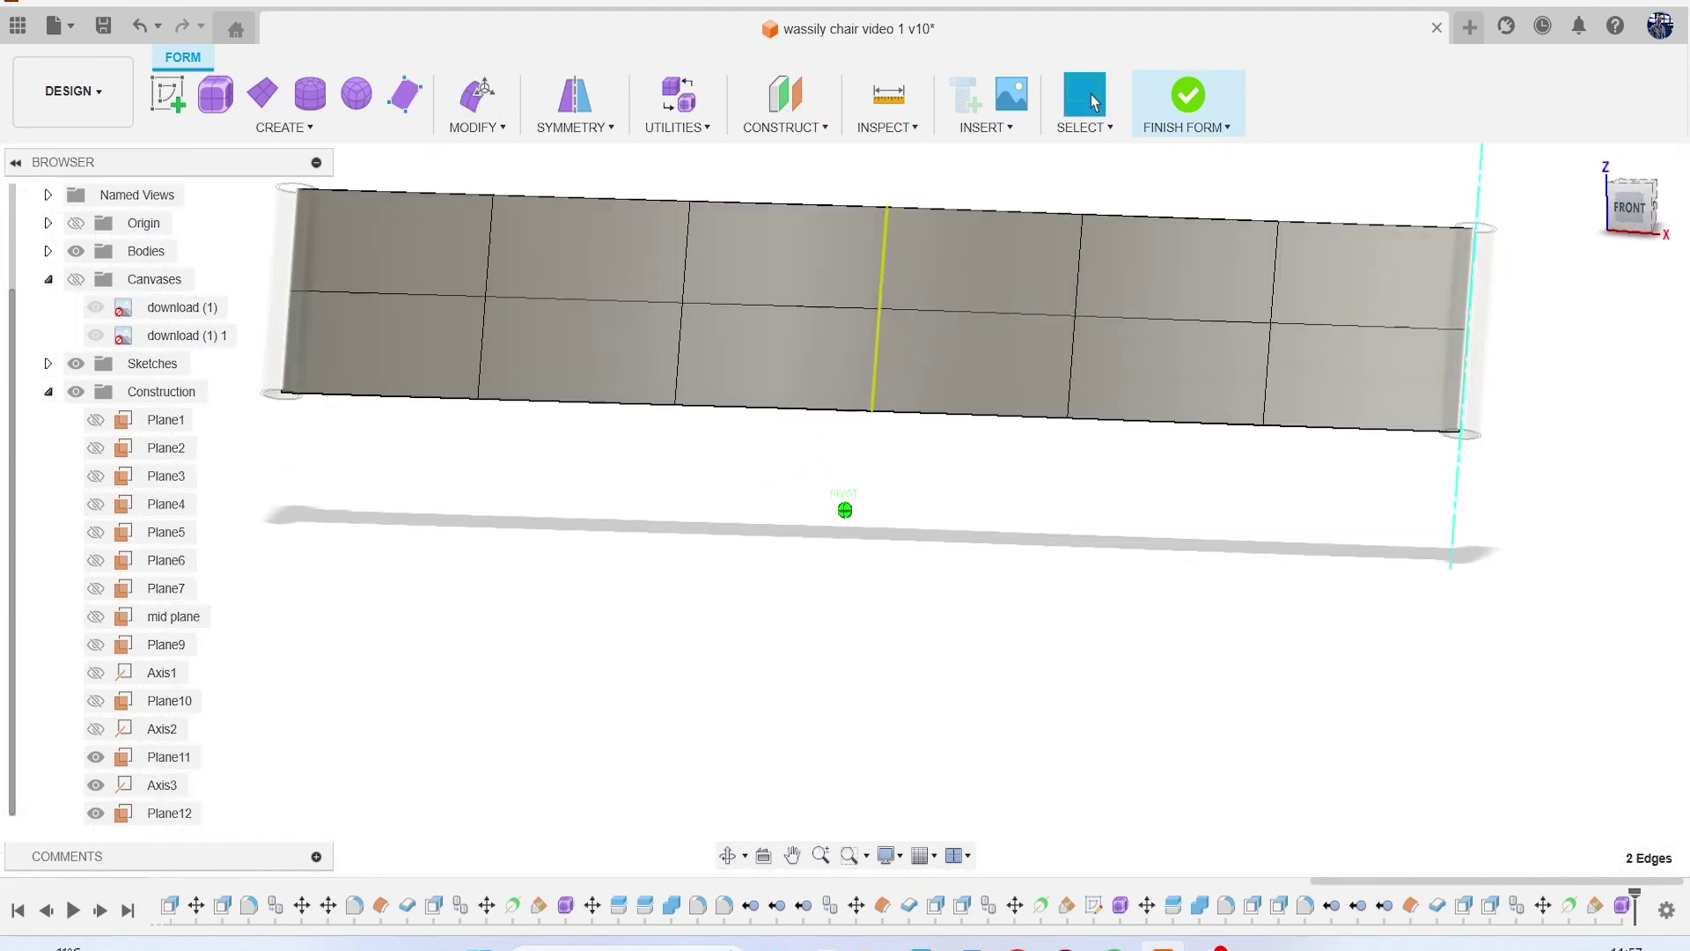
{"action": "left_click", "coordinate": [1179, 93]}
{"action": "left_click_drag", "start_coordinate": [1630, 211], "coordinate": [1554, 246]}
{"action": "middle_click_drag", "start_coordinate": [1346, 256], "coordinate": [1280, 246], "text": "shift"}
{"action": "middle_click_drag", "start_coordinate": [618, 405], "coordinate": [733, 303]}
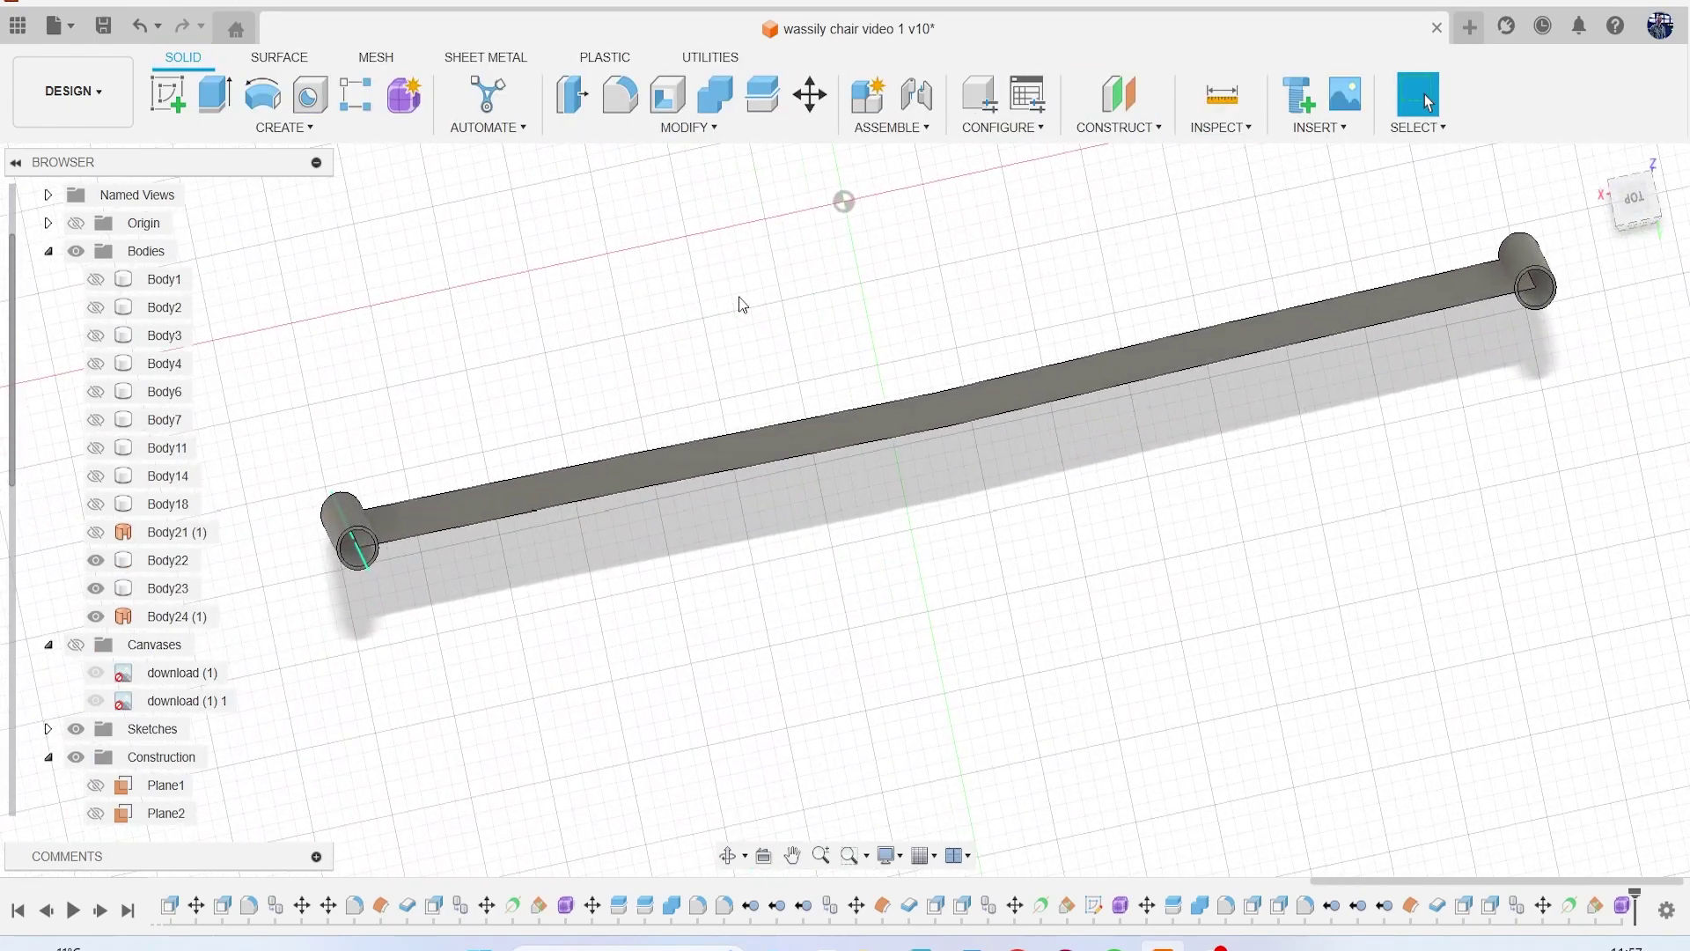
Step: Reopen the backrest form, thicken it by 2 mm with the Sharp type in the Normal direction, and finish the form
{"action": "right_click", "coordinate": [1623, 905]}
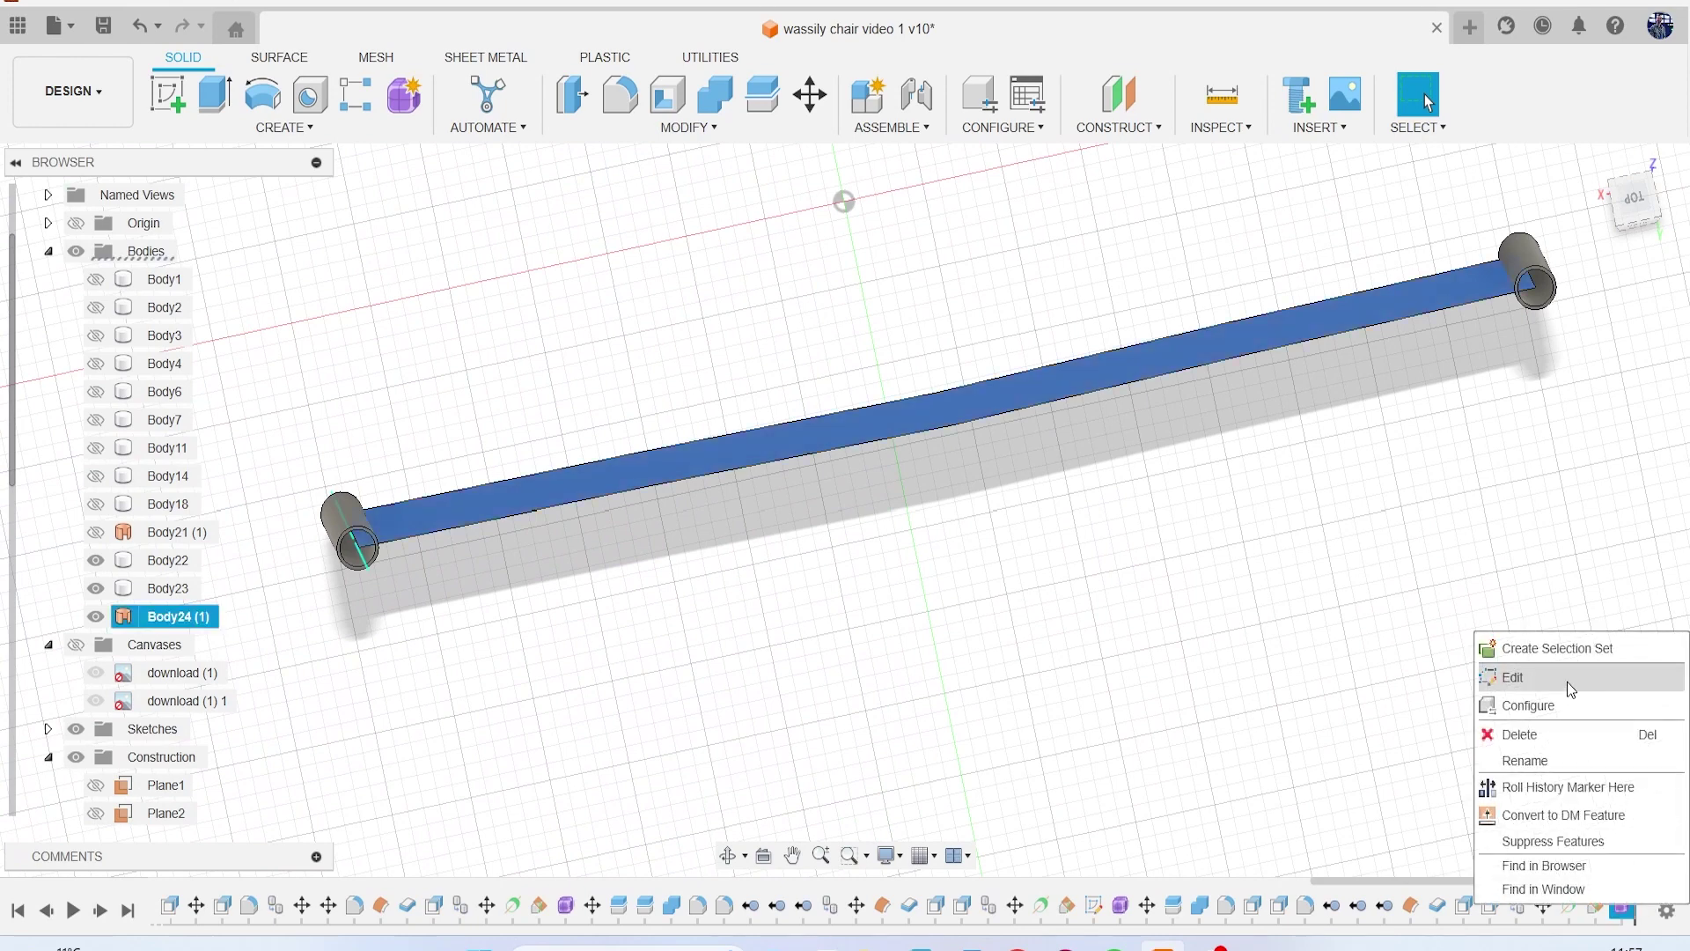
{"action": "left_click", "coordinate": [1549, 686]}
{"action": "left_click", "coordinate": [475, 128]}
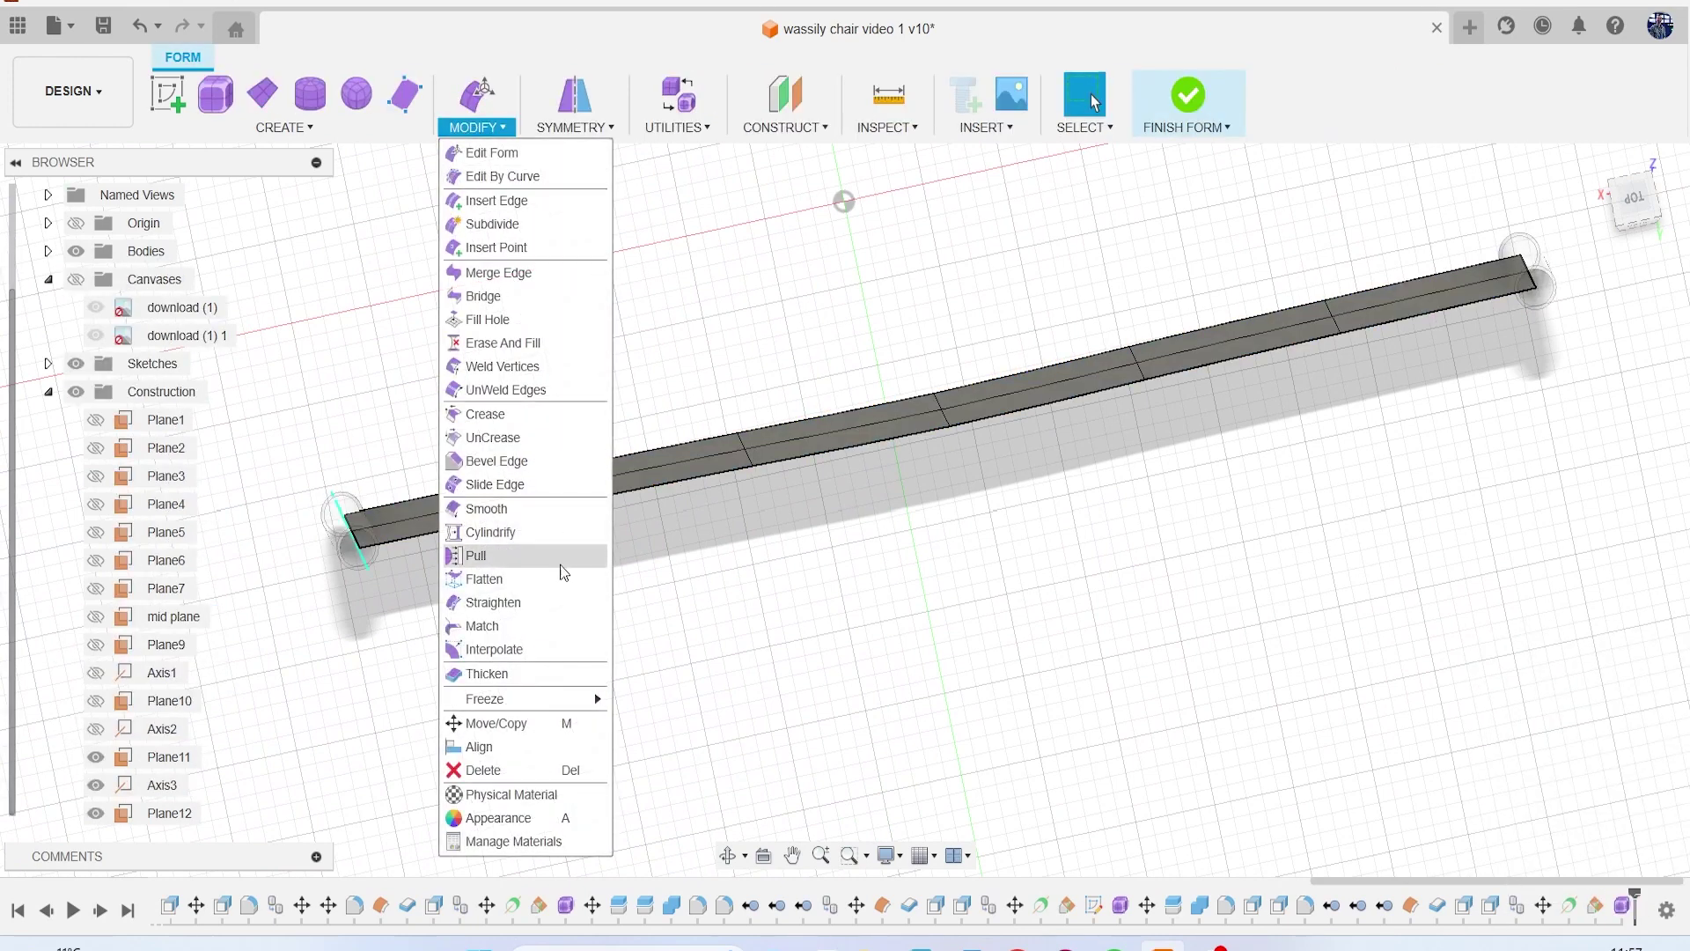
{"action": "left_click", "coordinate": [493, 673]}
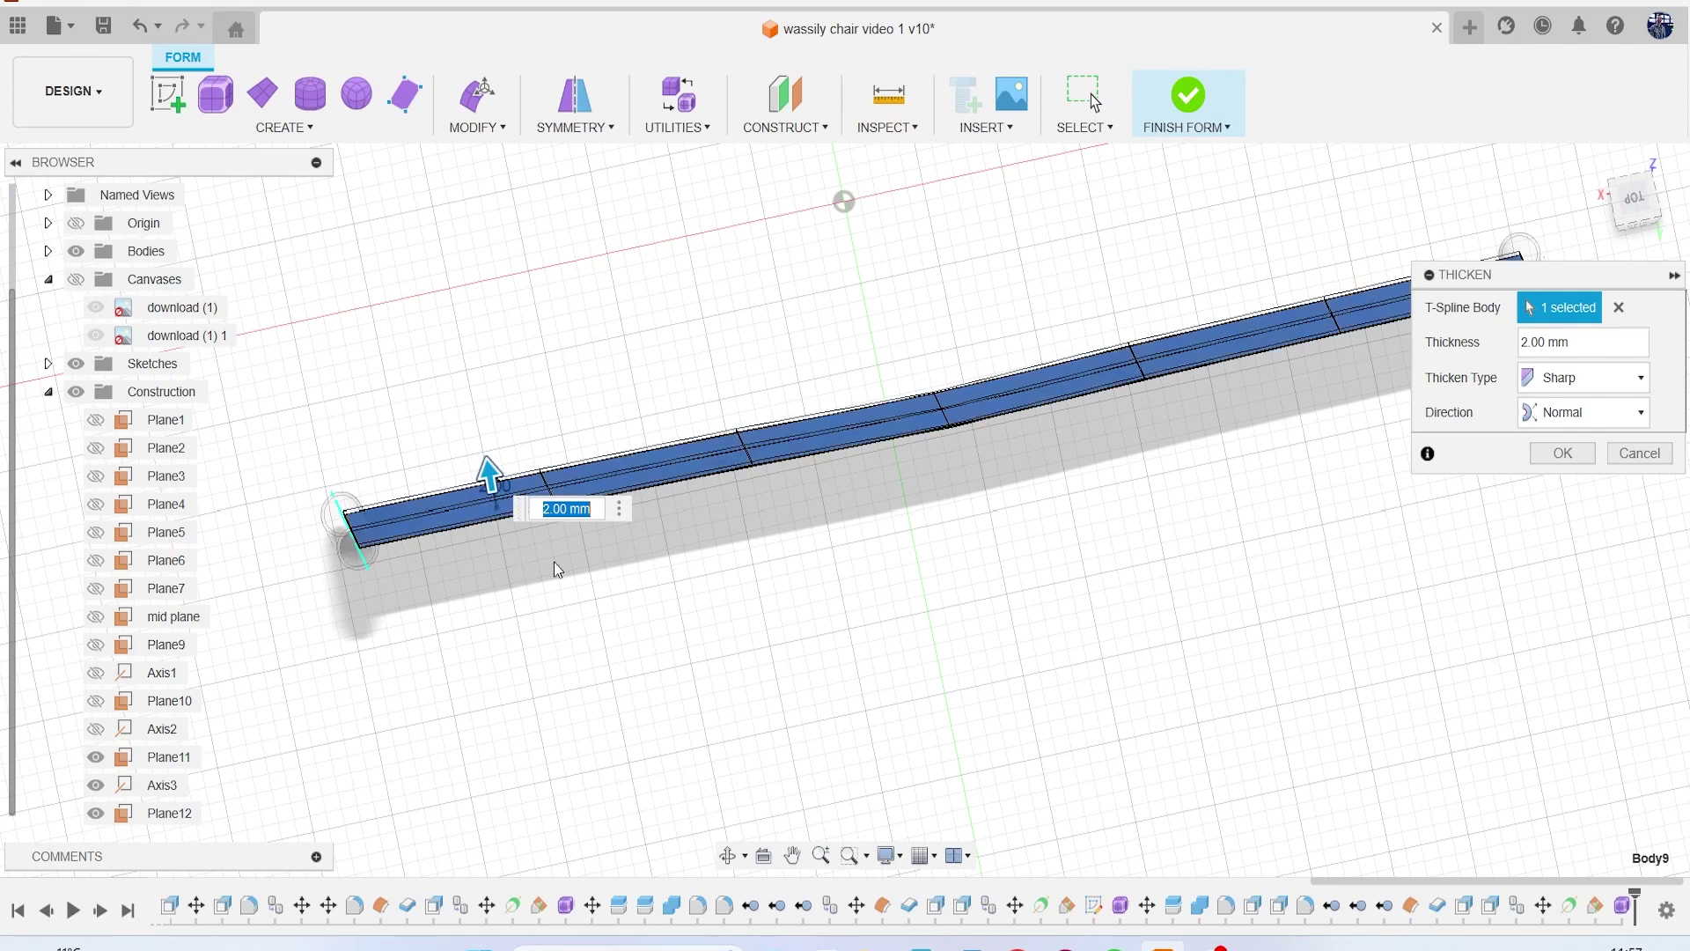
{"action": "type", "text": "2"}
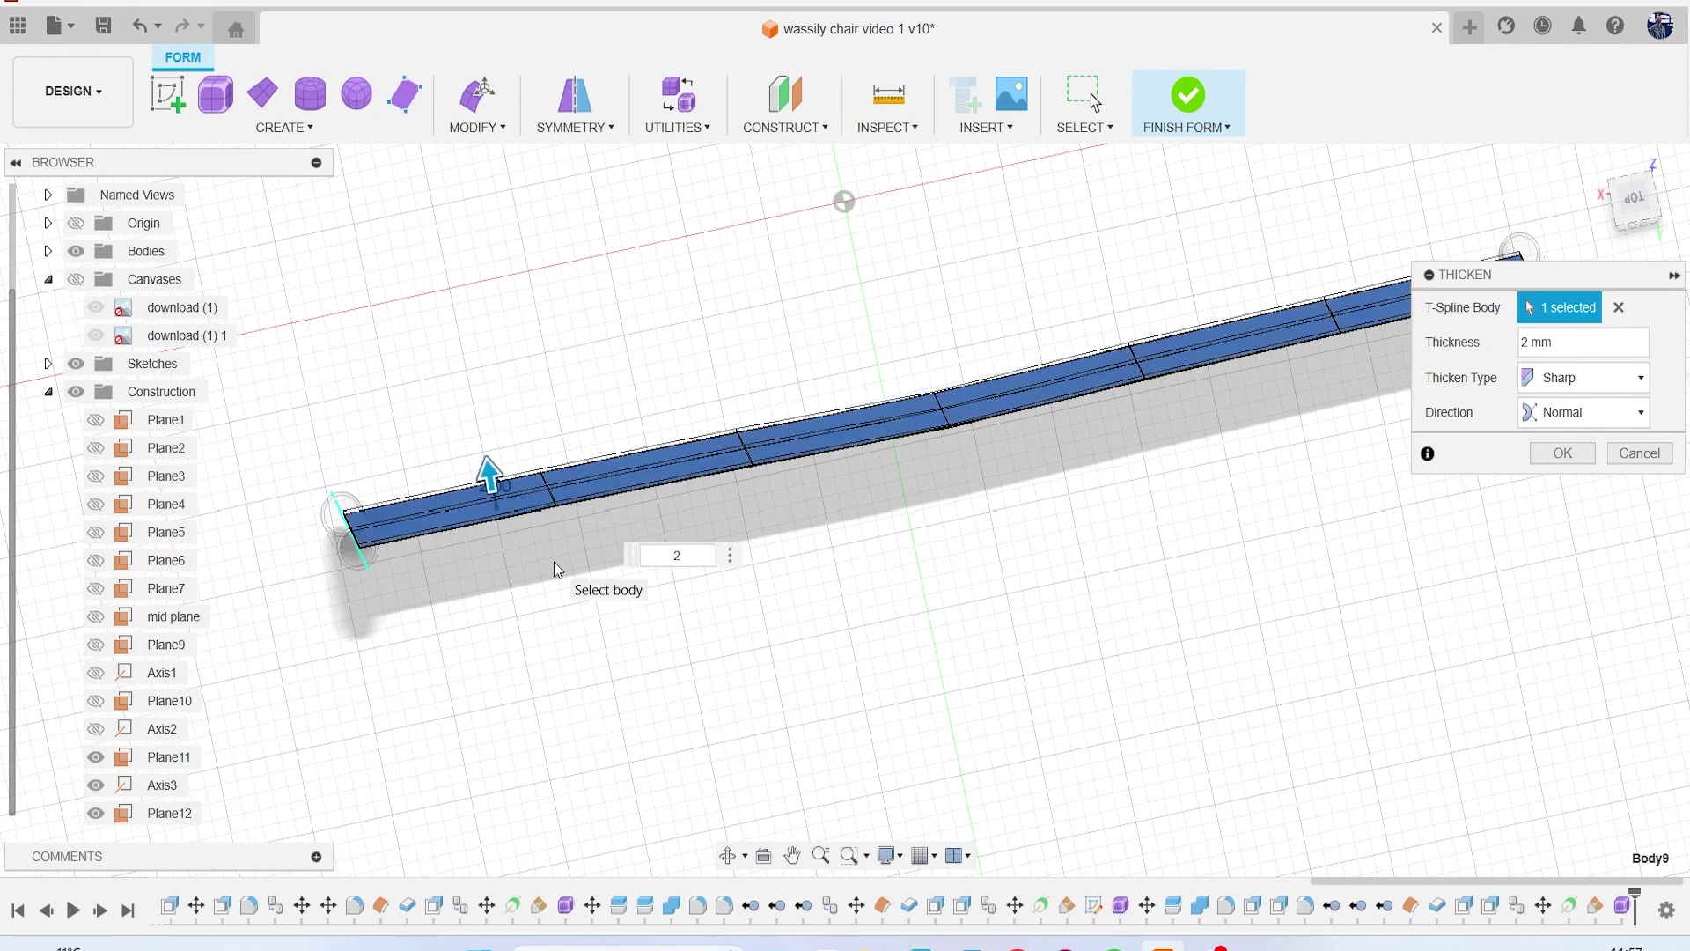
{"action": "left_click", "coordinate": [1557, 454]}
{"action": "left_click_drag", "start_coordinate": [1629, 210], "coordinate": [1636, 195]}
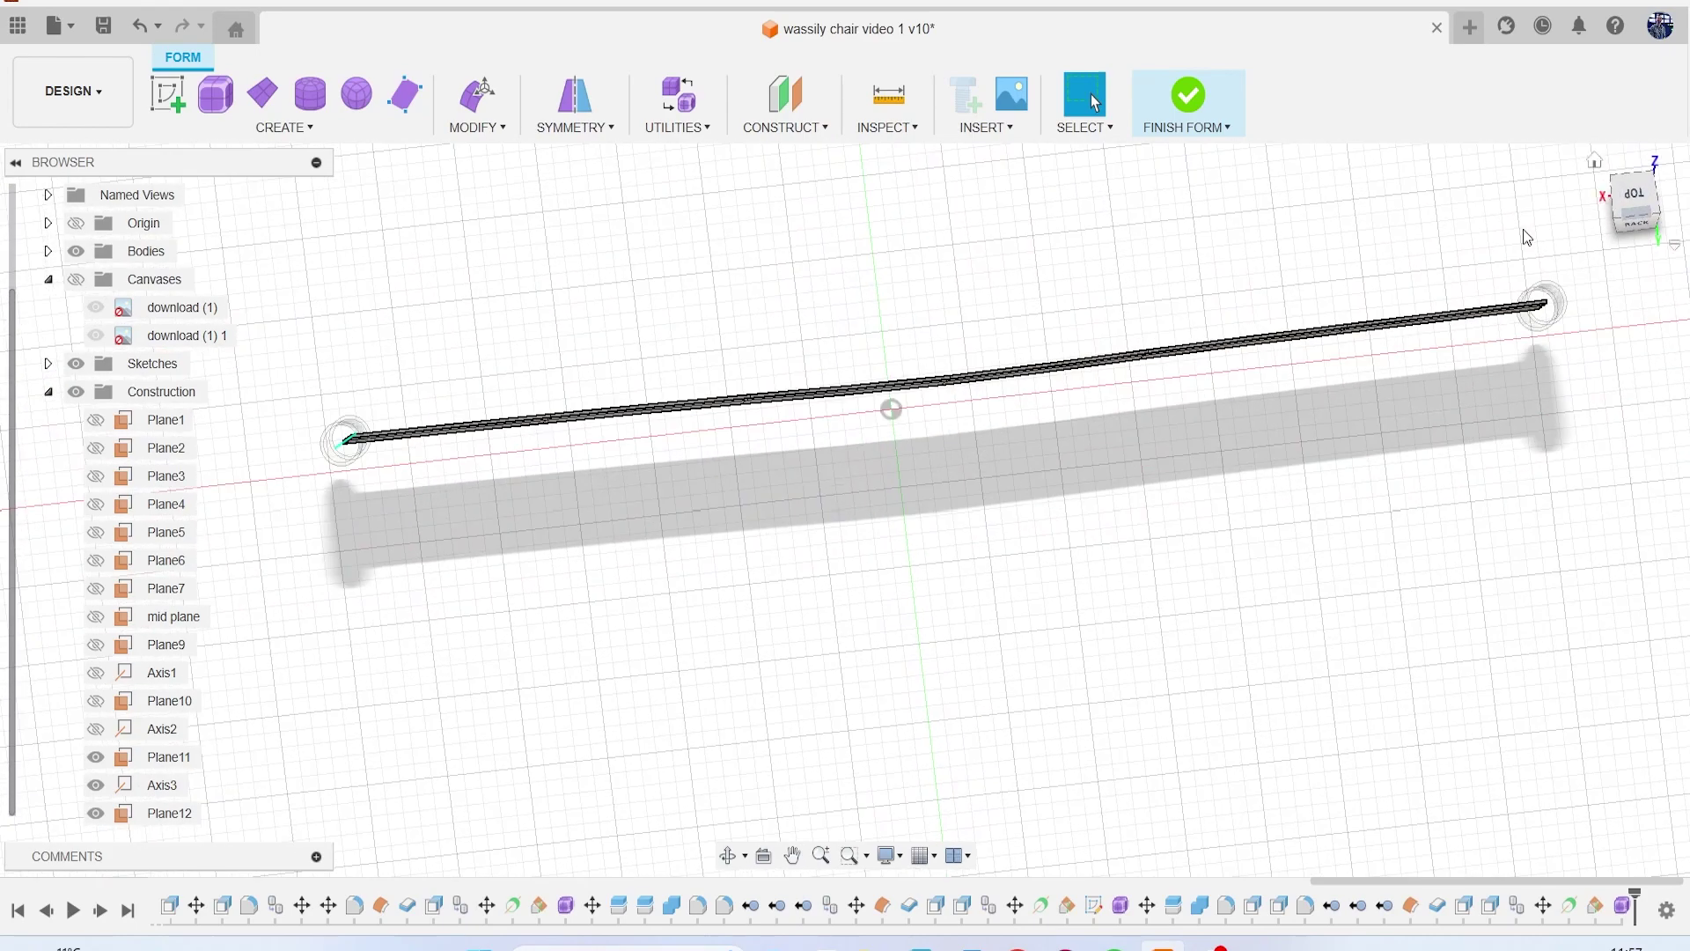
{"action": "scroll", "coordinate": [415, 454], "scroll_direction": "up", "scroll_amount": 4}
{"action": "middle_click_drag", "start_coordinate": [418, 461], "coordinate": [713, 521]}
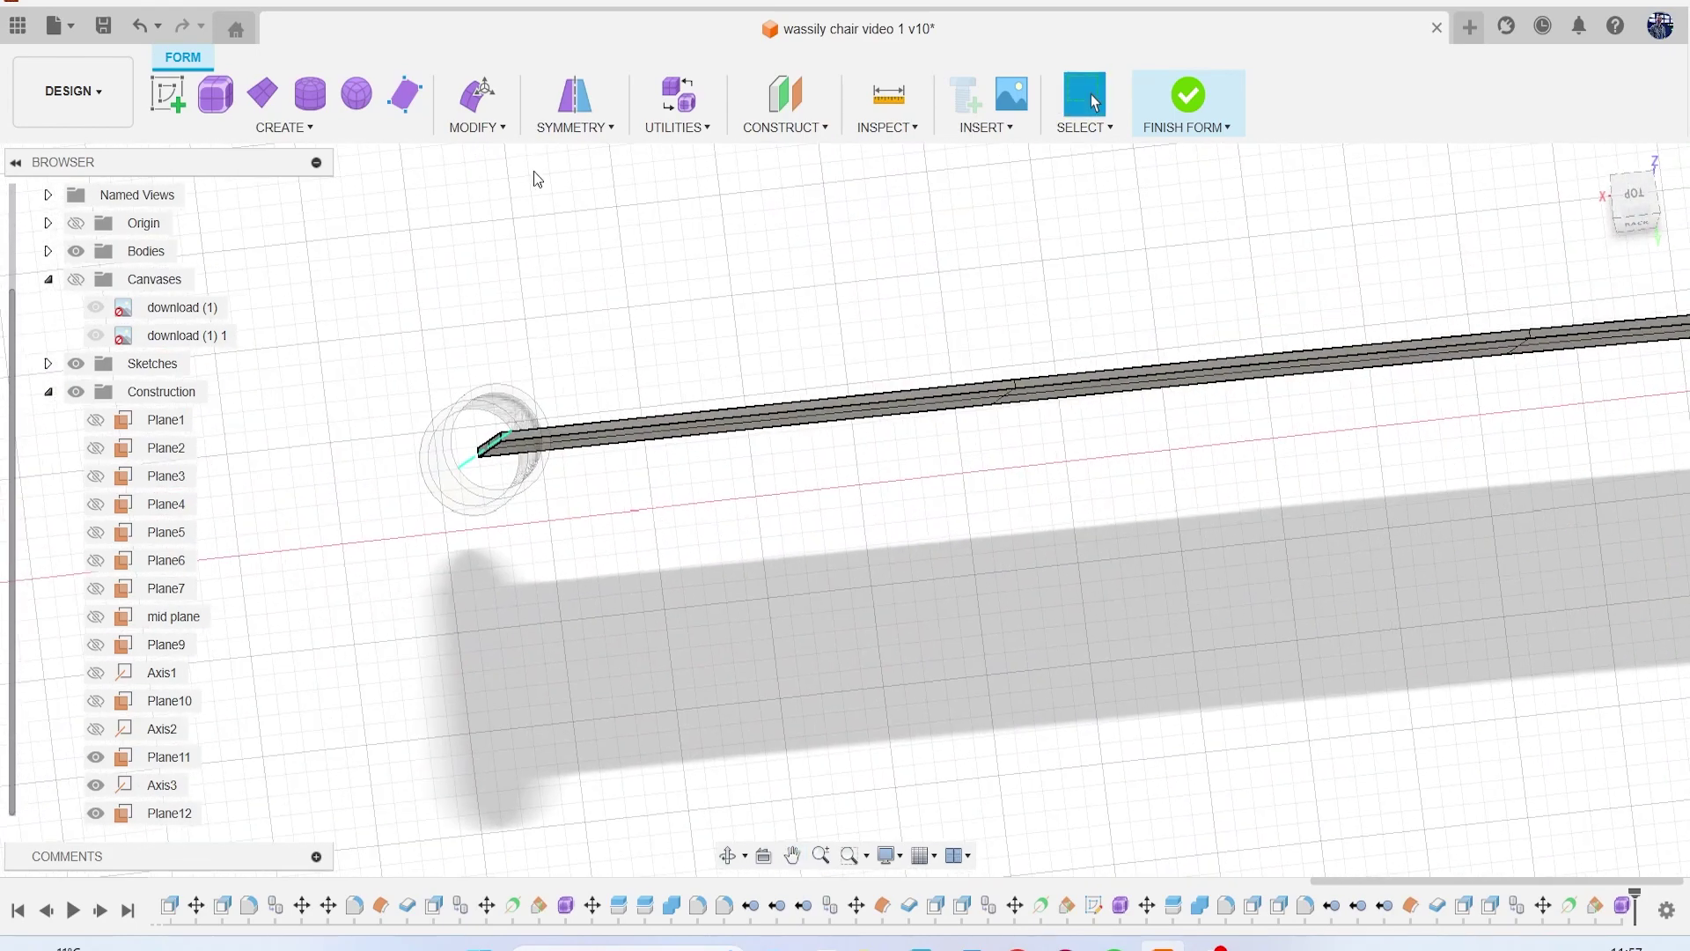
{"action": "left_click", "coordinate": [1188, 97]}
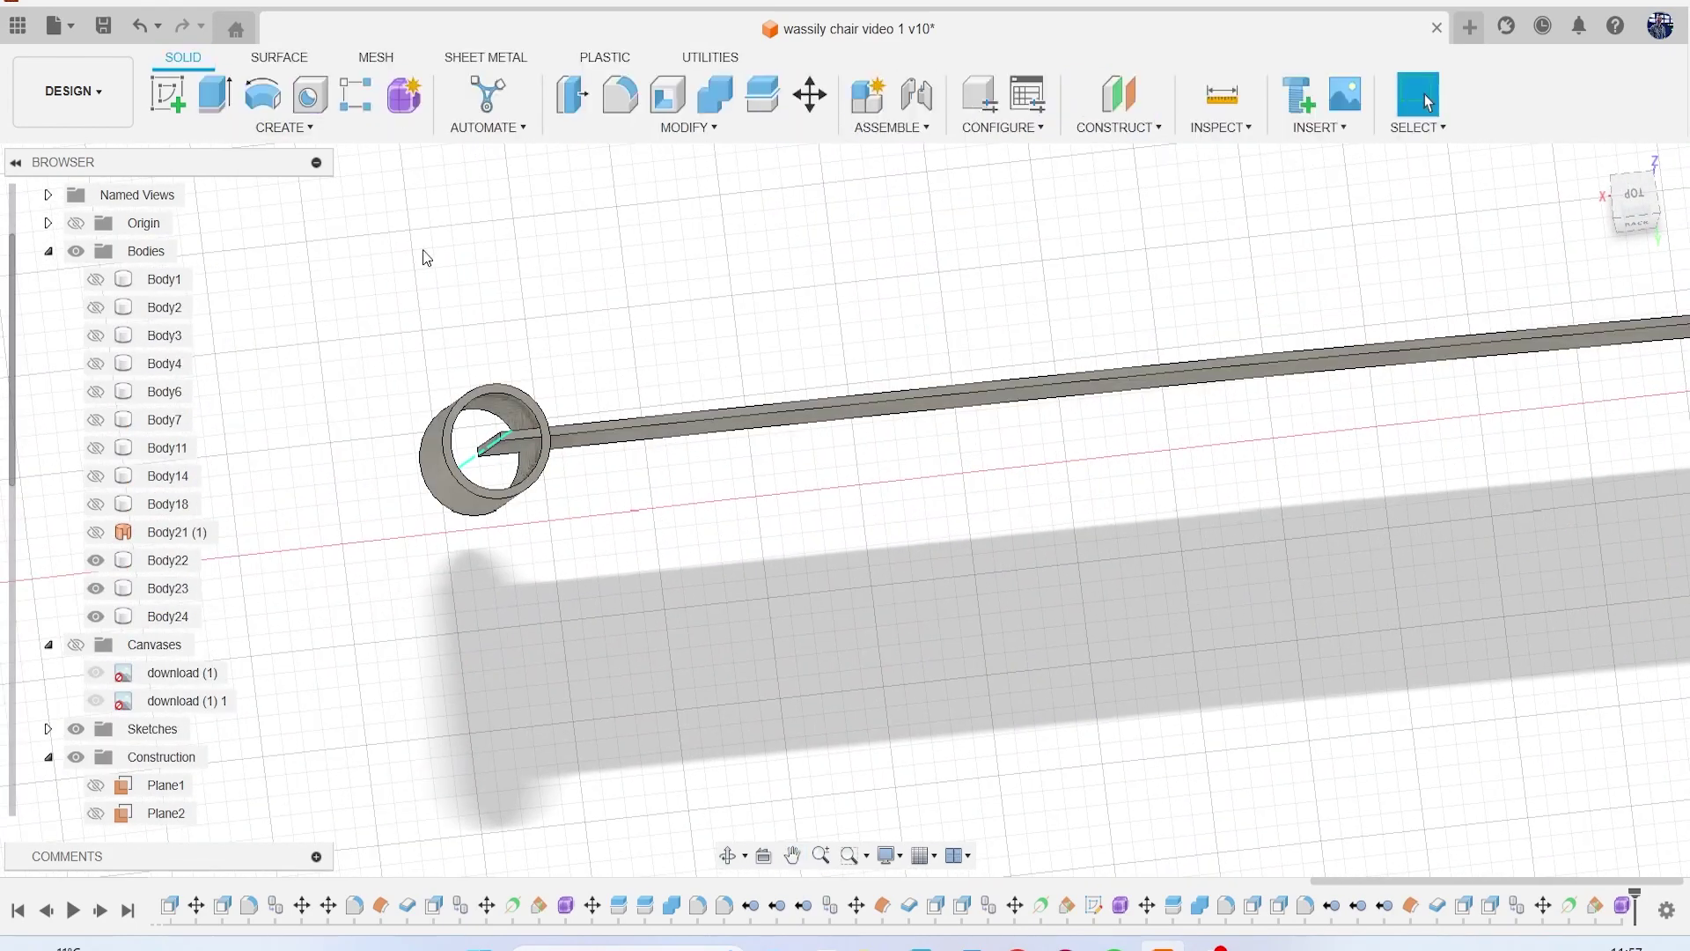
Step: Move the thickened backrest panel body about -1 mm in X, relative to a pivot at its end corner
{"action": "left_click", "coordinate": [162, 614]}
{"action": "right_click", "coordinate": [599, 320]}
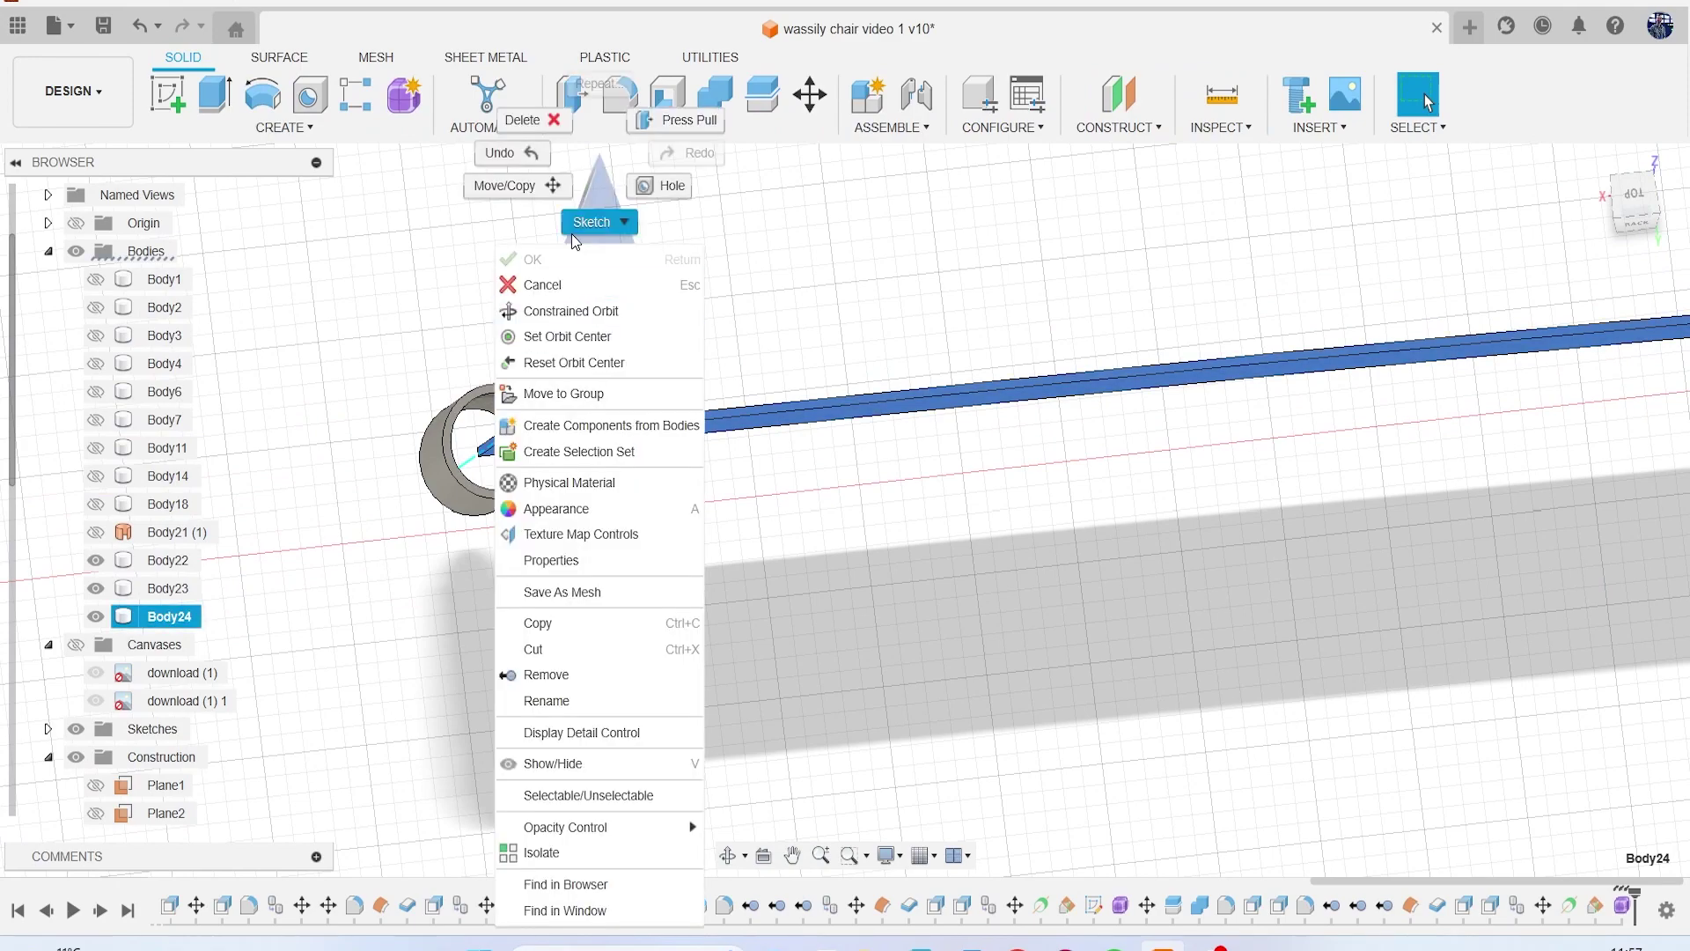
{"action": "left_click", "coordinate": [514, 203]}
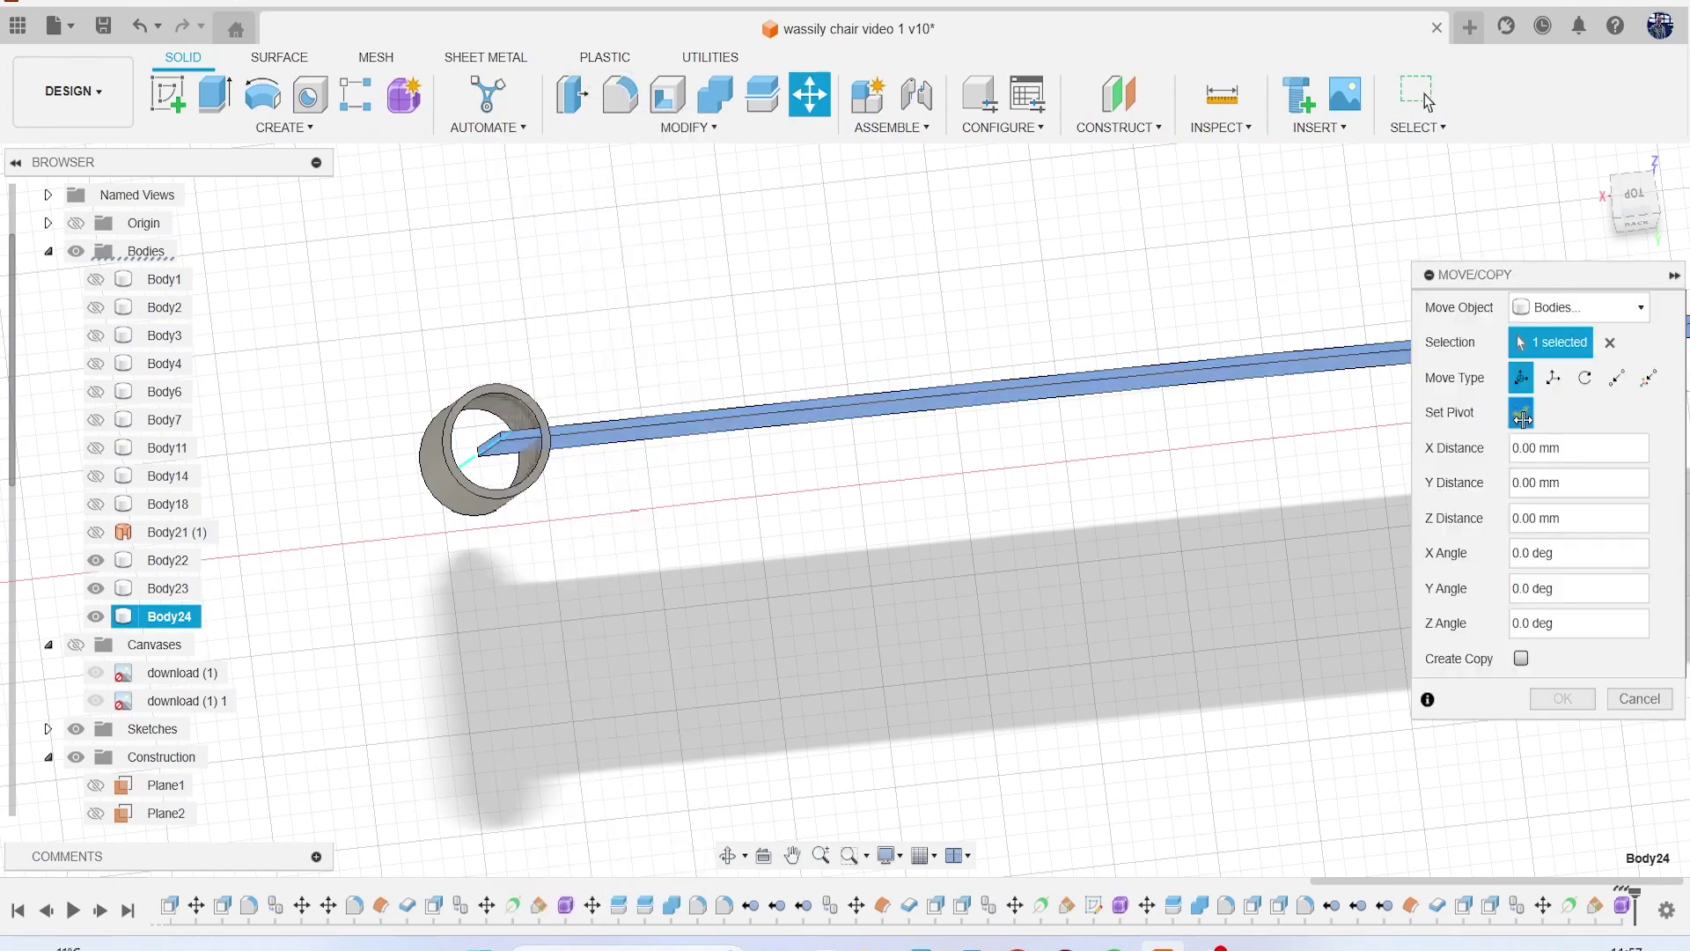
{"action": "left_click", "coordinate": [1523, 419]}
{"action": "scroll", "coordinate": [434, 388], "scroll_direction": "up", "scroll_amount": 6}
{"action": "scroll", "coordinate": [745, 607], "scroll_direction": "down", "scroll_amount": 2}
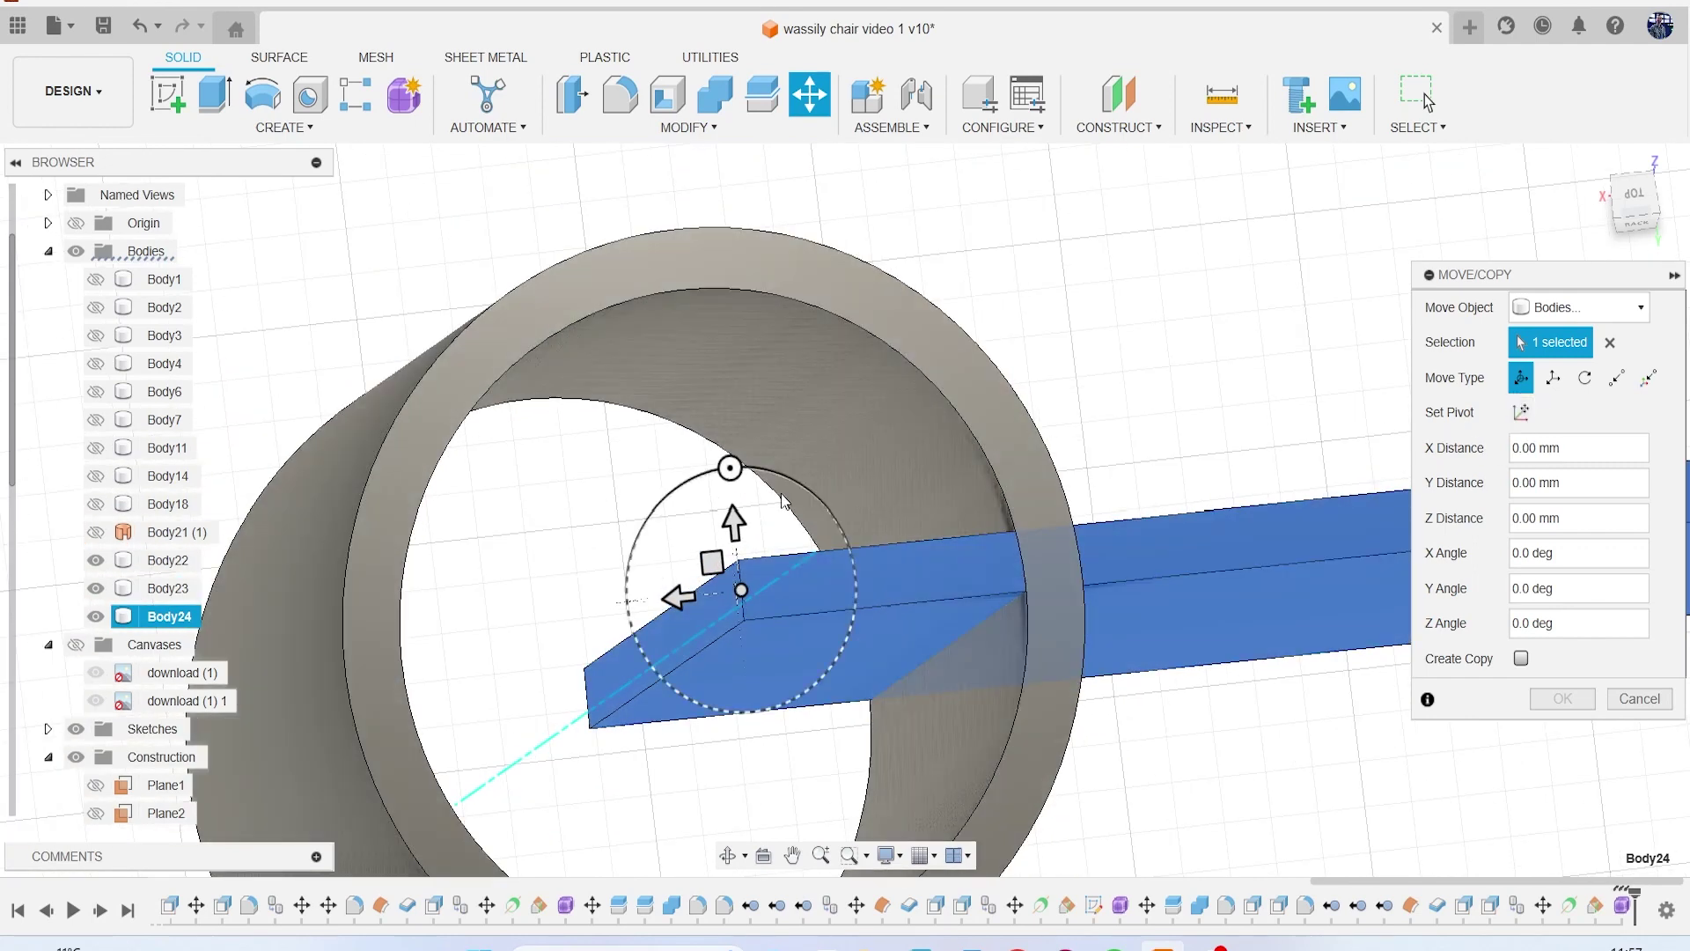
{"action": "left_click_drag", "start_coordinate": [732, 509], "coordinate": [732, 526]}
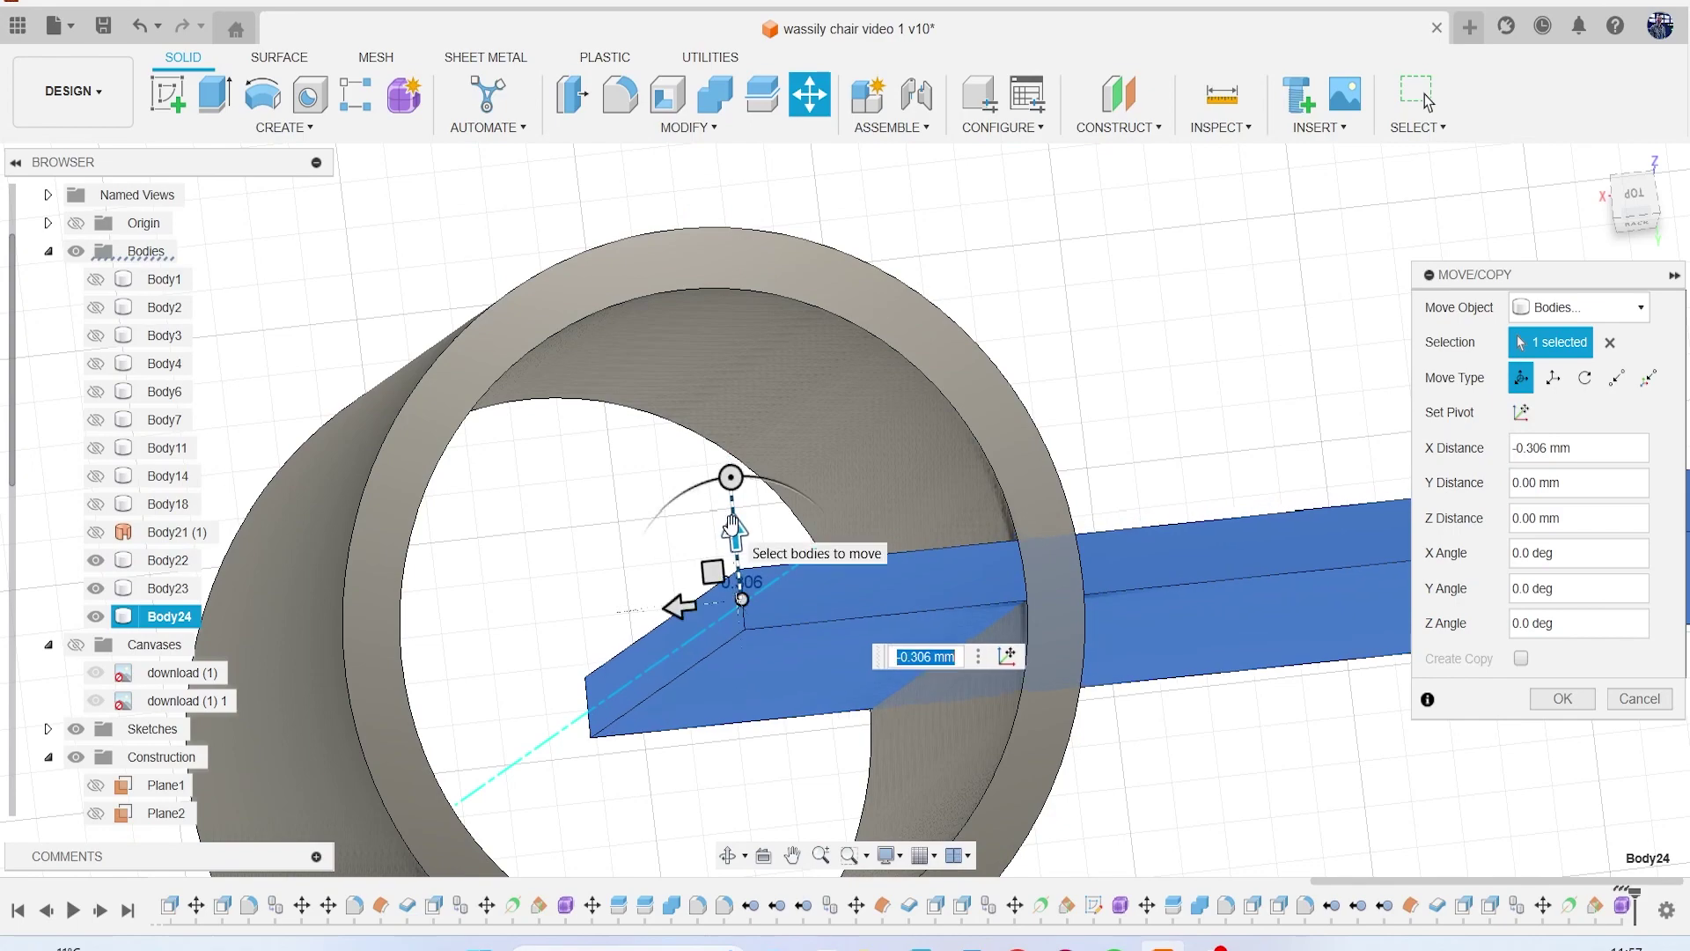
{"action": "key", "text": "Return"}
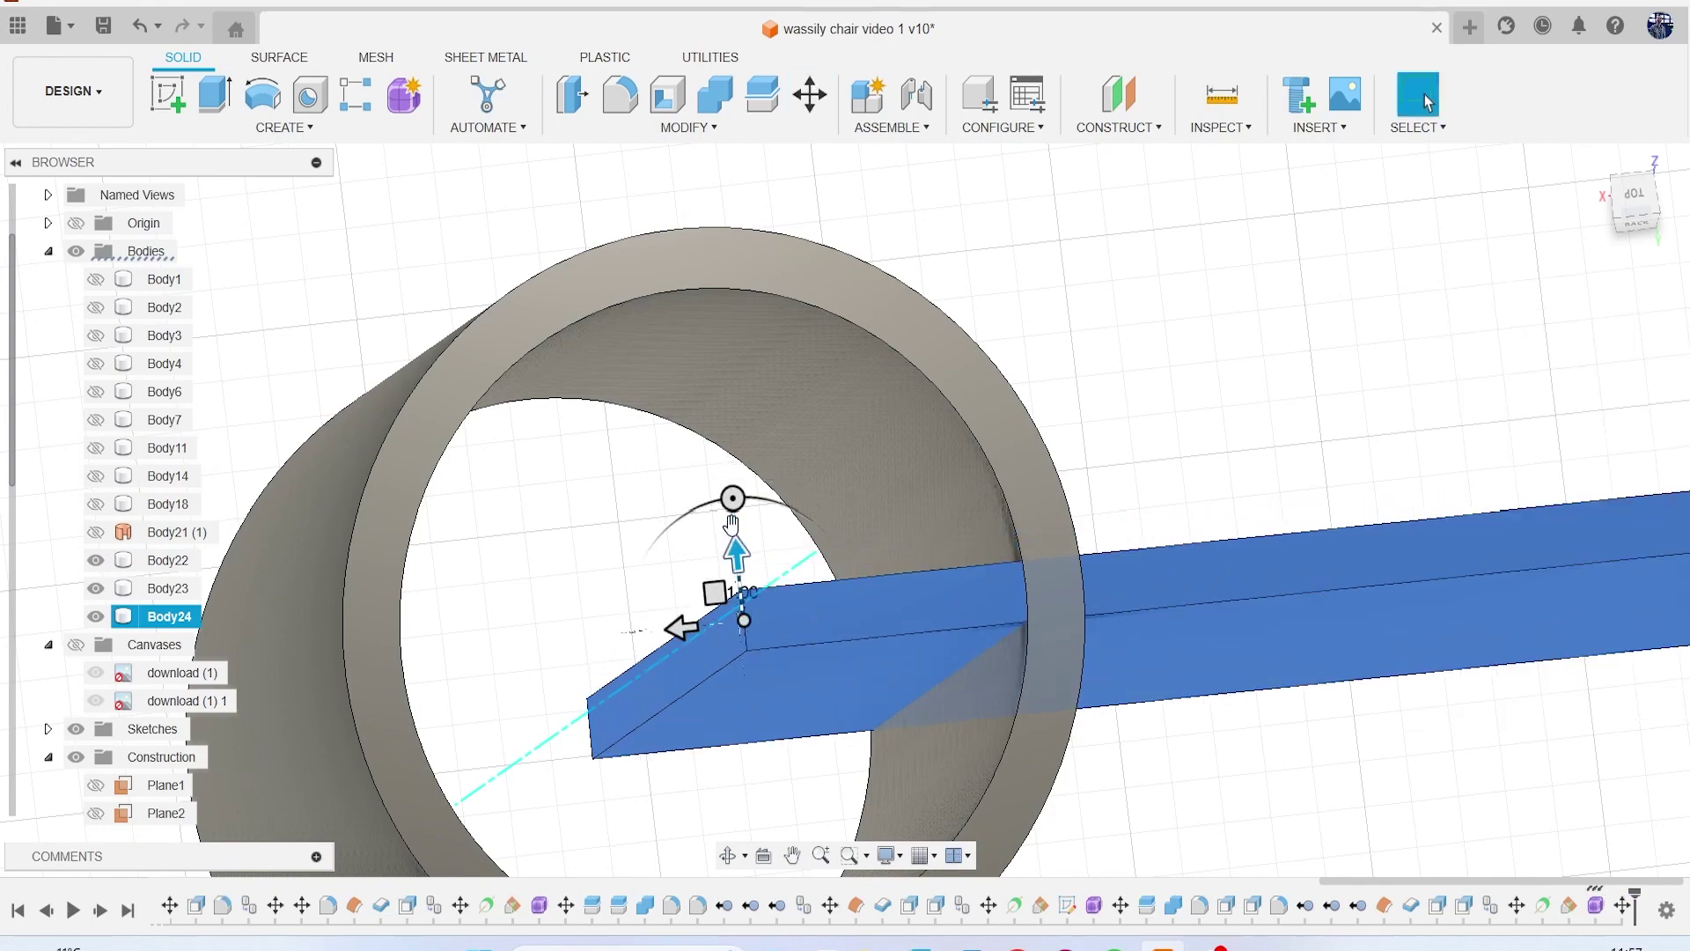
Step: Set up Split Body on the backrest panel, with the inner face of the positive-X sleeve as the splitting tool
{"action": "scroll", "coordinate": [731, 532], "scroll_direction": "down", "scroll_amount": 5}
{"action": "scroll", "coordinate": [732, 532], "scroll_direction": "down", "scroll_amount": 3}
{"action": "scroll", "coordinate": [1021, 388], "scroll_direction": "down", "scroll_amount": 5}
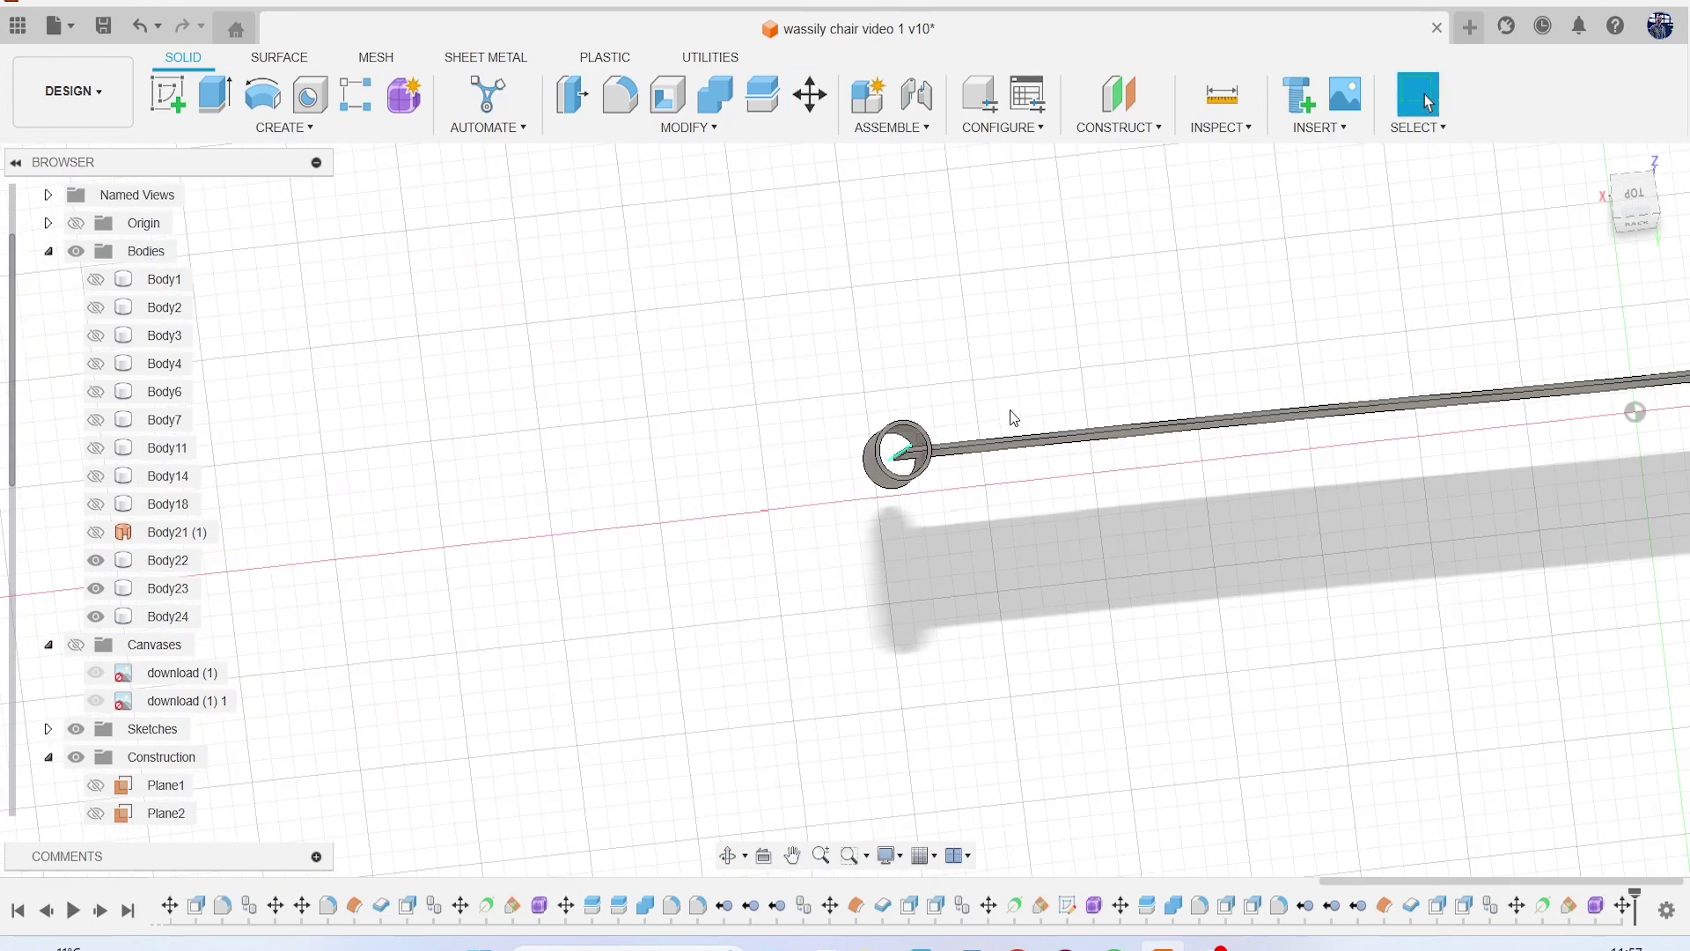
{"action": "middle_click_drag", "start_coordinate": [1012, 415], "coordinate": [792, 415]}
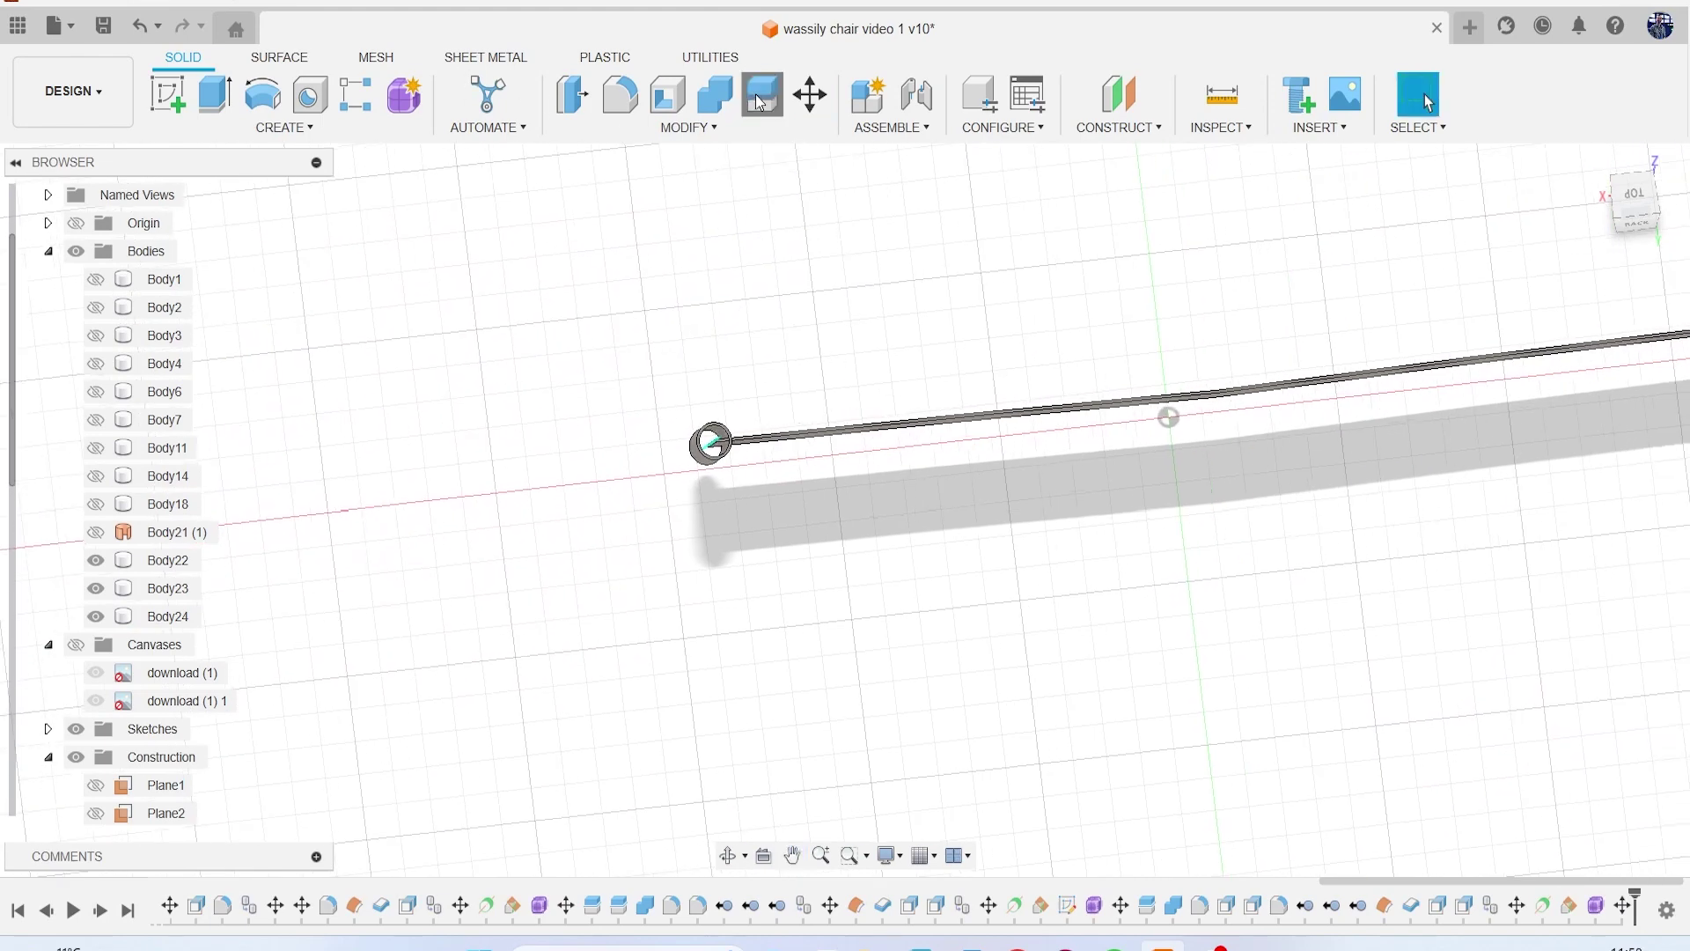
{"action": "left_click", "coordinate": [759, 79]}
{"action": "scroll", "coordinate": [826, 438], "scroll_direction": "up", "scroll_amount": 2}
{"action": "left_click", "coordinate": [990, 447]}
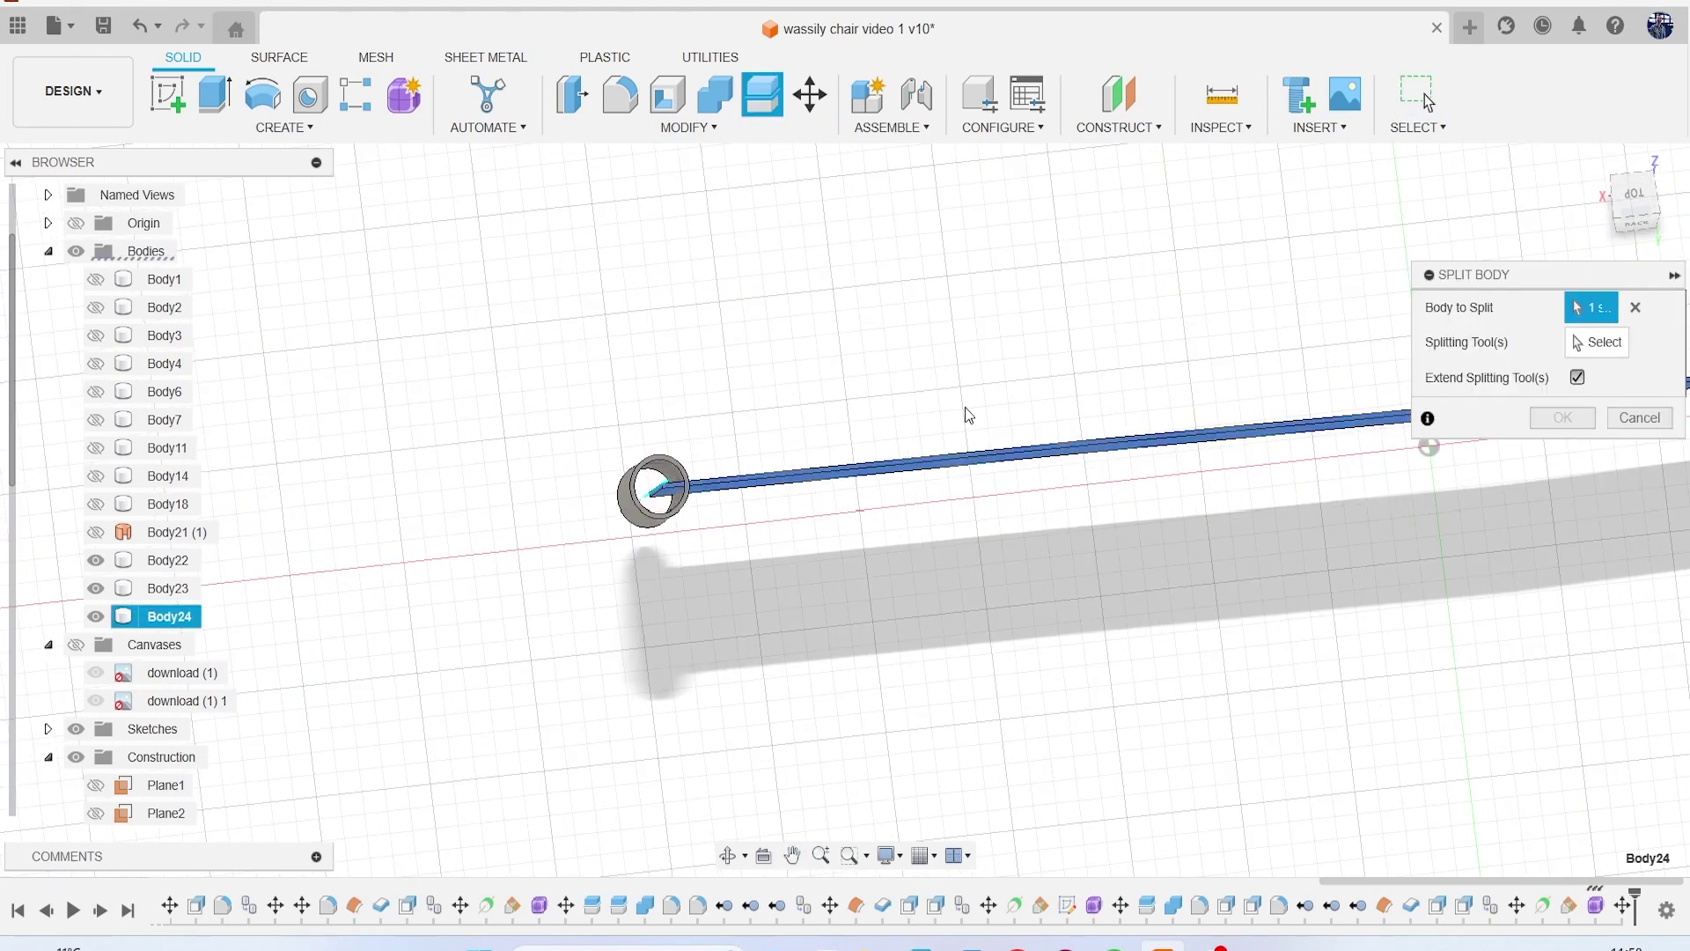
{"action": "left_click", "coordinate": [1604, 347]}
{"action": "scroll", "coordinate": [757, 449], "scroll_direction": "up", "scroll_amount": 4}
{"action": "left_click", "coordinate": [574, 479]}
Step: Add the opposite sleeve's inner face as a second splitting tool and split the backrest panel, with Extend Splitting Tools enabled
{"action": "scroll", "coordinate": [705, 507], "scroll_direction": "down", "scroll_amount": 1}
{"action": "scroll", "coordinate": [847, 513], "scroll_direction": "down", "scroll_amount": 5}
{"action": "middle_click_drag", "start_coordinate": [1012, 458], "coordinate": [374, 444]}
{"action": "scroll", "coordinate": [927, 388], "scroll_direction": "up", "scroll_amount": 5}
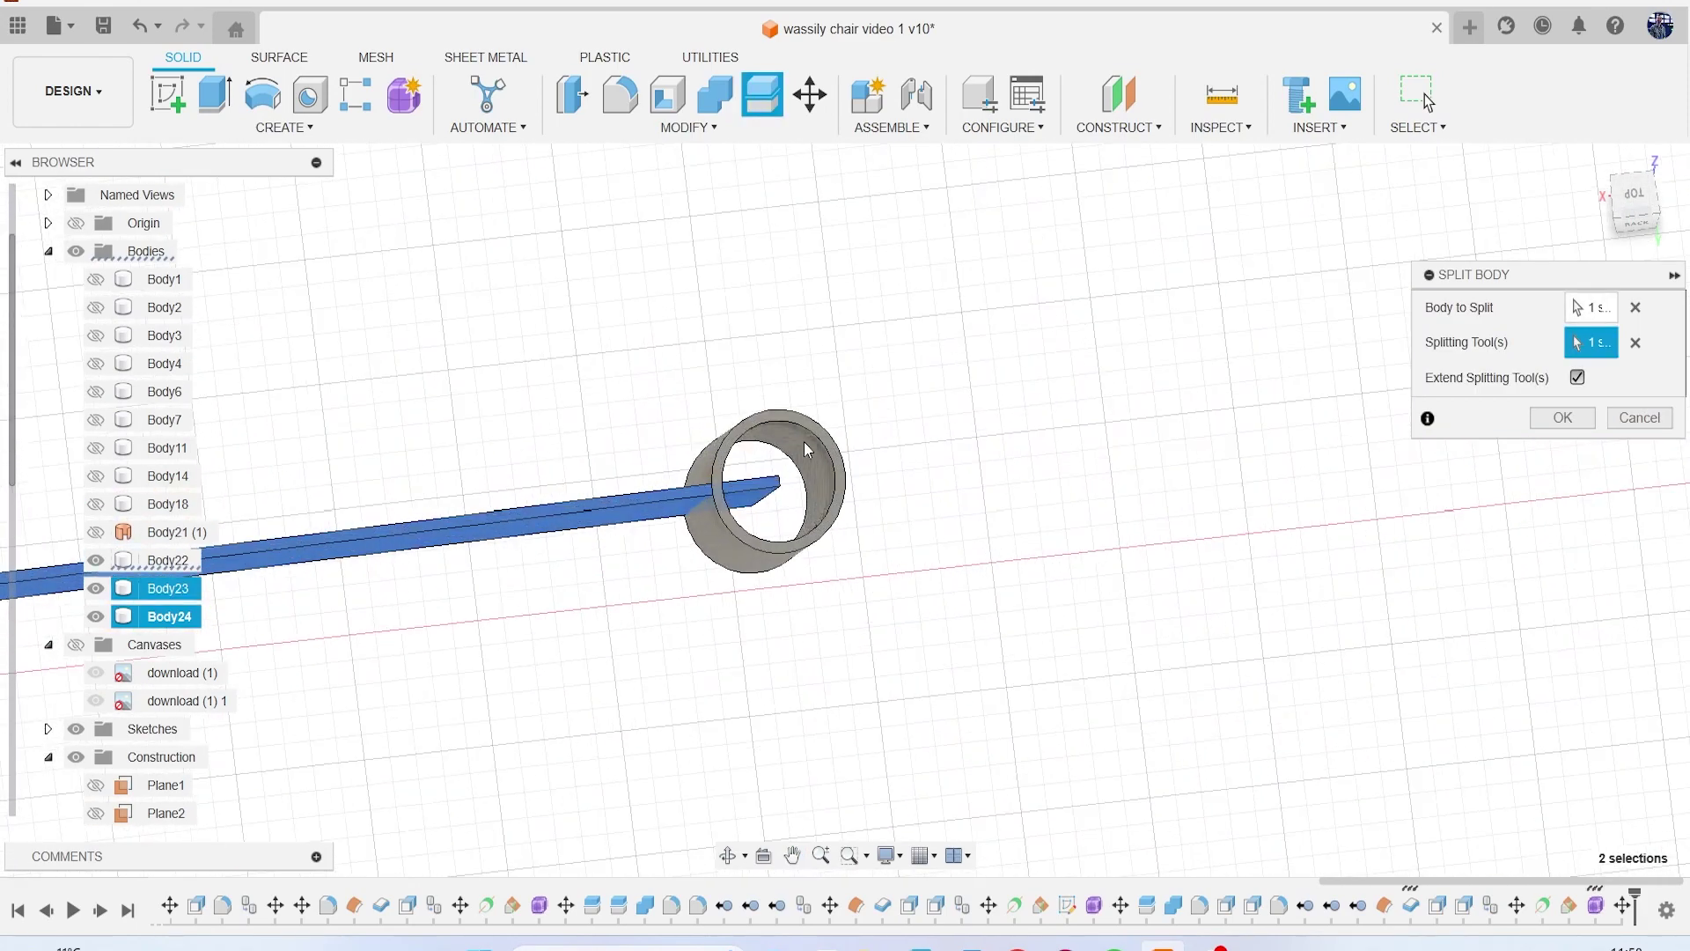
{"action": "scroll", "coordinate": [810, 449], "scroll_direction": "up", "scroll_amount": 2}
{"action": "left_click", "coordinate": [819, 493]}
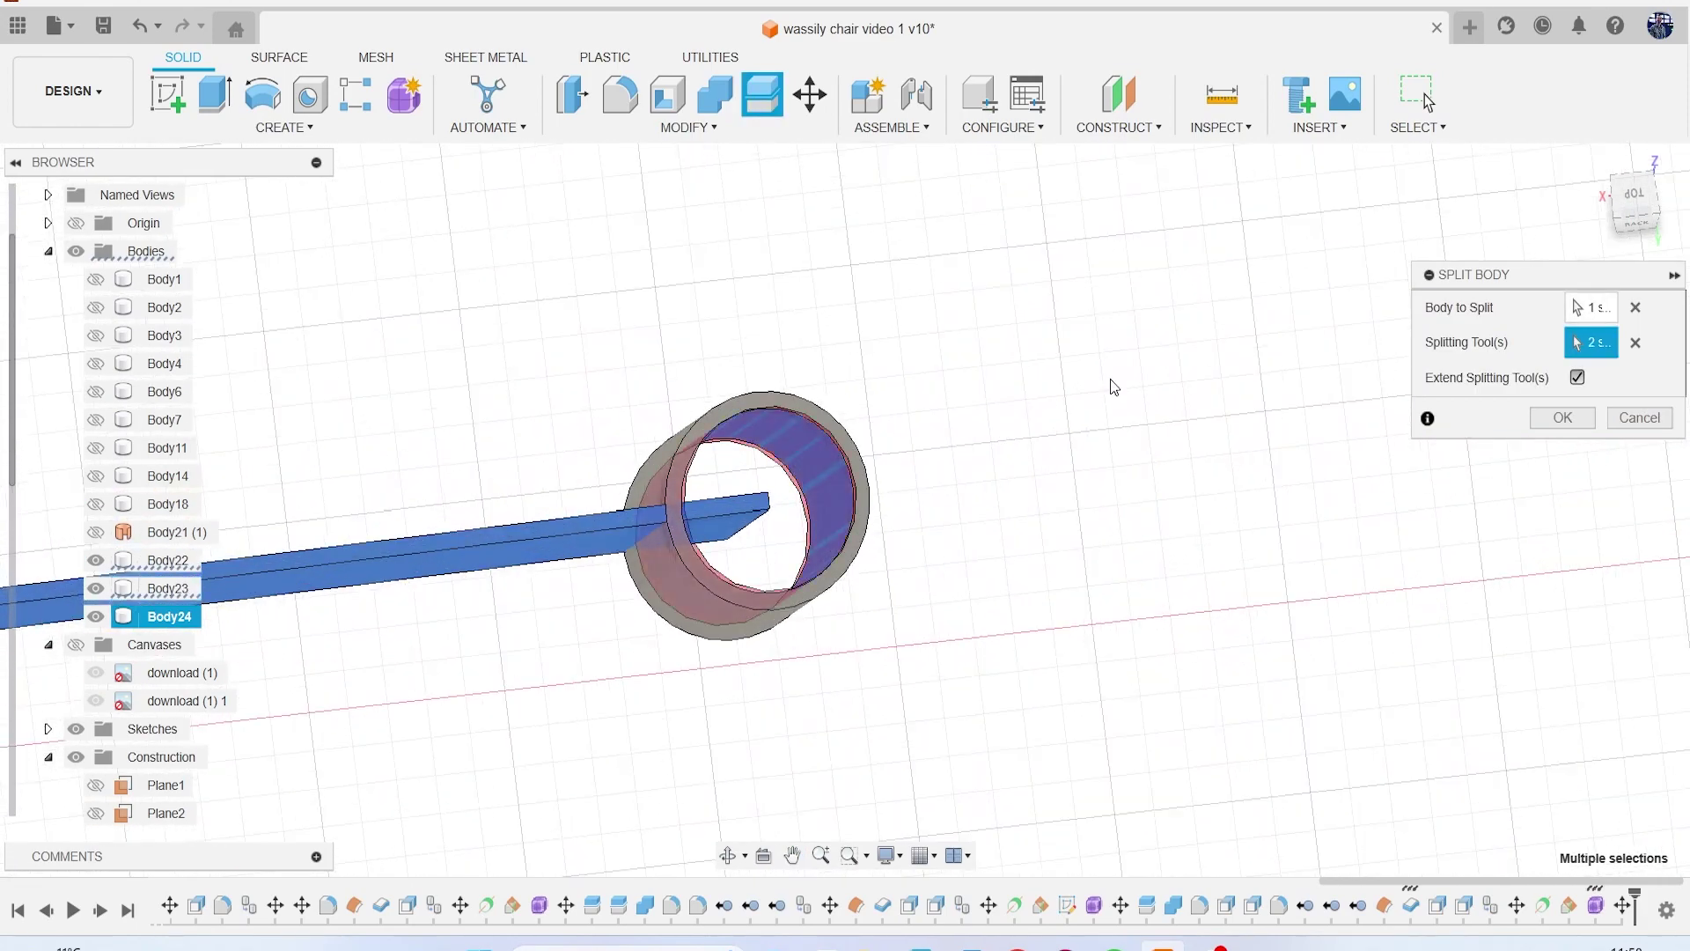
{"action": "left_click", "coordinate": [1563, 417]}
Step: Hide the two cut-off panel end pieces inside the sleeves, Body25 and Body26
{"action": "scroll", "coordinate": [359, 532], "scroll_direction": "down", "scroll_amount": 6}
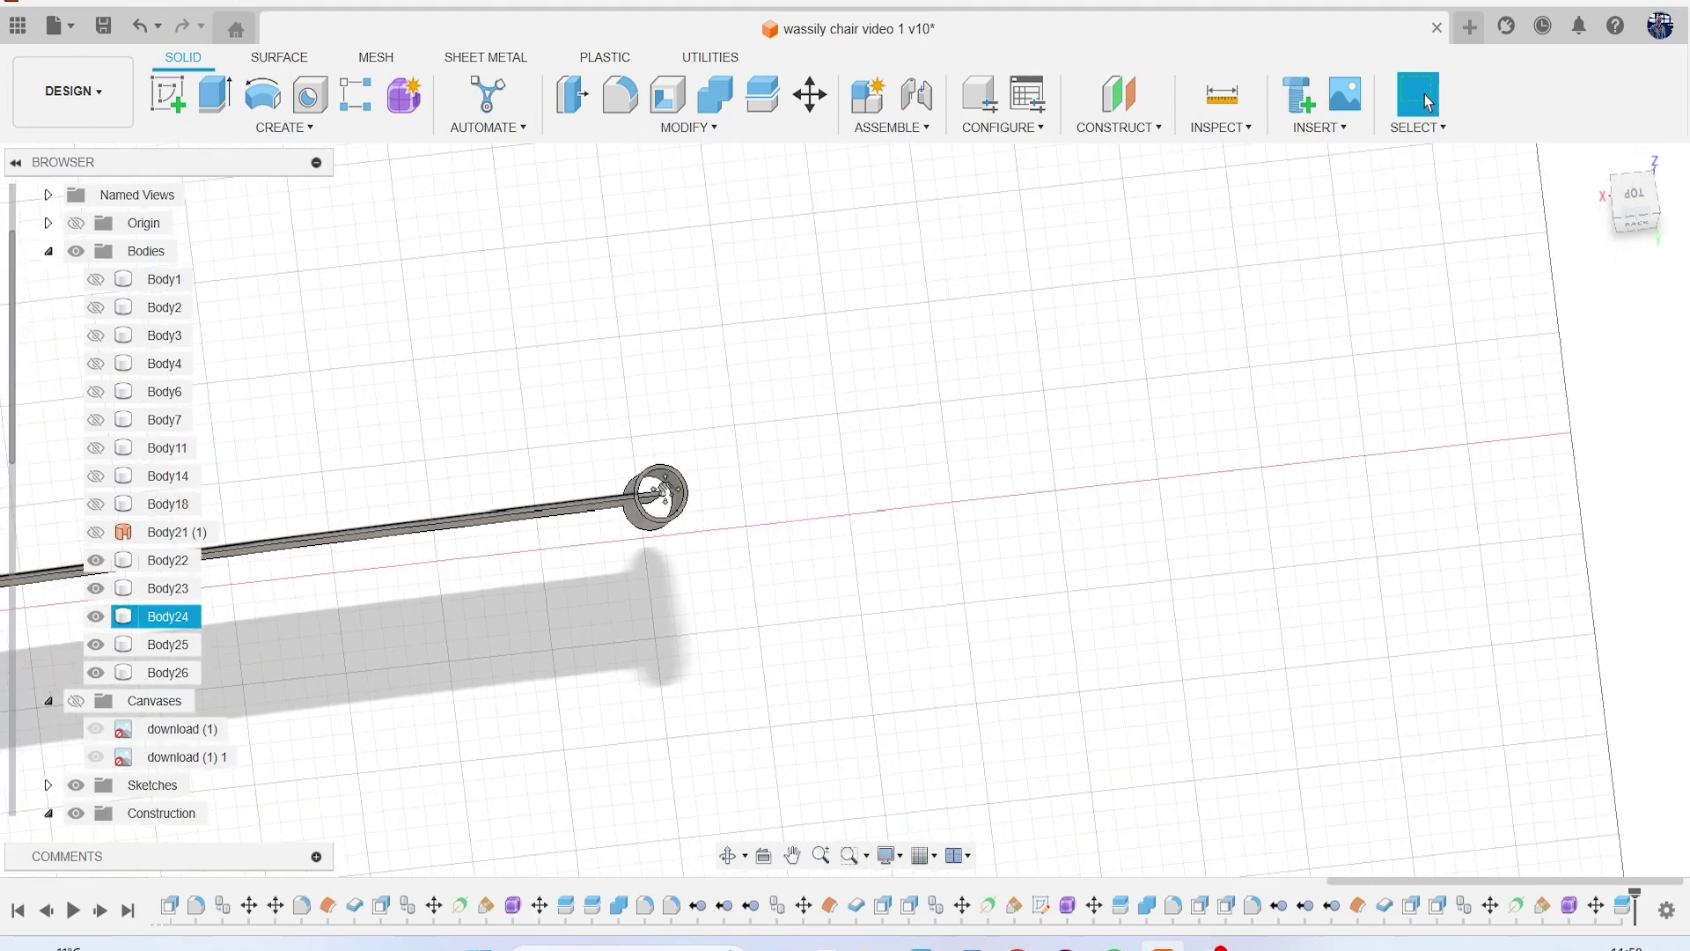
{"action": "middle_click_drag", "start_coordinate": [159, 618], "coordinate": [774, 521]}
{"action": "middle_click_drag", "start_coordinate": [429, 634], "coordinate": [684, 606]}
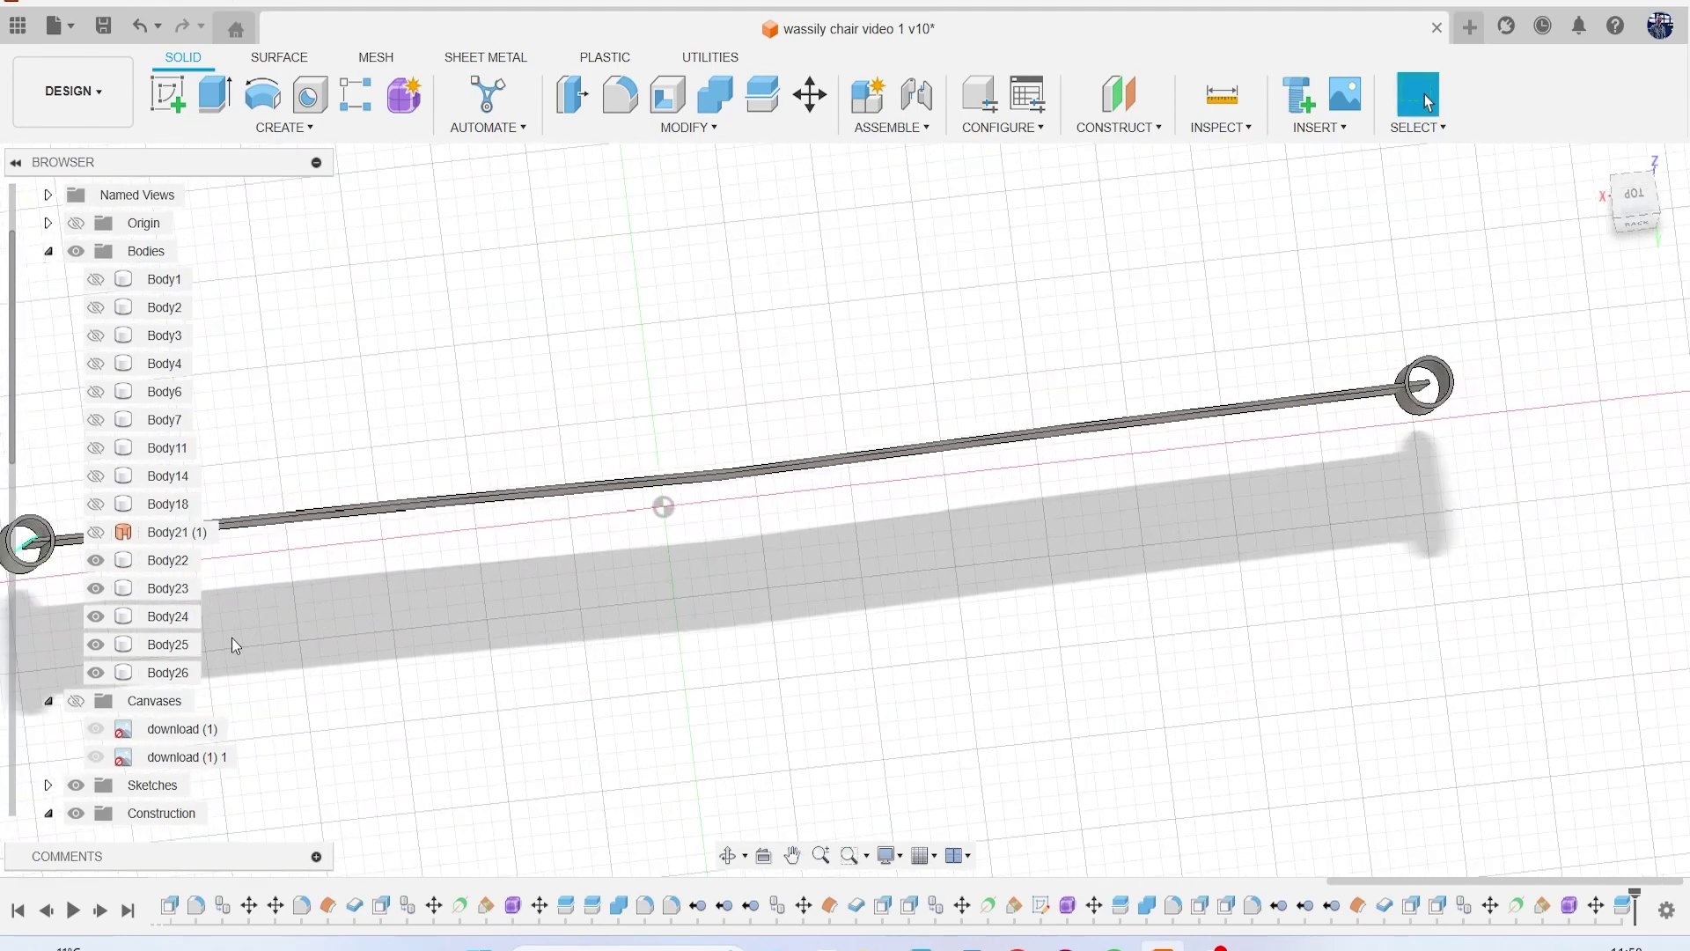
{"action": "left_click", "coordinate": [99, 643]}
{"action": "scroll", "coordinate": [561, 633], "scroll_direction": "down", "scroll_amount": 4}
{"action": "middle_click_drag", "start_coordinate": [561, 632], "coordinate": [781, 530]}
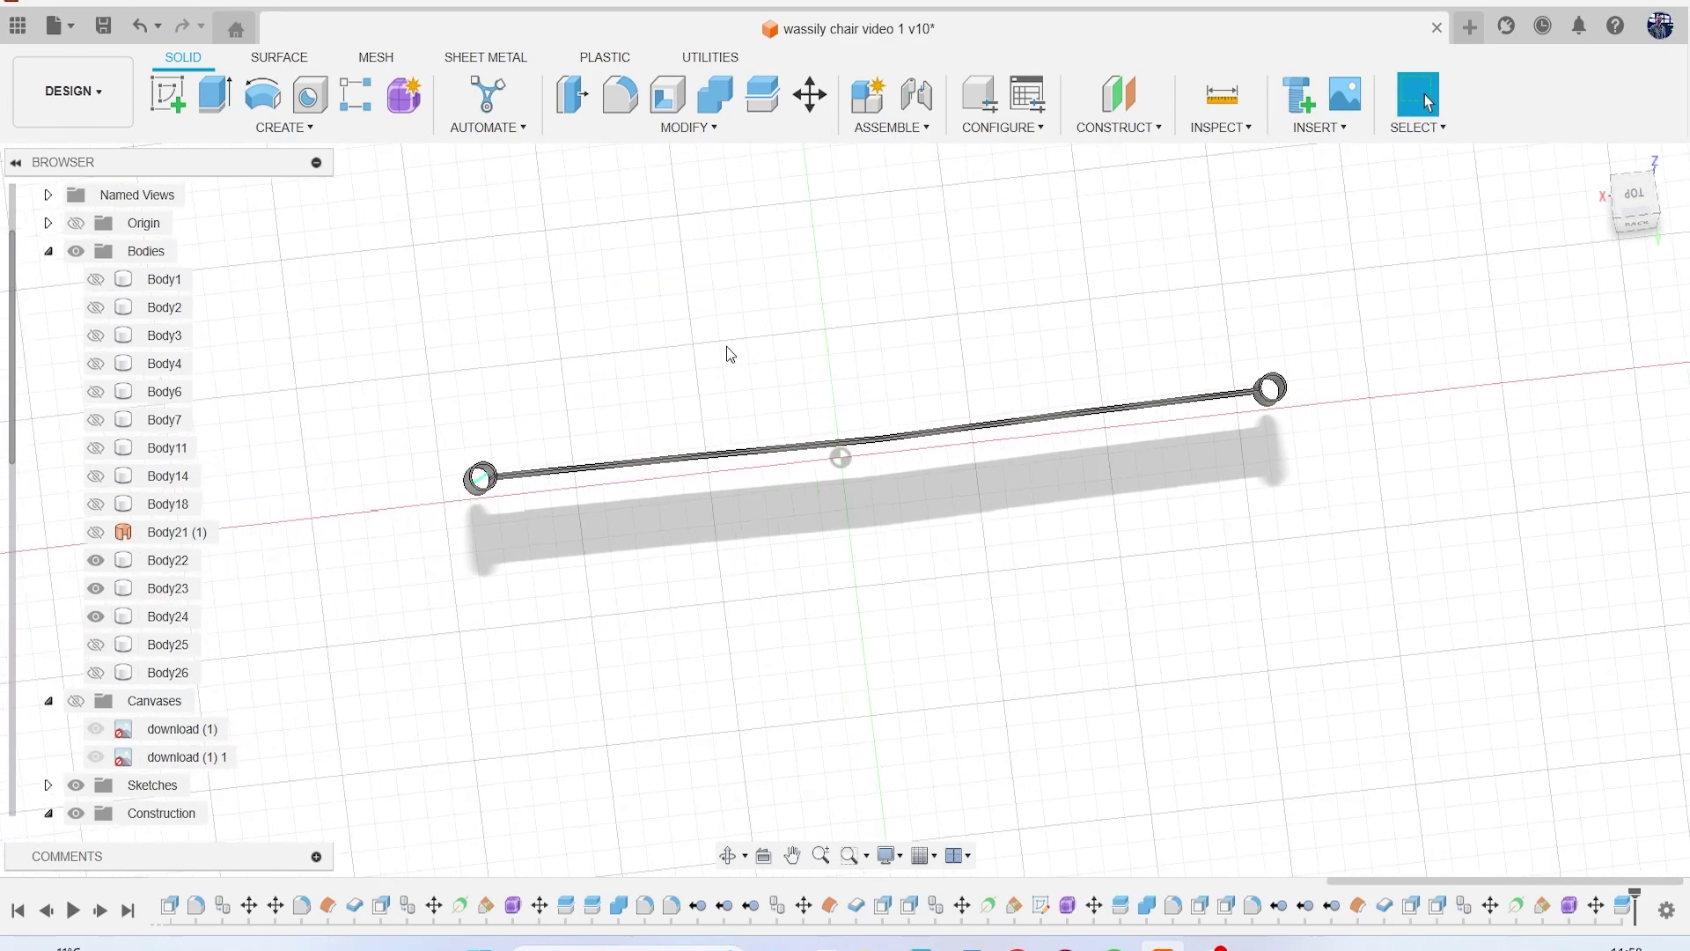
Step: Join the backrest panel with both end sleeves into one body using Combine, without keeping the tools
{"action": "left_click", "coordinate": [725, 105]}
{"action": "left_click", "coordinate": [675, 464]}
{"action": "scroll", "coordinate": [403, 472], "scroll_direction": "up", "scroll_amount": 1}
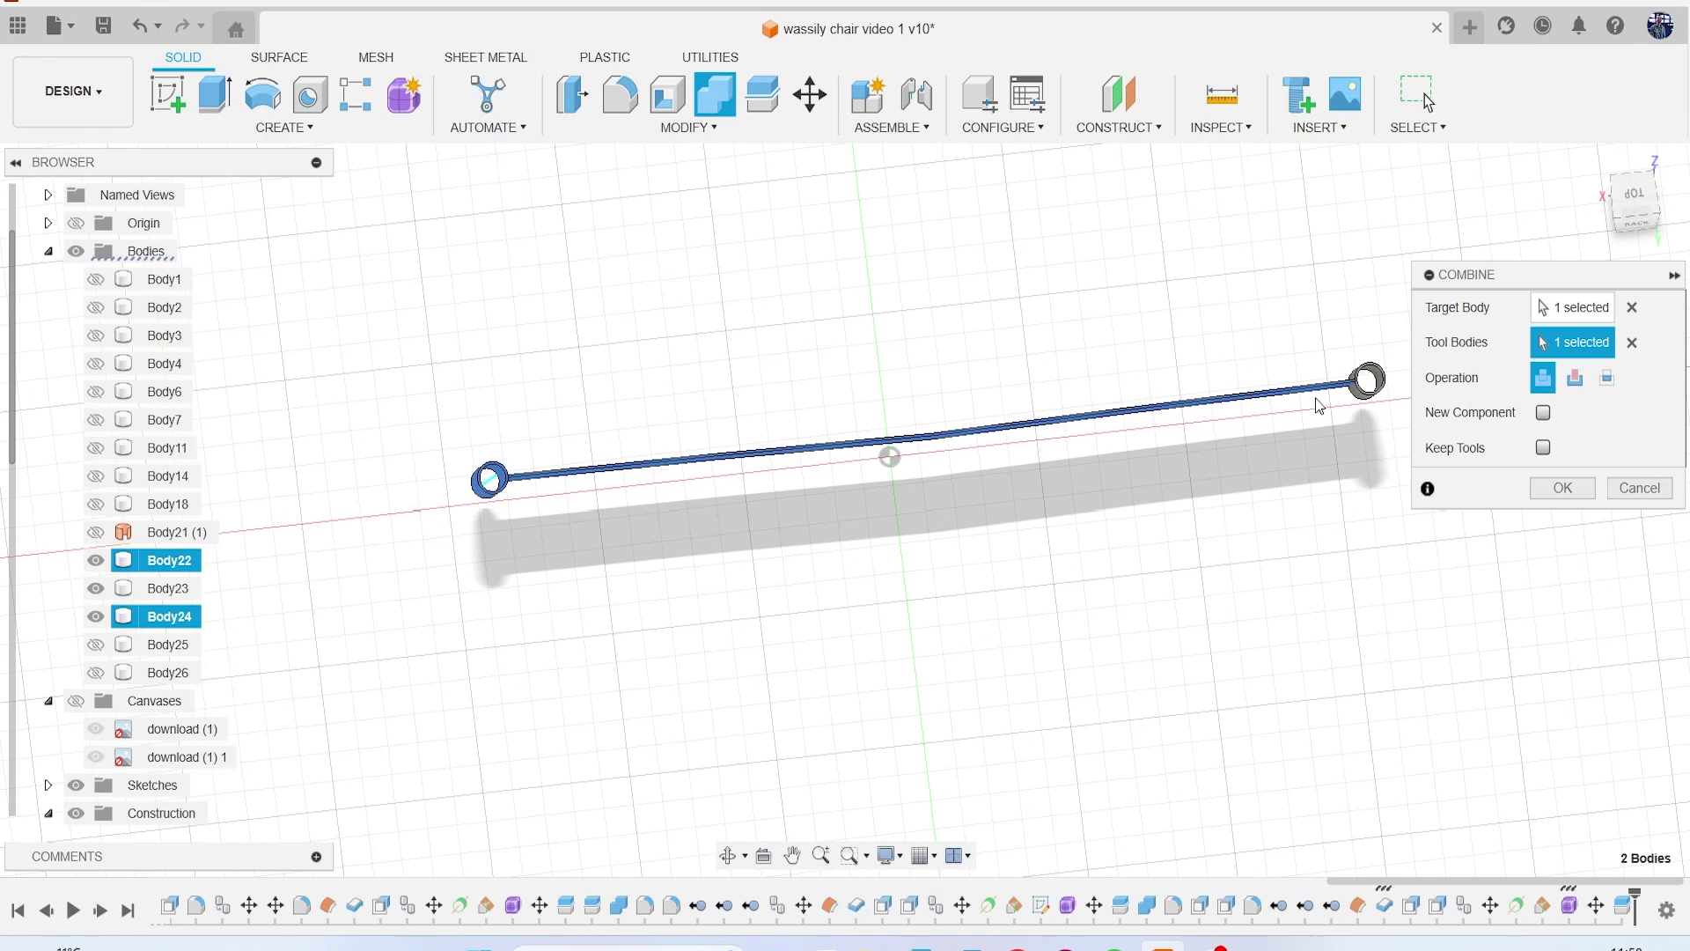
{"action": "left_click", "coordinate": [1569, 493]}
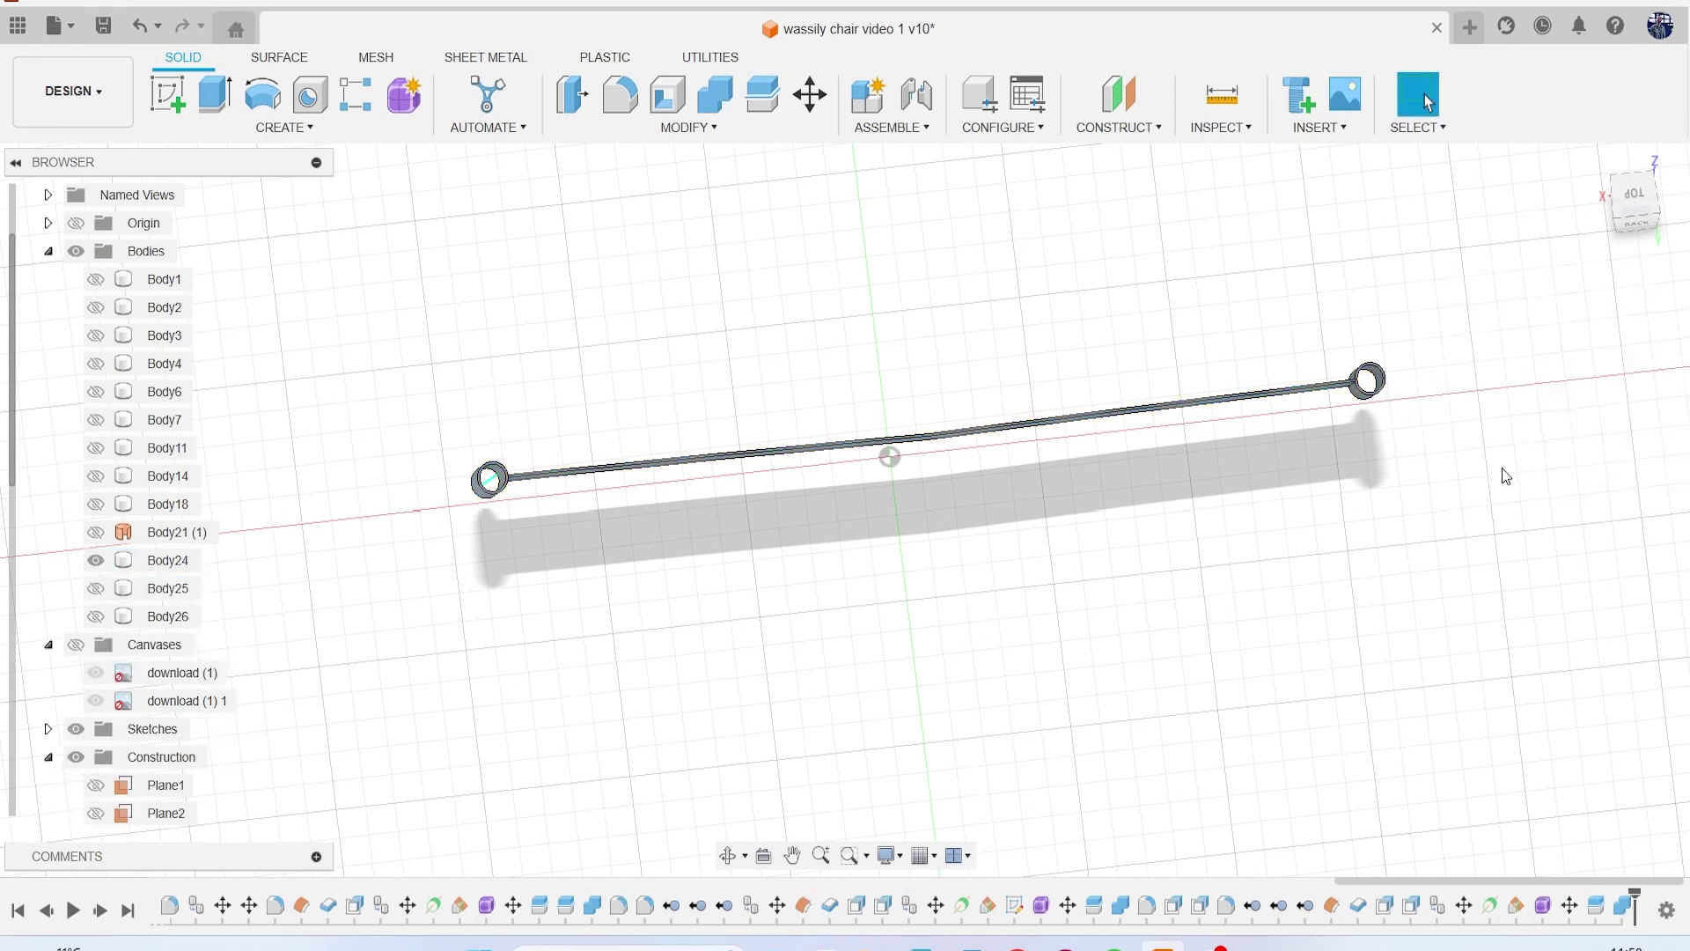
Step: Fillet both edges where the backrest panel meets the first end sleeve, with a radius of about 12.8 mm
{"action": "left_click_drag", "start_coordinate": [1636, 209], "coordinate": [1629, 241]}
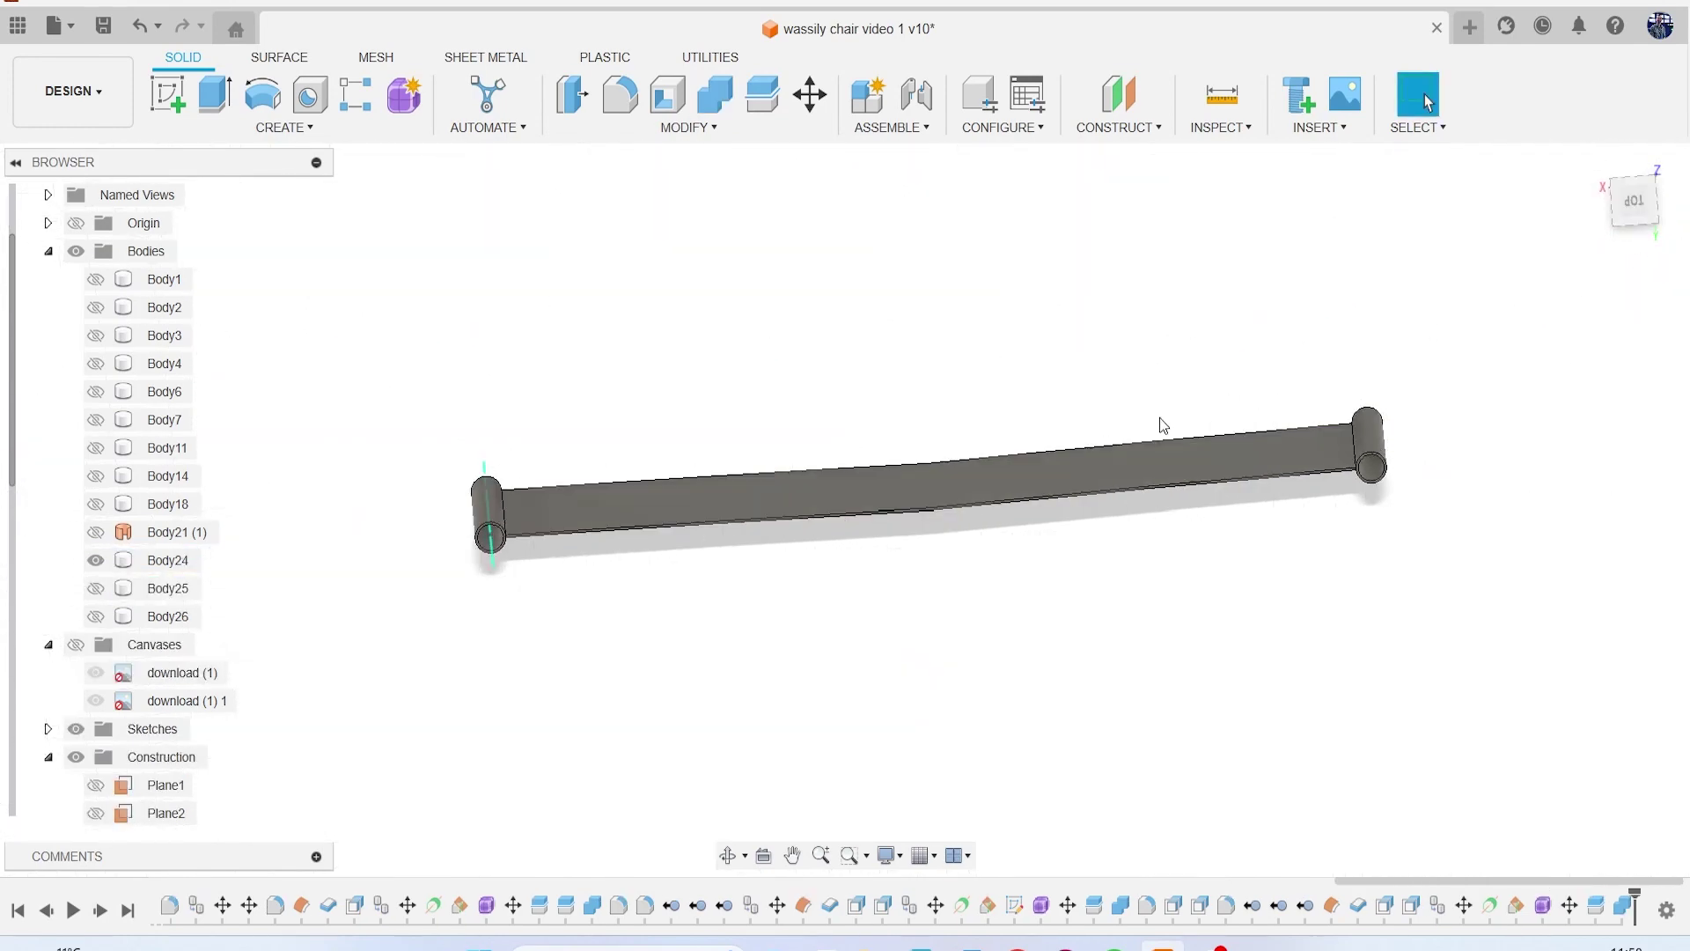
{"action": "key", "text": "f"}
{"action": "scroll", "coordinate": [1182, 446], "scroll_direction": "up", "scroll_amount": 3}
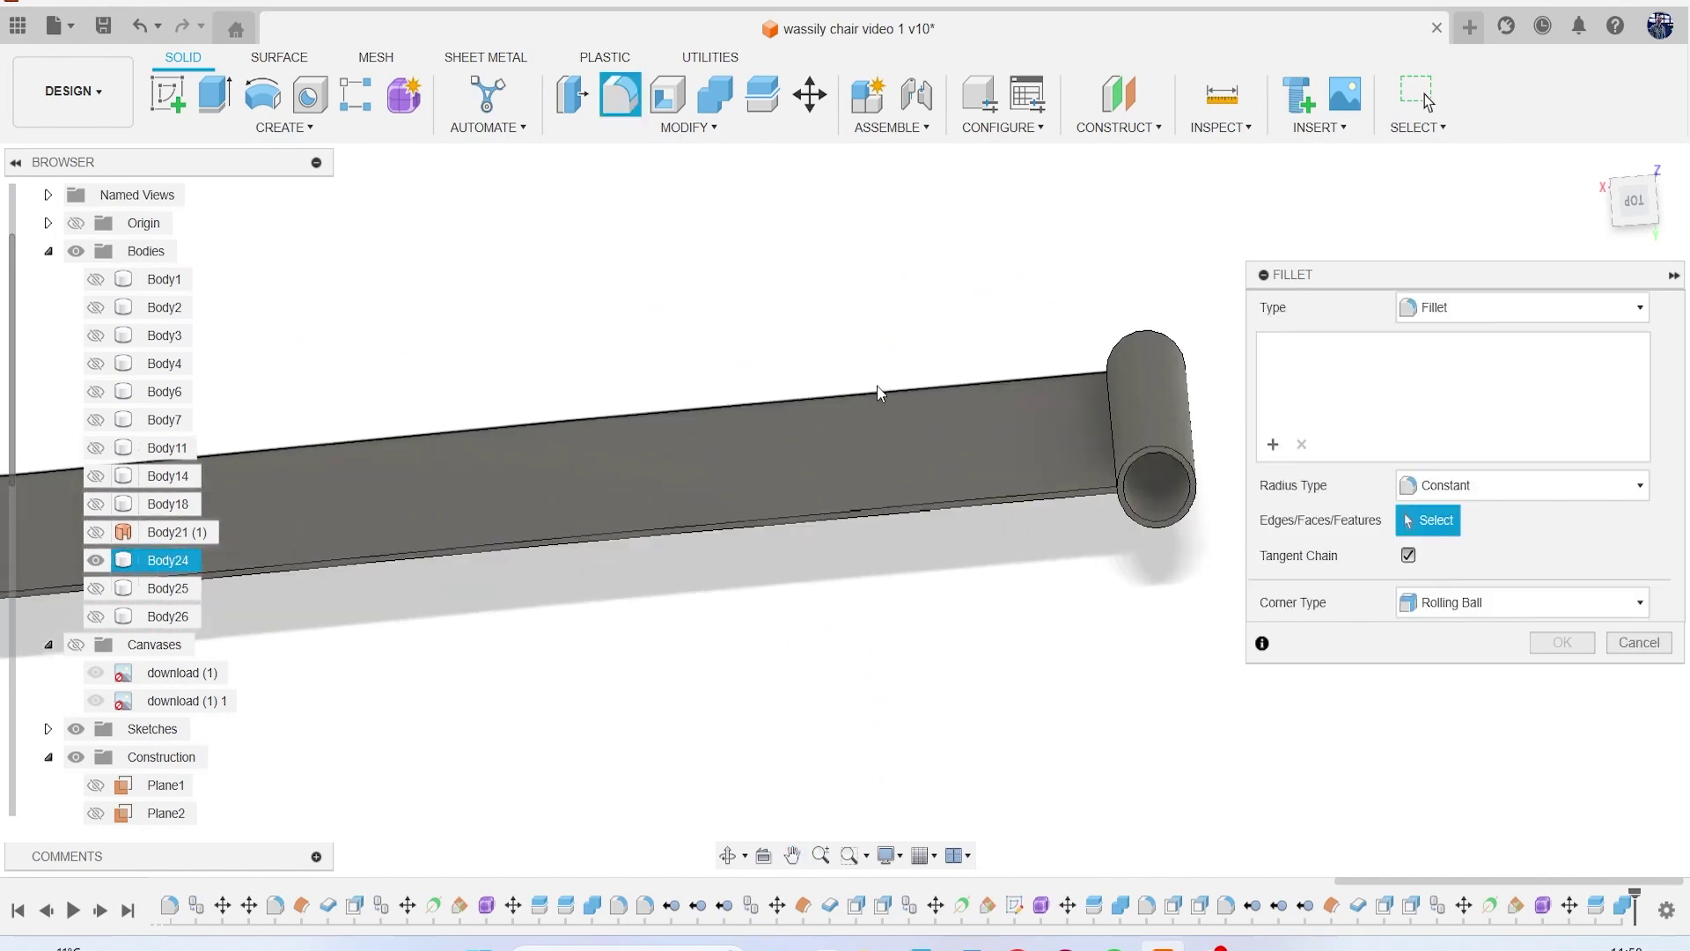
{"action": "scroll", "coordinate": [1134, 421], "scroll_direction": "up", "scroll_amount": 3}
{"action": "left_click", "coordinate": [1194, 434]}
{"action": "left_click_drag", "start_coordinate": [1182, 422], "coordinate": [1174, 422]}
{"action": "left_click", "coordinate": [1630, 209]}
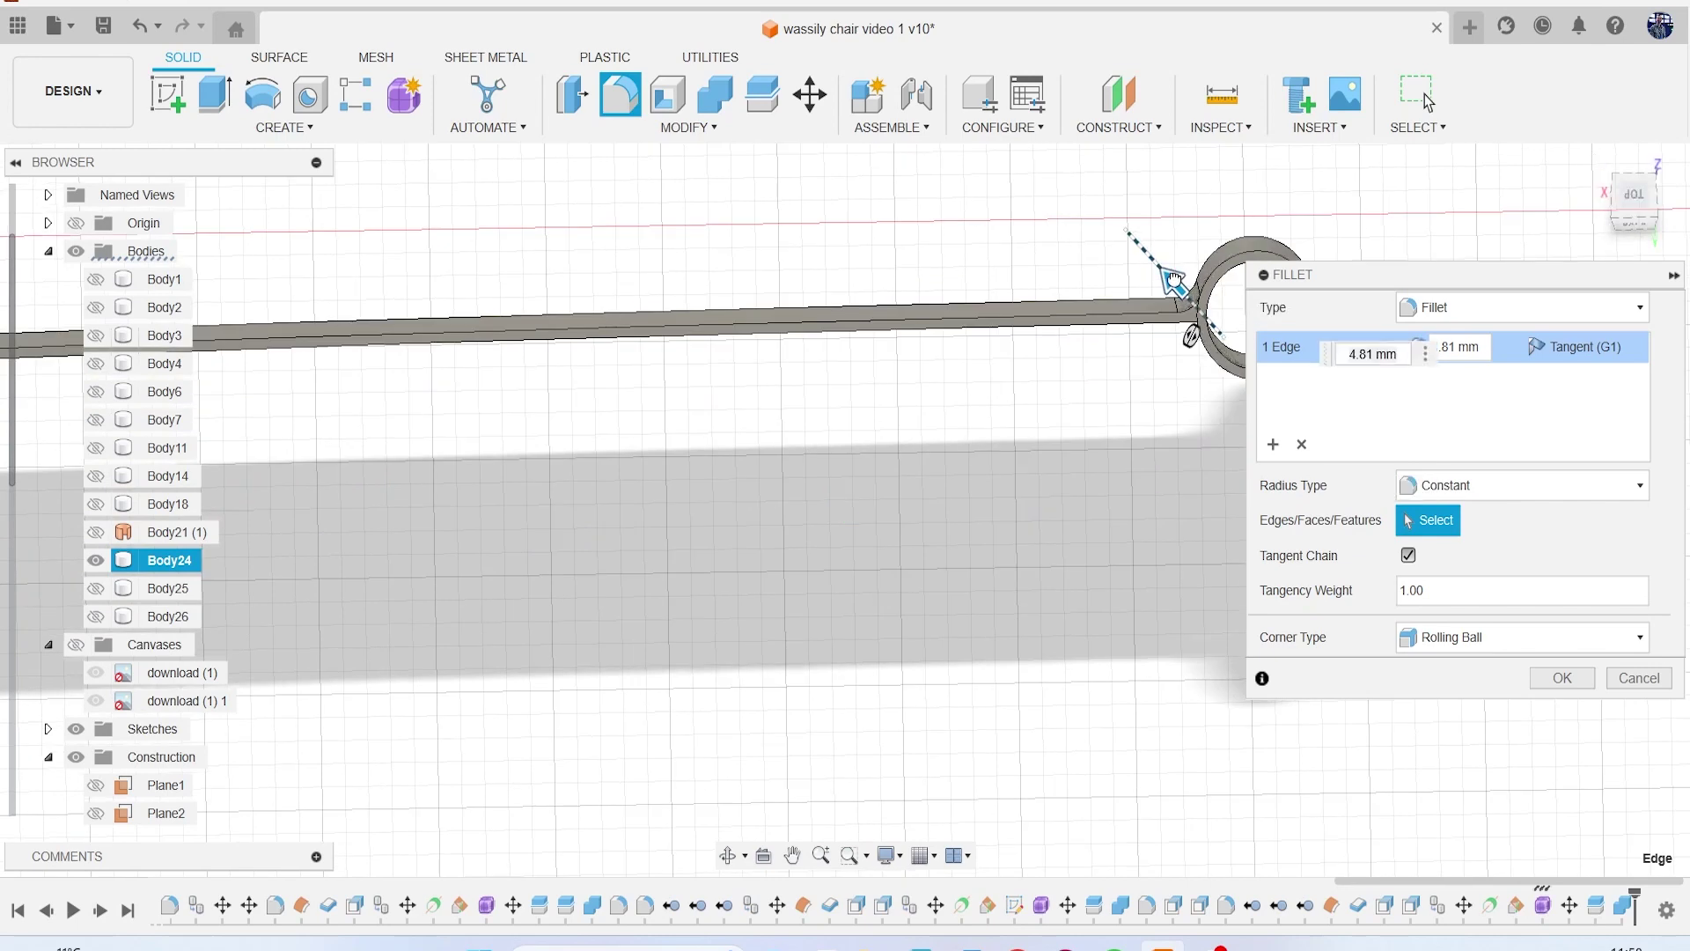
{"action": "left_click_drag", "start_coordinate": [1165, 276], "coordinate": [1160, 277]}
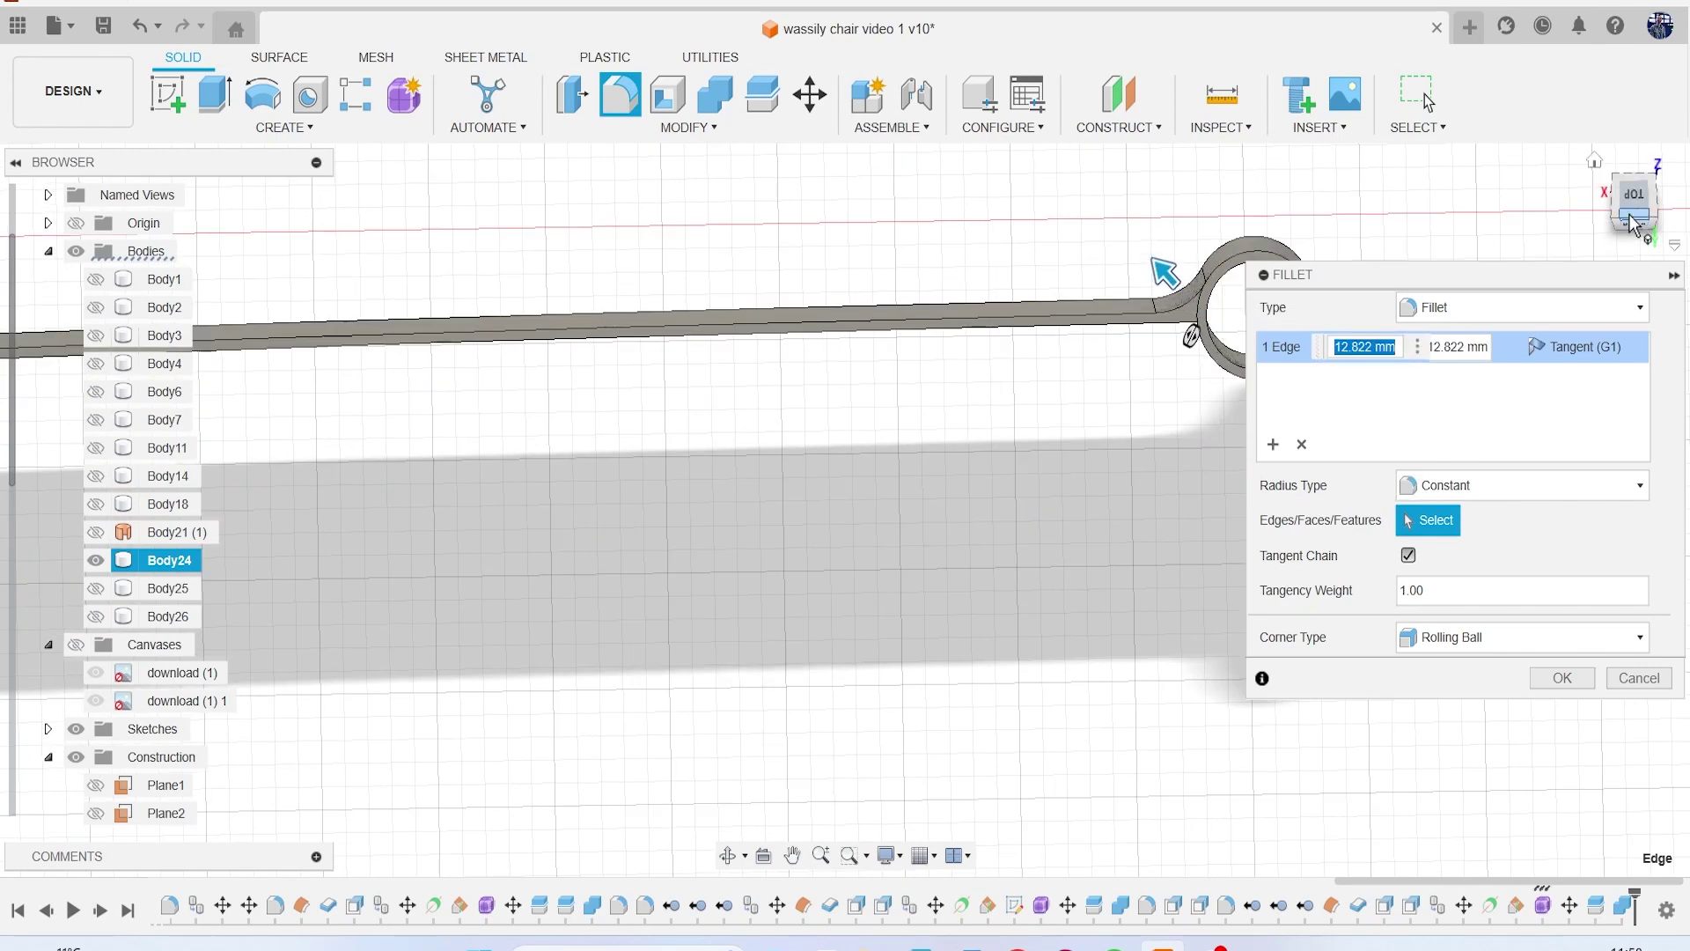
{"action": "left_click", "coordinate": [1631, 211]}
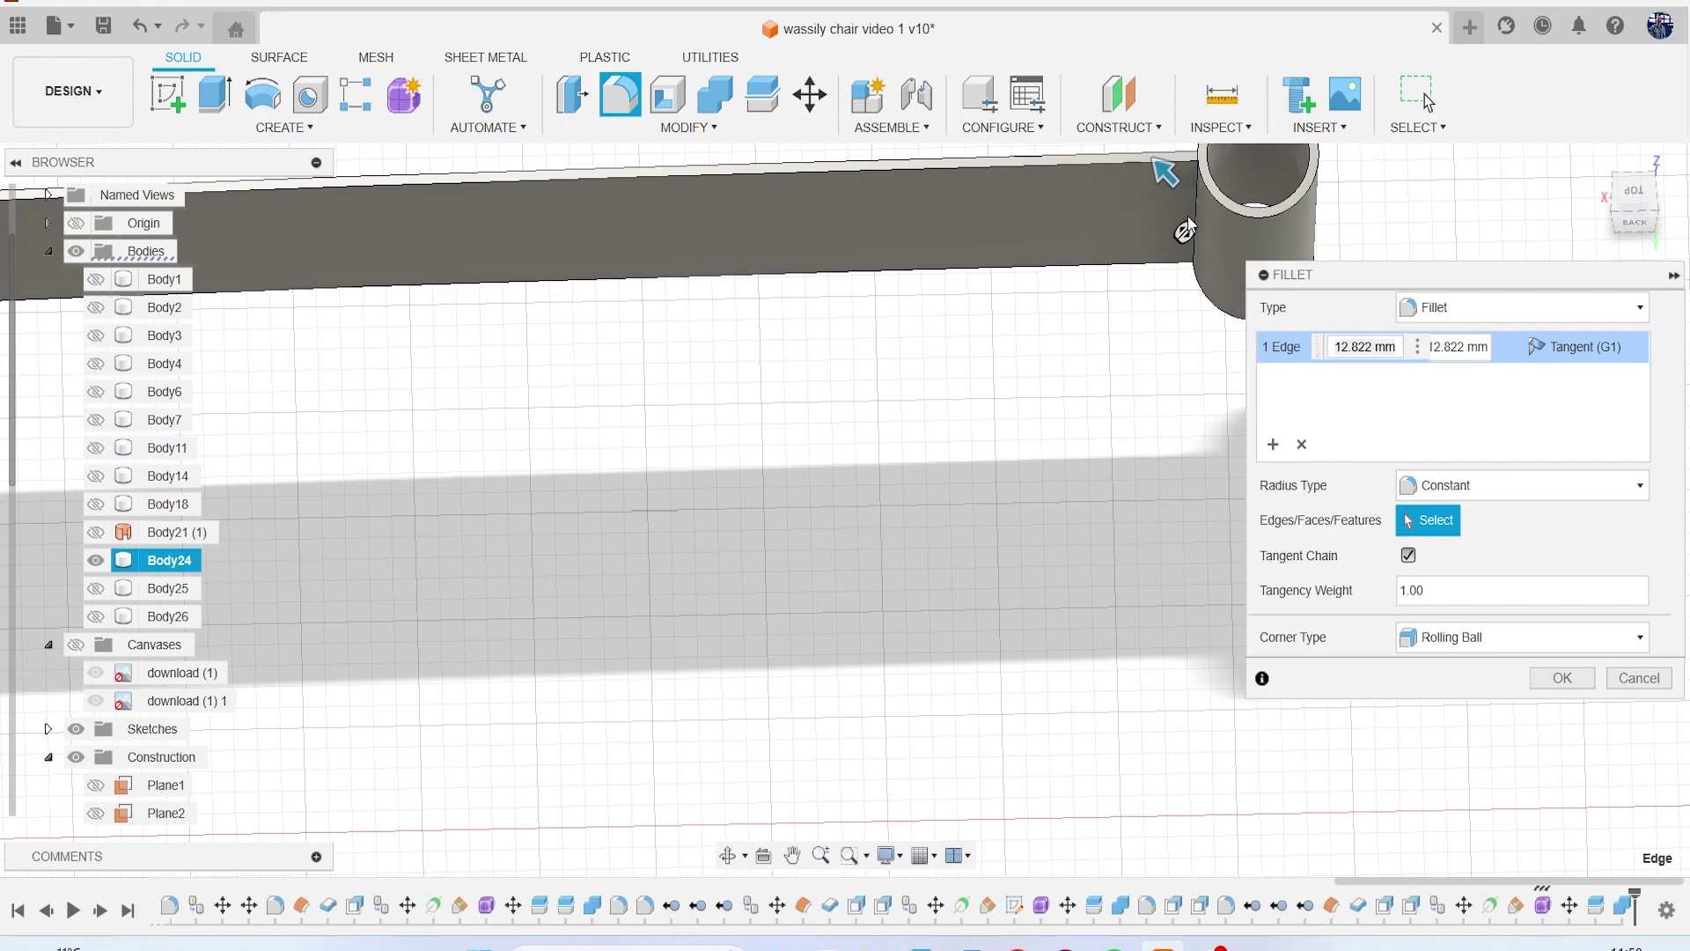
{"action": "left_click", "coordinate": [1197, 203]}
{"action": "scroll", "coordinate": [1174, 309], "scroll_direction": "down", "scroll_amount": 5}
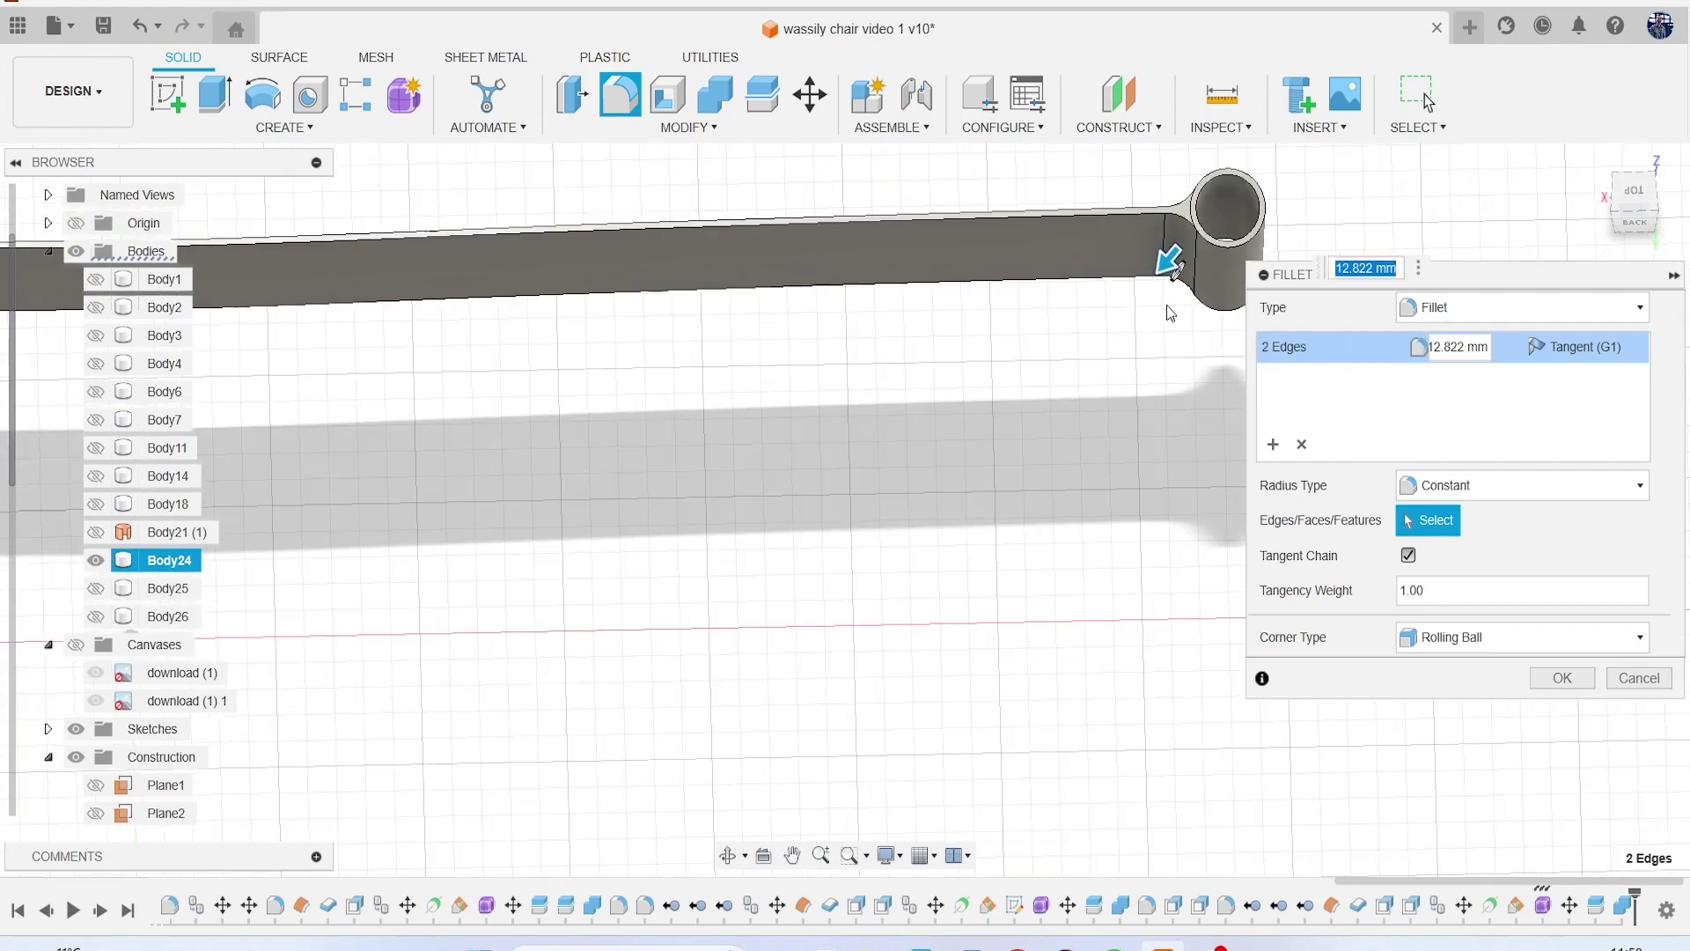
Step: Add both junction edges at the opposite end sleeve to the same fillet and apply it
{"action": "middle_click_drag", "start_coordinate": [300, 307], "coordinate": [1117, 290]}
{"action": "left_click_drag", "start_coordinate": [1627, 219], "coordinate": [1449, 214]}
{"action": "scroll", "coordinate": [687, 225], "scroll_direction": "up", "scroll_amount": 8}
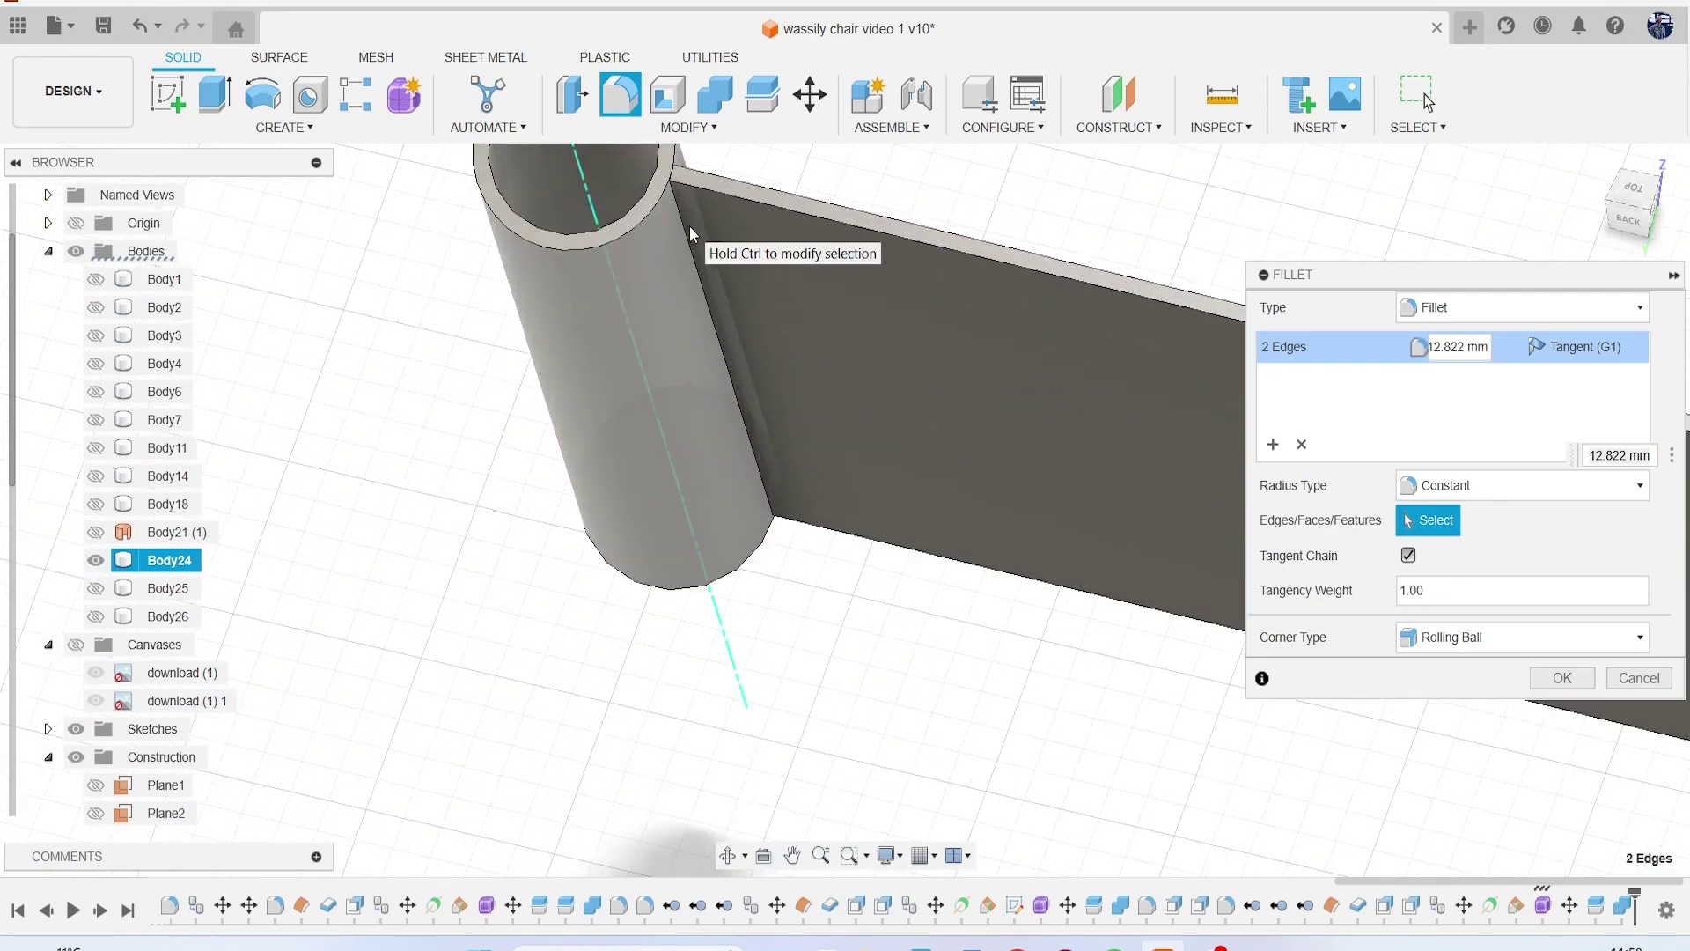
{"action": "left_click", "coordinate": [775, 266]}
{"action": "scroll", "coordinate": [778, 266], "scroll_direction": "down", "scroll_amount": 4}
{"action": "left_click_drag", "start_coordinate": [1643, 203], "coordinate": [1536, 231]}
{"action": "scroll", "coordinate": [721, 345], "scroll_direction": "up", "scroll_amount": 6}
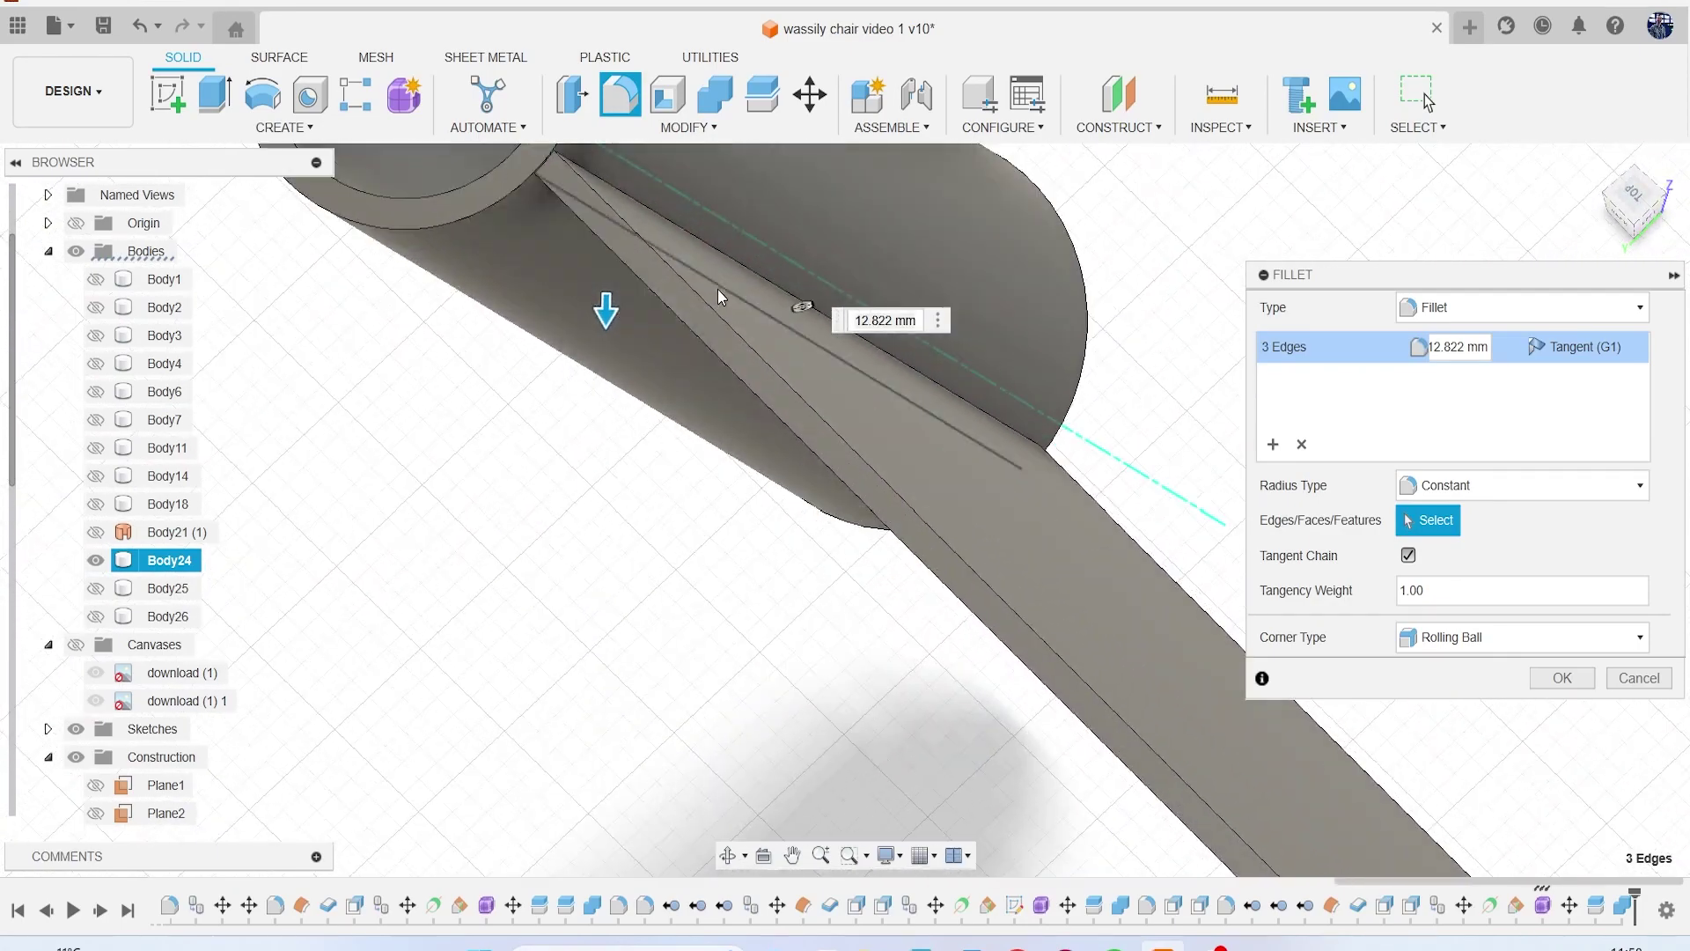
{"action": "left_click", "coordinate": [730, 266]}
{"action": "scroll", "coordinate": [796, 299], "scroll_direction": "down", "scroll_amount": 4}
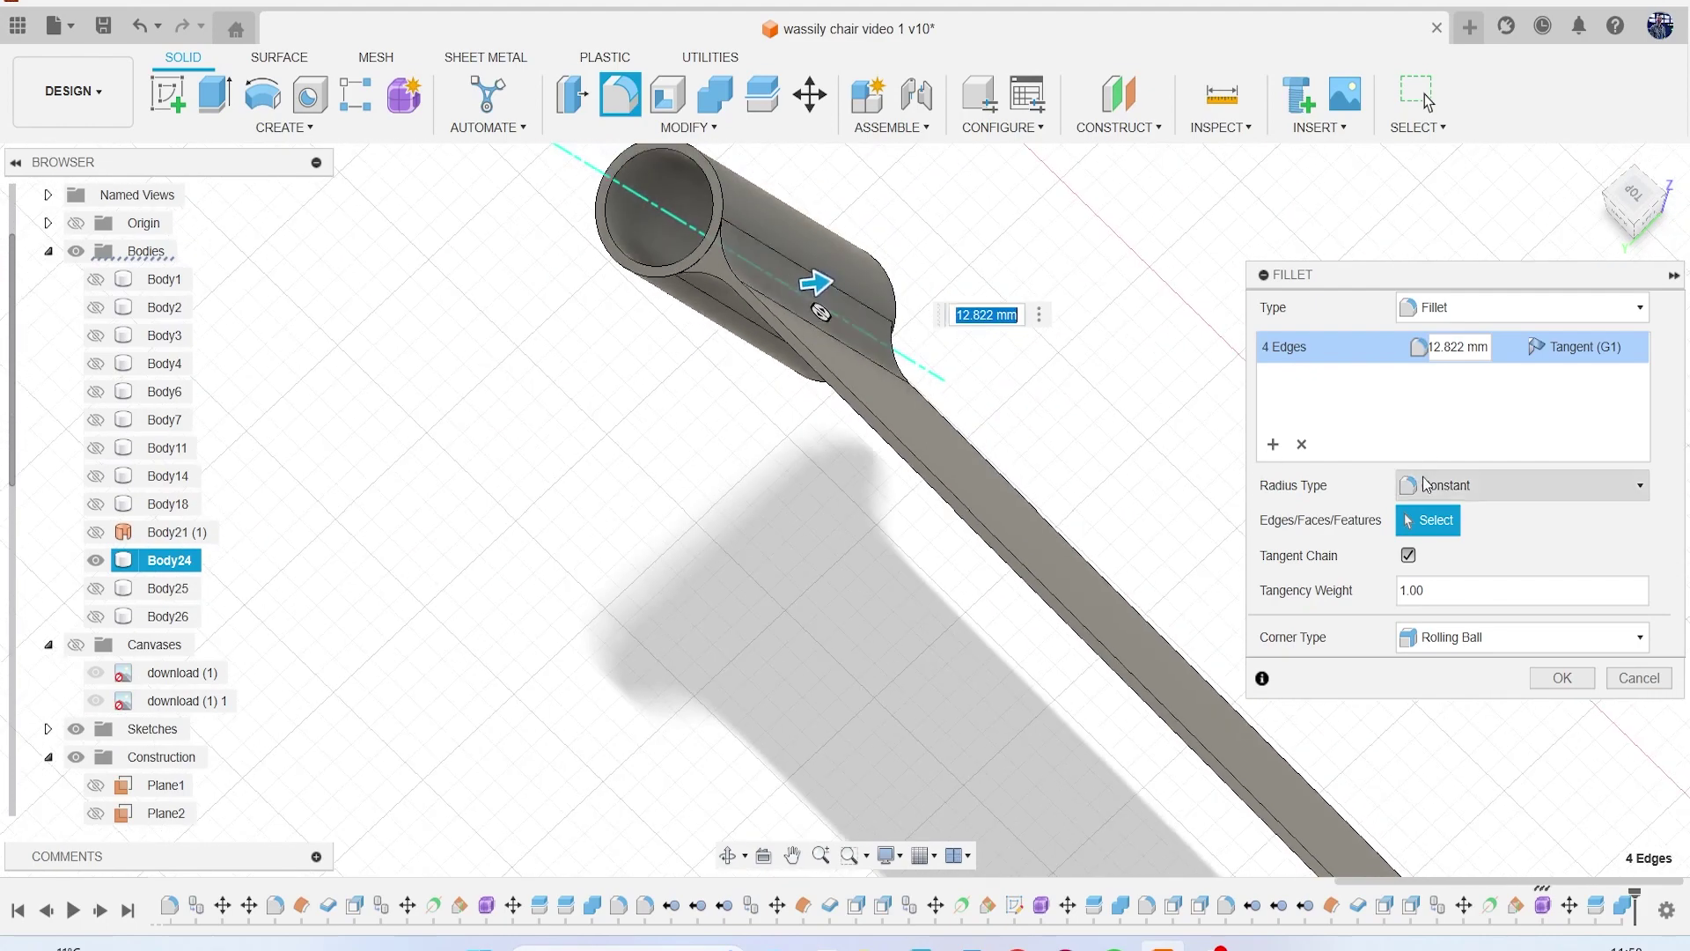
{"action": "left_click", "coordinate": [1559, 678]}
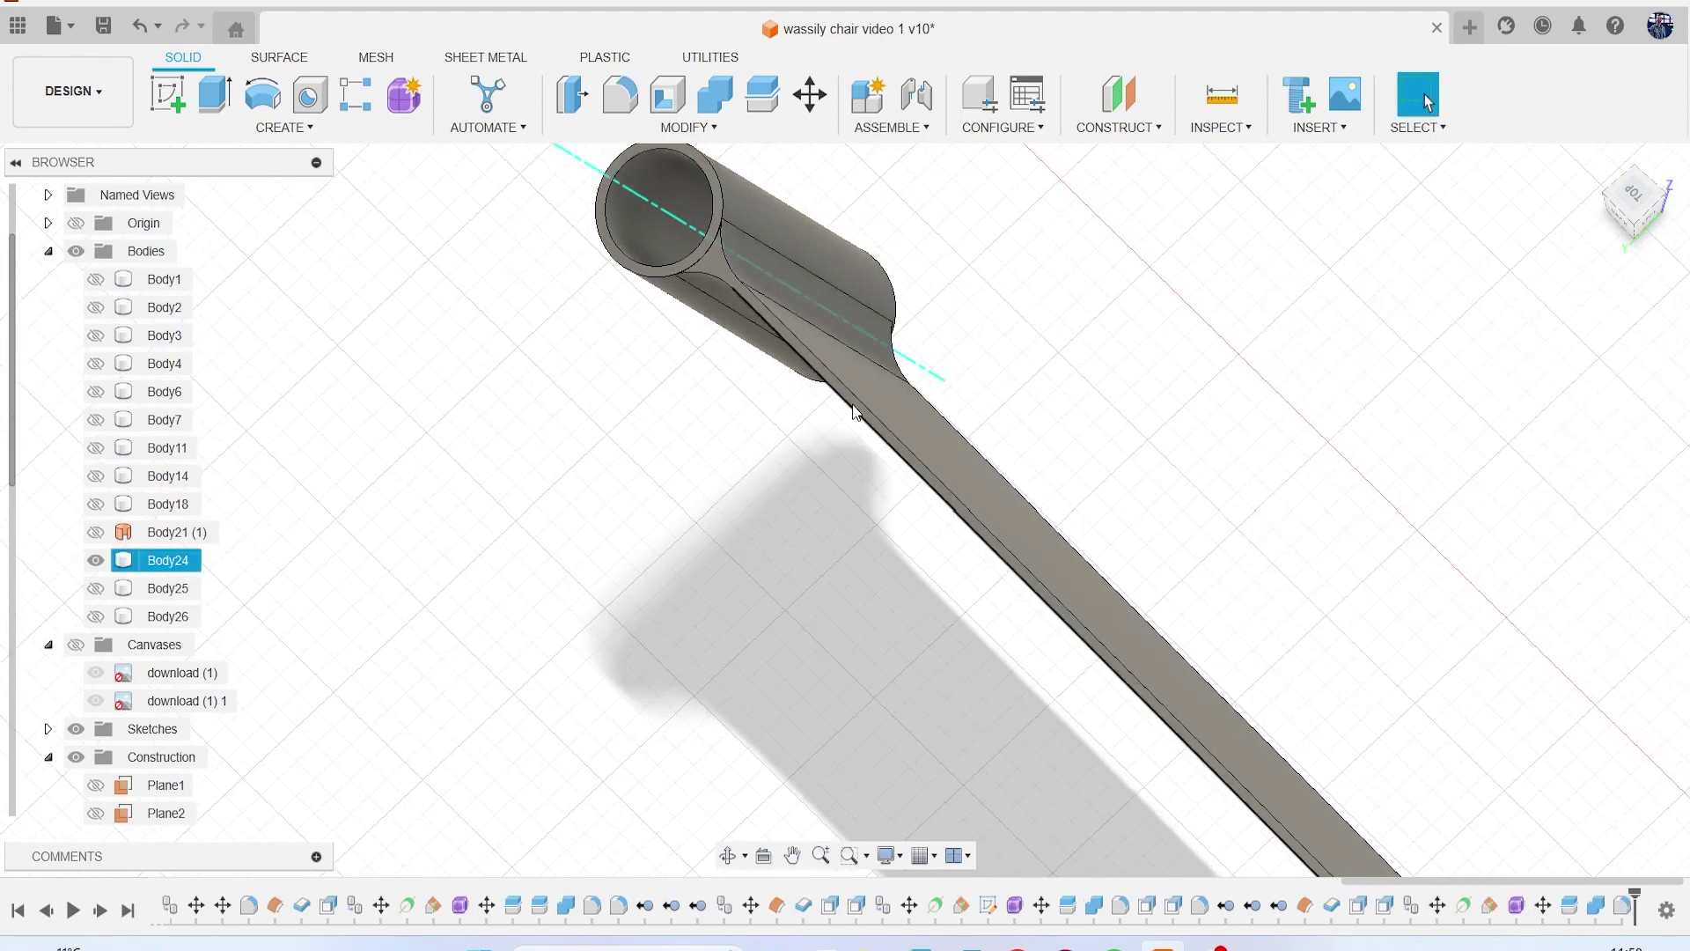
Step: Hide construction planes Plane11 and Plane12
{"action": "scroll", "coordinate": [141, 623], "scroll_direction": "down", "scroll_amount": 4}
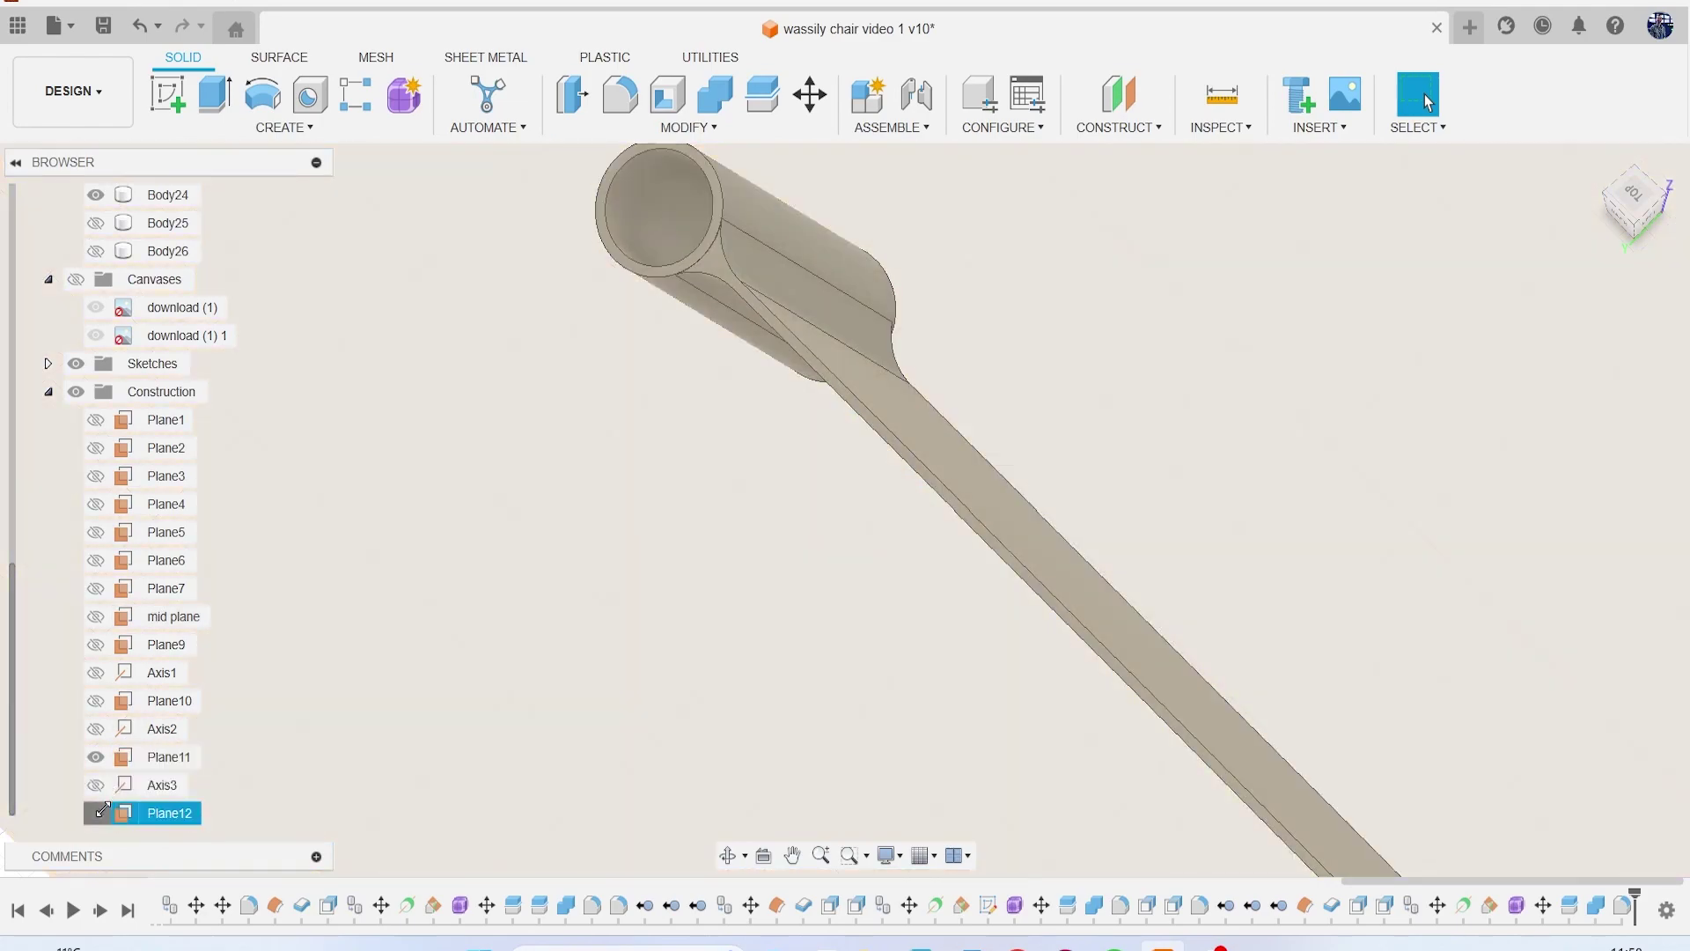
{"action": "left_click", "coordinate": [112, 755]}
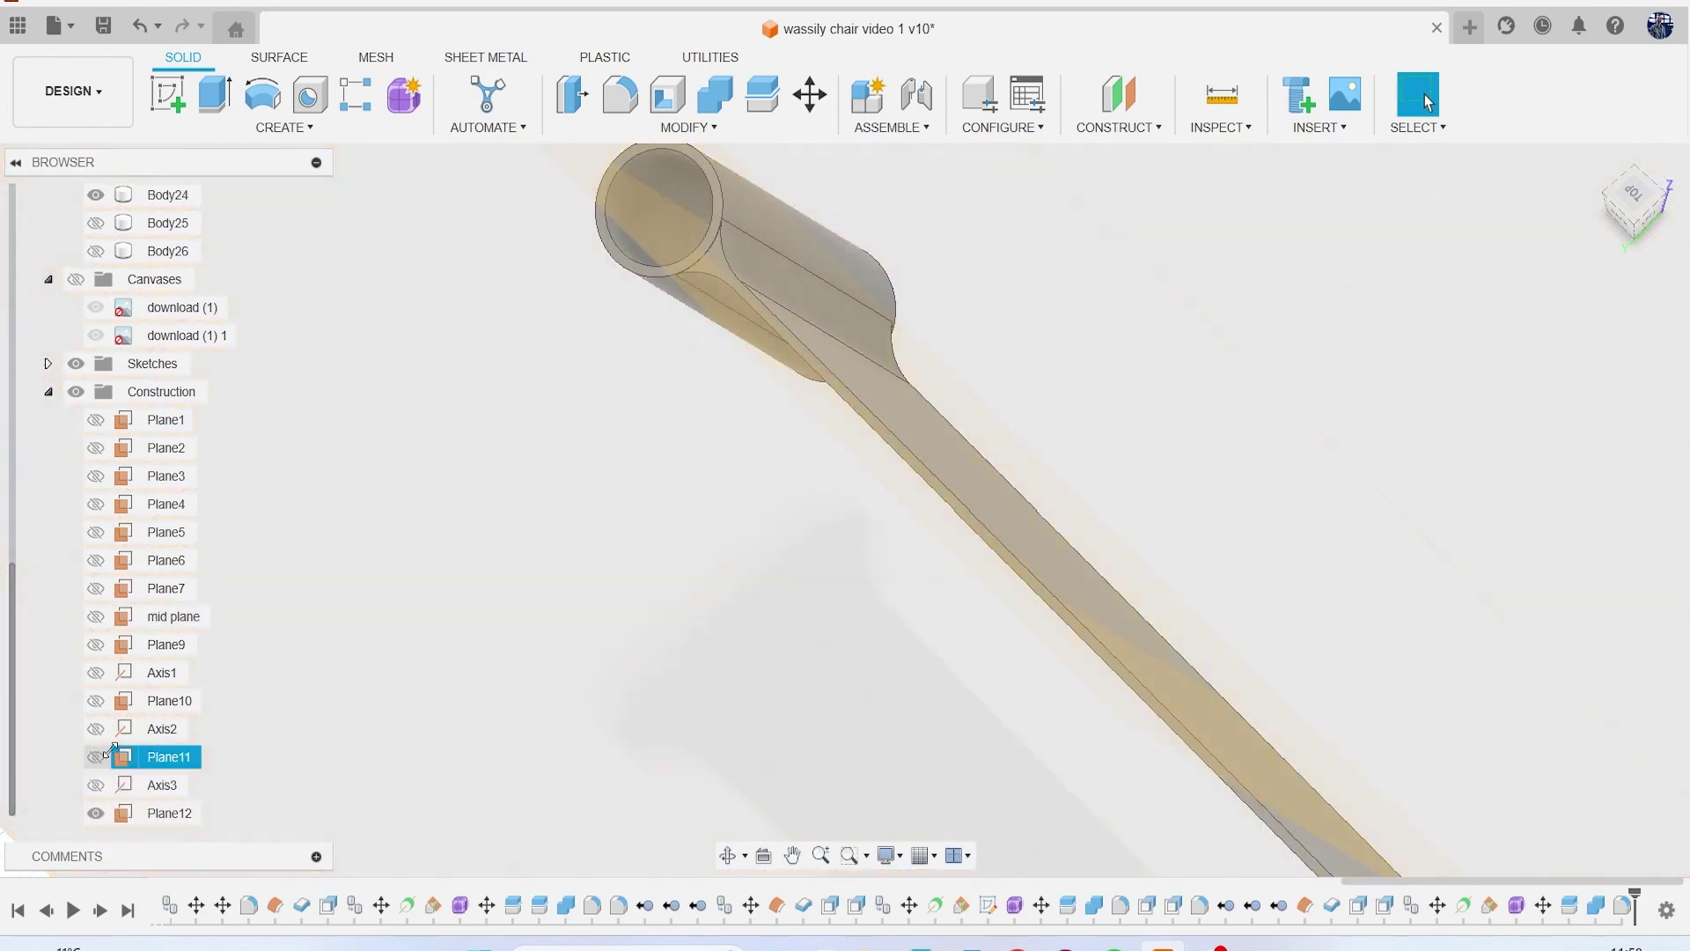
{"action": "left_click", "coordinate": [96, 812]}
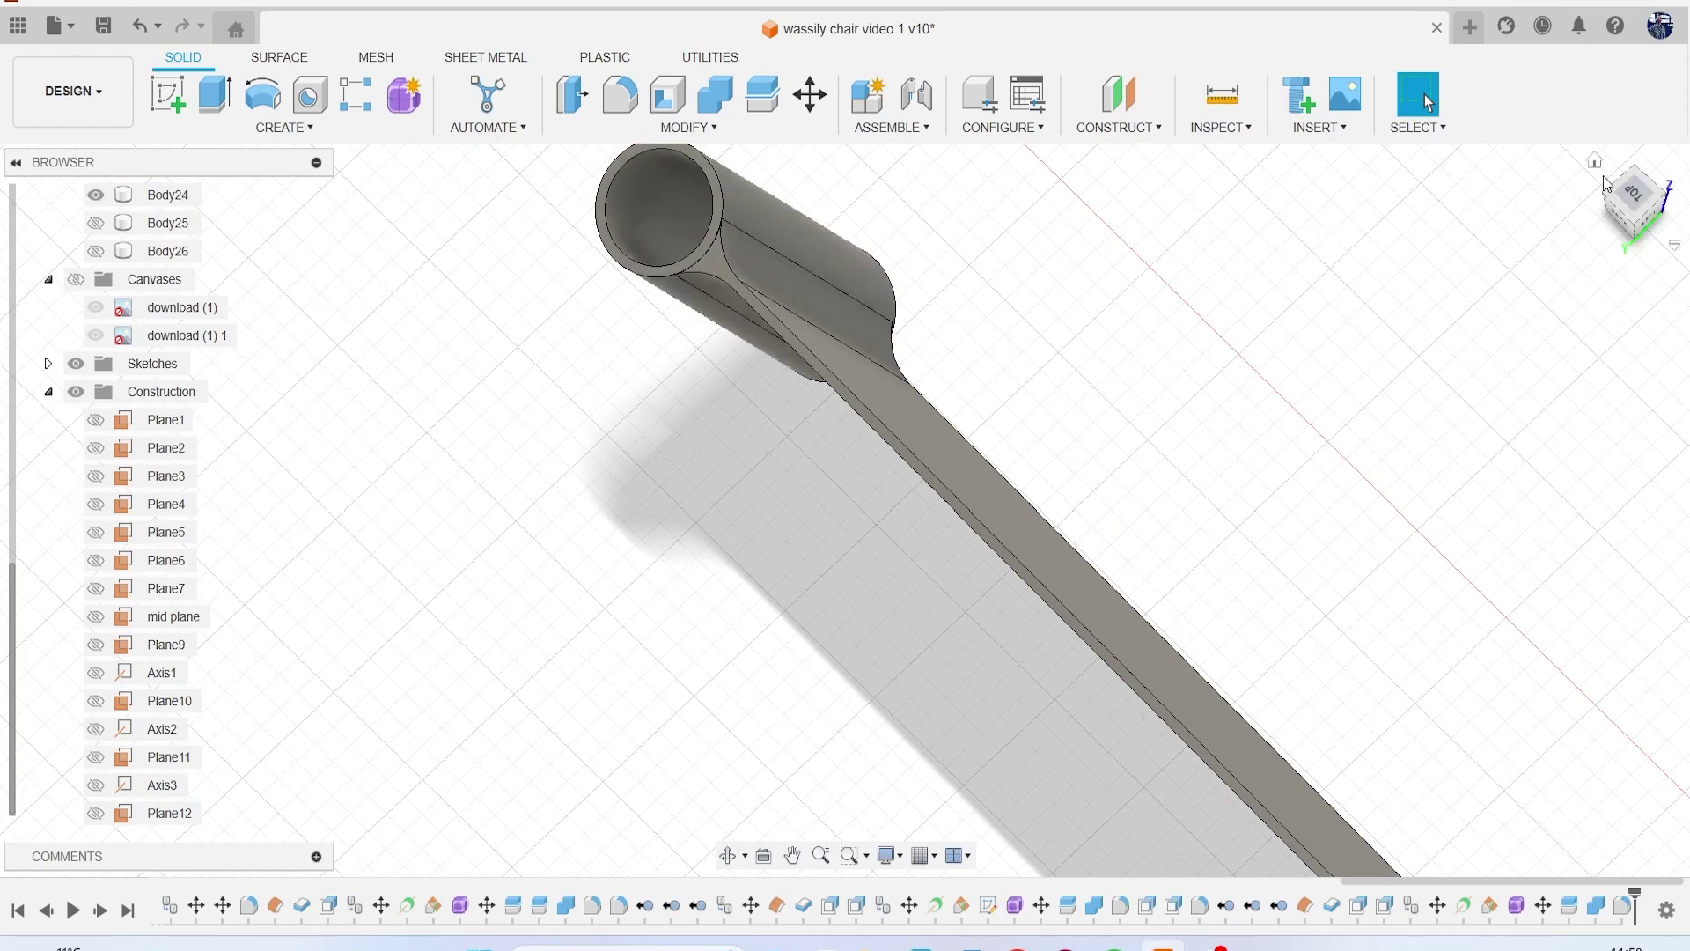
Step: Offset the backrest panel's narrow upper edge face outward by about 0.059 mm toward the sleeve's end face
{"action": "left_click_drag", "start_coordinate": [1629, 194], "coordinate": [1681, 145]}
{"action": "middle_click_drag", "start_coordinate": [986, 303], "coordinate": [1032, 770]}
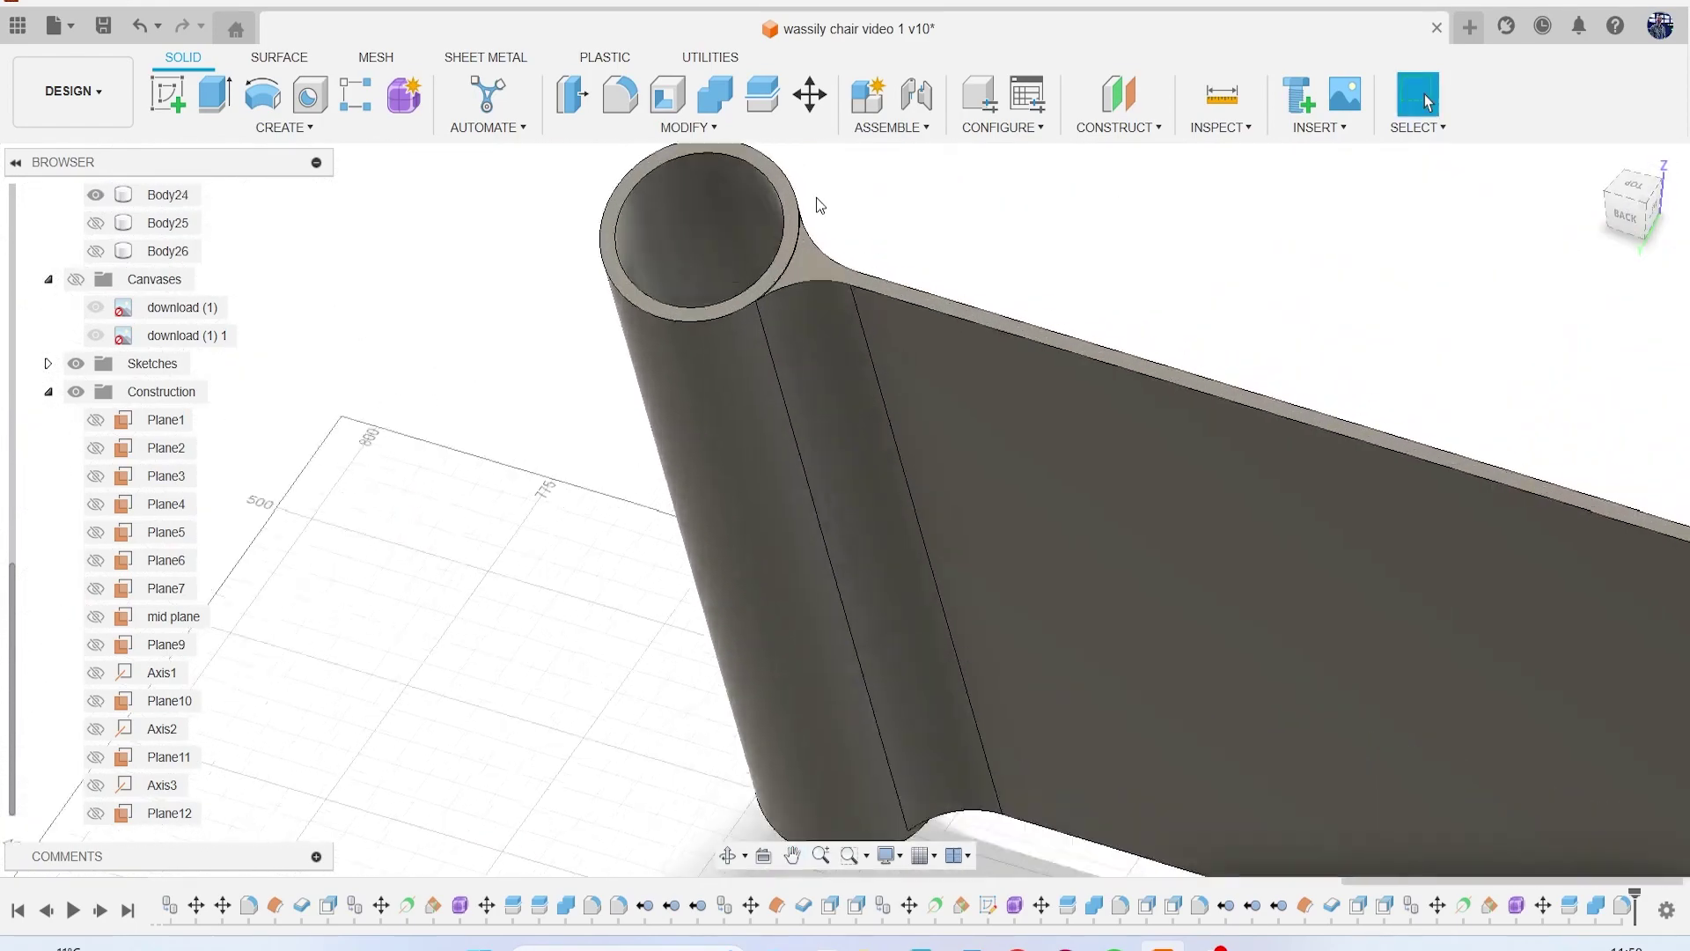
{"action": "scroll", "coordinate": [811, 238], "scroll_direction": "up", "scroll_amount": 6}
{"action": "scroll", "coordinate": [805, 345], "scroll_direction": "up", "scroll_amount": 4}
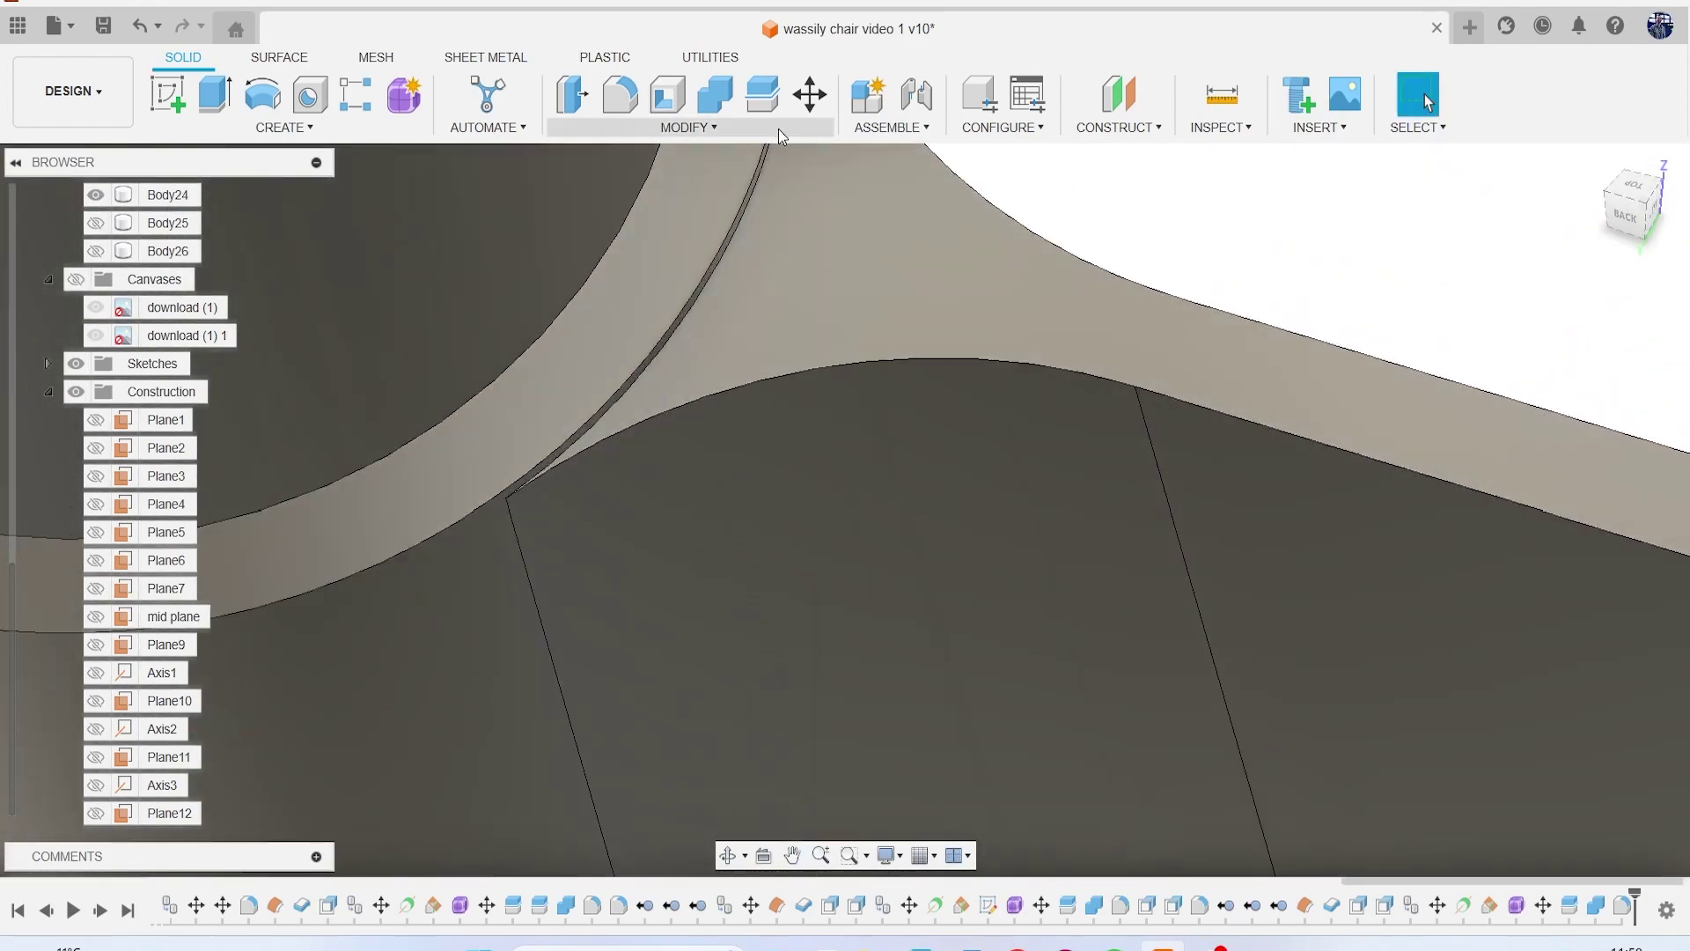
{"action": "left_click", "coordinate": [574, 104]}
{"action": "left_click", "coordinate": [891, 294]}
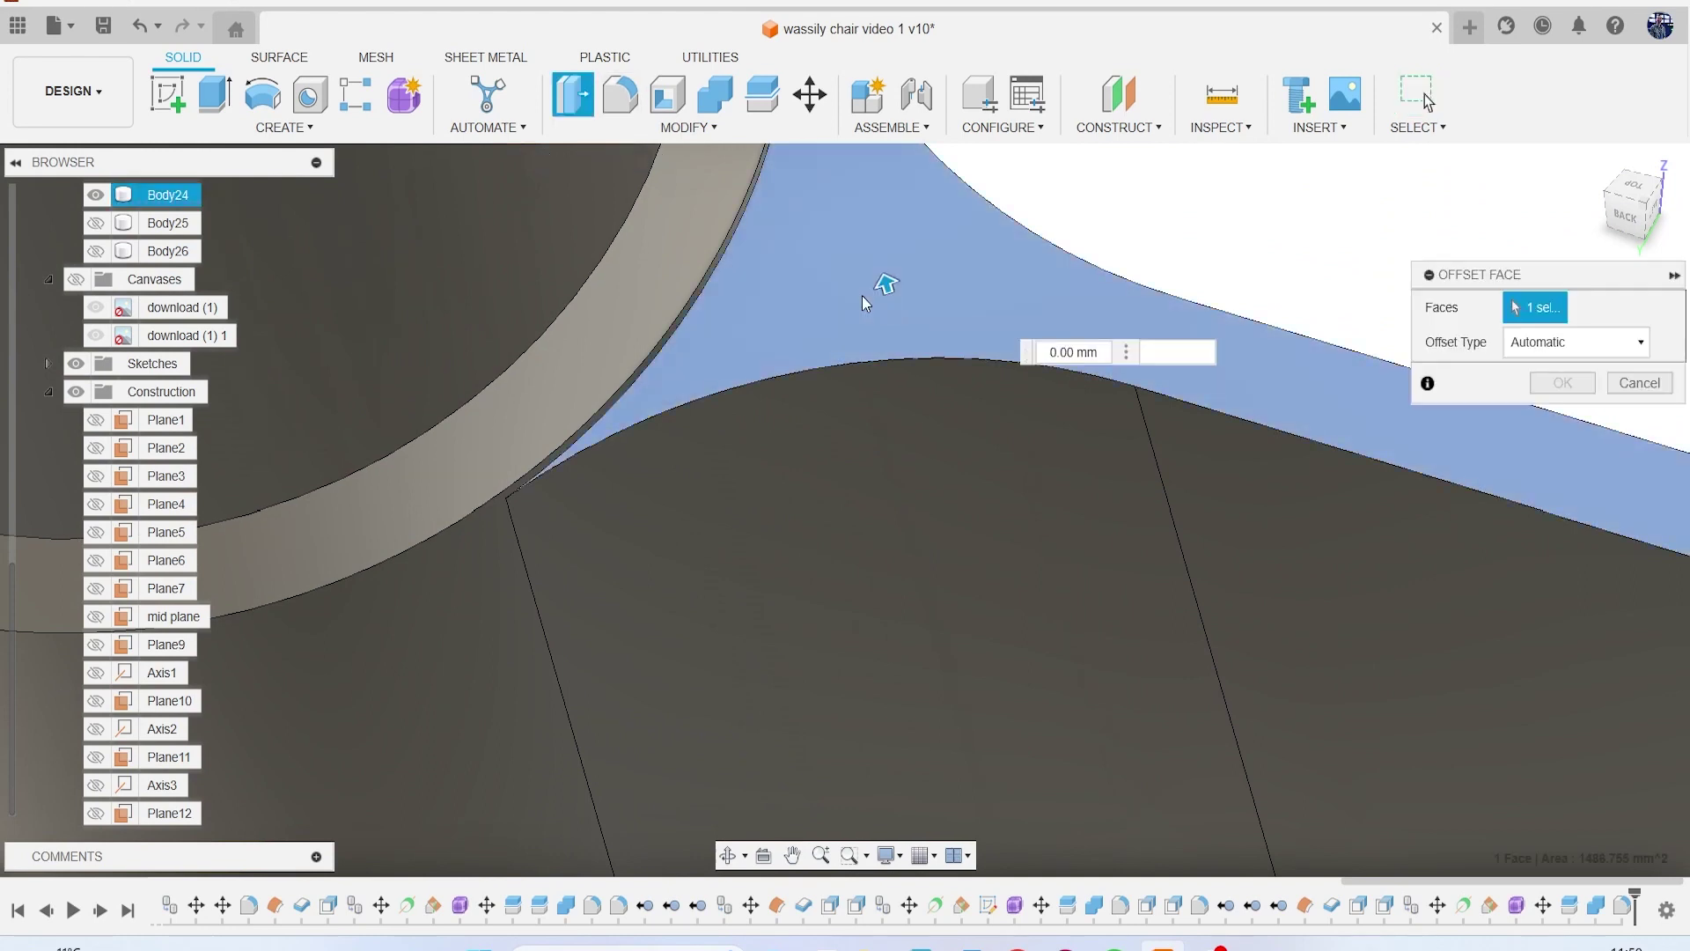
{"action": "left_click_drag", "start_coordinate": [883, 282], "coordinate": [885, 276]}
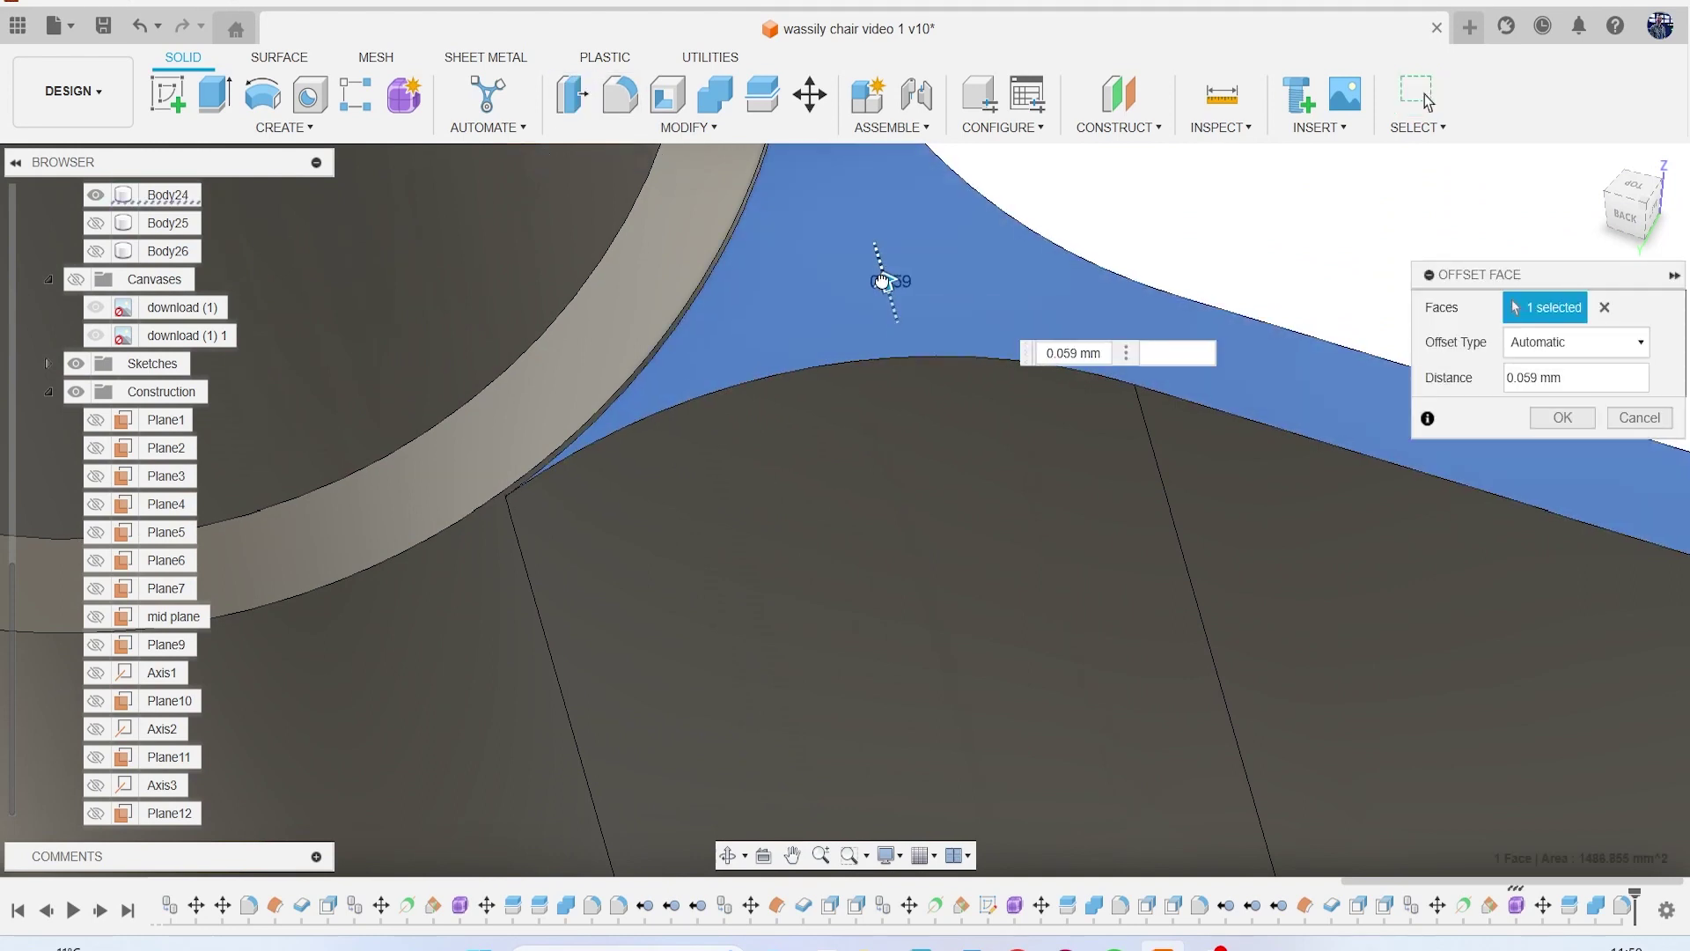
{"action": "left_click", "coordinate": [1563, 418]}
{"action": "scroll", "coordinate": [1536, 419], "scroll_direction": "down", "scroll_amount": 5}
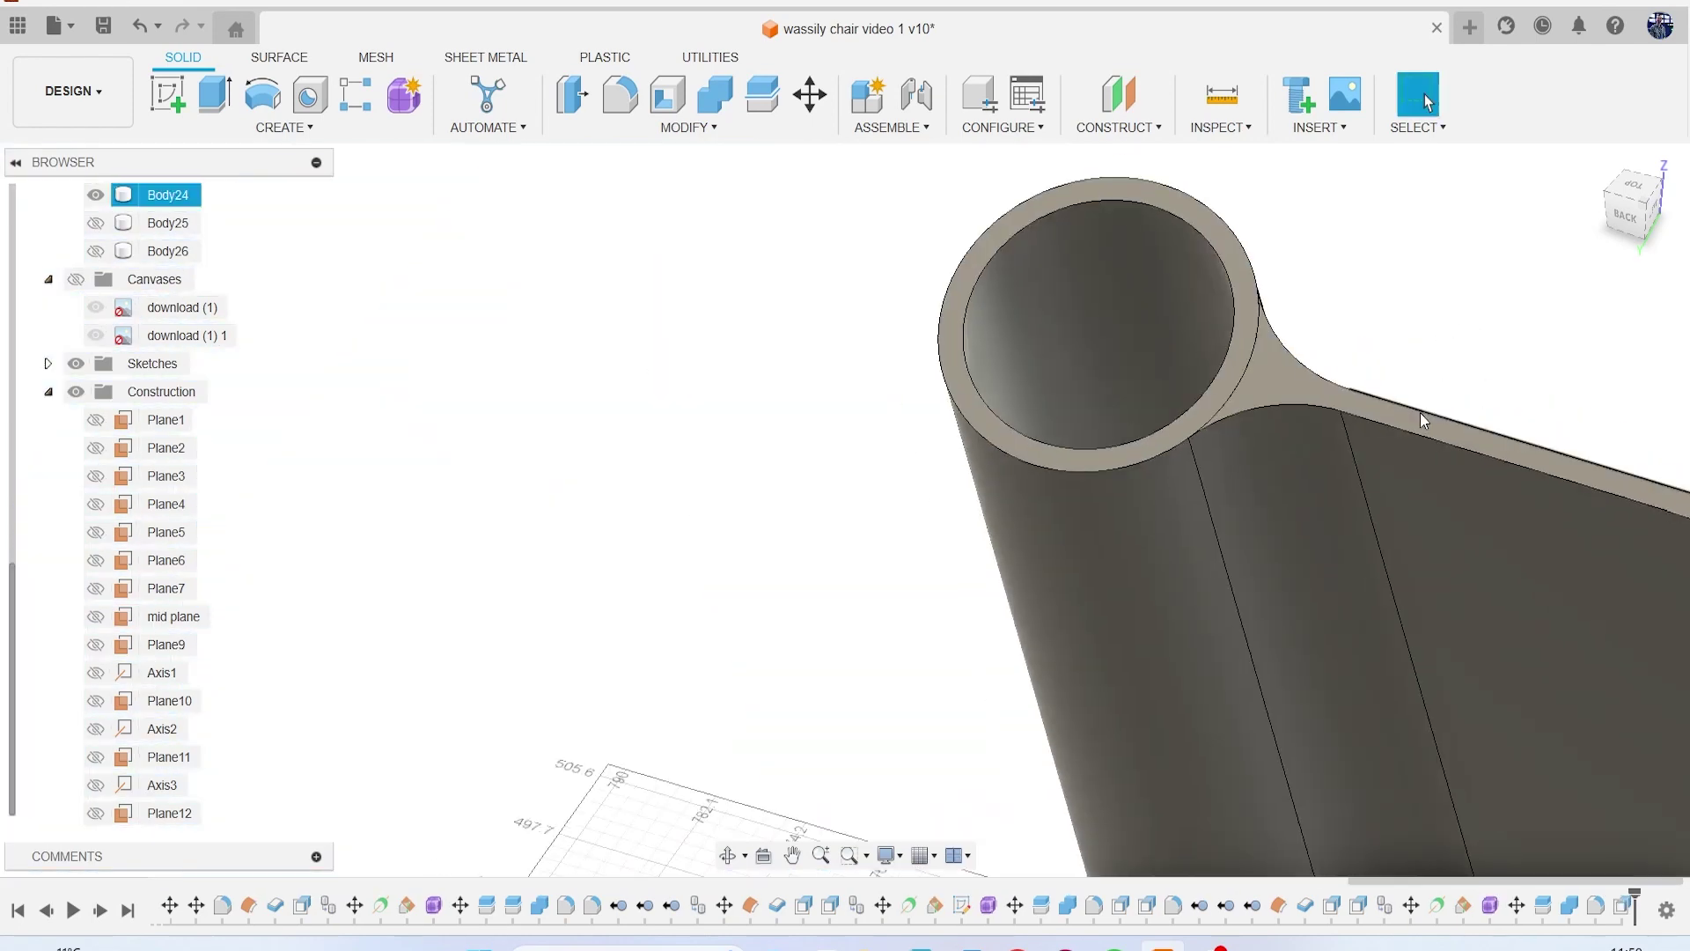
{"action": "scroll", "coordinate": [1145, 408], "scroll_direction": "up", "scroll_amount": 6}
{"action": "scroll", "coordinate": [1137, 398], "scroll_direction": "down", "scroll_amount": 2}
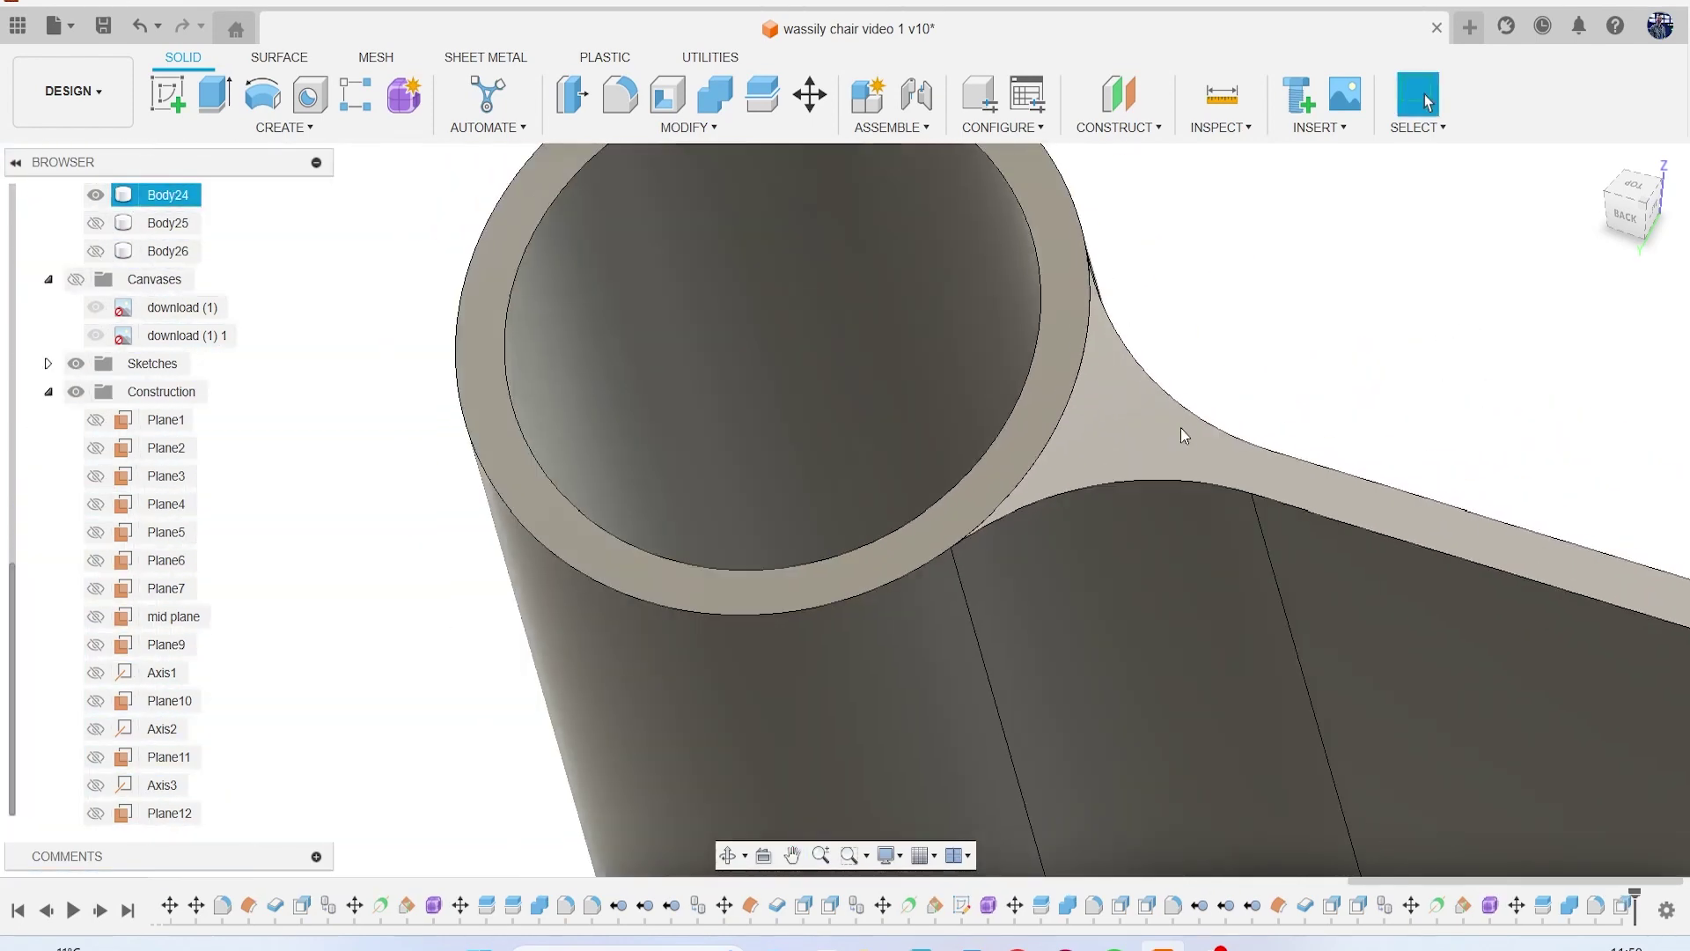
{"action": "scroll", "coordinate": [1180, 428], "scroll_direction": "down", "scroll_amount": 8}
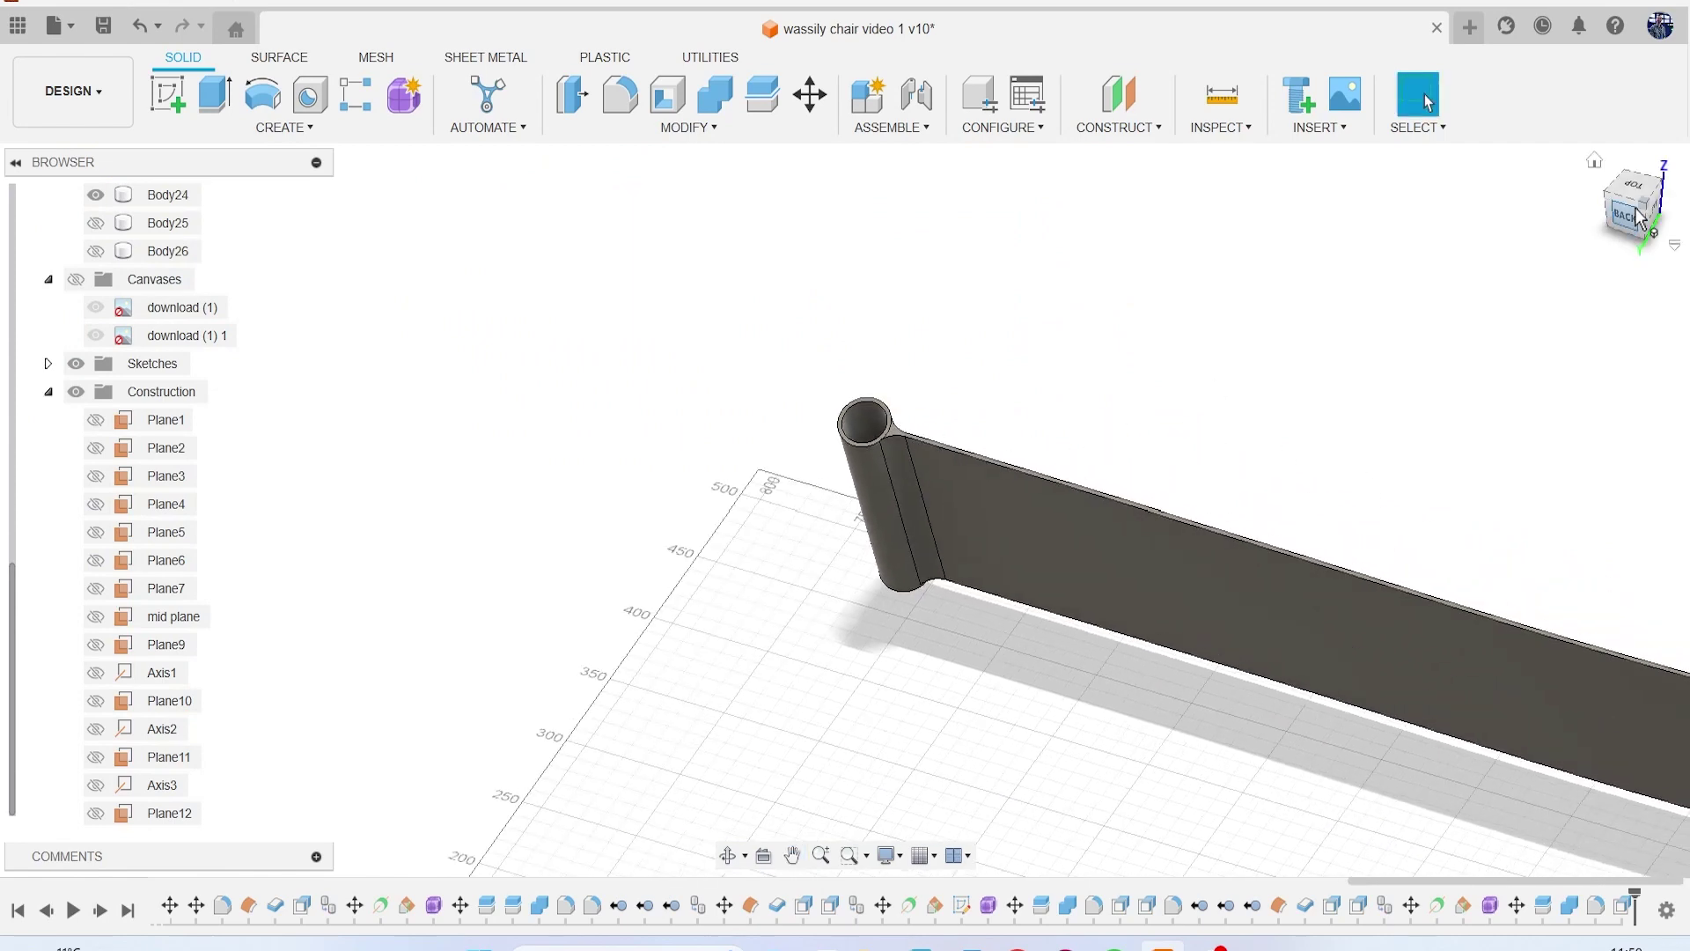
Step: Offset the panel's opposite long edge face outward by about 1.459 mm toward the sleeve's other end face
{"action": "left_click", "coordinate": [1639, 217]}
{"action": "scroll", "coordinate": [1071, 522], "scroll_direction": "up", "scroll_amount": 4}
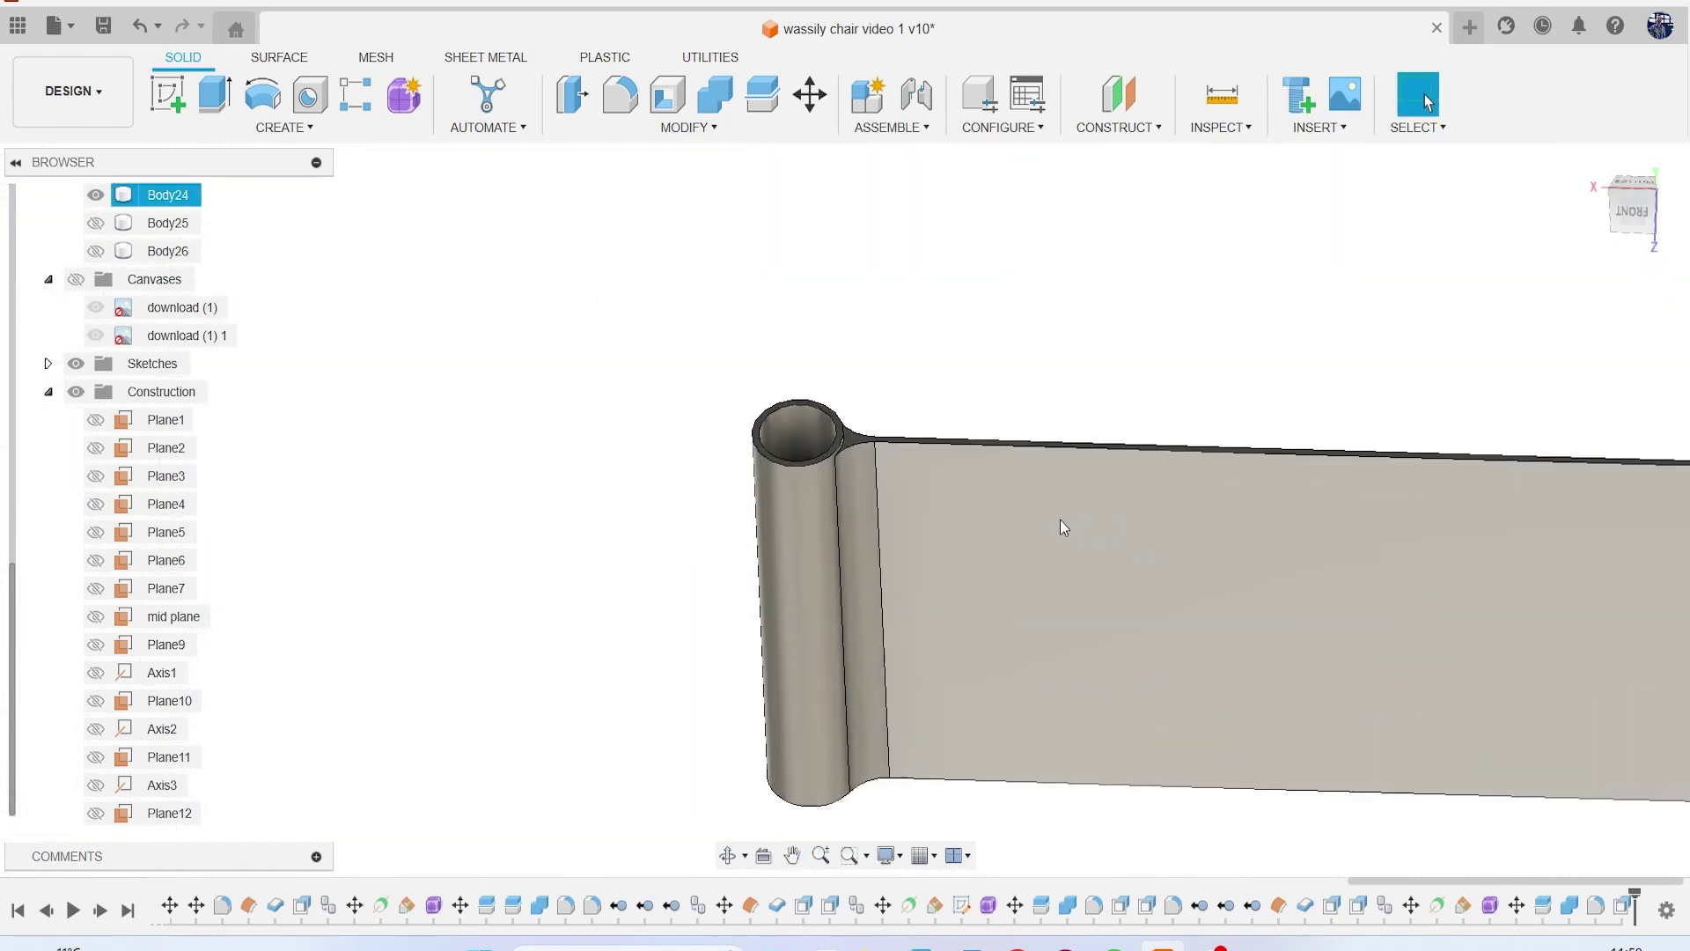
{"action": "scroll", "coordinate": [842, 446], "scroll_direction": "up", "scroll_amount": 5}
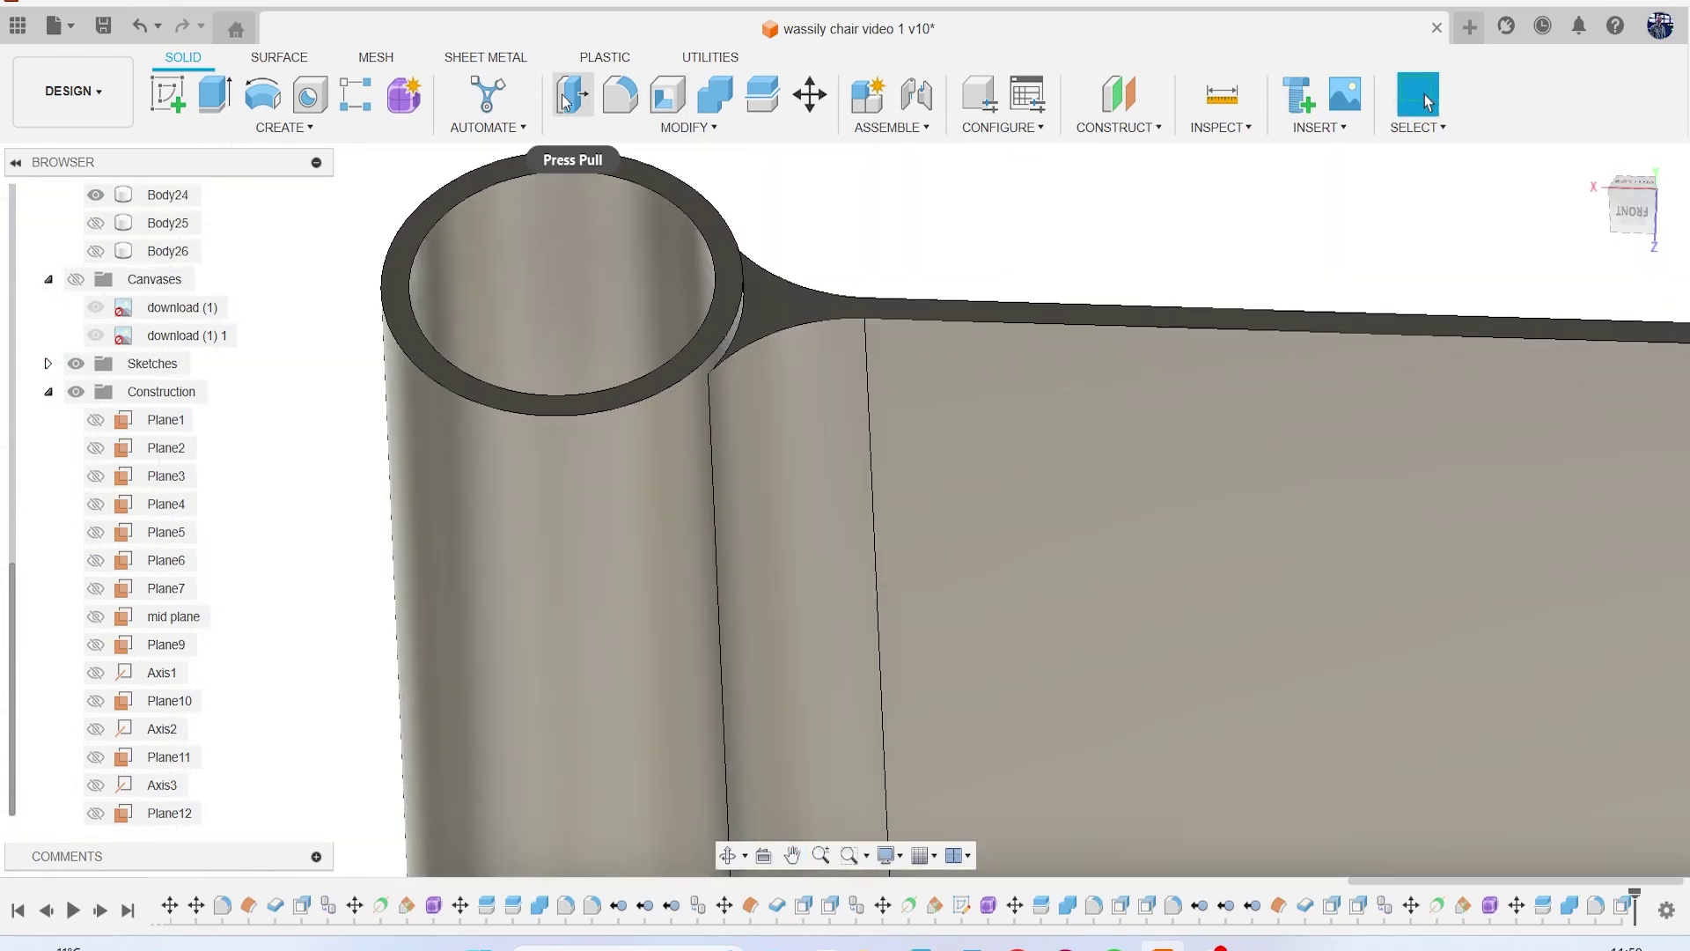
{"action": "left_click", "coordinate": [564, 99]}
{"action": "scroll", "coordinate": [775, 317], "scroll_direction": "up", "scroll_amount": 2}
{"action": "left_click", "coordinate": [774, 308]}
{"action": "left_click_drag", "start_coordinate": [771, 291], "coordinate": [769, 258]}
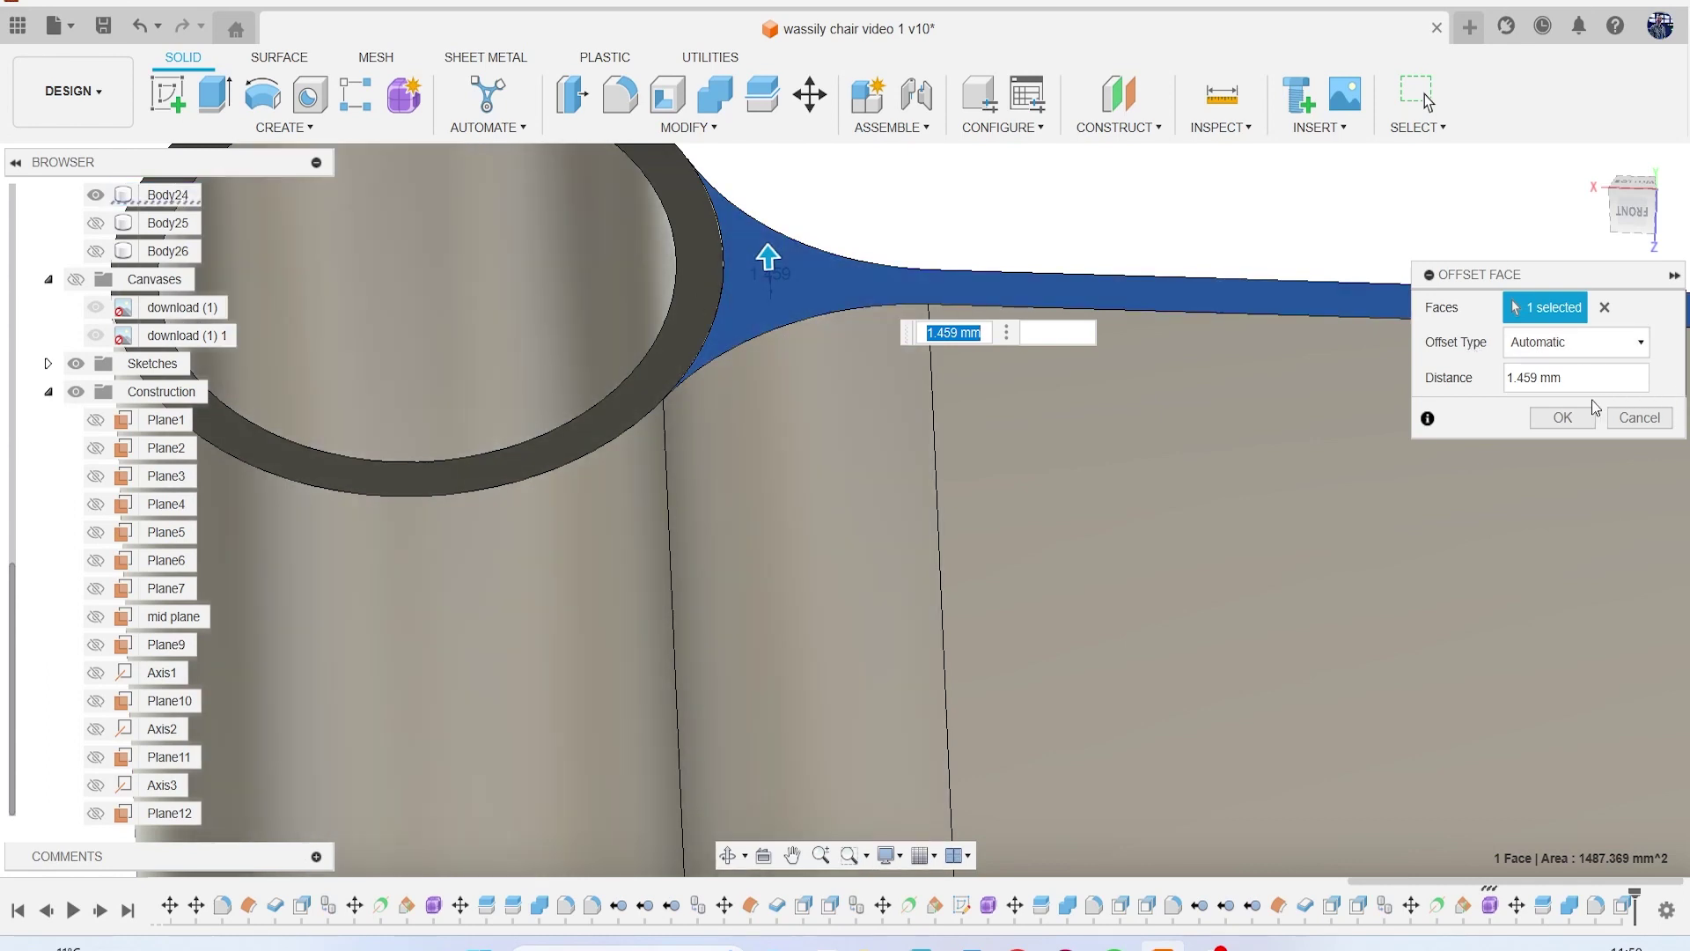
{"action": "left_click", "coordinate": [1563, 418]}
Step: Save the chair design
{"action": "scroll", "coordinate": [1521, 493], "scroll_direction": "down", "scroll_amount": 6}
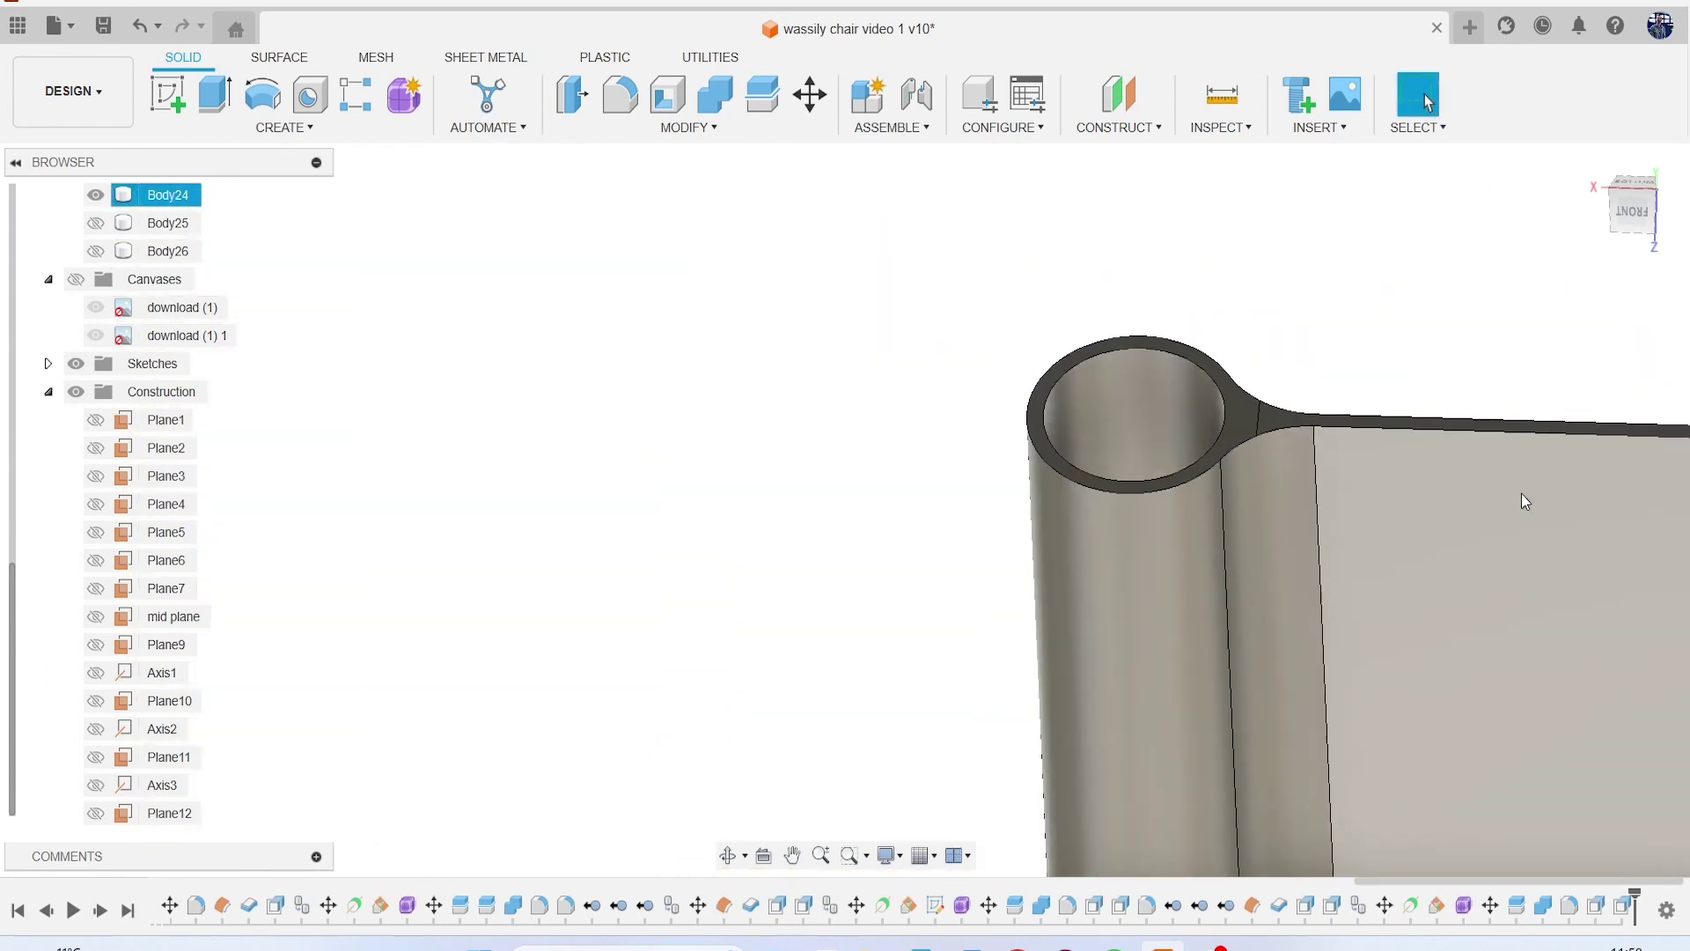
{"action": "scroll", "coordinate": [811, 296], "scroll_direction": "up", "scroll_amount": 2}
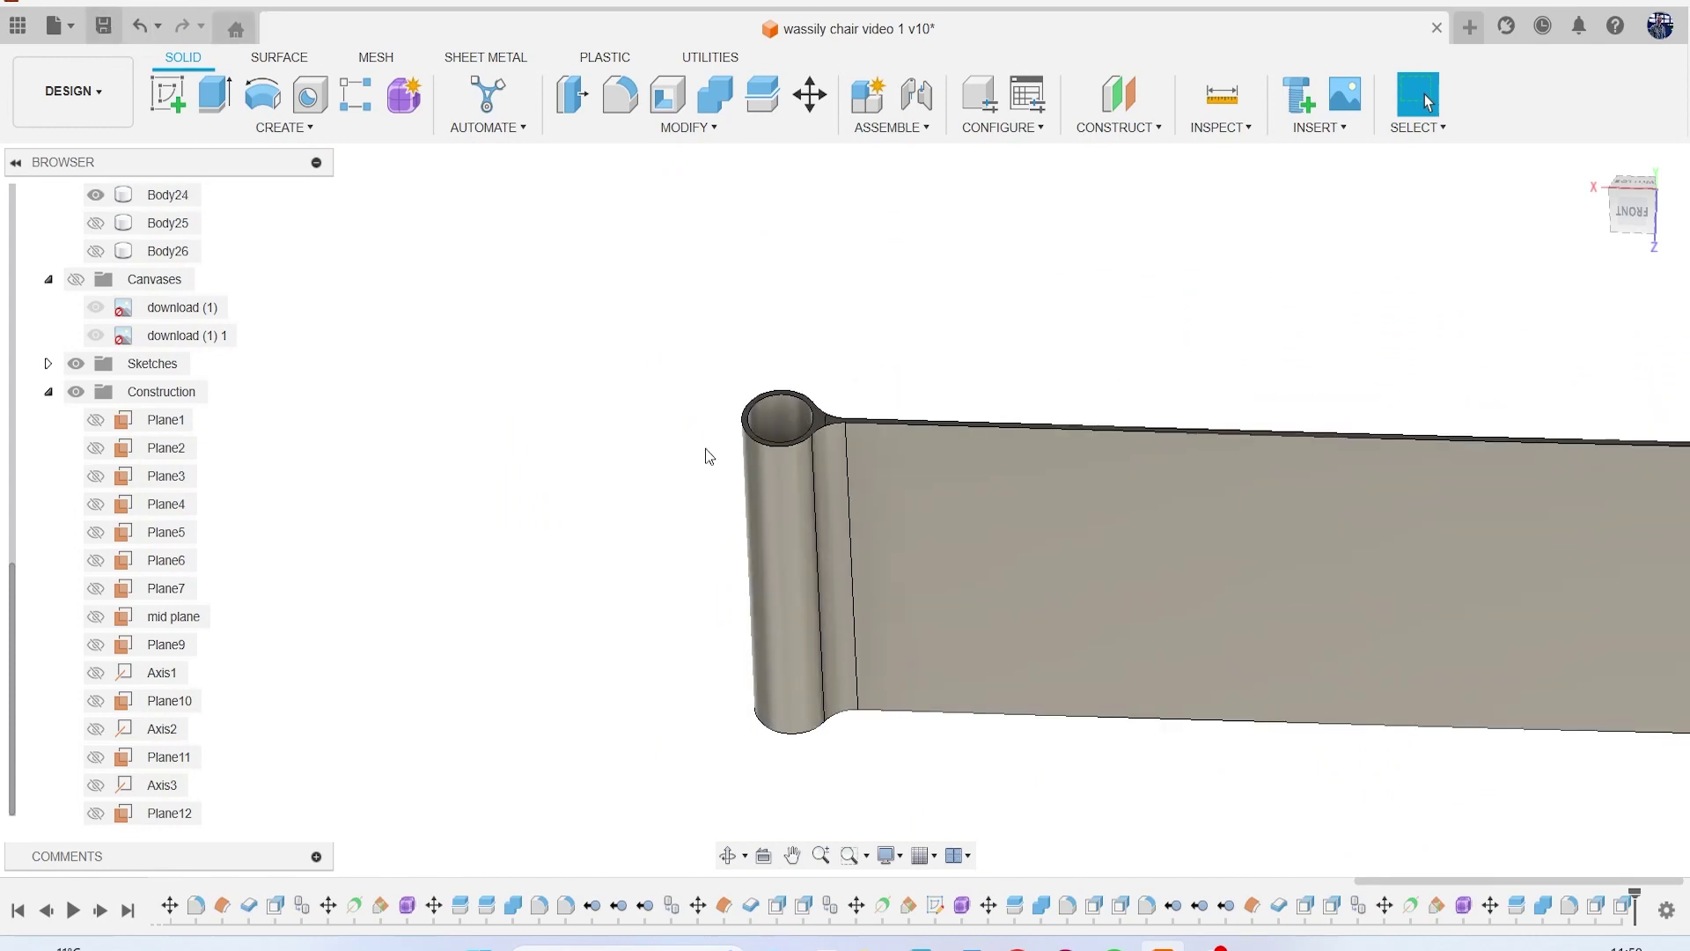
{"action": "key", "text": "ctrl+s"}
{"action": "left_click", "coordinate": [867, 521]}
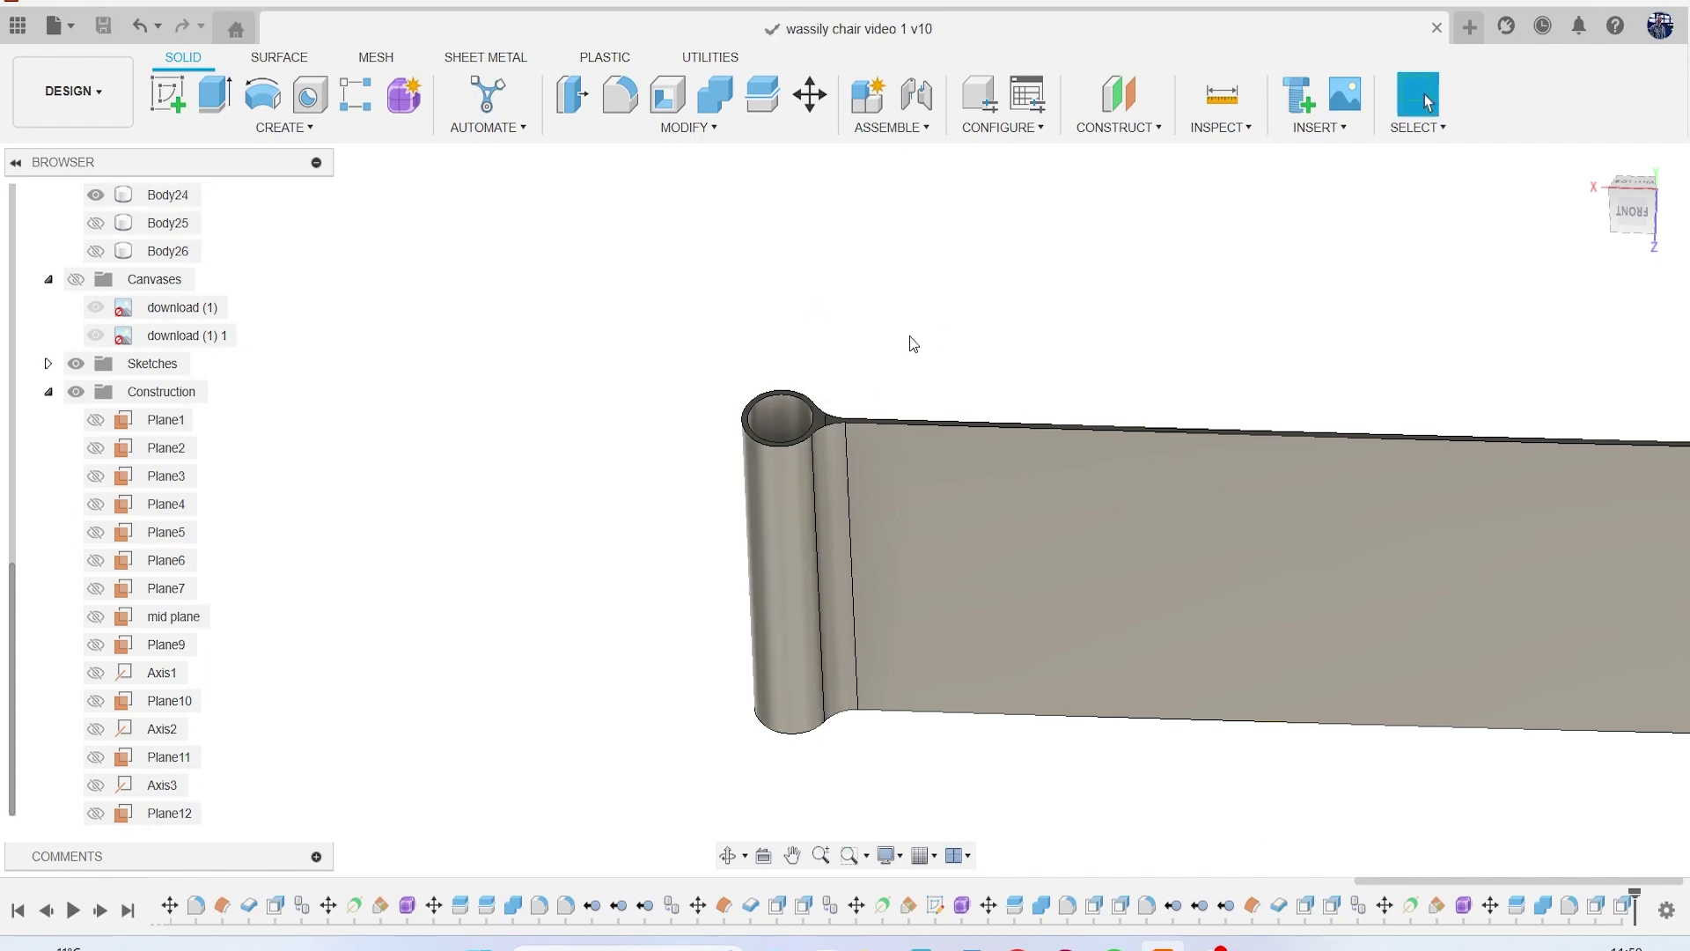
Step: Set up a 0.5 mm constant-radius fillet on the connected end faces along one long side of the backrest panel
{"action": "key", "text": "f"}
{"action": "scroll", "coordinate": [911, 343], "scroll_direction": "up", "scroll_amount": 10}
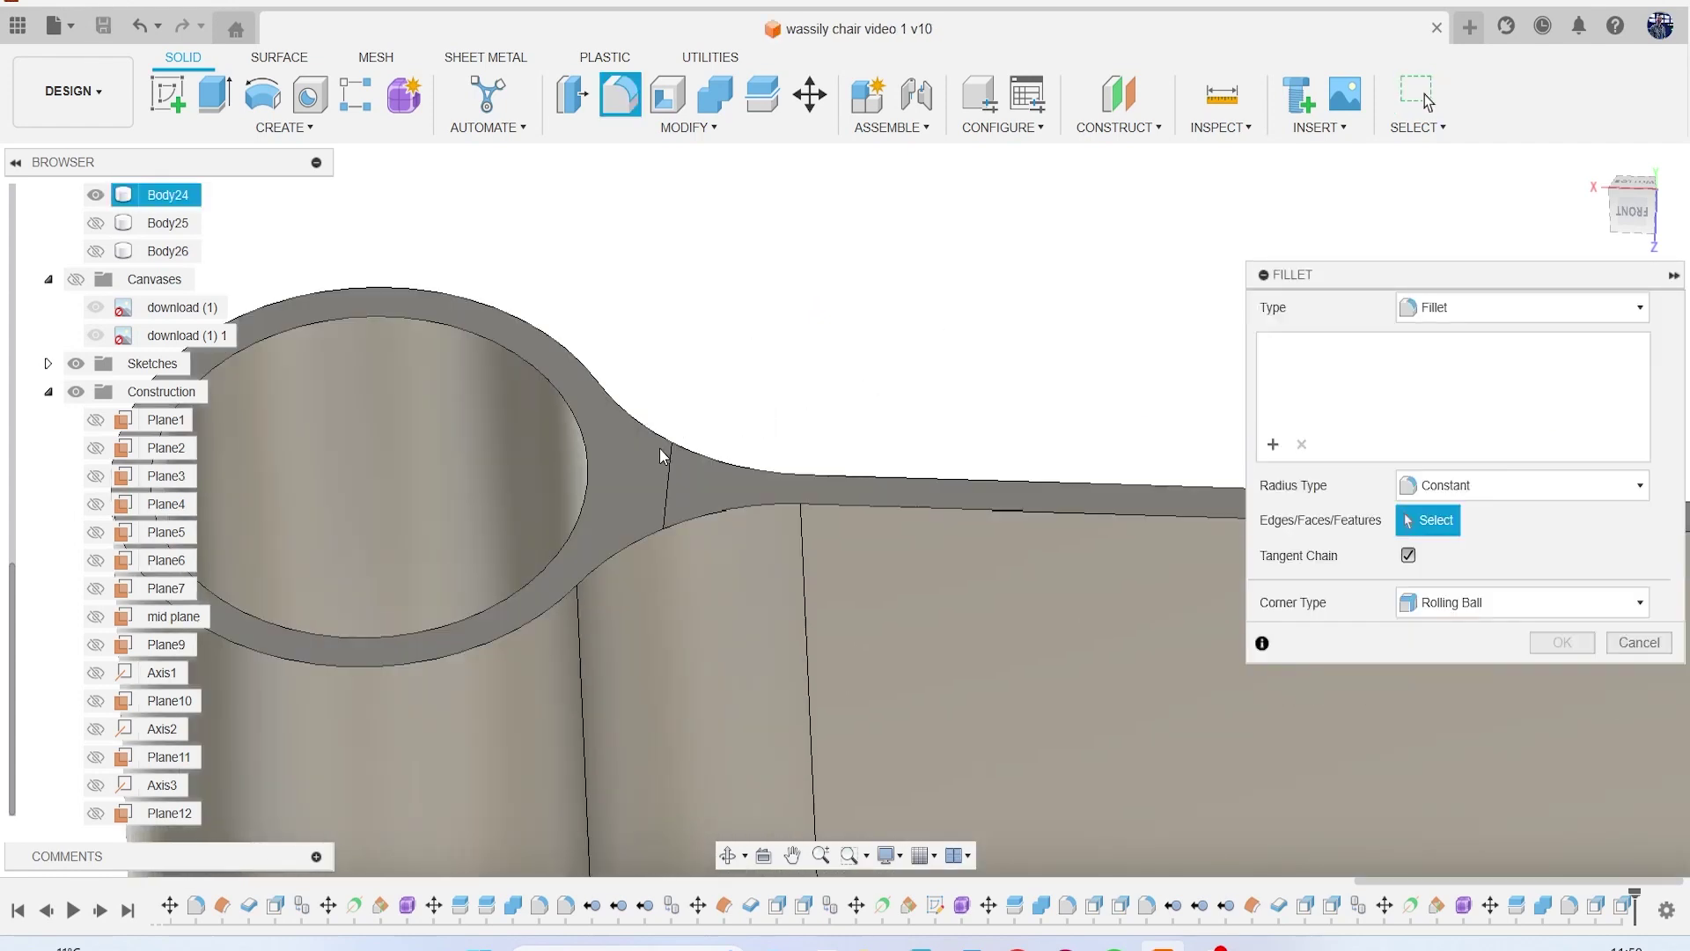
{"action": "left_click", "coordinate": [641, 493]}
{"action": "type", "text": ".5"}
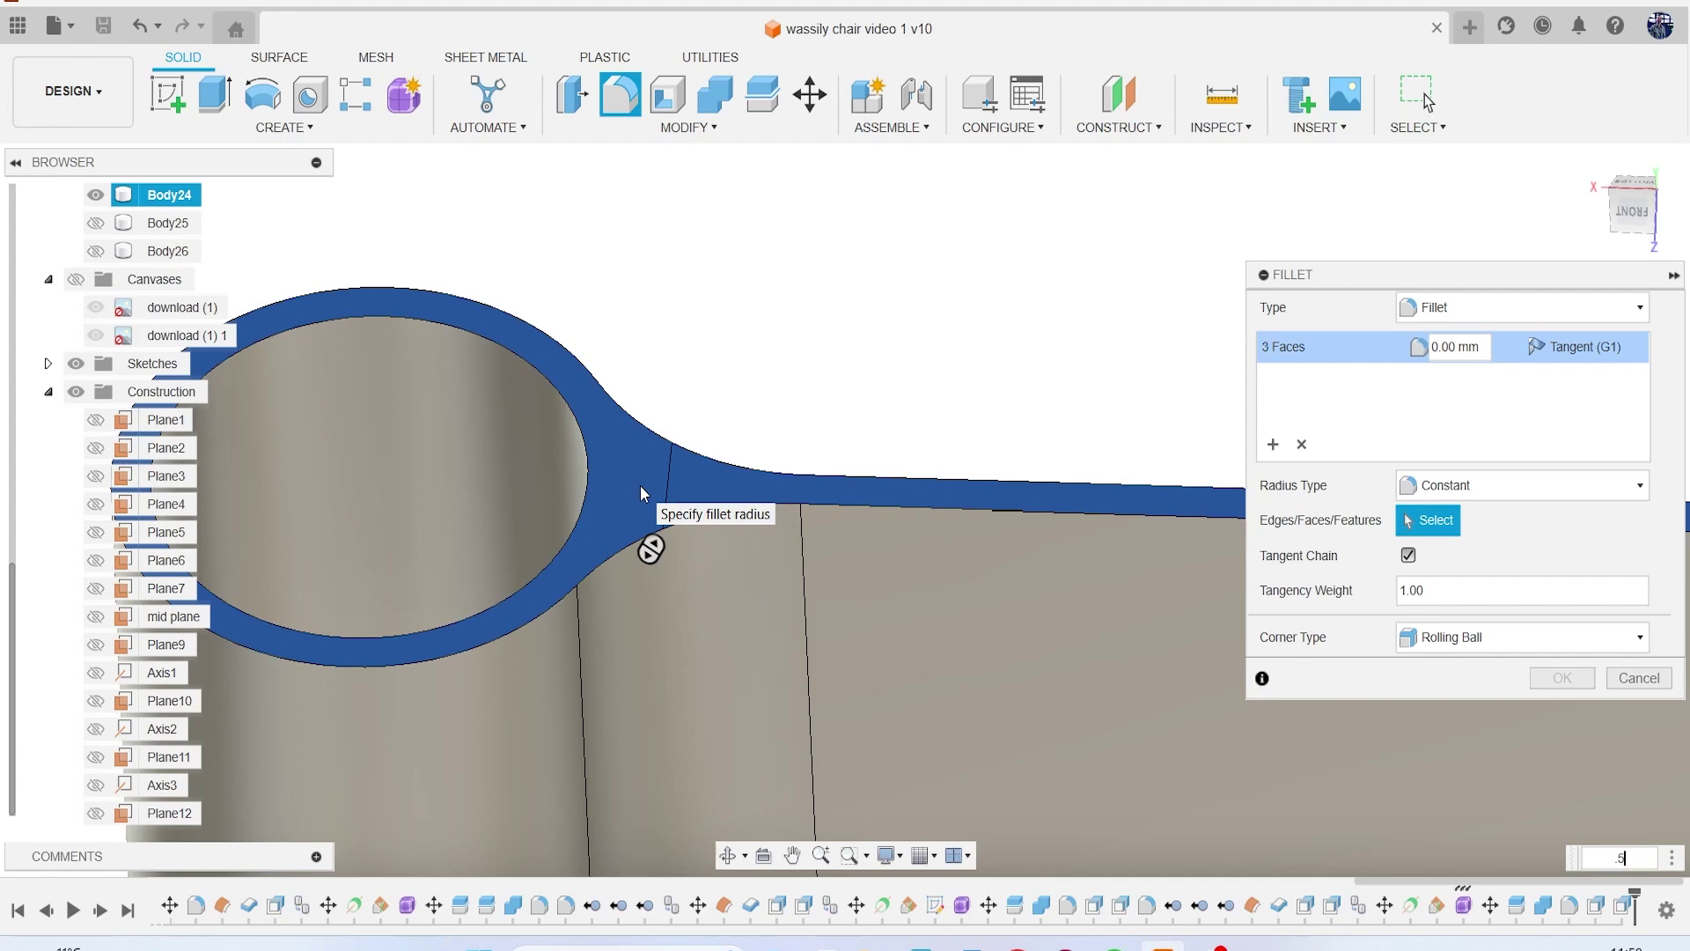
{"action": "scroll", "coordinate": [641, 484], "scroll_direction": "down", "scroll_amount": 10}
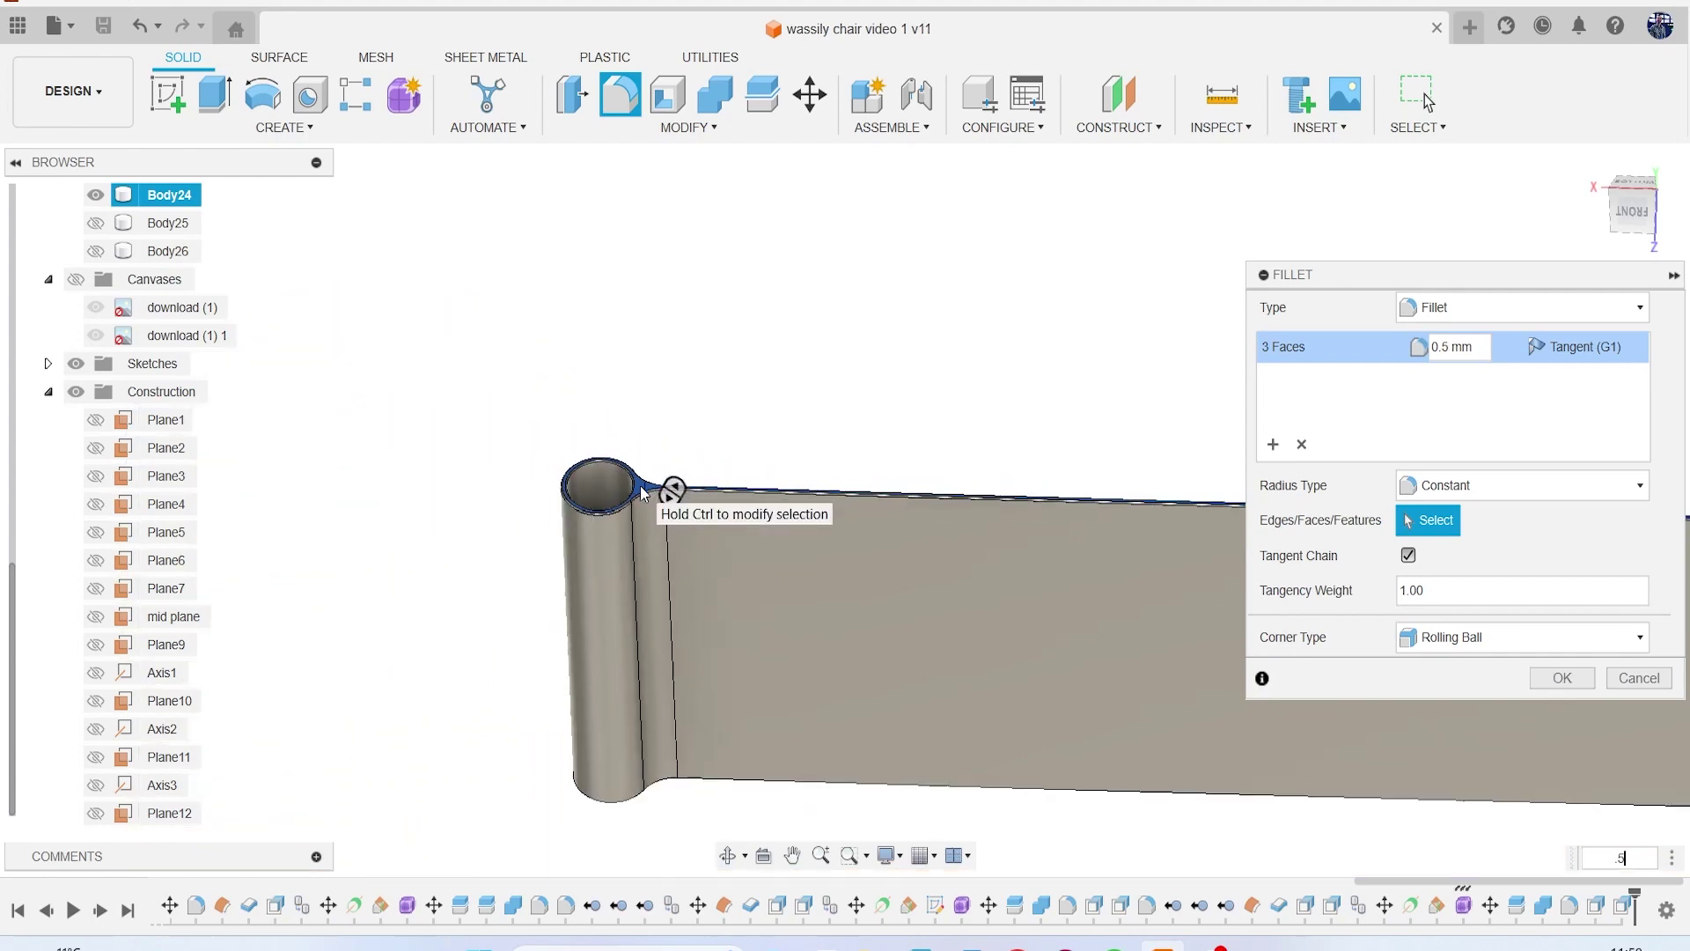
Step: Add the panel's opposite edge face and the sleeve's ring face to the fillet and apply it
{"action": "middle_click_drag", "start_coordinate": [843, 493], "coordinate": [919, 567], "text": "shift"}
{"action": "scroll", "coordinate": [502, 577], "scroll_direction": "up", "scroll_amount": 10}
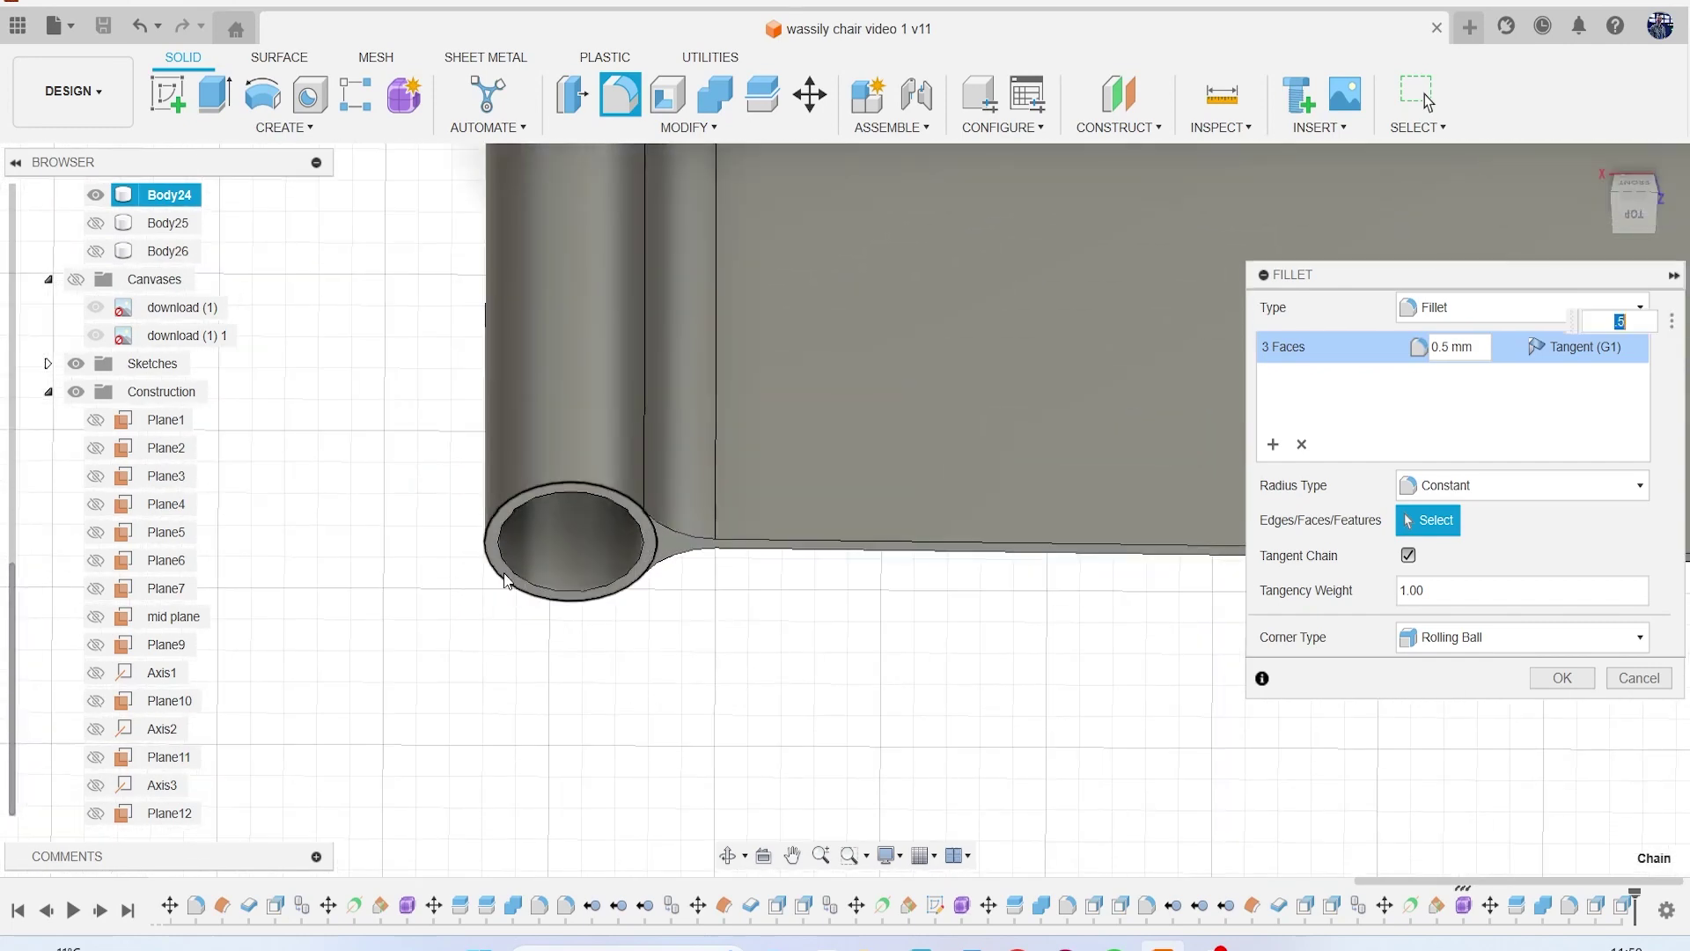
{"action": "left_click", "coordinate": [906, 437]}
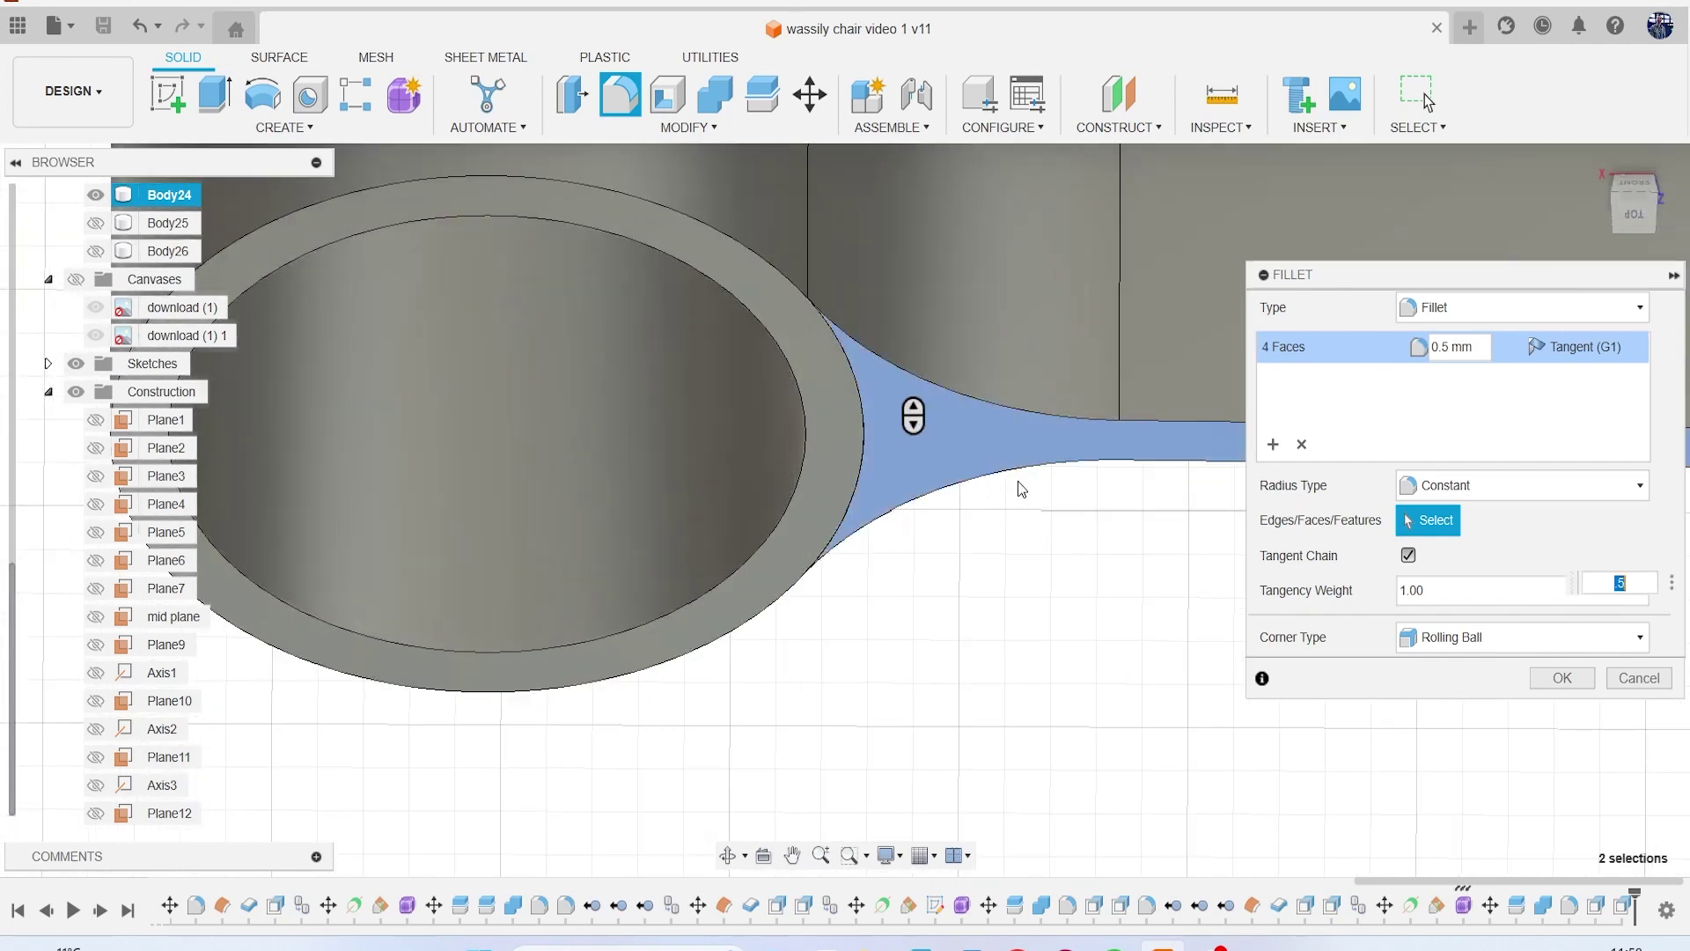
{"action": "left_click", "coordinate": [831, 410]}
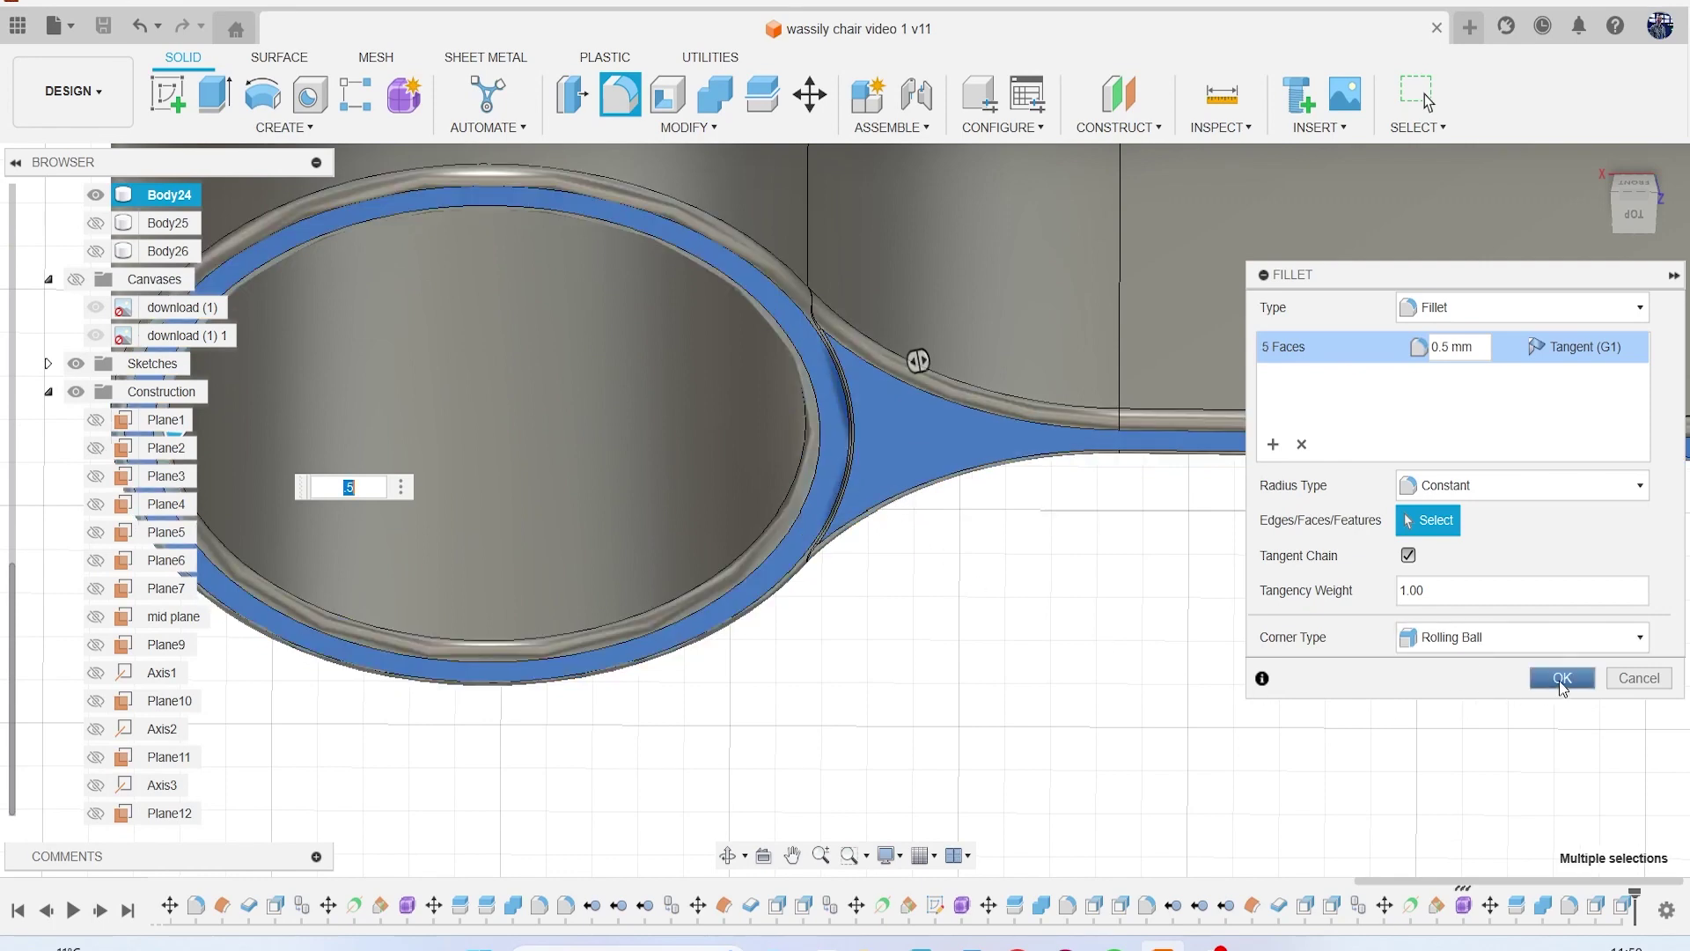
{"action": "key", "text": "Return"}
Step: Hide the filleted backrest panel, Body24
{"action": "scroll", "coordinate": [1319, 621], "scroll_direction": "down", "scroll_amount": 10}
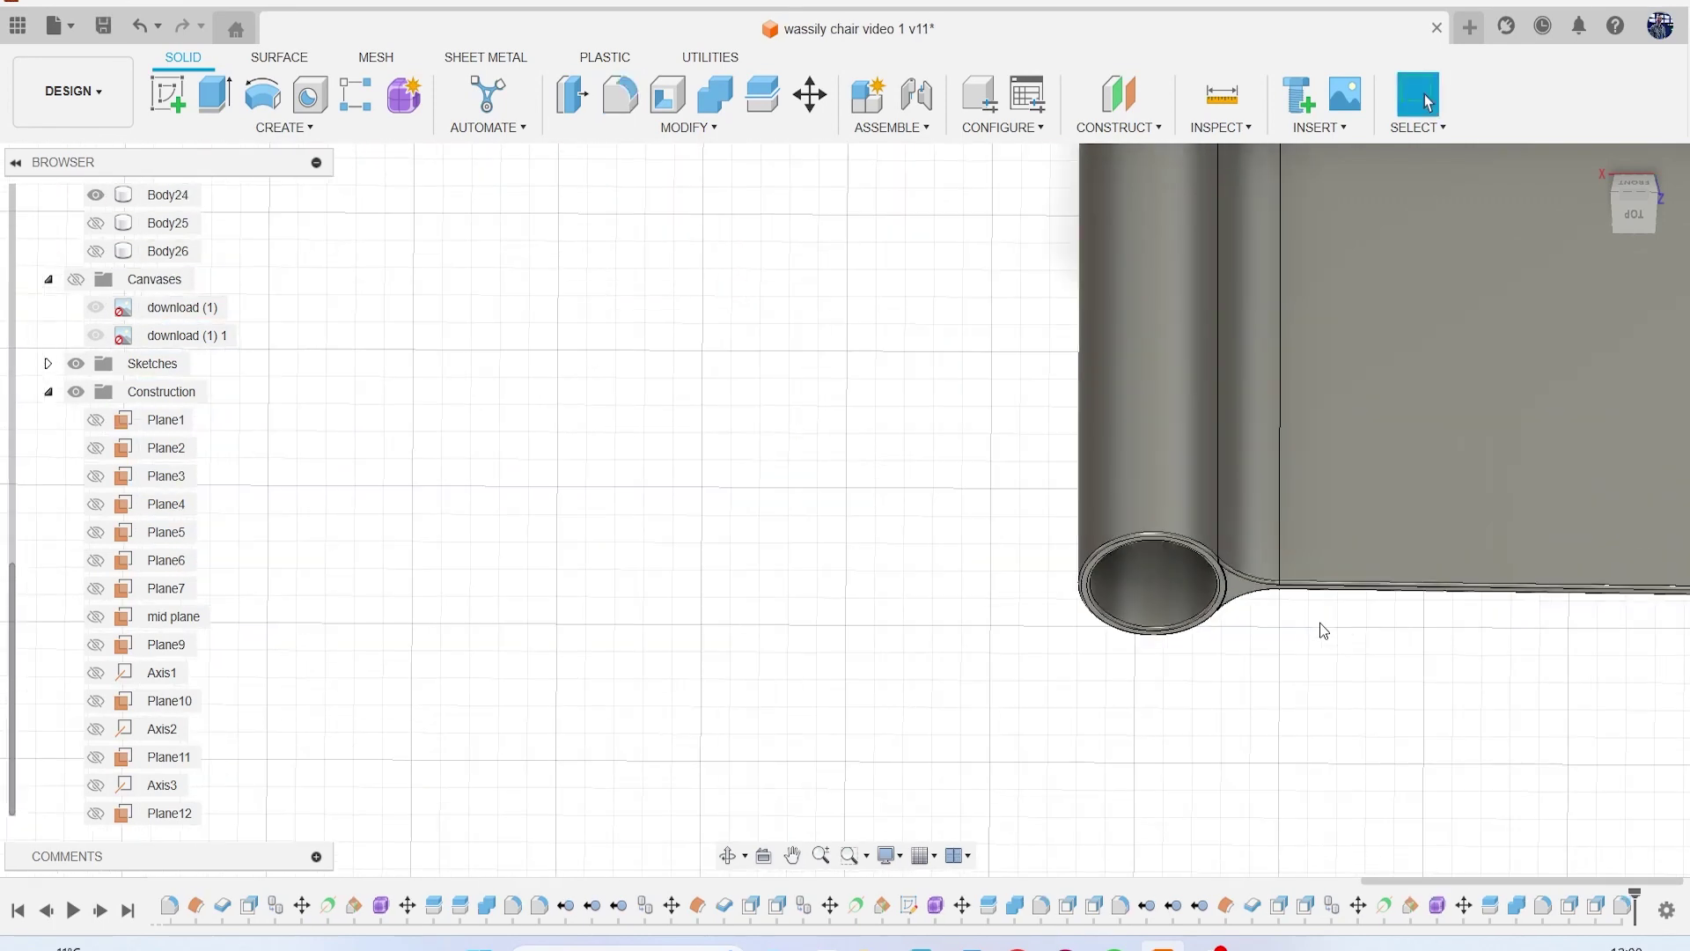
{"action": "scroll", "coordinate": [1319, 621], "scroll_direction": "down", "scroll_amount": 5}
{"action": "middle_click_drag", "start_coordinate": [590, 349], "coordinate": [317, 332]}
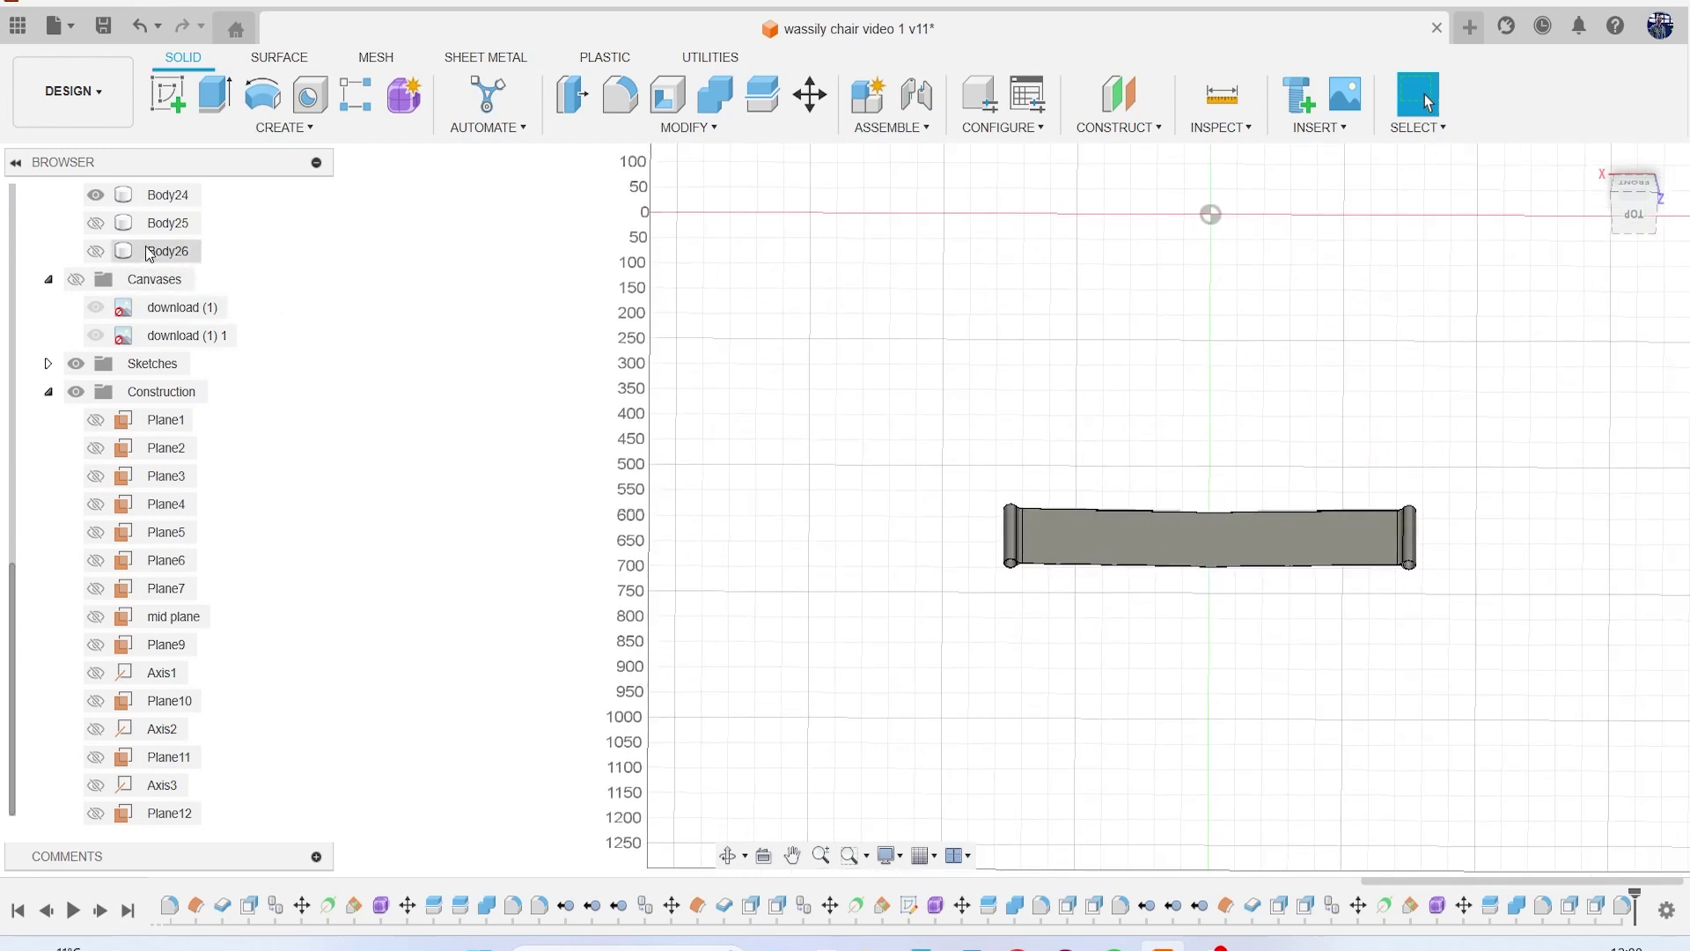
{"action": "left_click", "coordinate": [96, 196]}
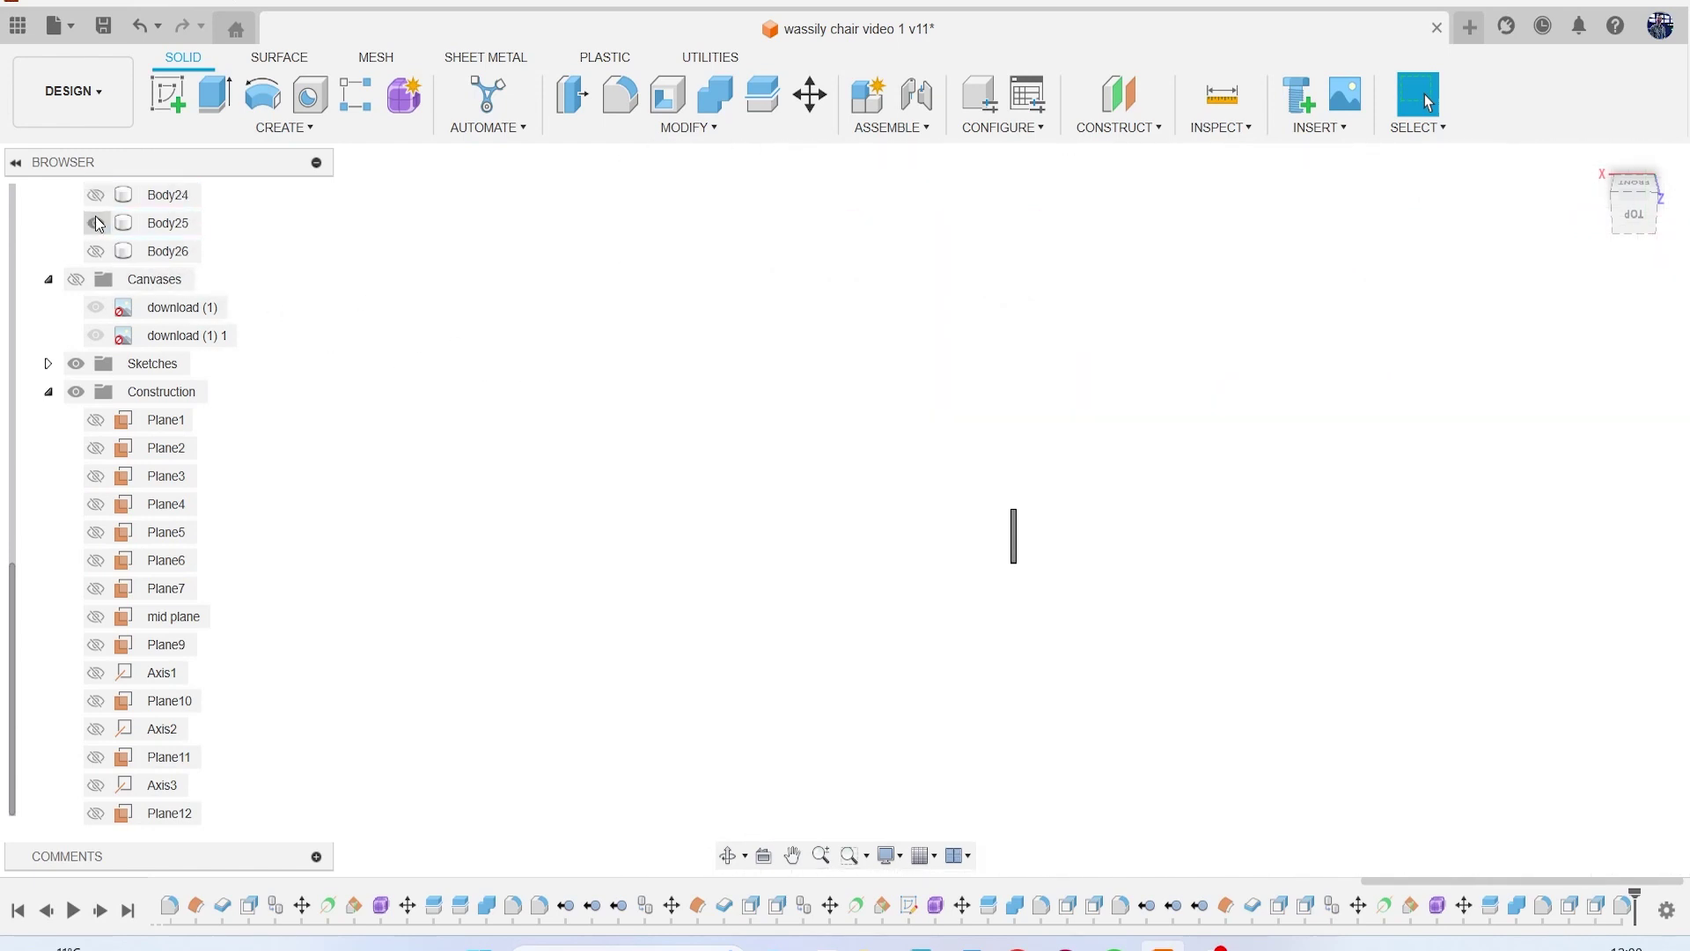
Step: Remove the leftover bodies Body25, Body26 and Body21 (1) from the design
{"action": "left_click", "coordinate": [95, 250]}
{"action": "right_click", "coordinate": [169, 223]}
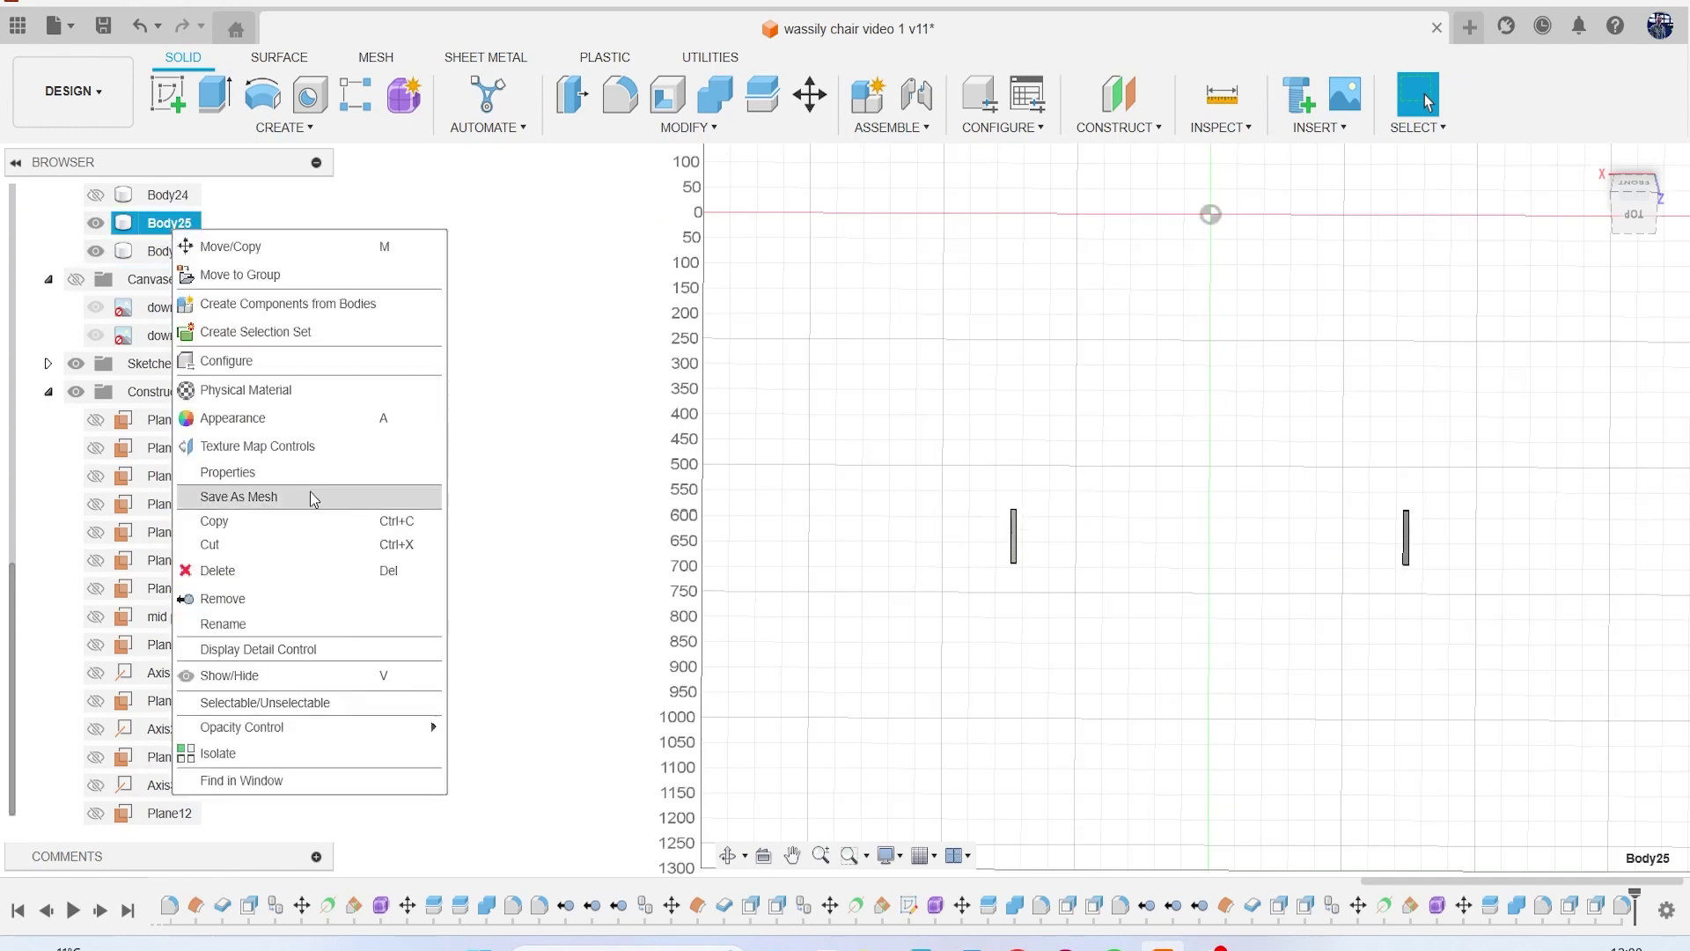
{"action": "left_click", "coordinate": [290, 591]}
{"action": "right_click", "coordinate": [176, 255]}
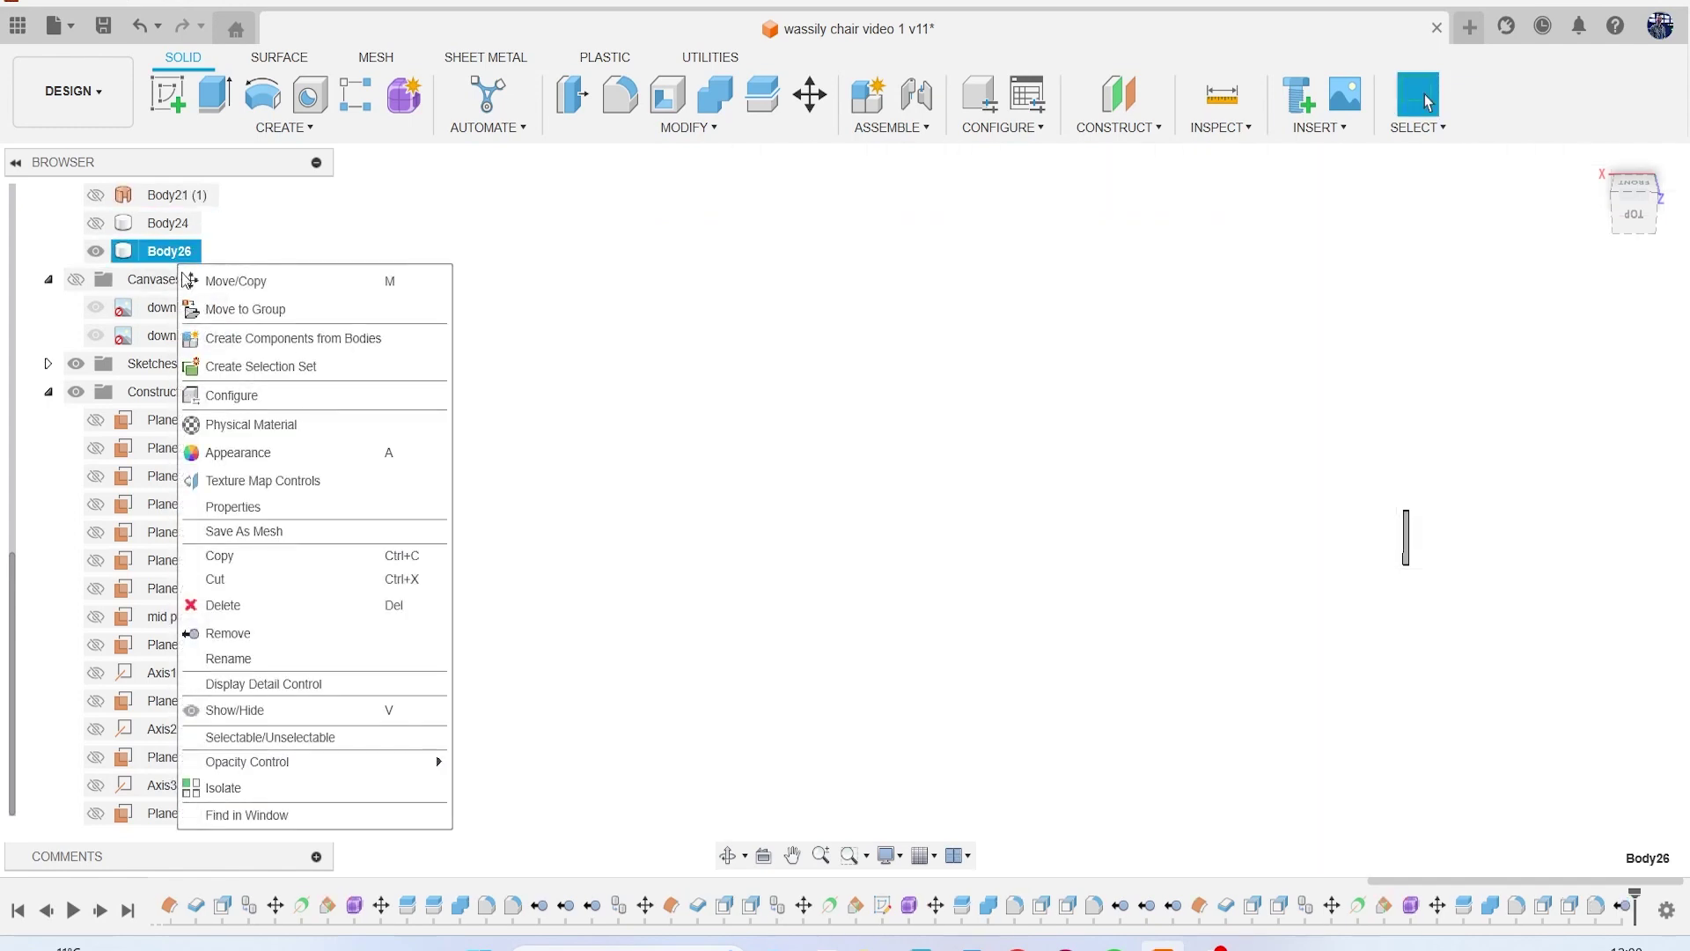
{"action": "left_click", "coordinate": [308, 632]}
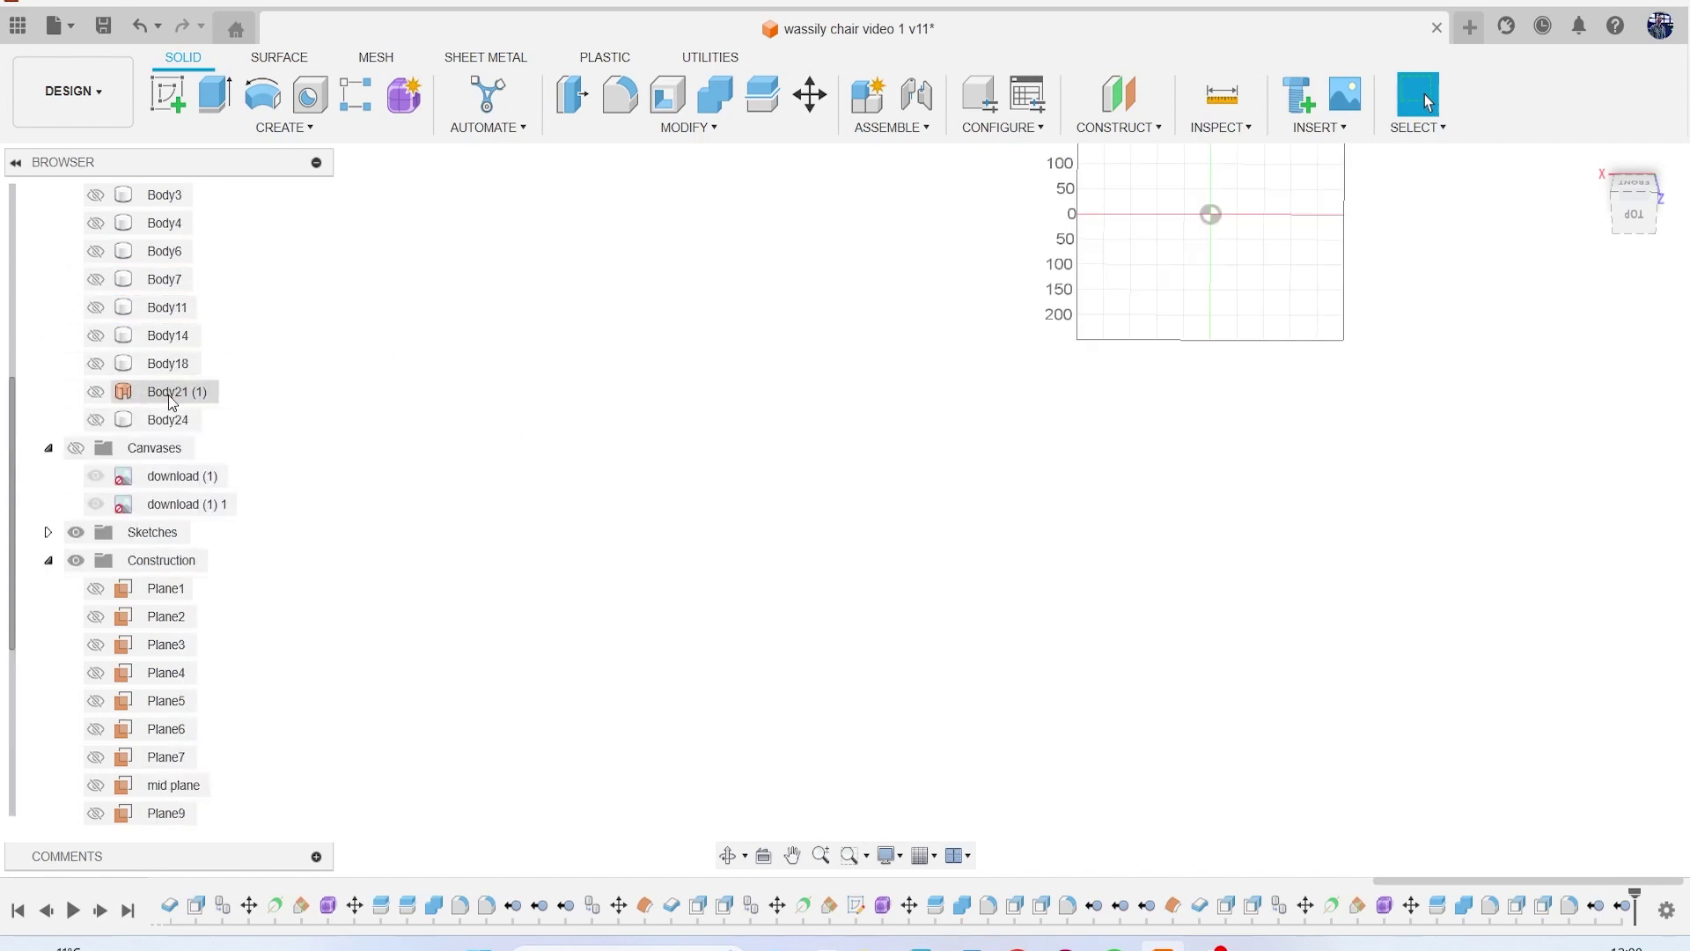
{"action": "right_click", "coordinate": [170, 398]}
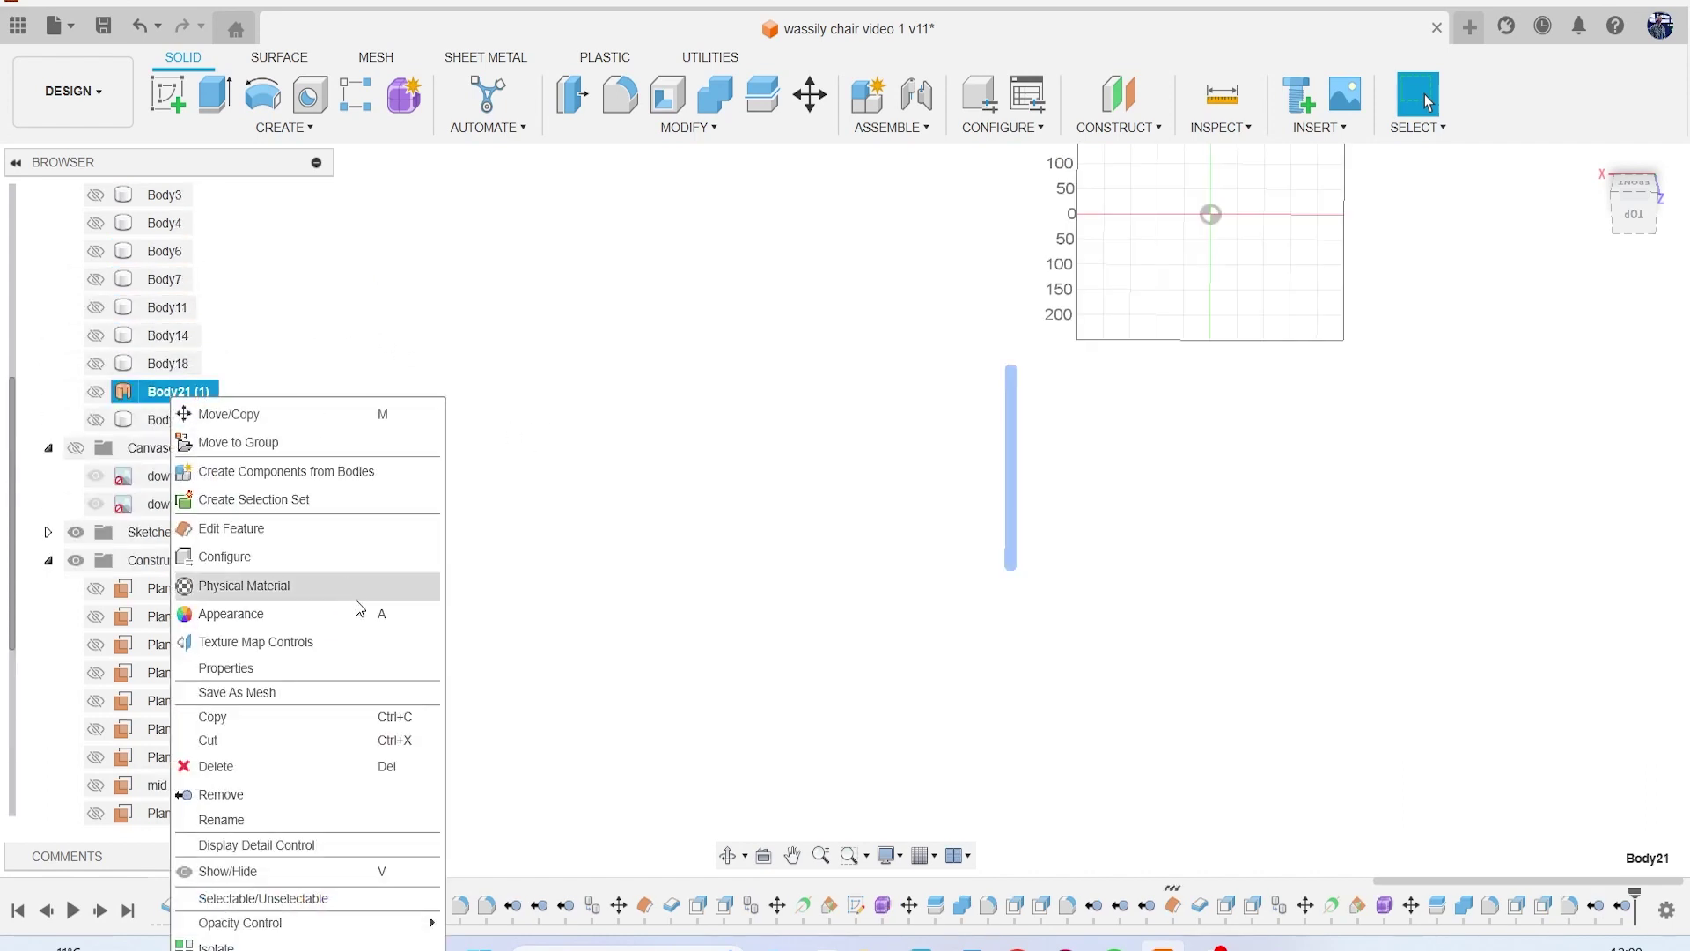
{"action": "left_click", "coordinate": [310, 792]}
Step: Show all the hidden chair bodies, from Body1 through Body24, so the whole frame and its panels are displayed
{"action": "left_click", "coordinate": [95, 335]}
{"action": "left_click", "coordinate": [95, 363]}
{"action": "left_click", "coordinate": [95, 392]}
{"action": "left_click", "coordinate": [95, 419]}
{"action": "left_click", "coordinate": [96, 448]}
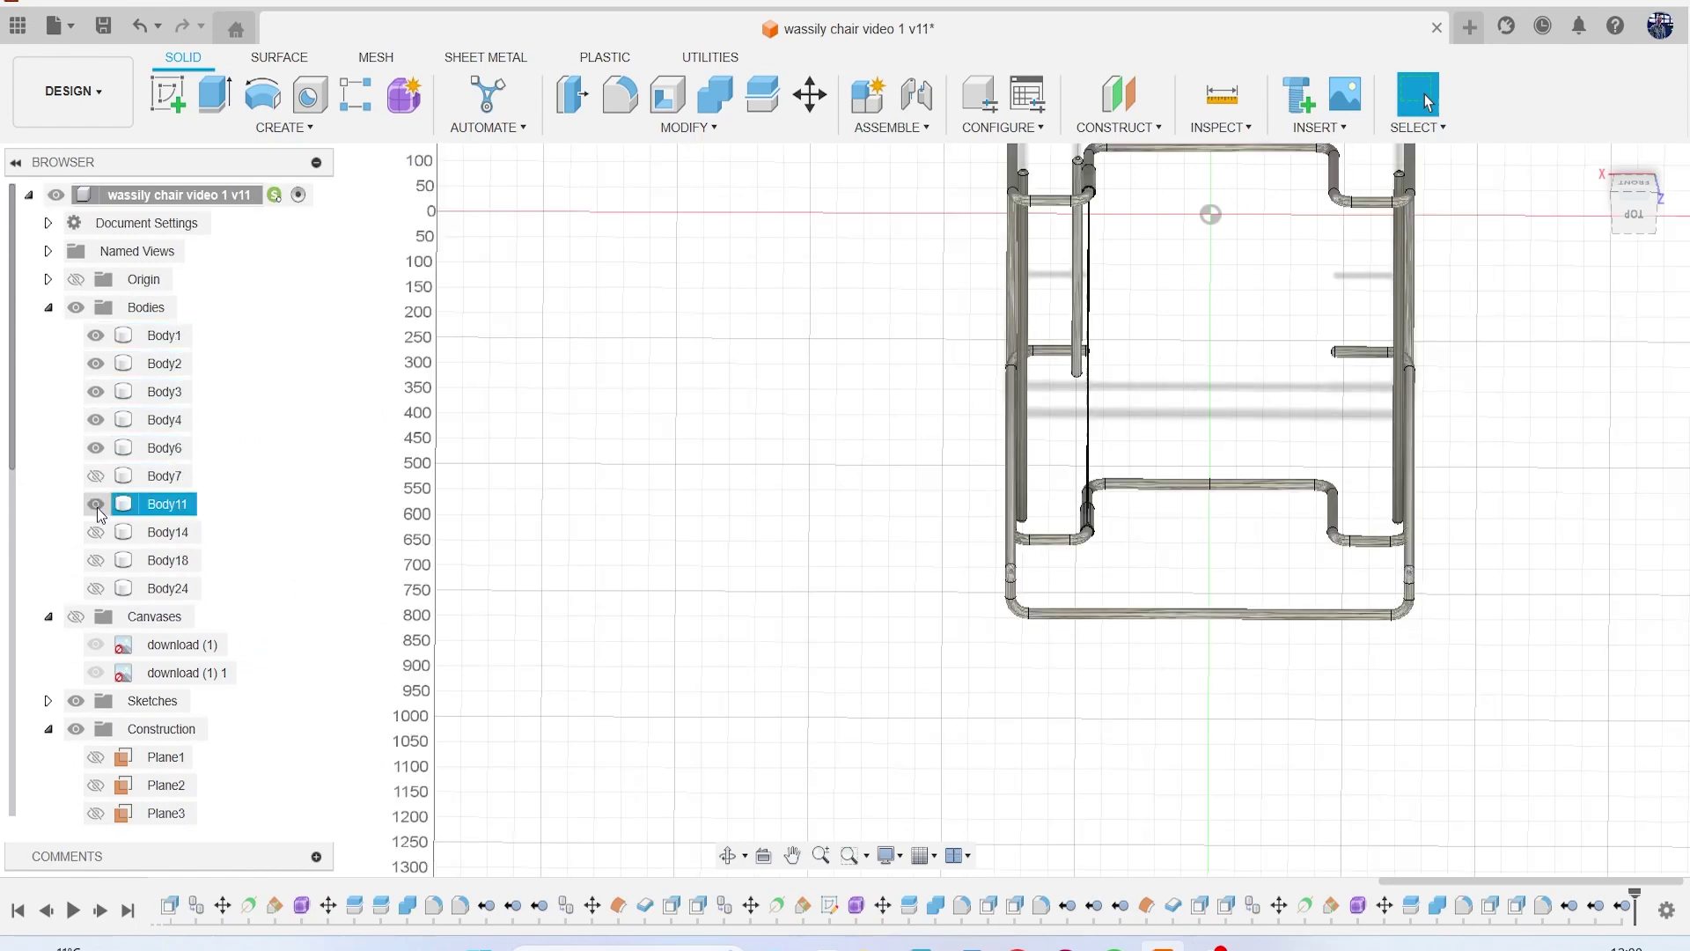
{"action": "left_click", "coordinate": [96, 532]}
{"action": "left_click", "coordinate": [95, 559]}
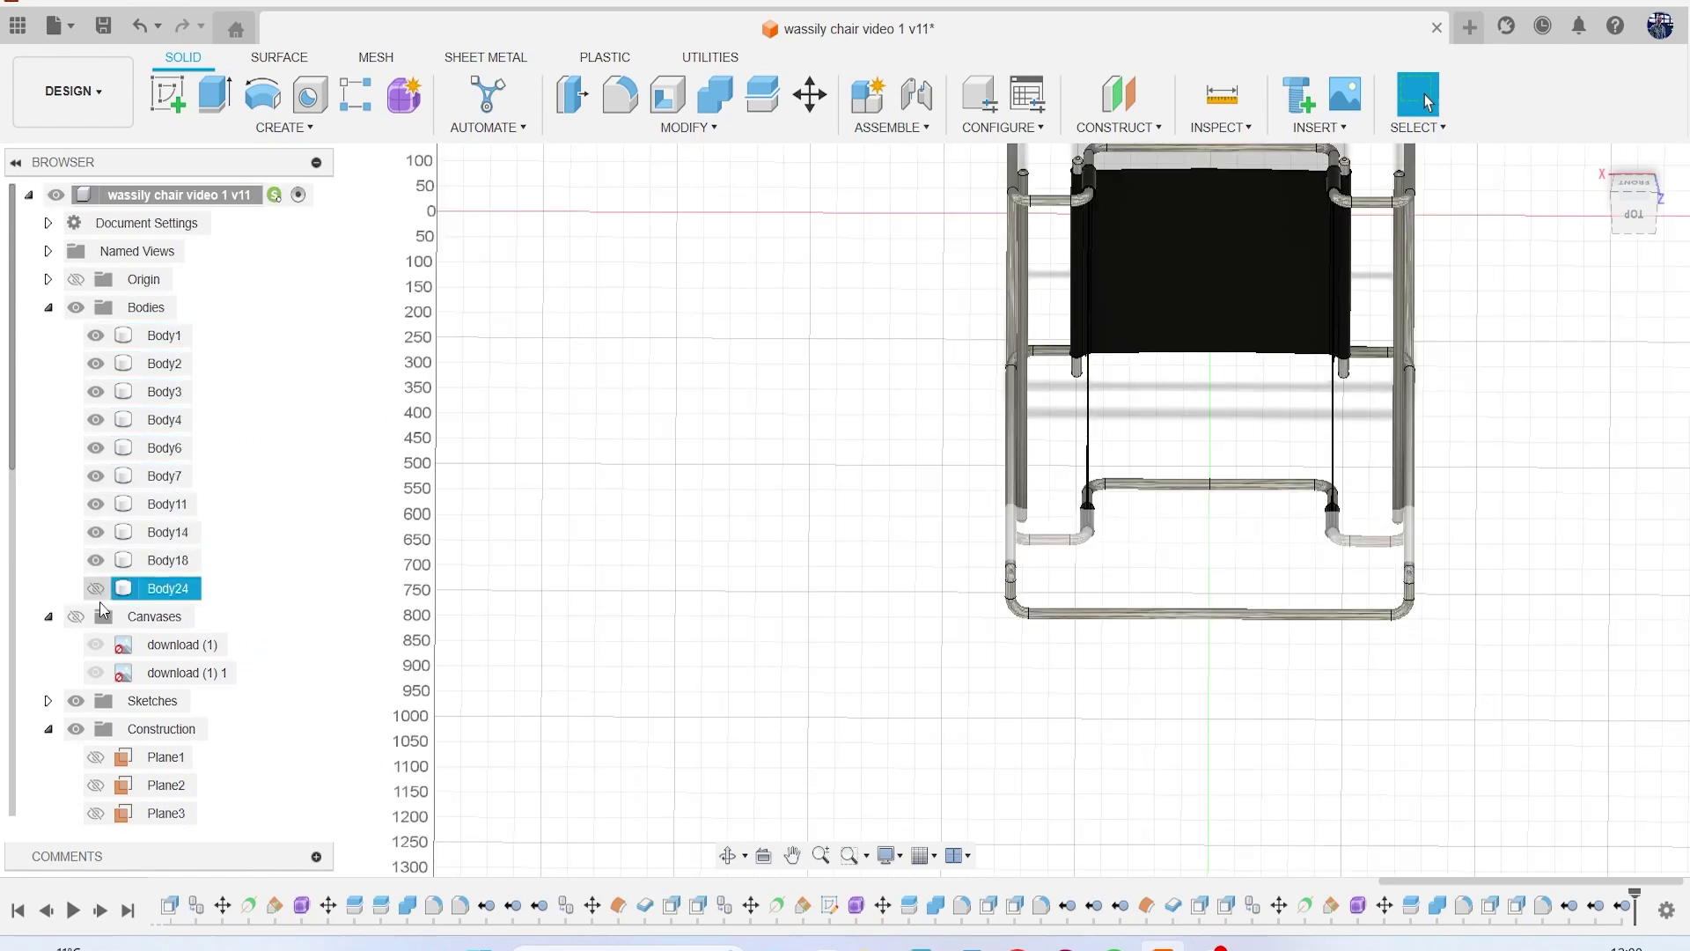
{"action": "left_click", "coordinate": [95, 589]}
Step: Apply the design's existing black leather appearance to the upper backrest panel
{"action": "mouse_move", "coordinate": [1631, 214]}
{"action": "left_mouse_down"}
{"action": "mouse_move", "coordinate": [1496, 282]}
{"action": "mouse_move", "coordinate": [1576, 168]}
{"action": "mouse_move", "coordinate": [1549, 176]}
{"action": "mouse_move", "coordinate": [1585, 150]}
{"action": "left_mouse_up"}
{"action": "left_click_drag", "start_coordinate": [950, 119], "coordinate": [1203, 124]}
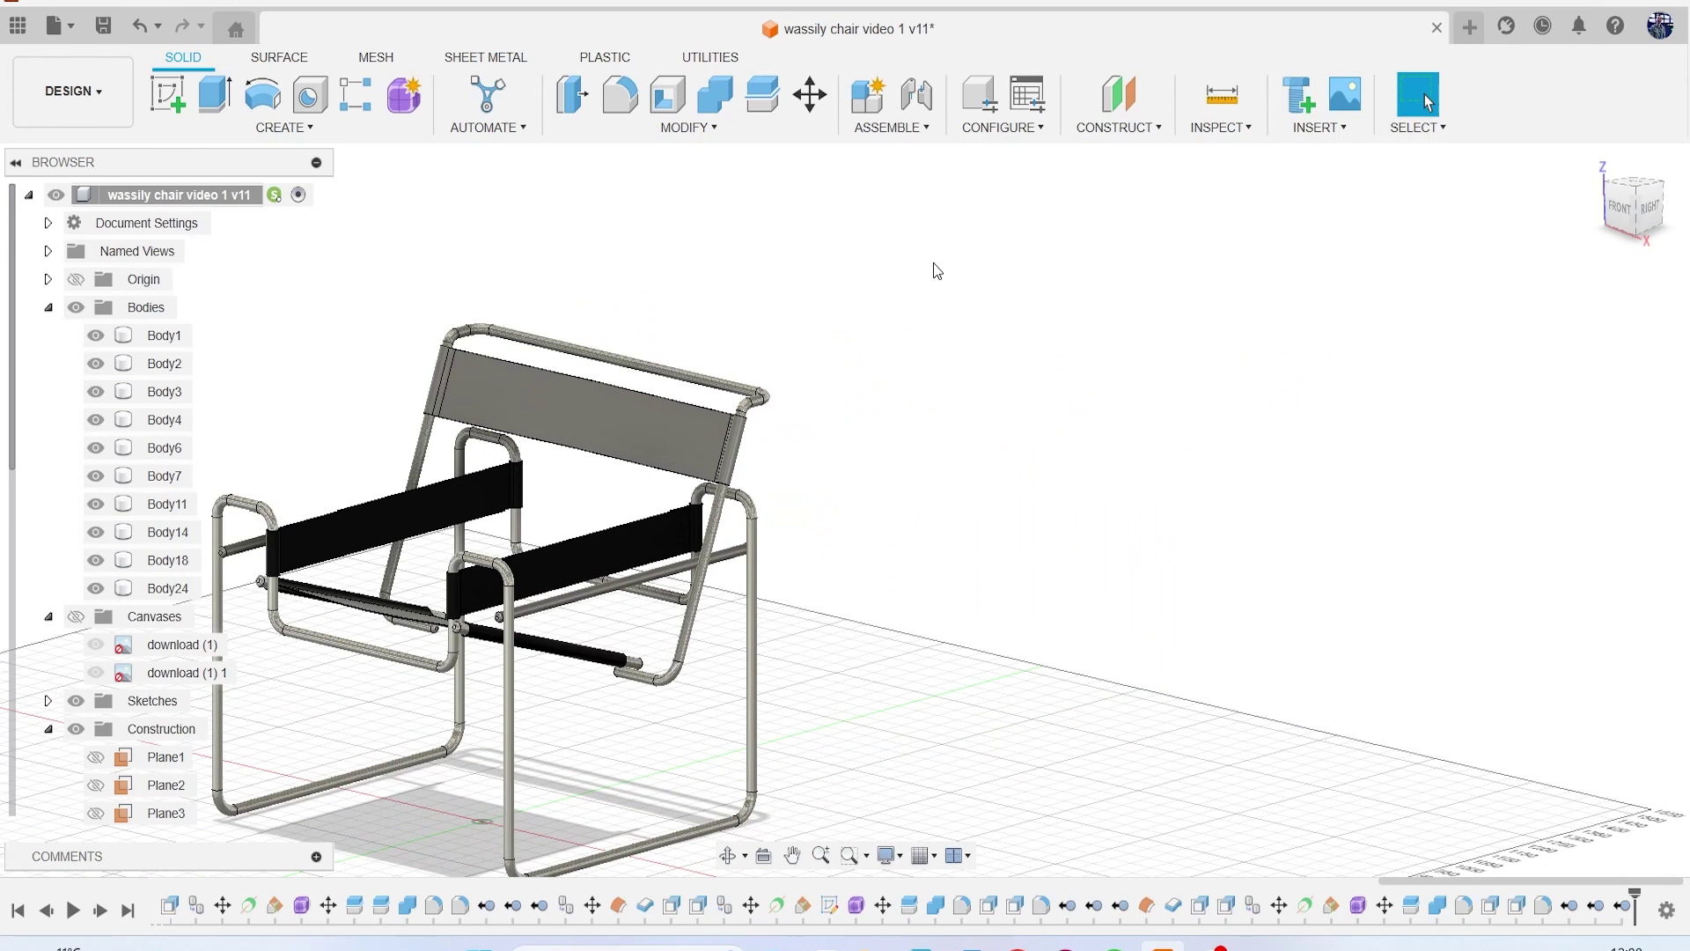
{"action": "middle_click_drag", "start_coordinate": [937, 271], "coordinate": [1049, 267]}
{"action": "key", "text": "a"}
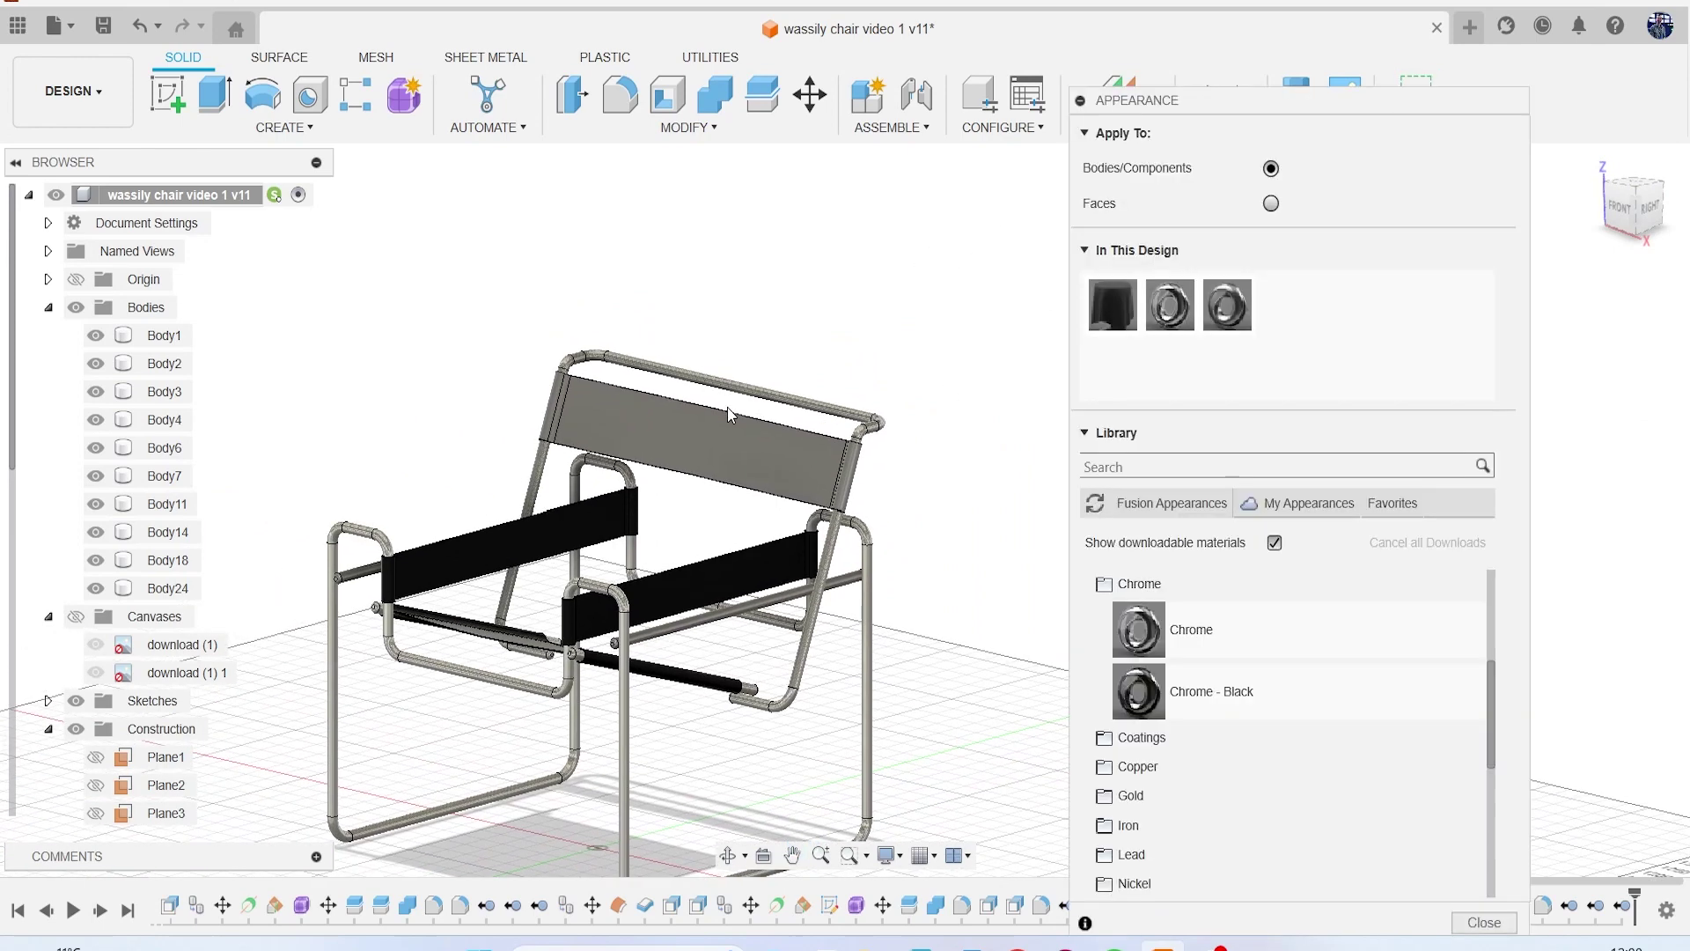
{"action": "left_click_drag", "start_coordinate": [1113, 304], "coordinate": [765, 451]}
{"action": "left_click", "coordinate": [1502, 923]}
{"action": "middle_click_drag", "start_coordinate": [1093, 566], "coordinate": [1270, 525]}
Step: Duplicate the backrest panel Body24 in place and reset the copy's move pivot to its lower end, aligned with the slanted tube
{"action": "left_click", "coordinate": [180, 592]}
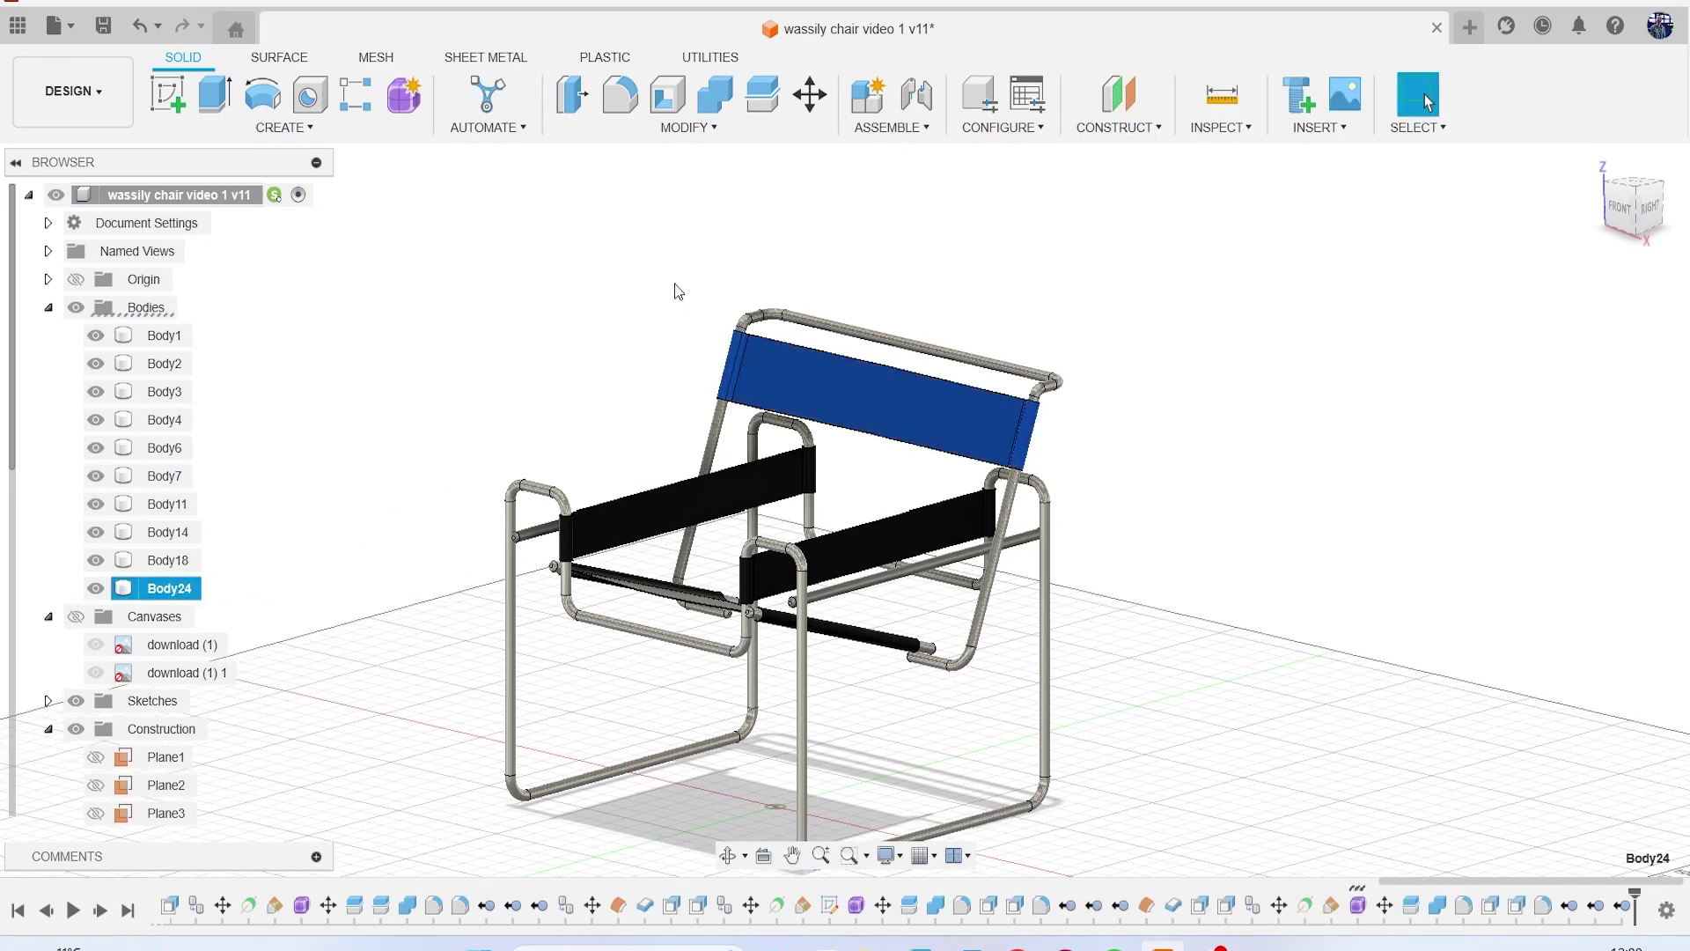
{"action": "key", "text": "ctrl+c"}
{"action": "key", "text": "ctrl+v"}
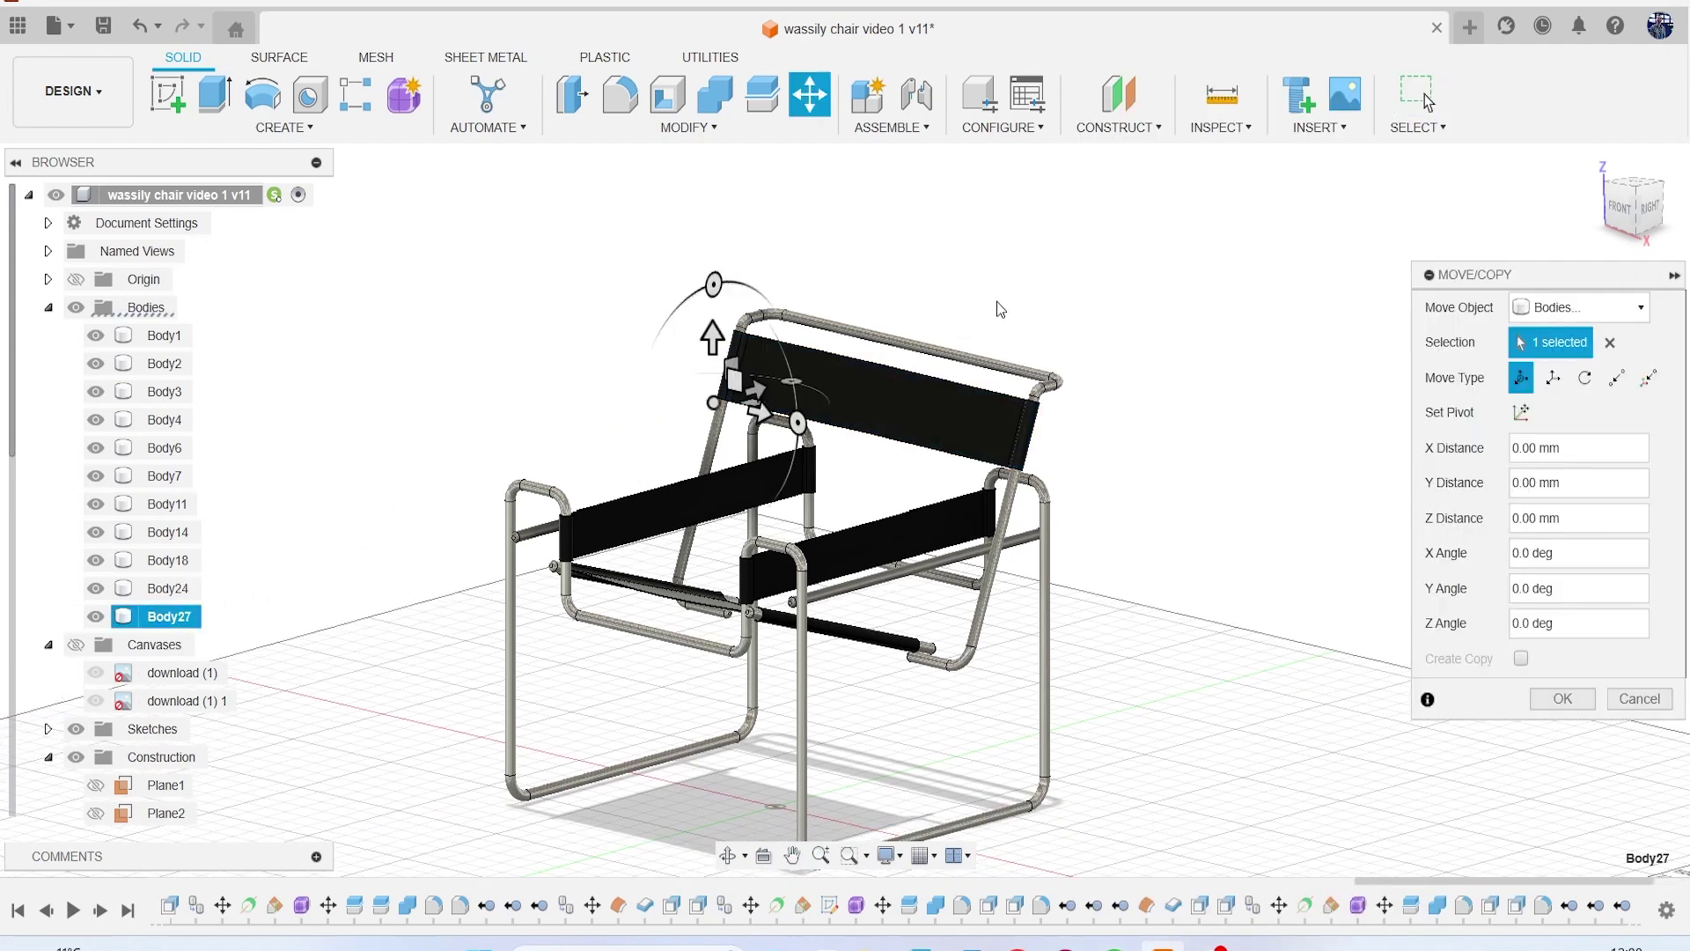
{"action": "left_click", "coordinate": [1639, 211]}
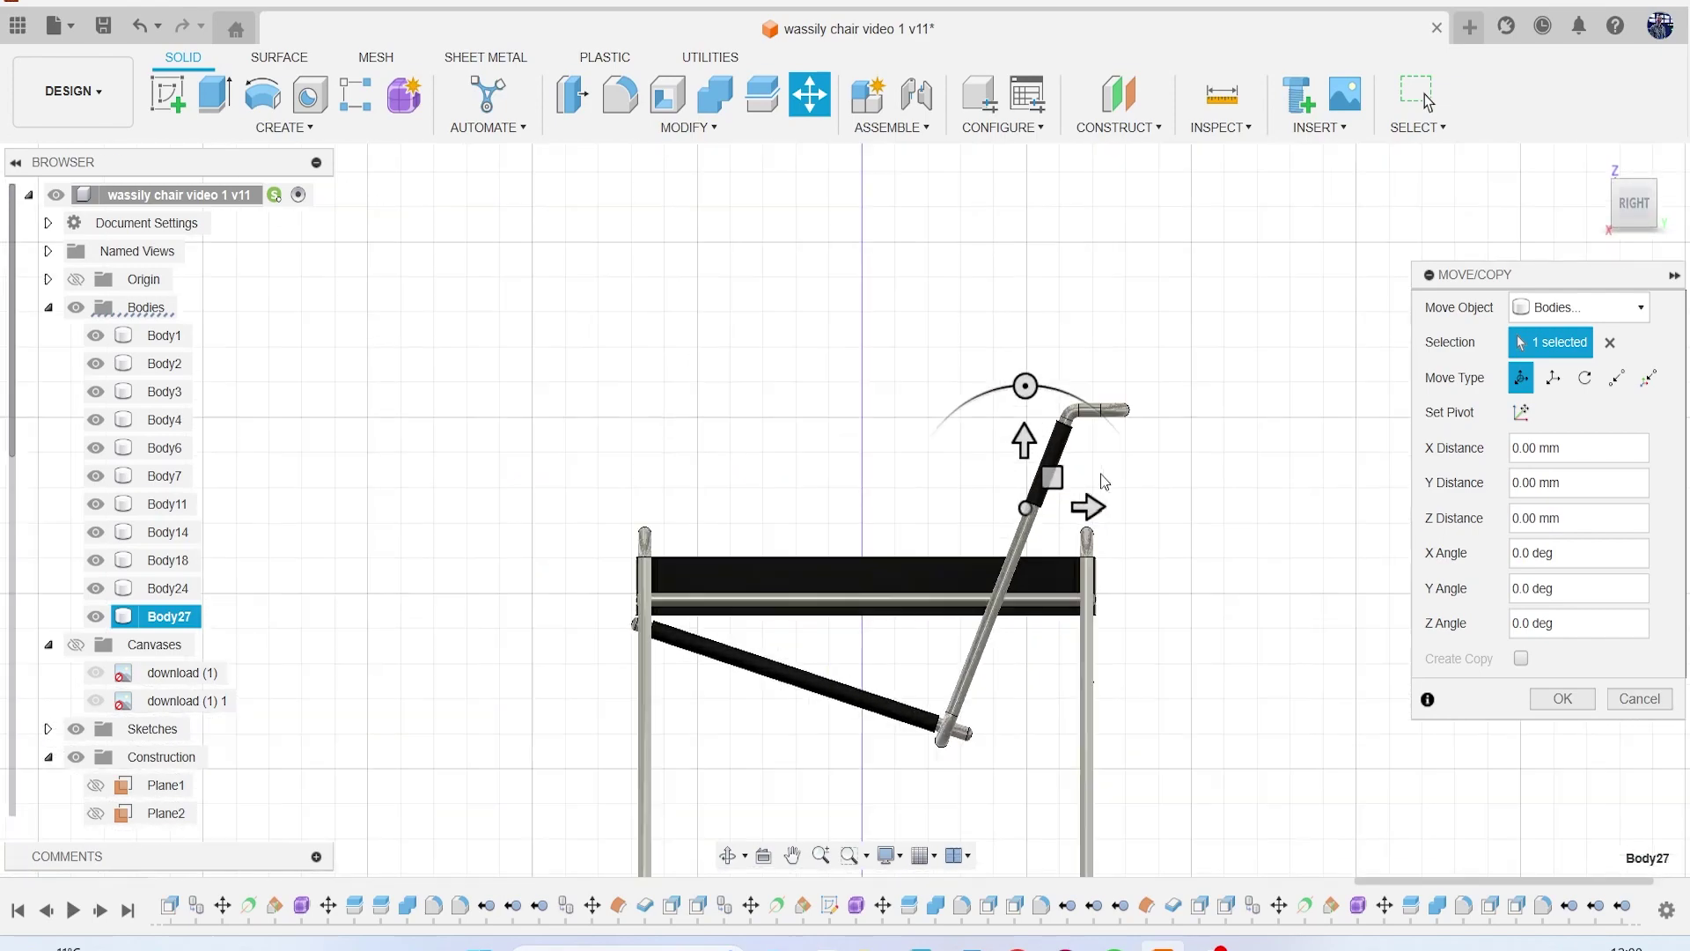
{"action": "left_click", "coordinate": [1522, 412]}
{"action": "scroll", "coordinate": [884, 362], "scroll_direction": "up", "scroll_amount": 5}
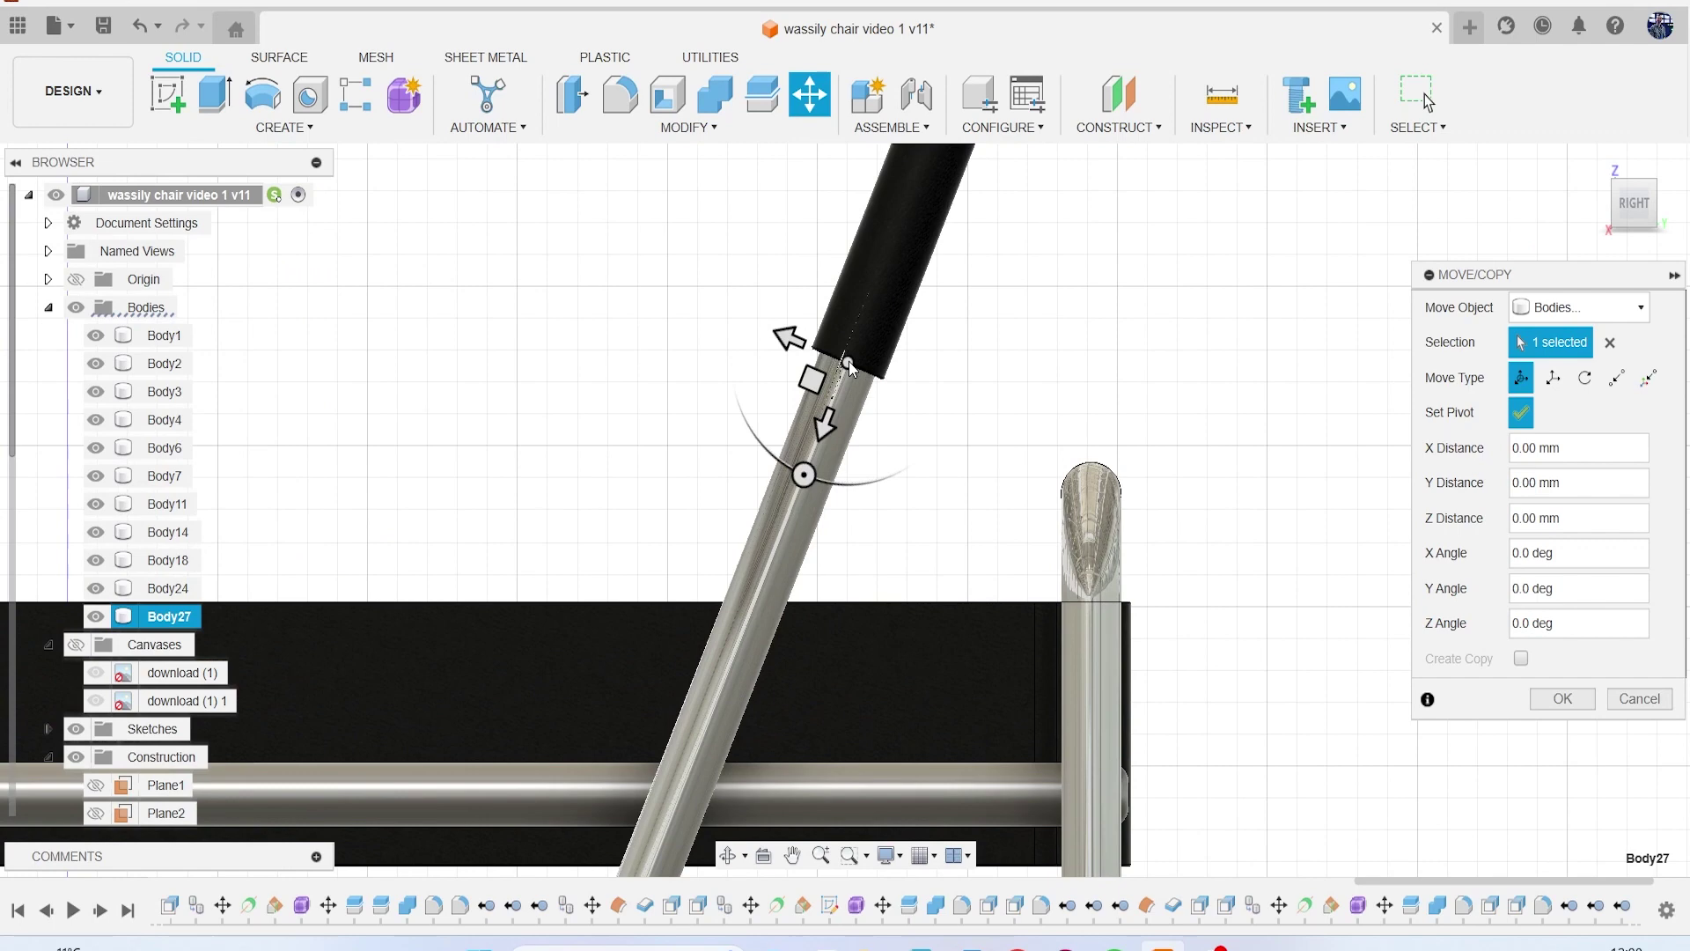
{"action": "left_click", "coordinate": [1521, 412]}
{"action": "scroll", "coordinate": [1013, 502], "scroll_direction": "down", "scroll_amount": 5}
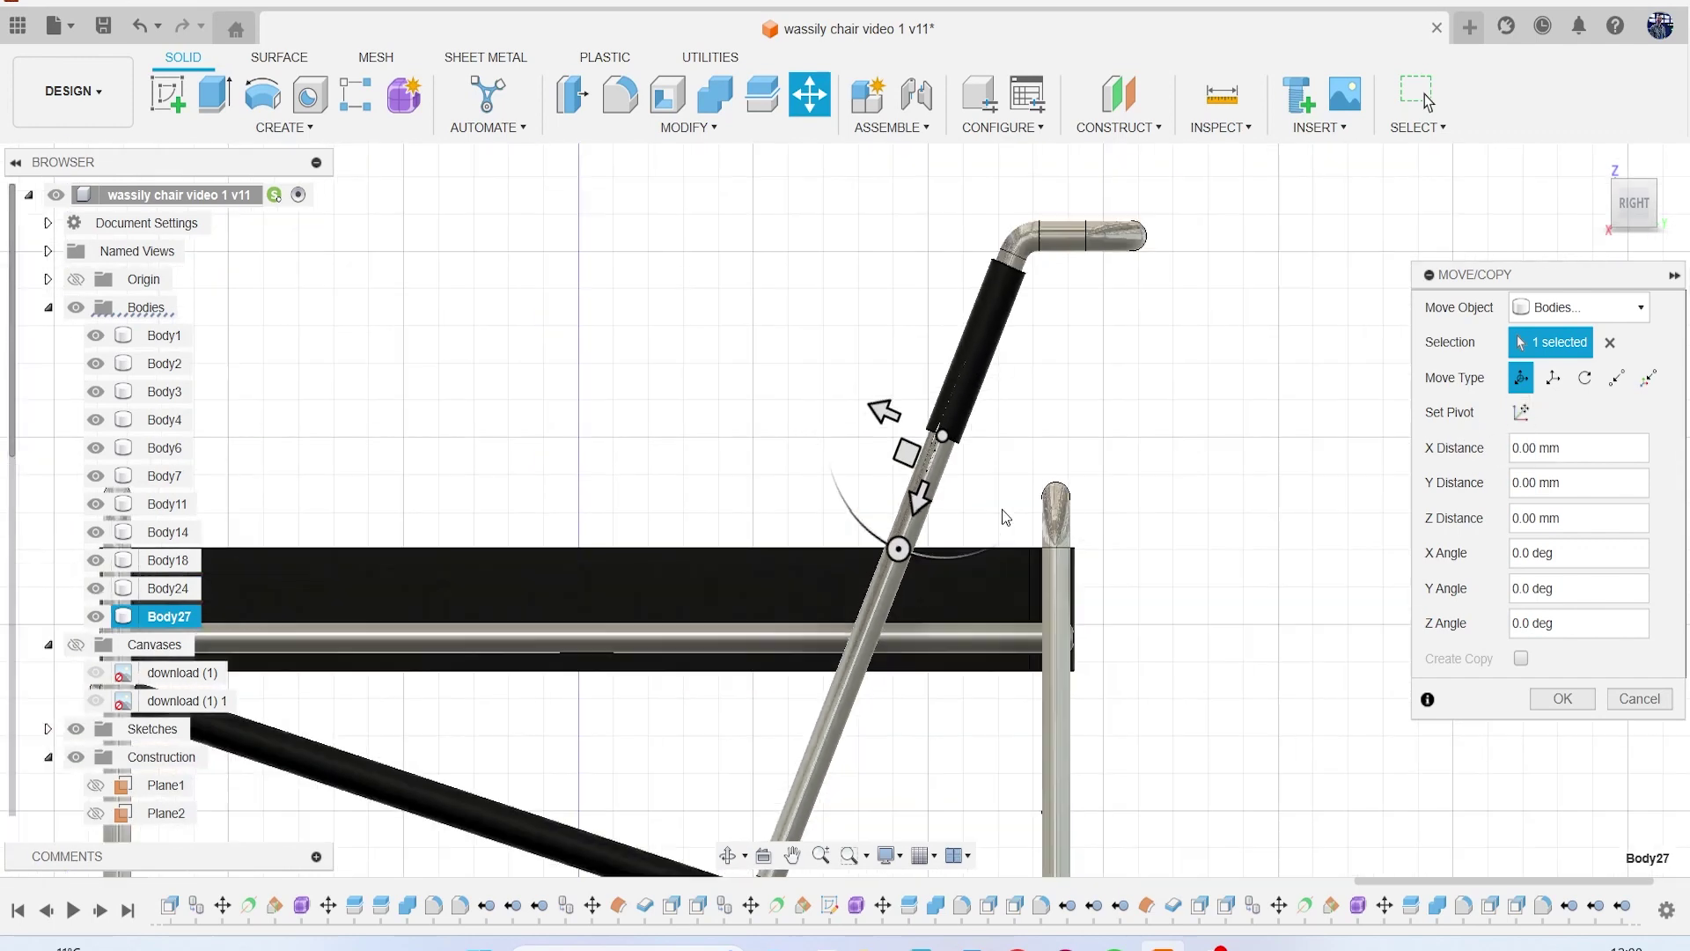
Step: Move the copied panel 312.728 mm down along the slanted backrest tube to form the lower backrest
{"action": "middle_click_drag", "start_coordinate": [1002, 509], "coordinate": [1076, 358]}
{"action": "left_click_drag", "start_coordinate": [987, 360], "coordinate": [845, 800]}
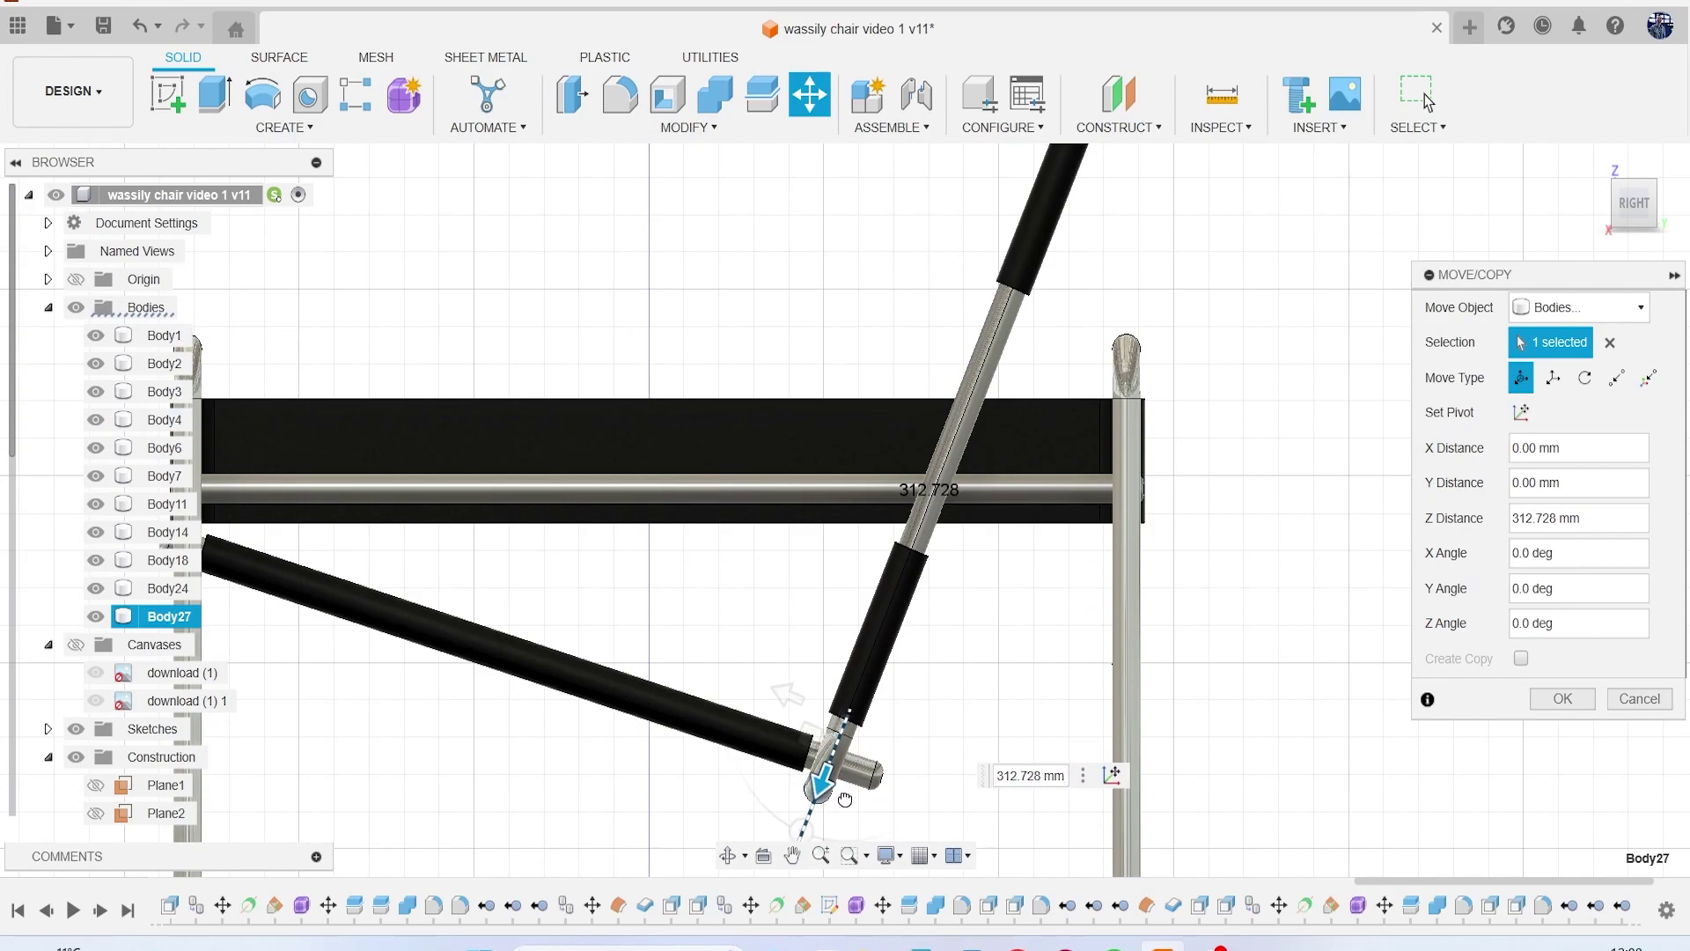
{"action": "left_click", "coordinate": [1574, 702]}
{"action": "left_click_drag", "start_coordinate": [1634, 212], "coordinate": [1686, 208]}
{"action": "scroll", "coordinate": [1234, 389], "scroll_direction": "down", "scroll_amount": 3}
{"action": "scroll", "coordinate": [924, 377], "scroll_direction": "down", "scroll_amount": 3}
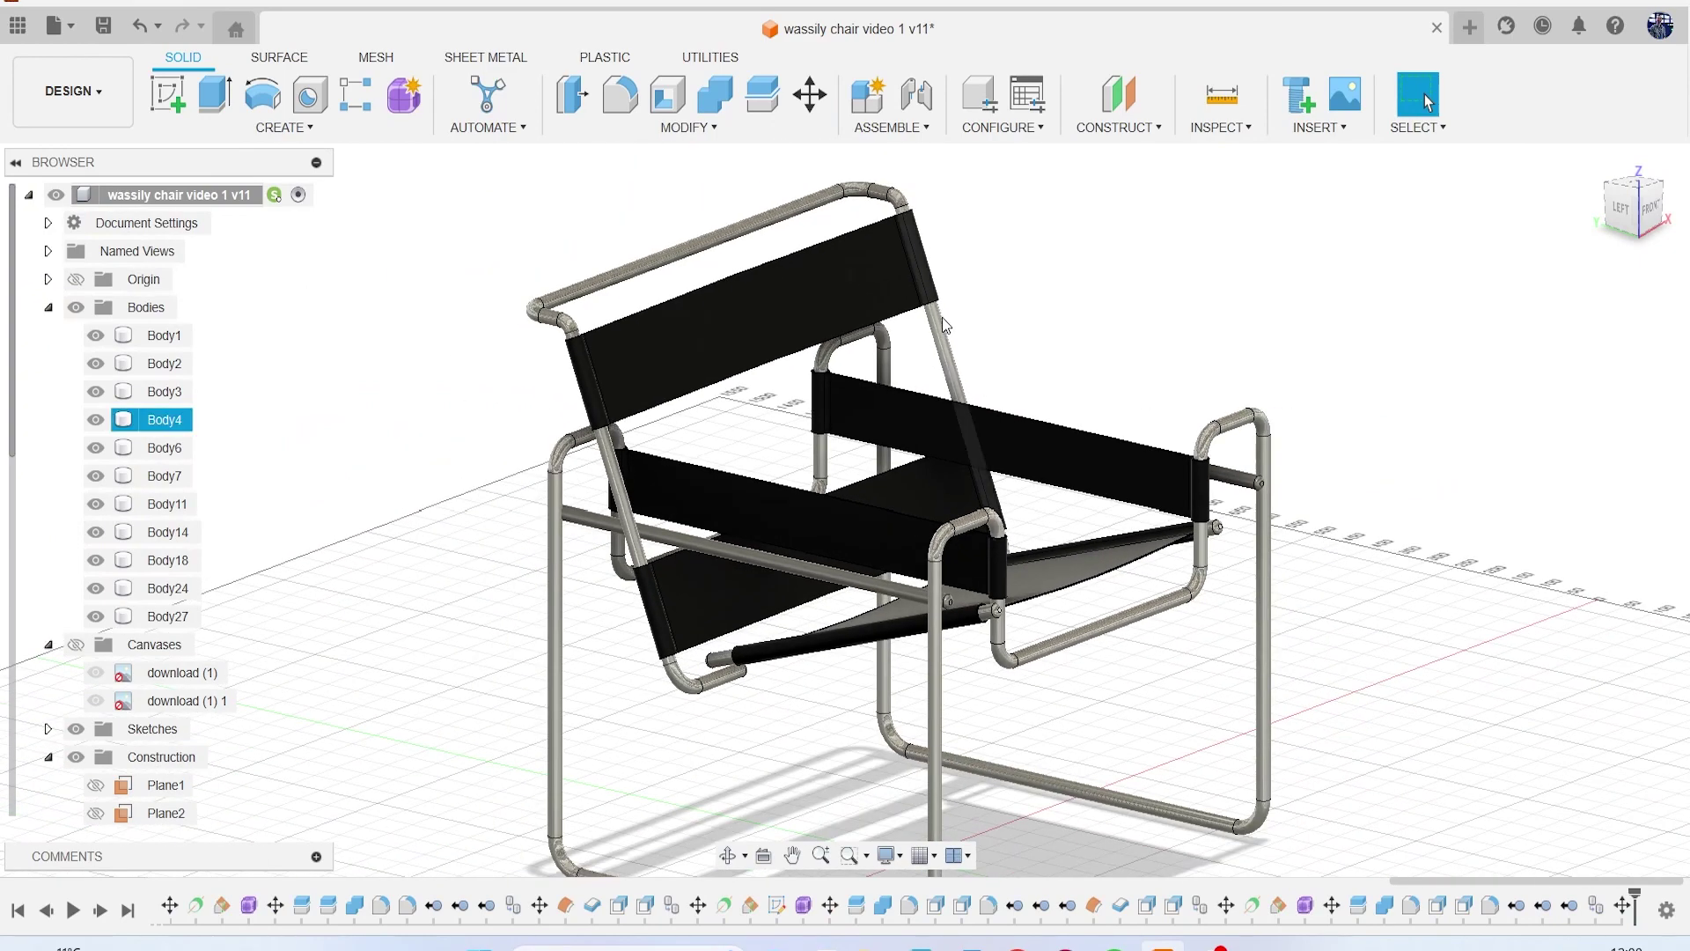
{"action": "middle_click_drag", "start_coordinate": [847, 313], "coordinate": [706, 272]}
Step: Save the chair design with the version description "User Saved"
{"action": "left_click", "coordinate": [103, 38]}
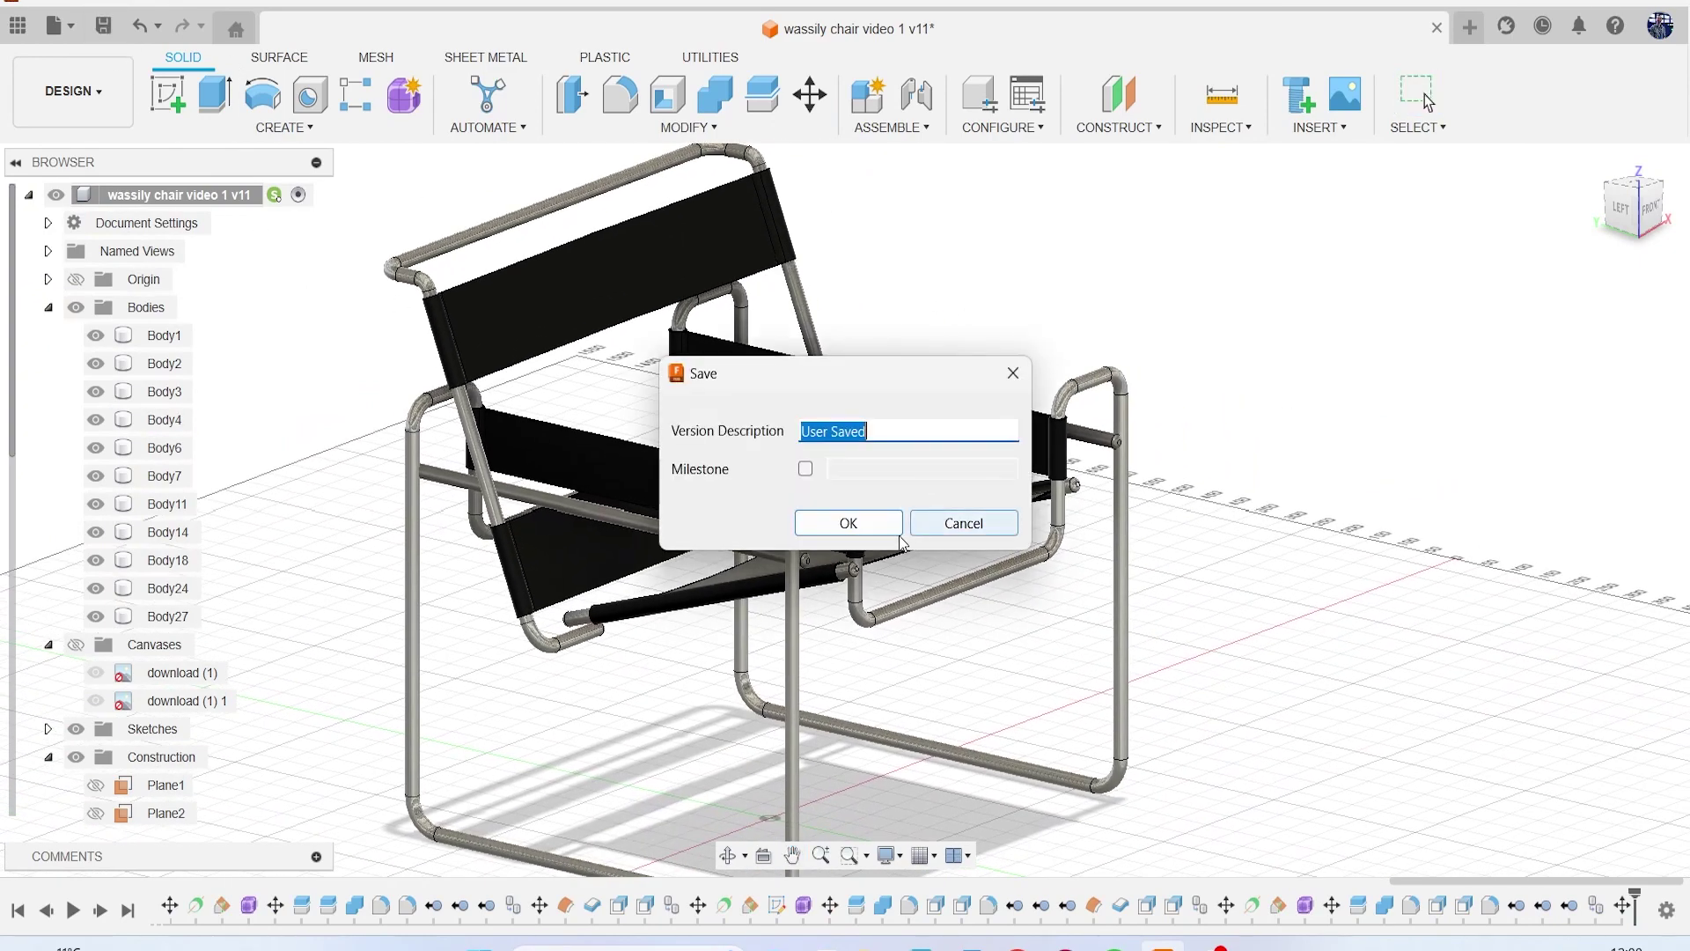
{"action": "left_click", "coordinate": [856, 521]}
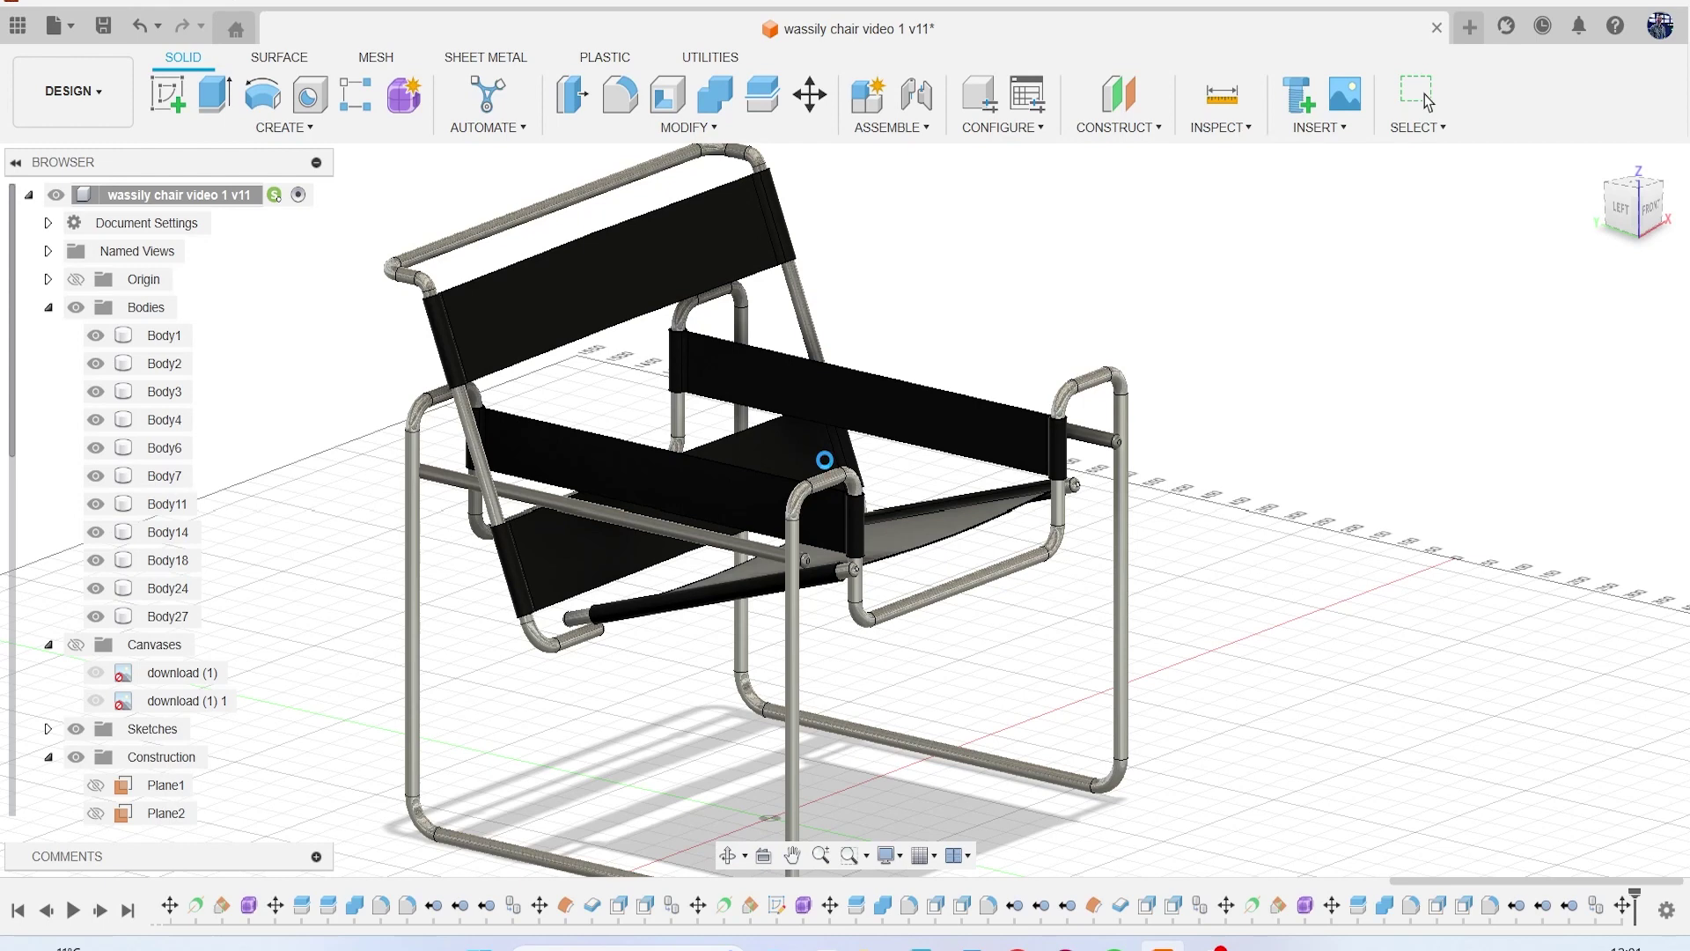
{"action": "left_click", "coordinate": [828, 465]}
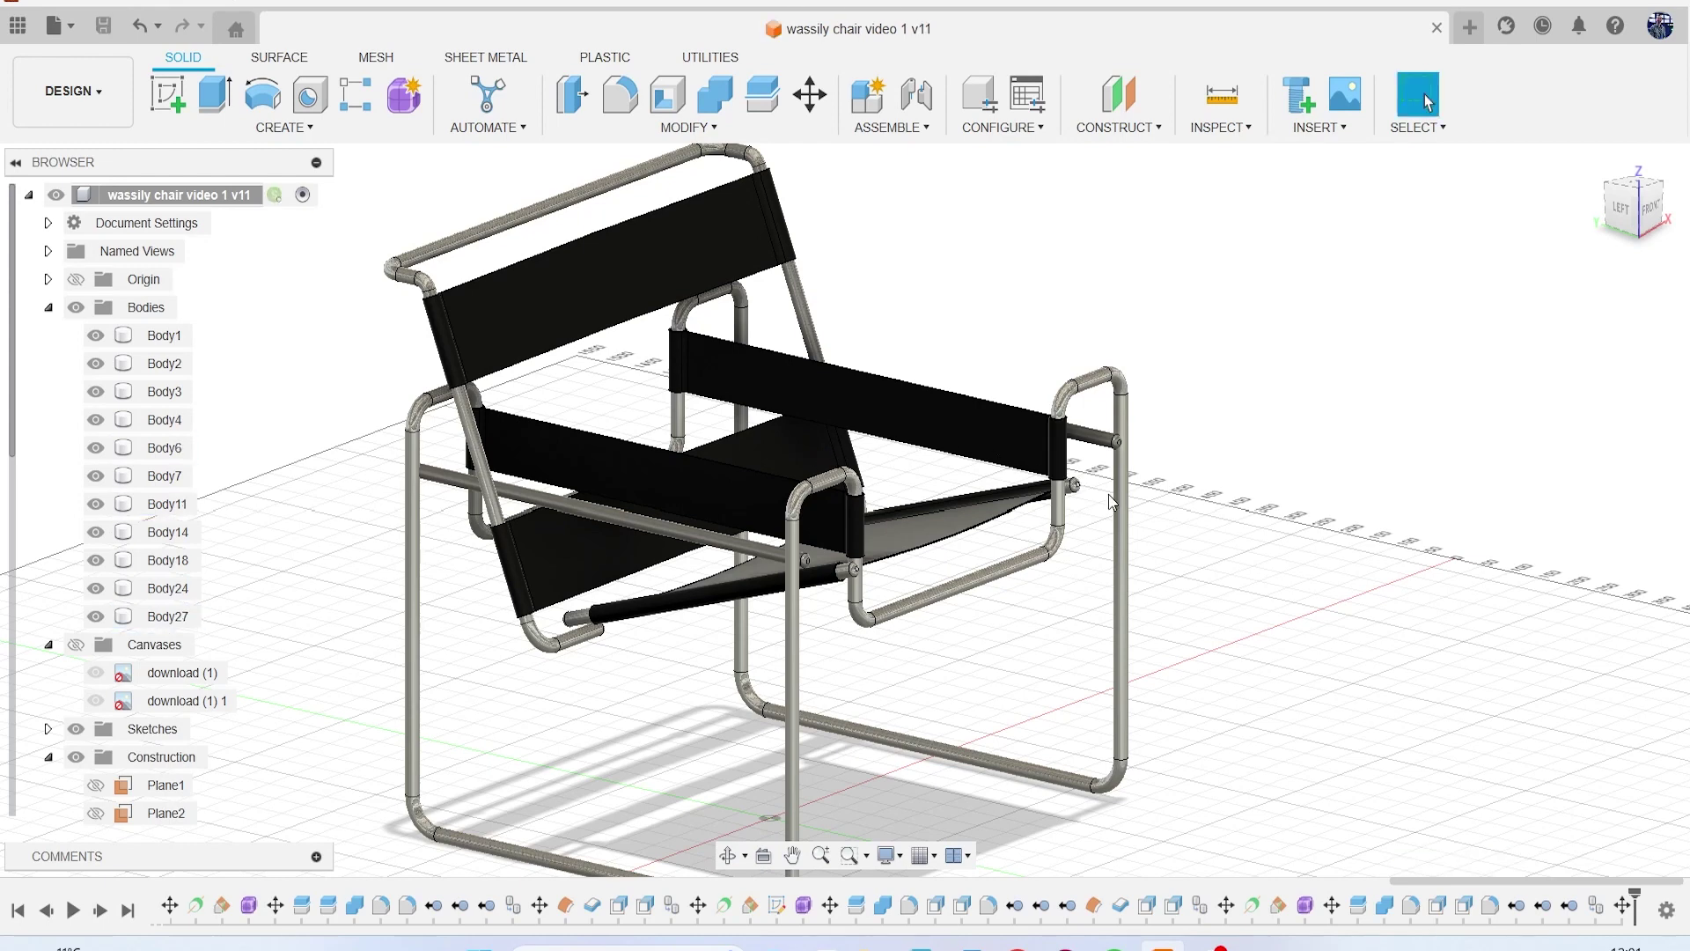
Step: Switch to the Render workspace and examine the chair's chrome and leather materials from several angles
{"action": "scroll", "coordinate": [1280, 466], "scroll_direction": "down", "scroll_amount": 2}
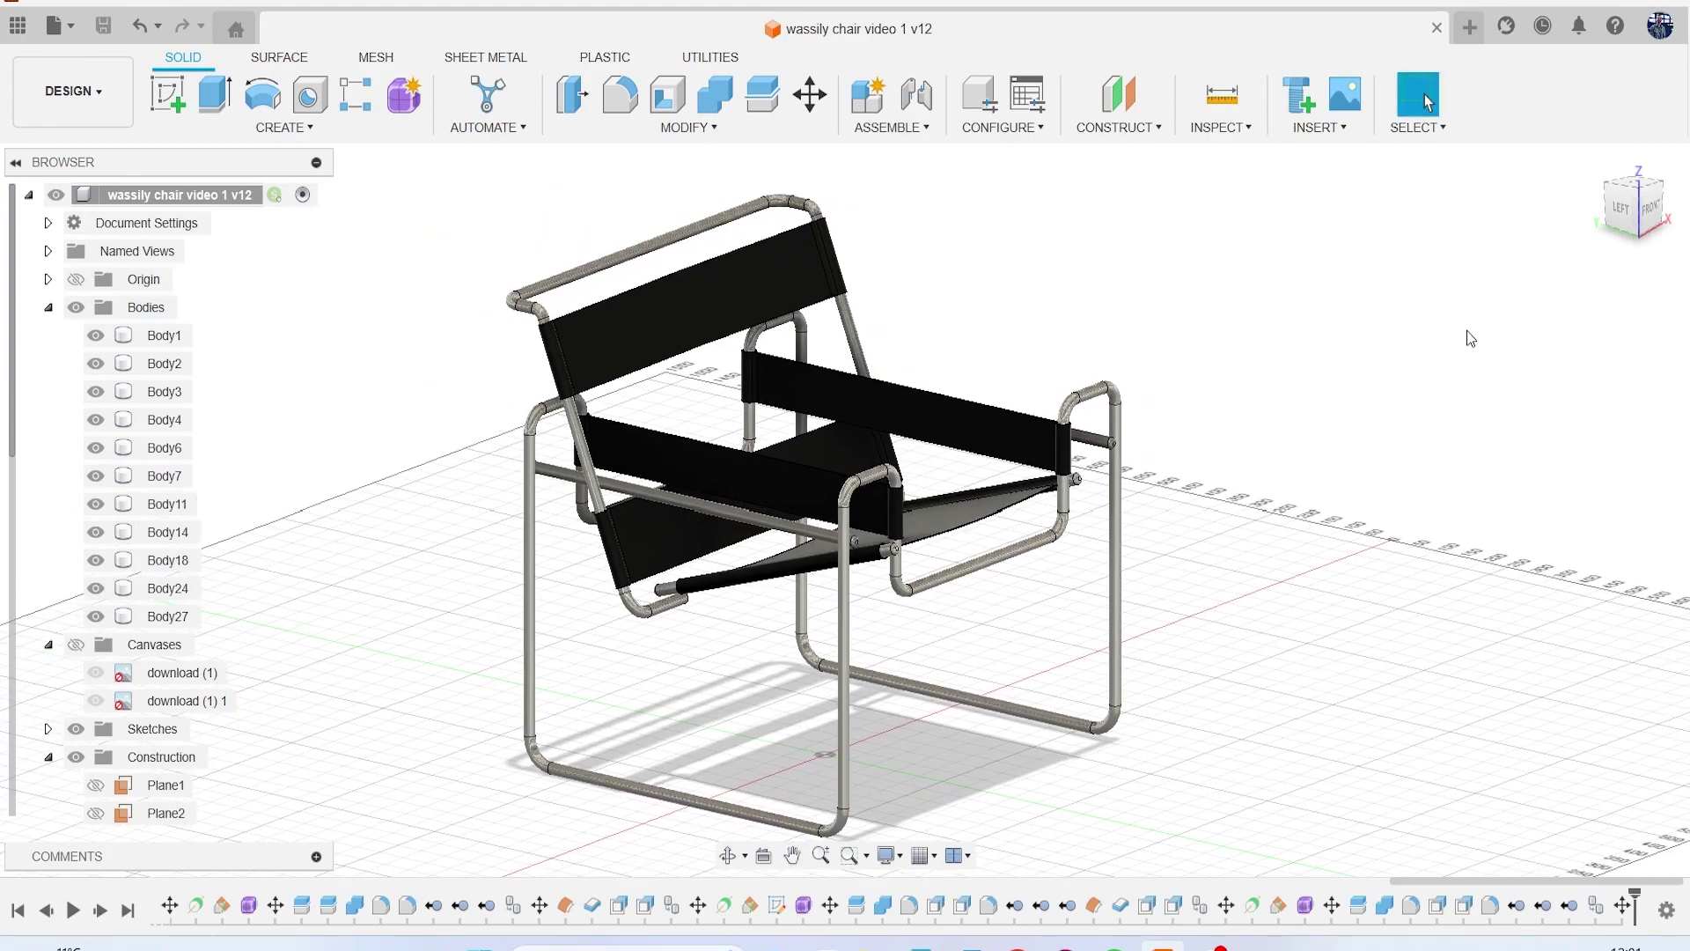
{"action": "mouse_move", "coordinate": [1637, 213]}
{"action": "left_mouse_down"}
{"action": "mouse_move", "coordinate": [1534, 178]}
{"action": "mouse_move", "coordinate": [1500, 199]}
{"action": "mouse_move", "coordinate": [1509, 214]}
{"action": "mouse_move", "coordinate": [1601, 184]}
{"action": "mouse_move", "coordinate": [1604, 197]}
{"action": "left_mouse_up"}
{"action": "left_click", "coordinate": [85, 110]}
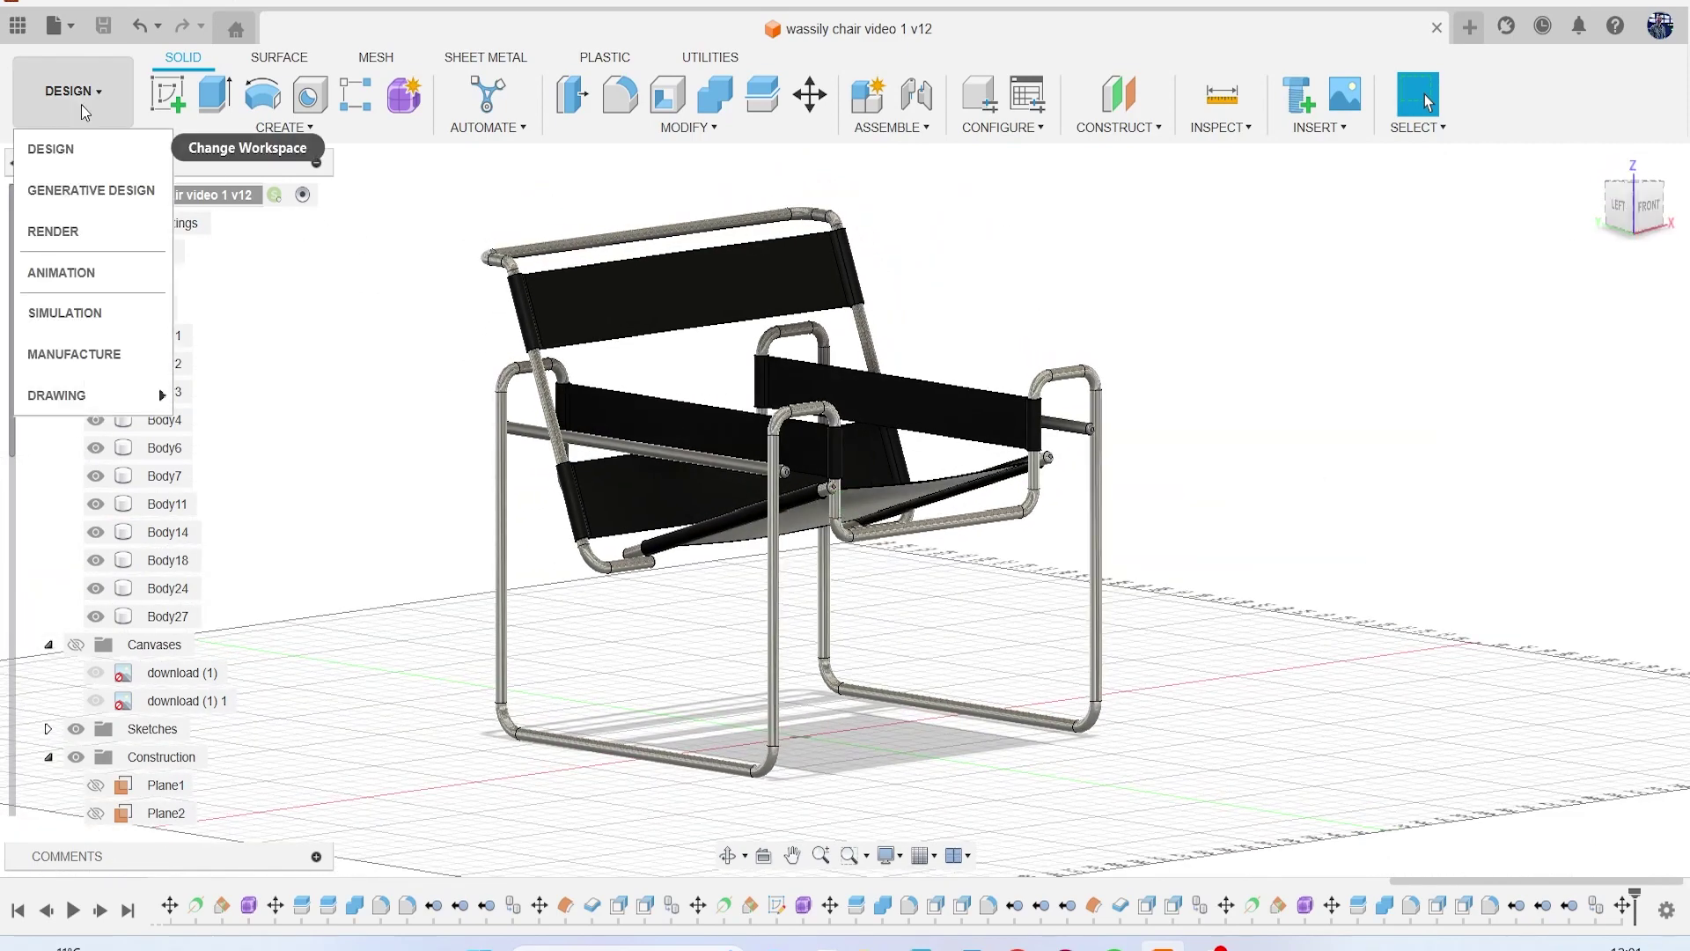
{"action": "left_click", "coordinate": [112, 229]}
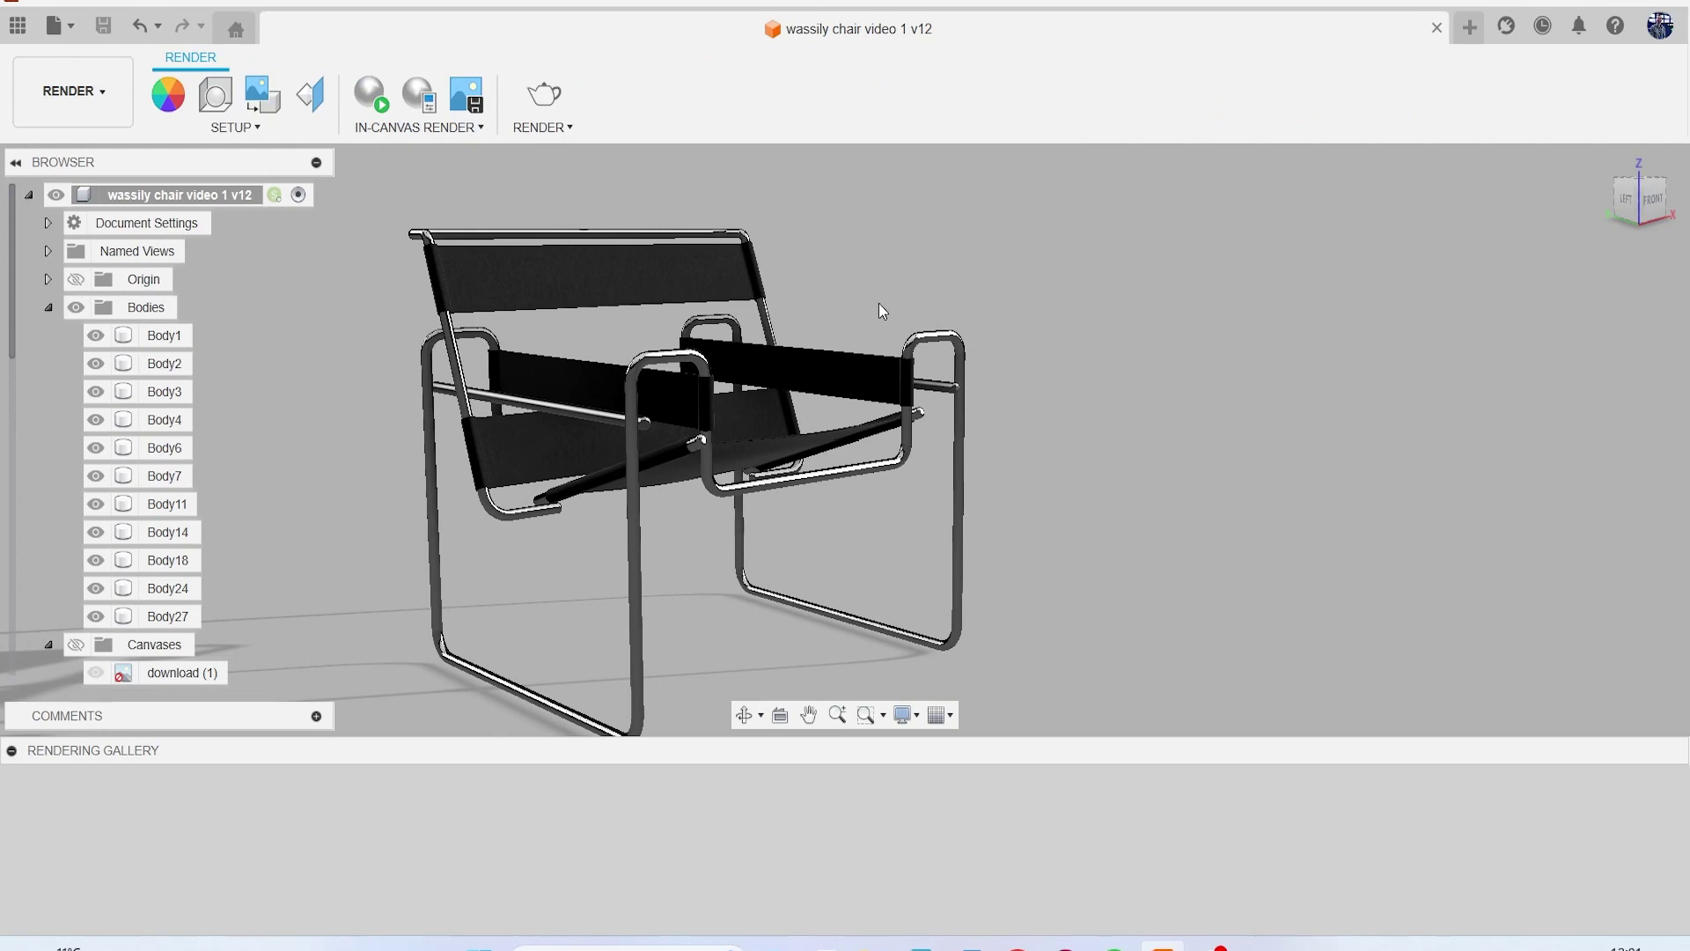
{"action": "mouse_move", "coordinate": [1651, 210]}
{"action": "left_mouse_down"}
{"action": "mouse_move", "coordinate": [1659, 236]}
{"action": "mouse_move", "coordinate": [1680, 221]}
{"action": "left_mouse_up"}
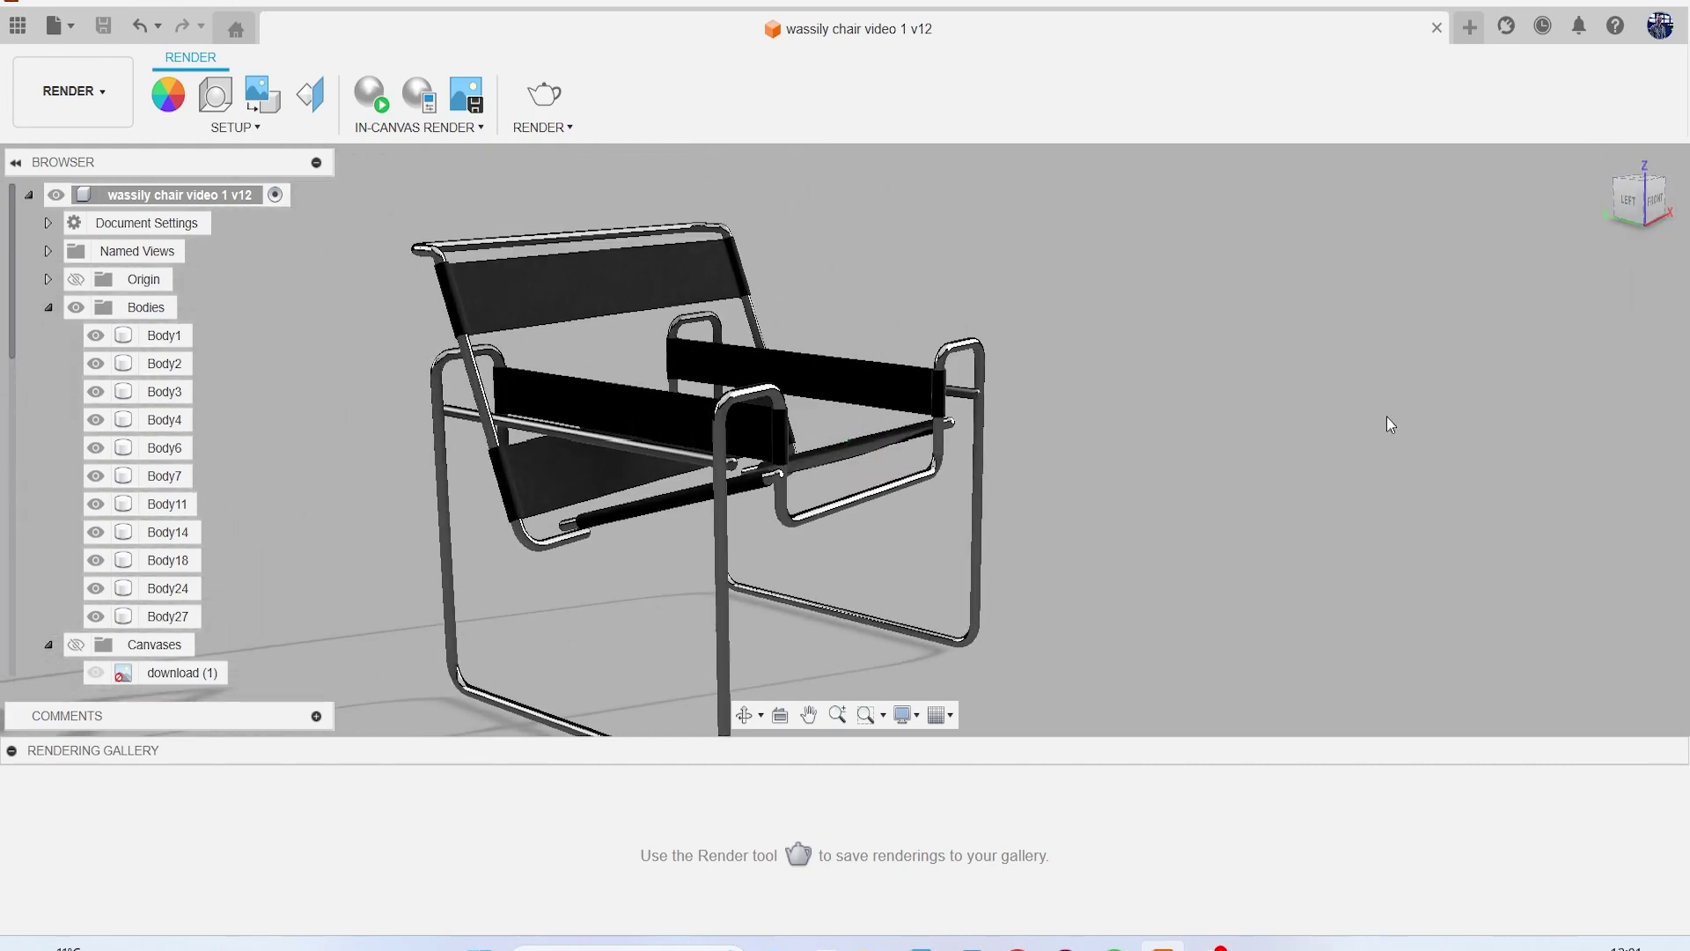
{"action": "scroll", "coordinate": [1384, 432], "scroll_direction": "down", "scroll_amount": 2}
{"action": "middle_click_drag", "start_coordinate": [1404, 439], "coordinate": [1358, 415]}
{"action": "left_click_drag", "start_coordinate": [1643, 211], "coordinate": [1630, 225]}
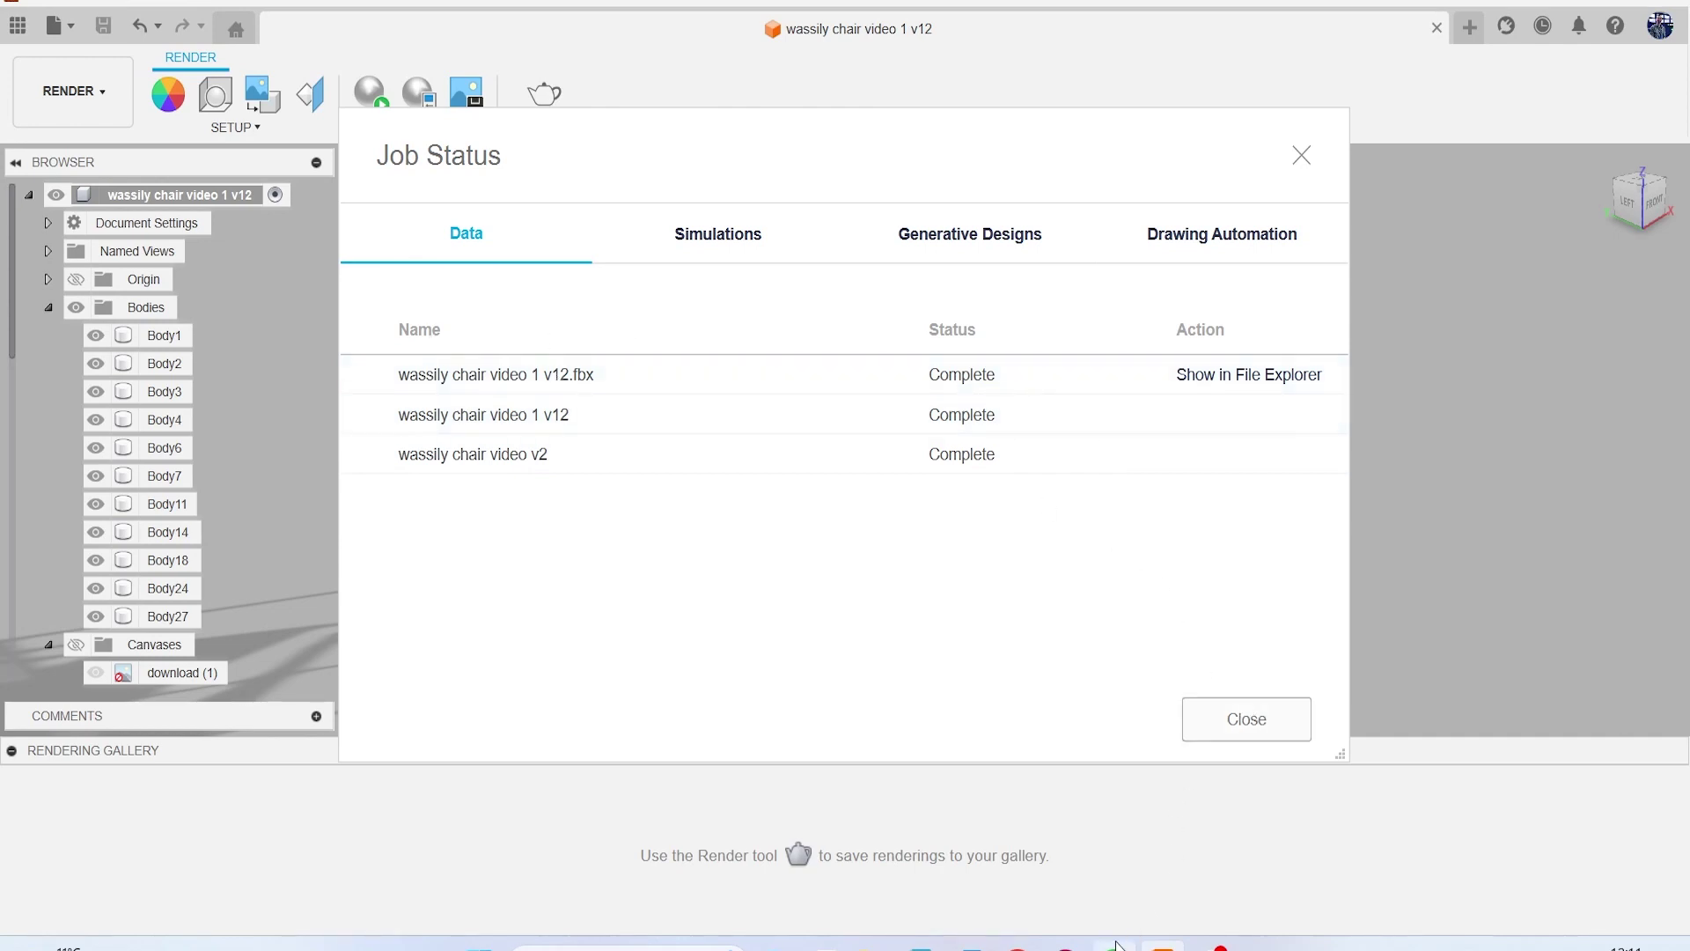
Step: Switch to 3DCoatTextura and import wassily chair video 1 v12.fbx for per-pixel painting, using Auto-Mapping and 2048 textures for each UV set
{"action": "mouse_move", "coordinate": [1116, 946]}
{"action": "left_click", "coordinate": [1148, 759]}
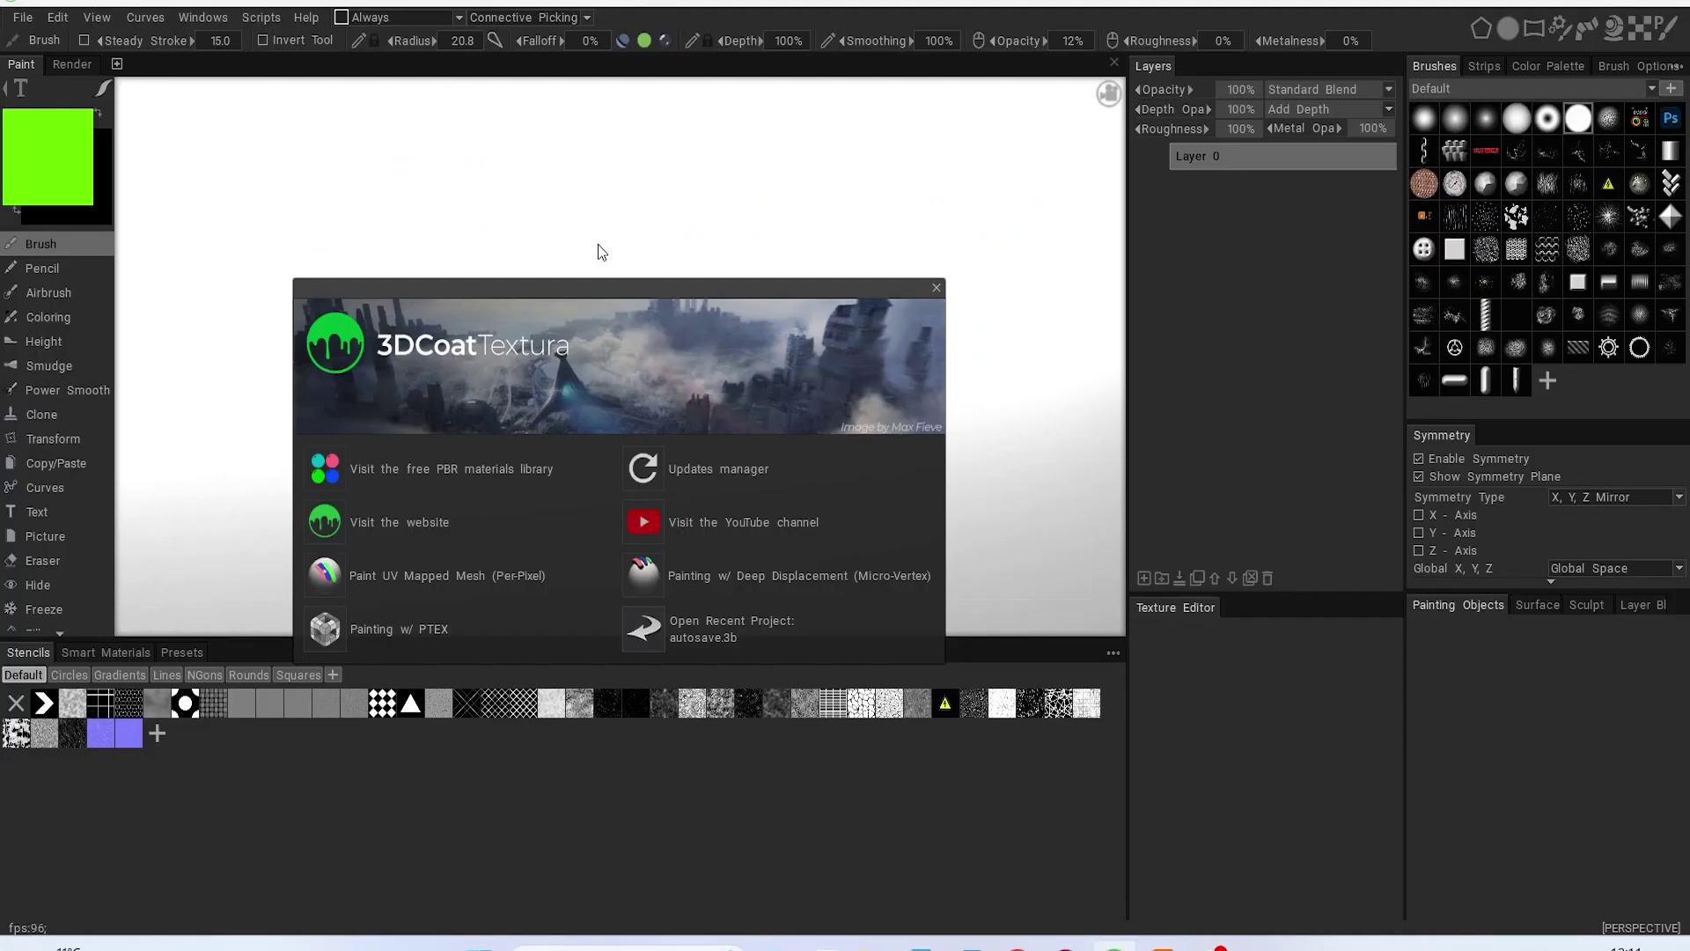
{"action": "left_click", "coordinate": [442, 578]}
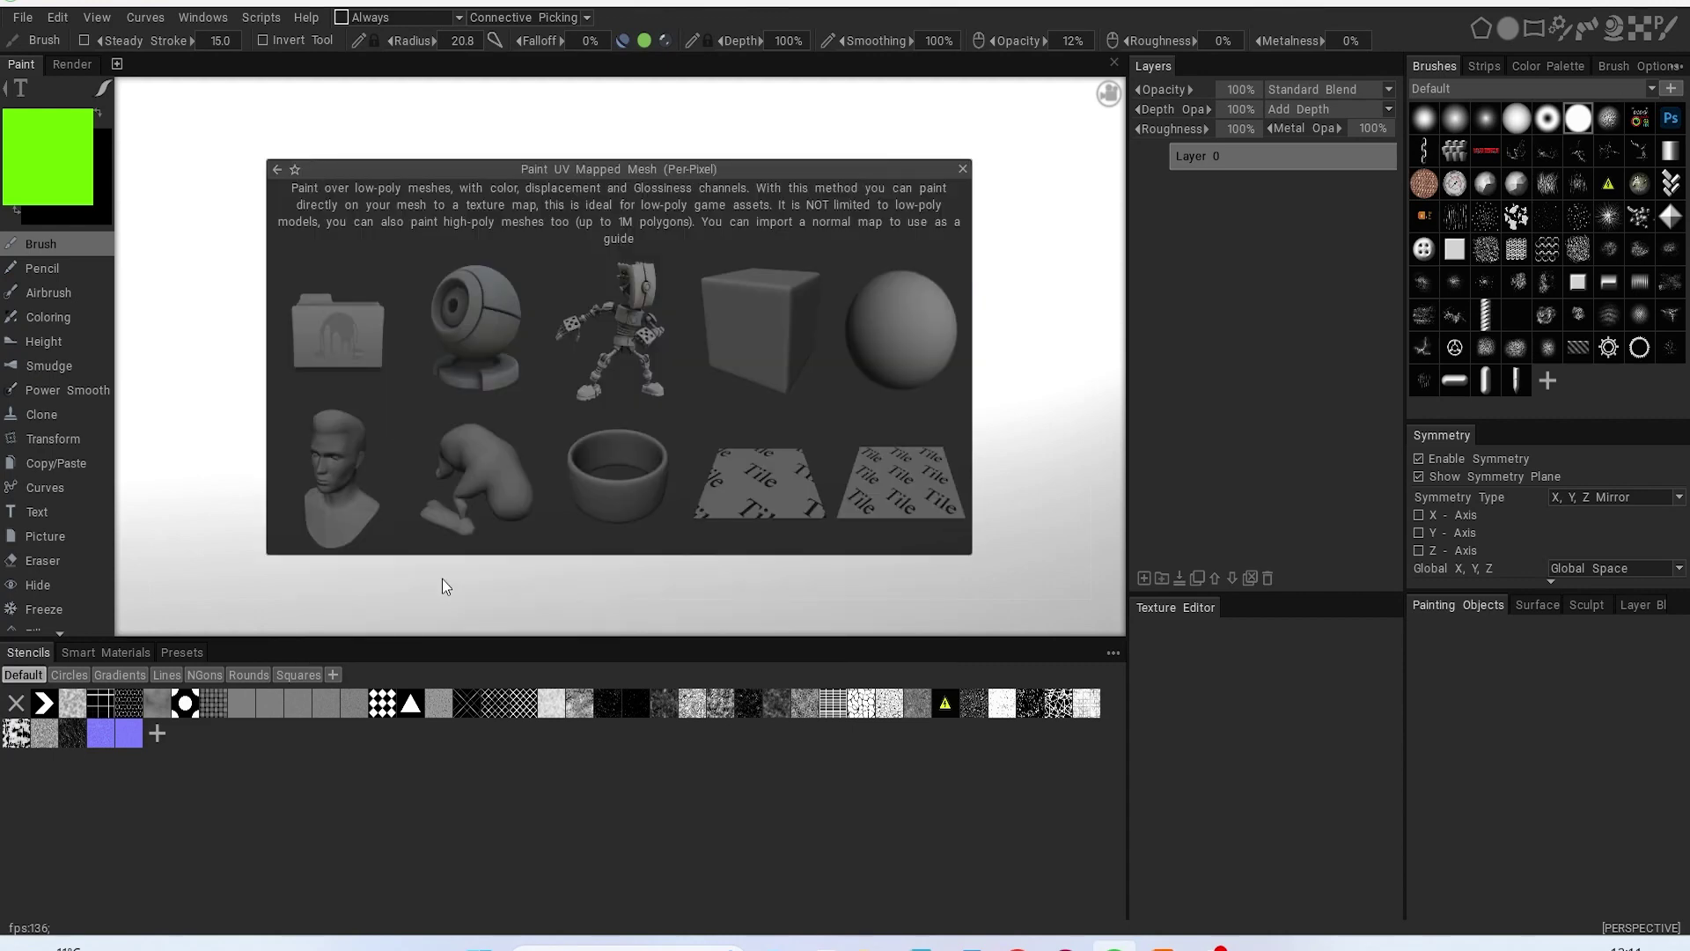
{"action": "left_click", "coordinate": [320, 330]}
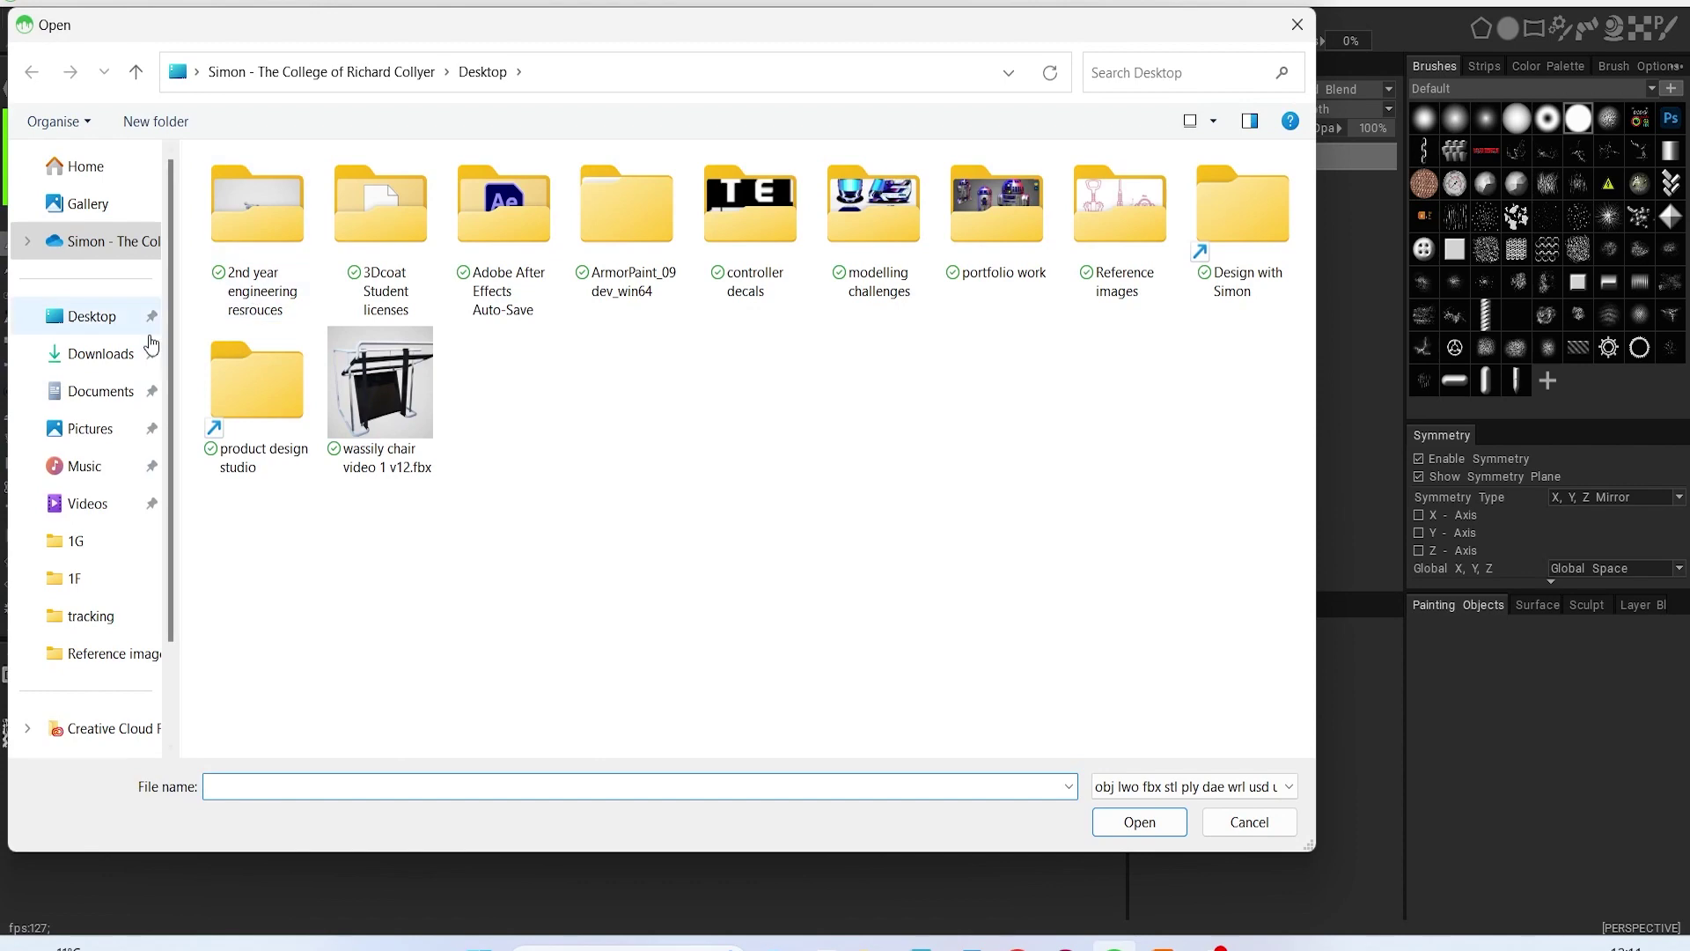
{"action": "double_click", "coordinate": [384, 423]}
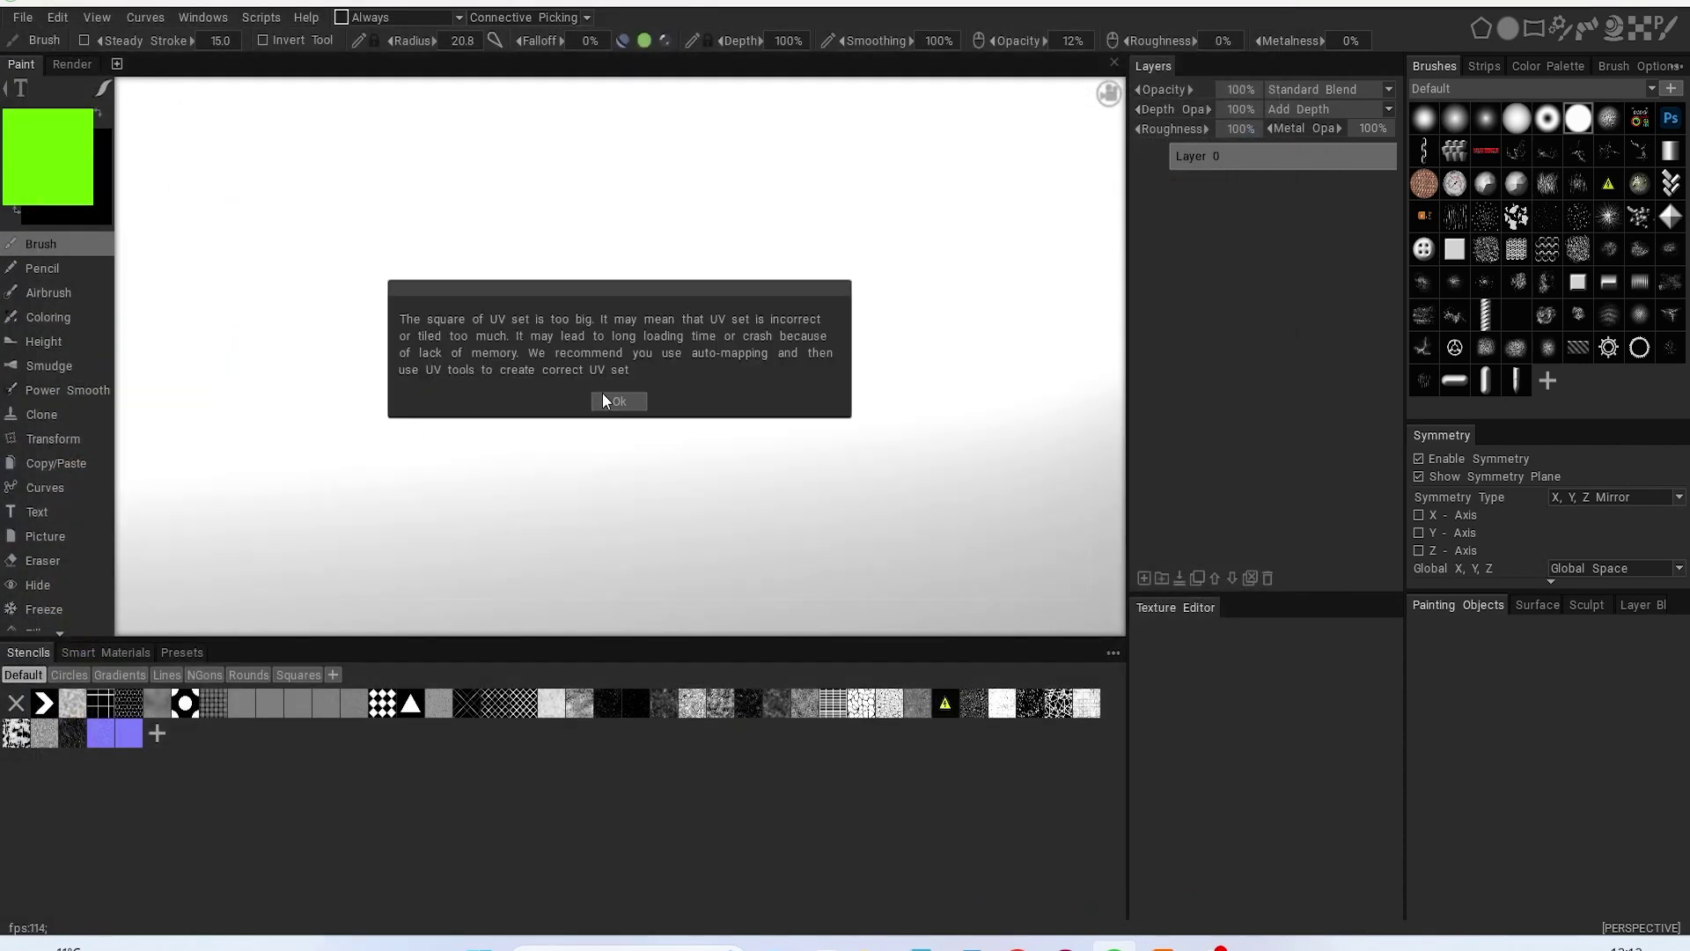
{"action": "left_click", "coordinate": [603, 398]}
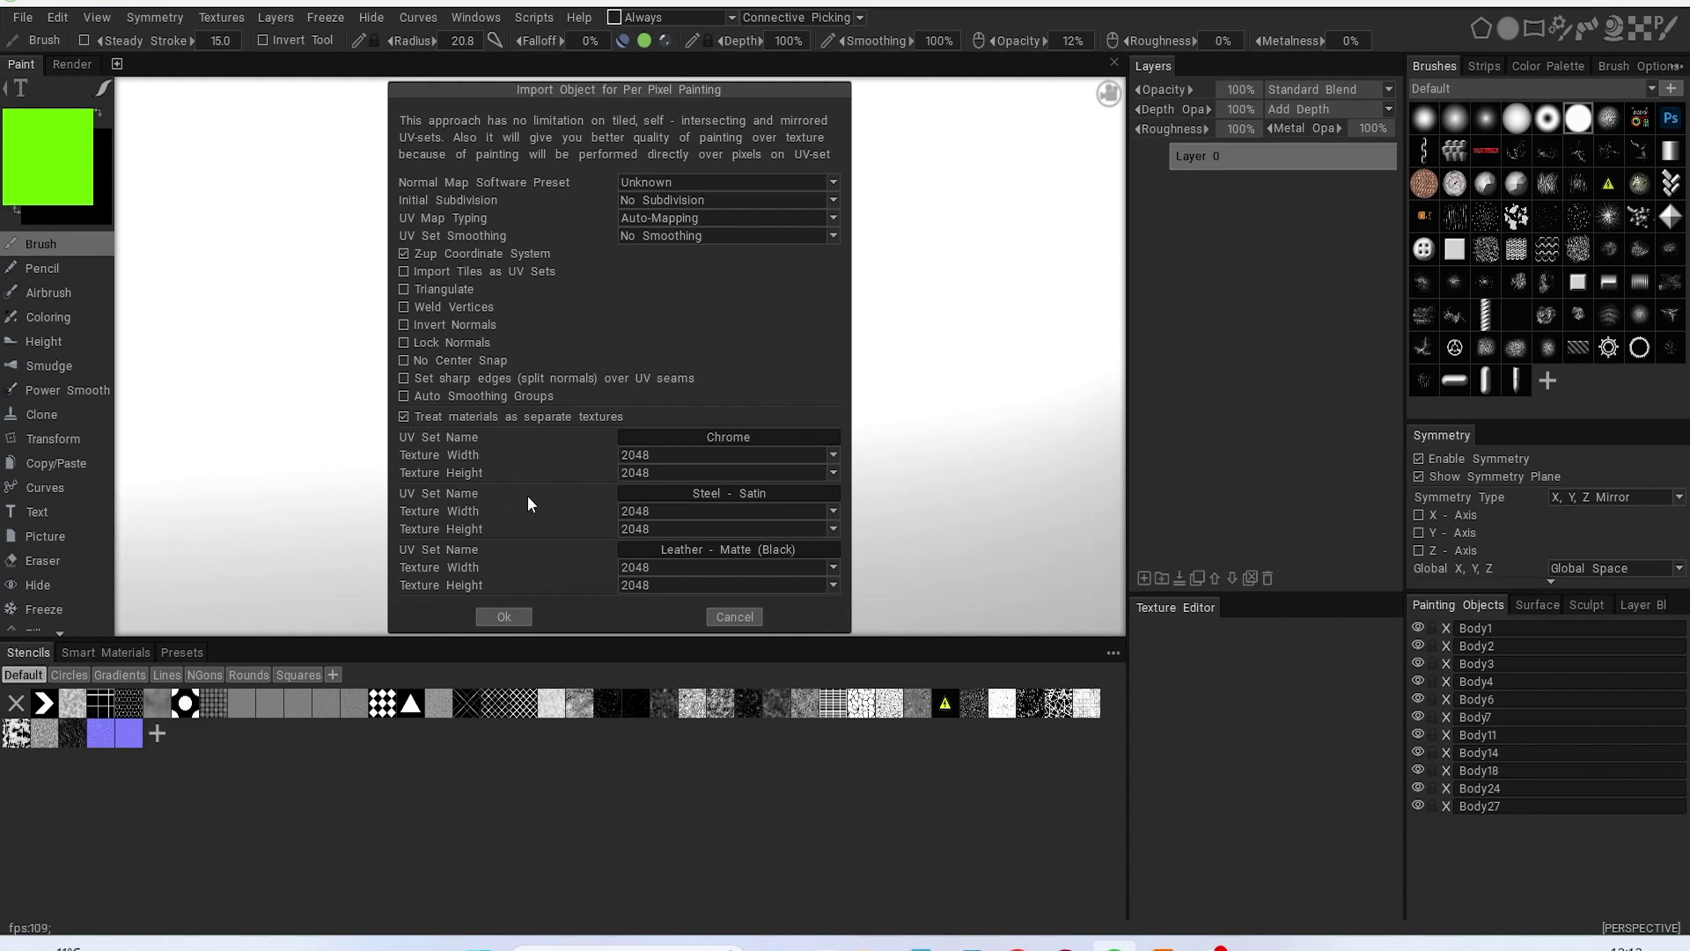
{"action": "left_click", "coordinate": [504, 617]}
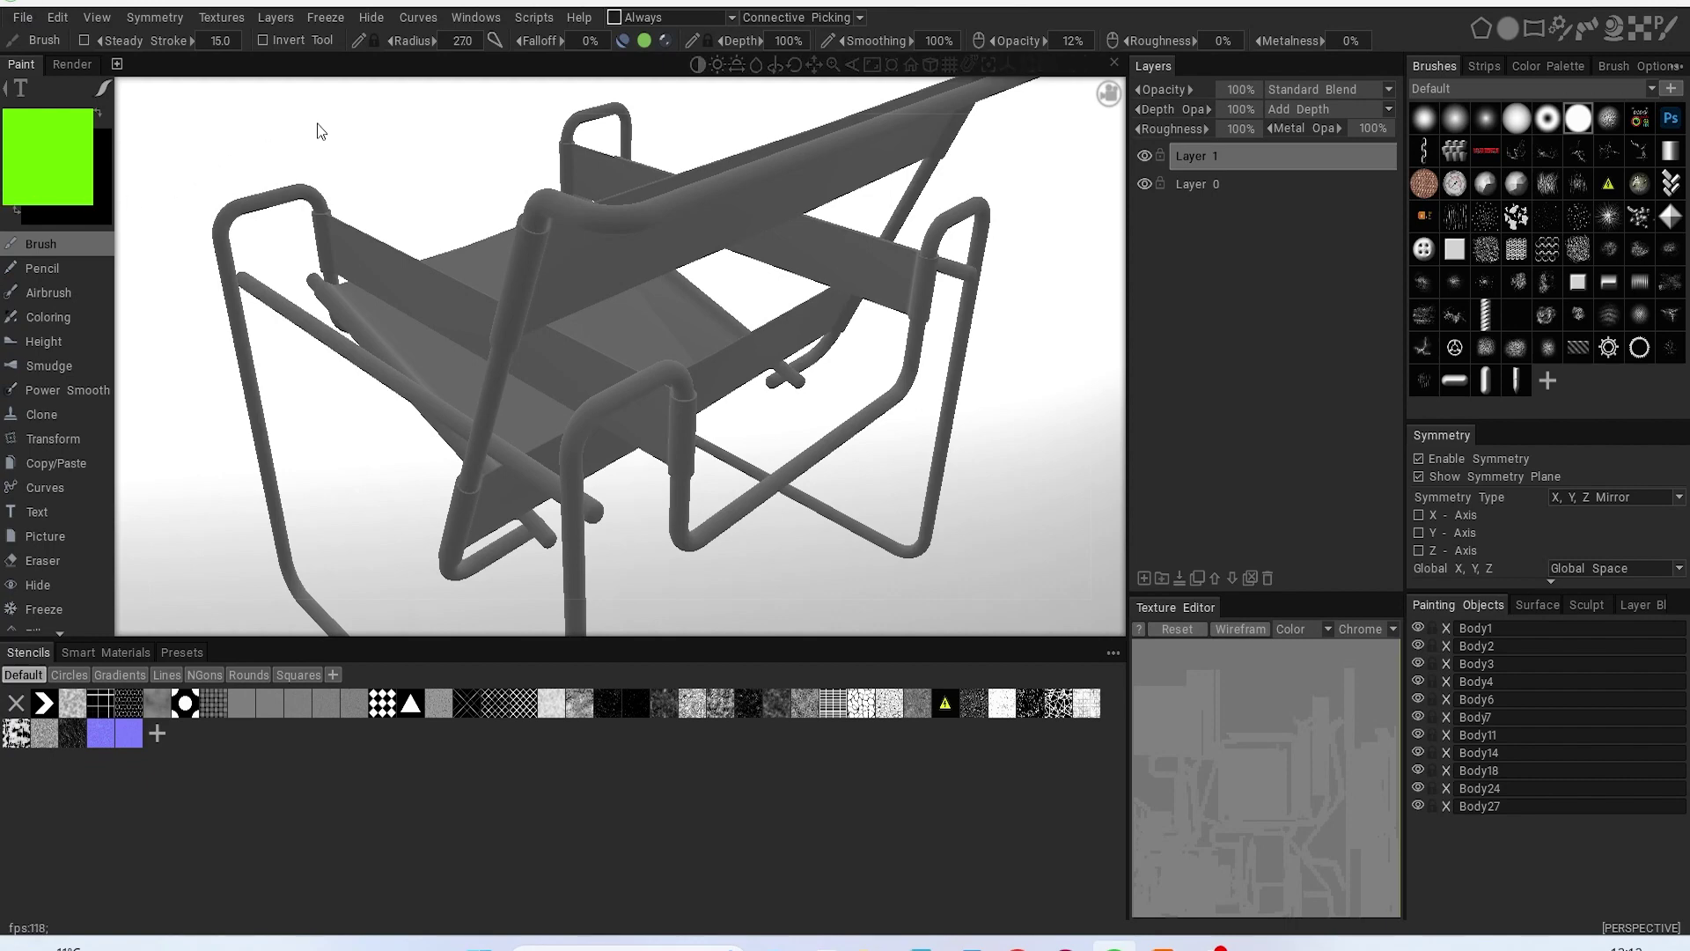
Step: Calculate the chair's ambient occlusion into a new layer, using sphere light sources and a light count of 1600
{"action": "mouse_move", "coordinate": [257, 129]}
{"action": "left_mouse_down"}
{"action": "mouse_move", "coordinate": [352, 116]}
{"action": "mouse_move", "coordinate": [678, 148]}
{"action": "mouse_move", "coordinate": [611, 136]}
{"action": "mouse_move", "coordinate": [177, 208]}
{"action": "mouse_move", "coordinate": [200, 255]}
{"action": "mouse_move", "coordinate": [249, 196]}
{"action": "mouse_move", "coordinate": [230, 74]}
{"action": "mouse_move", "coordinate": [775, 287]}
{"action": "left_mouse_up"}
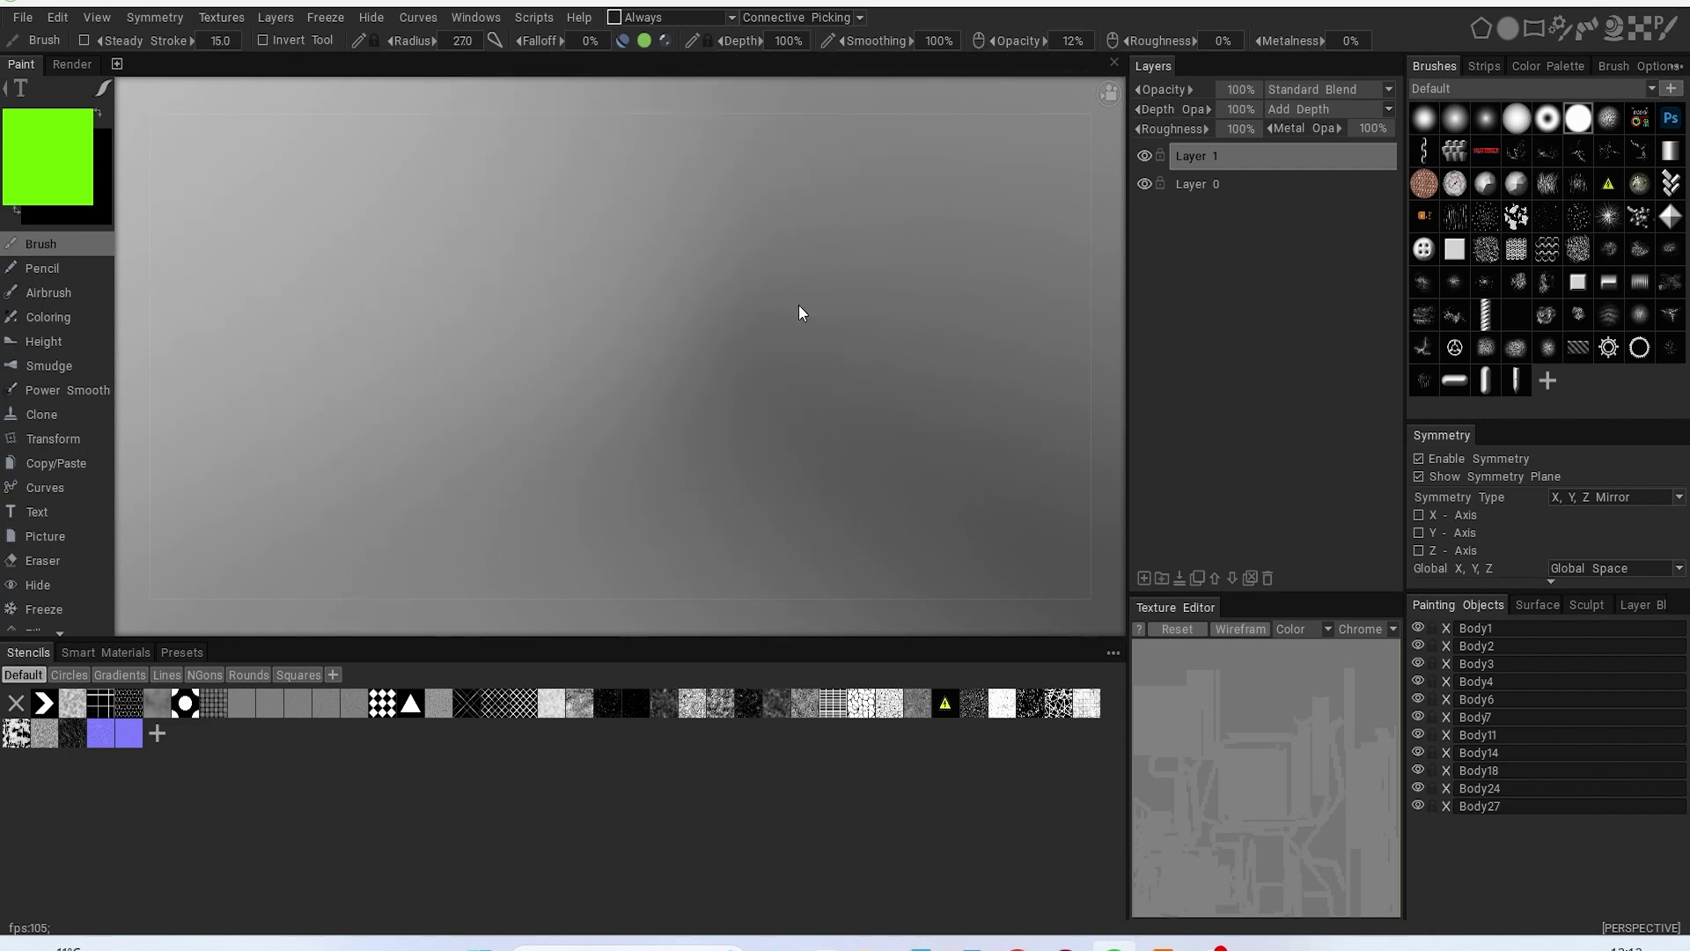
{"action": "right_click_drag", "start_coordinate": [484, 334], "coordinate": [570, 353]}
{"action": "mouse_move", "coordinate": [315, 230]}
{"action": "right_mouse_down"}
{"action": "mouse_move", "coordinate": [356, 314]}
{"action": "mouse_move", "coordinate": [414, 354]}
{"action": "right_mouse_up"}
{"action": "right_click_drag", "start_coordinate": [473, 414], "coordinate": [347, 410], "text": "alt"}
{"action": "right_click_drag", "start_coordinate": [706, 395], "coordinate": [286, 394], "text": "alt"}
{"action": "left_click_drag", "start_coordinate": [721, 370], "coordinate": [534, 383], "text": "alt"}
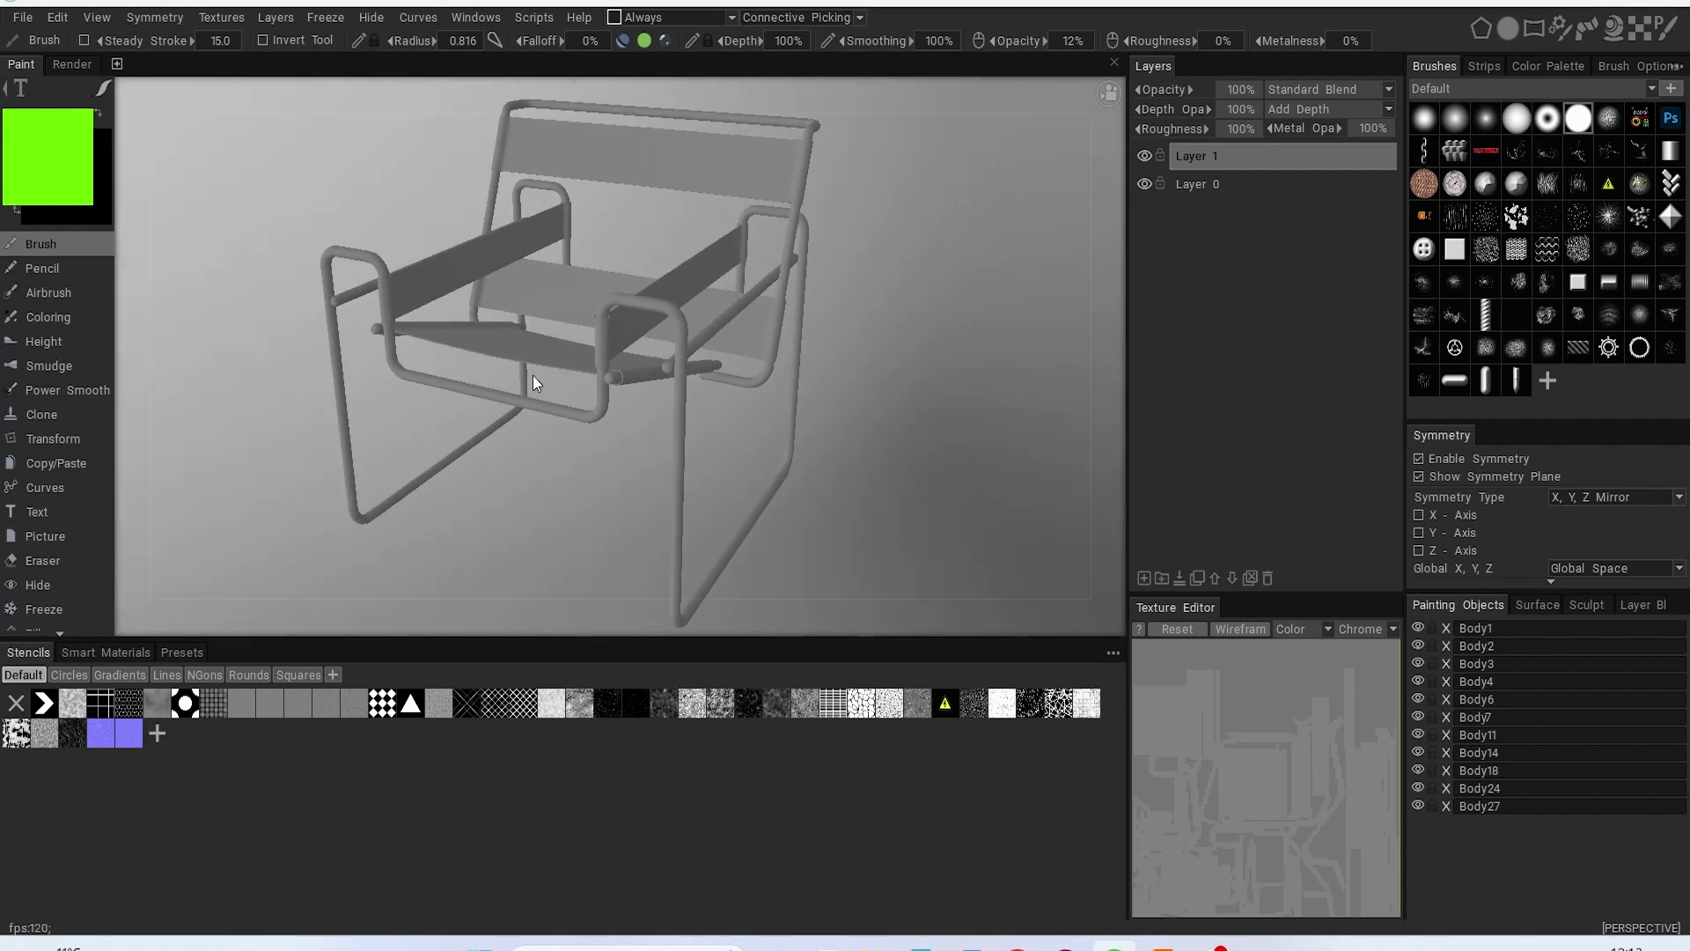
{"action": "left_click", "coordinate": [221, 18]}
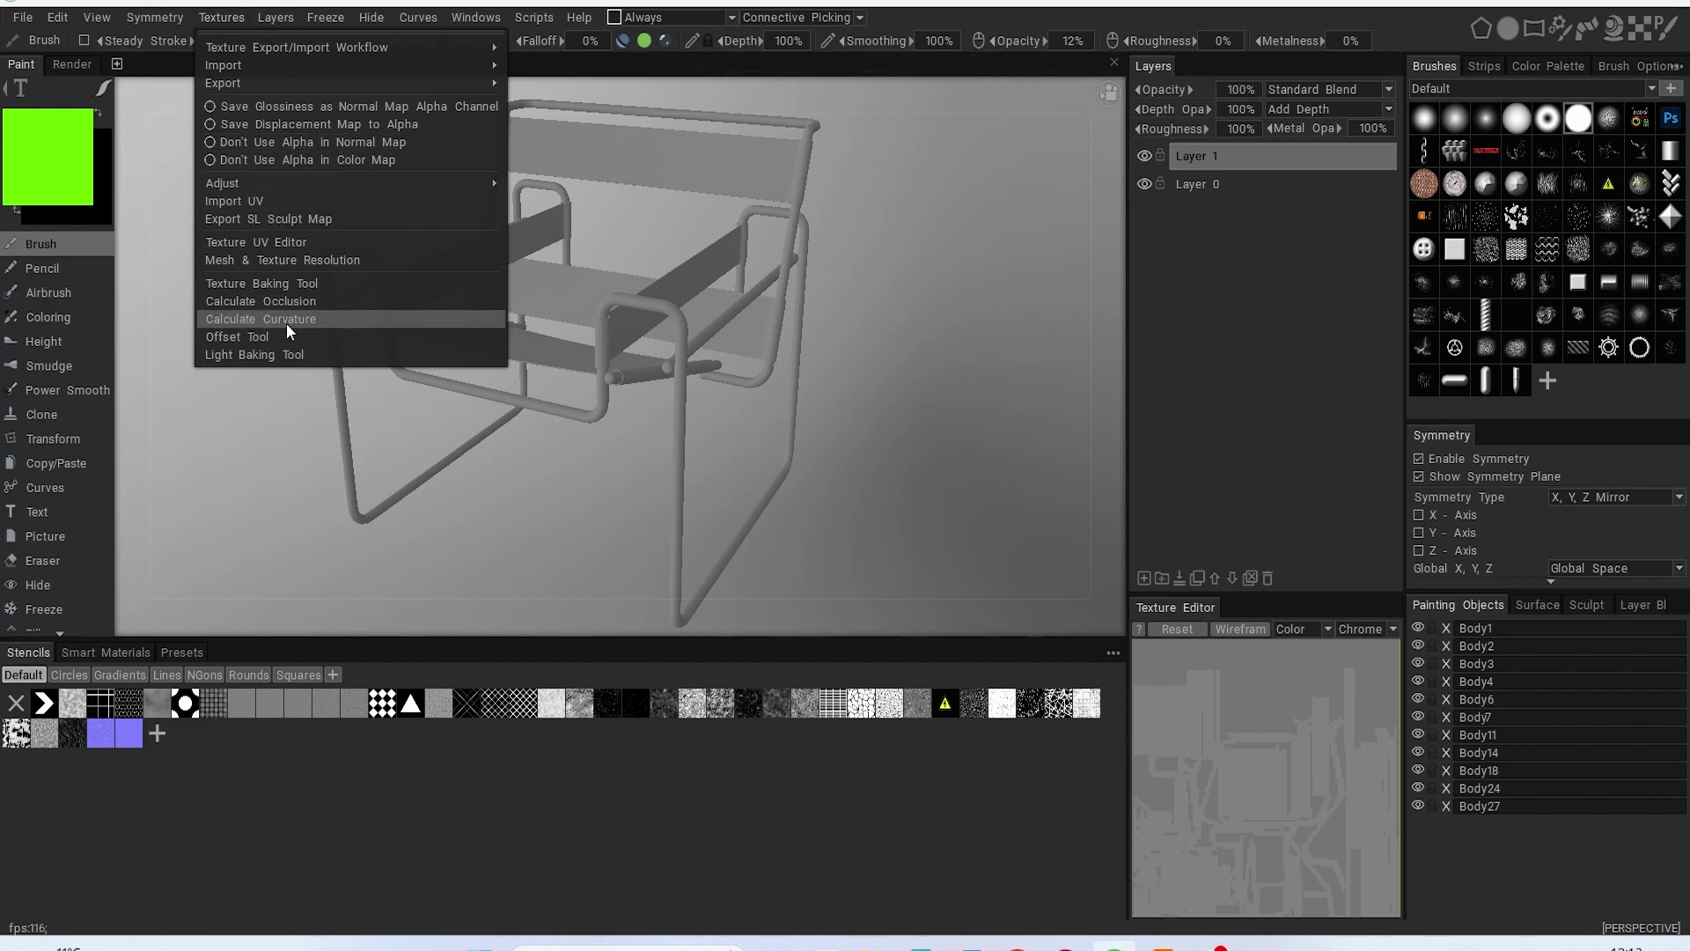
{"action": "left_click", "coordinate": [245, 302]}
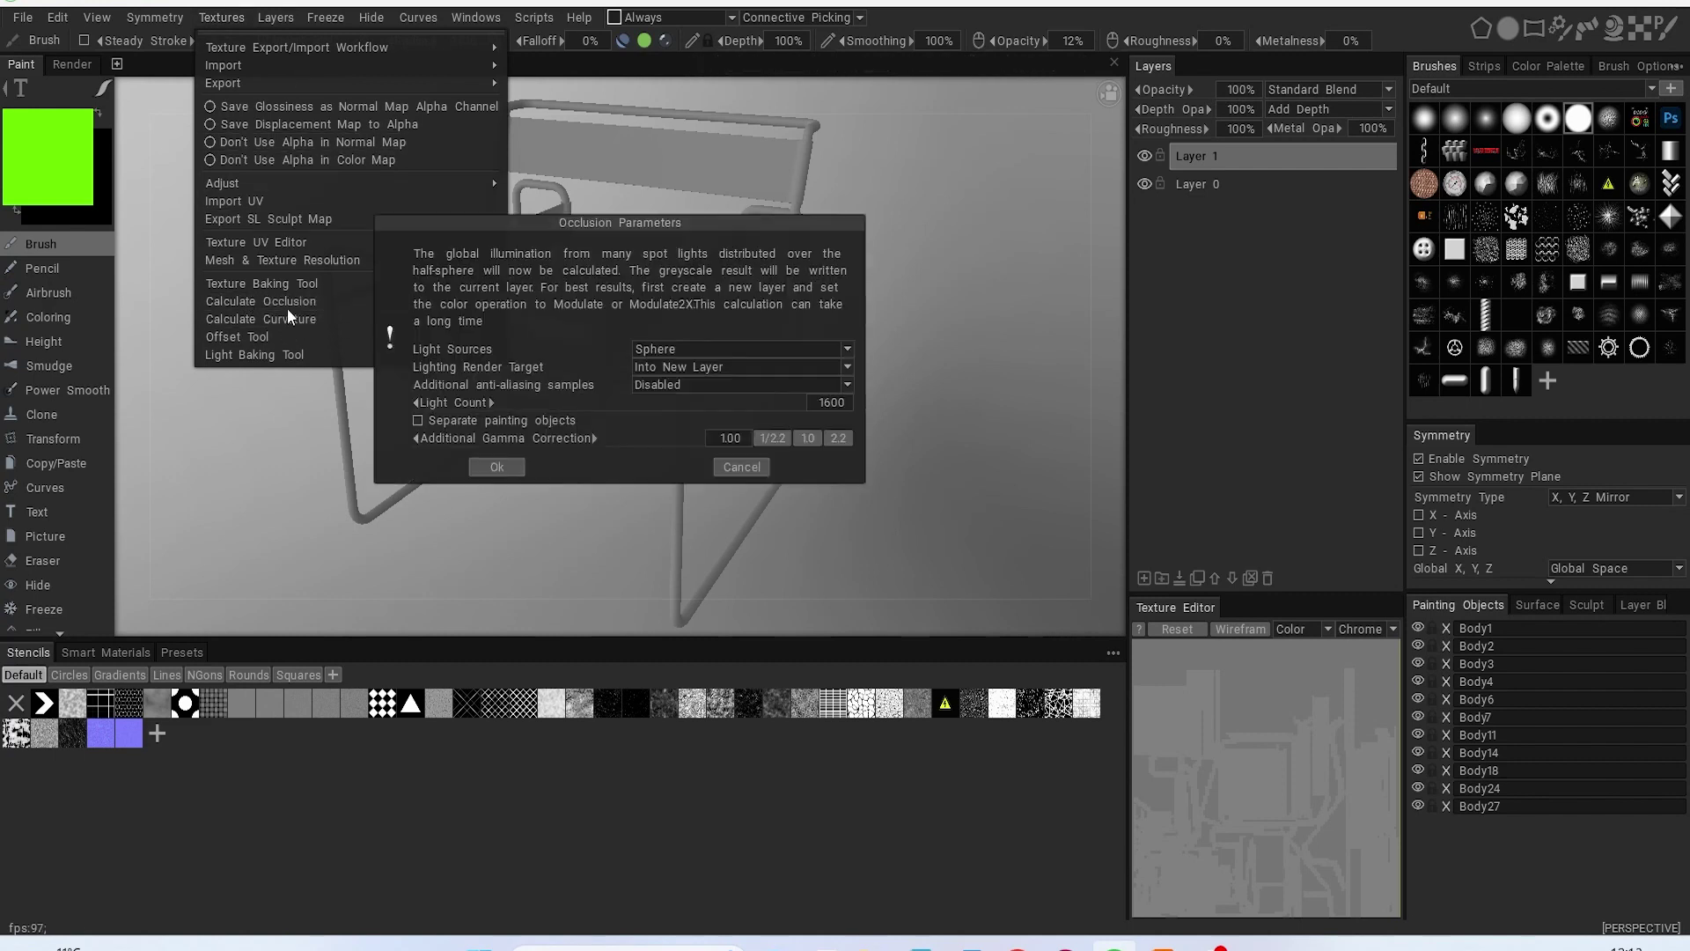
{"action": "left_click", "coordinate": [483, 468]}
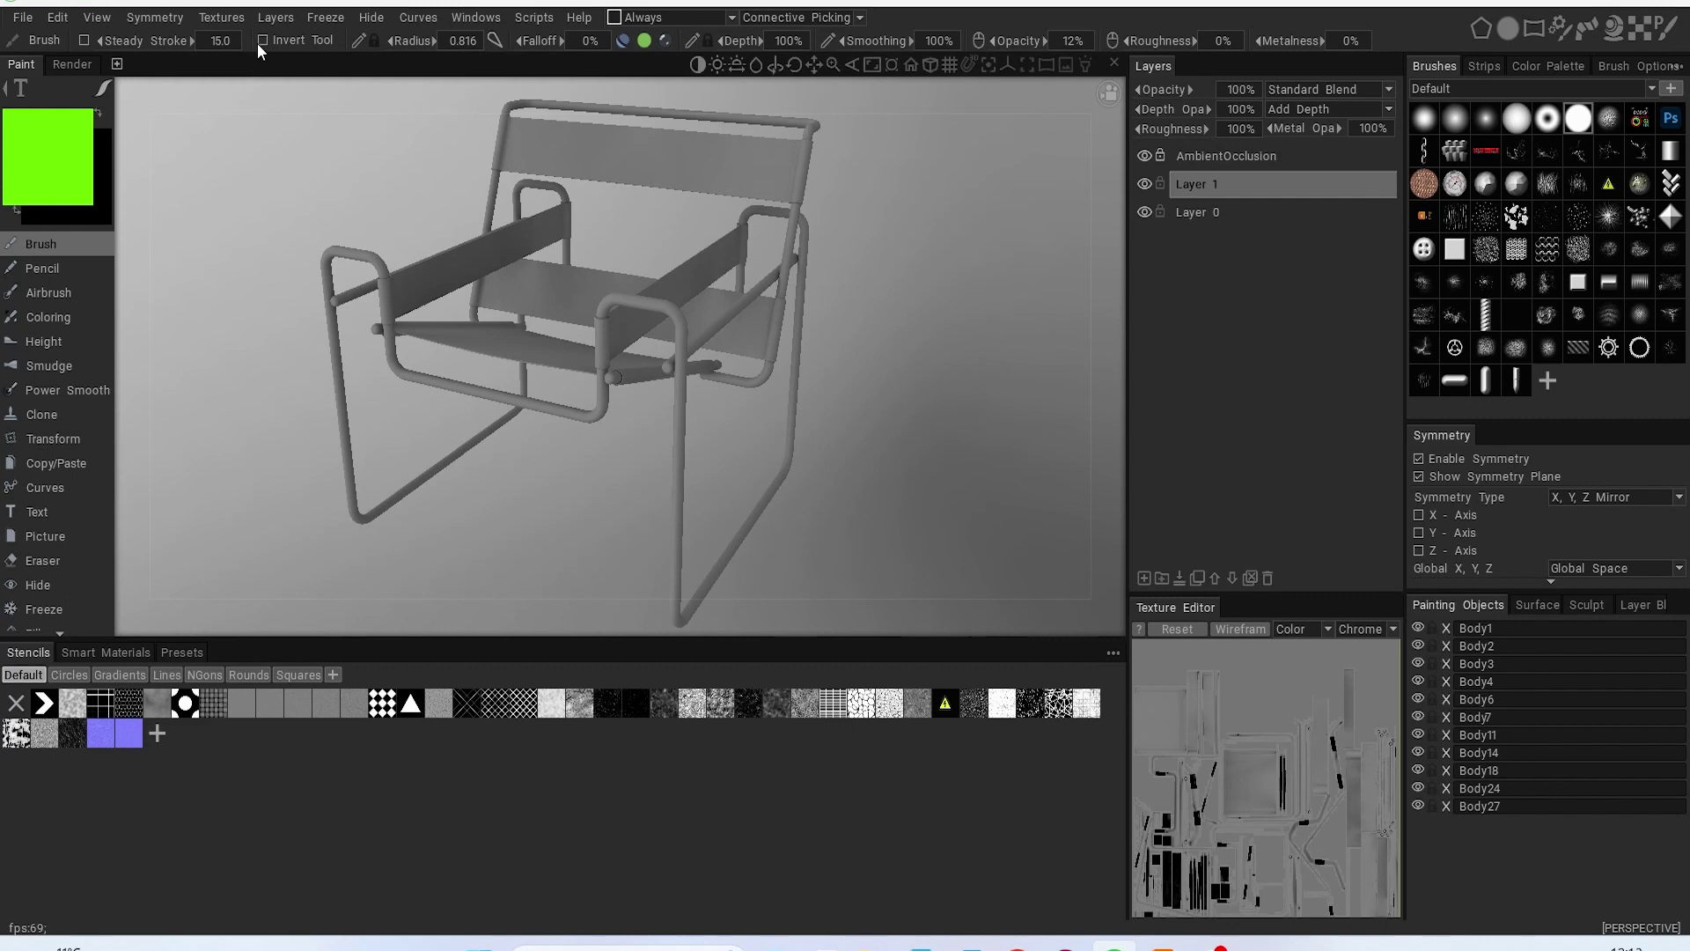
Step: Calculate the chair's curvature into a new layer as Local Curvature RGB, using sphere light sources and a light count of 1600
{"action": "left_click", "coordinate": [221, 17]}
{"action": "left_click", "coordinate": [316, 315]}
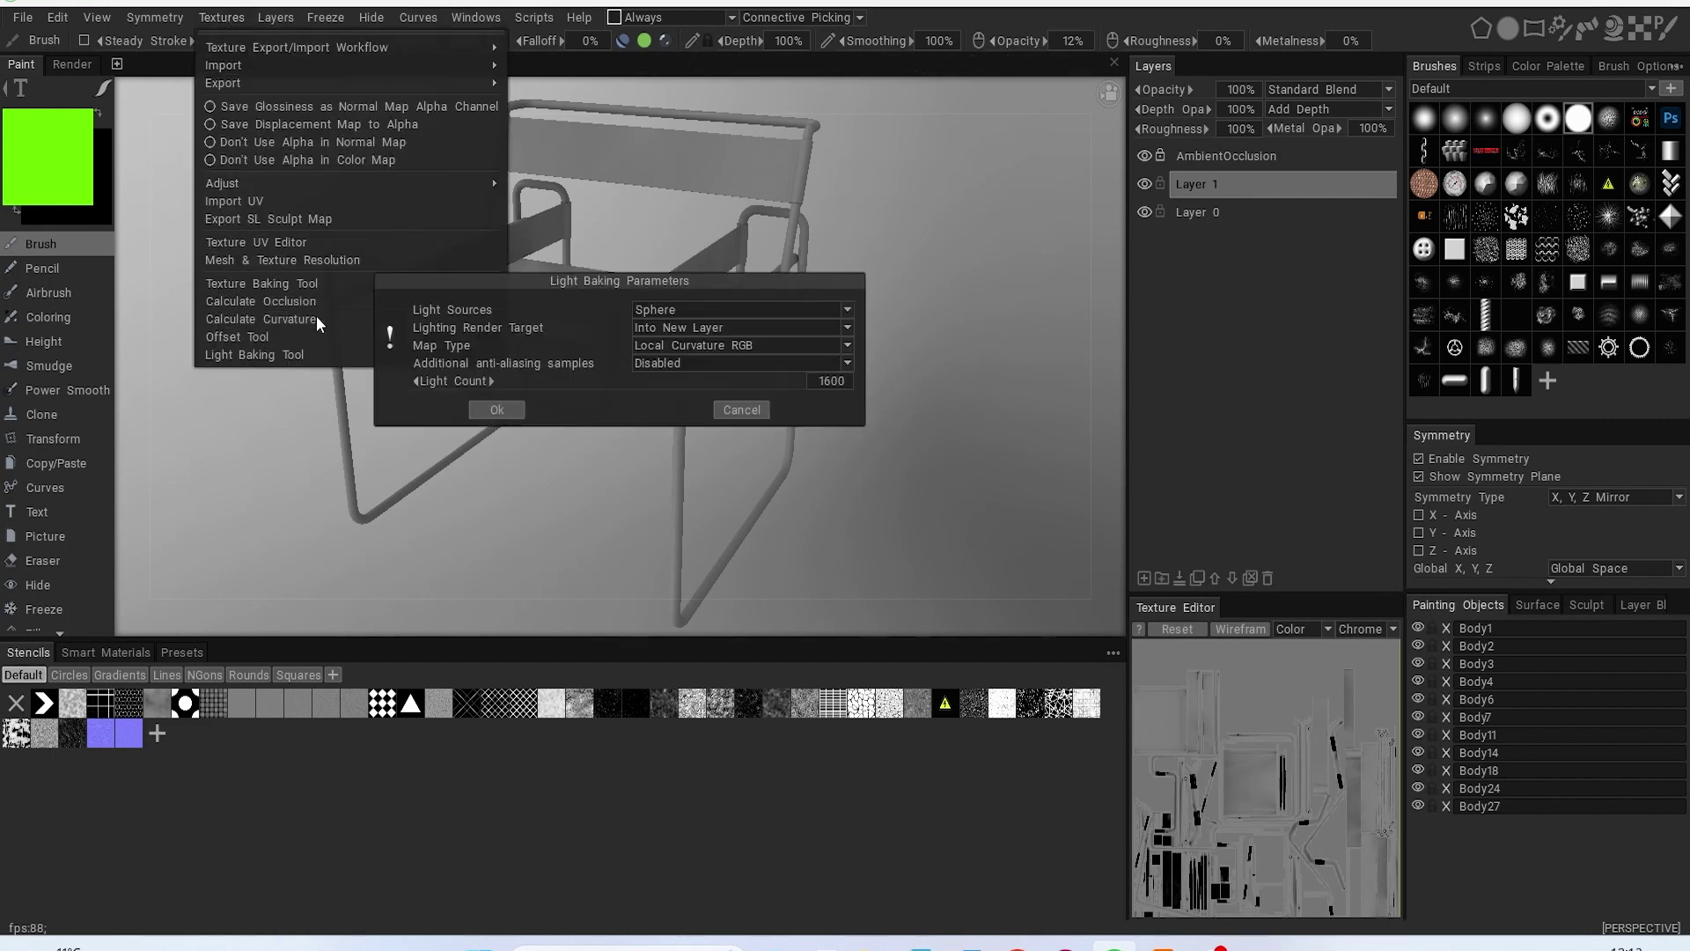
{"action": "left_click", "coordinate": [489, 407]}
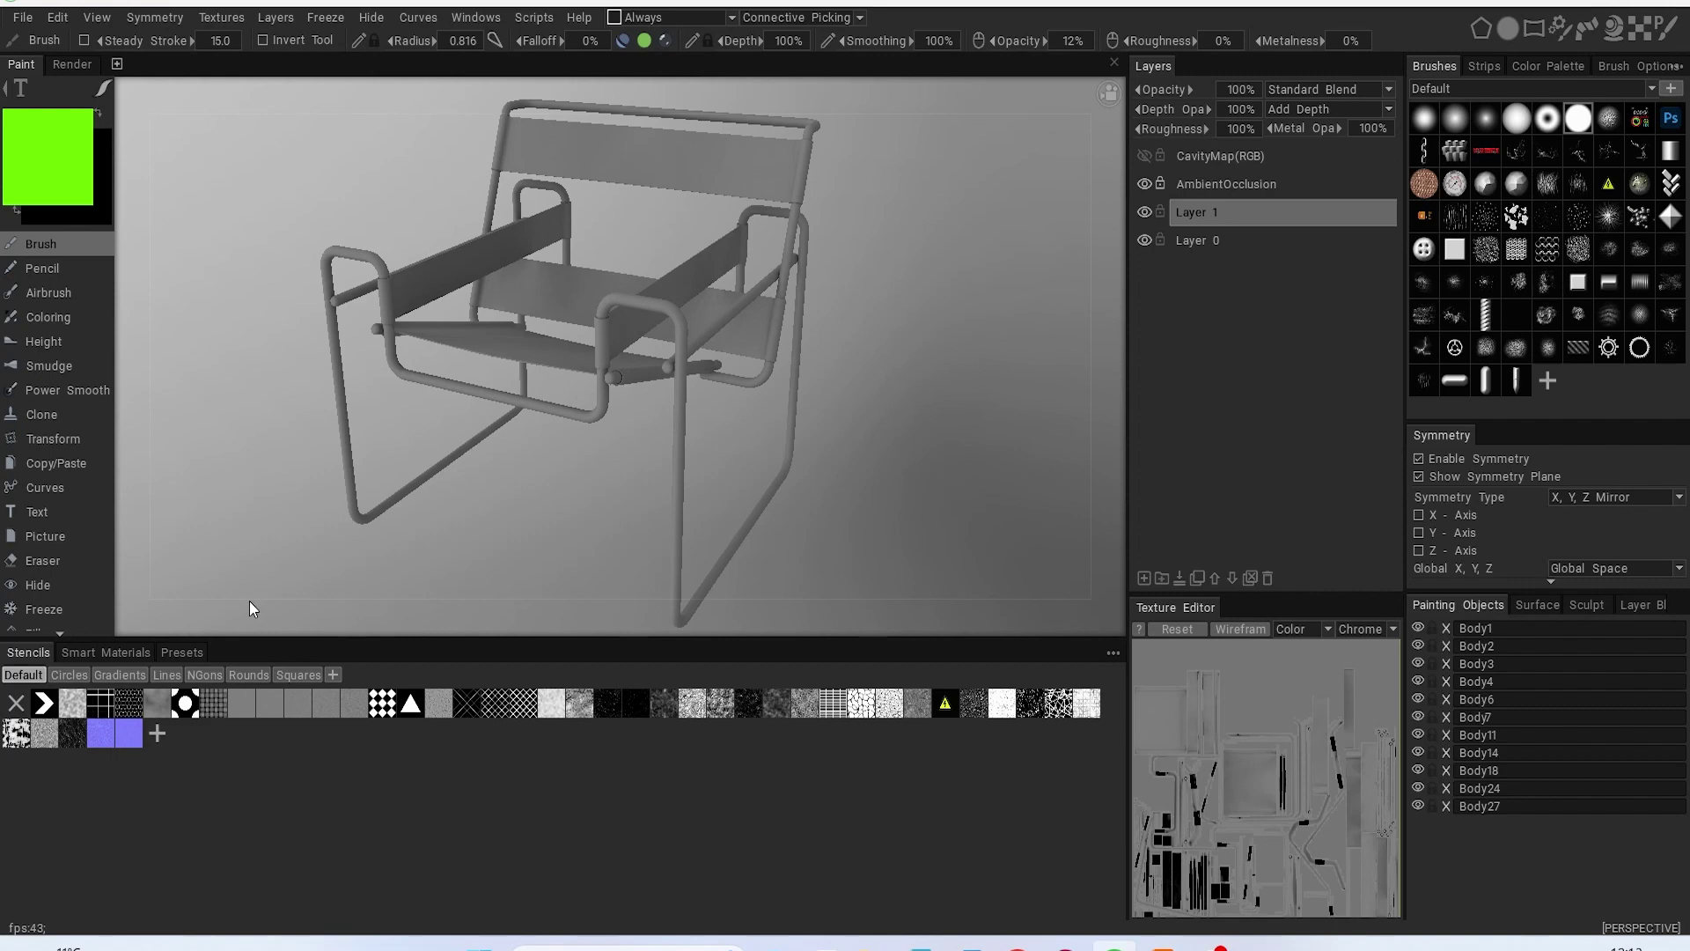
Step: Browse the smart materials, hide the AmbientOcclusion layer and add a new paint layer above Layer 1
{"action": "left_click", "coordinate": [88, 653]}
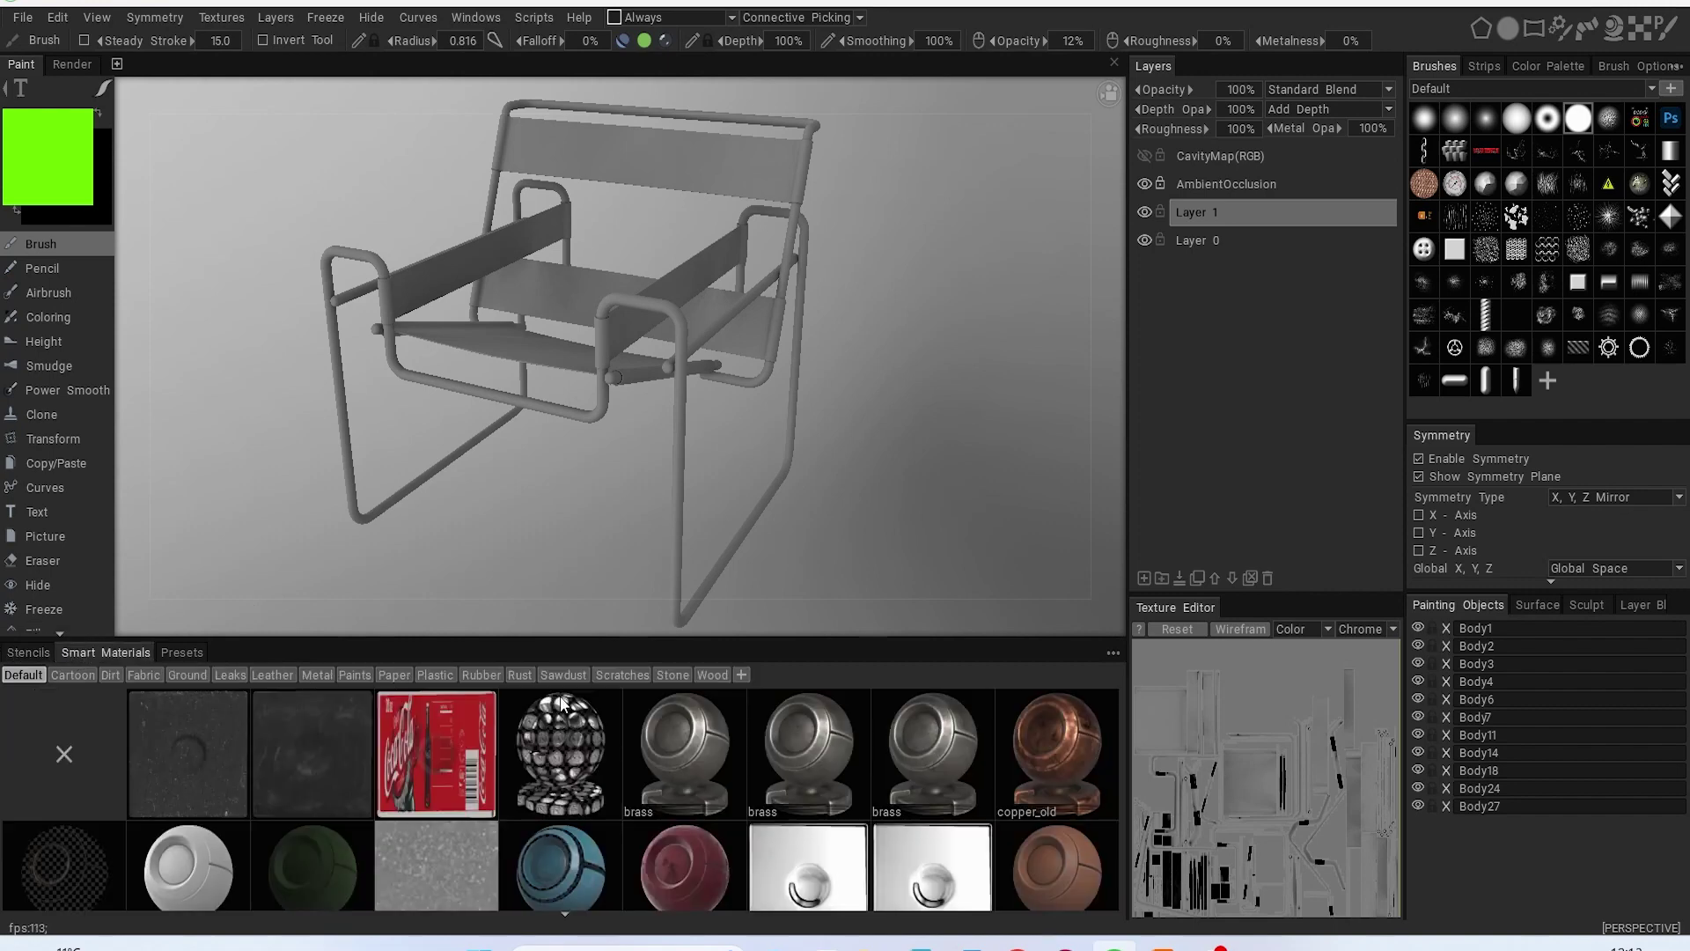
{"action": "scroll", "coordinate": [759, 757], "scroll_direction": "down", "scroll_amount": 2}
{"action": "scroll", "coordinate": [532, 803], "scroll_direction": "up", "scroll_amount": 2}
{"action": "left_click", "coordinate": [1145, 183]}
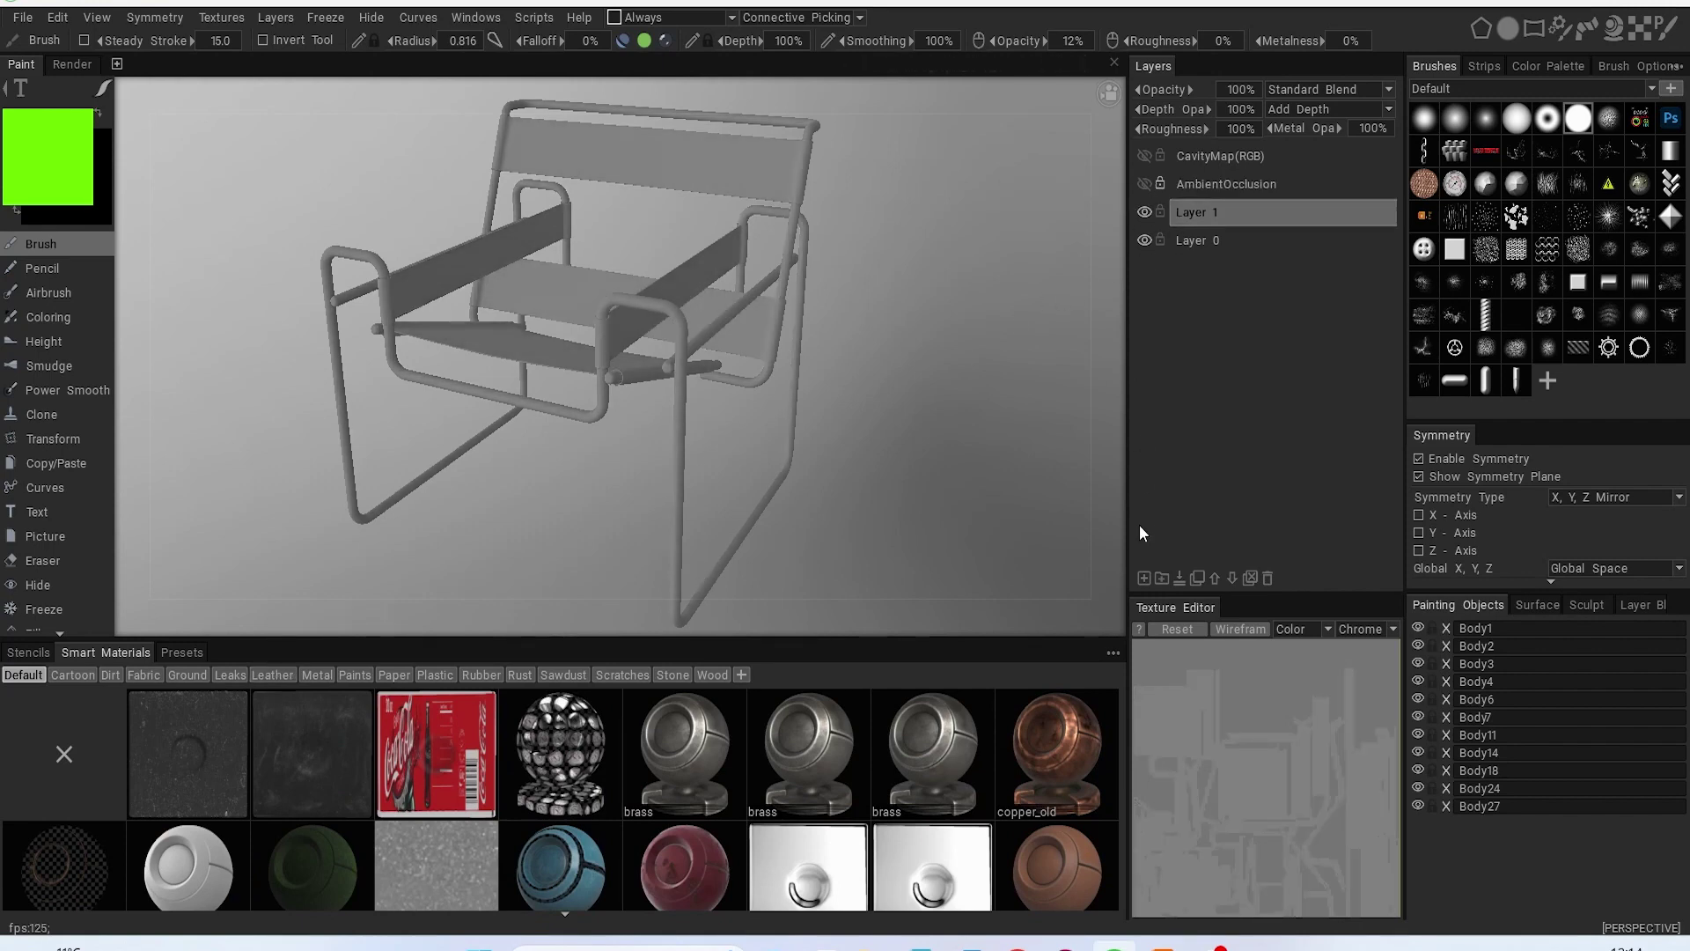
{"action": "left_click", "coordinate": [1145, 583]}
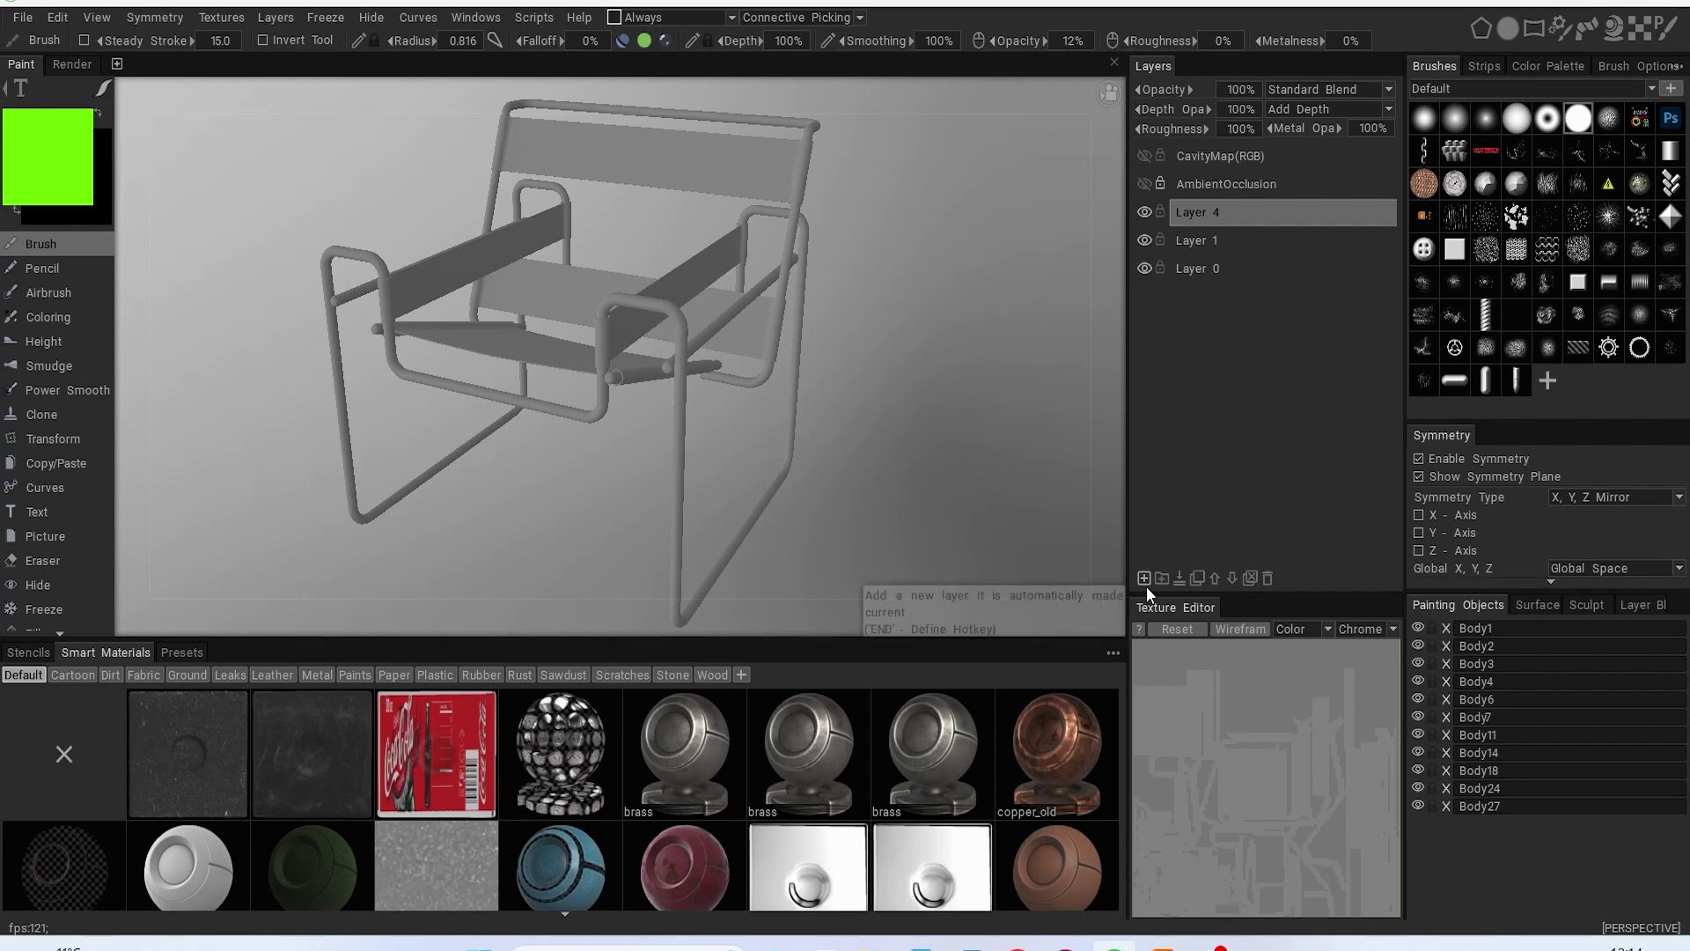
Step: Select Layer 1, choose the black plastic_glossy leather smart material, and activate the Fill tool
{"action": "left_click", "coordinate": [1213, 235]}
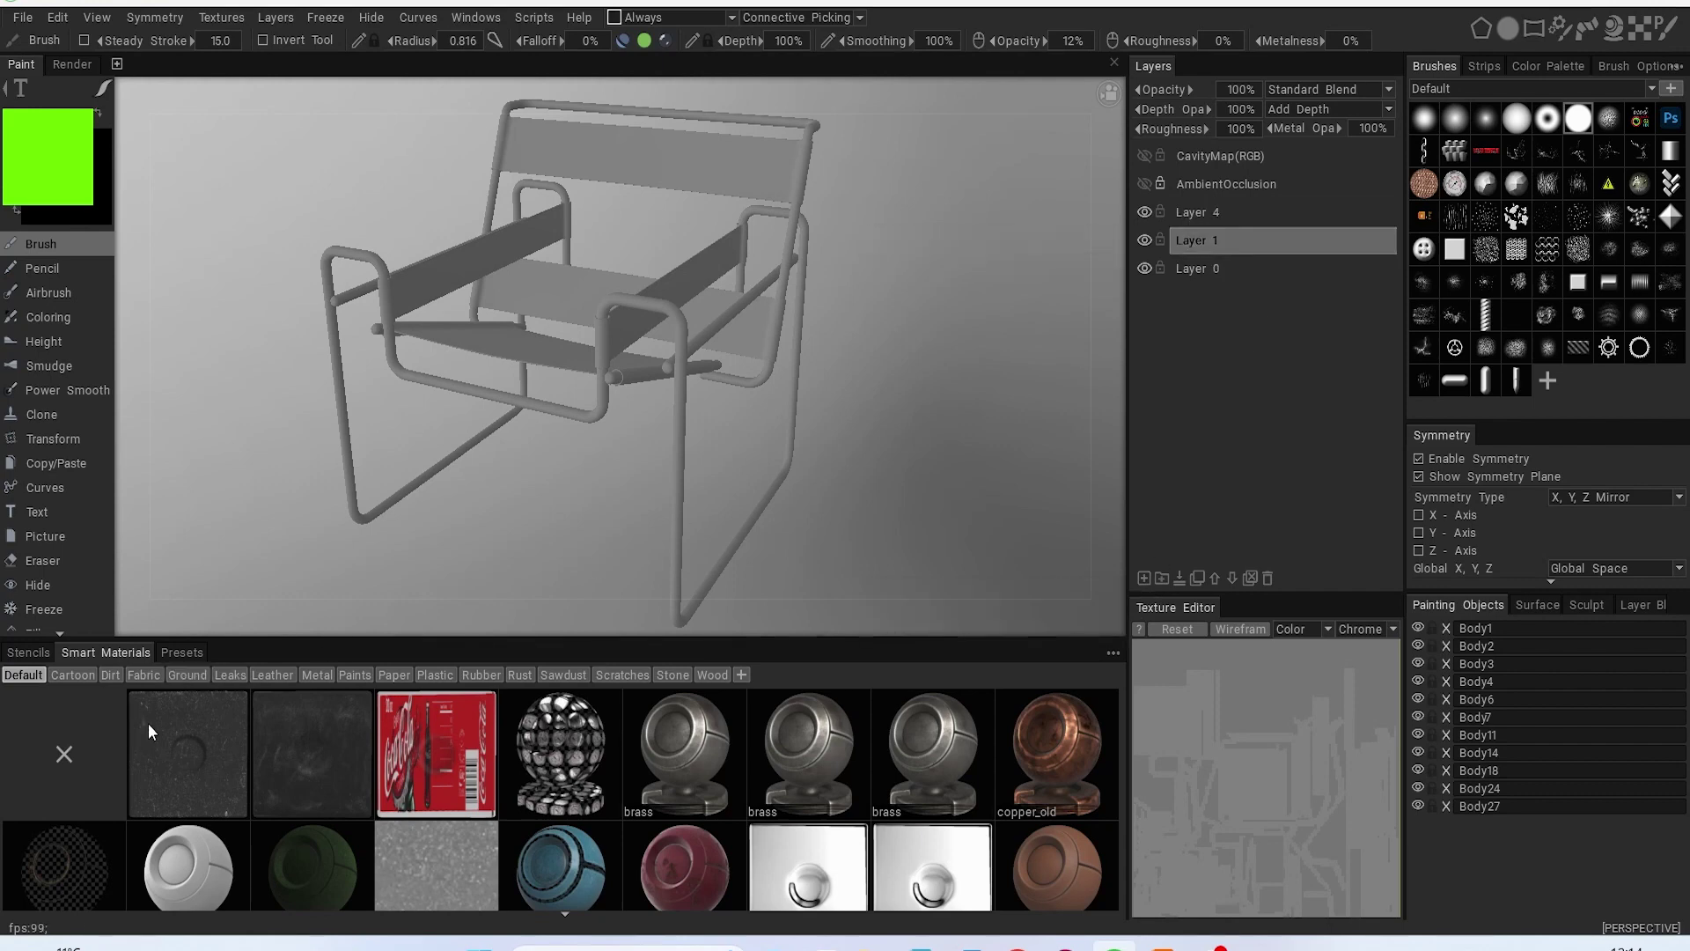
{"action": "left_click", "coordinate": [277, 675]}
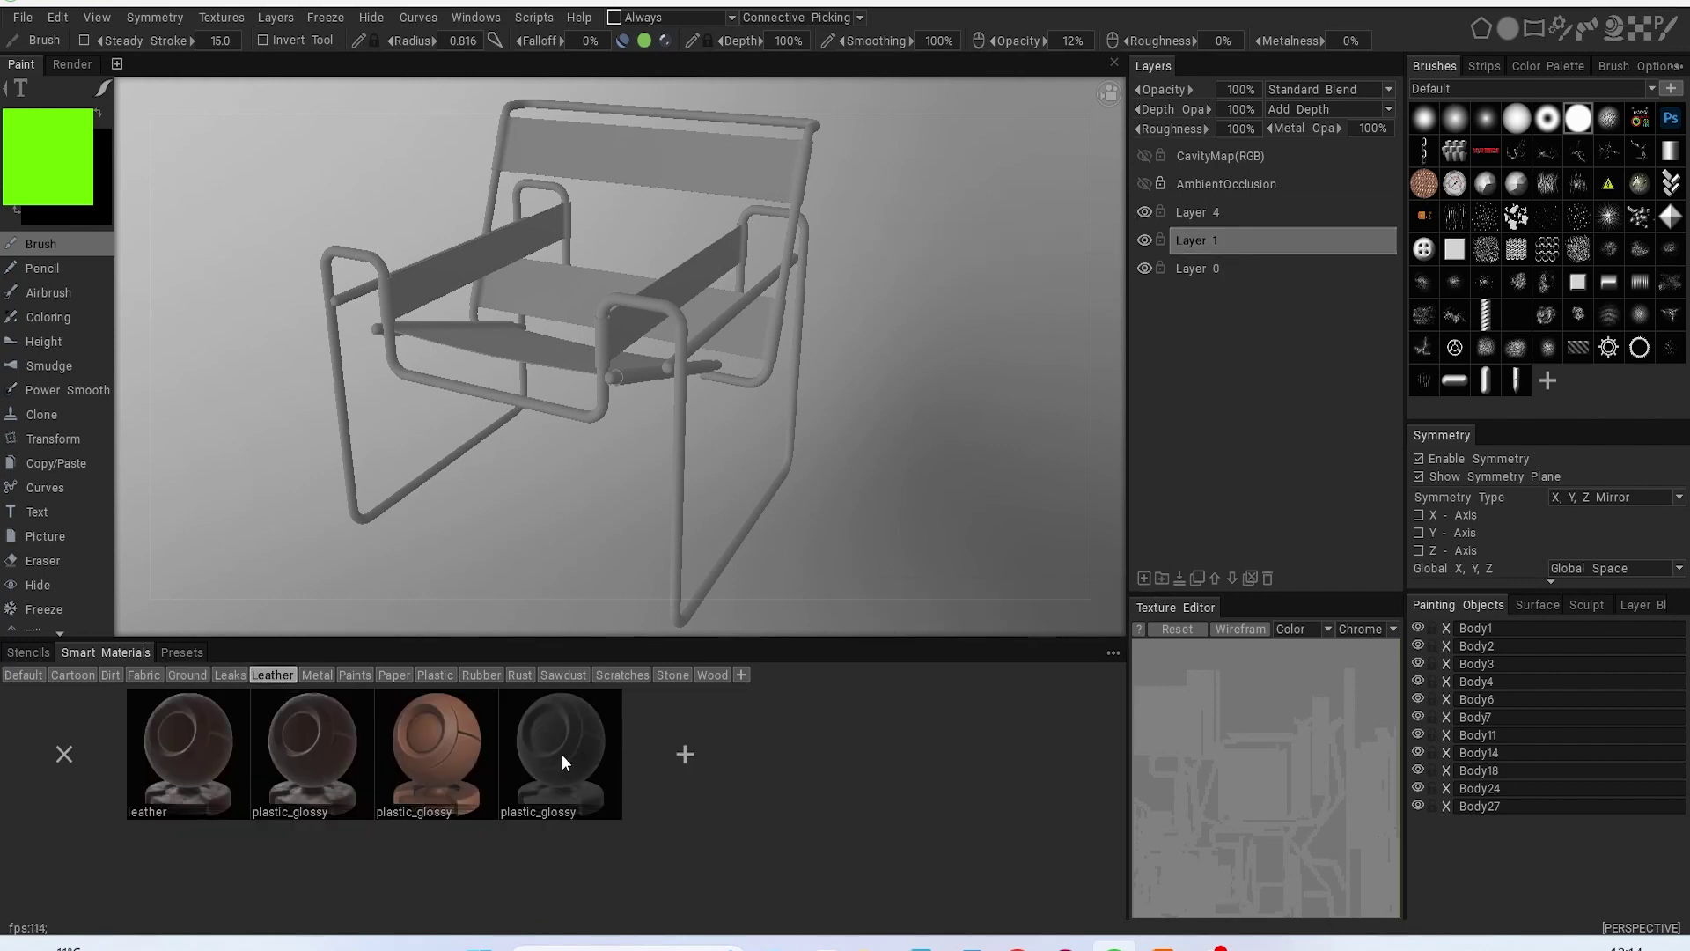
{"action": "mouse_move", "coordinate": [563, 755]}
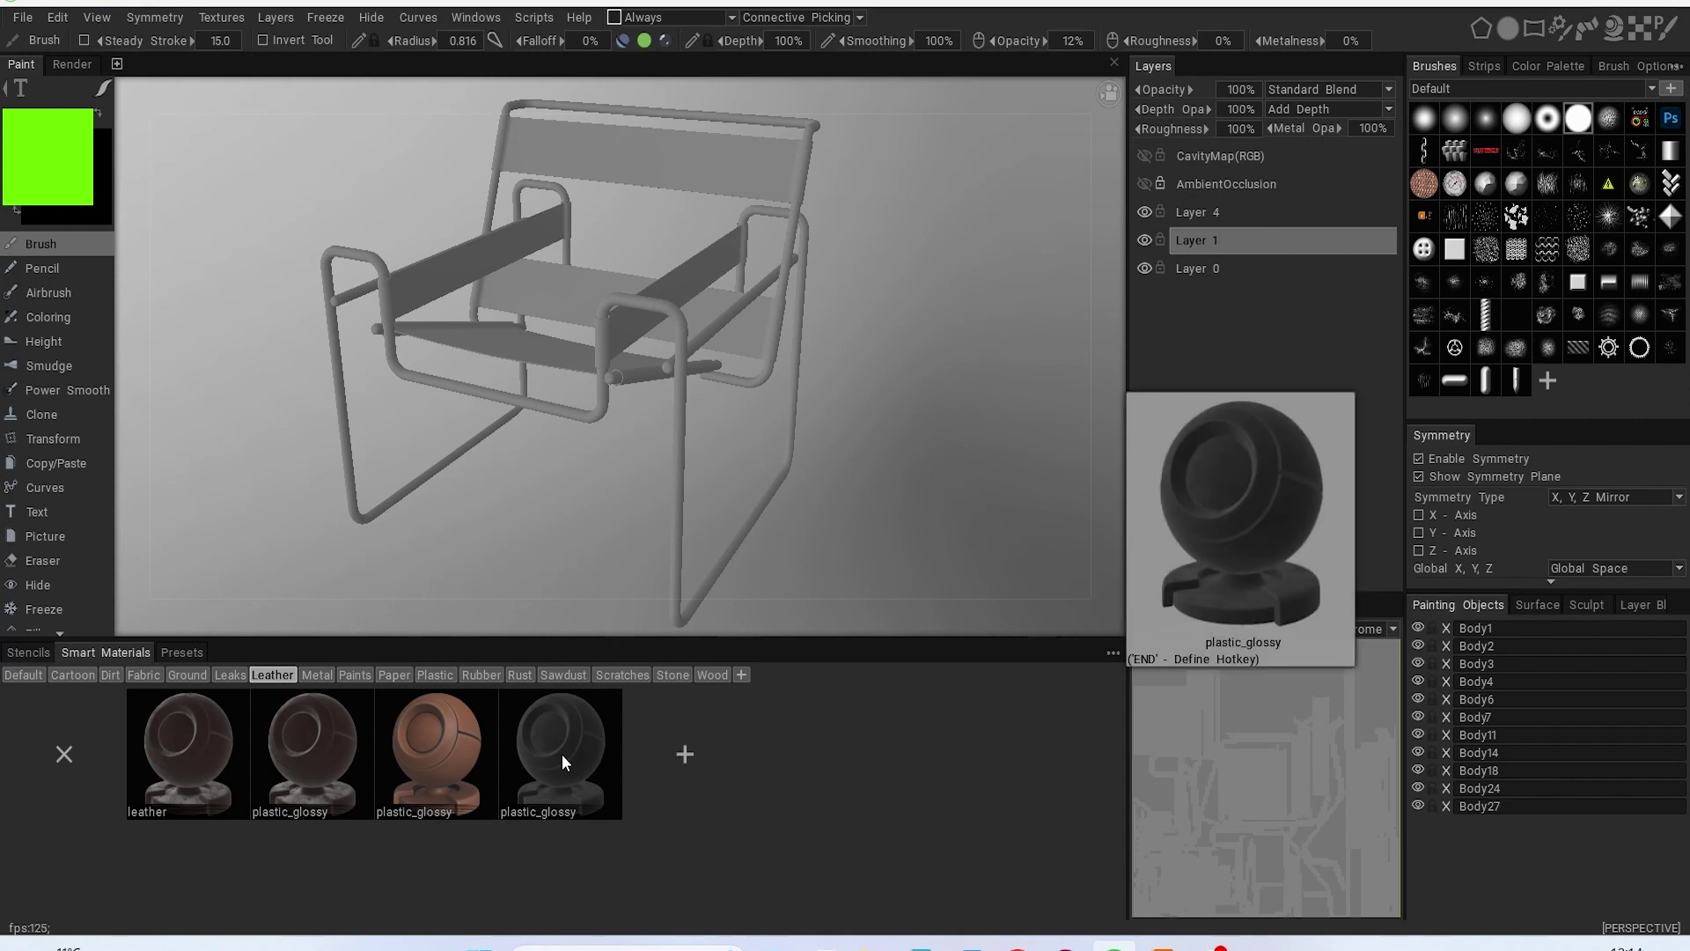
{"action": "left_click", "coordinate": [573, 752]}
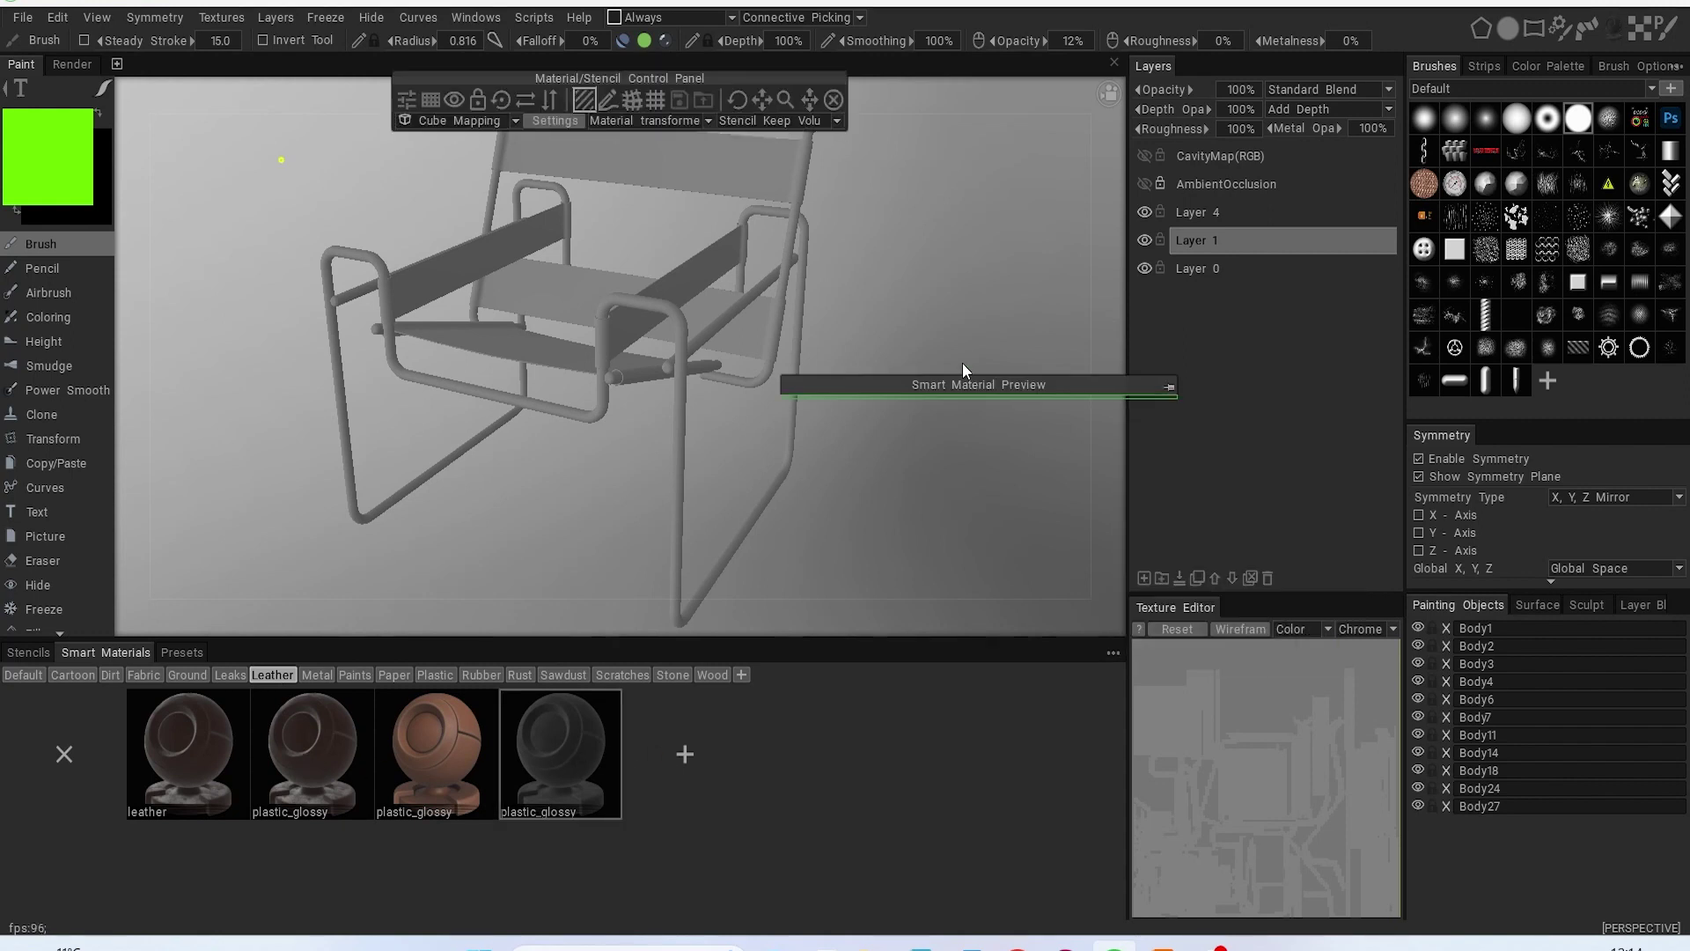
{"action": "left_click_drag", "start_coordinate": [1094, 381], "coordinate": [679, 214]}
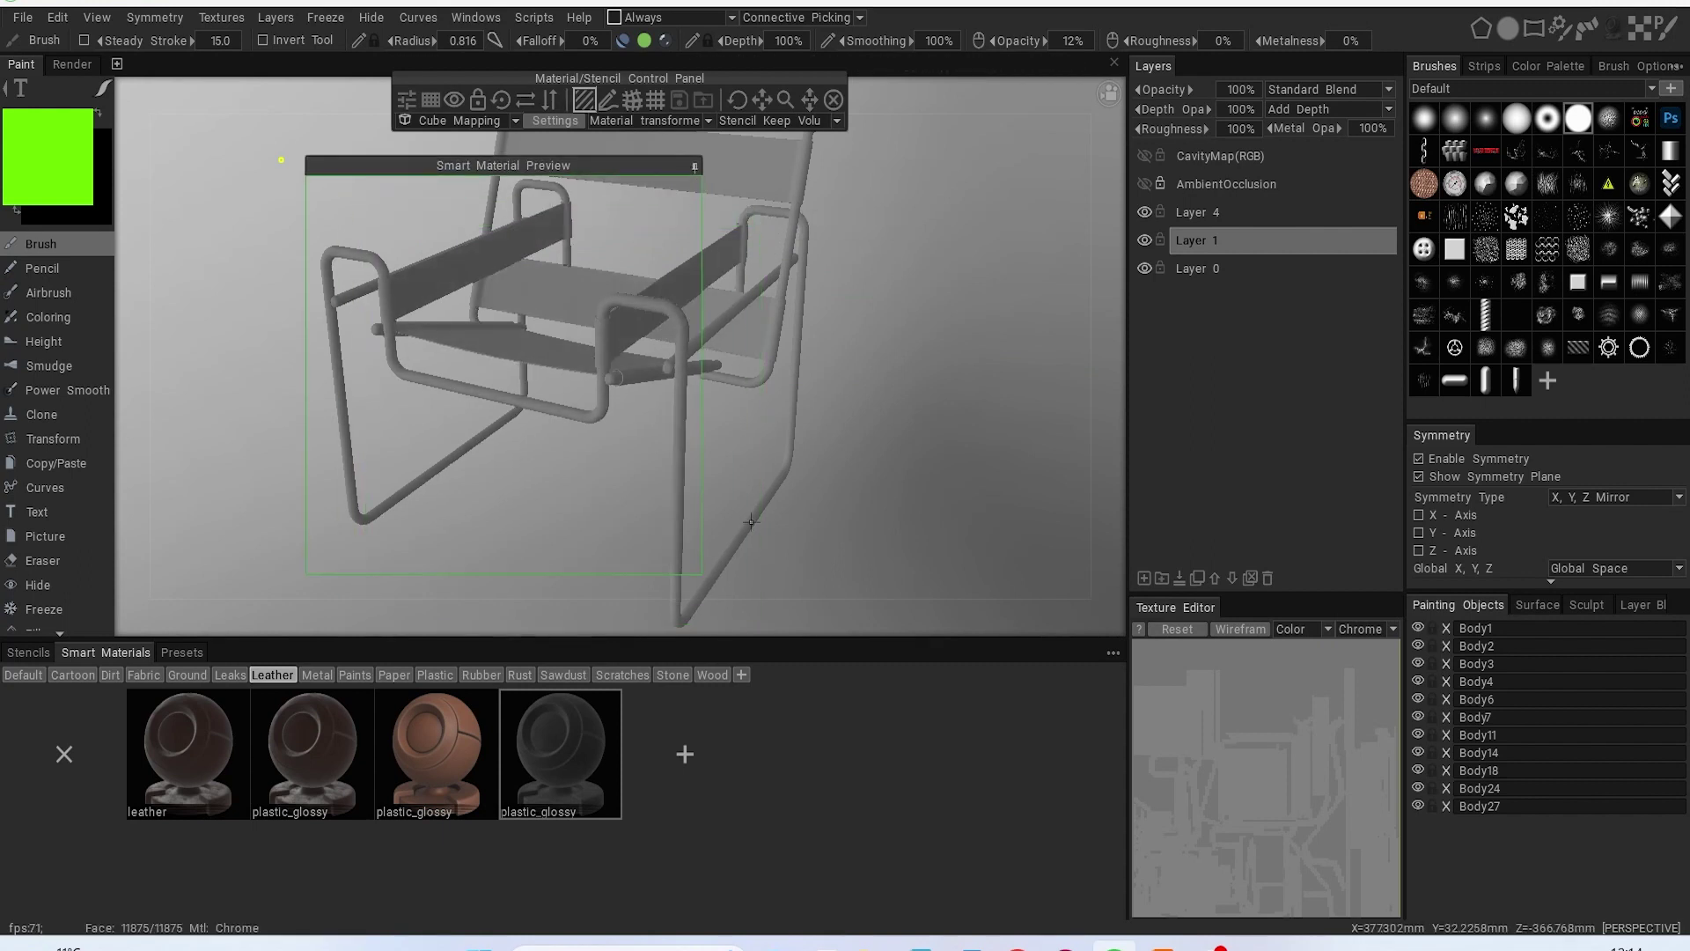
{"action": "left_click_drag", "start_coordinate": [644, 165], "coordinate": [1074, 167]}
{"action": "left_click_drag", "start_coordinate": [847, 192], "coordinate": [568, 319]}
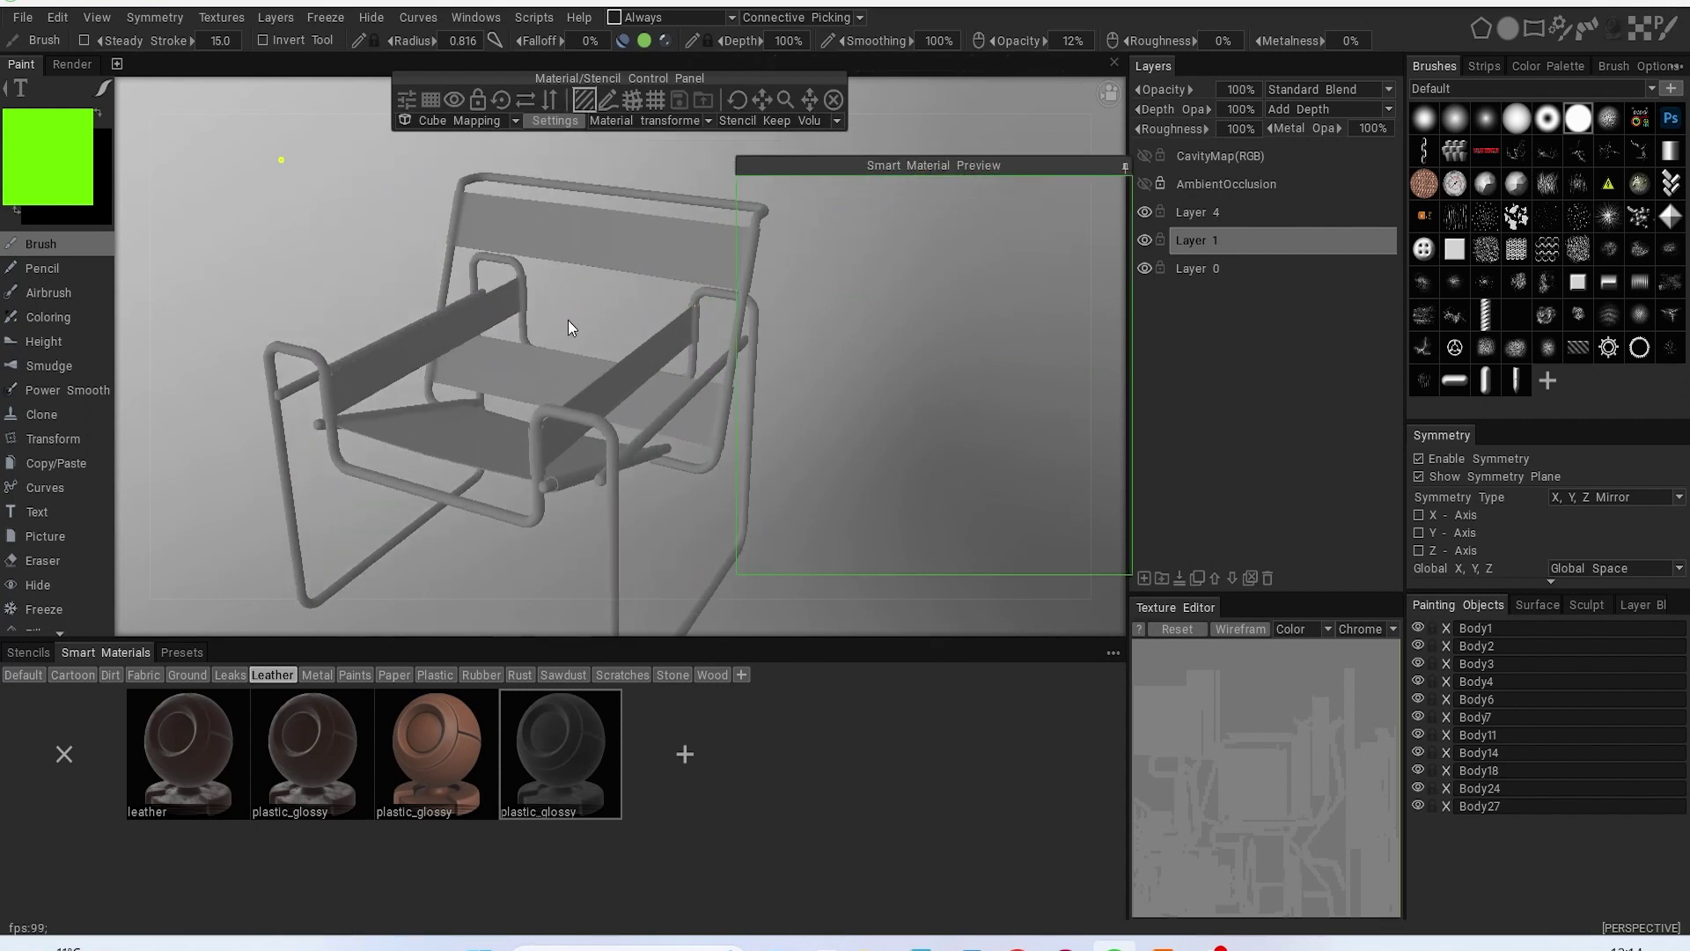
{"action": "scroll", "coordinate": [82, 600], "scroll_direction": "down", "scroll_amount": 3}
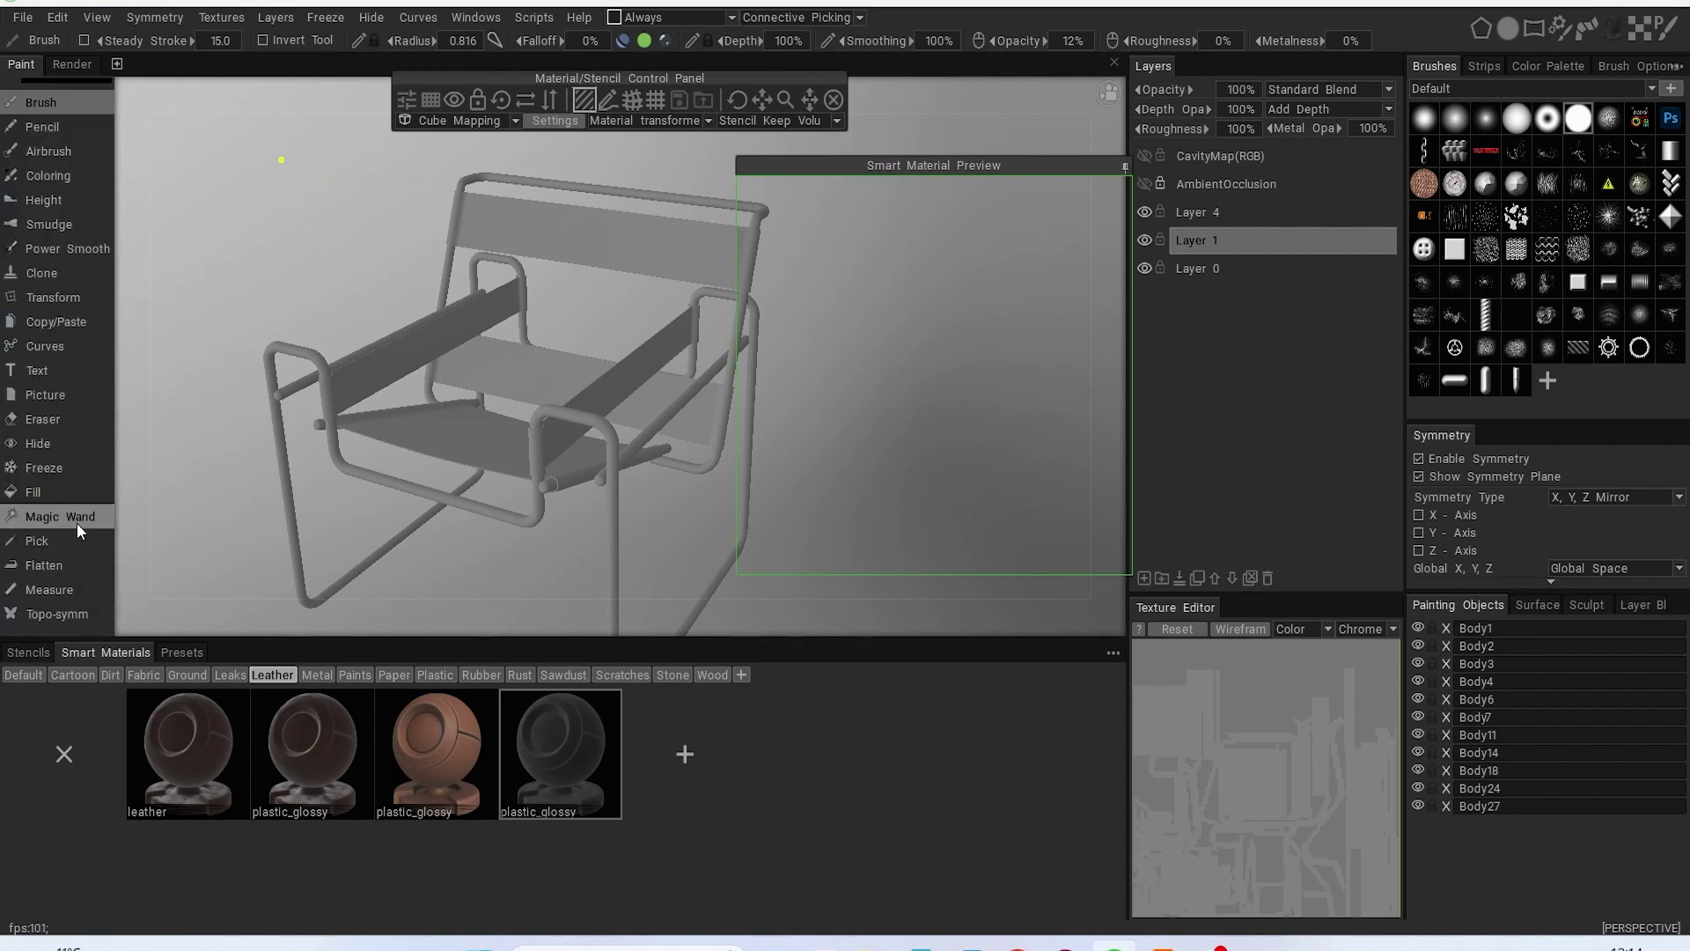
{"action": "left_click", "coordinate": [63, 492]}
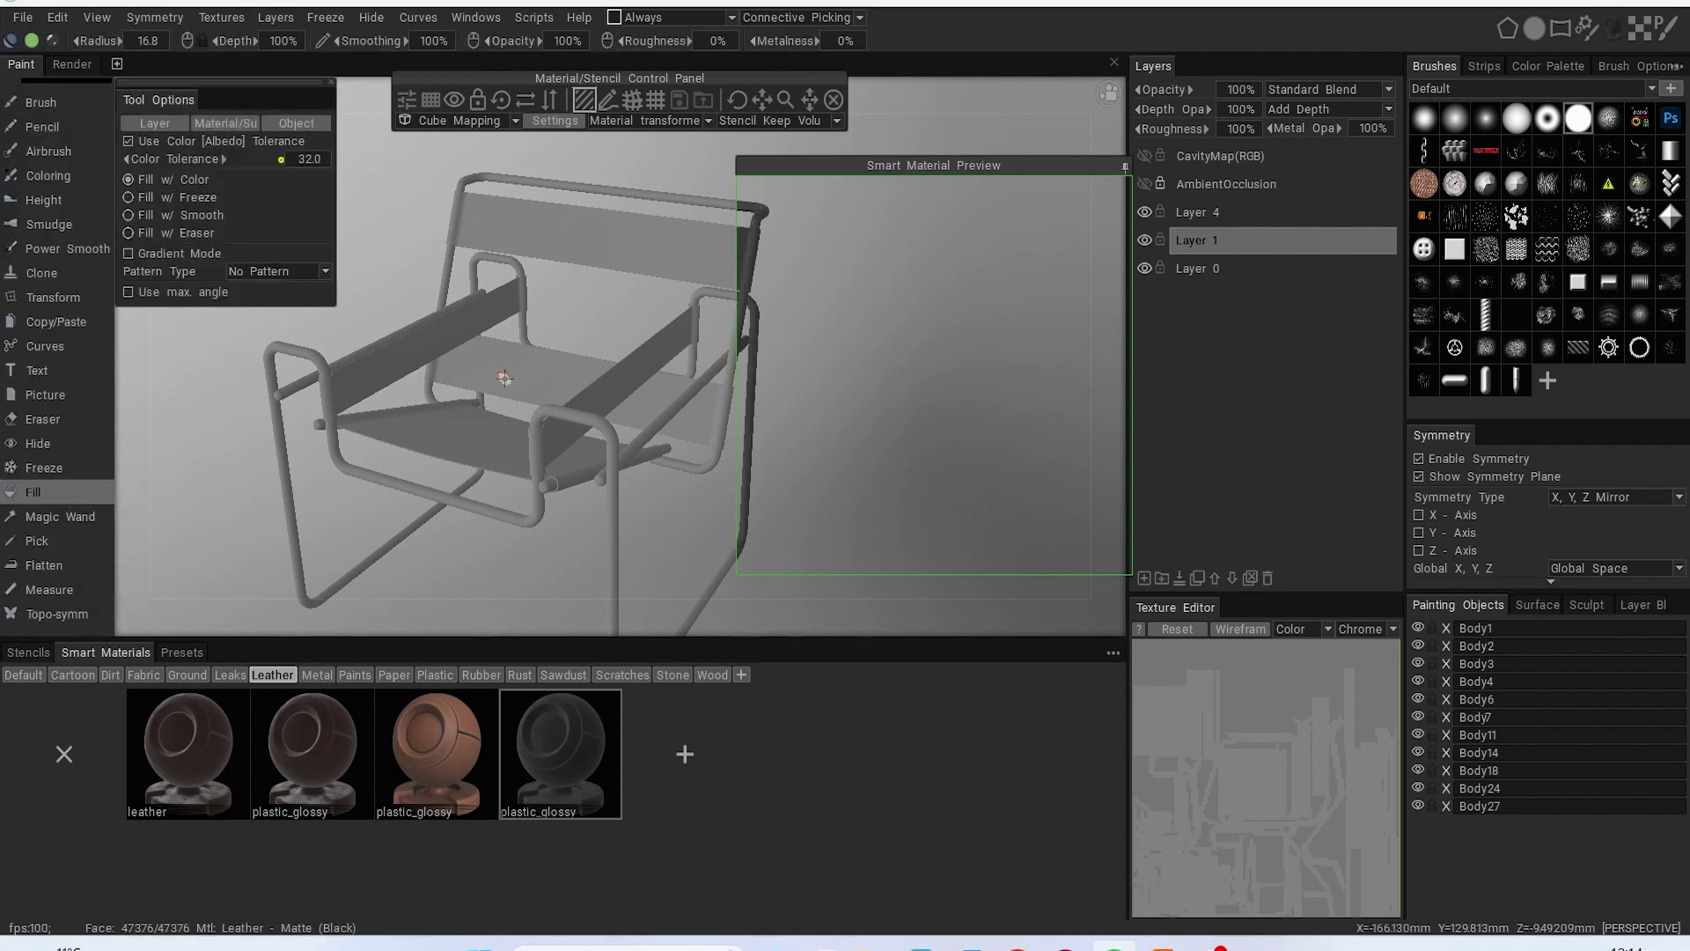
Step: Try filling the upper backrest with the black leather material and preview it over the chair's other panels
{"action": "left_click", "coordinate": [577, 233]}
{"action": "left_click_drag", "start_coordinate": [856, 166], "coordinate": [1049, 227]}
{"action": "right_click_drag", "start_coordinate": [798, 248], "coordinate": [879, 347]}
{"action": "middle_click_drag", "start_coordinate": [879, 347], "coordinate": [910, 325]}
{"action": "right_click_drag", "start_coordinate": [910, 325], "coordinate": [827, 341]}
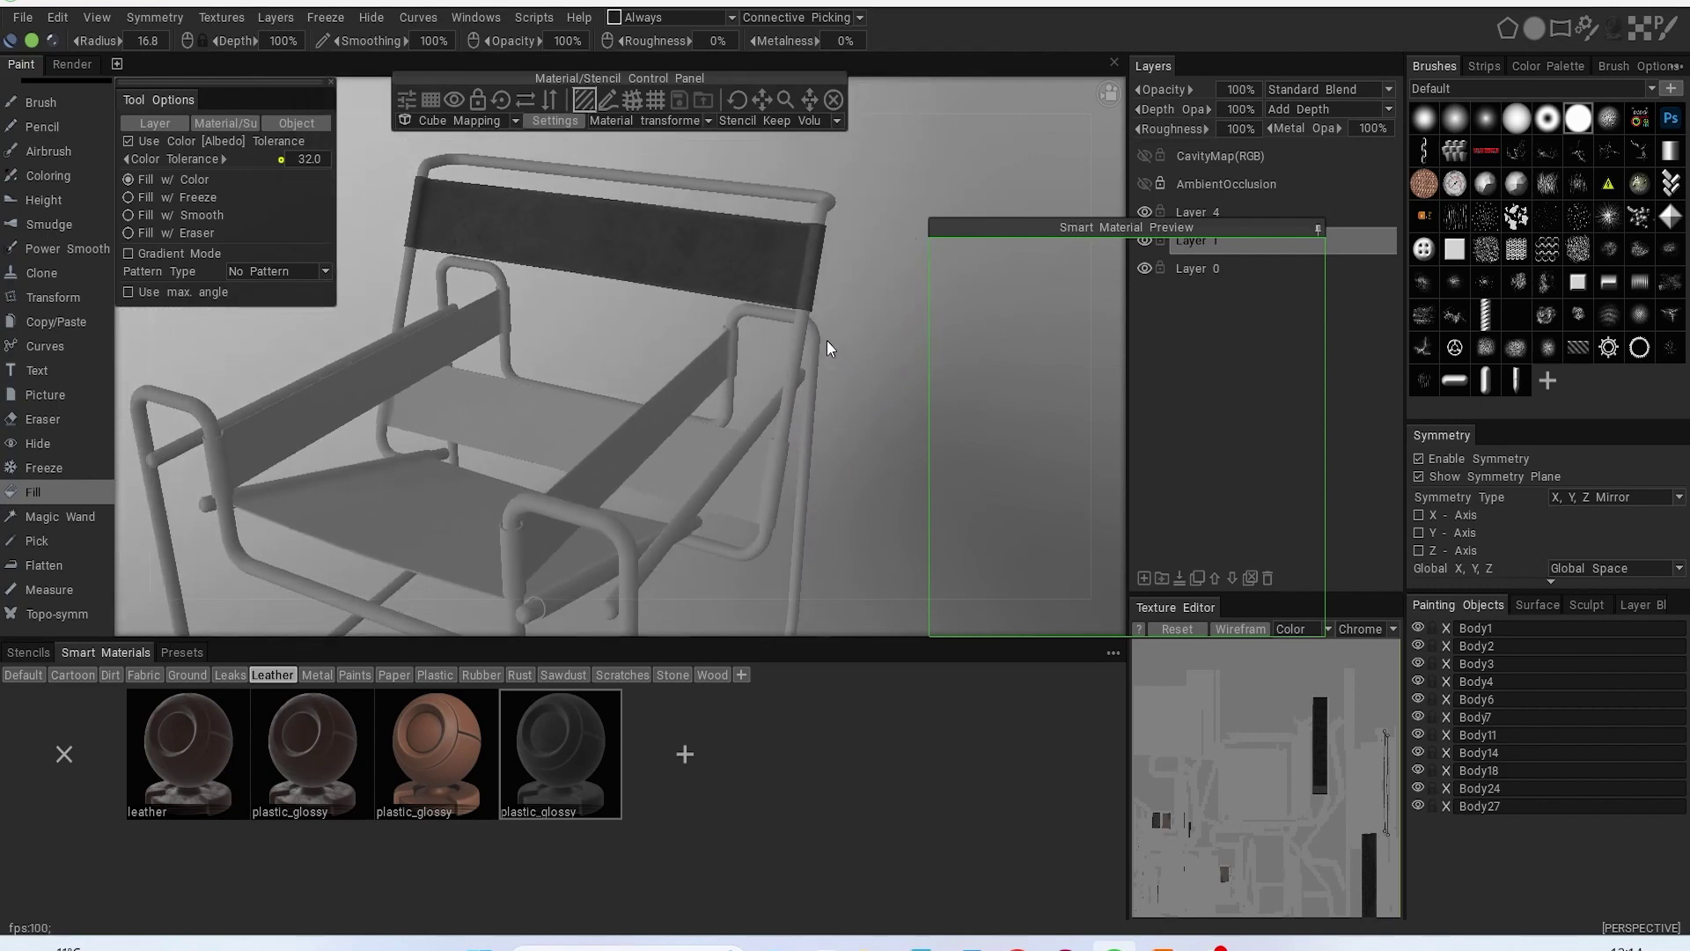
{"action": "left_click_drag", "start_coordinate": [1258, 225], "coordinate": [823, 144]}
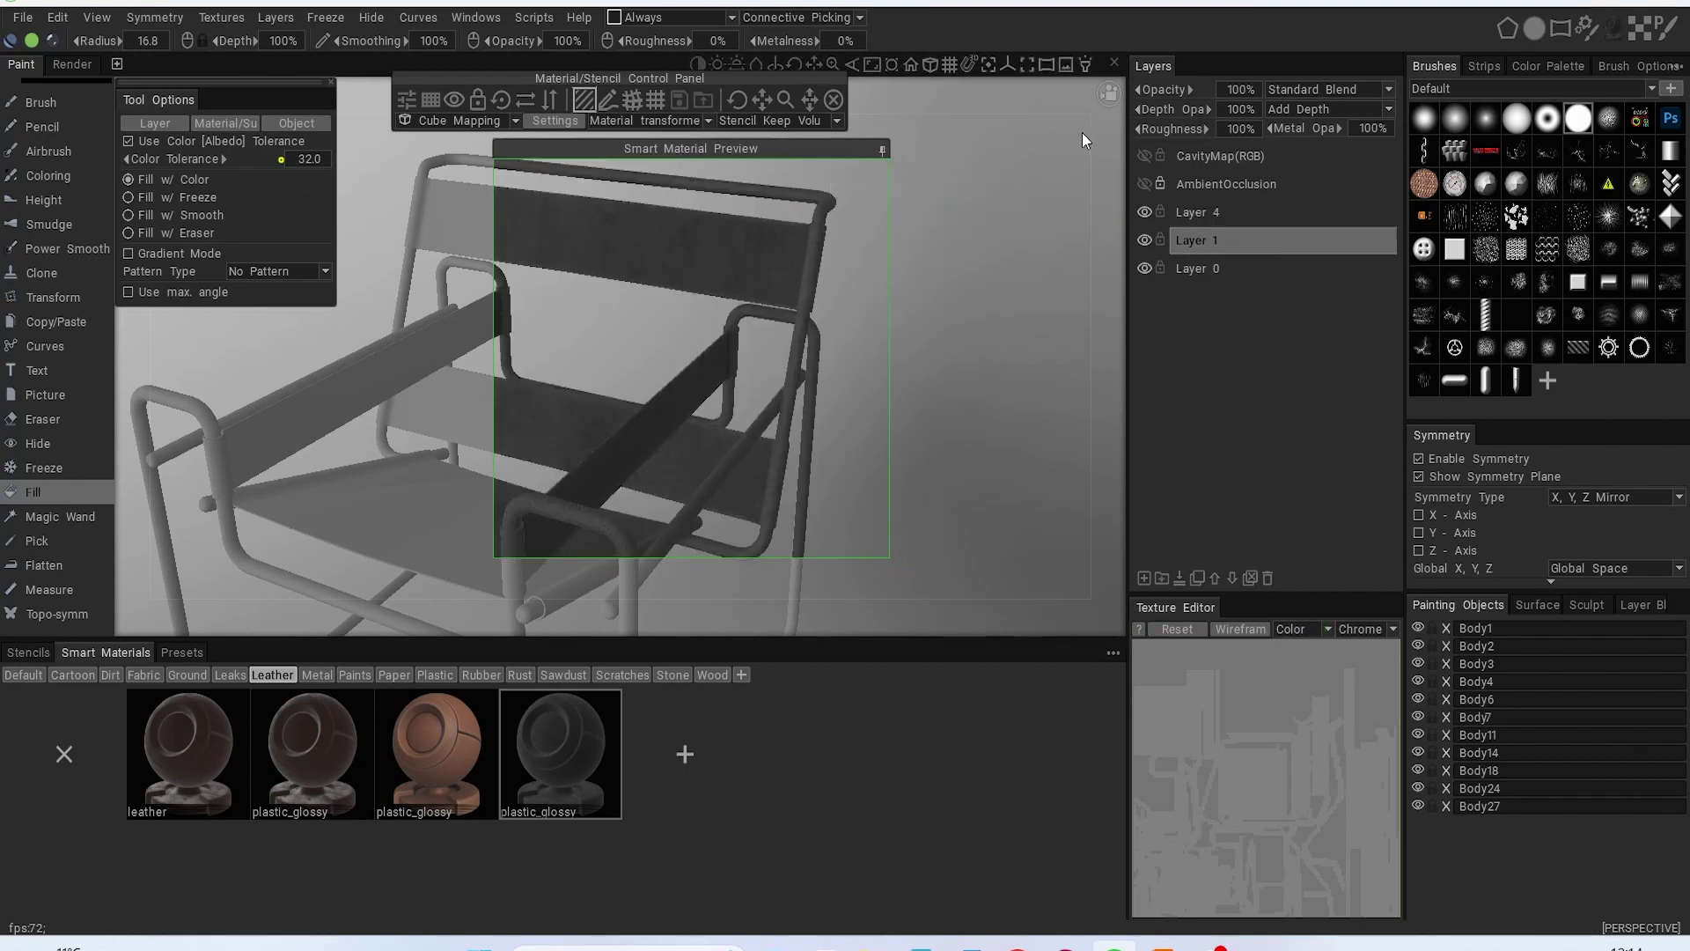
{"action": "left_click_drag", "start_coordinate": [847, 141], "coordinate": [688, 132]}
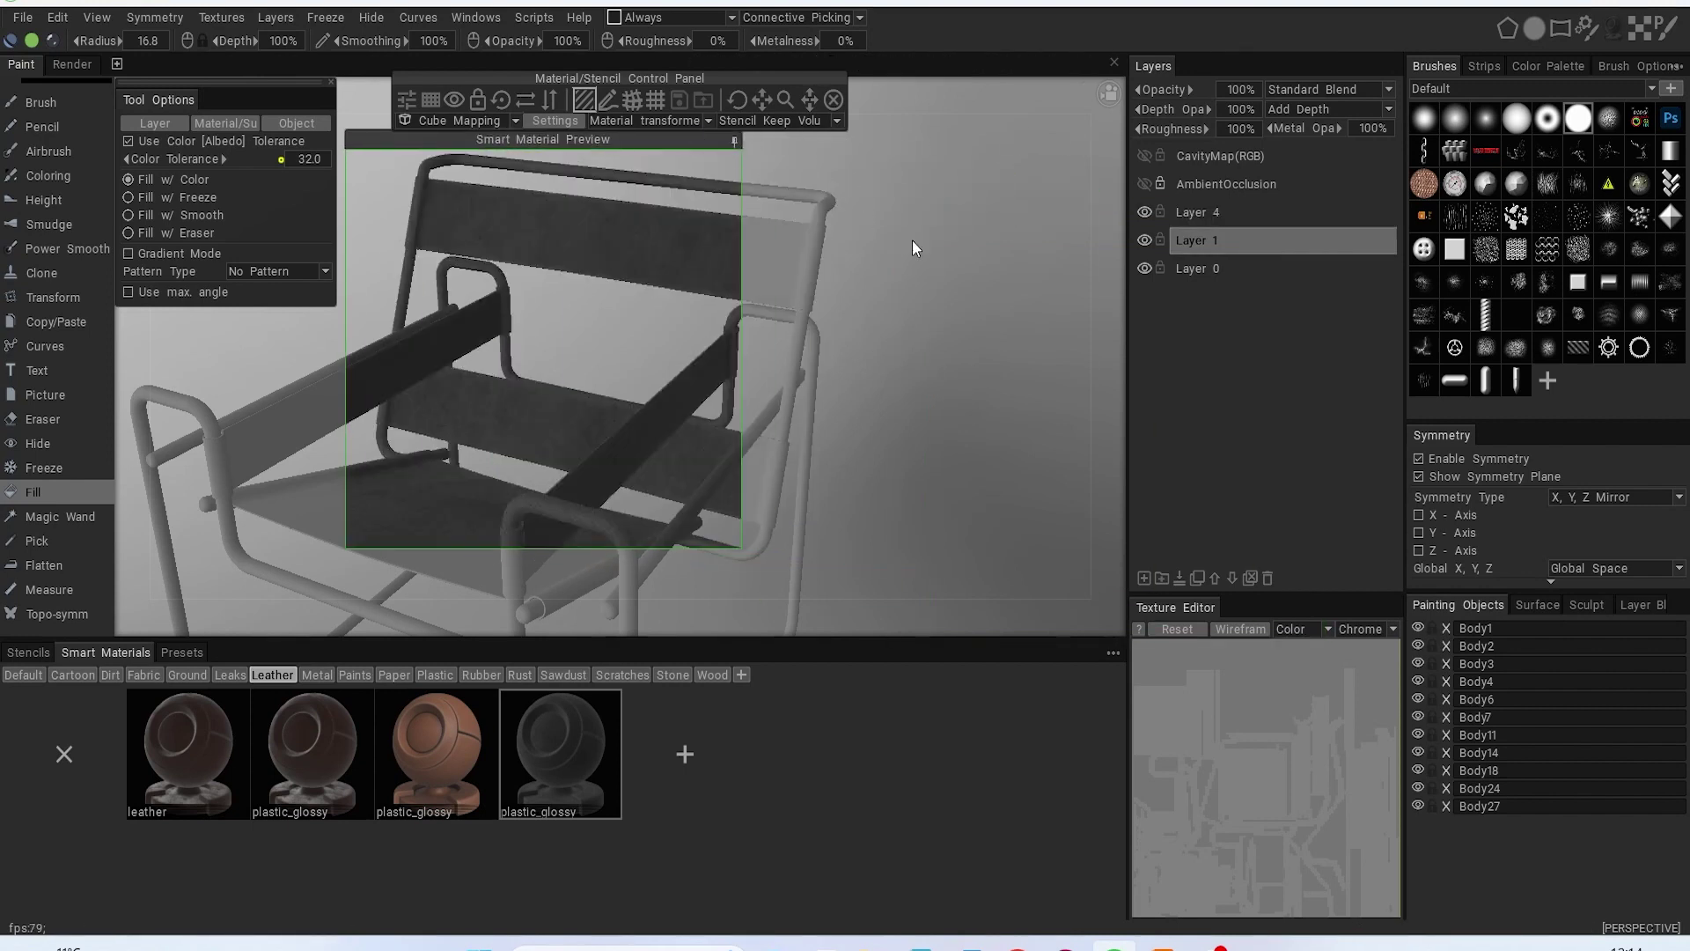
Step: Edit the plastic_glossy leather material, setting its plastic layer's colour to #1B1B1B, and save the material
{"action": "double_click", "coordinate": [584, 754]}
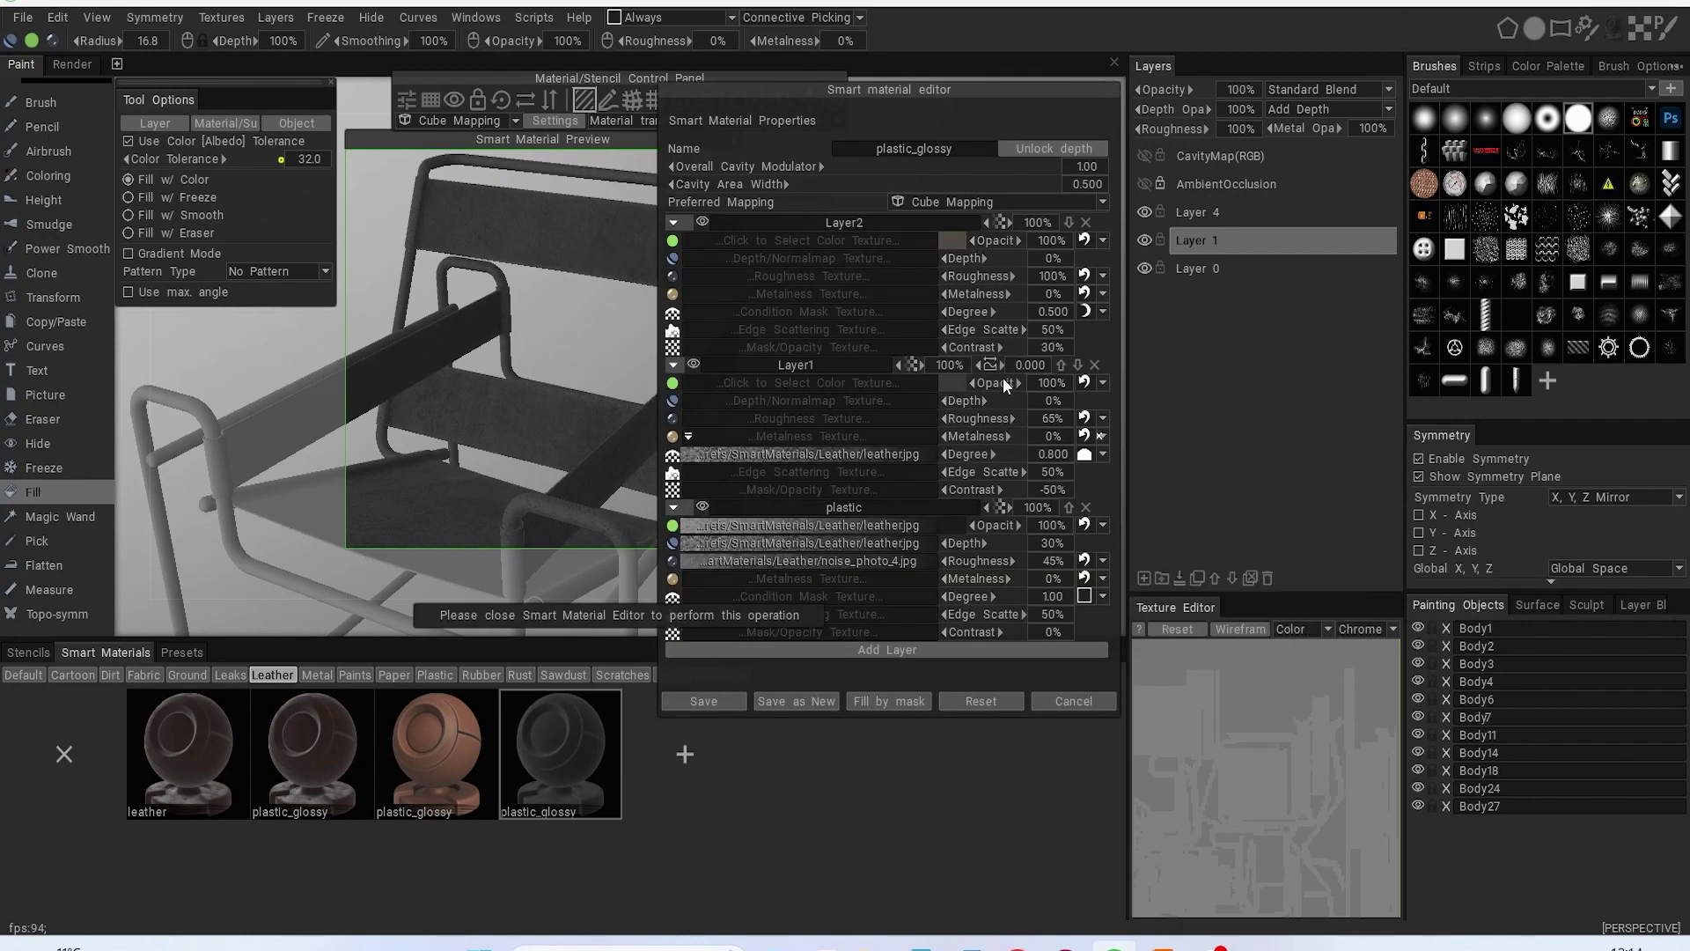
{"action": "left_click_drag", "start_coordinate": [1051, 87], "coordinate": [1142, 56]}
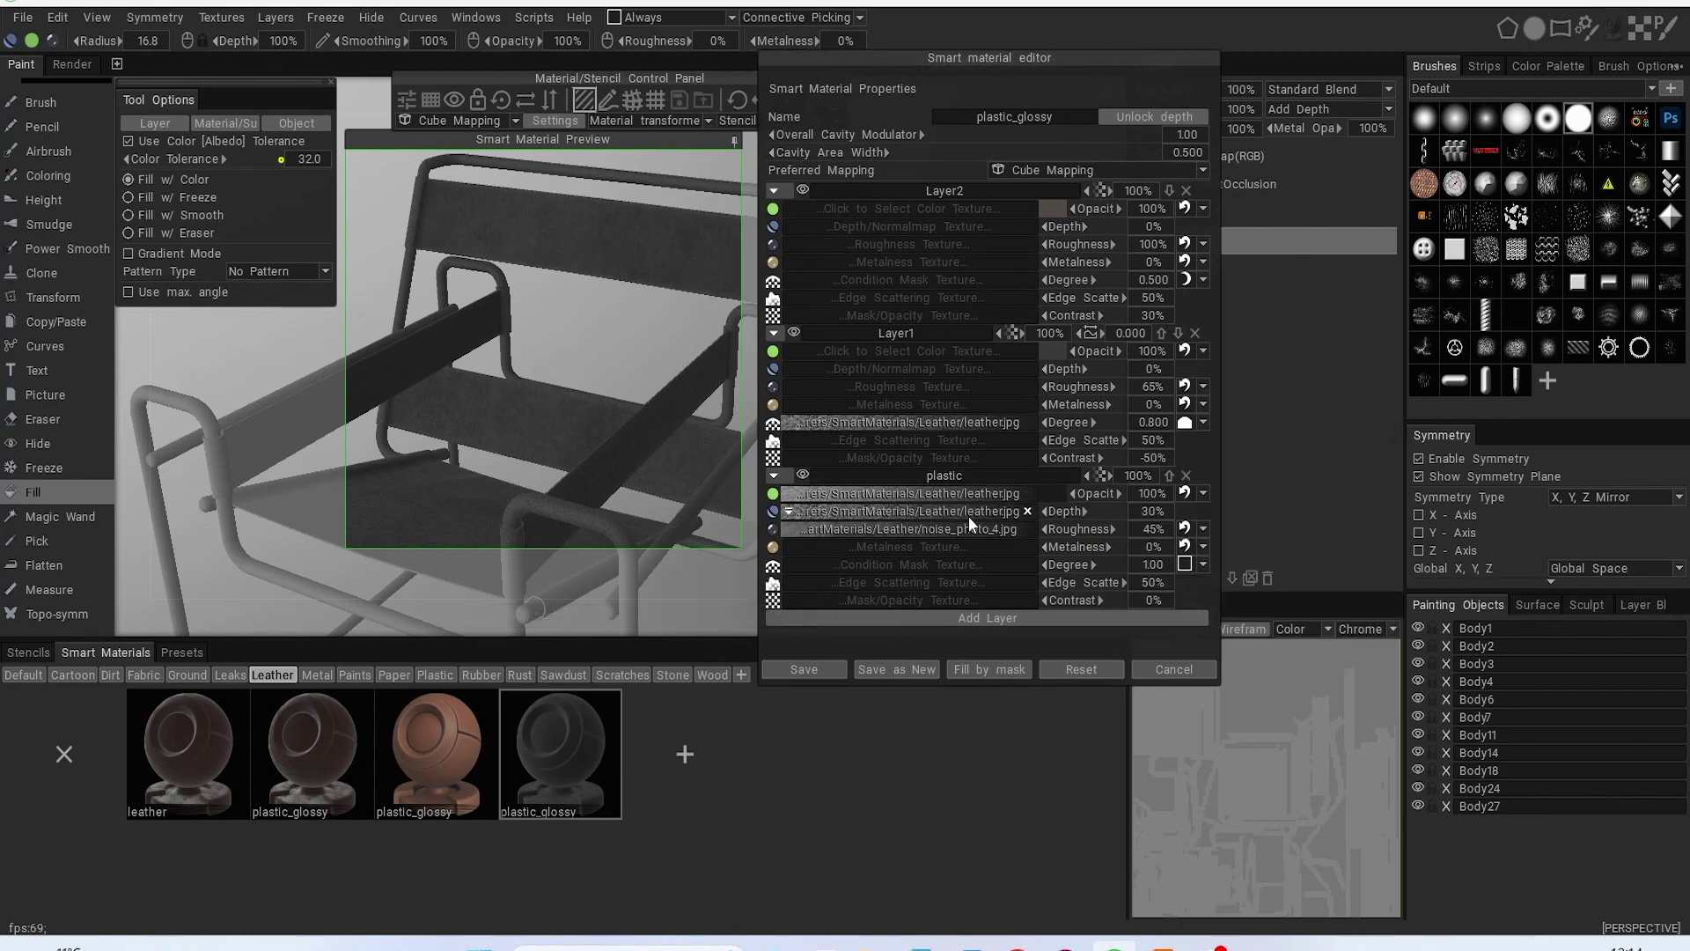
{"action": "left_click", "coordinate": [1056, 473]}
{"action": "left_click", "coordinate": [1053, 493]}
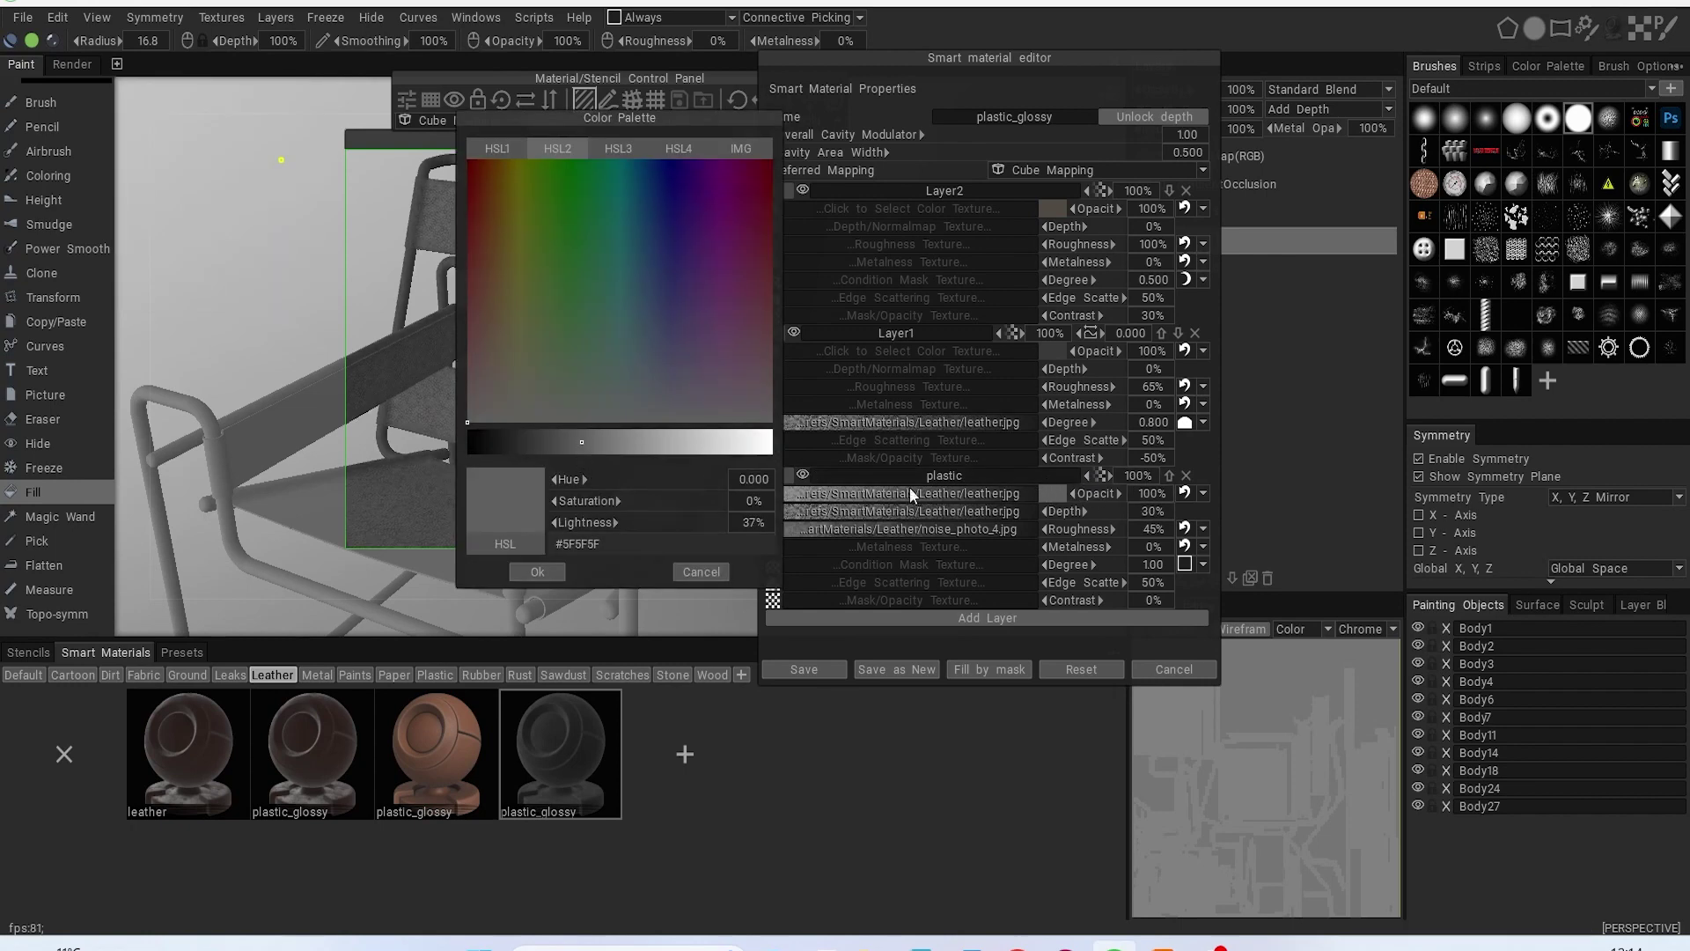
{"action": "left_click", "coordinate": [705, 574]}
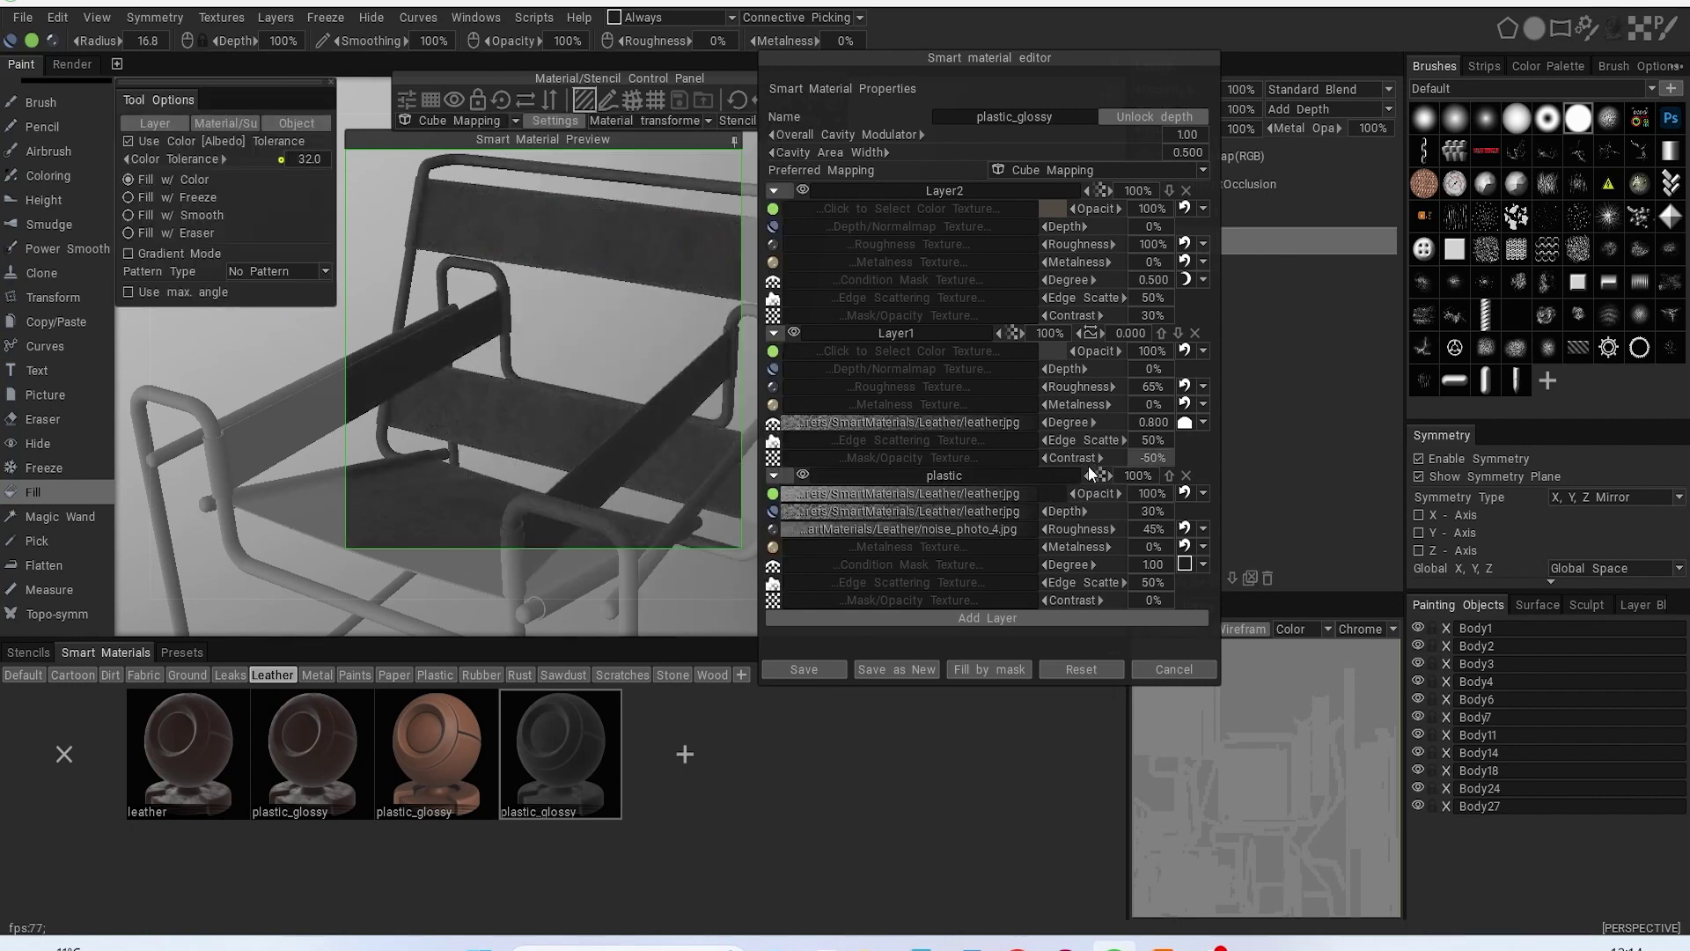
{"action": "left_click", "coordinate": [1046, 488]}
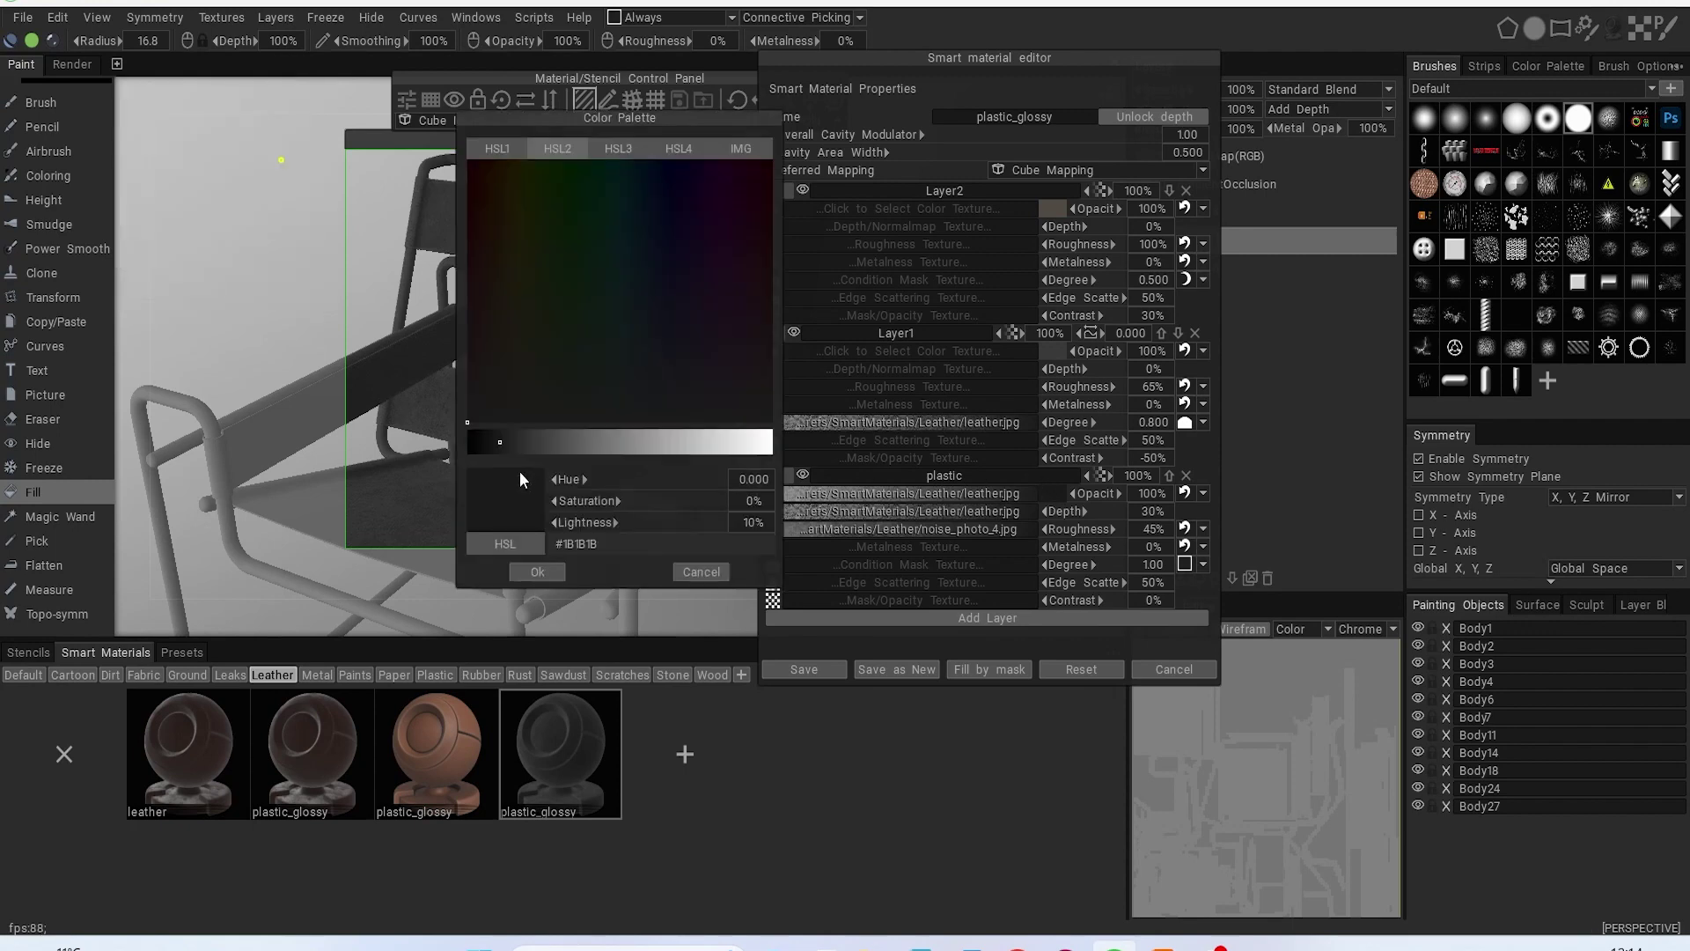
{"action": "left_click", "coordinate": [542, 573]}
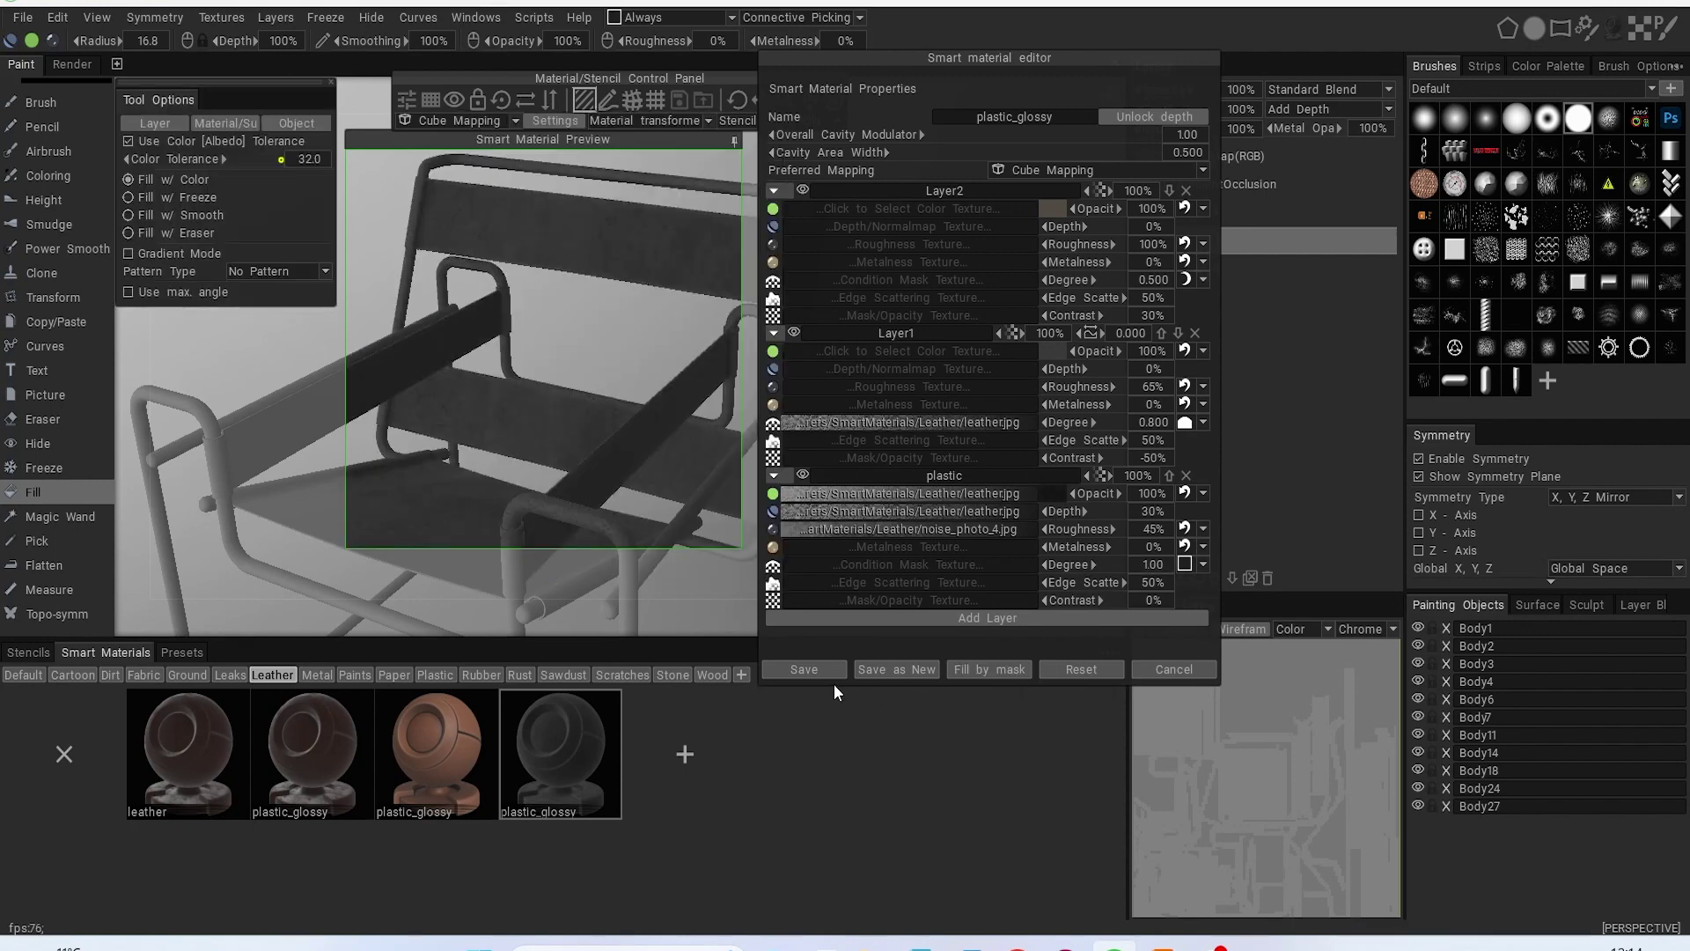
{"action": "left_click", "coordinate": [805, 669]}
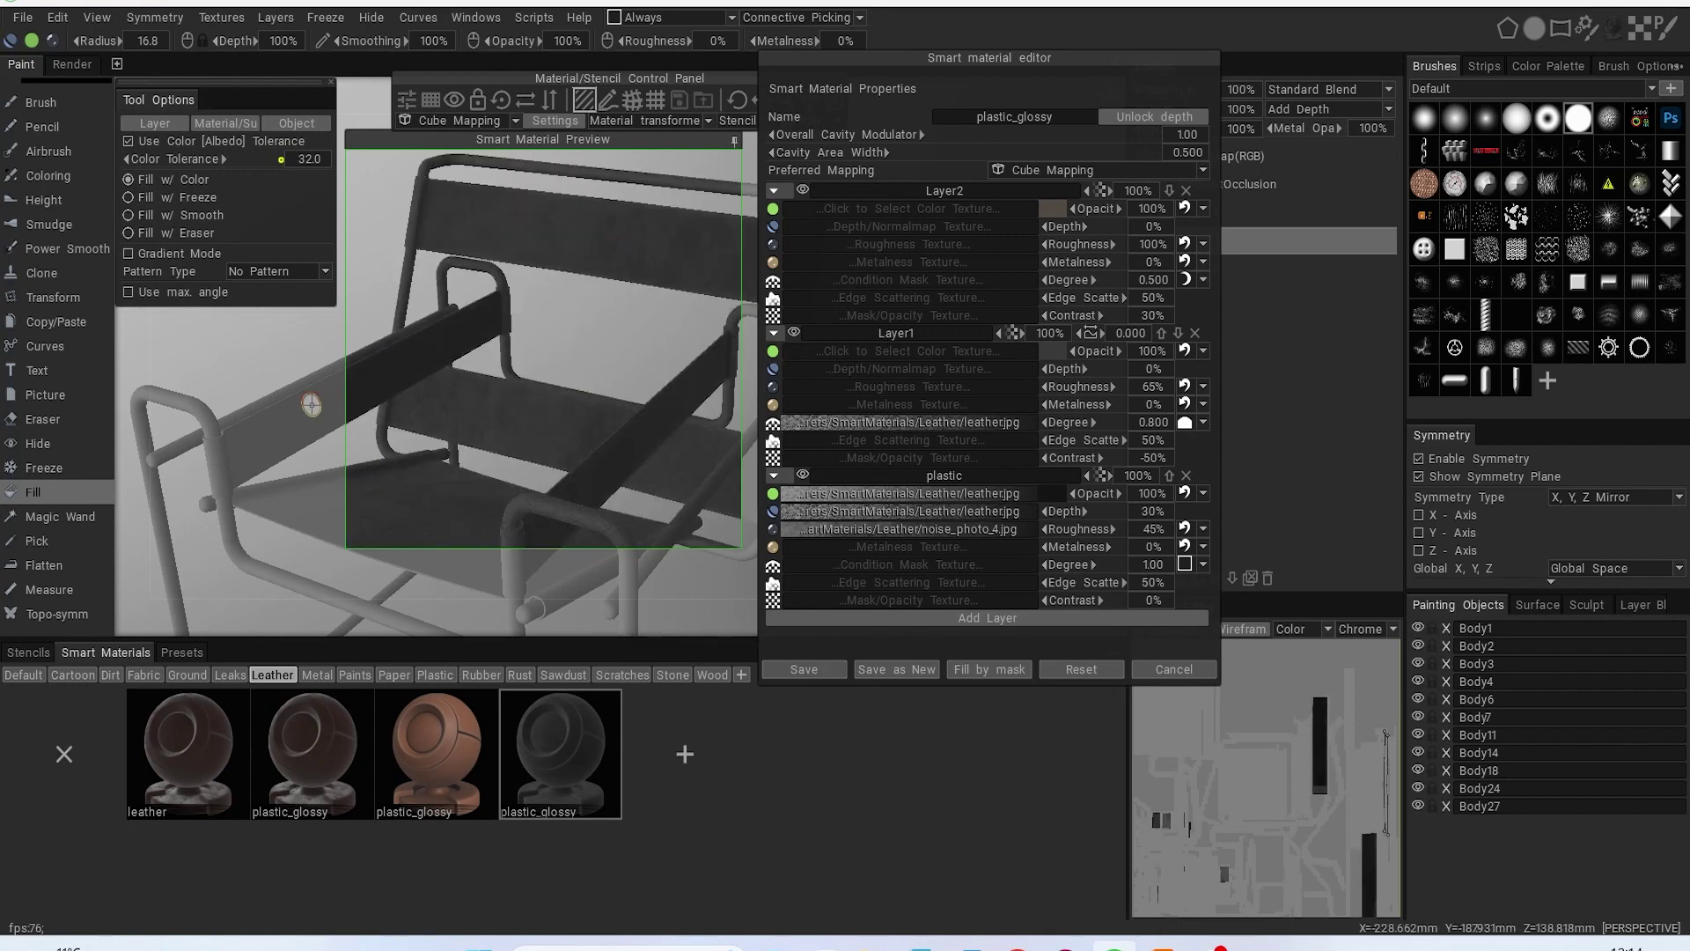
Step: Fill the chair's backrest panels, armrests and seat with the black leather material and close the material editor
{"action": "left_click", "coordinate": [304, 415]}
{"action": "left_click", "coordinate": [518, 437]}
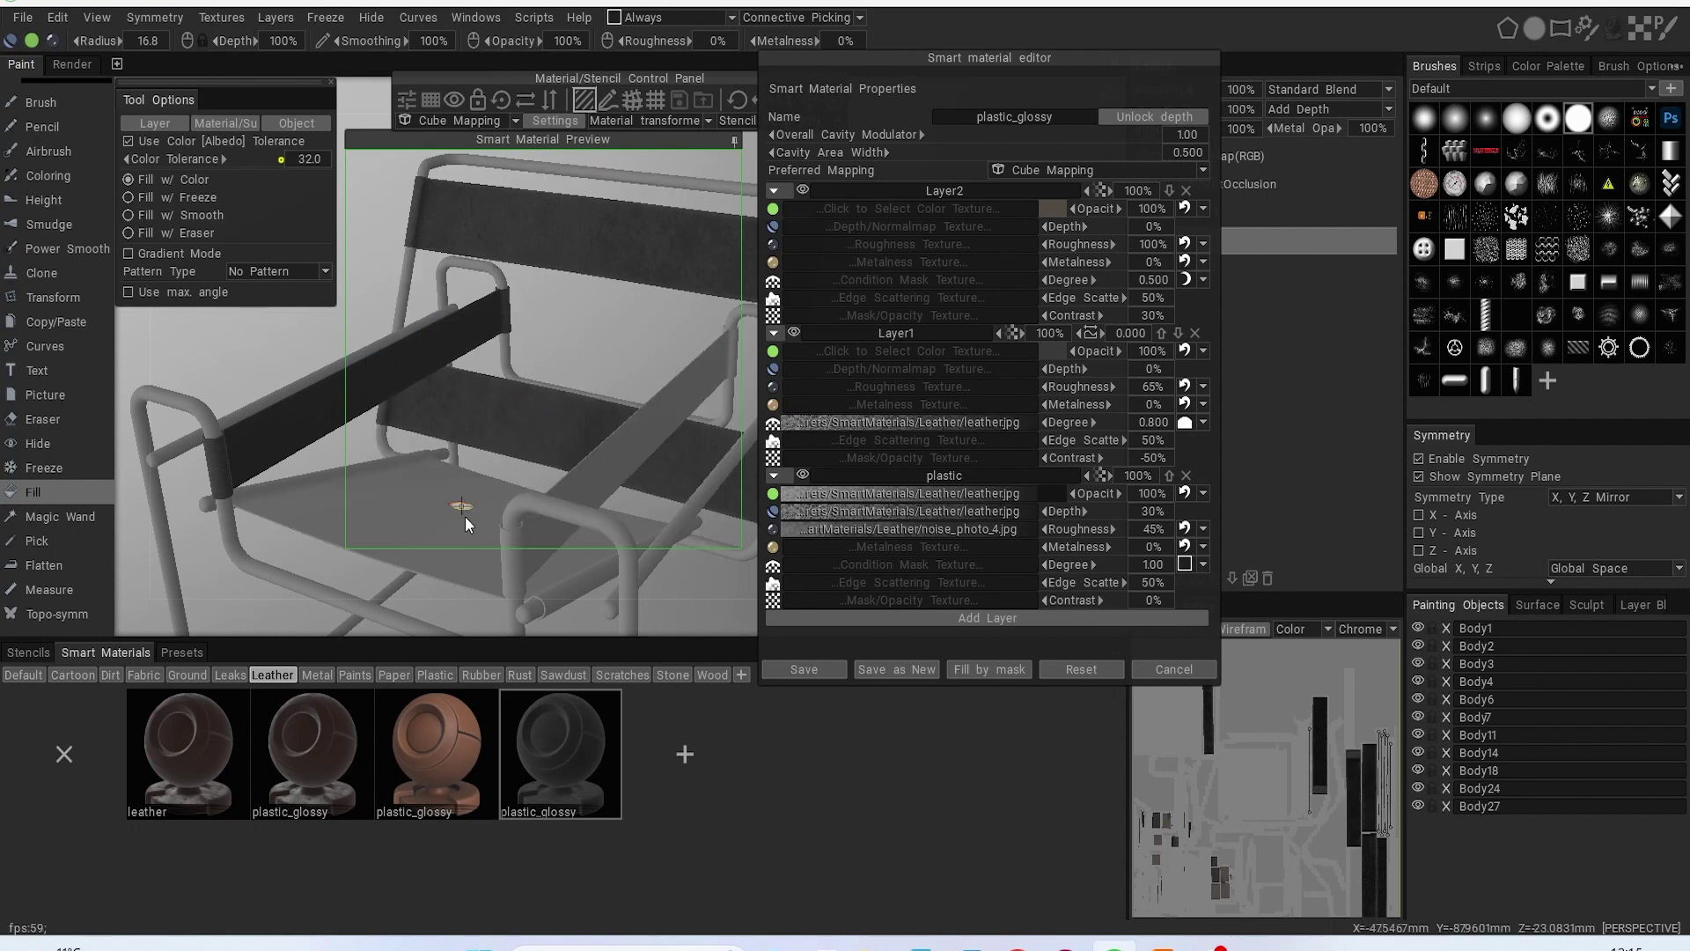
{"action": "left_click", "coordinate": [596, 483]}
{"action": "left_click", "coordinate": [1187, 669]}
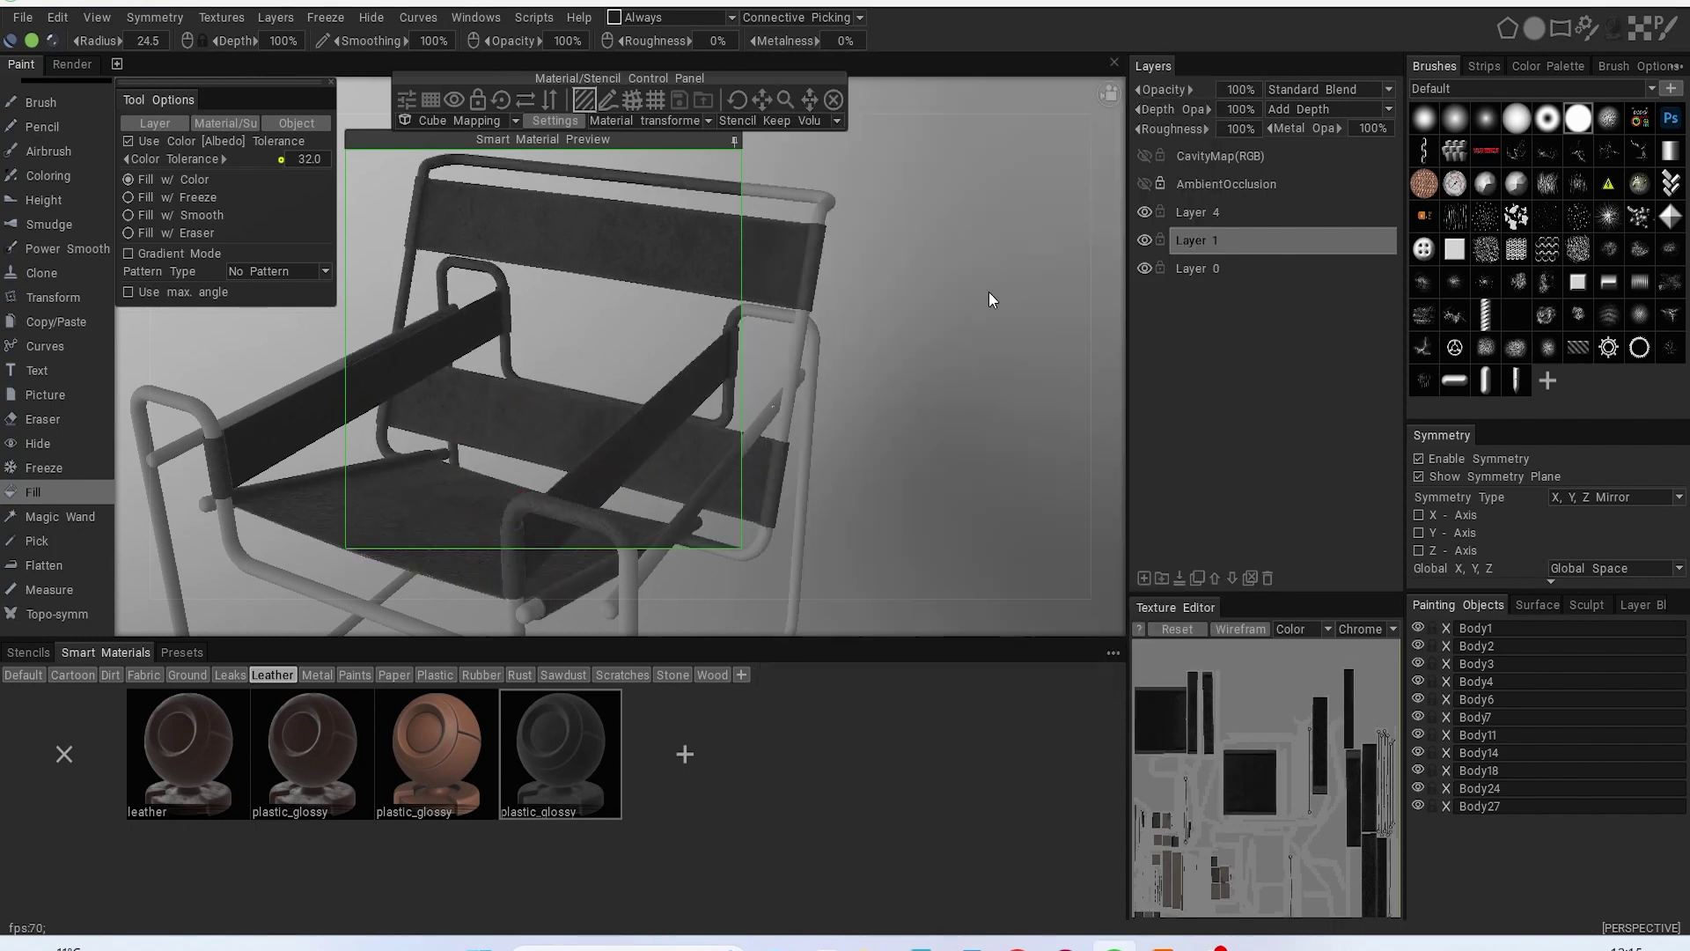
Step: Collapse the smart material preview and inspect the chair's leather panels in the Render workspace before returning to painting
{"action": "left_click", "coordinate": [735, 140]}
{"action": "left_click_drag", "start_coordinate": [734, 149], "coordinate": [870, 379]}
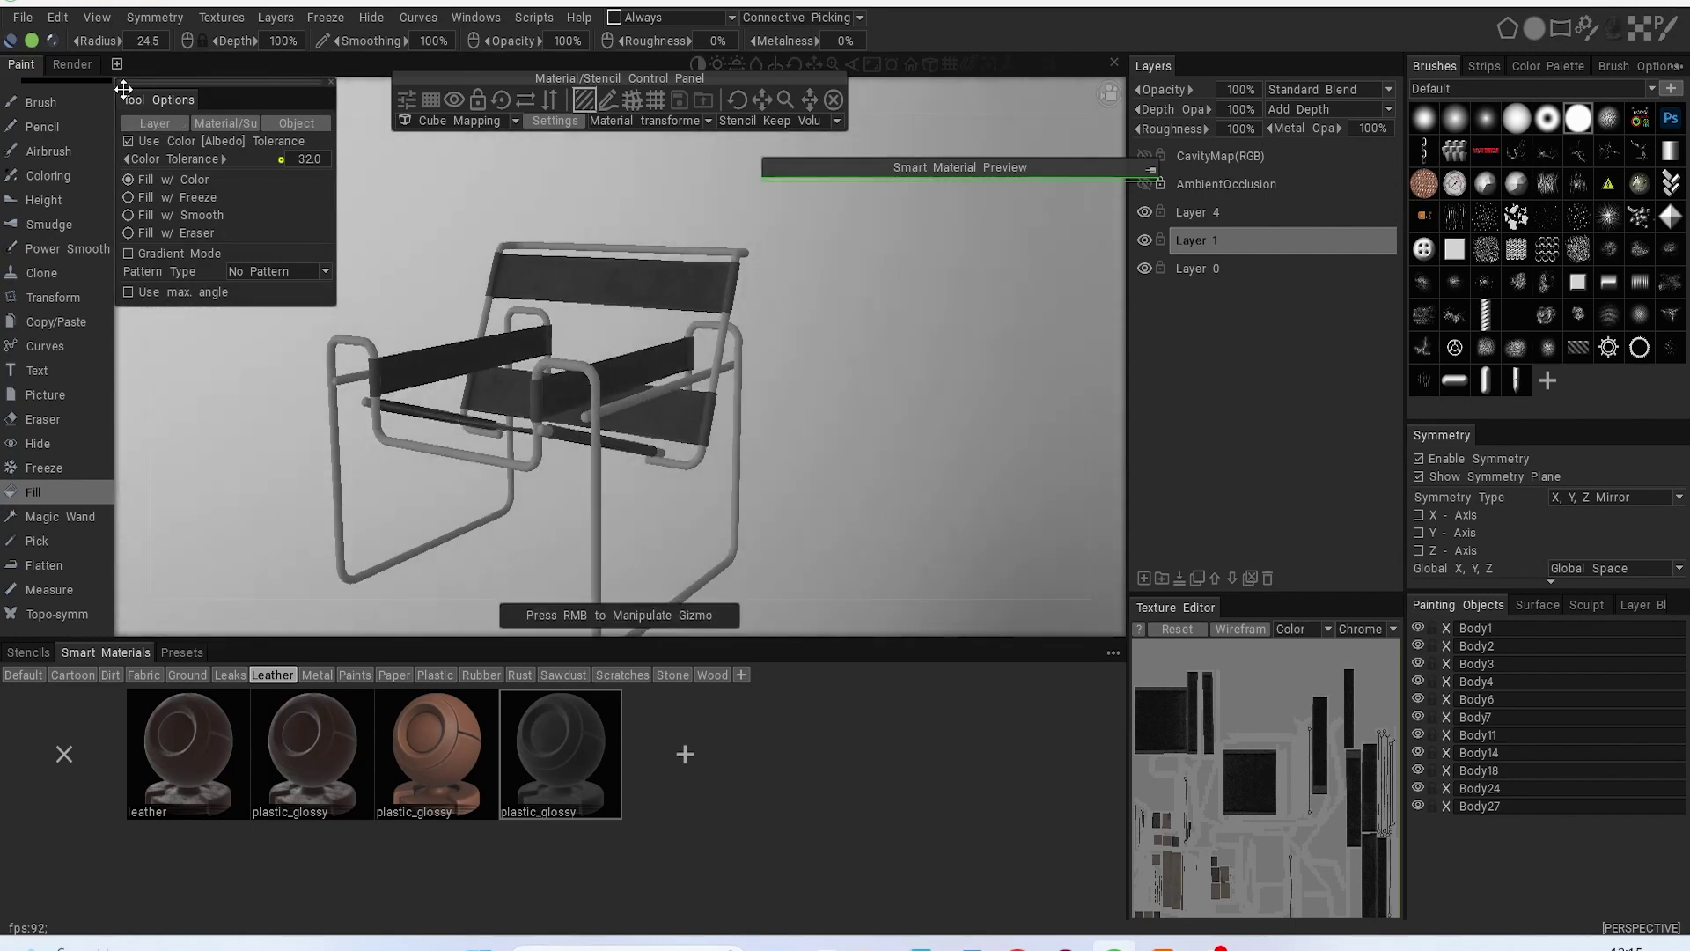
{"action": "left_click", "coordinate": [74, 64]}
{"action": "mouse_move", "coordinate": [1035, 456]}
{"action": "left_mouse_down"}
{"action": "mouse_move", "coordinate": [1084, 491]}
{"action": "mouse_move", "coordinate": [1090, 524]}
{"action": "mouse_move", "coordinate": [1045, 510]}
{"action": "mouse_move", "coordinate": [1168, 529]}
{"action": "mouse_move", "coordinate": [1149, 510]}
{"action": "mouse_move", "coordinate": [1086, 513]}
{"action": "mouse_move", "coordinate": [1139, 507]}
{"action": "left_mouse_up"}
{"action": "left_click", "coordinate": [211, 66]}
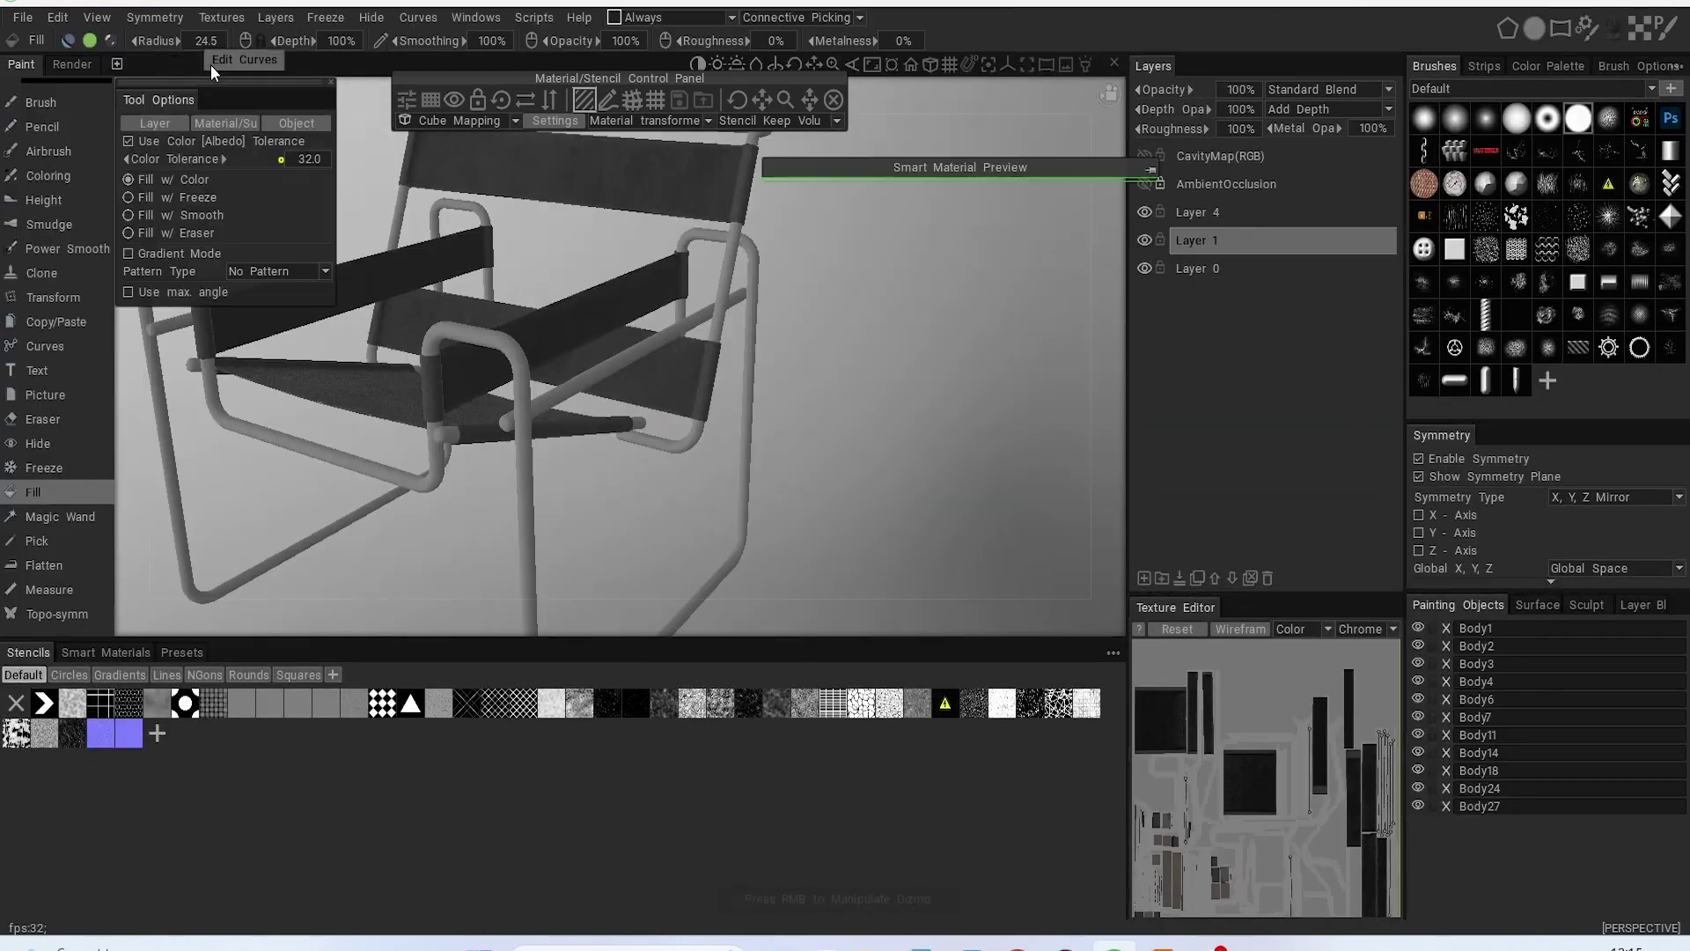
Step: Select Layer 4 and preview the aluminium metal smart material on the chair
{"action": "left_click", "coordinate": [1228, 212]}
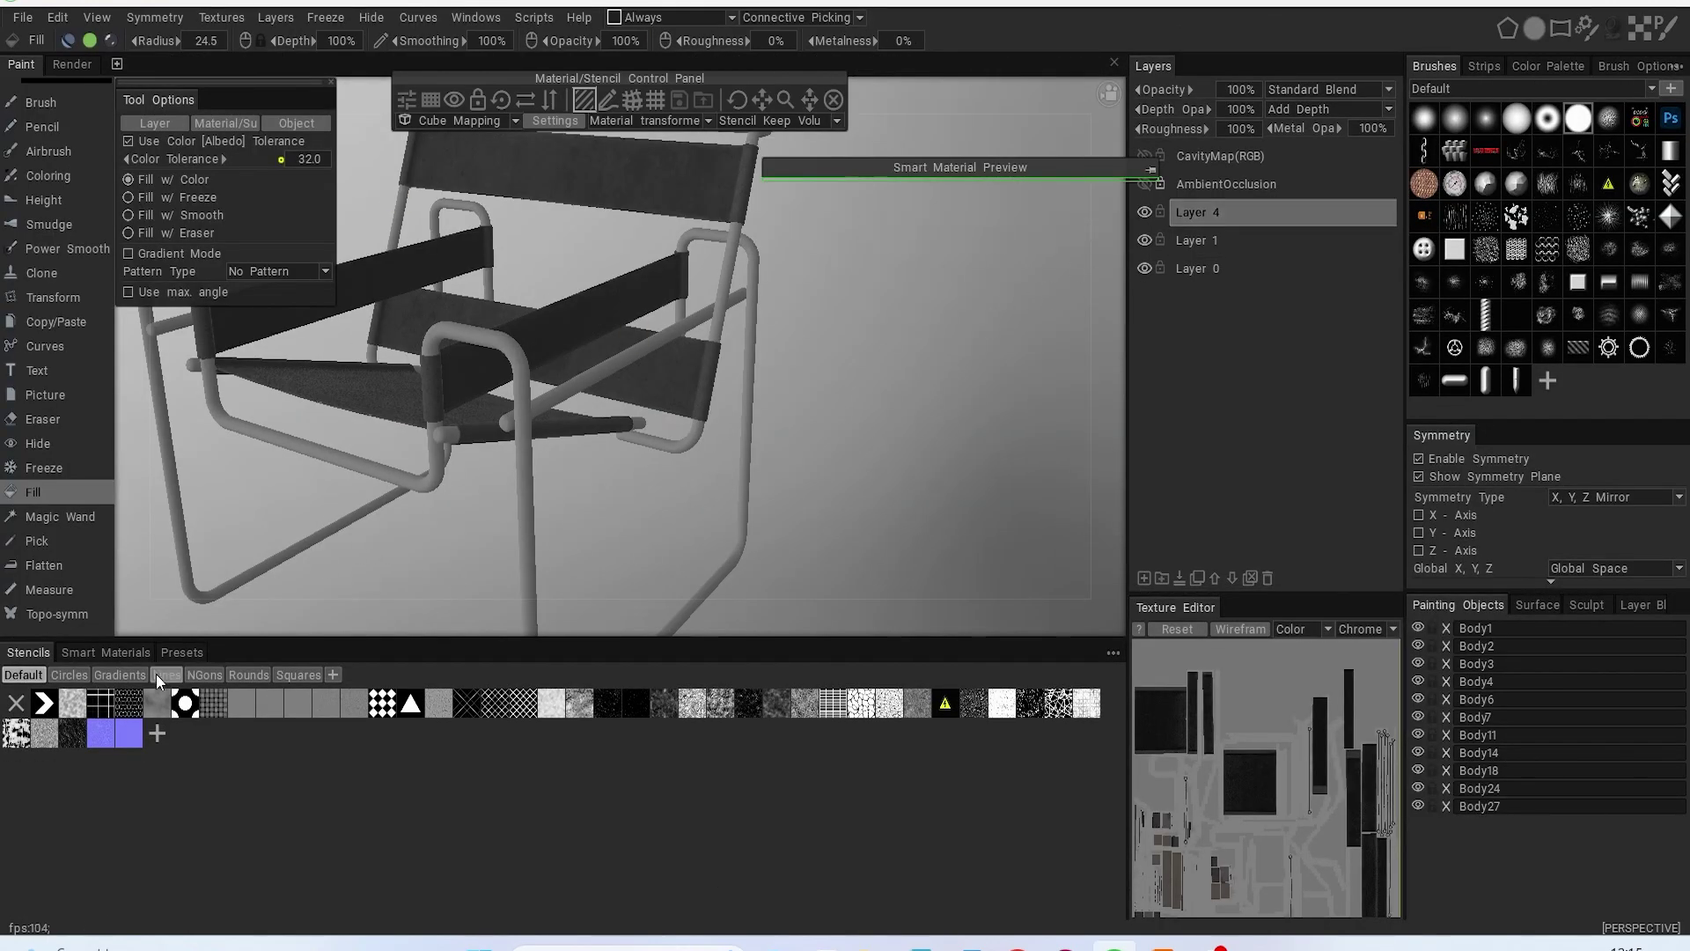
{"action": "left_click", "coordinate": [97, 652]}
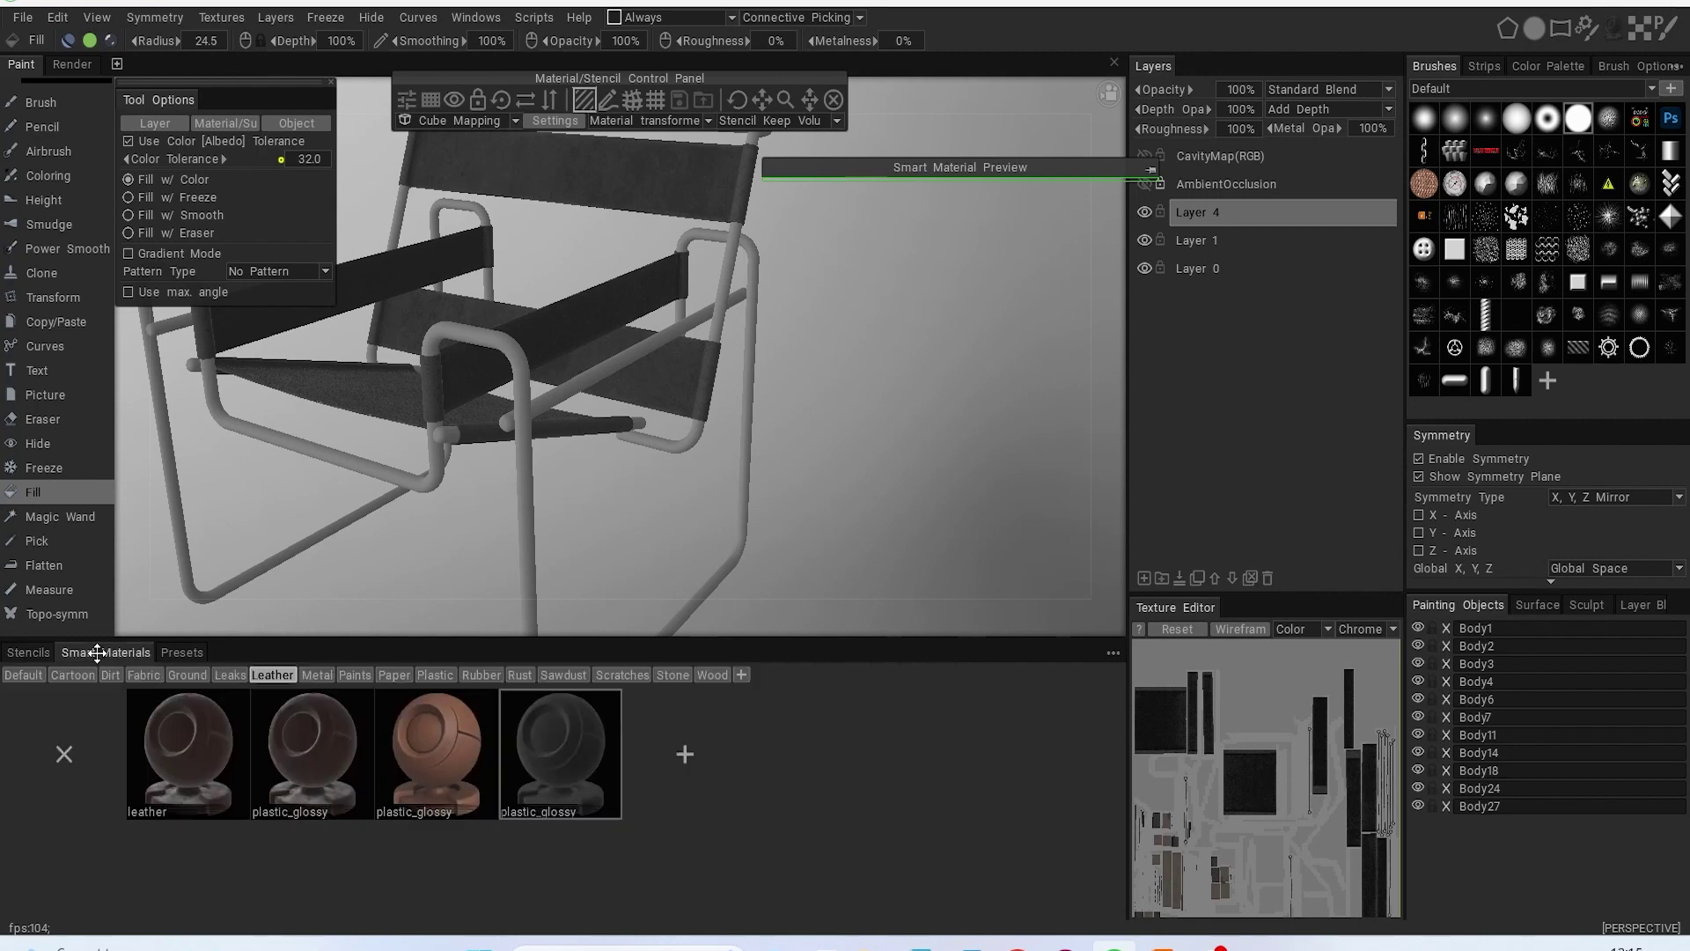
{"action": "left_click", "coordinate": [309, 677]}
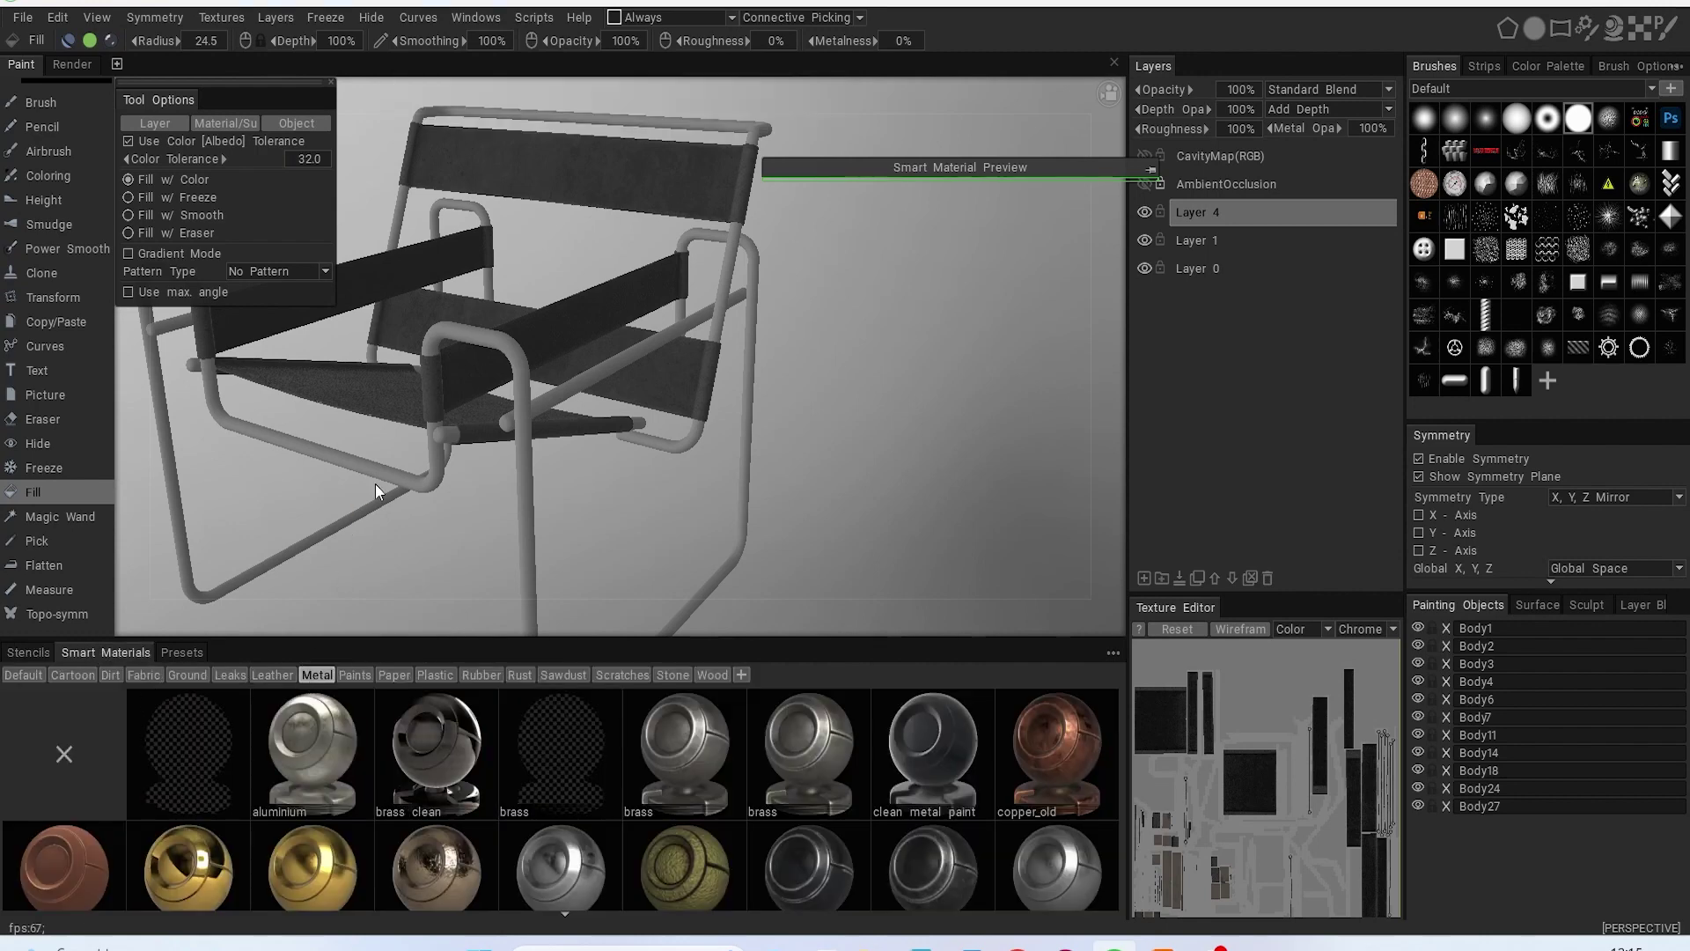
{"action": "left_click", "coordinate": [330, 741]}
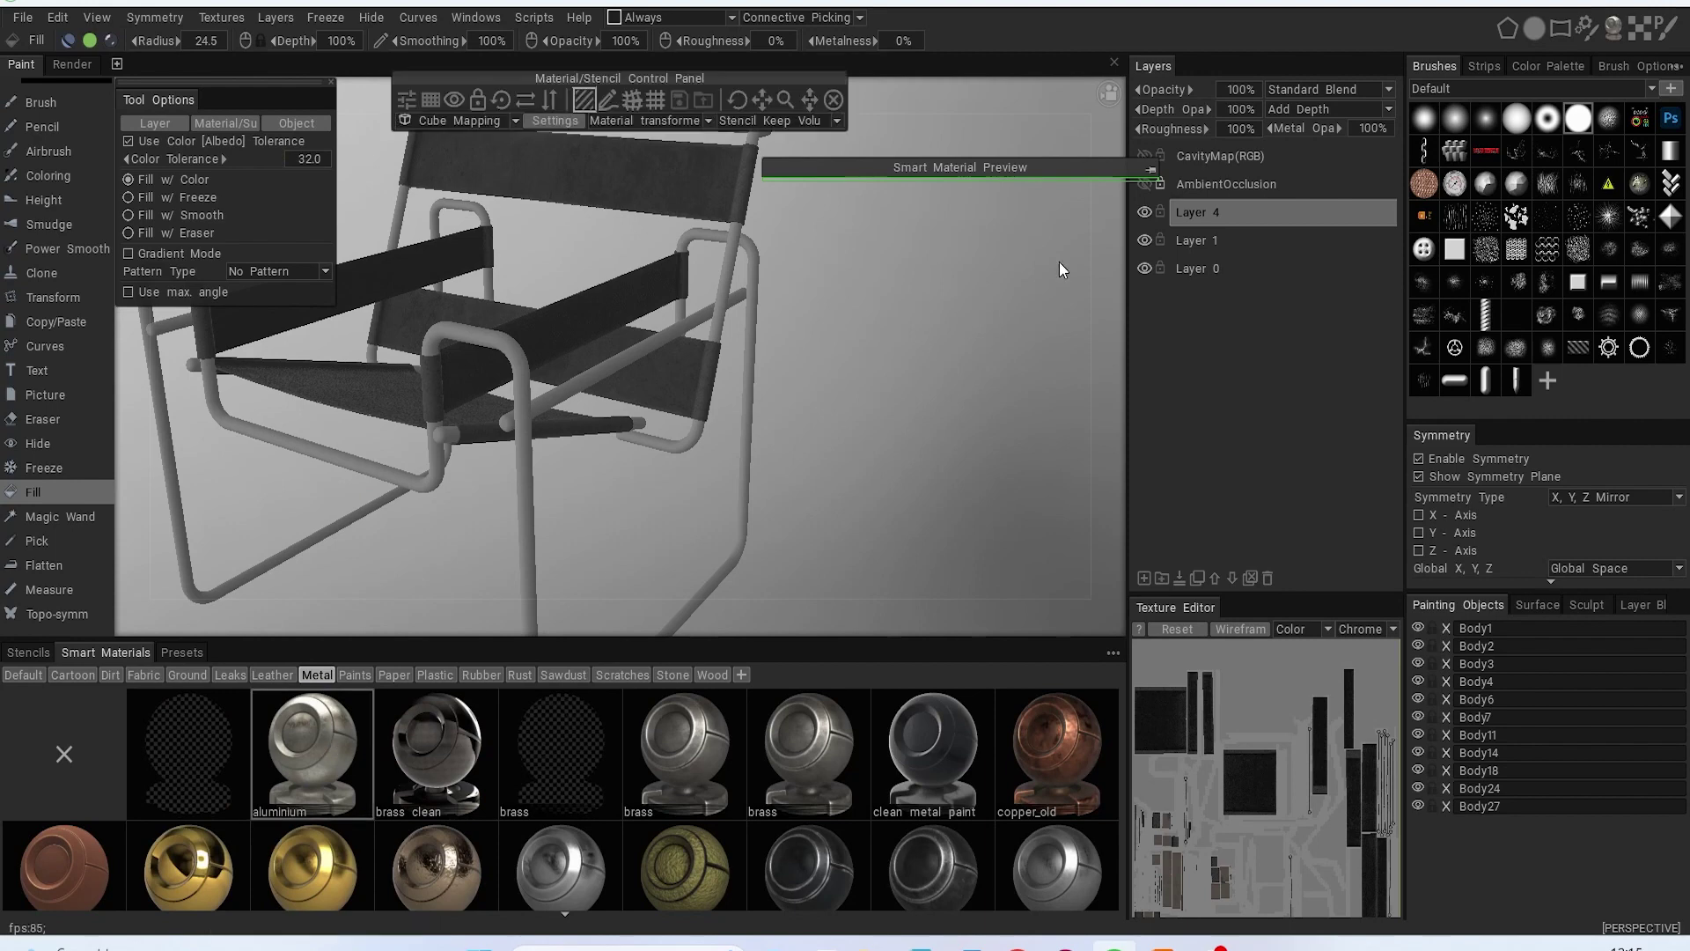
{"action": "left_click_drag", "start_coordinate": [1154, 170], "coordinate": [970, 154]}
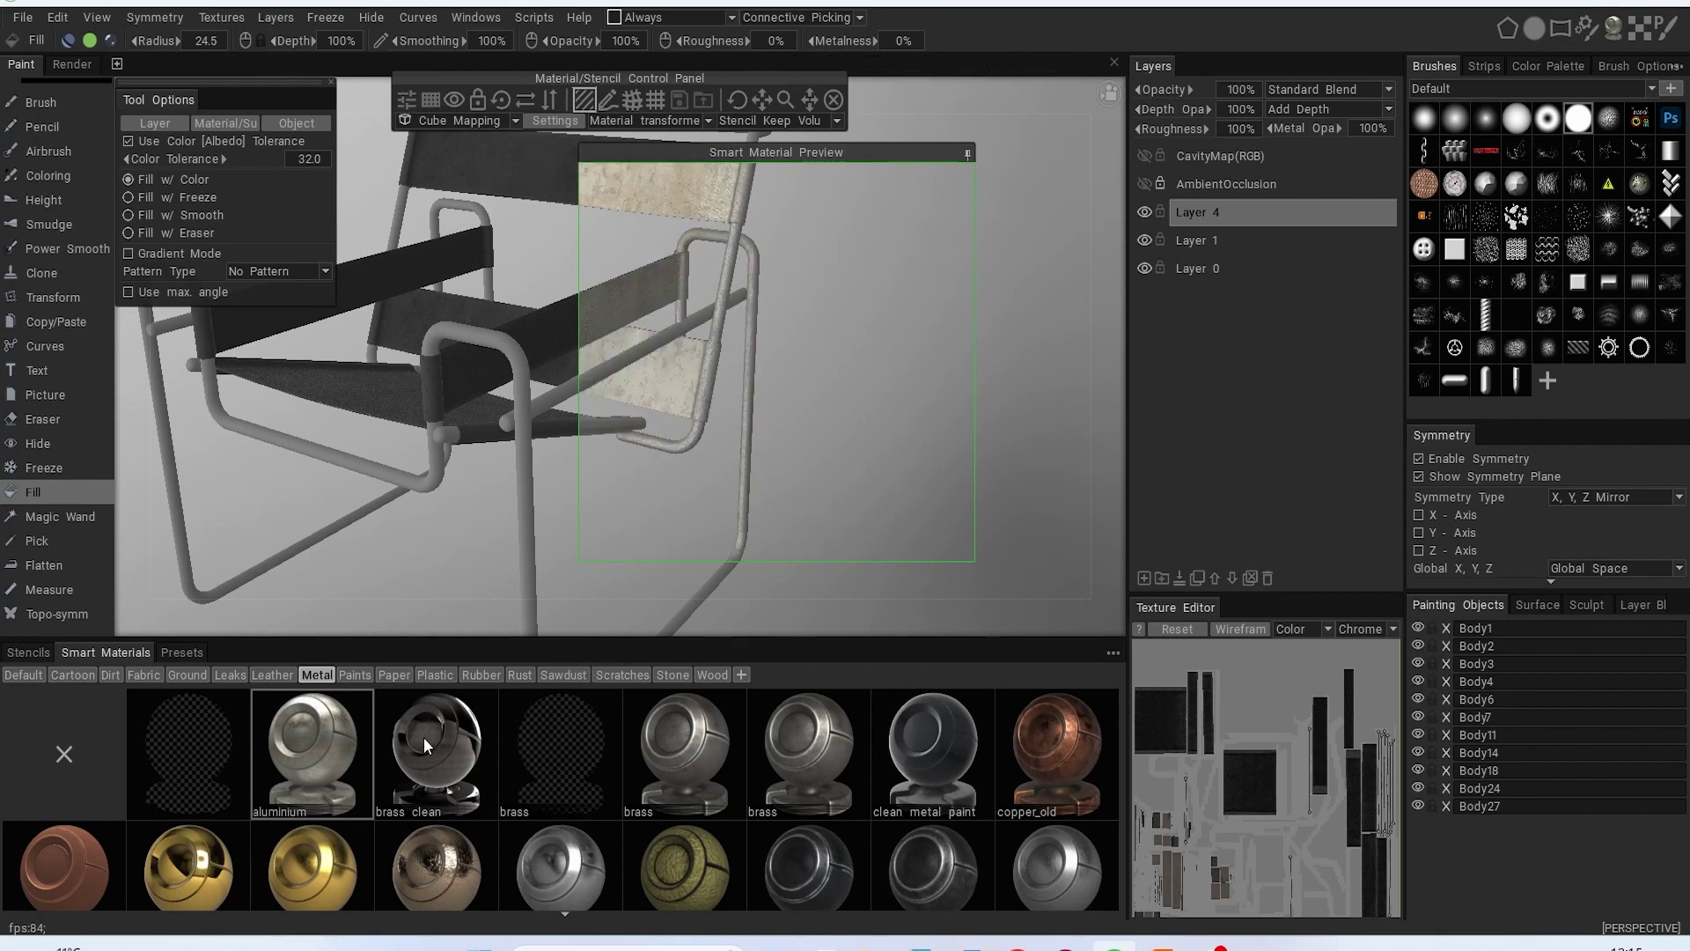
{"action": "left_click_drag", "start_coordinate": [786, 152], "coordinate": [1068, 207]}
Step: Open the brass clean metal smart material and fill the chair's tubular base frame with it on Layer 4
{"action": "double_click", "coordinate": [451, 759]}
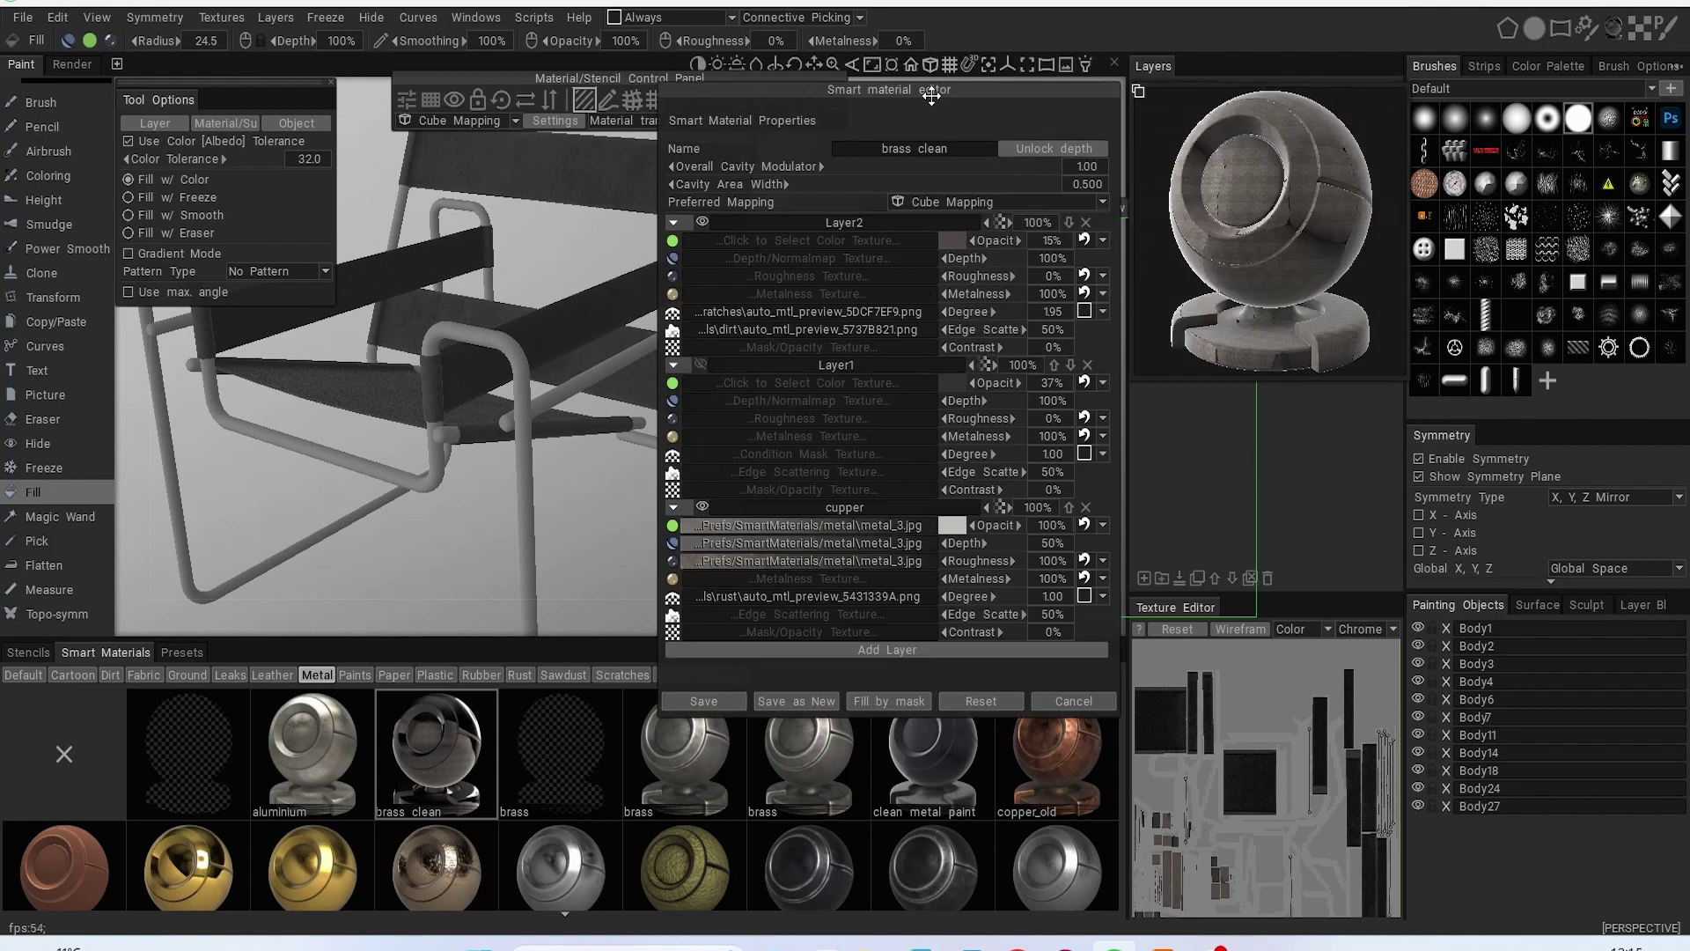
{"action": "left_click_drag", "start_coordinate": [924, 108], "coordinate": [1215, 150]}
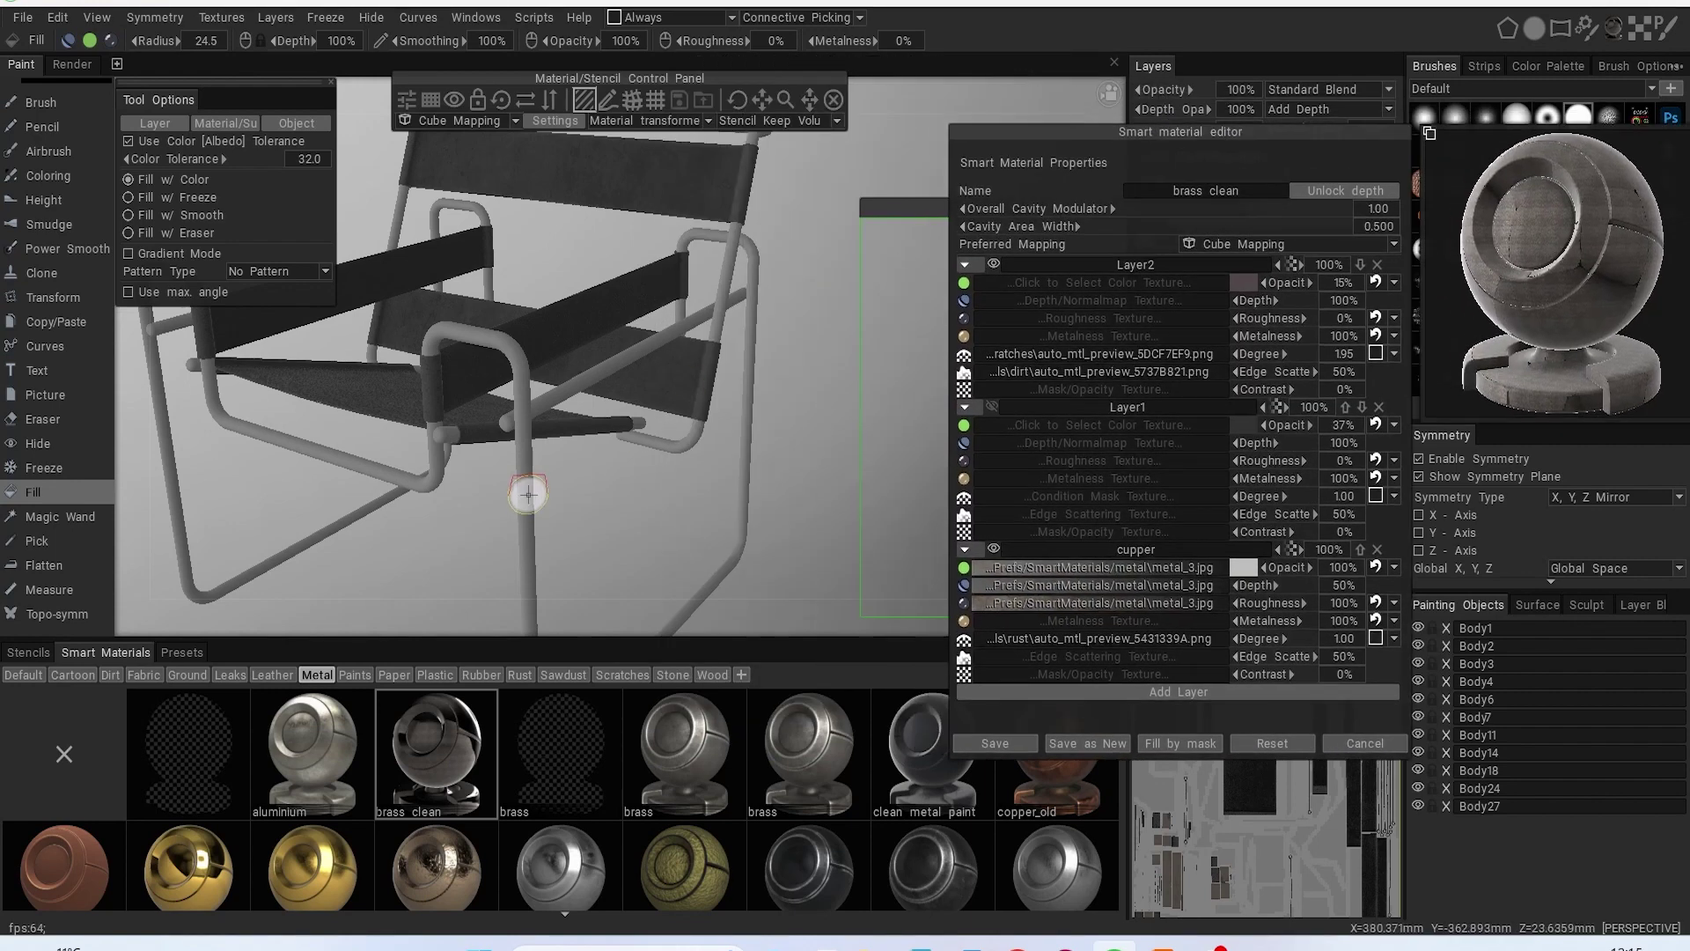
{"action": "left_click_drag", "start_coordinate": [693, 532], "coordinate": [274, 615]}
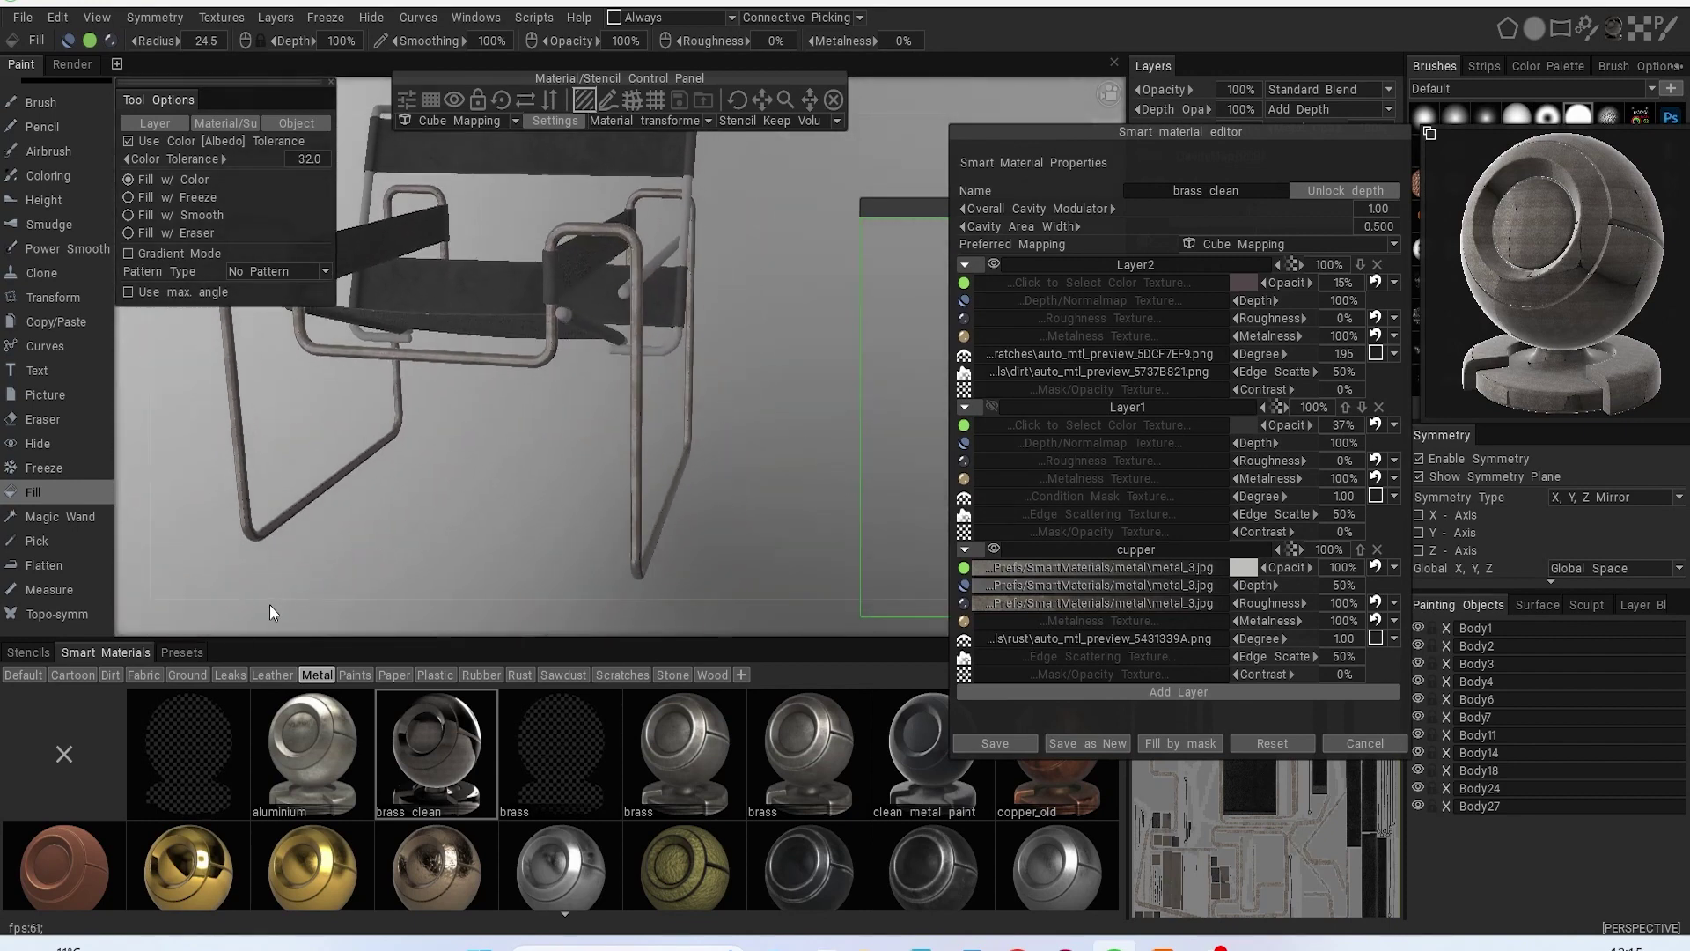
Step: Close the brass clean editor and fill the chair's tubular frame with the last steel material of the Metal set on Layer 4
{"action": "scroll", "coordinate": [647, 761], "scroll_direction": "down", "scroll_amount": 5}
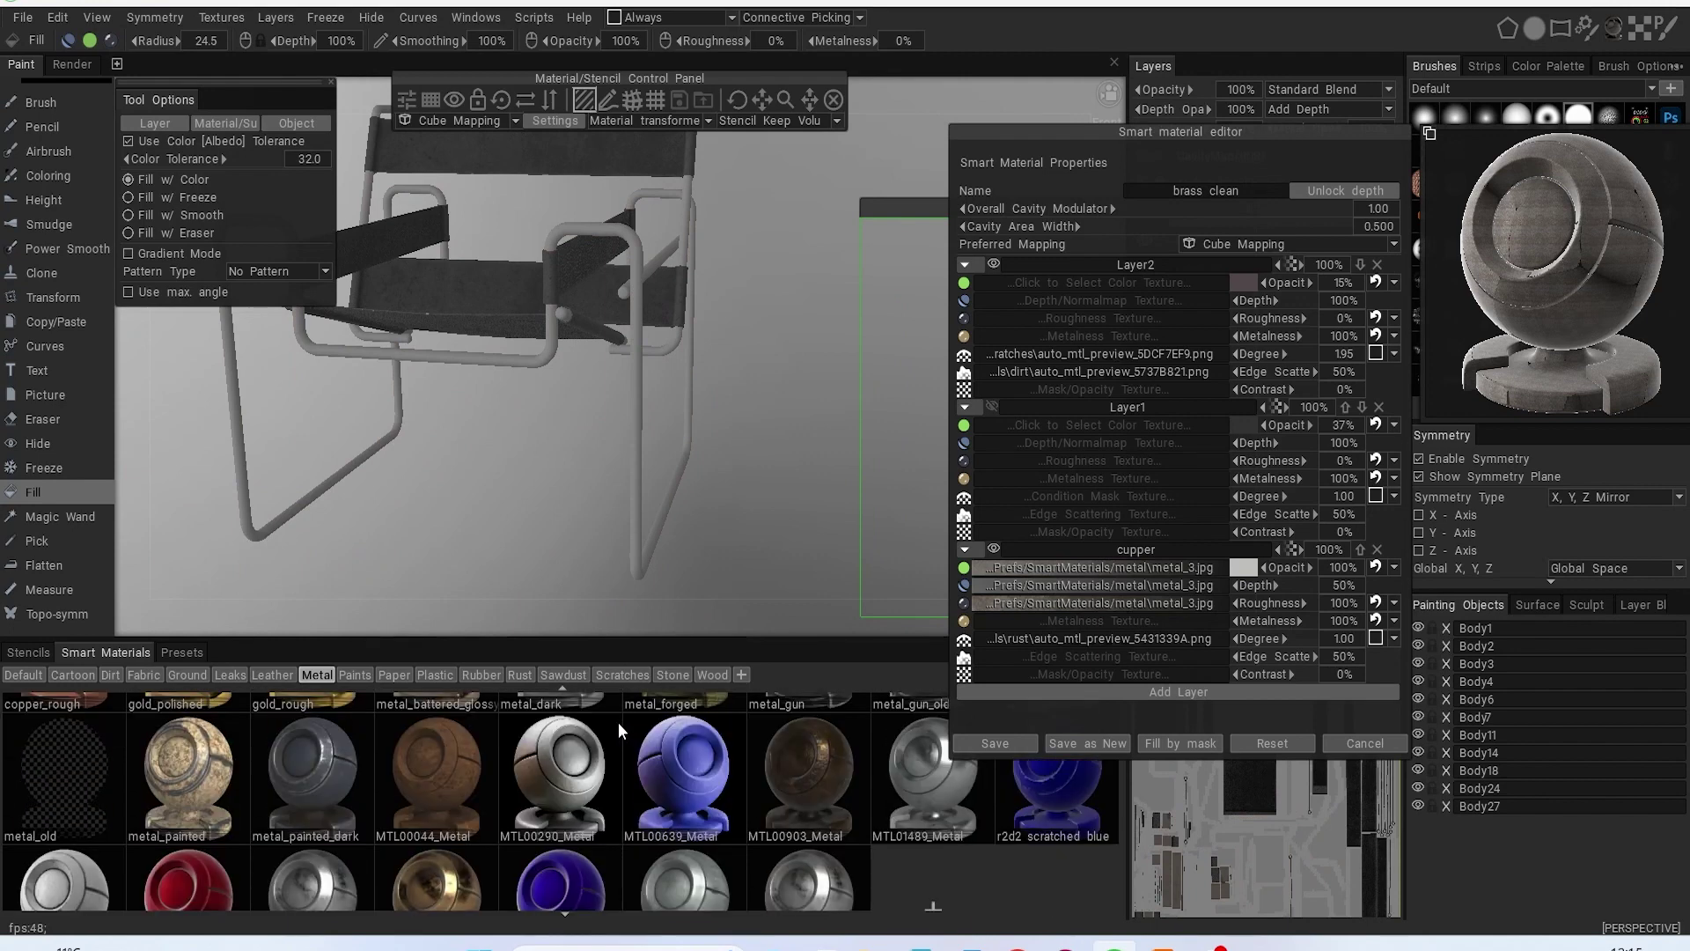
{"action": "scroll", "coordinate": [564, 748], "scroll_direction": "down", "scroll_amount": 1}
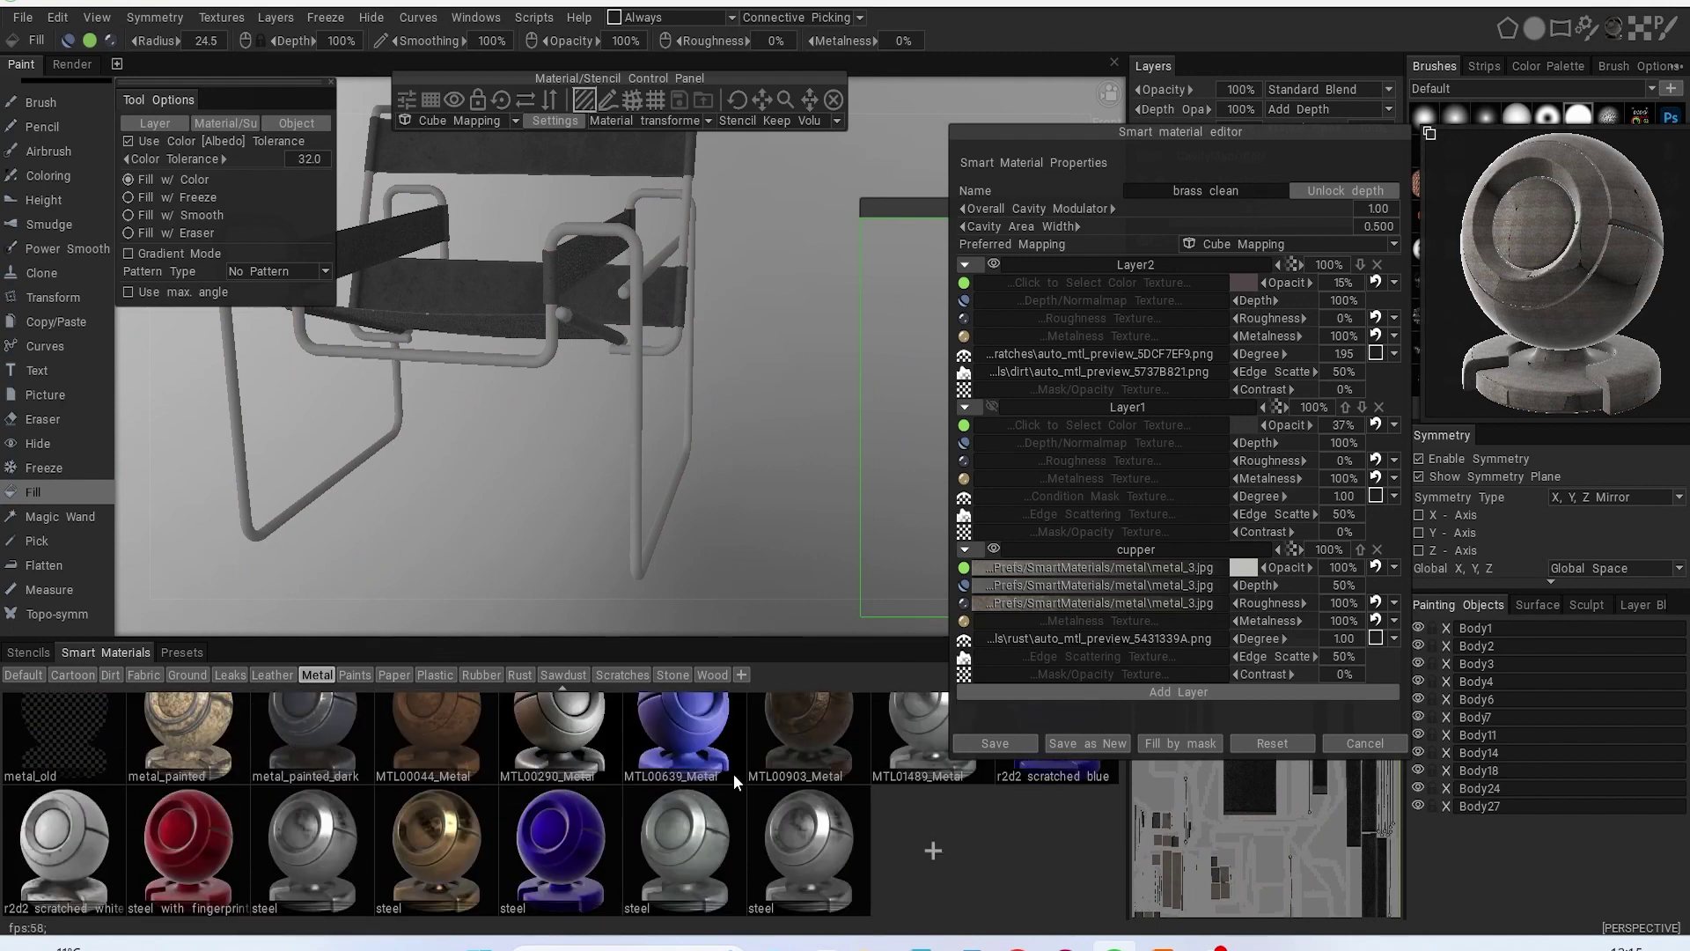
{"action": "left_click_drag", "start_coordinate": [810, 832], "coordinate": [874, 381]}
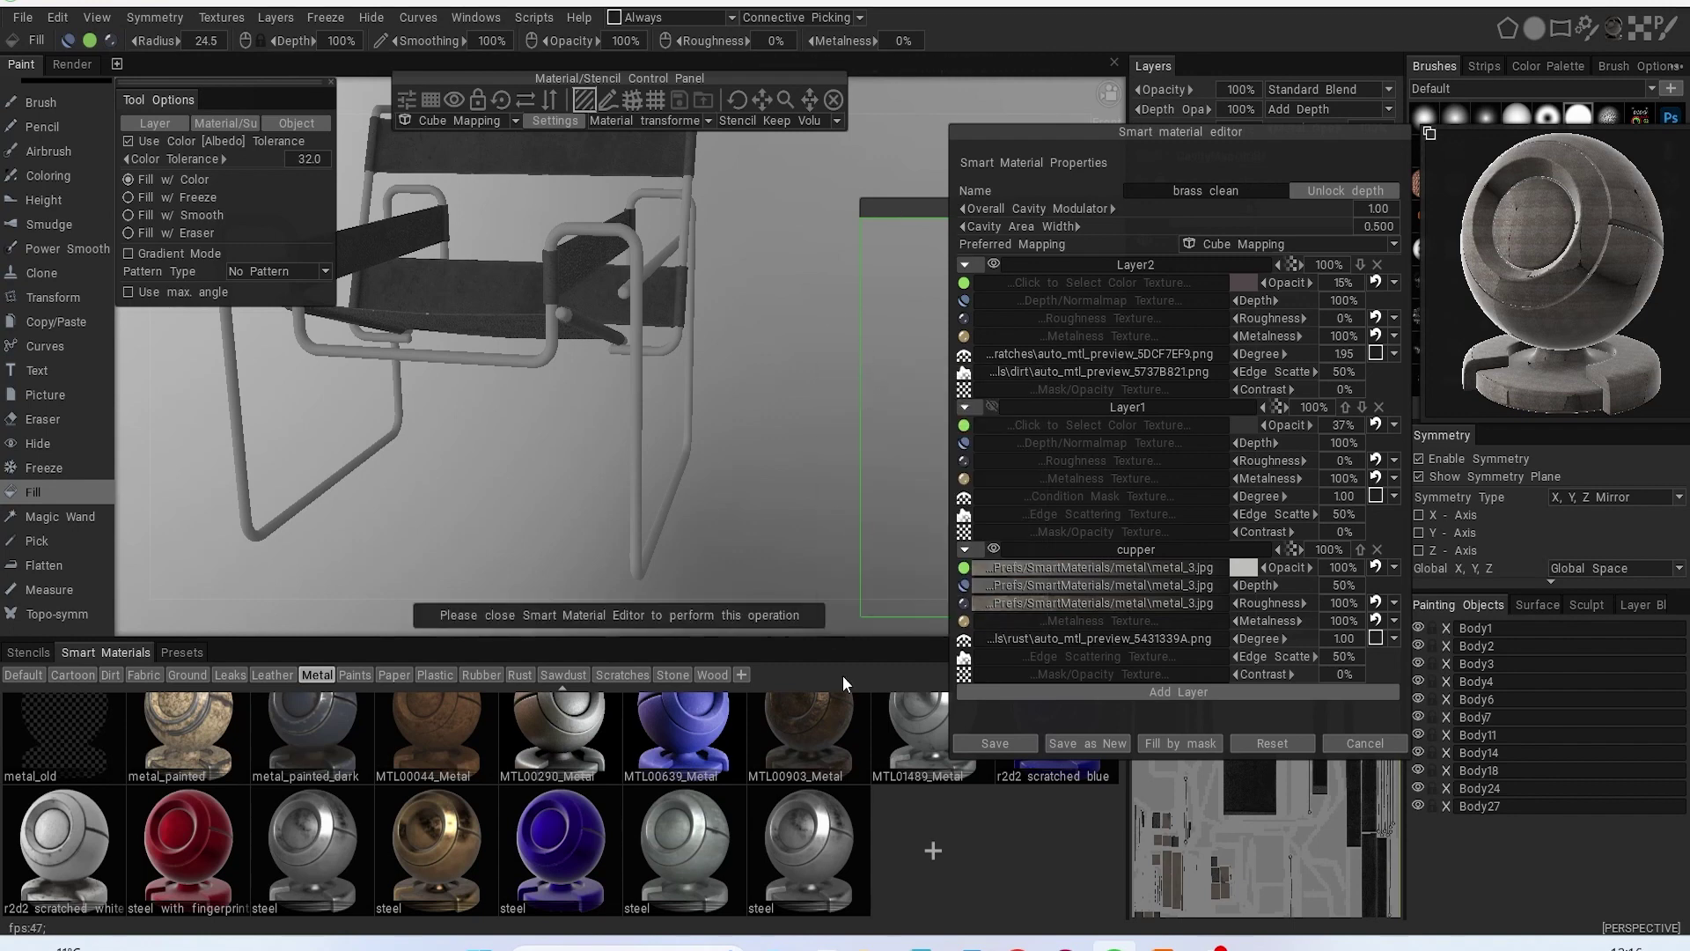
{"action": "left_click", "coordinate": [1359, 742]}
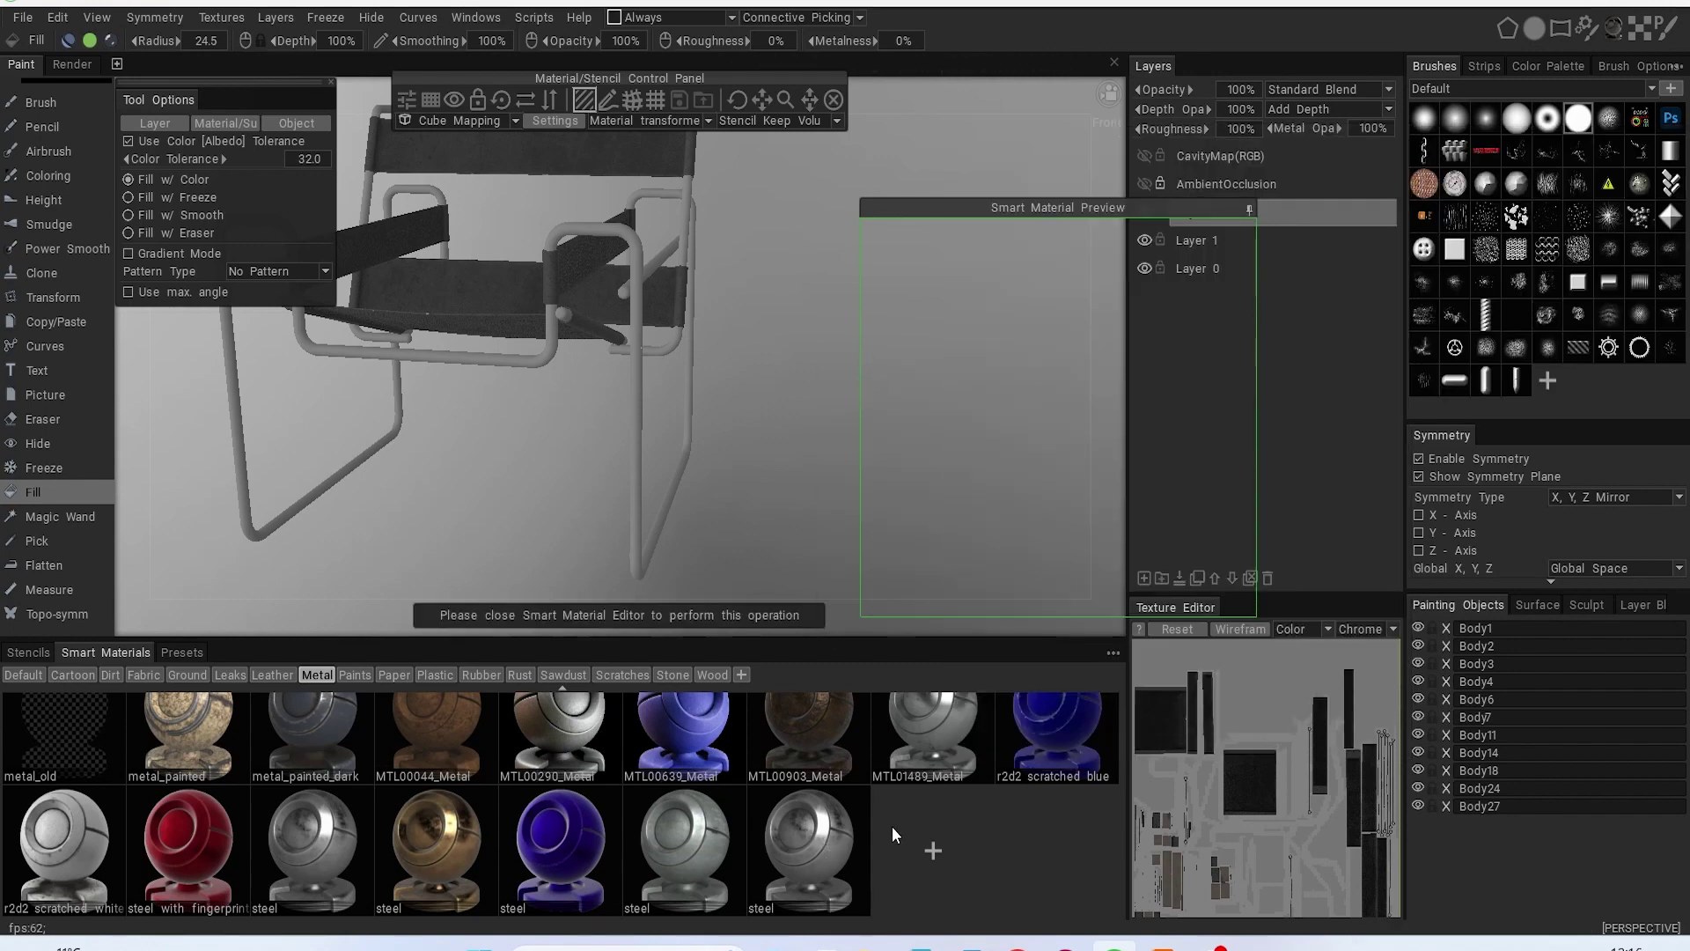
{"action": "left_click", "coordinate": [816, 853]}
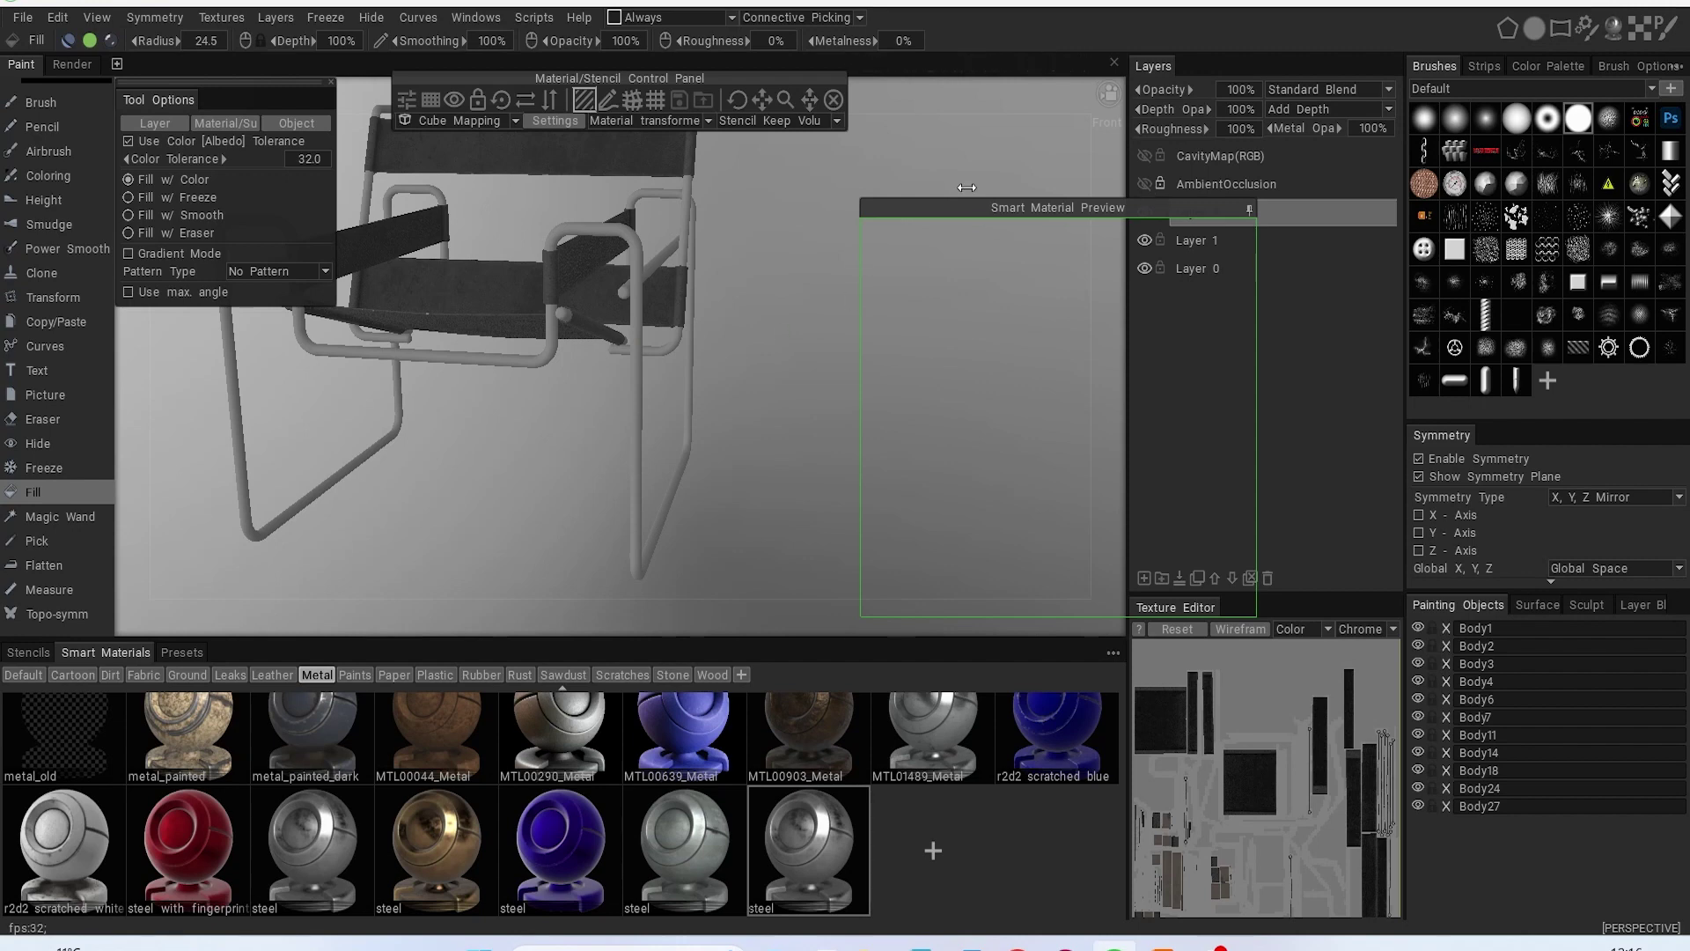
{"action": "left_click_drag", "start_coordinate": [1081, 208], "coordinate": [1133, 174]}
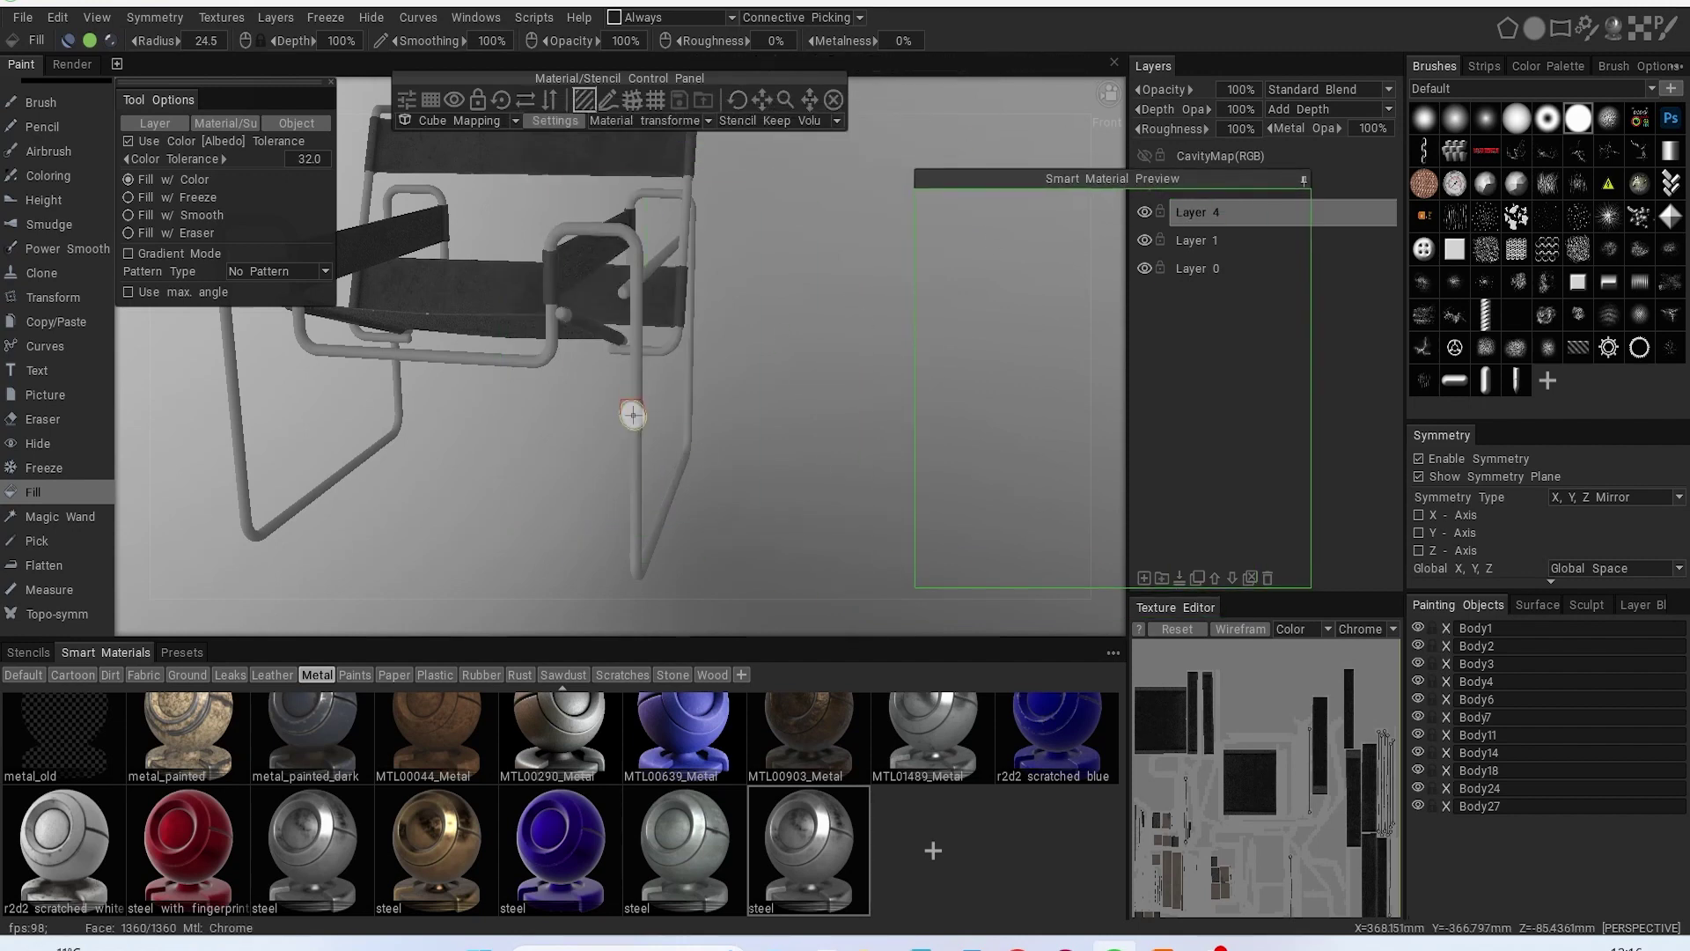
{"action": "left_click", "coordinate": [636, 409]}
{"action": "right_click_drag", "start_coordinate": [771, 421], "coordinate": [812, 467]}
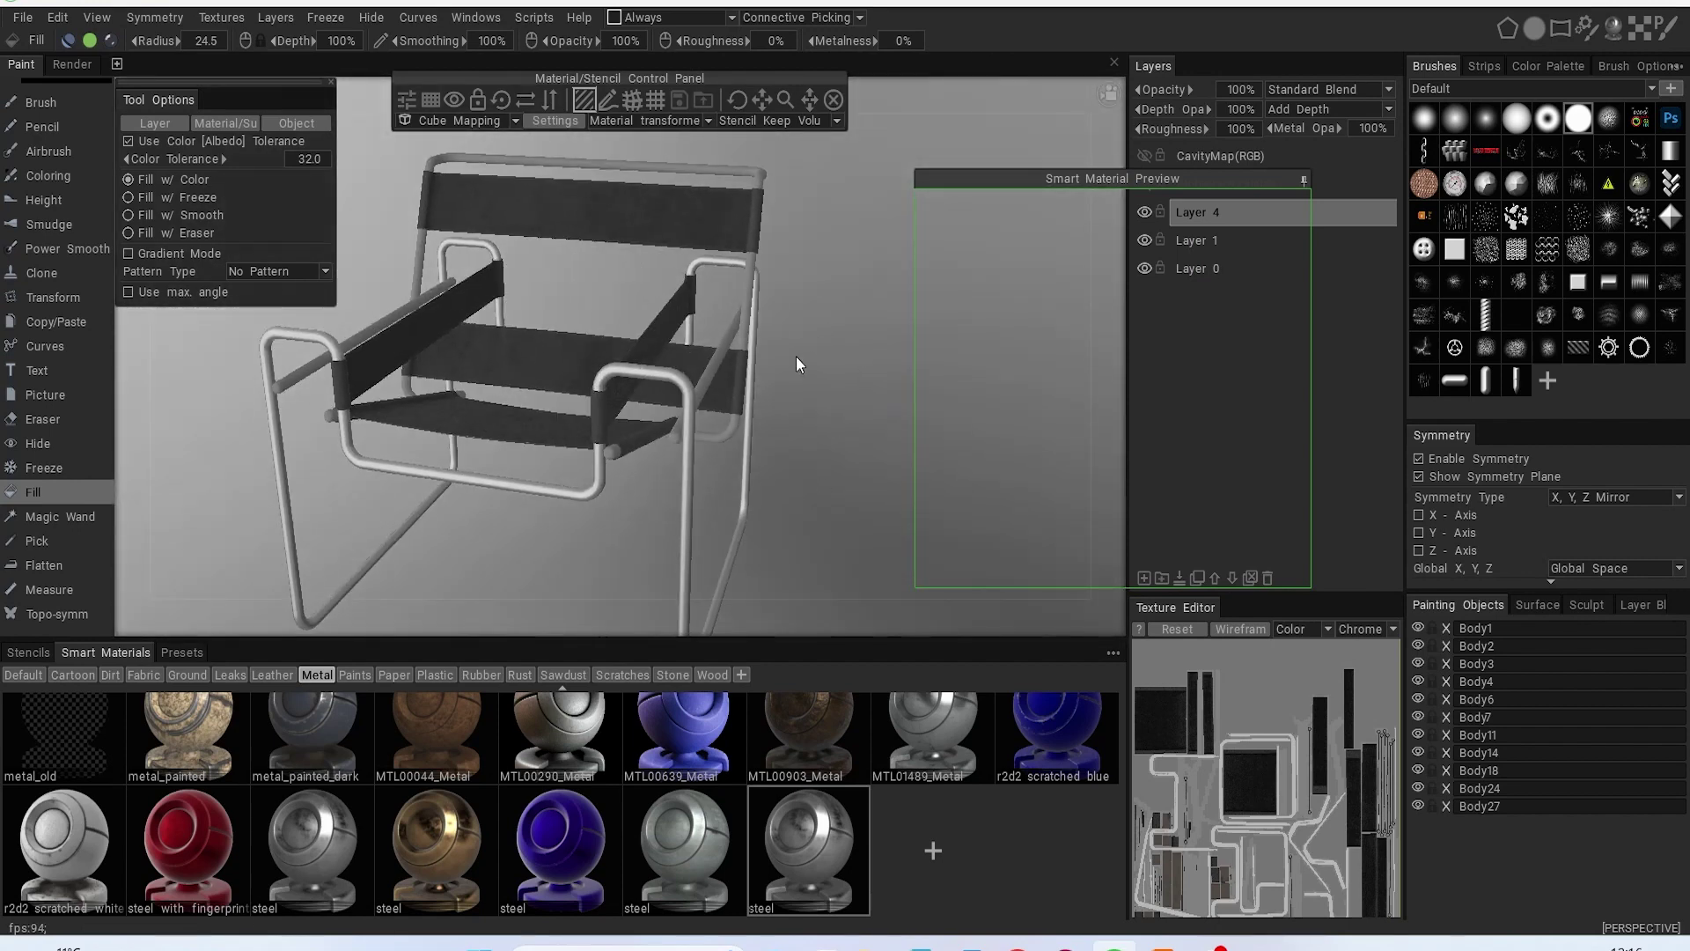
{"action": "left_click", "coordinate": [717, 436]}
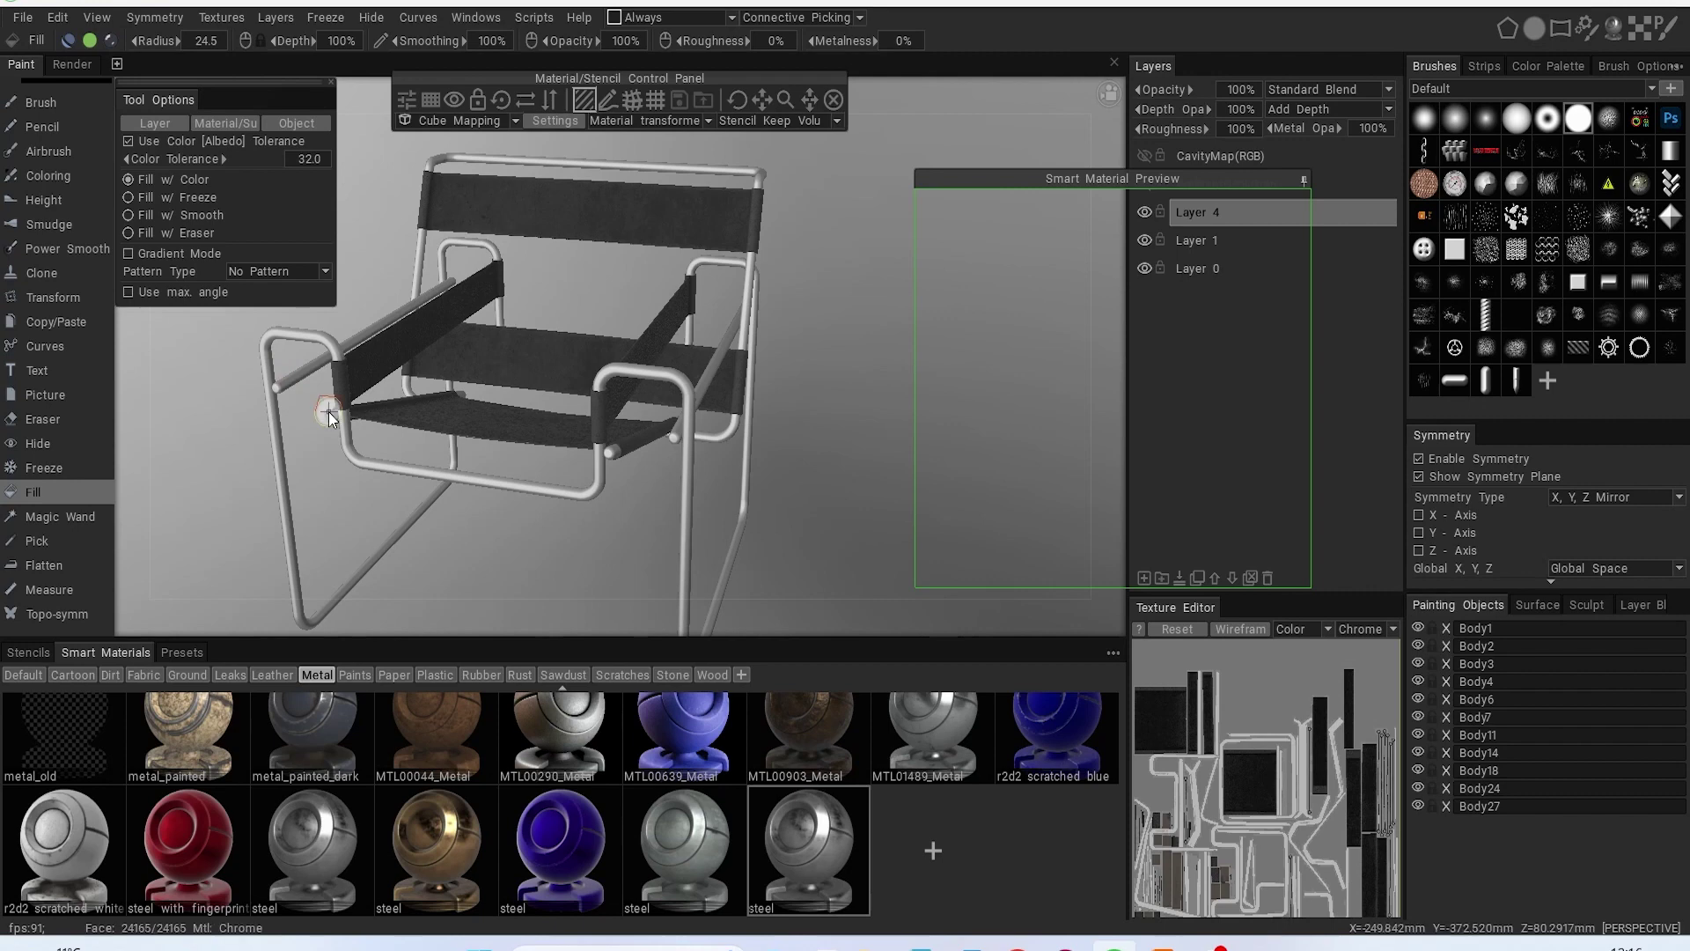
Step: Inspect the steel frame and leather panels from different angles in the Render workspace before returning to painting
{"action": "left_click", "coordinate": [80, 60]}
{"action": "left_click_drag", "start_coordinate": [1070, 522], "coordinate": [1048, 532]}
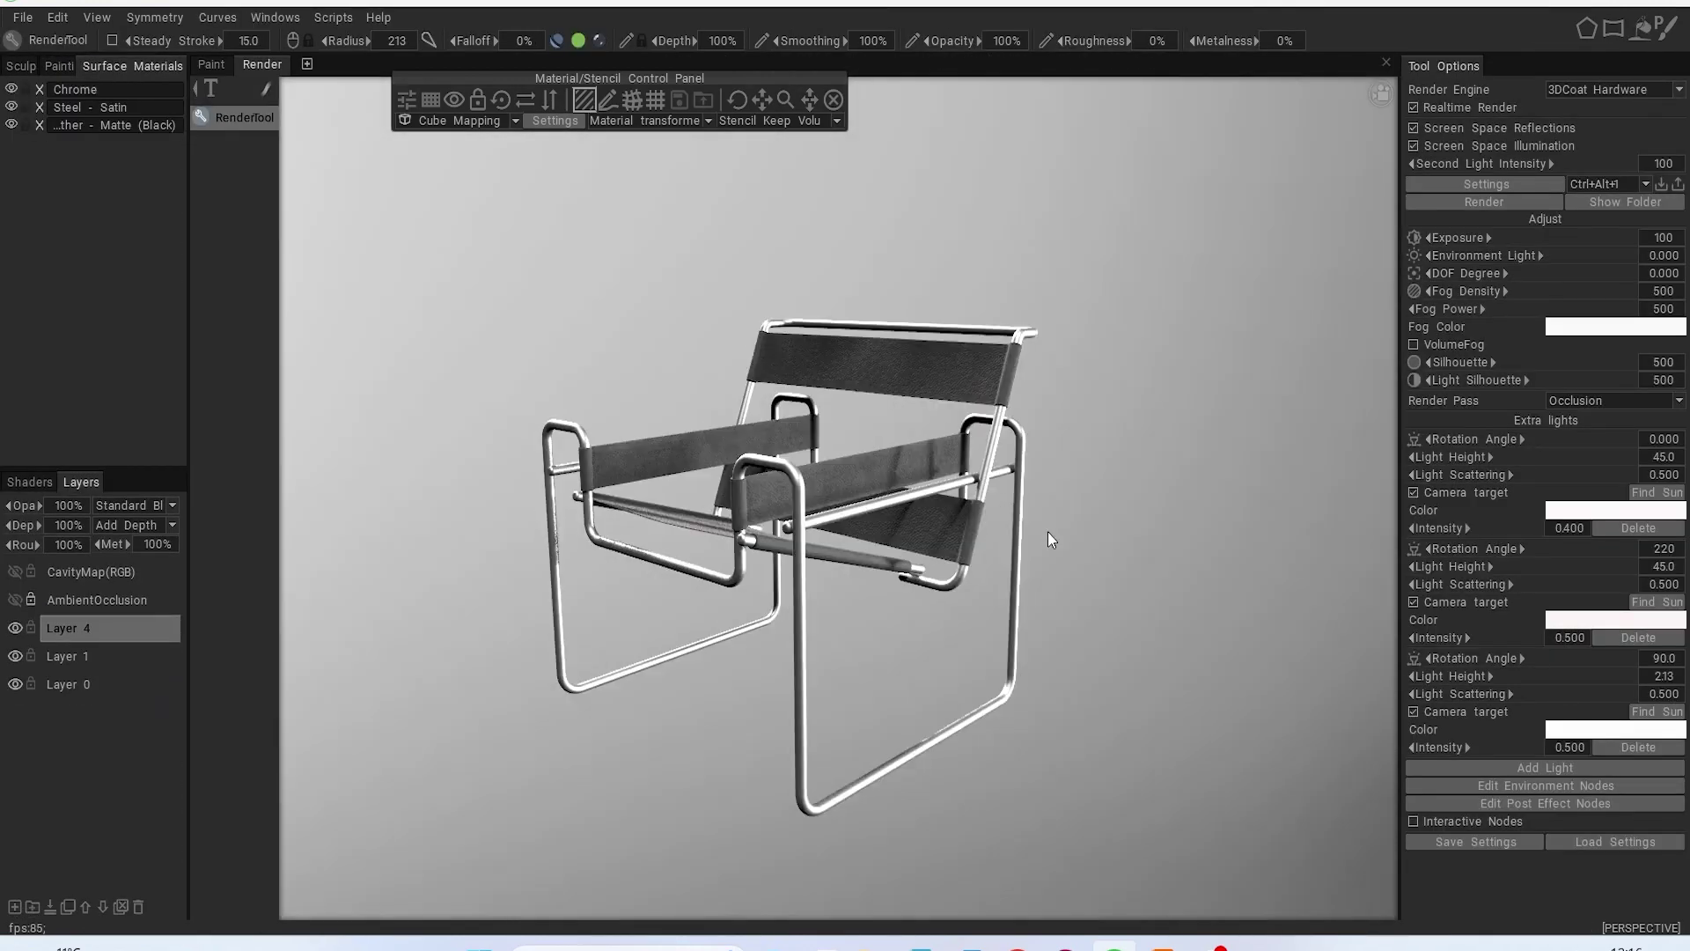
{"action": "left_click_drag", "start_coordinate": [1080, 562], "coordinate": [1142, 584]}
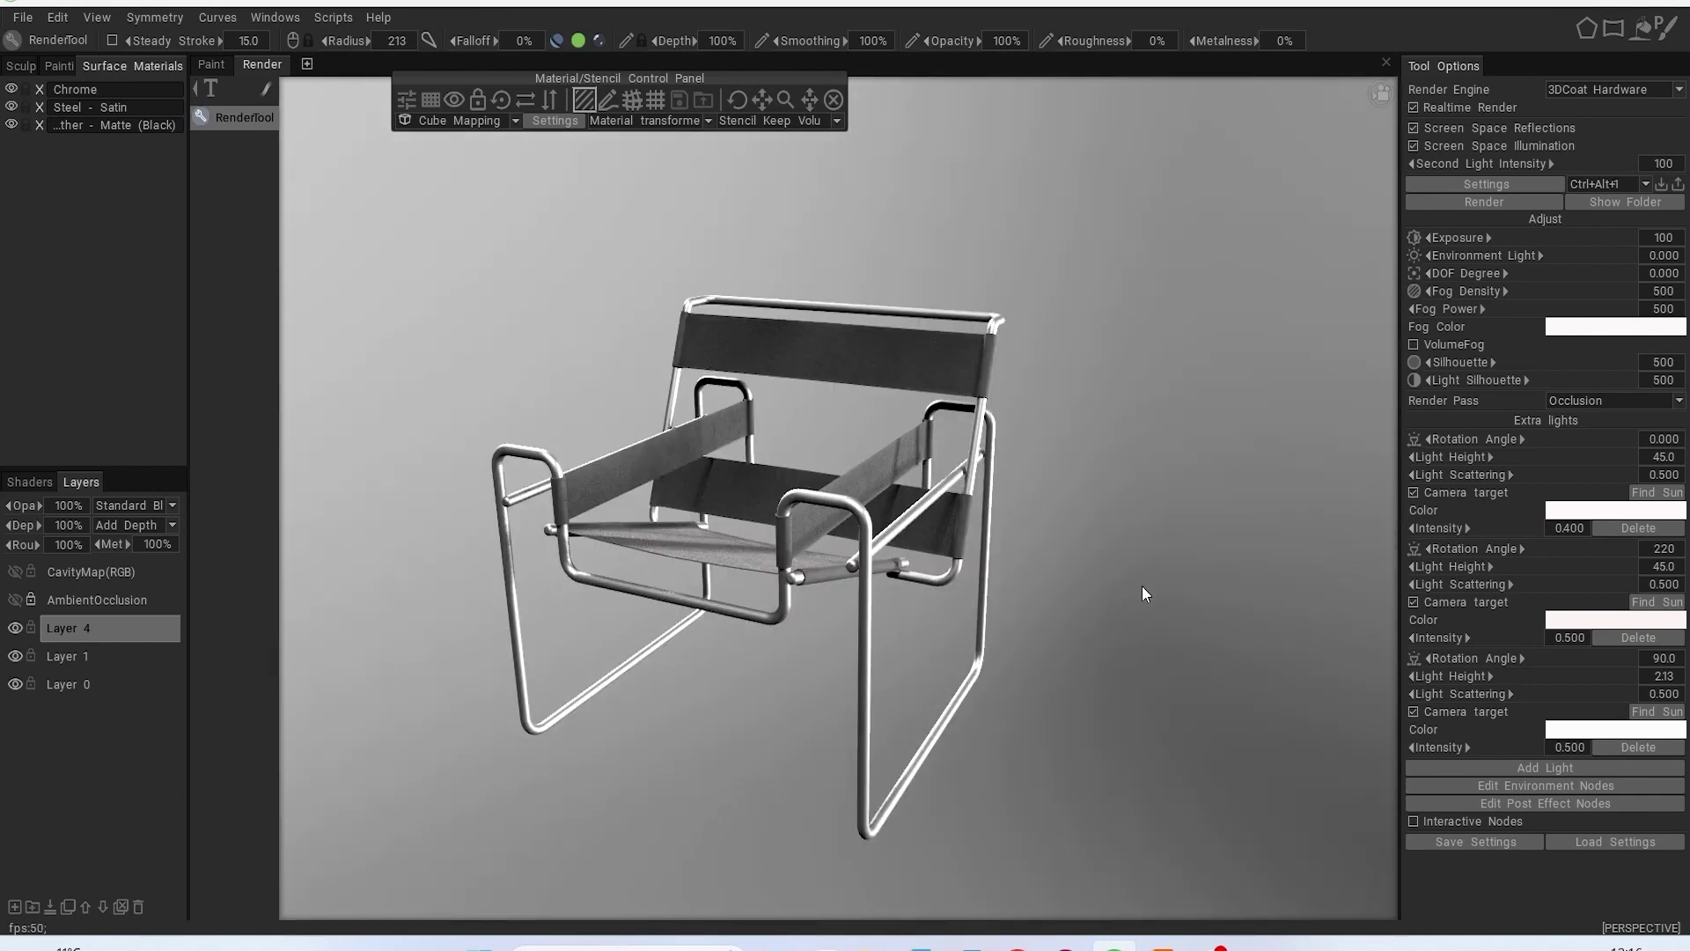
{"action": "left_click", "coordinate": [212, 65]}
Step: Add Layer 5, show the Scratches smart materials, place the material preview over the chair and switch off the green paint colour
{"action": "left_click", "coordinate": [1305, 181]}
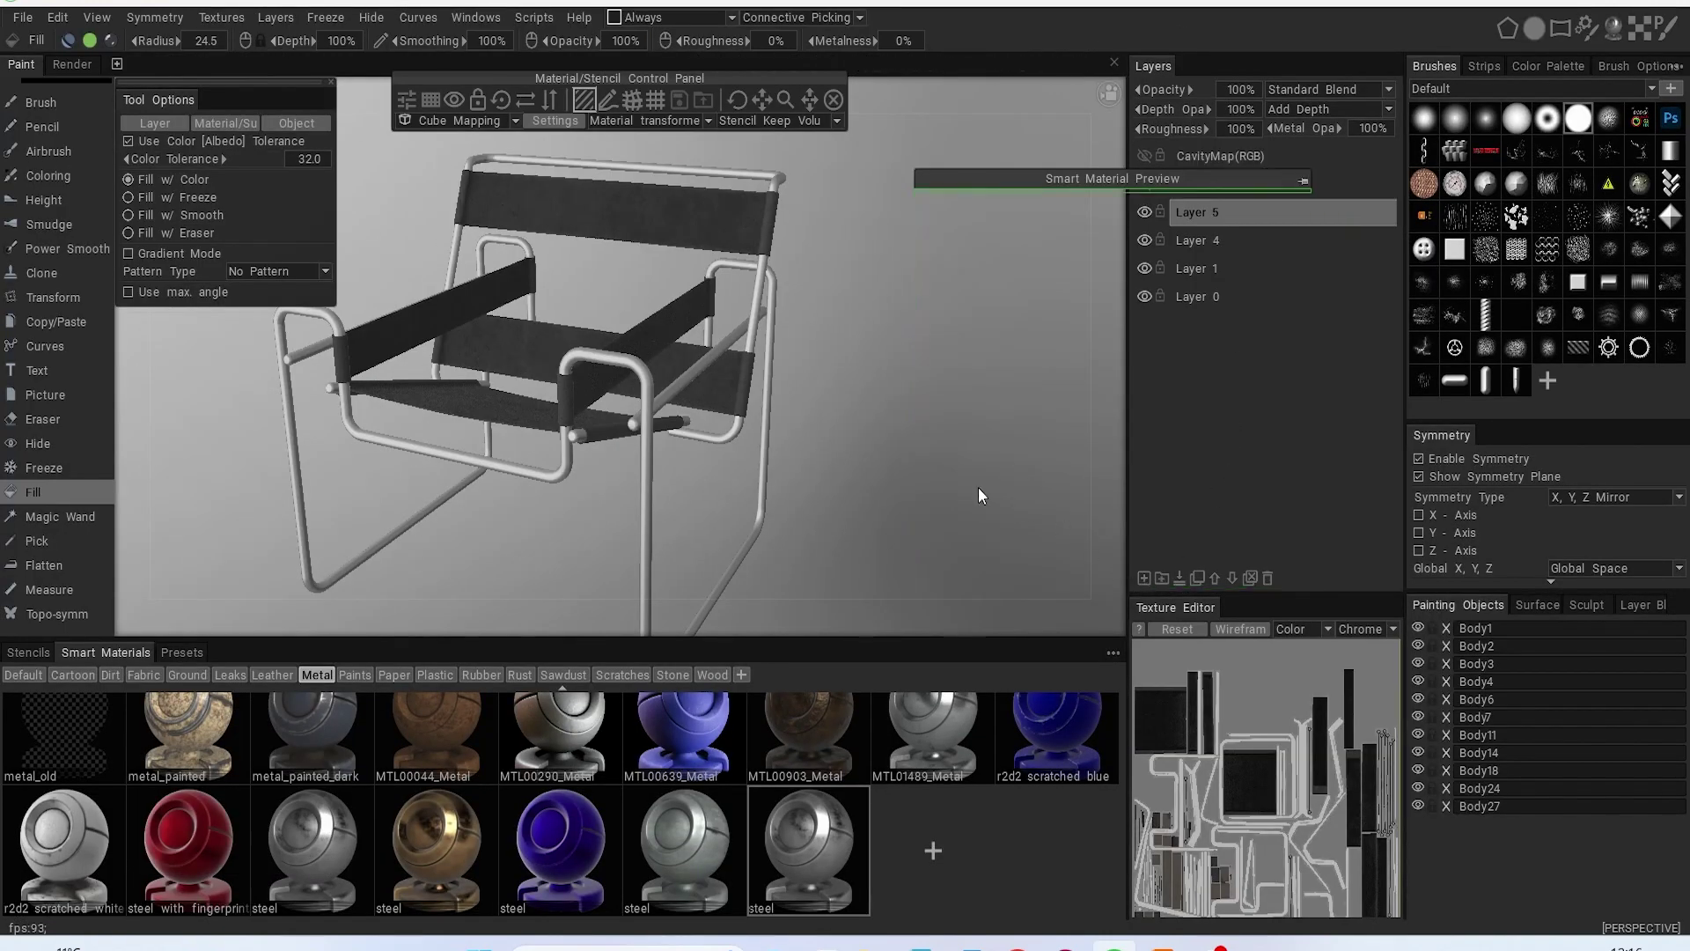
{"action": "left_click", "coordinate": [634, 675]}
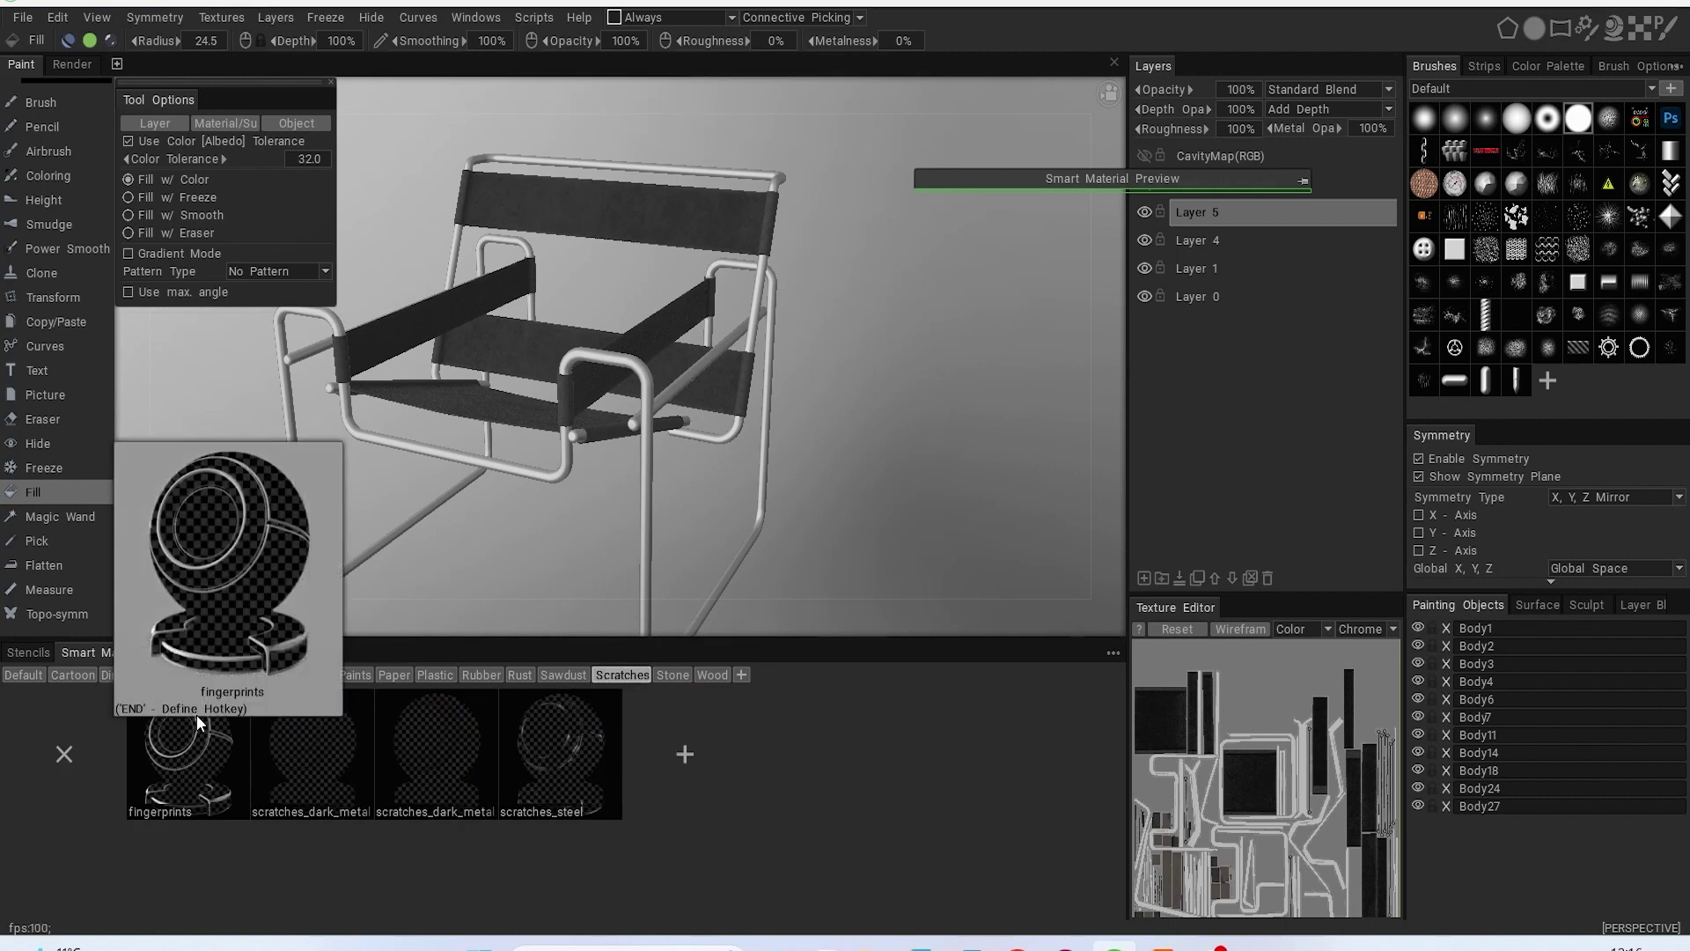
{"action": "left_click_drag", "start_coordinate": [1305, 183], "coordinate": [752, 108]}
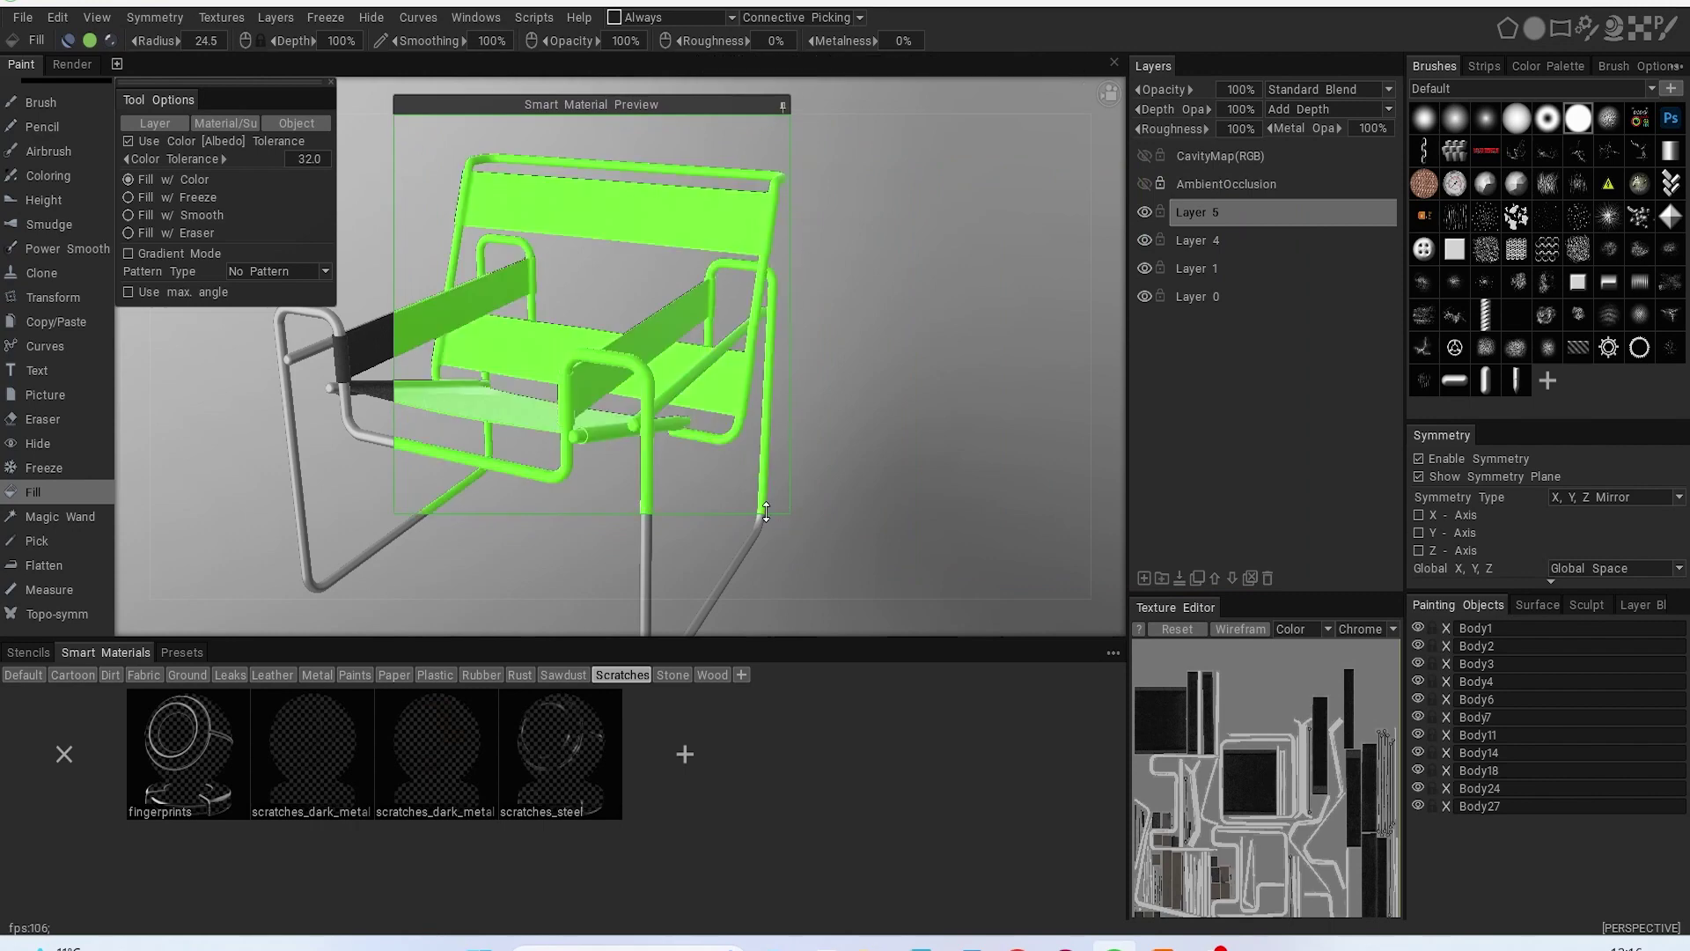
{"action": "scroll", "coordinate": [83, 327], "scroll_direction": "up", "scroll_amount": 3}
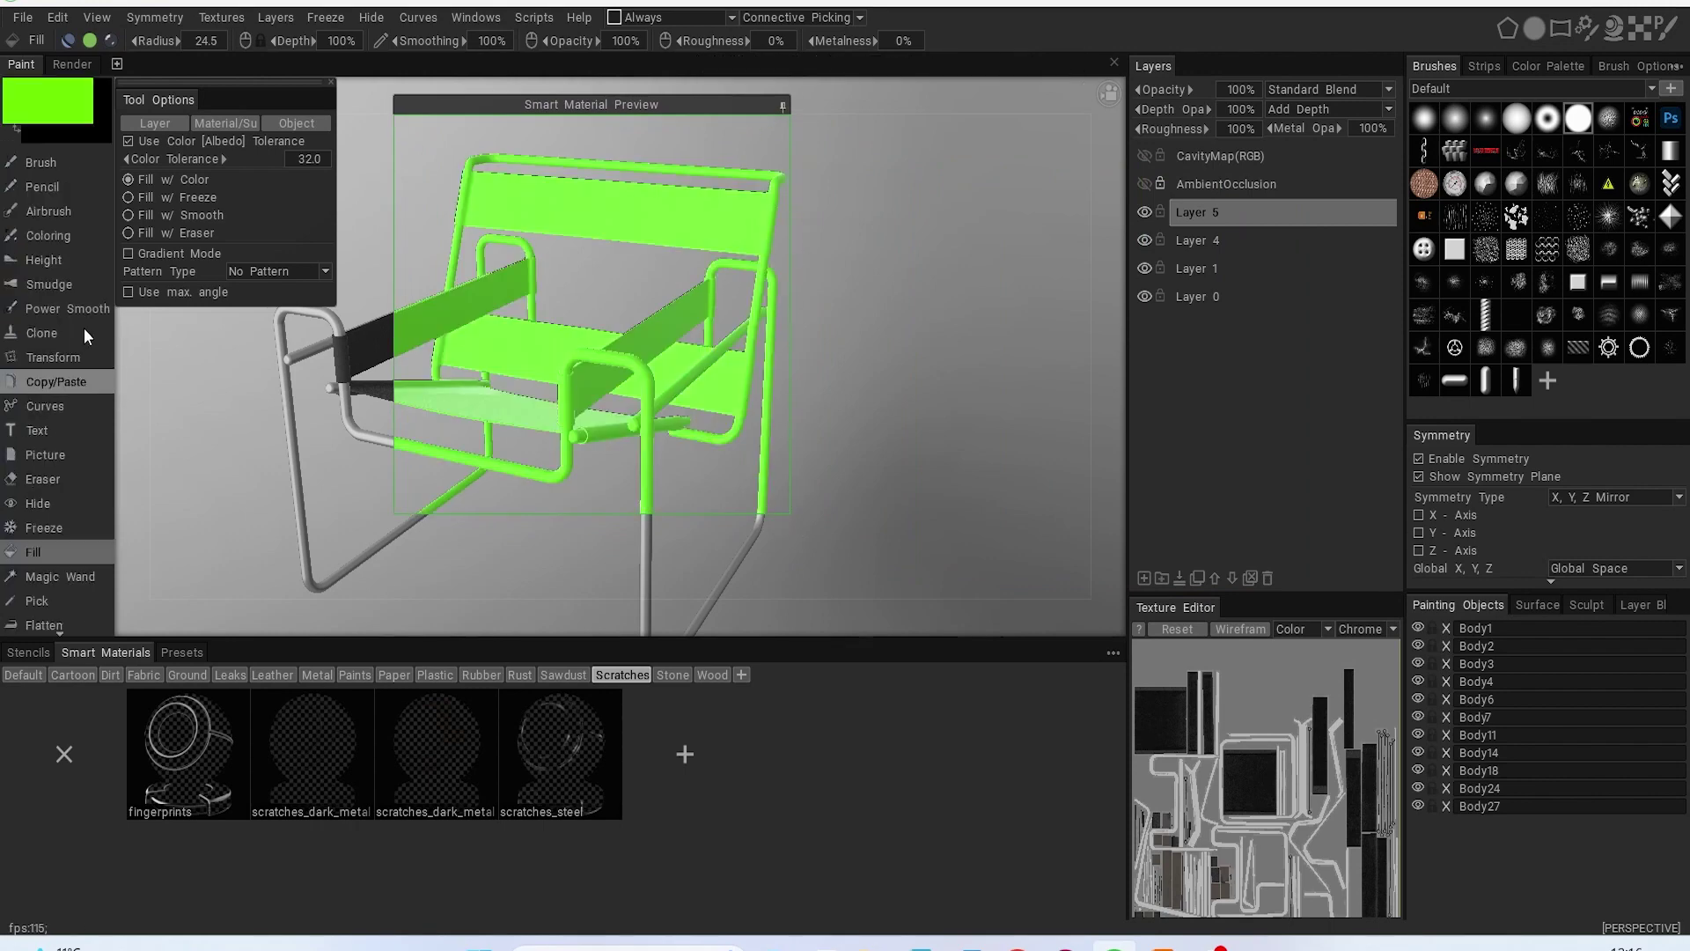
{"action": "right_click", "coordinate": [54, 193]}
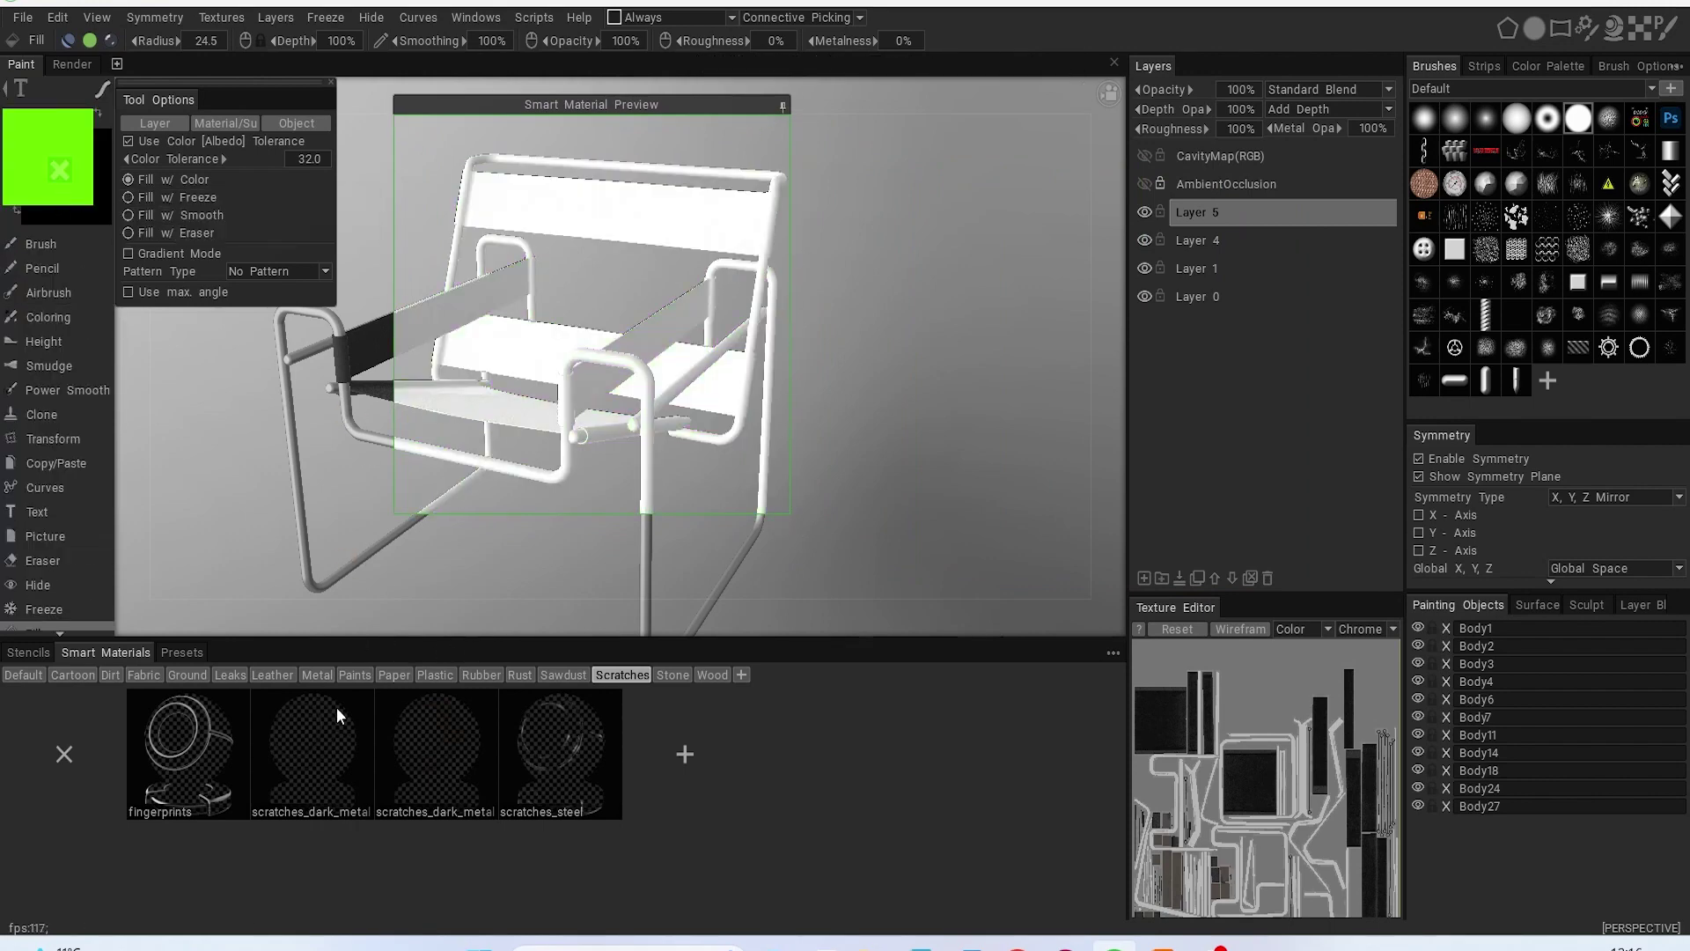
Step: Preview both scratches_dark_metal materials and scratches_steel on the chair to compare their effect
{"action": "left_click", "coordinate": [291, 742]}
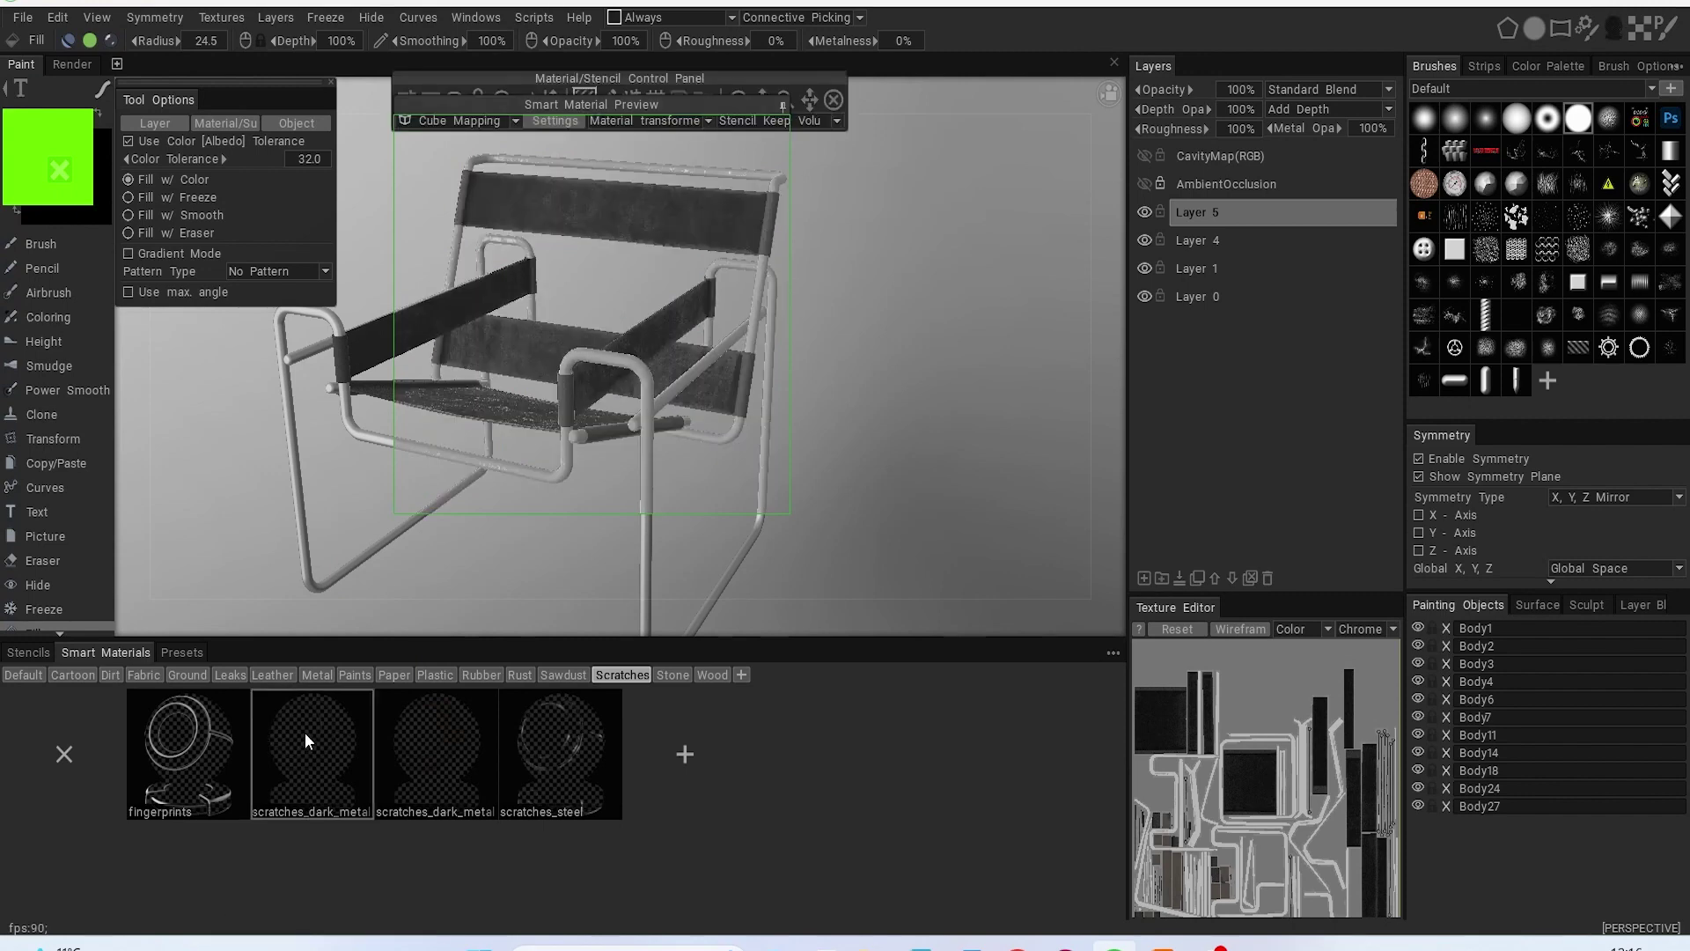
{"action": "left_click", "coordinate": [426, 747]}
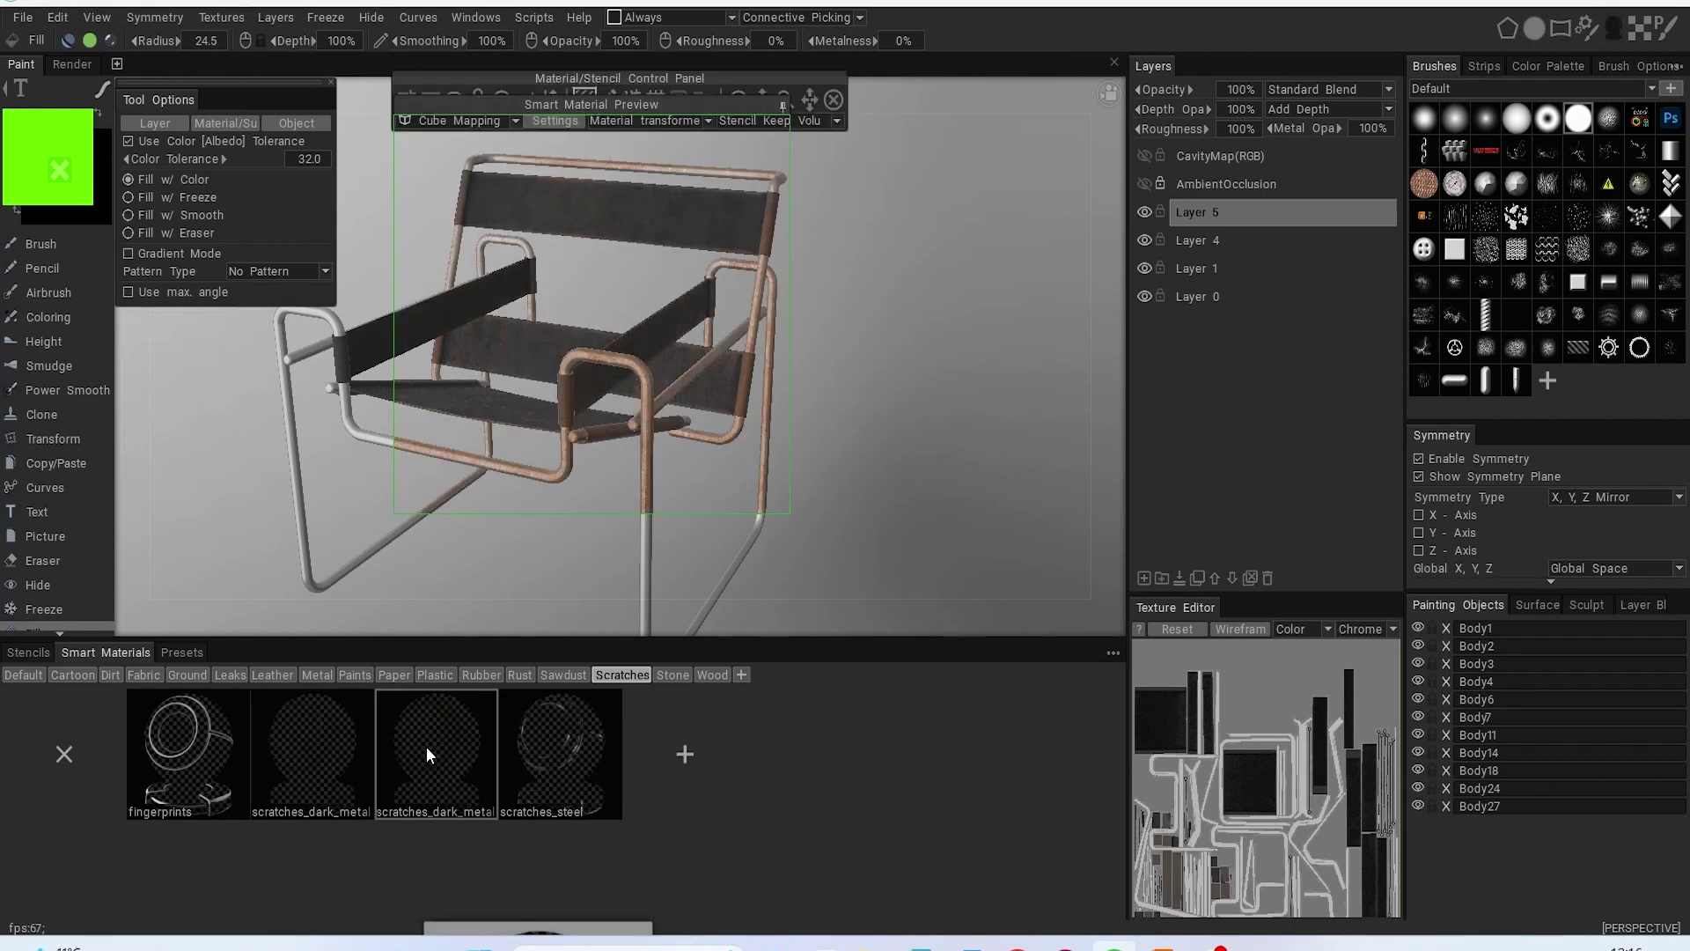
{"action": "left_click", "coordinate": [577, 764]}
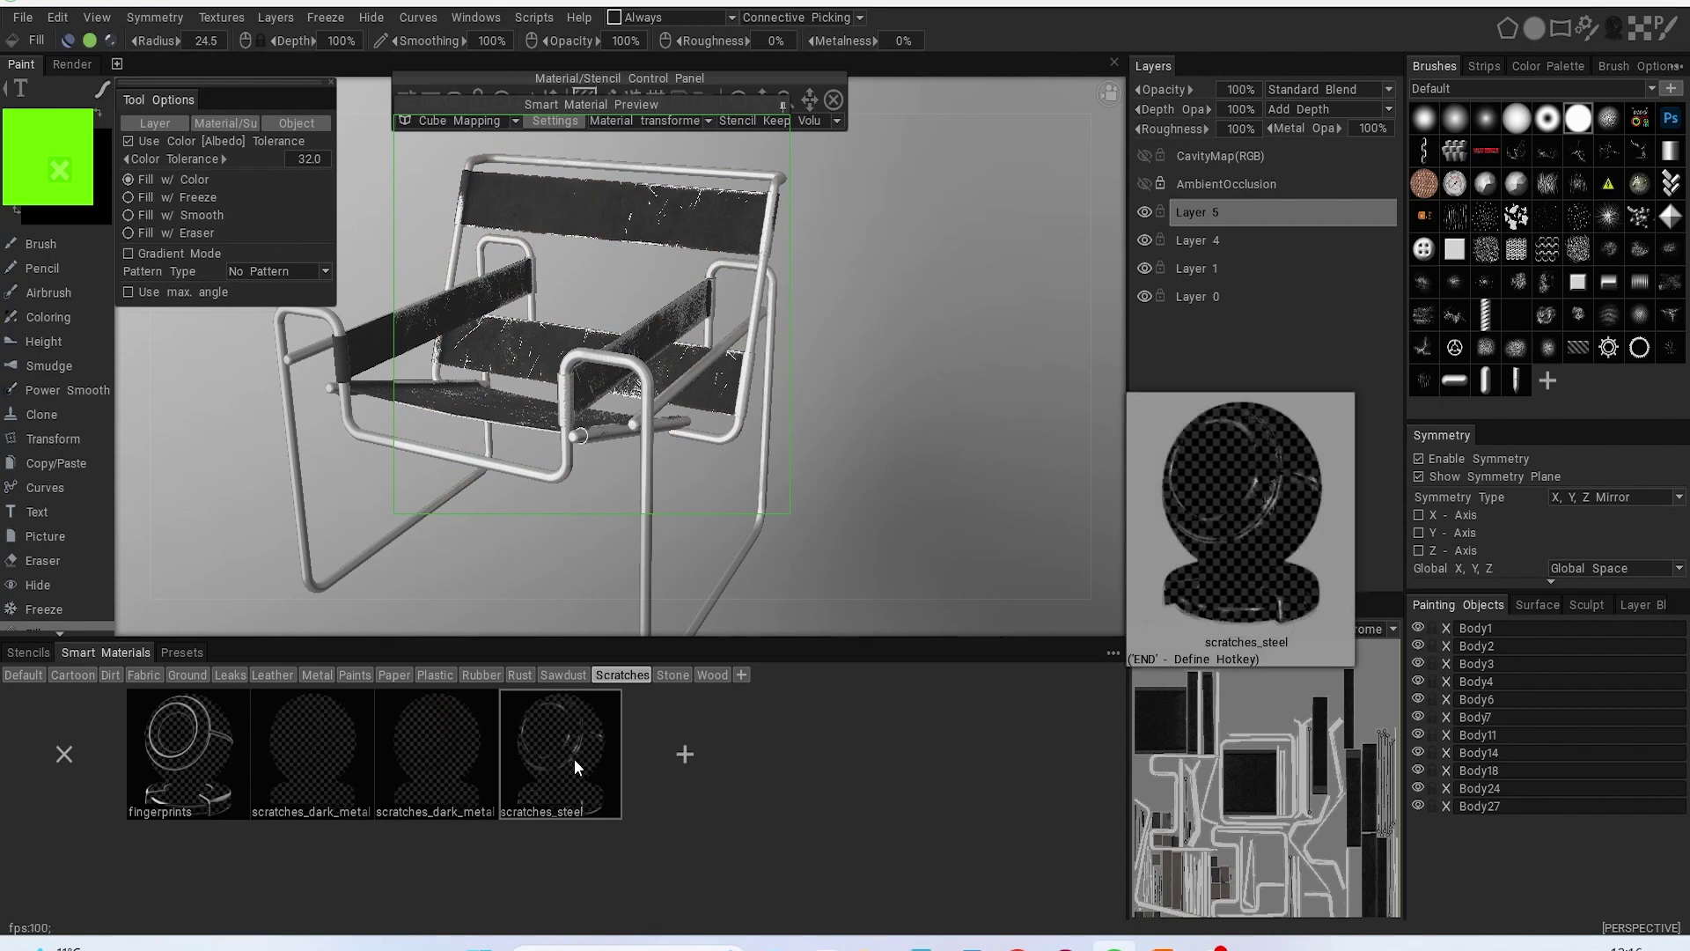
{"action": "left_click", "coordinate": [431, 755]}
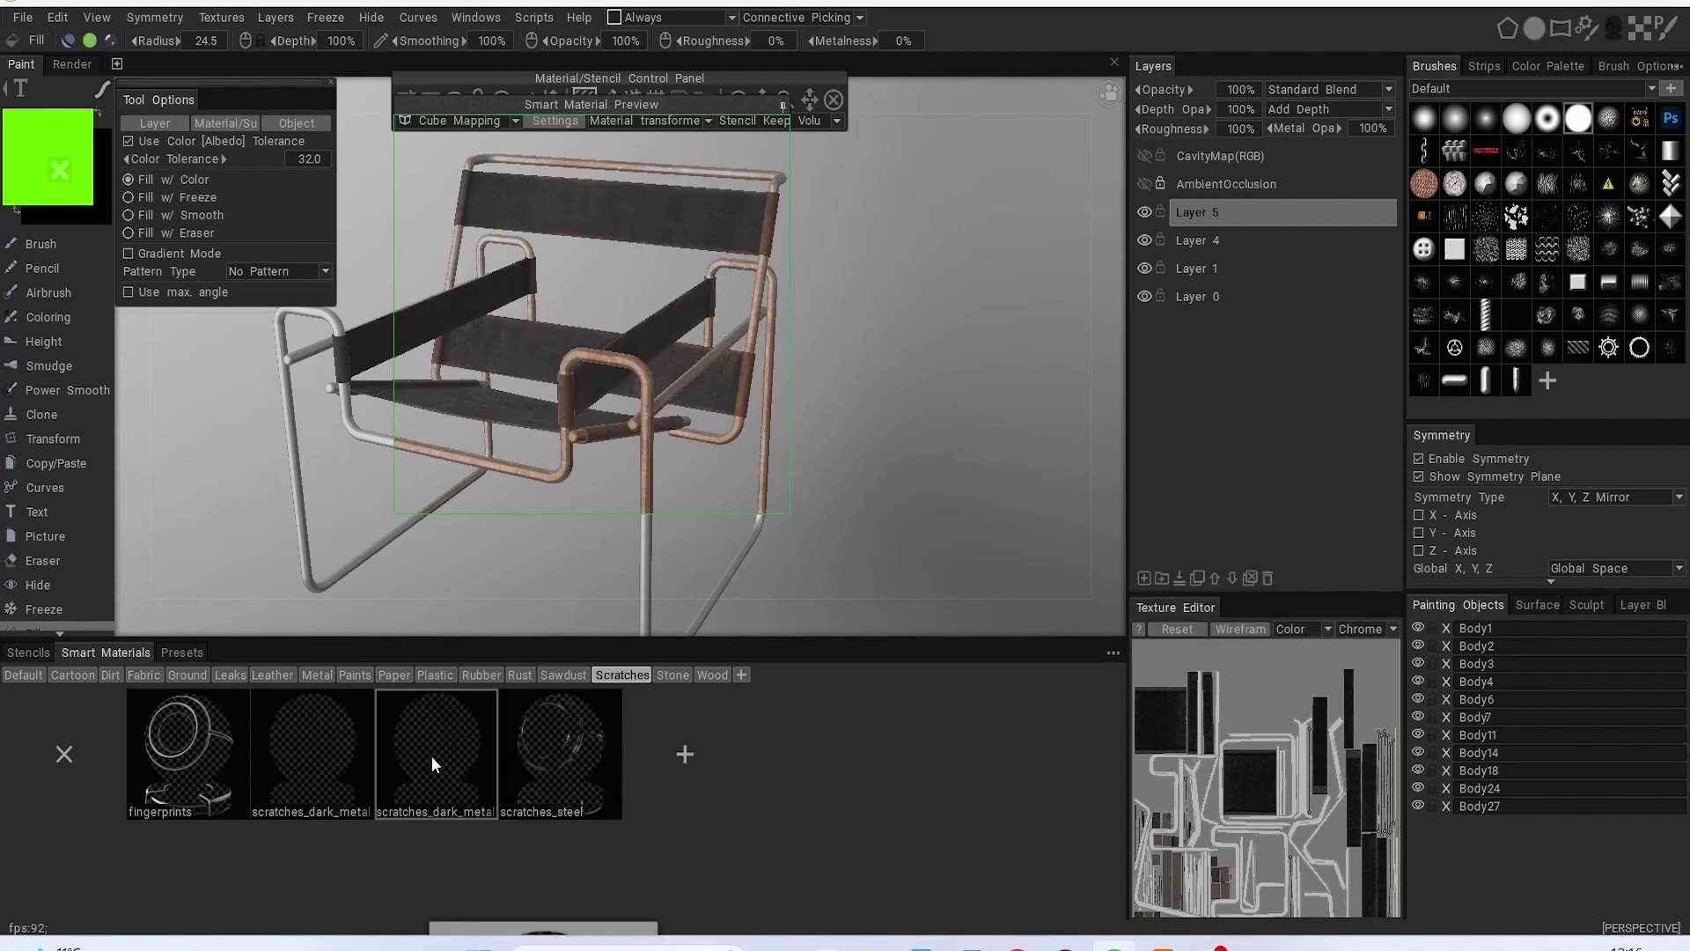
Step: Set the second scratches_dark_metal material's colour opacity to 17%, fill the tubular frame with it on Layer 5 and check the chair in Render
{"action": "double_click", "coordinate": [462, 759]}
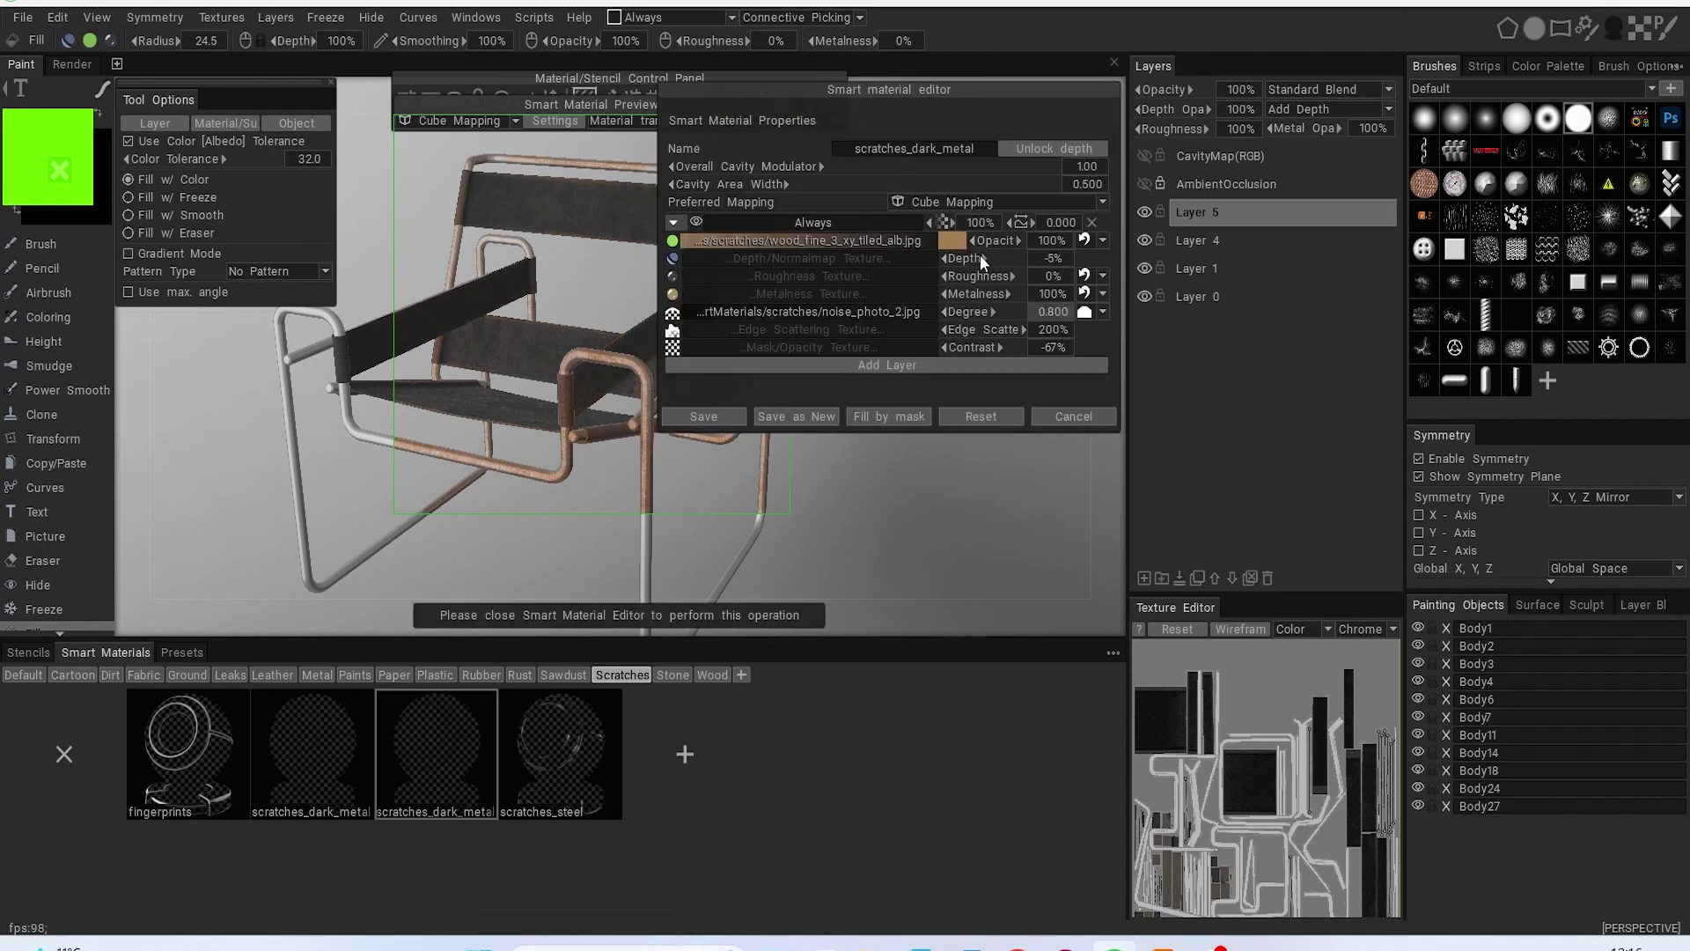
{"action": "left_click_drag", "start_coordinate": [931, 239], "coordinate": [847, 251]}
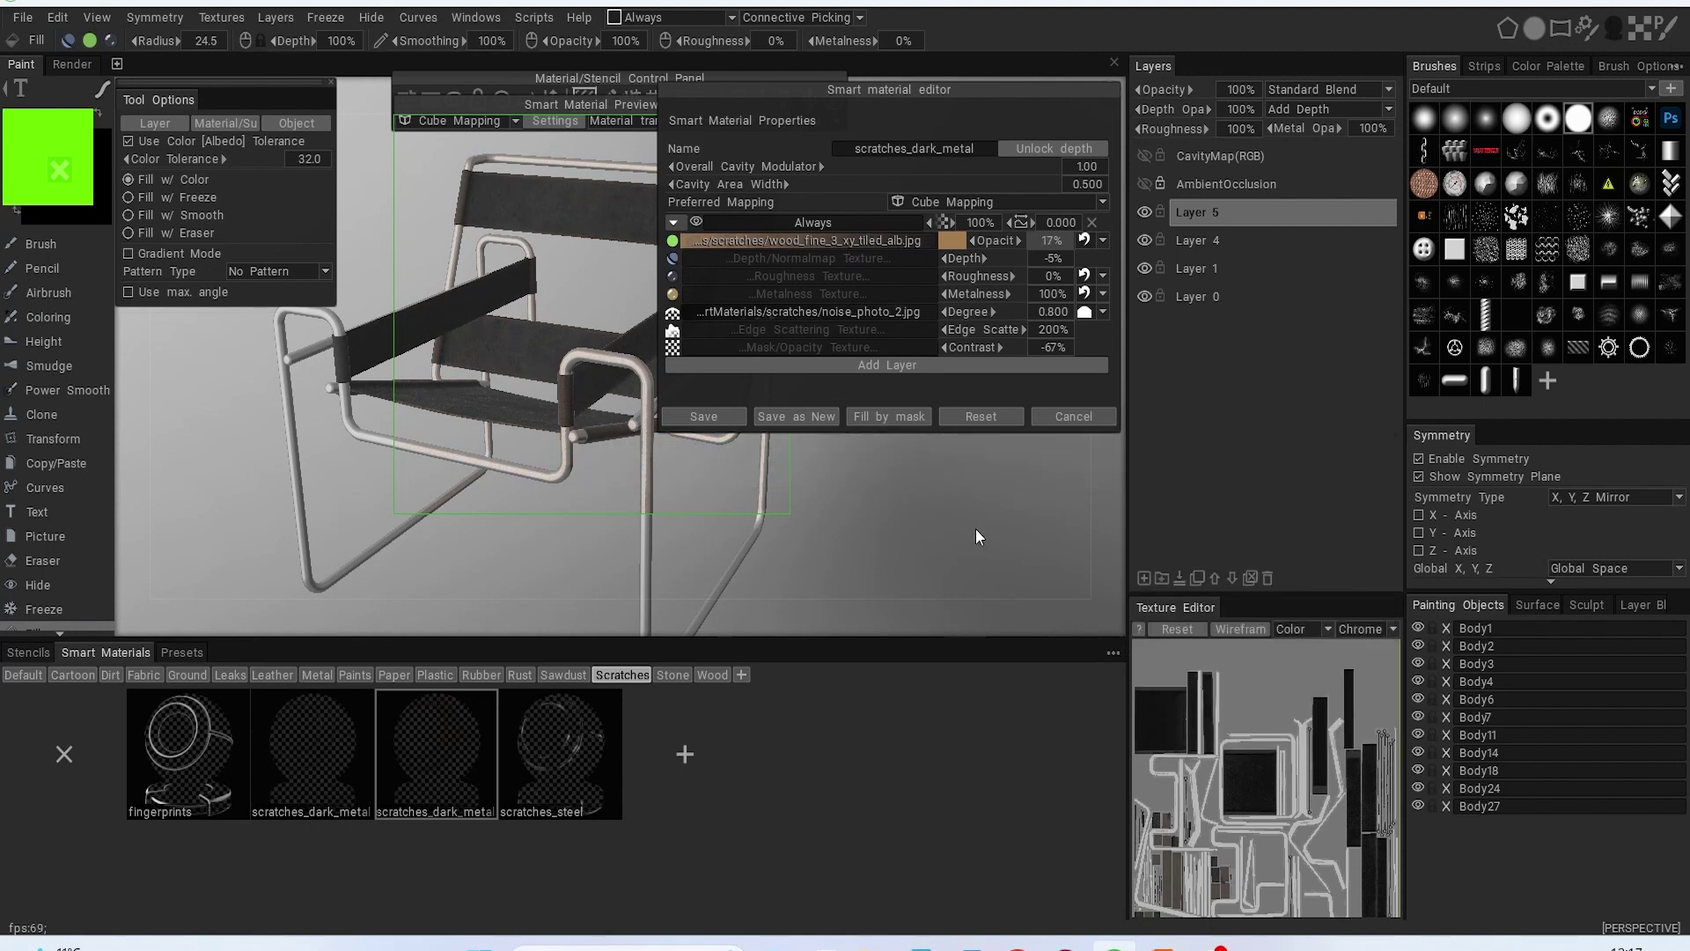
{"action": "left_click_drag", "start_coordinate": [838, 107], "coordinate": [1085, 154]}
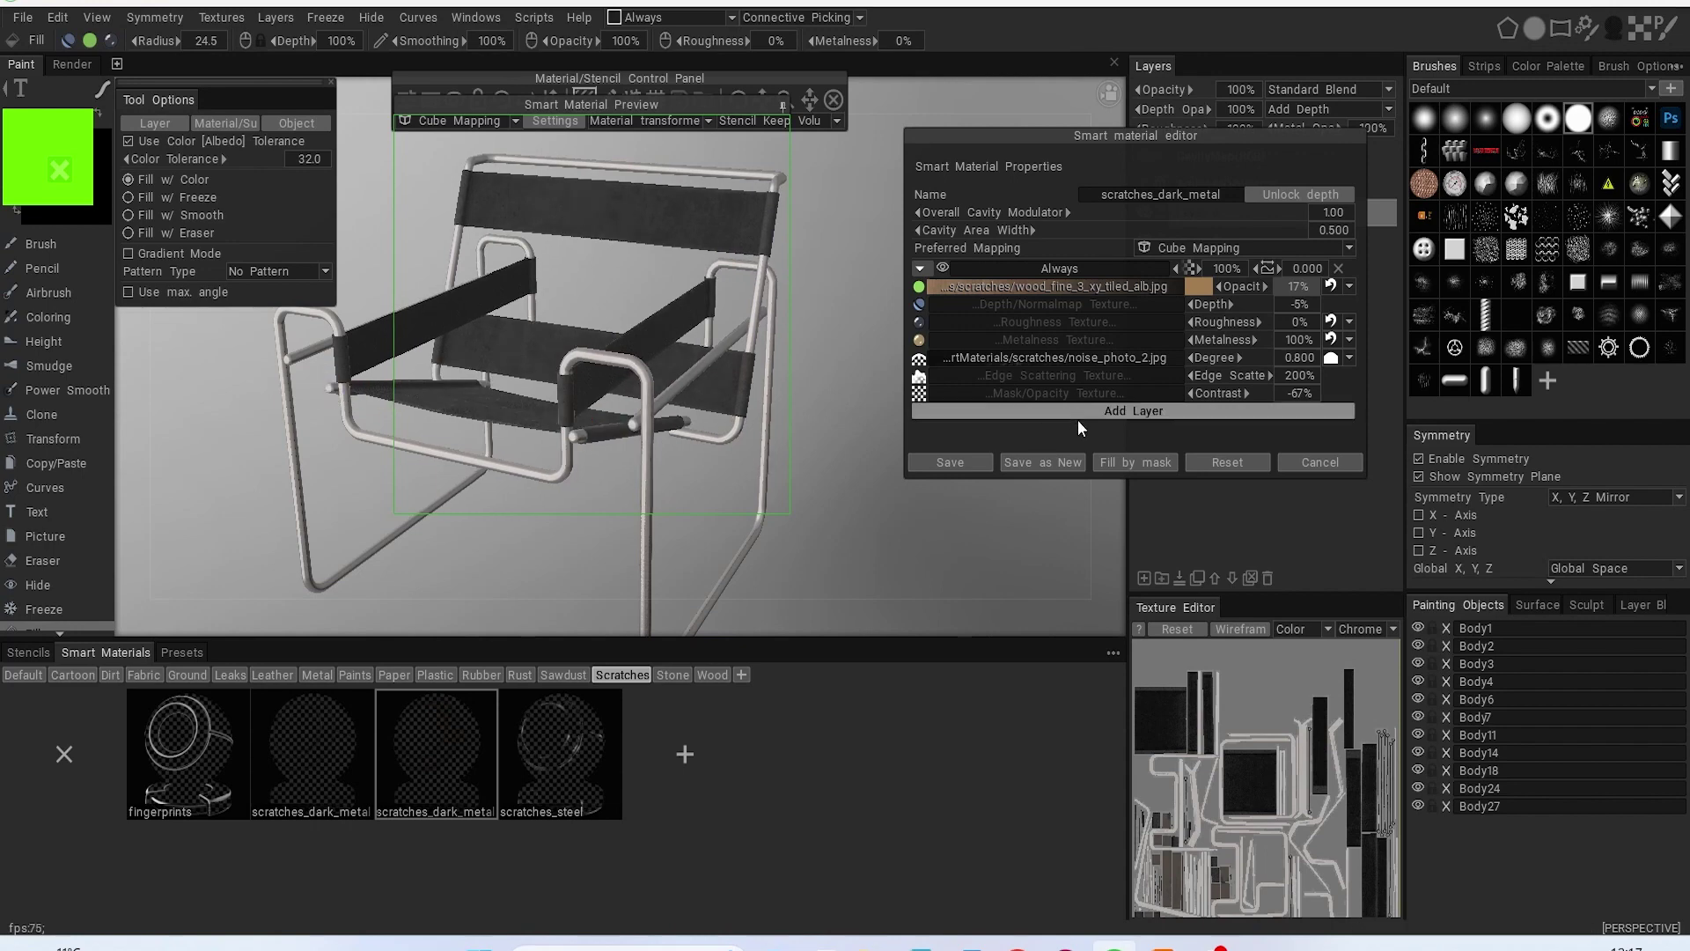
{"action": "left_click", "coordinate": [1315, 463]}
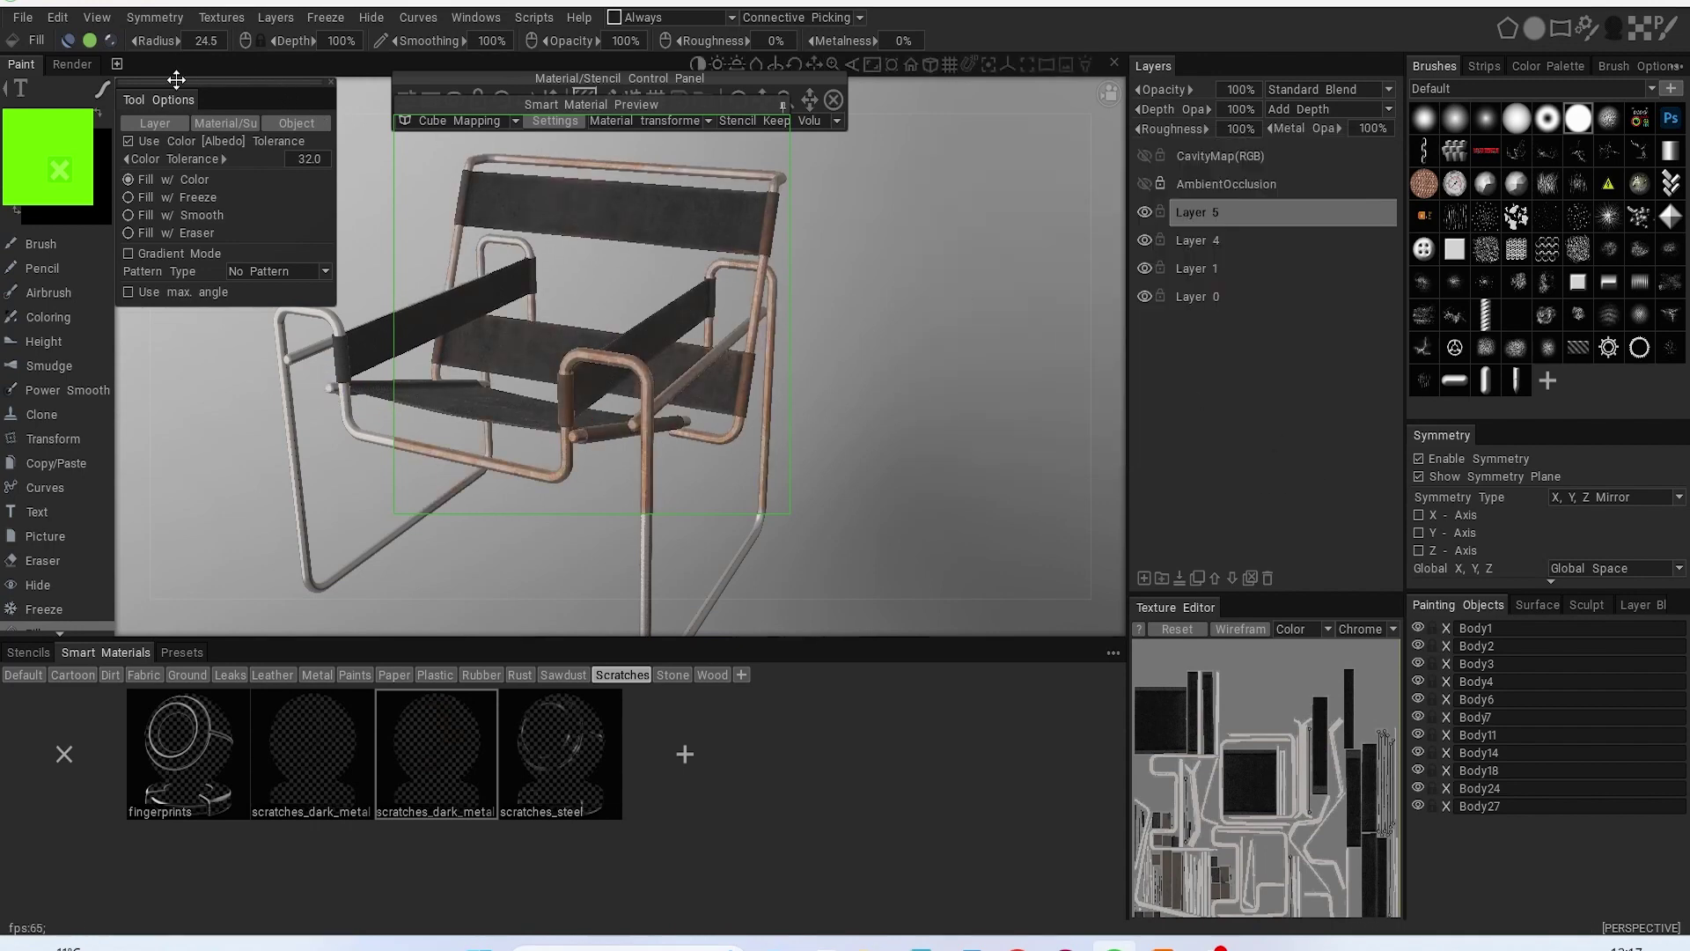
{"action": "left_click", "coordinate": [72, 64]}
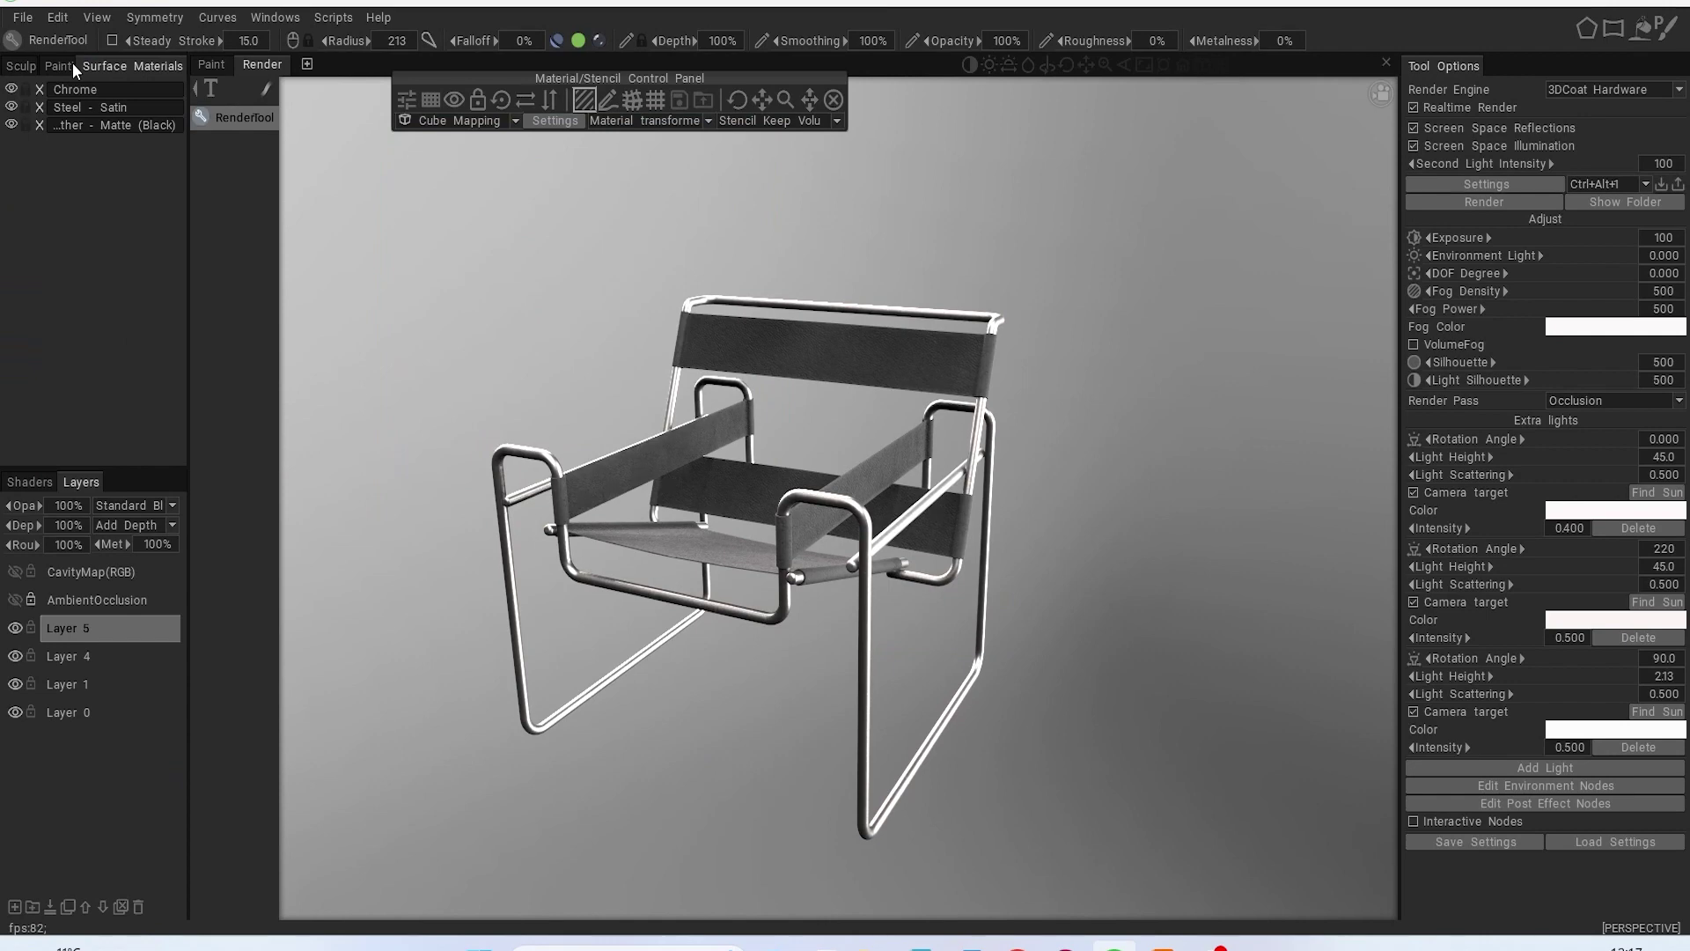
{"action": "left_click", "coordinate": [201, 64]}
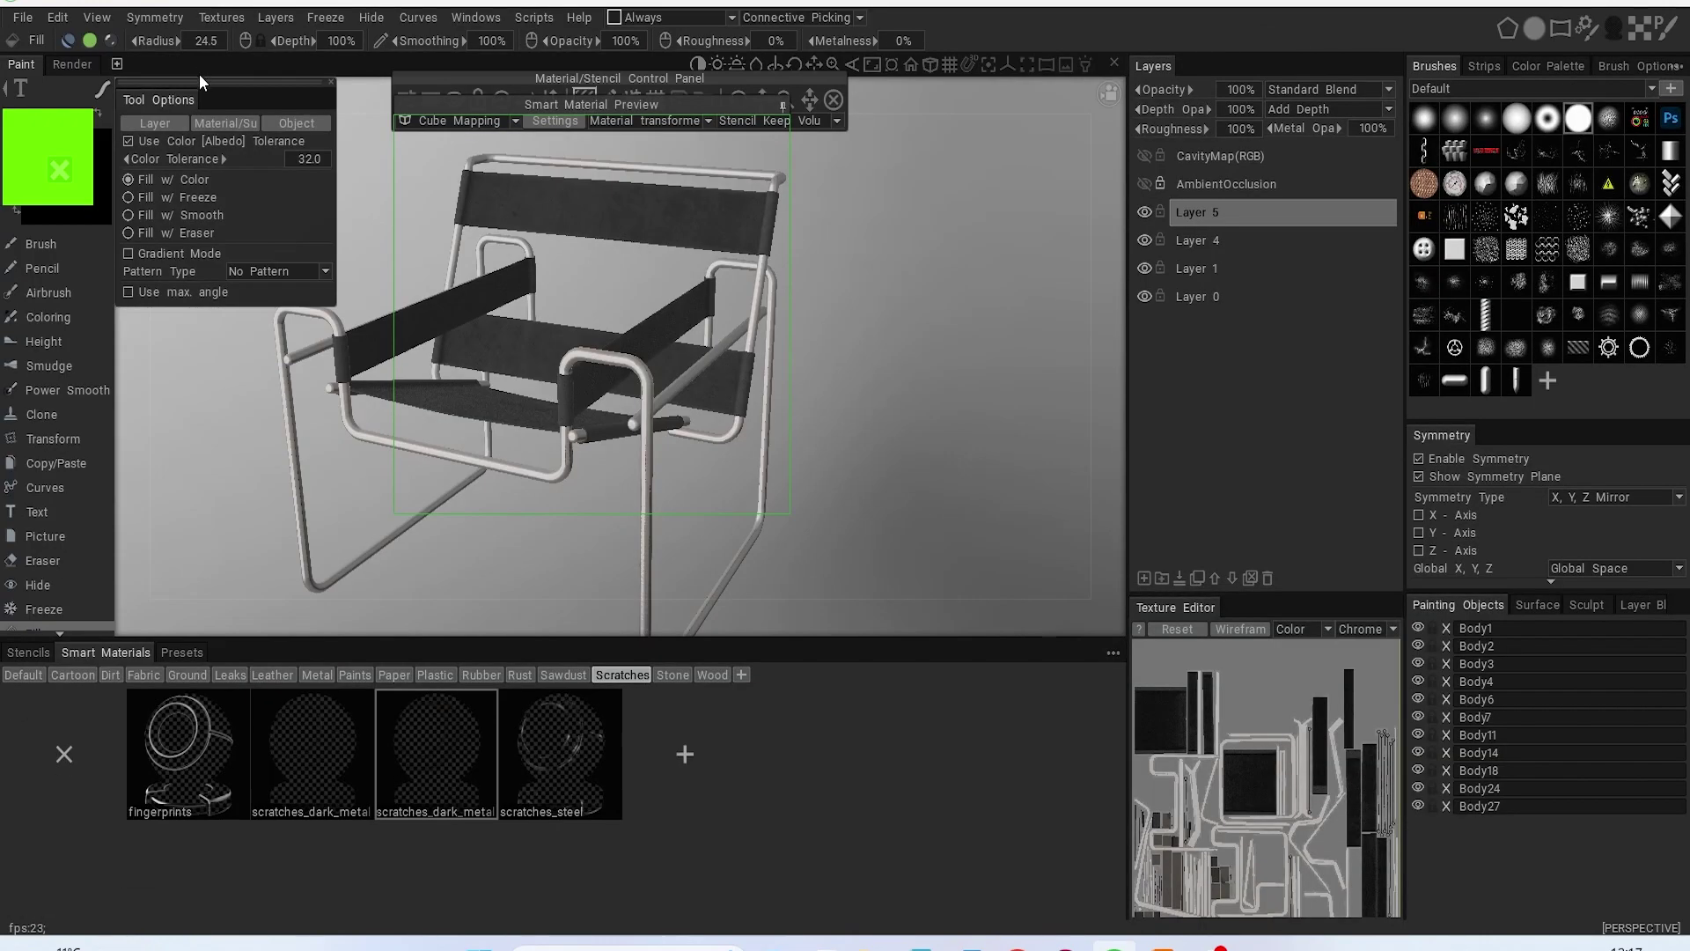
Step: Set the scratches_steel colour opacity to 7%, fill the chair's leather panels with it on Layer 5, and close the editor and preview
{"action": "left_click", "coordinate": [578, 750]}
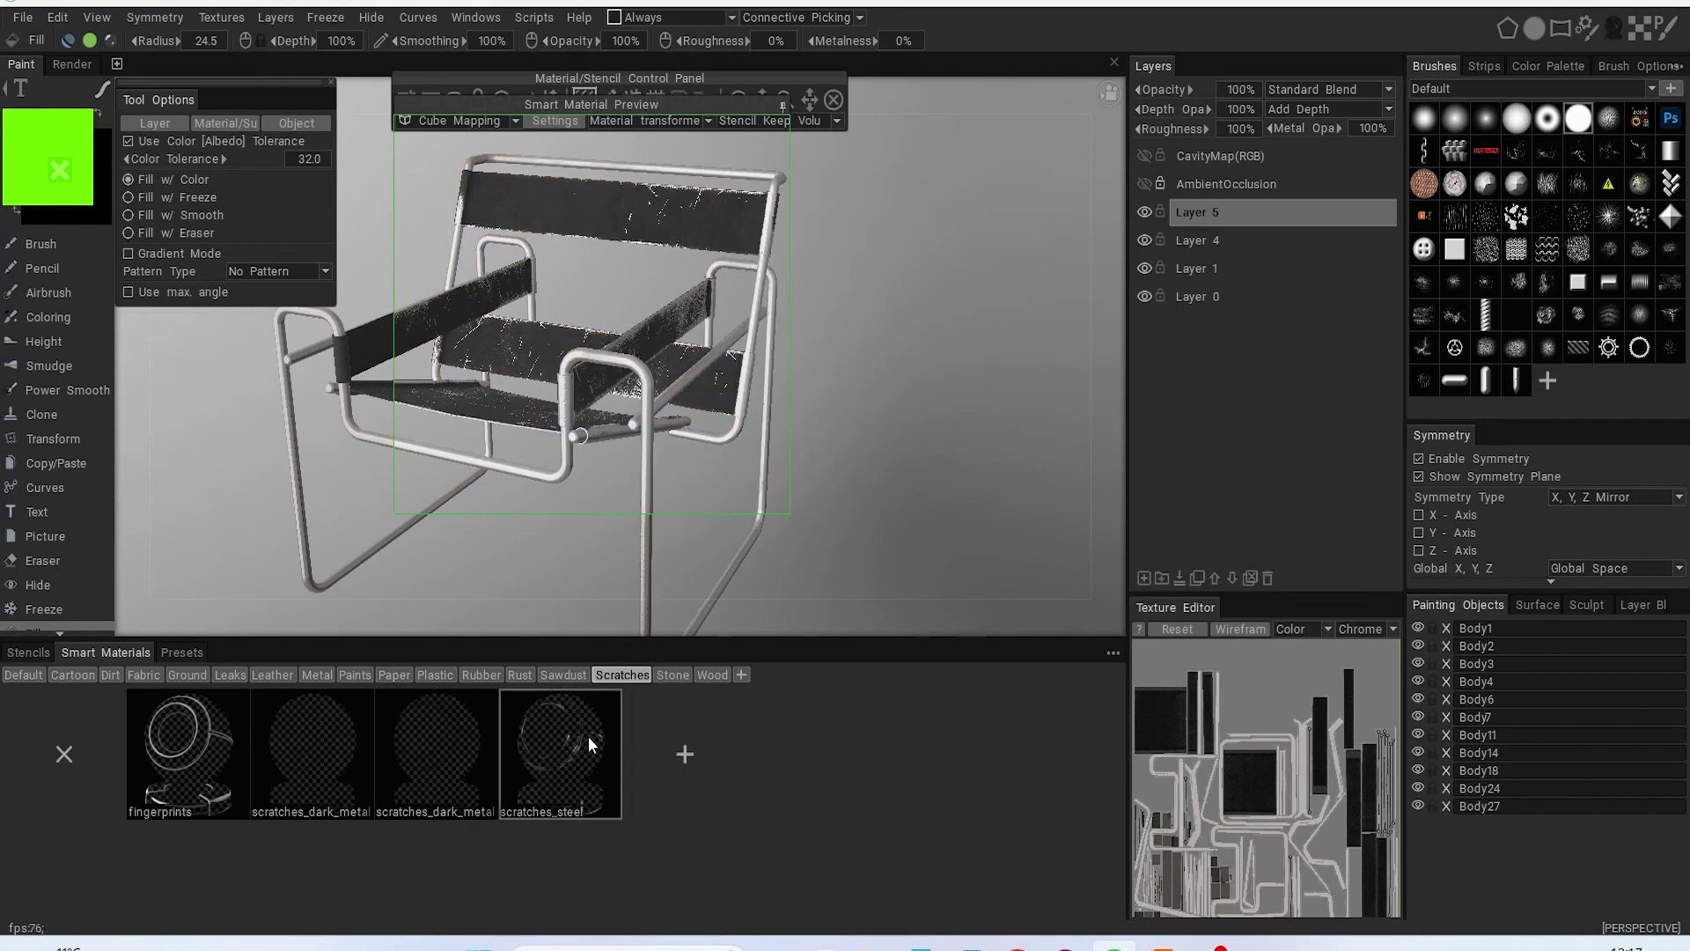
{"action": "double_click", "coordinate": [588, 736]}
{"action": "left_click_drag", "start_coordinate": [1144, 123], "coordinate": [1206, 109]}
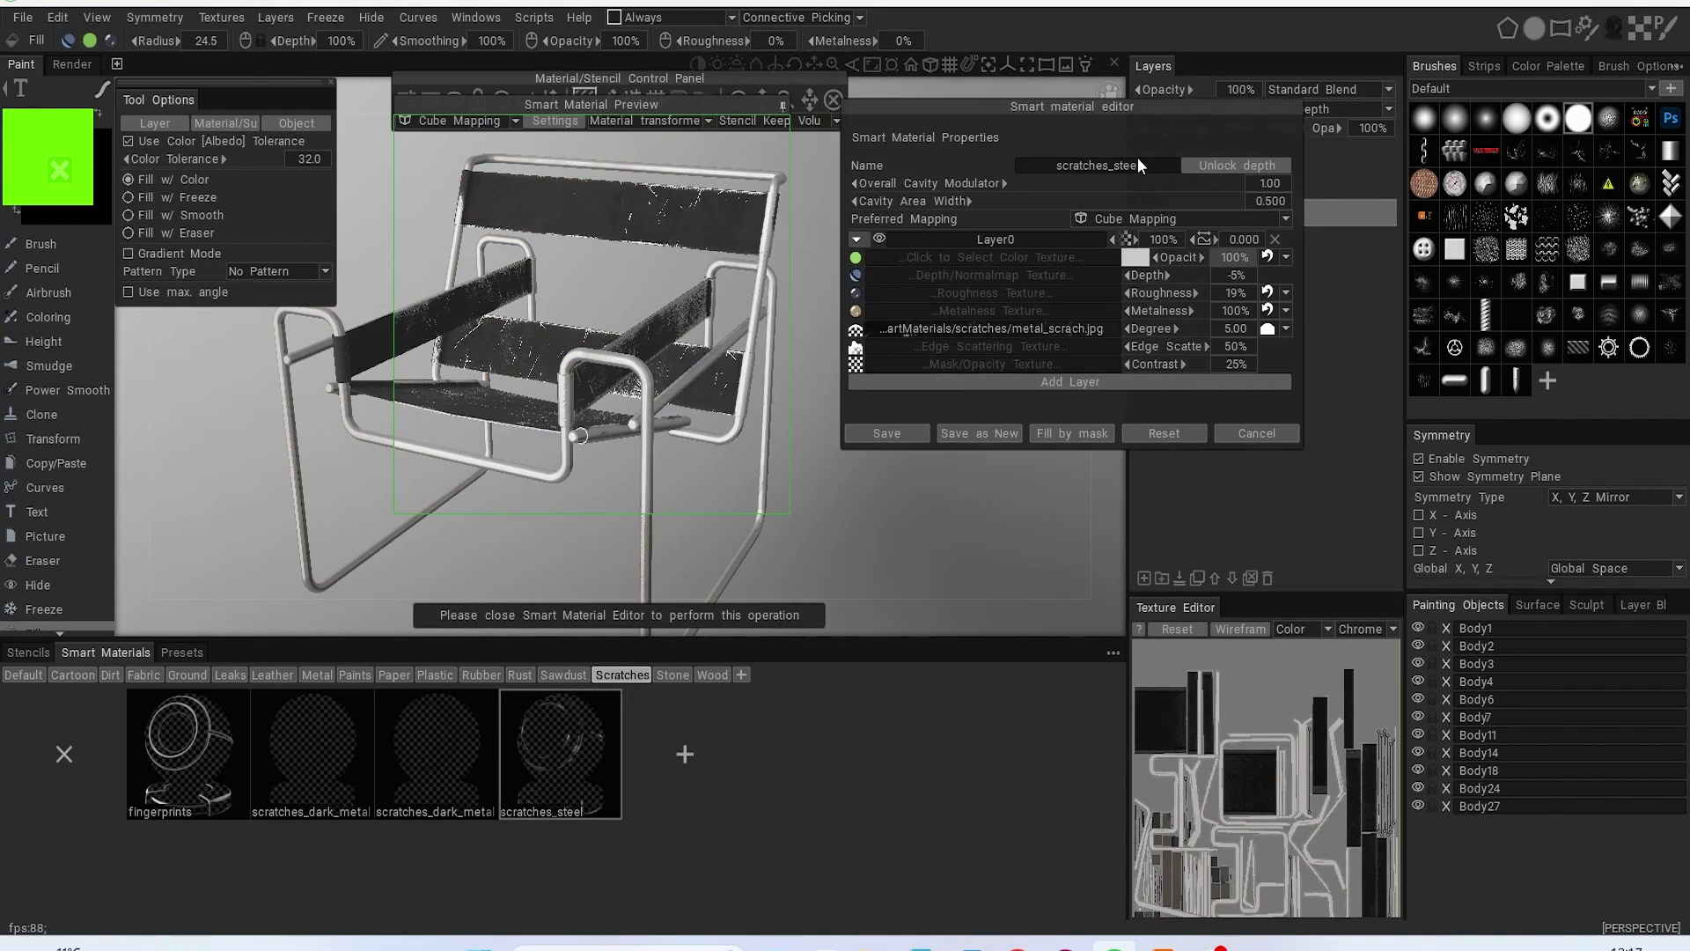
{"action": "left_click_drag", "start_coordinate": [1178, 257], "coordinate": [1034, 264]}
{"action": "right_click_drag", "start_coordinate": [798, 451], "coordinate": [811, 499]}
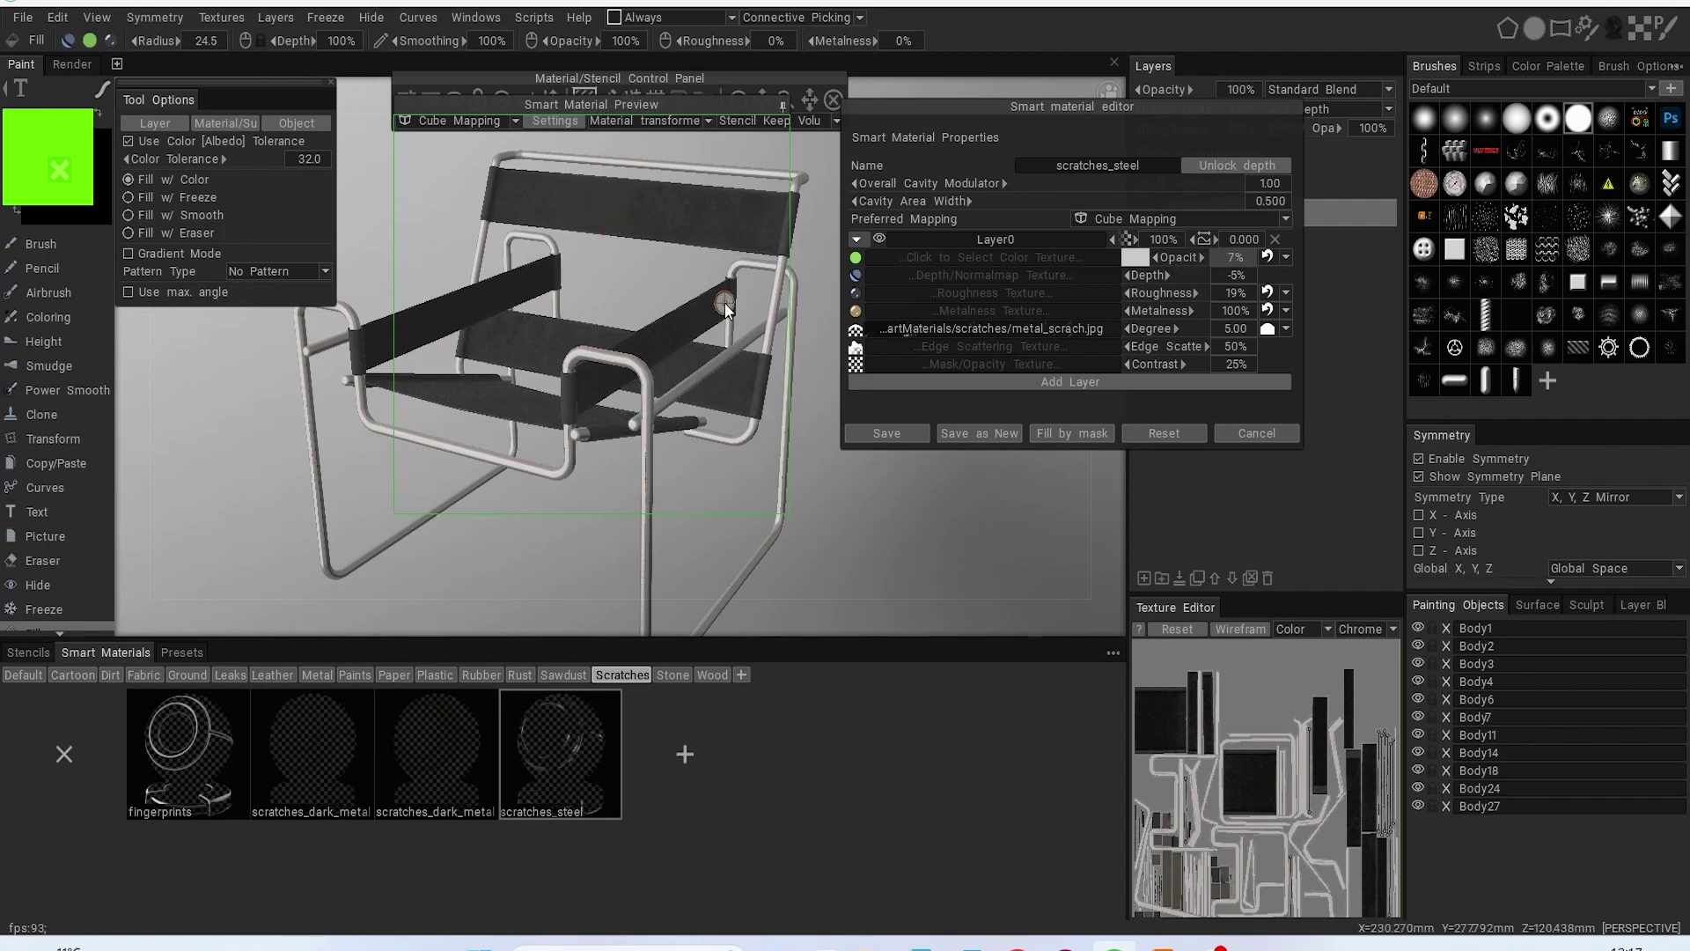
{"action": "left_click", "coordinate": [555, 321]}
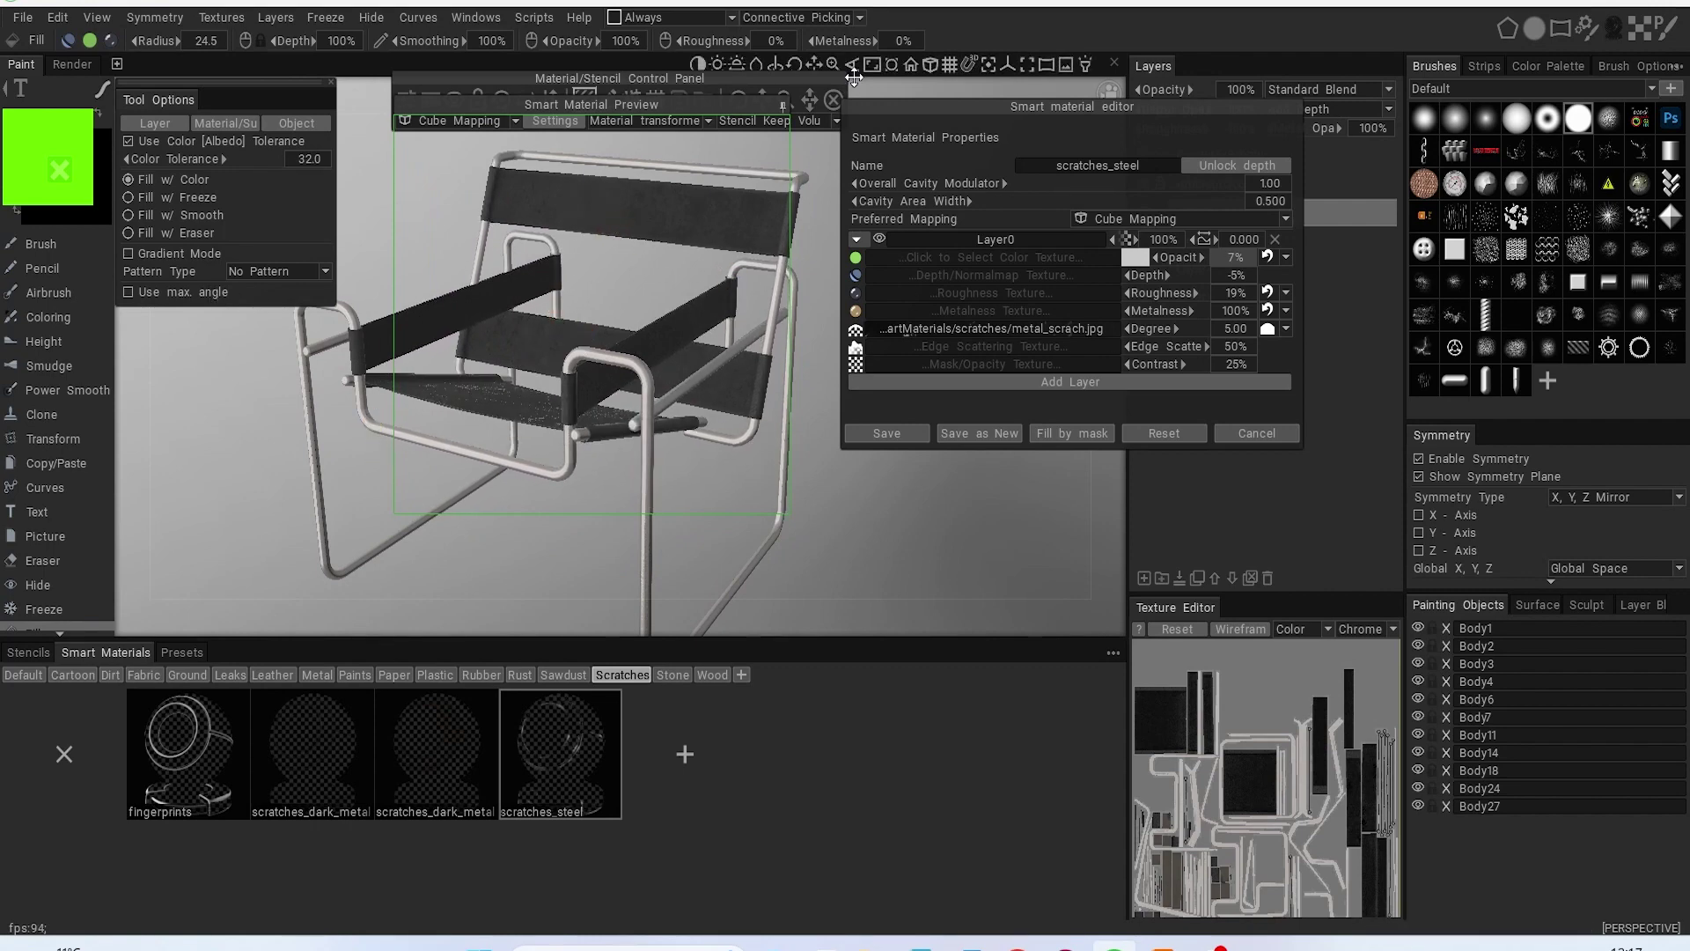
{"action": "left_click_drag", "start_coordinate": [686, 103], "coordinate": [1115, 288]}
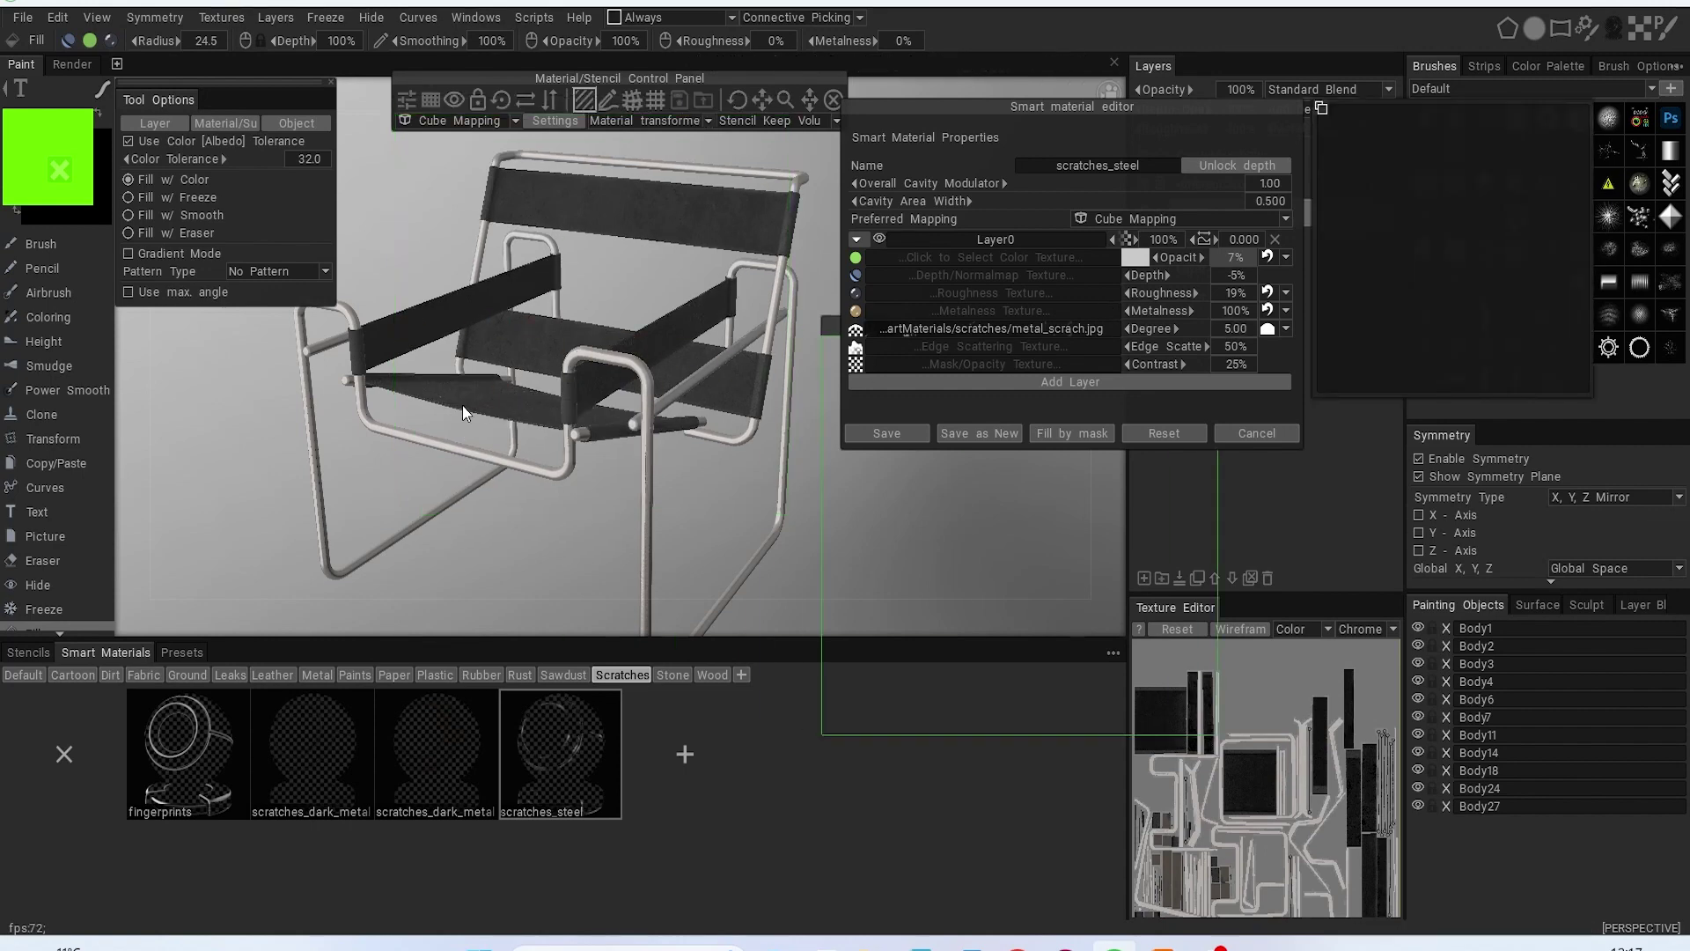
{"action": "left_click_drag", "start_coordinate": [812, 489], "coordinate": [838, 391]}
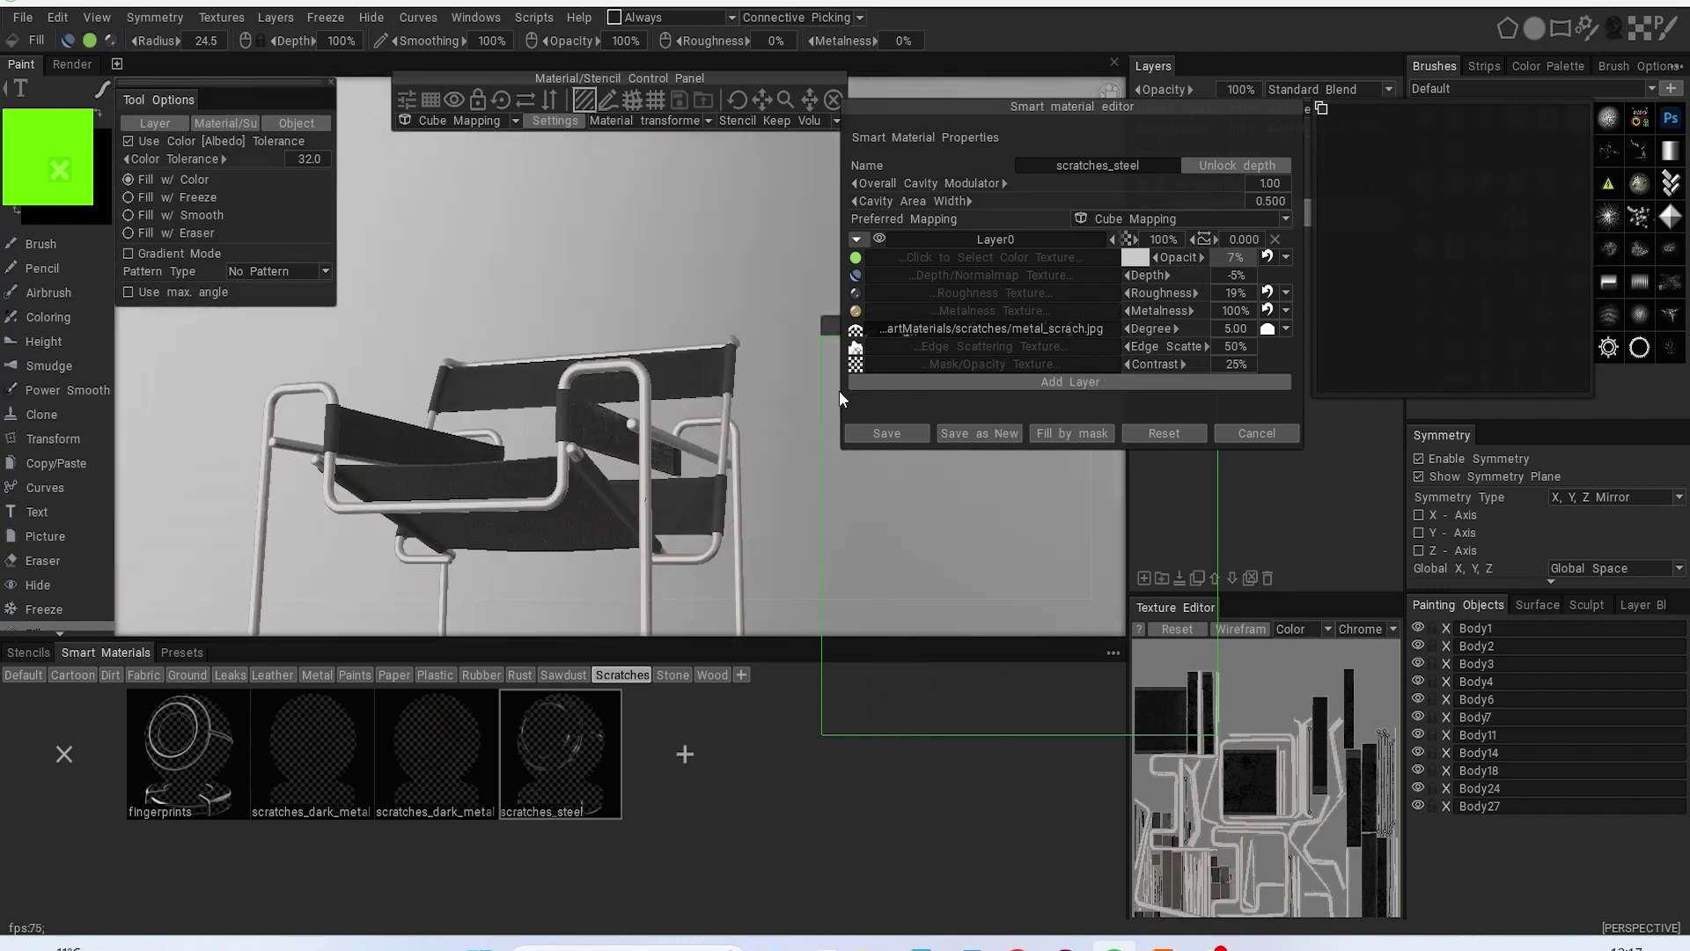
{"action": "left_click", "coordinate": [1220, 434]}
{"action": "left_click", "coordinate": [1209, 328]}
Step: Inspect the scratched leather panels and metal frame in the Render workspace
{"action": "left_click_drag", "start_coordinate": [891, 484], "coordinate": [950, 583]}
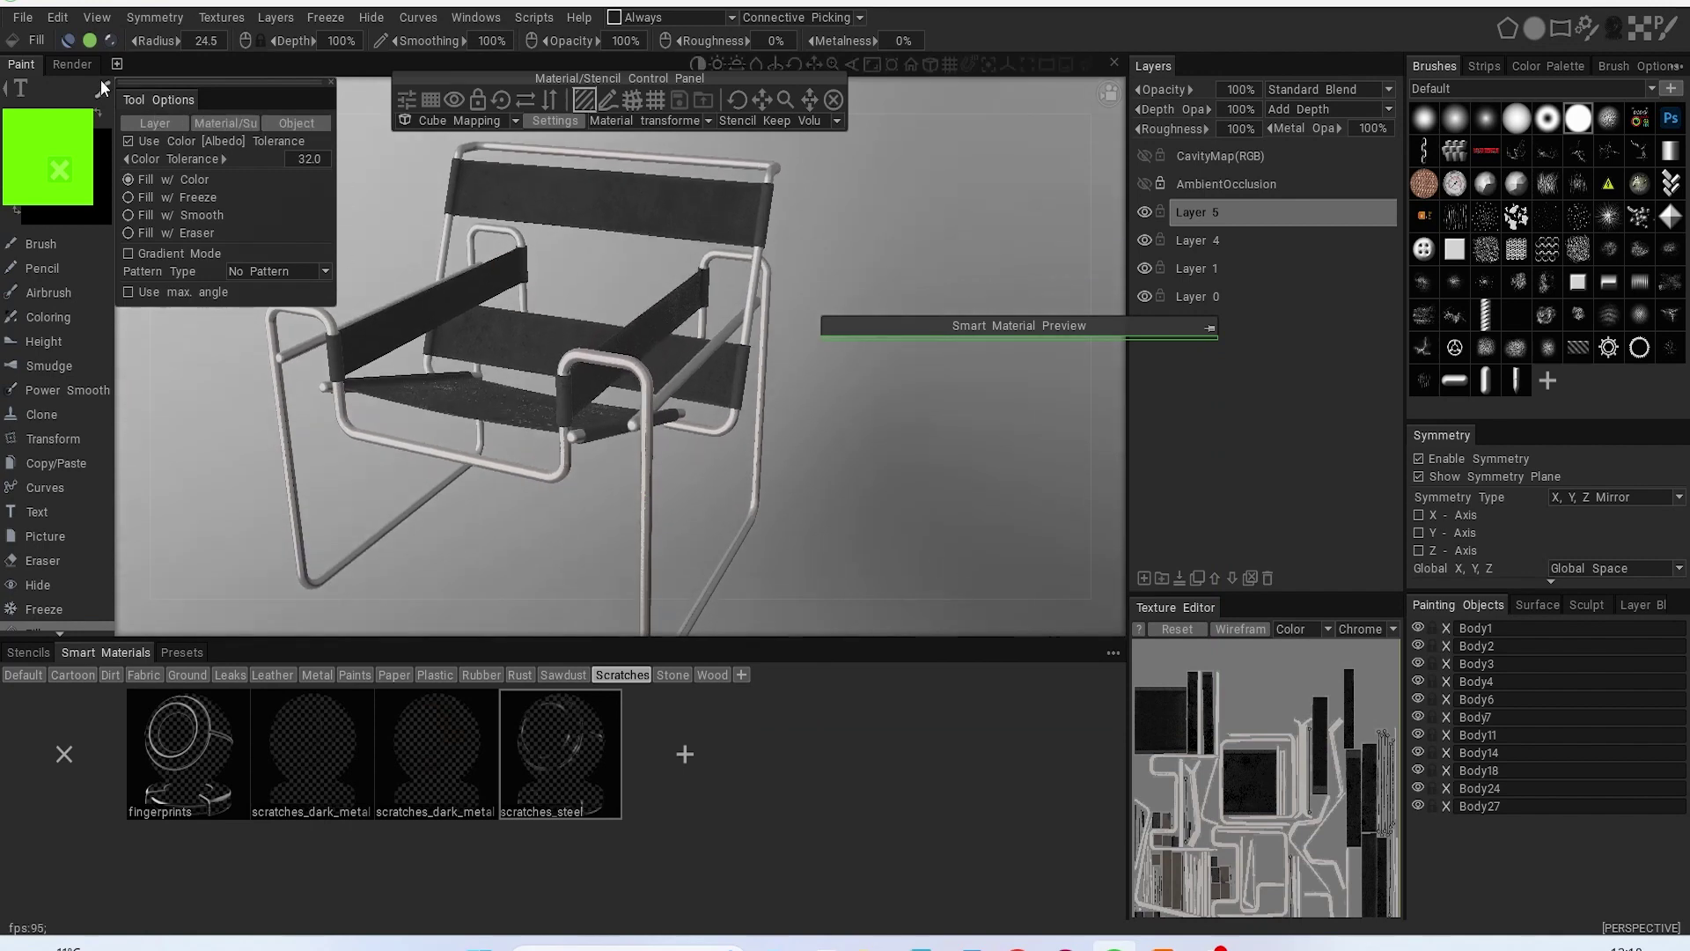
{"action": "left_click", "coordinate": [71, 65]}
{"action": "mouse_move", "coordinate": [1065, 430]}
{"action": "left_mouse_down"}
{"action": "mouse_move", "coordinate": [1007, 399]}
{"action": "mouse_move", "coordinate": [1102, 449]}
{"action": "left_mouse_up"}
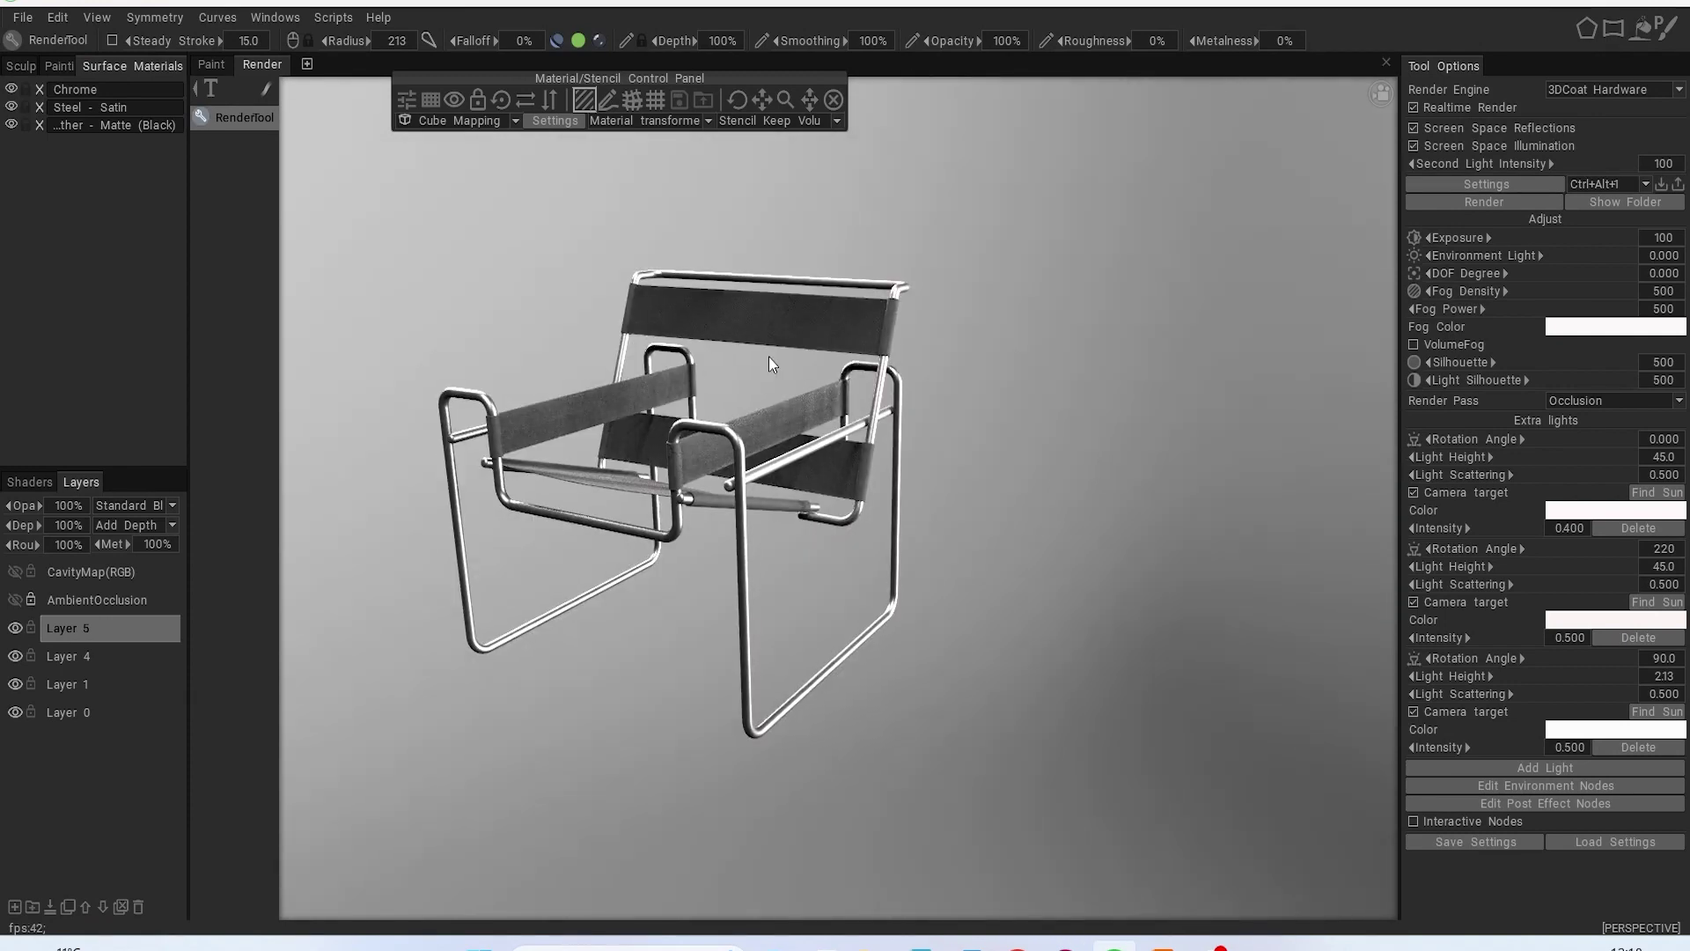
Step: Save the project in the 3dcoat folder as a 3b file named "wassily chair render"
{"action": "left_click", "coordinate": [21, 15]}
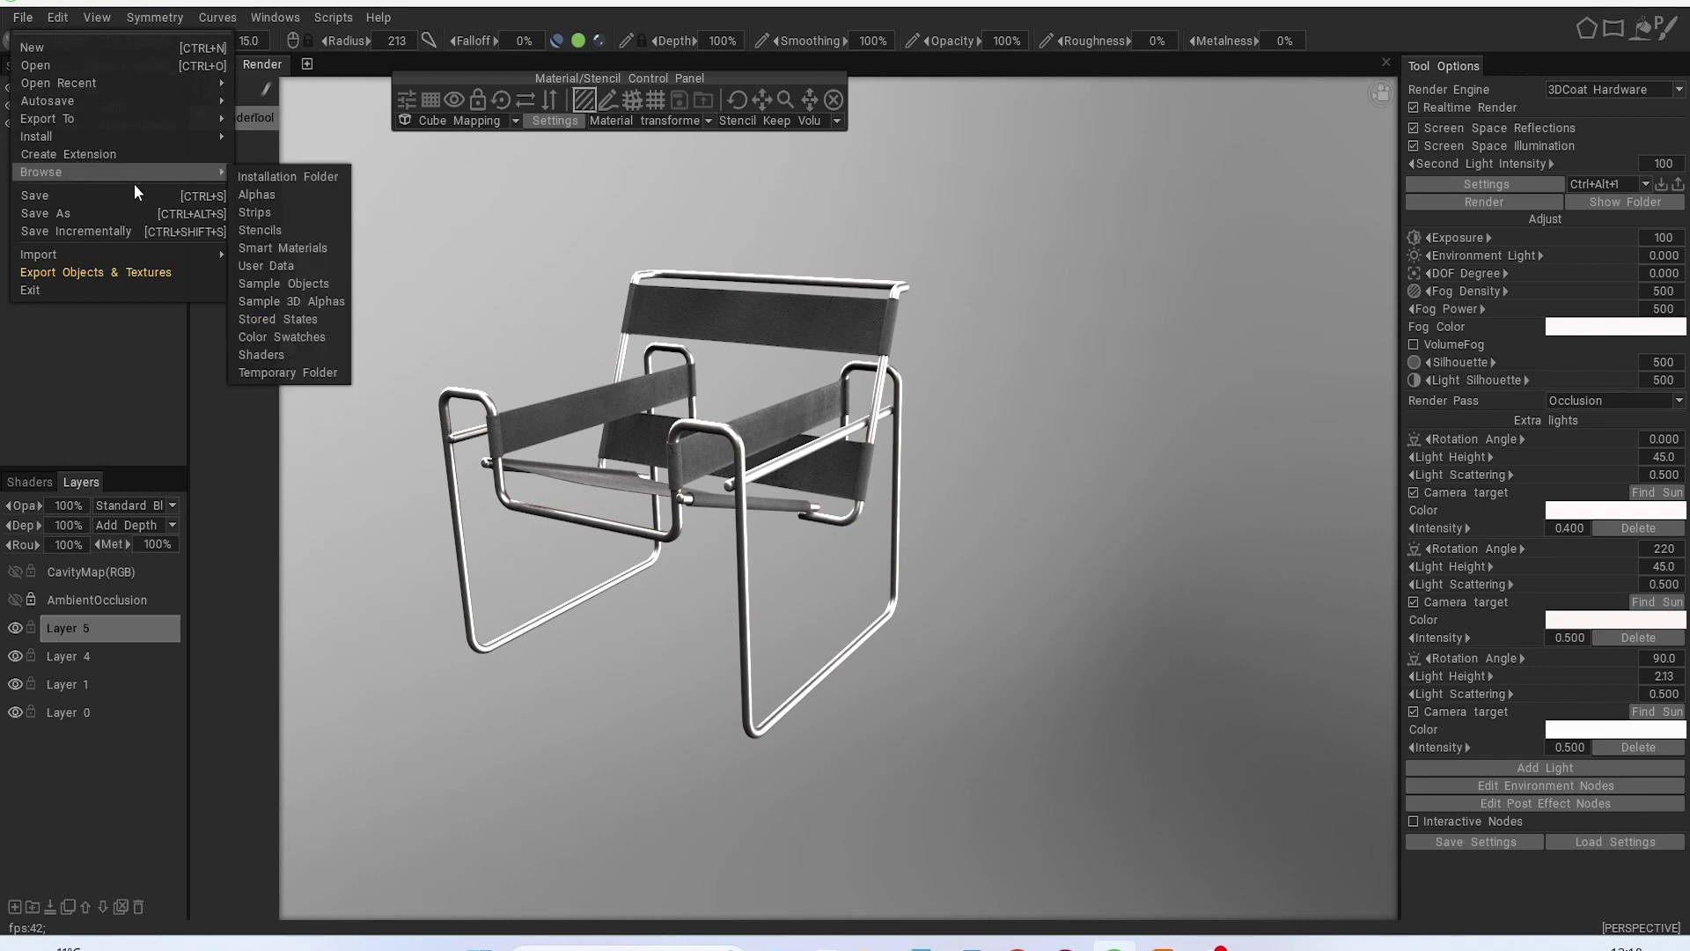
{"action": "left_click", "coordinate": [112, 192]}
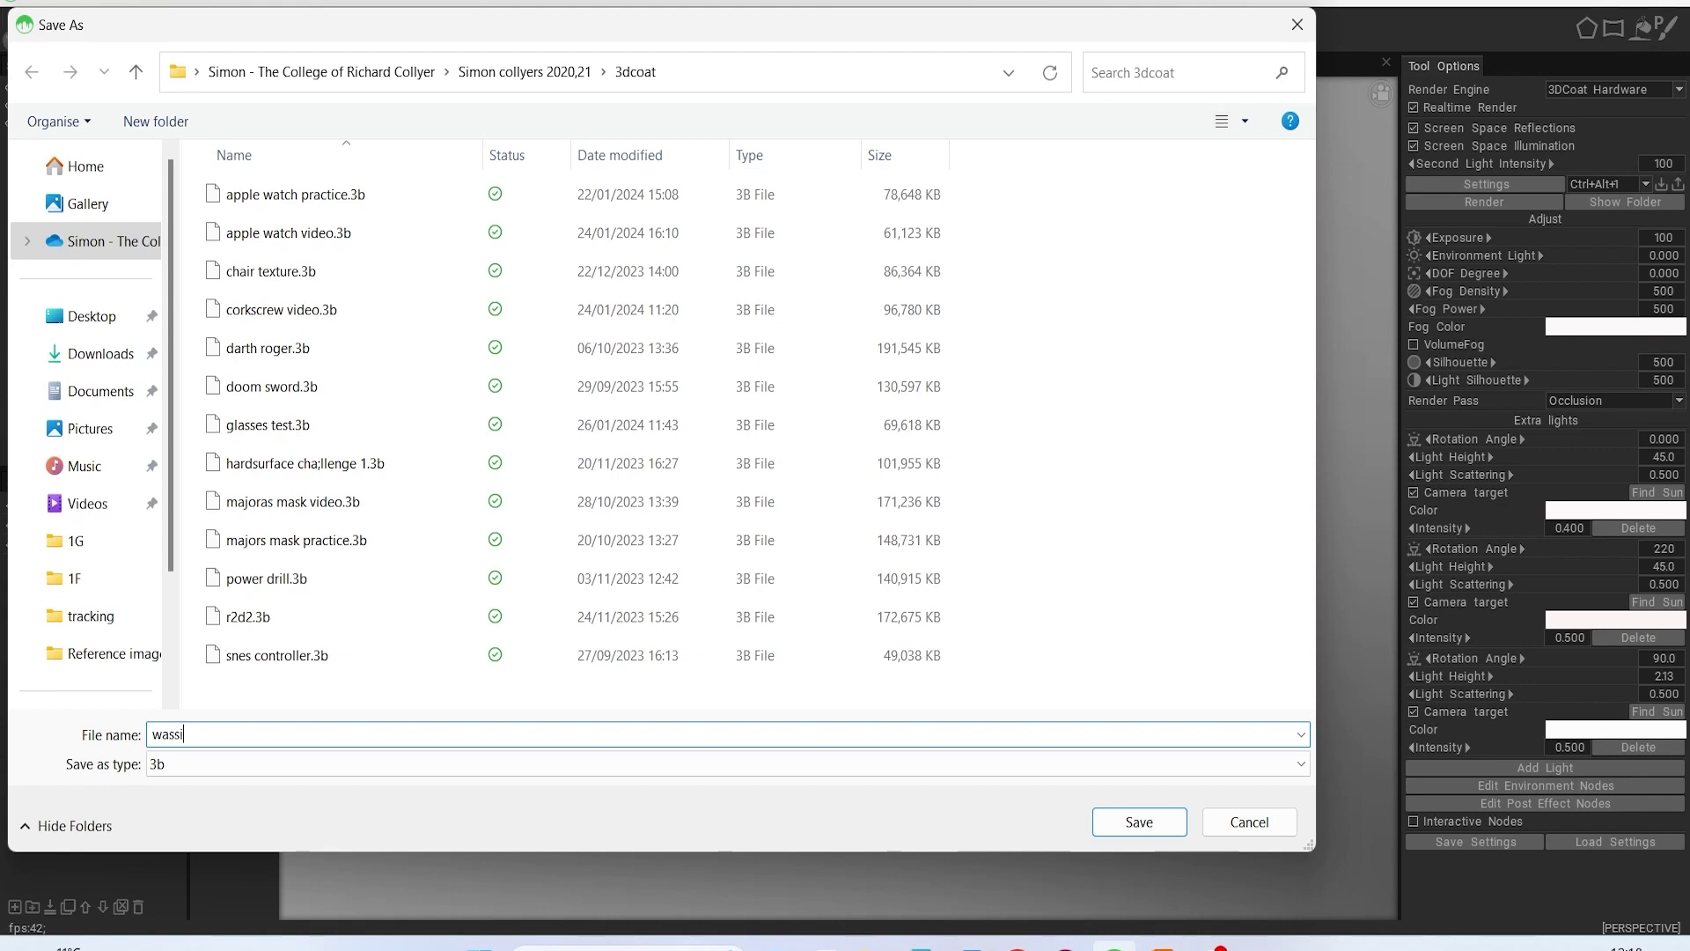
{"action": "type", "text": "wassily chair render"}
{"action": "key", "text": "Return"}
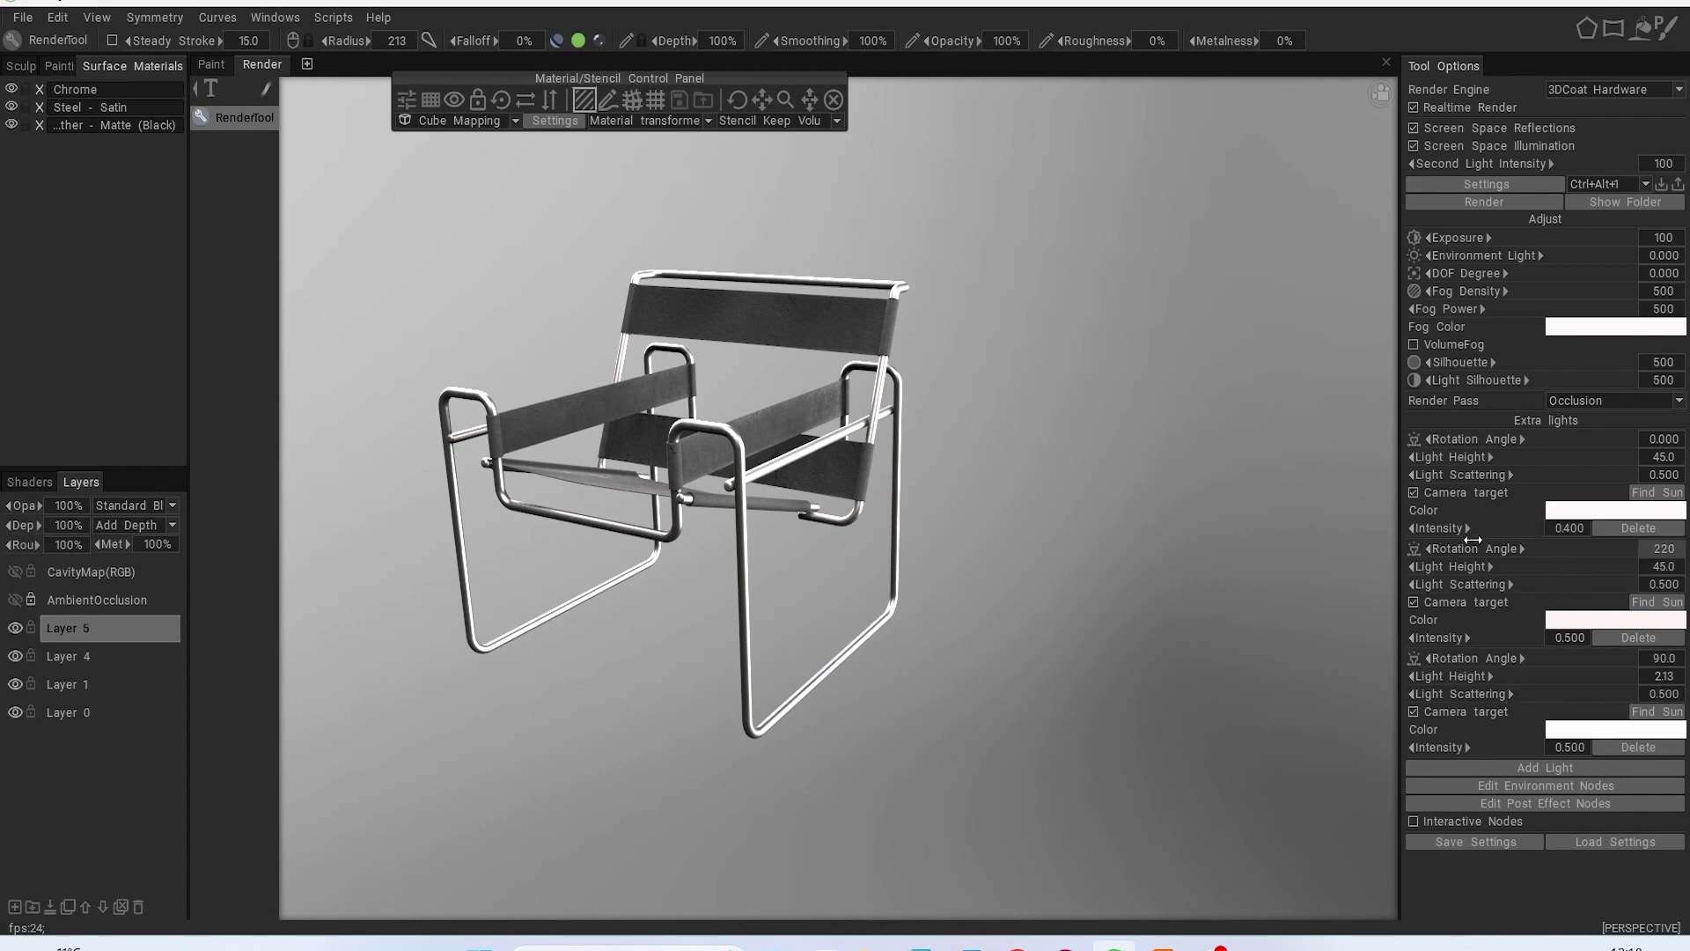
Step: Set the extra lights' intensities to 0.335 for the first, 0.105 for the second and 0.610 for the third, checking the chair's shading
{"action": "left_click_drag", "start_coordinate": [1453, 643], "coordinate": [1361, 639]}
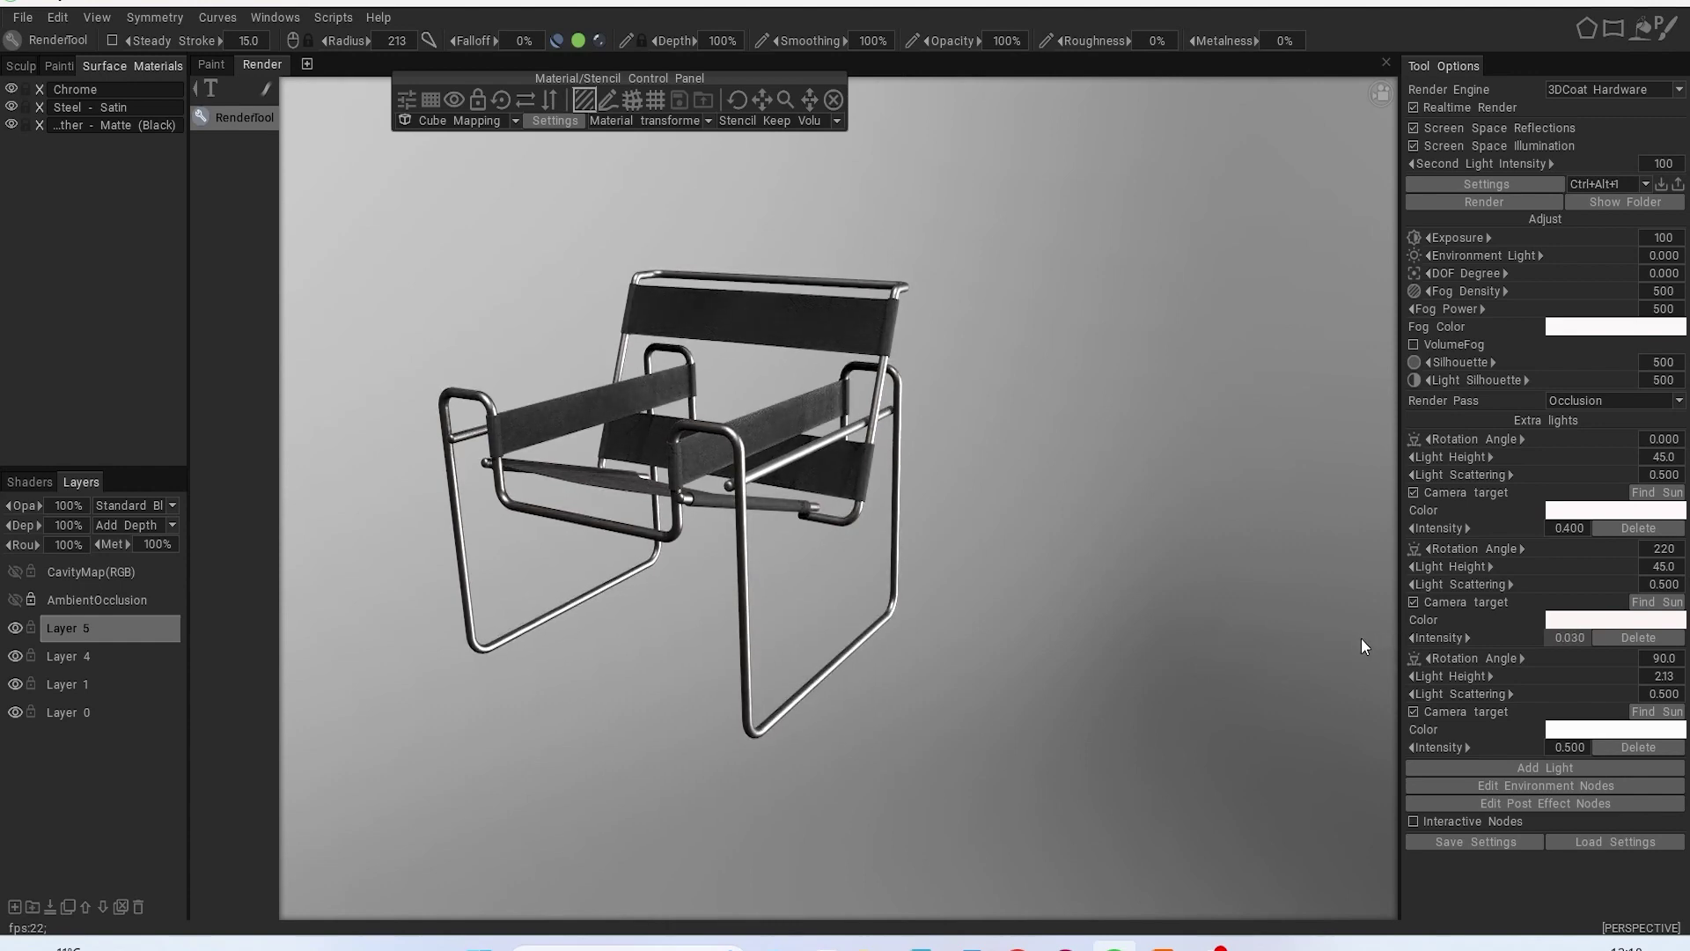
{"action": "mouse_move", "coordinate": [1105, 553]}
{"action": "left_mouse_down"}
{"action": "mouse_move", "coordinate": [1118, 559]}
{"action": "mouse_move", "coordinate": [1102, 552]}
{"action": "left_mouse_up"}
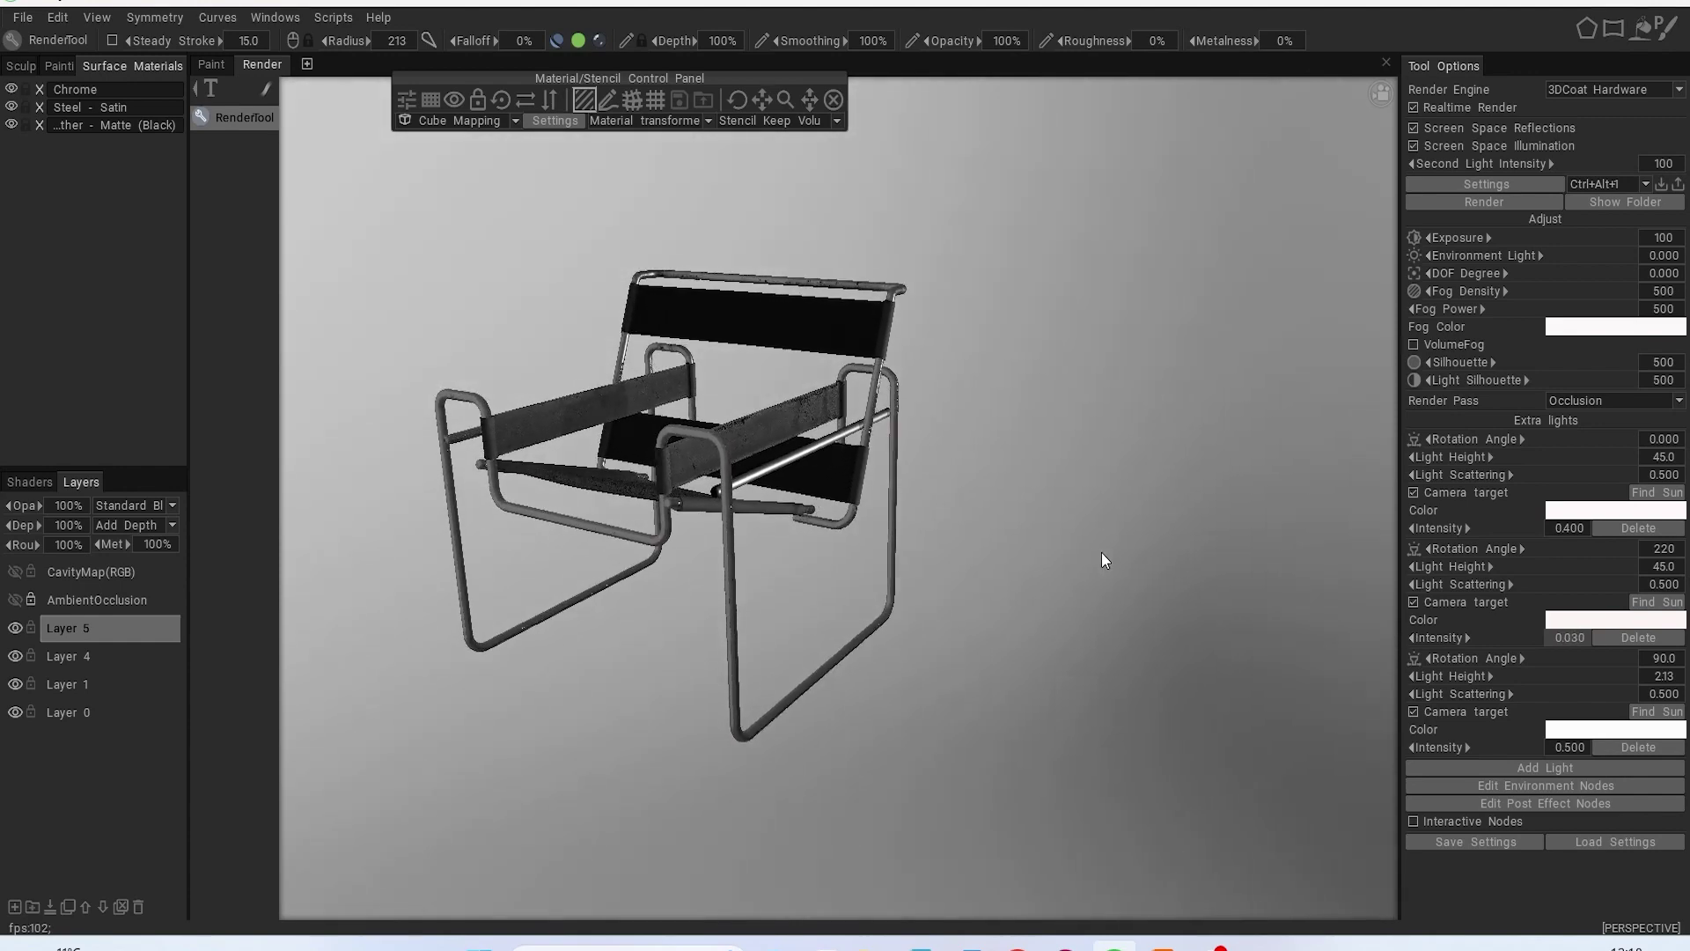
{"action": "left_click_drag", "start_coordinate": [1427, 748], "coordinate": [1455, 751]}
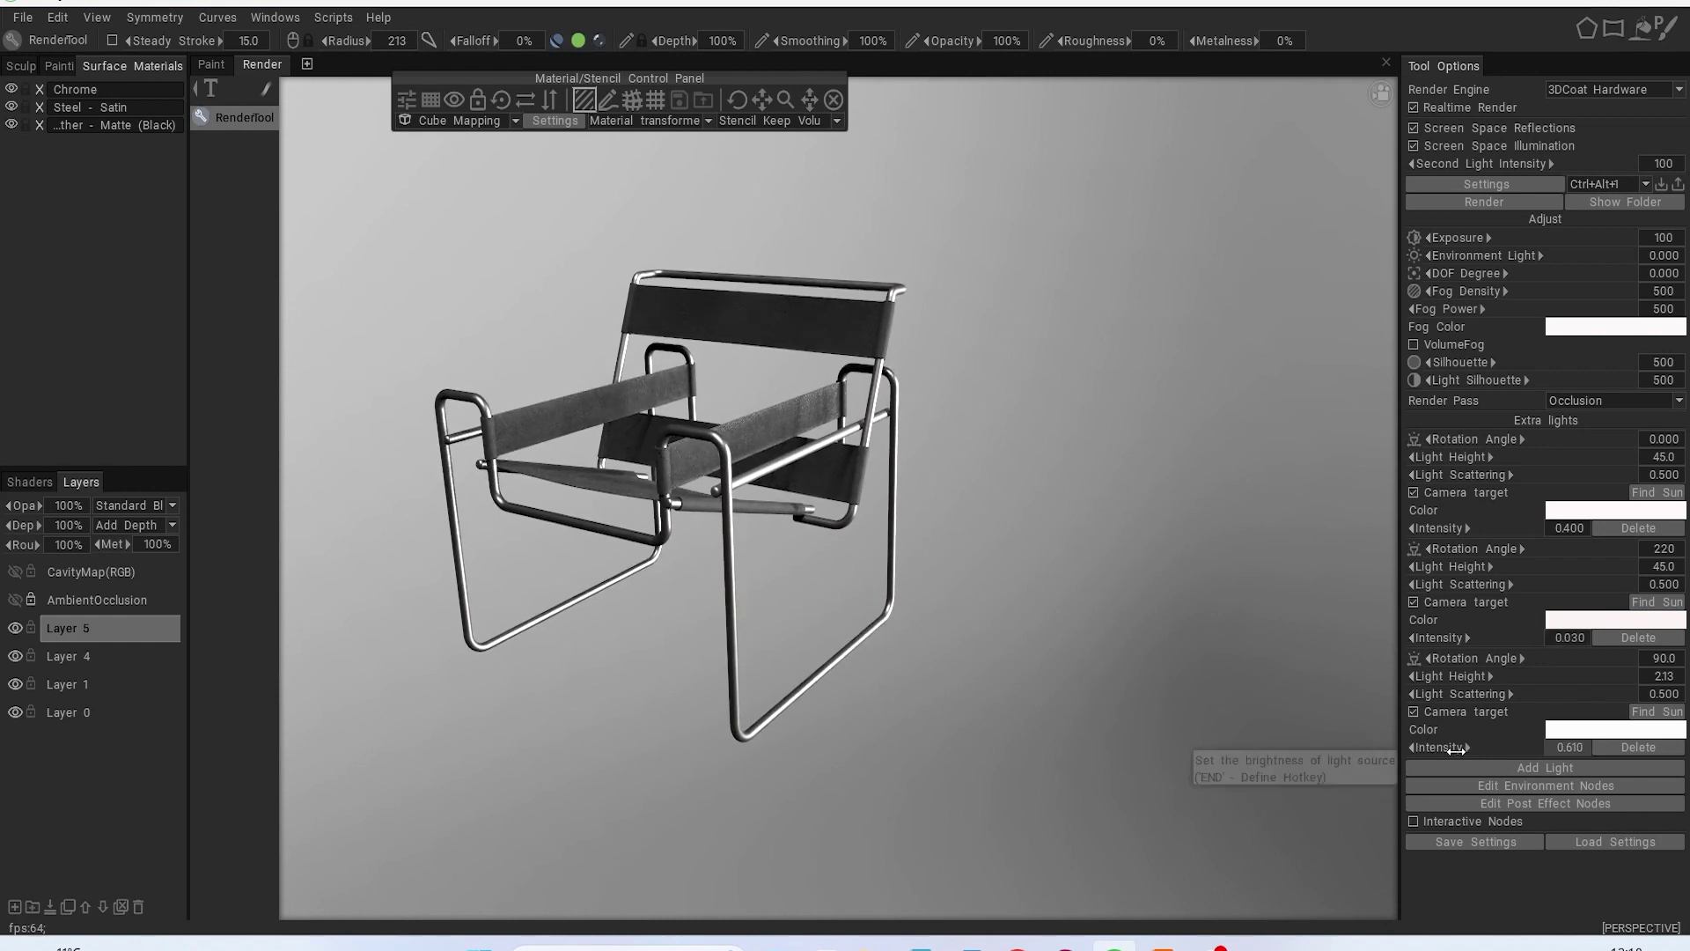
{"action": "mouse_move", "coordinate": [1446, 528]}
{"action": "left_mouse_down"}
{"action": "mouse_move", "coordinate": [1507, 541]}
{"action": "mouse_move", "coordinate": [1461, 543]}
{"action": "left_mouse_up"}
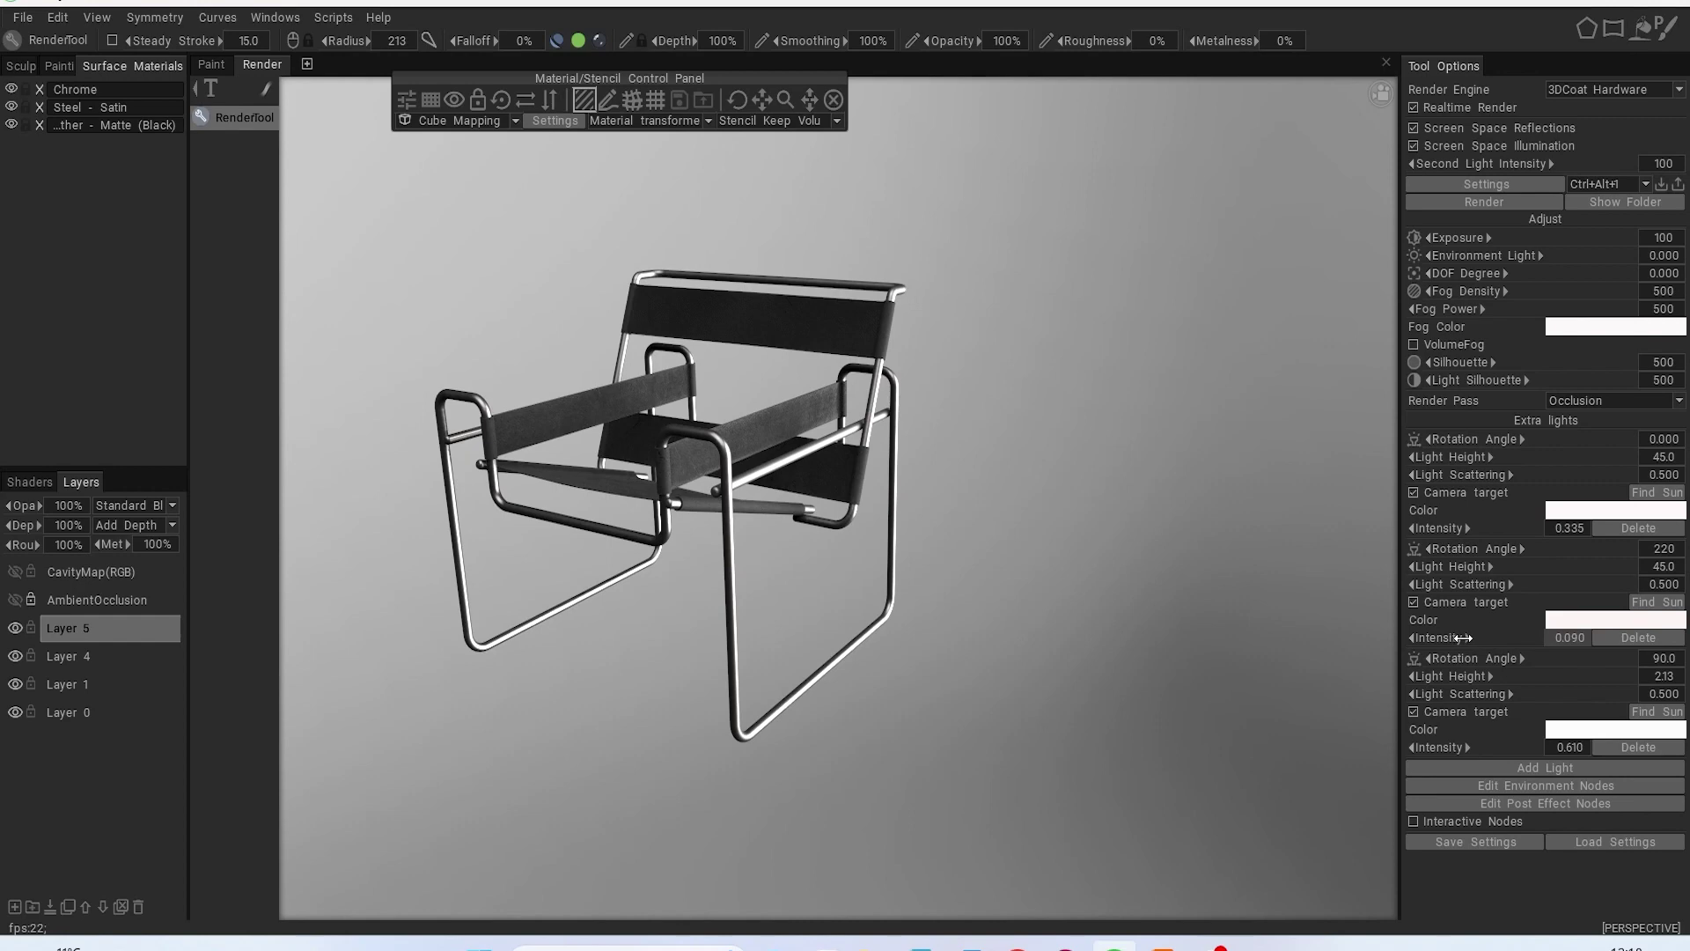
{"action": "left_click_drag", "start_coordinate": [1170, 516], "coordinate": [1192, 570]}
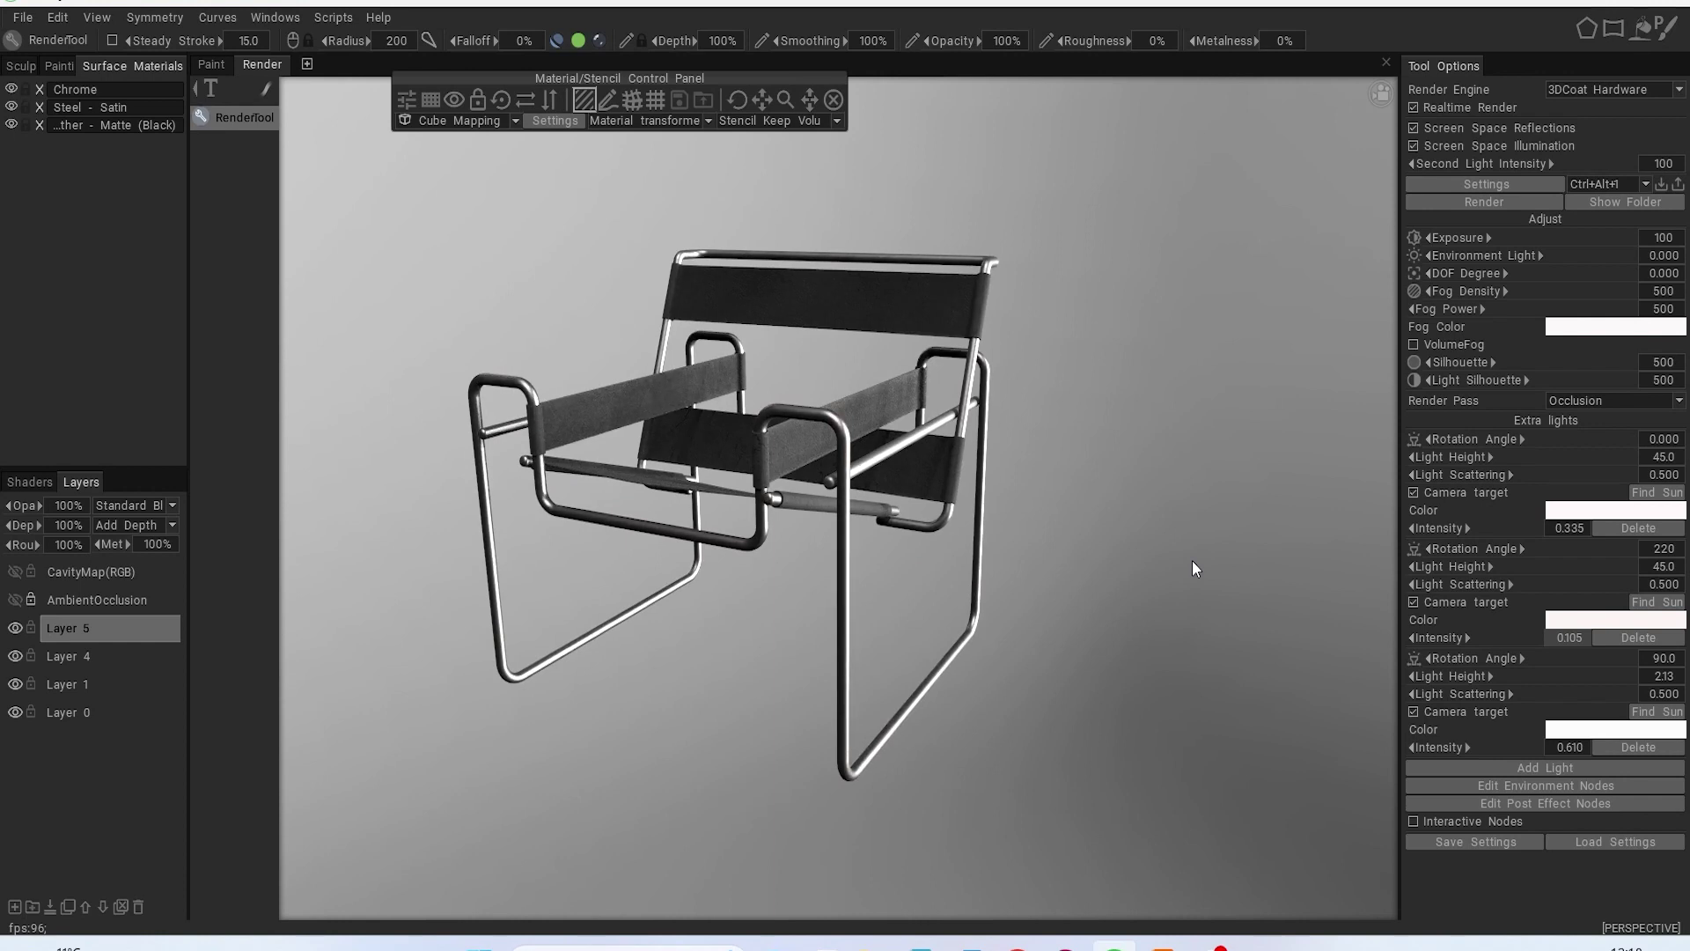
{"action": "left_click_drag", "start_coordinate": [1198, 562], "coordinate": [1187, 564]}
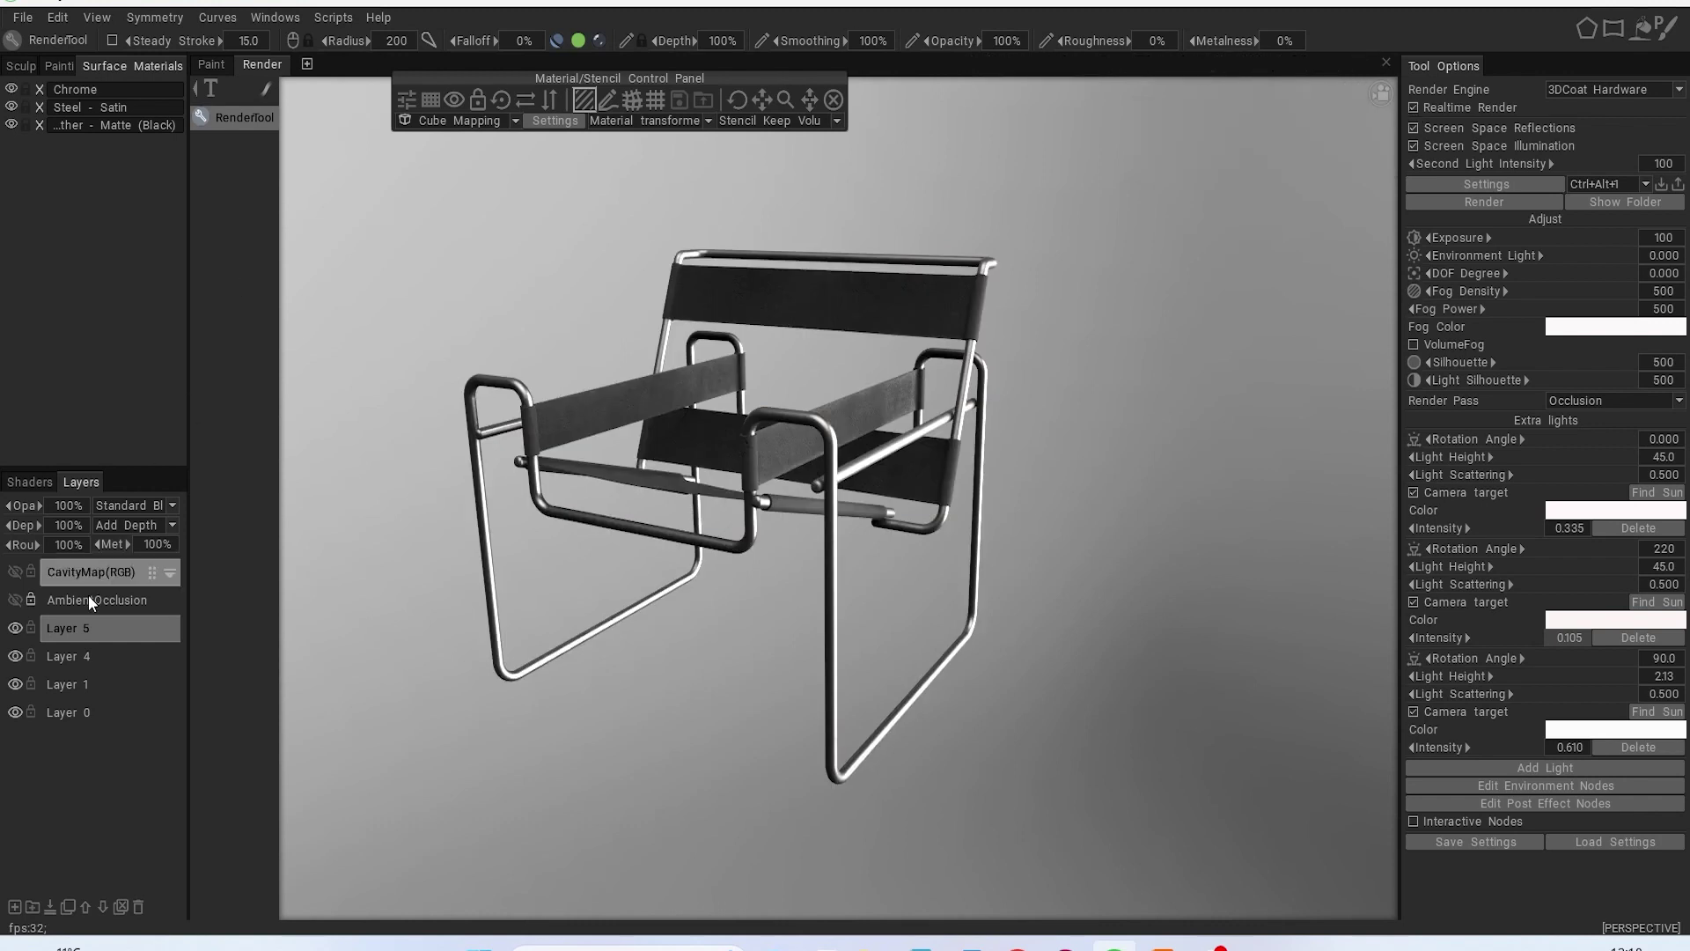
Step: Make the AmbientOcclusion layer visible and check its effect on the chair from a closer angle
{"action": "left_click", "coordinate": [14, 600]}
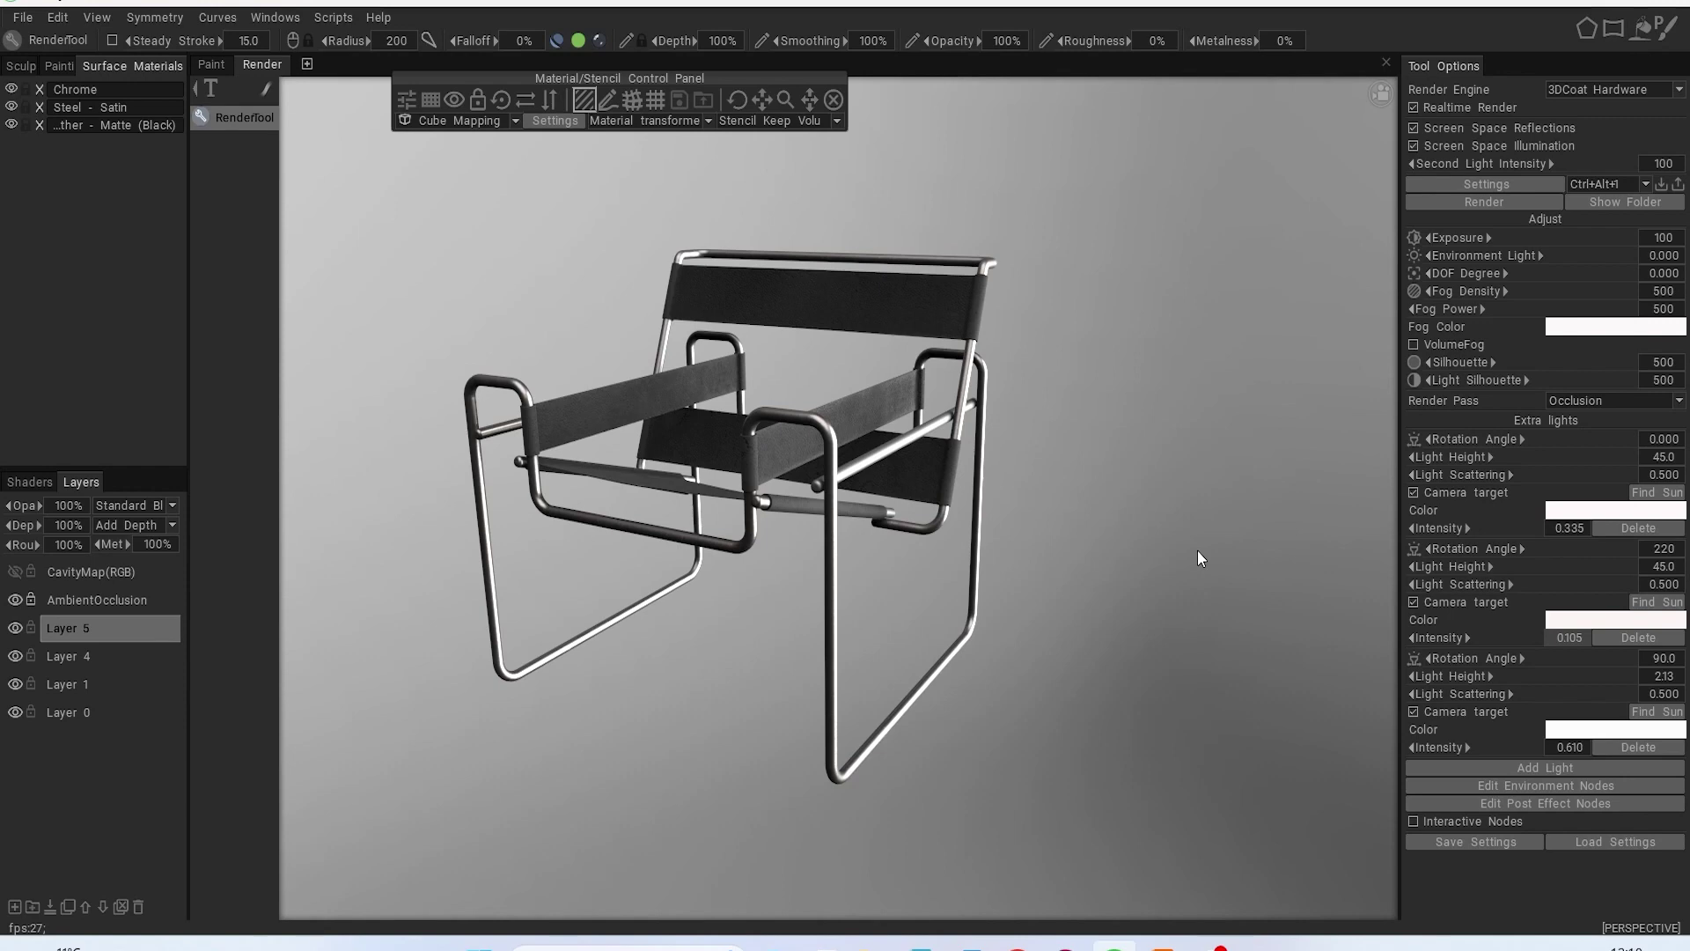
{"action": "left_click_drag", "start_coordinate": [1187, 567], "coordinate": [1185, 583]}
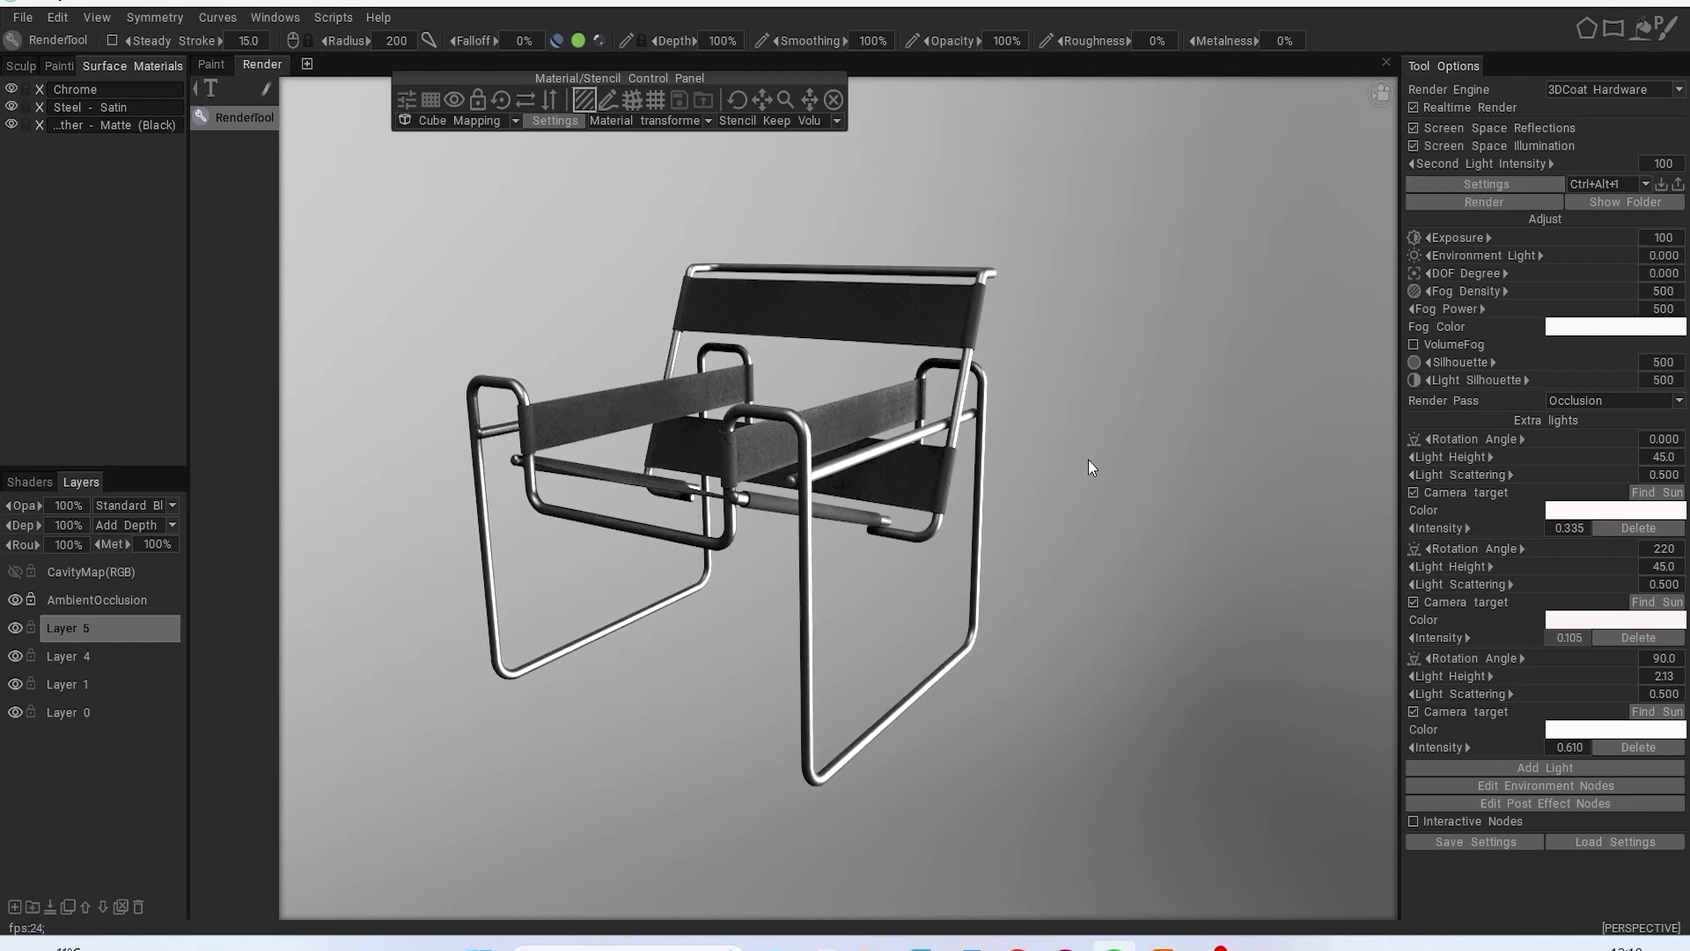
{"action": "left_click_drag", "start_coordinate": [1099, 479], "coordinate": [1150, 498]}
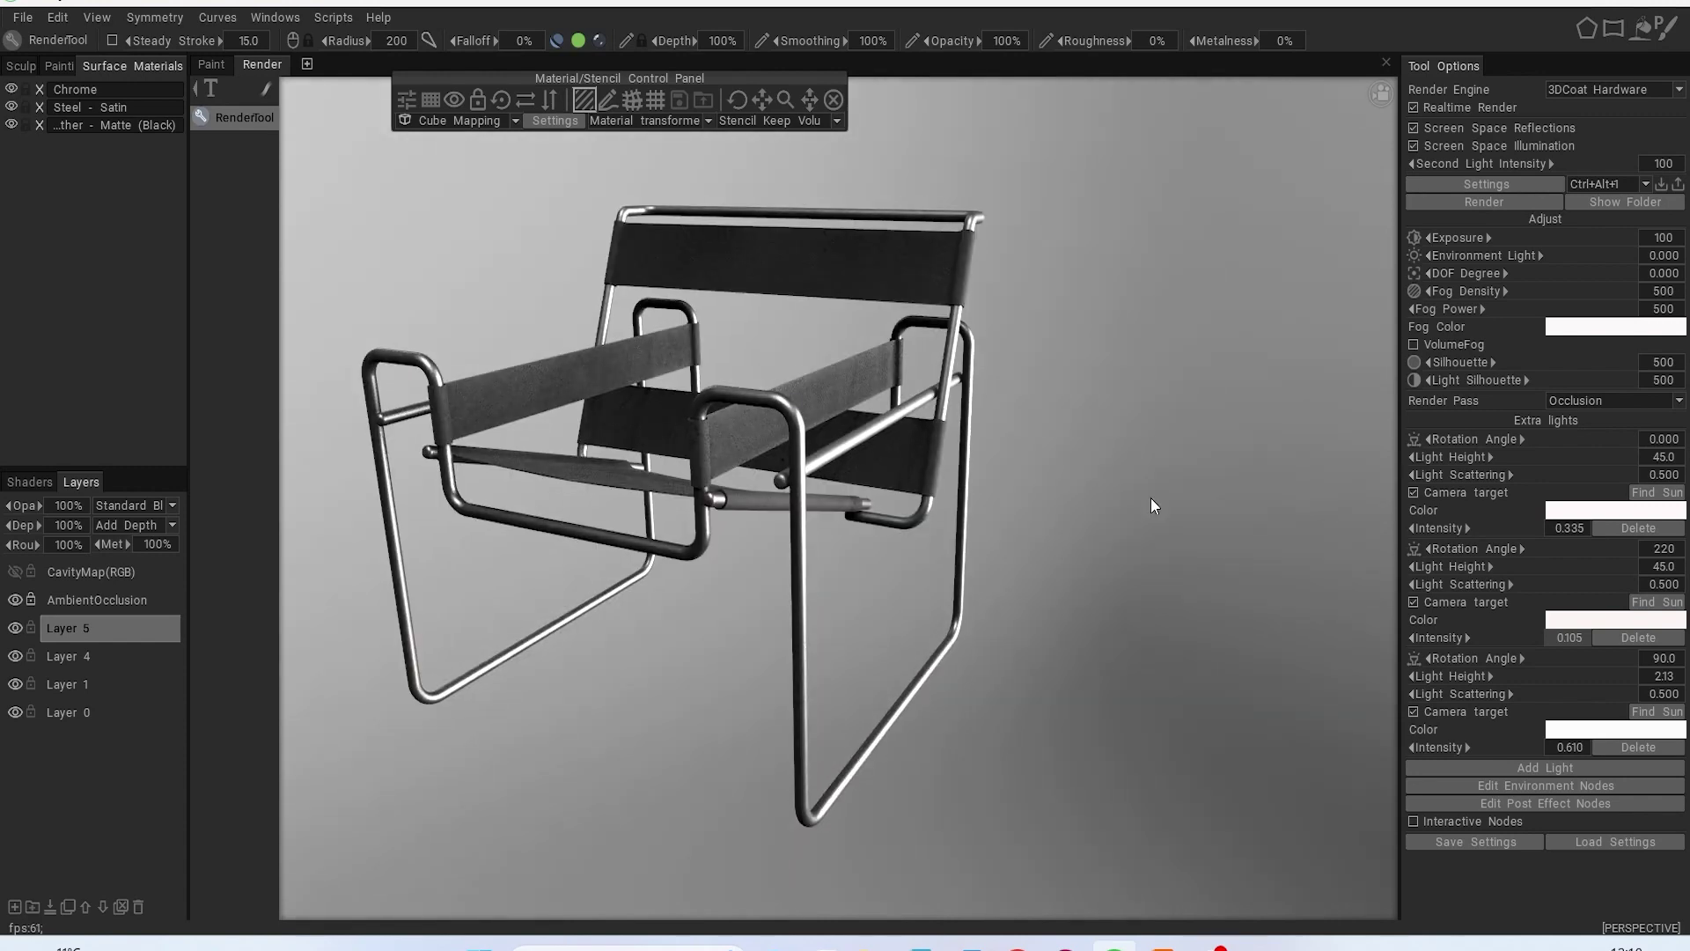